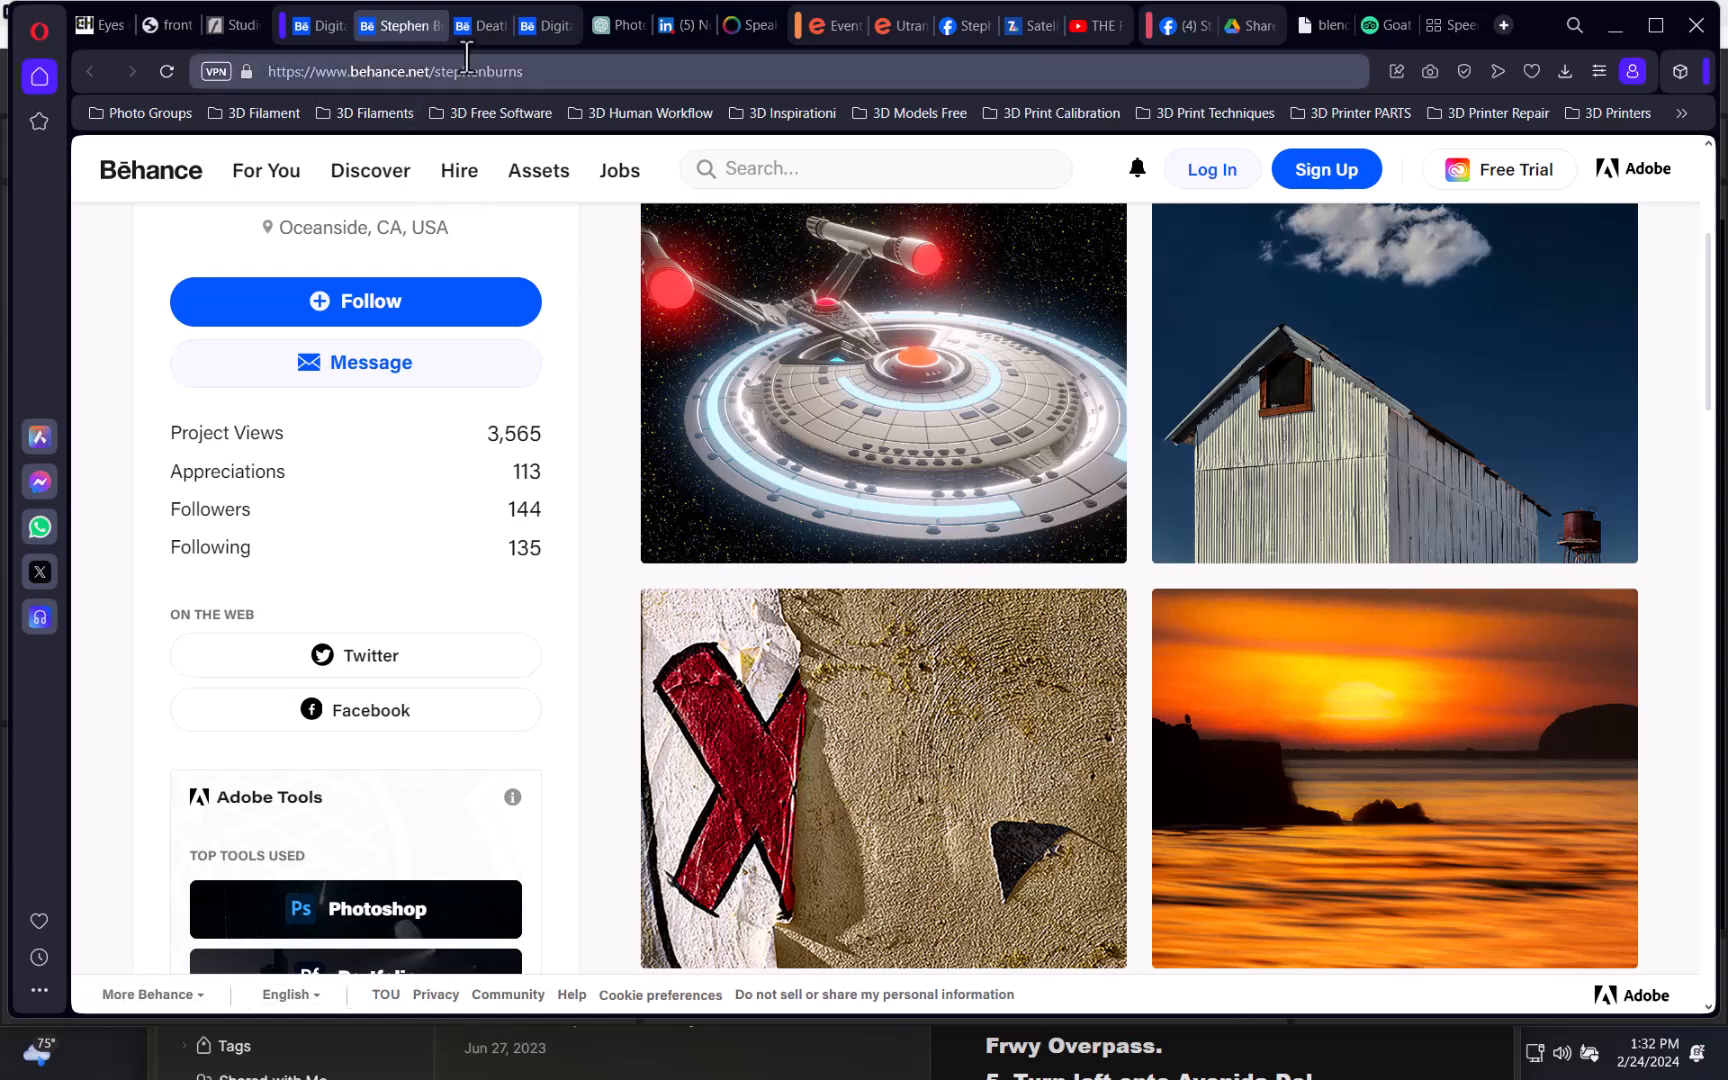
- Switch to the open Chromeallusion.com page and look through the Books & DVDs covers, returning to the page header
left_click(176, 26)
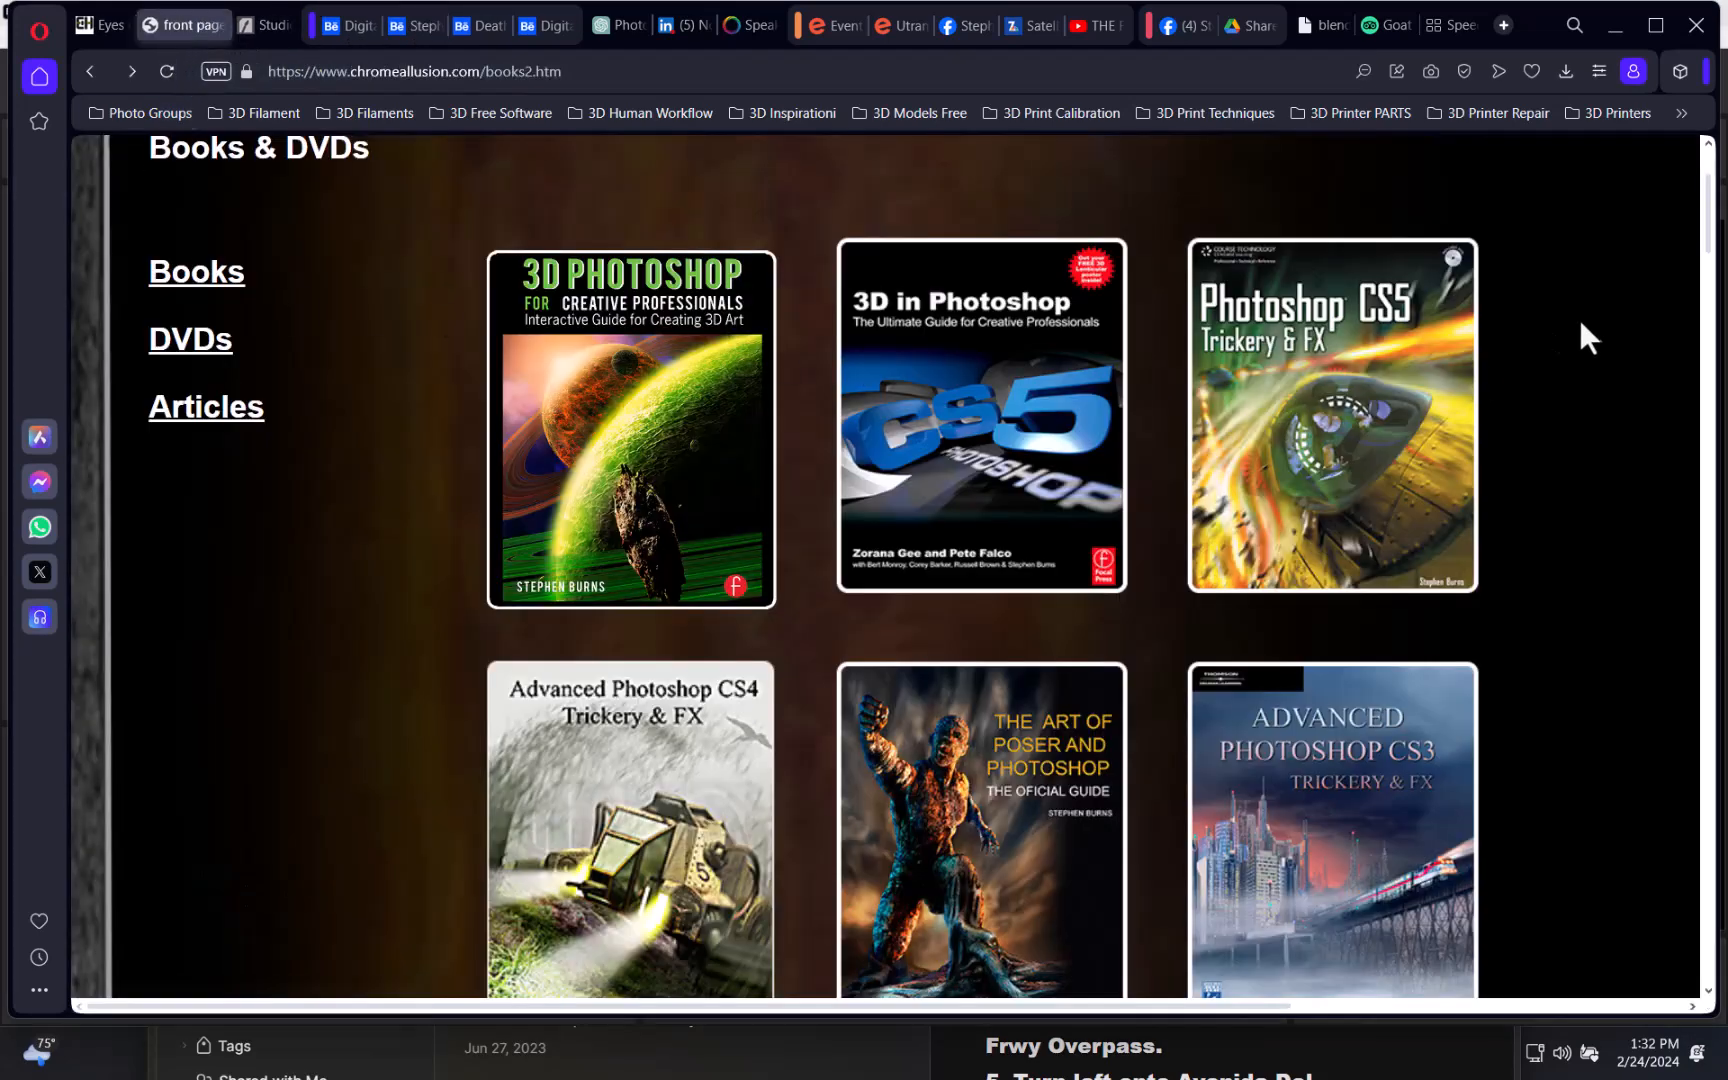
scroll(1716, 200, "up", 3)
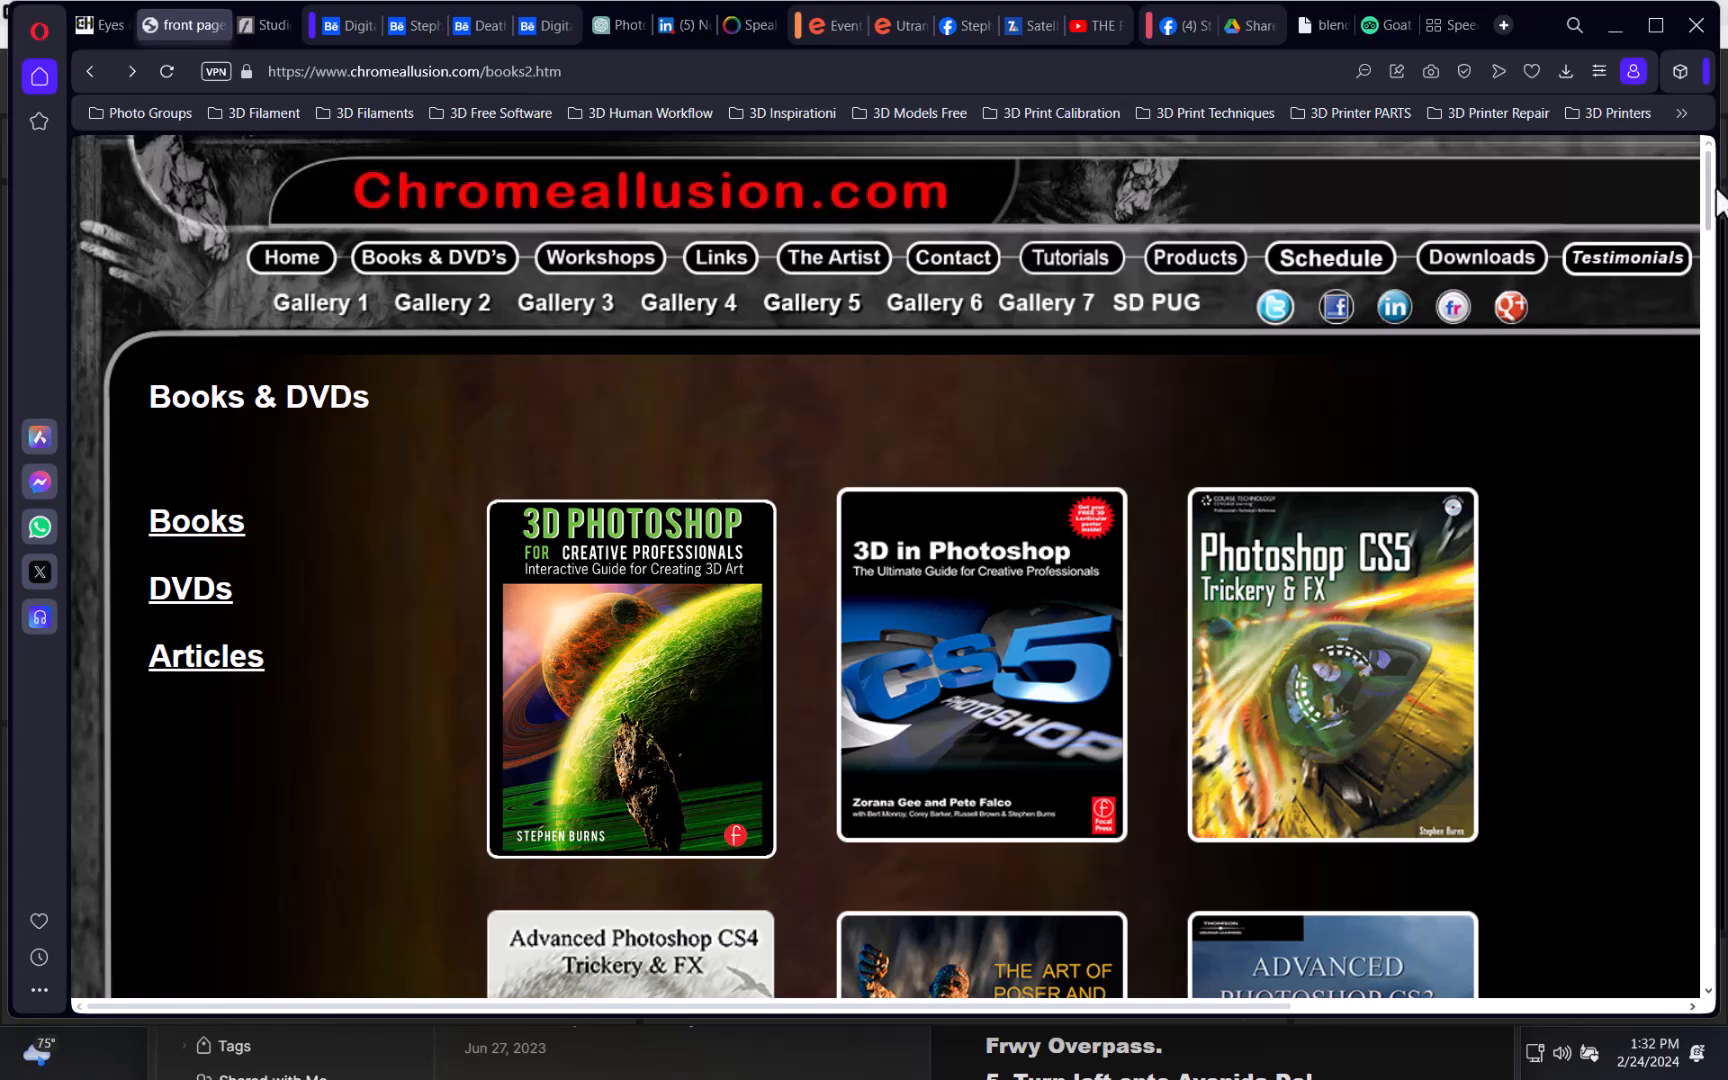
scroll(1716, 200, "down", 1)
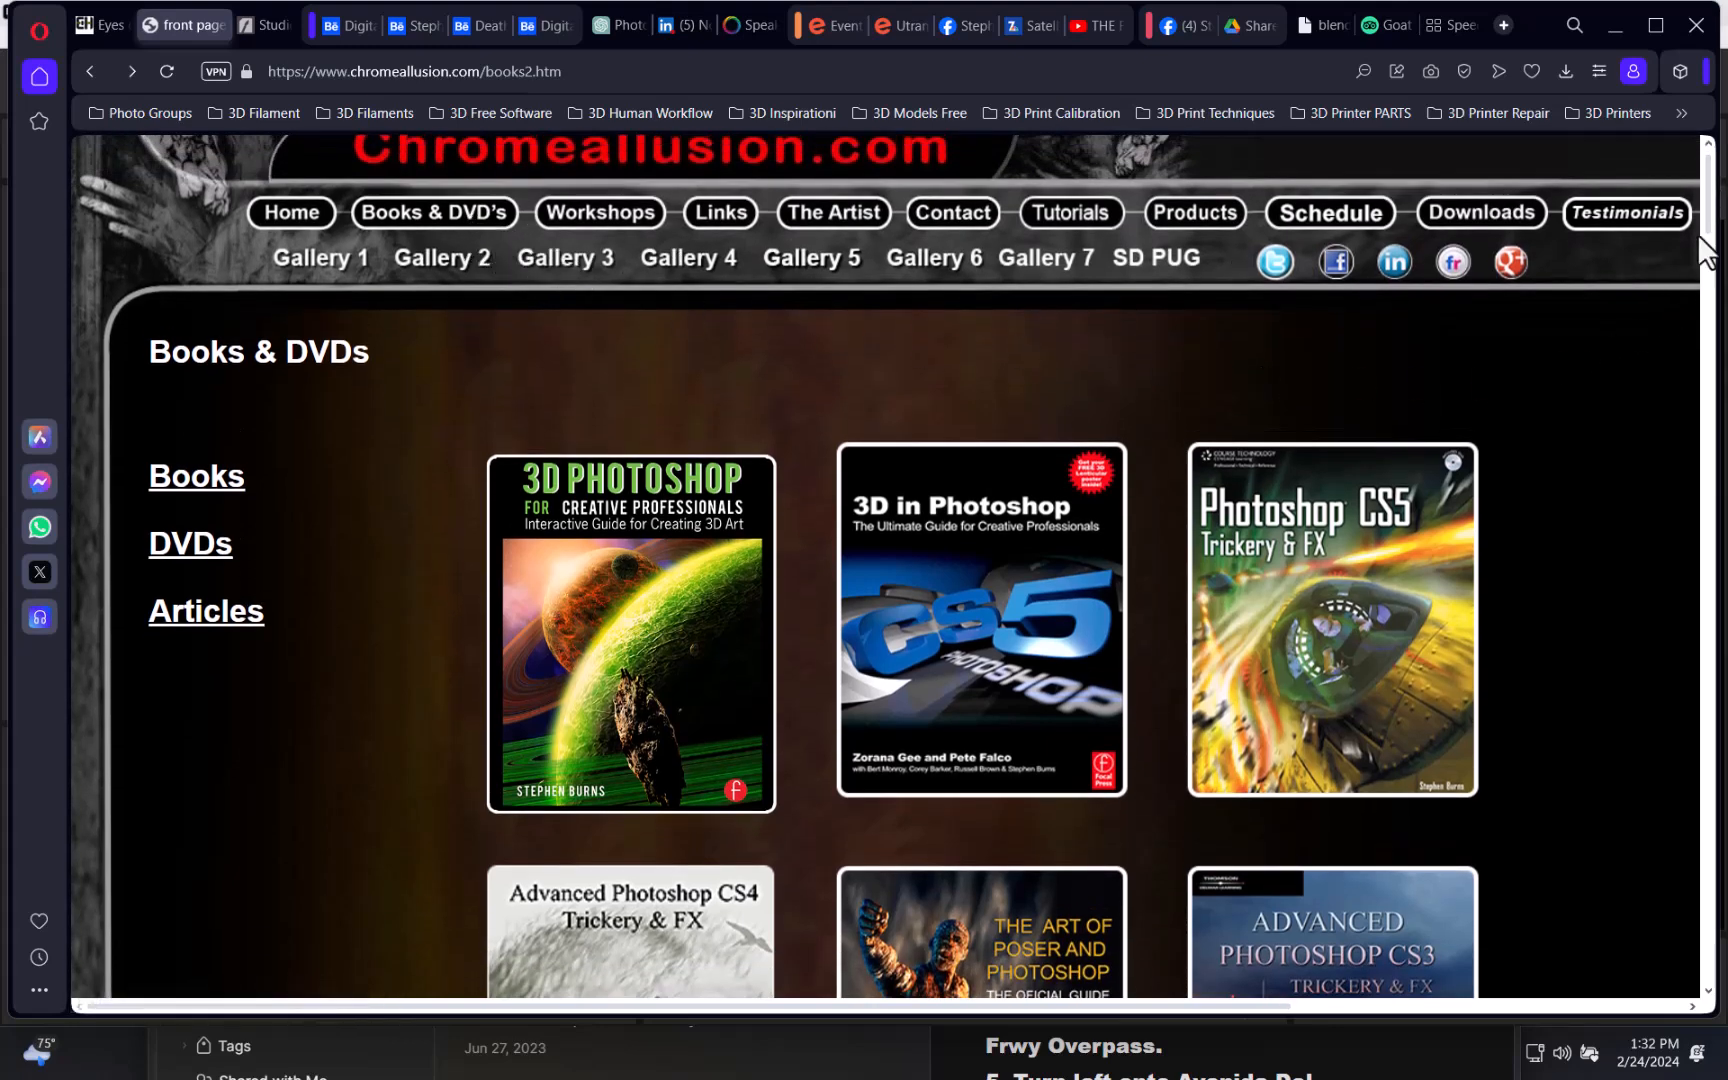
scroll(1709, 215, "down", 3)
left_click_drag(1706, 228, 1708, 233)
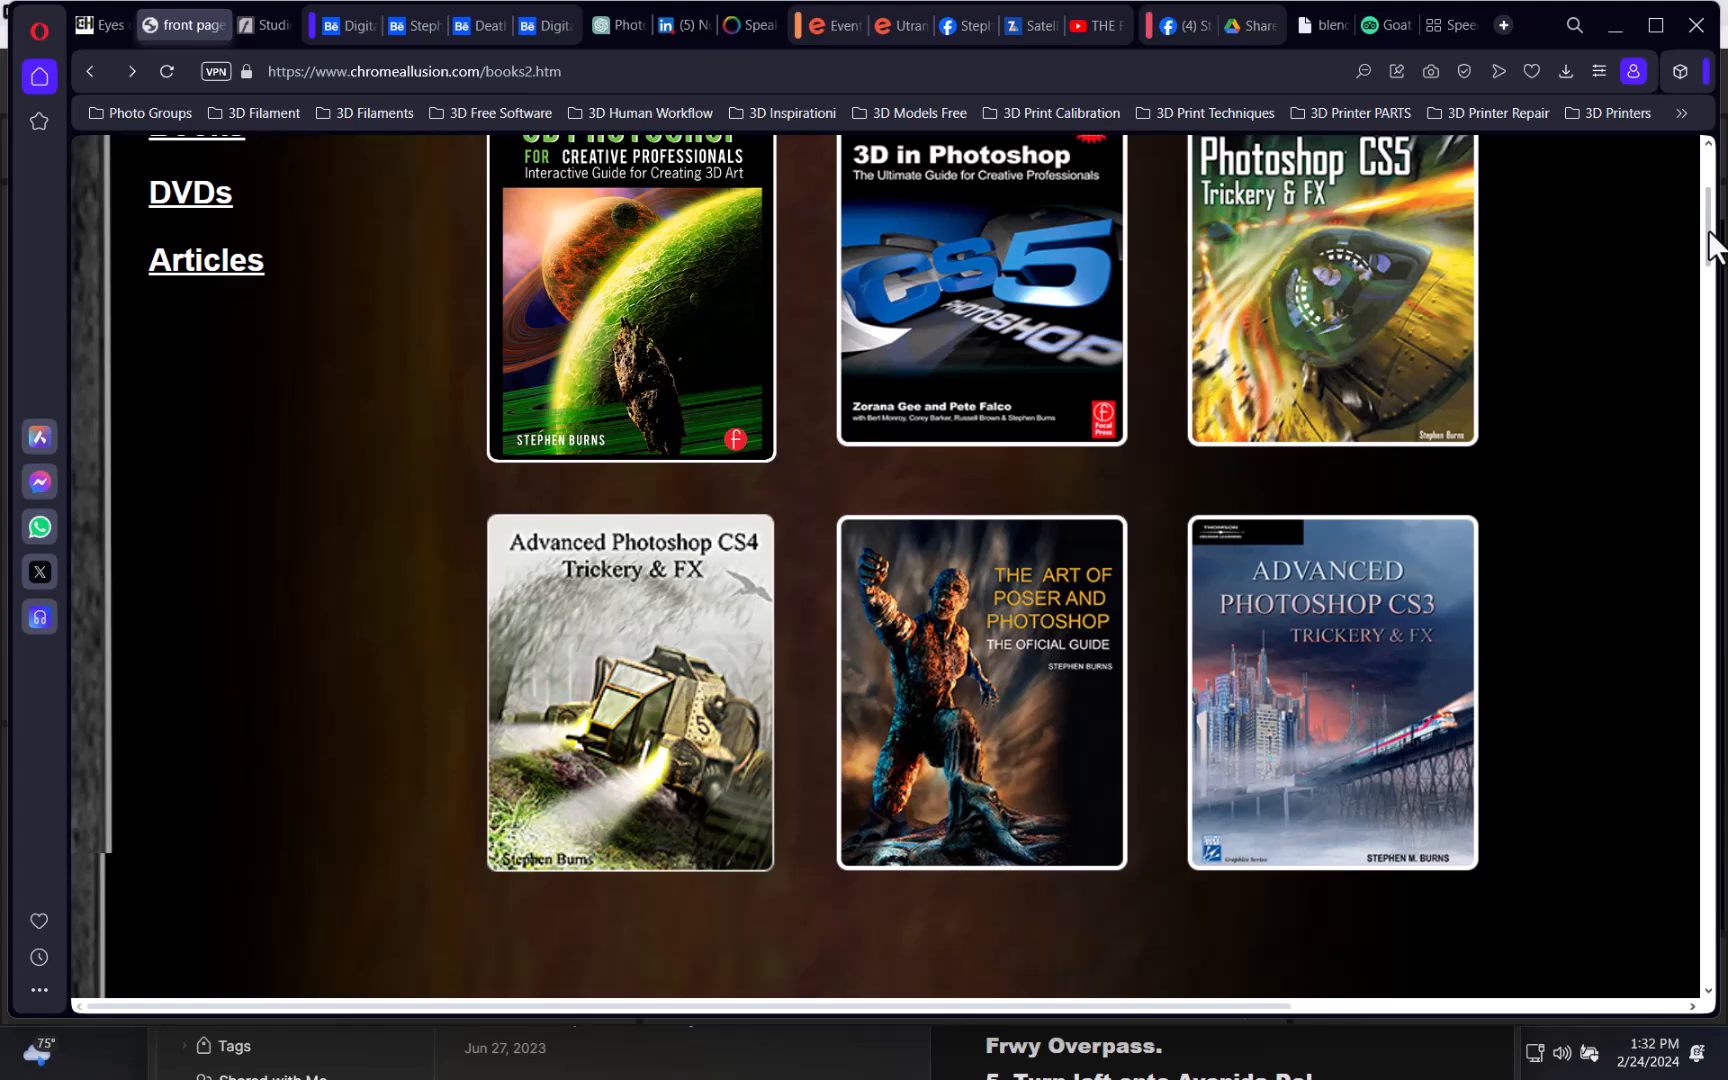
scroll(1712, 245, "down", 1)
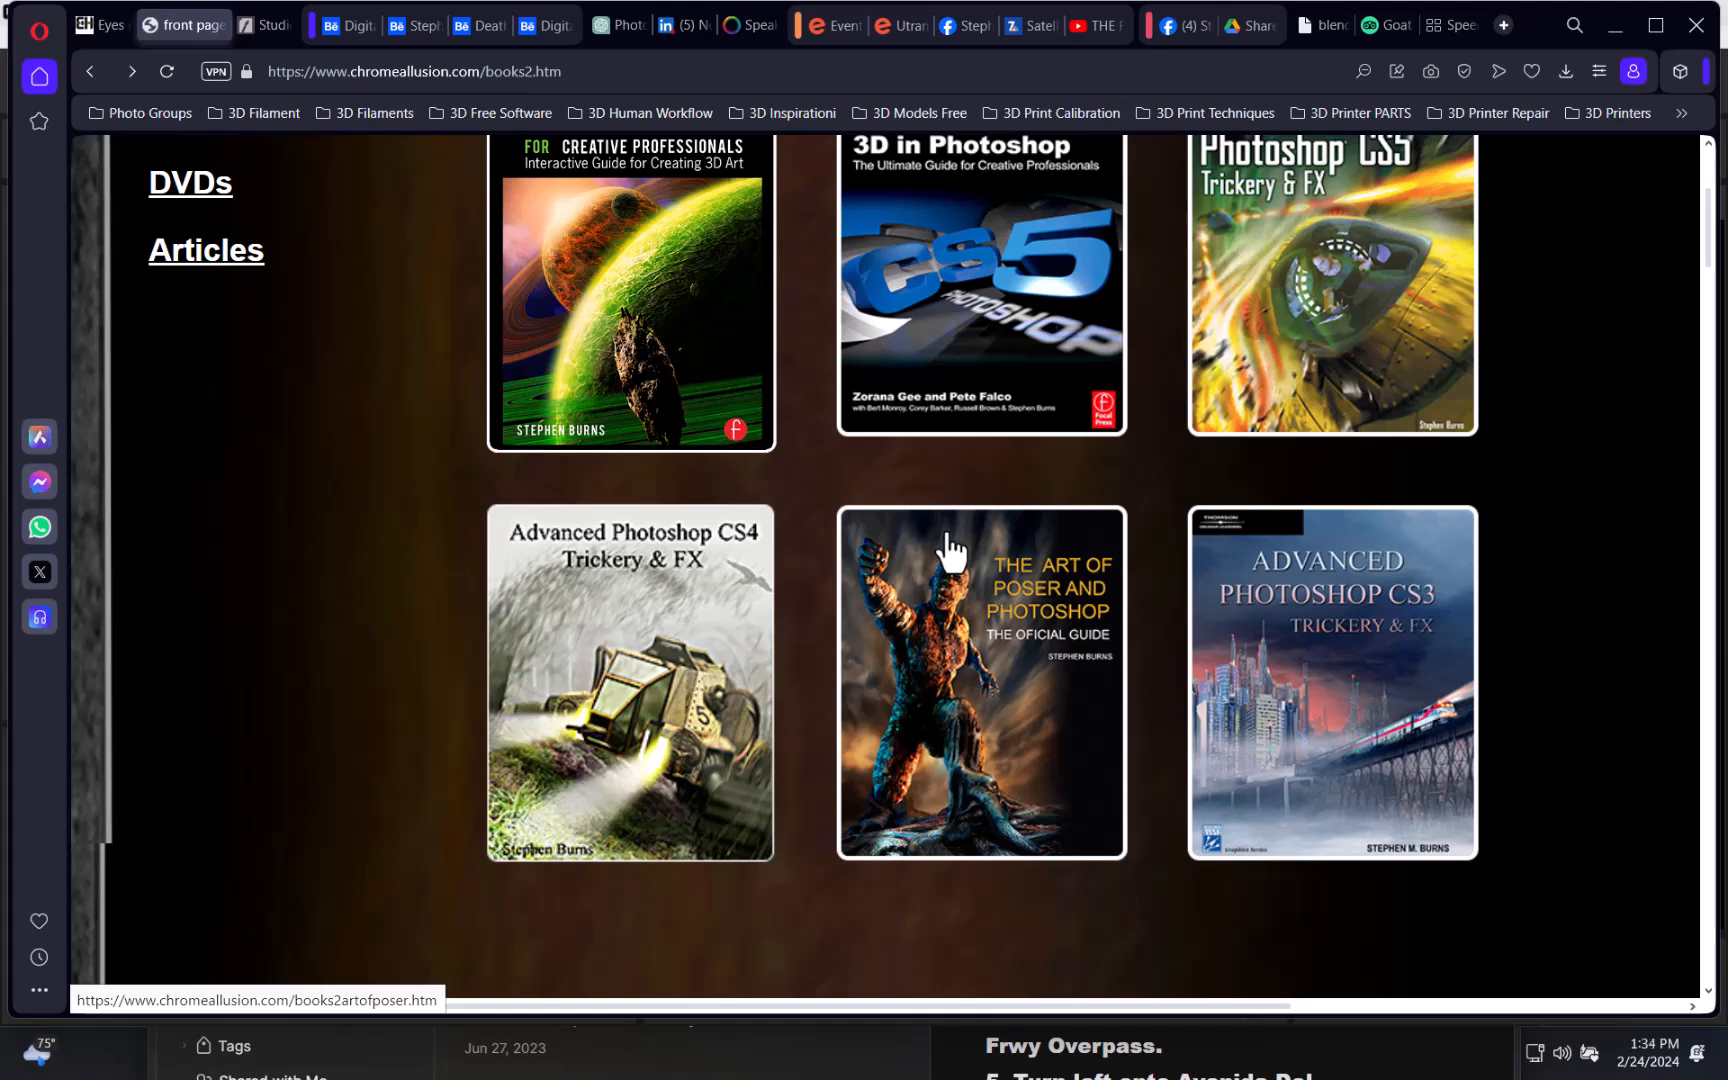
left_click_drag(1709, 272, 1715, 210)
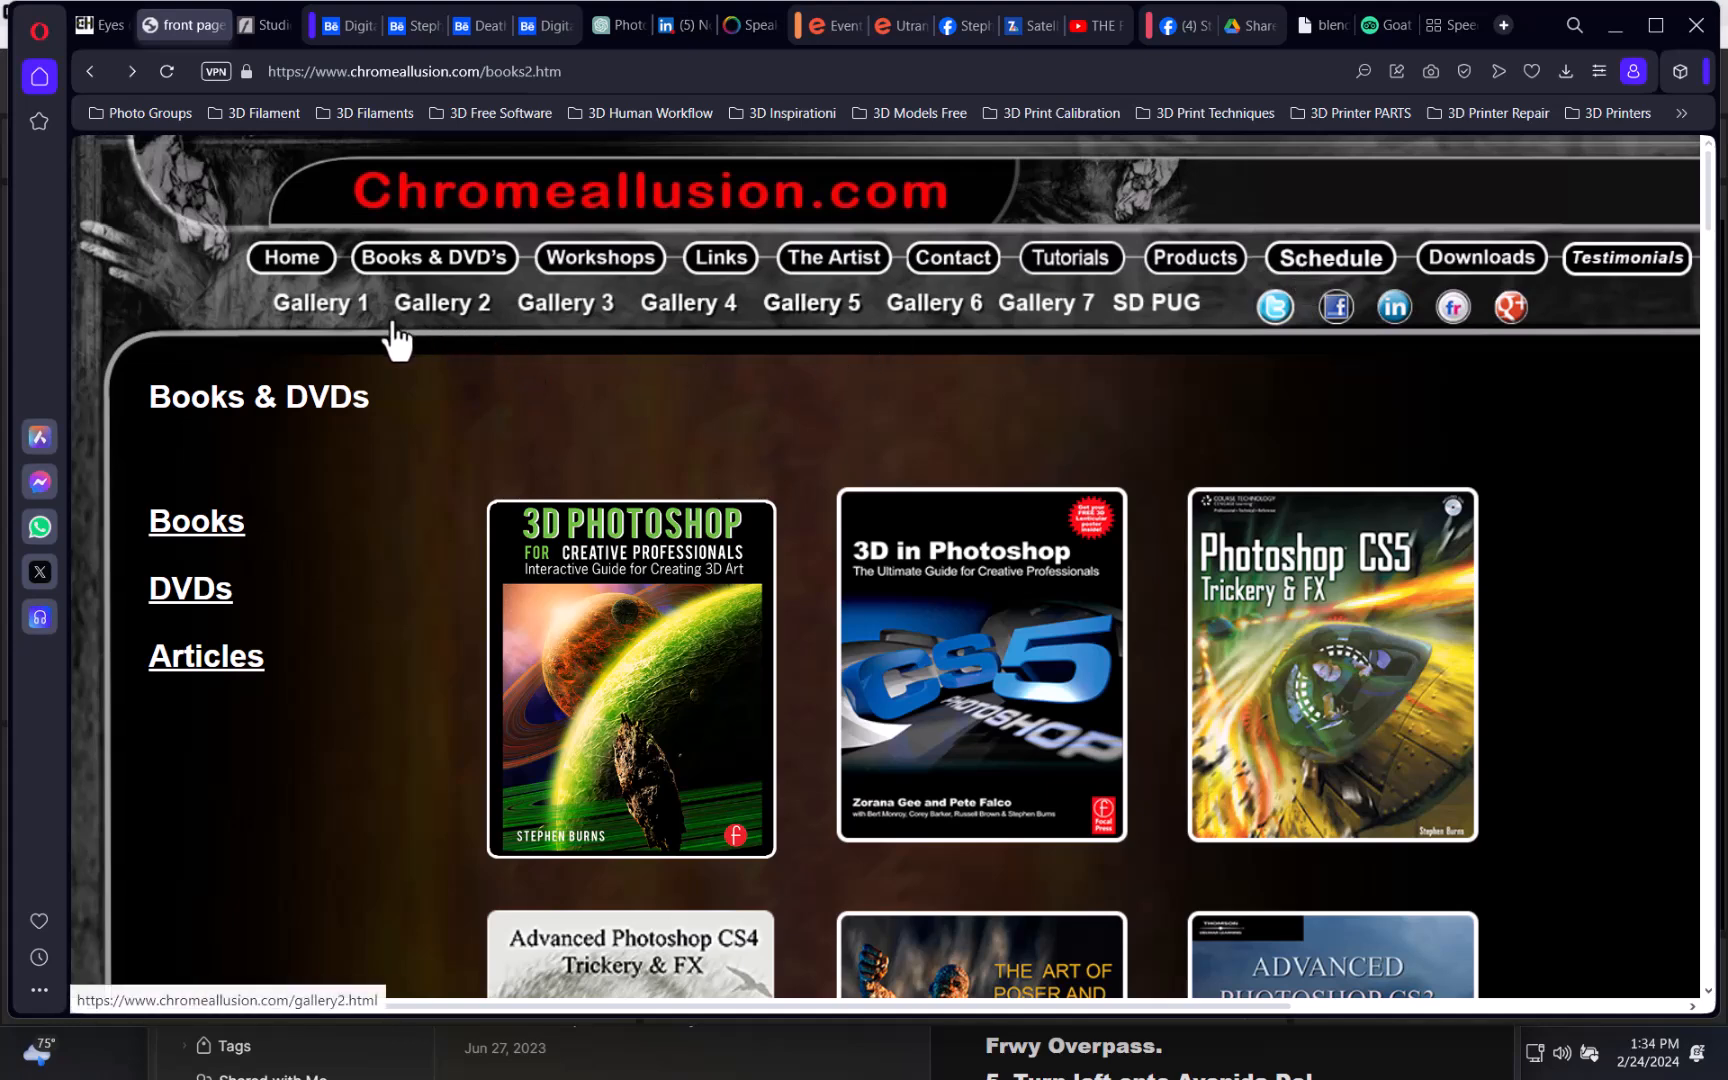
- Try Gallery 1 on the Chromeallusion site, go back, and open Gallery 7 instead
left_click(333, 318)
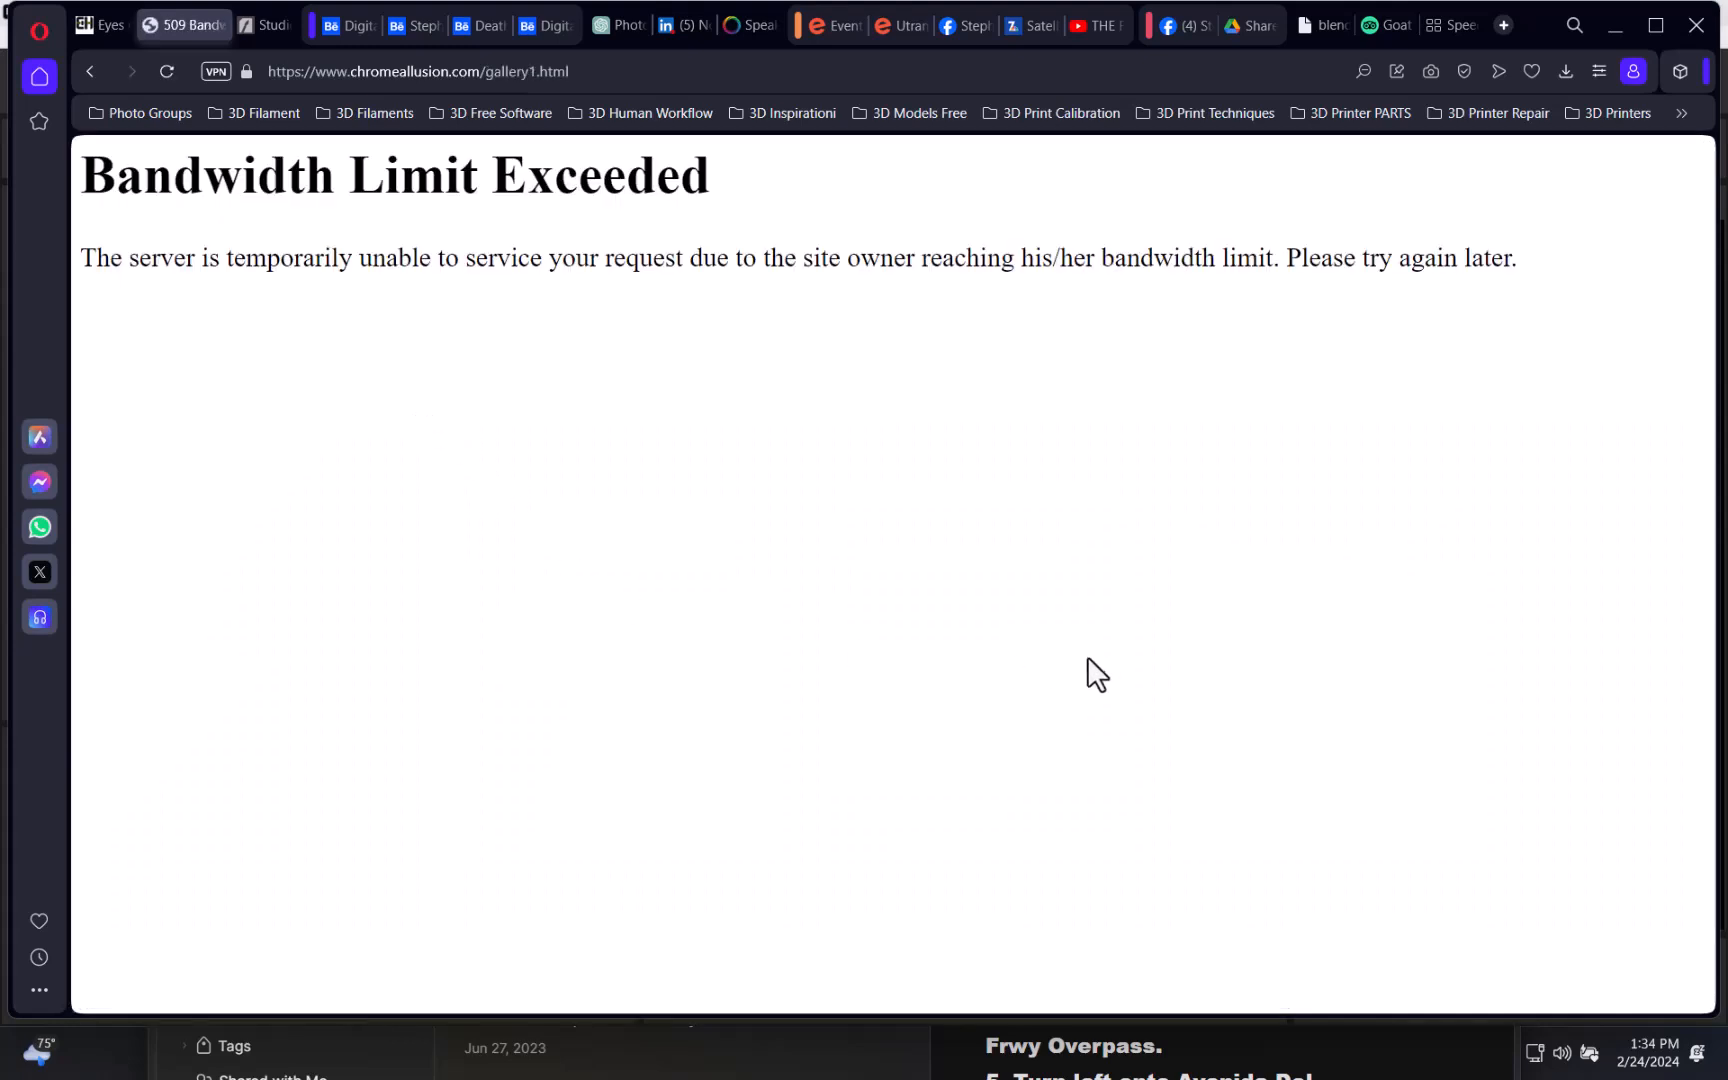
left_click(92, 76)
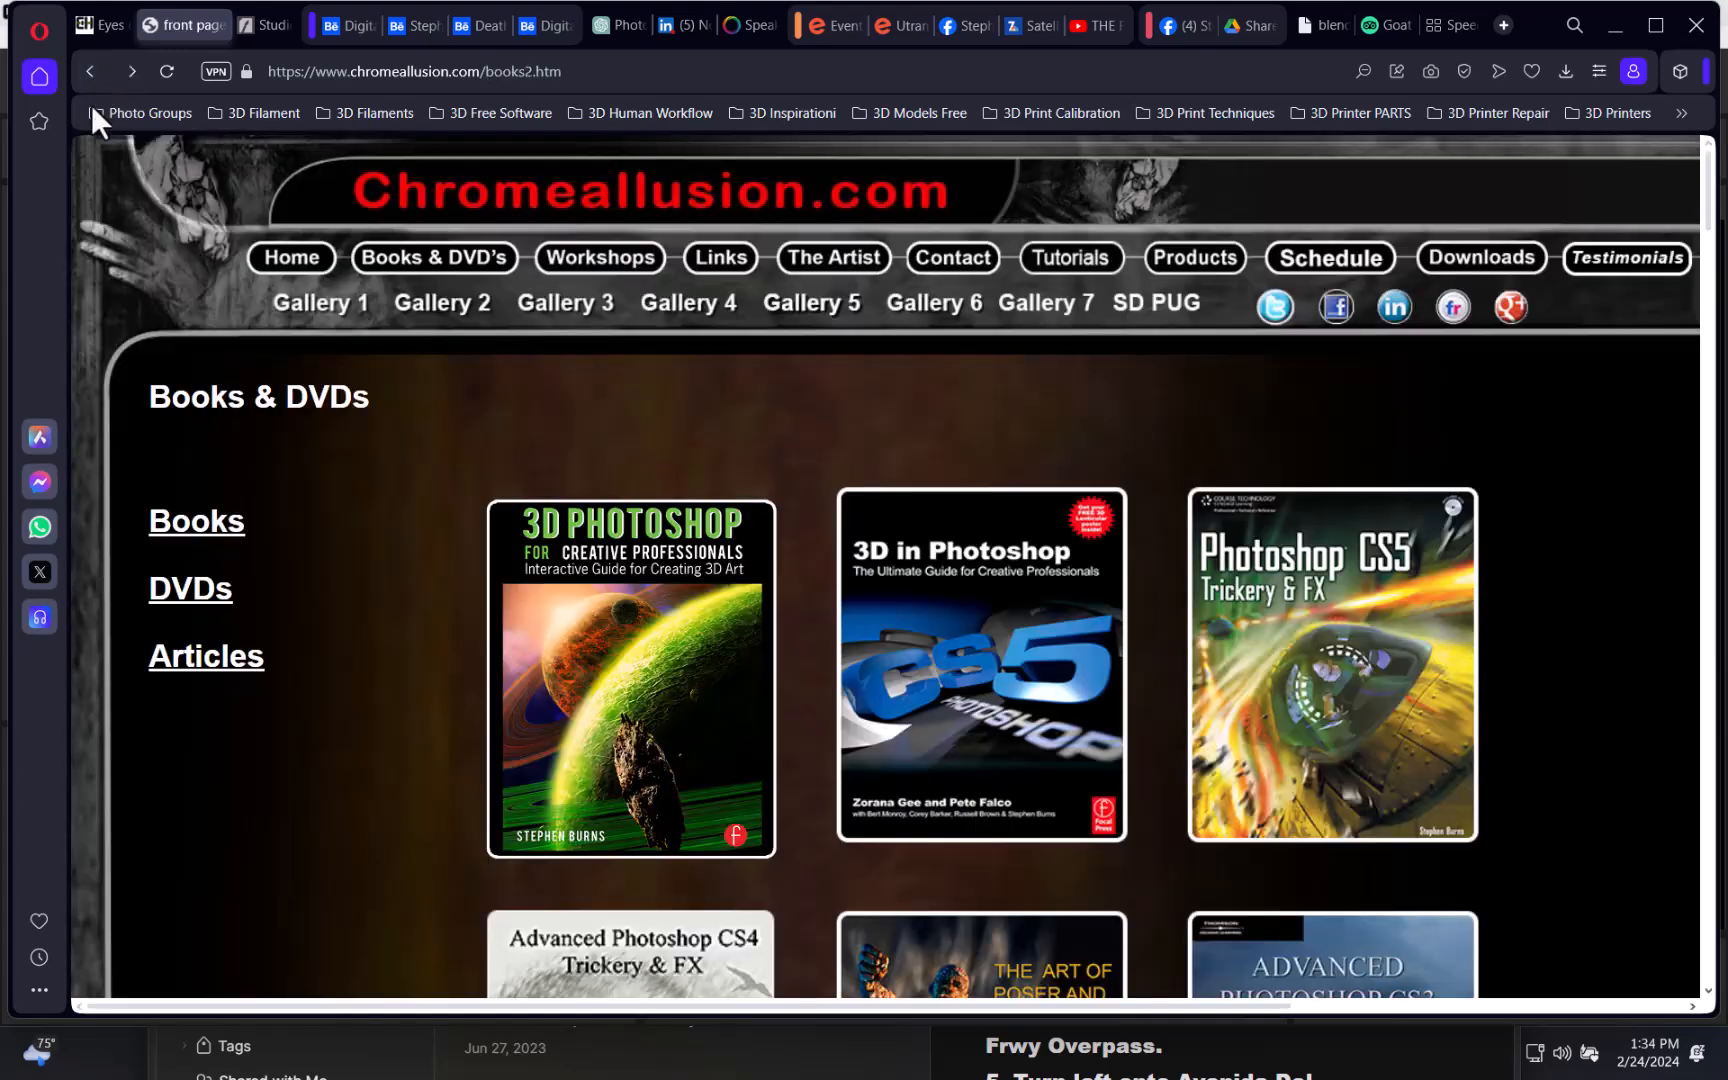
left_click(1020, 306)
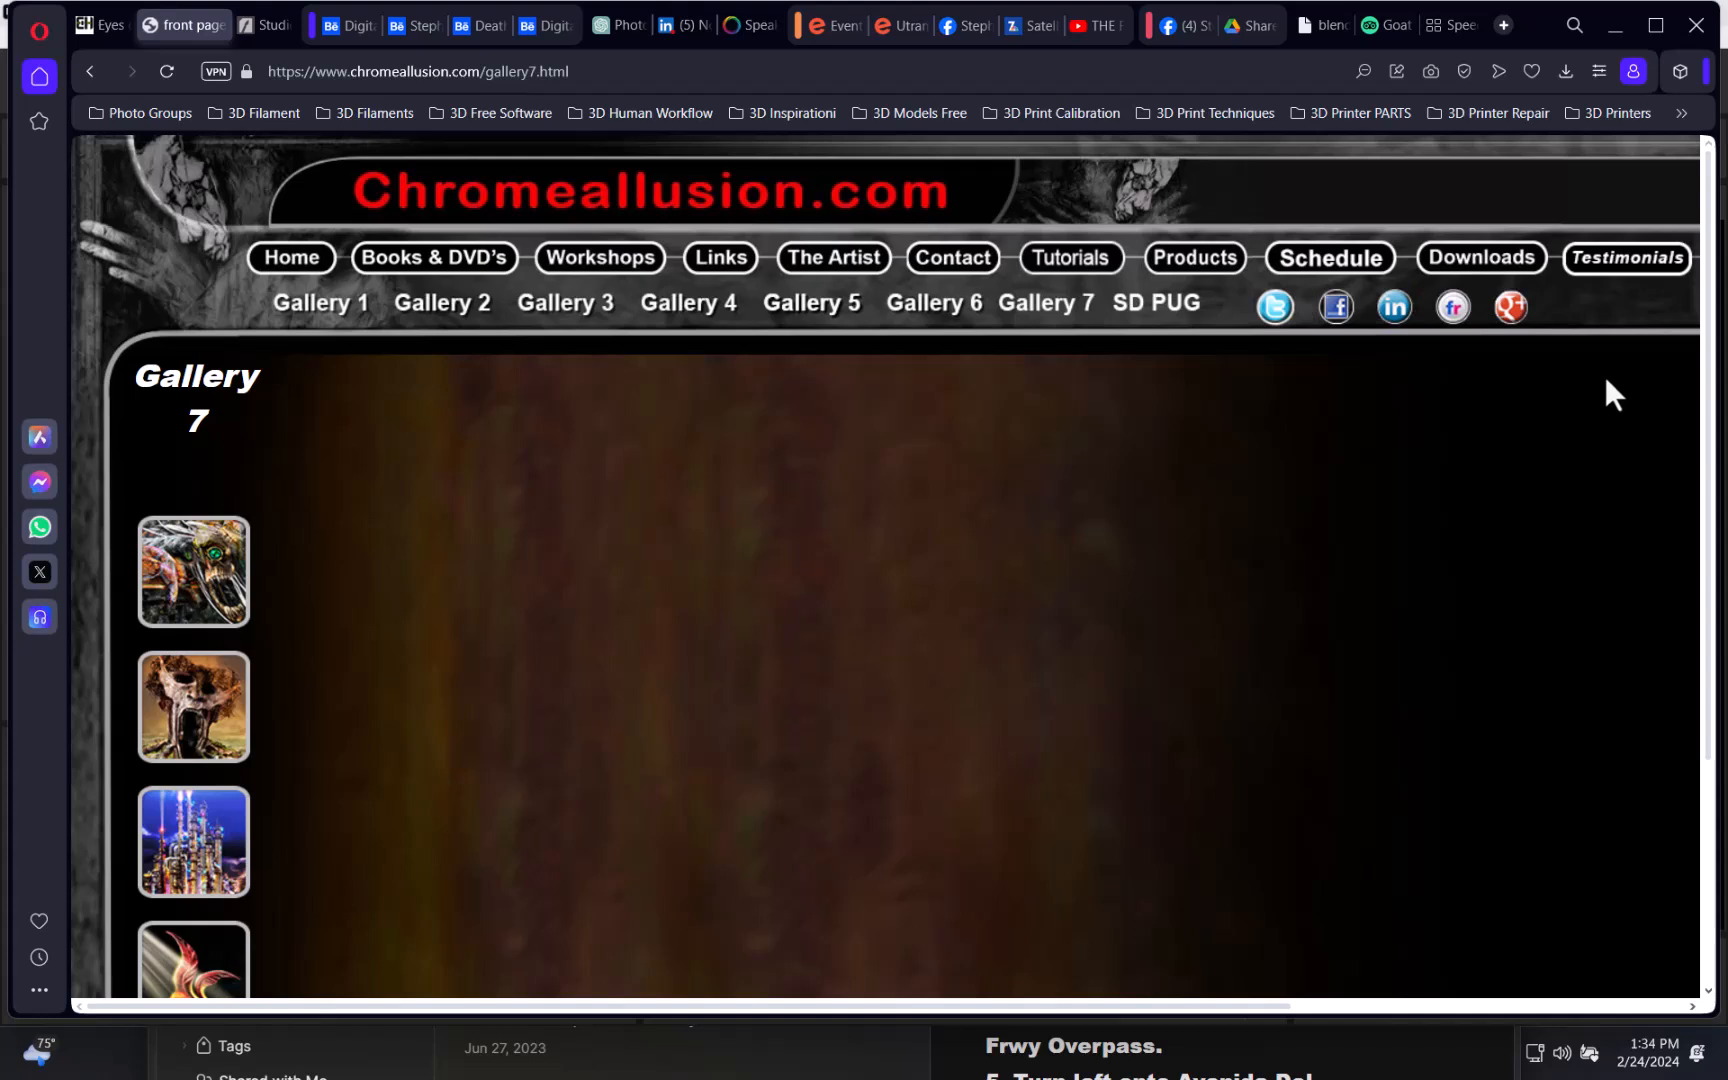
- Open the screaming tree-face artwork "Metamorphis" in Gallery 7 and view the whole image
left_click_drag(1712, 285, 1678, 235)
left_click(186, 740)
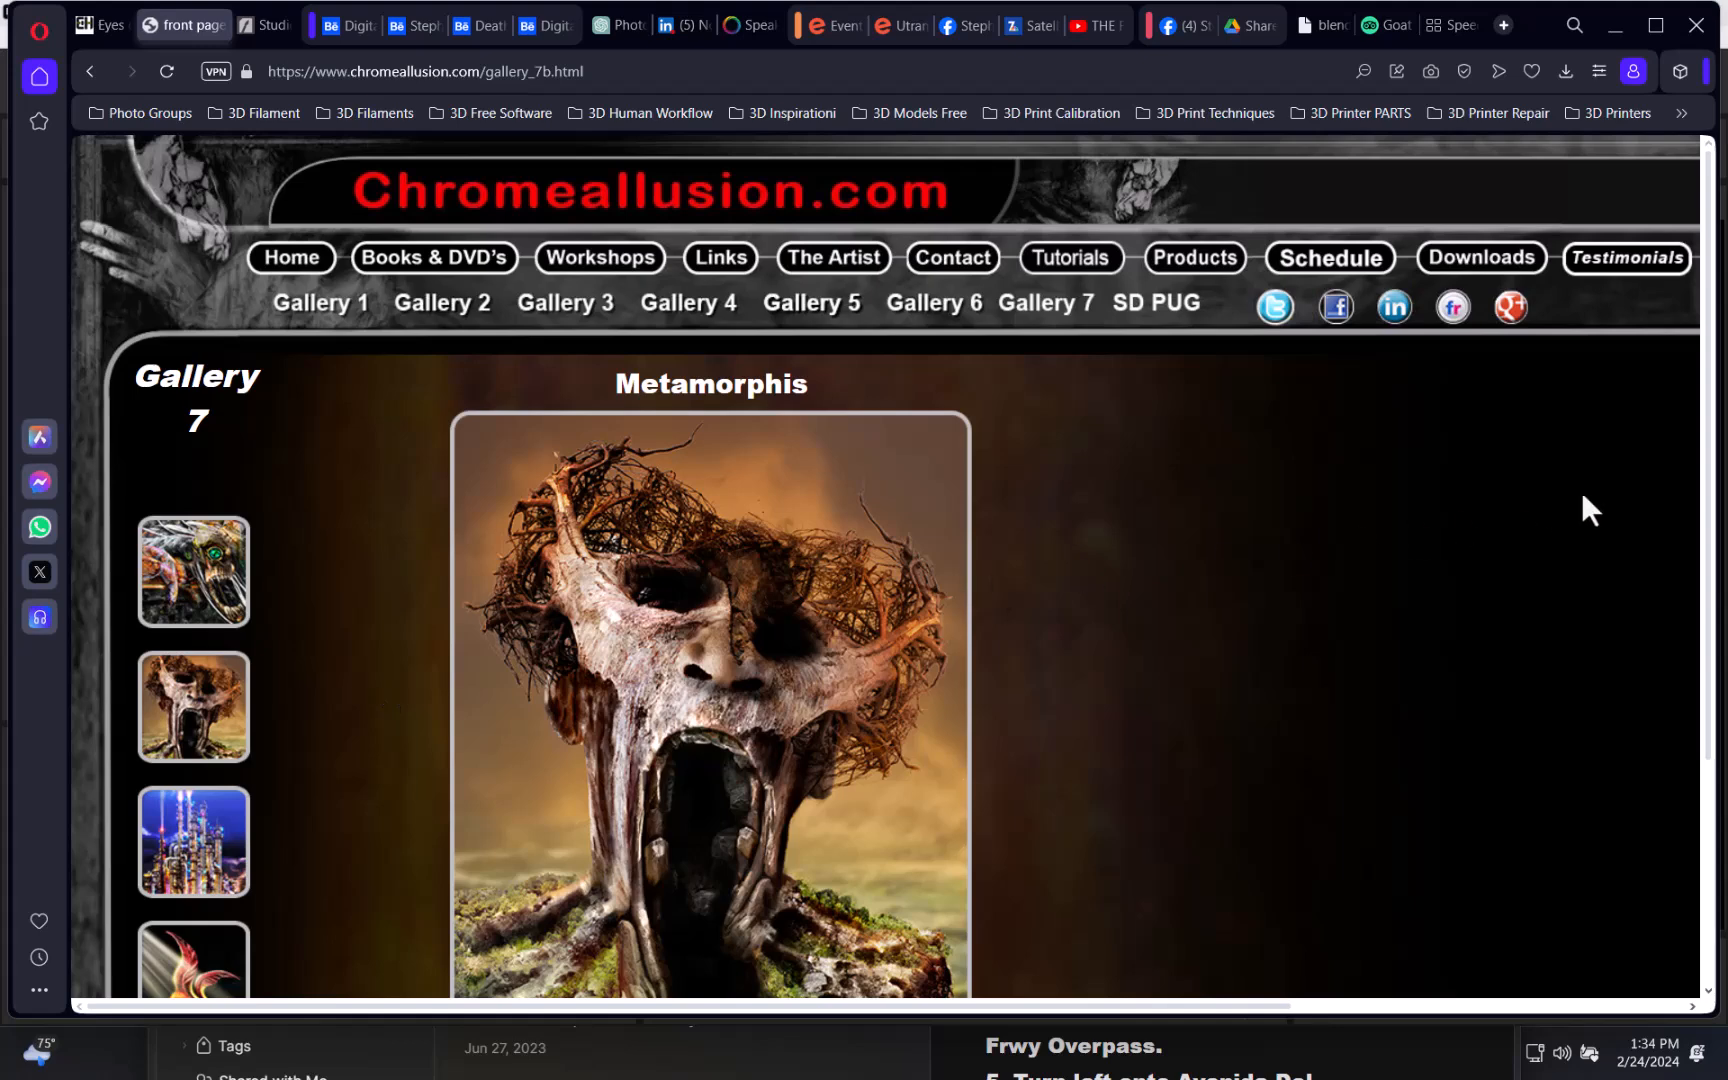
left_click_drag(1711, 318, 1706, 352)
key("ctrl+t")
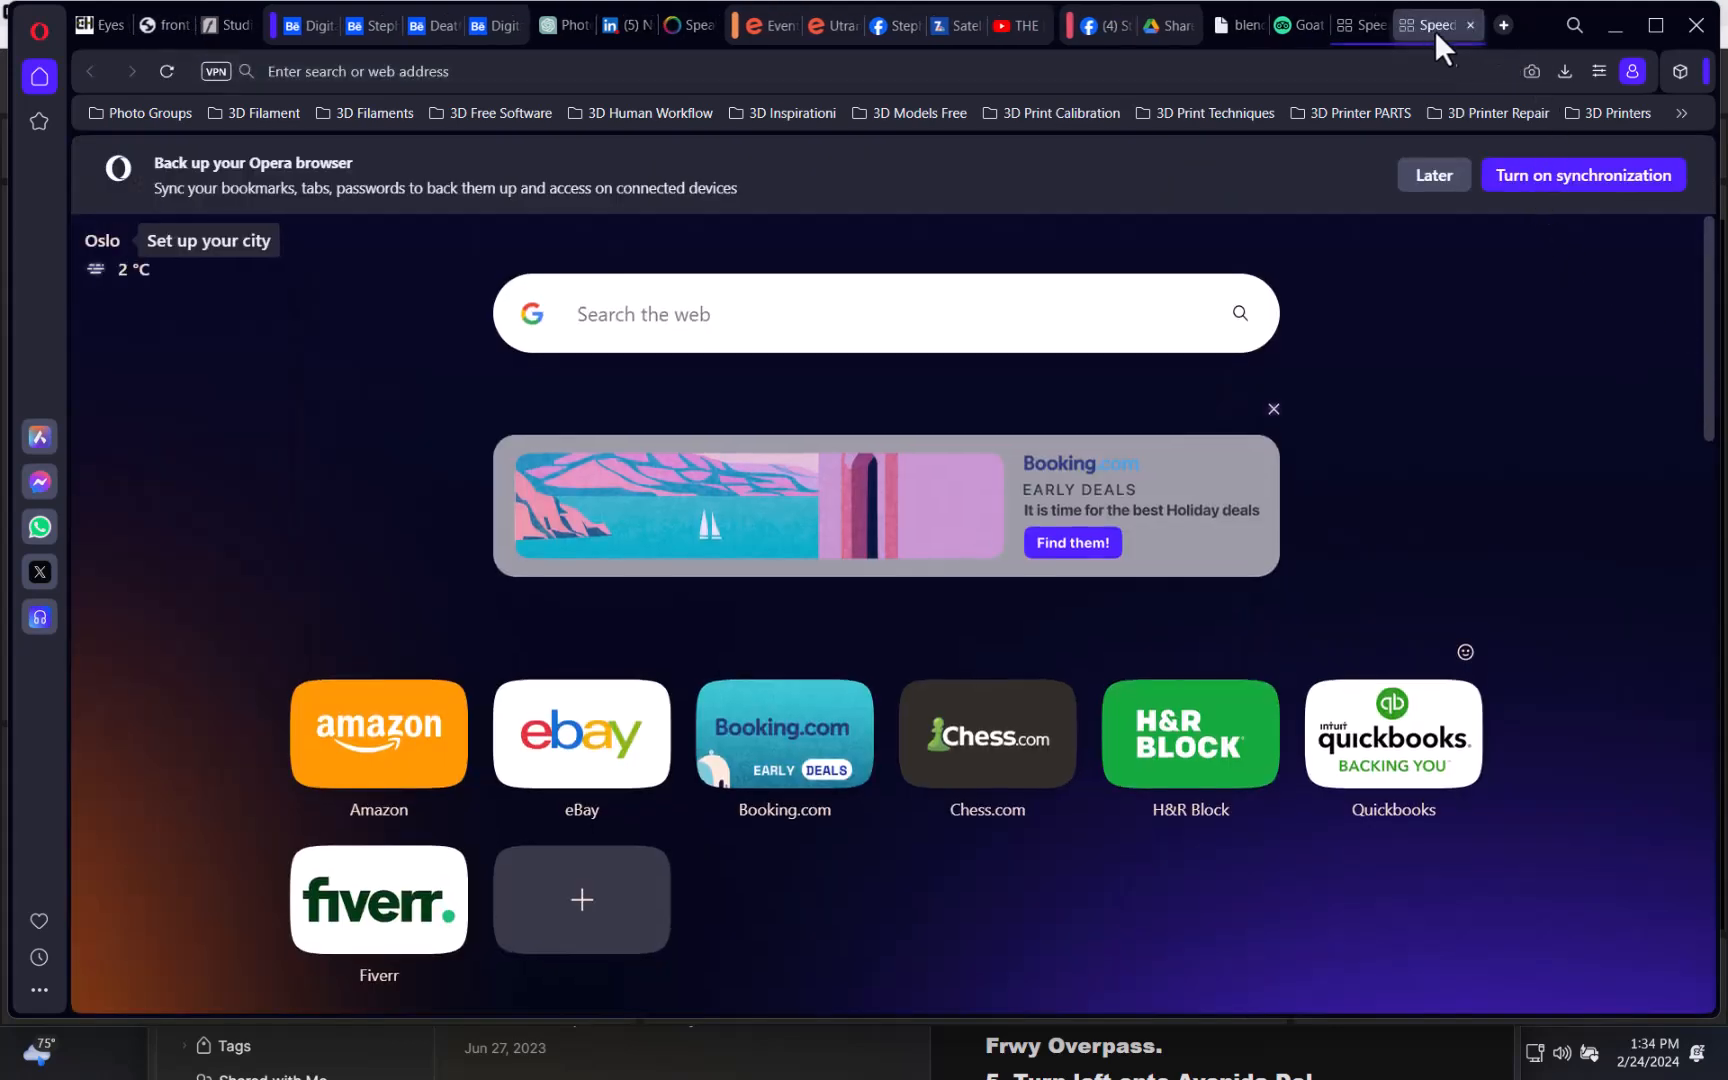
left_click(1469, 23)
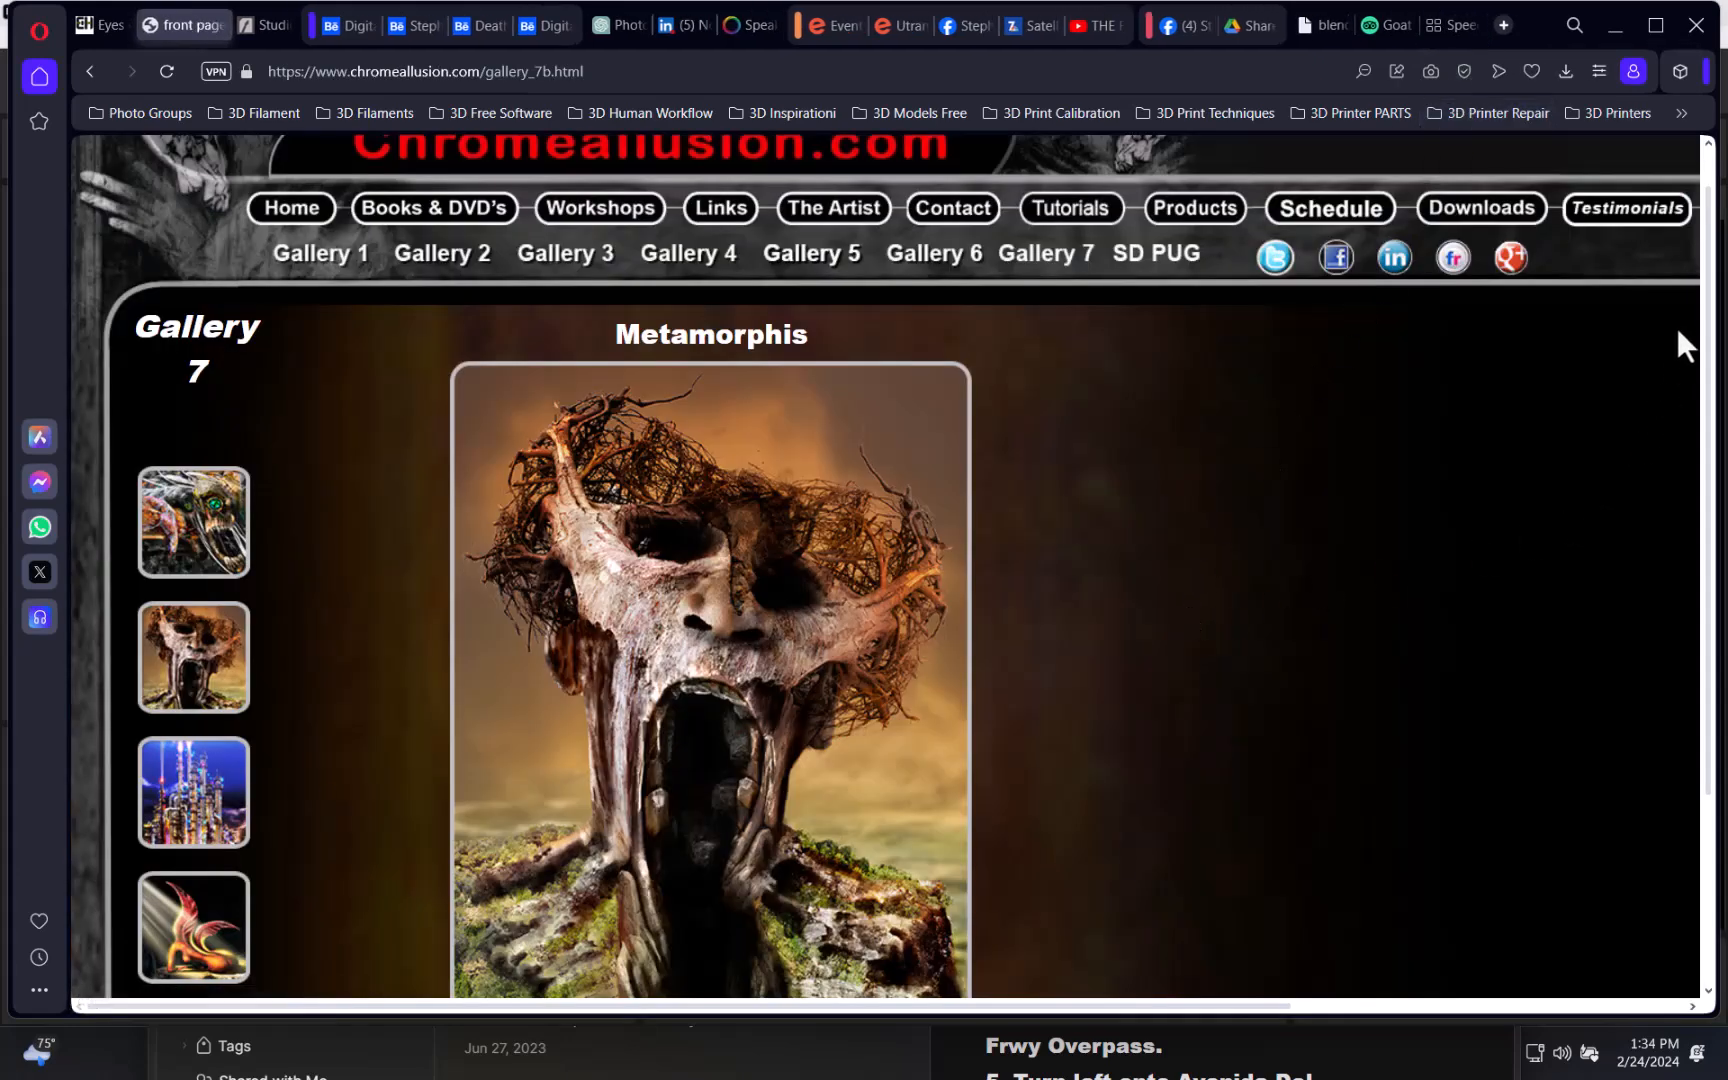
left_click_drag(1709, 322, 1668, 465)
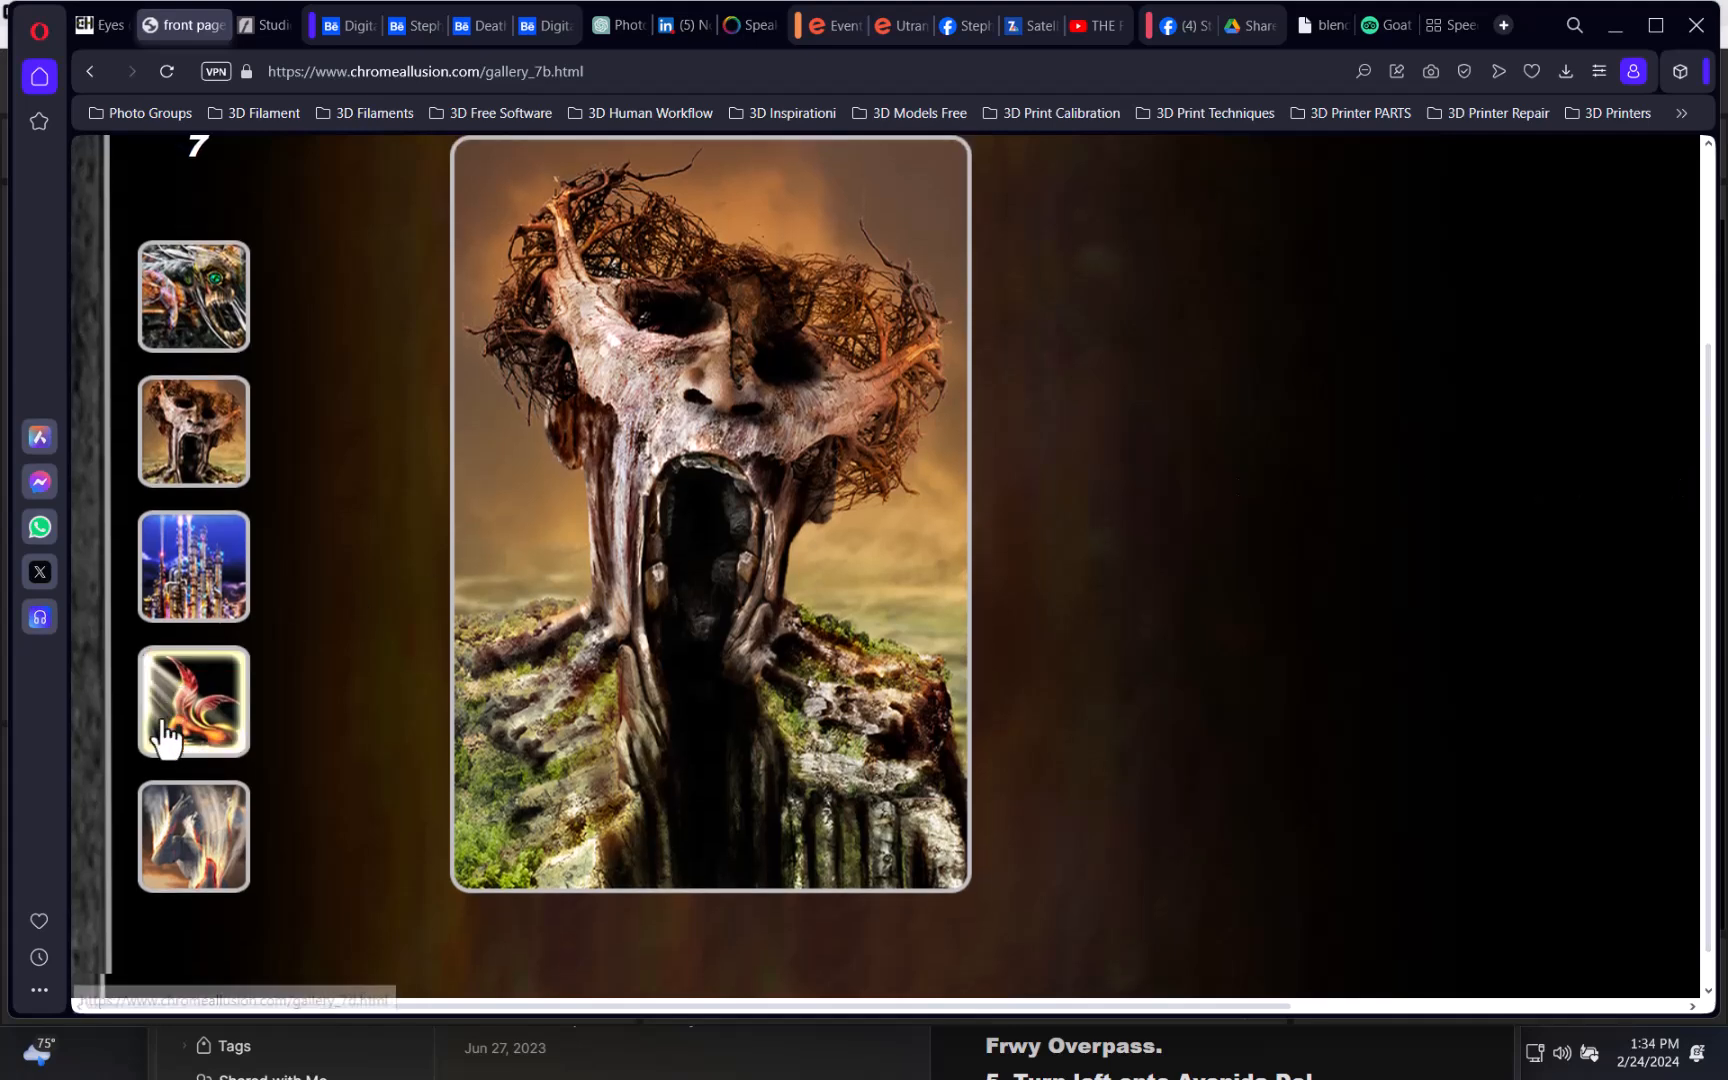
- Try the winged-creature artwork in Gallery 7, go back, and view the last artwork, the burning stone figure
left_click(194, 748)
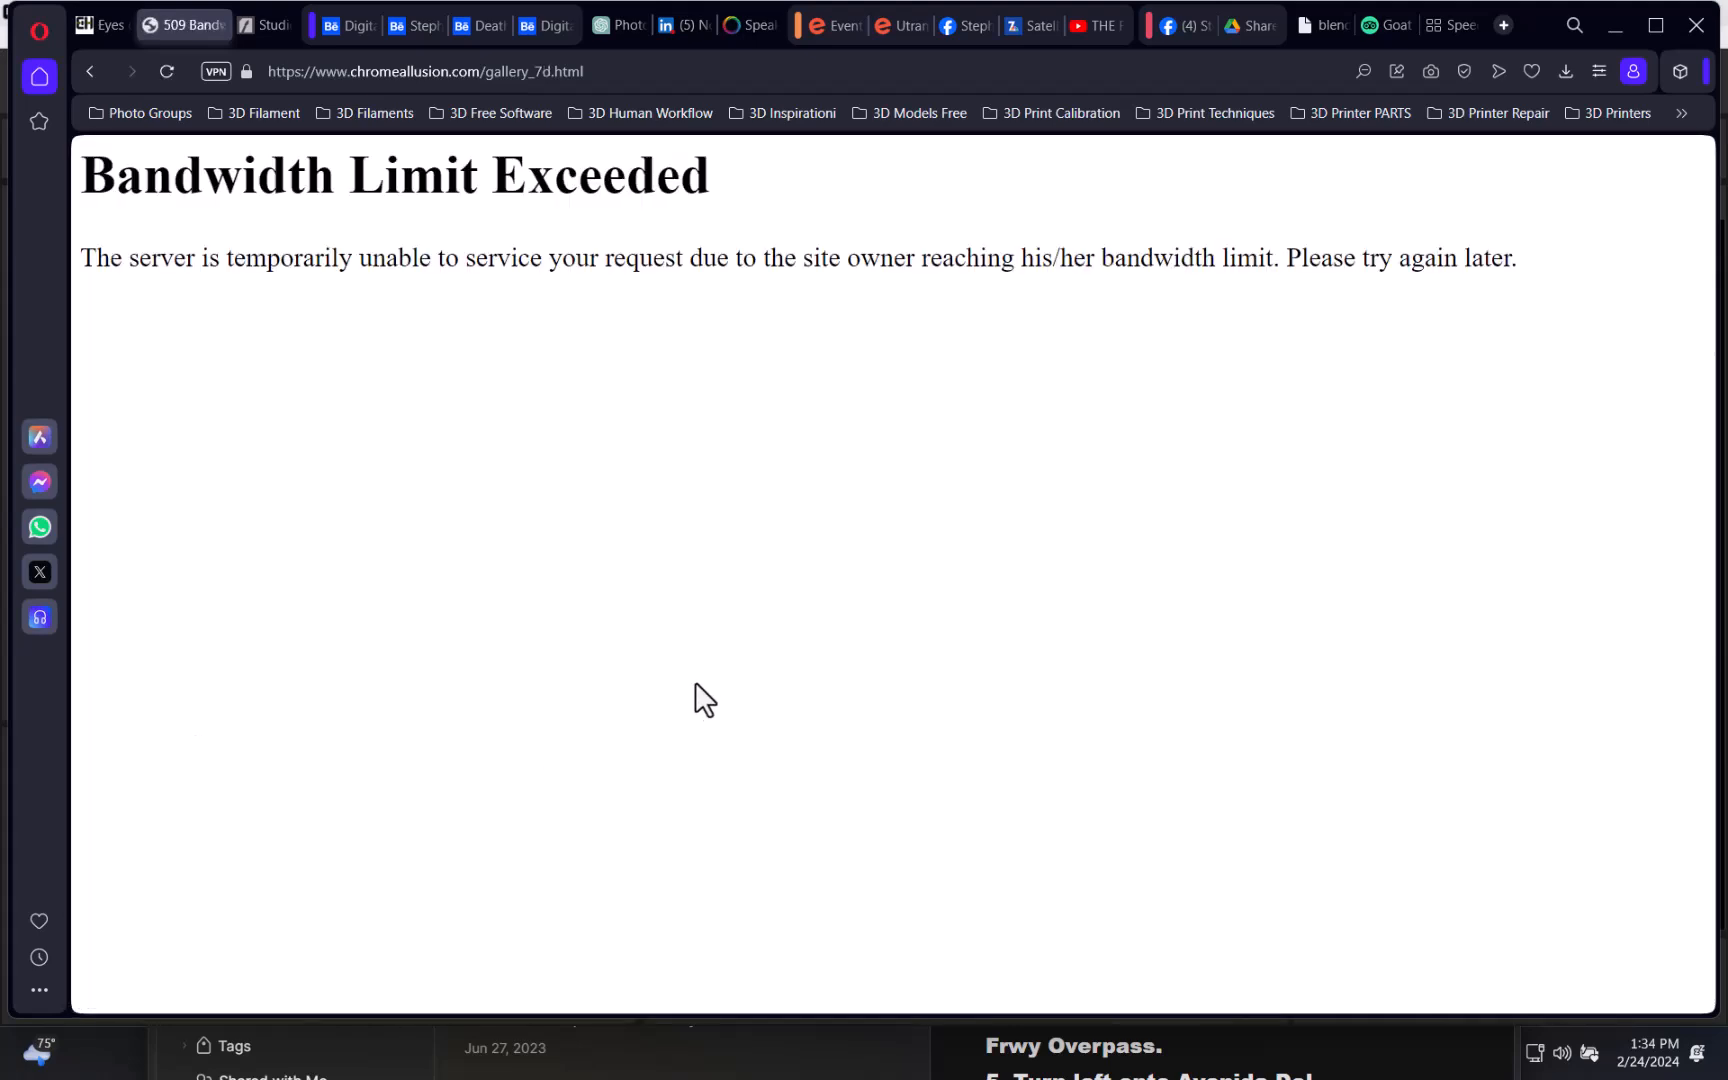
left_click(90, 71)
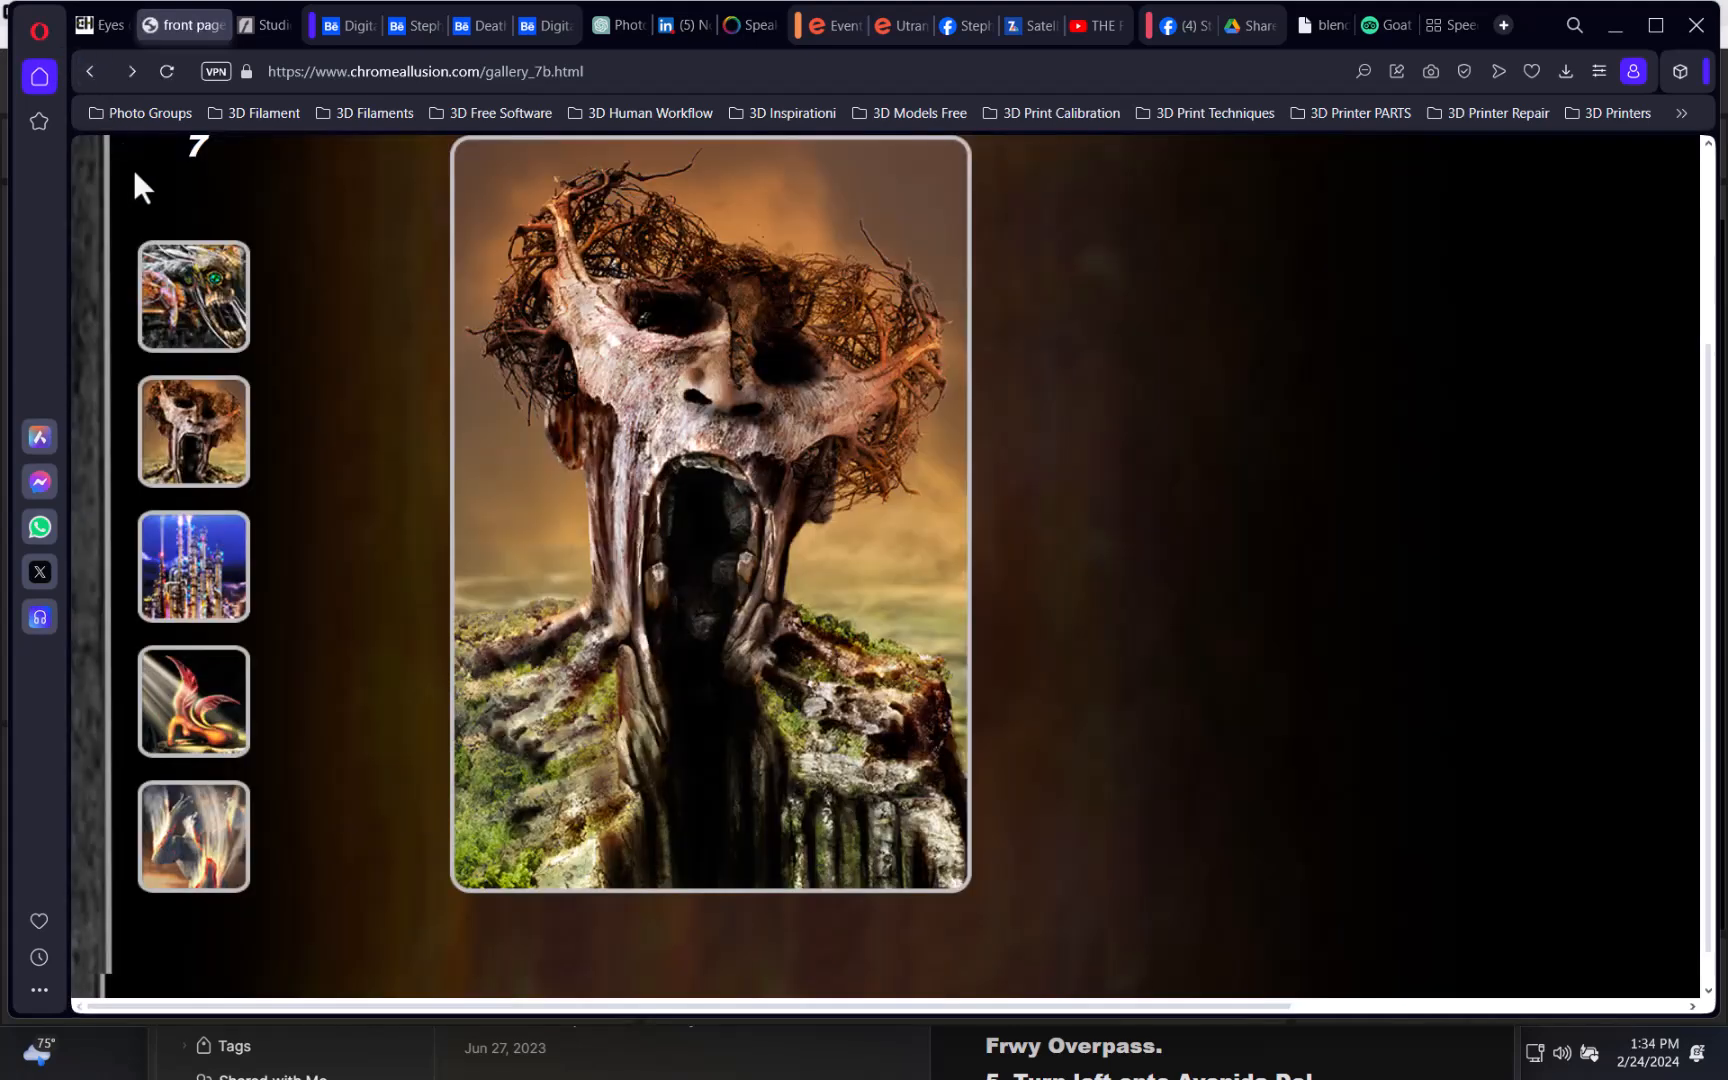
left_click(214, 848)
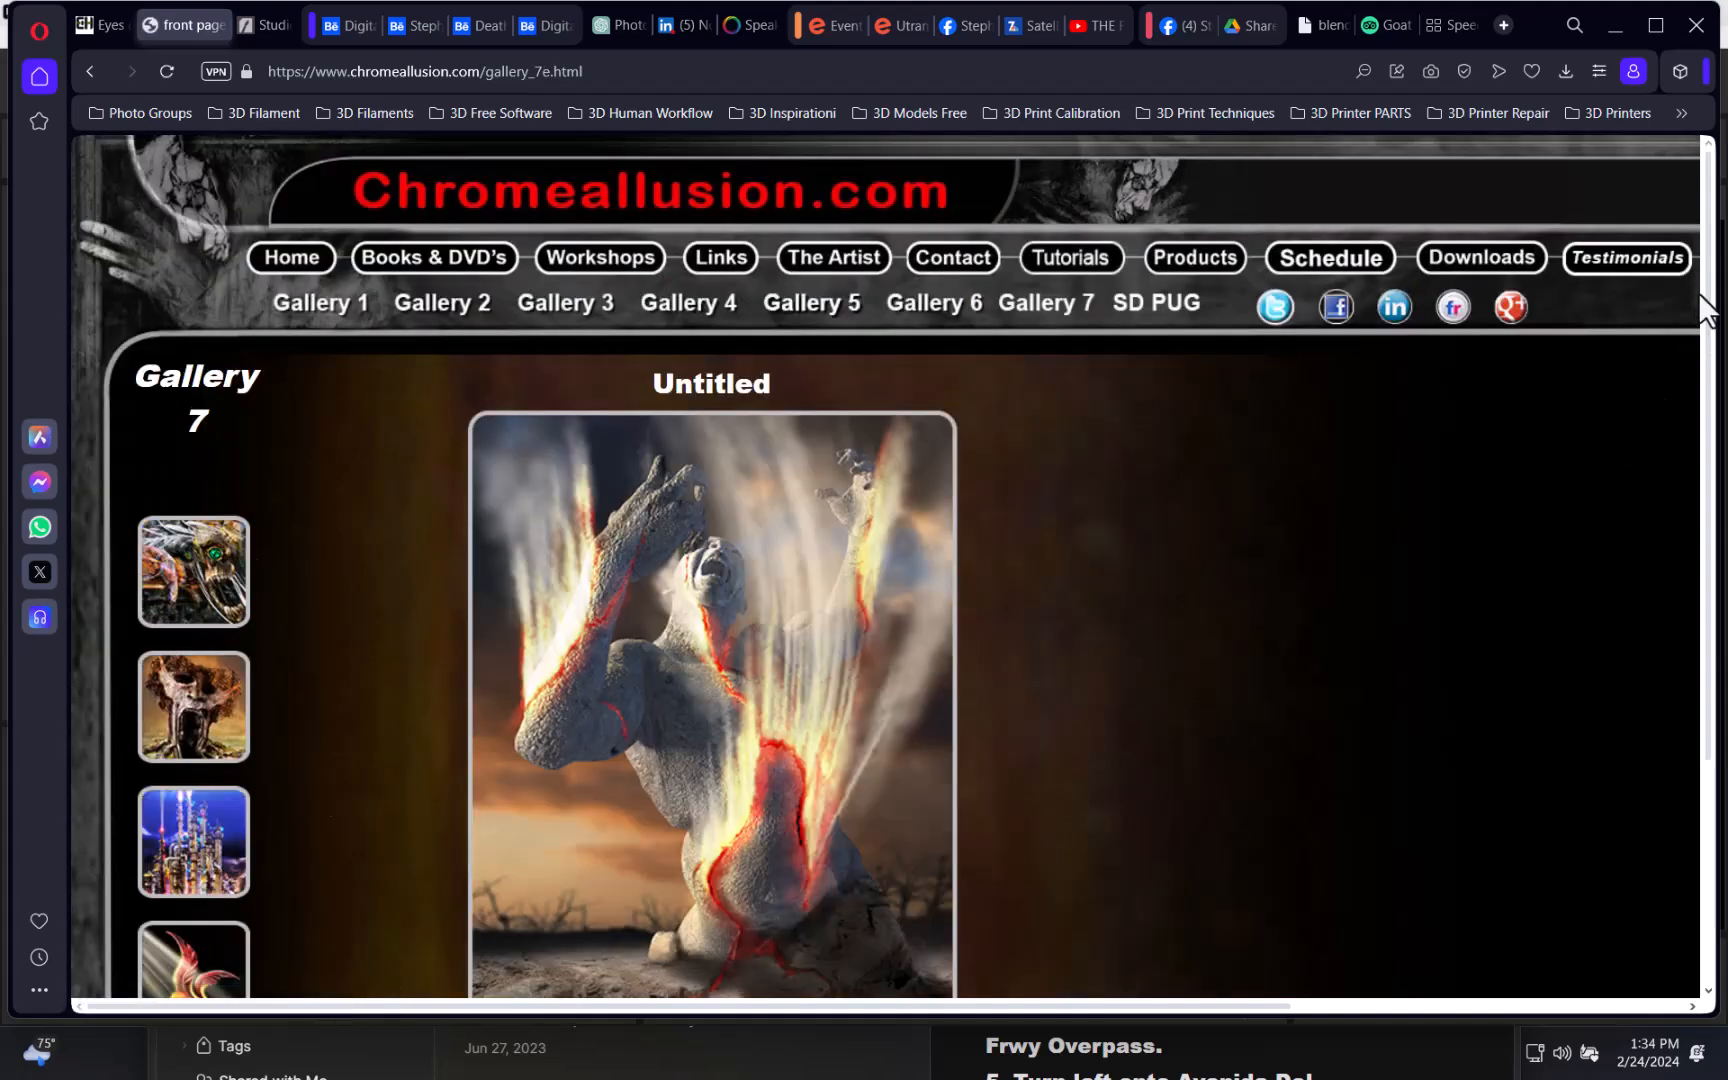
left_click_drag(1709, 254, 1686, 344)
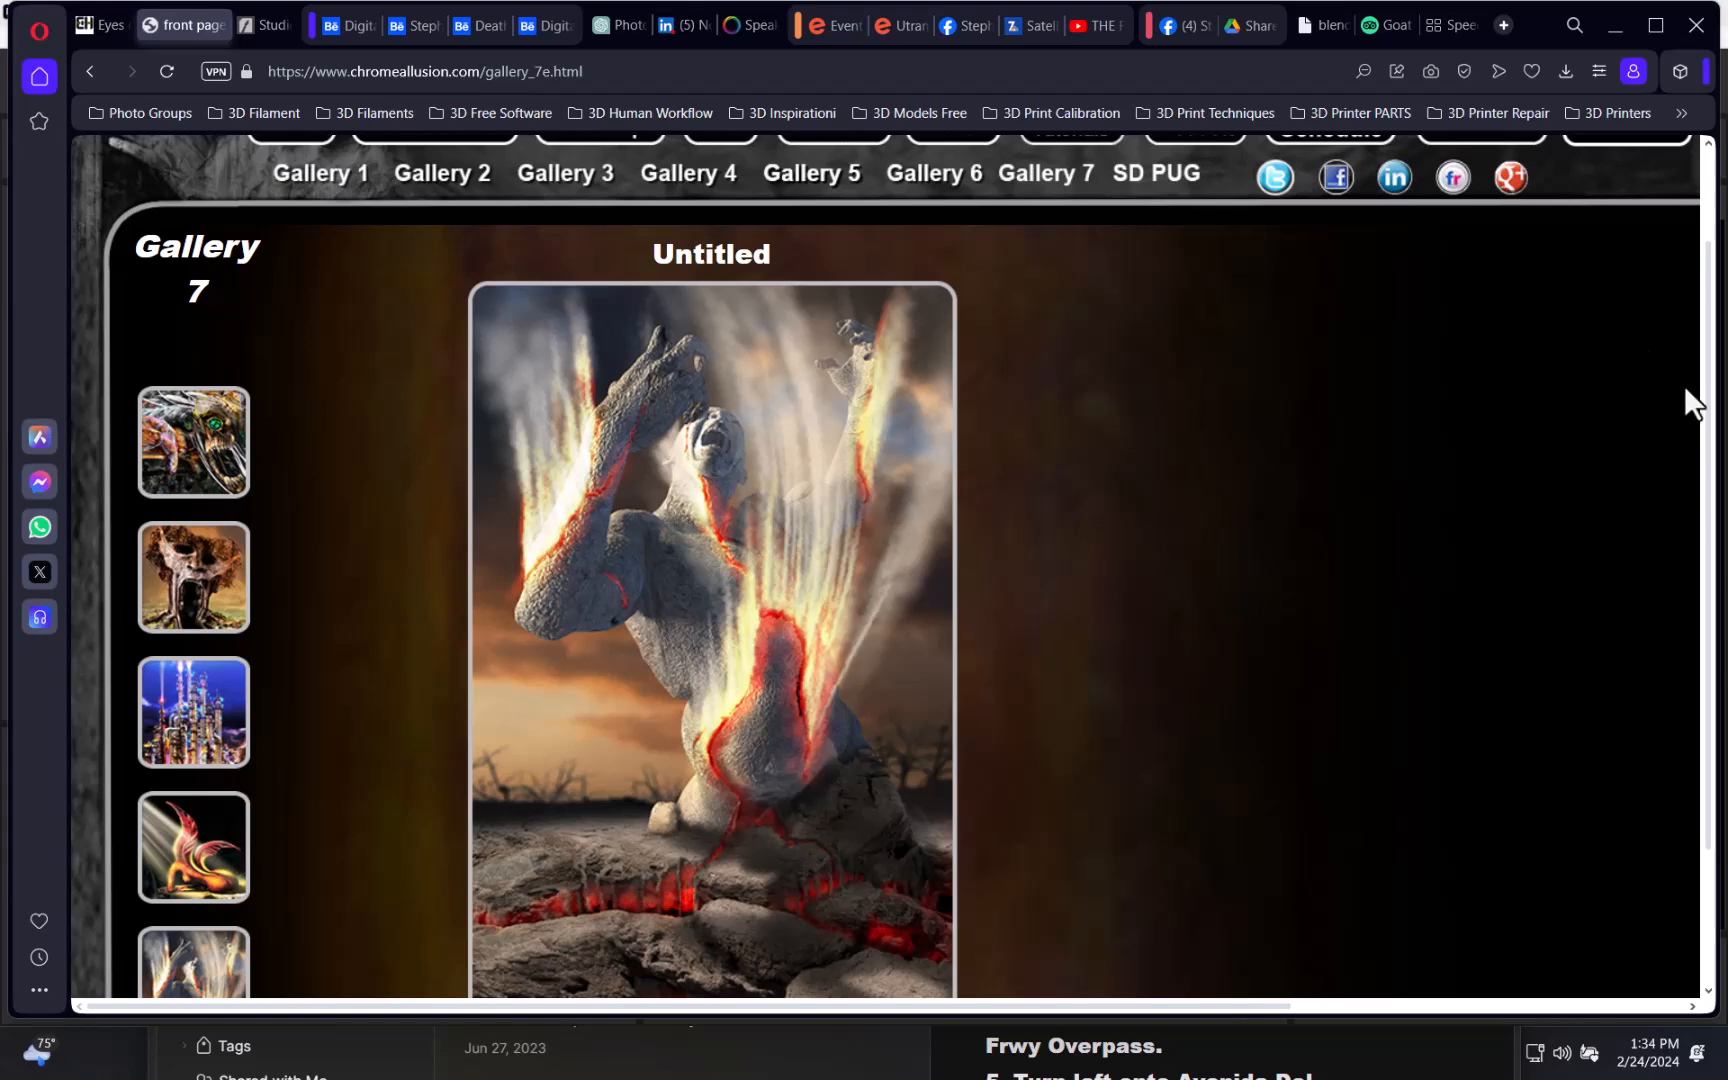
- Switch to the Digital Painting project on Behance, open its artist's profile and view the work listed there
left_click(338, 26)
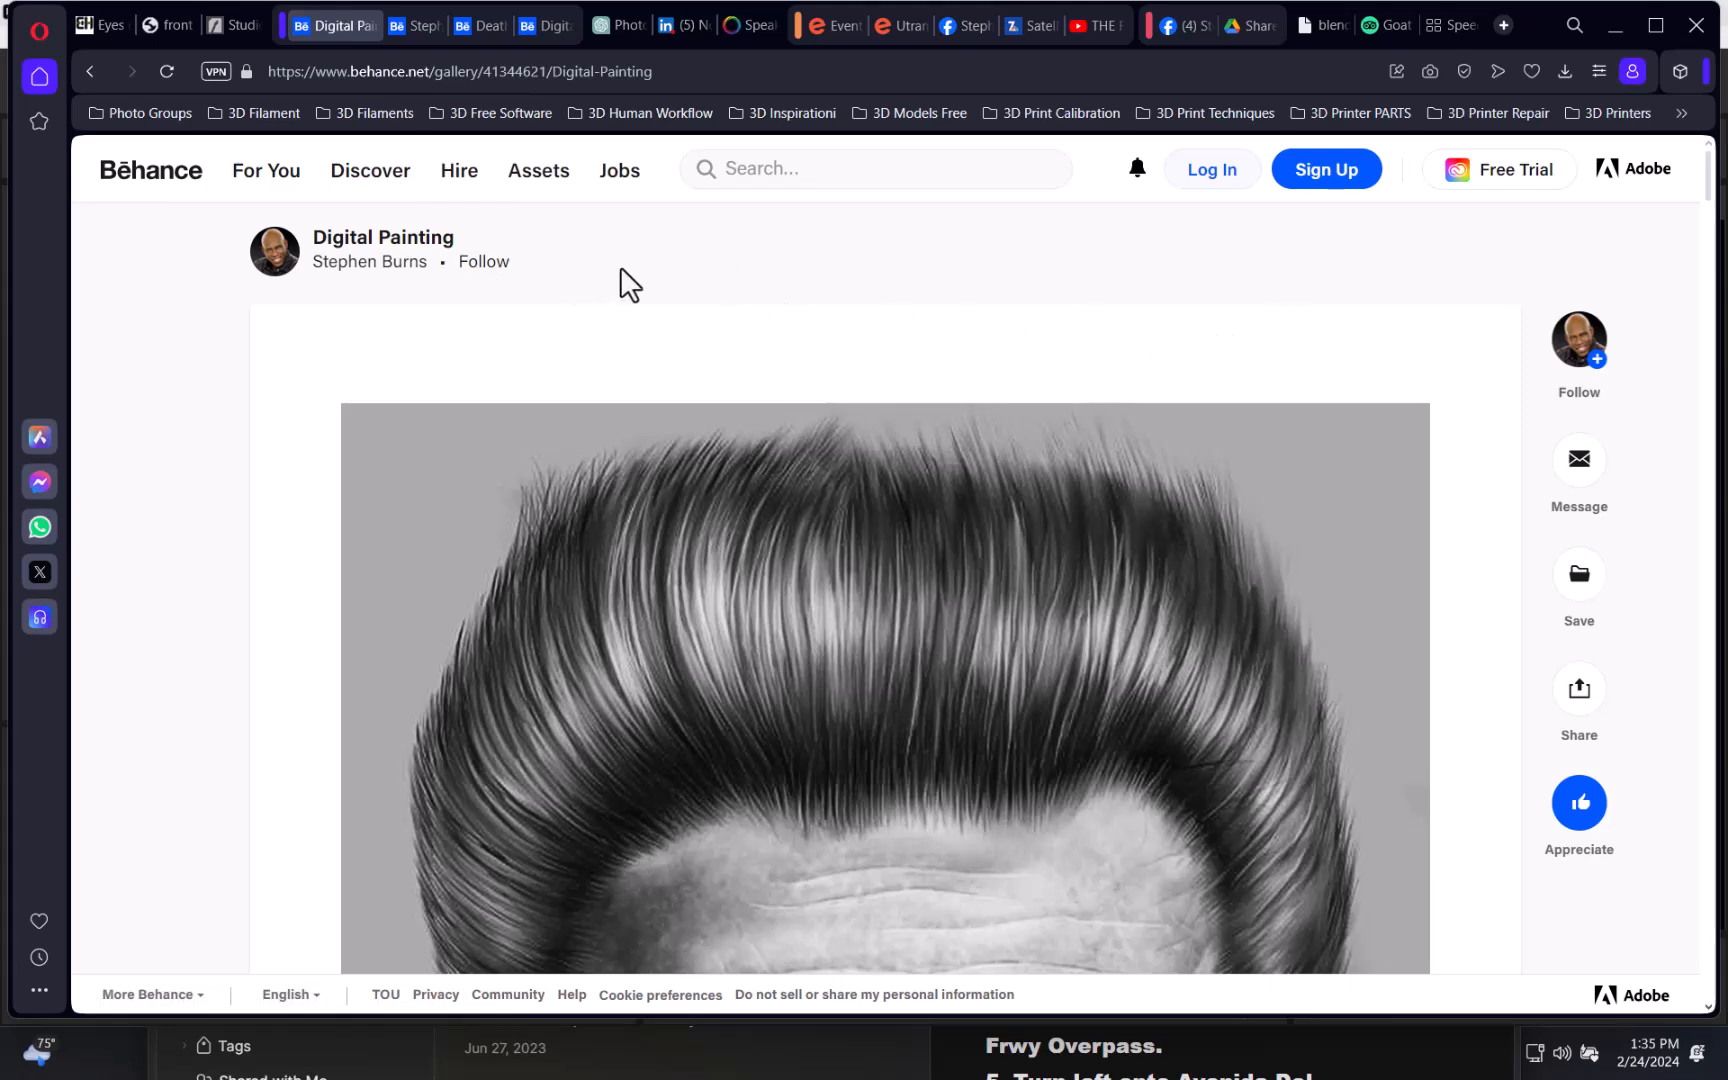
left_click(286, 268)
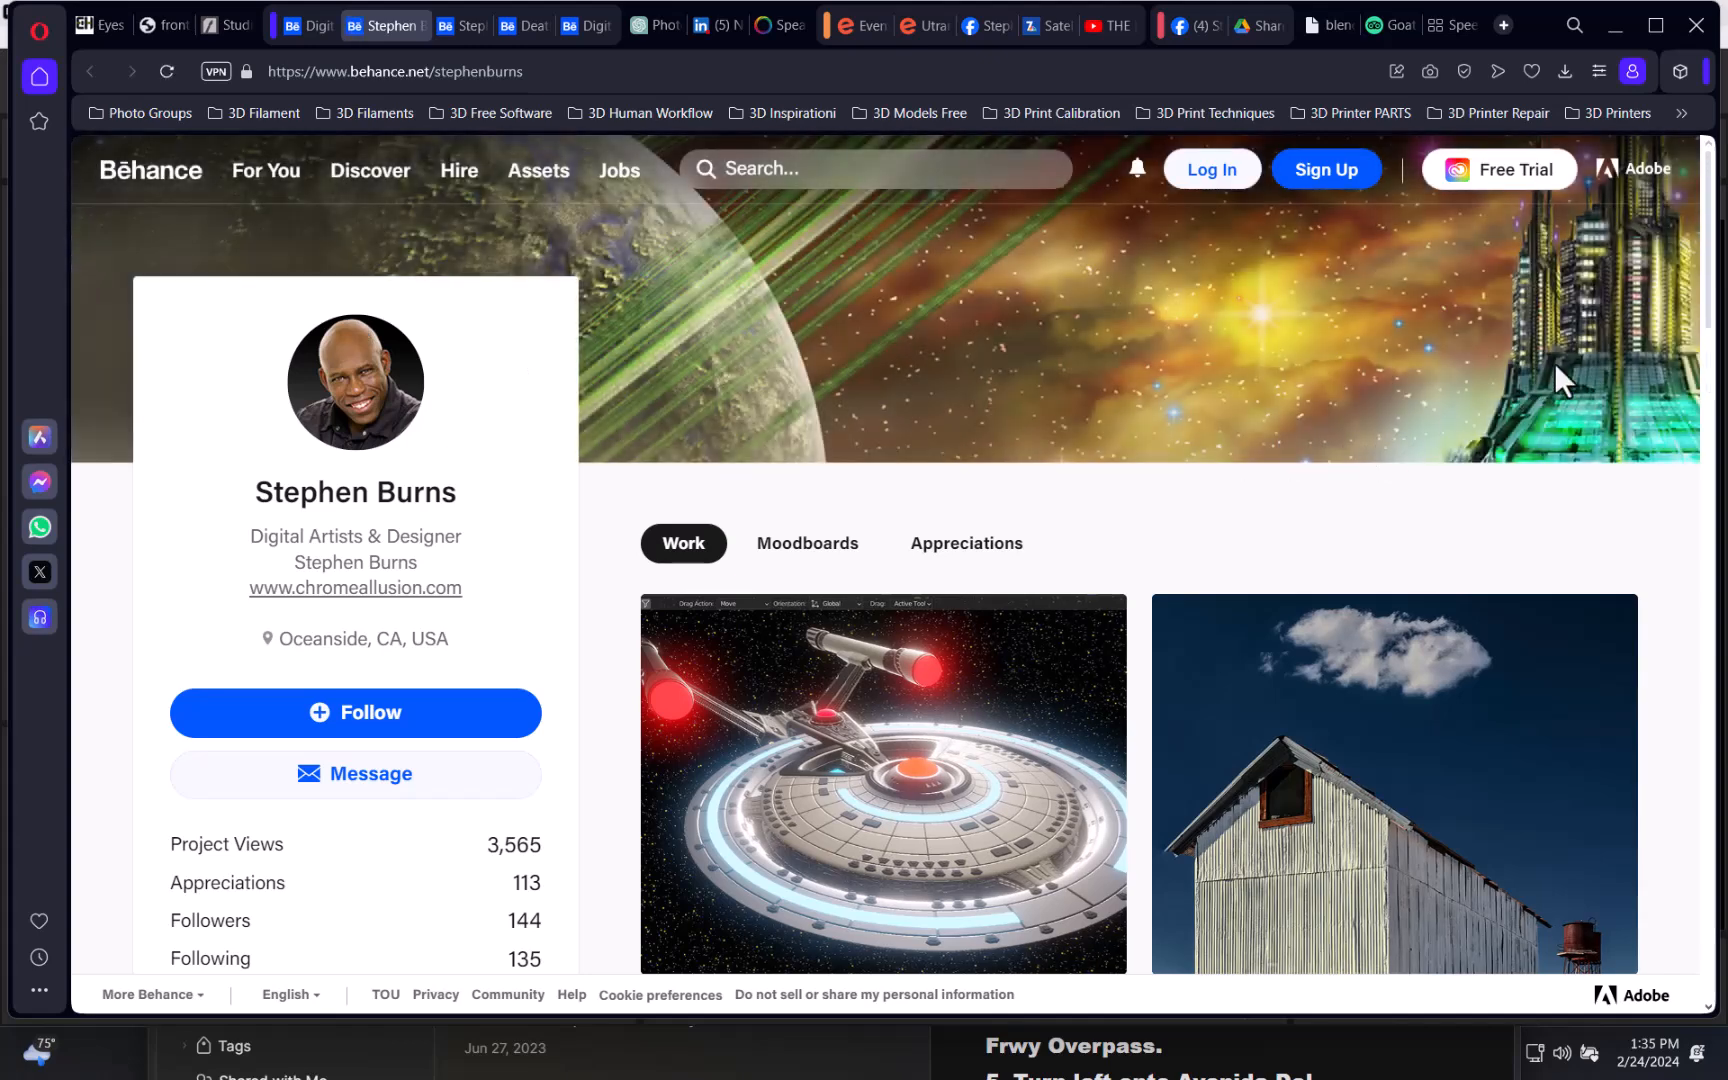
mouse_move(1705, 239)
left_mouse_down()
mouse_move(1705, 300)
mouse_move(1714, 222)
mouse_move(1708, 252)
left_mouse_up()
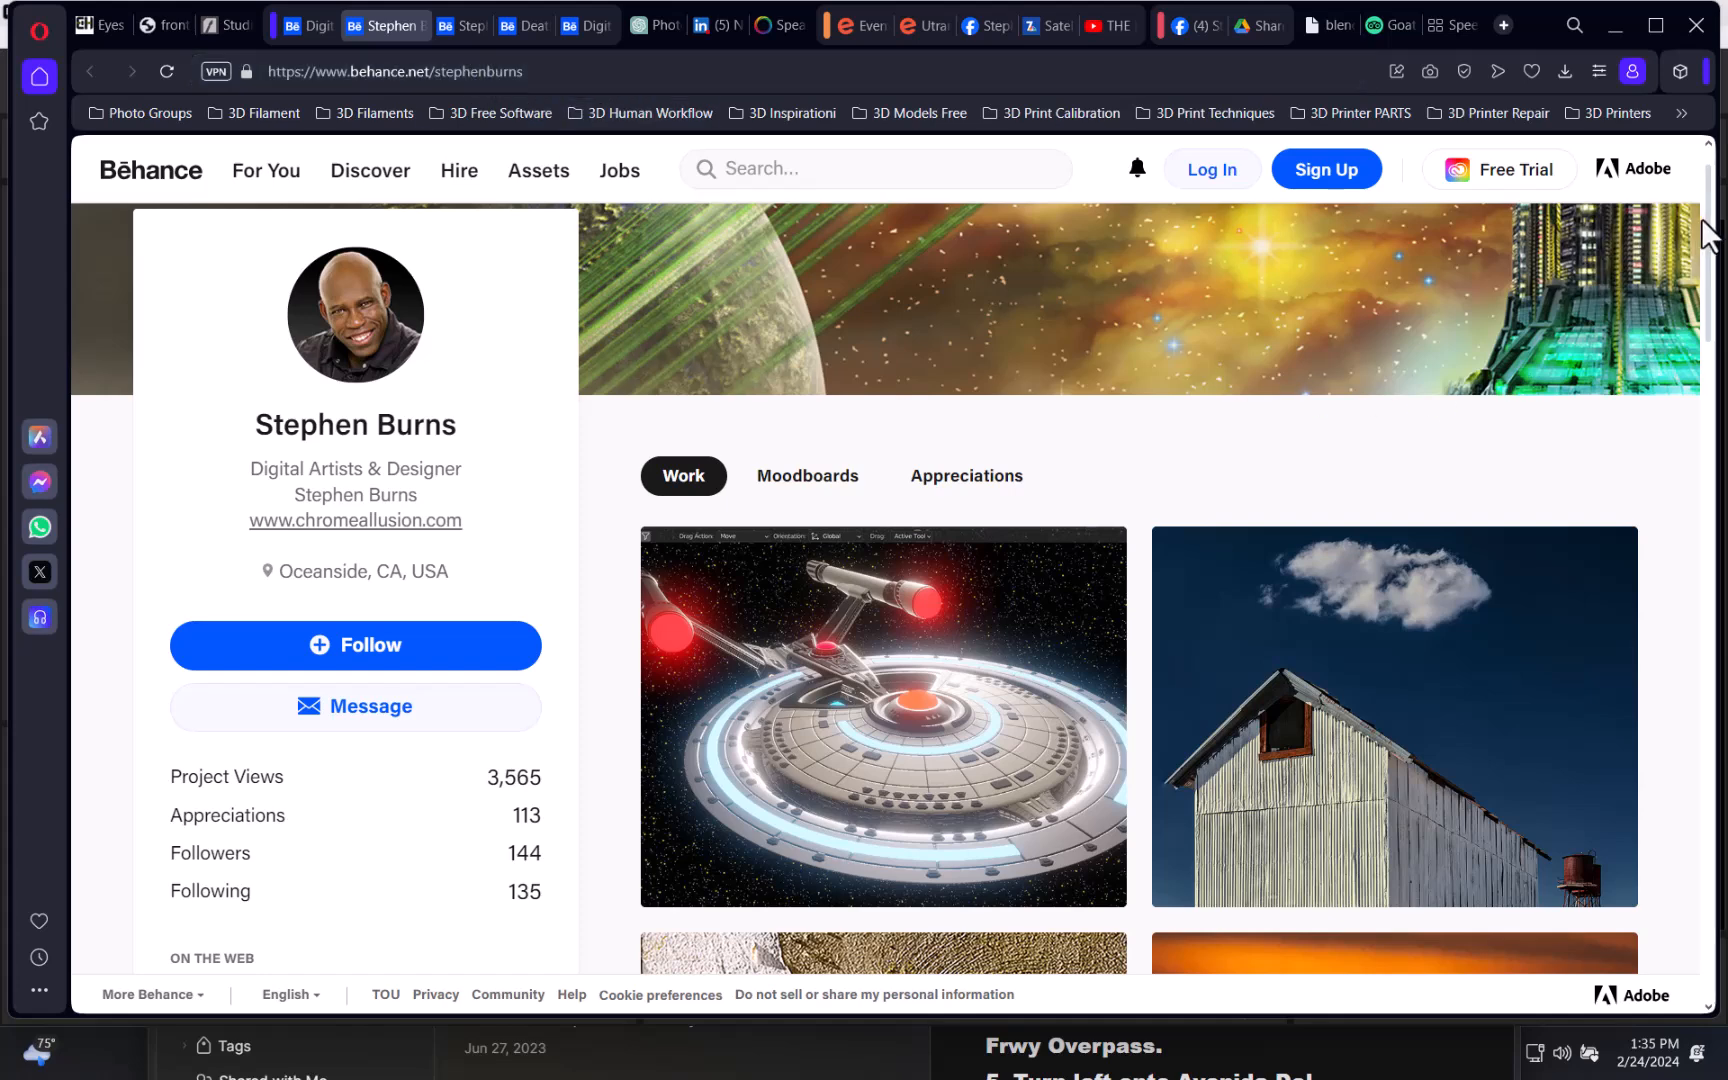
mouse_move(1708, 235)
left_mouse_down()
mouse_move(1690, 405)
mouse_move(1689, 258)
left_mouse_up()
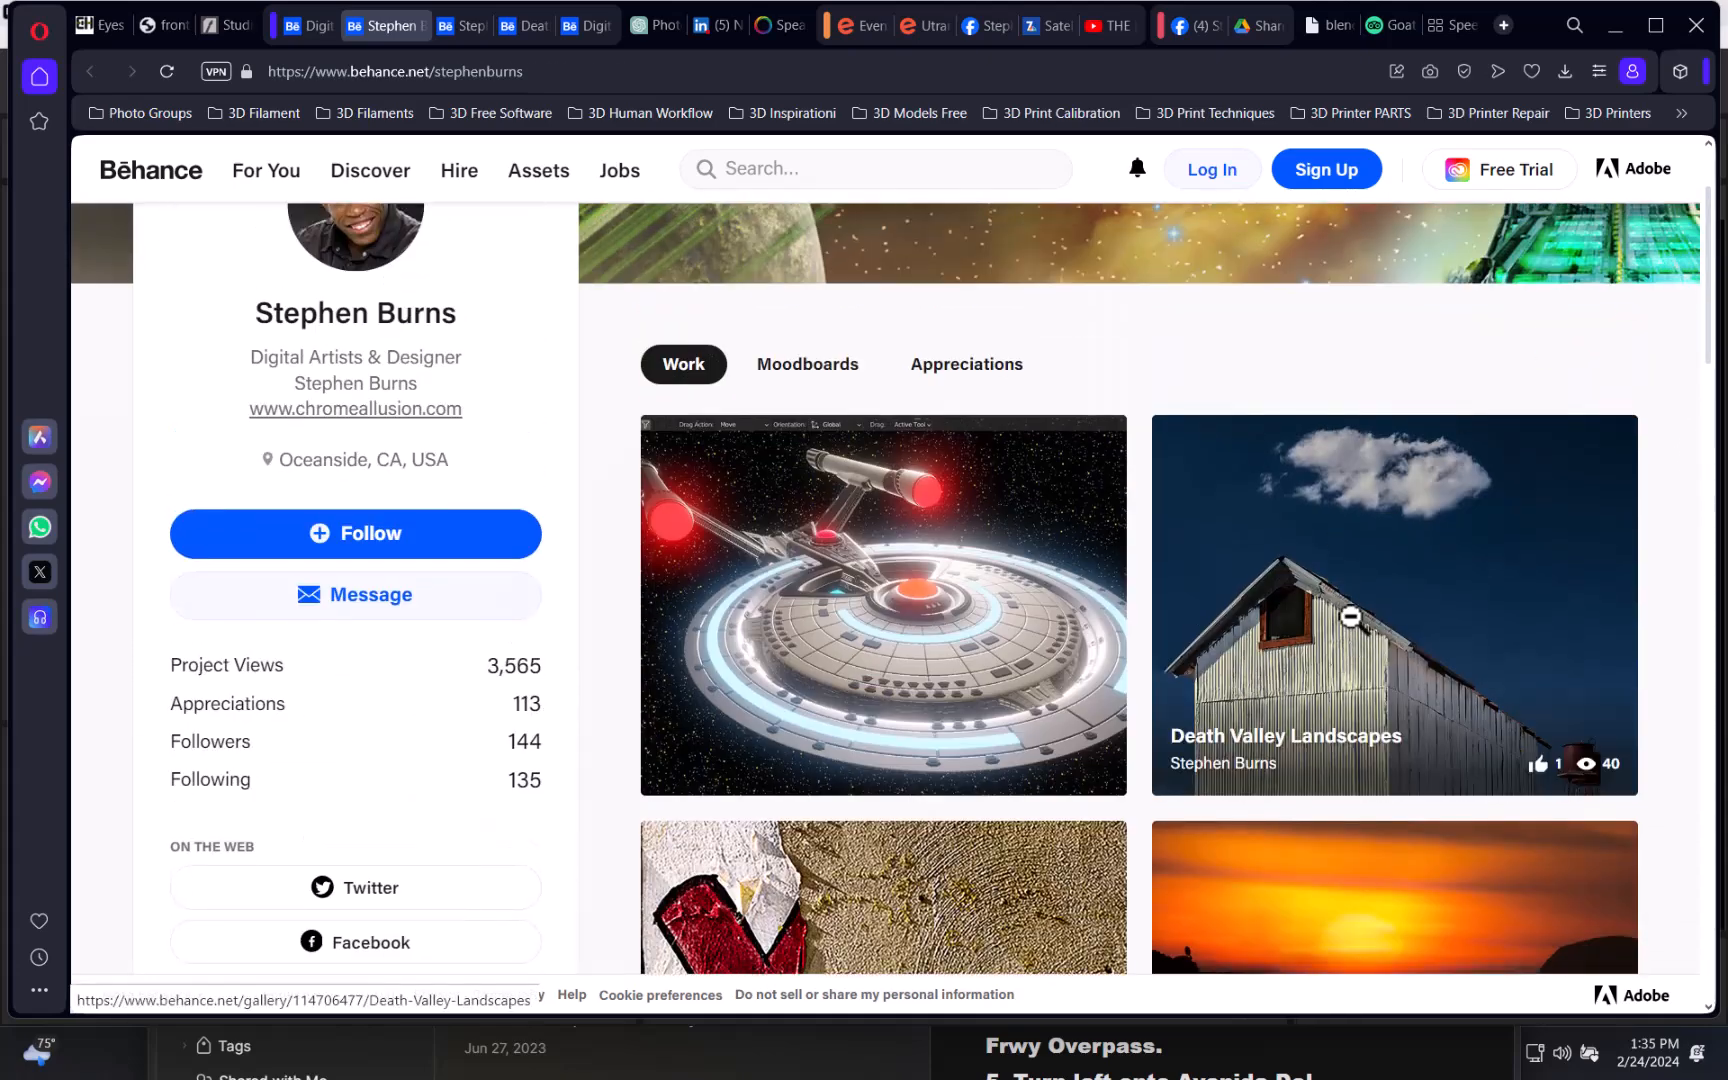
- Open the Death Valley Landscapes project and enlarge the photo of the corrugated metal building
left_click(1359, 633)
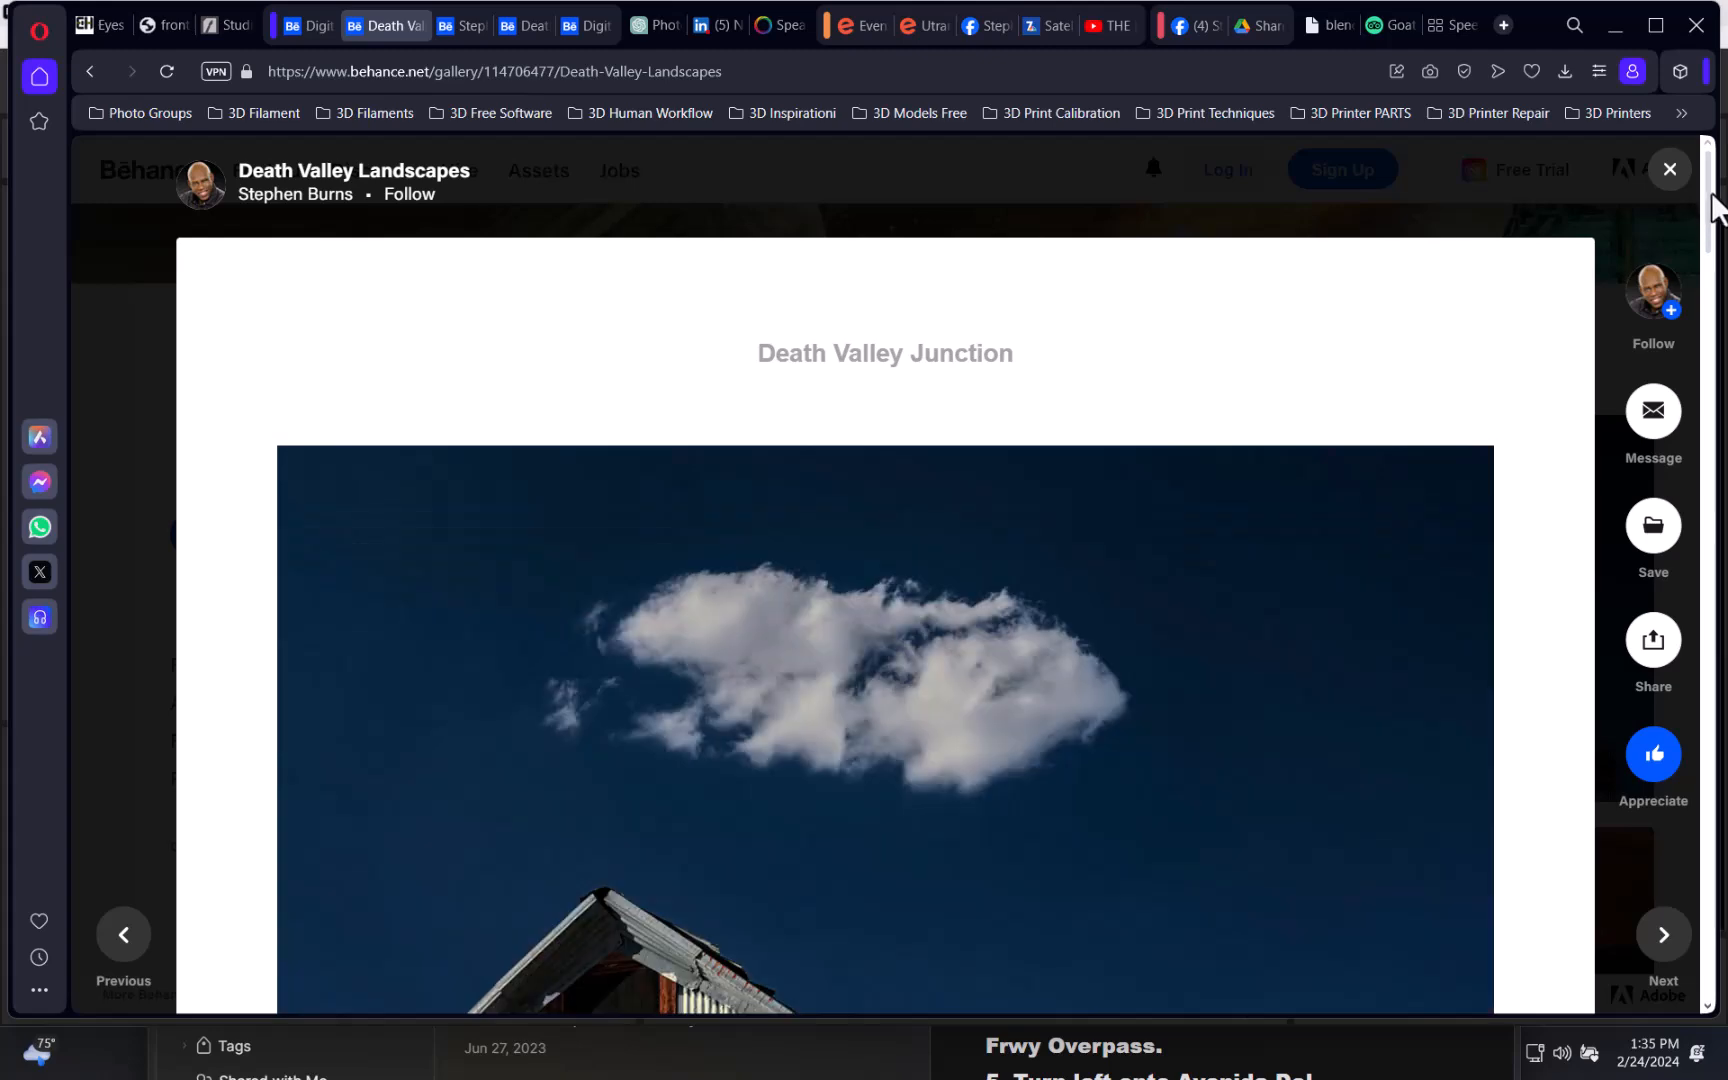
left_click_drag(1712, 210, 1666, 298)
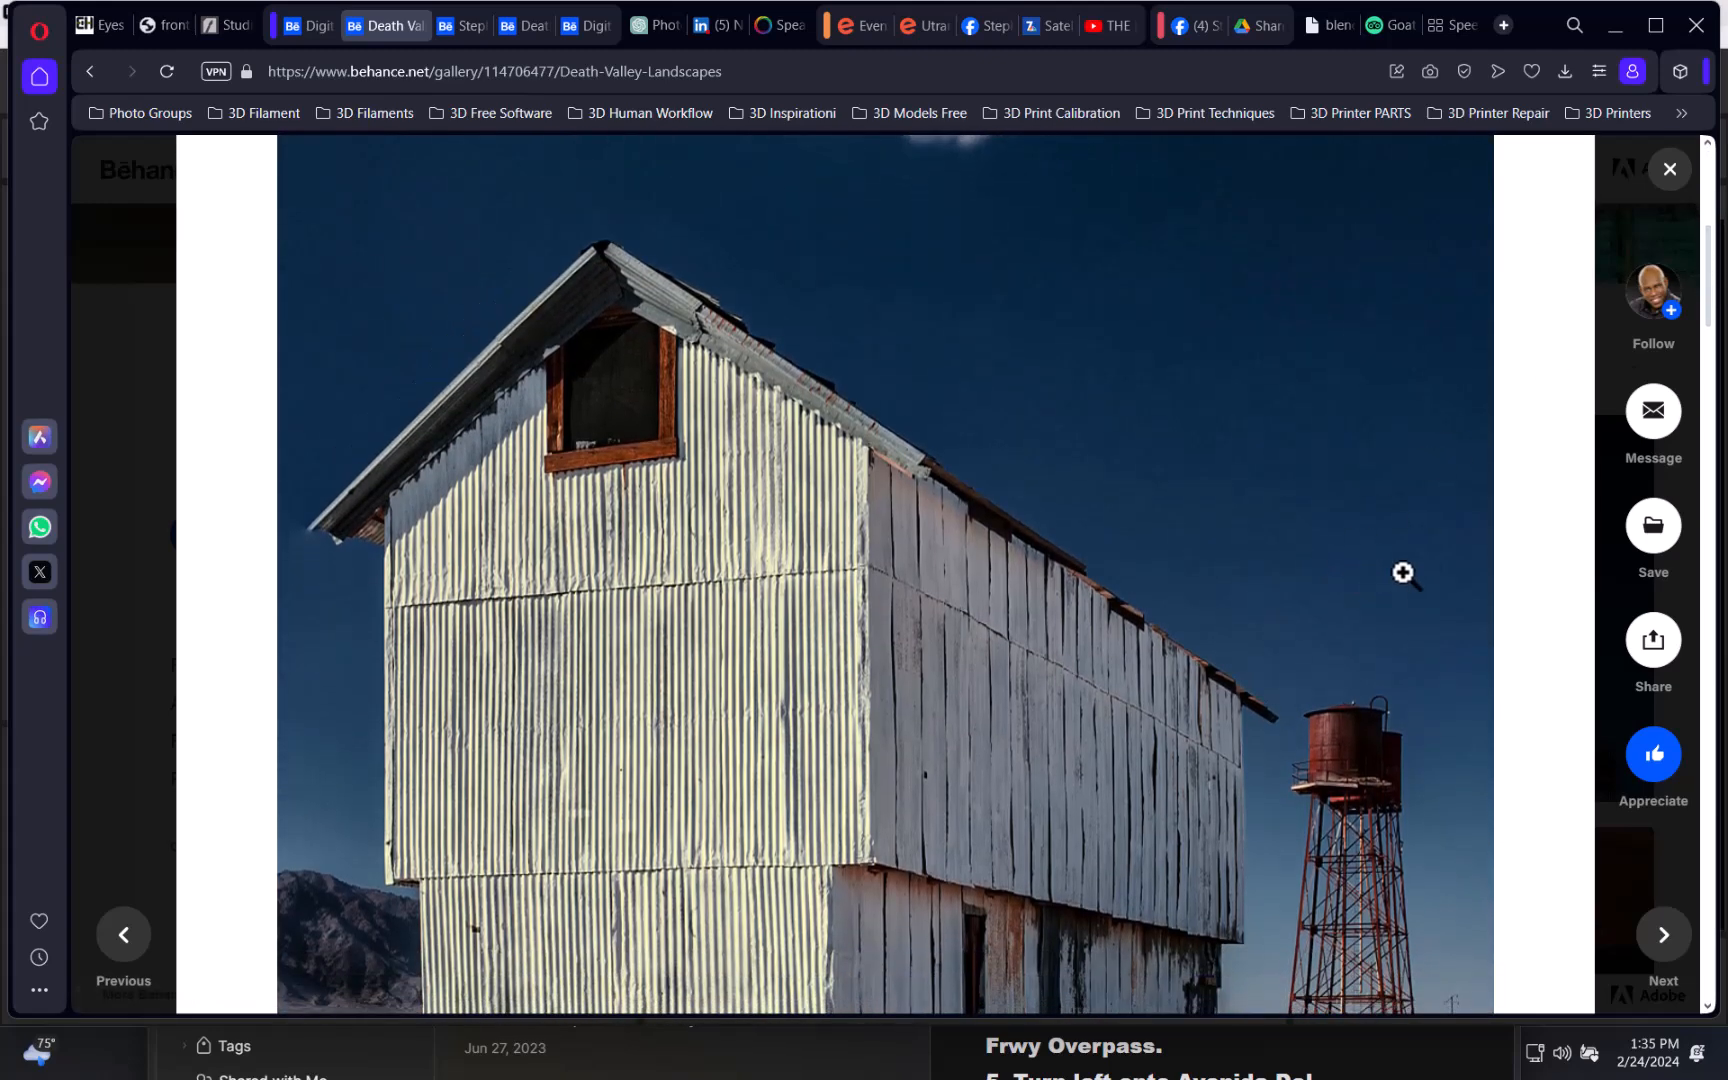
left_click(1346, 592)
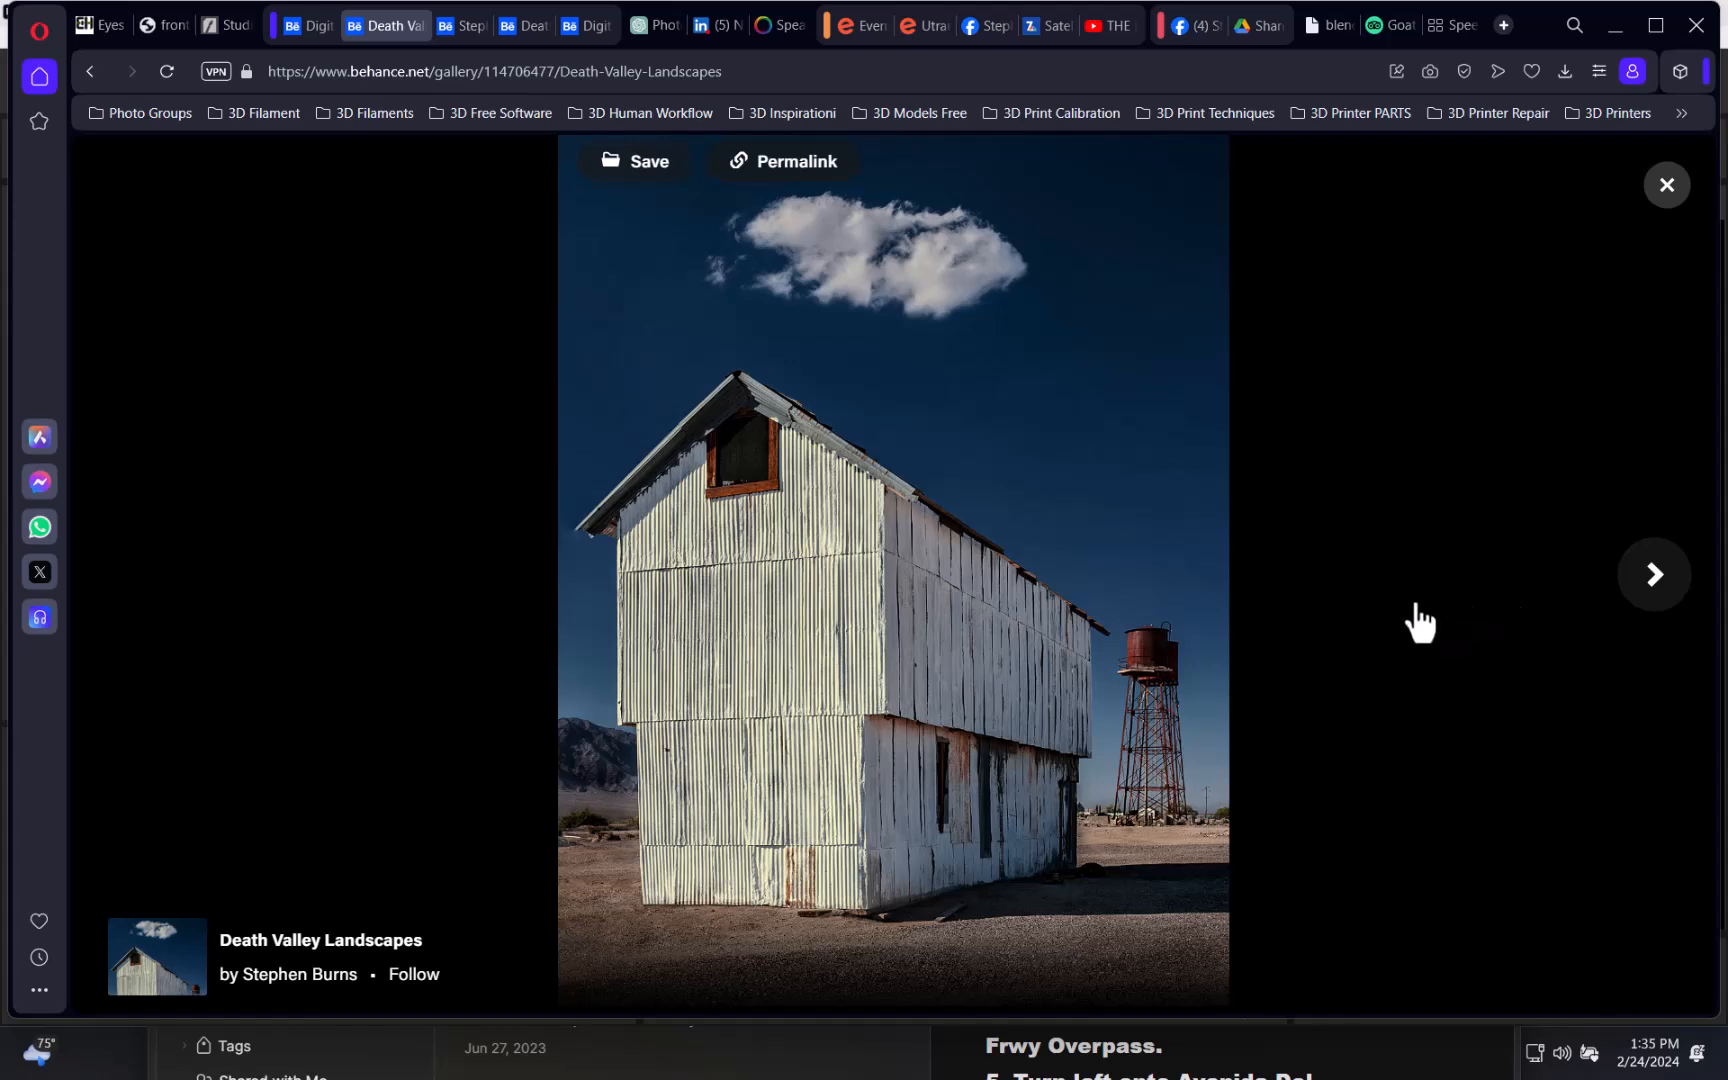
- Browse the remaining enlarged Death Valley photos through to the end, and return to the artist's profile
left_click(1655, 574)
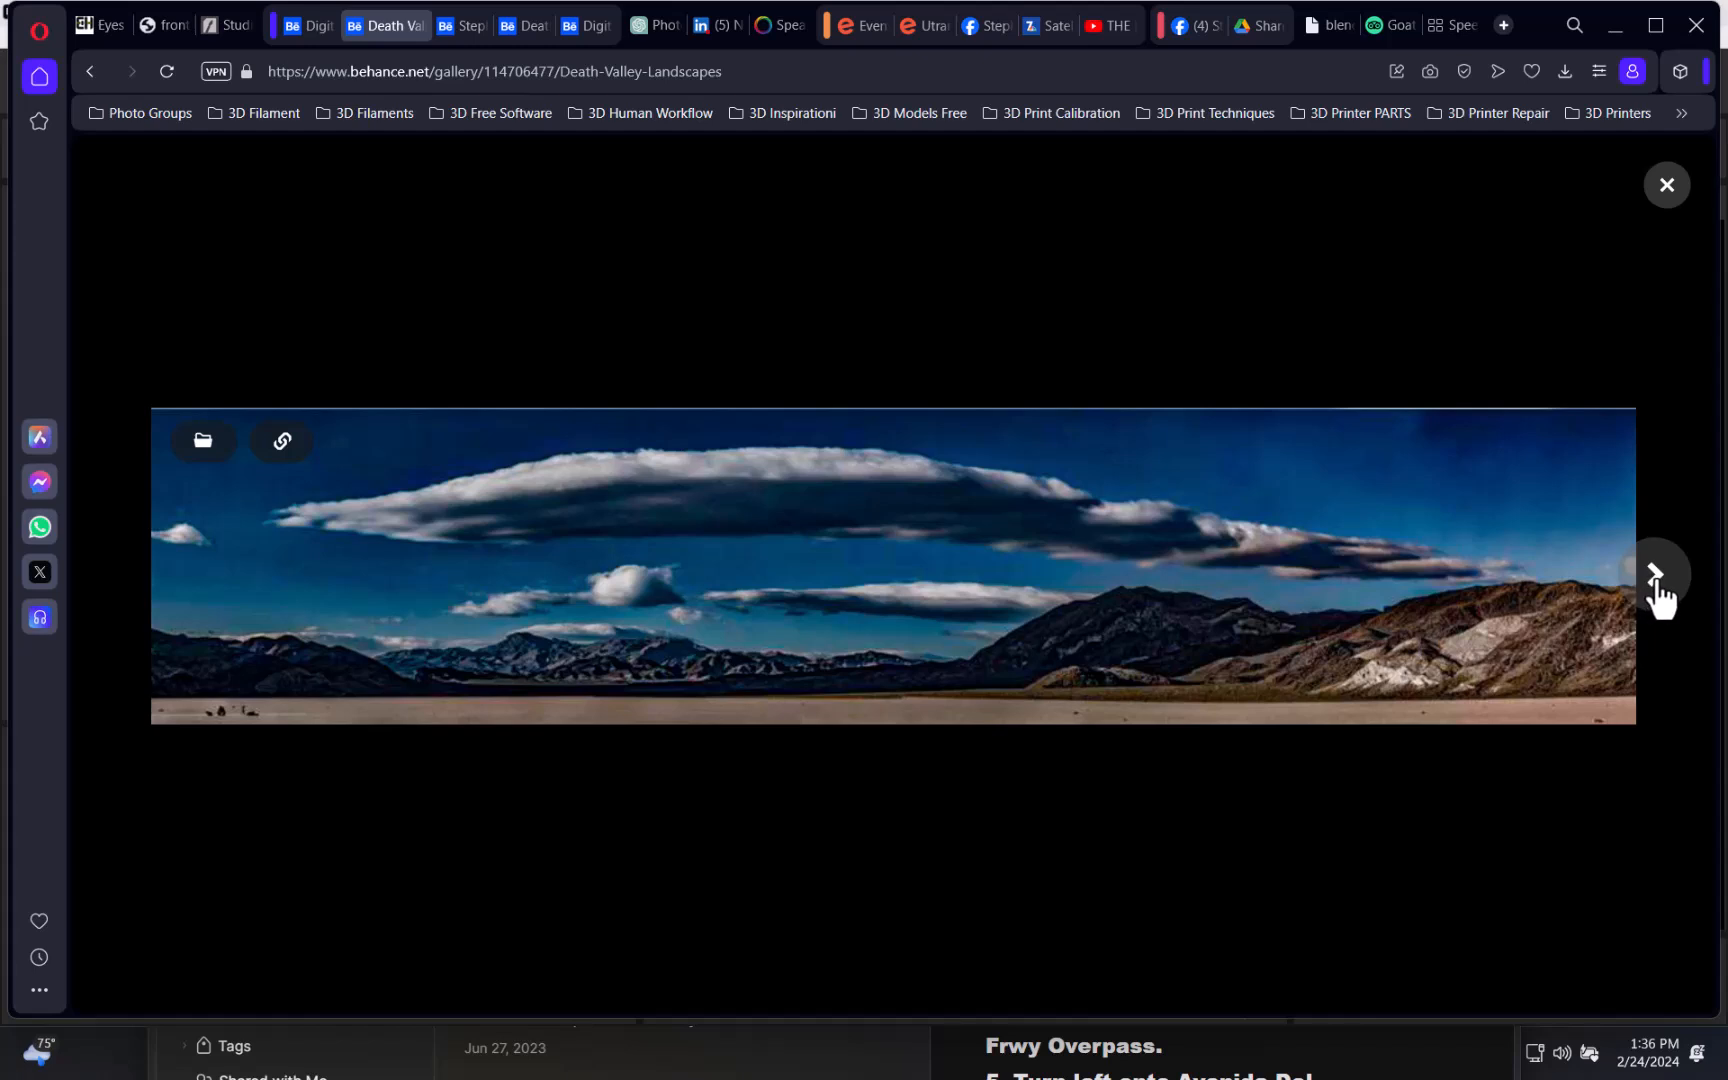
mouse_move(1449, 656)
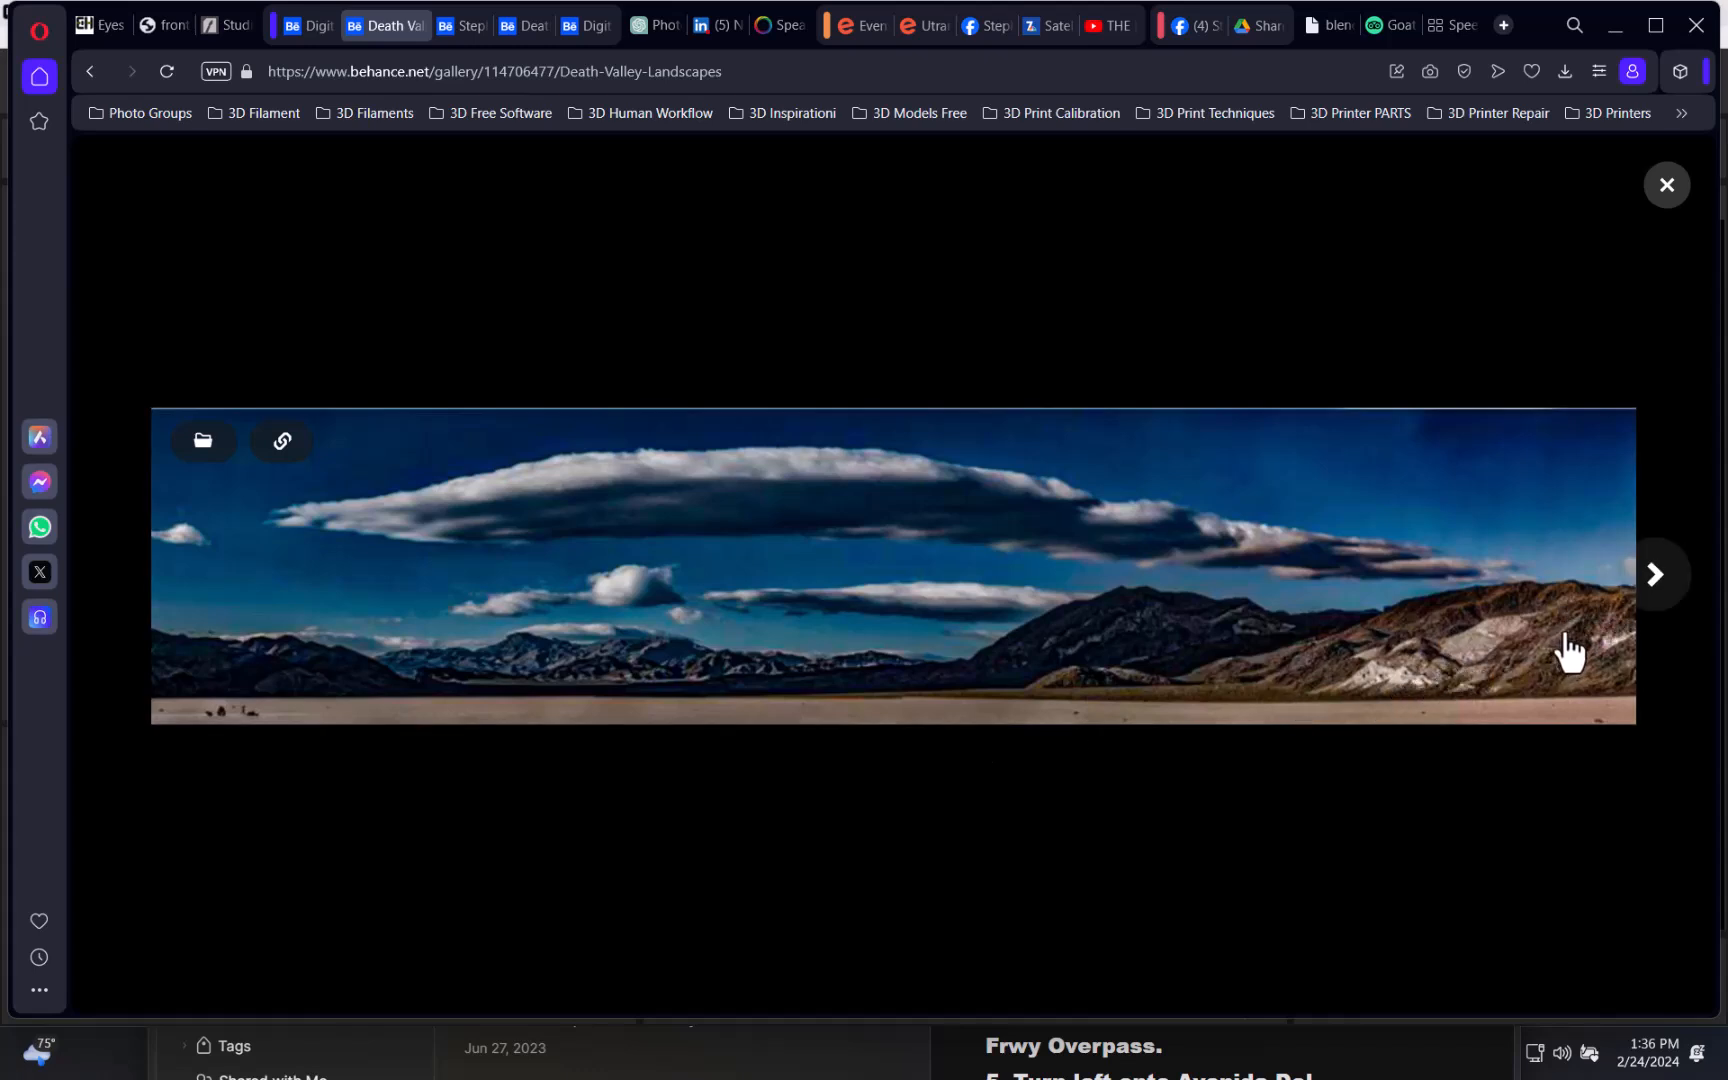
left_click(1654, 606)
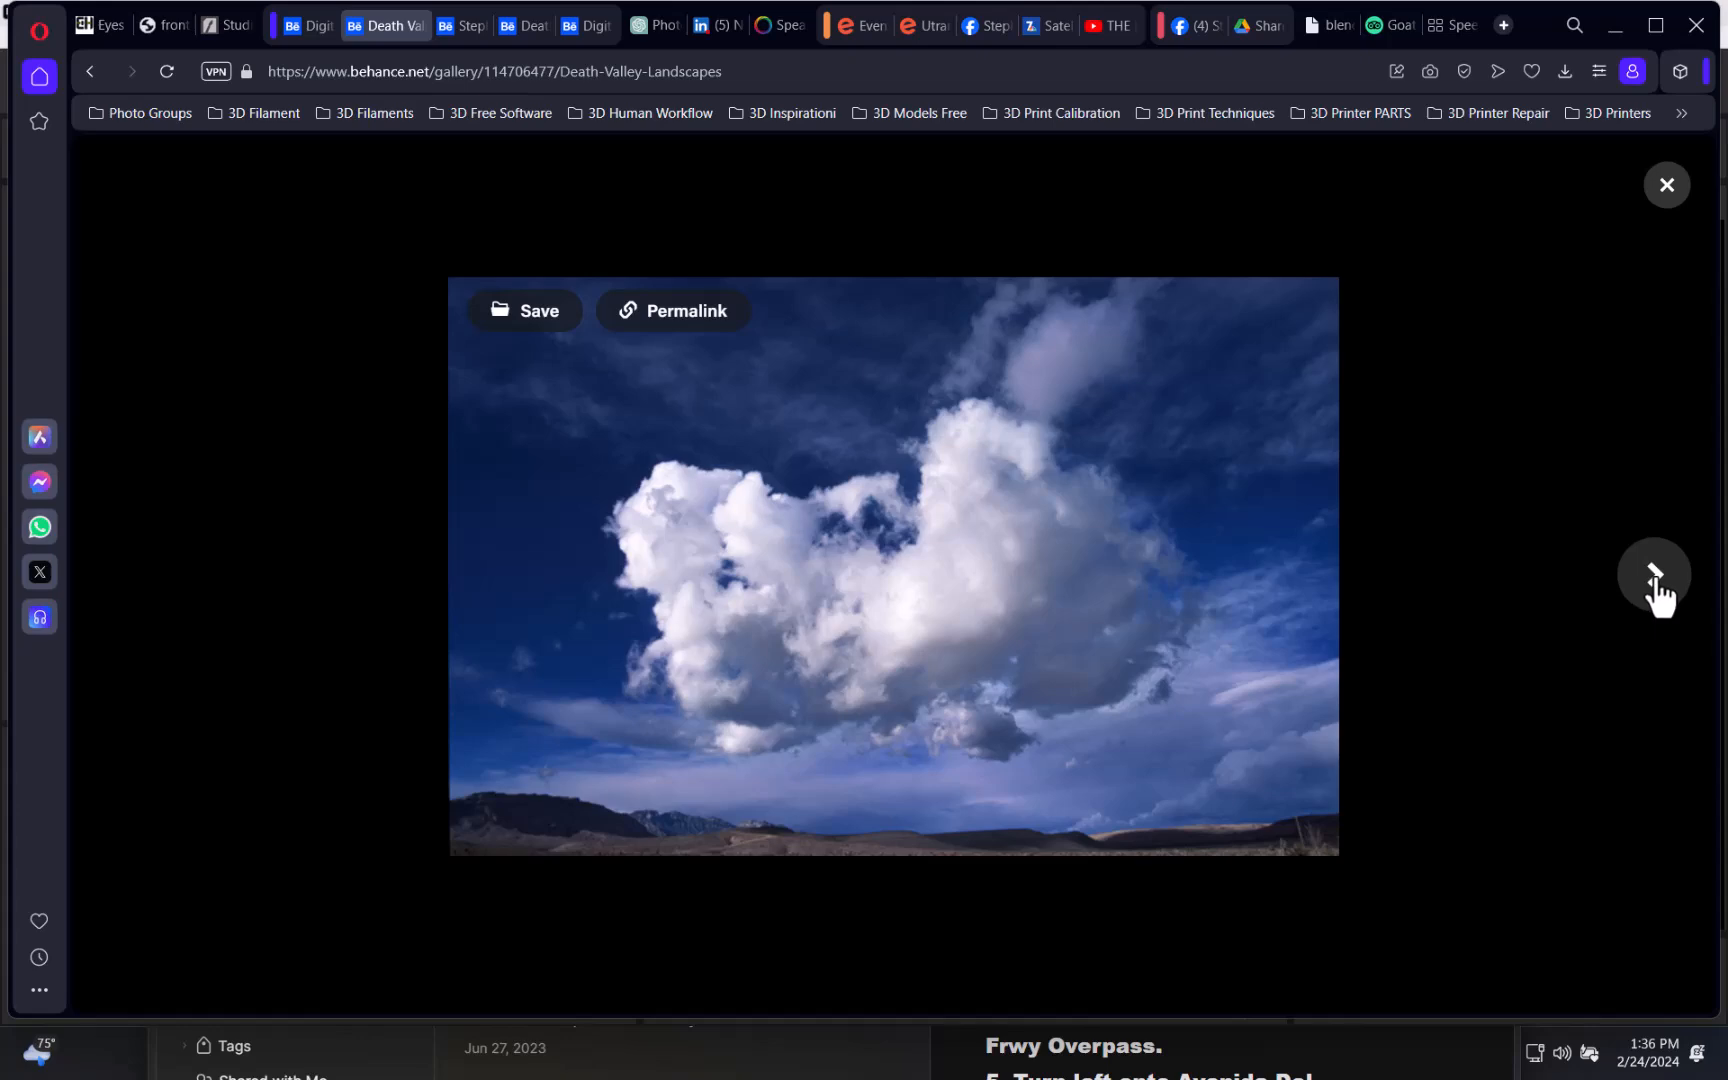
left_click(1656, 597)
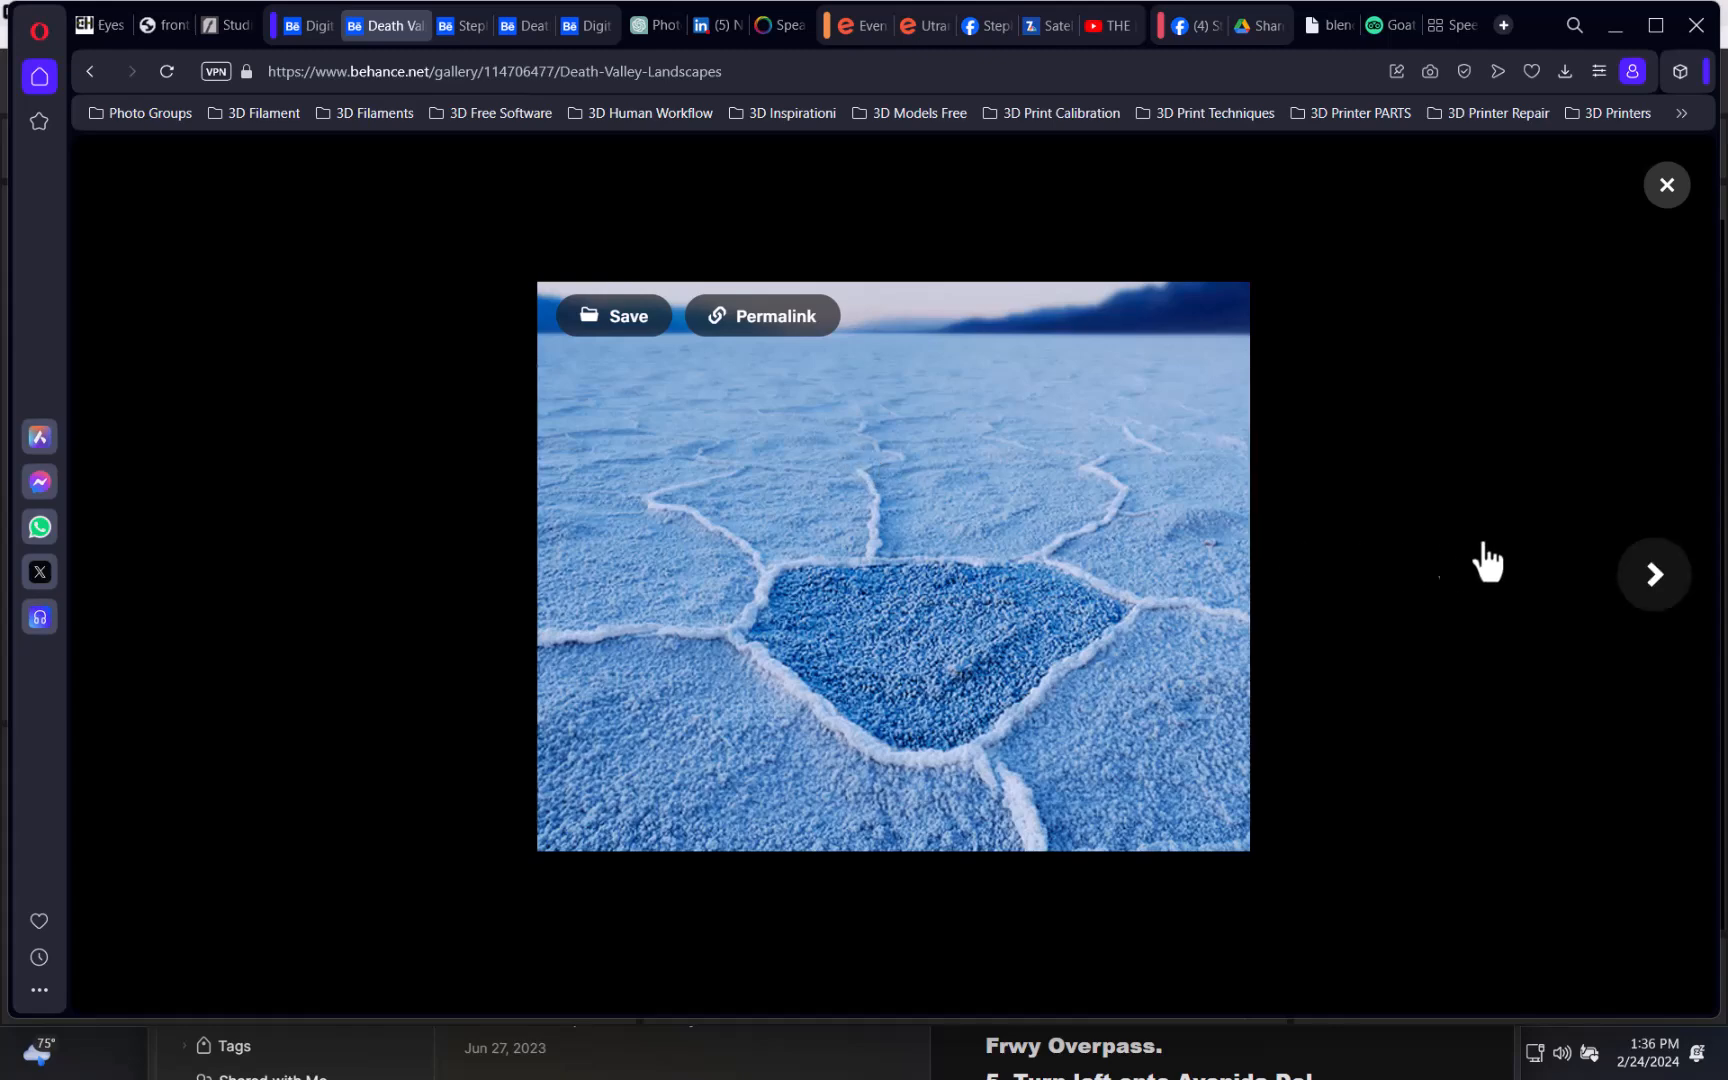
left_click(1650, 585)
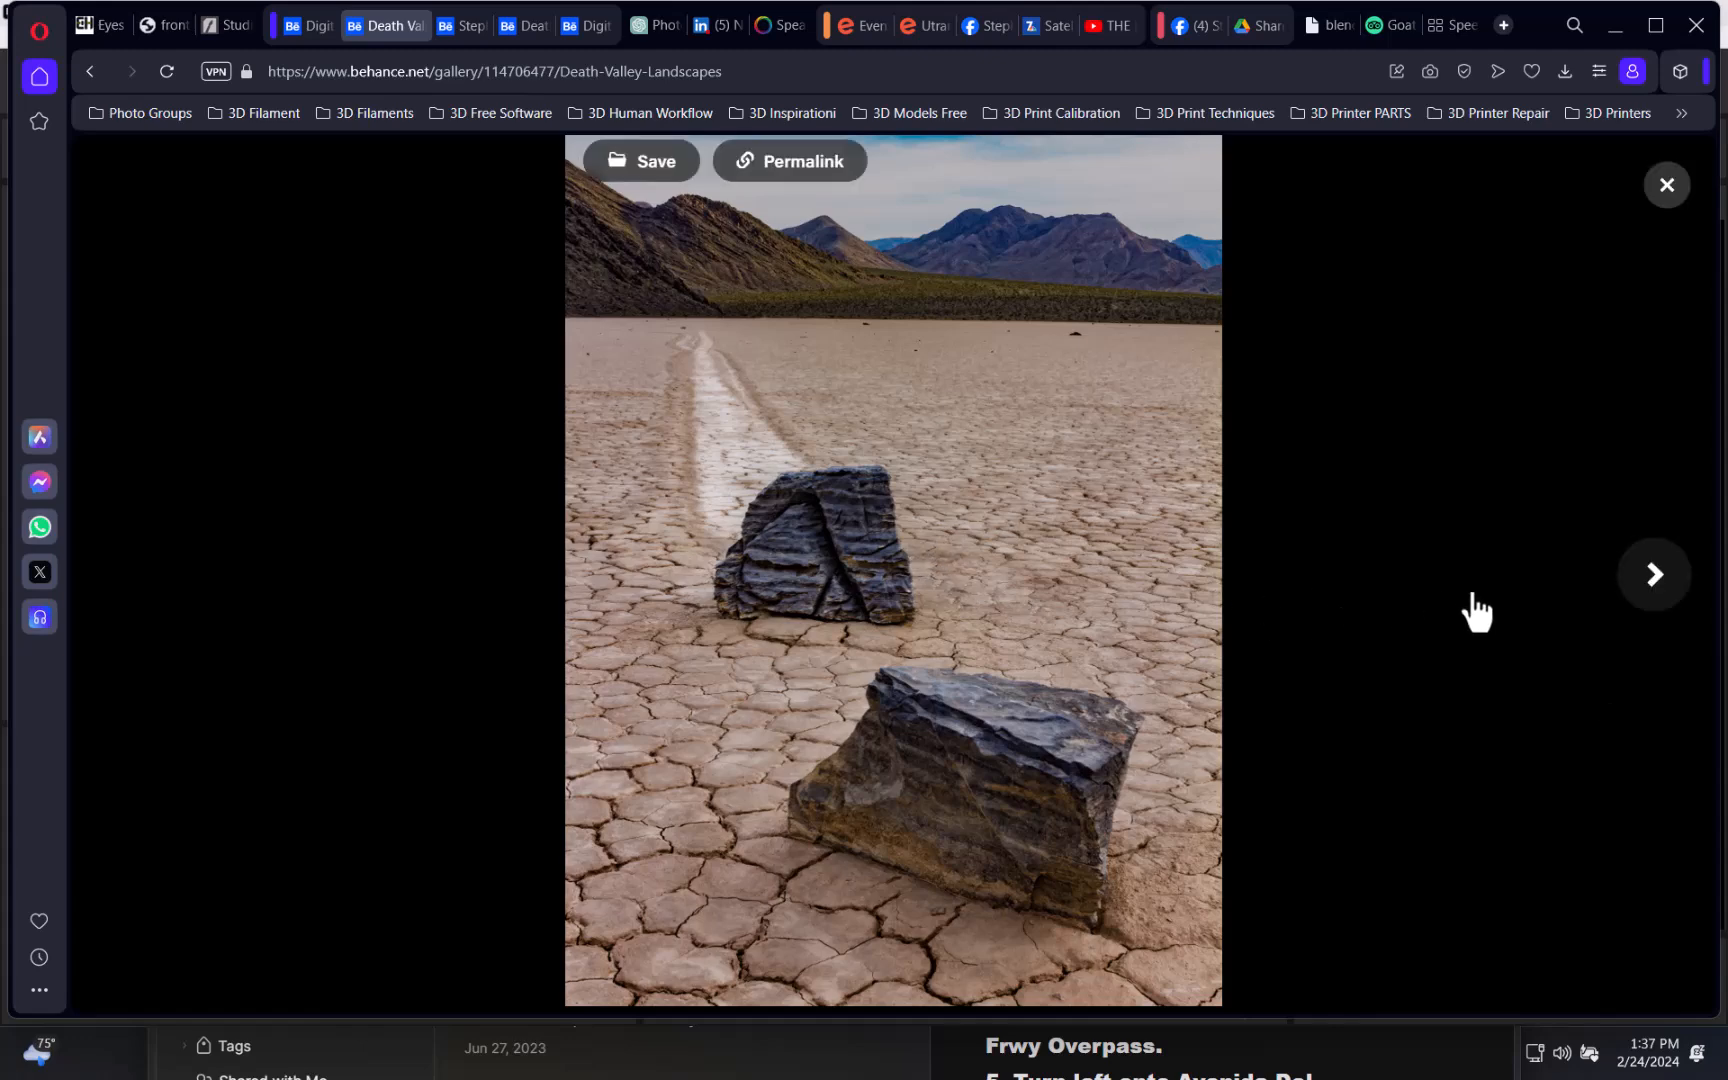
left_click(1653, 590)
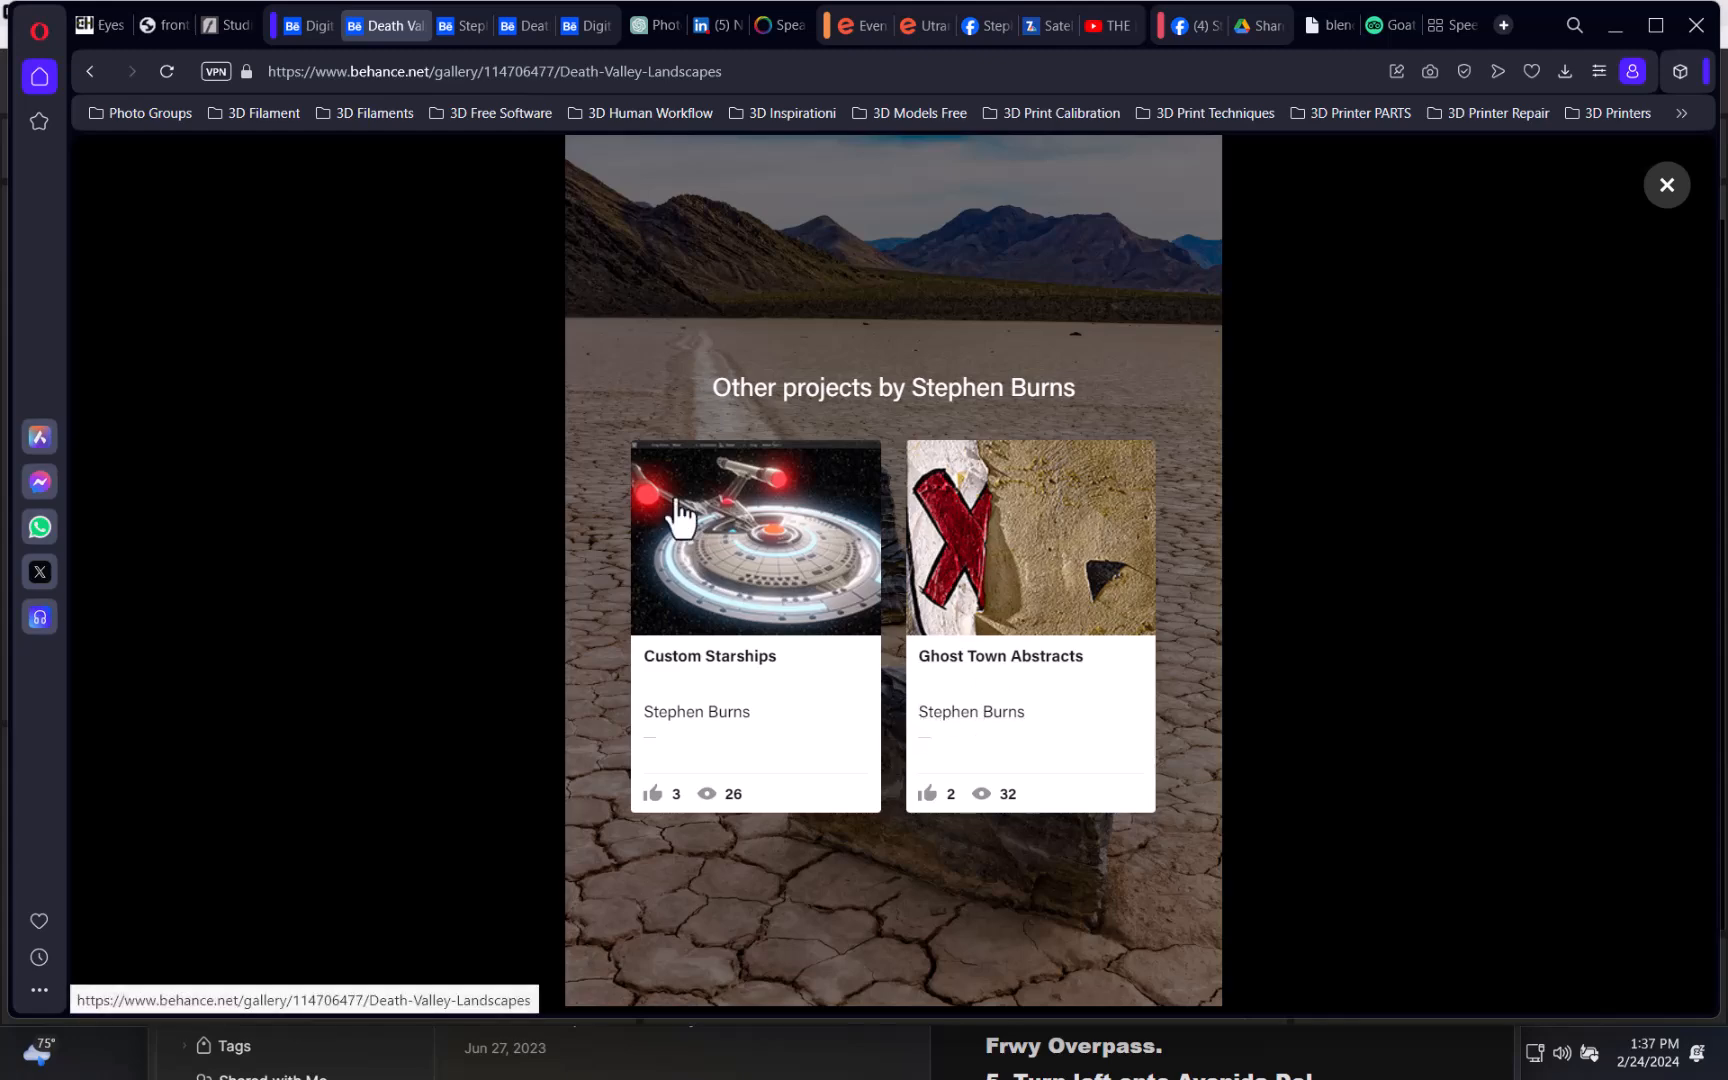
left_click(472, 534)
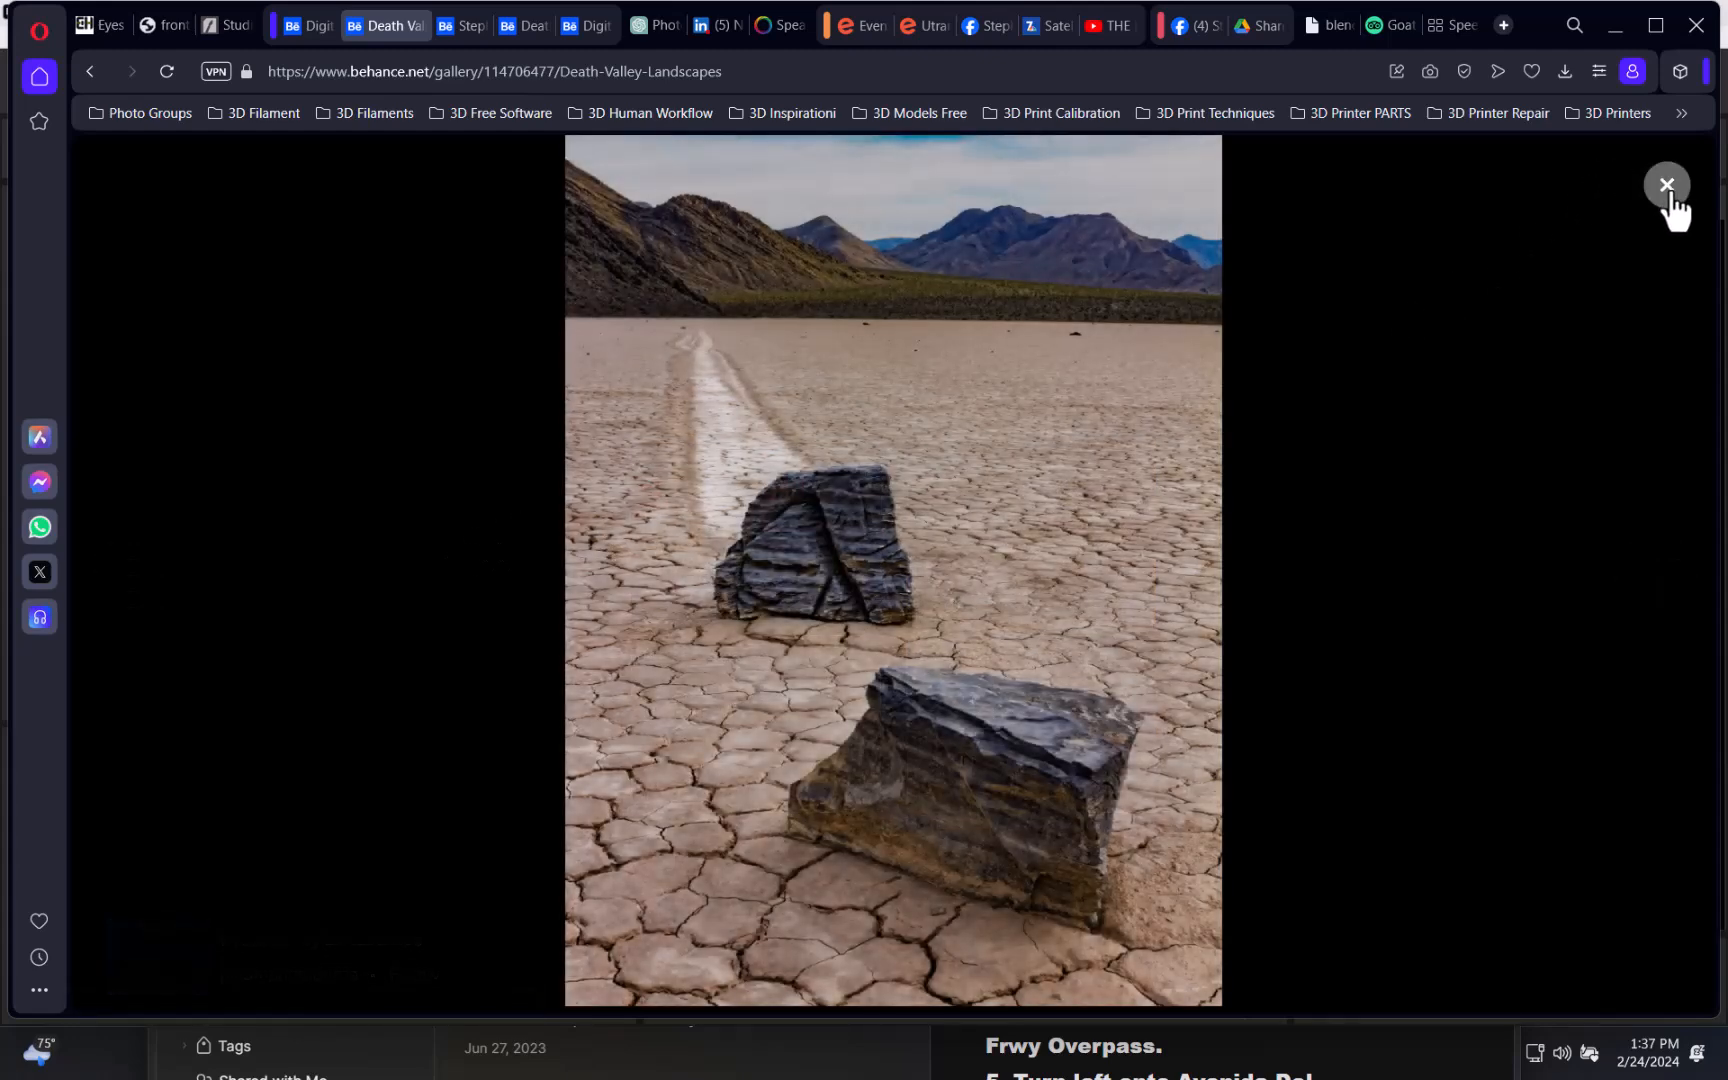
left_click(1668, 190)
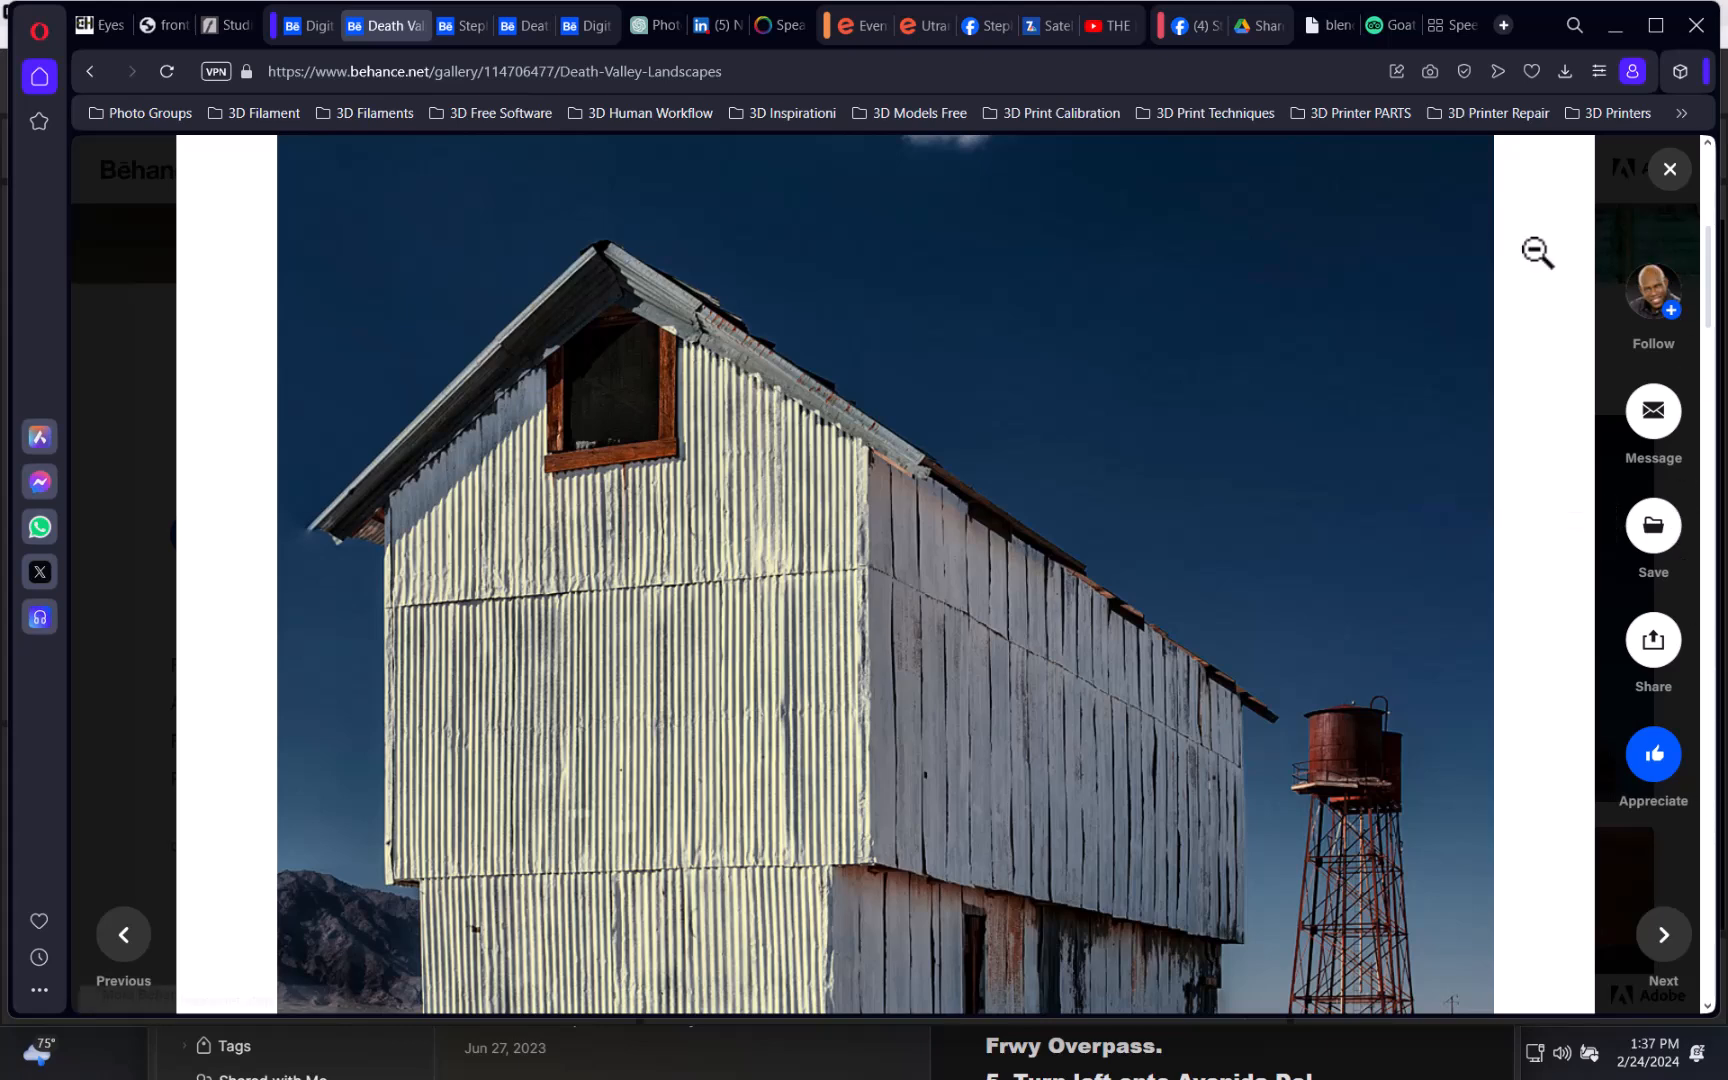
left_click(148, 348)
- Open the Adobe Twitch Projects gallery from the profile and enlarge its first image, the erupting lava arm
left_click_drag(1705, 268, 1680, 545)
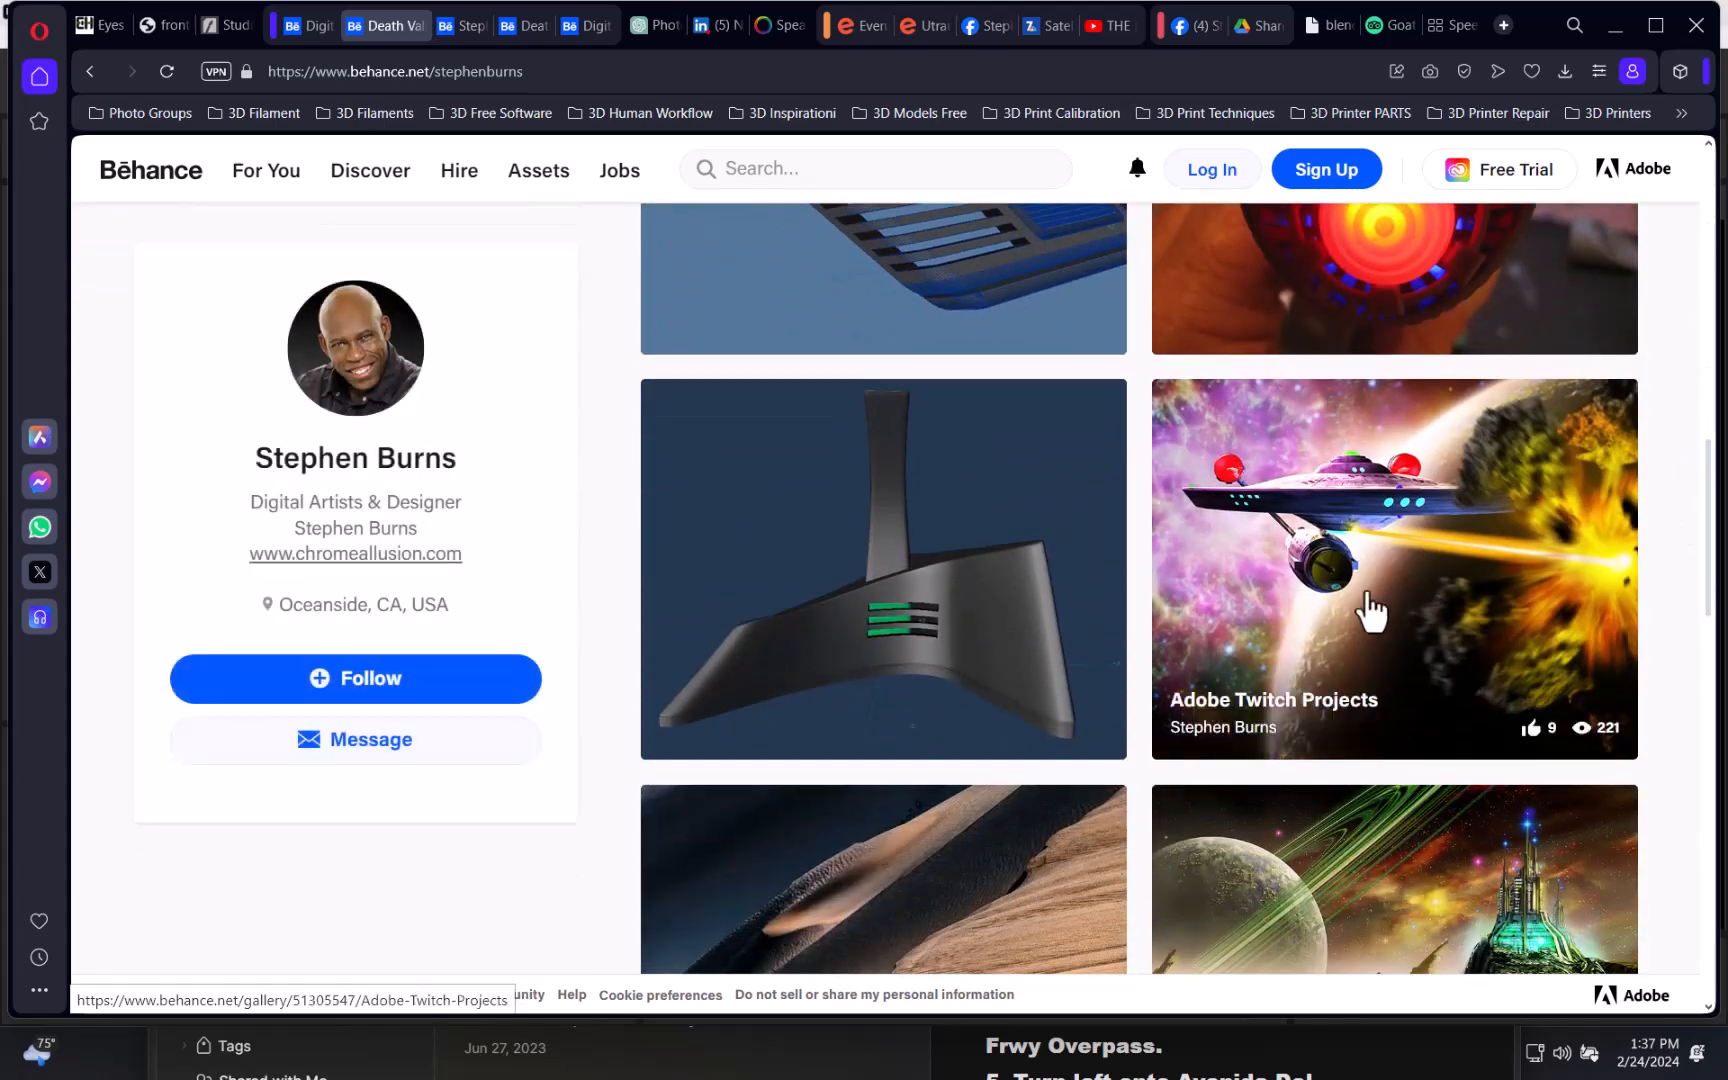
left_click(1371, 595)
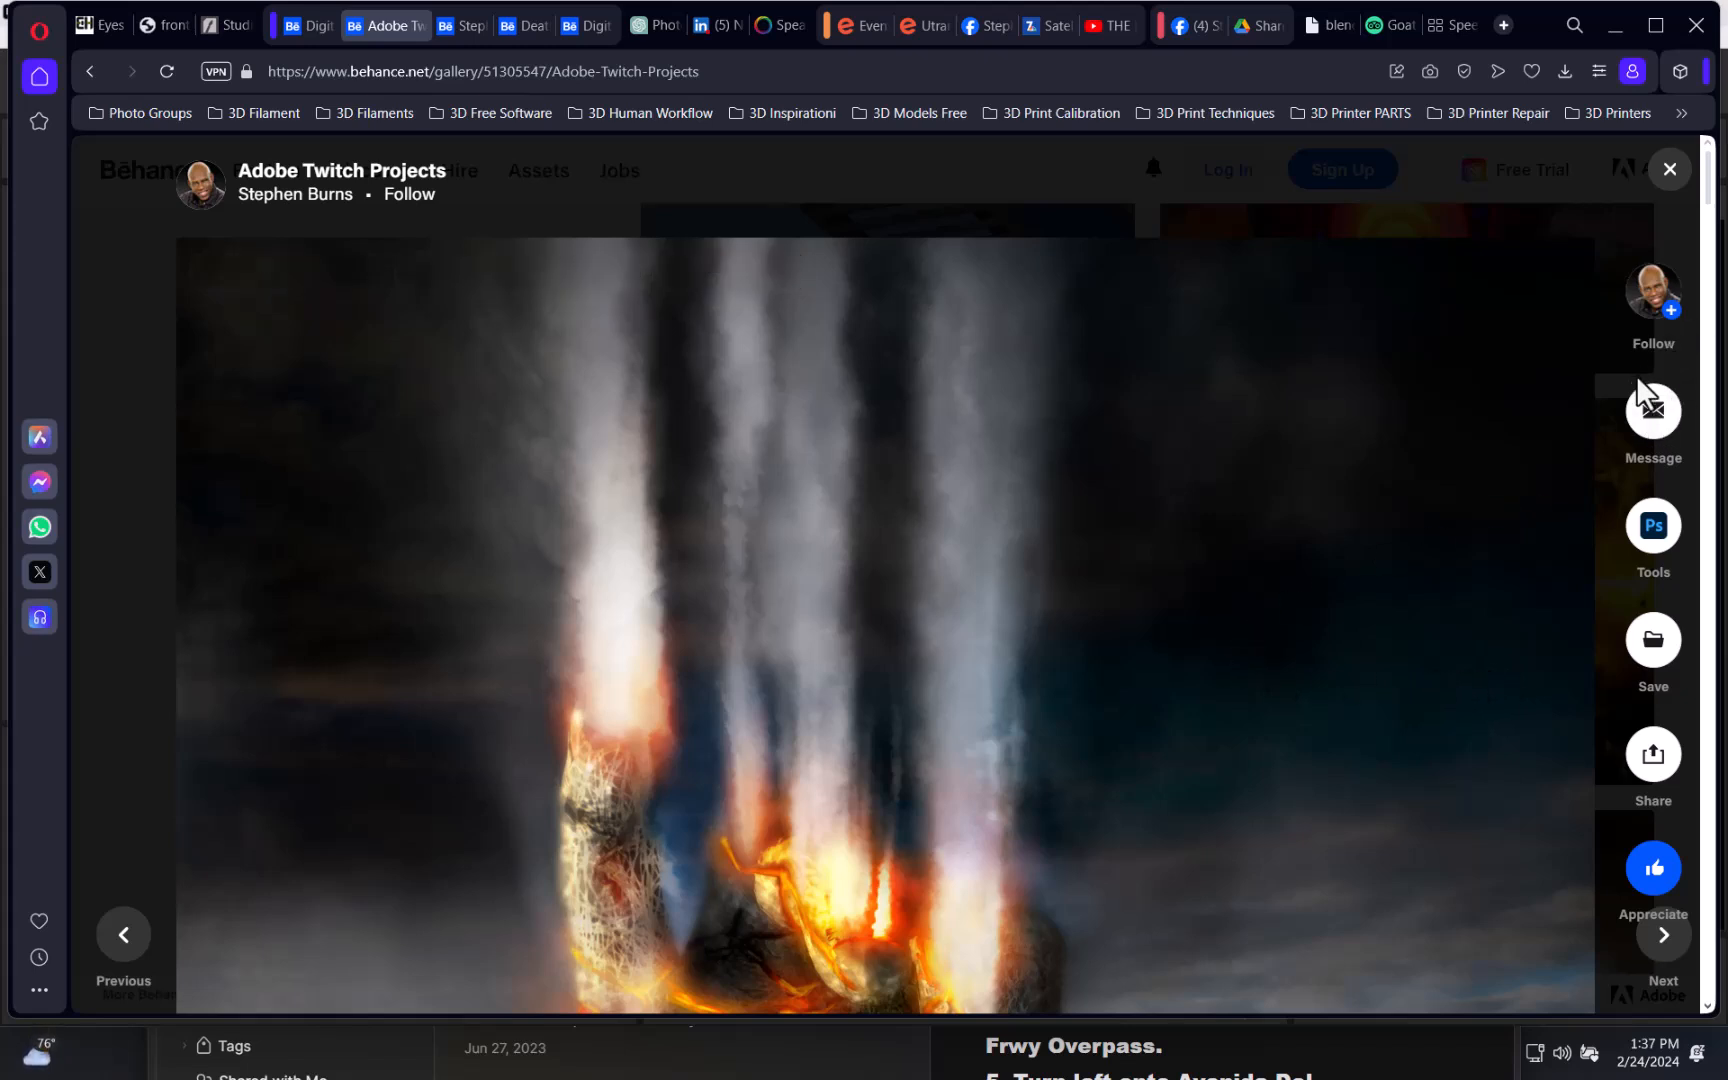
left_click(1188, 582)
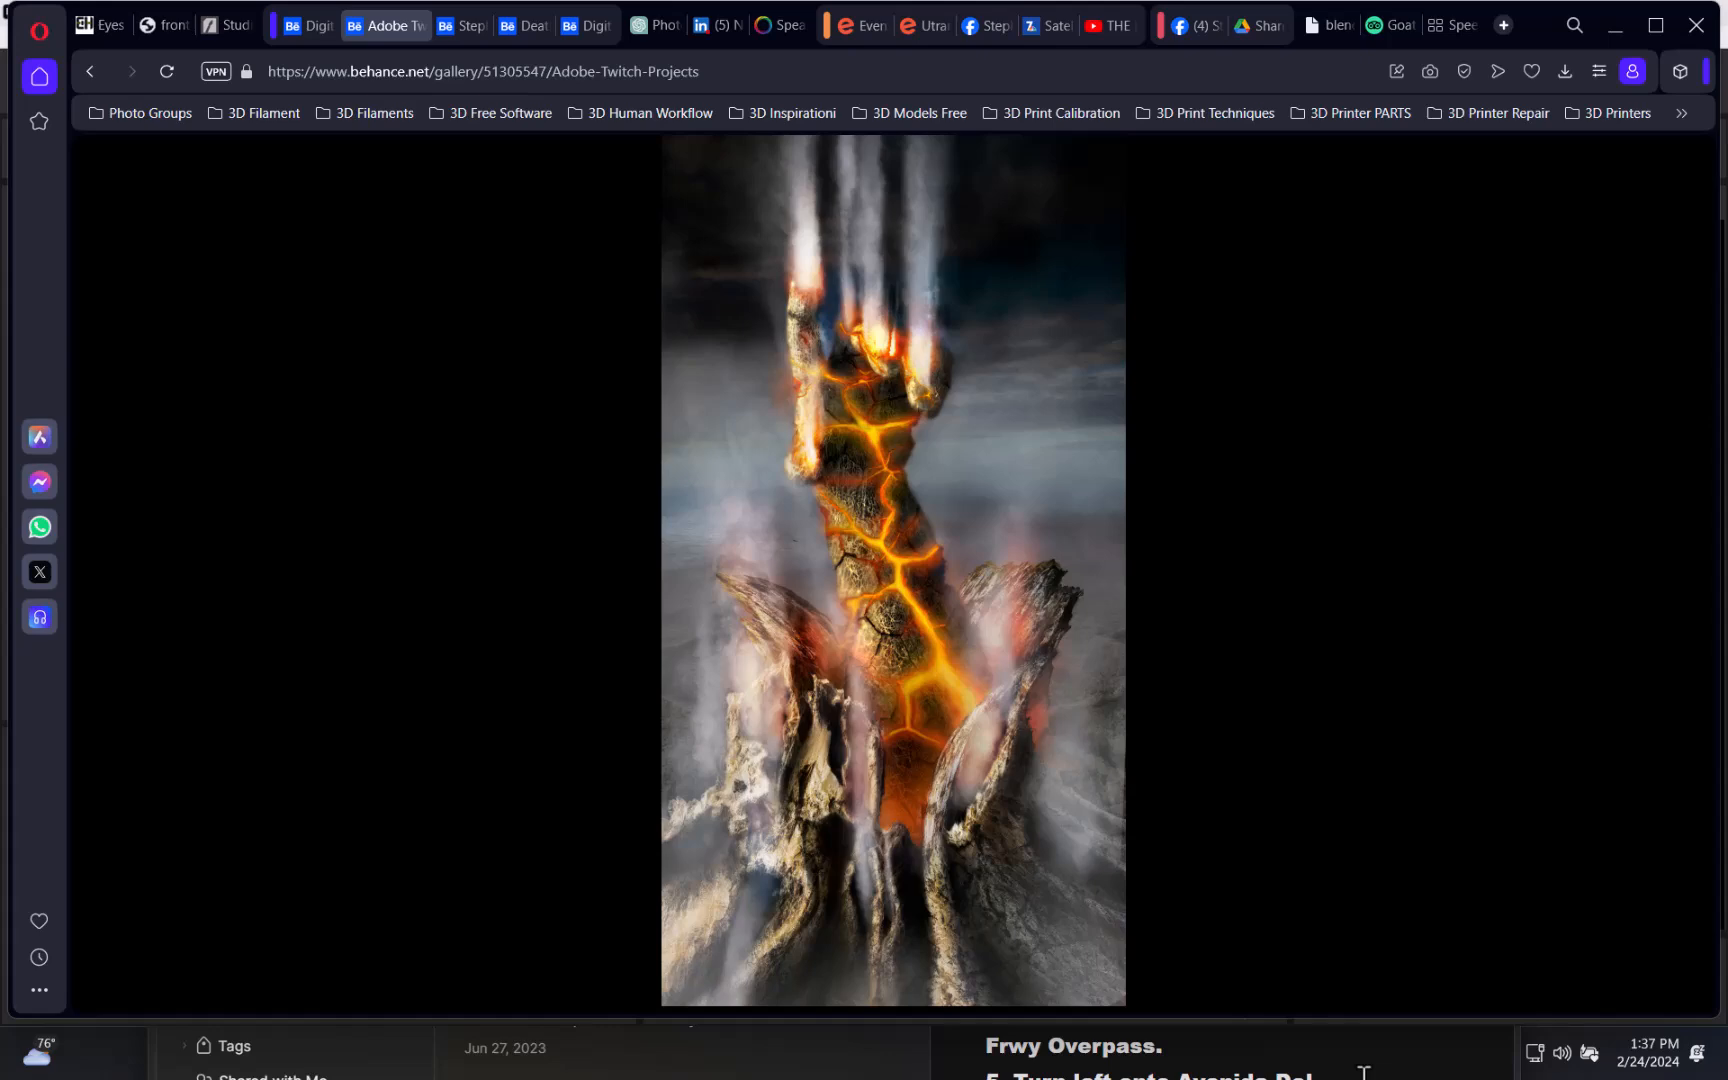
- Browse the remaining enlarged Adobe Twitch Projects images through to the end of the gallery
left_click(1652, 584)
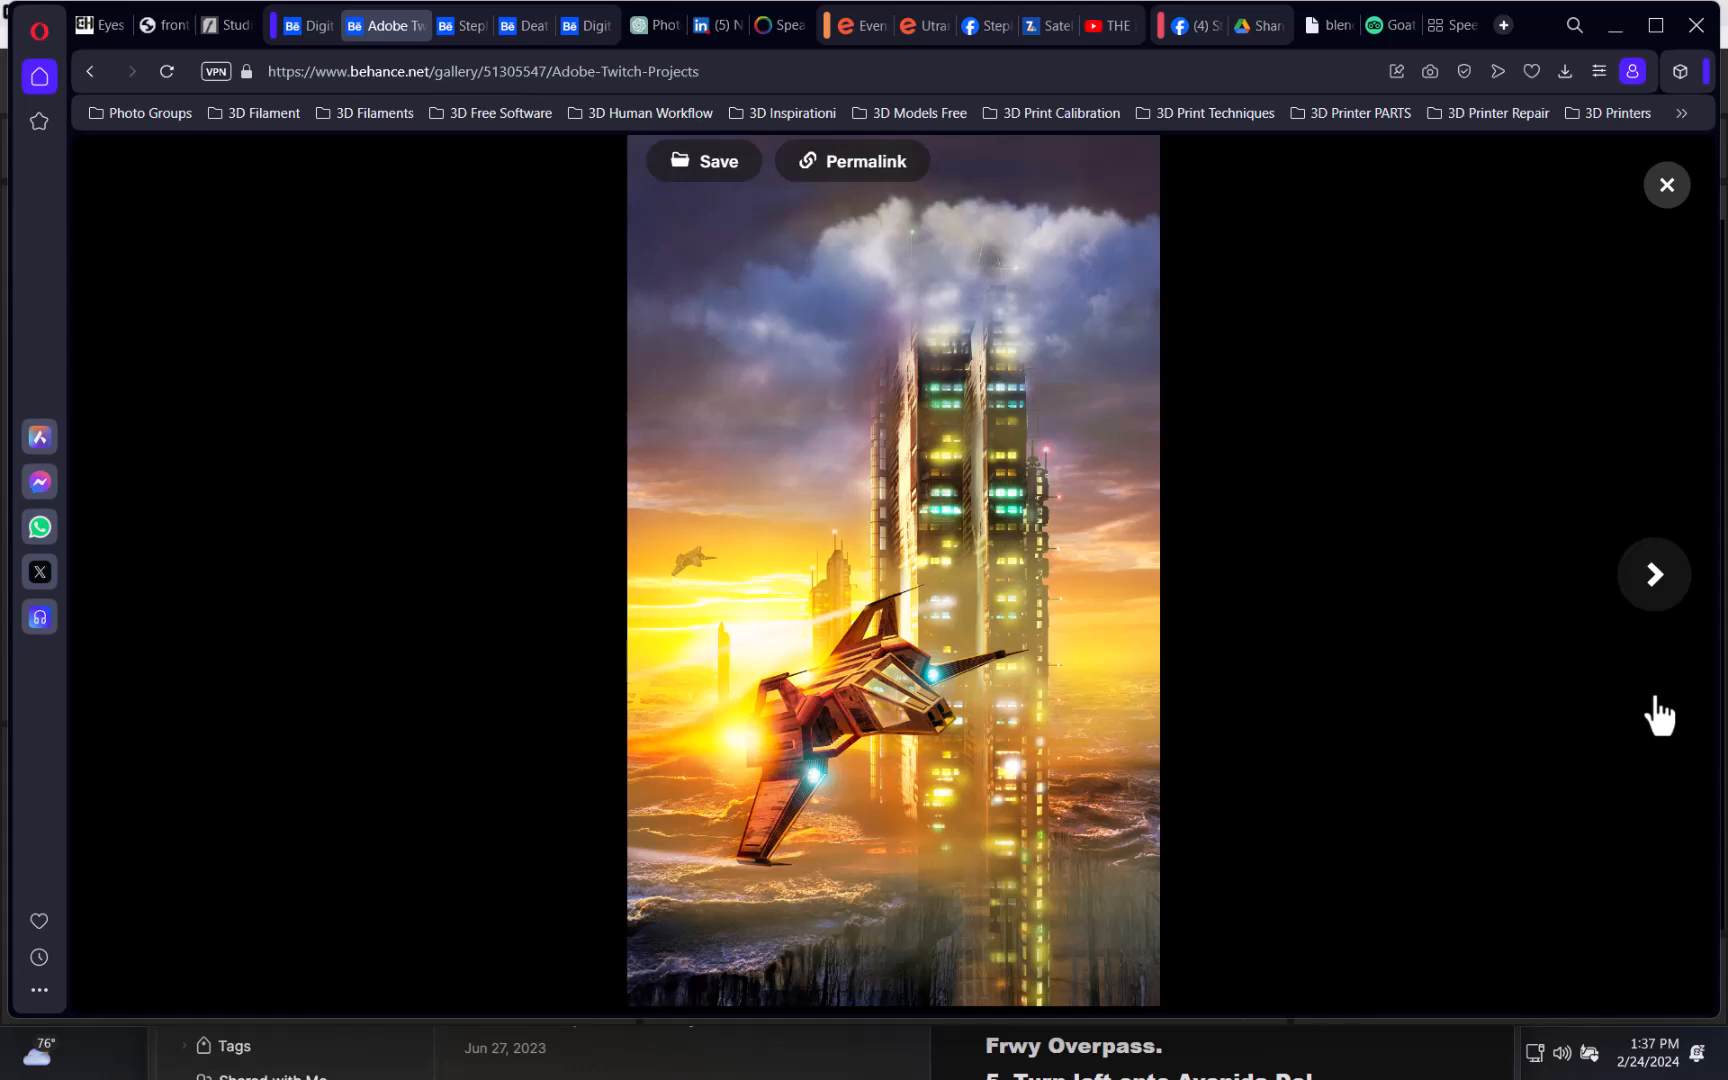
left_click(1655, 600)
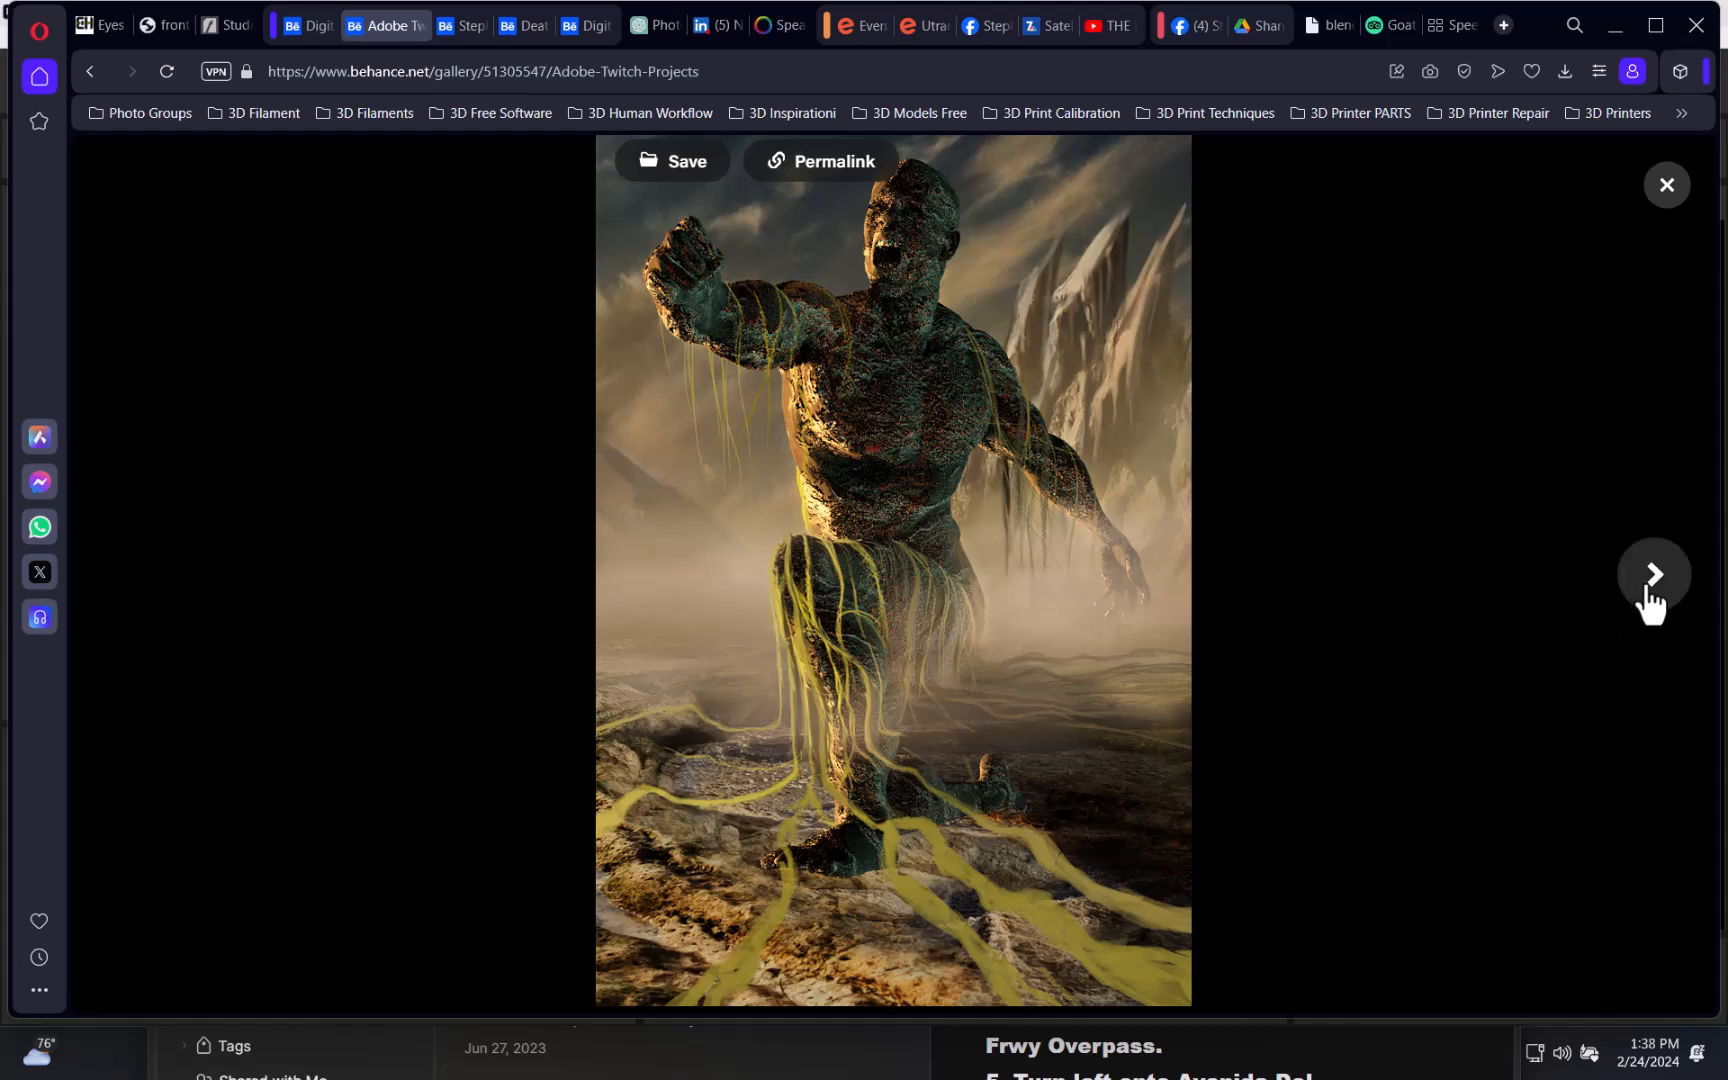
left_click(1653, 598)
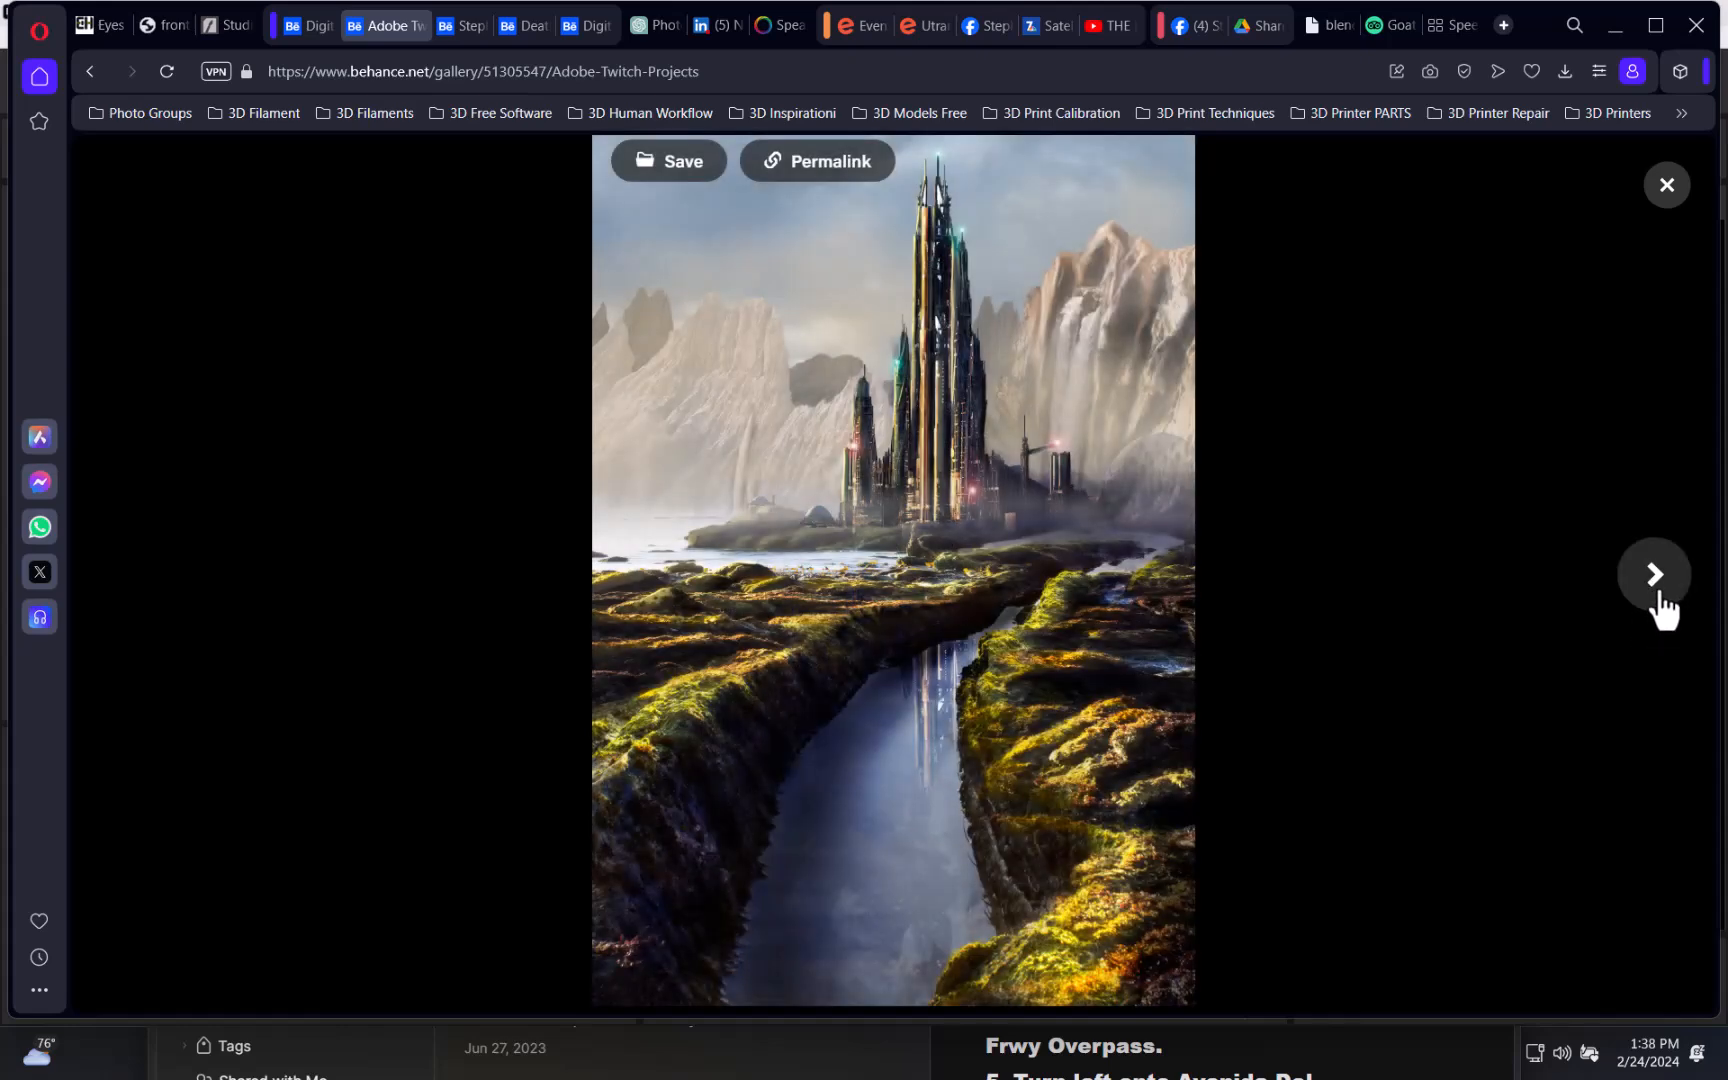
left_click(1654, 598)
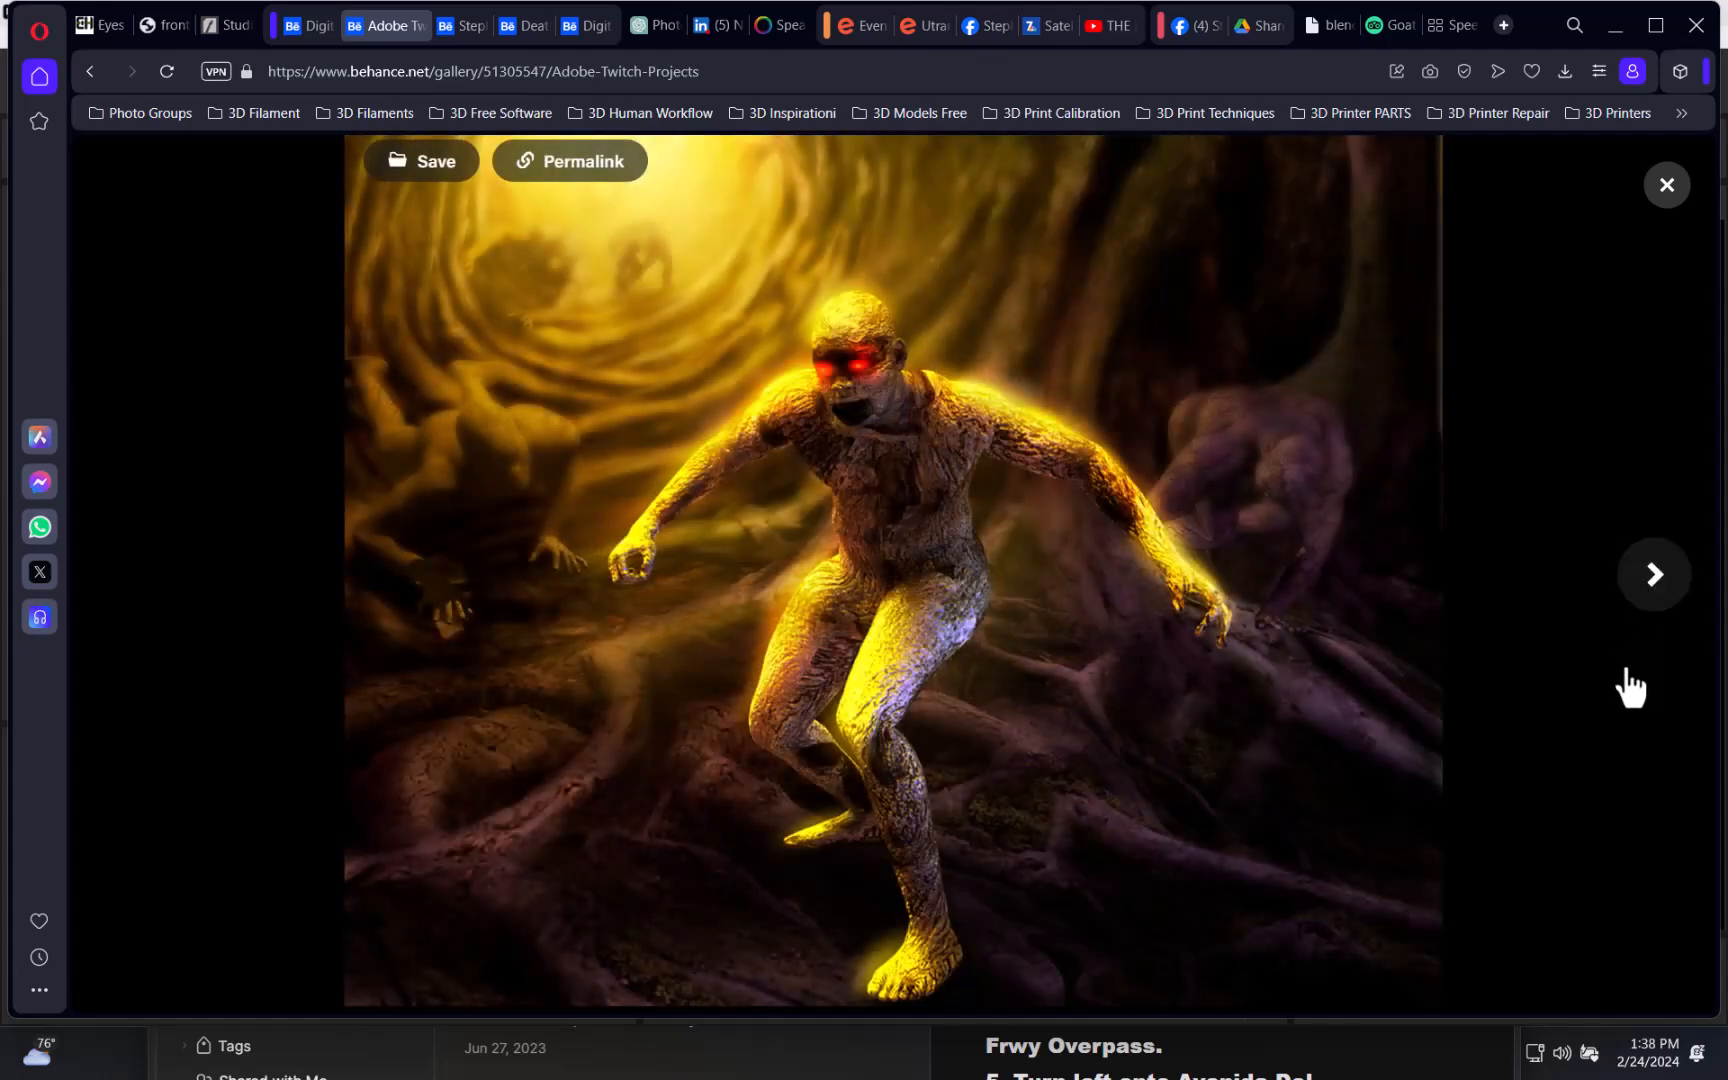
left_click(1655, 602)
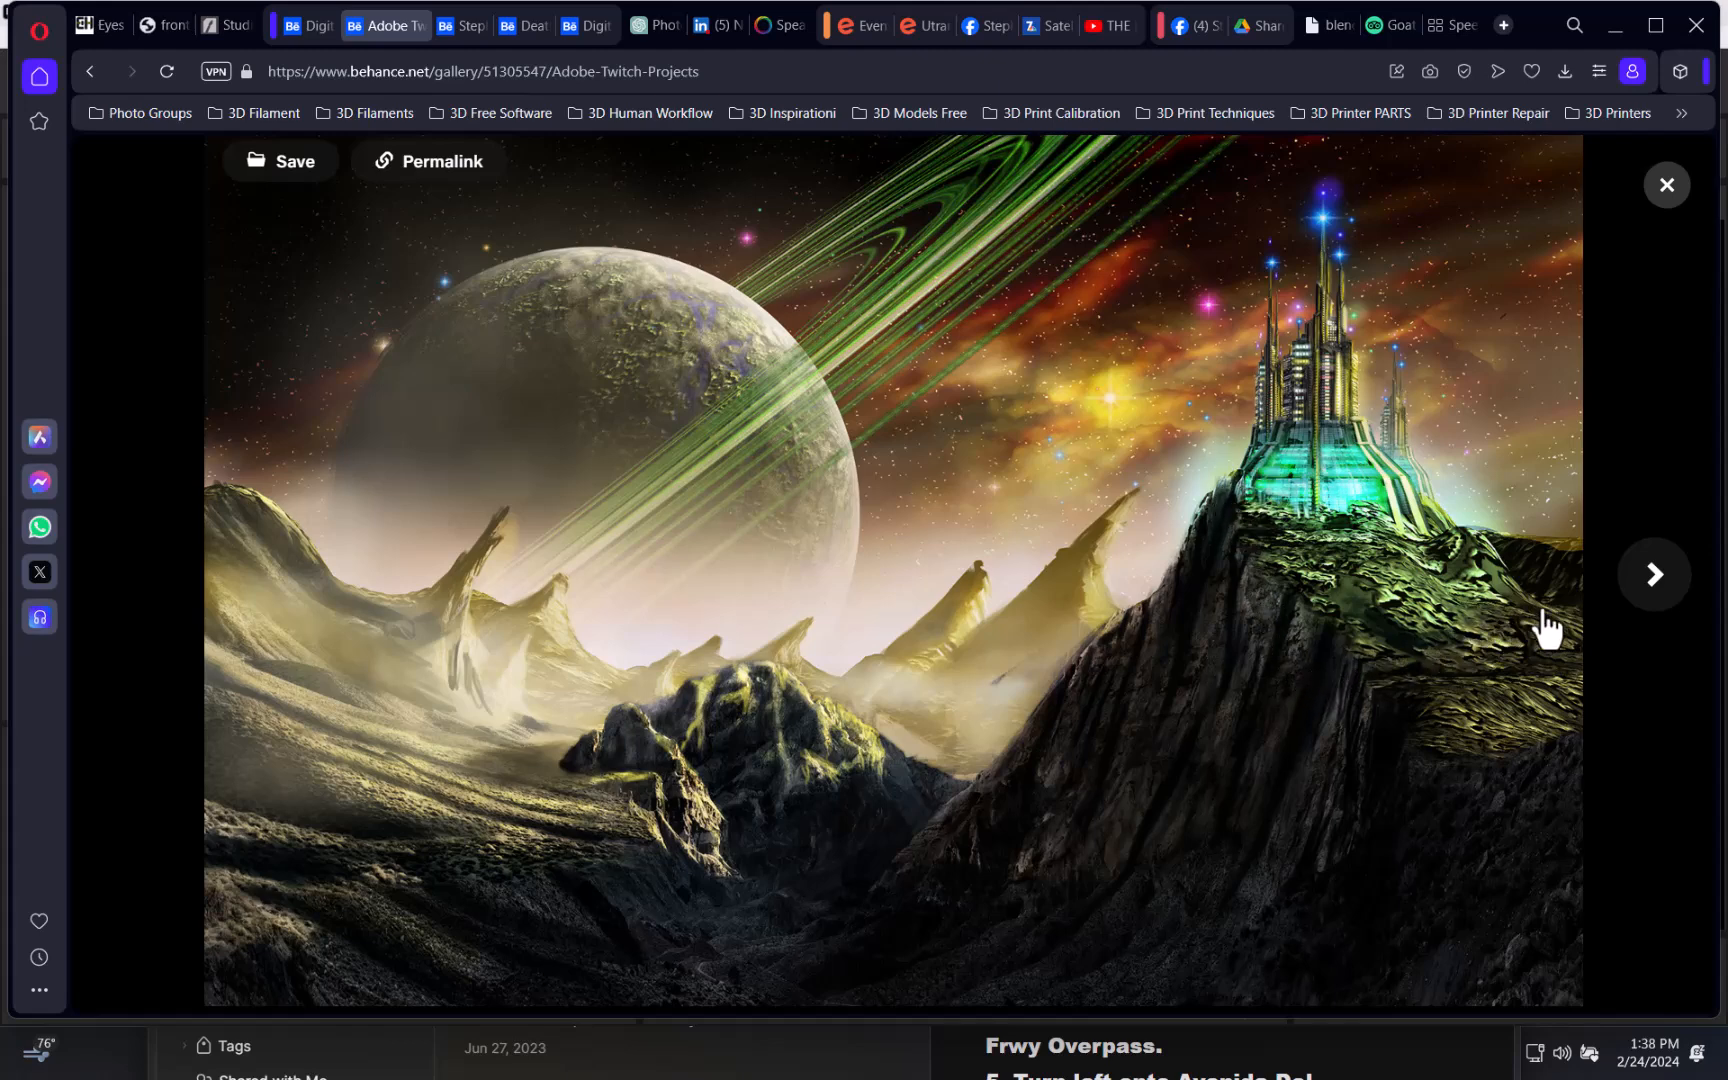
left_click(1650, 592)
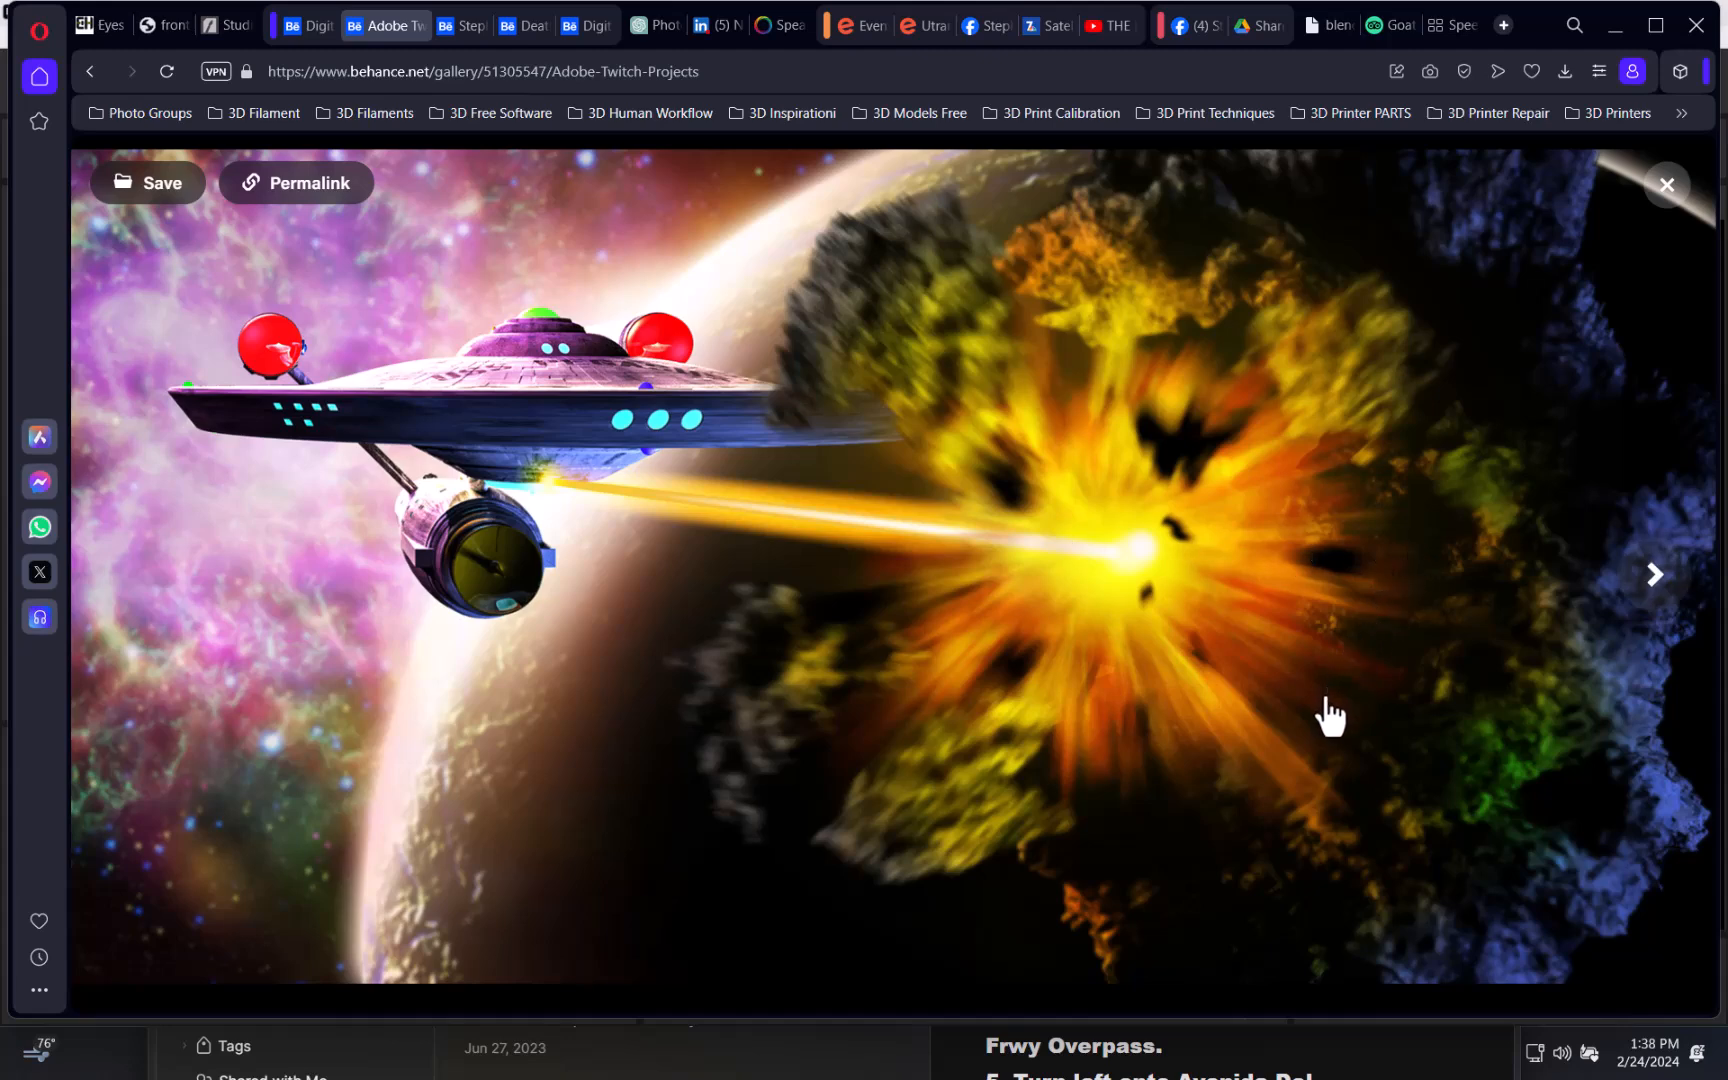
left_click(1654, 585)
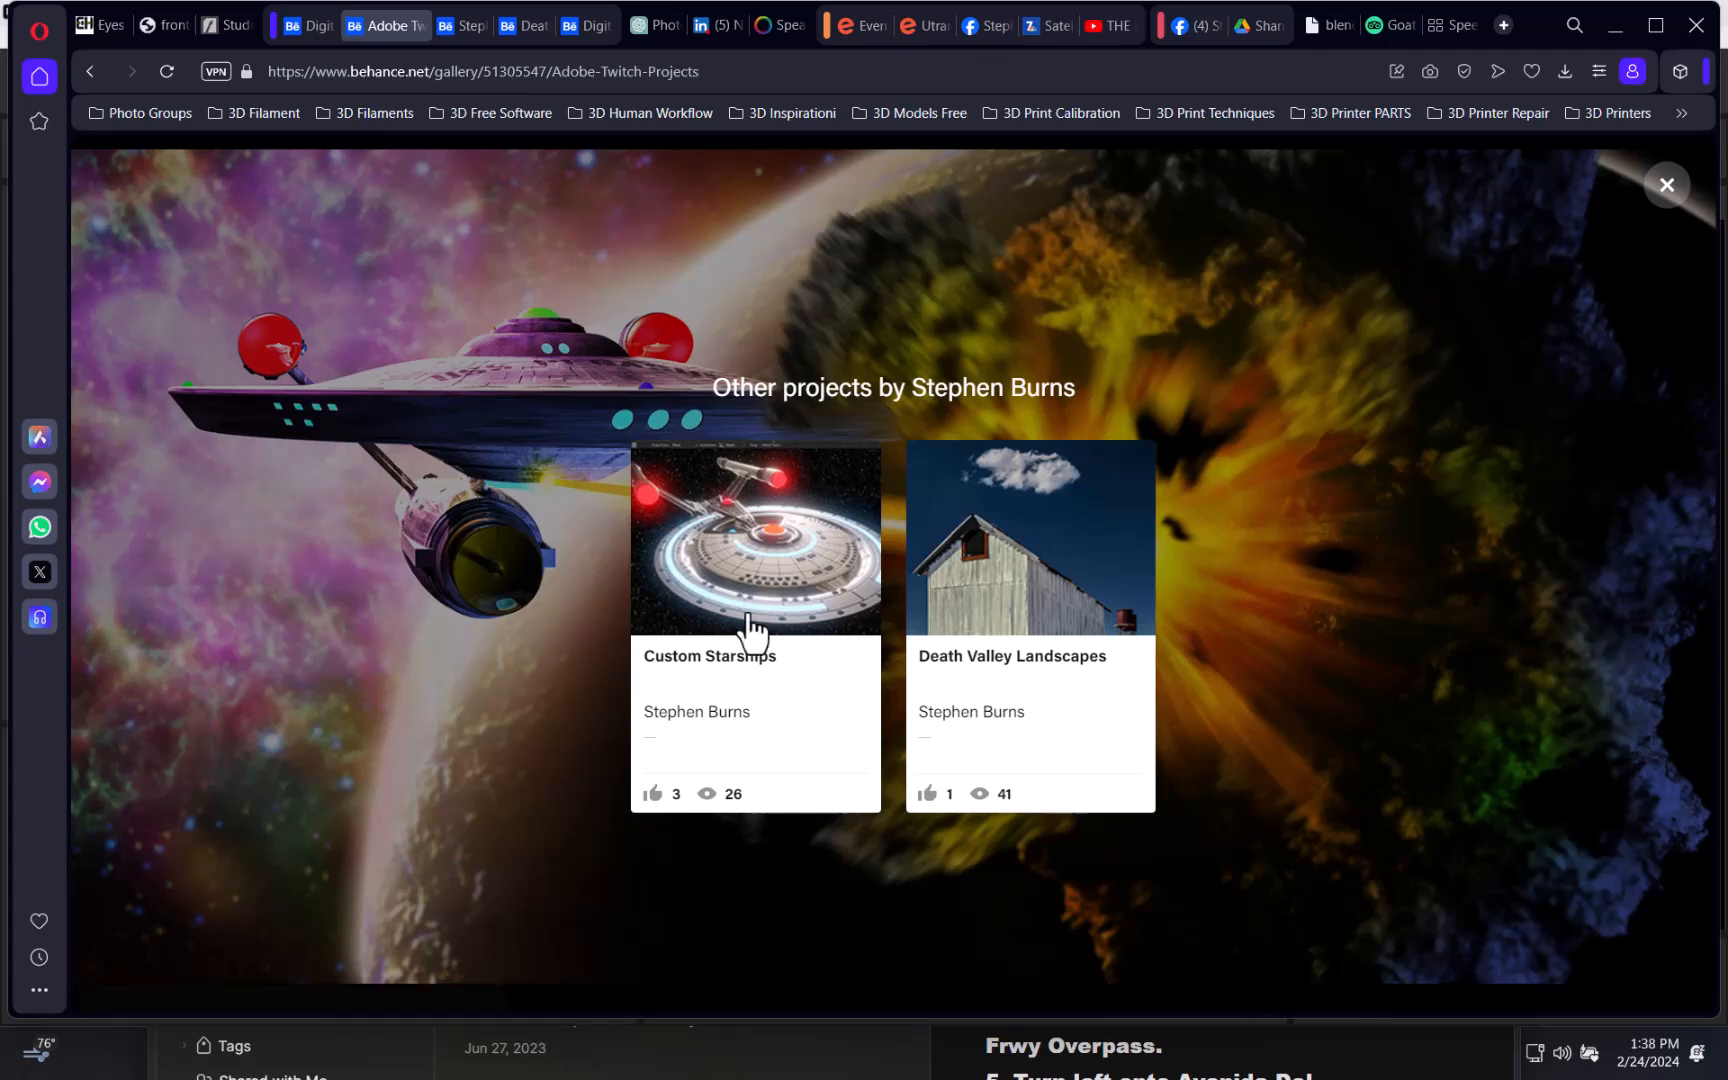
- Switch to the Studio Arts website and view the upper part of its home page
left_click(226, 25)
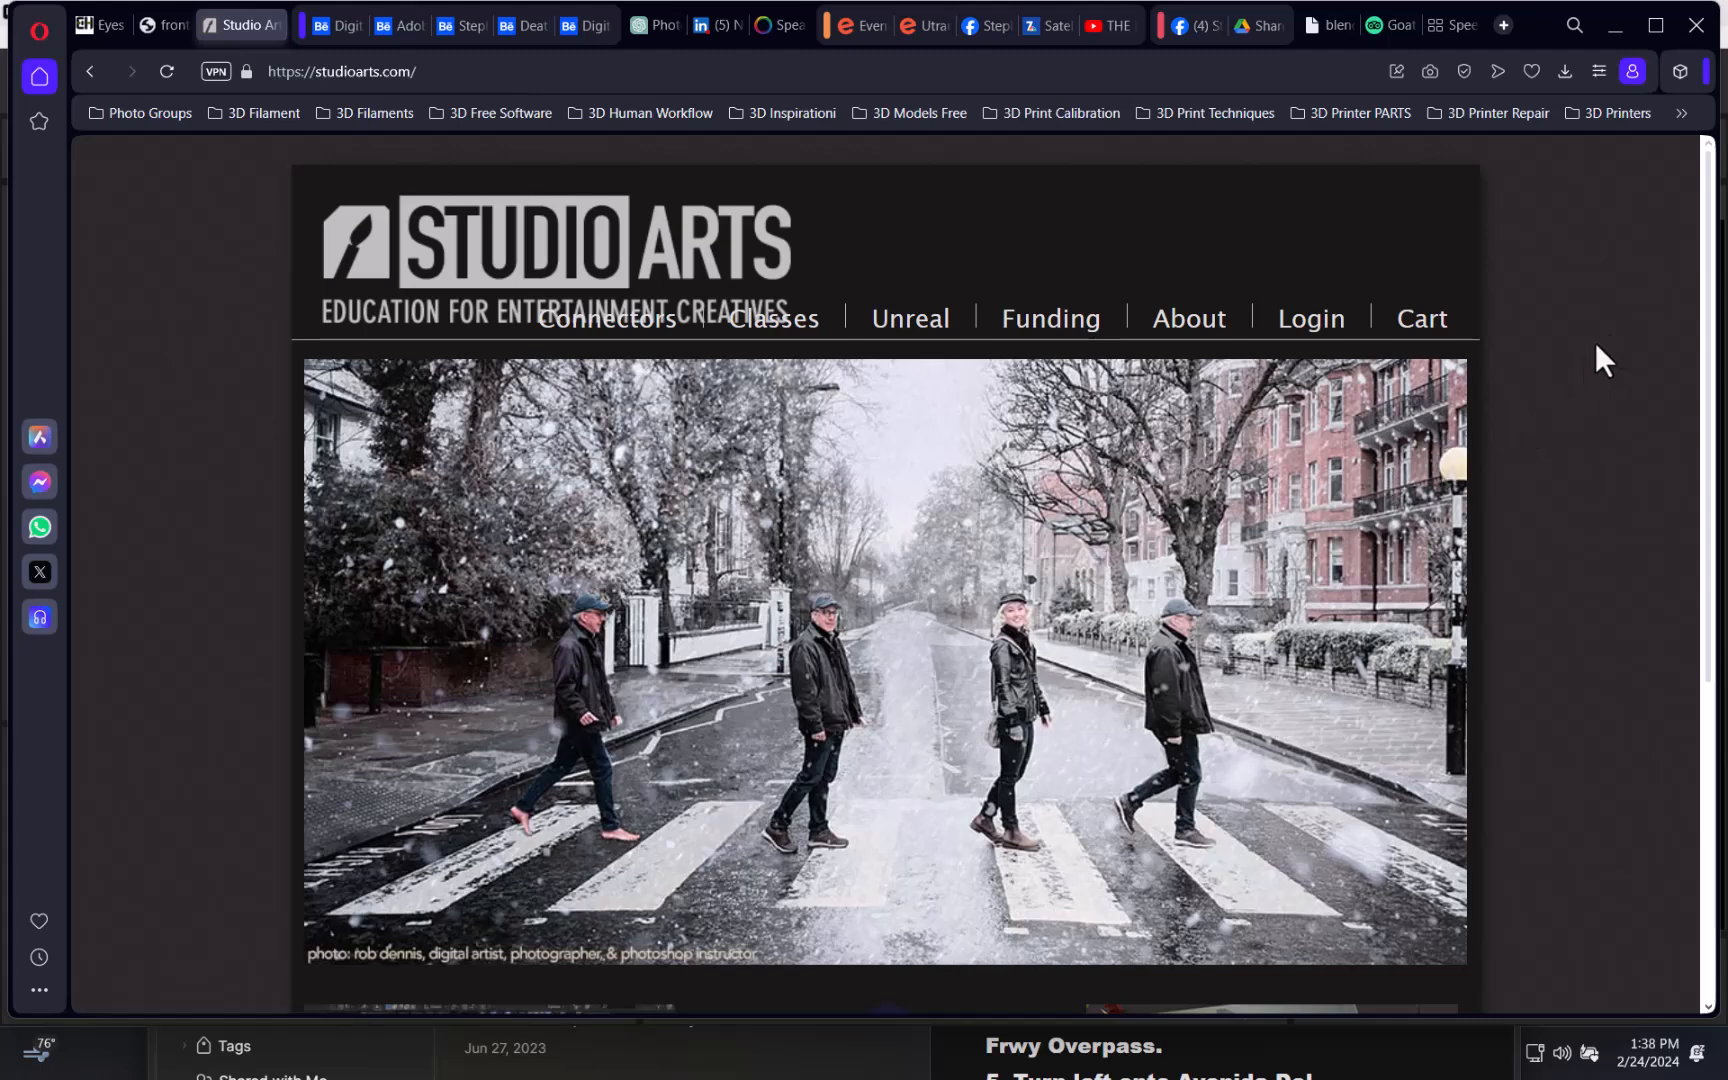
scroll(1701, 254, "down", 1)
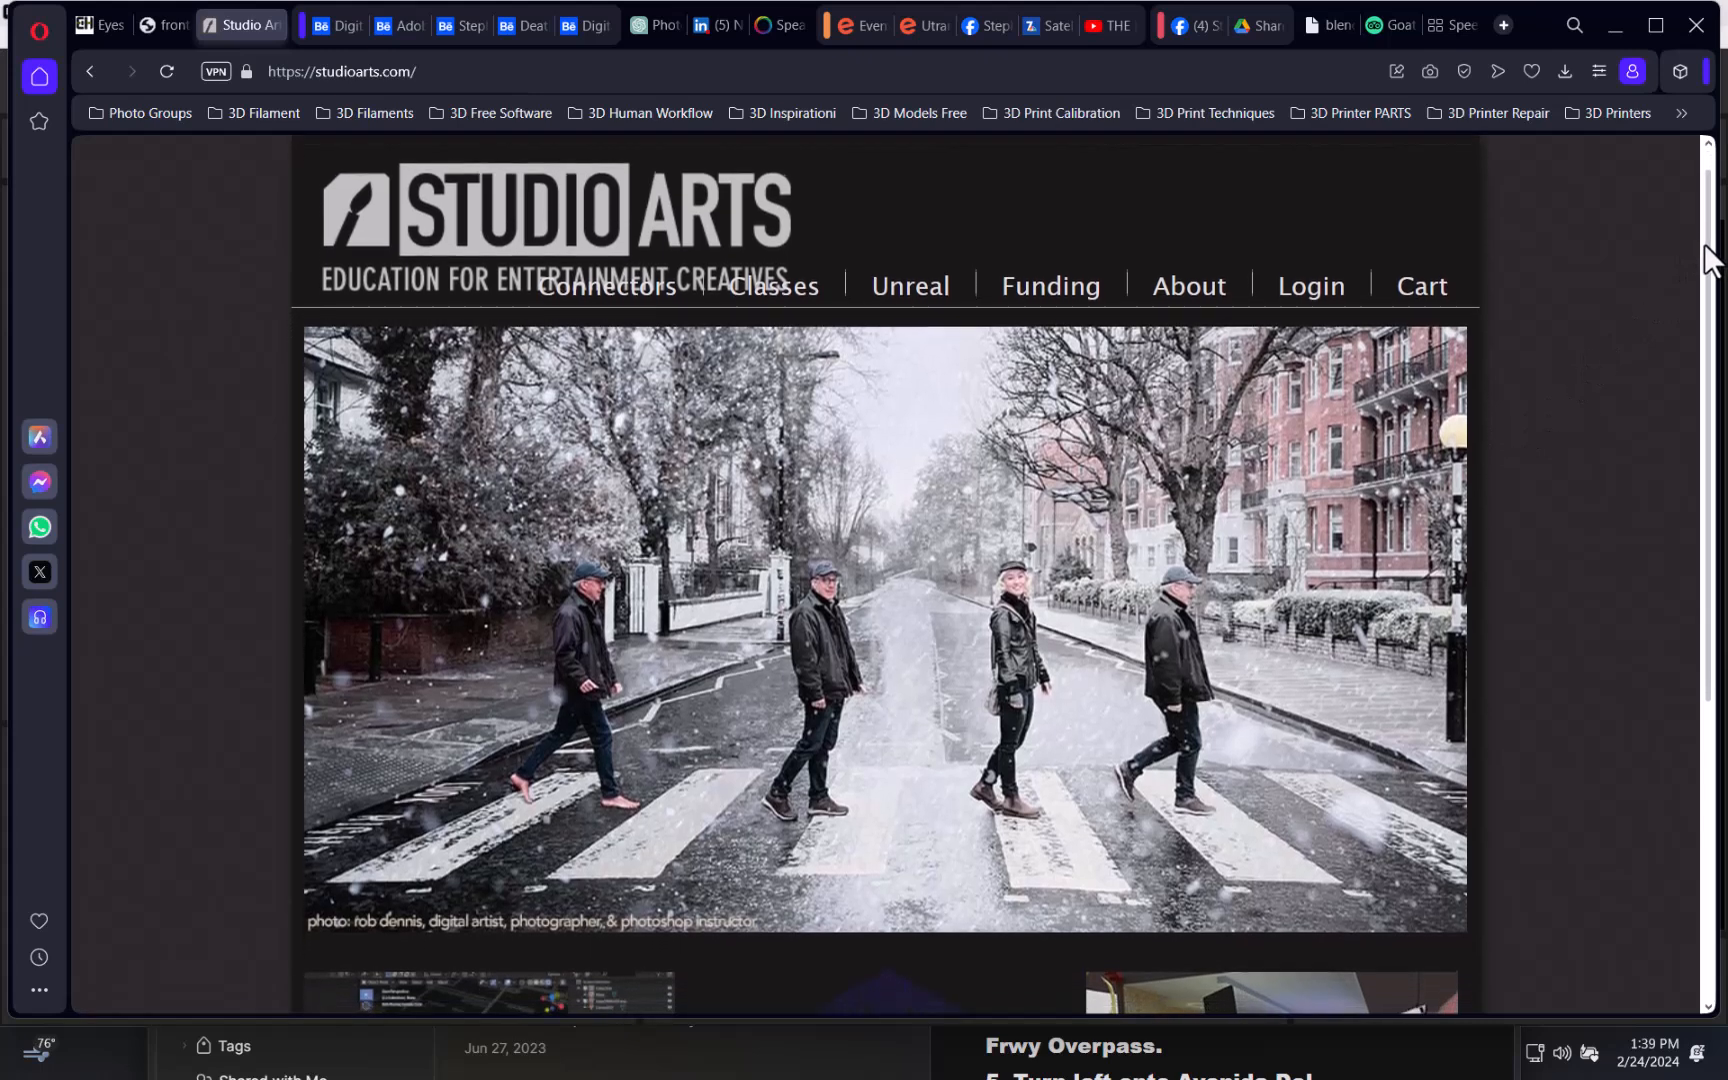
left_click_drag(1700, 260, 1700, 242)
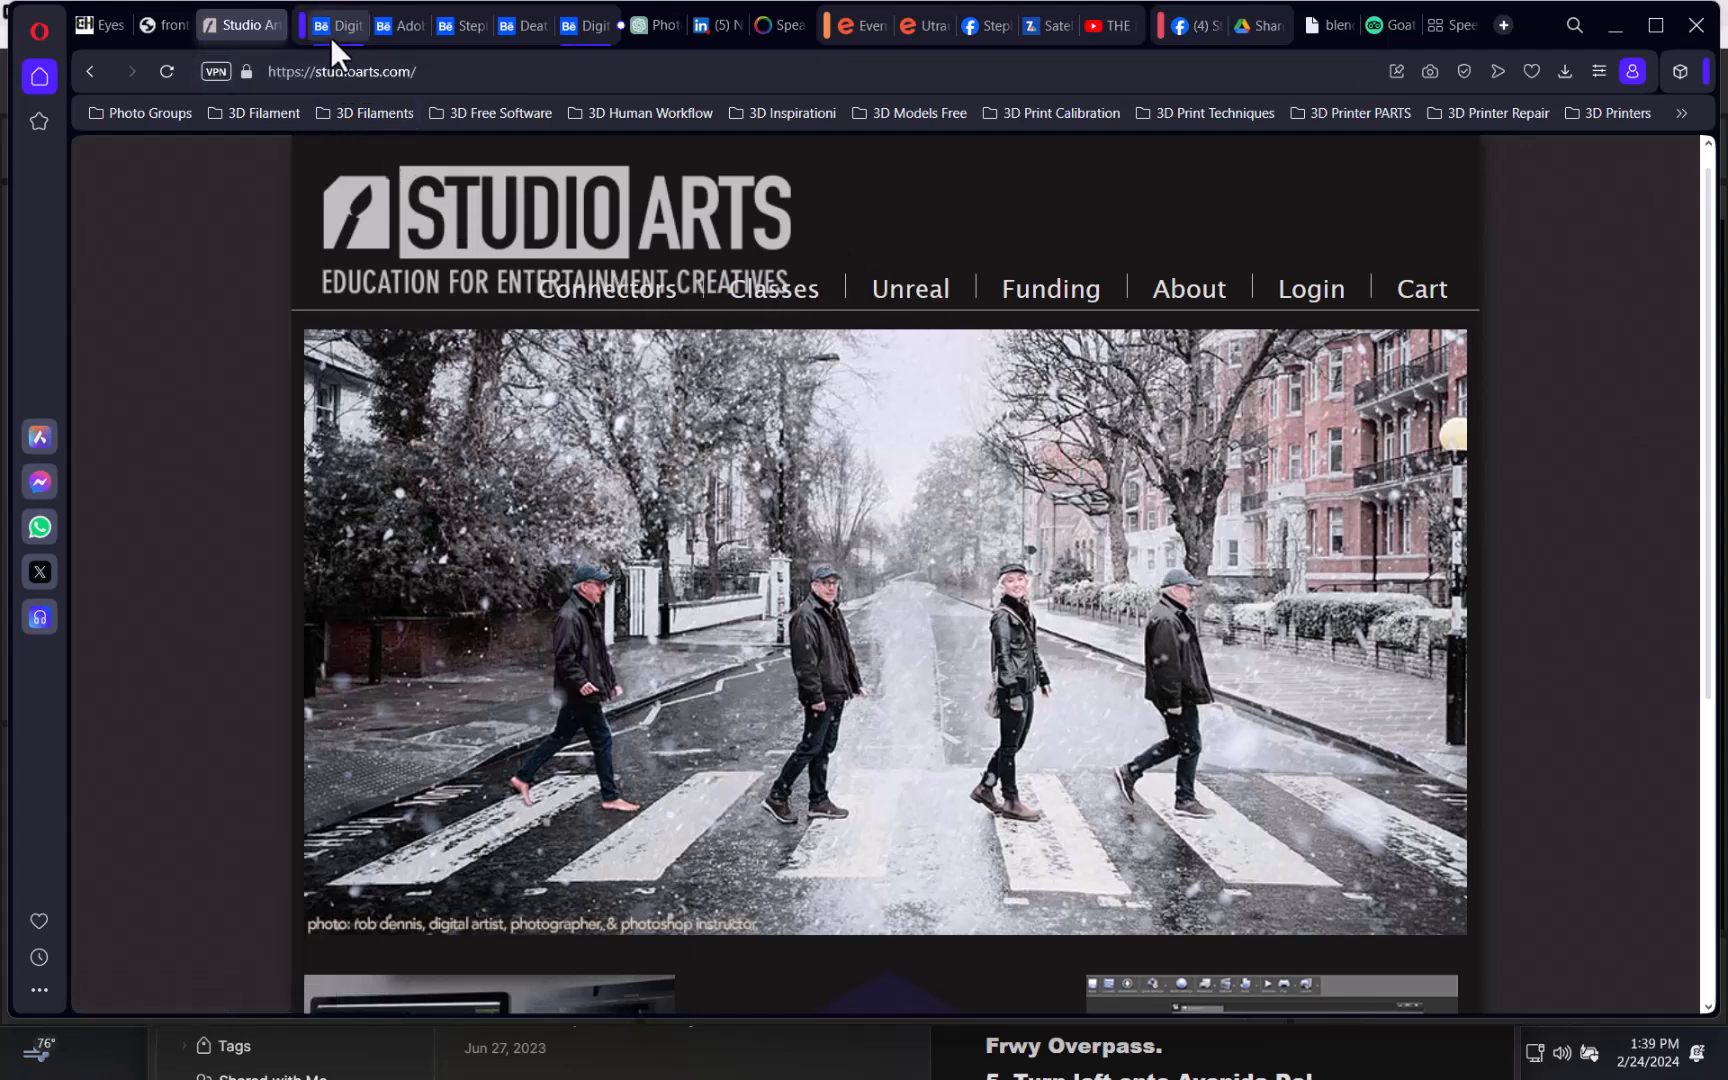
mouse_move(336, 30)
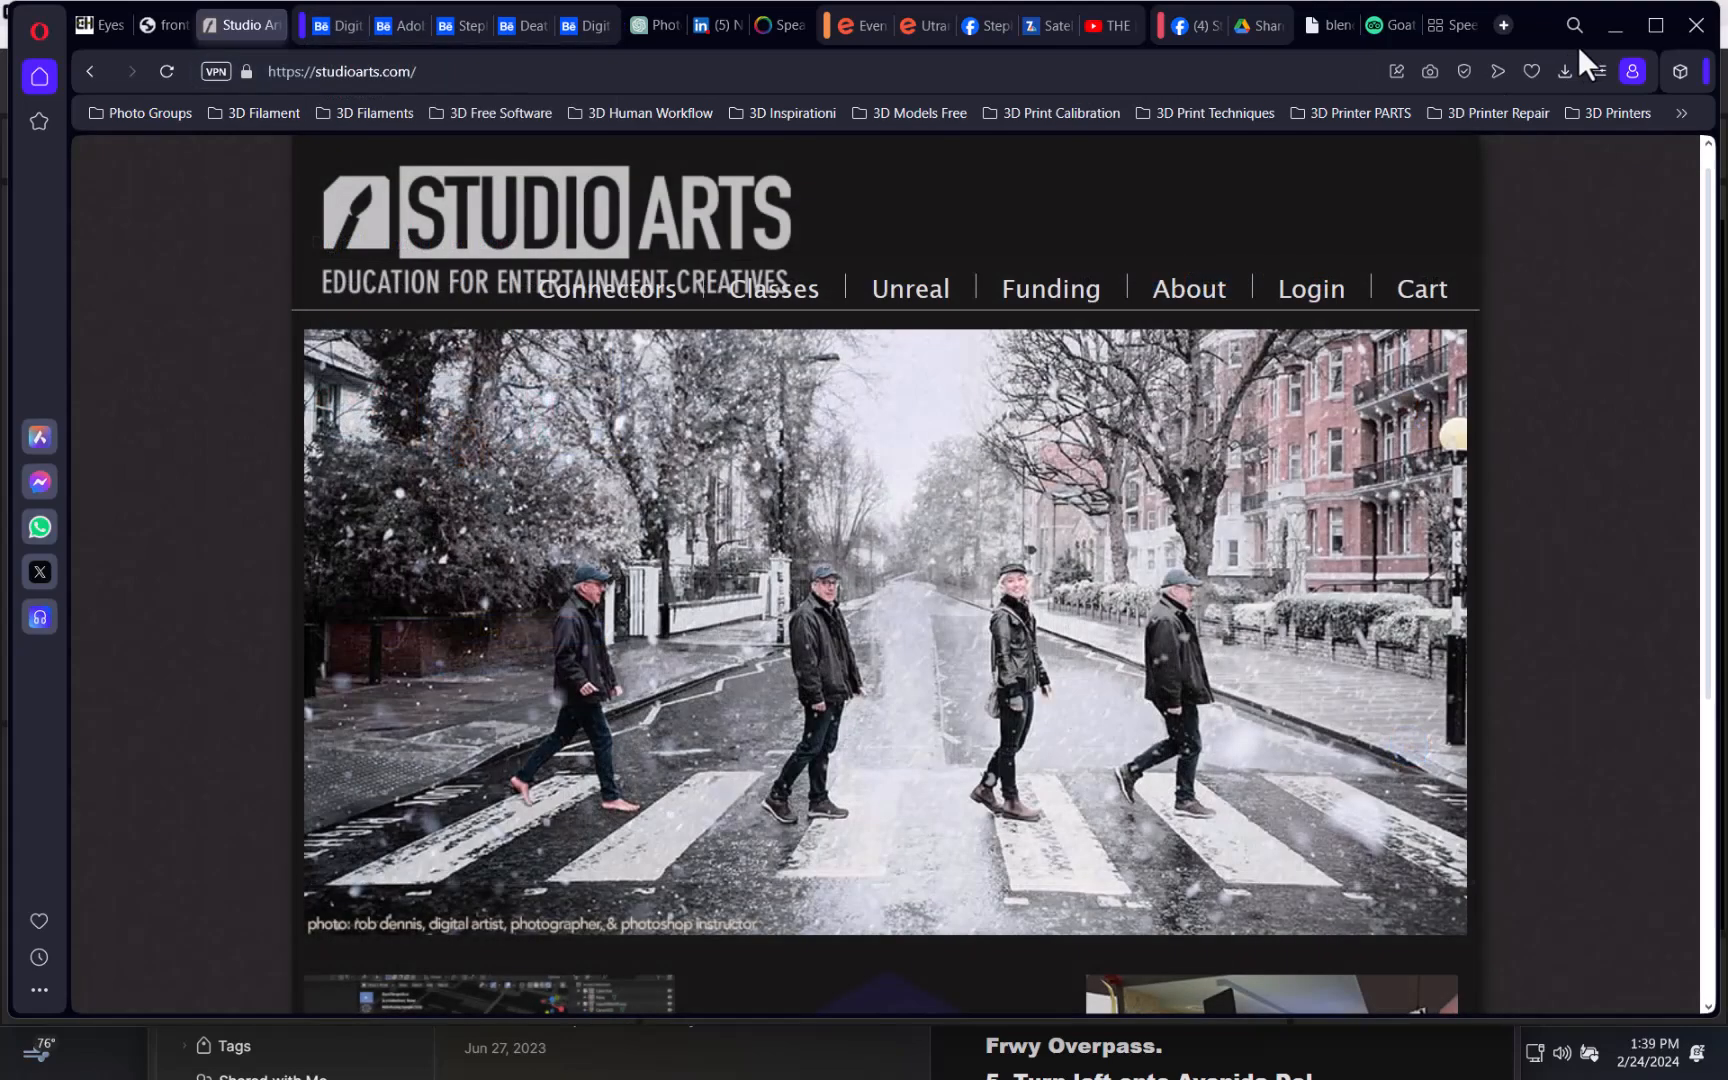
- Switch to Adobe Bridge, preview Big-Sailing-ship.jpg, and open Images-011.psd from the 5 Photoshop Trickery & FX folder in Photoshop
left_click(1616, 32)
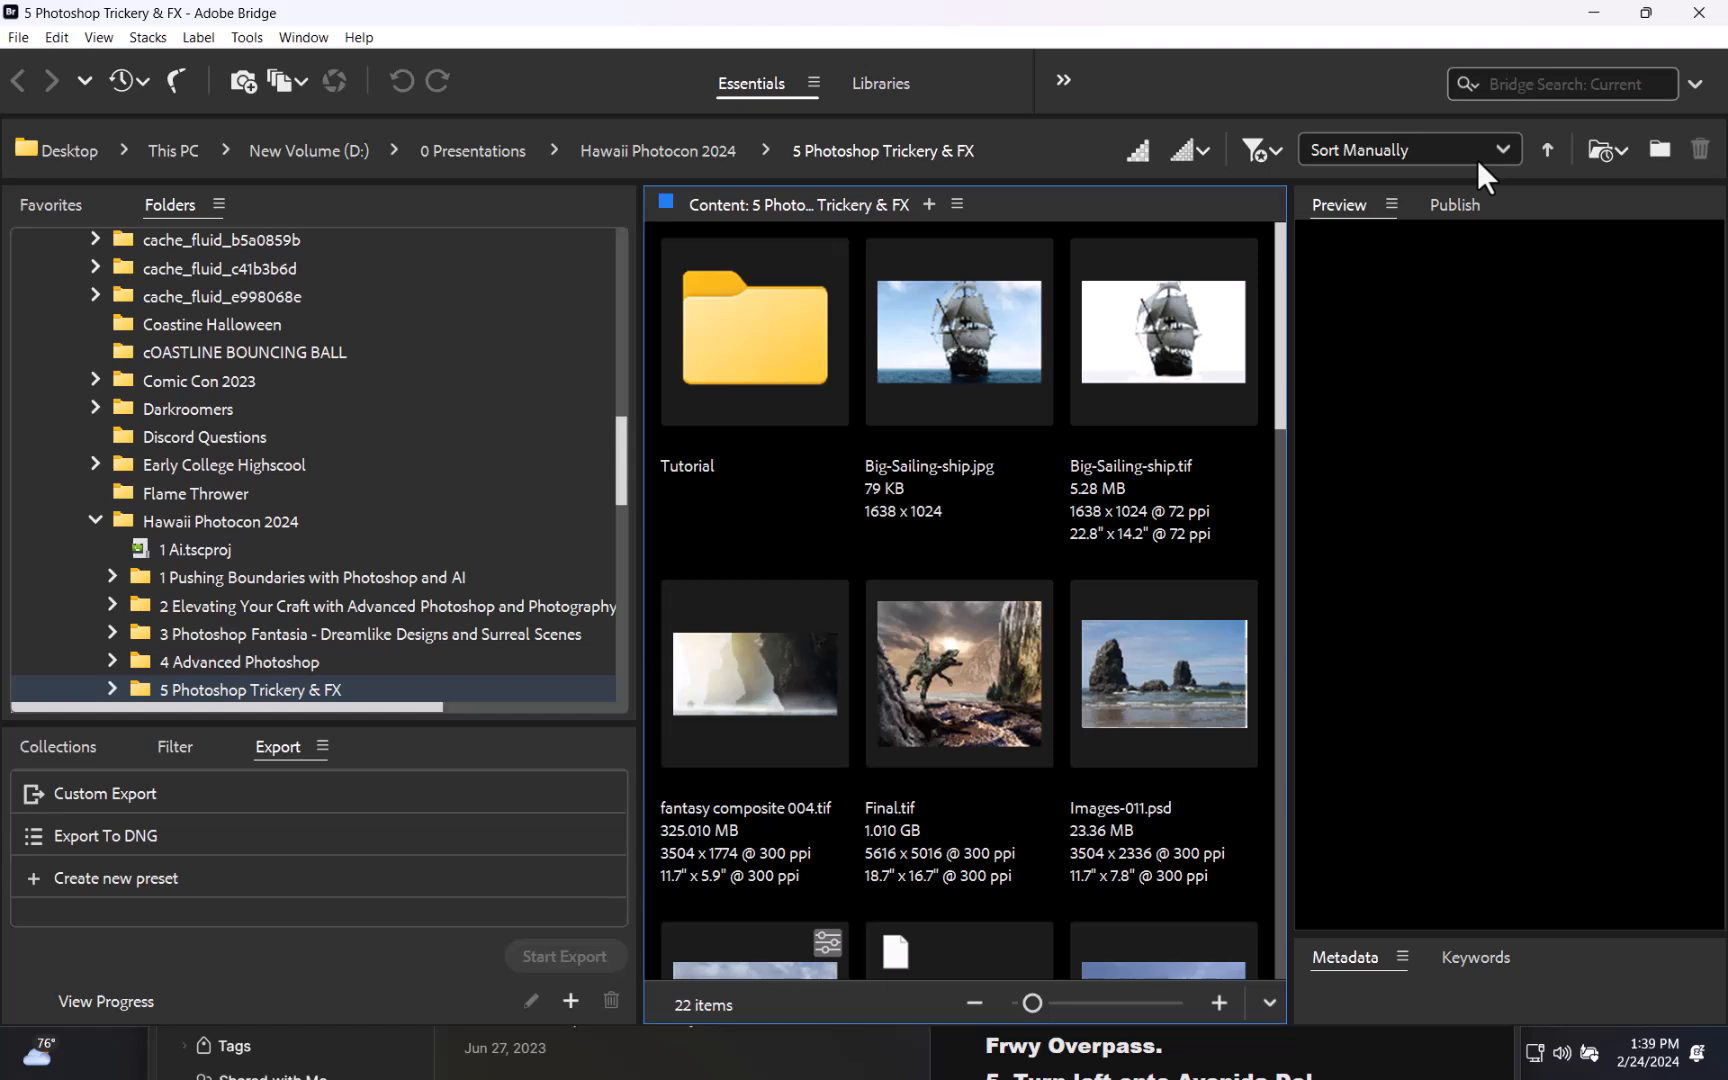
left_click(942, 369)
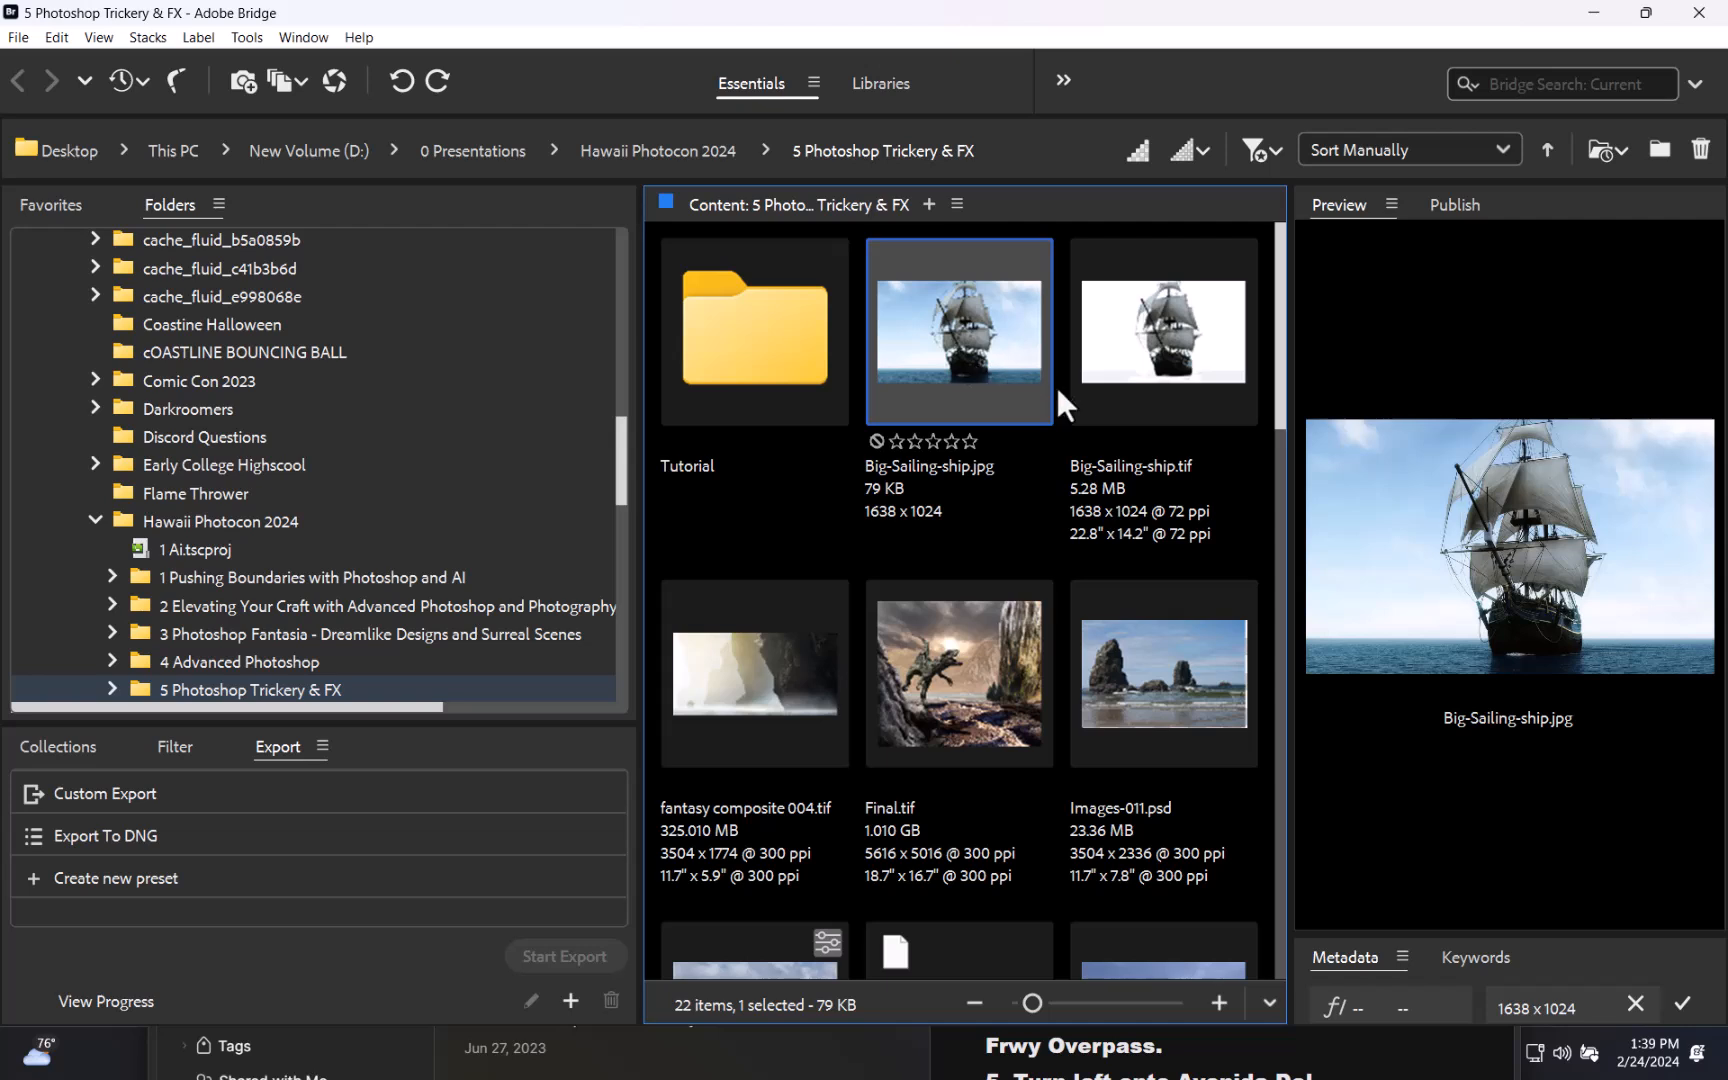
left_click(1126, 666)
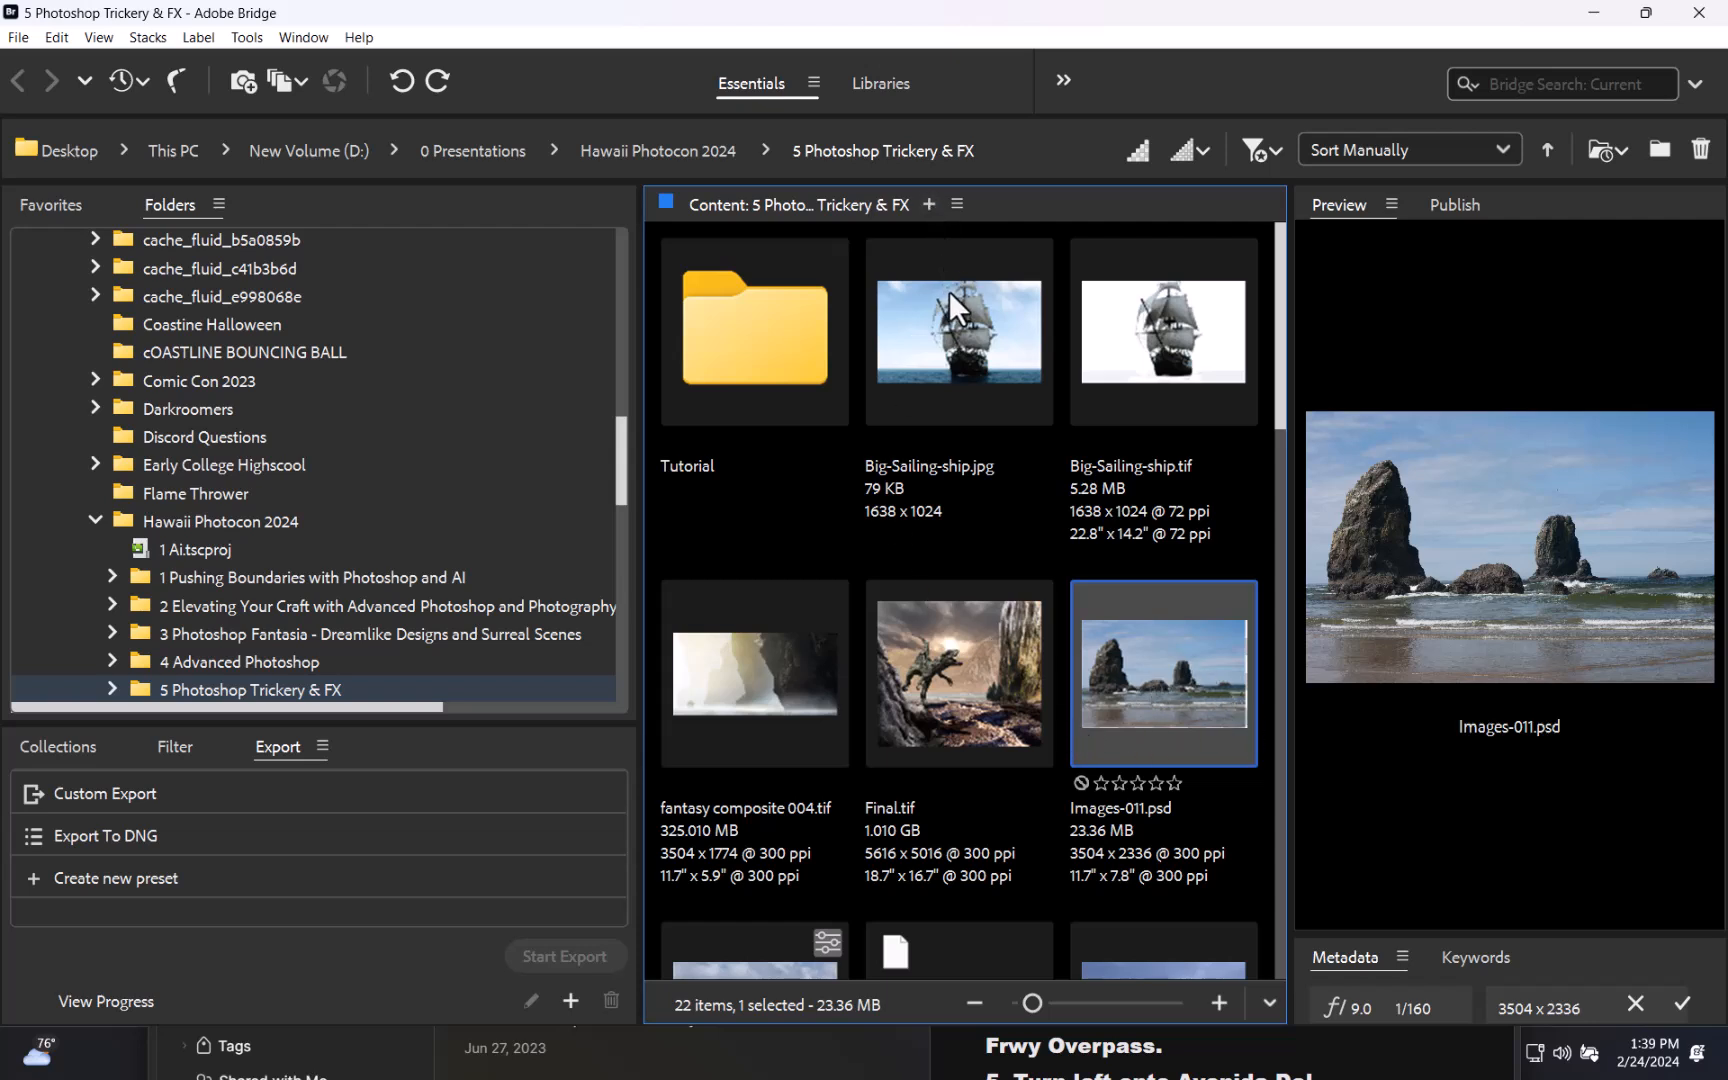
left_click_drag(640, 458, 566, 463)
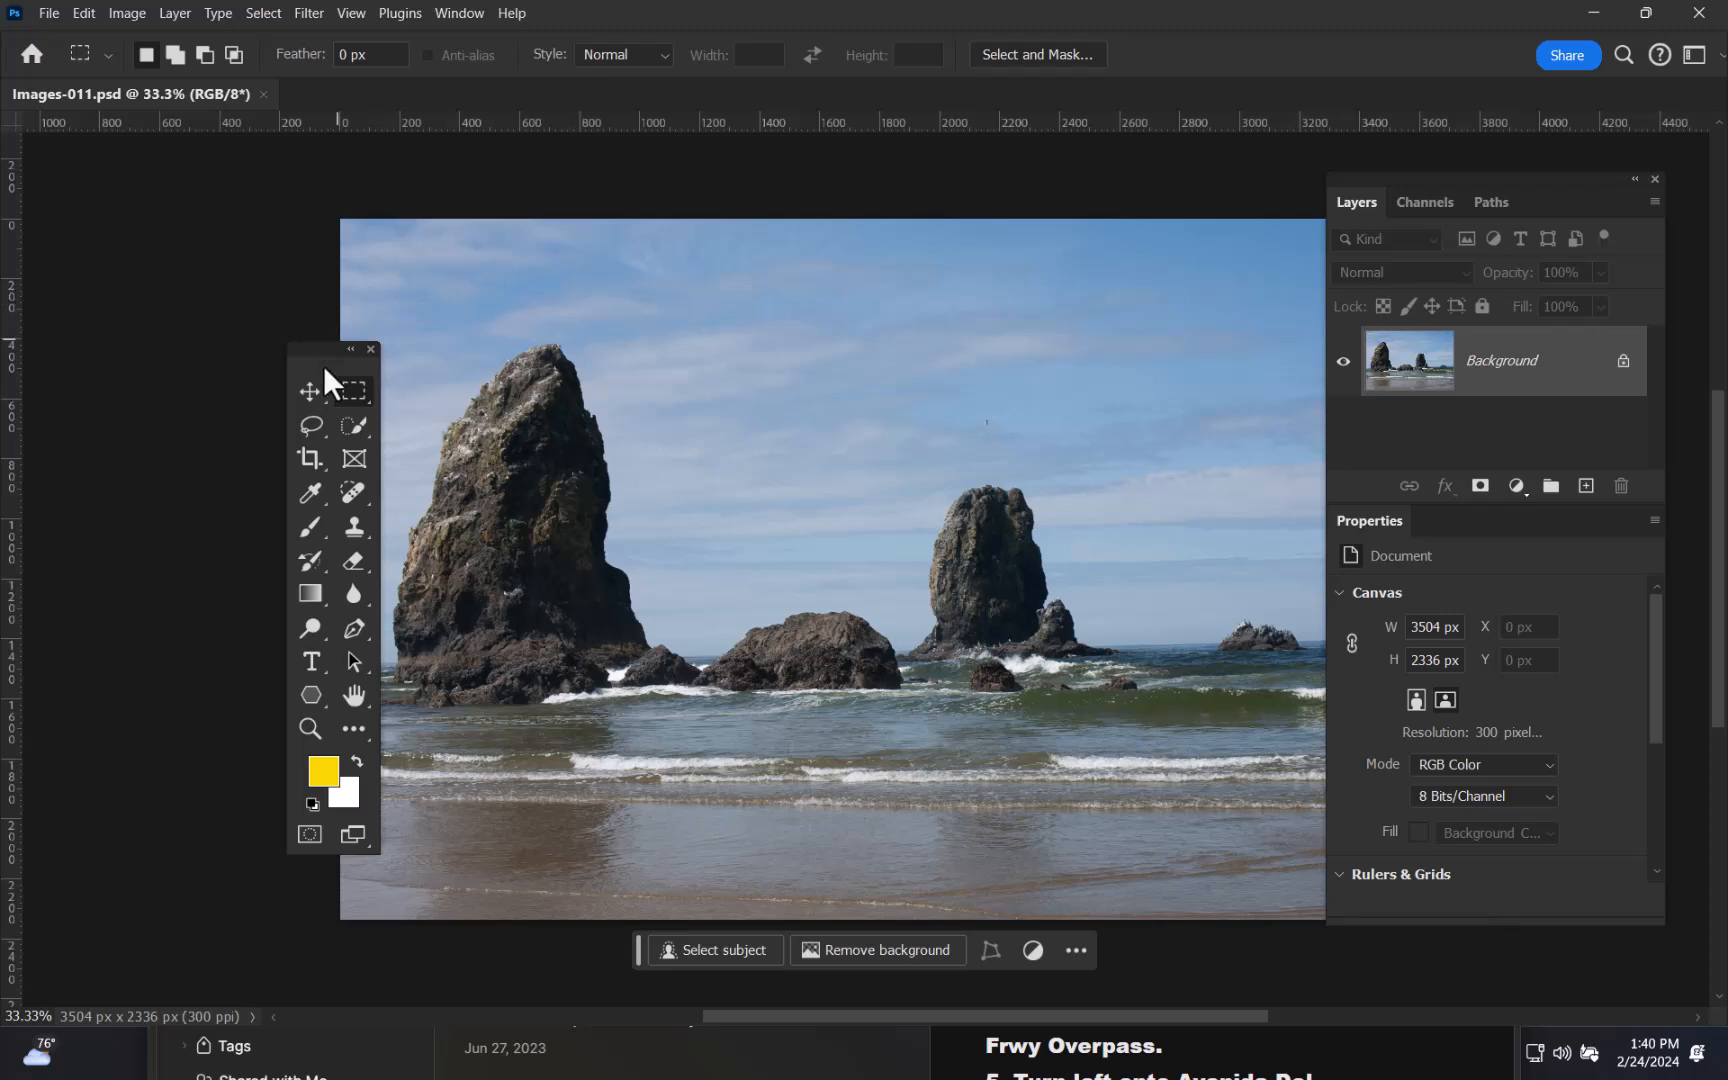
- Fit the whole beach photo in view and place the floating toolbox beside it, trying the single-column layout but keeping two columns
left_click_drag(315, 352, 161, 306)
key("ctrl+space")
left_click_drag(792, 500, 725, 522)
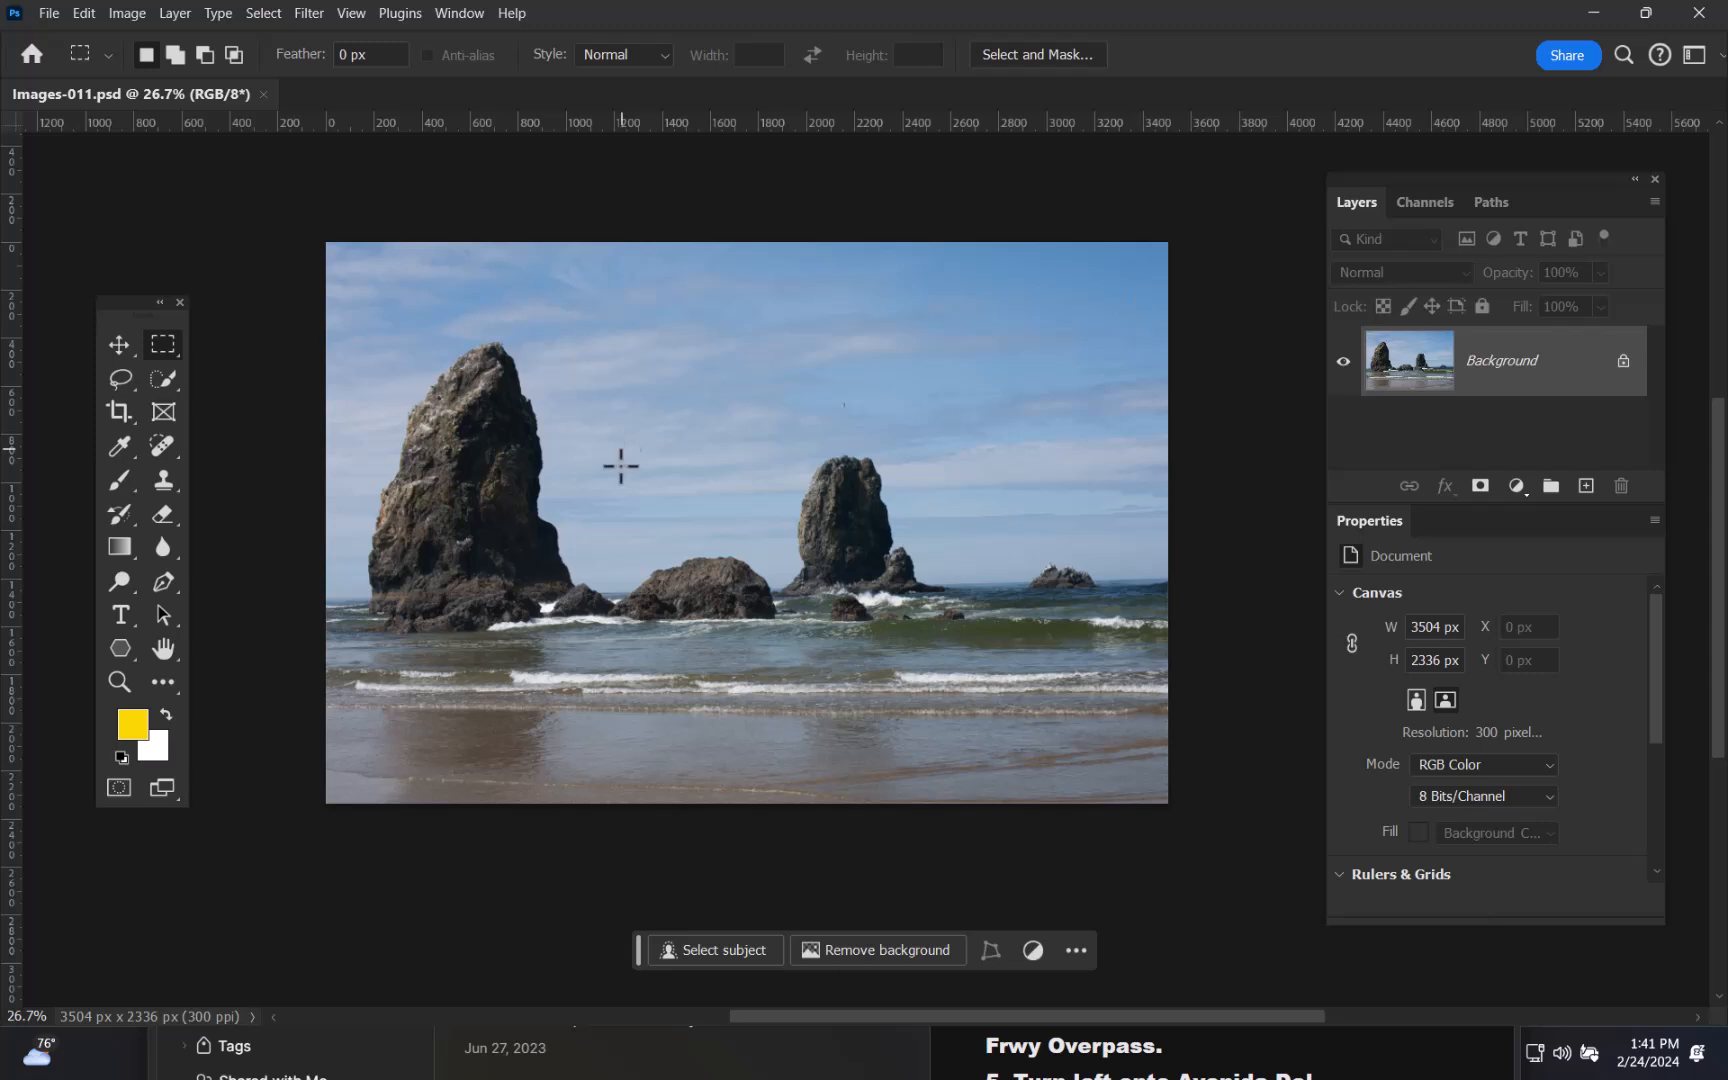
left_click_drag(130, 305, 231, 172)
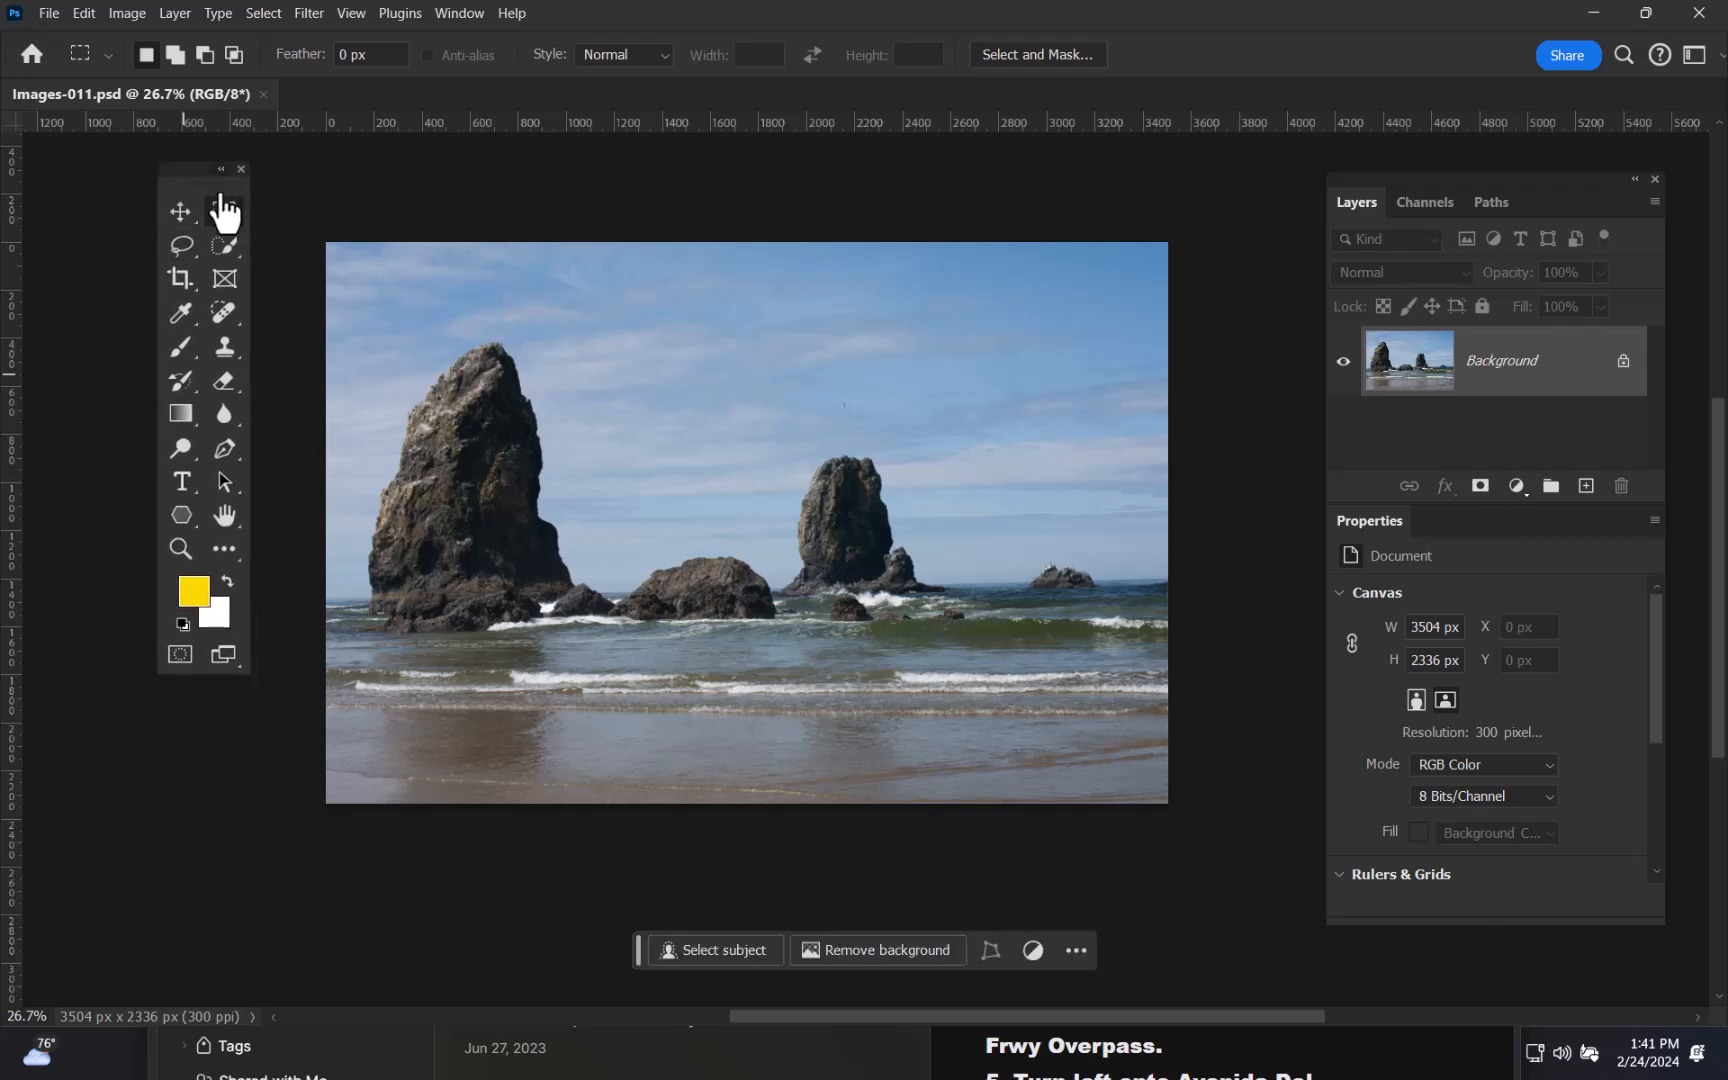
left_click(221, 169)
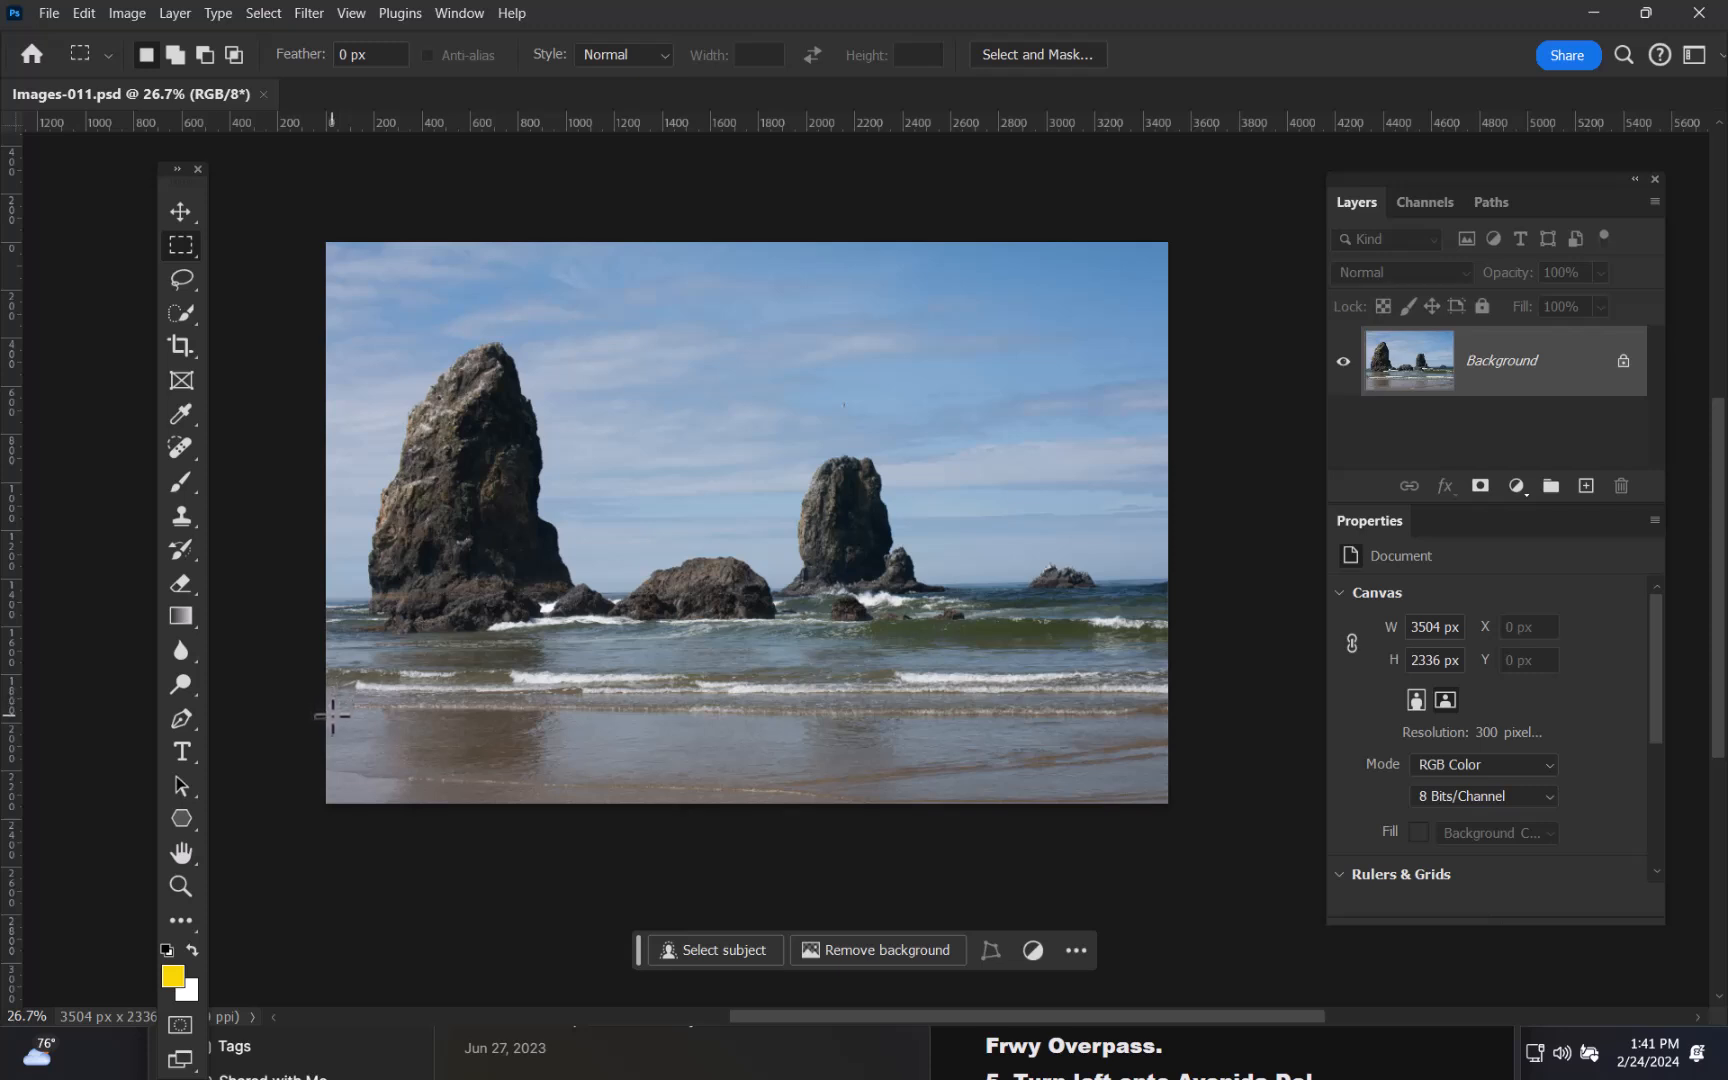
left_click(177, 170)
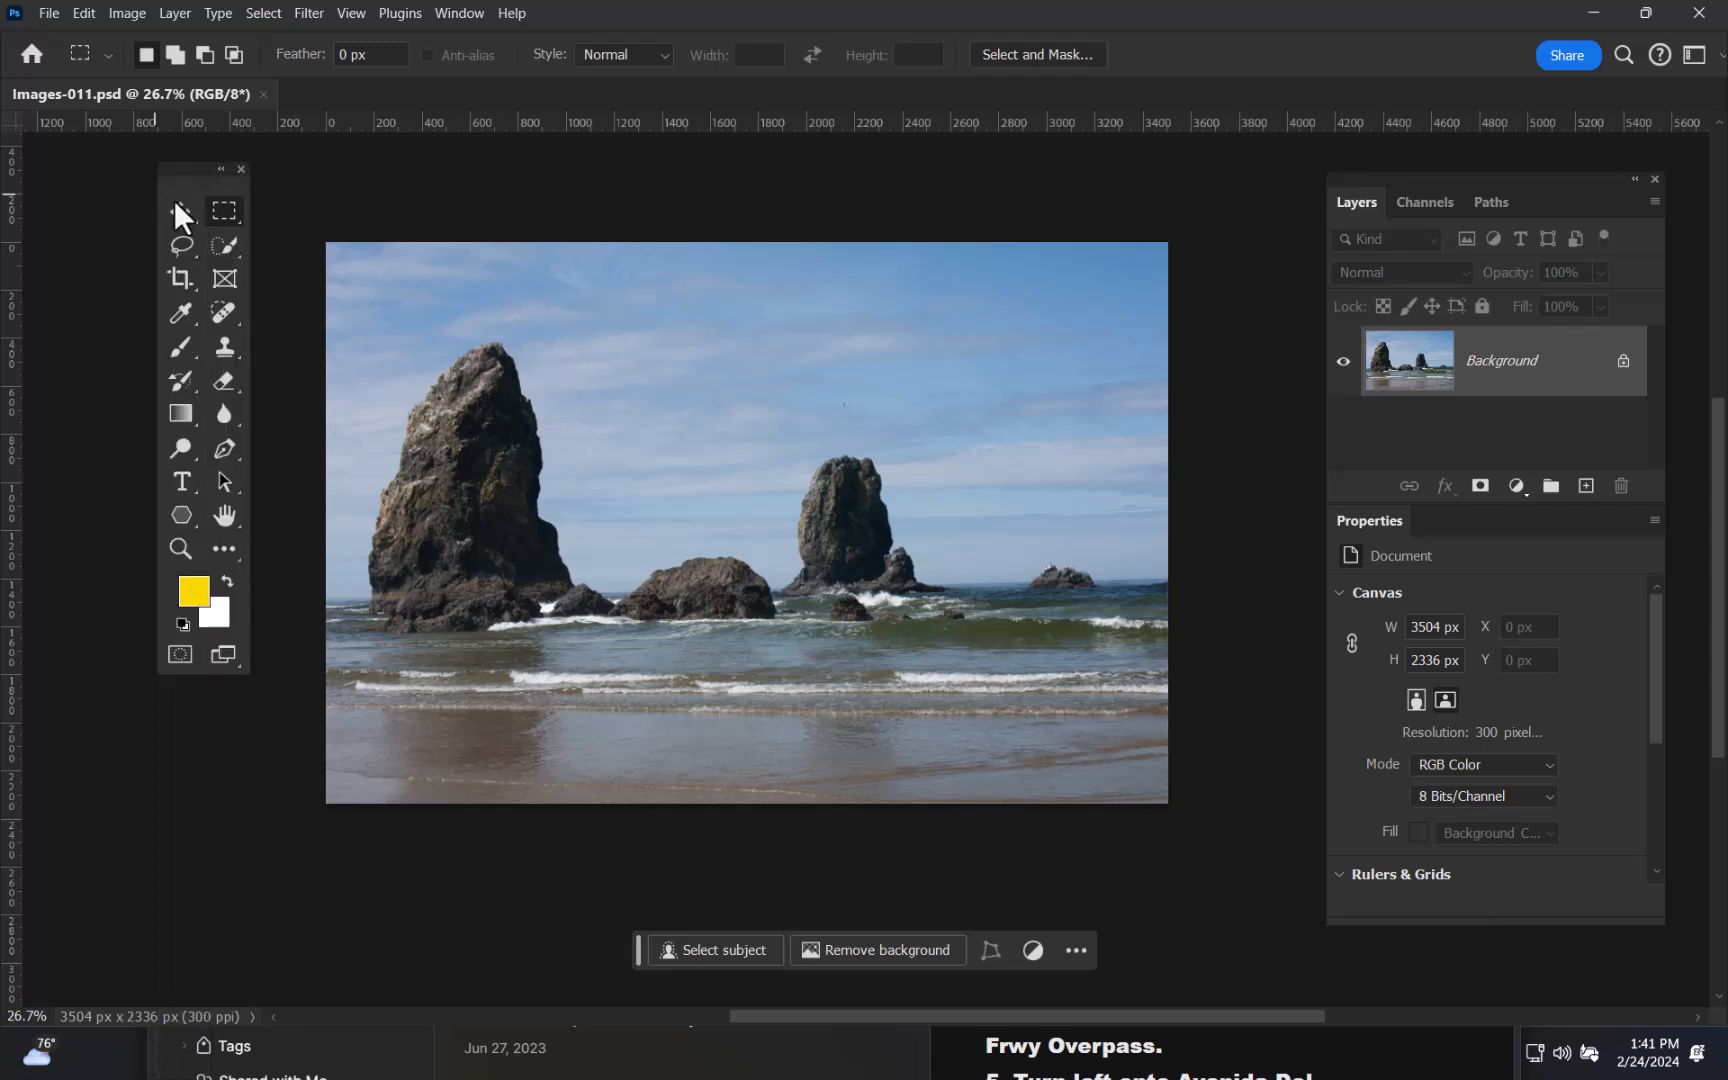
left_click_drag(188, 173, 231, 250)
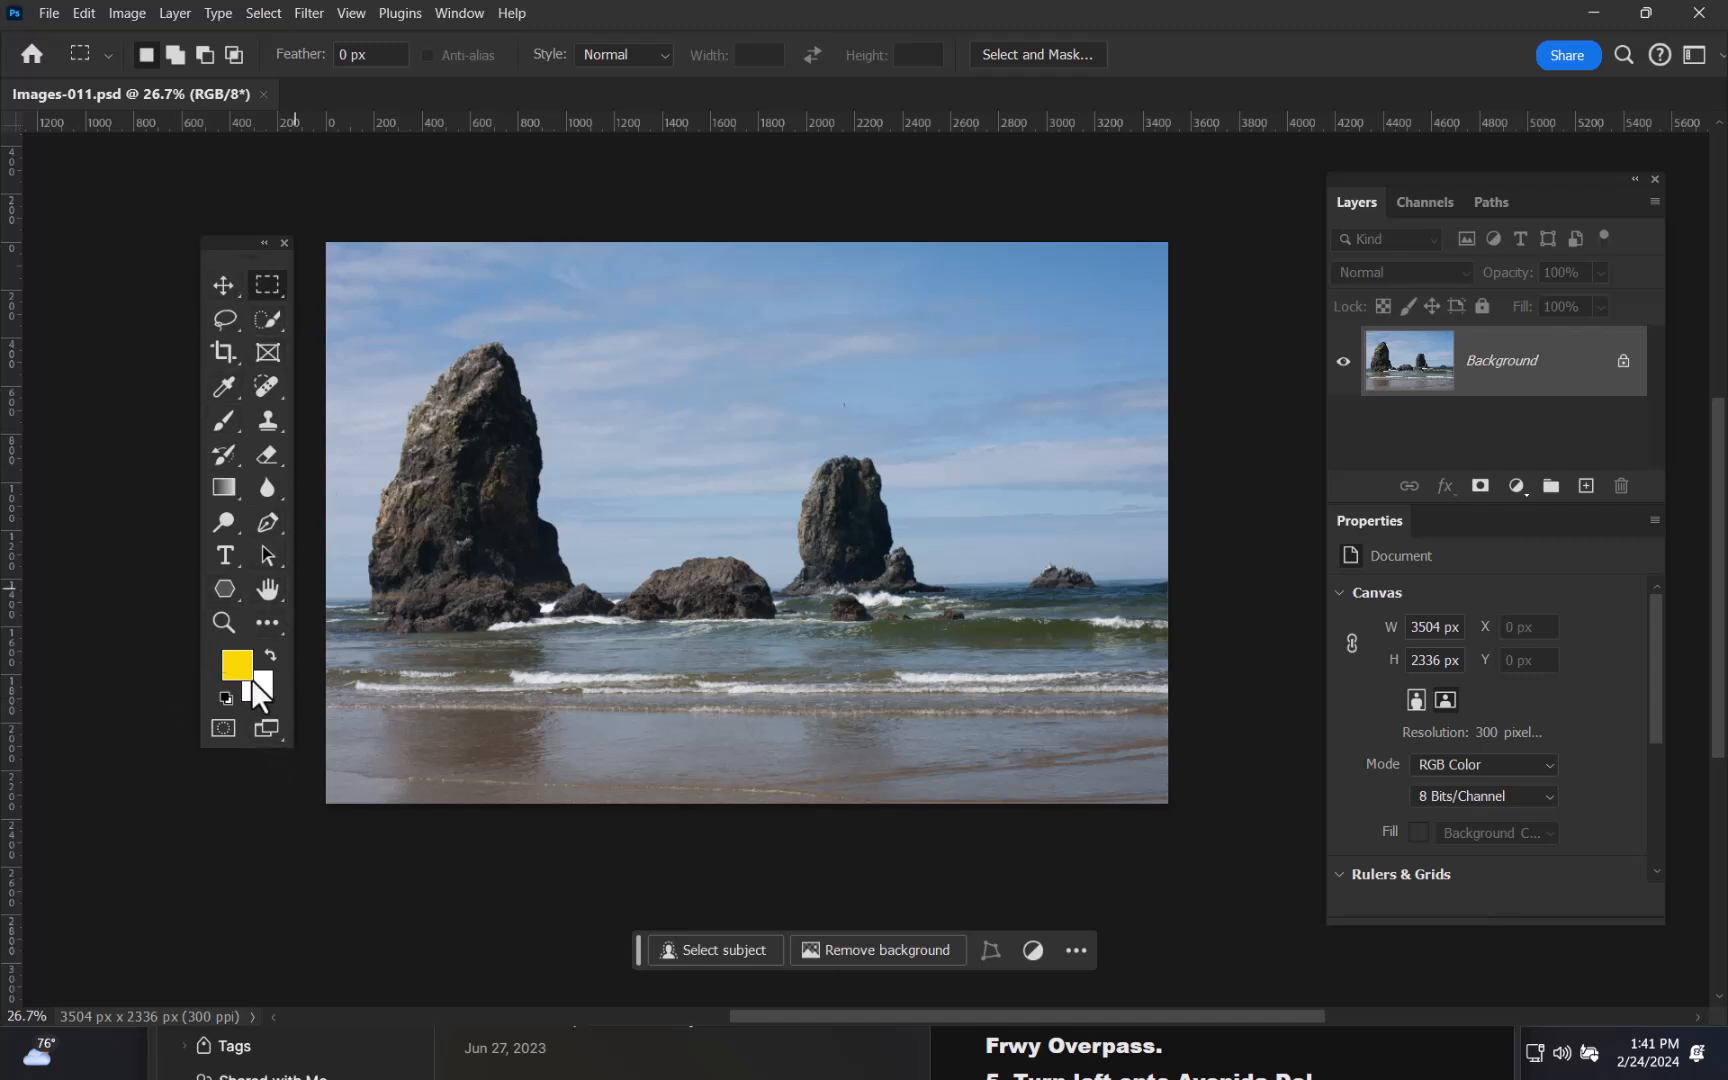
- Select the large rock in the left part of the beach photo with the Quick Selection tool
left_click(265, 321)
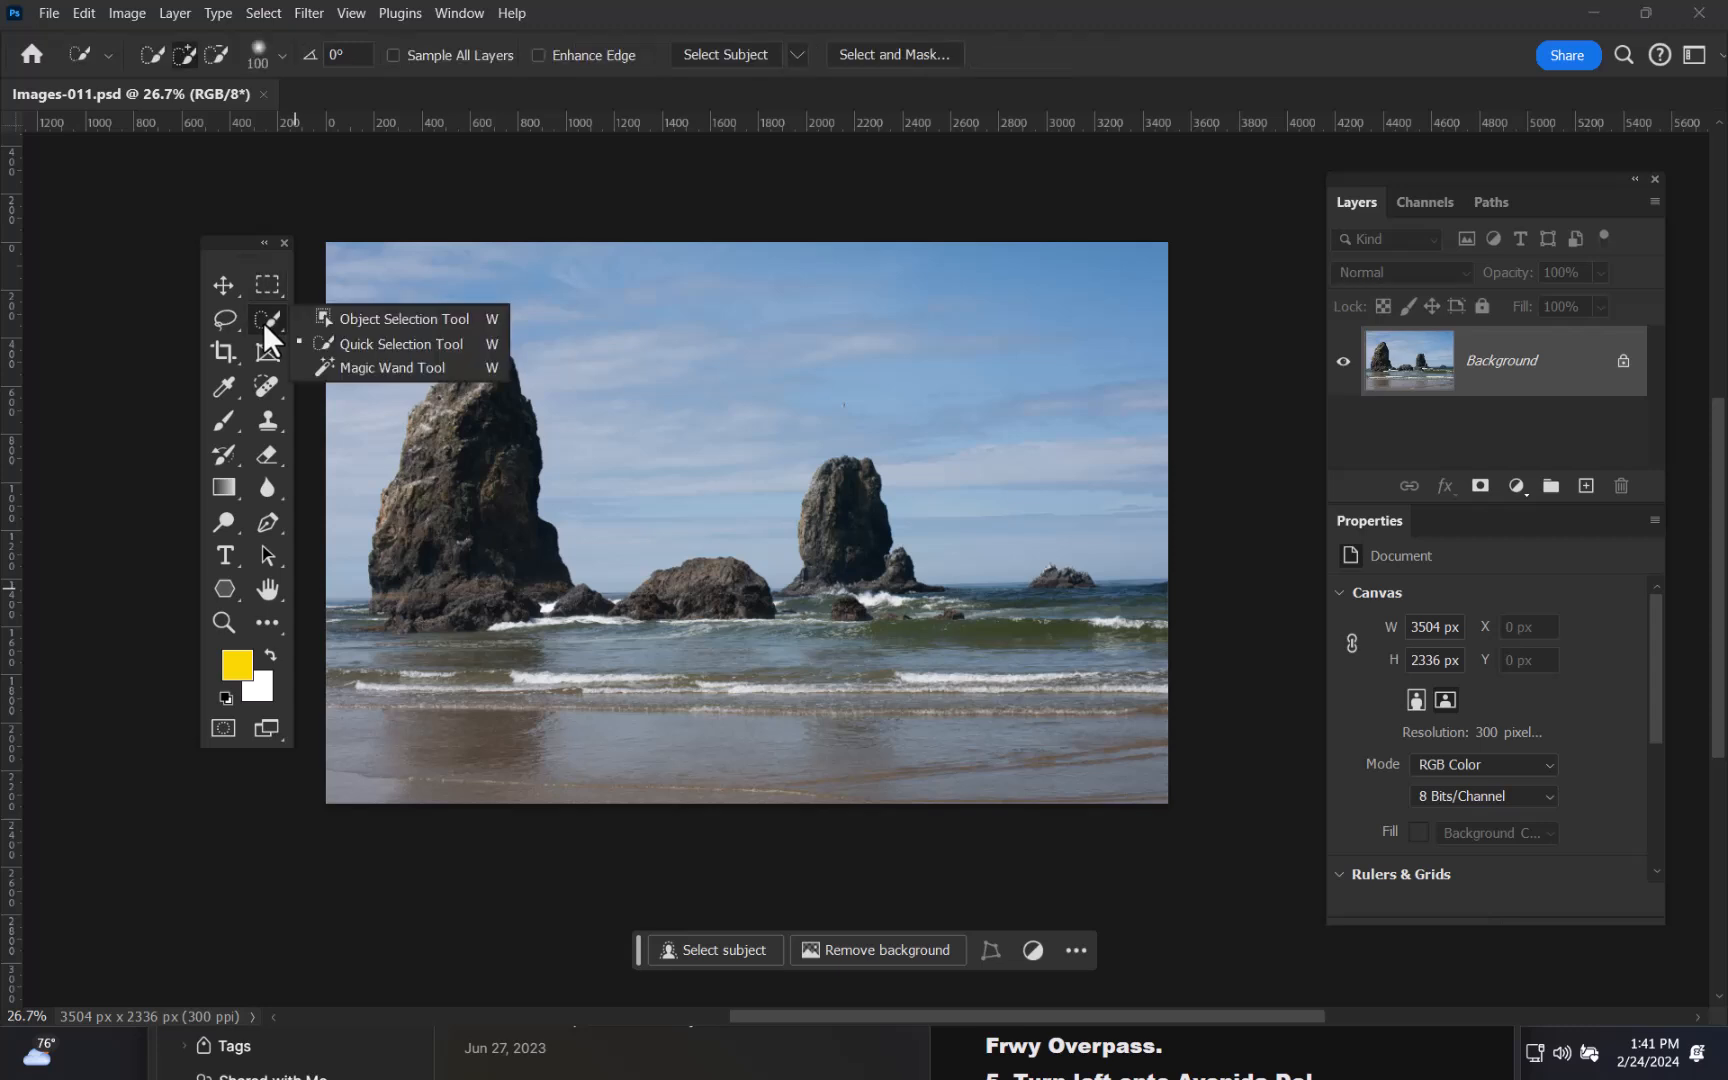
left_click(420, 321)
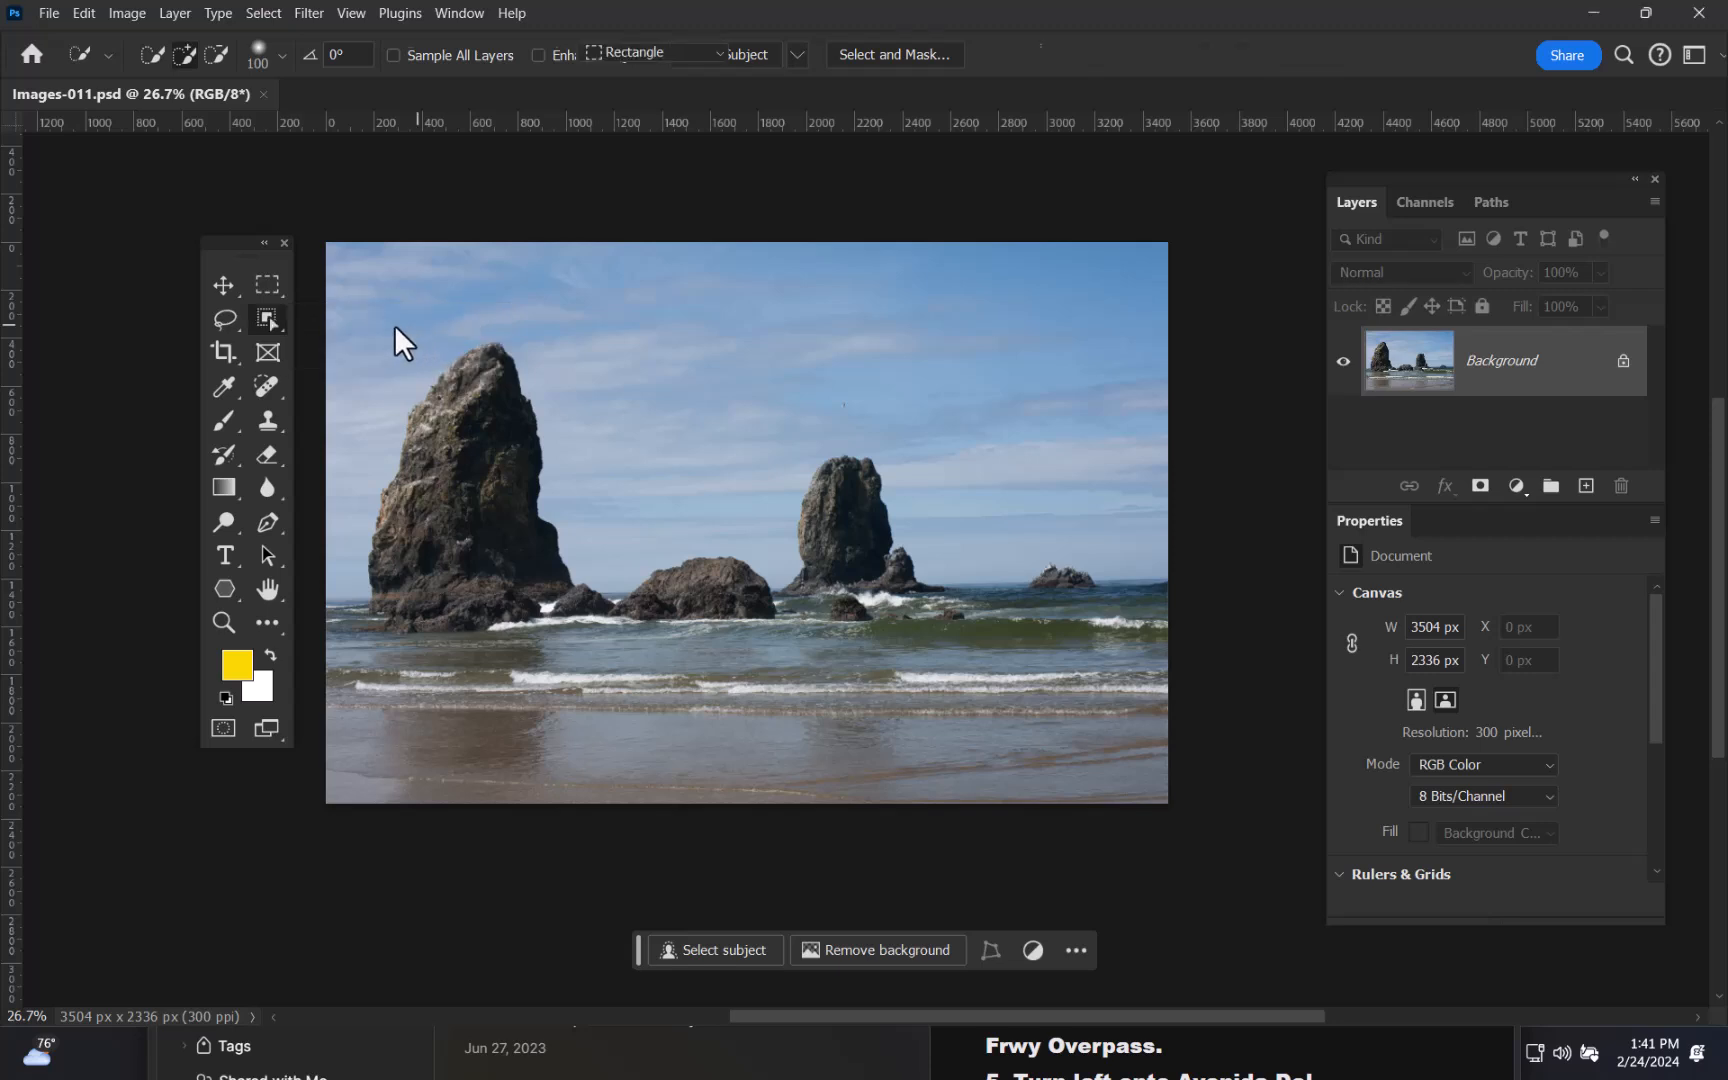
right_click(271, 316)
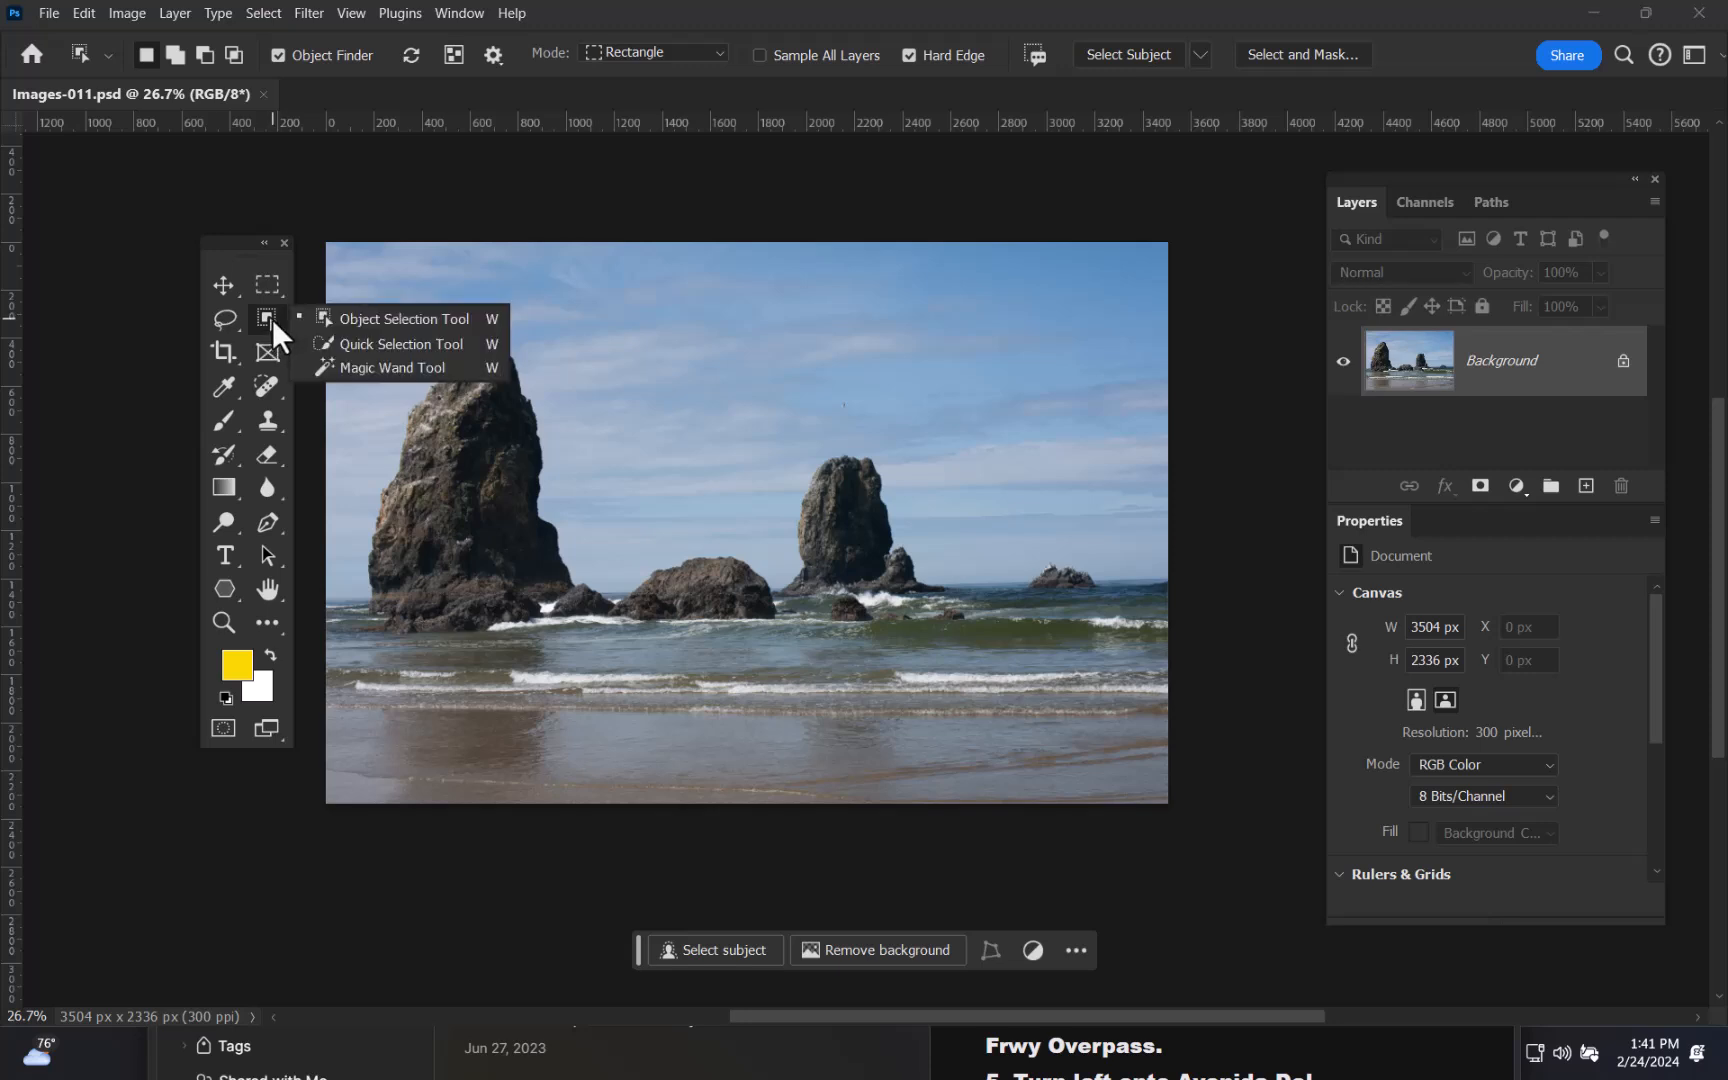
left_click(382, 351)
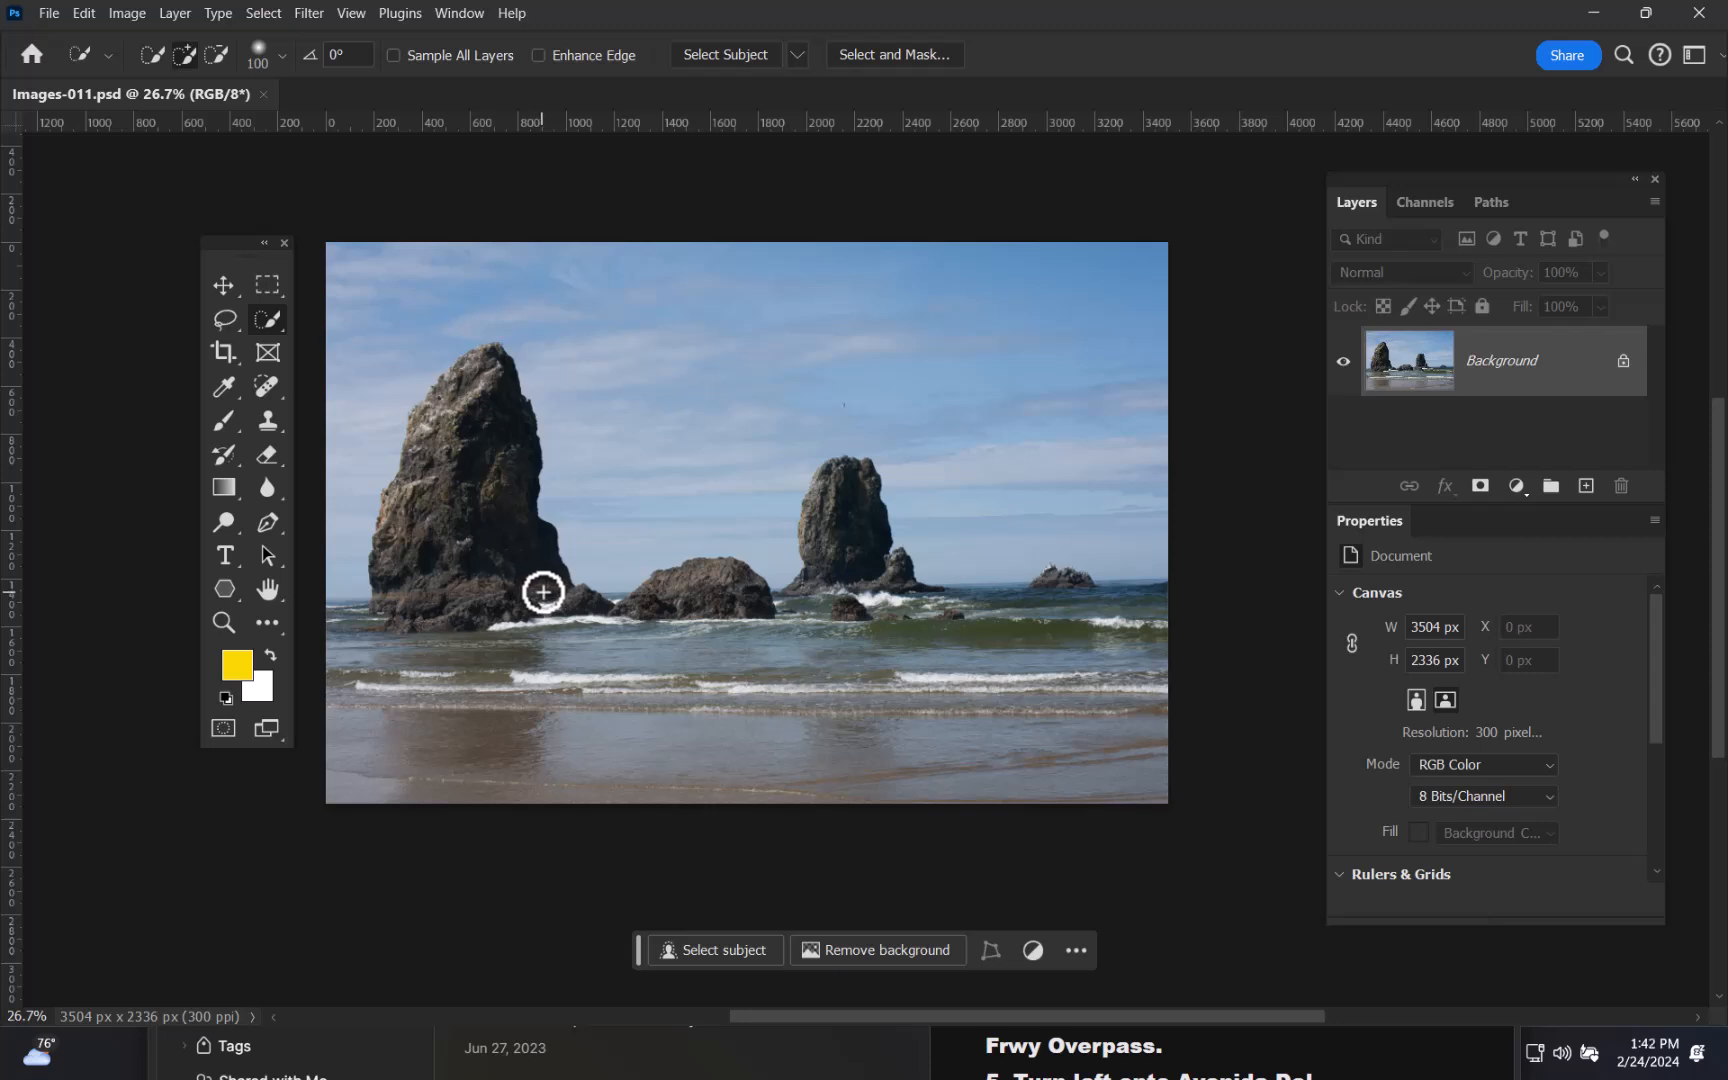
mouse_move(544, 590)
left_mouse_down()
mouse_move(440, 597)
mouse_move(447, 559)
left_mouse_up()
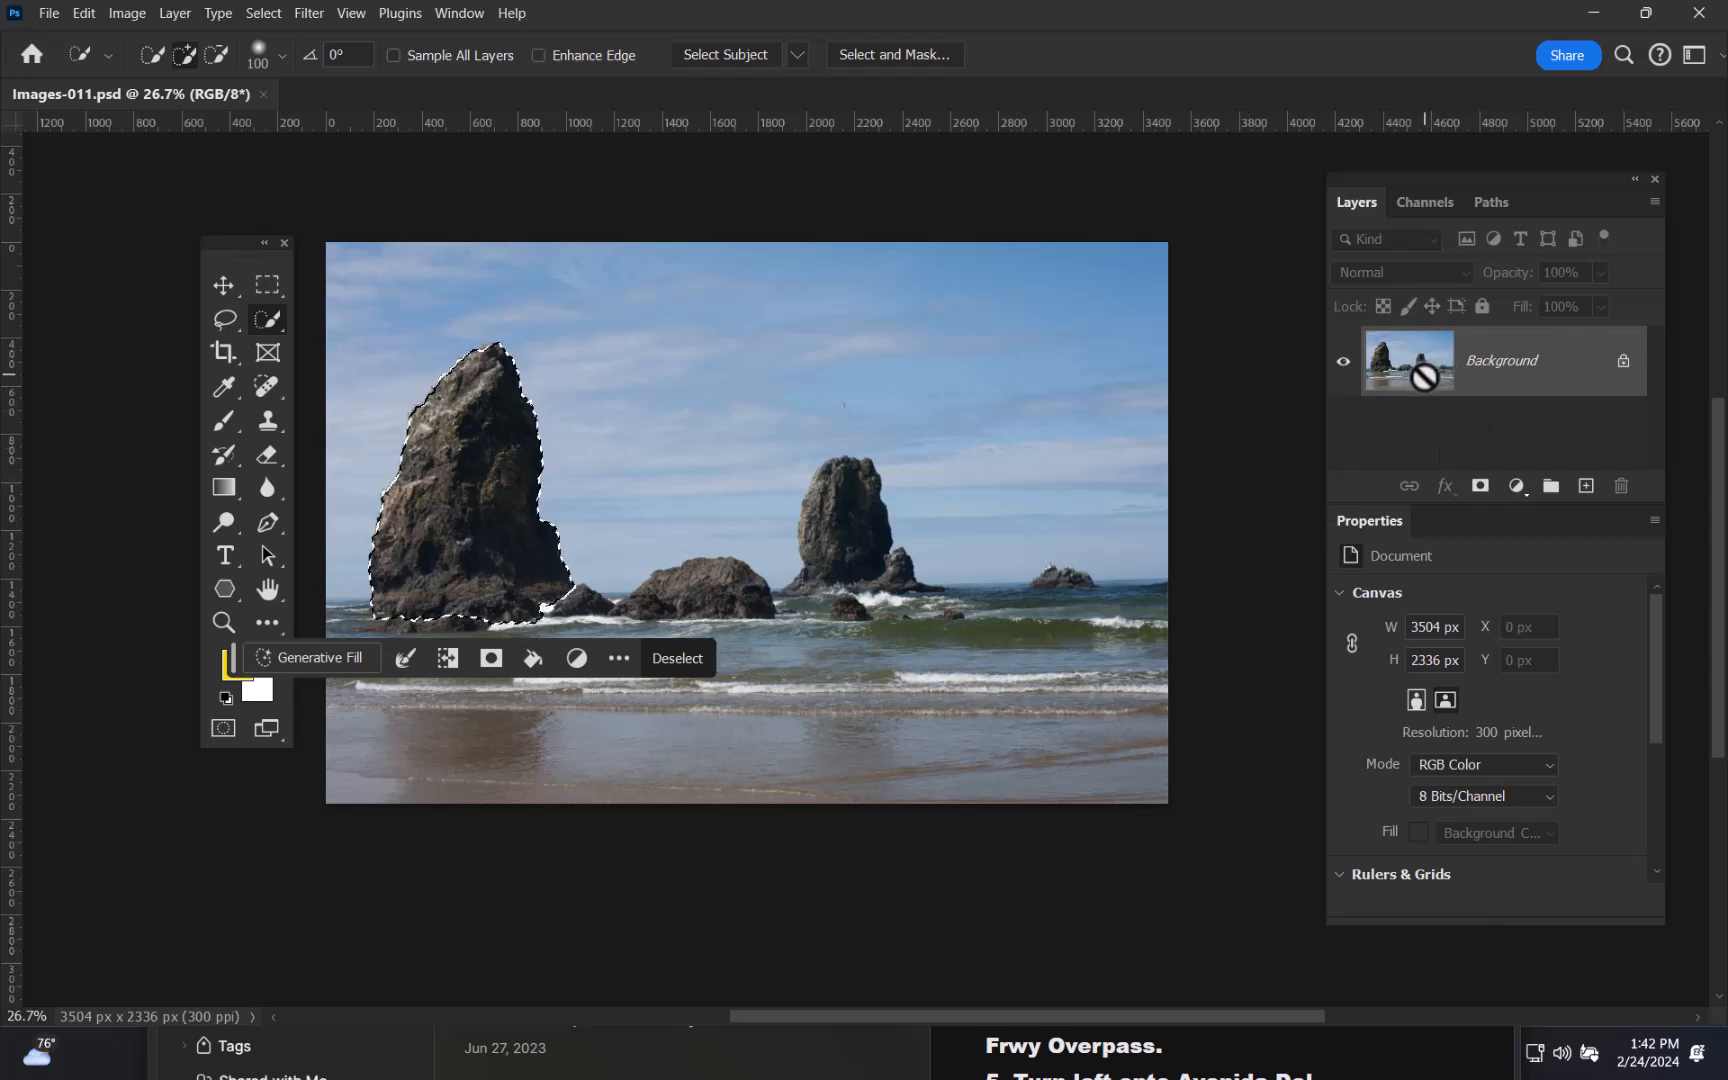
- Copy the selected rock to a new layer and check the cutout by hiding and showing the Background layer, leaving it shown
key("ctrl+j")
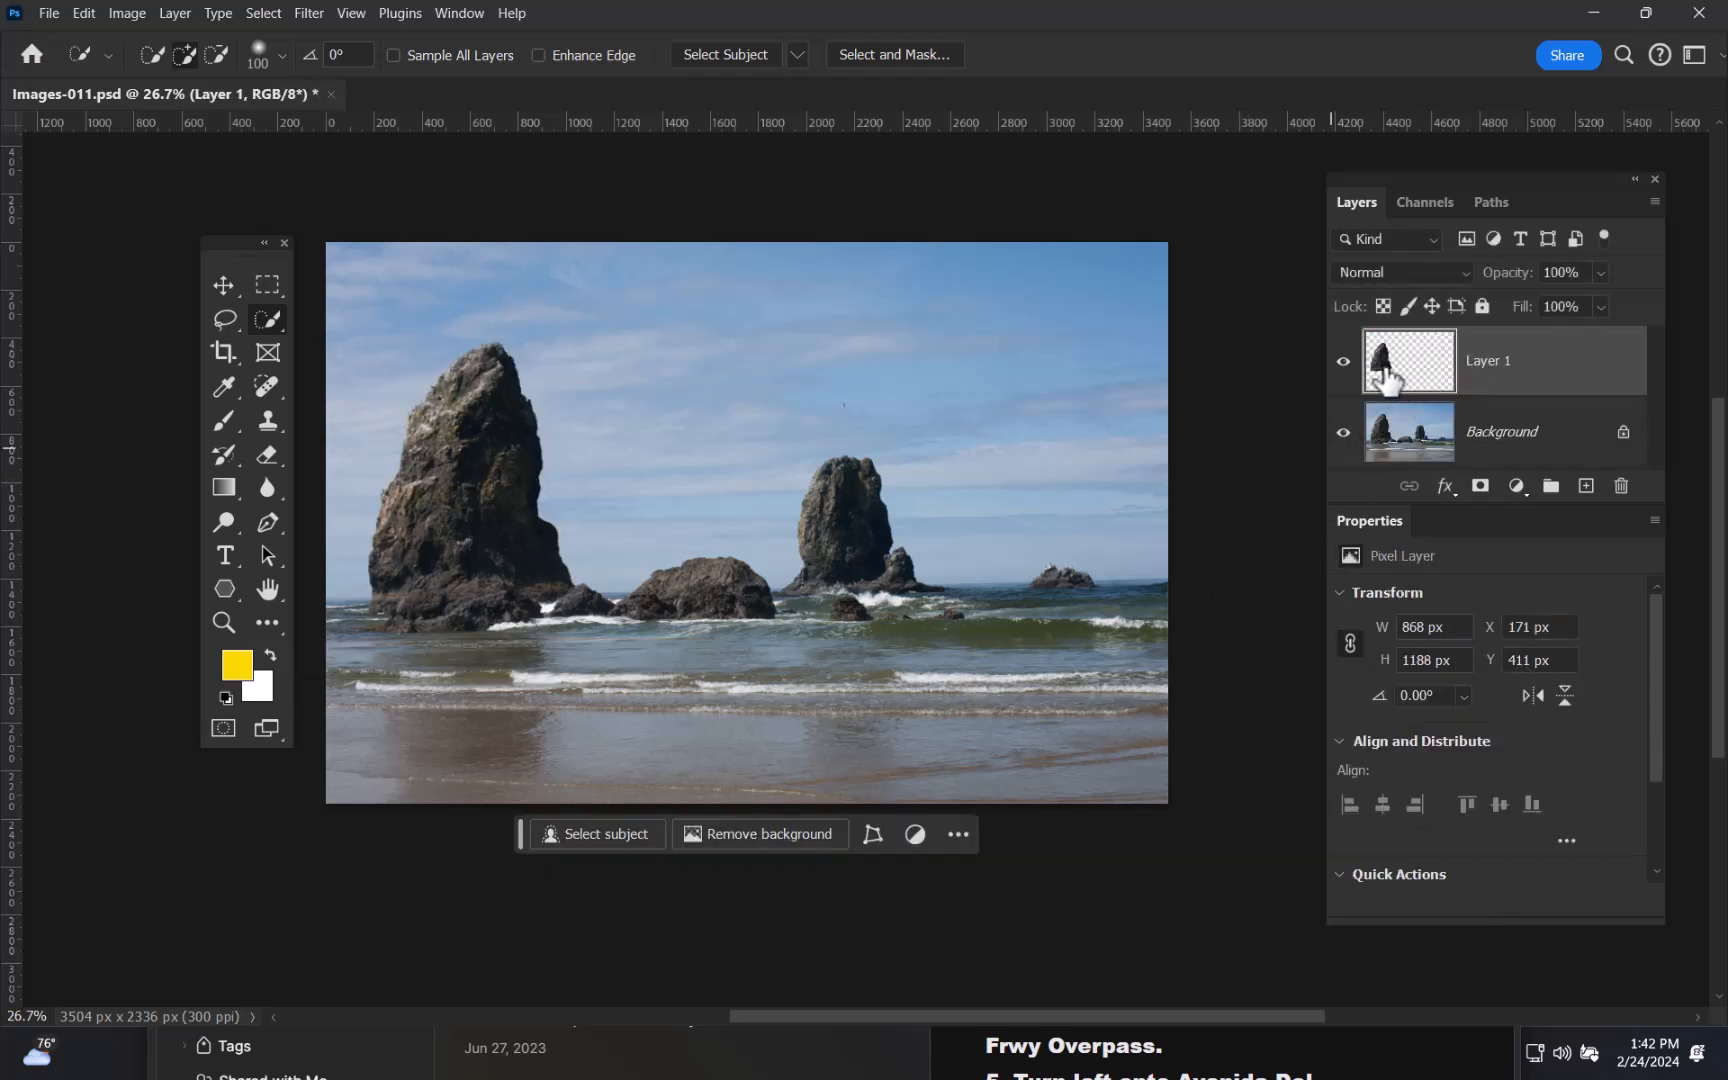
left_click(1343, 435)
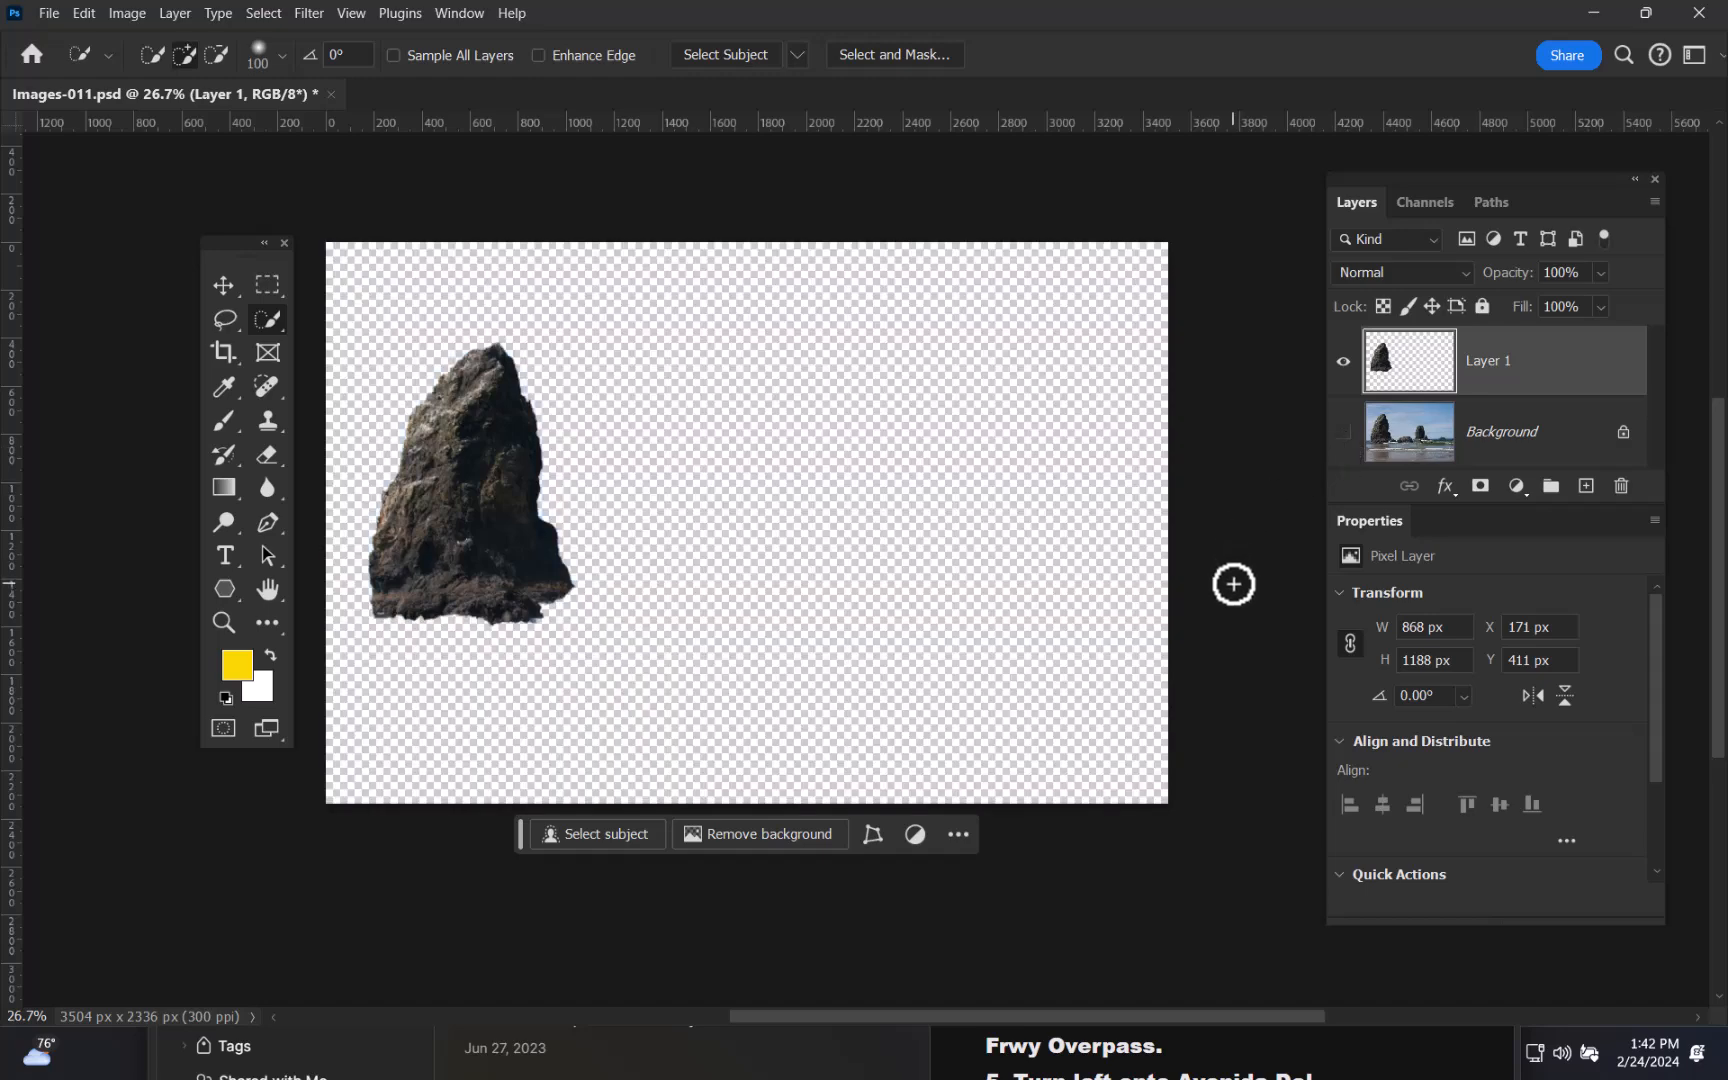
left_click(1346, 438)
left_click(1346, 438)
left_click(1346, 438)
left_click(1346, 438)
left_click(1346, 438)
left_click(1346, 438)
left_click(1346, 438)
left_click(1346, 438)
left_click(1346, 438)
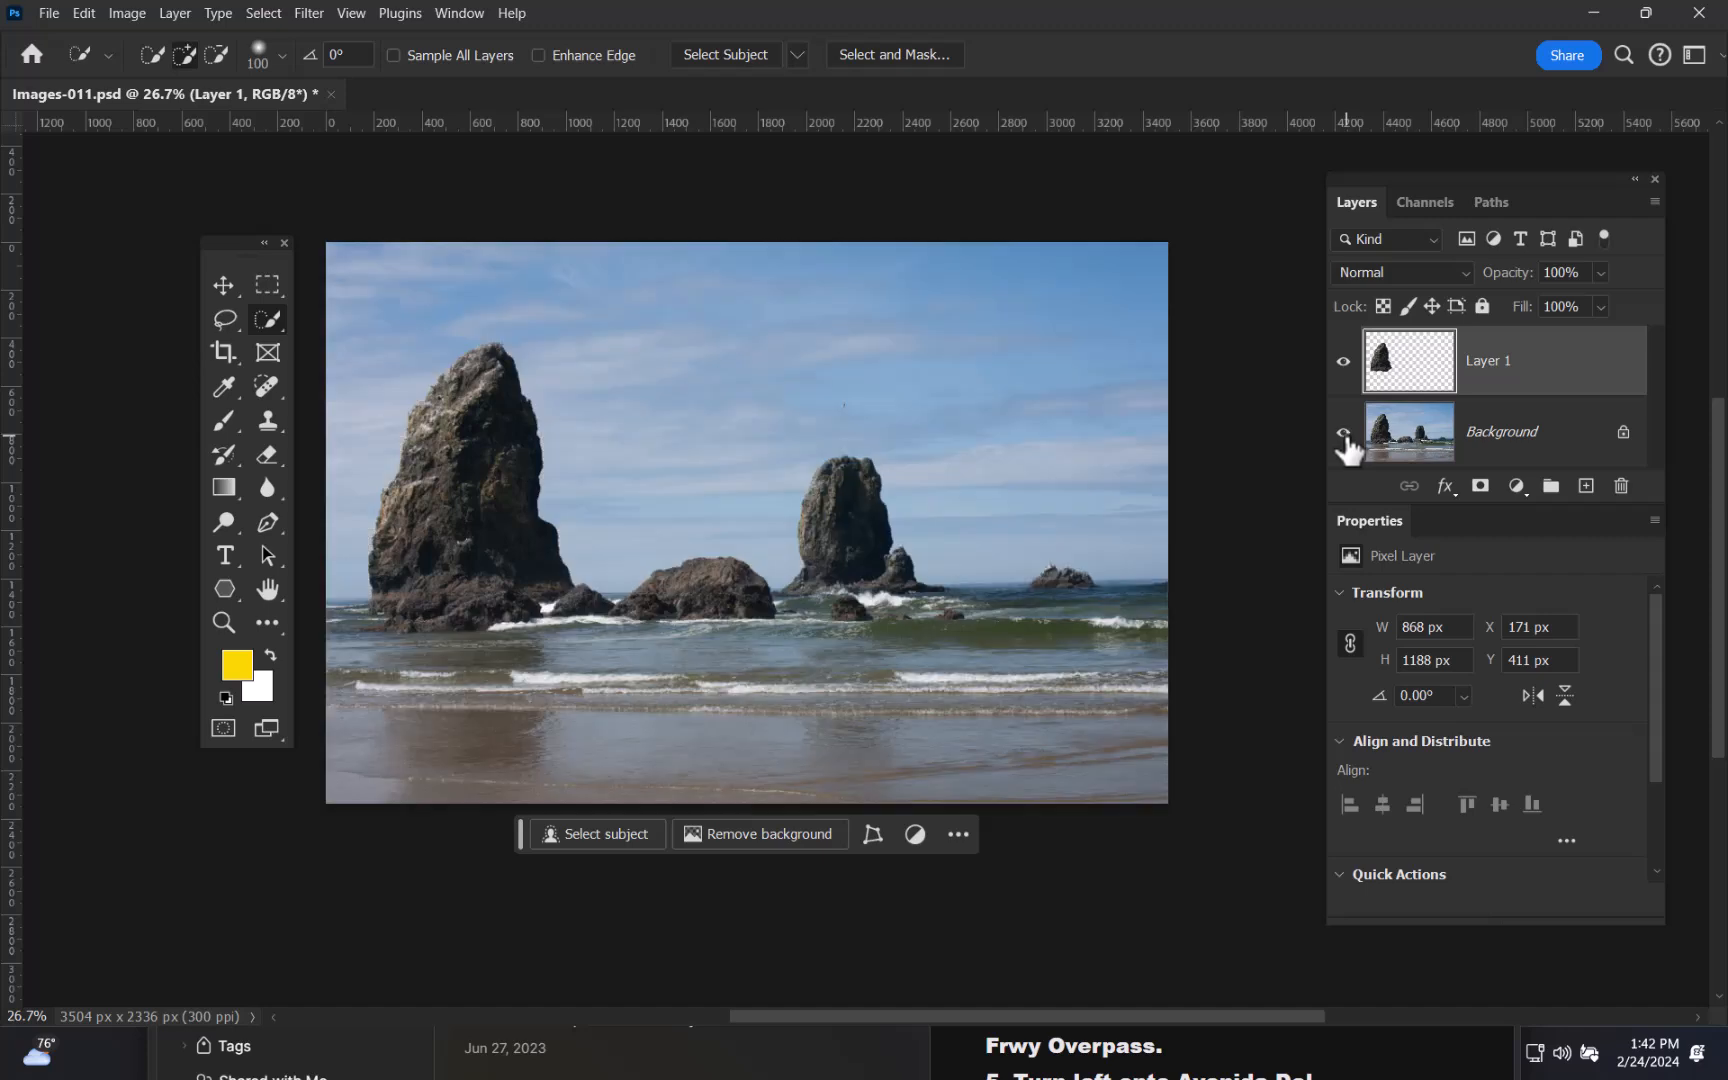
left_click(1346, 438)
left_click(1346, 438)
- Move the copied rock over the smaller sea stack with the Move tool, to about X 1979 px, Y 205 px
left_click(222, 288)
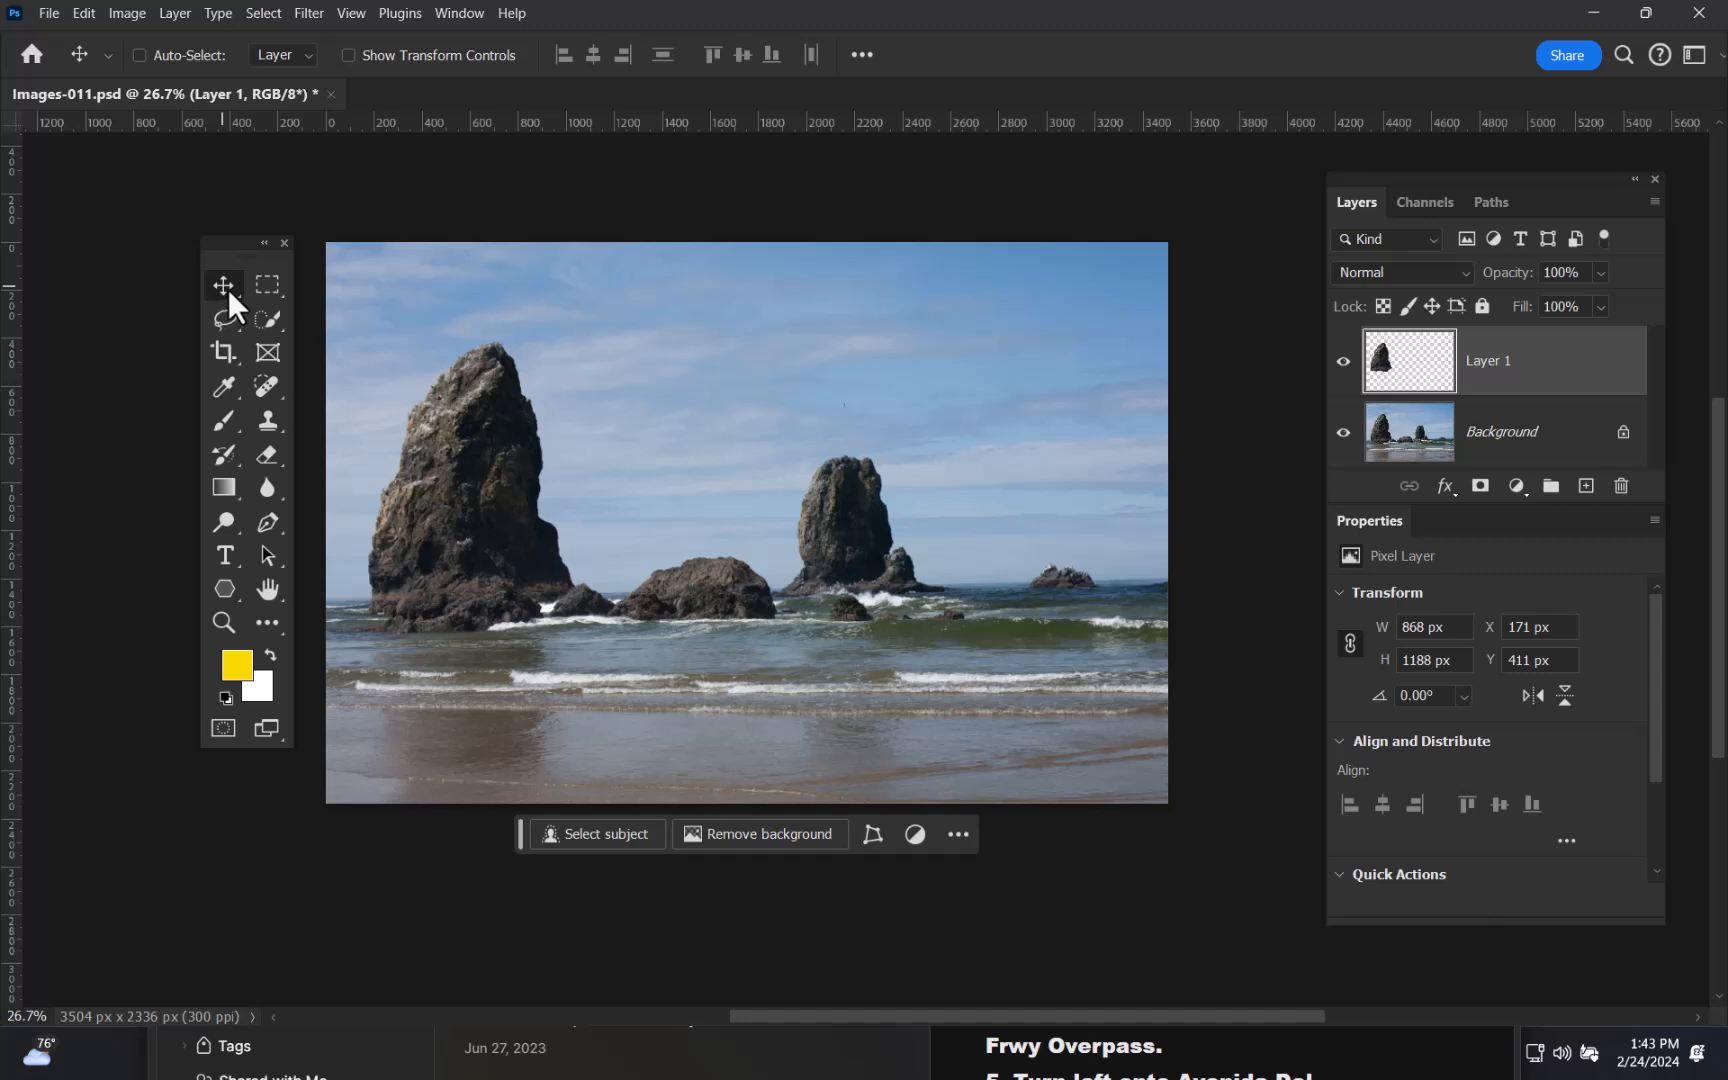
right_click(227, 290)
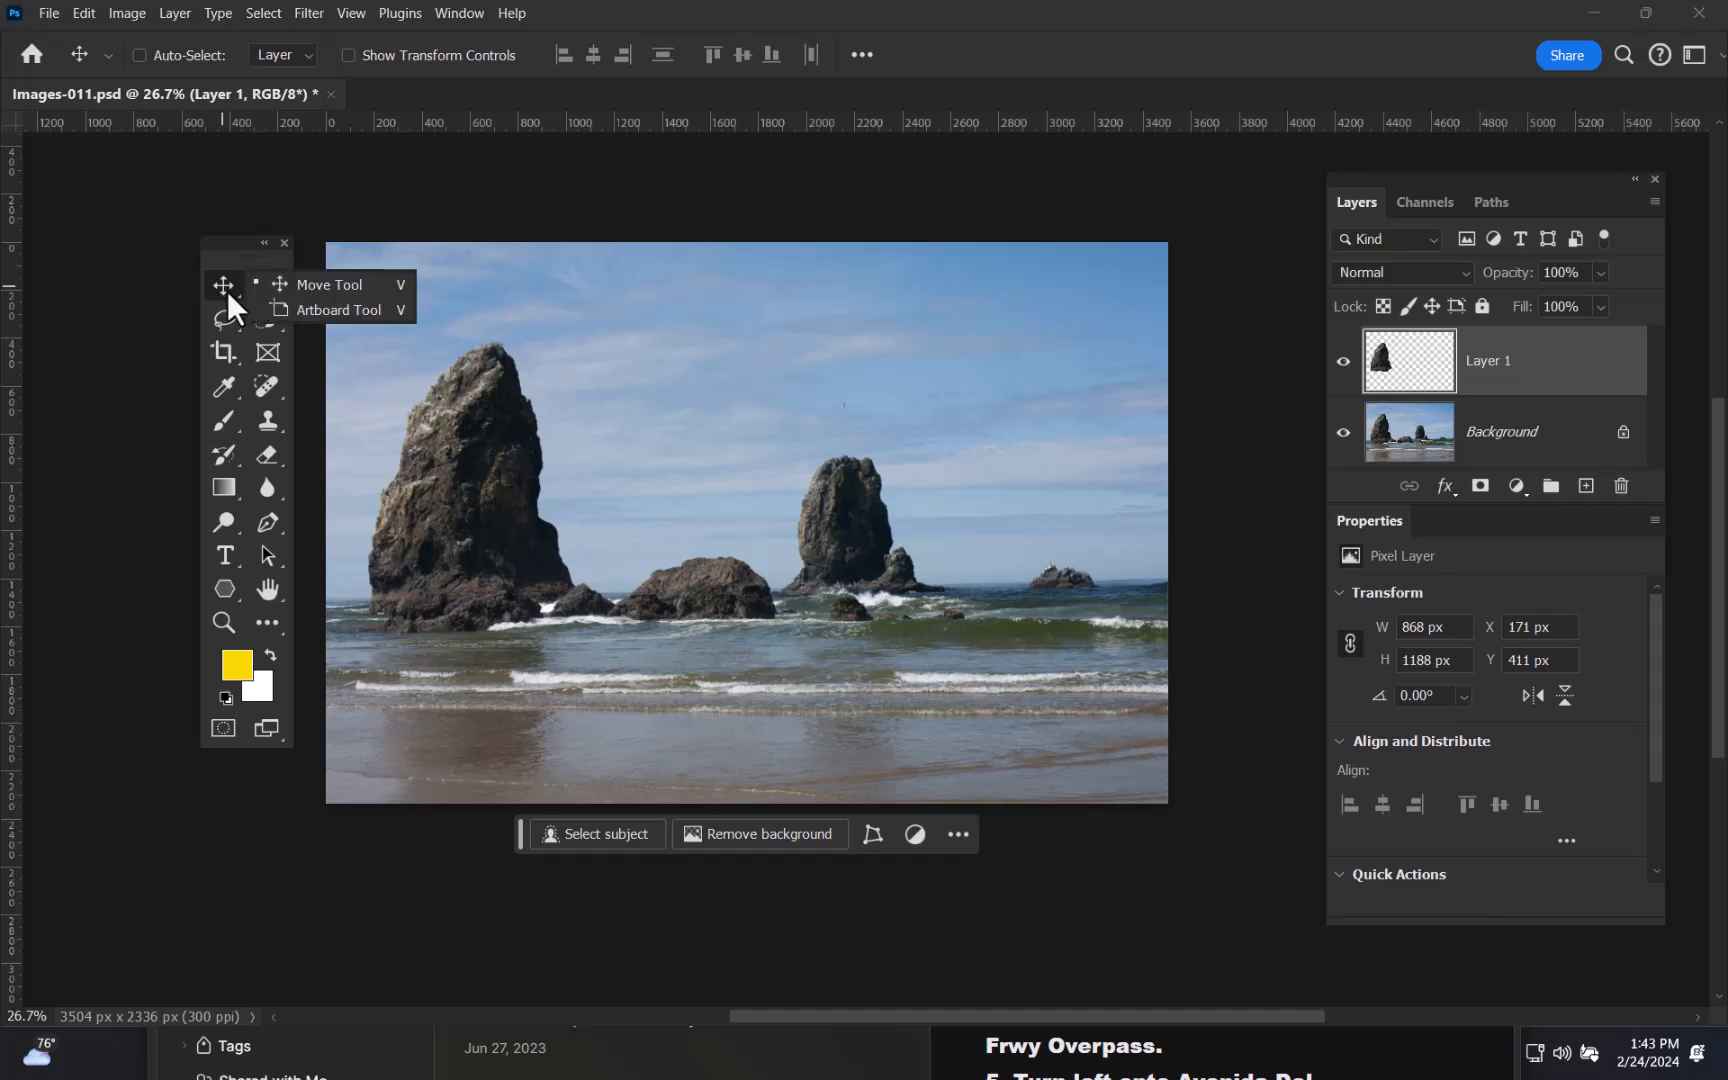
left_click(364, 292)
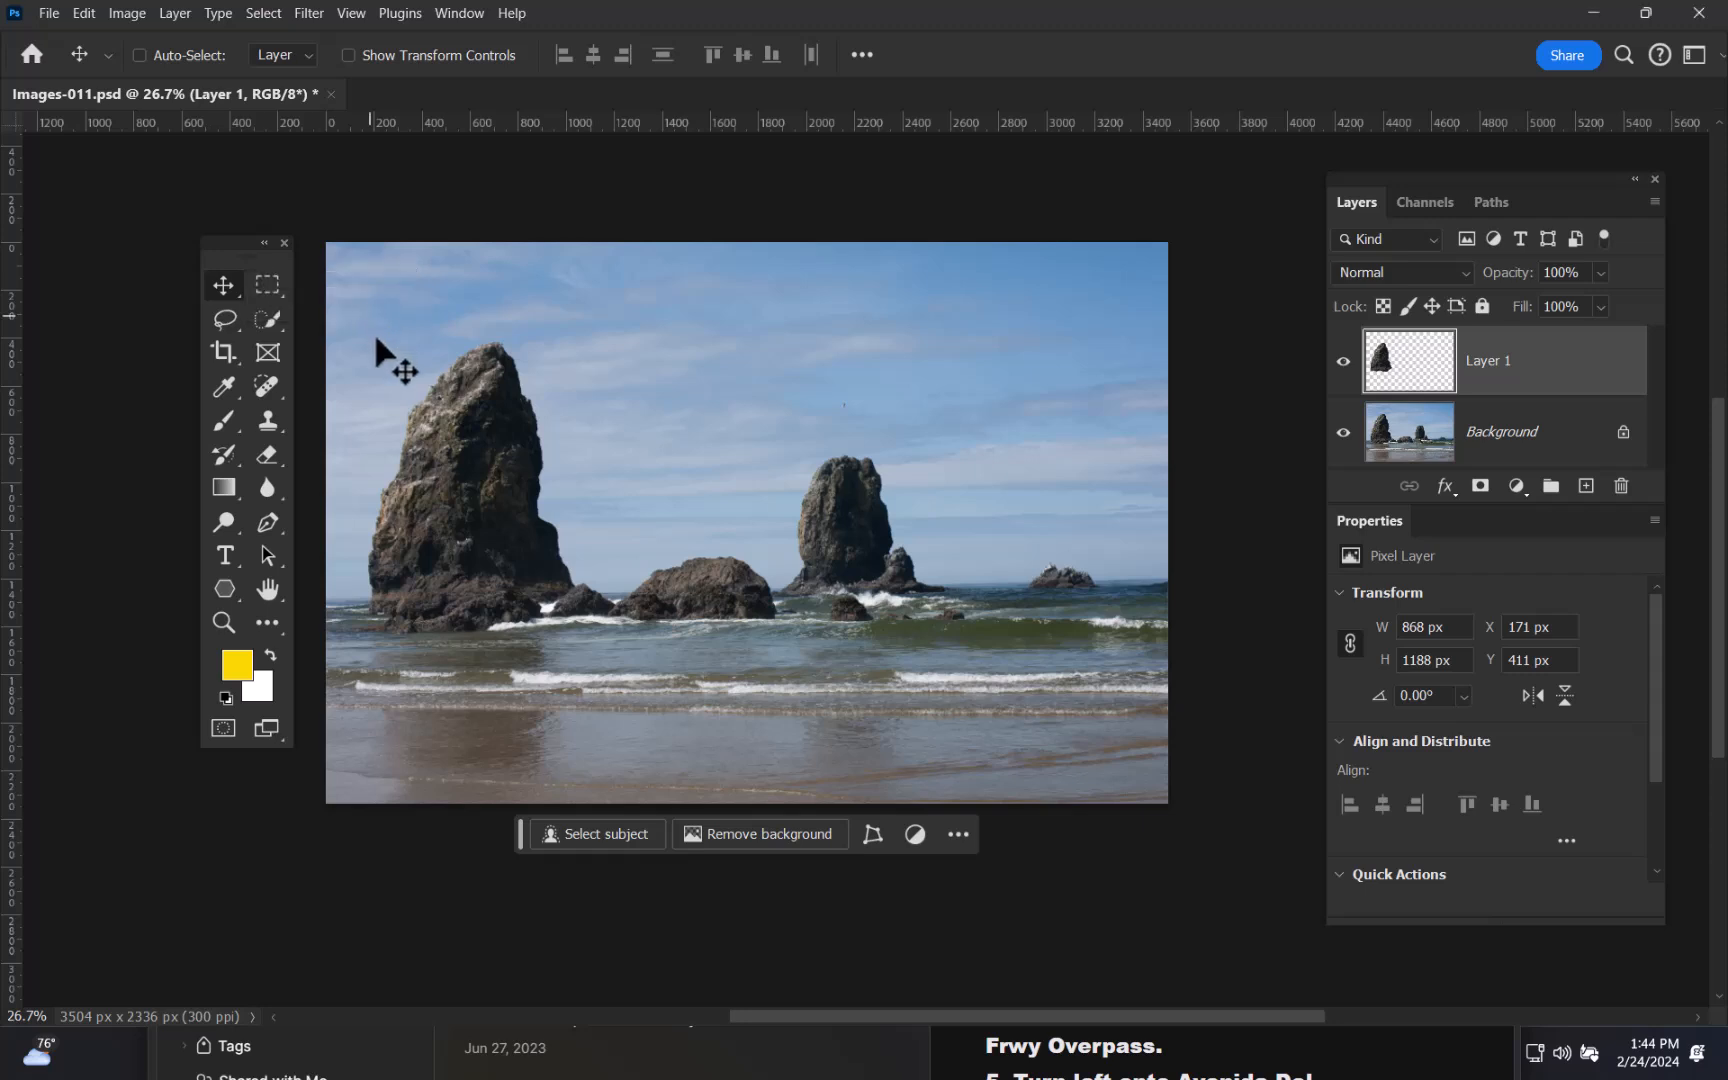
left_click_drag(486, 518, 990, 486)
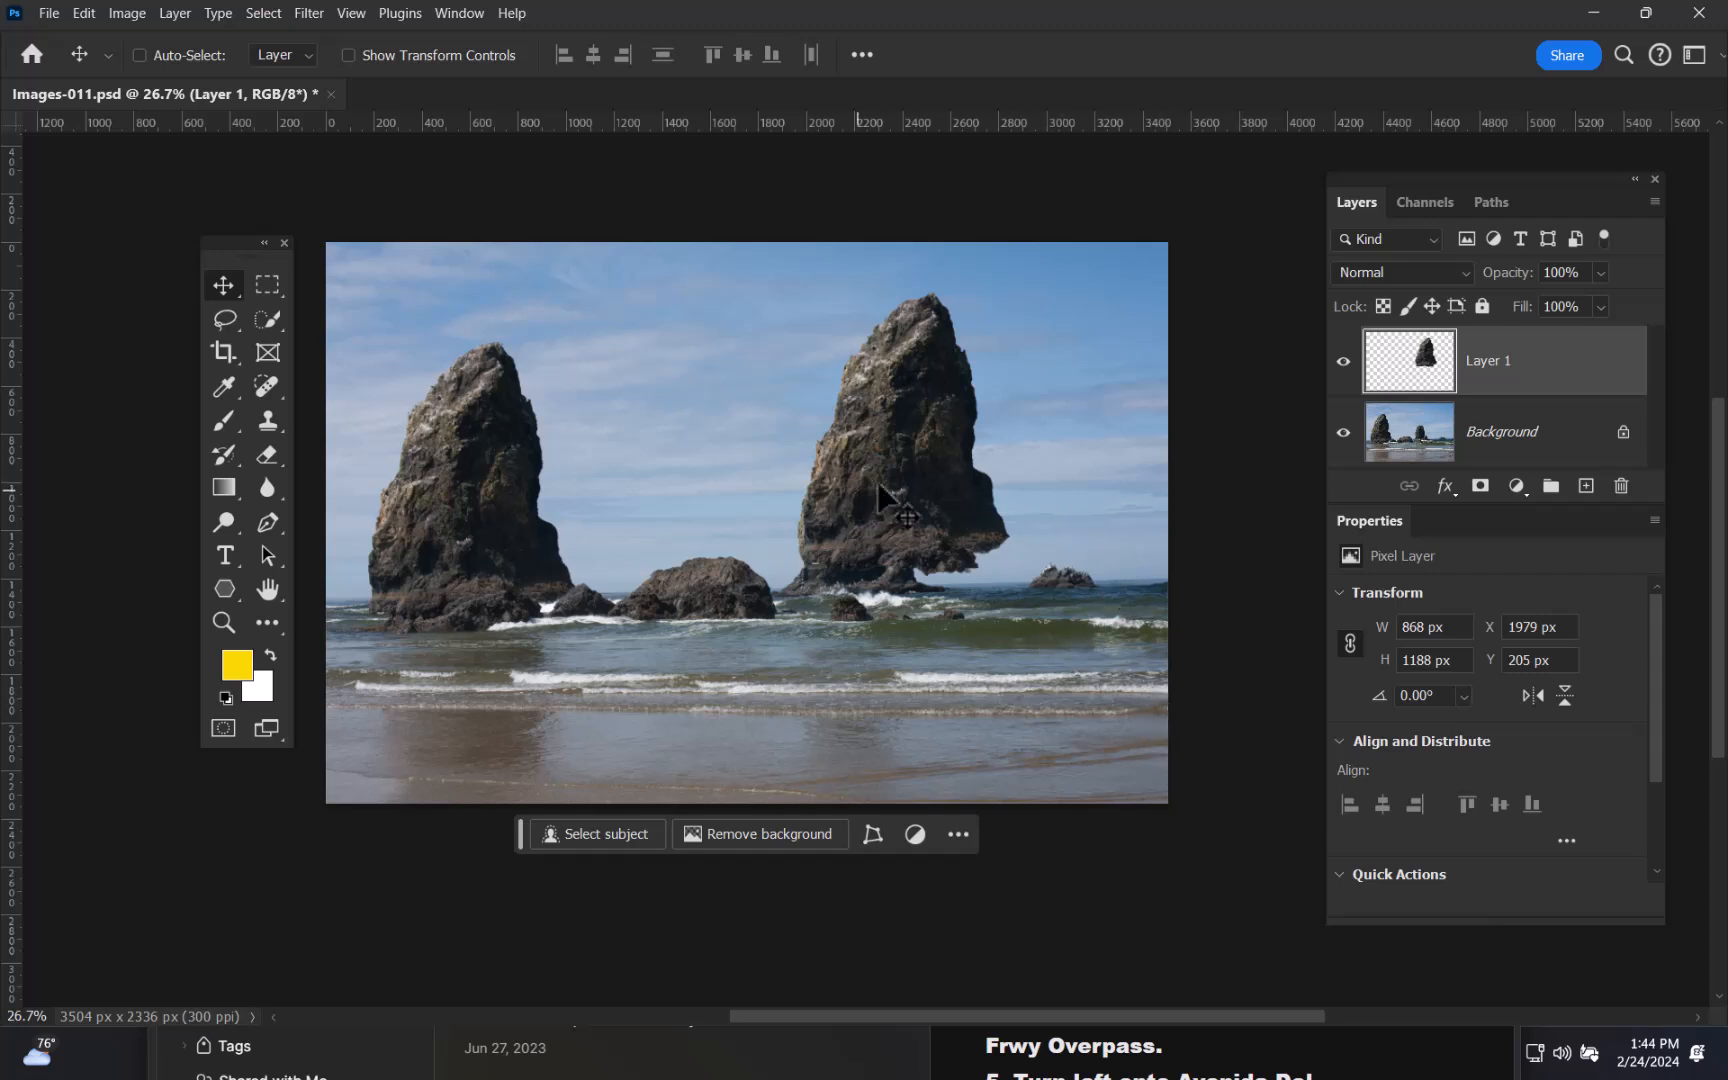
- Extend the beach photo's canvas on its left side with the Crop tool to about 4985 x 2336 px
scroll(1079, 495, "down", 4)
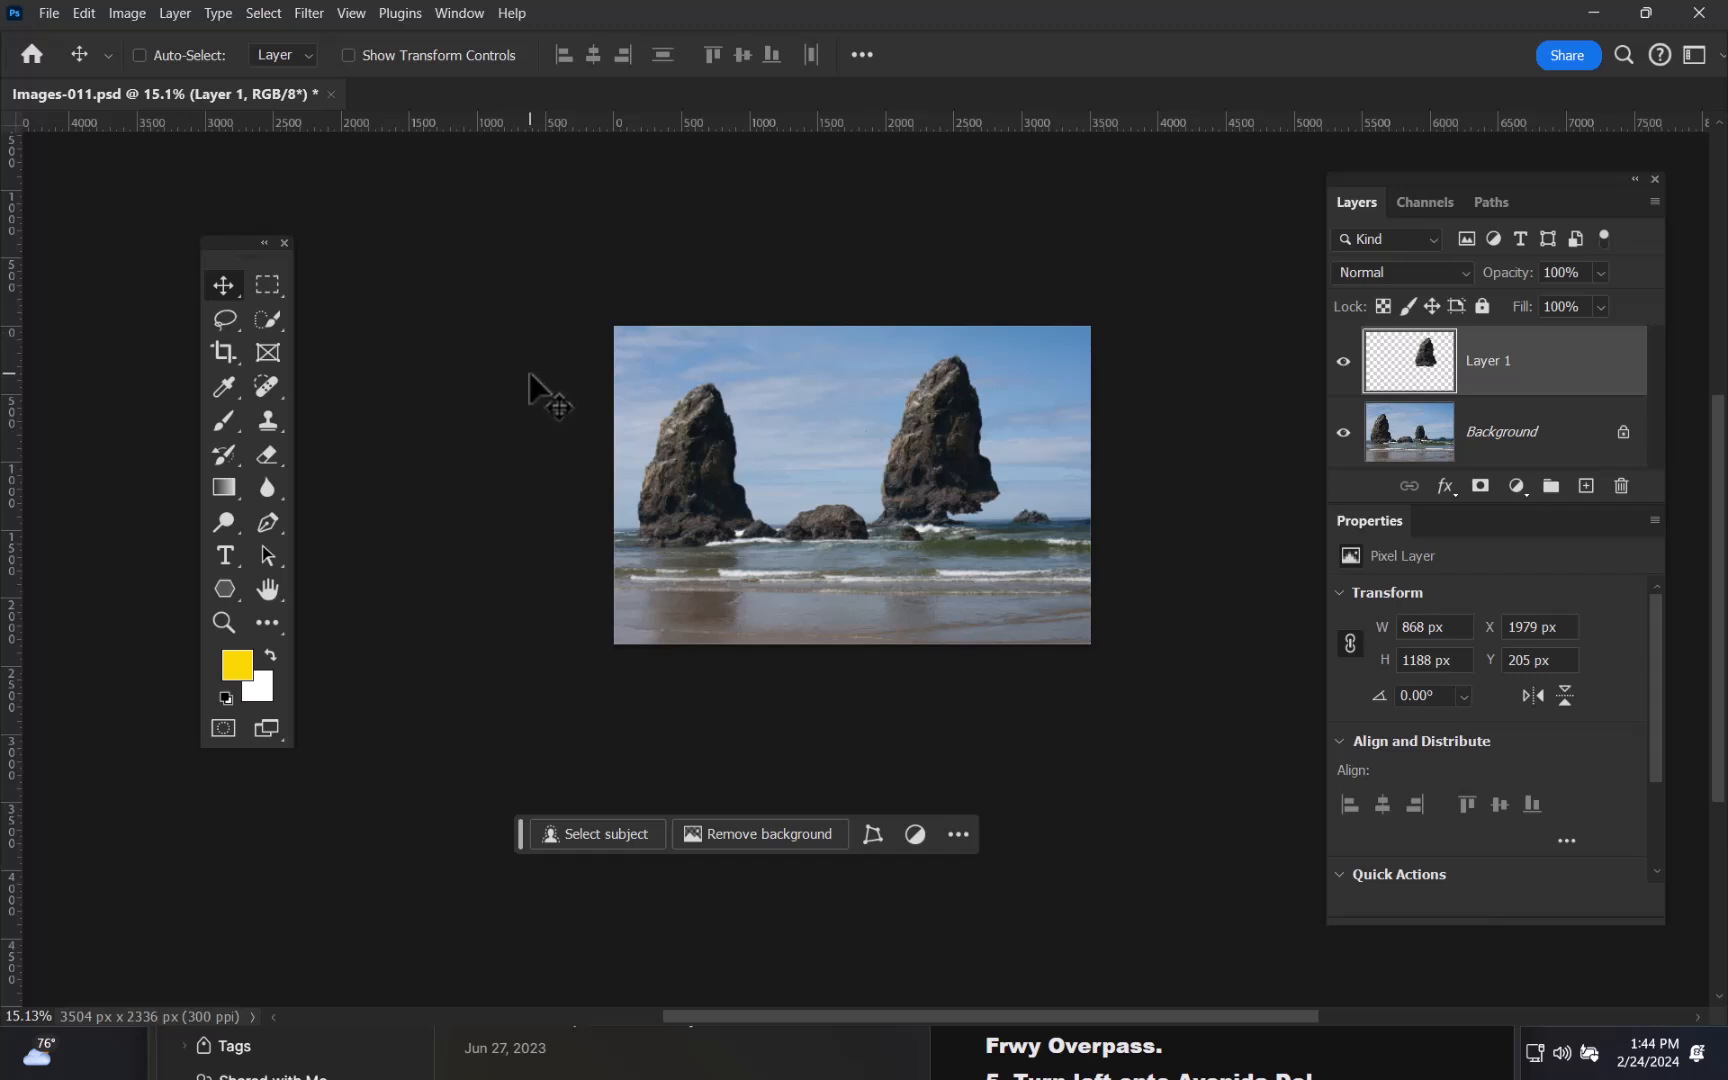
key("c")
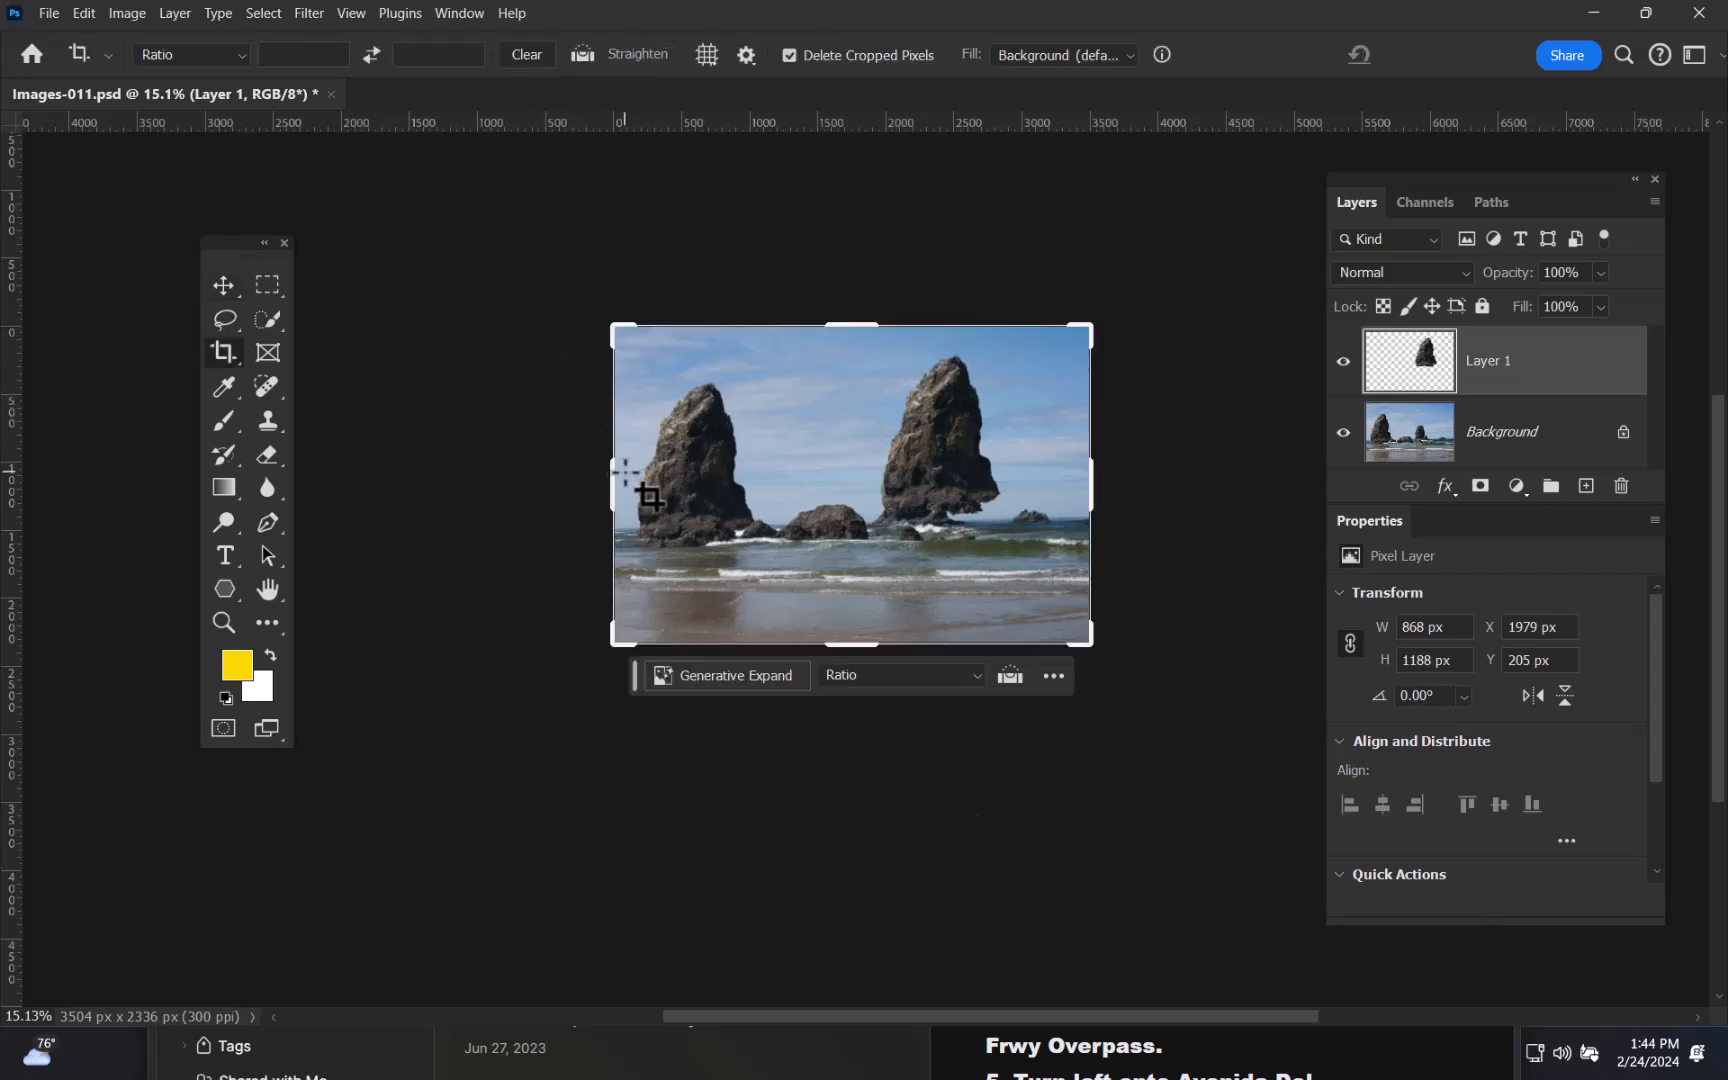
left_click_drag(614, 490, 620, 500)
left_click_drag(605, 490, 512, 512)
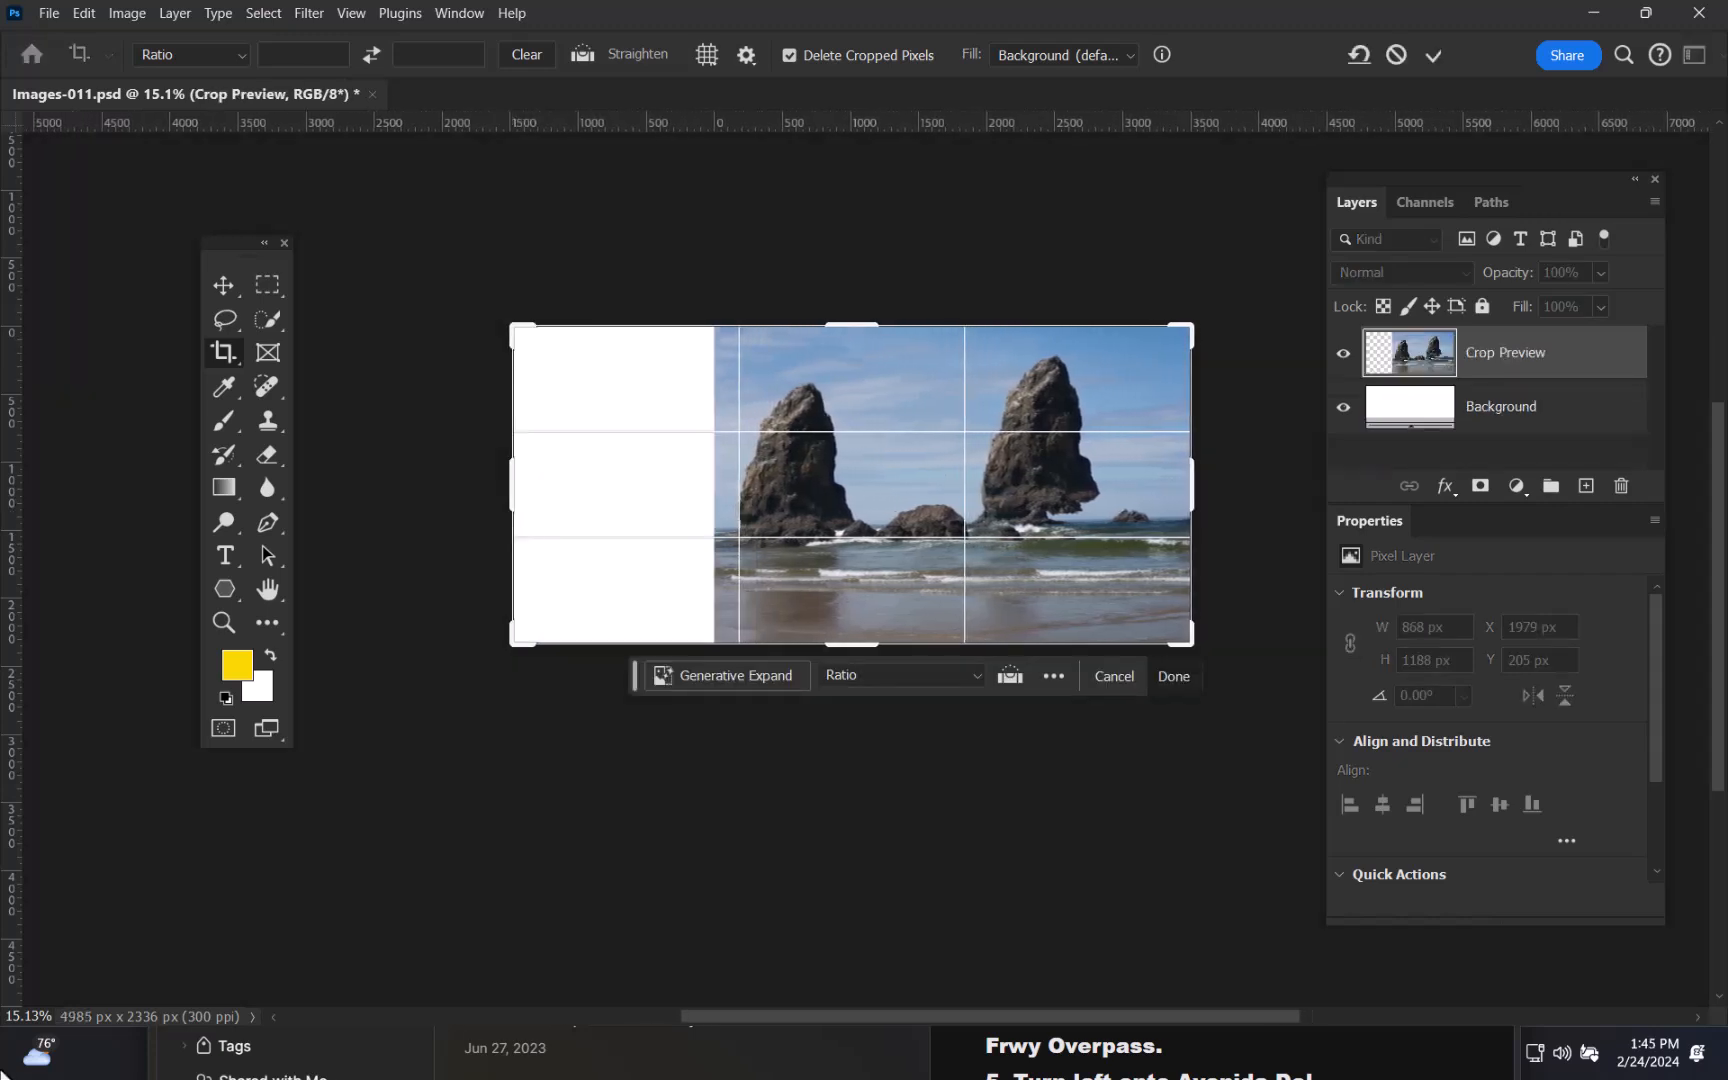
key("Return")
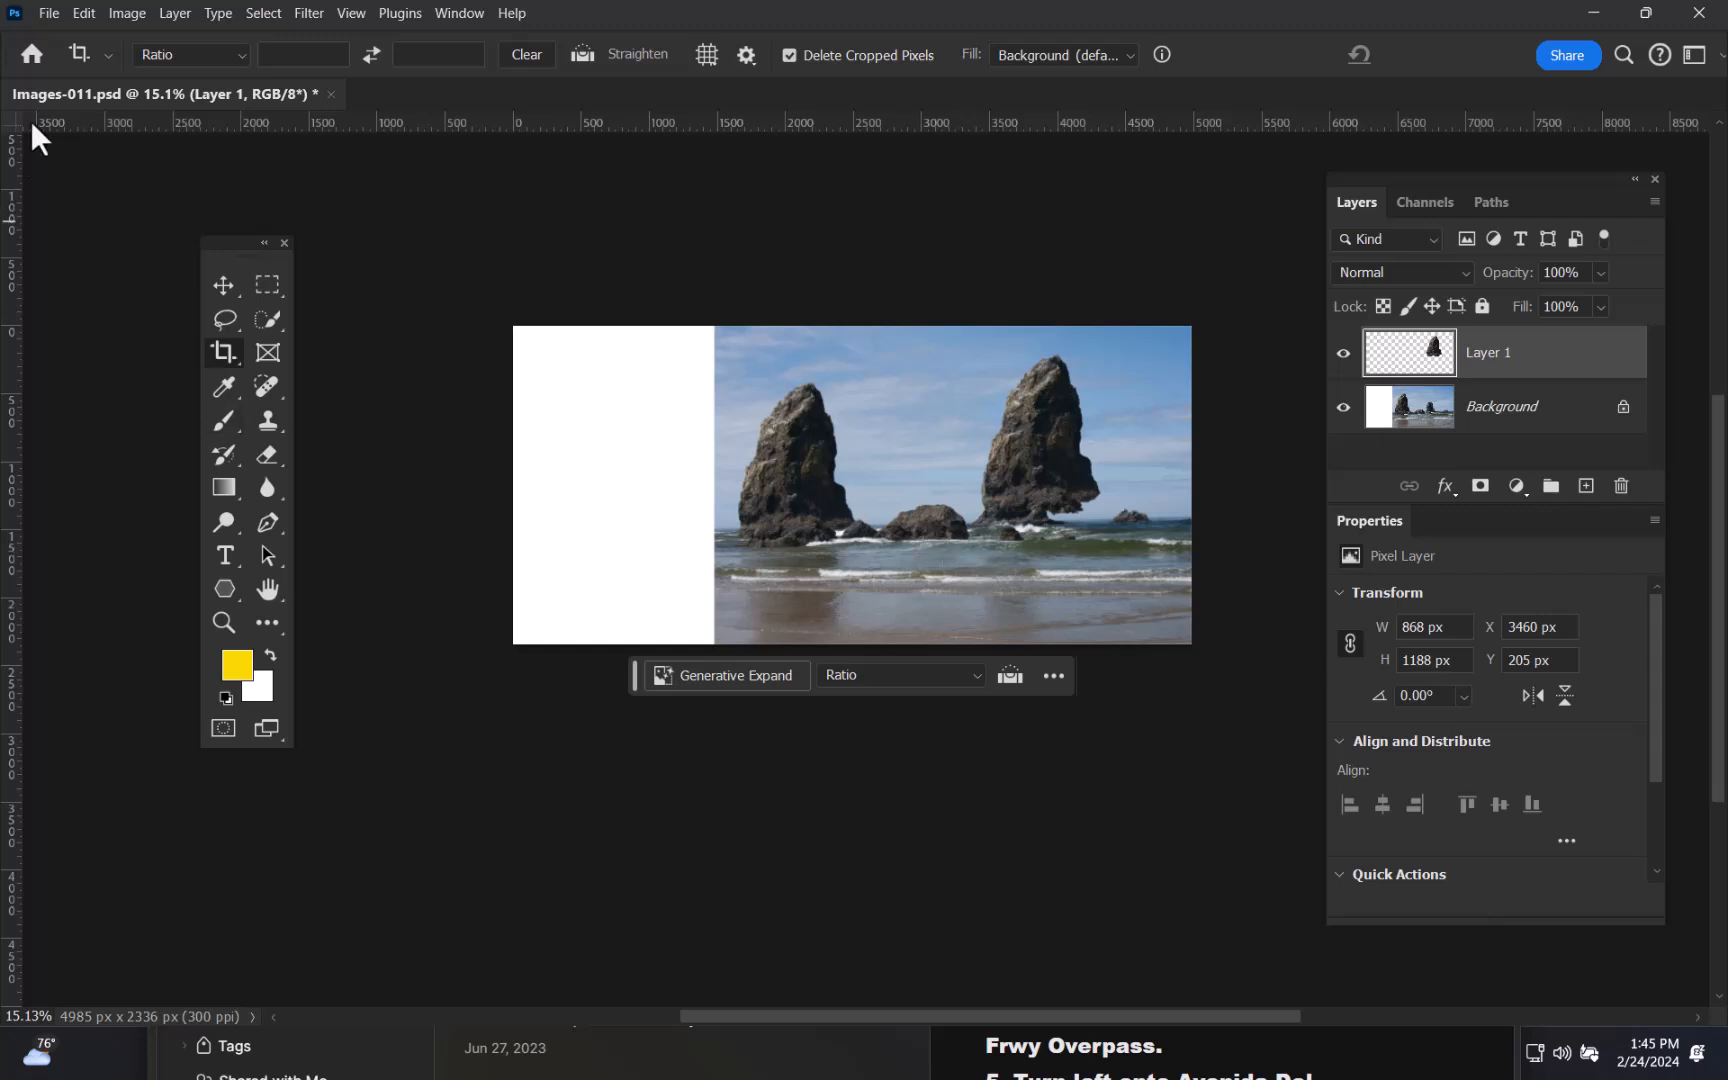
- Switch to Adobe Bridge, find and preview the stormy seascape Images-036.jpg, and open it in Photoshop
left_click(48, 14)
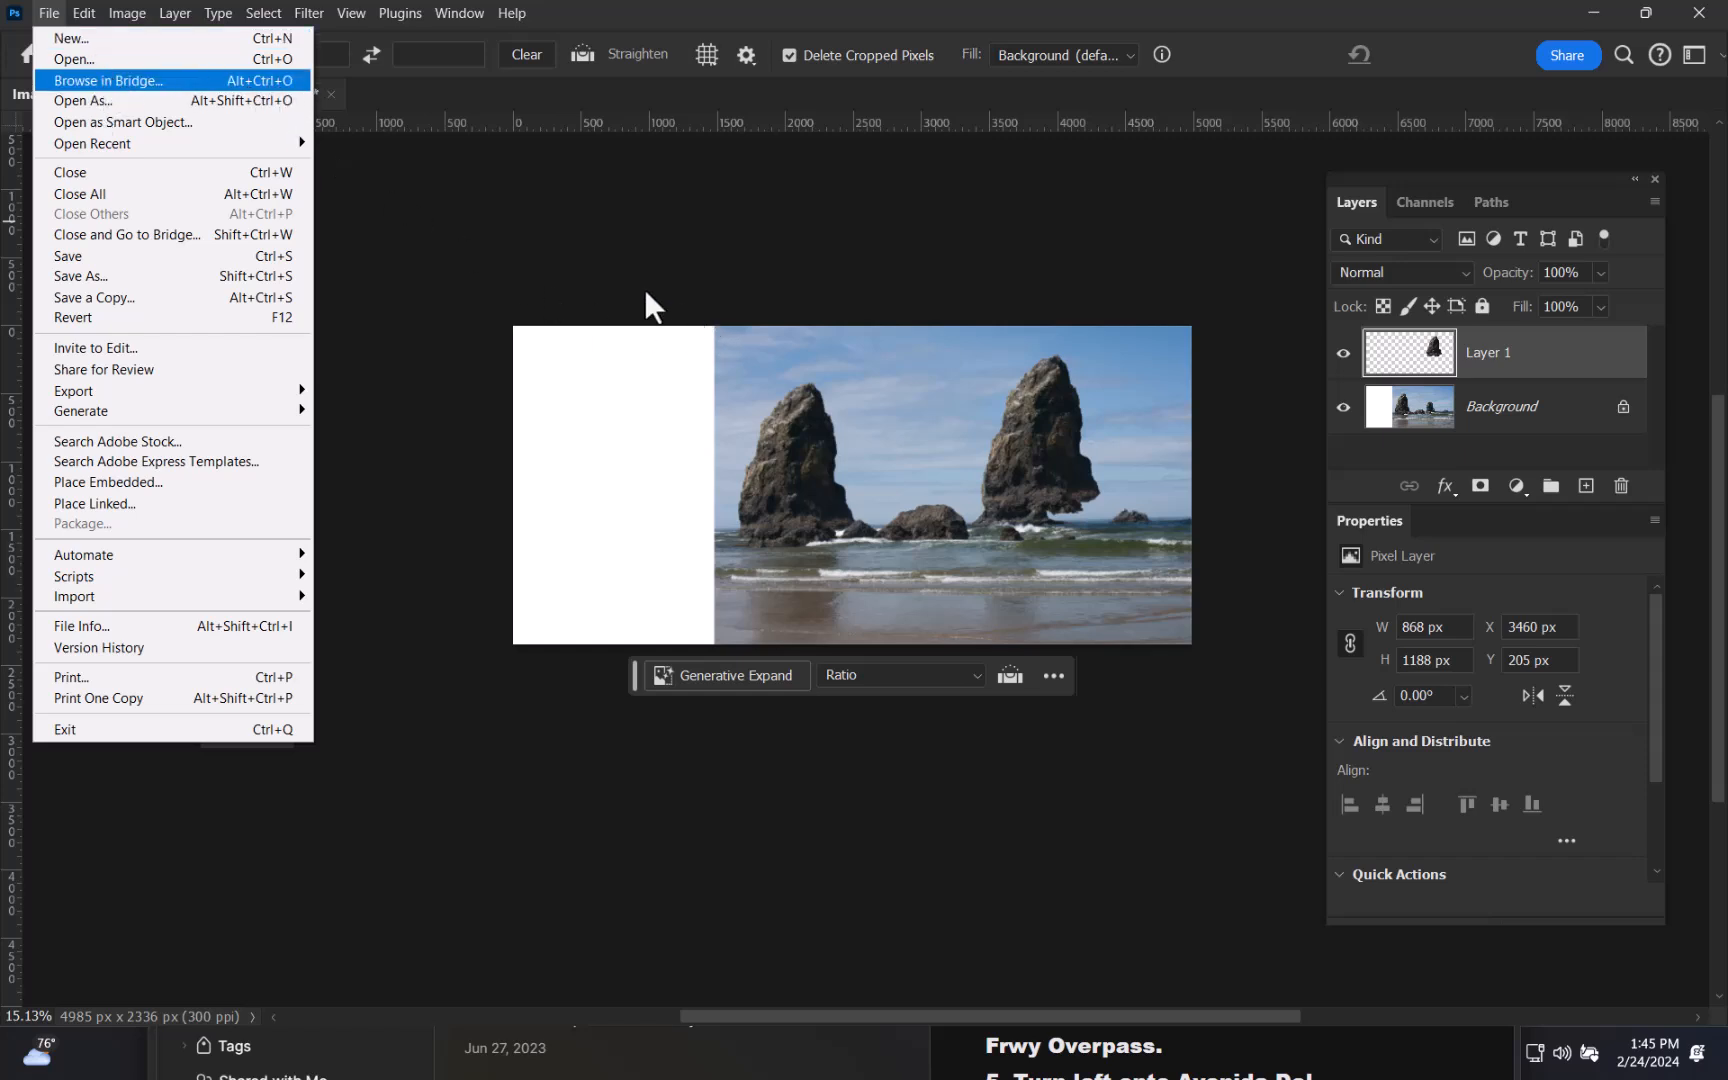
left_click(254, 79)
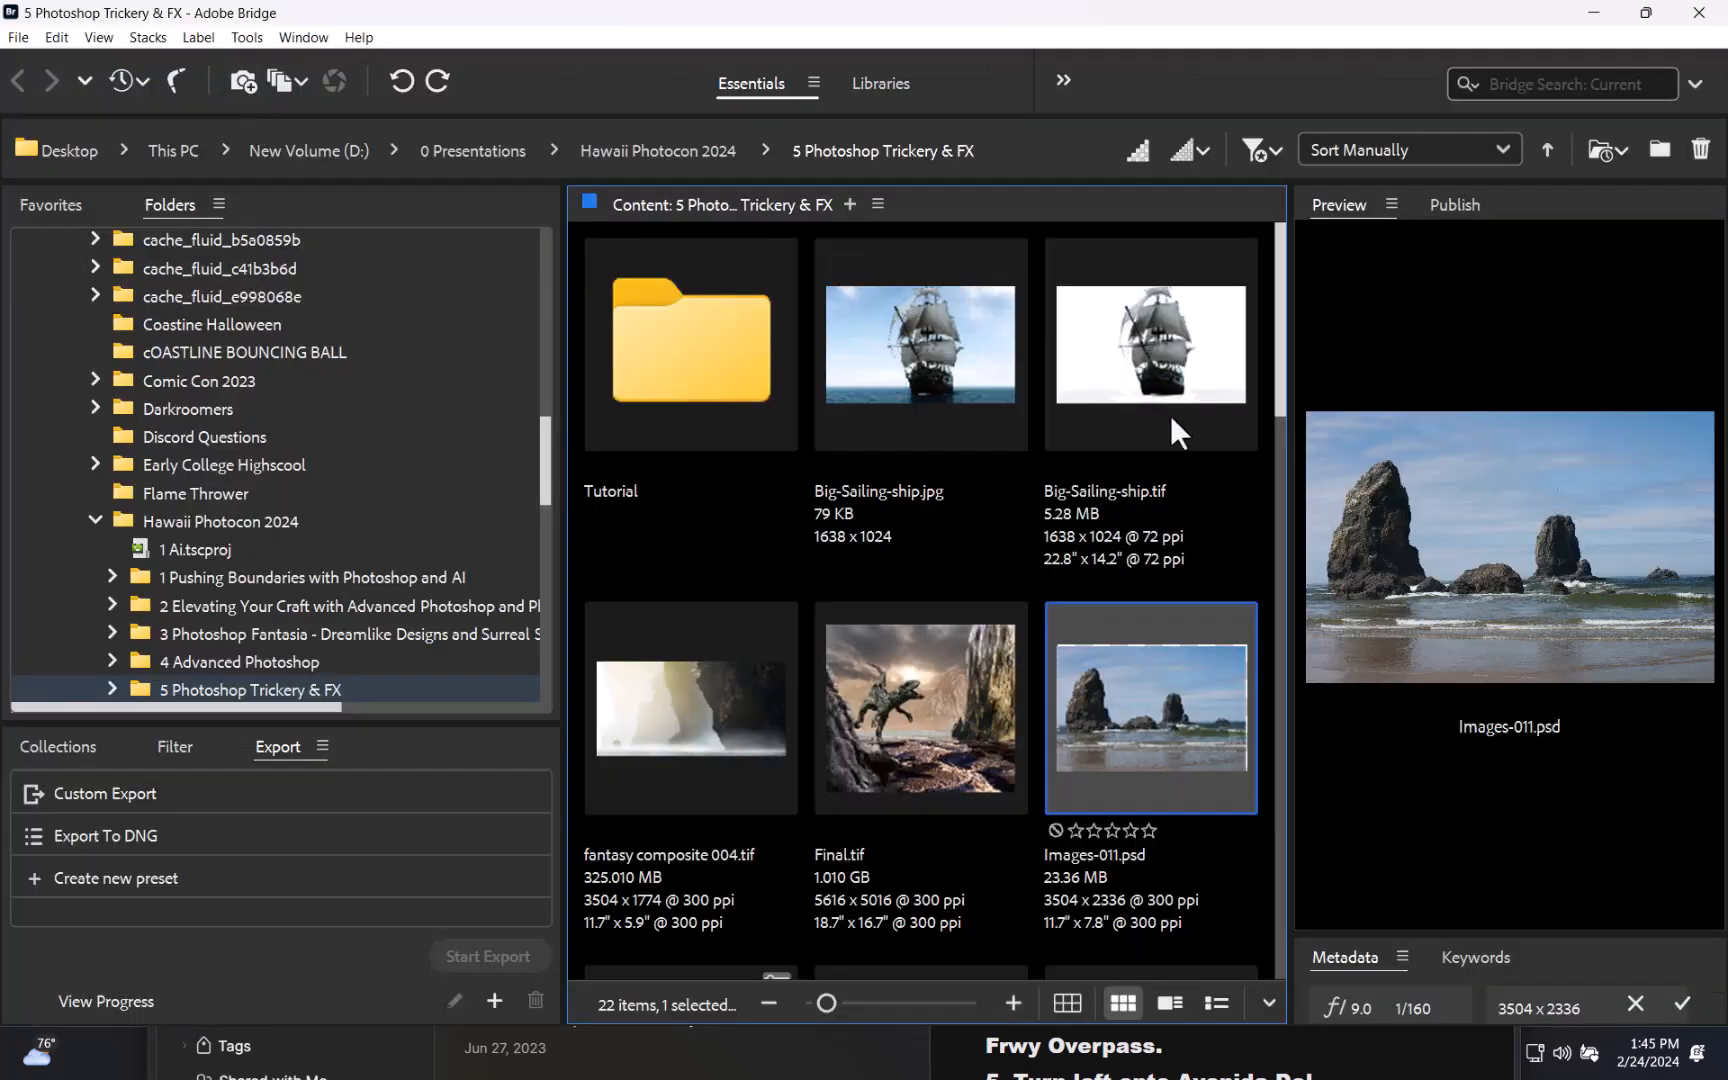
left_click_drag(1284, 352, 1282, 643)
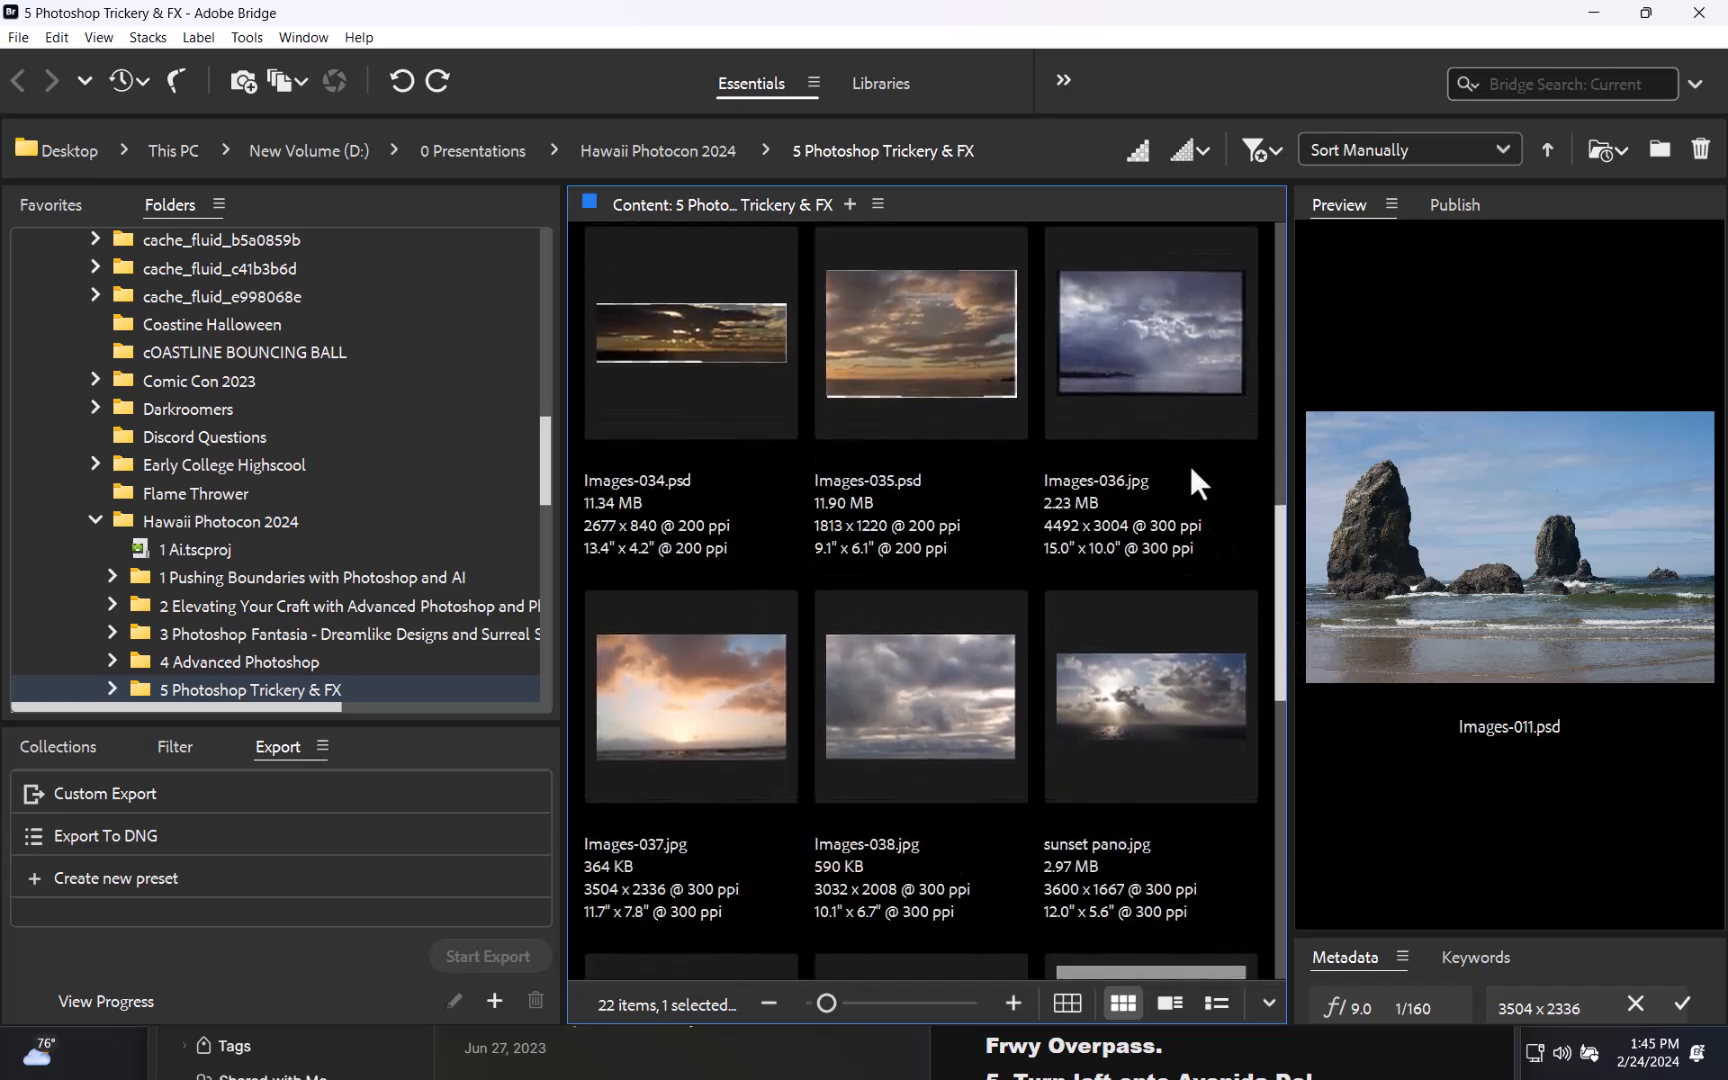
left_click(1155, 362)
key("space")
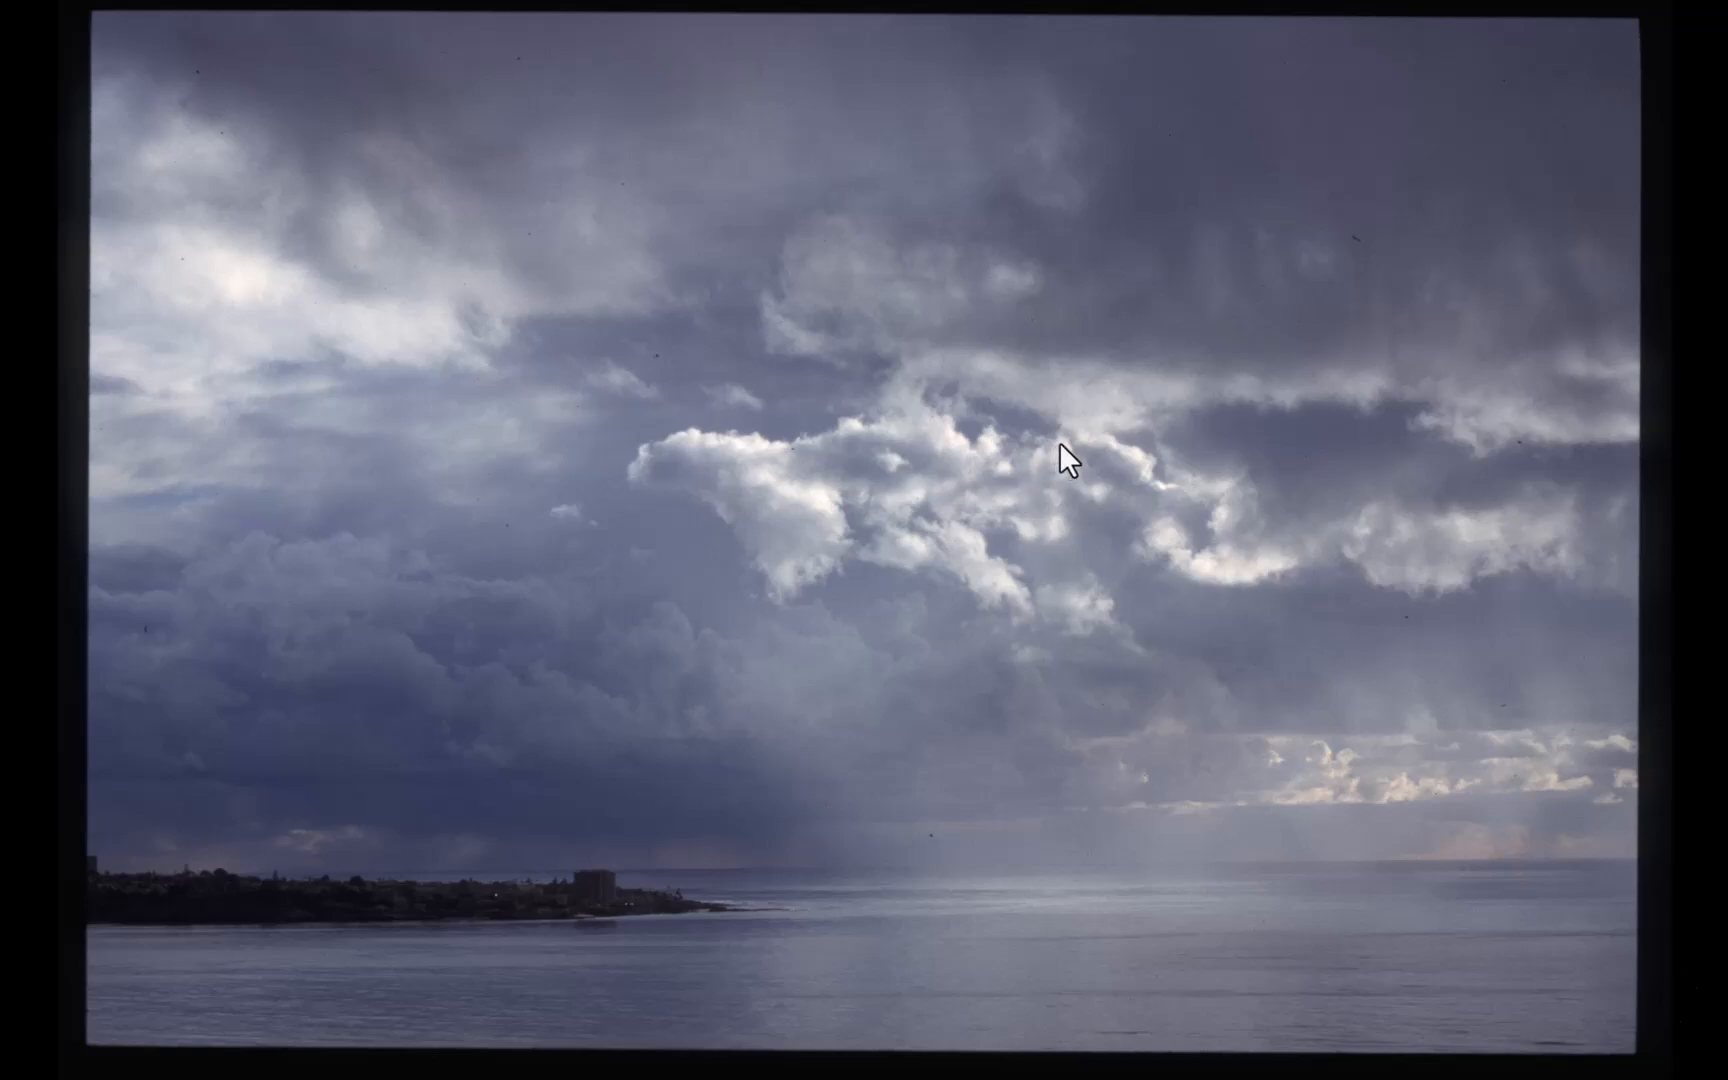
key("space")
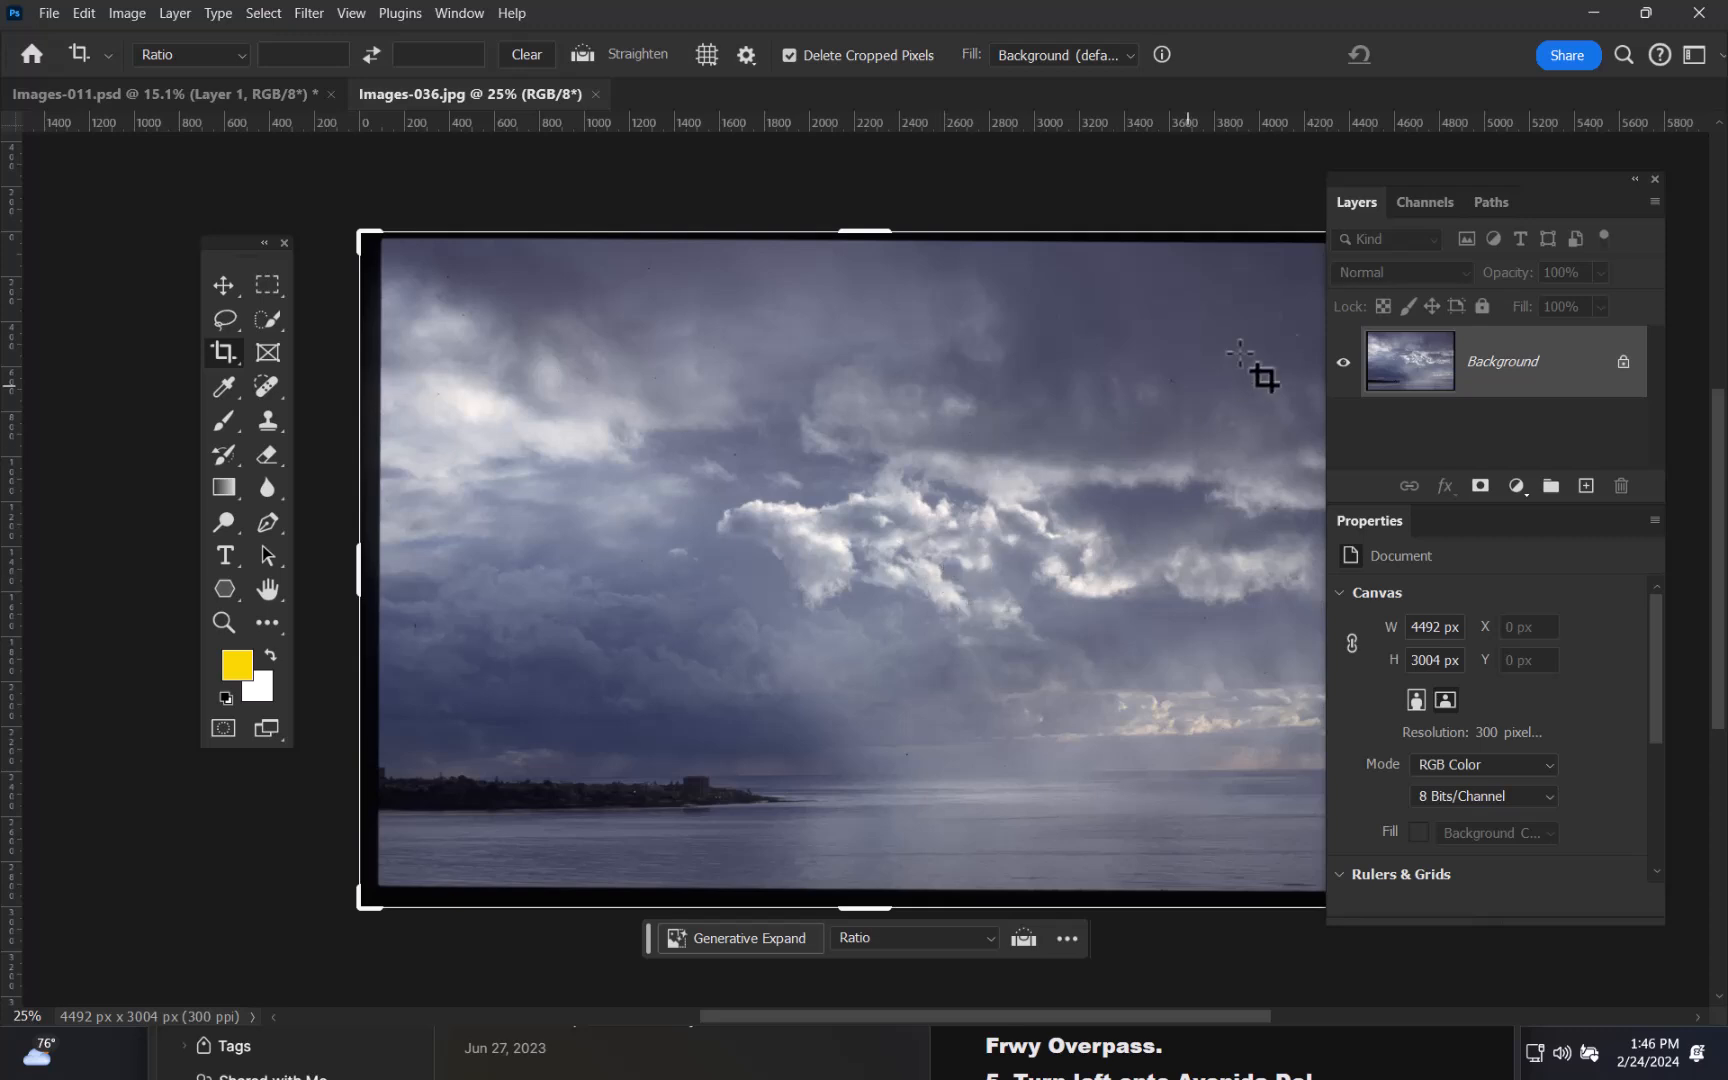
- Move the panels clear of the seascape and select the water strip below the headland with the Rectangular Marquee tool, about 4297 x 345 px
key("Escape")
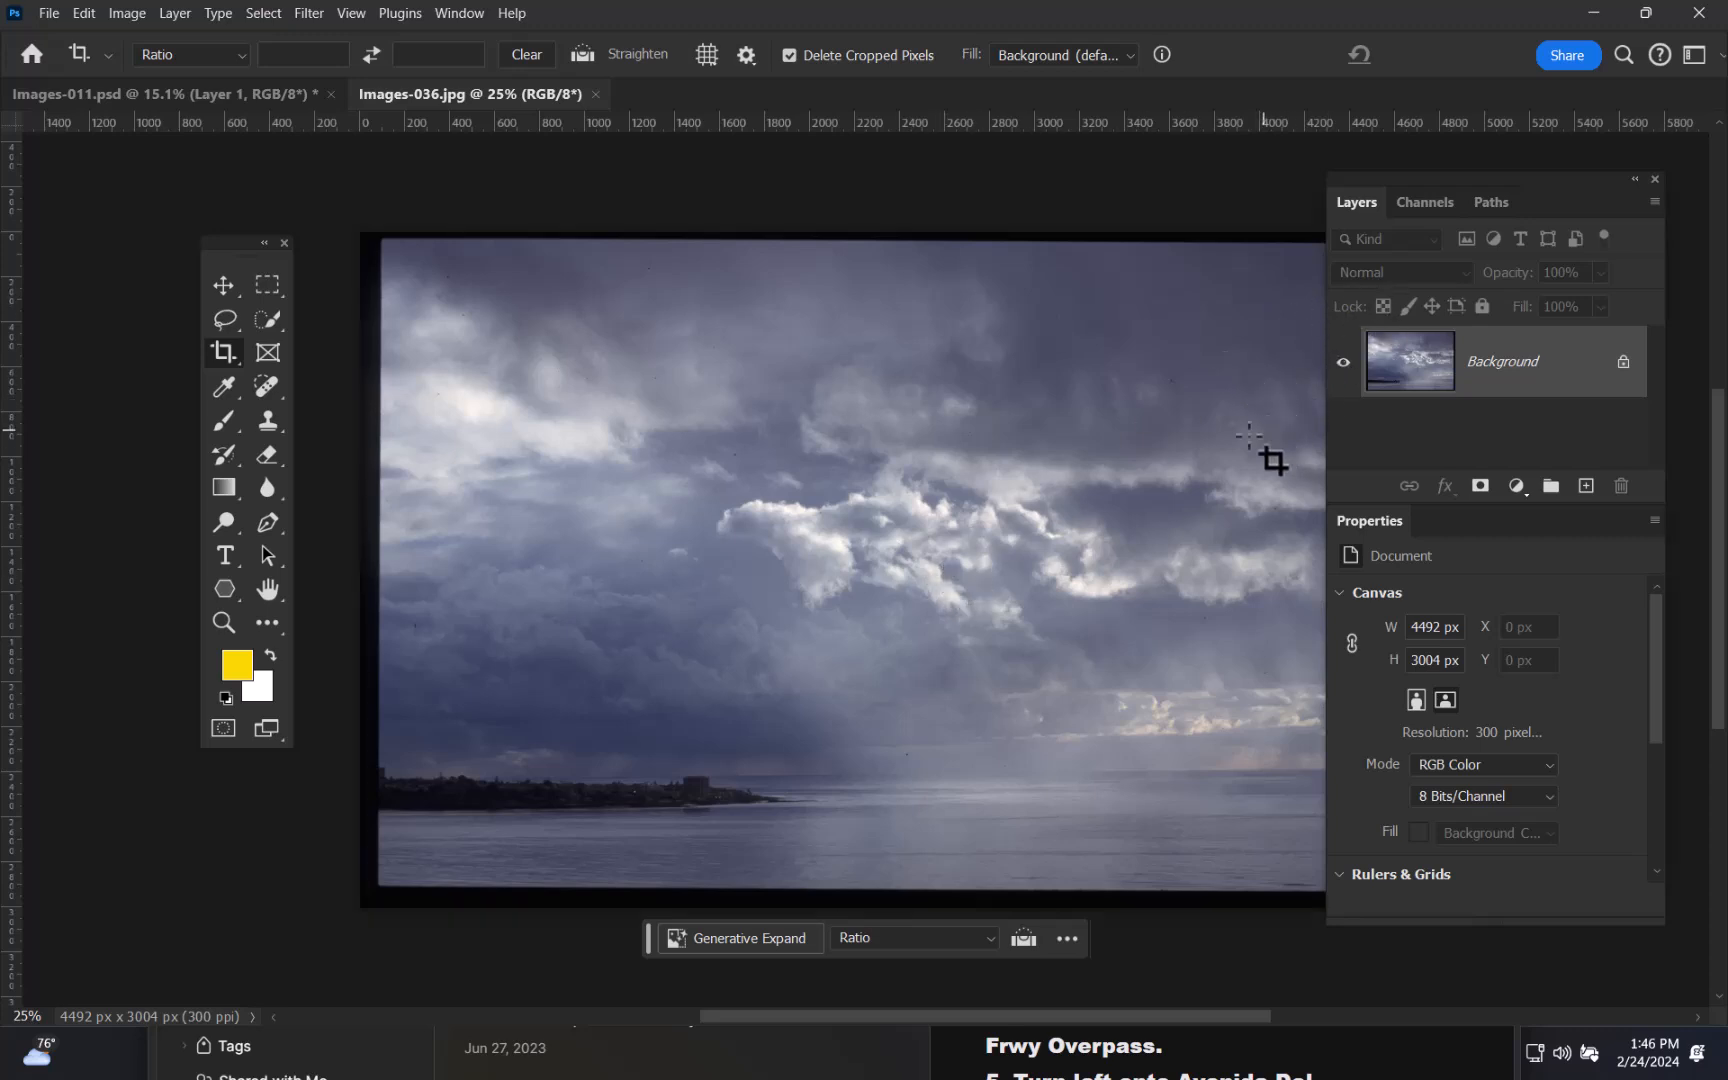
left_click_drag(1430, 180, 1539, 205)
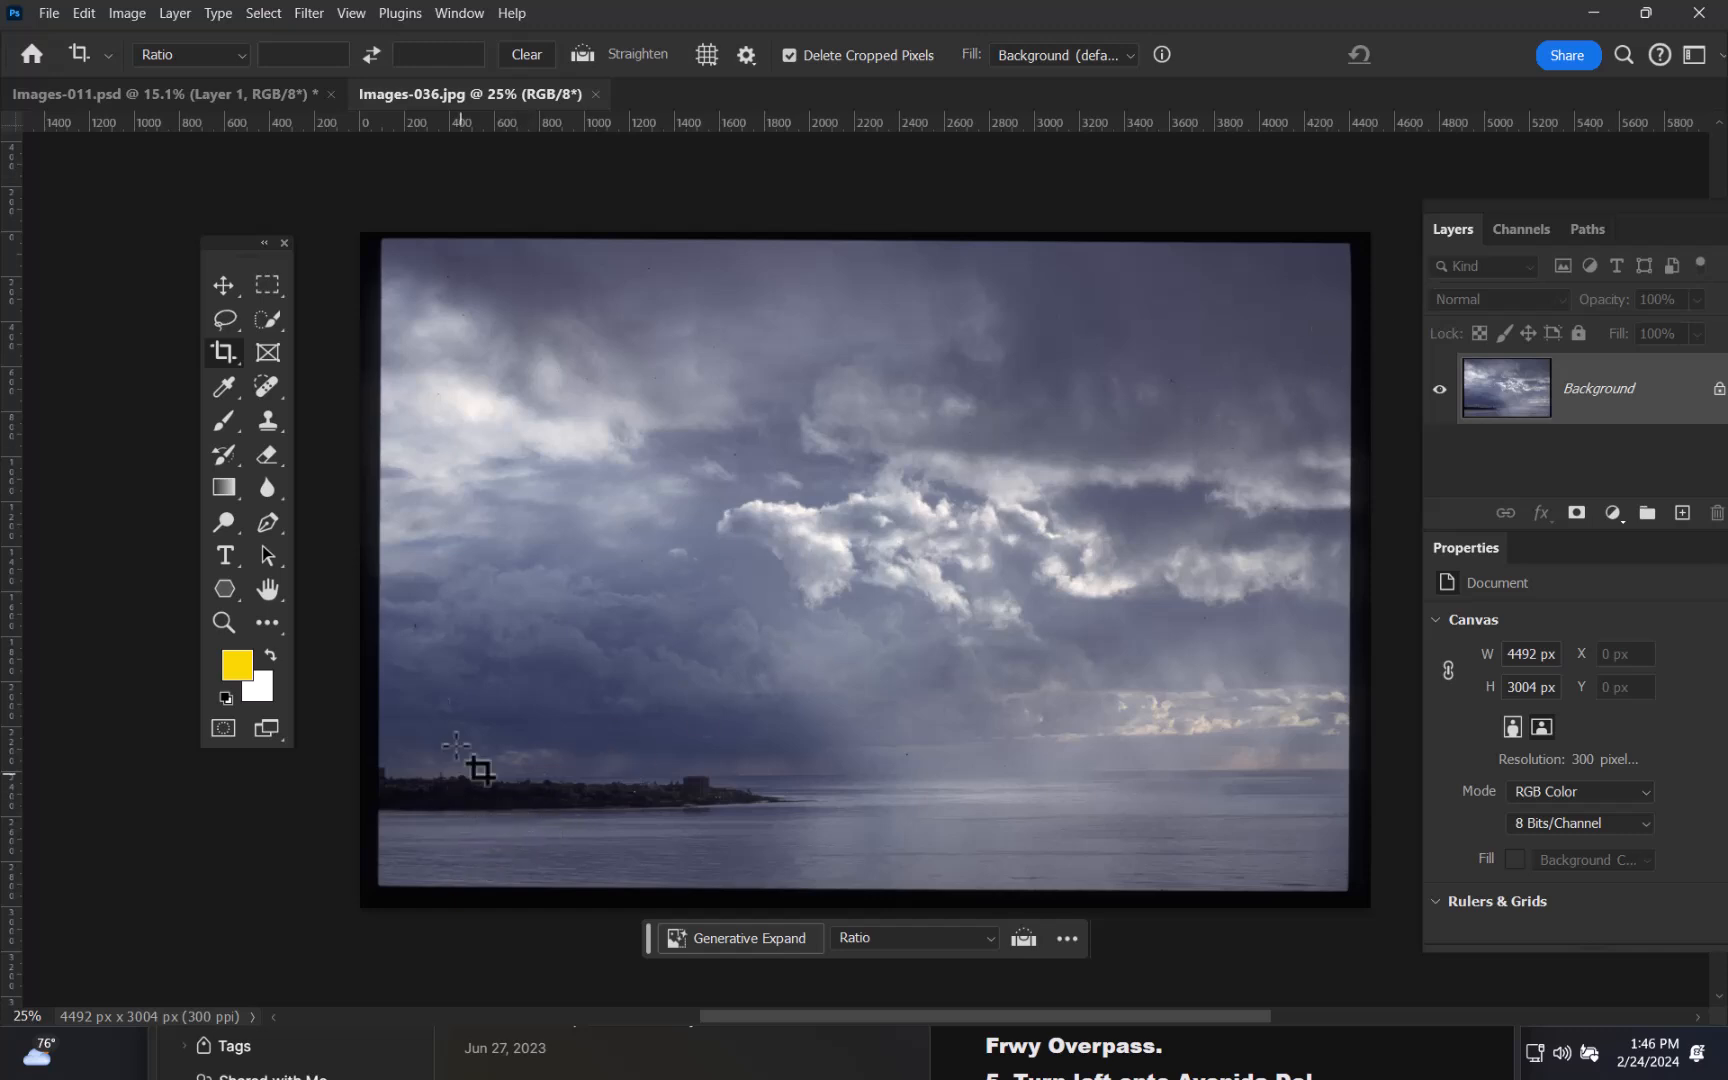
left_click(267, 285)
right_click(266, 283)
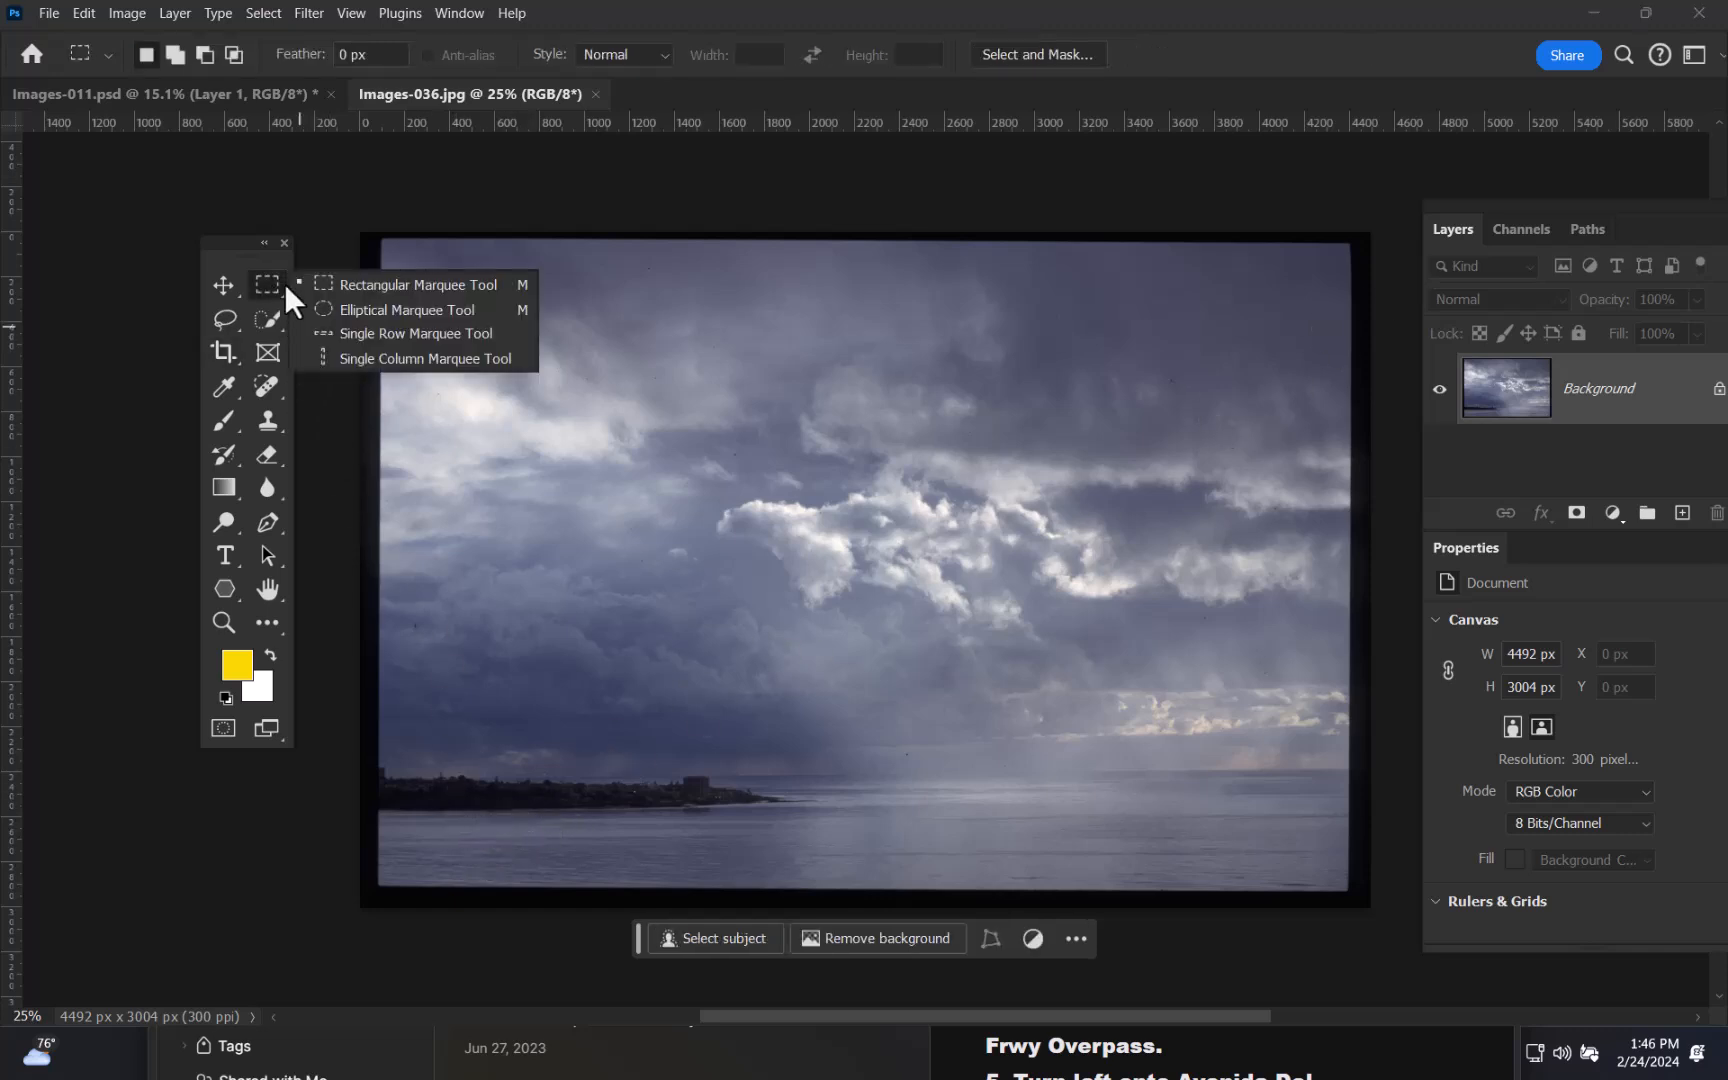
left_click(350, 282)
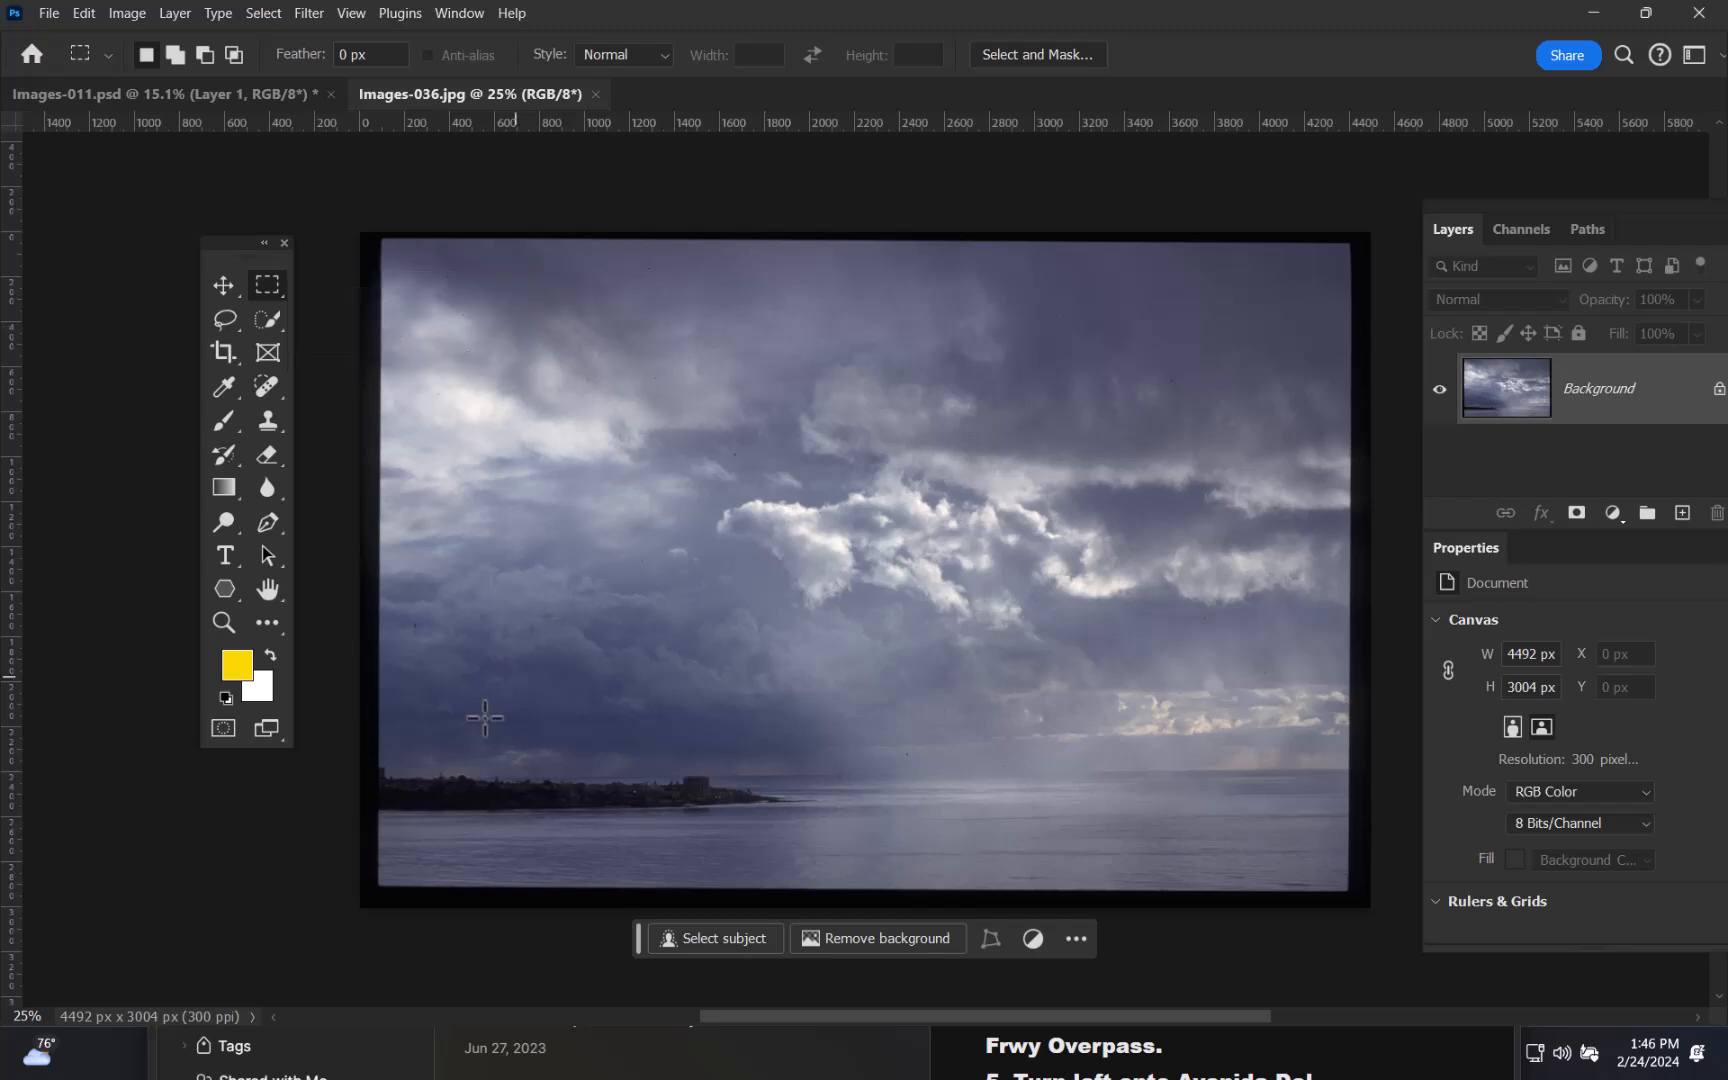
left_click_drag(380, 816, 1346, 892)
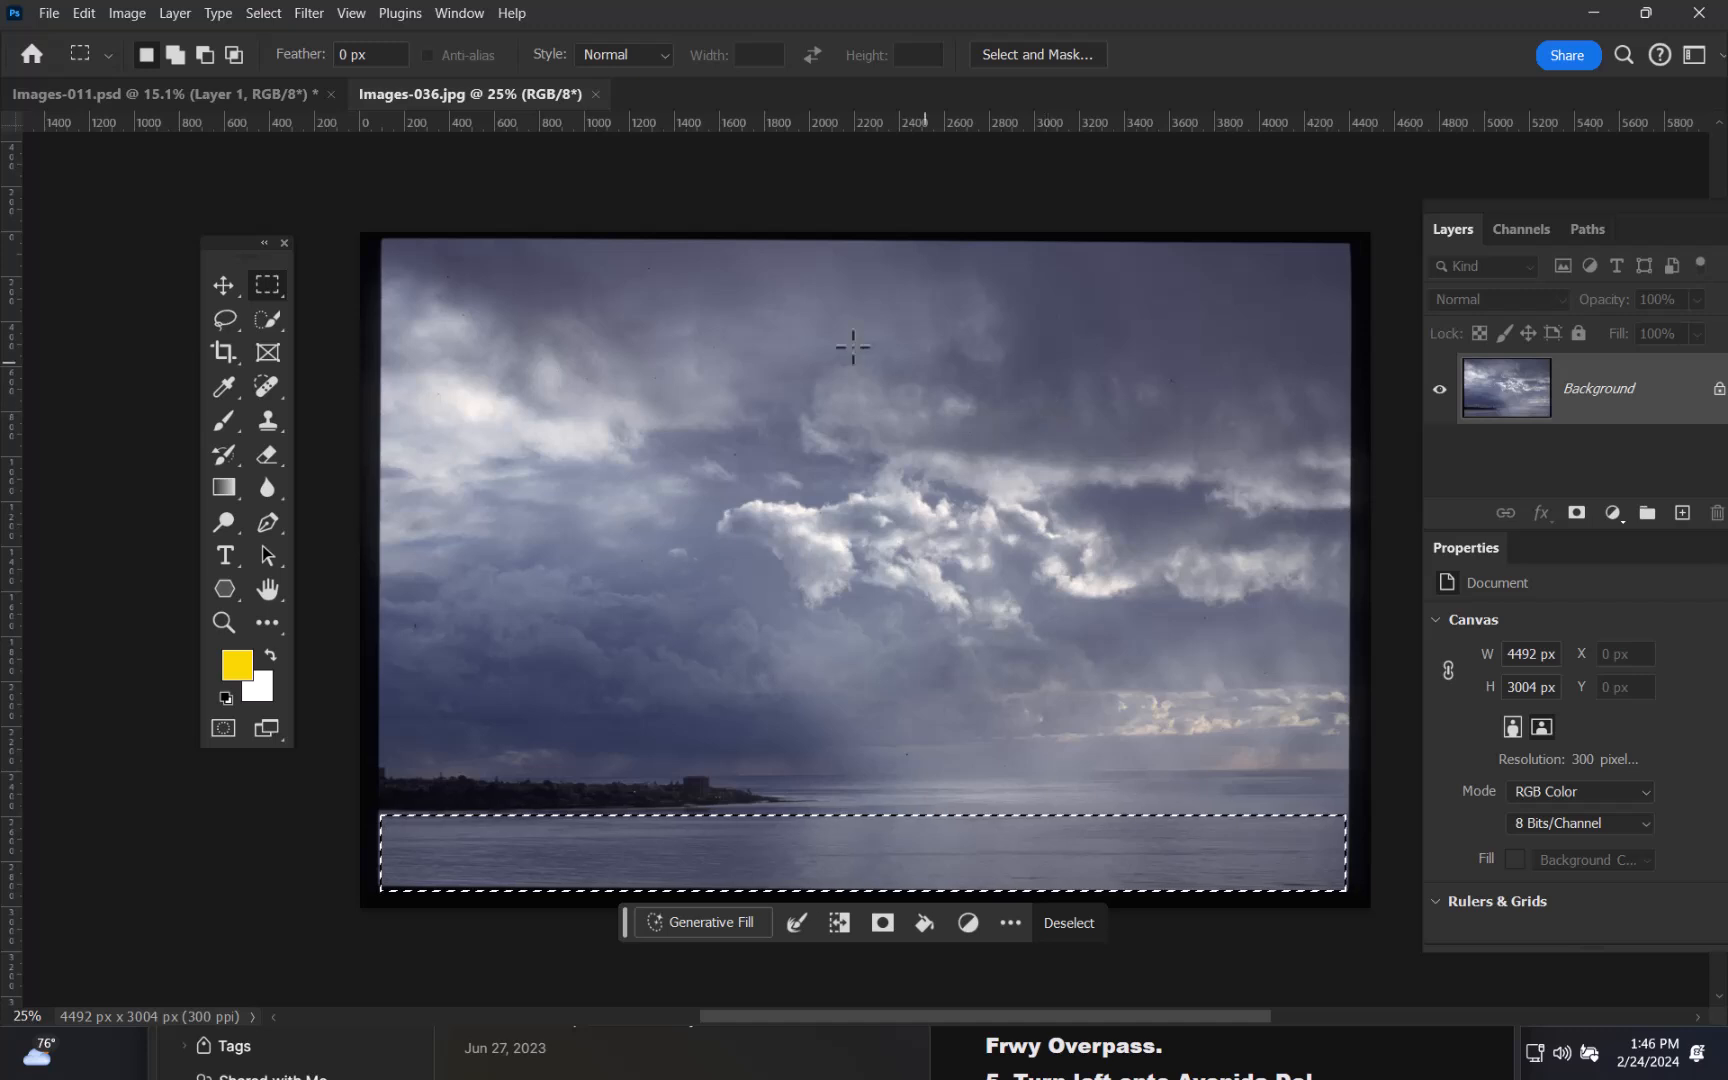
- Copy the selected water strip into Images-011.psd as a new layer and enlarge the Layers panel to show all layers
left_click(238, 92)
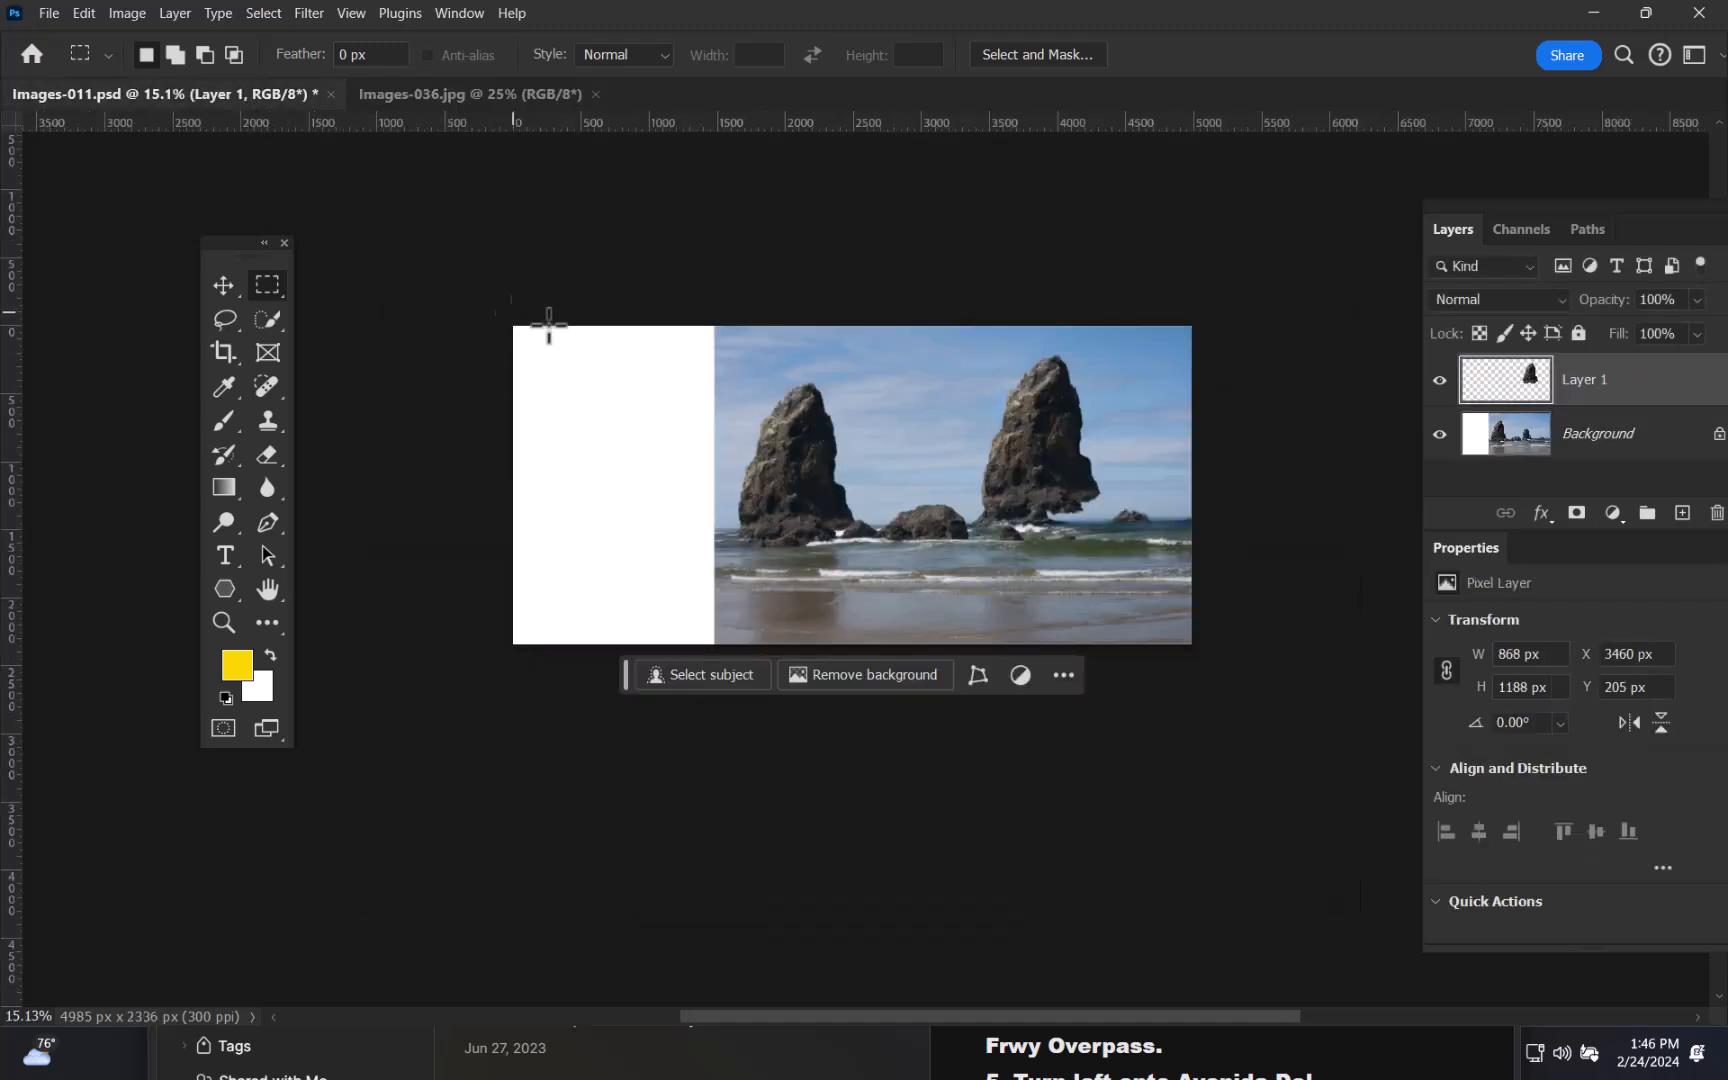
key("ctrl+v")
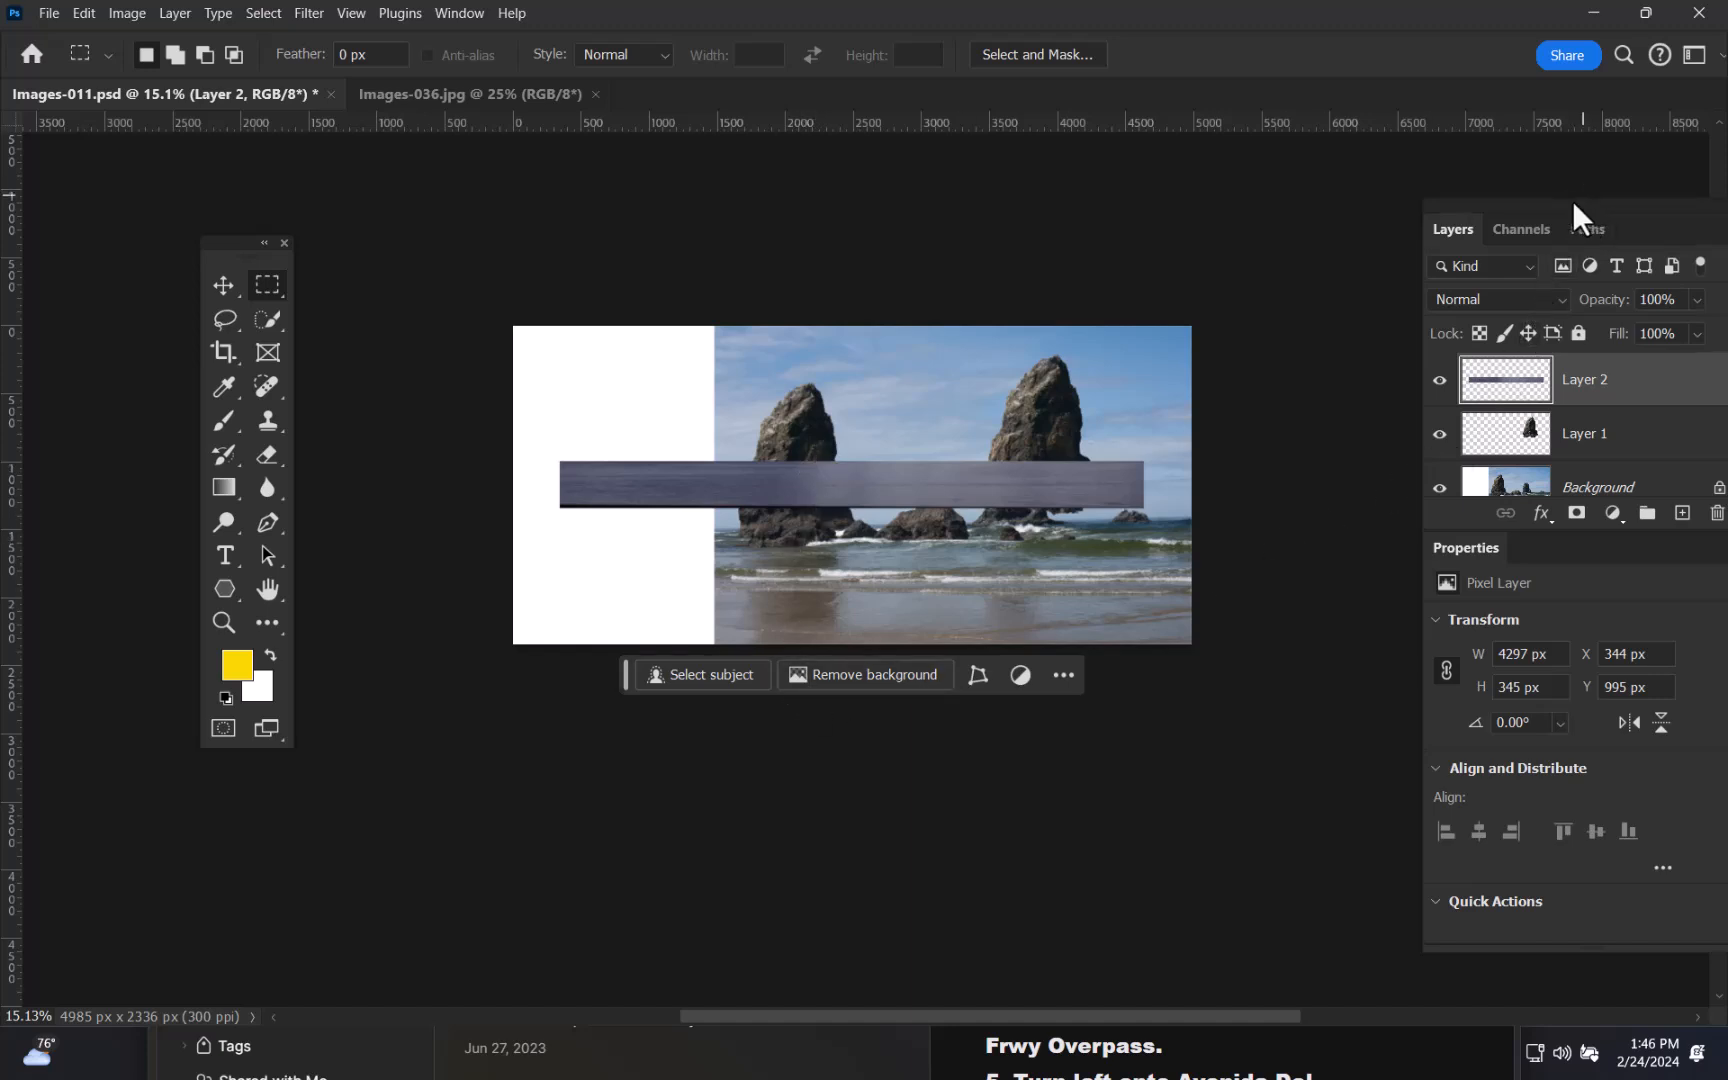
left_click_drag(1581, 200, 1463, 161)
left_click_drag(1597, 497, 1688, 838)
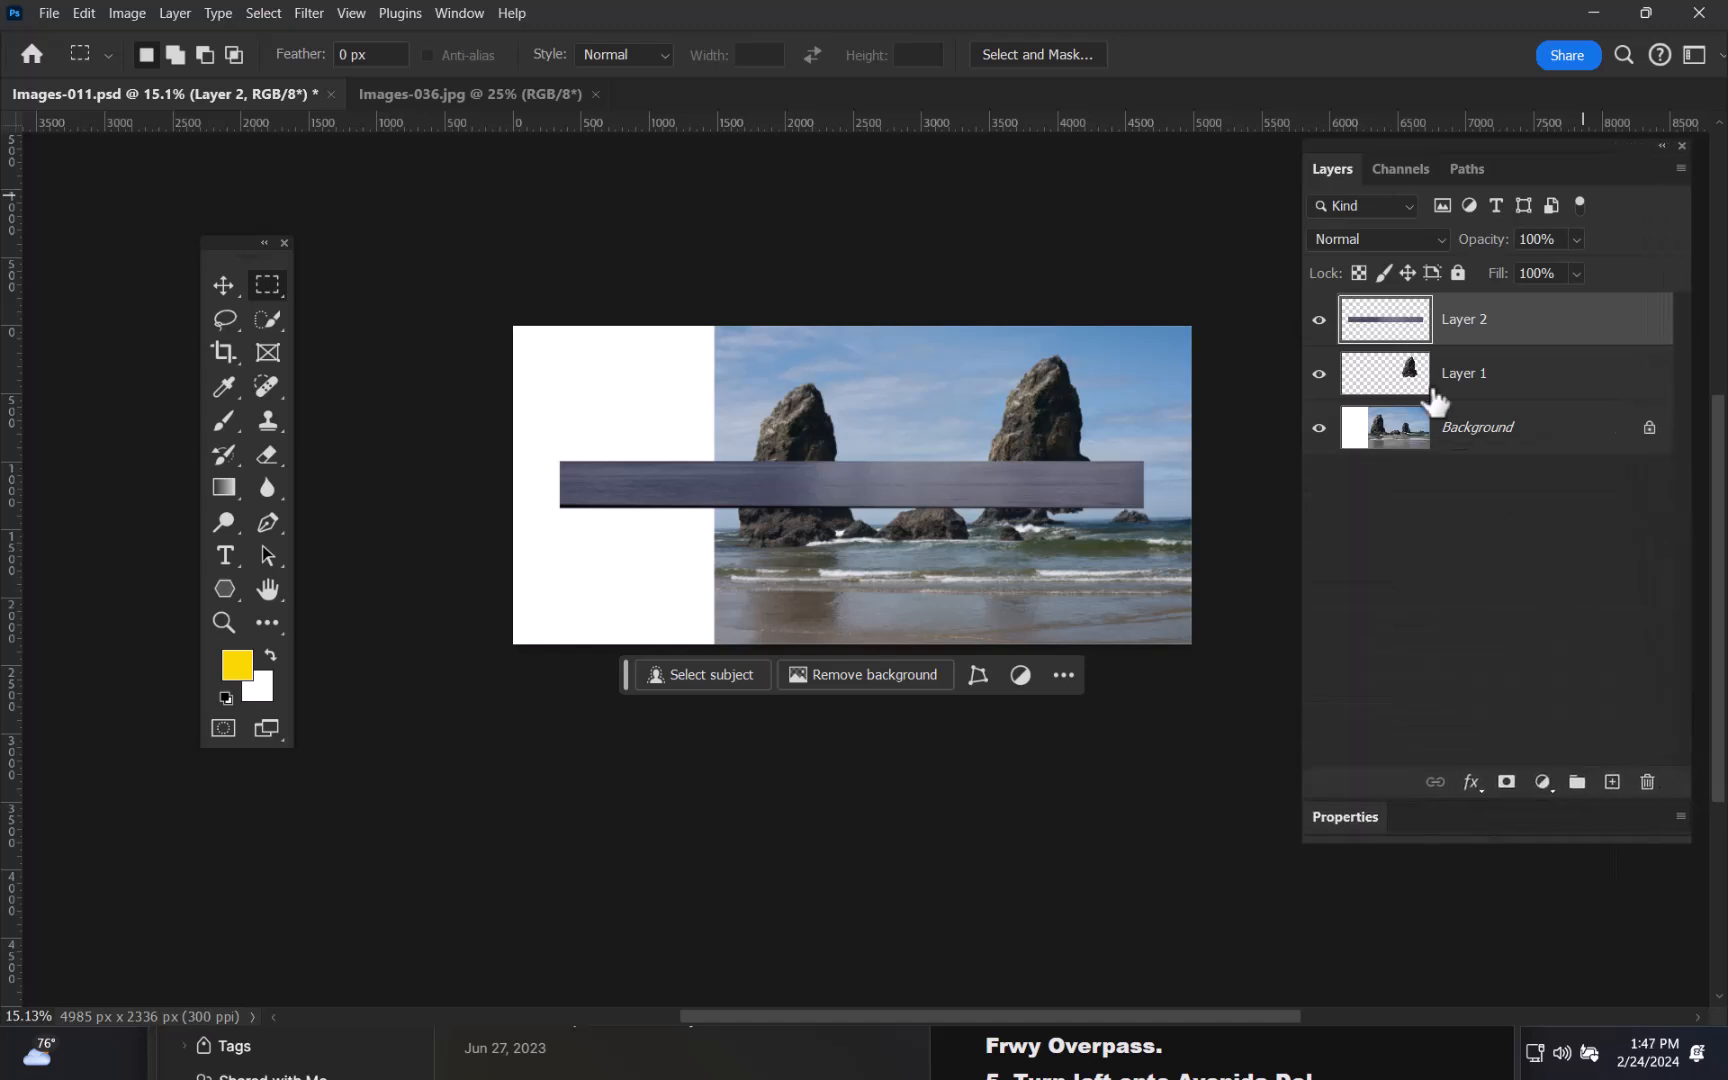
right_click(1392, 541)
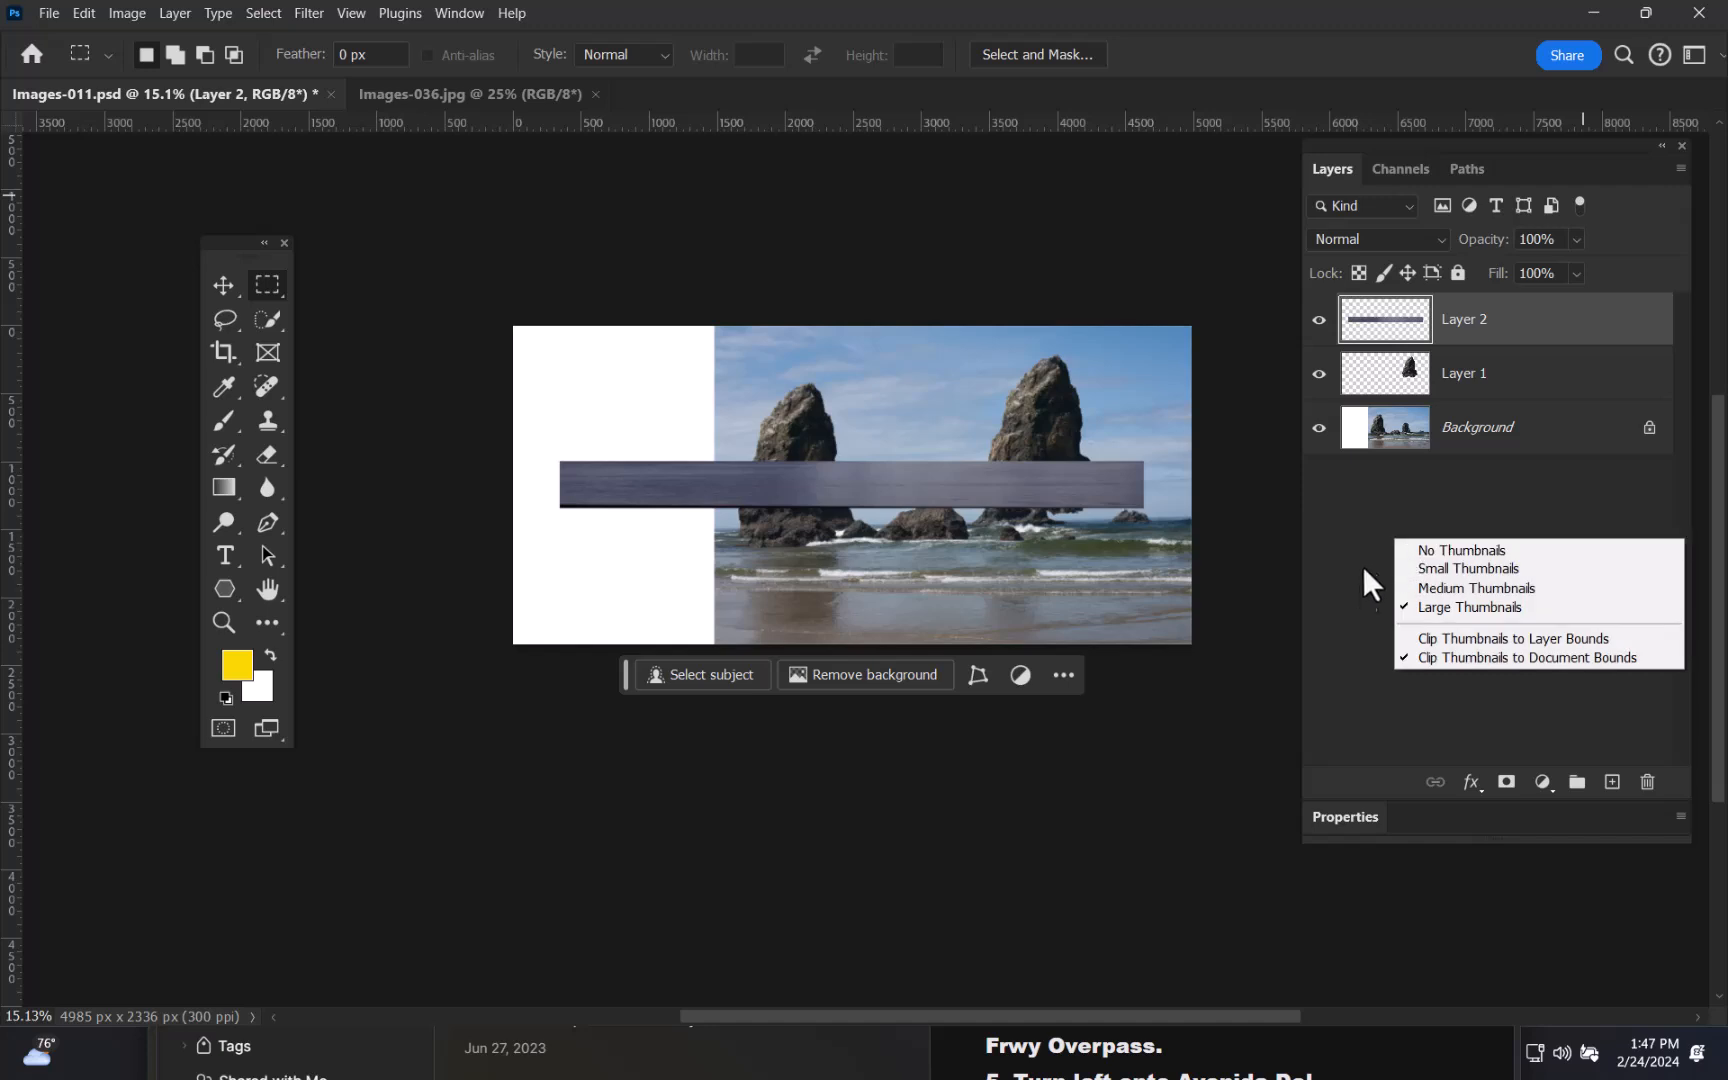
left_click(1361, 555)
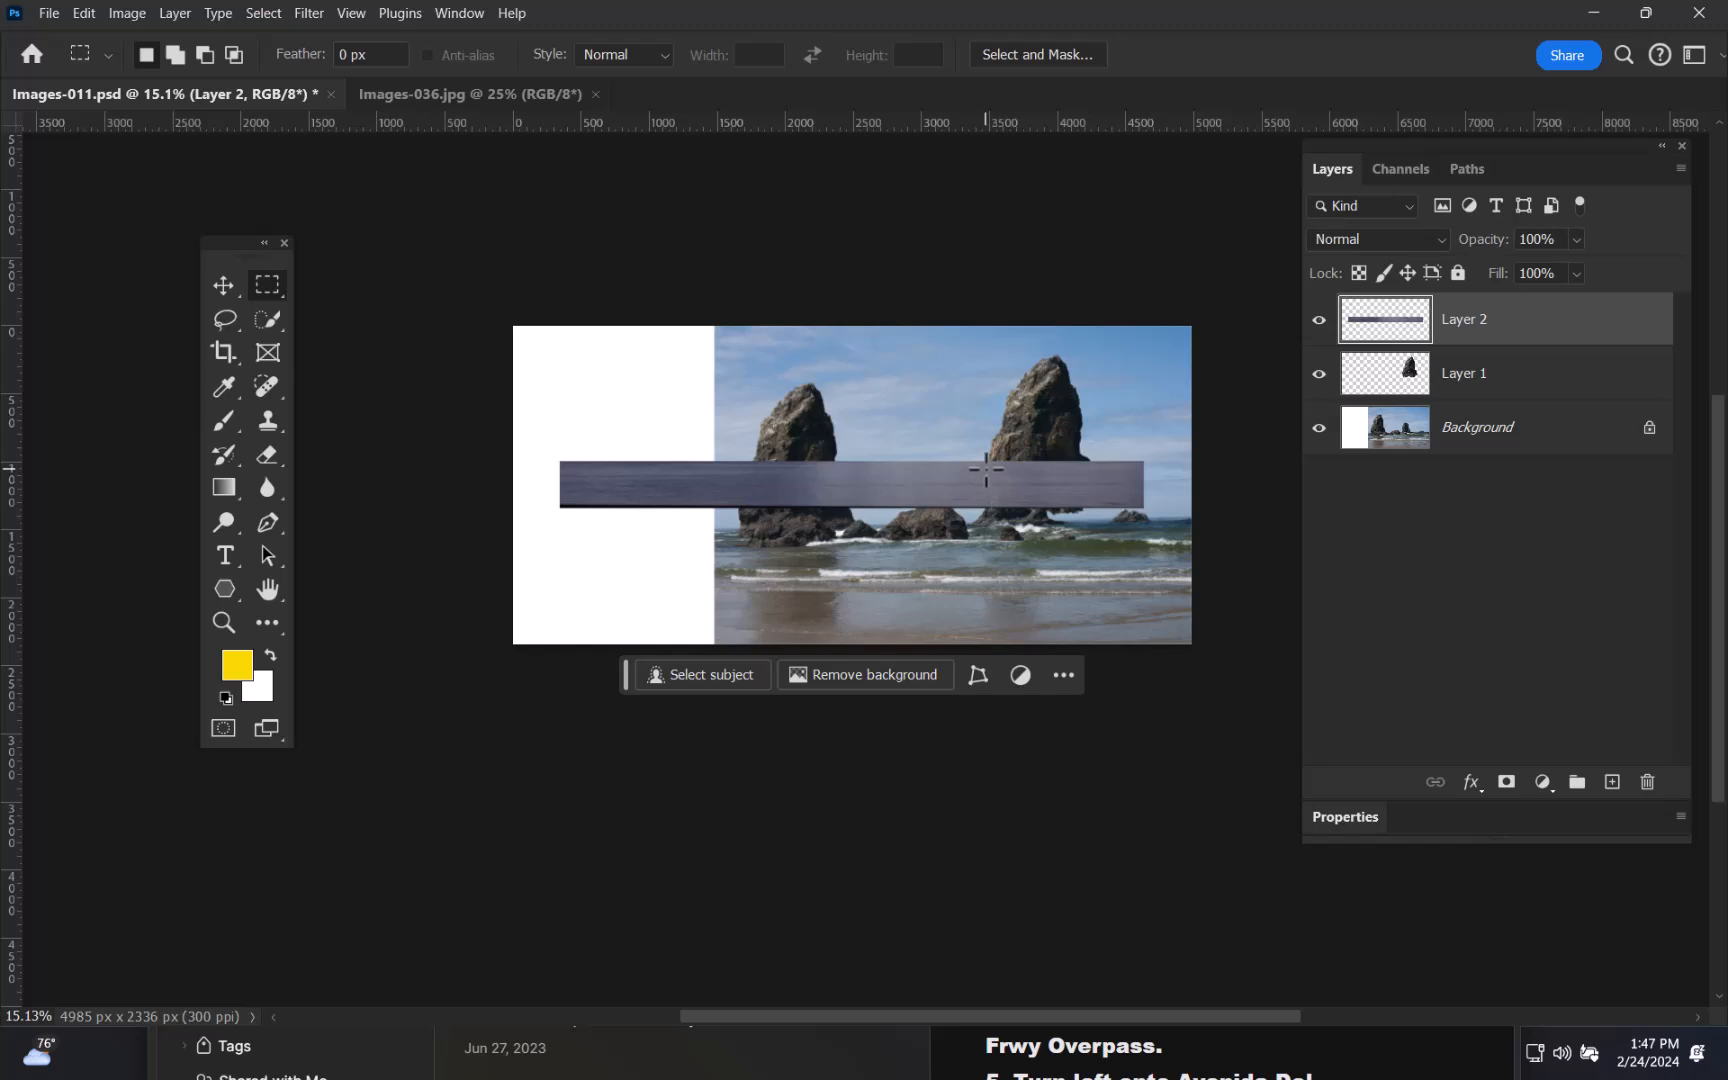
- Try moving the pasted water strip down to the canvas's bottom edge with the Move tool
key("v")
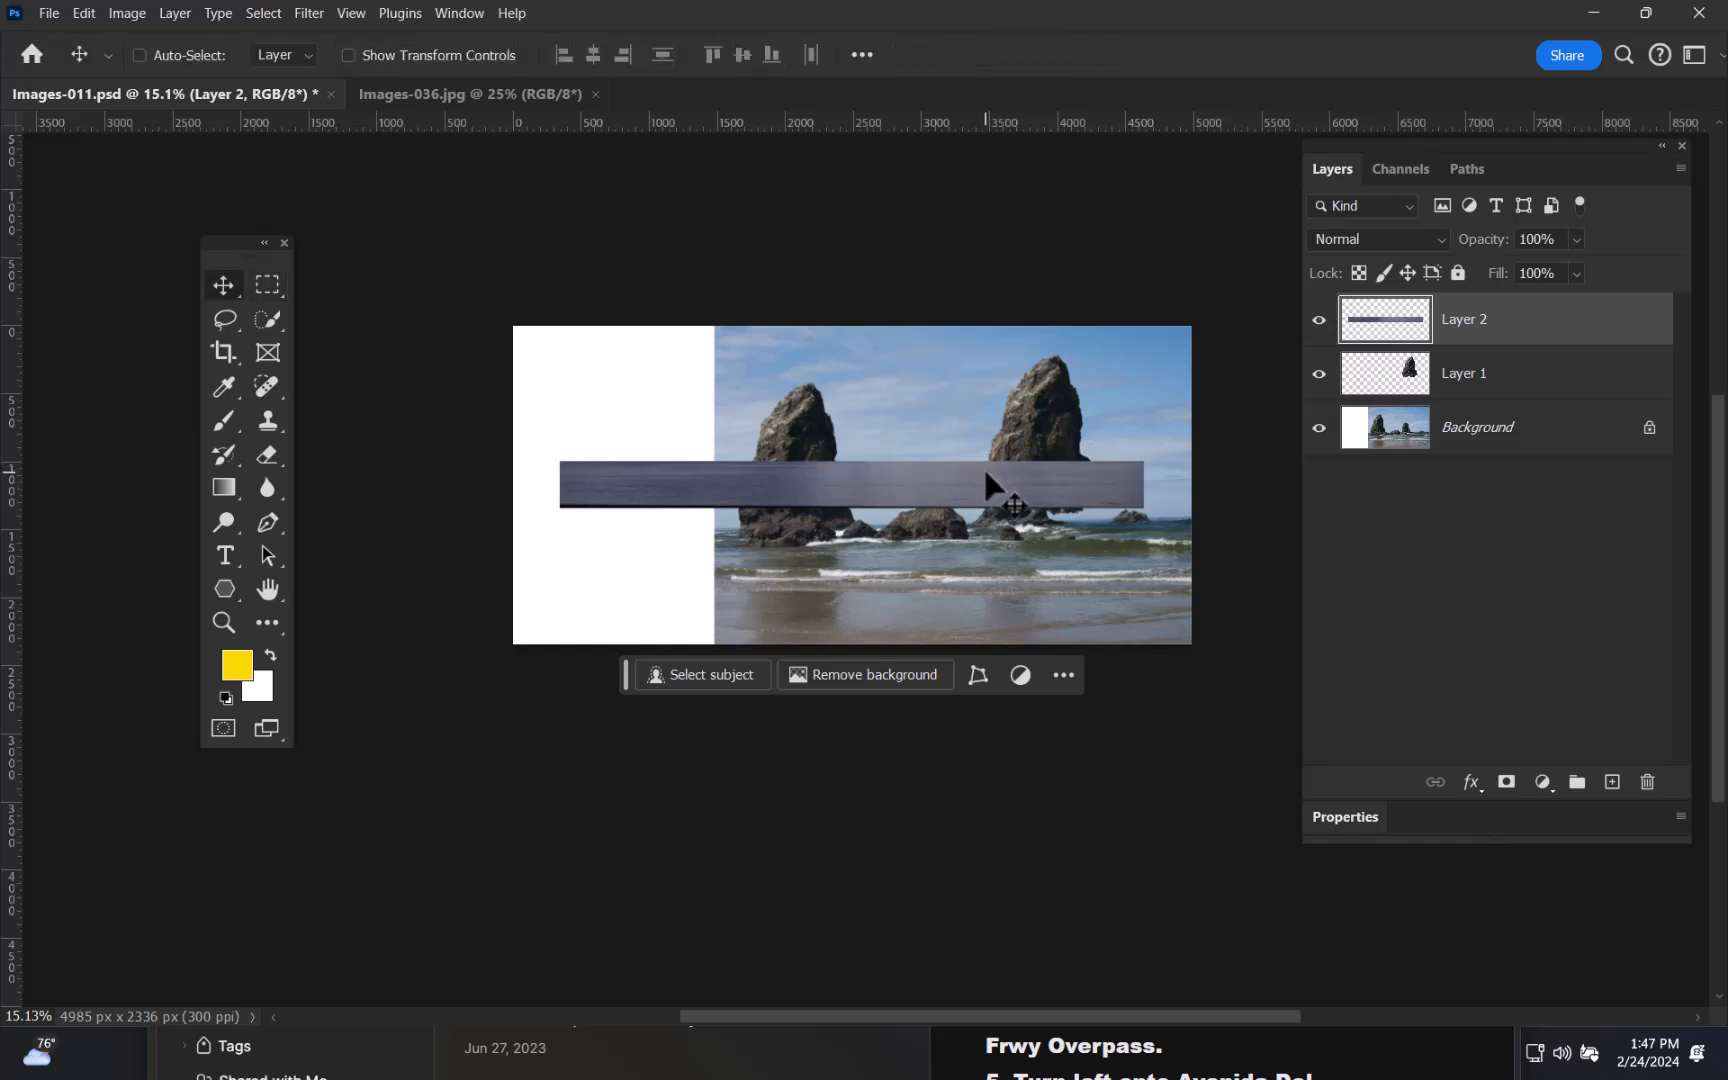
left_click_drag(972, 484, 926, 628)
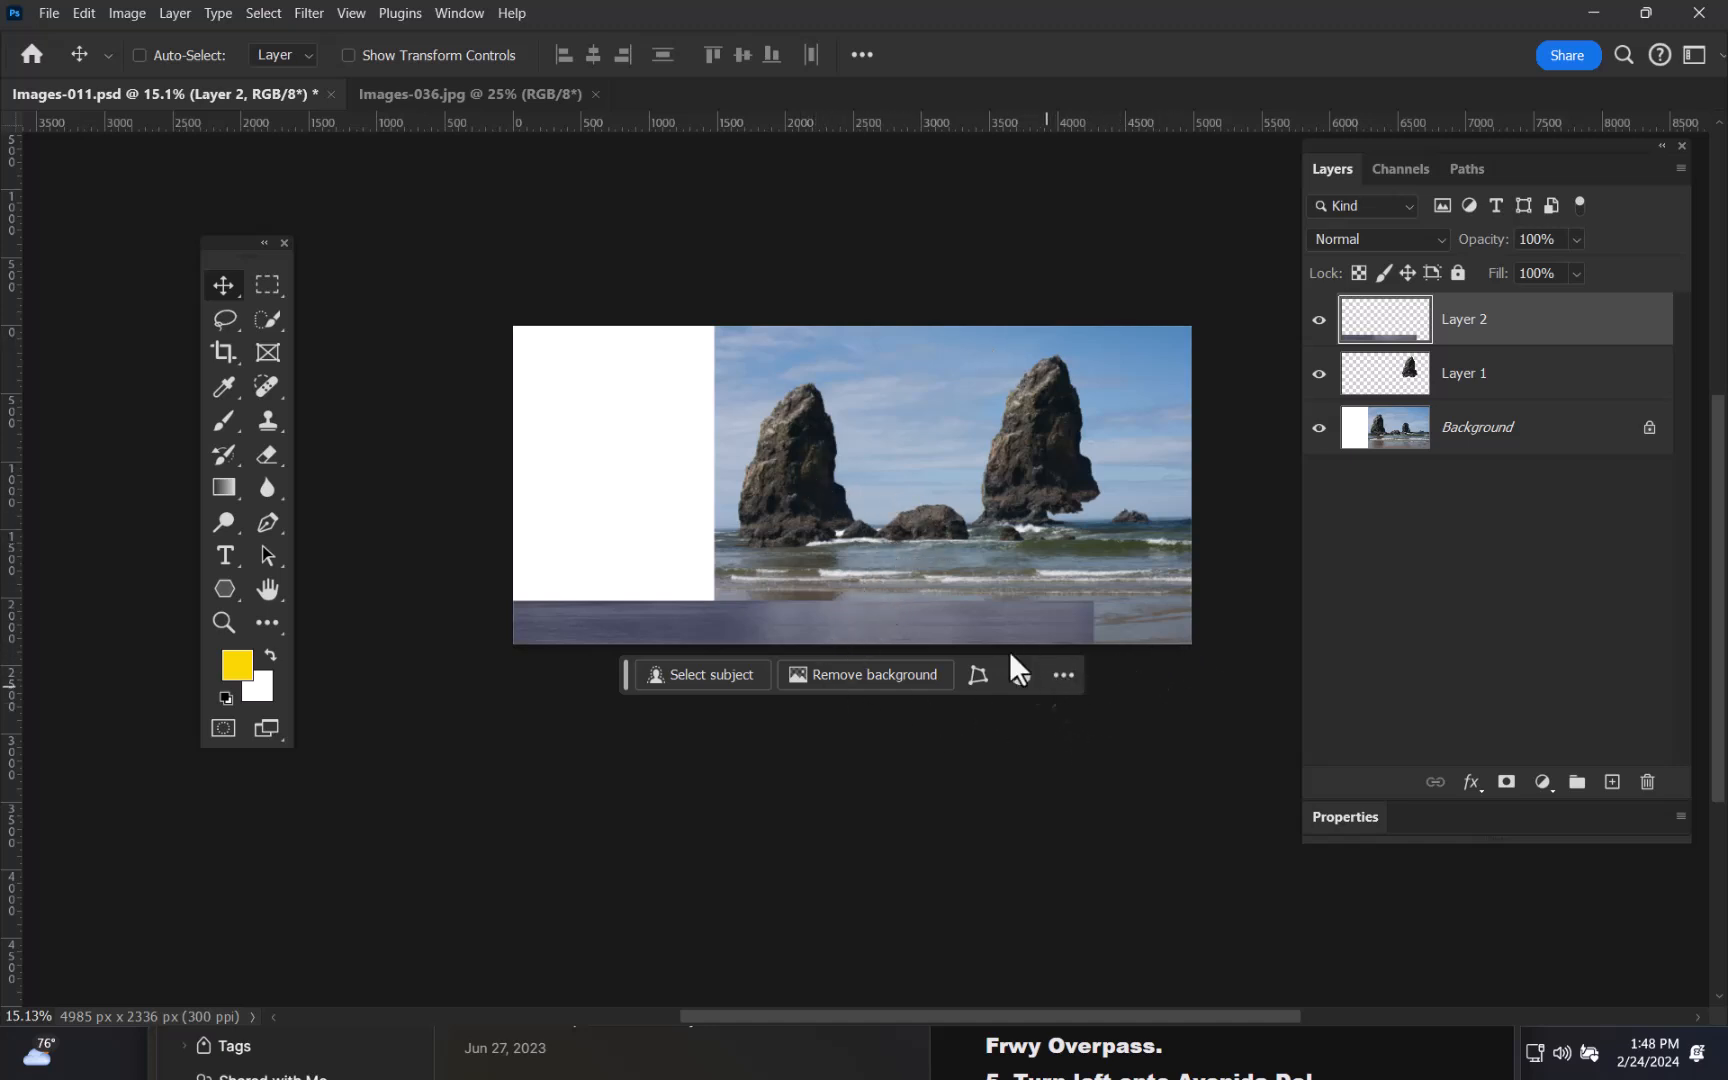
left_click_drag(955, 636, 992, 512)
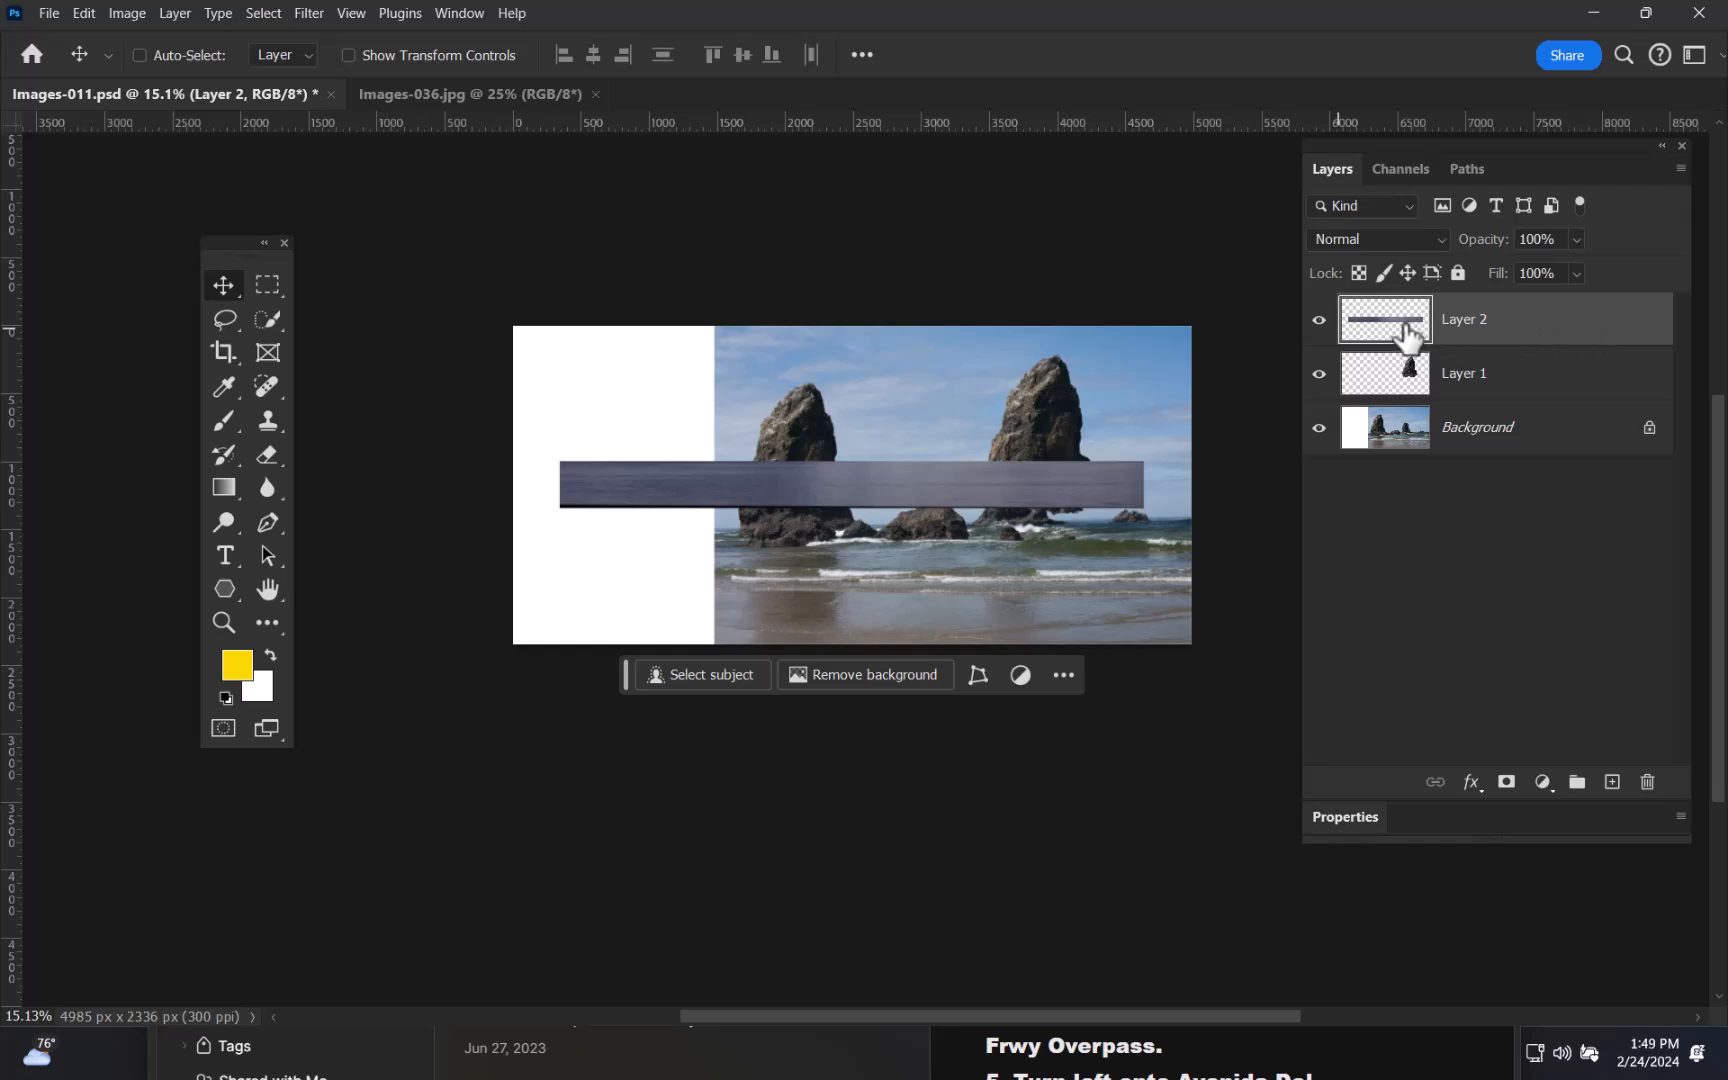
- Convert the water strip's layer to a Smart Object and move the strip into the canvas's bottom-left corner
right_click(1620, 322)
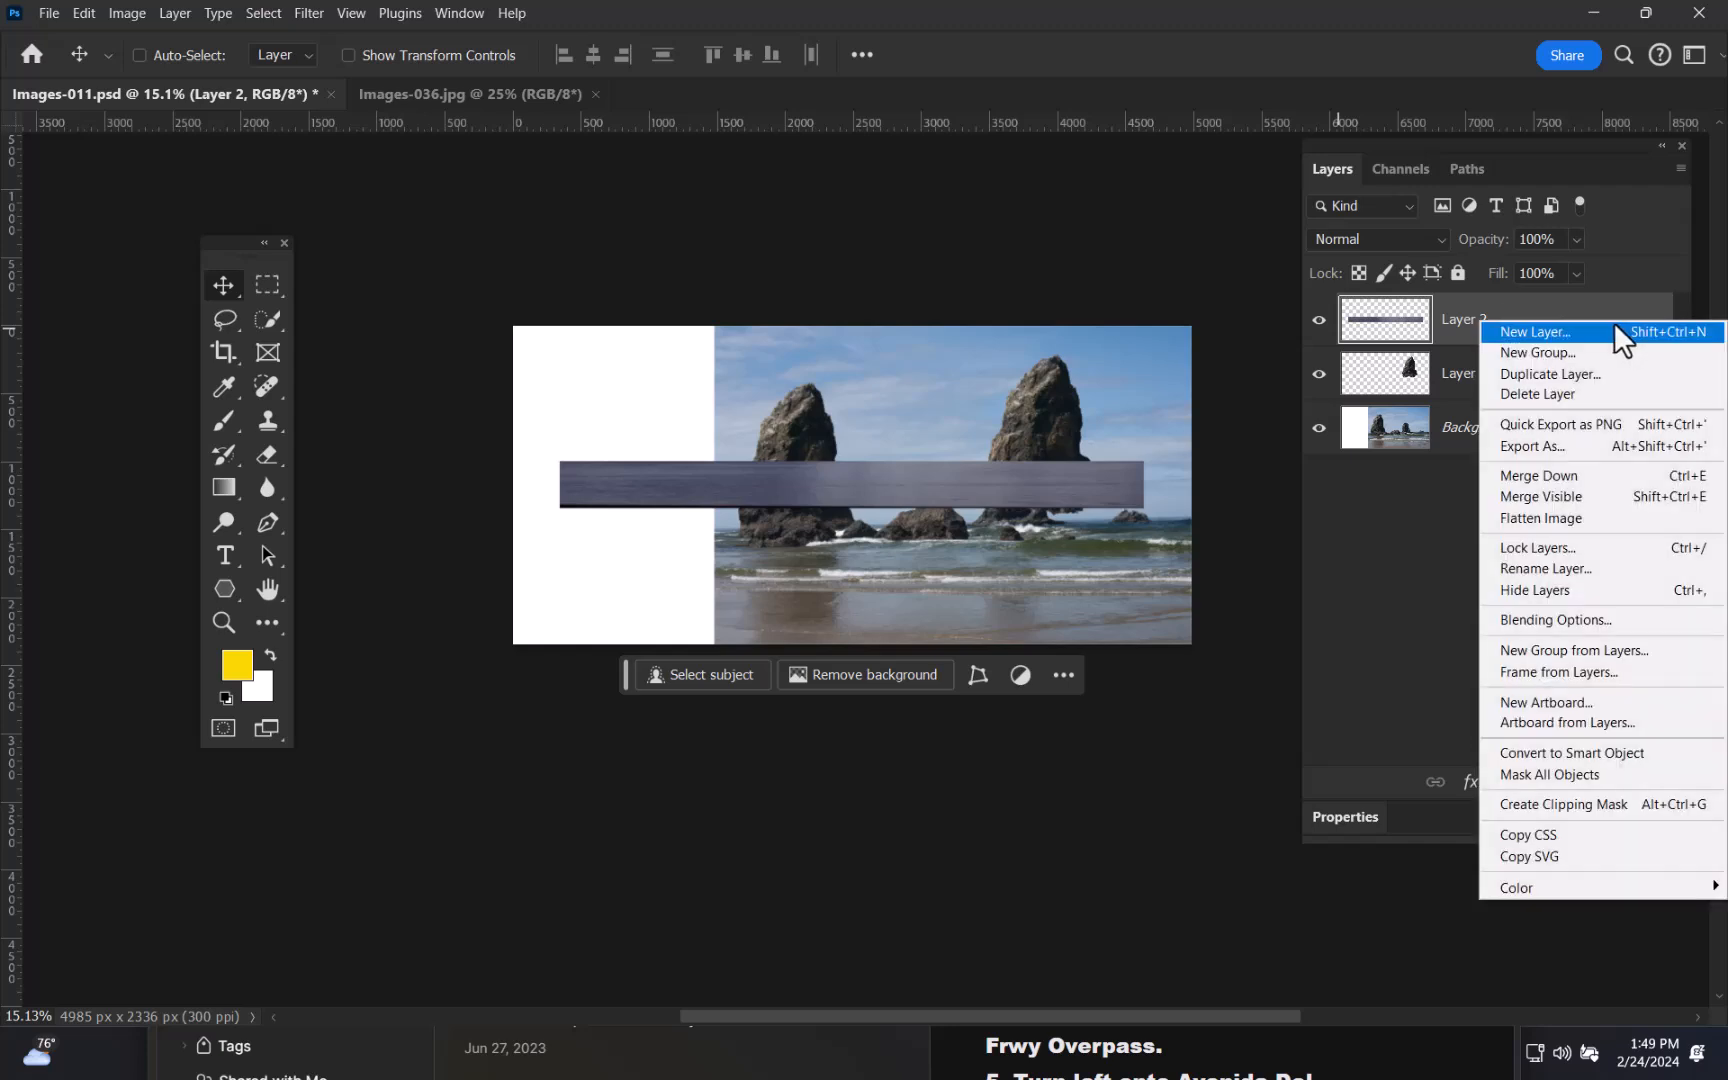
left_click(1608, 755)
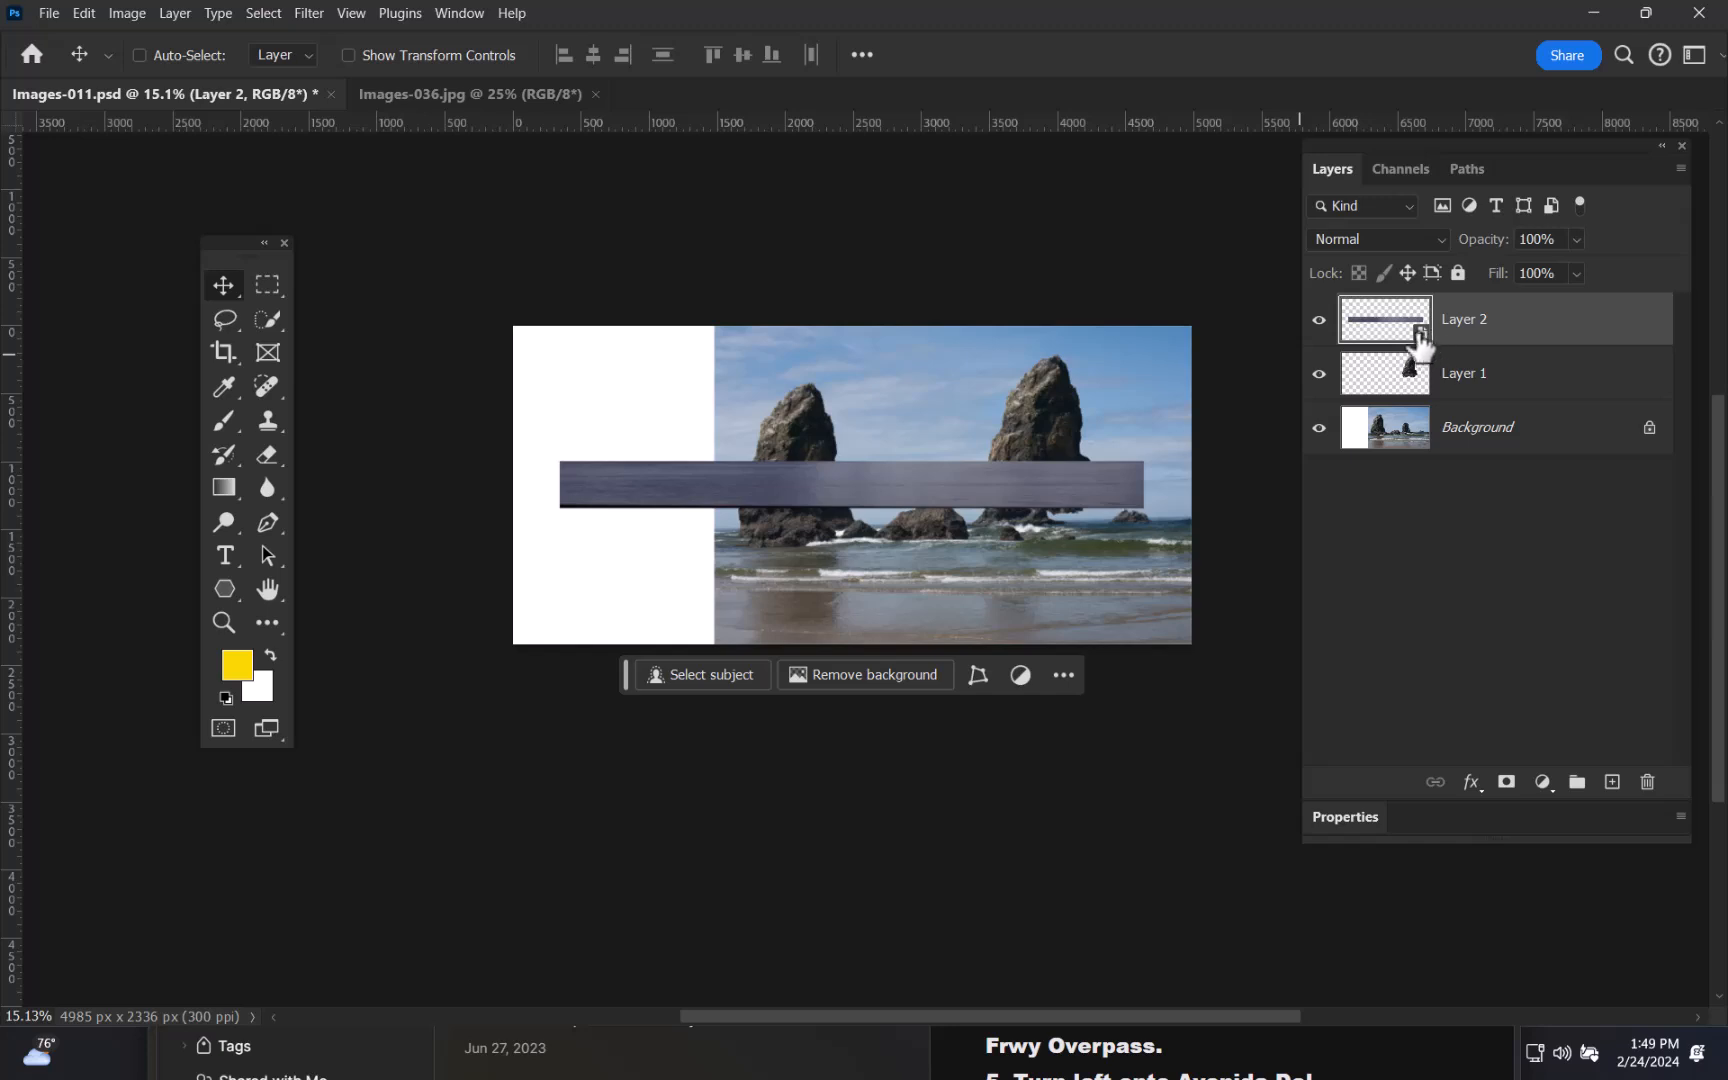
left_click_drag(958, 485, 922, 628)
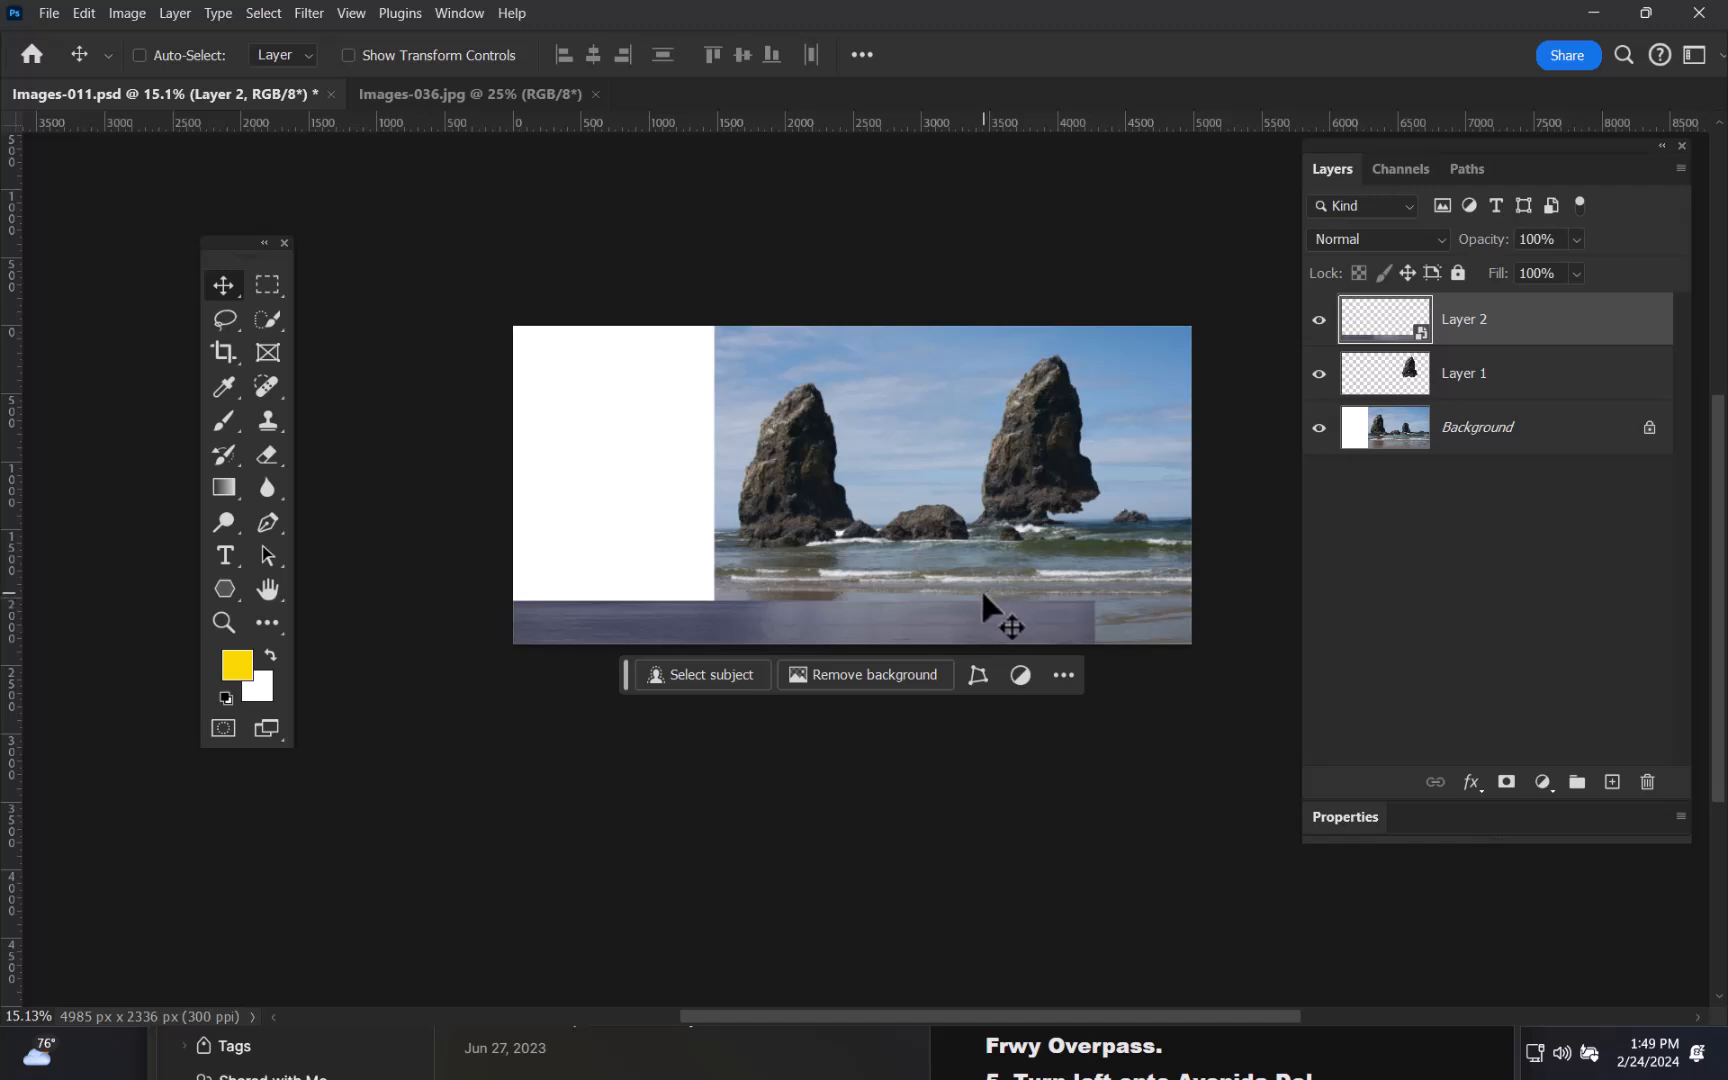
- Stretch the water strip with Free Transform to about 118.45% width and 149.86% height, spanning the whole canvas width
key("ctrl")
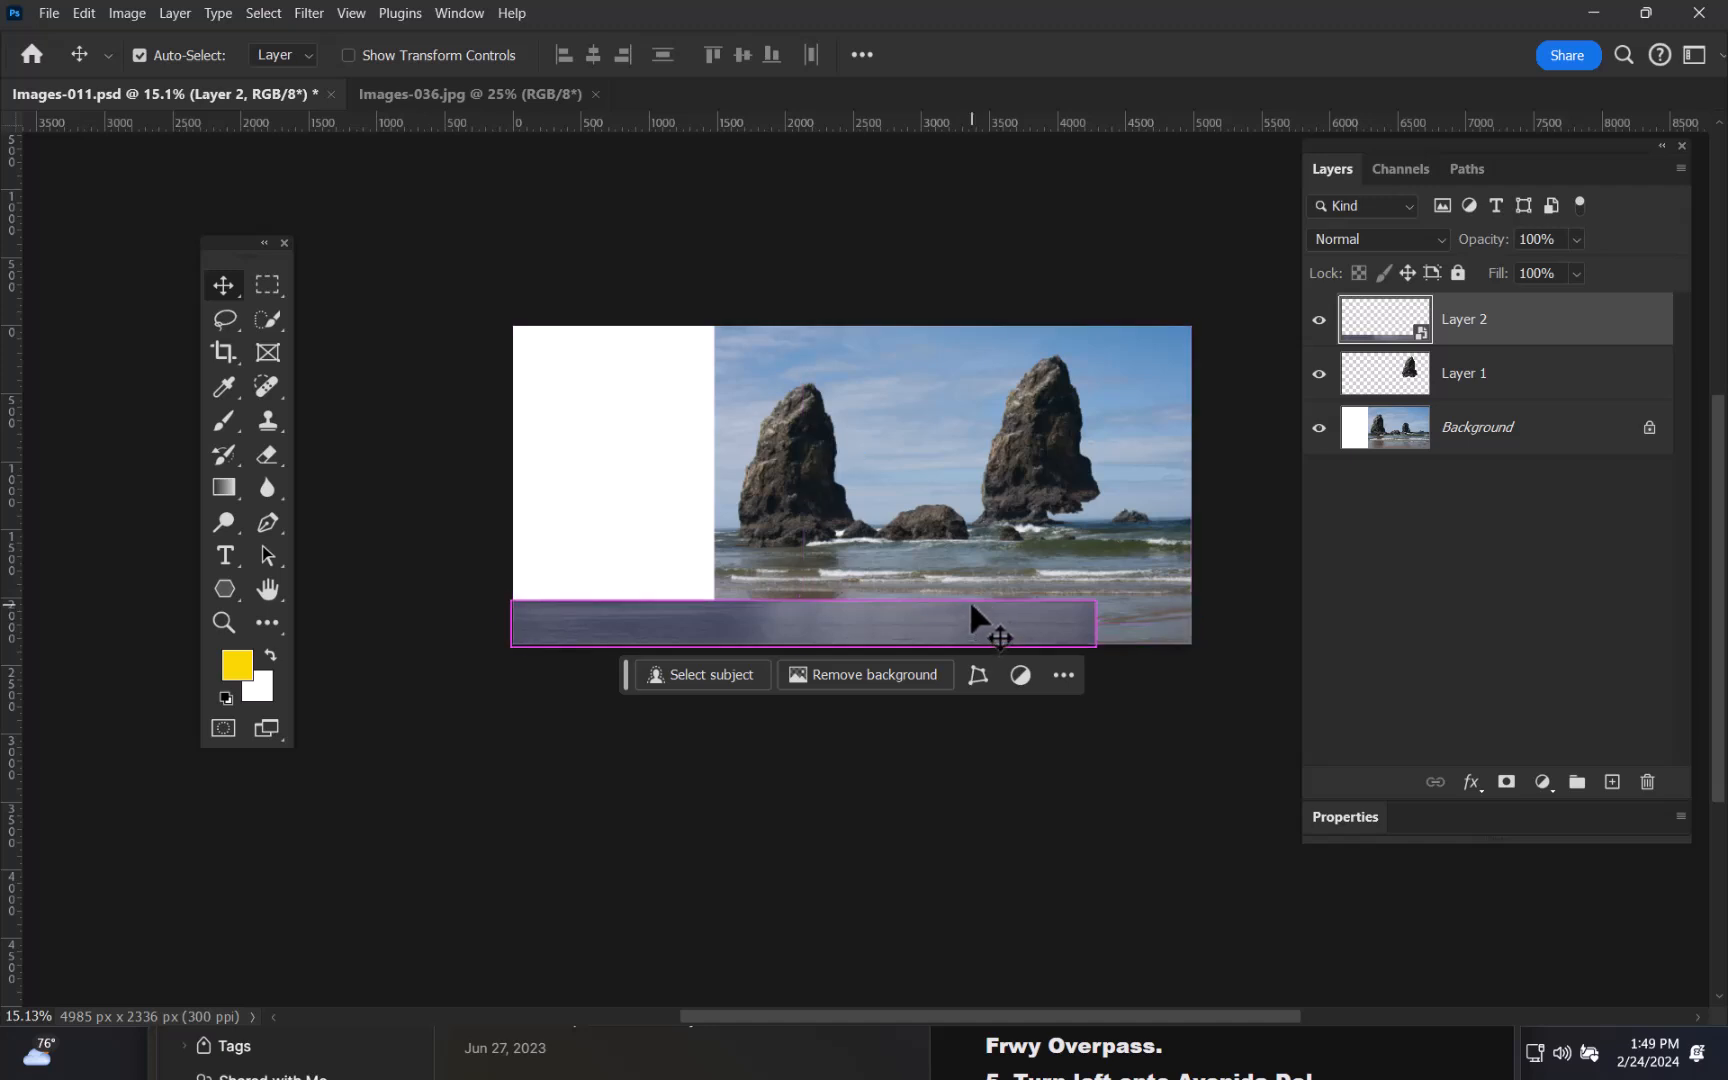
key("ctrl+t")
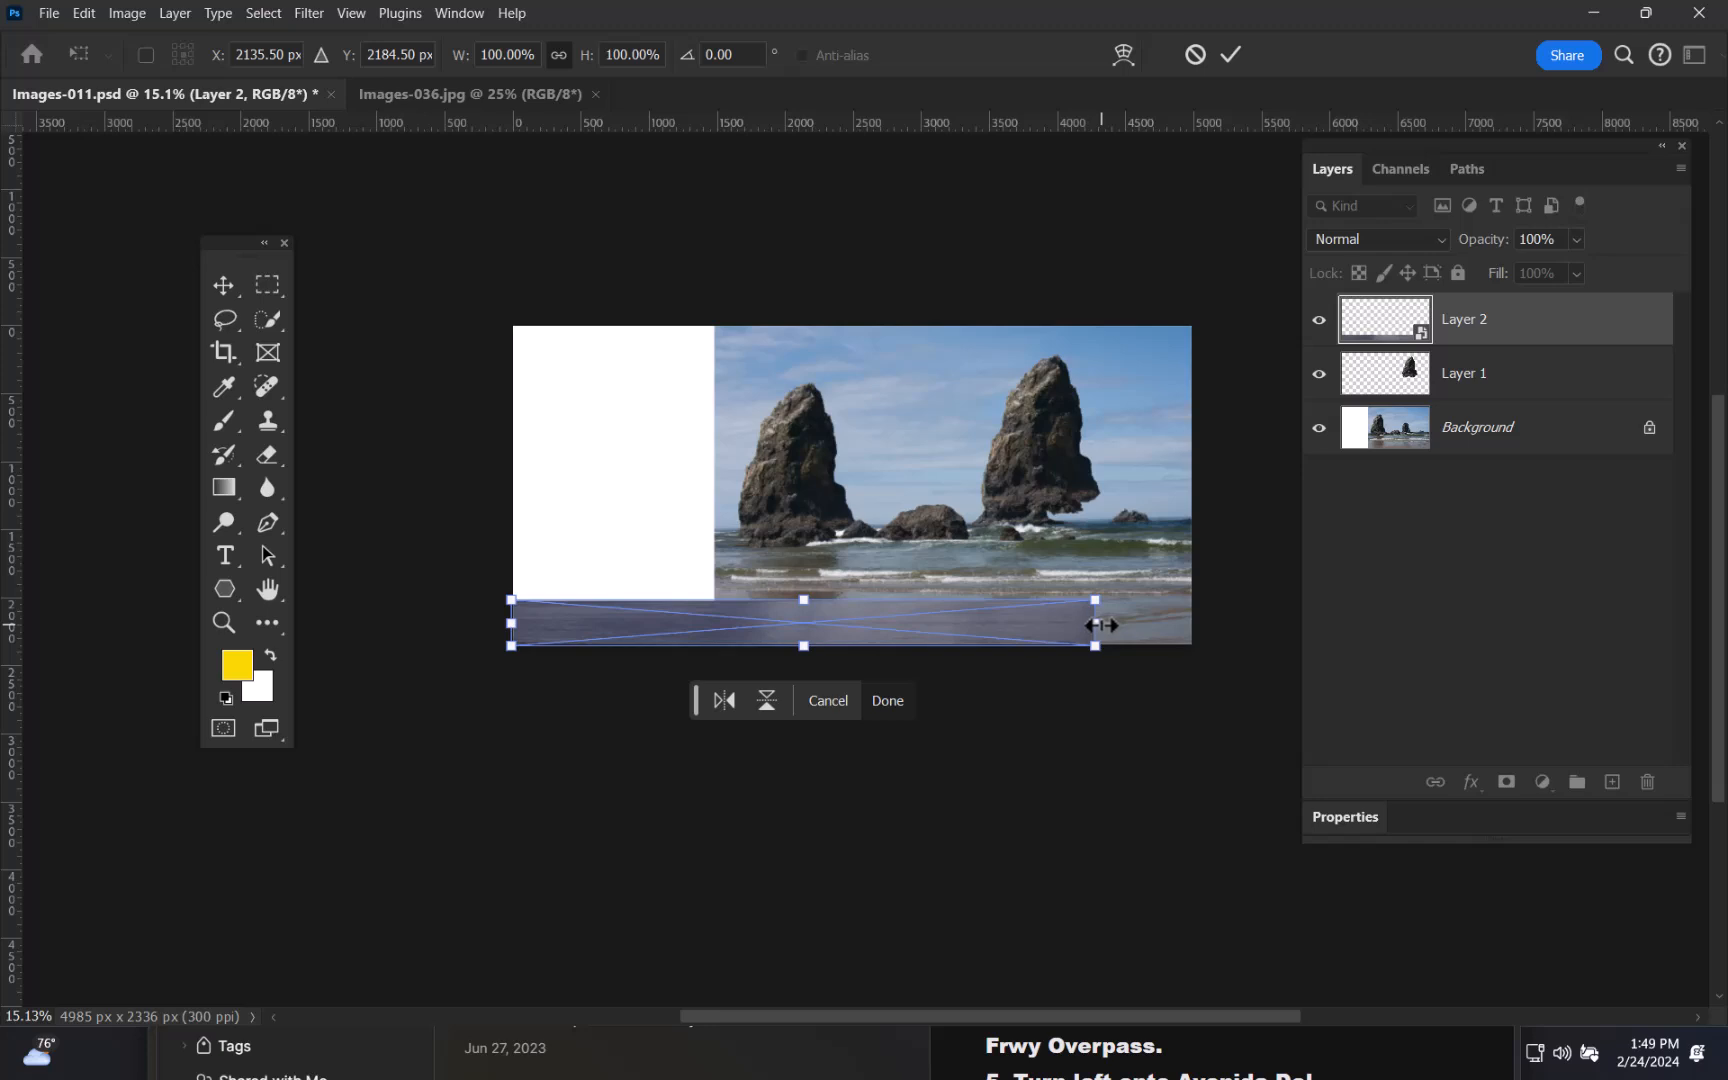
left_click_drag(1097, 625, 1207, 649)
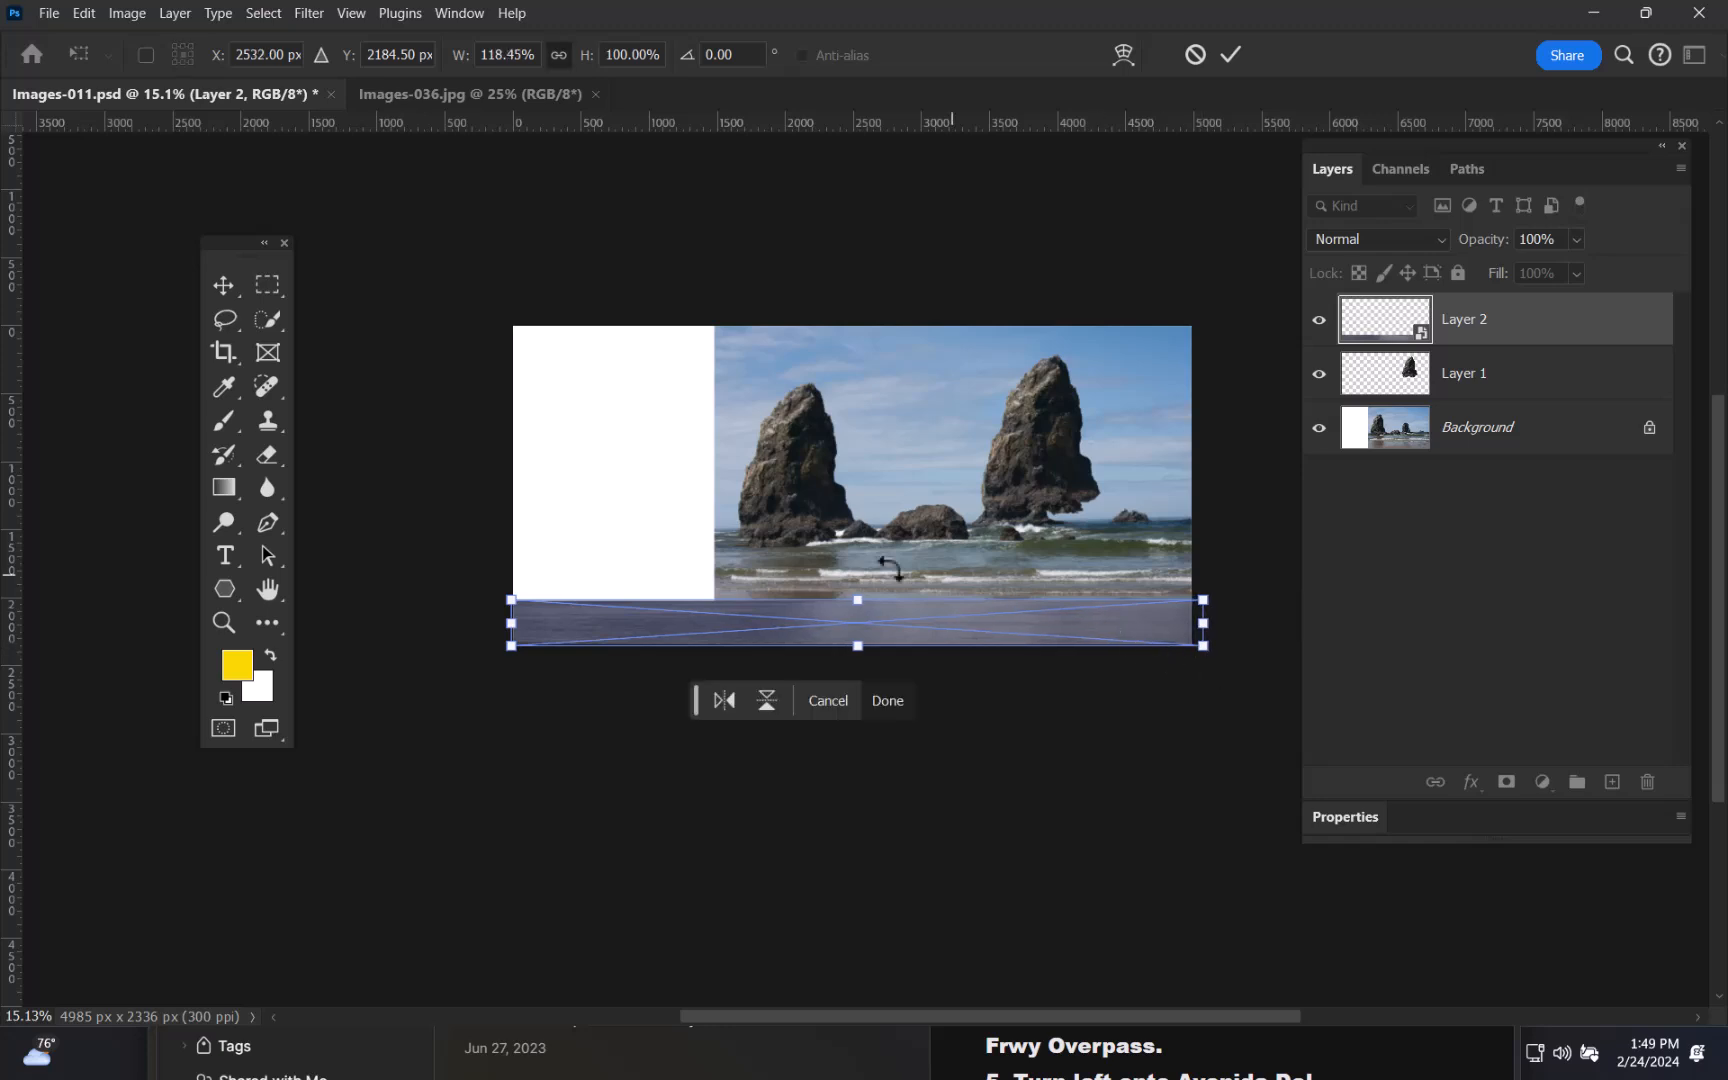
mouse_move(857, 600)
left_mouse_down()
mouse_move(869, 559)
mouse_move(864, 576)
left_mouse_up()
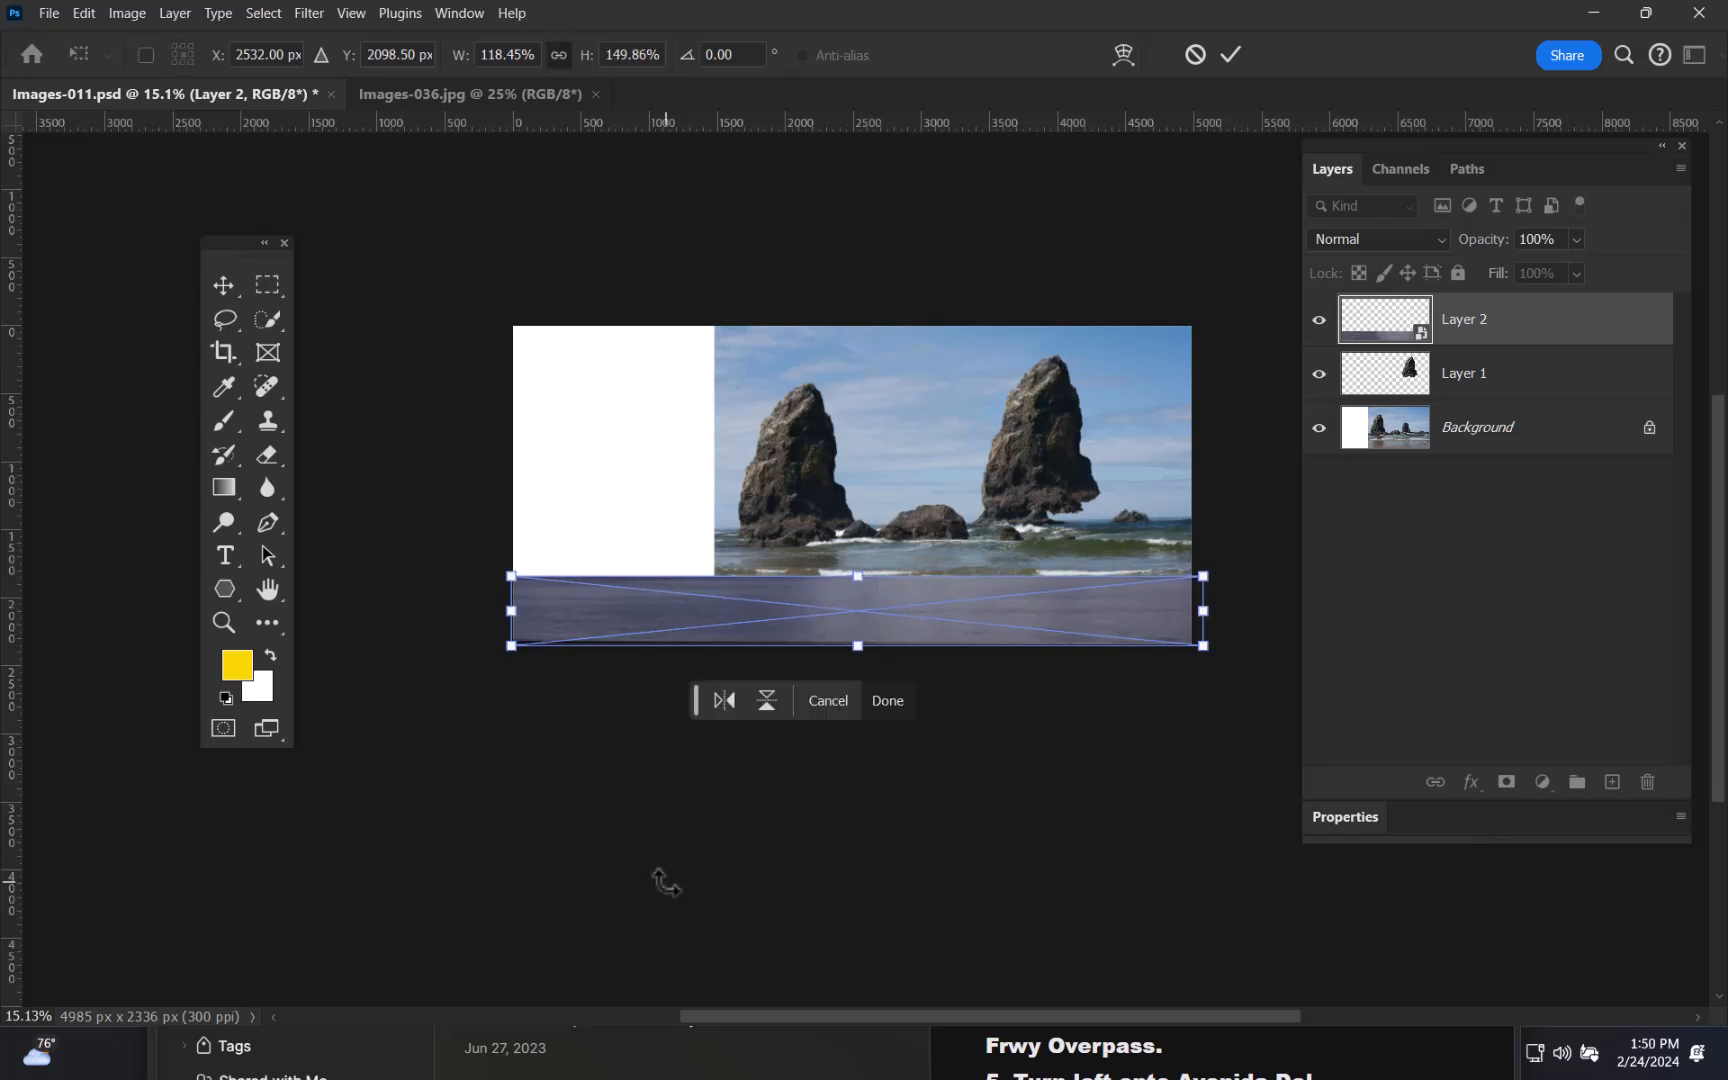
key("Return")
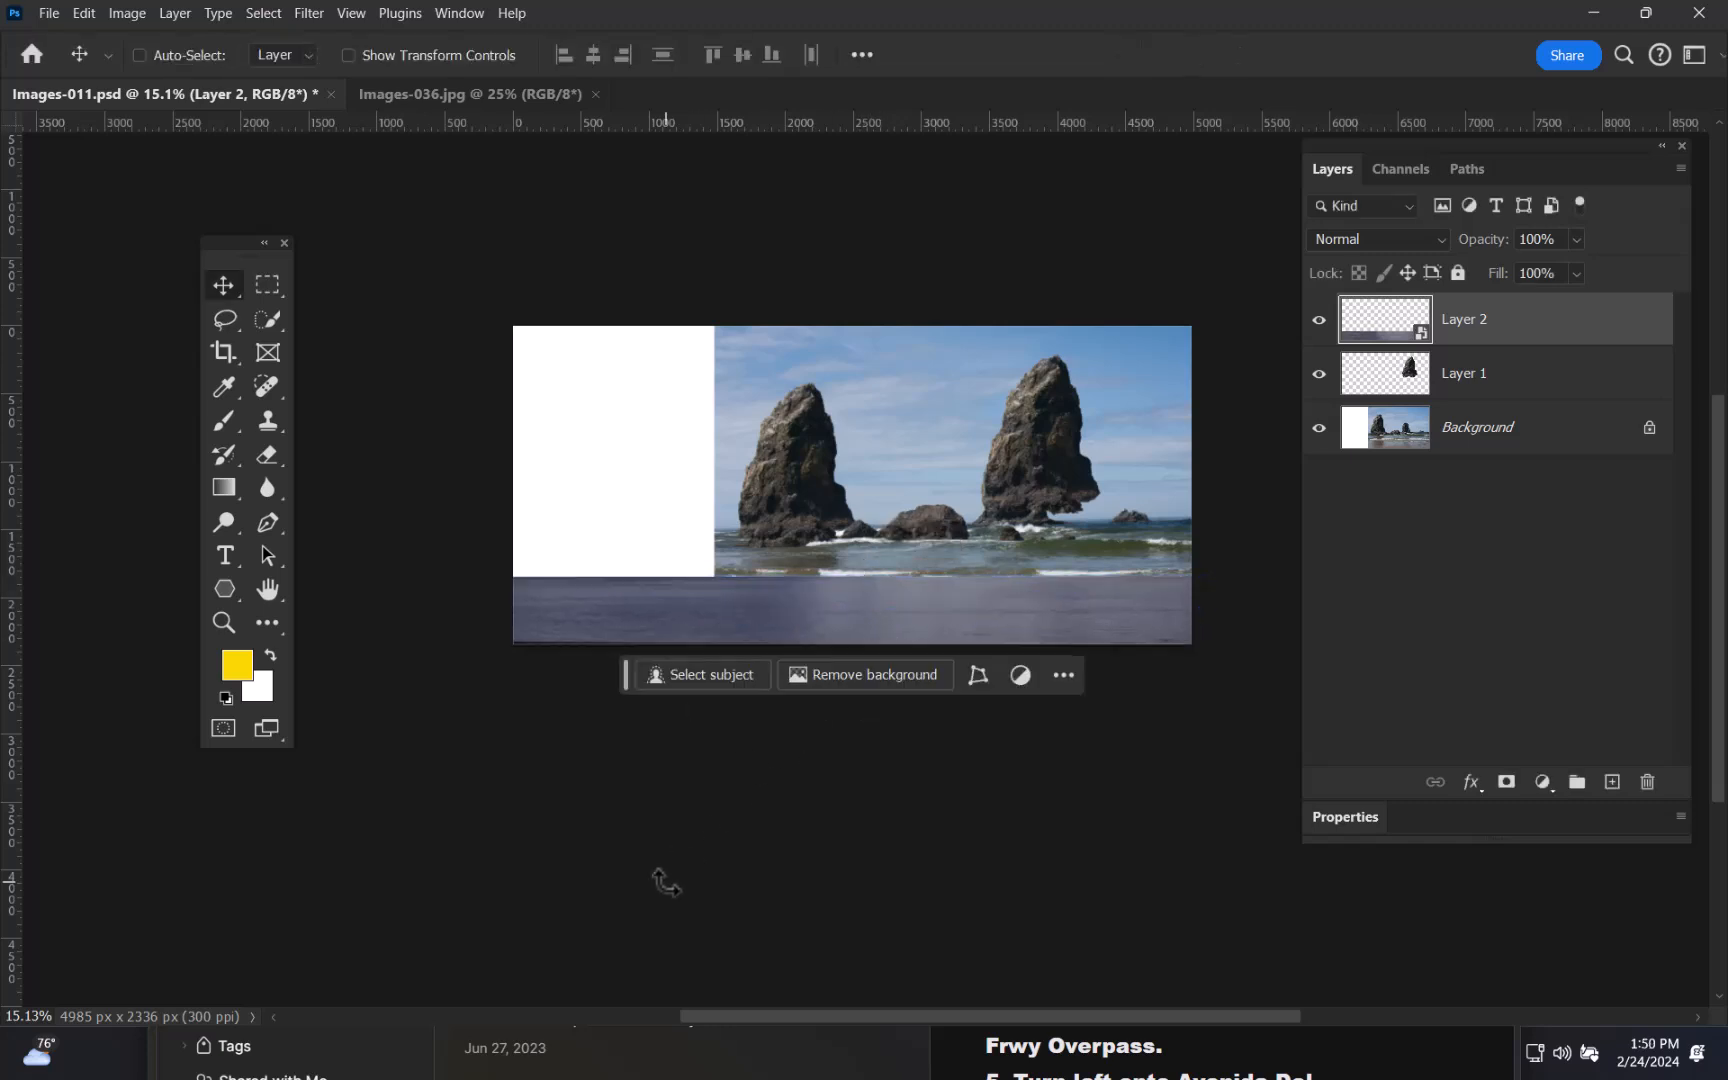
- Hide the Background layer and convert the copied rock's layer to a Smart Object
left_click(1319, 428)
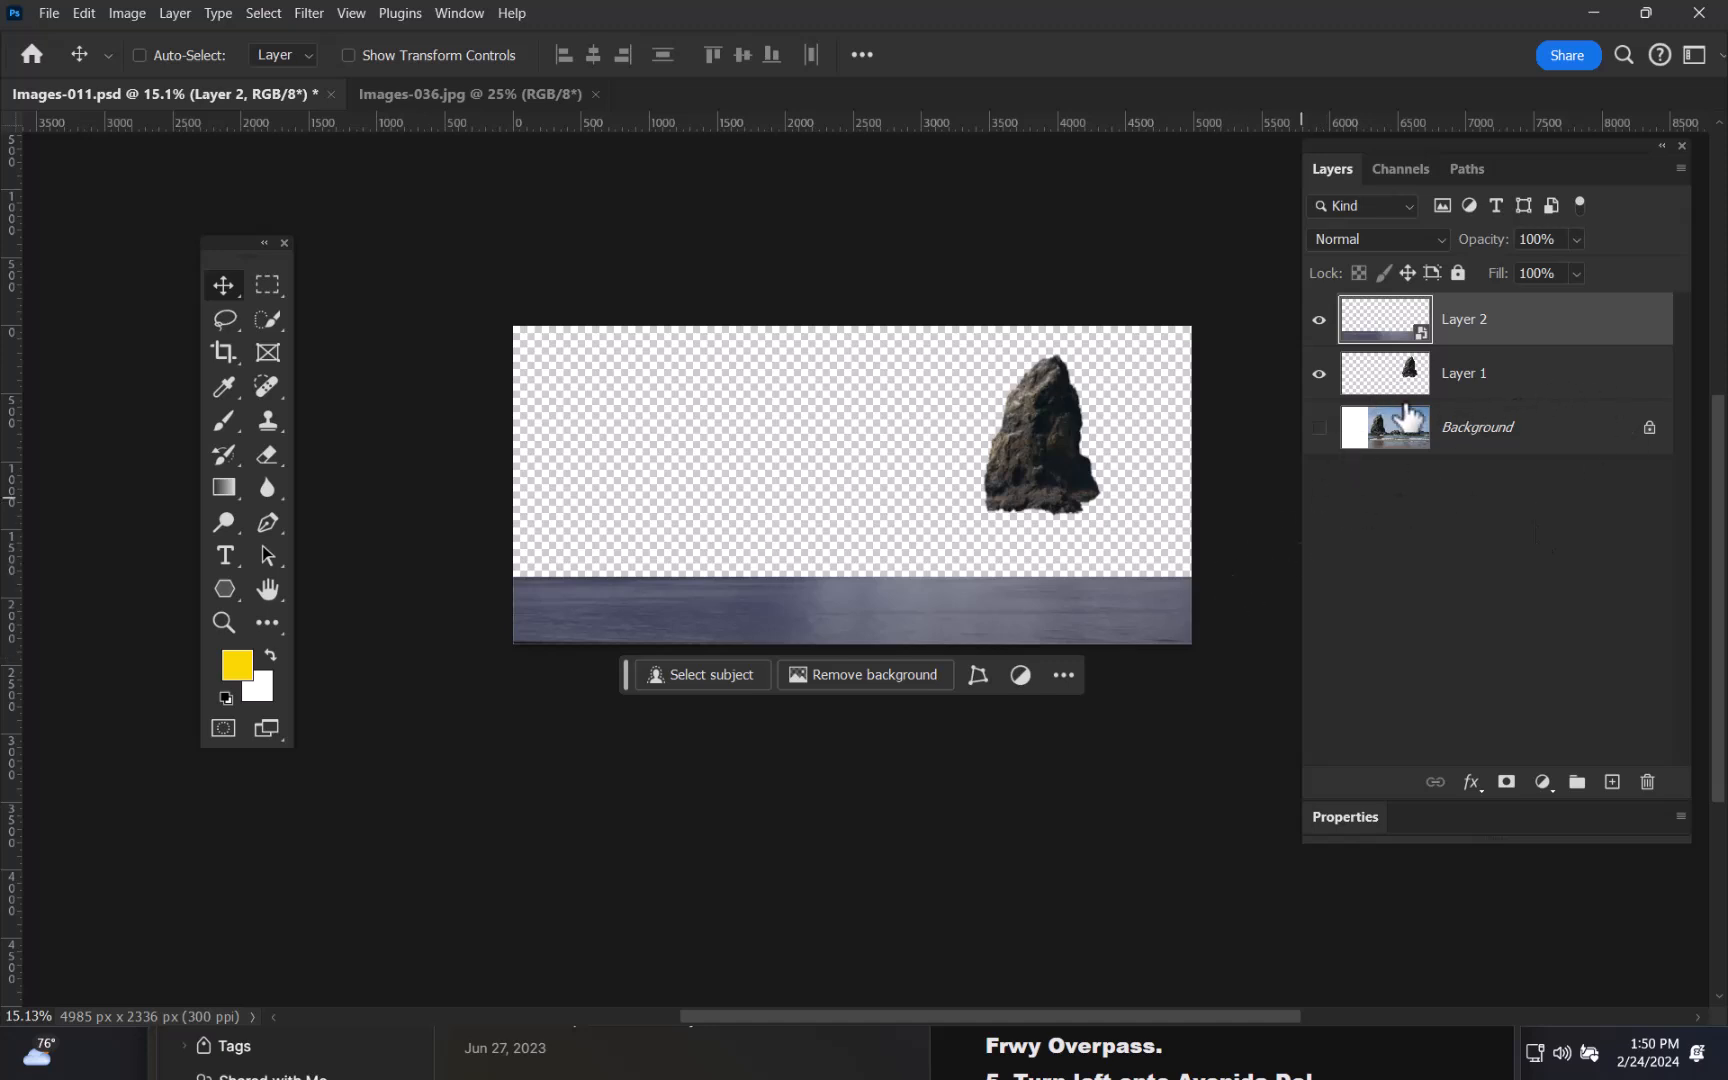
left_click(1497, 388)
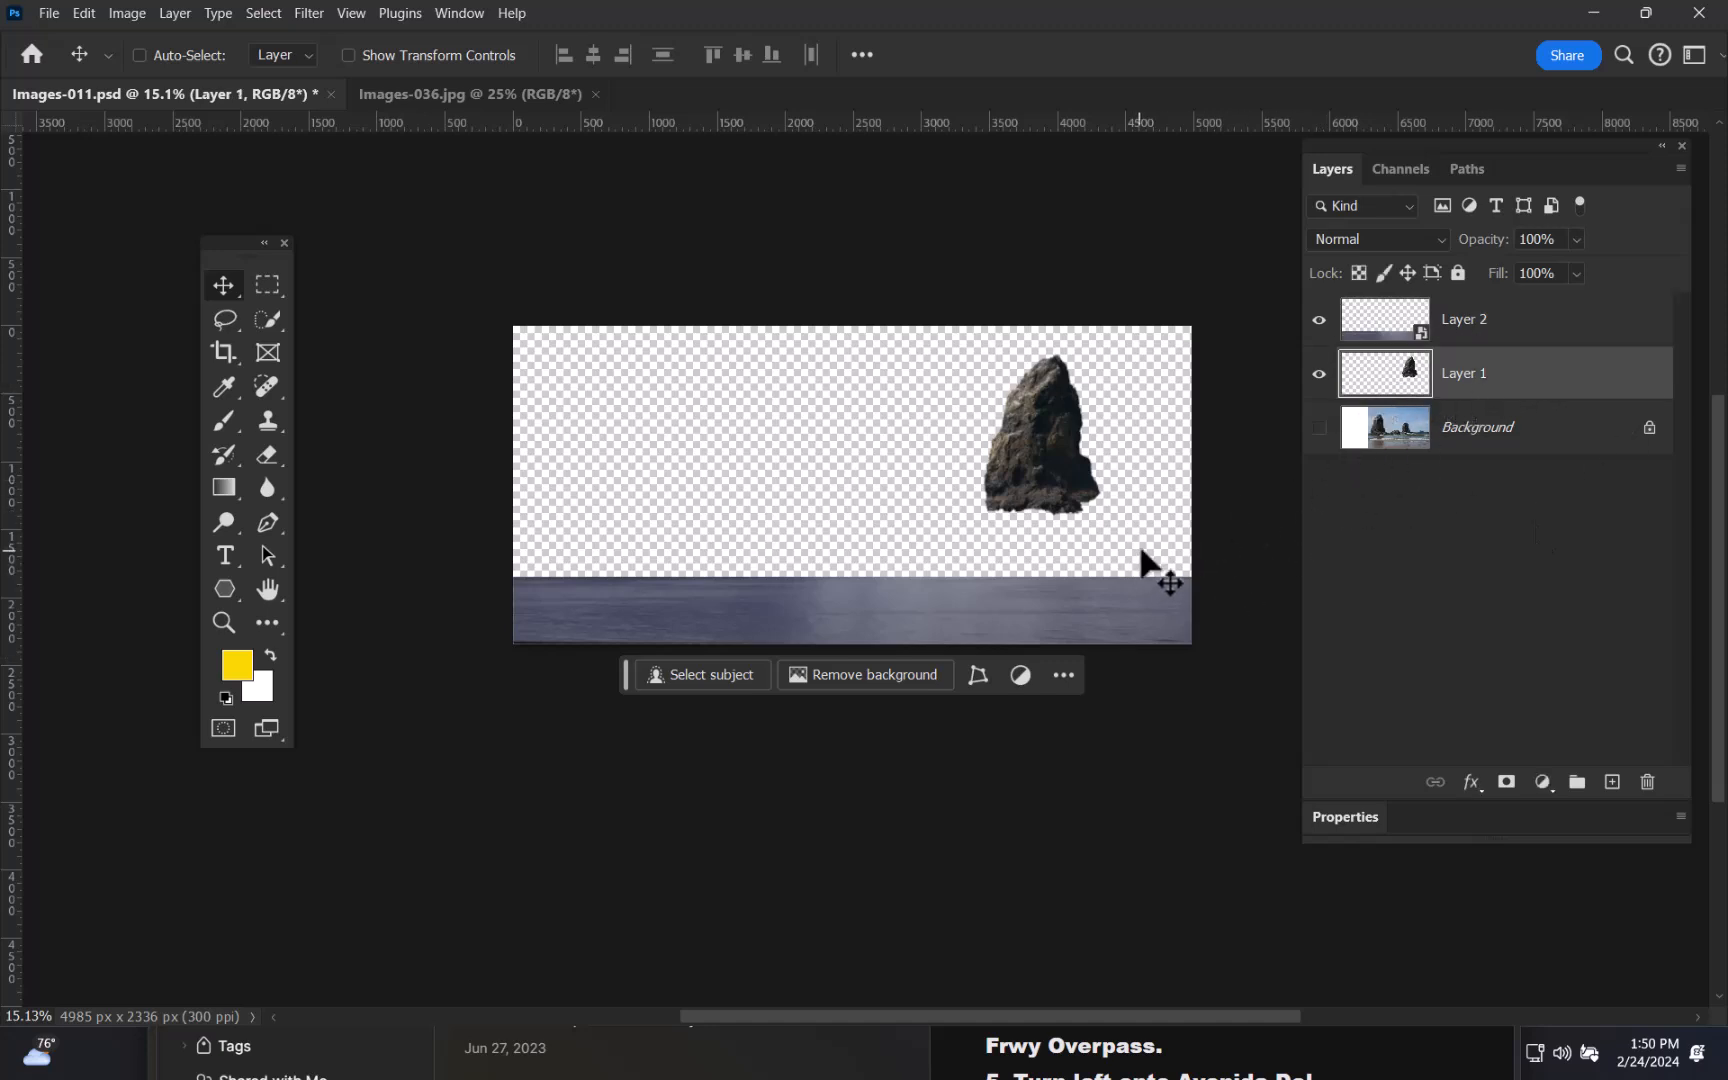
right_click(1555, 388)
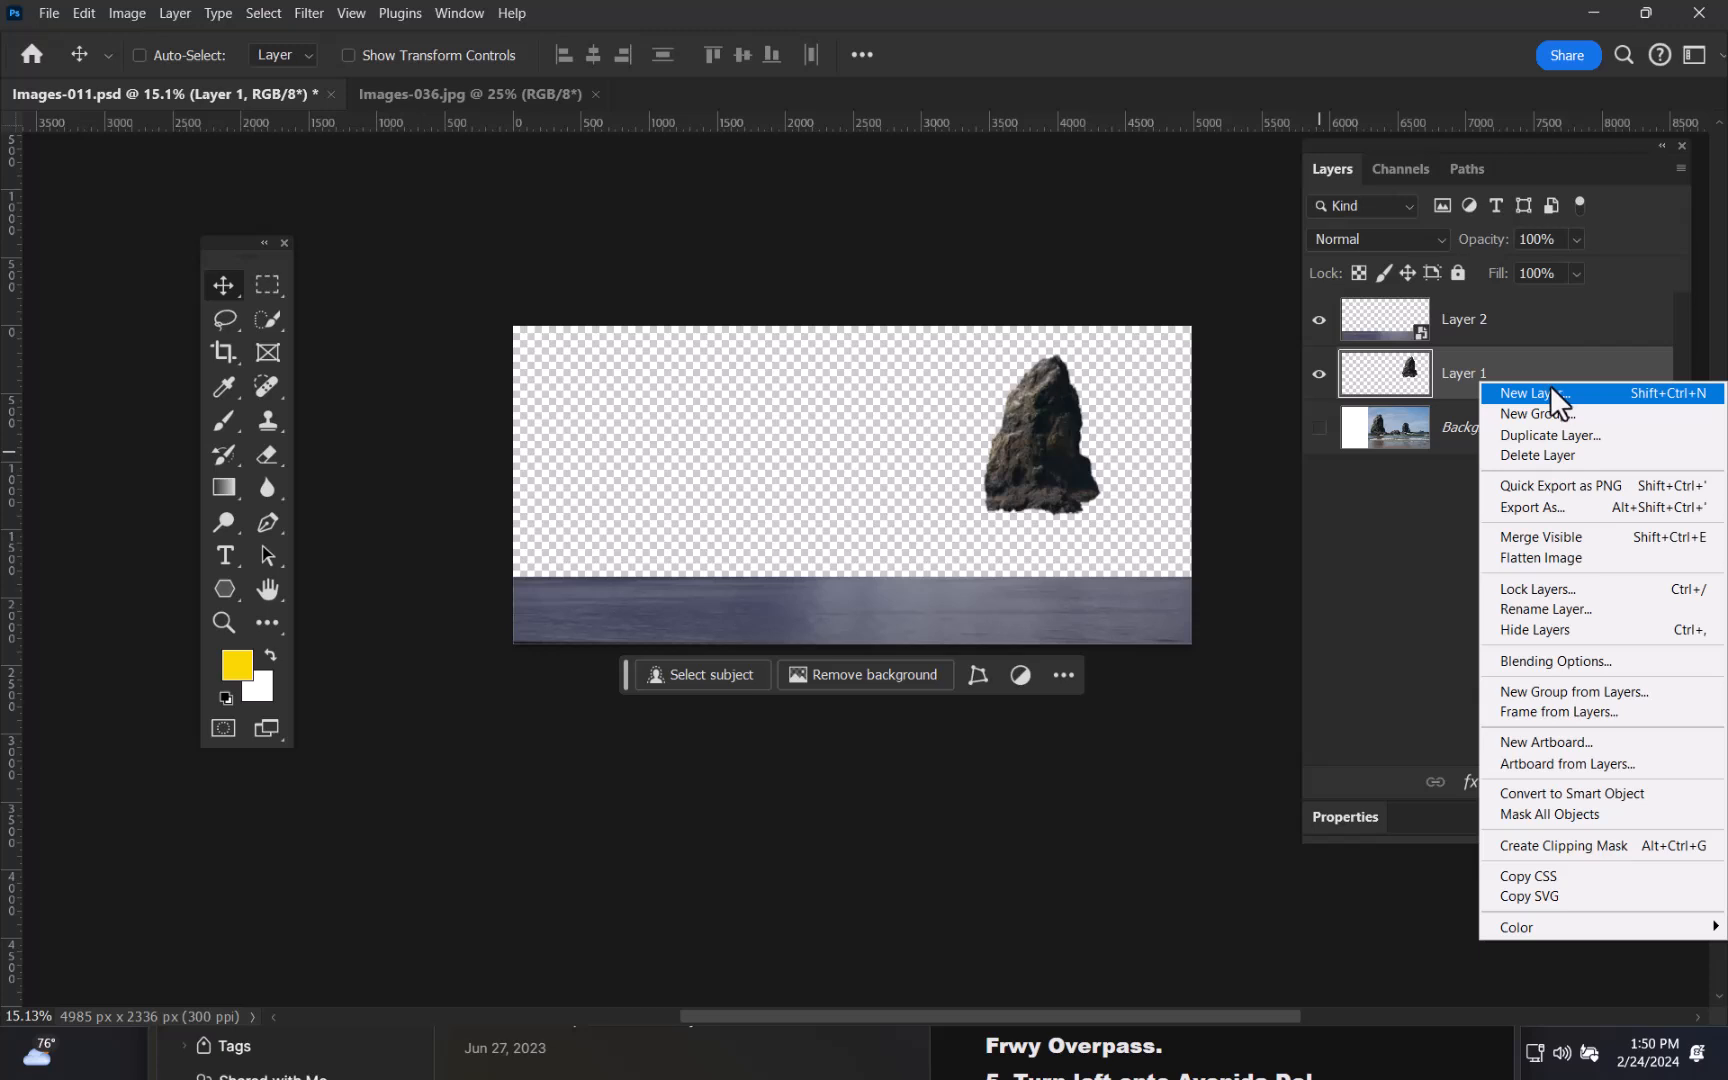
left_click(1615, 796)
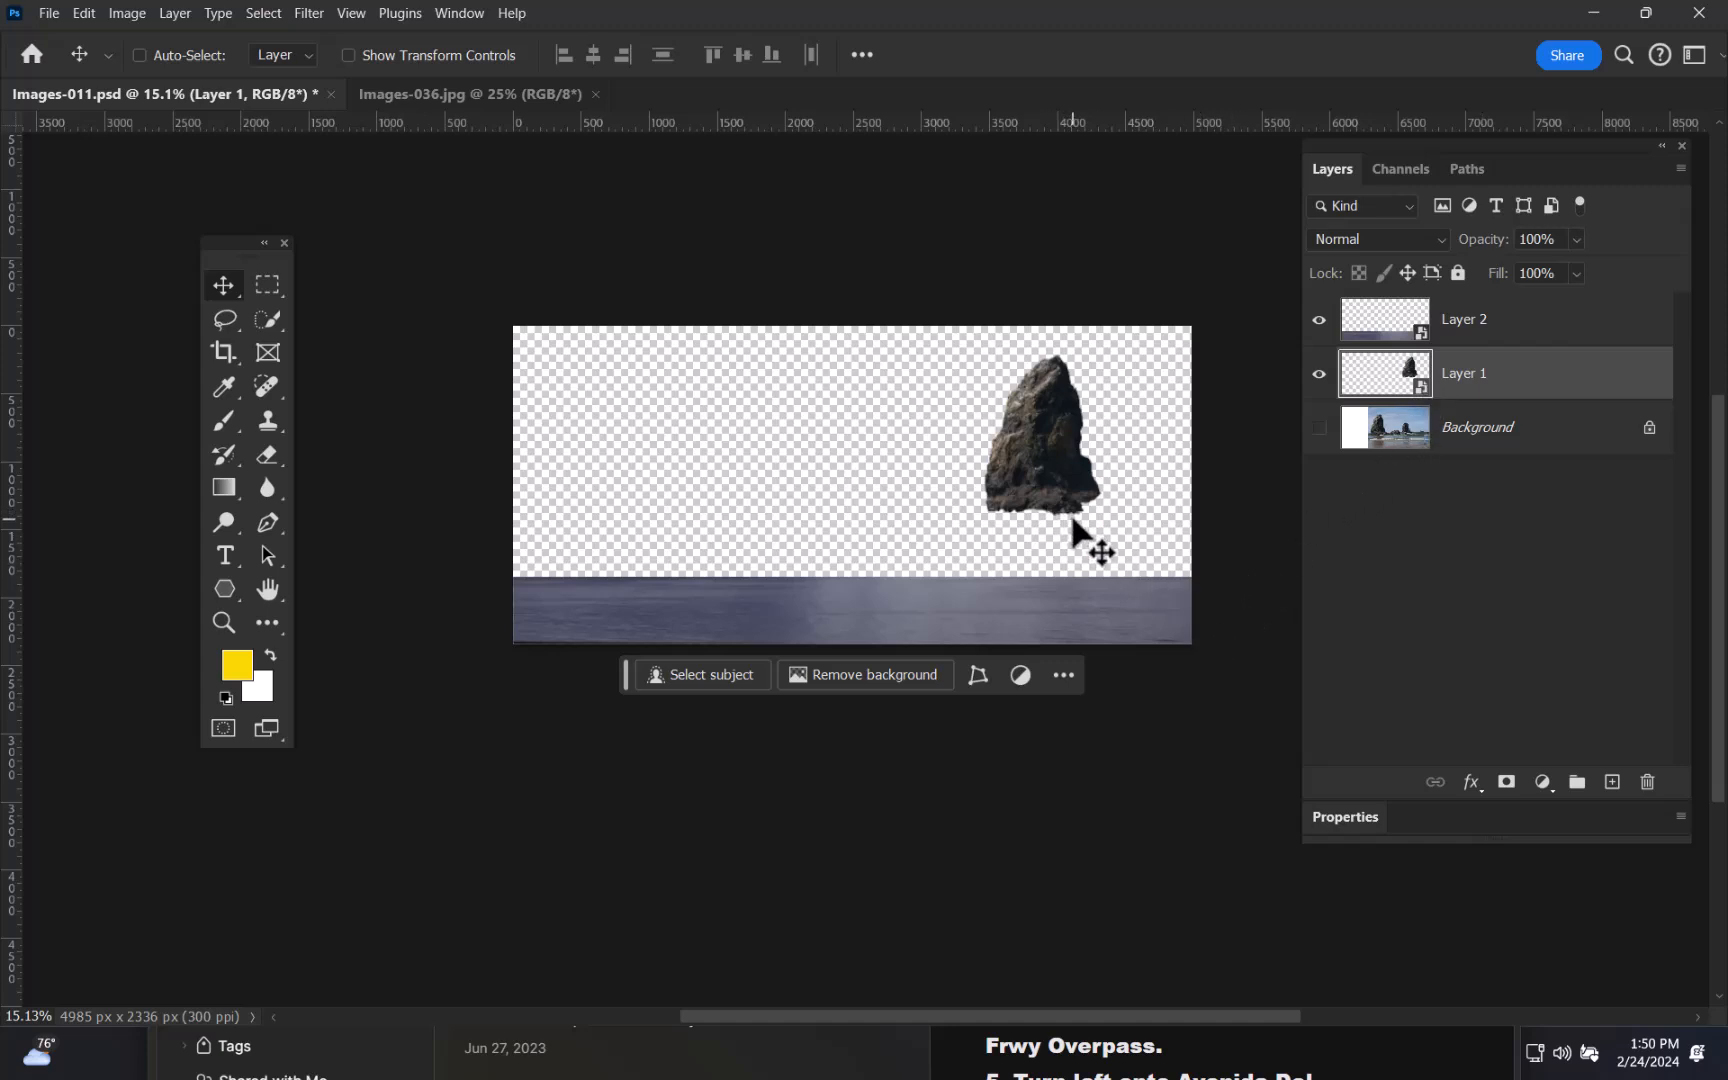
- Enlarge the rock with Free Transform to about 315.72% and position it over the canvas's right edge
key("ctrl+t")
left_click_drag(985, 356, 734, 143)
left_click_drag(923, 410, 1083, 585)
left_click_drag(984, 276, 865, 211)
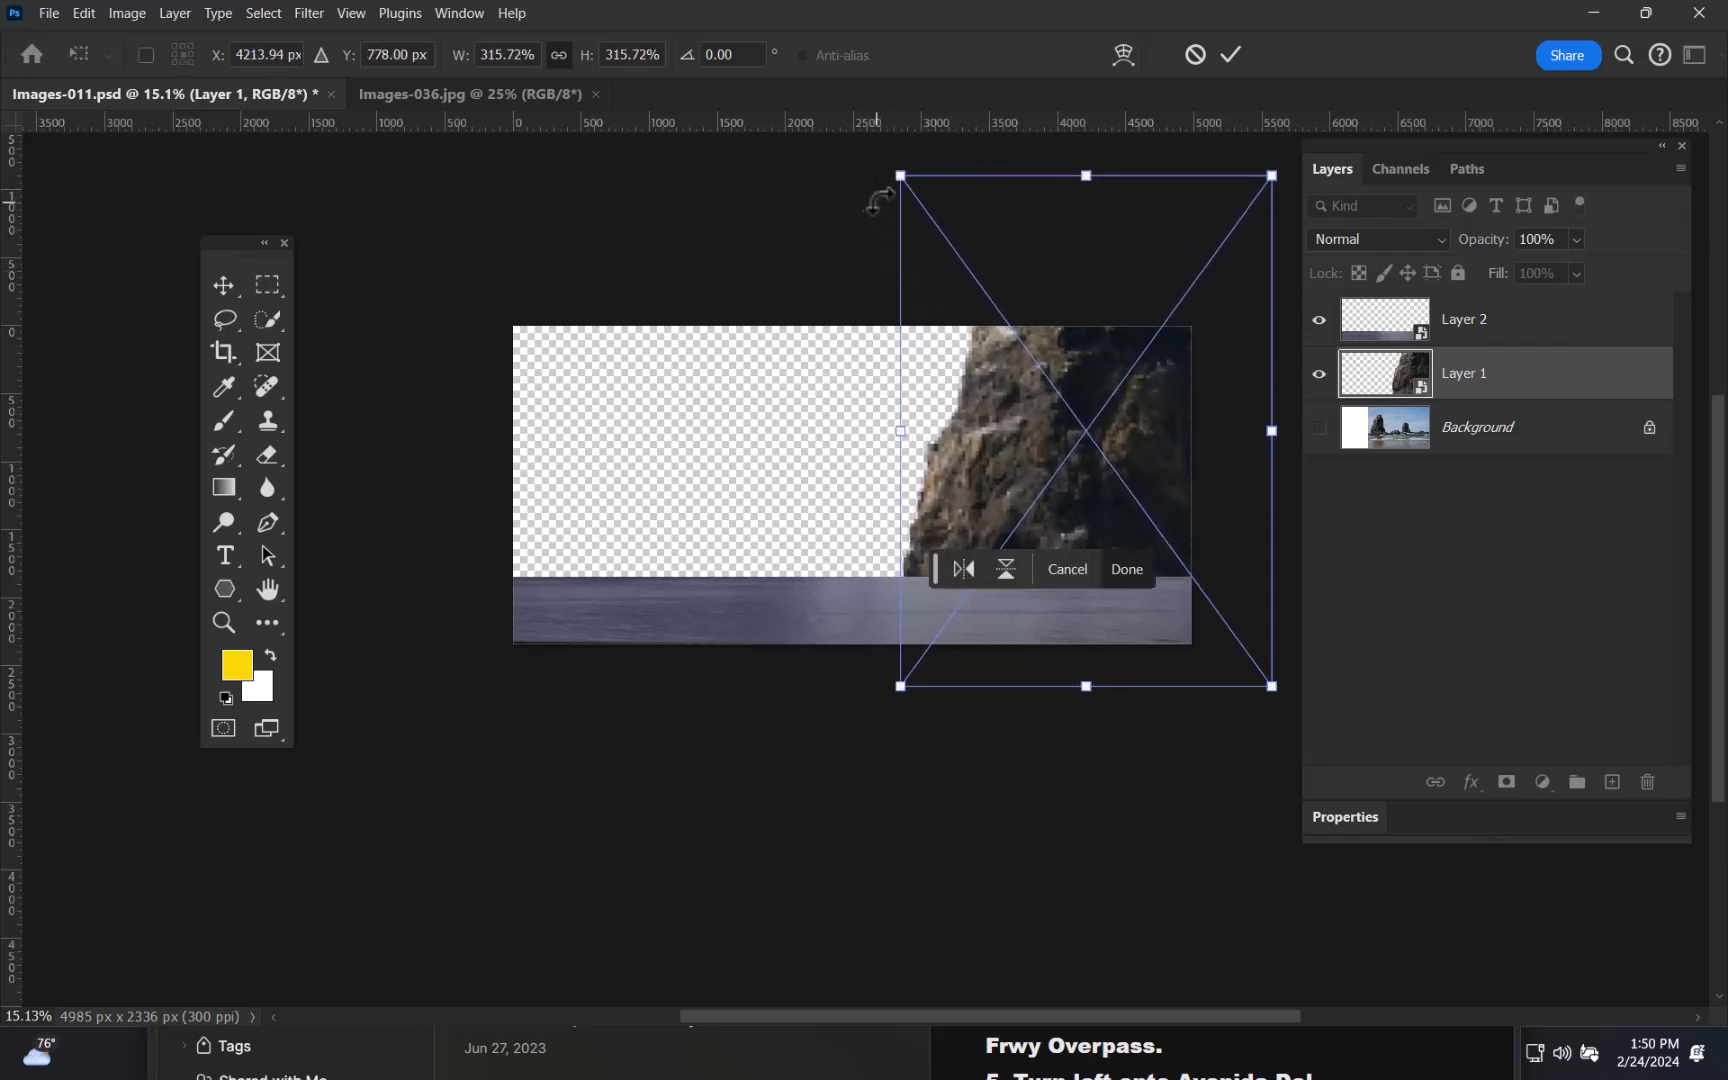
- Rotate the rock to about -27.90°, widen it to about 422.18%, and apply the transform
left_click_drag(865, 197, 836, 207)
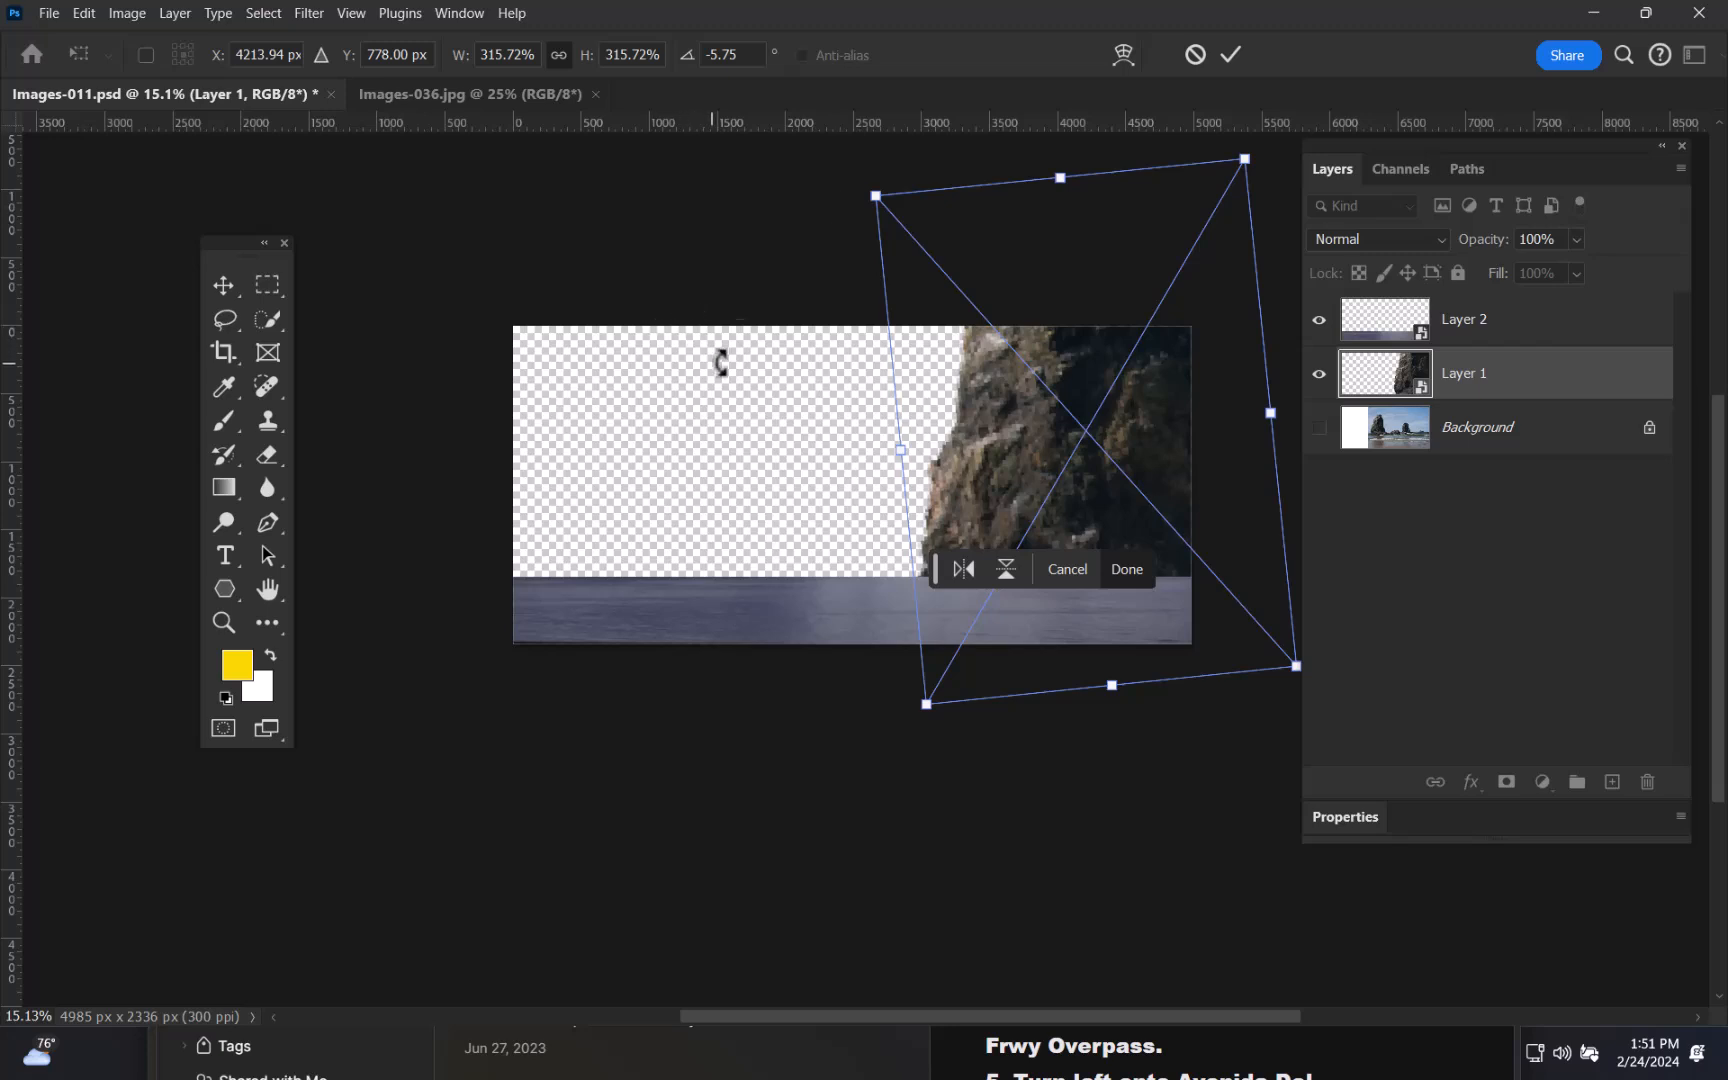
left_click_drag(796, 218, 692, 334)
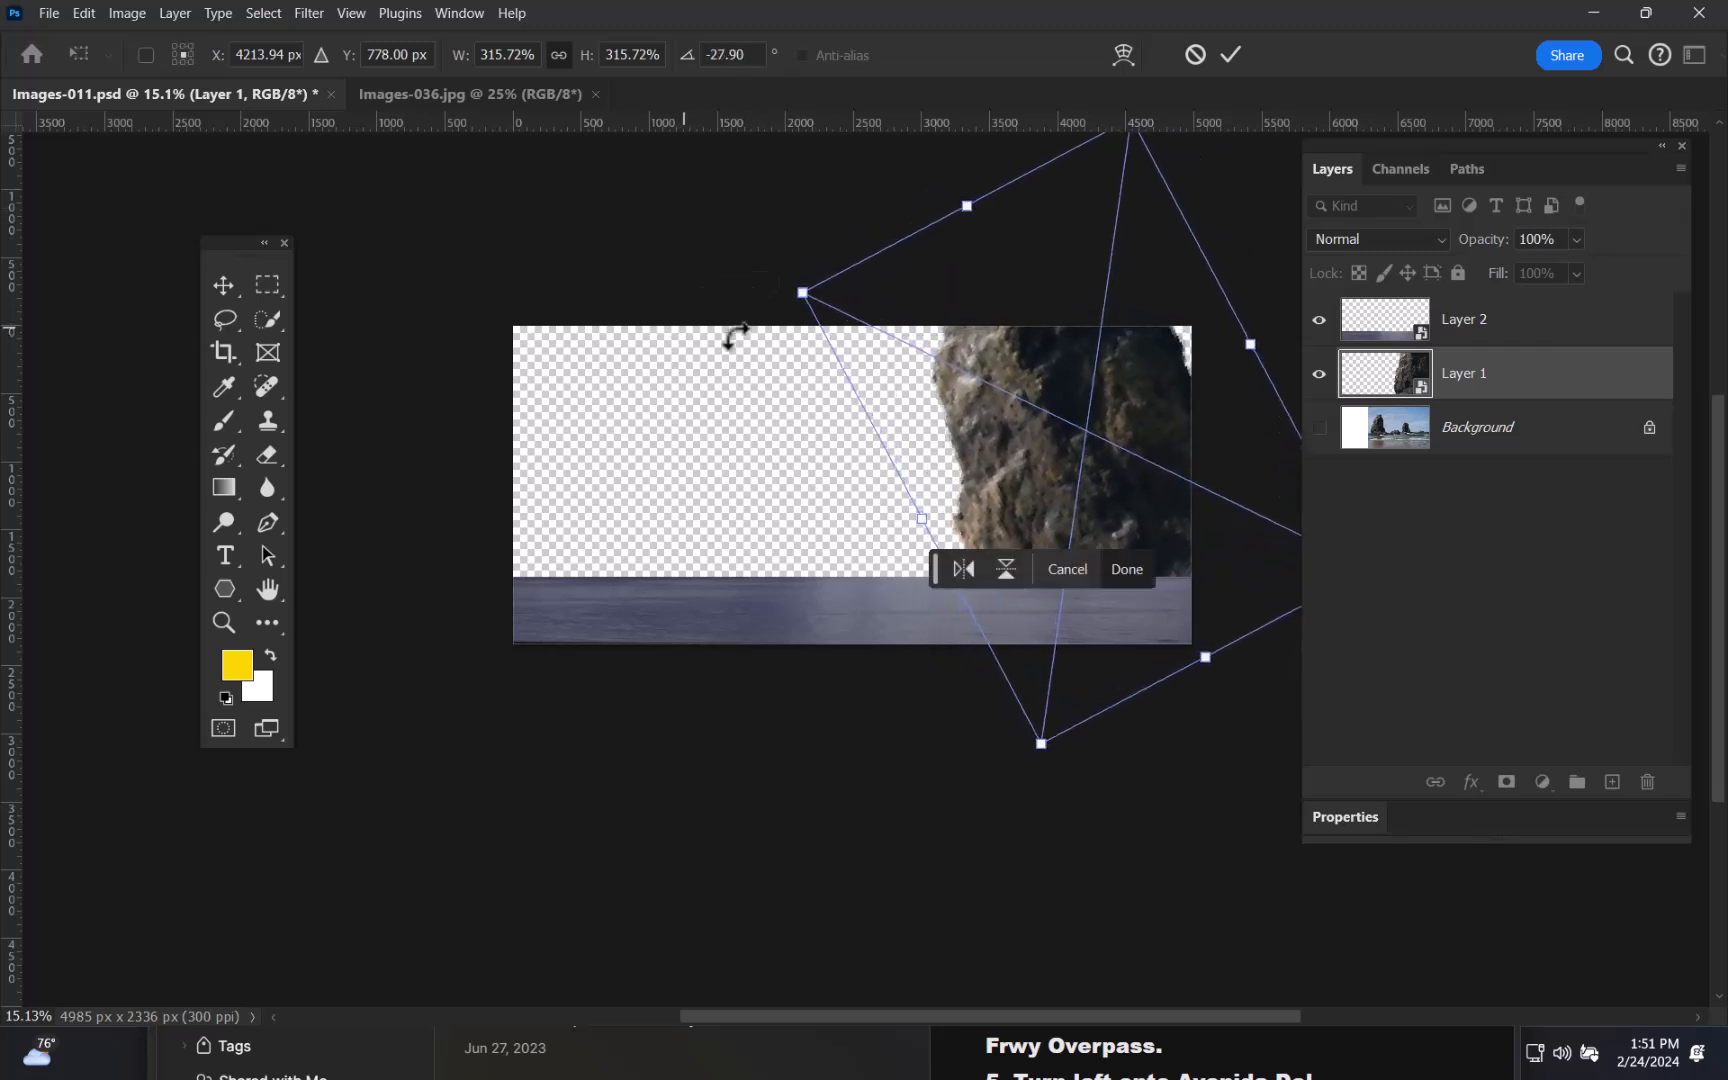
left_click_drag(1116, 481, 1126, 432)
left_click_drag(931, 466, 799, 487)
left_click_drag(956, 495, 995, 455)
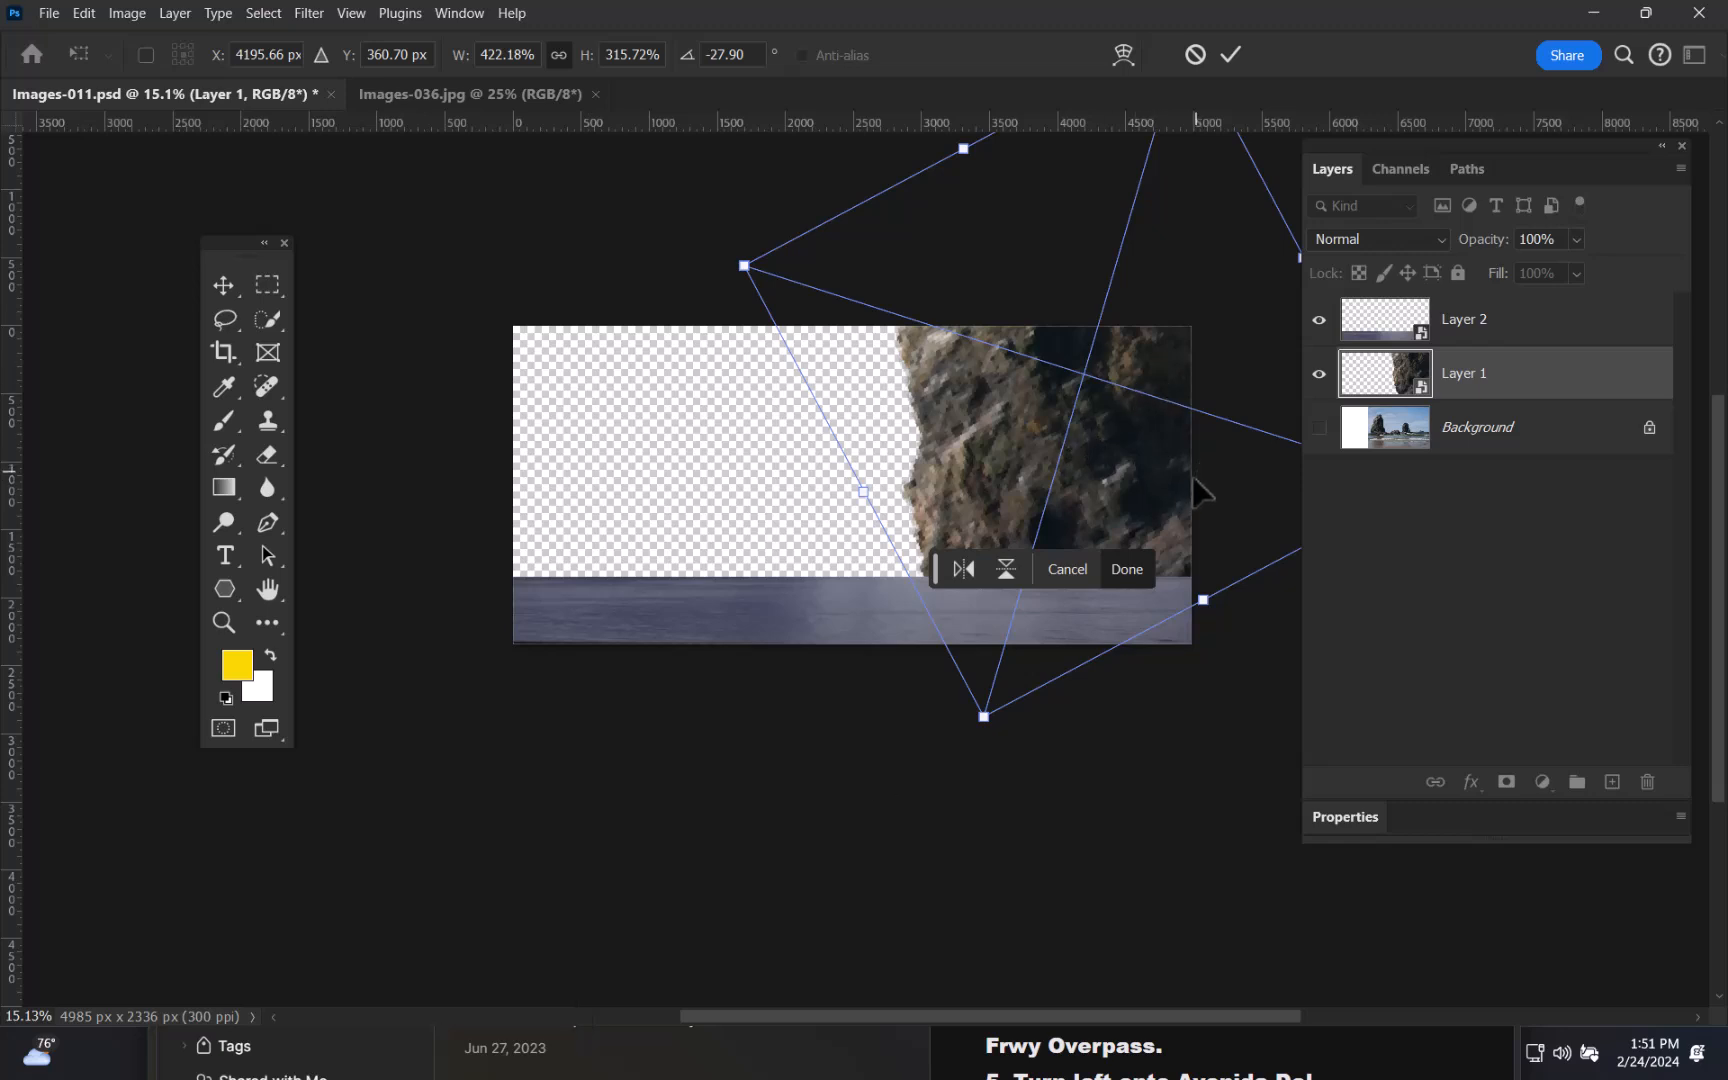
key("Return")
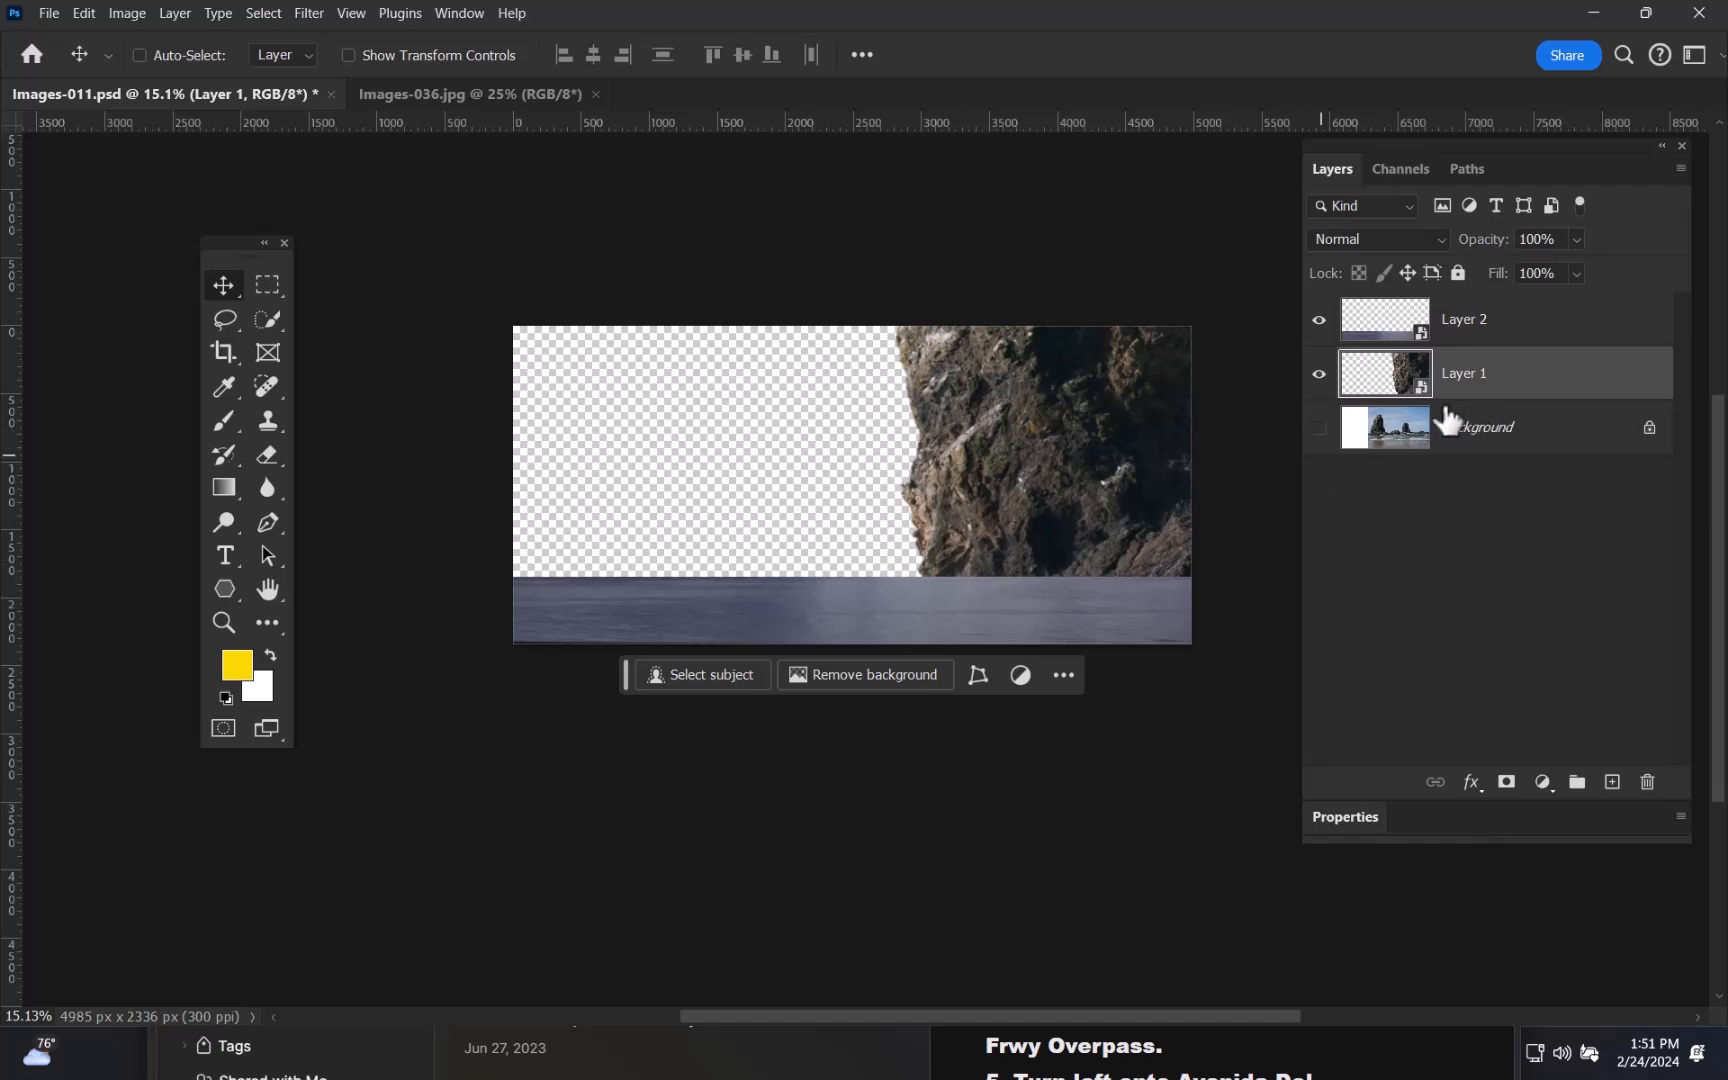
- Toggle the water strip layer's visibility to examine how it overlaps the rock's base
left_click(1445, 325)
left_click(1320, 321)
left_click(1318, 322)
left_click(1316, 322)
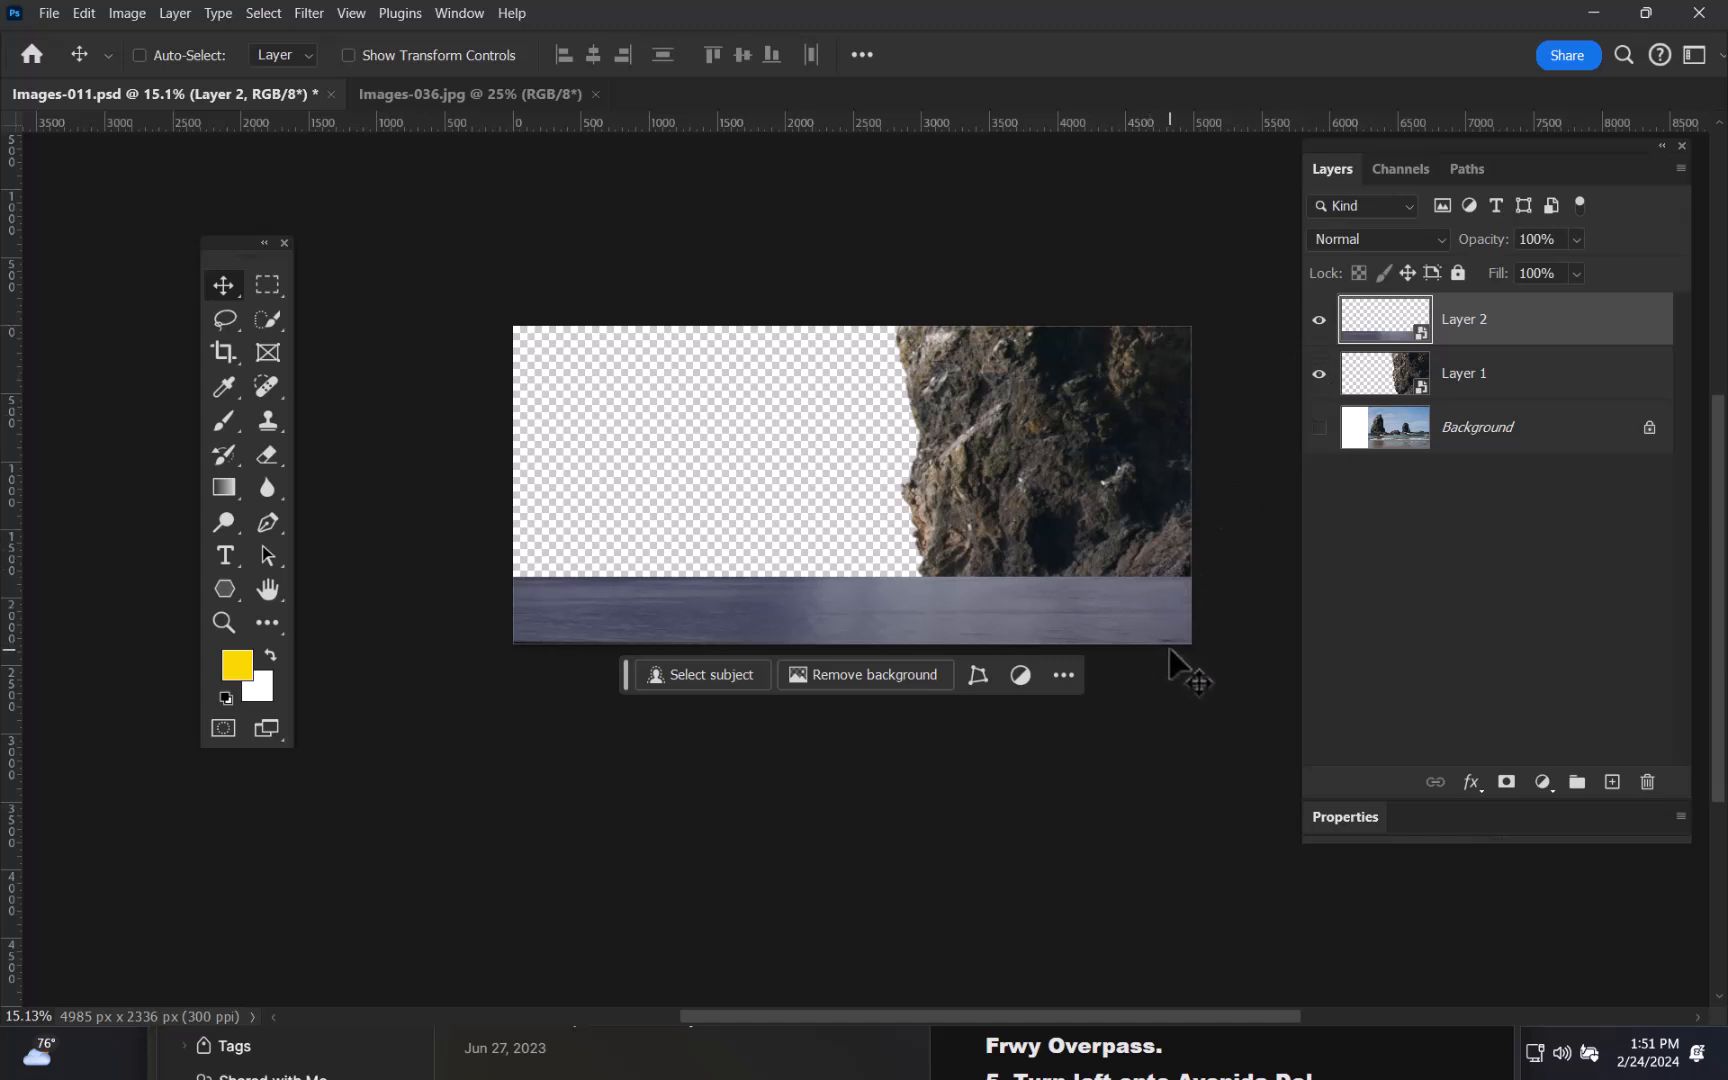
- Move the rock's layer above the water strip's layer in the stacking order
left_click(1530, 373)
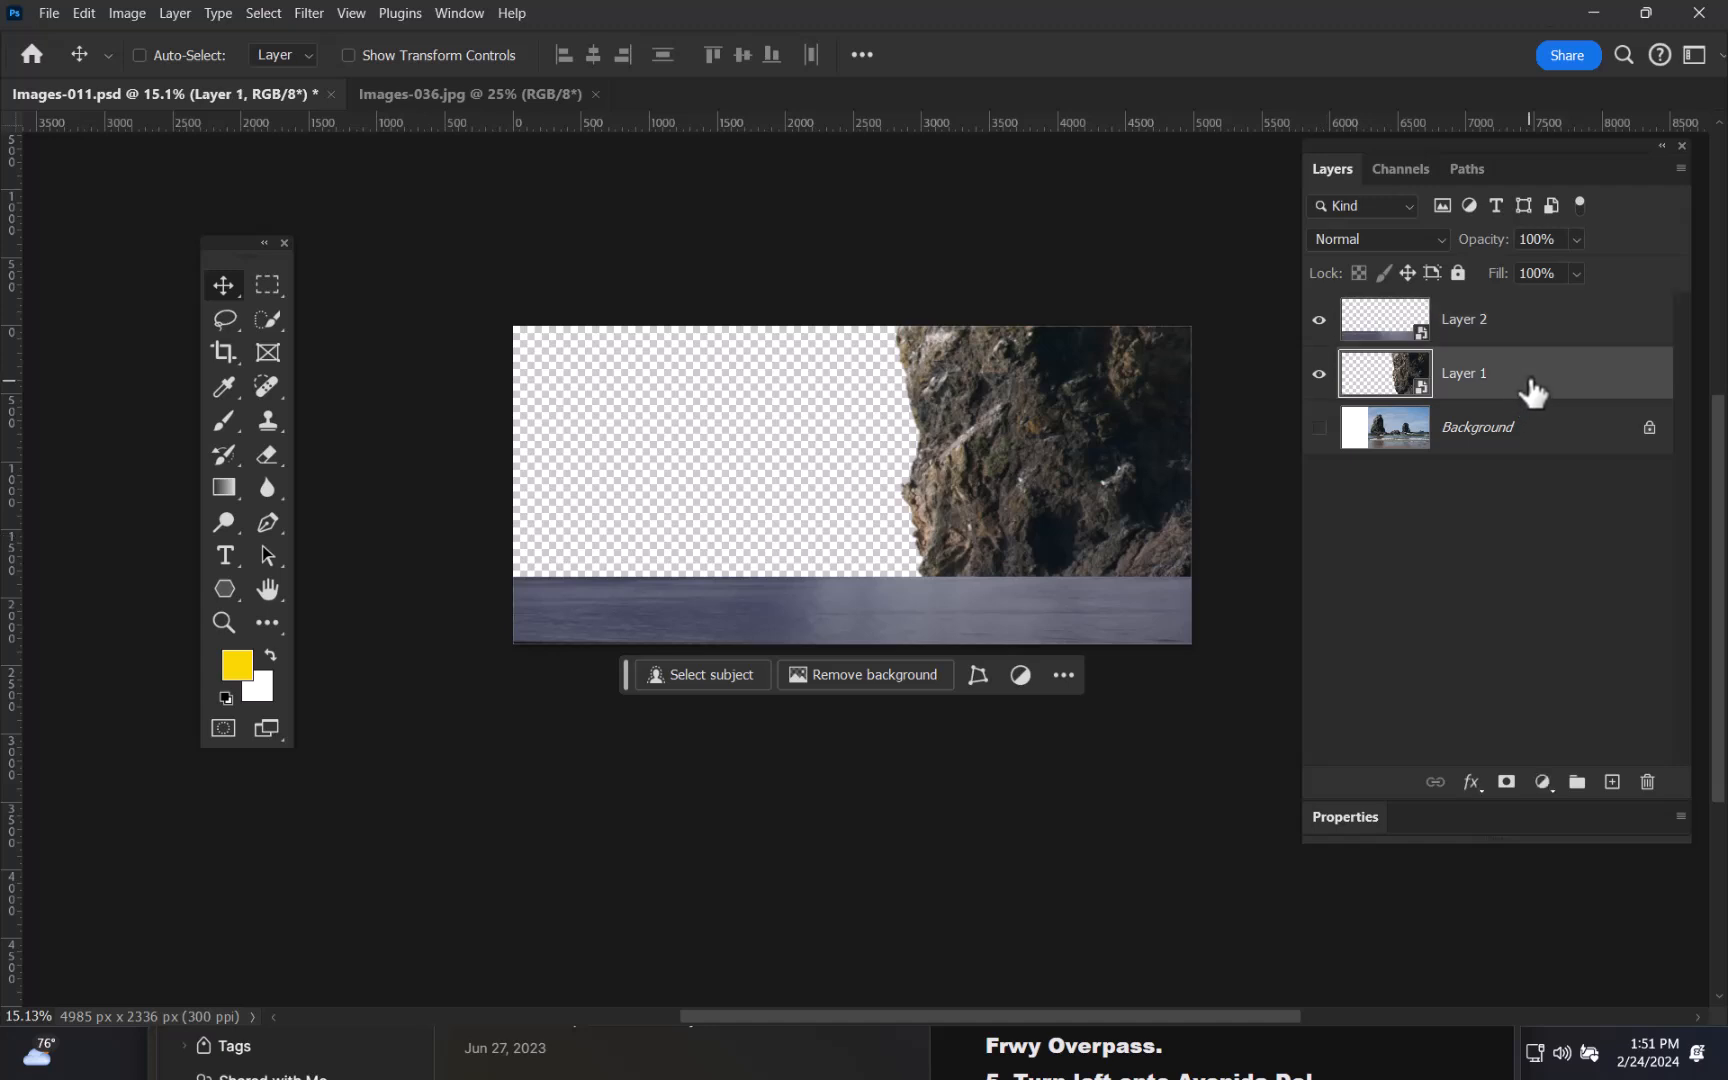
left_click_drag(1490, 395, 1477, 308)
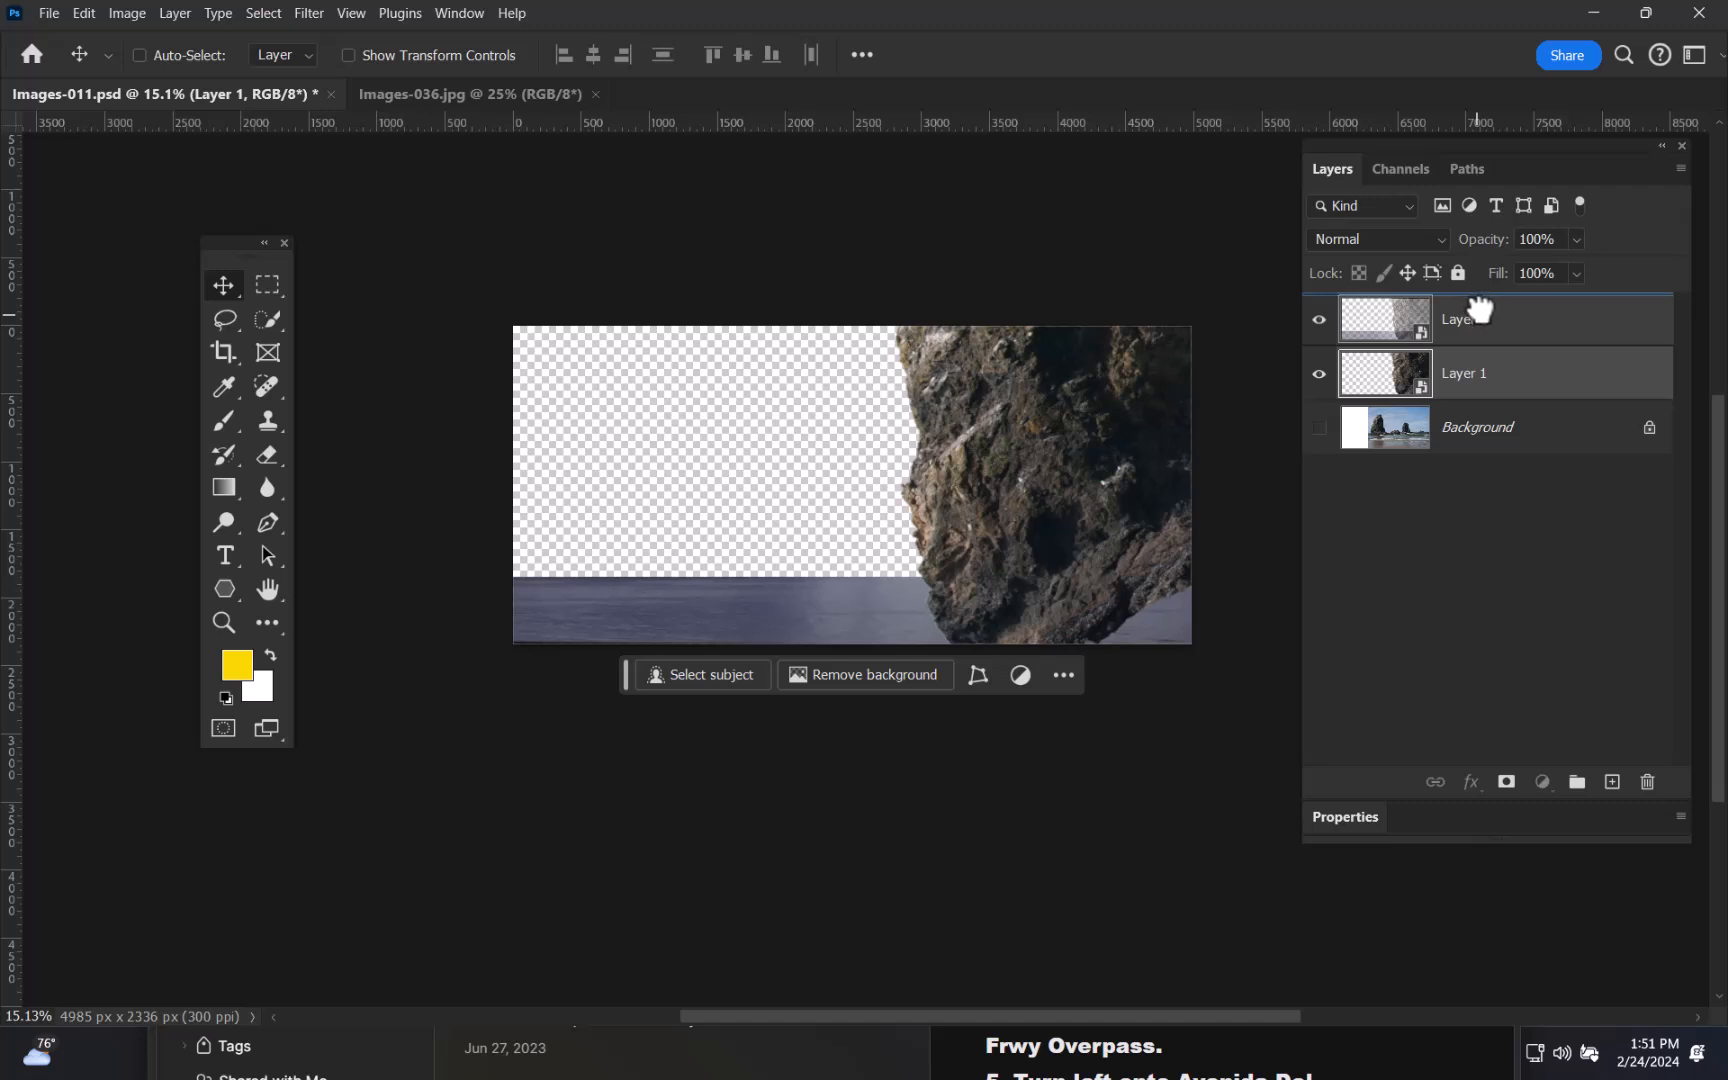
left_click_drag(1483, 312, 1480, 310)
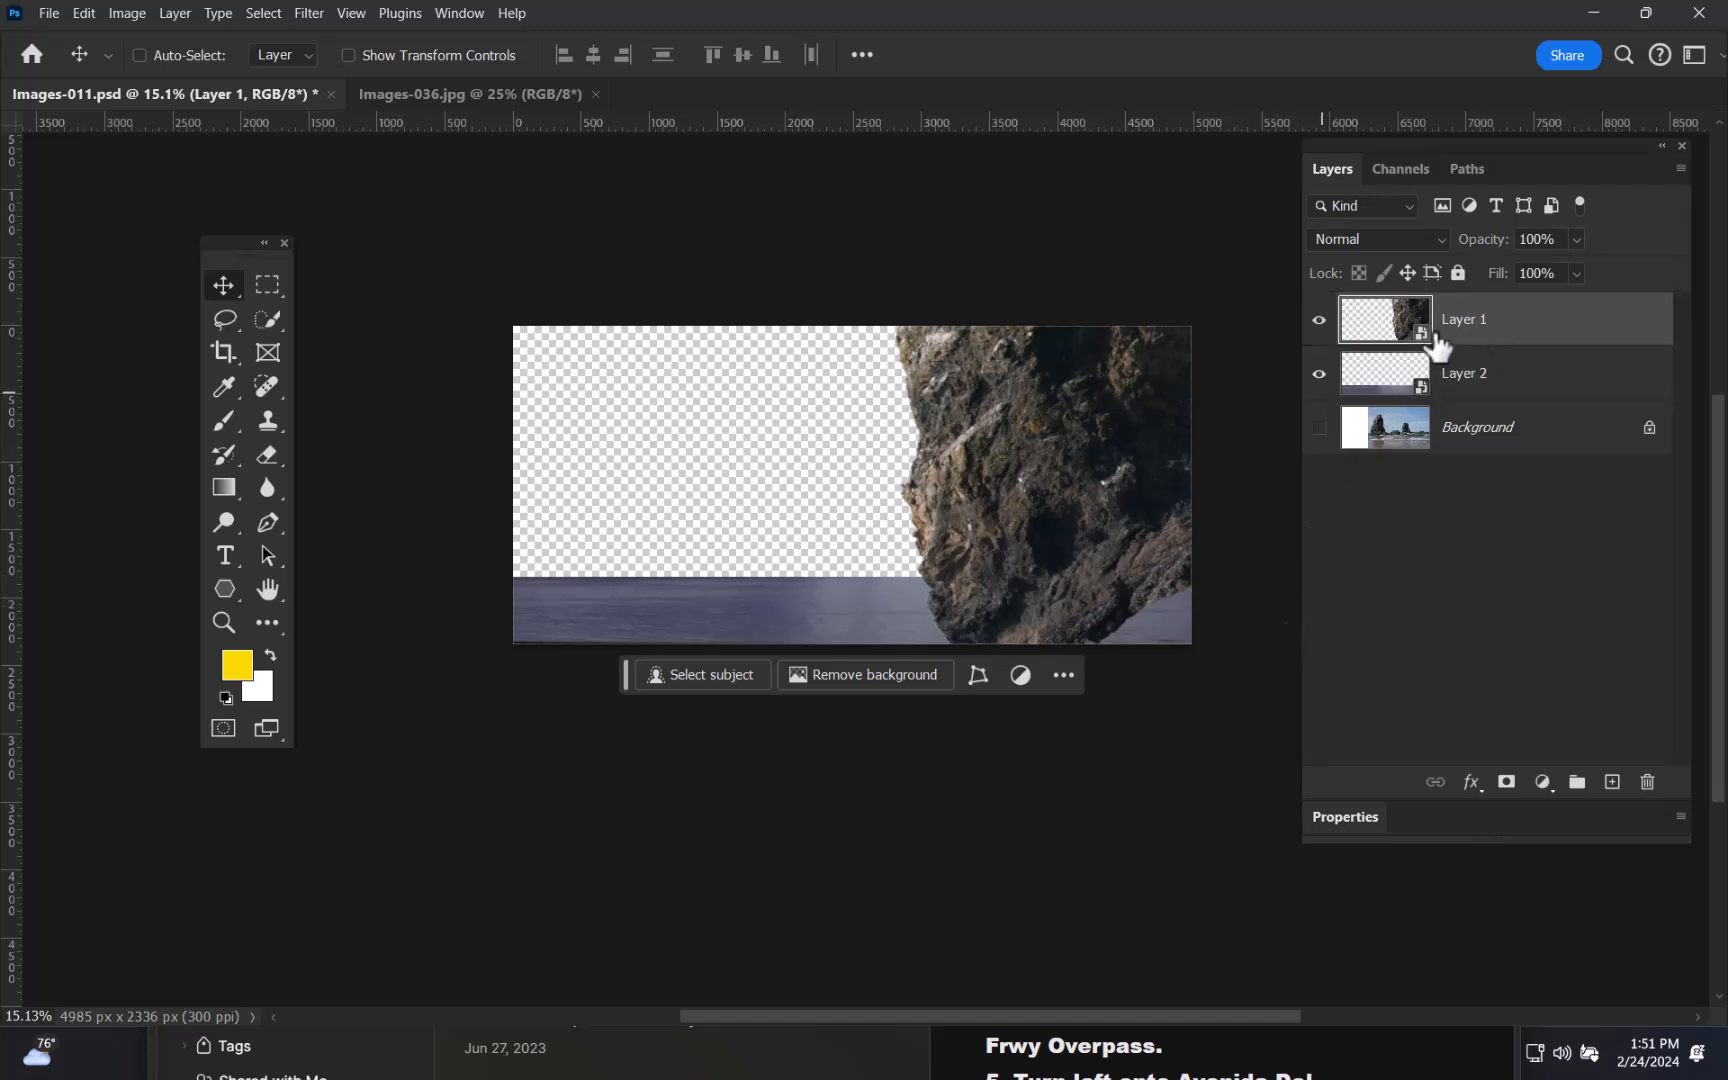
- Reposition the rock over the canvas's lower right and rotate it to about -44.27° with Free Transform
left_click_drag(1096, 549, 1104, 590)
key("ctrl")
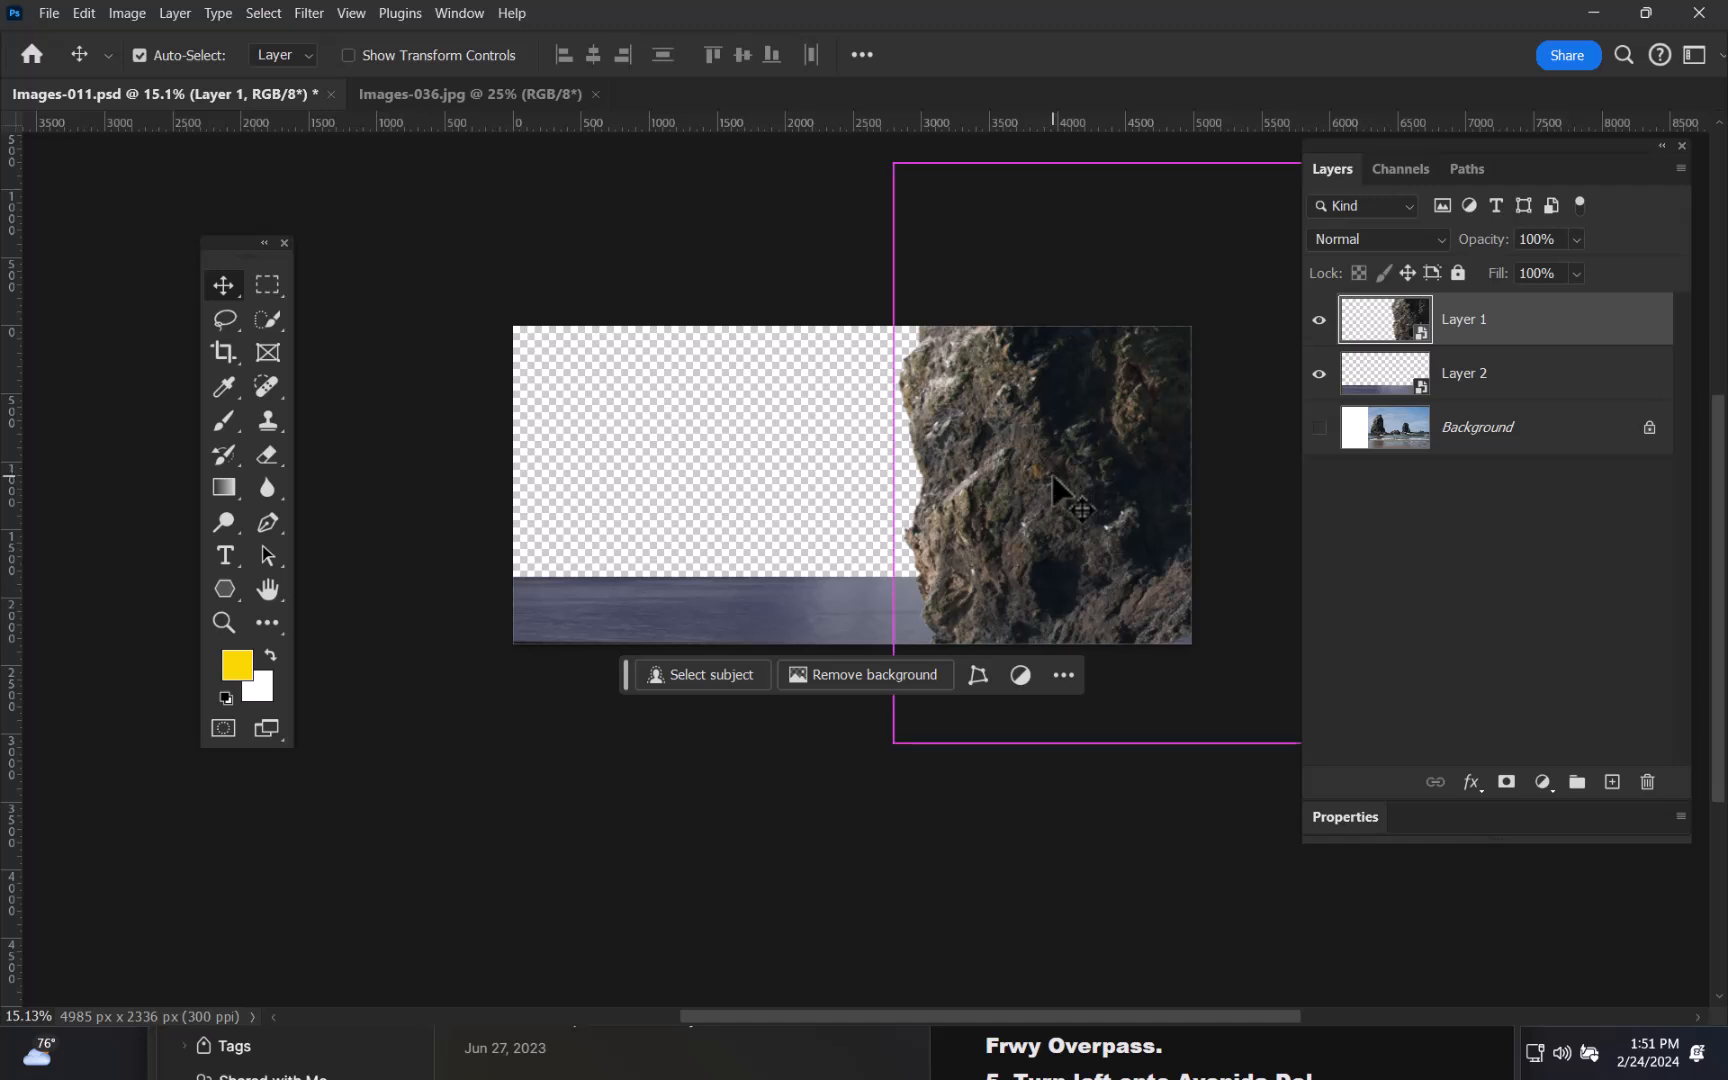
key("ctrl+t")
left_click_drag(771, 224, 741, 316)
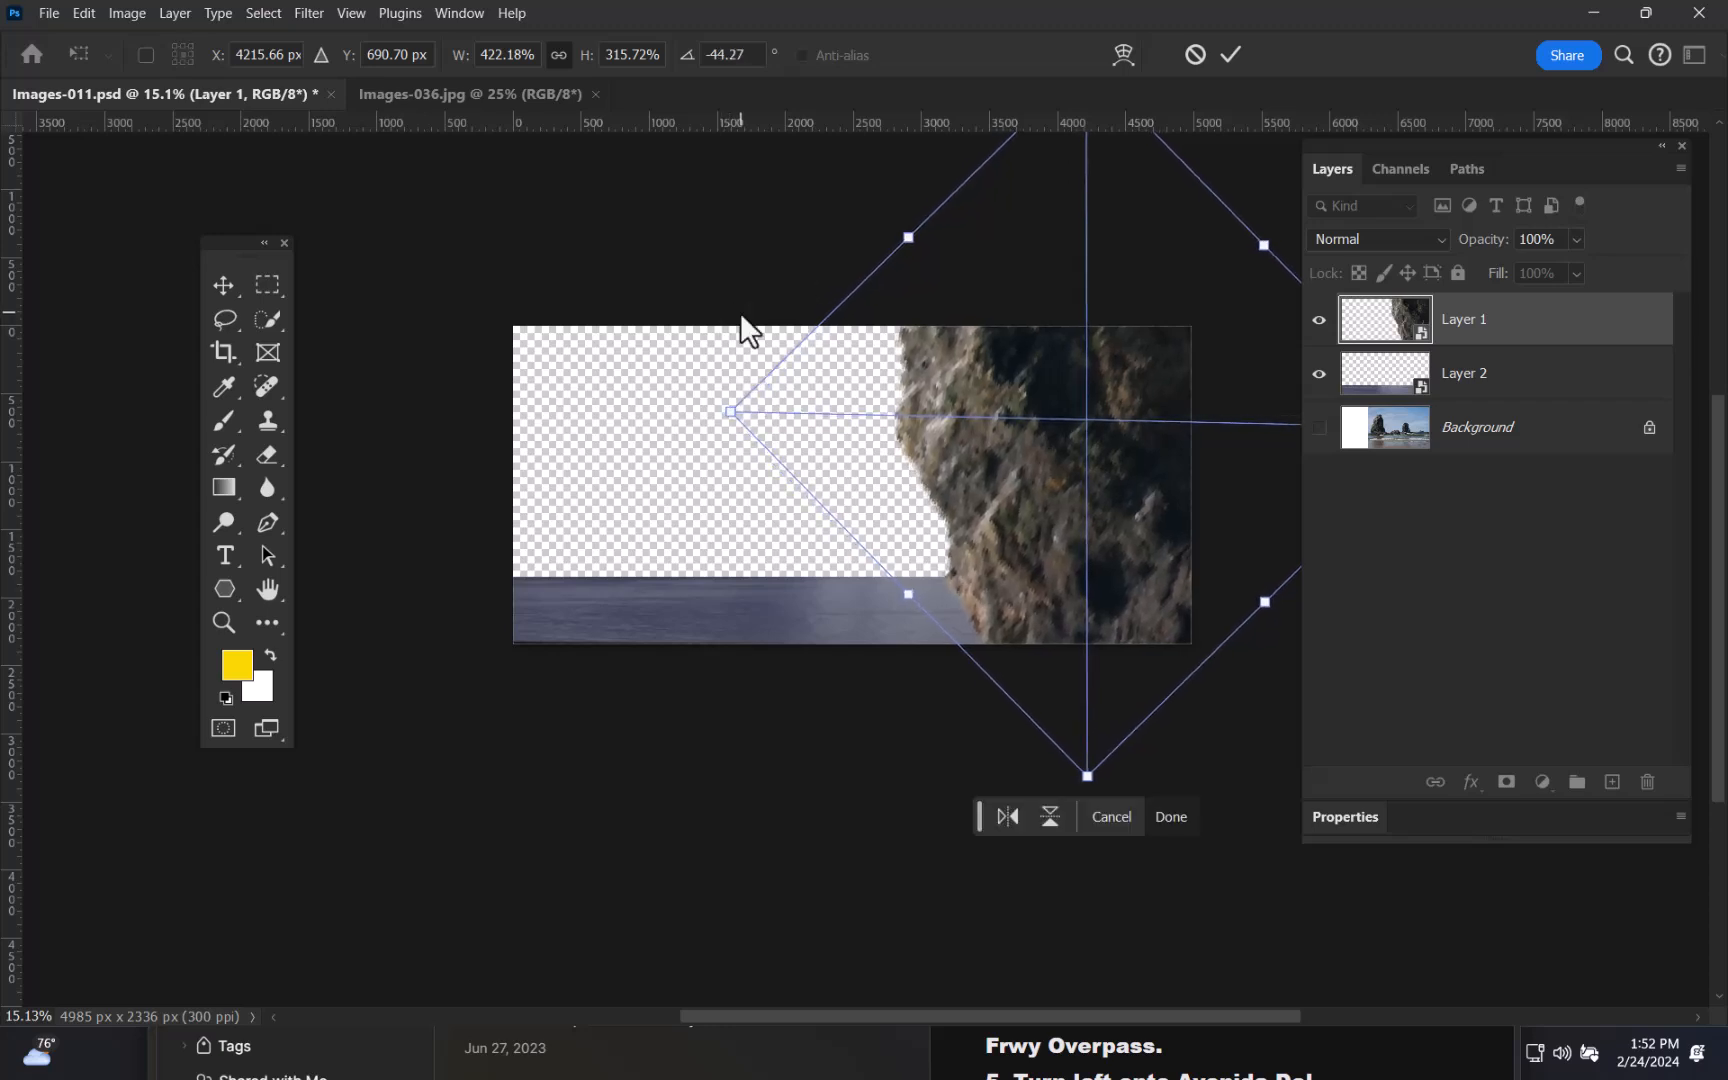
key("Escape")
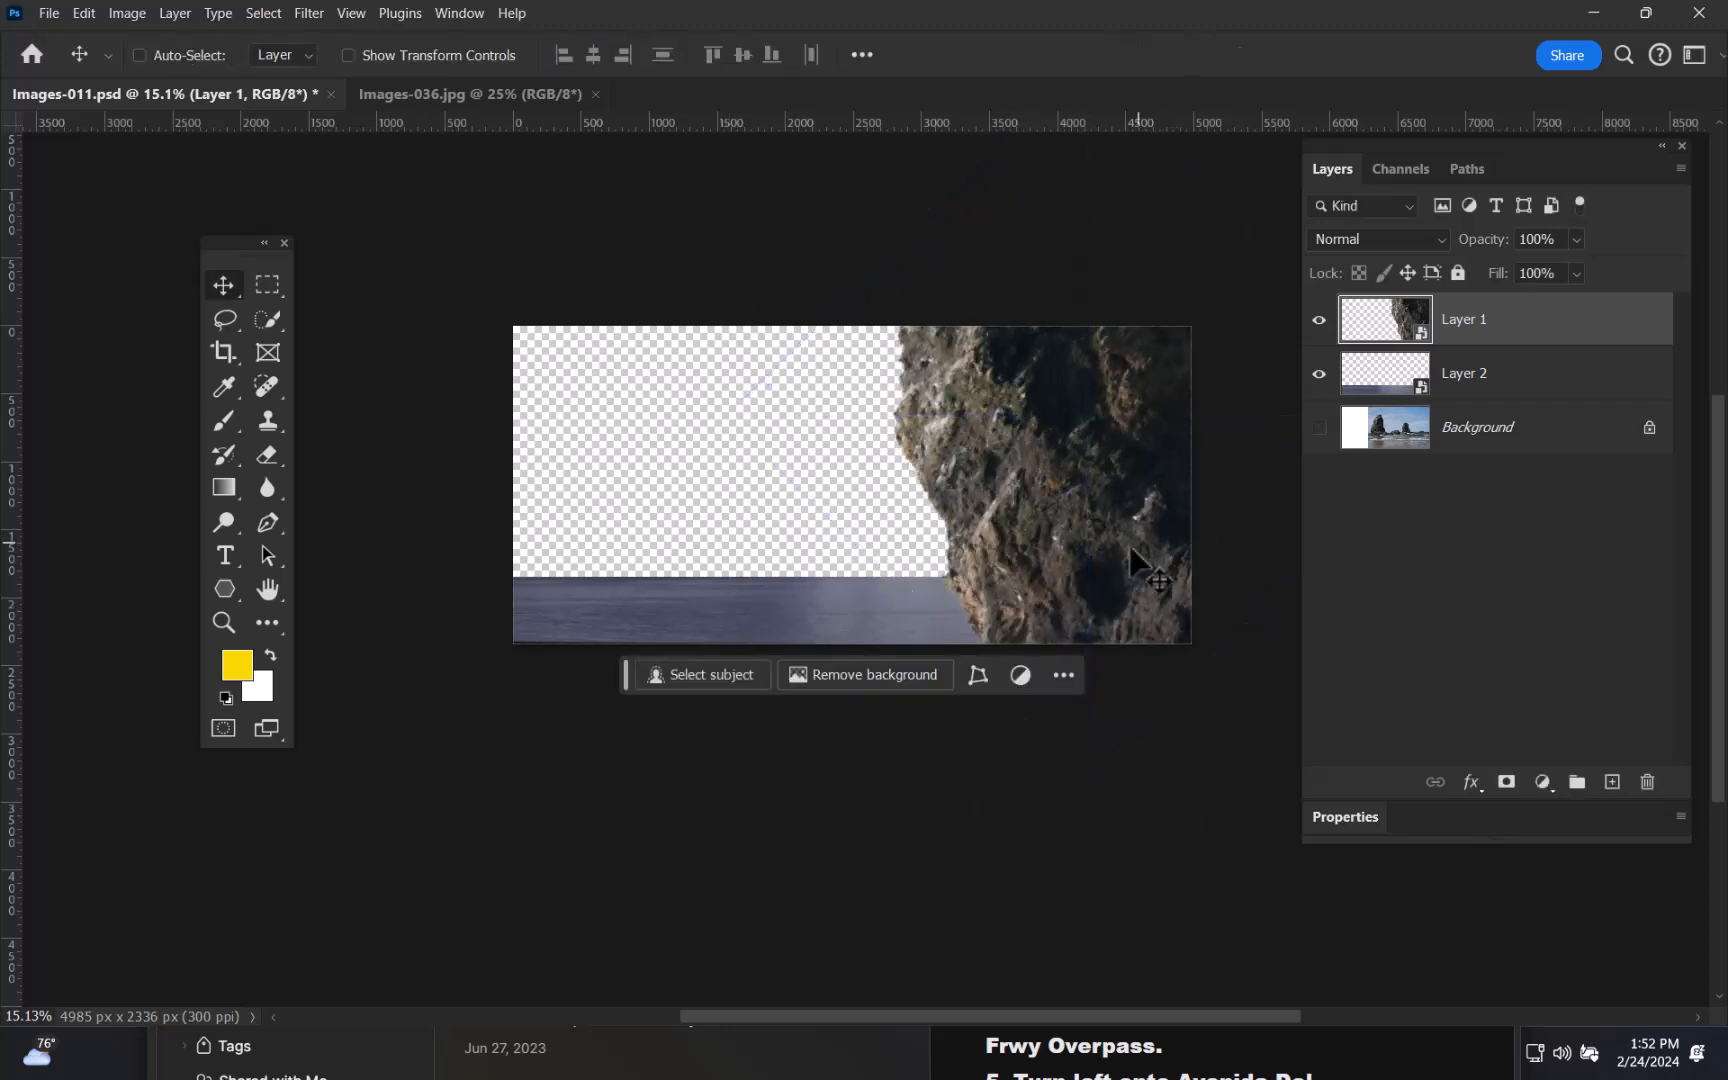
left_click_drag(1088, 522, 1067, 520)
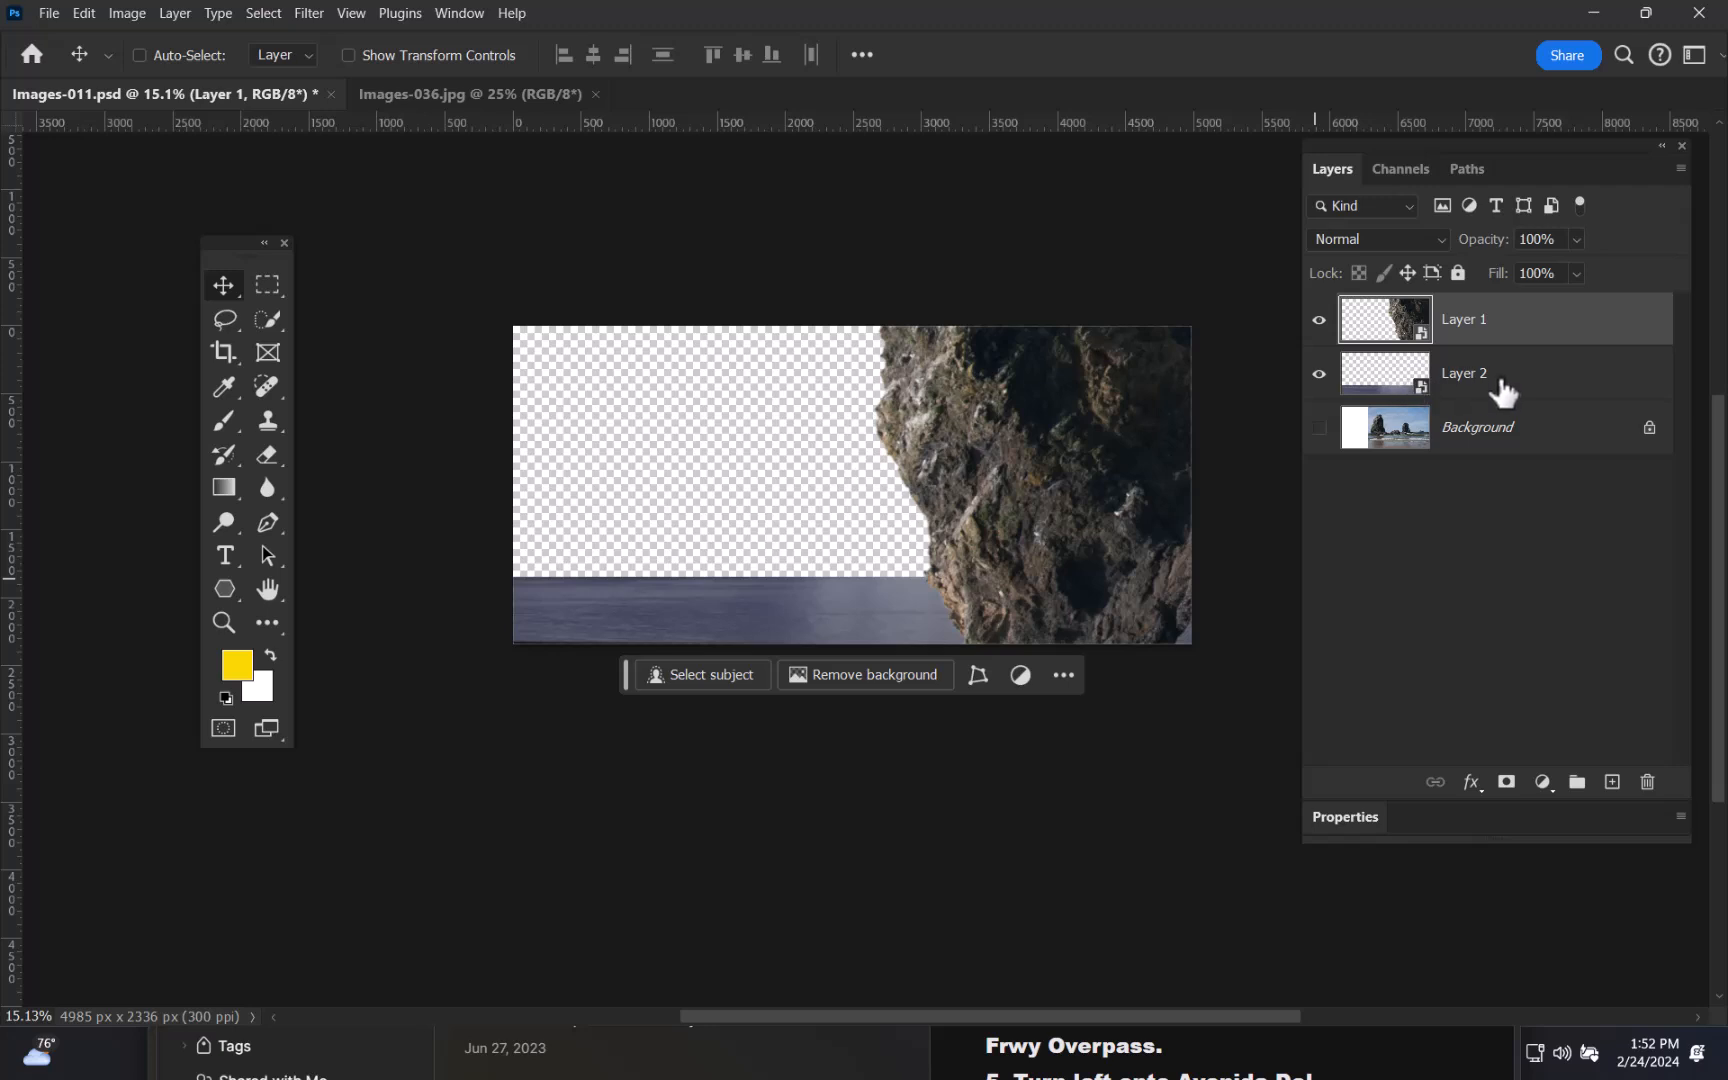
- Add a Solid Color fill layer in off-white fdfcef directly above the Background layer
left_click(1470, 380)
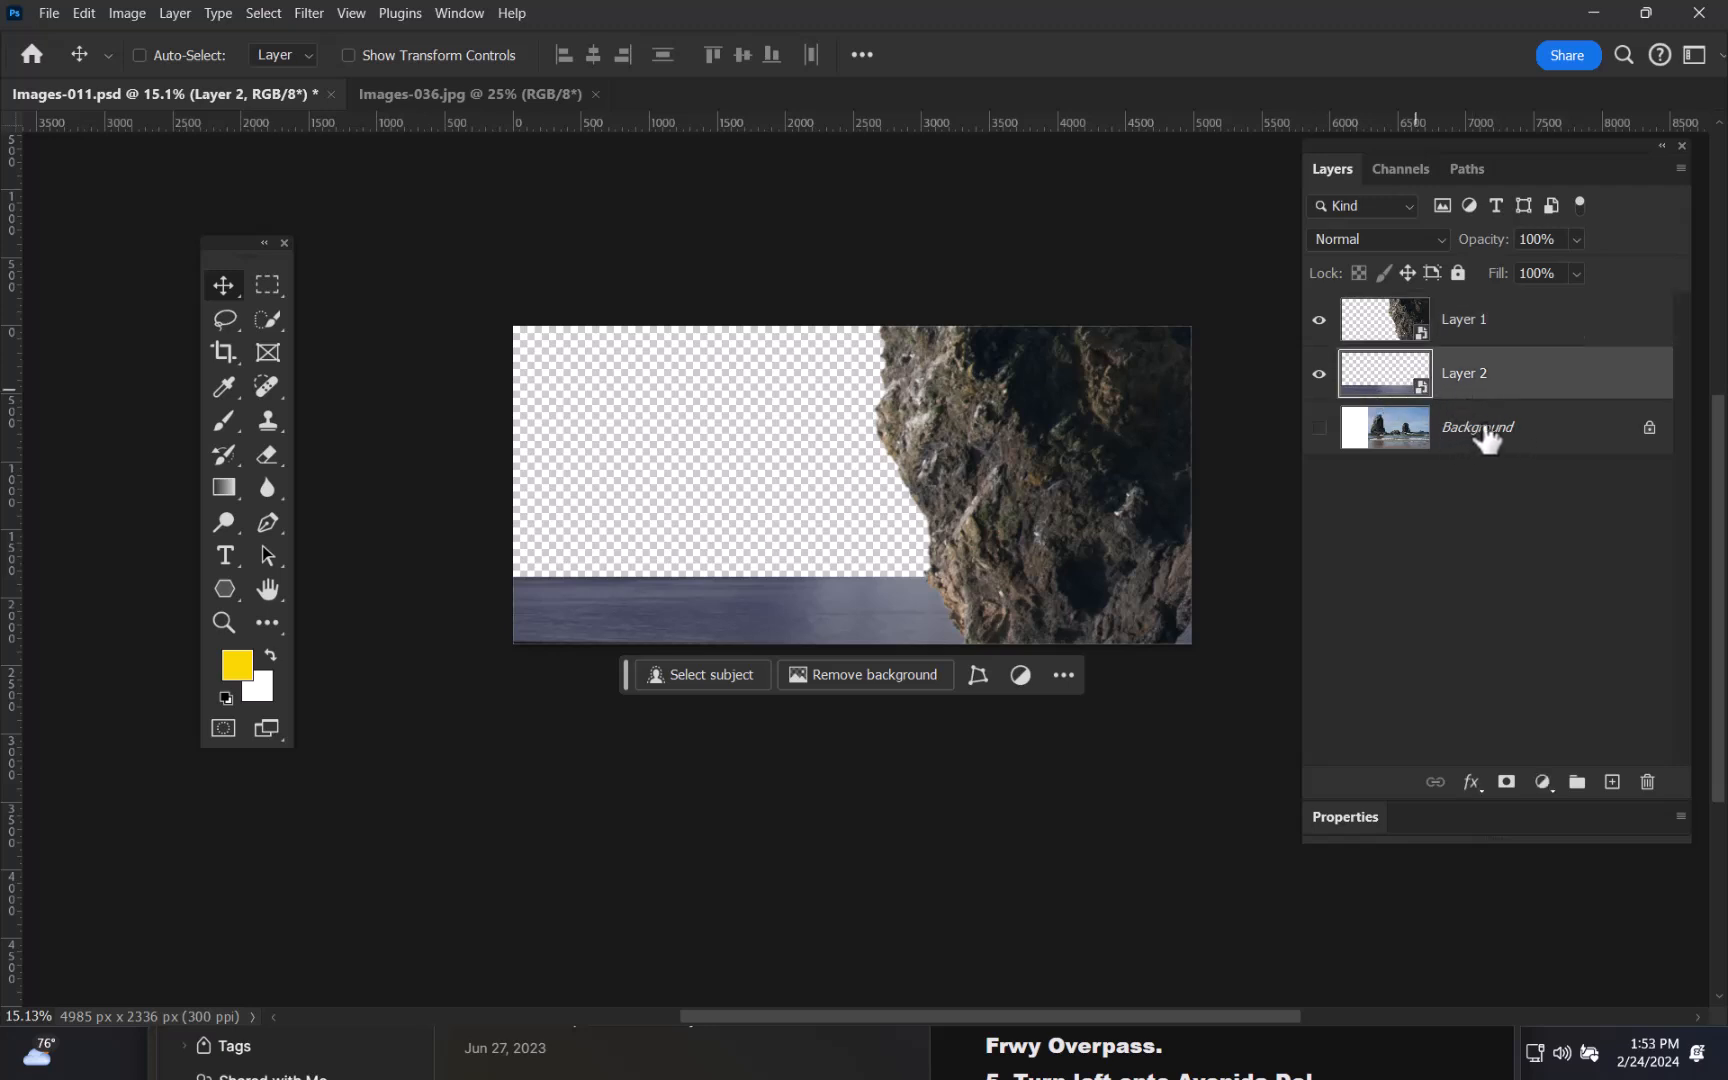
left_click(1465, 440)
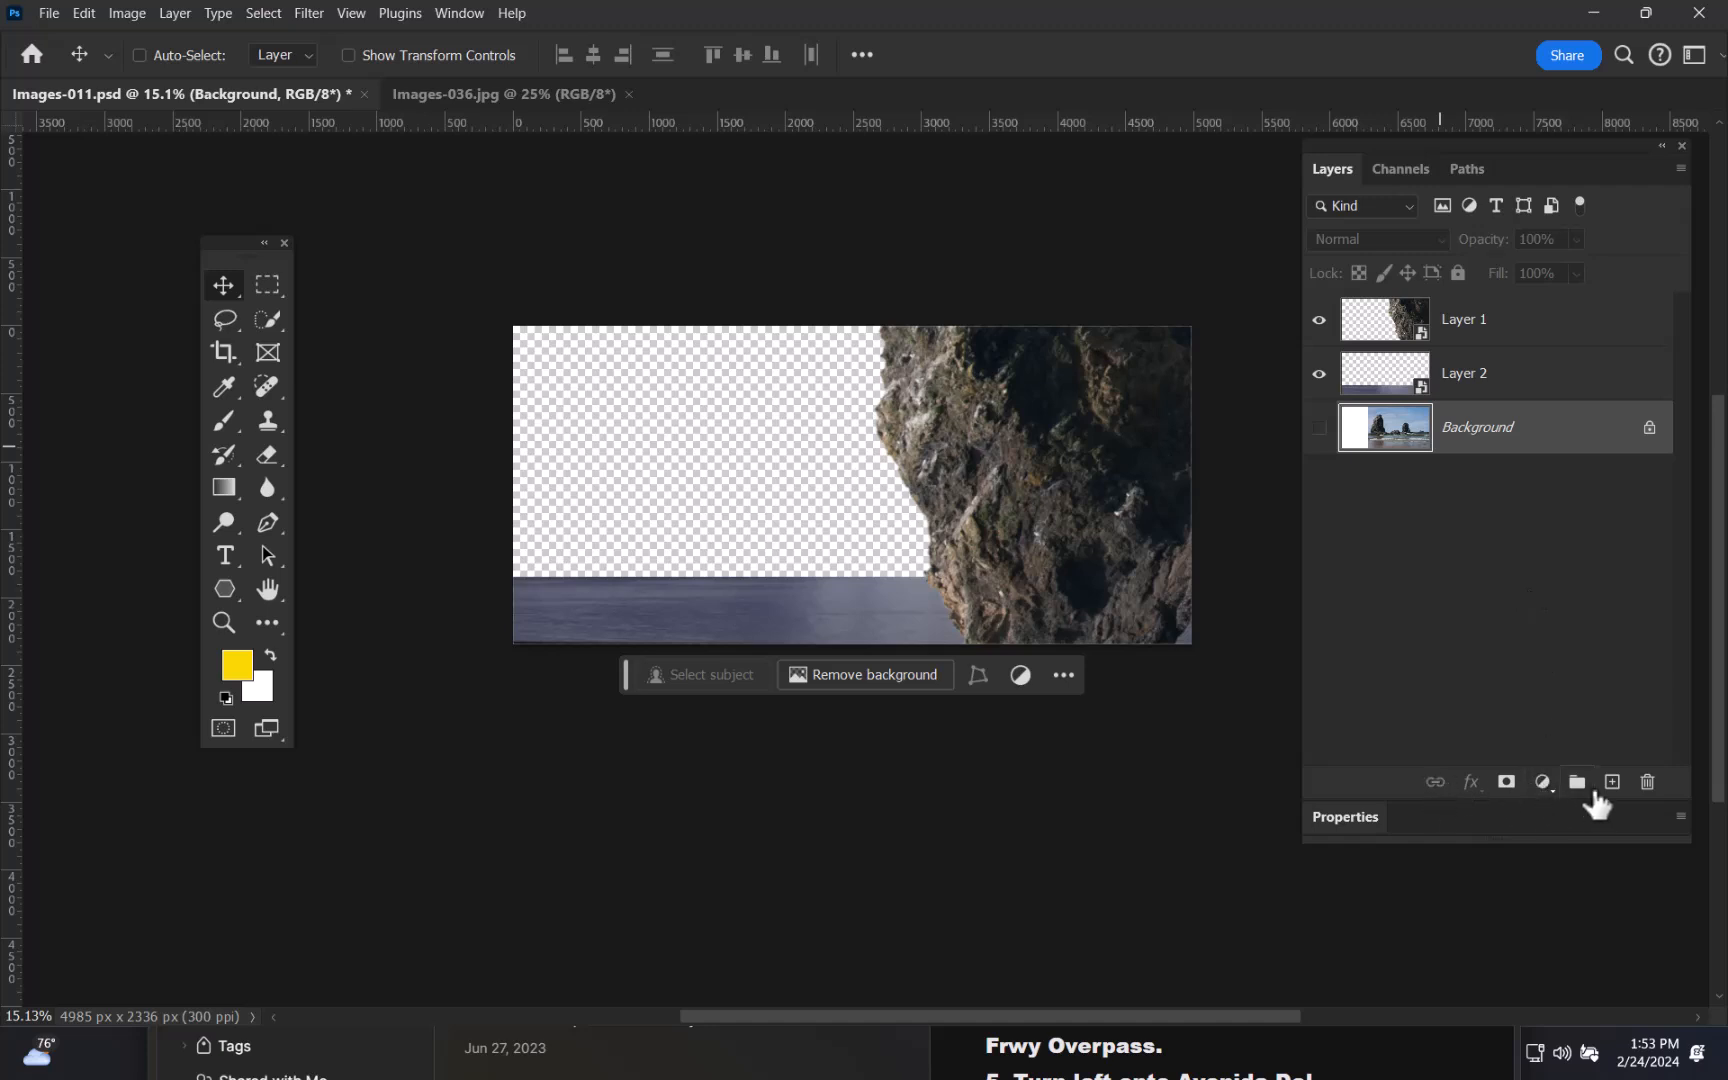
left_click(1543, 782)
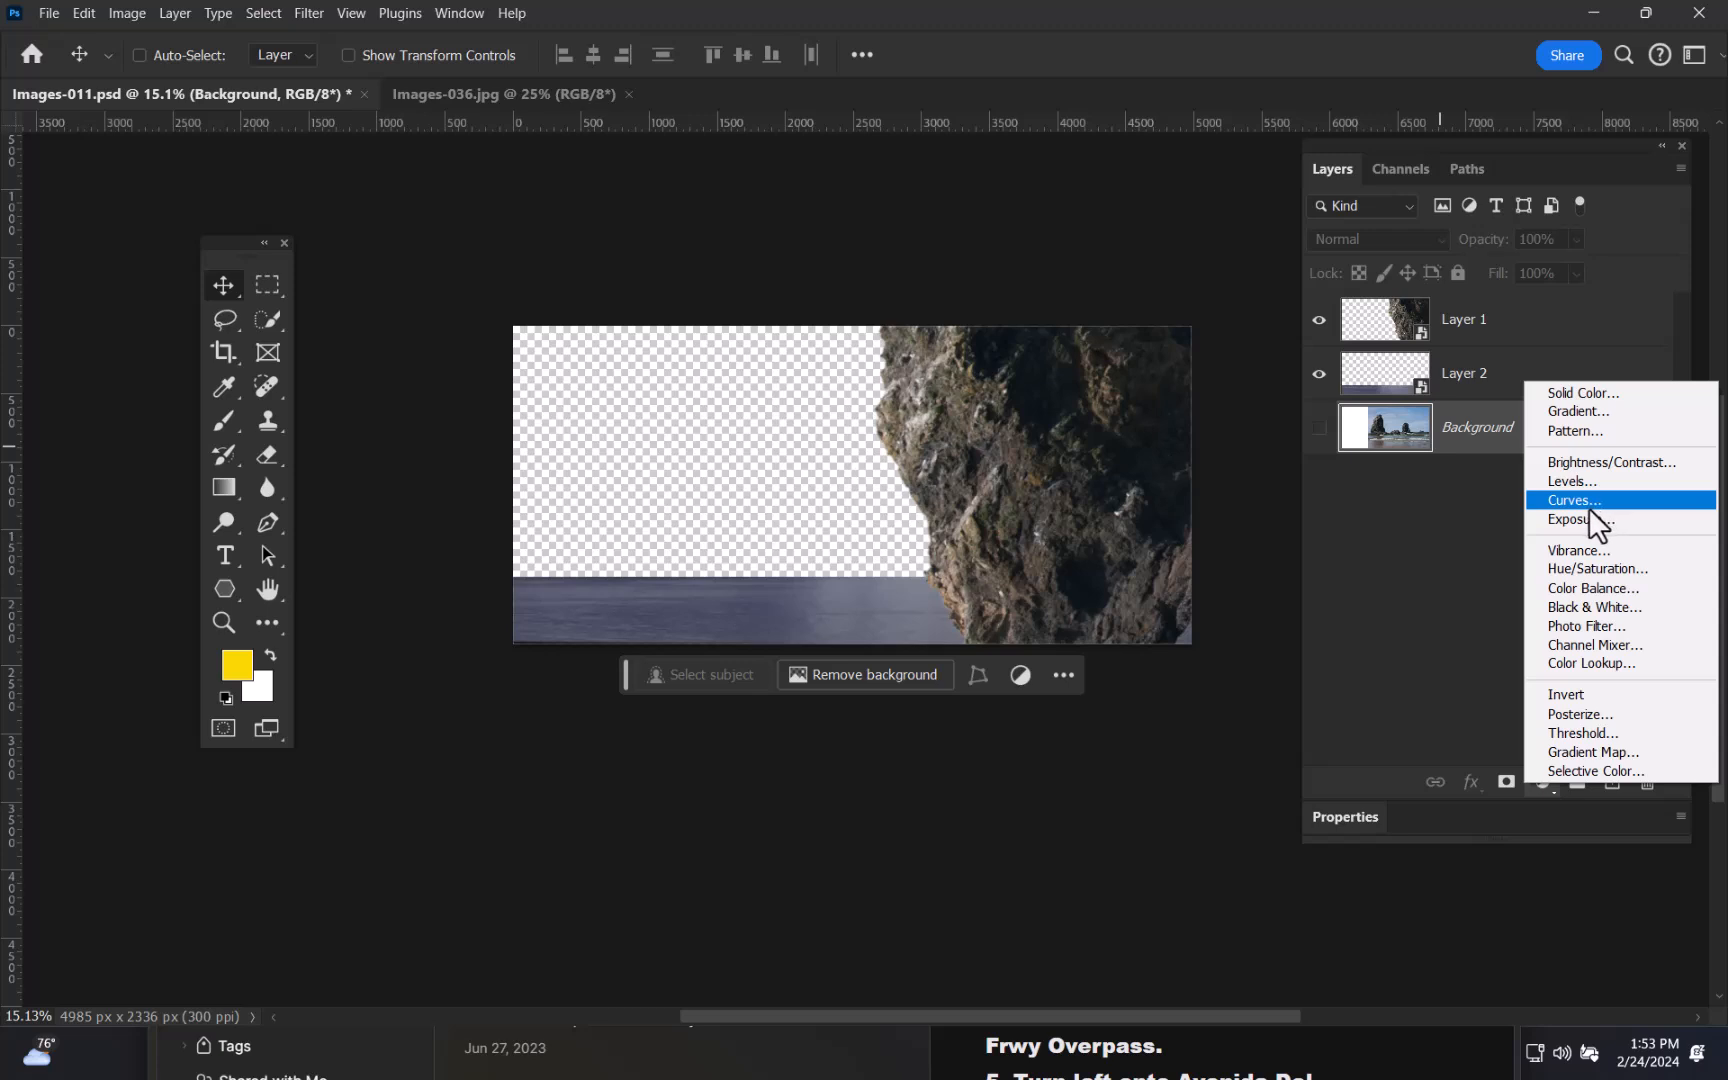
left_click(1592, 394)
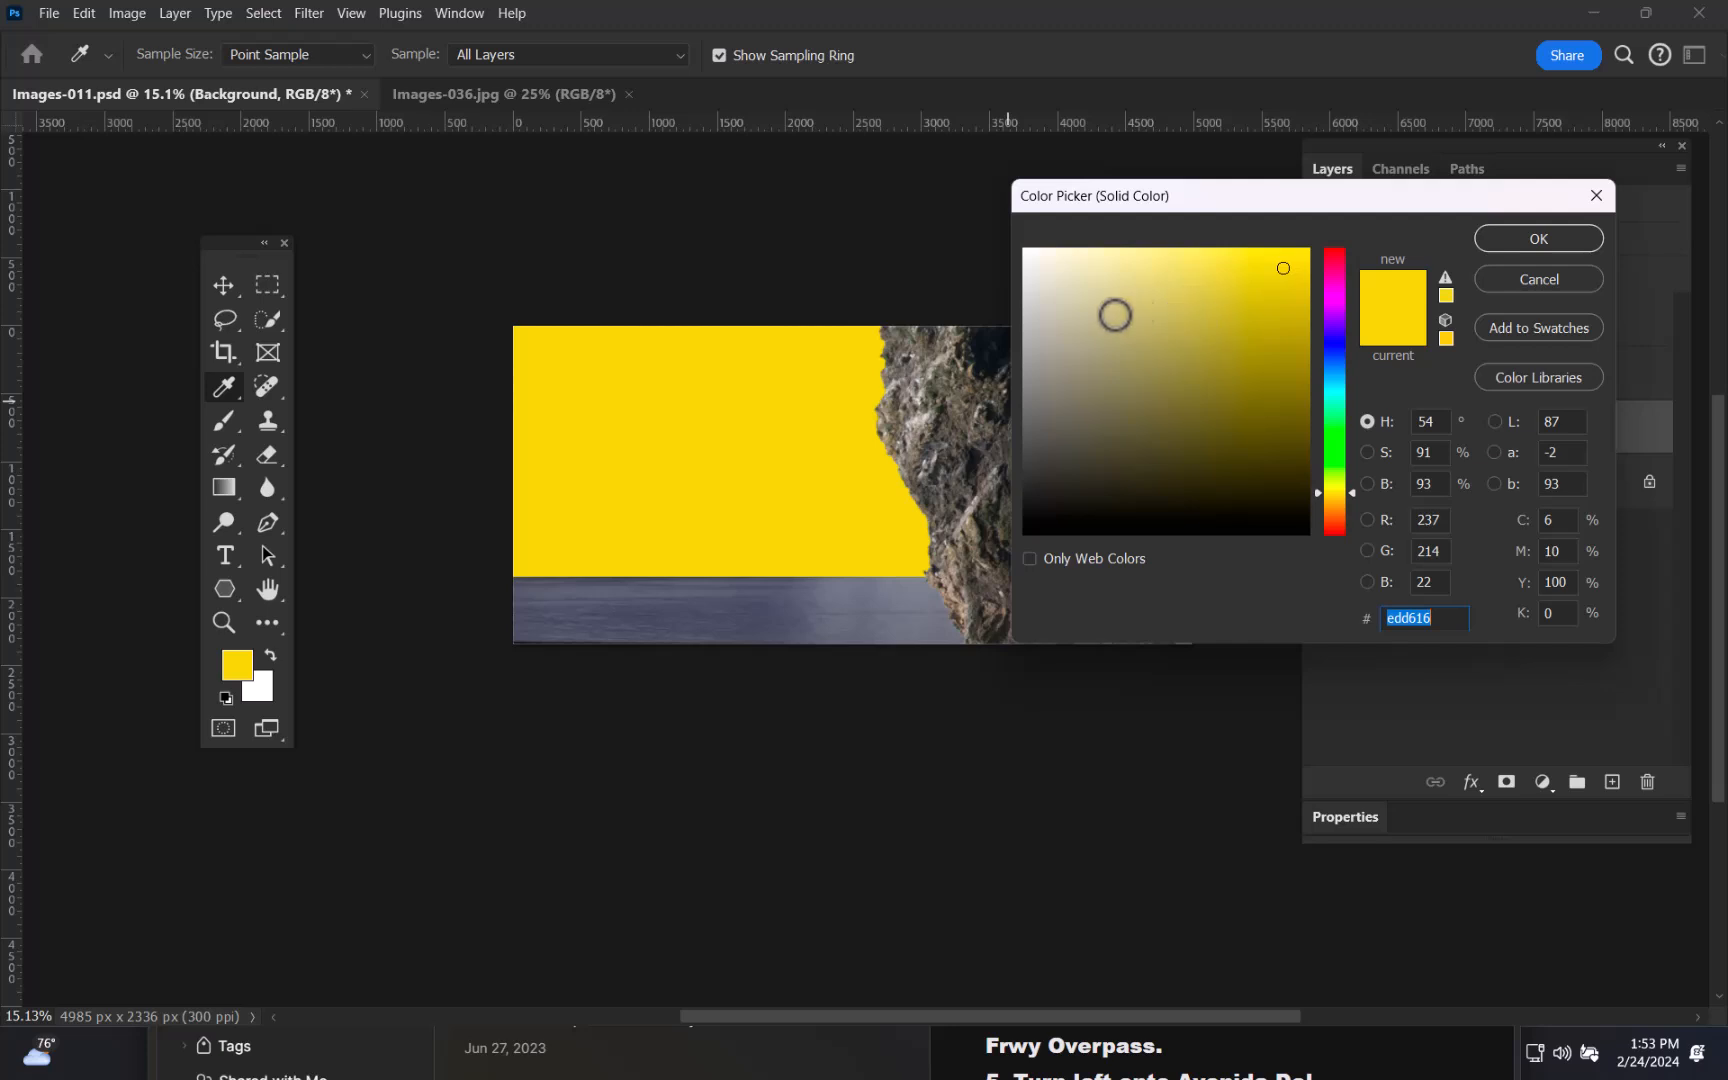
mouse_move(1035, 264)
left_mouse_down()
mouse_move(1021, 252)
mouse_move(1038, 250)
left_mouse_up()
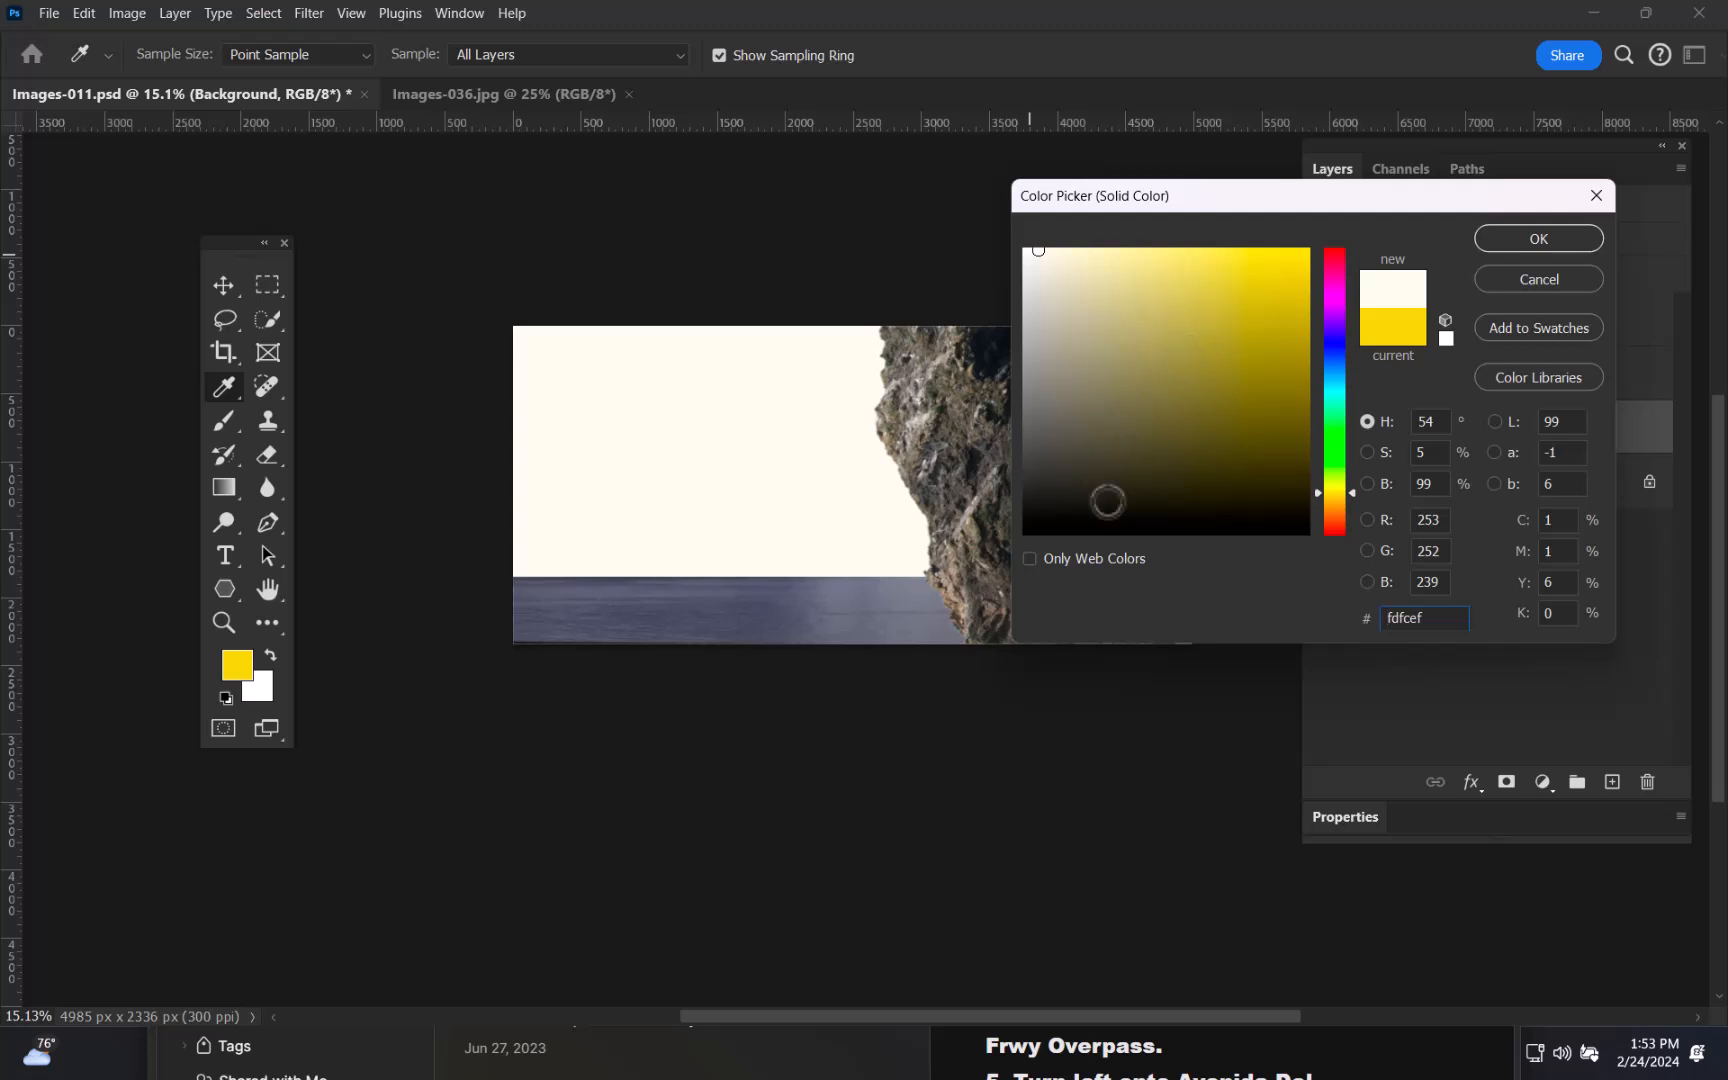
left_click(1539, 242)
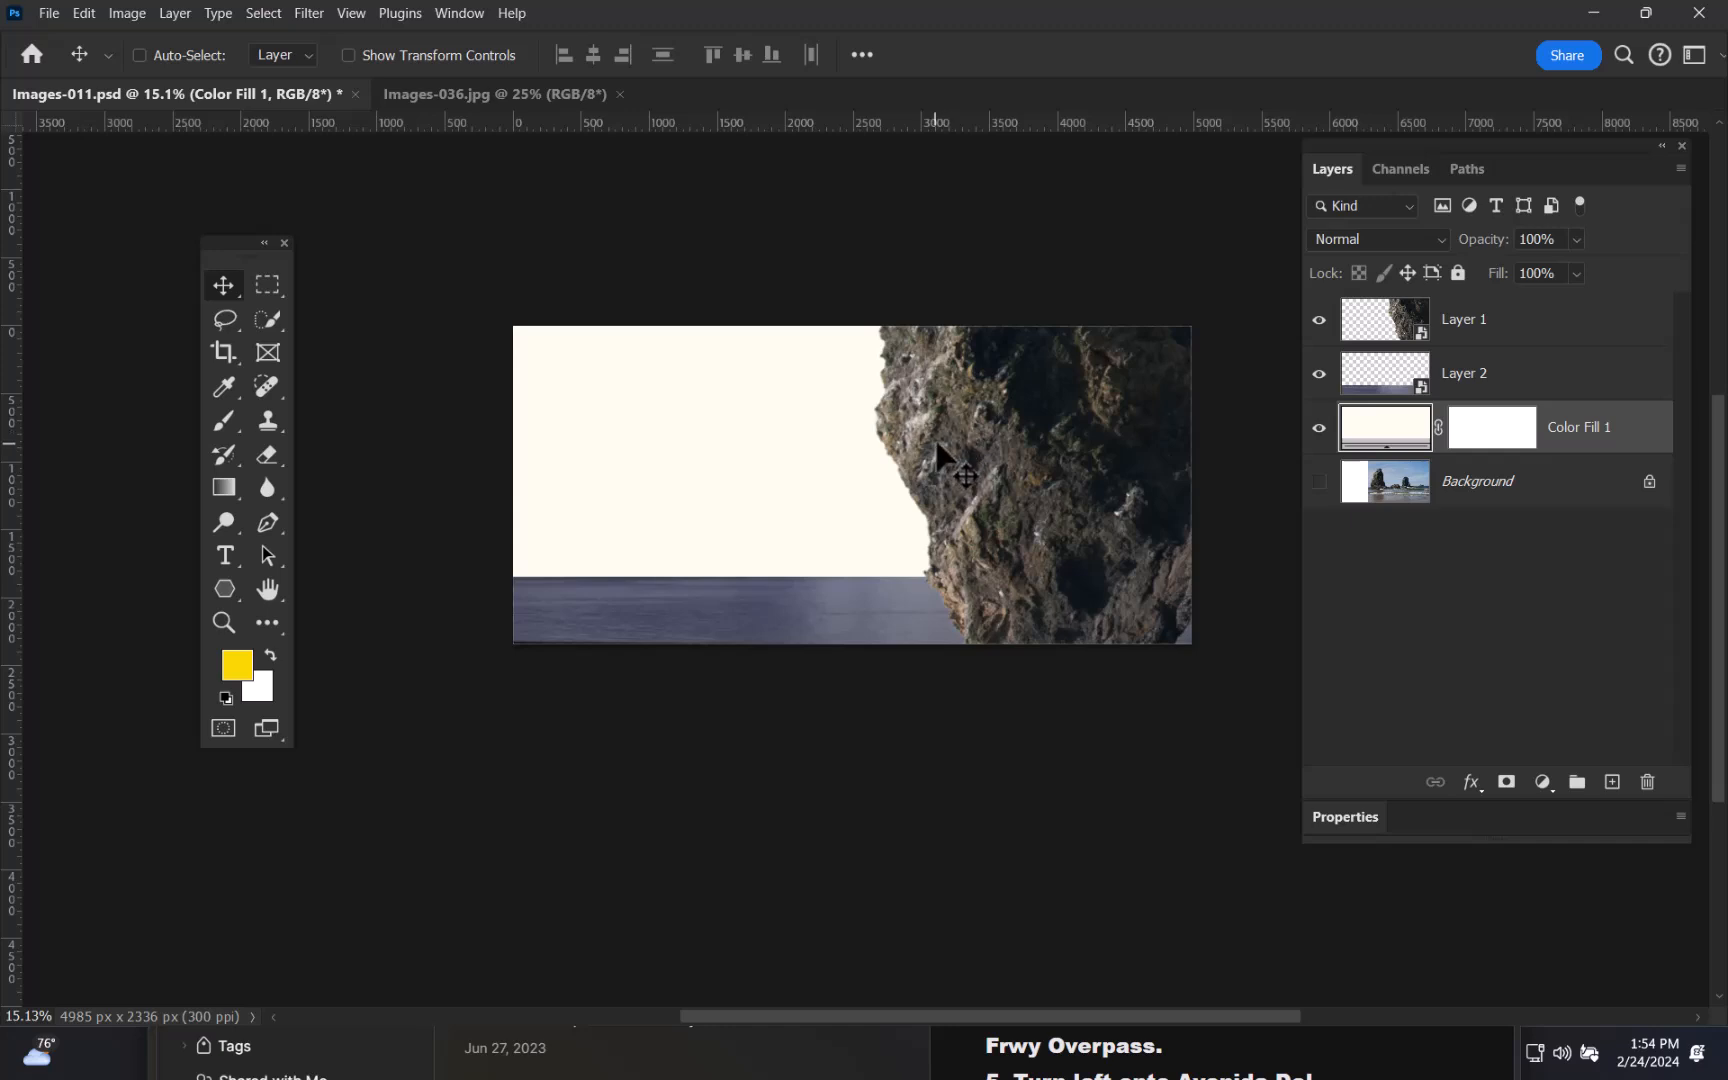
- Choose the Brush tool with the 365 px Chalk 3 brush preset
left_click(222, 421)
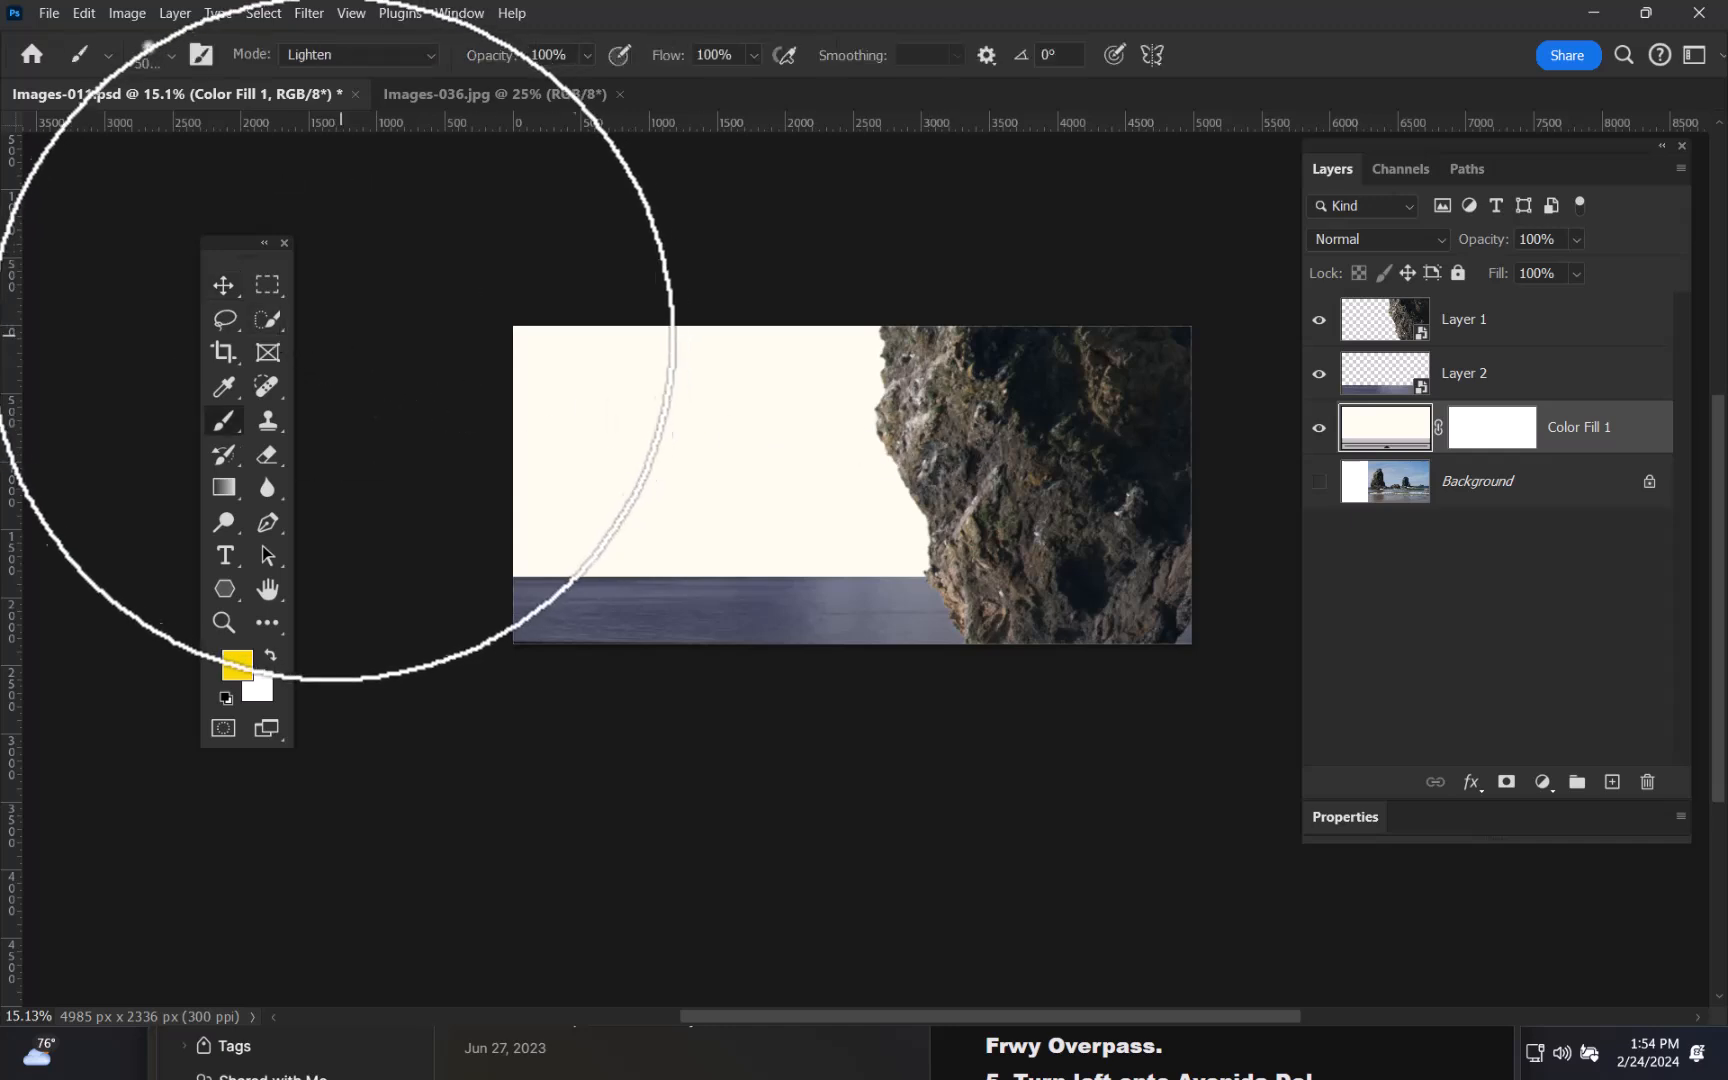
right_click(224, 427)
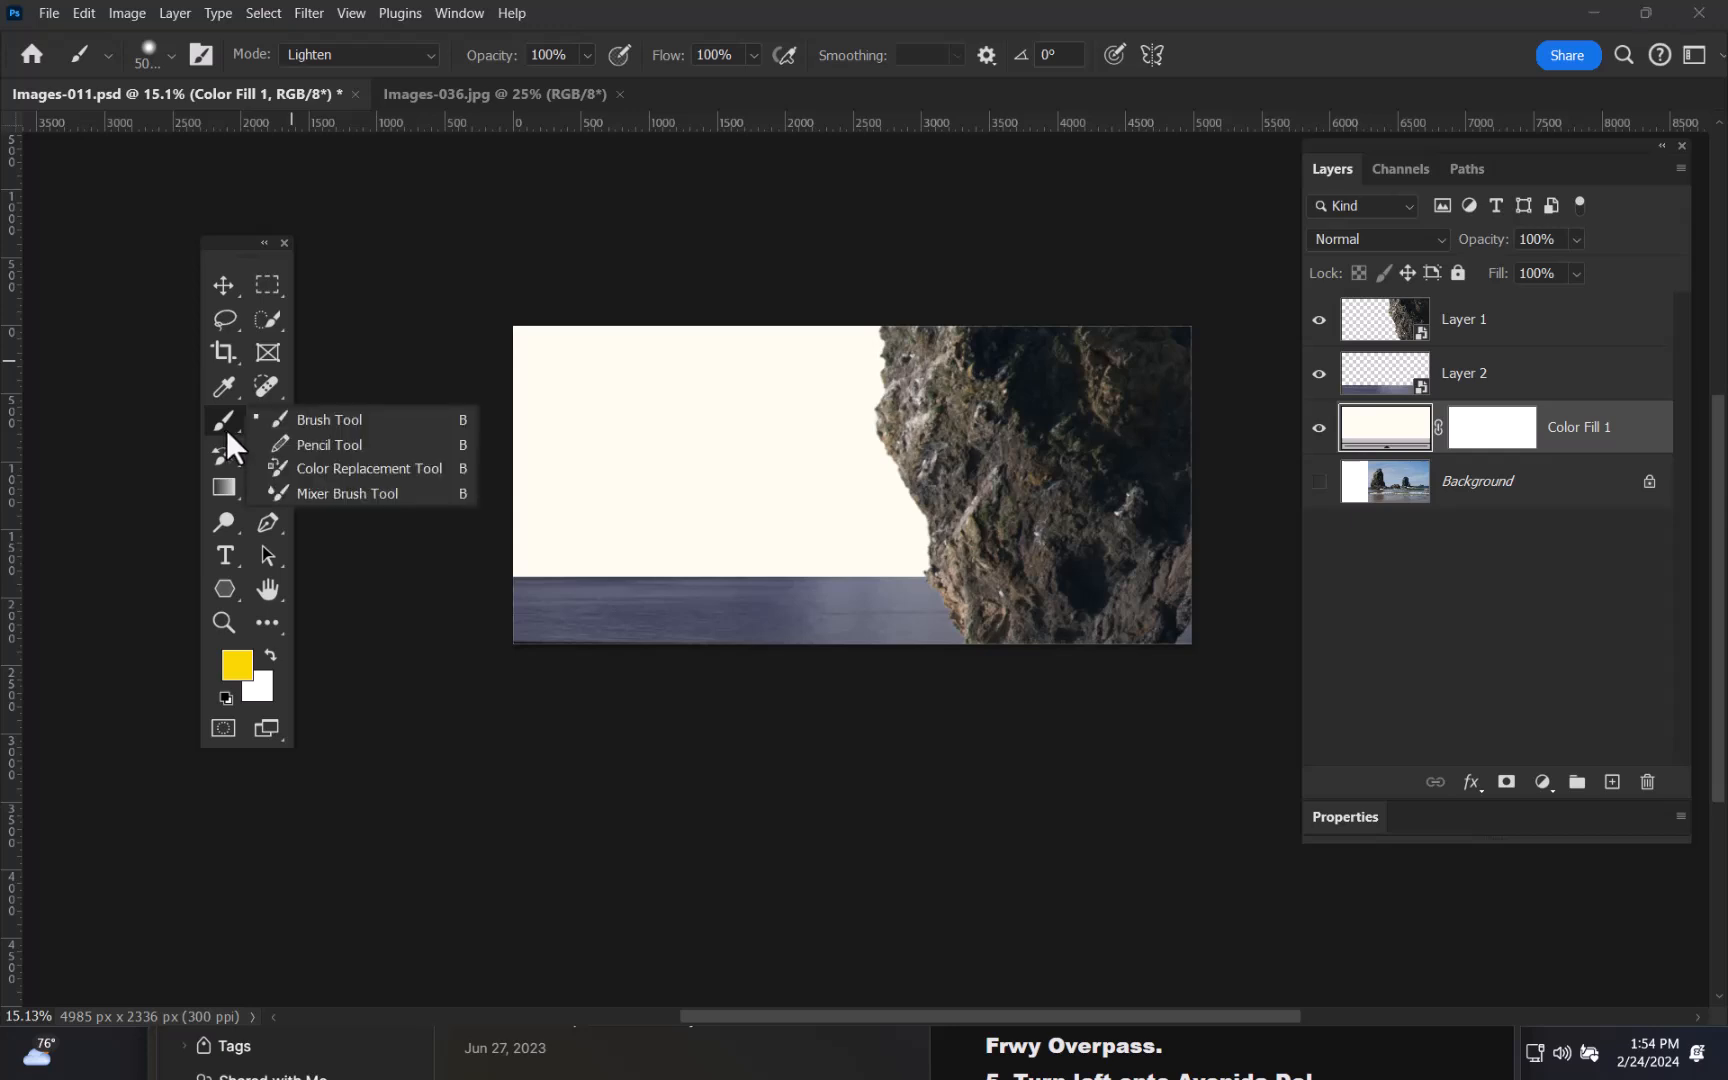
left_click(344, 419)
mouse_move(760, 497)
left_mouse_down()
mouse_move(802, 436)
mouse_move(787, 459)
mouse_move(566, 491)
mouse_move(506, 467)
mouse_move(752, 467)
mouse_move(737, 477)
left_mouse_up()
mouse_move(846, 549)
left_mouse_down()
mouse_move(760, 538)
mouse_move(776, 524)
left_mouse_up()
right_click(797, 450)
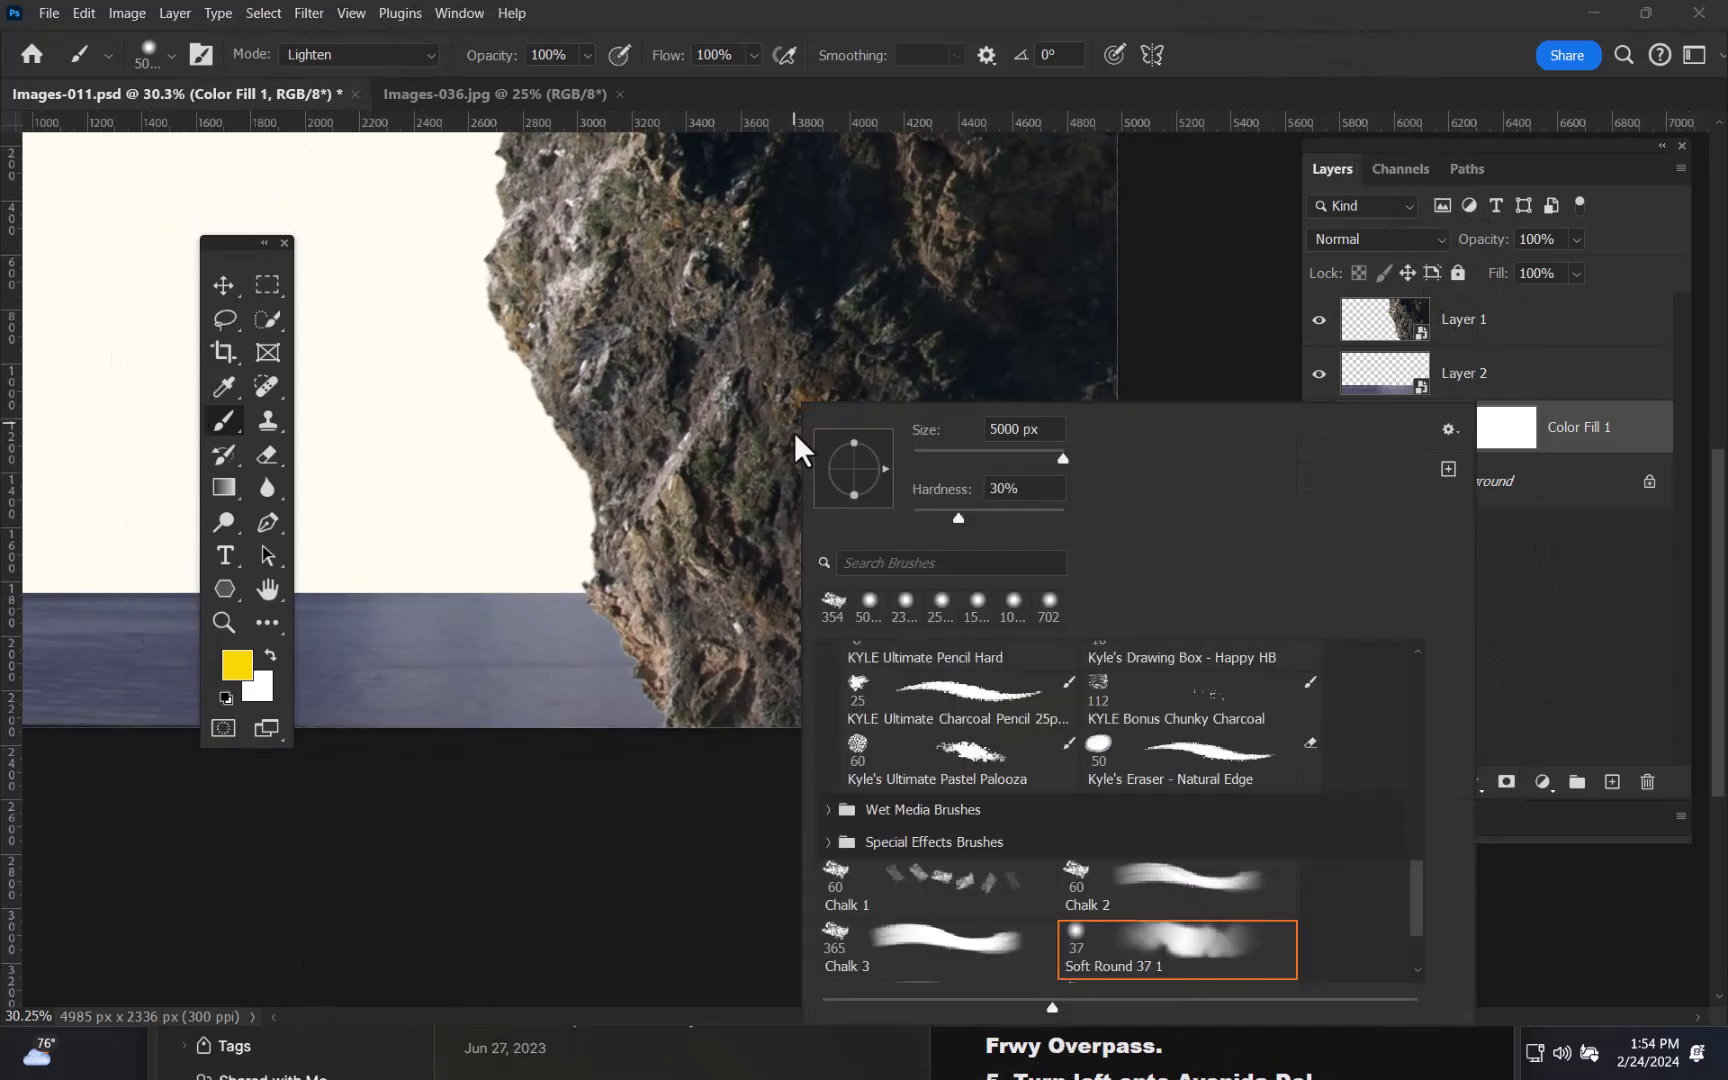
left_click(910, 962)
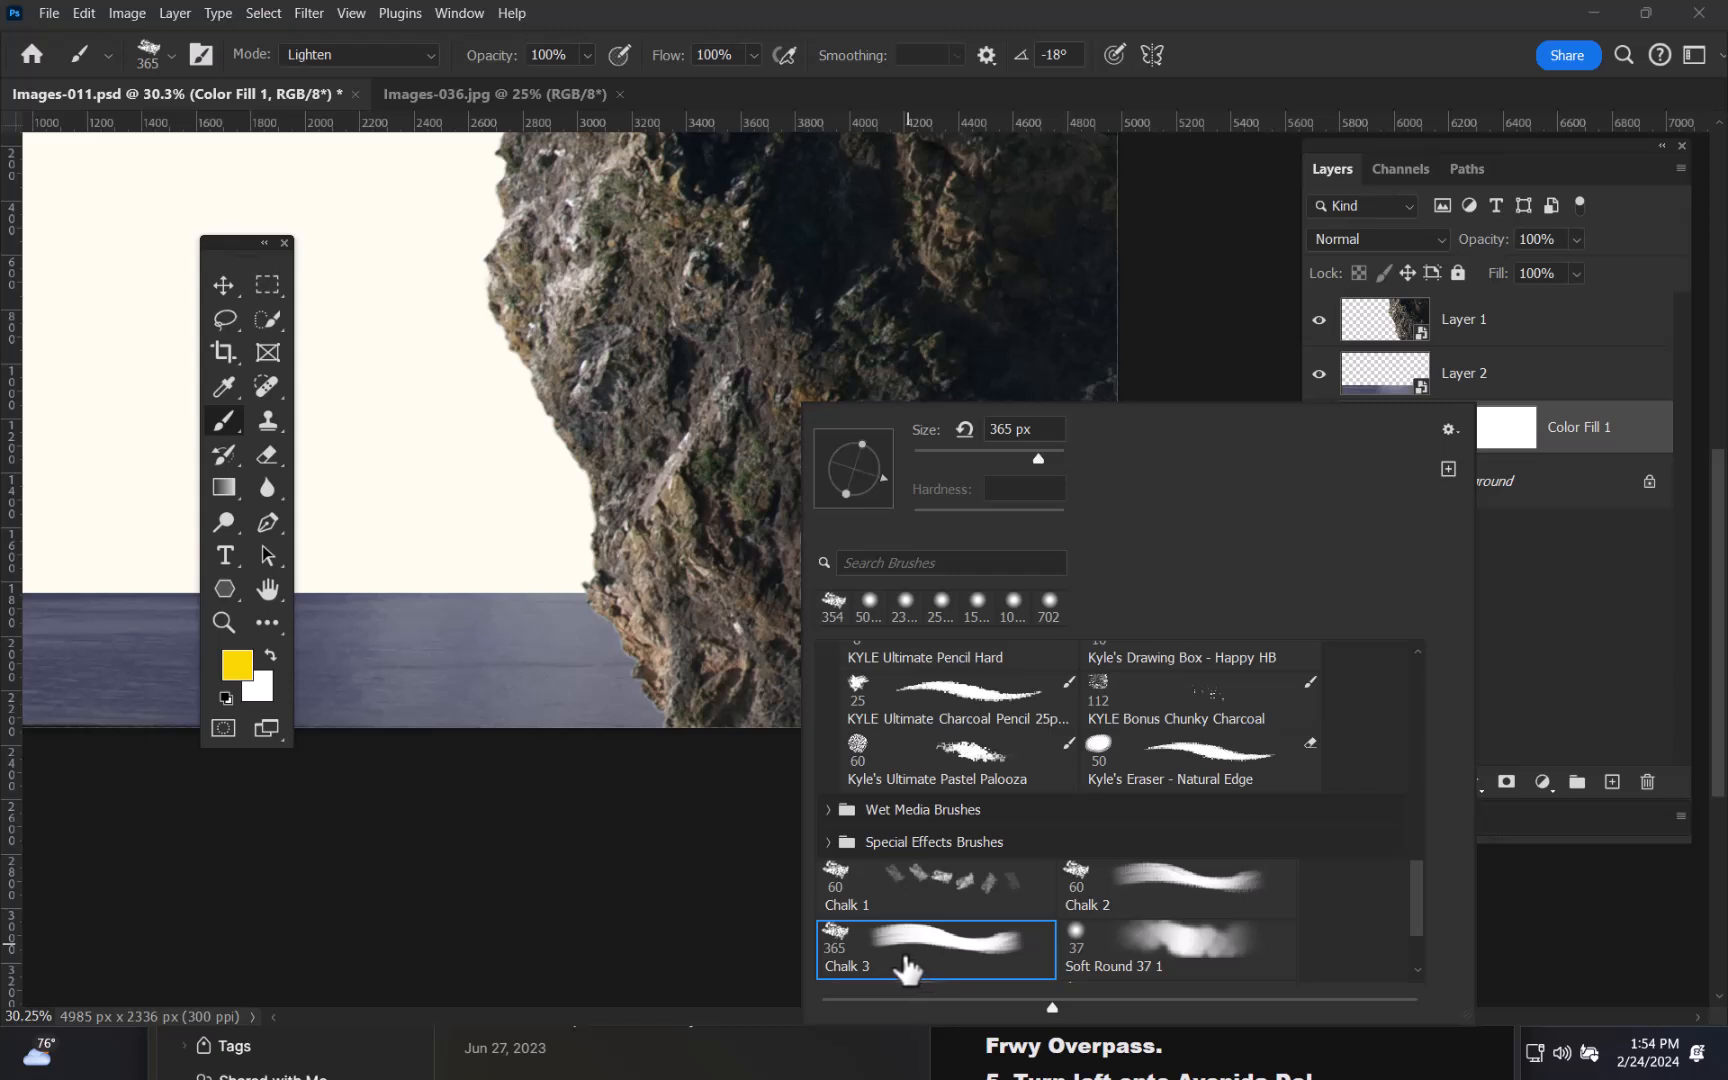
- Add an empty layer above the color fill layer and enlarge the chalk brush to 1312 px
left_click(1203, 328)
key("ctrl+shift+alt+n")
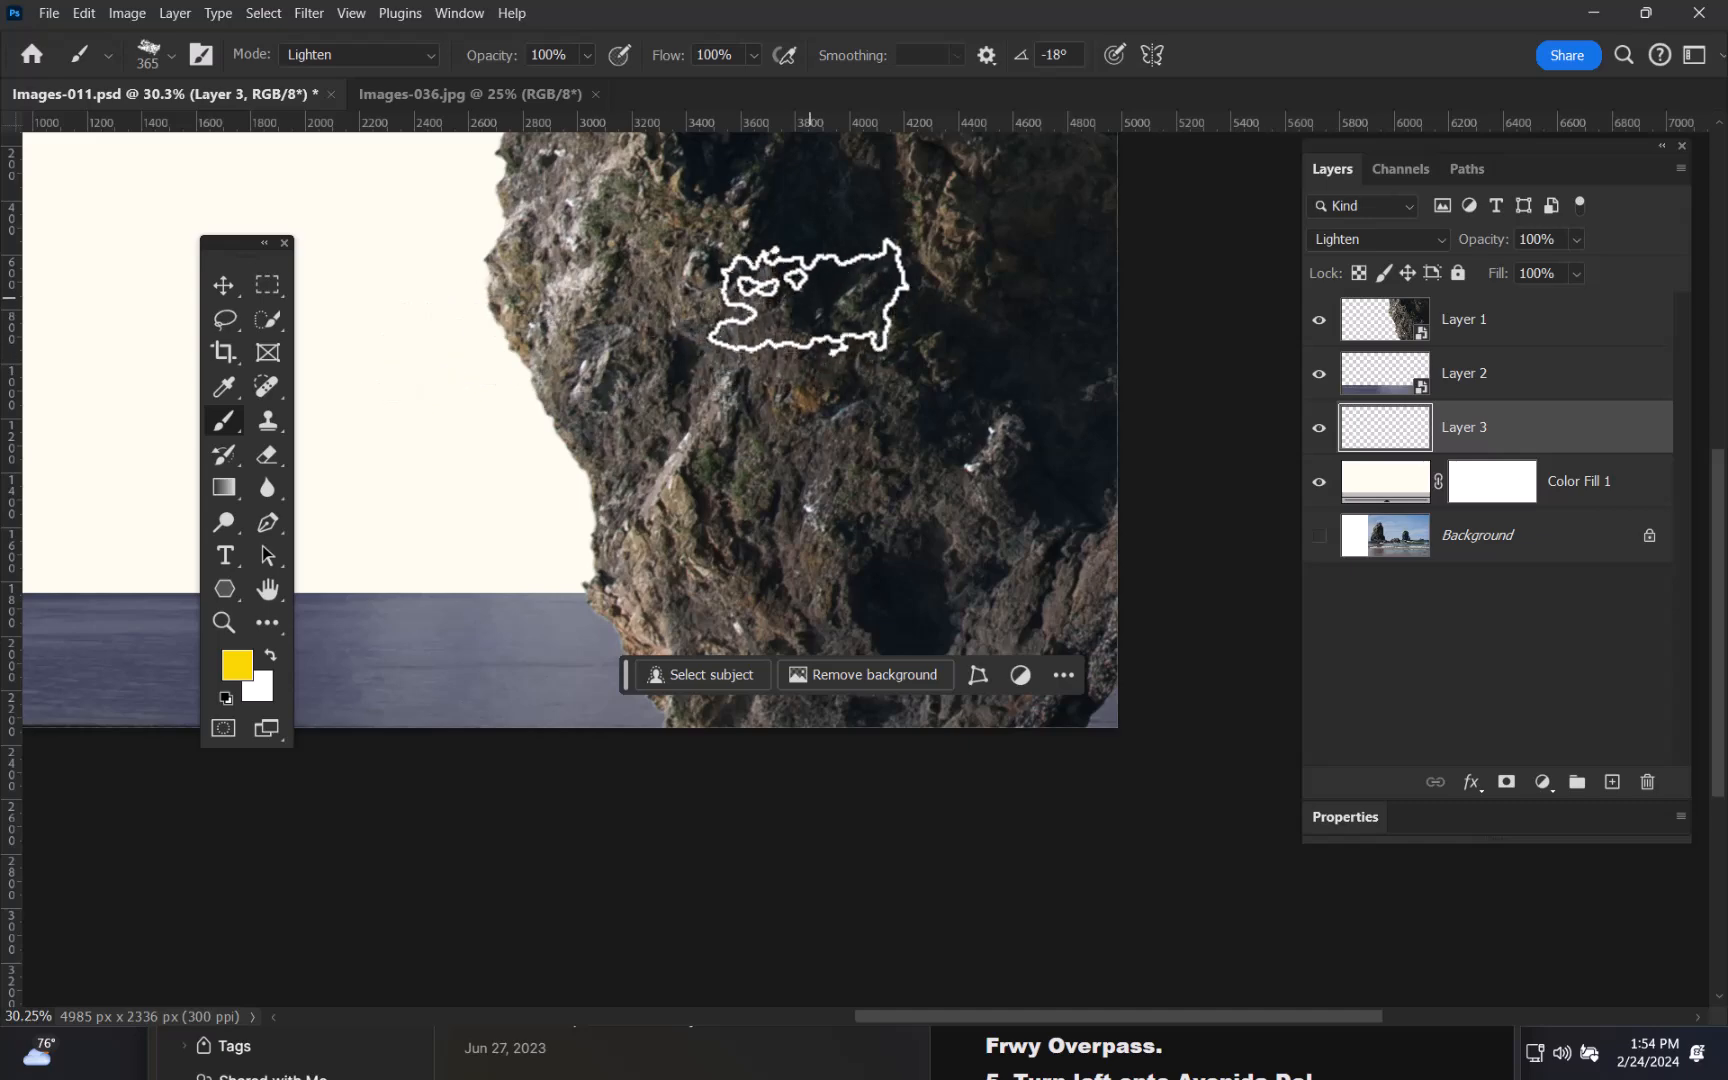
left_click_drag(844, 349, 1010, 369)
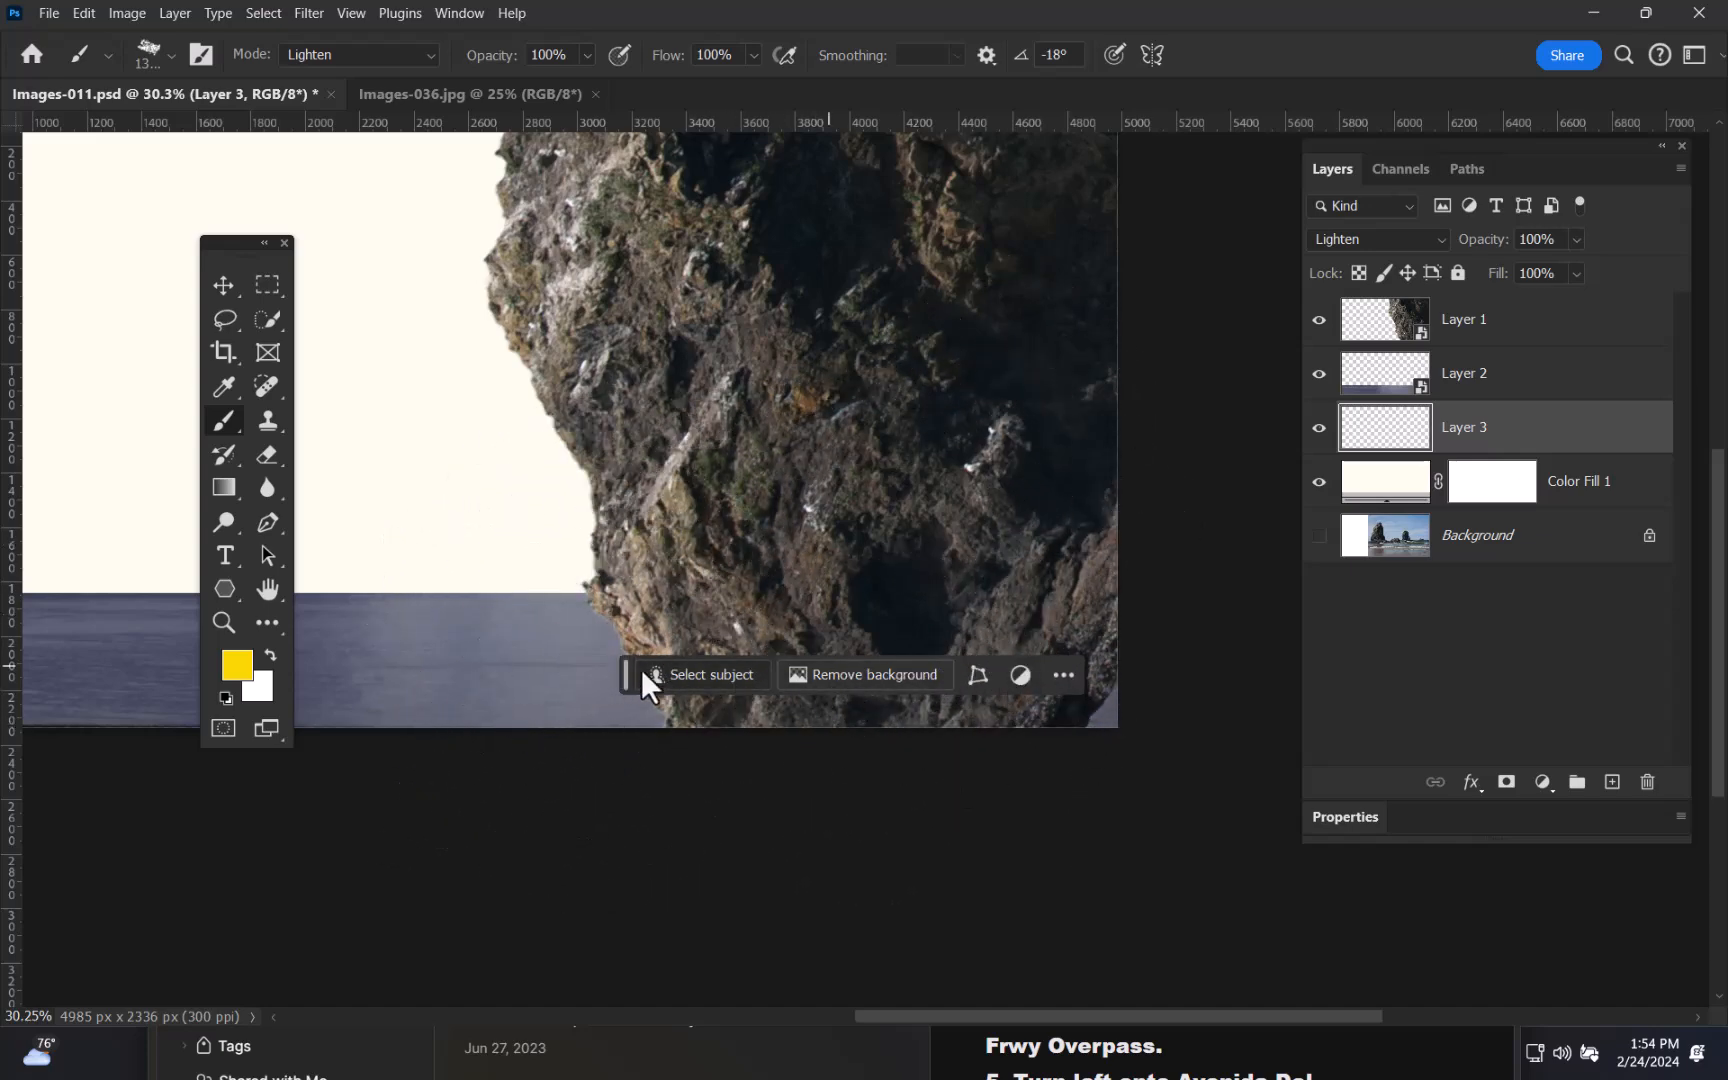
- Hide the Contextual Task Bar and look up the command that shows it again
mouse_move(622, 674)
left_mouse_down()
mouse_move(504, 549)
mouse_move(463, 674)
mouse_move(616, 768)
mouse_move(486, 576)
left_mouse_up()
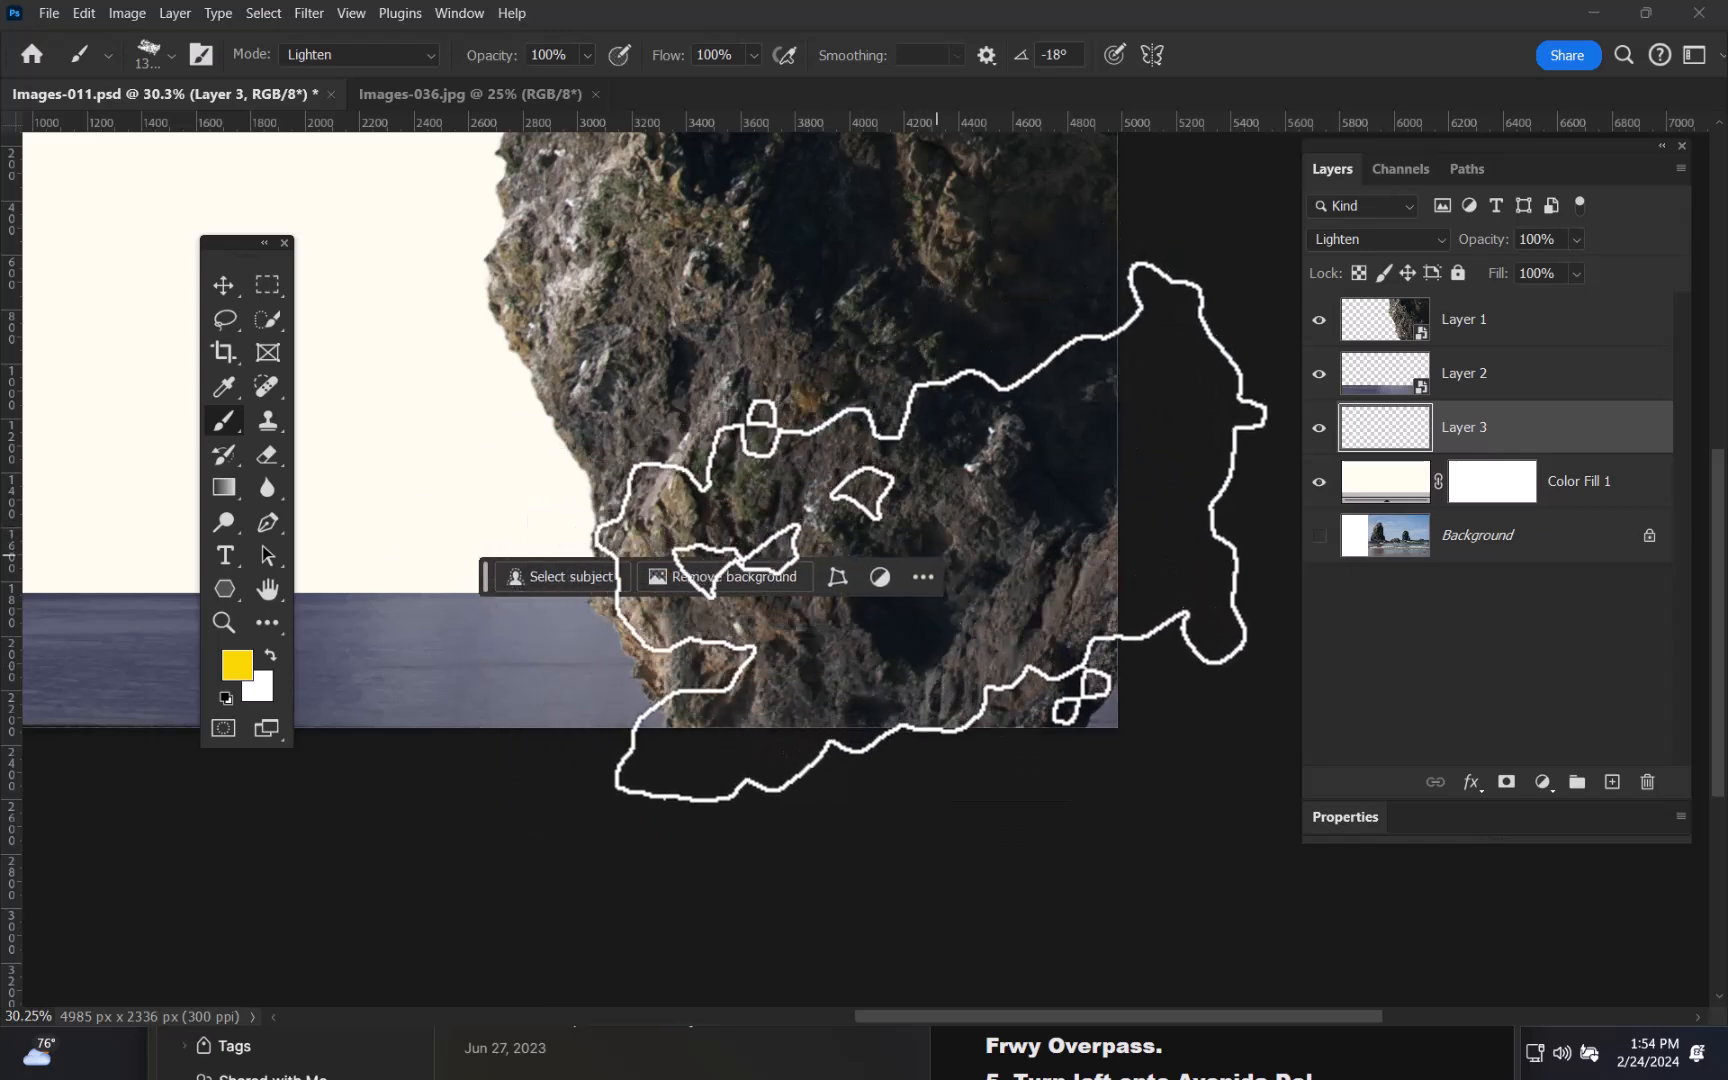
left_click(921, 580)
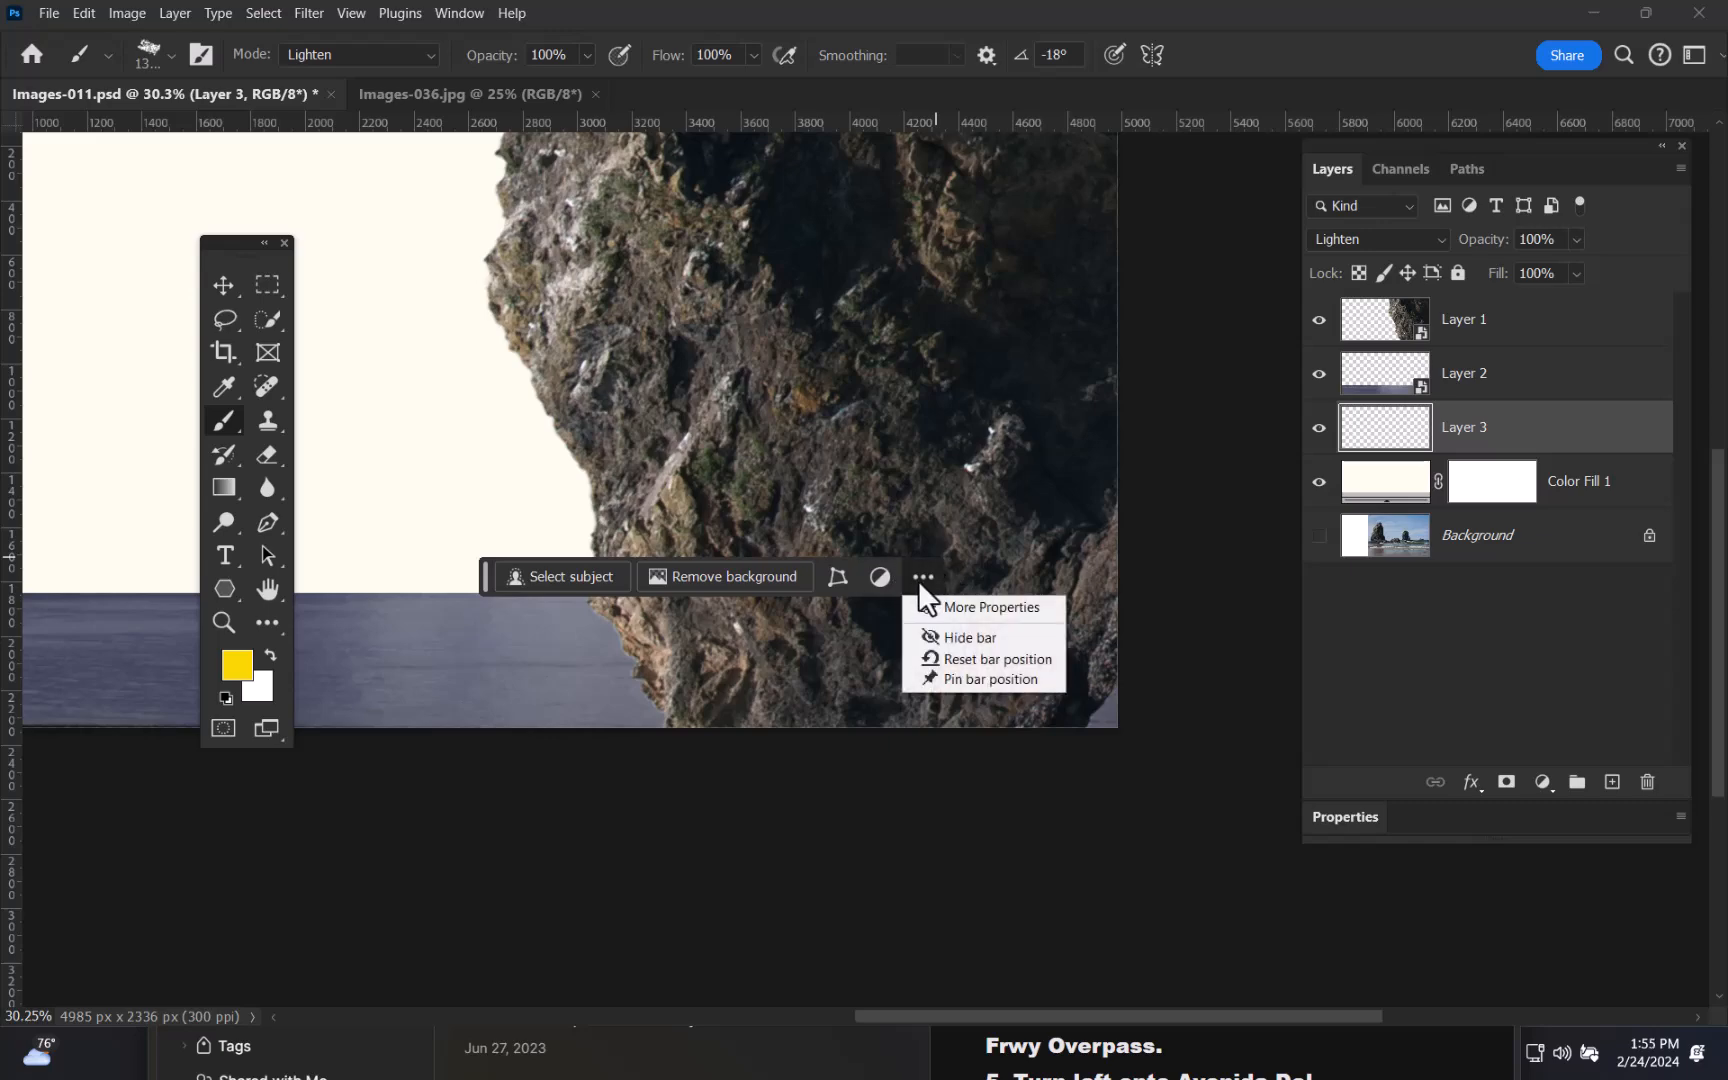
left_click(970, 638)
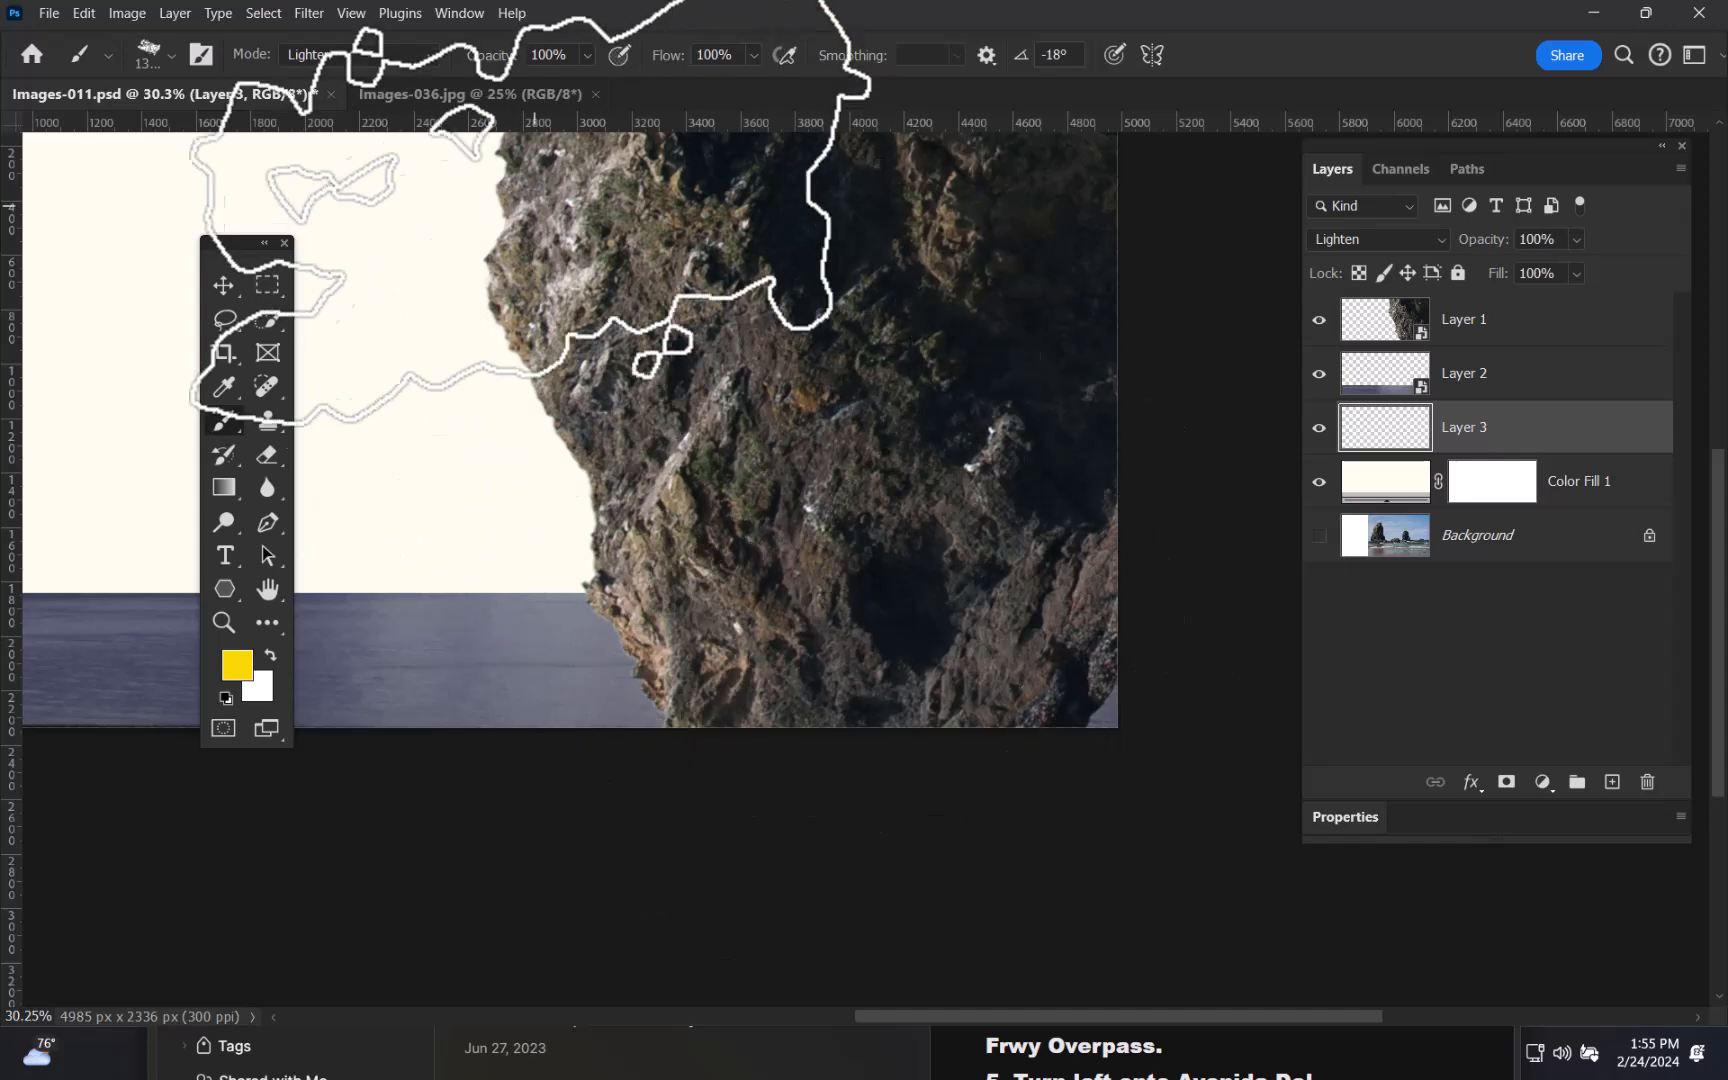
left_click(460, 14)
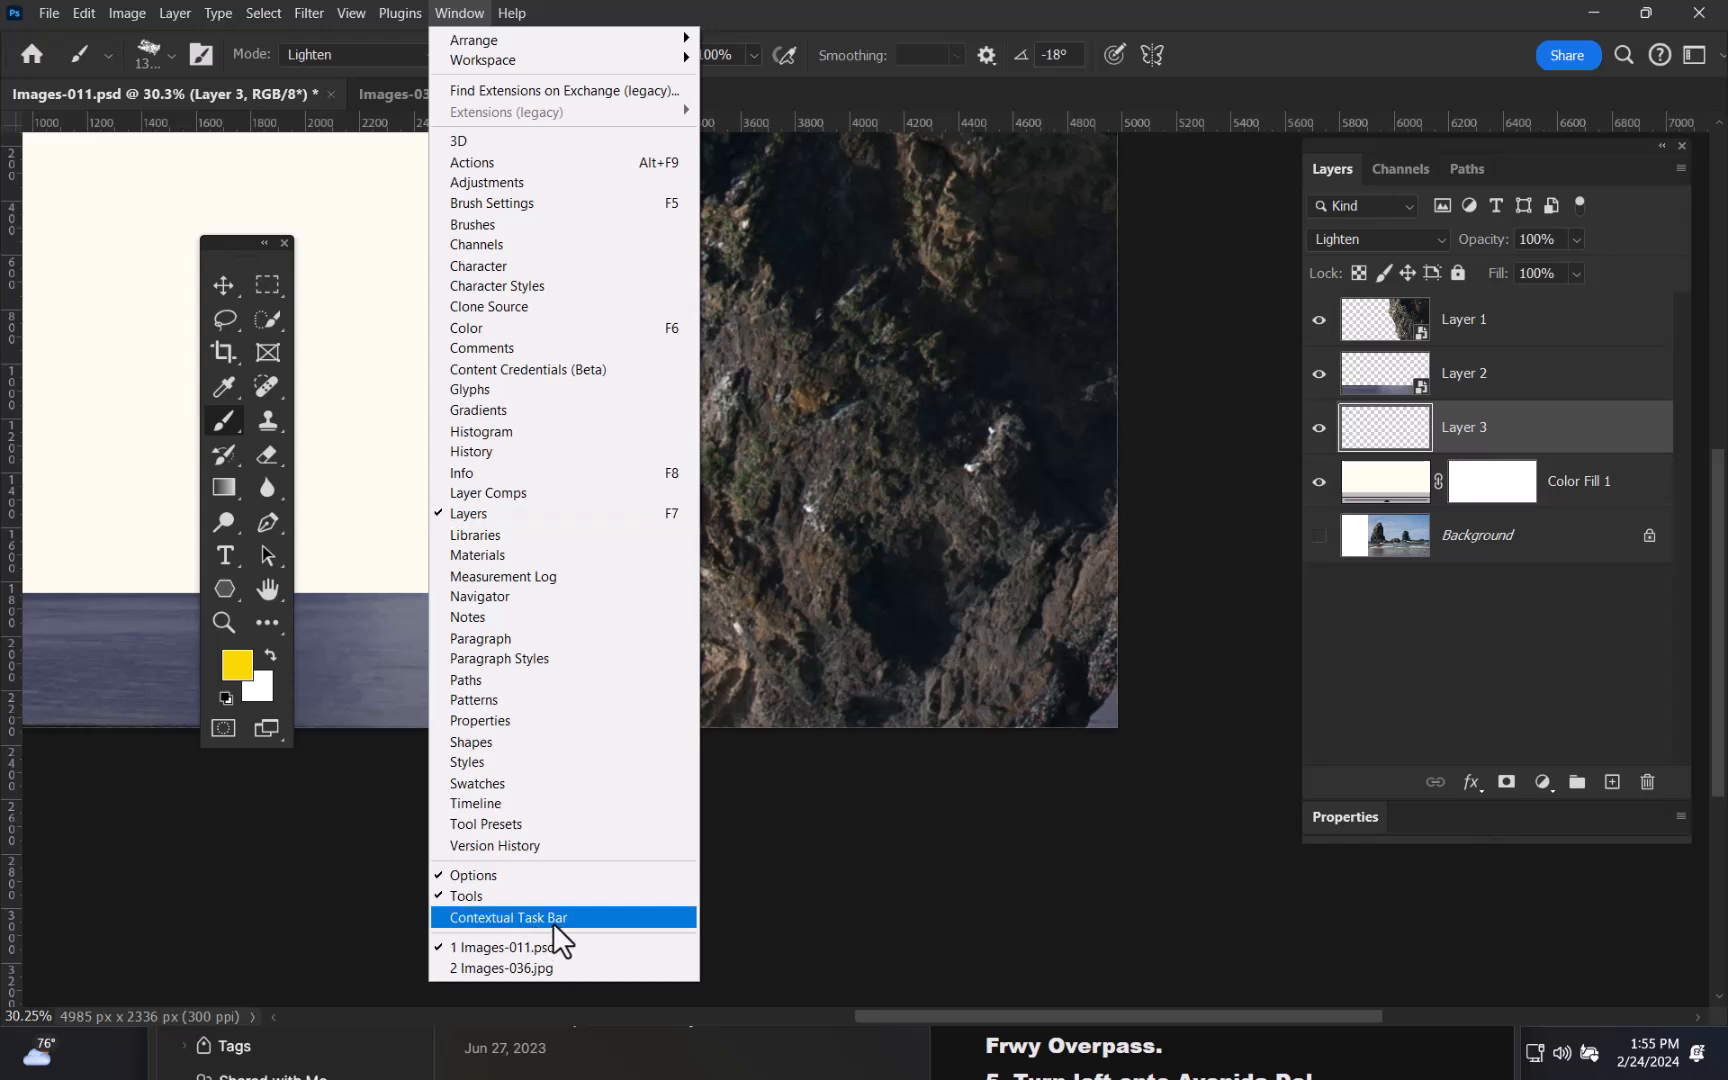
left_click(1231, 72)
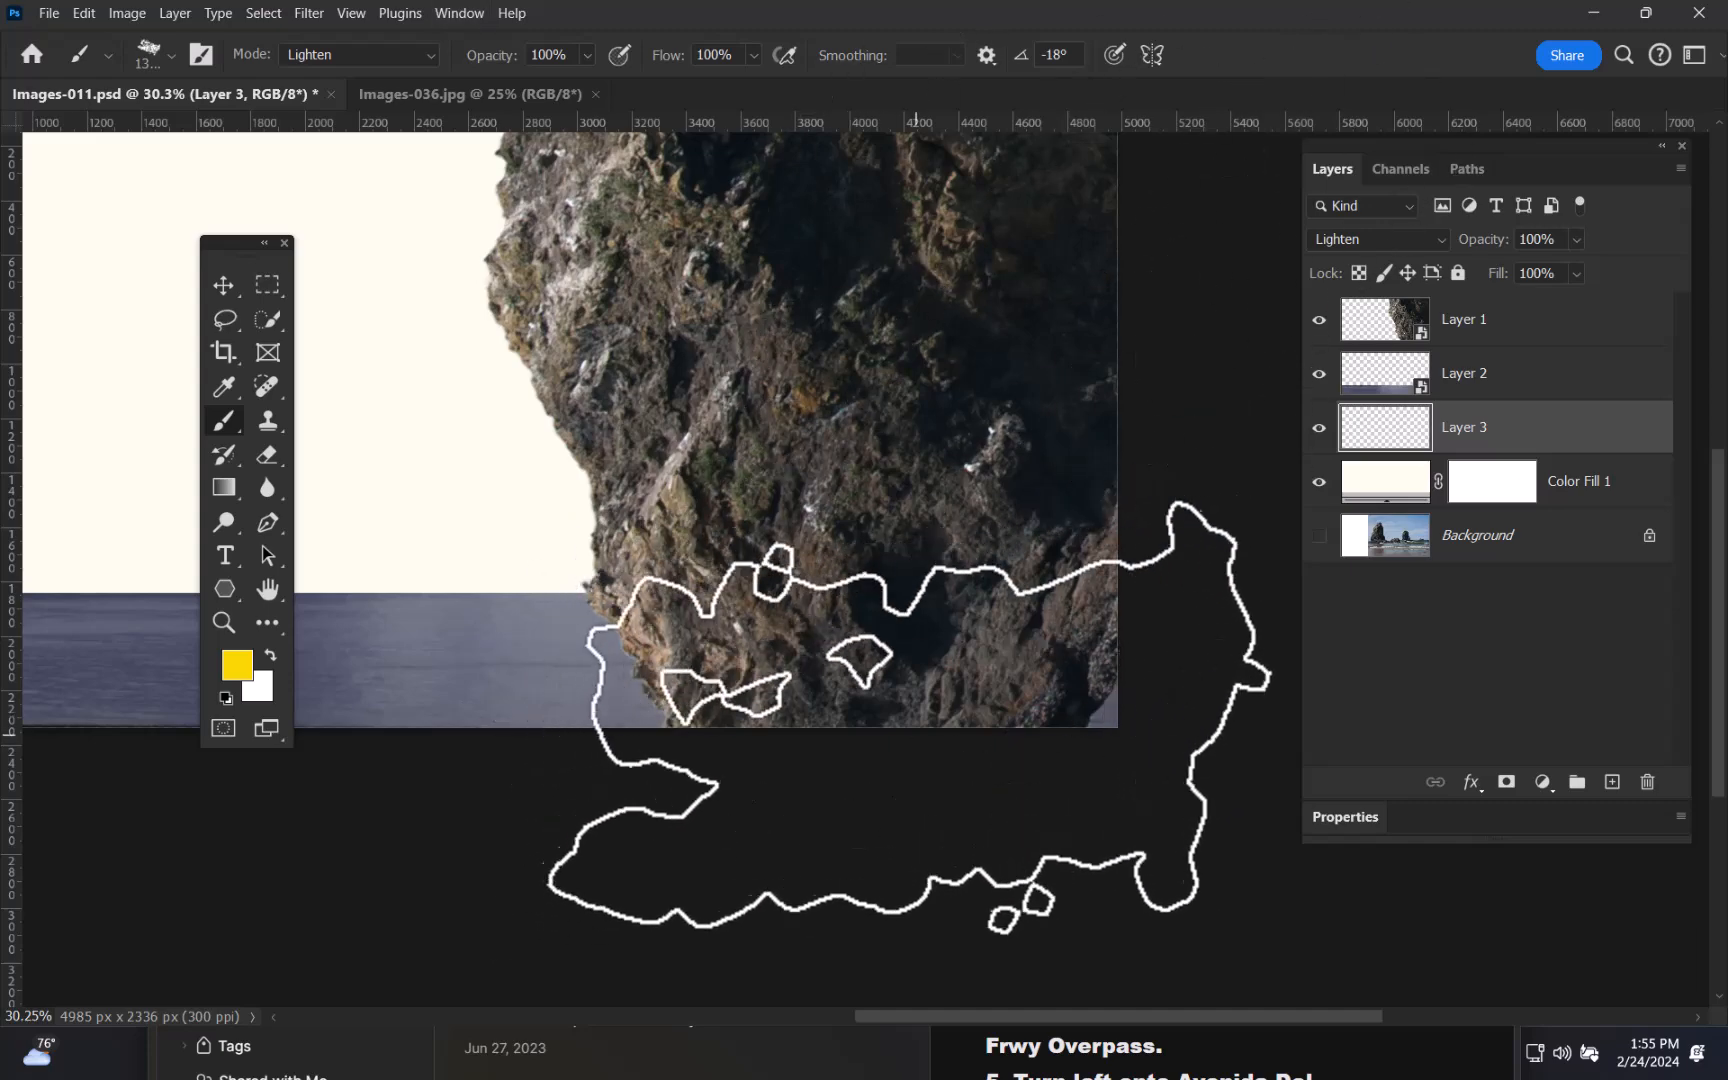
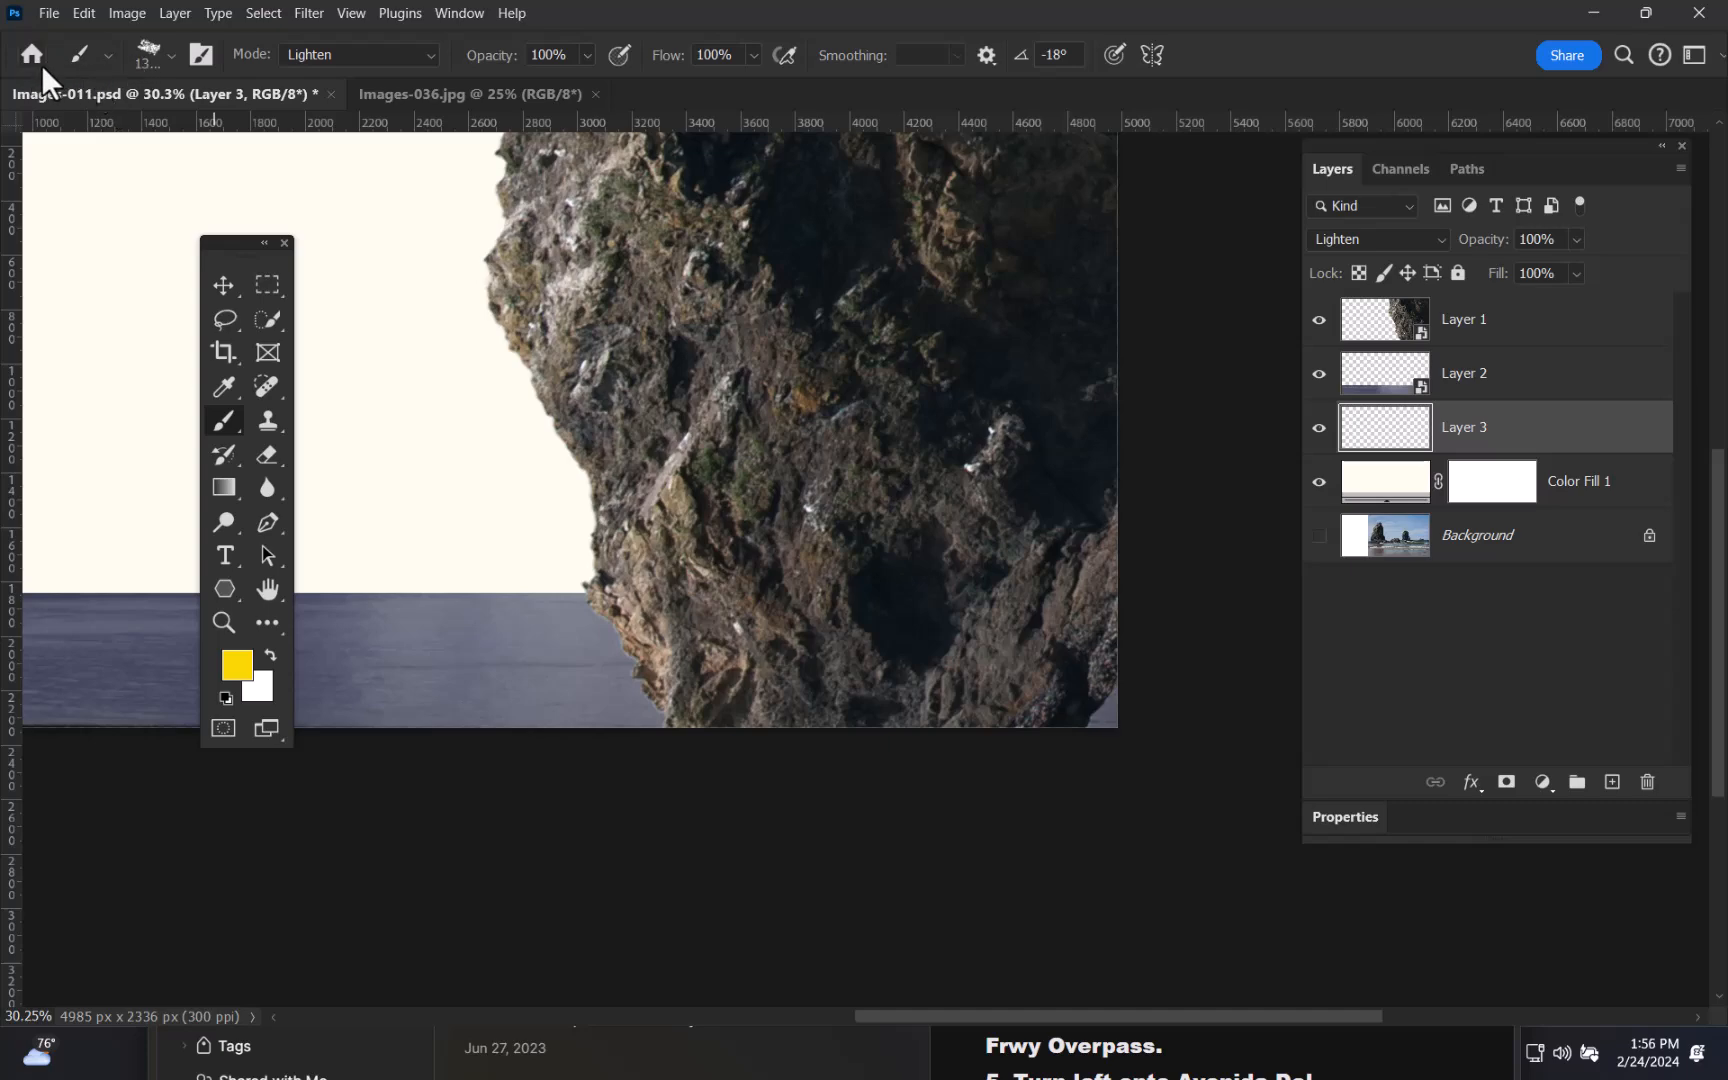
- Review the chalk brush's Shape Dynamics and the available Angle Jitter control options, leaving Pen Tilt unchanged
left_click(201, 56)
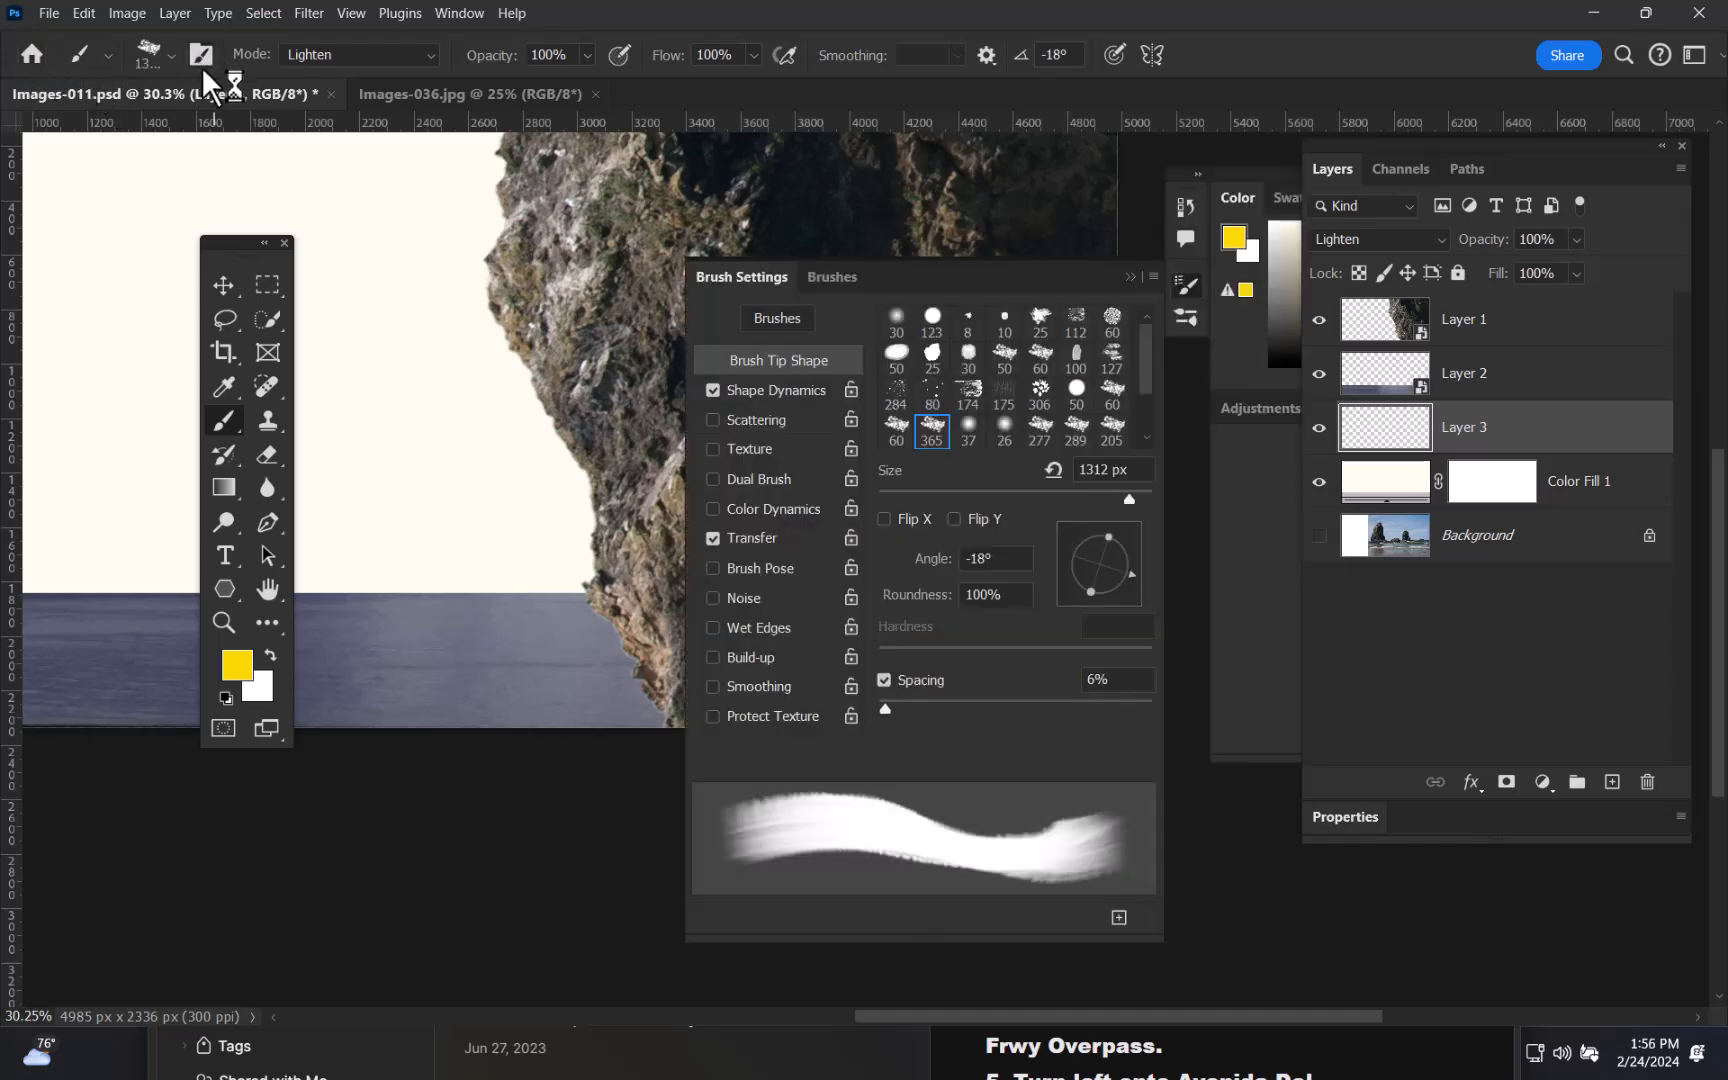
mouse_move(879, 289)
left_mouse_down()
mouse_move(690, 220)
mouse_move(679, 155)
left_mouse_up()
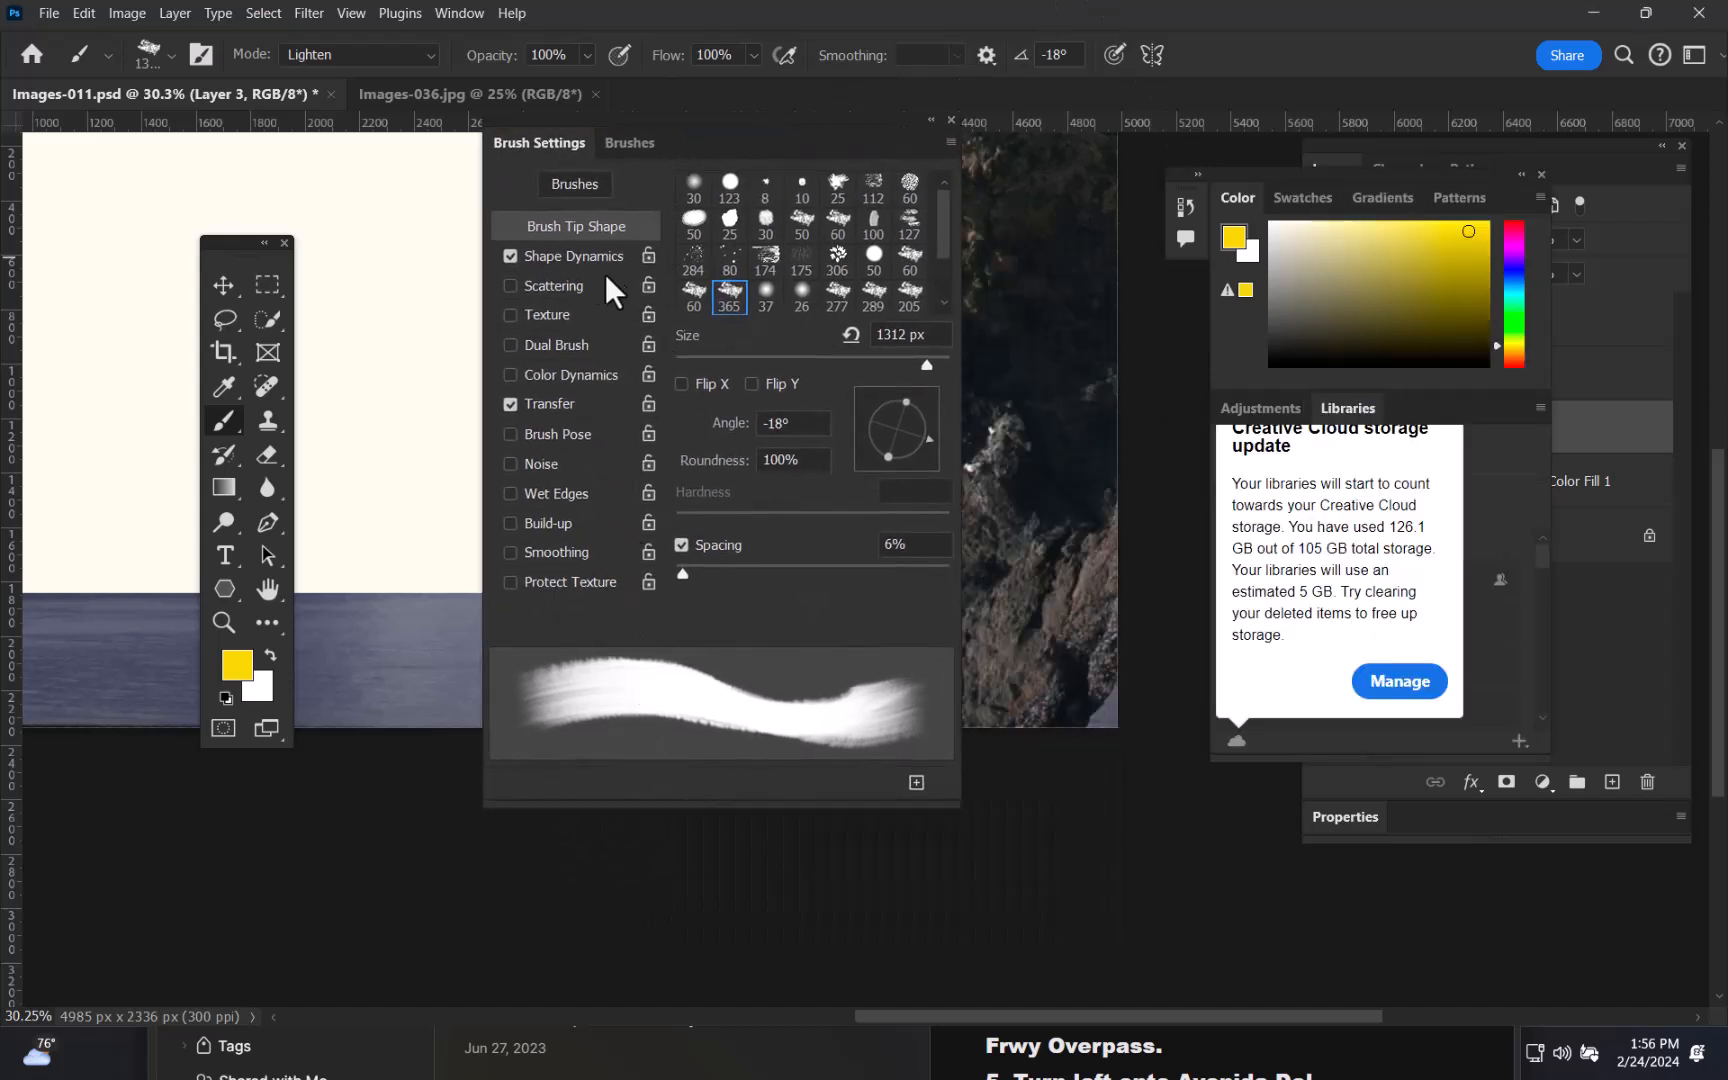
left_click(569, 260)
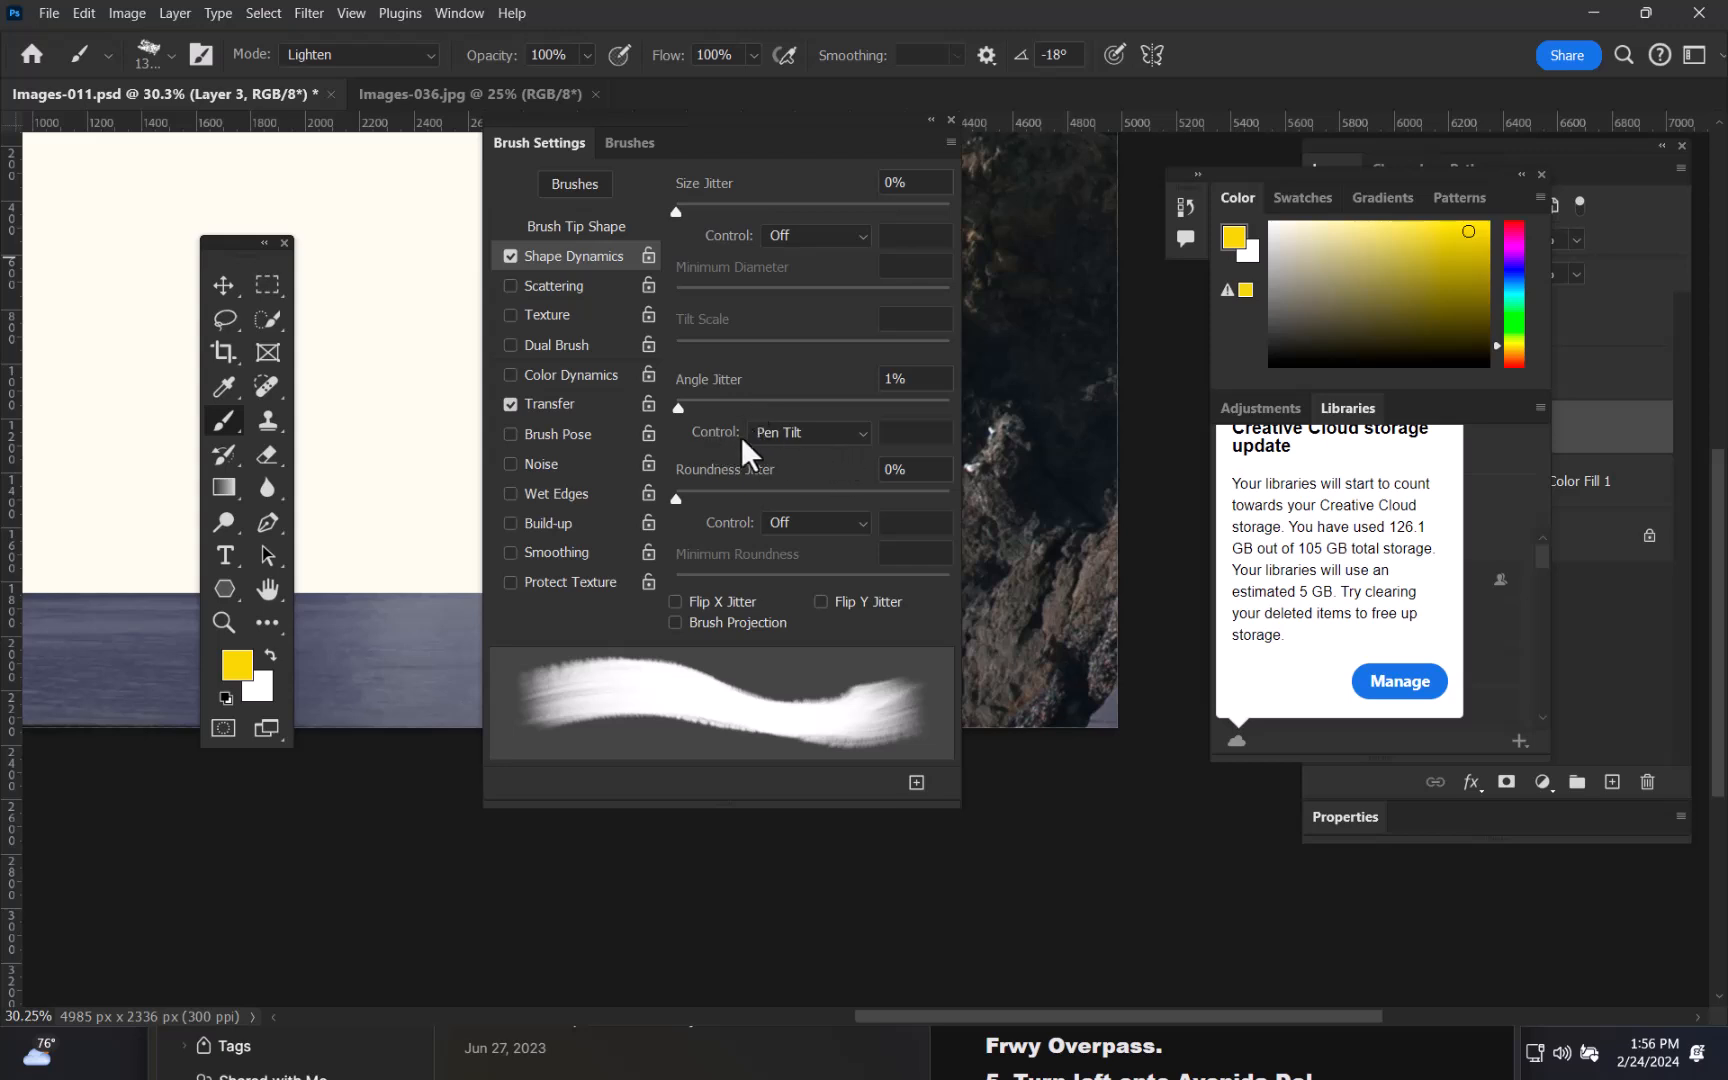
left_click(818, 435)
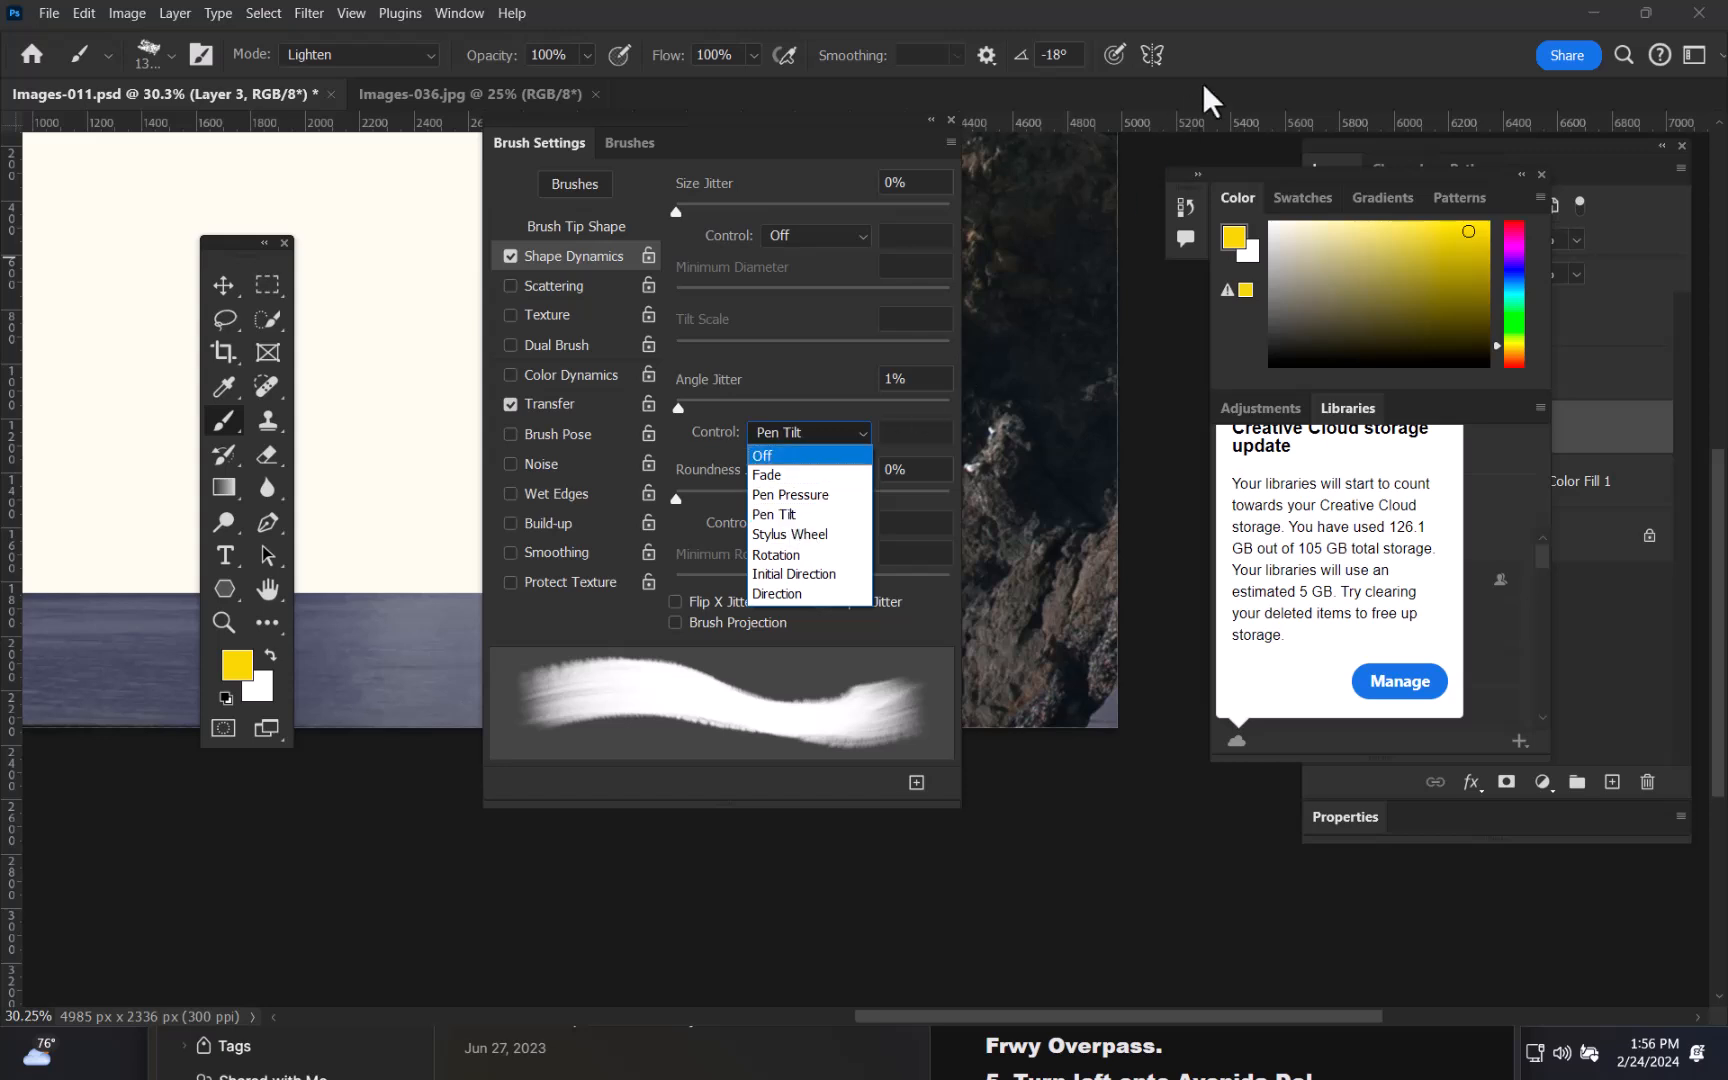
left_click(1270, 62)
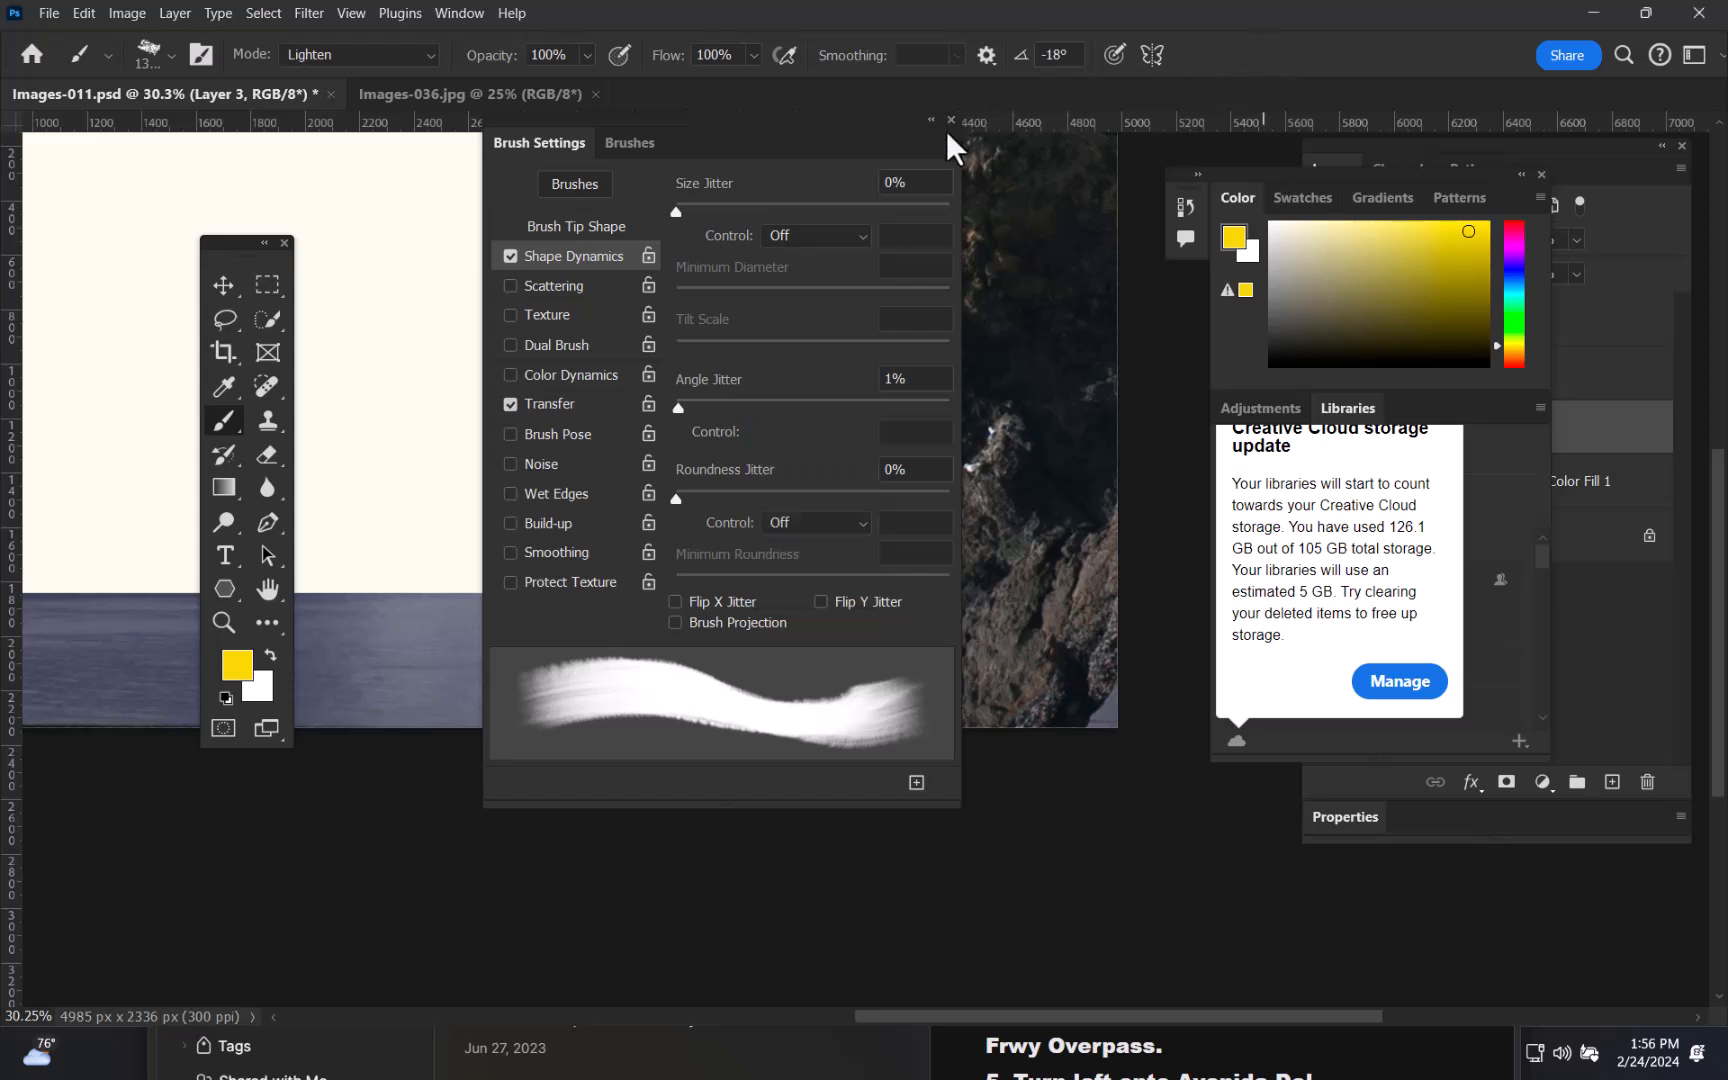
left_click(950, 121)
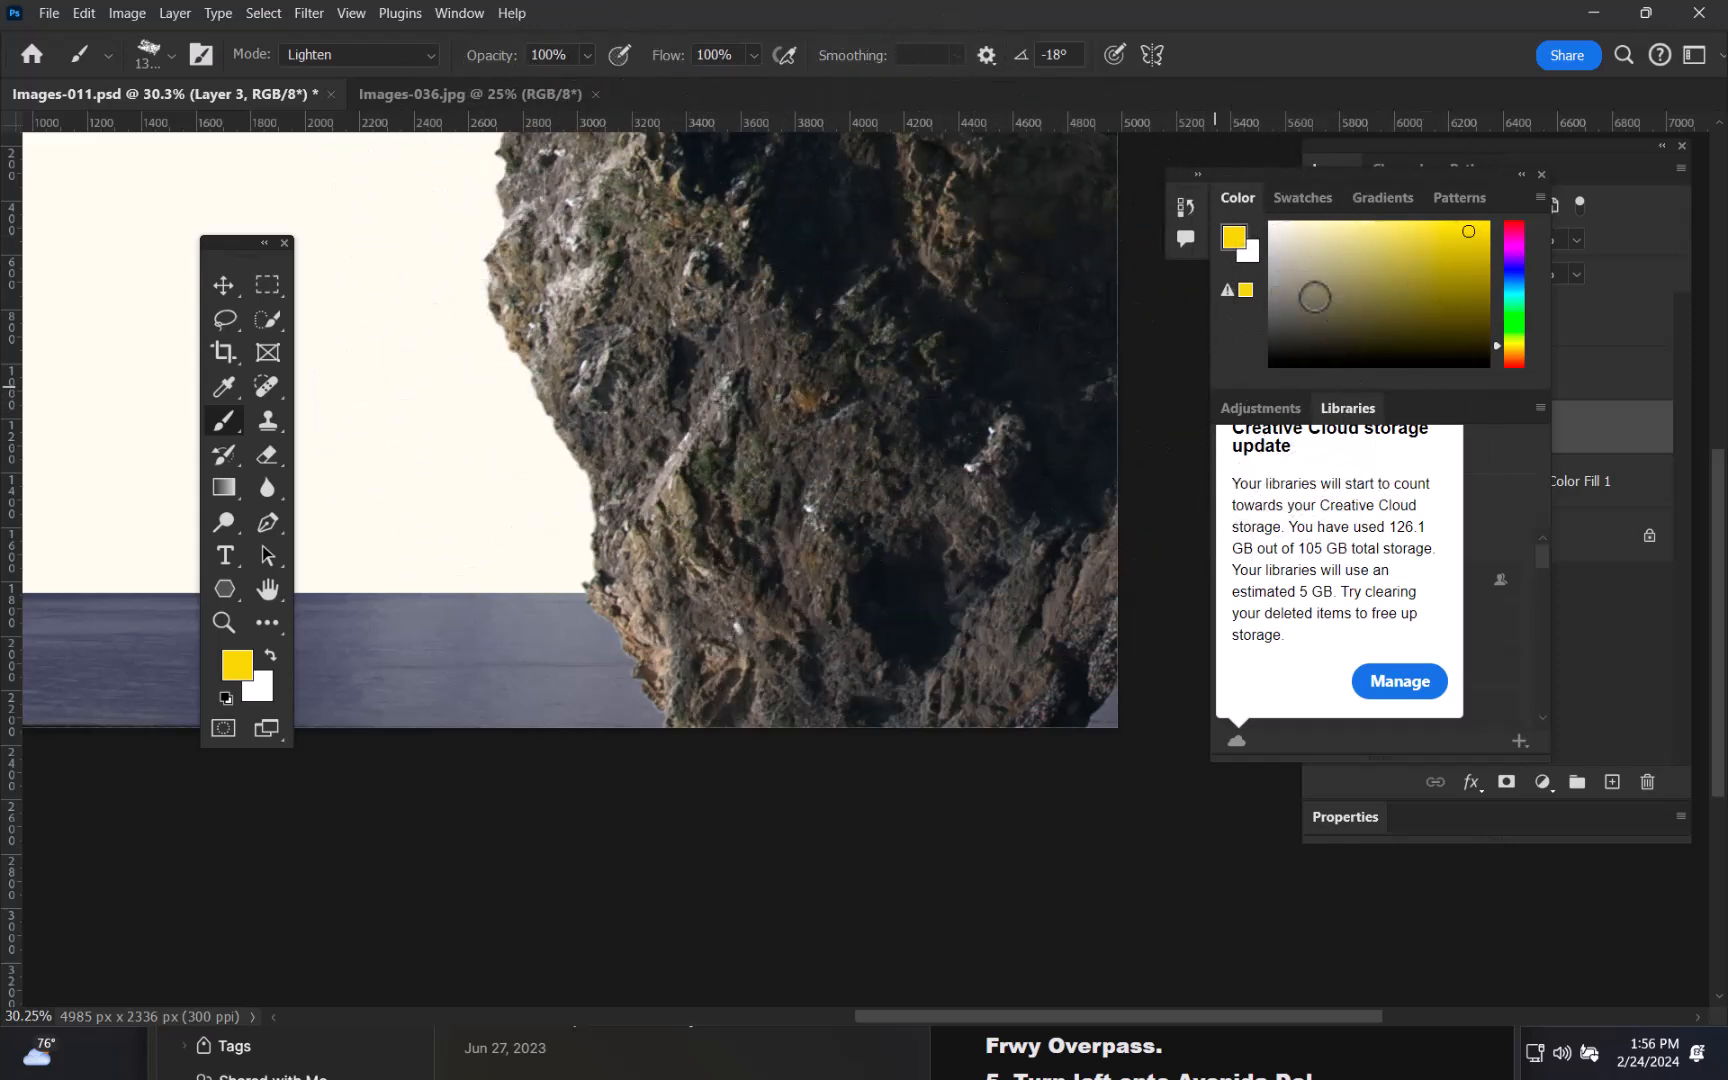
left_click(1540, 176)
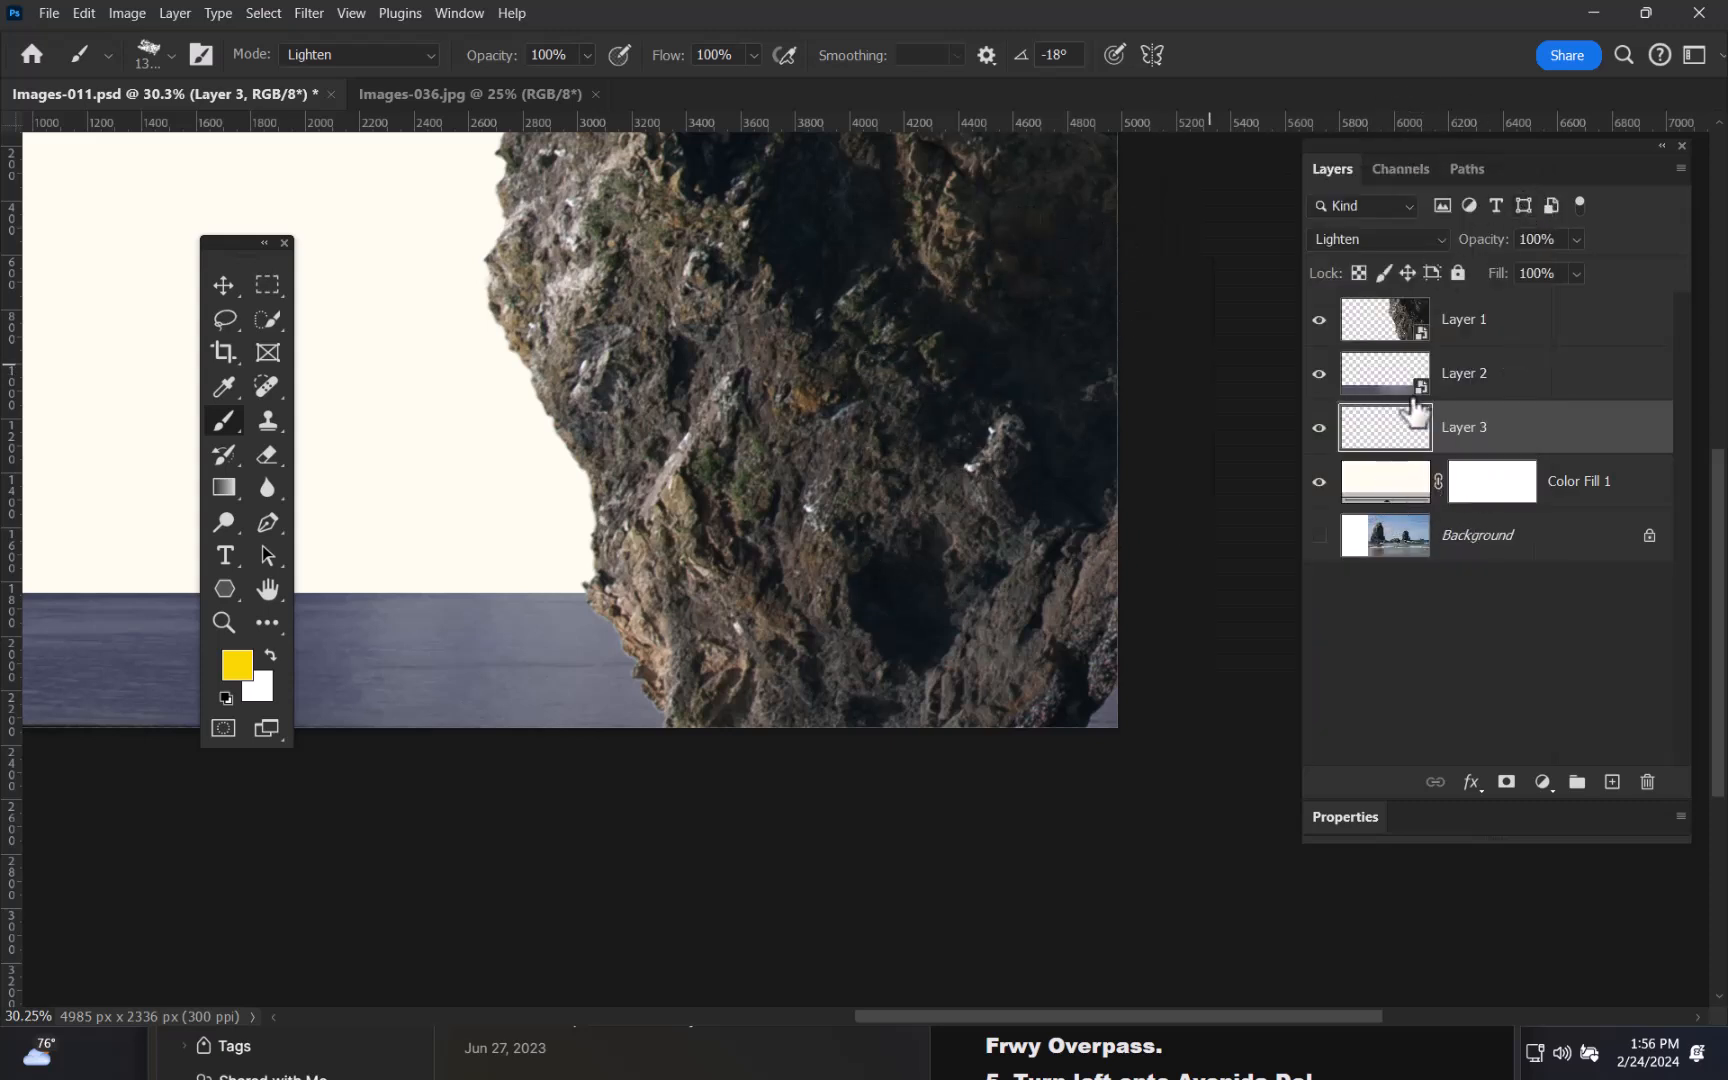
- Add a white layer mask to the rock's Layer 1 and make black the foreground color
left_click(1478, 330)
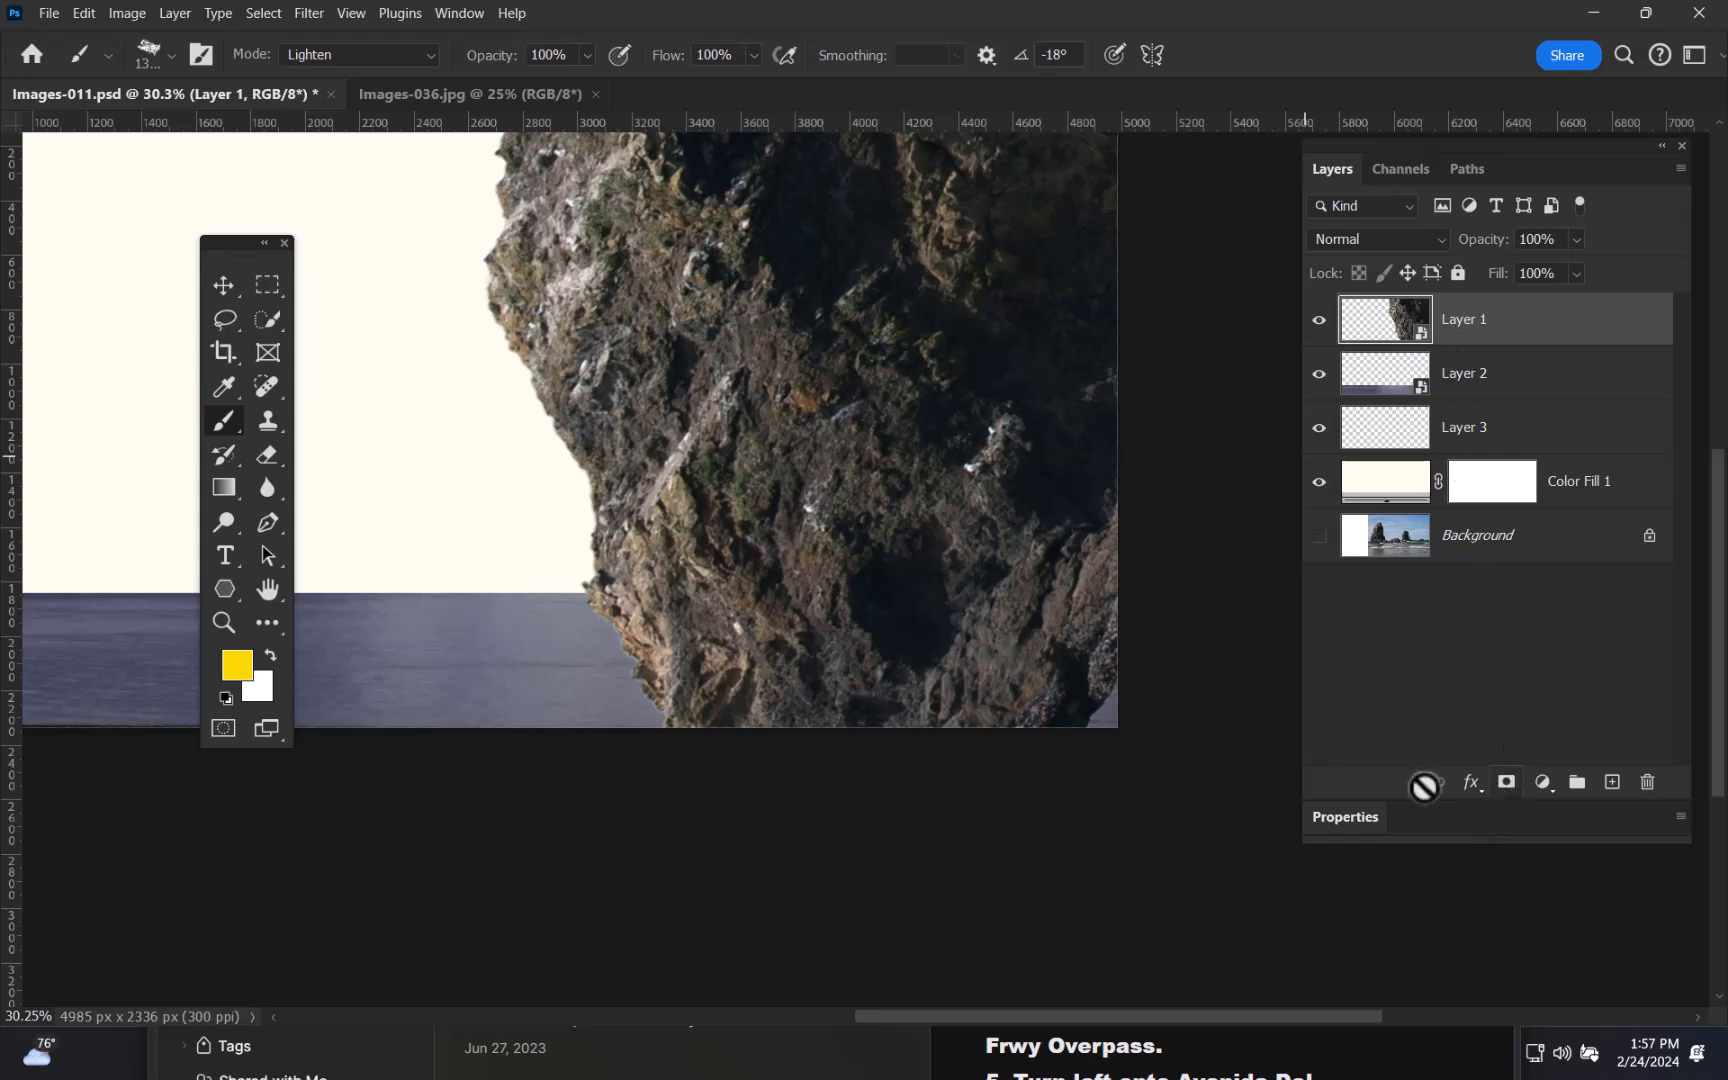
left_click(1507, 784)
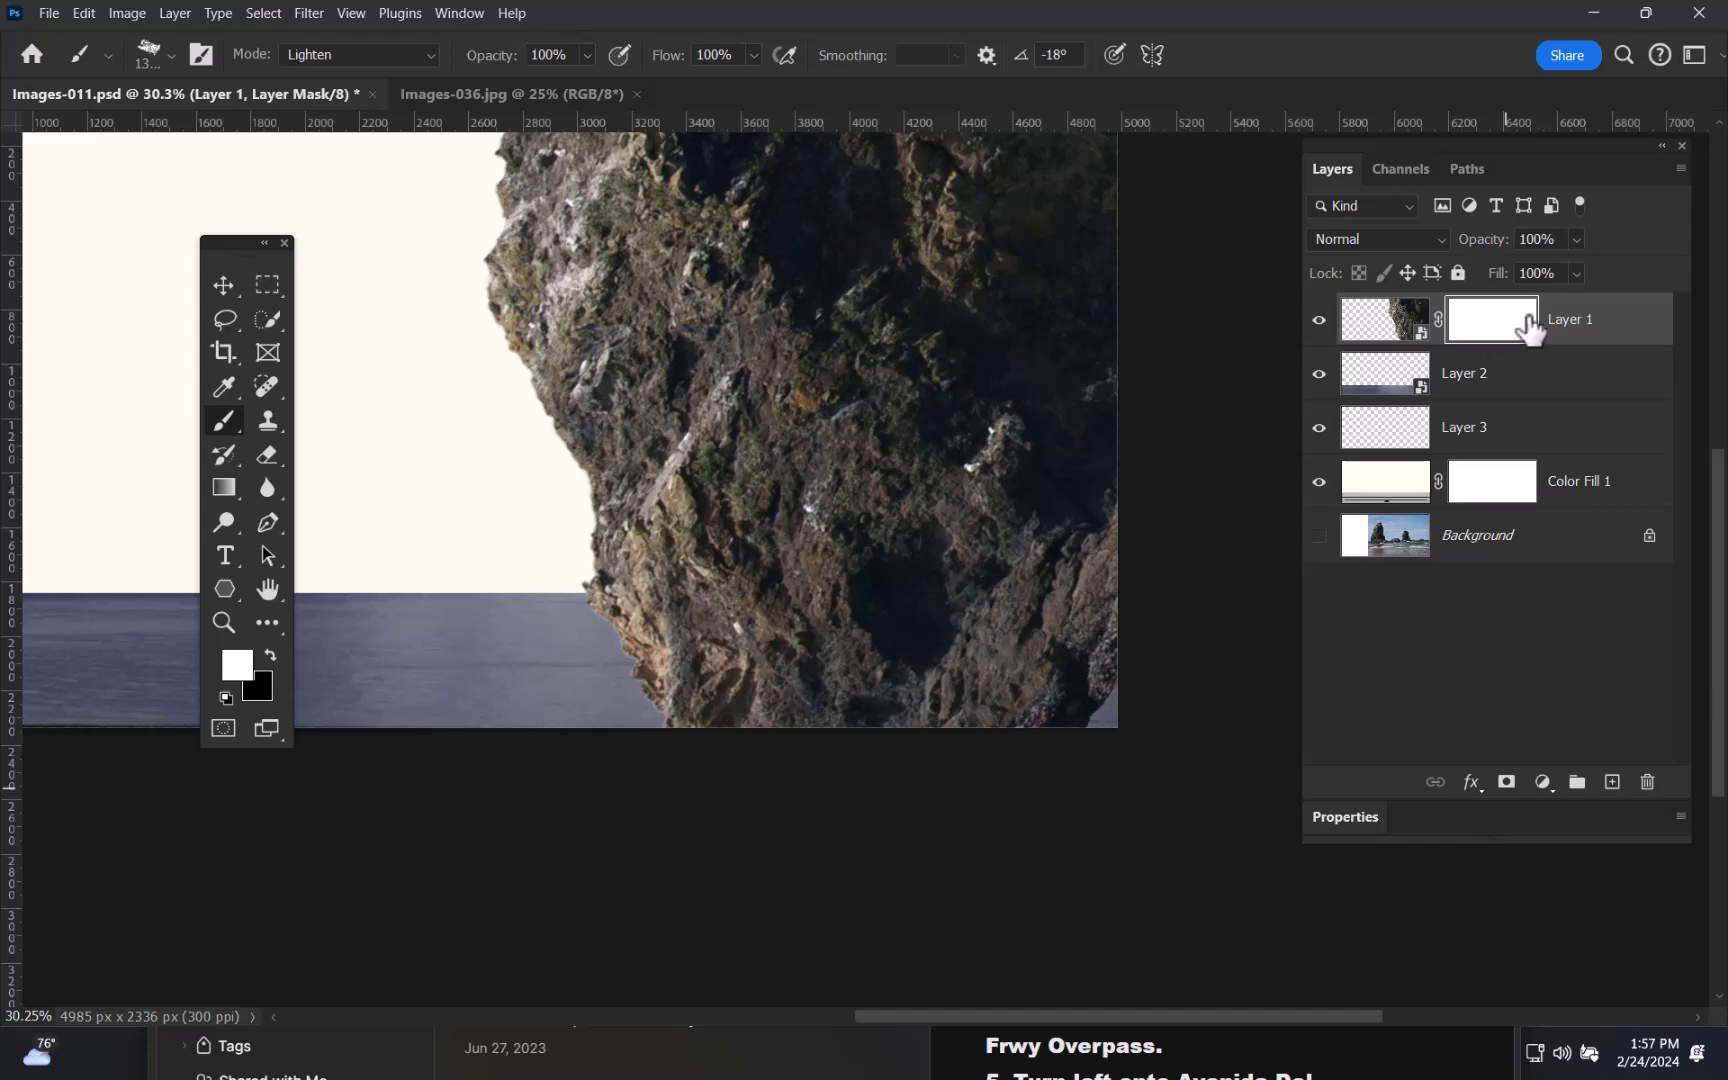
left_click_drag(1470, 325, 806, 720)
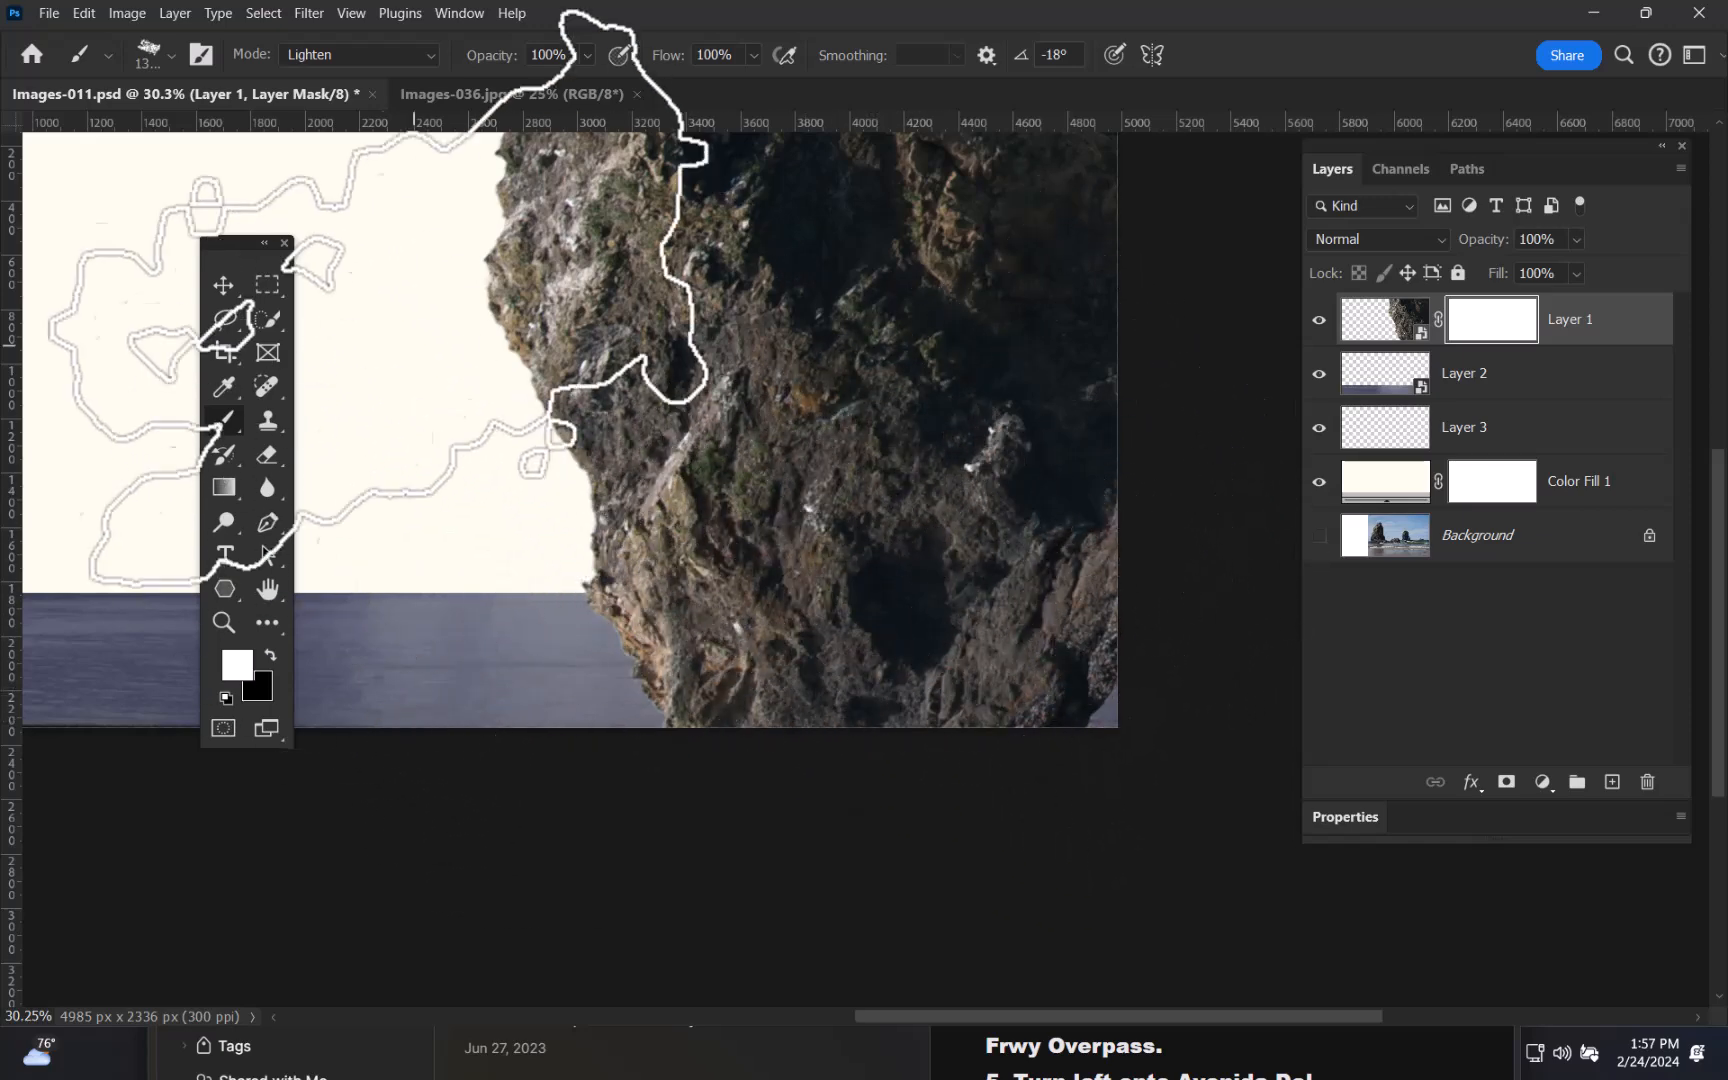
left_click_drag(244, 243, 355, 157)
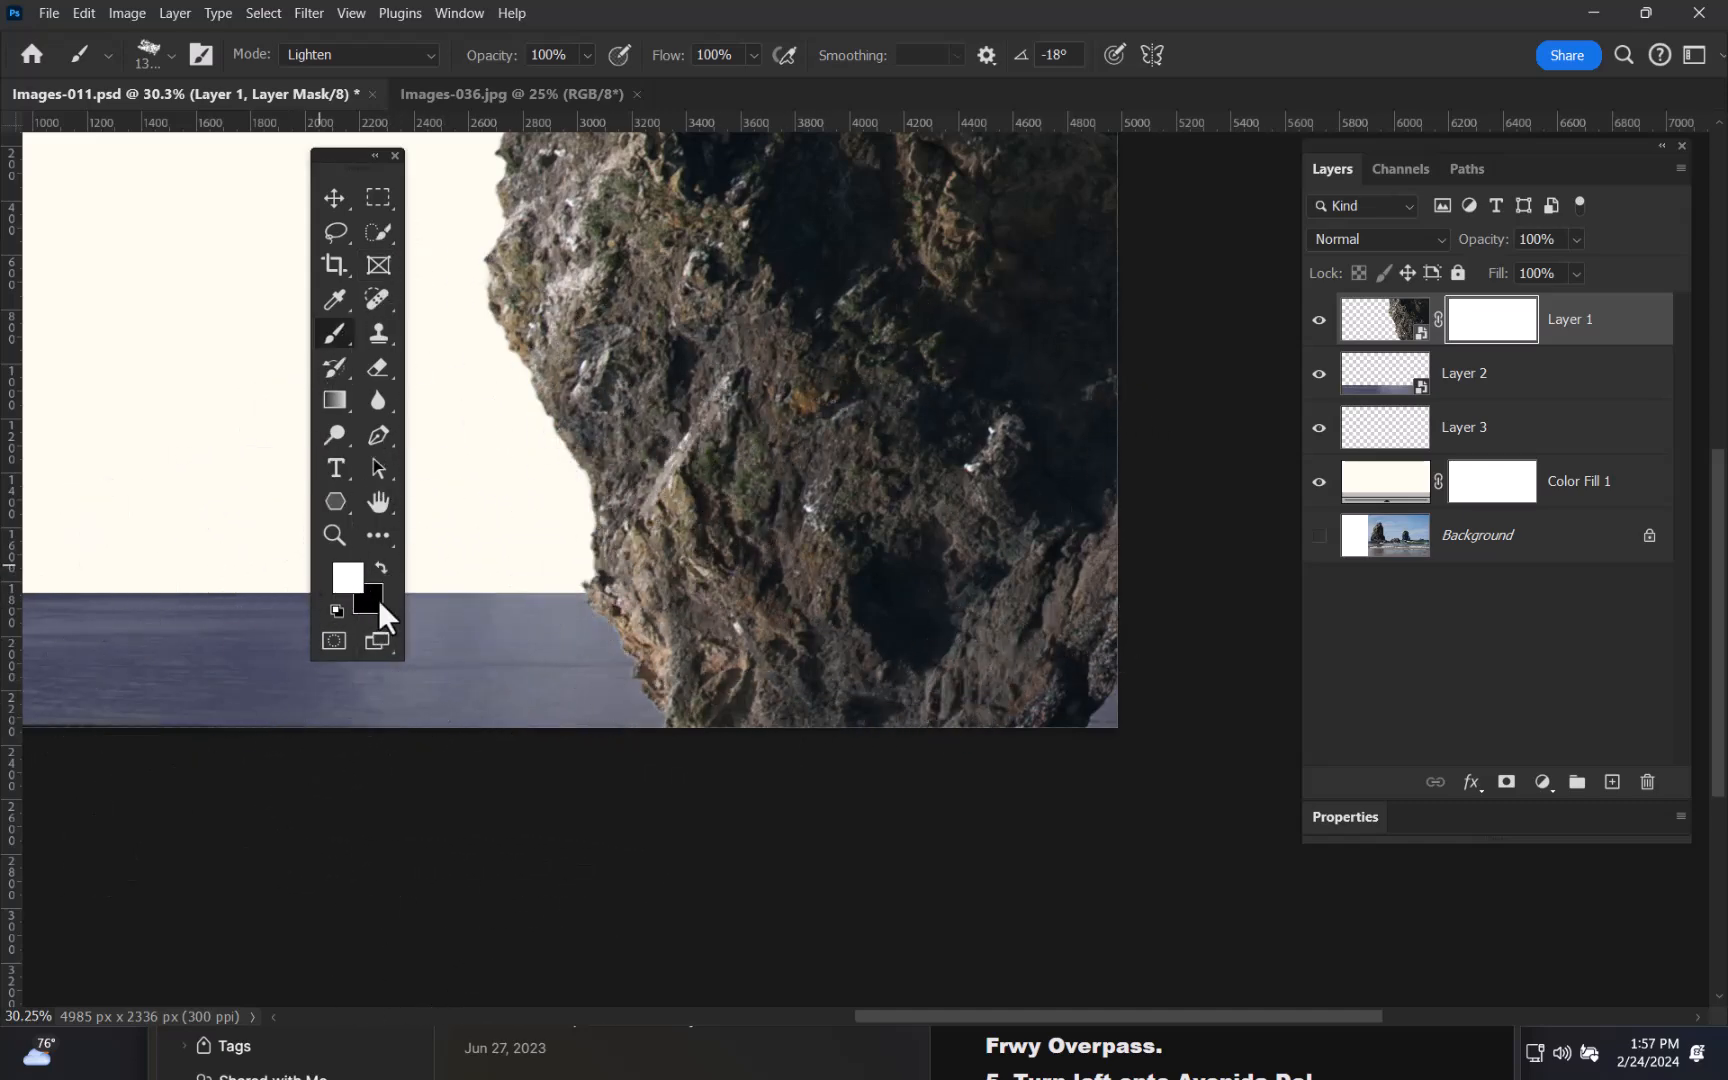
key("x")
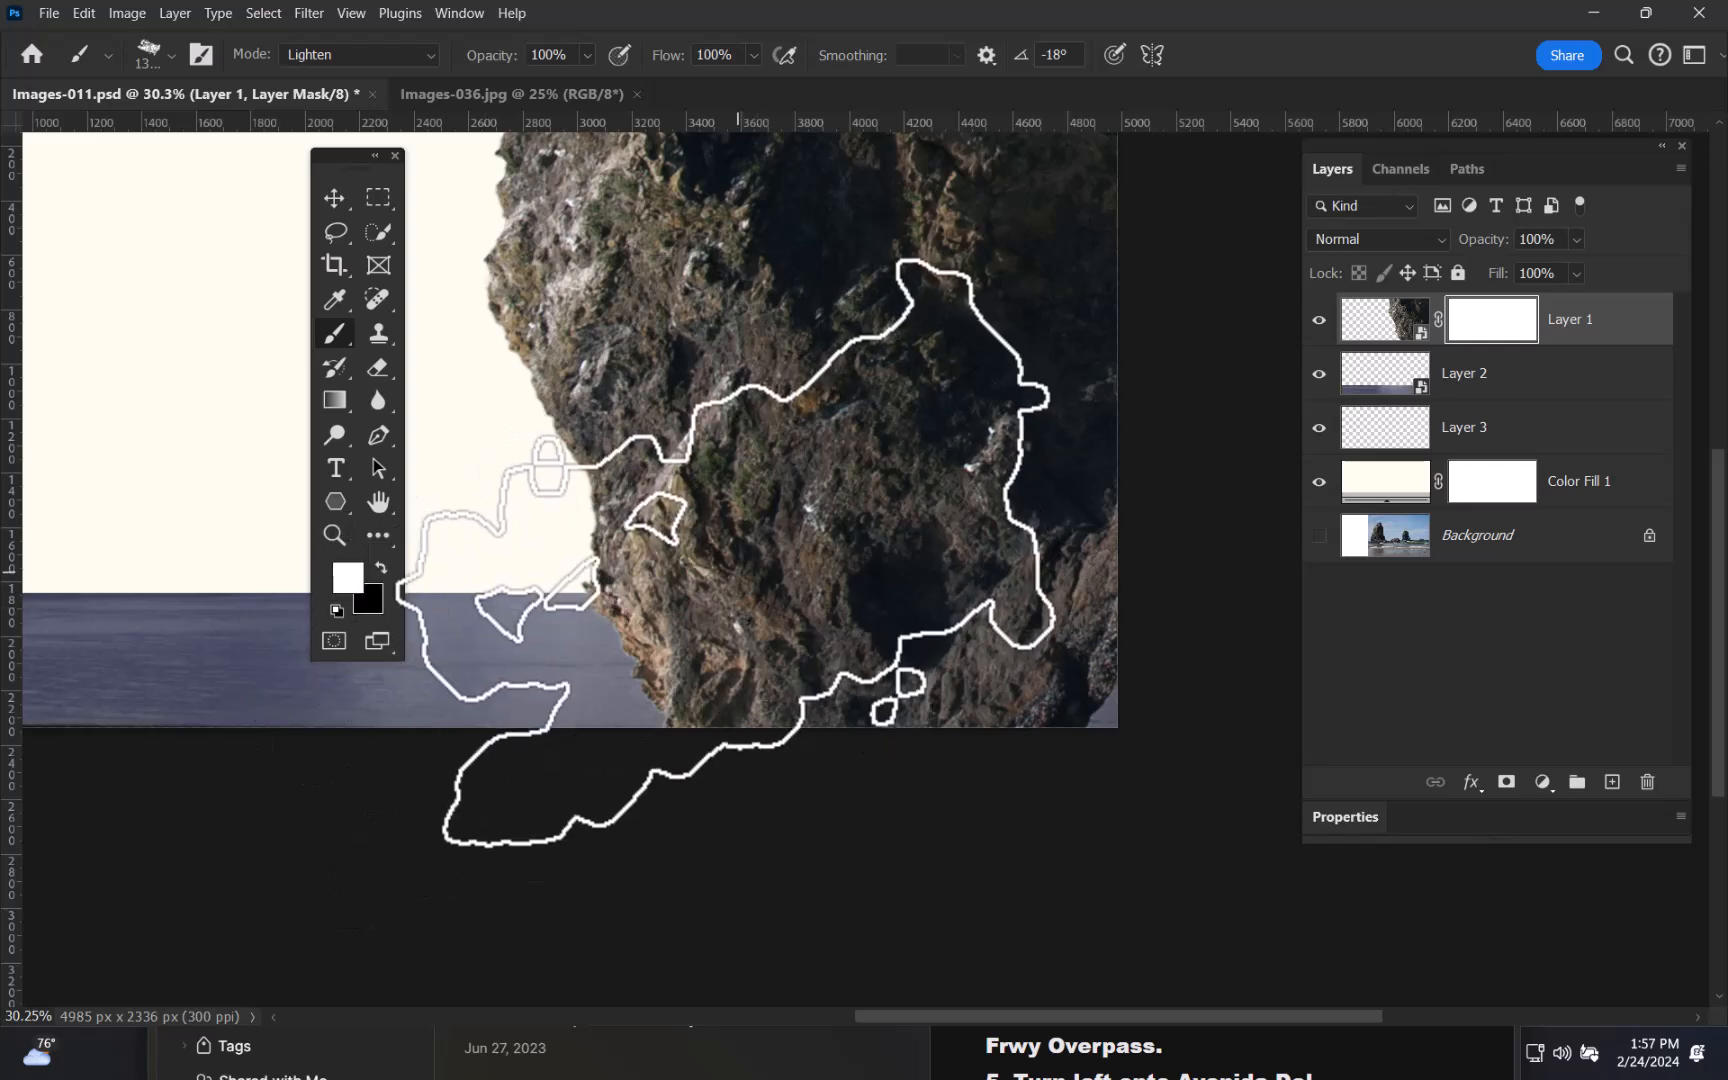
key("x")
key("x")
key("x")
key("x")
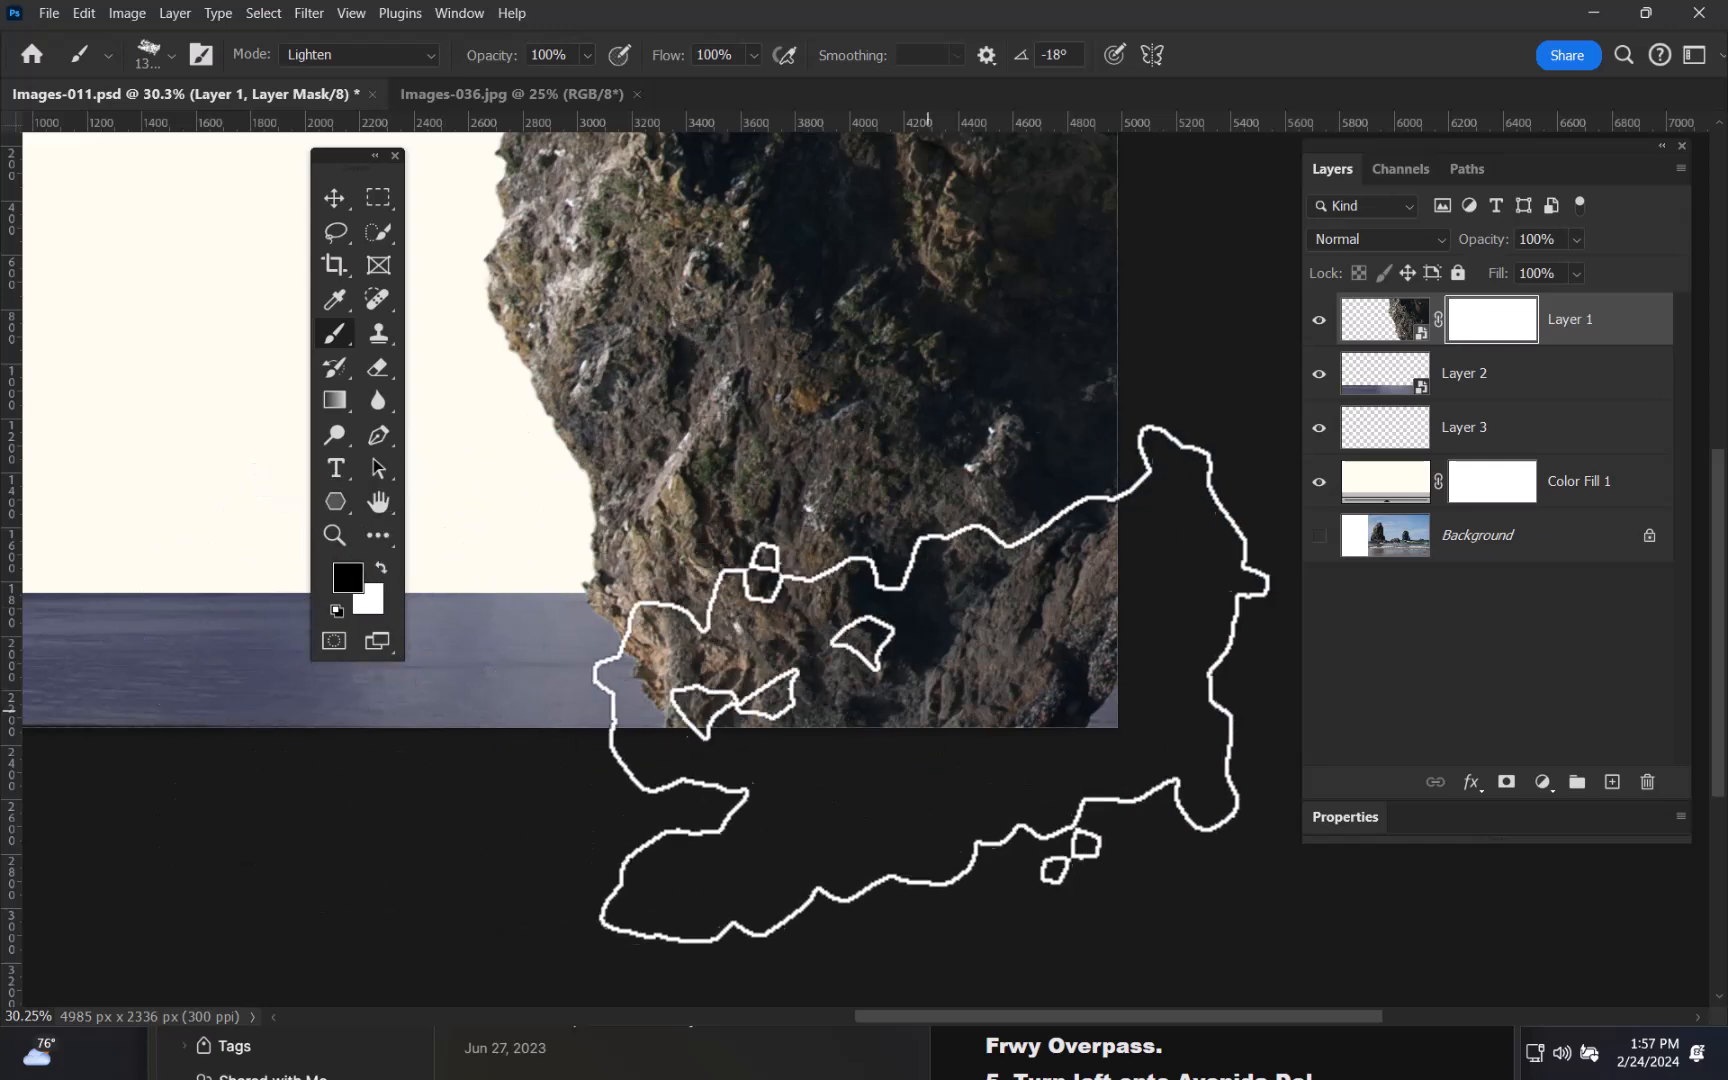
- Paint black along the rock's base on the Layer 1 mask with the chalk brush in Normal mode, revealing the water
left_click_drag(954, 720, 905, 722)
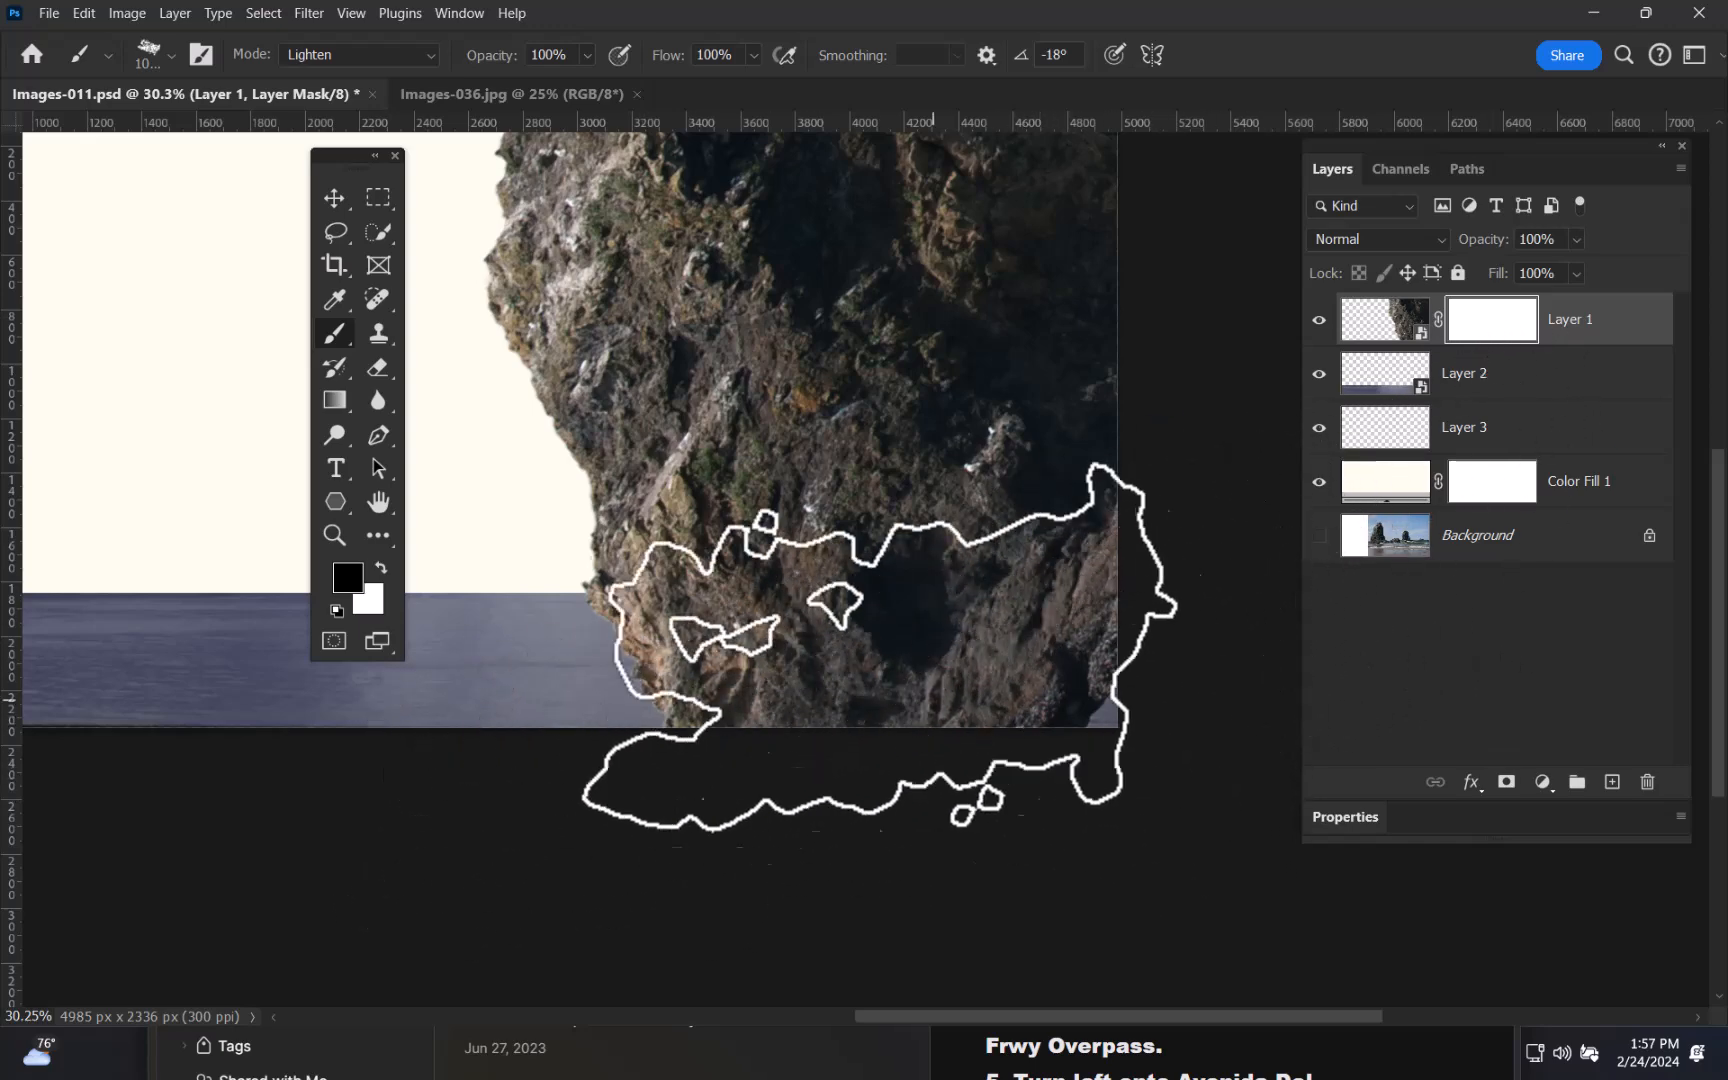
left_click(424, 56)
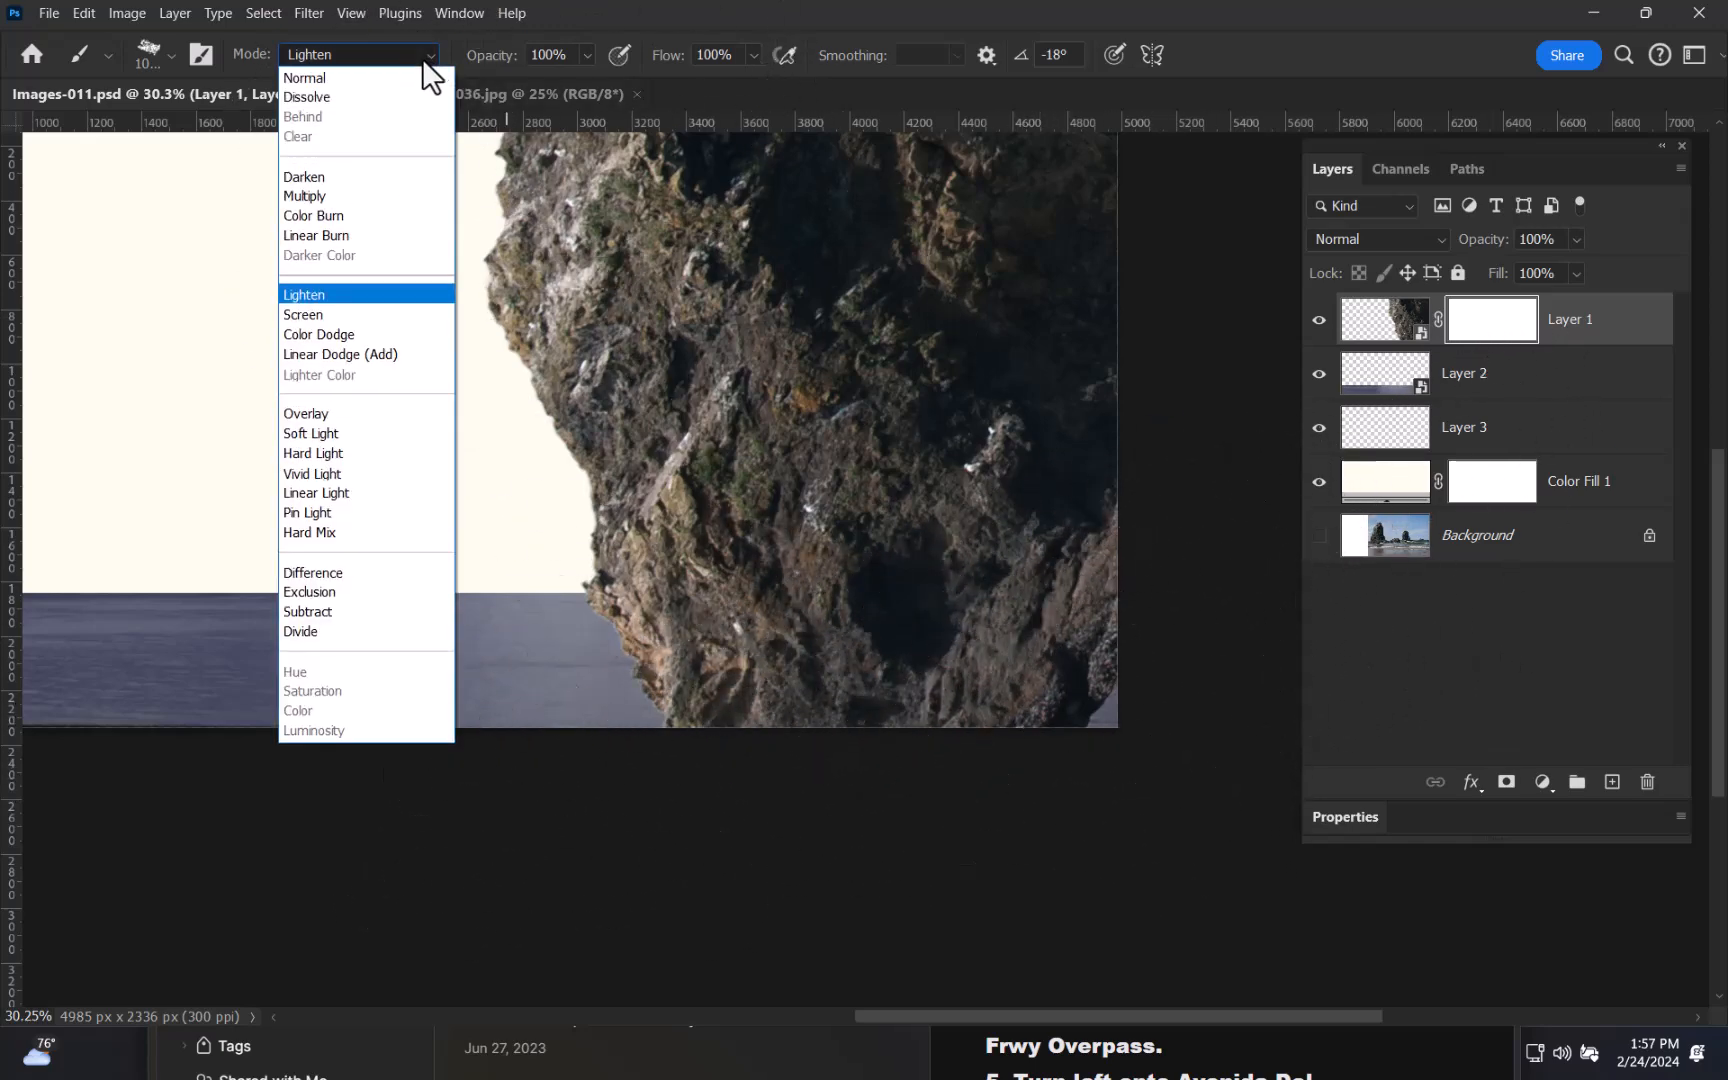
left_click(352, 78)
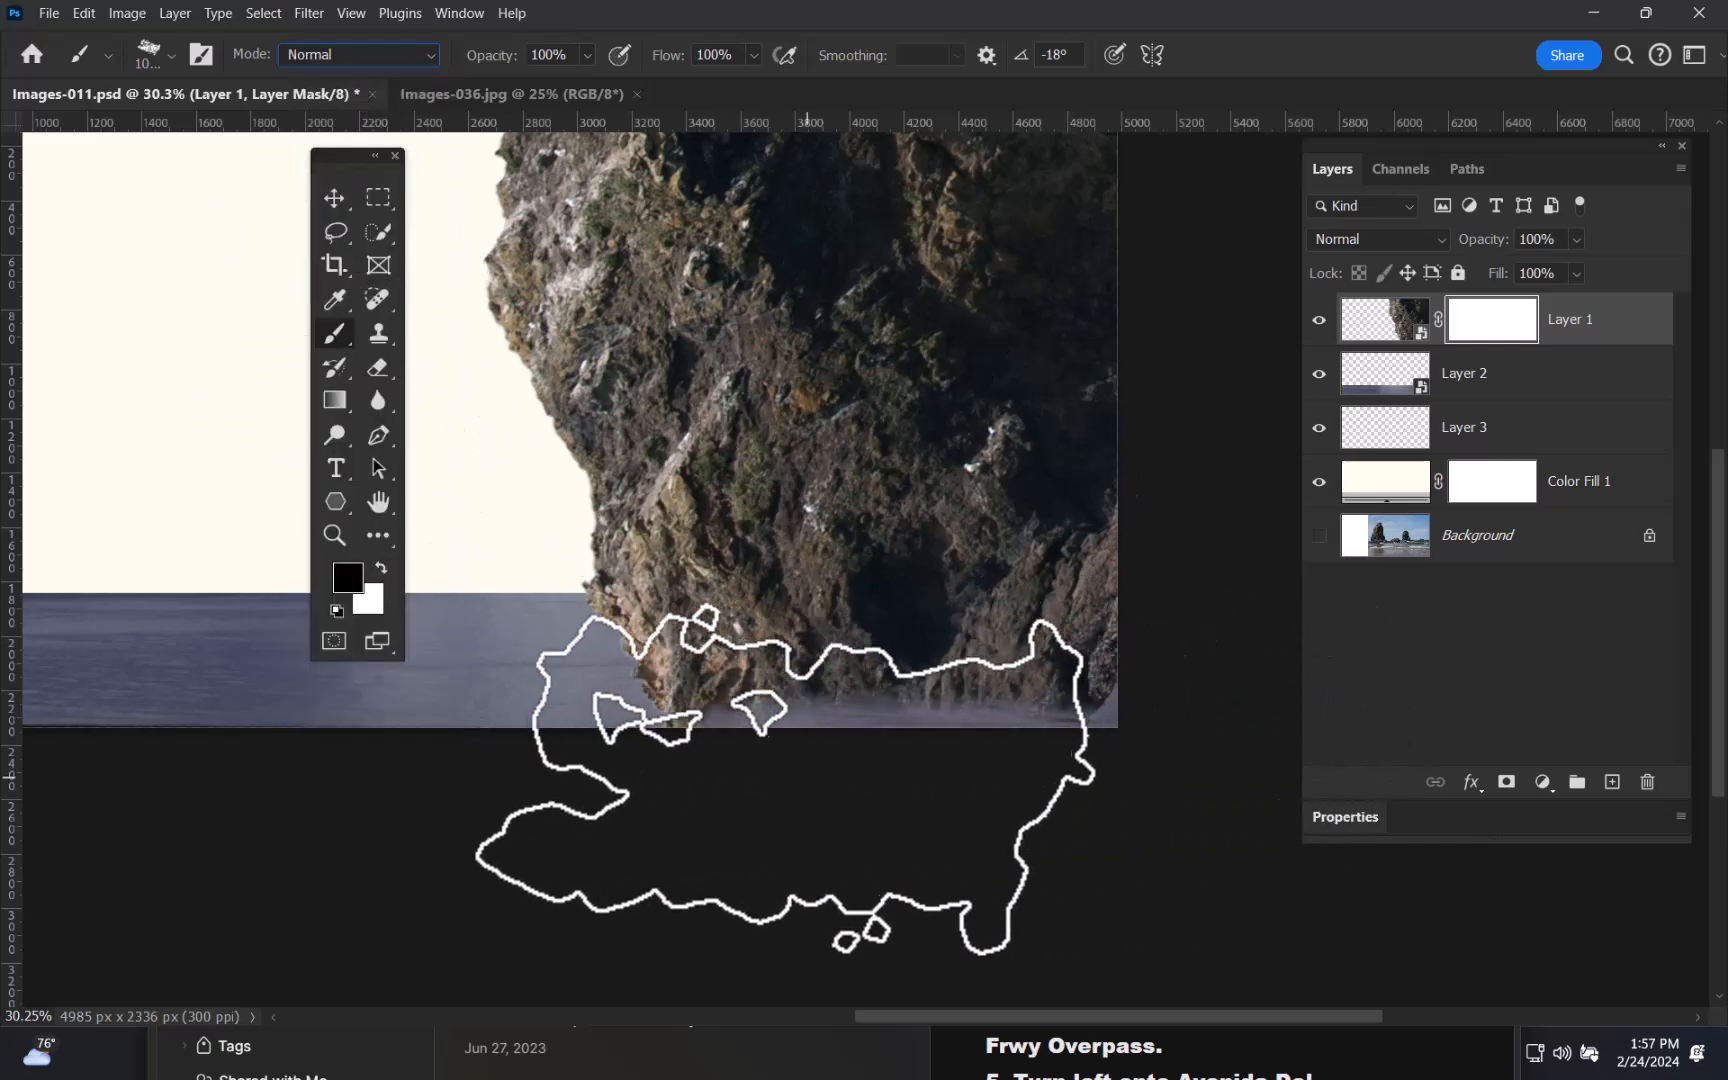
mouse_move(1032, 767)
left_mouse_down()
mouse_move(671, 746)
mouse_move(1014, 731)
left_mouse_up()
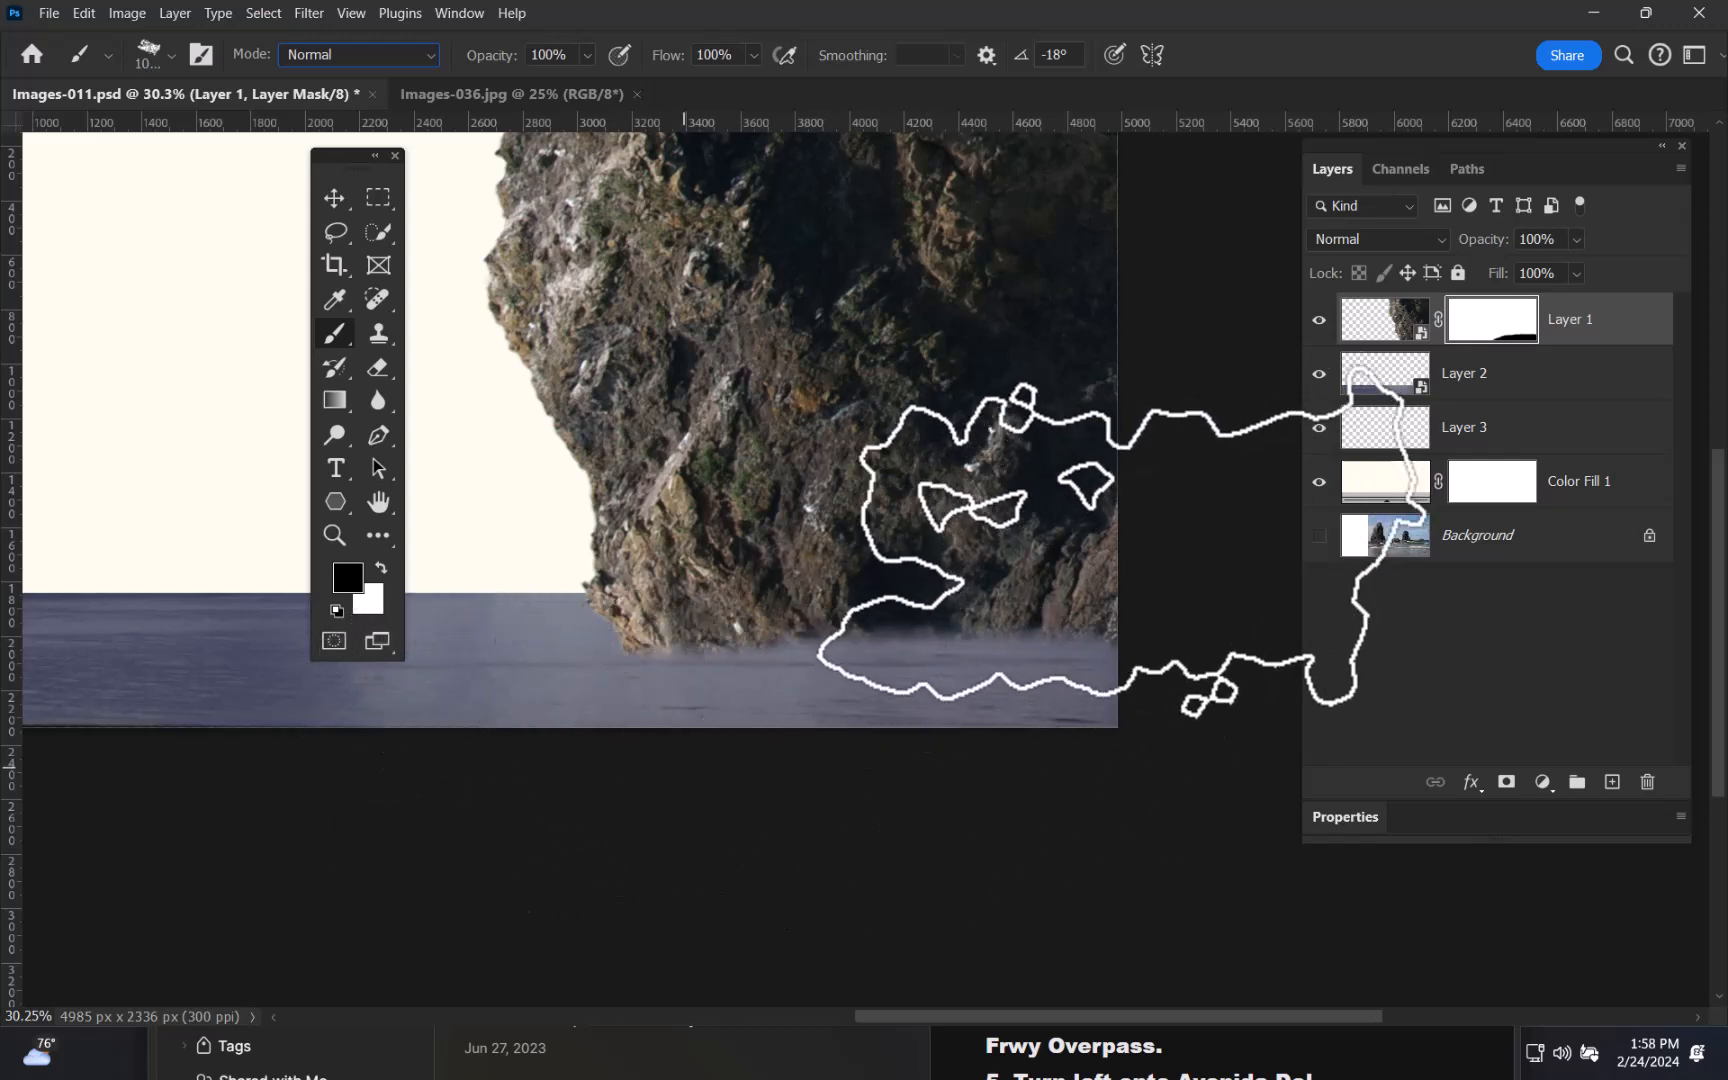
left_click_drag(1055, 558, 1027, 564)
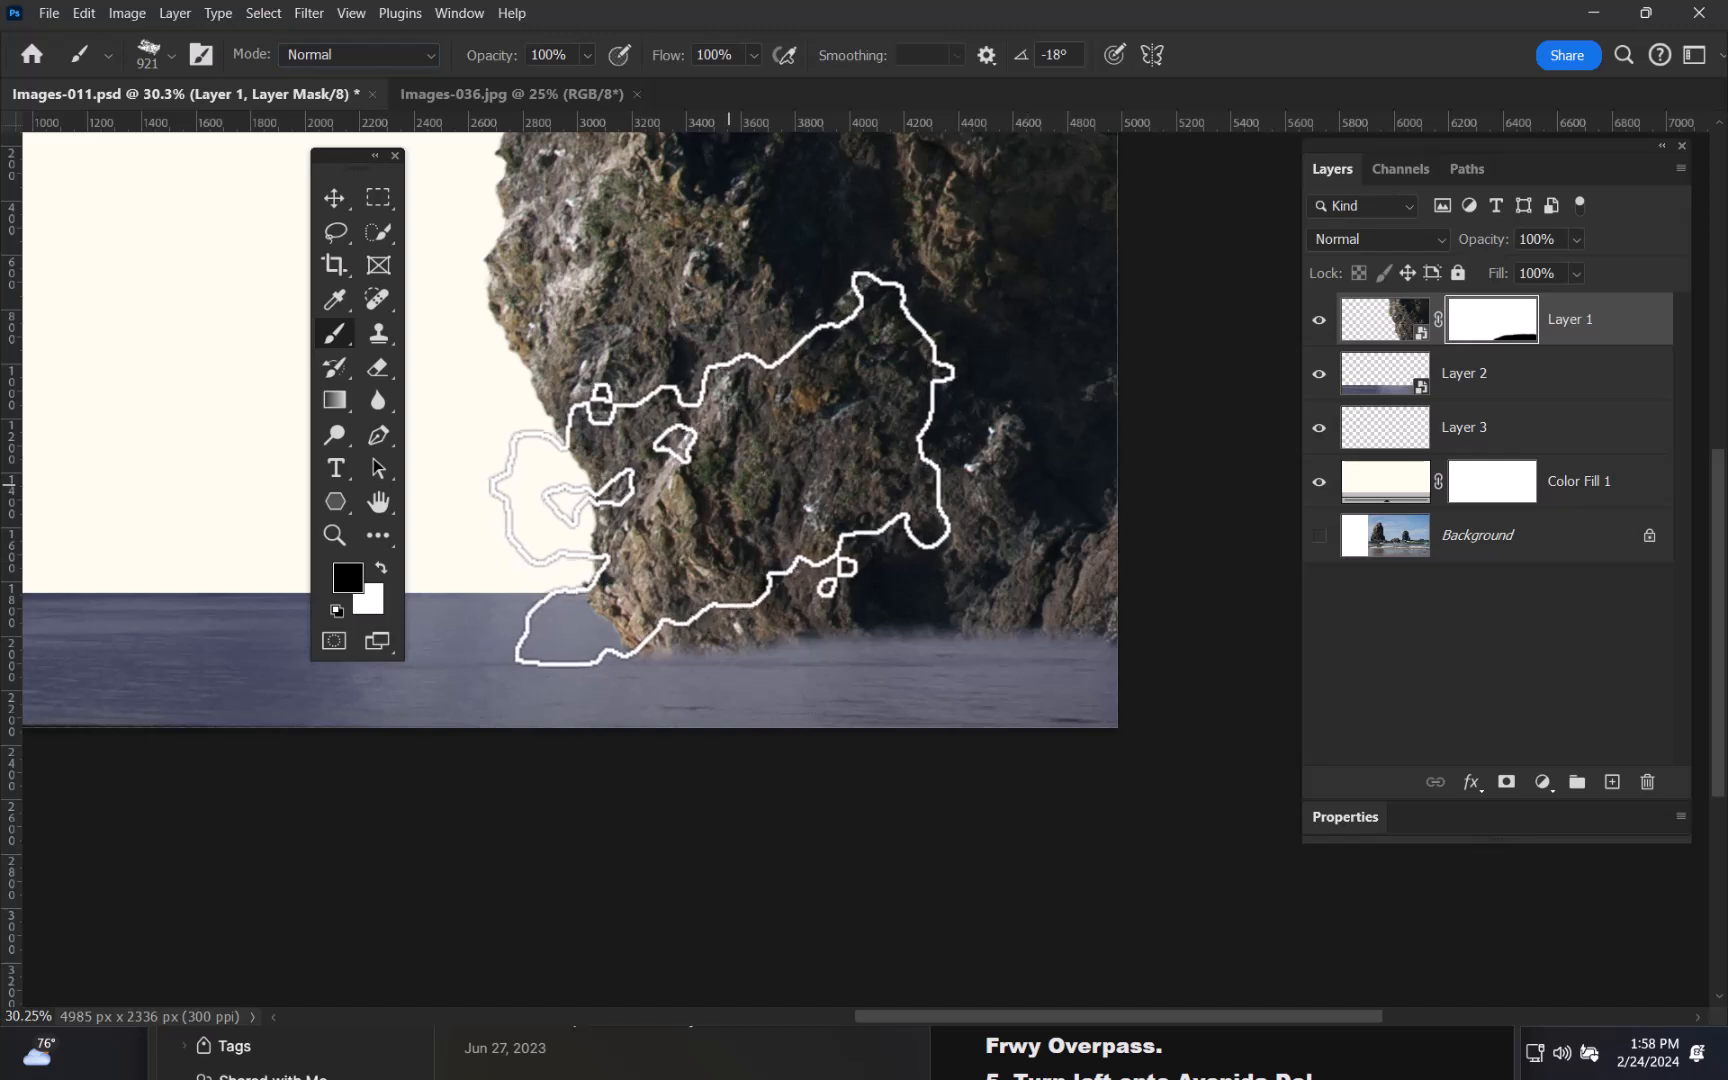
- Refine the rock's waterline on its mask by painting white and black with the chalk brush at 466 px and 286 px
key("x")
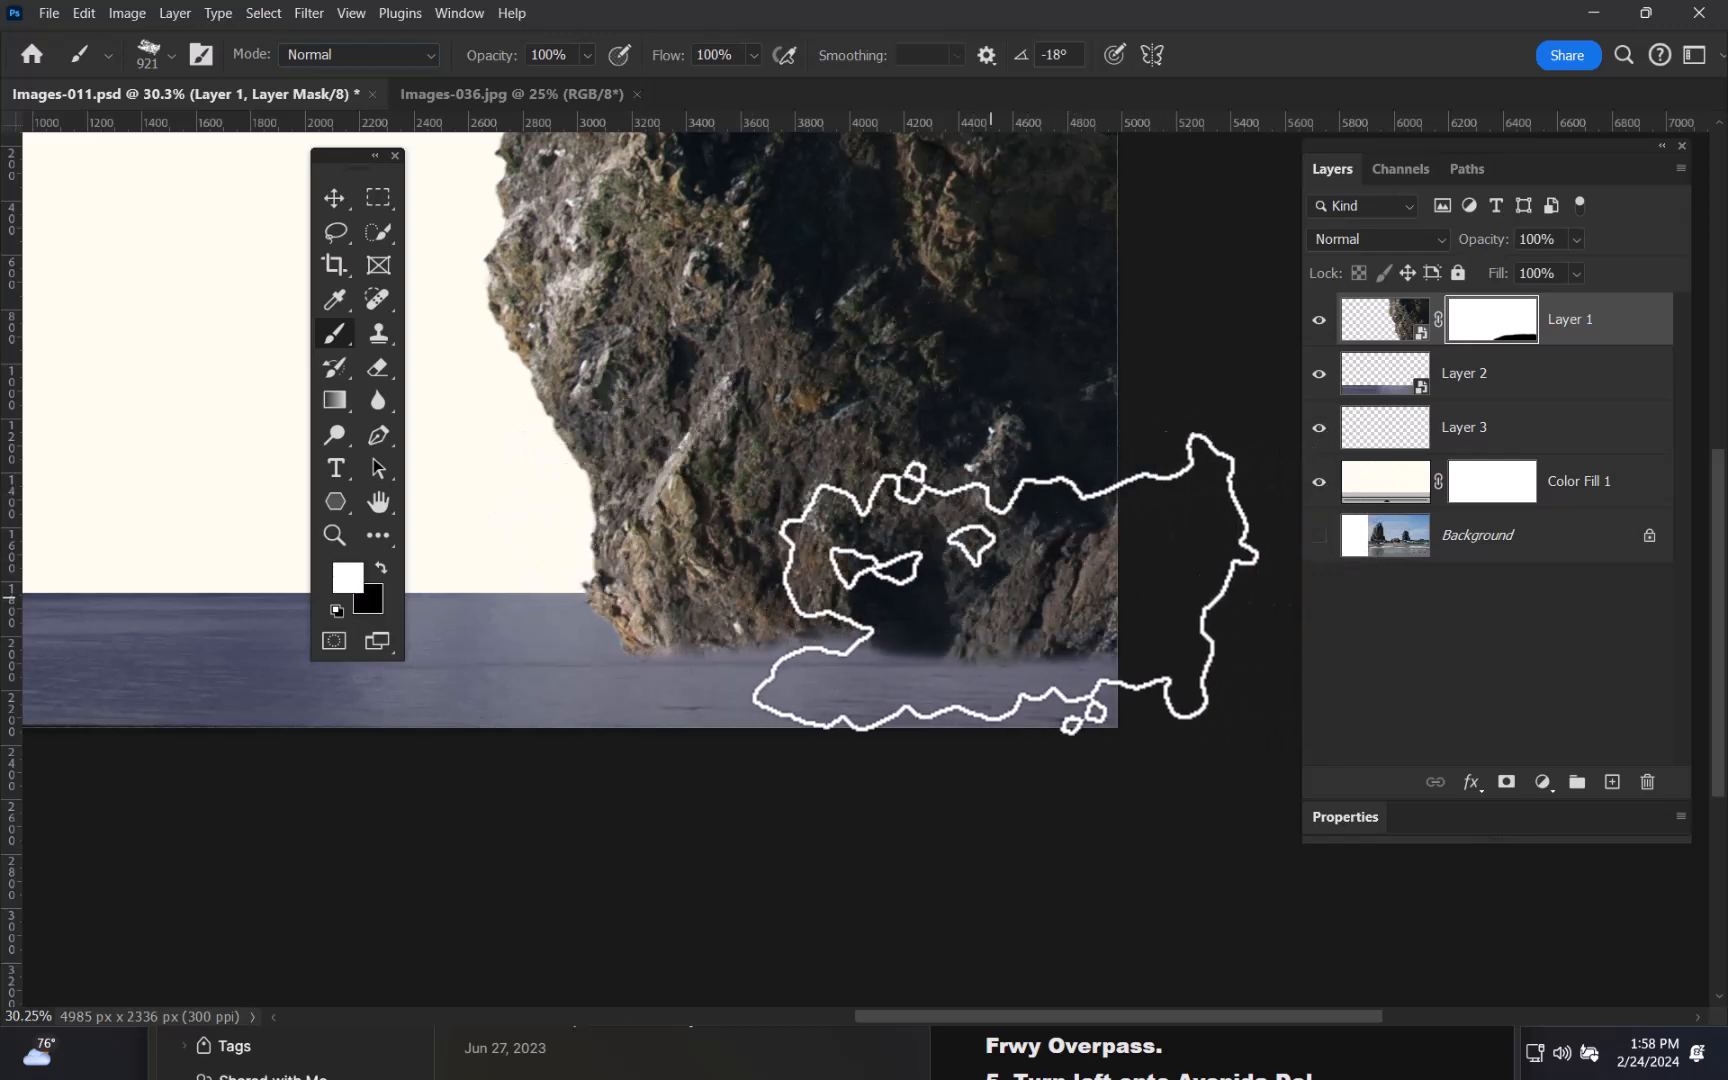
left_click_drag(1078, 575, 993, 599)
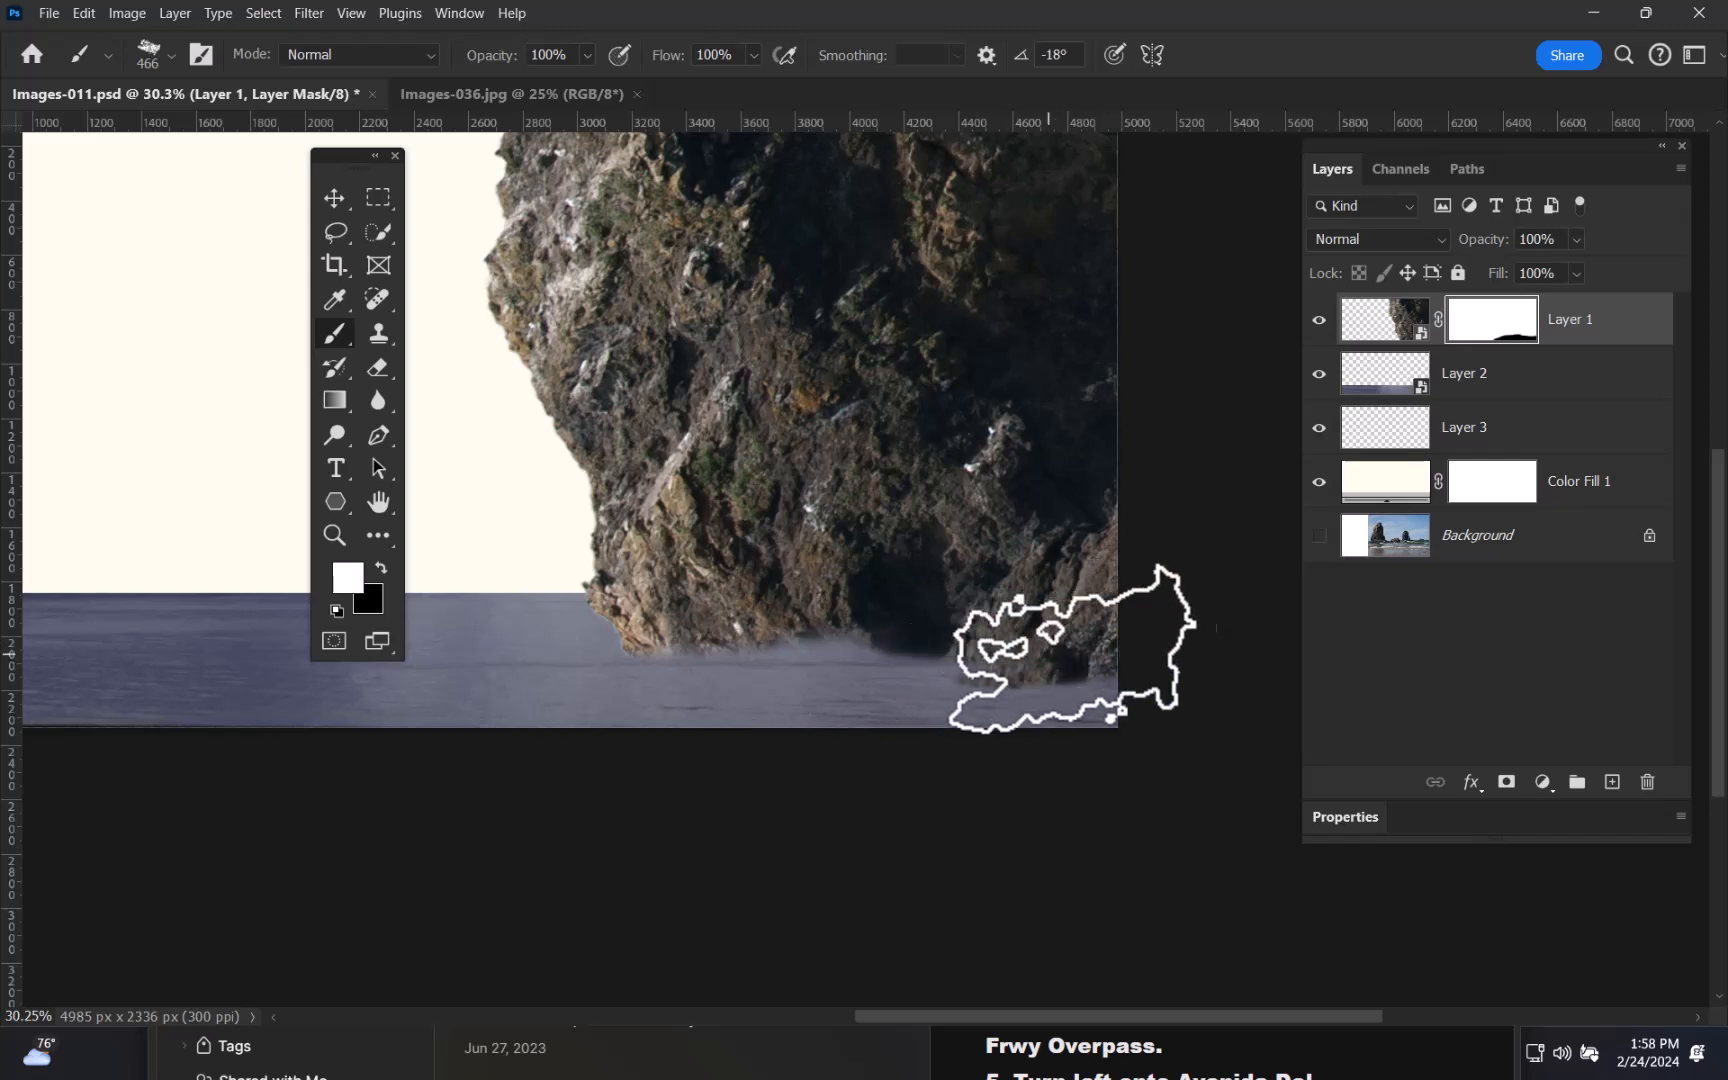
right_click(902, 647, "alt")
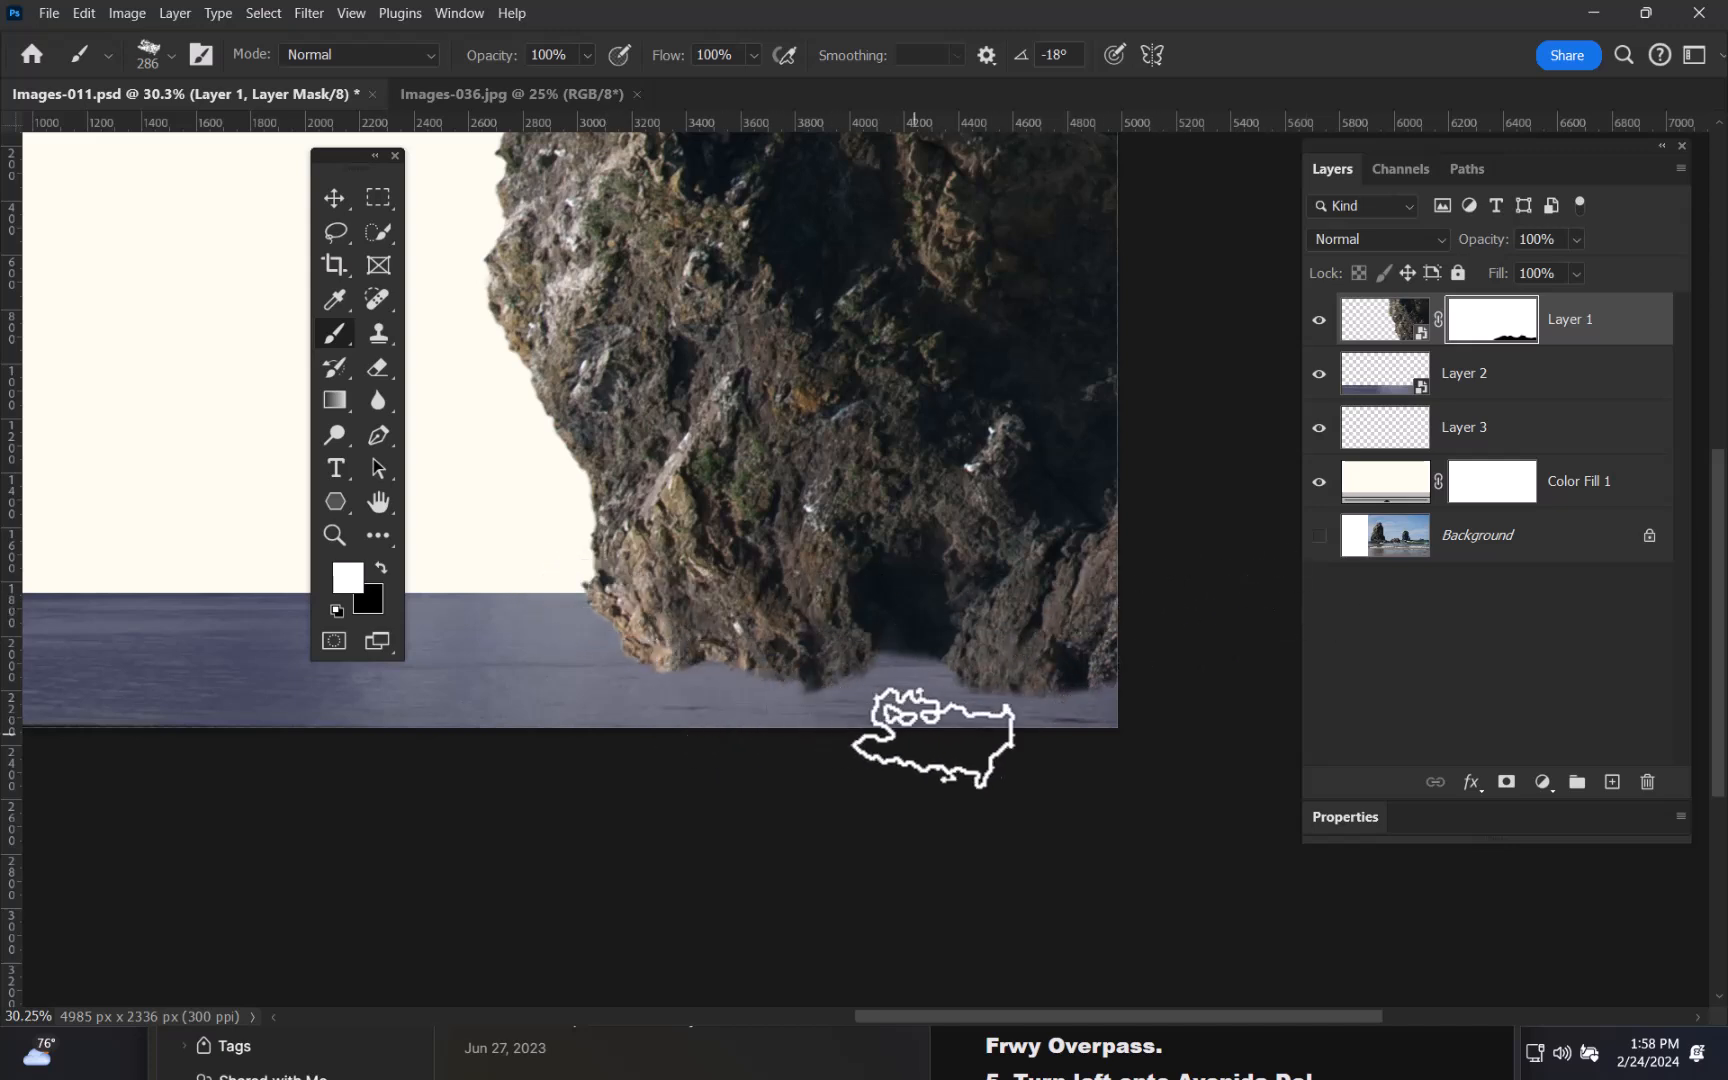
key("x")
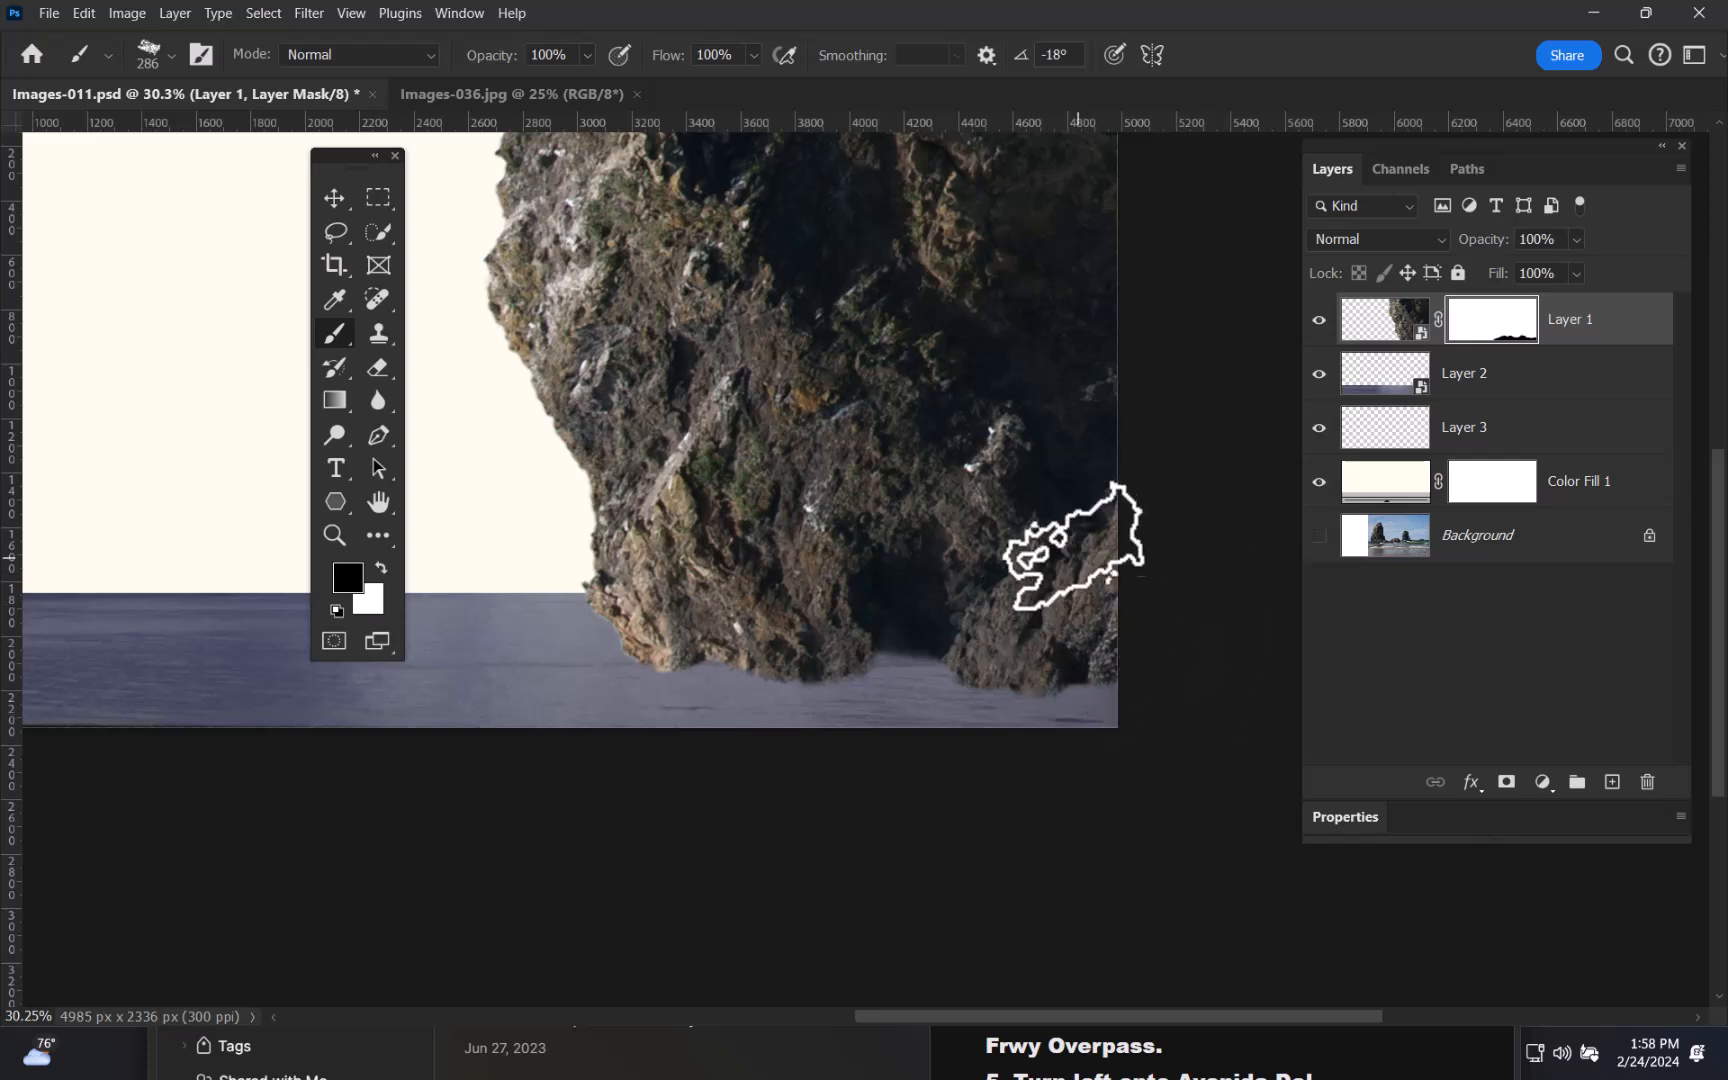
left_click_drag(1118, 518, 1072, 557)
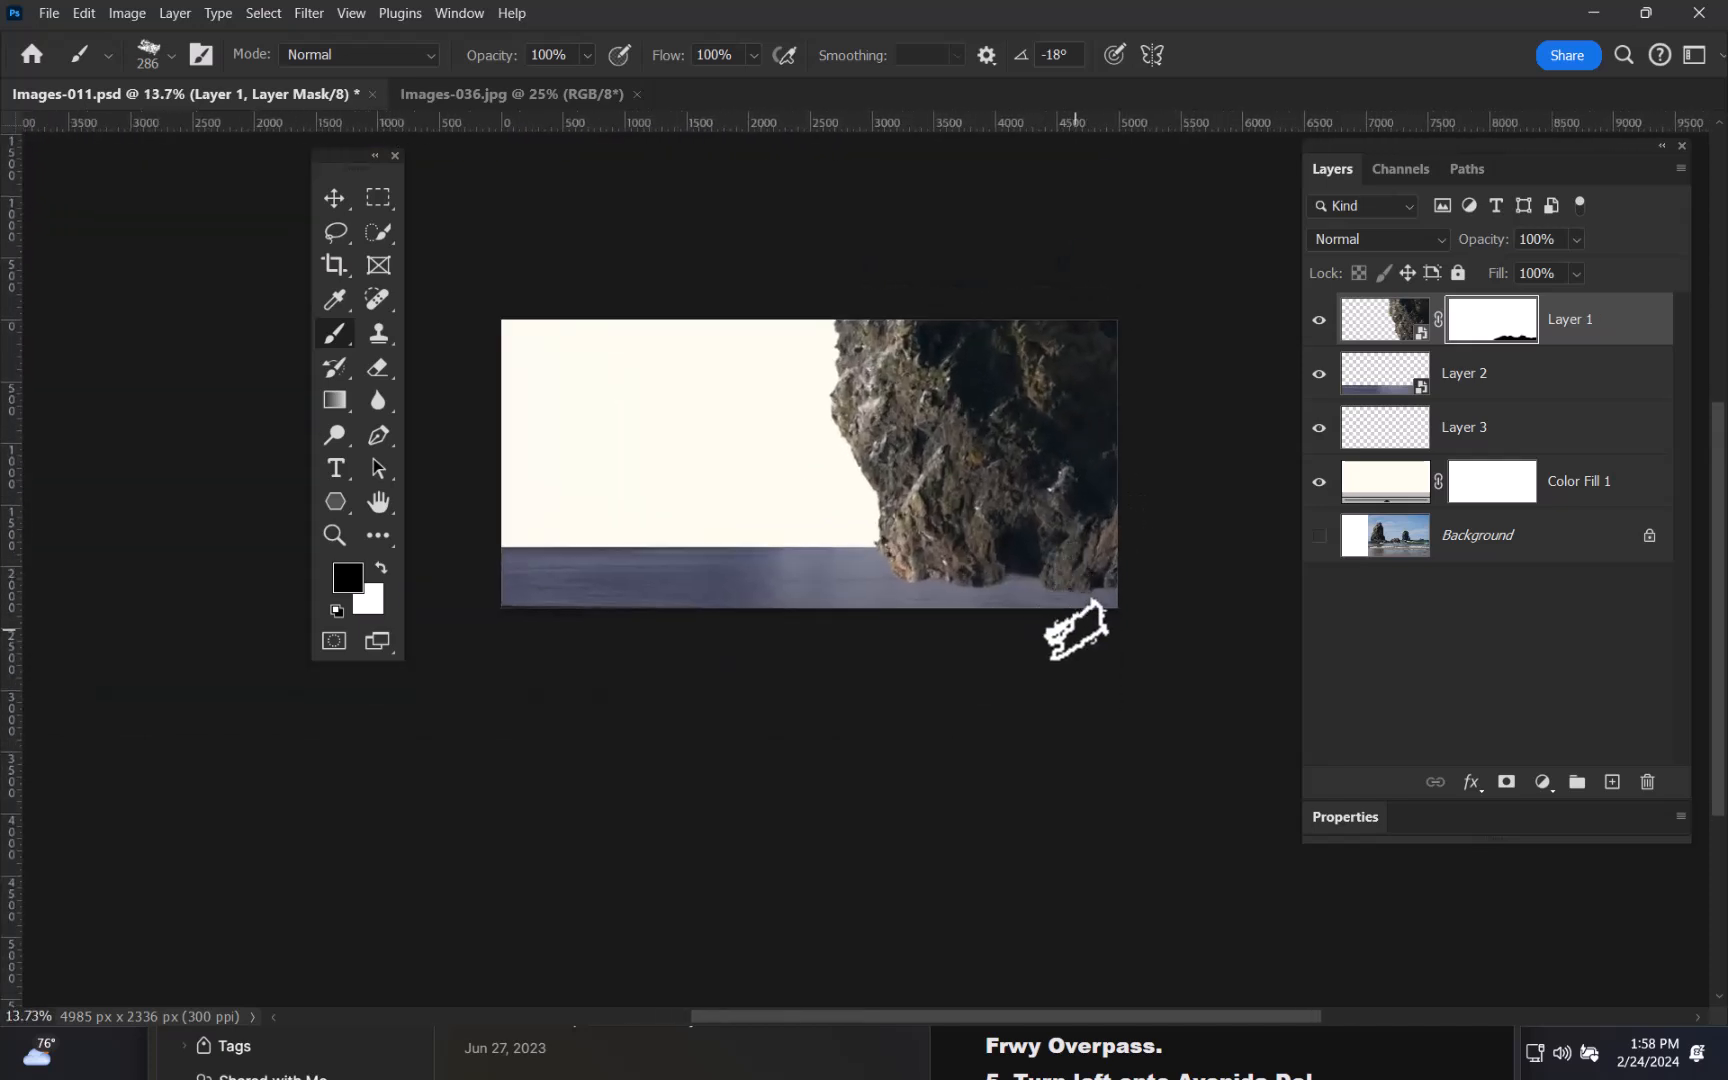
- Unlink the mask from the Layer 1 rock and move only the mask slightly downward to lower the waterline
left_click_drag(1041, 494, 1094, 483)
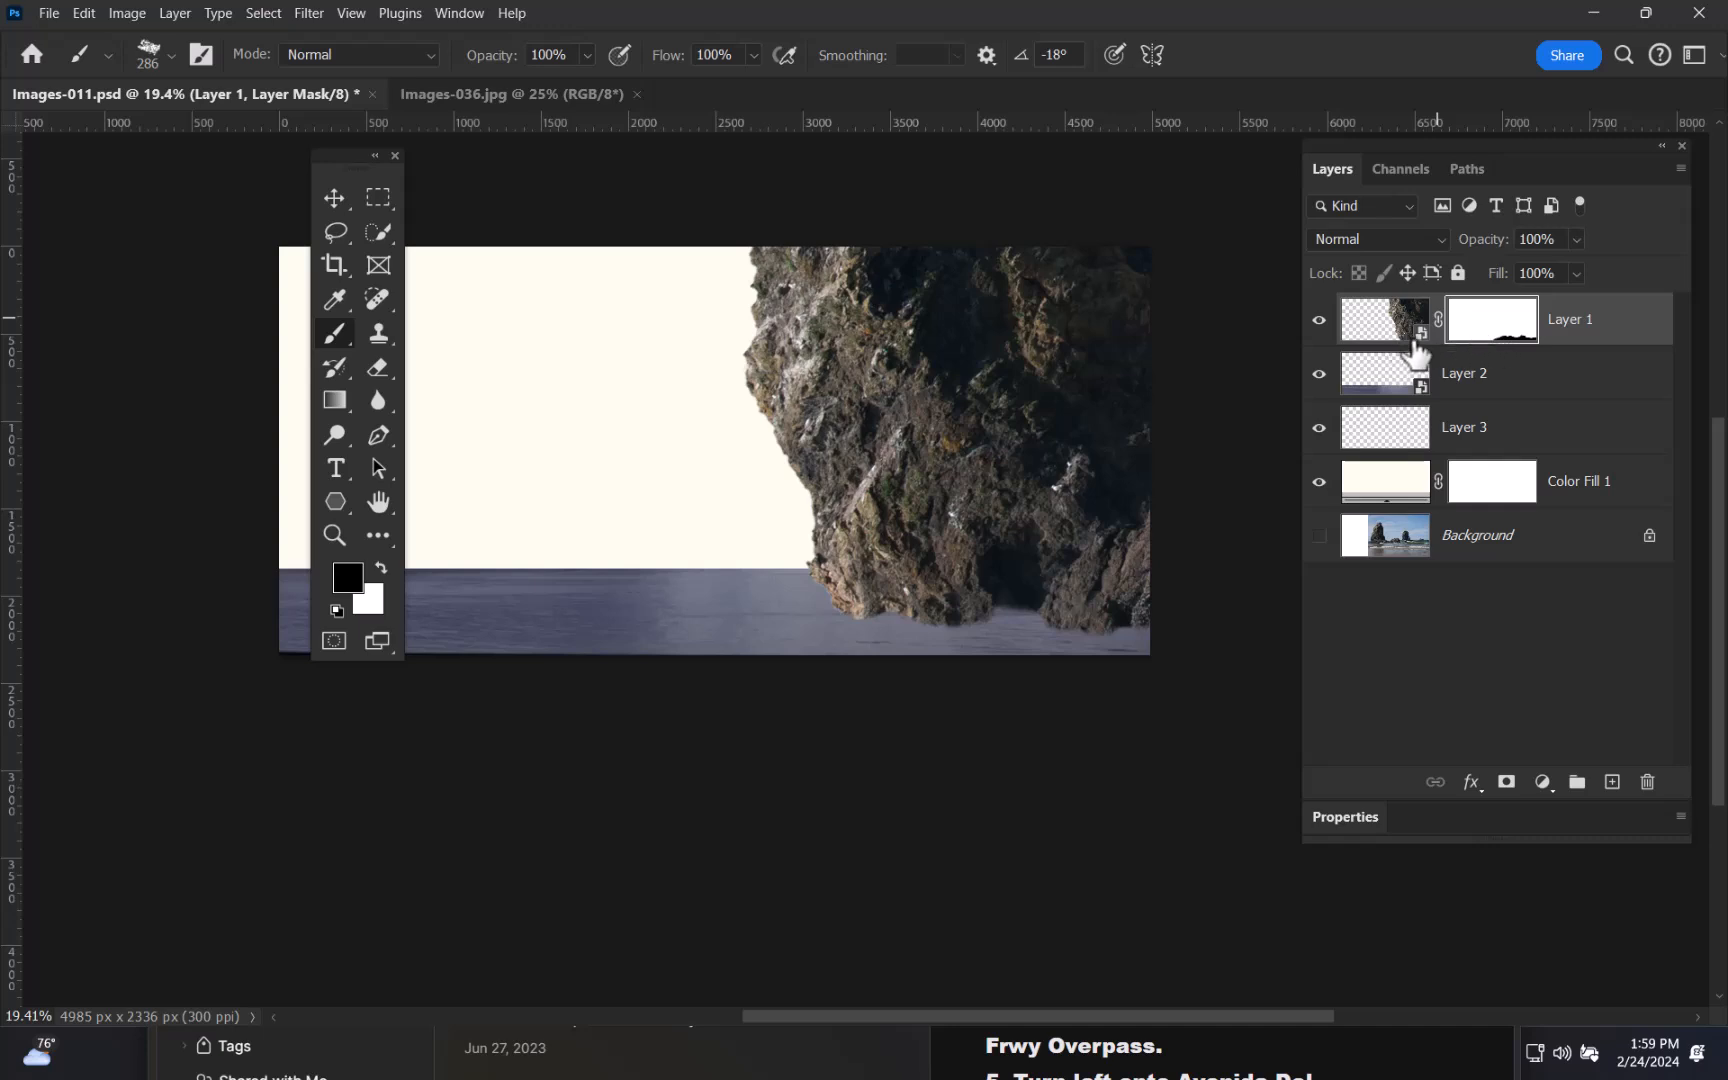
left_click_drag(1488, 350, 948, 445)
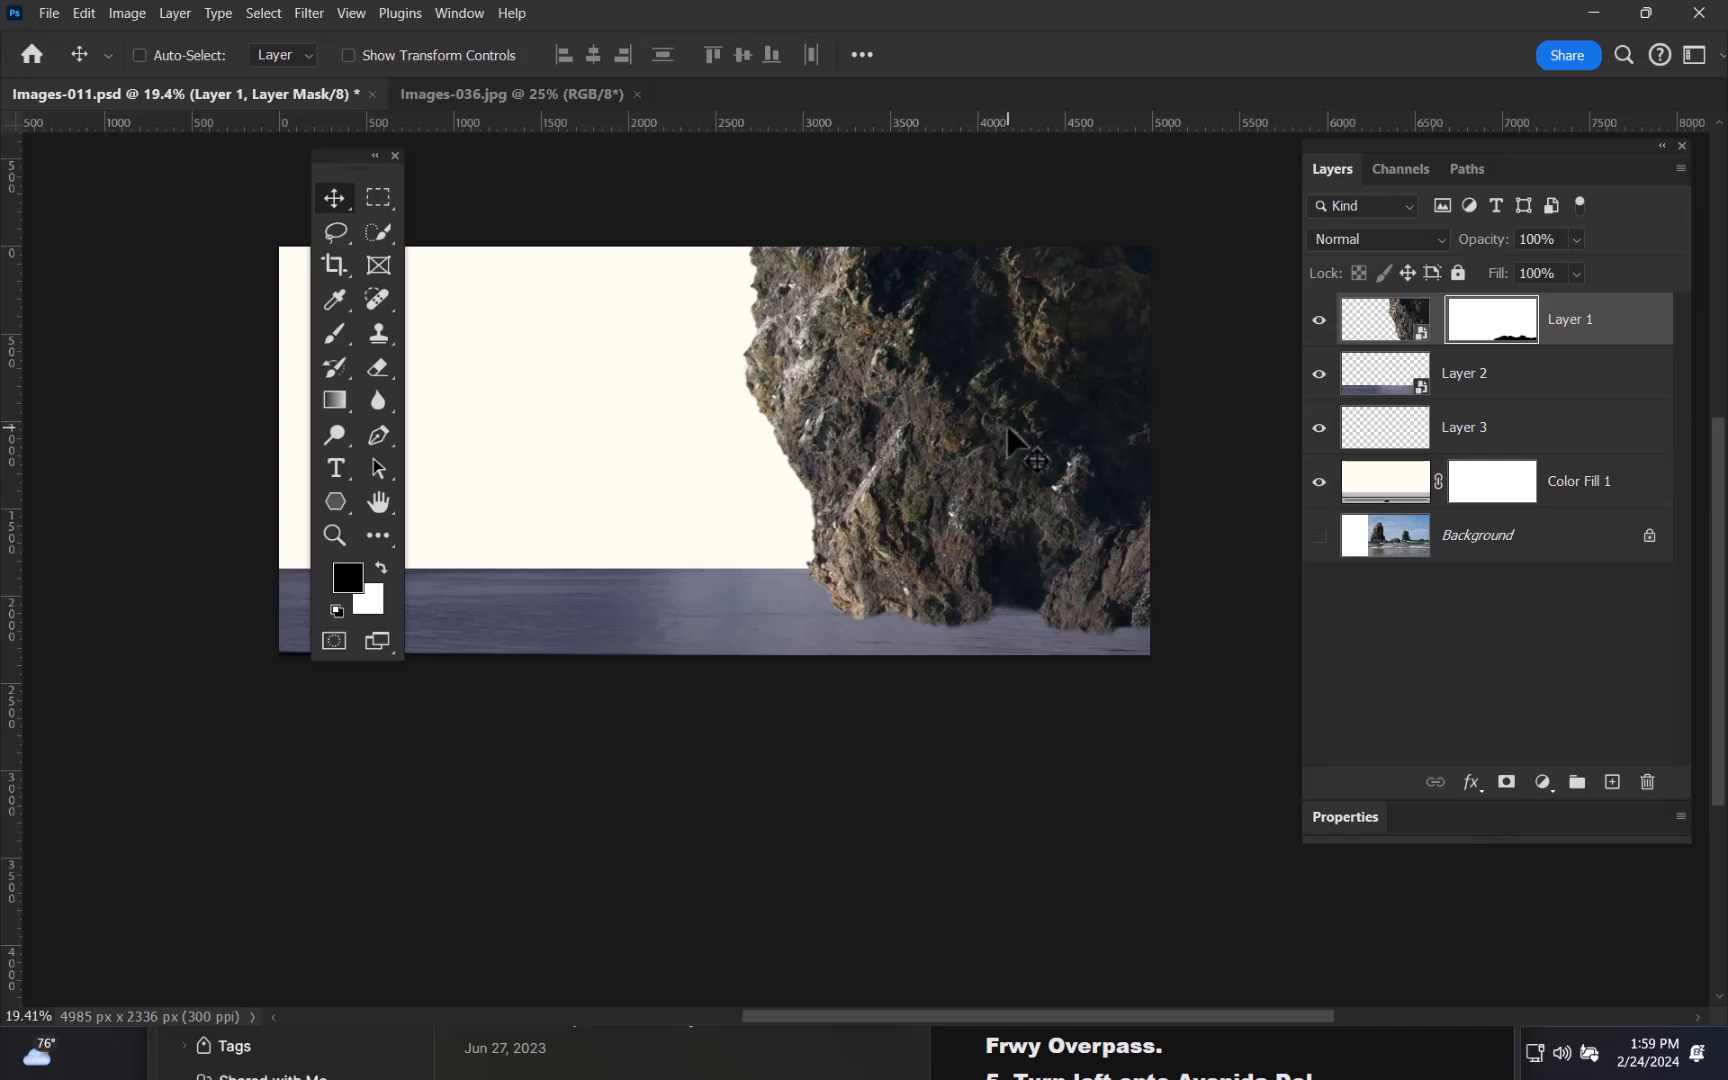
left_click_drag(1010, 445, 1008, 470)
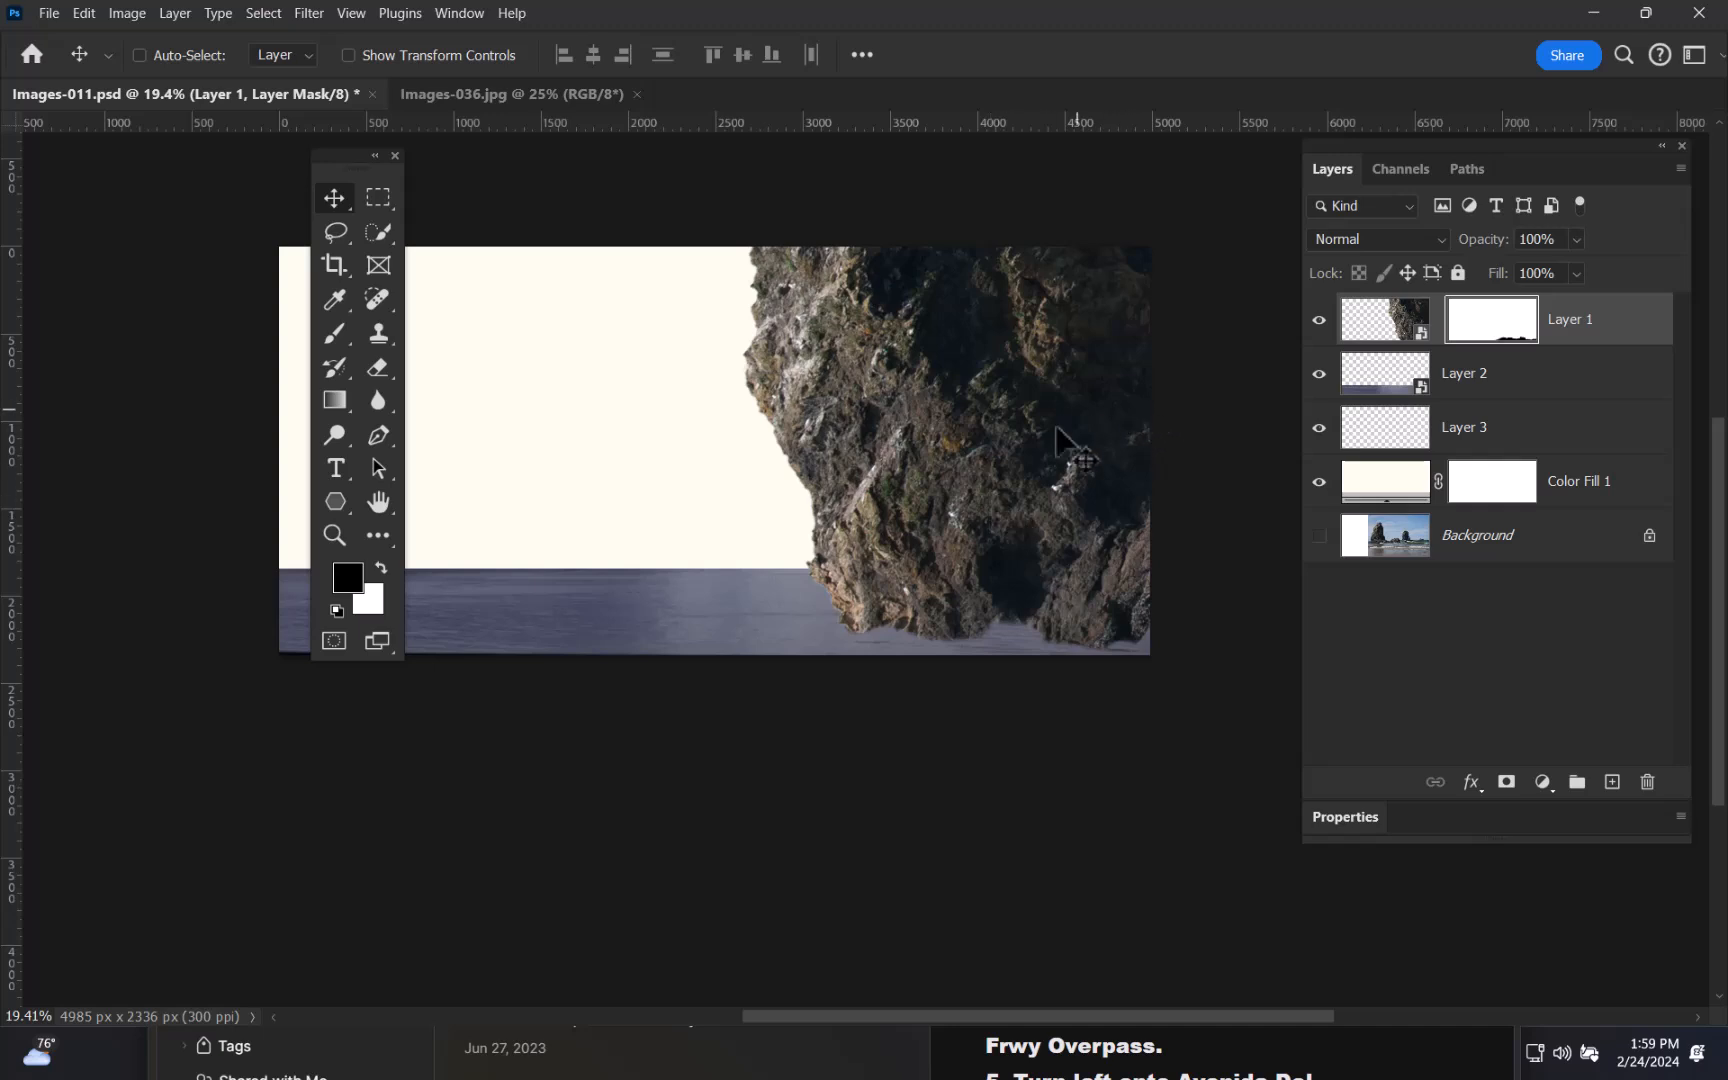
- Duplicate Layer 1 with its mask, then fill the original Layer 1's mask with white
left_click(1378, 322)
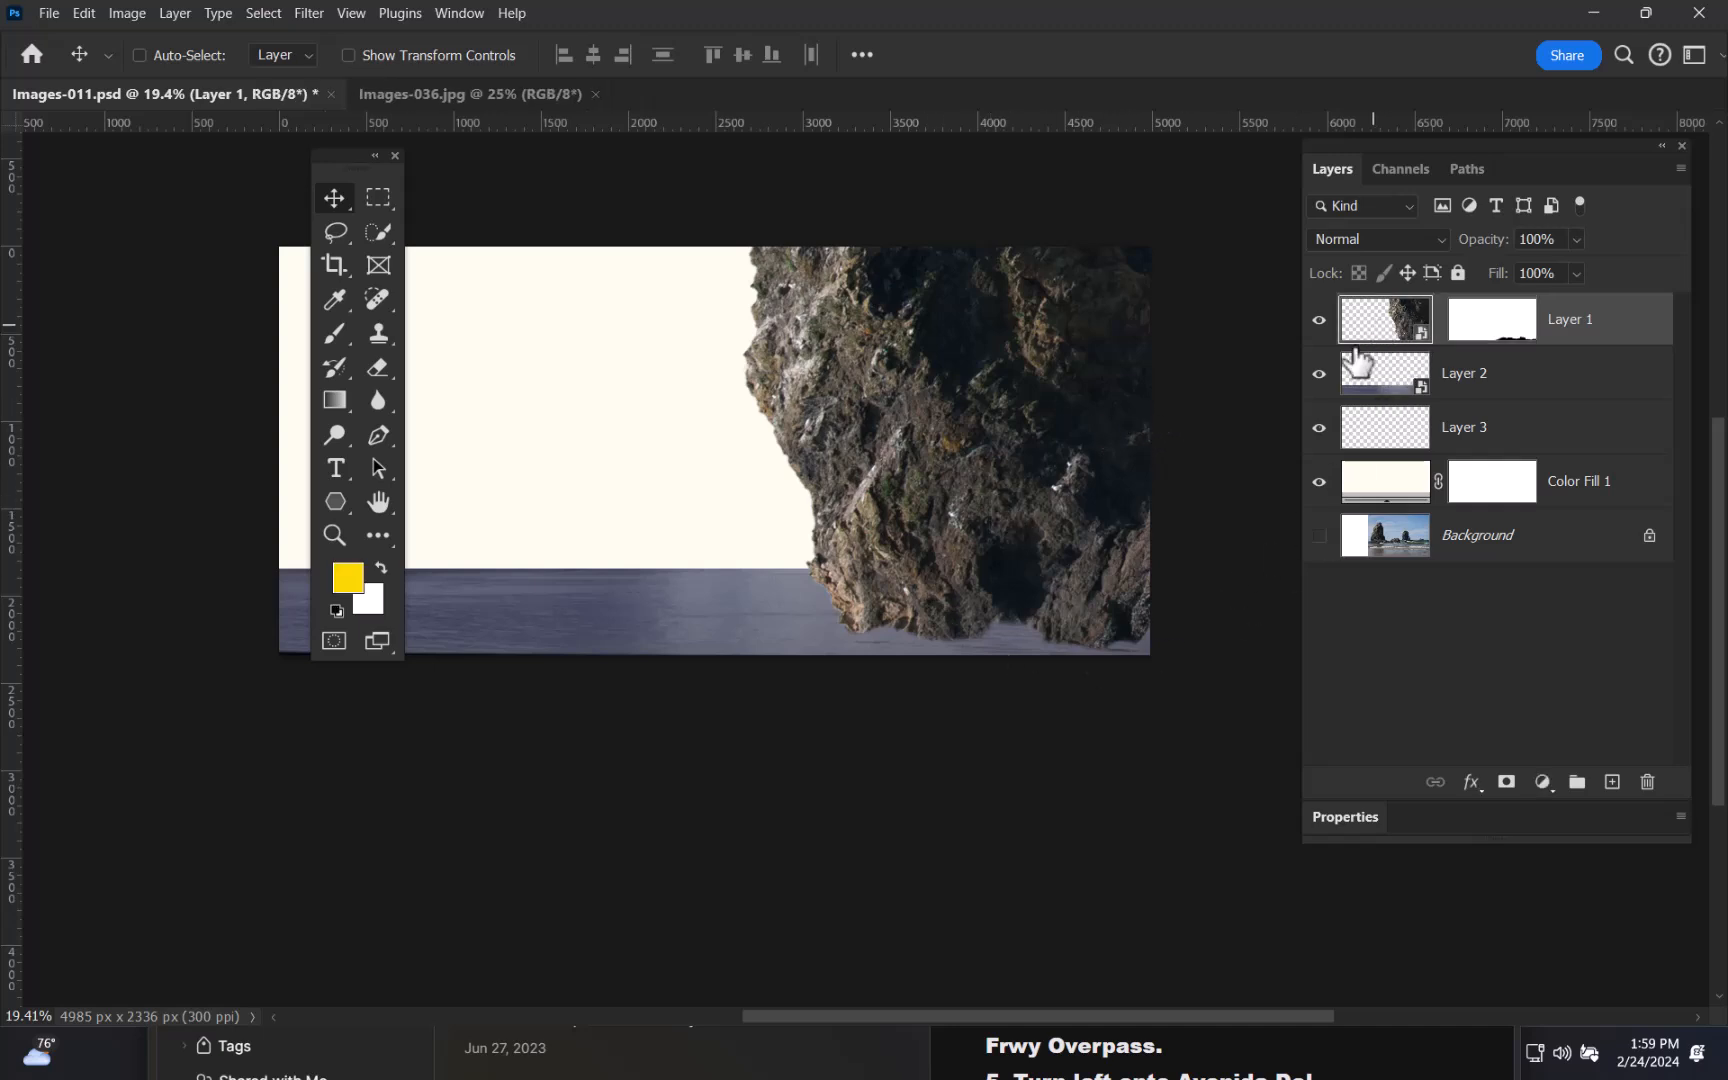
key("ctrl+j")
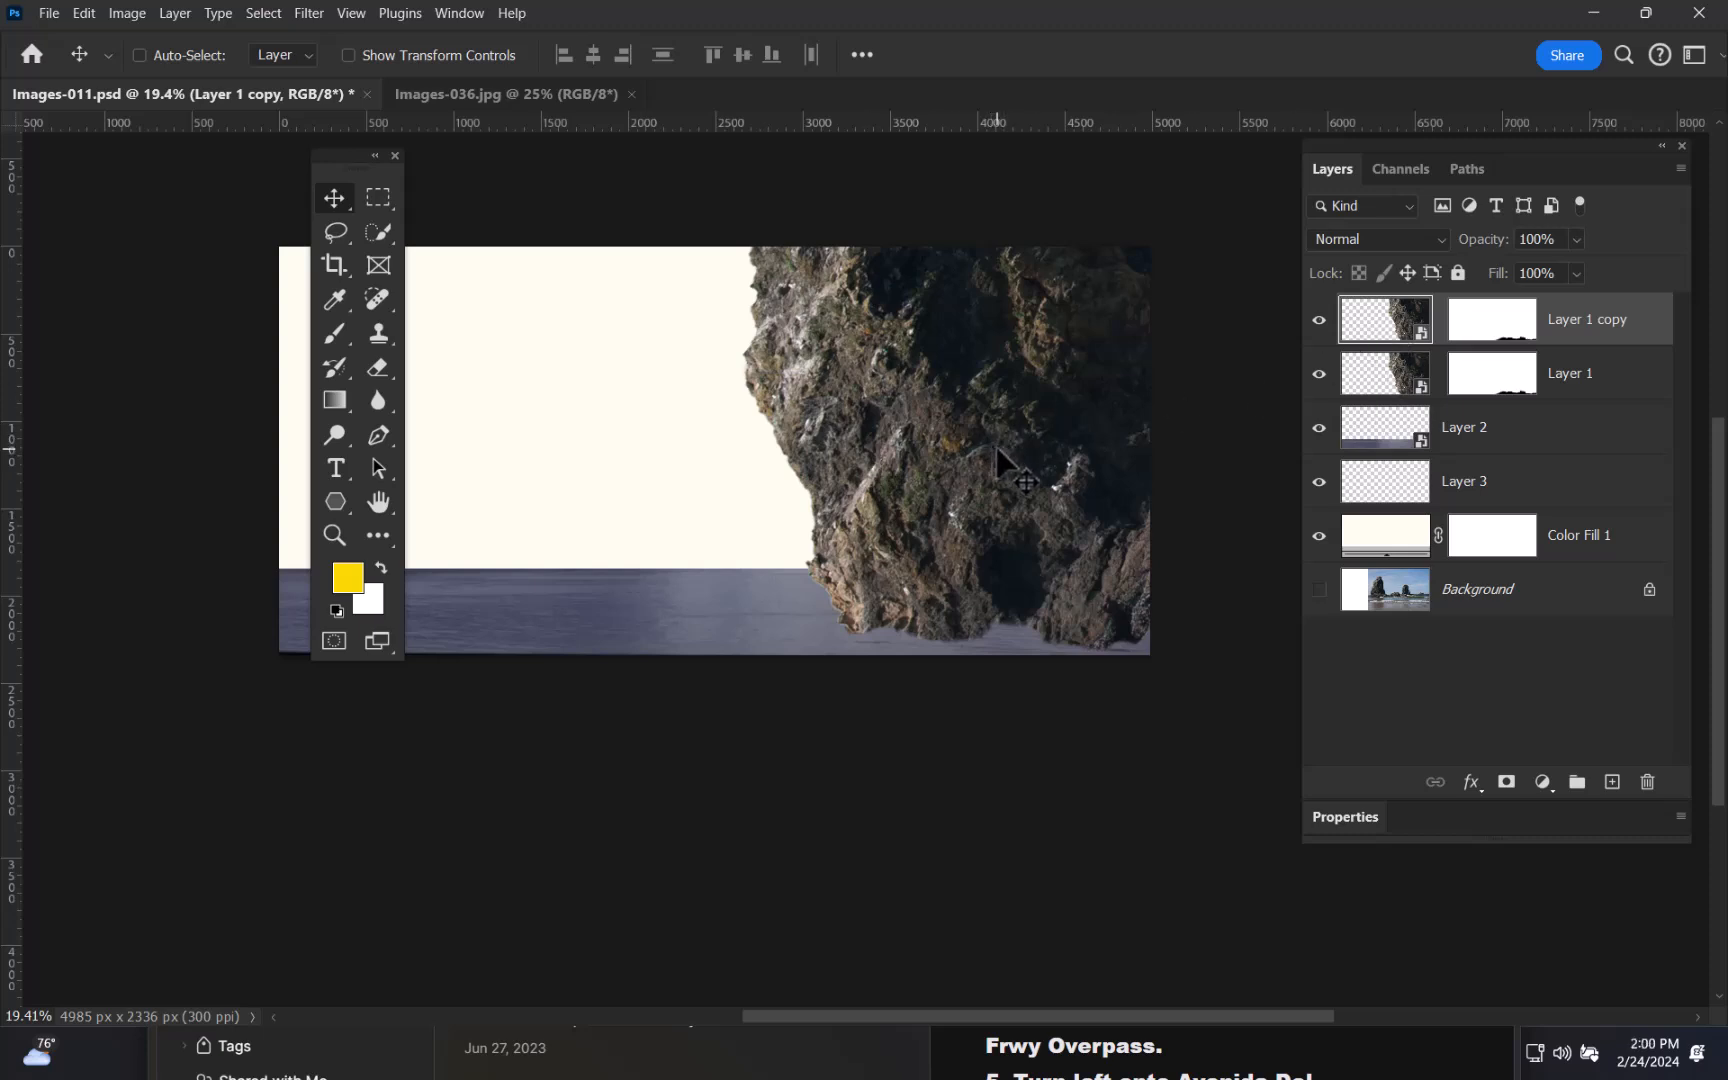
left_click(1381, 398)
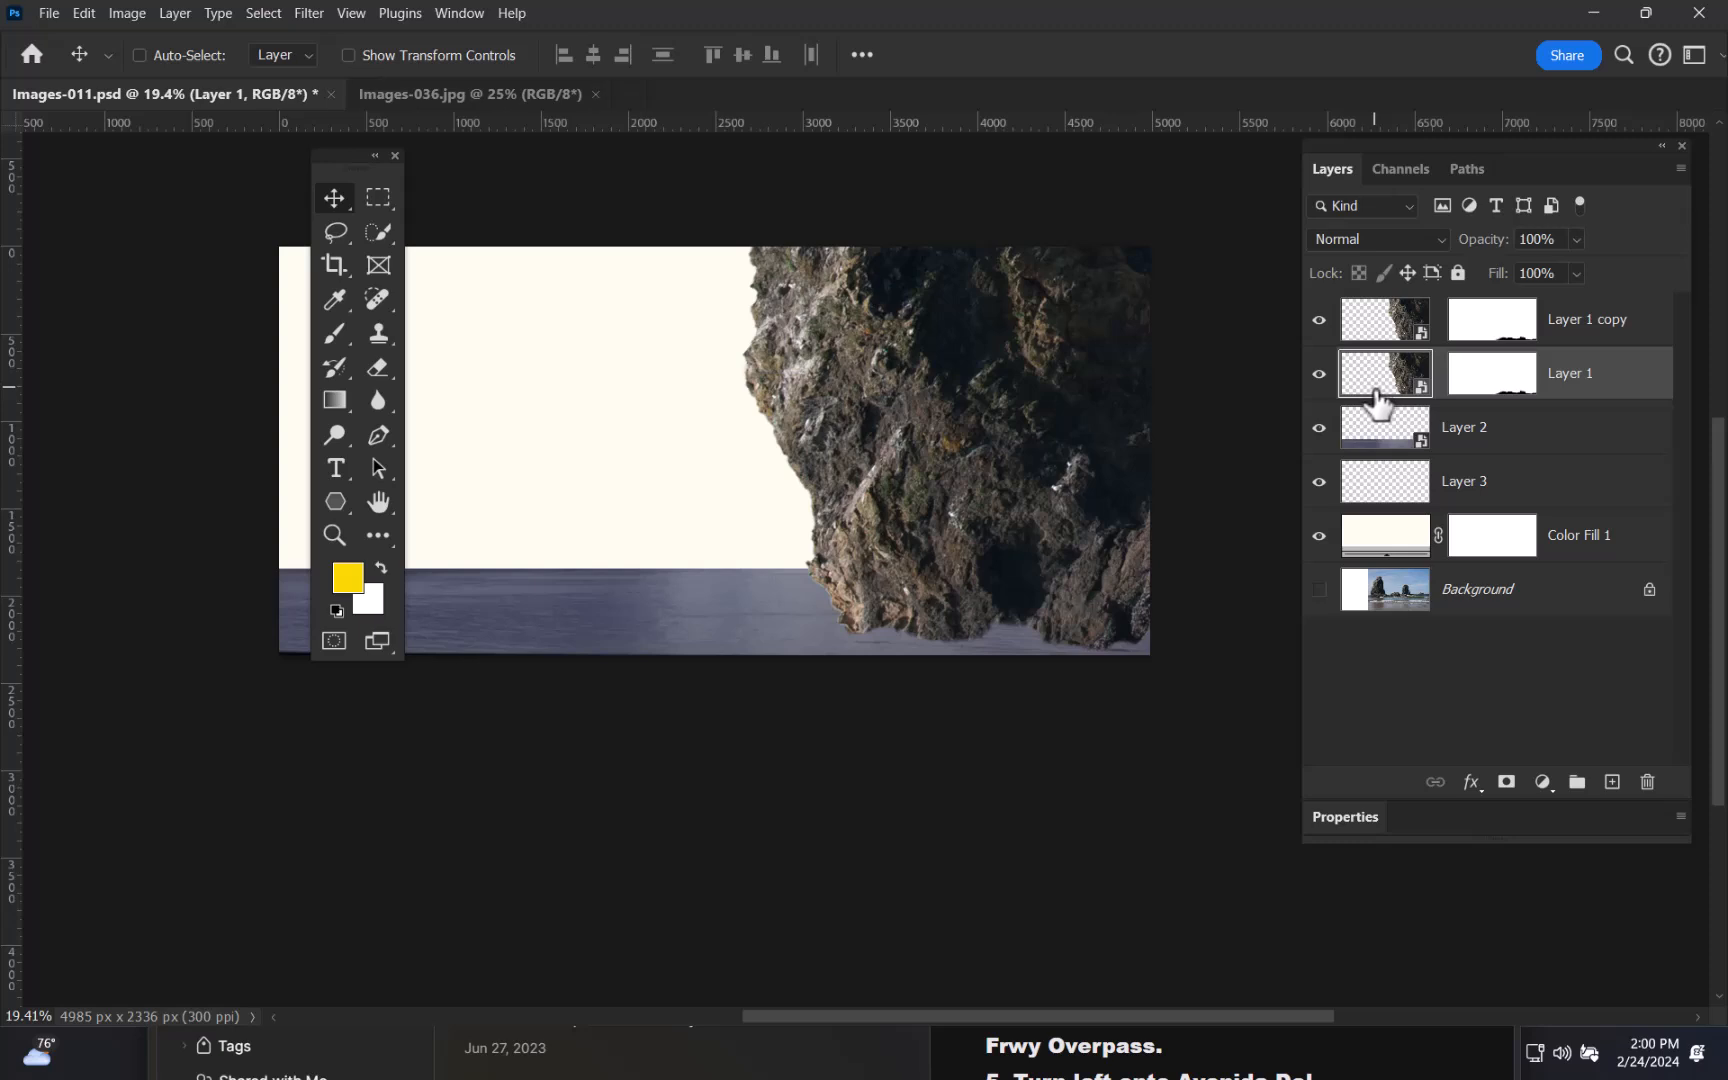
left_click(1494, 374)
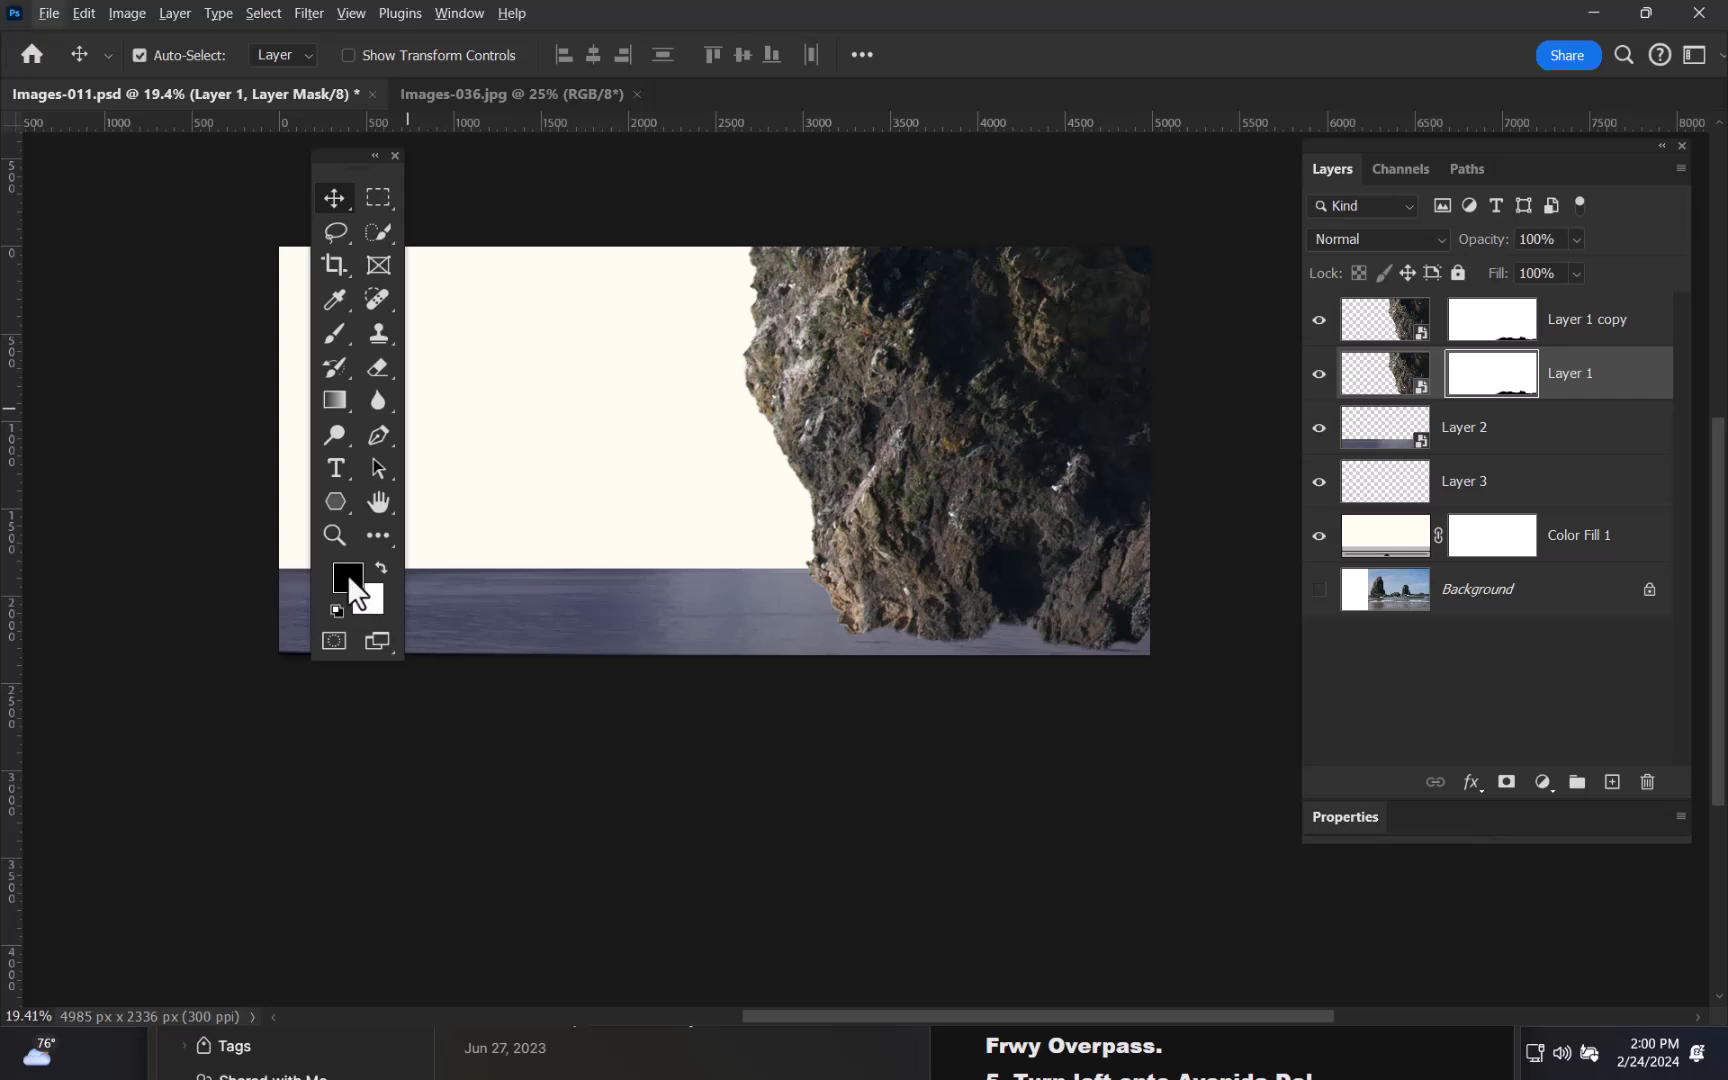
key("ctrl+BackSpace")
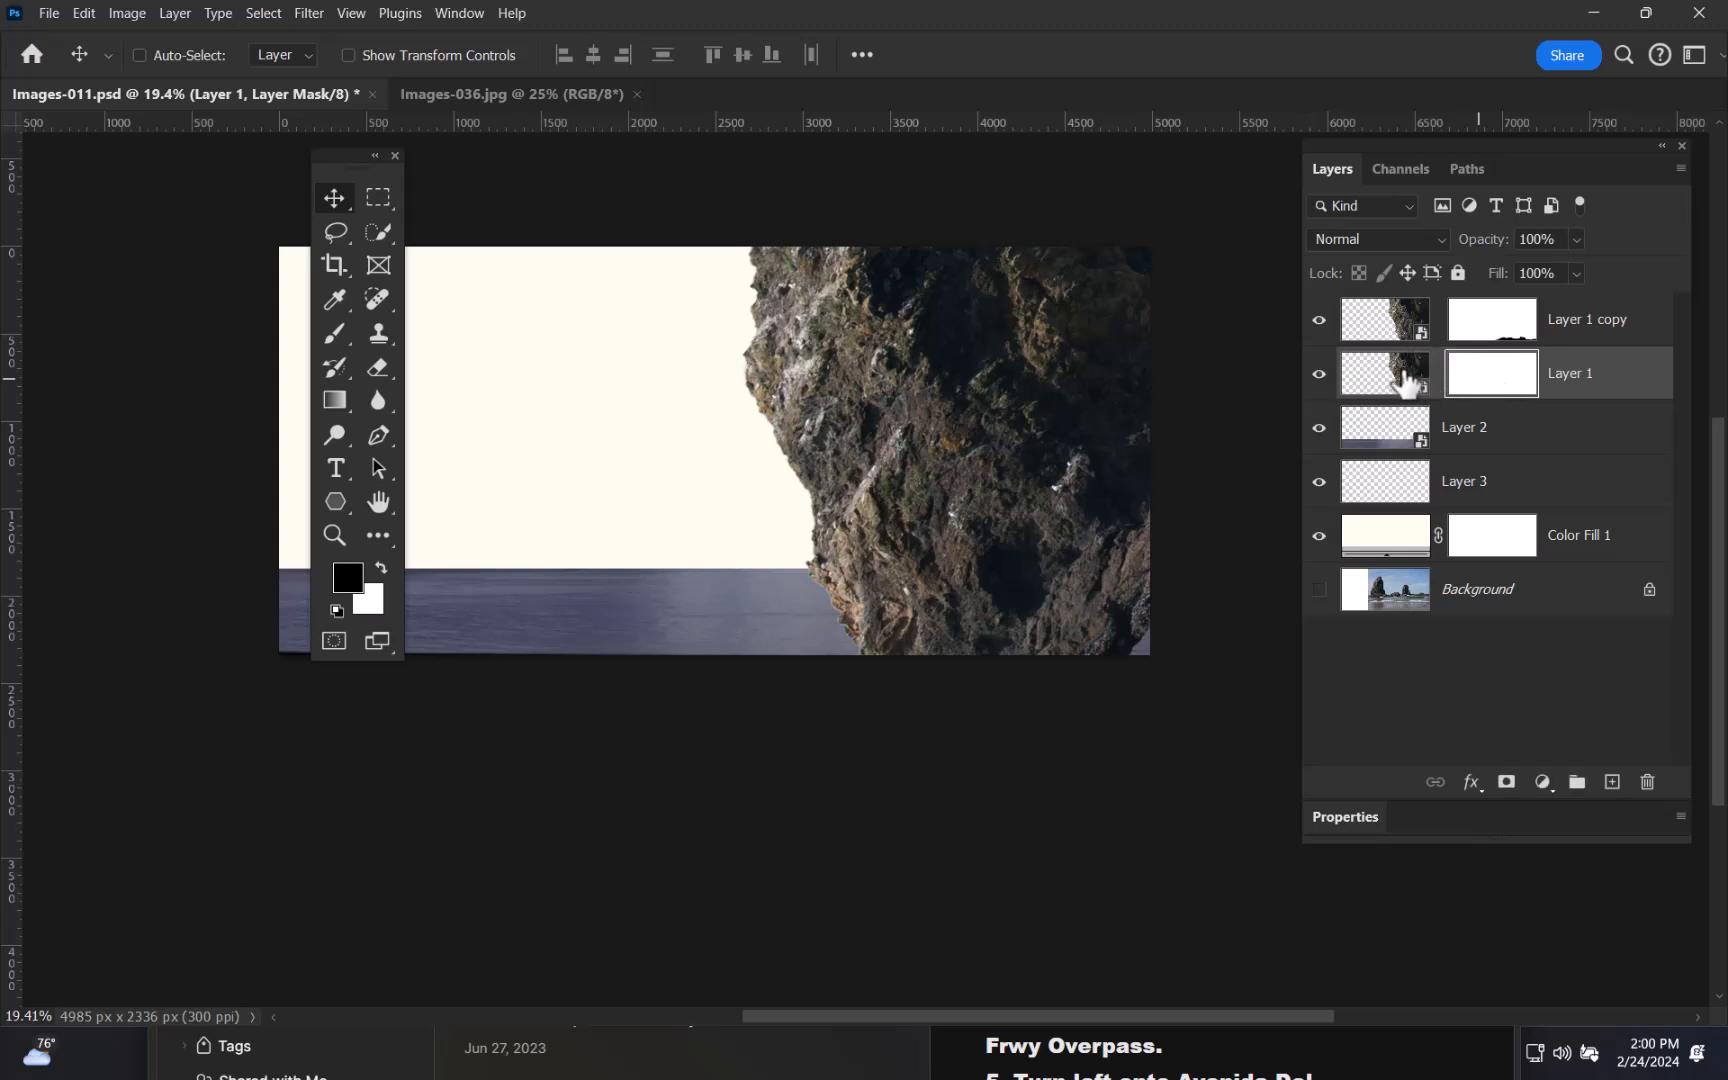
- Move the original Layer 1 rock left and transform it to 422.18% width, 437.97% height and -22.20° rotation
left_click(1388, 376)
left_click_drag(810, 518, 681, 510)
key("ctrl+t")
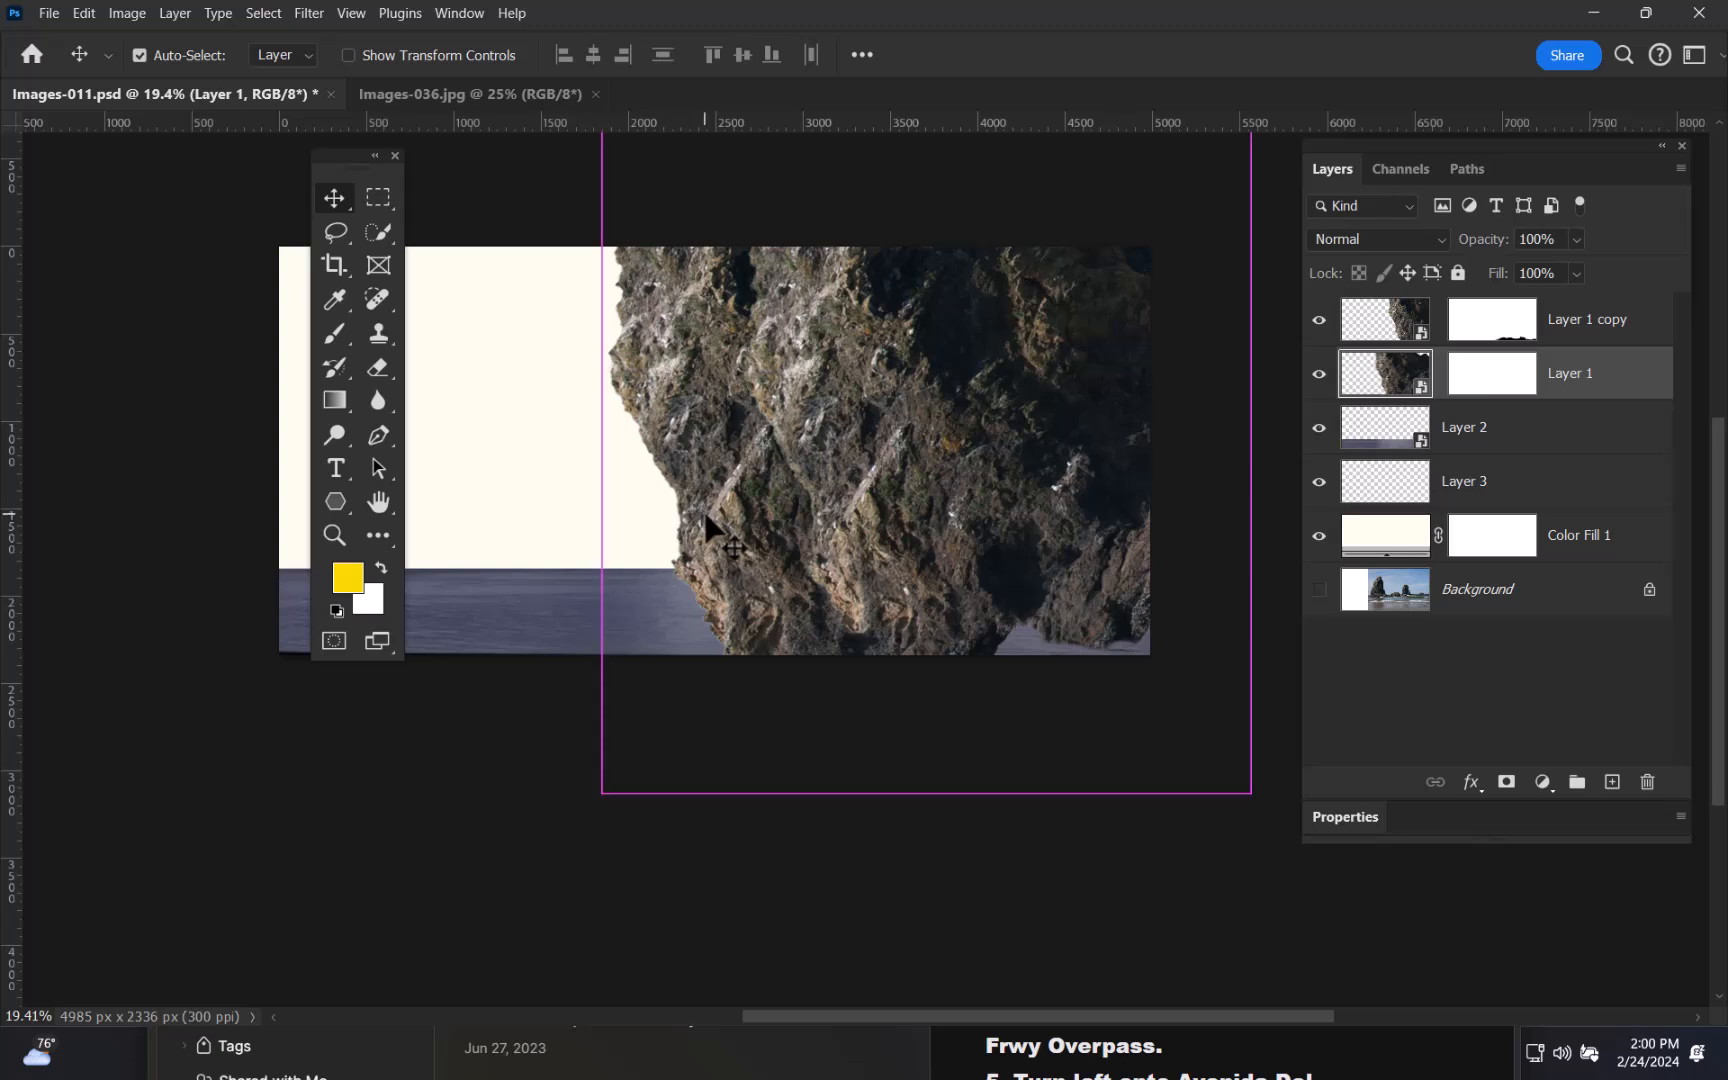
left_click_drag(940, 488, 863, 601)
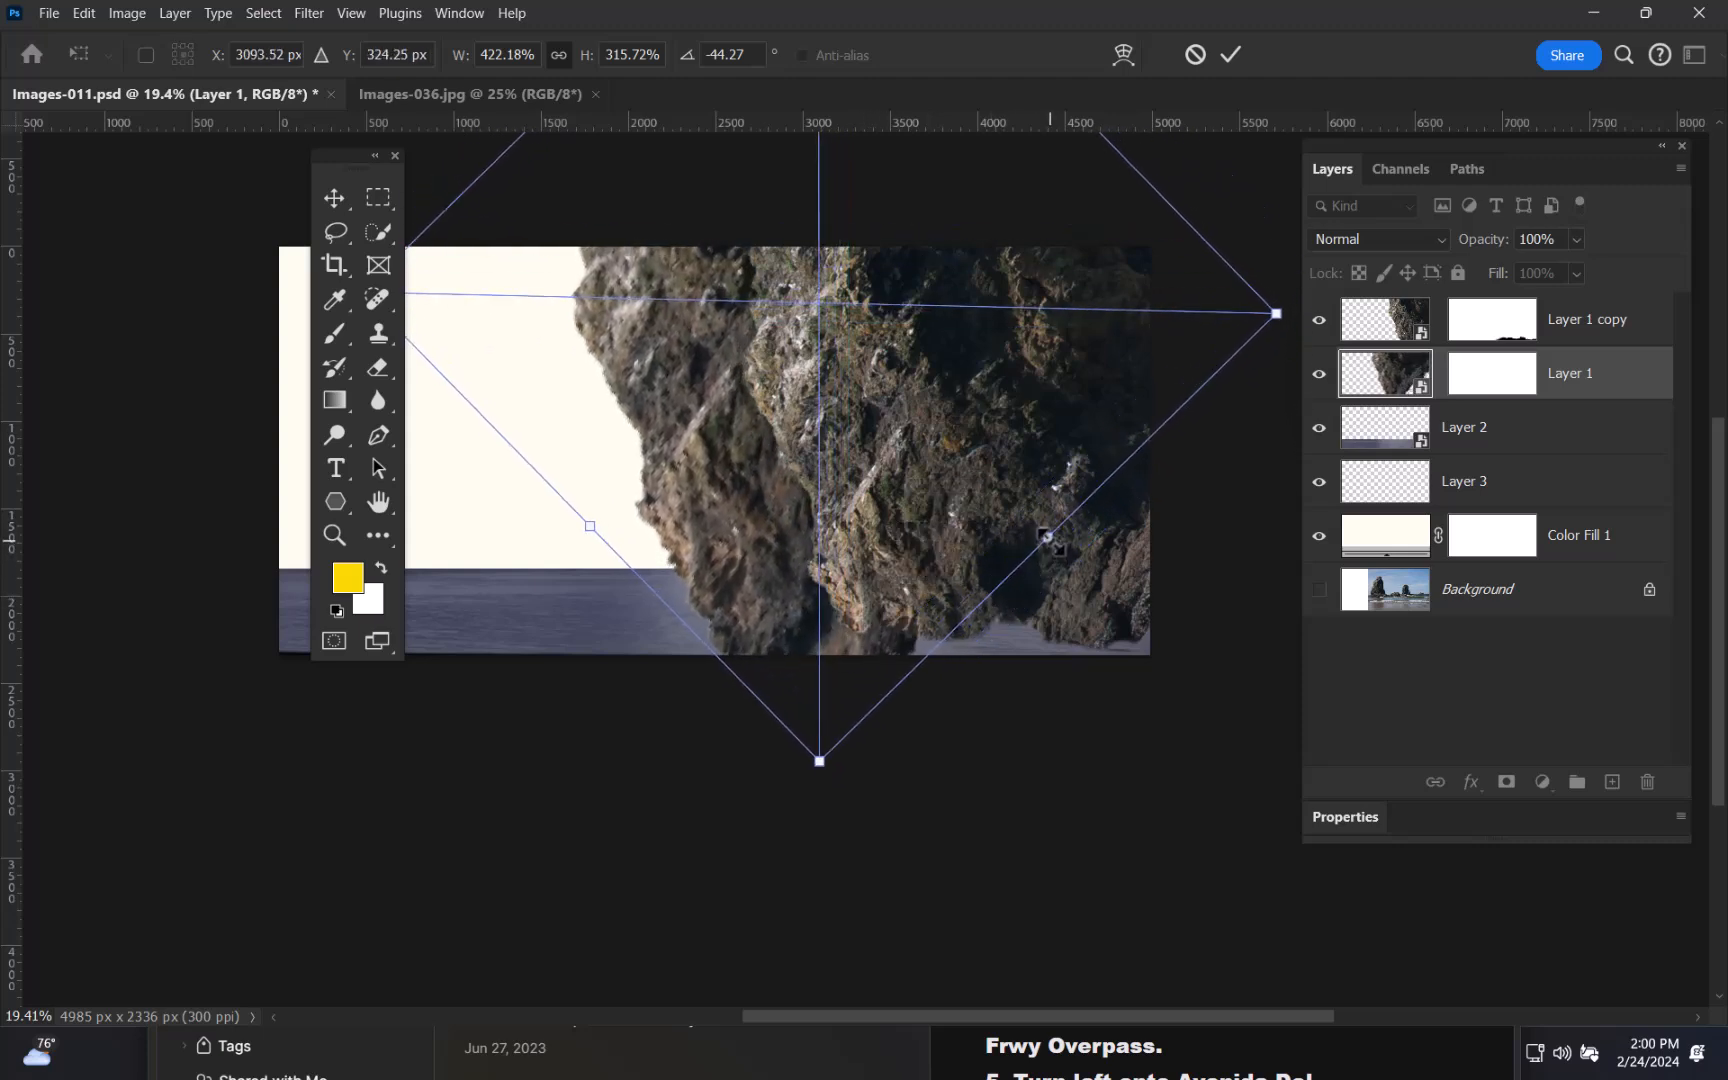
left_click_drag(1047, 540, 986, 643)
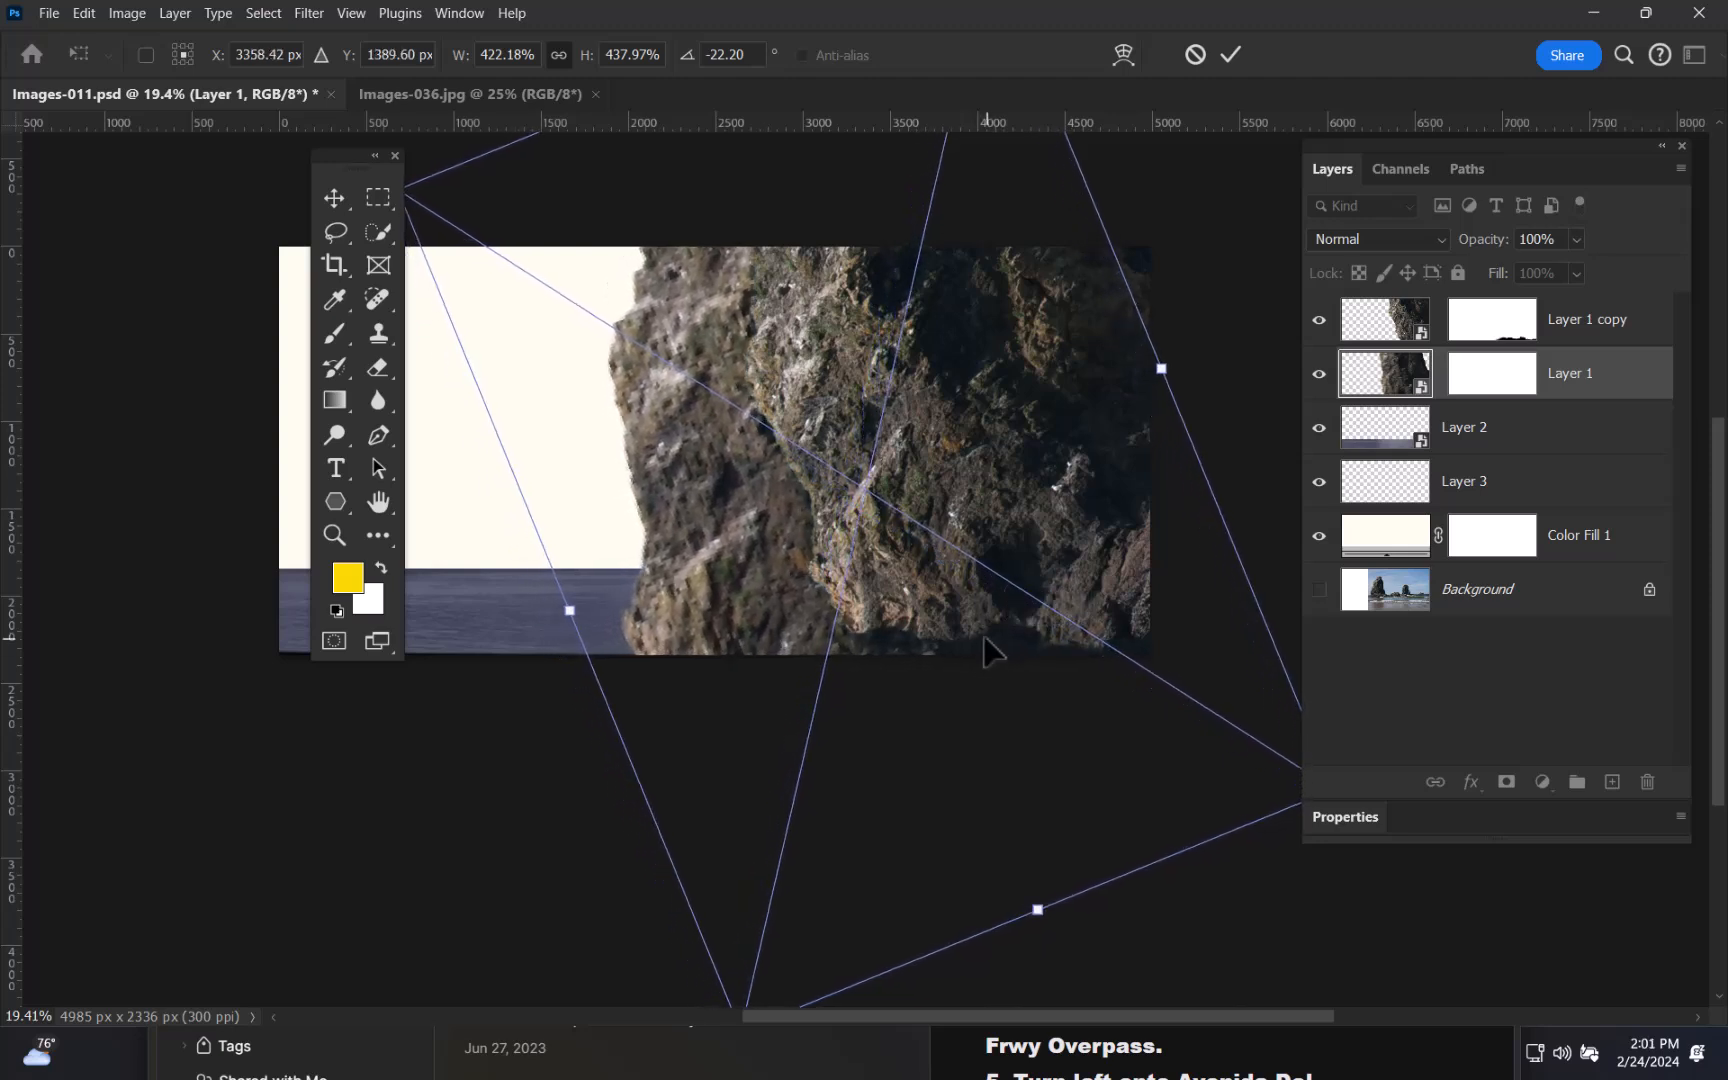
key("Return")
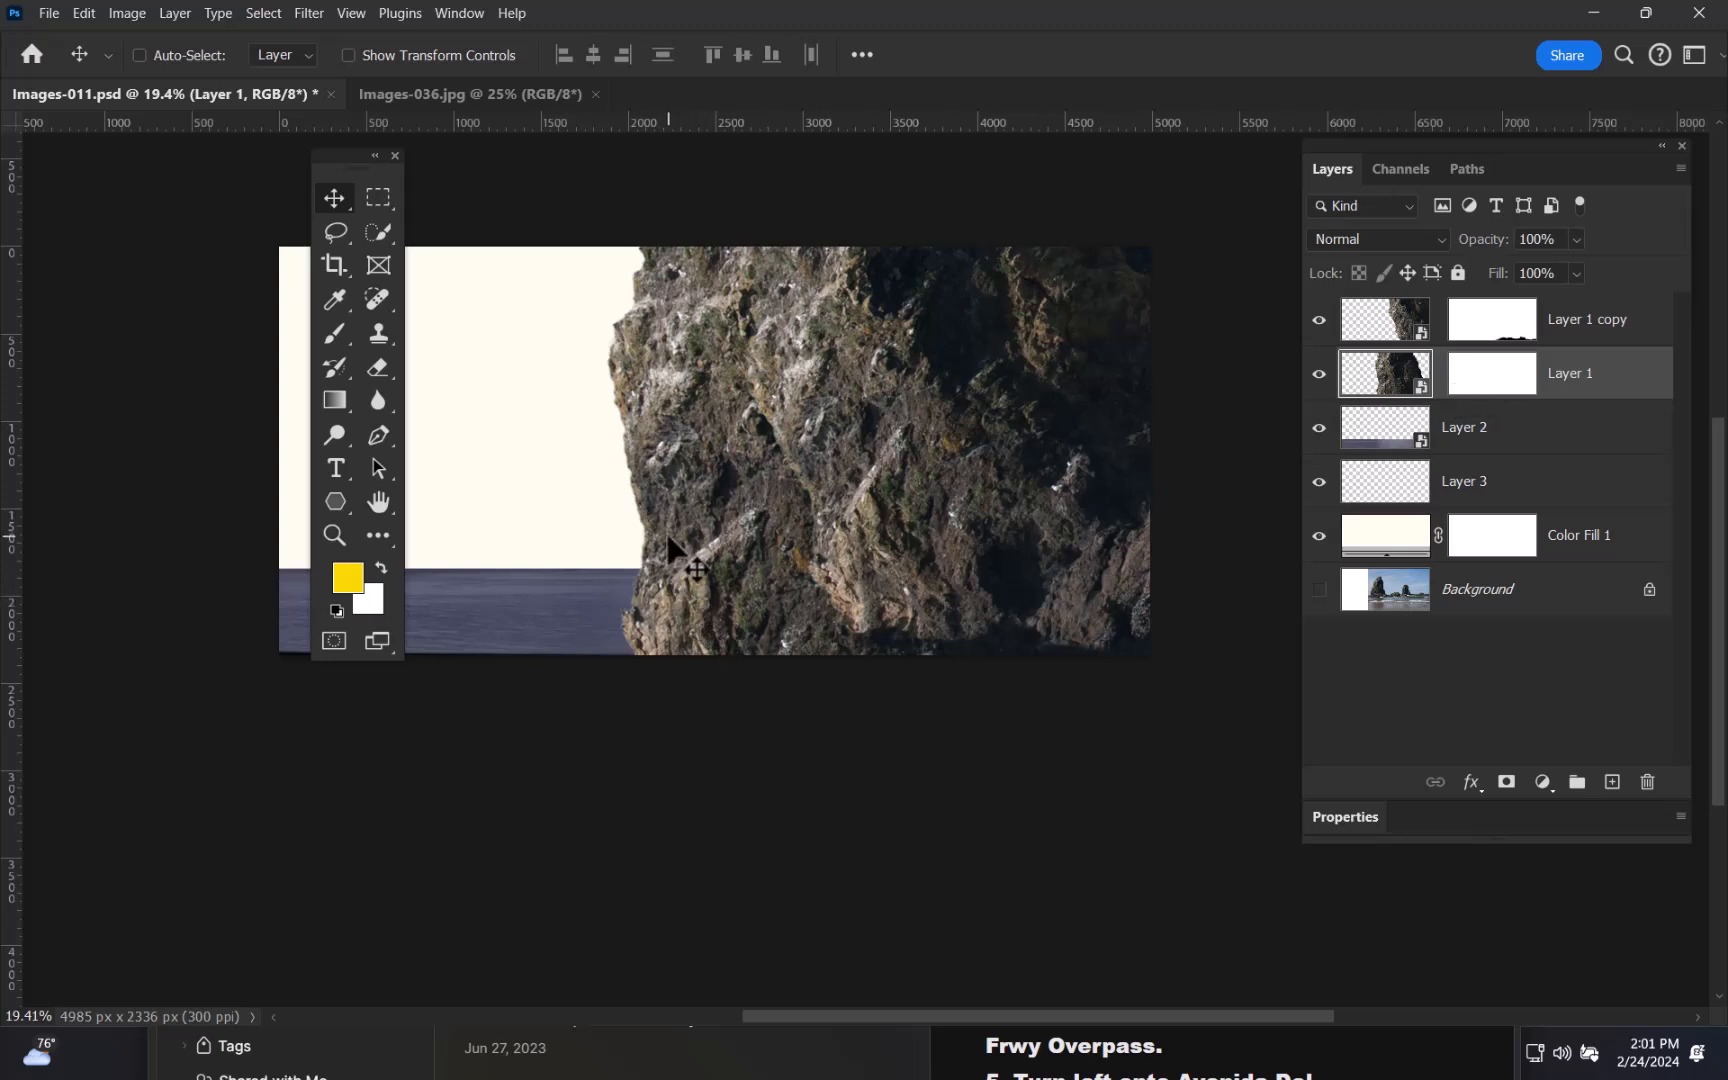
- Paint black on Layer 1's mask with the 599 px chalk brush to carve a rugged outline into the rock's left edge
left_click(1485, 380)
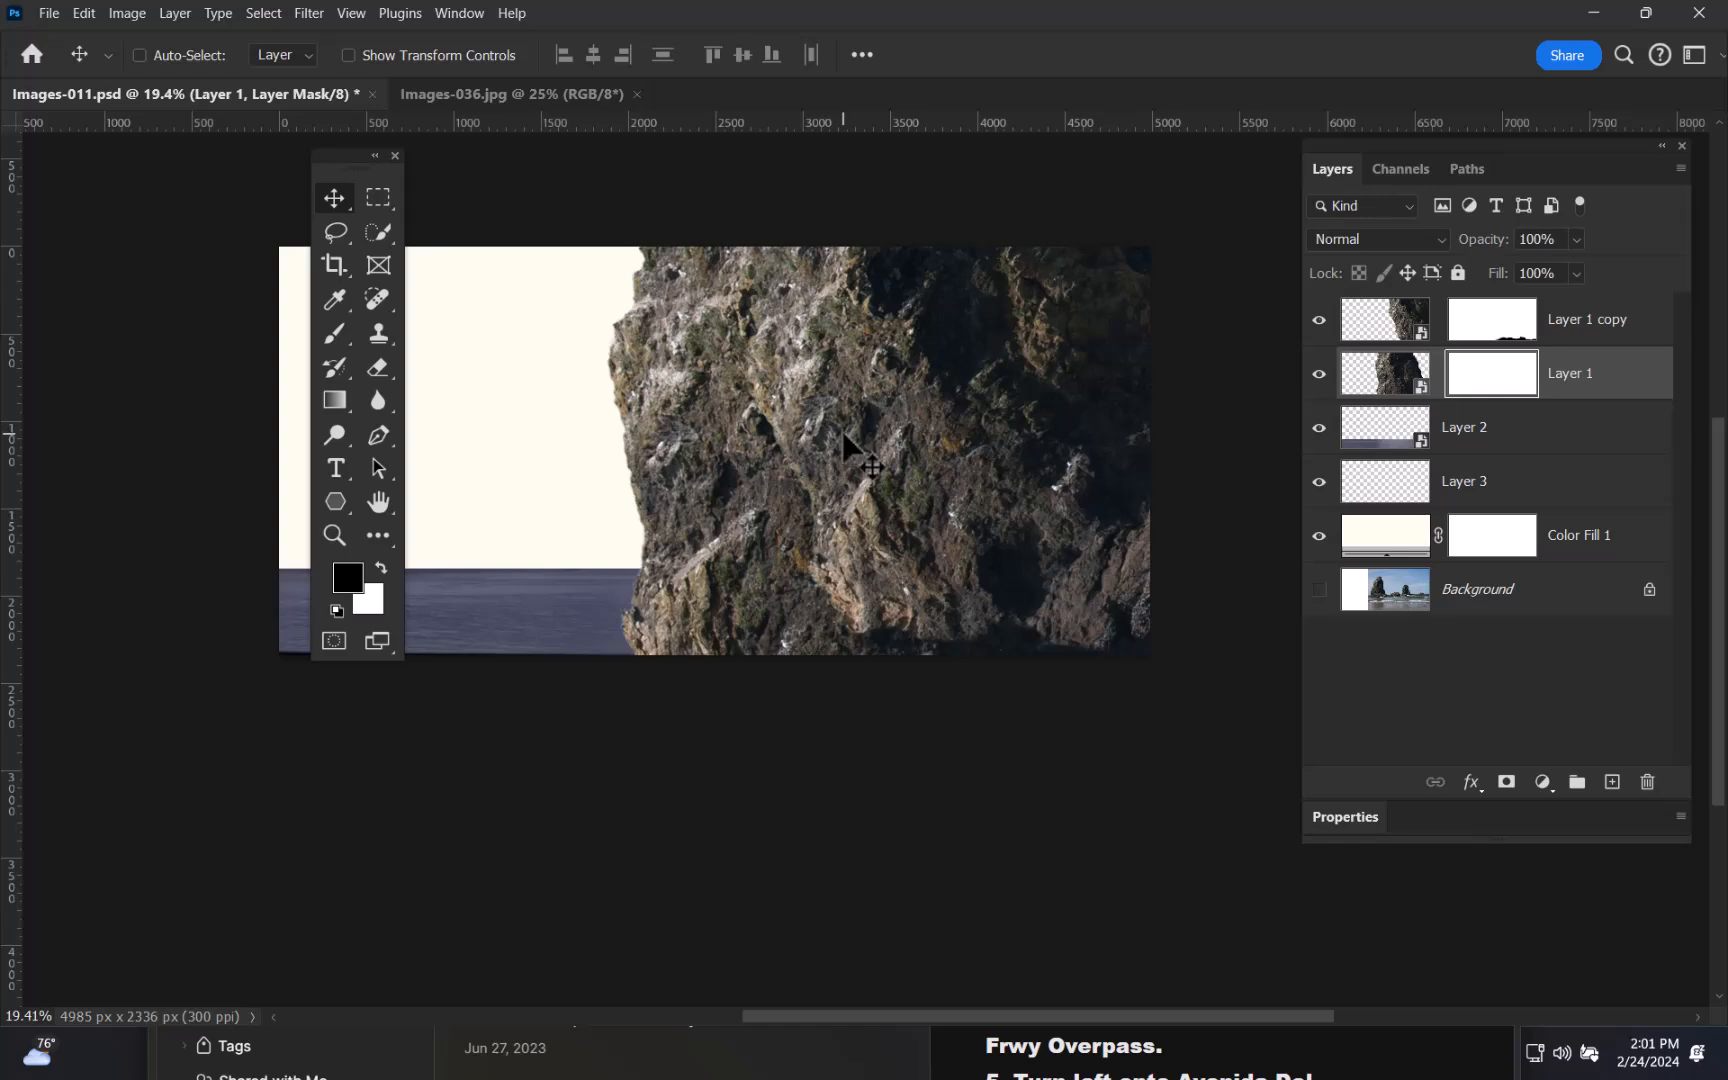
key("b")
key("space")
mouse_move(806, 545)
left_mouse_down()
mouse_move(887, 463)
mouse_move(902, 476)
mouse_move(910, 656)
mouse_move(964, 656)
mouse_move(907, 667)
mouse_move(925, 656)
left_mouse_up()
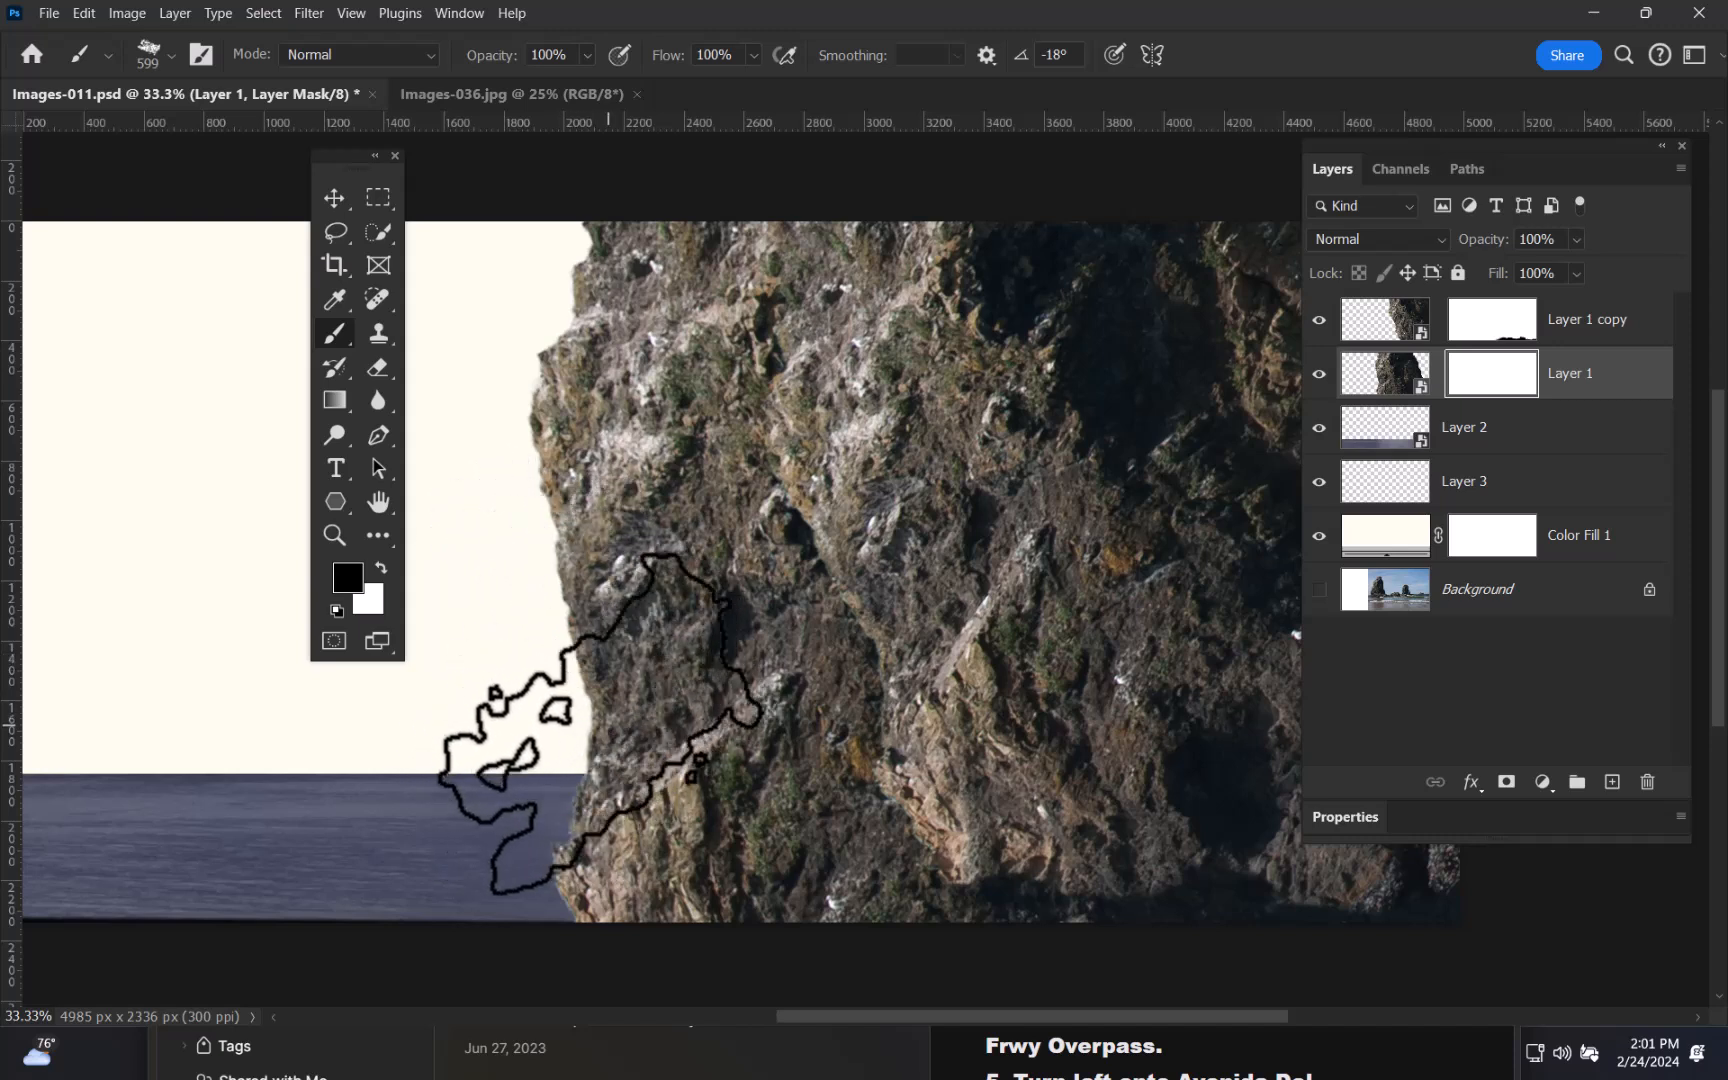
mouse_move(582, 730)
left_mouse_down()
mouse_move(540, 733)
mouse_move(501, 802)
mouse_move(510, 842)
left_mouse_up()
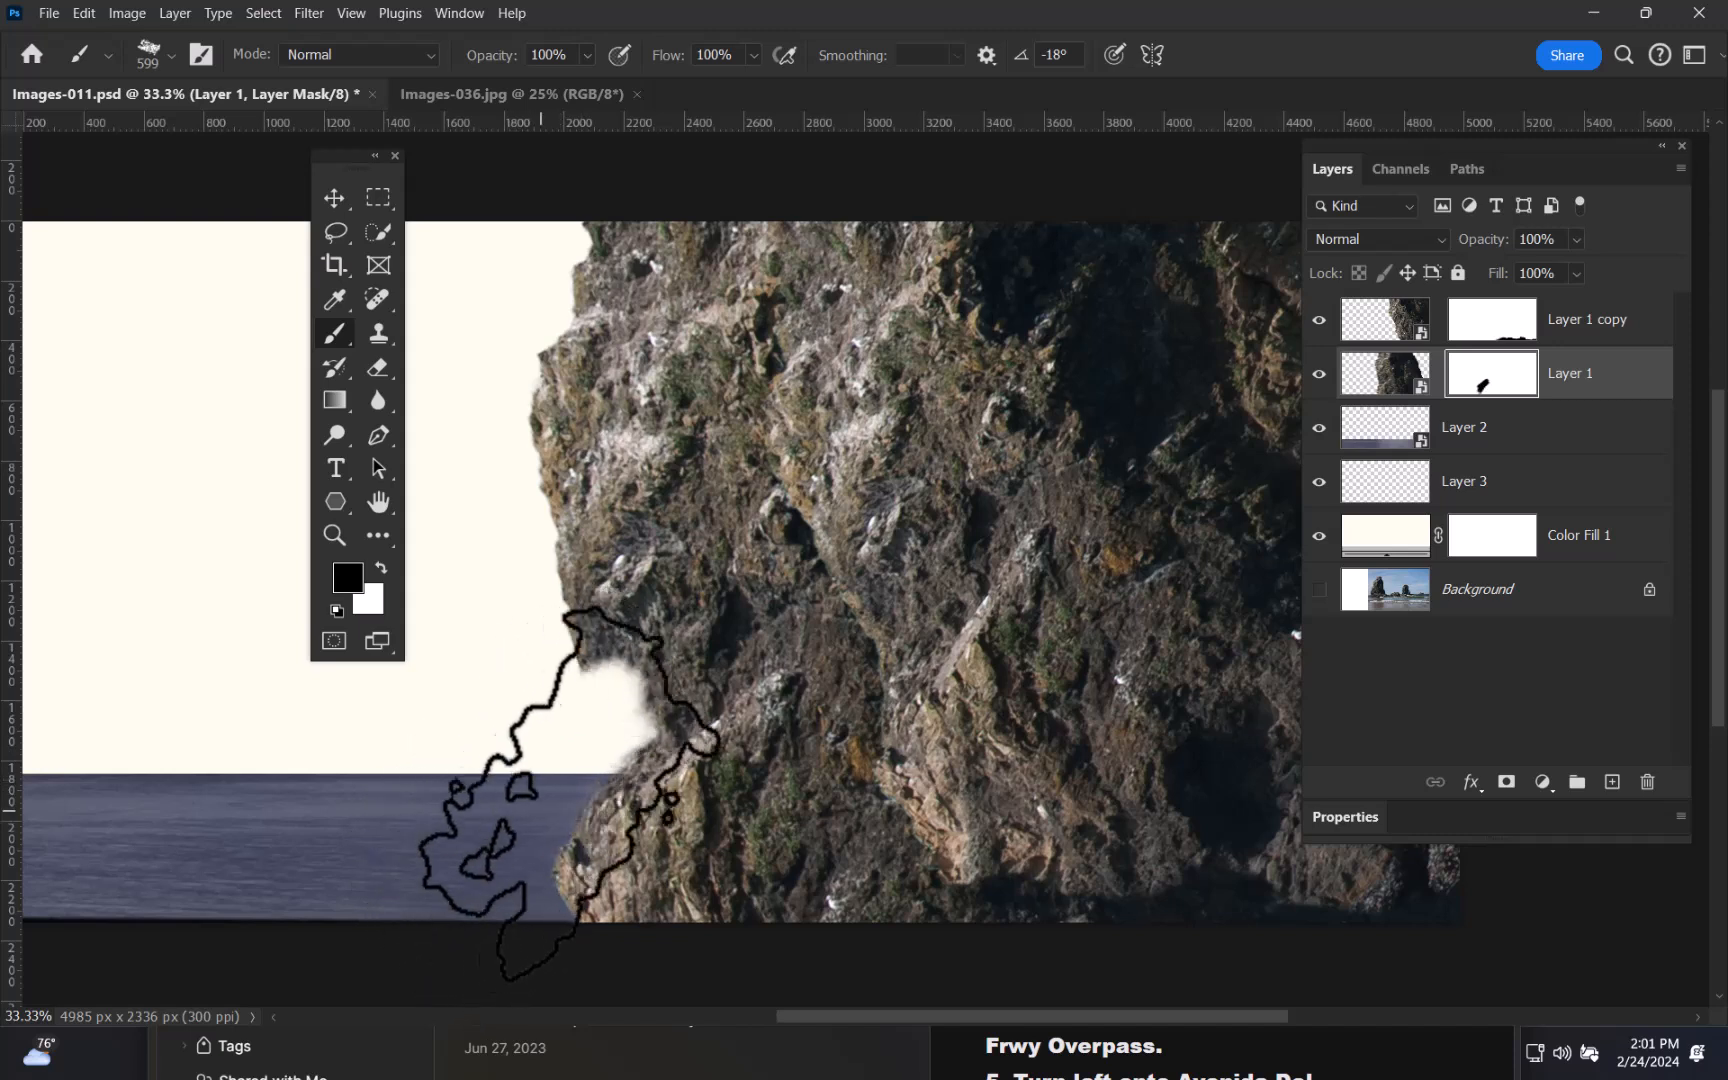
left_click_drag(615, 605, 560, 622)
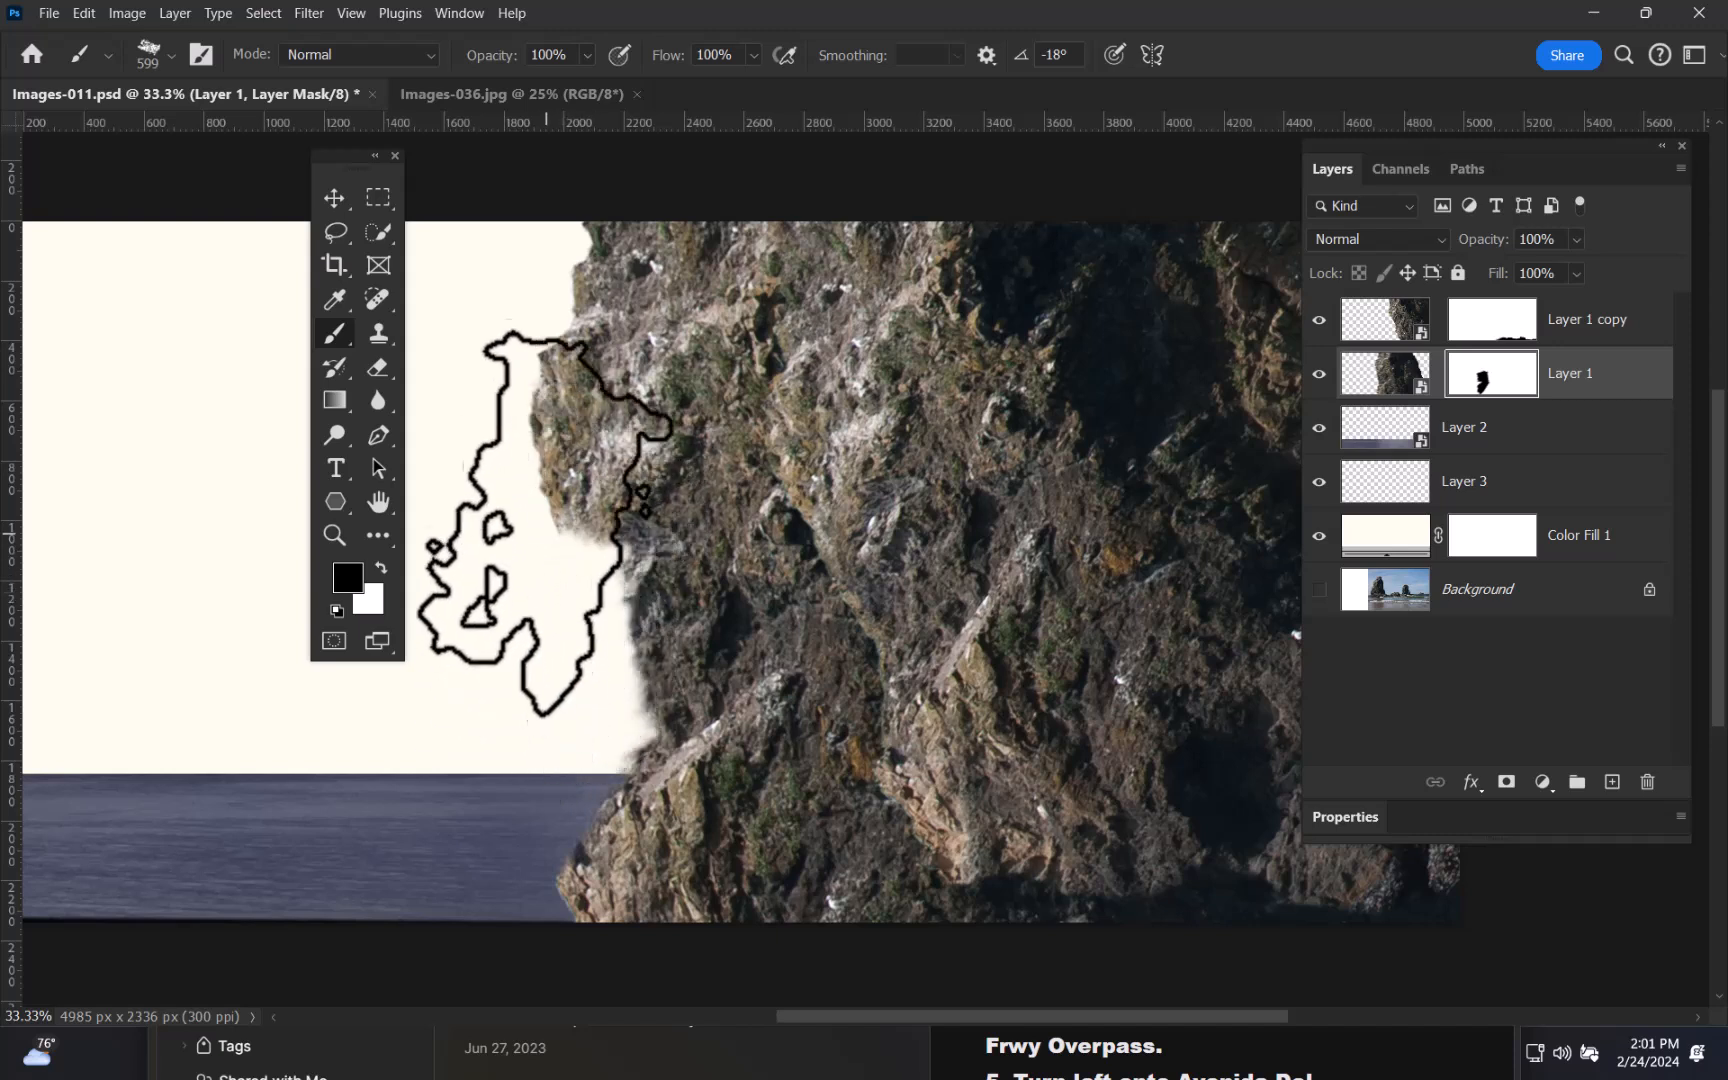
mouse_move(525, 466)
left_mouse_down()
mouse_move(509, 444)
mouse_move(530, 445)
left_mouse_up()
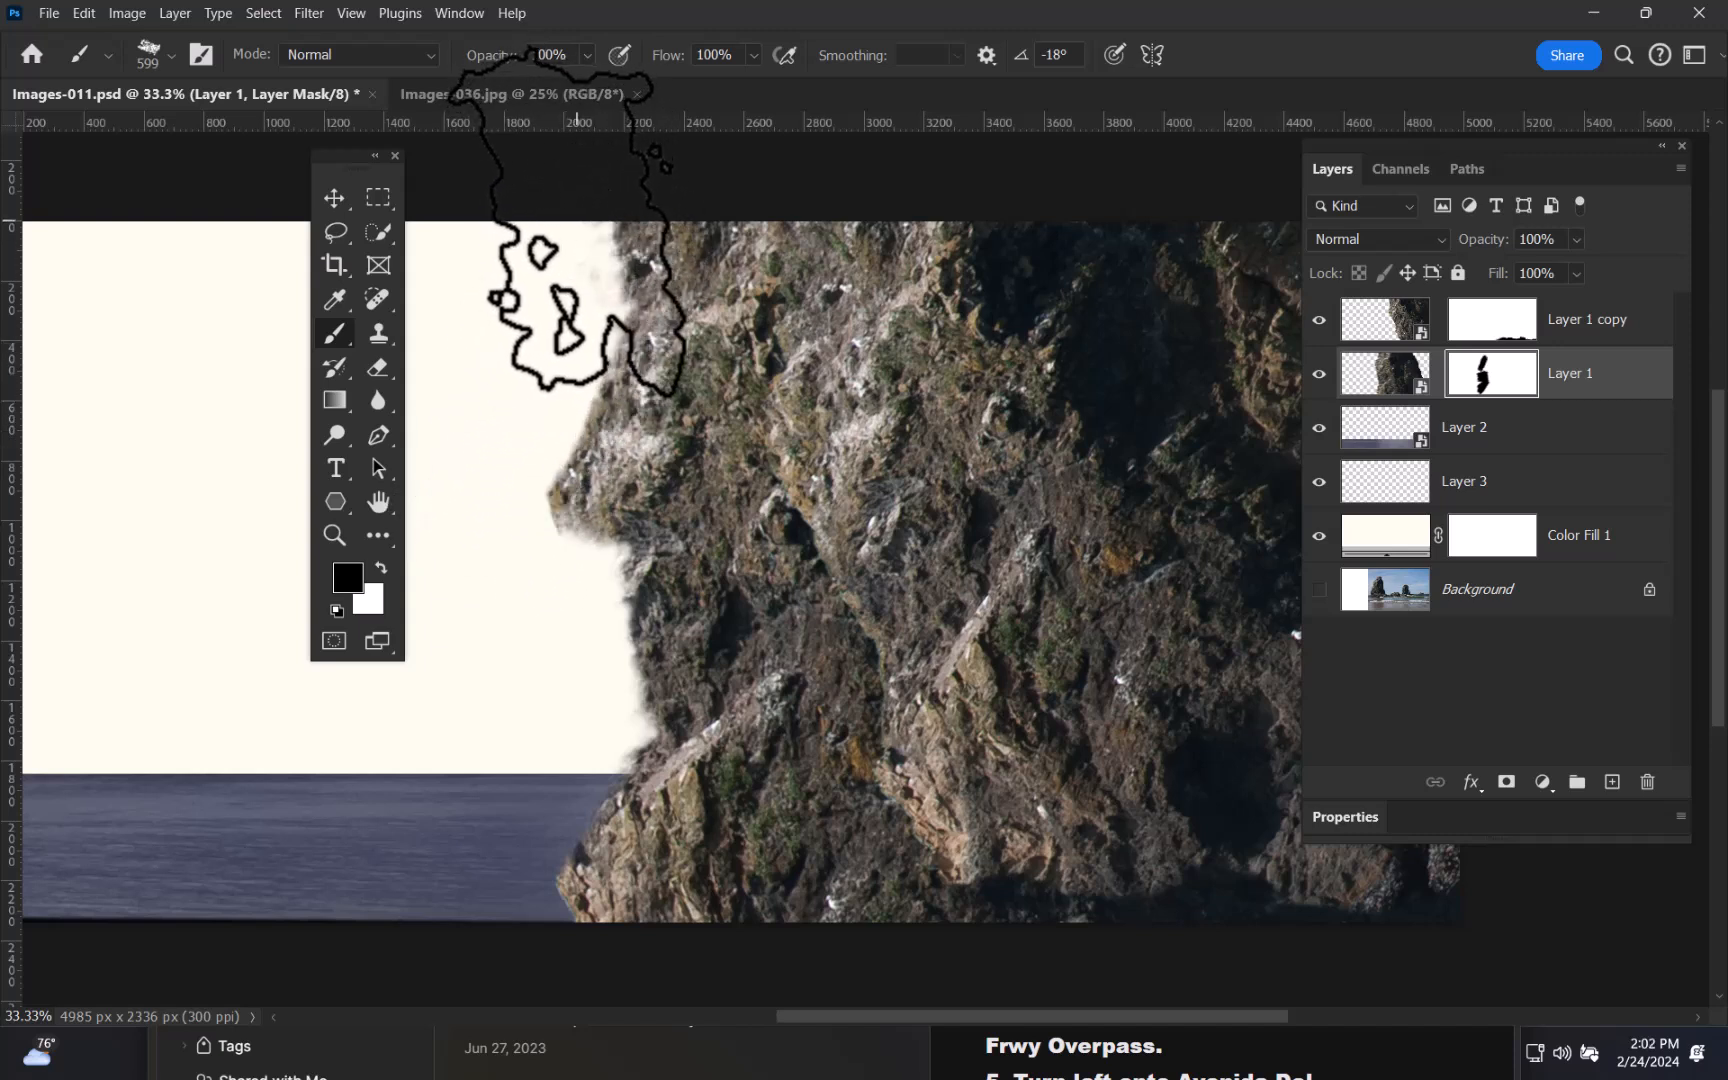
right_click(612, 225)
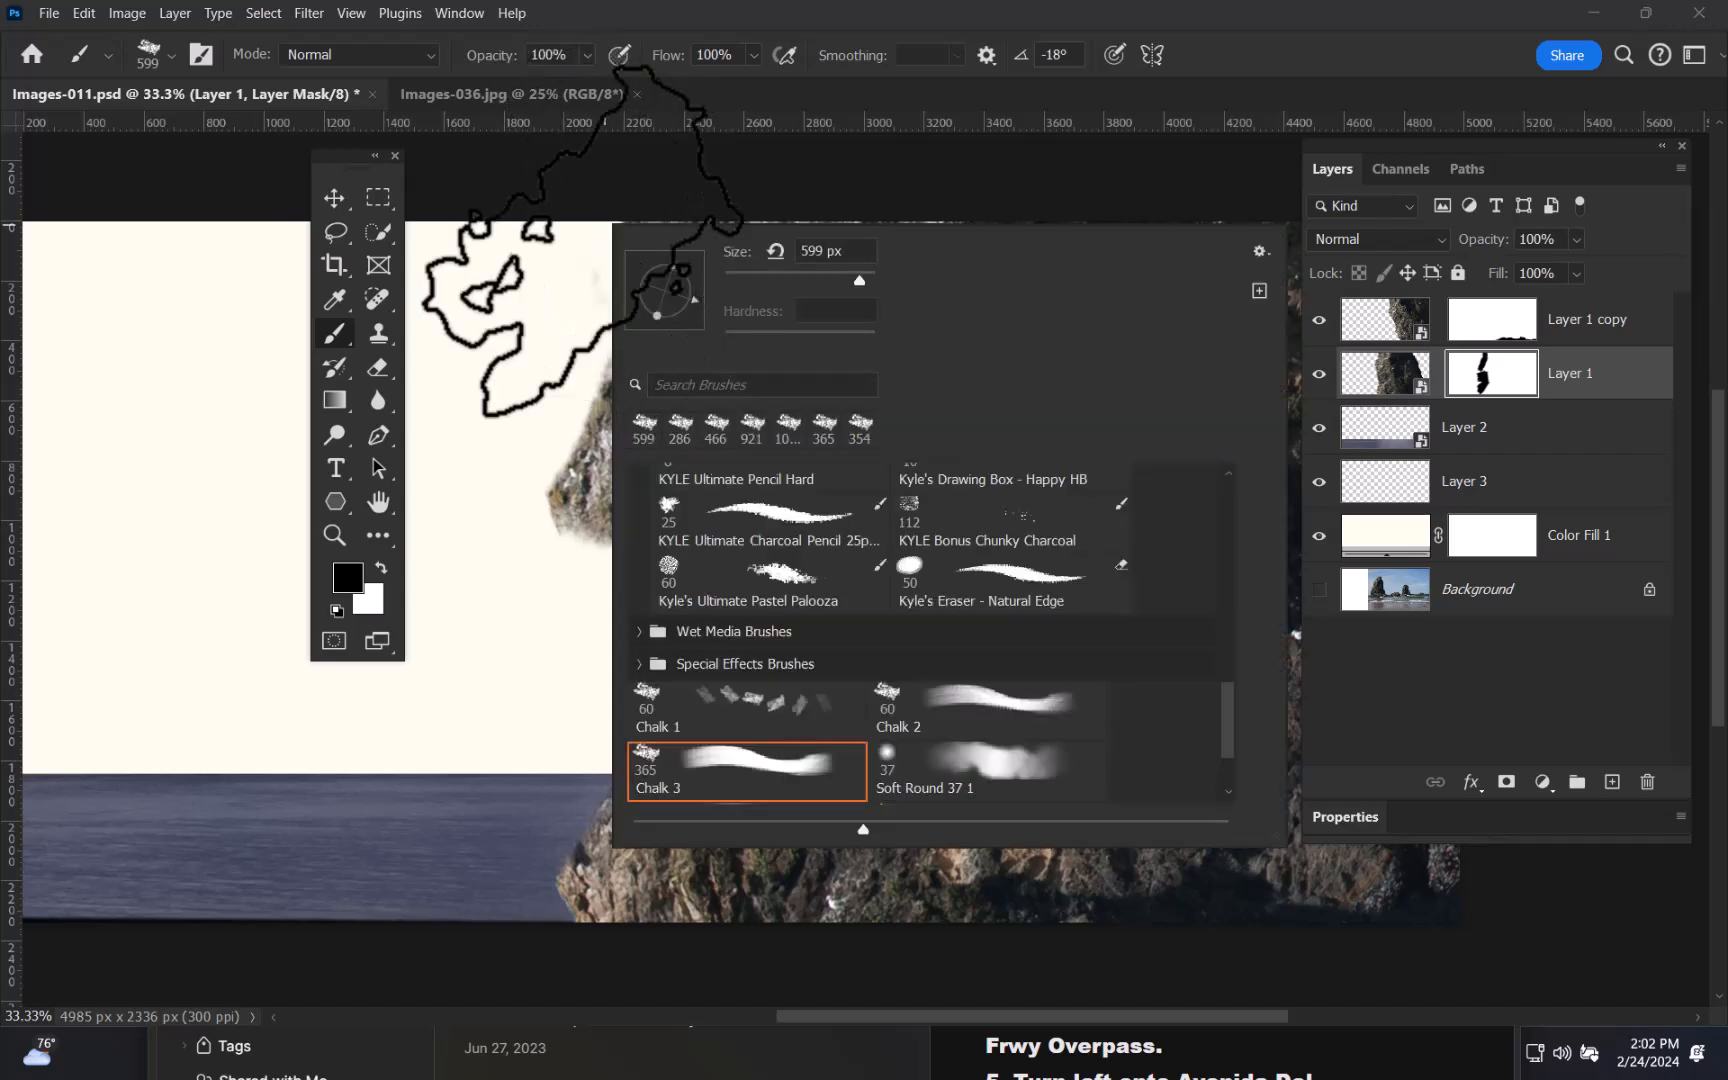
key("Escape")
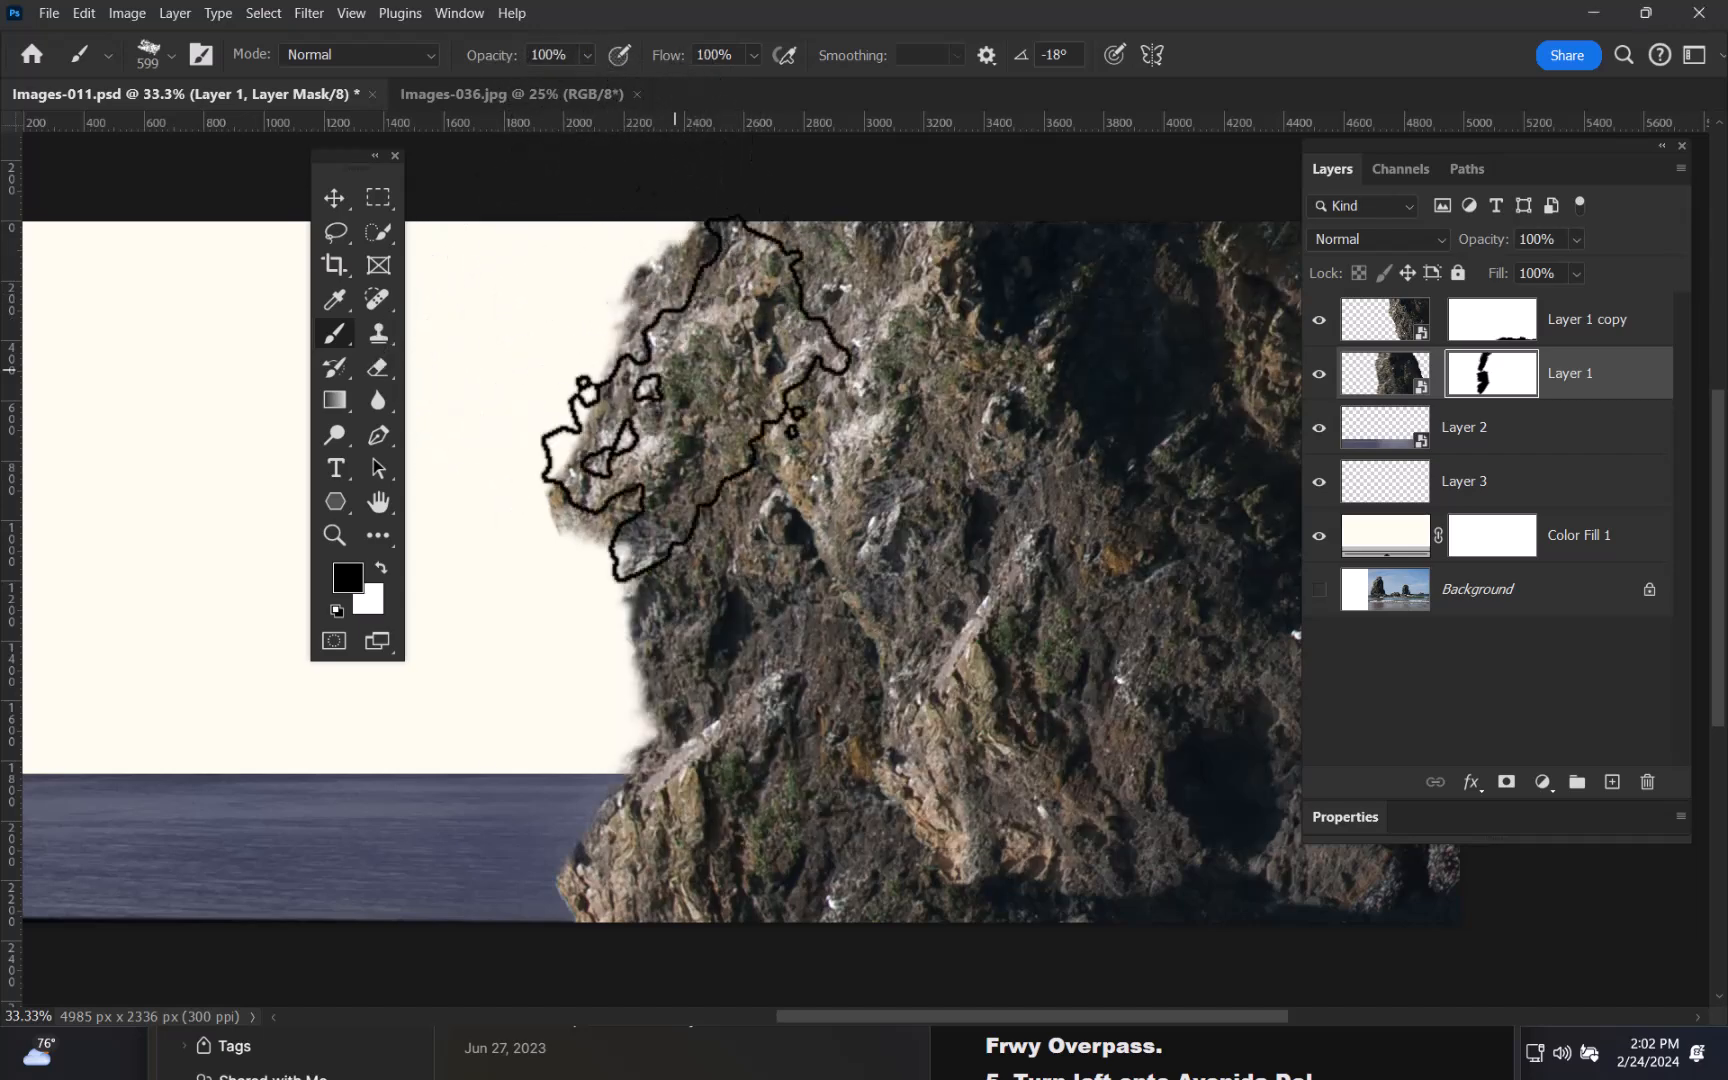
- Refine the rock's left edge on Layer 1's mask by painting black with the chalk brush at 260 px
mouse_move(875, 609)
left_mouse_down()
mouse_move(841, 629)
mouse_move(856, 609)
mouse_move(829, 501)
mouse_move(882, 443)
mouse_move(1051, 613)
left_mouse_up()
left_click_drag(575, 340, 448, 388)
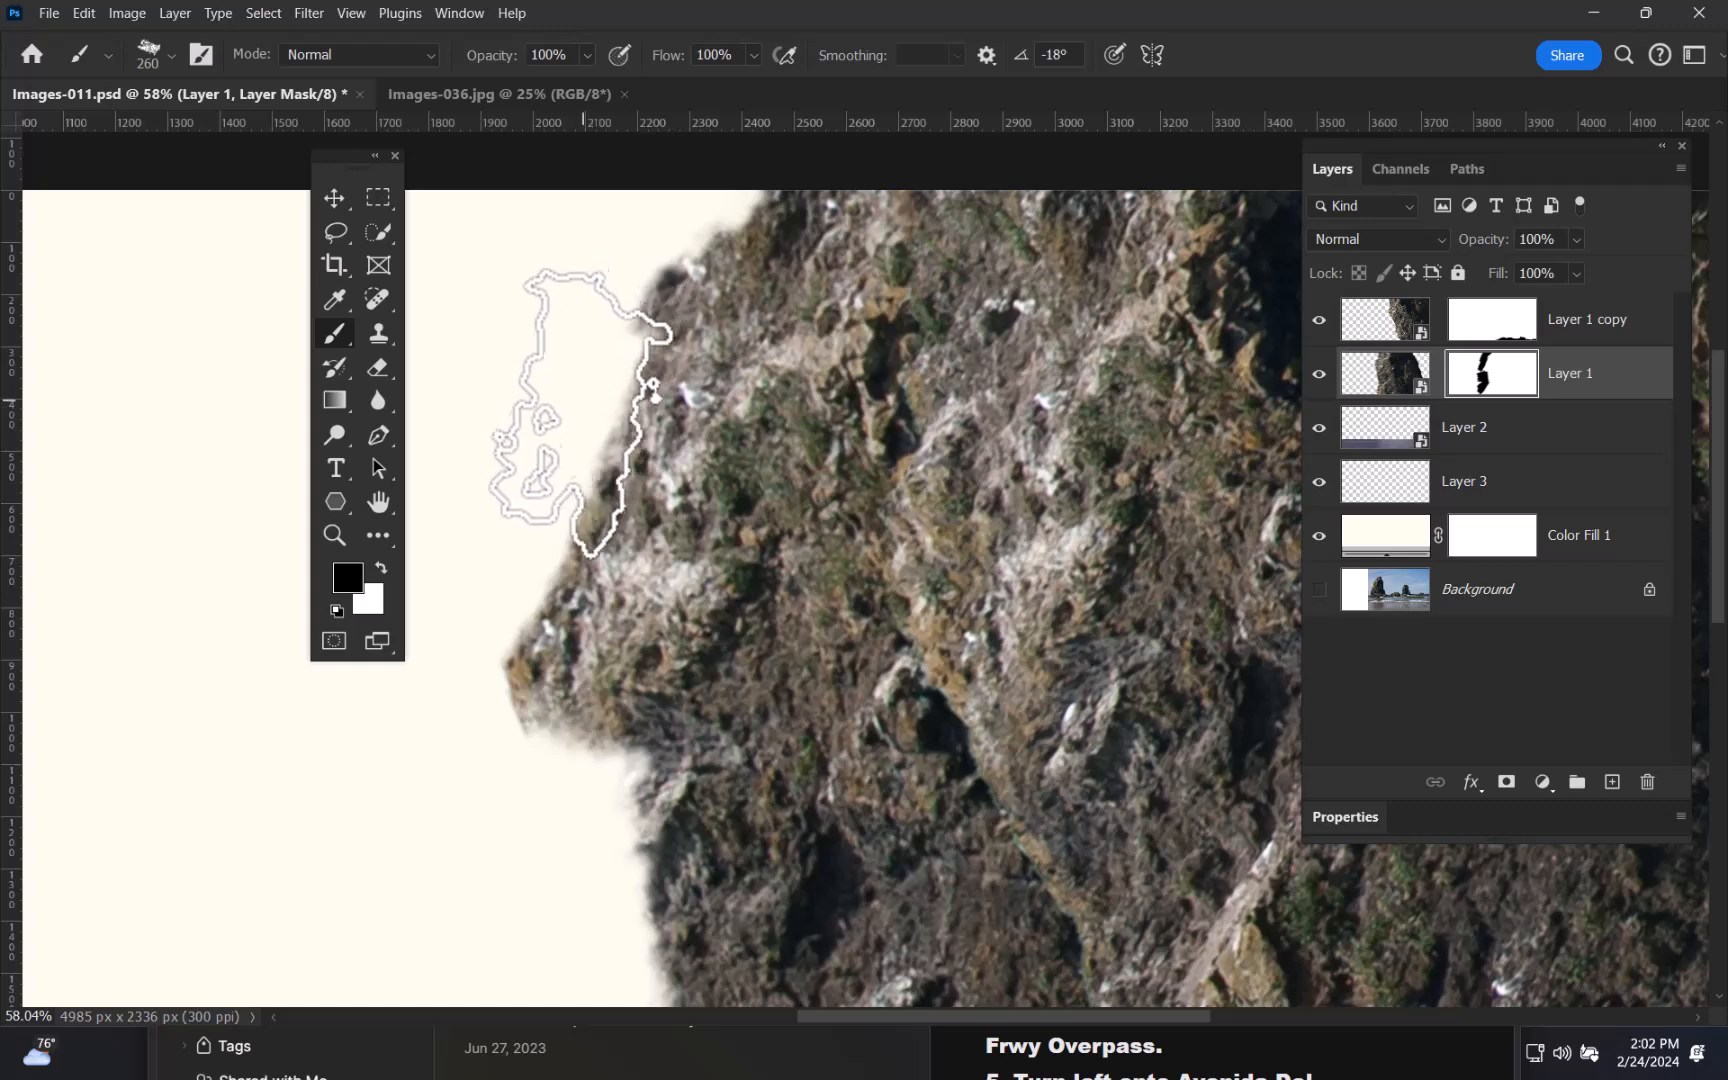
left_click_drag(625, 725, 702, 378)
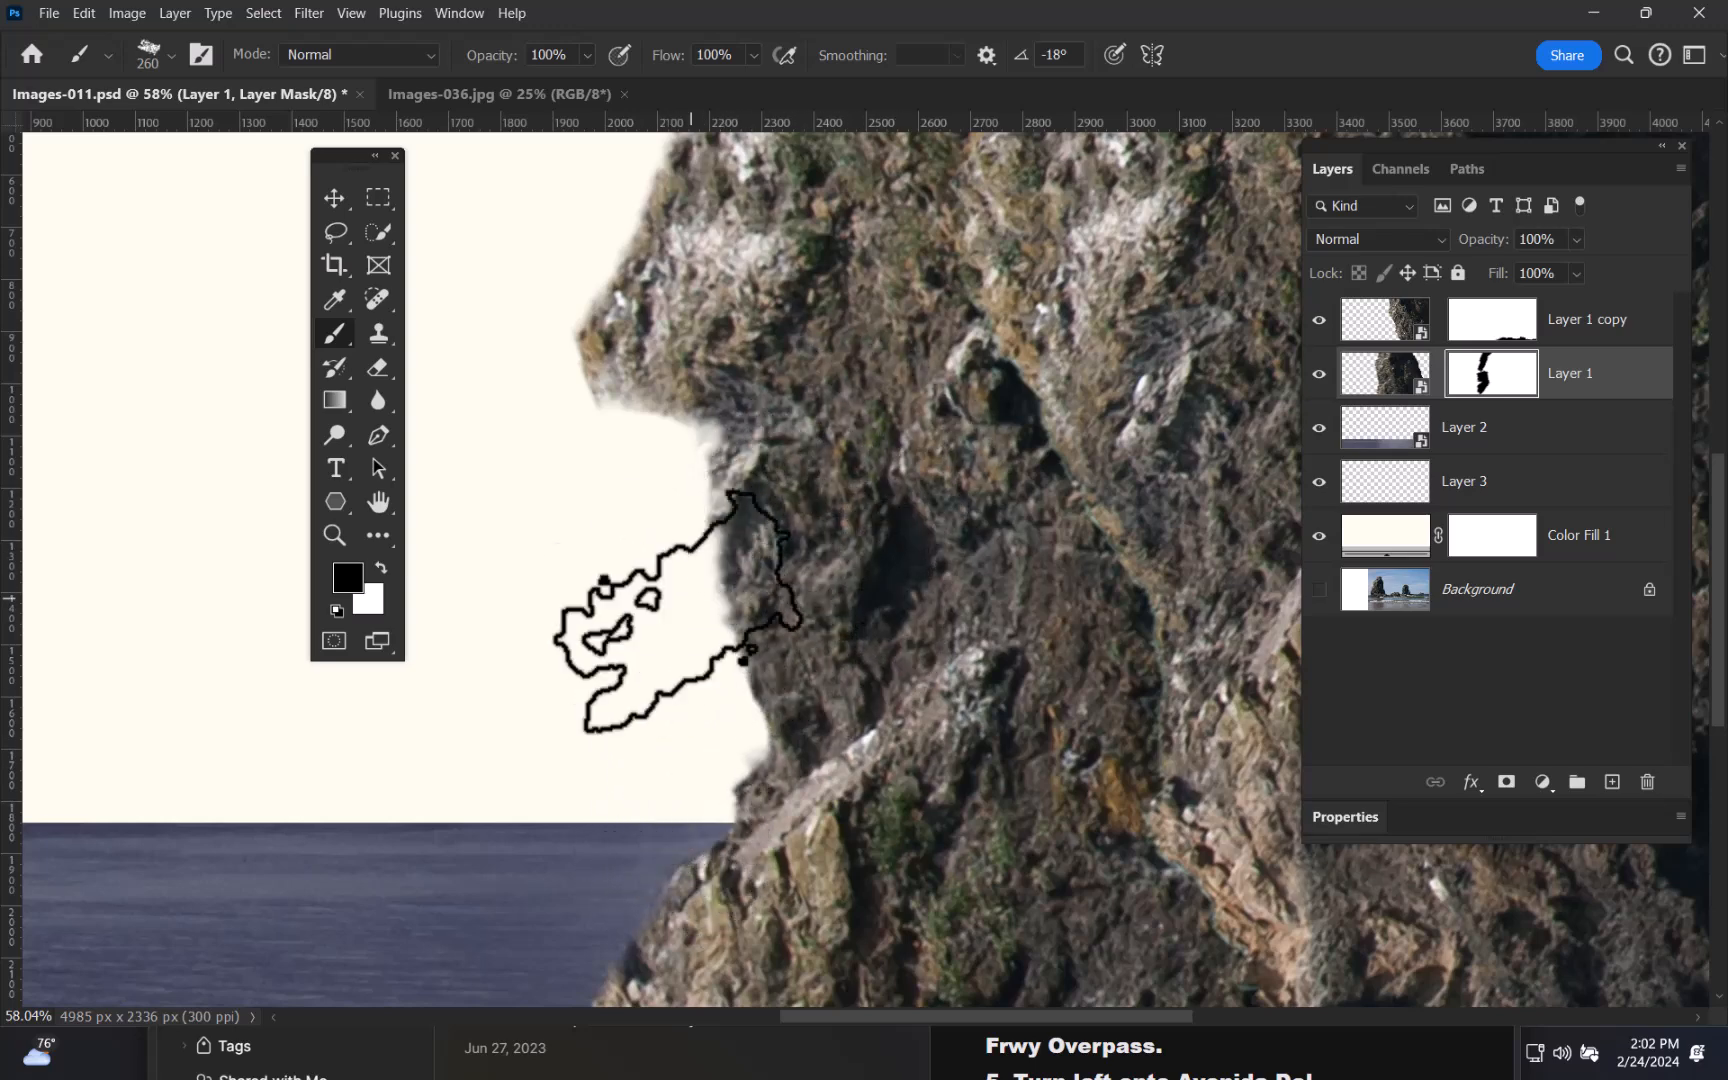
left_click_drag(904, 538, 843, 637)
left_click_drag(949, 571, 811, 585)
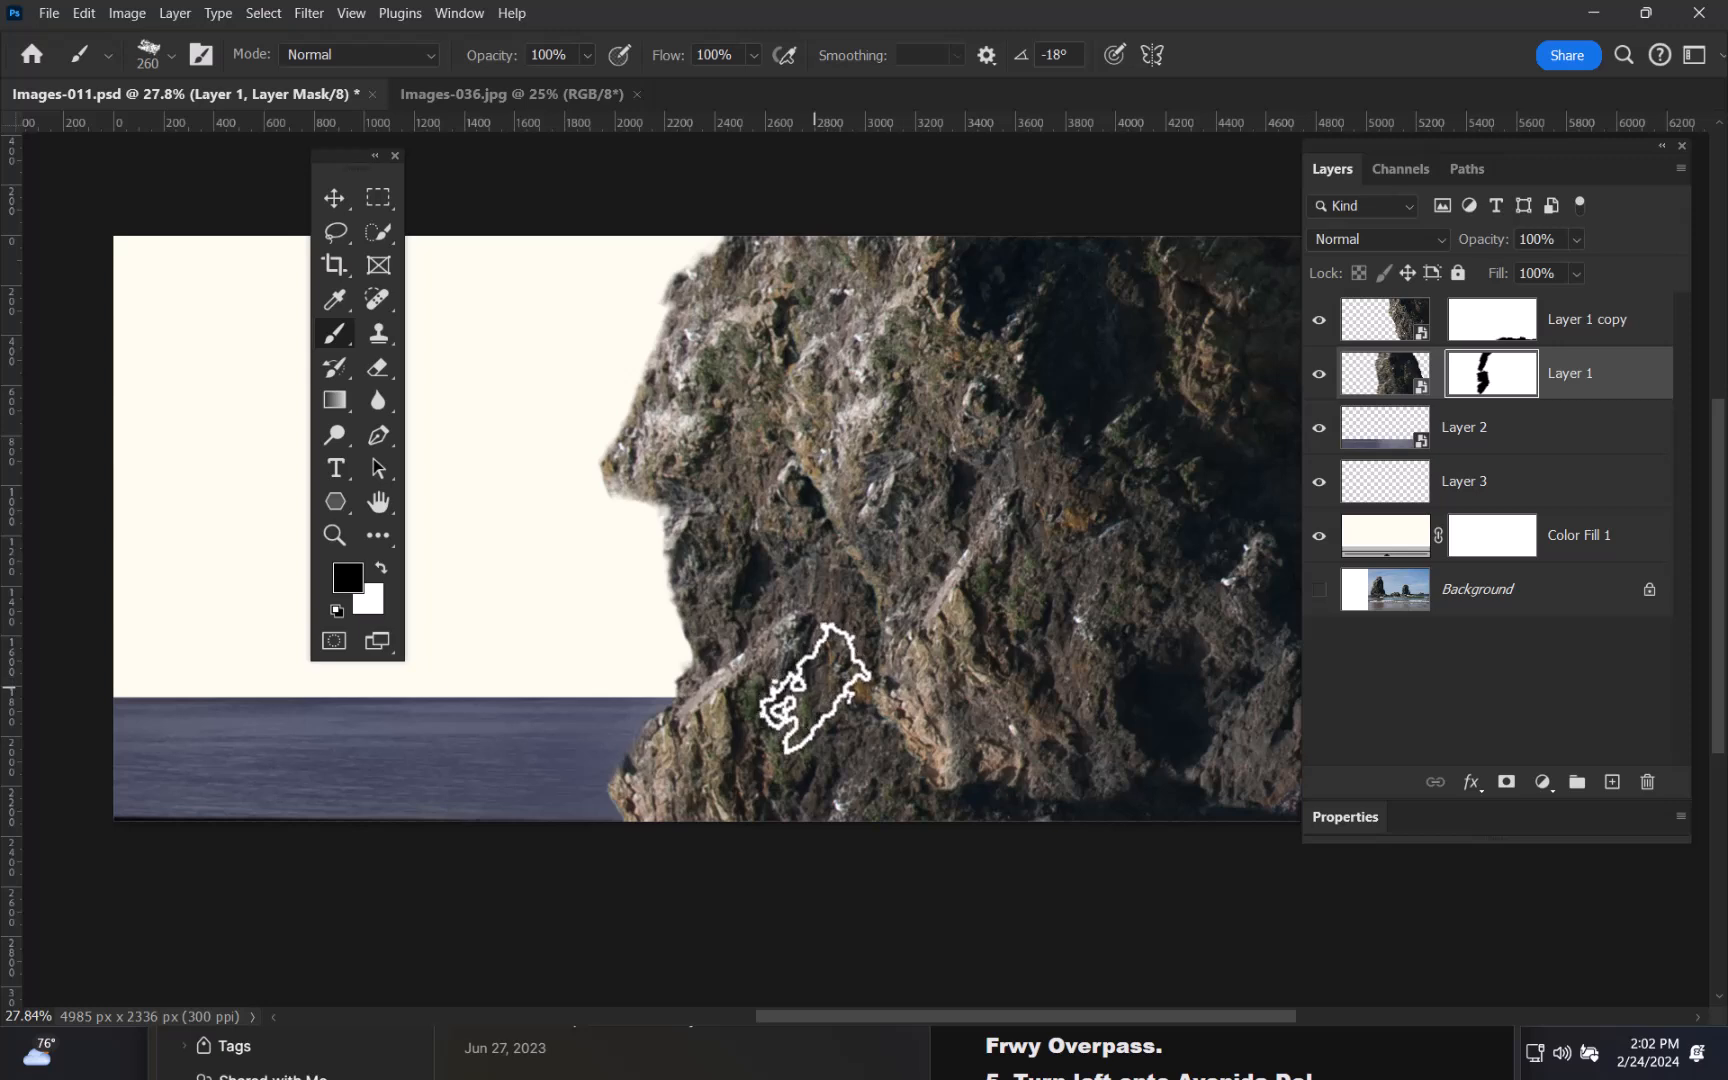
- Move the floating tools clear of the rock and compare the composite with Layer 1 hidden and shown
key("h")
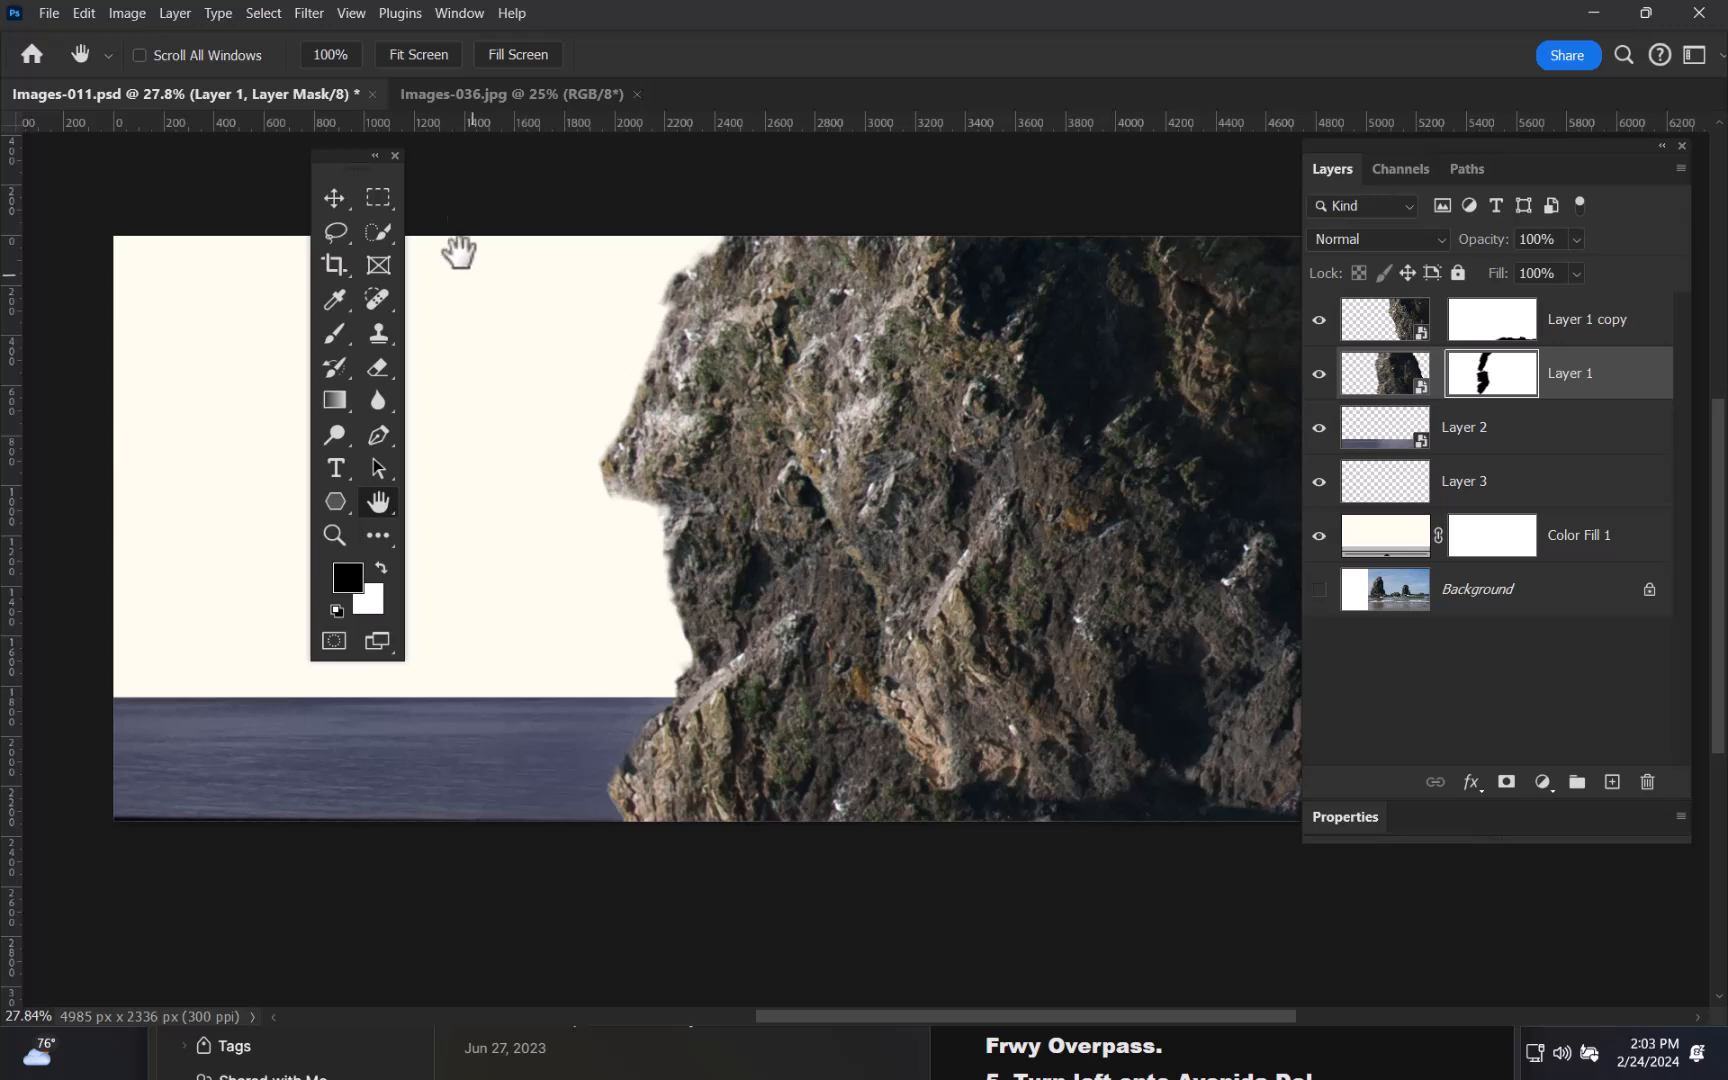
left_click_drag(347, 160, 116, 198)
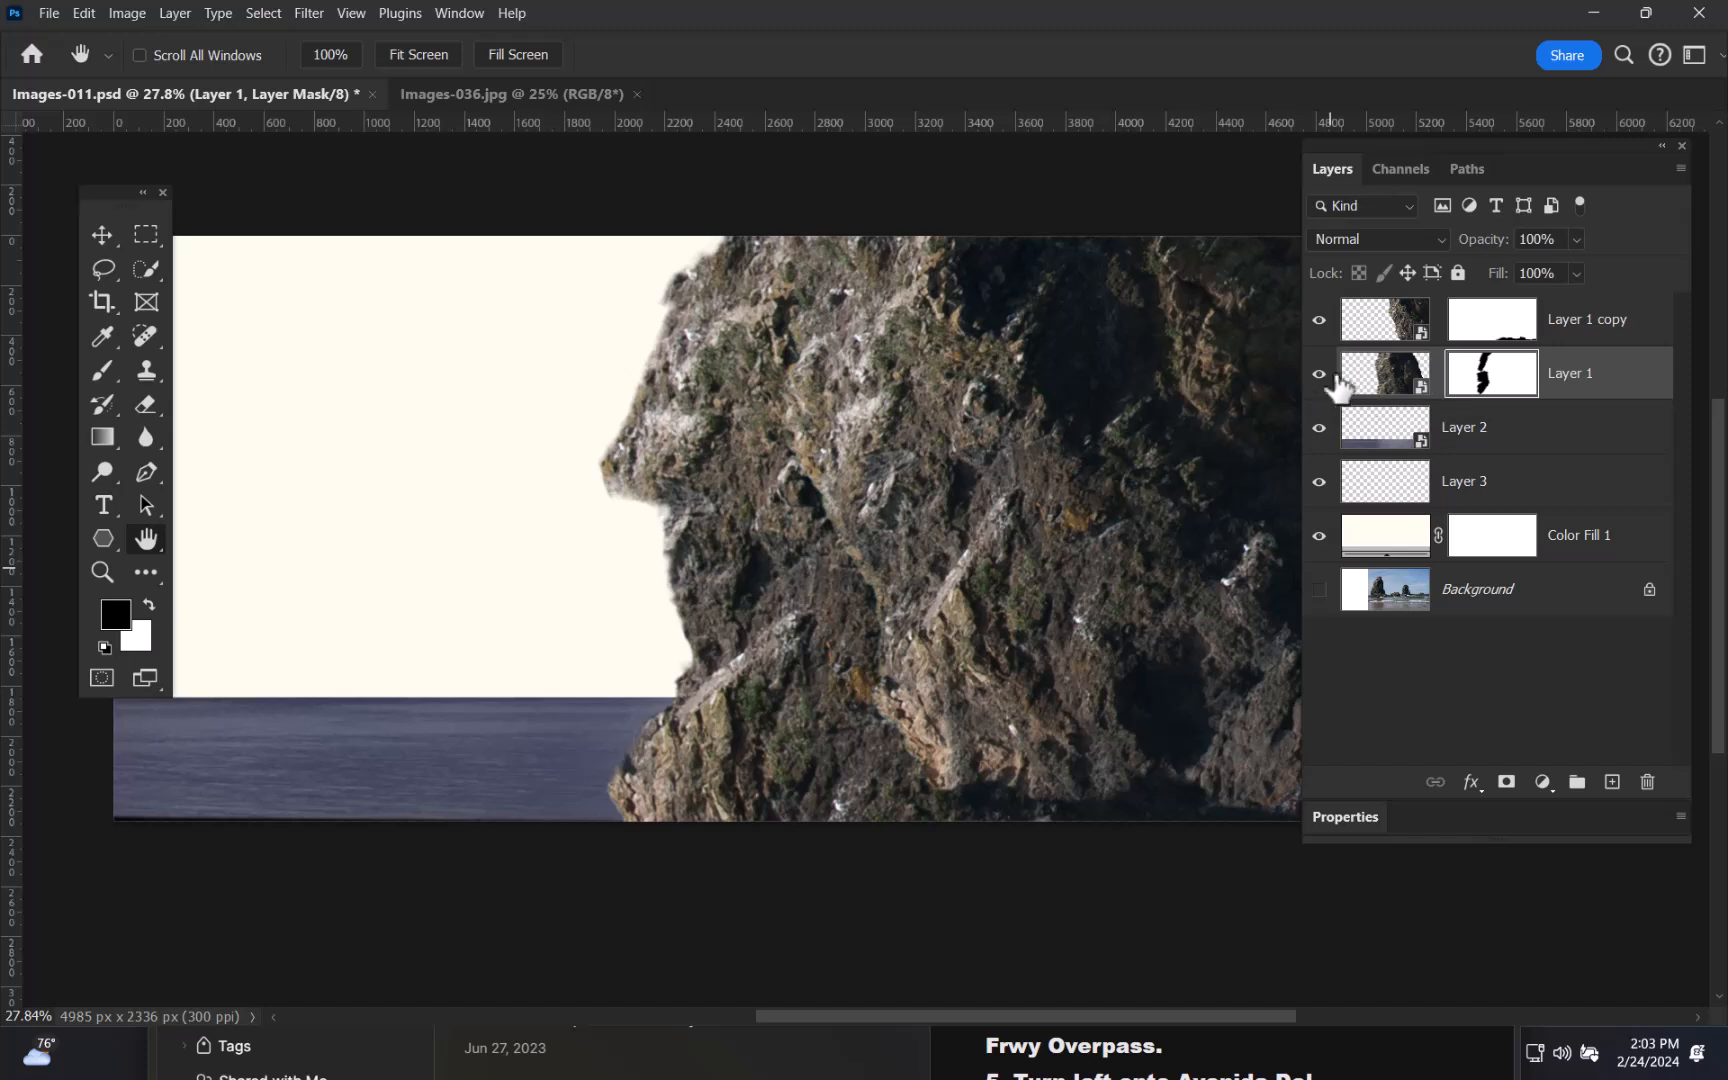
left_click(1319, 374)
left_click(1320, 376)
left_click(1320, 376)
left_click(1320, 376)
- Paint black along the base of the Layer 1 rock on its mask to form a waterline, enlarging the chalk brush to 858 px
left_click_drag(926, 629, 857, 475)
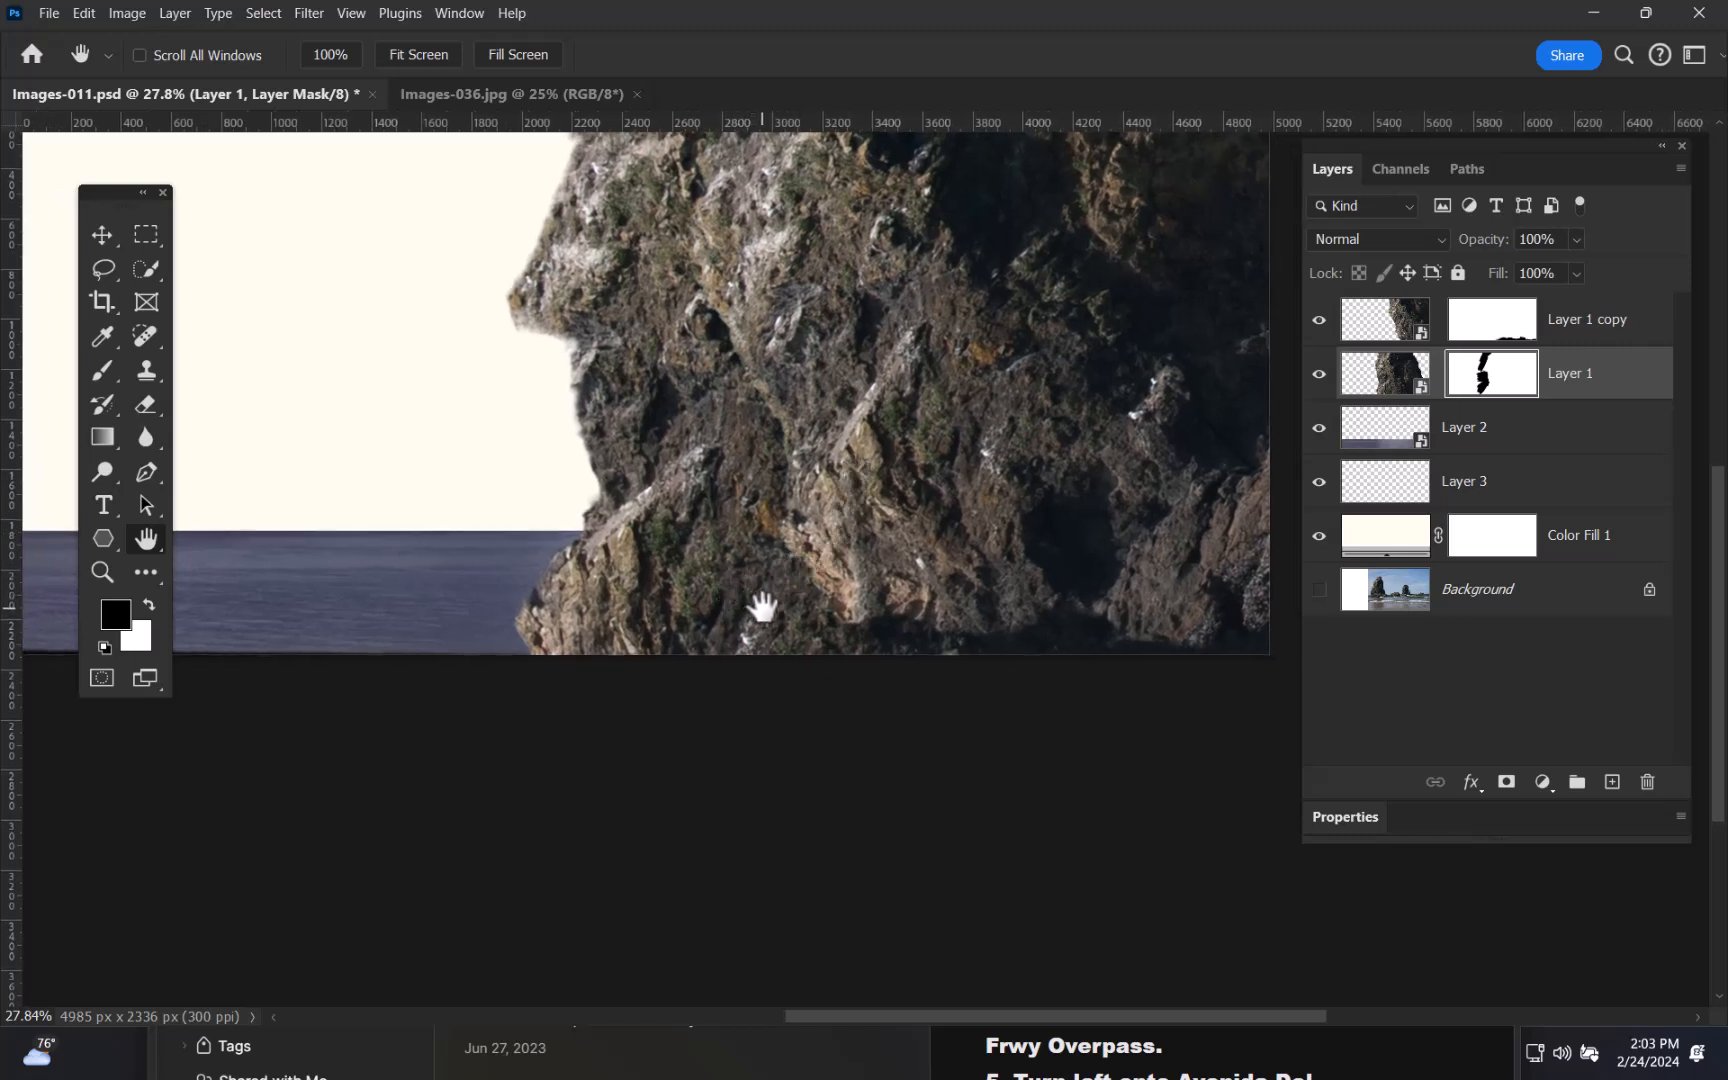
key("b")
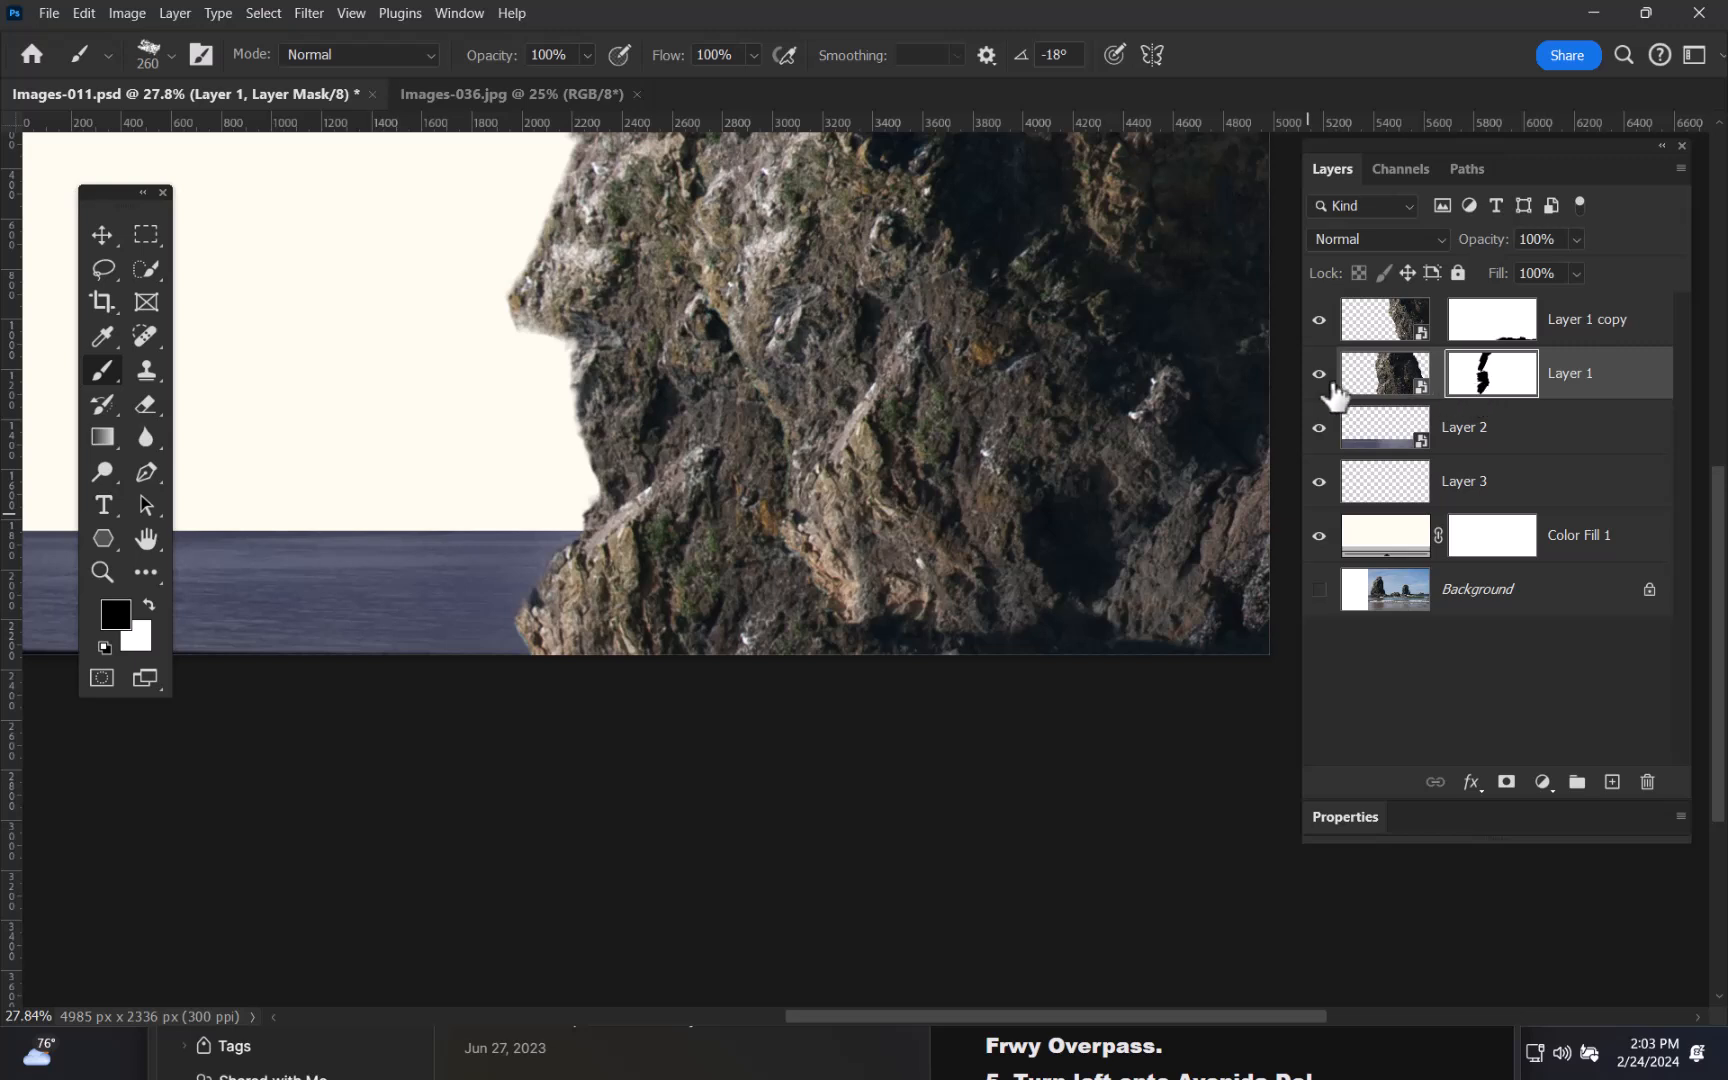
left_click(1319, 375)
left_click(1319, 377)
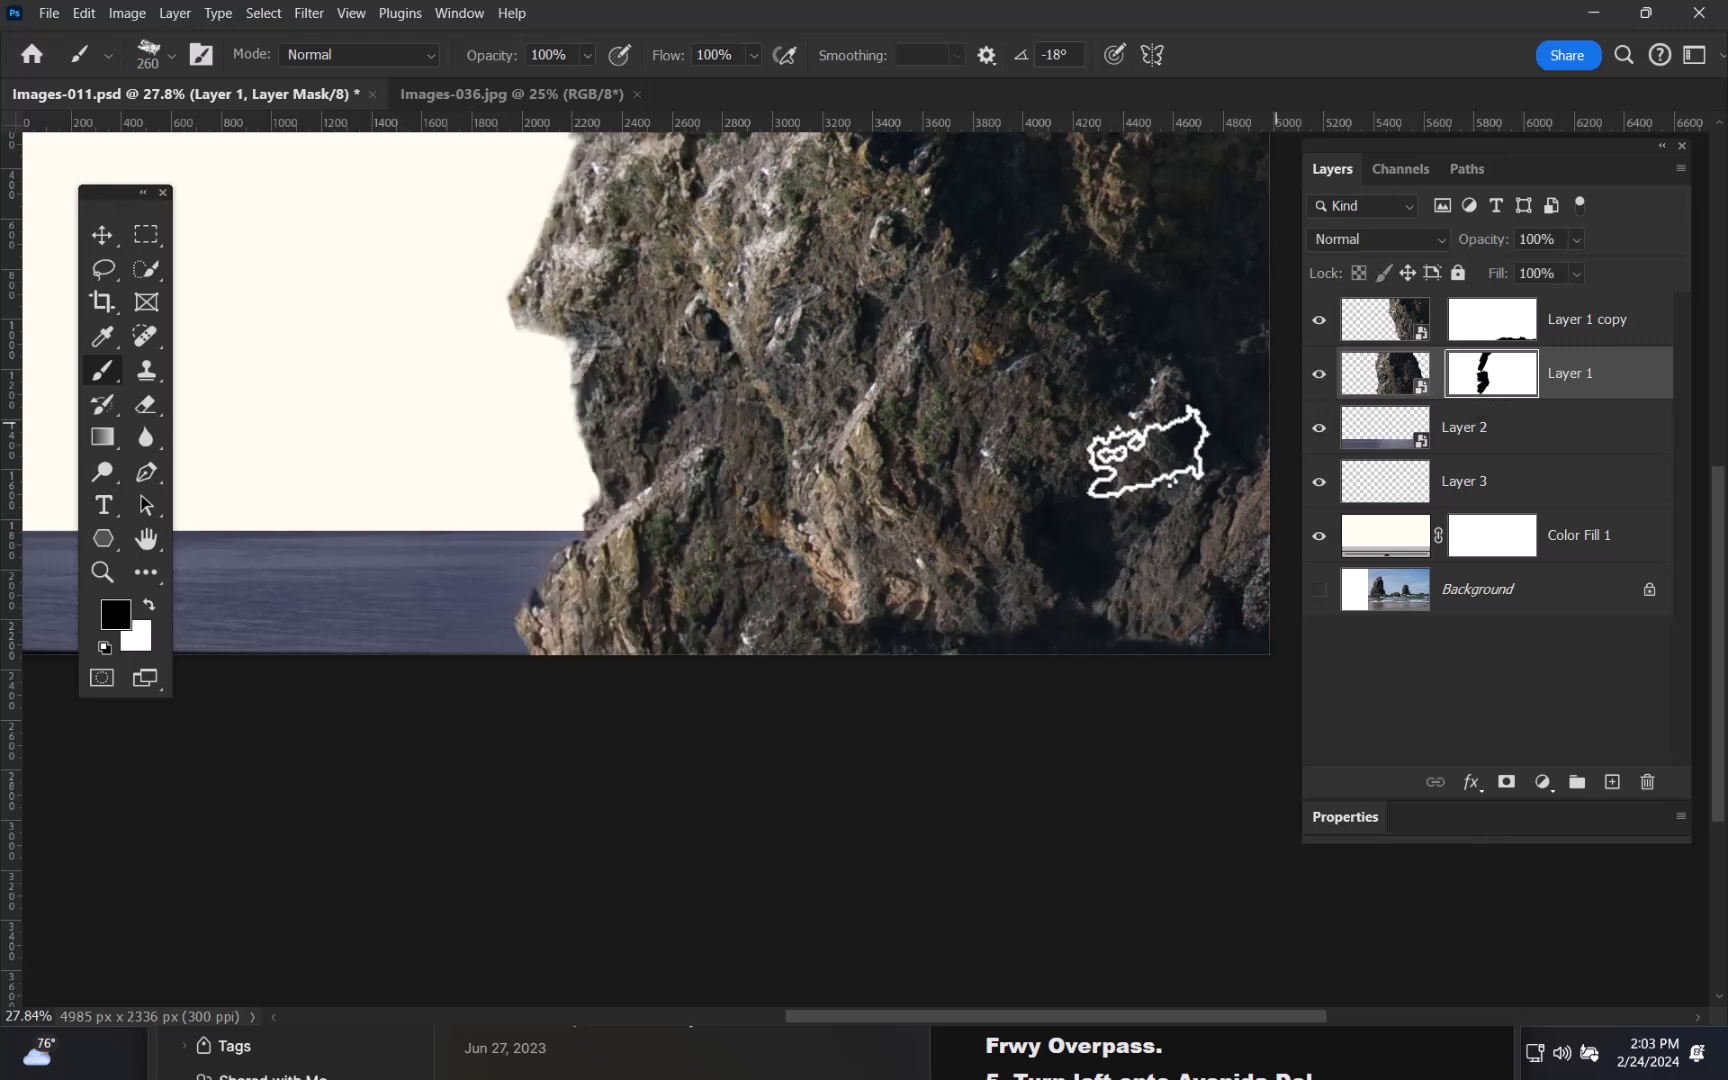
left_click_drag(676, 629, 830, 655)
mouse_move(1027, 695)
left_mouse_down()
mouse_move(972, 693)
mouse_move(988, 693)
left_mouse_up()
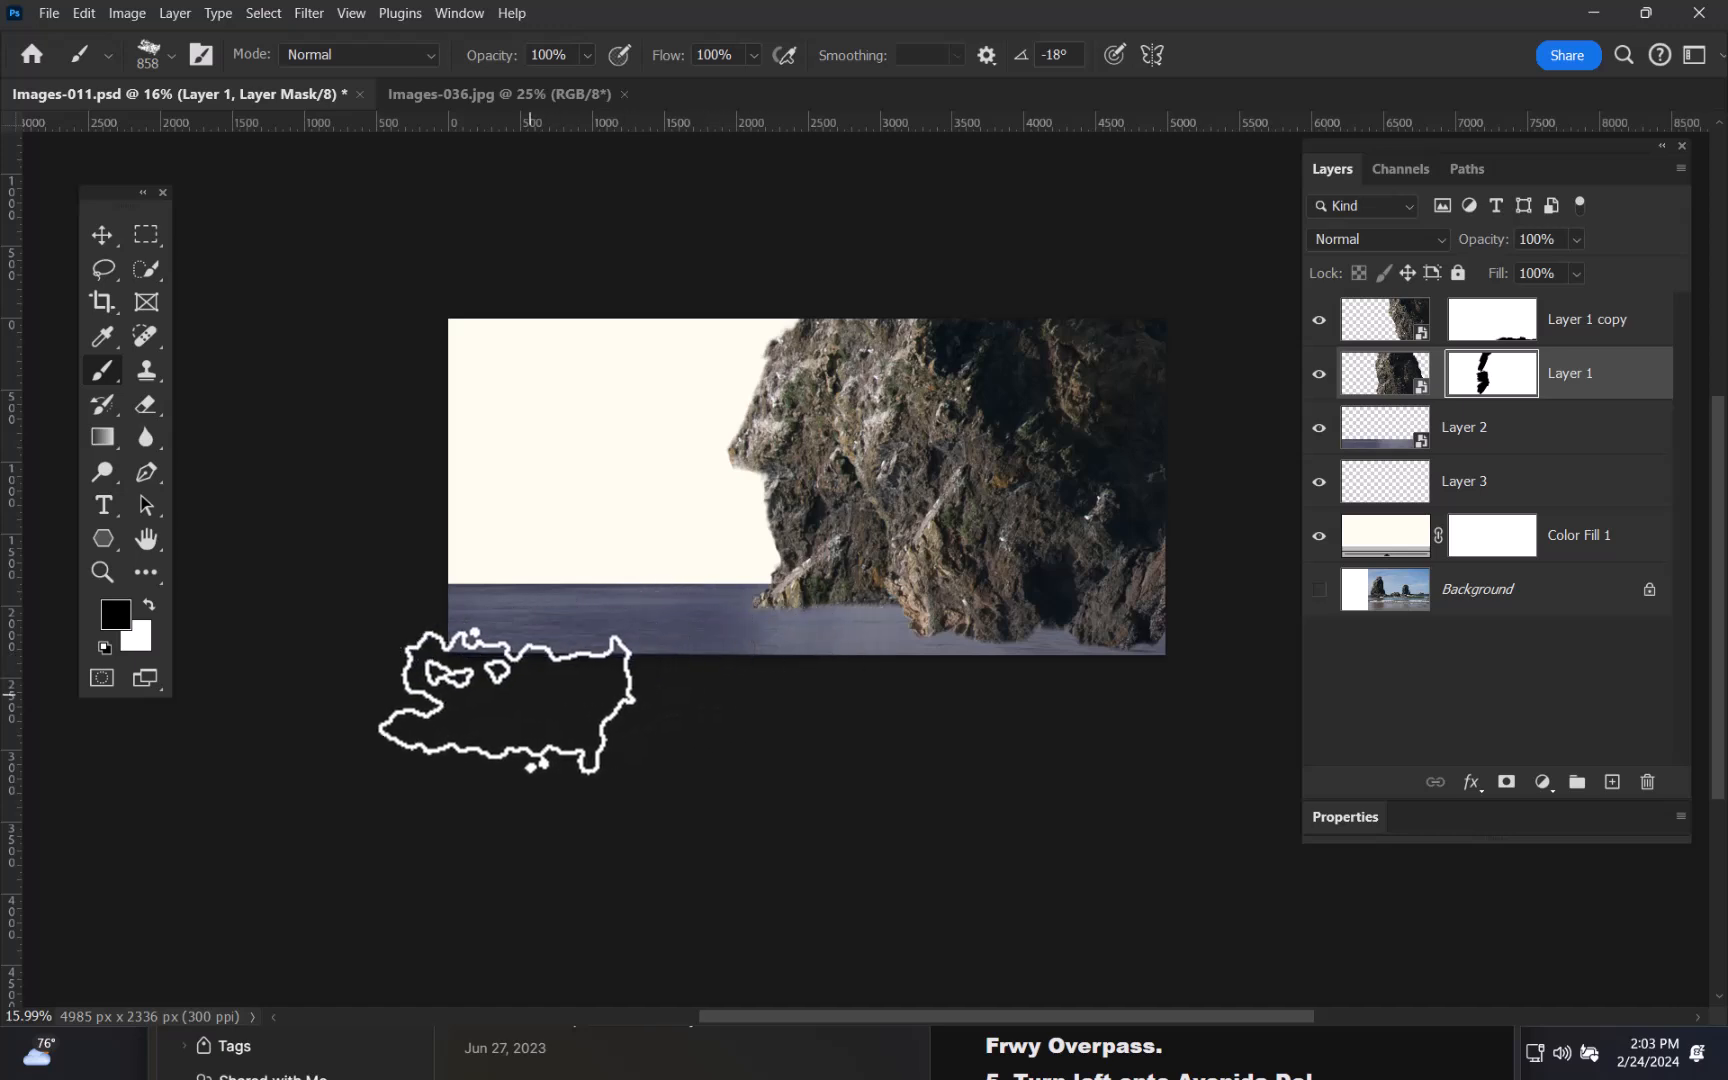
left_click_drag(535, 692, 352, 718)
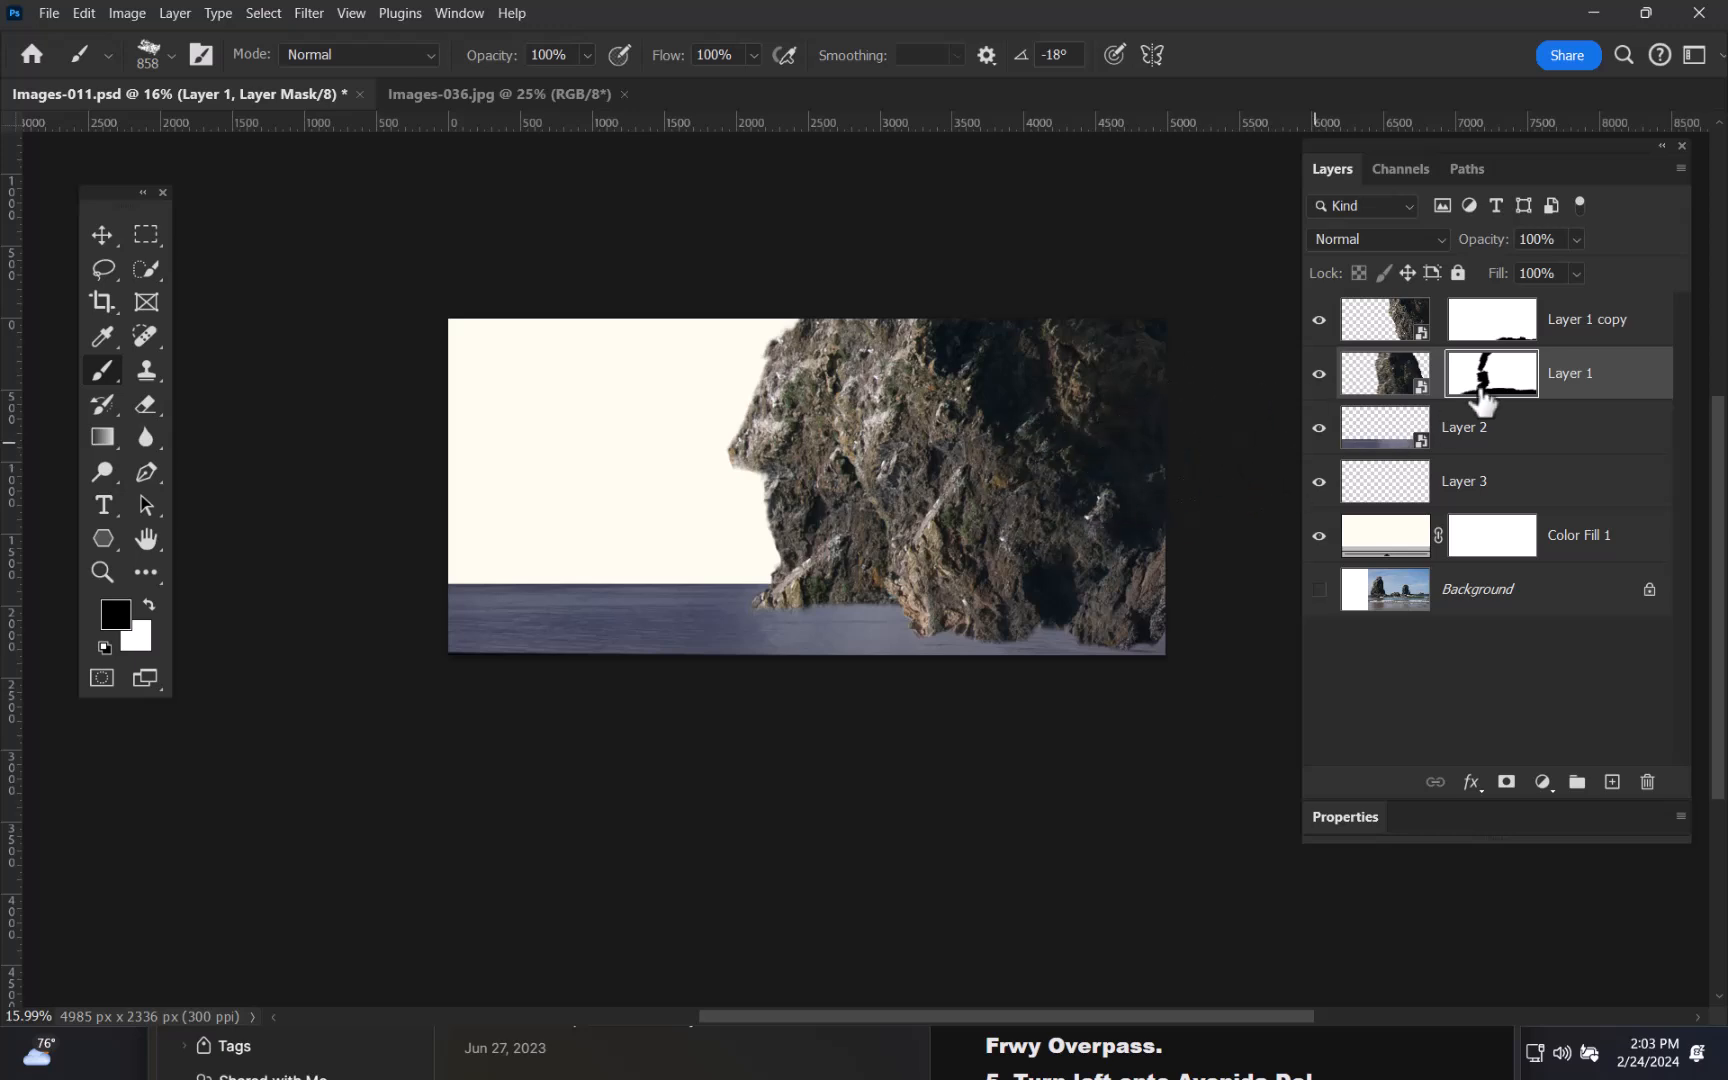
- Open Layer 1's Layer Style settings and place the dialog so the rock stays in view
left_click(1644, 382)
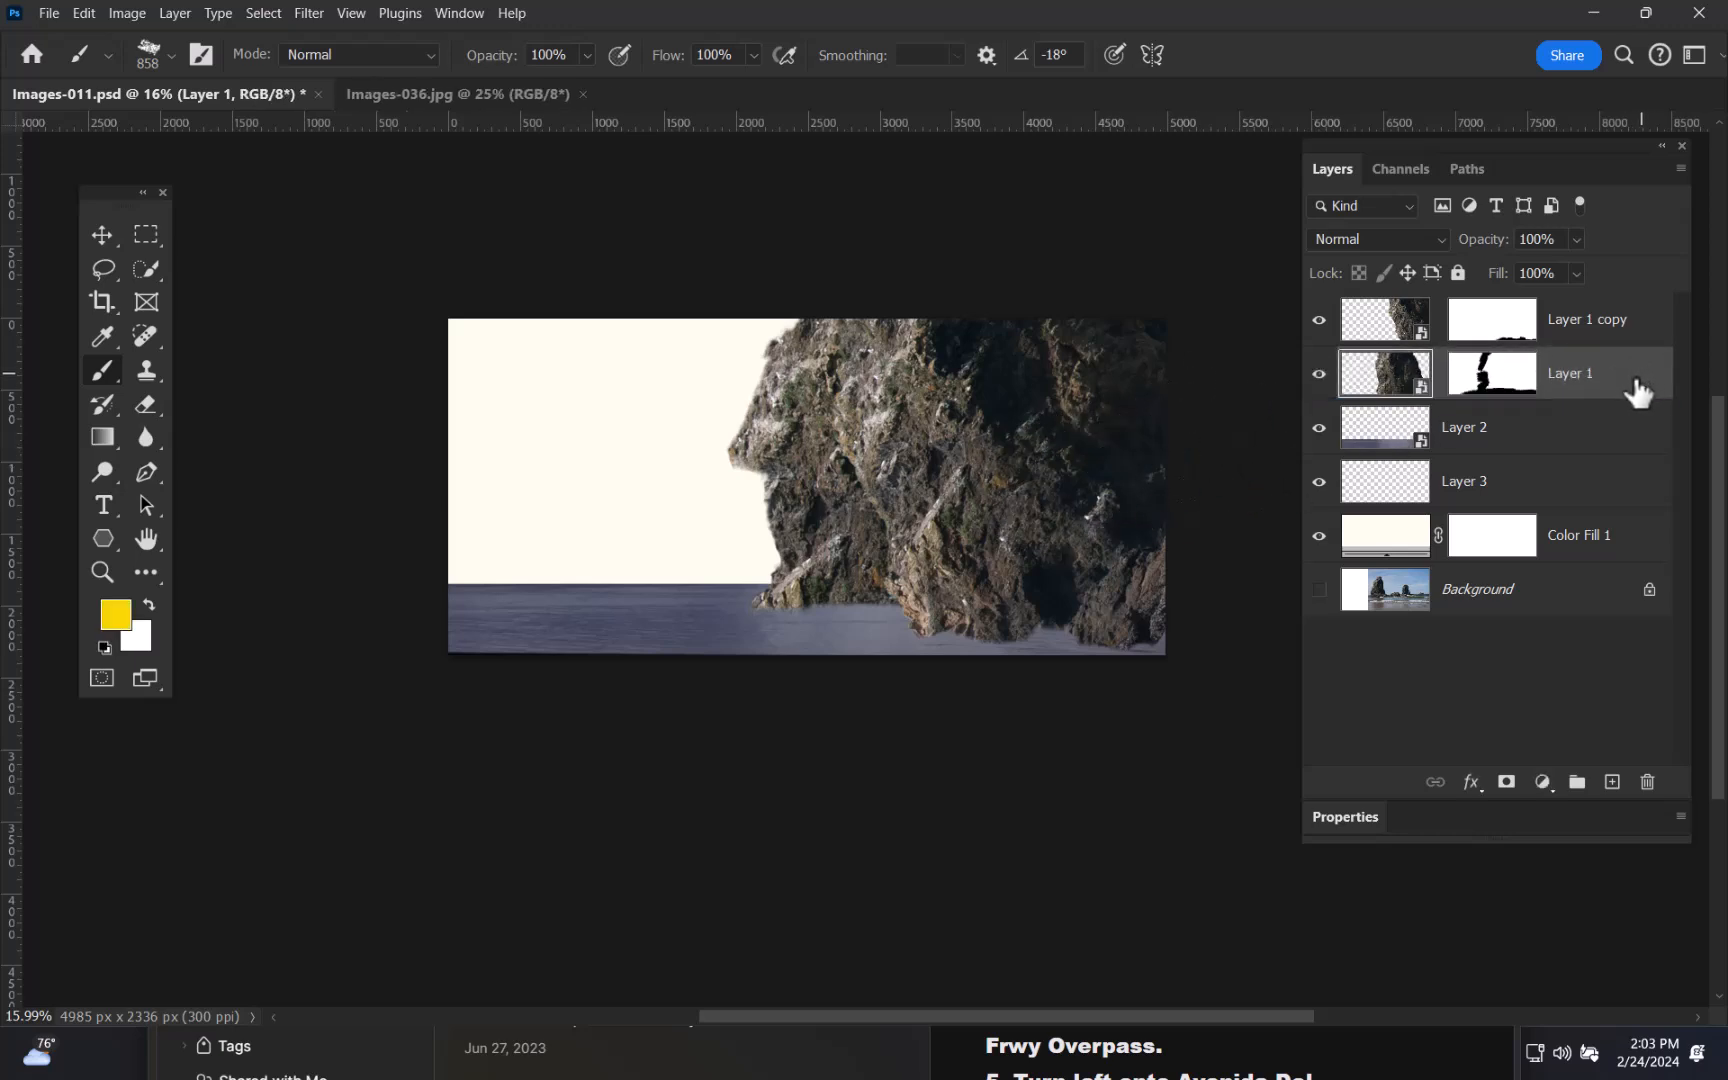
double_click(1636, 390)
left_click_drag(1115, 379, 1544, 76)
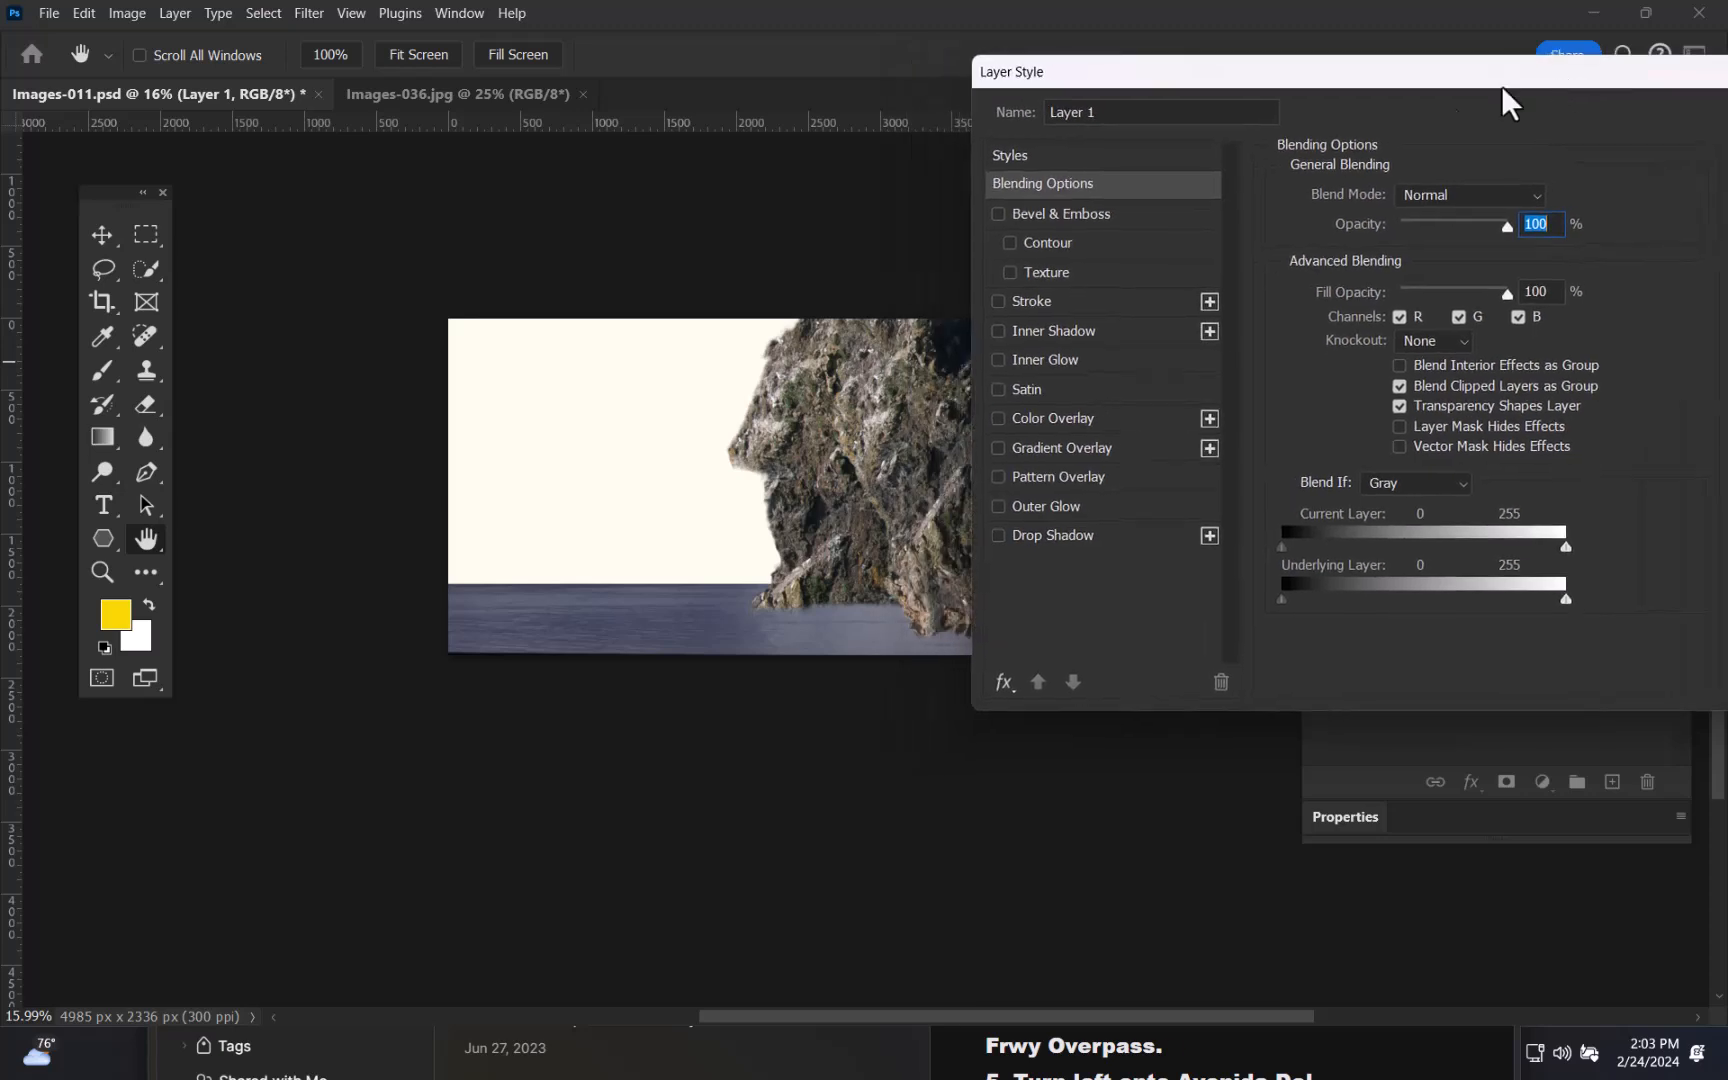
left_click_drag(1218, 97, 1300, 69)
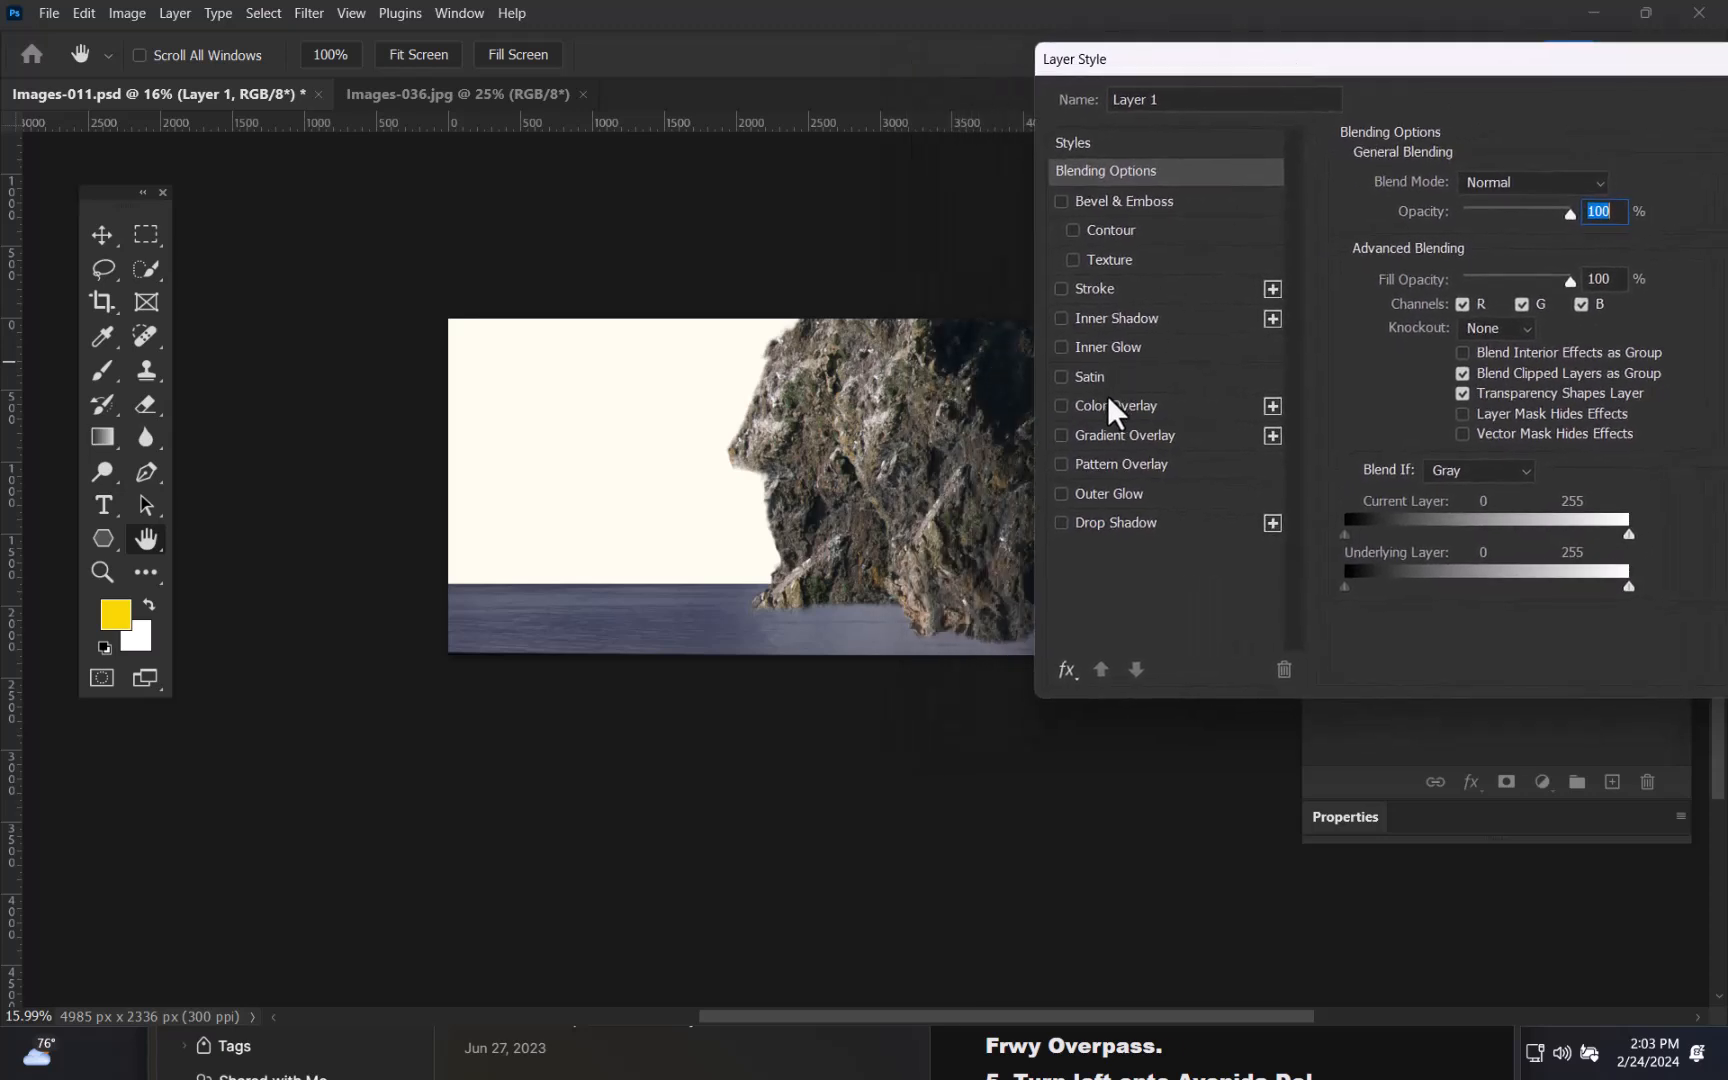
left_click_drag(936, 521, 1014, 357)
left_click_drag(915, 424, 919, 581)
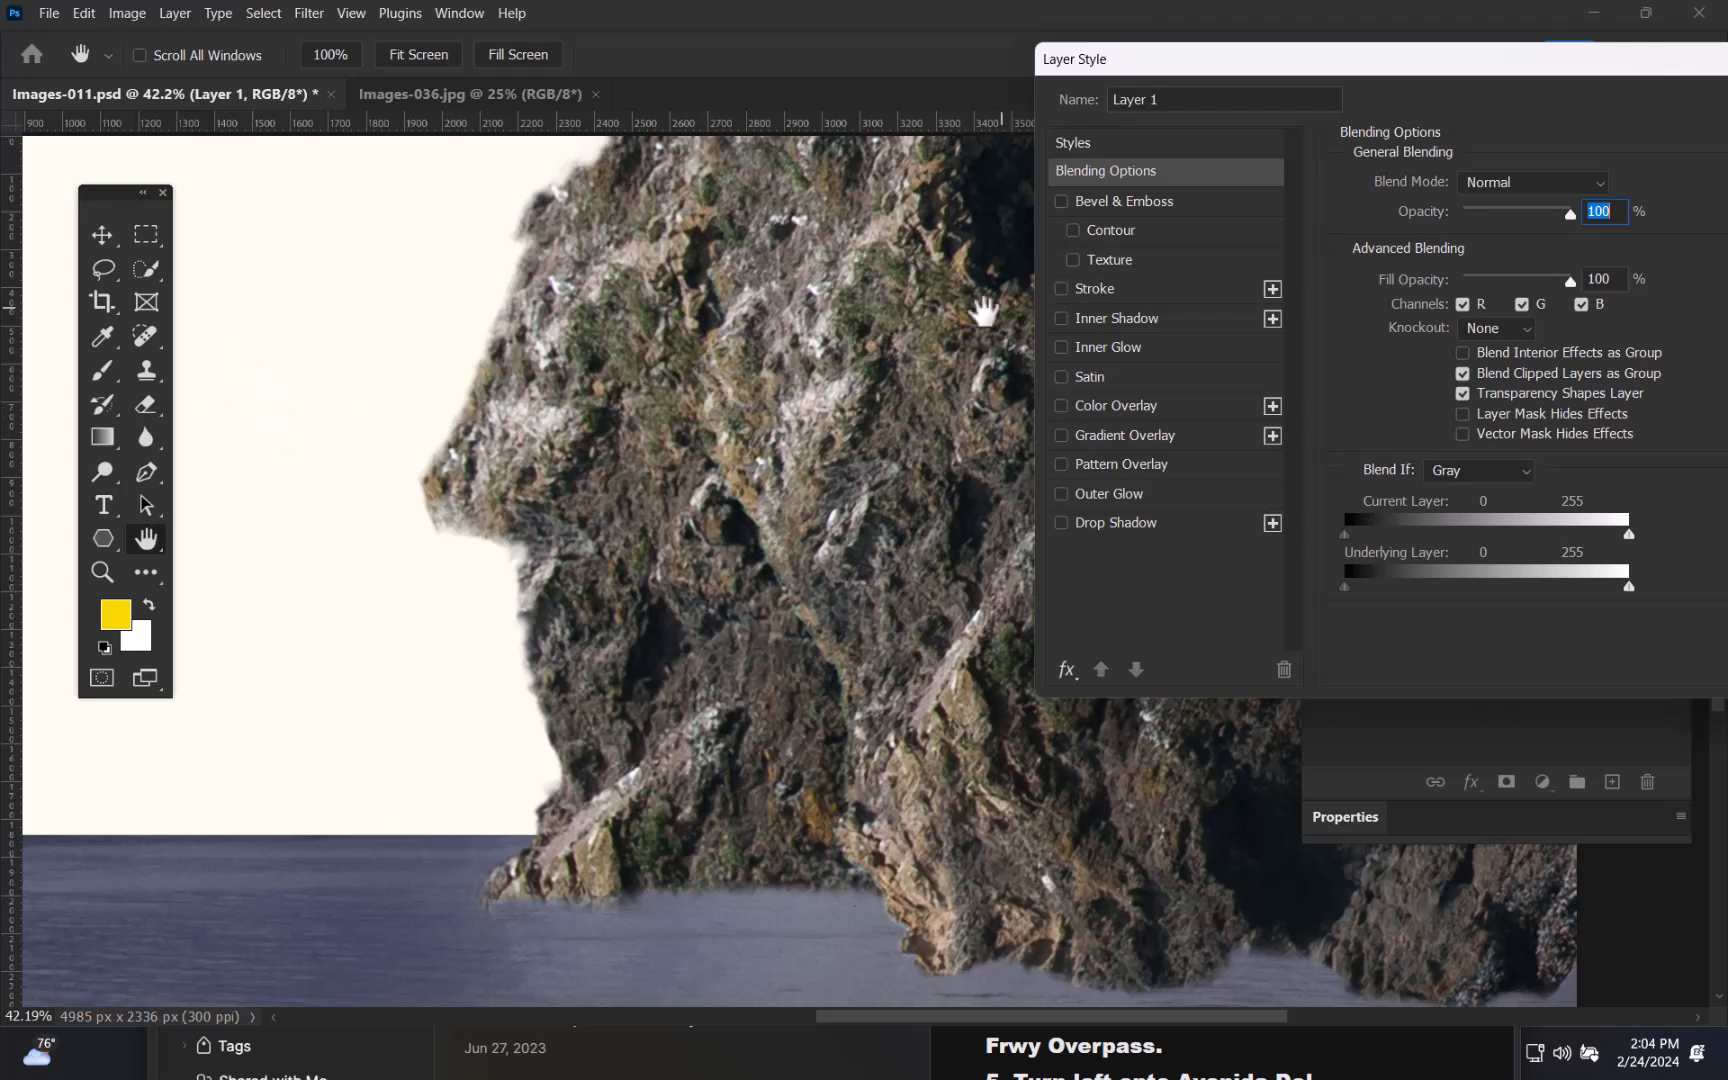
- Add a Color Overlay to Layer 1 in the cream #fdfcef sampled from the sky, at 56% opacity
left_click(1119, 410)
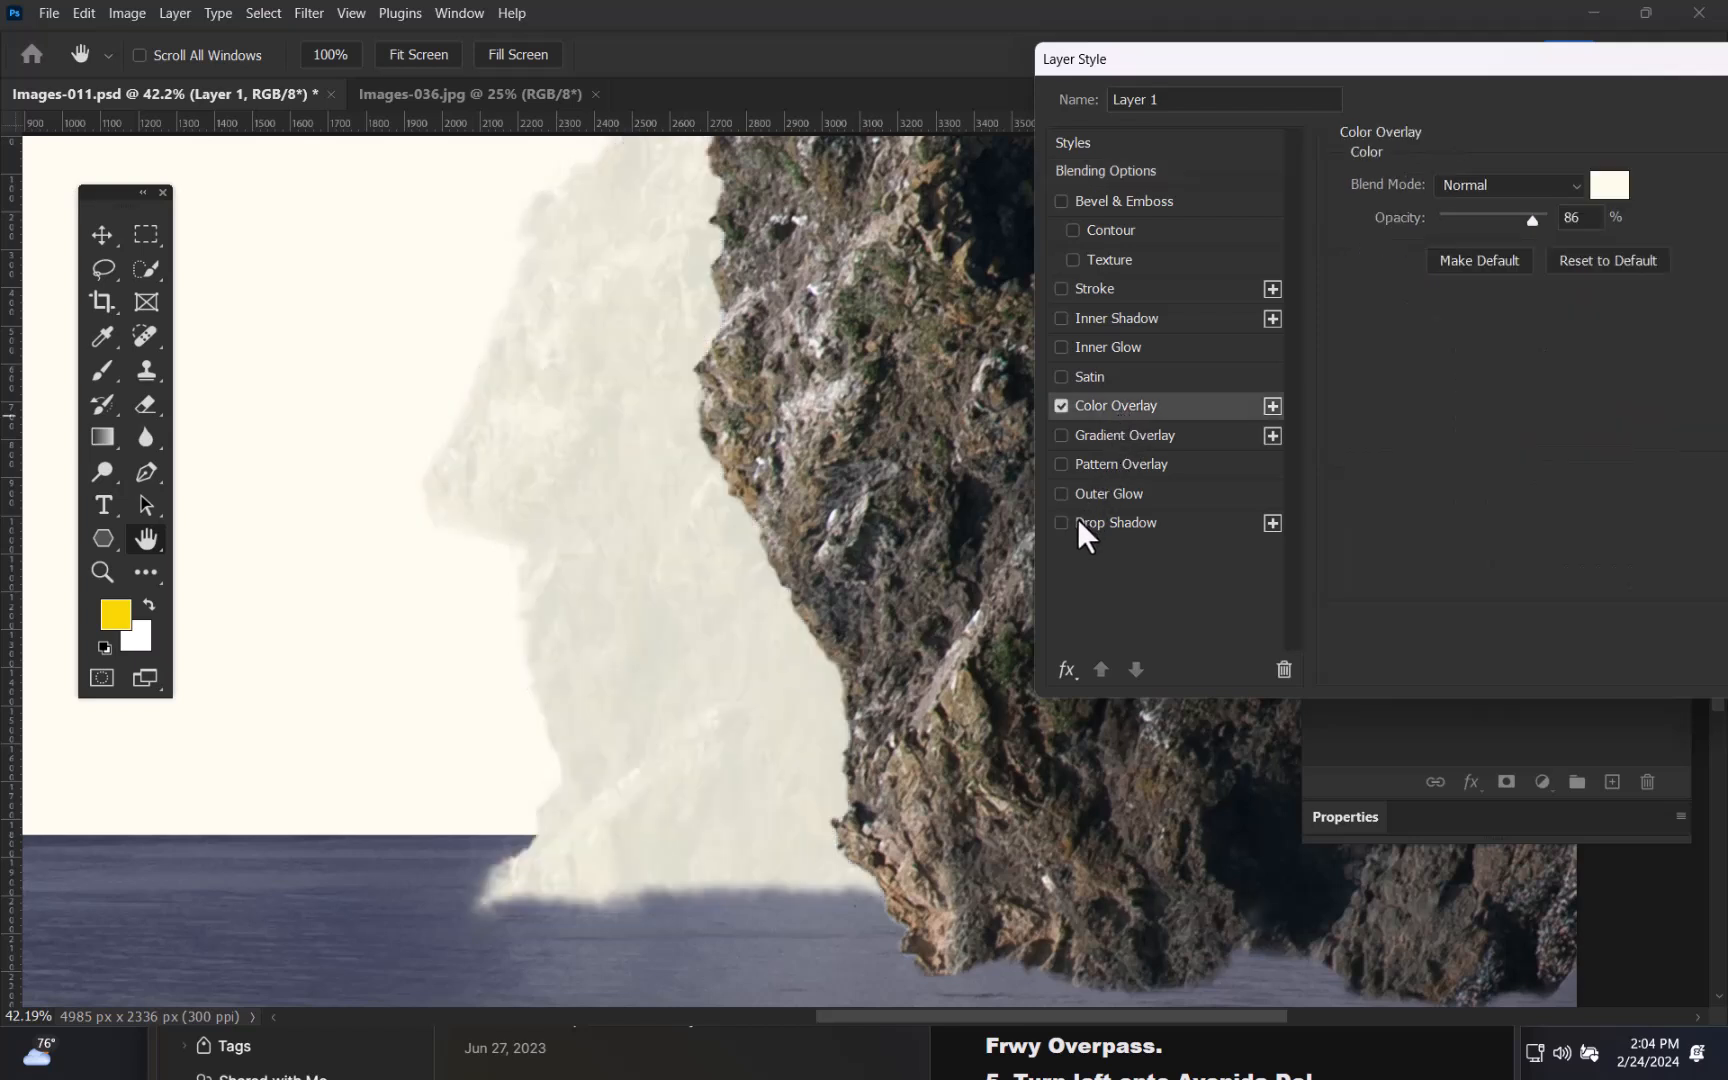
left_click(1606, 186)
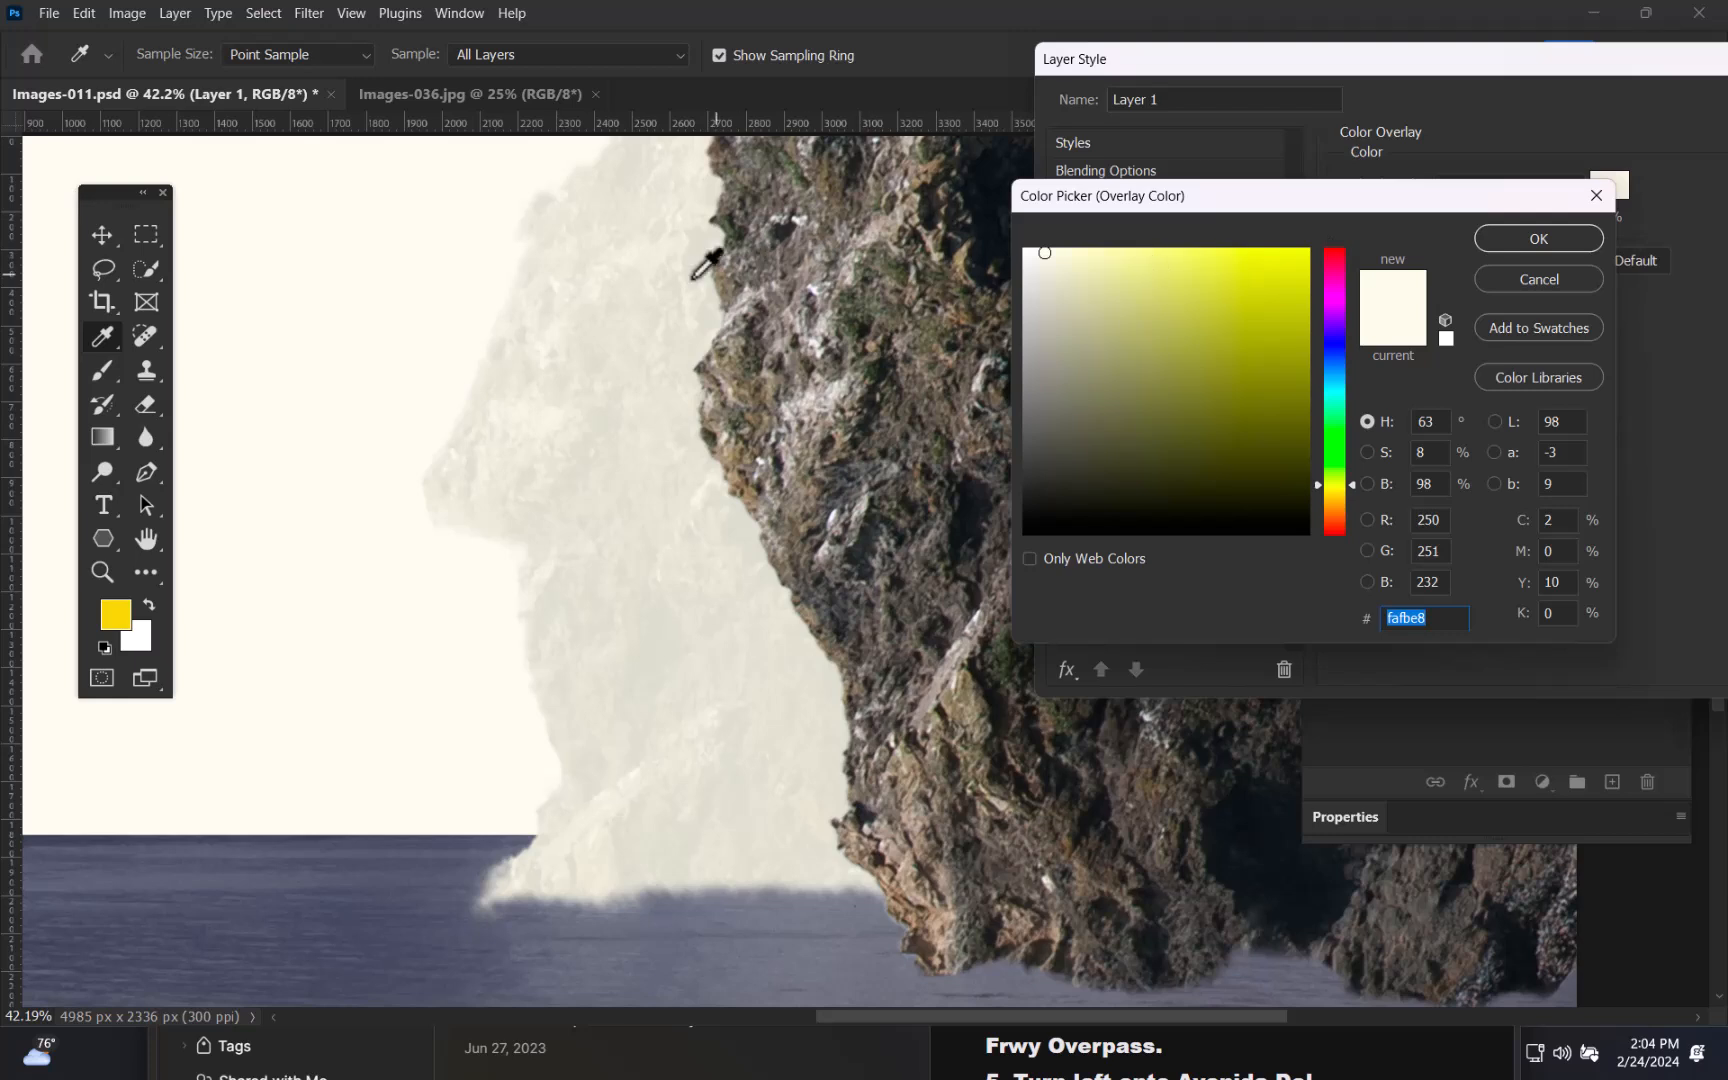
left_click(293, 300)
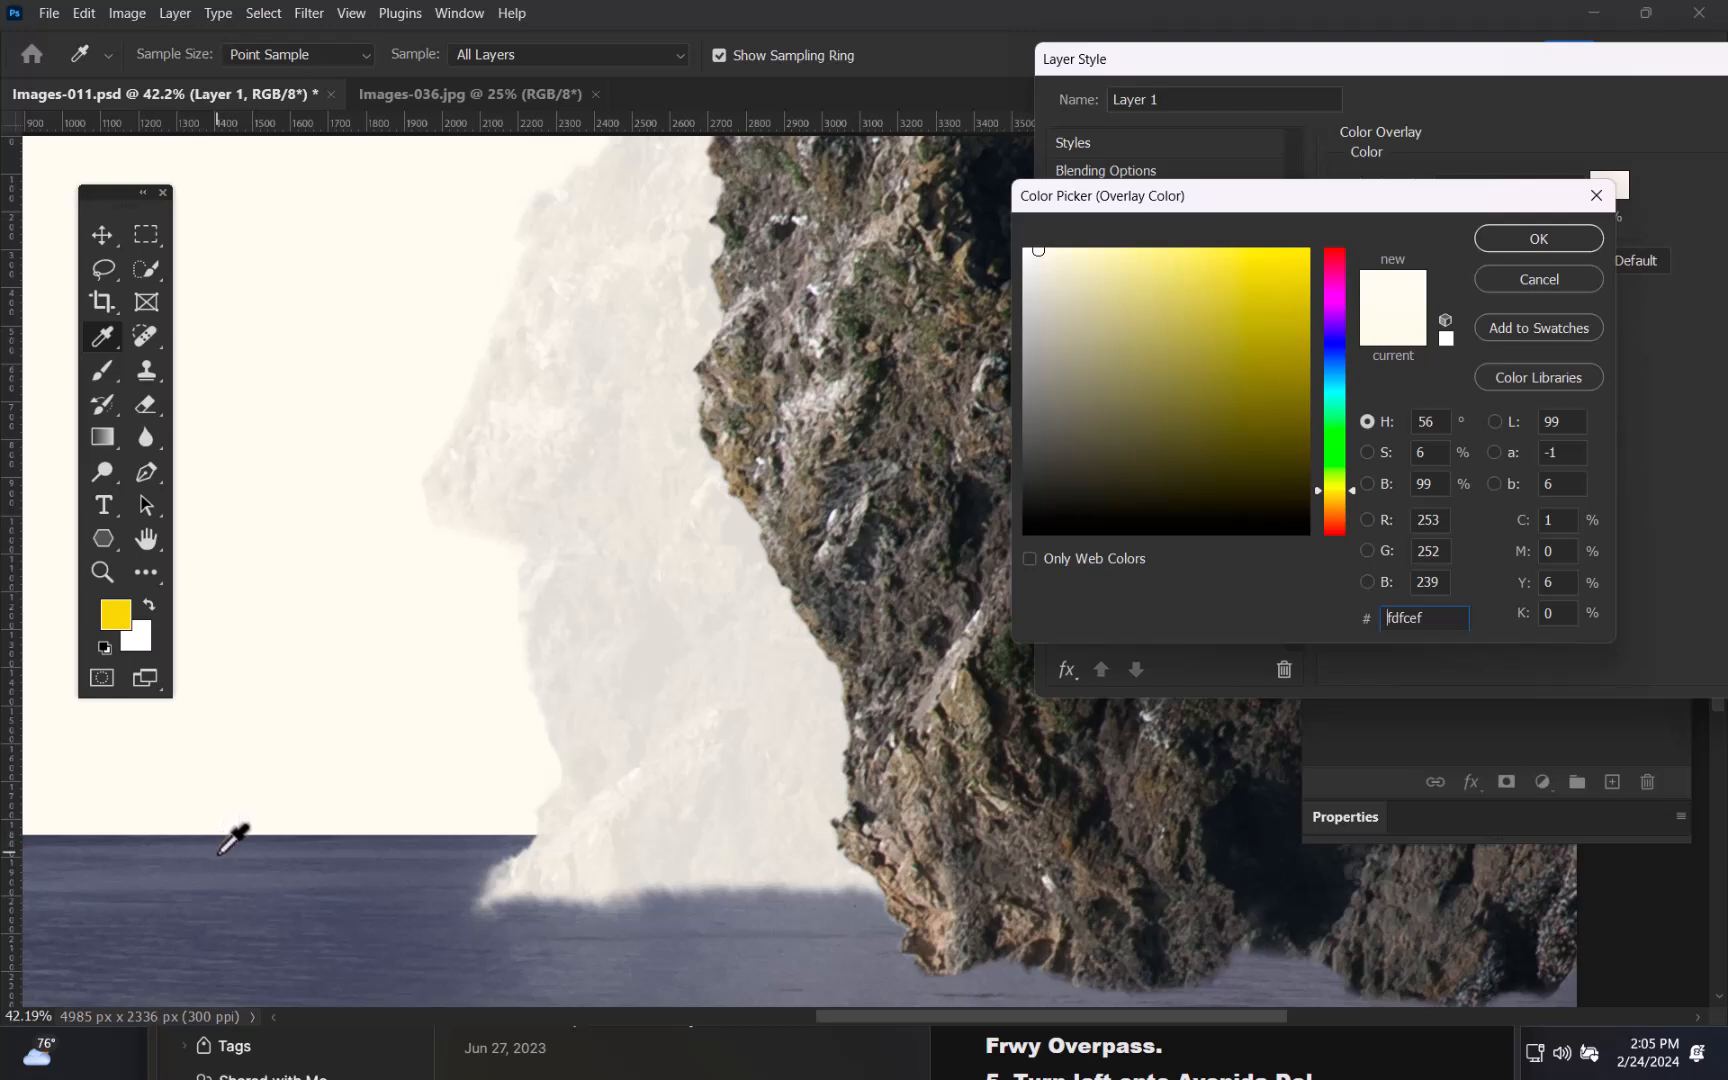
left_click(1510, 236)
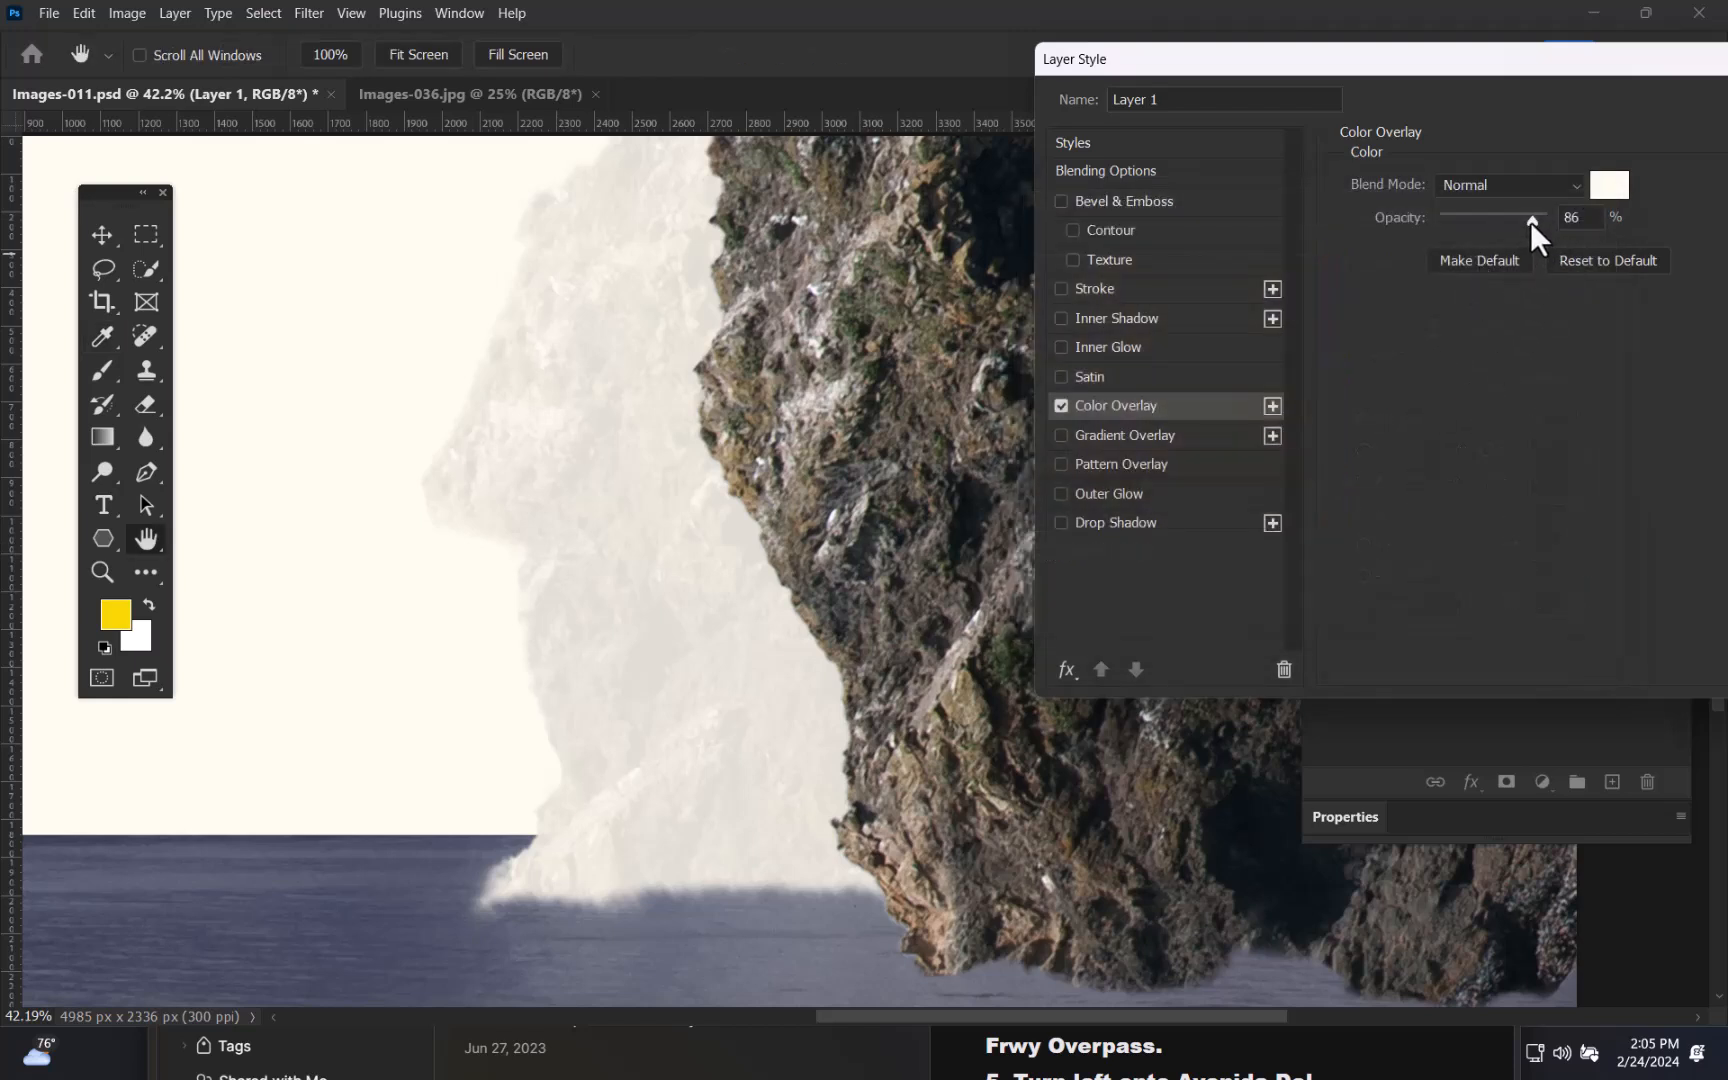
left_click_drag(1531, 221, 1494, 232)
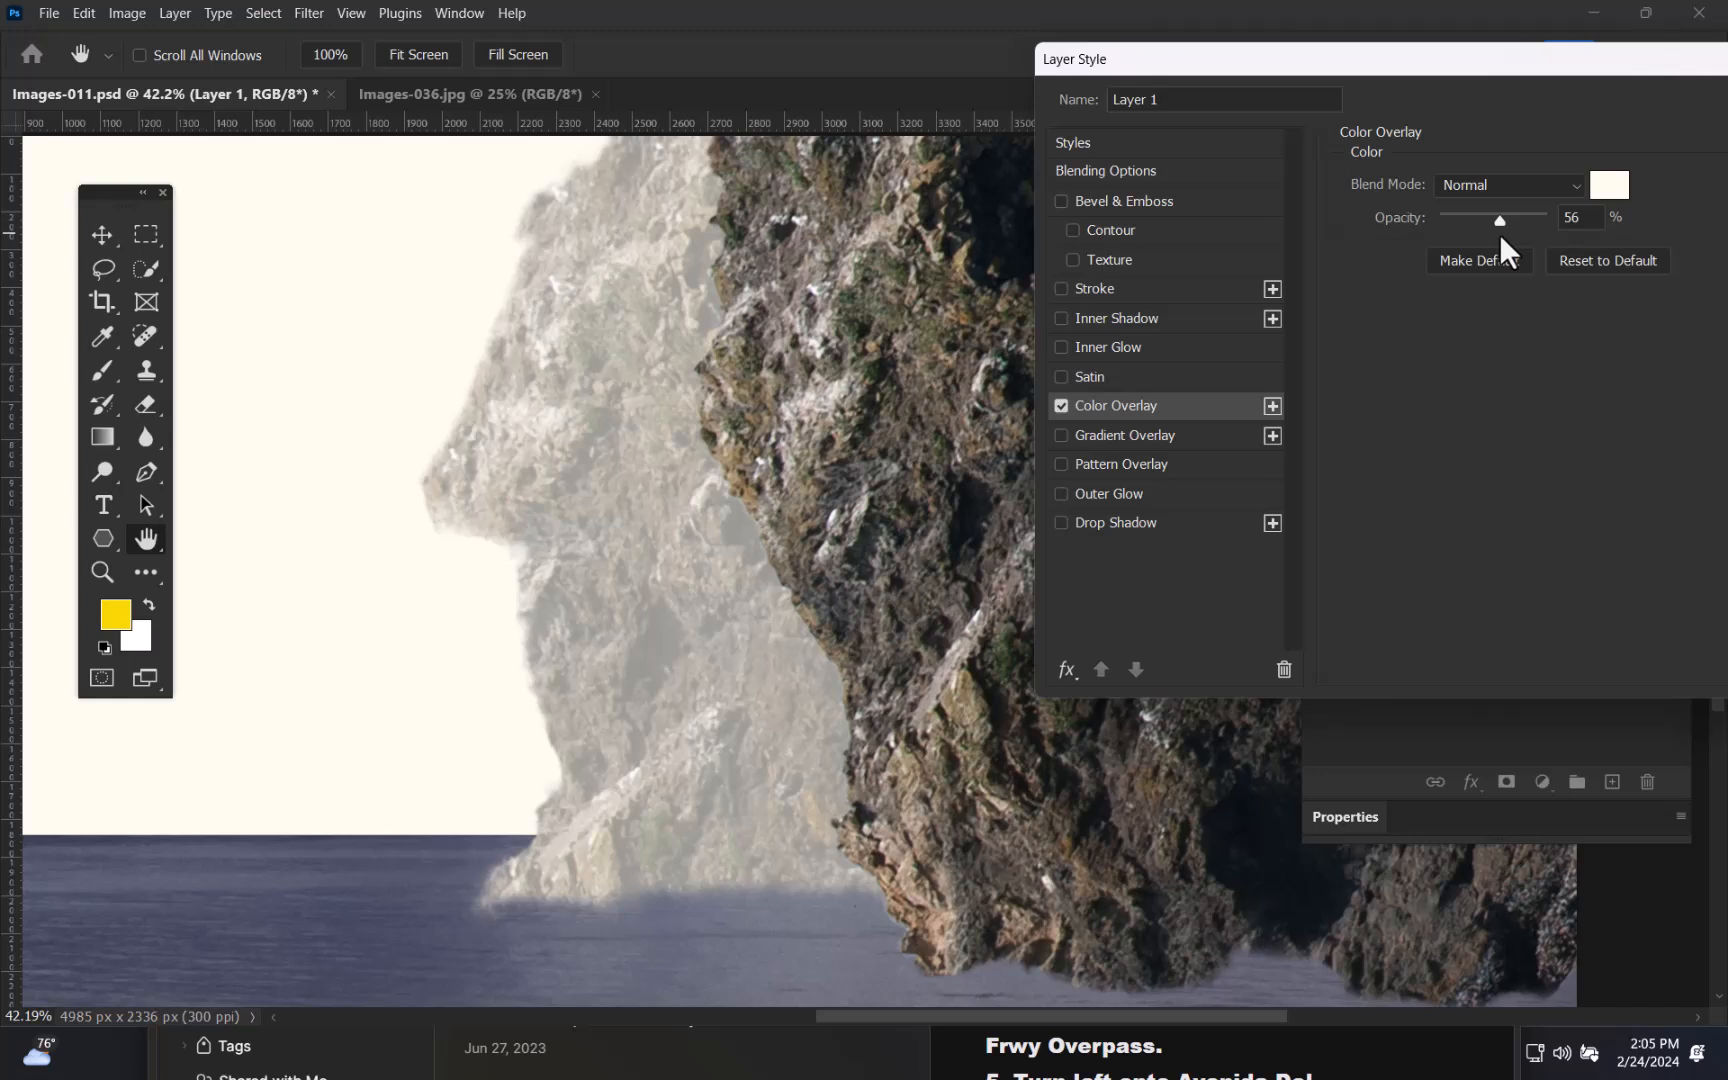
left_click_drag(1500, 237, 1500, 237)
left_click_drag(1437, 55, 888, 80)
left_click(1313, 132)
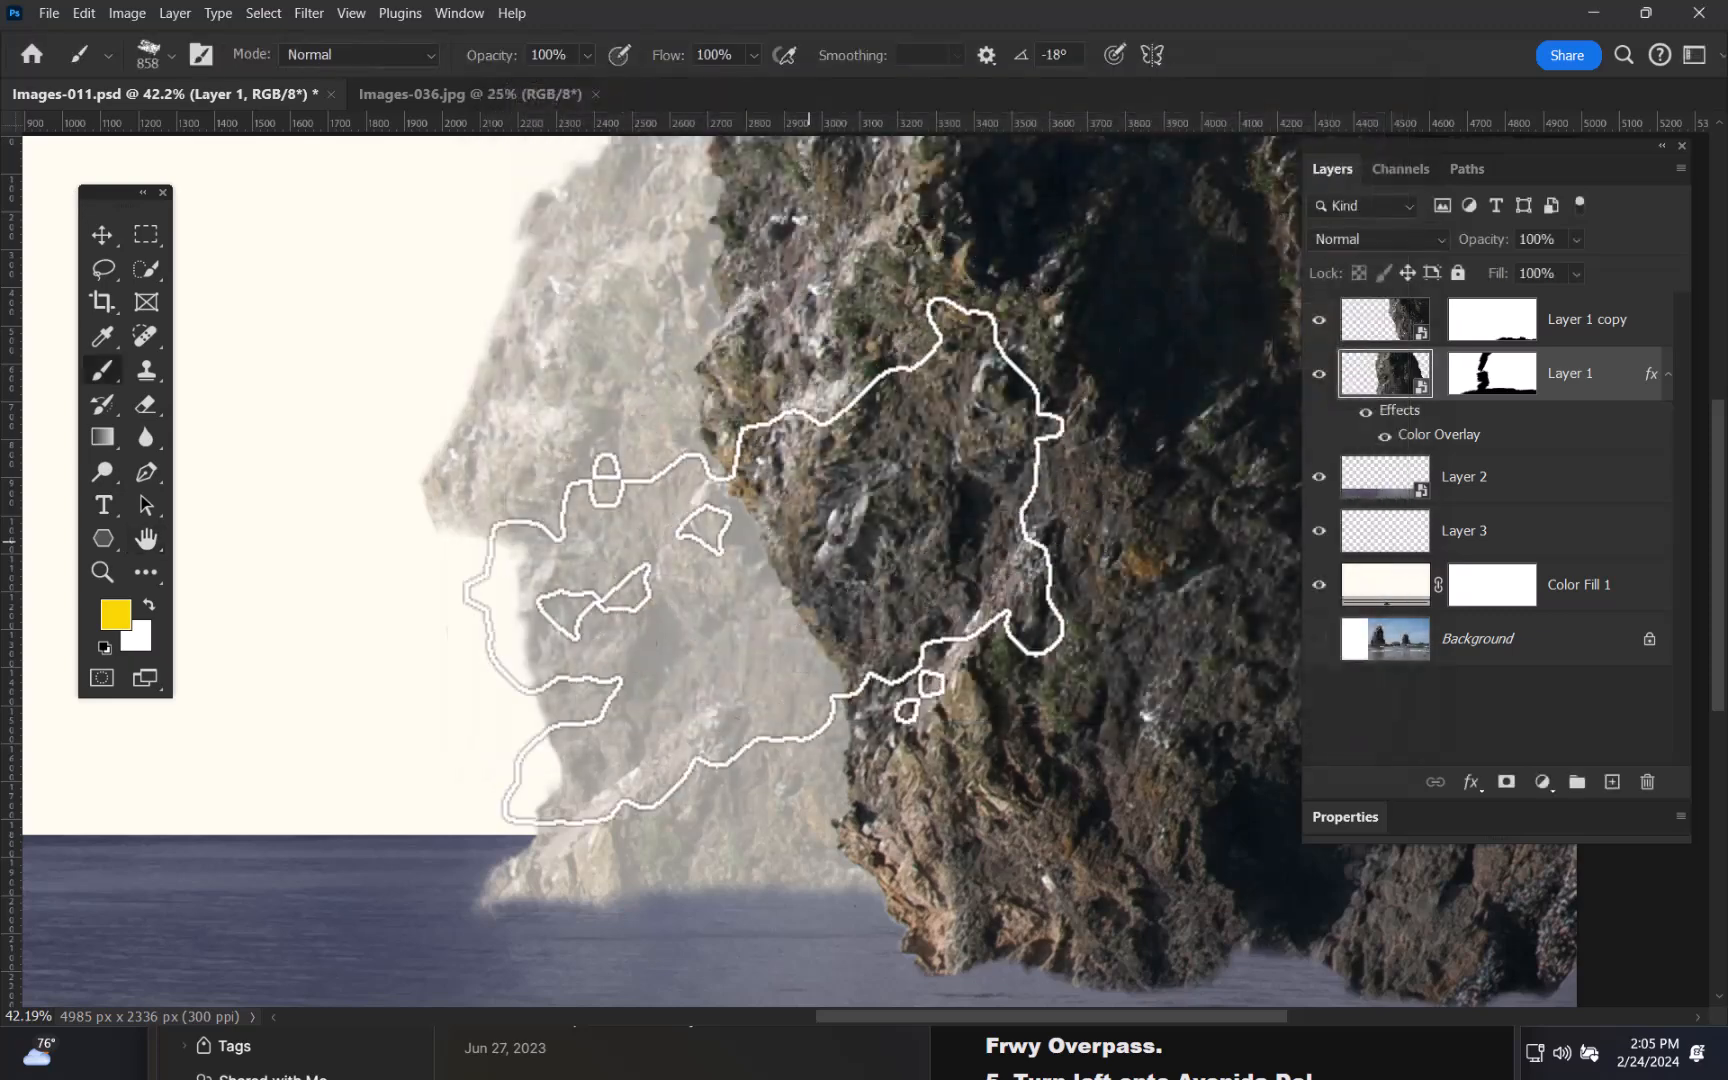
- Duplicate Layer 1 with its mask and Color Overlay, and group the three rock layers
scroll(895, 479, "down", 3)
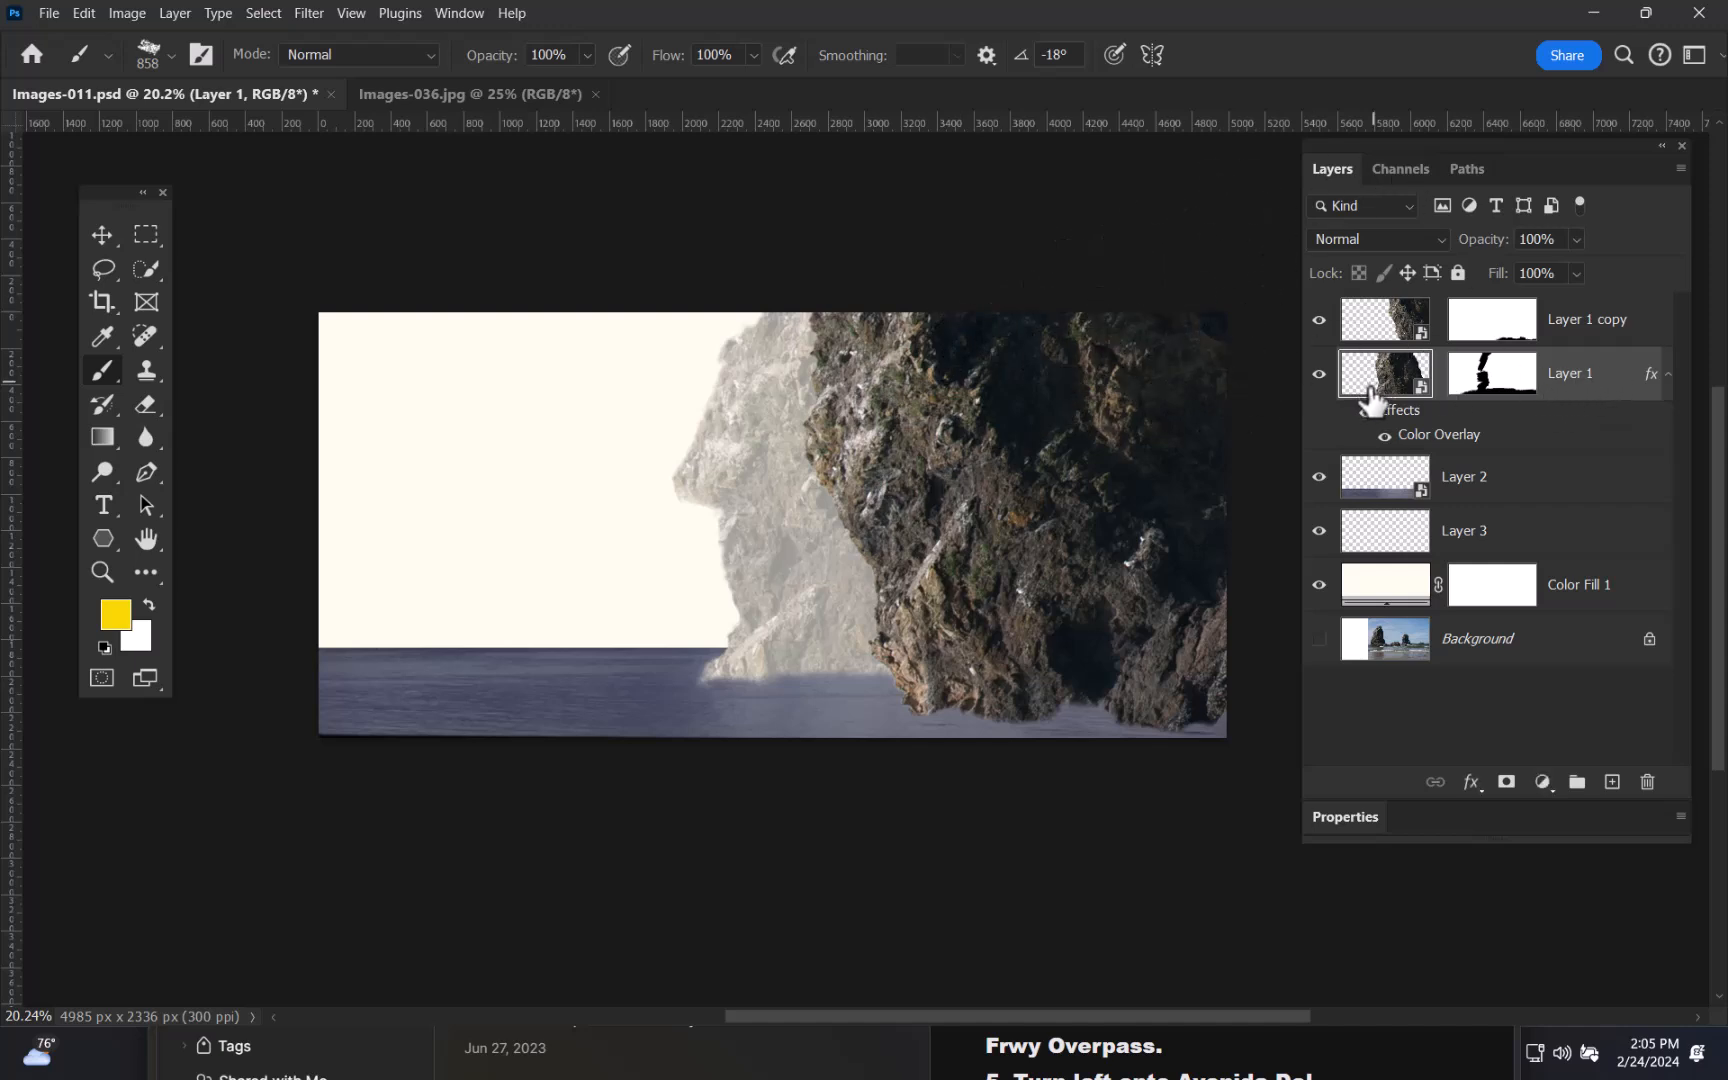
left_click_drag(1370, 400, 1374, 387)
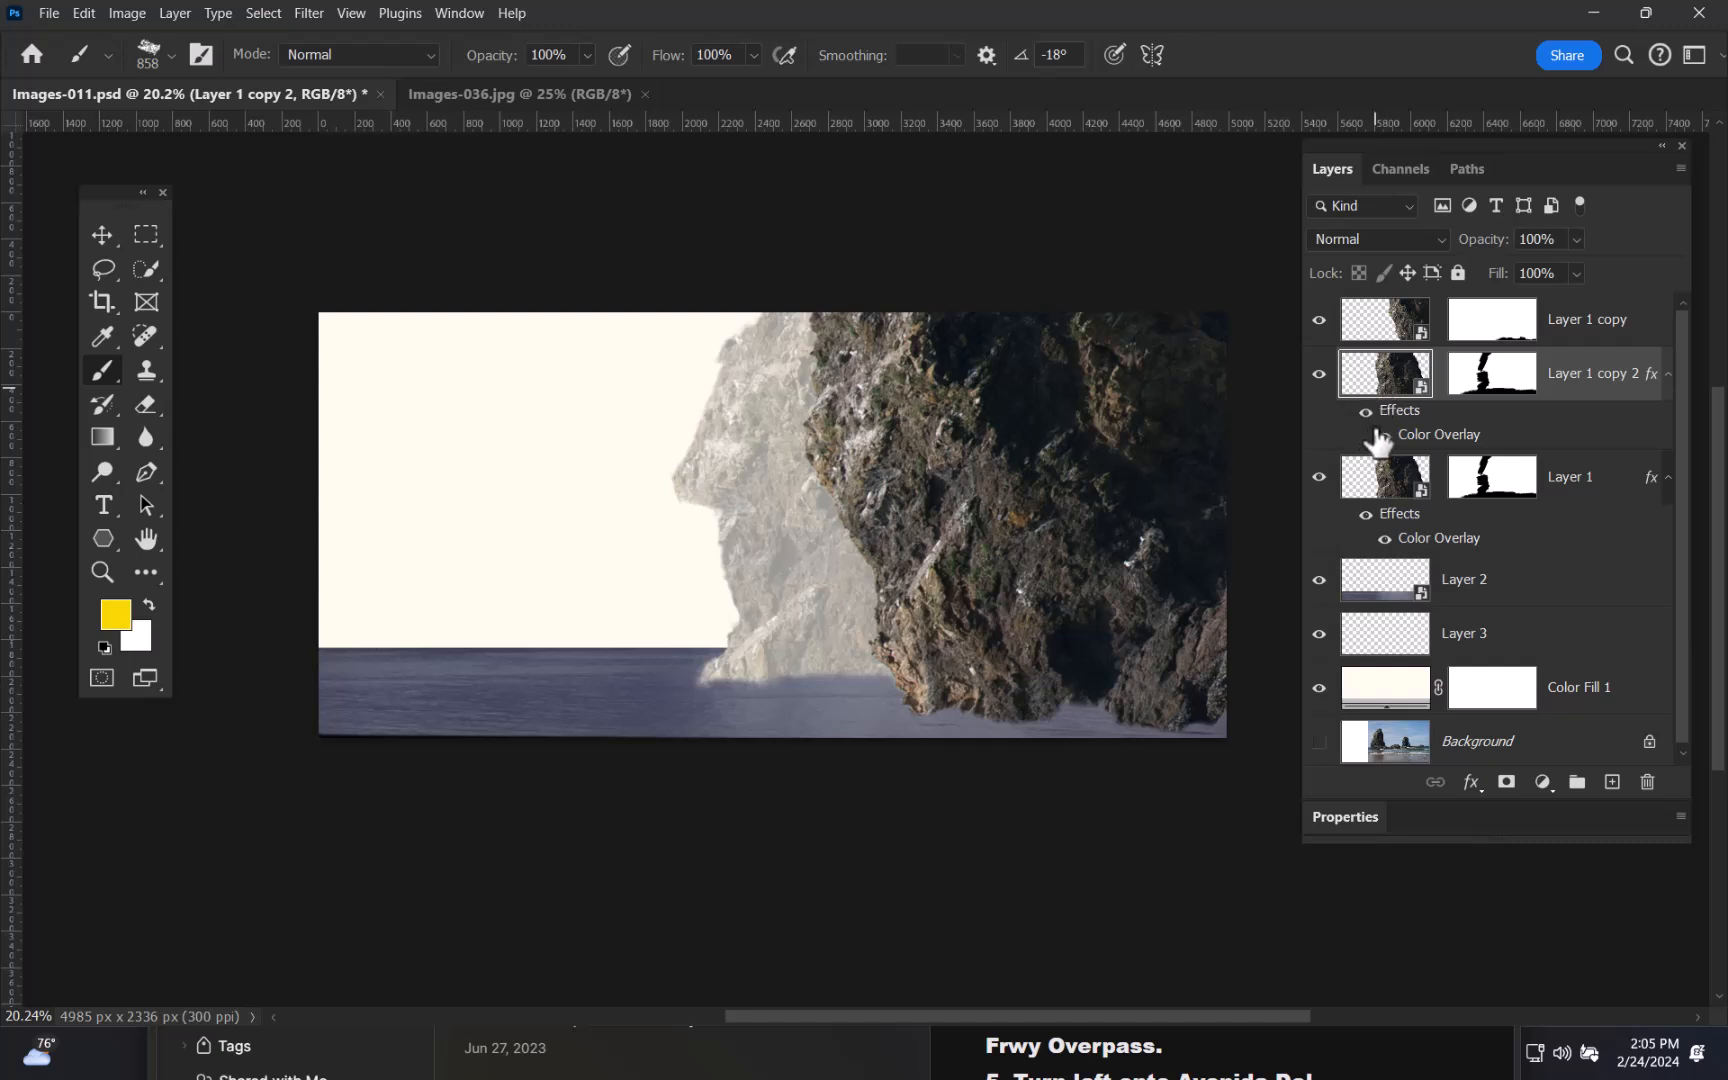
left_click(1386, 497)
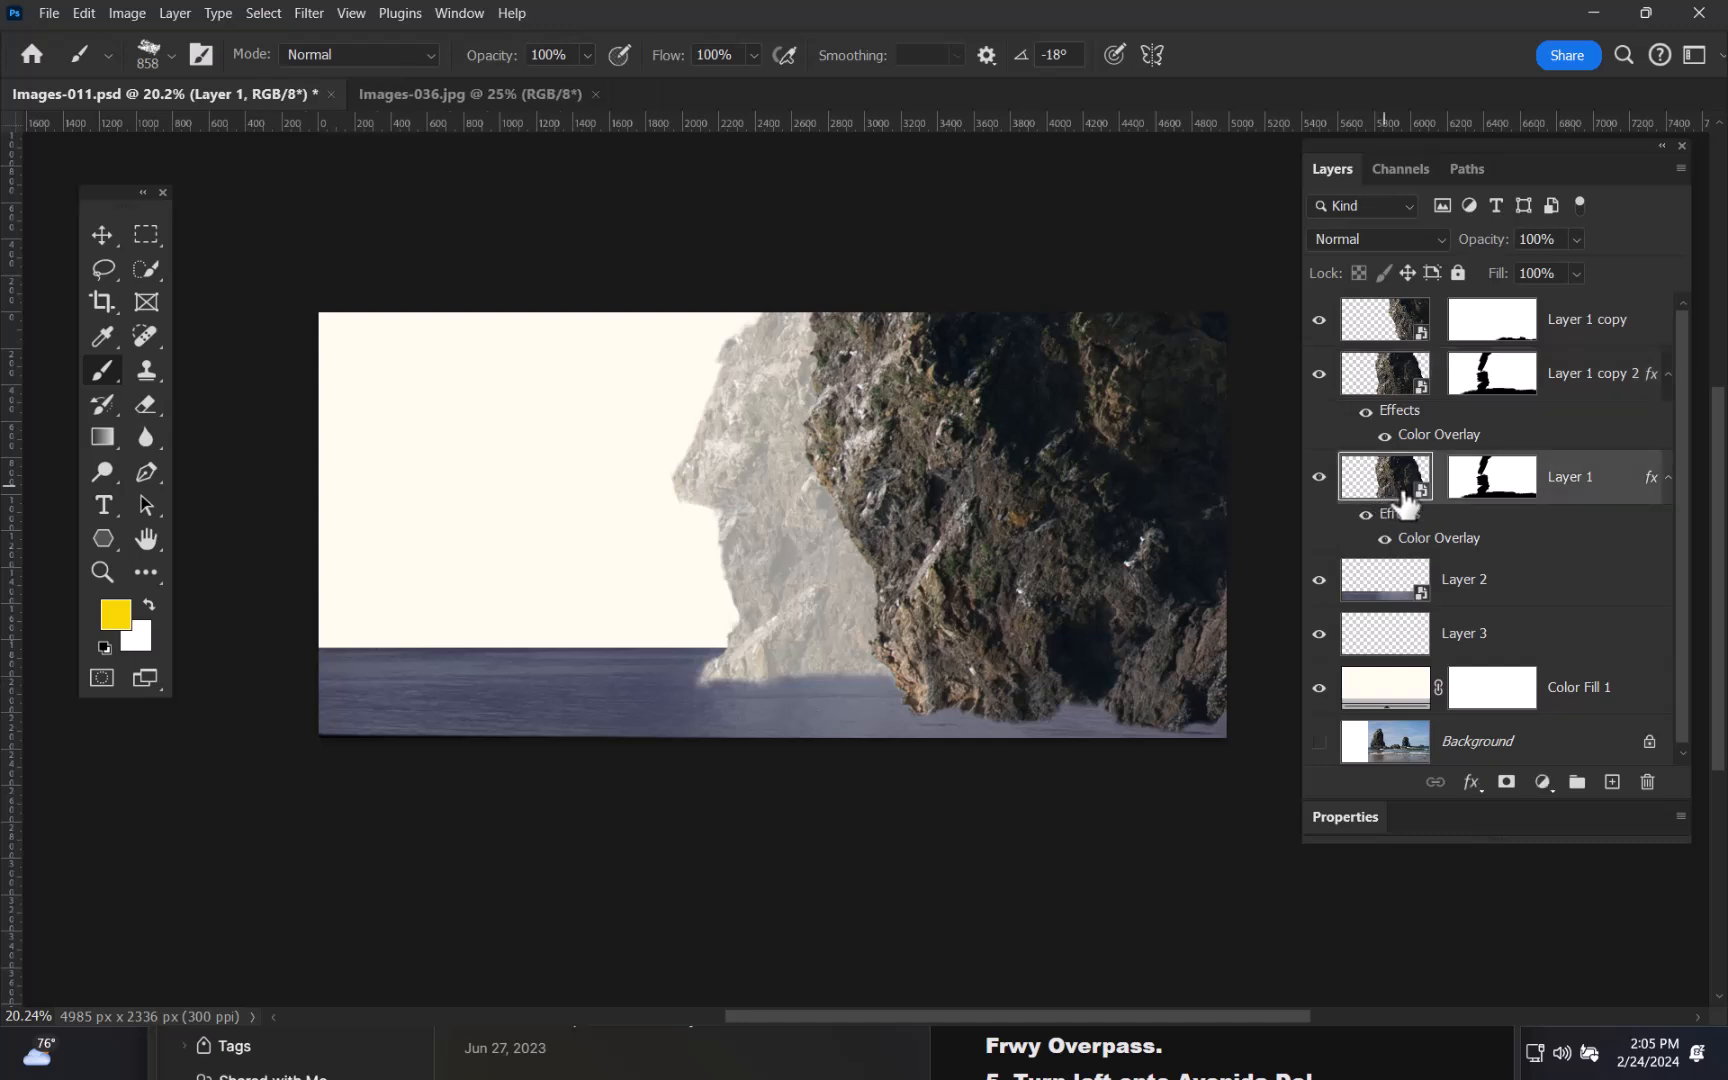
left_click_drag(1420, 490, 1416, 488)
left_click(1403, 330, "shift")
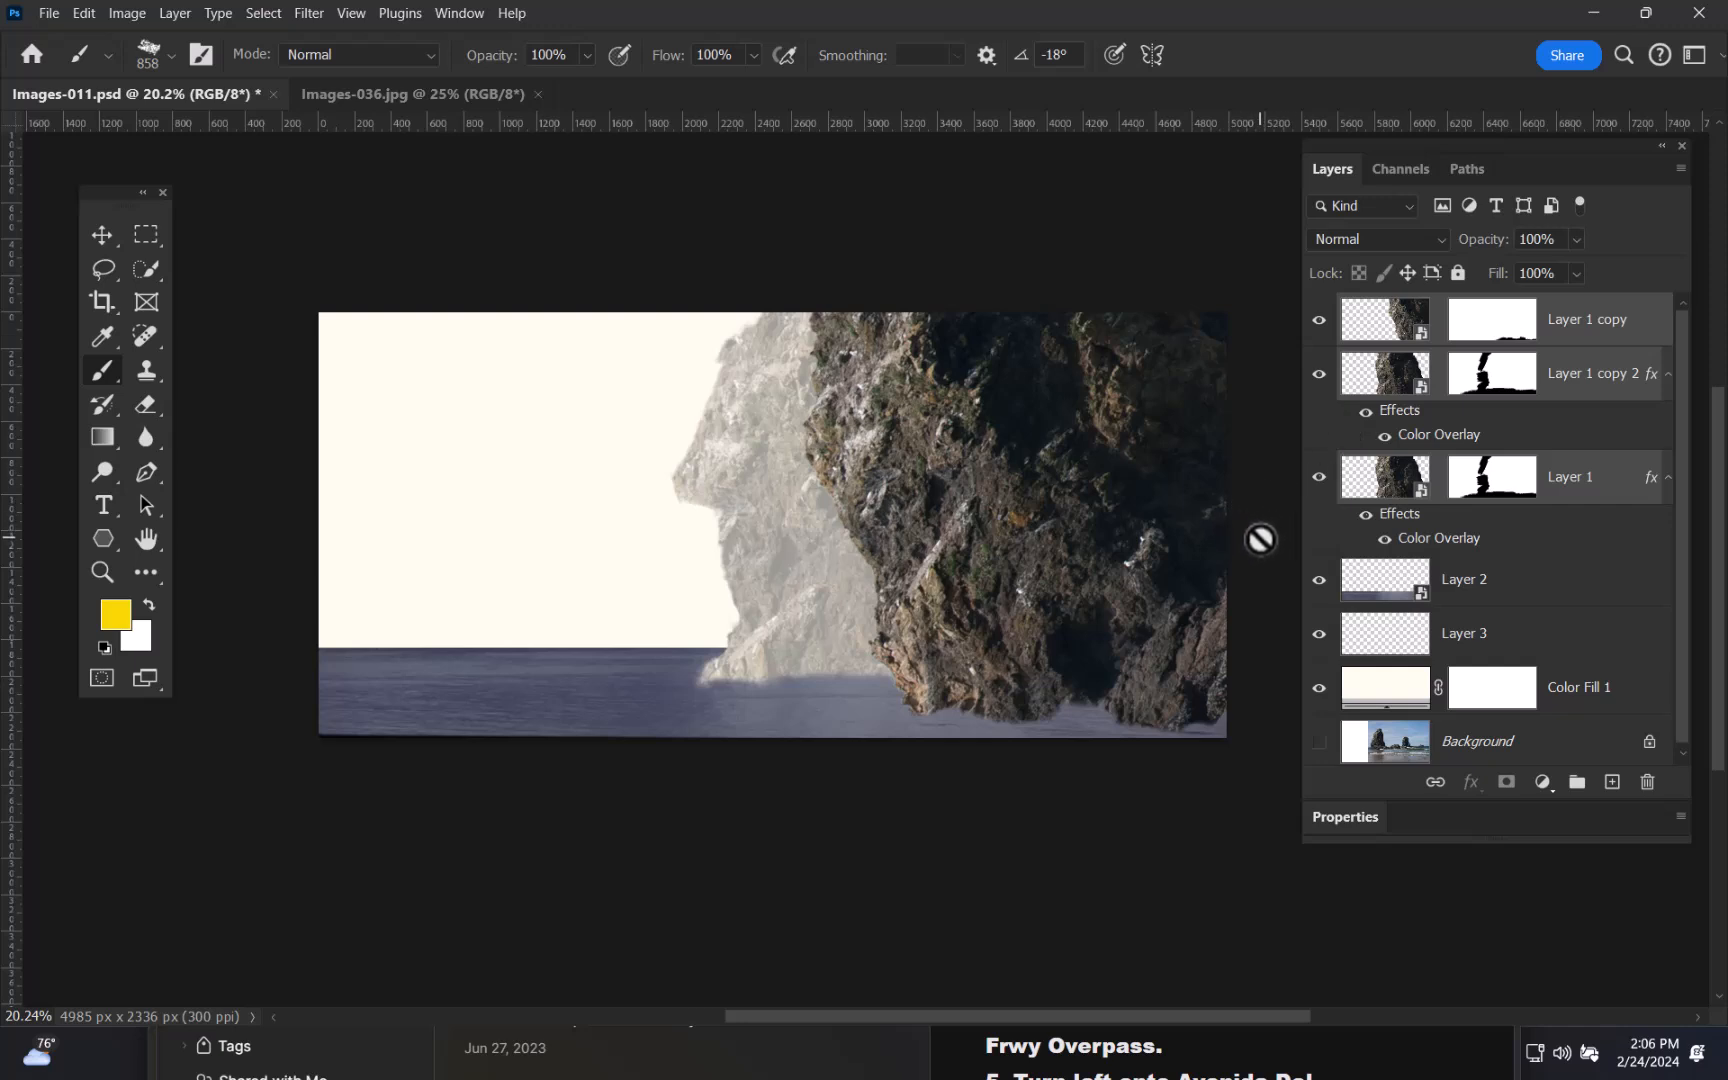
key("ctrl+g")
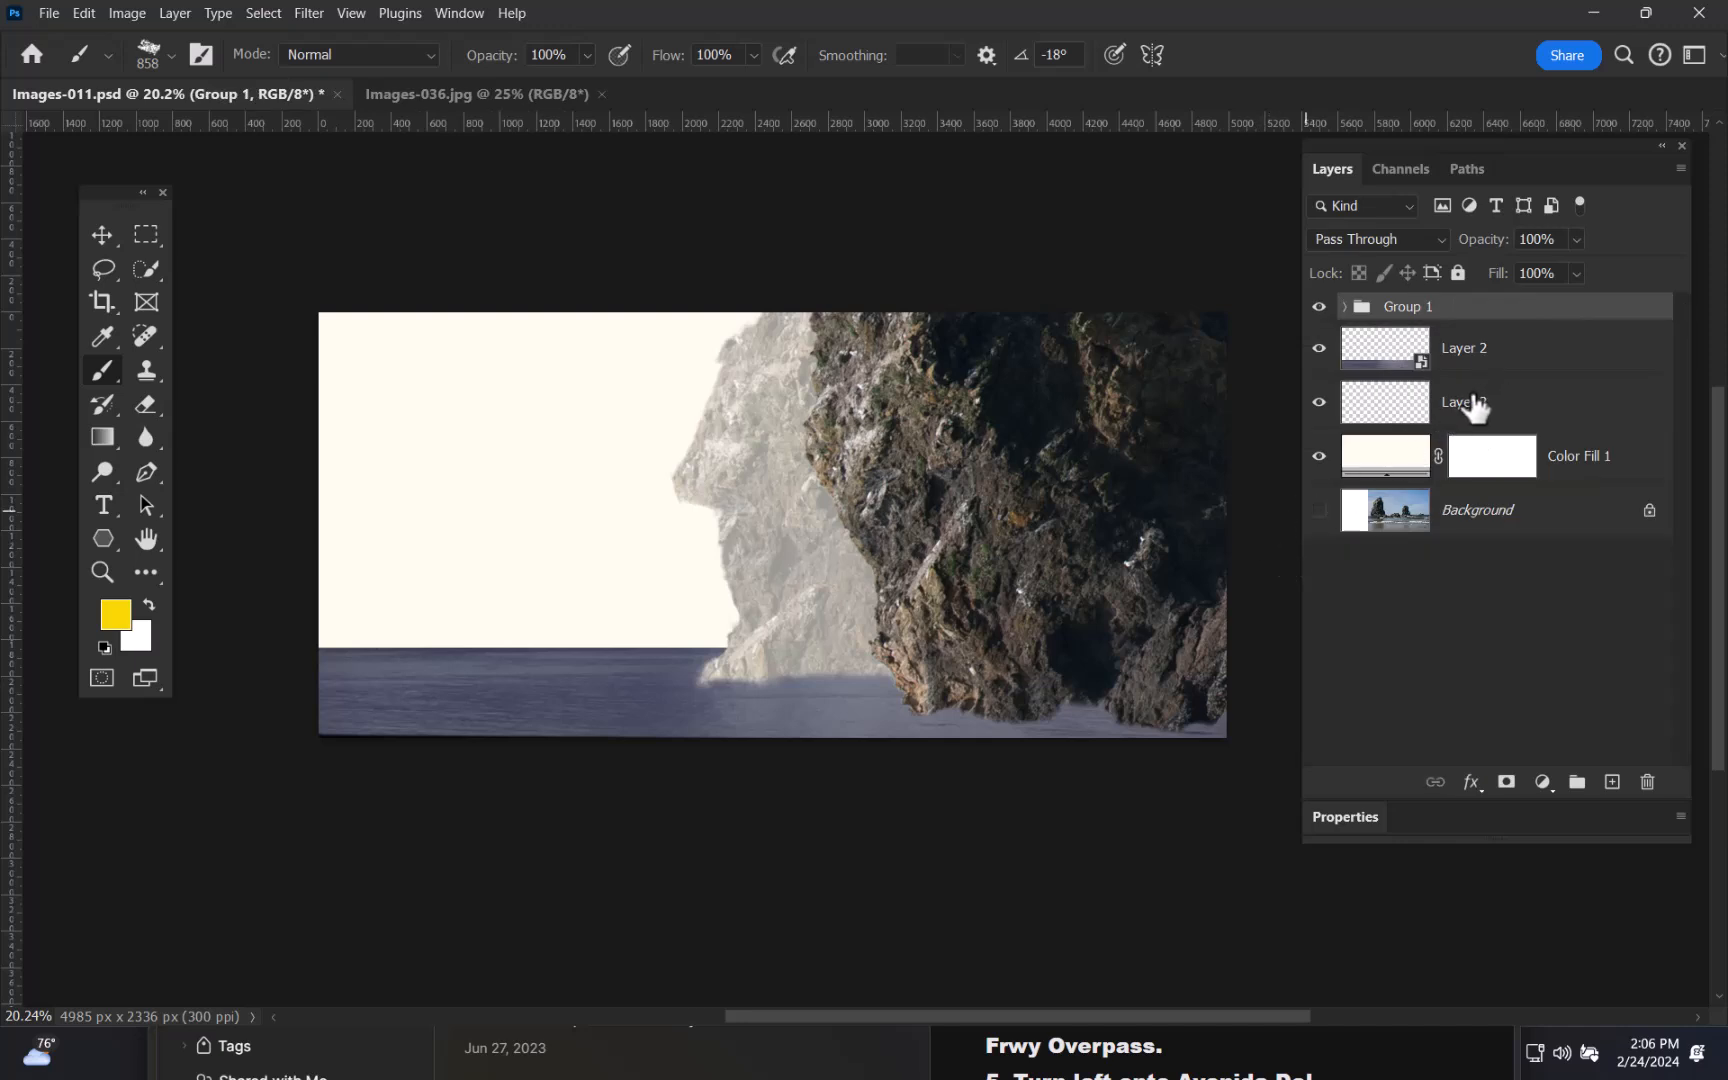
- Compare the composite with the new rock group hidden and shown
left_click(1319, 307)
left_click(1318, 308)
left_click(1318, 308)
left_click(1318, 308)
left_click(1318, 308)
left_click(1318, 308)
- Rename the rock group as "stone ledges" and select Layer 1 inside it
double_click(1403, 308)
key("Return")
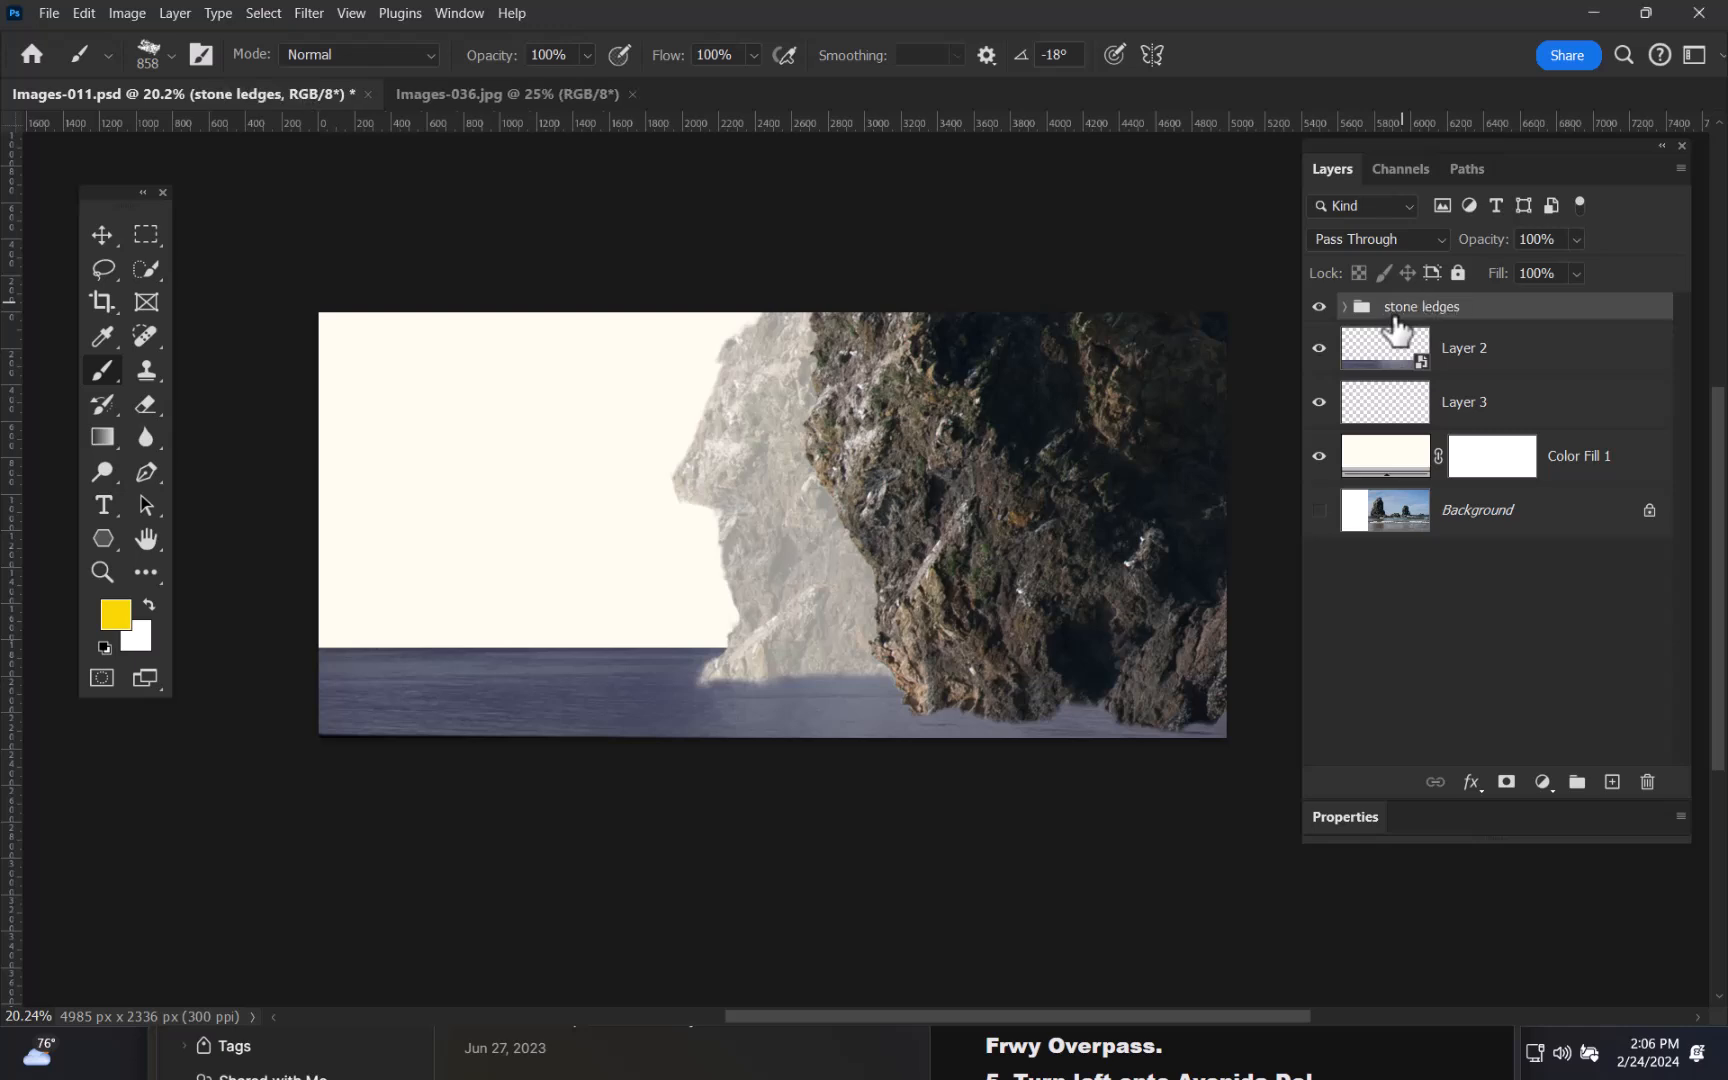
left_click(1344, 307)
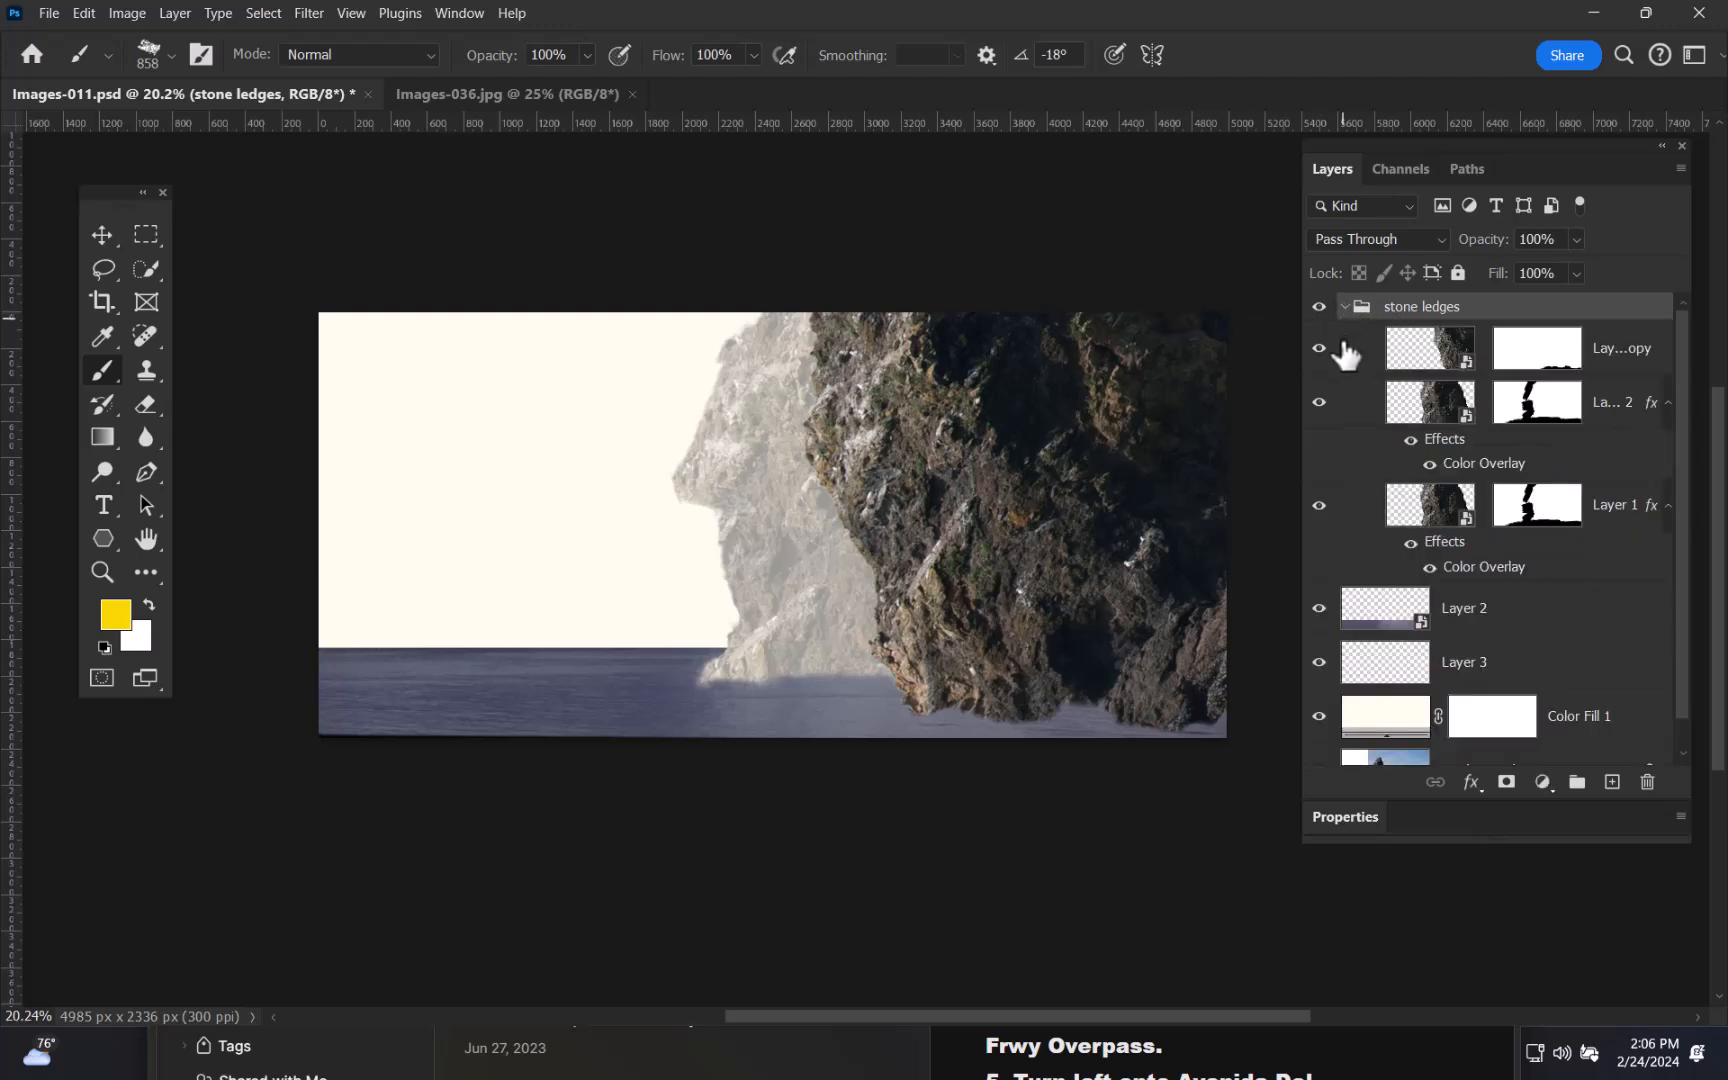
left_click(1420, 515)
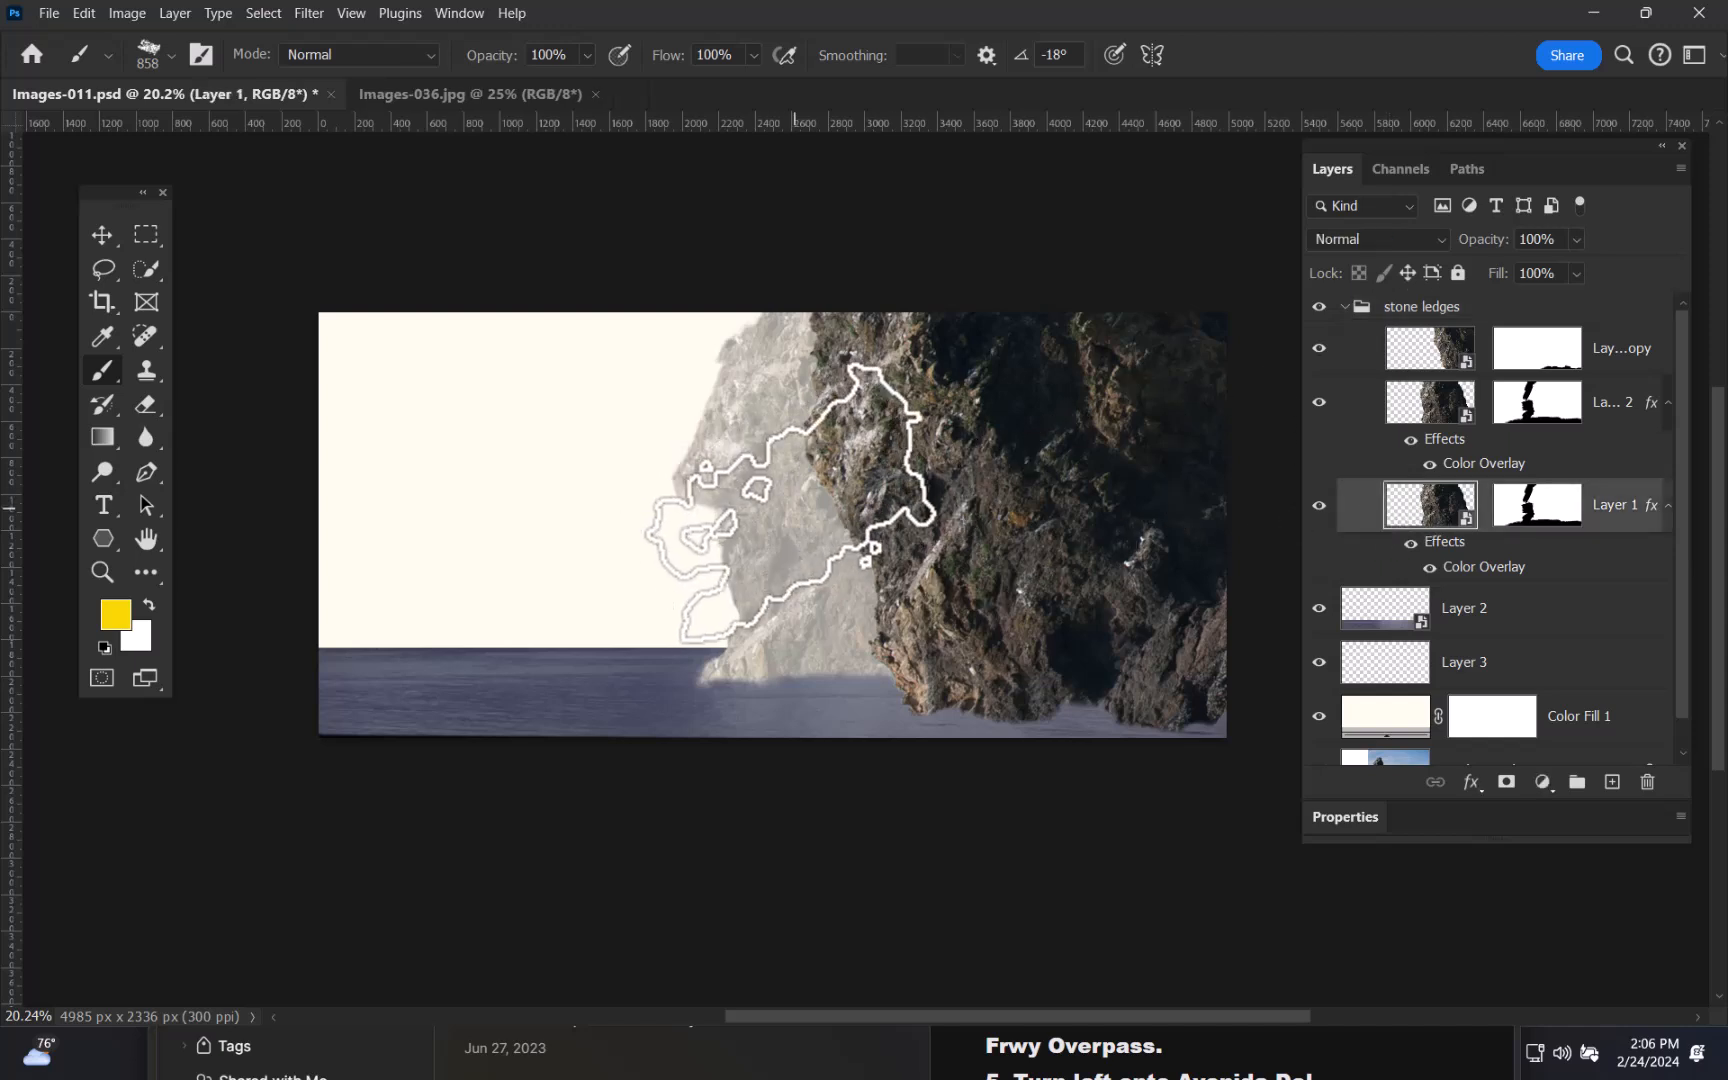
- Move Layer 1's rock left and redo its mask from solid white, brushing black along the rock's base to hide it at the waterline
key("v")
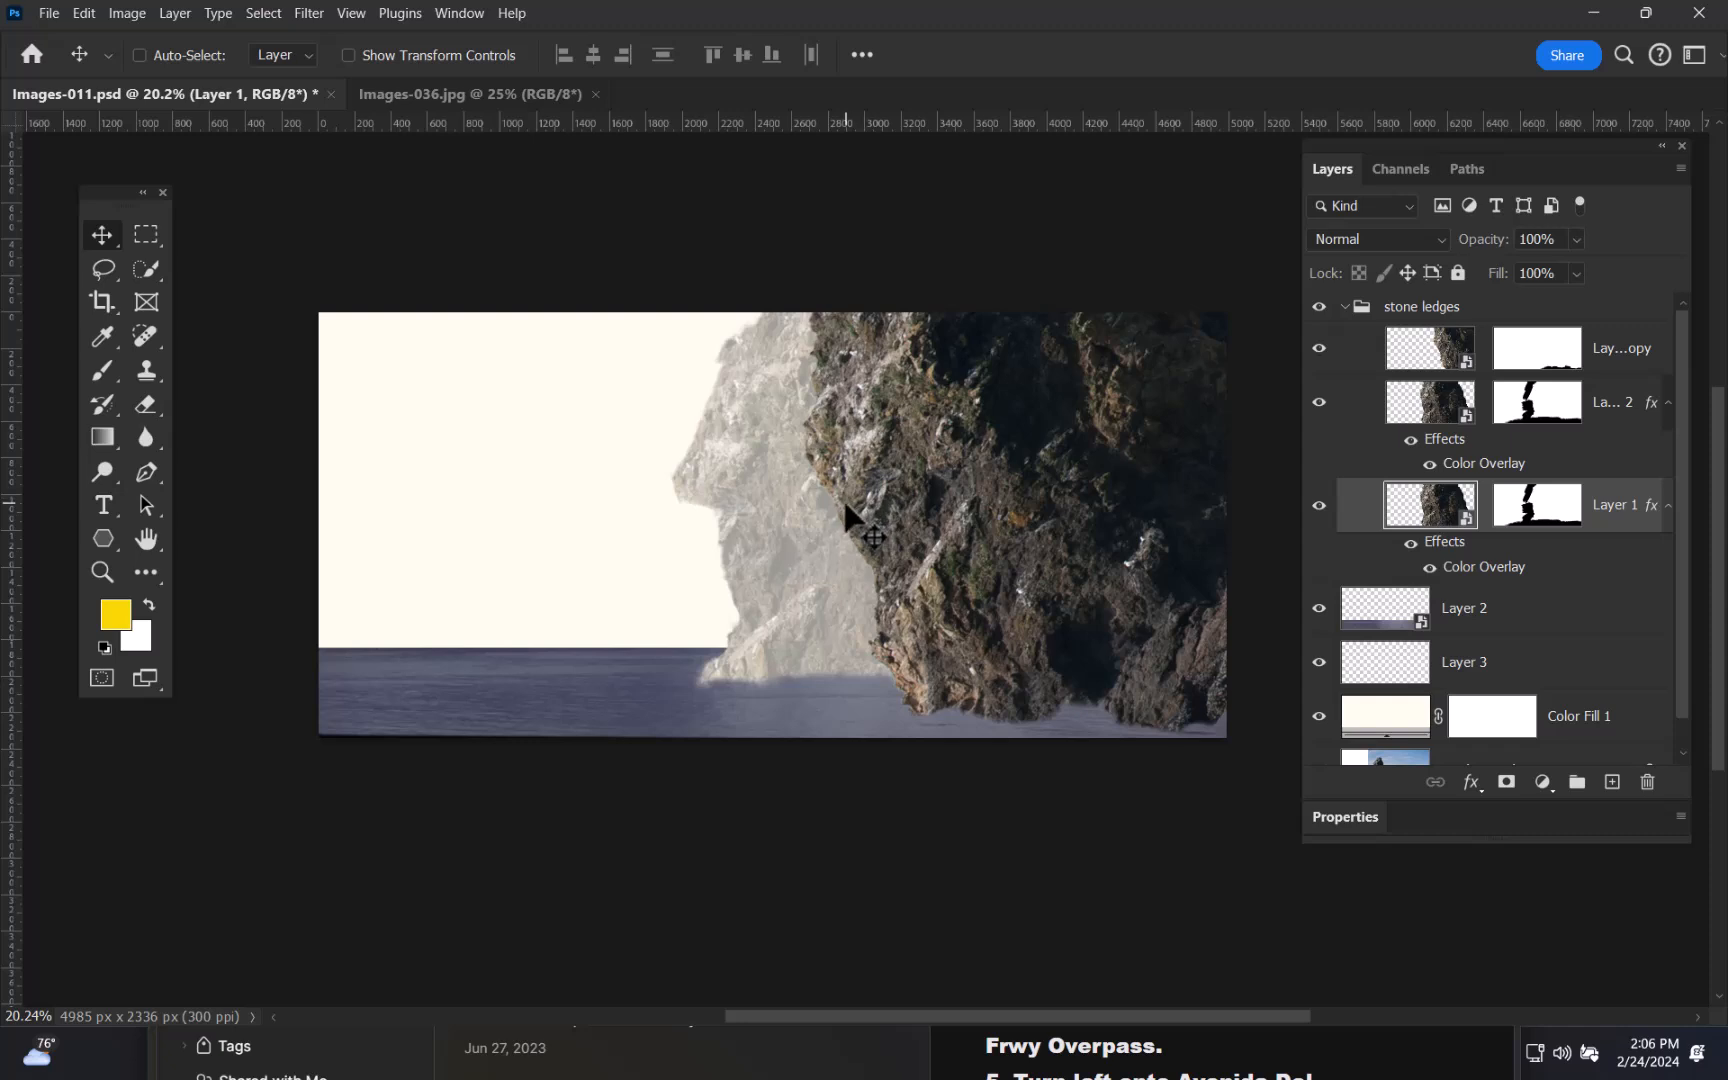
left_click_drag(821, 530, 700, 528)
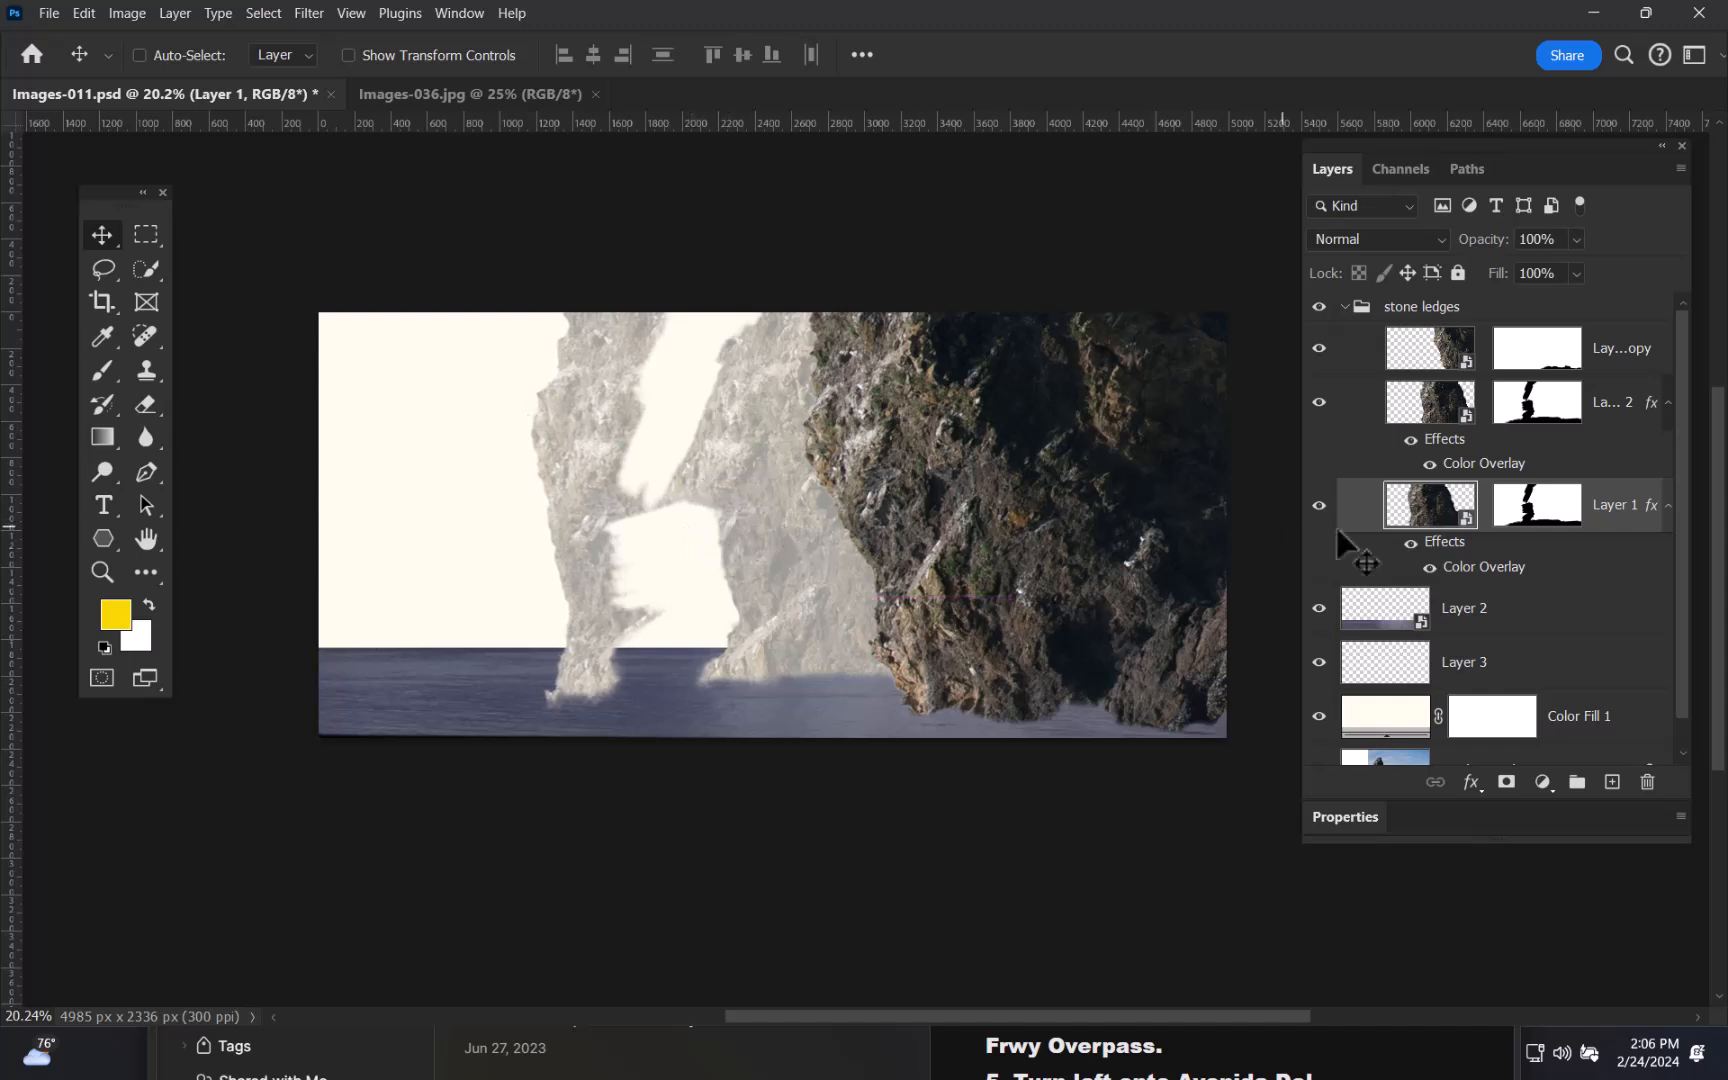
left_click(1528, 510)
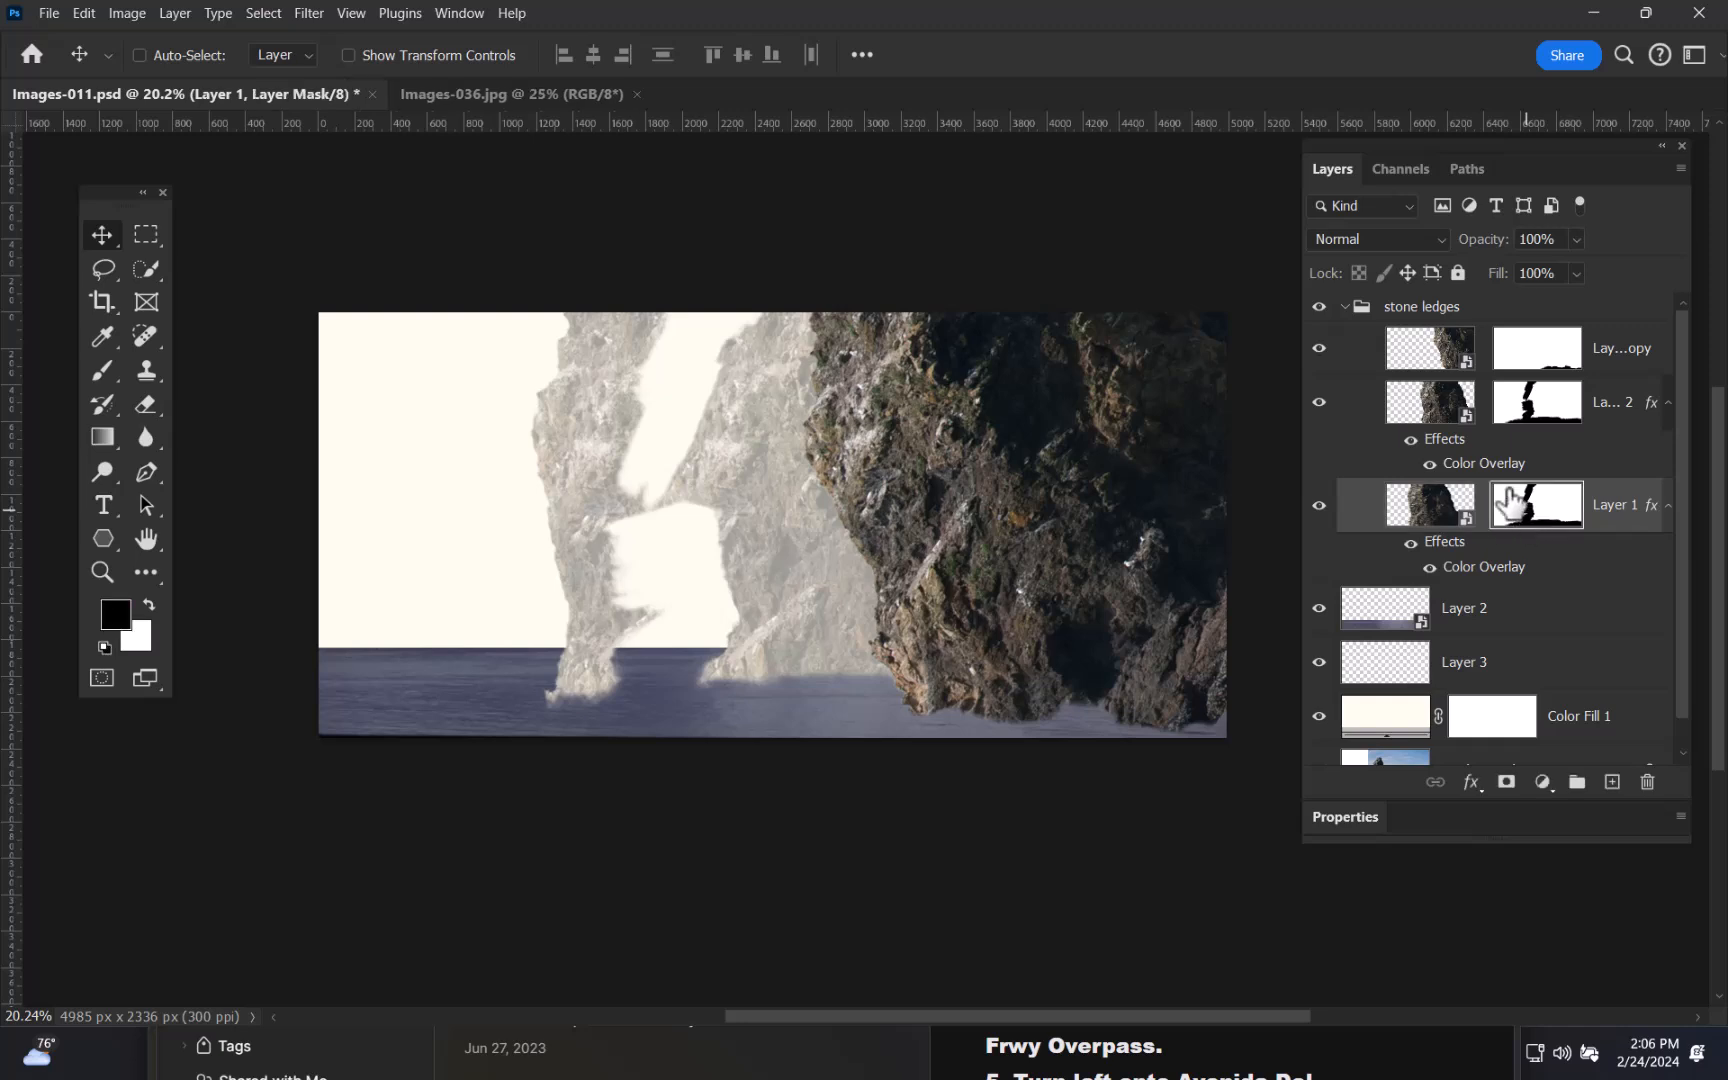
key("ctrl+z")
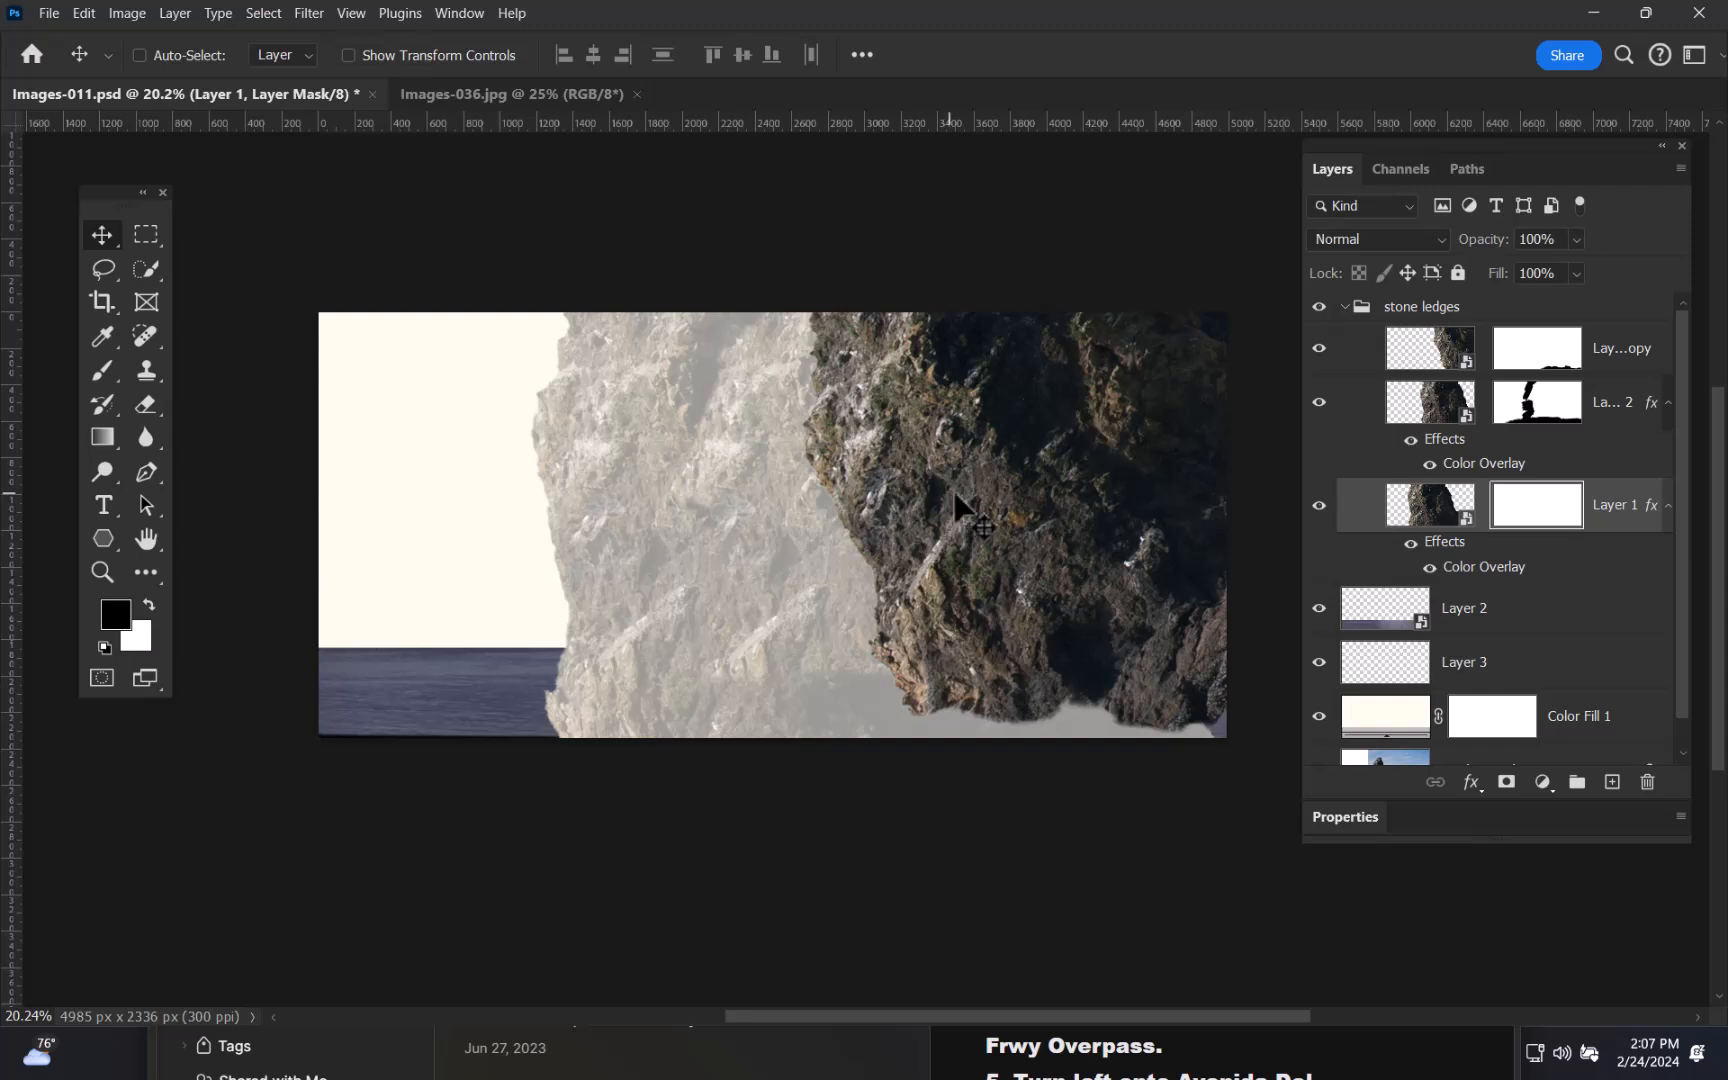
key("b")
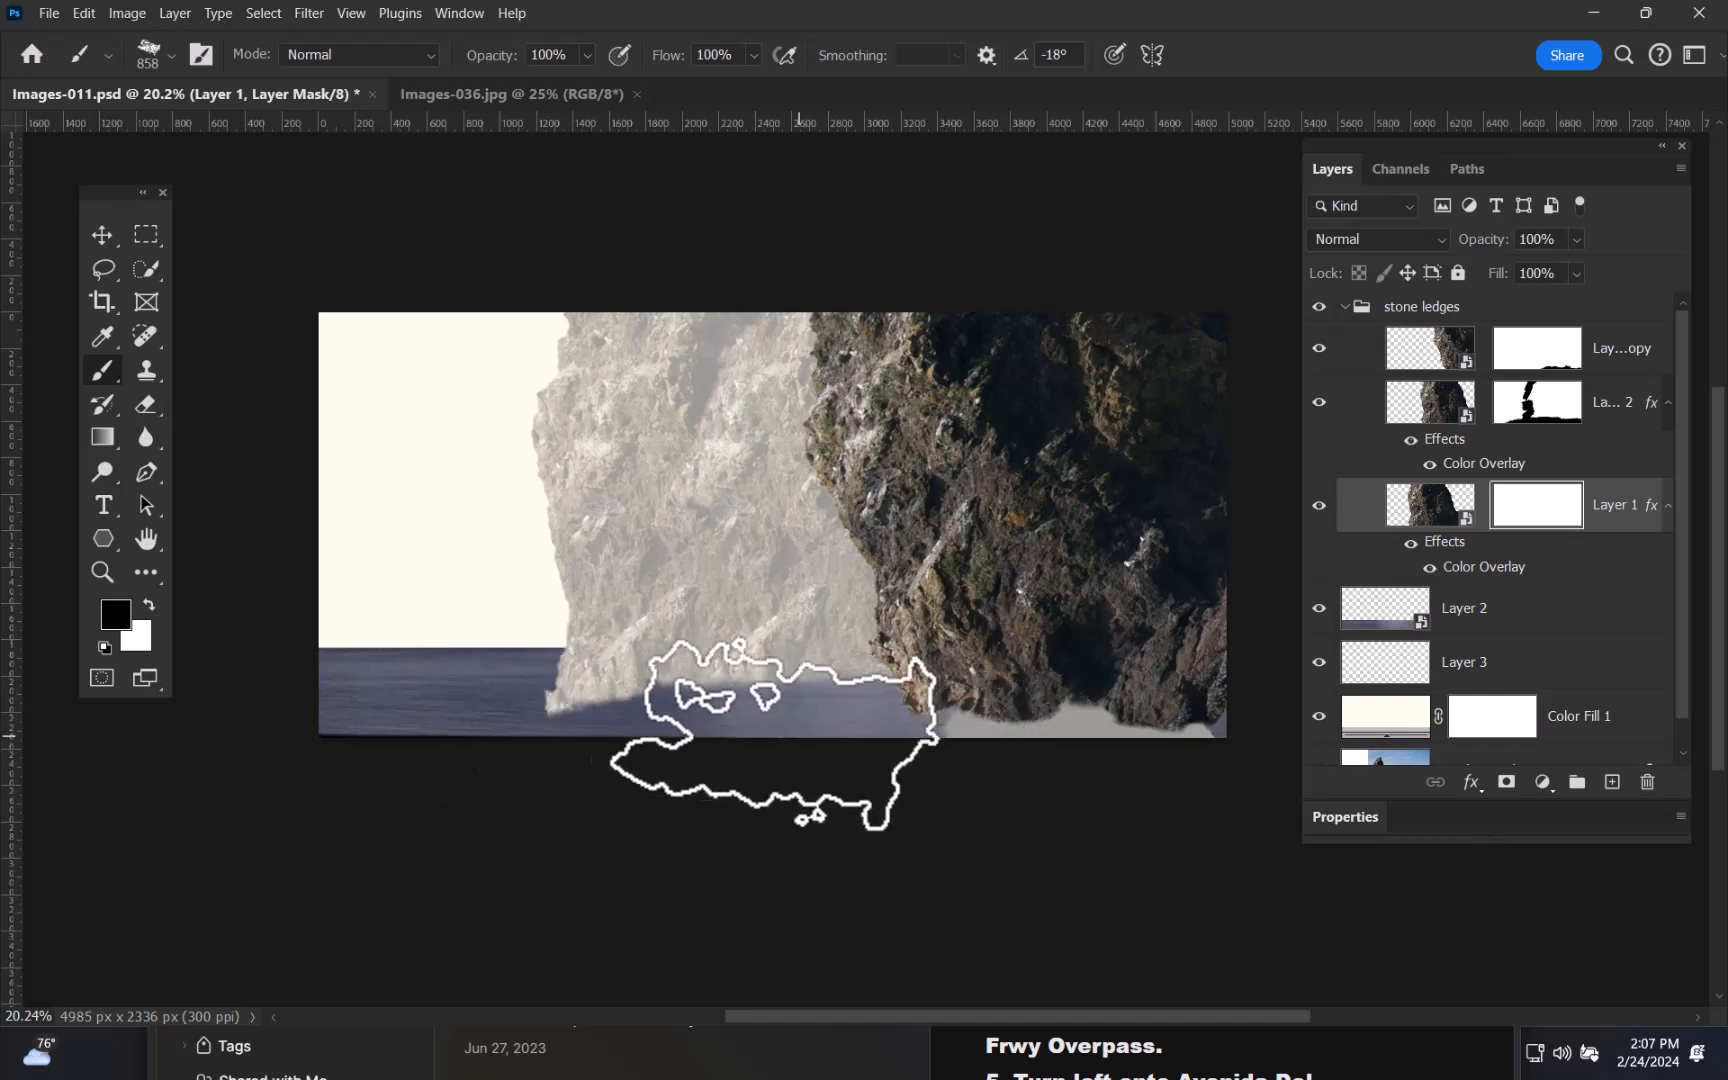
mouse_move(601, 695)
left_mouse_down()
mouse_move(500, 695)
mouse_move(521, 729)
mouse_move(926, 675)
mouse_move(758, 712)
mouse_move(693, 701)
left_mouse_up()
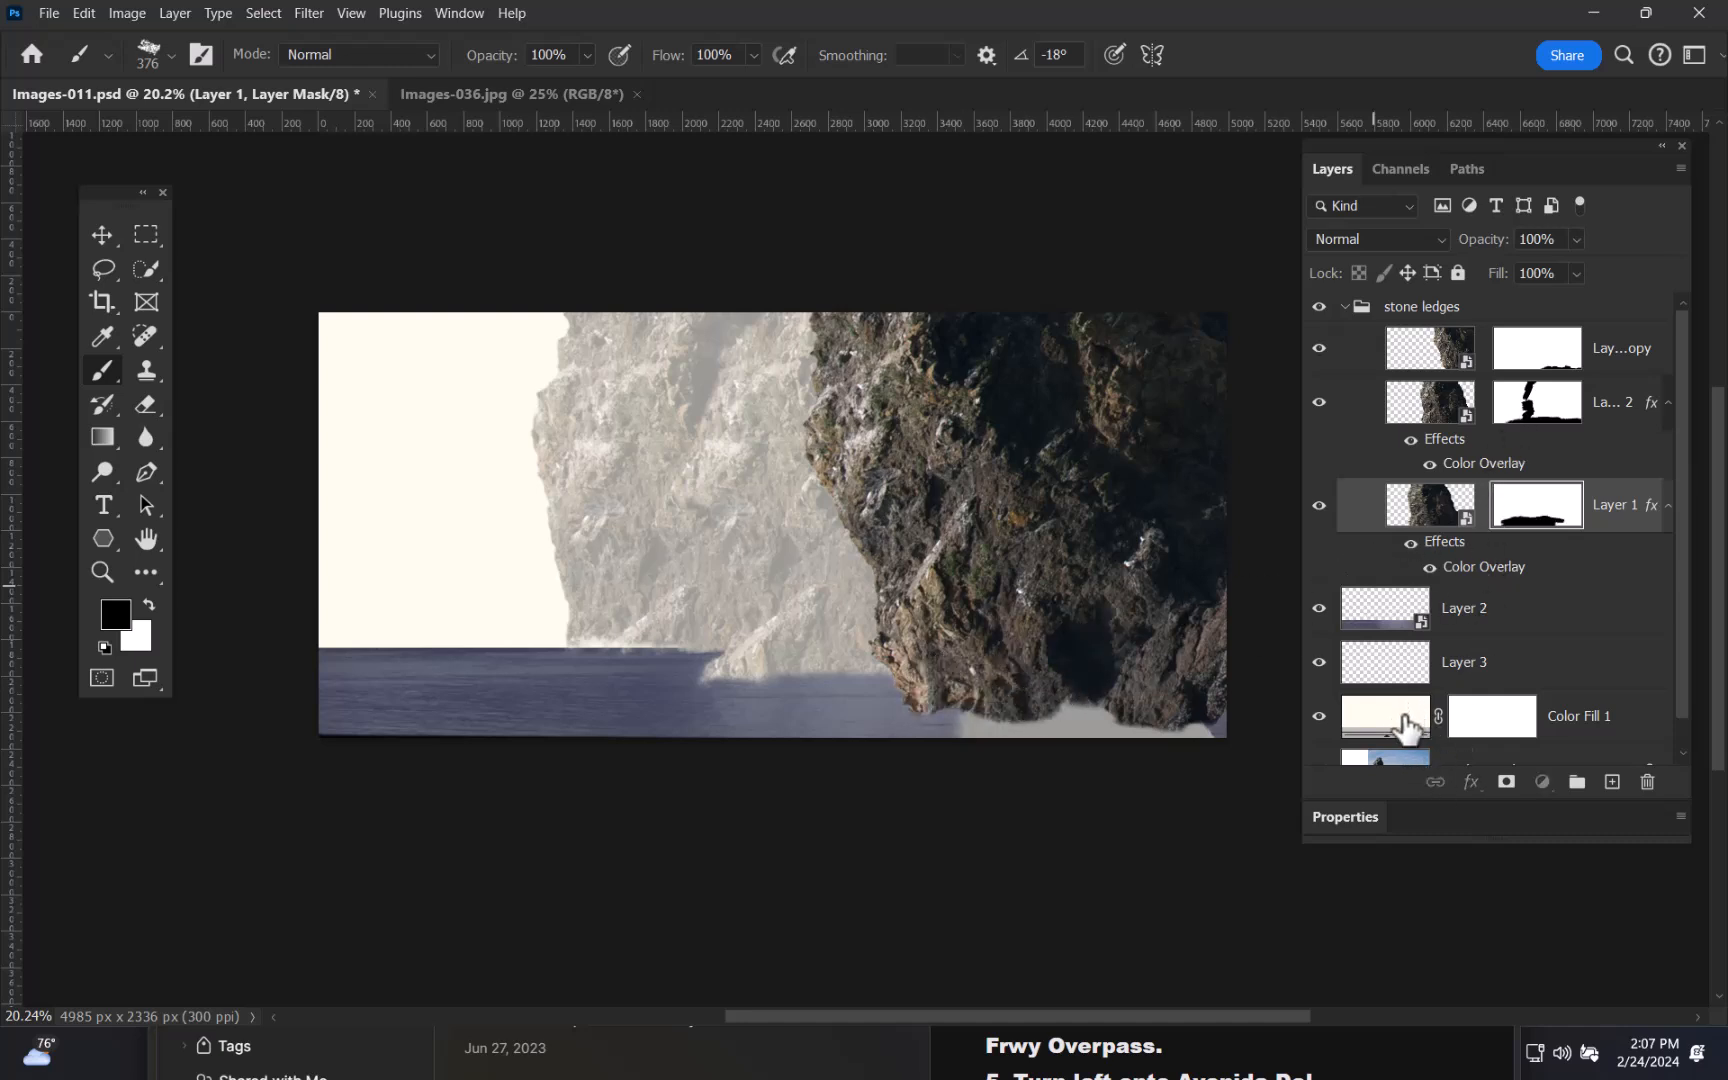
left_click(1408, 727)
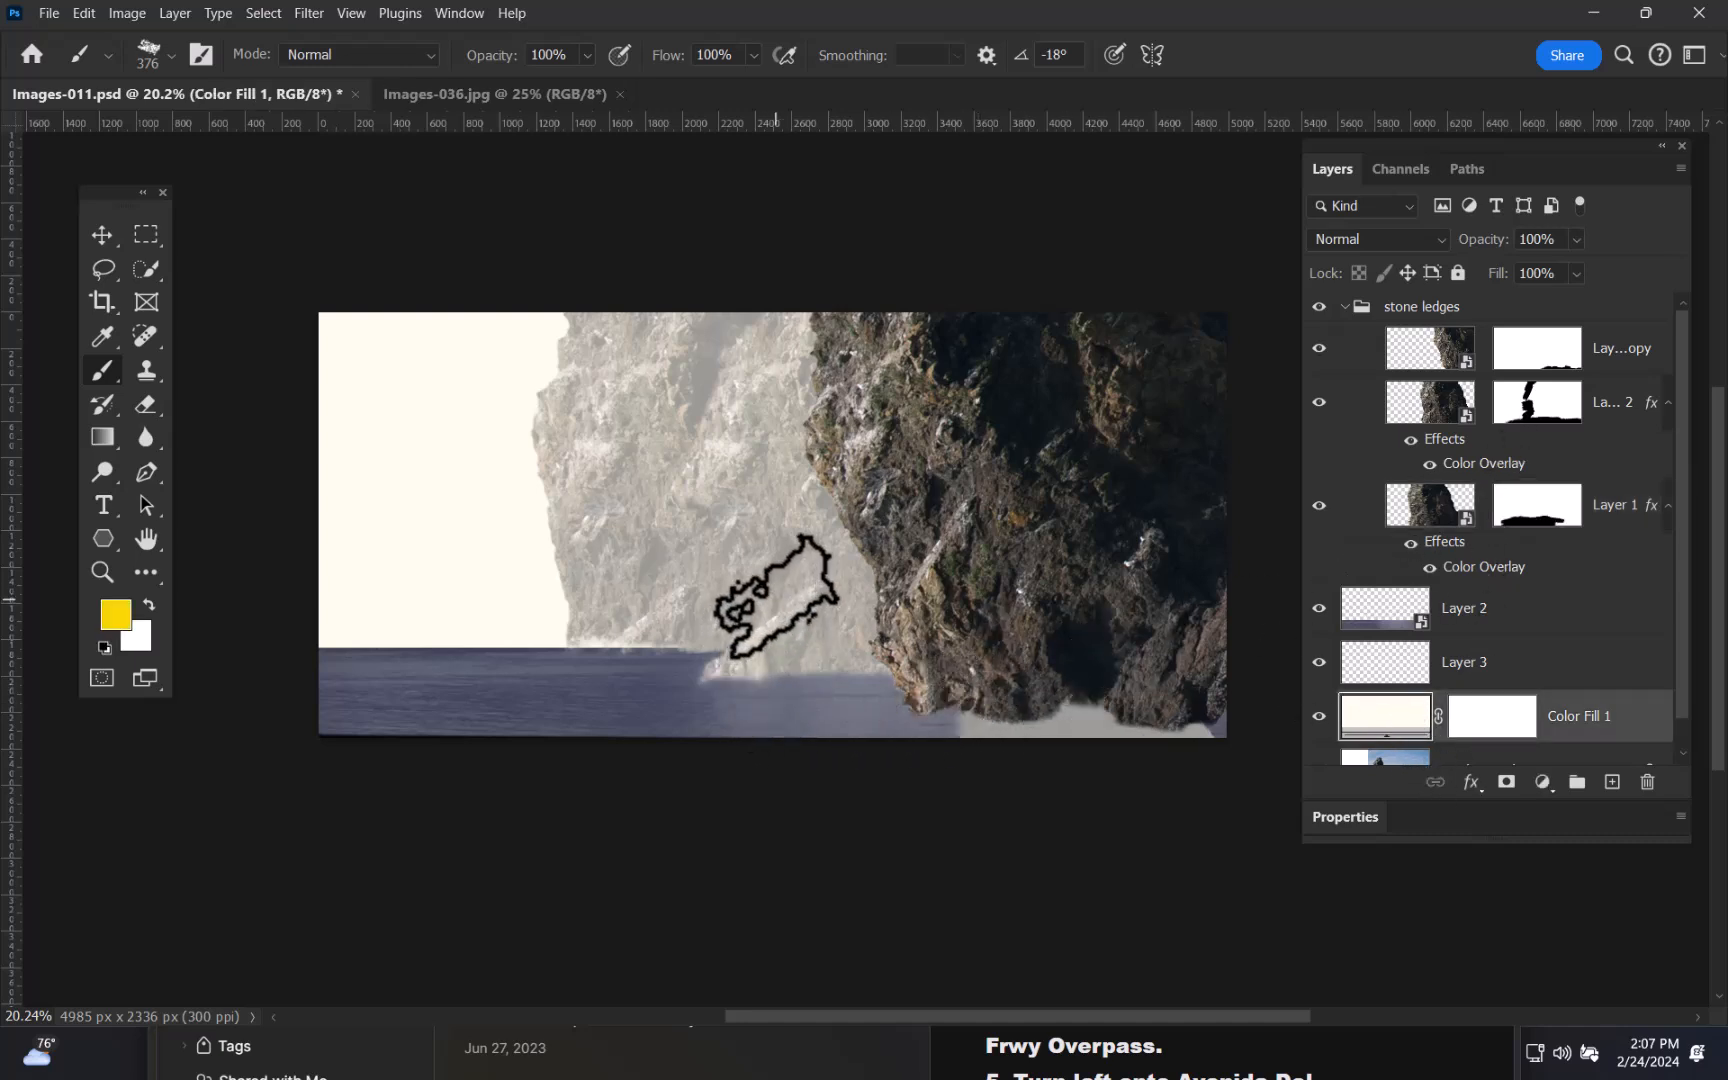
key("v")
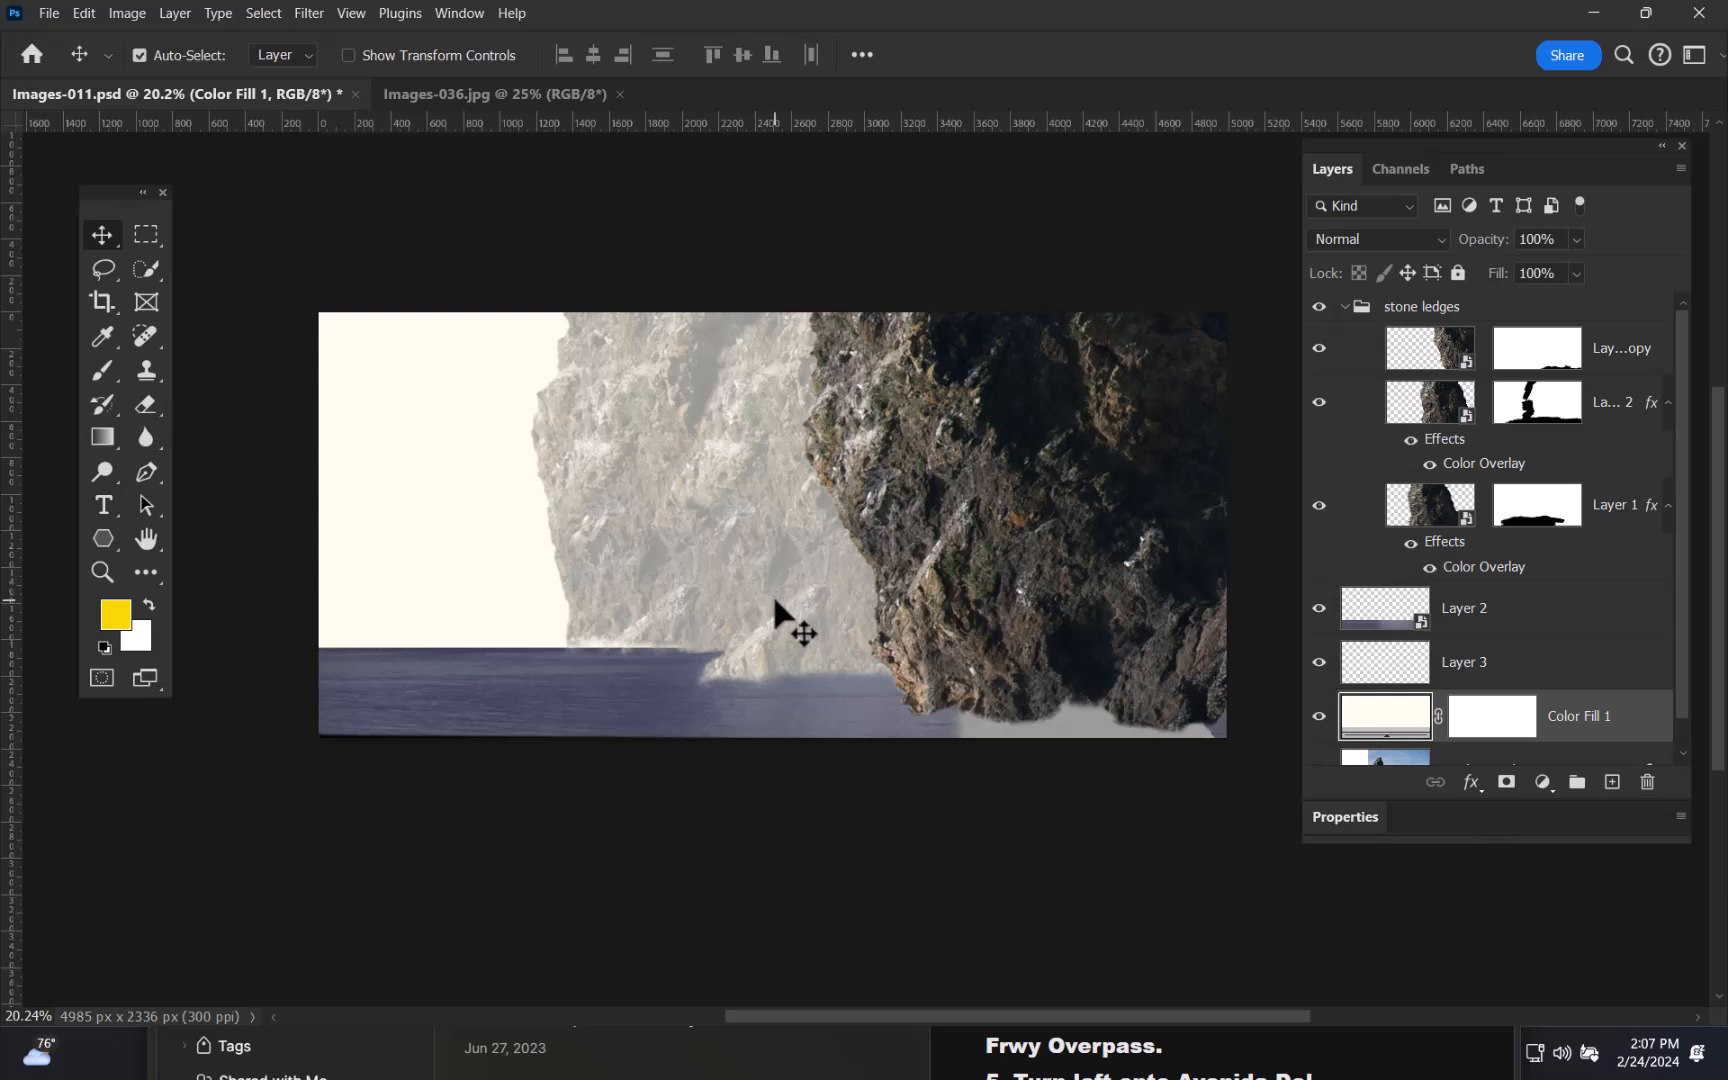
key("ctrl+t")
left_click(890, 410)
- Stretch the water Smart Object on Layer 2 upward to a height of 208.41% to raise the horizon
scroll(1681, 655, "down", 1)
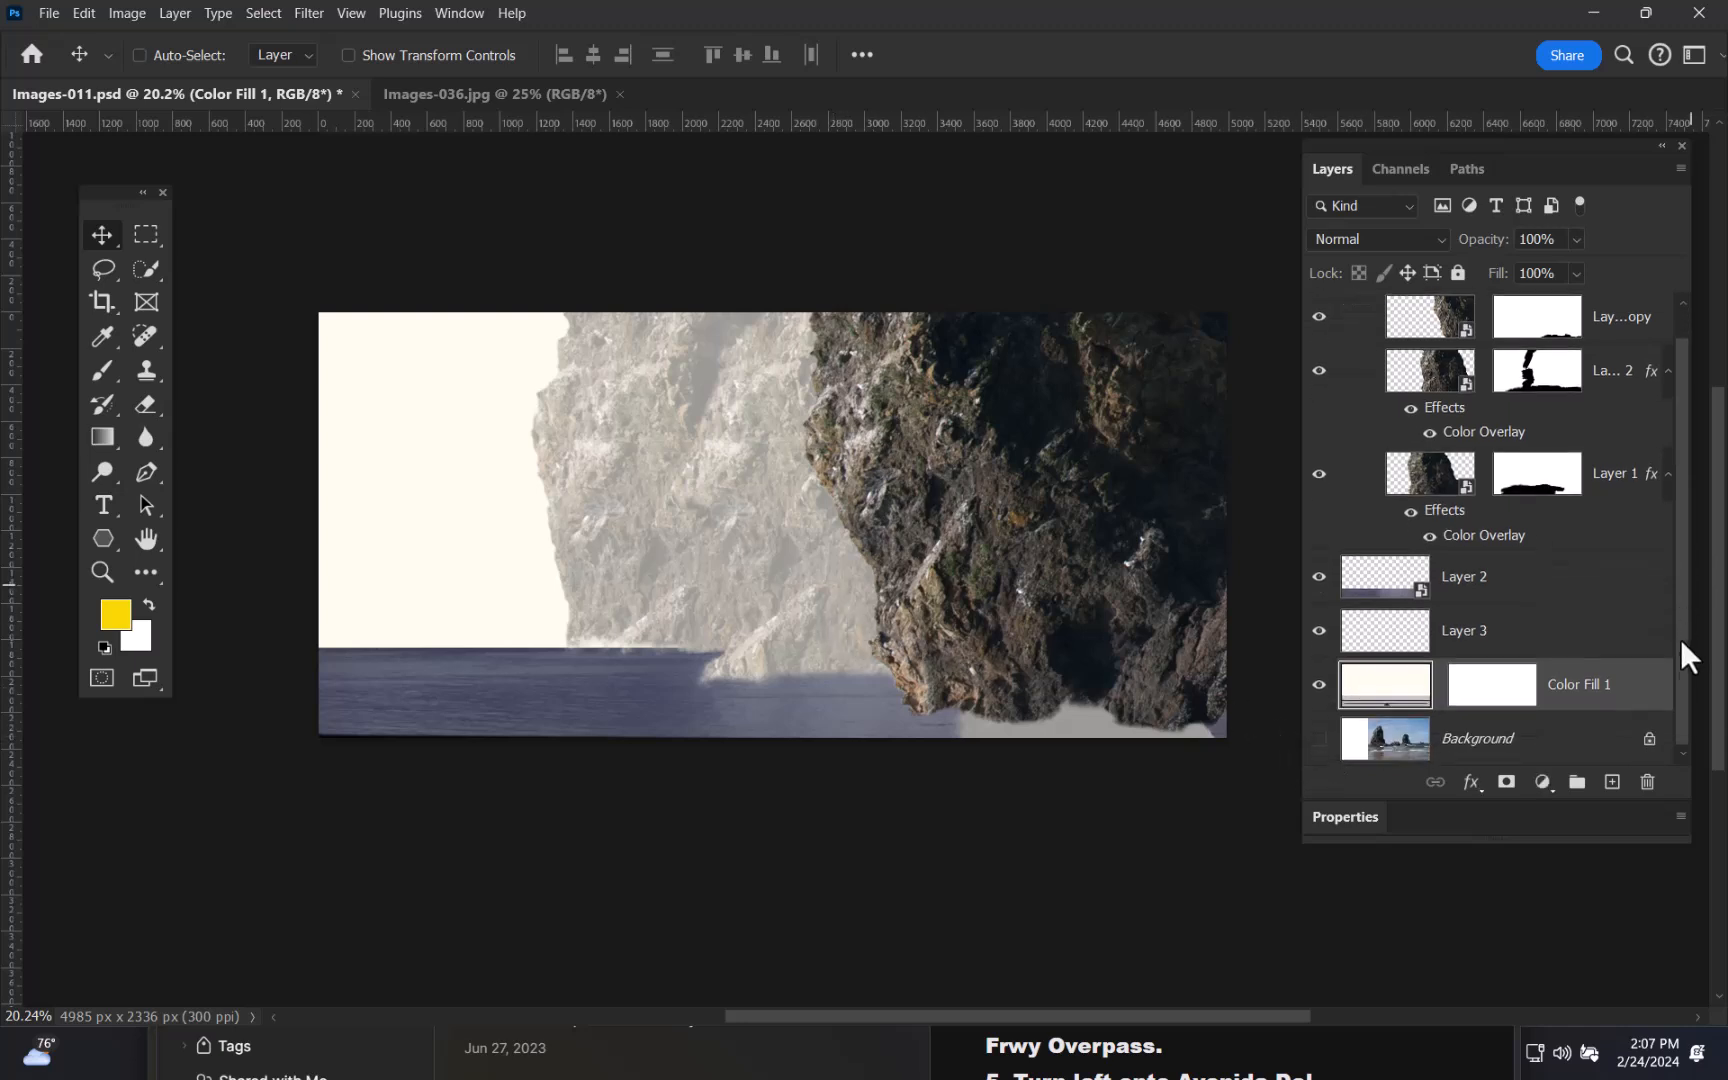
left_click(1368, 590)
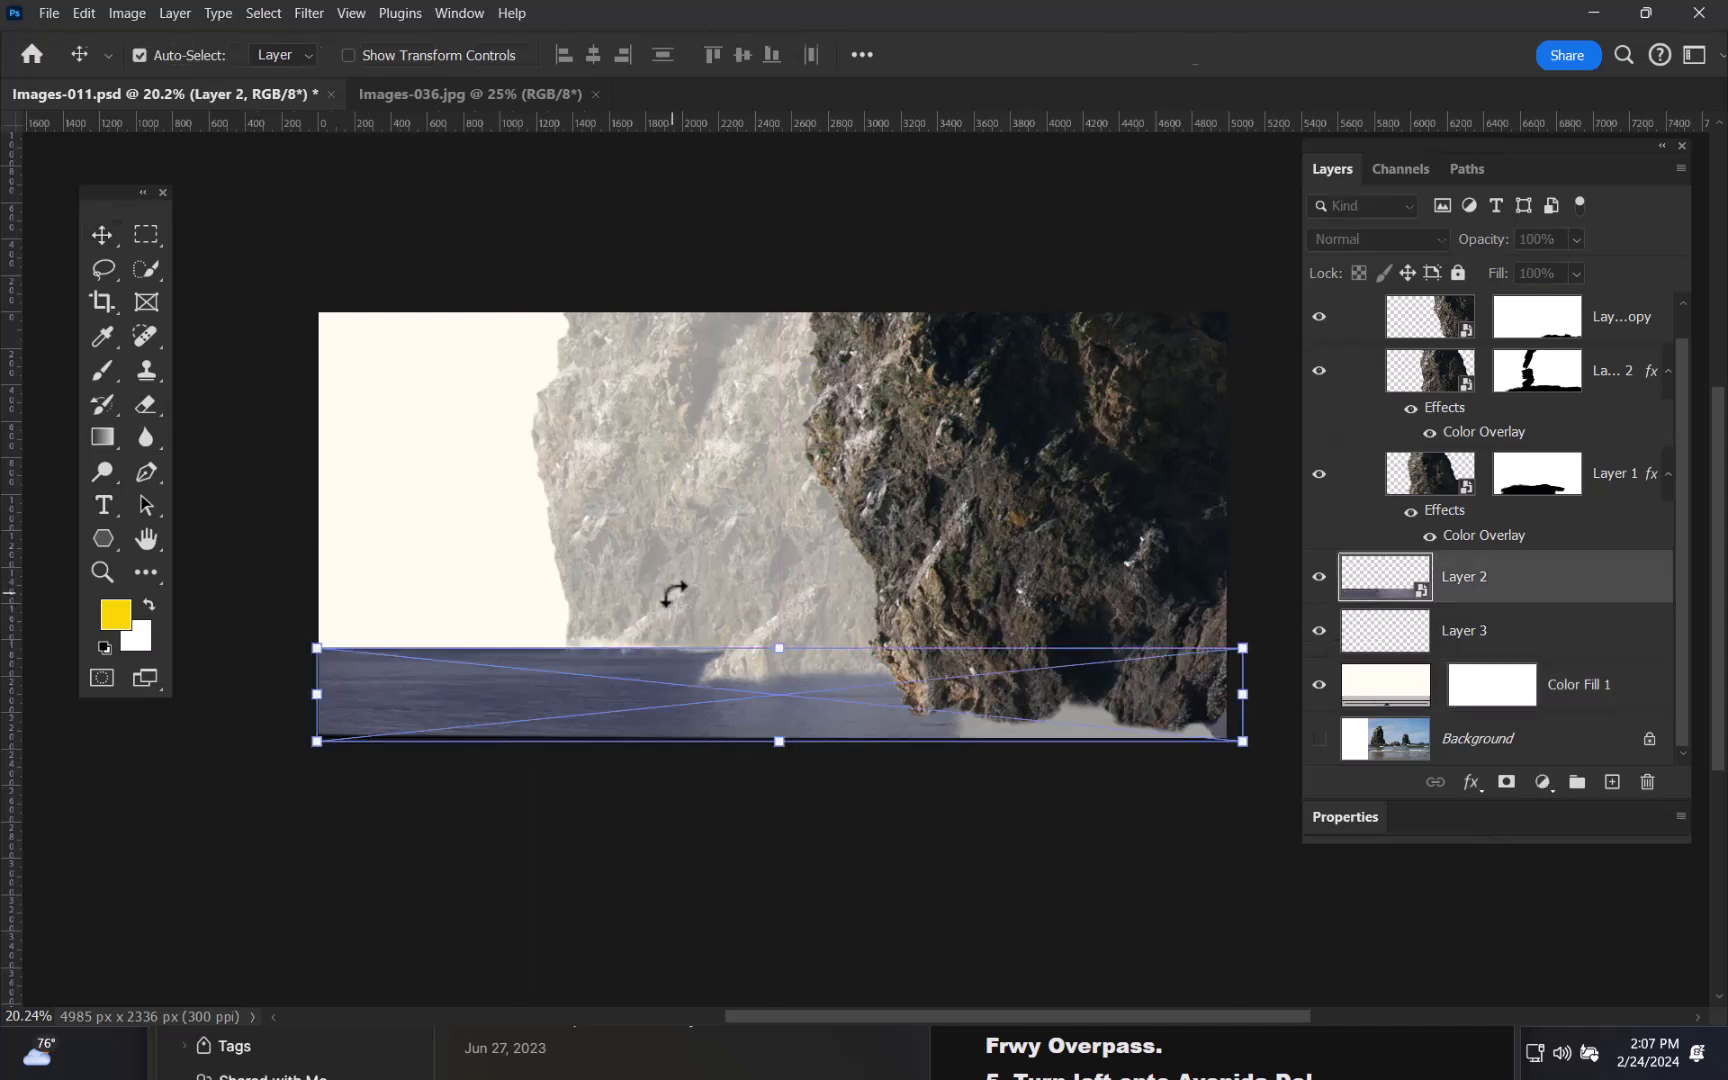
key("ctrl+t")
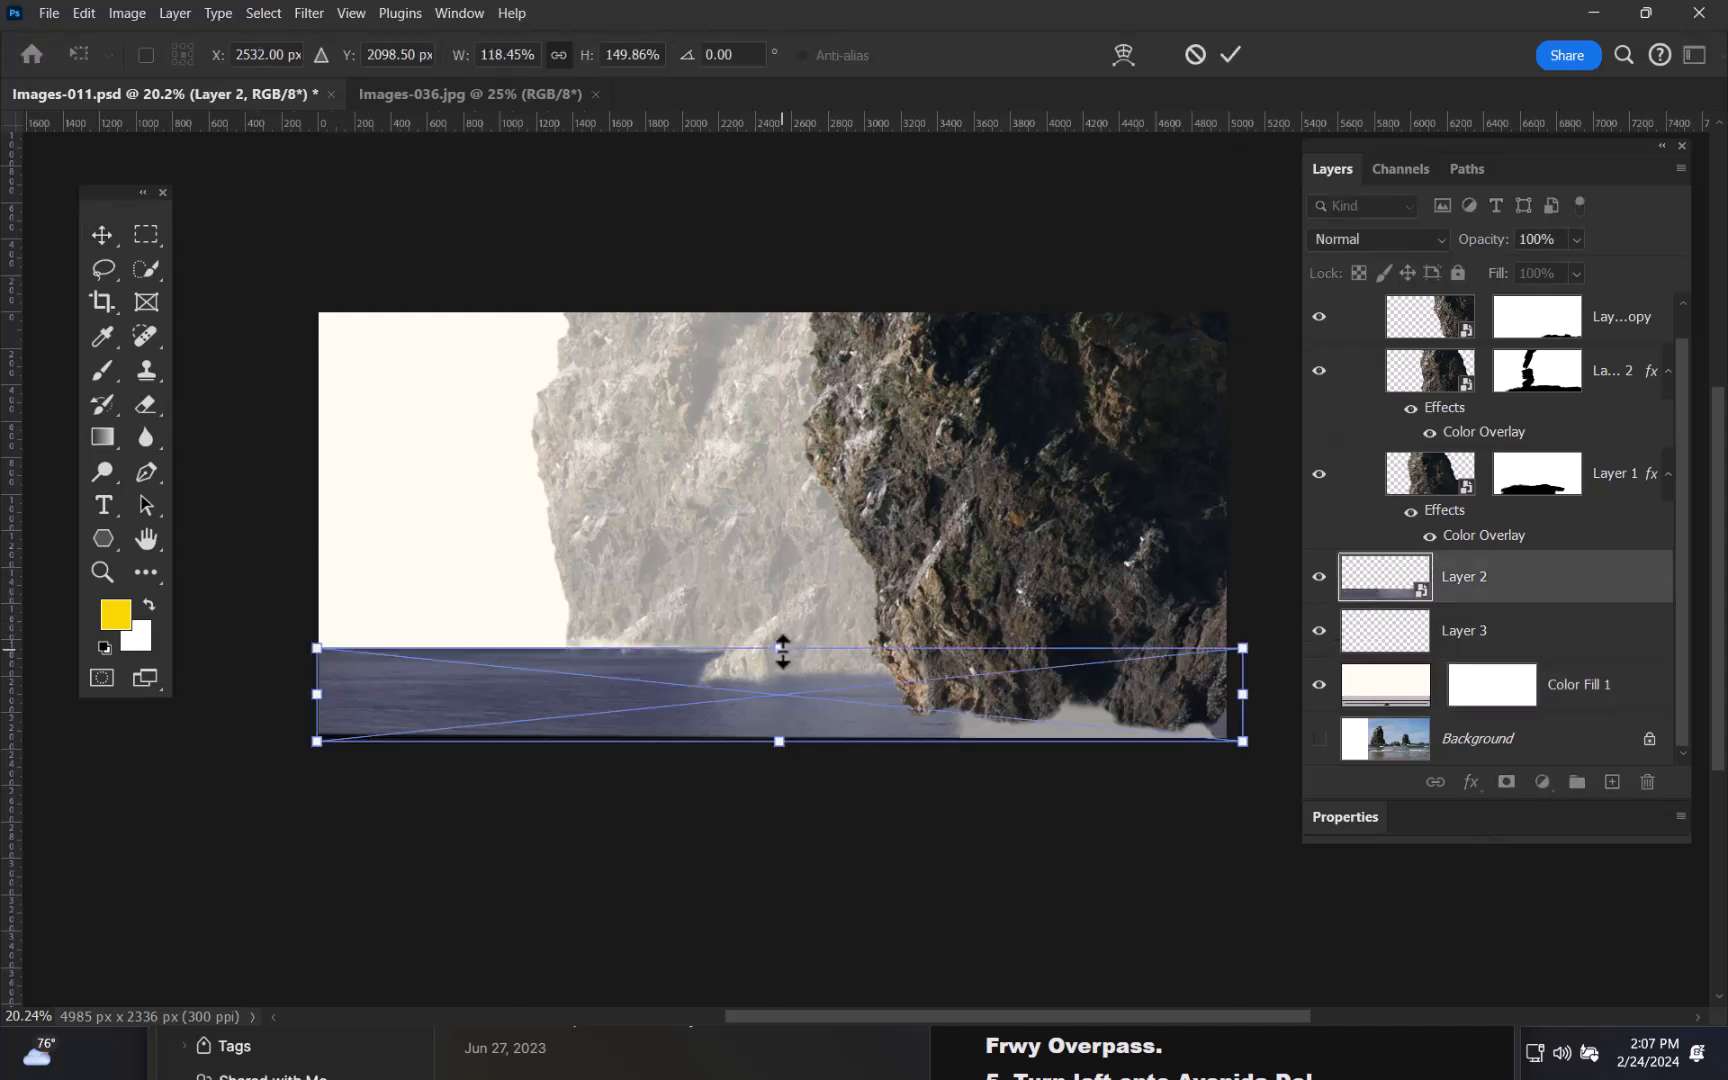
left_click_drag(783, 648, 799, 606)
key("Return")
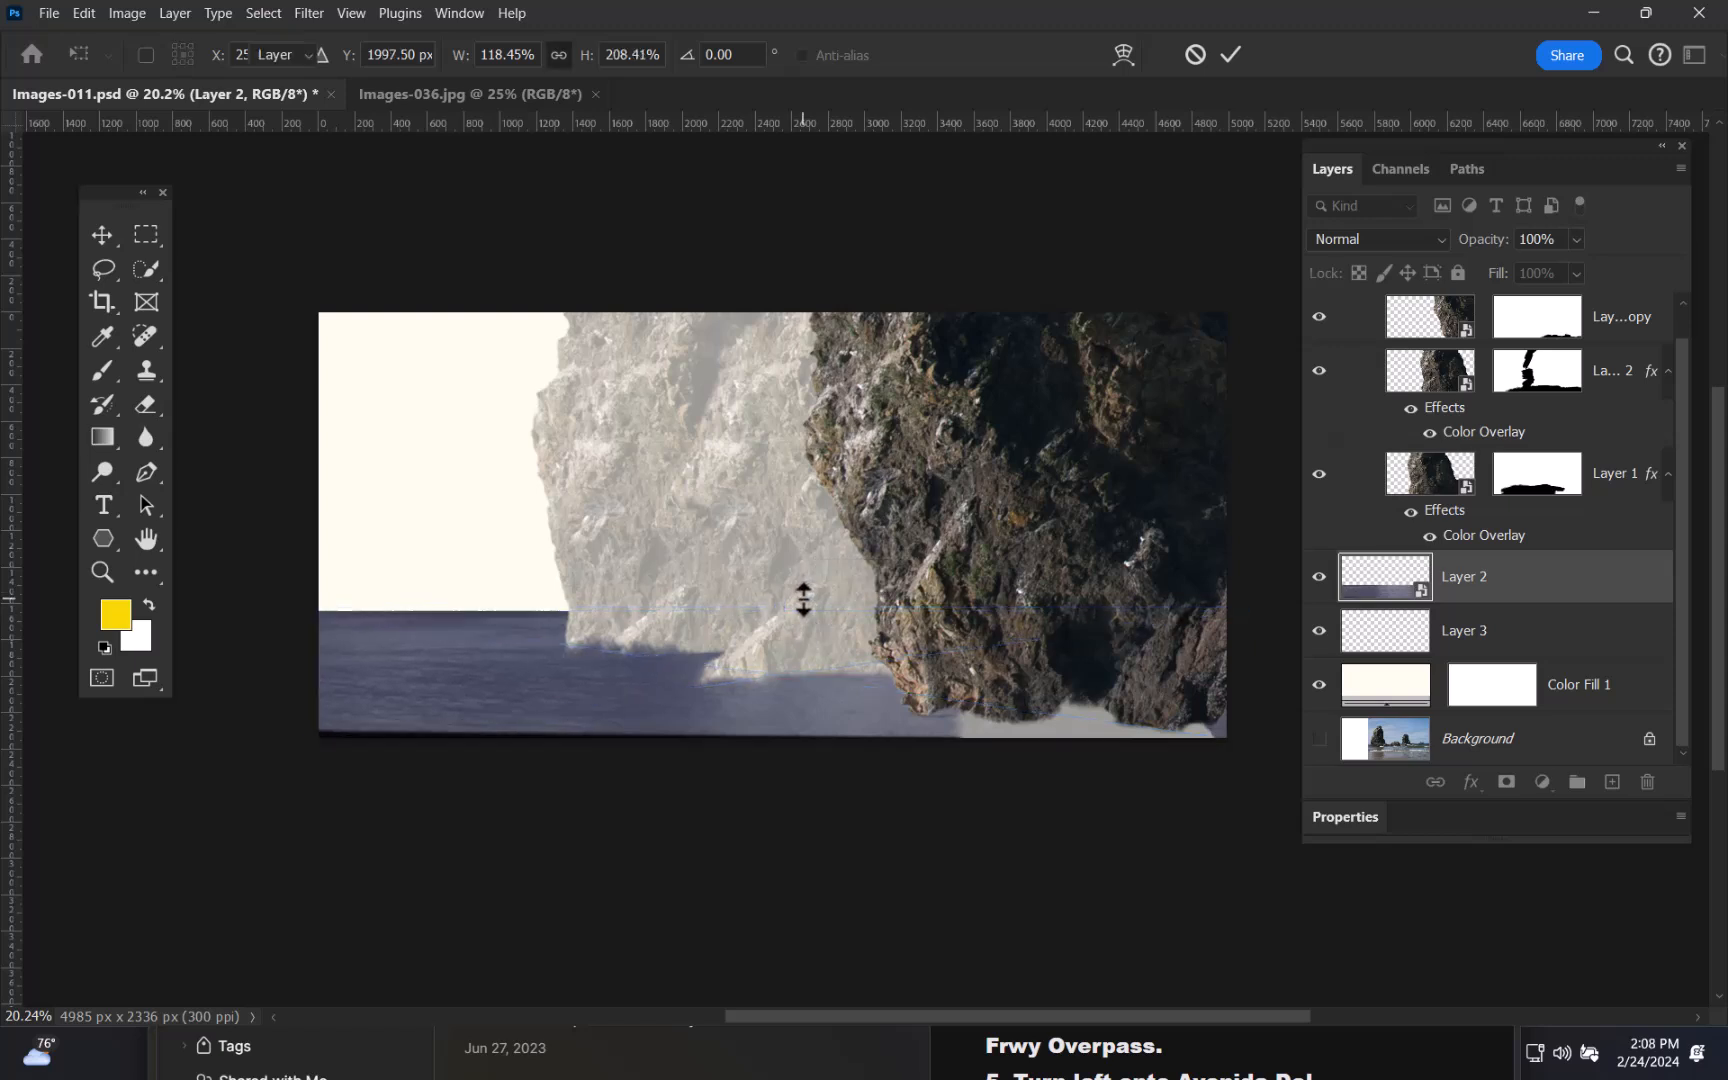
- Paint black on Layer 1's mask to lower the rock's peak and carve a gap between it and the neighboring hazy rock
left_click(1515, 485)
key("b")
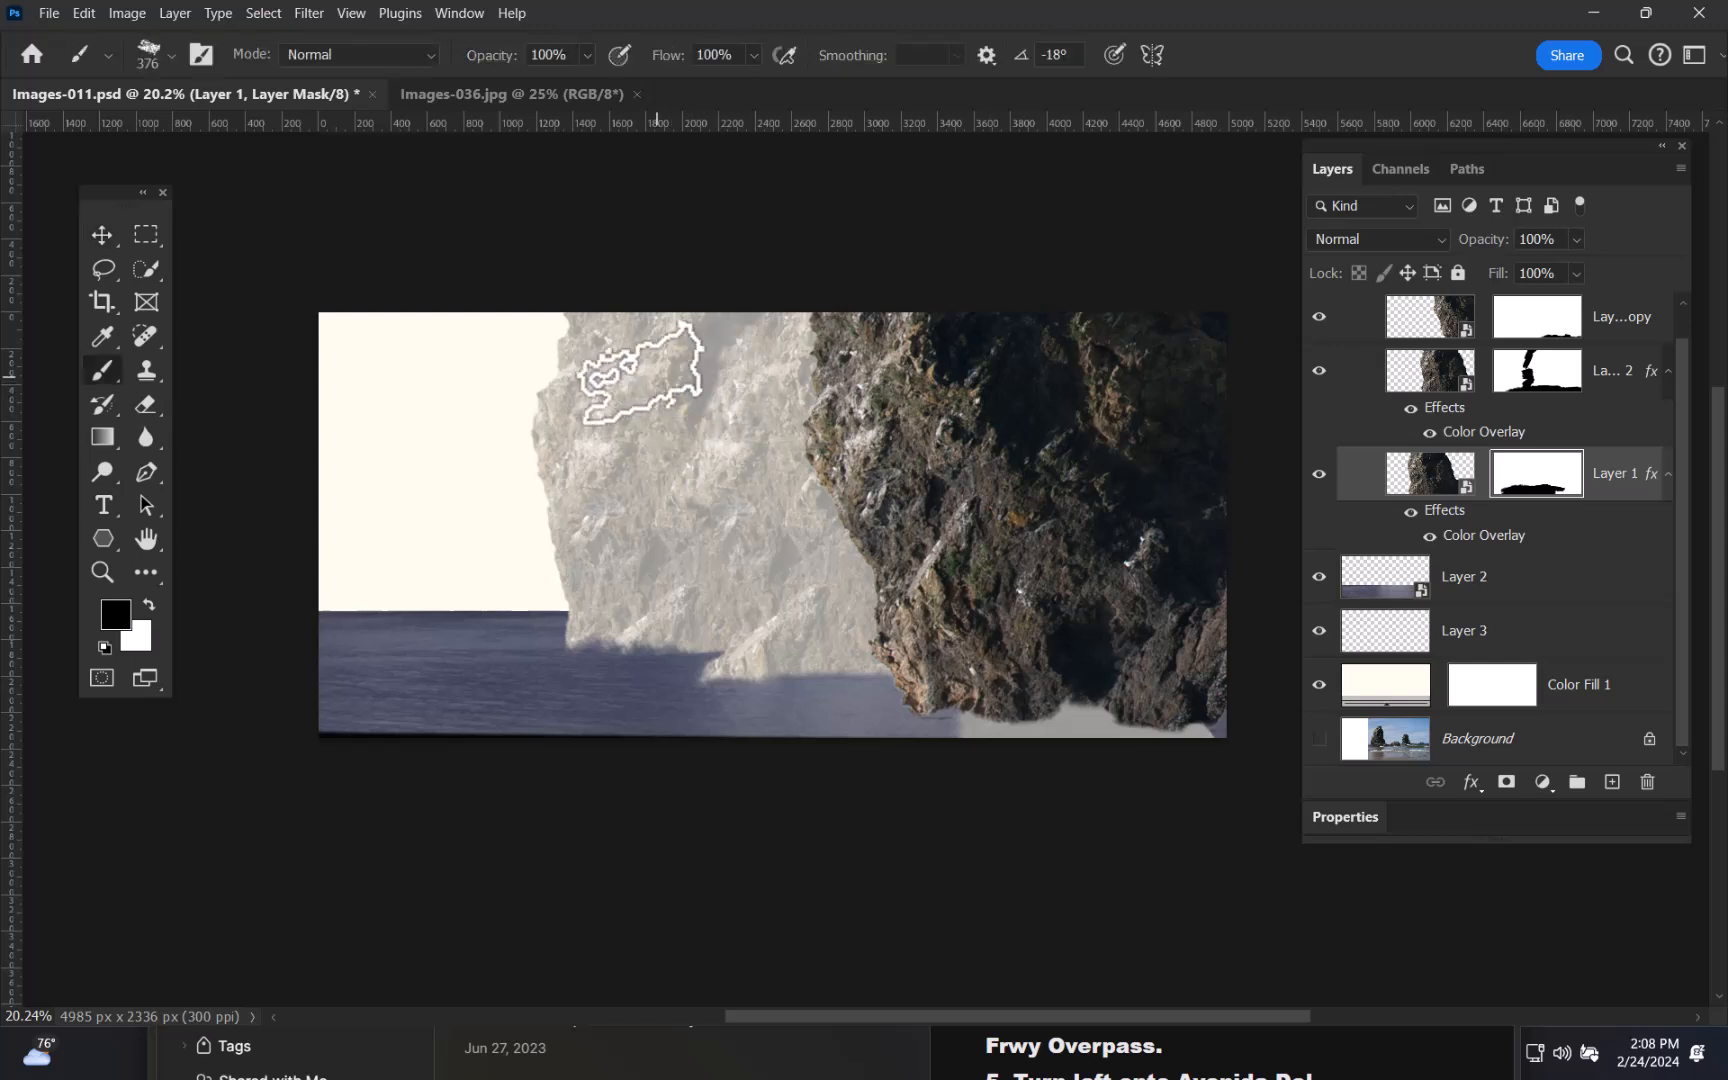
left_click_drag(620, 390, 650, 388)
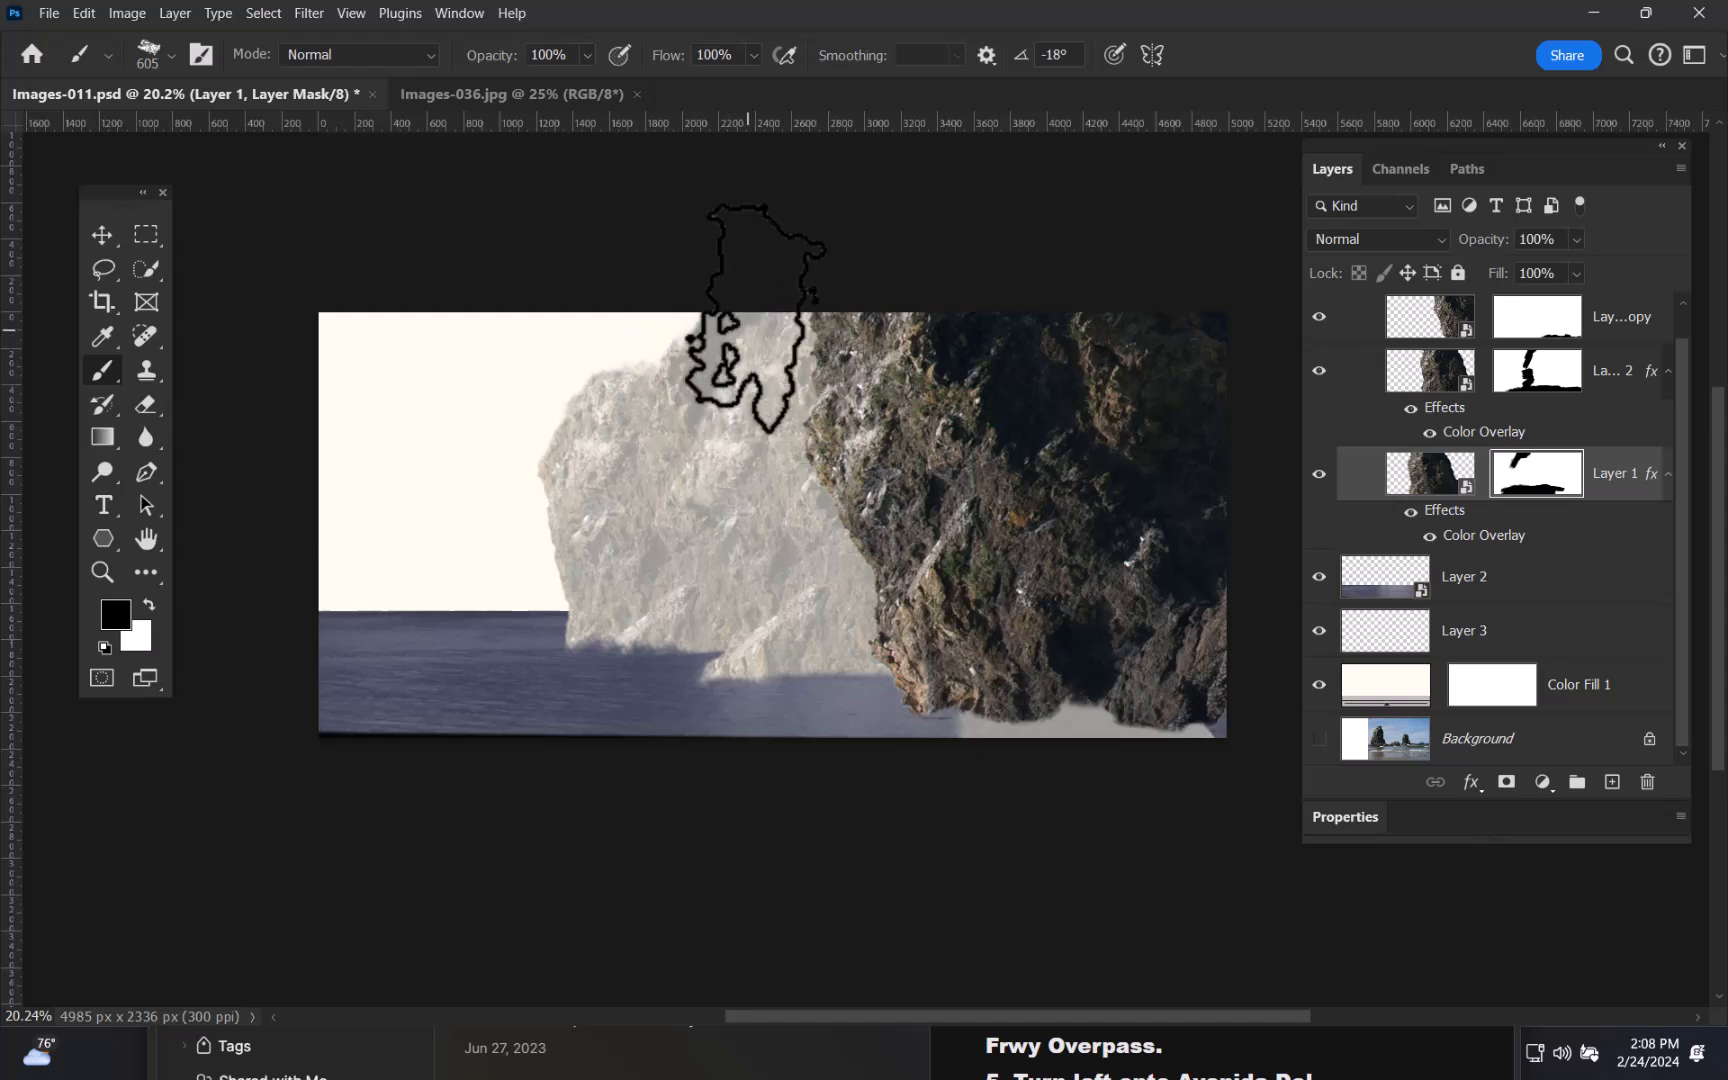
mouse_move(690, 360)
left_mouse_down()
mouse_move(735, 327)
mouse_move(777, 249)
mouse_move(758, 239)
mouse_move(709, 296)
mouse_move(709, 352)
mouse_move(747, 327)
mouse_move(713, 359)
mouse_move(715, 388)
mouse_move(780, 556)
mouse_move(770, 630)
mouse_move(801, 500)
mouse_move(604, 602)
mouse_move(615, 676)
mouse_move(589, 649)
mouse_move(604, 596)
left_mouse_up()
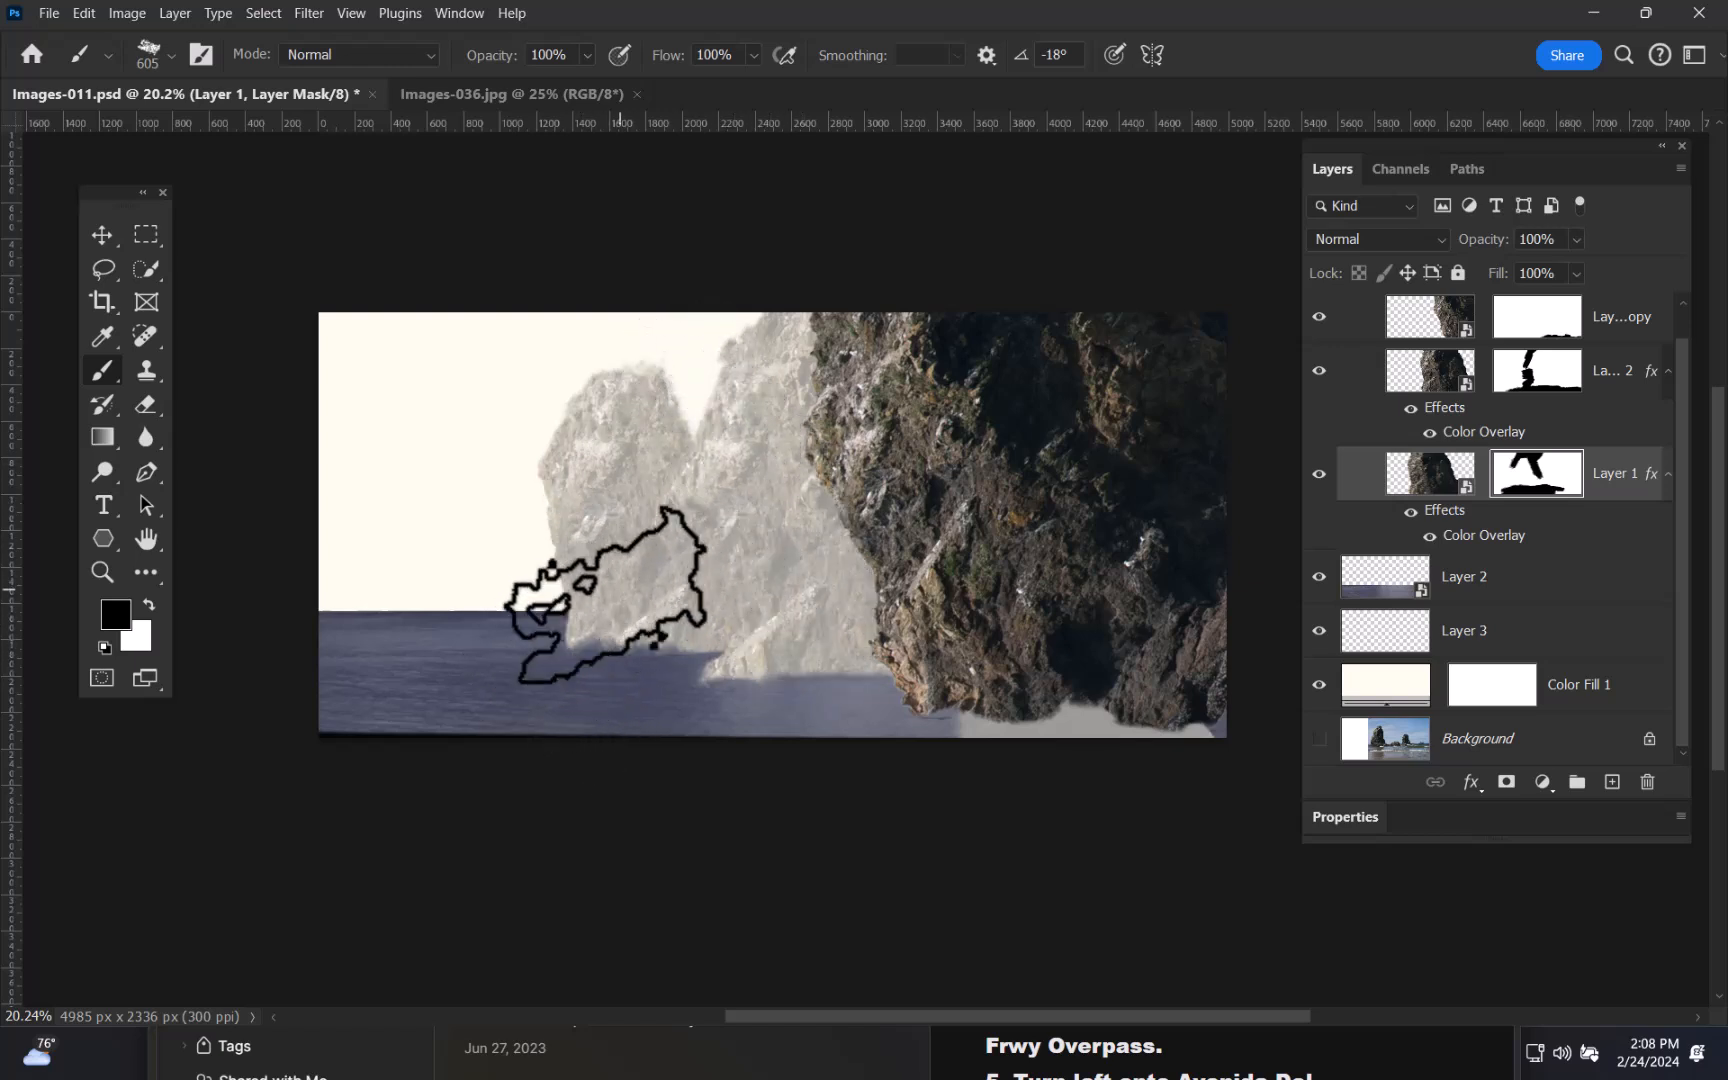
- Compare the composite with Layer 1's mask disabled and enabled, and with Layer 1 hidden and shown
left_click(1543, 490, "shift")
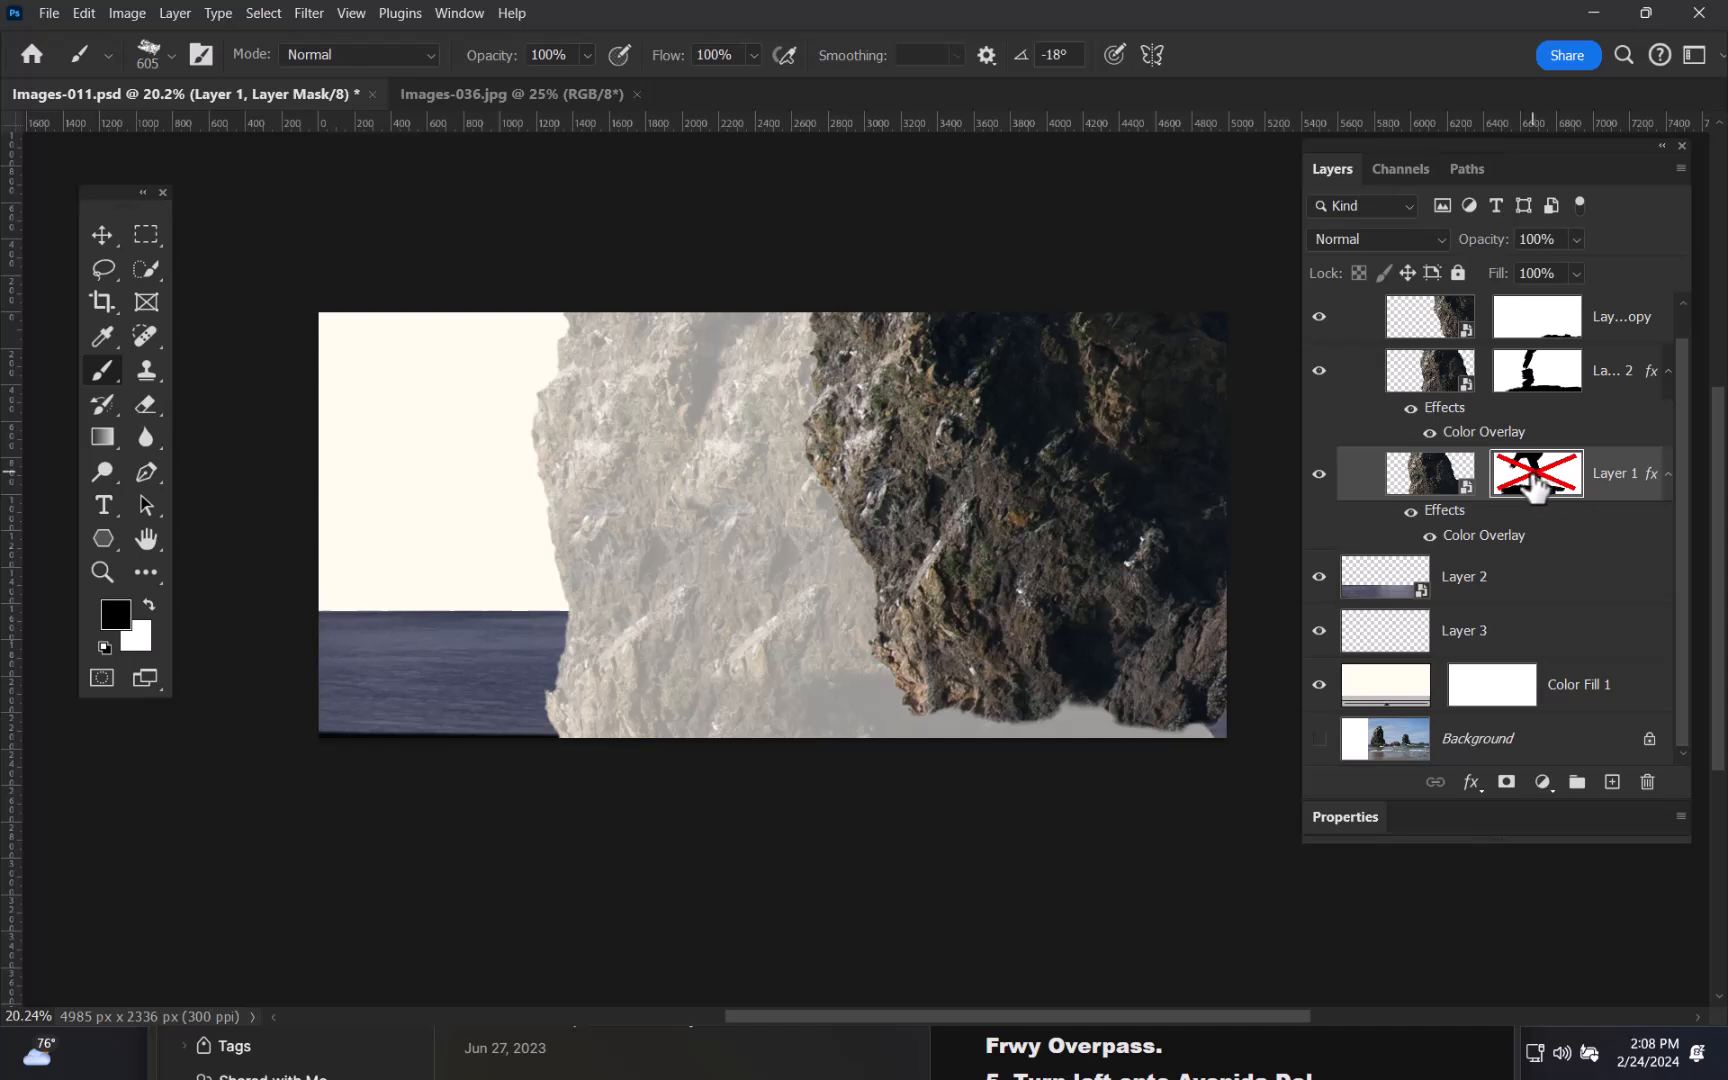
left_click(1536, 485, "shift")
left_click(1528, 488, "shift")
left_click(1528, 488, "shift")
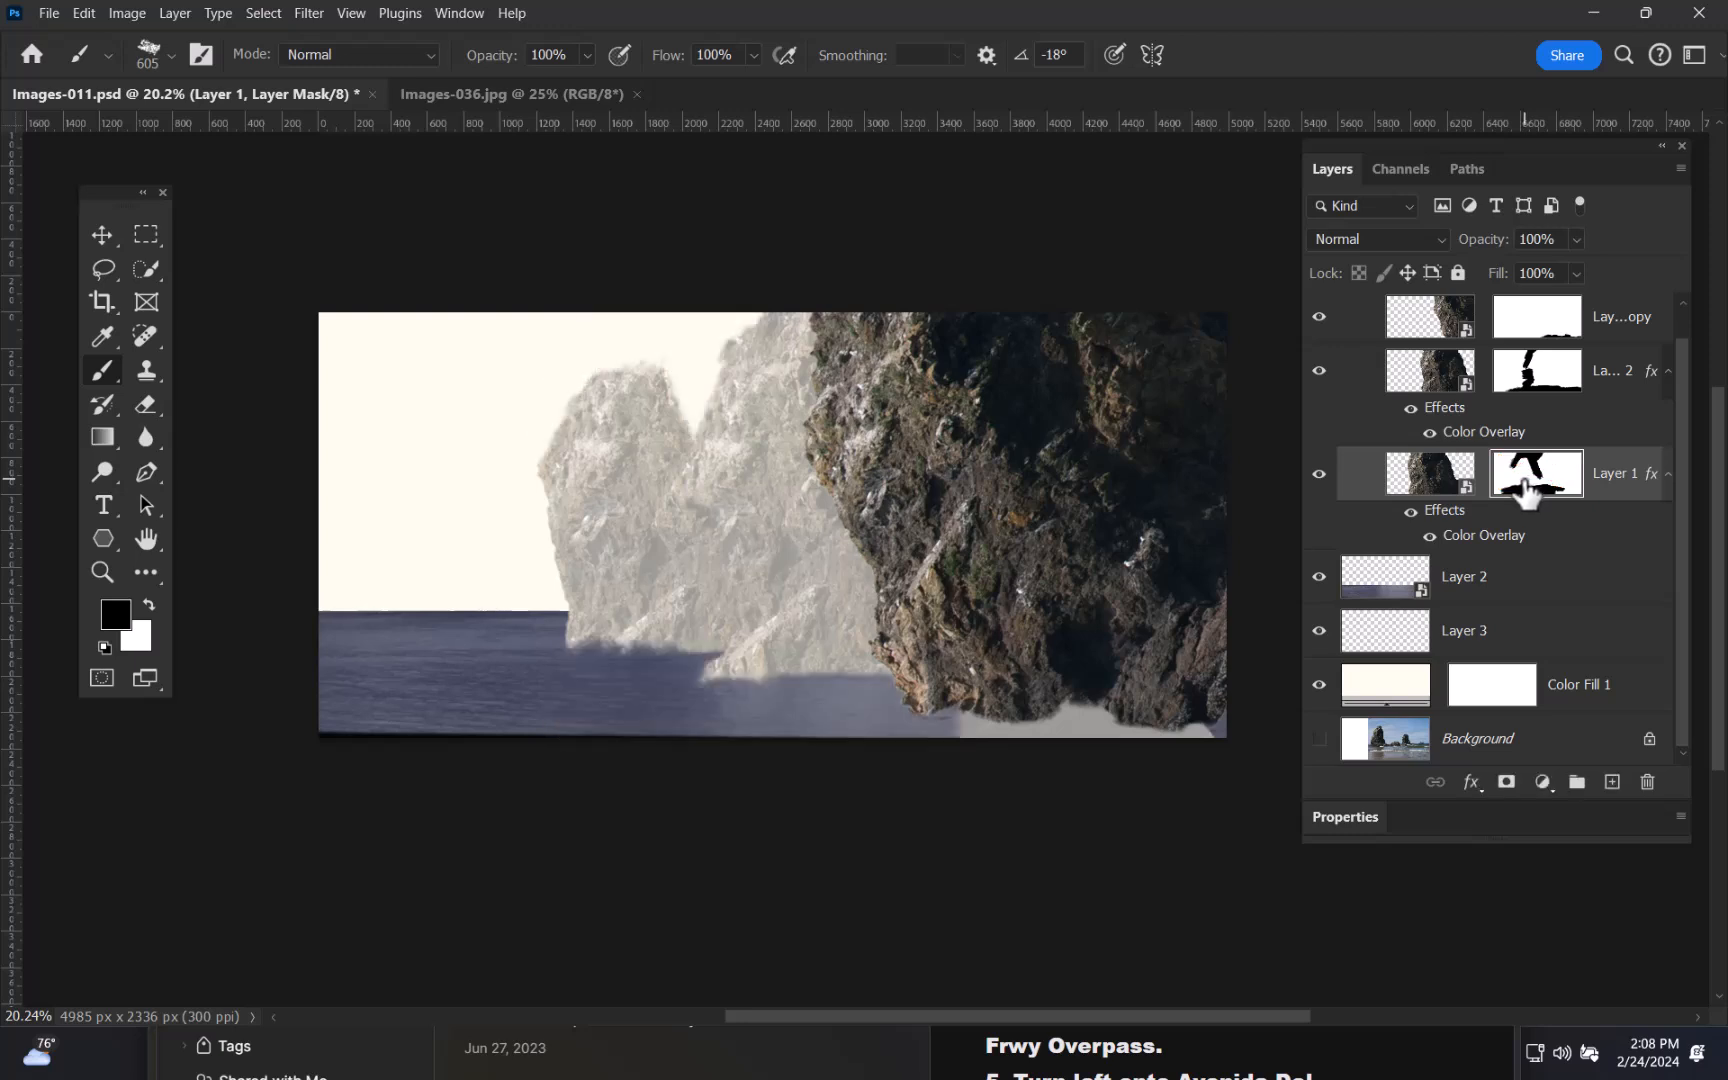
left_click(1527, 490, "shift")
left_click(1524, 492, "shift")
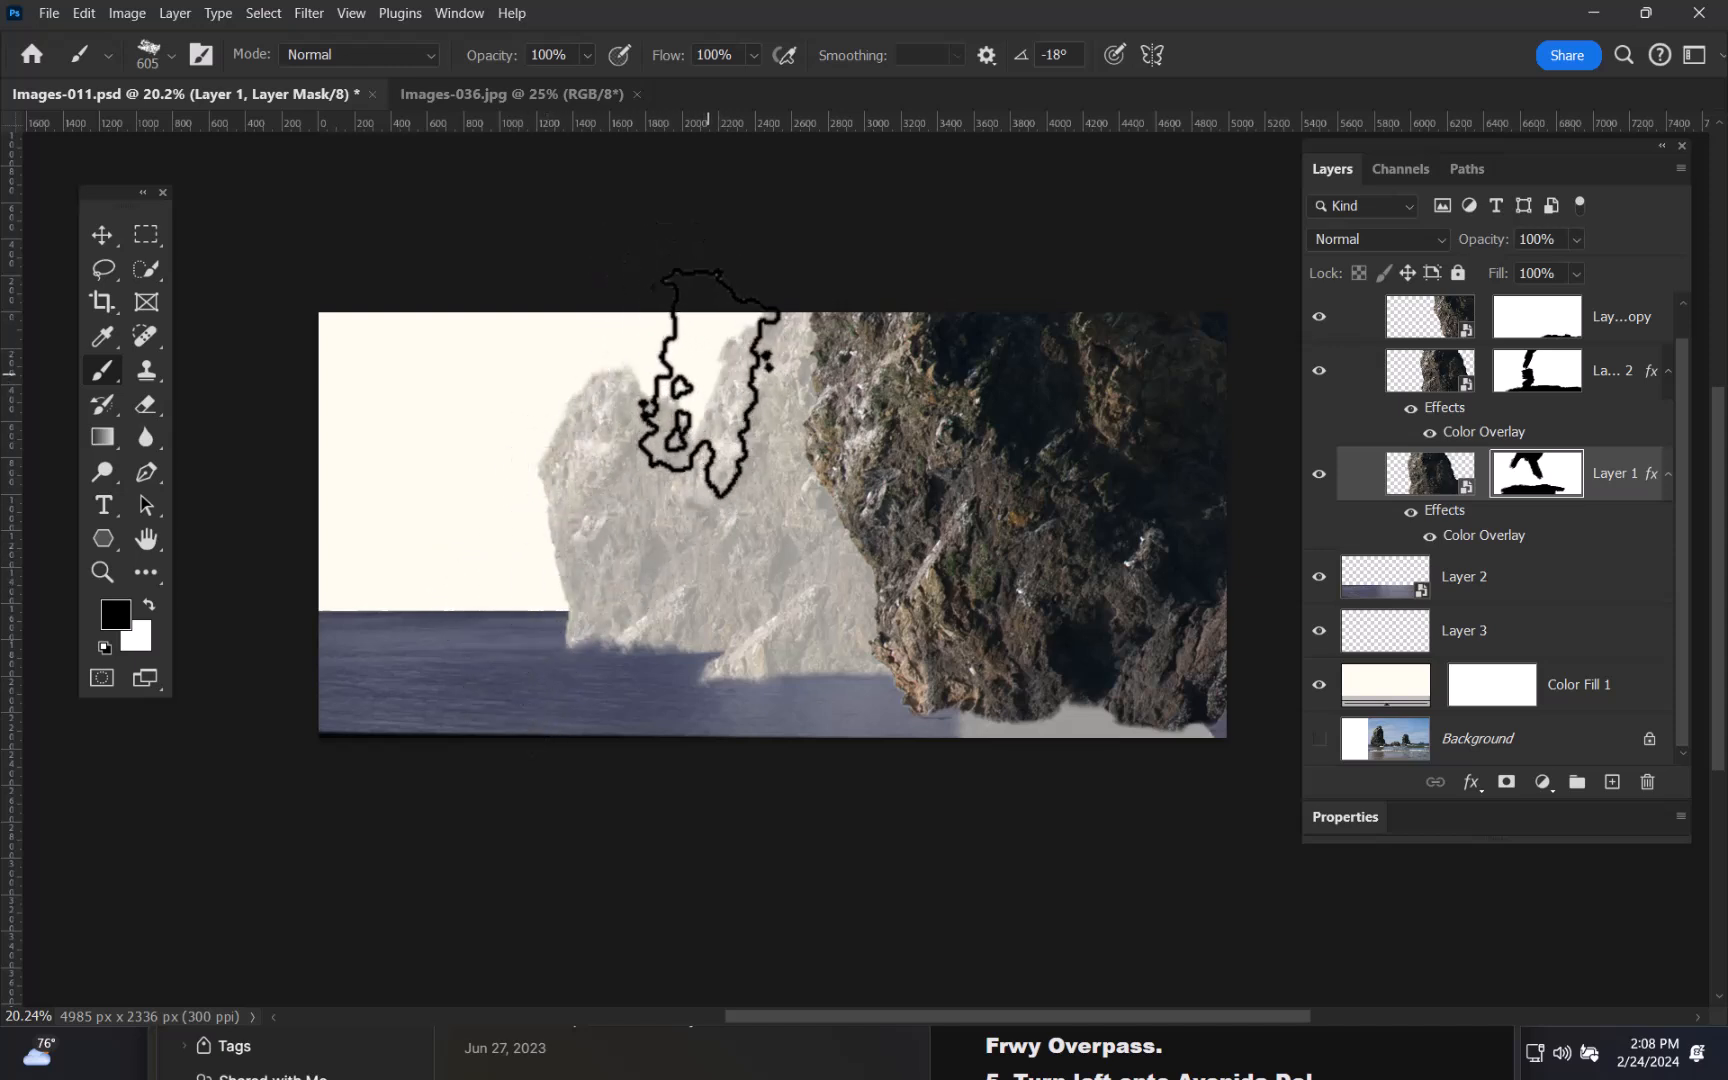
mouse_move(671, 352)
left_mouse_down()
mouse_move(729, 427)
mouse_move(756, 657)
mouse_move(804, 602)
mouse_move(850, 646)
left_mouse_up()
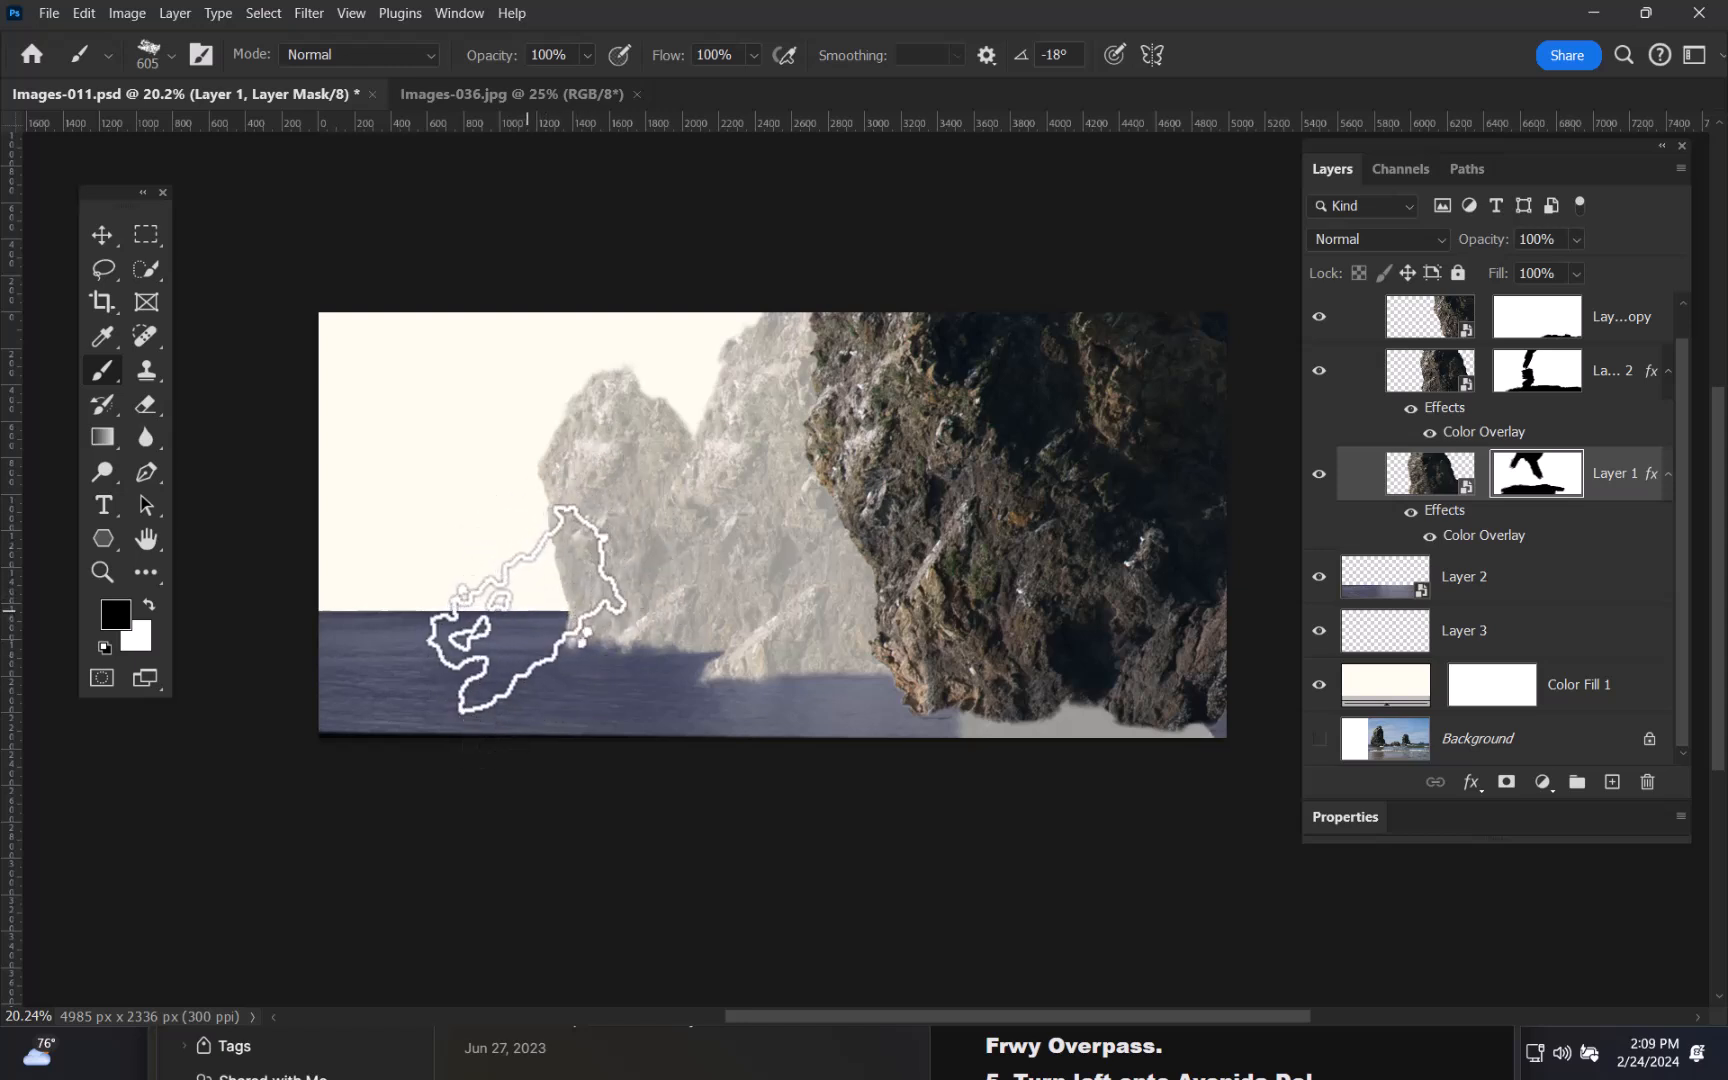
left_click(1320, 475)
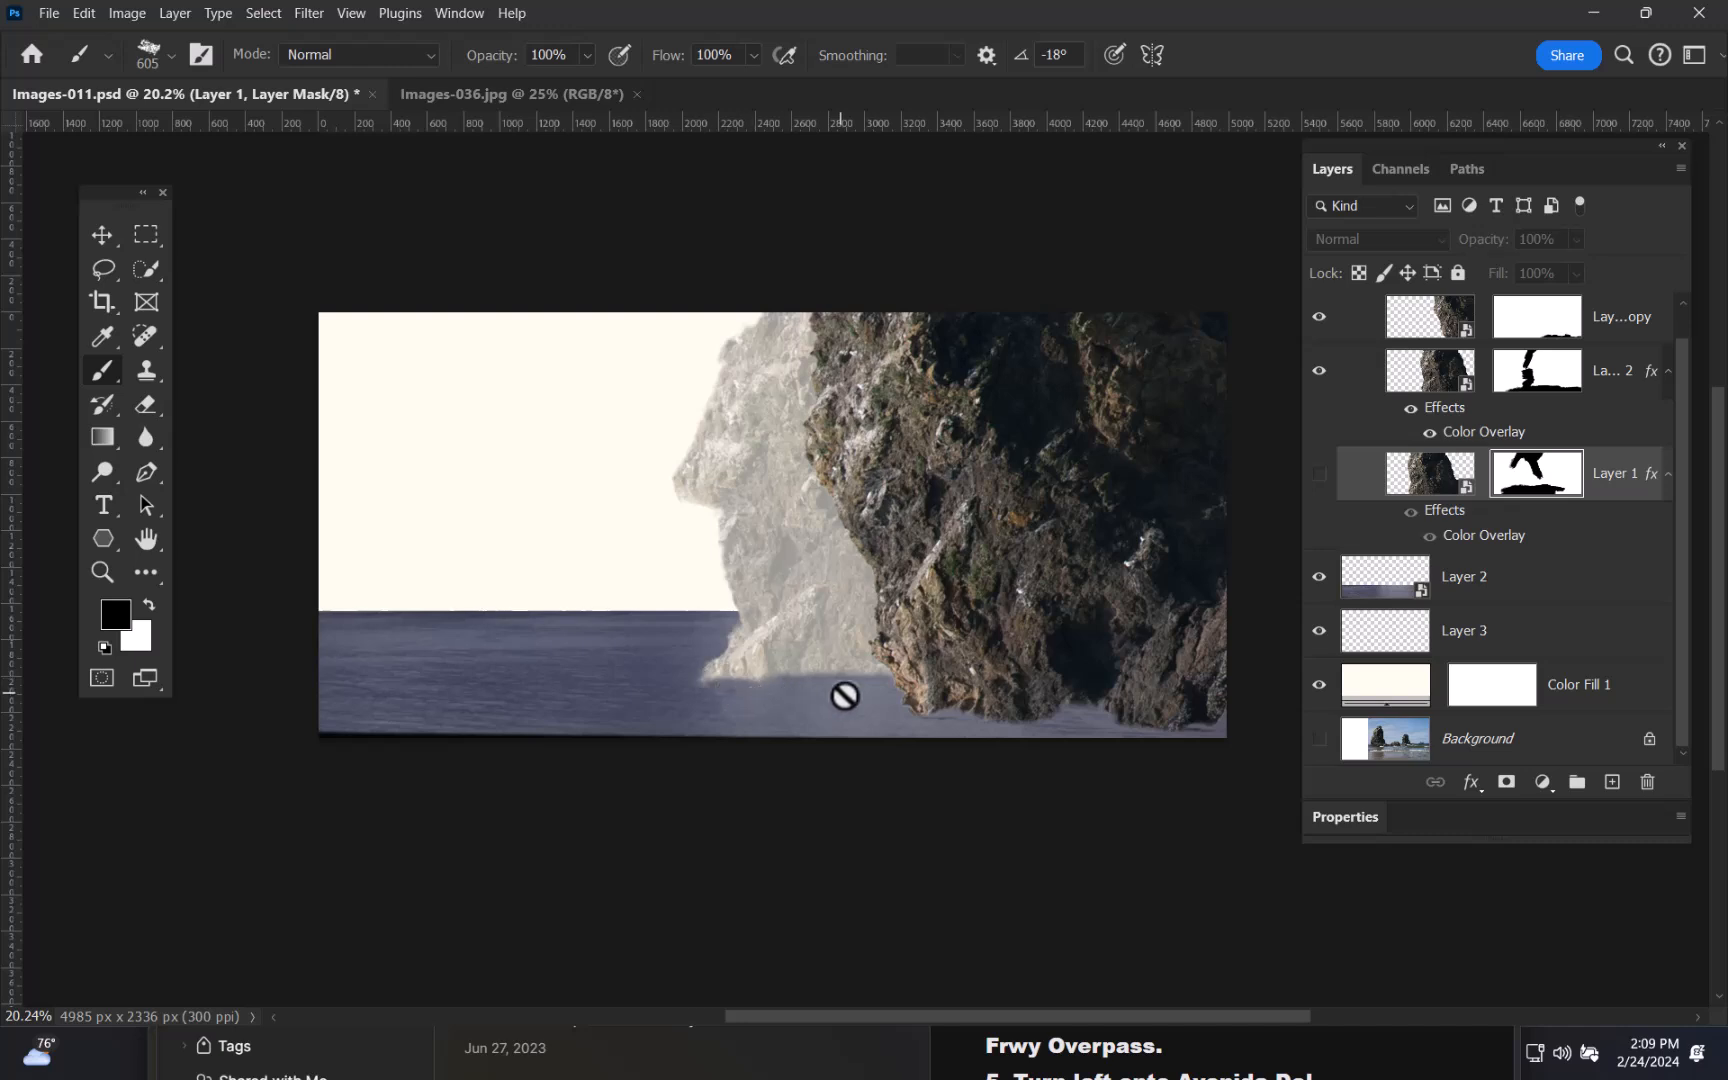
left_click(1319, 474)
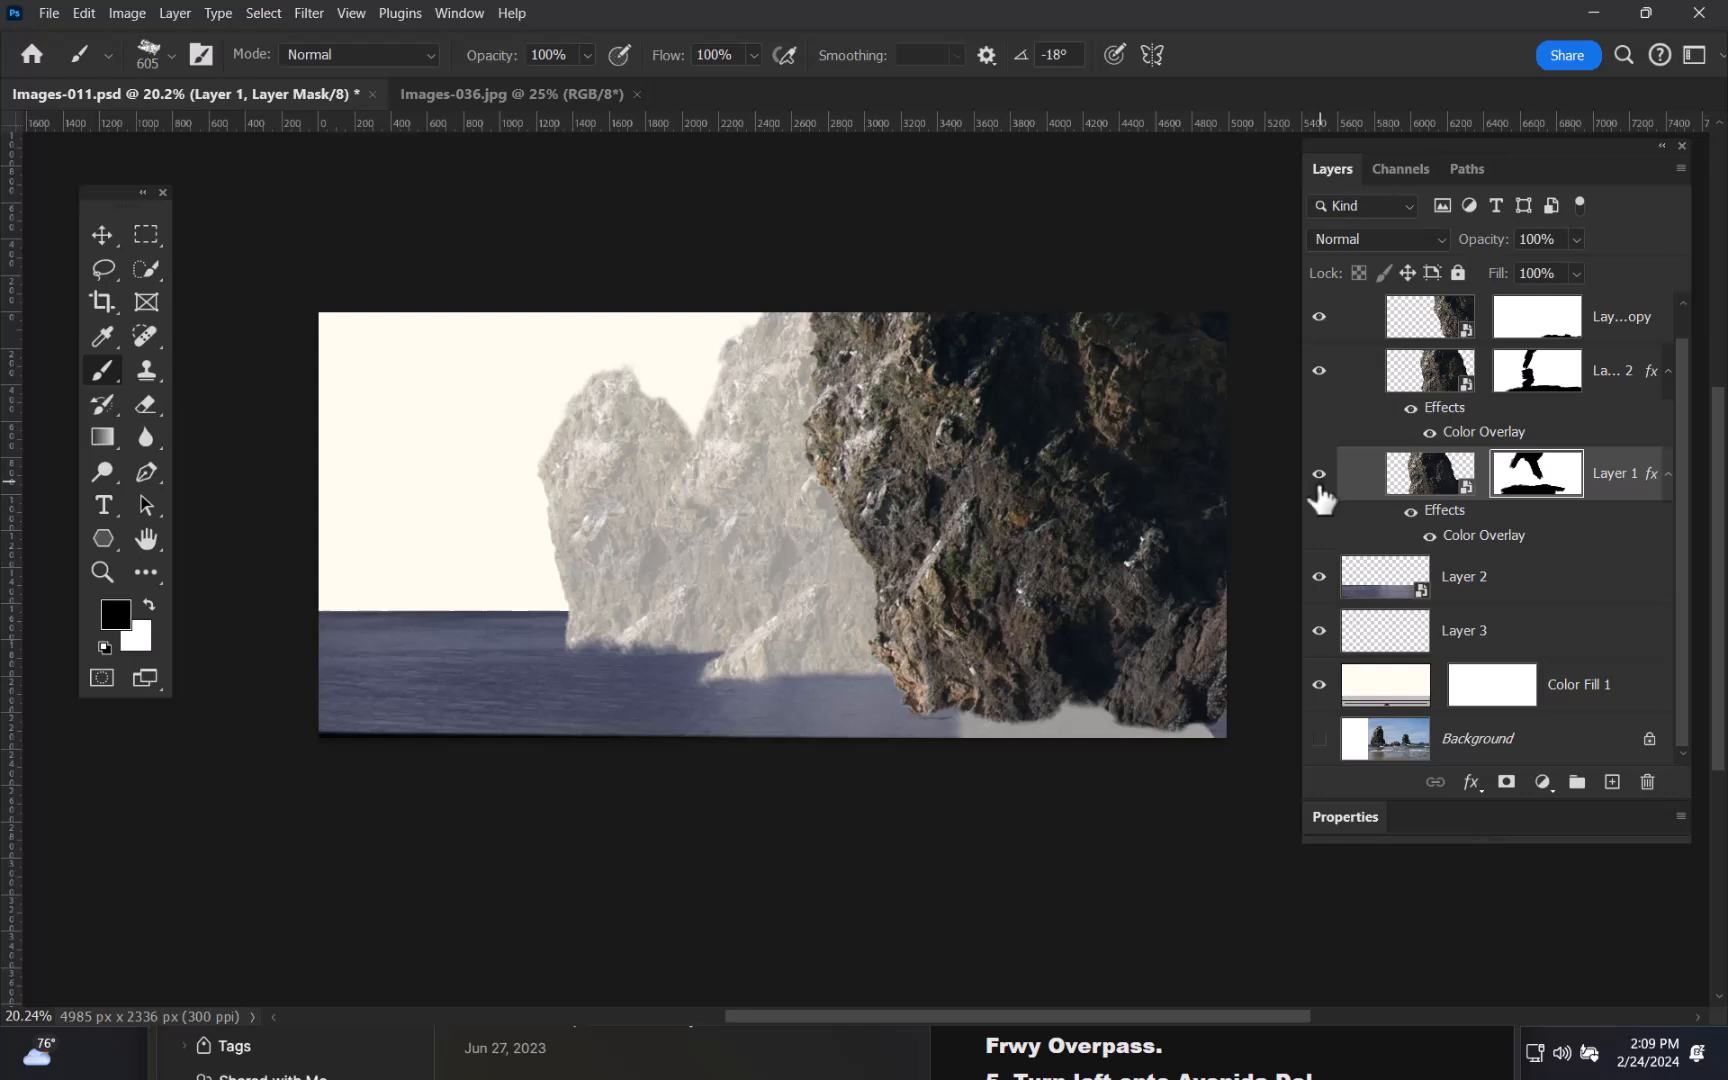
- Refine Layer 1's mask with a 127 px black brush, cutting a notch into the rock's top and trimming its outer edge
left_click_drag(757, 703, 931, 861)
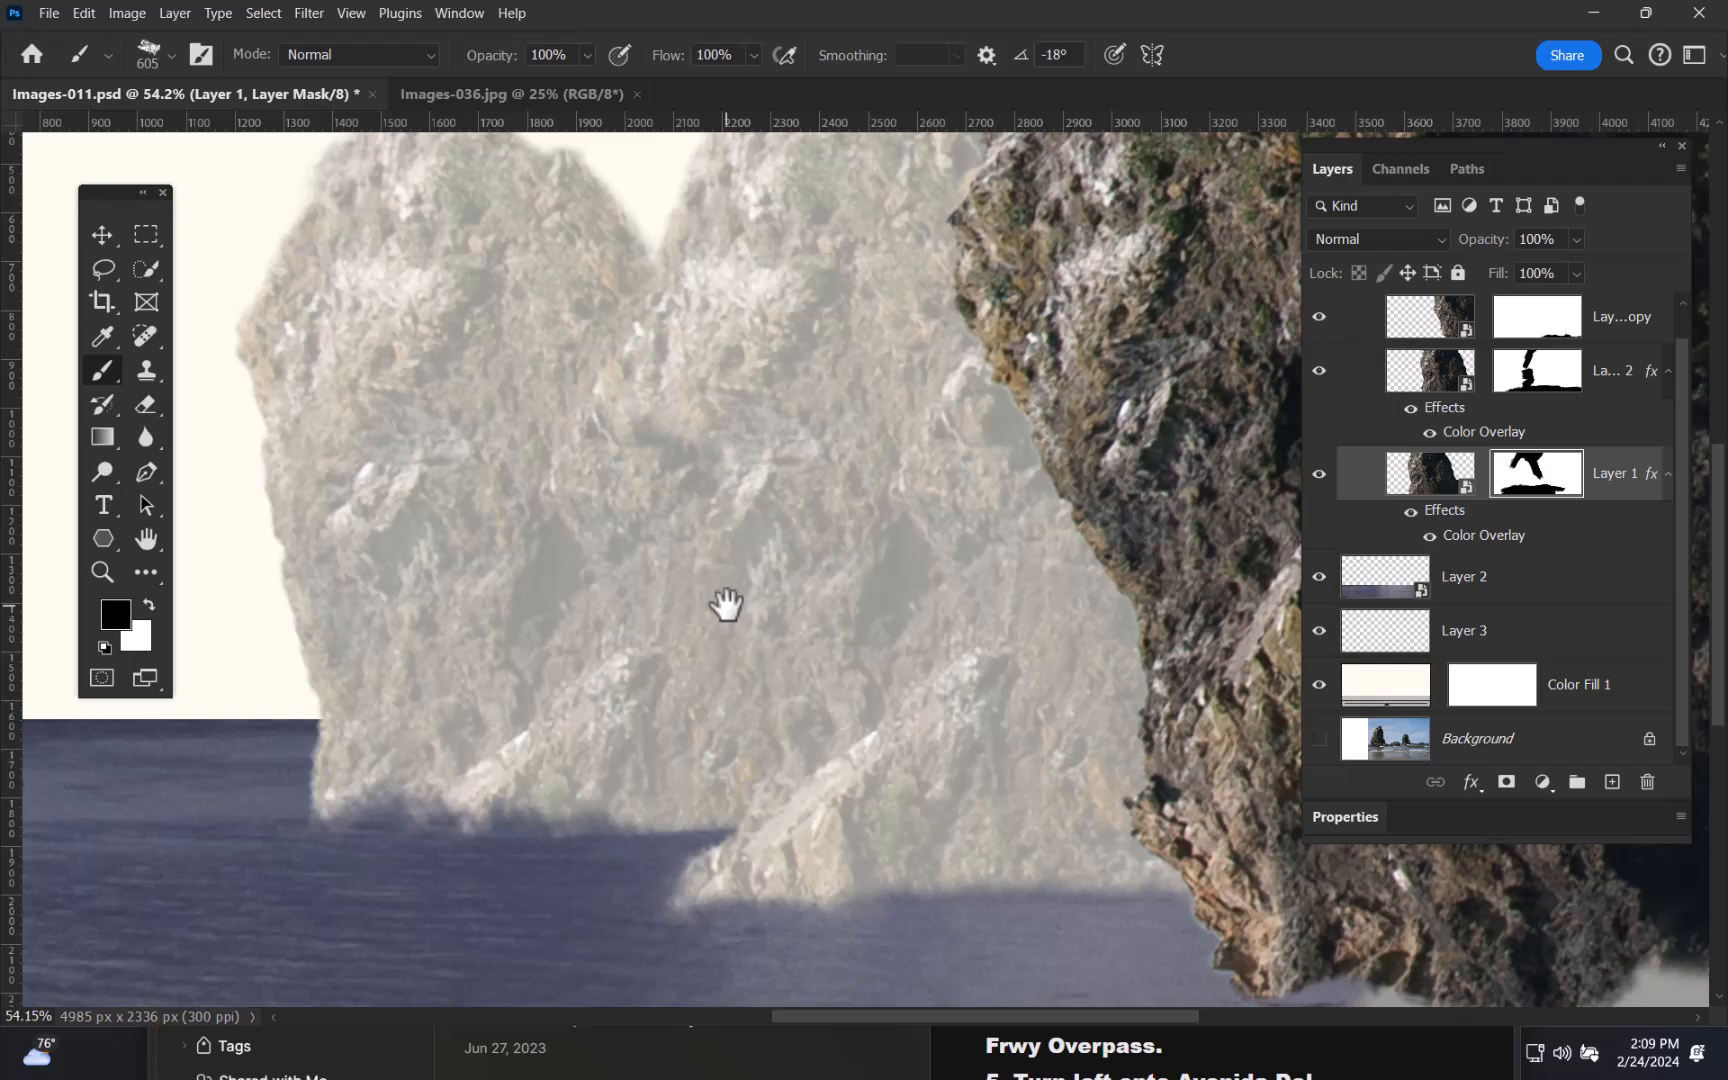
left_click_drag(806, 525, 763, 562)
mouse_move(673, 214)
left_mouse_down()
mouse_move(655, 247)
mouse_move(580, 291)
mouse_move(614, 292)
mouse_move(601, 310)
mouse_move(575, 298)
mouse_move(629, 289)
mouse_move(640, 231)
mouse_move(705, 248)
left_mouse_up()
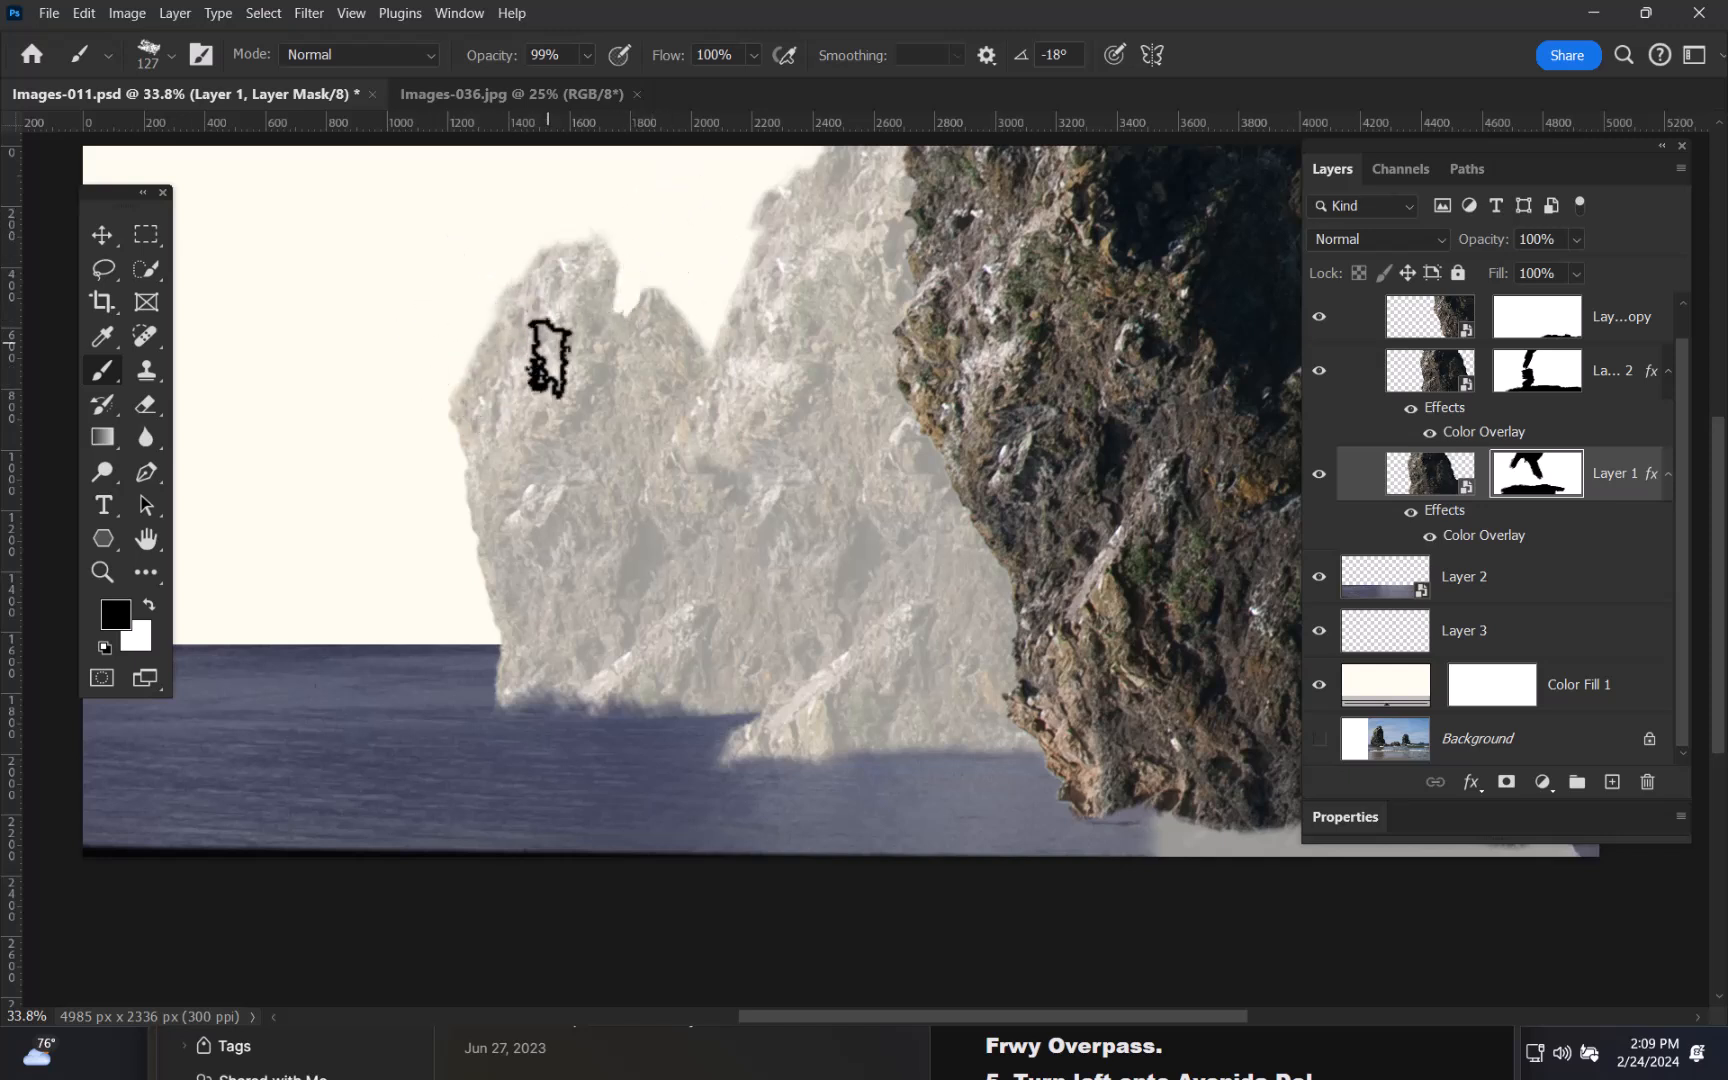
left_click_drag(488, 542, 470, 600)
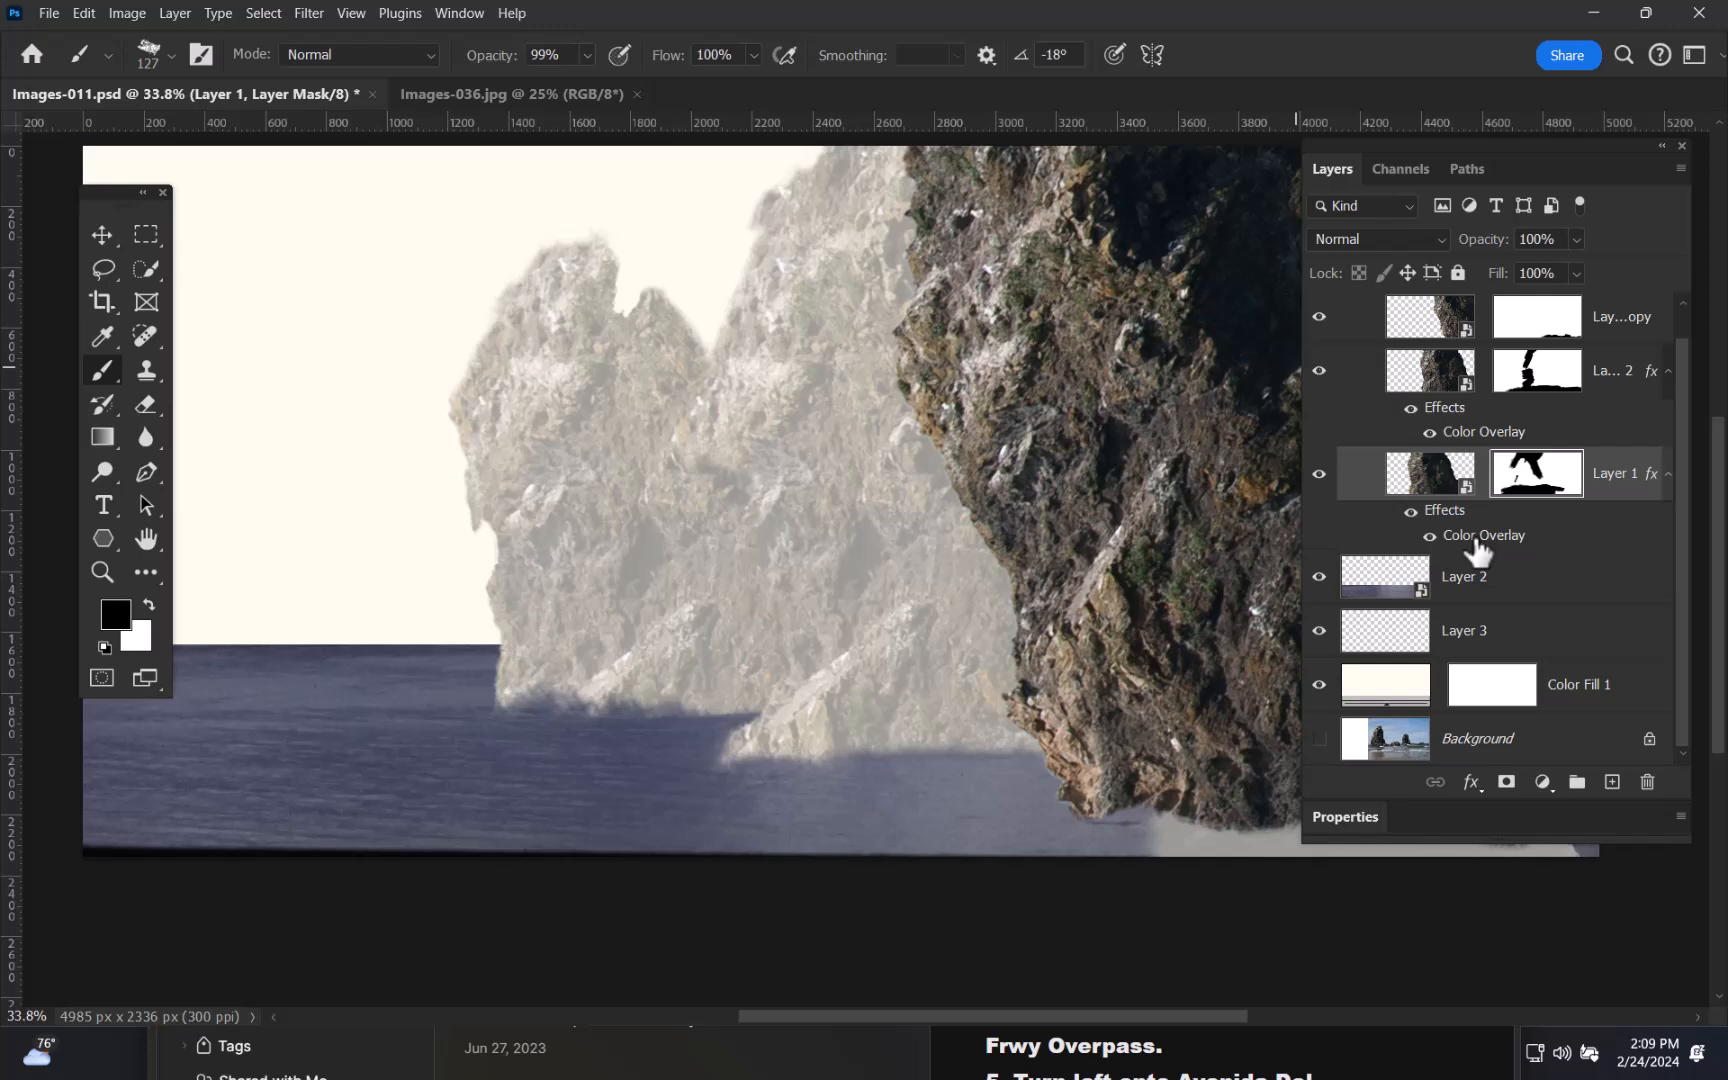
- Set the opacity of Layer 1's Color Overlay to 81%
key("ctrl+2")
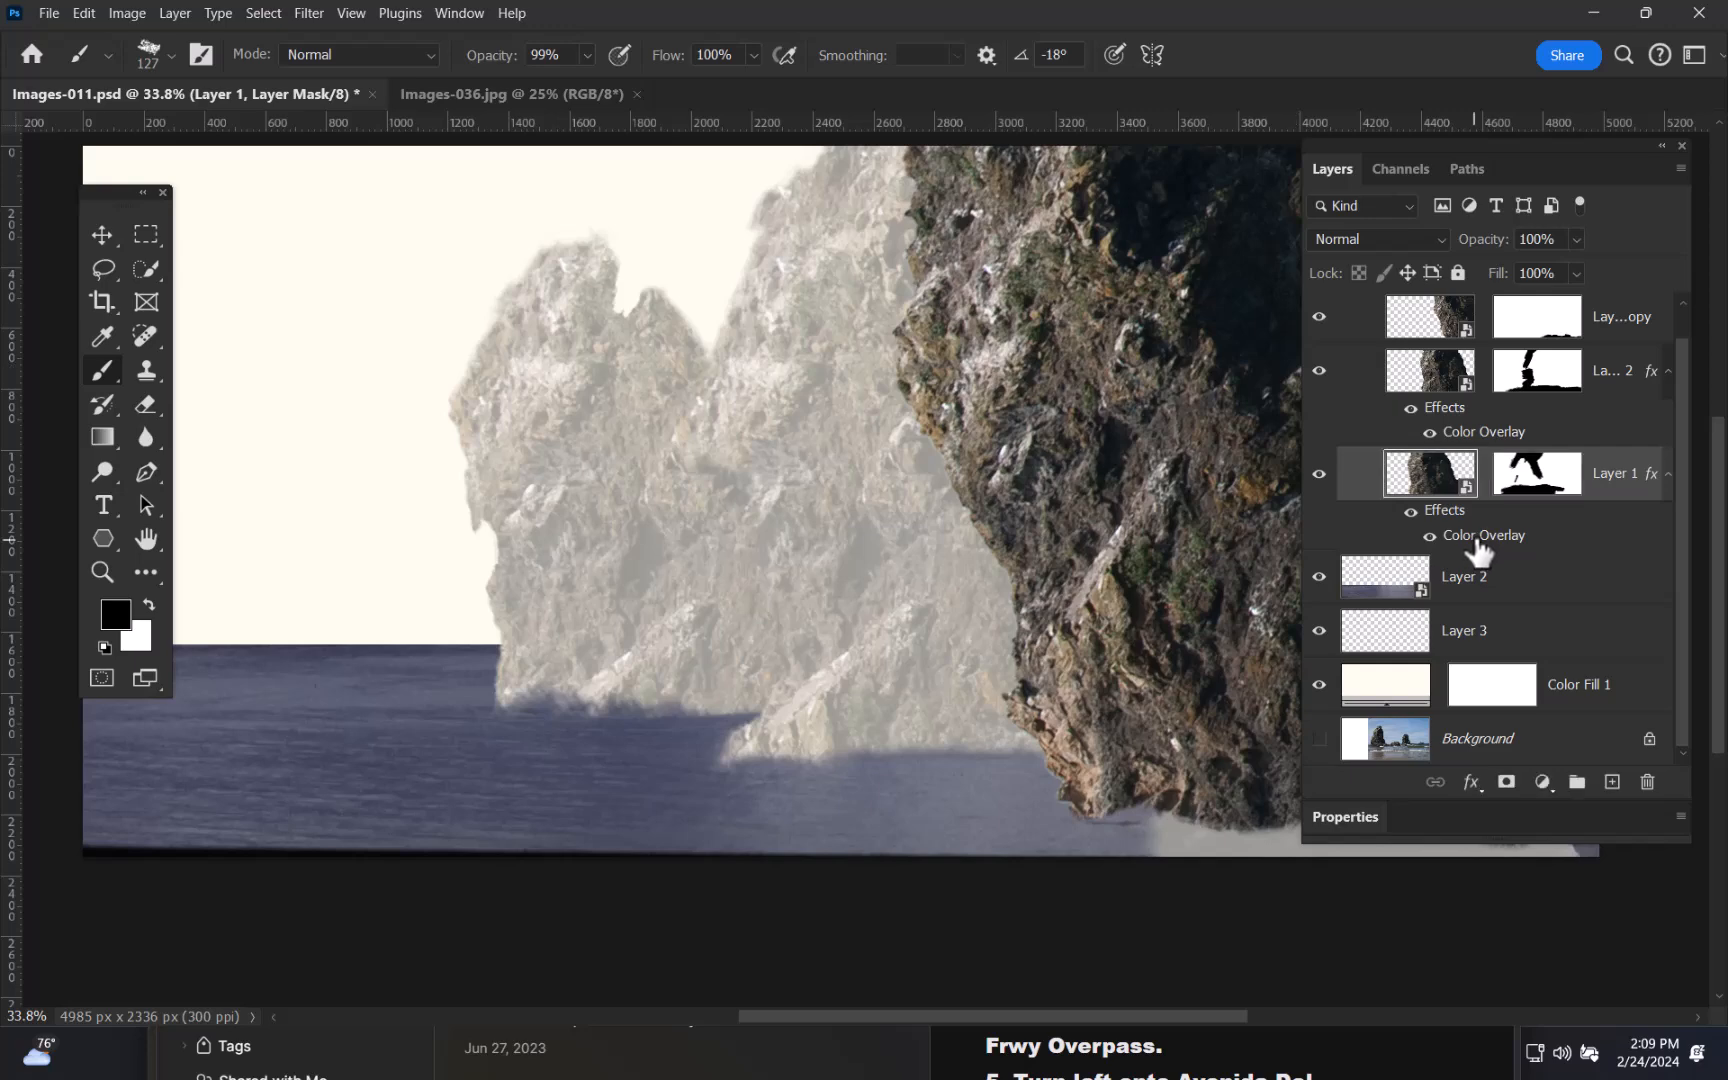
double_click(1477, 538)
left_click_drag(1040, 86, 1440, 80)
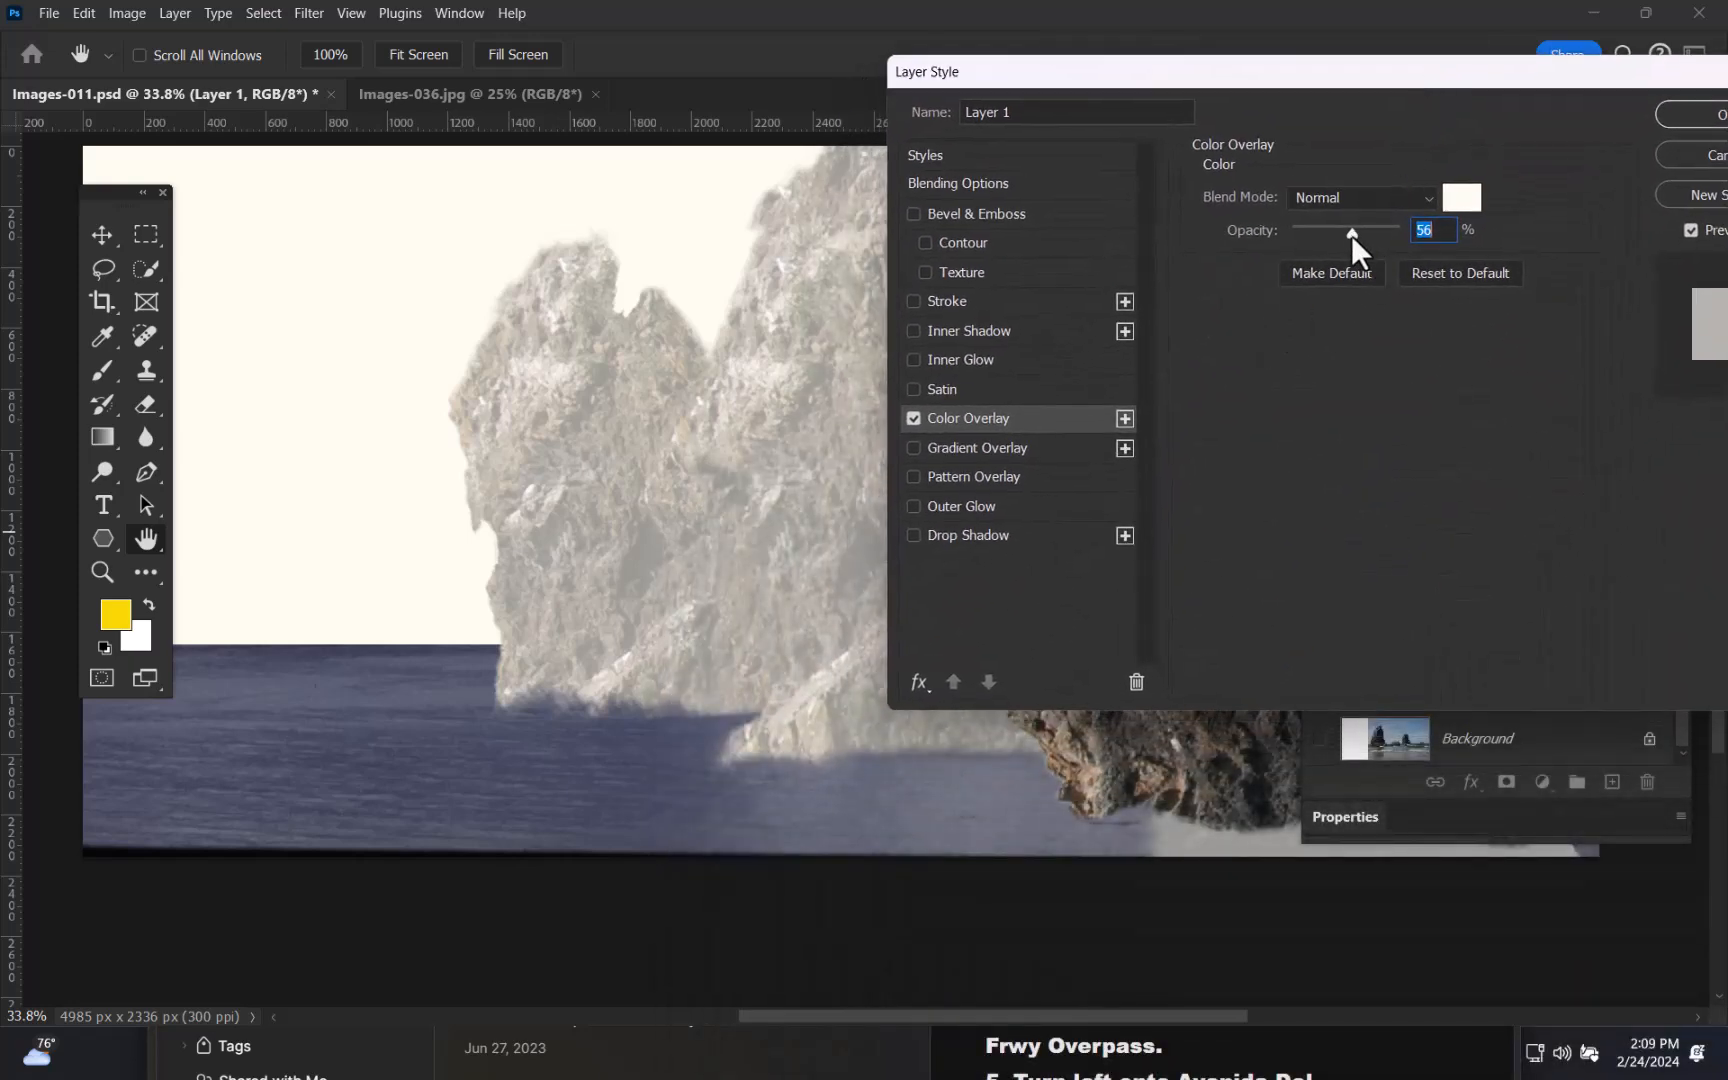
left_click_drag(1351, 235, 1368, 242)
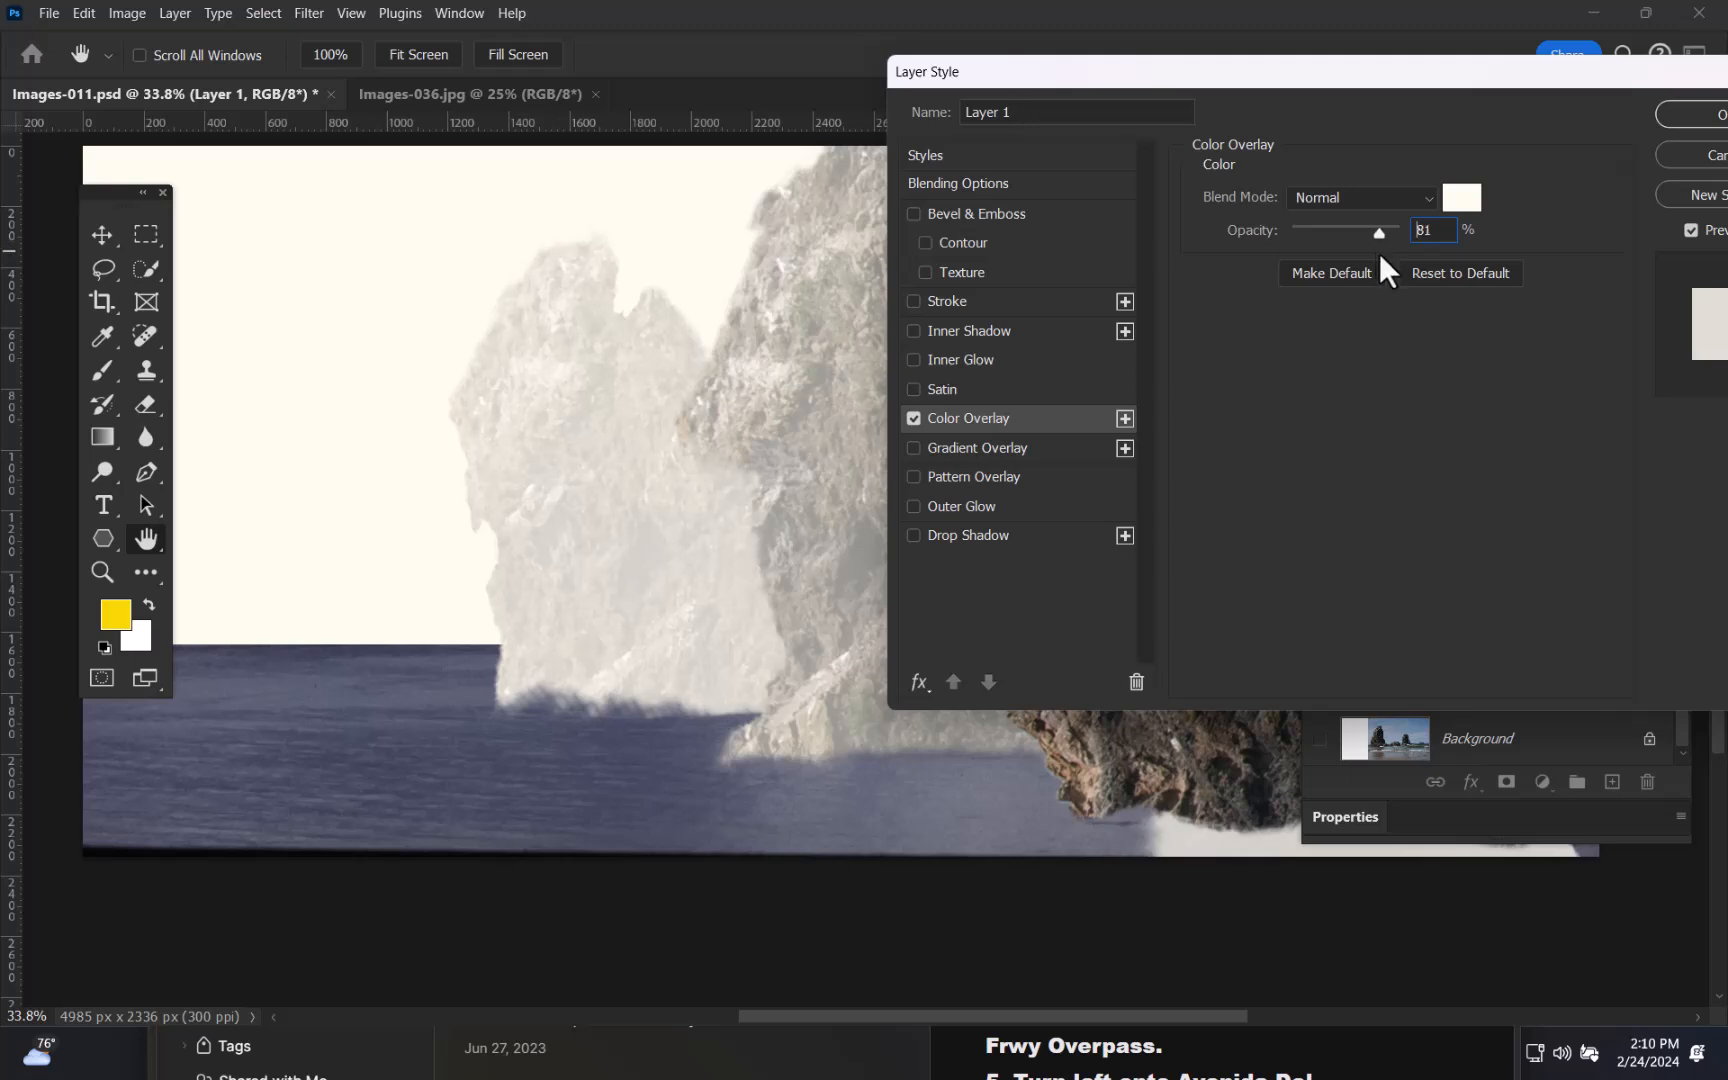
mouse_move(1504, 78)
left_mouse_down()
mouse_move(1110, 409)
mouse_move(785, 402)
left_mouse_up()
left_click(1125, 425)
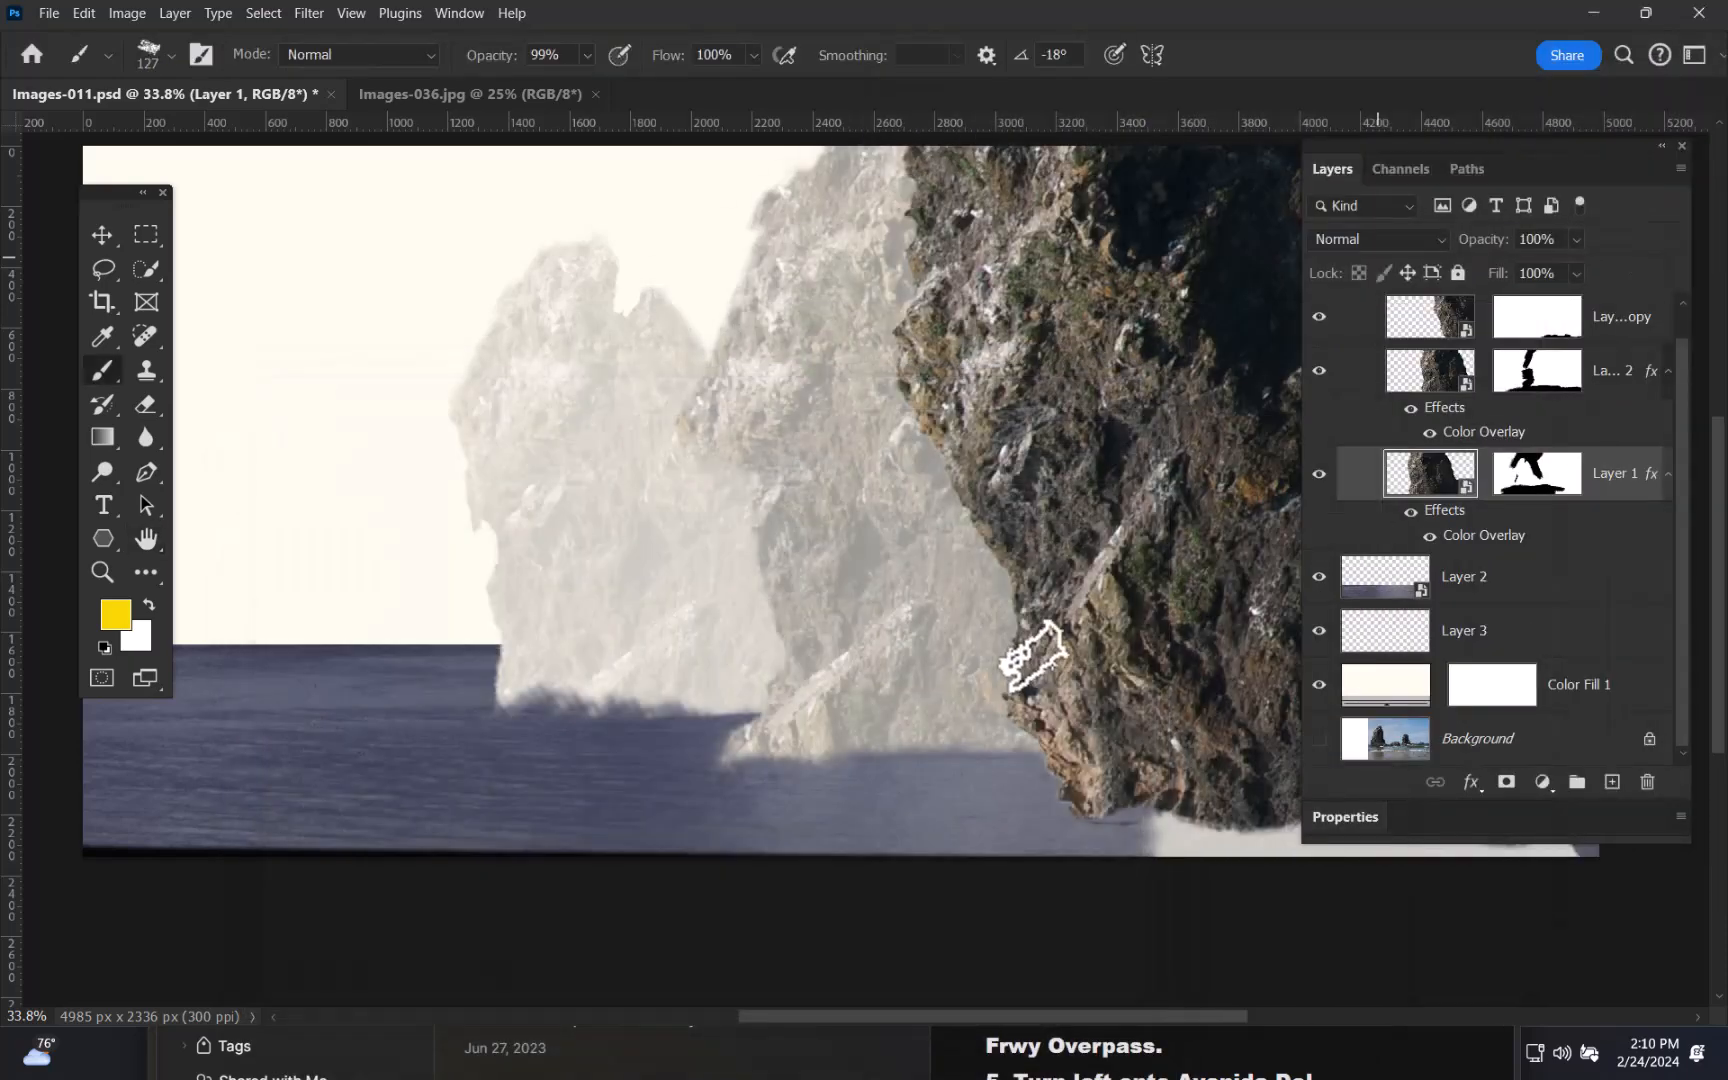
- Duplicate the foreground rock layer, Layer 1 copy, and place the duplicate below Layer 1 in the "stone ledges" group
left_click_drag(1050, 503, 797, 499)
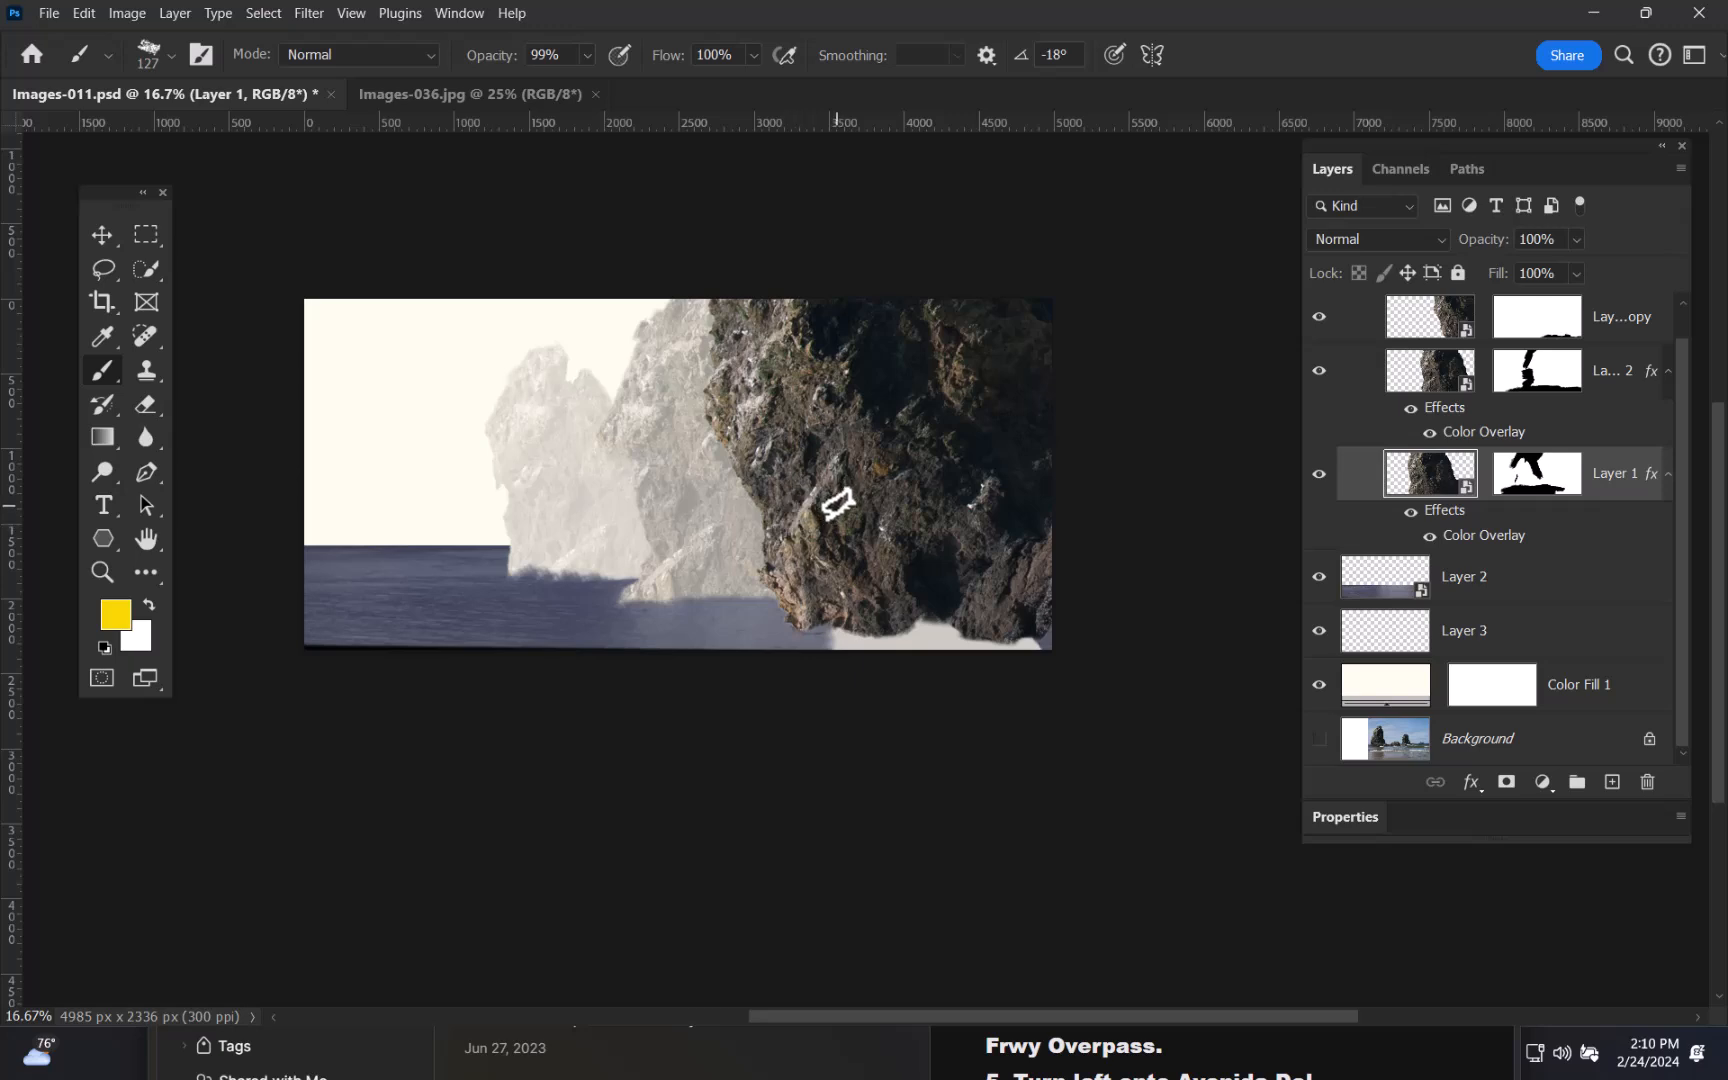
left_click(1443, 333)
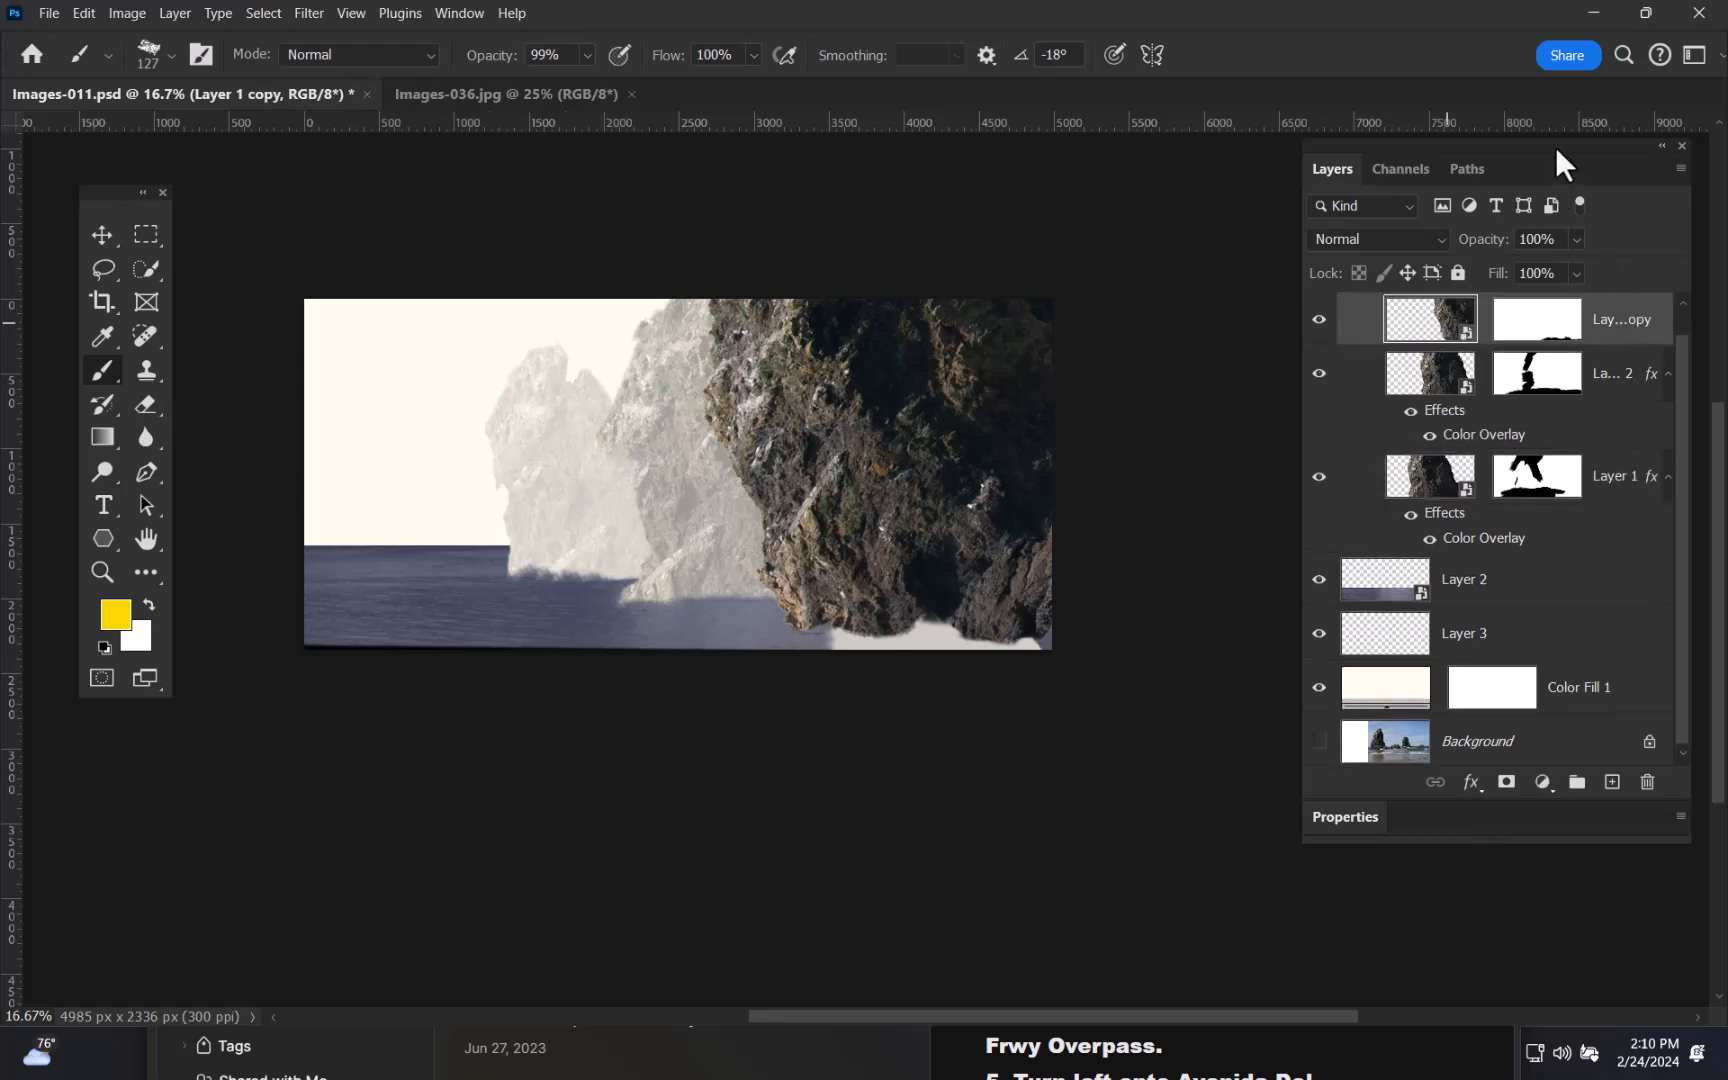
left_click_drag(1557, 149, 1460, 165)
left_click_drag(1581, 438, 1585, 366)
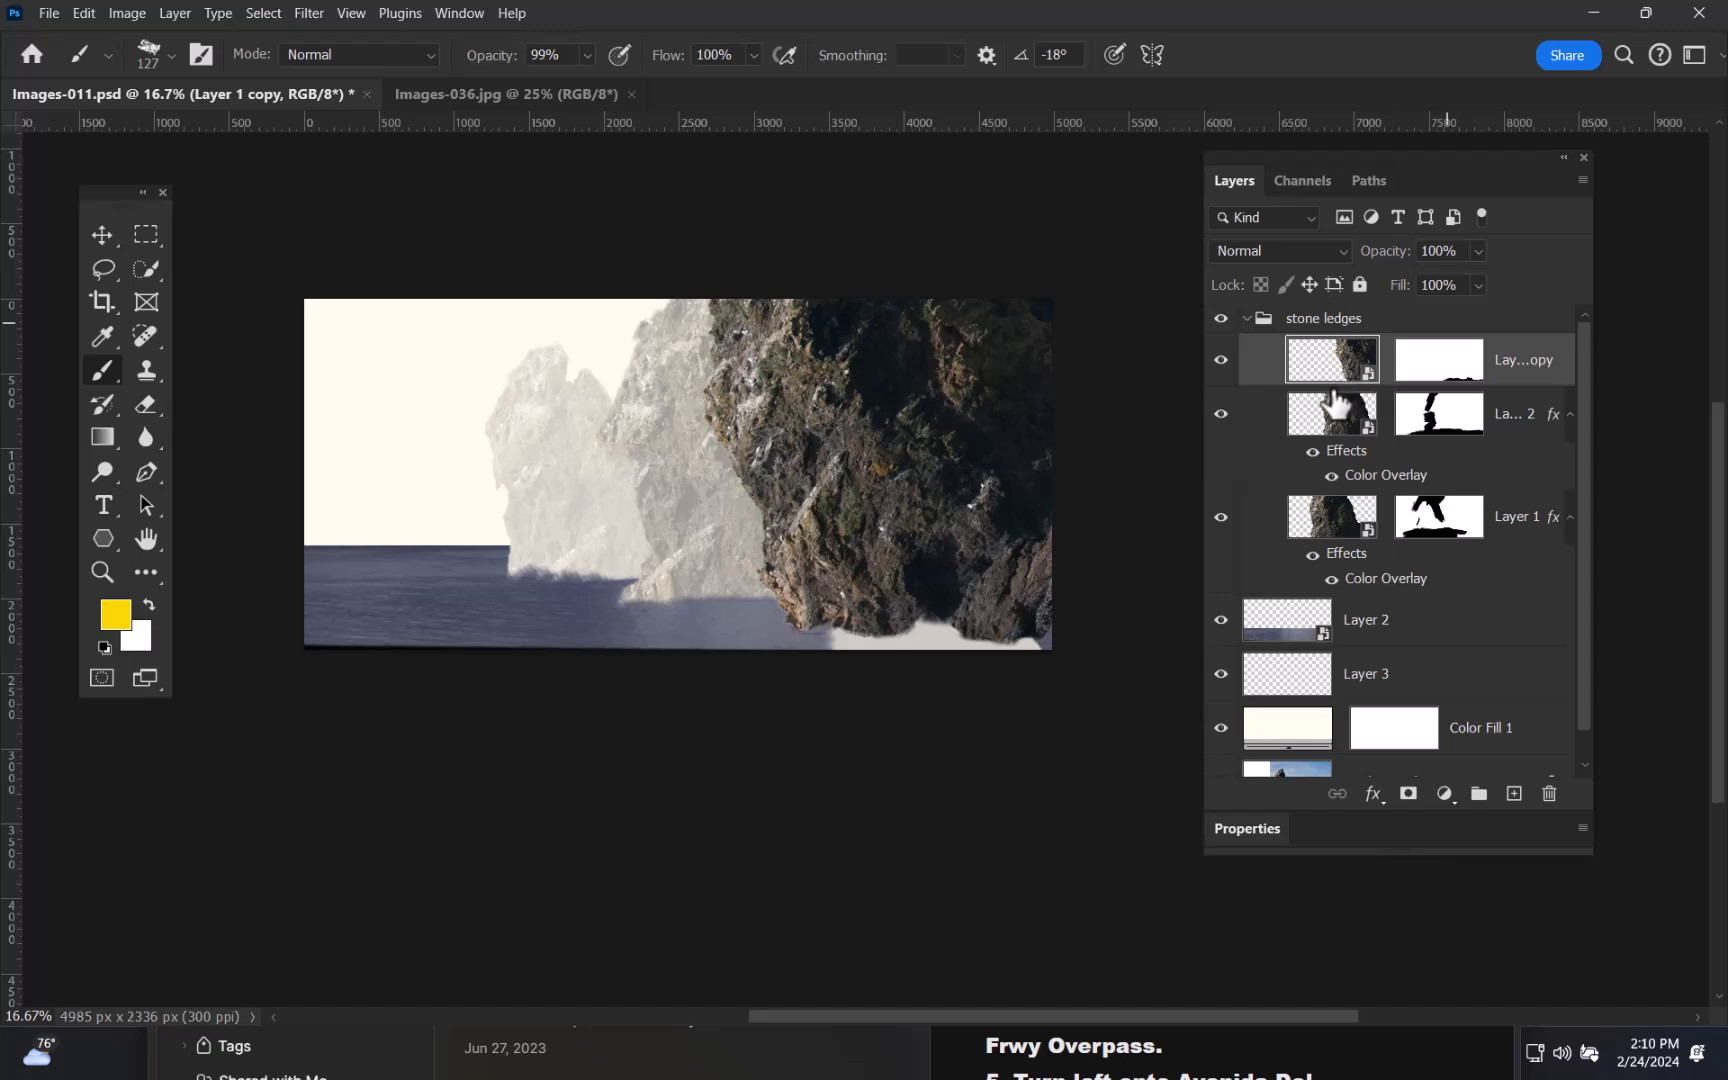
key("ctrl+j")
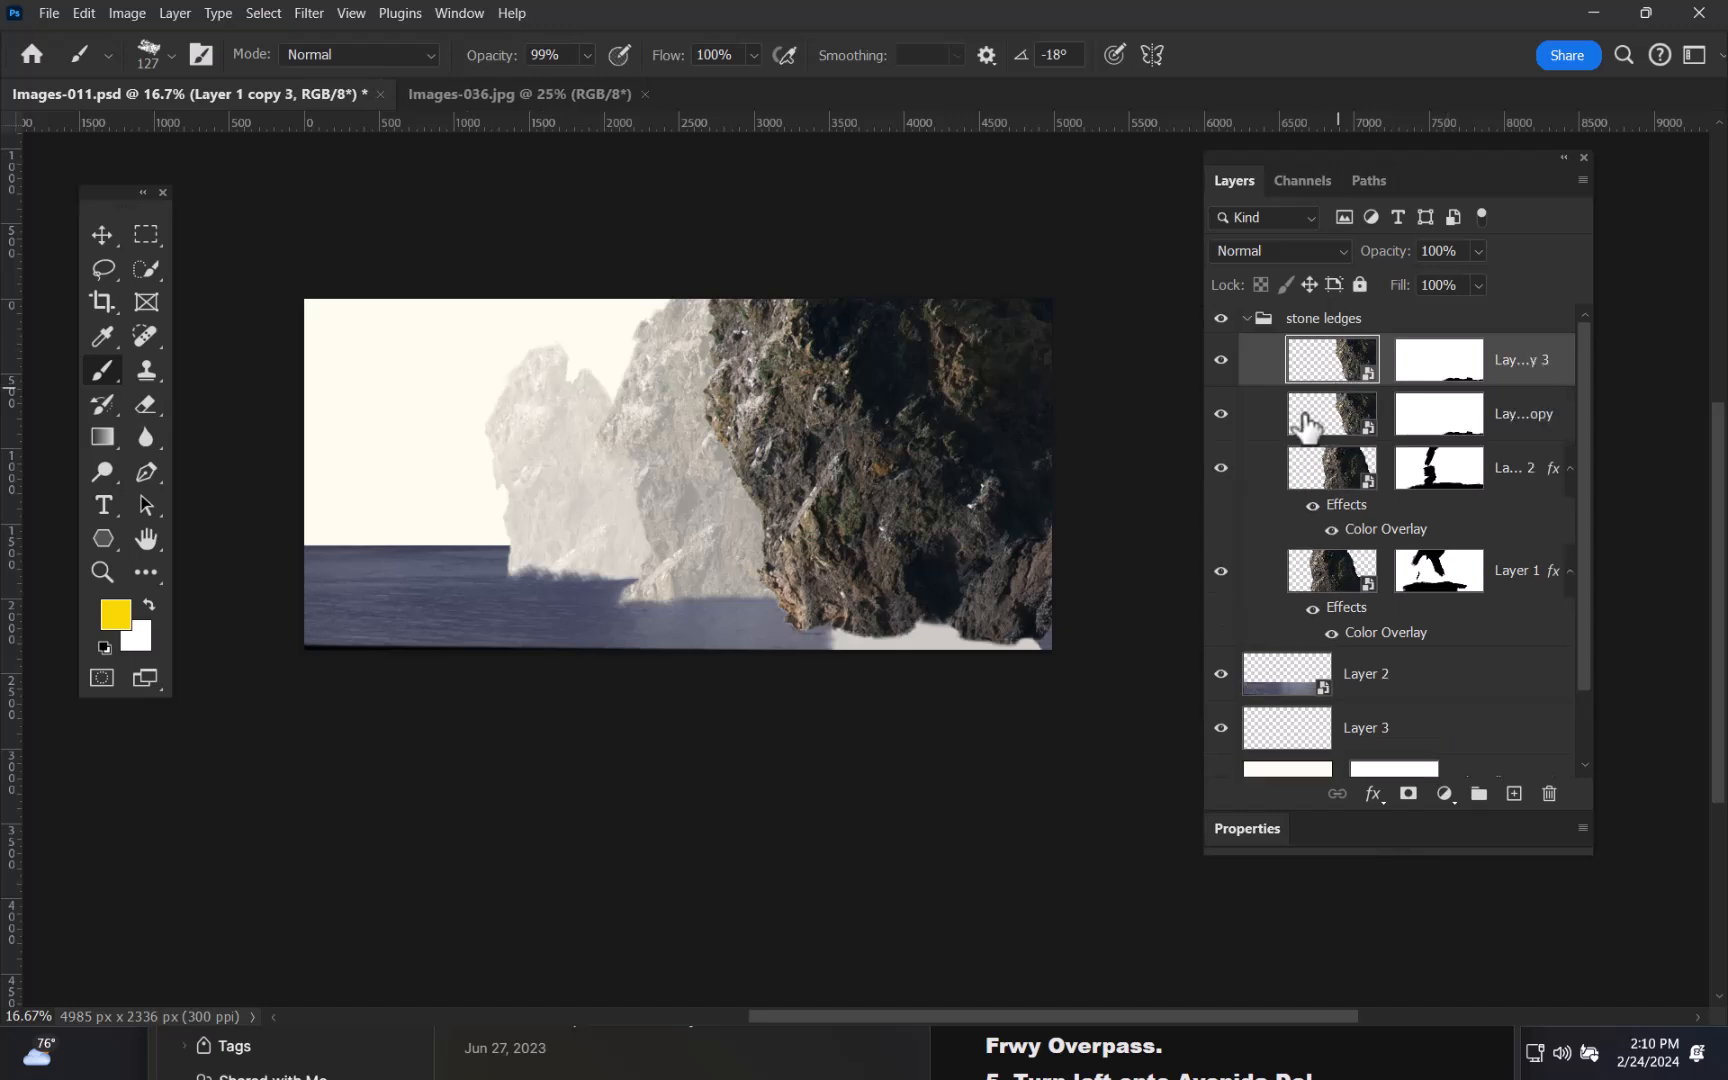
left_click_drag(1340, 370, 1318, 636)
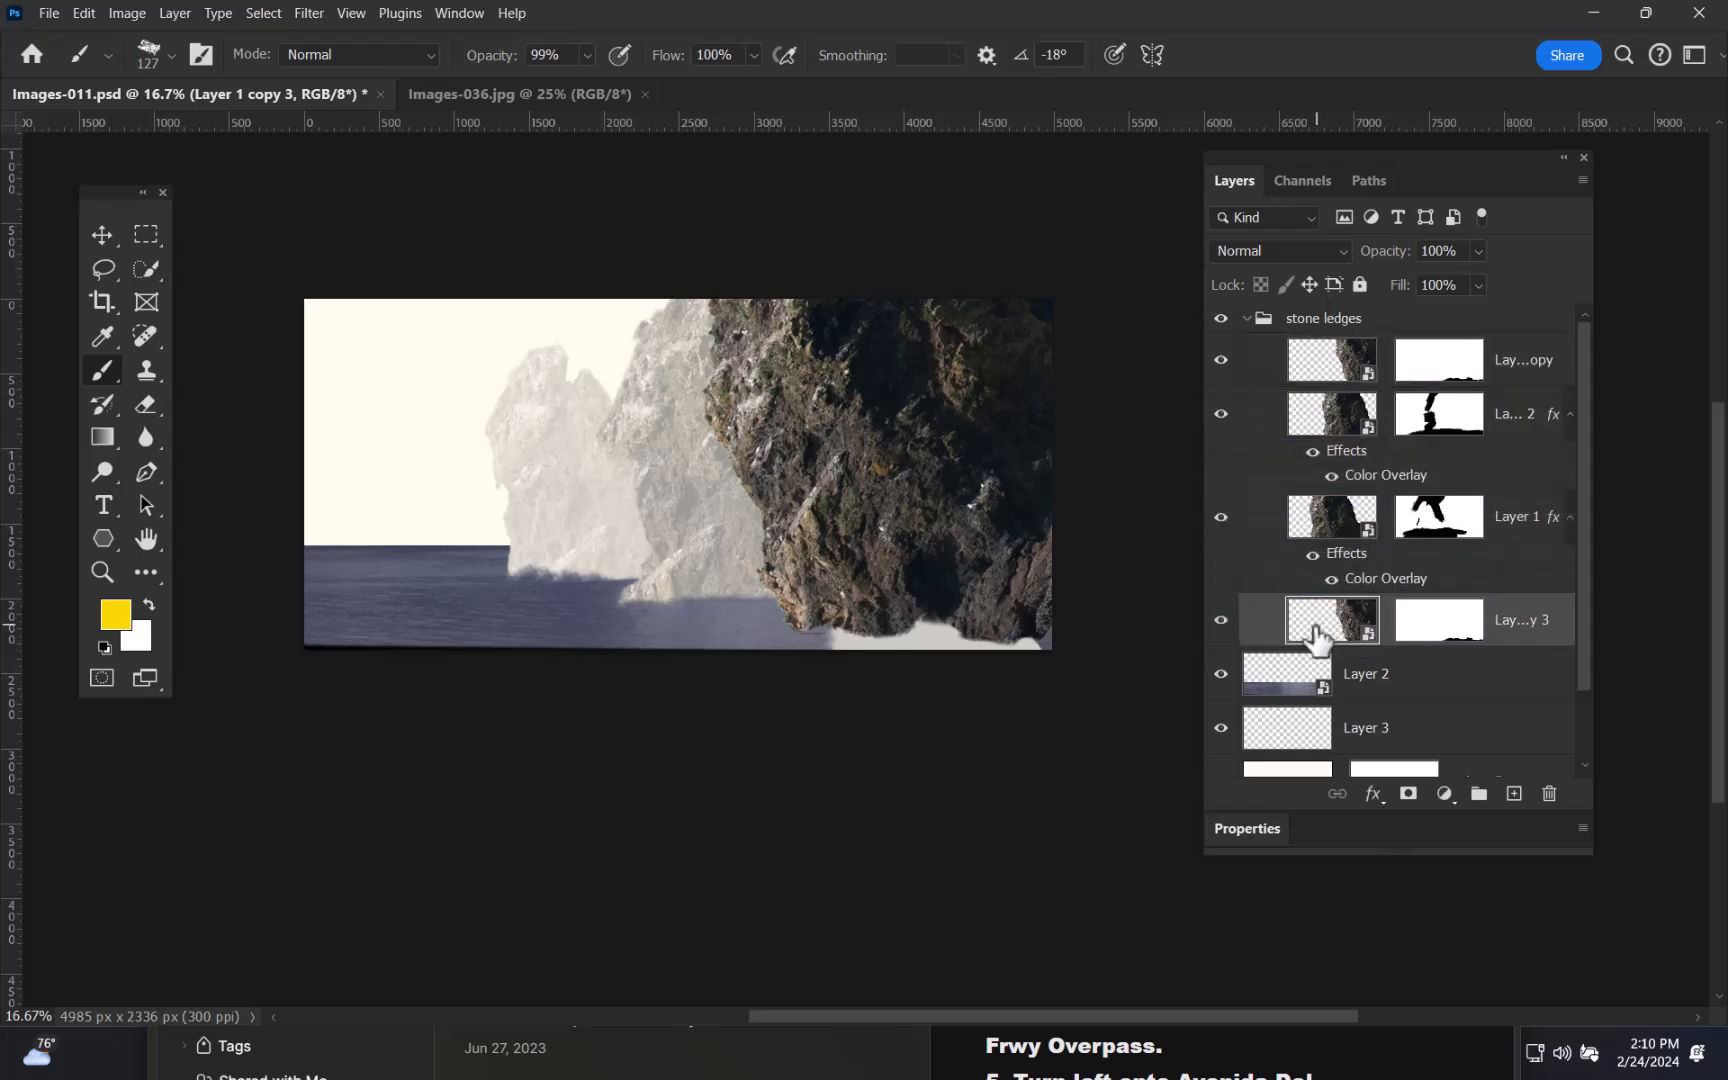
- Move the duplicated dark rock left so it sits behind the two hazy rocks and extends past them
key("v")
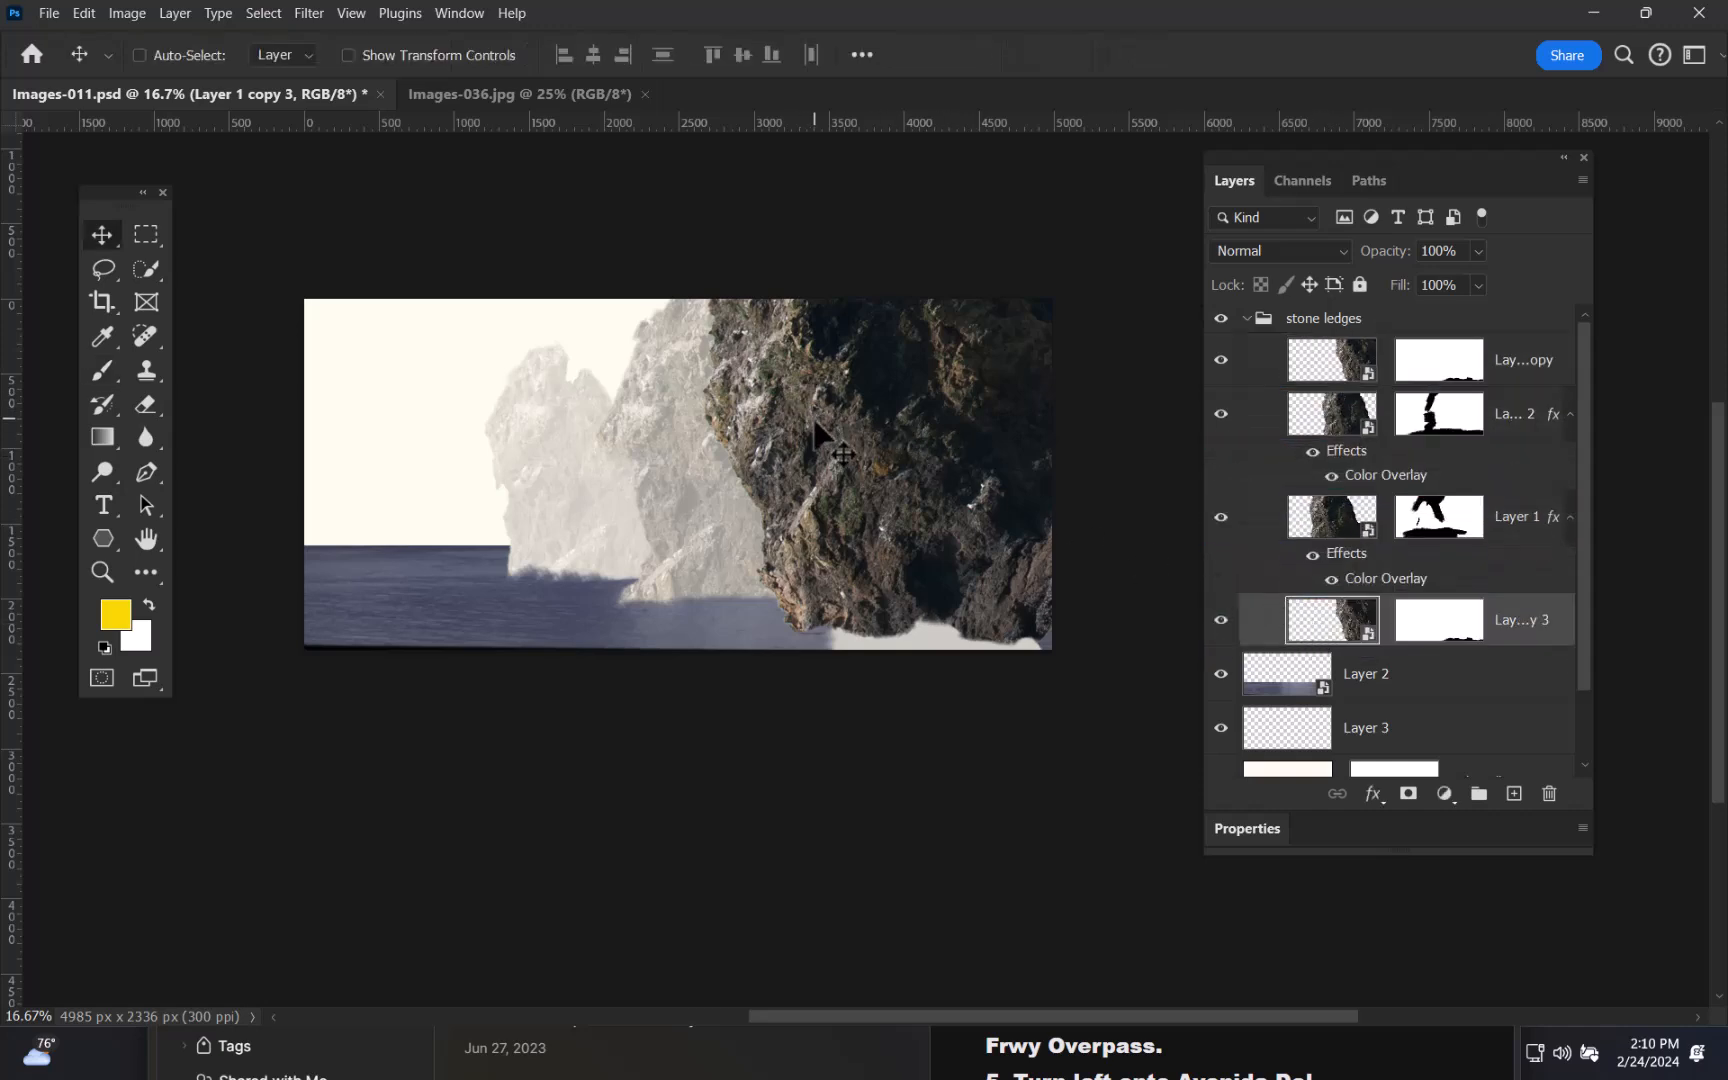
left_click_drag(873, 470, 537, 521)
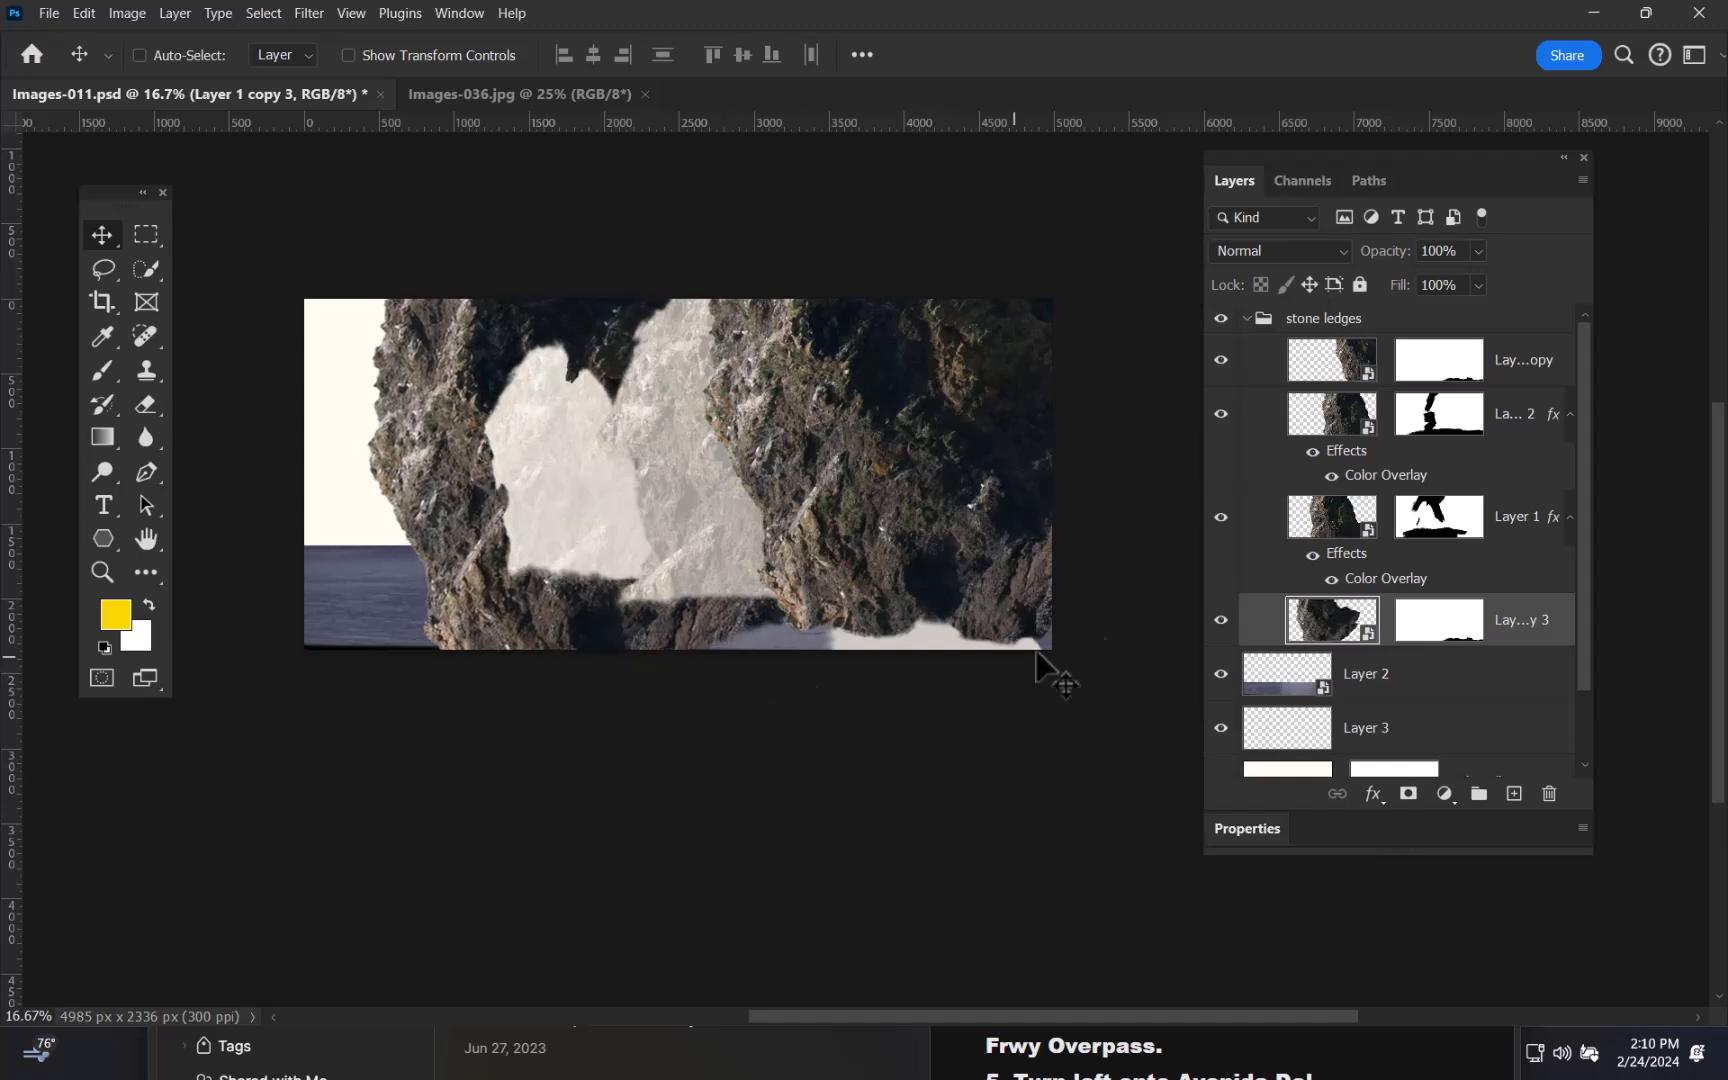
- Paint black with a 645 px brush on Layer 1 copy 3's mask, hiding the rock's base where it covers the water
left_click(1443, 638)
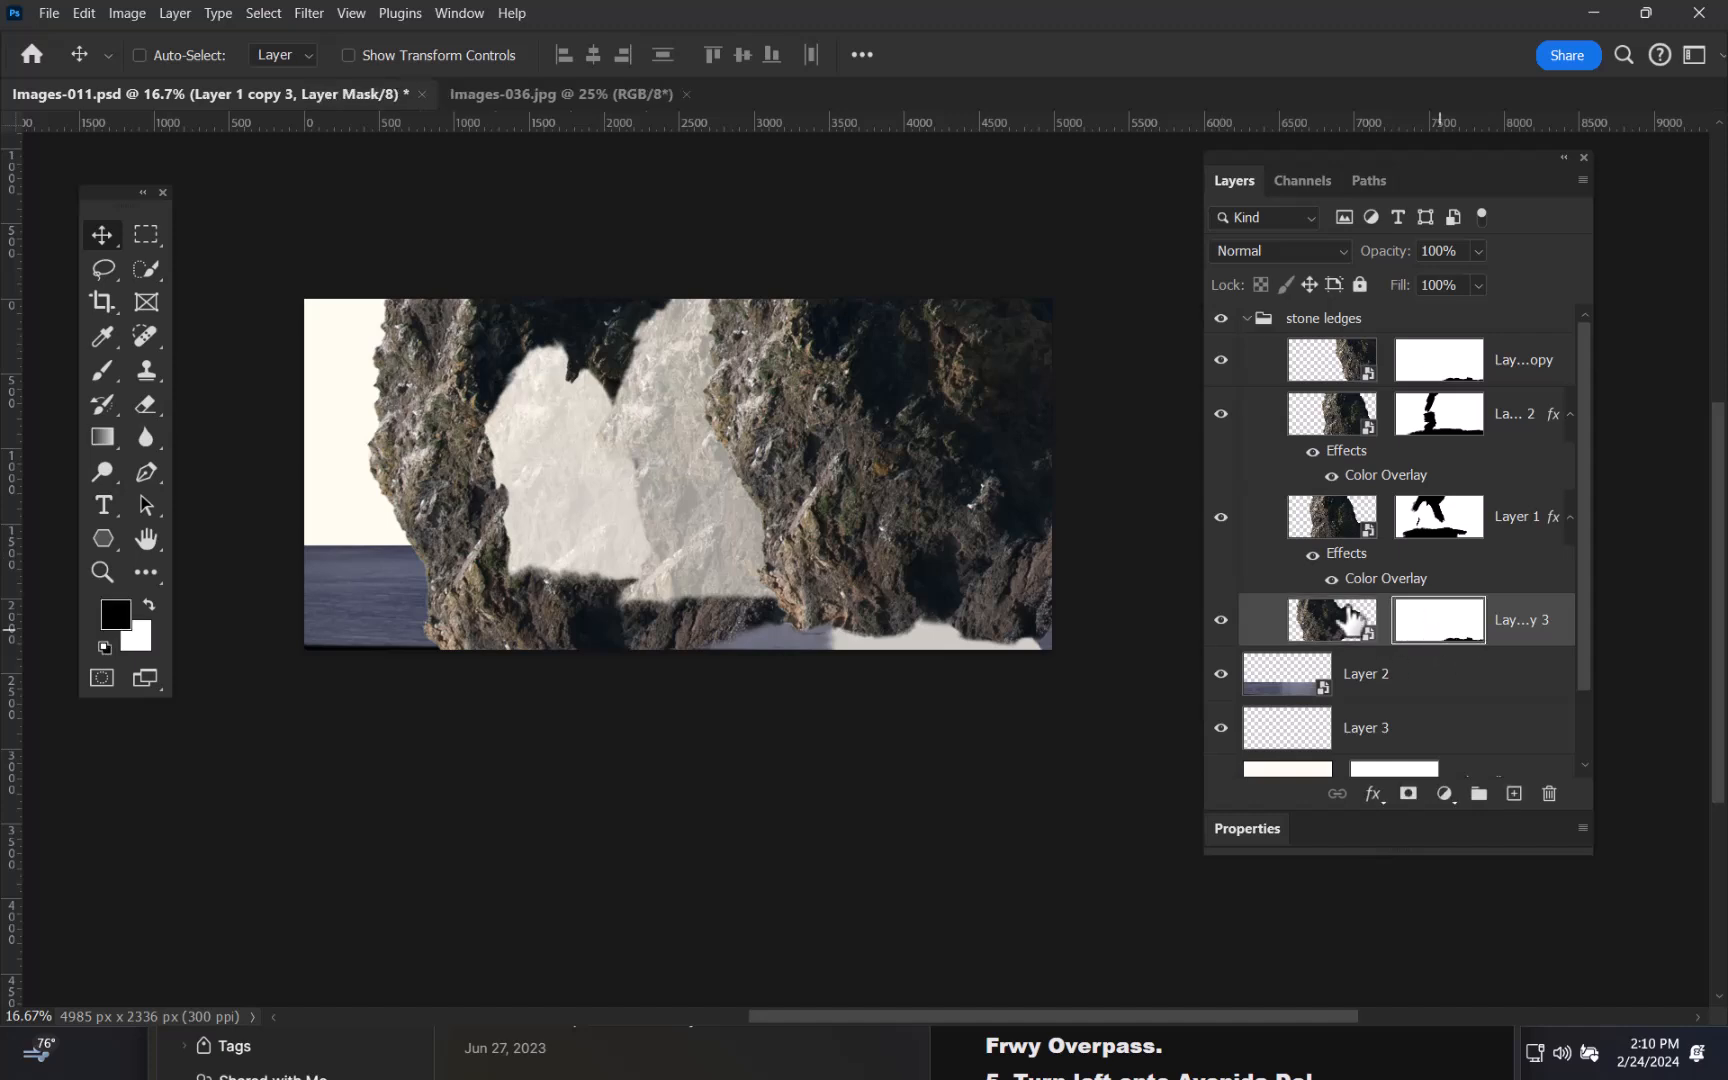
key("b")
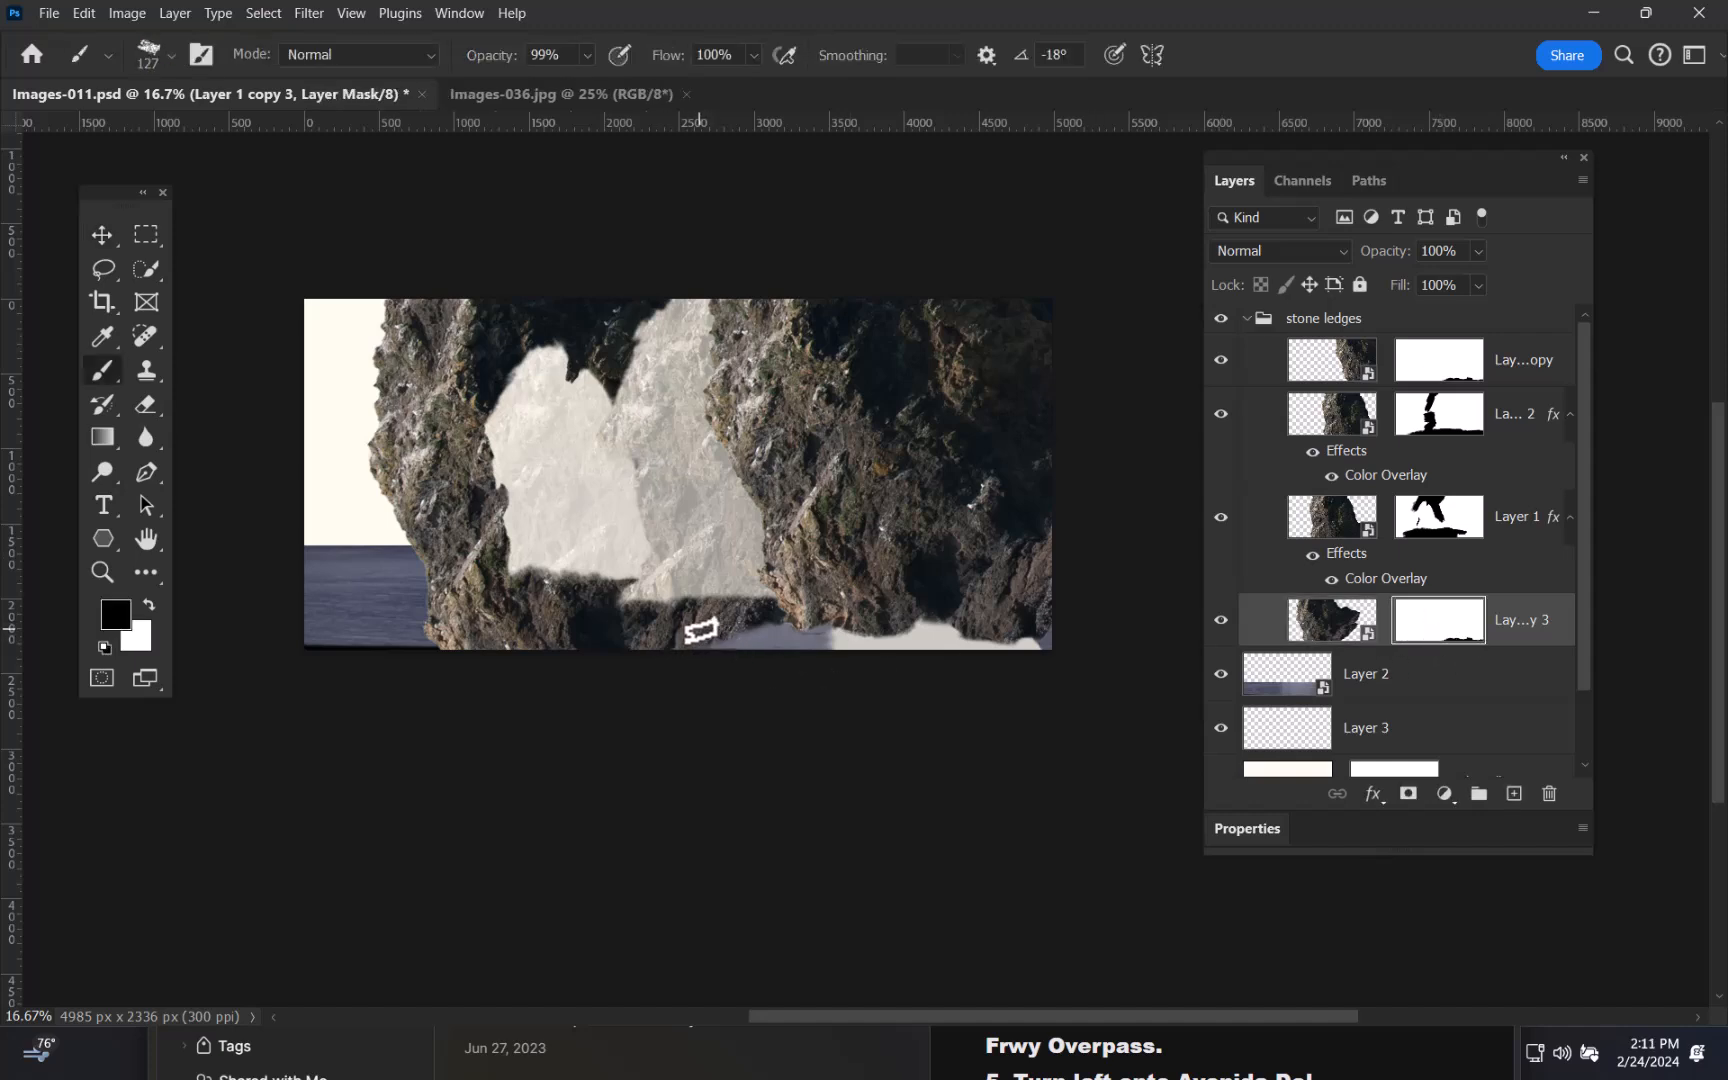
mouse_move(487, 655)
left_mouse_down()
mouse_move(876, 644)
mouse_move(493, 624)
mouse_move(461, 594)
mouse_move(694, 590)
mouse_move(419, 590)
mouse_move(520, 590)
mouse_move(440, 576)
mouse_move(522, 582)
mouse_move(364, 600)
mouse_move(505, 612)
left_mouse_up()
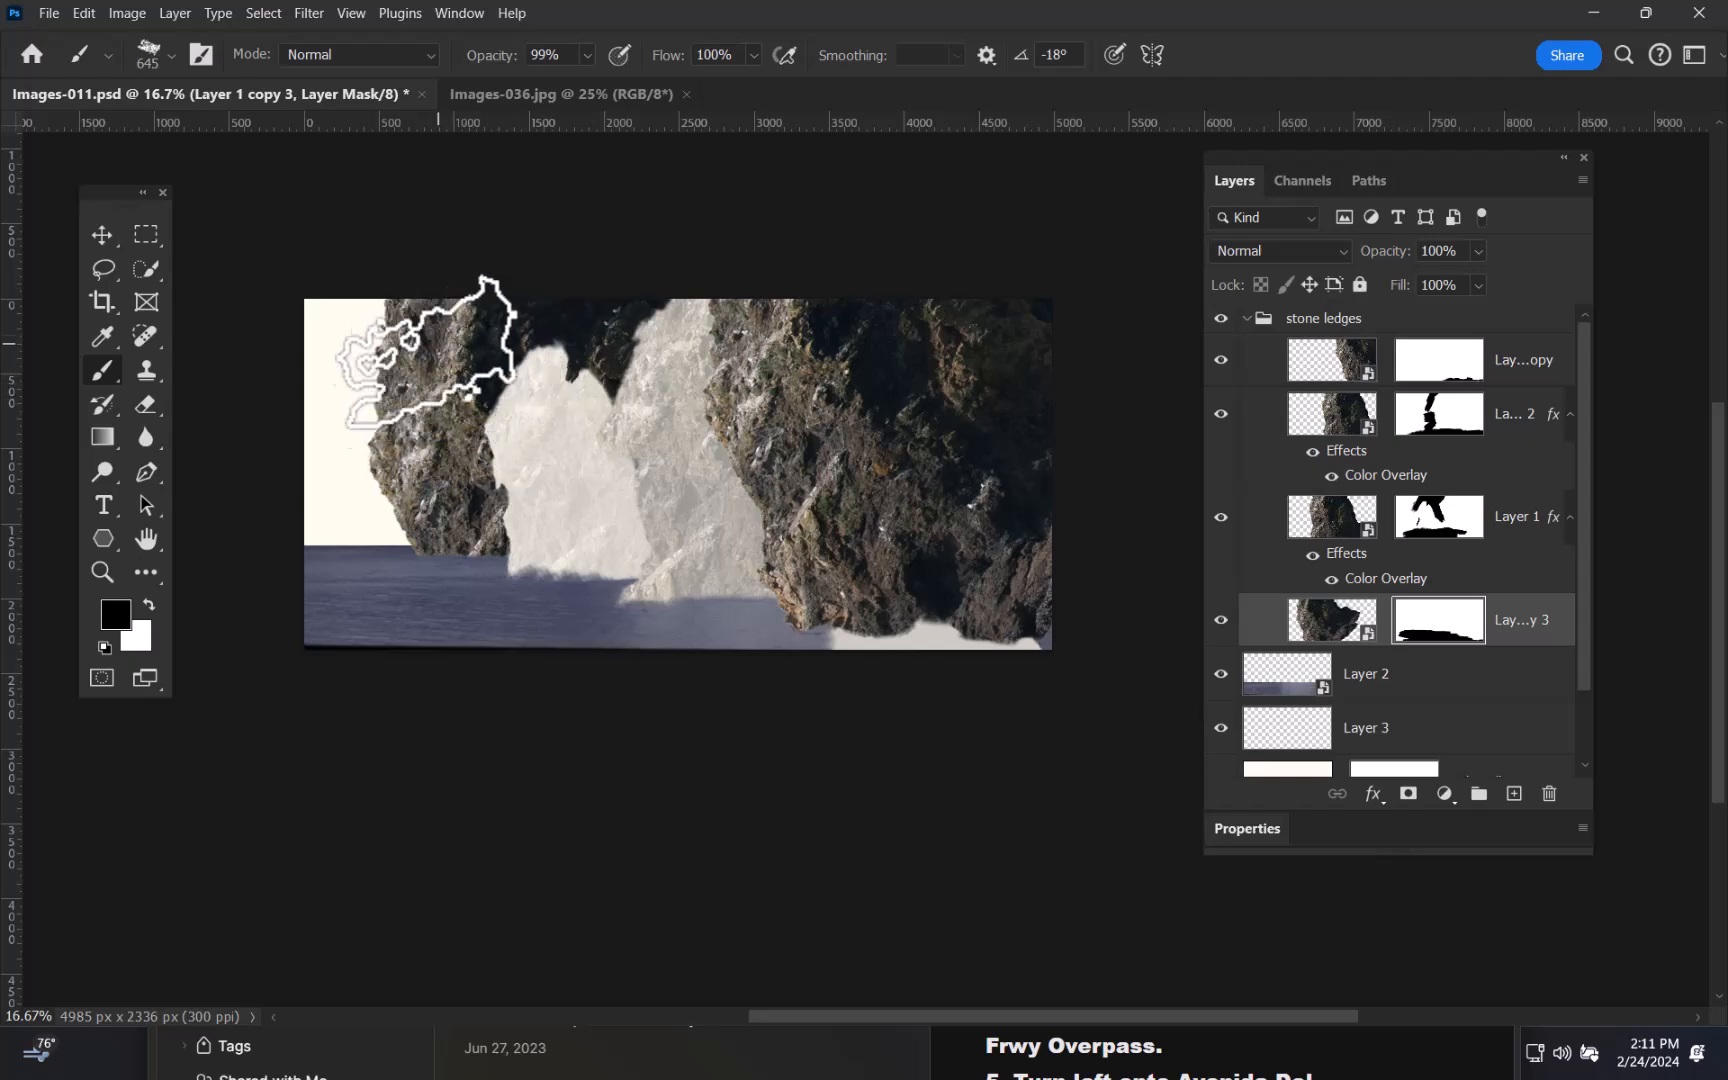
left_click_drag(495, 384, 617, 386)
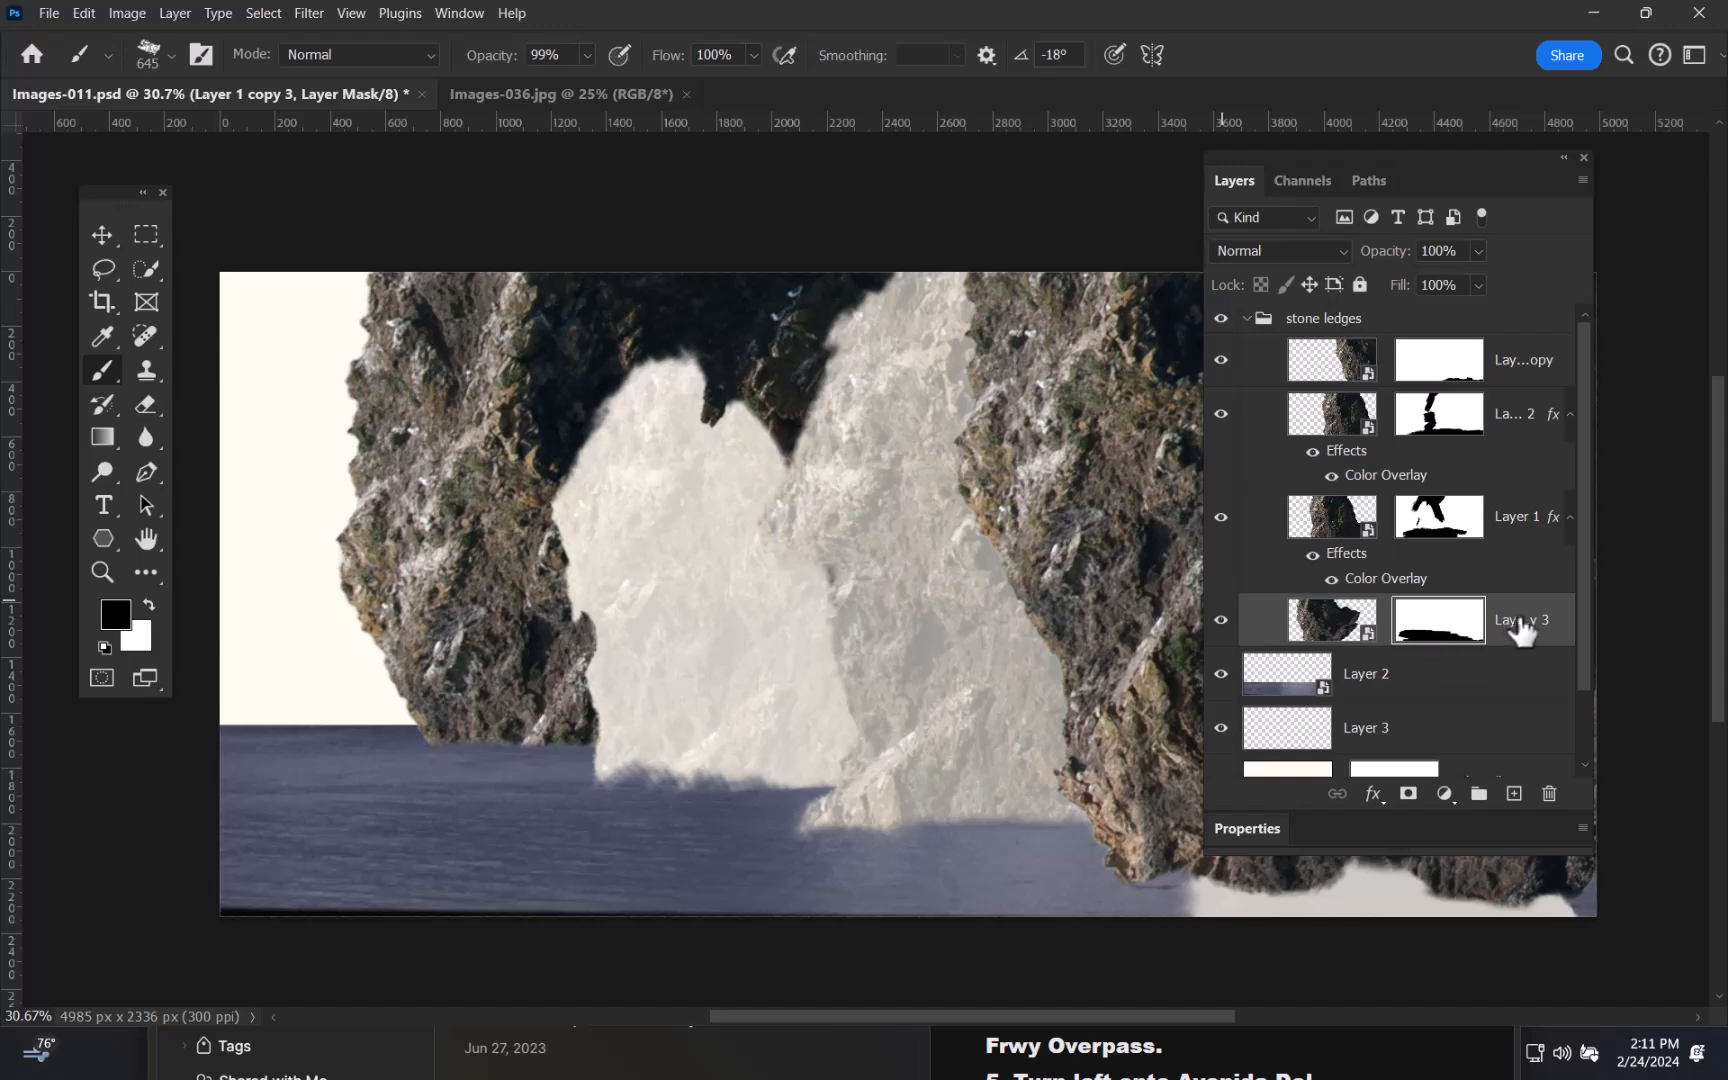
- Add a Color Overlay at 88% opacity to Layer 1 copy 3, the farthest rock
key("ctrl+2")
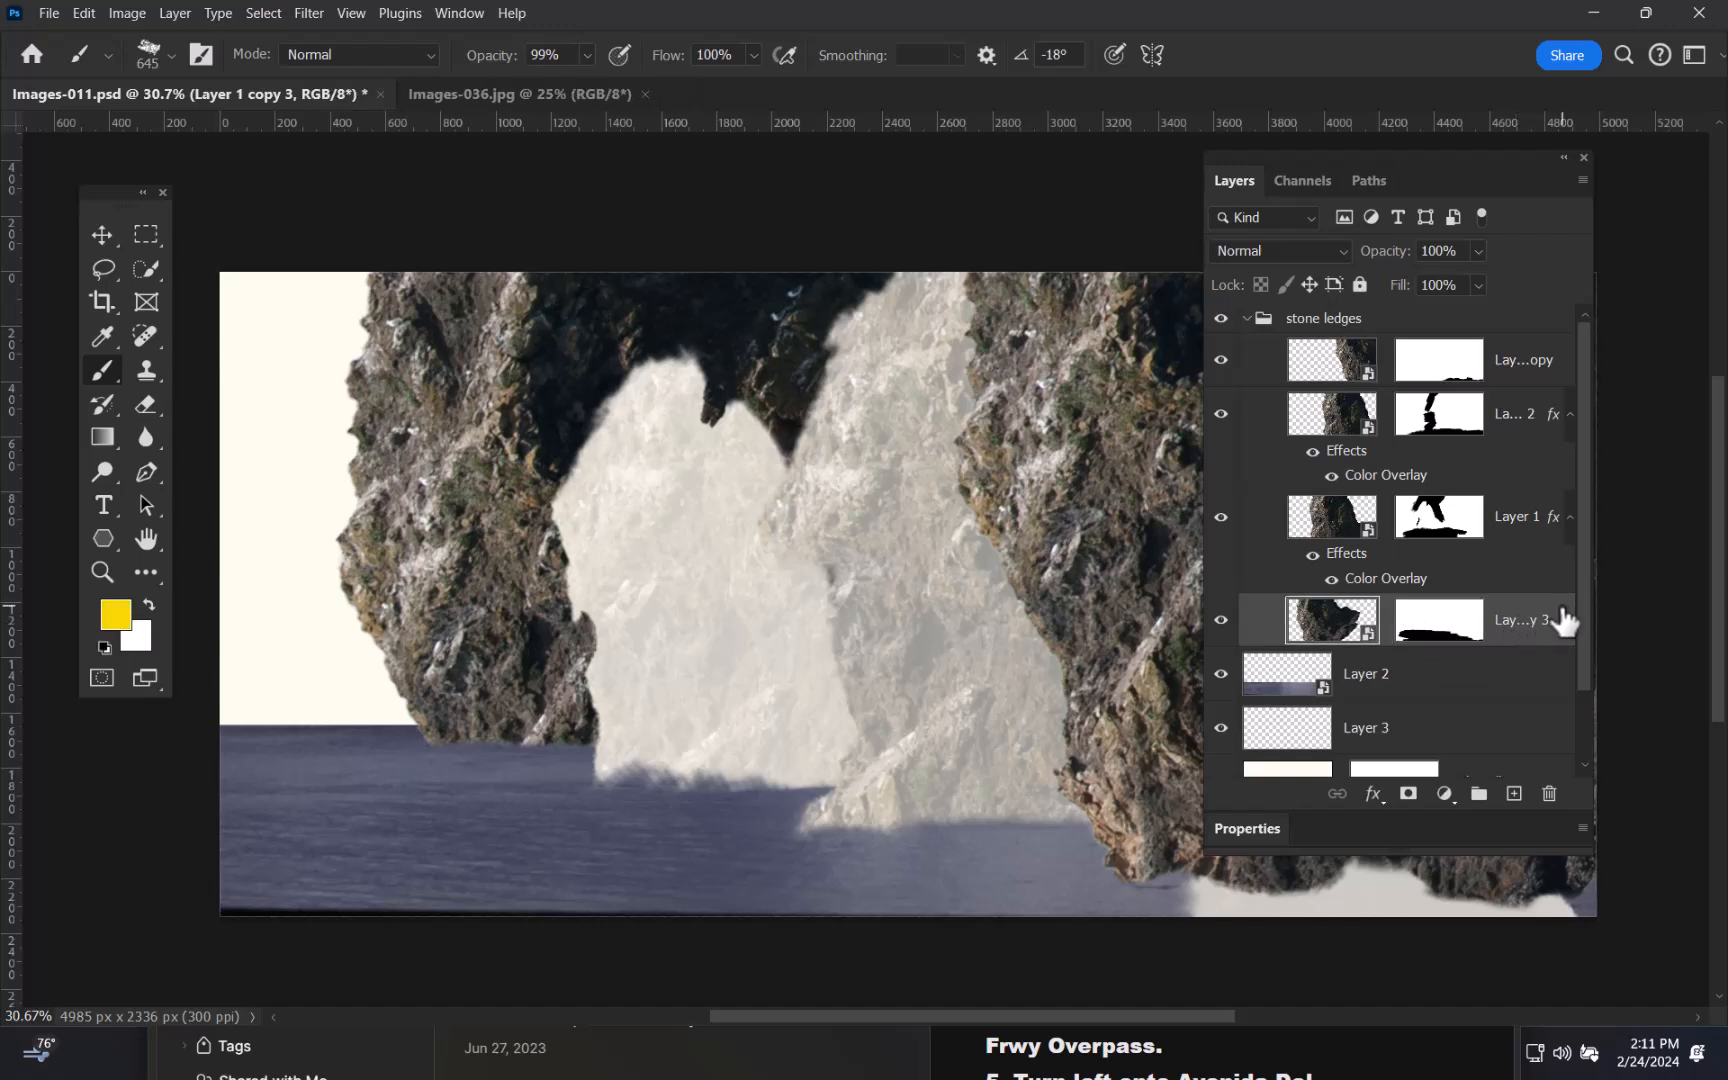
double_click(1560, 620)
left_click_drag(926, 379, 1492, 212)
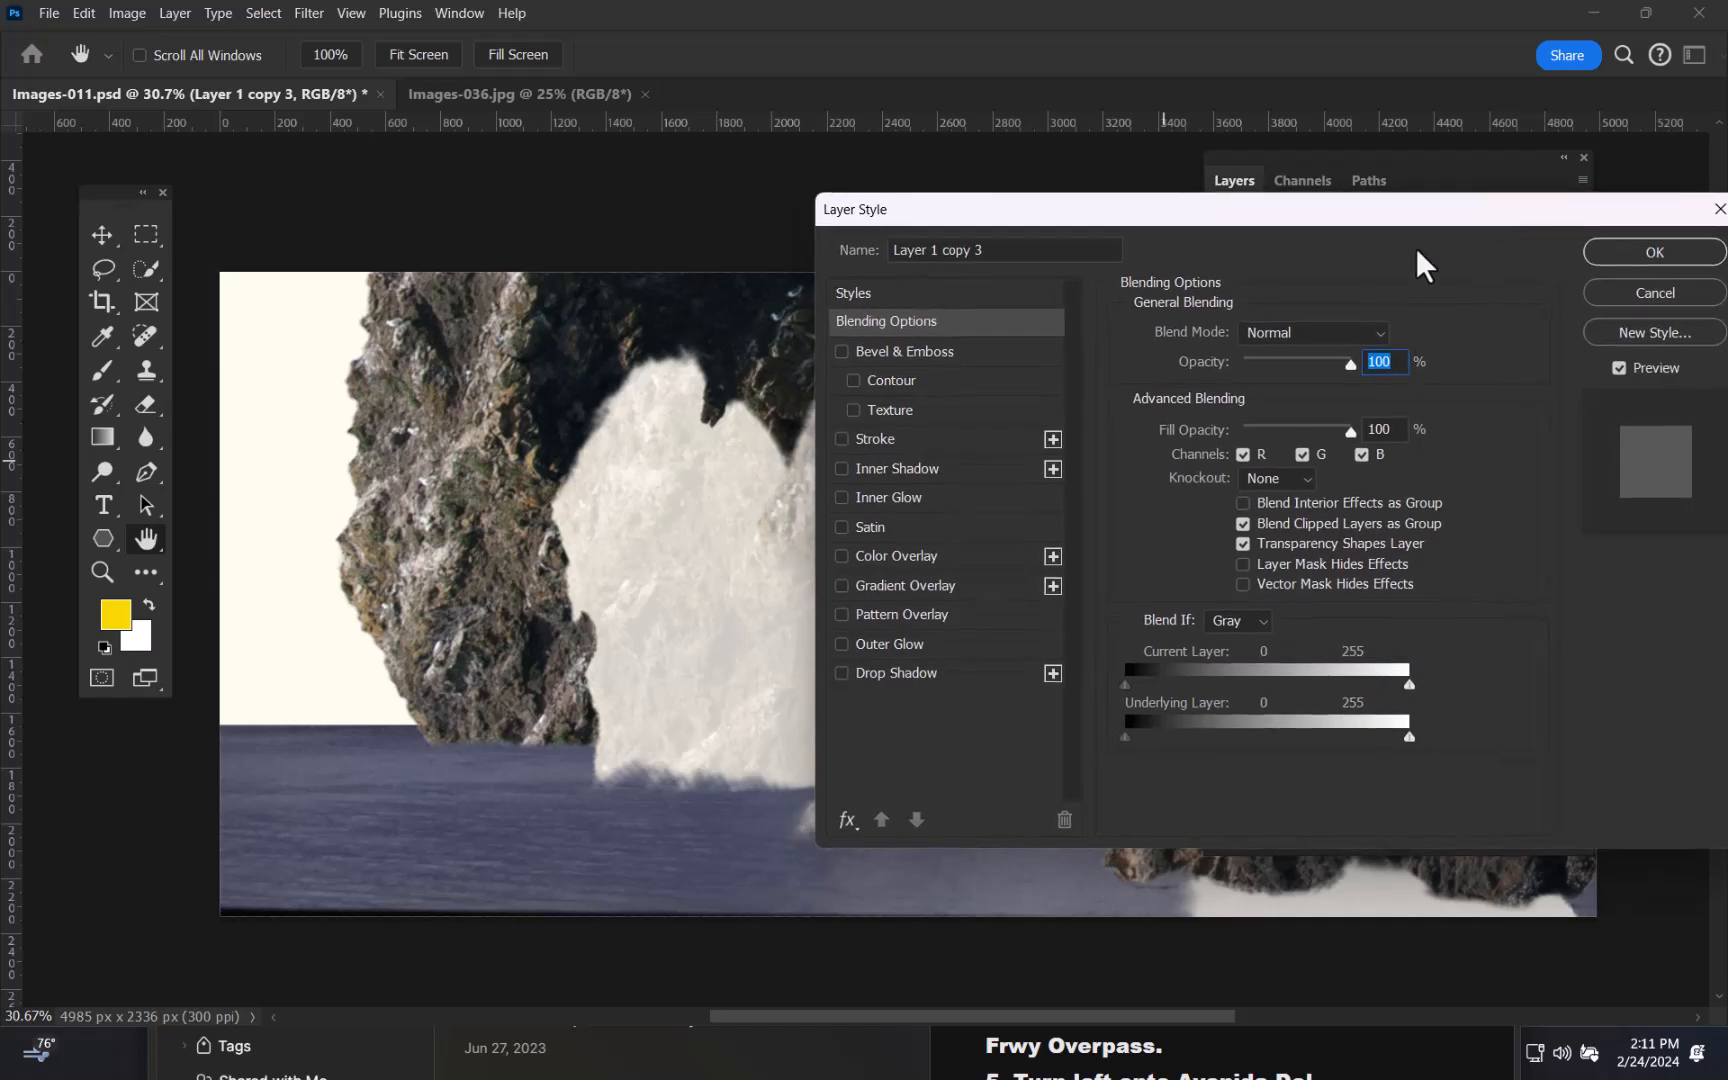
left_click(905, 558)
left_click_drag(1228, 211, 1395, 192)
left_click_drag(1480, 336, 1490, 338)
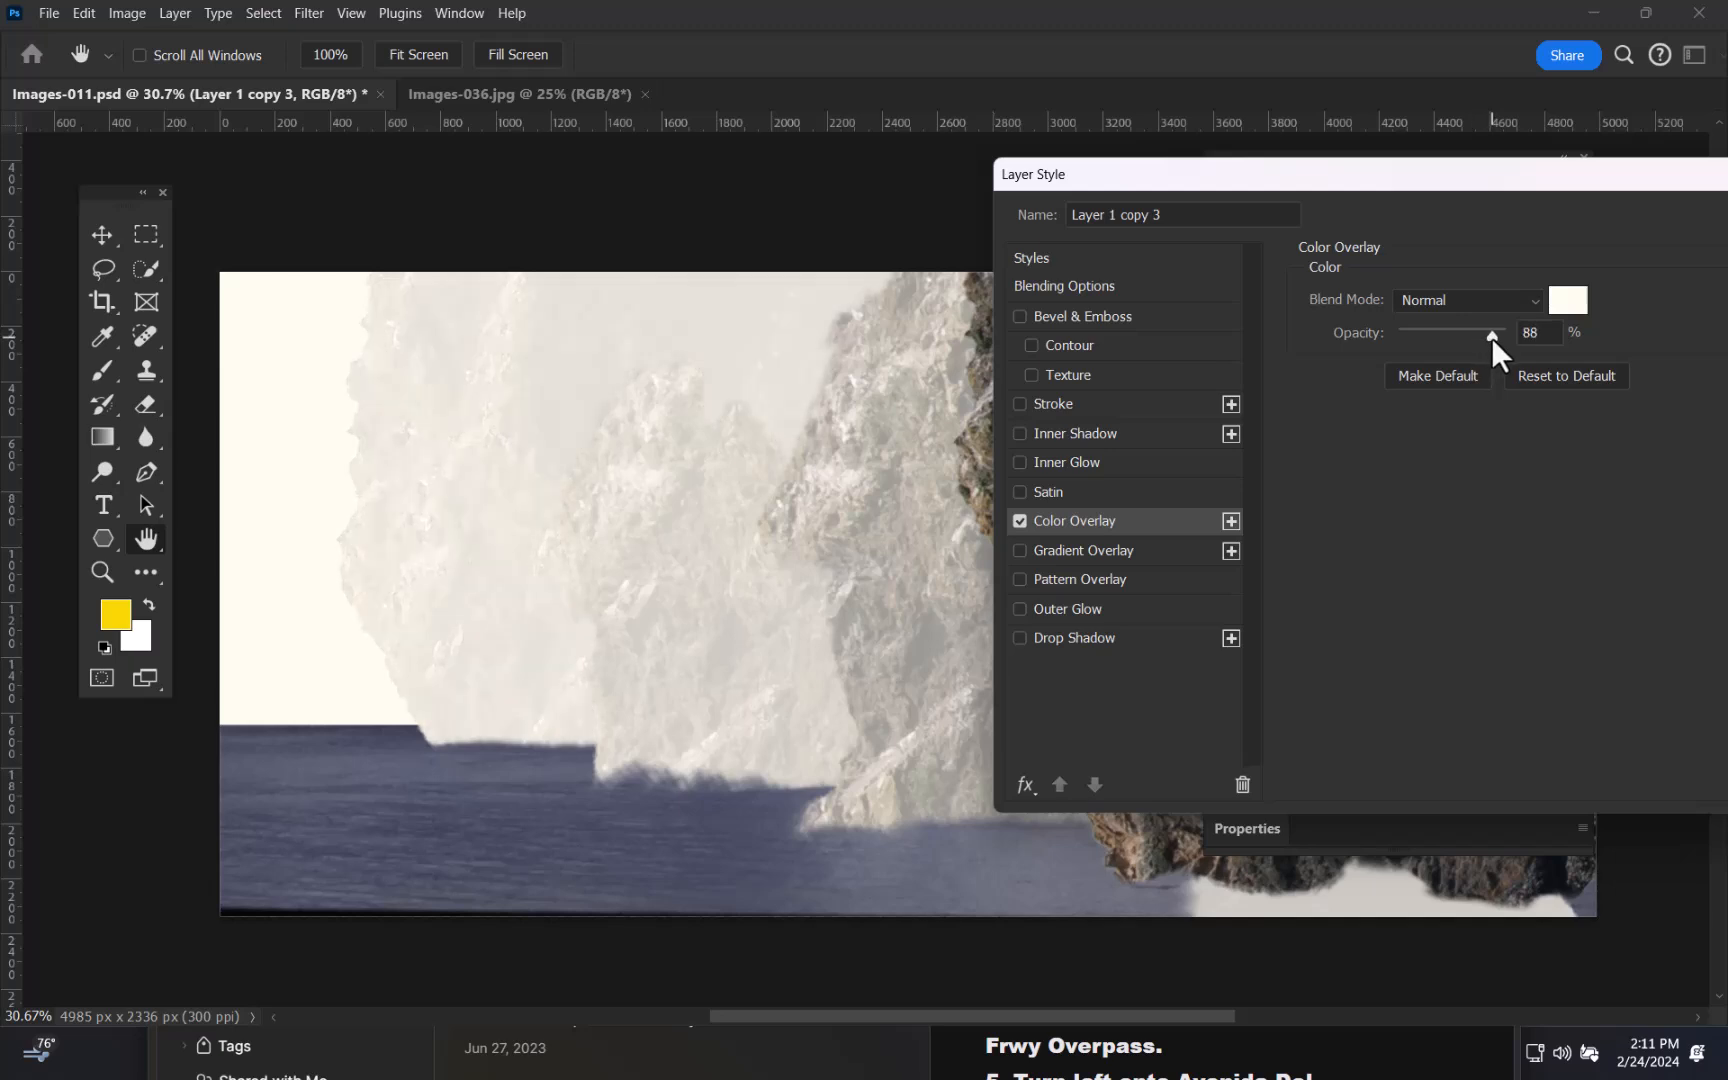
left_click_drag(1490, 338, 1493, 338)
left_click_drag(1436, 211, 1062, 276)
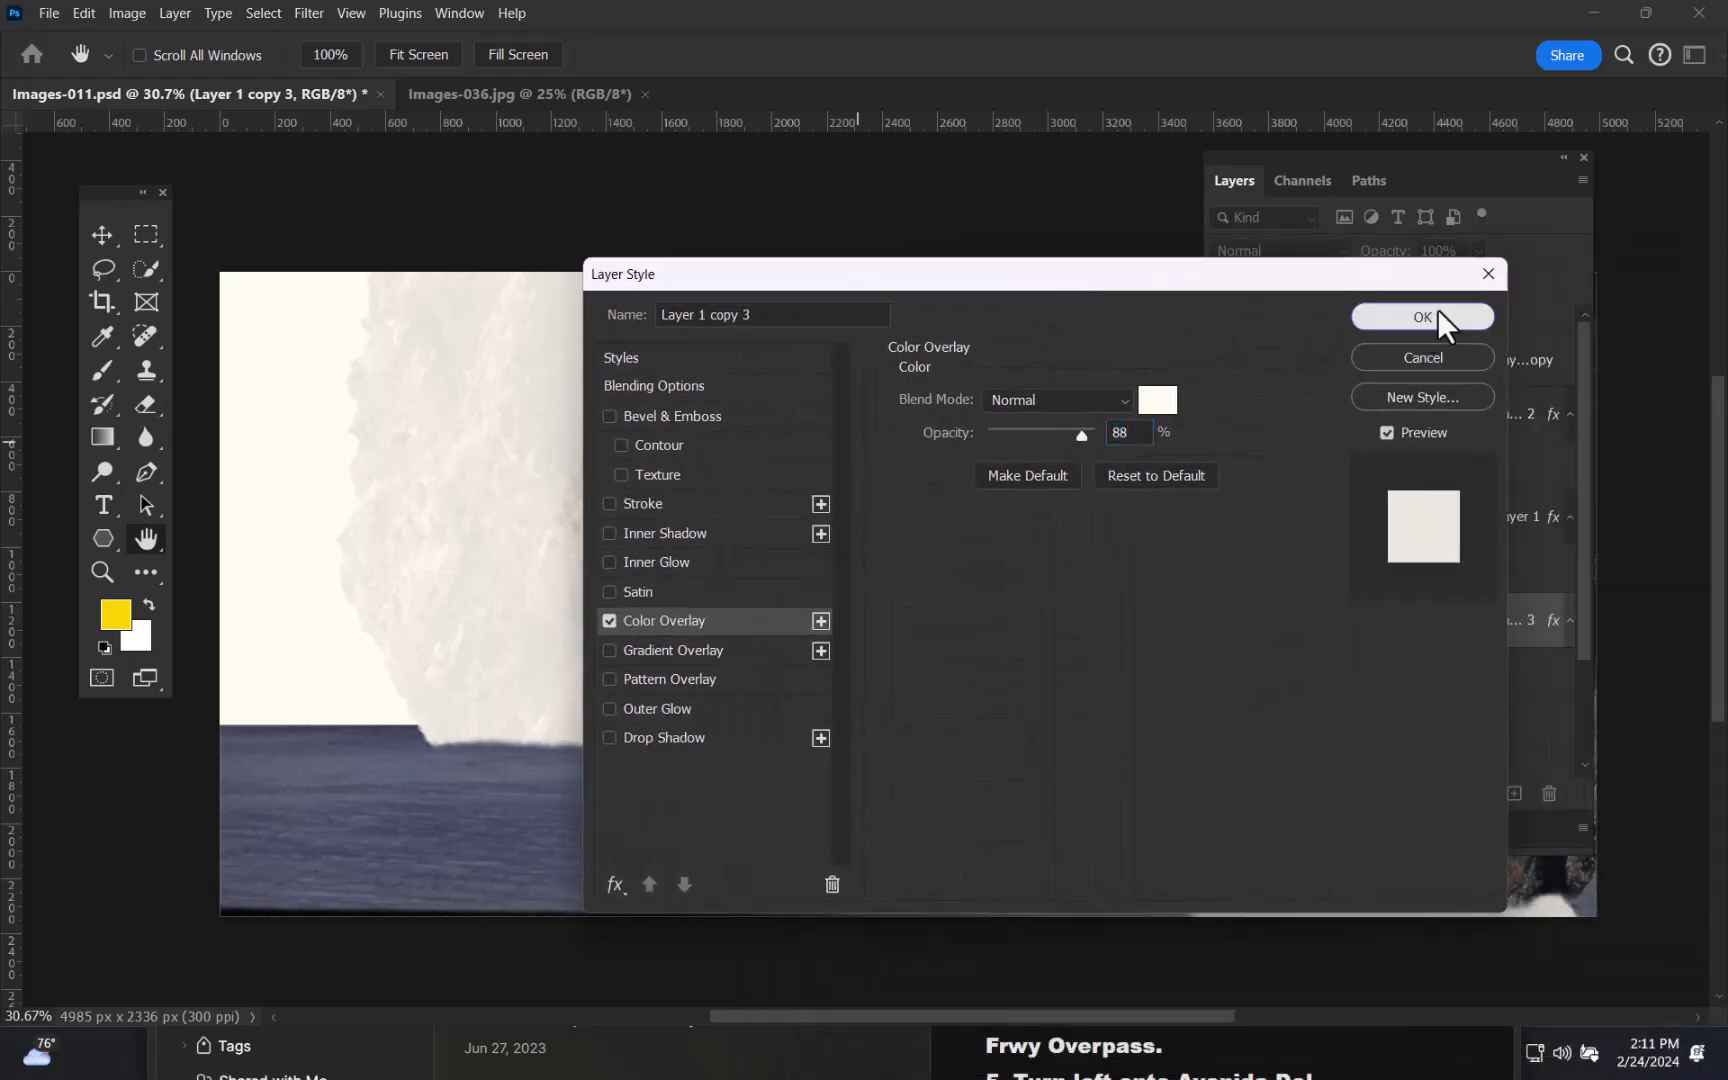
left_click(1436, 309)
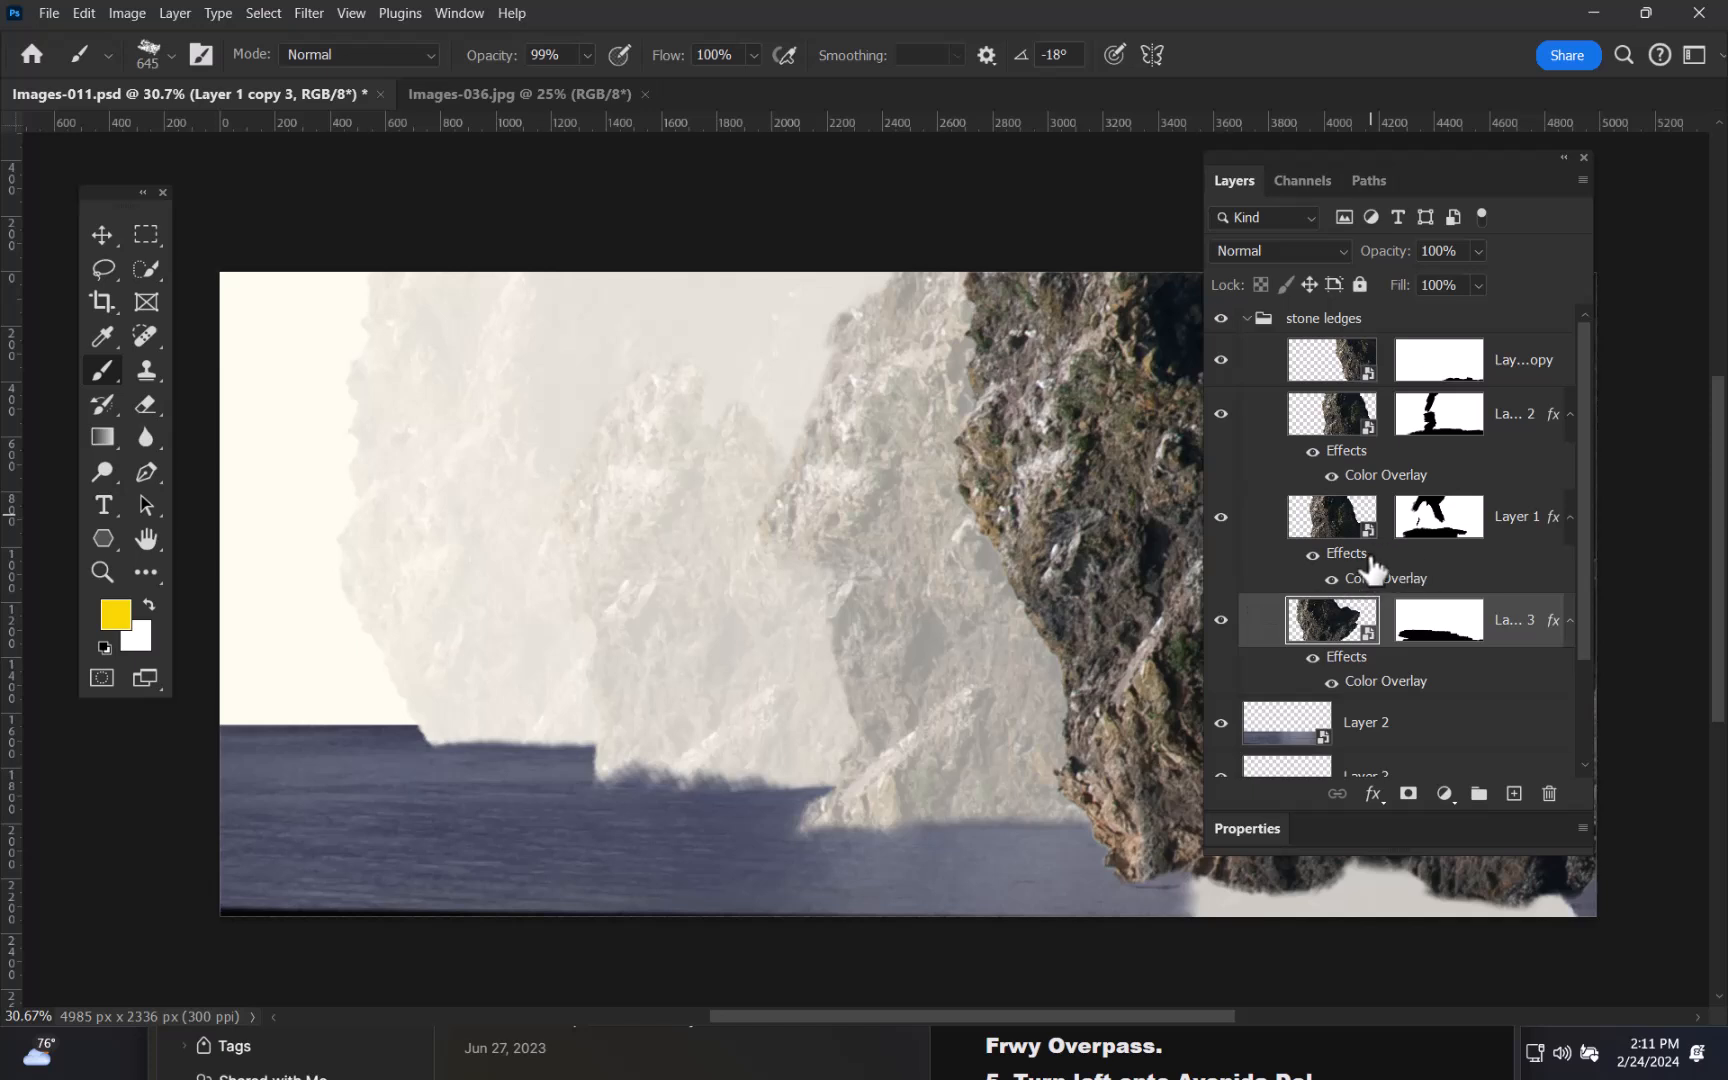
- Set the opacity of Layer 1's Color Overlay to 68%
left_click(1221, 517)
left_click(1221, 517)
left_click(1404, 582)
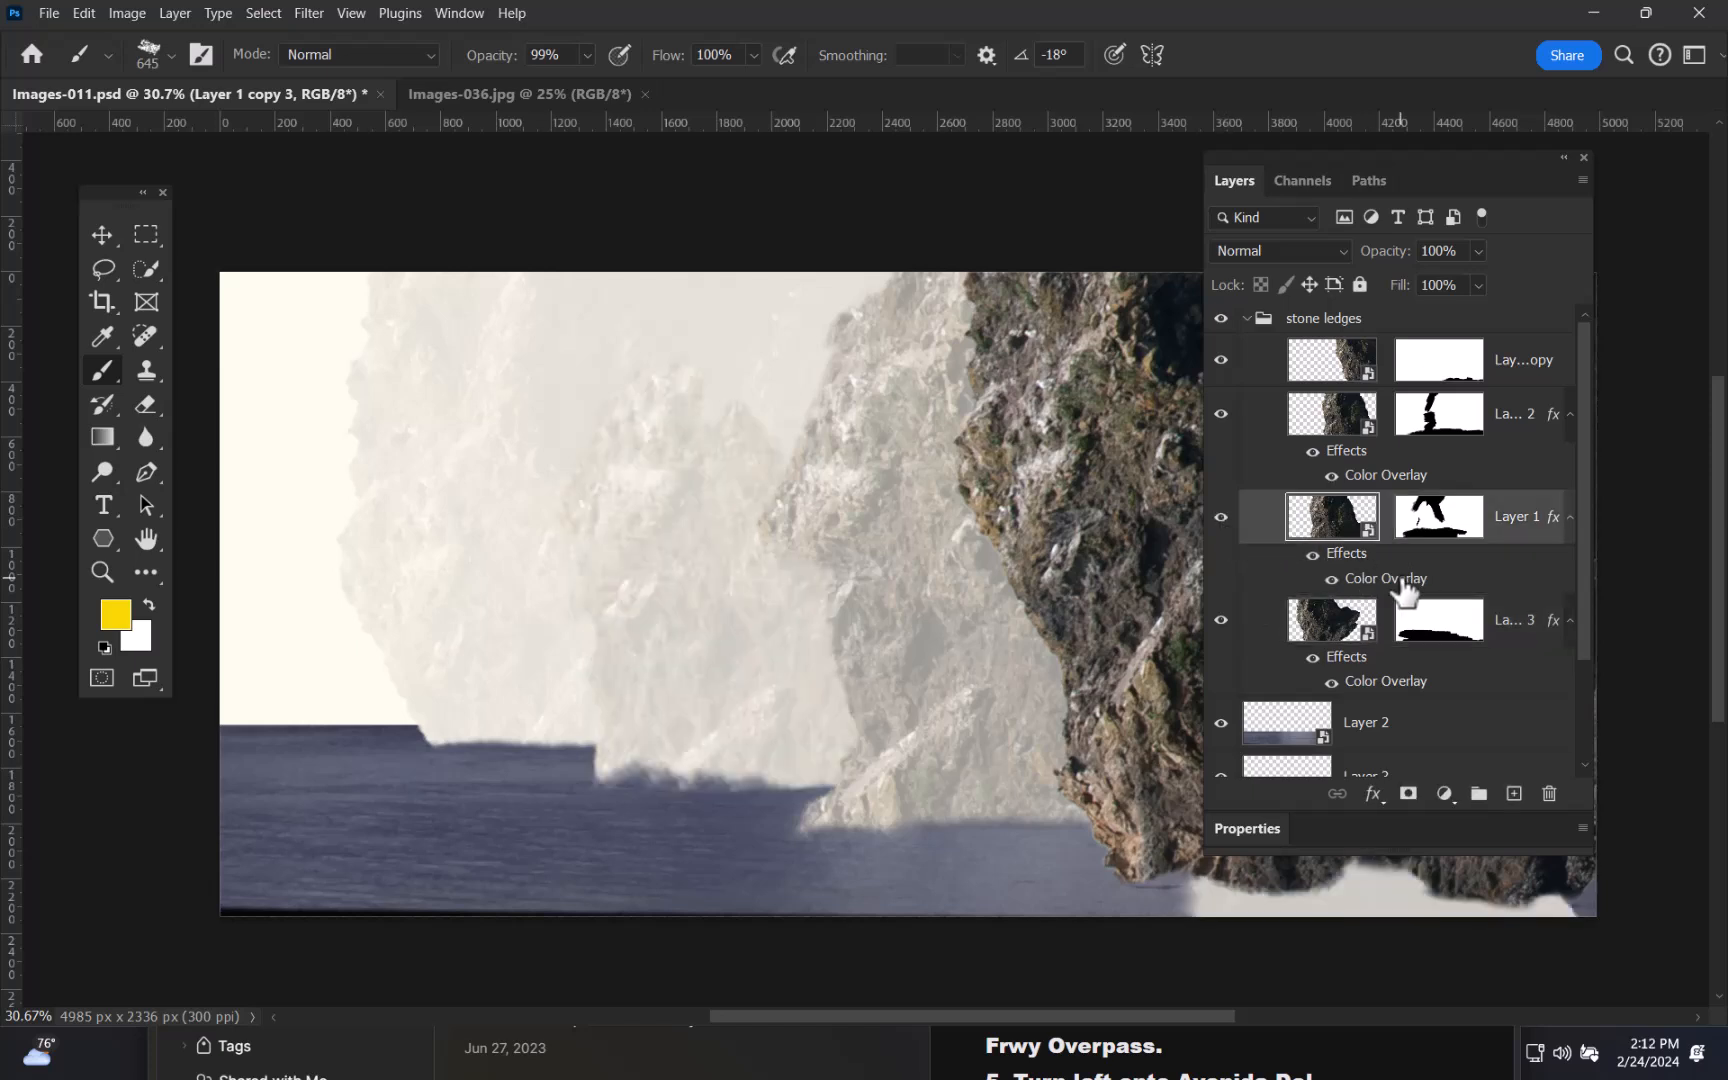
double_click(1404, 584)
left_click_drag(1107, 272, 1480, 164)
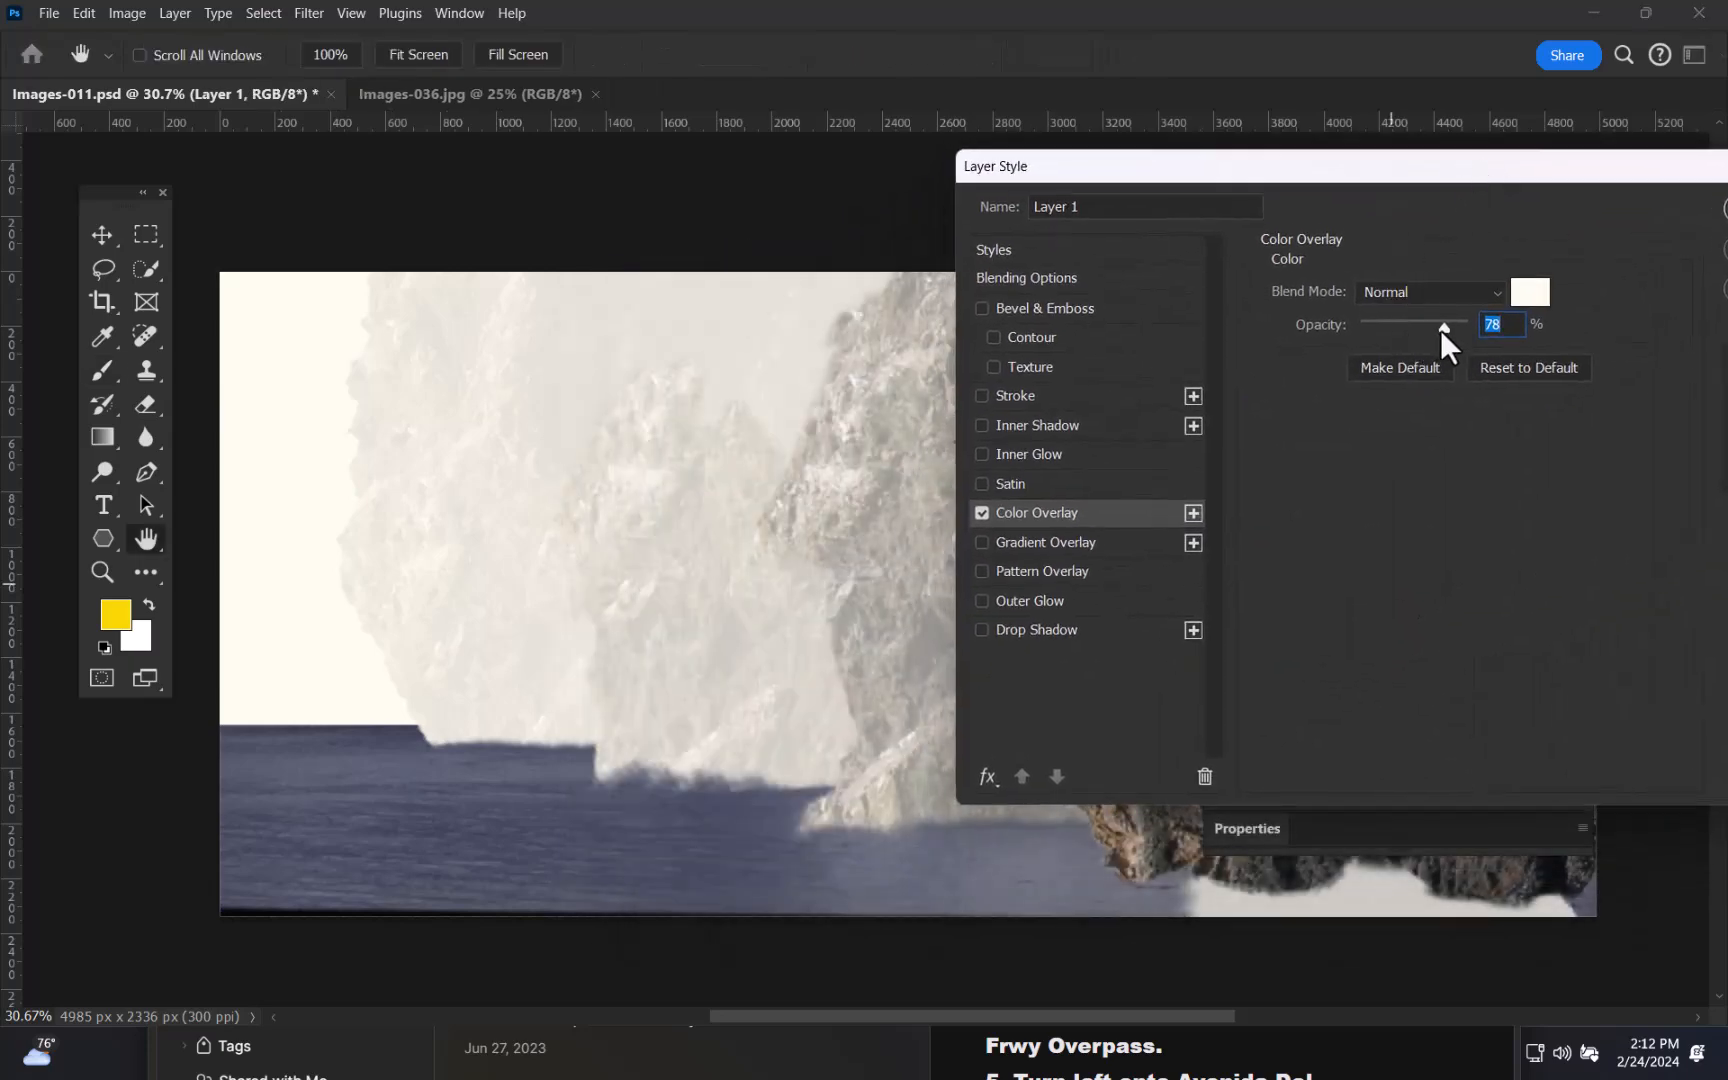
left_click_drag(1369, 169, 1510, 134)
left_click_drag(1580, 292, 1570, 296)
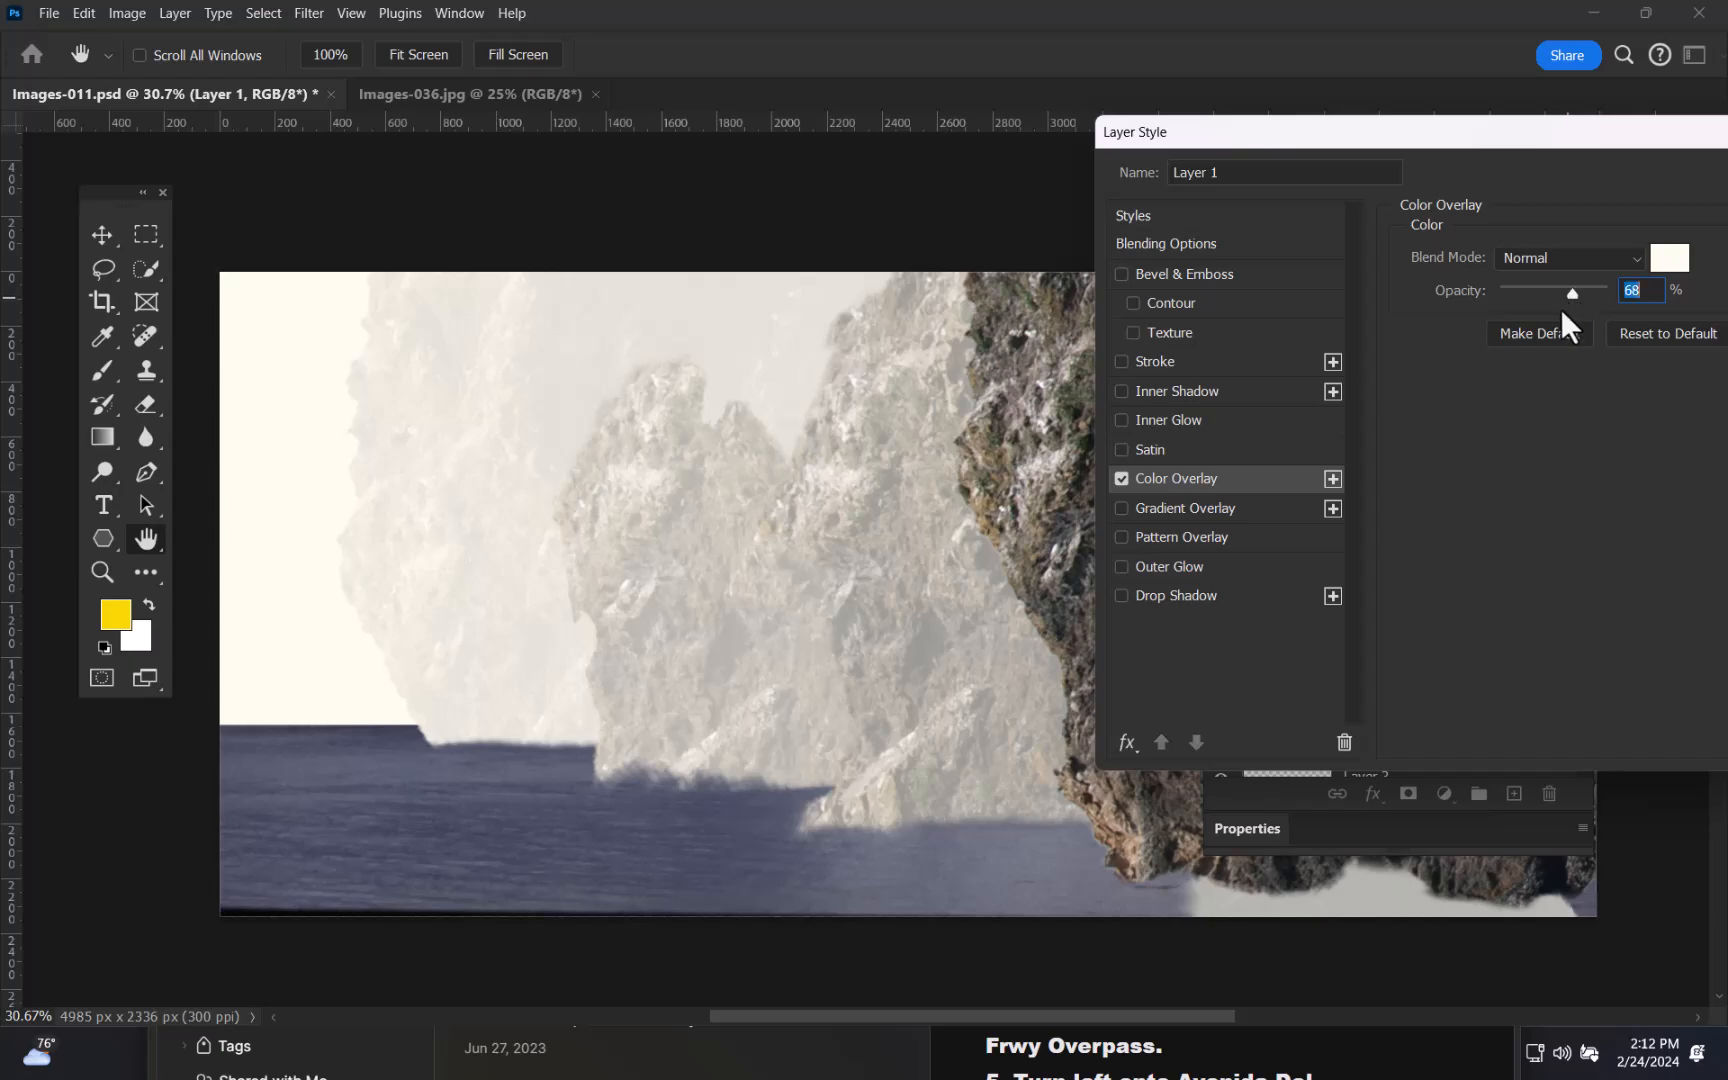
left_click_drag(1539, 144, 1166, 184)
left_click(1541, 218)
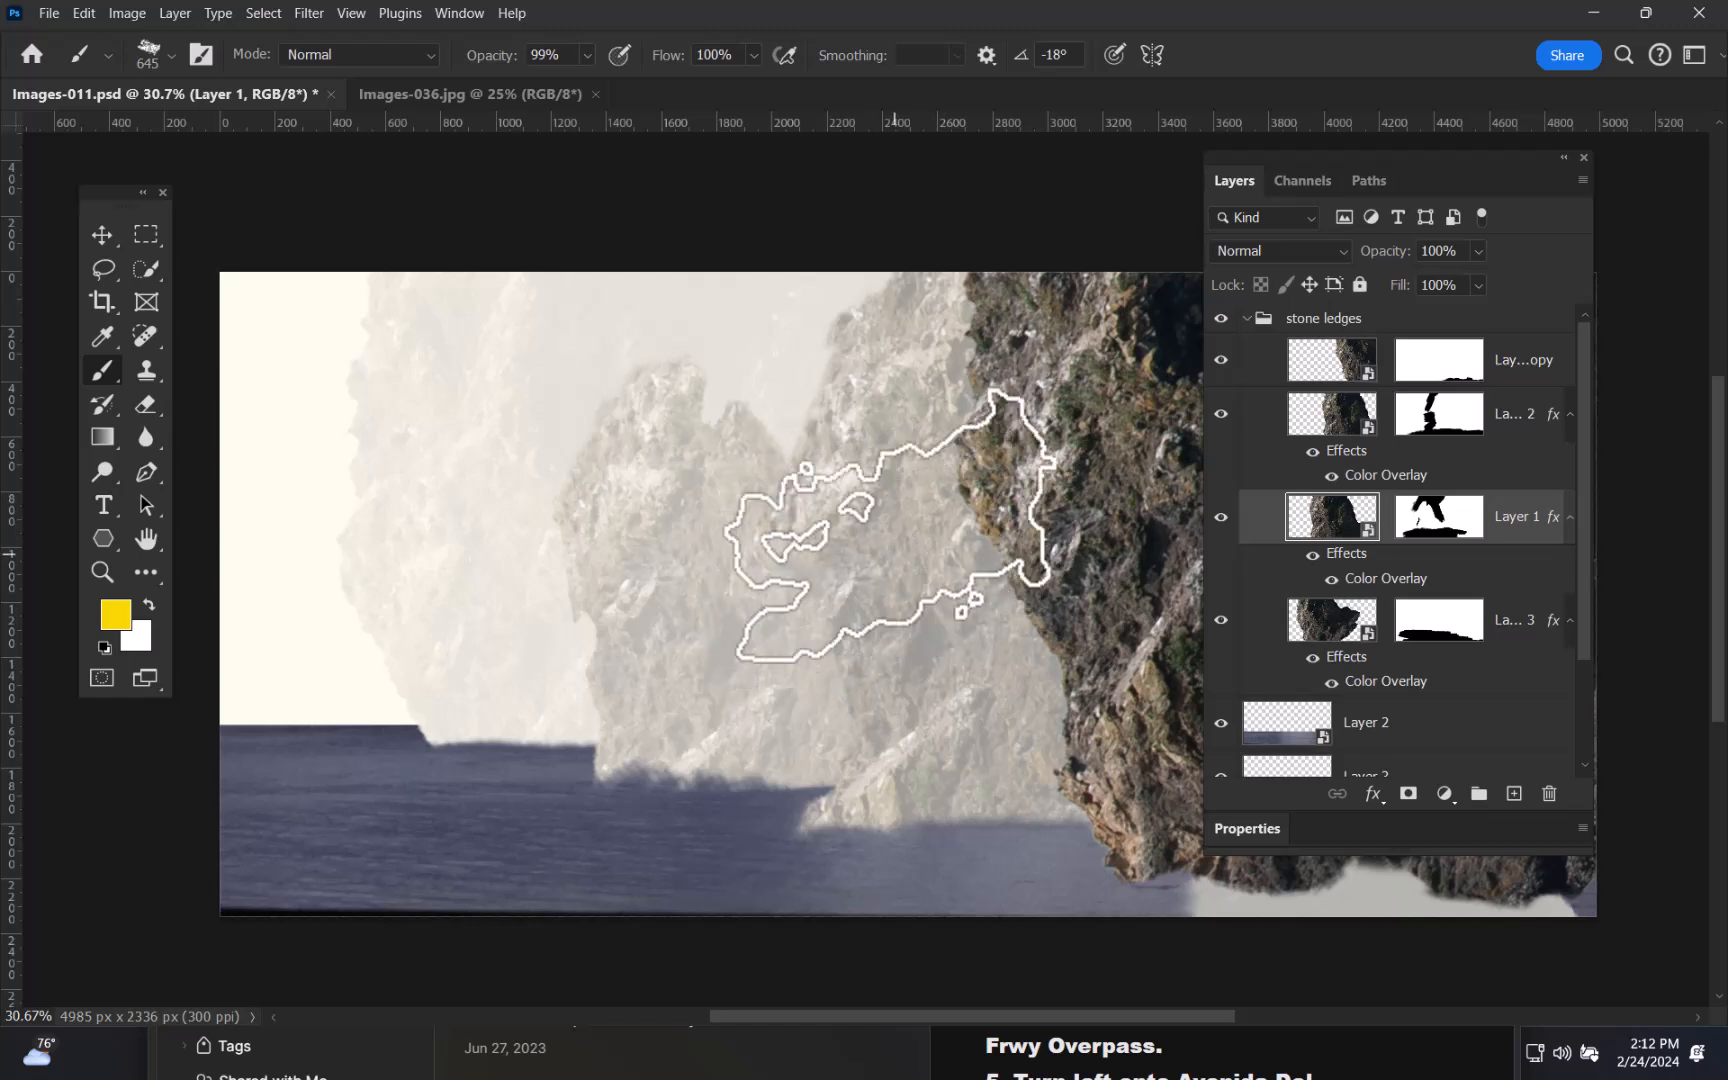
- Lower the opacity of Layer 1 copy 2's Color Overlay so the nearest hazy rock shows more detail
left_click(1325, 425)
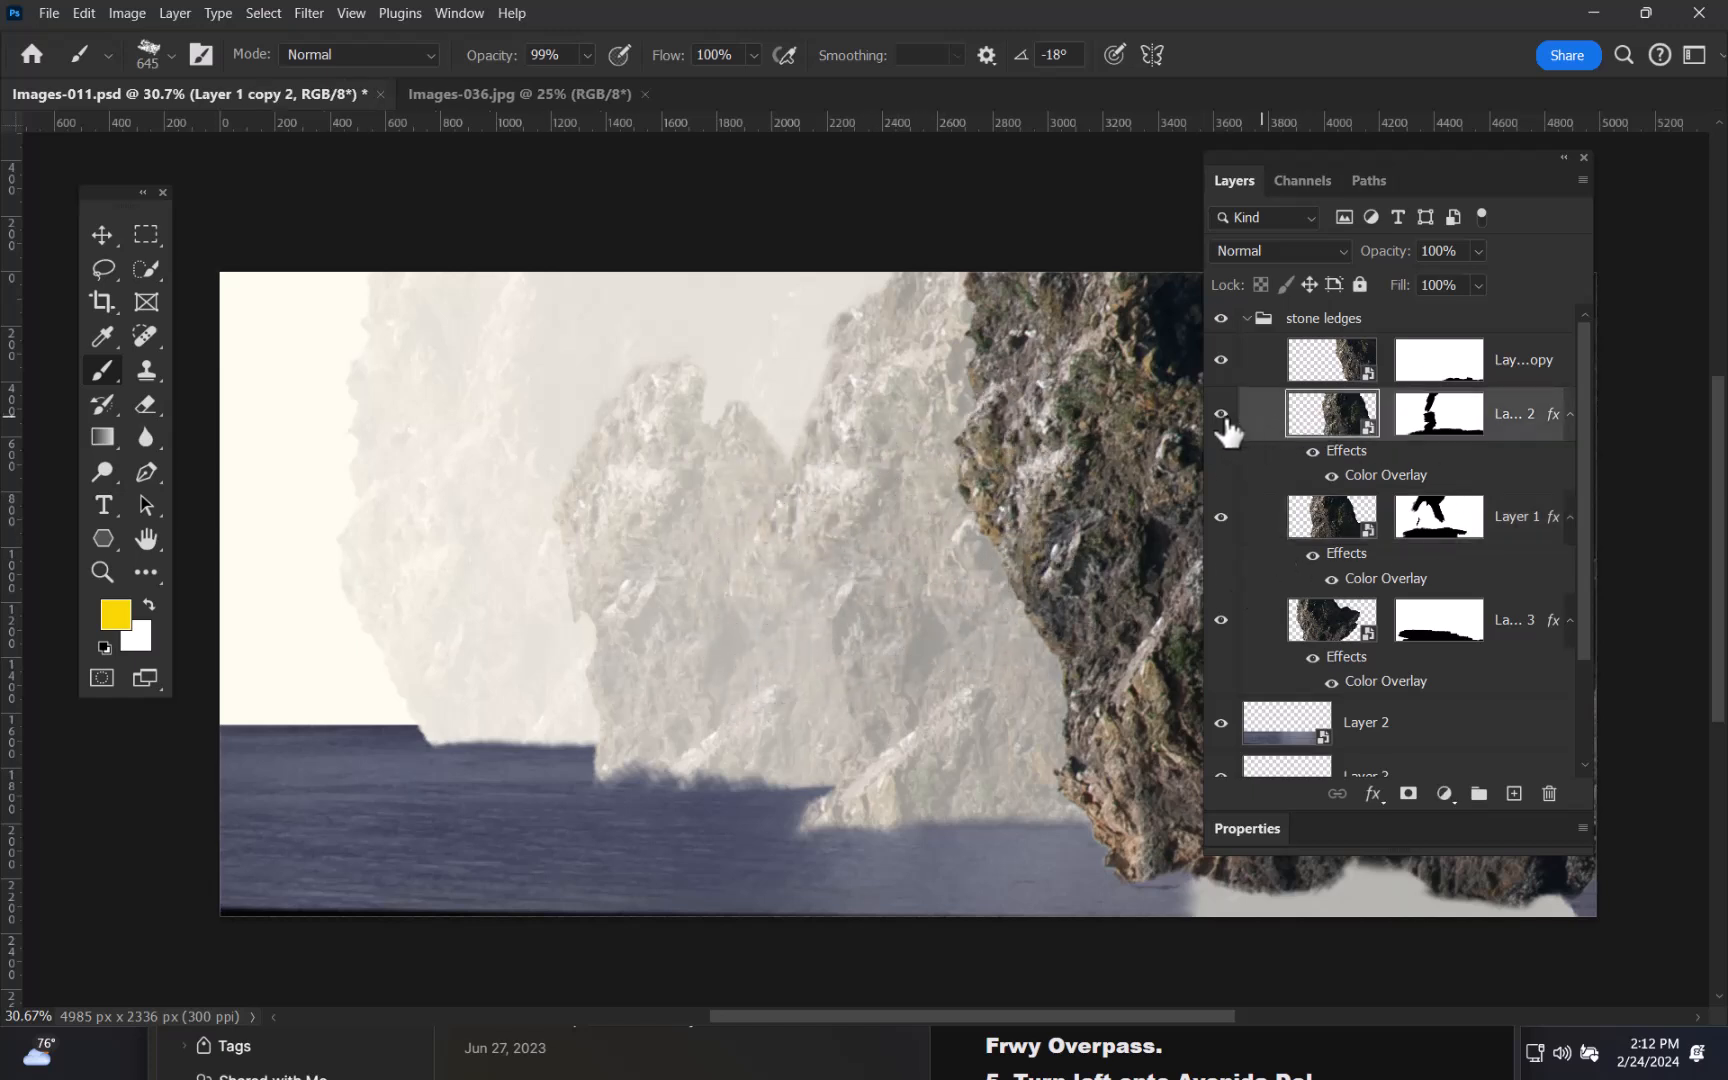
left_click(1220, 413)
left_click(1220, 413)
double_click(1407, 483)
left_click_drag(1233, 189, 1627, 178)
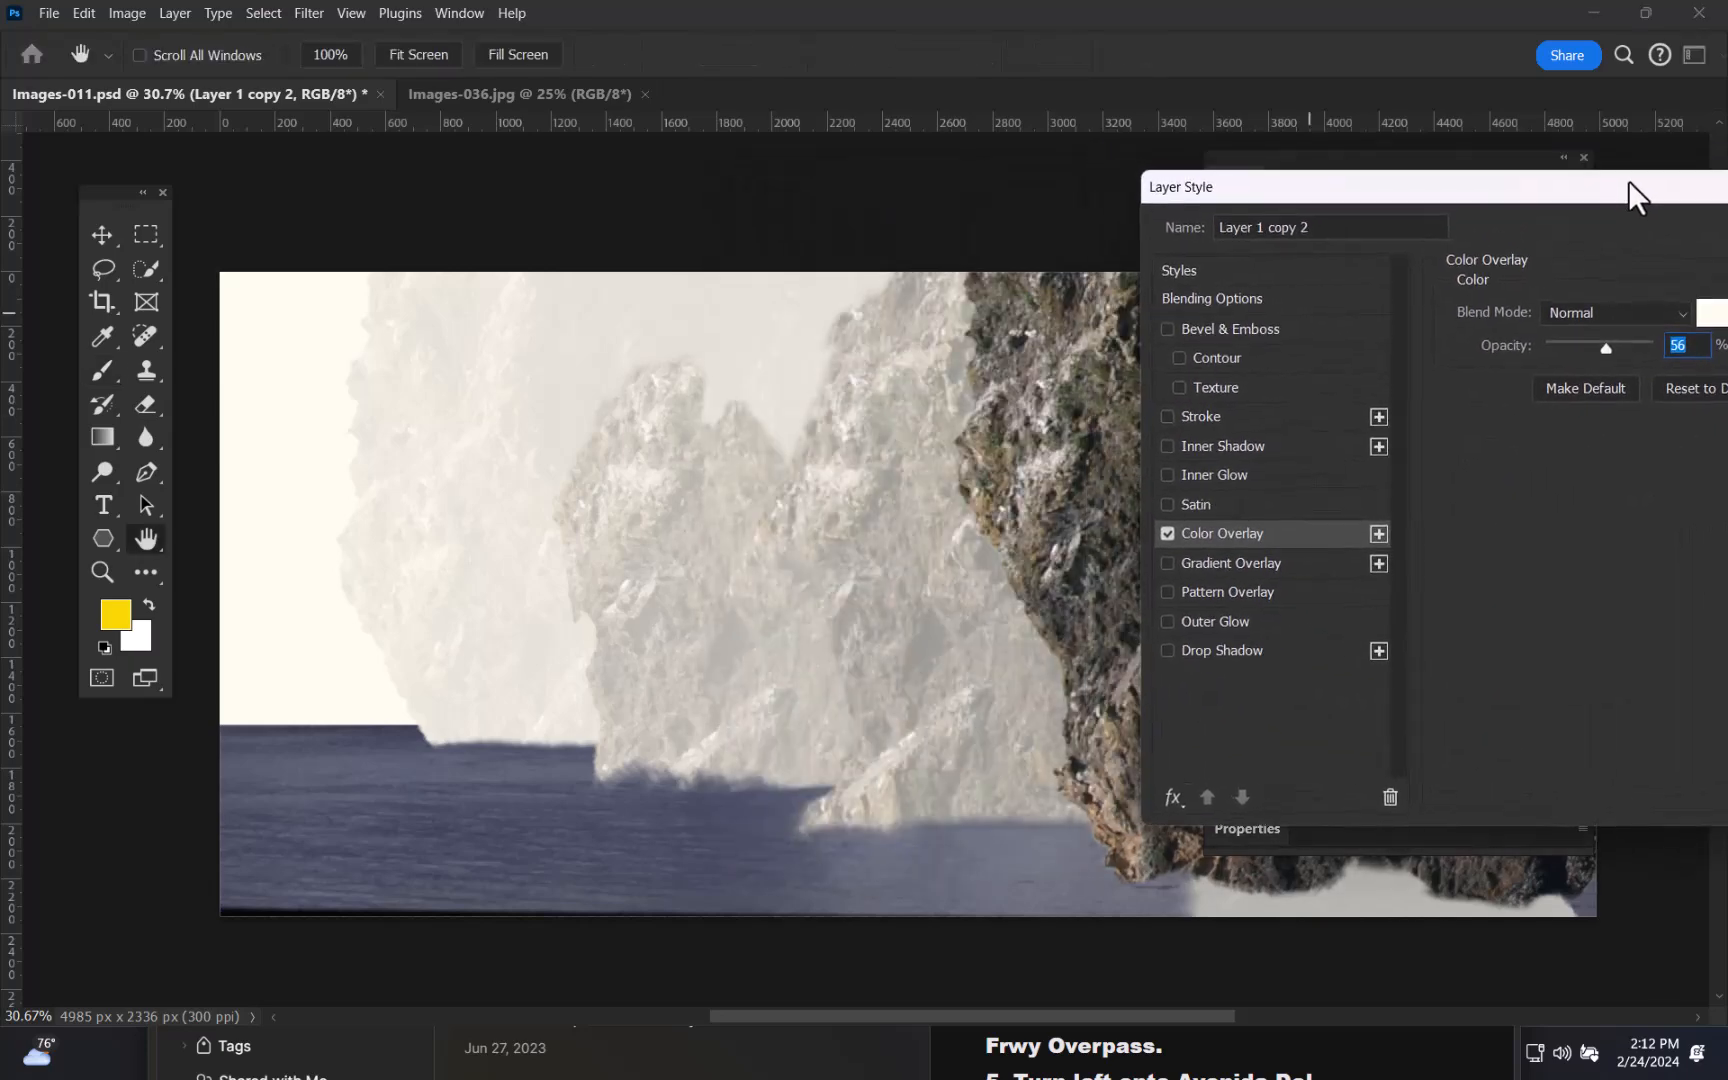
left_click_drag(1477, 193, 1526, 185)
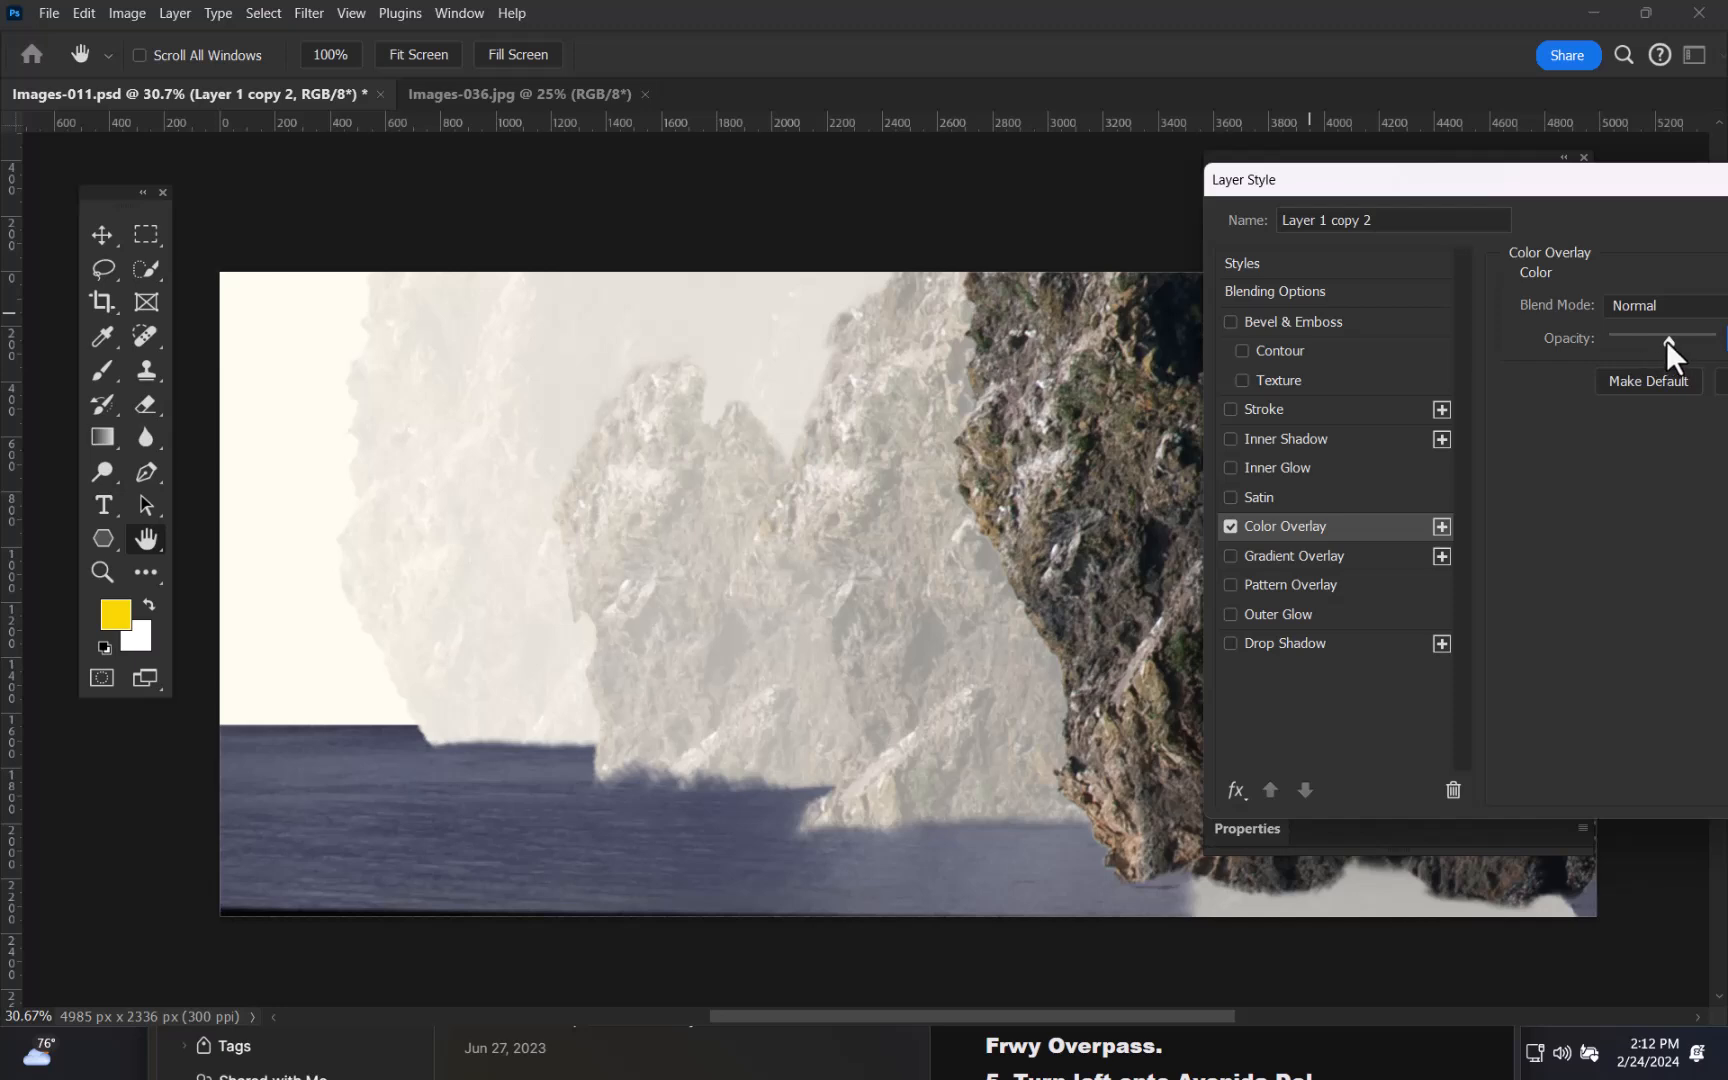
left_click_drag(1666, 340, 1651, 343)
left_click_drag(1490, 180, 755, 200)
left_click(1266, 287)
key("b")
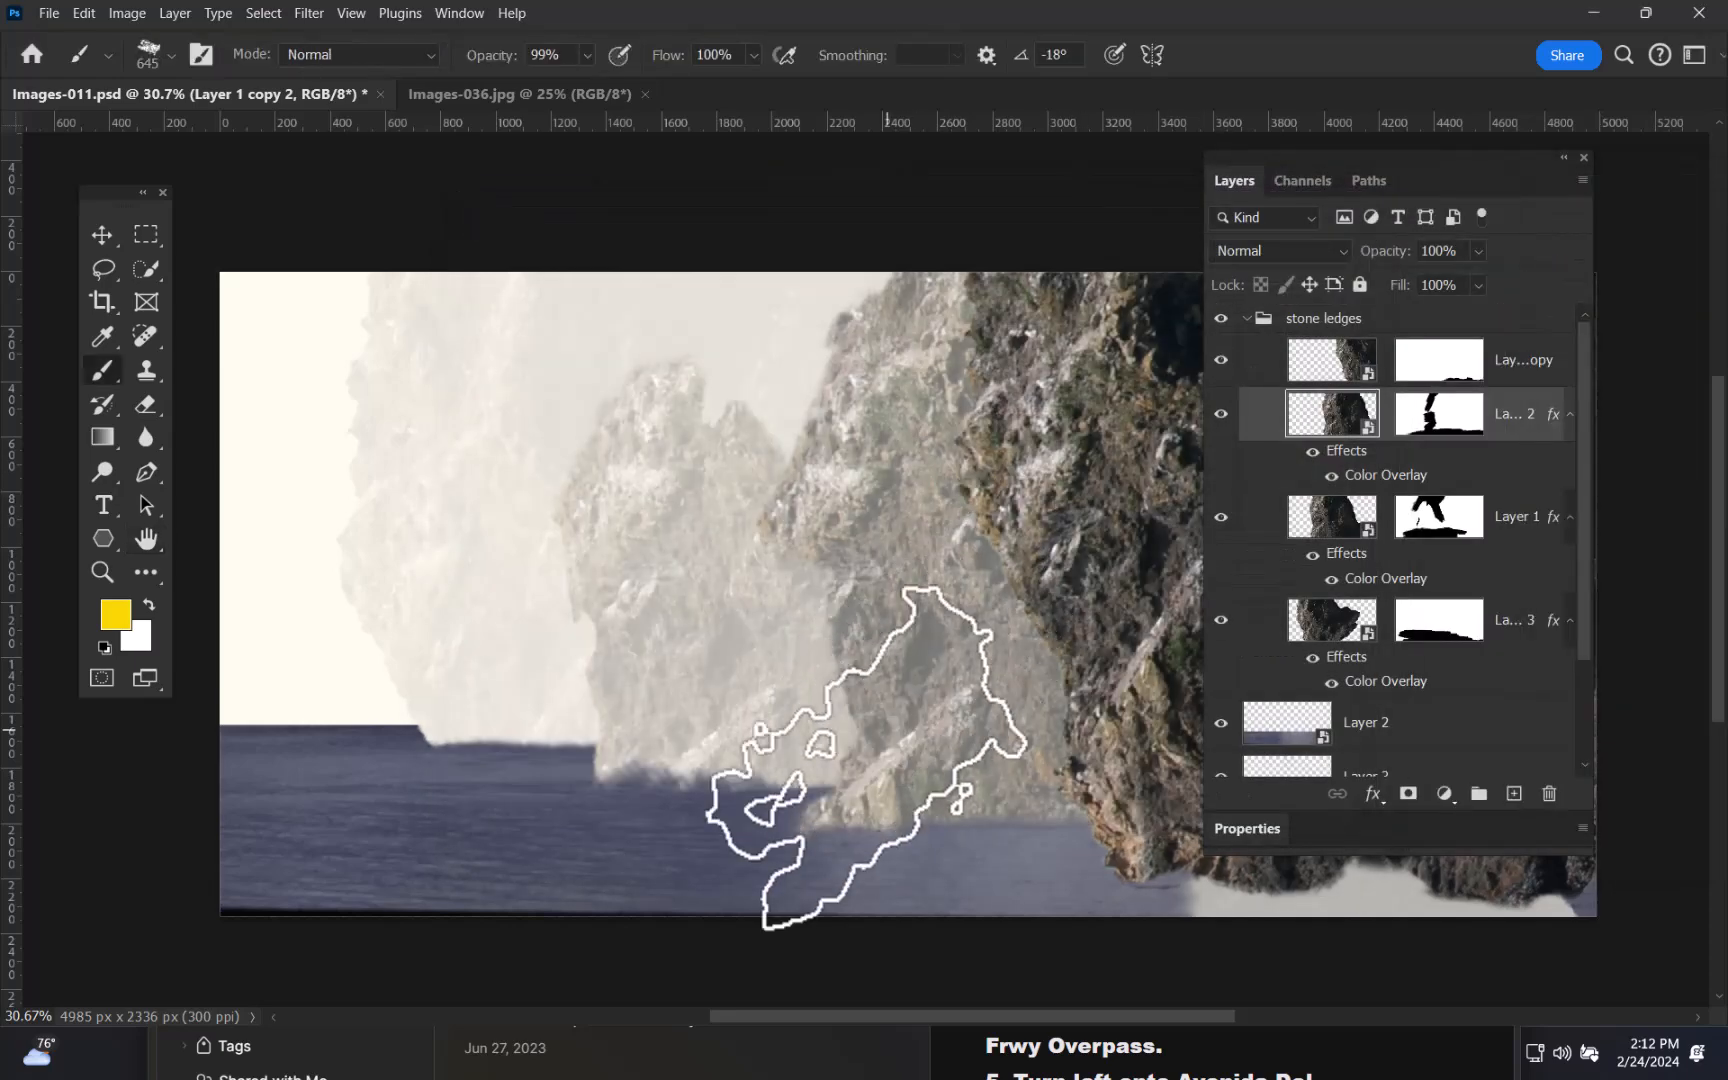
- Add an empty layer above Layer 1 copy 2 in the "stone ledges" group and hide it
scroll(876, 536, "down", 5)
scroll(899, 525, "up", 2)
left_click_drag(899, 525, 725, 532)
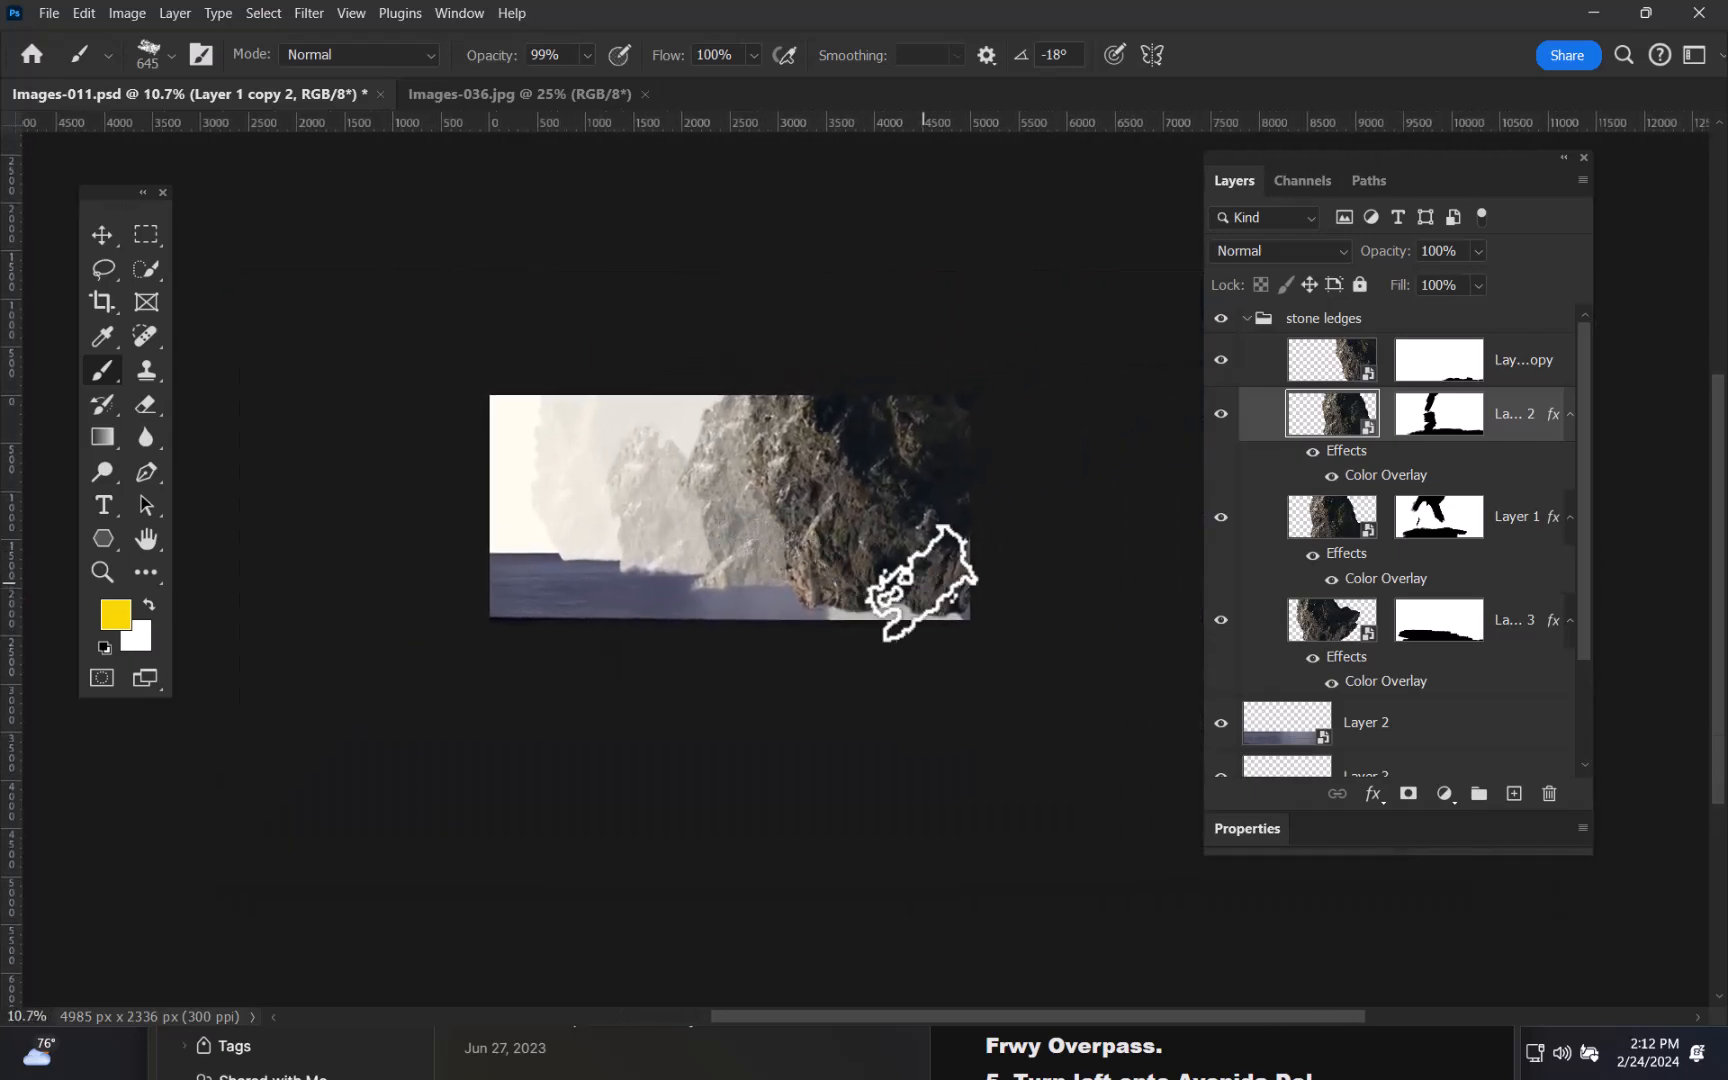
mouse_move(910, 602)
left_mouse_down()
mouse_move(984, 448)
mouse_move(956, 546)
left_mouse_up()
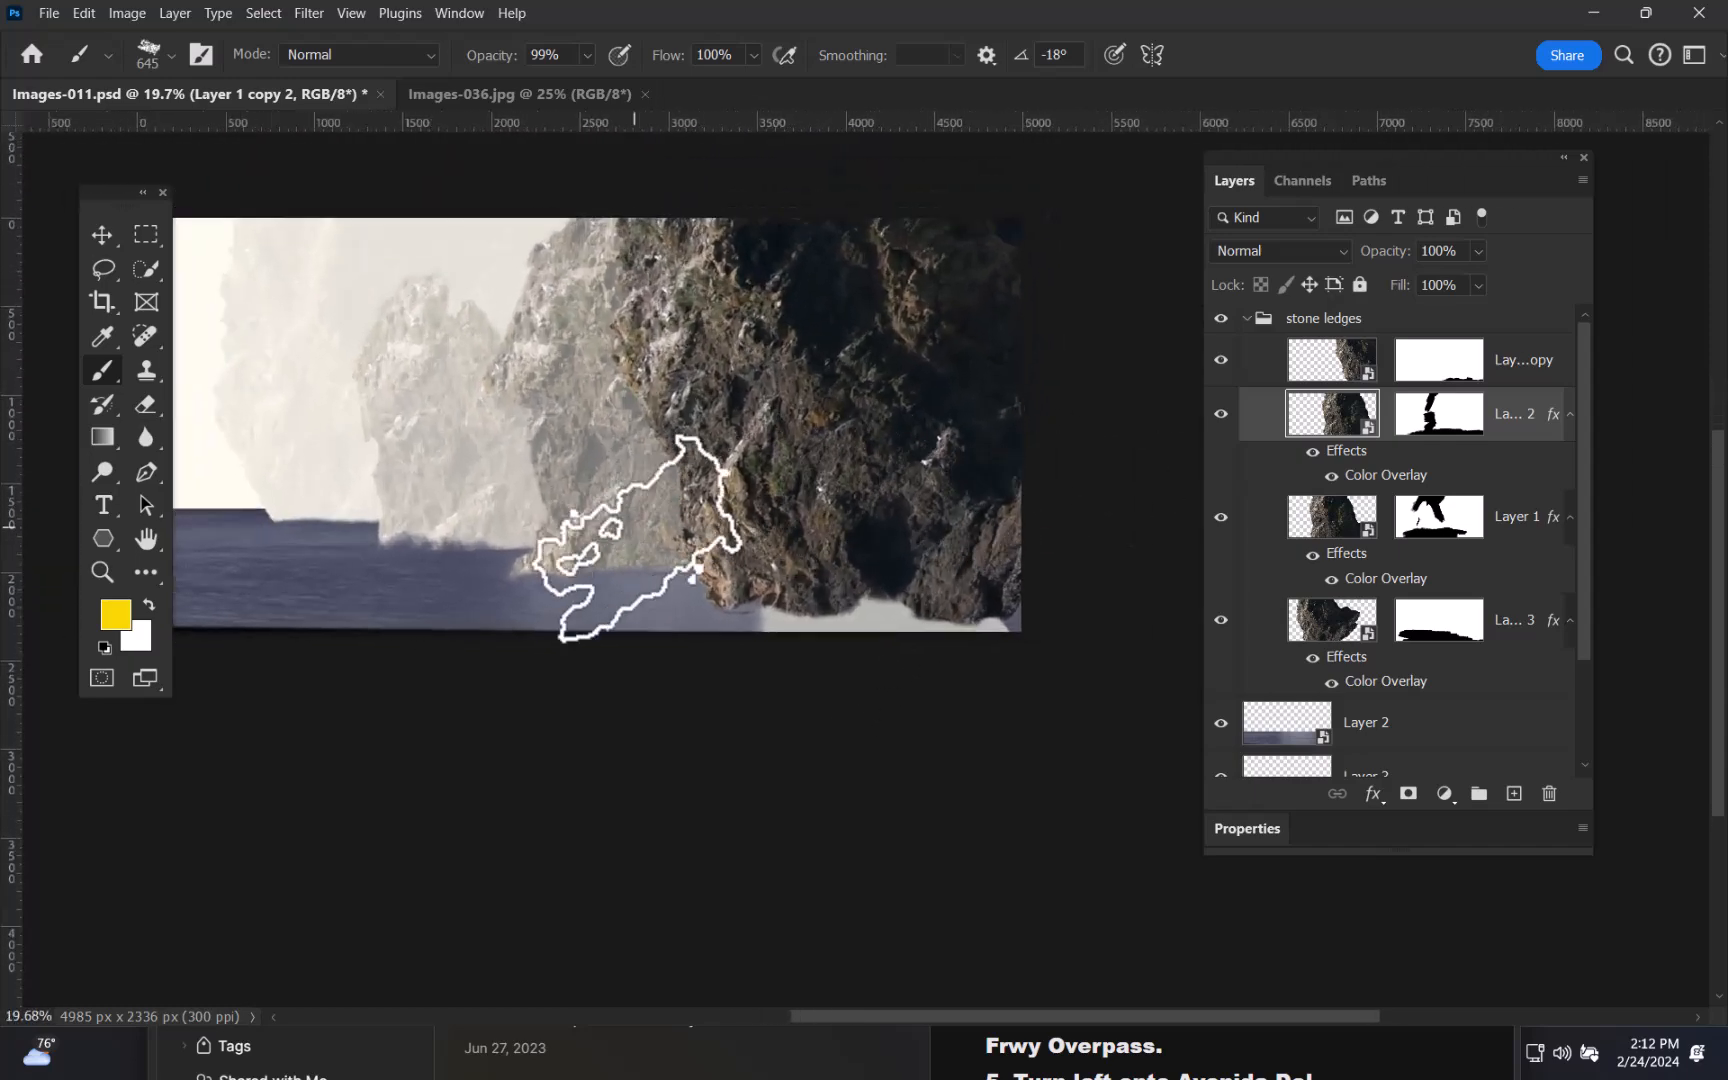
left_click_drag(800, 629, 1129, 620)
key("ctrl+shift+alt+n")
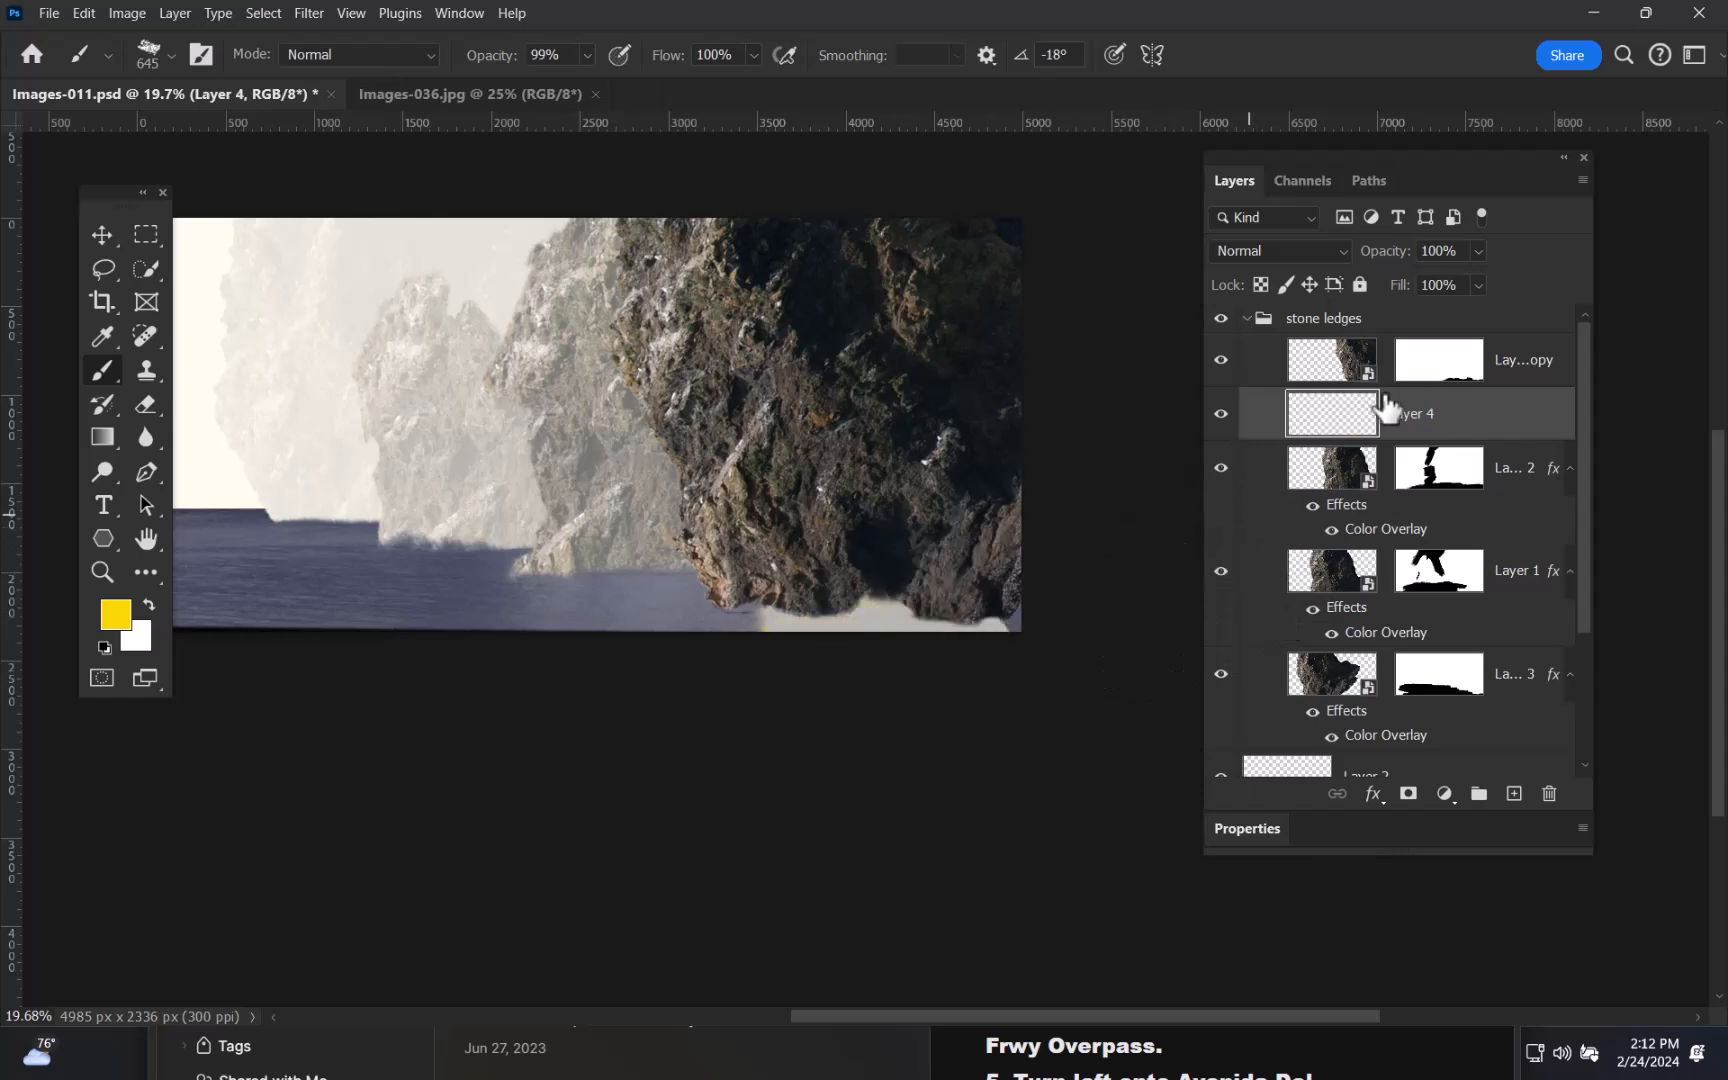
left_click(1221, 415)
- Toggle rock layers to trace the pale remnant beneath the foreground rock, and paint it out on Layer 1's mask with the 645 px black brush
left_click(1220, 360)
left_click(1212, 466)
left_click(1209, 468)
left_click(1220, 572)
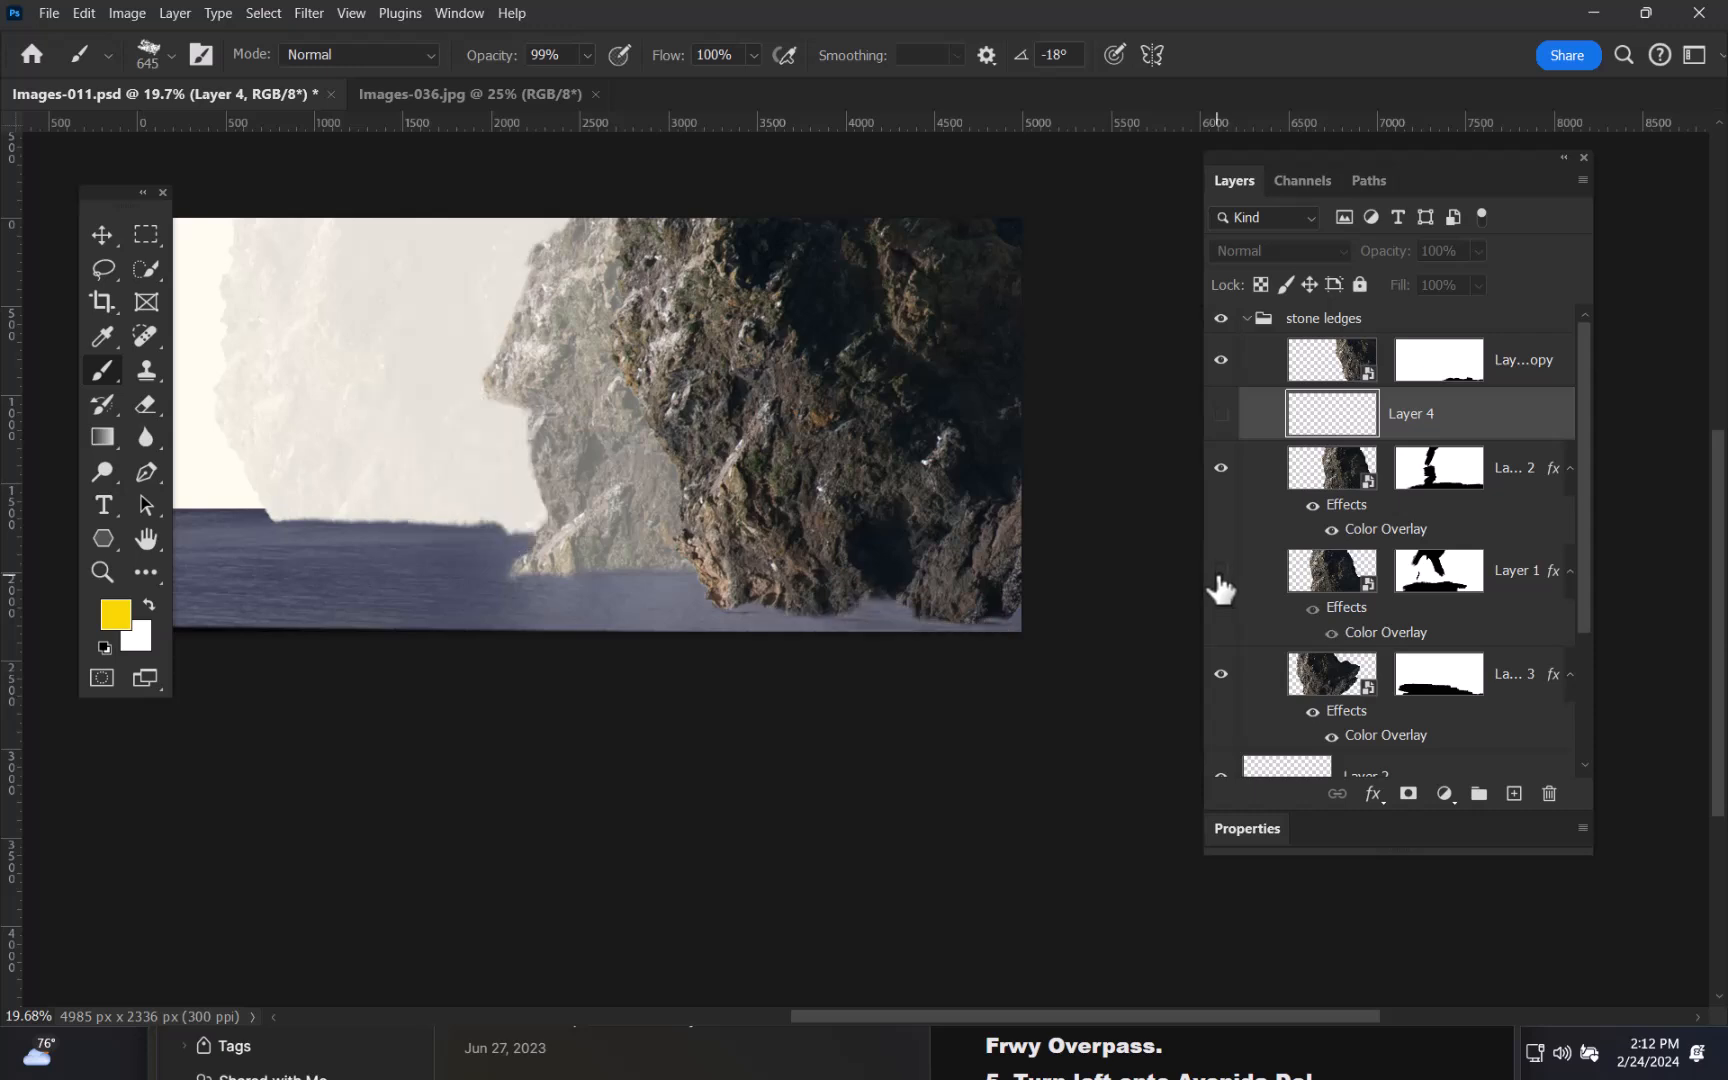
left_click(1220, 572)
left_click(1220, 572)
left_click(1220, 572)
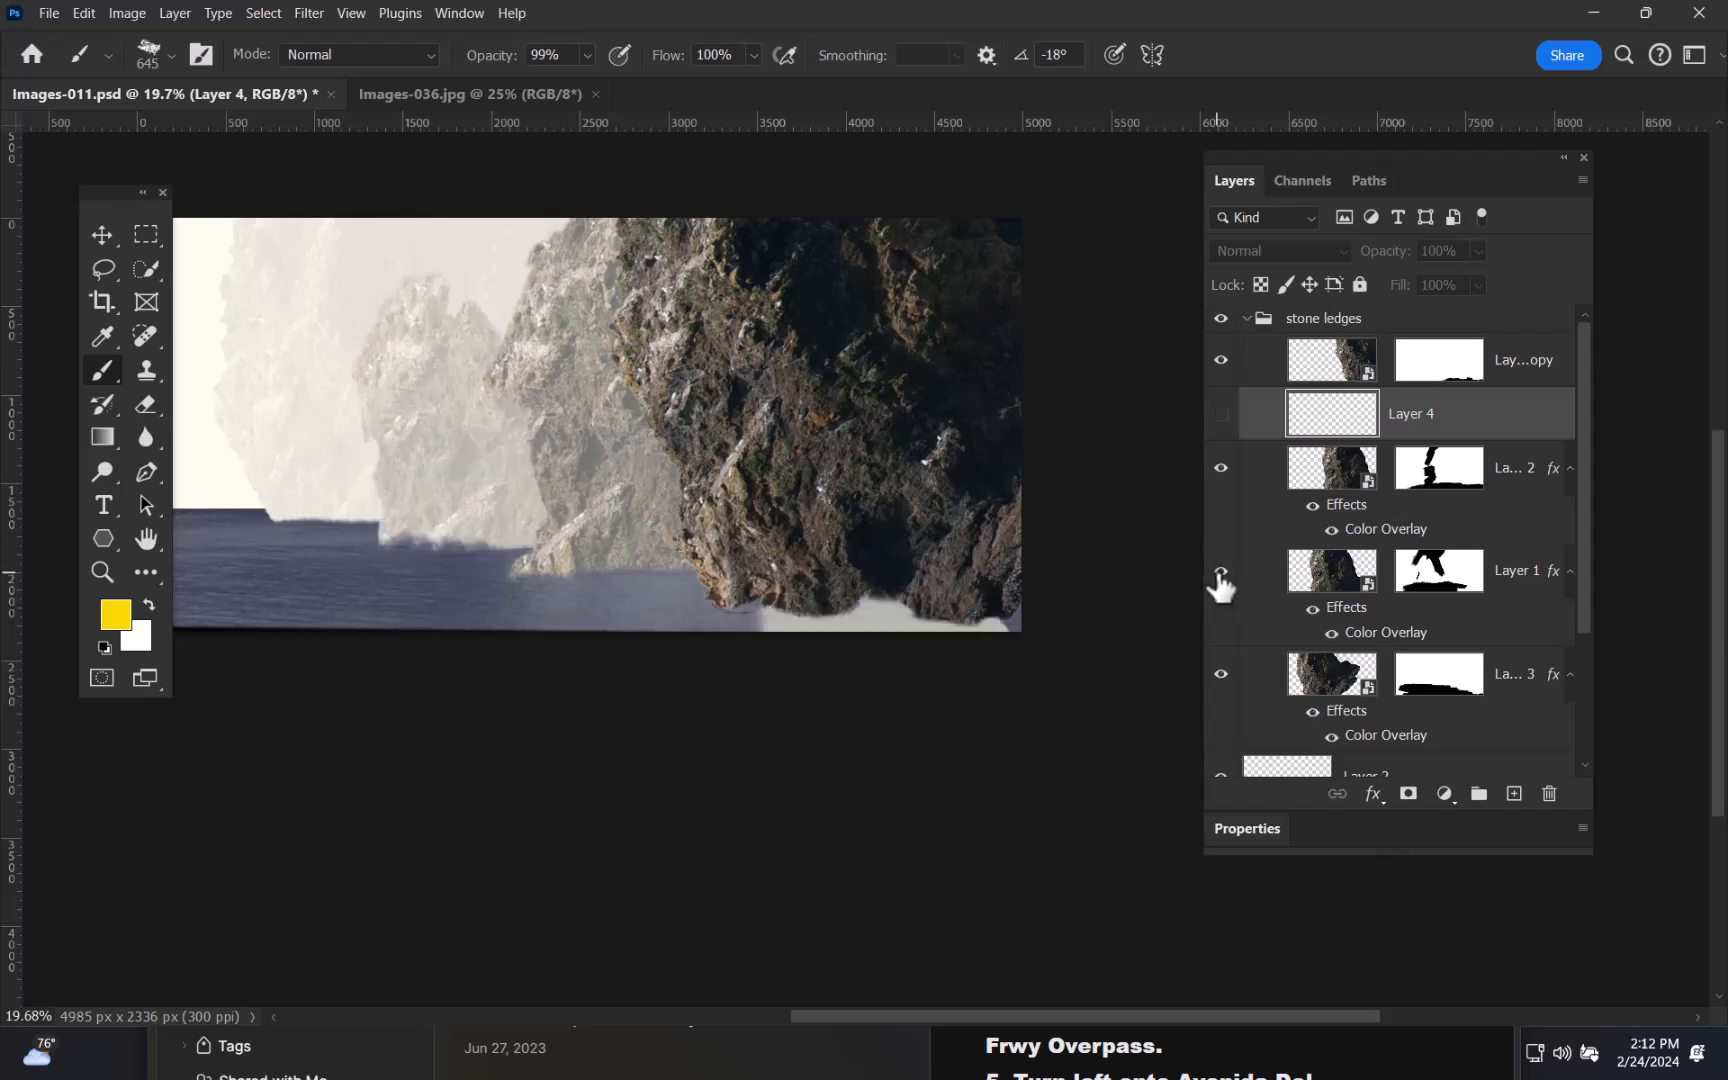
left_click(1220, 572)
left_click(1220, 572)
left_click(1453, 575)
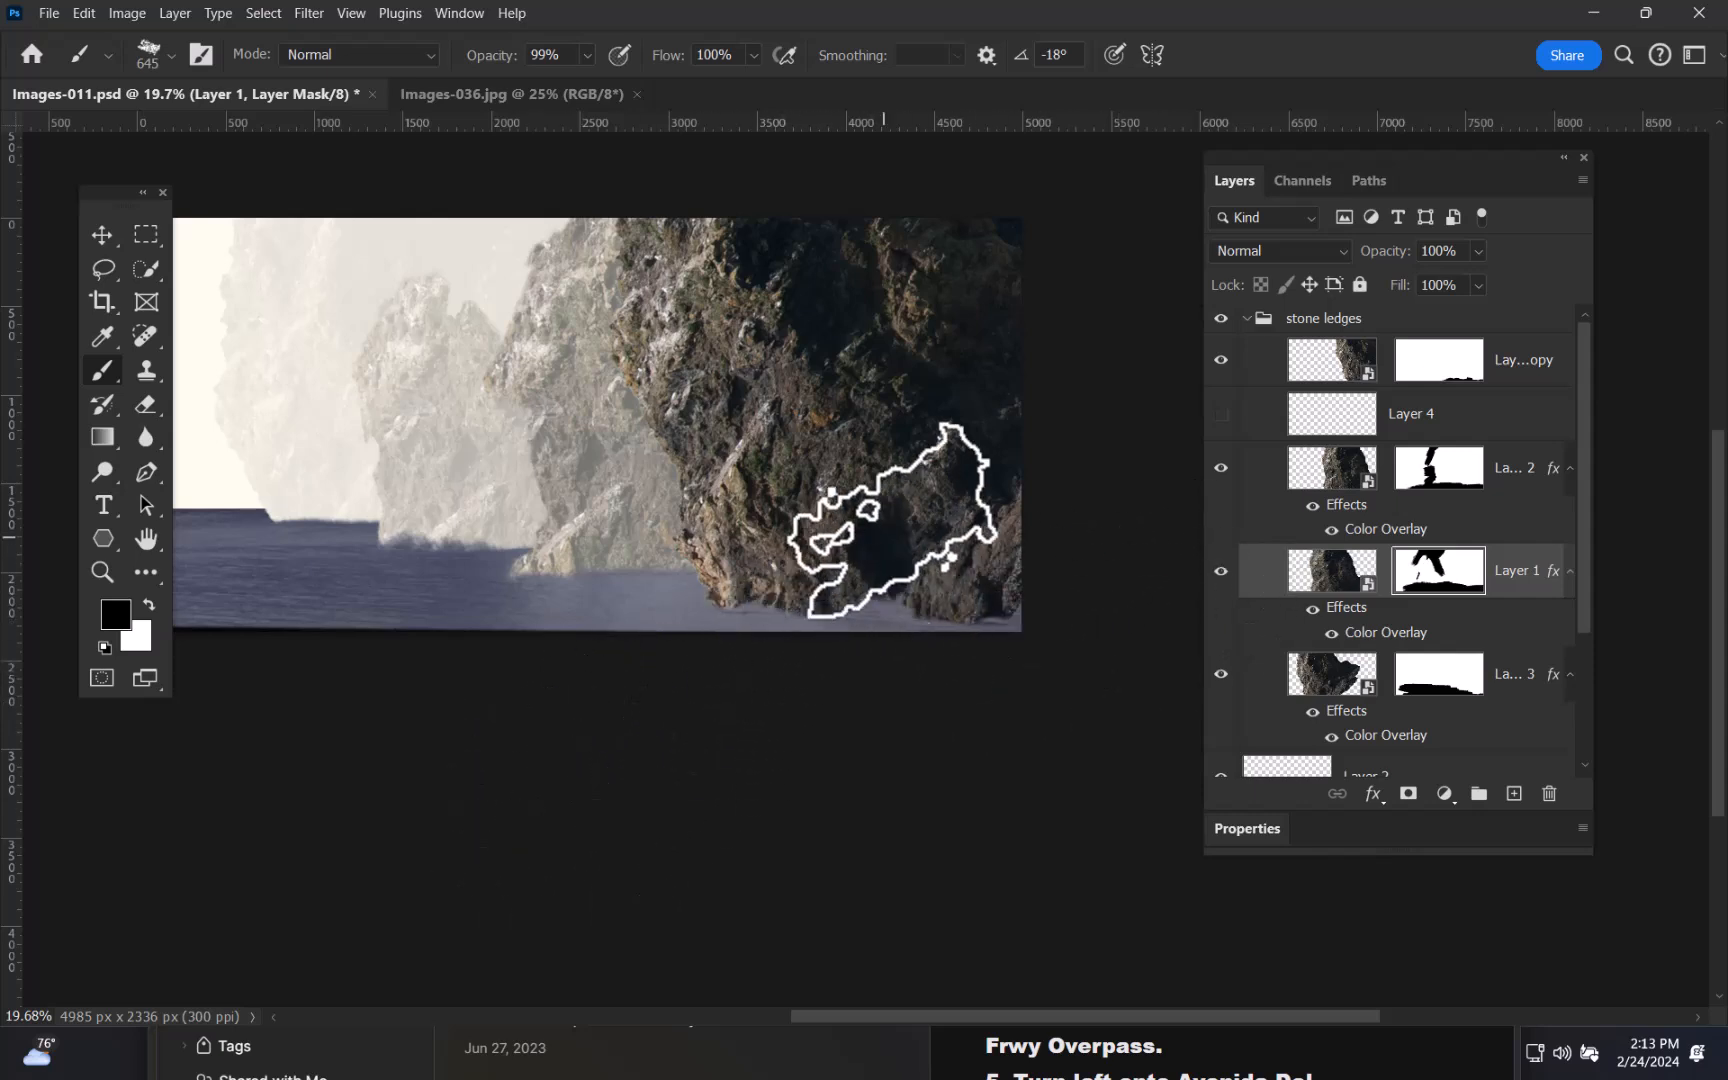
left_click_drag(1018, 479, 1017, 551)
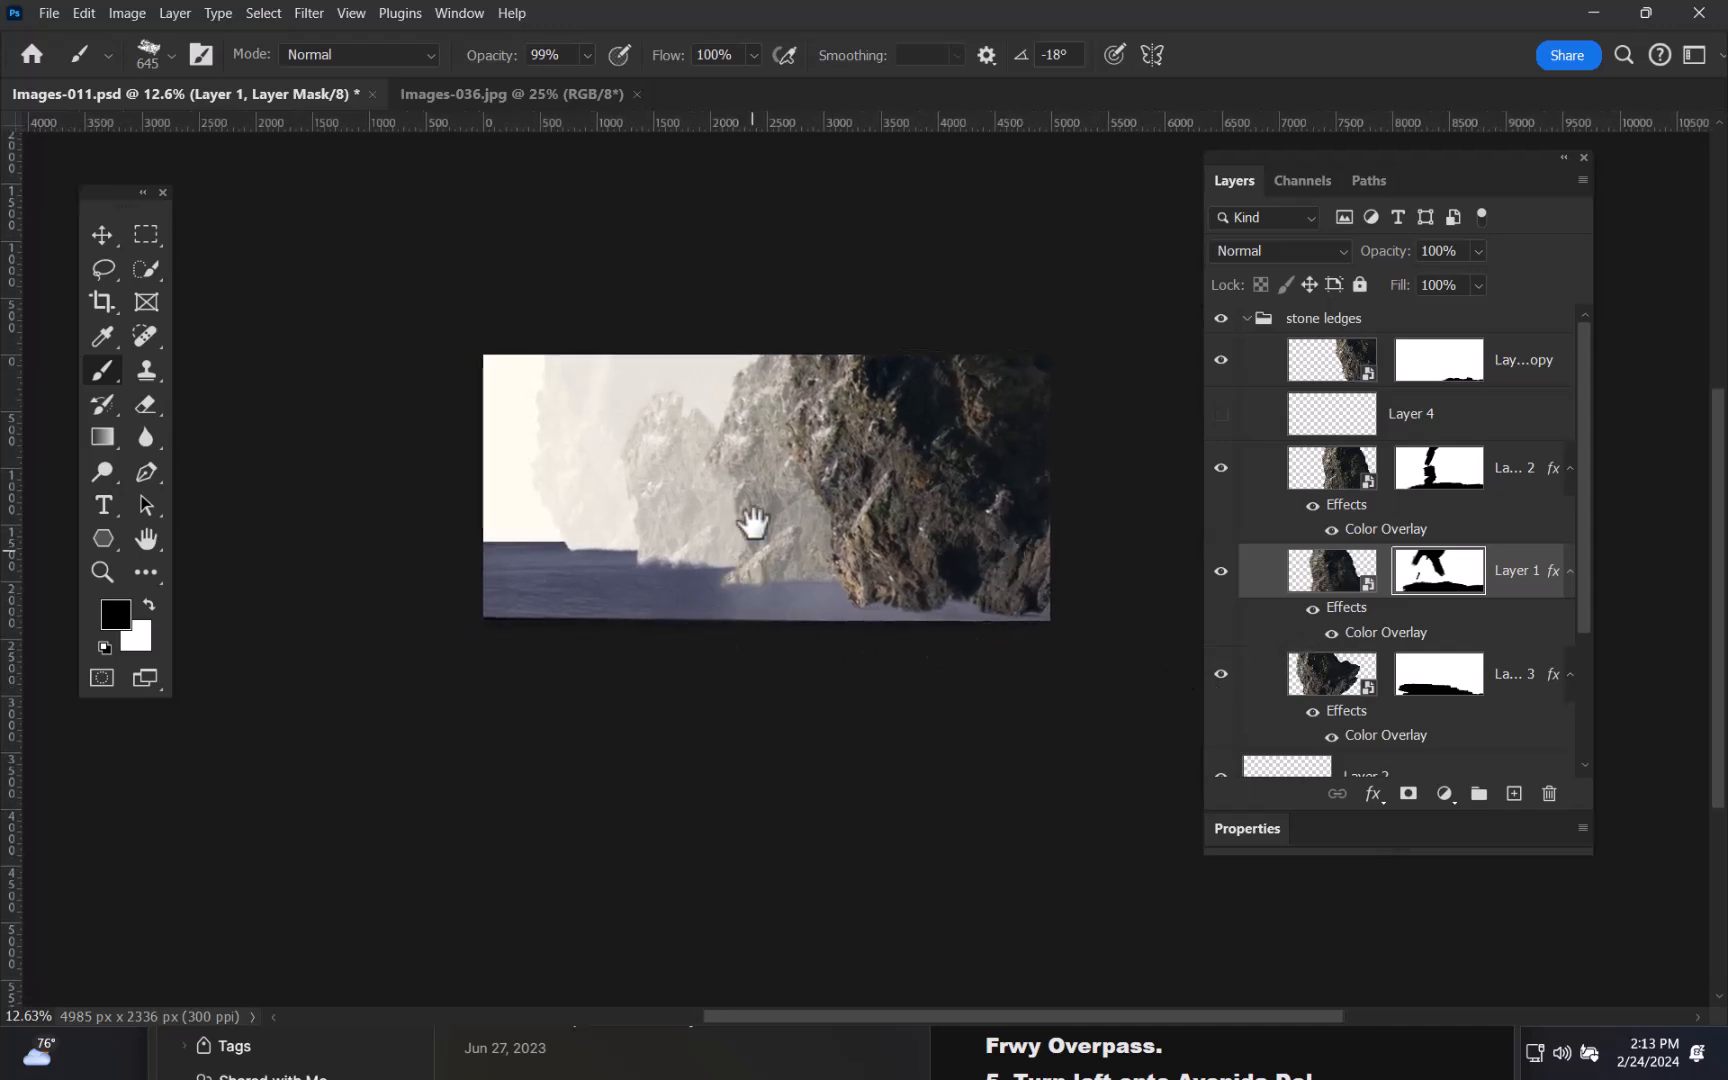
- Extend the canvas slightly below the water with the Crop tool, to 4985 x 2494 px
key("c")
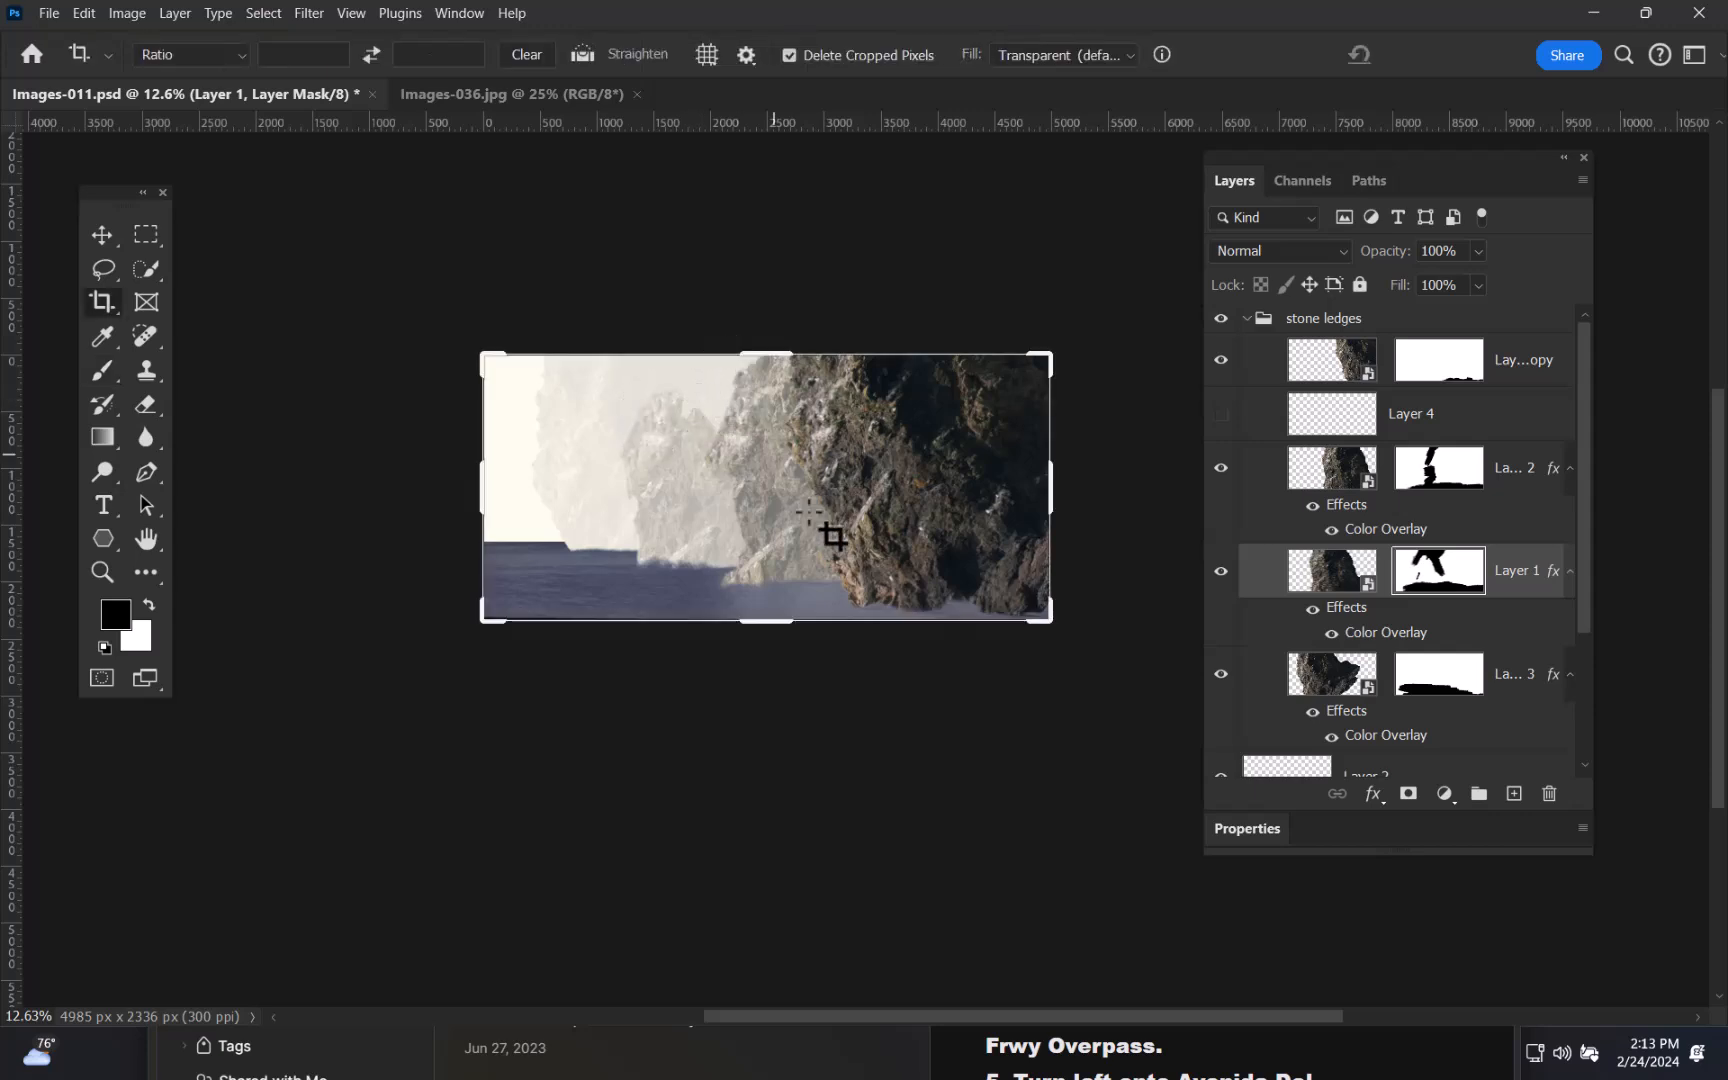
left_click(771, 621)
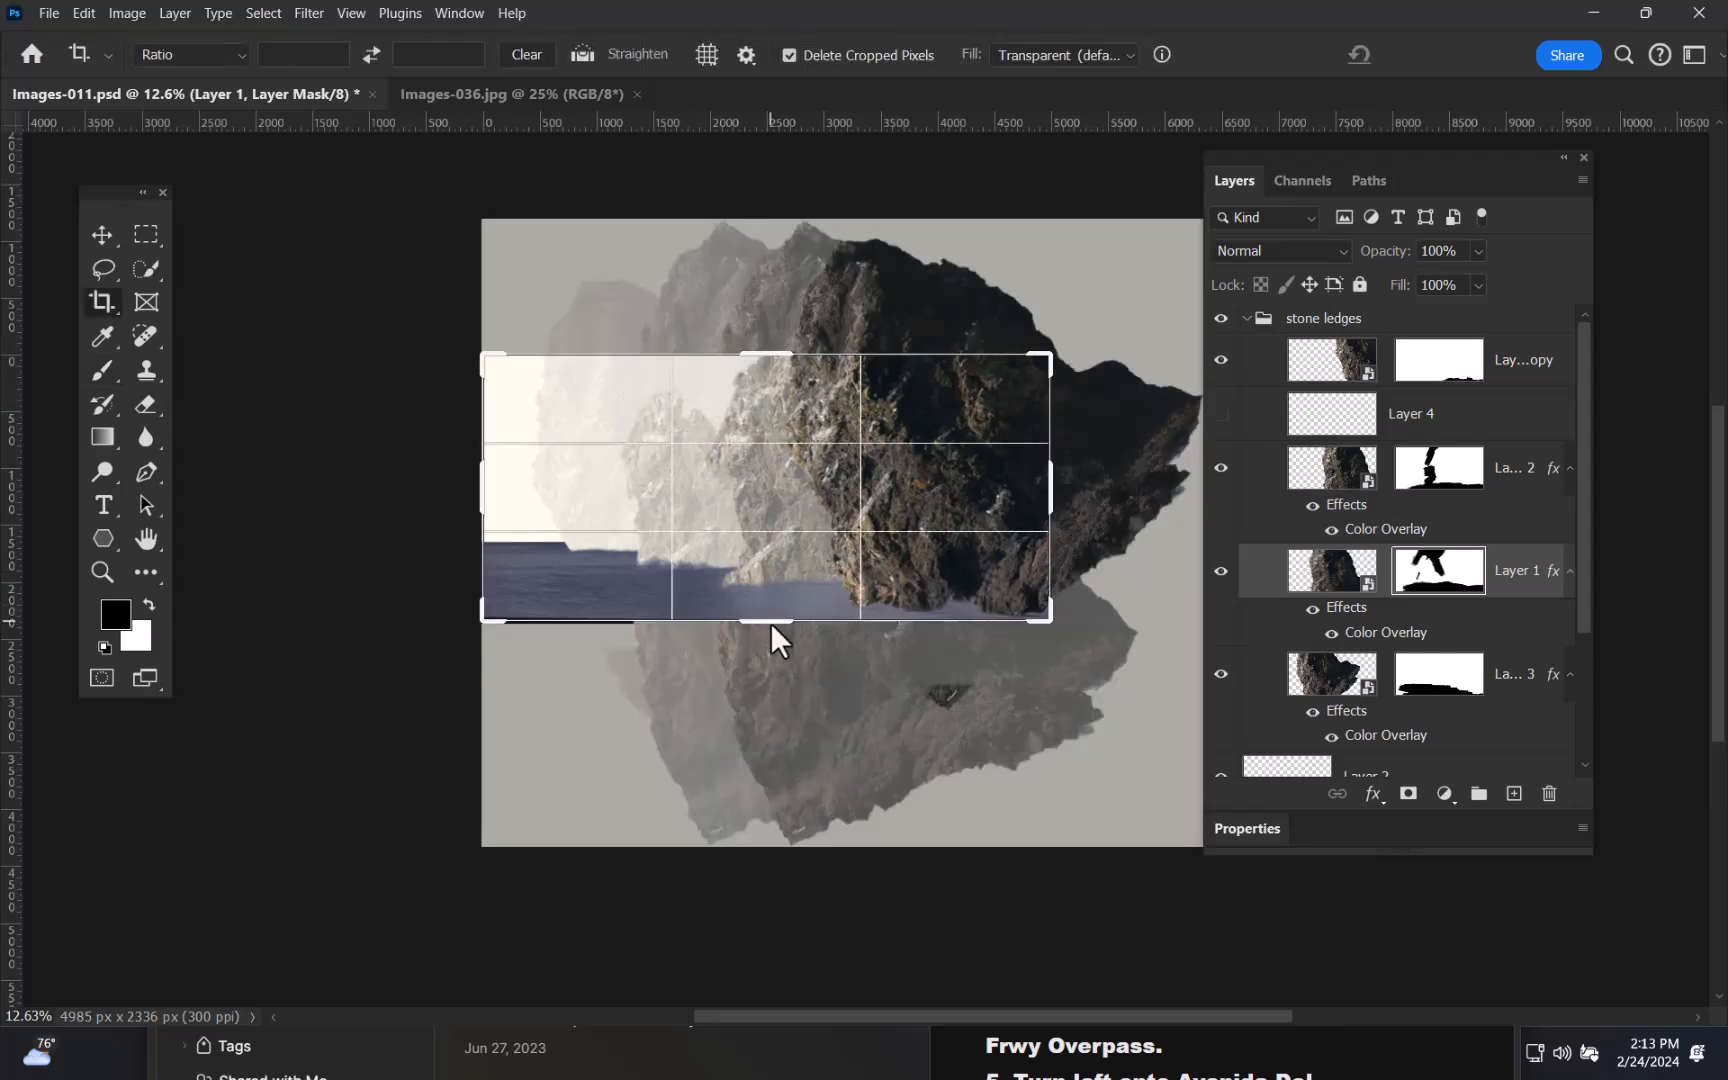
left_click_drag(773, 621, 773, 630)
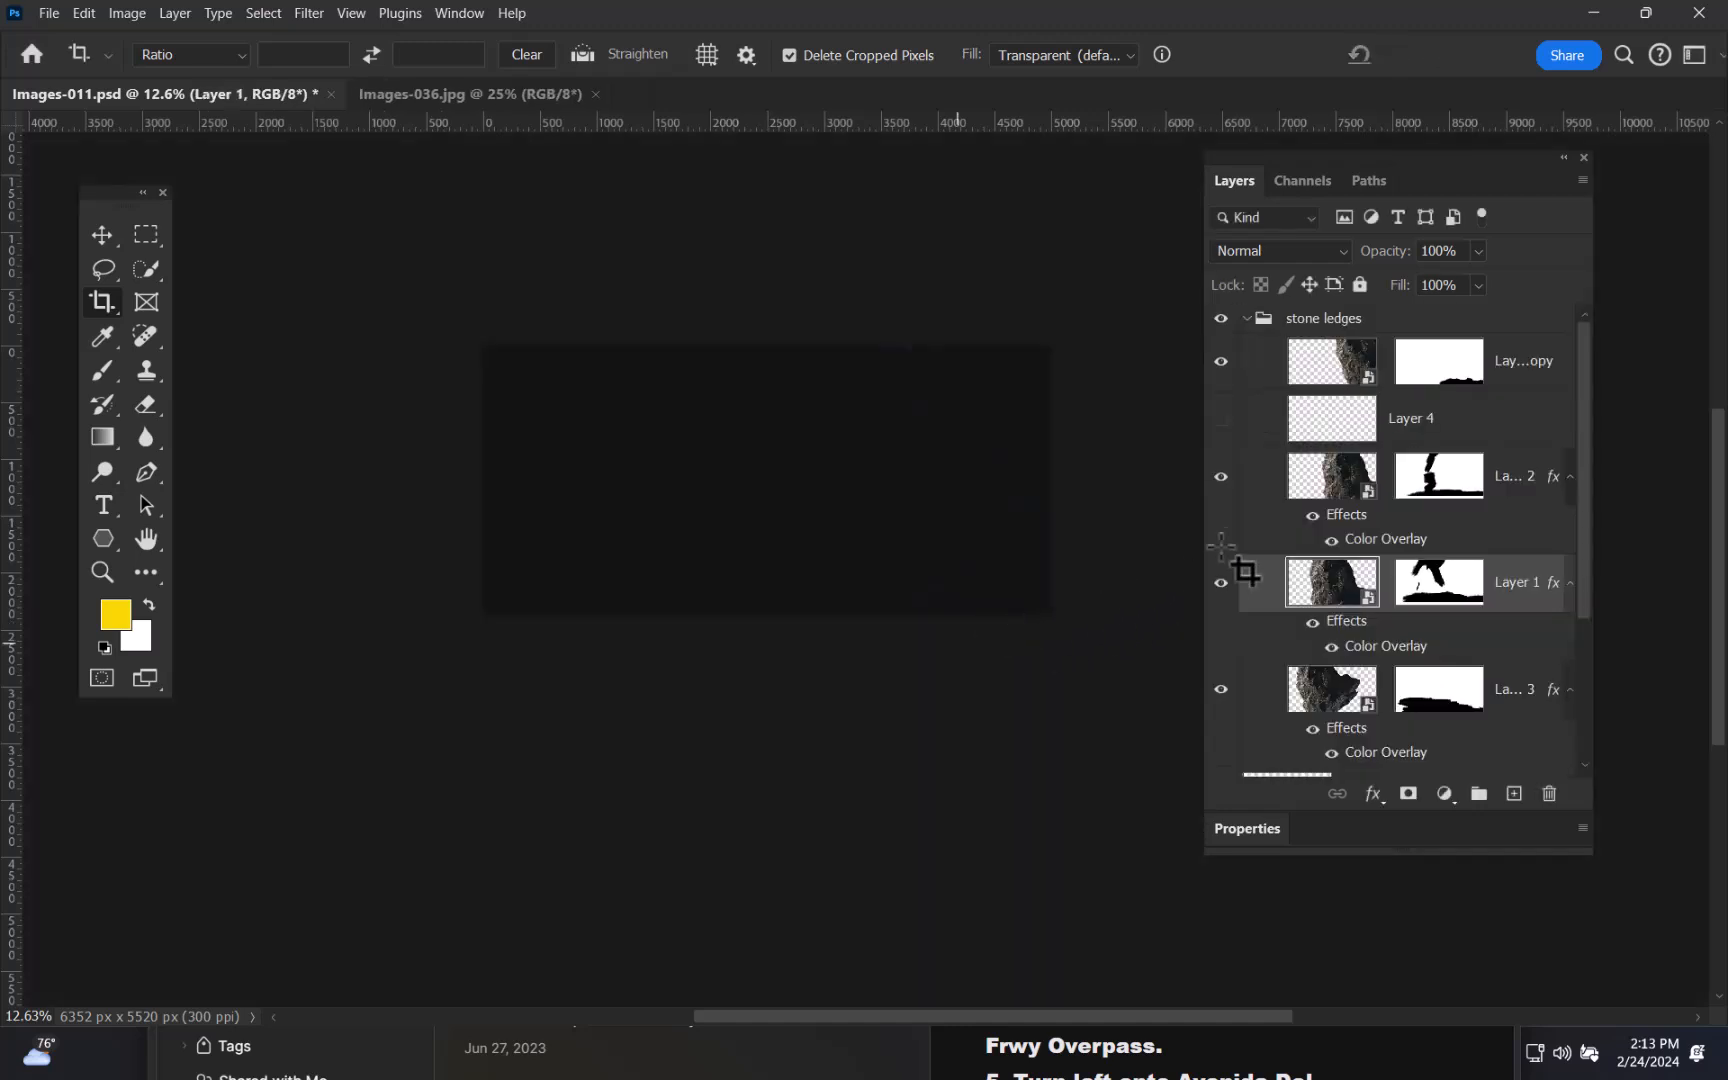
- Stretch the water on Layer 2 down to the extended canvas edge, to 258.84% height
scroll(1578, 495, "down", 4)
left_click(1262, 597)
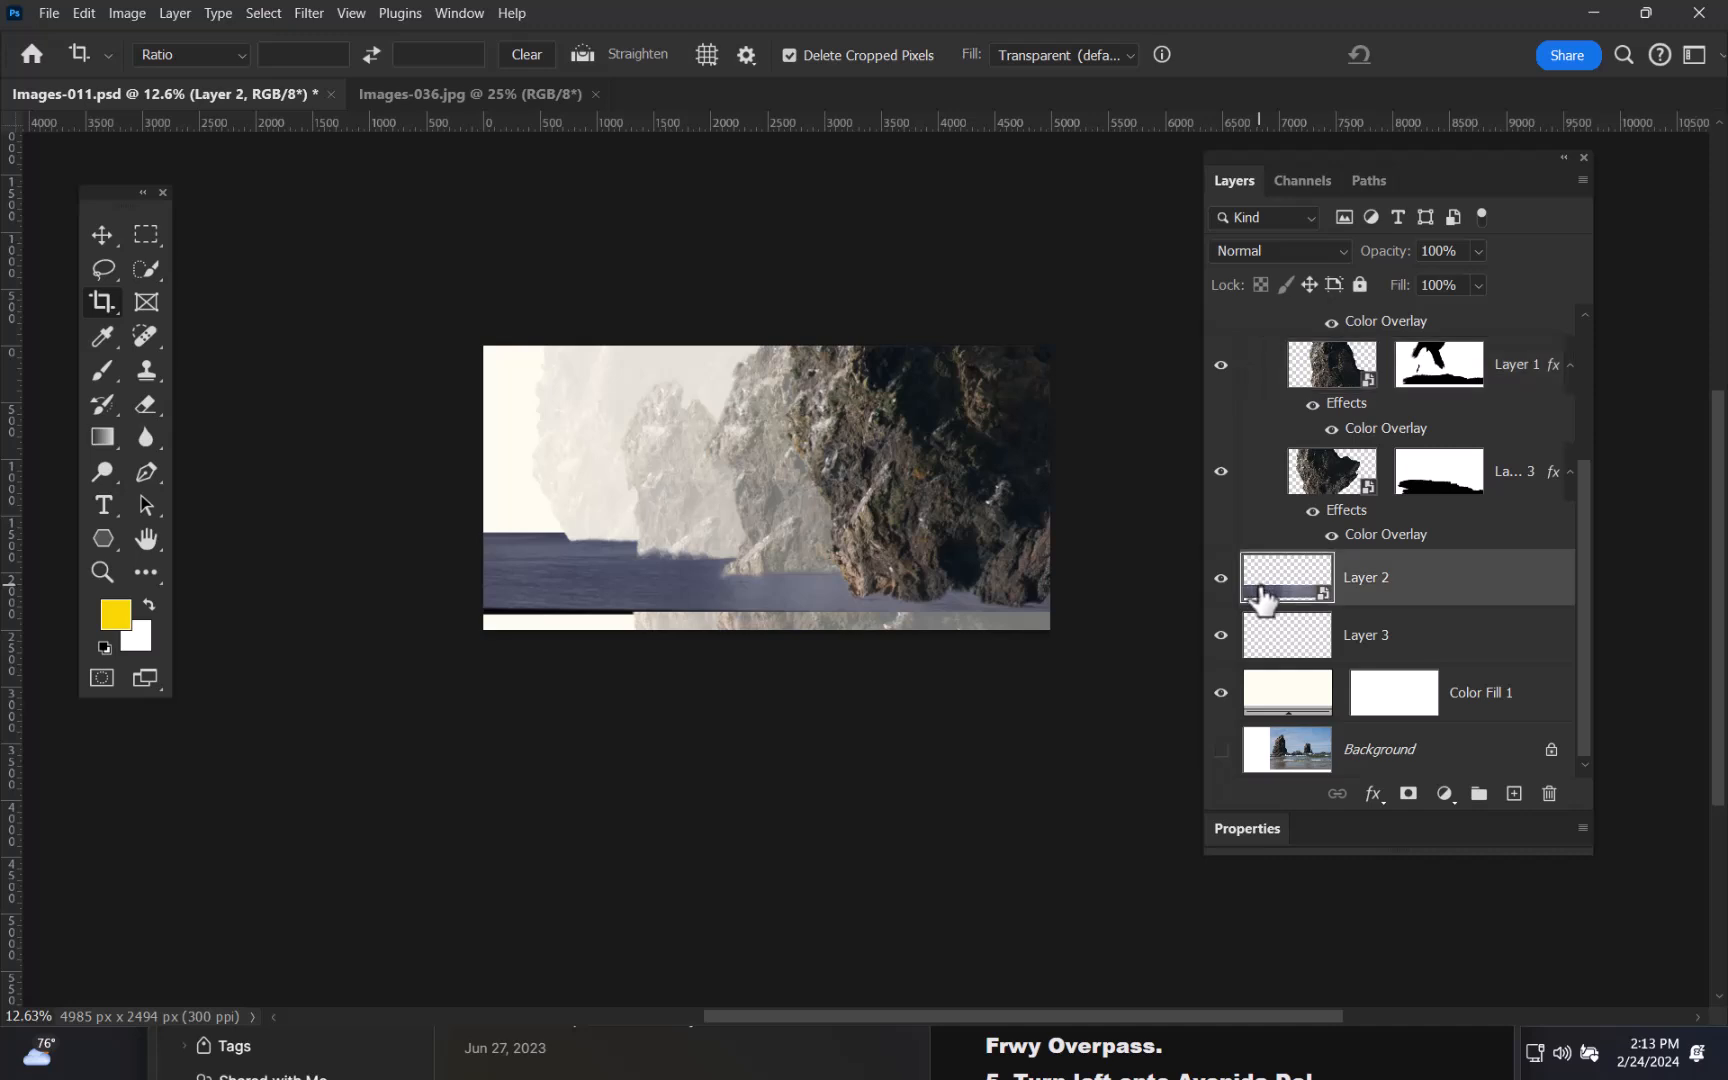
key("ctrl+t")
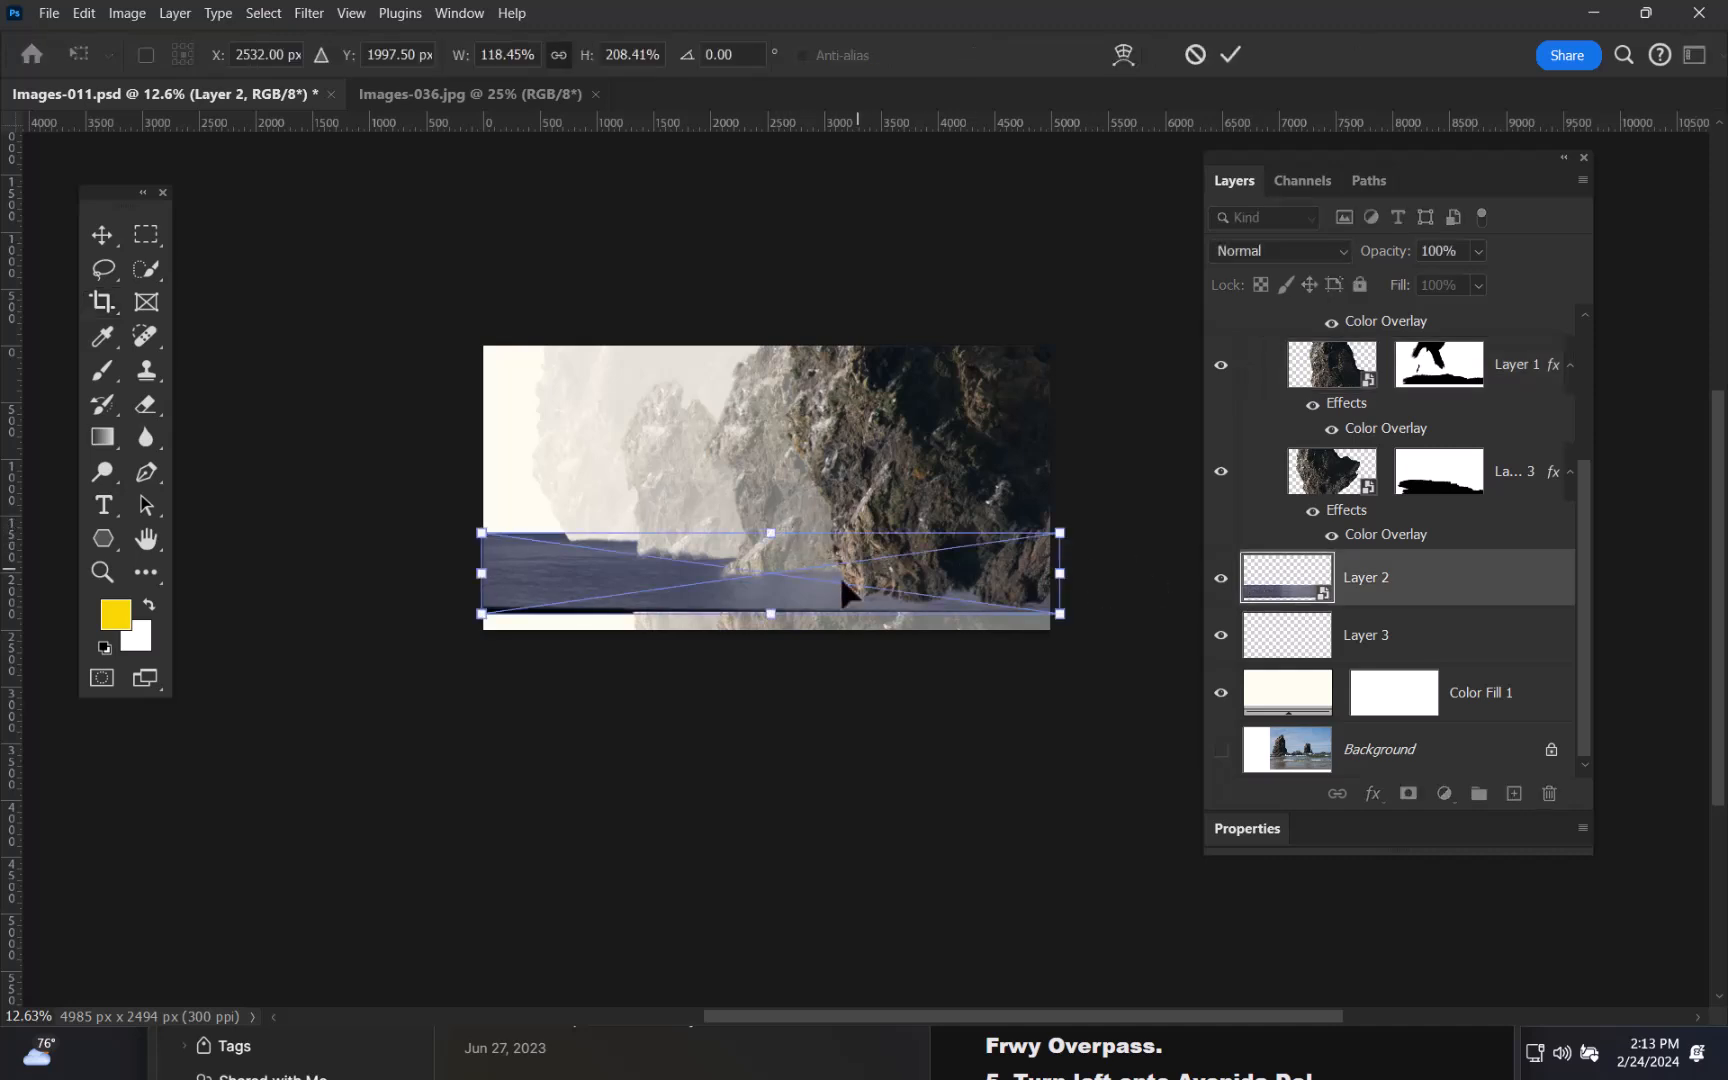
left_click_drag(774, 612, 776, 633)
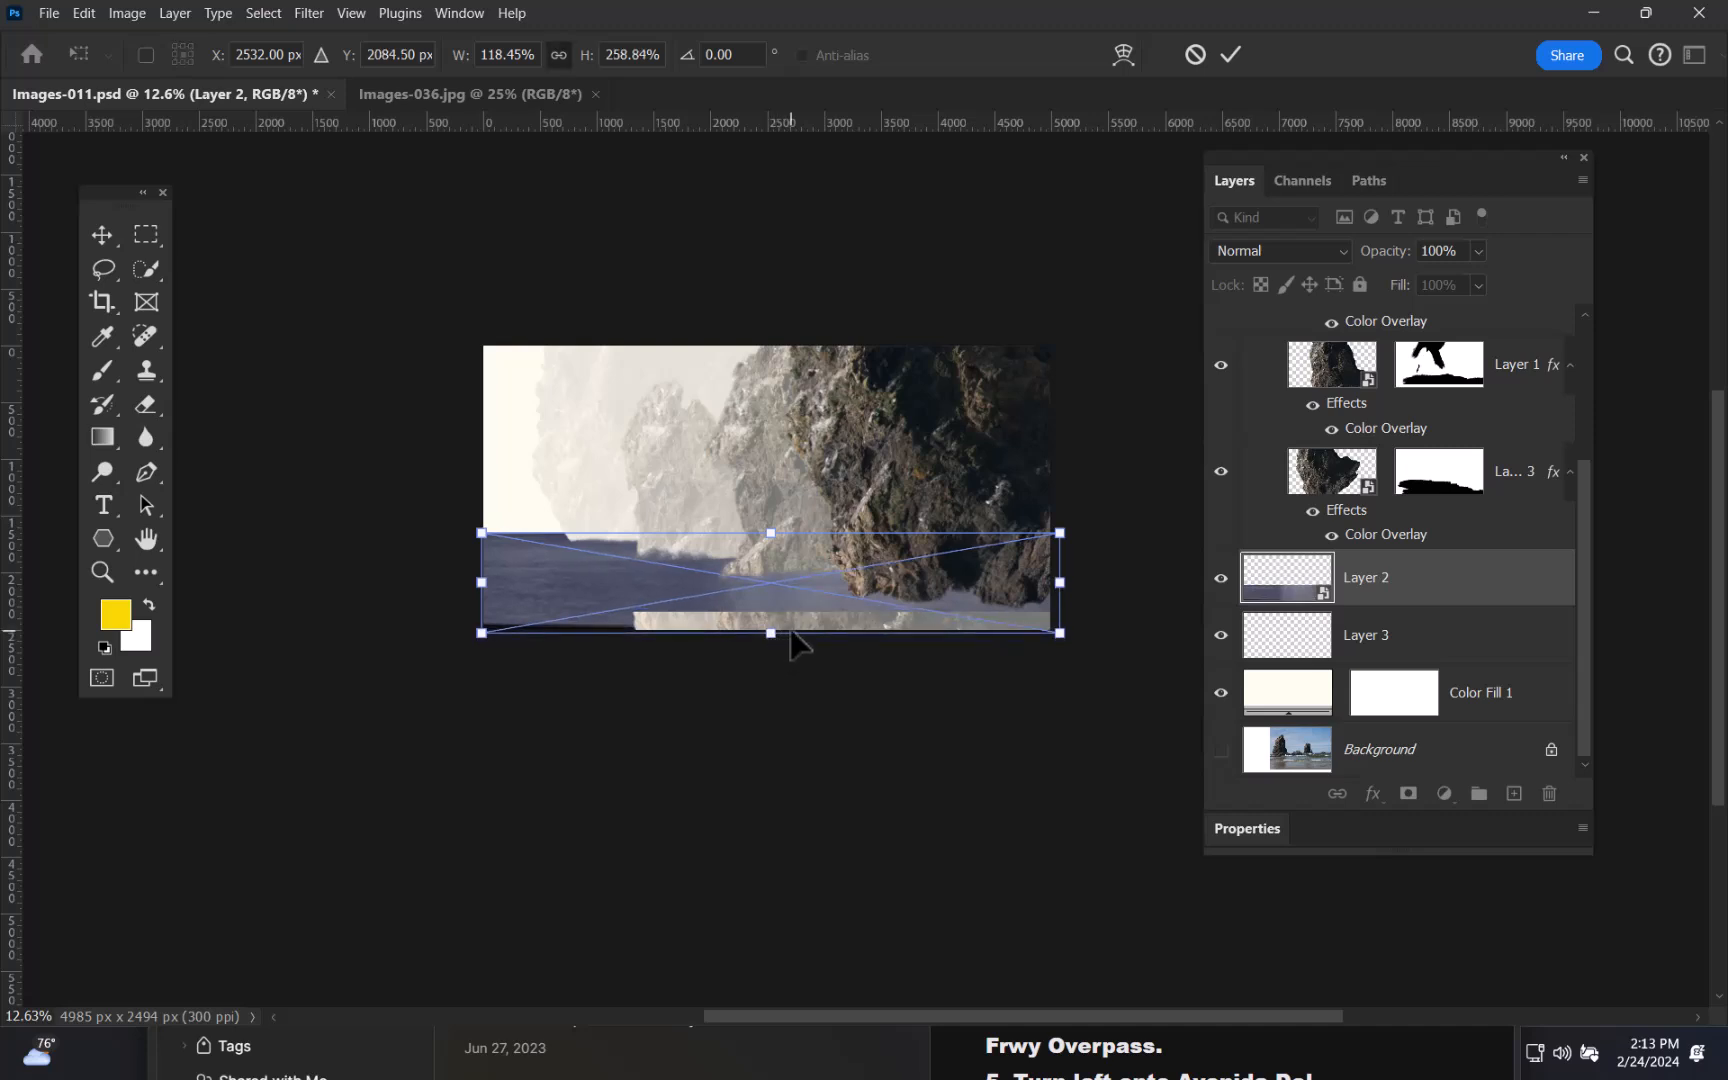
key("c")
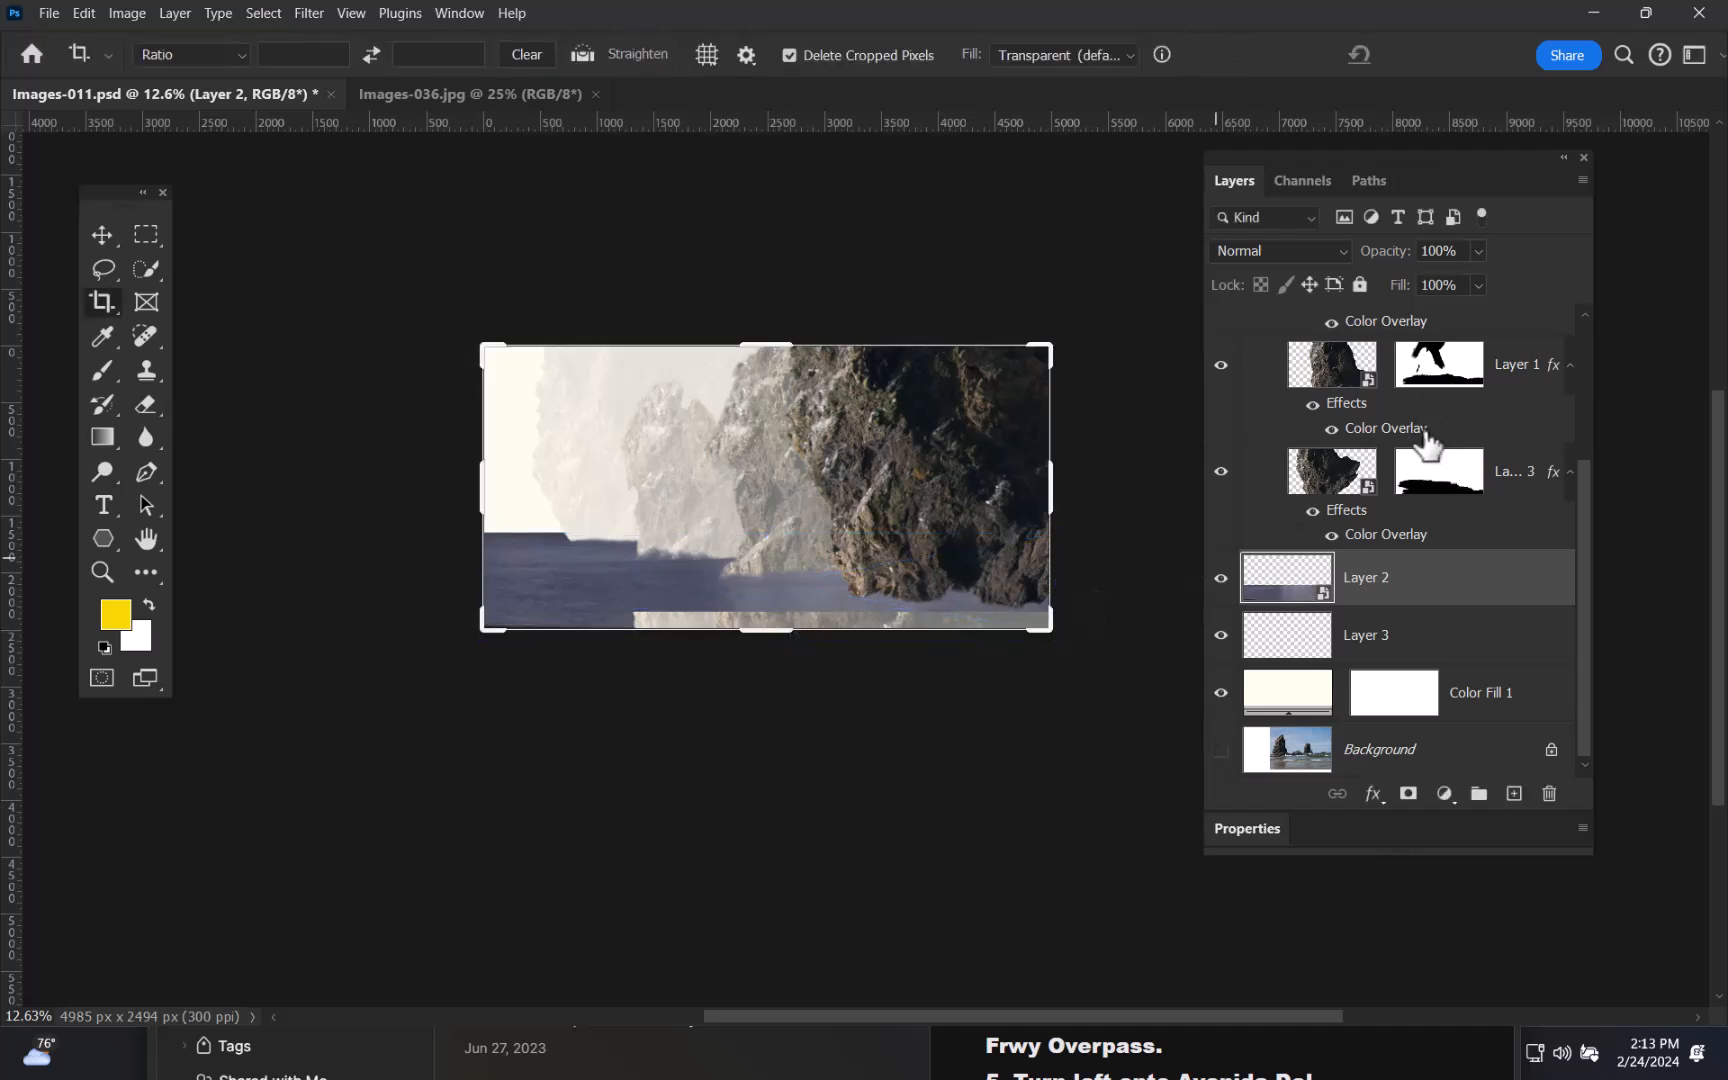
- Toggle the rock layers to trace the pale strip along the canvas's lower edge, and paint black over it on Layer 1's mask with the 974 px brush
left_click(1220, 470)
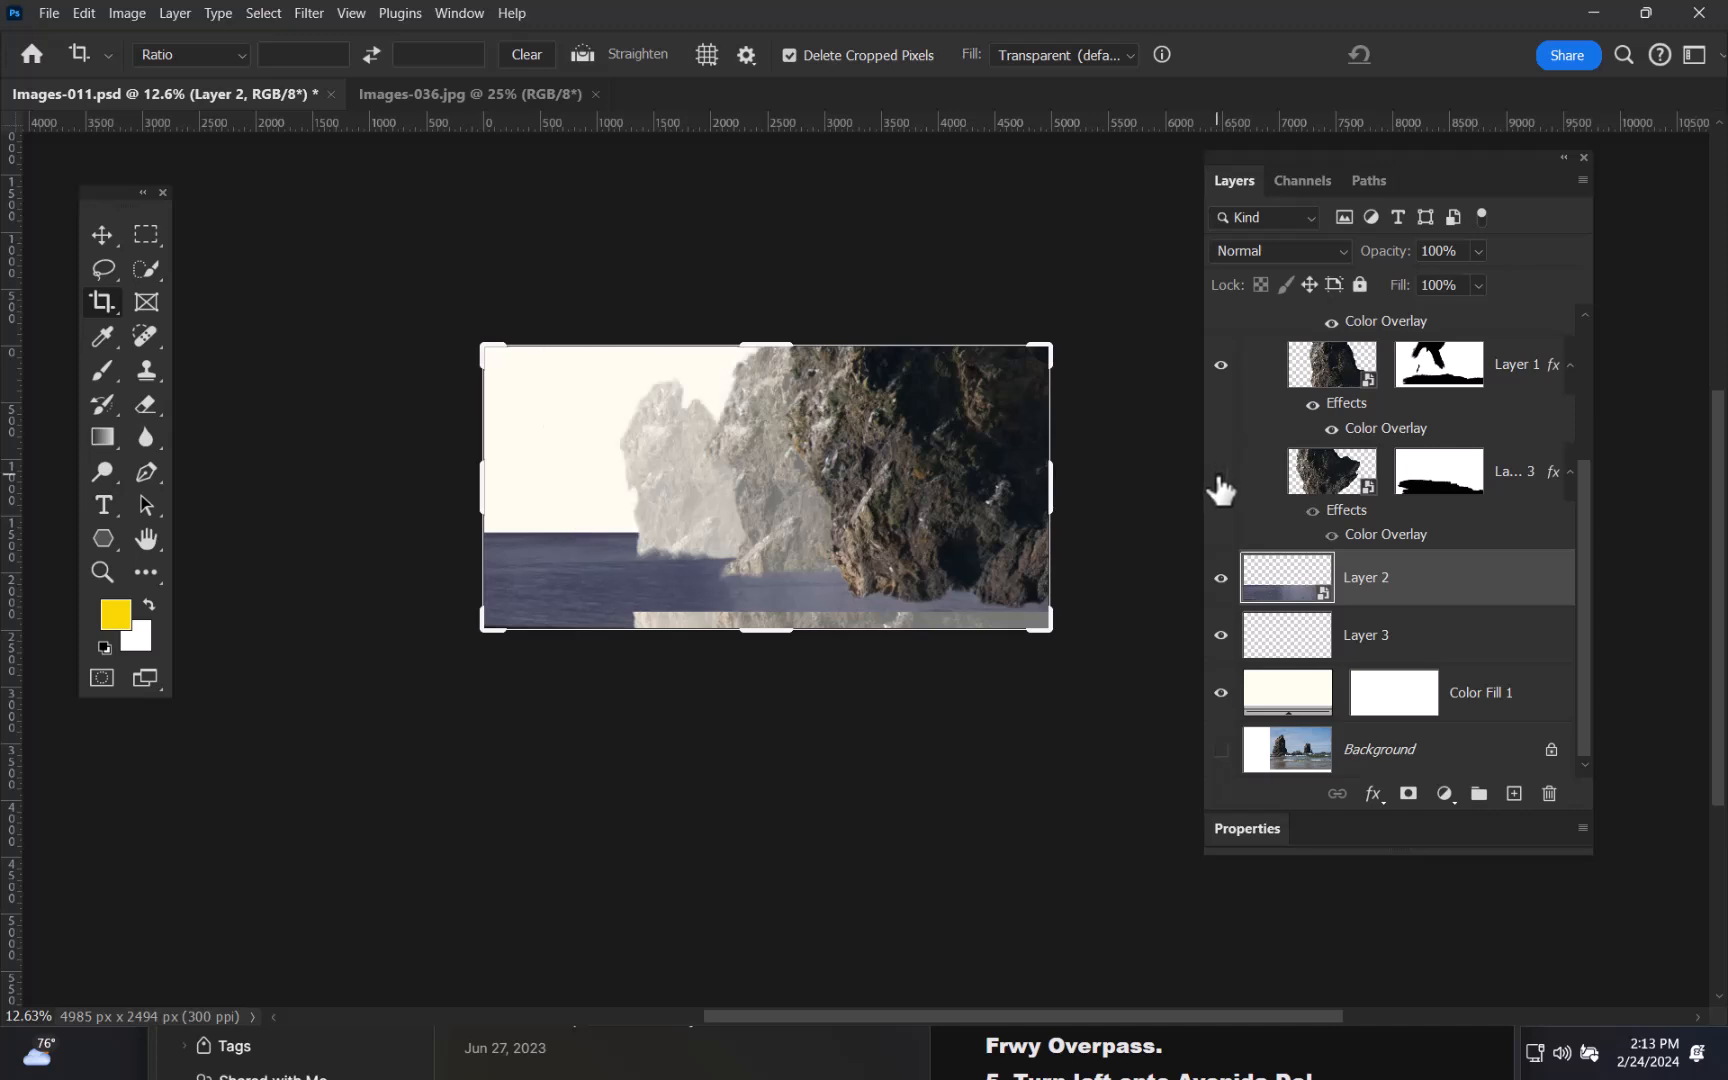
left_click(1220, 470)
left_click(1221, 364)
left_click(1220, 364)
left_click(1220, 365)
left_click(1220, 367)
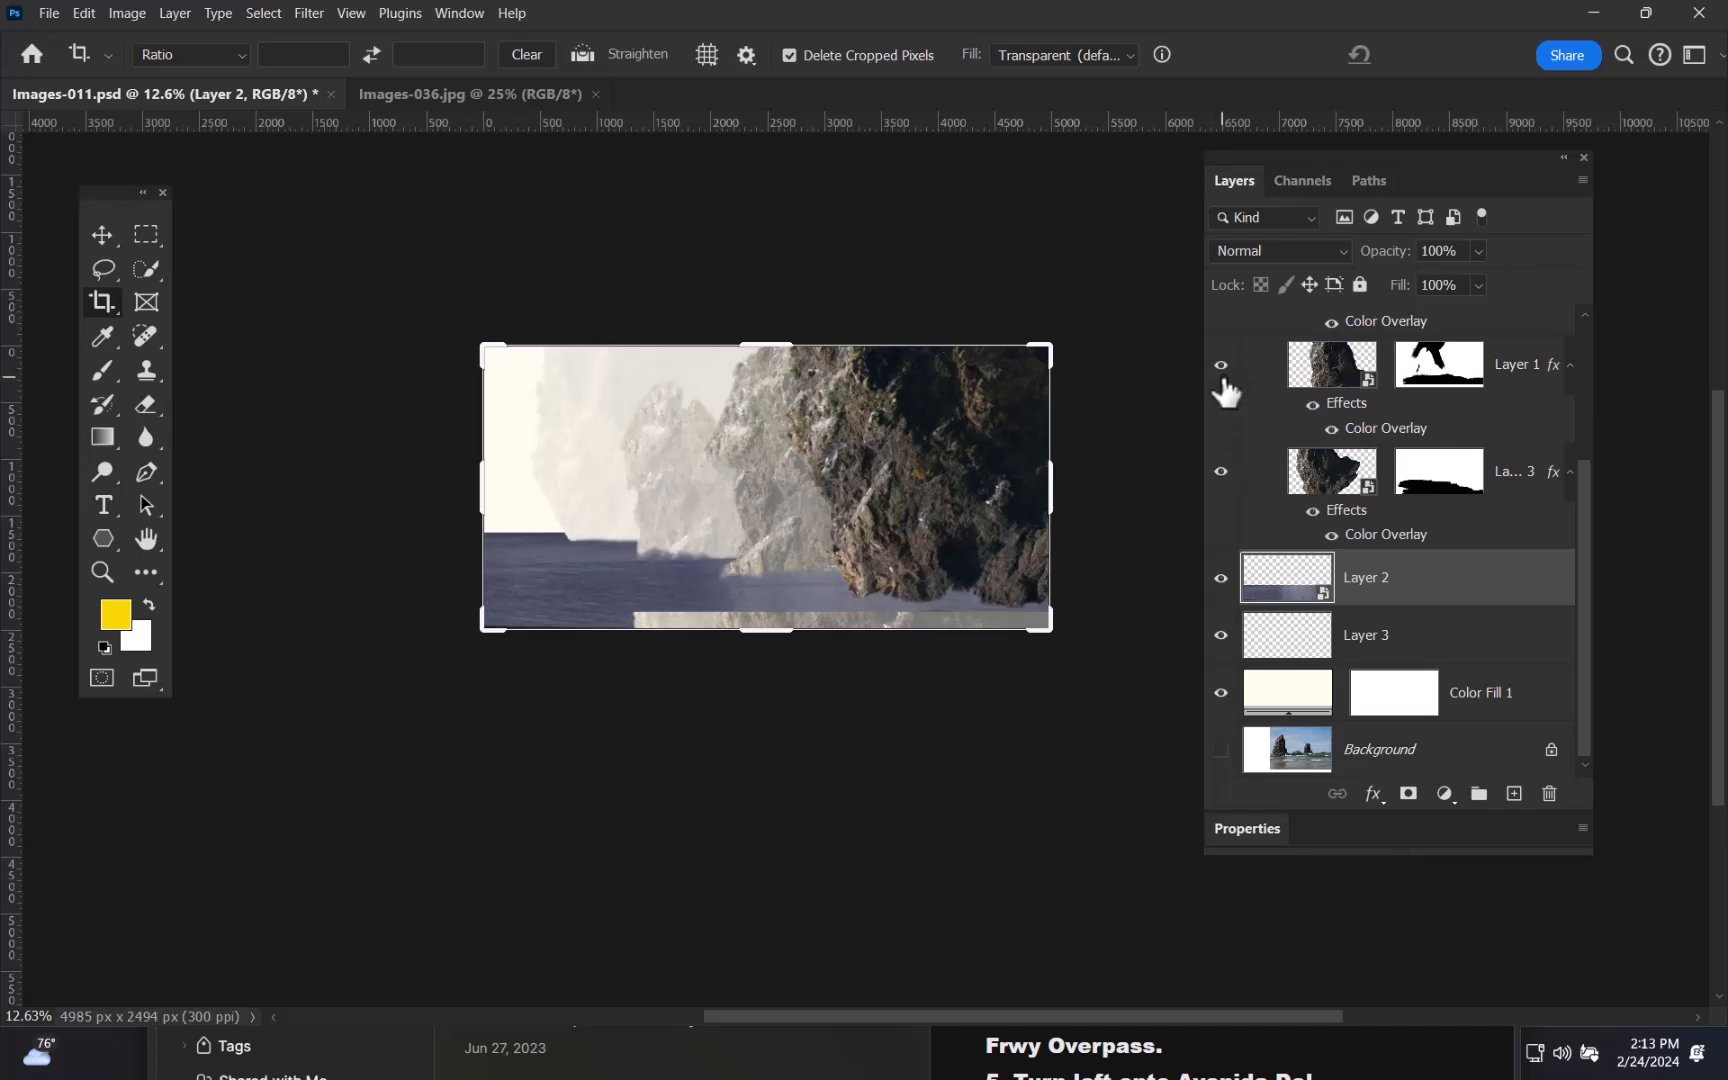
left_click(1220, 366)
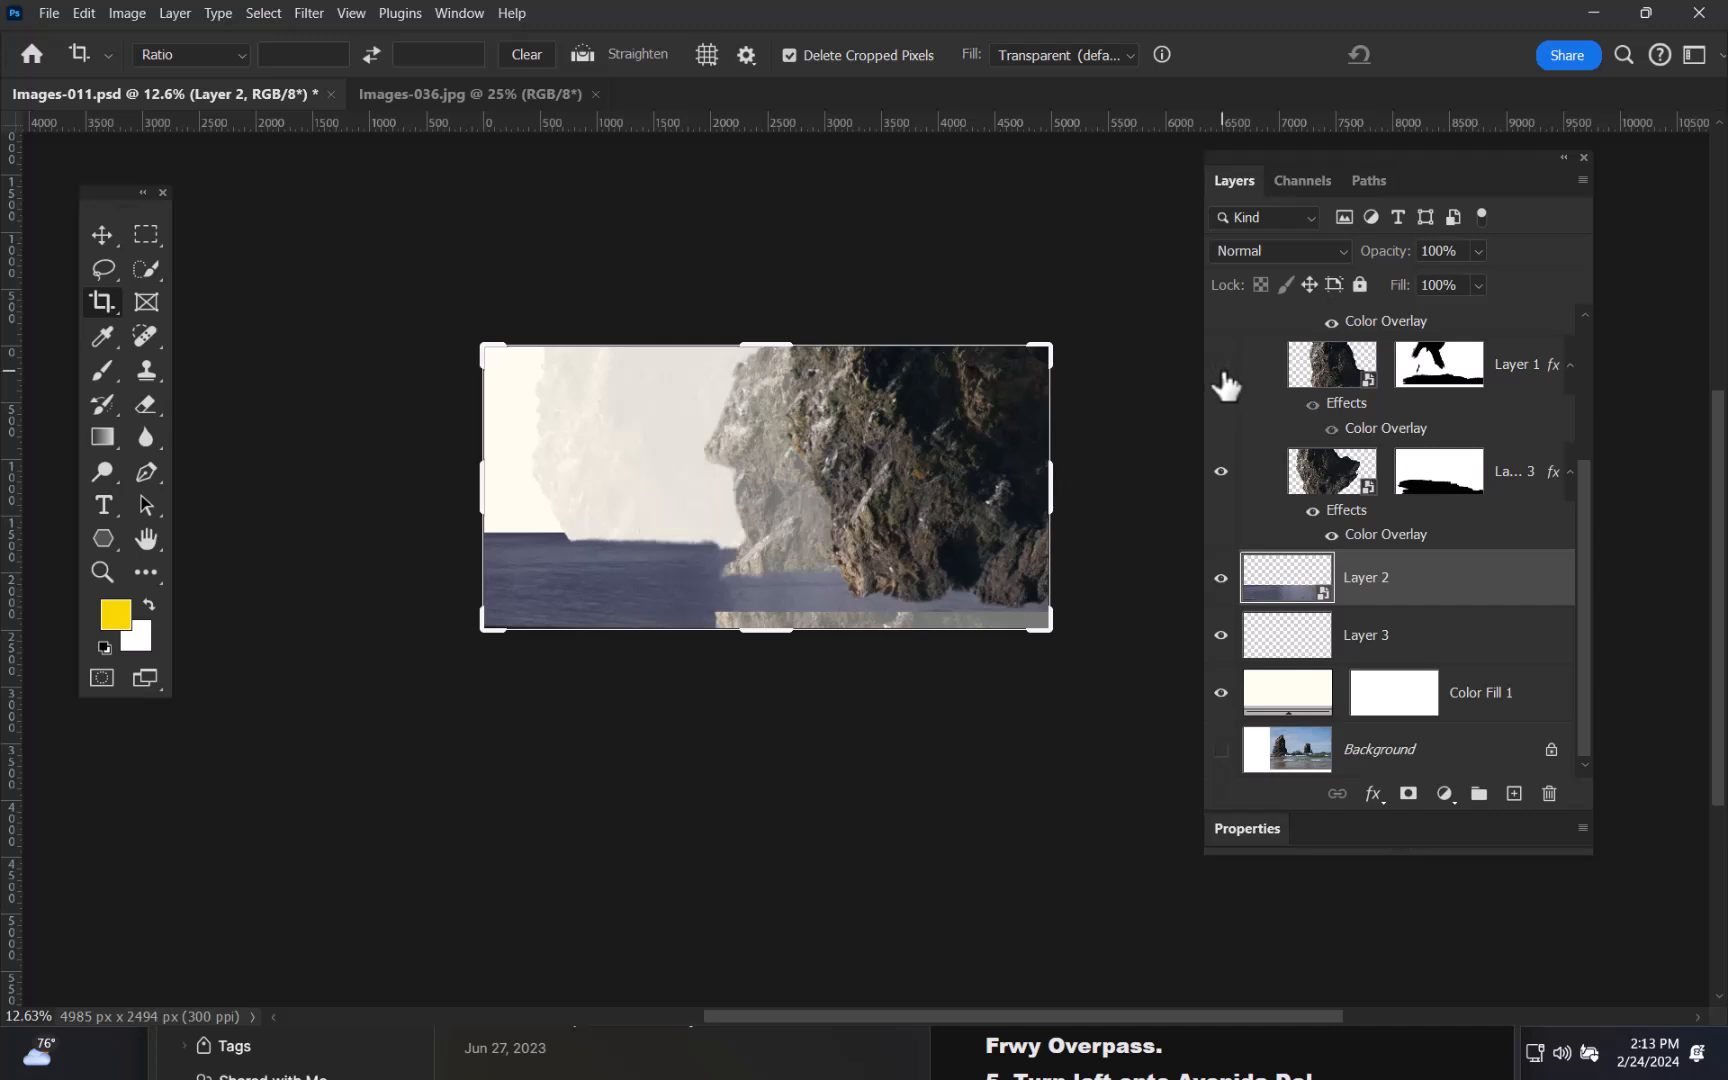
left_click(1221, 368)
left_click(1425, 378)
key("b")
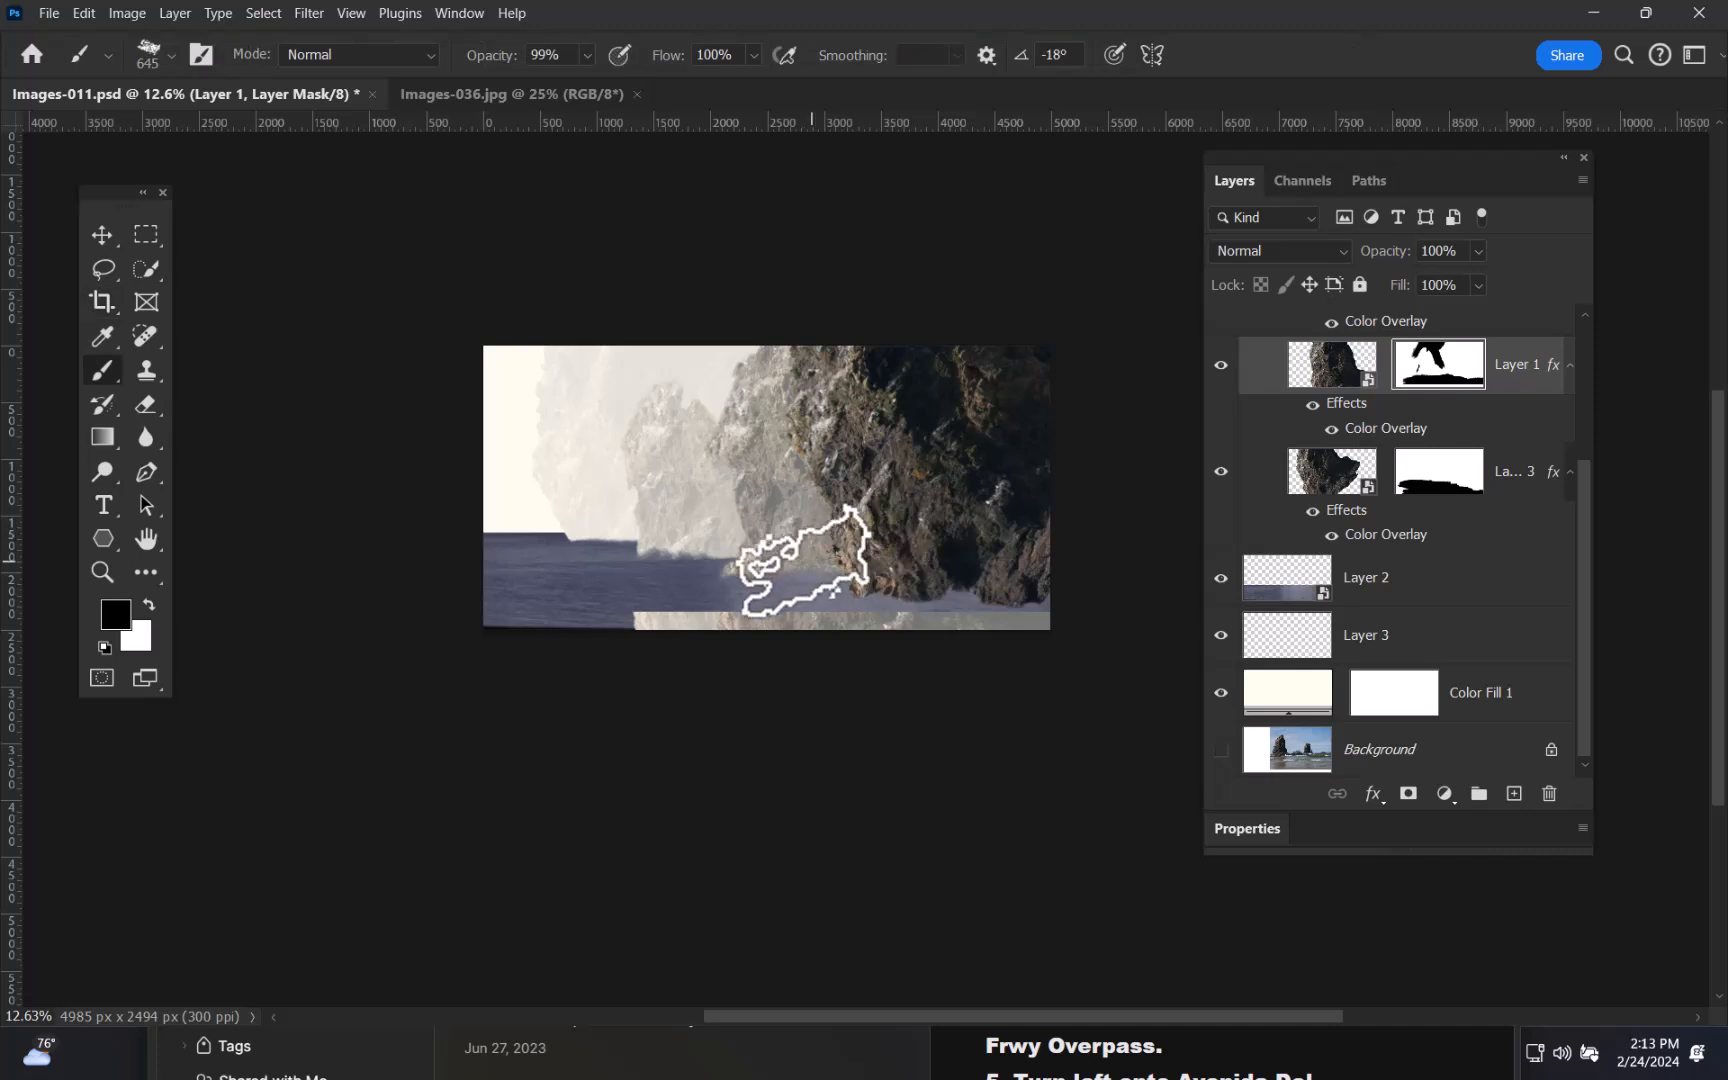
right_click(605, 622, "alt")
left_click(616, 628)
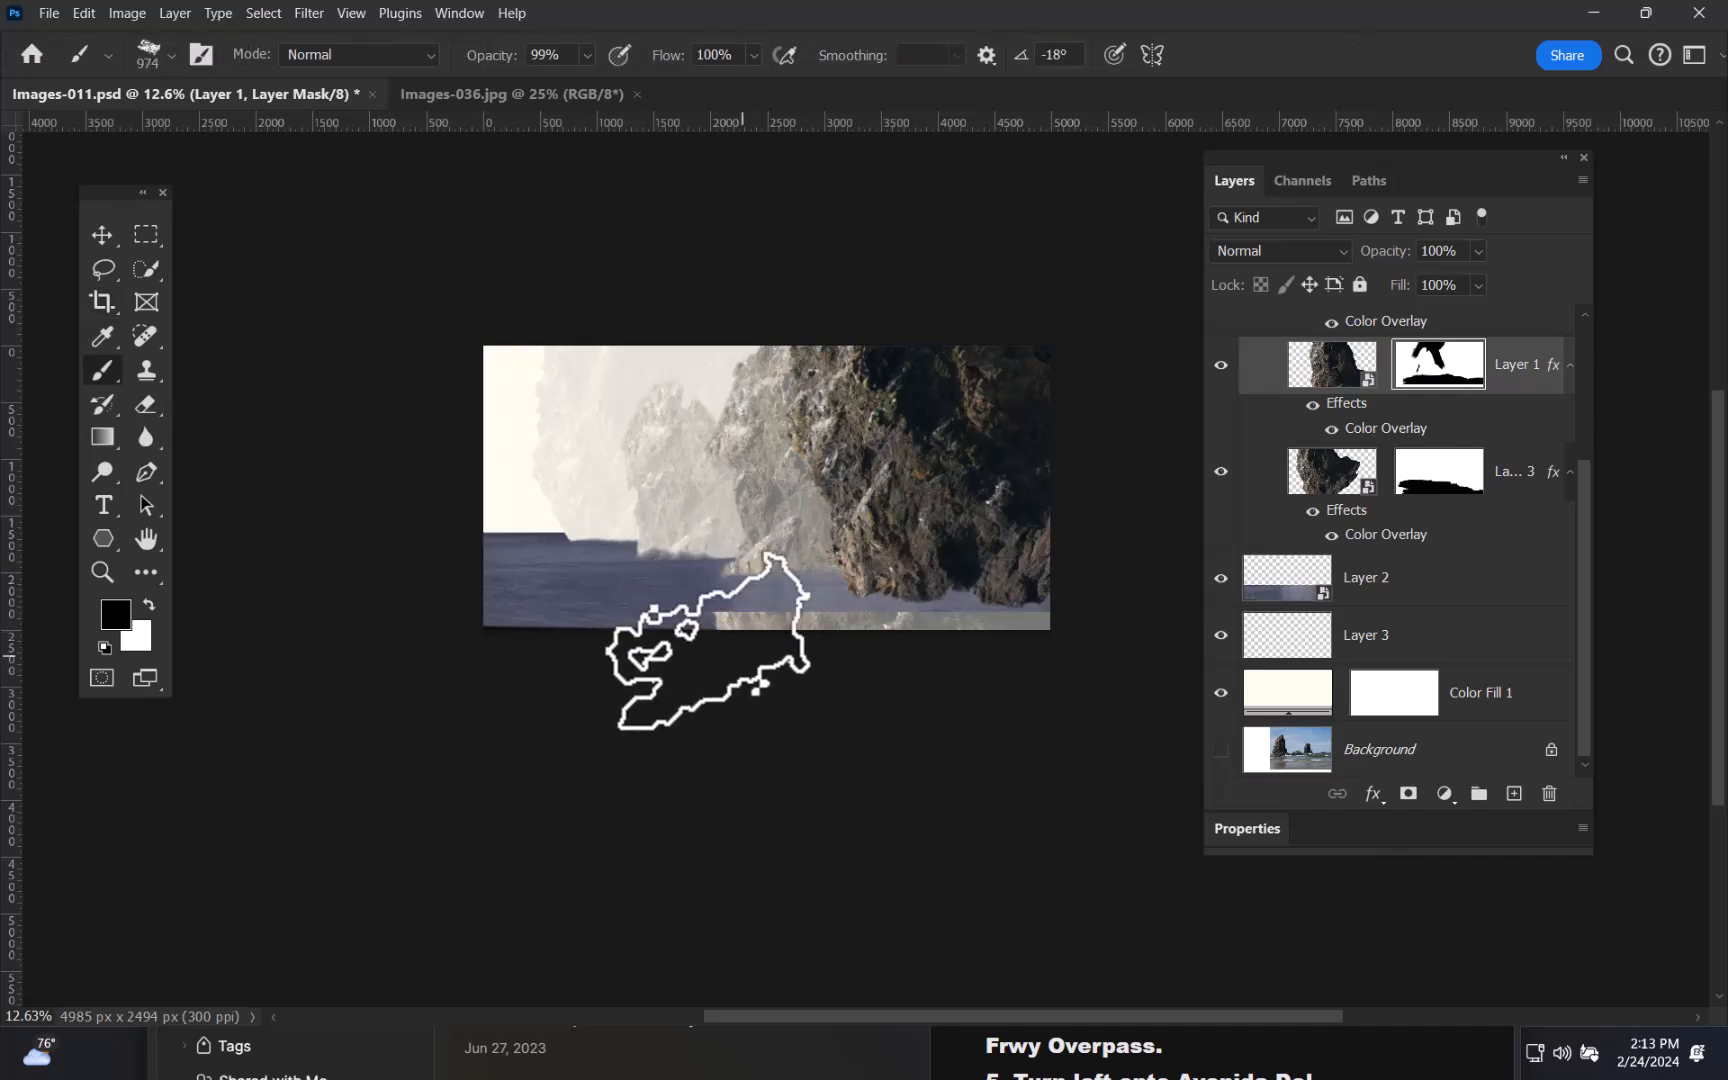
- Target Layer 1 copy 2's mask and select the thin strip along the canvas's lower edge with the Rectangular Marquee tool
scroll(1589, 513, "up", 3)
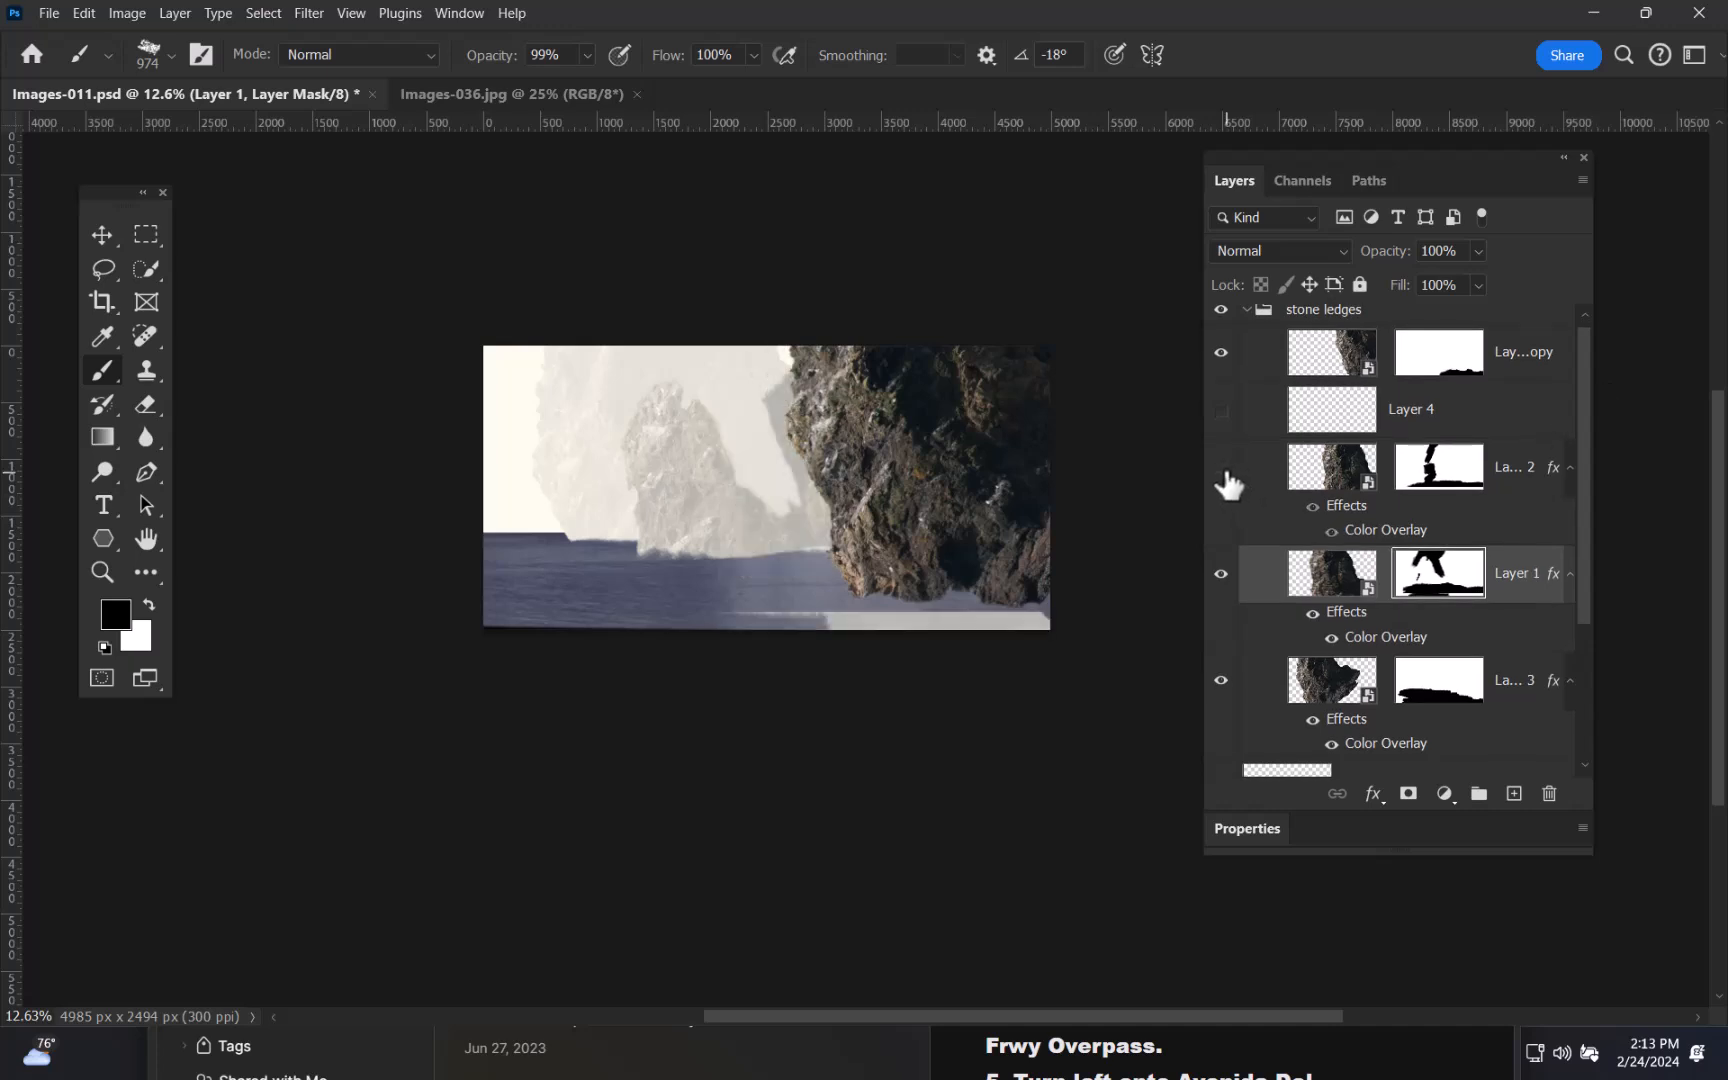
left_click(1221, 467)
left_click(1433, 470)
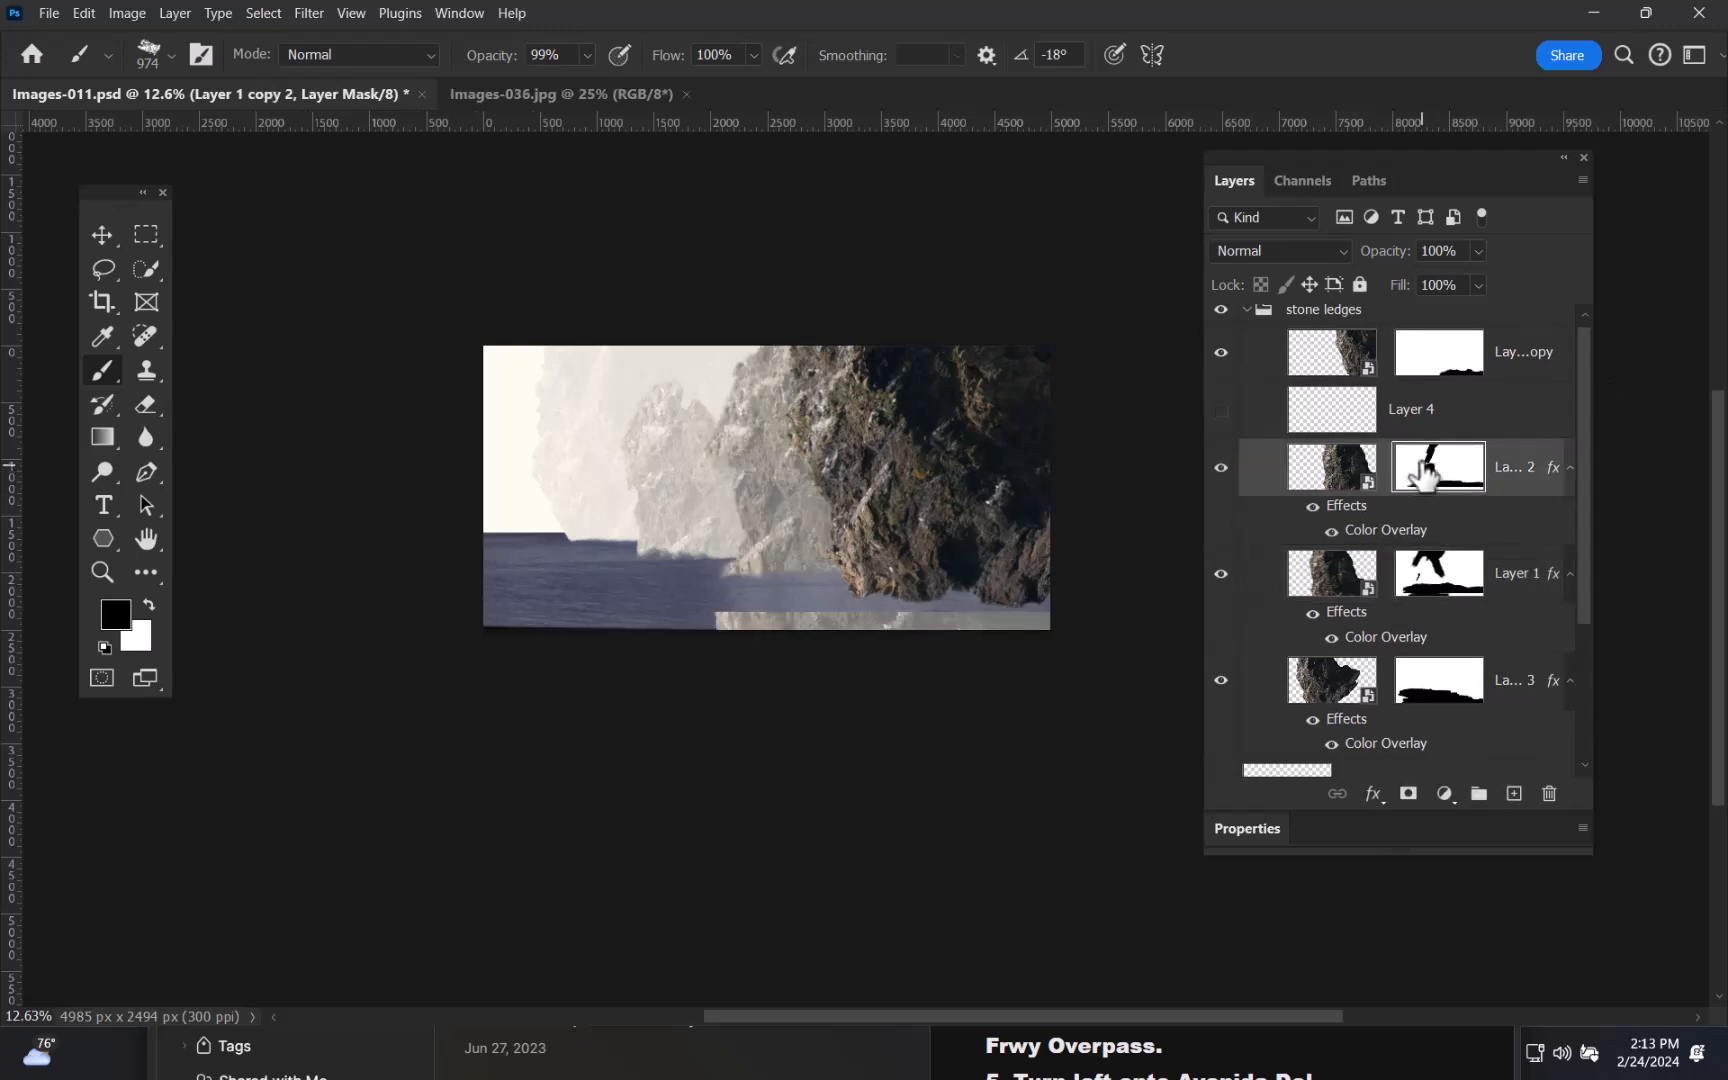
left_click(146, 236)
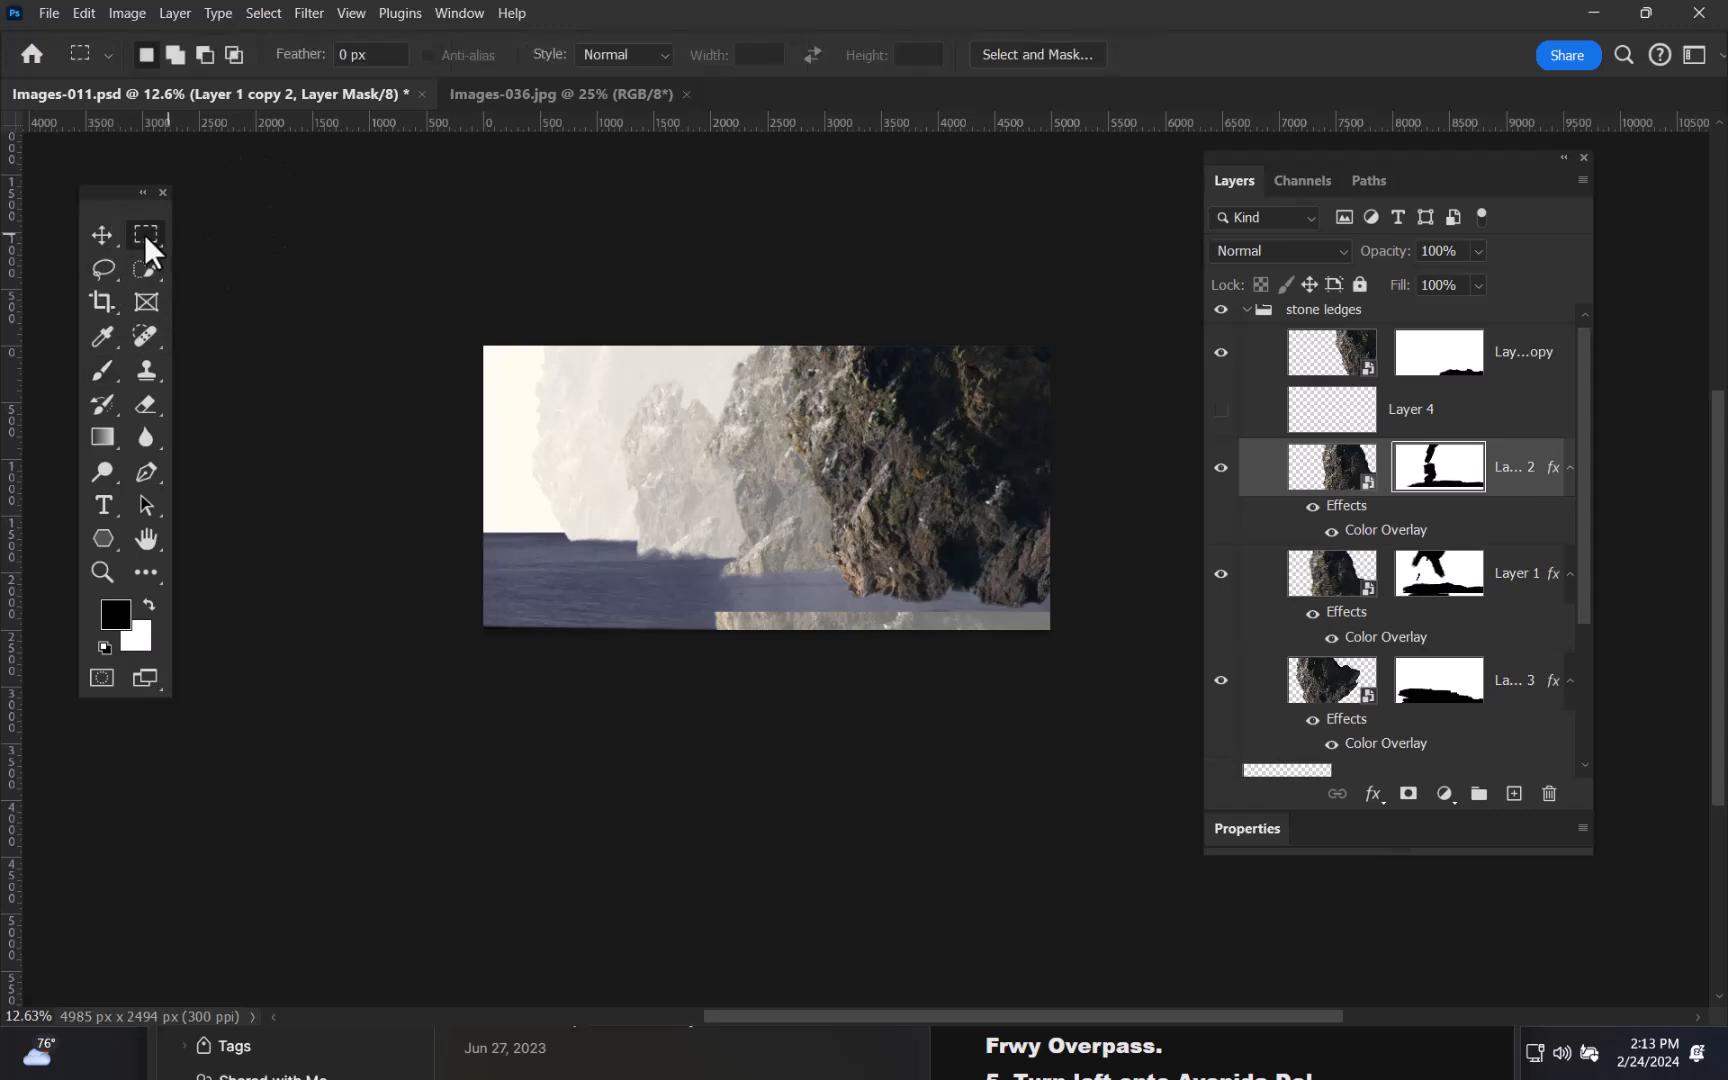
left_click_drag(1083, 597, 127, 812)
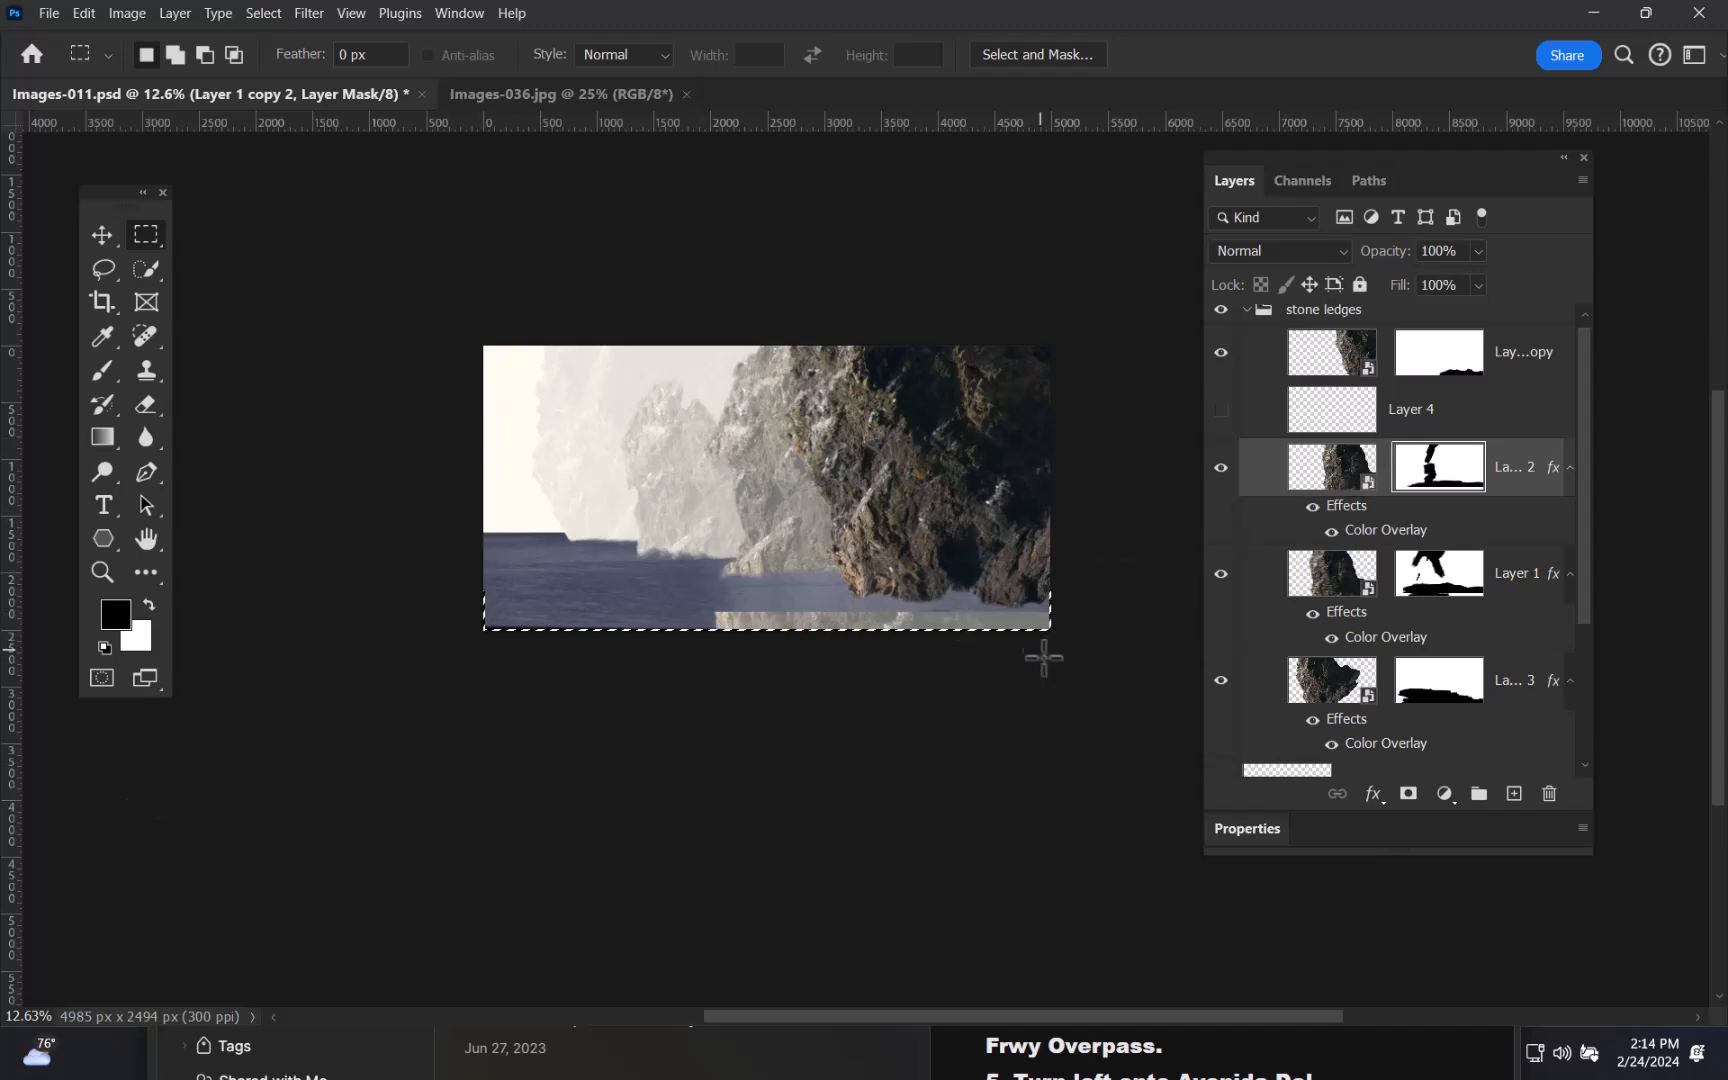
left_click_drag(1056, 678, 333, 620)
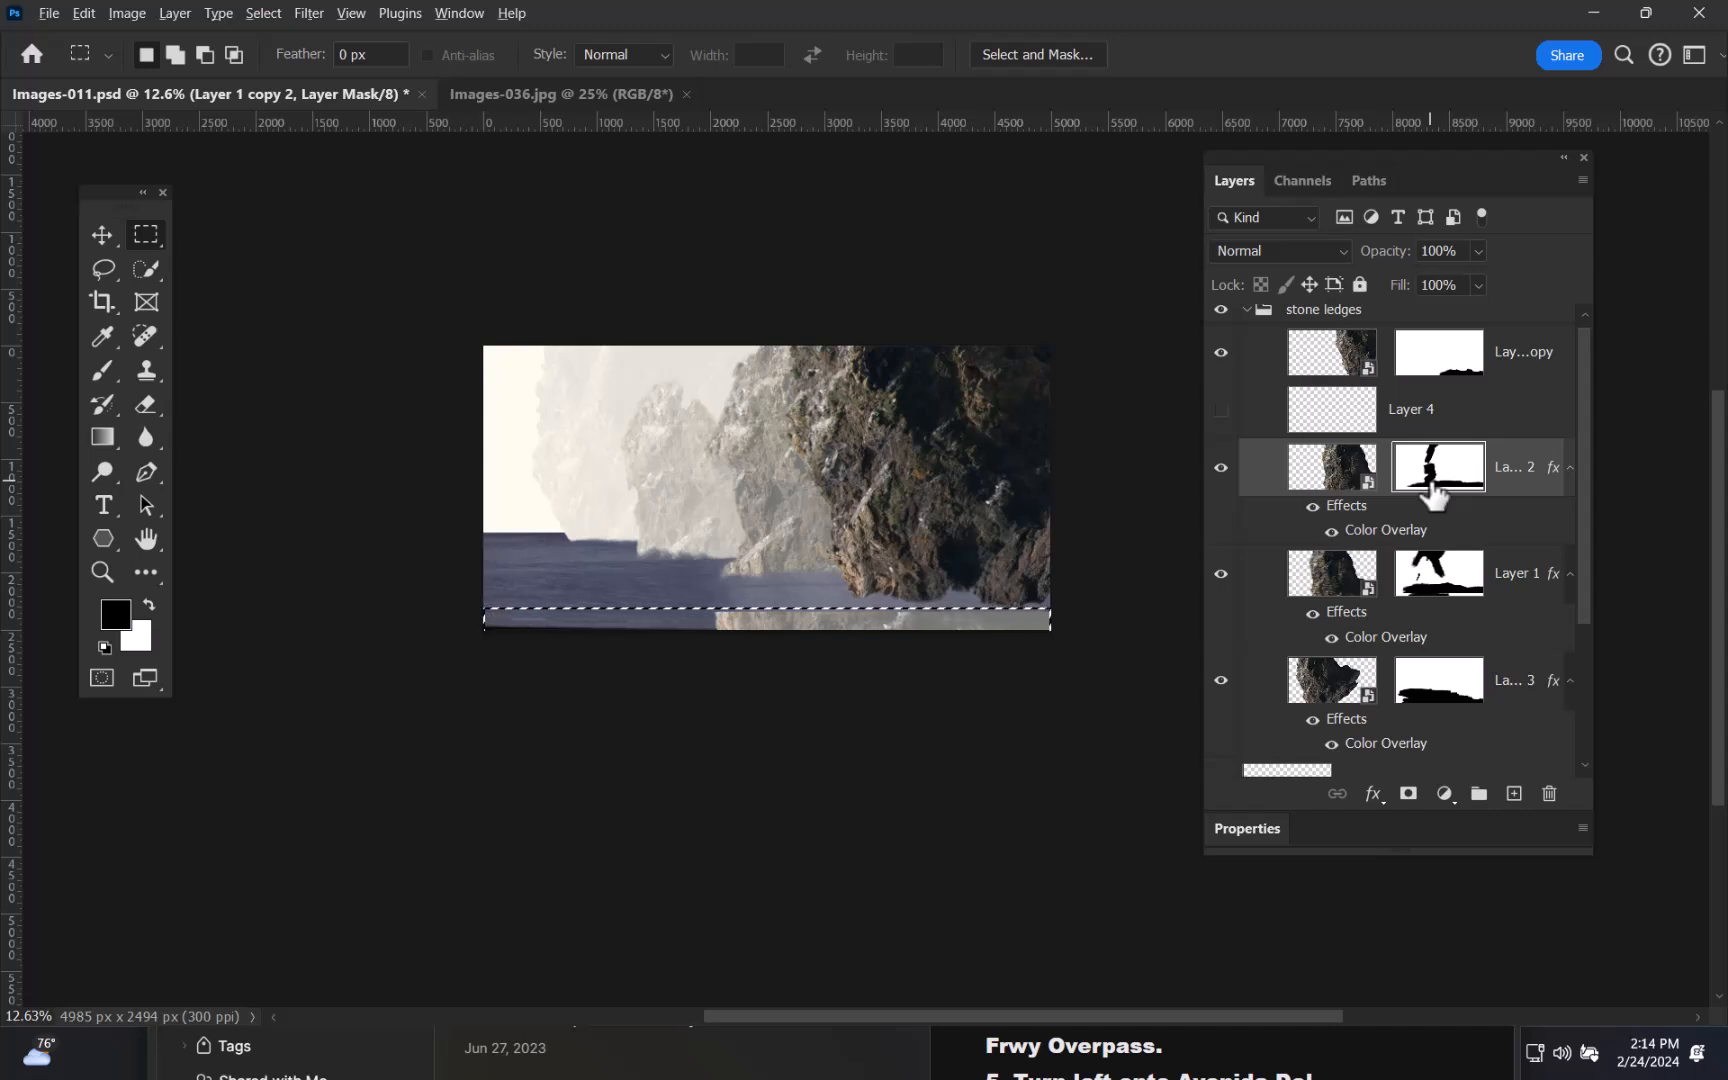
- Try filling the selected strip with black on Layer 1 copy 2's mask, with the red mask overlay displayed
key("alt+BackSpace")
key("backslash")
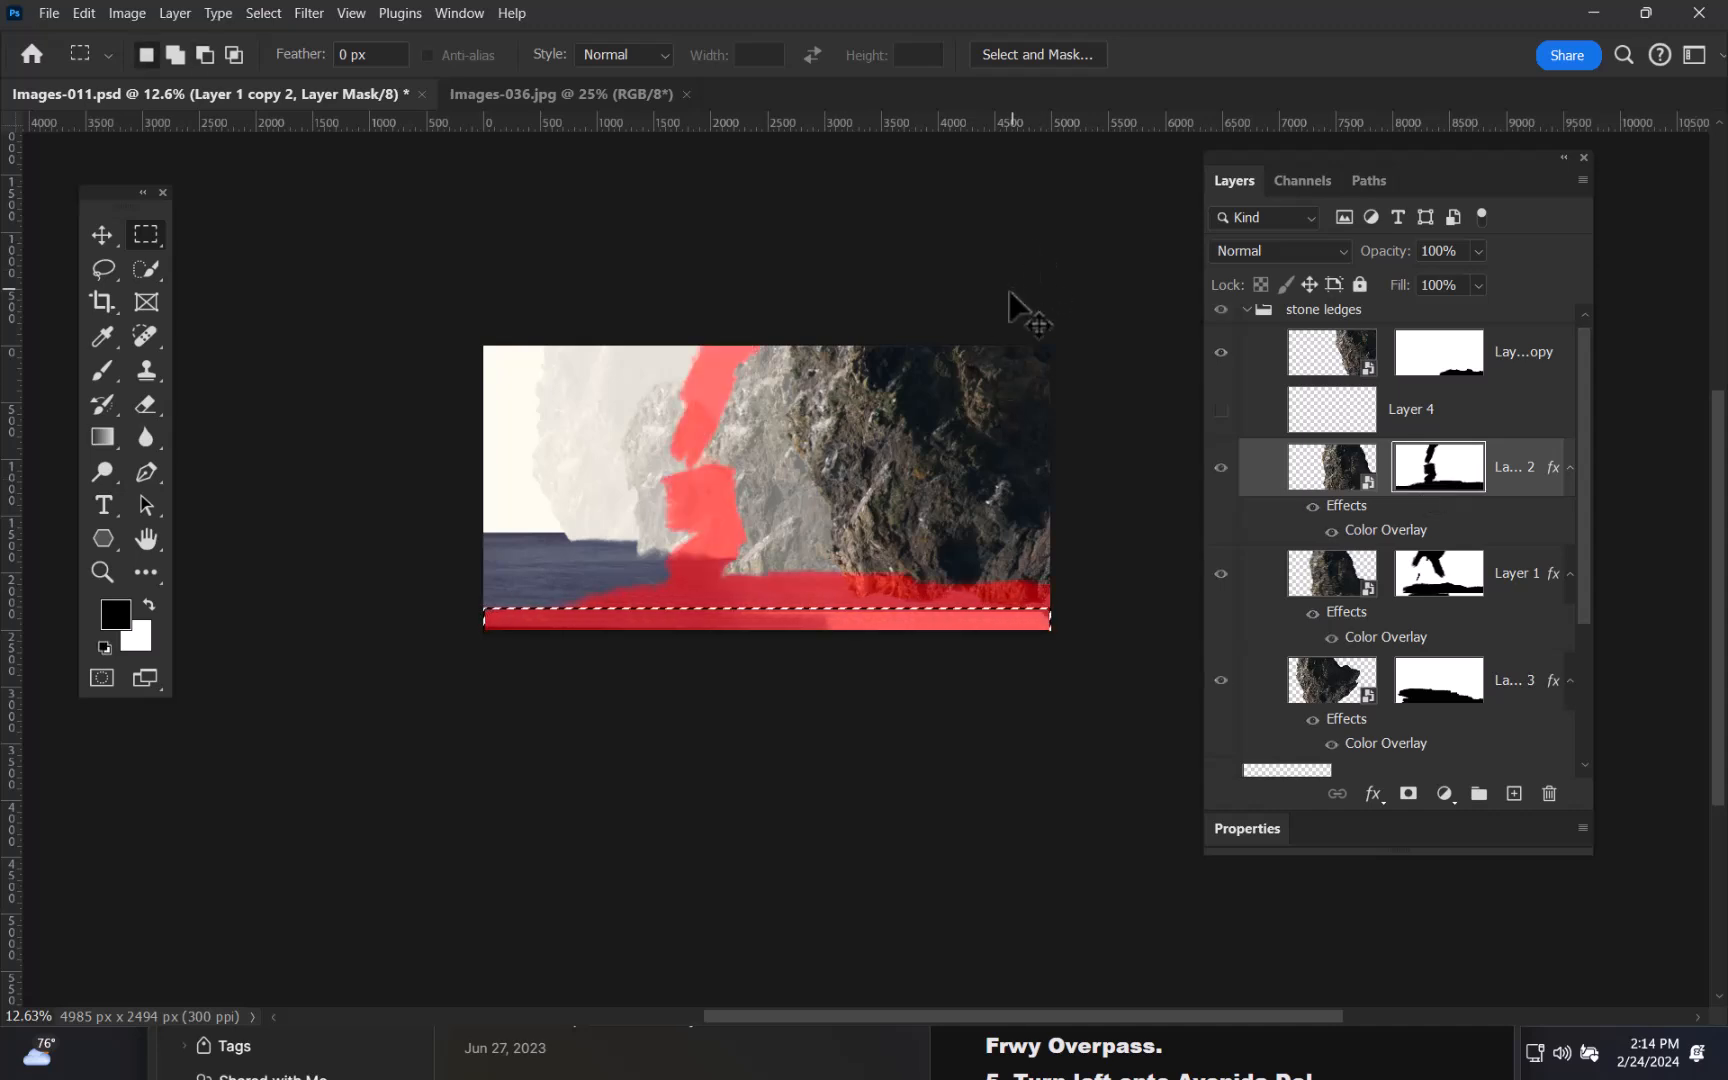
key("ctrl+z")
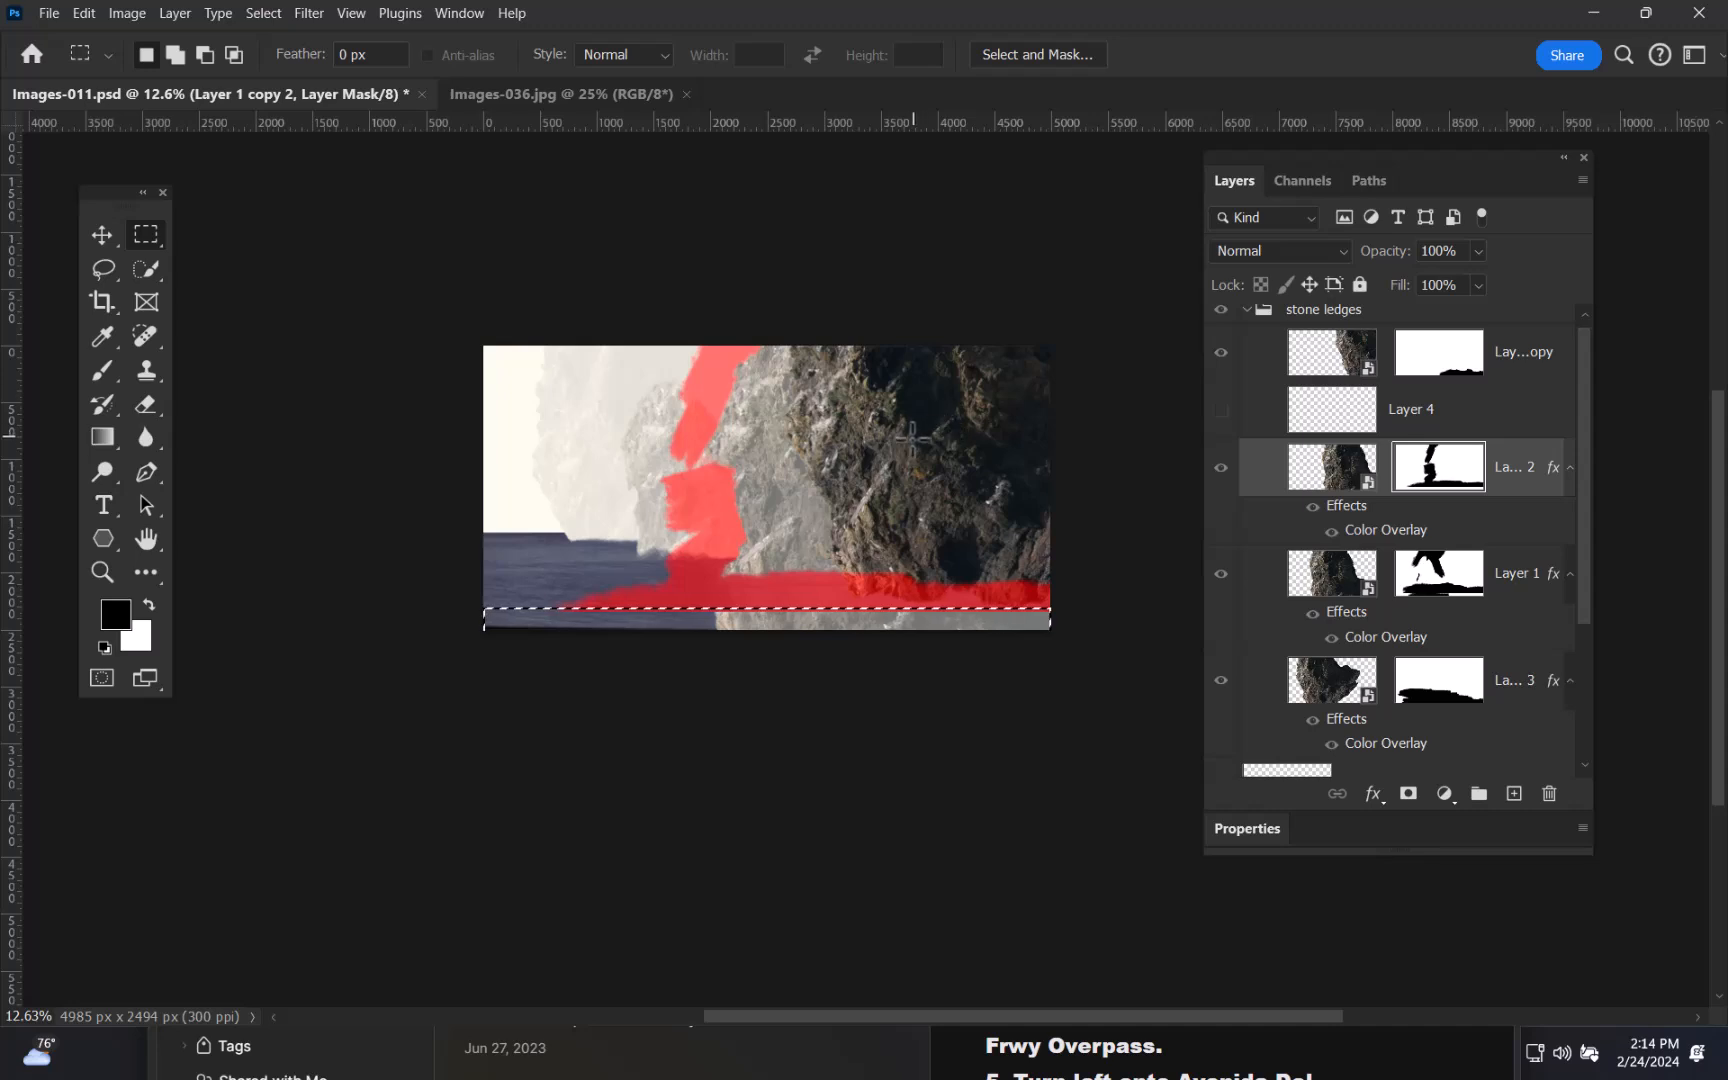
- Hide the red overlay of Layer 1 copy 2's mask in the channels, and fill the selected strip with black on that mask
left_click(1303, 182)
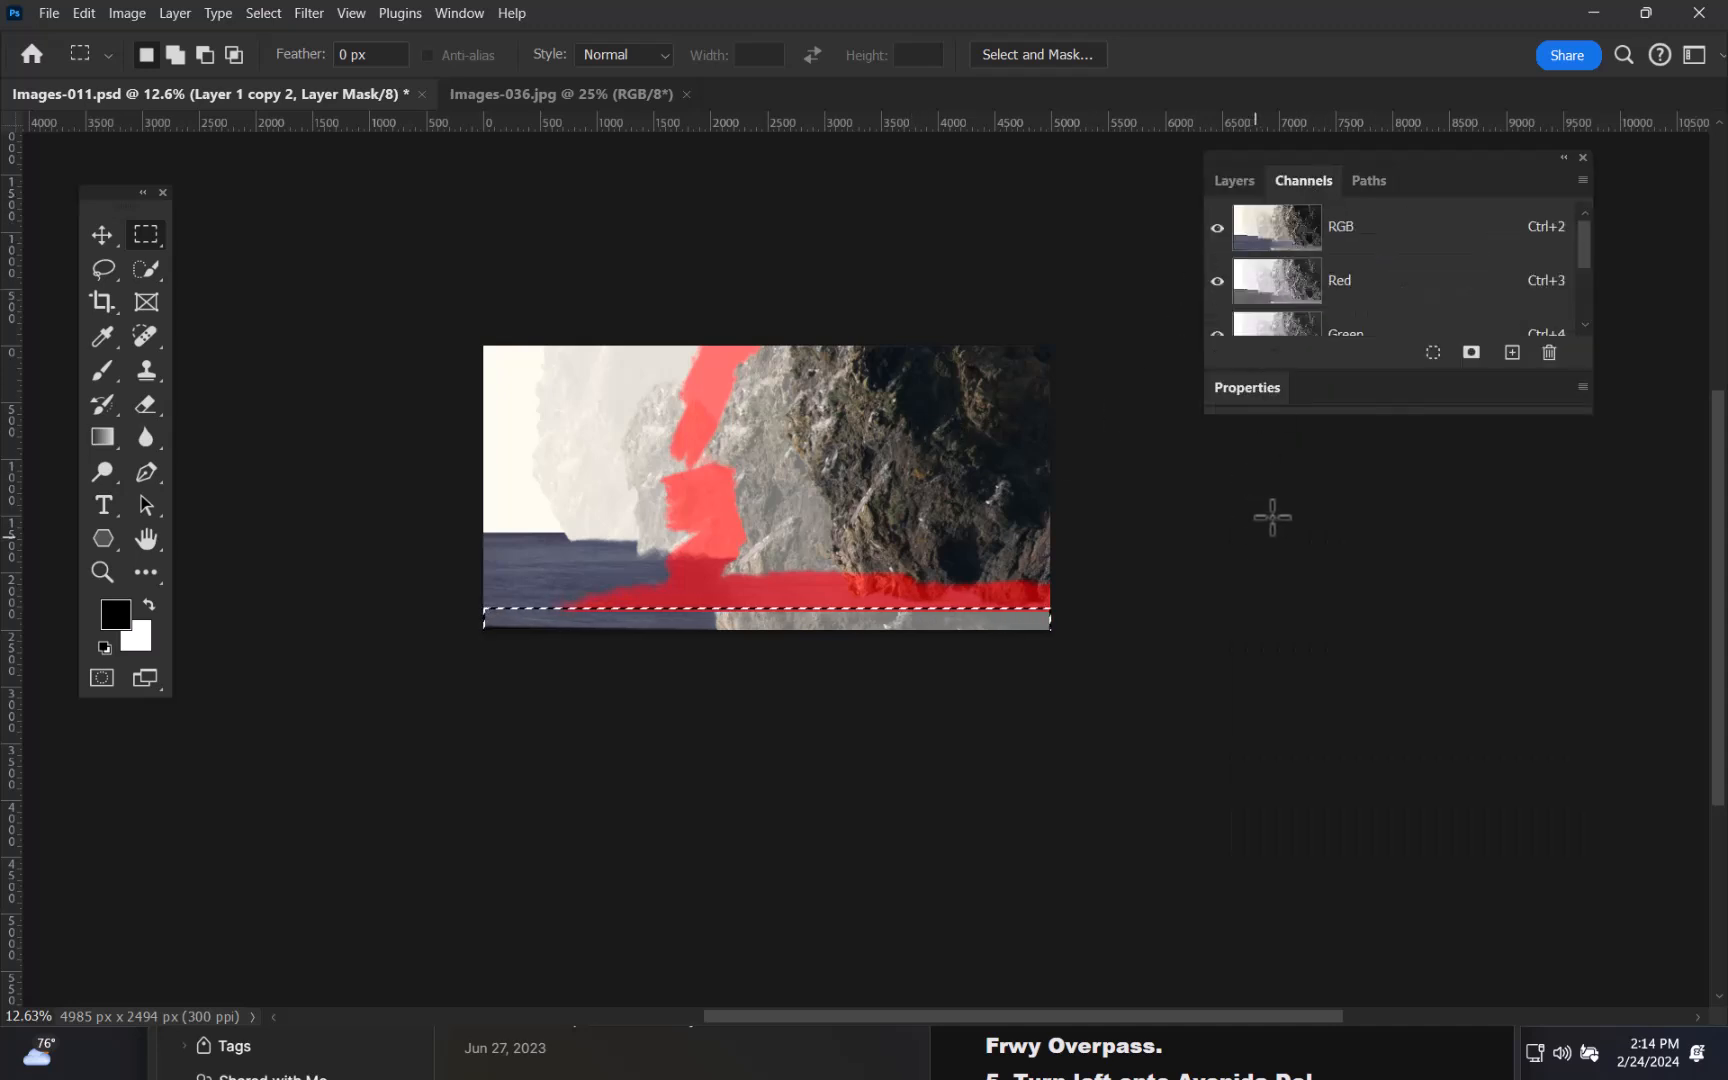
left_click_drag(1585, 360, 1620, 770)
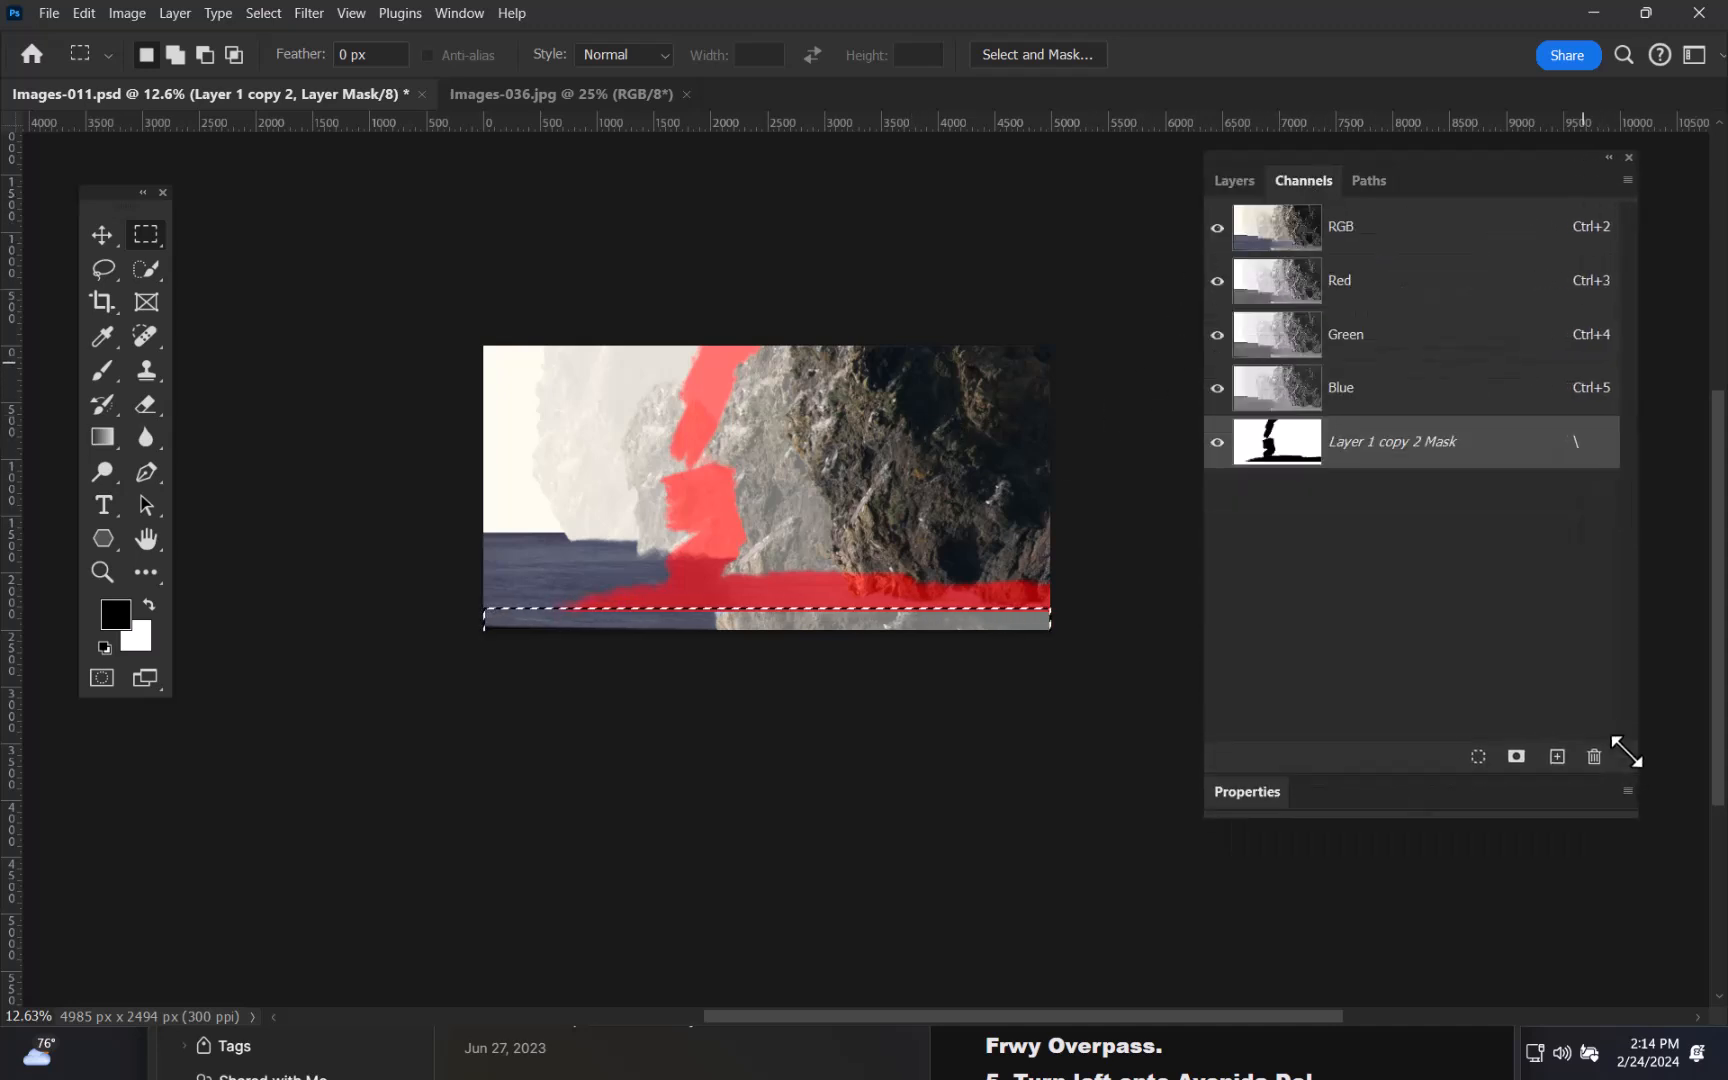
left_click(1217, 442)
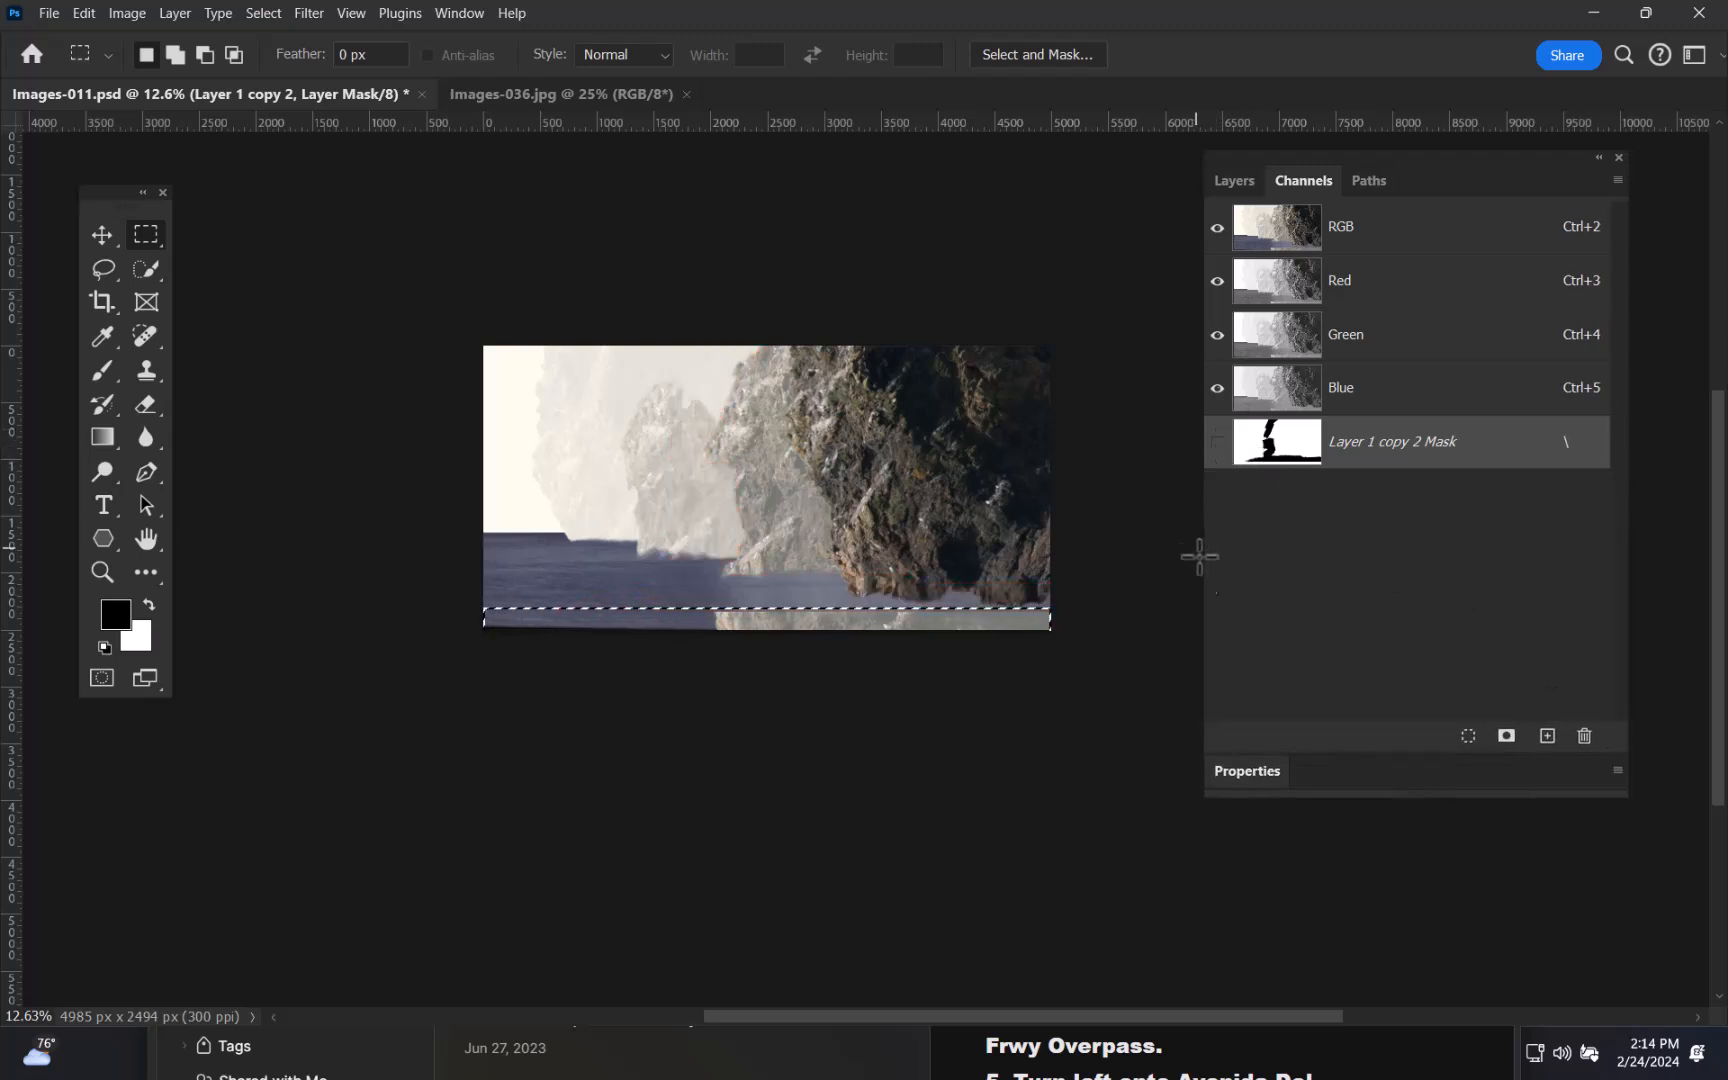
left_click(1240, 182)
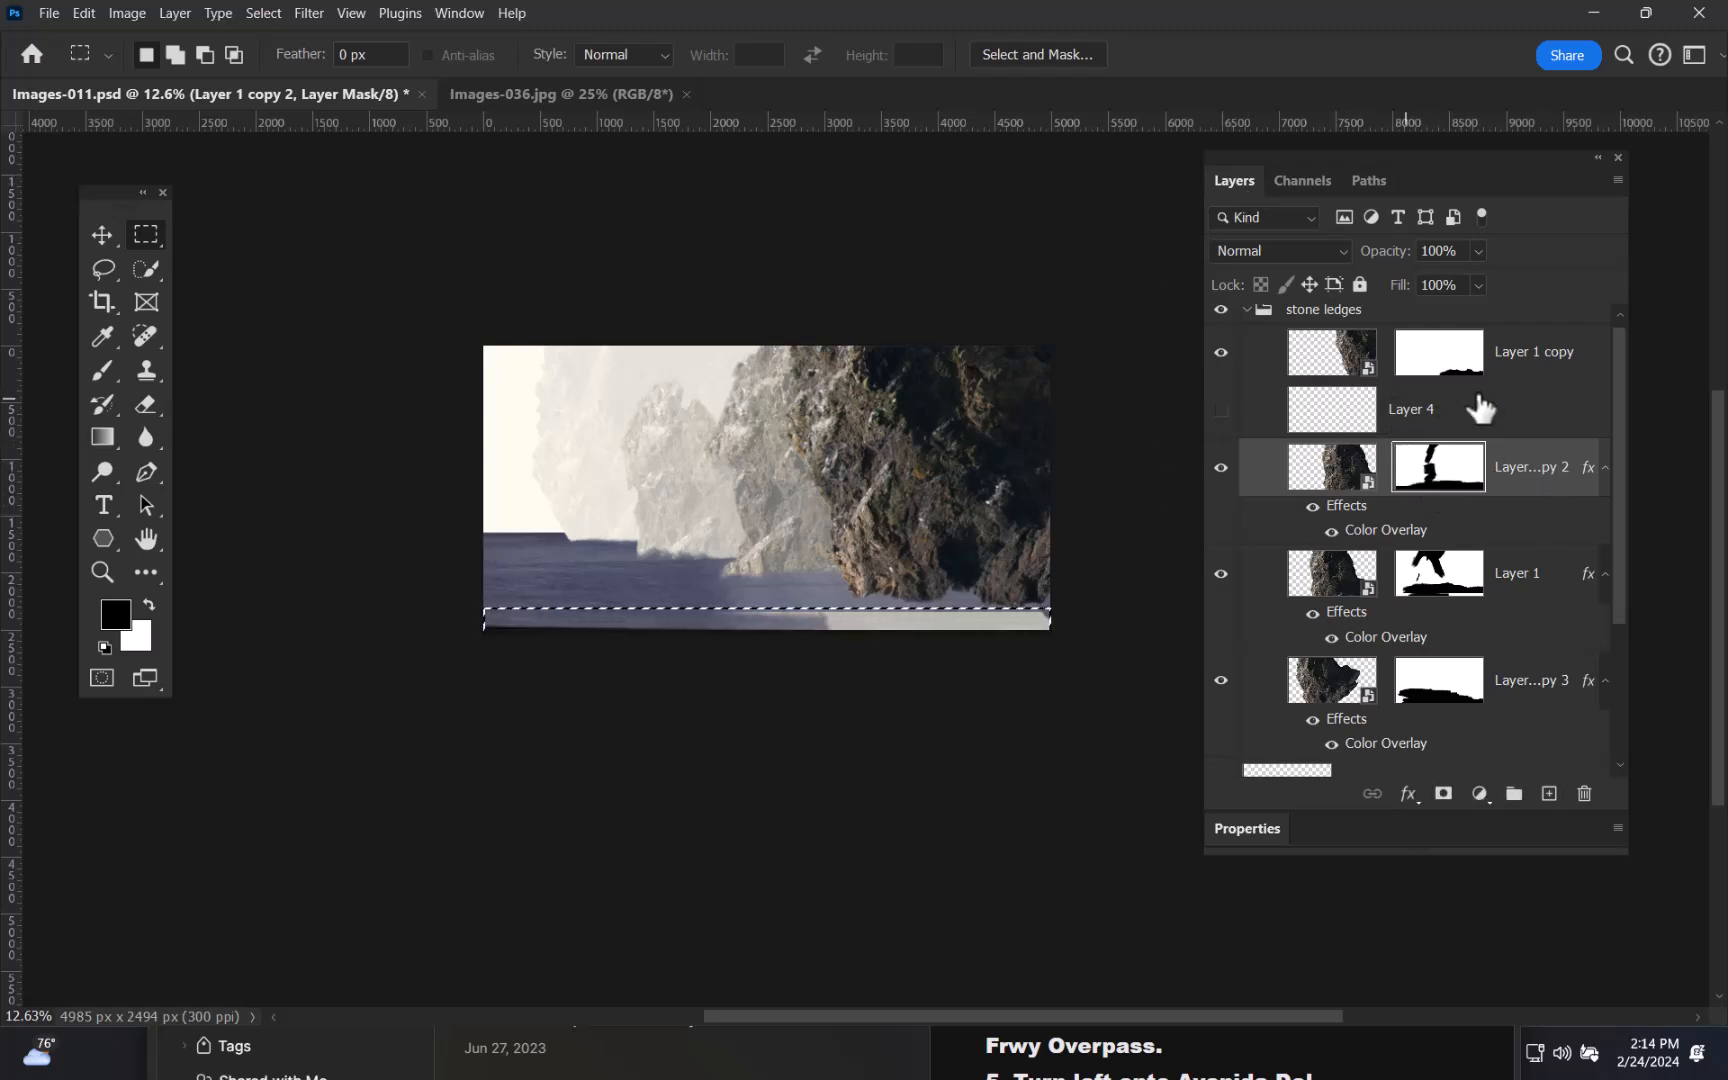
- Toggle the rock layers to find the remaining pale strip, fill the selection with black on Layer 1's mask, and deselect
left_click(1220, 355)
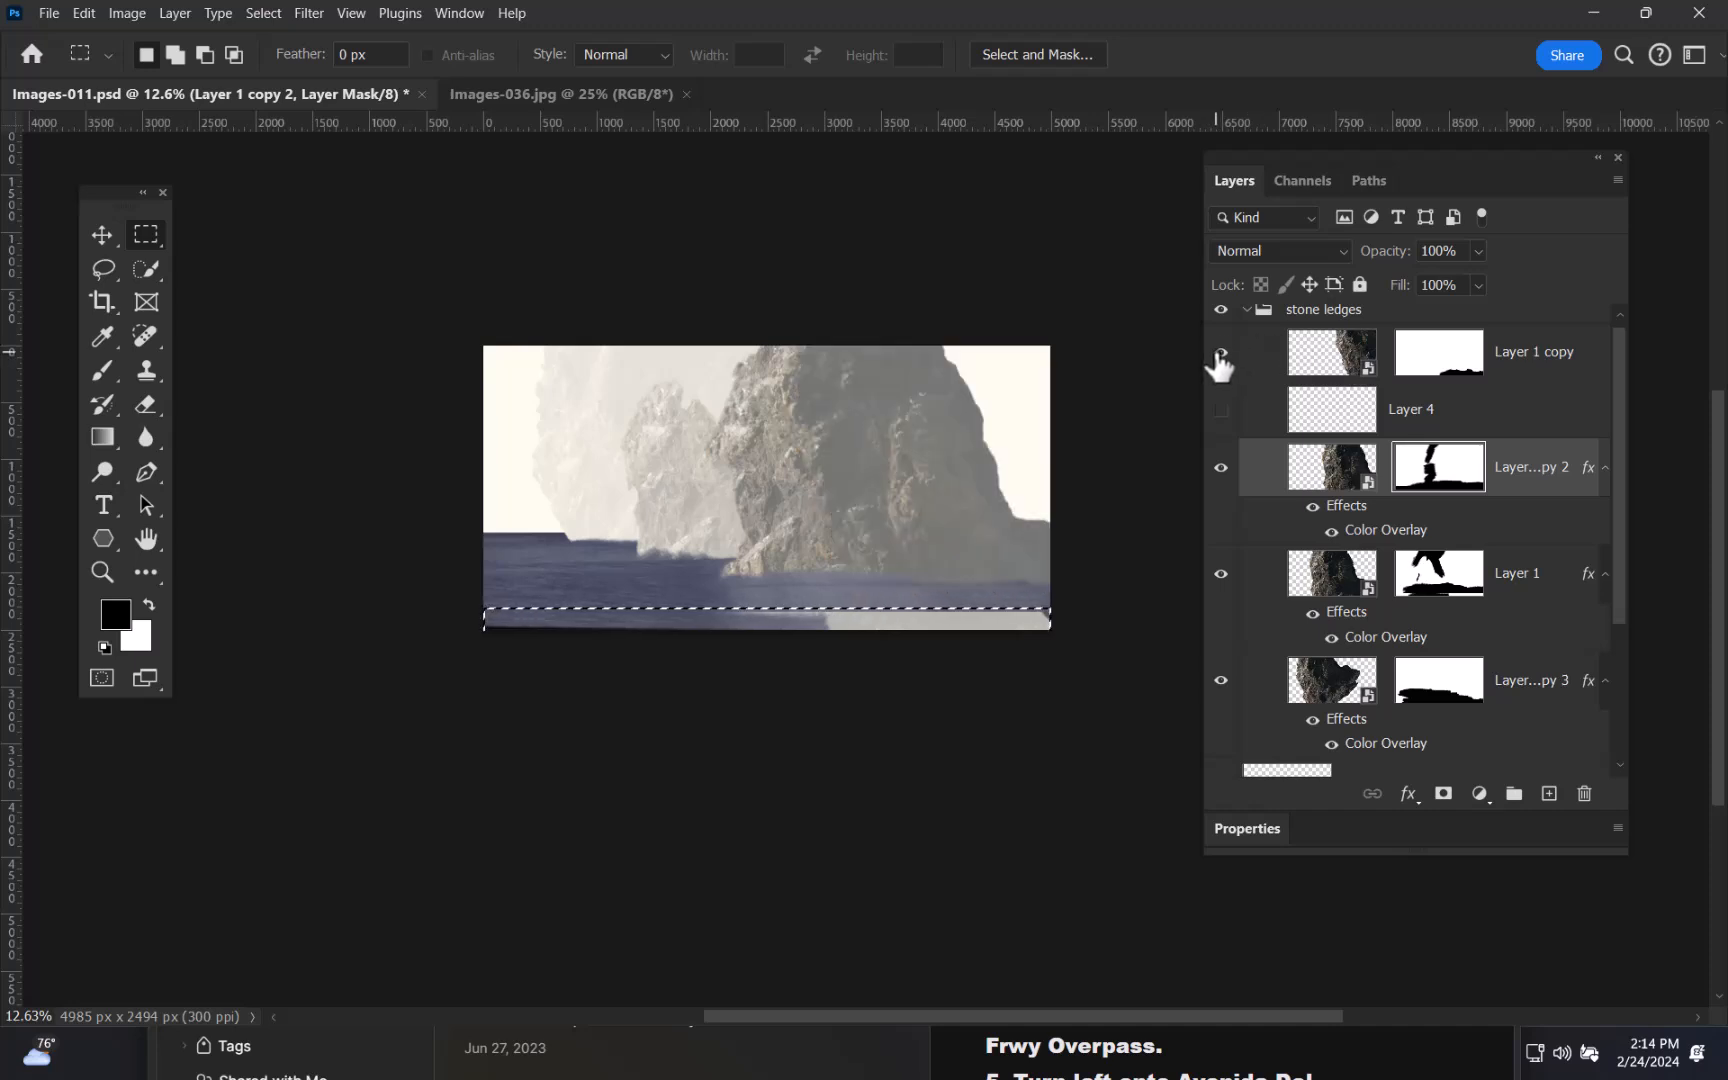
left_click(1220, 355)
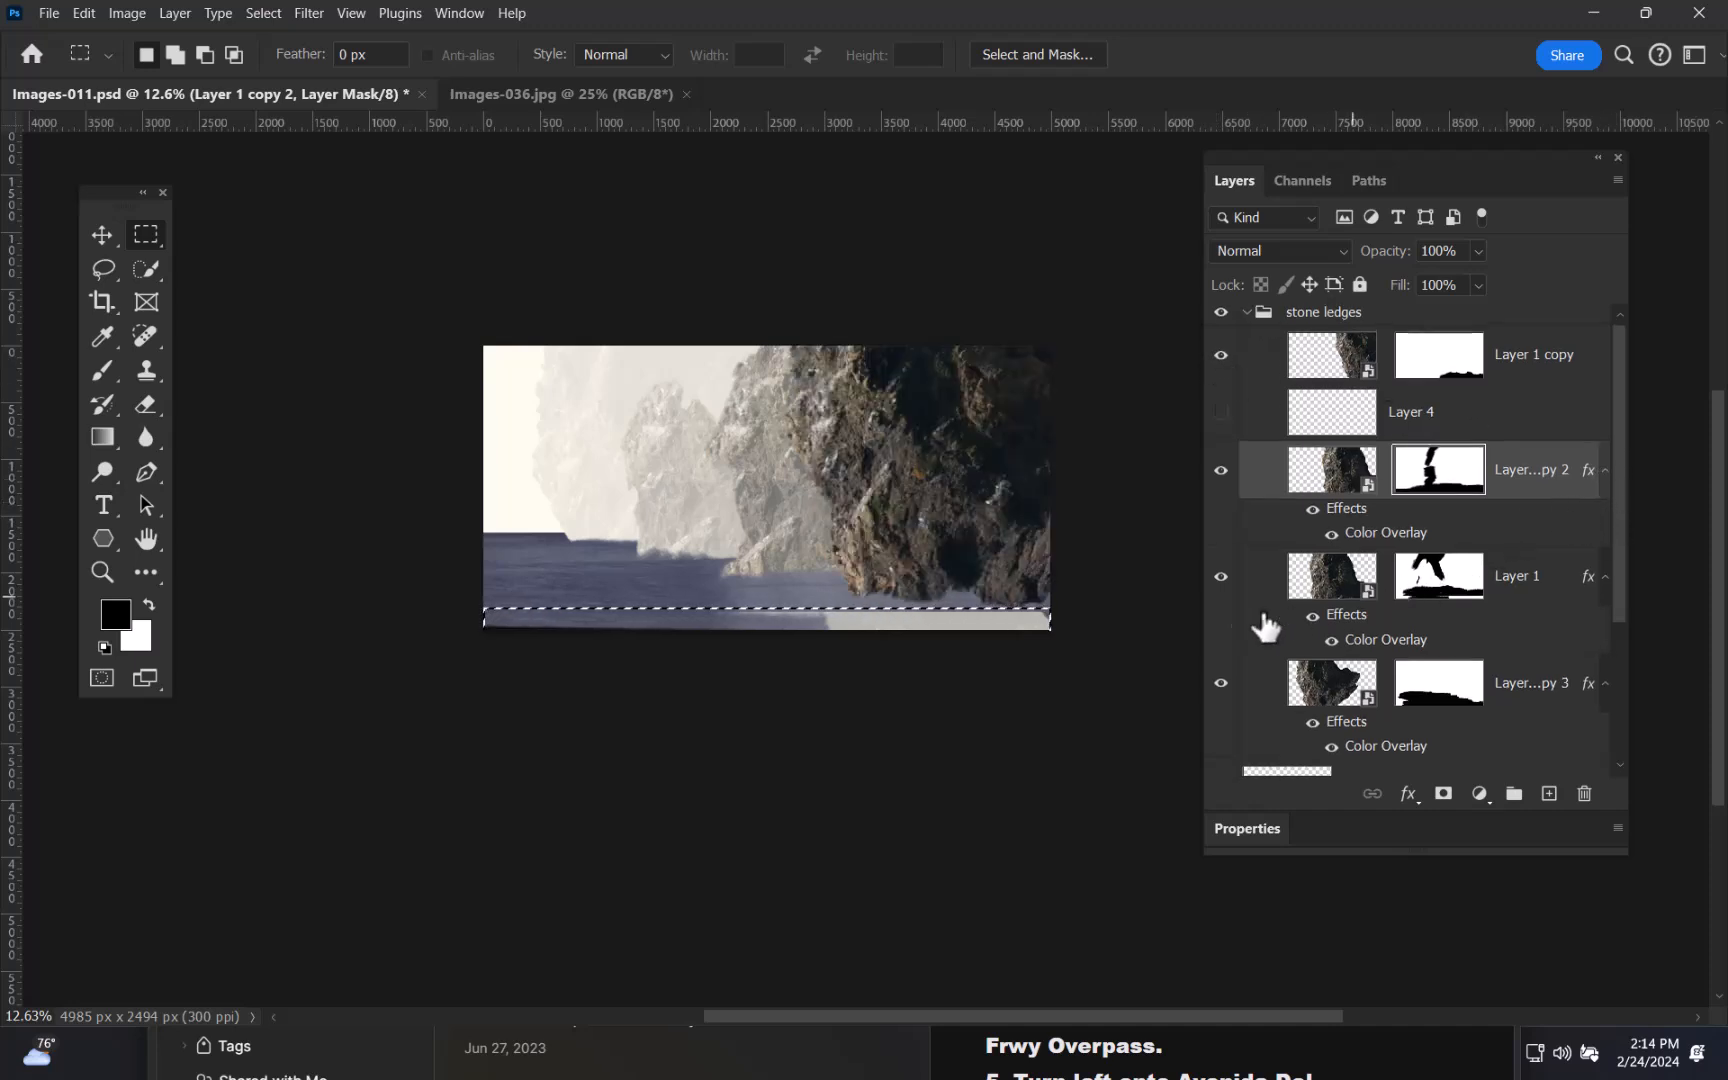
left_click(1221, 578)
left_click(1221, 578)
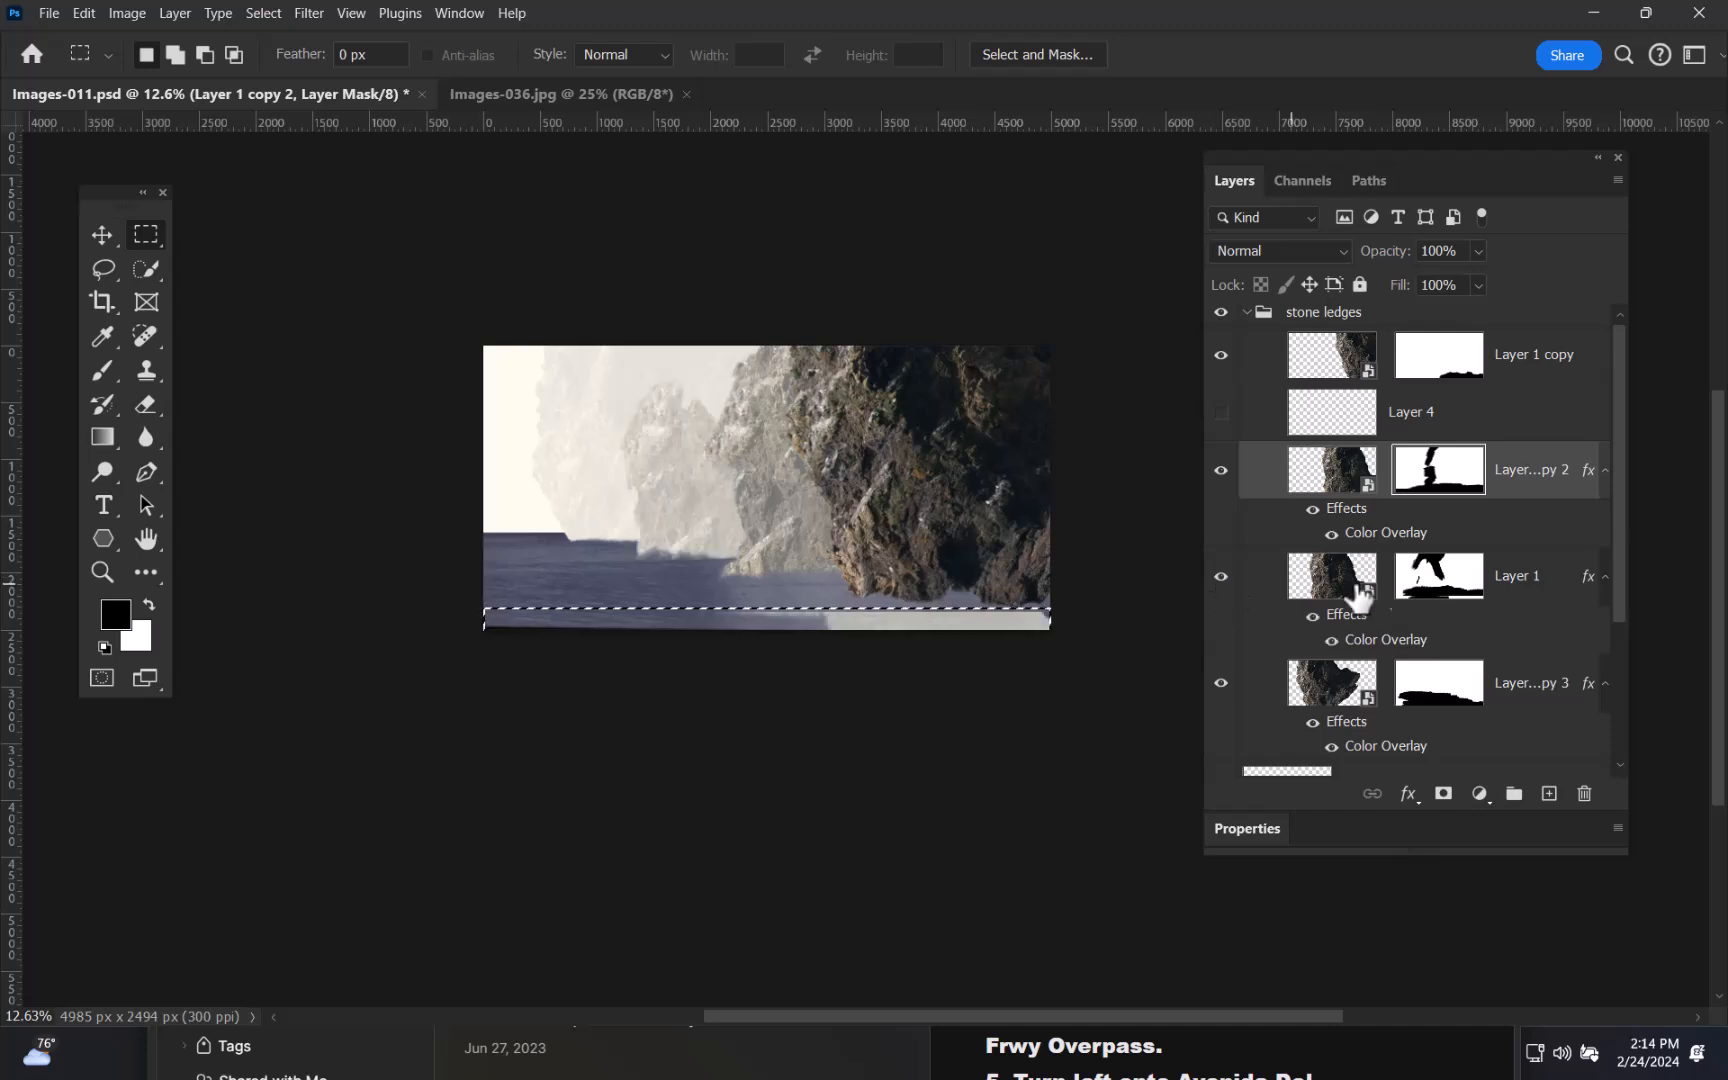
left_click(1440, 590)
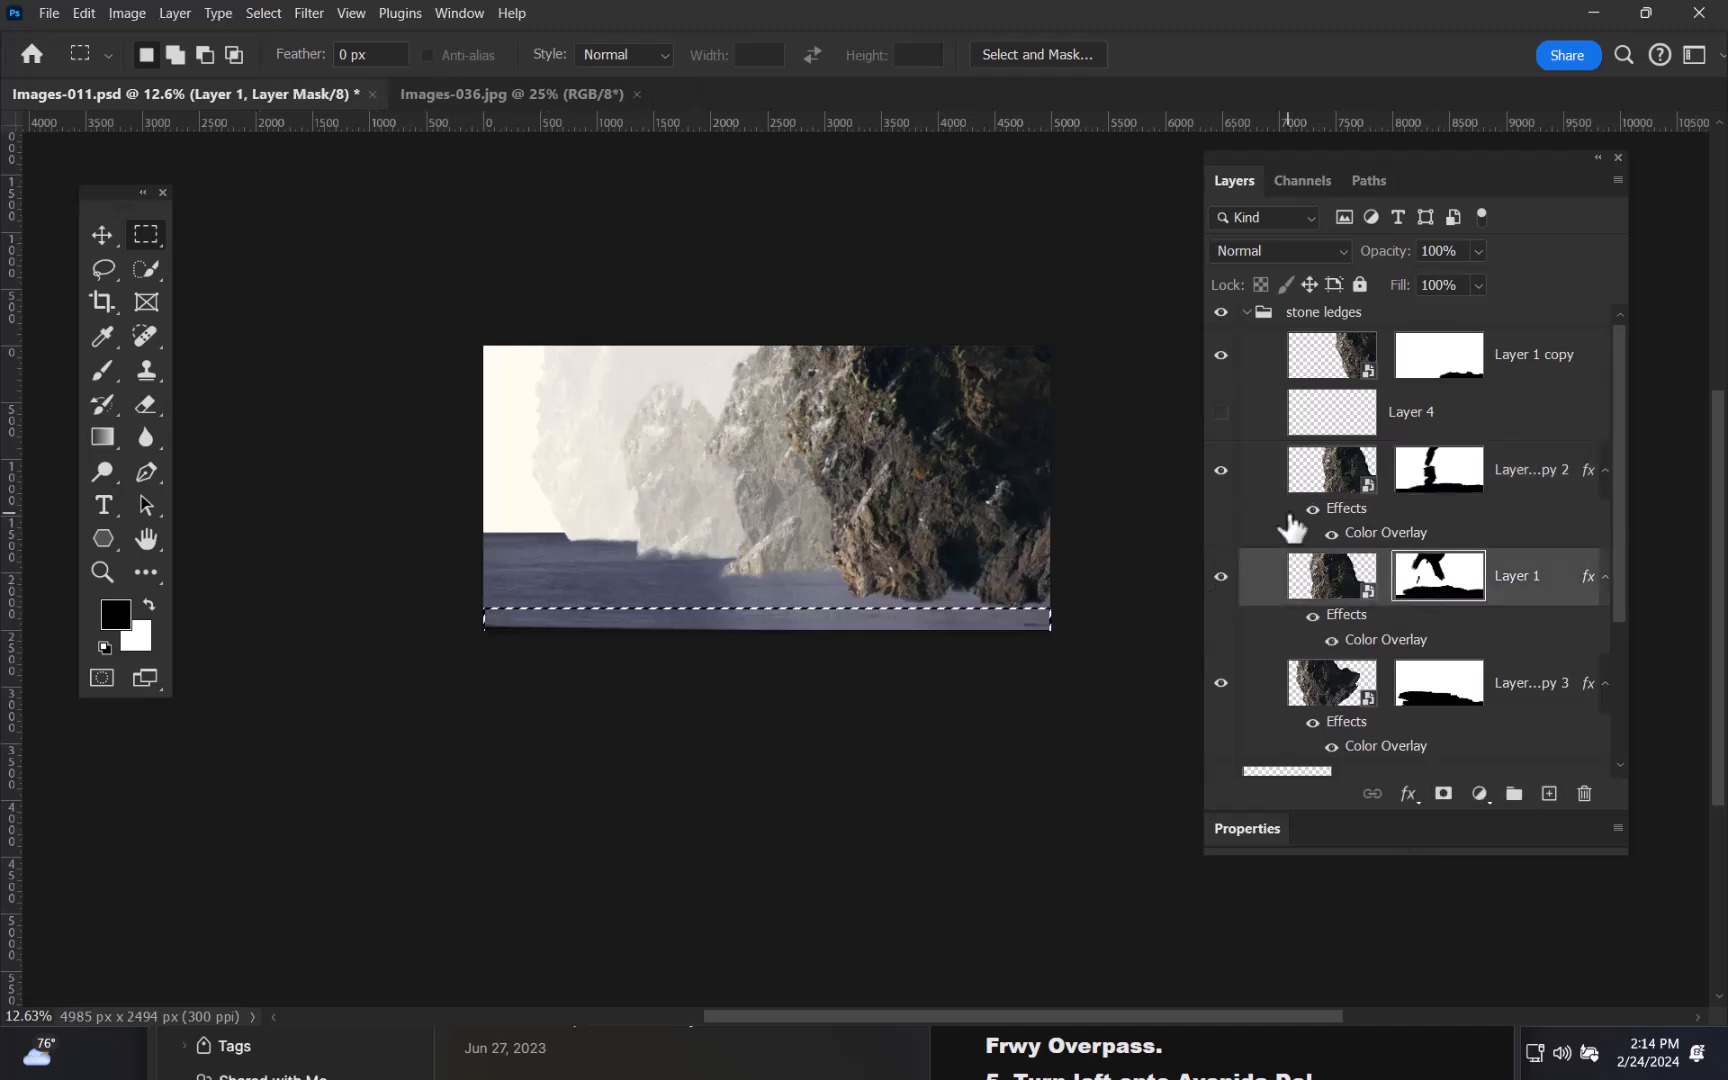
key("ctrl+d")
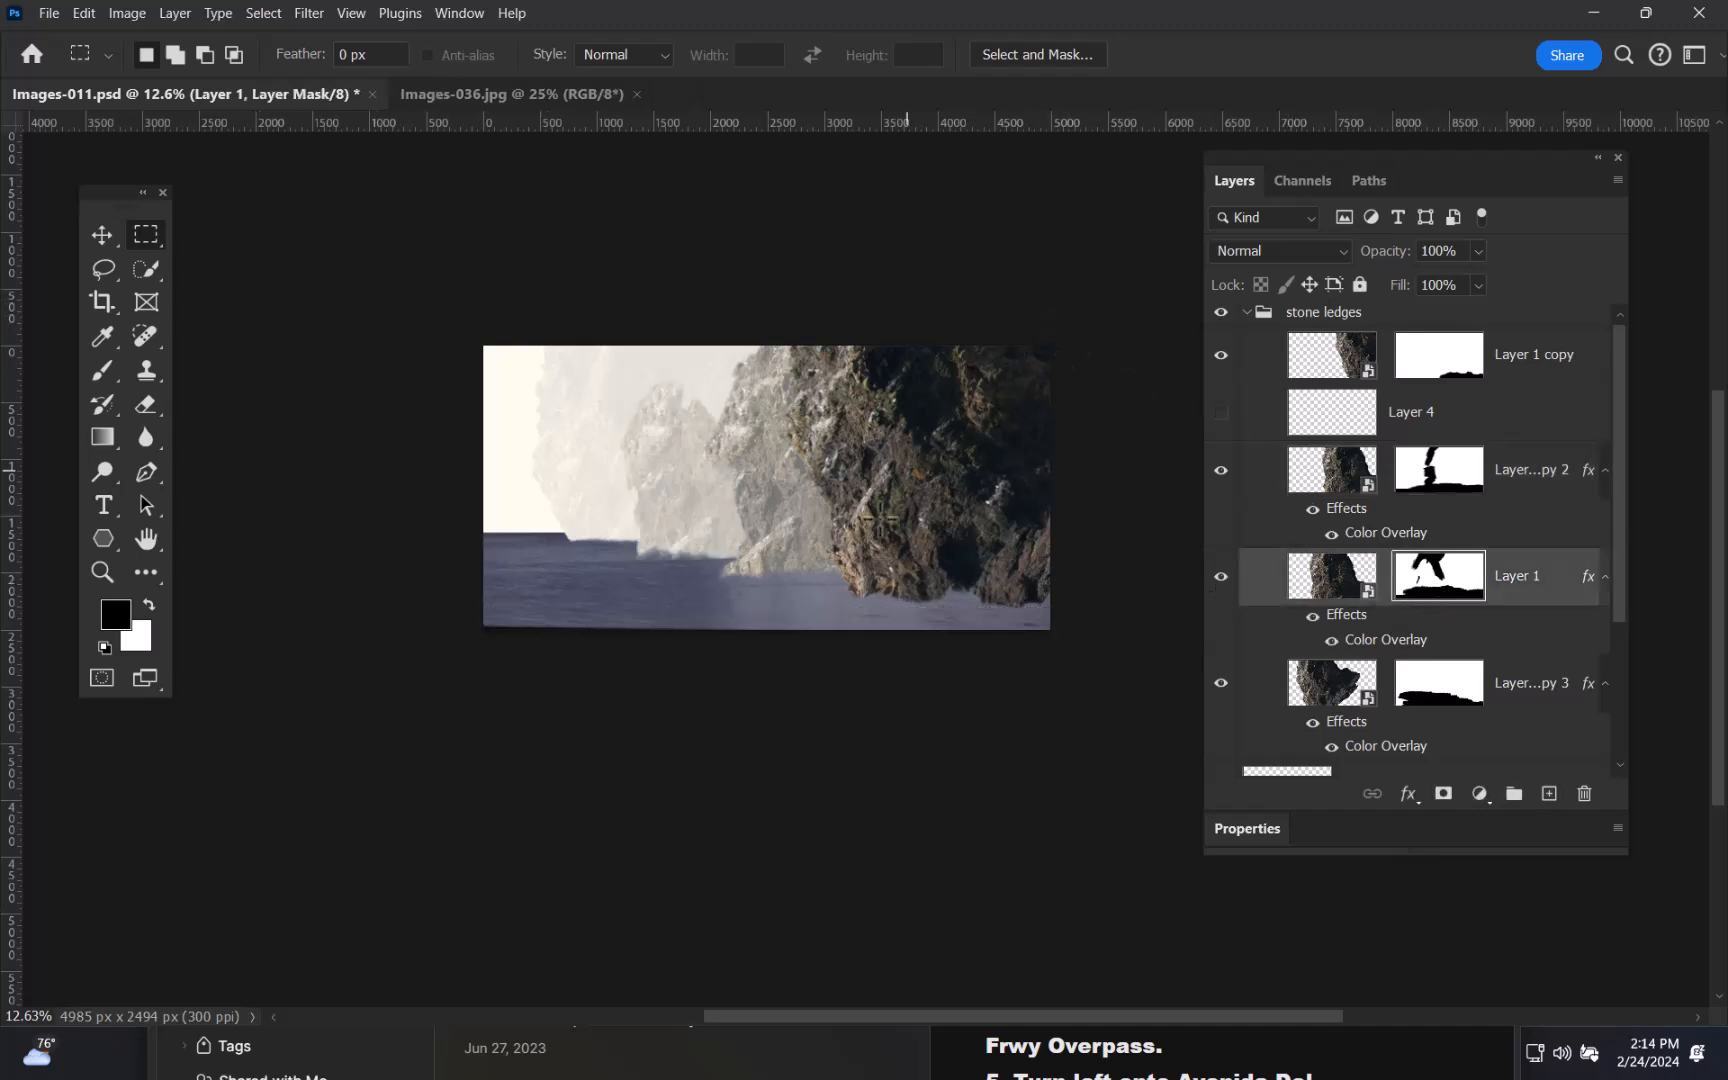
- Add an empty layer above Layer 1 copy at the top of the "stone ledges" group
left_click_drag(880, 552, 936, 571)
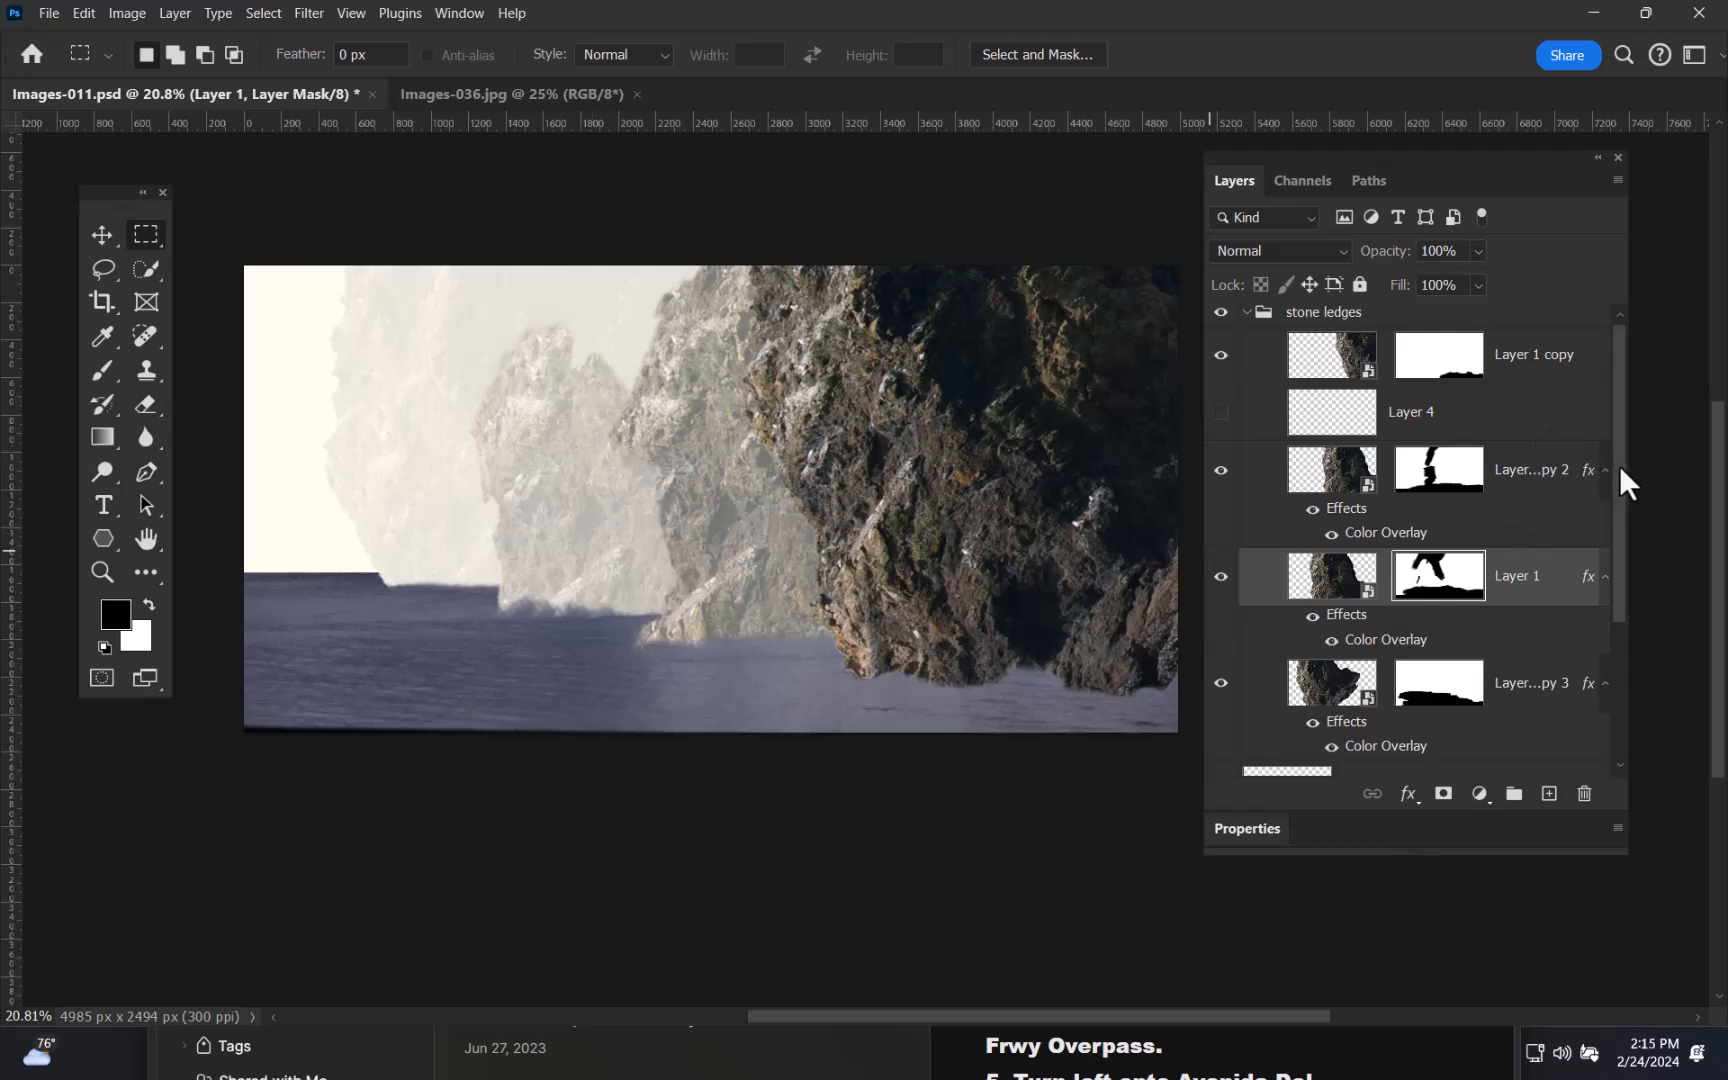
left_click_drag(1621, 470, 1636, 363)
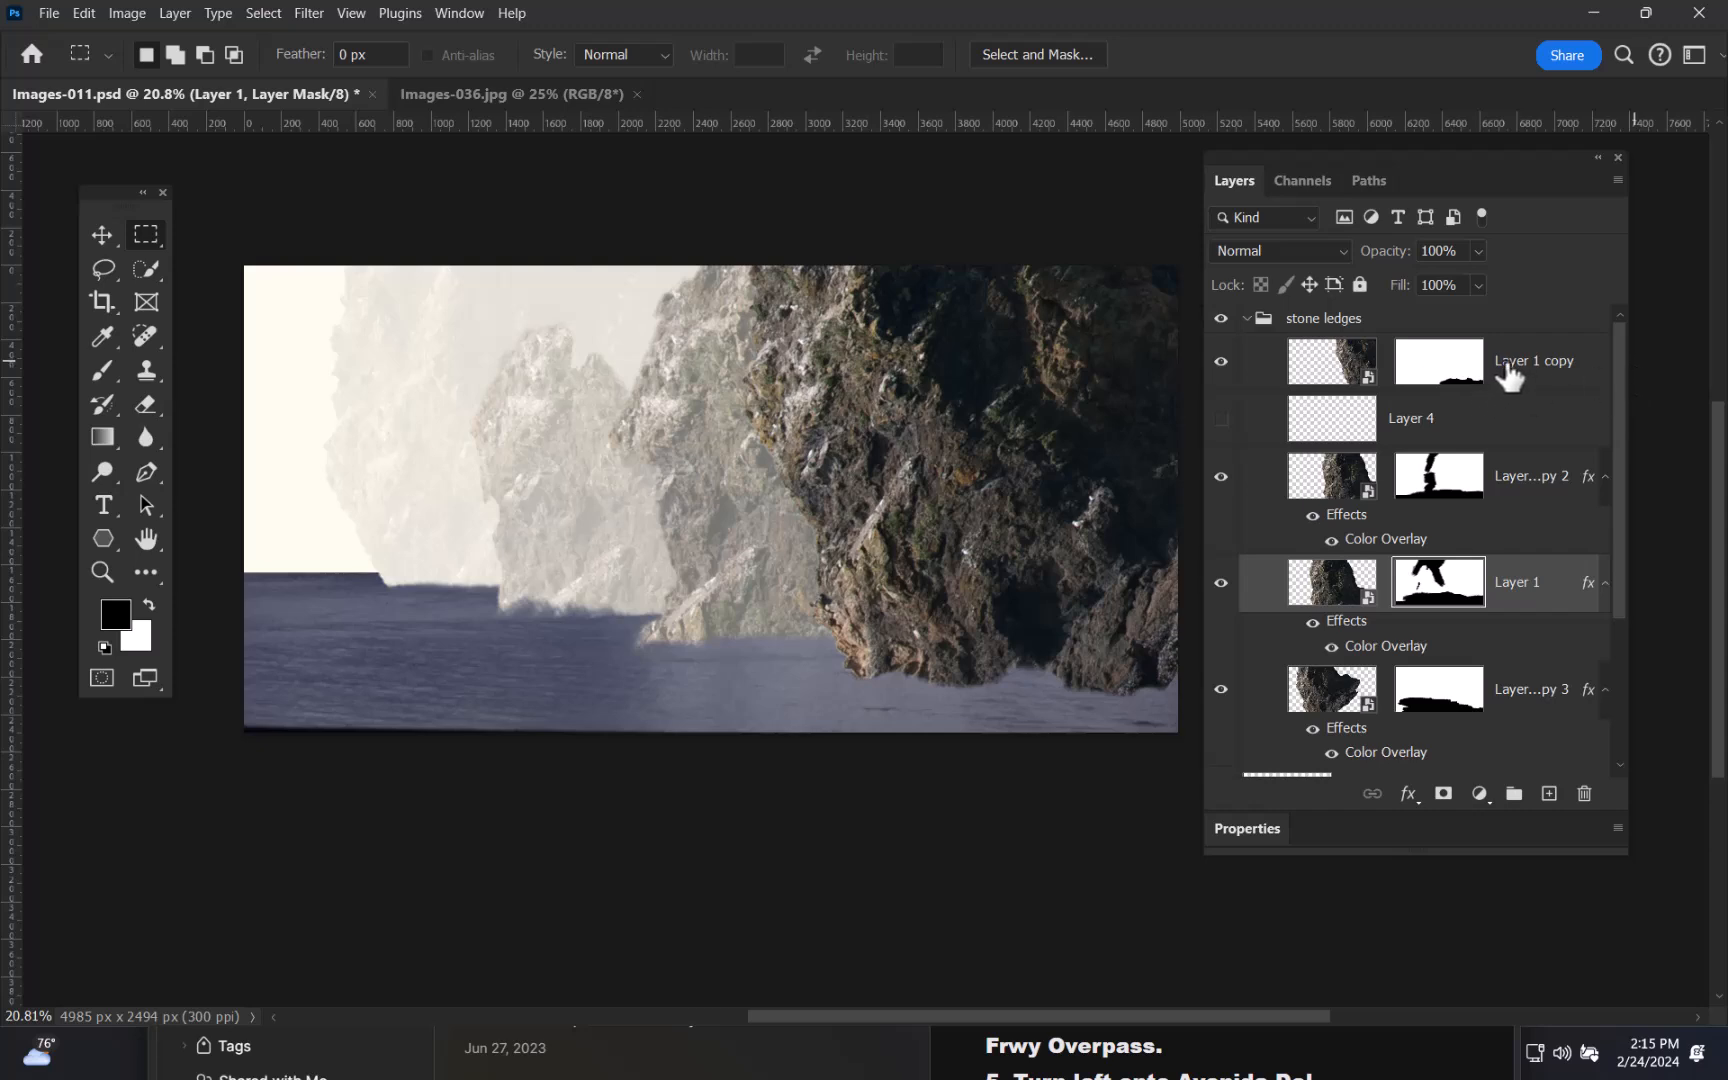
left_click(1297, 355)
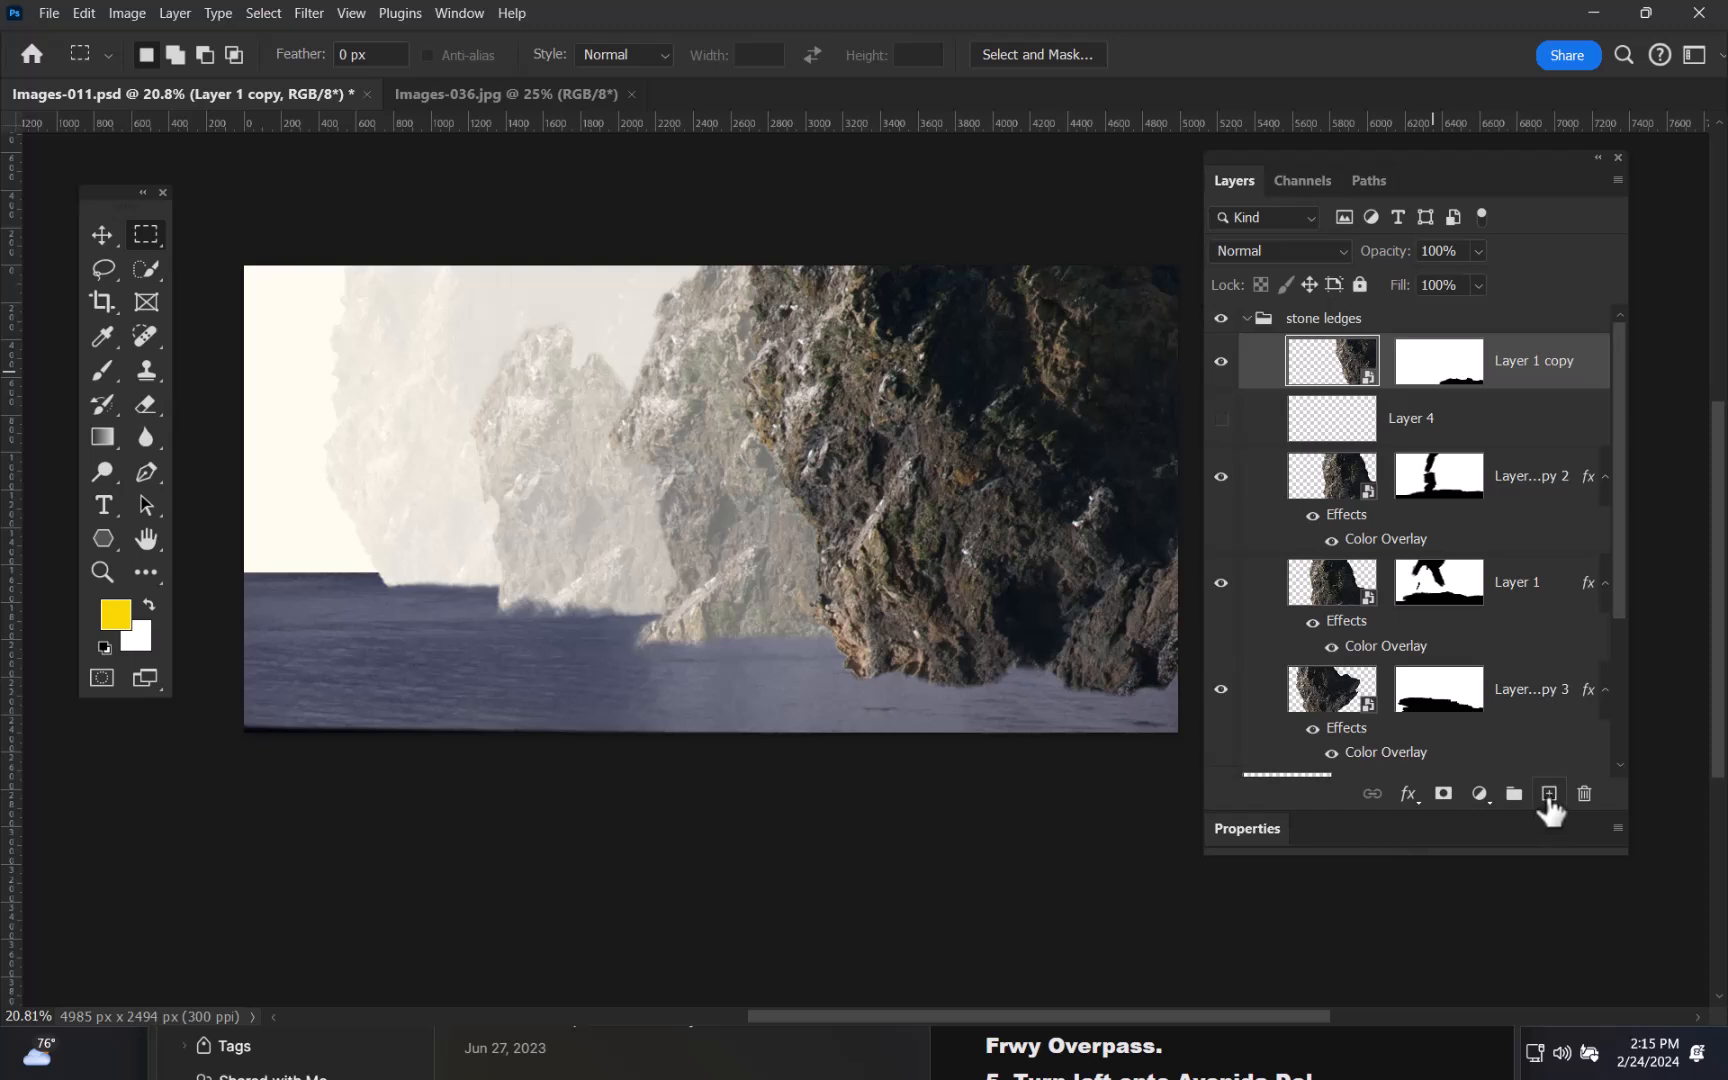
left_click(1549, 795)
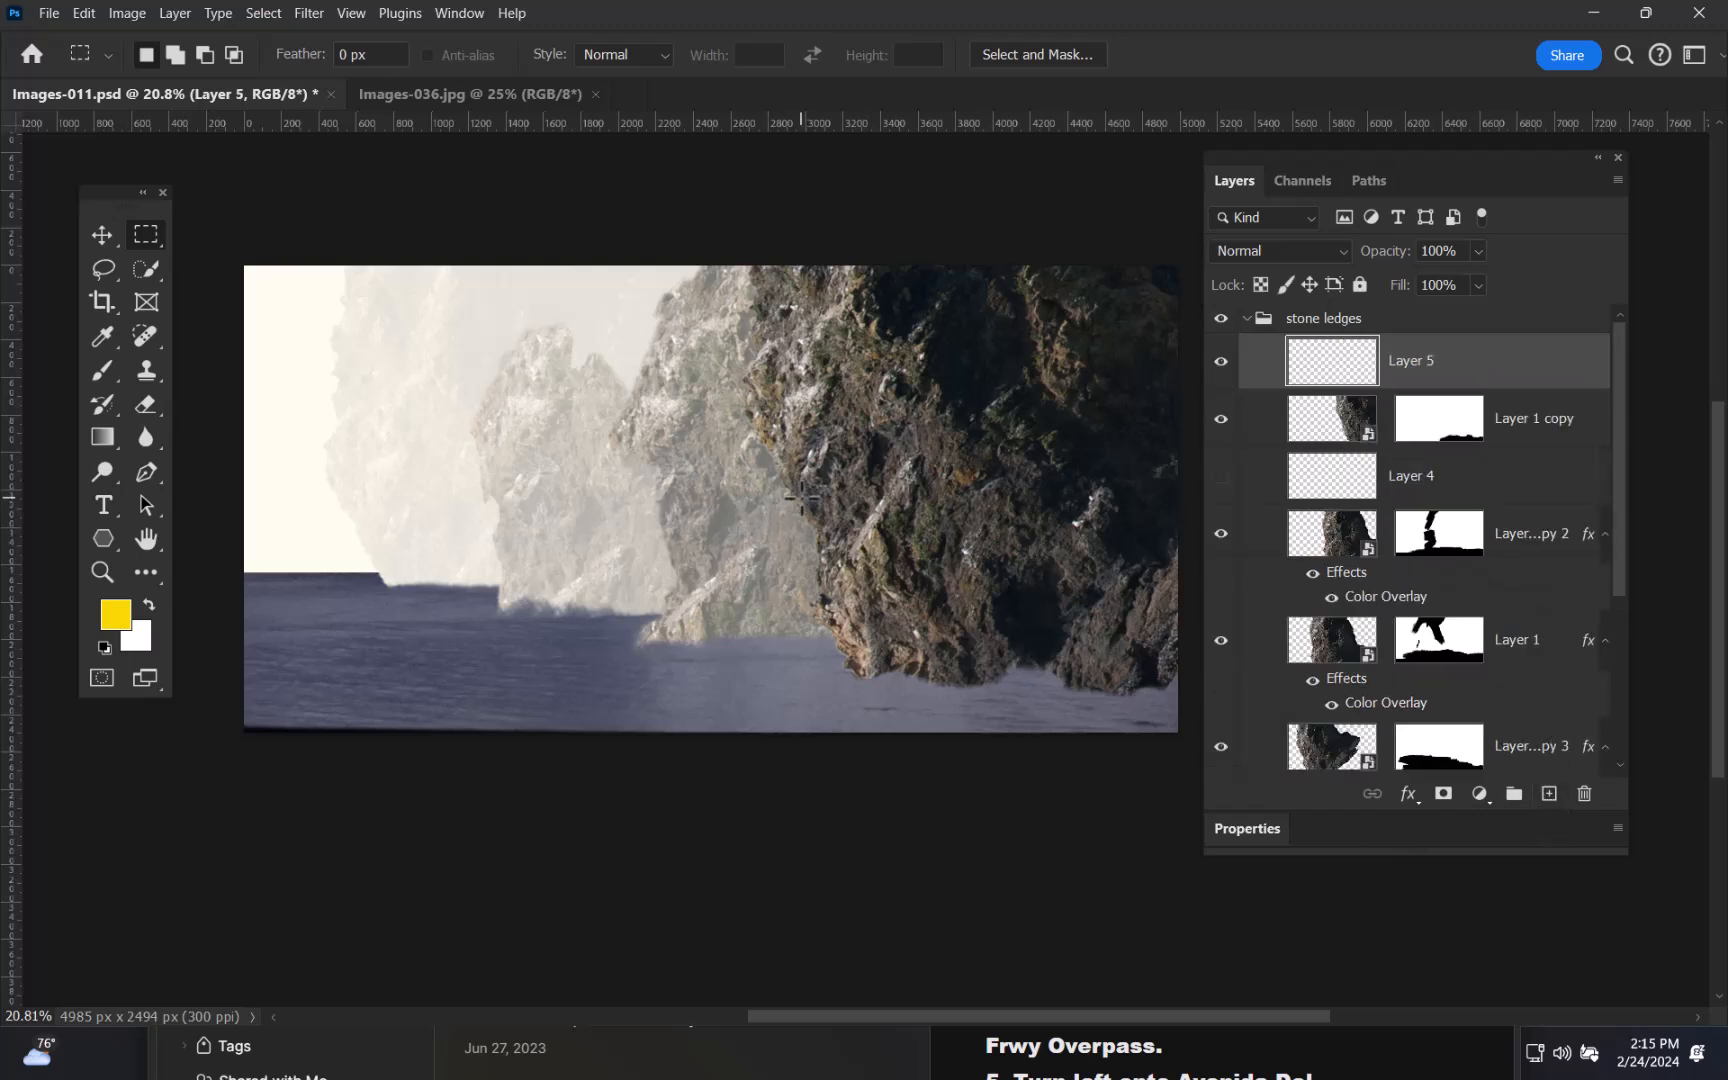
- Choose the Soft Round 37 1 brush and review its Shape Dynamics and Transfer settings
key("b")
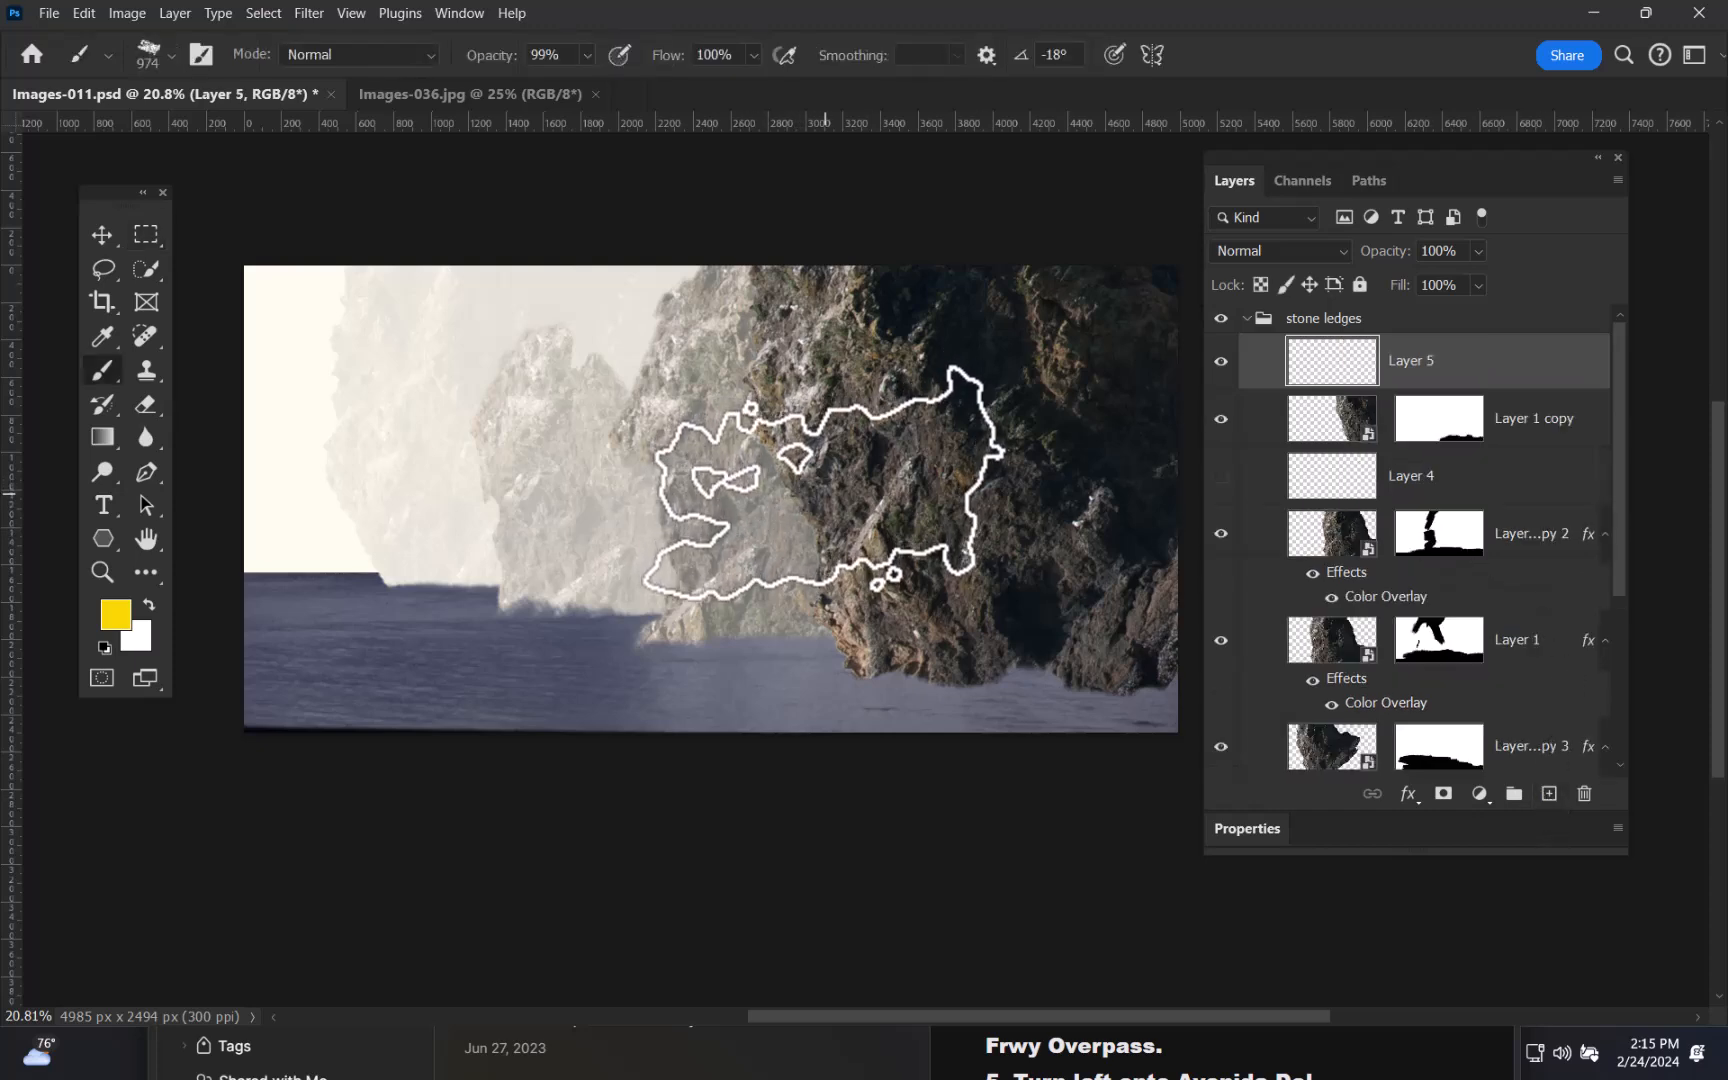
right_click(806, 484)
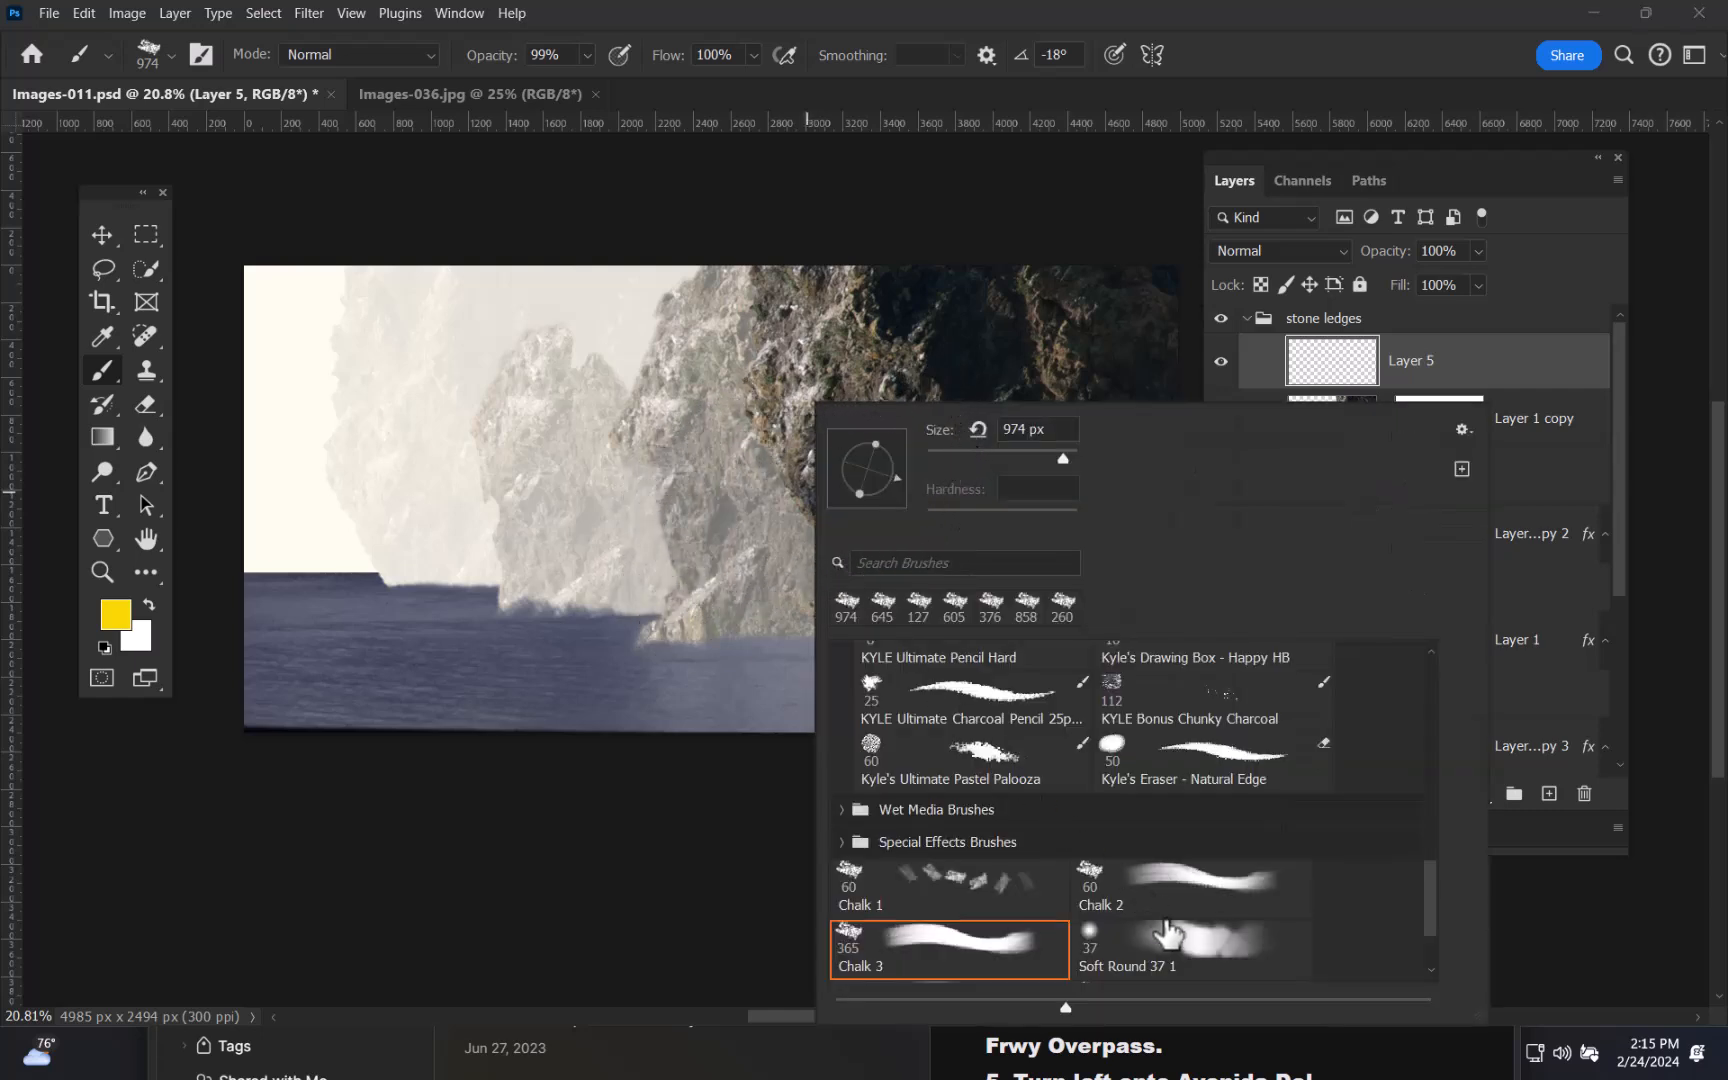
left_click(1187, 953)
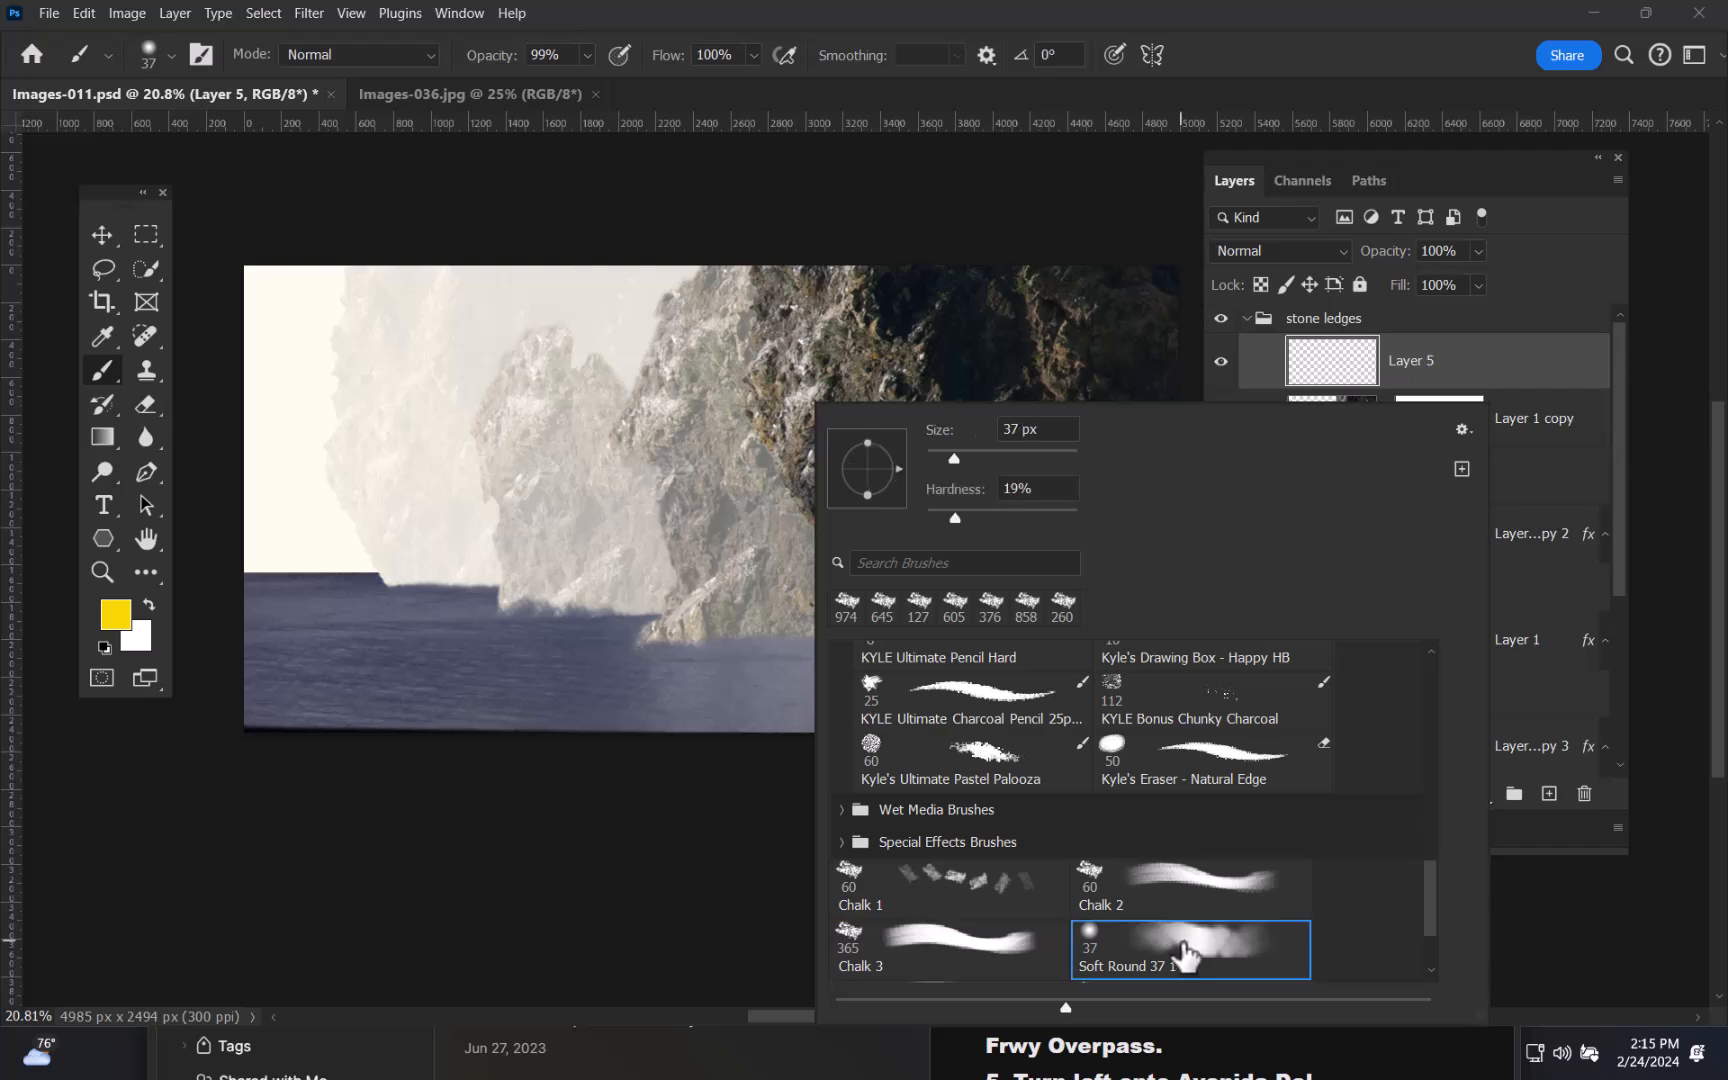
right_click(654, 274)
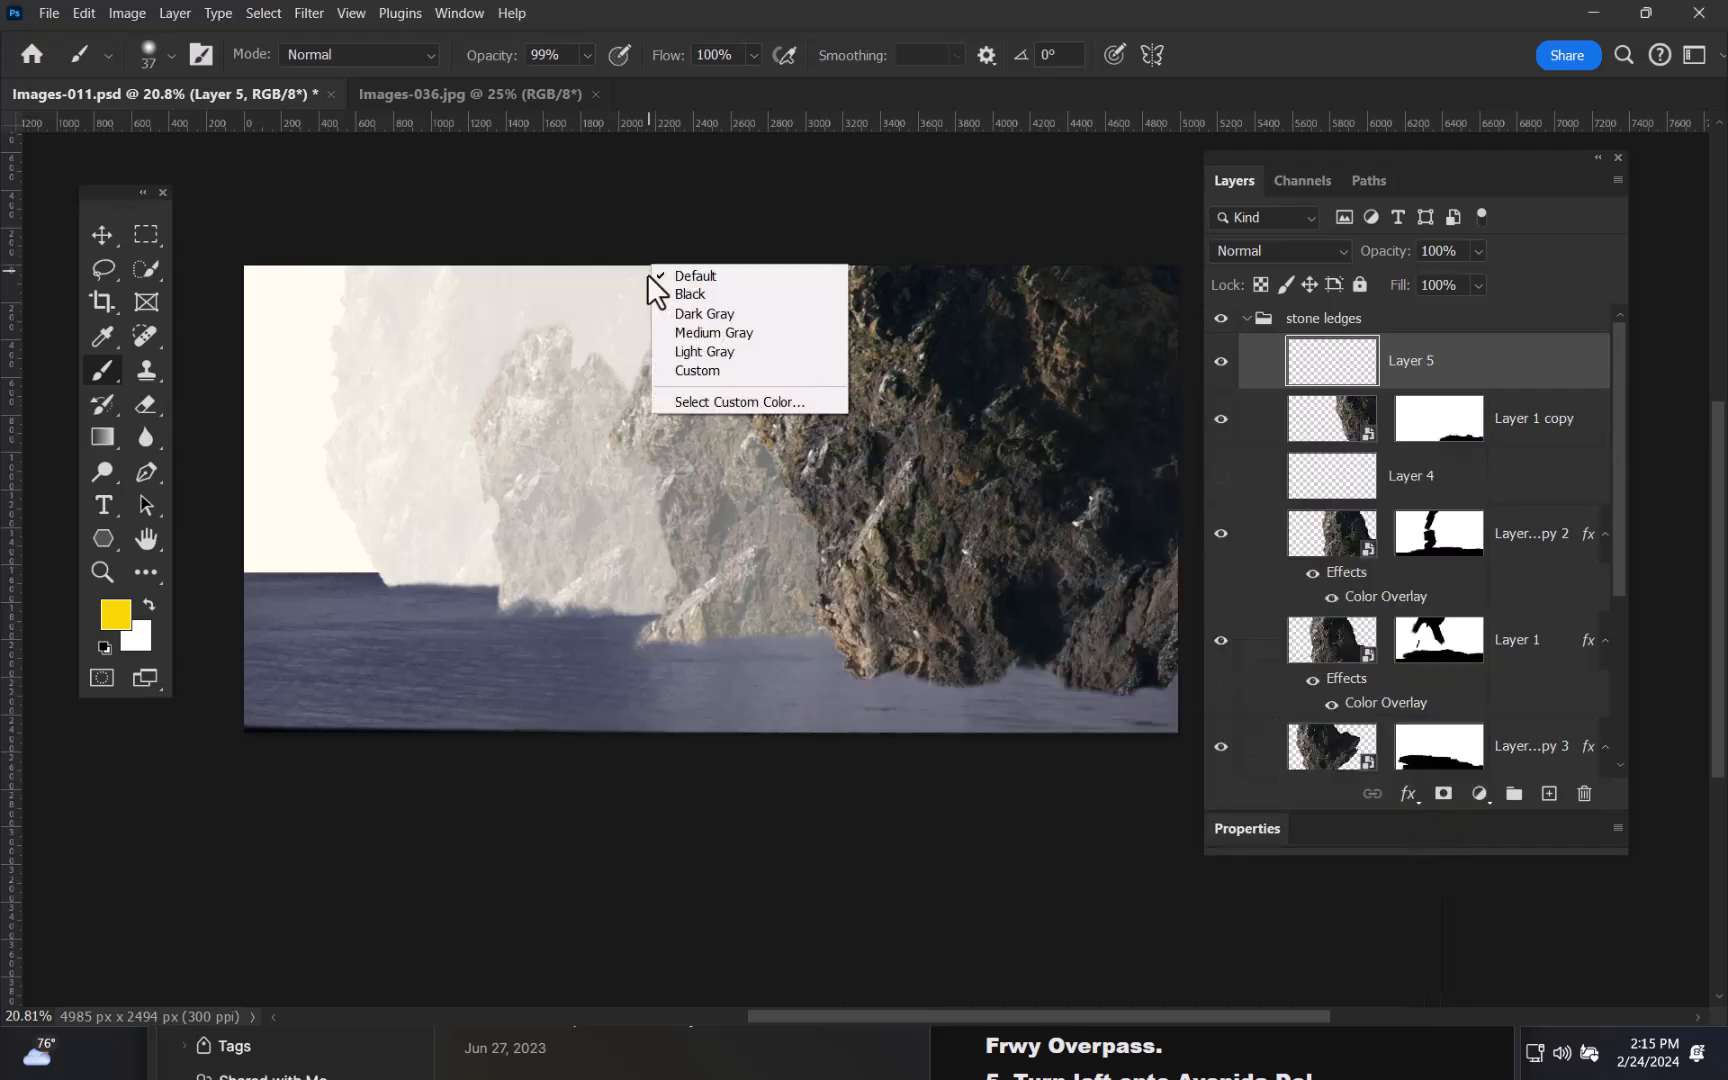
right_click(645, 292)
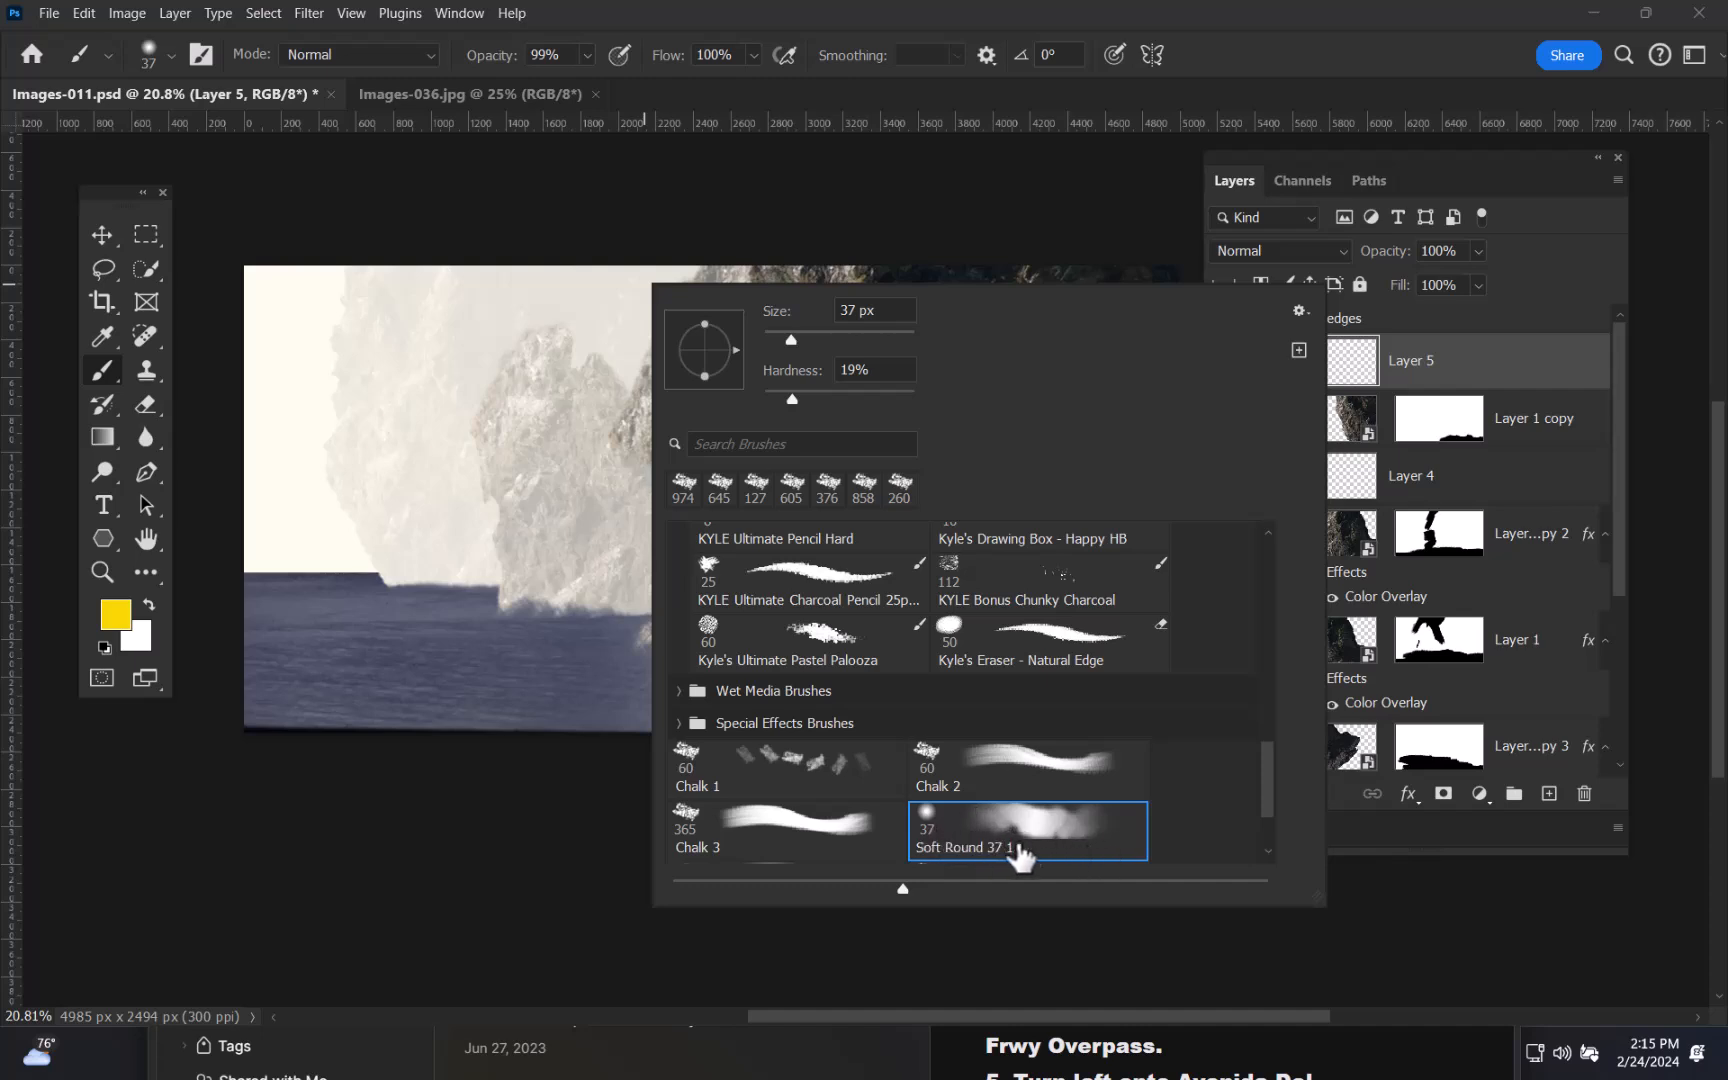
left_click(199, 55)
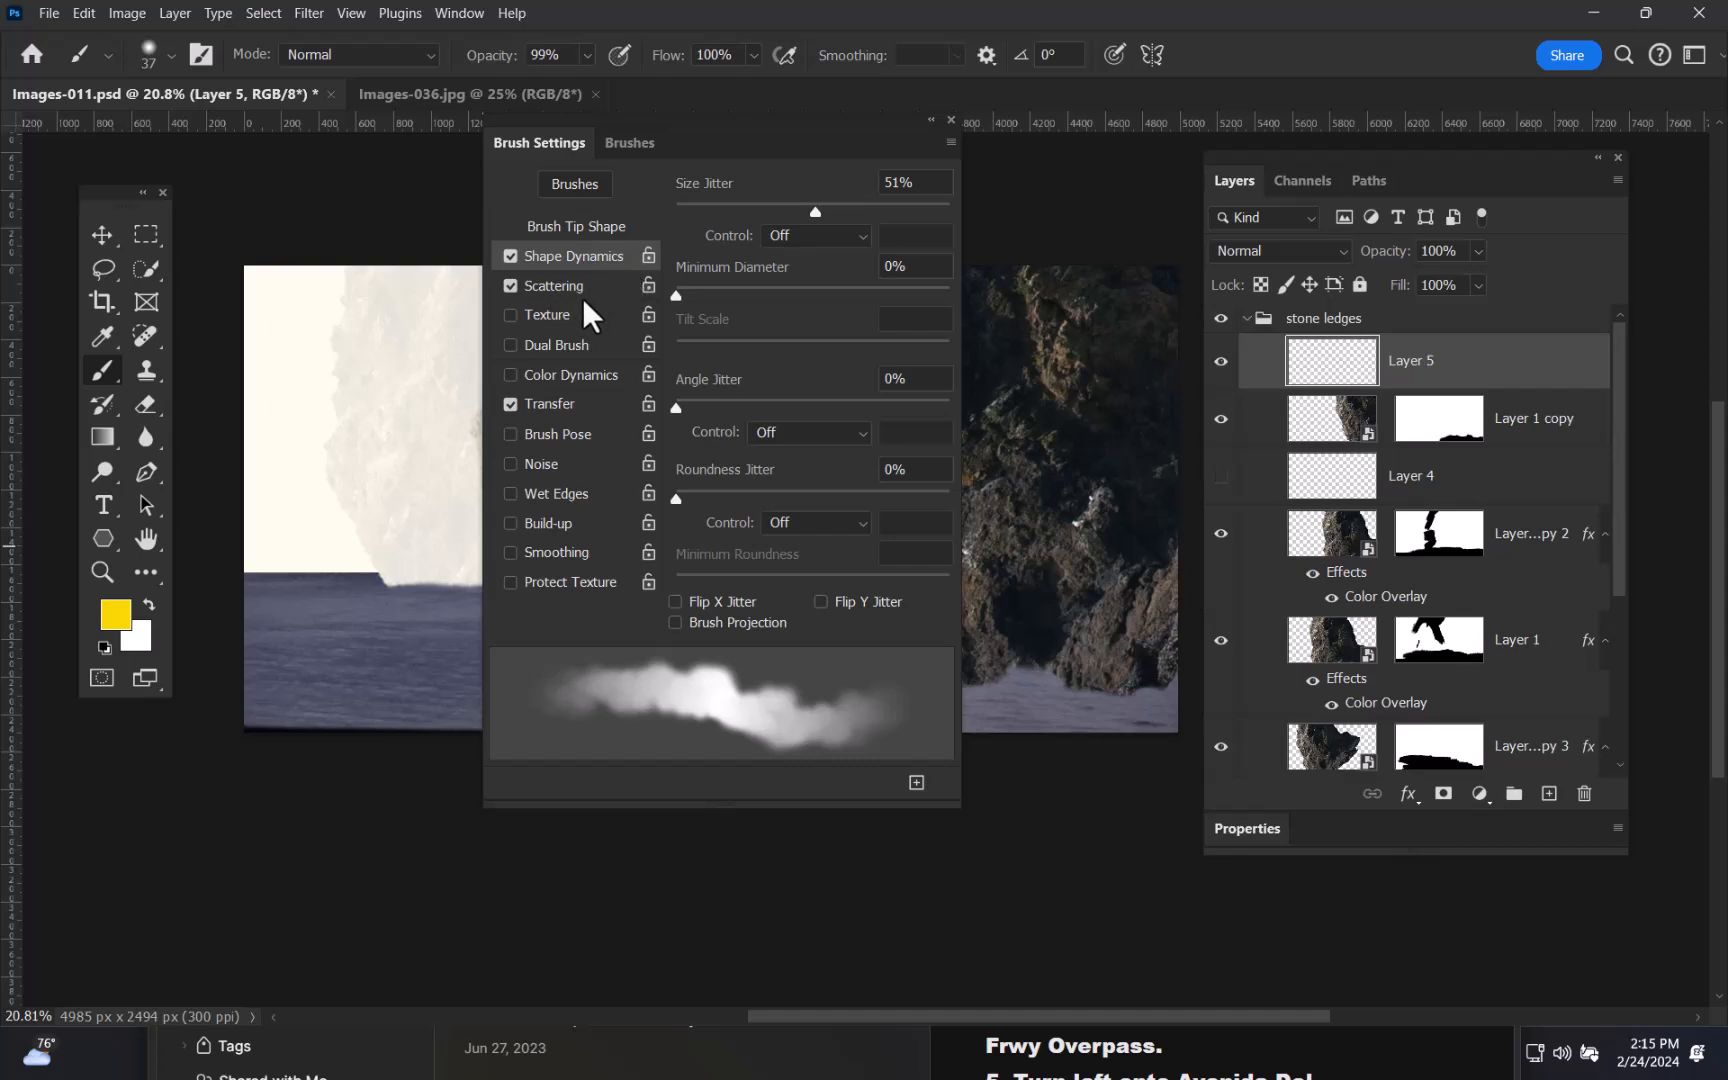
left_click(557, 414)
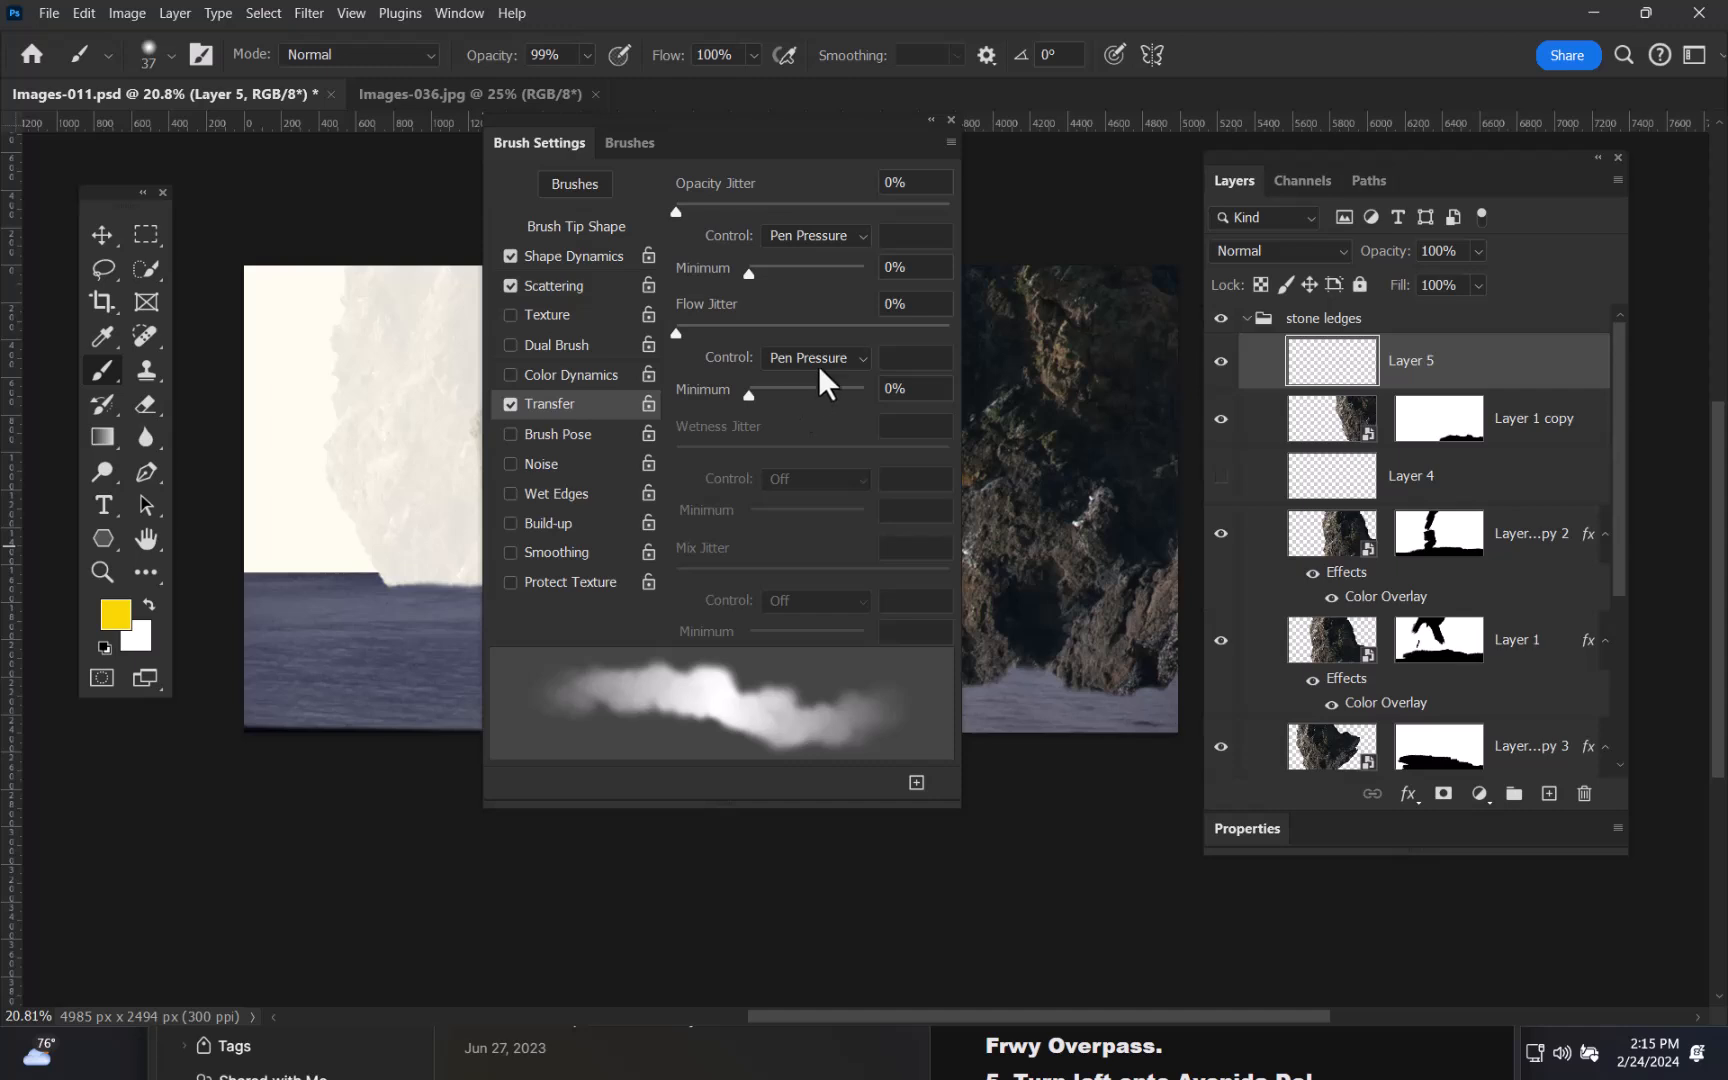
left_click(951, 119)
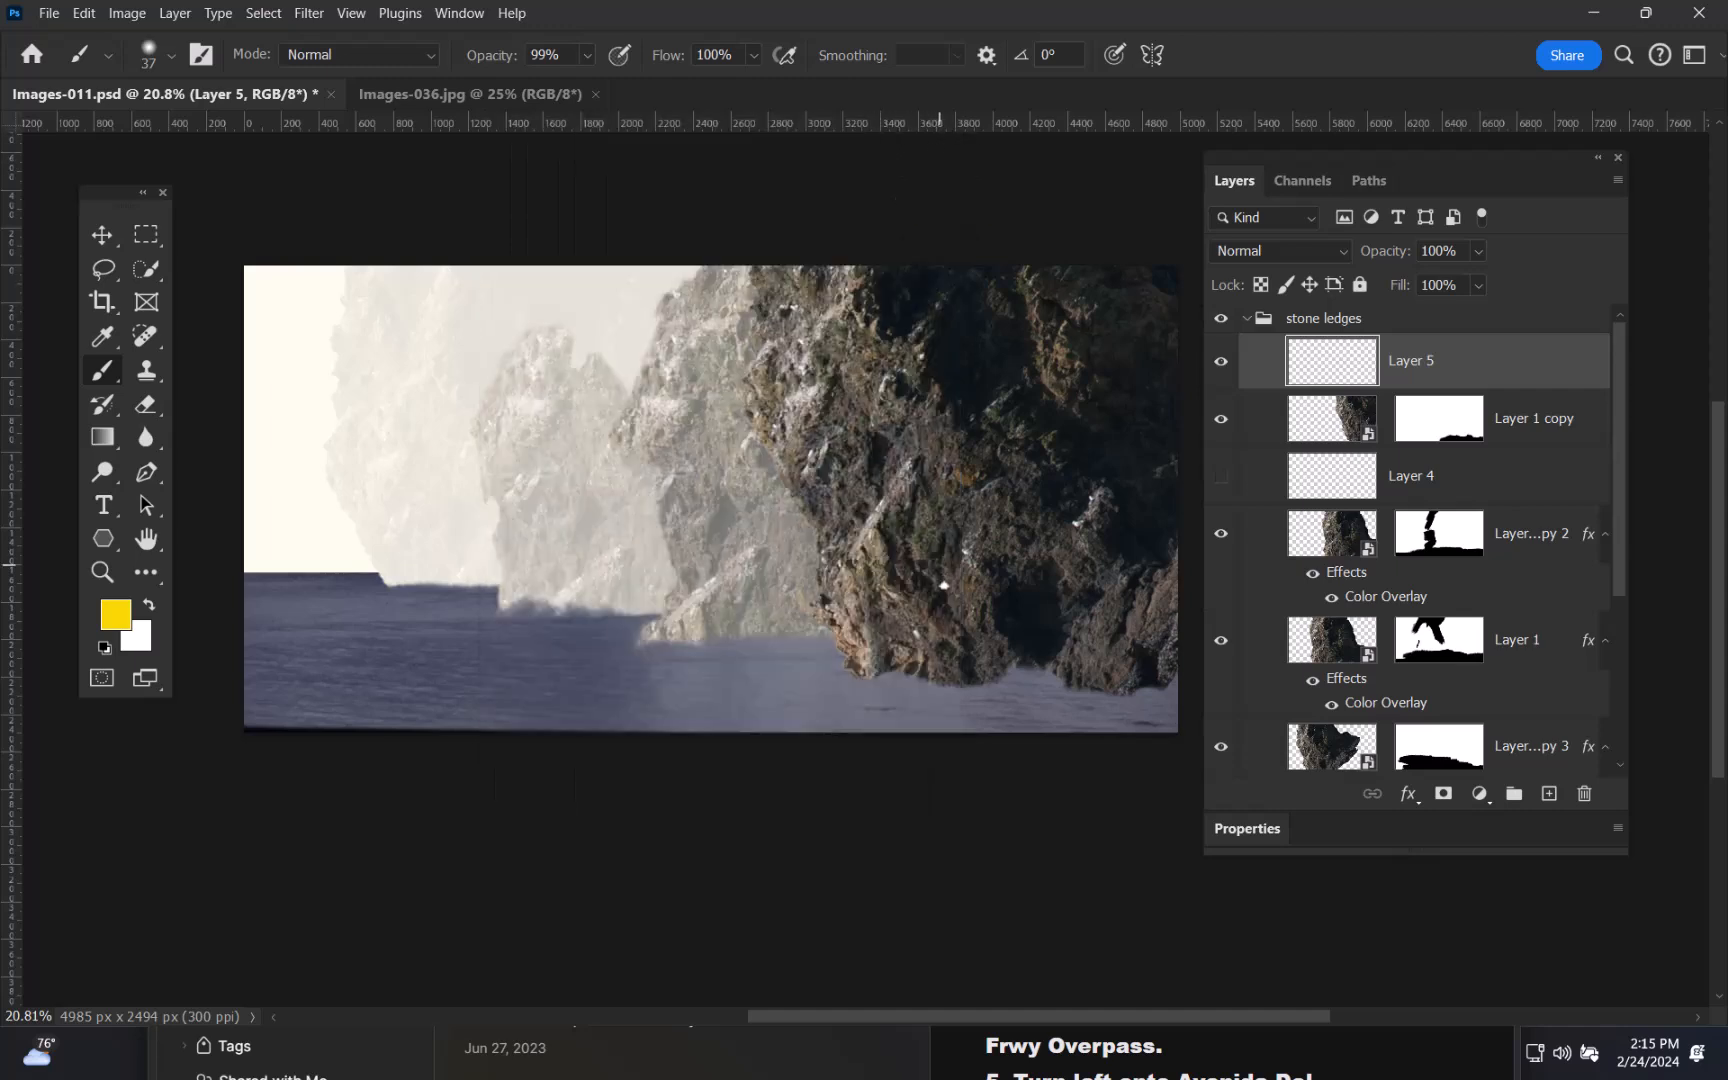
- Swap white to the foreground and paint soft mist on Layer 5 along the rock bases and waterline, enlarging the brush to about 629 px
left_click_drag(1003, 645, 1035, 647)
left_click_drag(221, 595, 415, 600)
key("x")
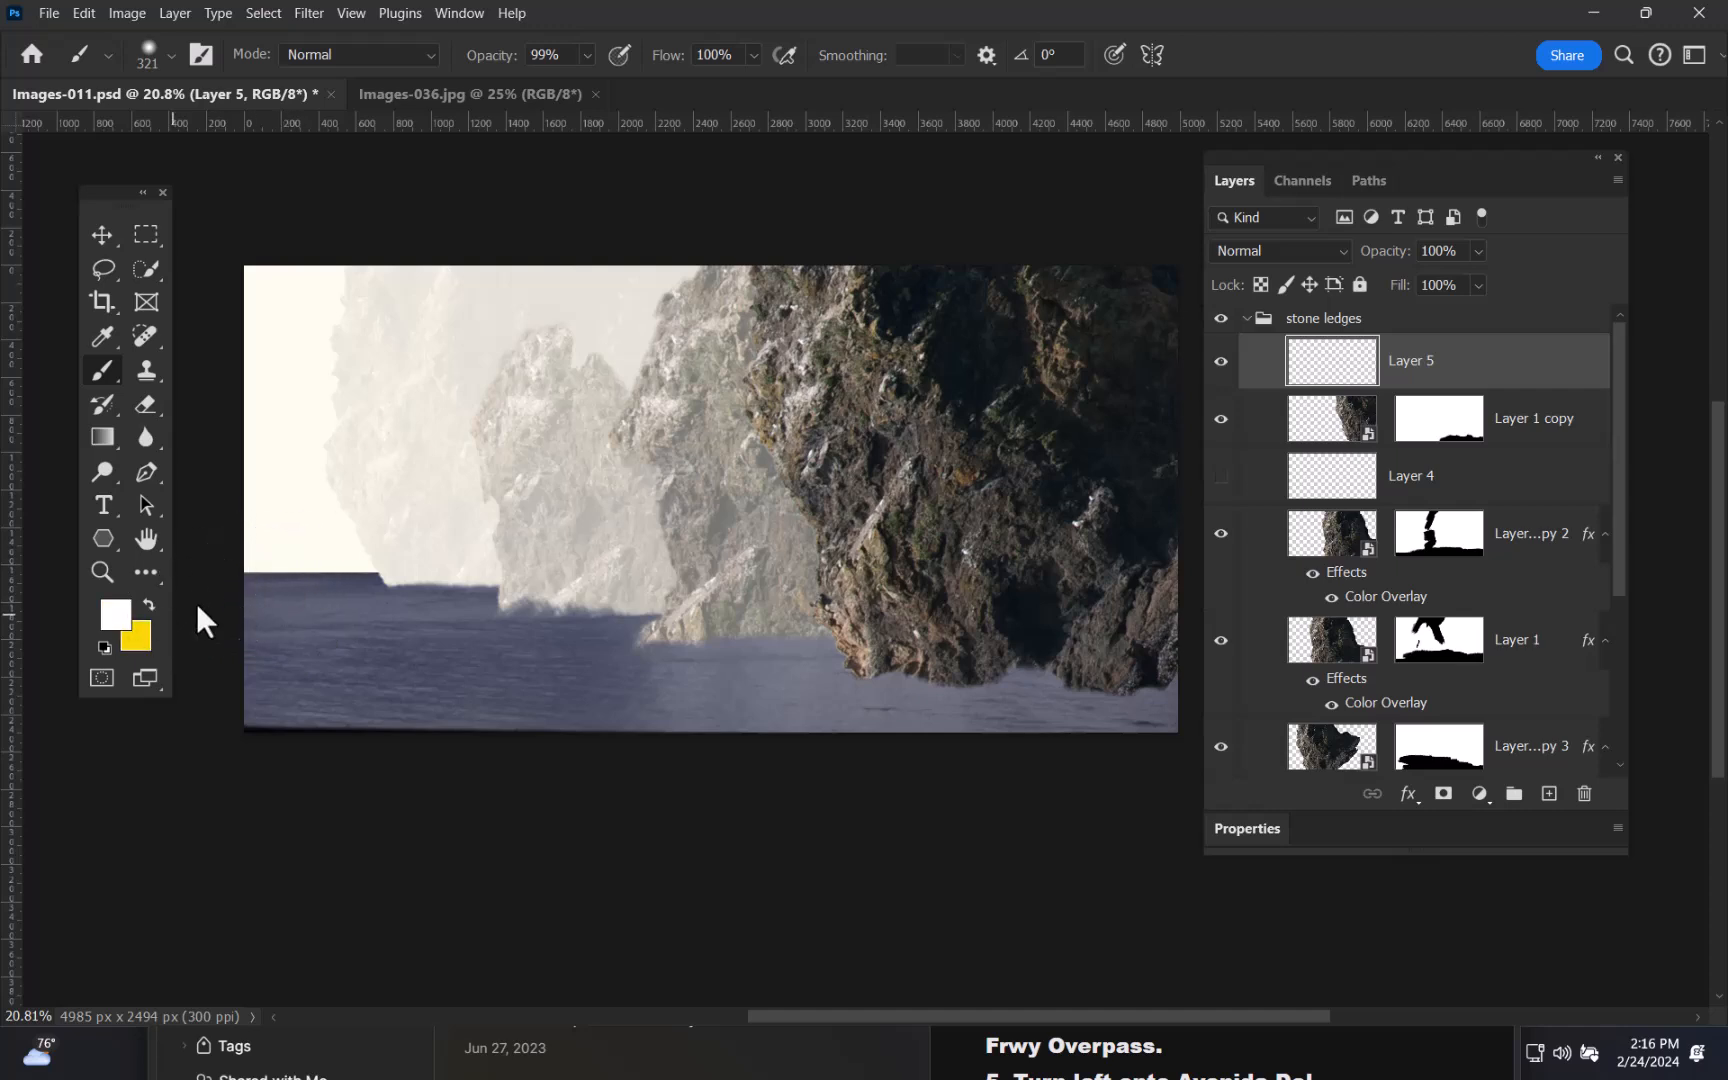
mouse_move(253, 589)
left_mouse_down()
mouse_move(454, 601)
mouse_move(243, 598)
mouse_move(325, 593)
mouse_move(243, 576)
mouse_move(500, 620)
mouse_move(243, 580)
mouse_move(752, 612)
mouse_move(463, 583)
mouse_move(412, 608)
mouse_move(729, 636)
mouse_move(381, 595)
mouse_move(855, 614)
mouse_move(629, 629)
mouse_move(888, 654)
mouse_move(613, 617)
mouse_move(850, 637)
mouse_move(701, 645)
mouse_move(982, 667)
mouse_move(783, 643)
mouse_move(794, 656)
mouse_move(1198, 677)
mouse_move(834, 645)
mouse_move(1111, 671)
mouse_move(928, 676)
mouse_move(1261, 695)
mouse_move(229, 597)
left_mouse_up()
mouse_move(910, 595)
left_mouse_down()
mouse_move(994, 599)
mouse_move(937, 603)
mouse_move(975, 606)
left_mouse_up()
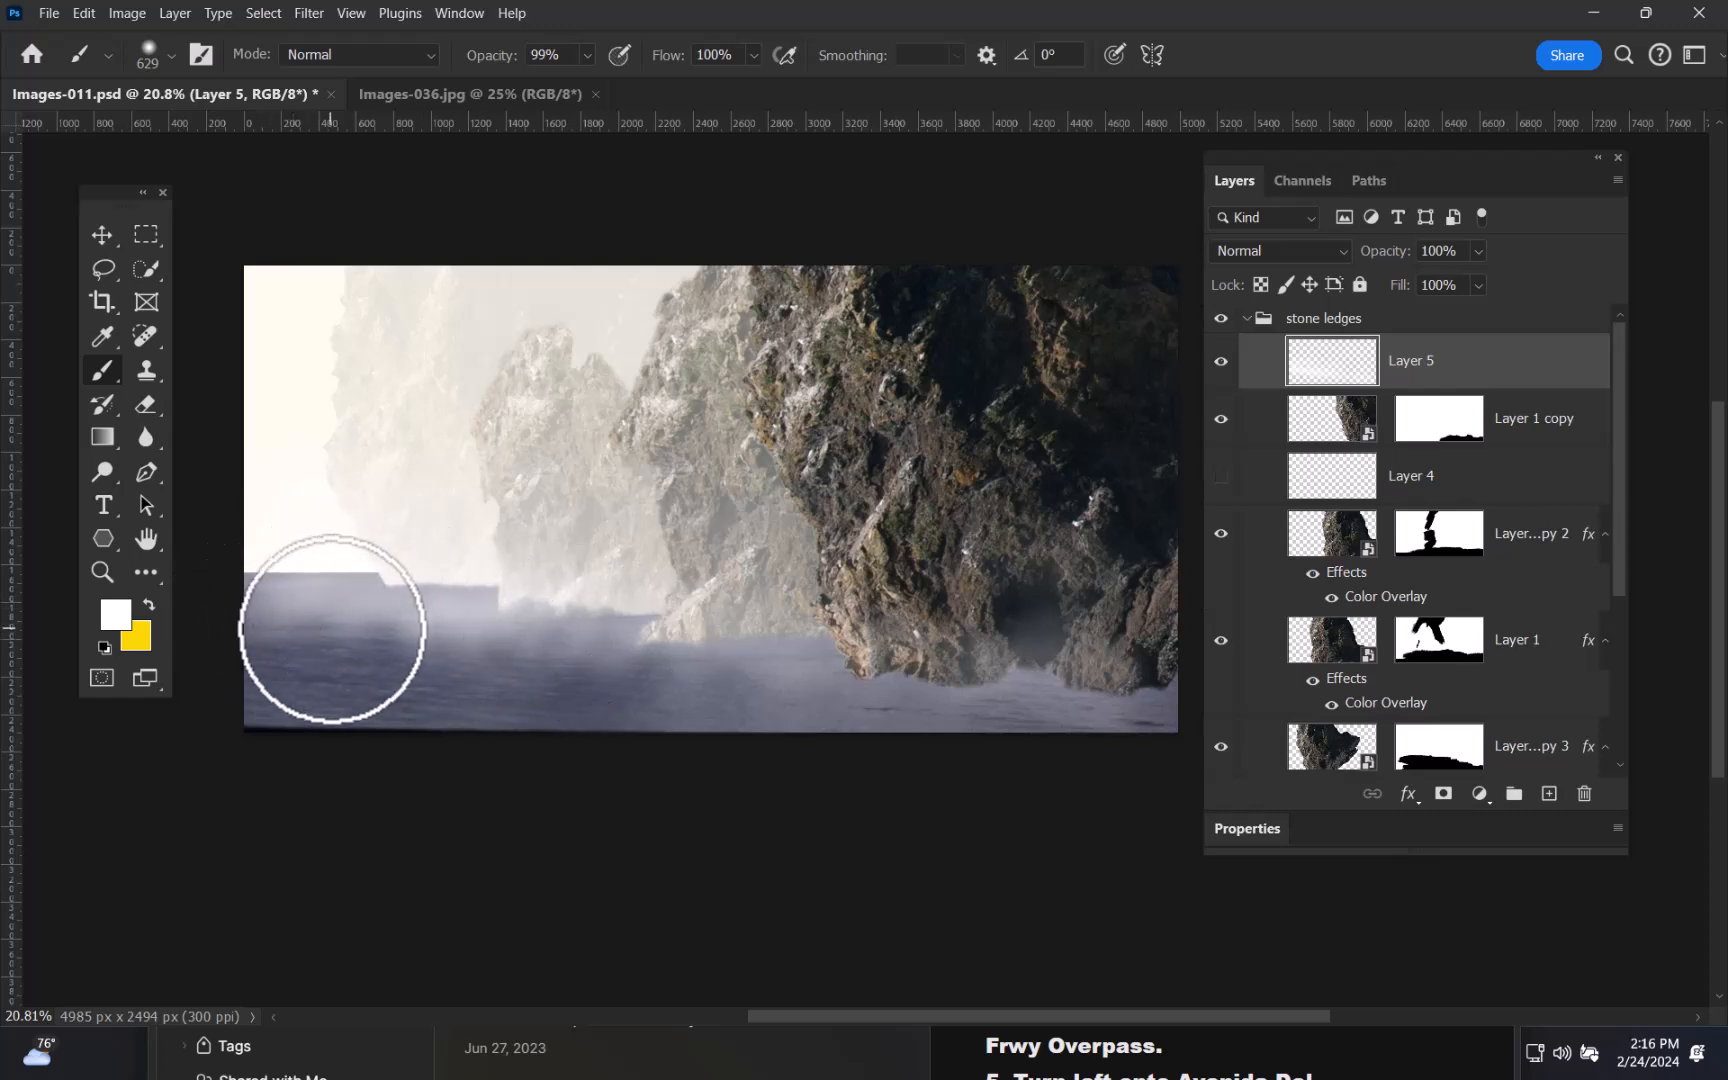
left_click_drag(965, 660, 910, 656)
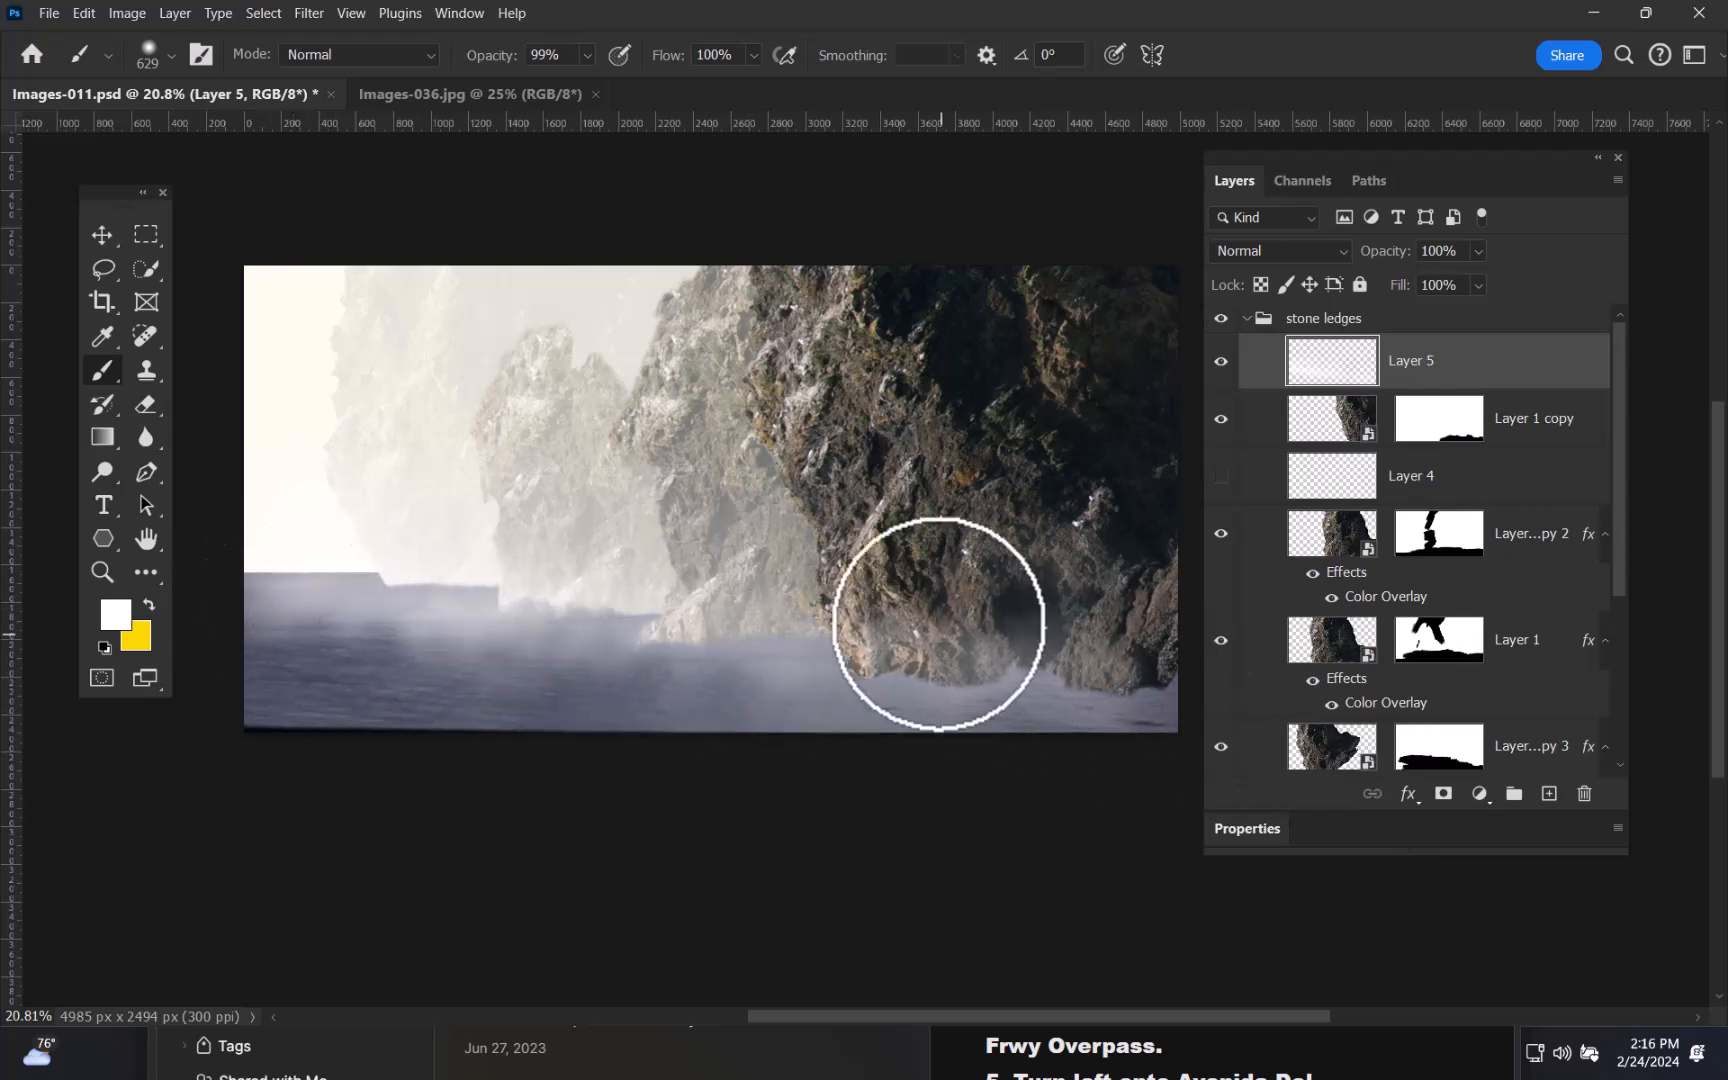
- Add an empty layer above Layer 5 and set its blend mode to Lighten
left_click(1549, 797)
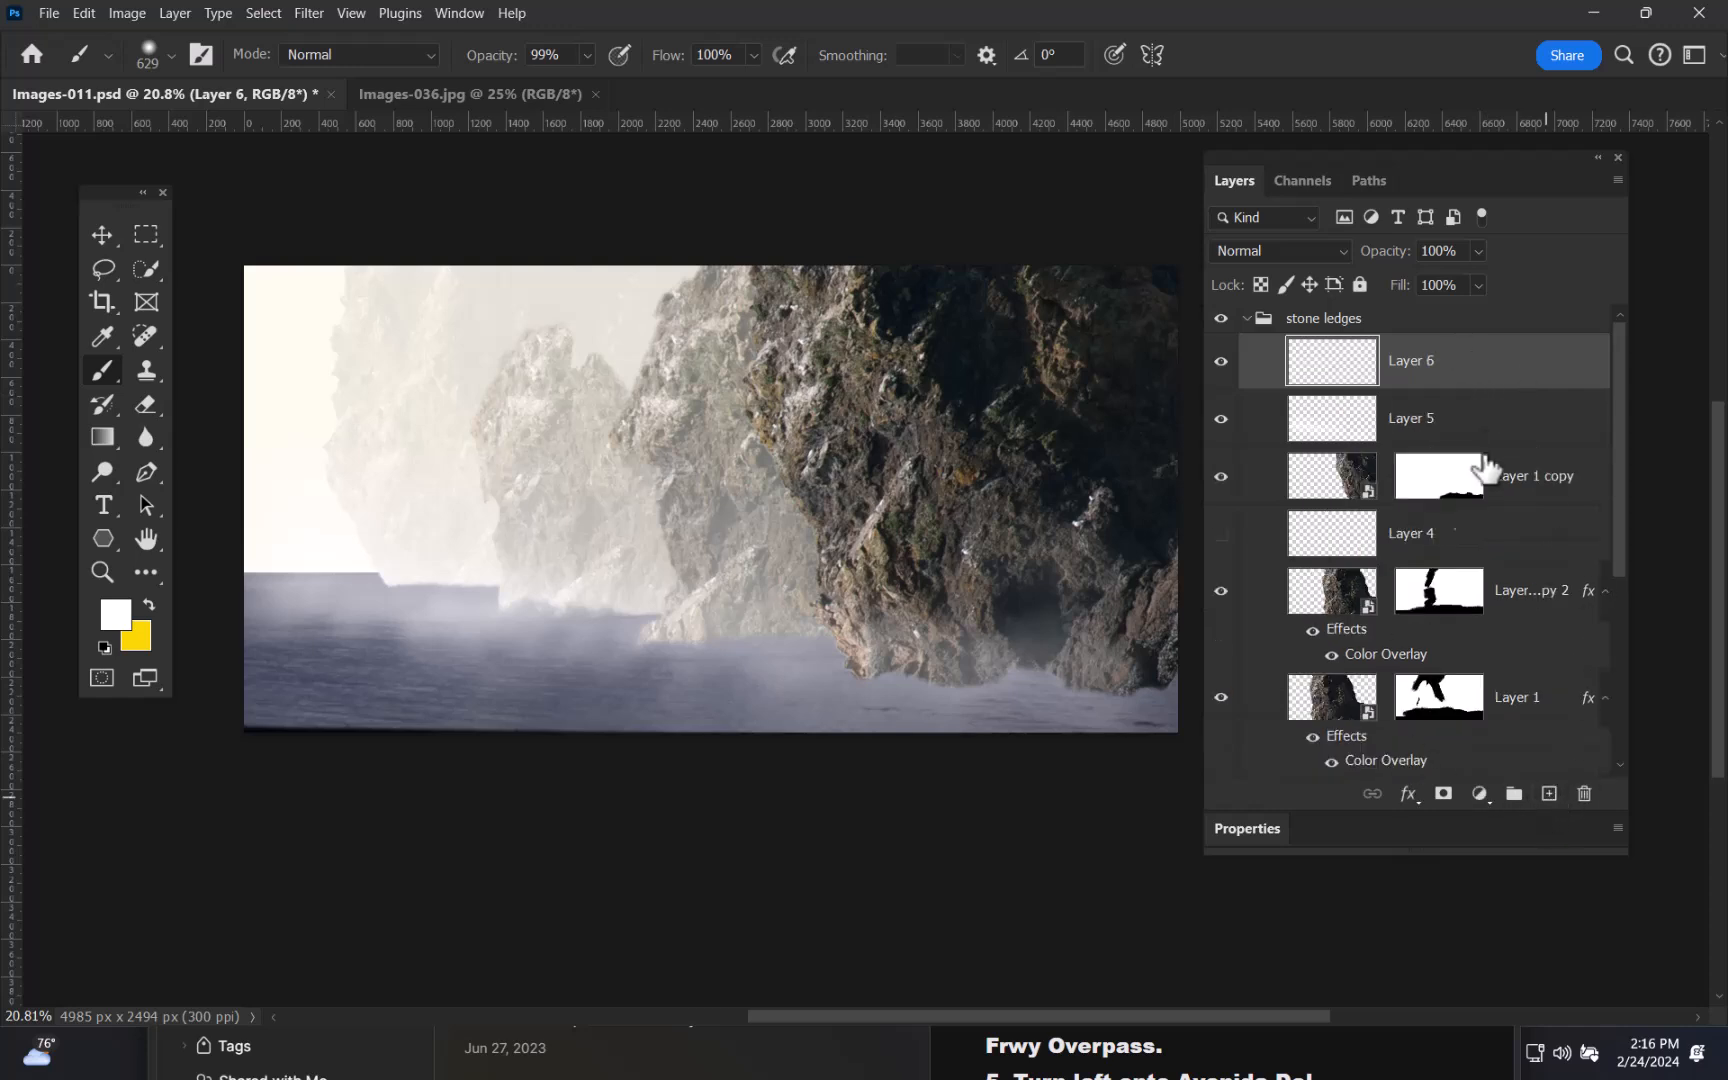
left_click(1341, 250)
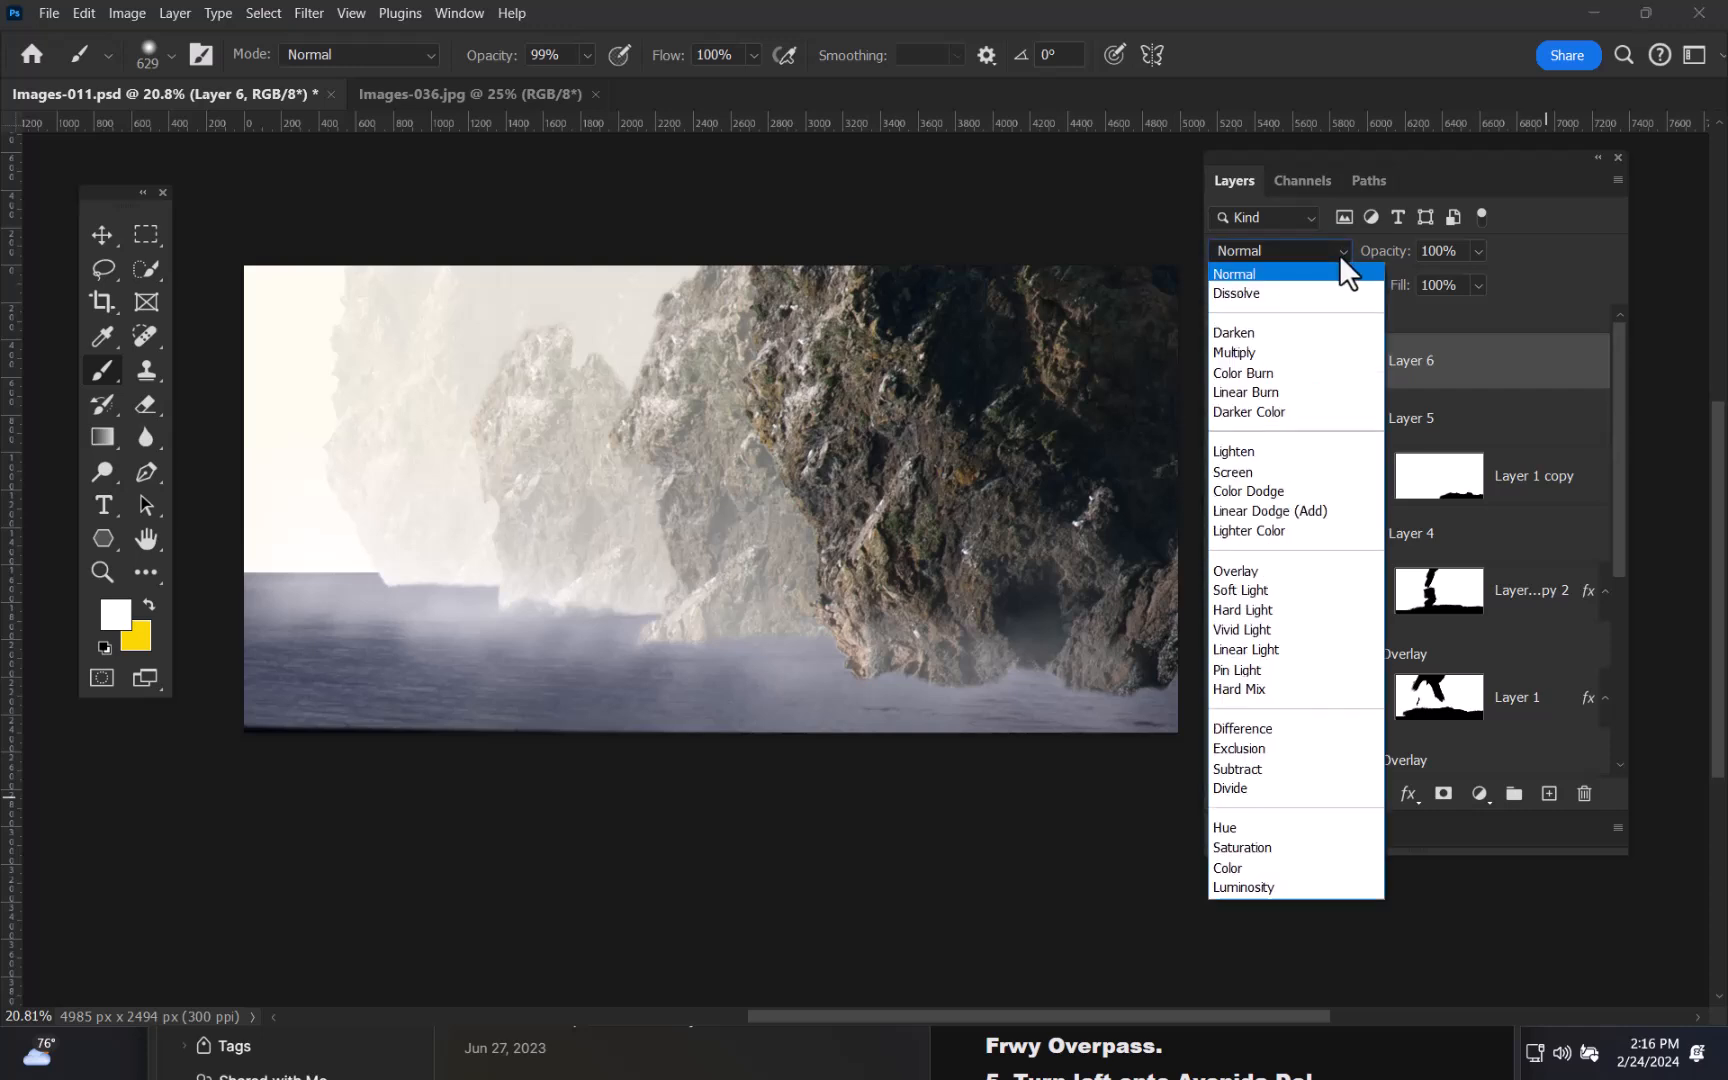
left_click(1256, 453)
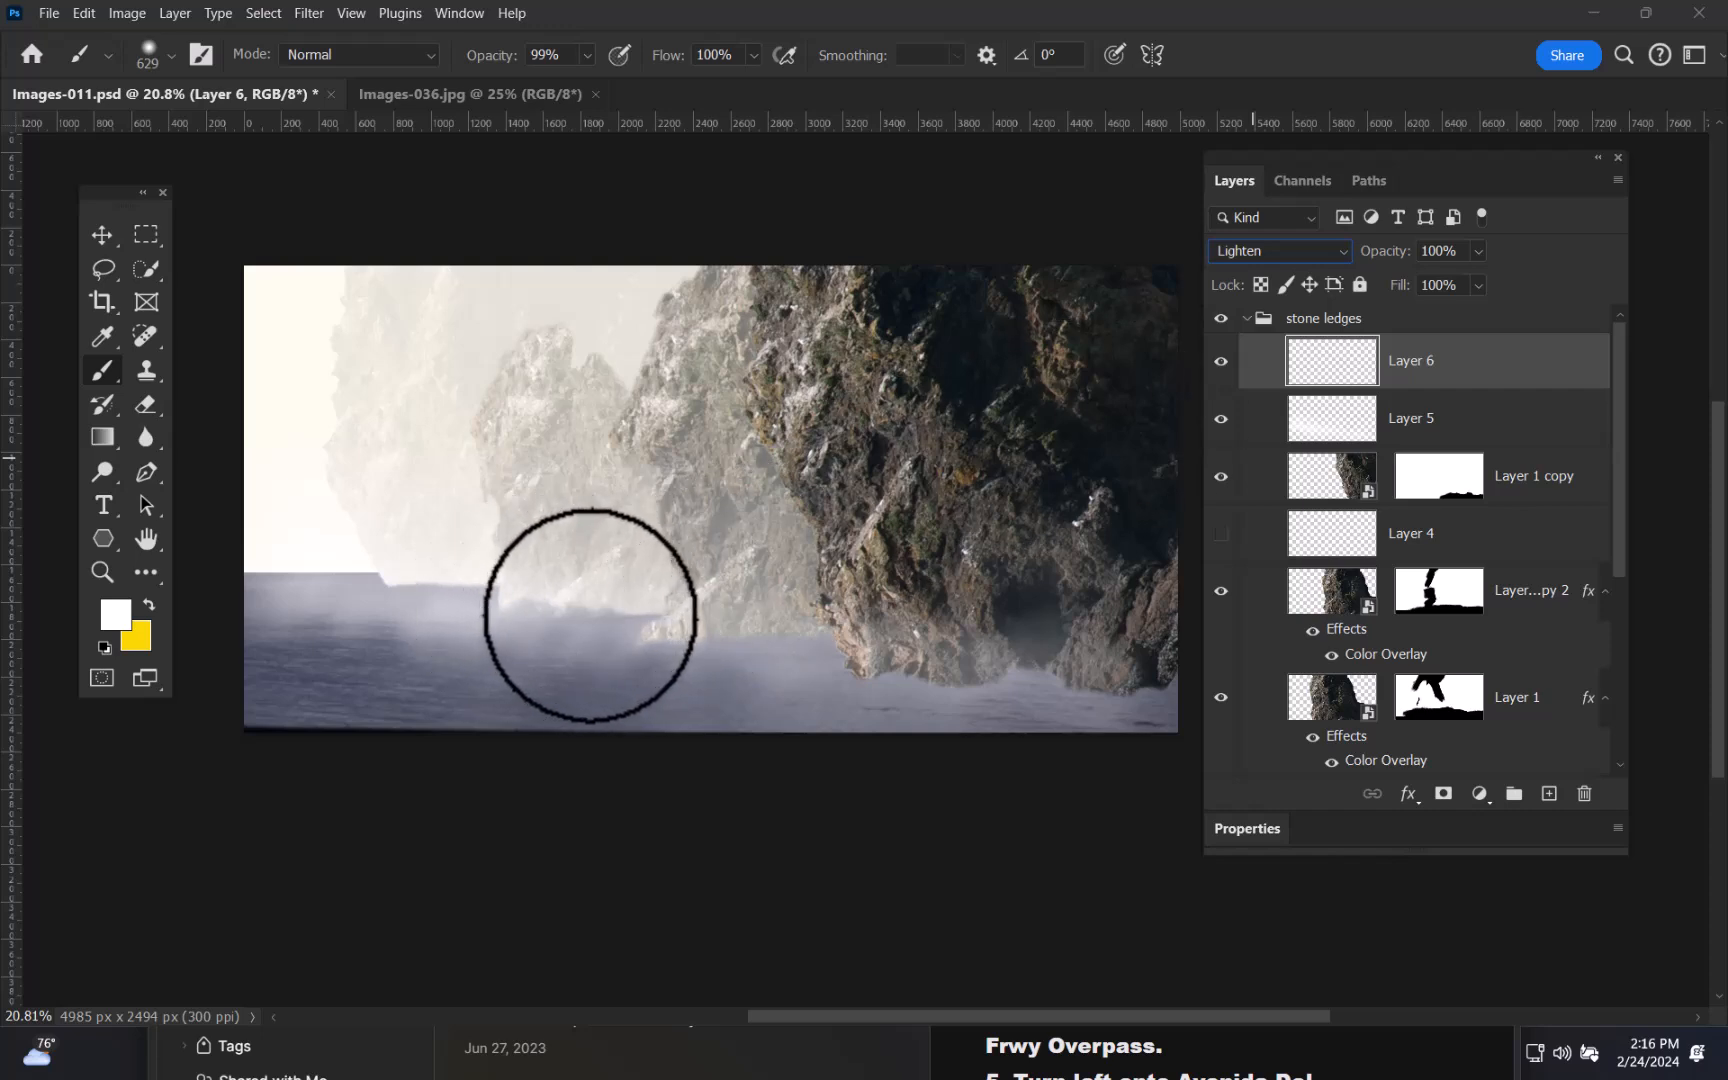
- Shrink the brush to about 160 px and paint white mist on Layer 6 along the waterline from the front rock to the distant rocks
left_click_drag(590, 615, 536, 616)
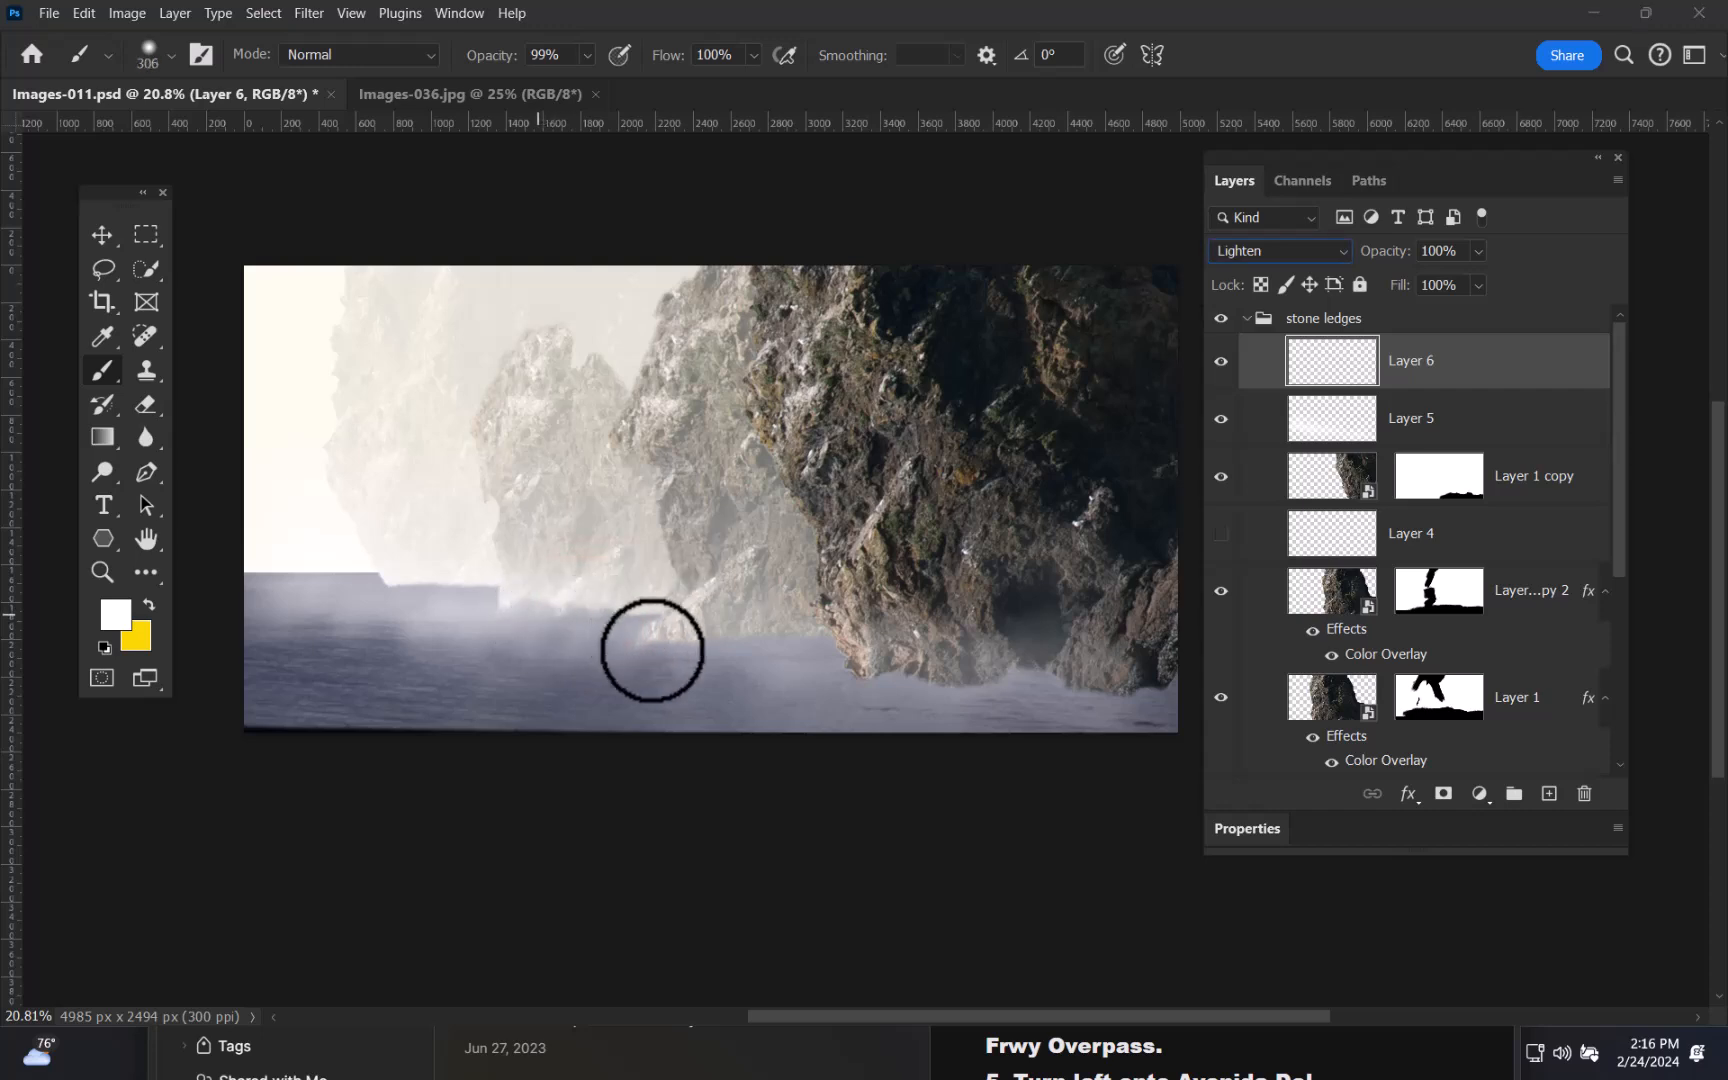
left_click_drag(967, 673, 957, 673)
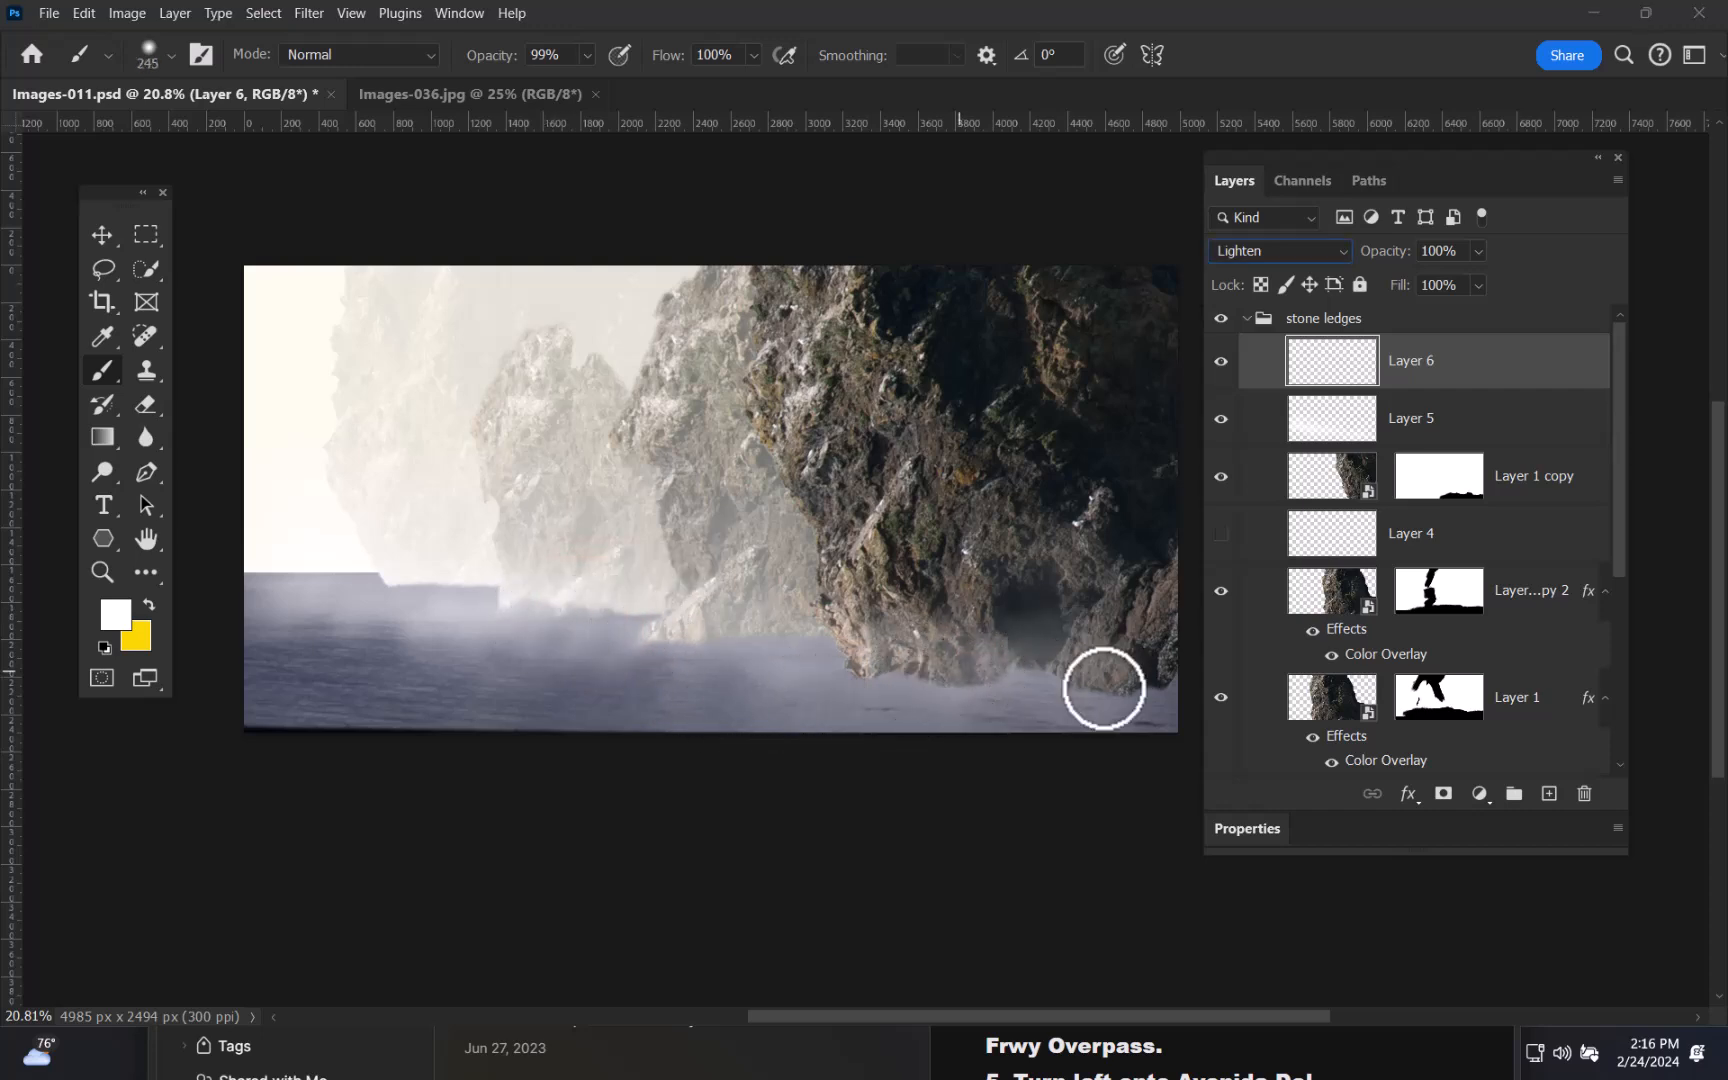
mouse_move(1158, 685)
left_mouse_down()
mouse_move(889, 655)
mouse_move(1152, 694)
mouse_move(805, 642)
mouse_move(946, 674)
mouse_move(812, 665)
mouse_move(961, 674)
mouse_move(795, 654)
mouse_move(781, 629)
mouse_move(837, 651)
mouse_move(627, 620)
mouse_move(595, 633)
mouse_move(709, 632)
mouse_move(573, 633)
mouse_move(685, 620)
mouse_move(493, 610)
mouse_move(575, 598)
mouse_move(517, 599)
mouse_move(651, 627)
mouse_move(325, 561)
mouse_move(397, 586)
mouse_move(231, 572)
mouse_move(367, 591)
mouse_move(285, 579)
mouse_move(543, 583)
mouse_move(296, 591)
mouse_move(718, 599)
mouse_move(339, 552)
left_mouse_up()
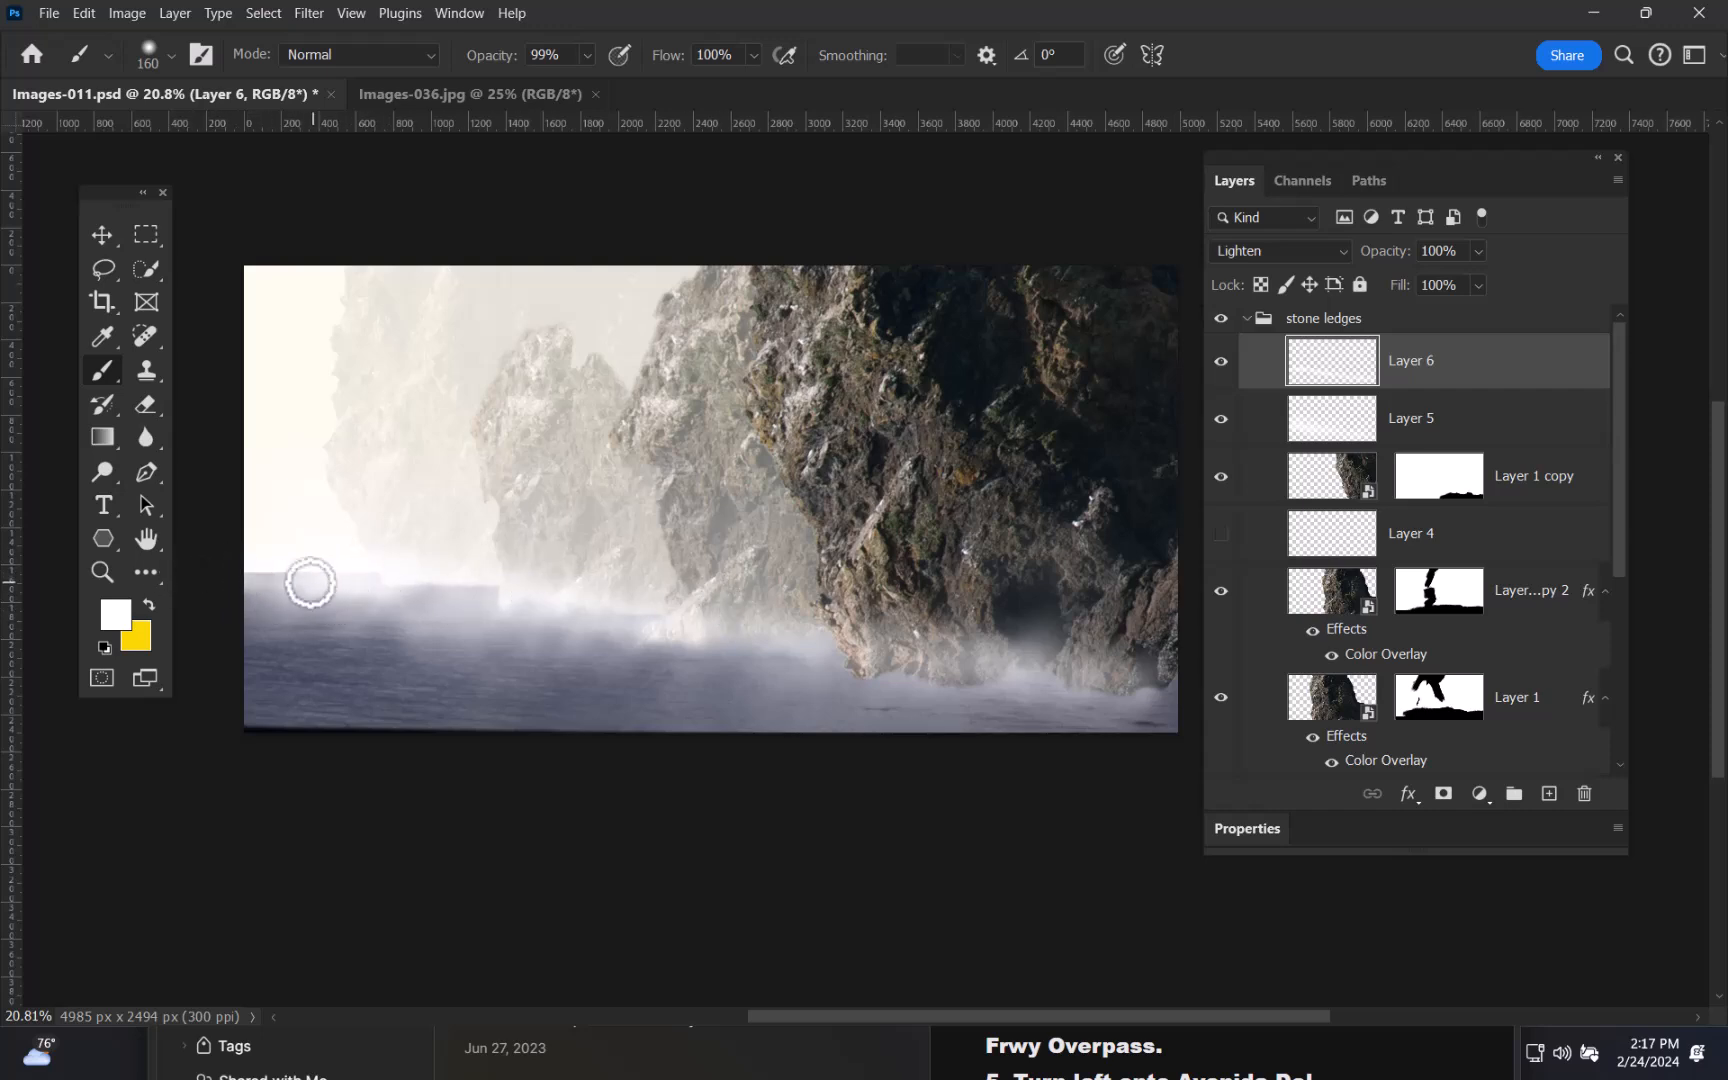
mouse_move(346, 592)
left_mouse_down()
mouse_move(559, 617)
mouse_move(472, 596)
mouse_move(601, 613)
mouse_move(439, 579)
mouse_move(636, 598)
left_mouse_up()
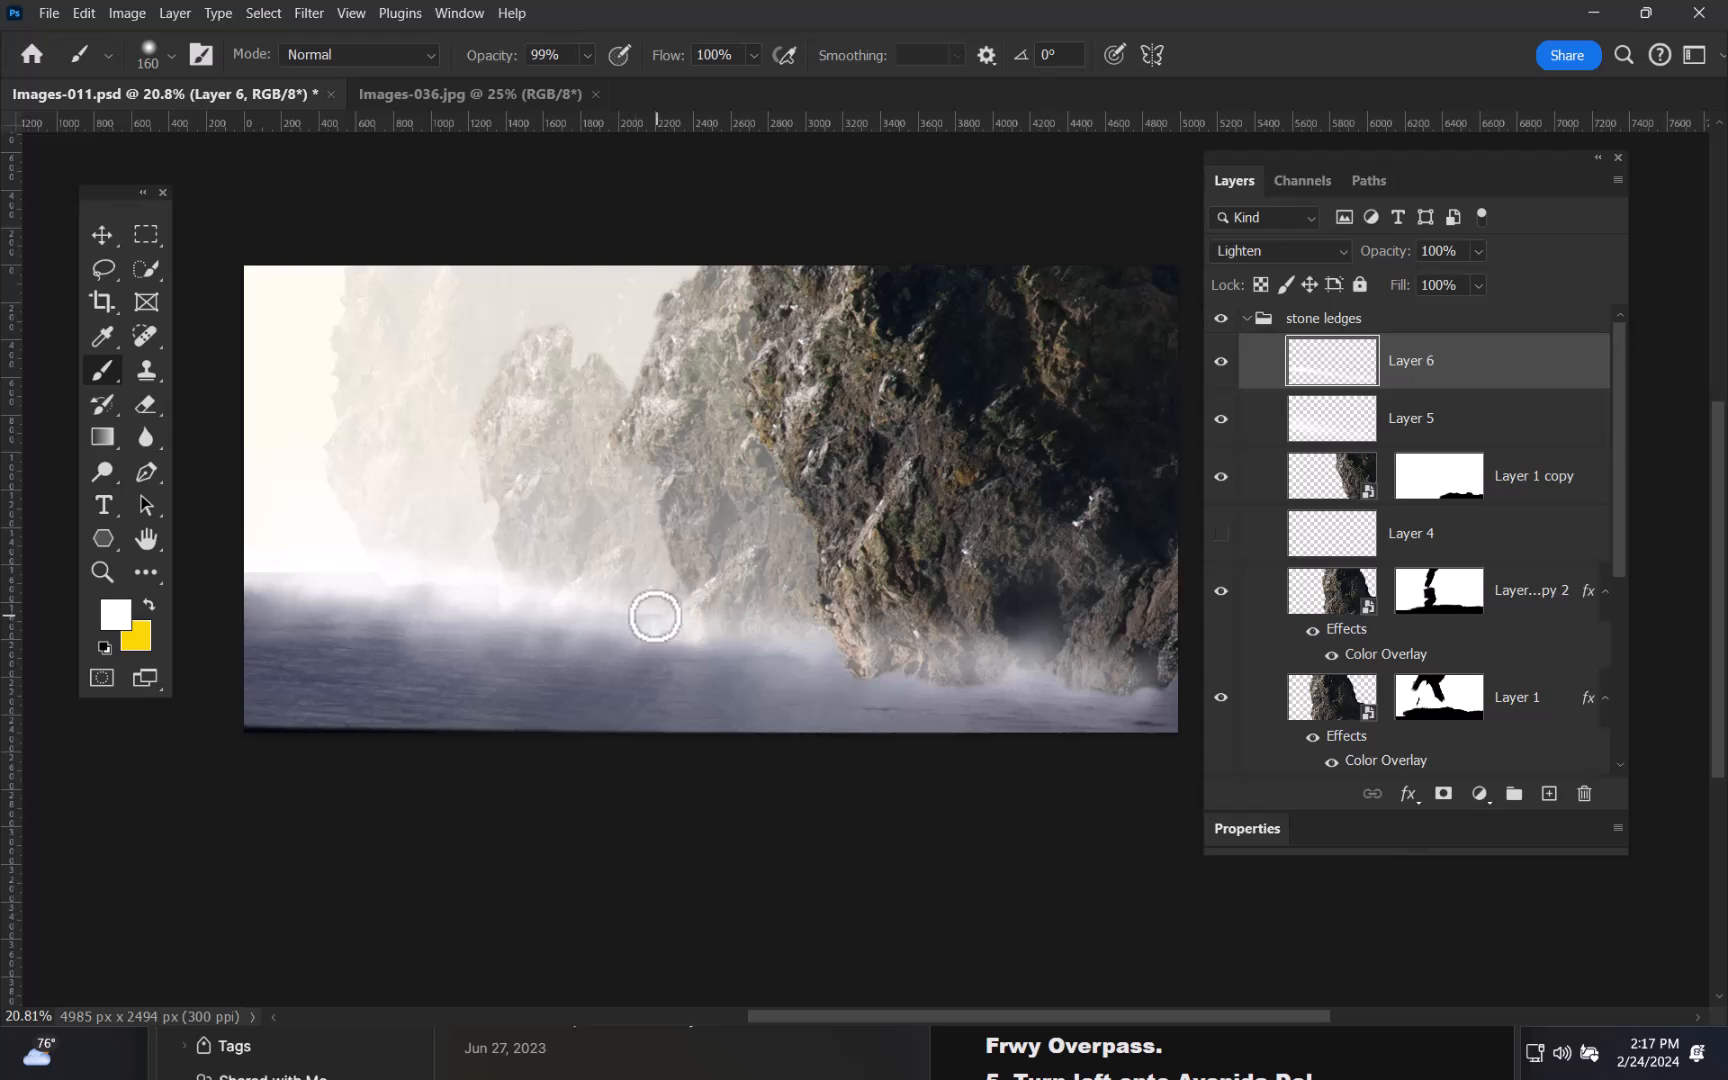
- Reduce the brush to about 129 px and paint denser white mist on Layer 6 where the middle and front rocks meet the water
right_click(658, 617, "alt")
mouse_move(634, 613)
left_mouse_down()
mouse_move(822, 656)
mouse_move(794, 642)
left_mouse_up()
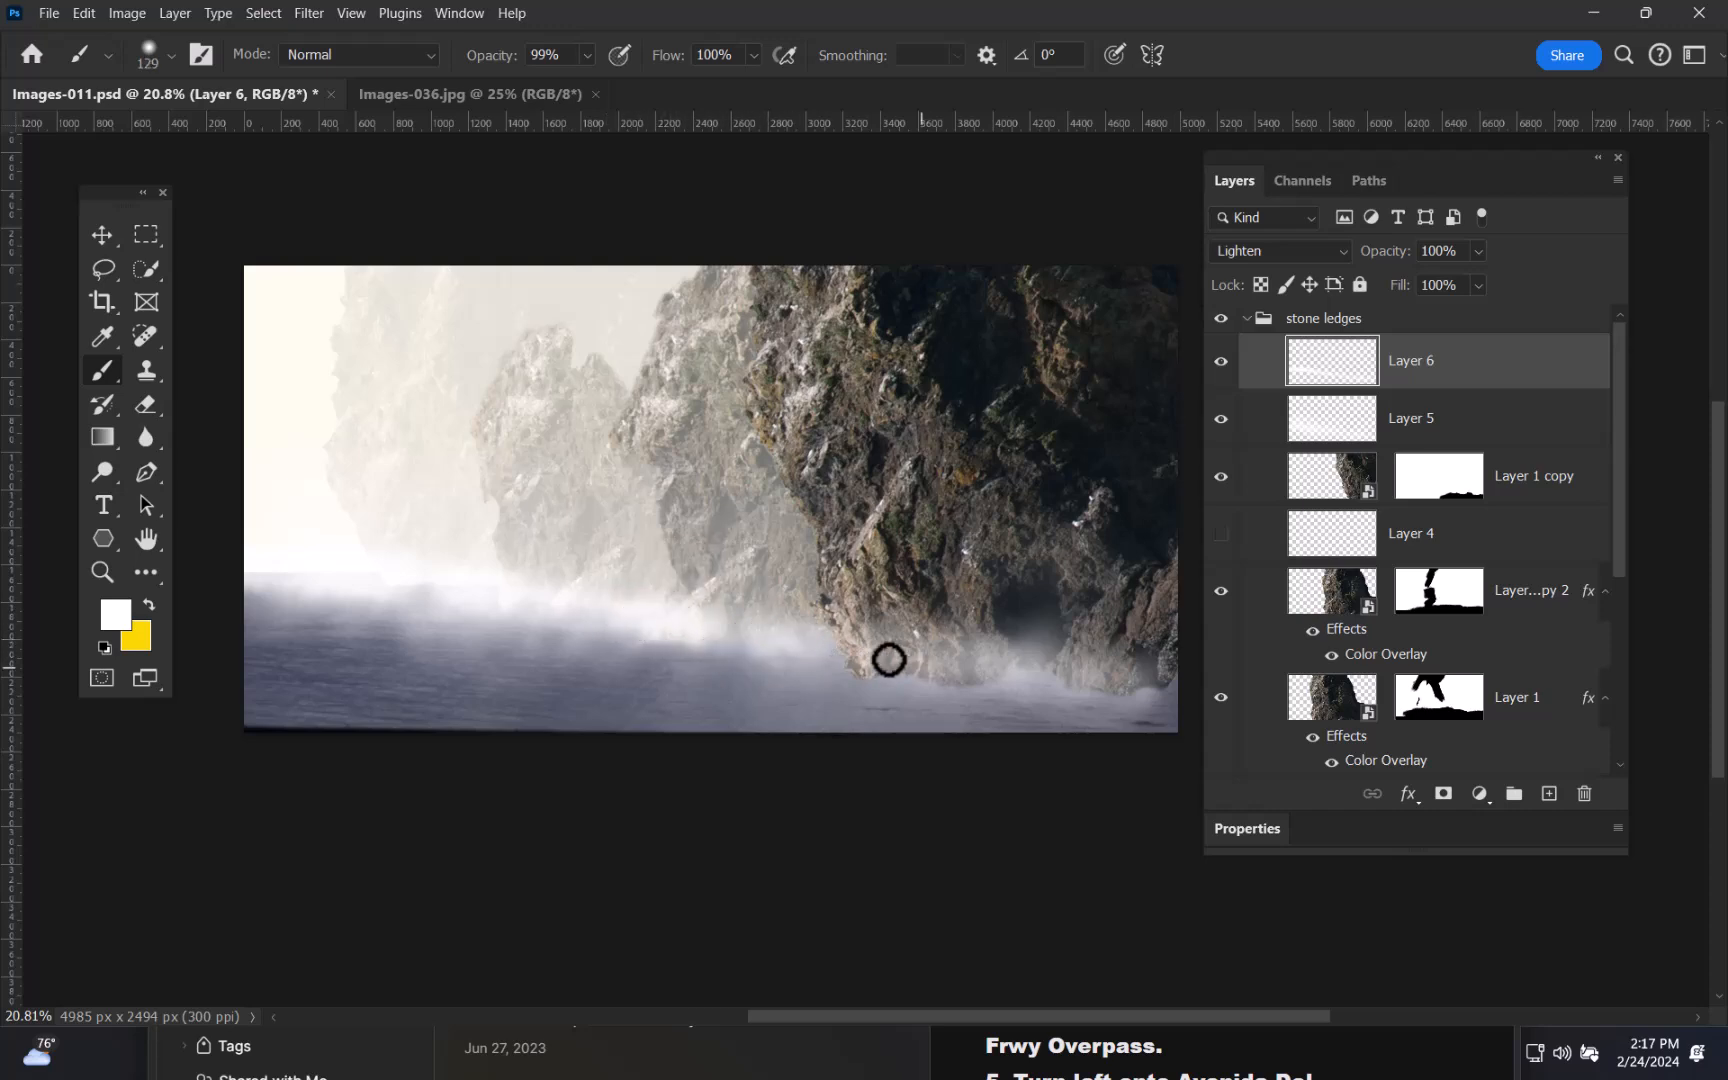
right_click(859, 665)
left_click(857, 662)
right_click(855, 680, "alt")
mouse_move(921, 674)
left_mouse_down()
mouse_move(859, 674)
mouse_move(1170, 709)
mouse_move(1098, 698)
mouse_move(1183, 696)
mouse_move(1099, 690)
left_mouse_up()
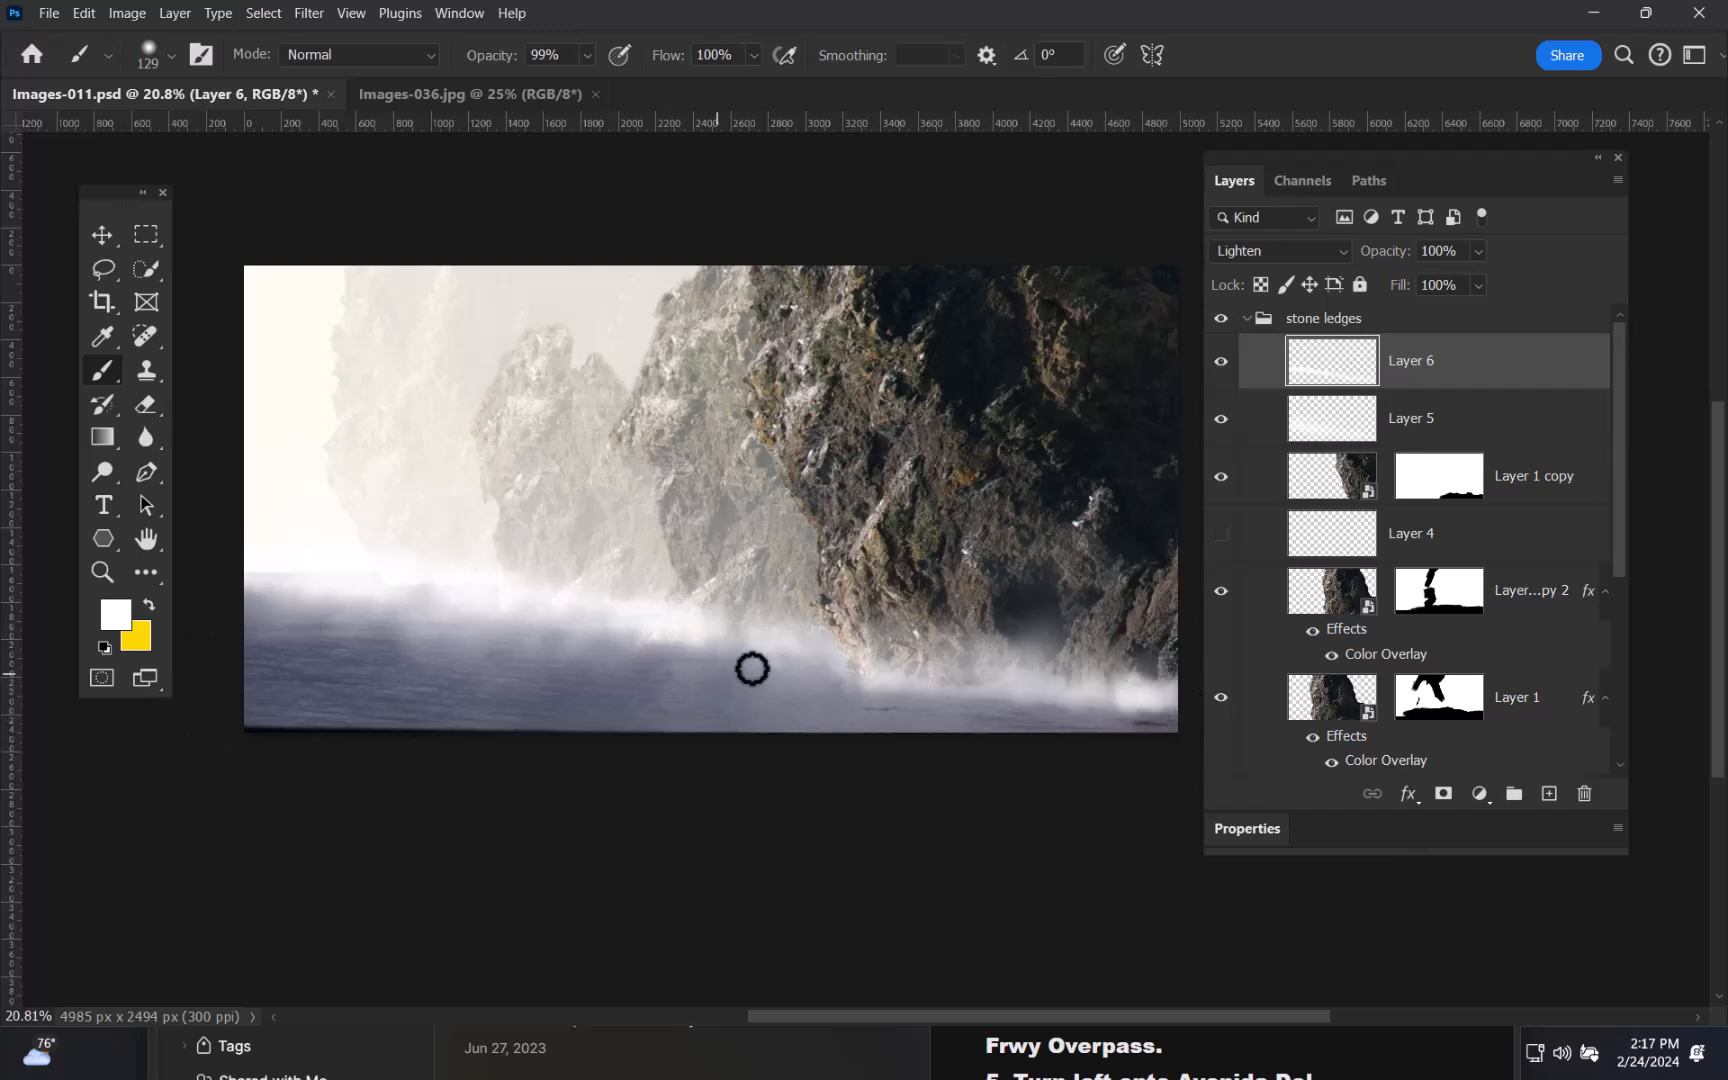
- Add an empty layer above Layer 6 and set its blend mode to Screen
mouse_move(835, 568)
left_mouse_down()
mouse_move(694, 513)
mouse_move(796, 554)
left_mouse_up()
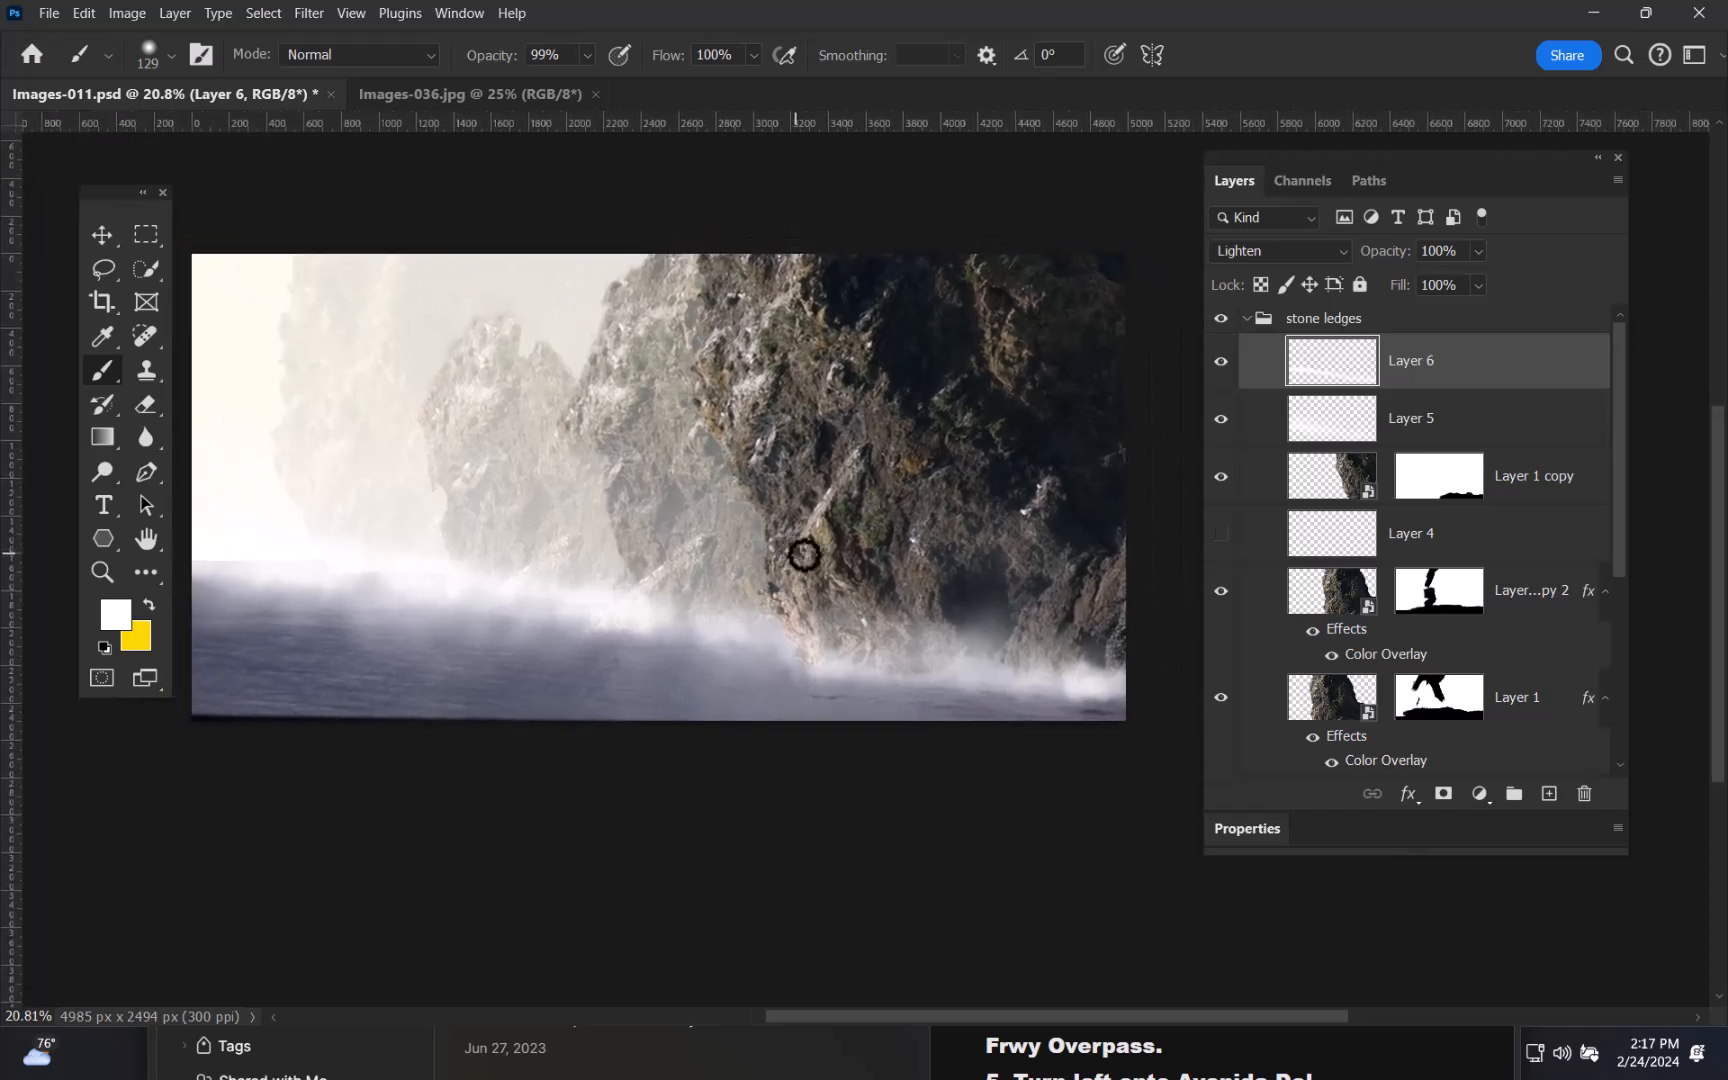
left_click(1549, 795)
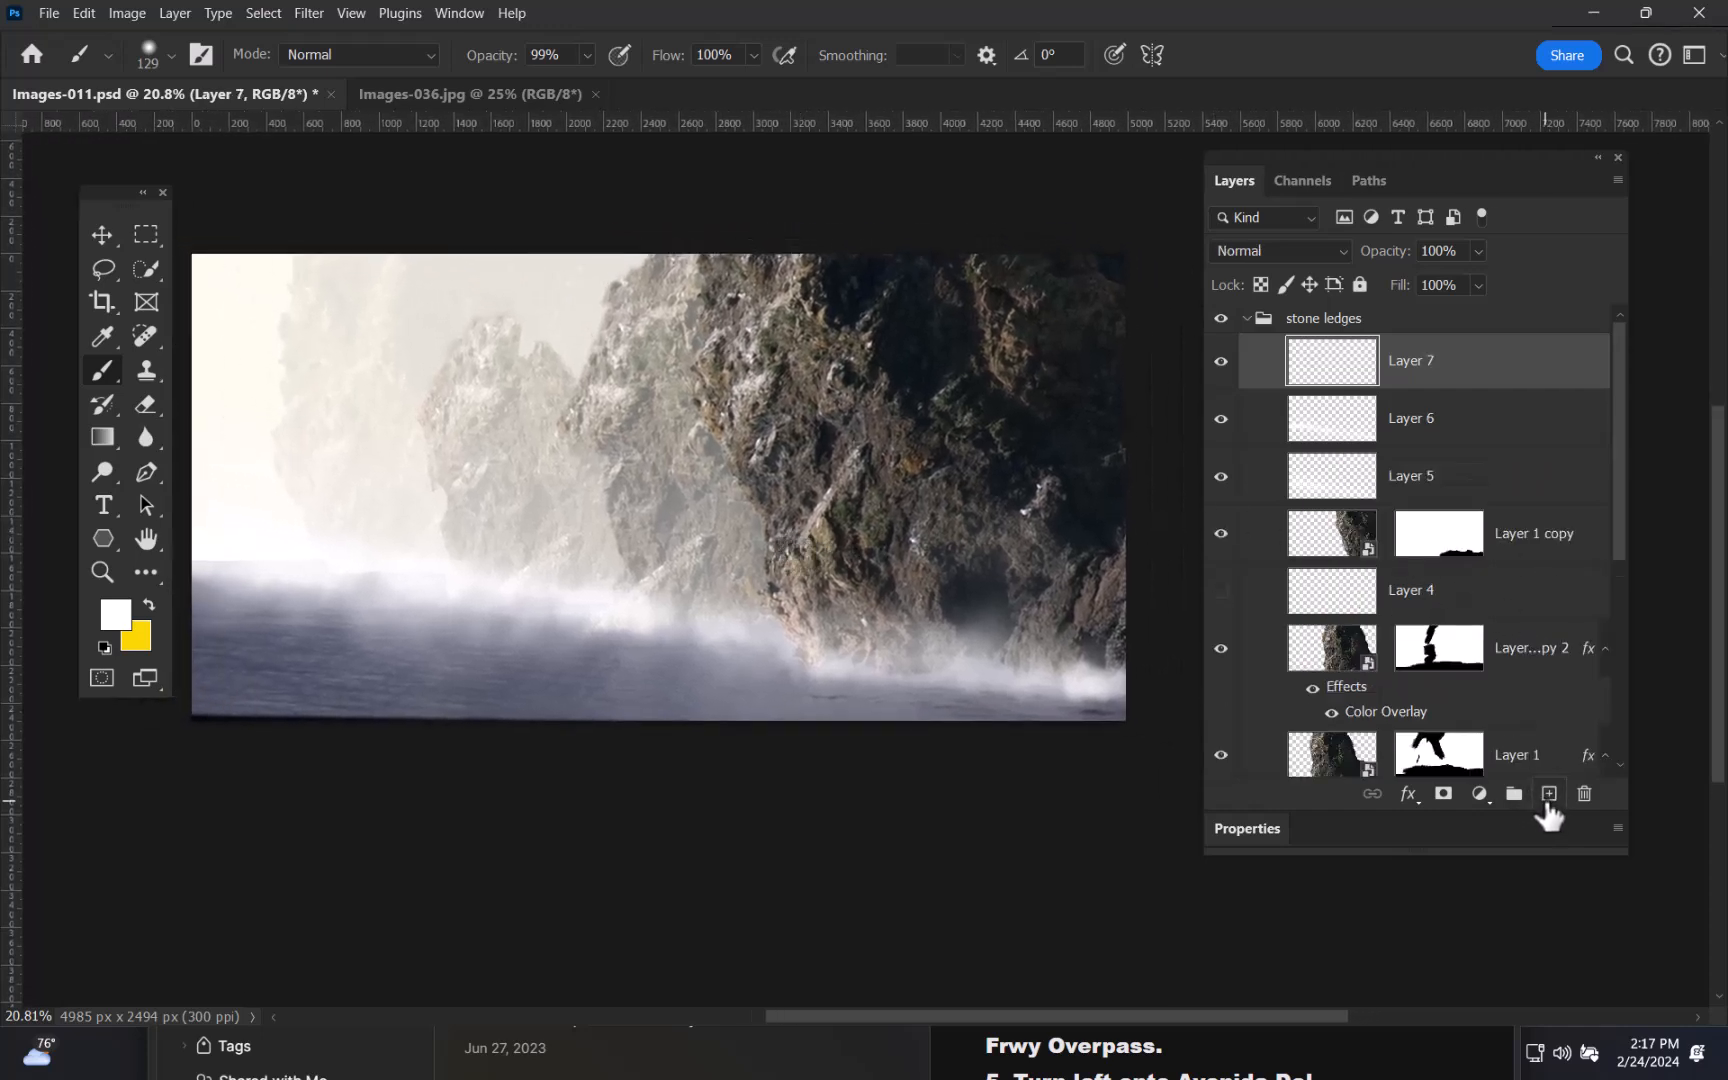
left_click(1291, 249)
left_click(1256, 472)
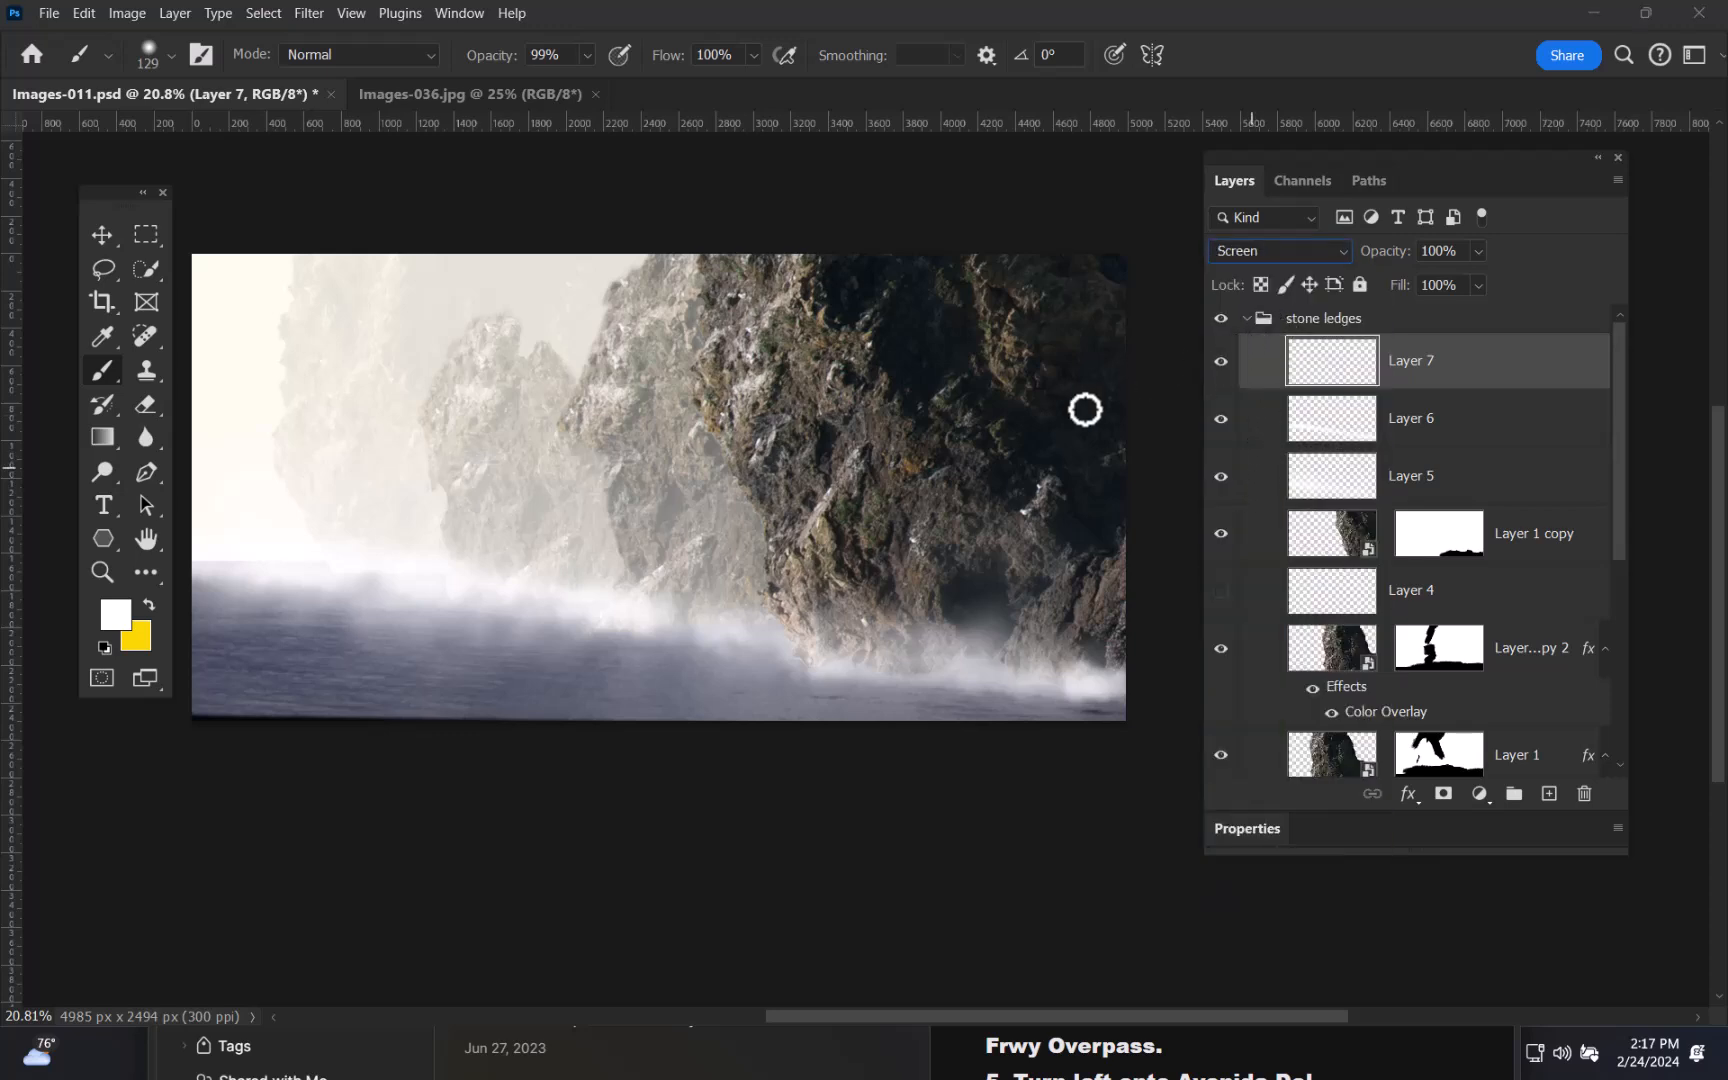
- Enlarge the brush to about 987 px and paint a broad soft white haze on Layer 7 over the lower rocks
mouse_move(983, 563)
left_mouse_down()
mouse_move(1046, 579)
mouse_move(930, 617)
mouse_move(895, 505)
mouse_move(919, 531)
mouse_move(905, 532)
left_mouse_up()
left_click_drag(1012, 537, 1019, 538)
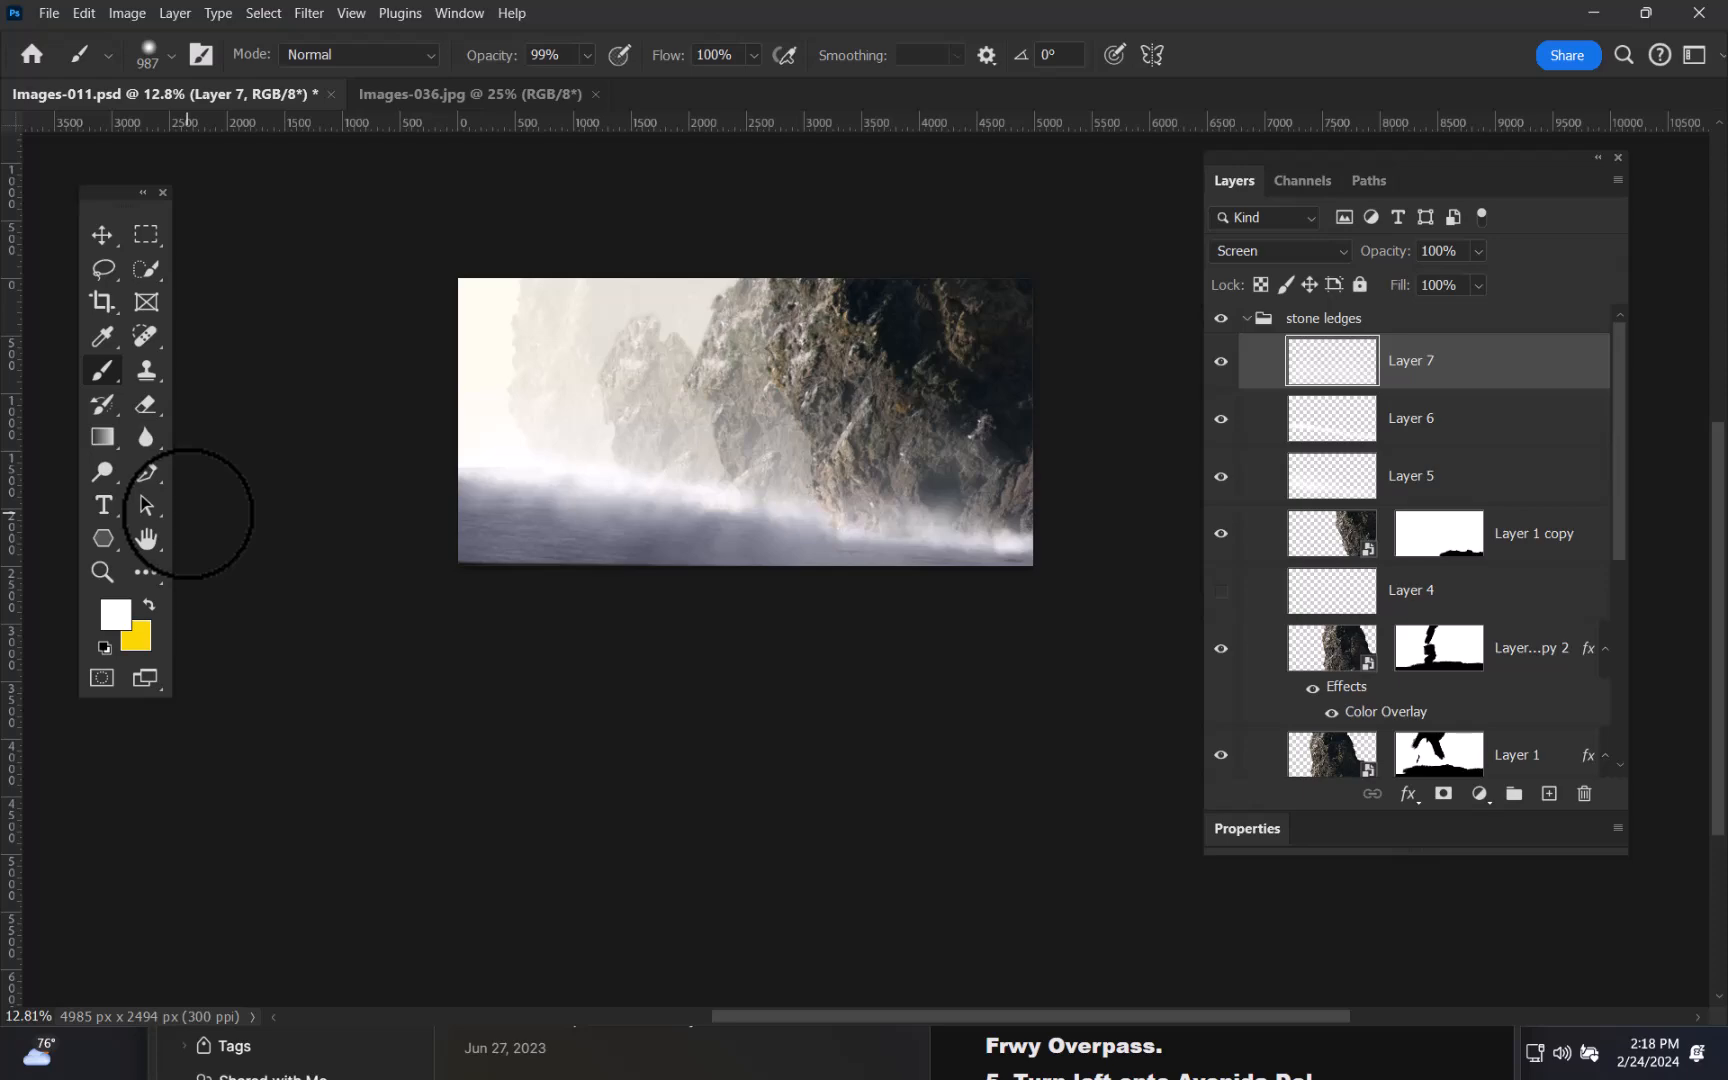
left_click_drag(847, 476, 815, 400)
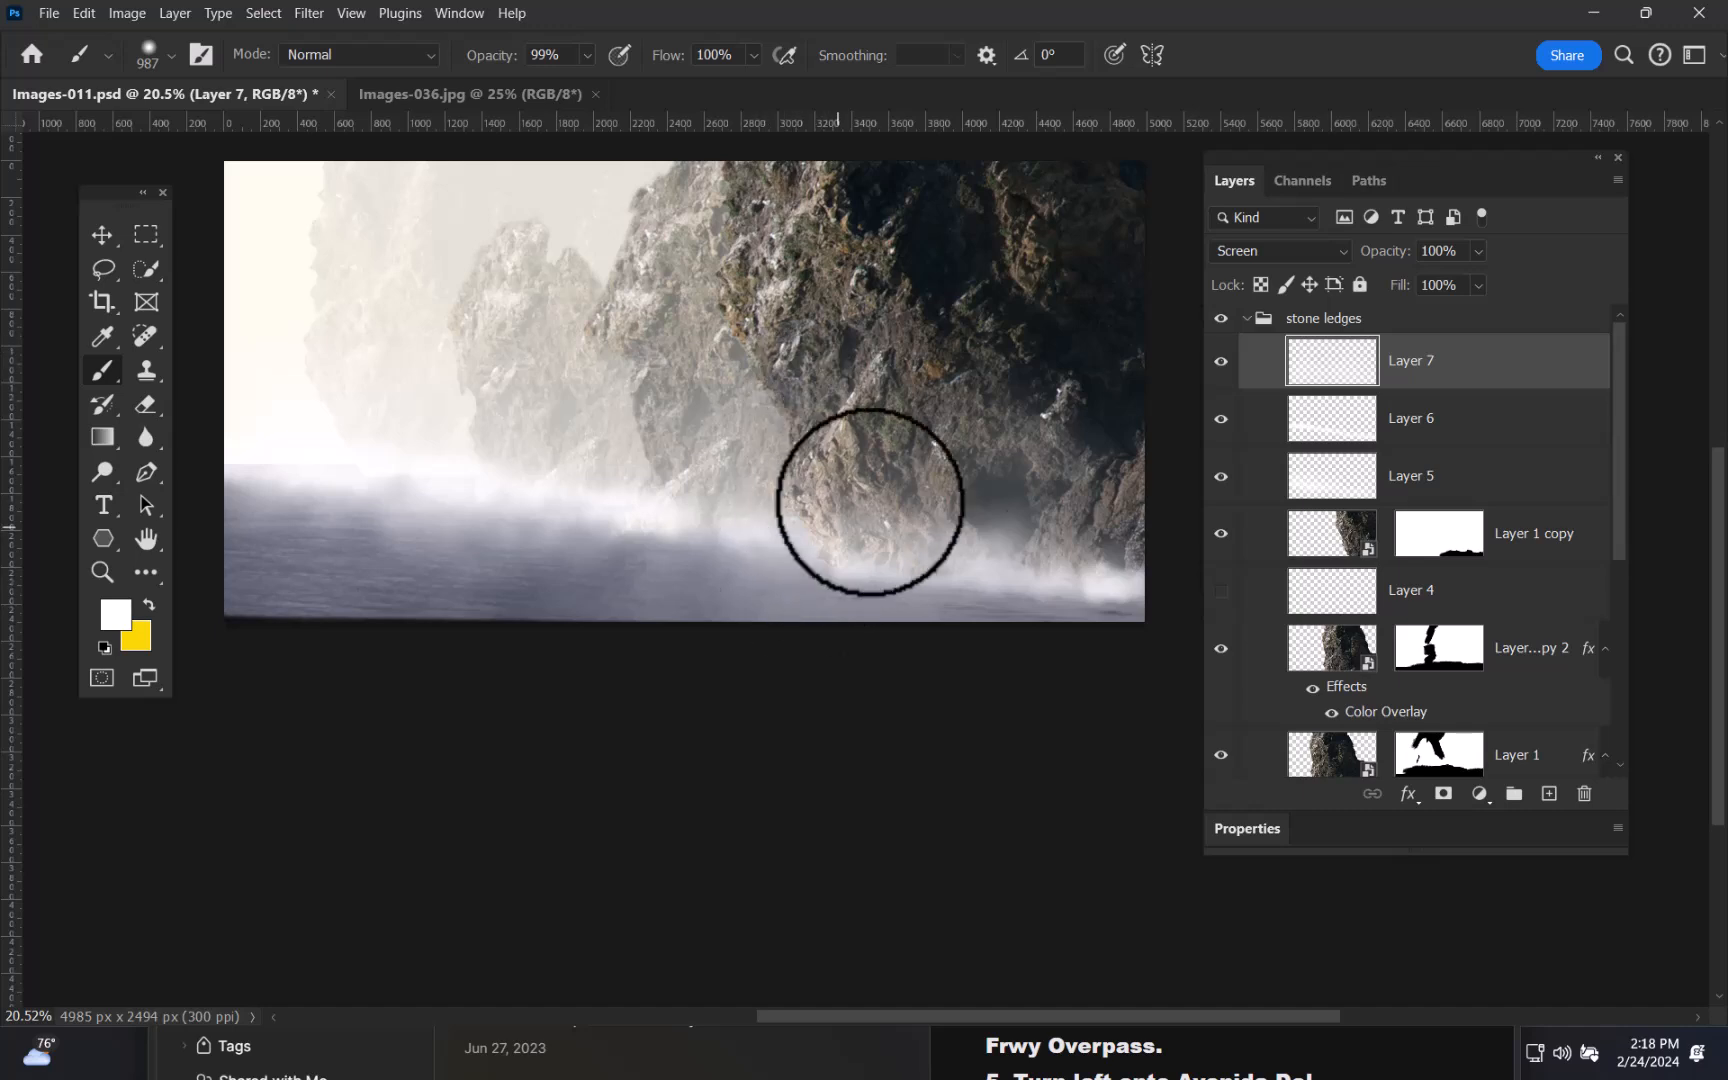
- Hide and show Layer 1 copy in the stone ledges group to check which cliff it holds
scroll(1612, 400, "down", 4)
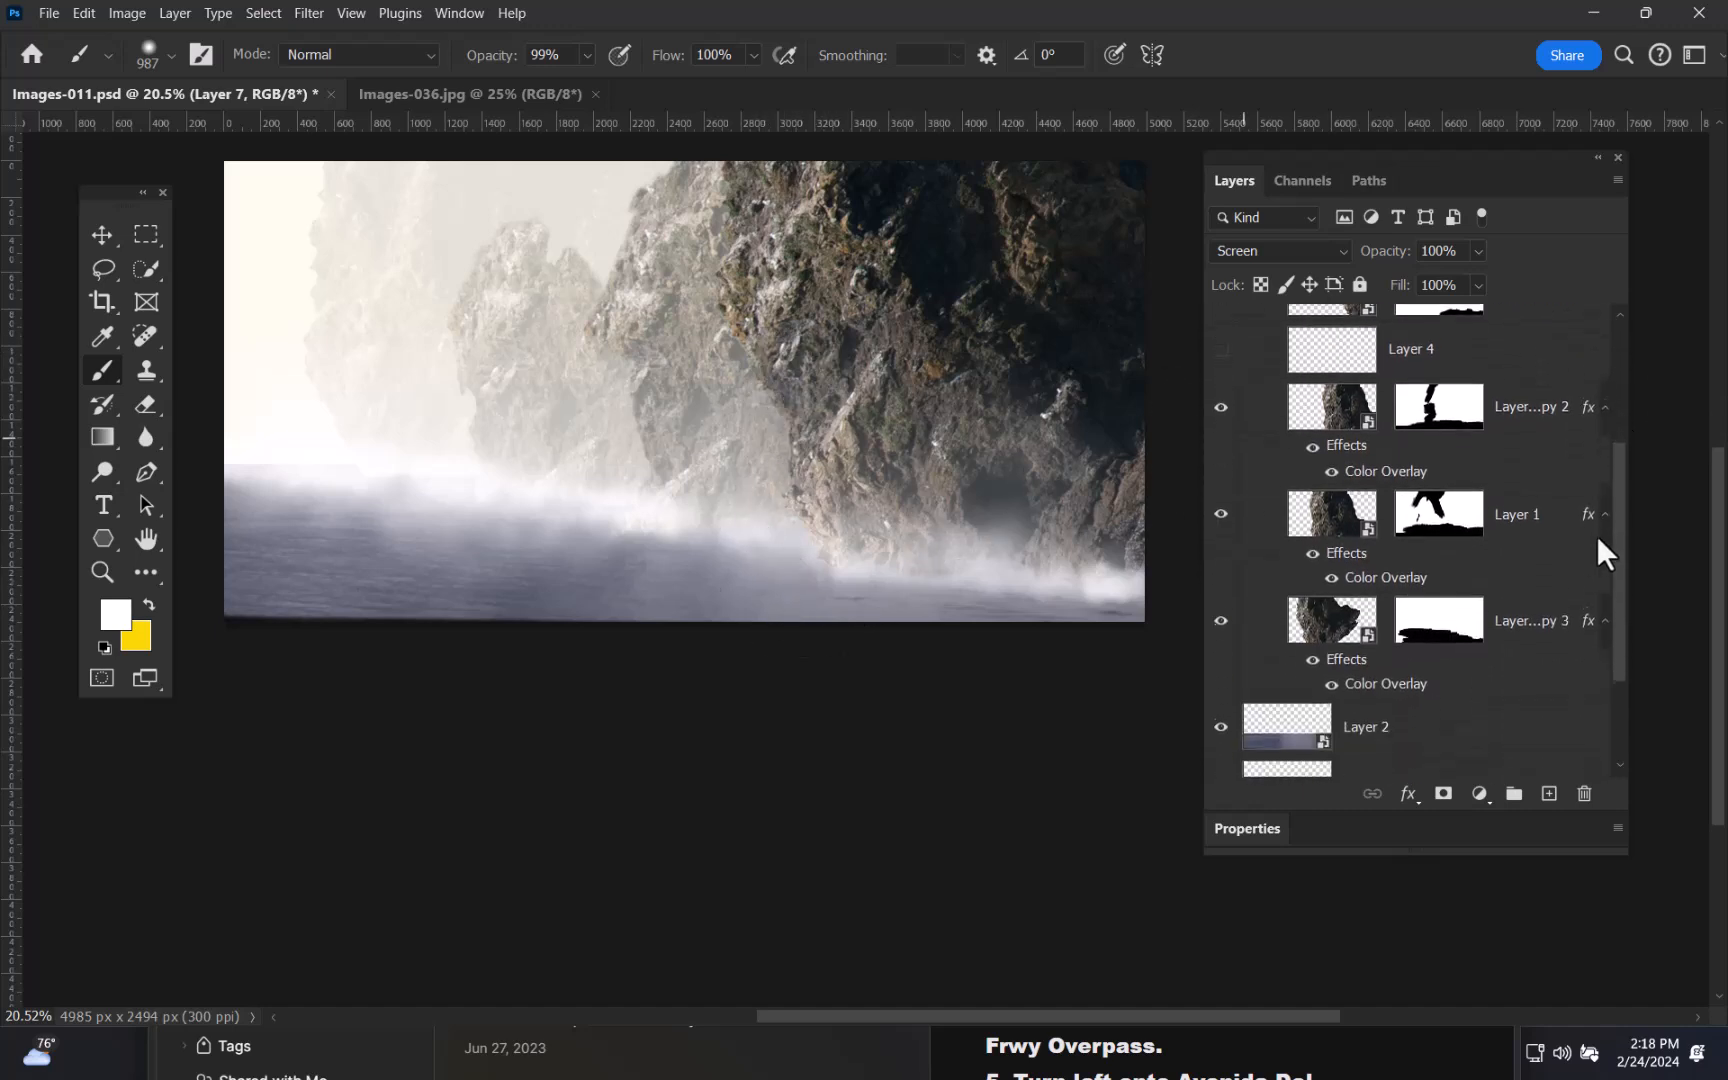
scroll(1606, 454, "up", 4)
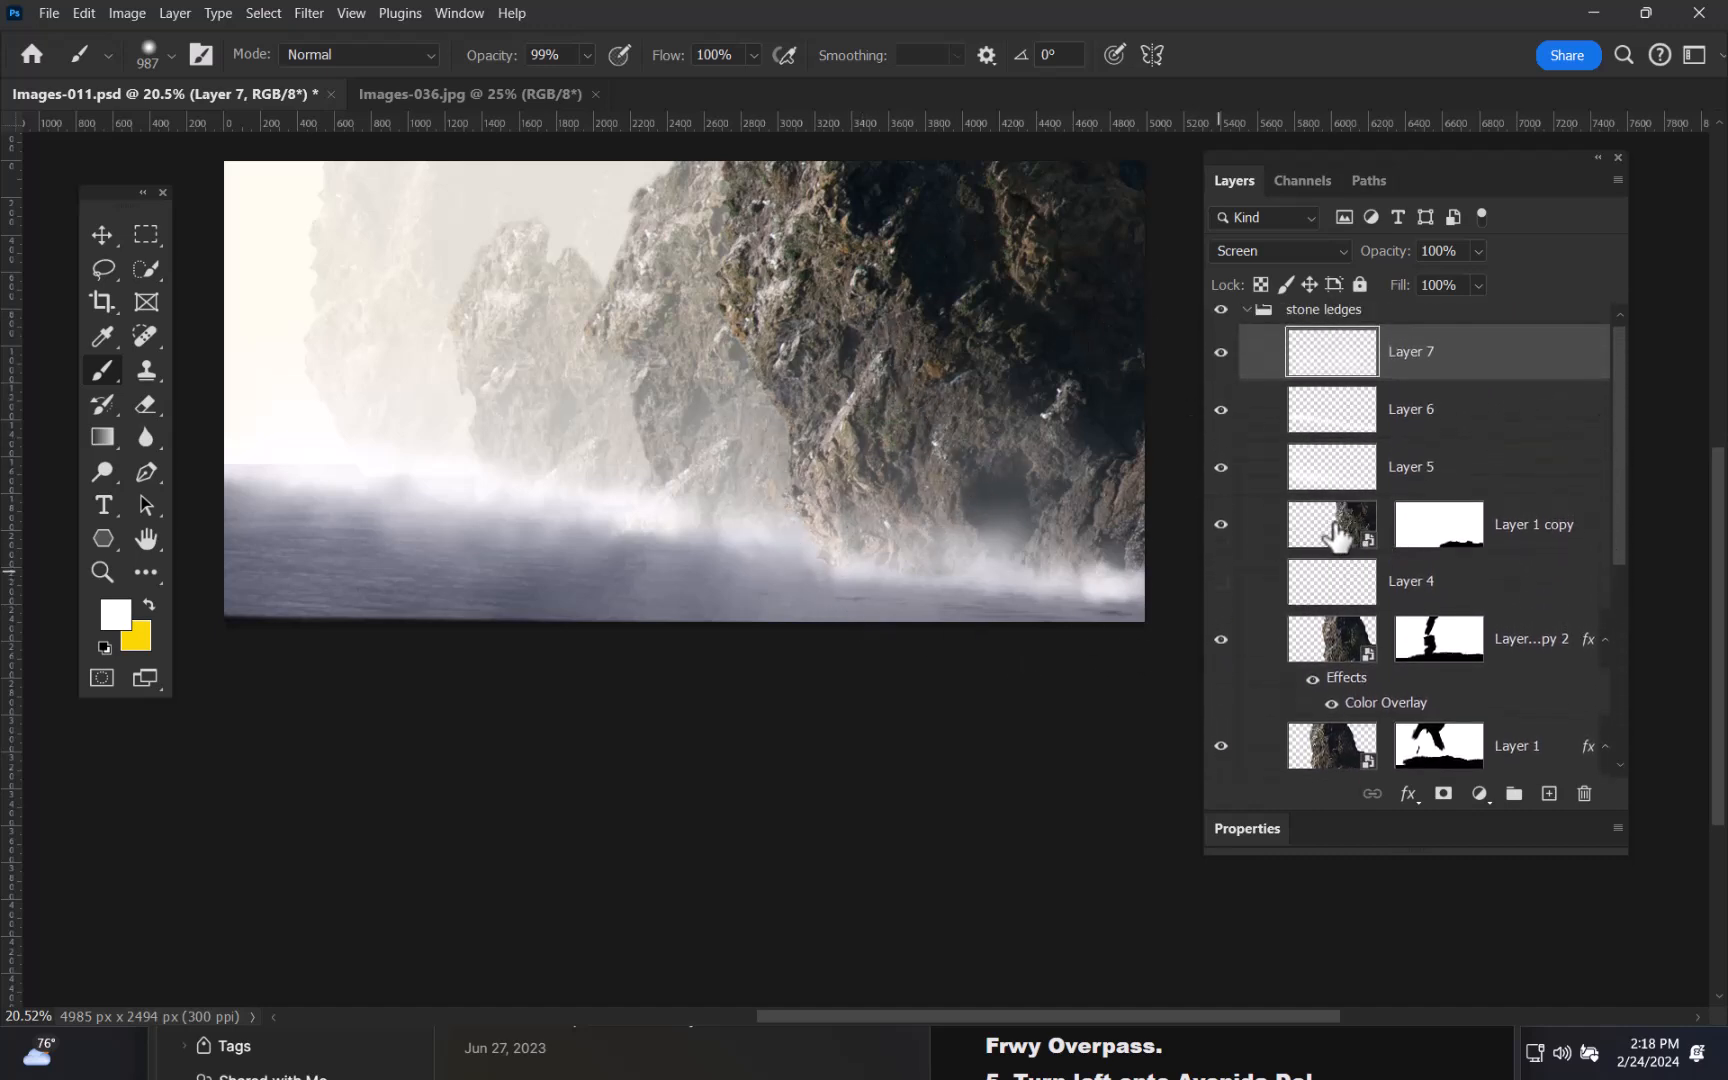
left_click(1221, 526)
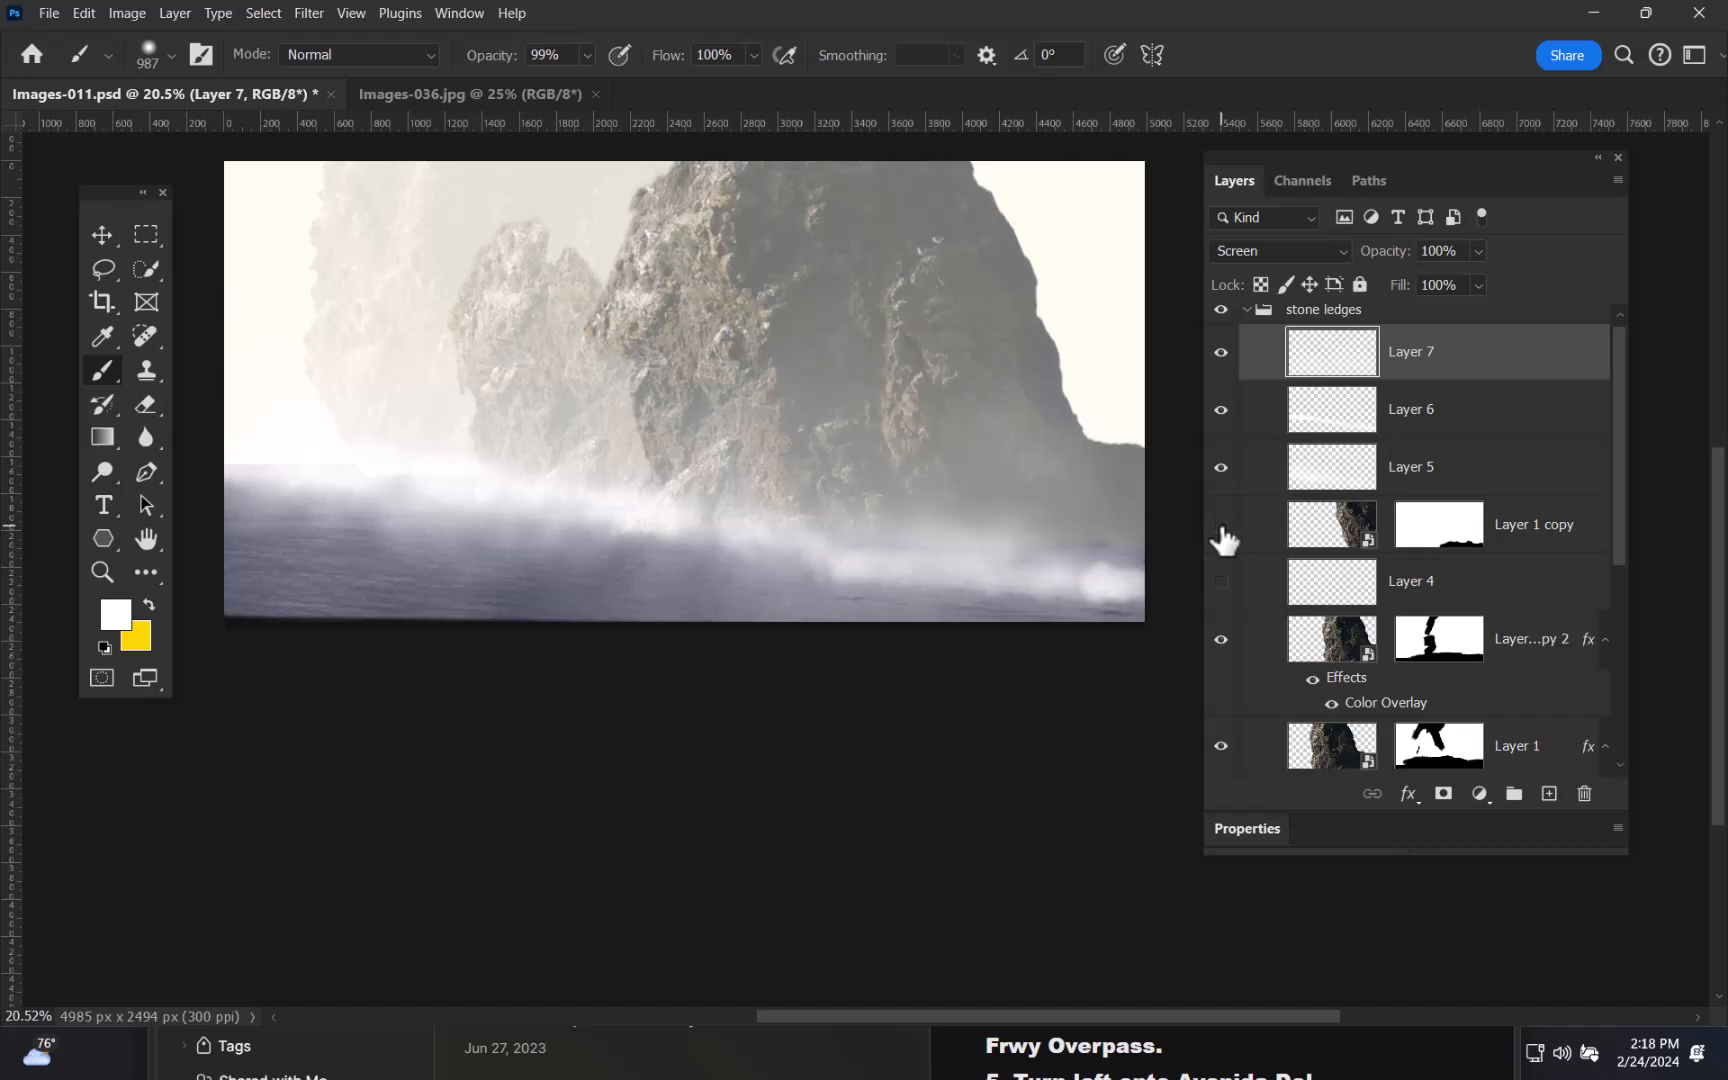
left_click(1219, 526)
left_click(1218, 525)
left_click(1221, 527)
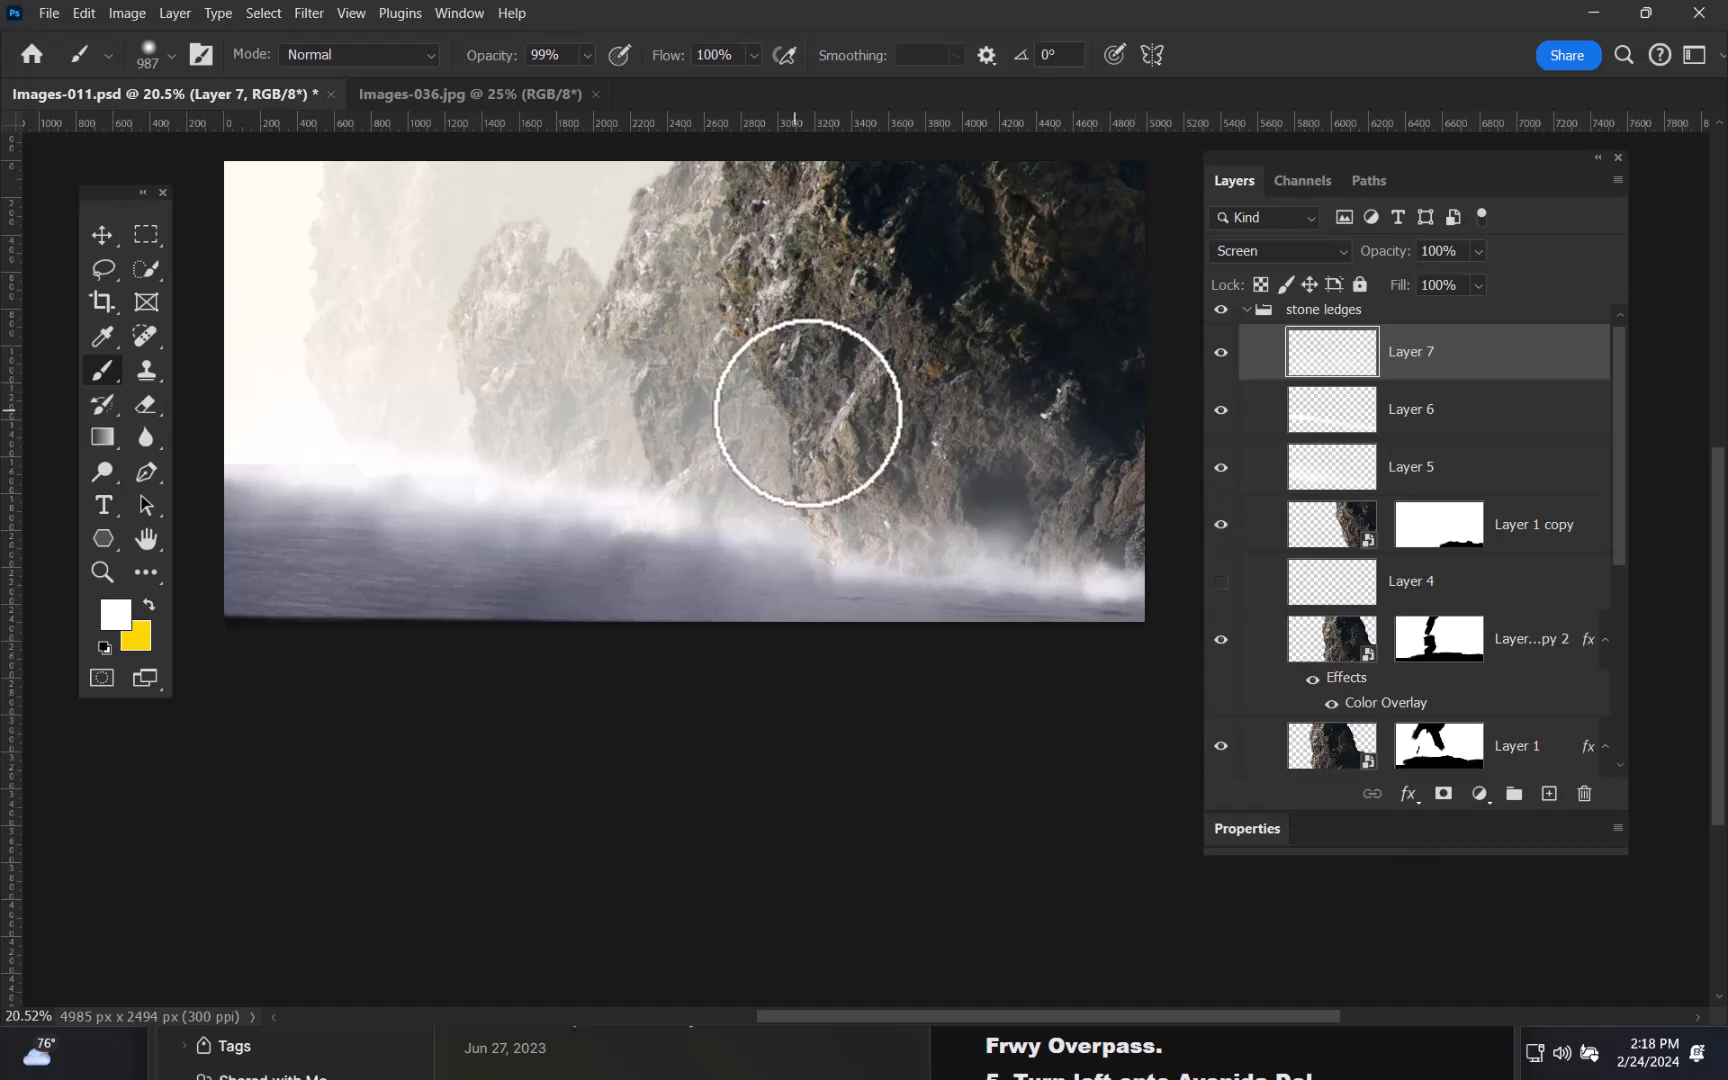
- Toggle Layer 1 copy 2 off and on to identify its cliff, and add a new empty layer above it
left_click(1335, 650)
left_click(1221, 640)
left_click(1221, 640)
left_click(1221, 640)
left_click(1221, 640)
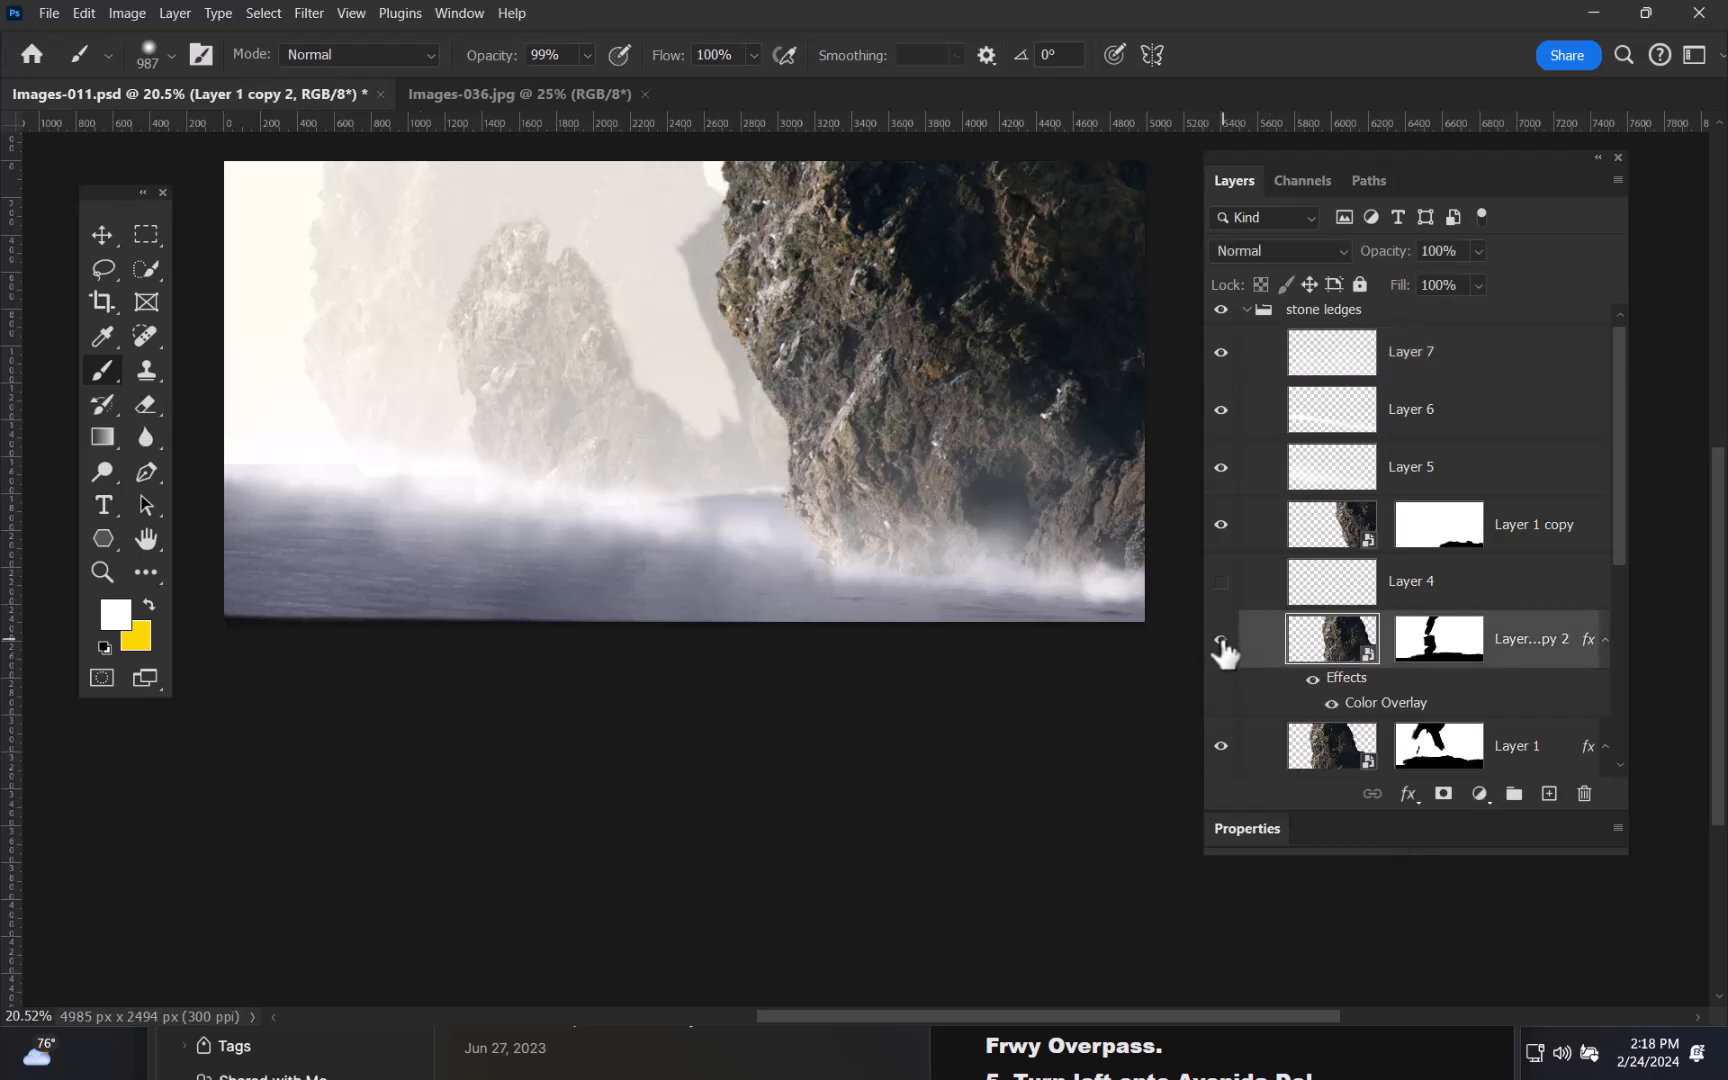
left_click_drag(914, 424, 877, 499)
left_click_drag(877, 499, 898, 492)
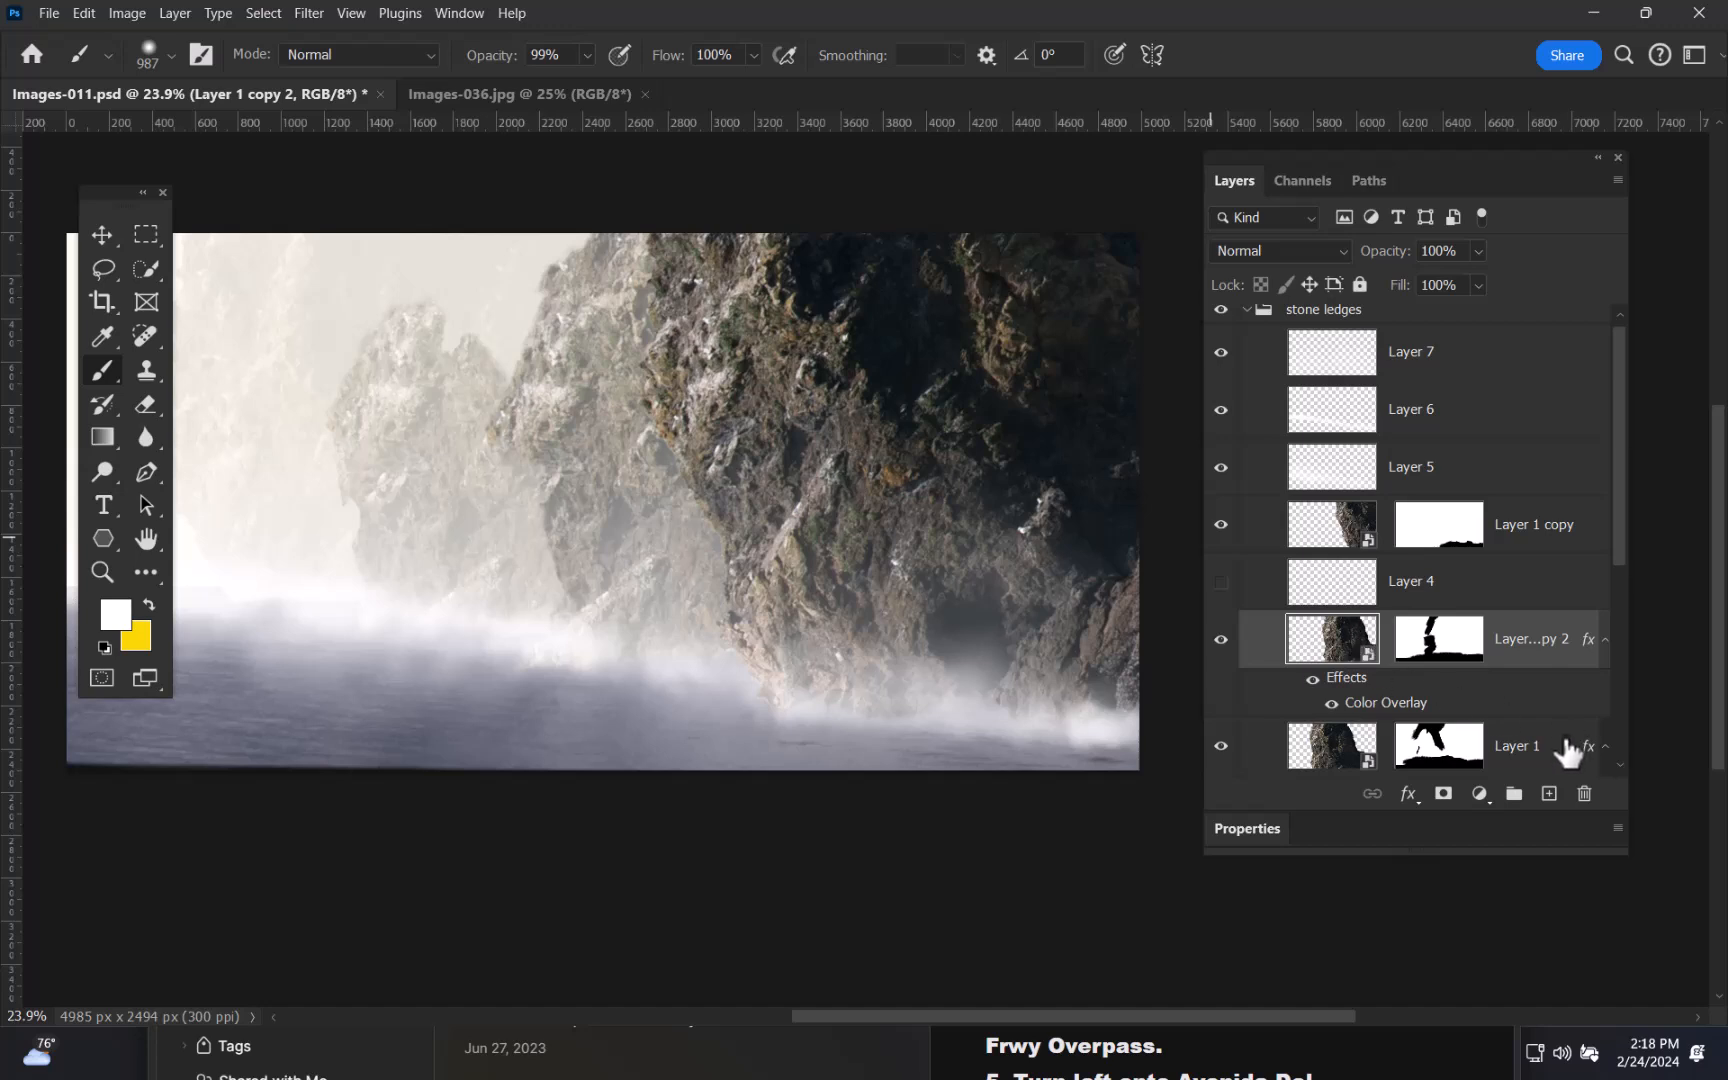
left_click(1548, 795)
left_click_drag(1628, 510, 1589, 626)
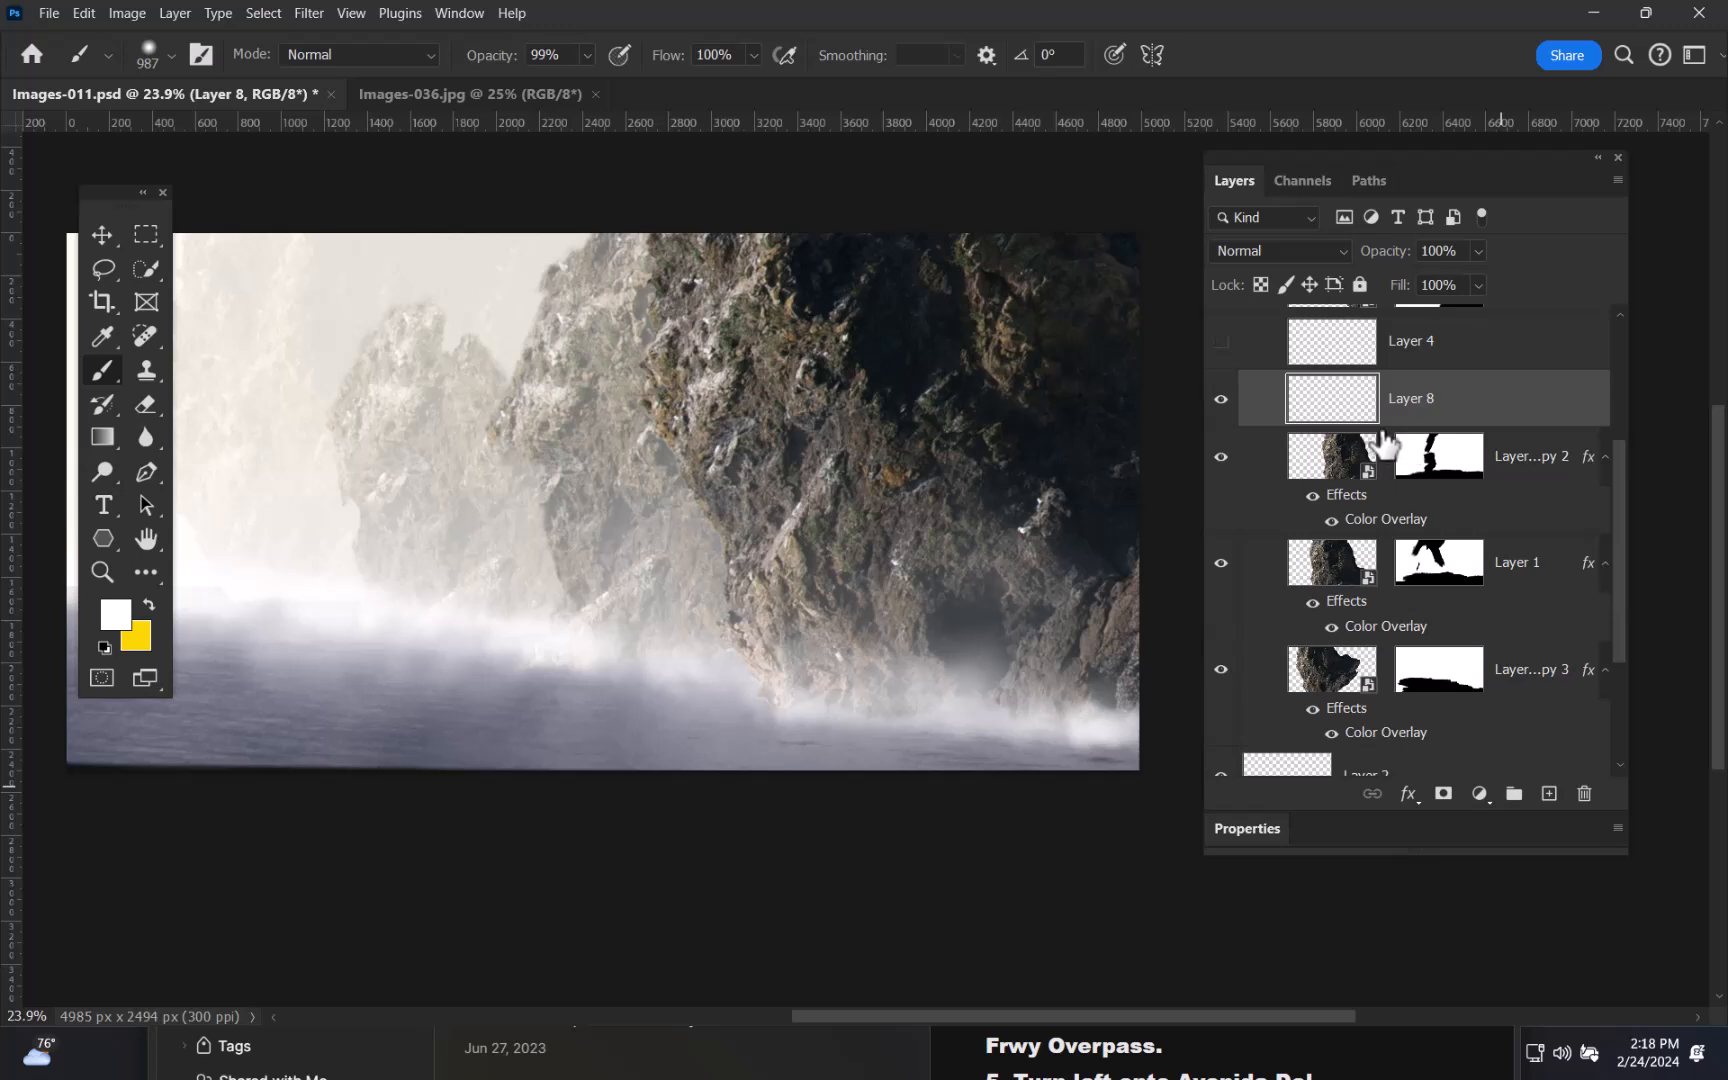
- Brush a large area of blue #0069f2 on the new Layer 8 and clip the layer to Layer 1 copy 2
left_click(124, 616)
type("0062e2")
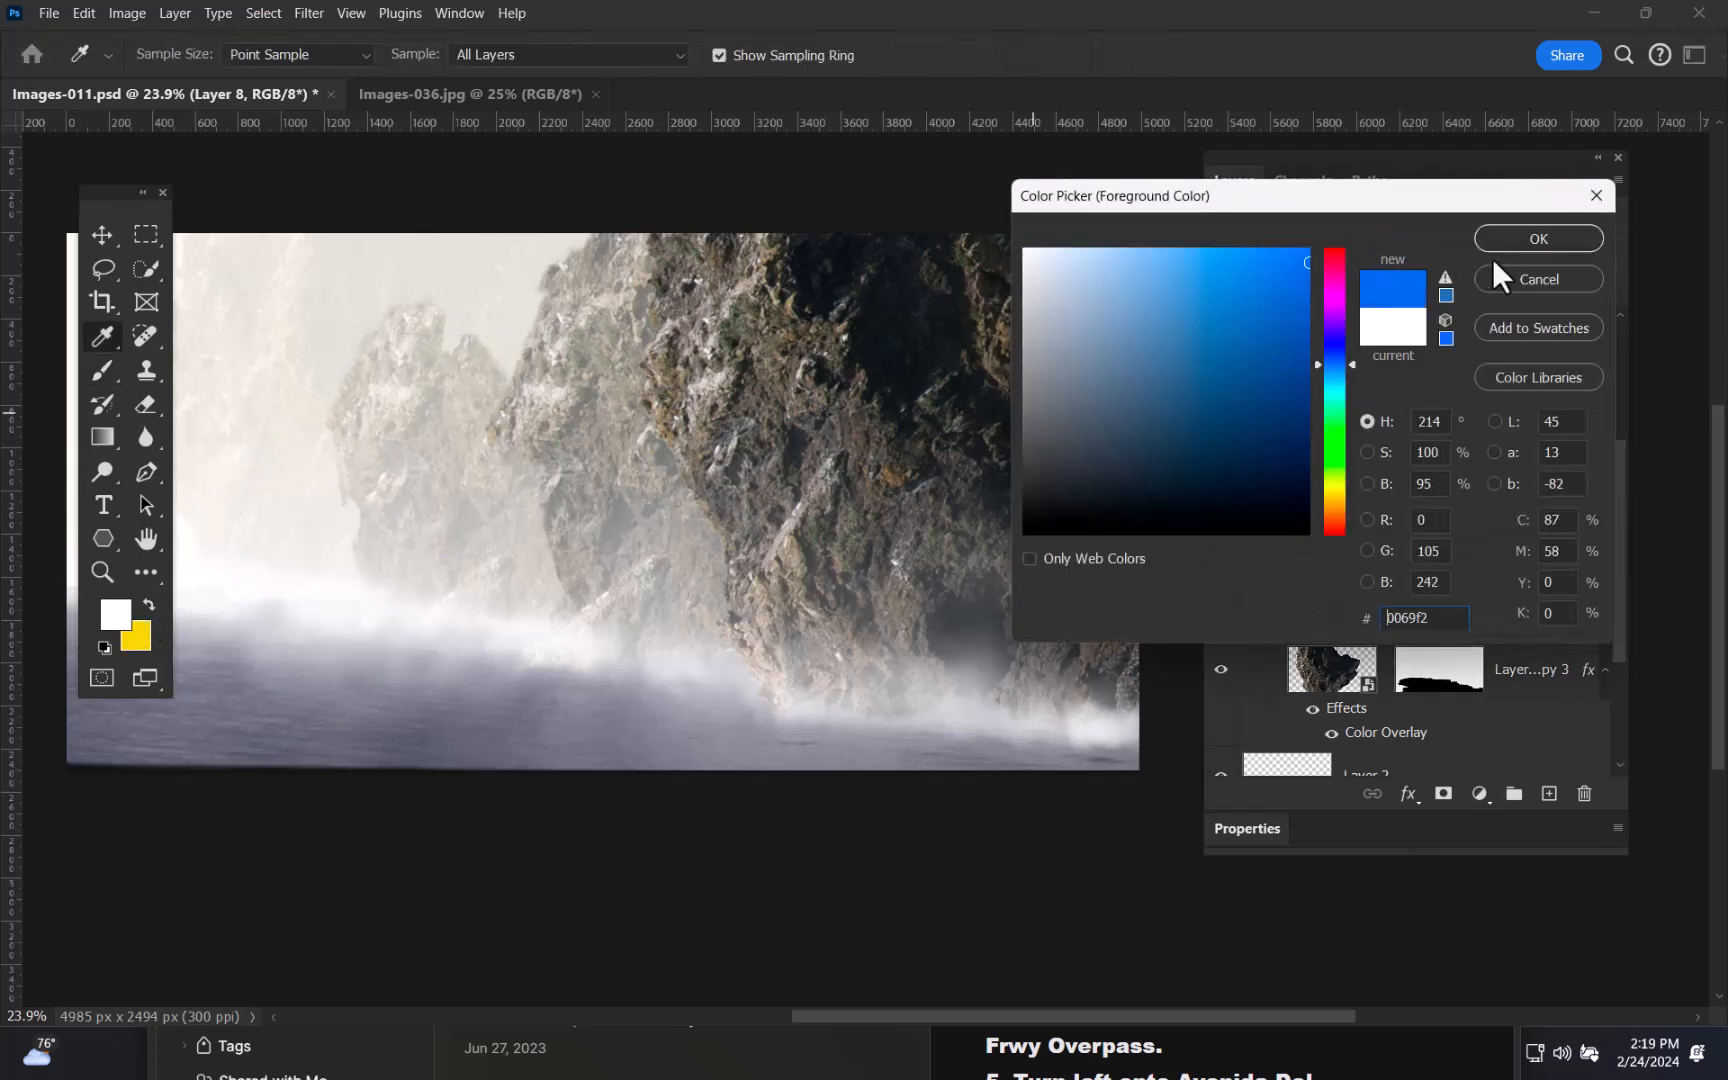
left_click(1478, 242)
key("b")
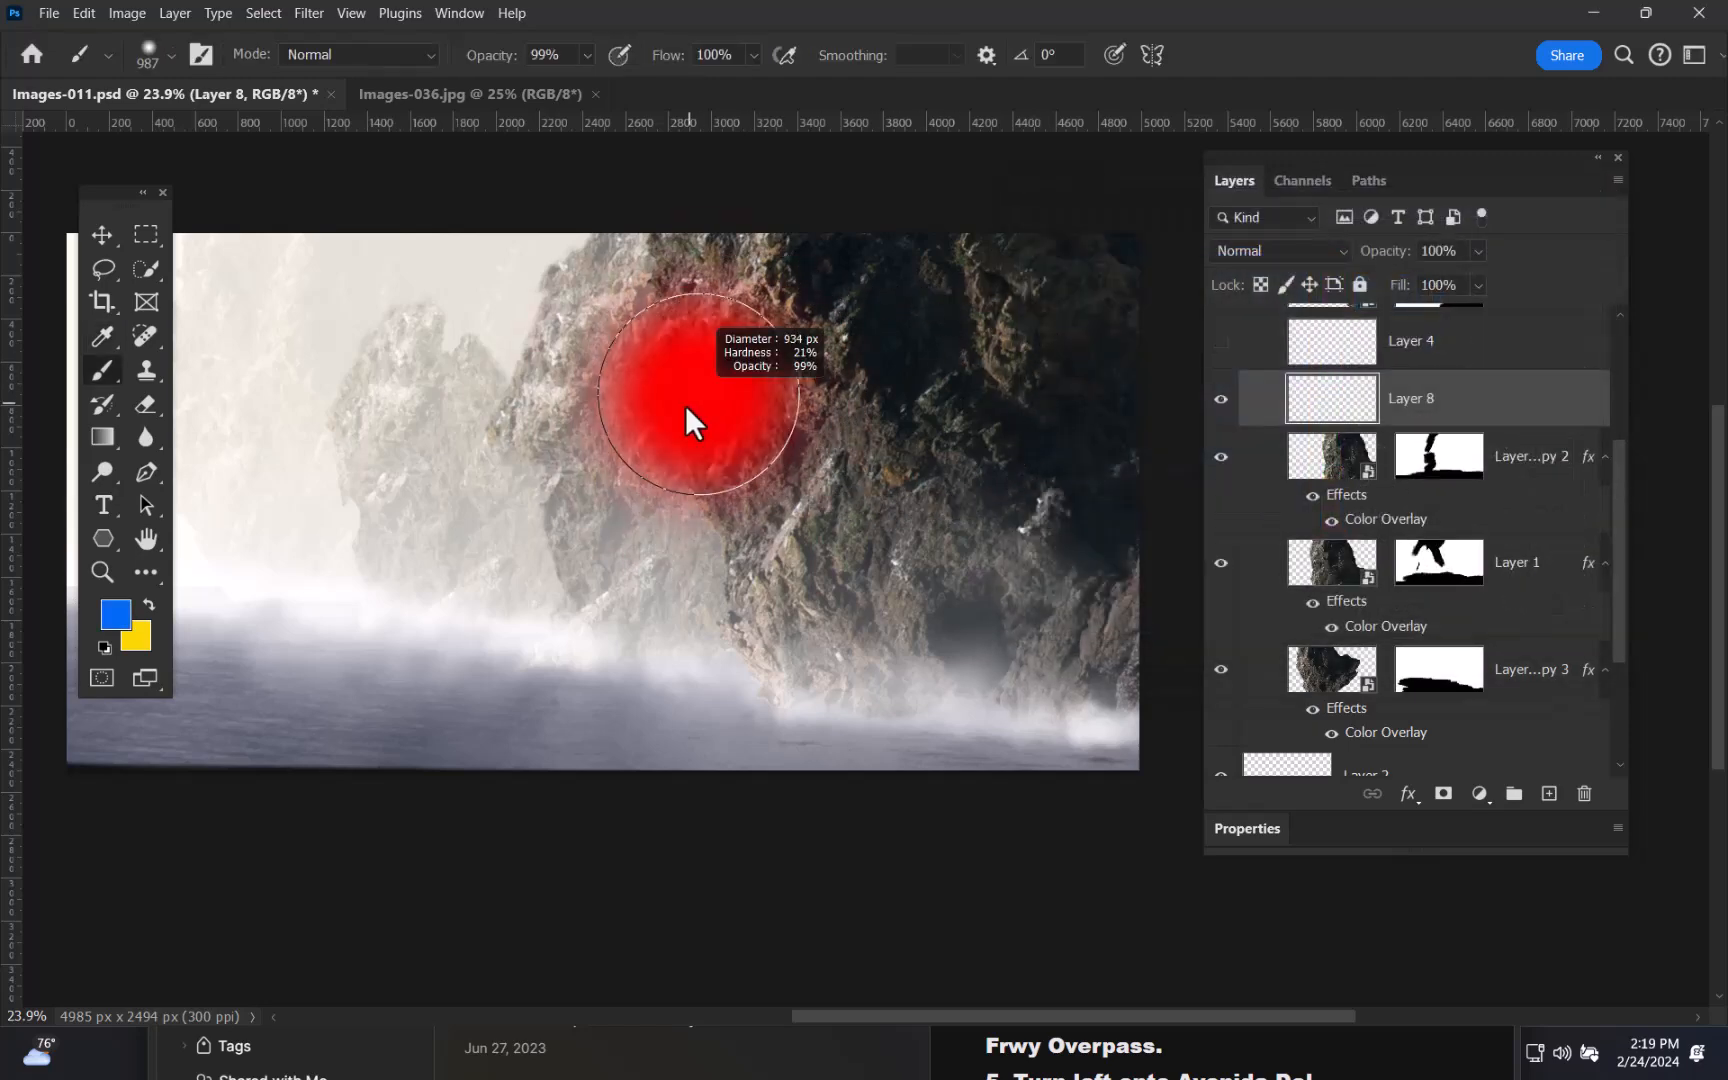
mouse_move(635, 320)
left_mouse_down()
mouse_move(300, 577)
mouse_move(505, 393)
mouse_move(436, 656)
mouse_move(262, 791)
left_mouse_up()
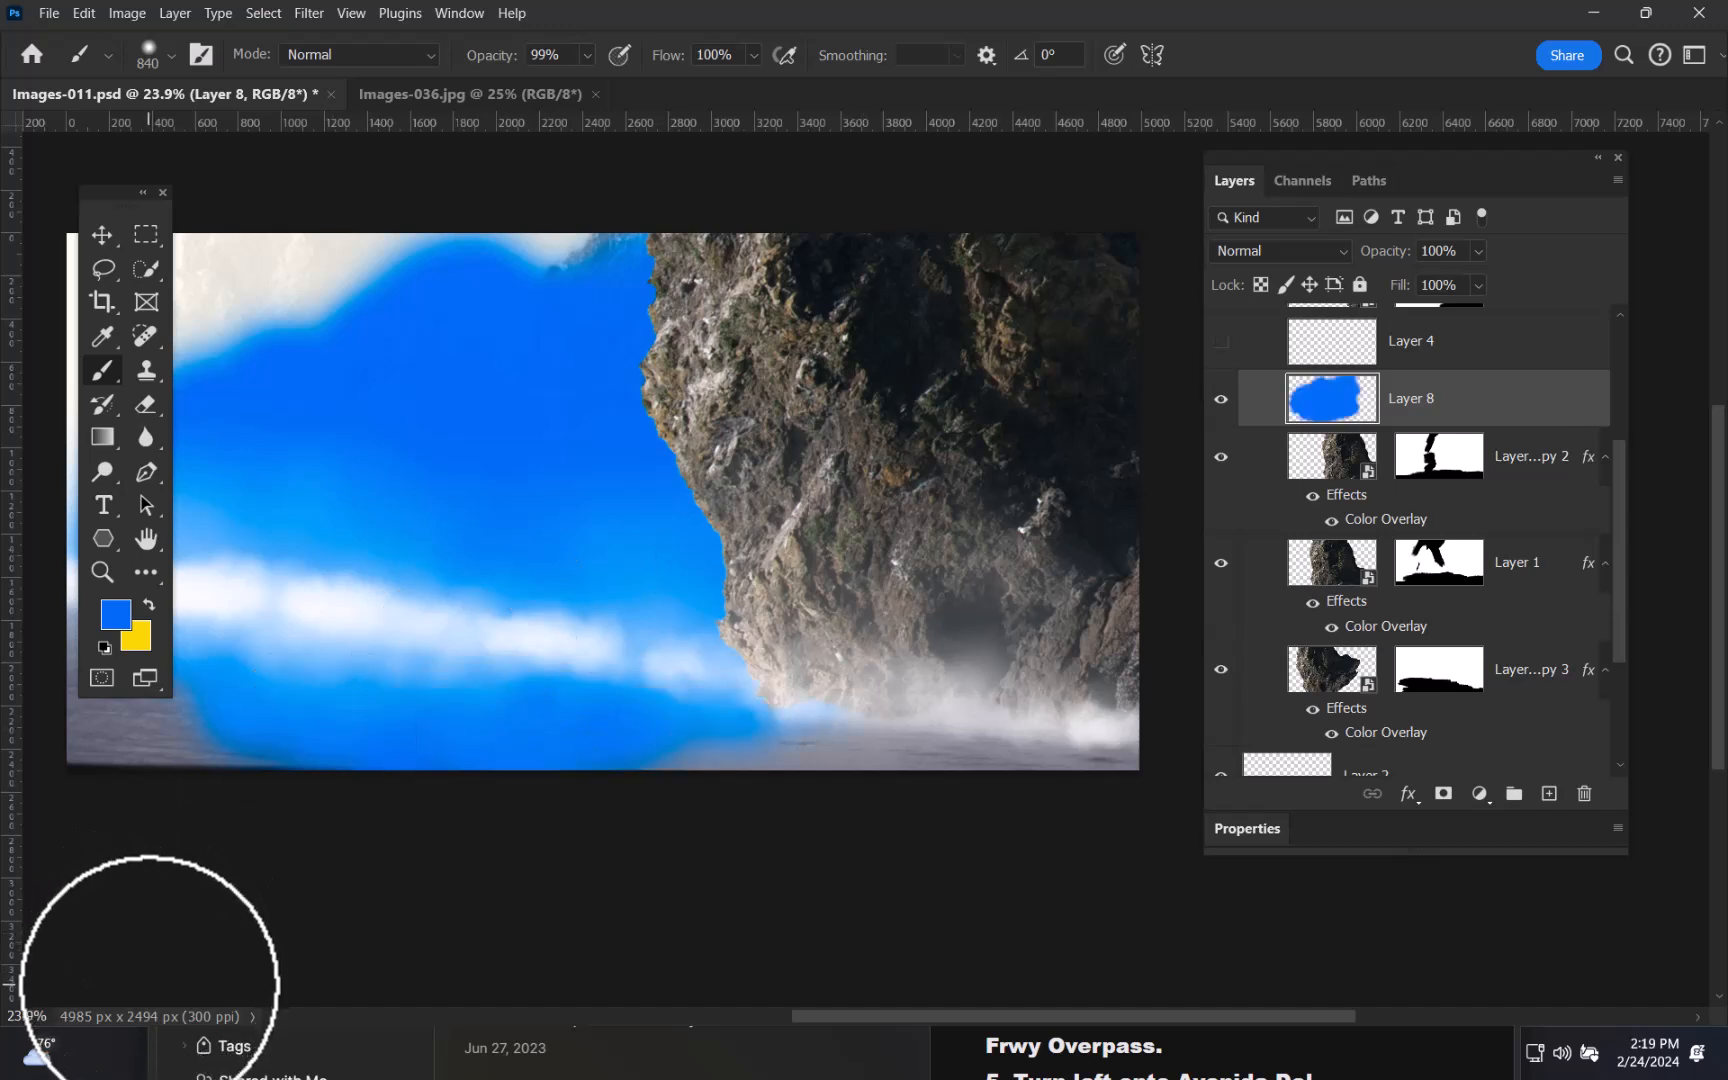
left_click(1383, 421, "alt")
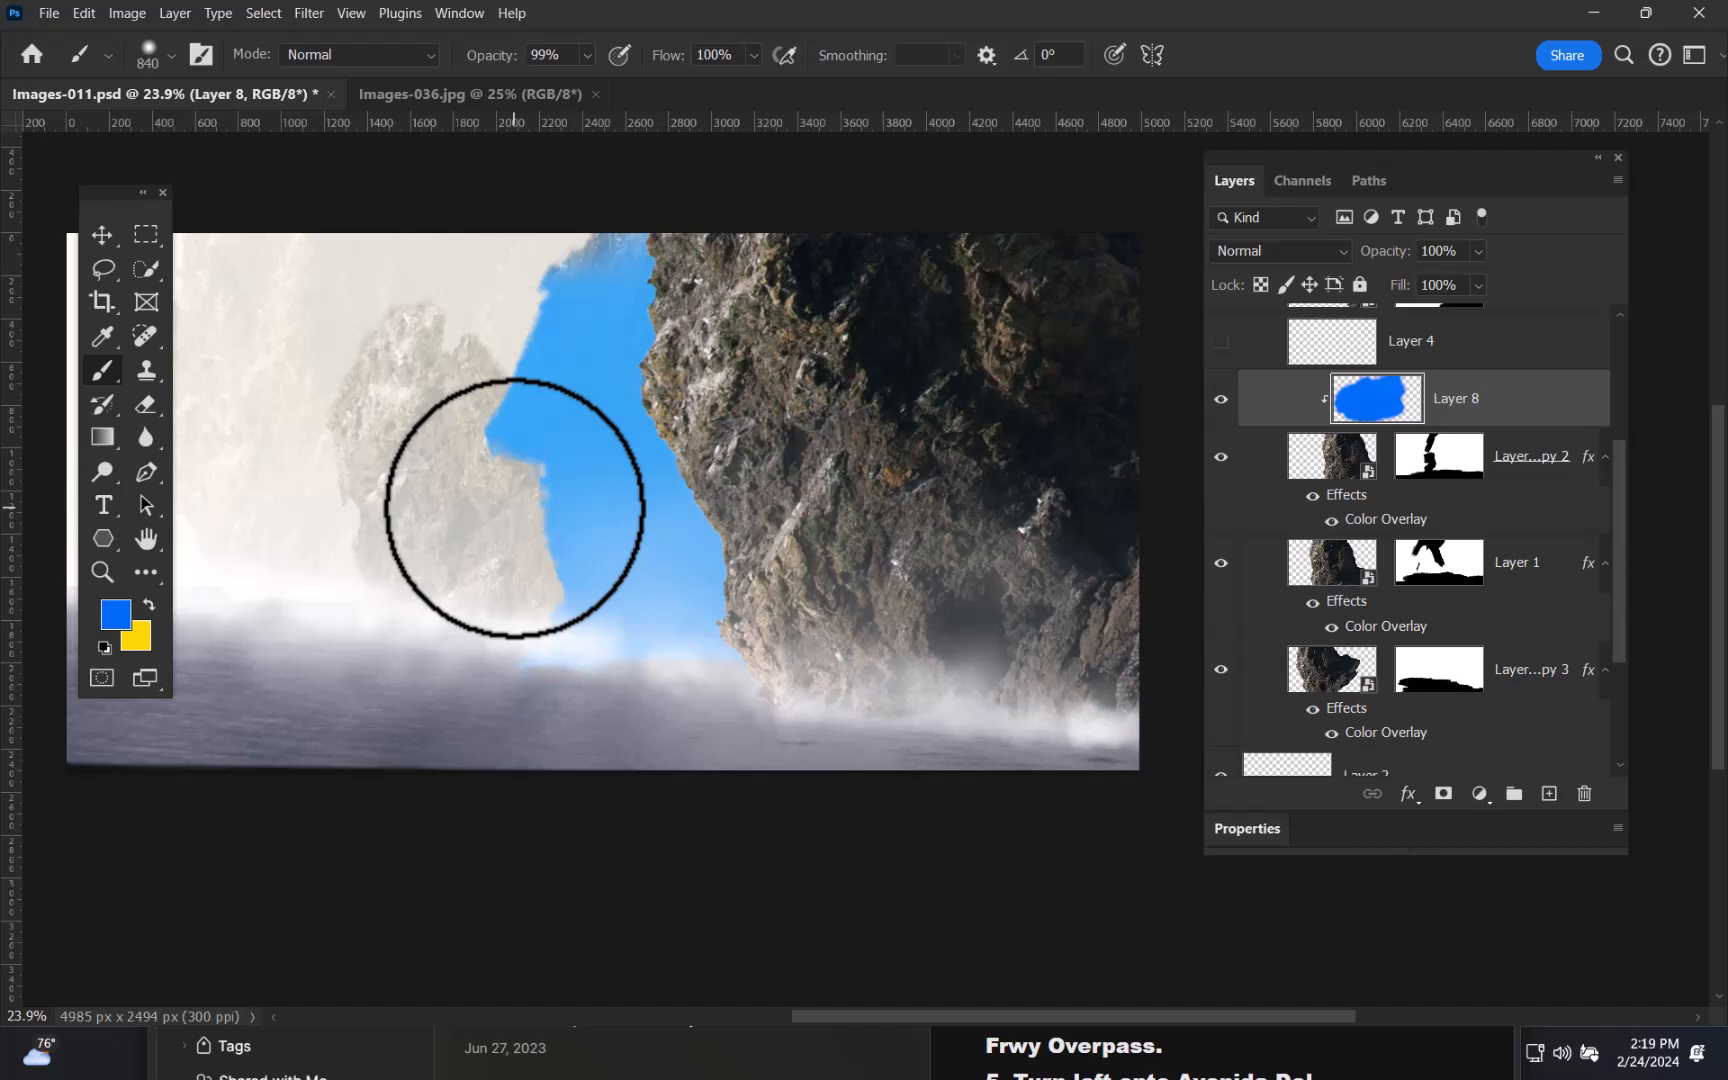
- Clear the blue paint from Layer 8 and brush soft white mist over the clipped cliff
left_click(1378, 400, "ctrl")
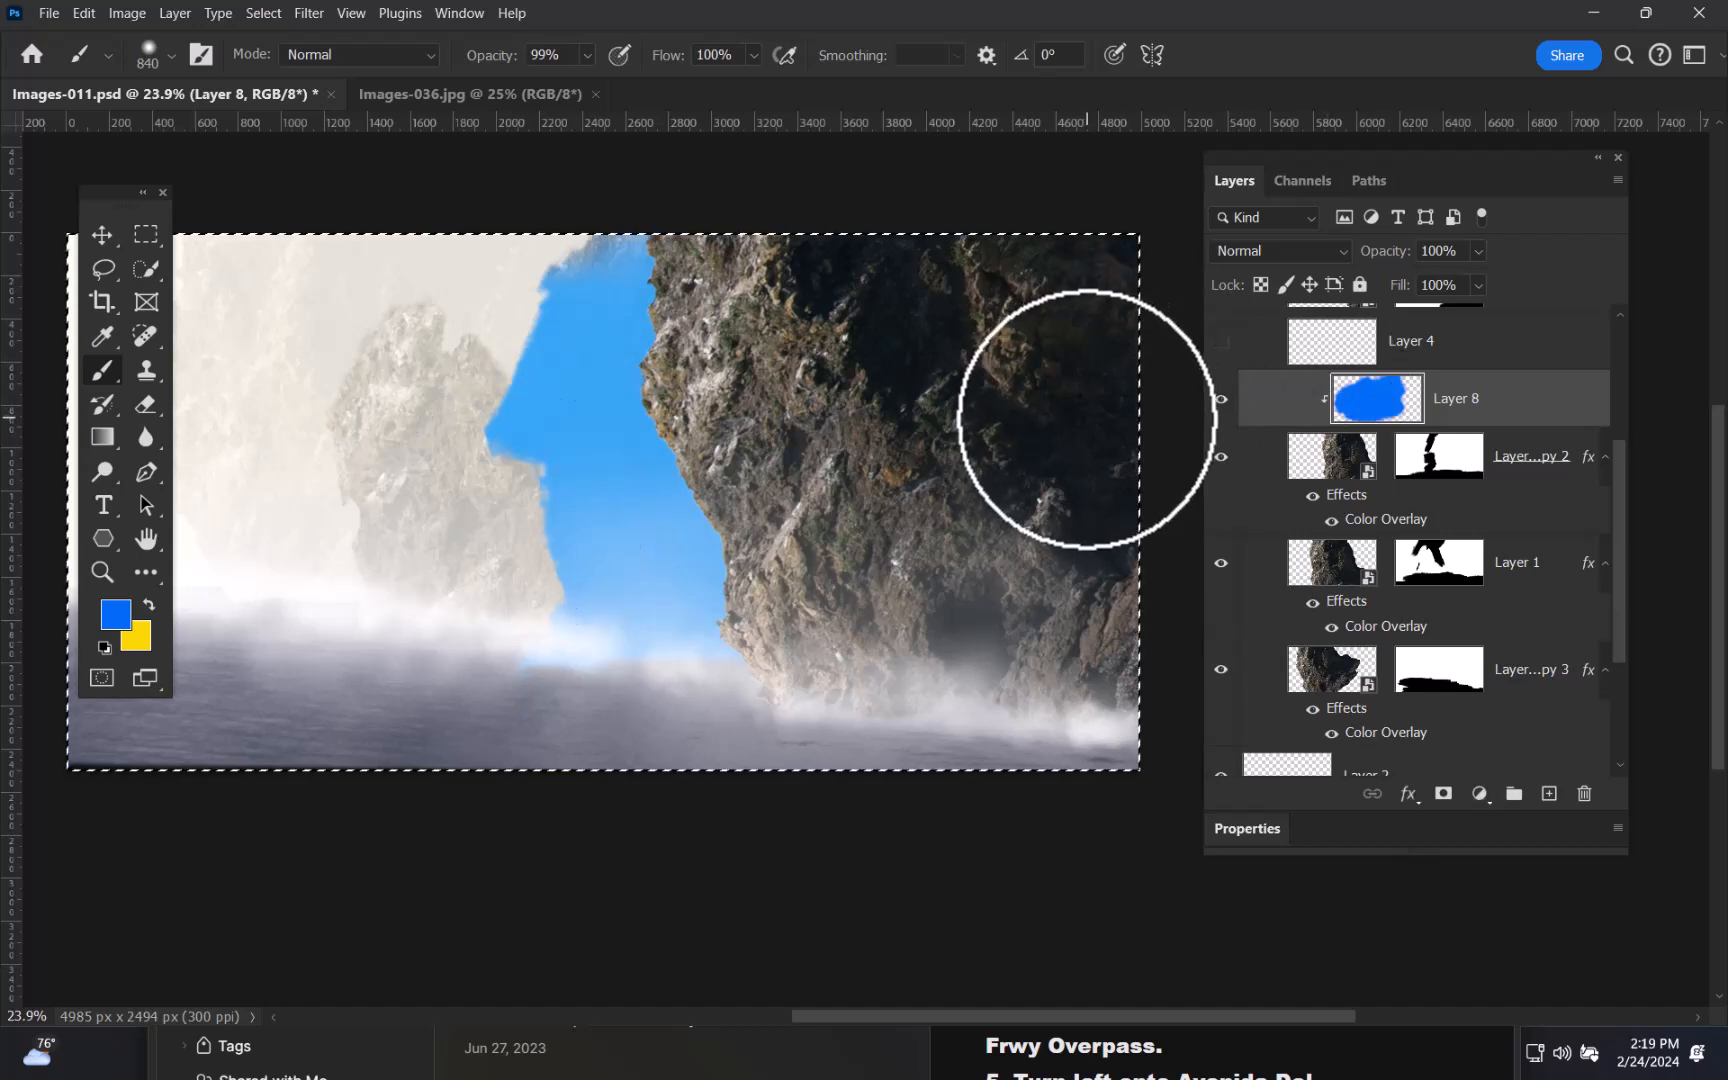
key("Delete")
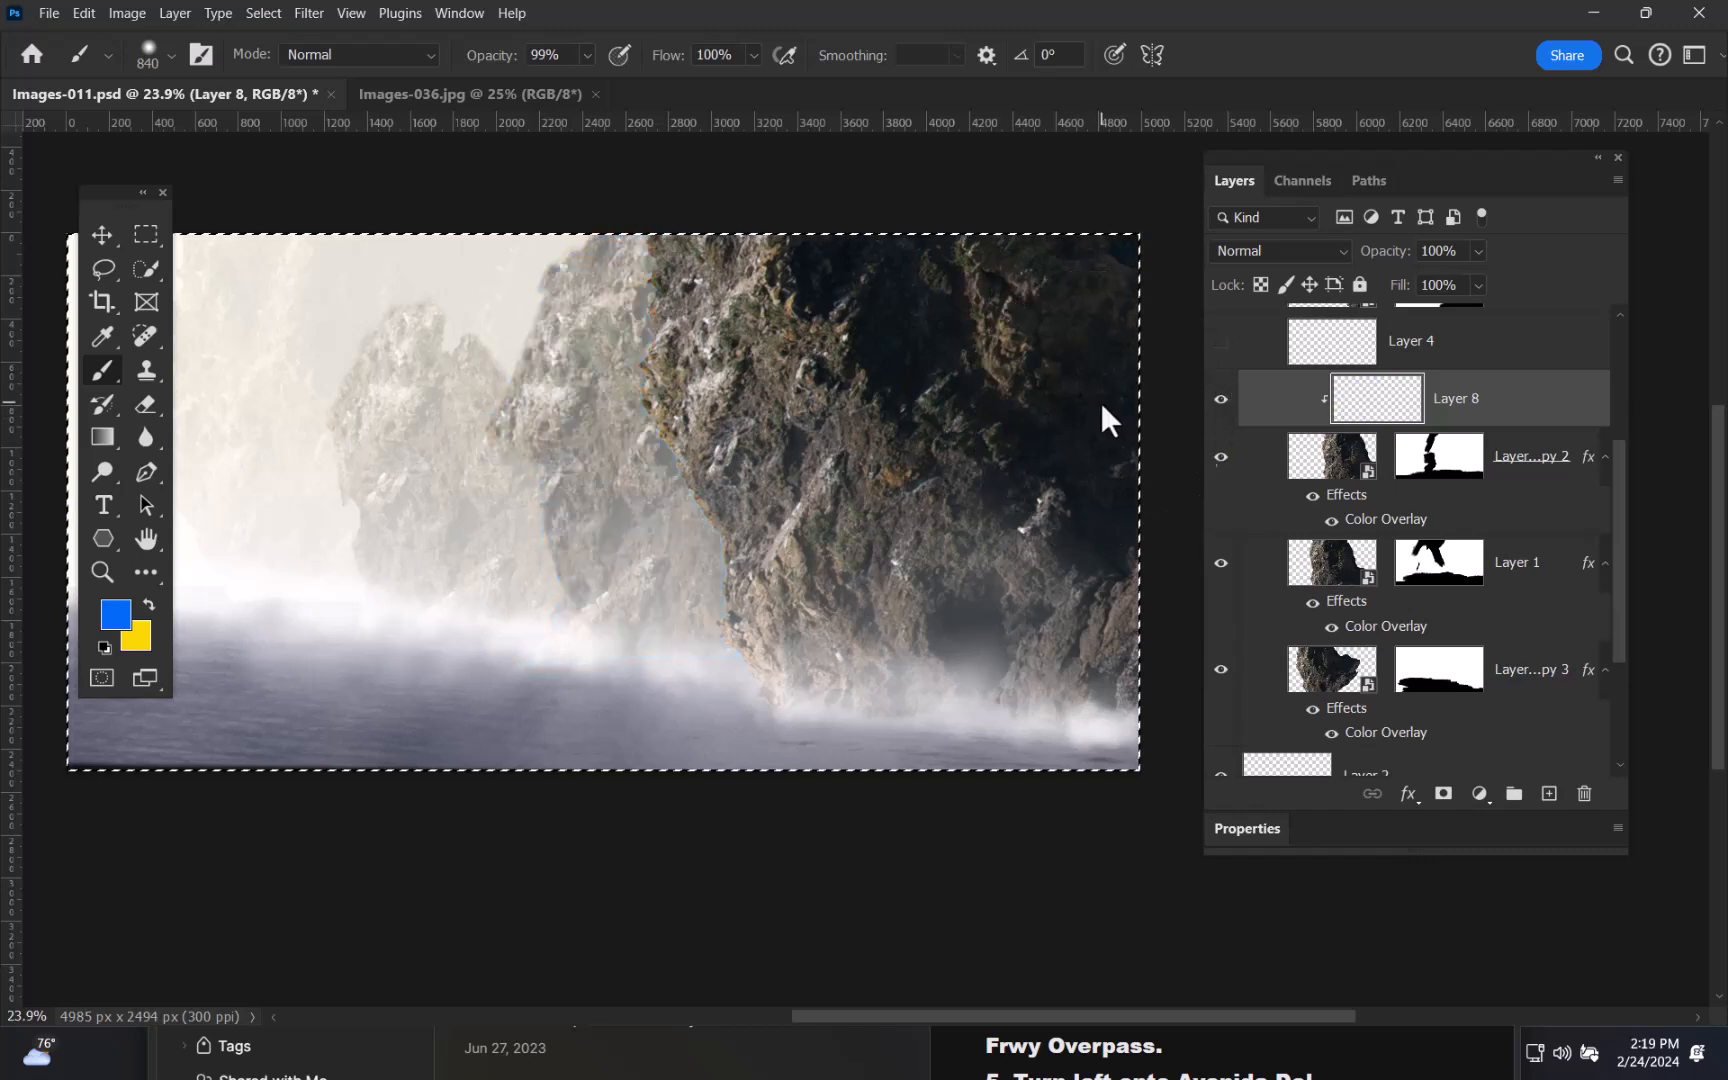
key("ctrl+d")
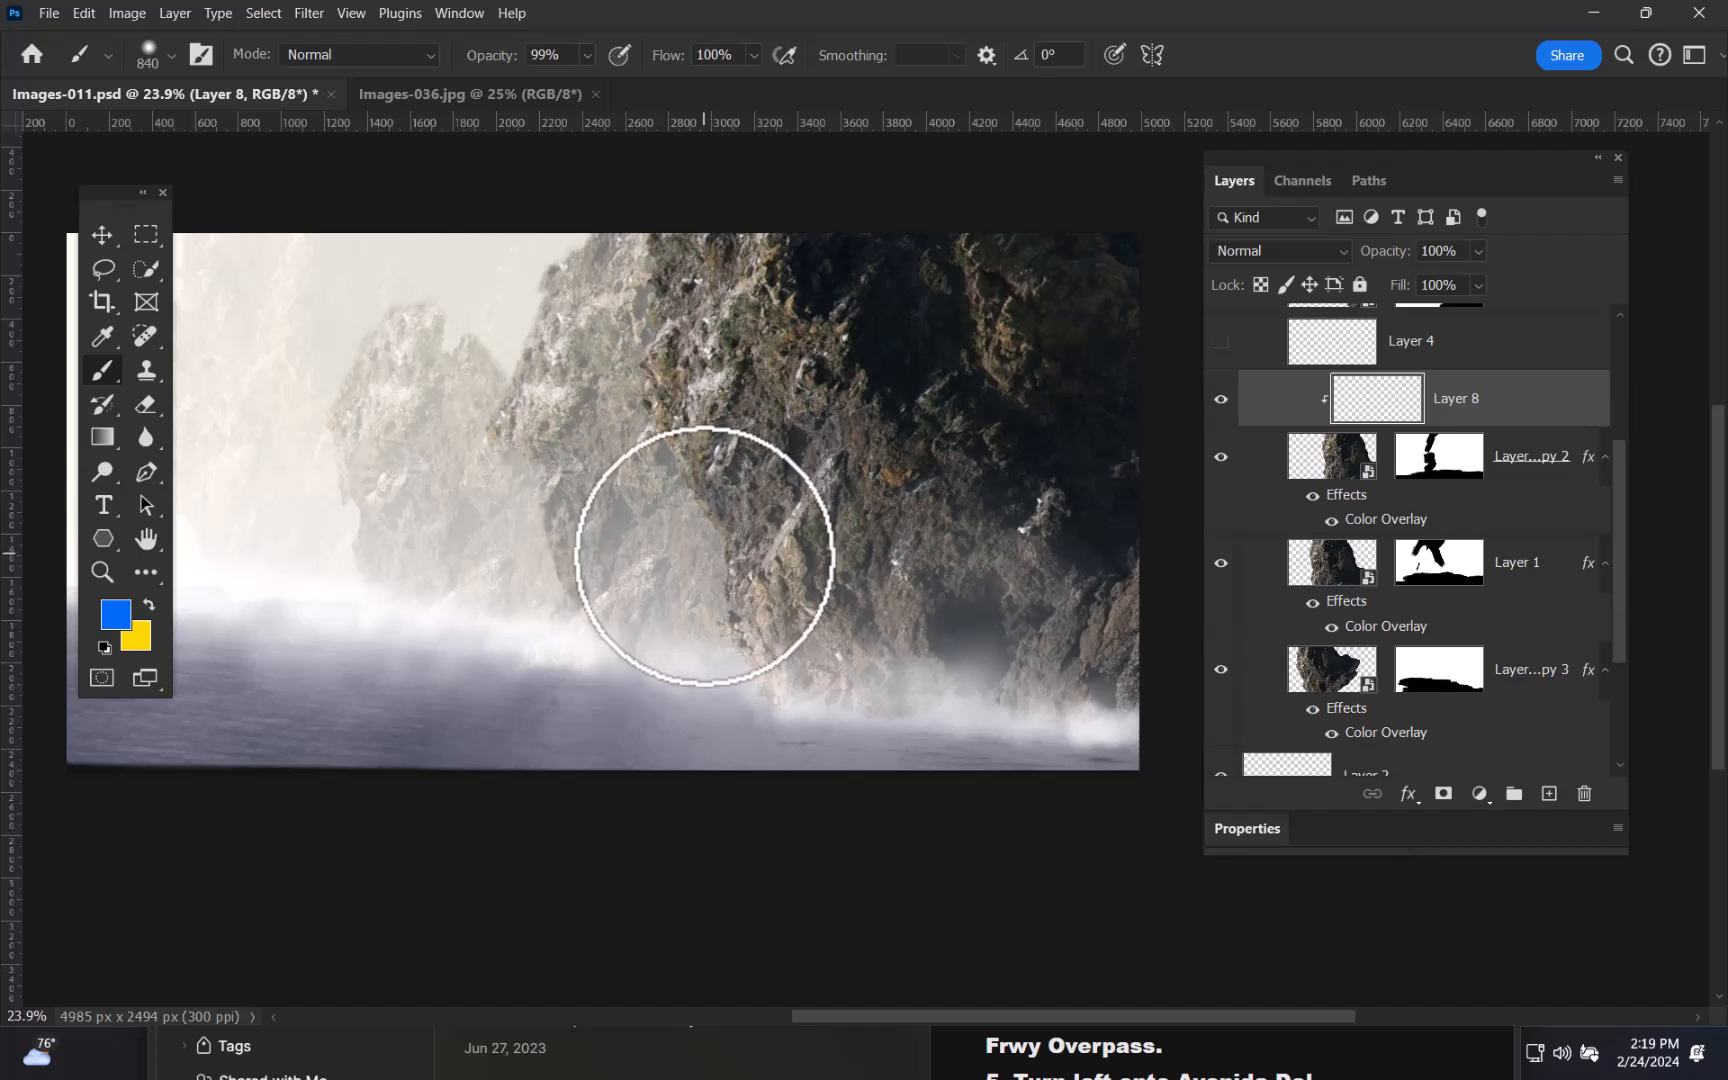
key("d")
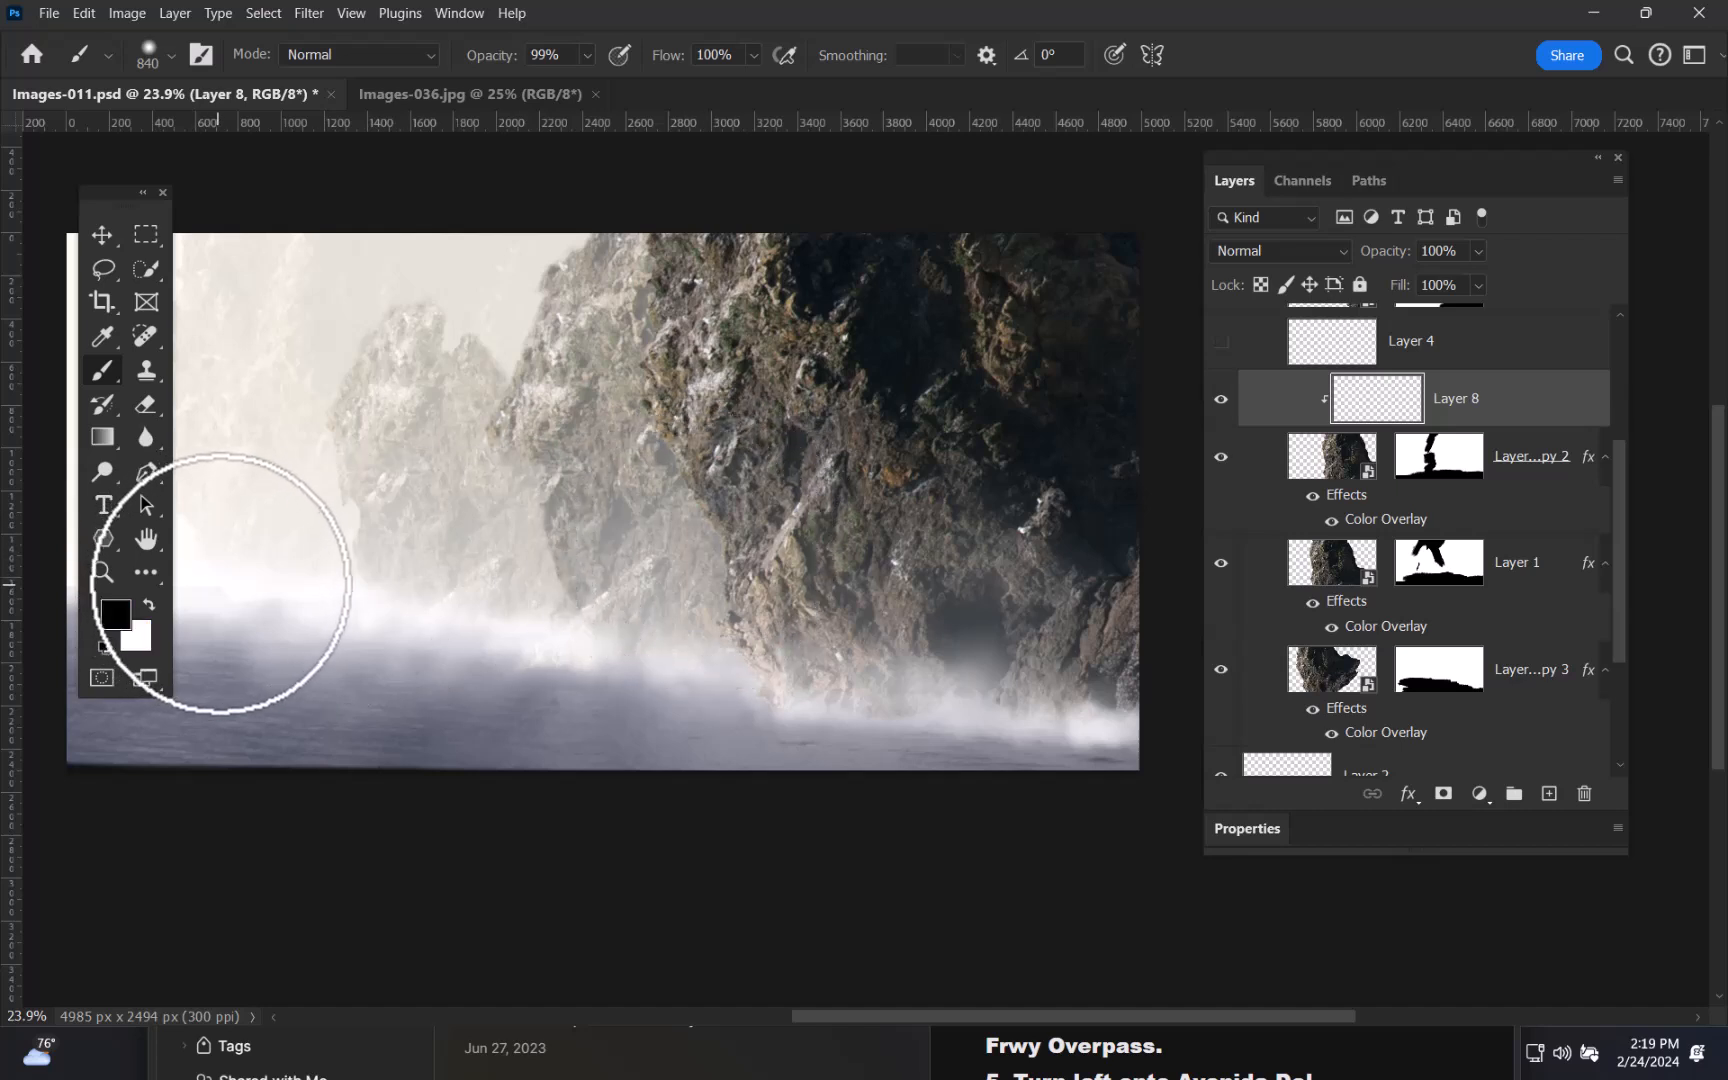
key("x")
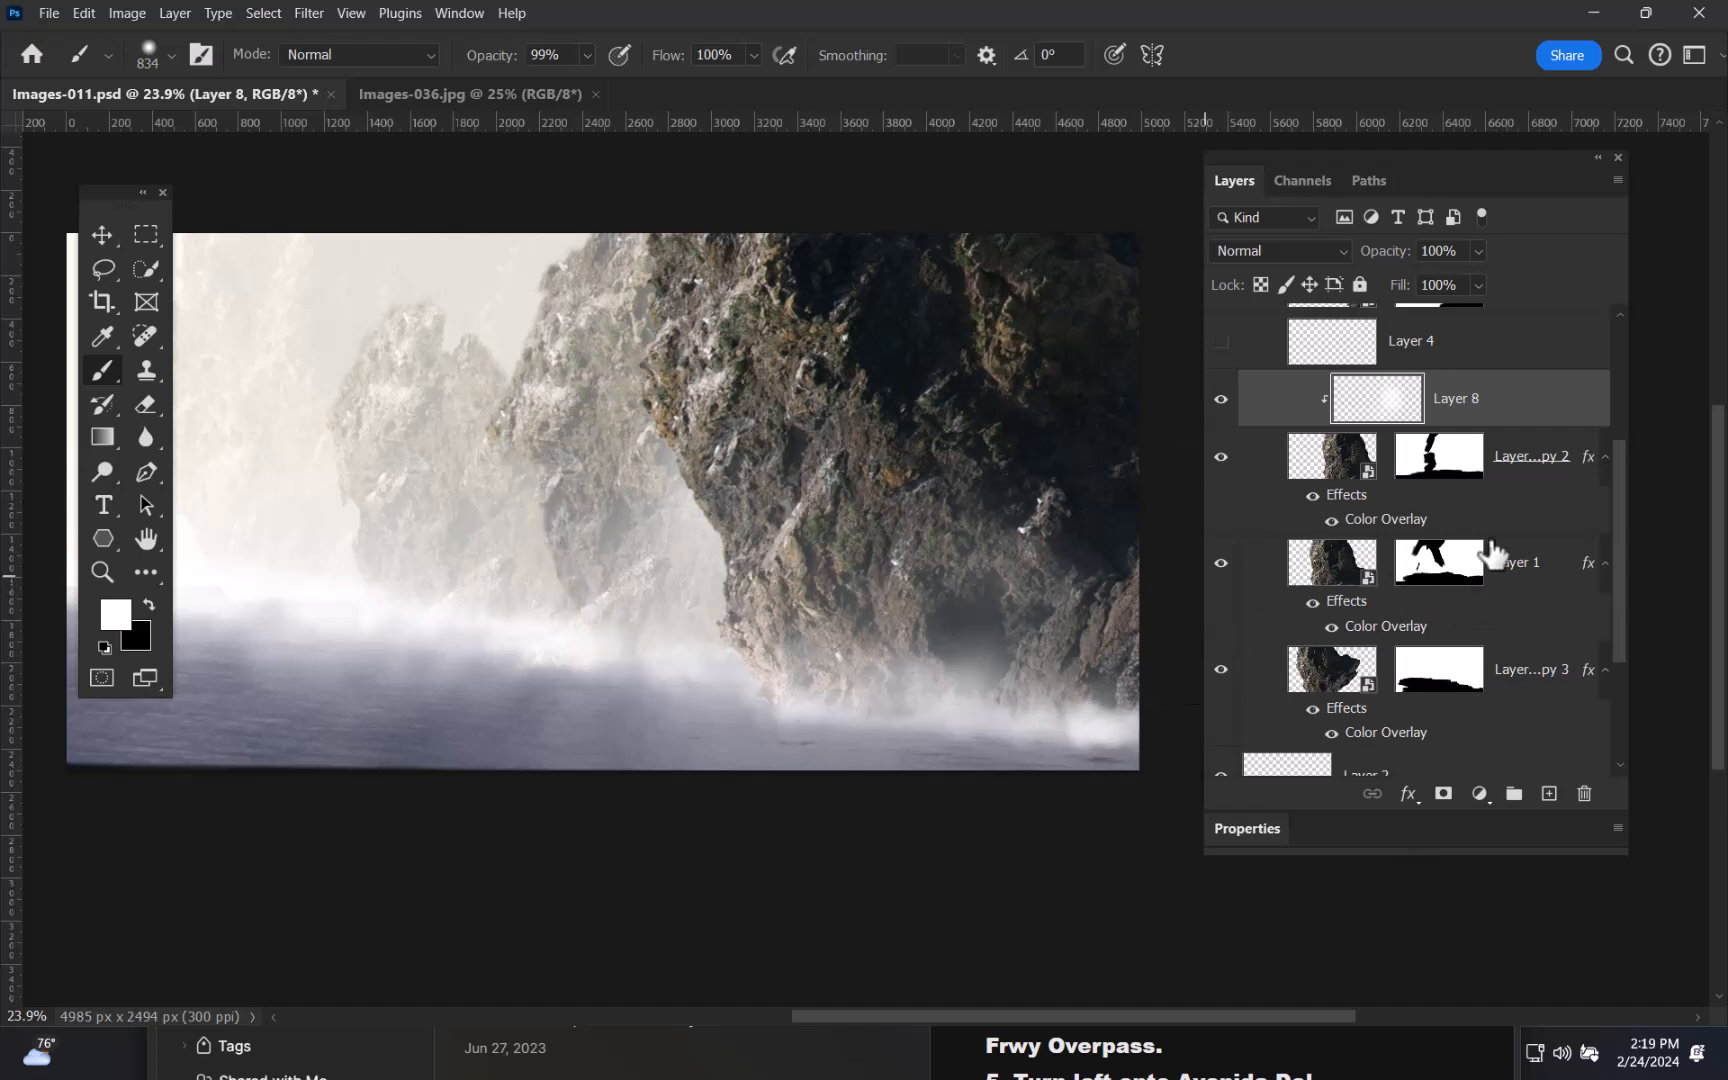
- Toggle Layer 1 off and on to identify its cliff, and add a new layer clipped to it
left_click(1518, 563)
left_click(1220, 561)
left_click(1220, 561)
left_click(1220, 561)
left_click(1220, 561)
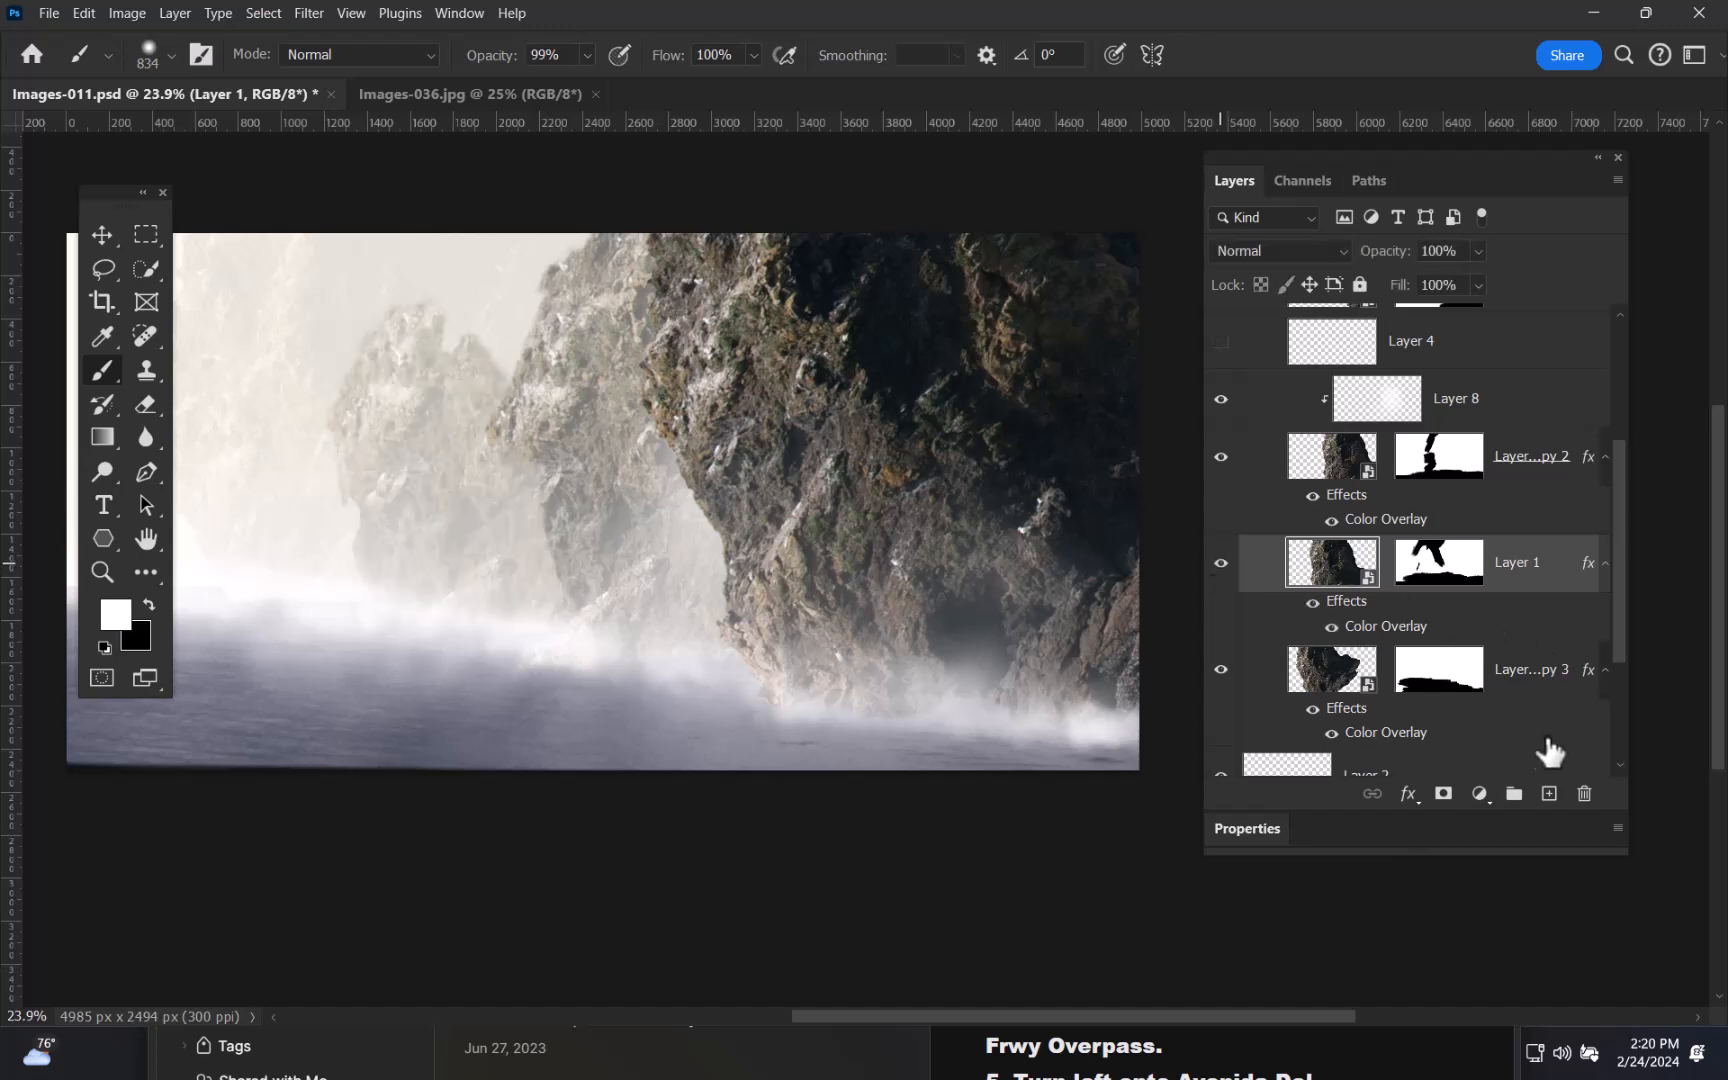
left_click(1549, 795)
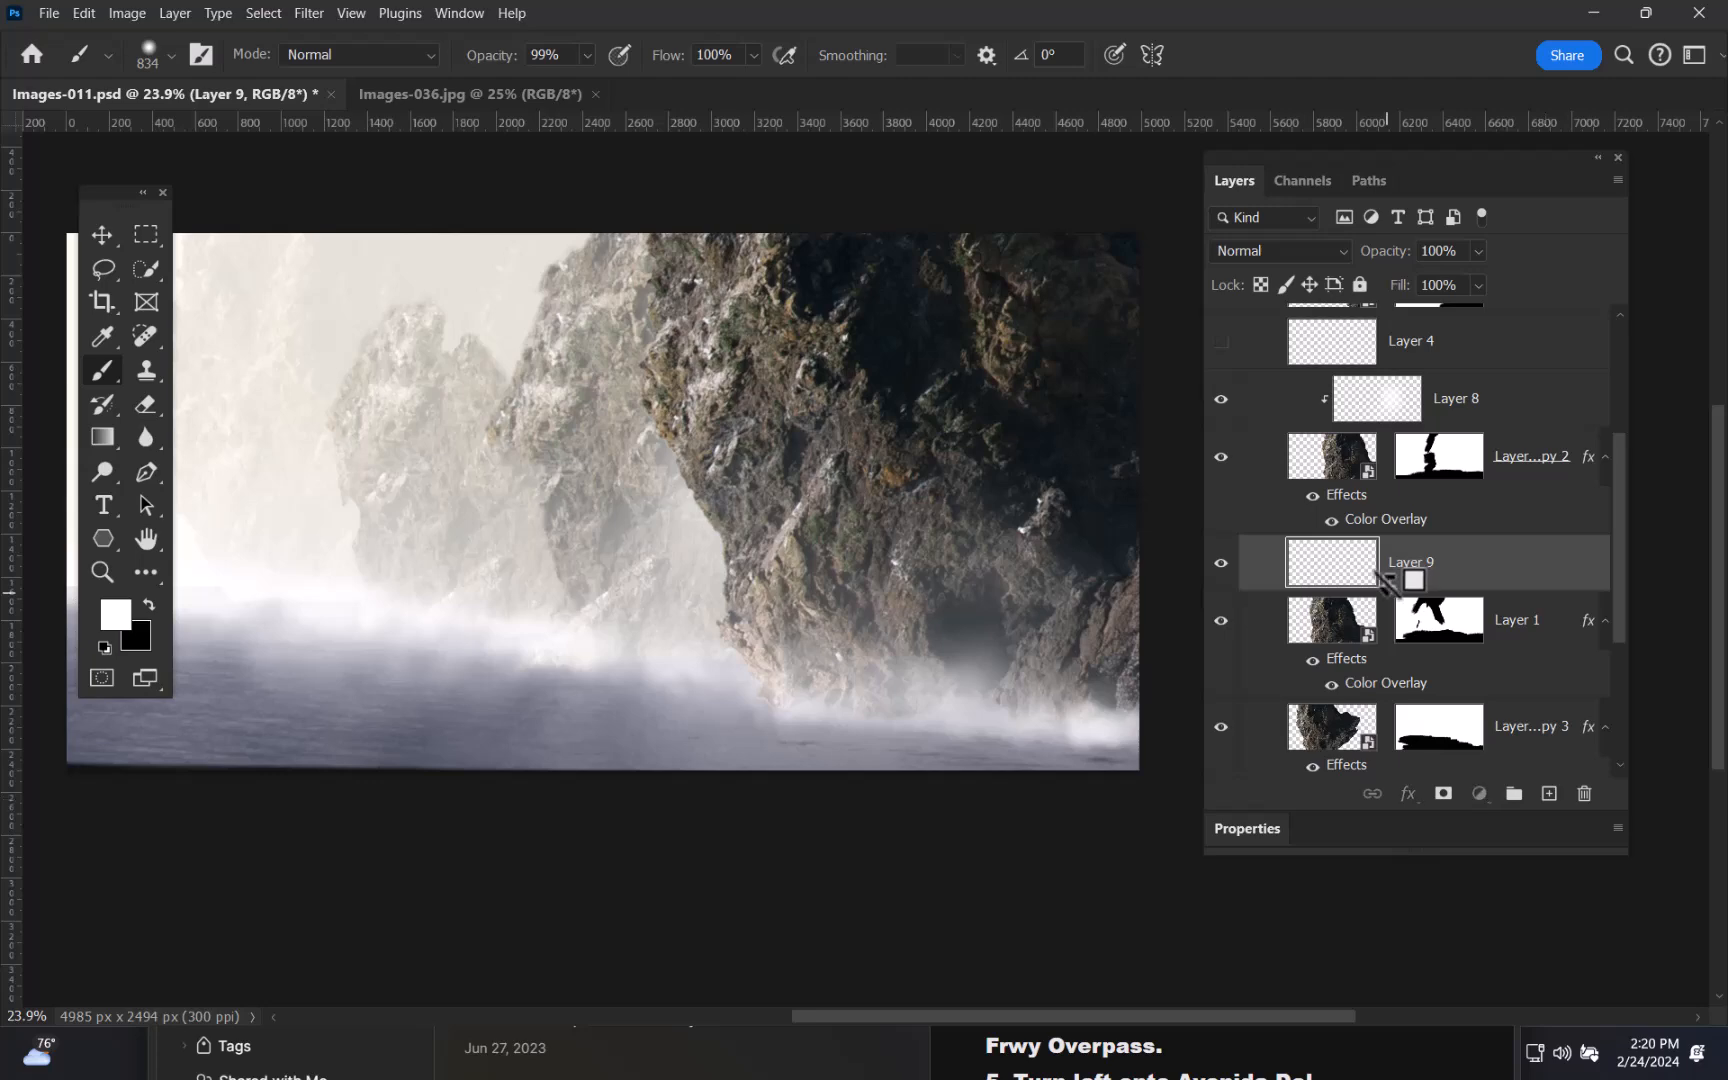
left_click(1388, 584, "alt")
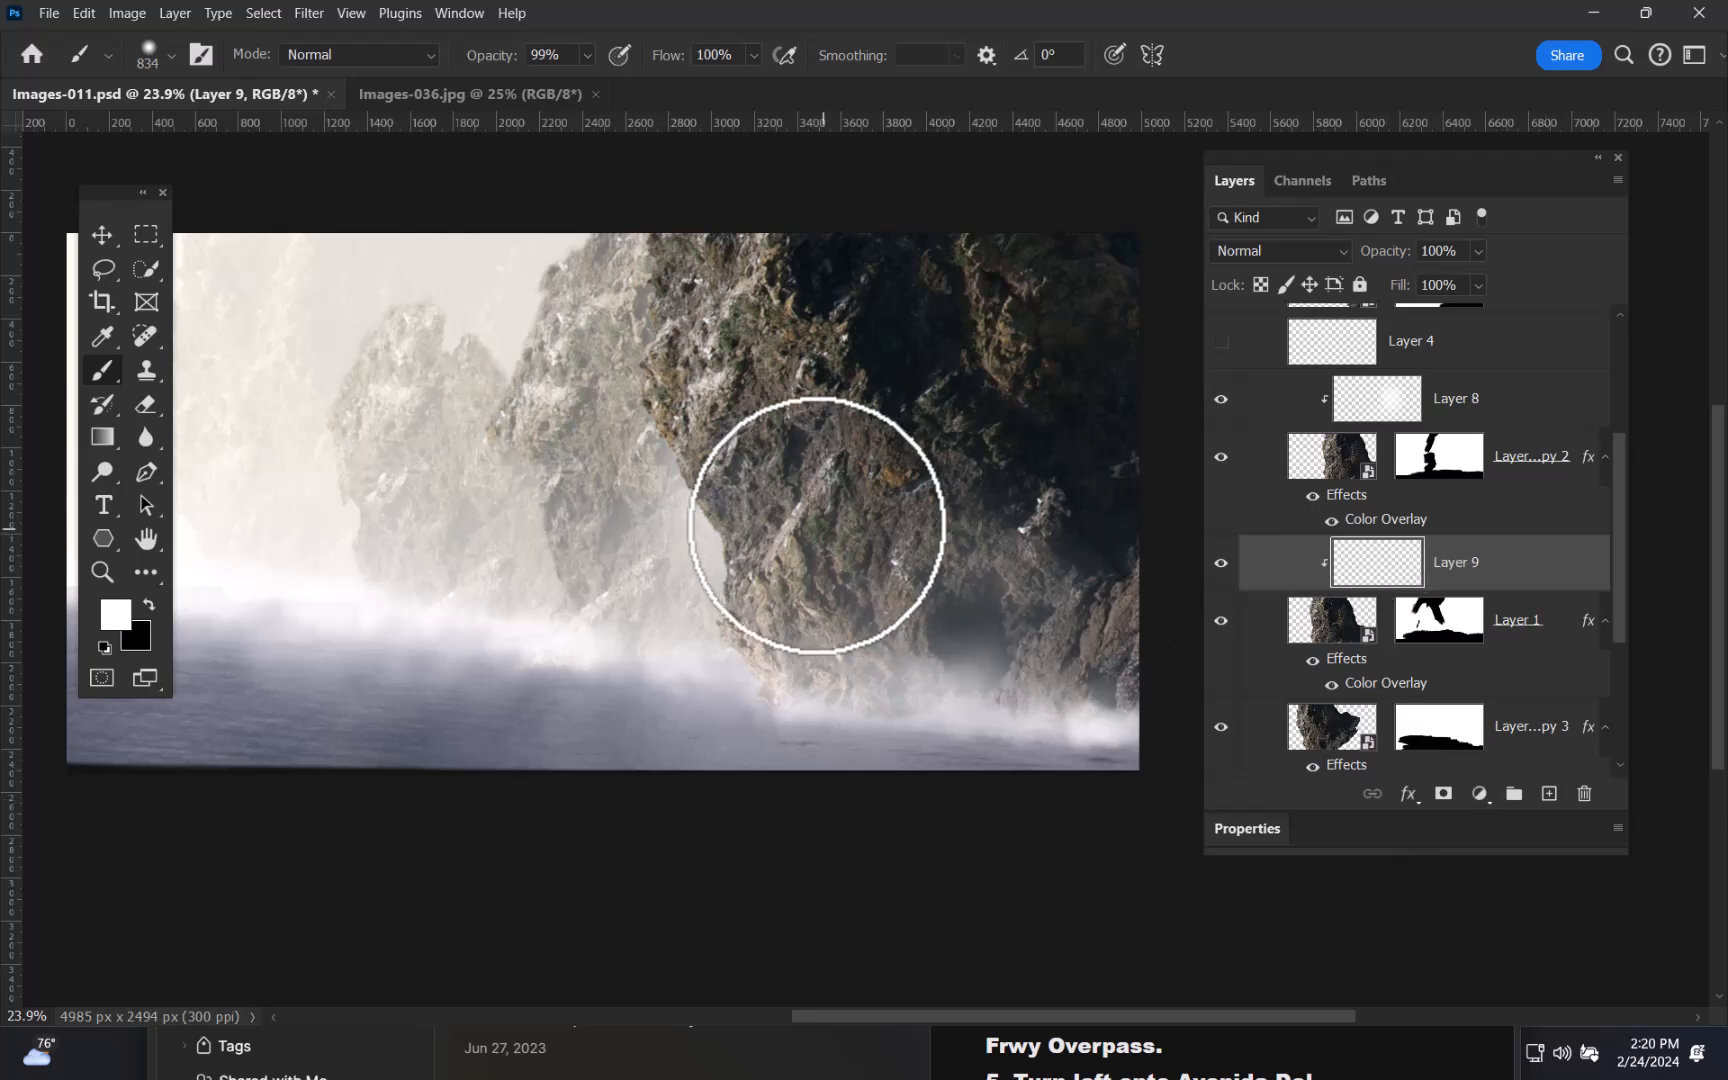
- Brush soft white mist on Layer 9 over the cliff behind the middle ledge
left_click_drag(618, 541, 656, 448)
mouse_move(656, 448)
left_mouse_down()
mouse_move(813, 513)
mouse_move(845, 660)
mouse_move(818, 578)
mouse_move(815, 594)
left_mouse_up()
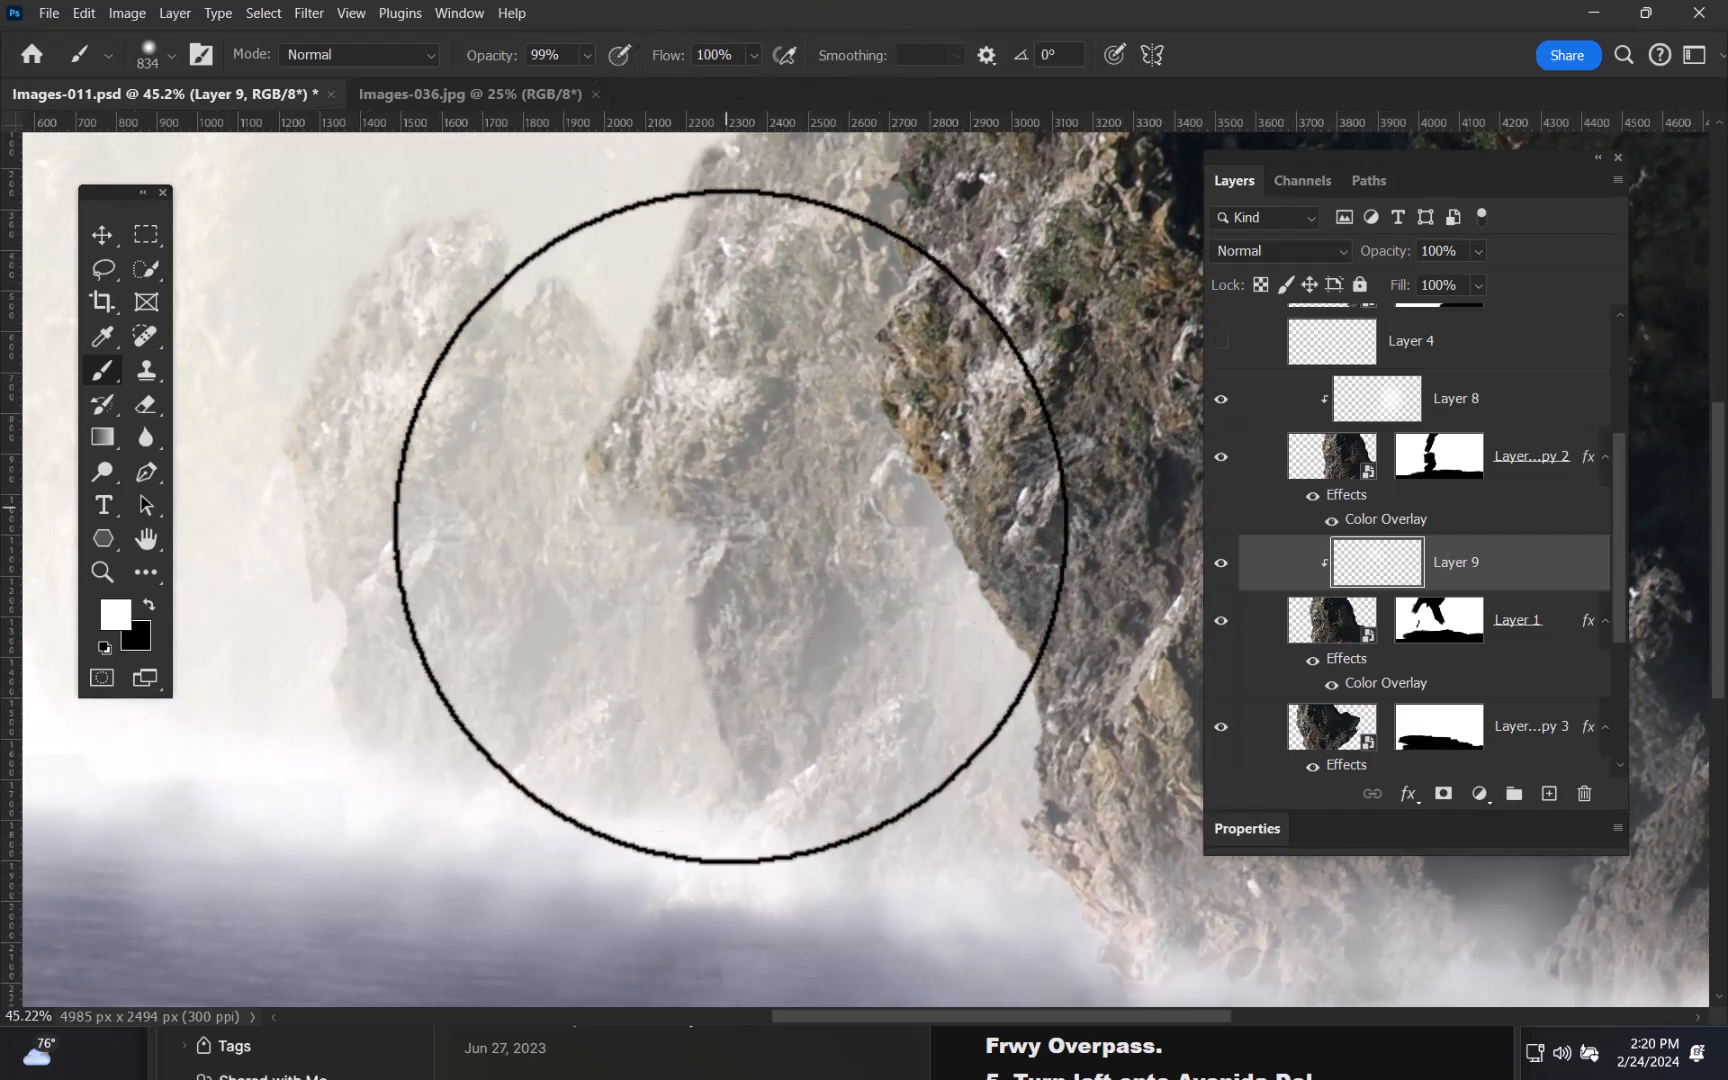
mouse_move(806, 630)
left_mouse_down()
mouse_move(811, 795)
mouse_move(714, 887)
left_mouse_up()
mouse_move(703, 620)
left_mouse_down()
mouse_move(664, 755)
mouse_move(555, 834)
mouse_move(576, 835)
mouse_move(578, 808)
mouse_move(530, 806)
mouse_move(588, 803)
mouse_move(607, 780)
mouse_move(436, 899)
left_mouse_up()
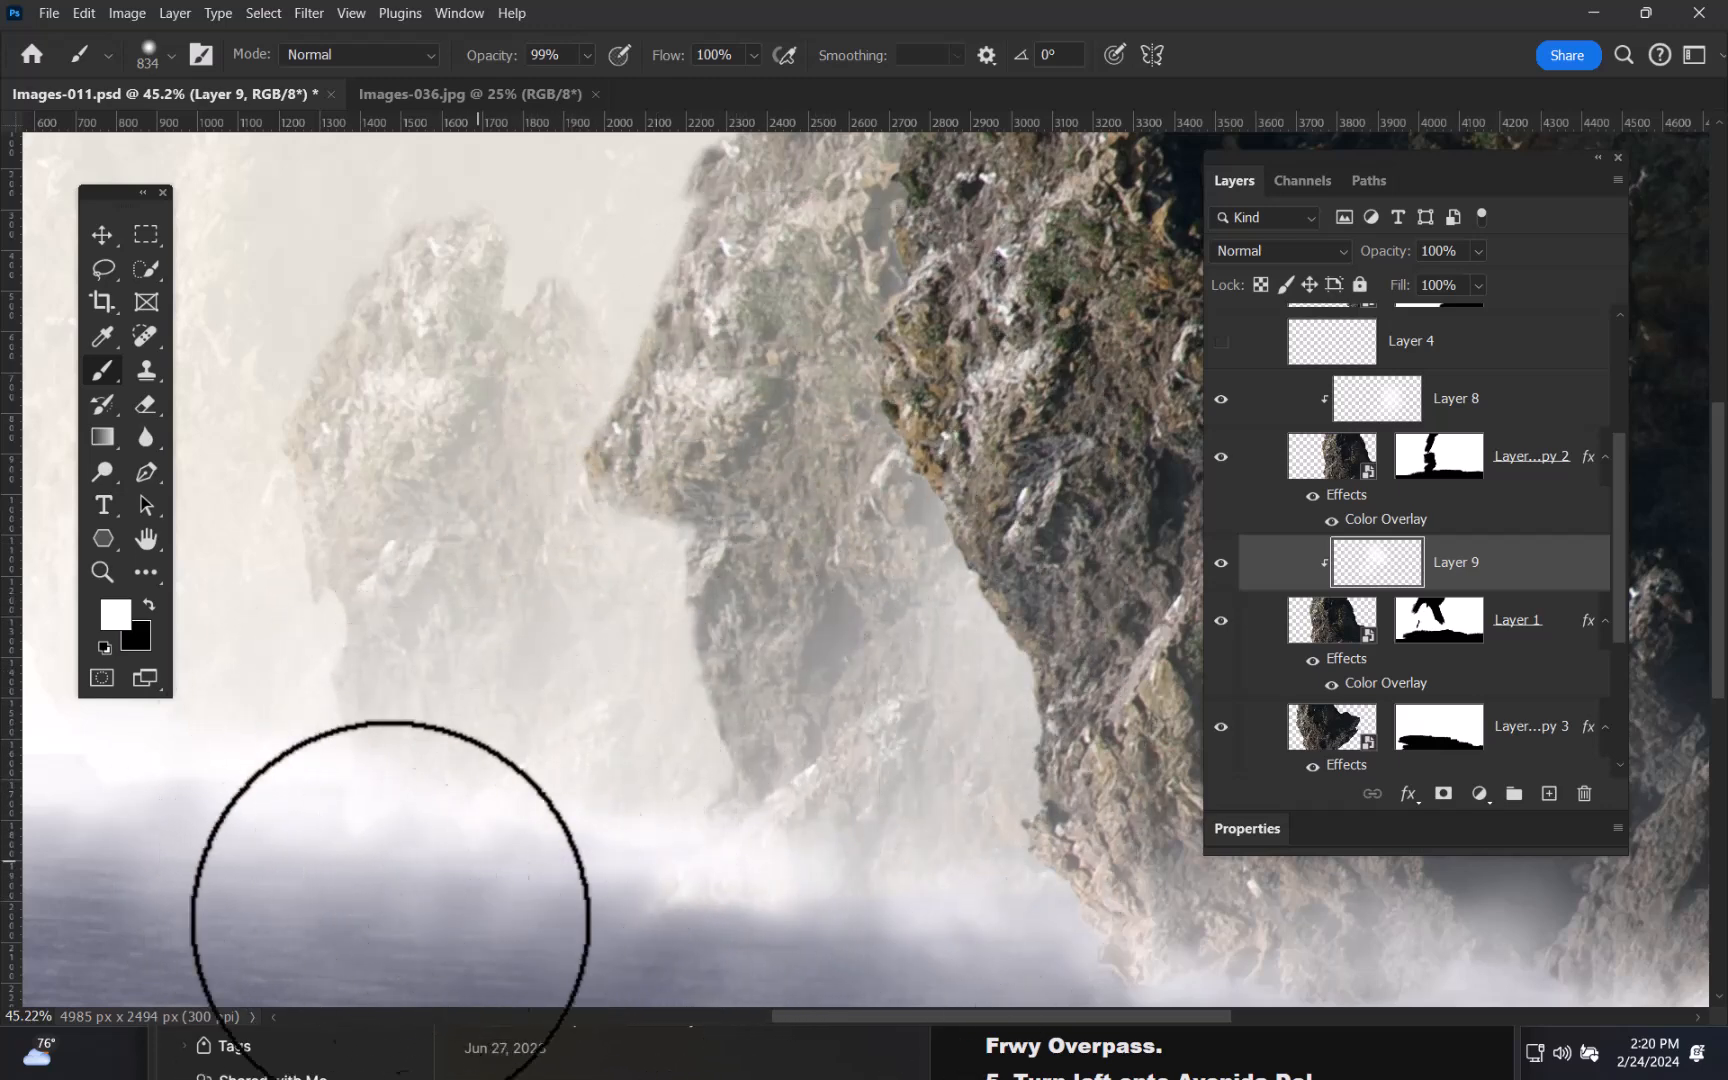
mouse_move(945, 580)
left_mouse_down()
mouse_move(895, 588)
mouse_move(928, 548)
mouse_move(688, 561)
mouse_move(671, 536)
left_mouse_up()
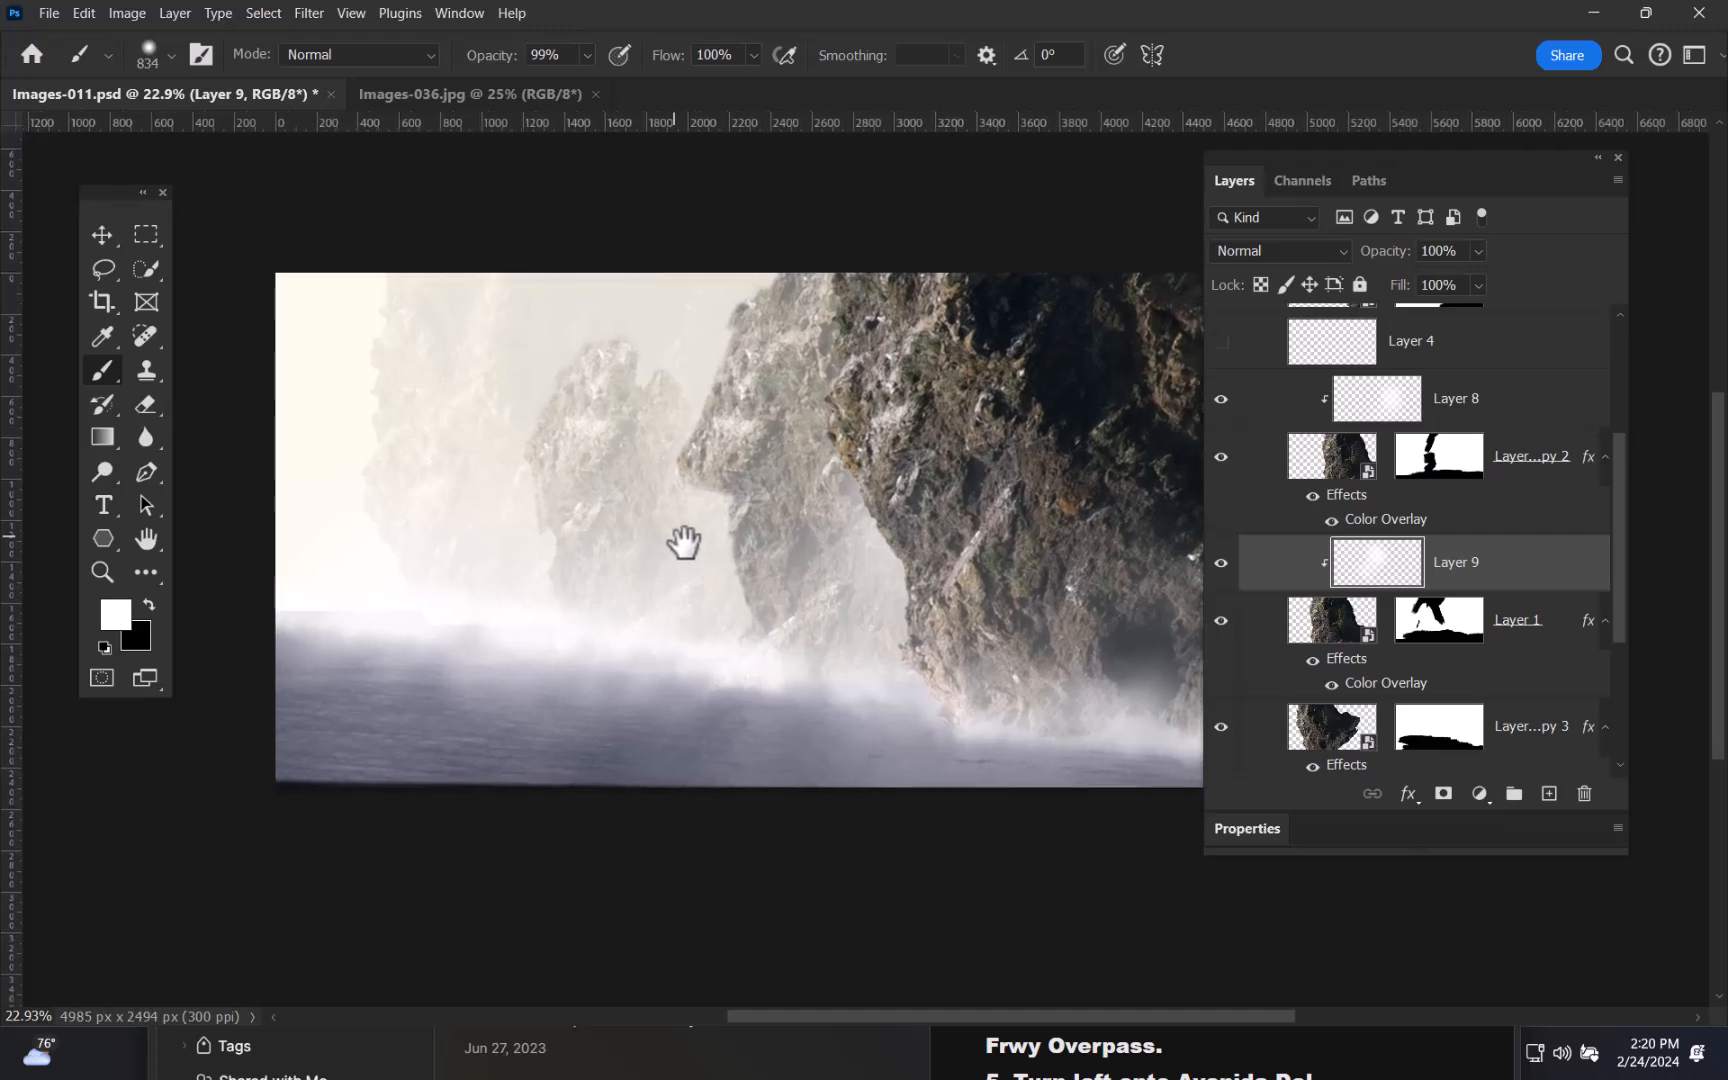
- Add a new layer above Layer 1 copy 3 and clip it to that cliff
left_click(1336, 754)
left_click_drag(1609, 585, 1613, 652)
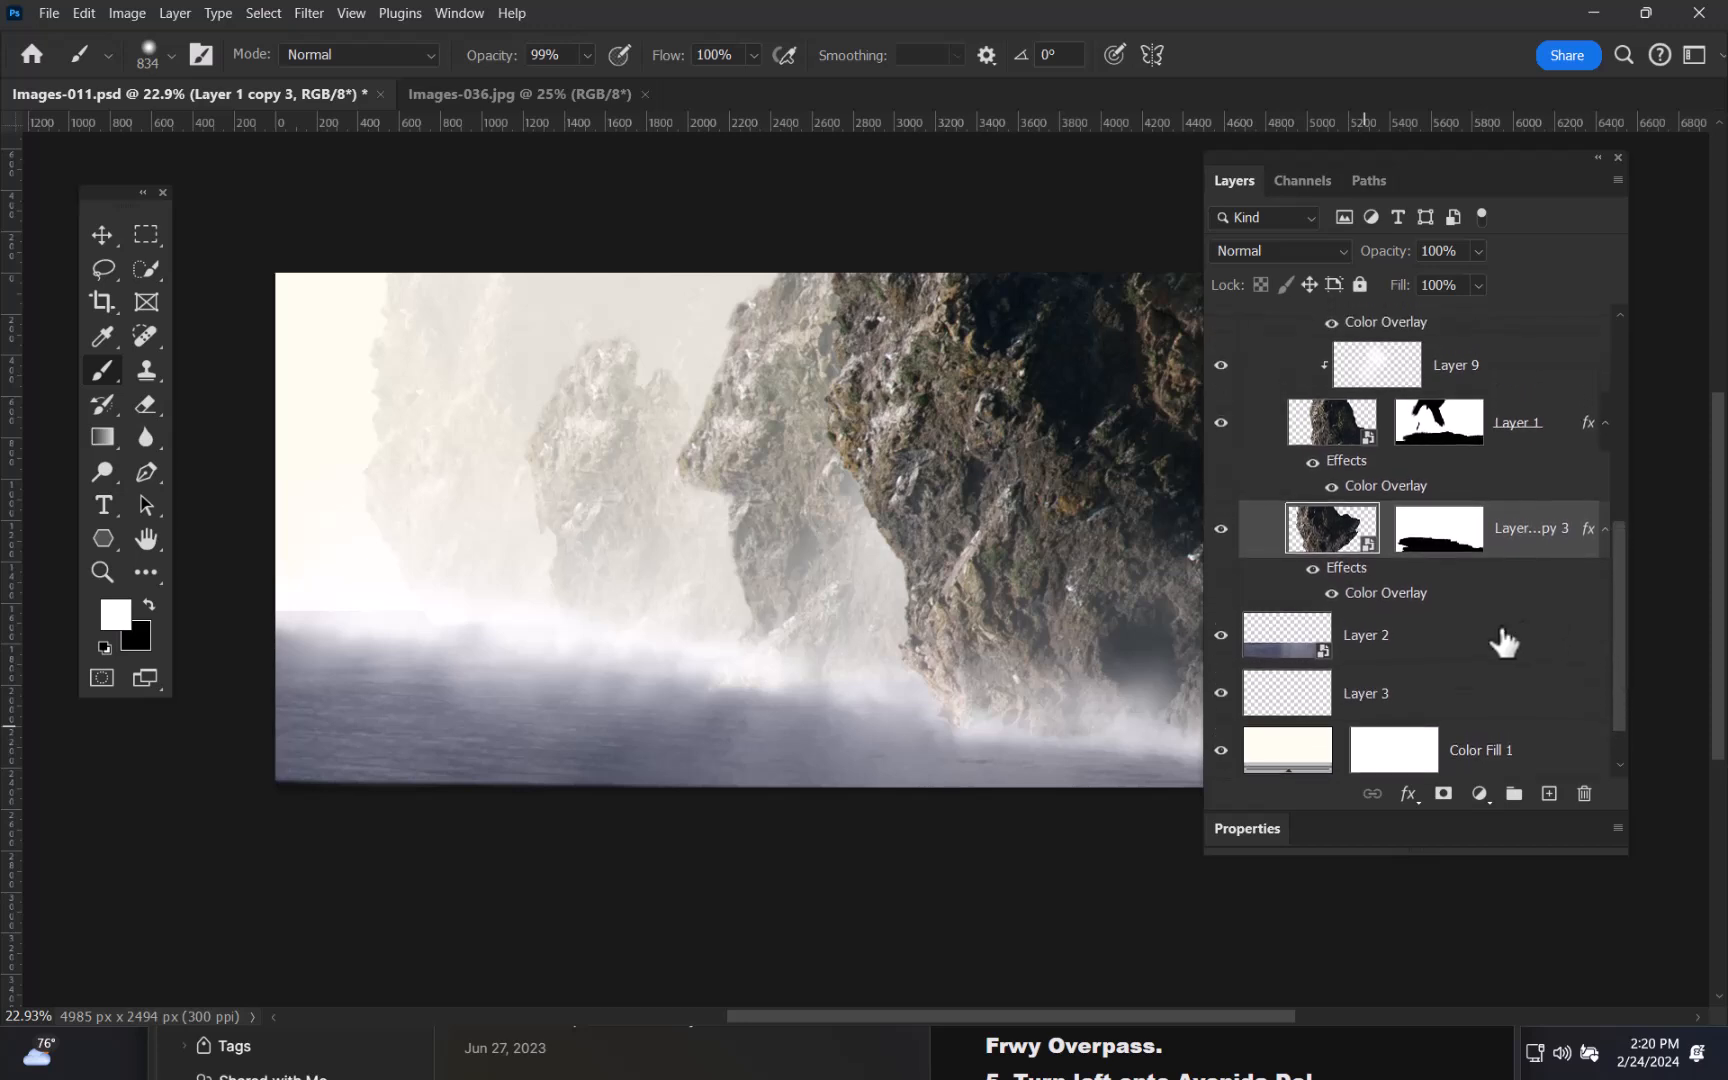
left_click(1549, 793)
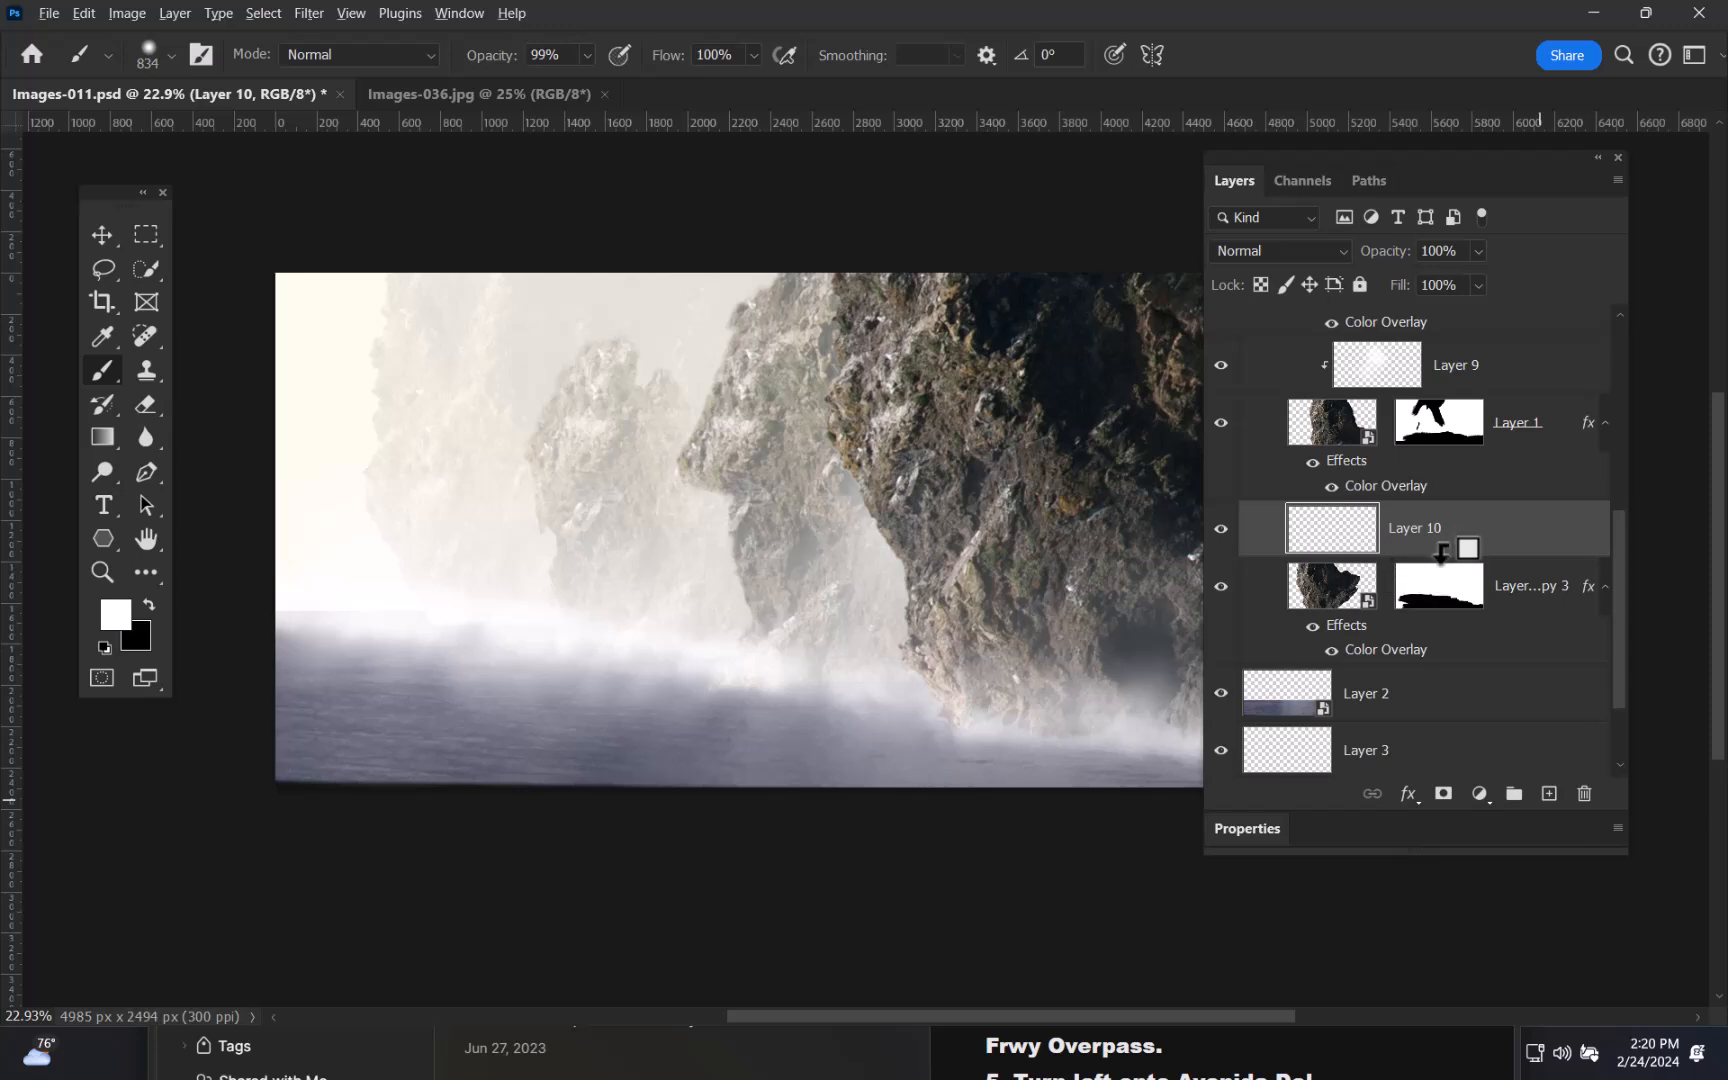
left_click(1441, 551, "alt")
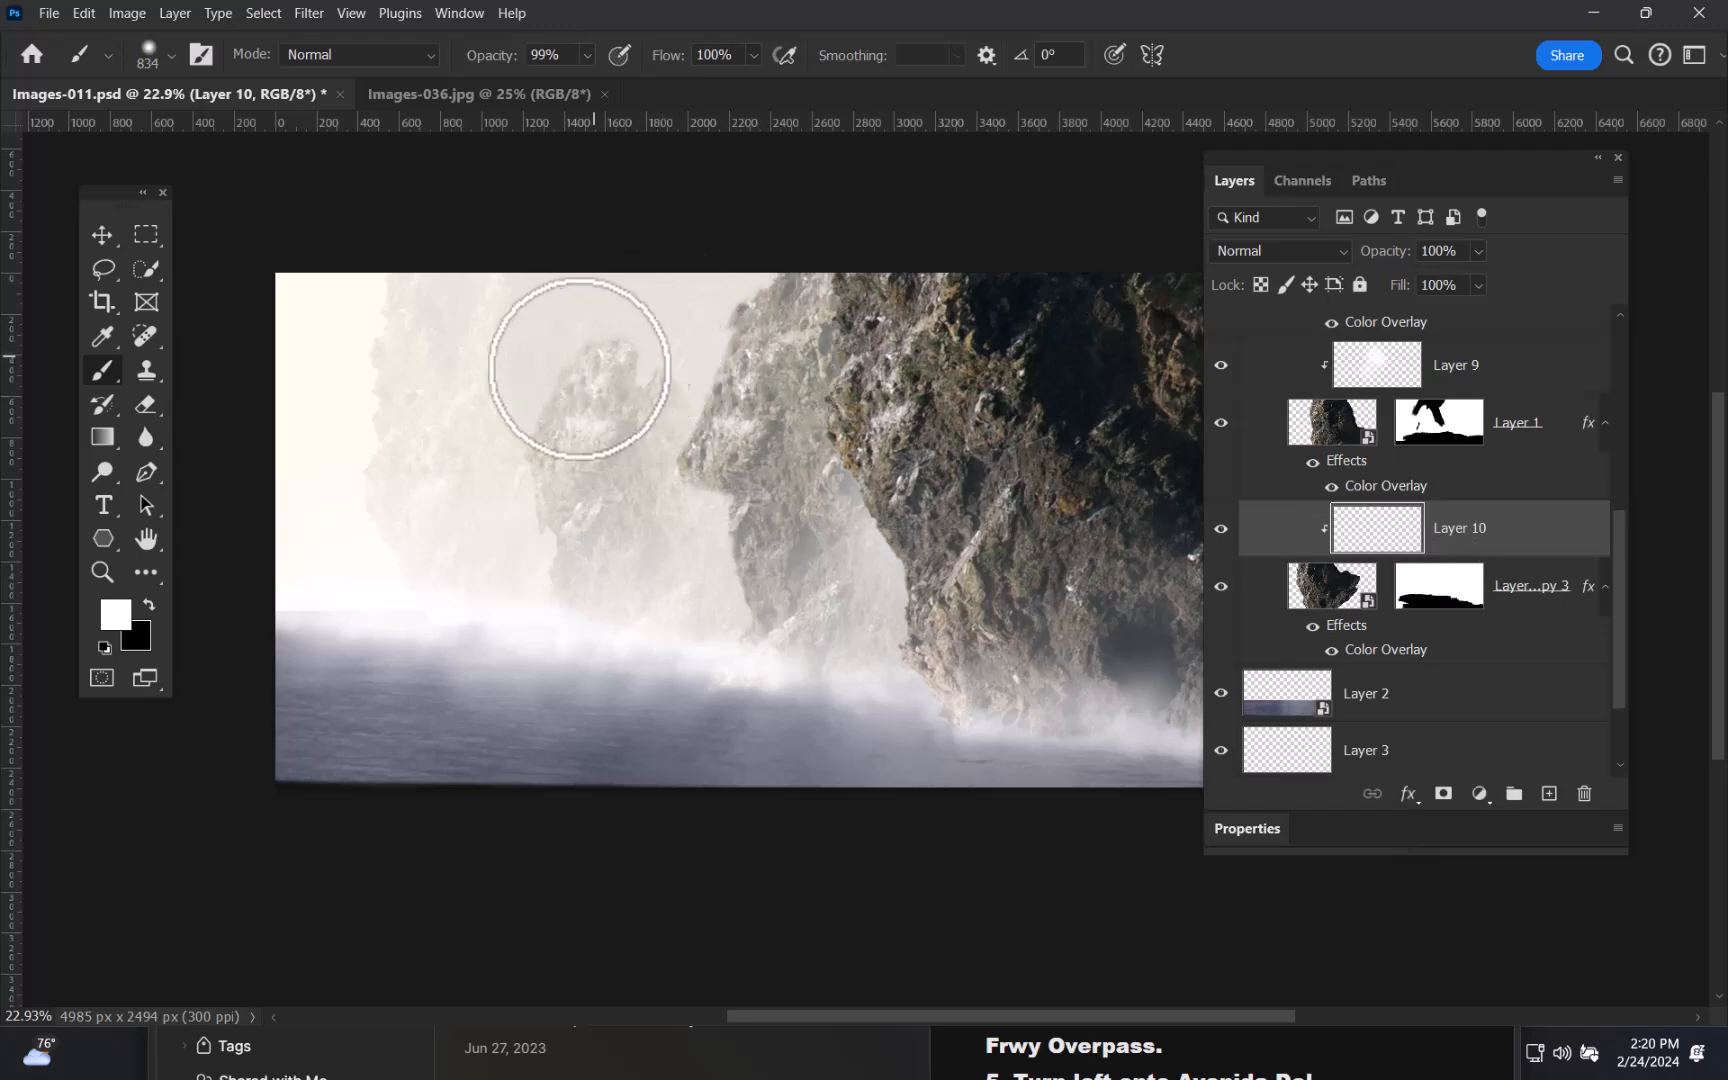
- Enlarge the brush and paint soft white mist on Layer 10 over the most distant cliff
key("bracketright")
key("bracketright")
key("bracketright")
key("bracketright")
key("bracketright")
key("bracketright")
mouse_move(599, 425)
left_mouse_down()
mouse_move(603, 482)
mouse_move(616, 392)
mouse_move(525, 557)
mouse_move(564, 559)
mouse_move(569, 480)
mouse_move(530, 703)
mouse_move(546, 606)
mouse_move(515, 611)
mouse_move(482, 653)
mouse_move(471, 595)
mouse_move(427, 727)
mouse_move(500, 590)
left_mouse_up()
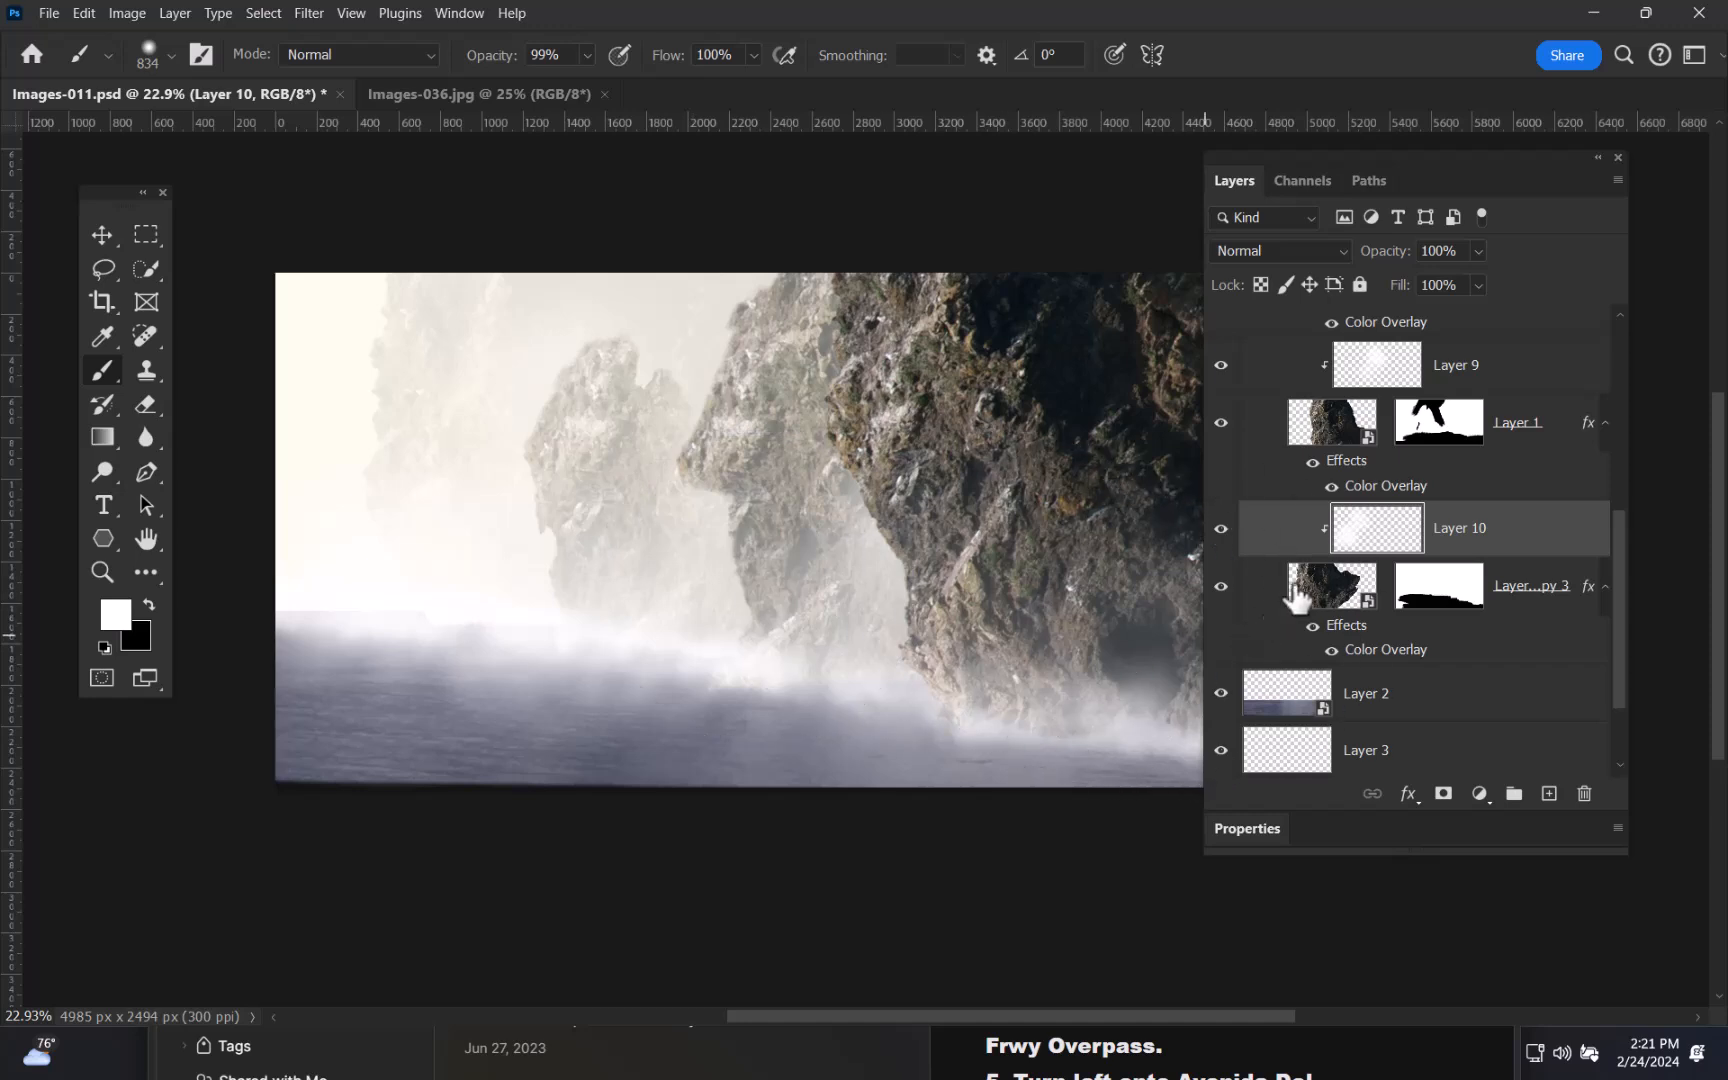
- Toggle the visibility of Layer 9 and Layer 1 copy 2 to compare the cliffs with and without them
left_click(1223, 422)
left_click(1219, 365)
left_click(1219, 365)
left_click_drag(1615, 549, 1609, 463)
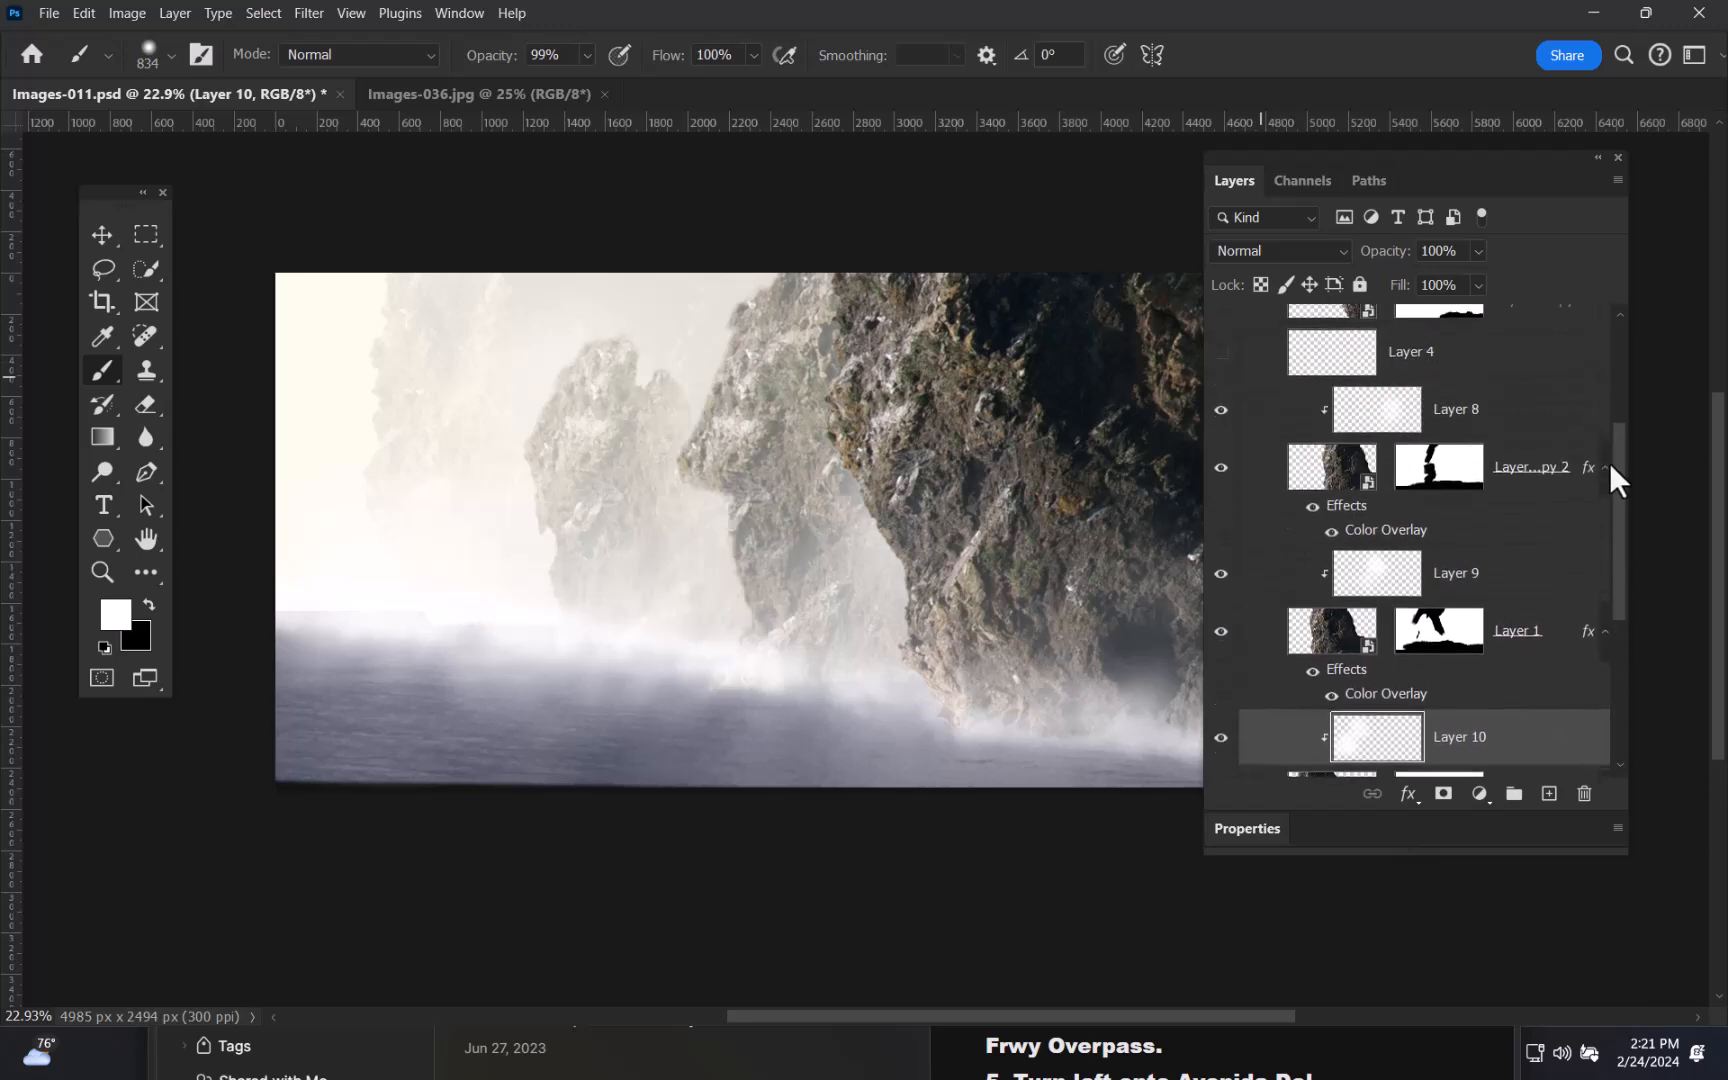
left_click(1221, 510)
left_click(1221, 510)
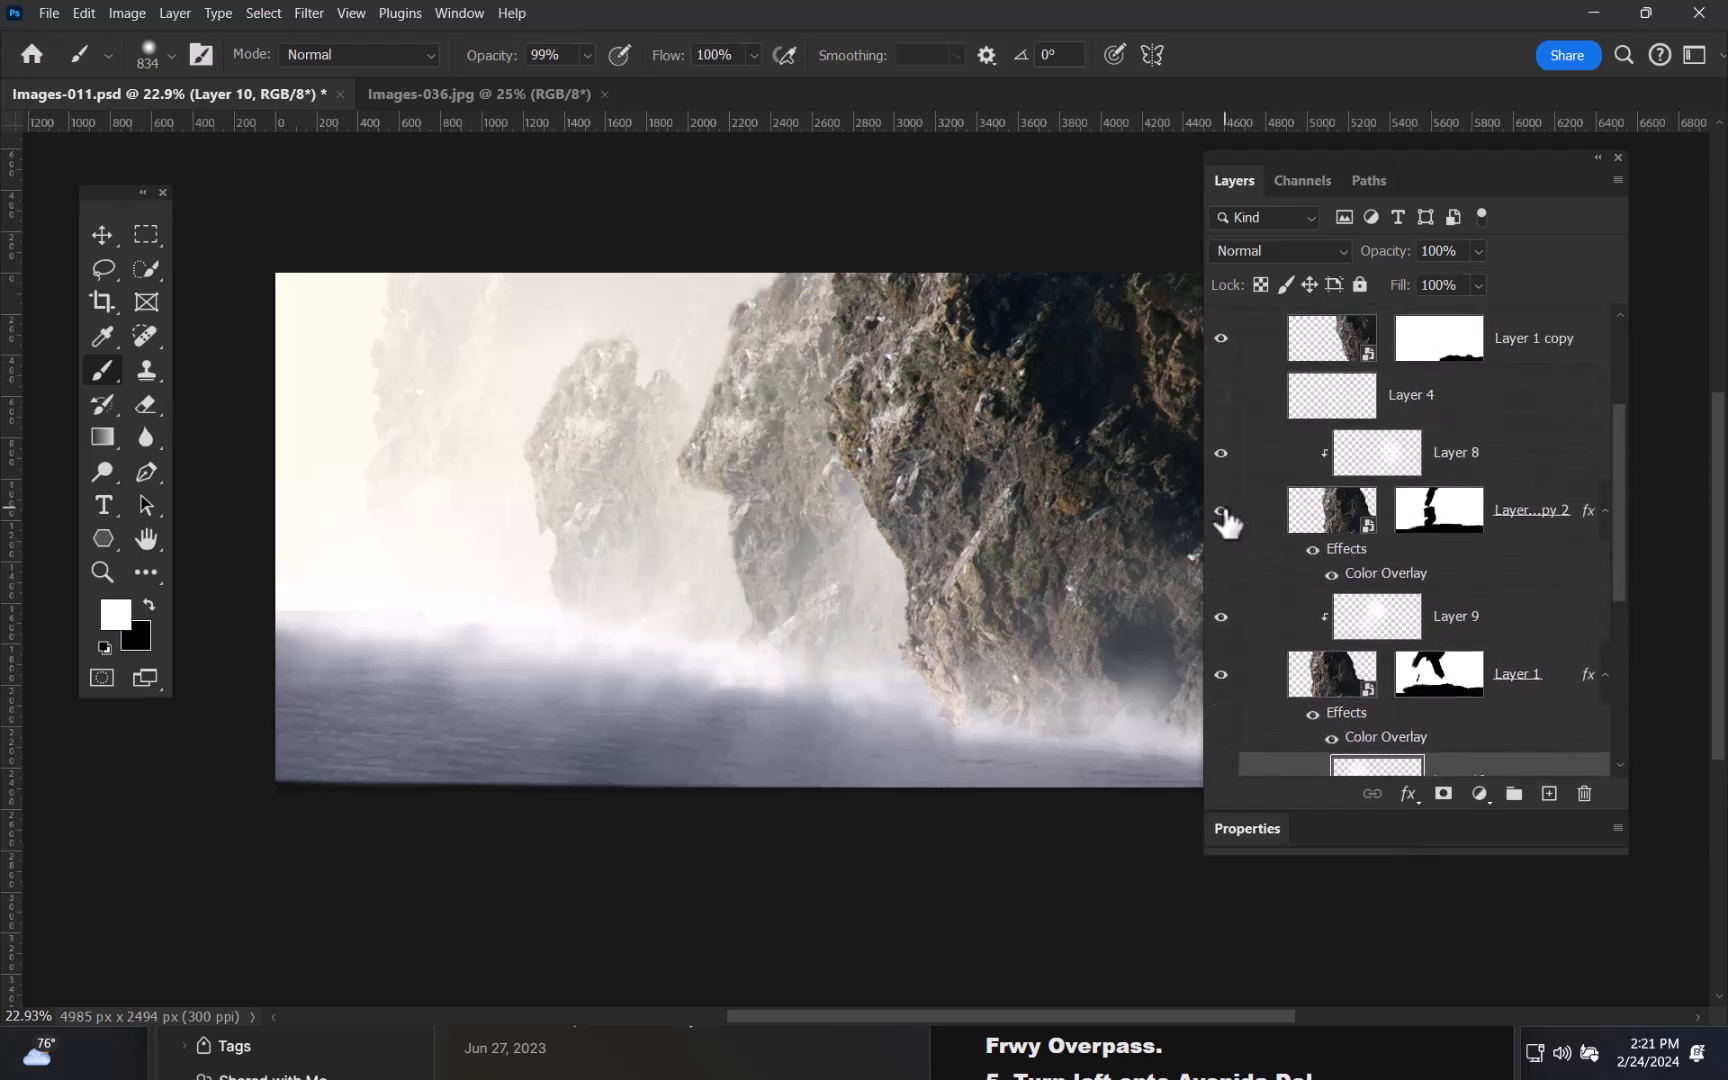
- Return to Layer 8 and adjust the brush size for the mist on its clipped cliff
left_click(1393, 462)
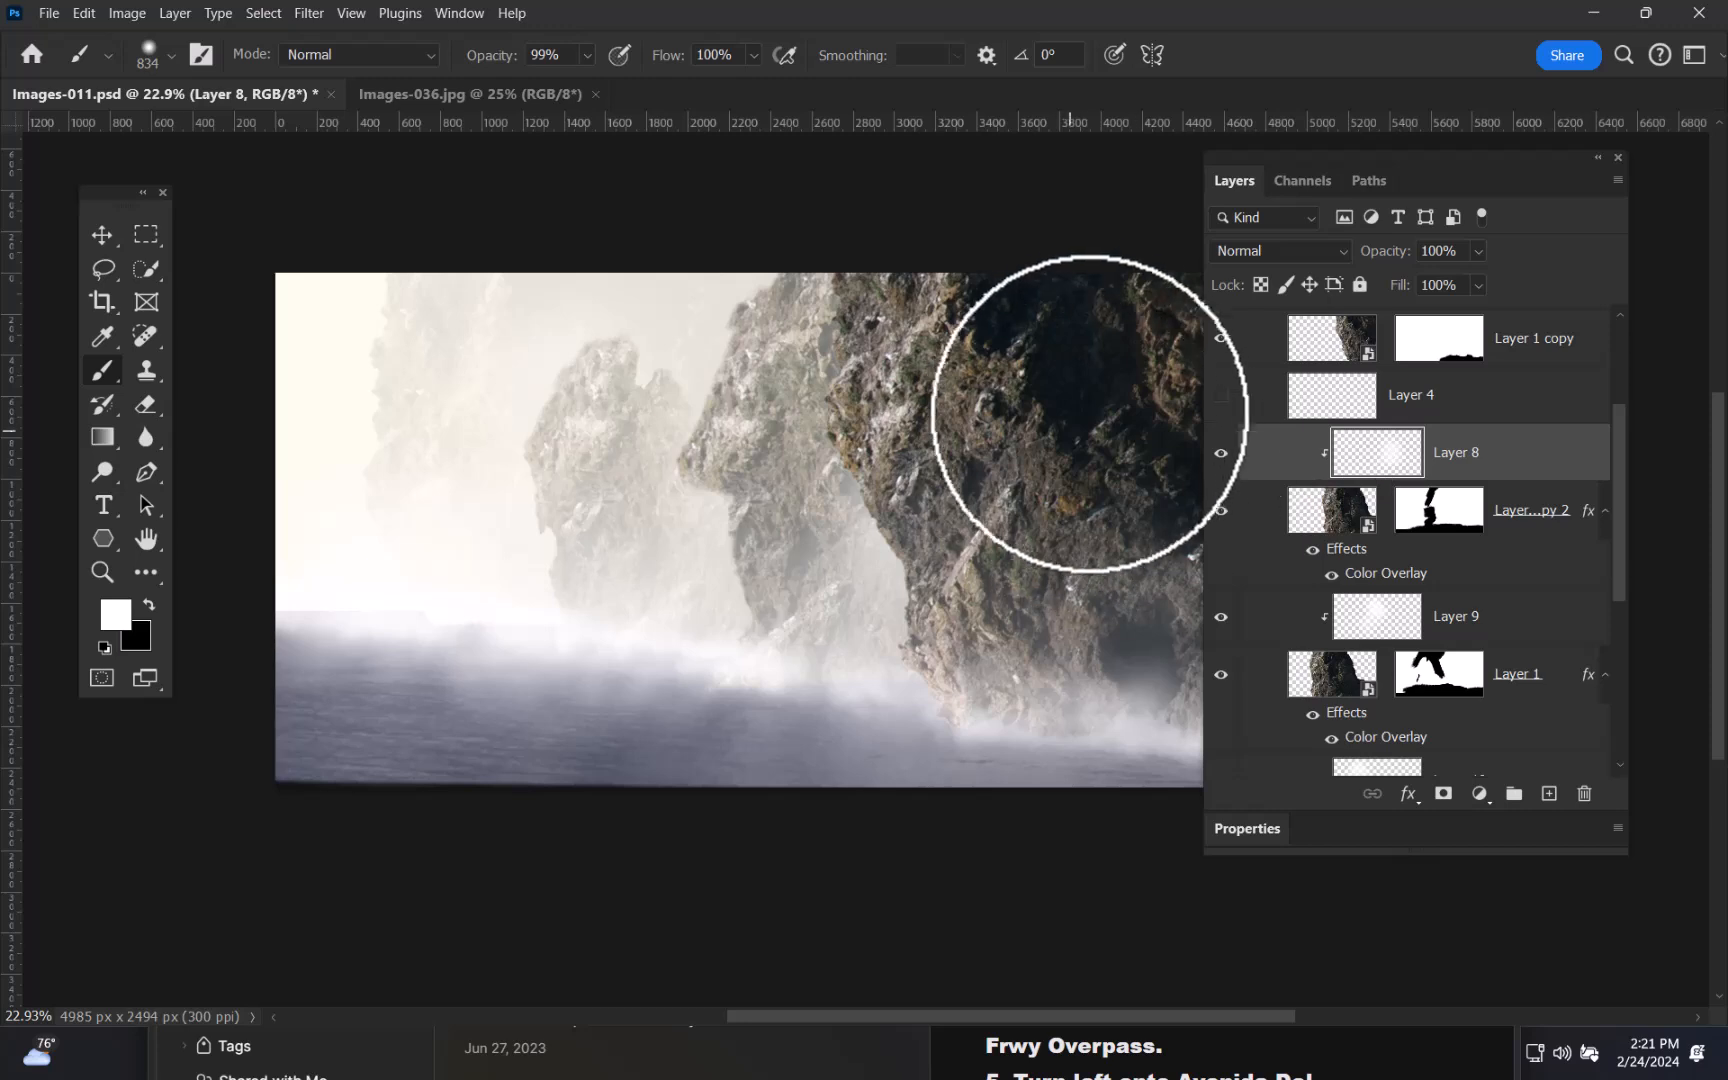
left_click_drag(952, 381, 830, 449)
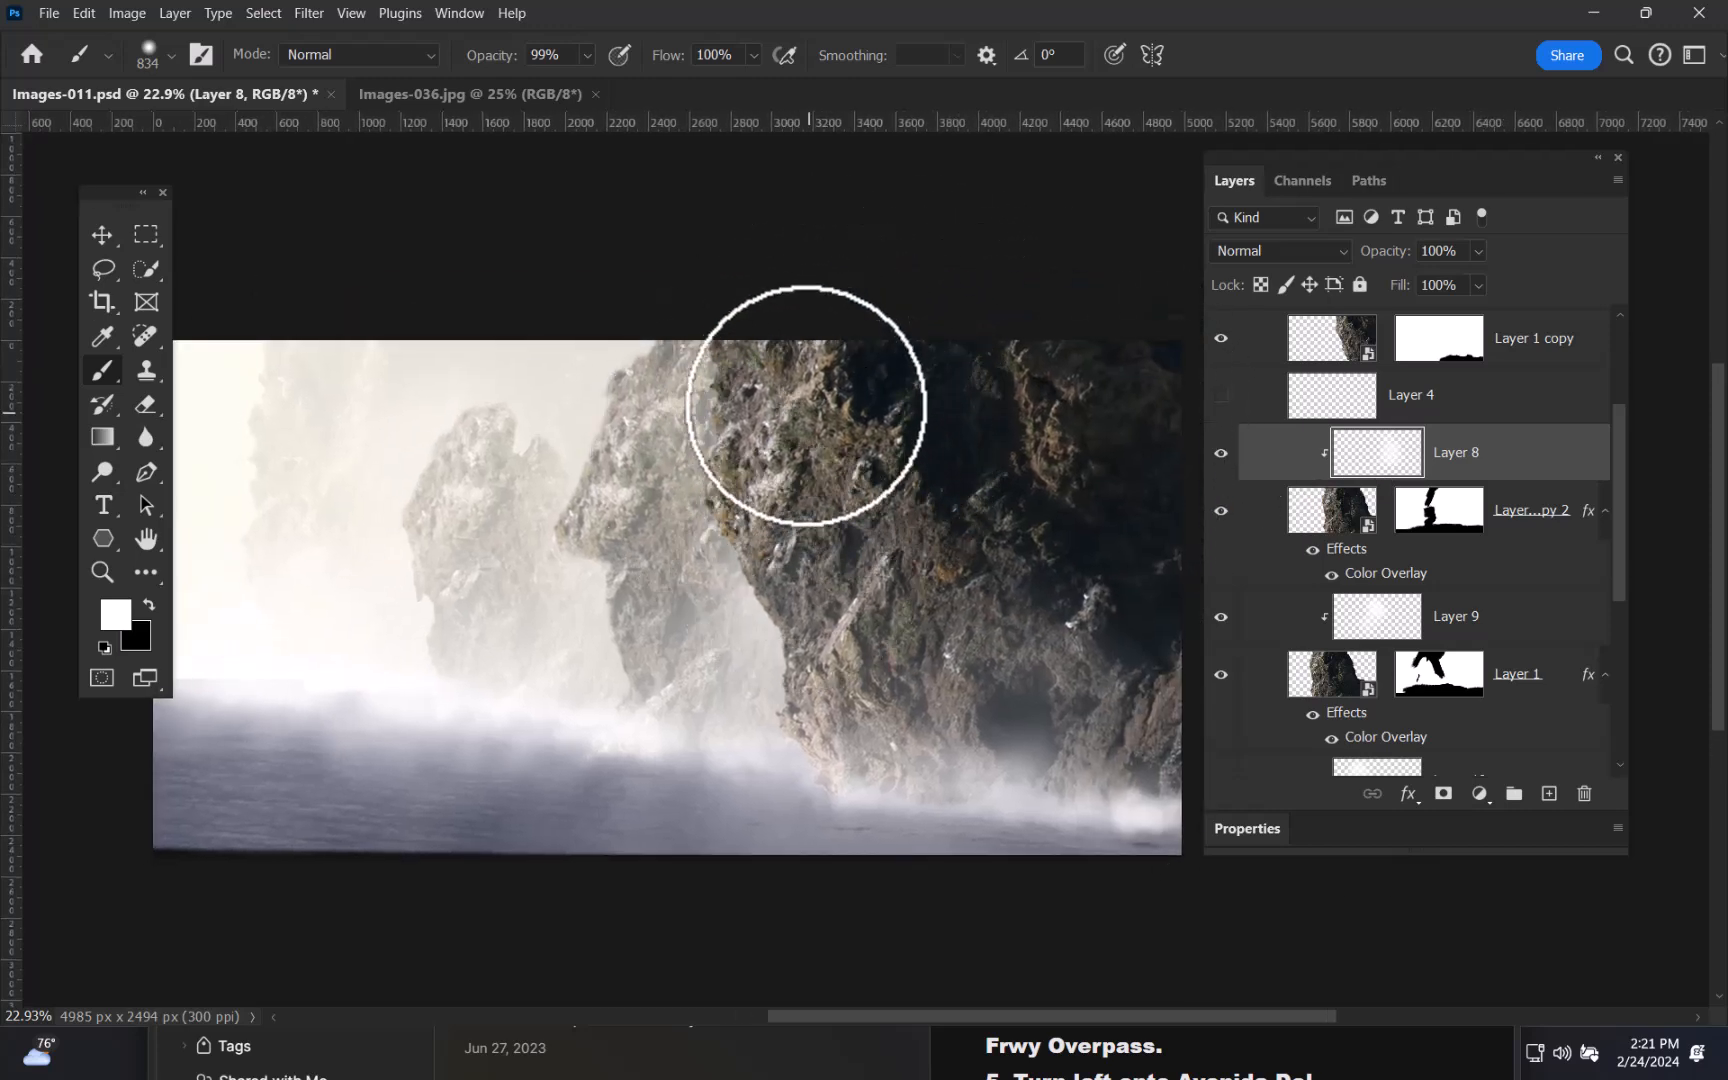
key("[")
key("[")
key("[")
key("bracketright")
key("bracketright")
key("bracketright")
key("bracketright")
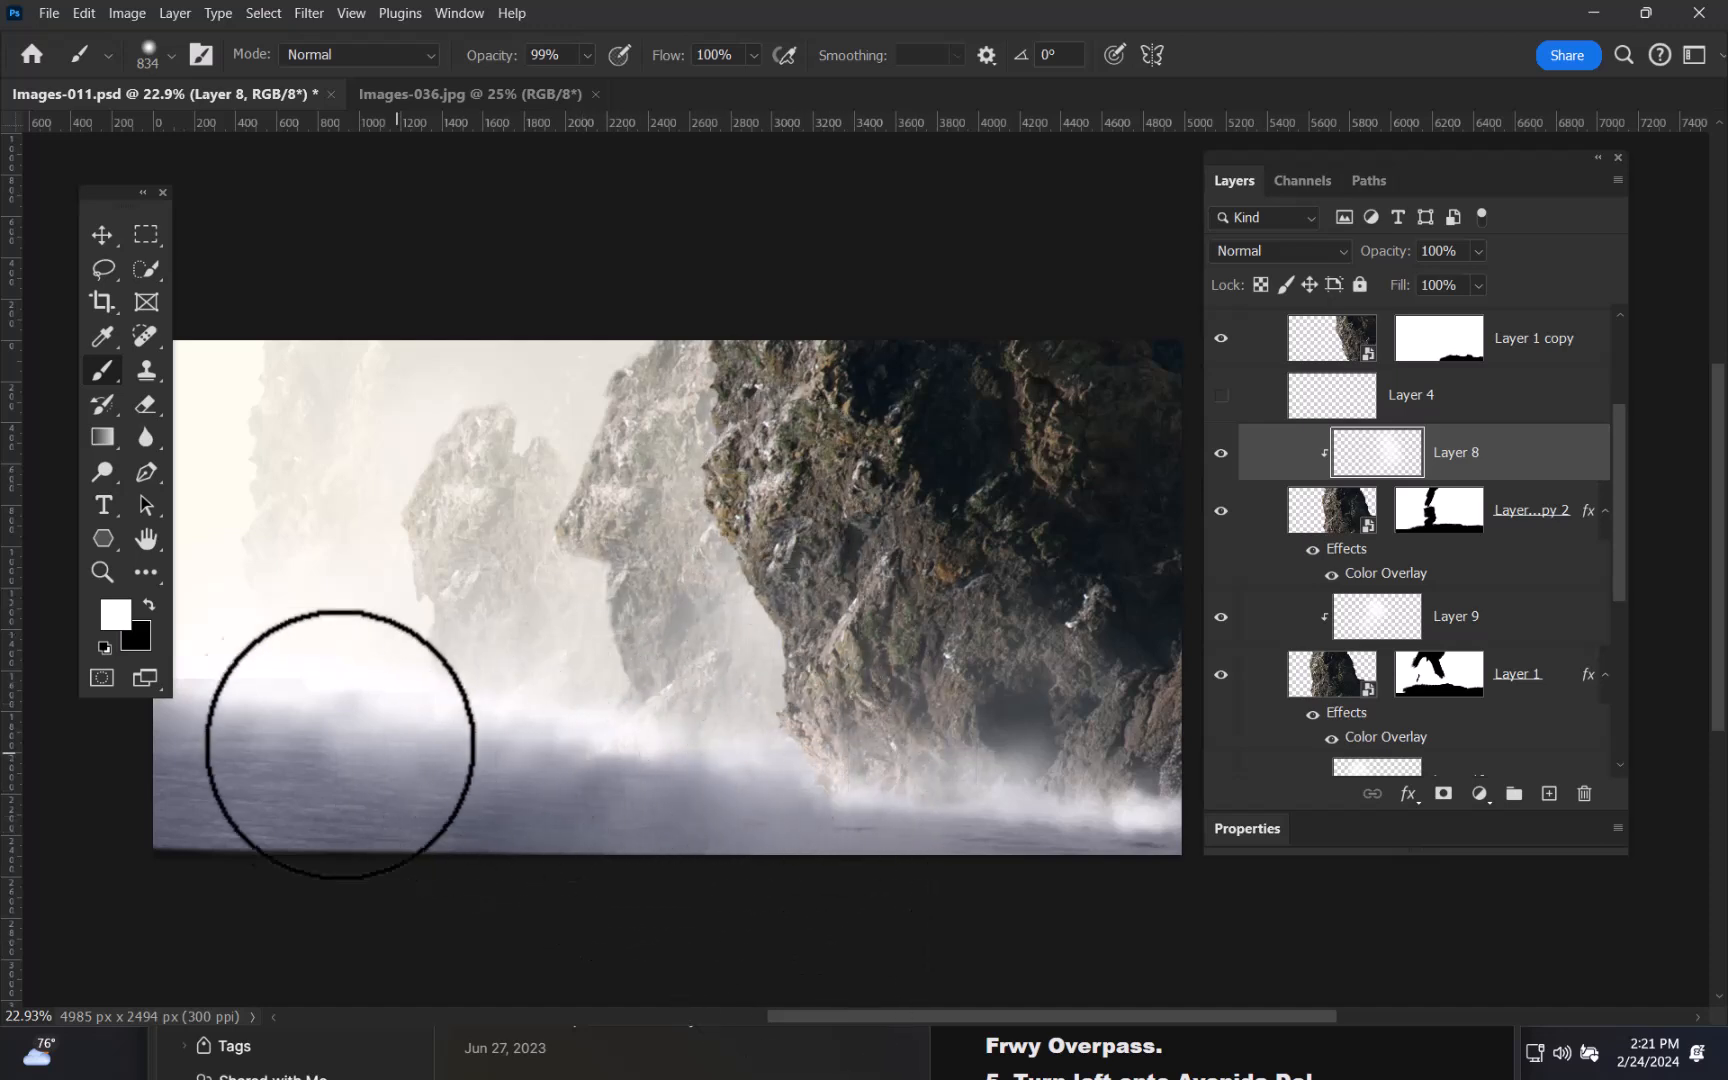
- Paint broad soft white mist on Layer 7 over the water and along the bases of the cliffs
left_click_drag(1617, 460, 1624, 331)
left_click(1447, 368)
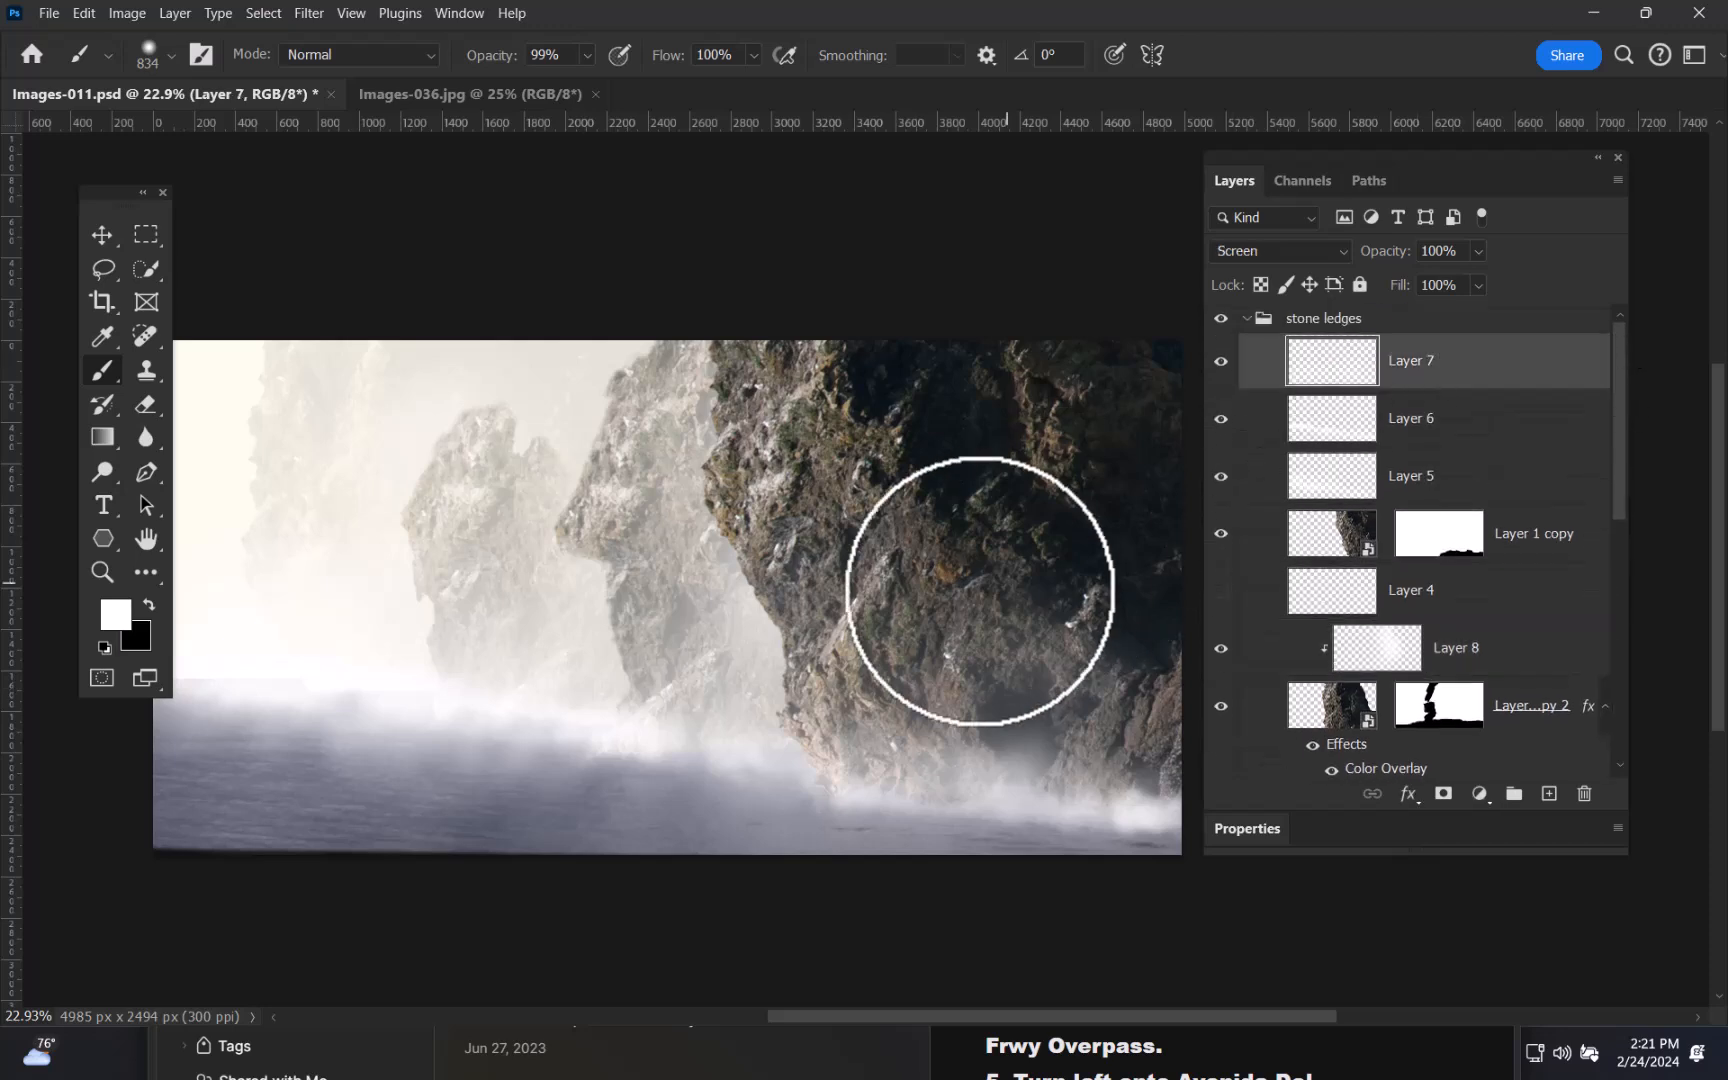
left_click_drag(848, 597, 812, 597)
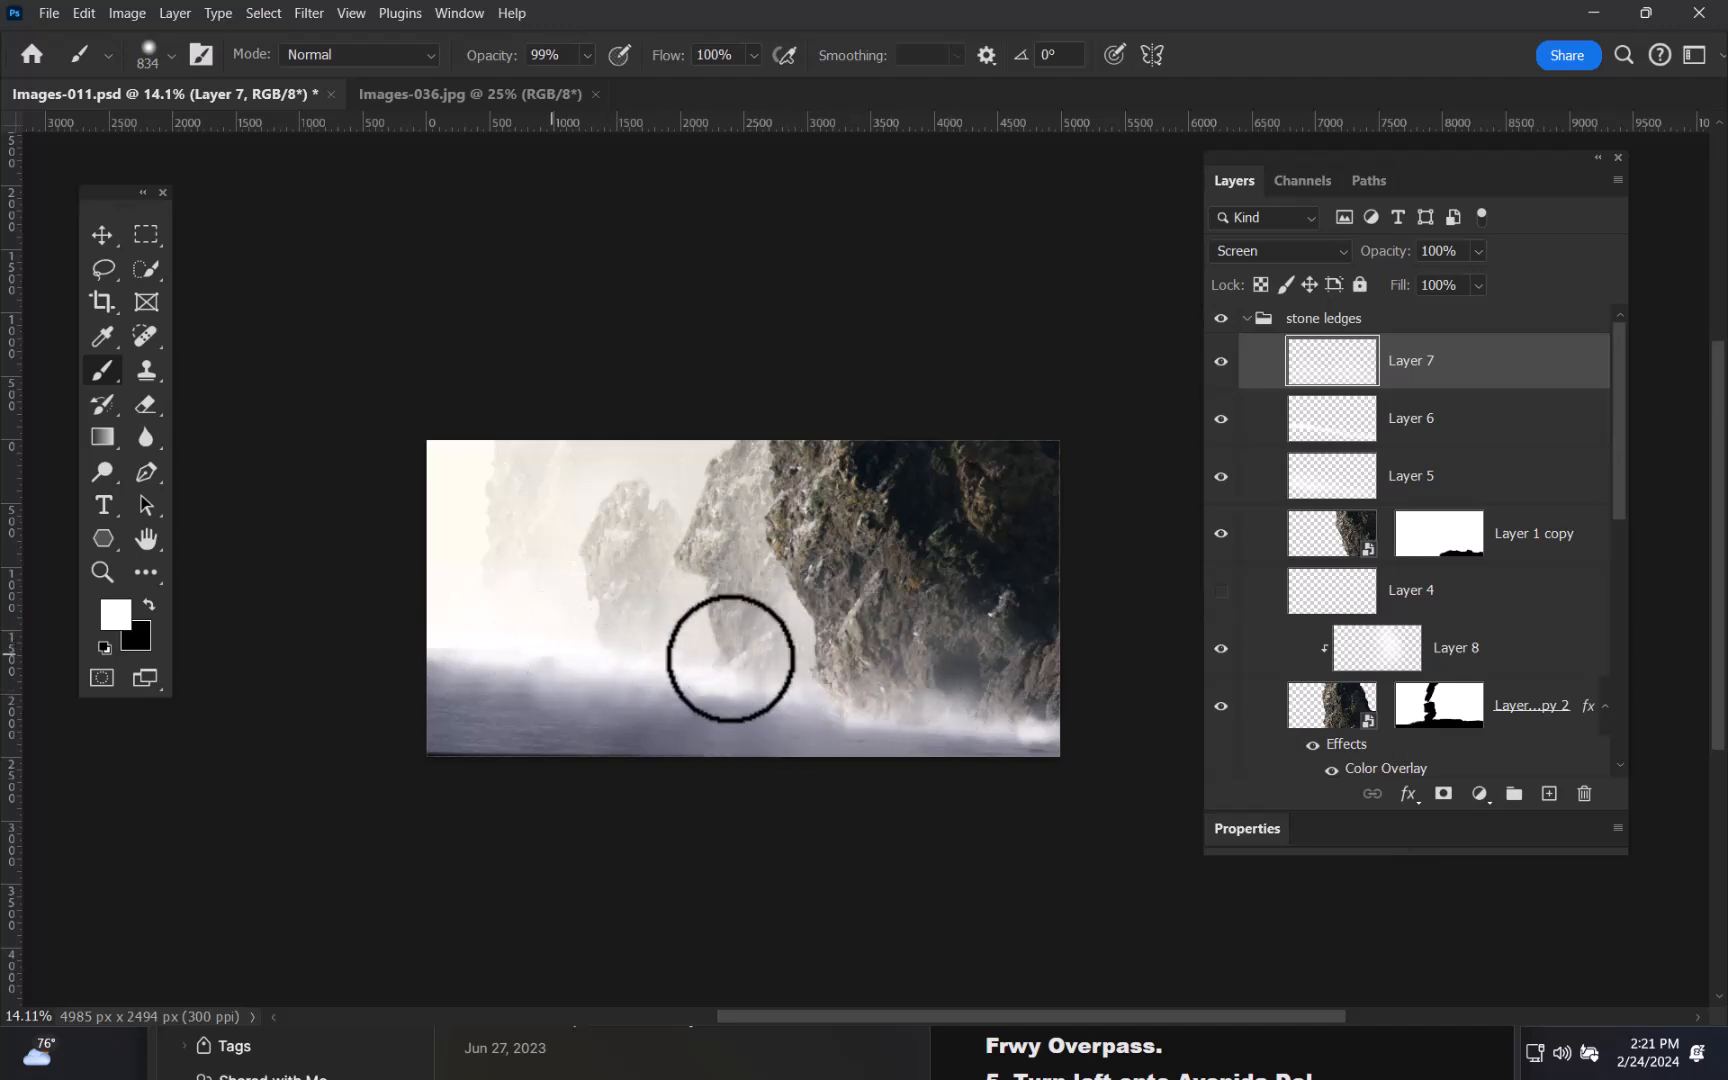
mouse_move(772, 639)
left_mouse_down()
mouse_move(700, 638)
mouse_move(680, 676)
left_mouse_up()
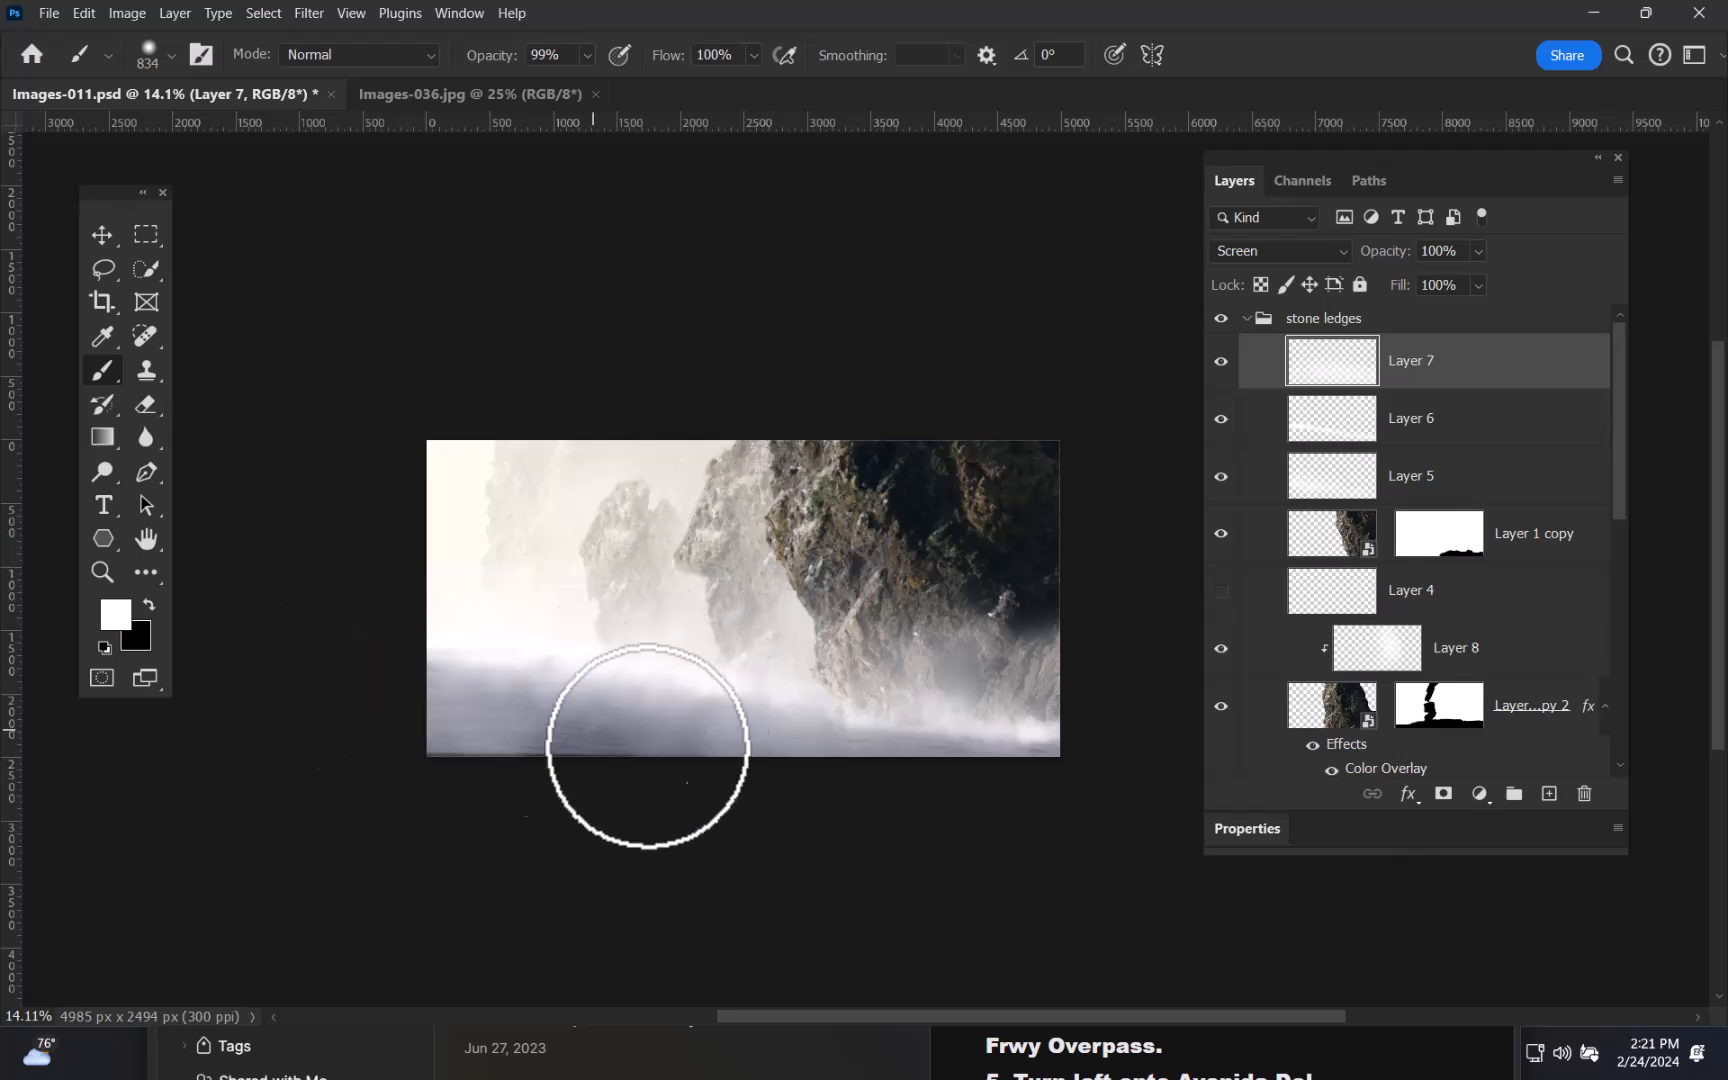
mouse_move(347, 656)
left_mouse_down()
mouse_move(776, 736)
mouse_move(764, 791)
left_mouse_up()
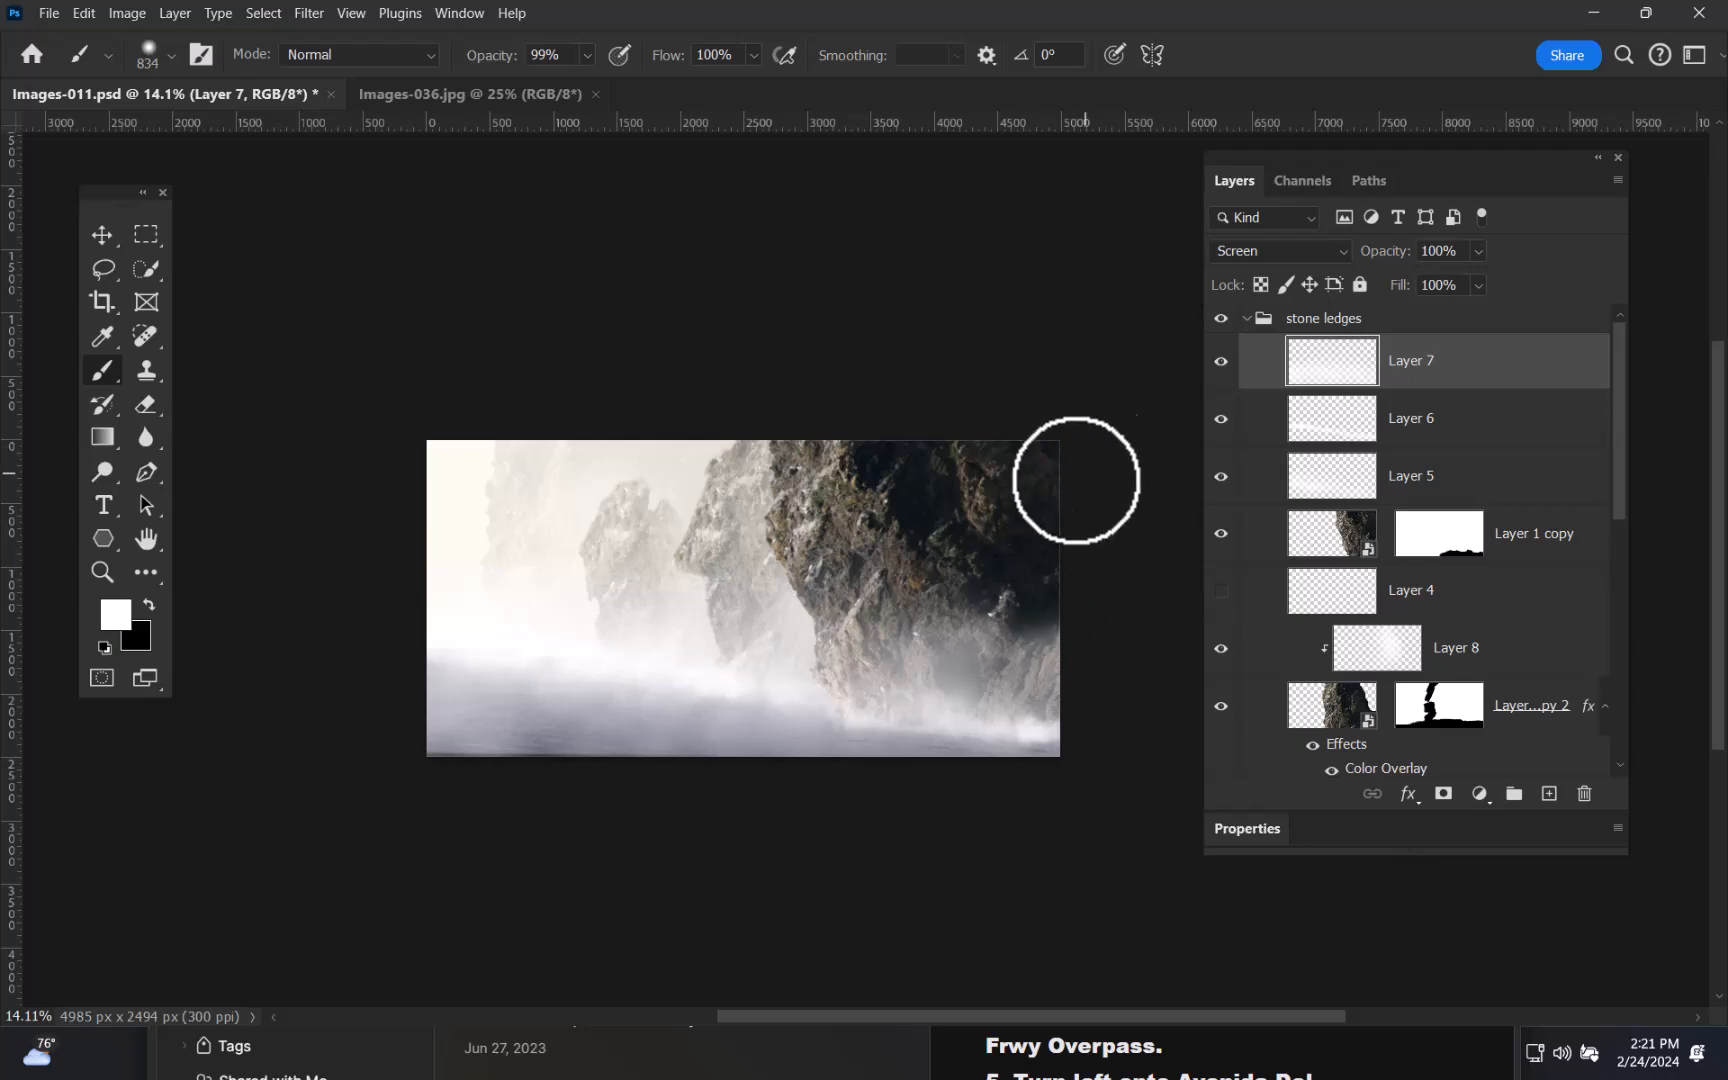
- Save the composite as Images-011.psd in the Tutorial folder with Maximize Compatibility enabled
key("ctrl+shift+s")
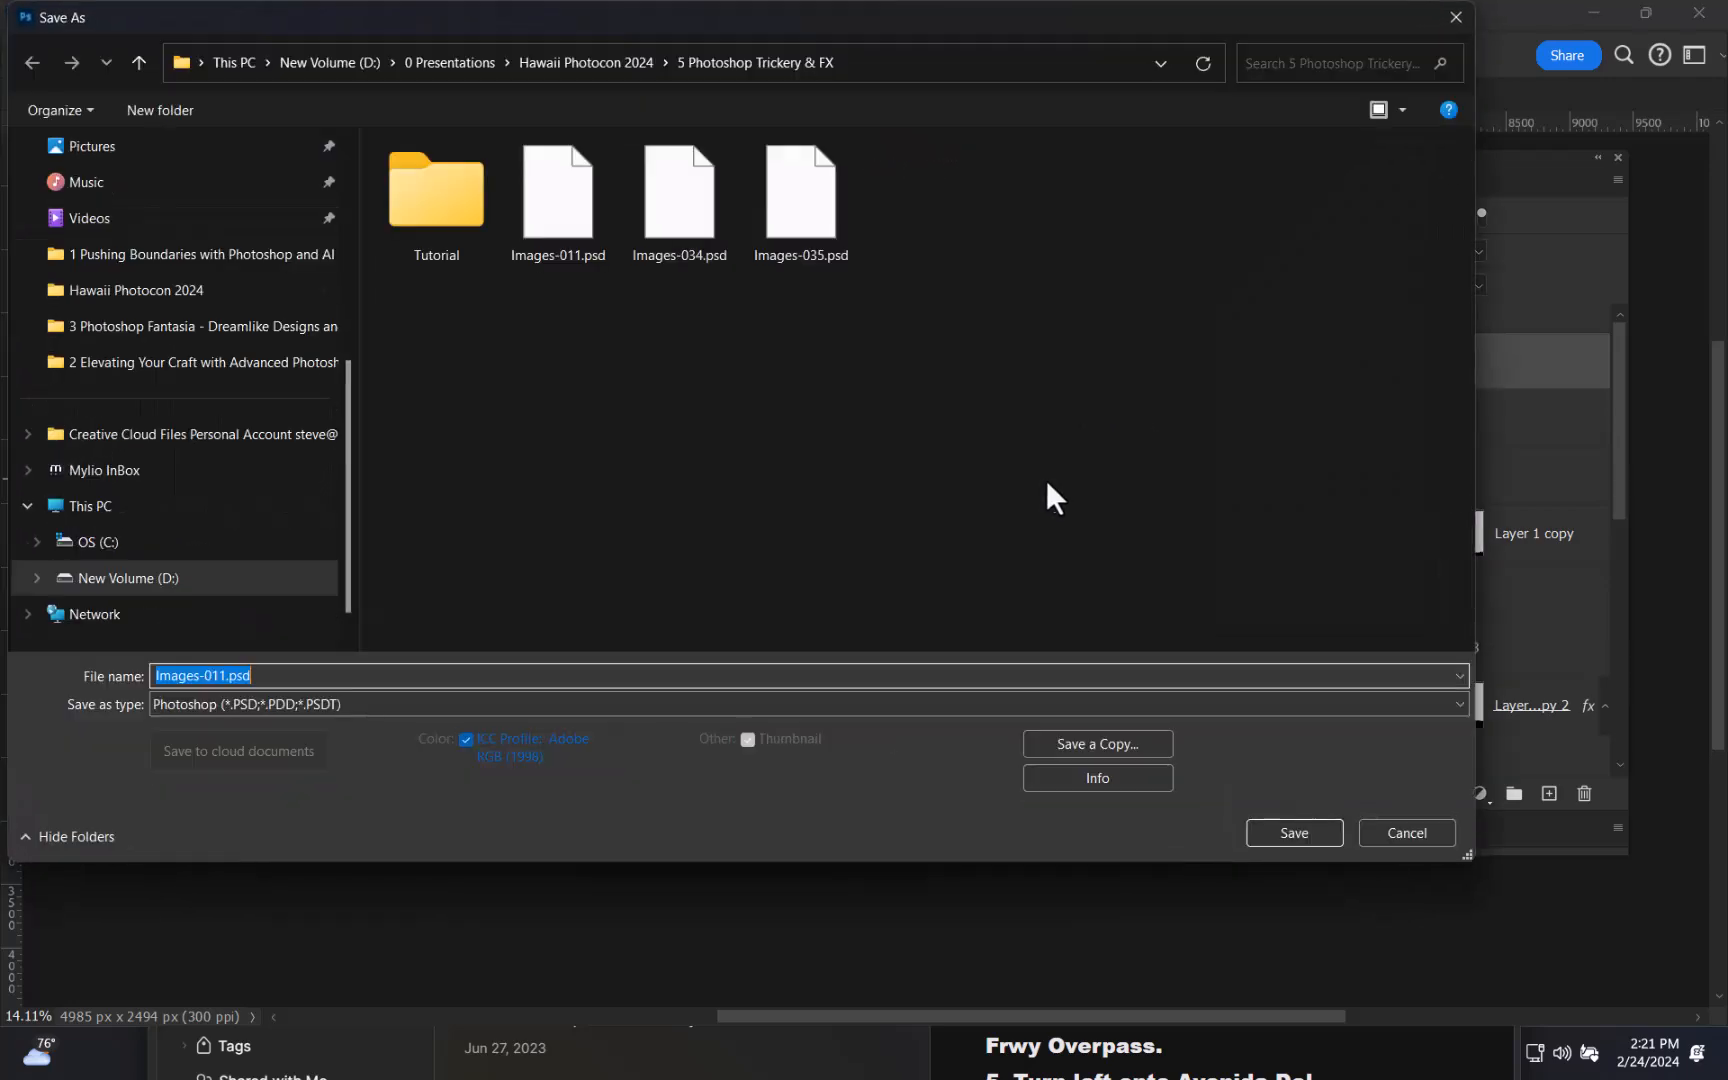
double_click(455, 208)
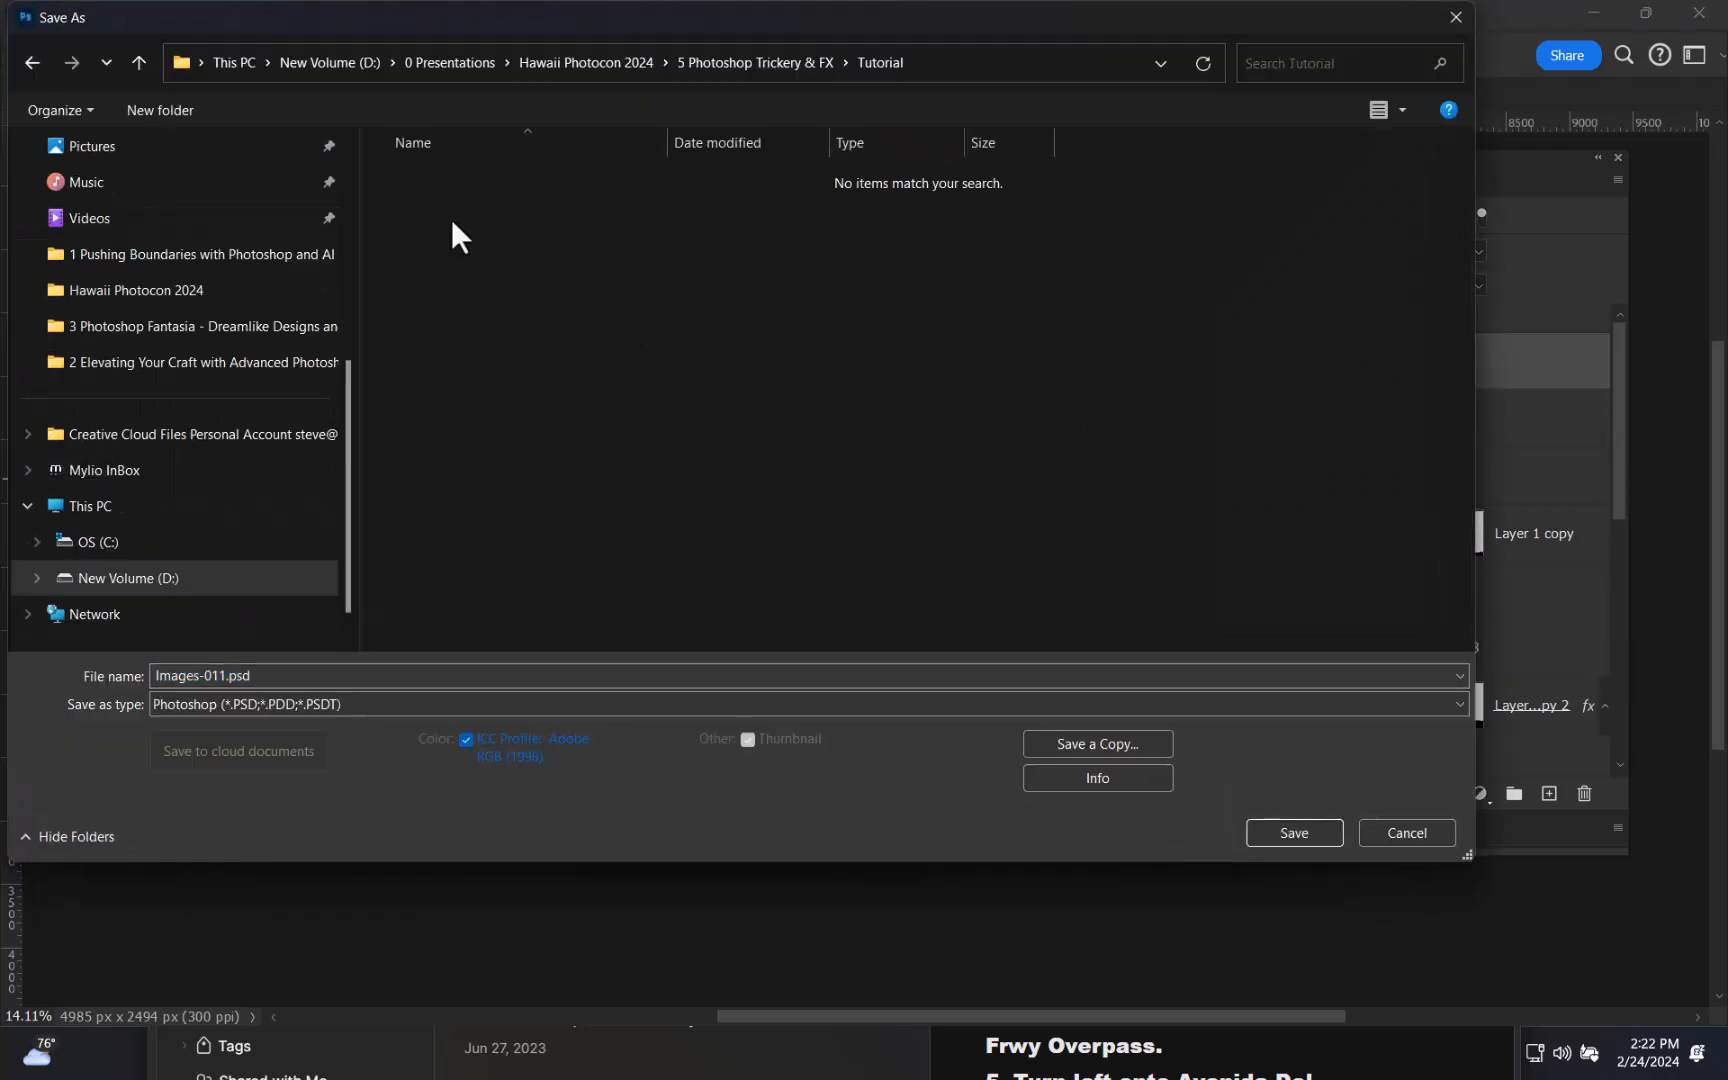
left_click(1277, 835)
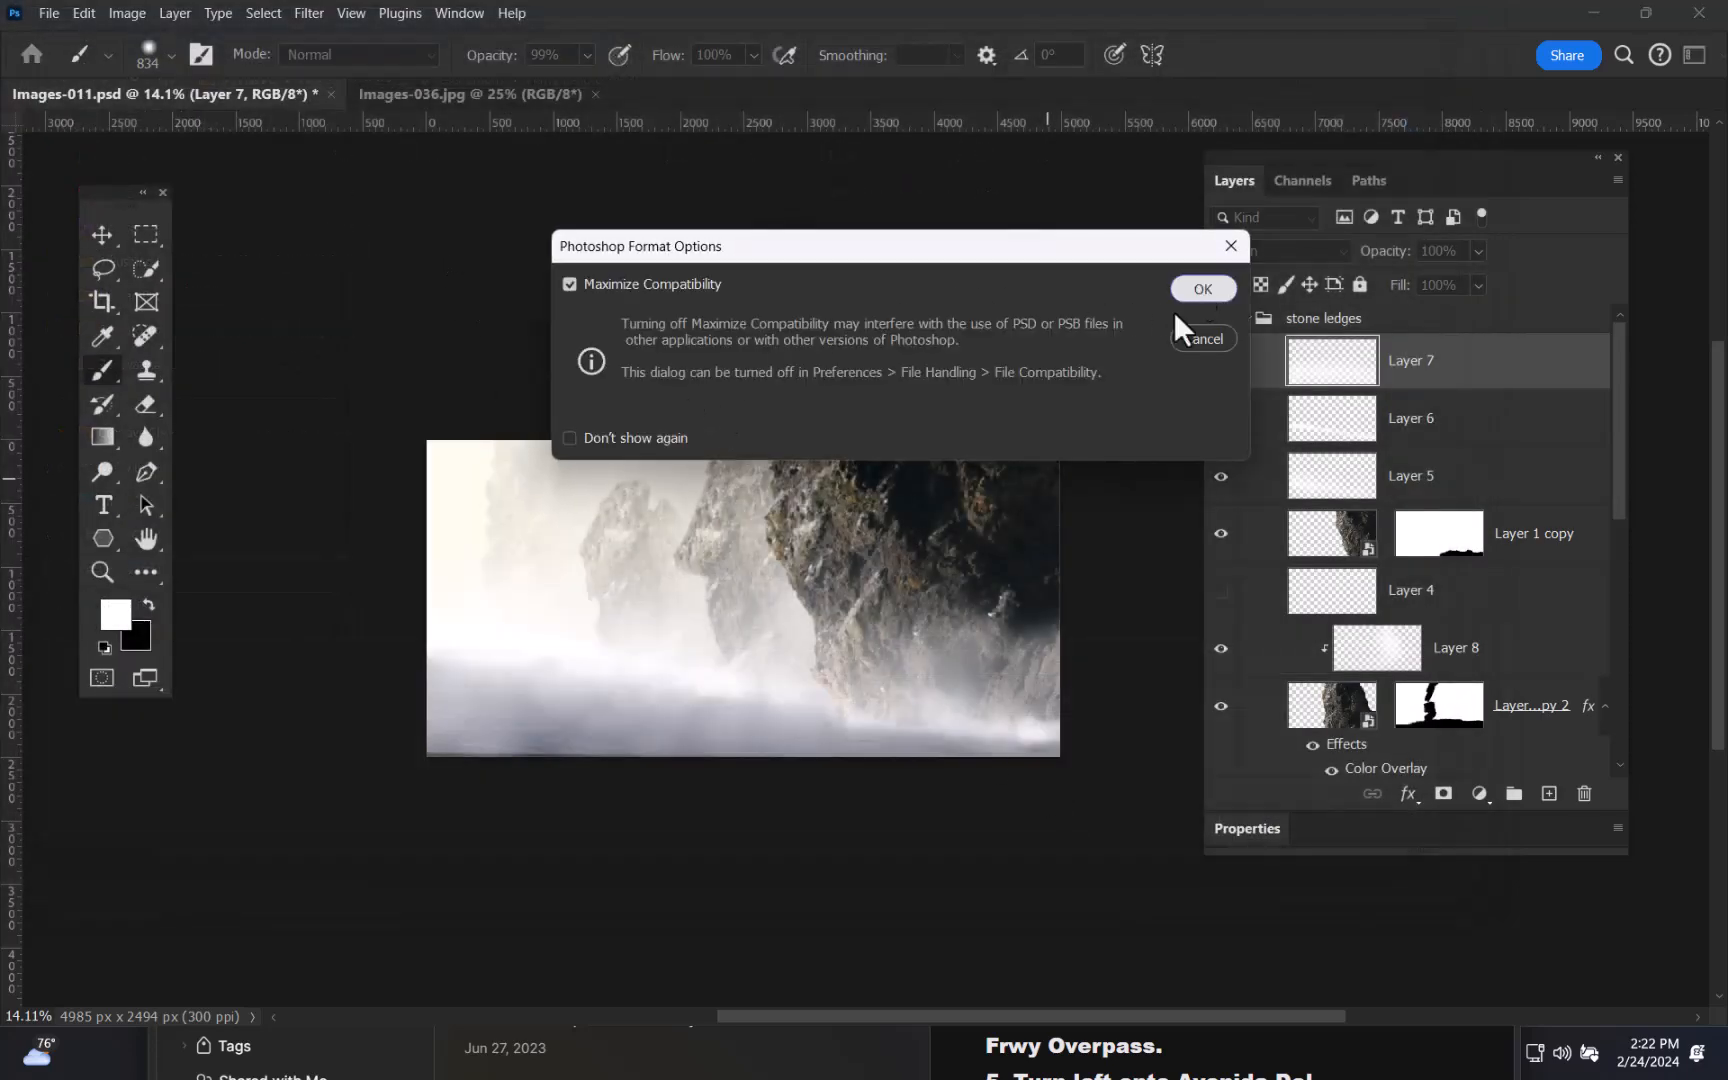
left_click(1195, 287)
- Switch to Adobe Bridge and open Big-Sailing-ship.tif from the 5 Photoshop Trickery & FX folder in Photoshop
left_click_drag(898, 590, 957, 539)
left_click_drag(794, 588, 1099, 560)
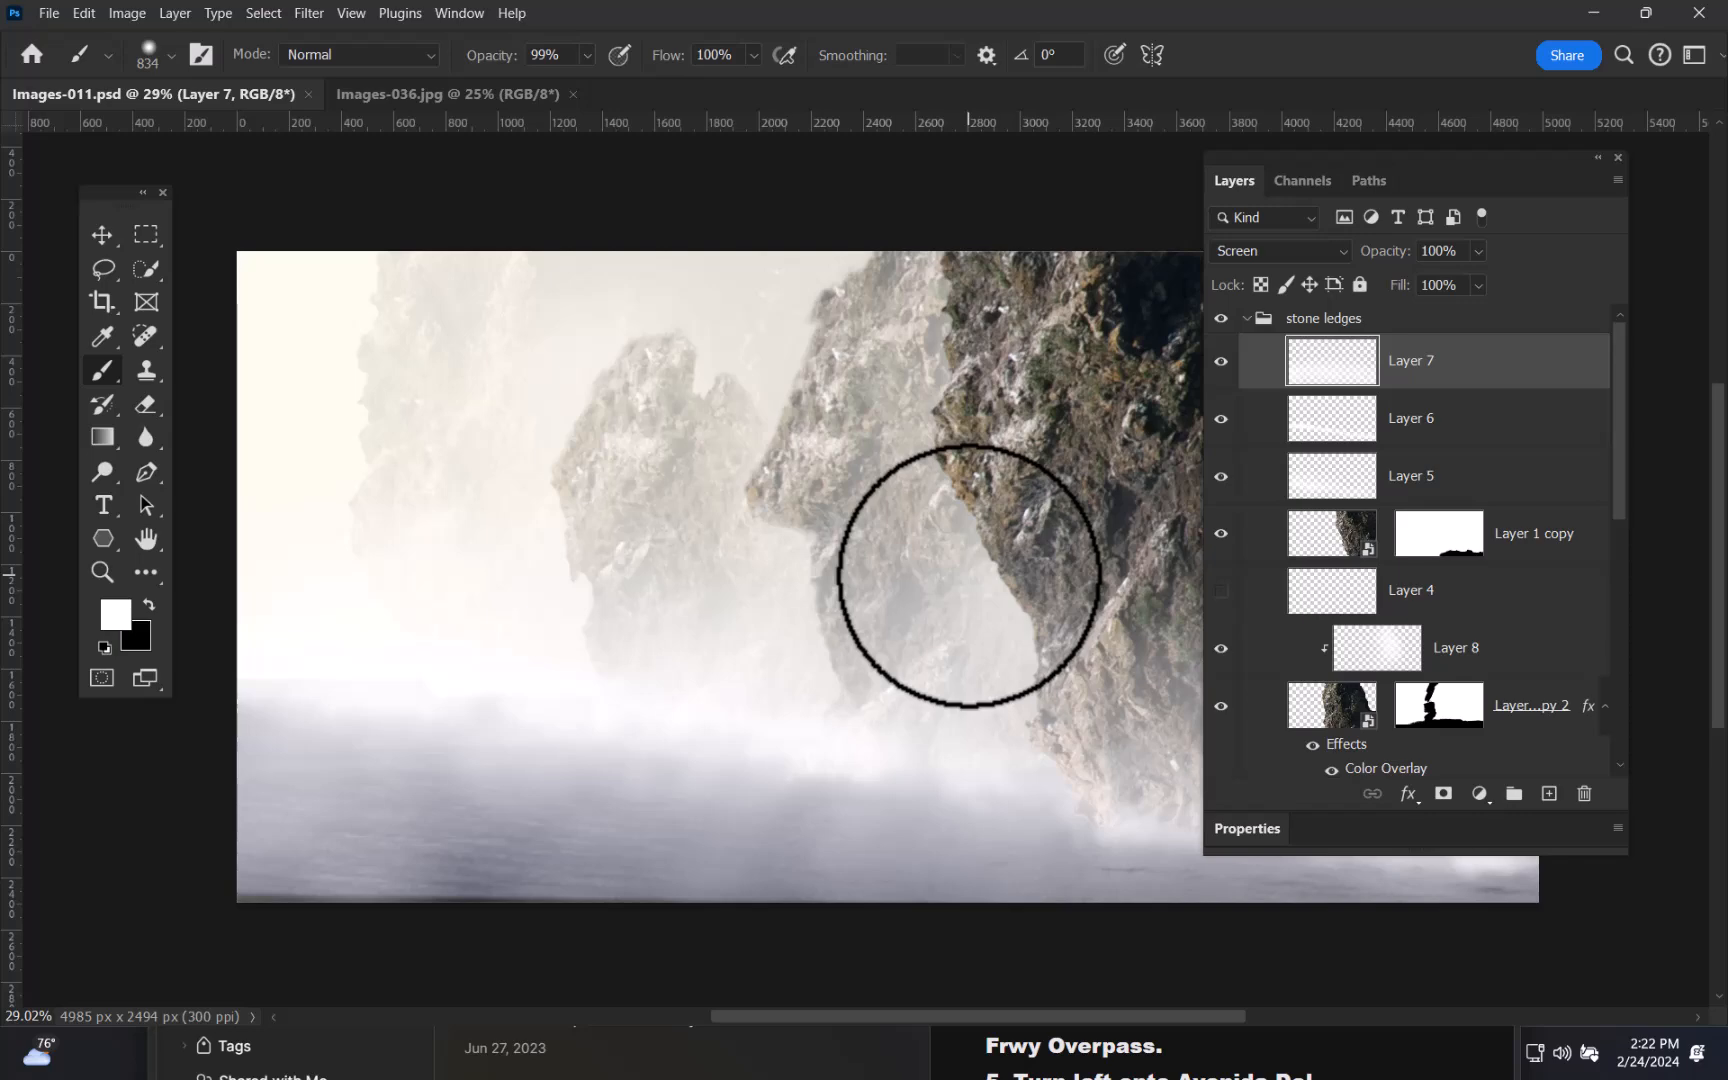
key("ctrl+1")
key("ctrl+alt+o")
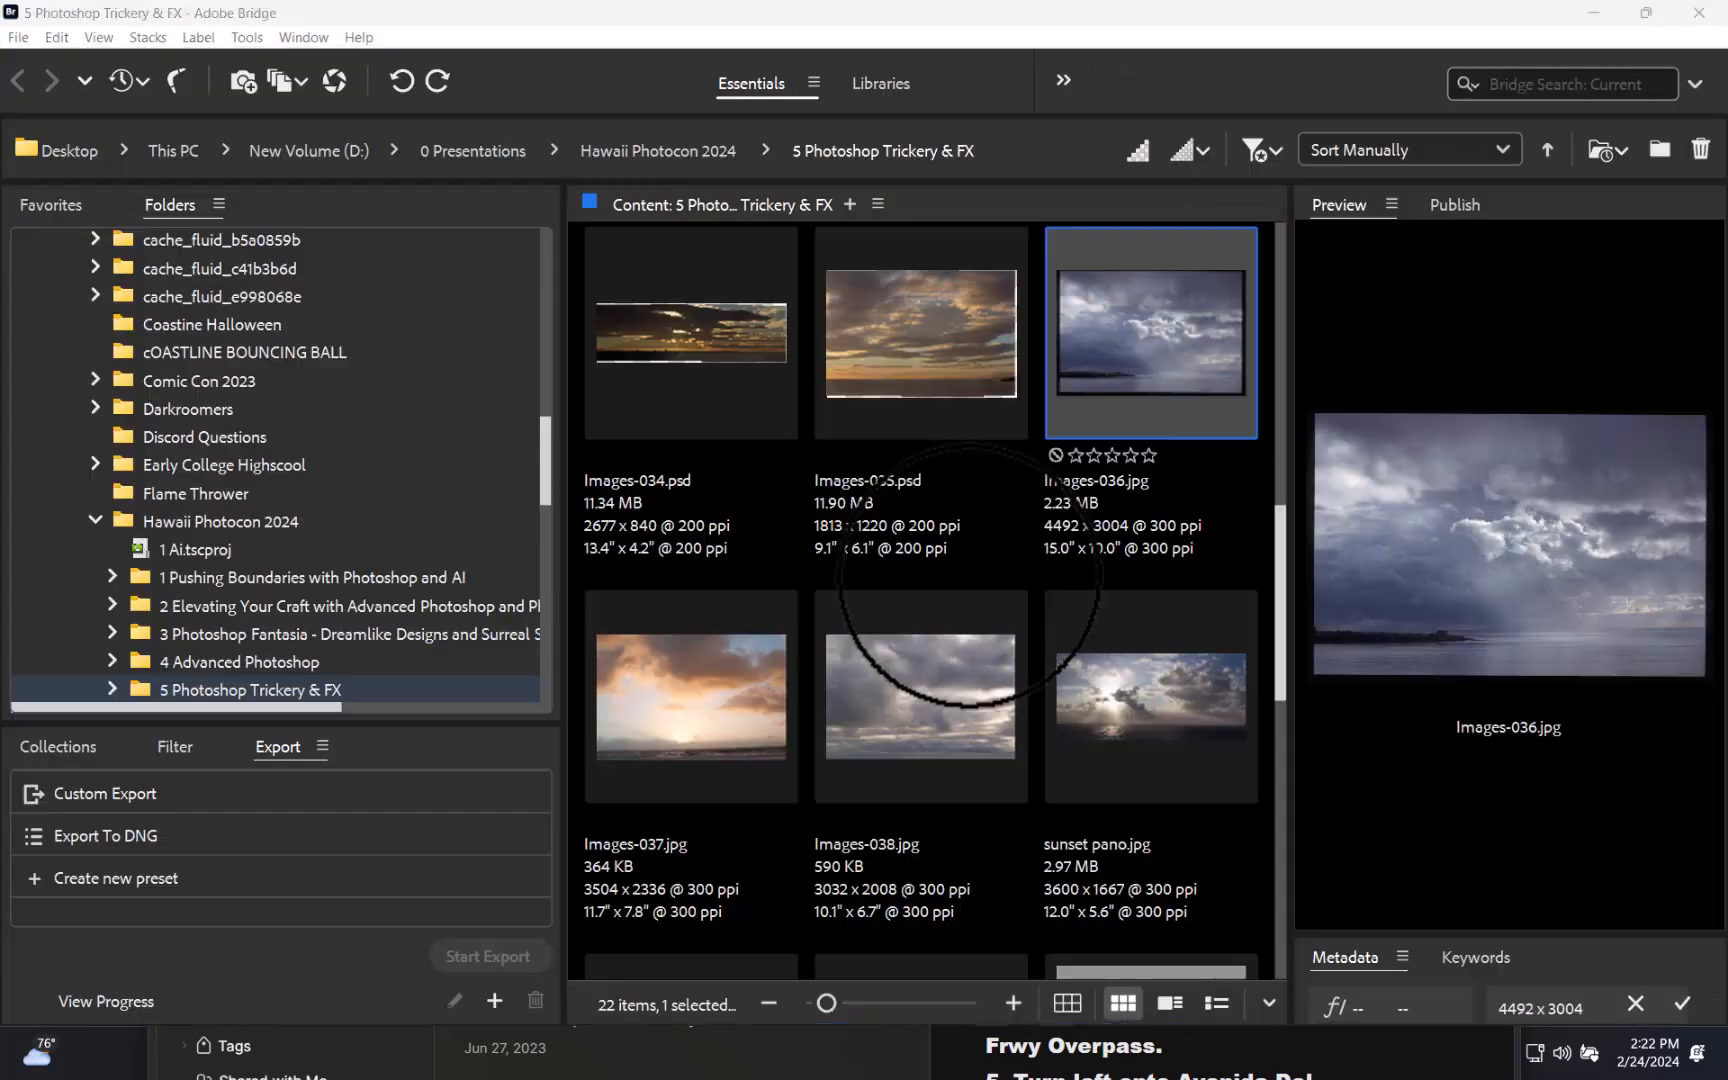
left_click_drag(1278, 540, 1322, 203)
left_click(1160, 338)
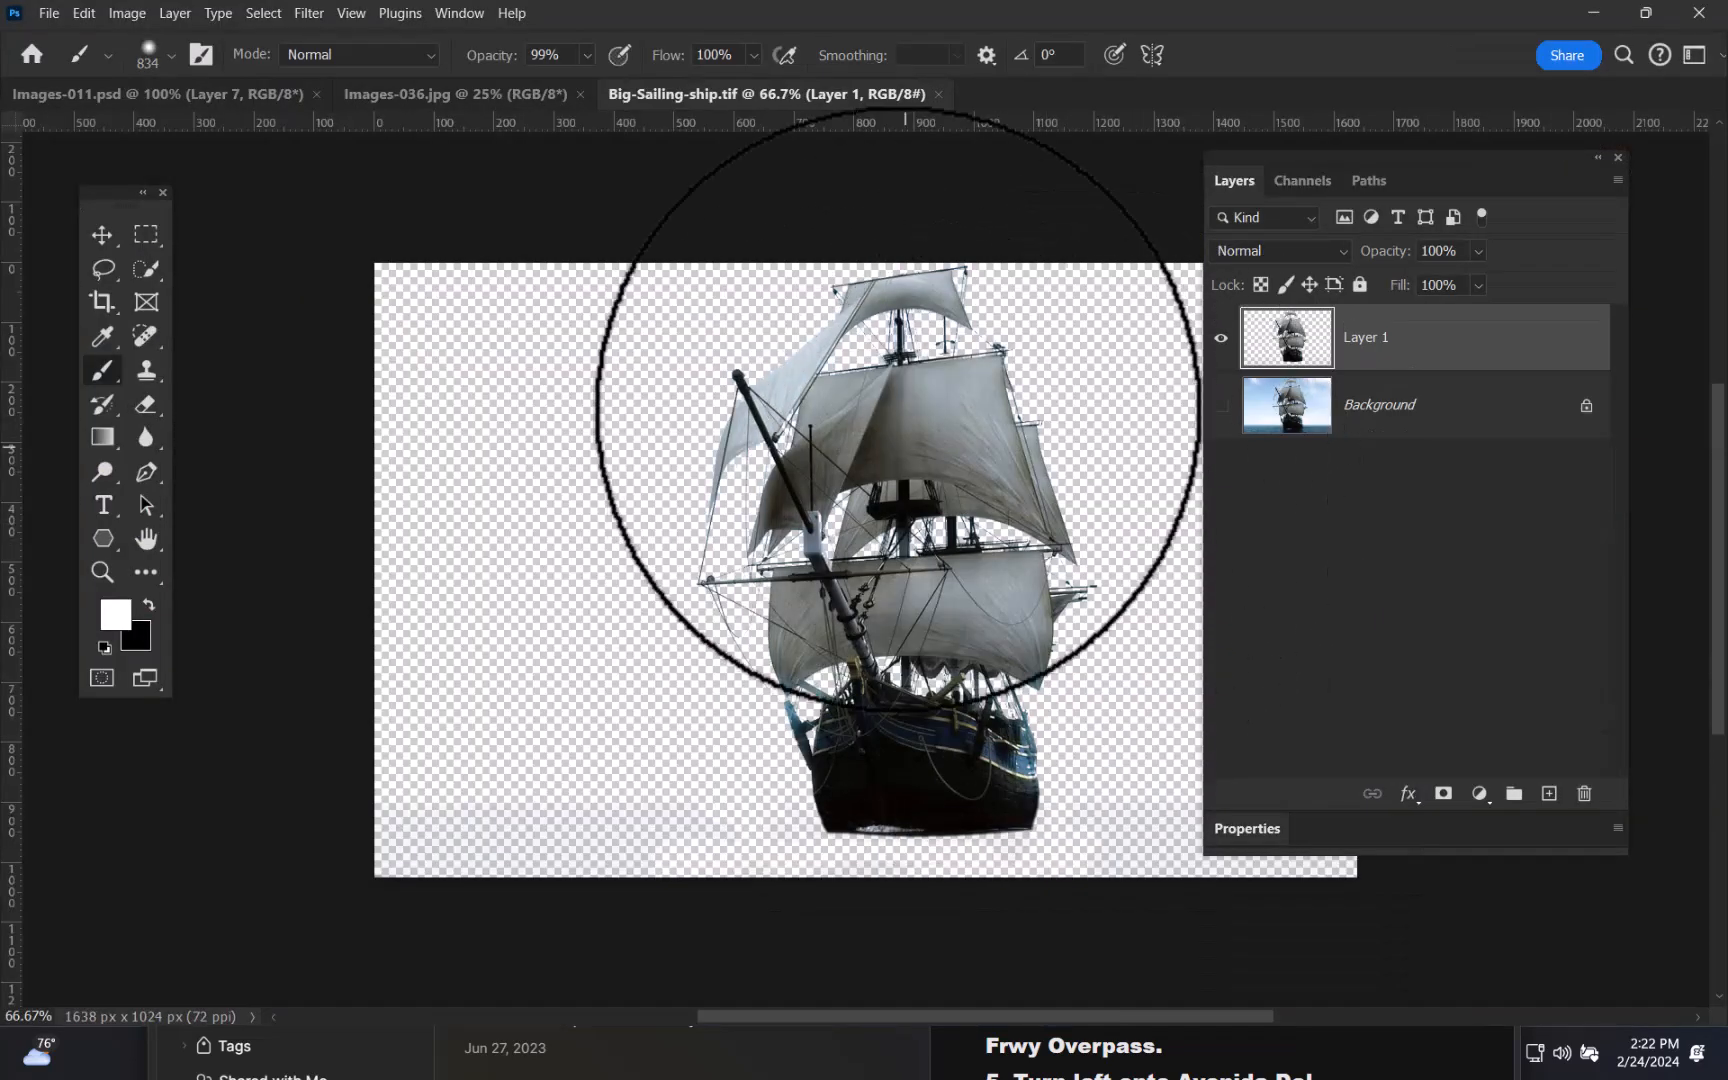
- Copy the cut-out ship layer from Big-Sailing-ship.tif into the Images-011.psd composite and close the ship file
key("v")
left_click_drag(781, 94, 945, 195)
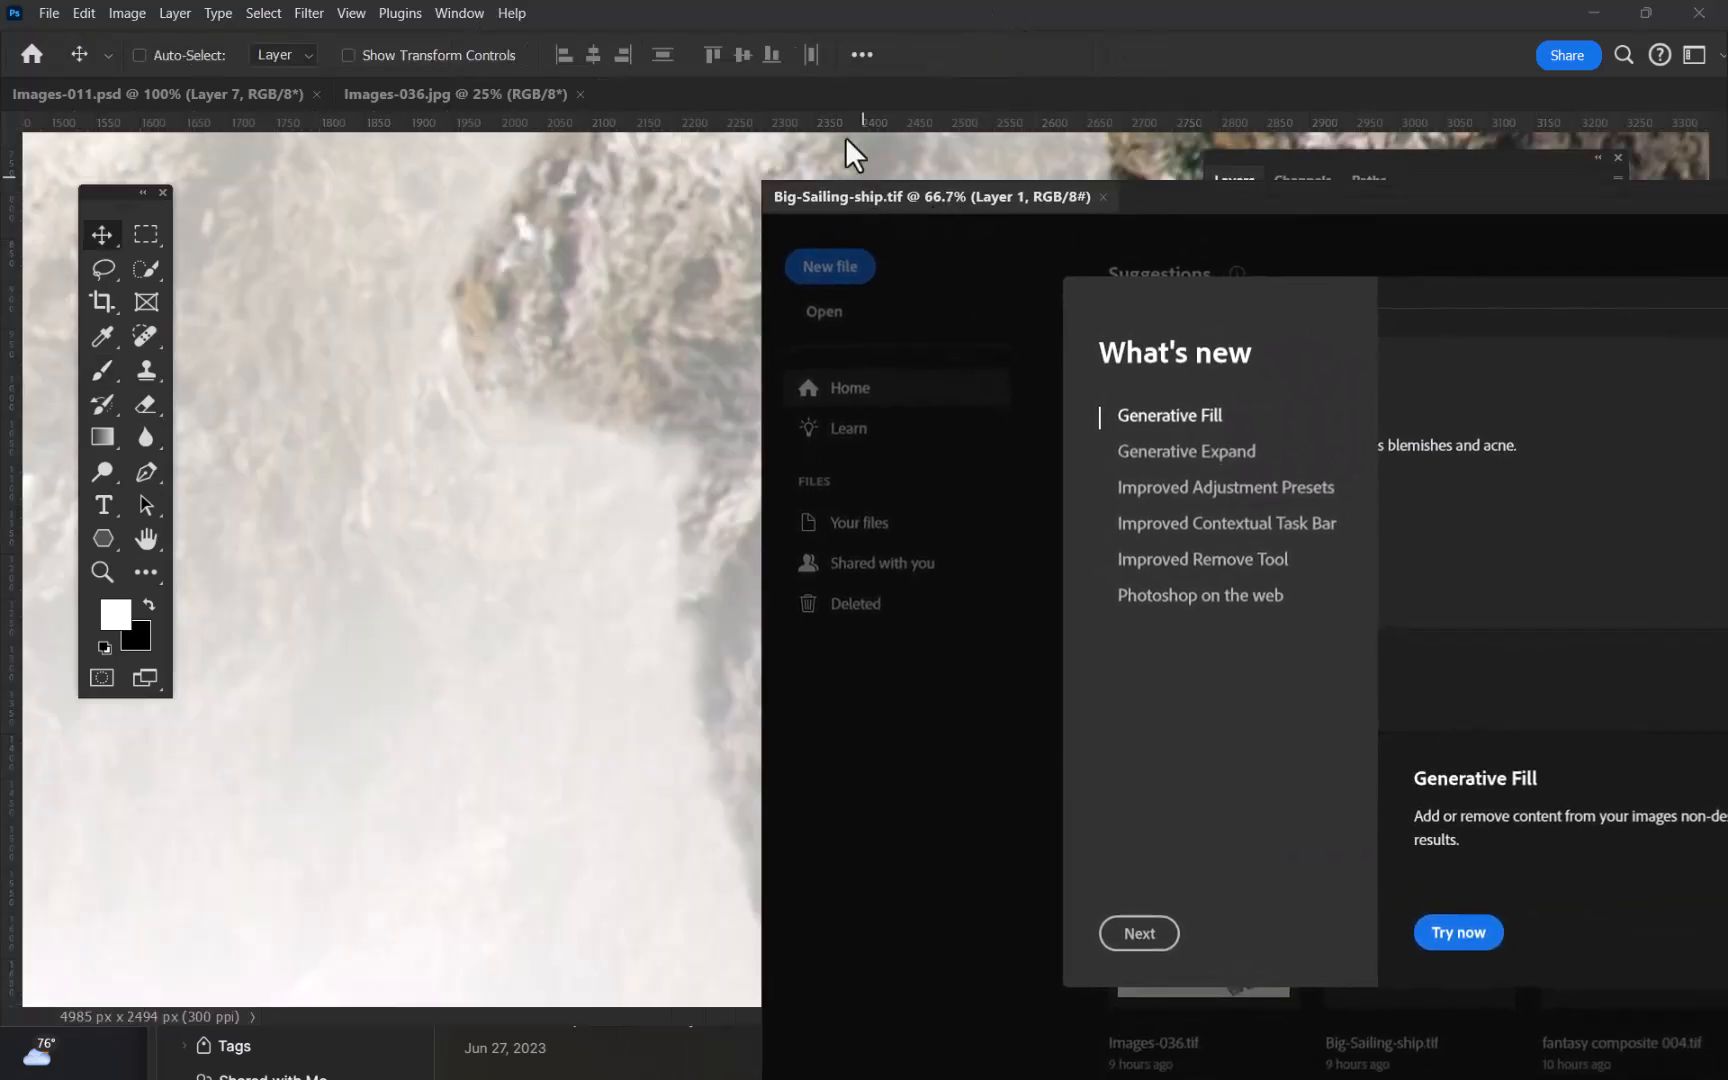
left_click_drag(1298, 543, 516, 486)
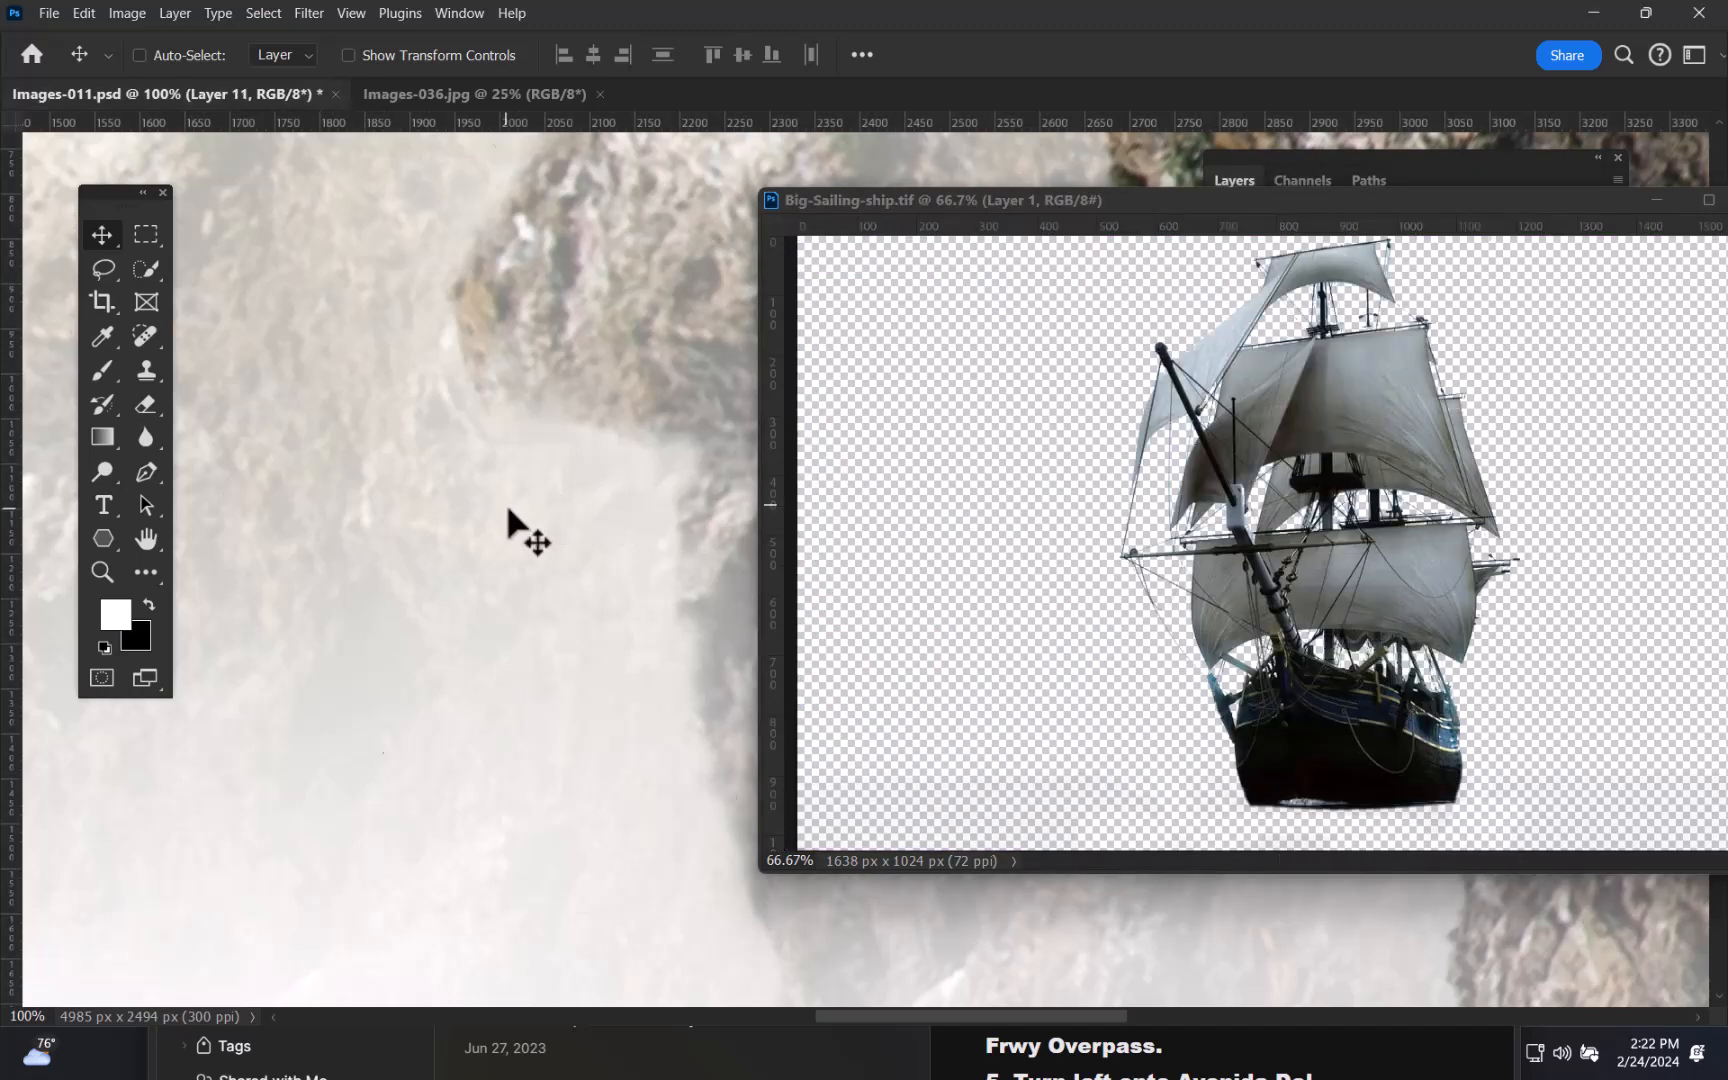
left_click_drag(1403, 198, 708, 256)
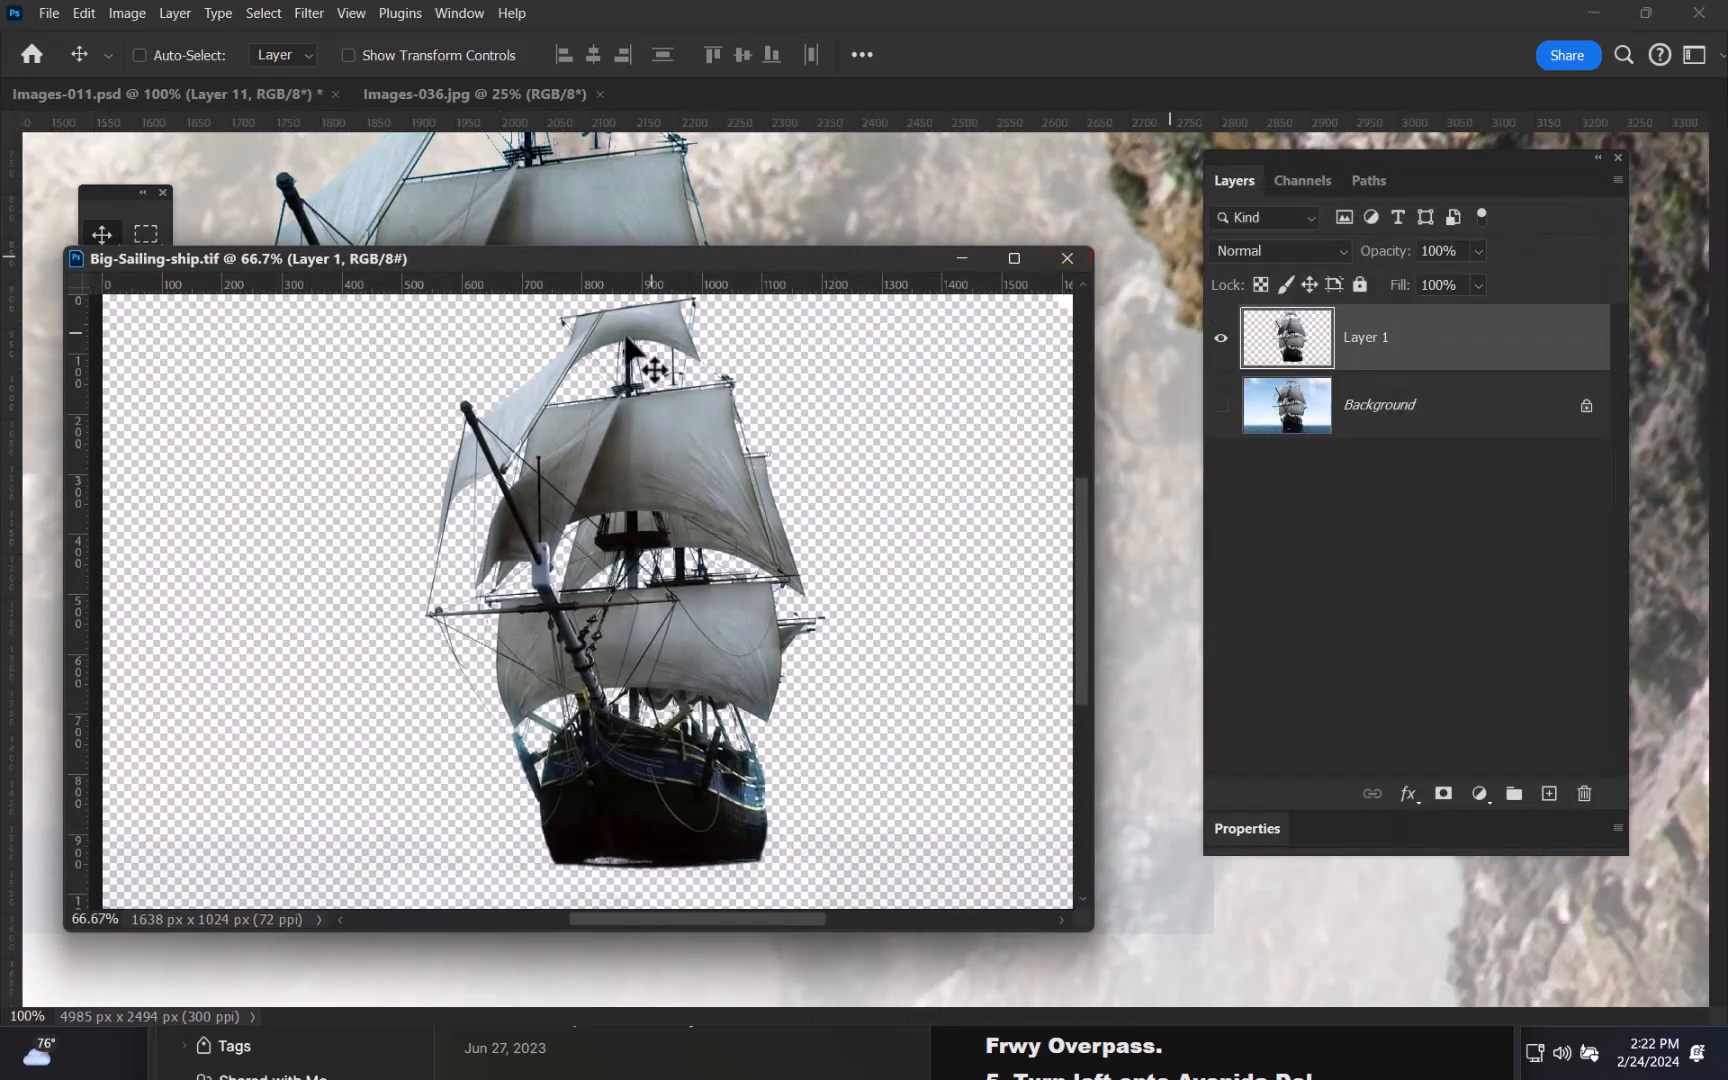
left_click(1066, 260)
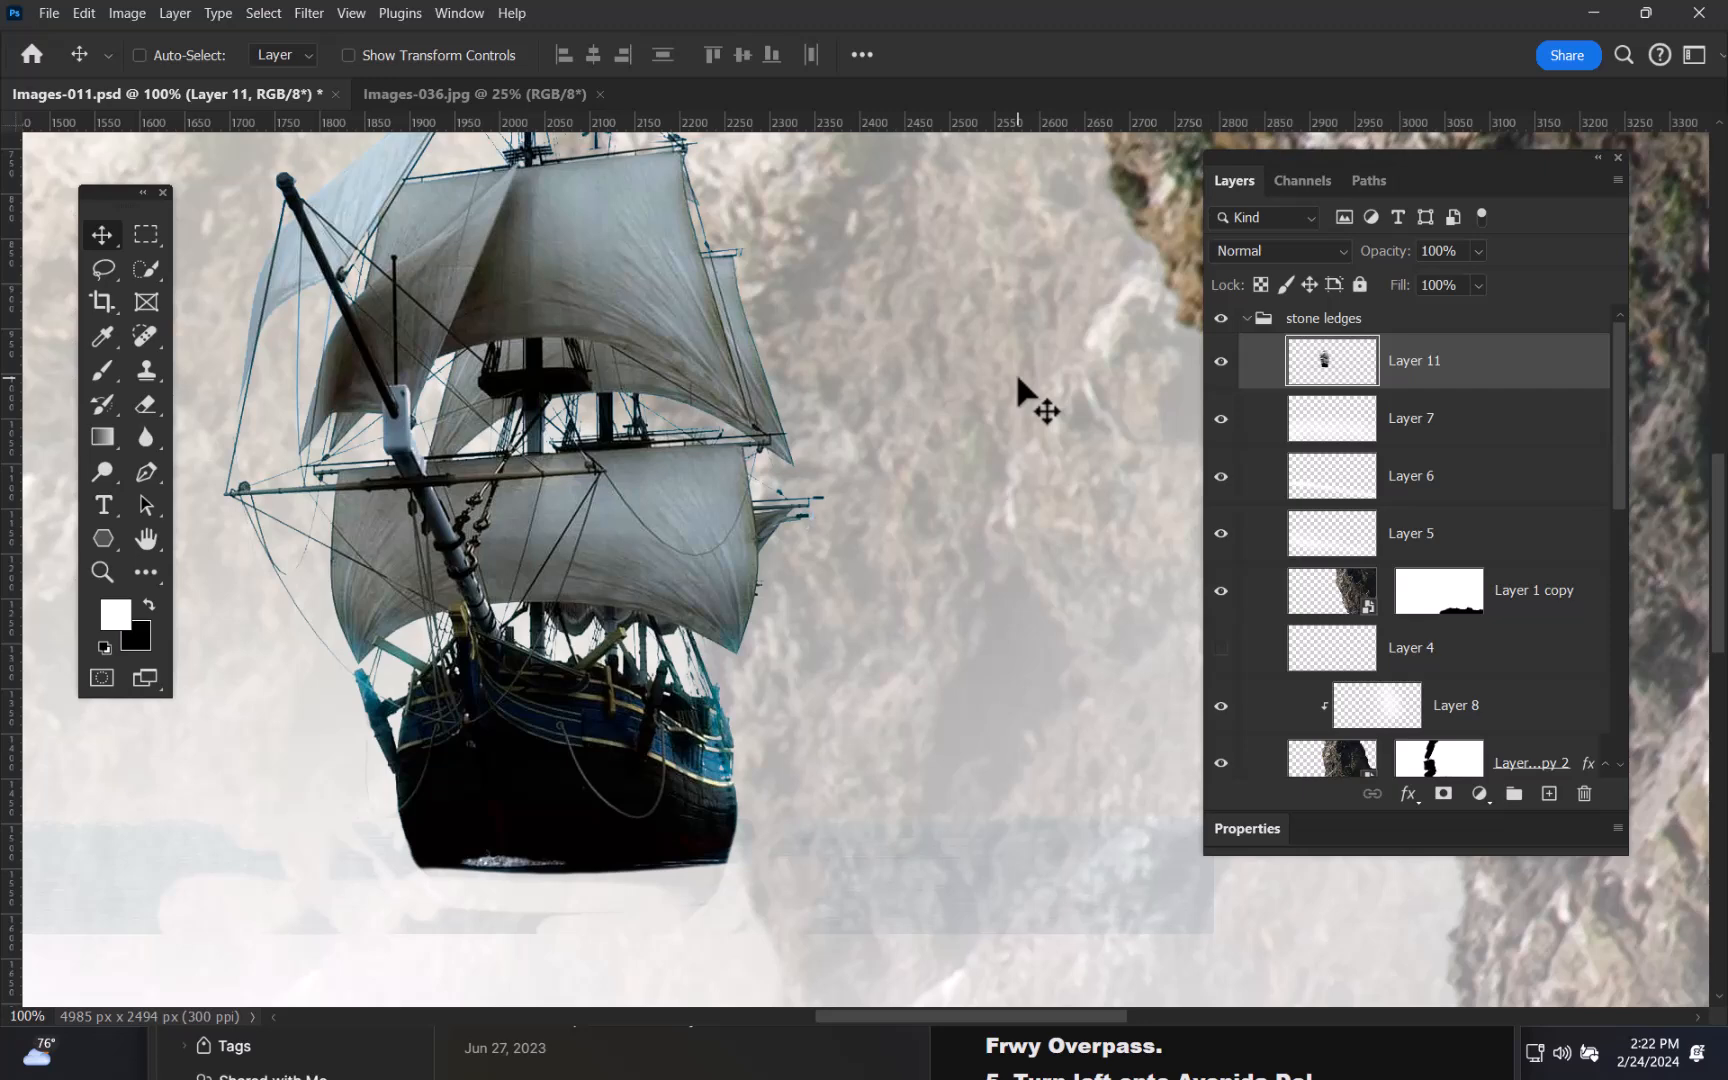
- Erase the leftover strip of water around the ship's hull on Layer 11 with the textured eraser brush
key("ctrl")
scroll(946, 468, "down", 5)
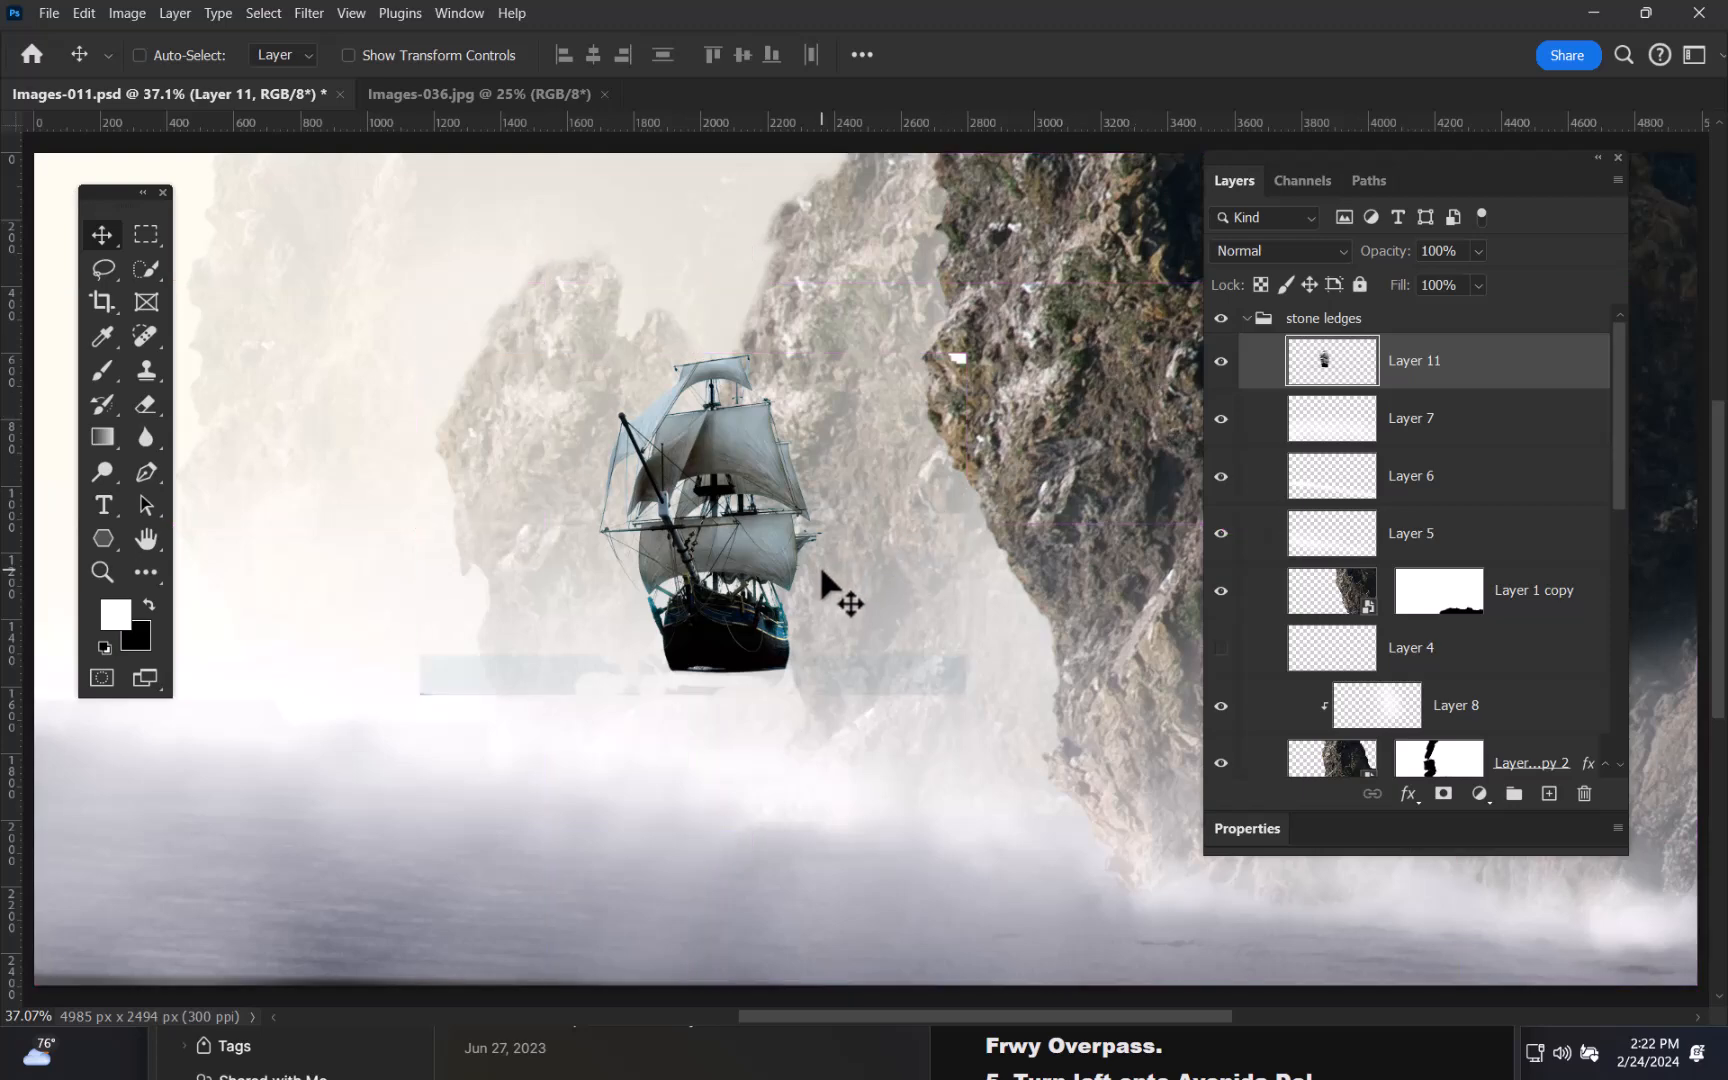
scroll(822, 586, "down", 2)
left_click_drag(822, 586, 888, 566)
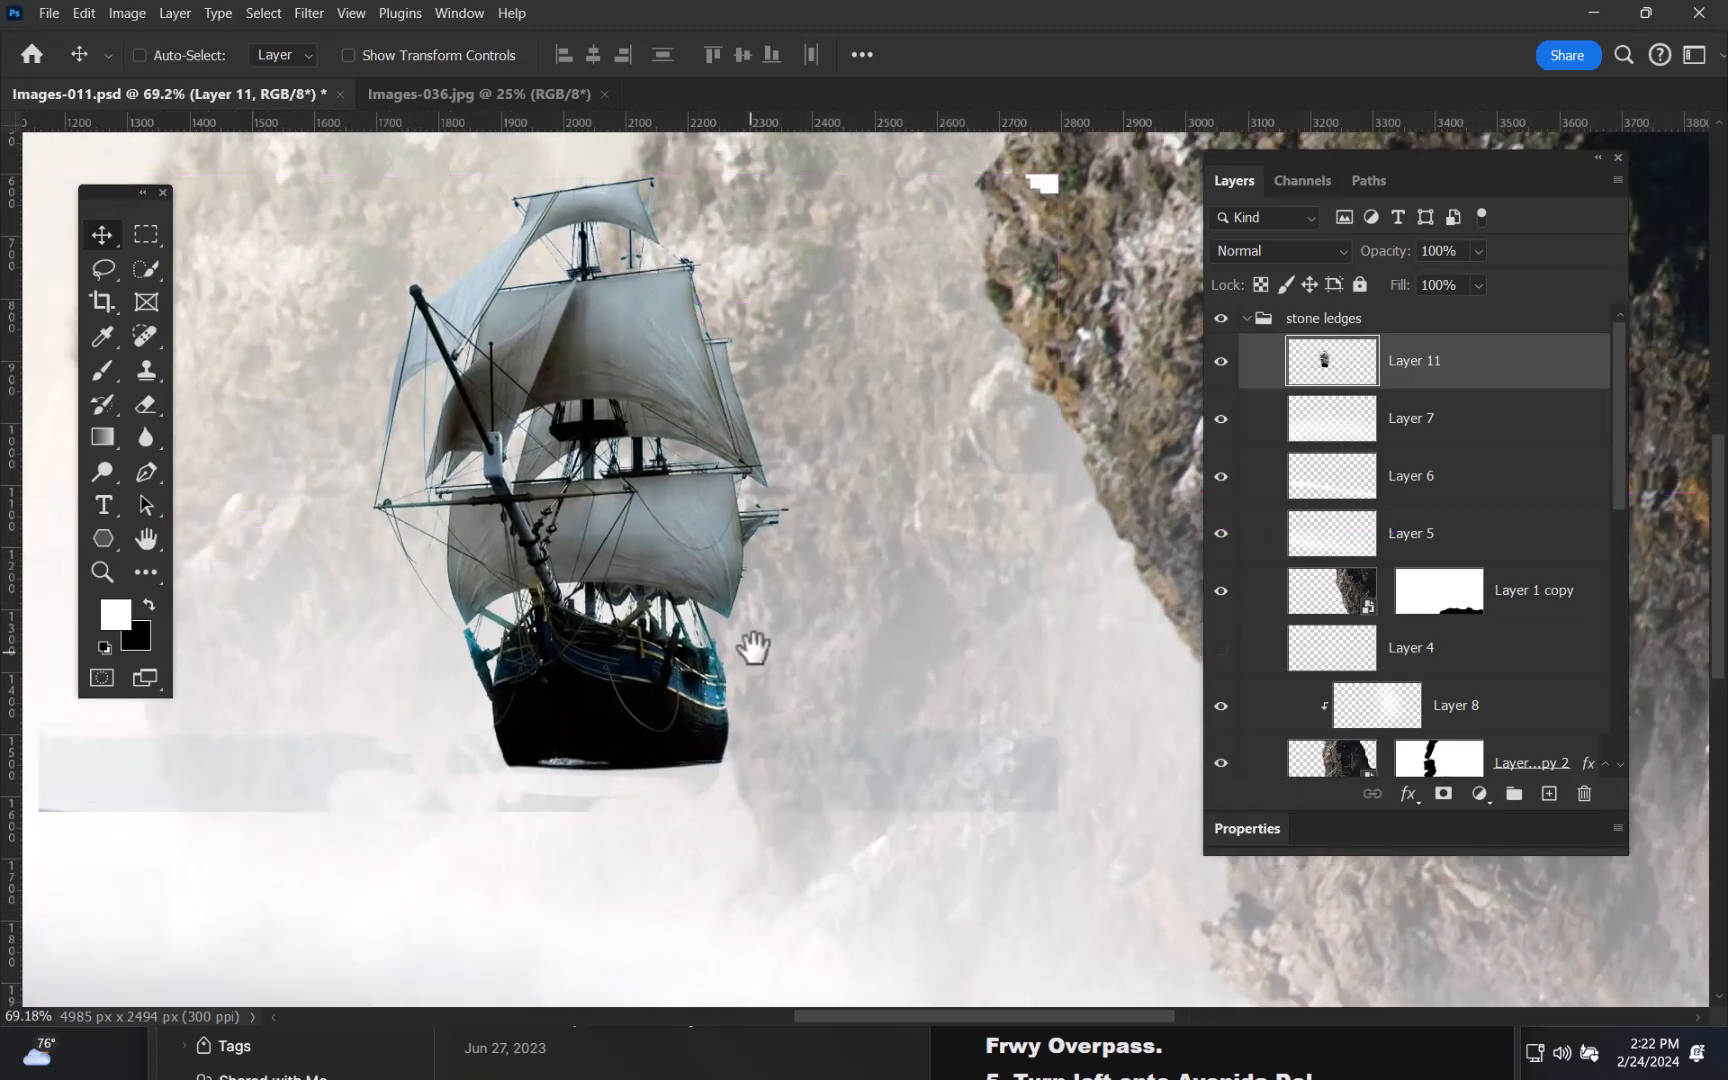
left_click_drag(748, 652, 929, 550)
left_click_drag(483, 683, 192, 695)
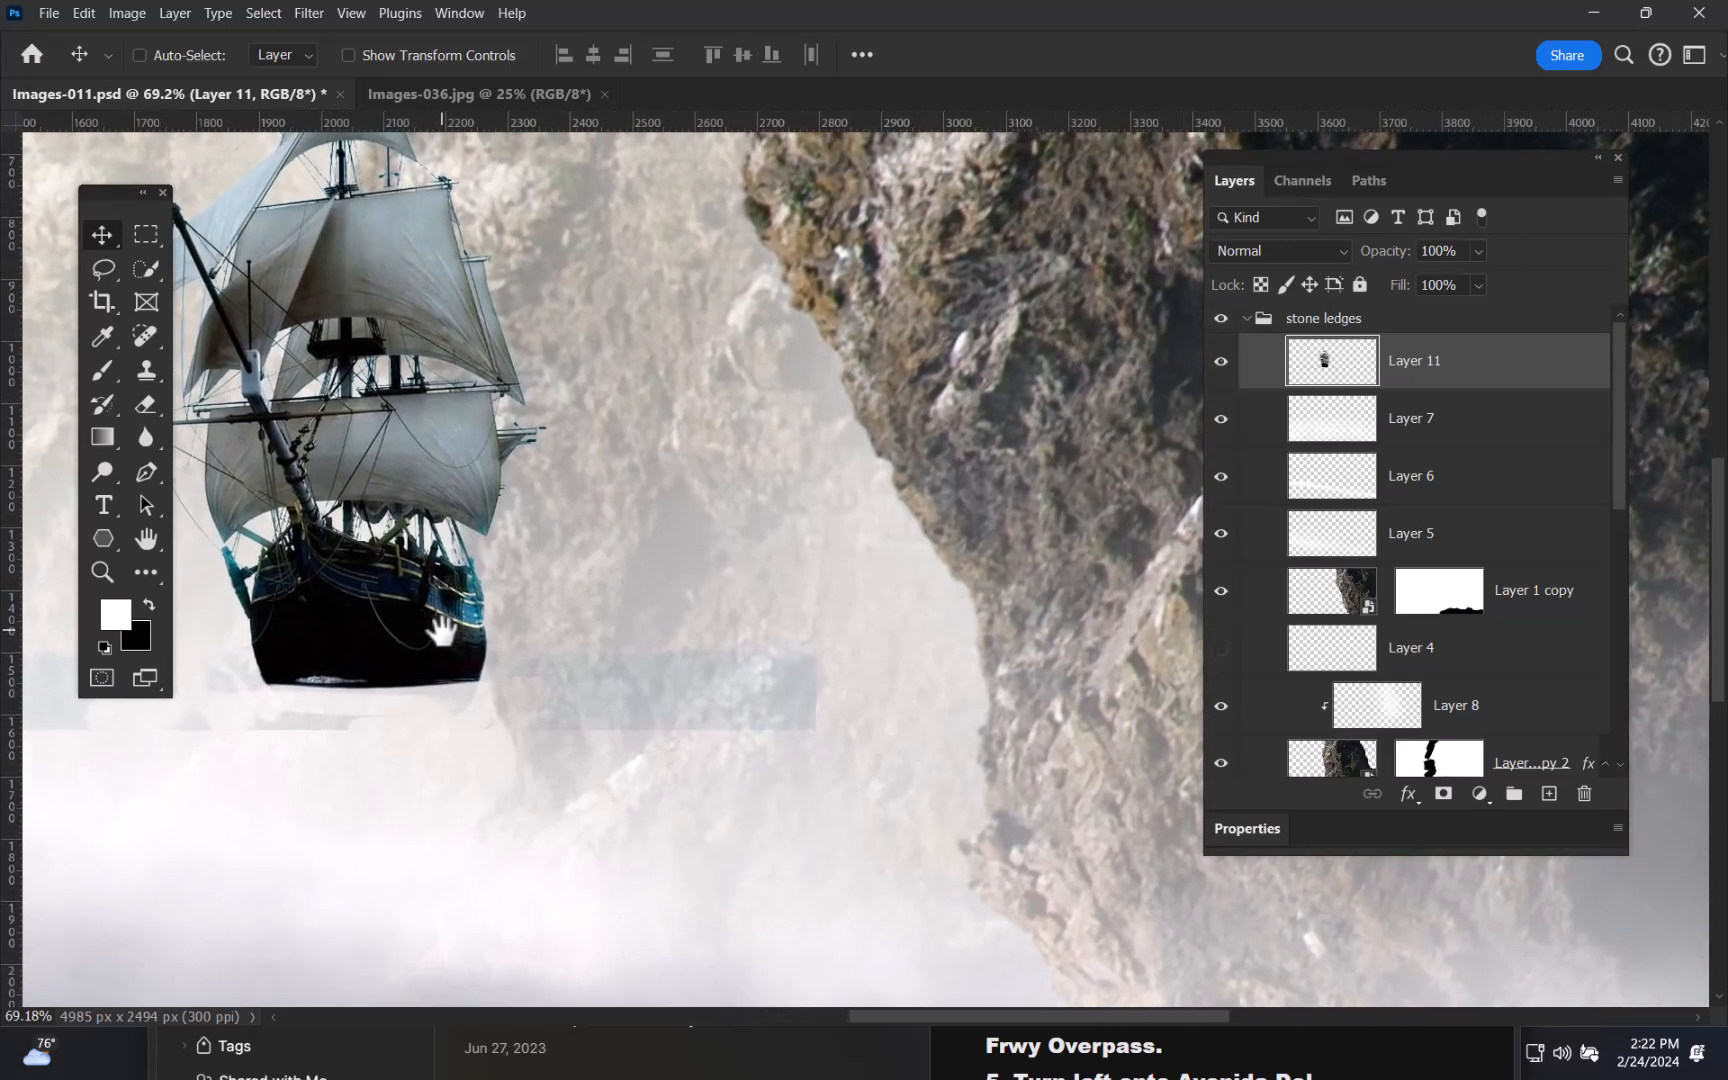
key("e")
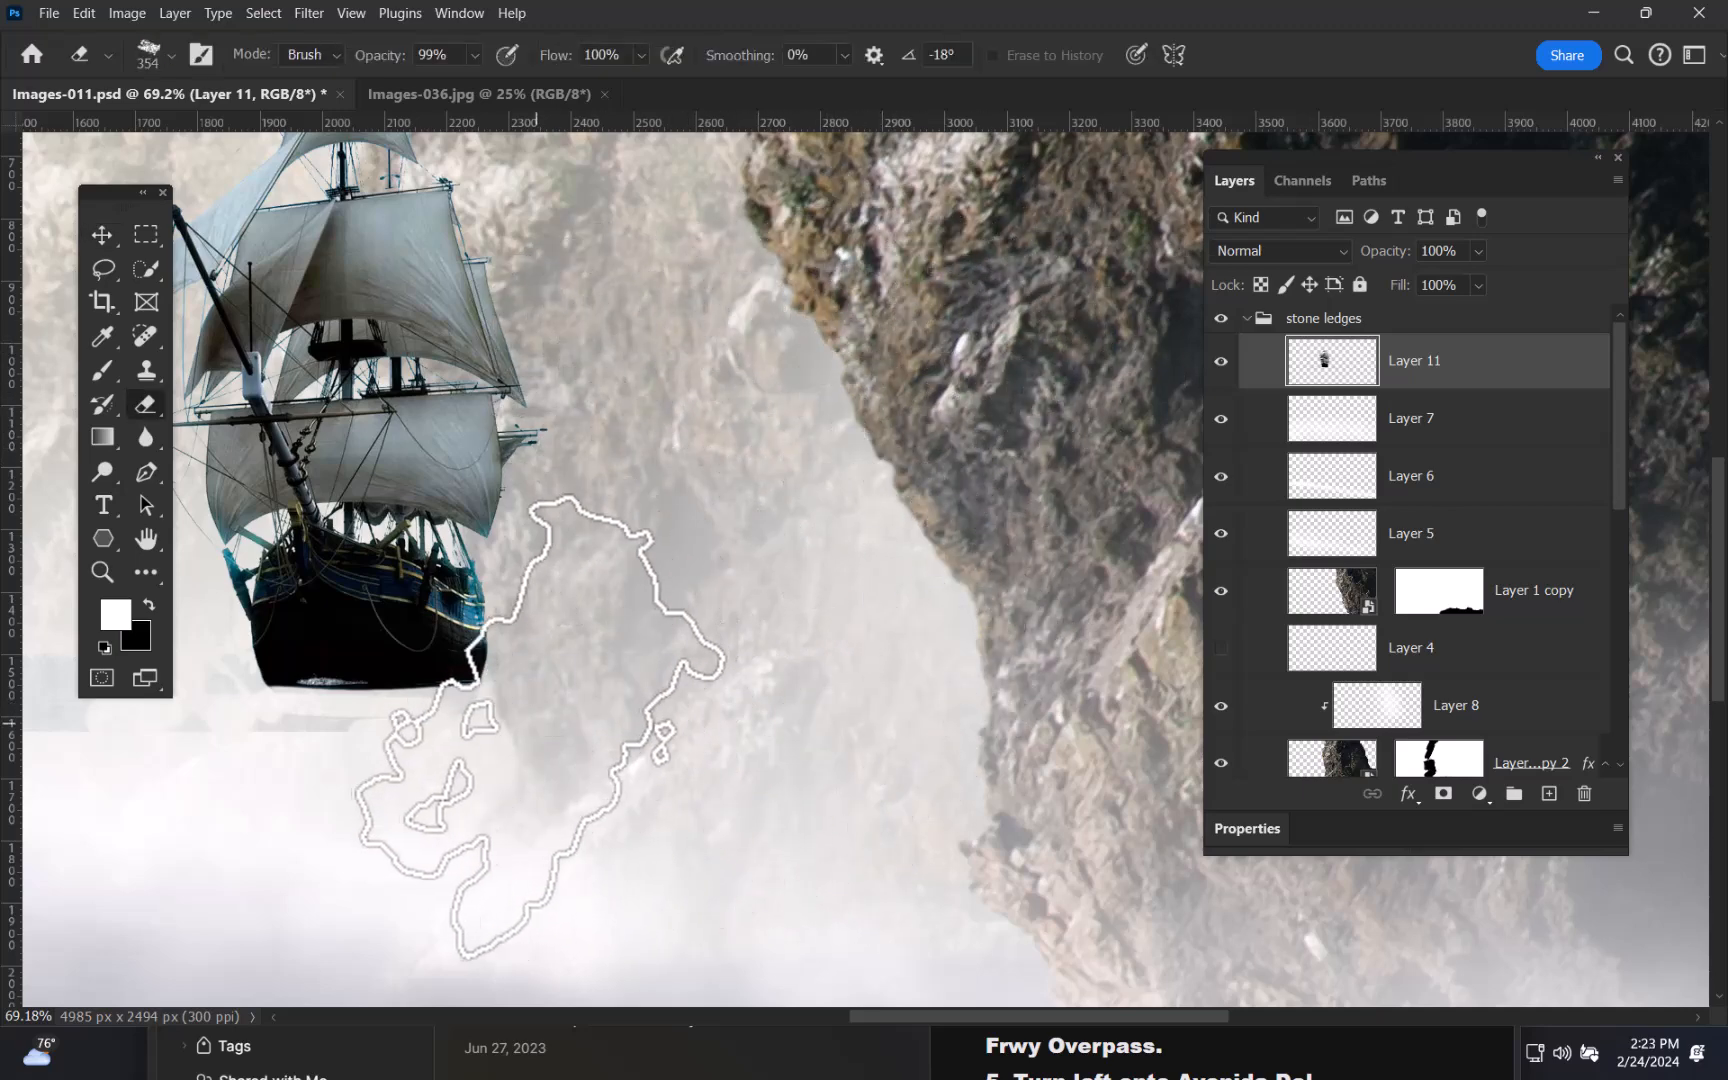
left_click_drag(556, 646, 1040, 575)
left_click_drag(807, 673, 730, 685)
mouse_move(861, 650)
left_mouse_down()
mouse_move(741, 645)
mouse_move(755, 587)
mouse_move(791, 691)
mouse_move(795, 677)
left_mouse_up()
left_click_drag(679, 606, 541, 560)
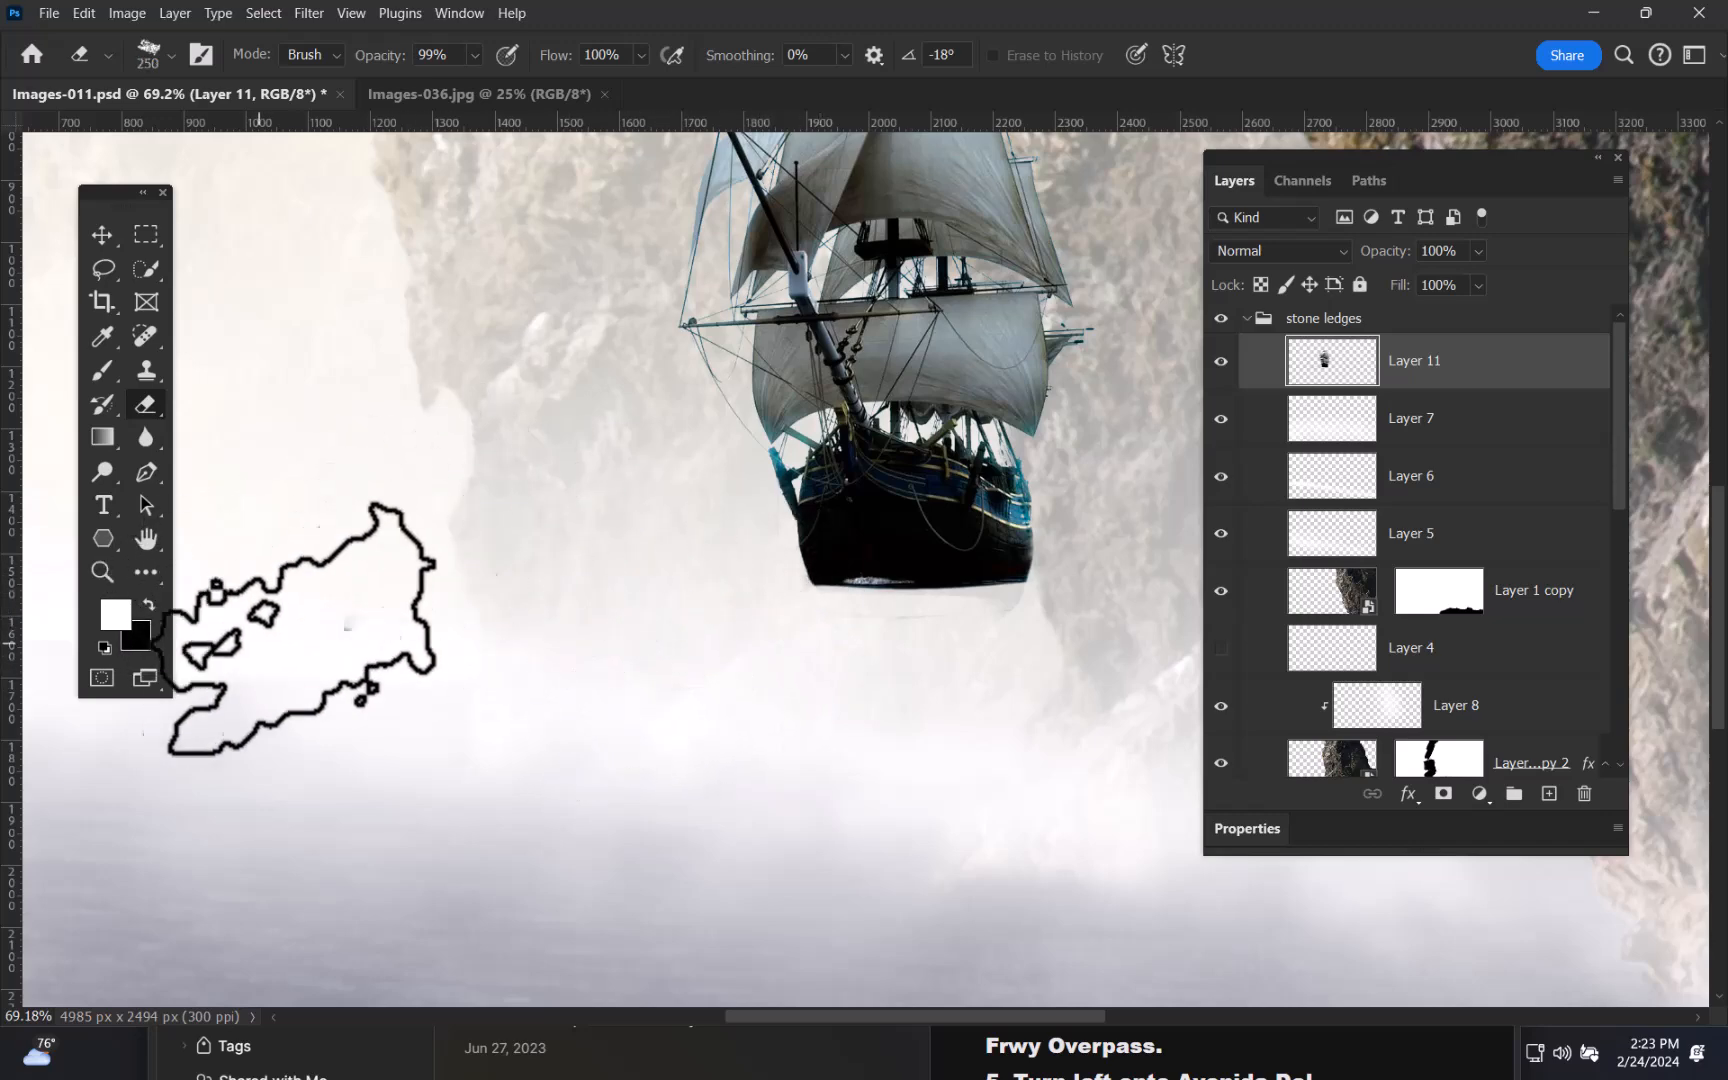
left_click_drag(963, 650, 879, 665)
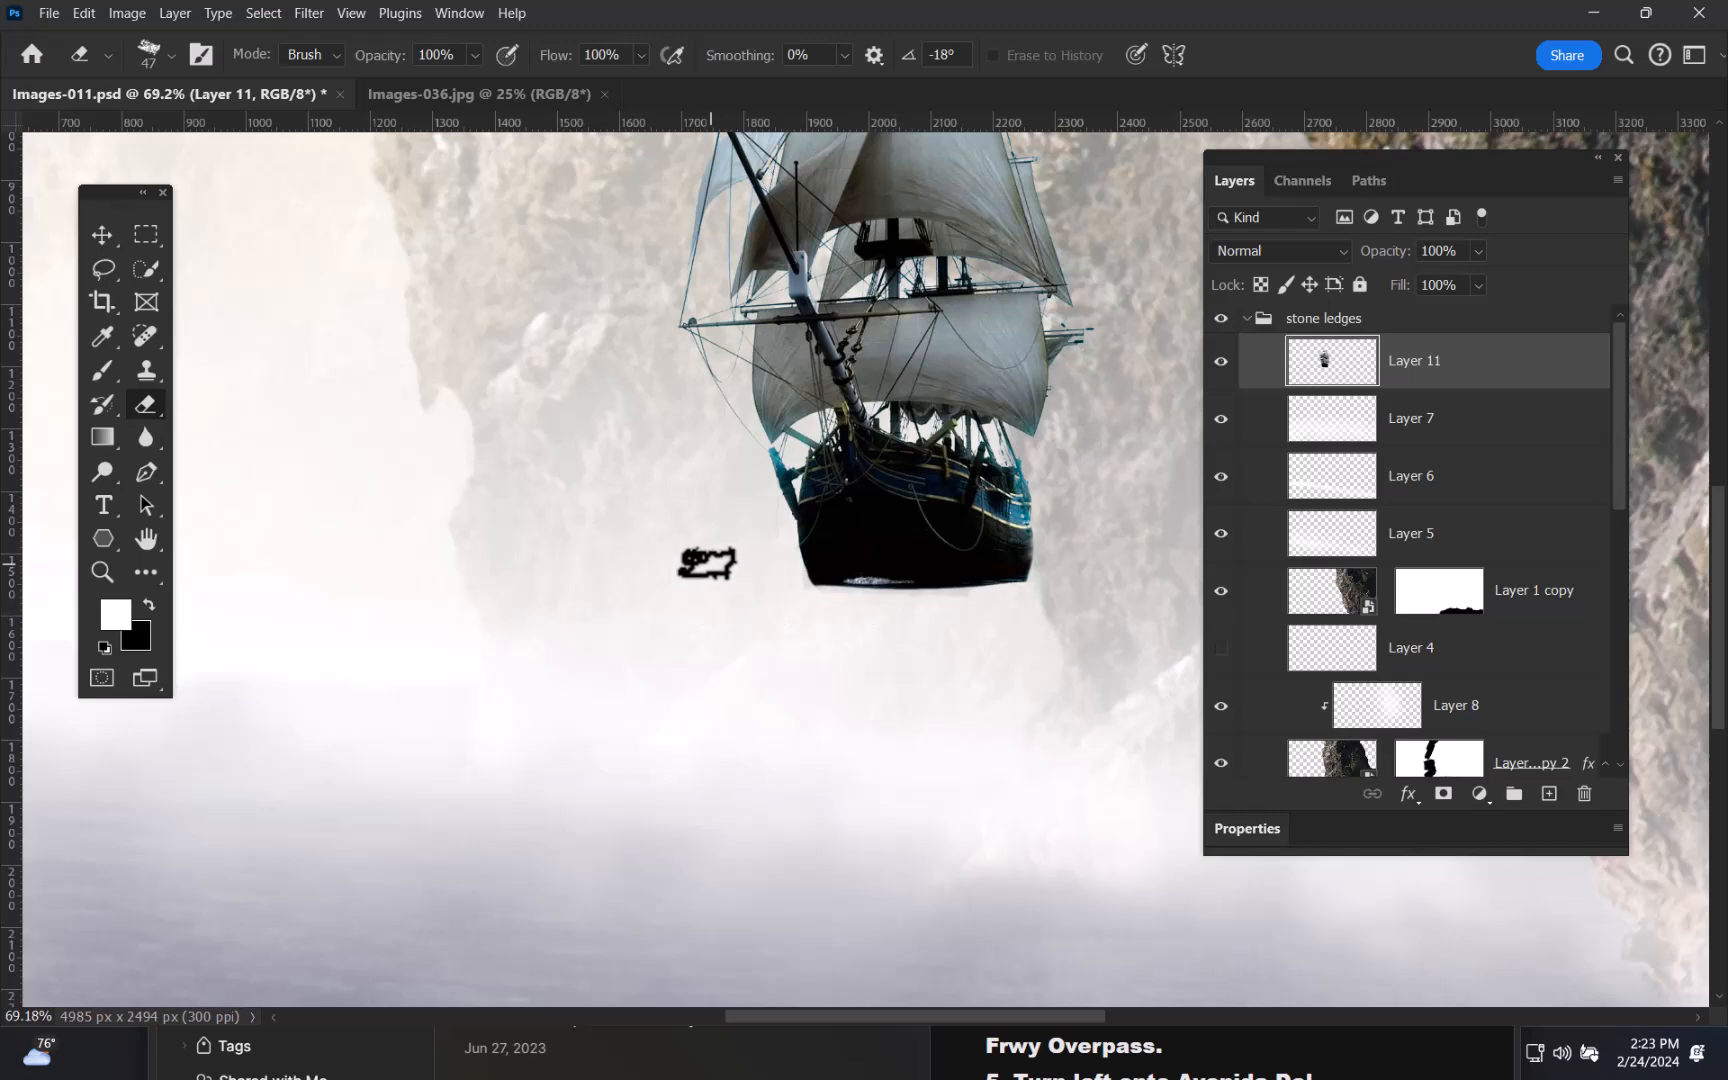
left_click_drag(840, 531, 794, 561)
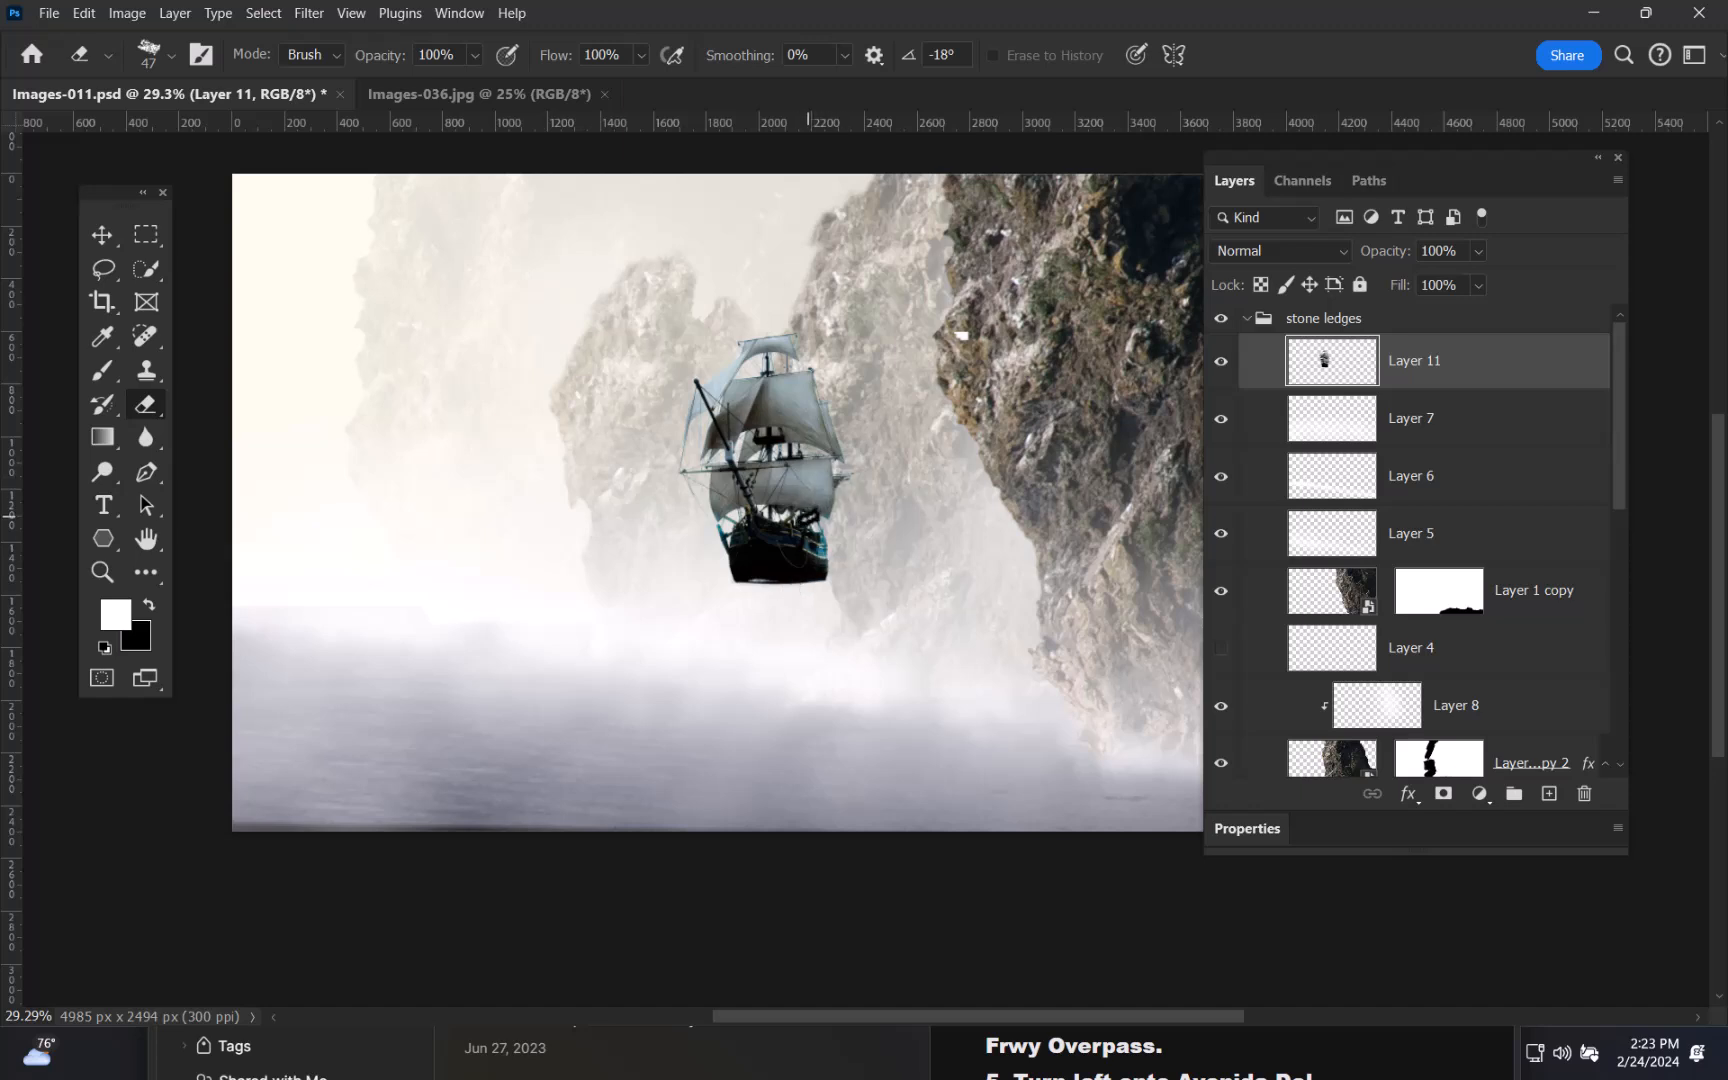
- Move the ship over the open water away from the cliffs and flip it horizontally
key("v")
mouse_move(815, 585)
left_mouse_down()
mouse_move(748, 577)
mouse_move(425, 640)
left_mouse_up()
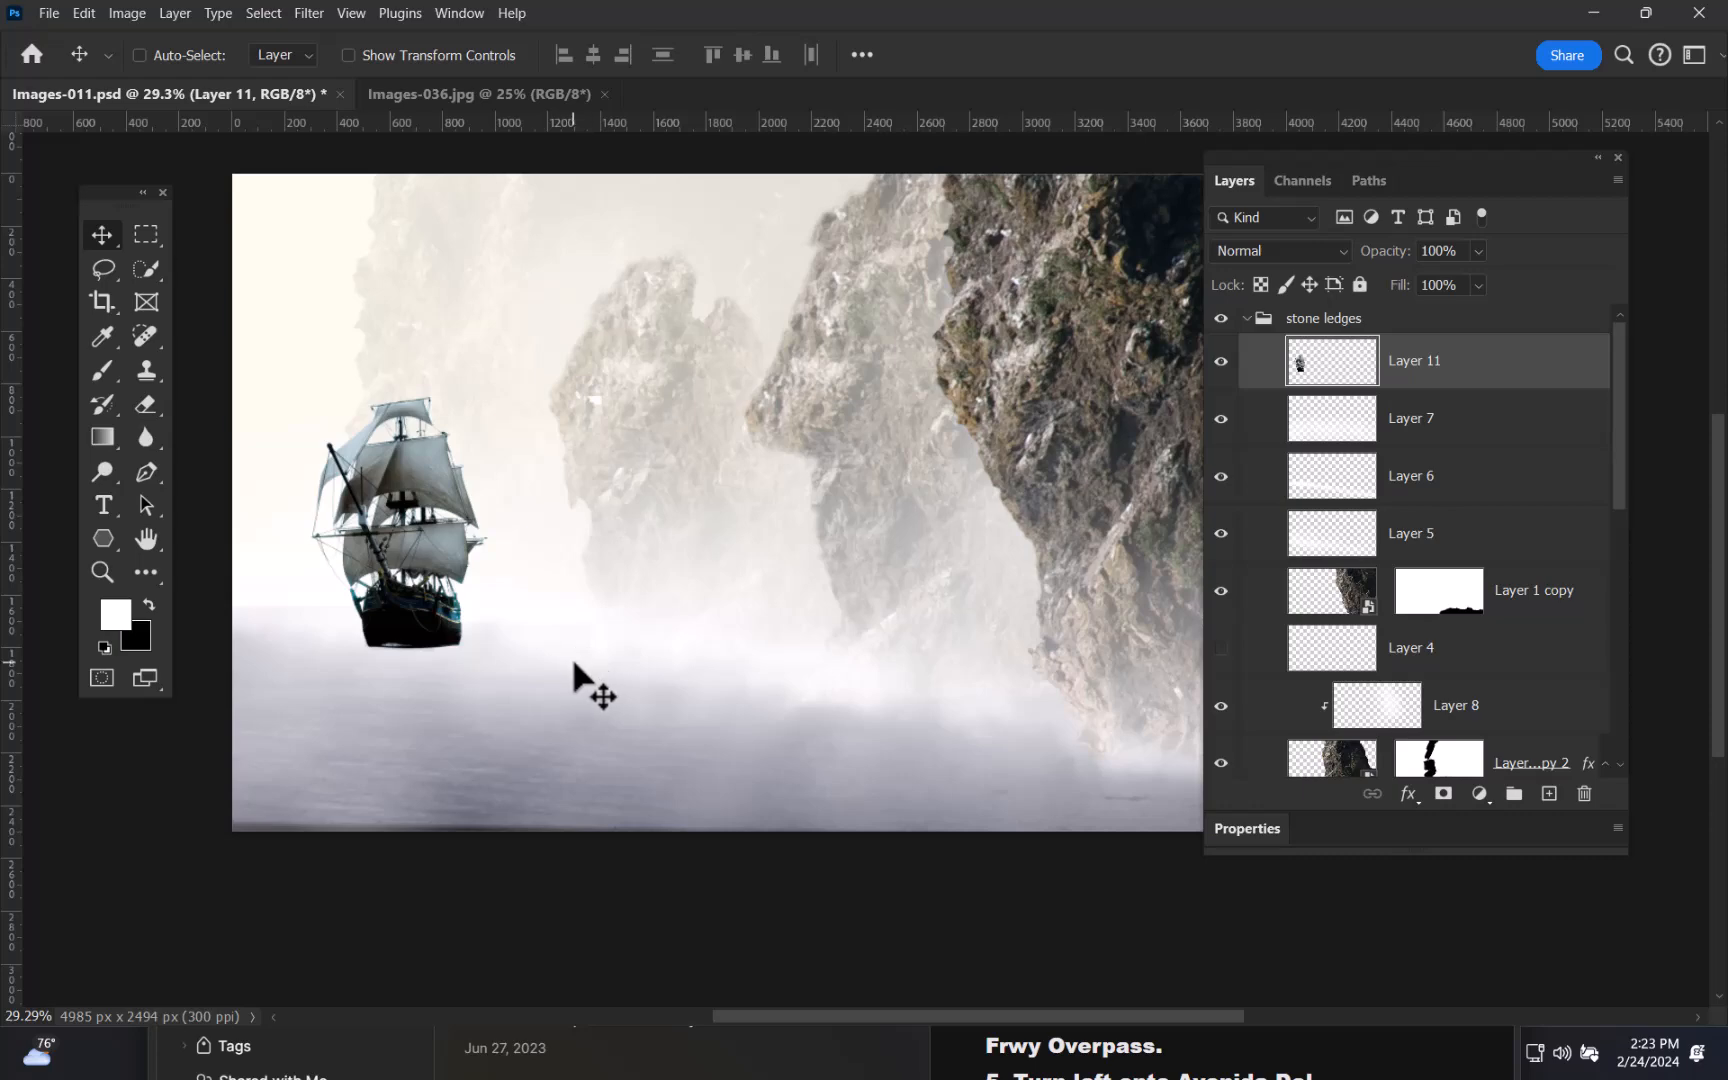
left_click(84, 14)
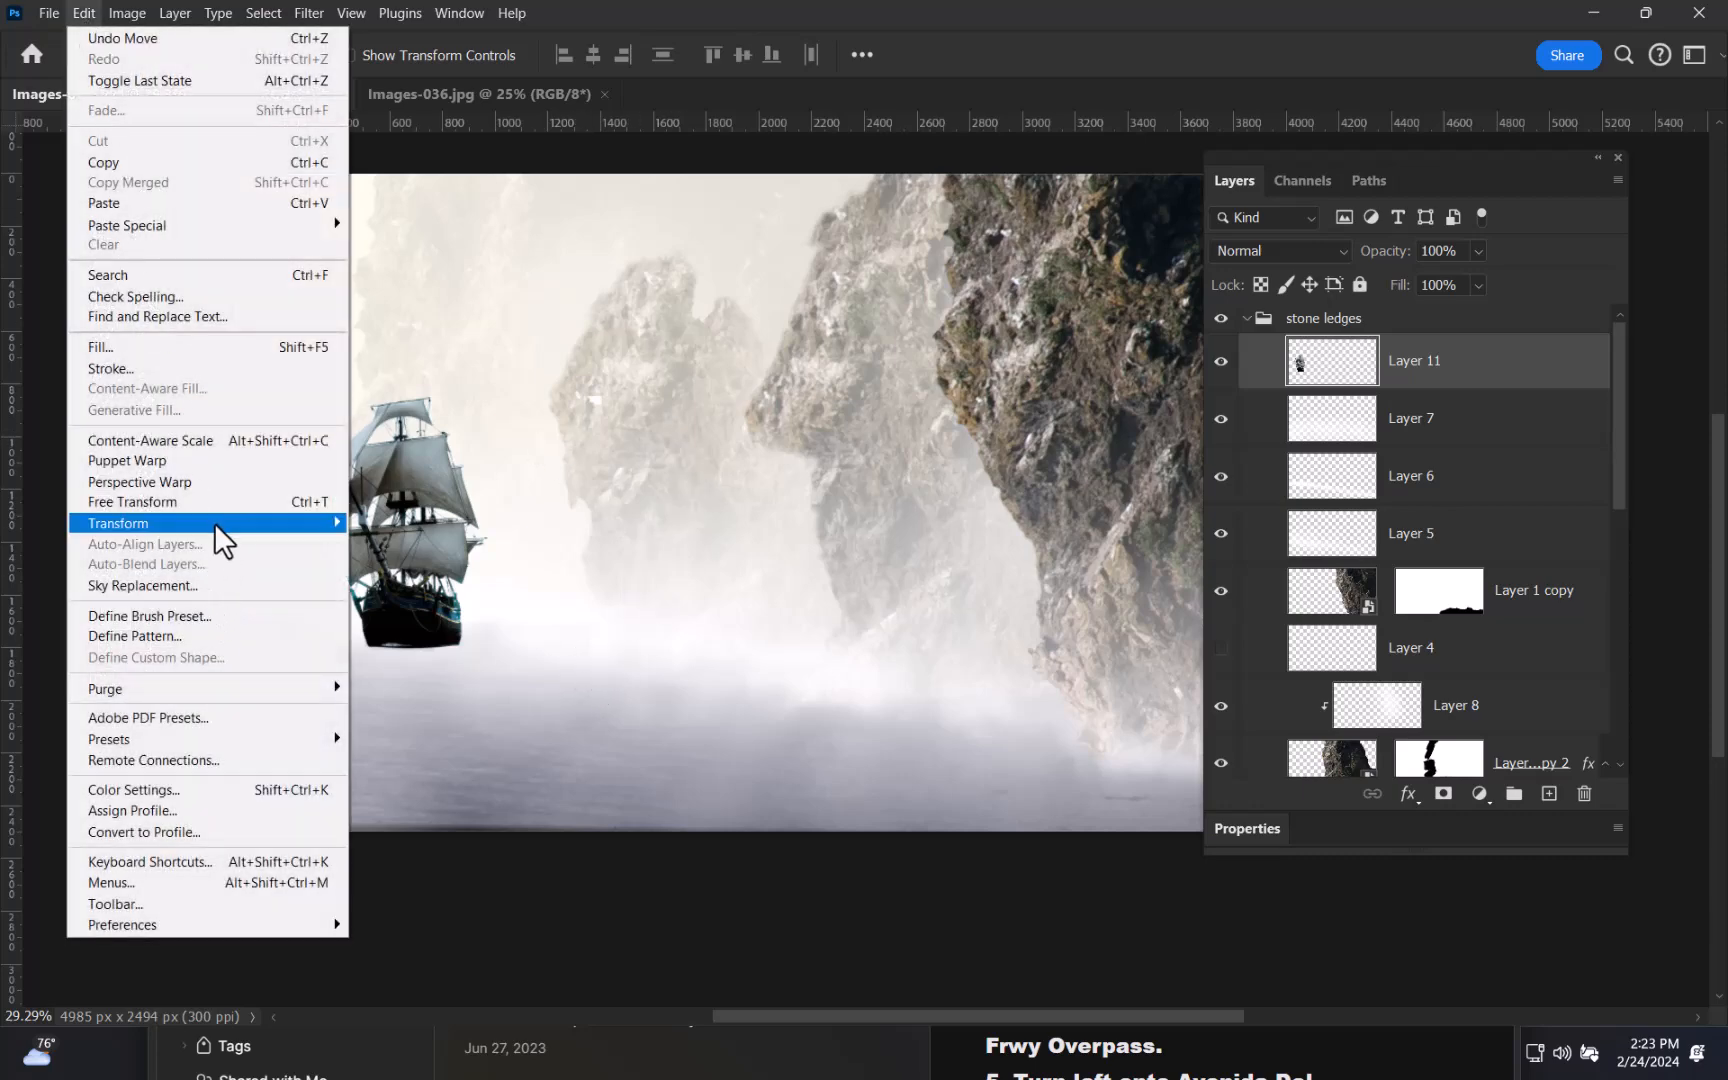
mouse_move(215, 522)
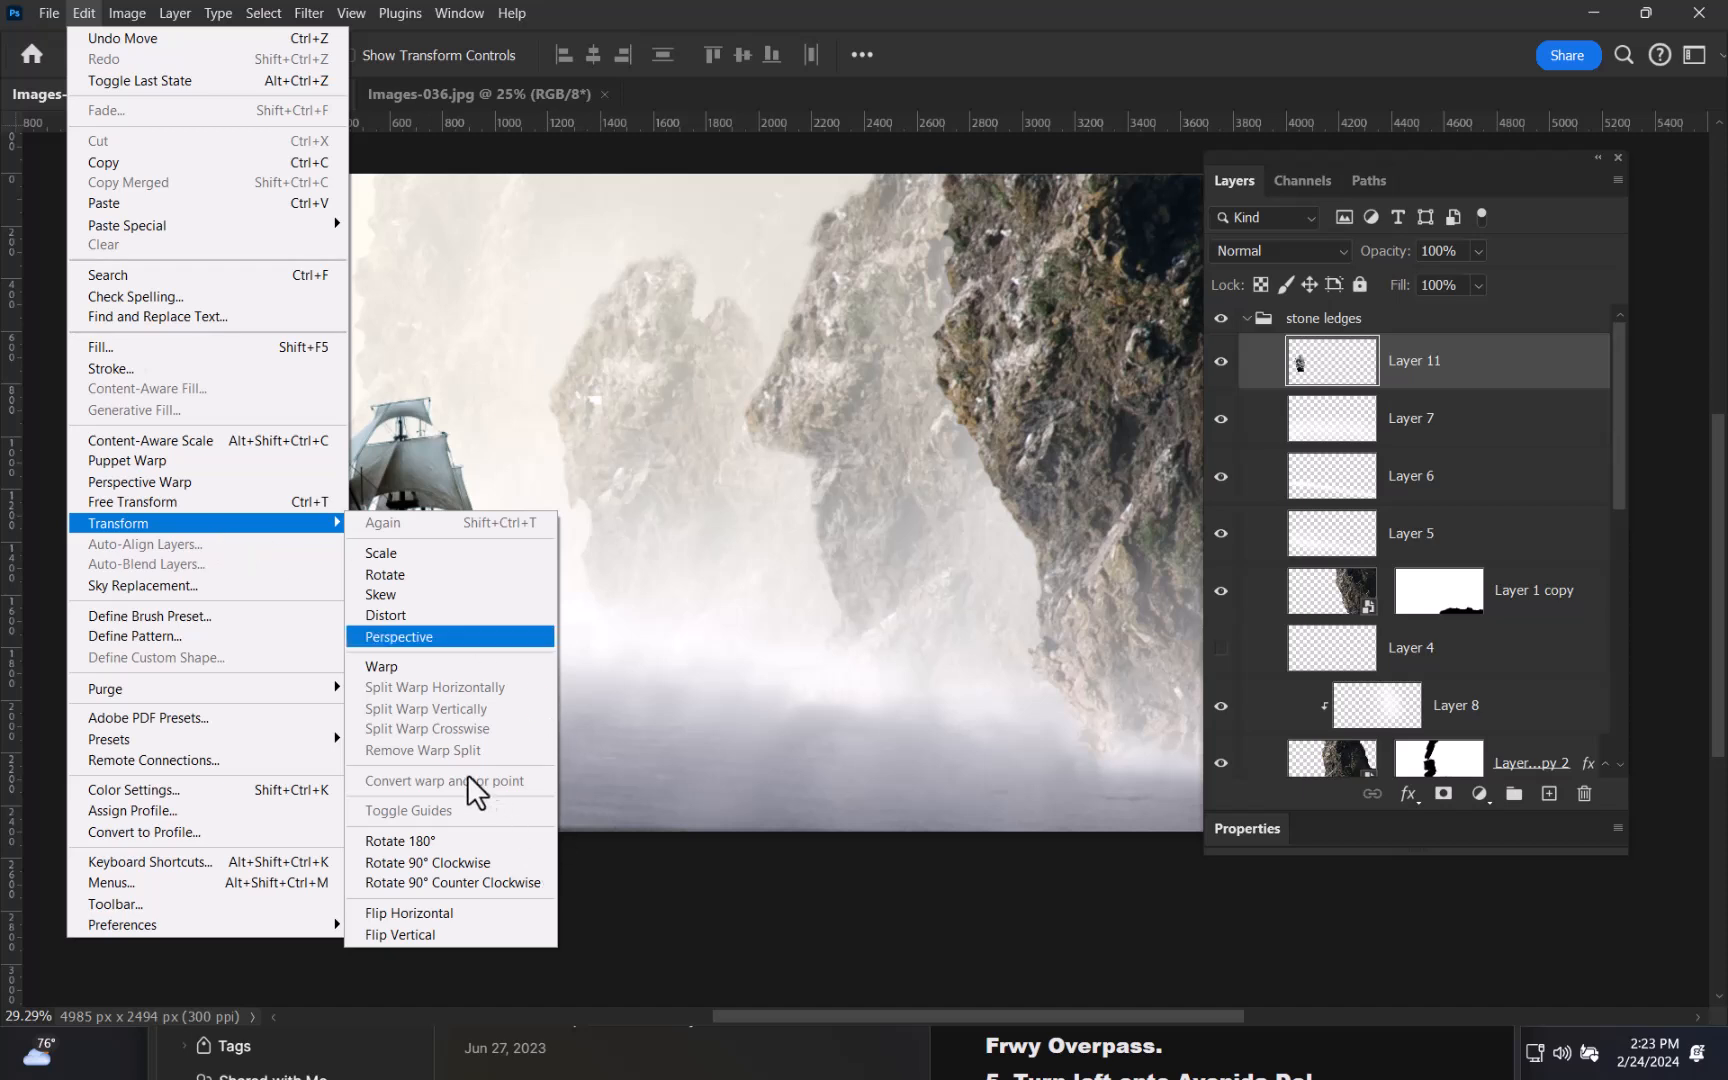
left_click(434, 913)
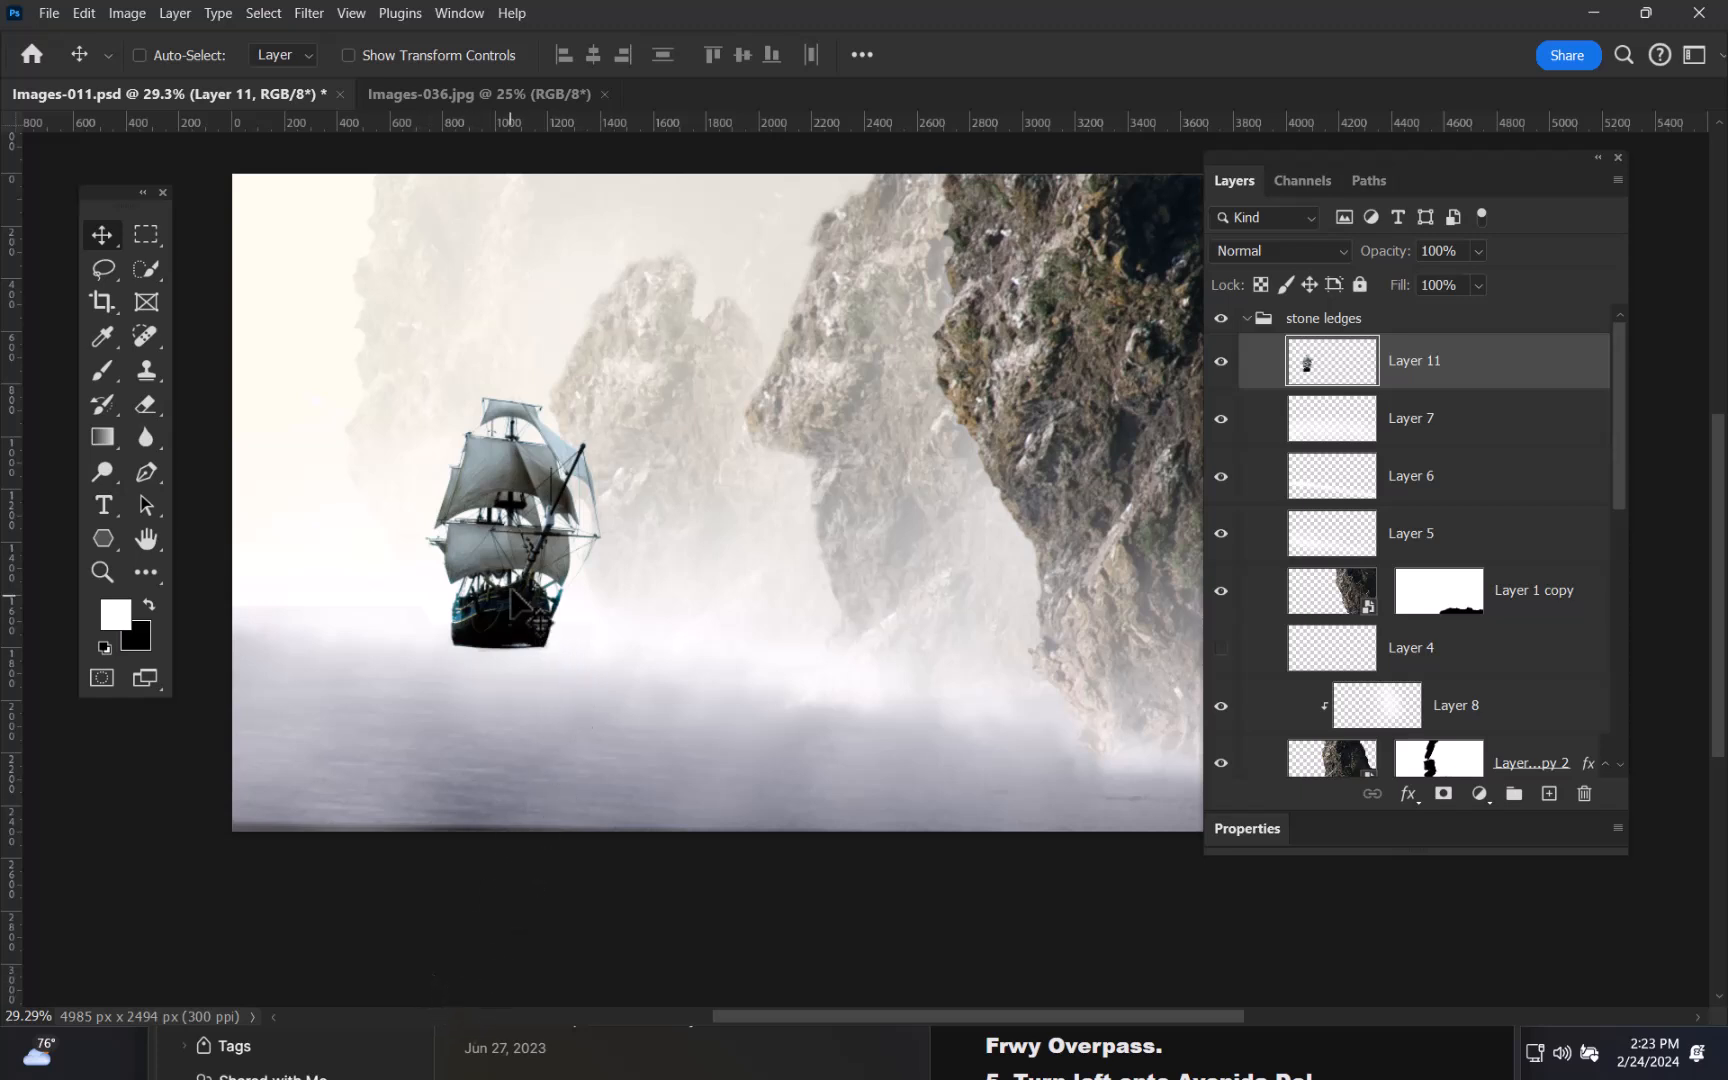
- Reposition the ship at the misty waterline and scale it down proportionally to about 61.8%
left_click_drag(510, 615, 447, 605)
key("ctrl+space")
left_click_drag(756, 478, 741, 513)
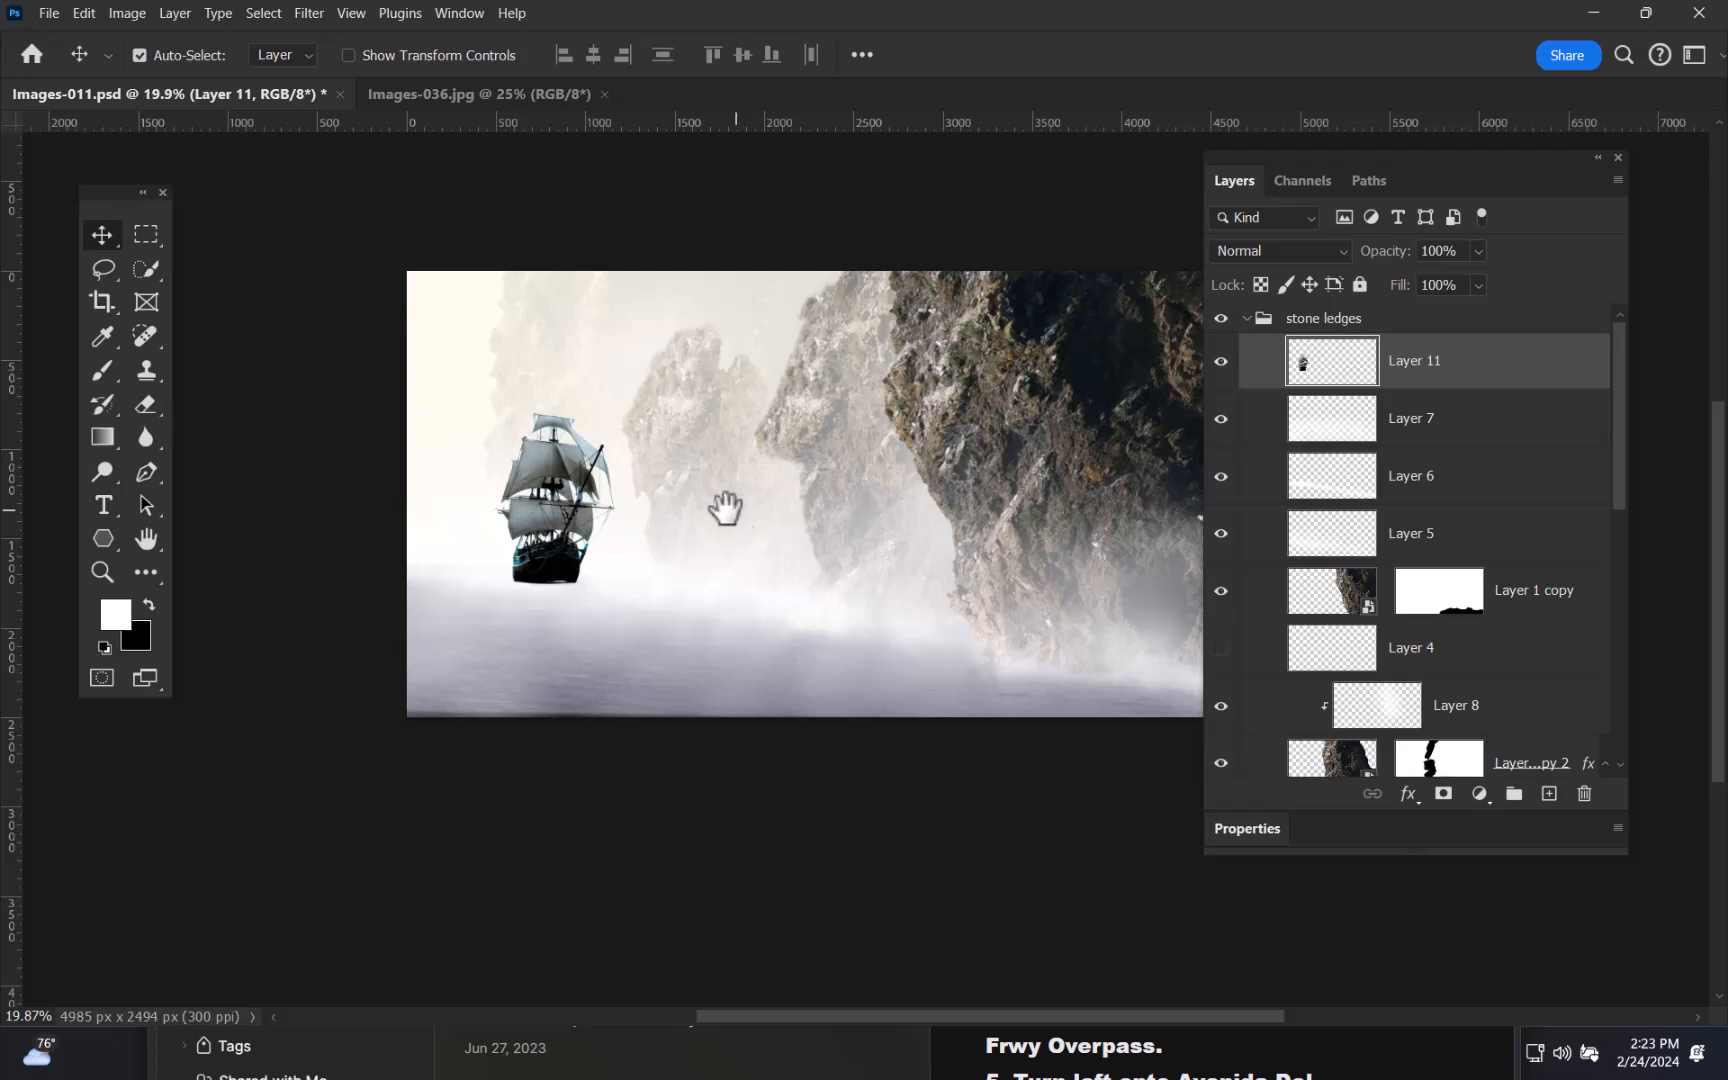
mouse_move(570, 589)
left_mouse_down()
mouse_move(537, 597)
mouse_move(558, 586)
left_mouse_up()
key("ctrl+t")
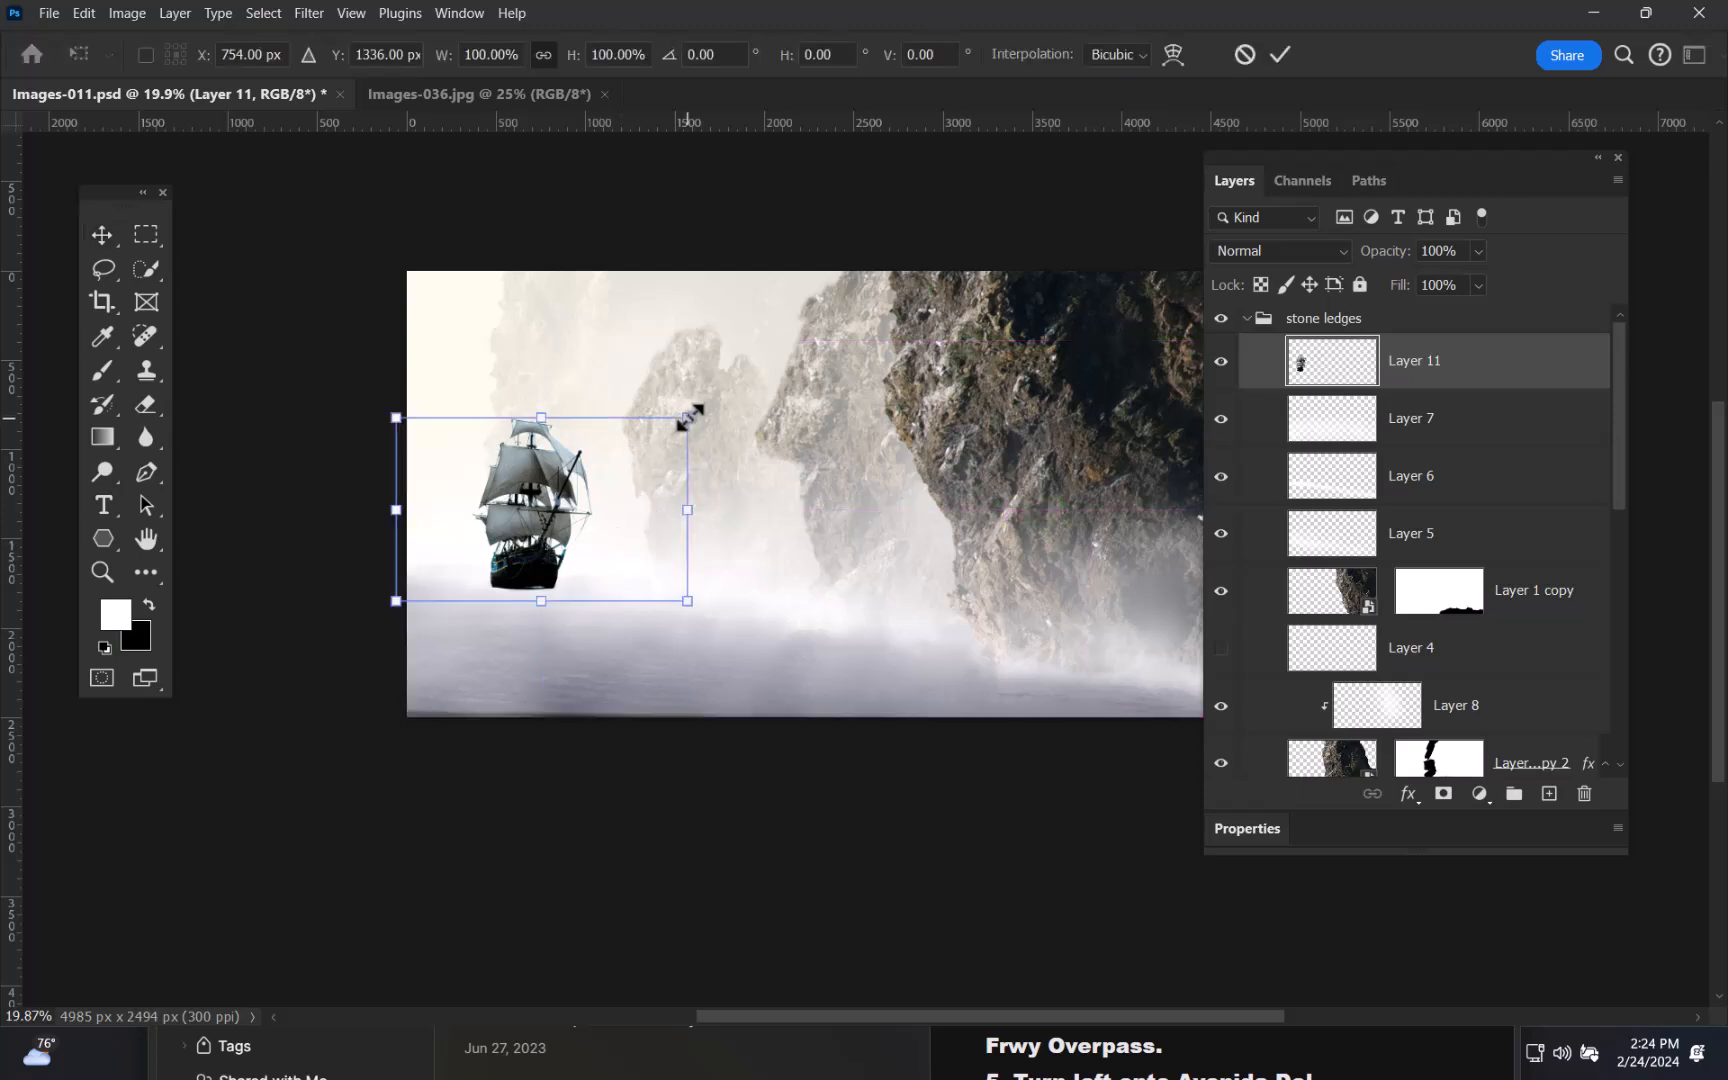
left_click_drag(688, 416, 634, 467)
mouse_move(575, 540)
left_mouse_down()
mouse_move(539, 560)
mouse_move(558, 554)
left_mouse_up()
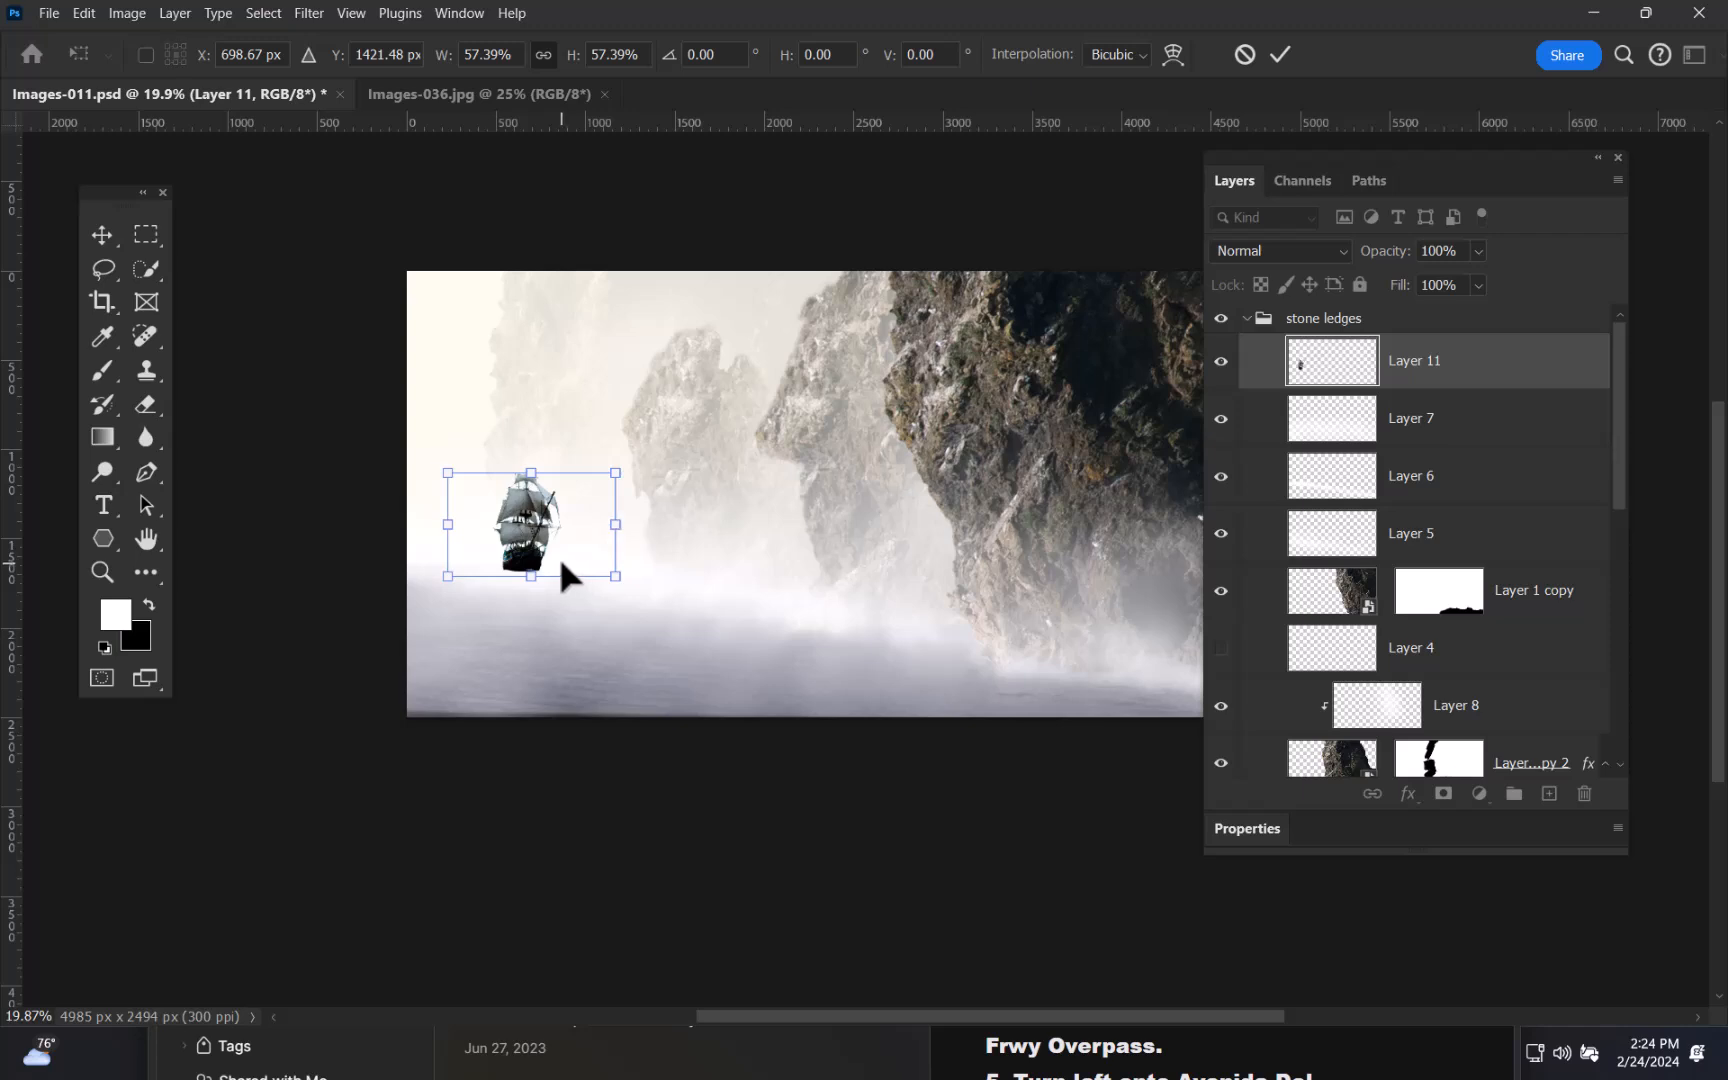
left_click_drag(617, 472, 626, 468)
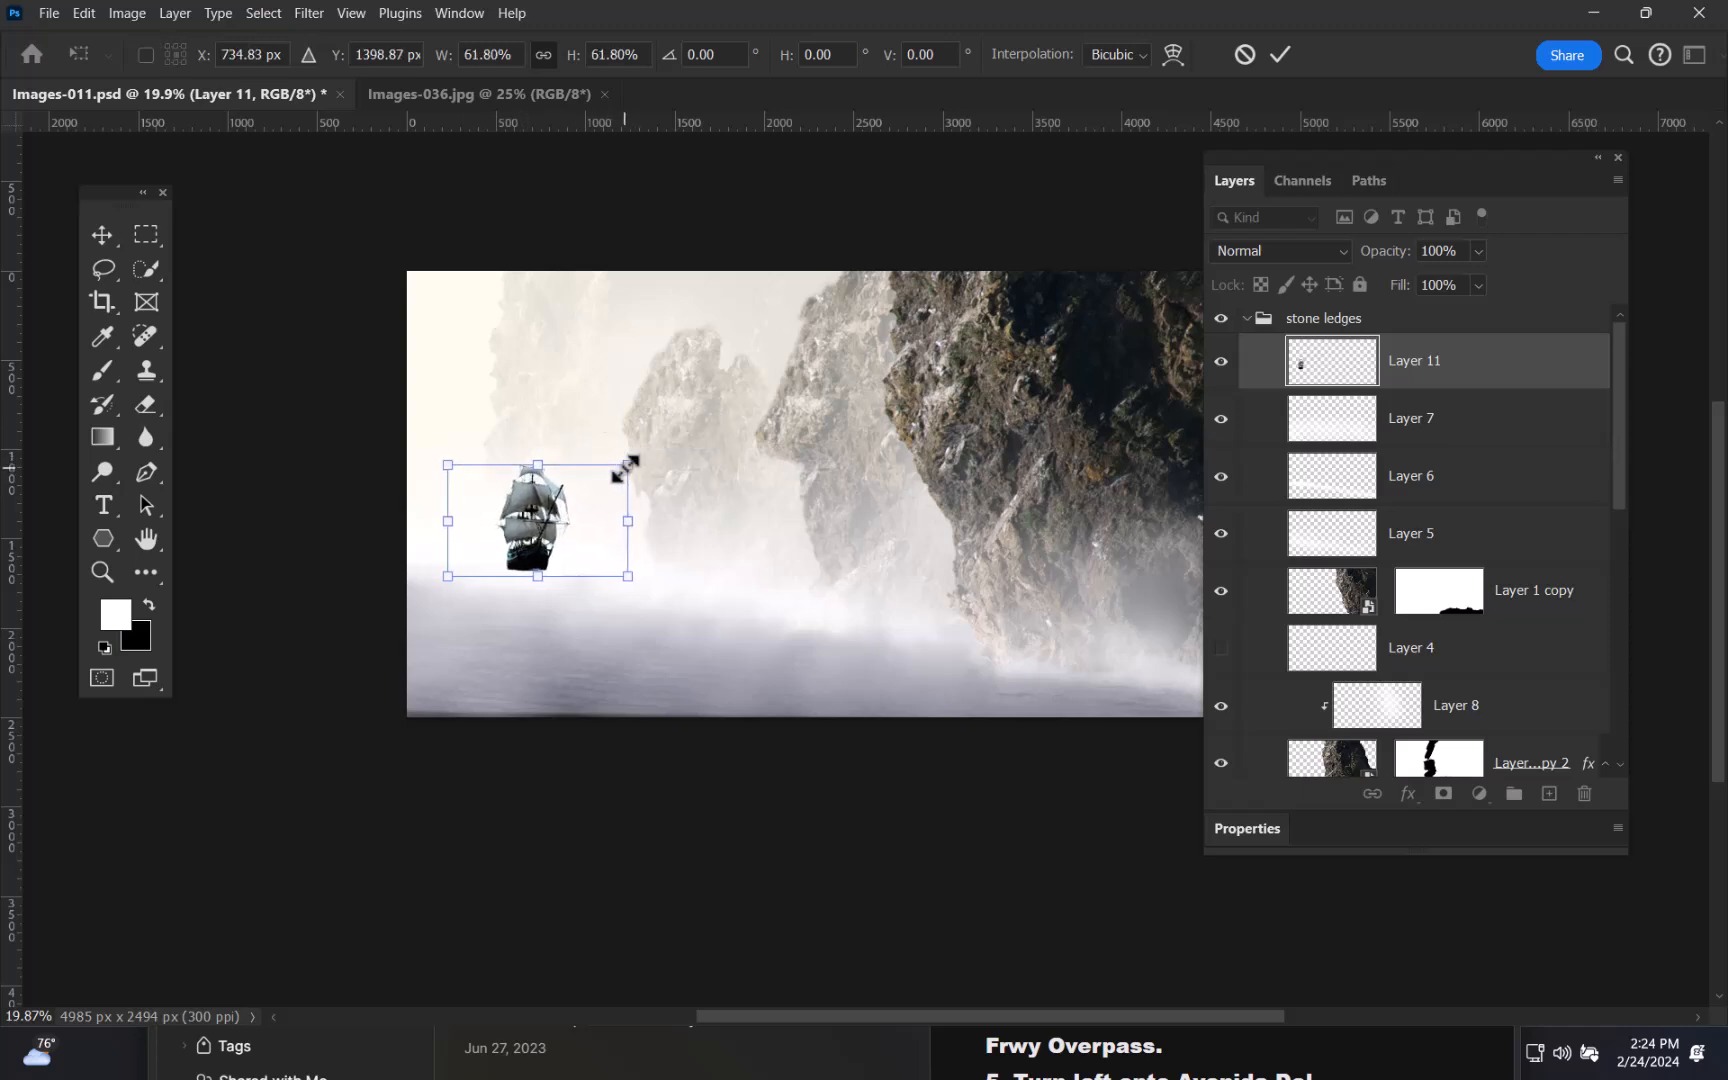
key("Return")
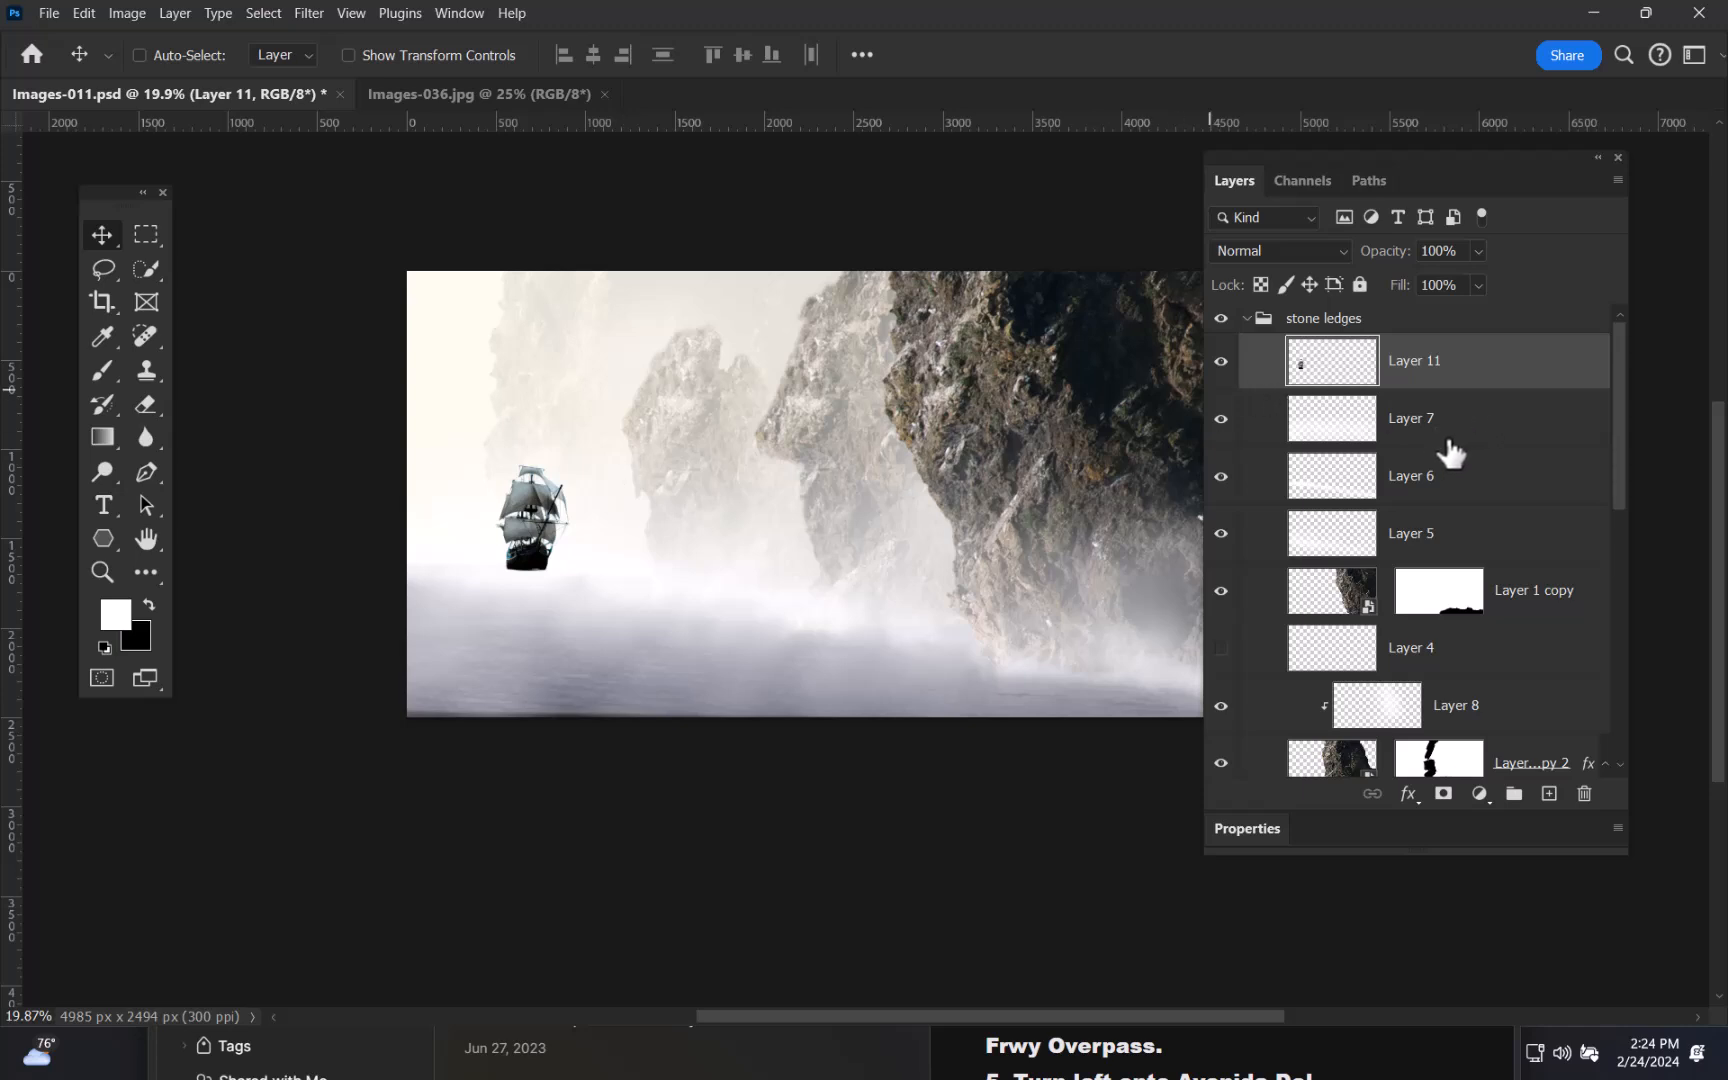
- Move the ship's Layer 11 below mist Layers 7, 6 and 5 in the layer stack
left_click_drag(1470, 388, 1439, 480)
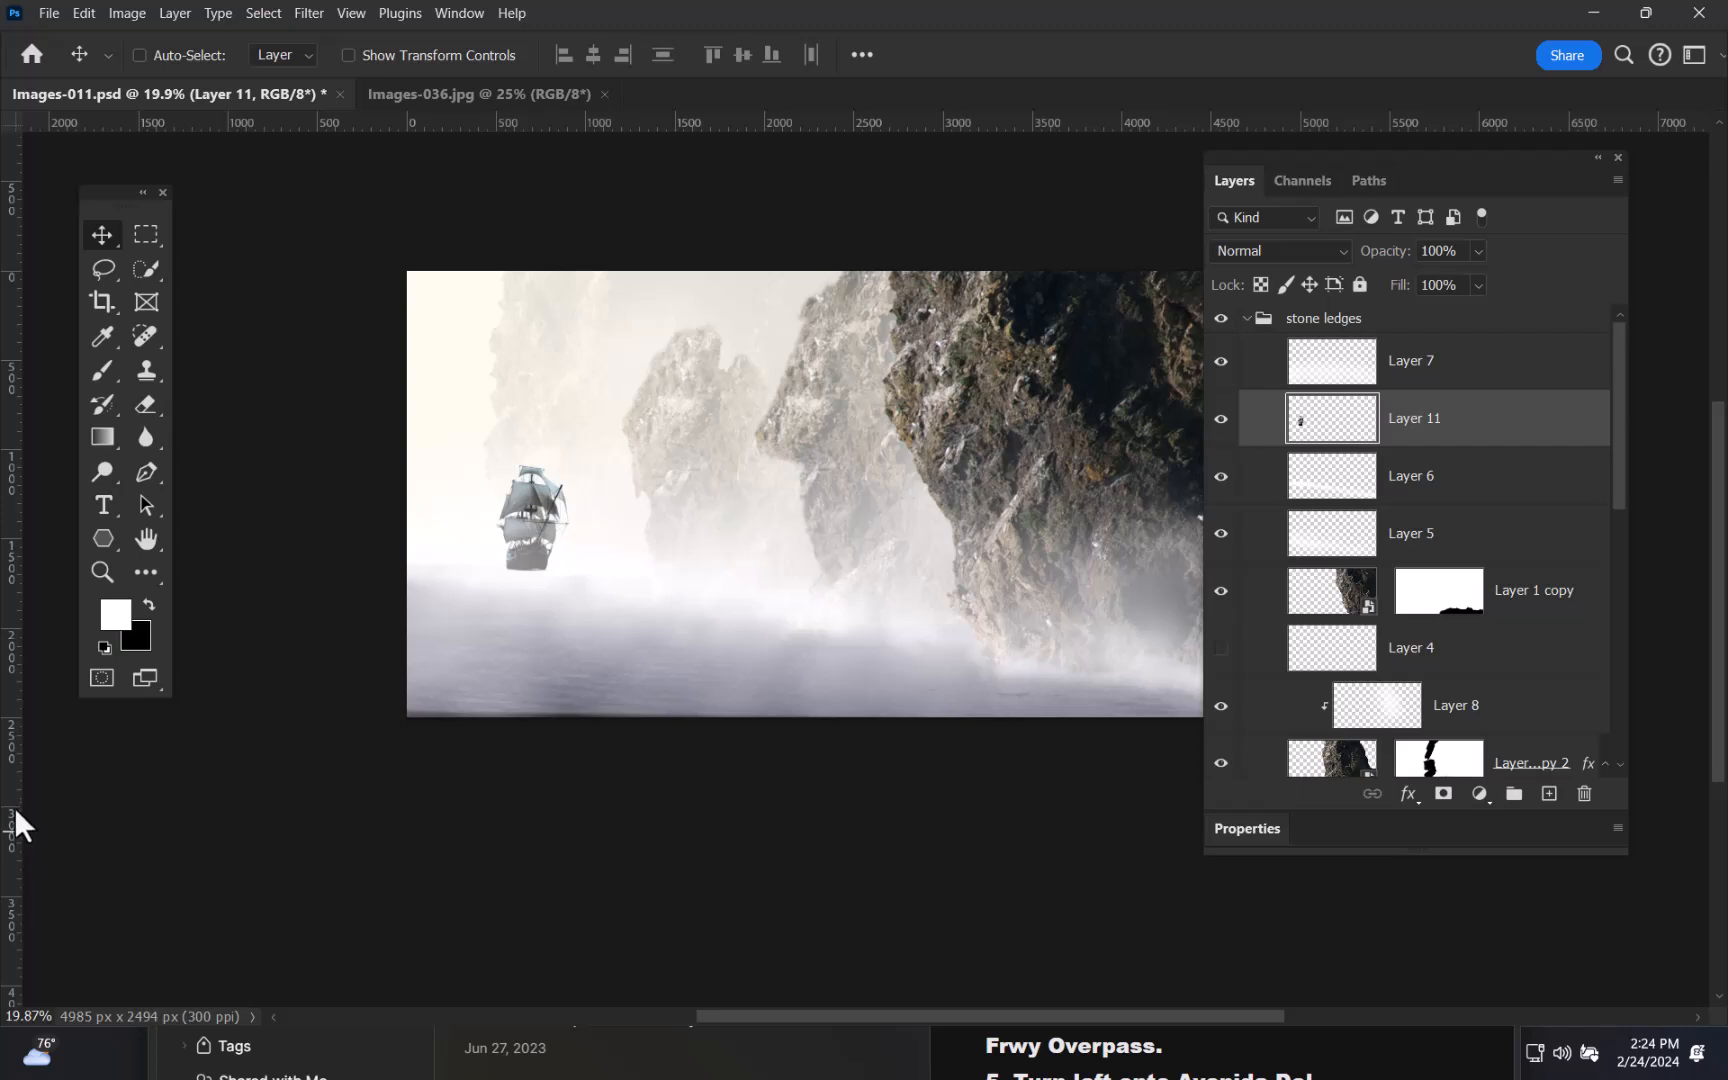
left_click_drag(1507, 413, 1493, 490)
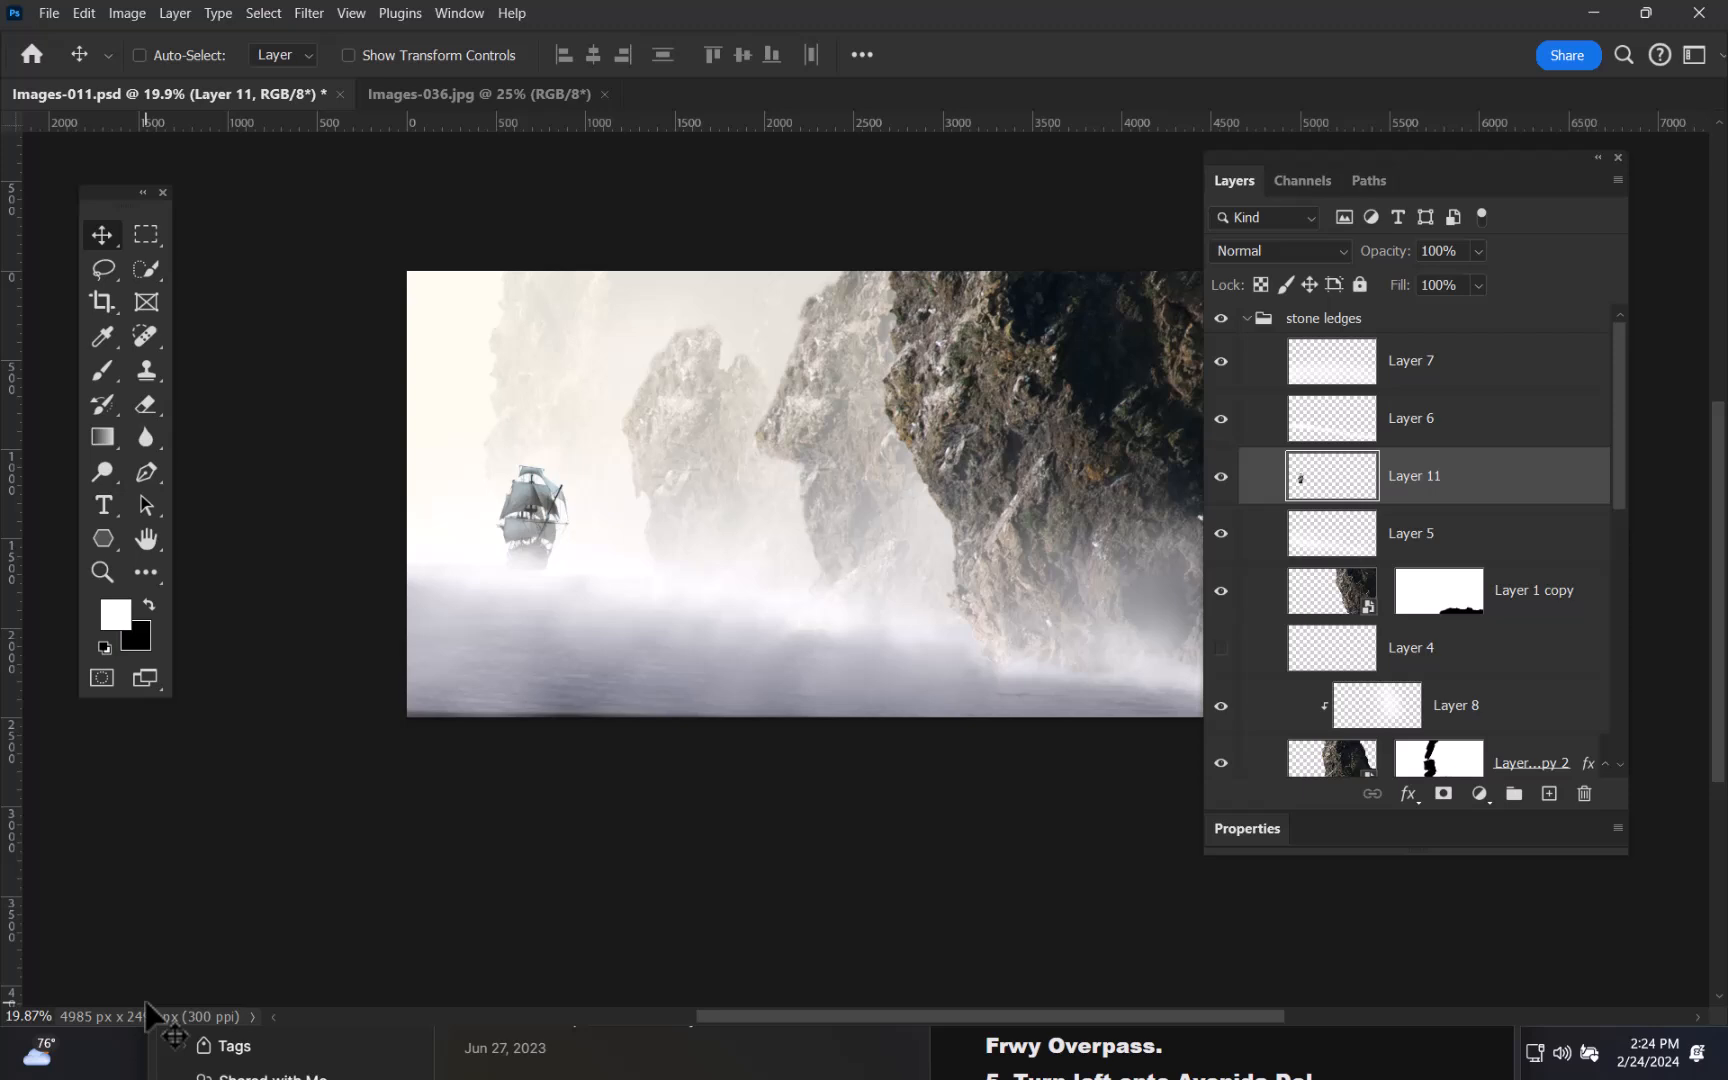
left_click_drag(1547, 488, 1538, 556)
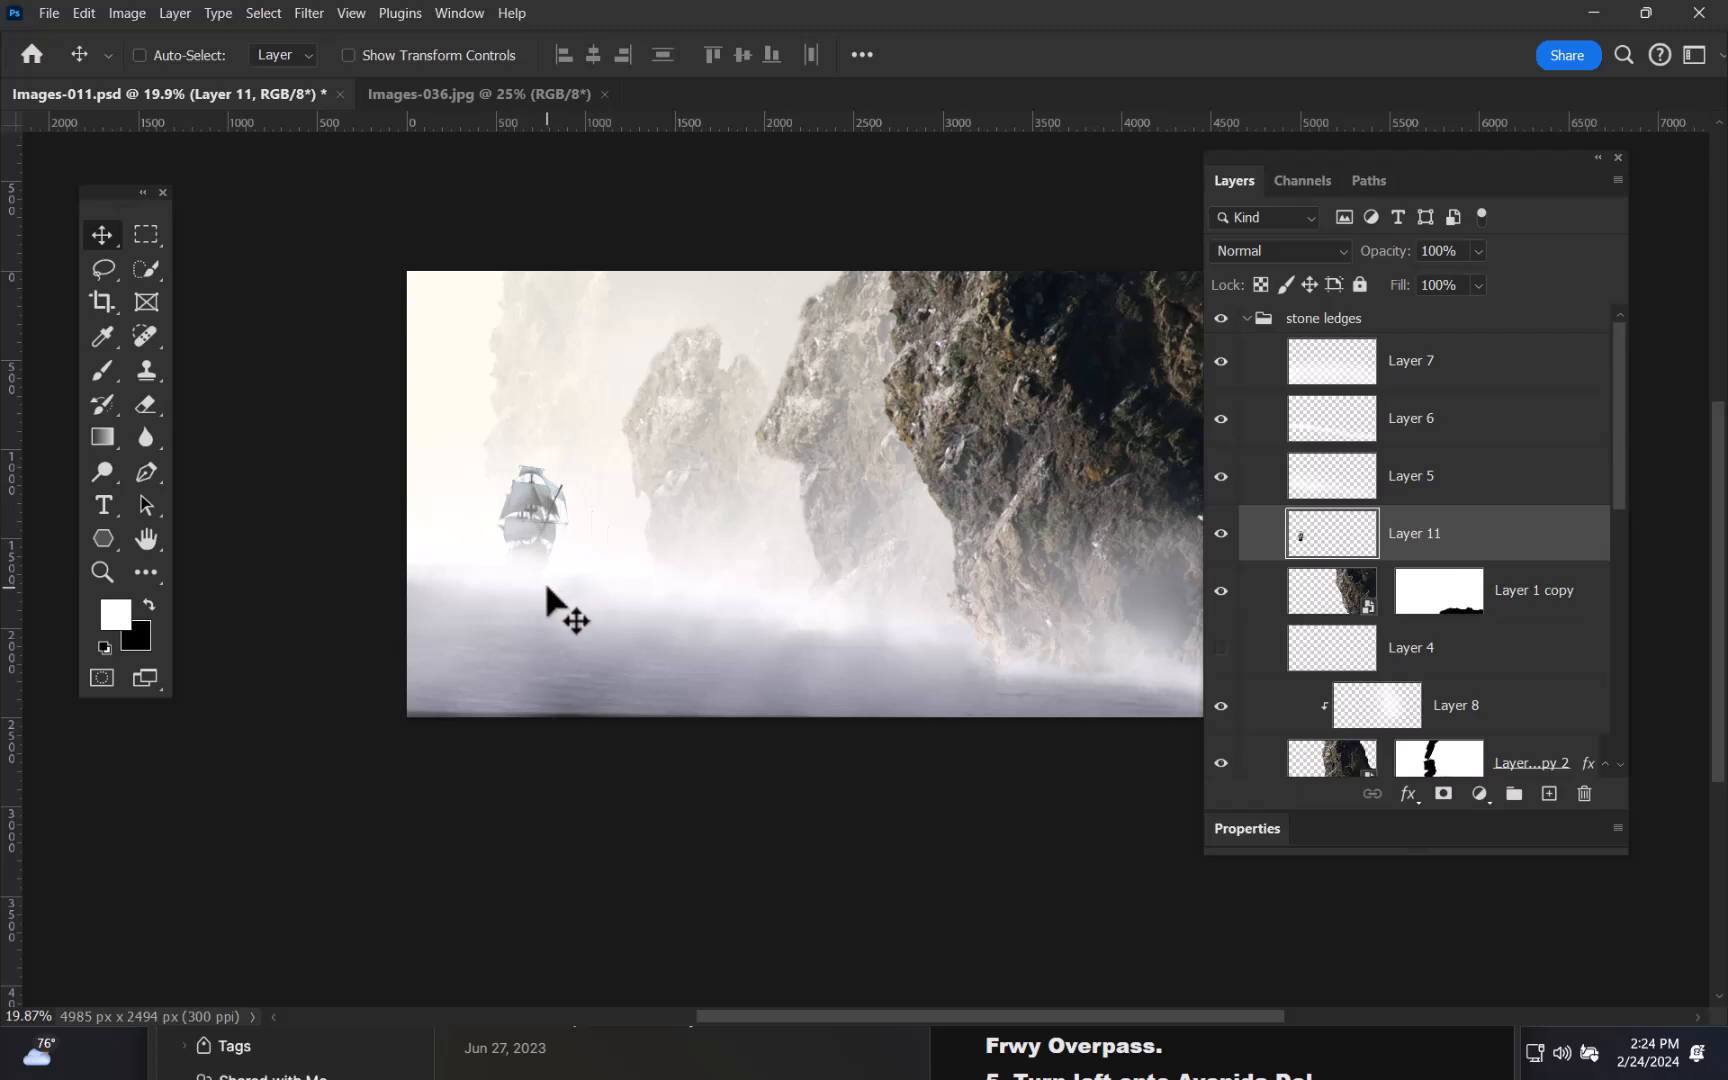
- Shift the ship slightly toward the cliffs and save the document
left_click_drag(545, 585, 589, 590)
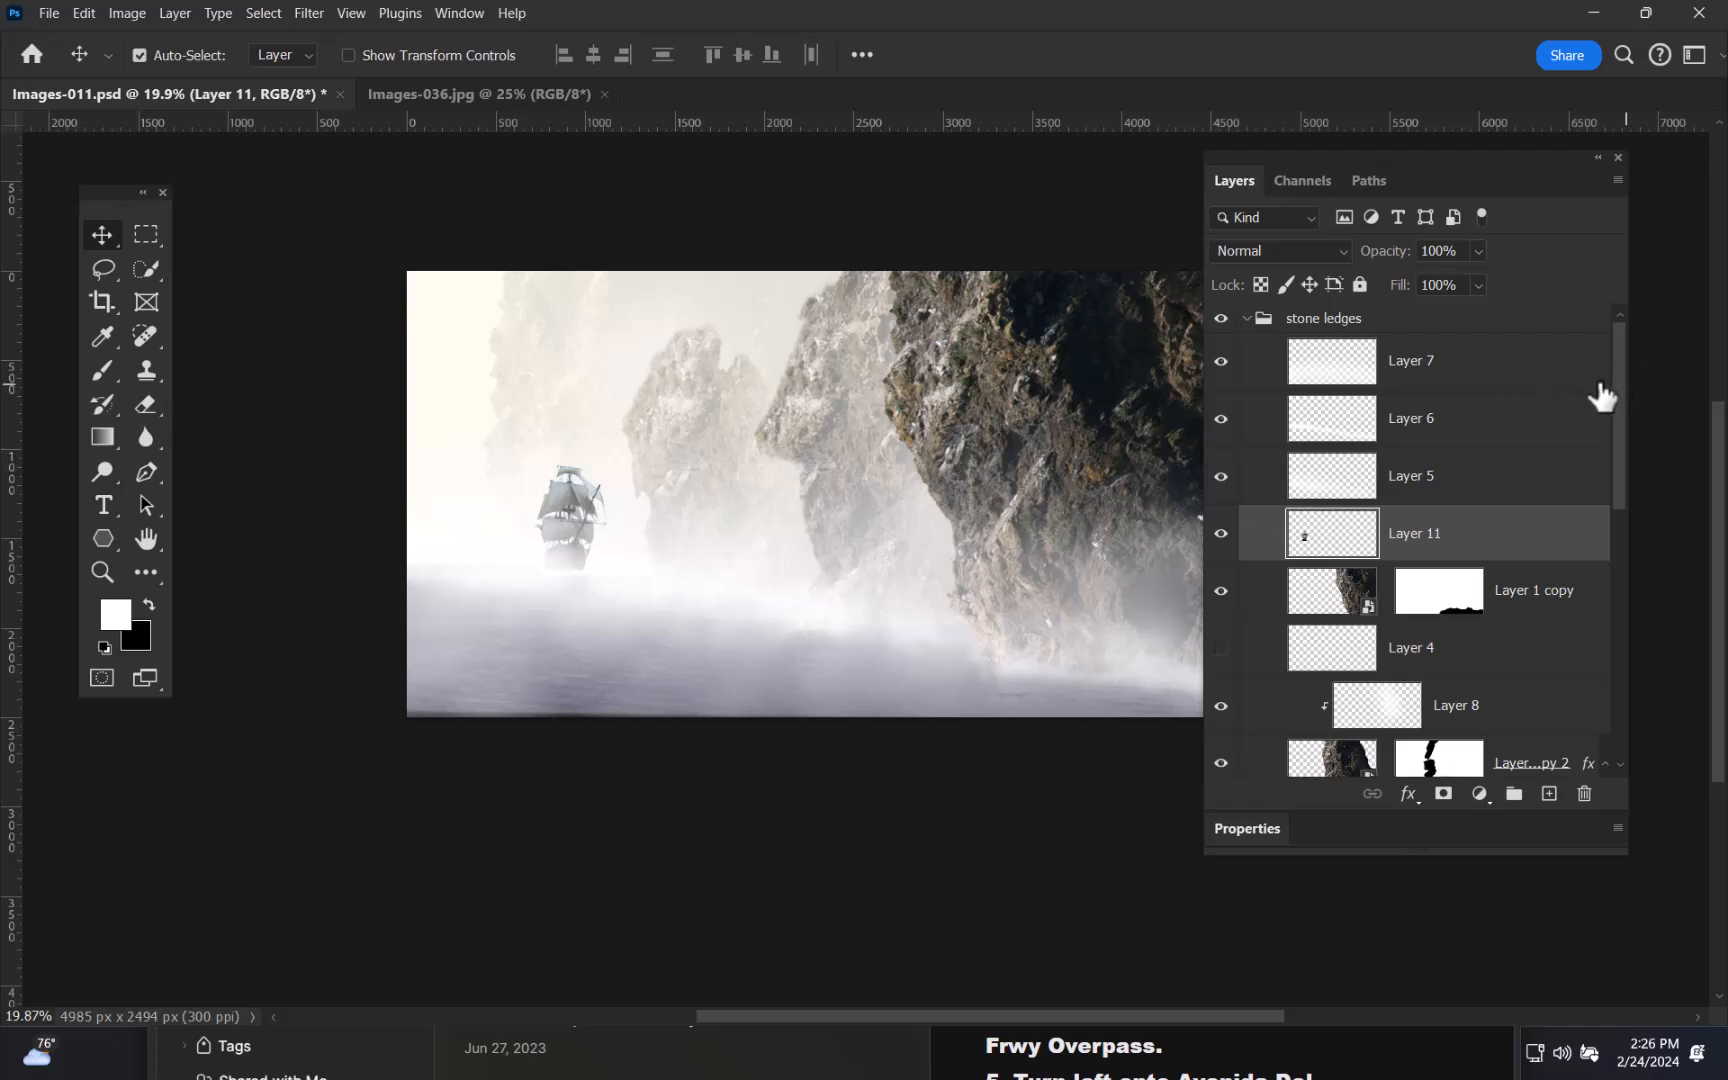
key("ctrl+s")
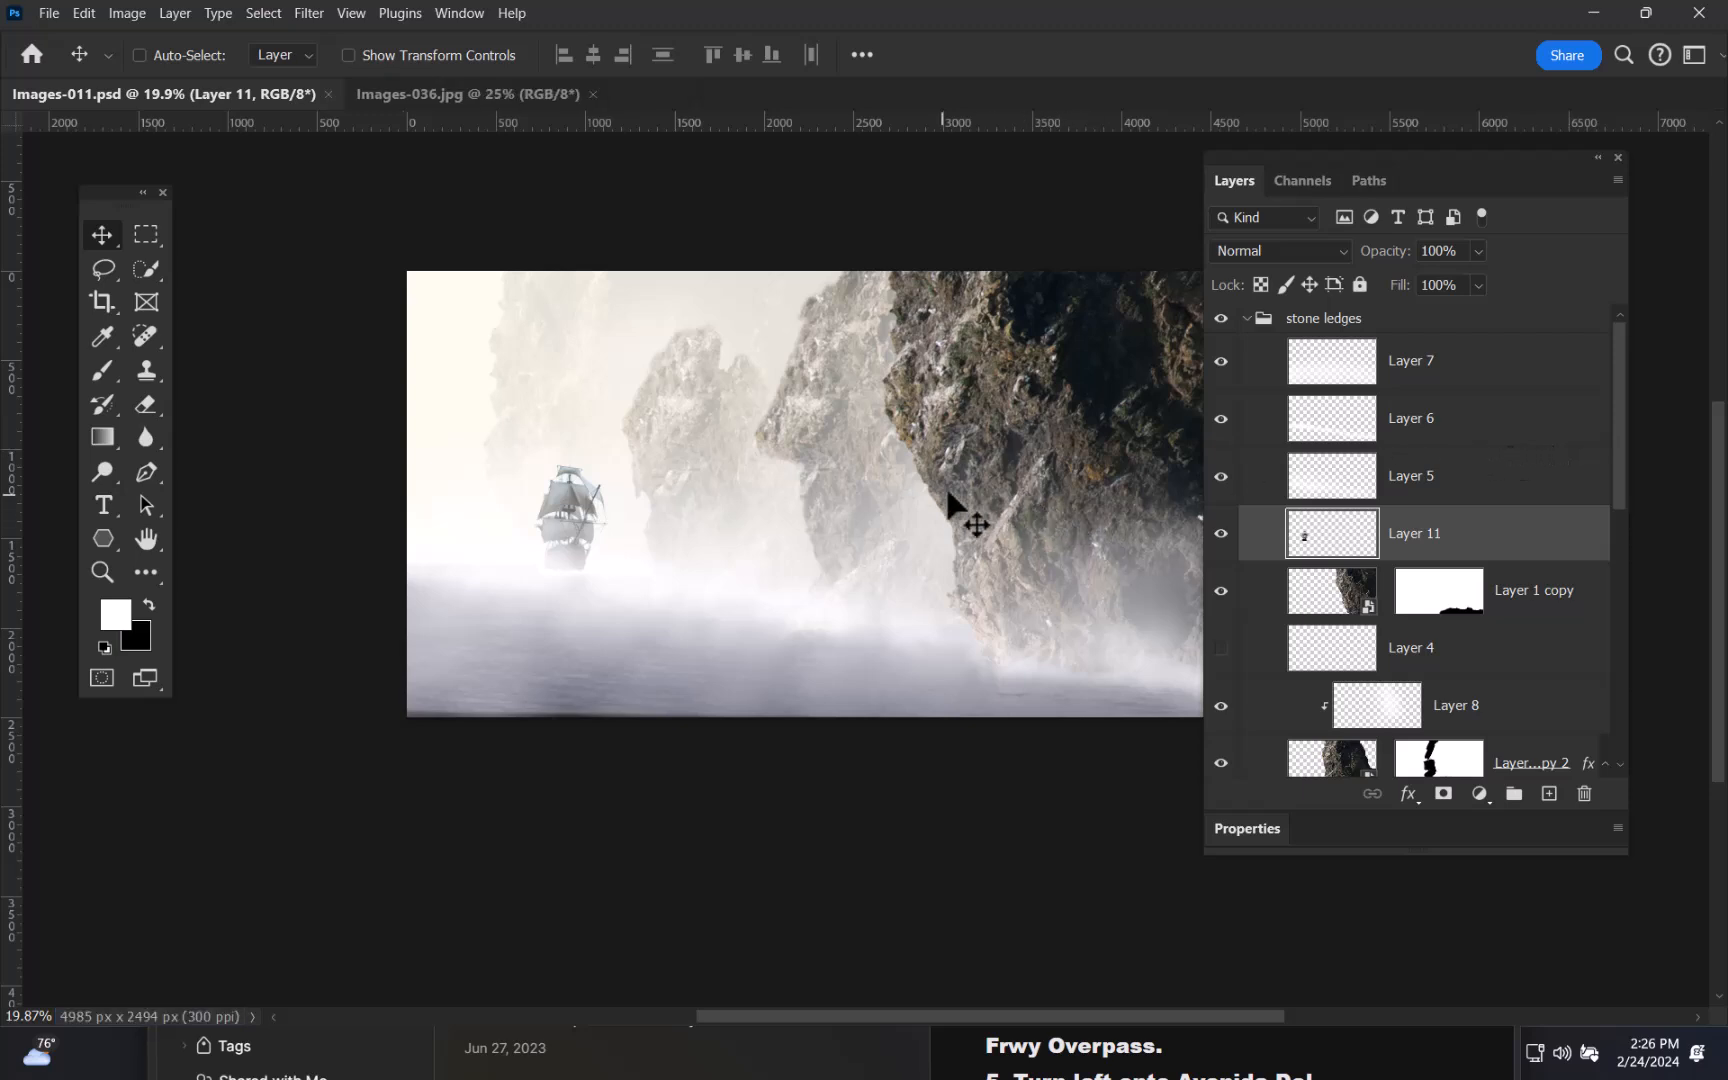
- Select mist Layer 7 and enlarge the Soft Round 37 1 brush to about 1245 px with about 20% hardness
left_click_drag(984, 478, 798, 501)
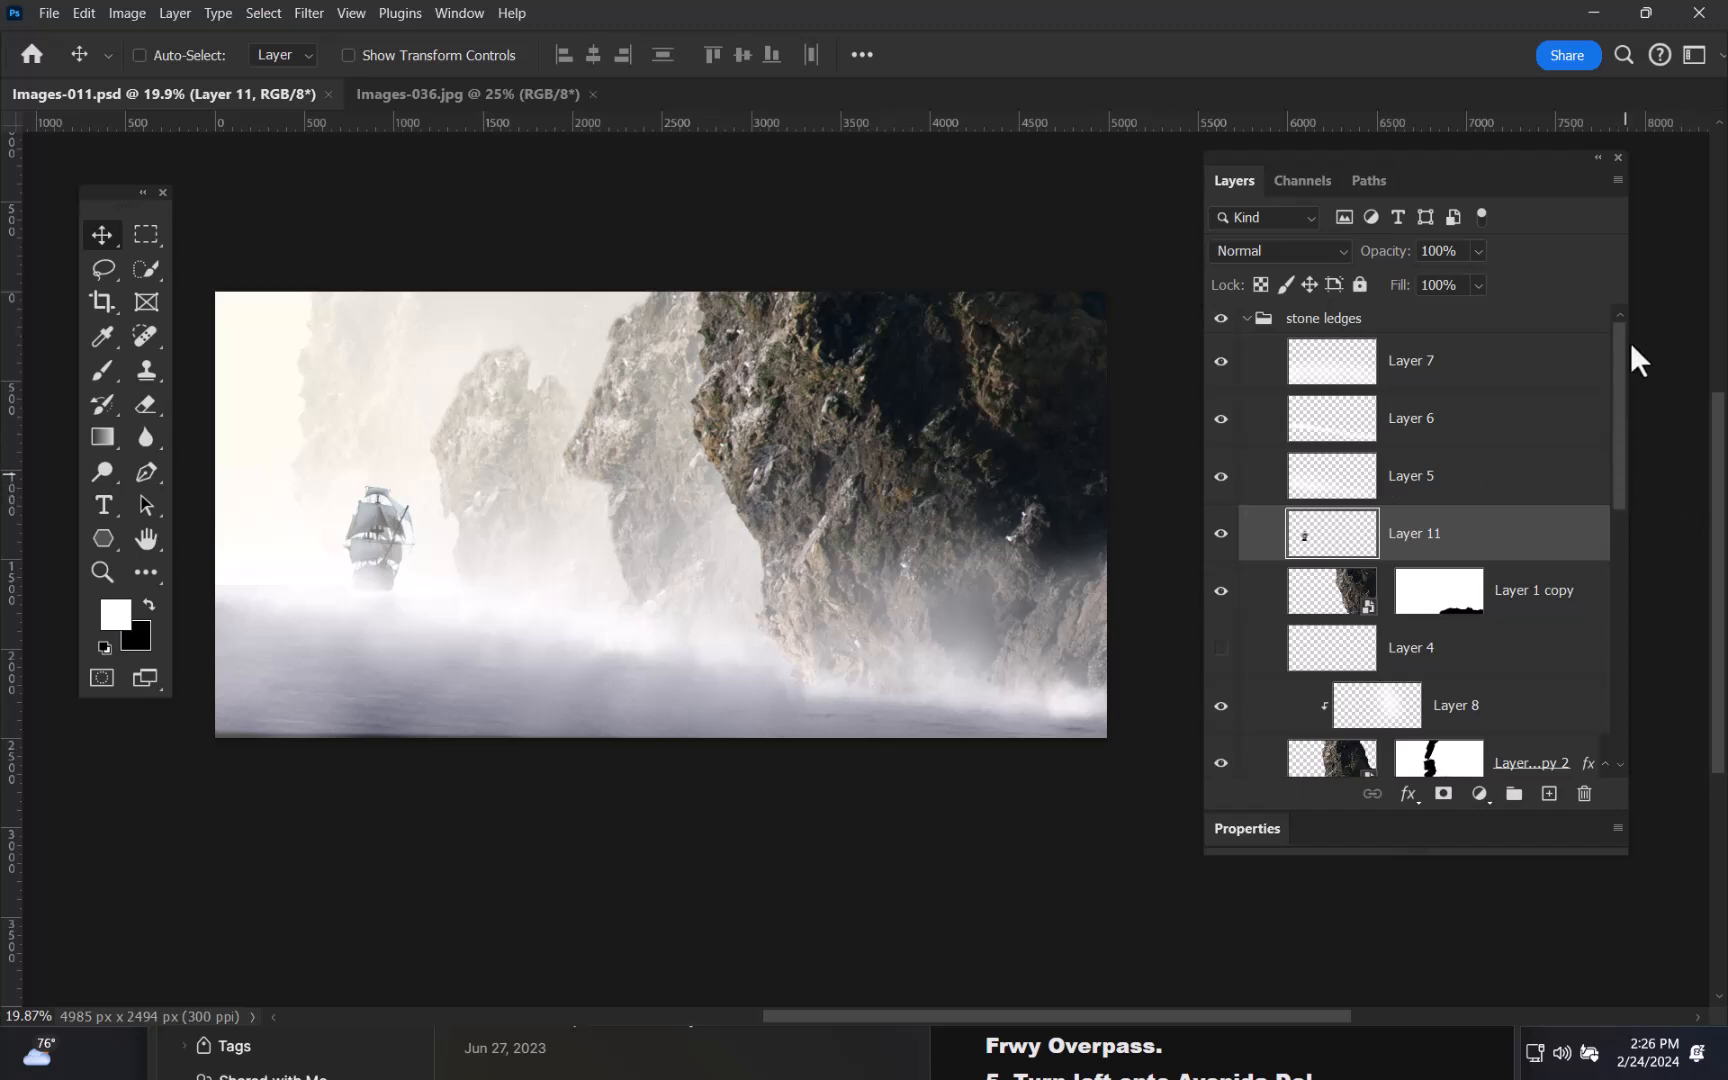
left_click(1478, 372)
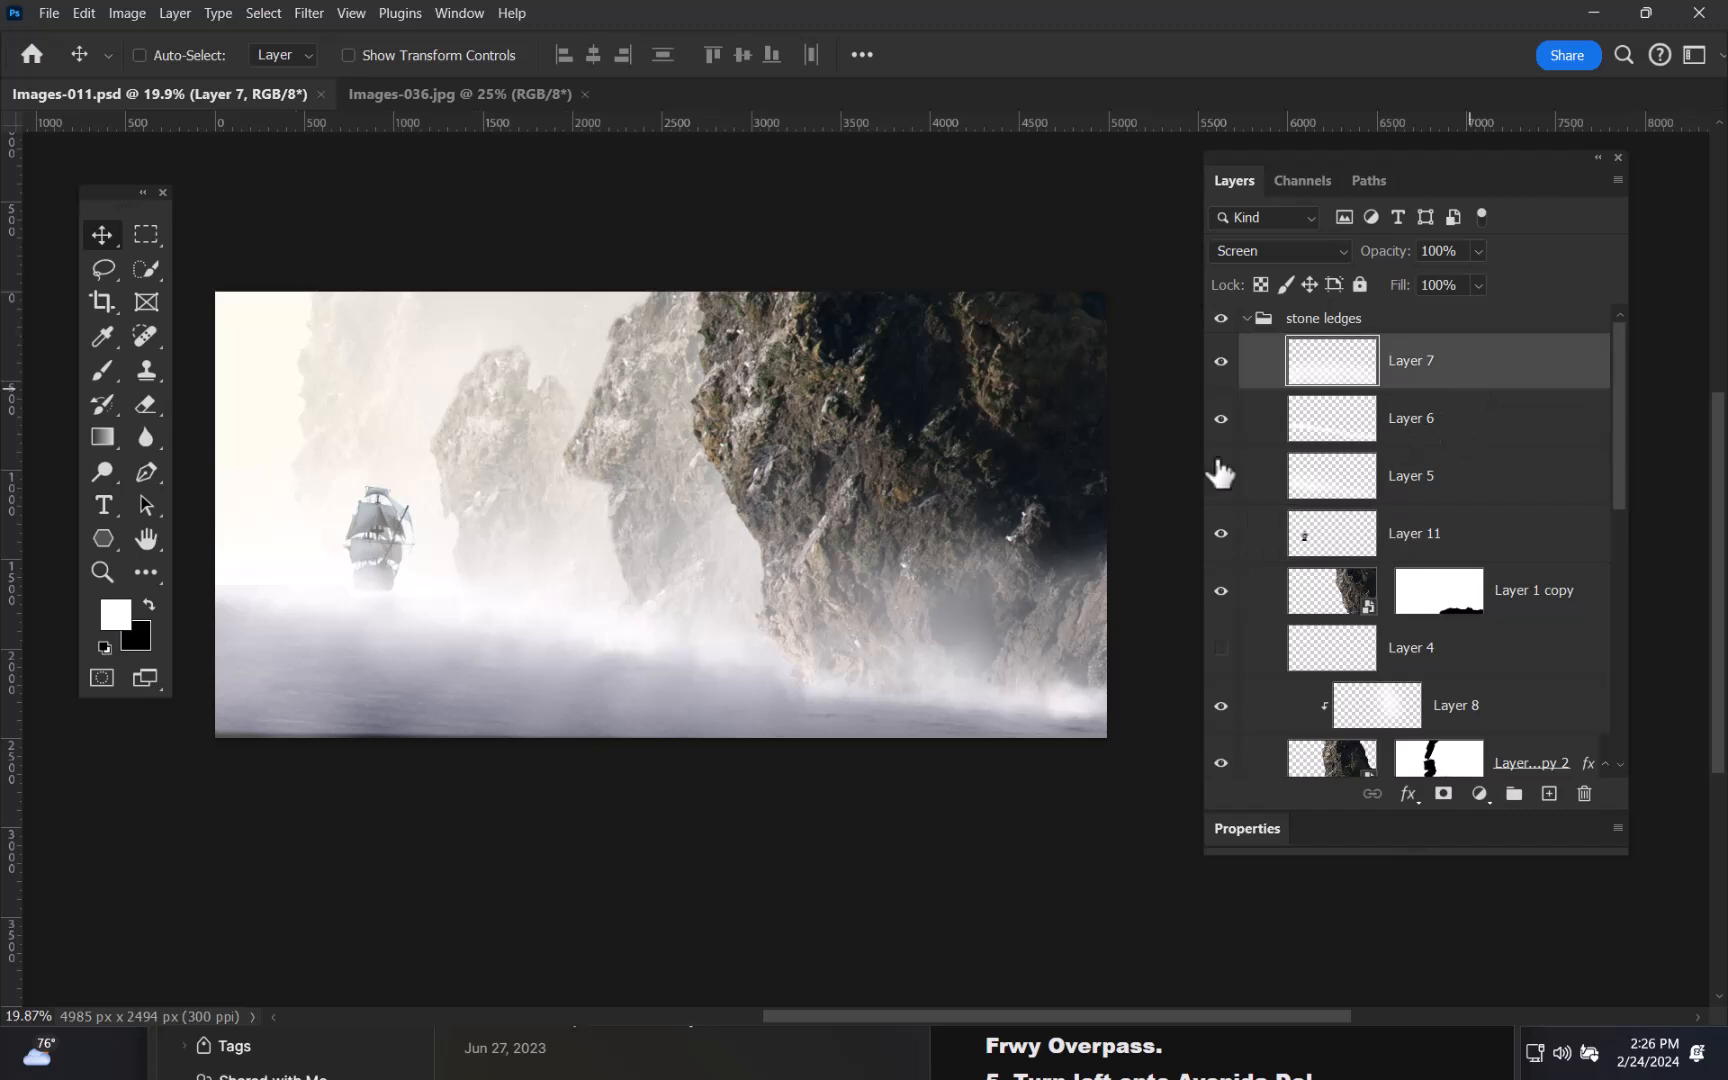
key("b")
right_click(855, 492)
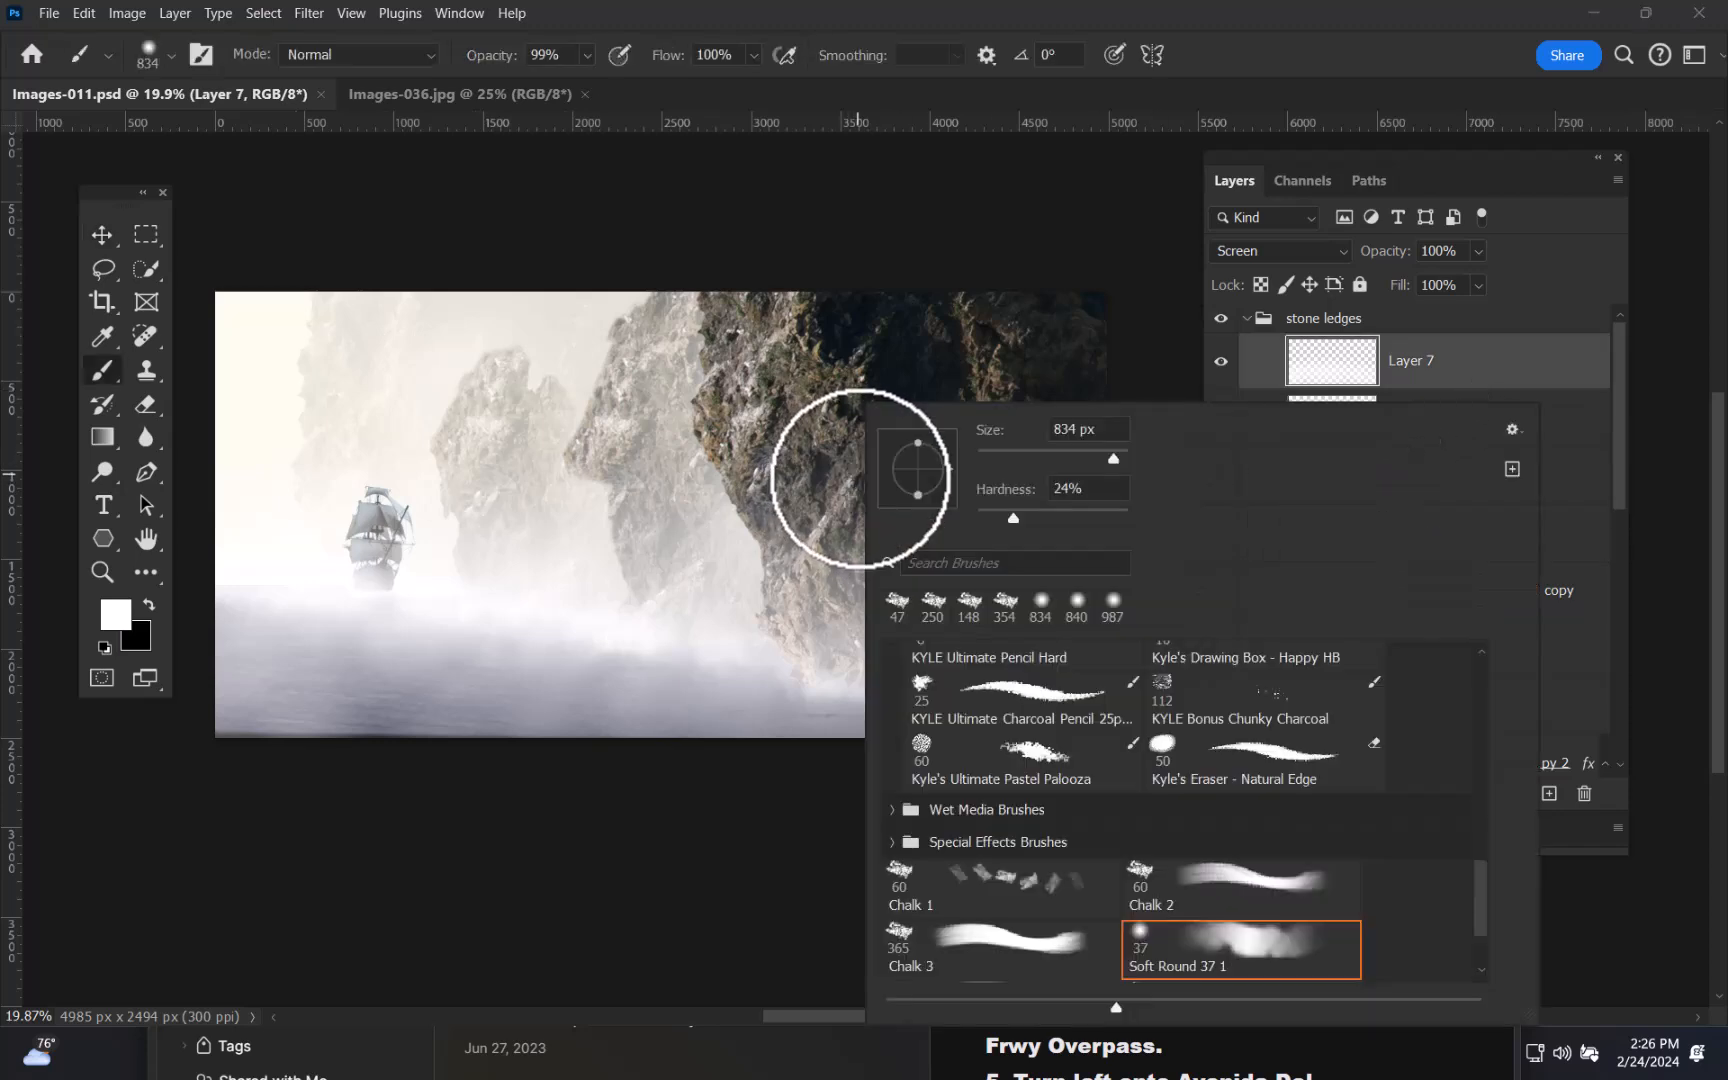
left_click(1188, 942)
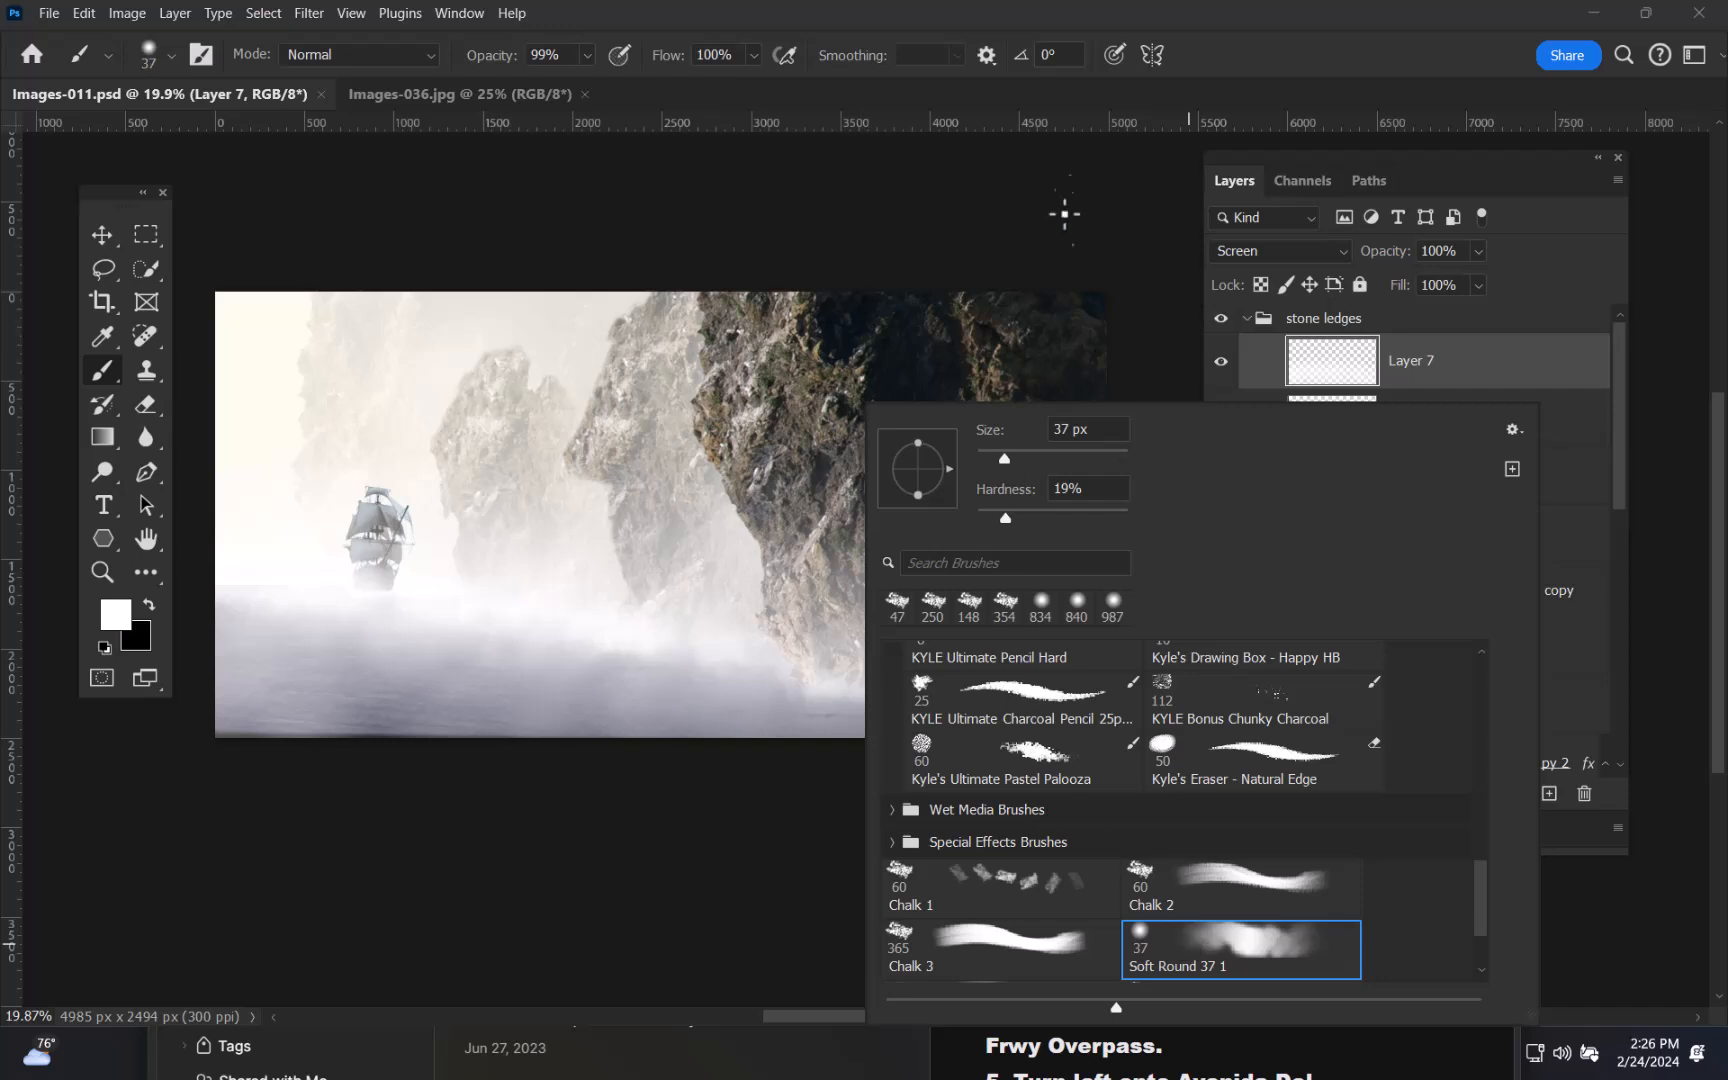
left_click(986, 248)
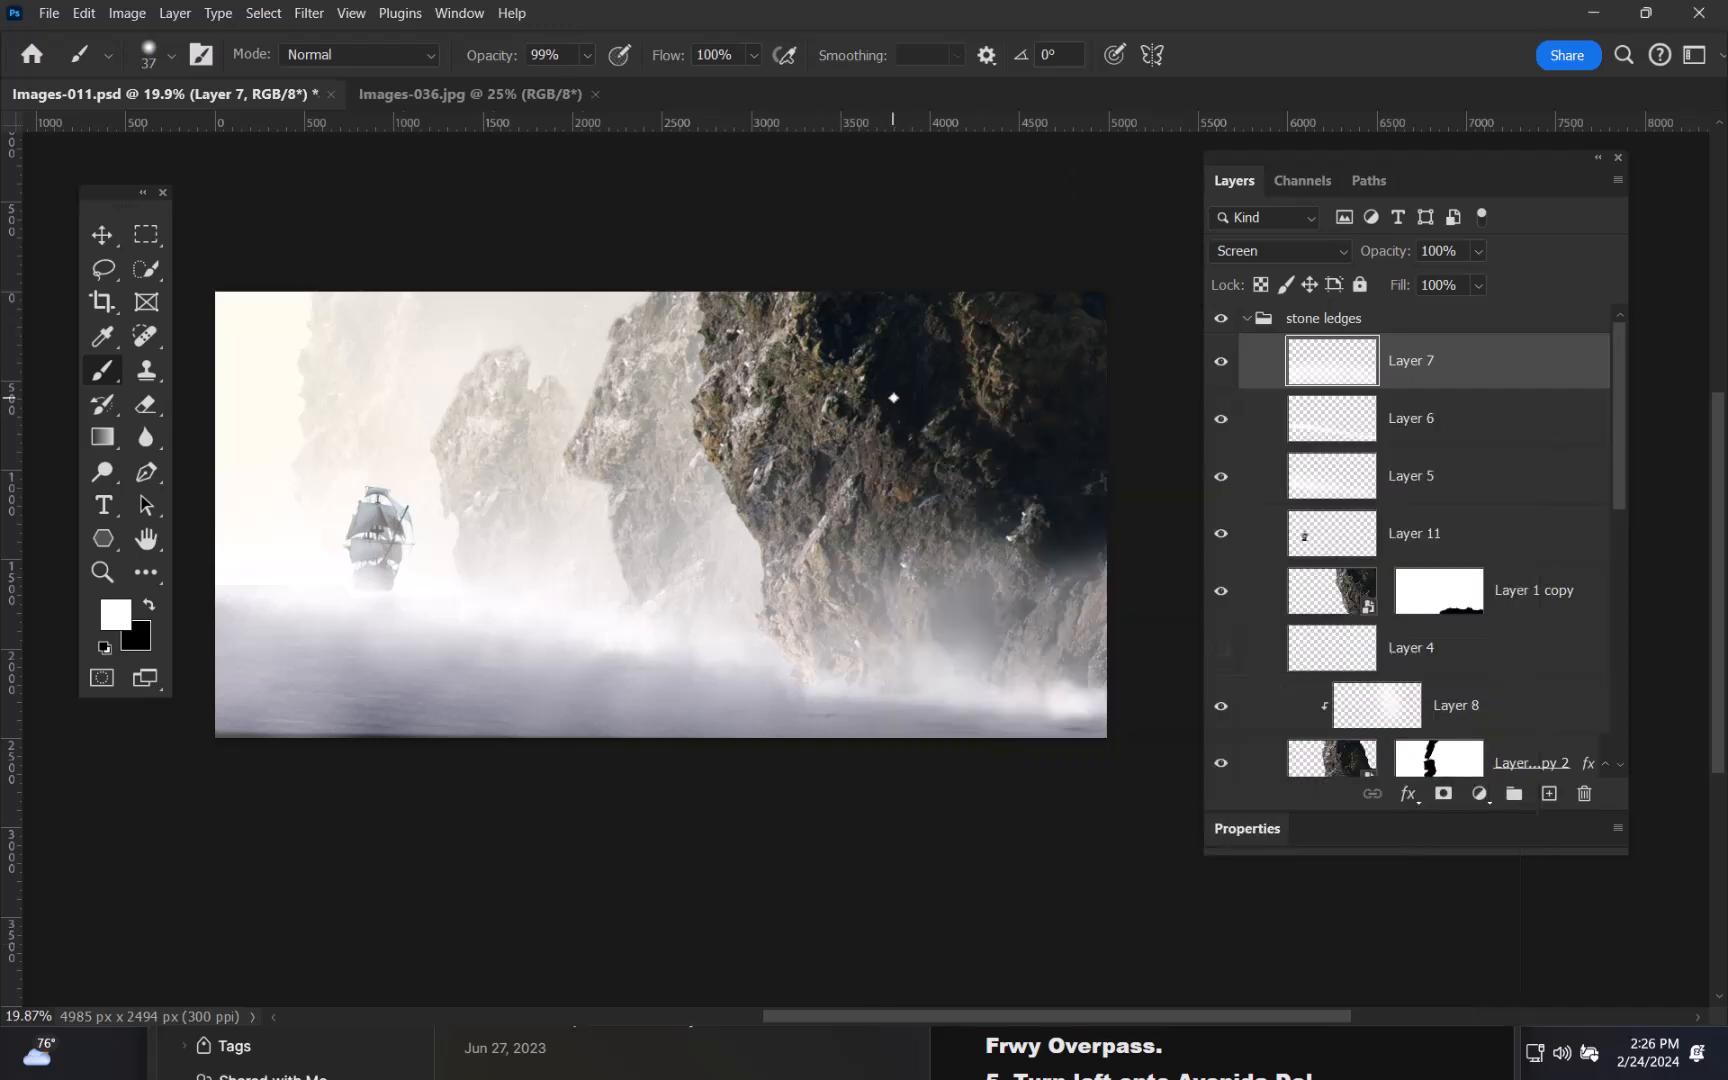
left_click_drag(865, 393, 1010, 408)
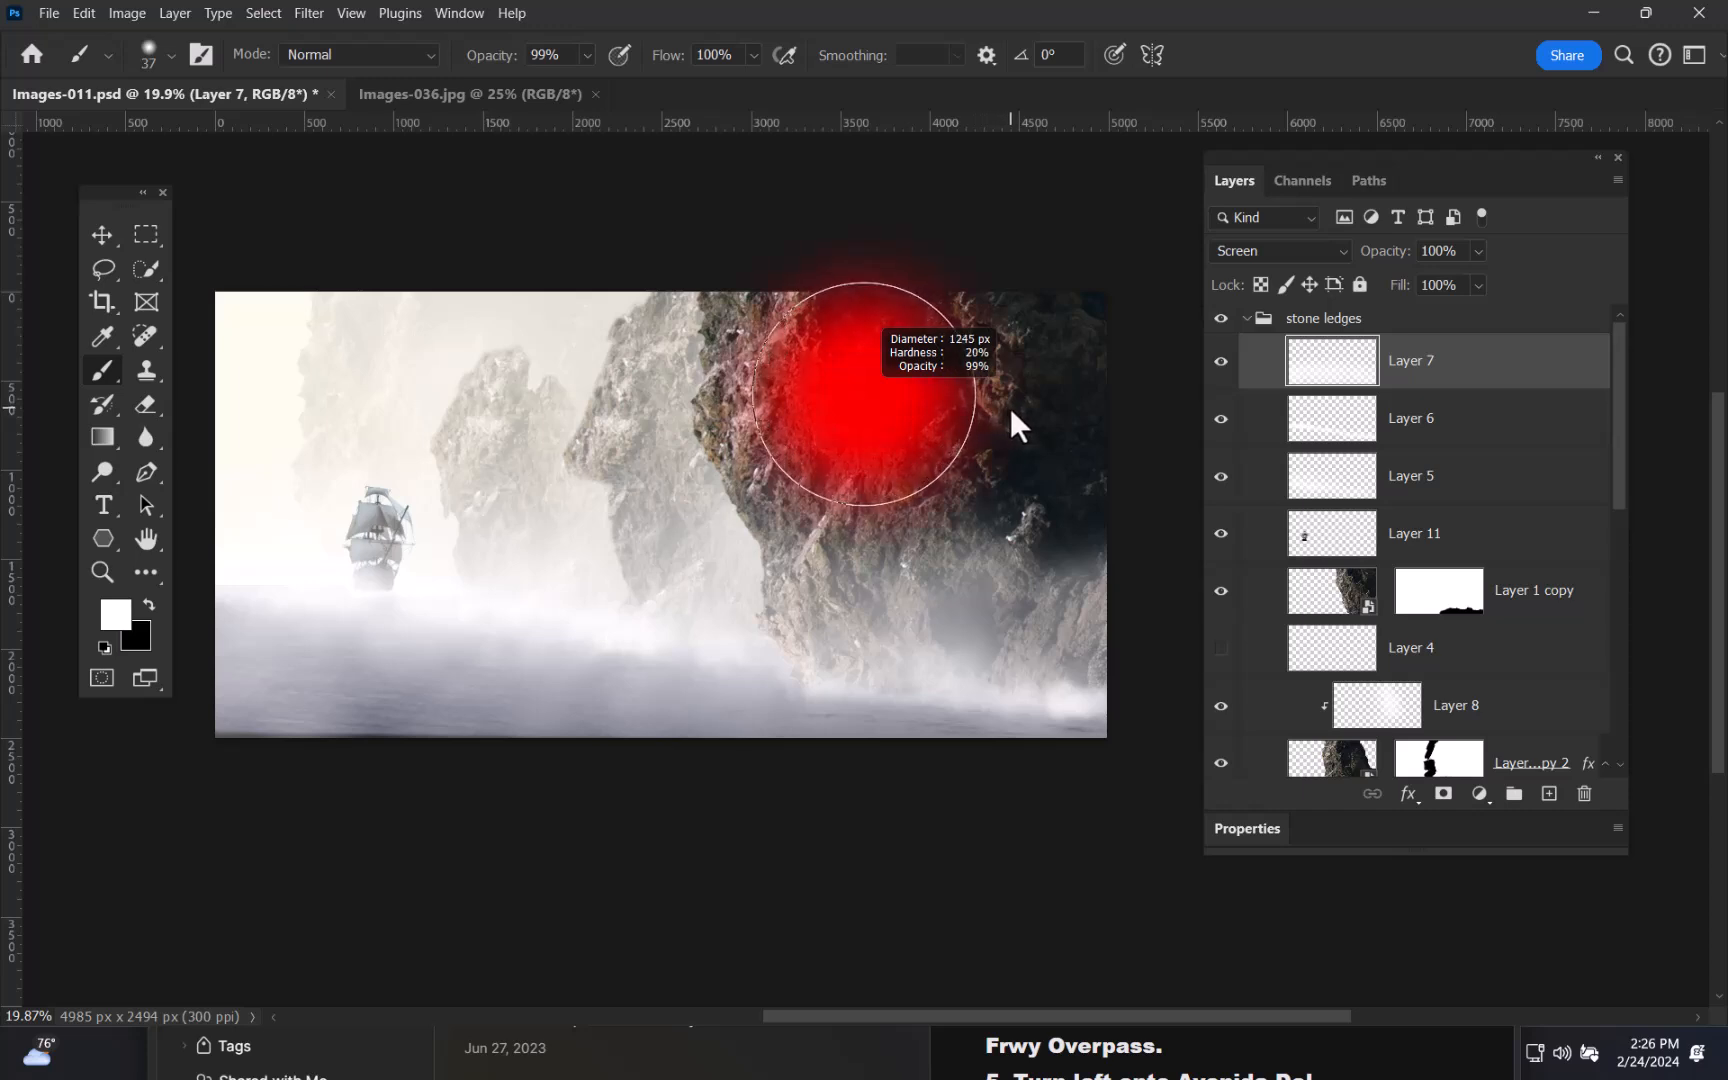
- Try larger and smaller brush sizes over the near cliff, including 900 px
mouse_move(1037, 494)
left_mouse_down()
mouse_move(910, 413)
mouse_move(1005, 484)
left_mouse_up()
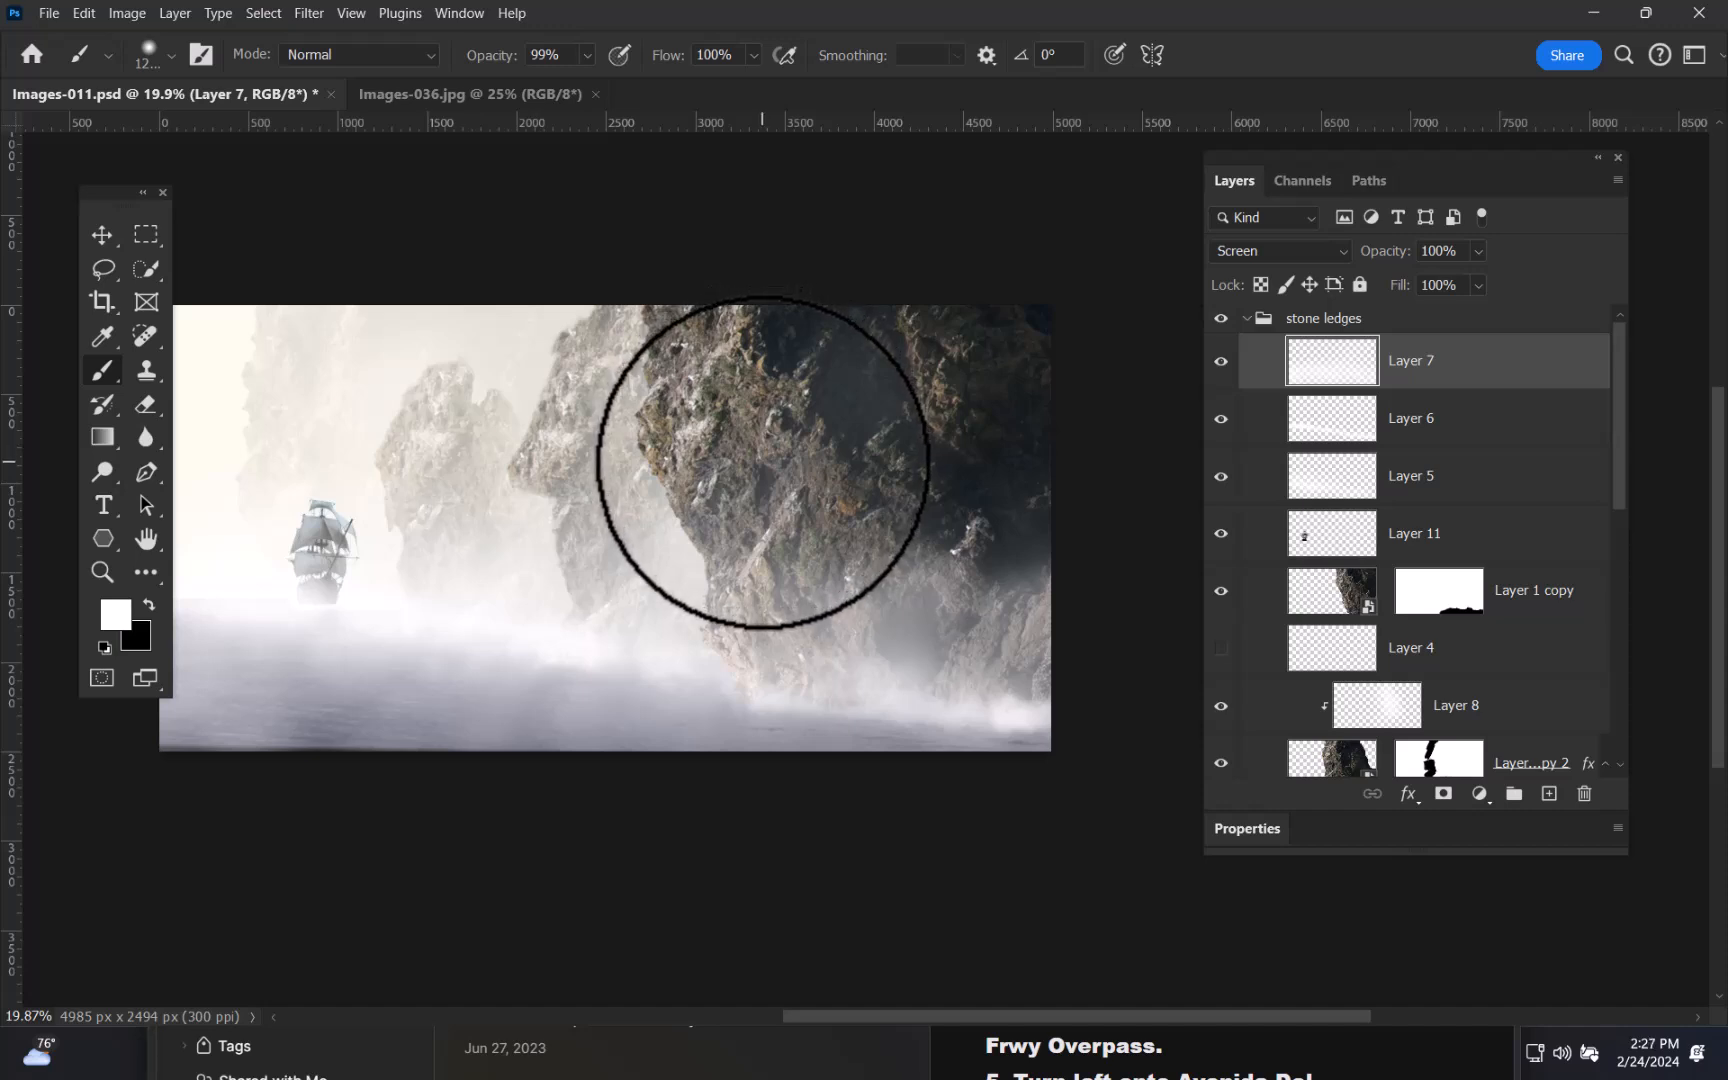
key("bracketright")
key("bracketright")
key("bracketright")
key("bracketright")
key("bracketright")
key("bracketleft")
key("bracketleft")
key("bracketleft")
key("bracketleft")
key("bracketleft")
key("bracketleft")
key("bracketleft")
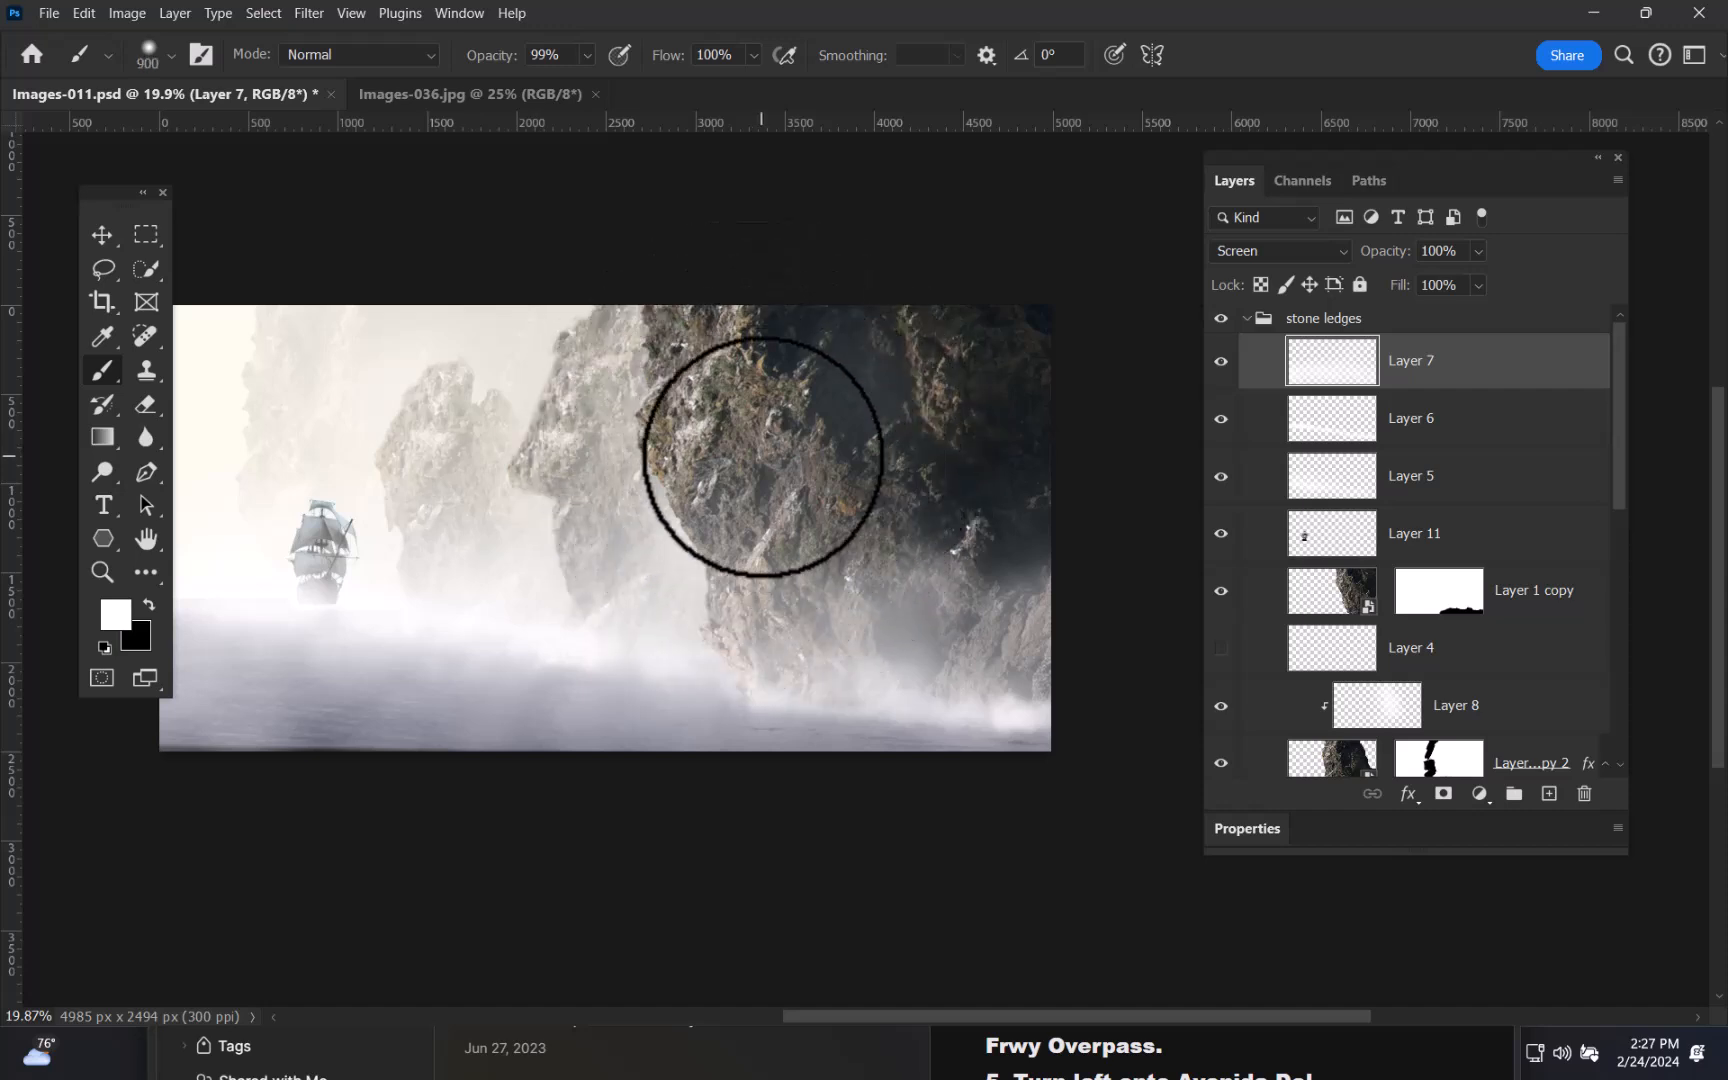
key("bracketright")
key("bracketright")
key("bracketright")
key("bracketright")
key("bracketleft")
key("bracketleft")
key("bracketleft")
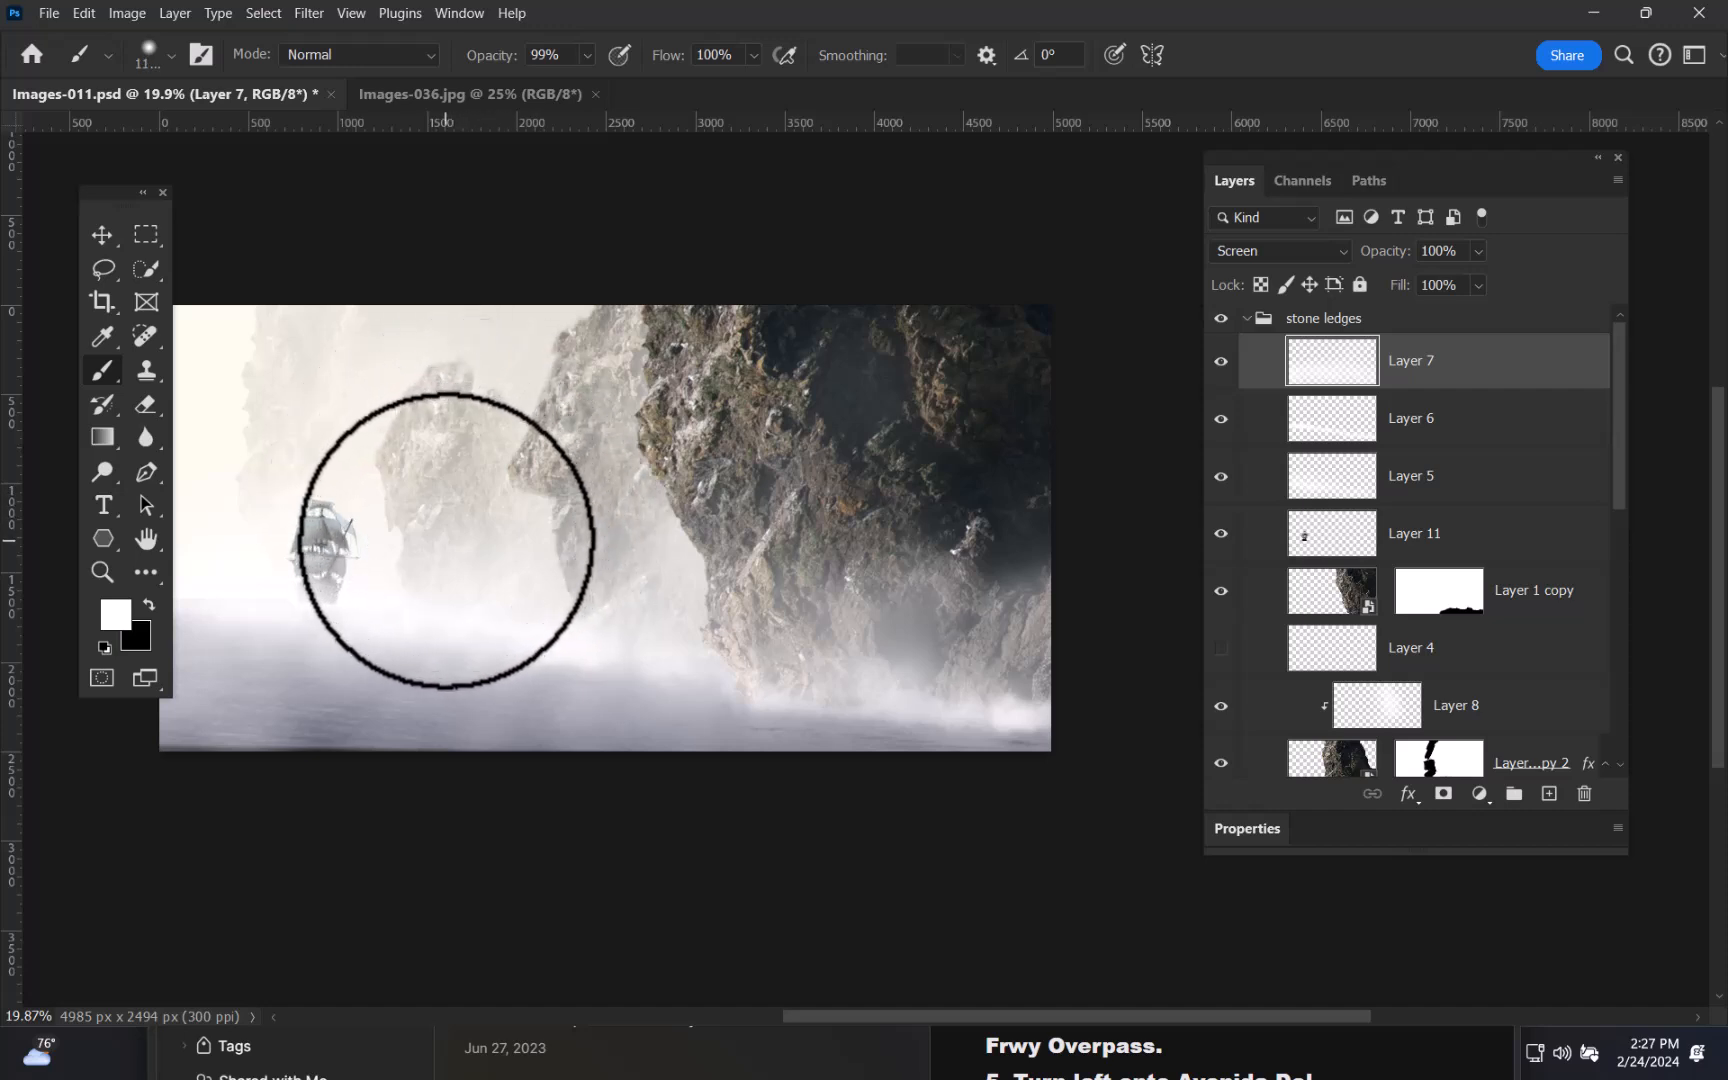
- Enlarge the soft brush to span the ship and distant cliffs, and reduce it again to a medium size
key("alt")
mouse_move(455, 533)
left_mouse_down()
mouse_move(595, 560)
mouse_move(412, 580)
mouse_move(621, 556)
mouse_move(554, 545)
mouse_move(402, 565)
mouse_move(667, 550)
mouse_move(322, 520)
mouse_move(625, 532)
mouse_move(467, 462)
mouse_move(612, 477)
mouse_move(559, 694)
mouse_move(563, 910)
mouse_move(593, 381)
mouse_move(512, 844)
mouse_move(533, 460)
mouse_move(495, 467)
left_mouse_up()
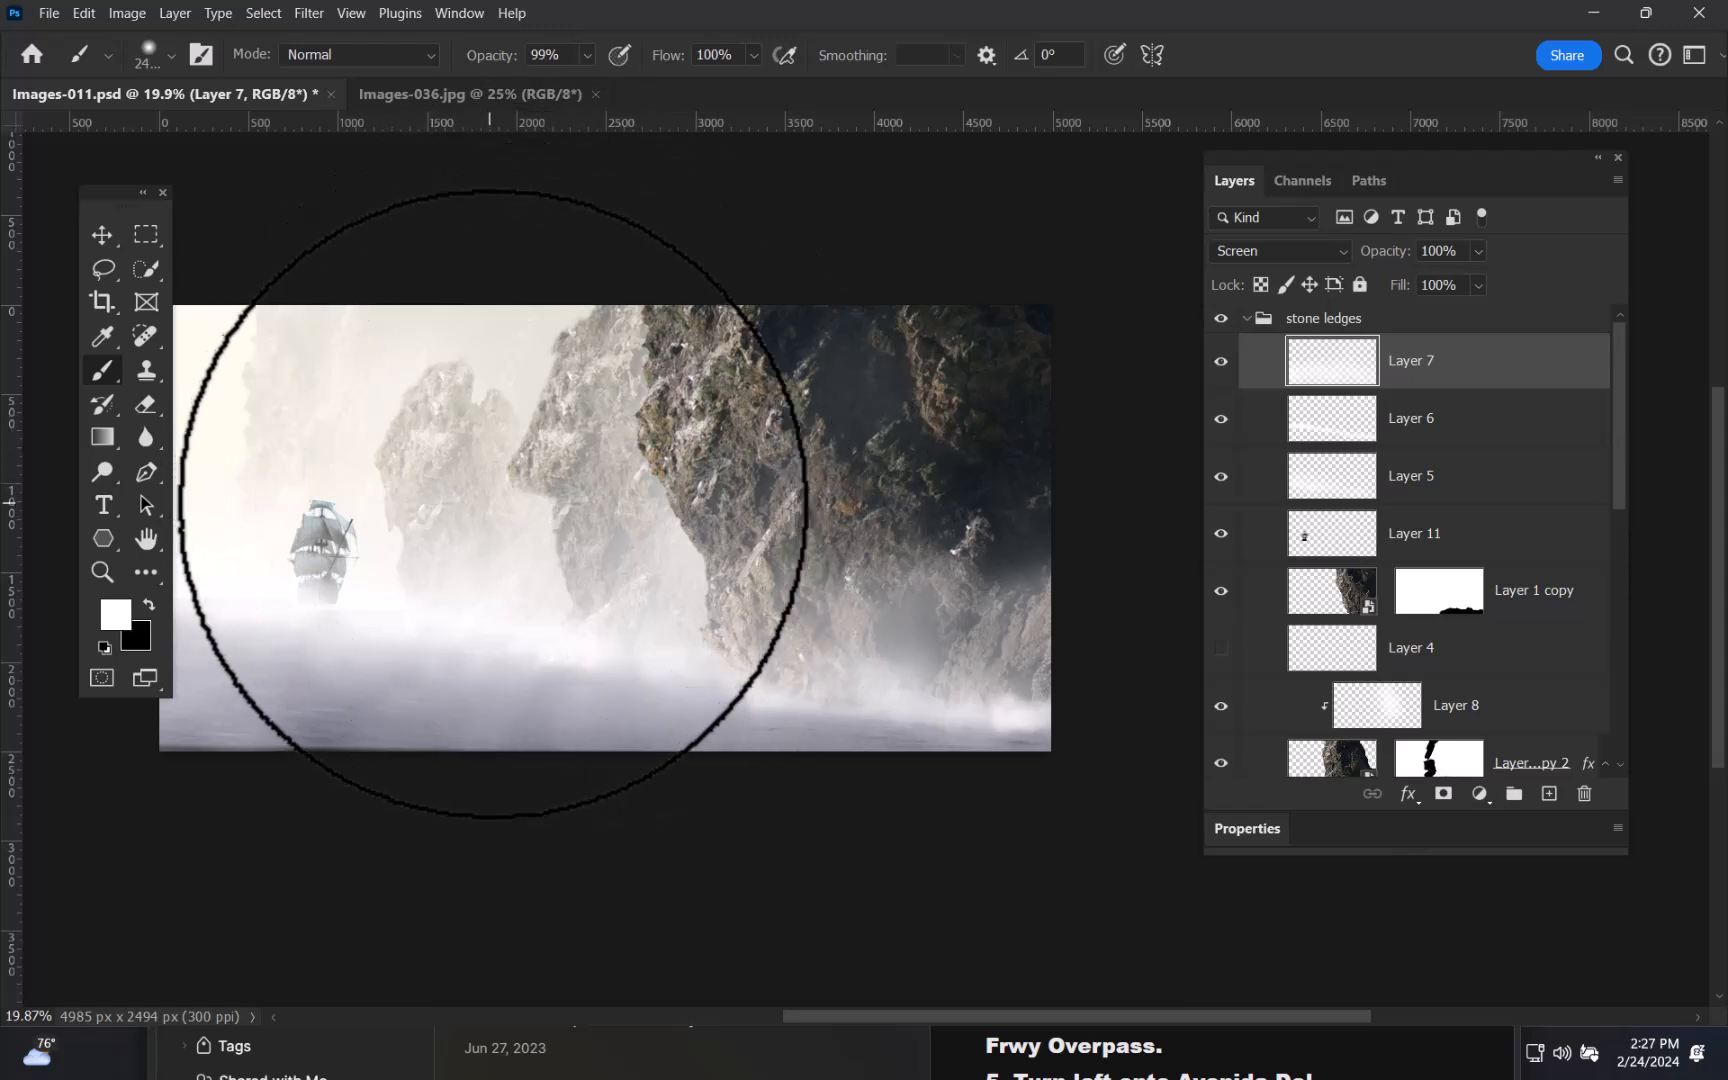
mouse_move(513, 524)
left_mouse_down()
mouse_move(616, 521)
mouse_move(323, 545)
mouse_move(456, 543)
mouse_move(510, 452)
mouse_move(405, 579)
mouse_move(506, 565)
mouse_move(539, 640)
mouse_move(555, 614)
mouse_move(542, 541)
mouse_move(535, 582)
mouse_move(475, 618)
mouse_move(539, 548)
mouse_move(695, 563)
mouse_move(683, 605)
mouse_move(545, 630)
mouse_move(770, 622)
mouse_move(698, 810)
mouse_move(670, 500)
mouse_move(622, 765)
mouse_move(629, 528)
mouse_move(598, 779)
mouse_move(613, 666)
mouse_move(828, 595)
mouse_move(574, 612)
mouse_move(520, 597)
left_mouse_up()
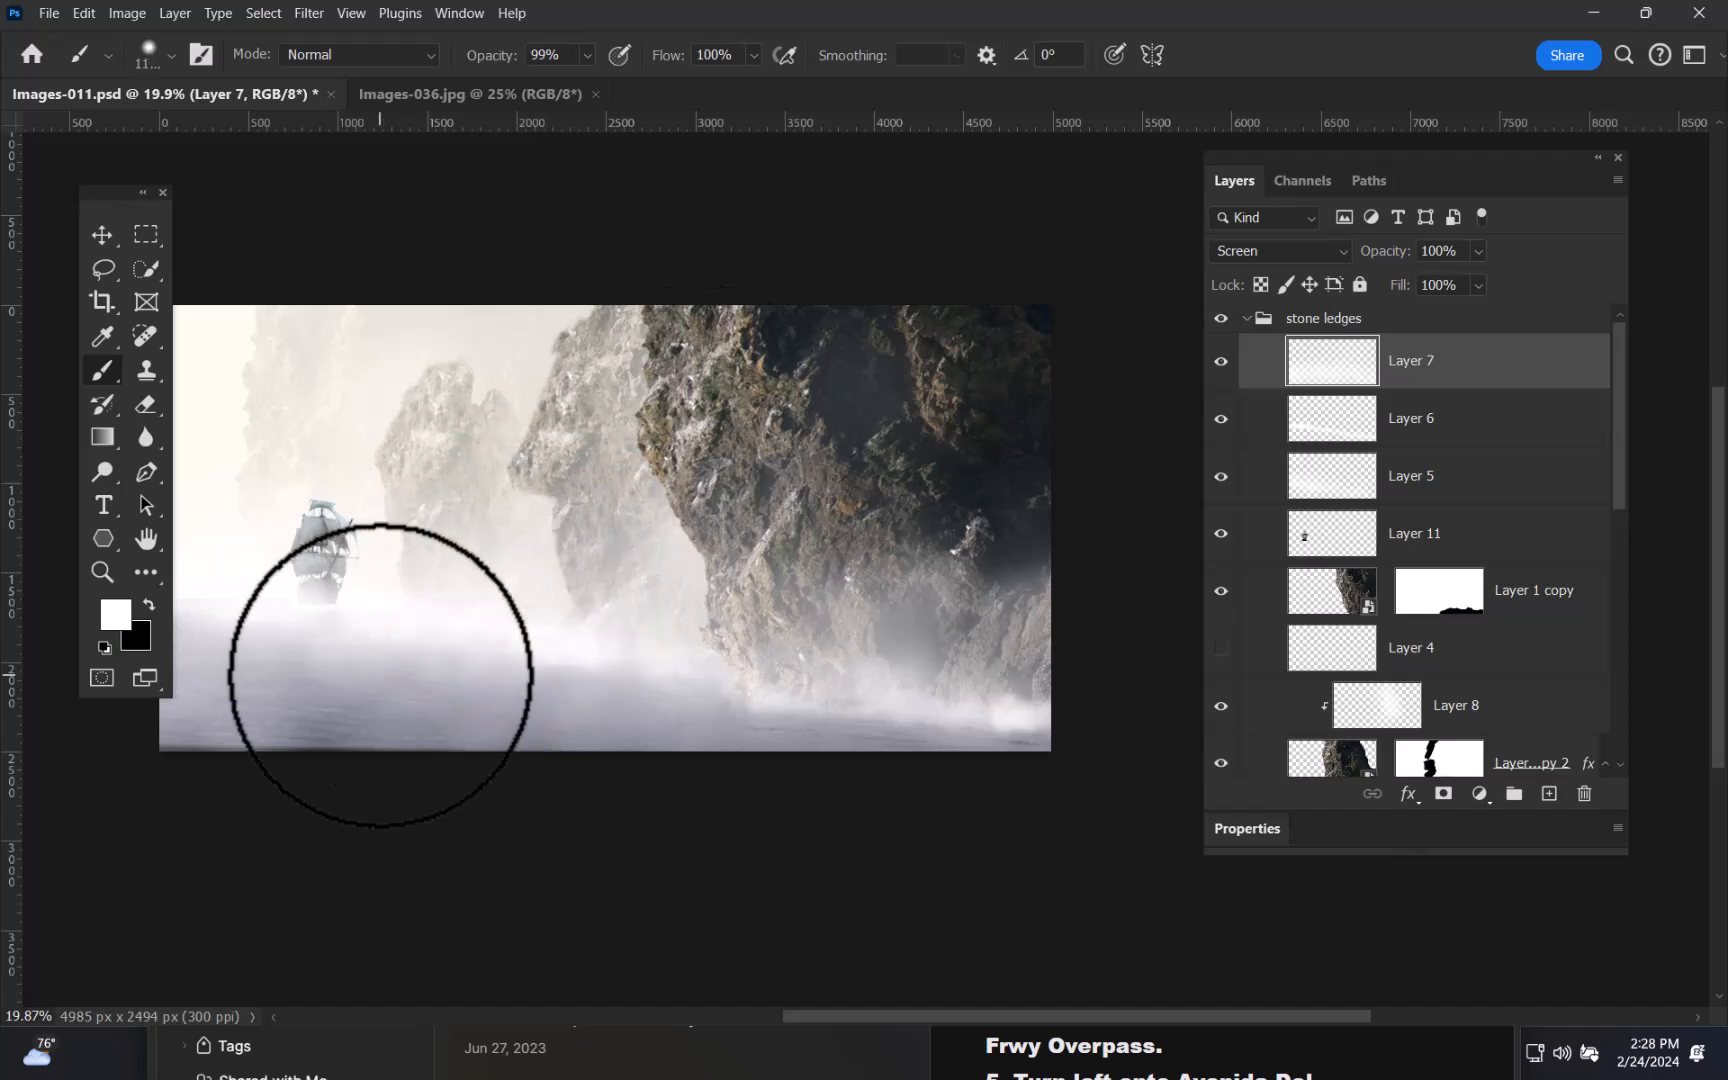
left_click_drag(770, 428, 805, 432)
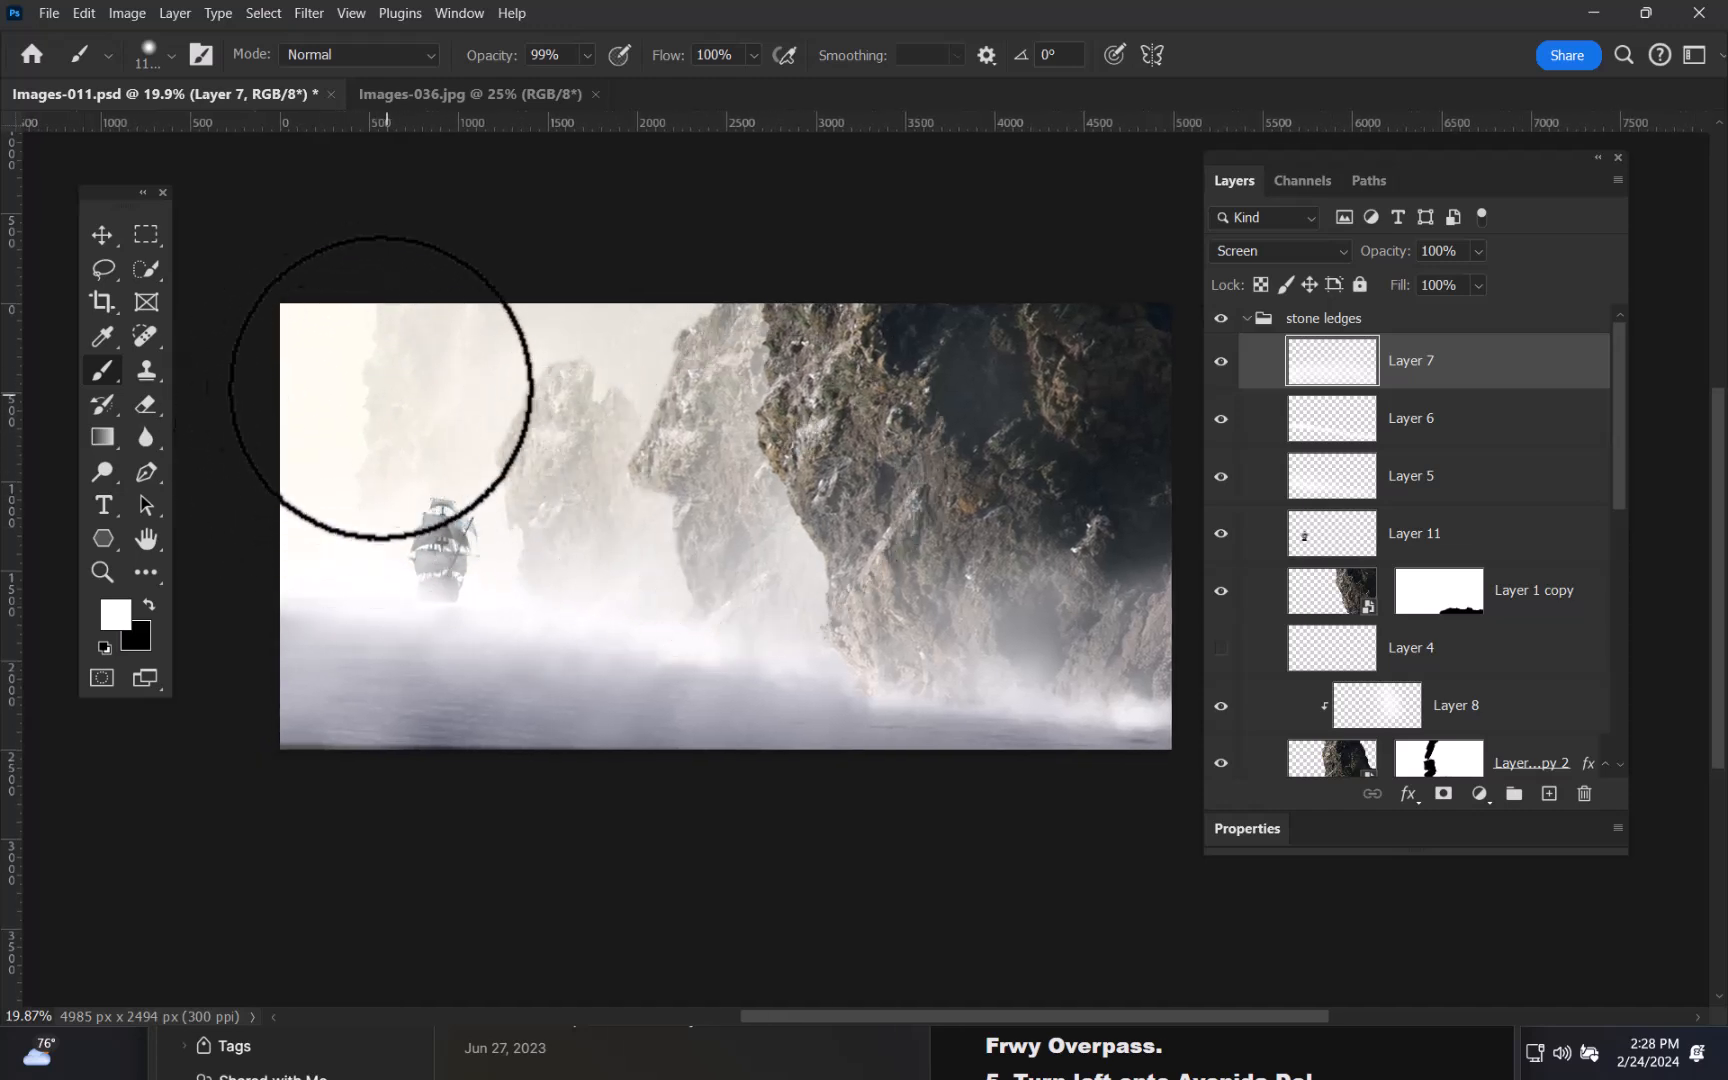
- Add a new layer above Layer 7 and set its blend mode to Overlay
left_click(1549, 795)
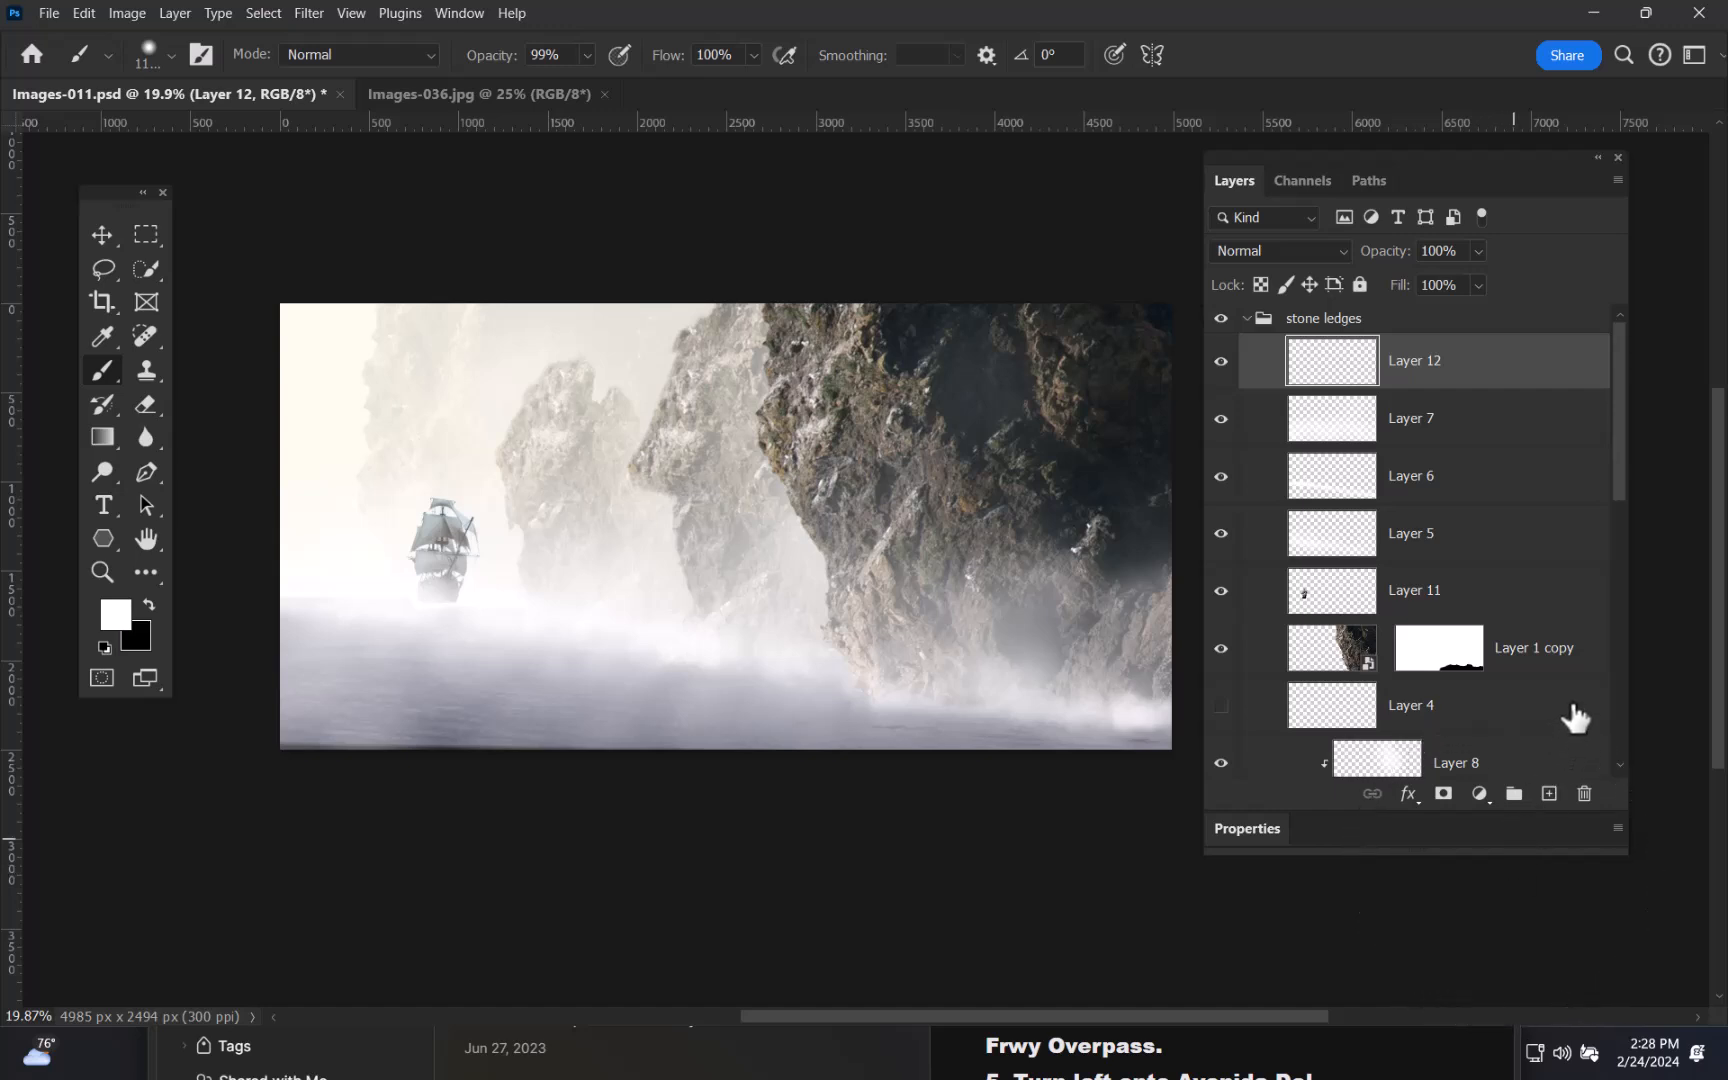
left_click(1332, 249)
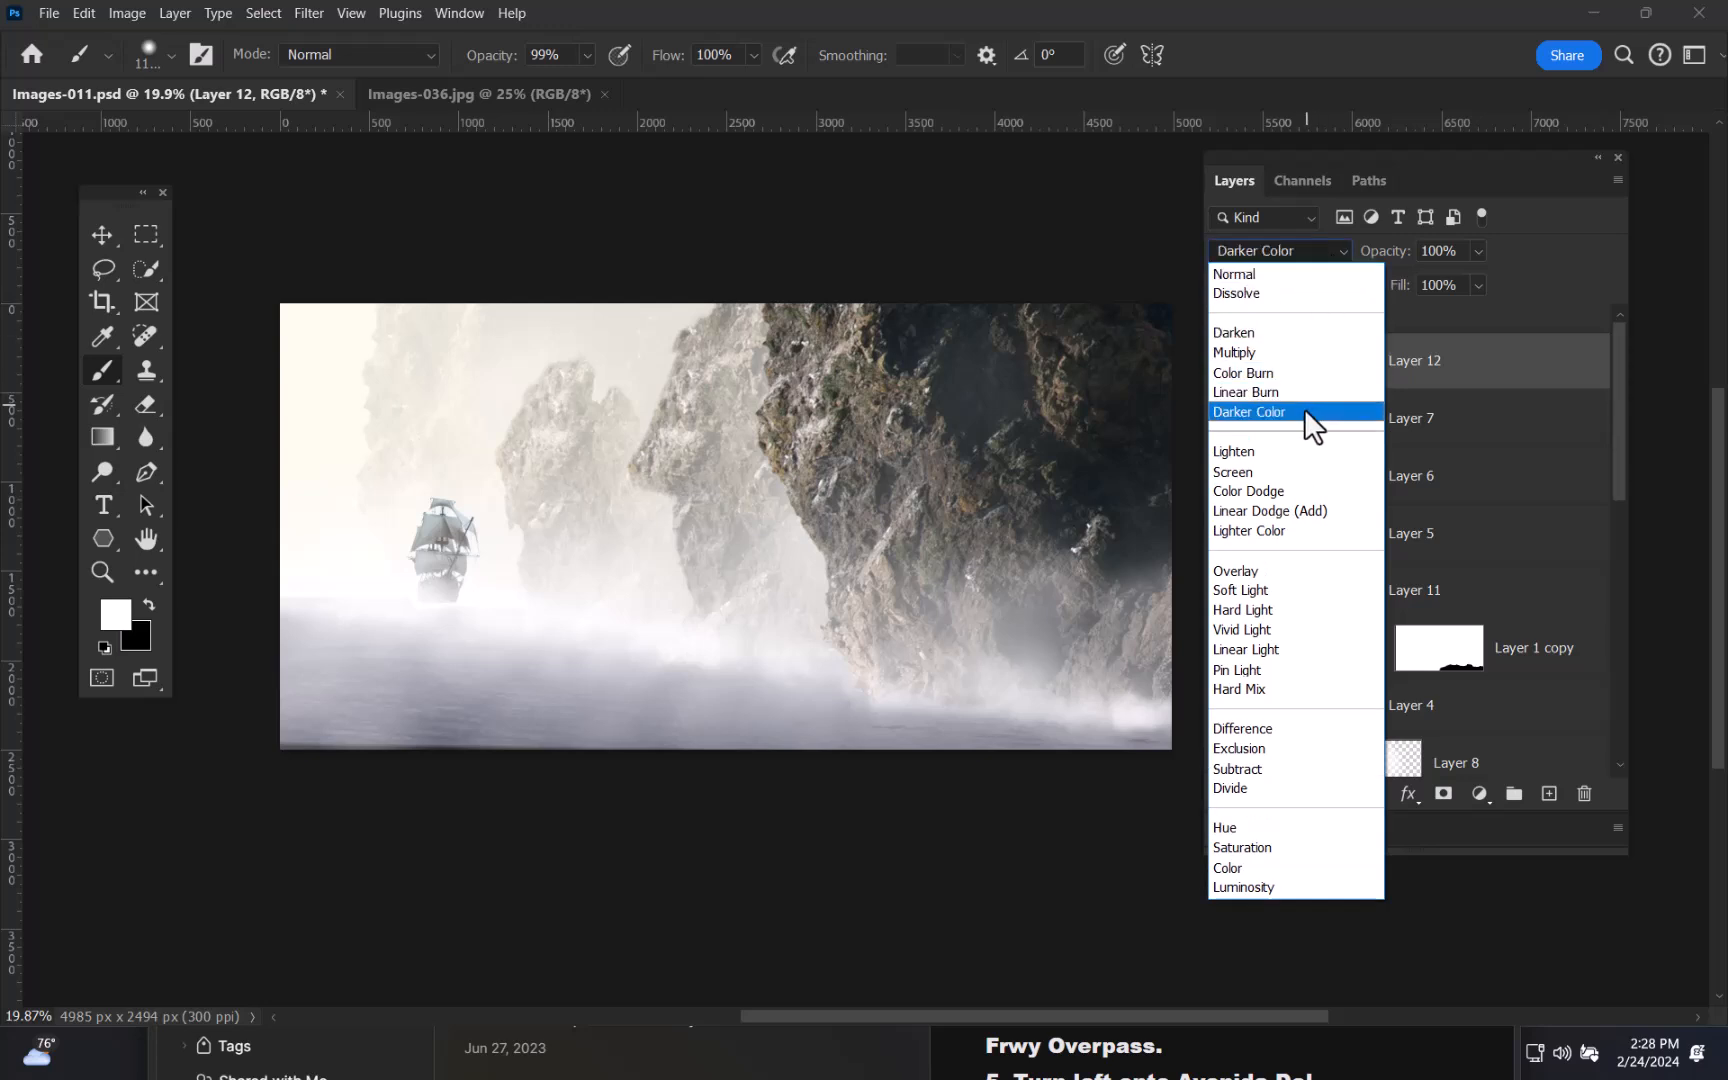
left_click(1287, 572)
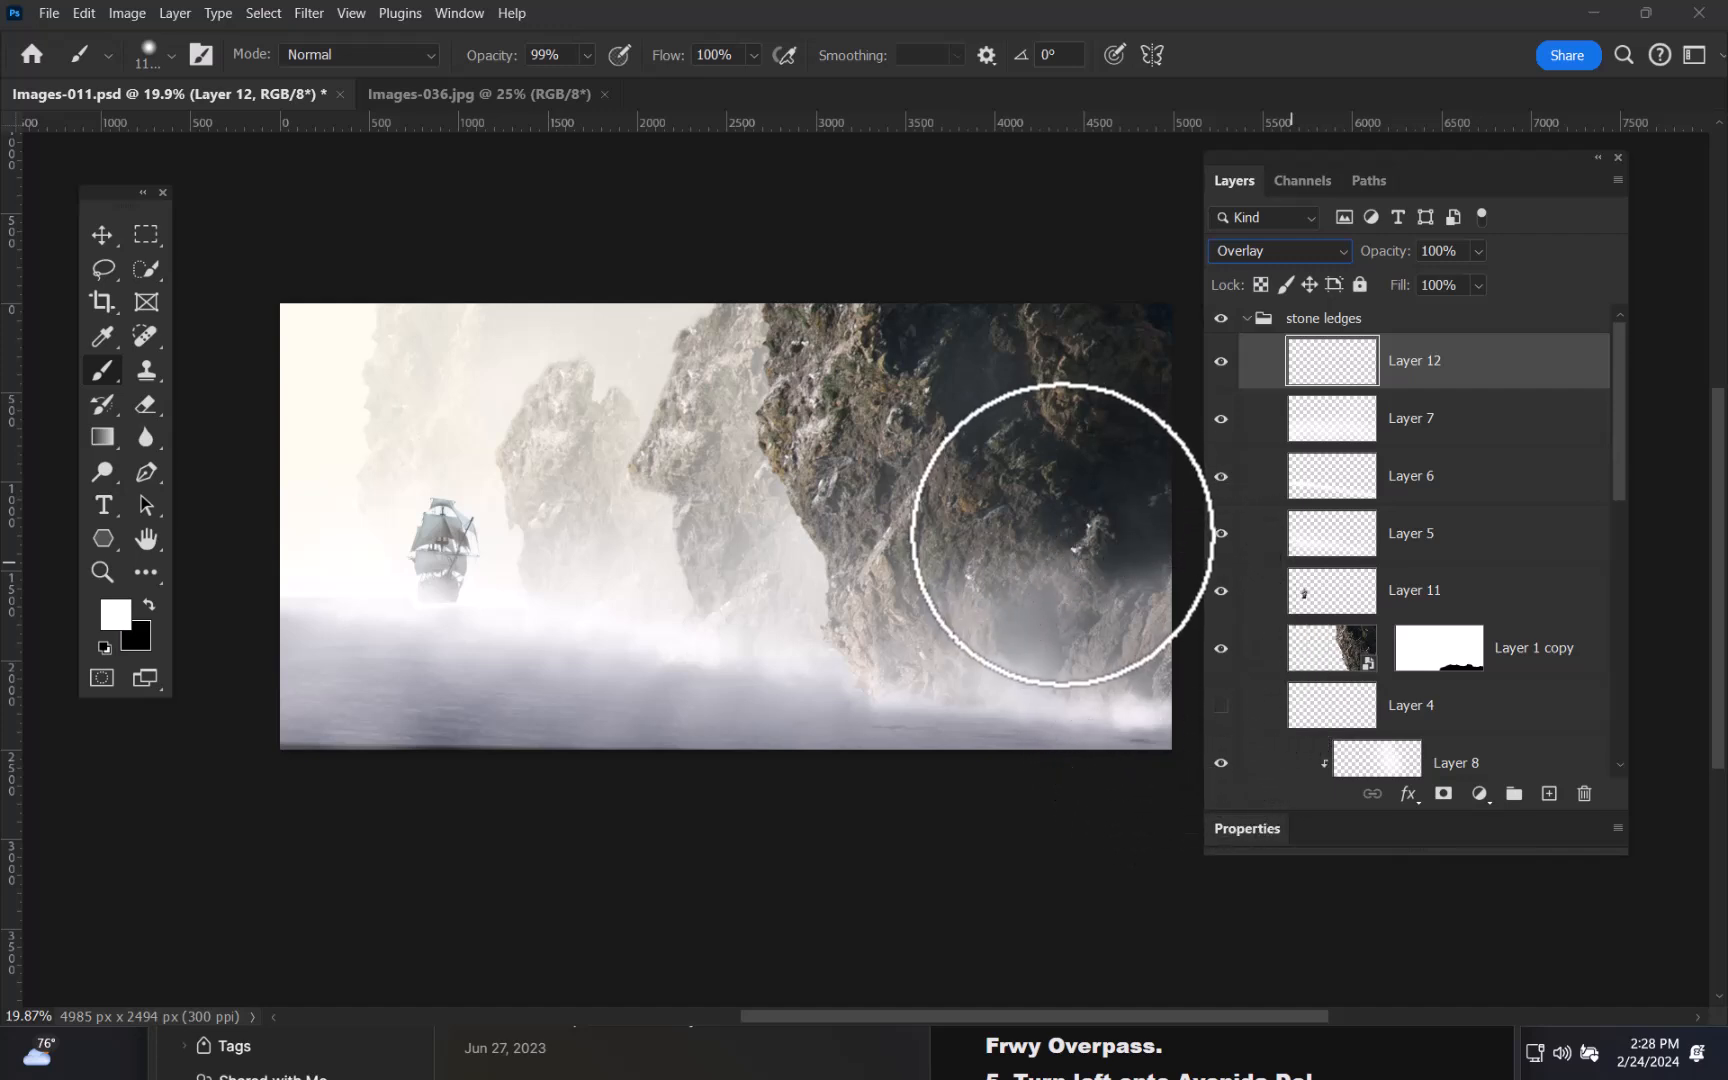
- Set the foreground color to a warm orange-yellow, #f0b30f
left_click(115, 612)
mouse_move(1341, 509)
left_mouse_down()
mouse_move(1338, 487)
mouse_move(1324, 501)
left_mouse_up()
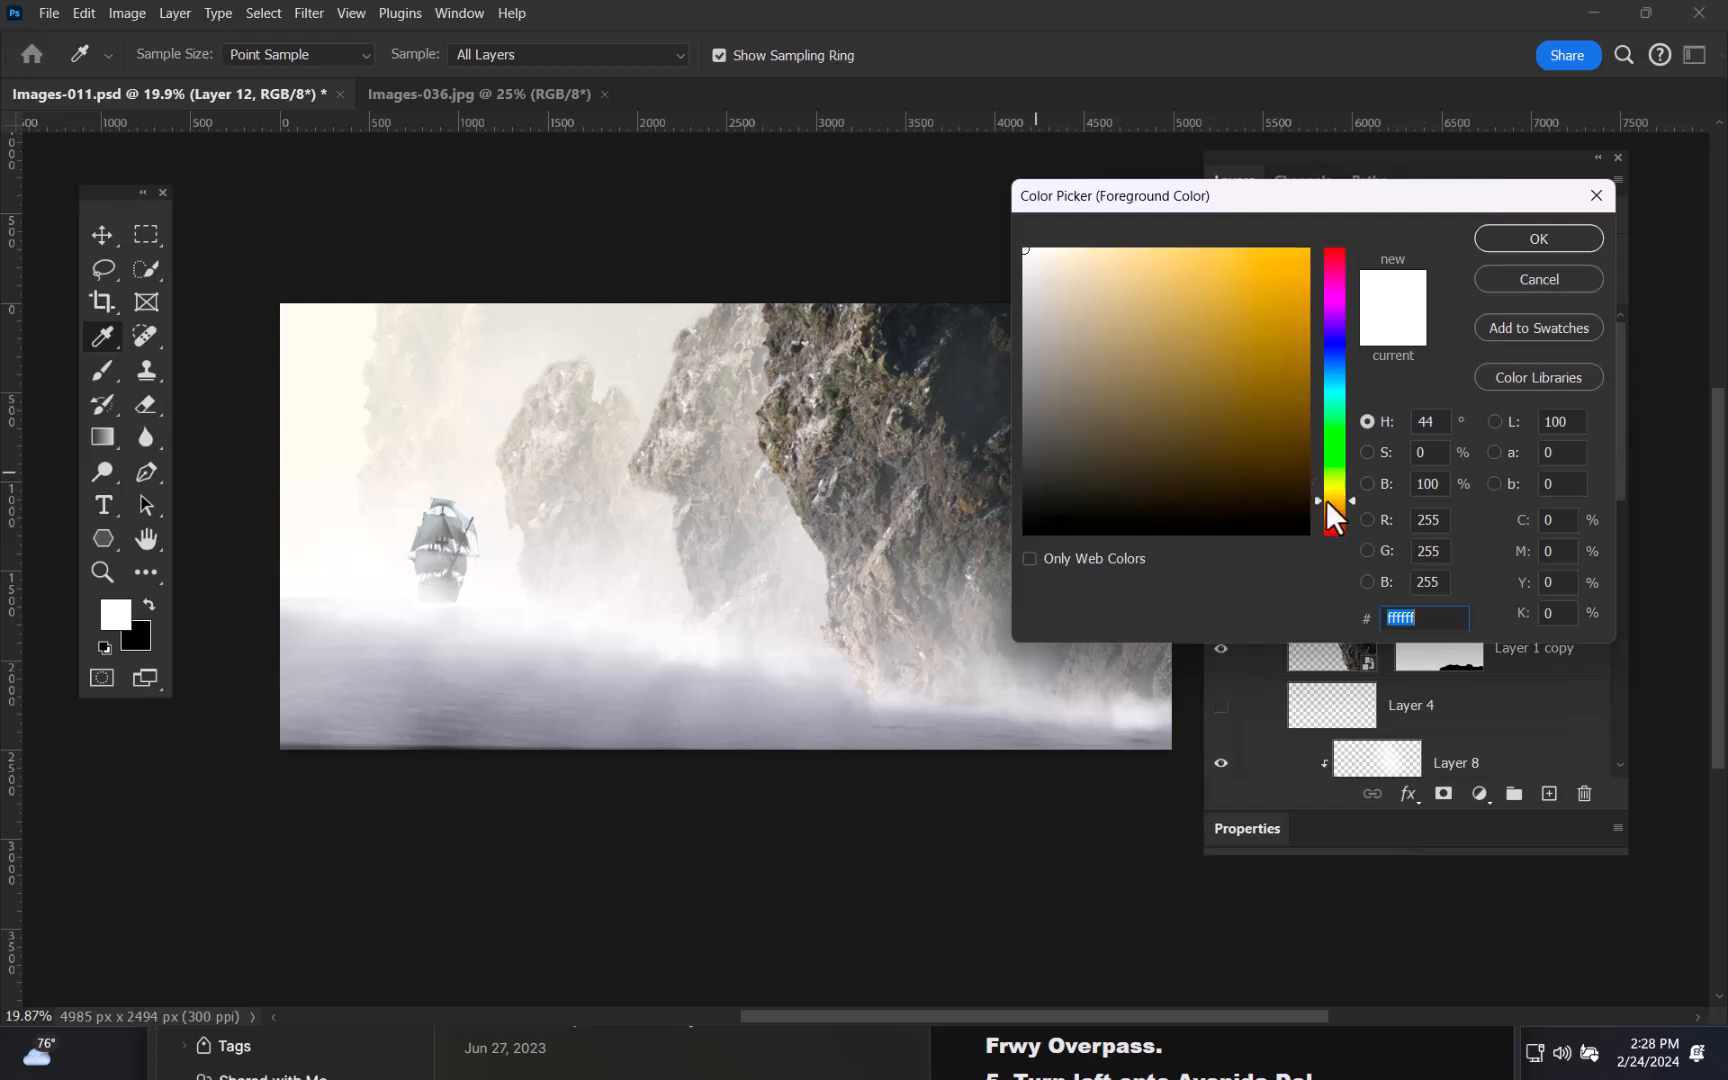
mouse_move(1251, 411)
left_mouse_down()
mouse_move(1230, 316)
mouse_move(1277, 266)
left_mouse_up()
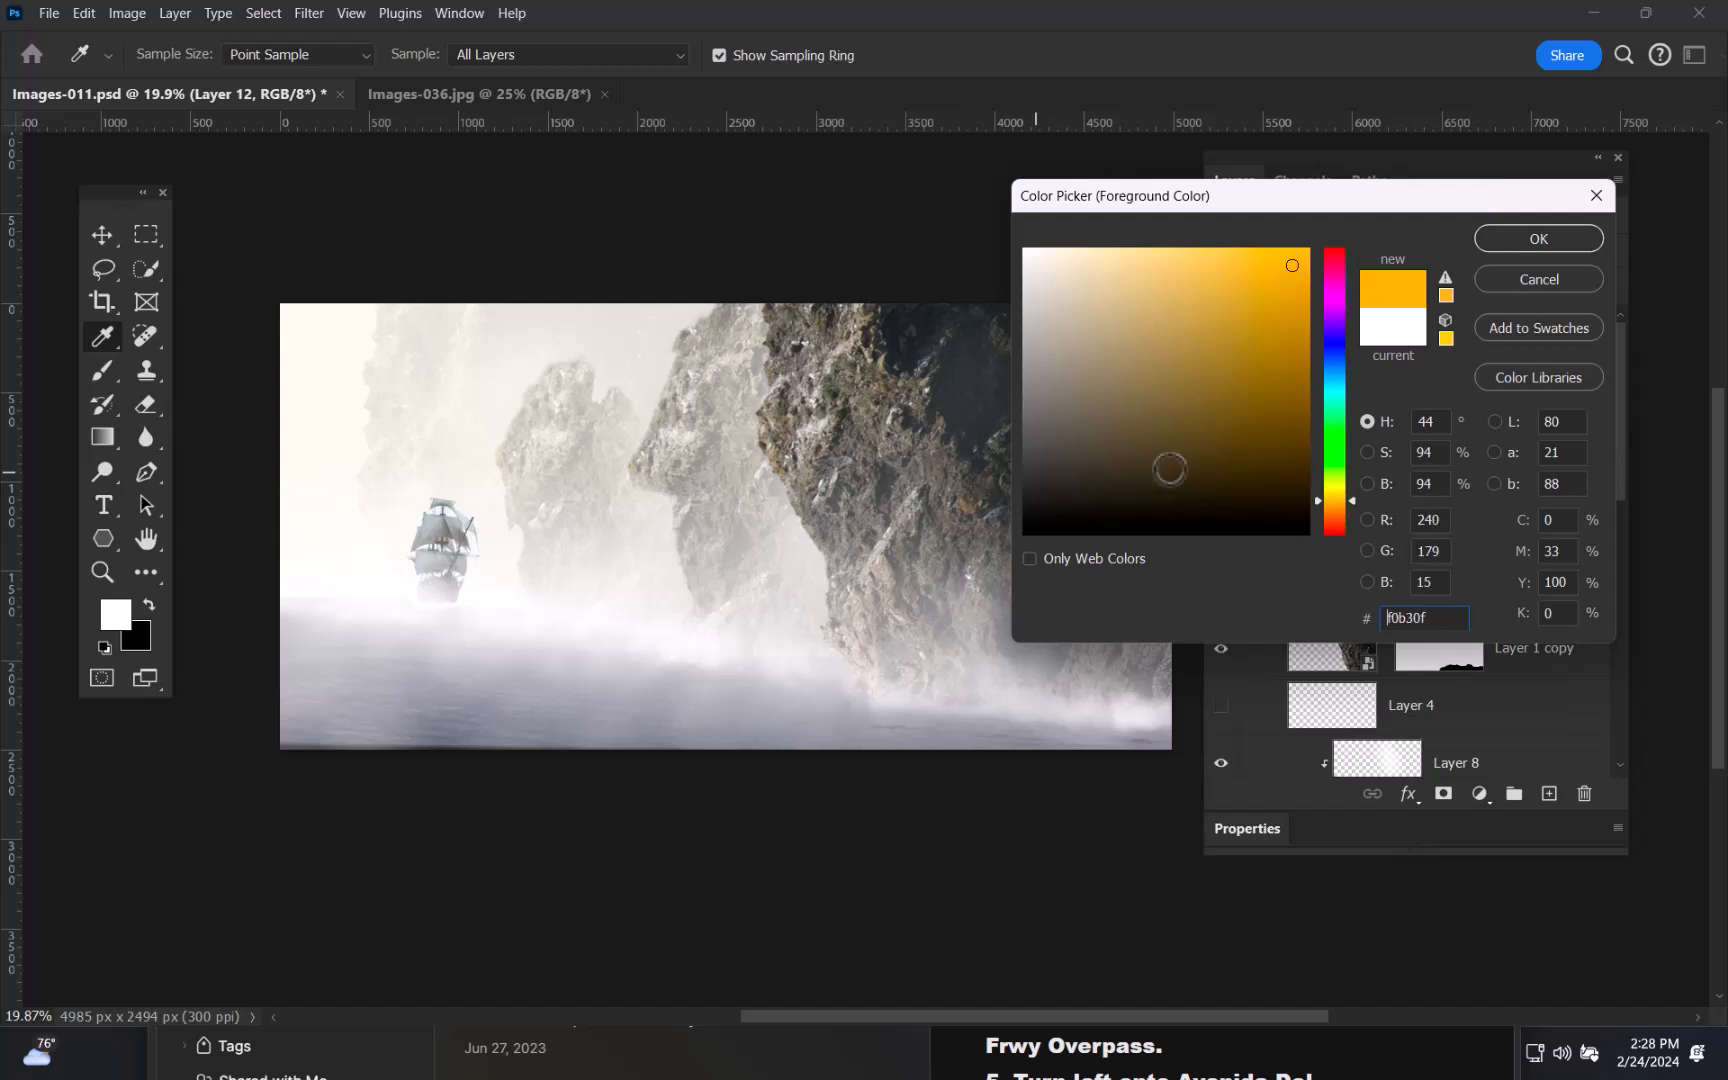
left_click(1550, 243)
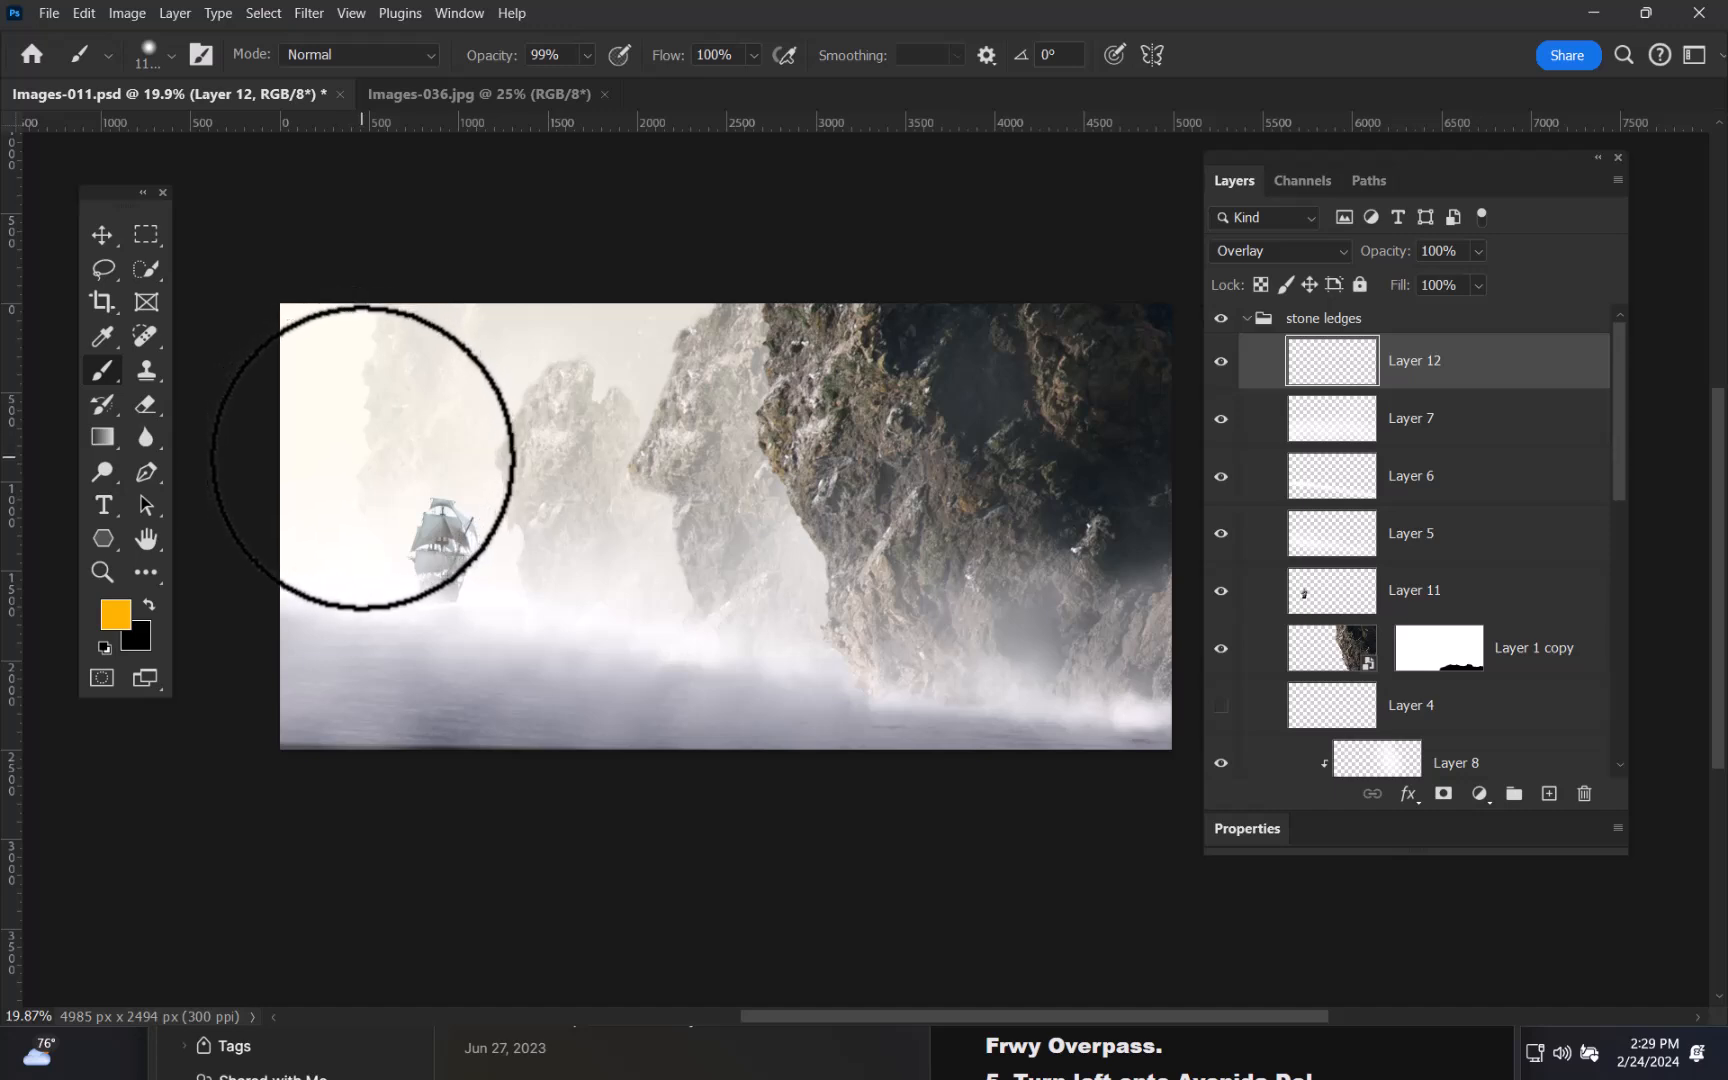
- Paint a broad orange glow over the ship and distant cliffs on Layer 12 with a very large soft brush
mouse_move(368, 432)
left_mouse_down()
mouse_move(398, 525)
mouse_move(369, 427)
mouse_move(375, 538)
mouse_move(361, 413)
mouse_move(366, 540)
left_mouse_up()
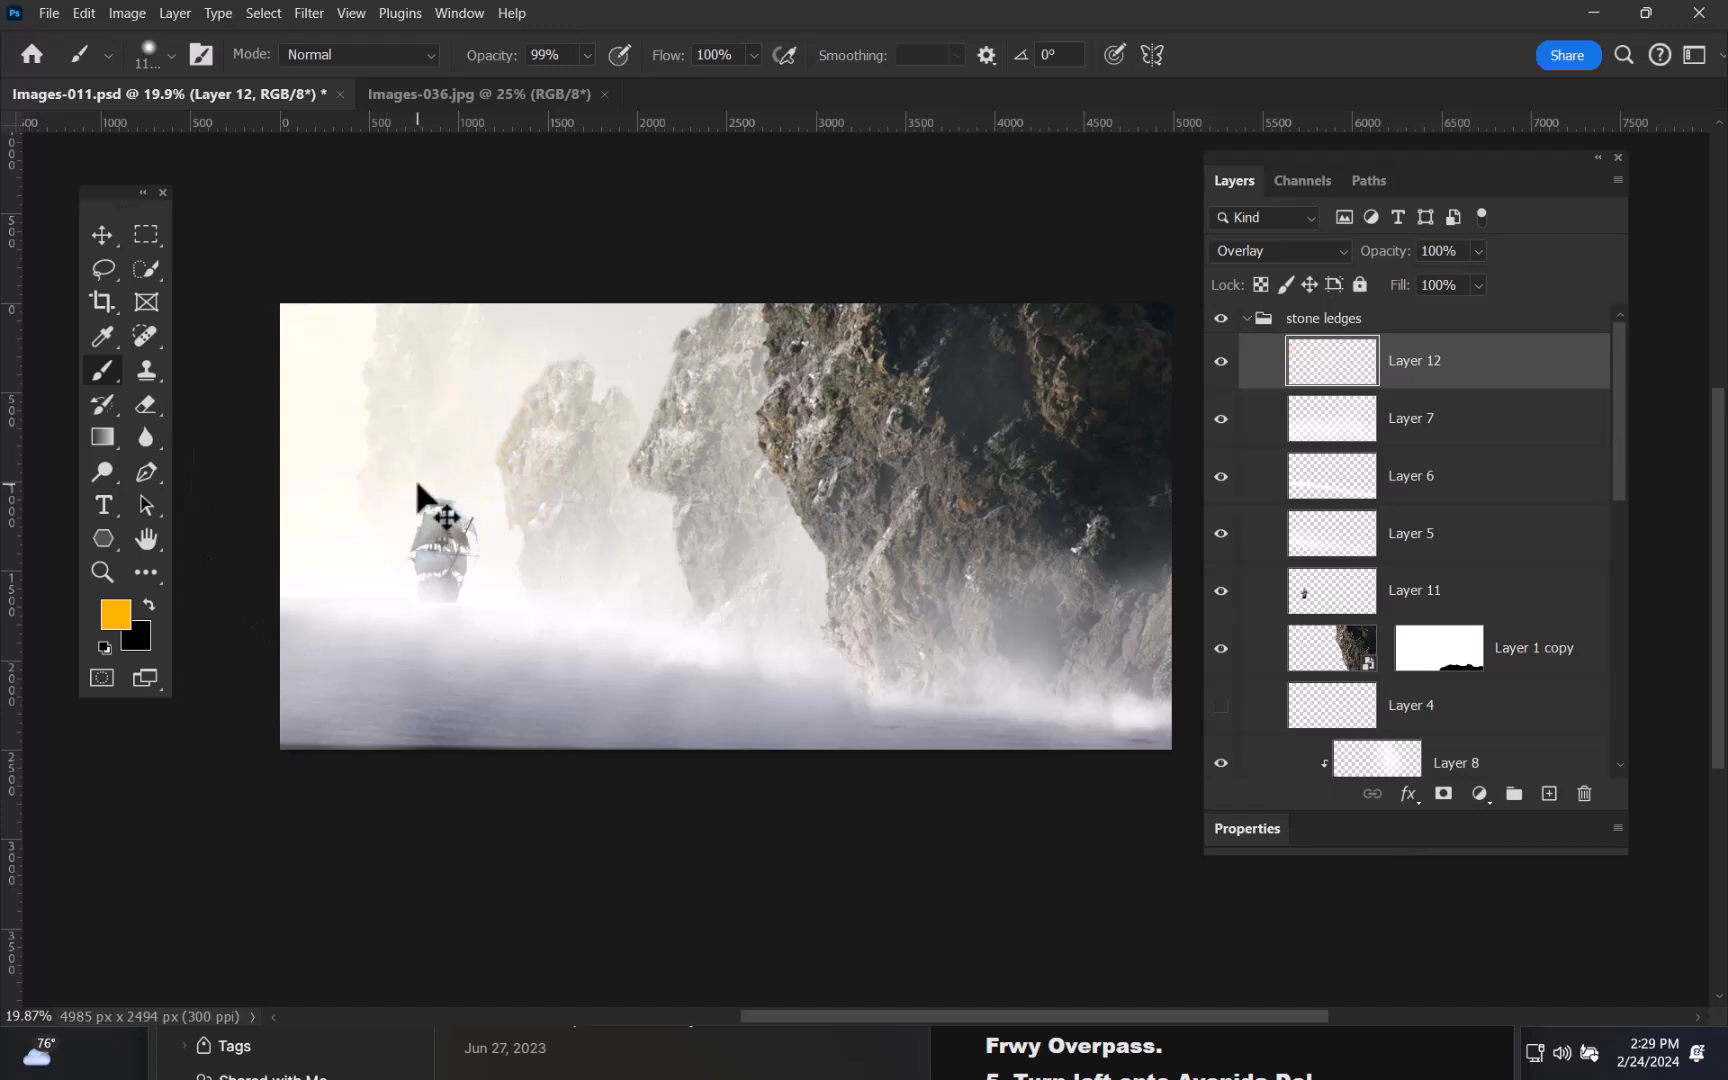
mouse_move(484, 444)
left_mouse_down()
mouse_move(605, 475)
mouse_move(674, 463)
mouse_move(656, 12)
left_mouse_up()
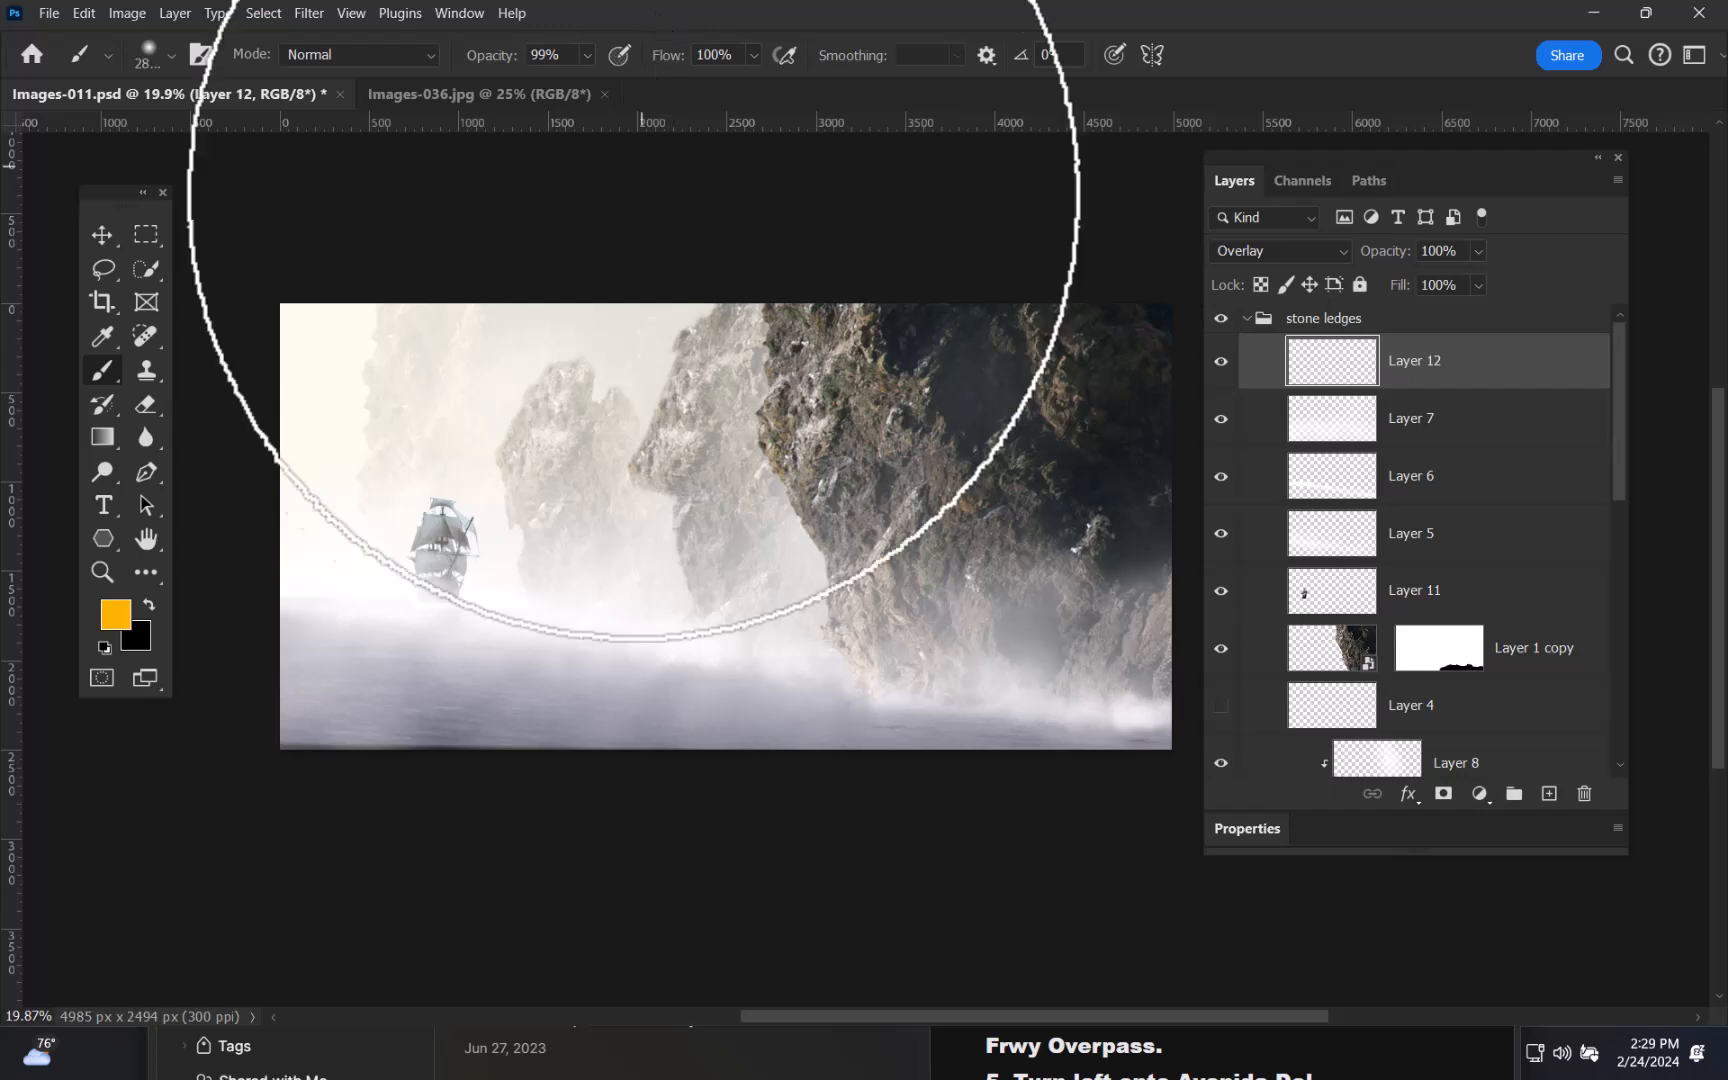
left_click_drag(490, 560, 619, 470)
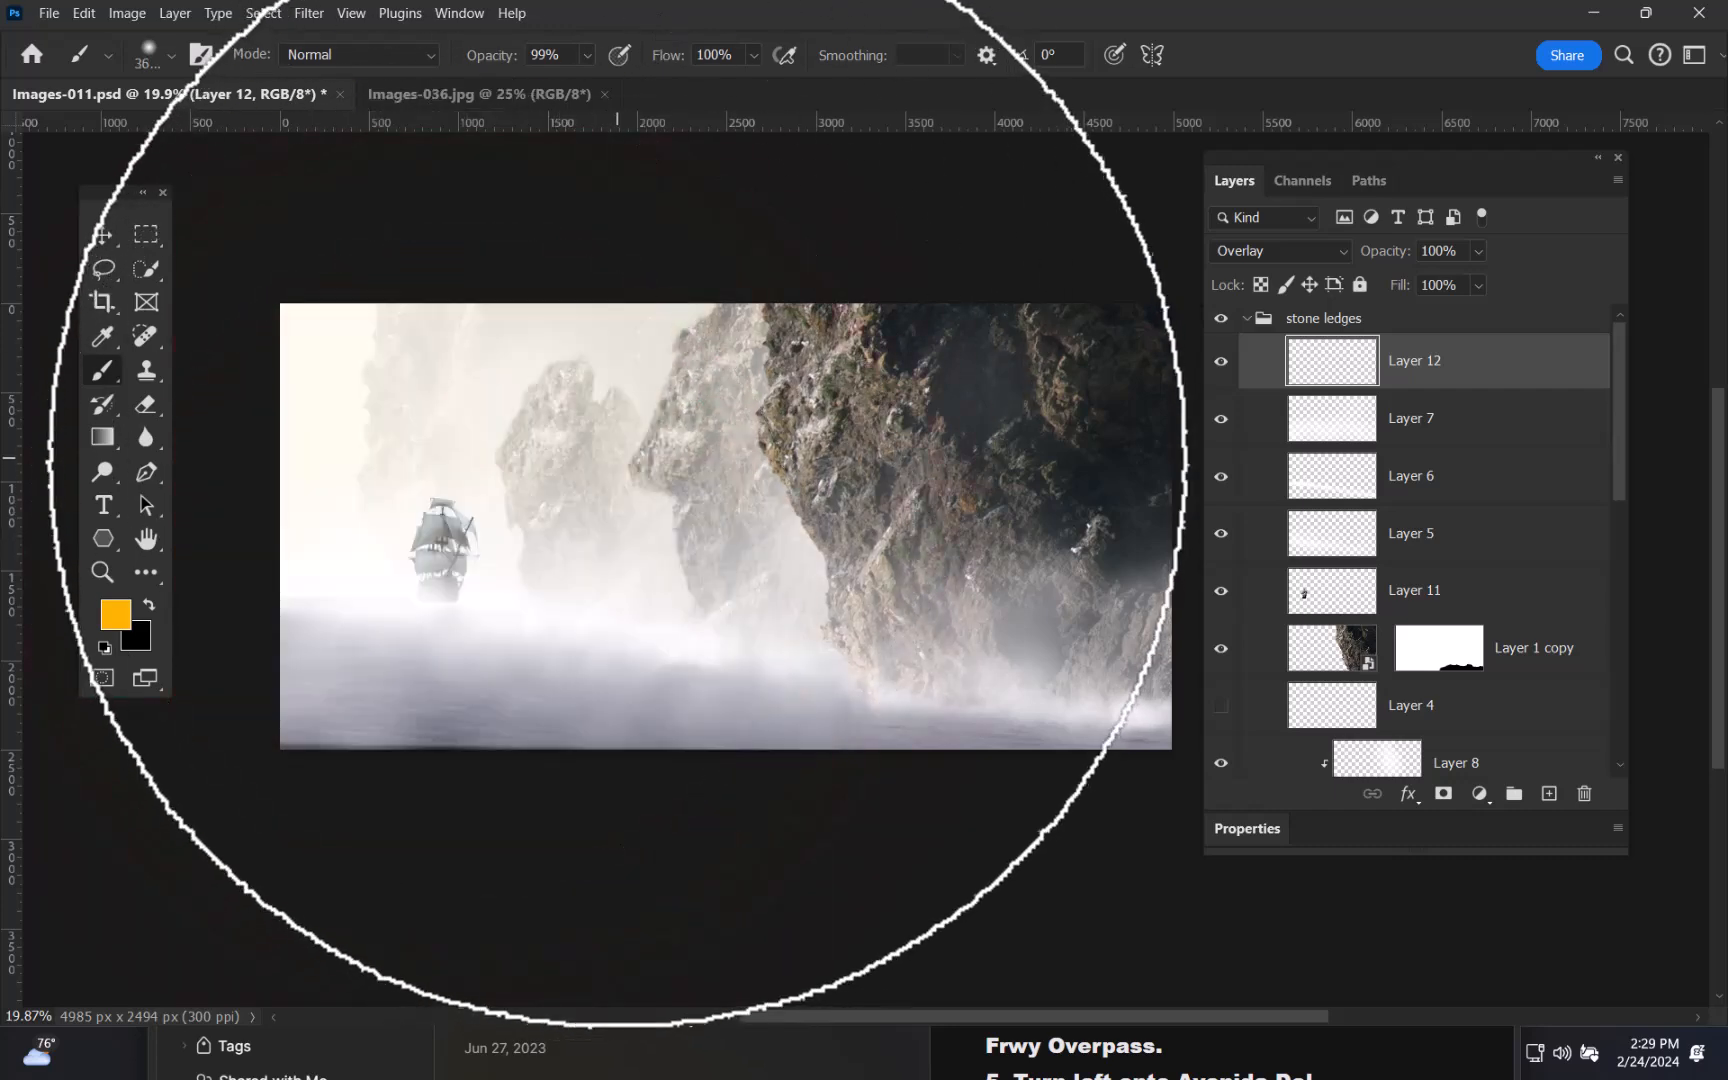
left_click(538, 524)
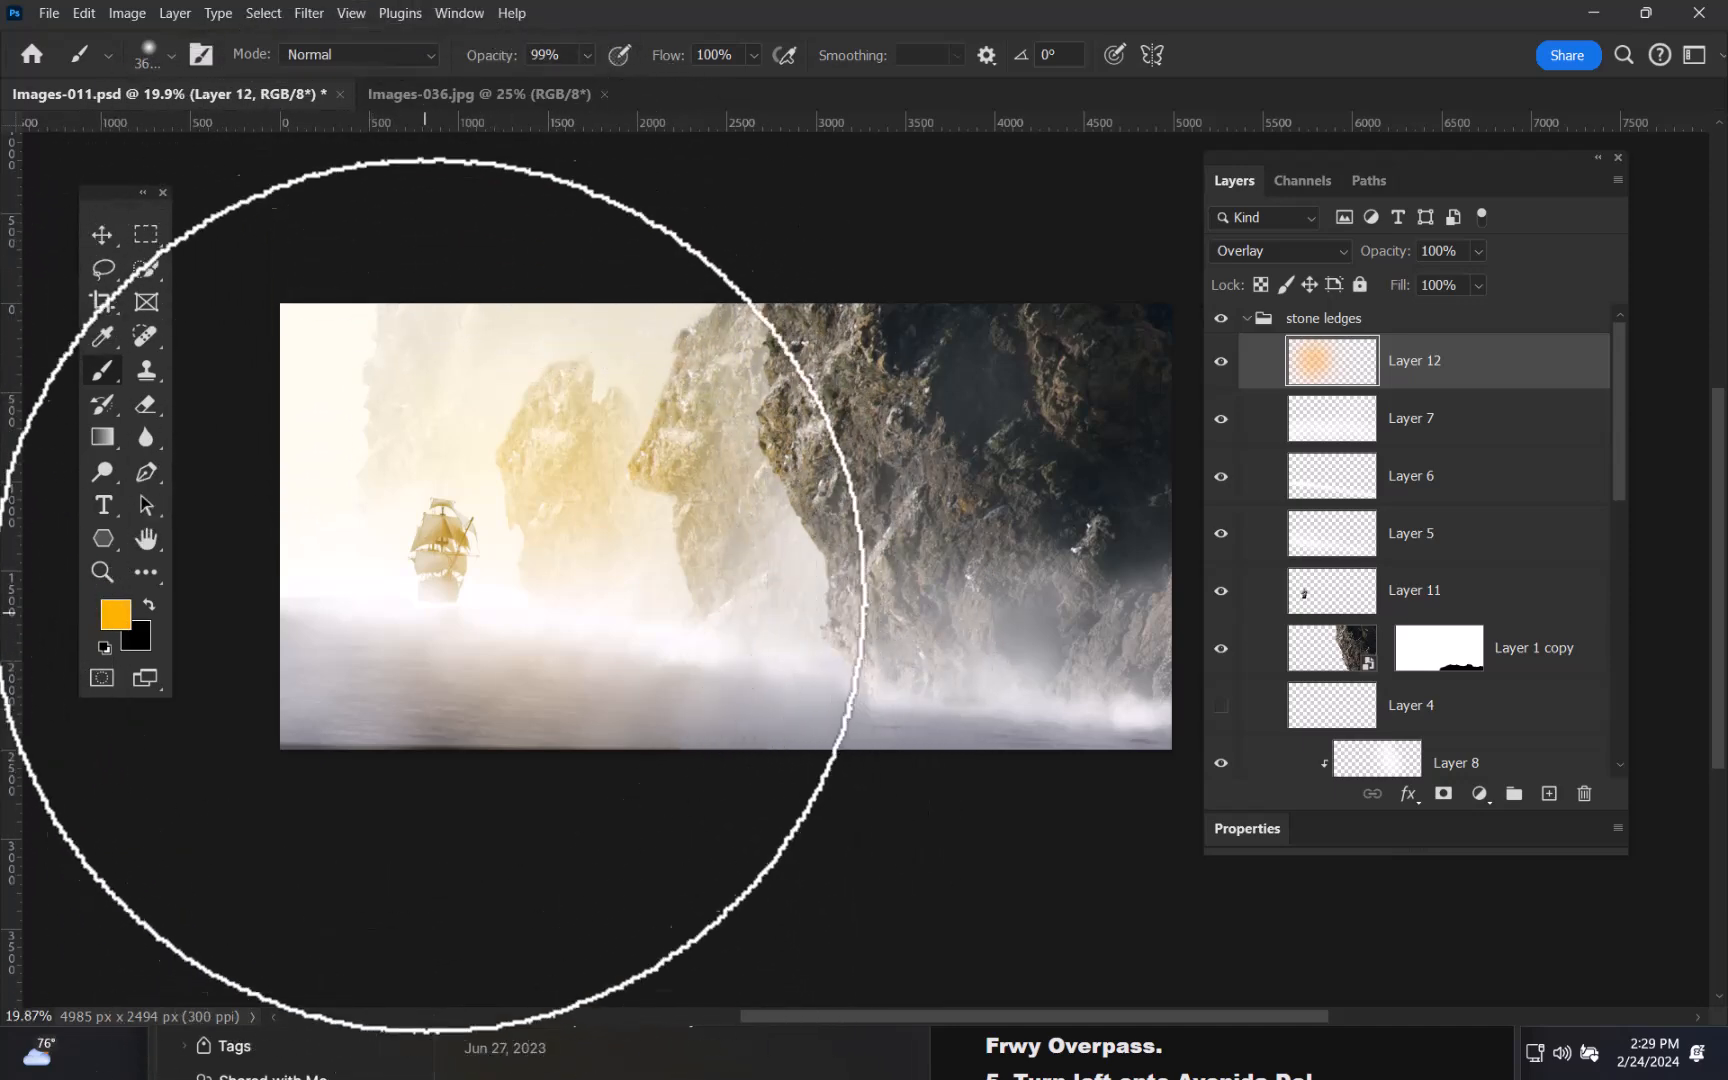
- Strengthen the orange glow in the open sky beside the ship on Layer 12 using a smaller soft brush
left_click_drag(312, 468, 84, 443)
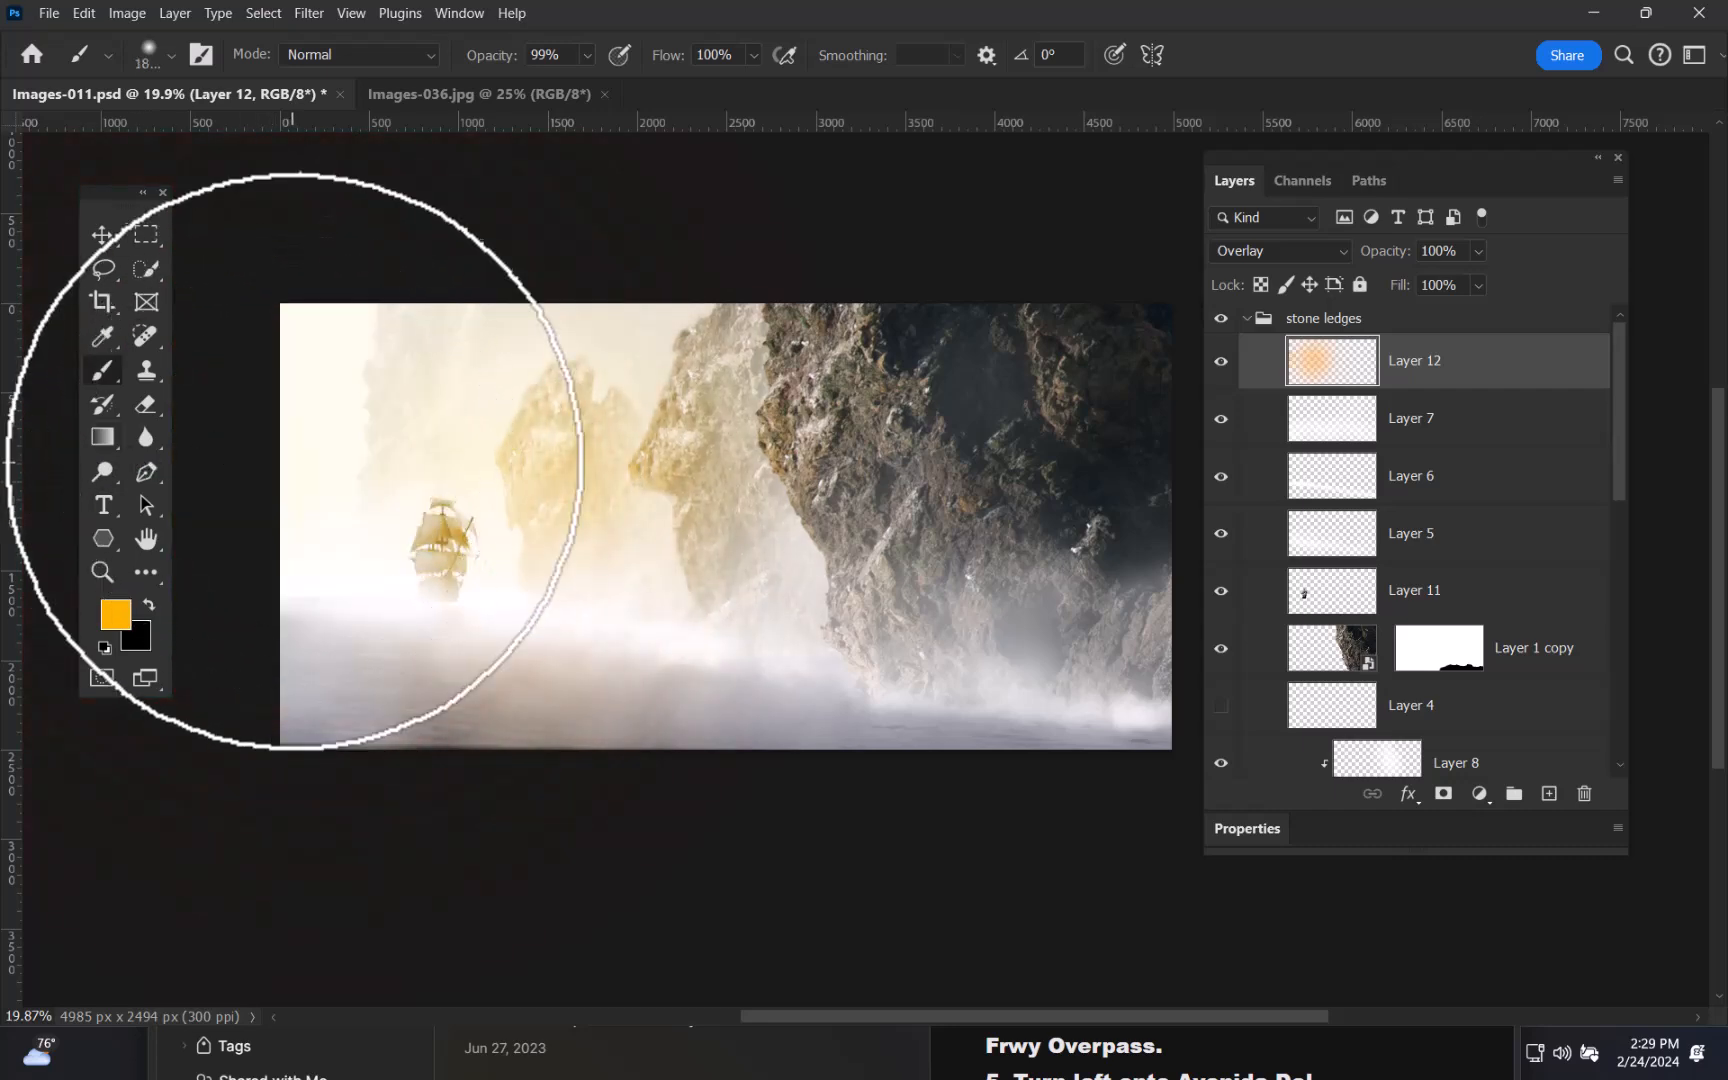
left_click(288, 508)
key("[")
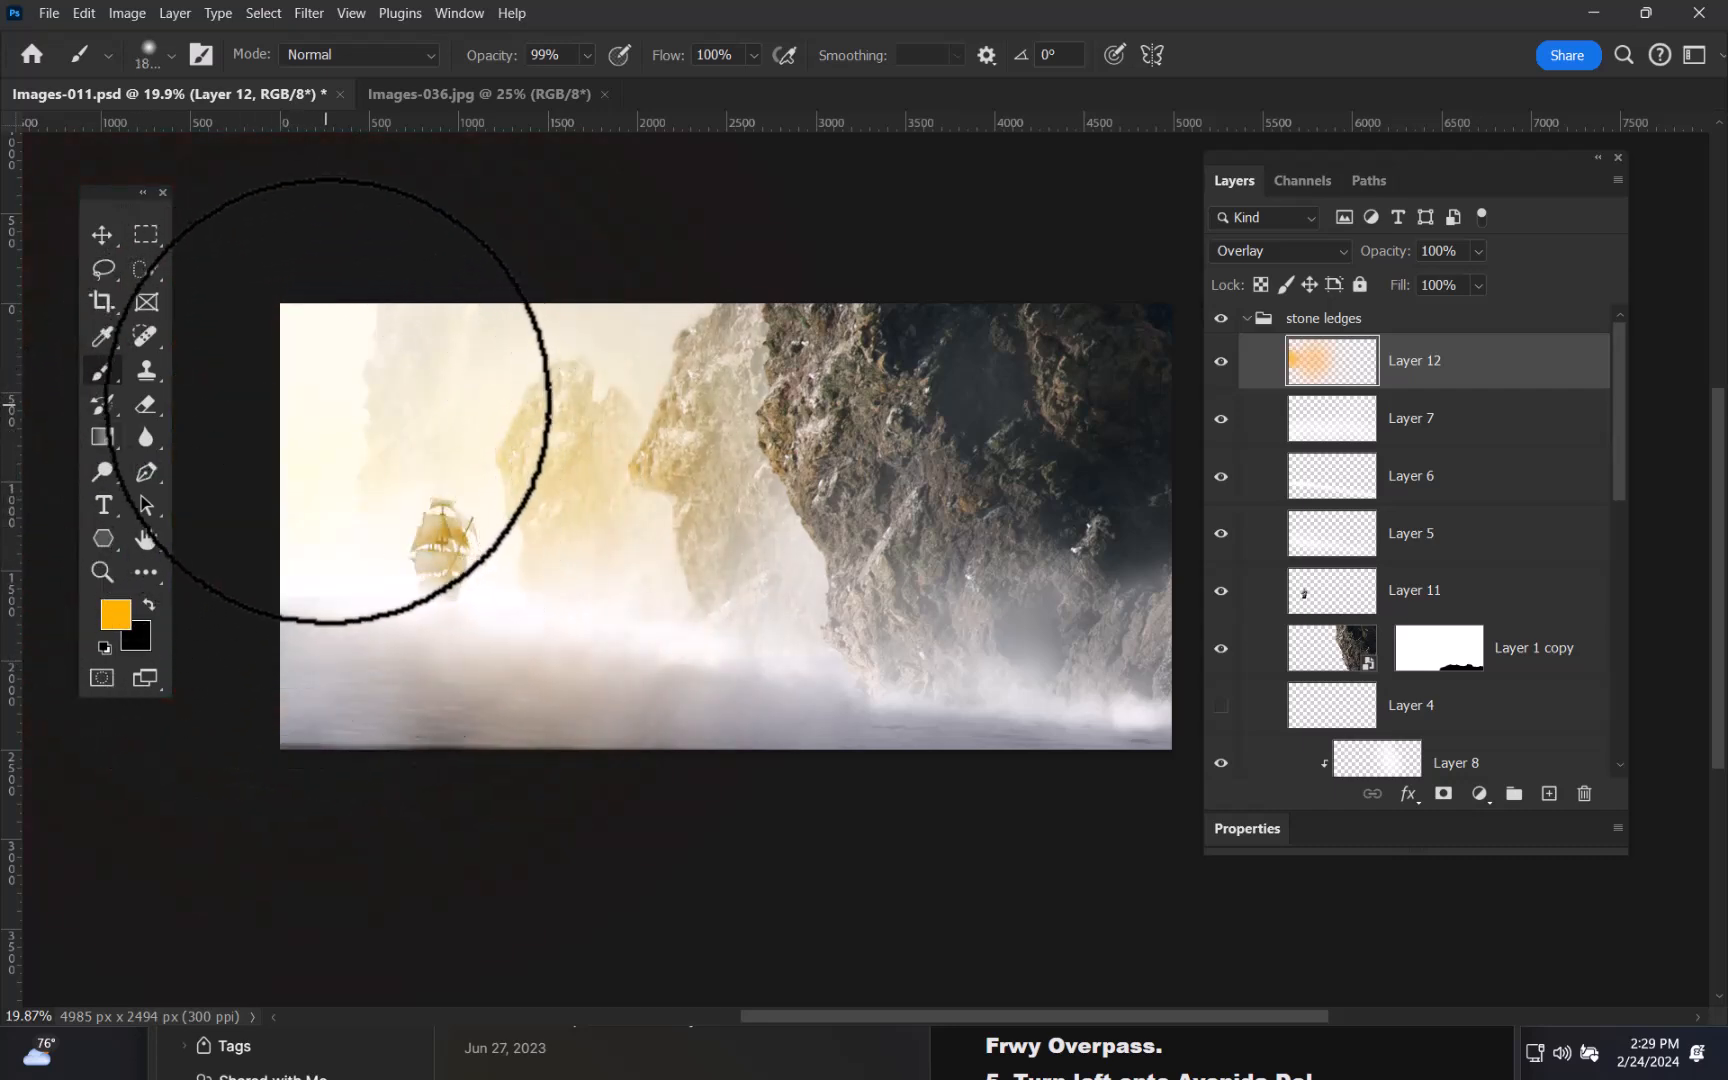
mouse_move(318, 372)
left_mouse_down()
mouse_move(467, 387)
mouse_move(405, 500)
left_mouse_up()
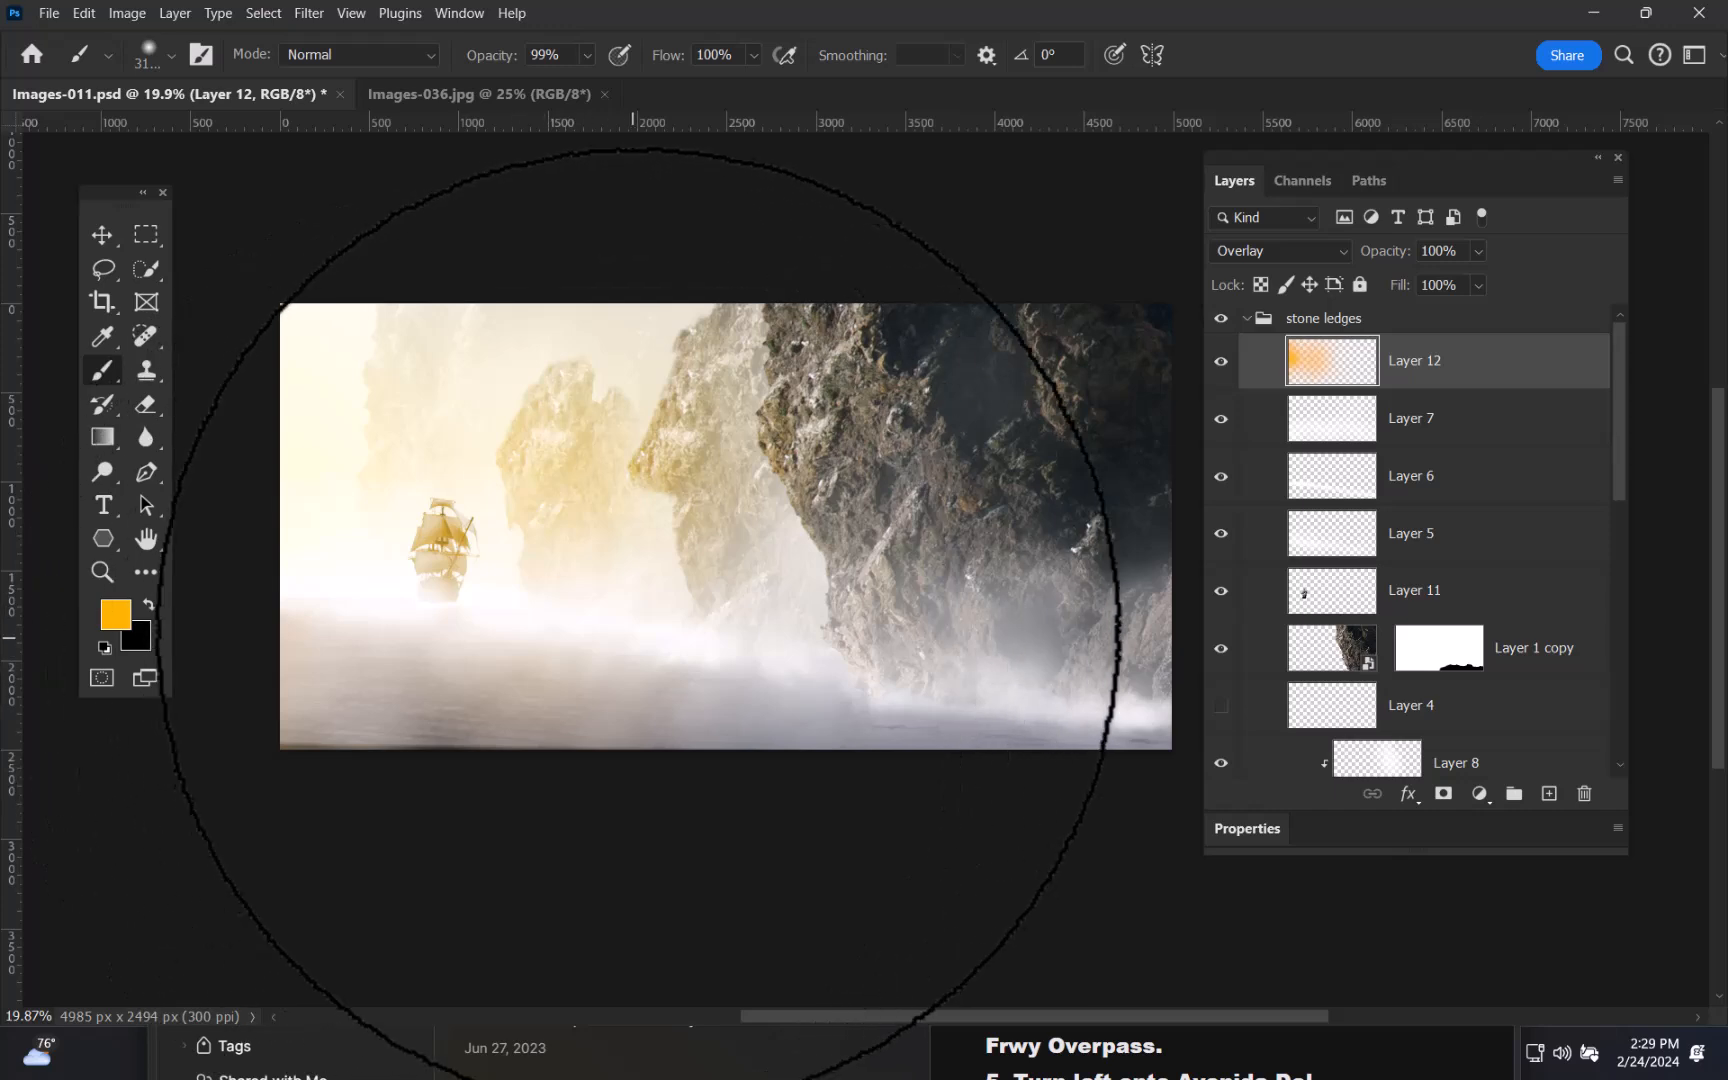
- Try an orange glow on the lower face of the near cliff and undo it
key("shift+bracketleft")
key("shift+bracketright")
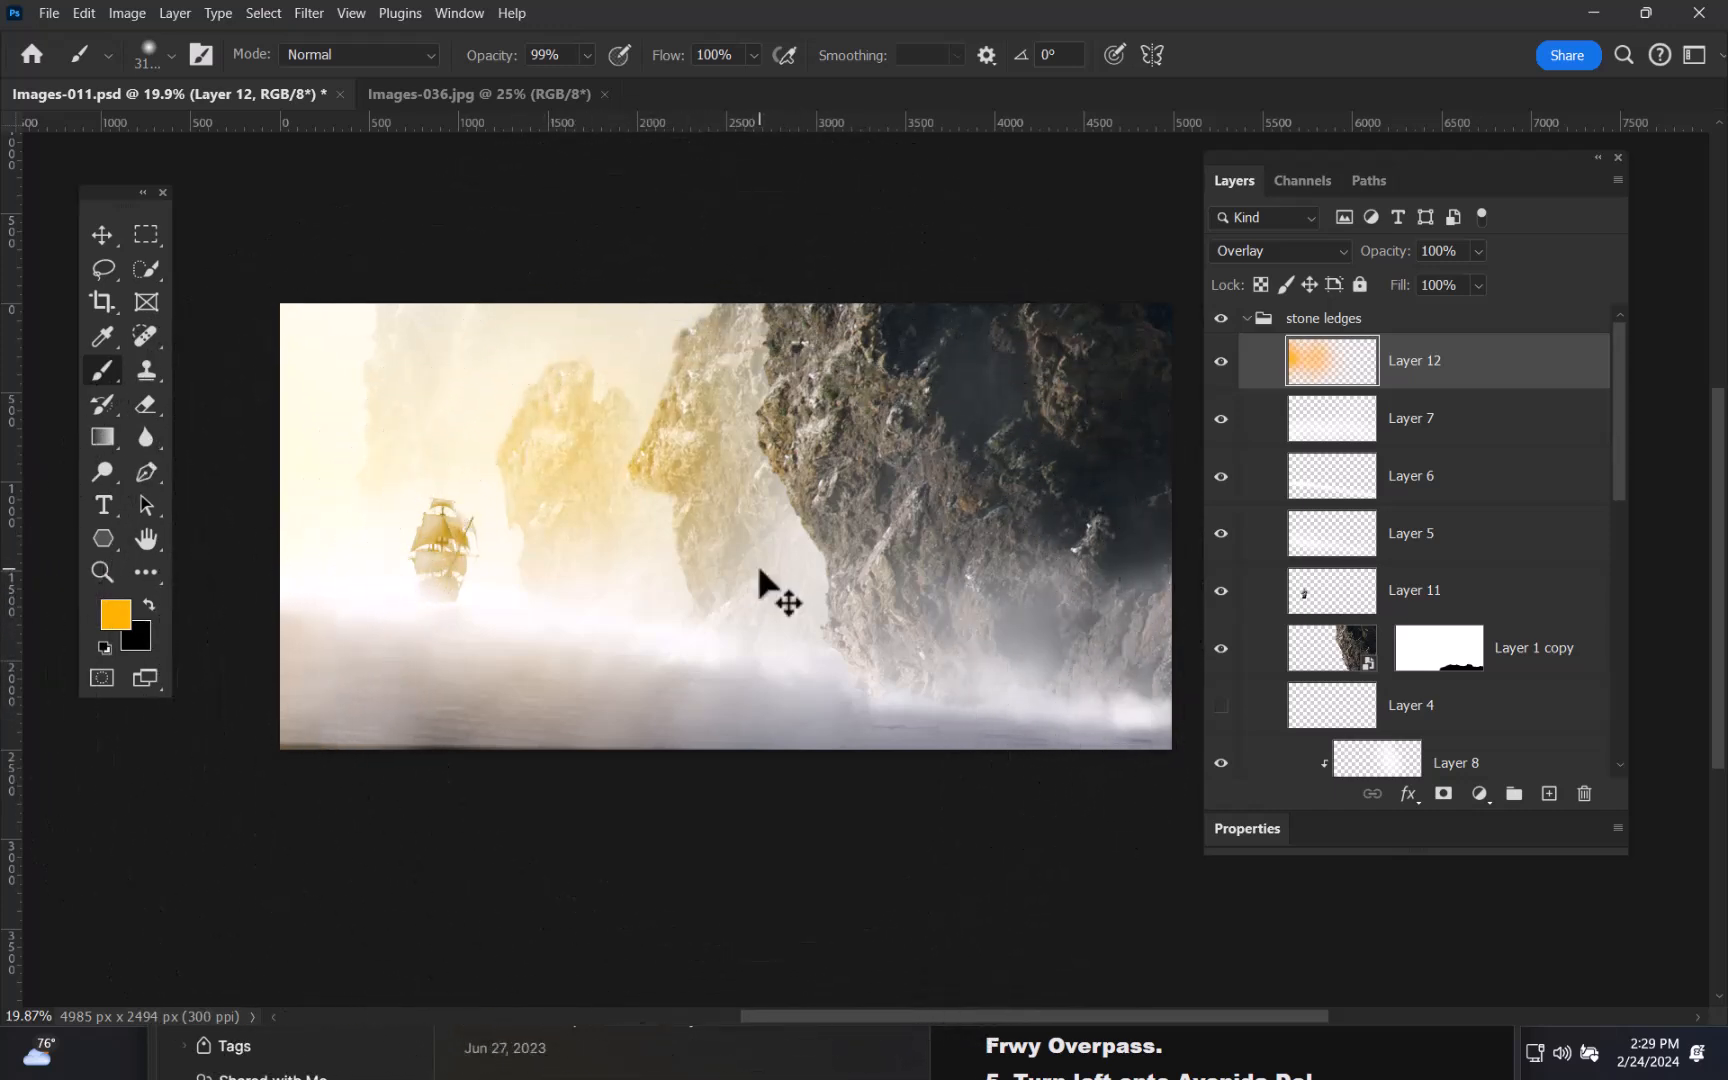
mouse_move(891, 579)
left_mouse_down()
mouse_move(834, 598)
mouse_move(734, 577)
left_mouse_up()
left_click(864, 562)
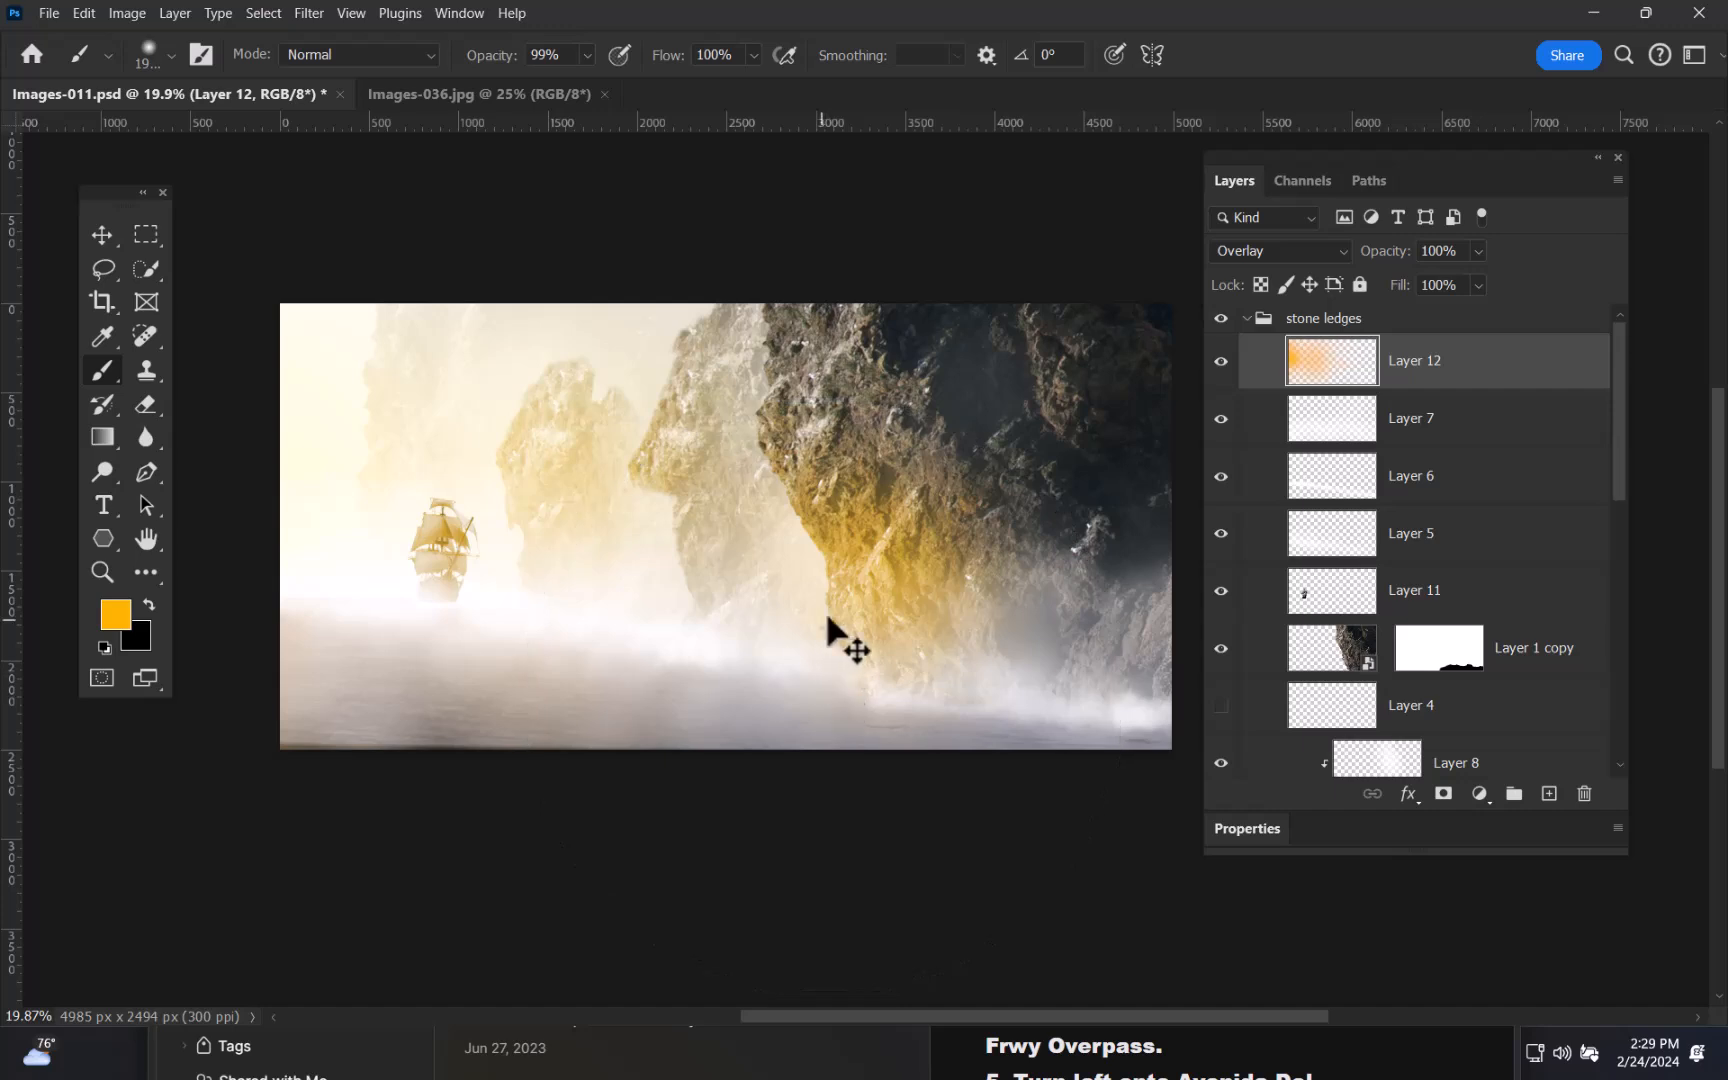
key("ctrl+z")
left_click_drag(810, 513, 805, 521)
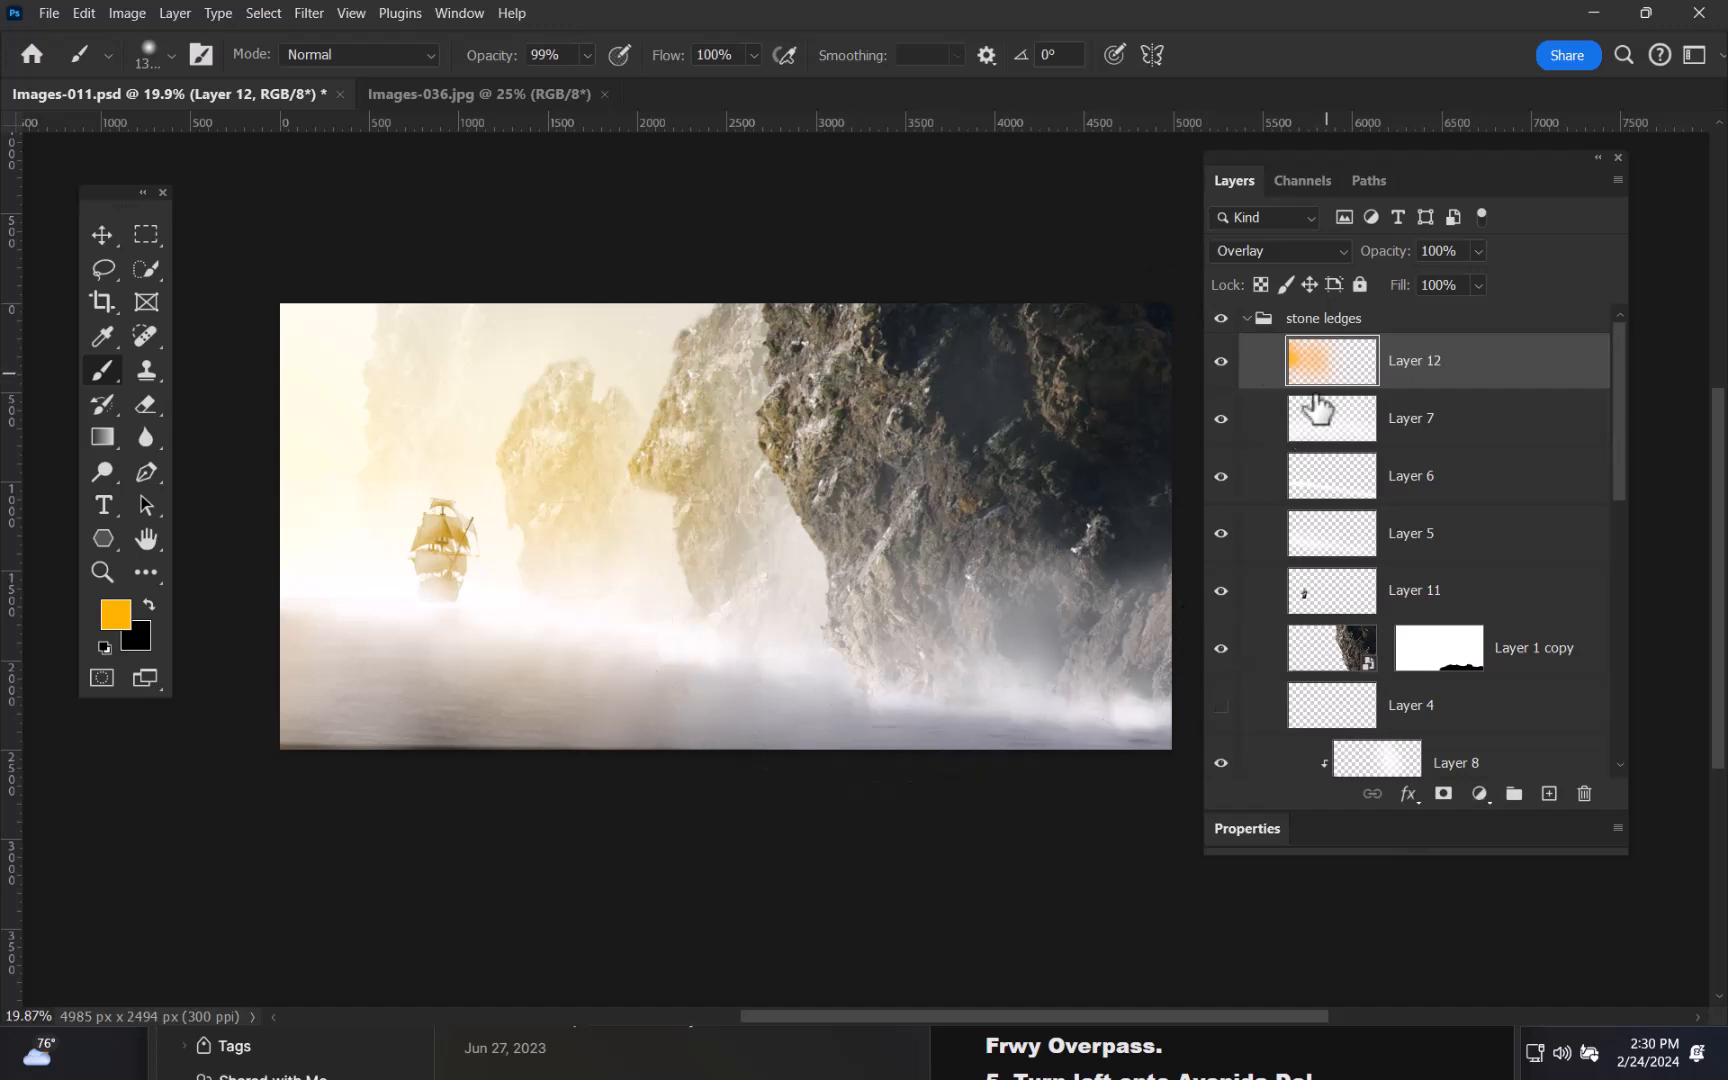
- Select the whole canvas and clear all the painted glow from Layer 12
key("ctrl+a")
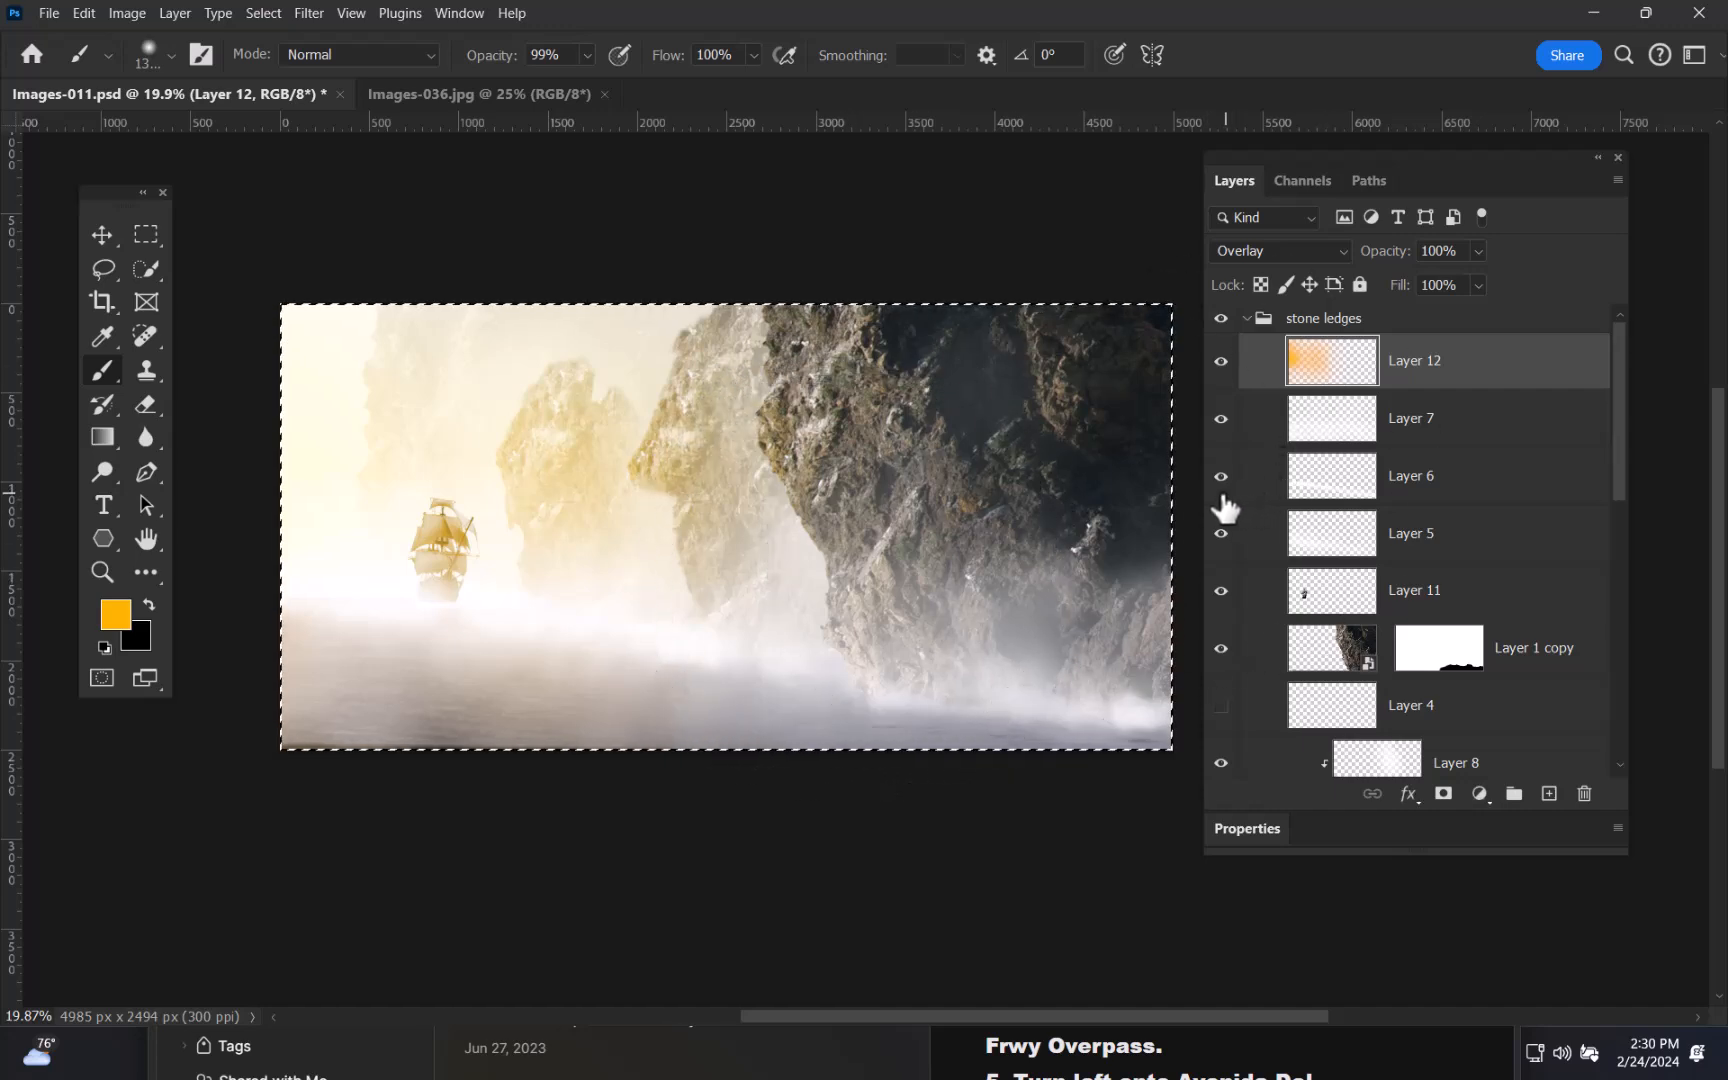
key("Delete")
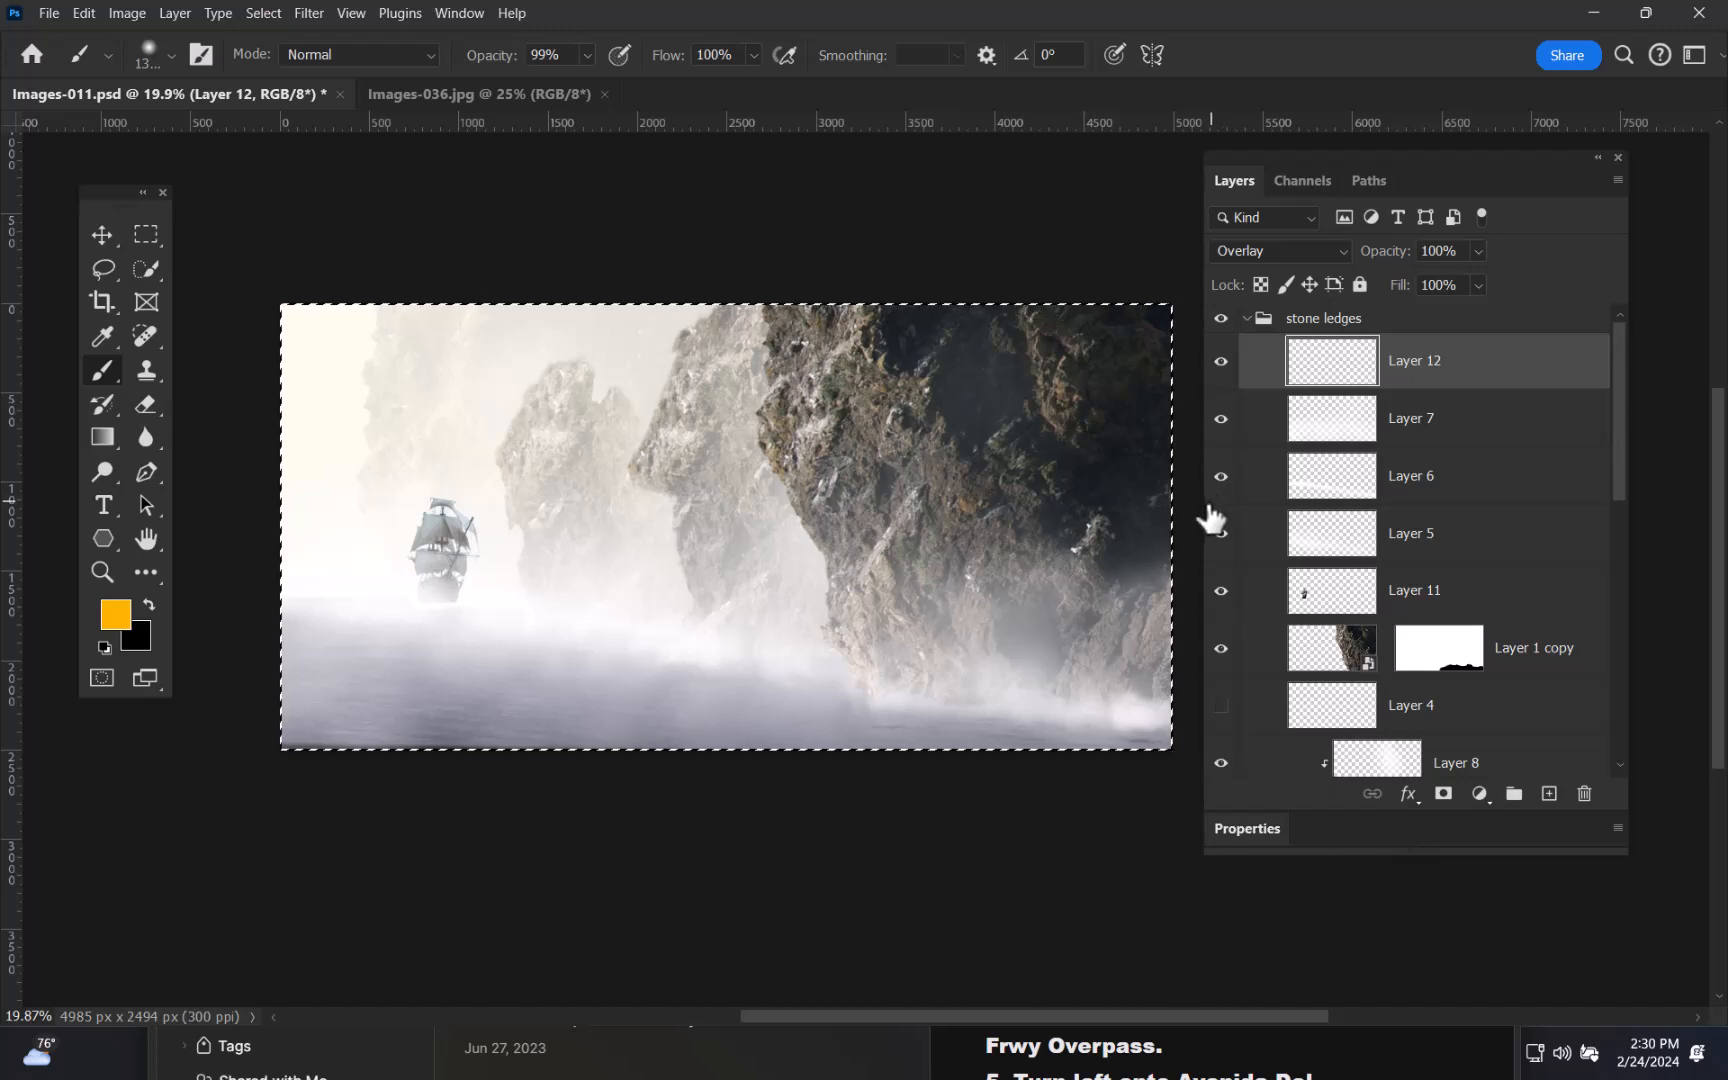
- Choose the Soft Round 37 1 brush preset at 37 px and turn off Scattering in its brush settings
right_click(775, 375)
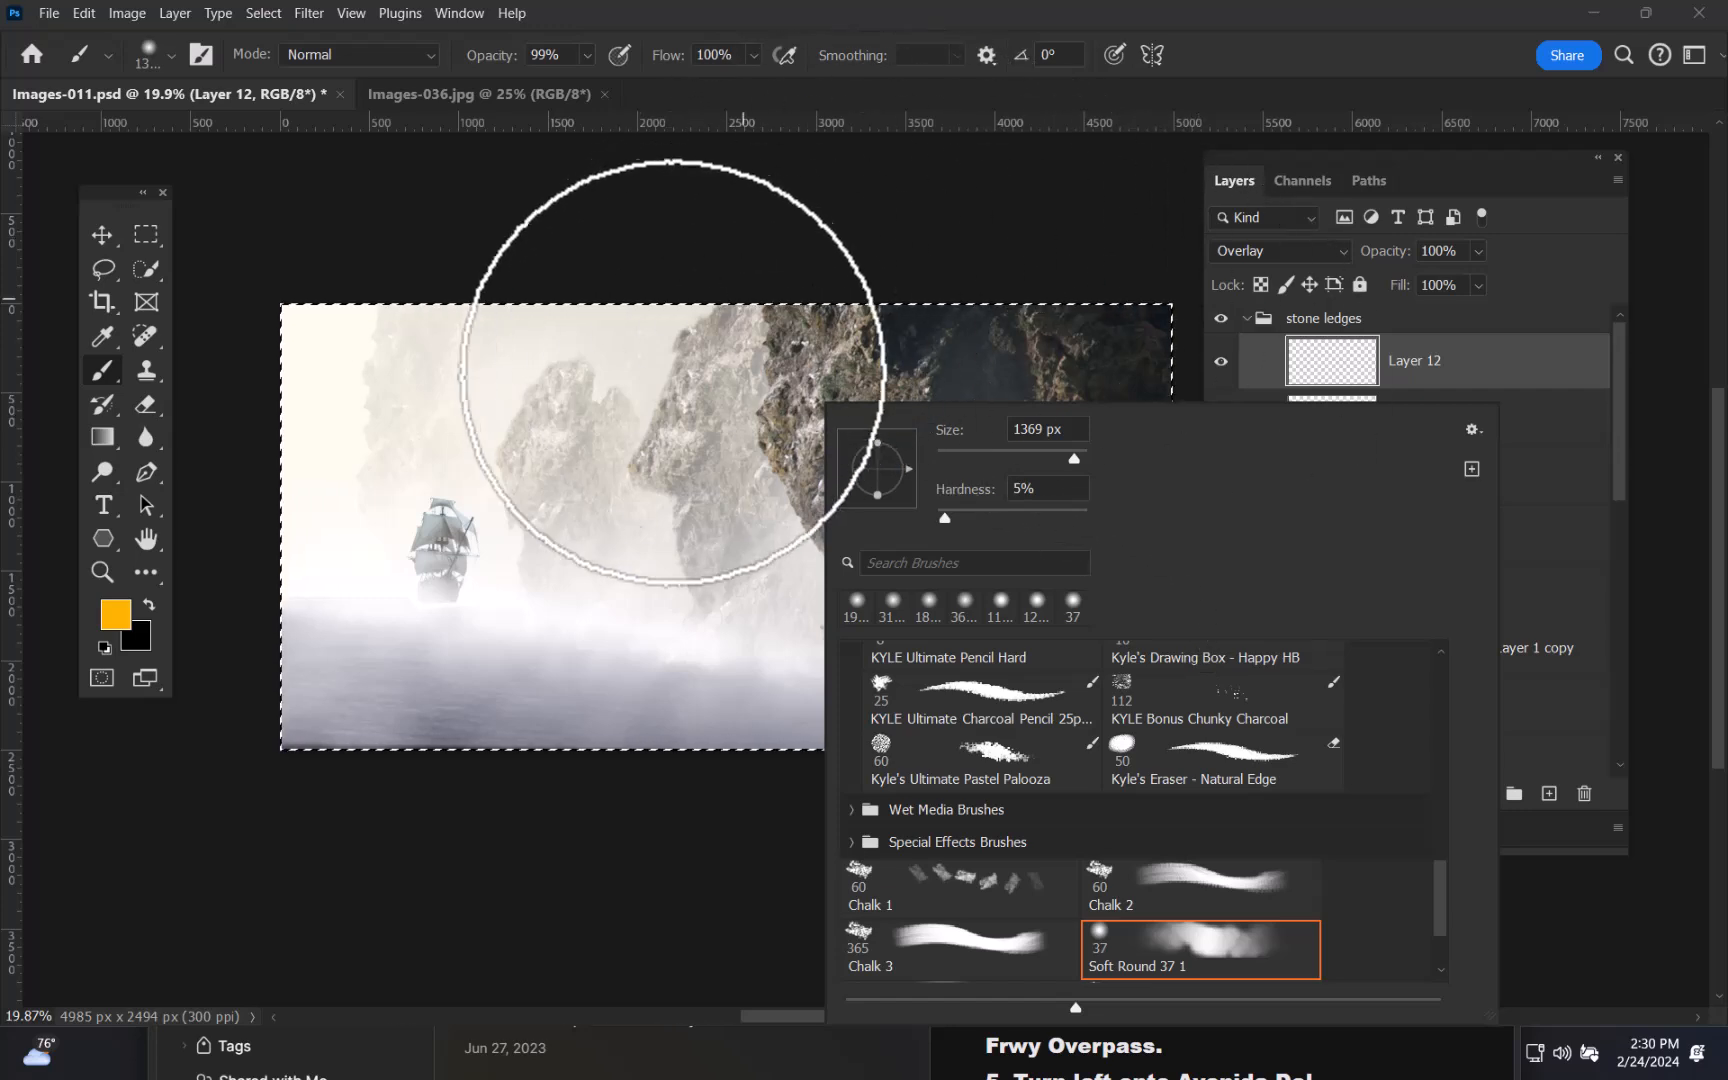
right_click(625, 340)
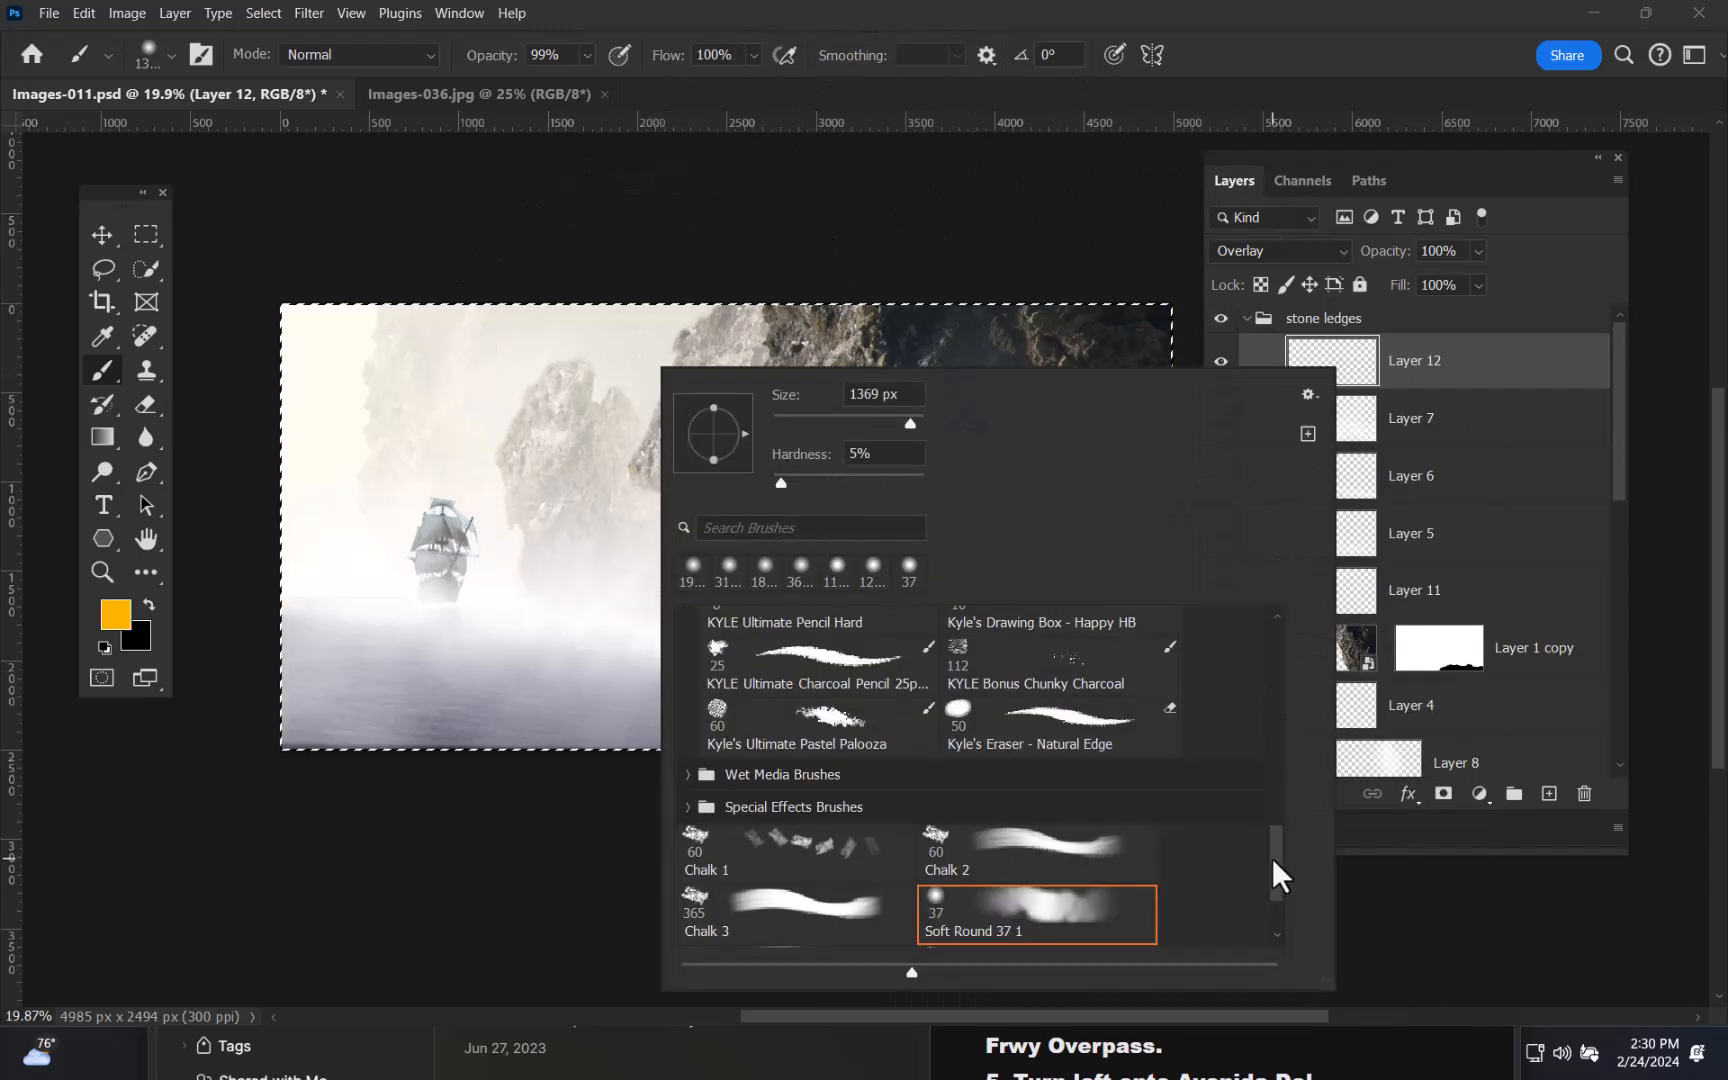
left_click_drag(1272, 859, 1274, 900)
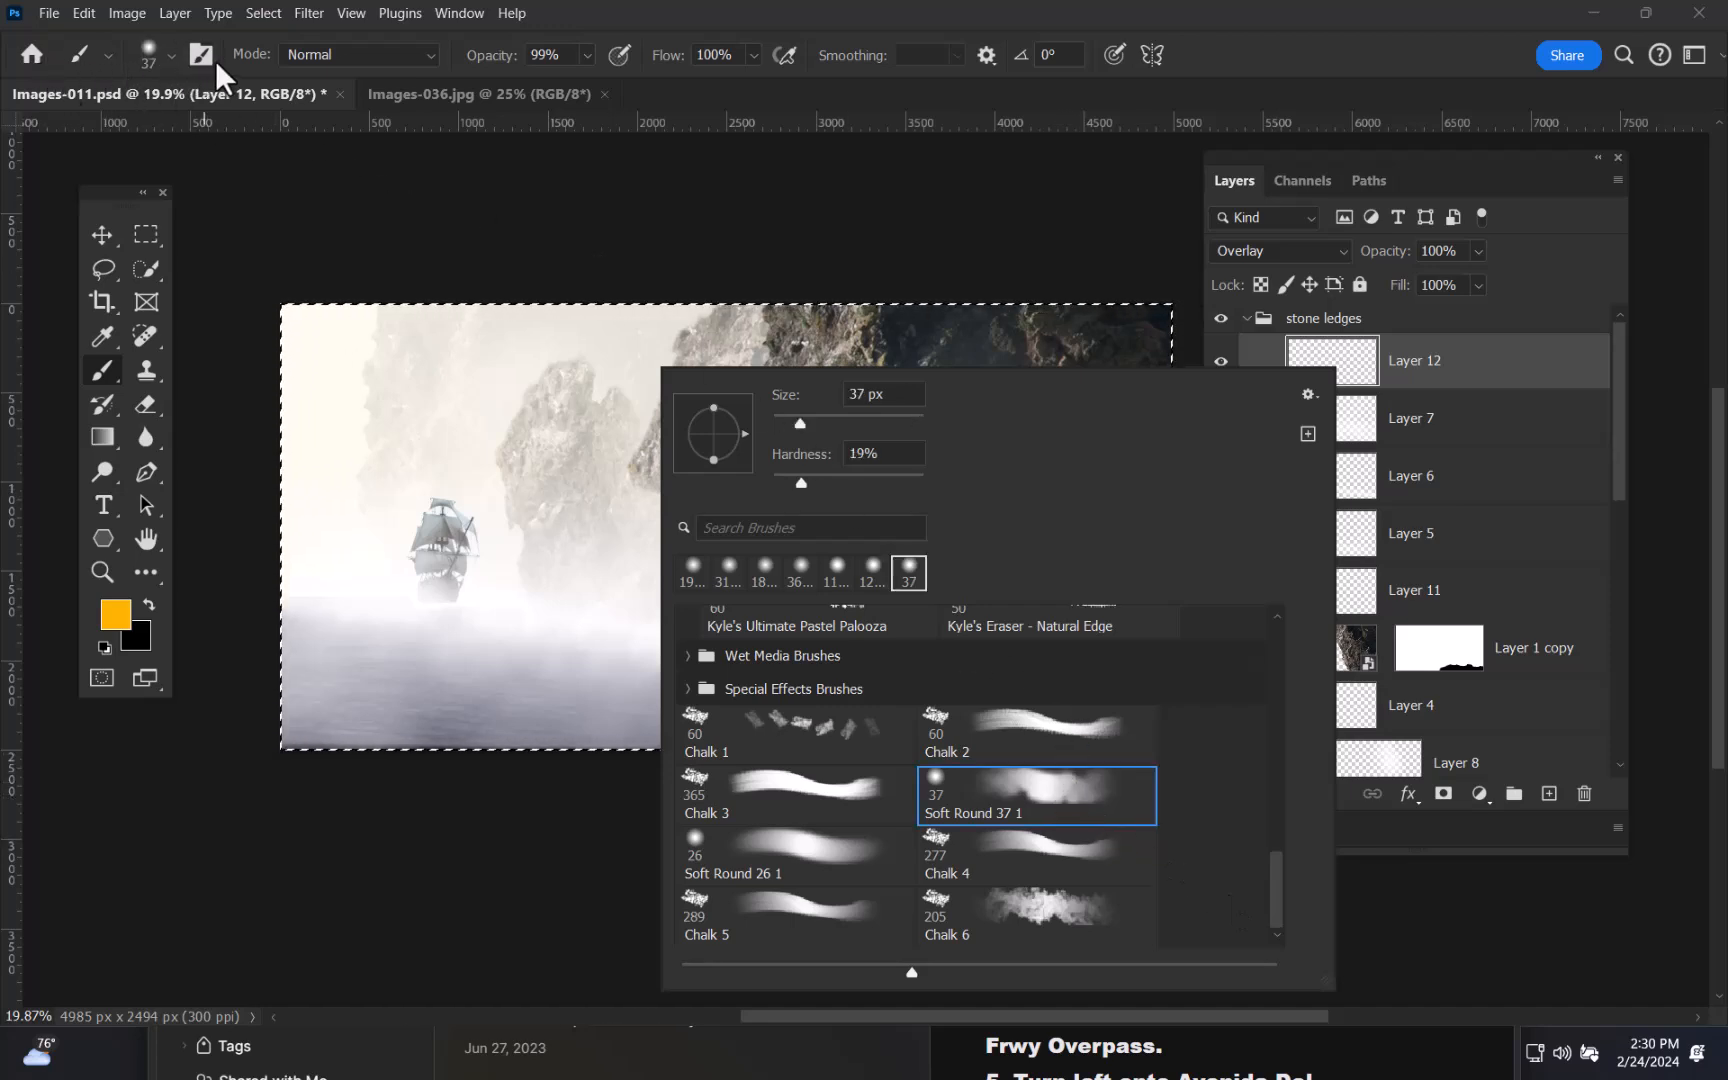
left_click(197, 60)
left_click(197, 60)
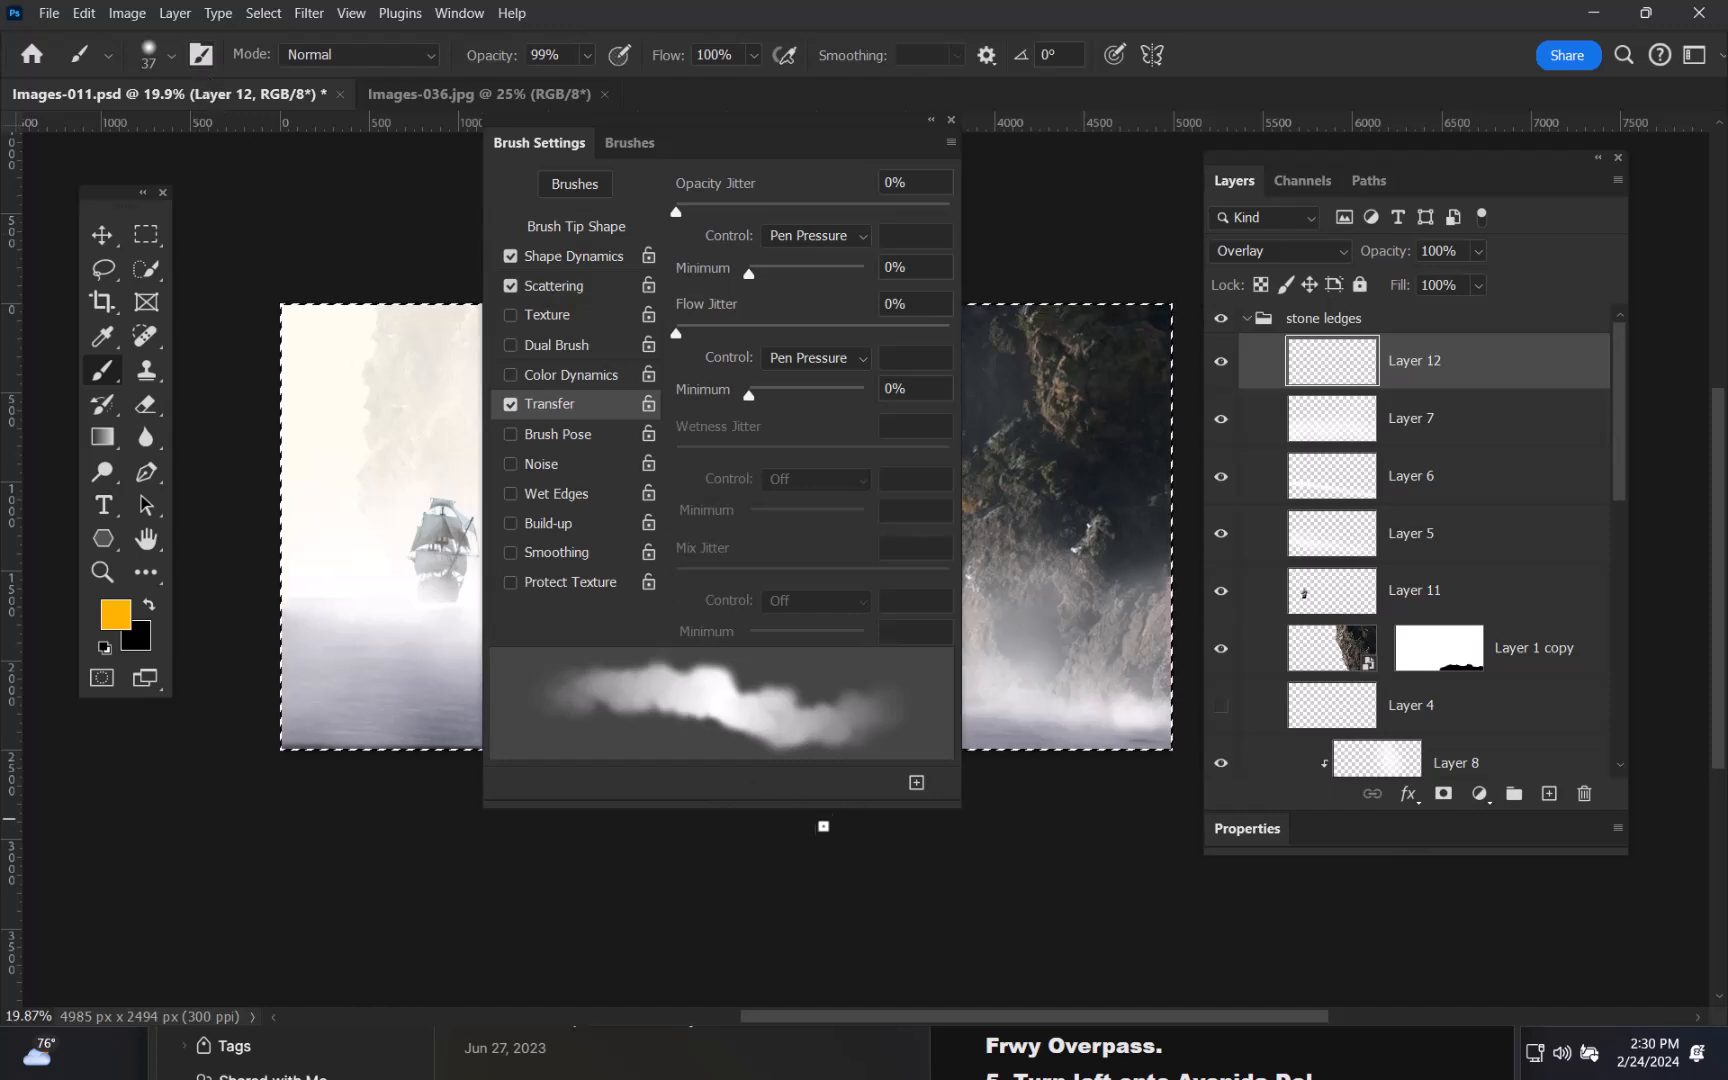
left_click(511, 286)
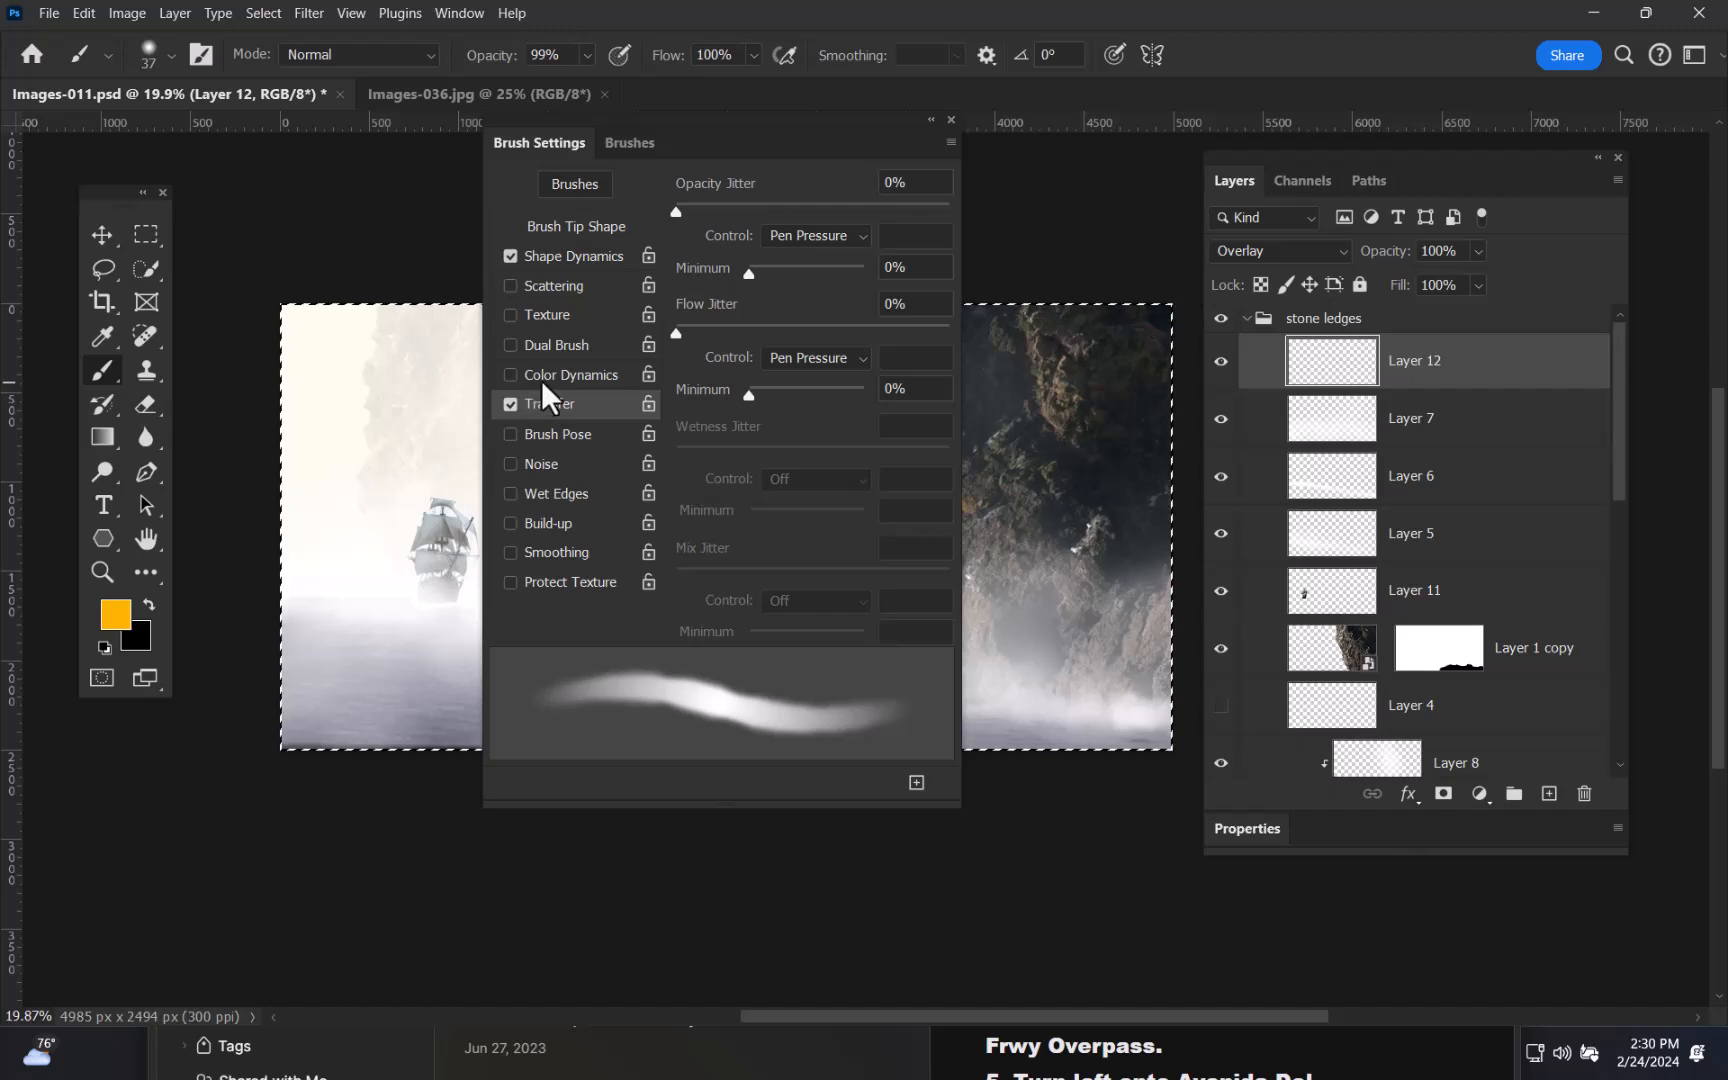
- Turn off Shape Dynamics for the soft round brush and save it as a new 37 px preset with its size captured
left_click(509, 255)
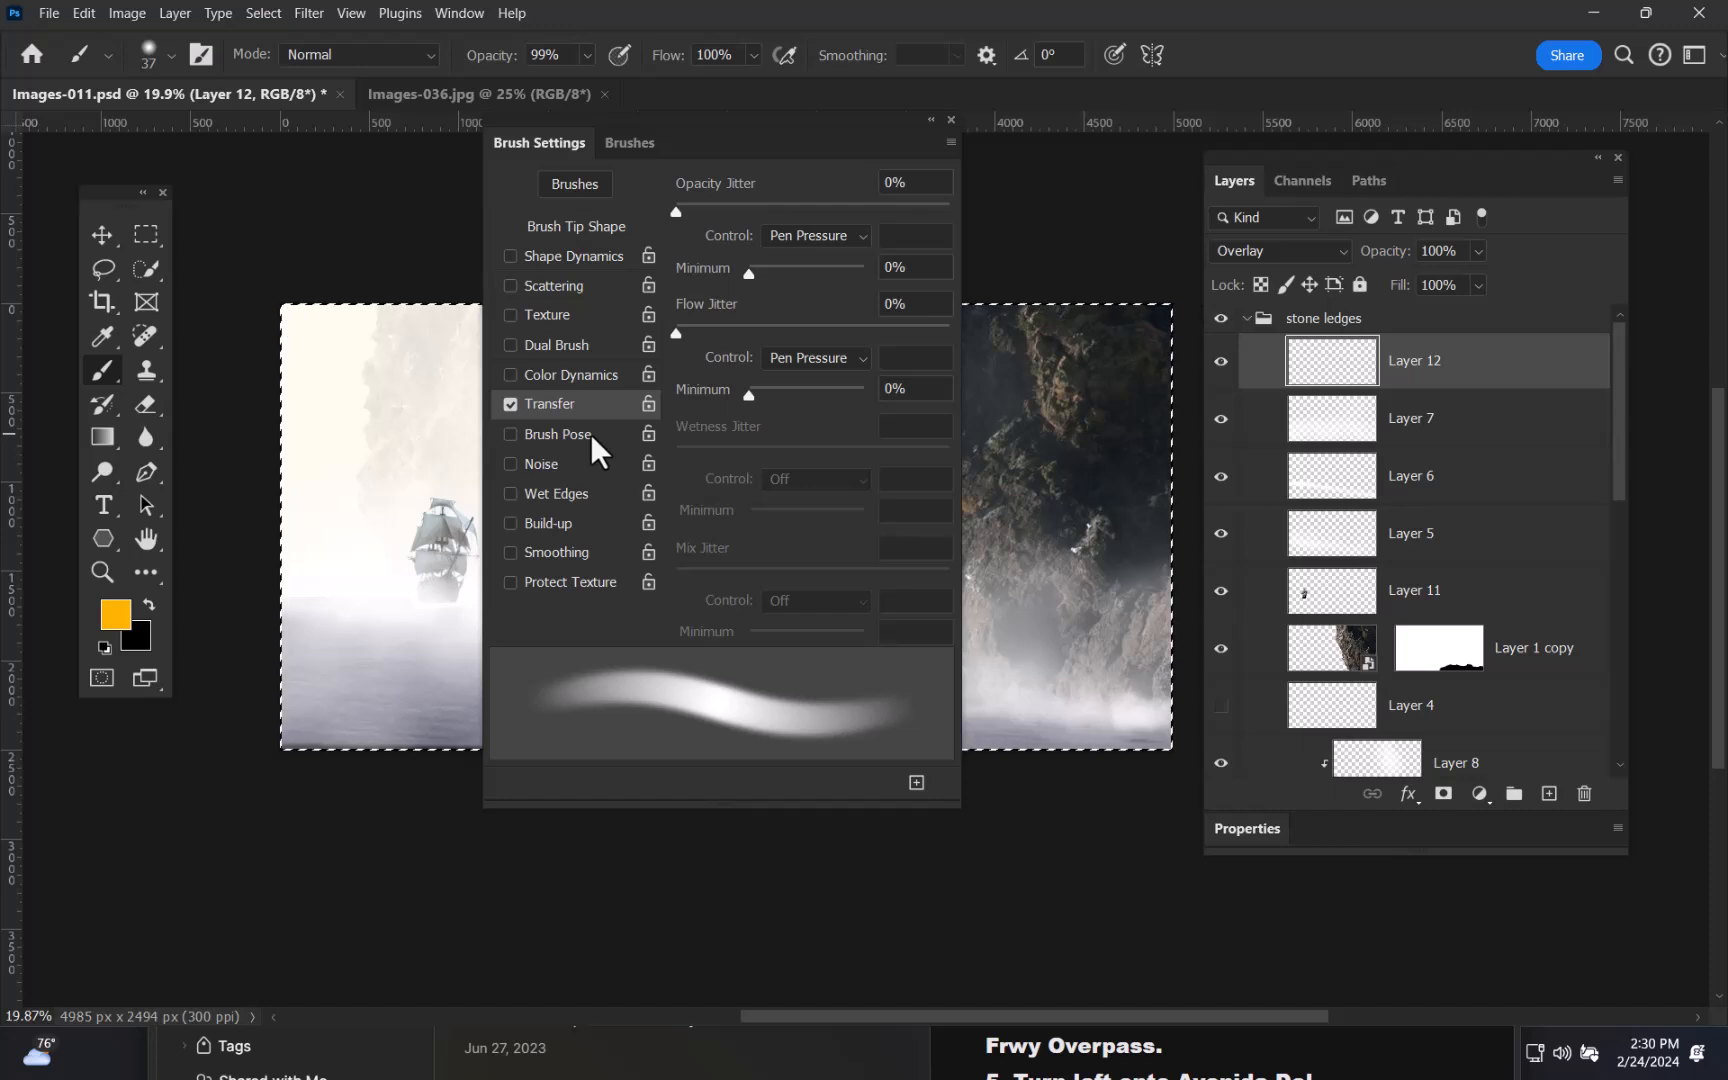
left_click(949, 143)
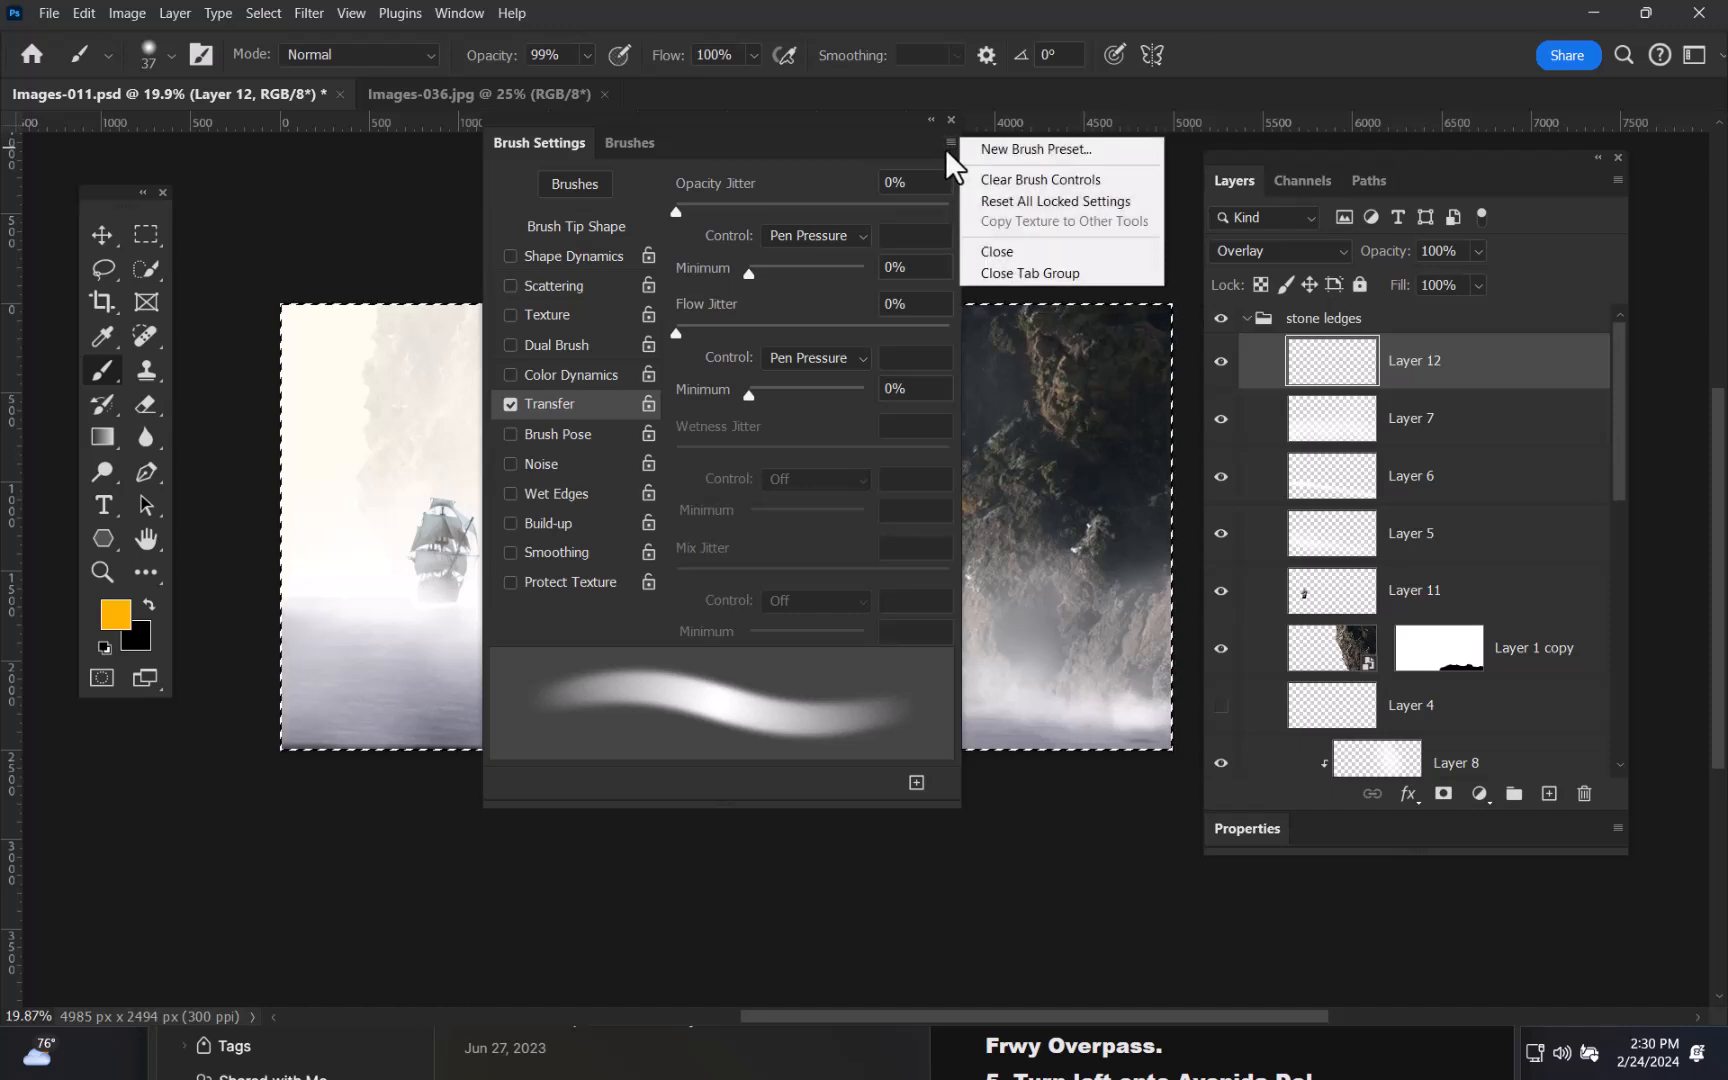
left_click(1025, 150)
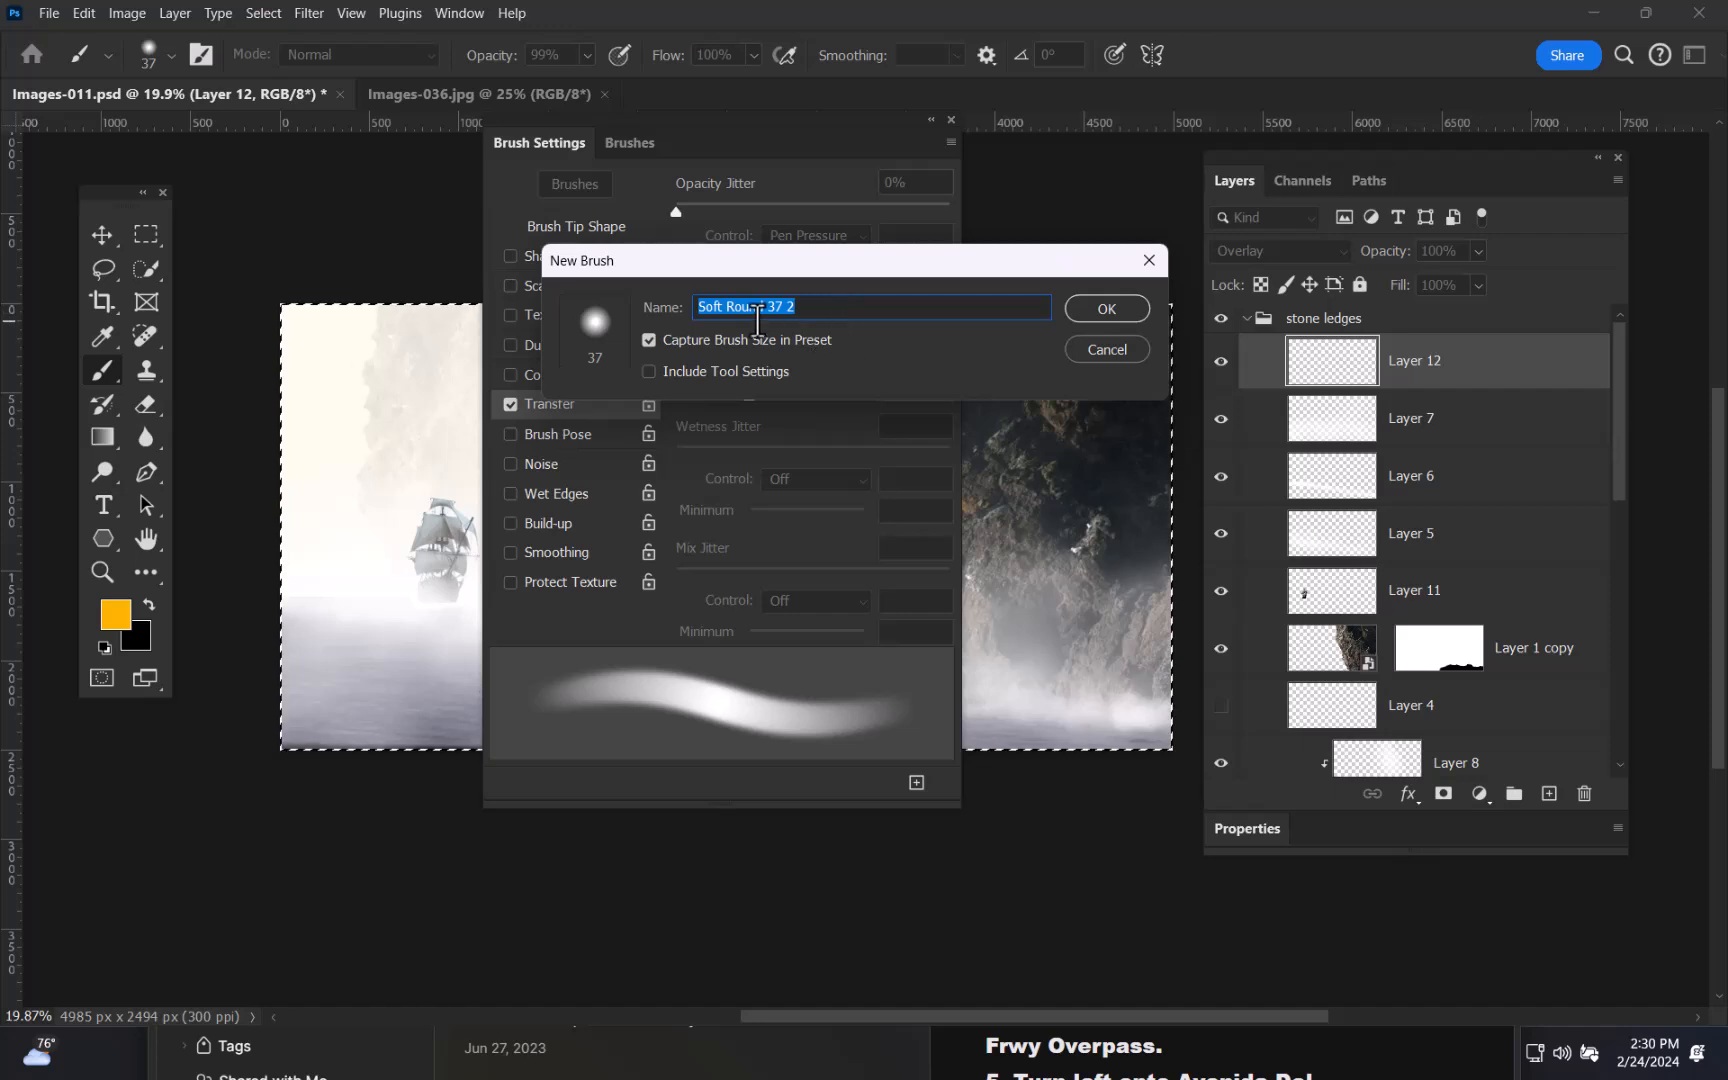
left_click(1106, 306)
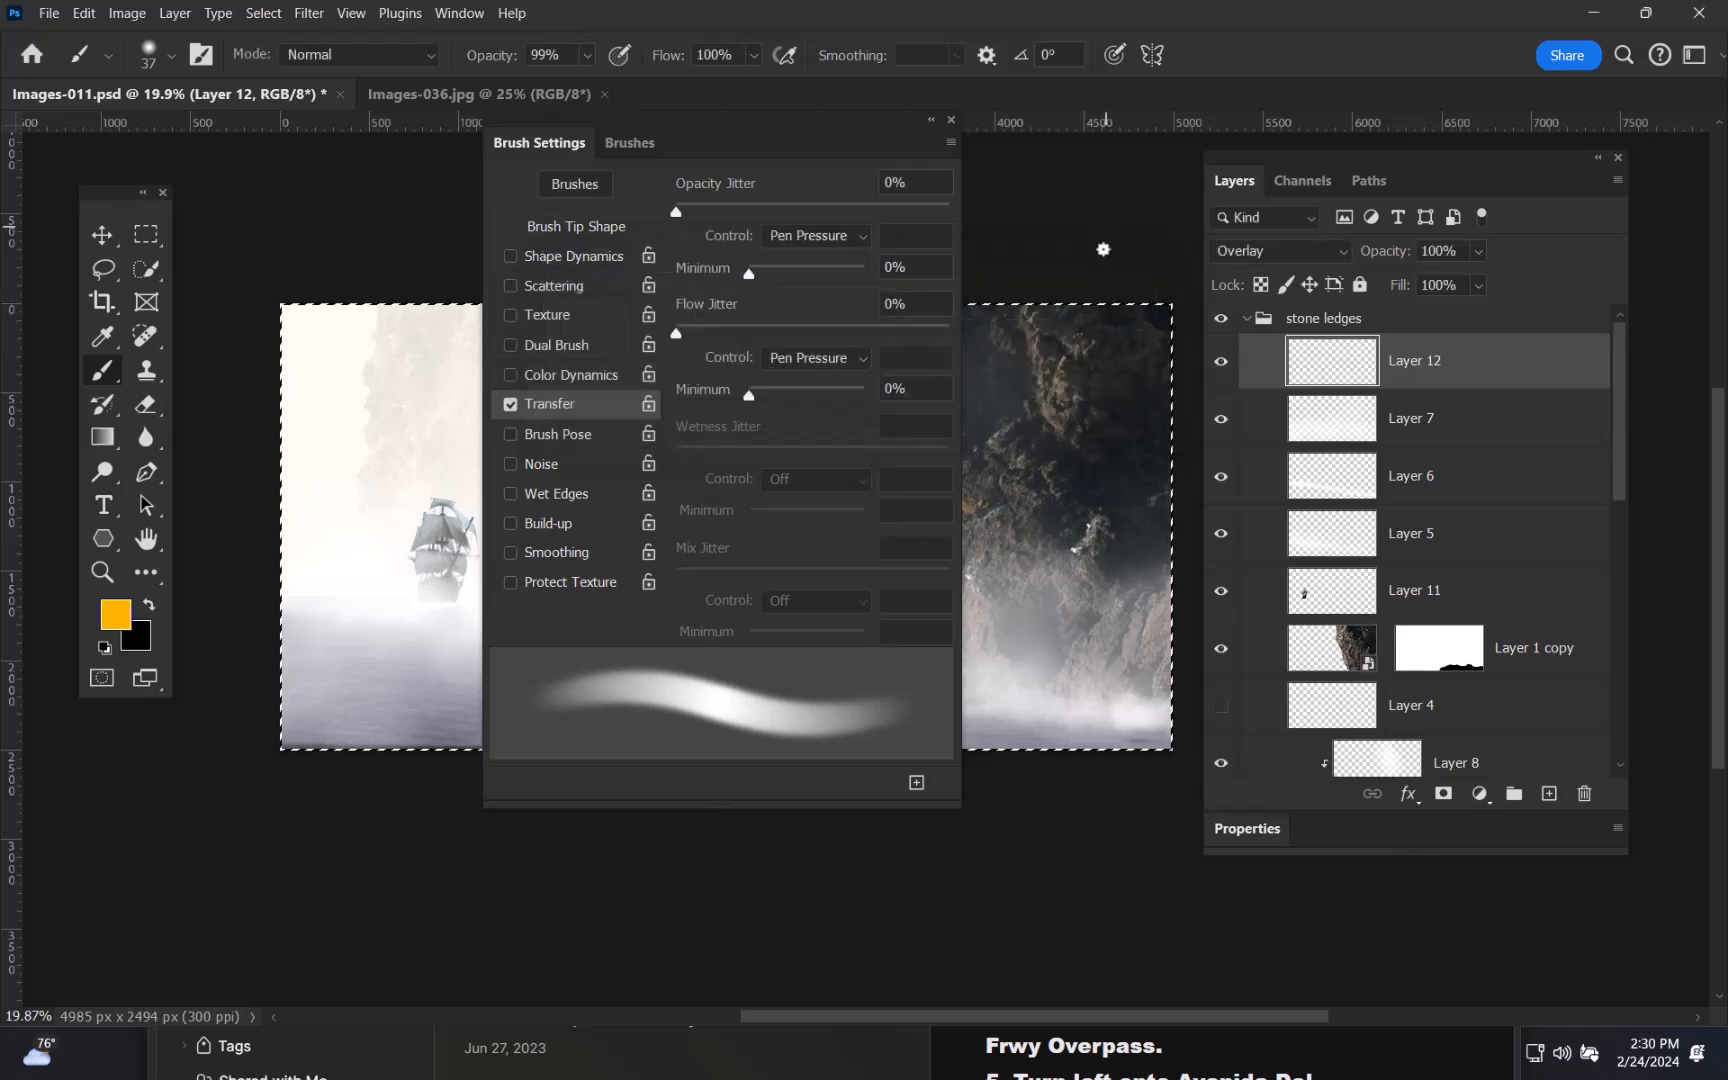
left_click(951, 120)
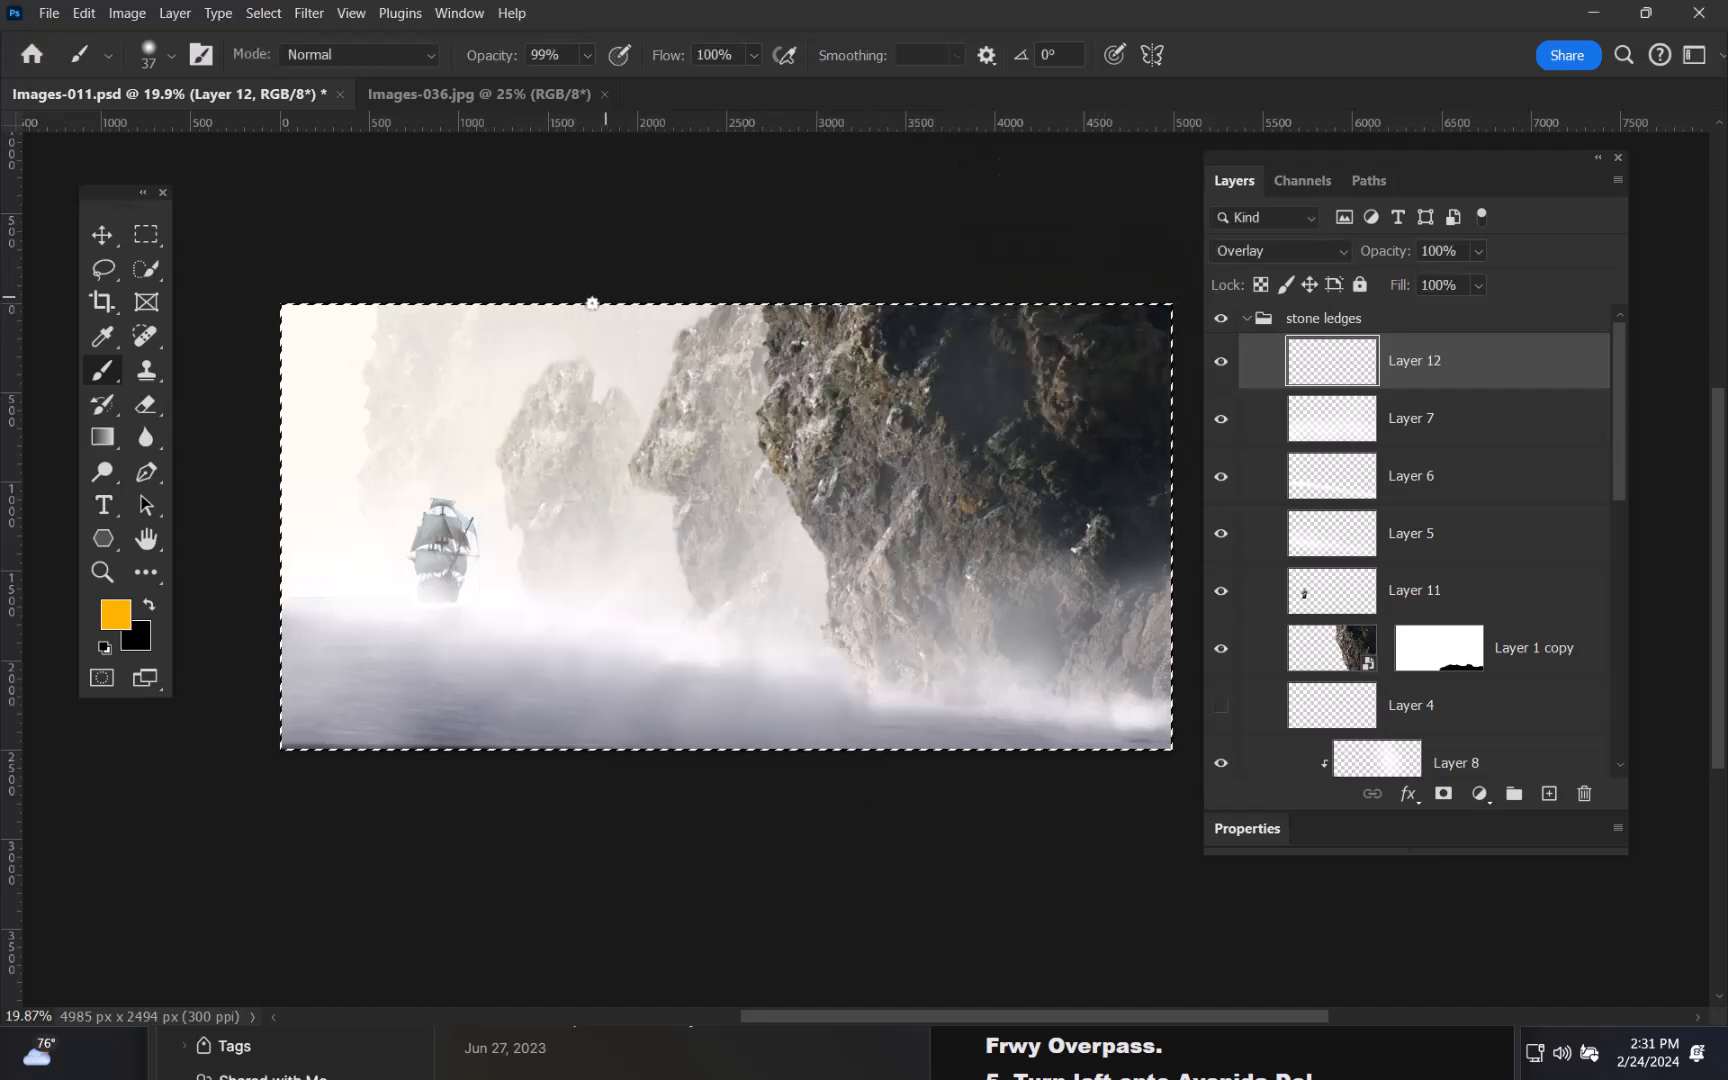
right_click(595, 328)
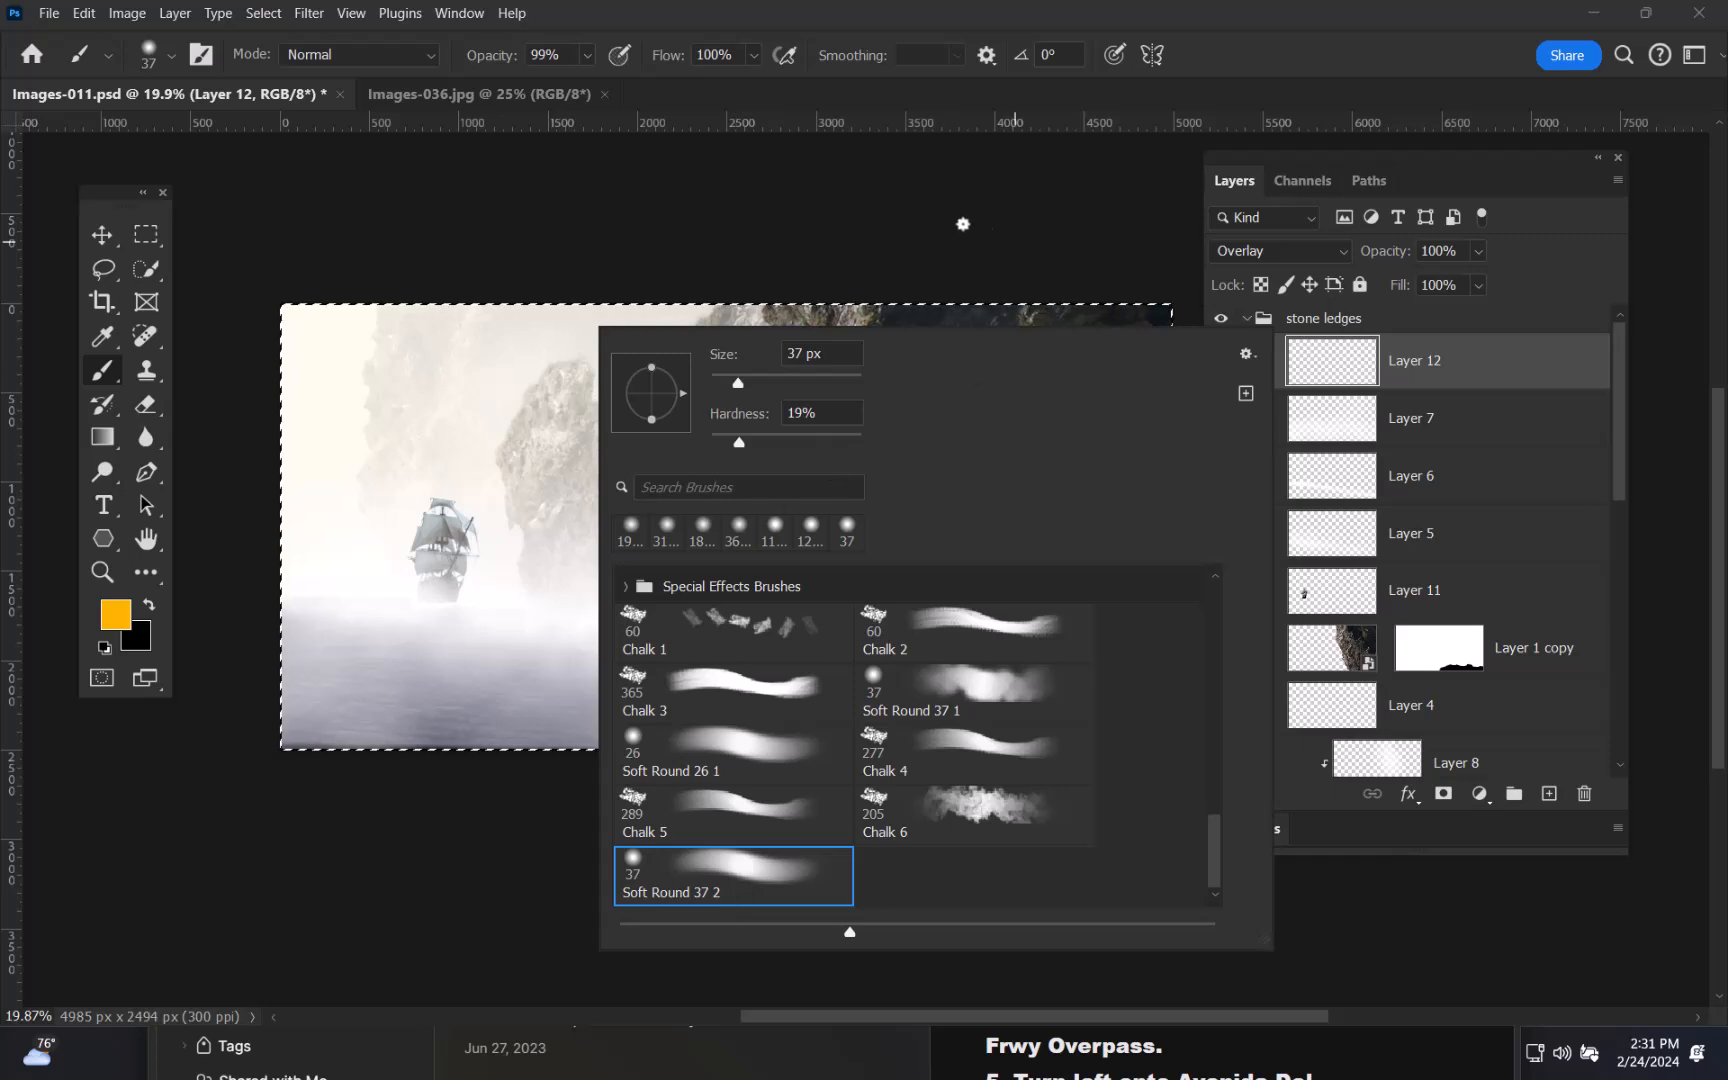
left_click(928, 225)
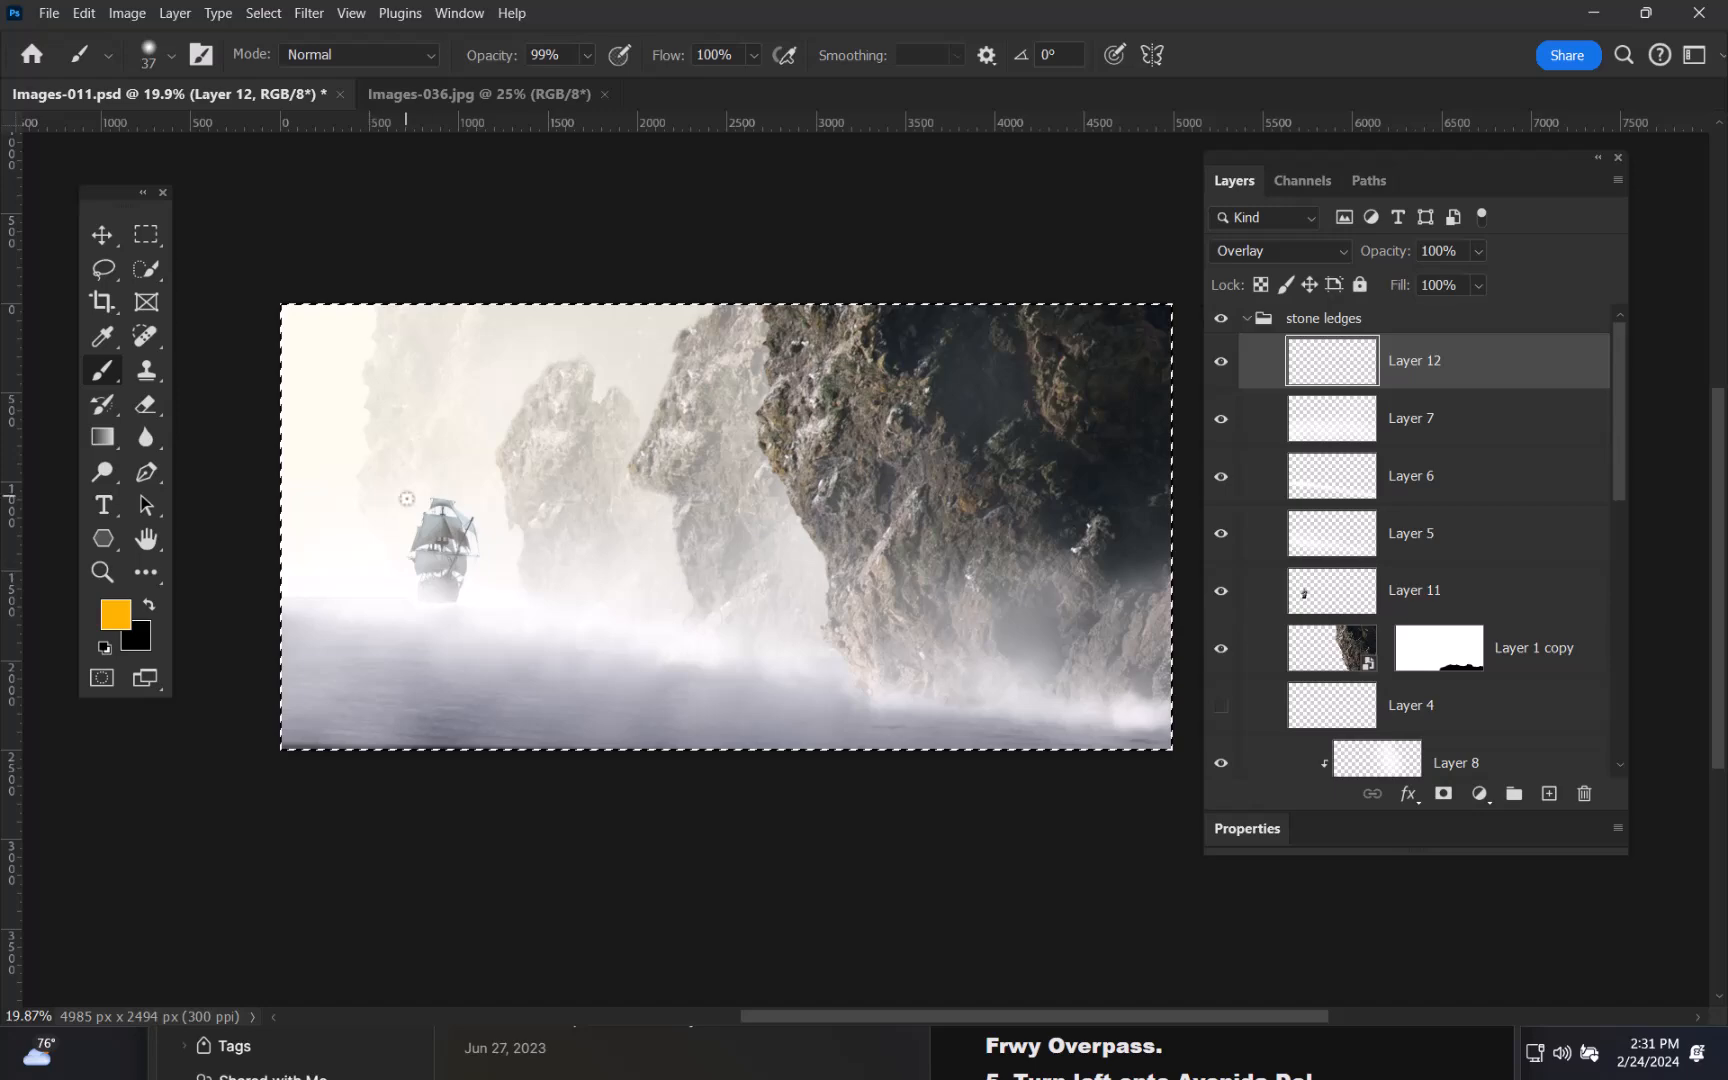
- Paint a broad orange glow over the sky, ship and distant cliffs on Layer 12 with a greatly enlarged soft brush
mouse_move(504, 550)
left_mouse_down()
mouse_move(741, 549)
mouse_move(729, 336)
mouse_move(763, 198)
mouse_move(686, 408)
mouse_move(850, 418)
mouse_move(946, 451)
left_mouse_up()
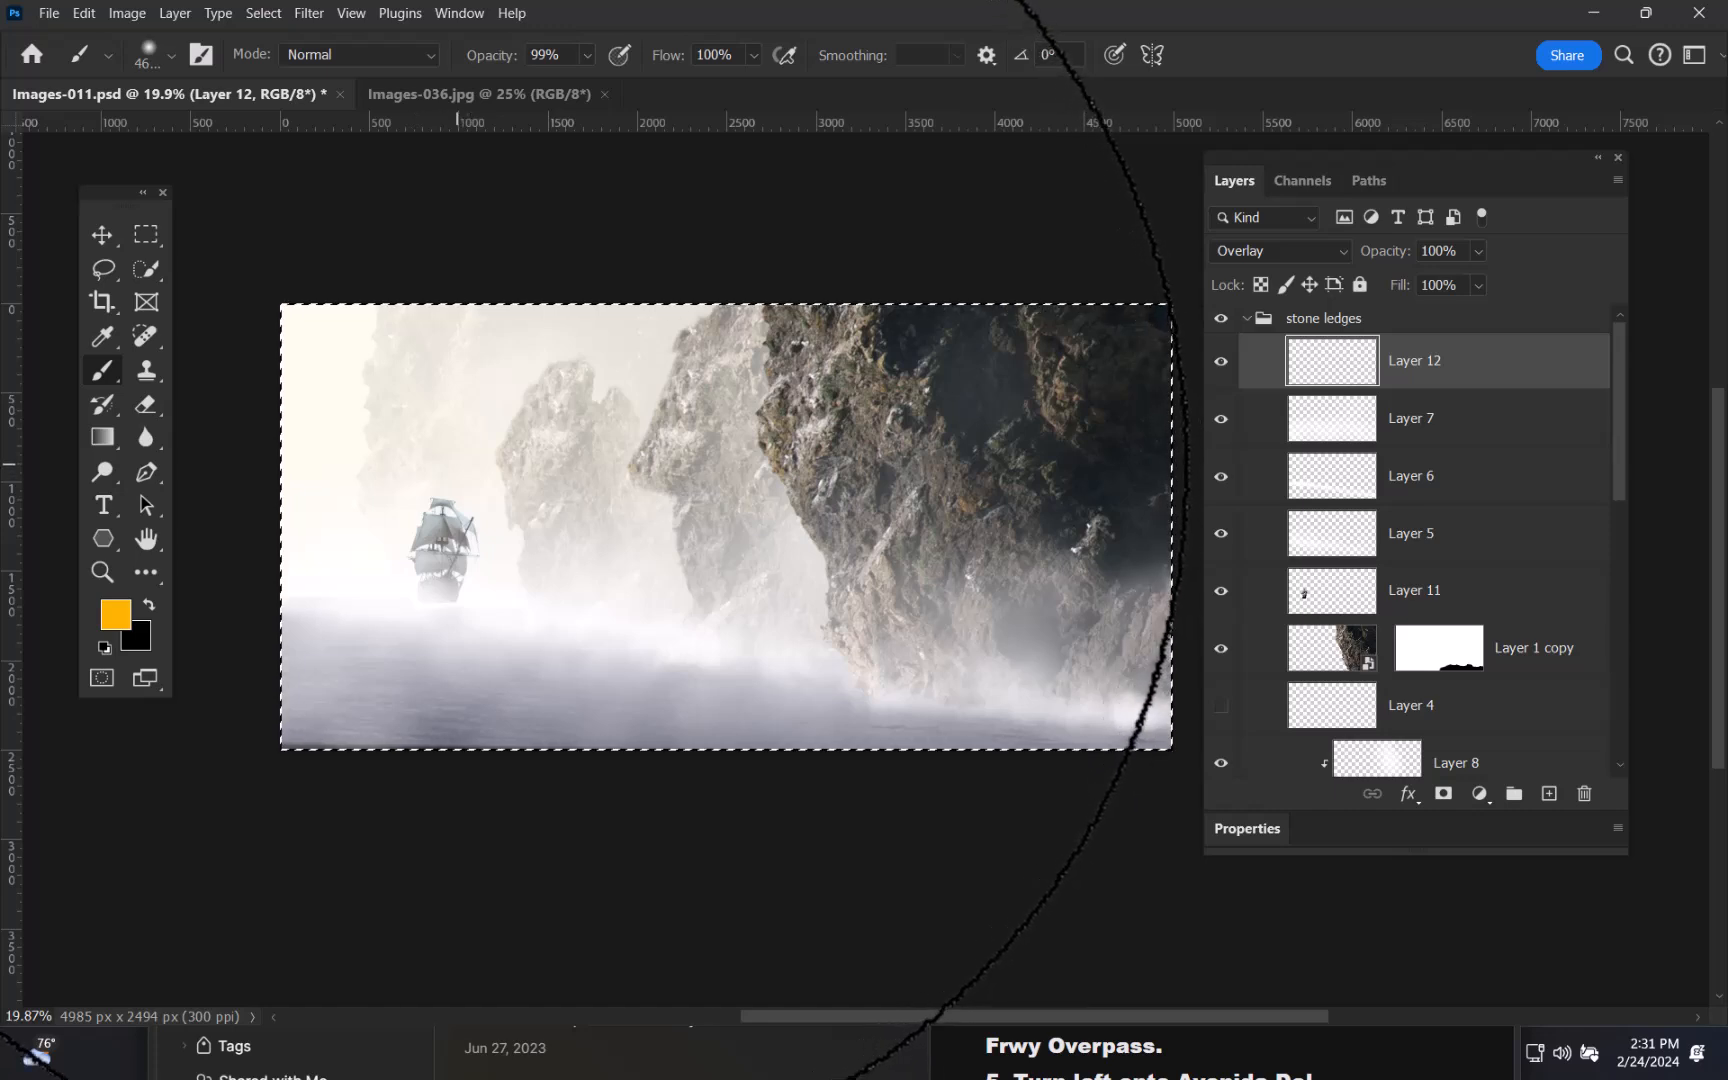
left_click(425, 470)
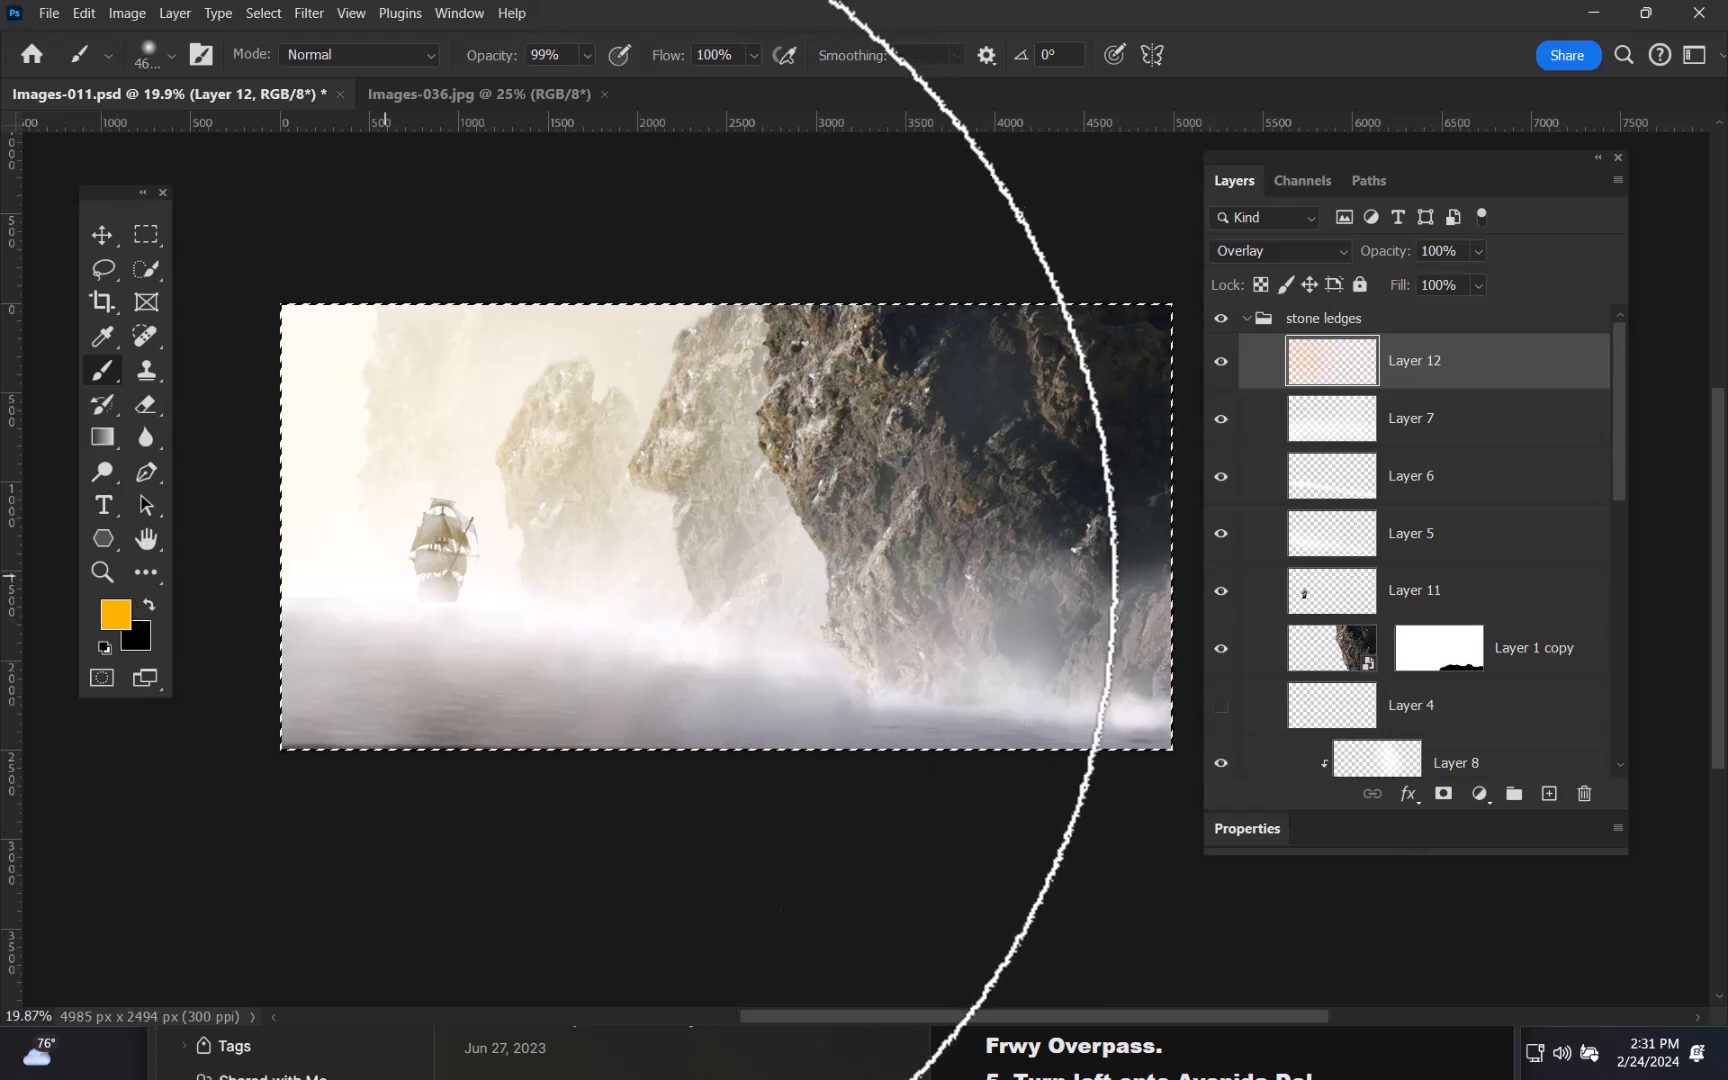
left_click_drag(354, 457, 155, 406)
left_click_drag(505, 468, 637, 459)
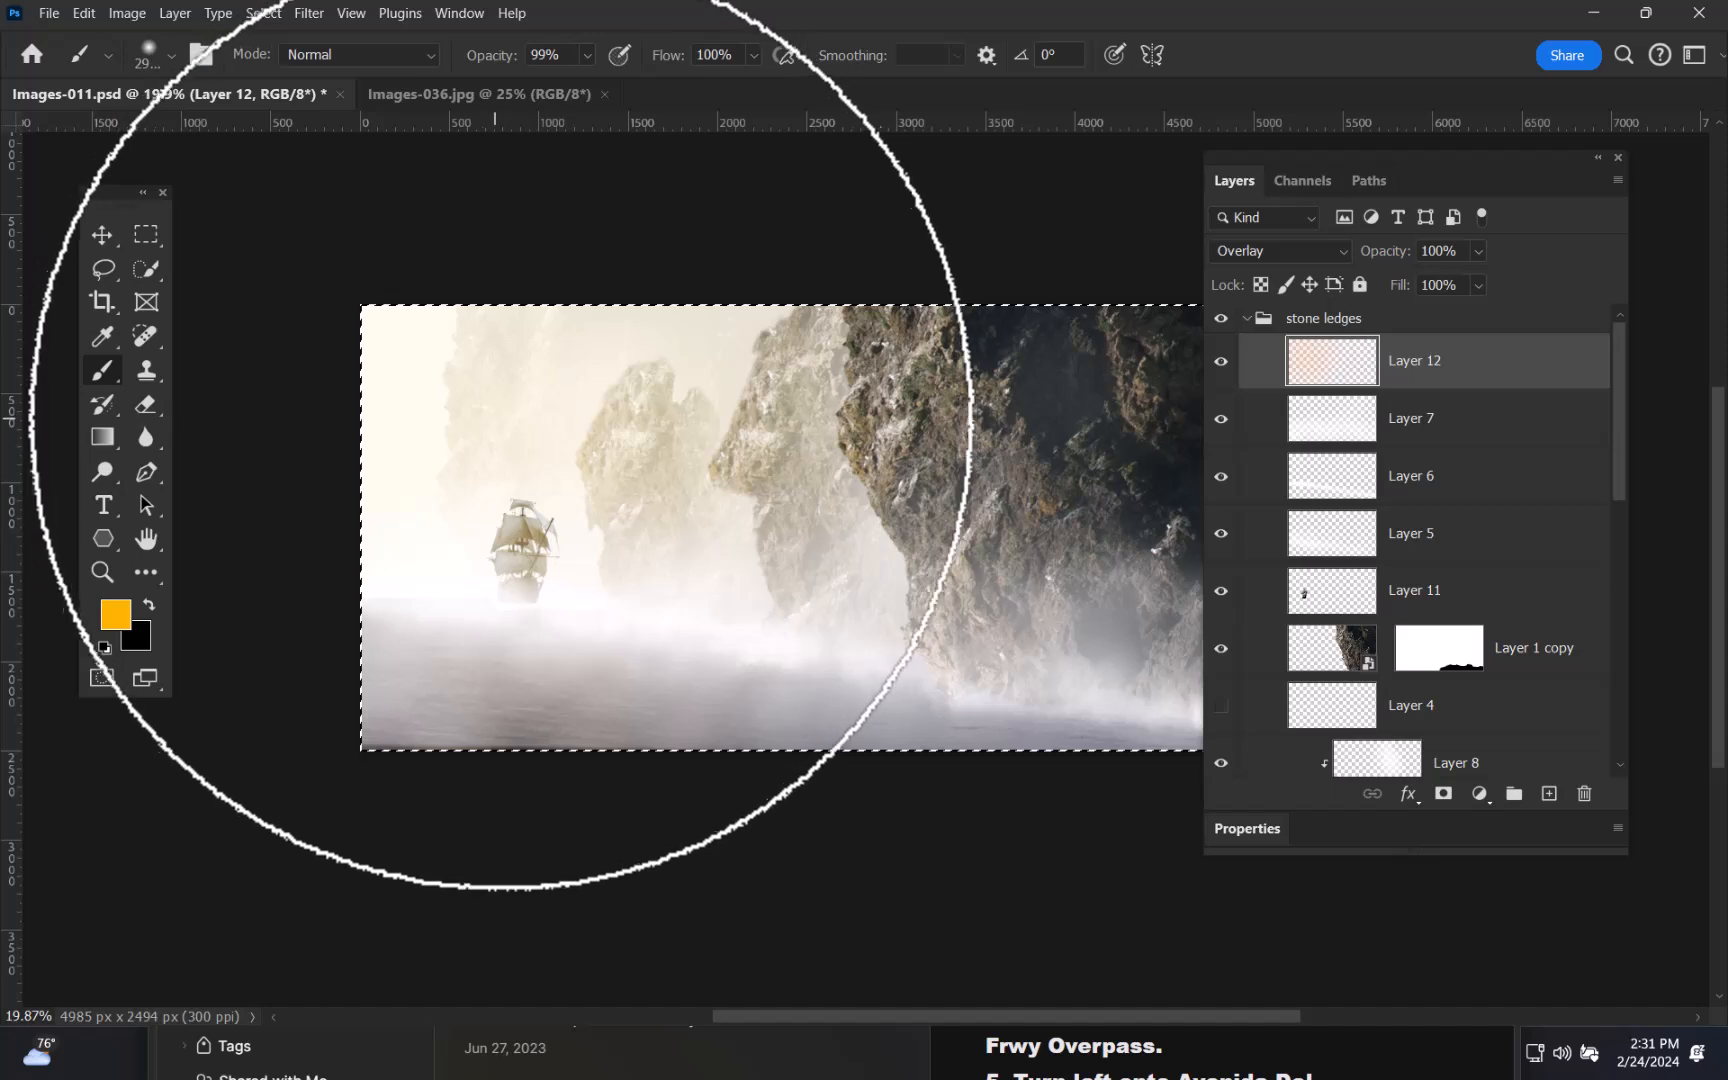
left_click_drag(545, 413, 578, 426)
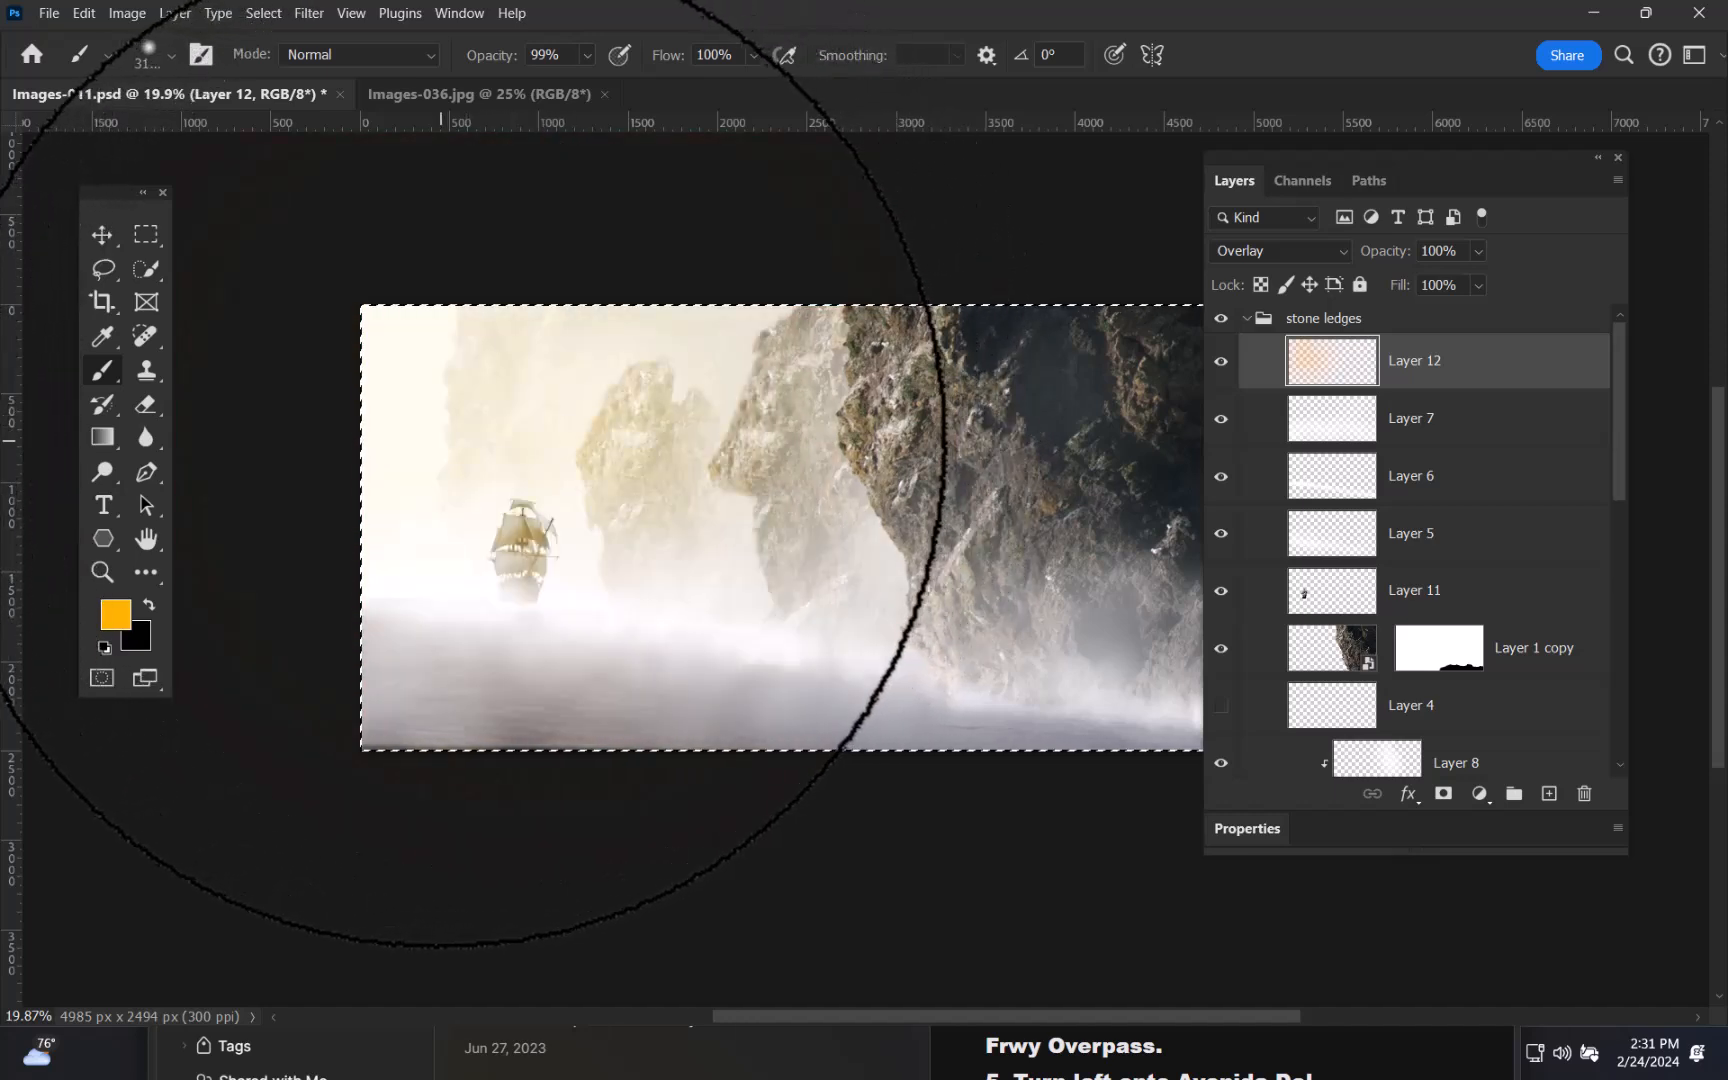
- Intensify the orange glow in the sky's outer corner with a smaller brush and undo a trial stroke across the cliffs
left_click(500, 451)
left_click_drag(422, 438, 305, 436)
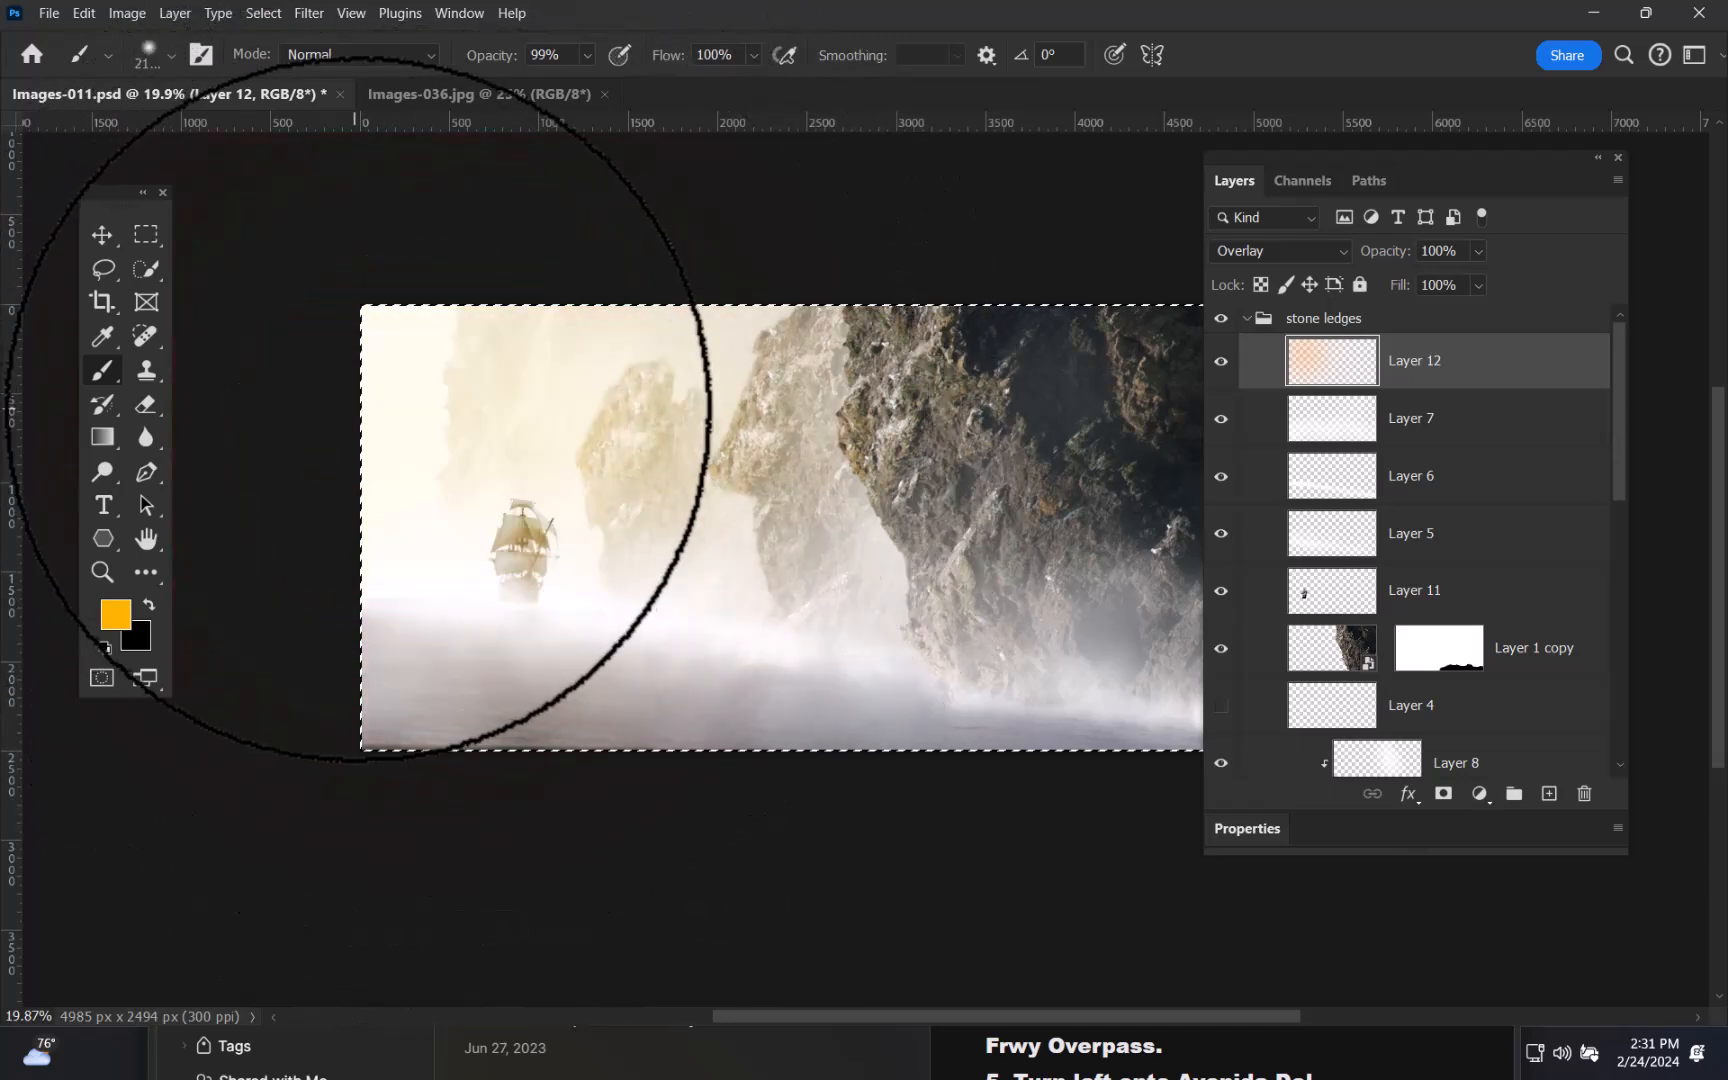
left_click(391, 433)
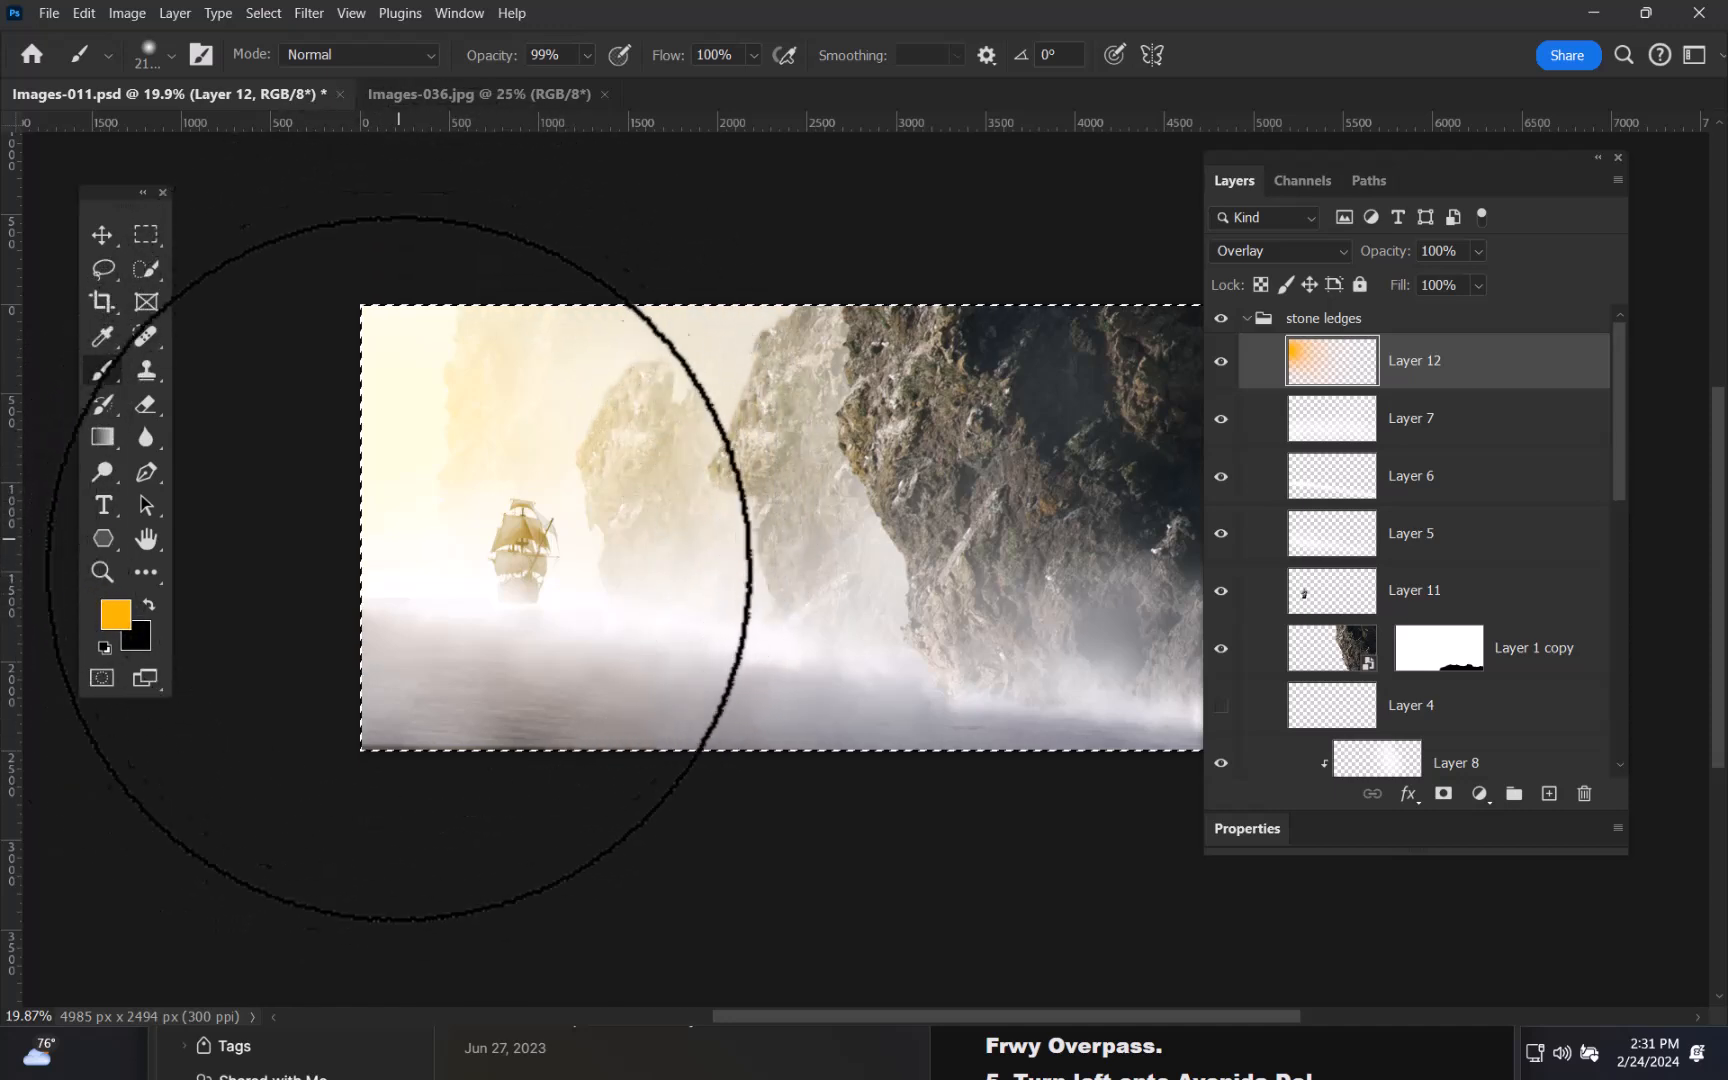
mouse_move(534, 460)
left_mouse_down()
mouse_move(724, 576)
mouse_move(756, 579)
mouse_move(771, 534)
mouse_move(827, 529)
mouse_move(851, 554)
mouse_move(839, 614)
mouse_move(866, 551)
left_mouse_up()
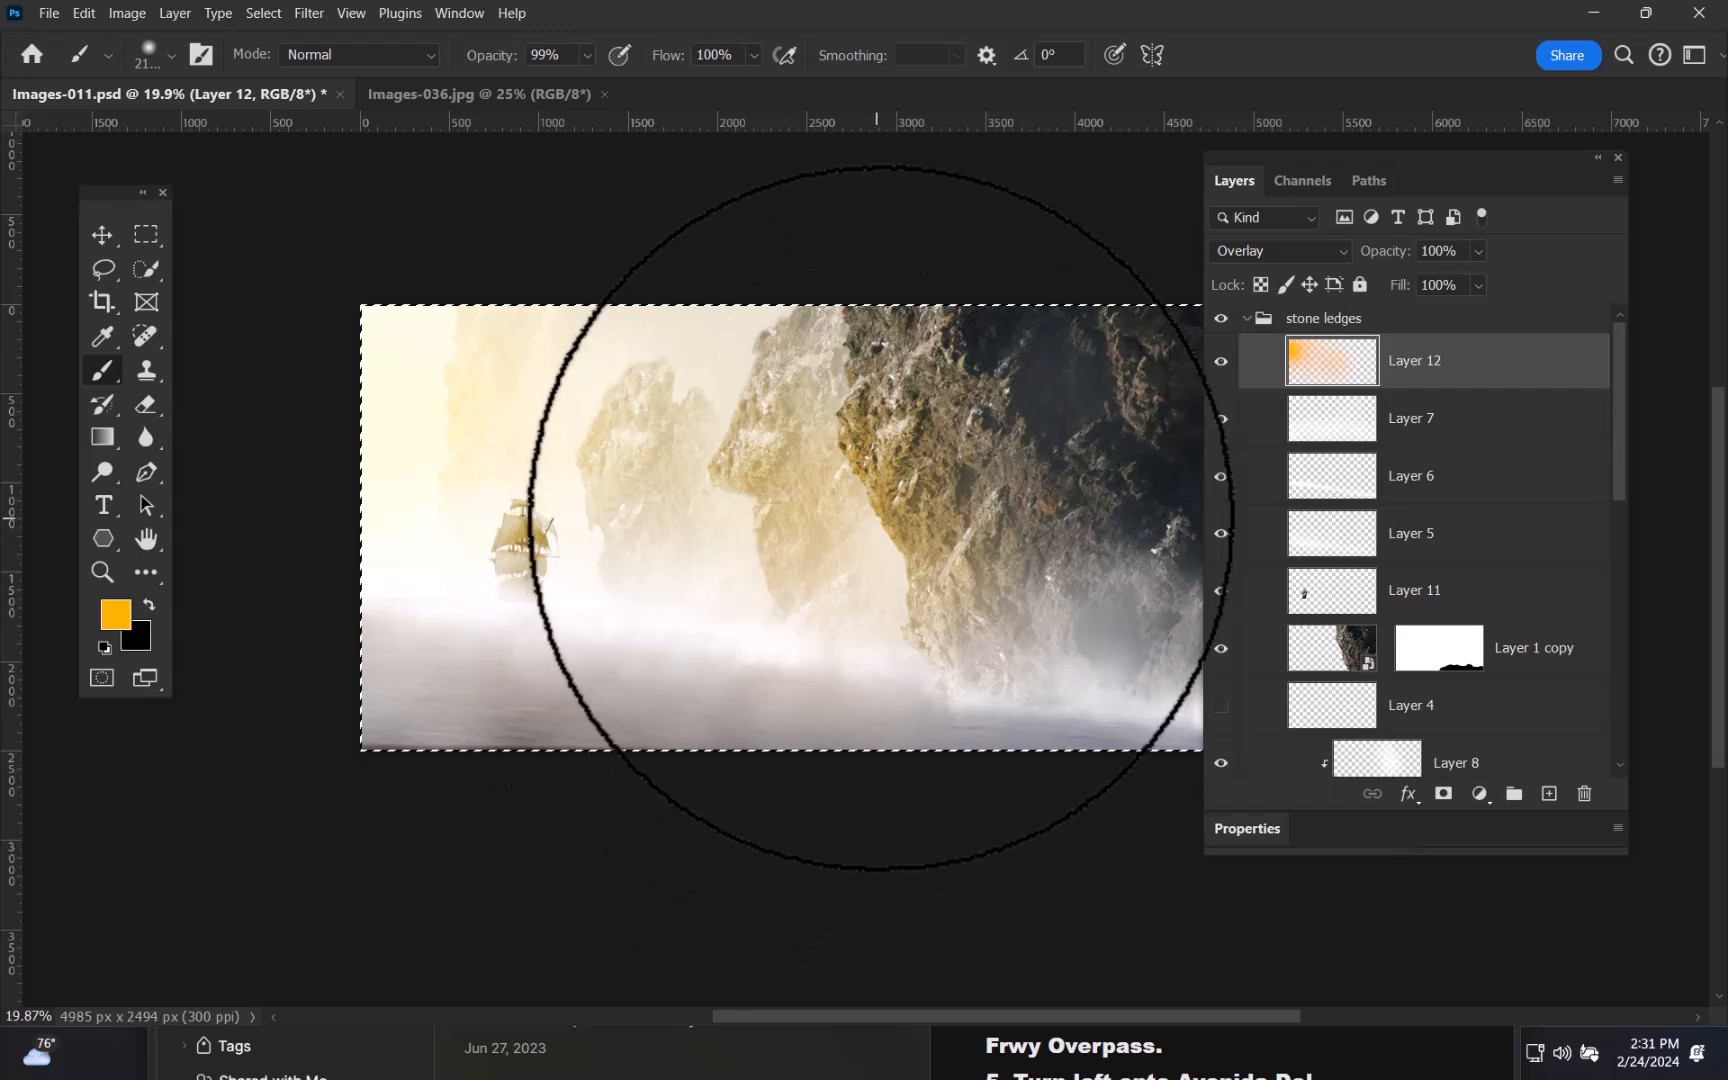
key("ctrl+z")
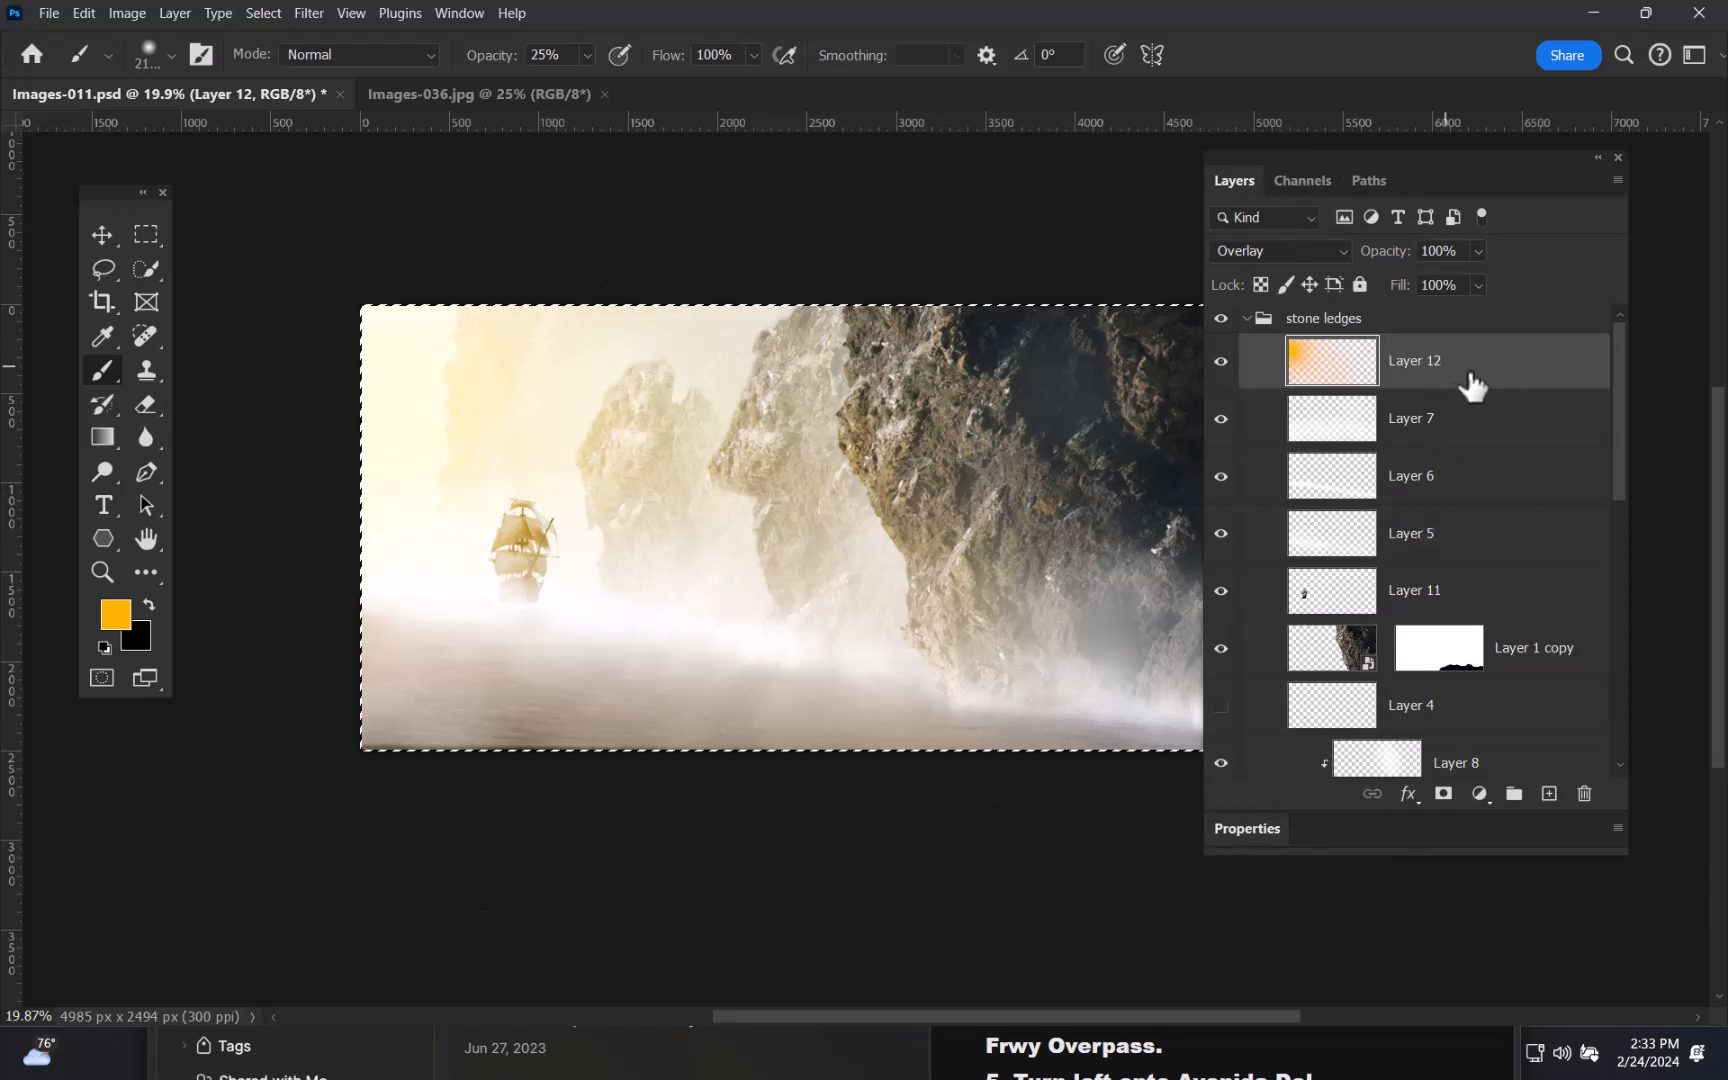
- Add a layer mask to Layer 12 and paint it black at 25% opacity over the ship's sails to reduce their glow
left_click(1443, 793)
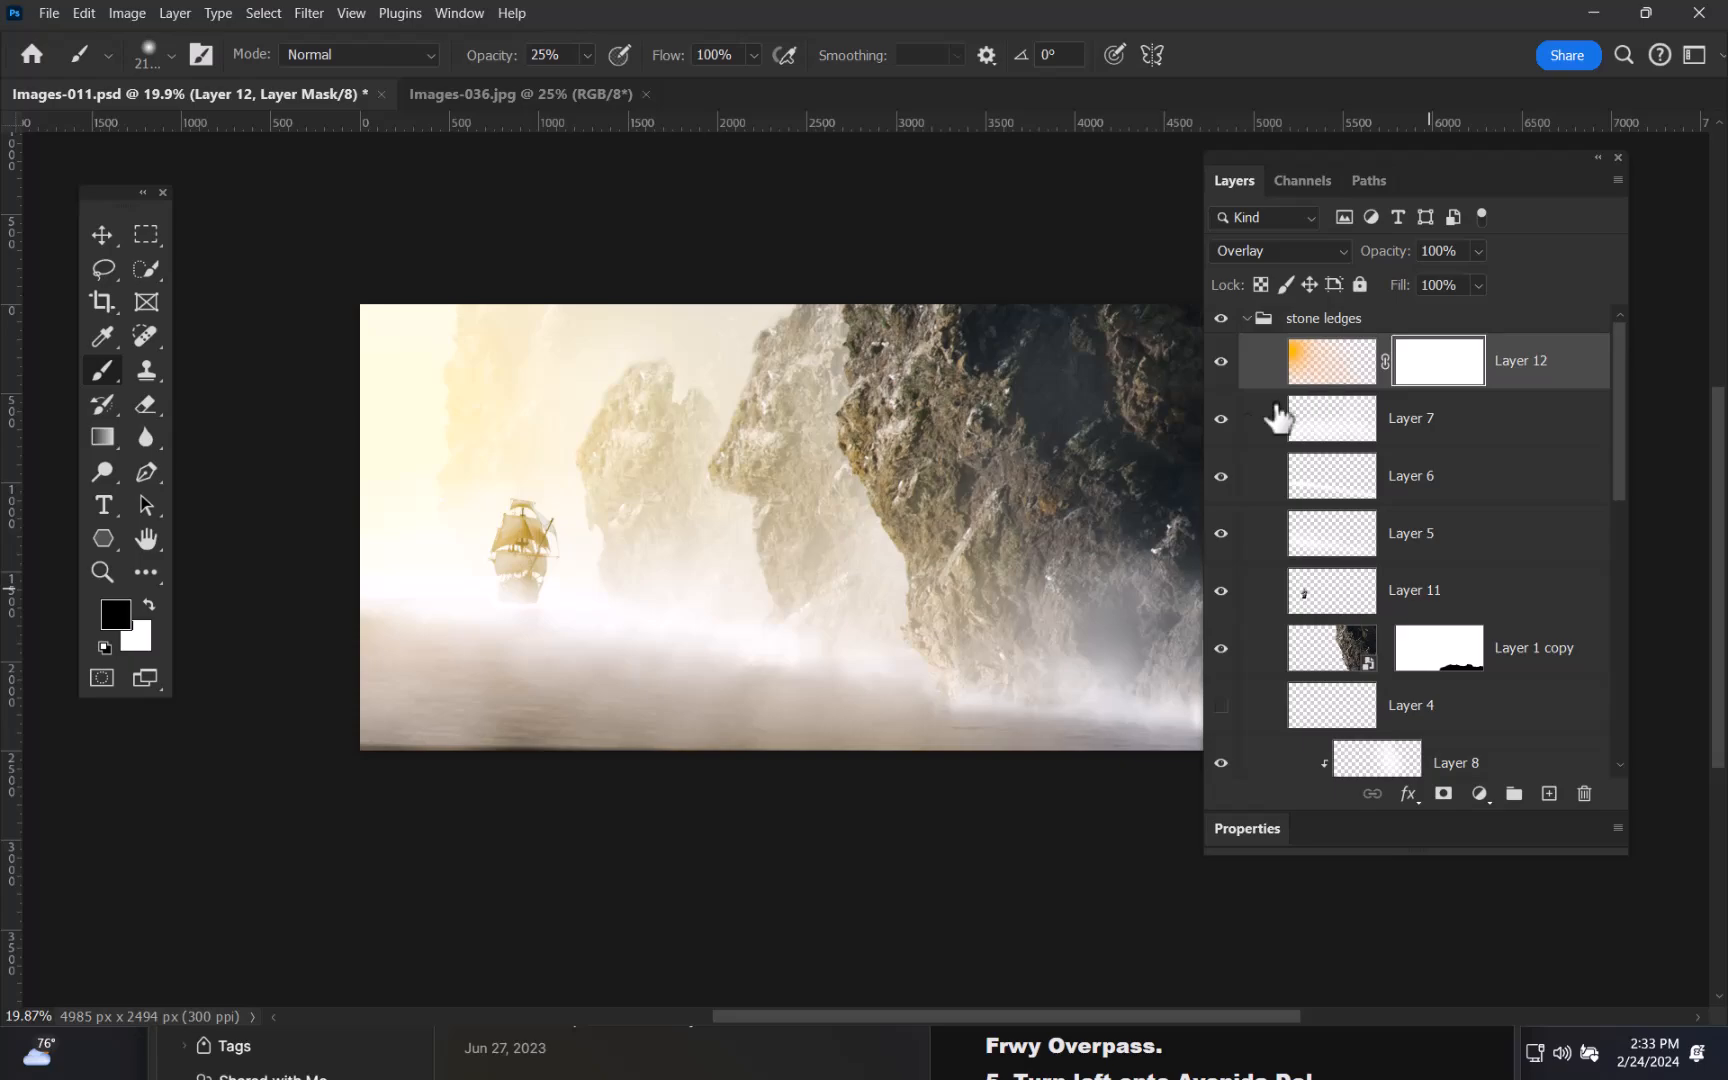
left_click_drag(742, 459, 869, 402)
left_click_drag(622, 452, 1038, 322)
mouse_move(958, 370)
left_mouse_down()
mouse_move(856, 378)
mouse_move(722, 441)
mouse_move(759, 435)
left_mouse_up()
mouse_move(657, 510)
left_mouse_down()
mouse_move(122, 516)
mouse_move(86, 532)
left_mouse_up()
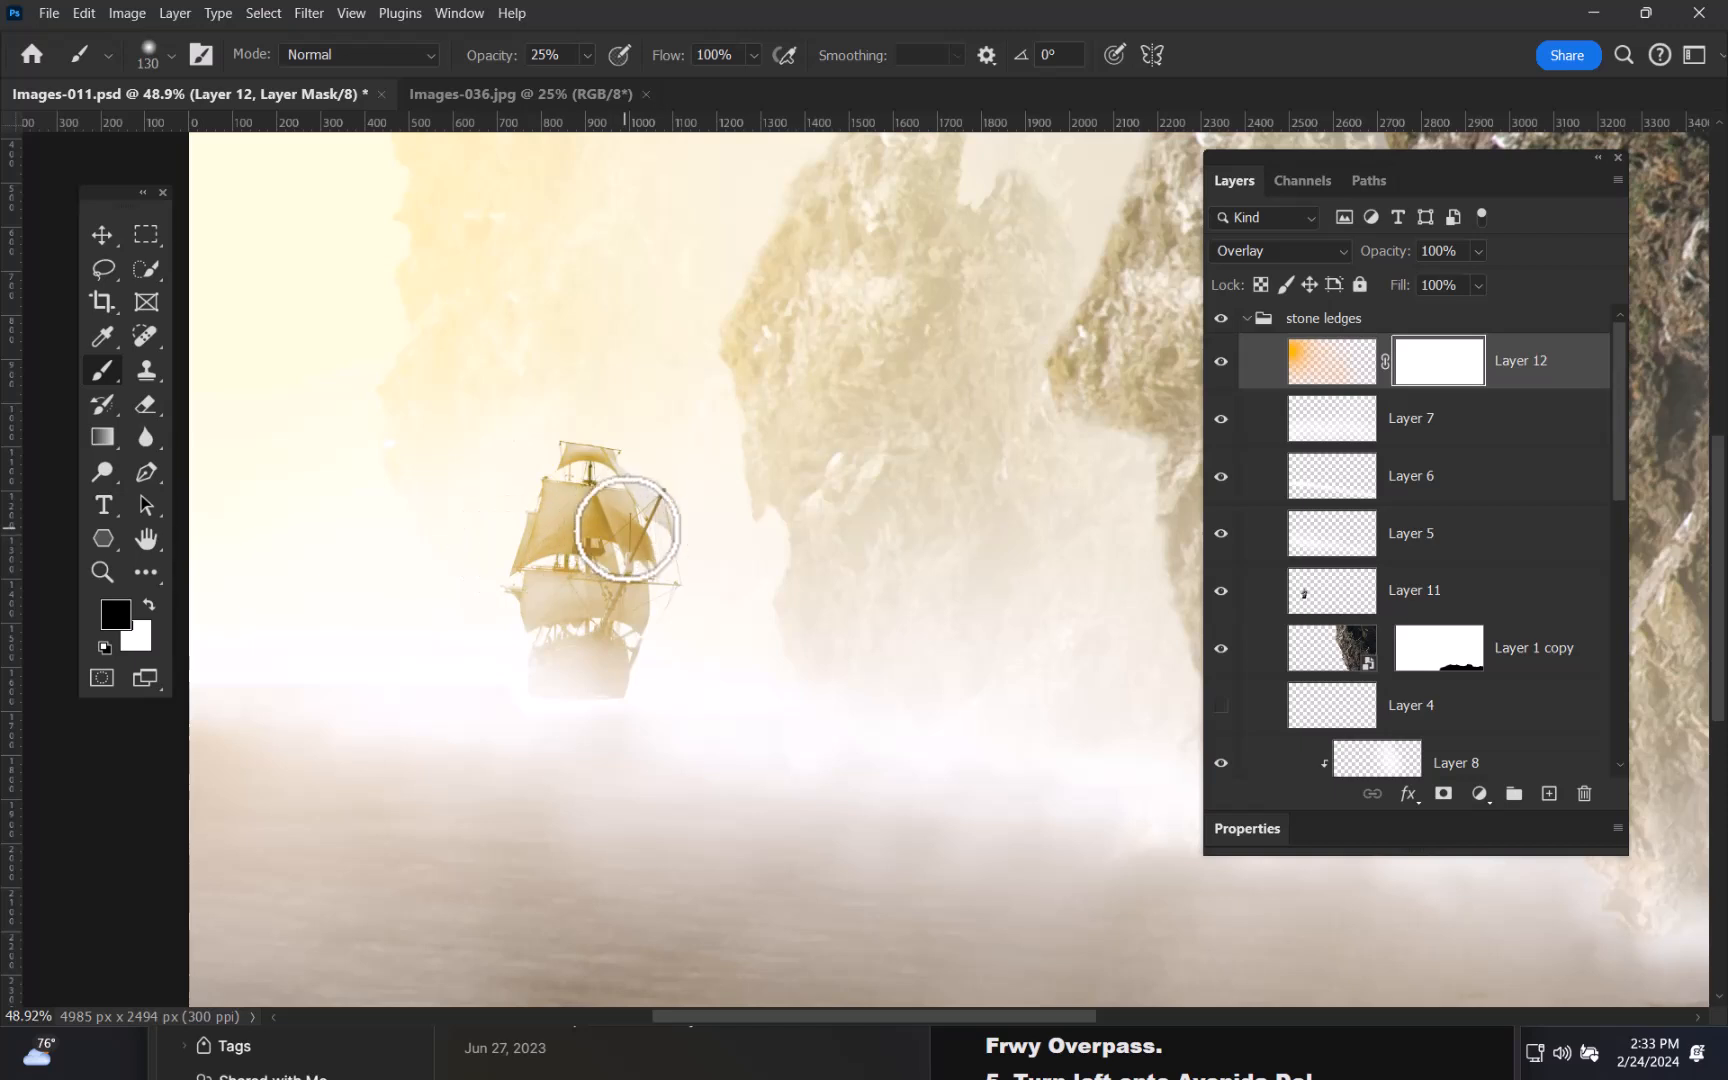
mouse_move(608, 537)
left_mouse_down()
mouse_move(571, 540)
mouse_move(571, 509)
mouse_move(540, 598)
mouse_move(585, 637)
mouse_move(587, 575)
mouse_move(629, 592)
mouse_move(607, 483)
mouse_move(582, 471)
mouse_move(606, 494)
mouse_move(606, 540)
mouse_move(636, 545)
mouse_move(638, 526)
left_mouse_up()
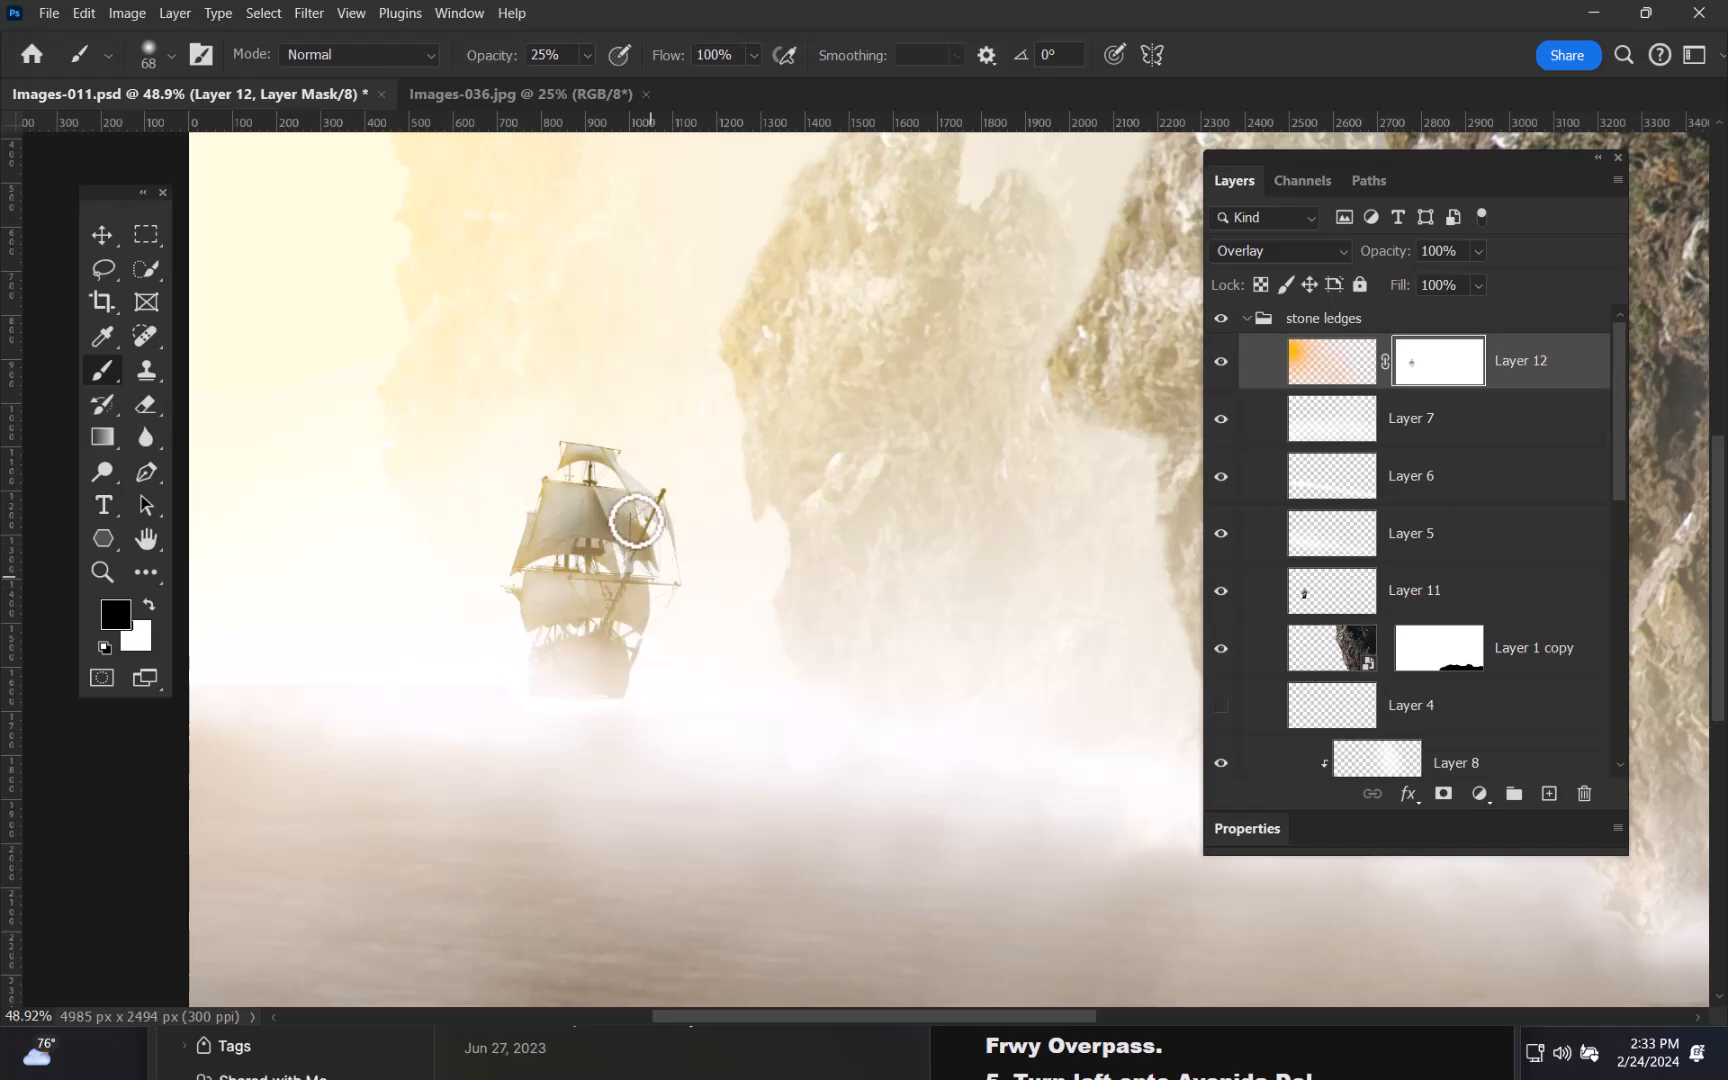
left_click_drag(780, 543, 626, 527)
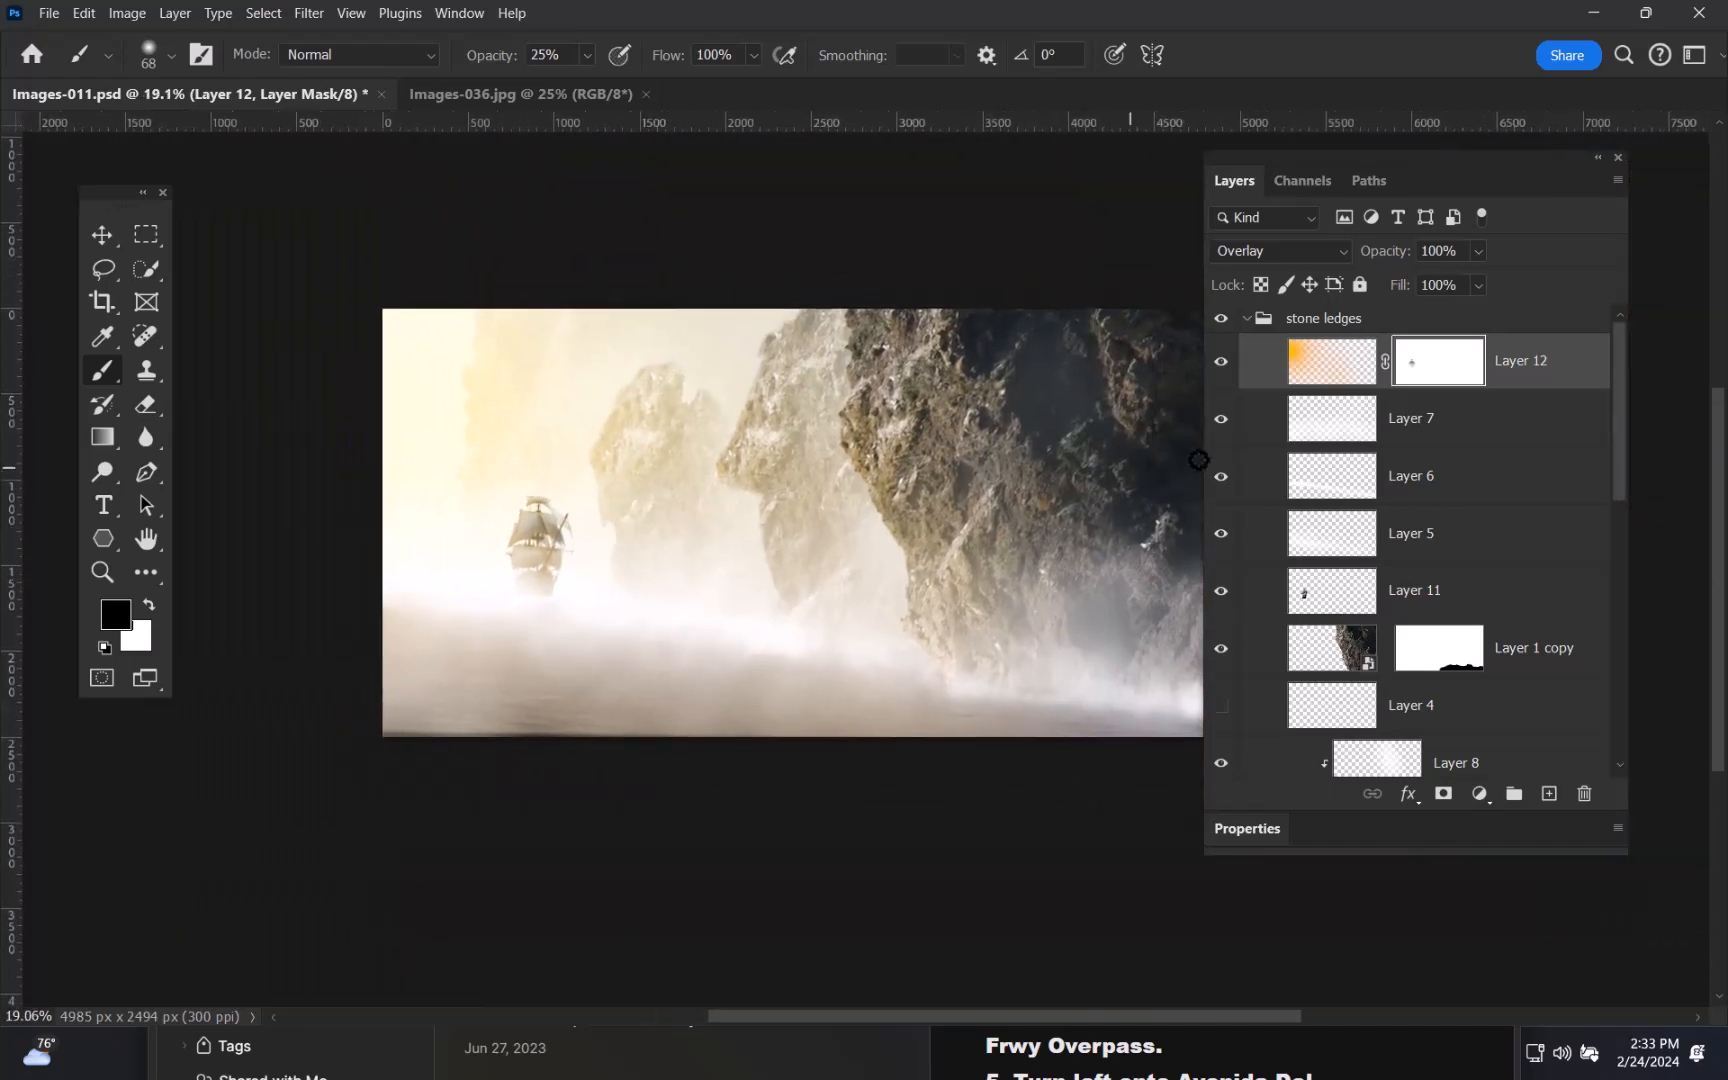
- Create a new layer above Layer 12 and set its blend mode to Color Dodge
left_click(1549, 795)
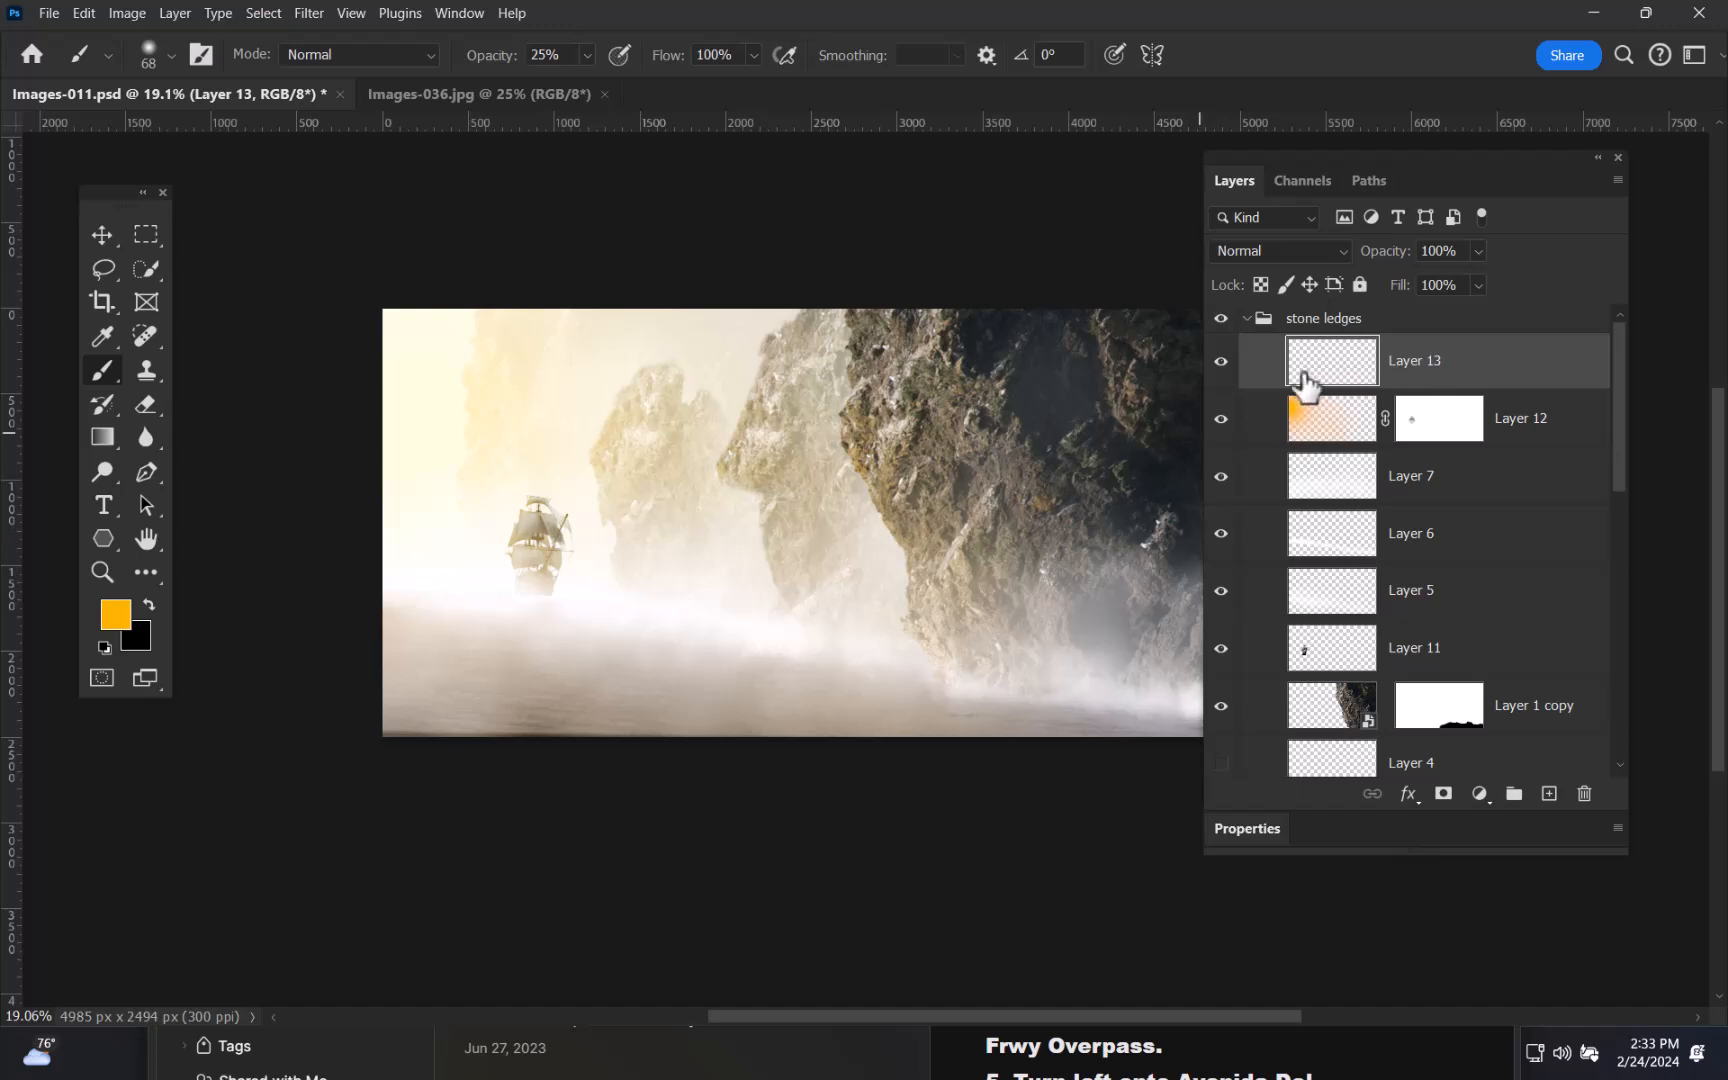
left_click(1324, 252)
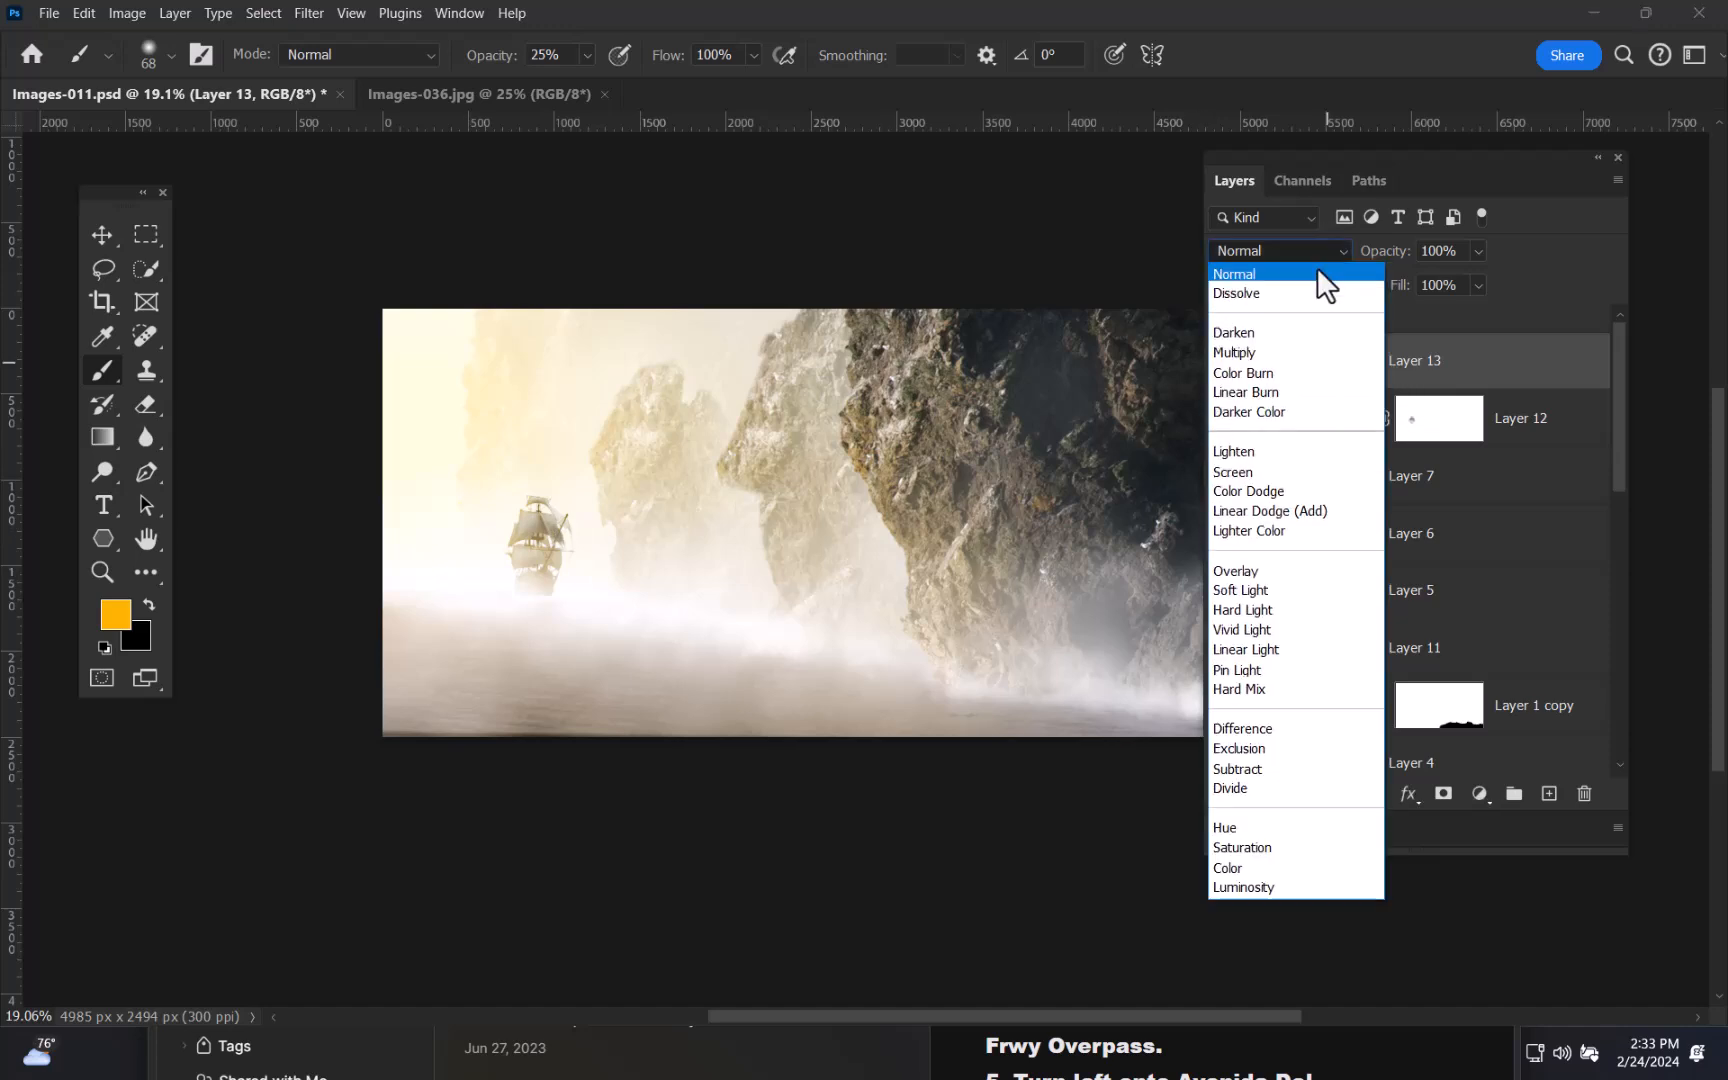
left_click(1284, 493)
- Paint a large soft orange glow around the ship at 92% brush opacity and lower the Color Dodge layer's opacity to 36%
left_click_drag(517, 526, 868, 578)
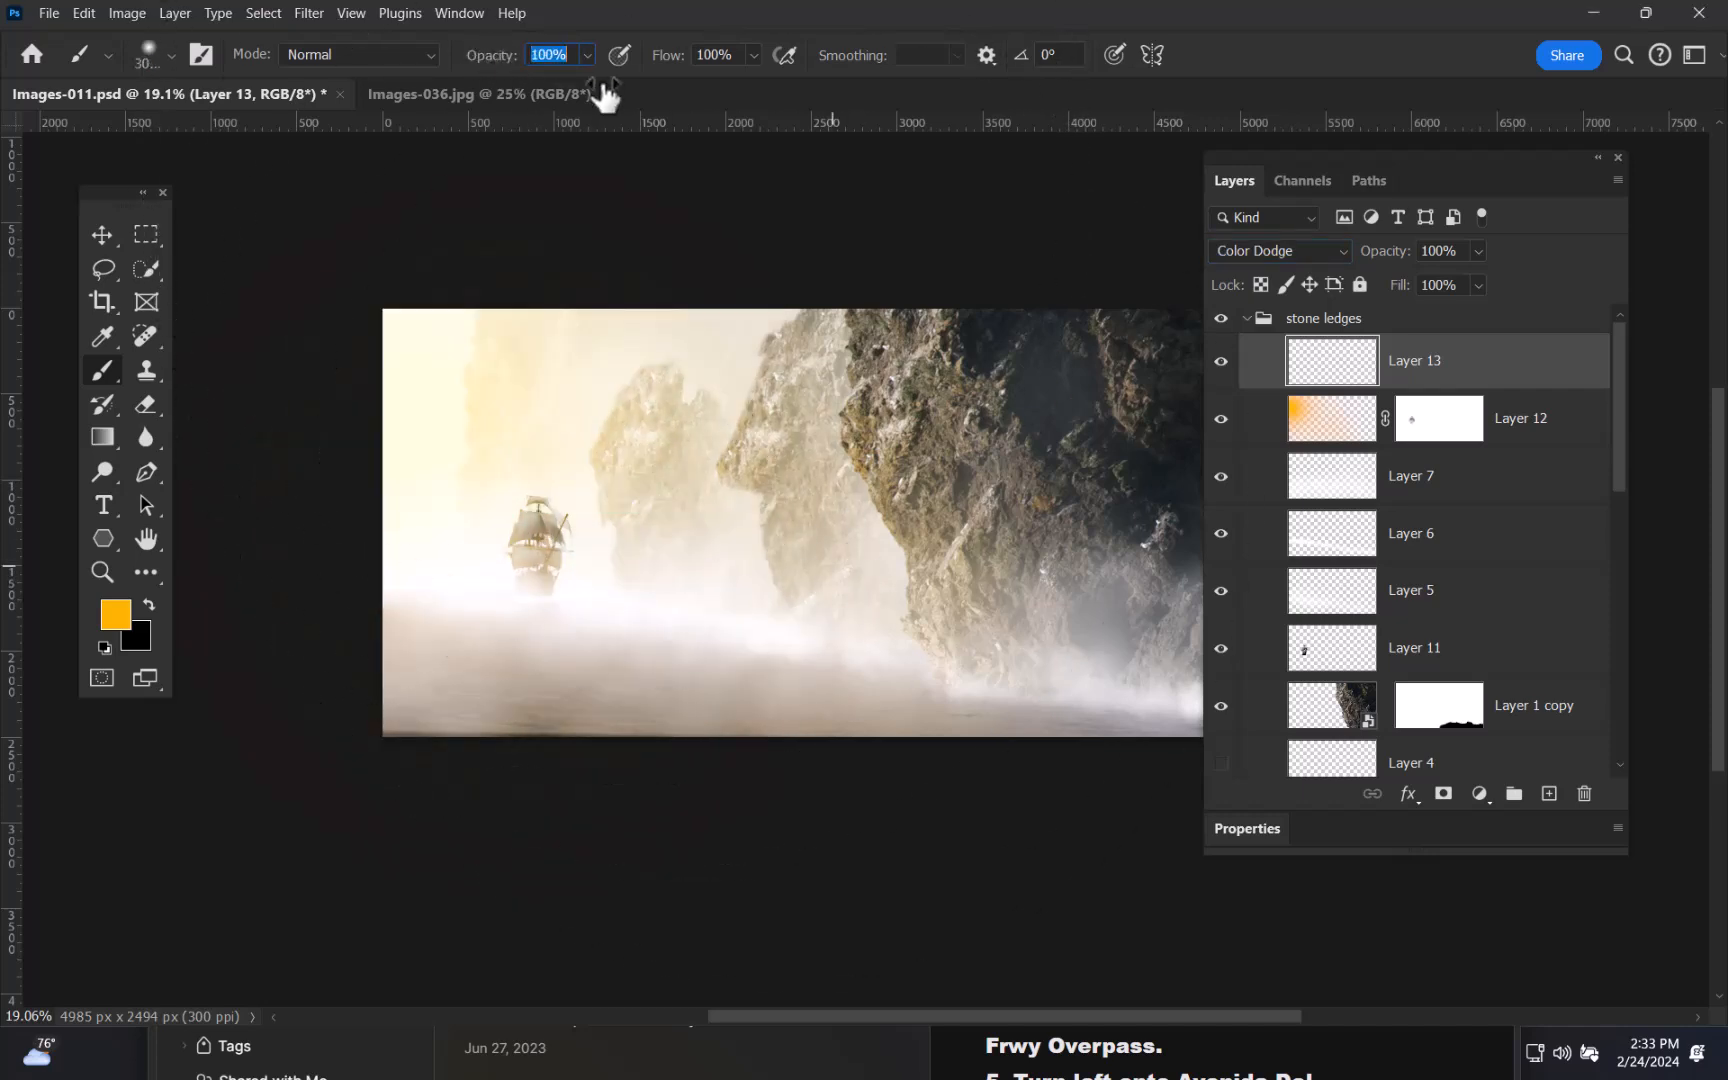
left_click_drag(898, 148, 888, 155)
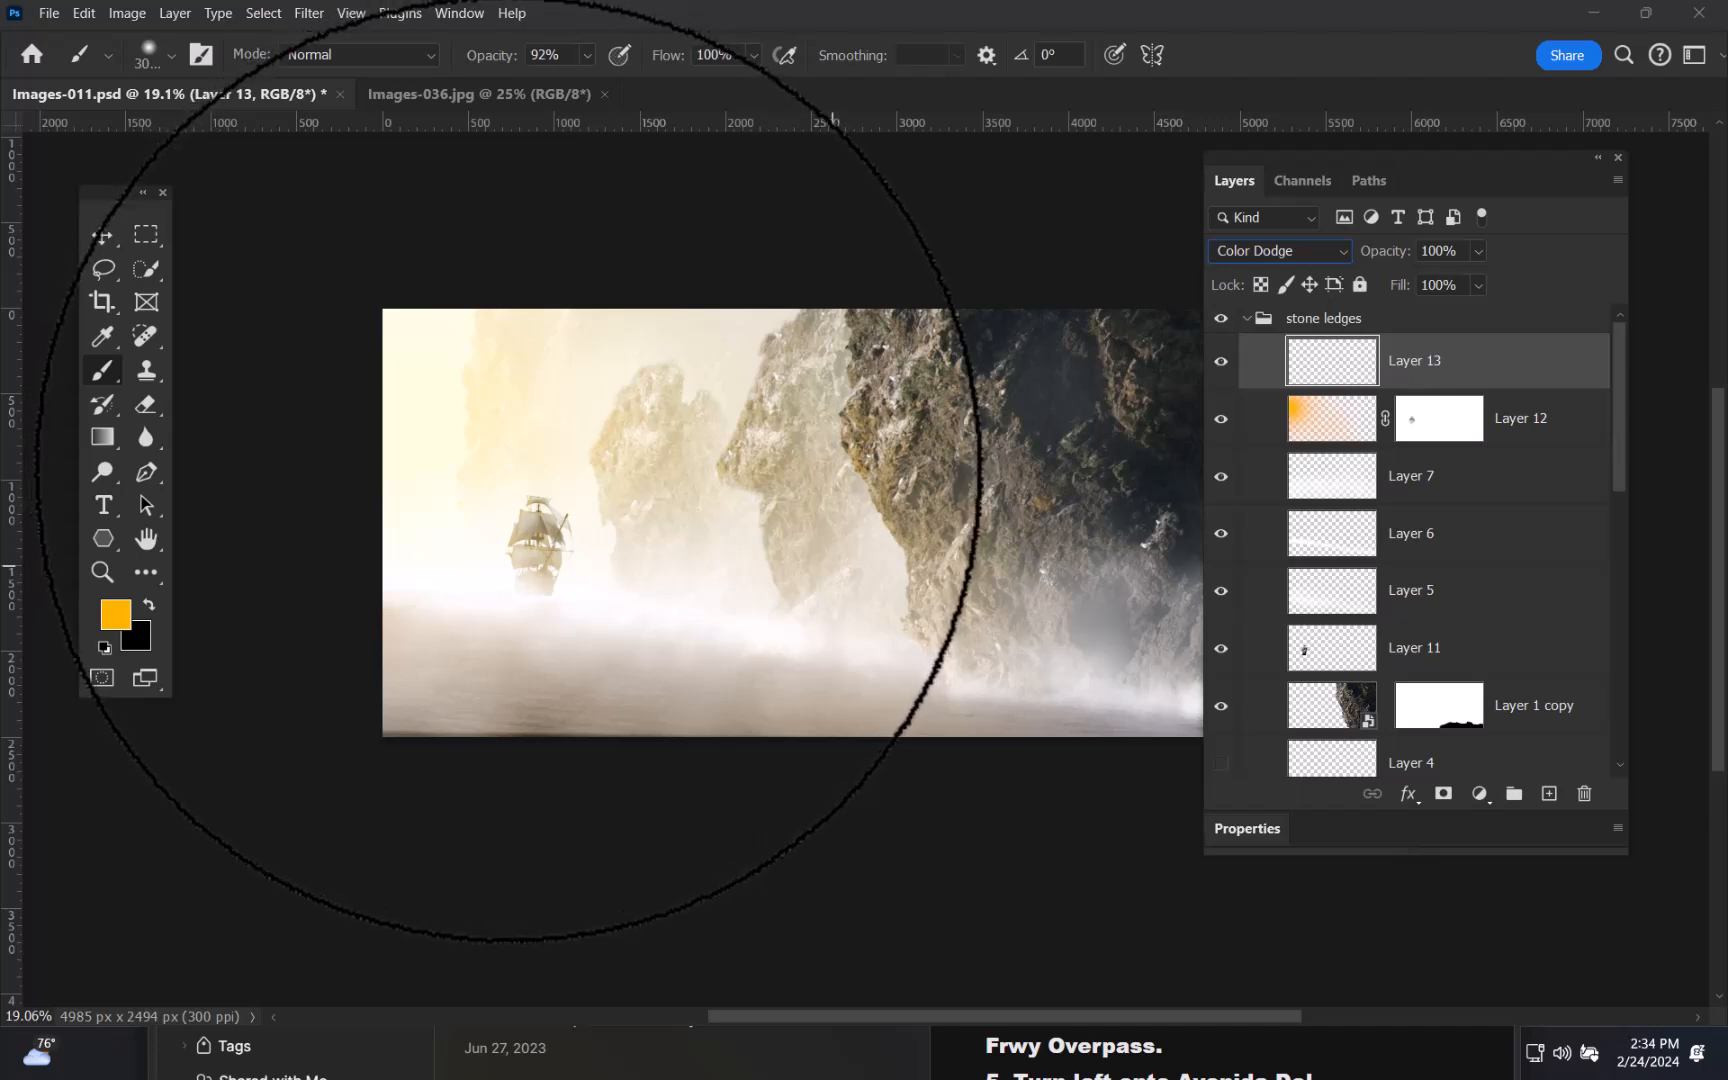
left_click(474, 479)
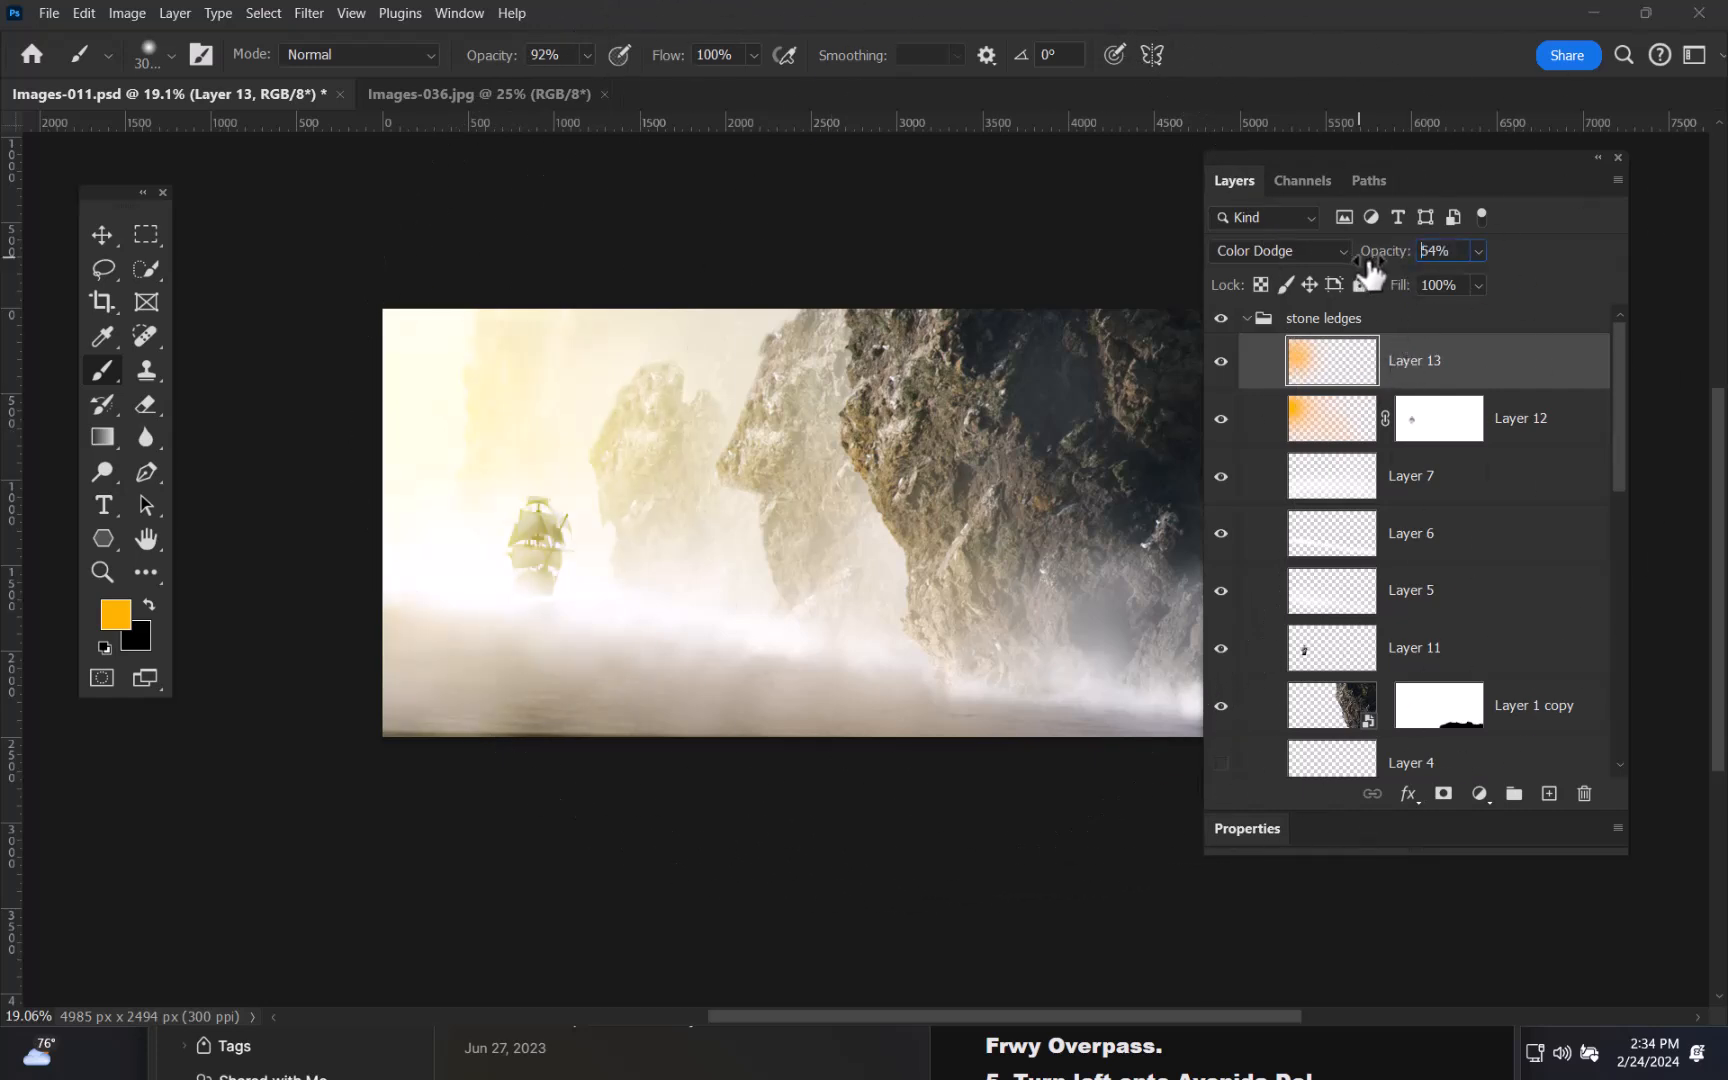
left_click_drag(1355, 268, 1357, 268)
left_click_drag(1178, 410, 1136, 436)
- Add a layer mask to Layer 13 and paint it black over the ship to hide the Color Dodge glow there
left_click(1443, 793)
left_click_drag(683, 482, 731, 460)
mouse_move(590, 539)
left_mouse_down()
mouse_move(918, 536)
mouse_move(876, 534)
left_mouse_up()
mouse_move(713, 537)
left_mouse_down()
mouse_move(312, 486)
mouse_move(1, 566)
left_mouse_up()
mouse_move(783, 576)
left_mouse_down()
mouse_move(618, 578)
mouse_move(548, 663)
left_mouse_up()
mouse_move(557, 596)
left_mouse_down()
mouse_move(567, 694)
mouse_move(675, 687)
mouse_move(868, 609)
mouse_move(792, 665)
mouse_move(796, 621)
mouse_move(758, 637)
left_mouse_up()
left_click_drag(889, 647, 623, 610, "space")
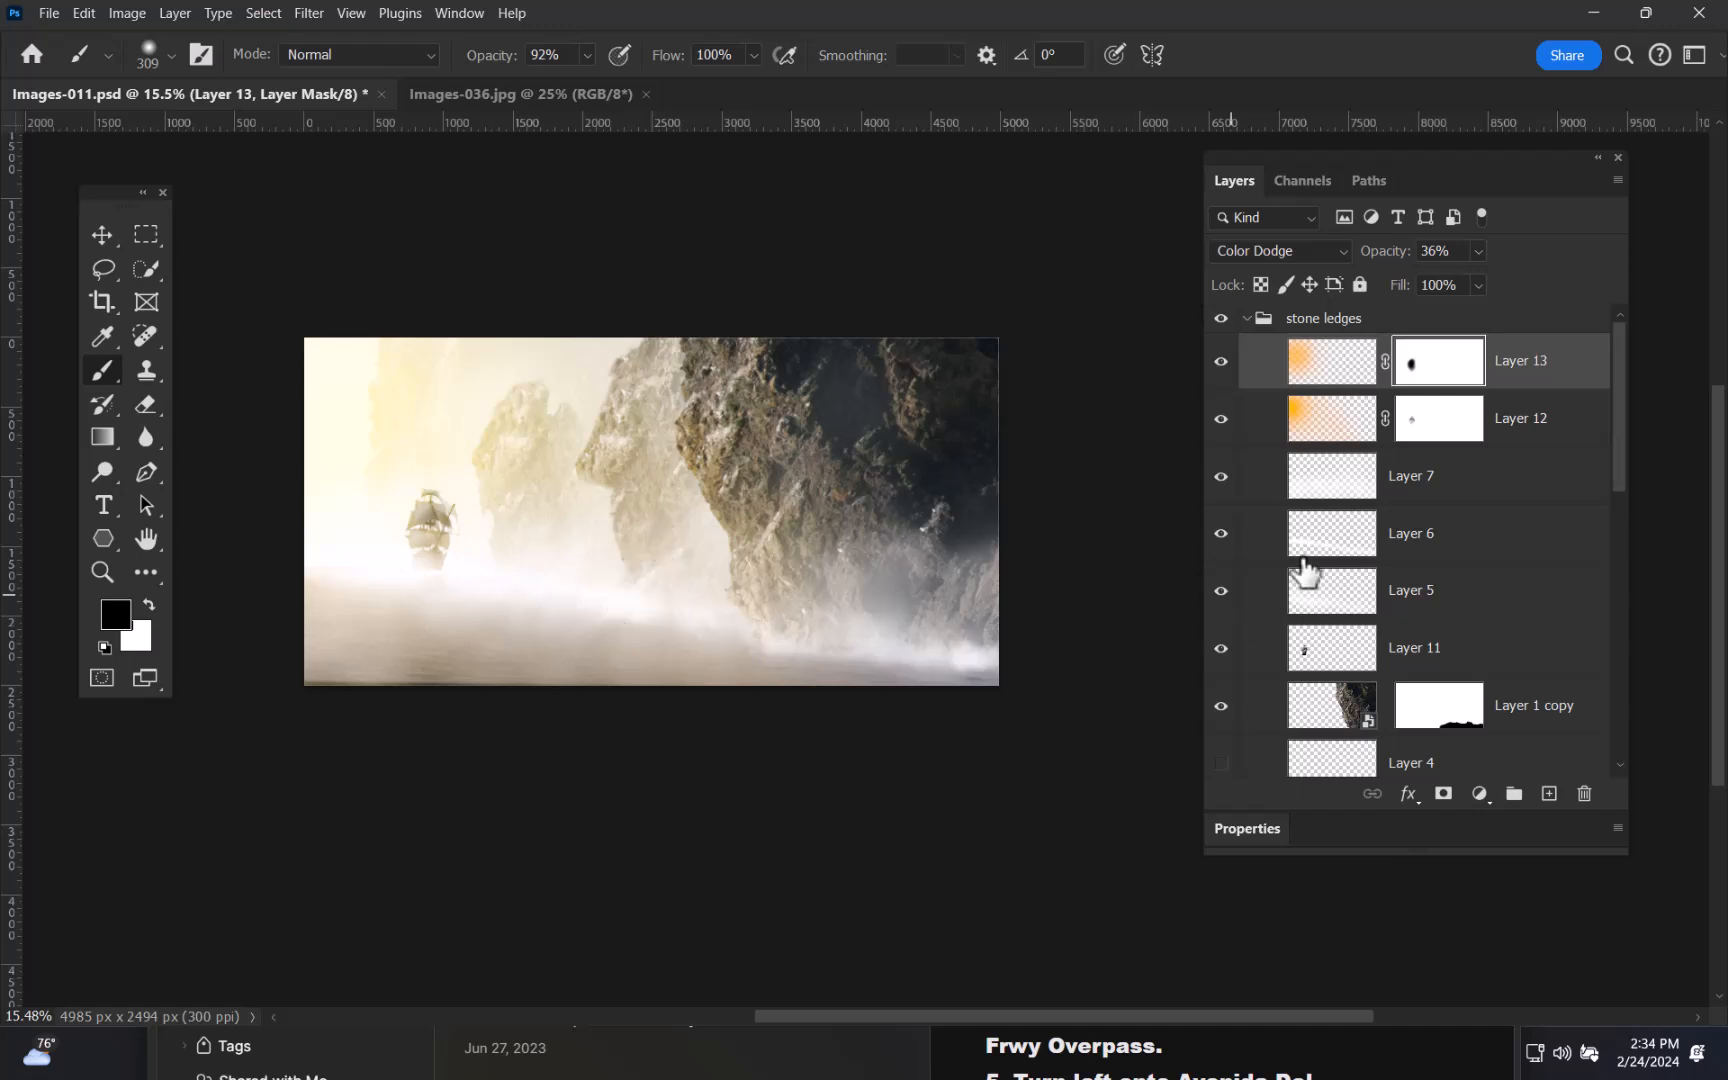
- Identify the middle cliff's layer, Layer 1 copy 2, and reduce its opacity to 80%
left_click_drag(1617, 393, 1602, 481)
left_click(1333, 640)
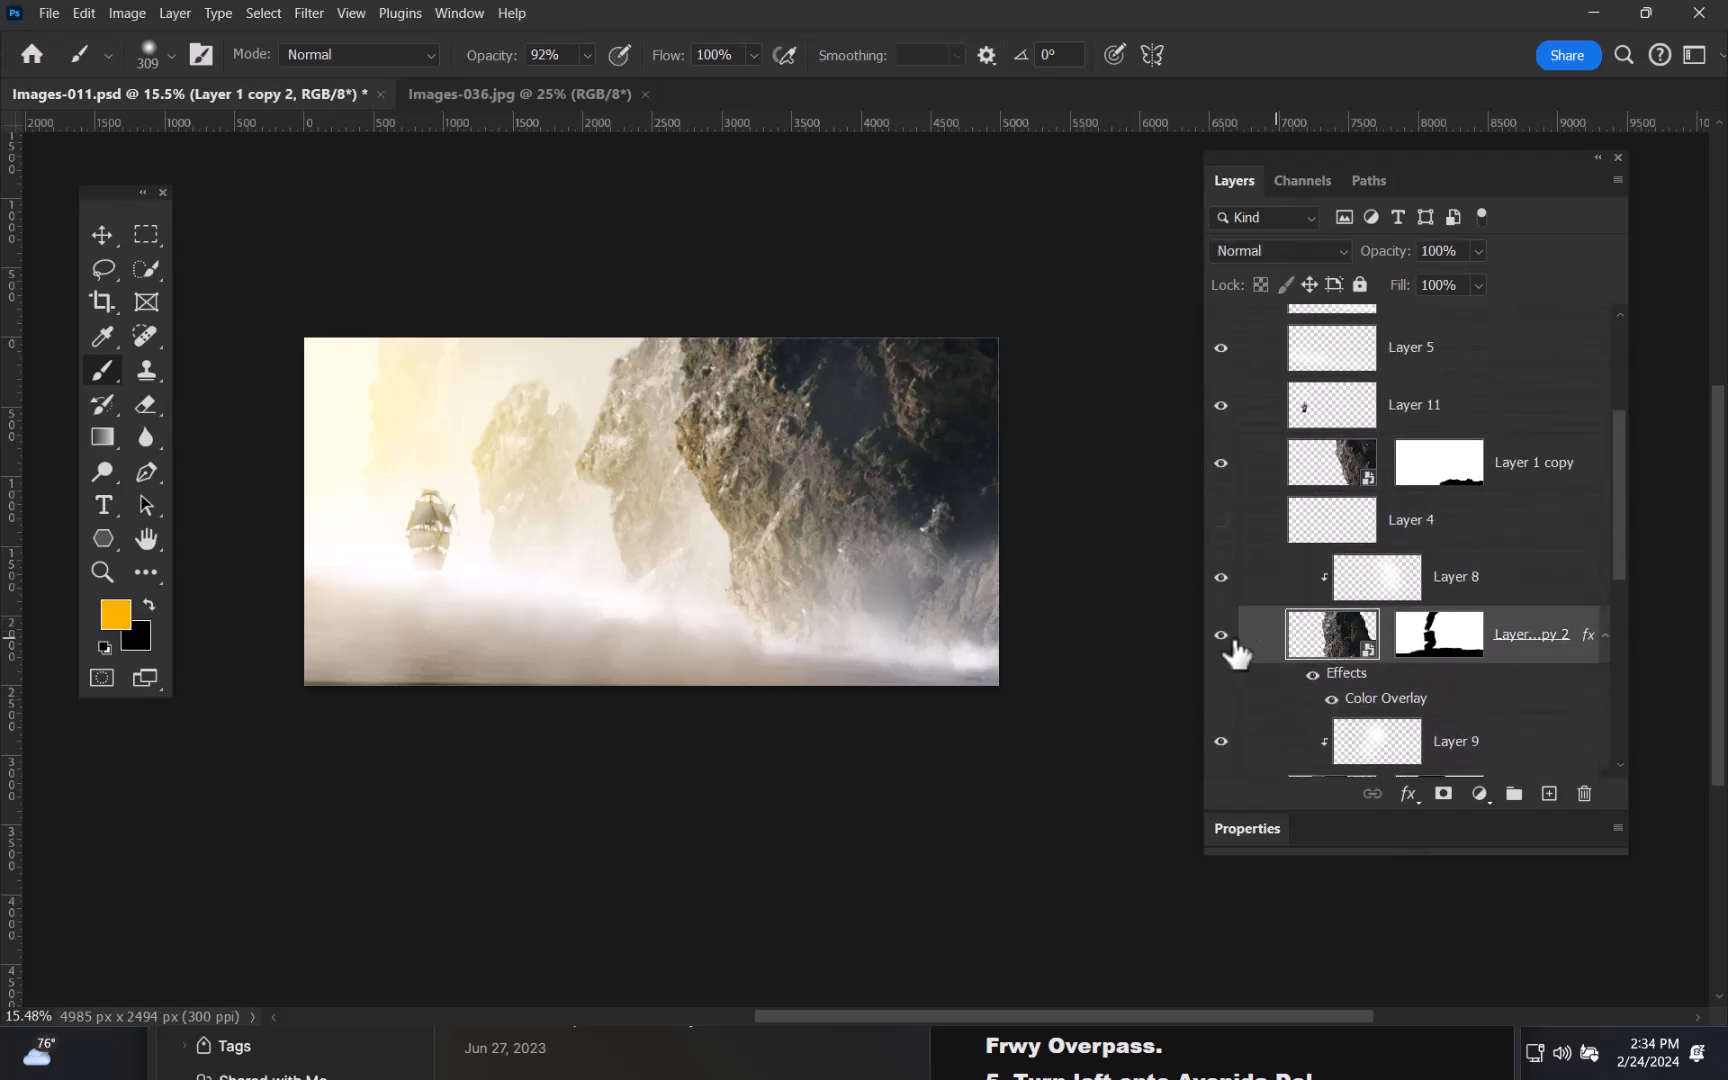
left_click(1222, 638)
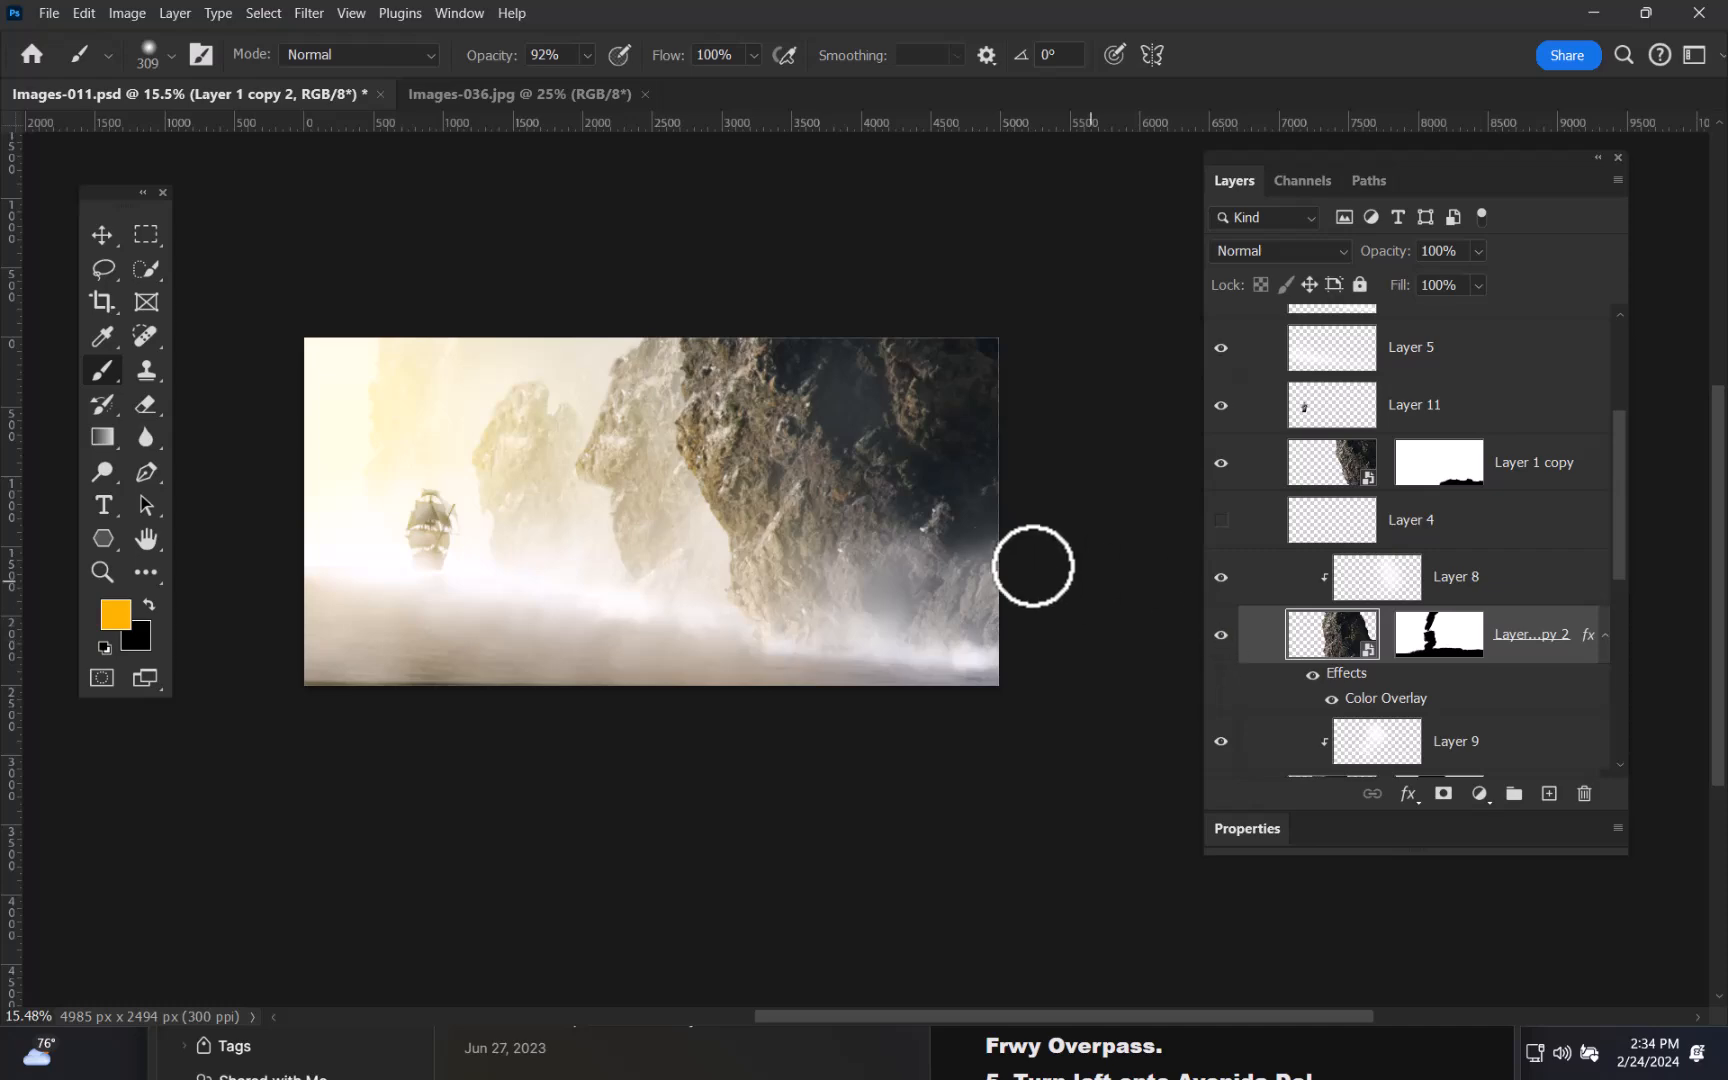
left_click_drag(805, 546, 976, 586)
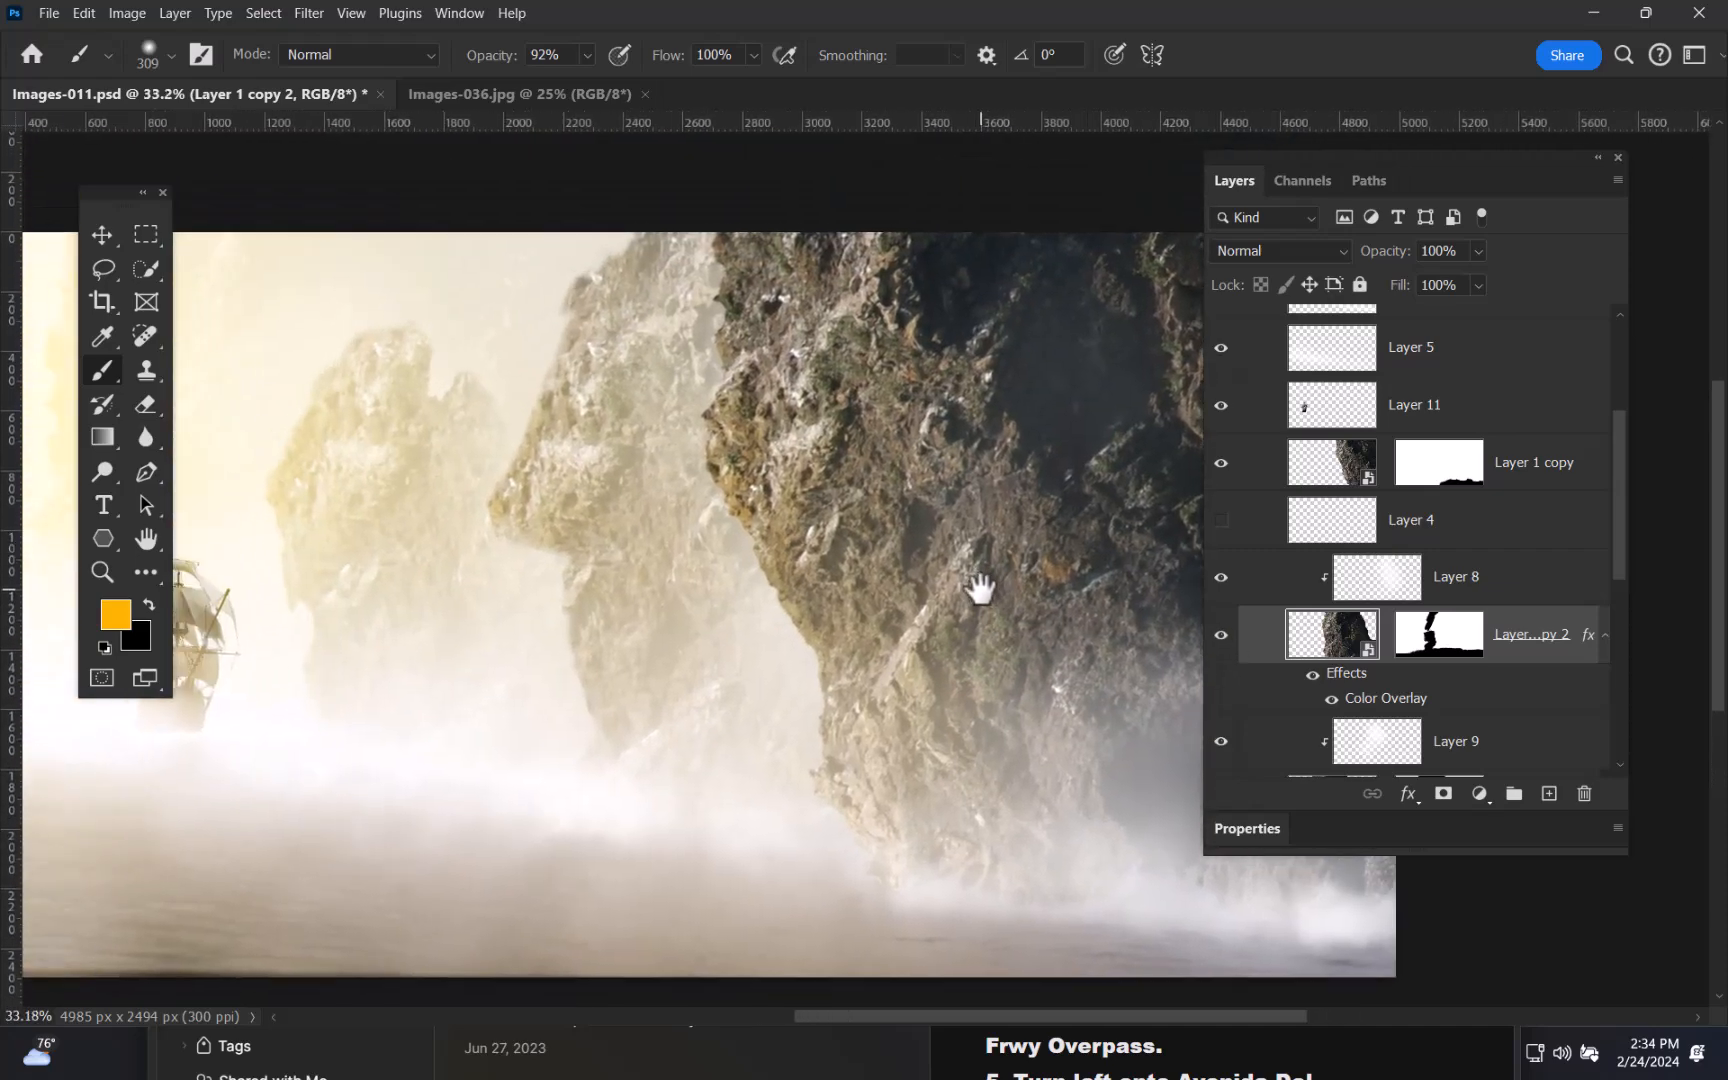
left_click_drag(1390, 268, 1388, 270)
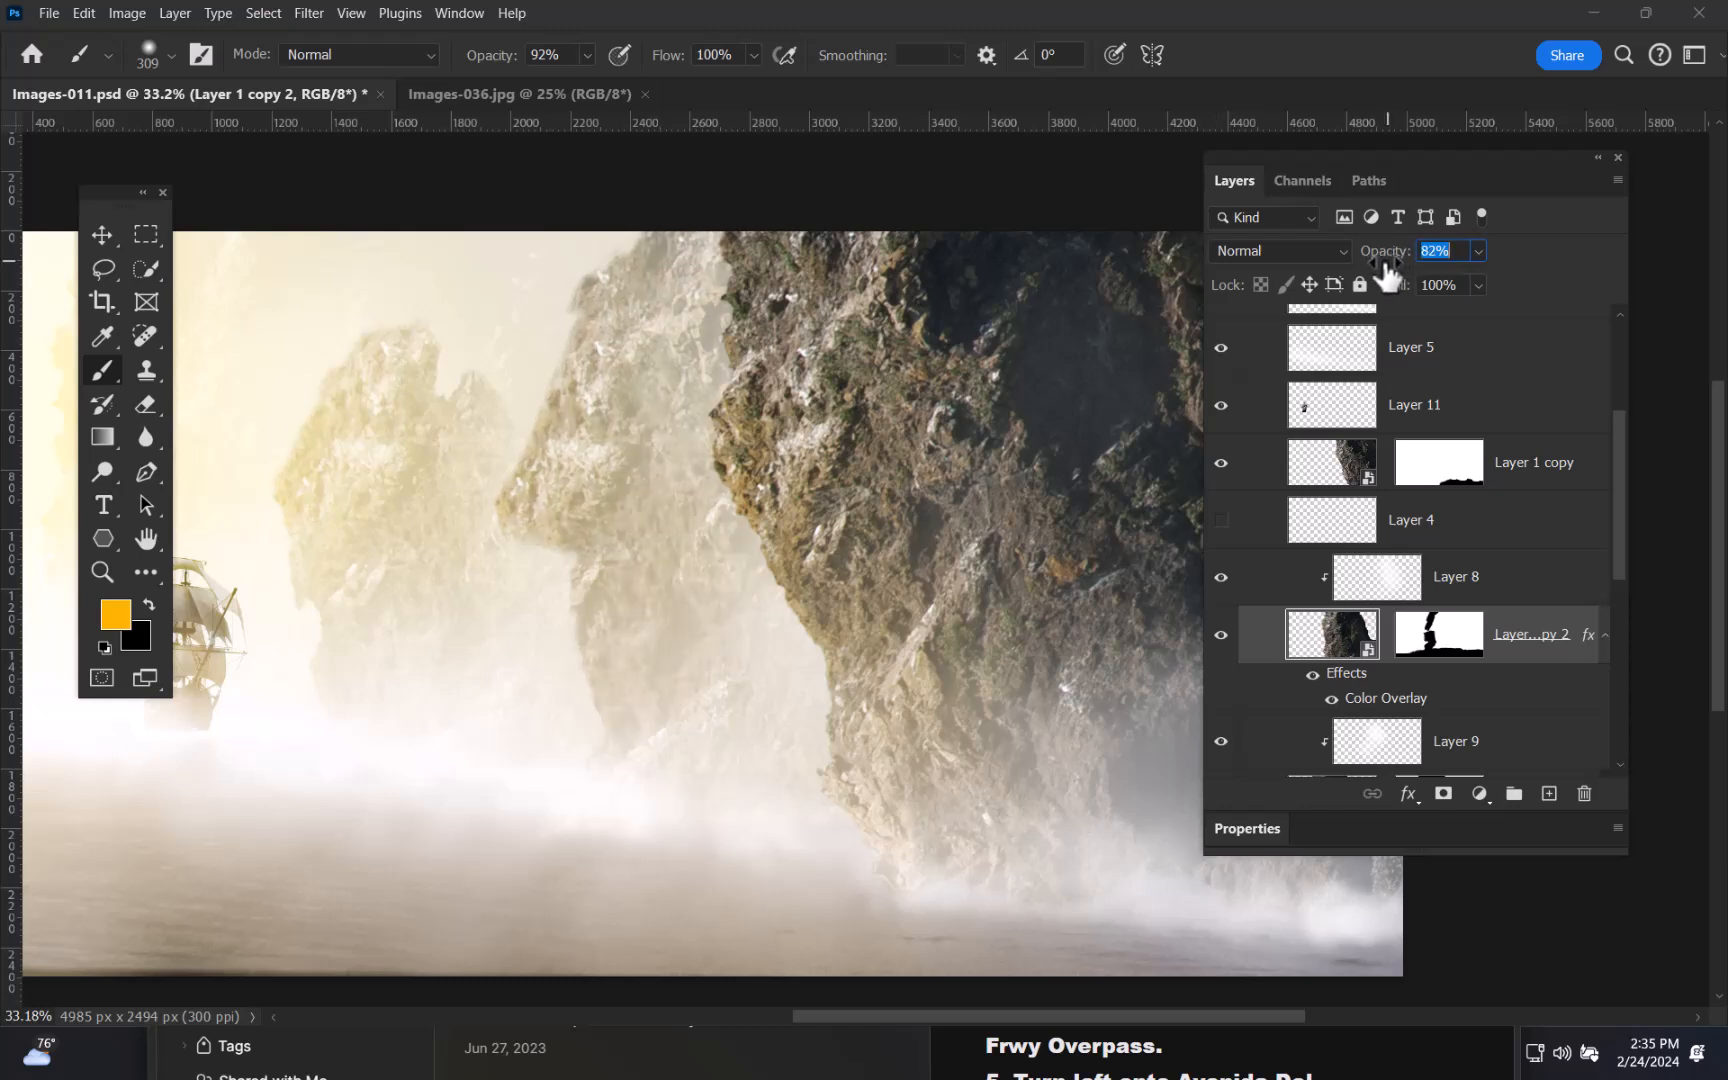
mouse_move(918, 475)
left_mouse_down()
mouse_move(830, 521)
mouse_move(883, 509)
left_mouse_up()
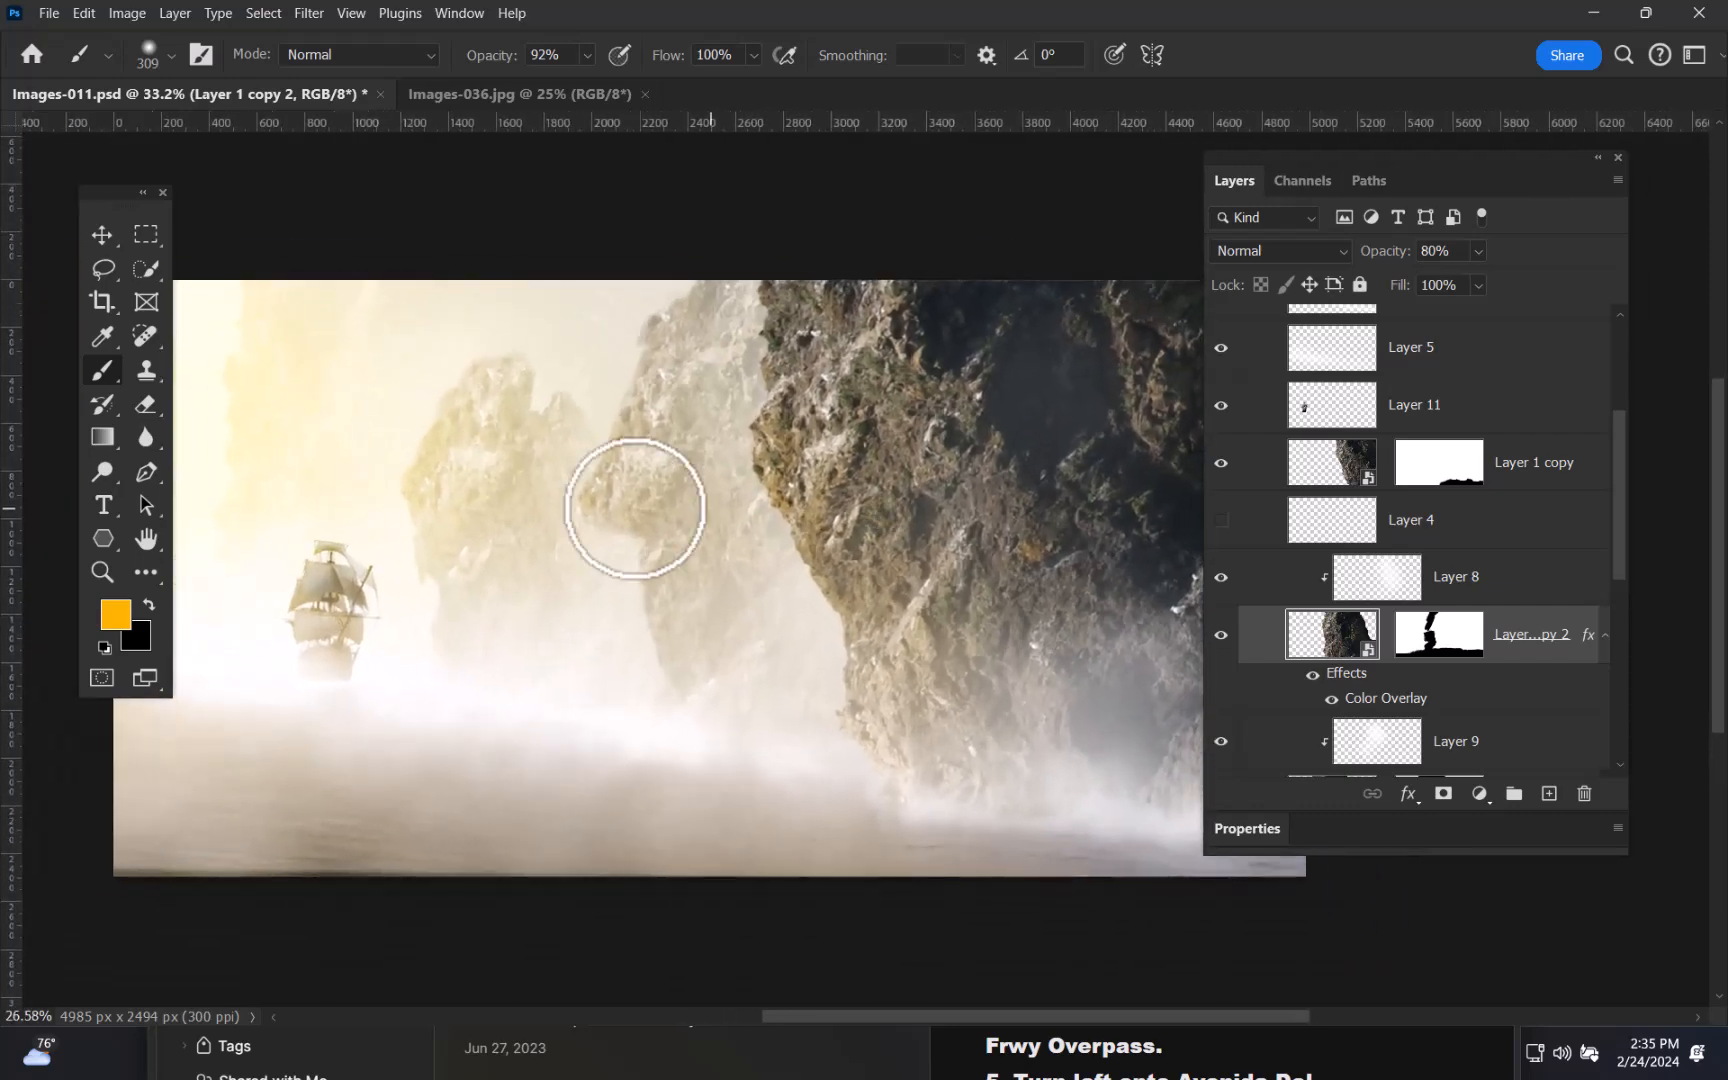
- Identify the farthest cliff's layer, Layer 1, and reduce its opacity to 82%
key("v")
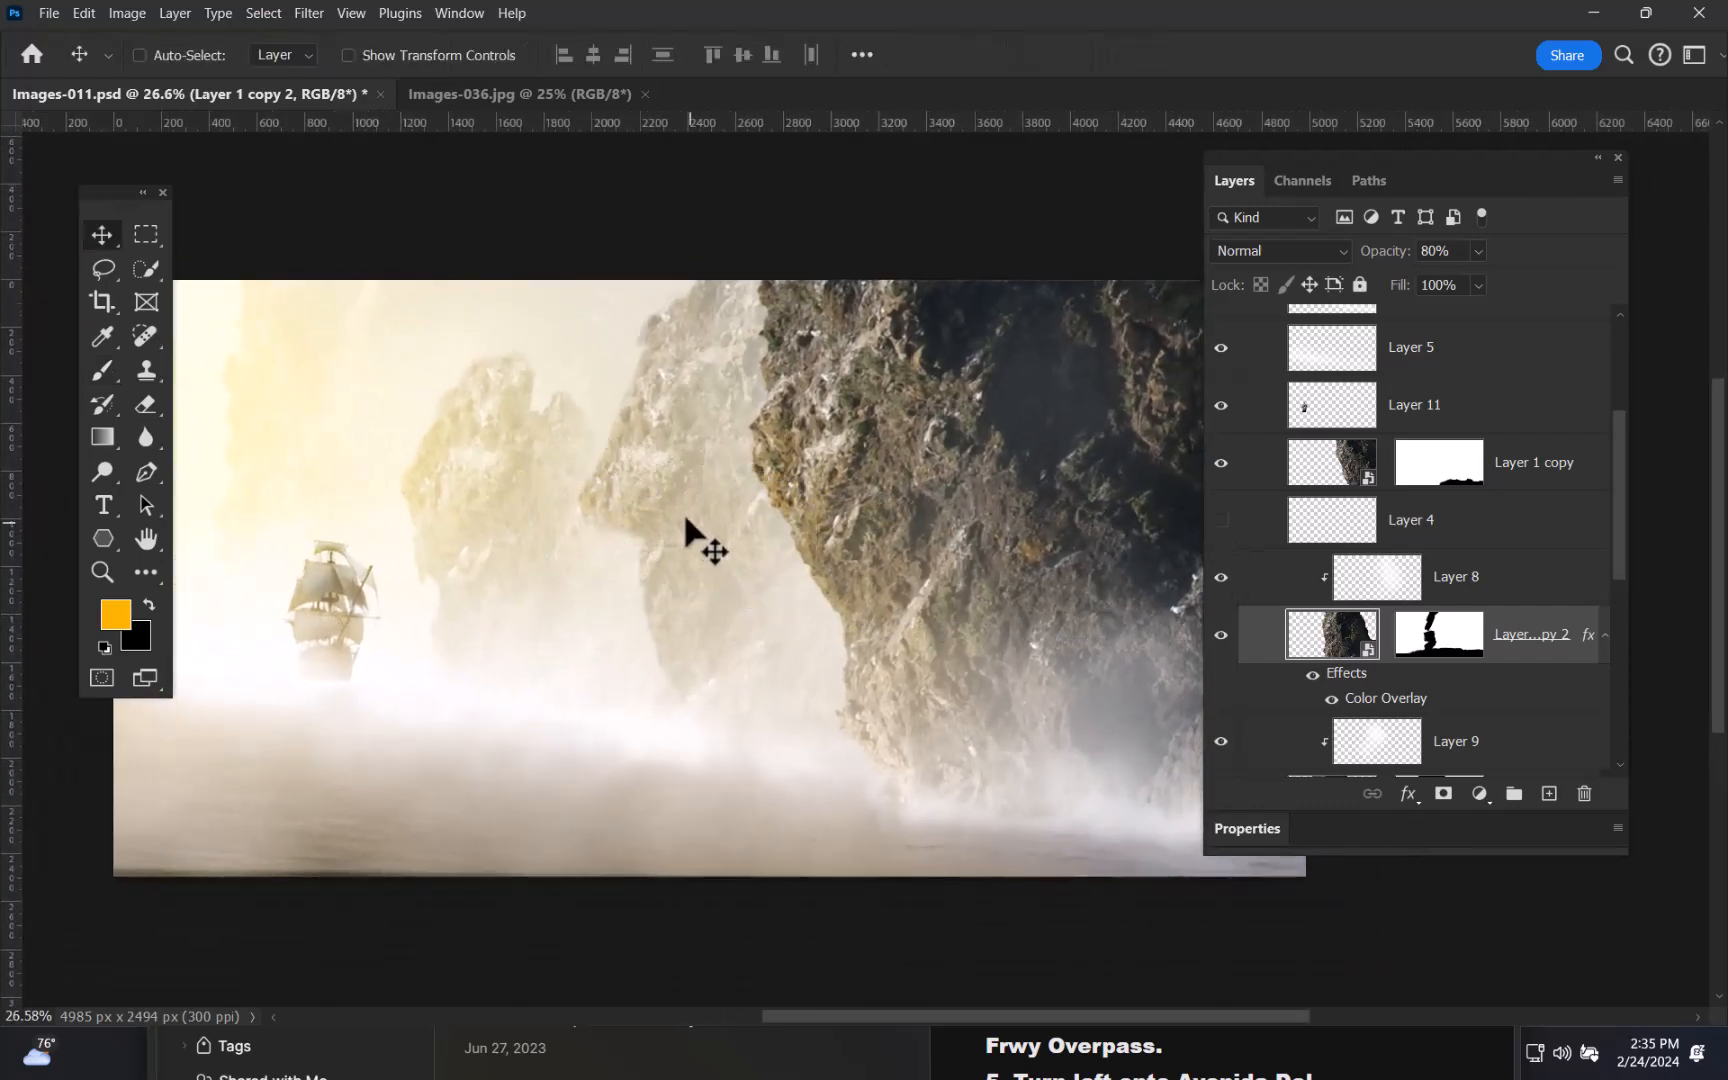
left_click(462, 460, "ctrl")
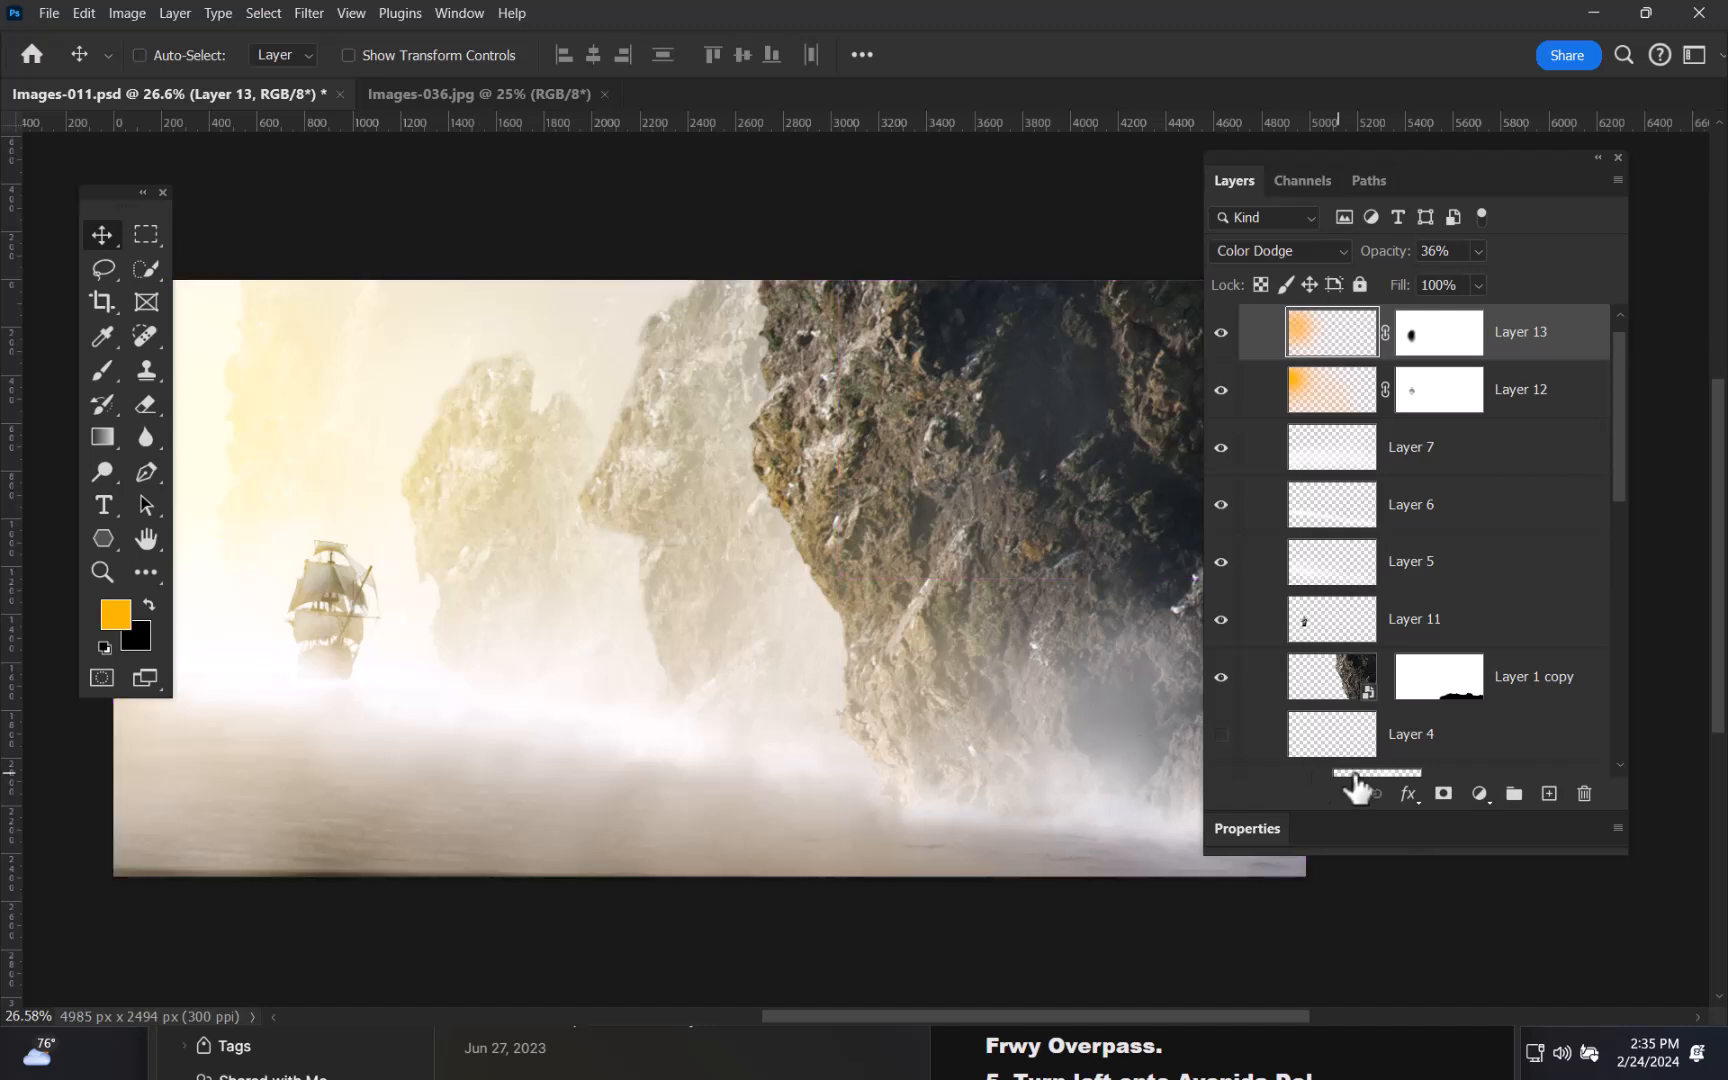
left_click_drag(1616, 444, 1597, 552)
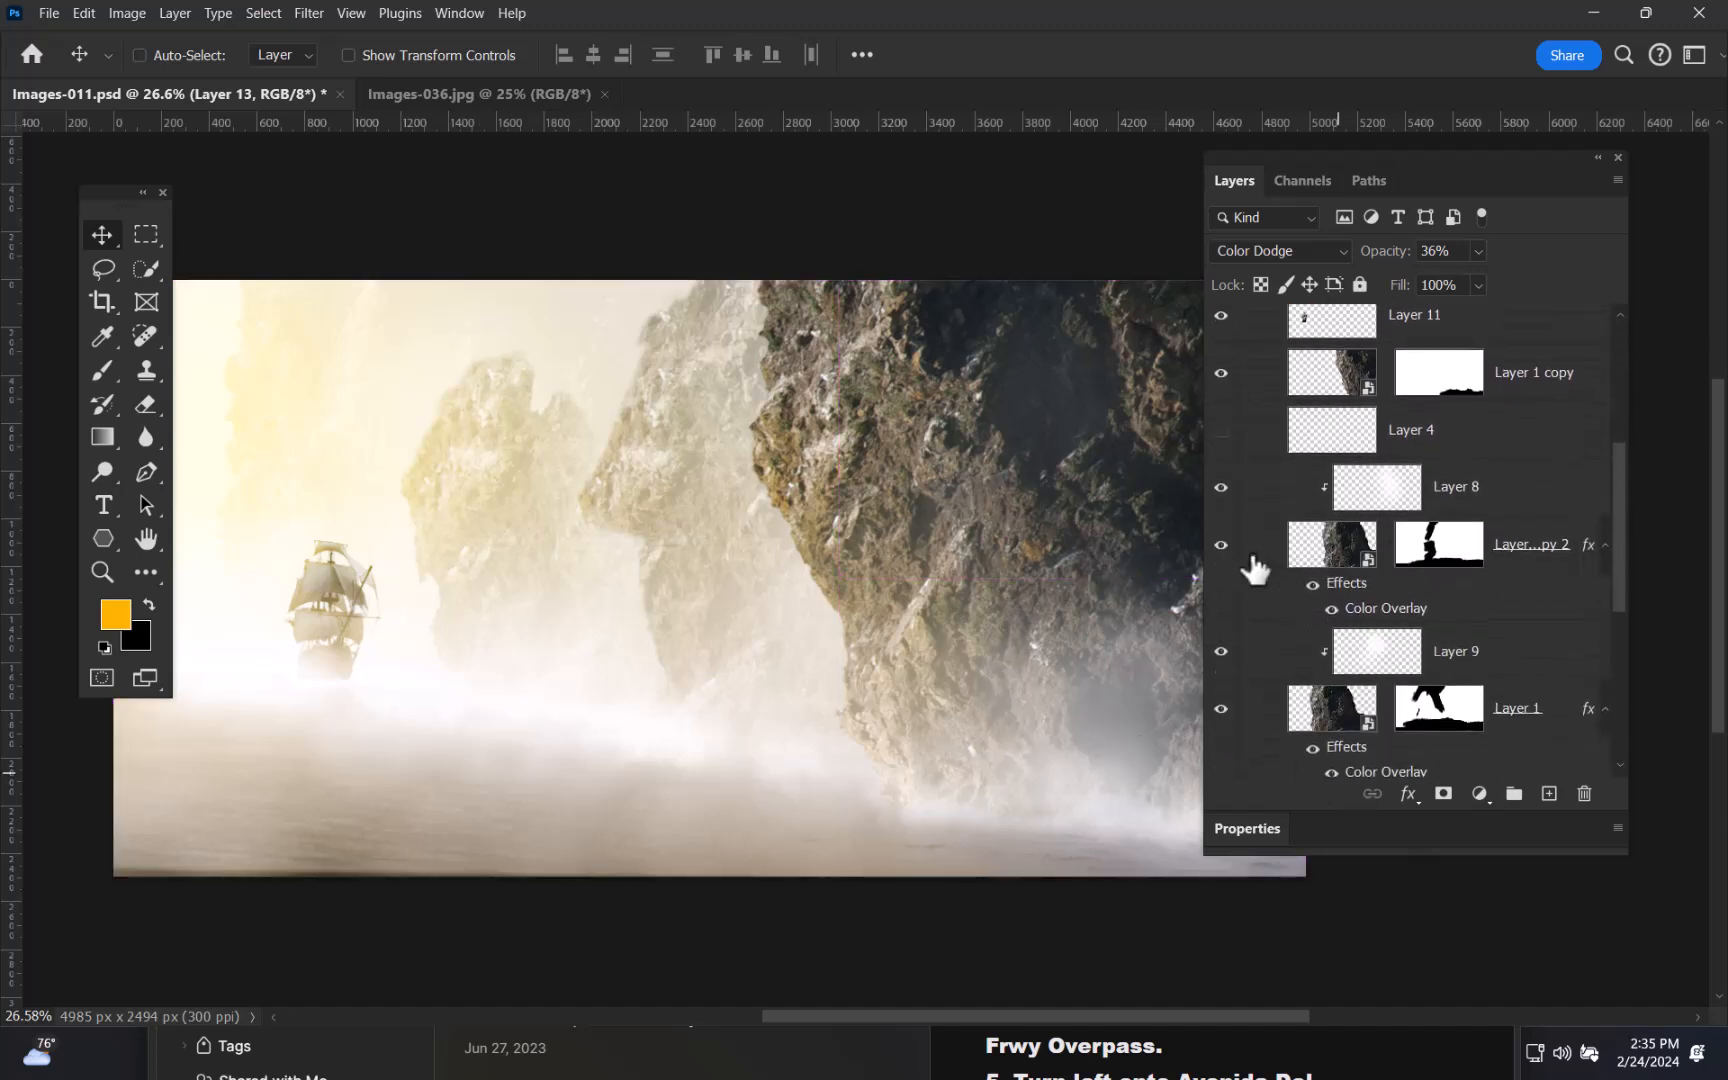
left_click(1222, 543)
left_click(1222, 545)
left_click(1221, 709)
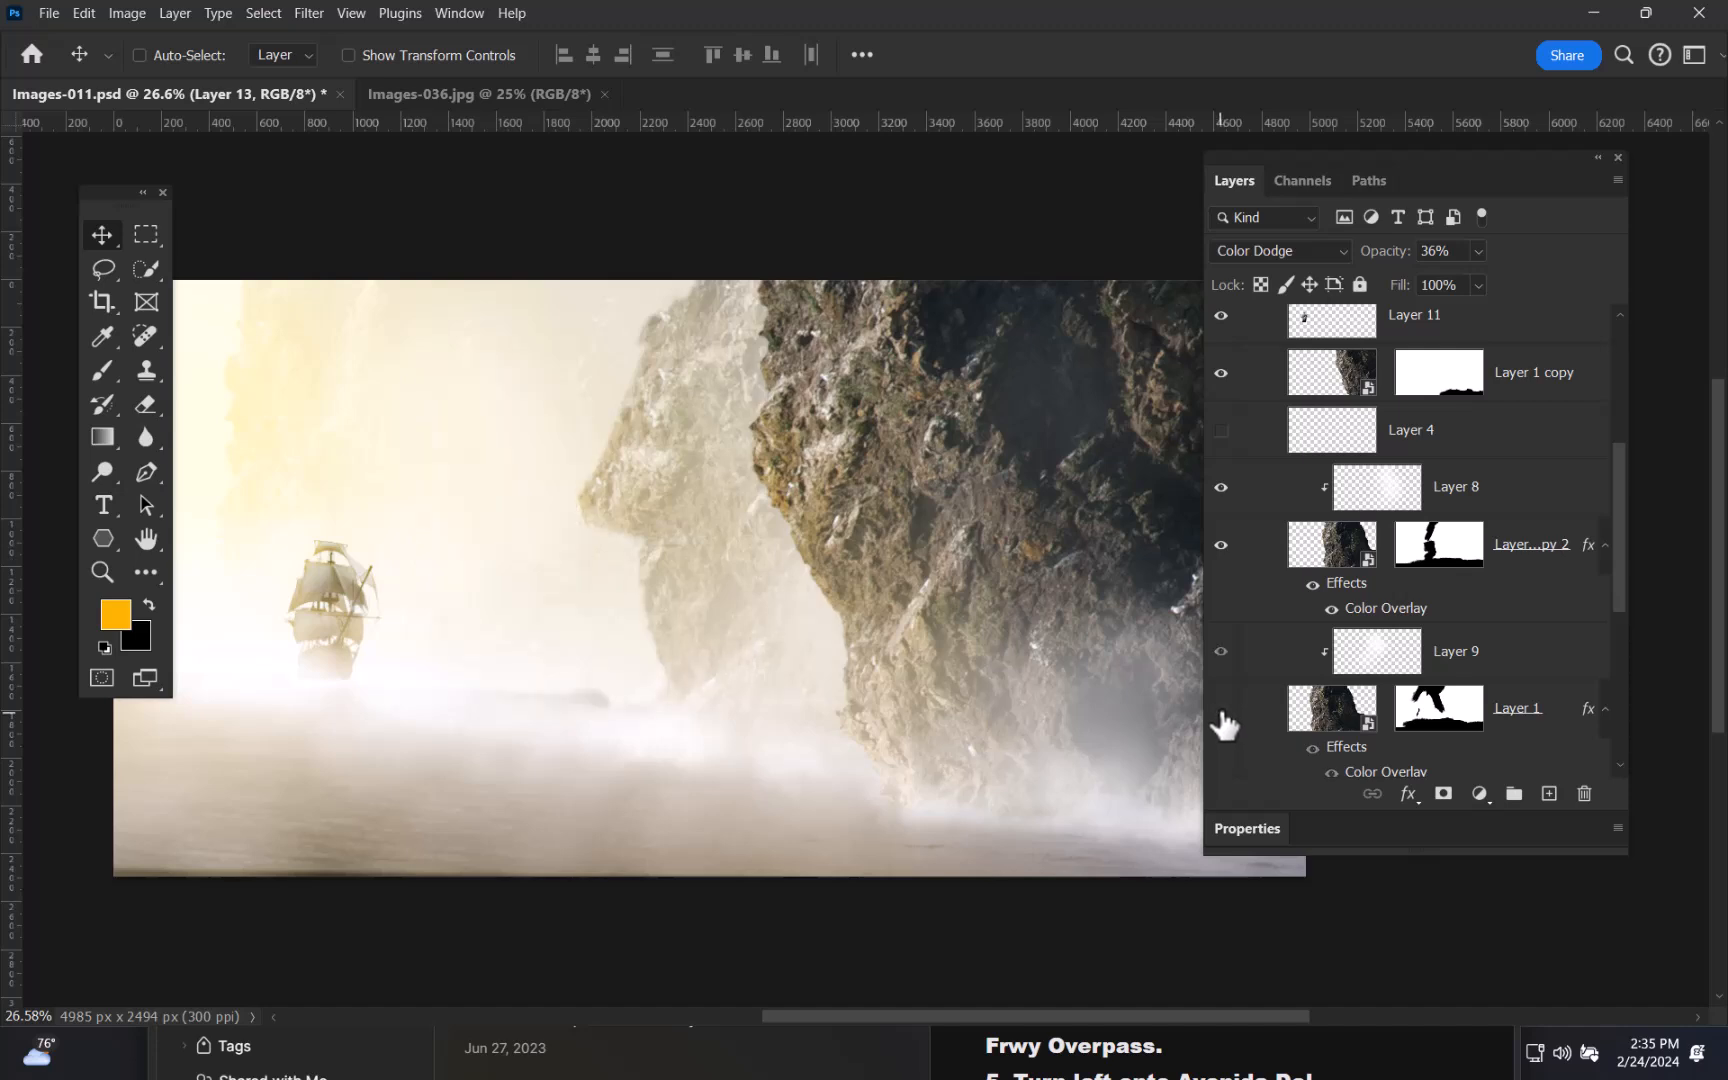
left_click(1221, 709)
left_click(1330, 708)
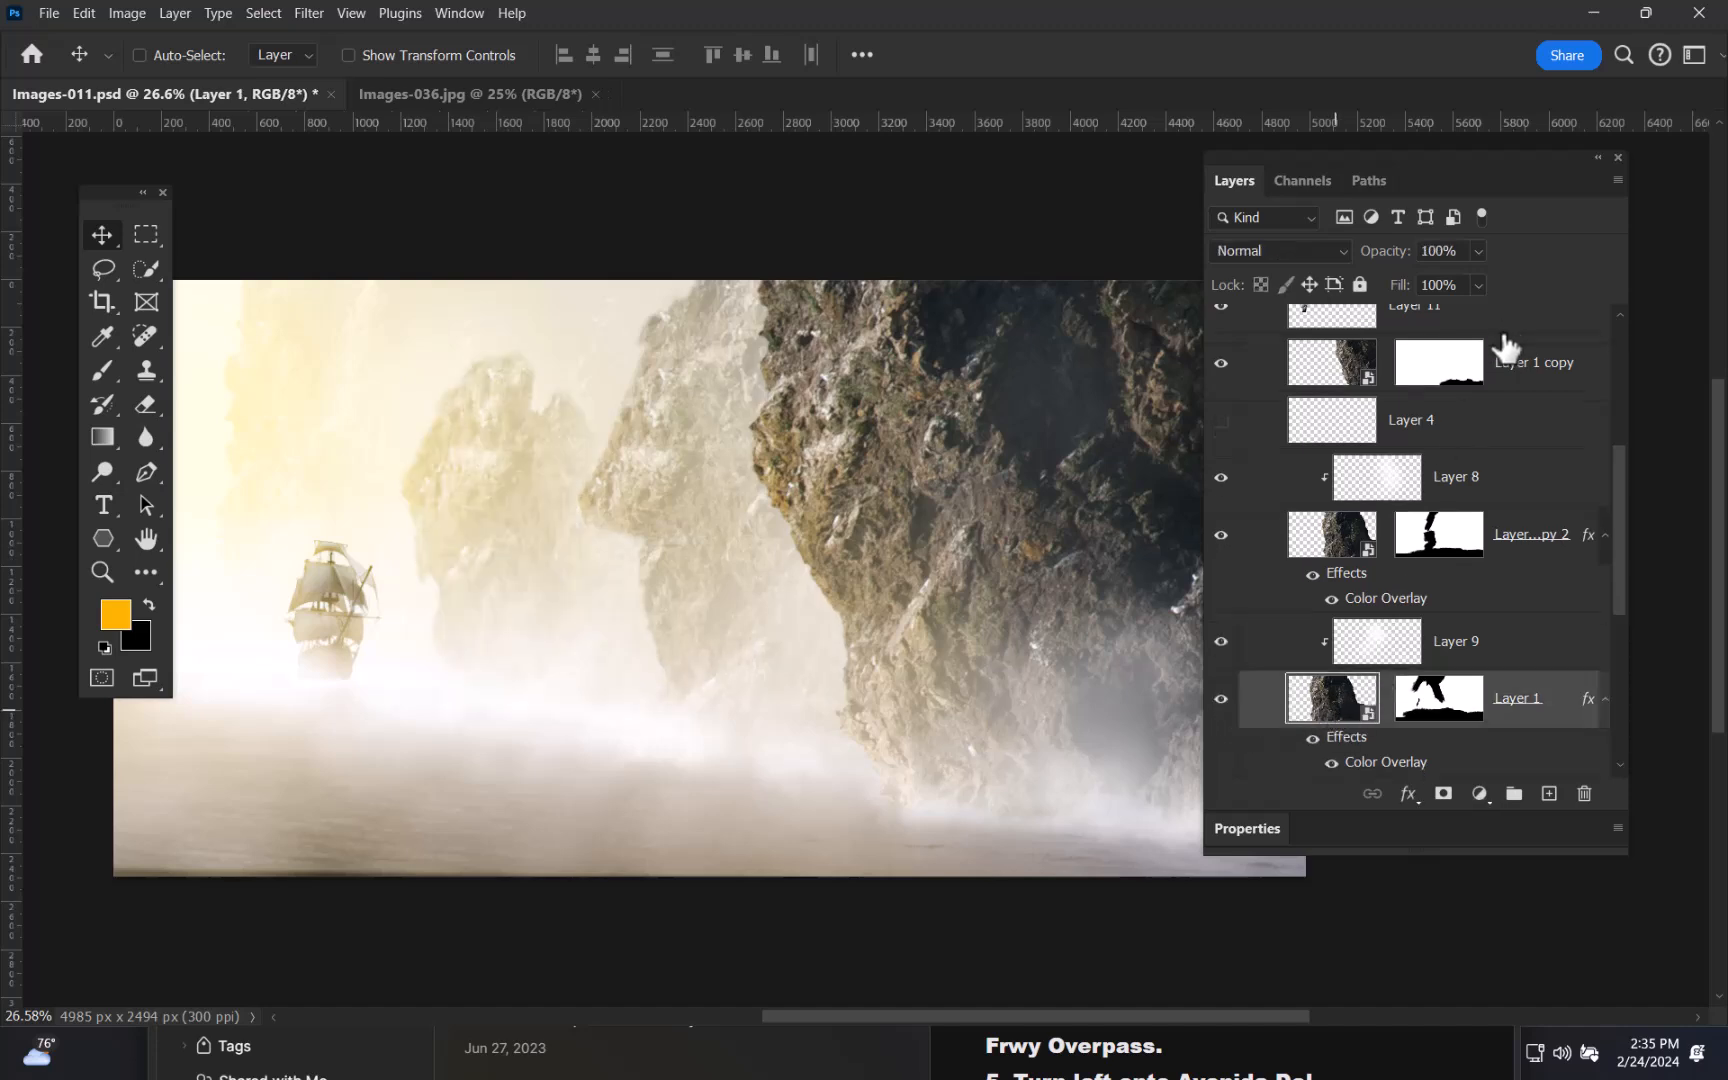
left_click_drag(1392, 258, 1396, 265)
- Identify the nearest cliff's layer, Layer 1 copy, and reduce its opacity to 84%
left_click_drag(880, 484, 801, 486)
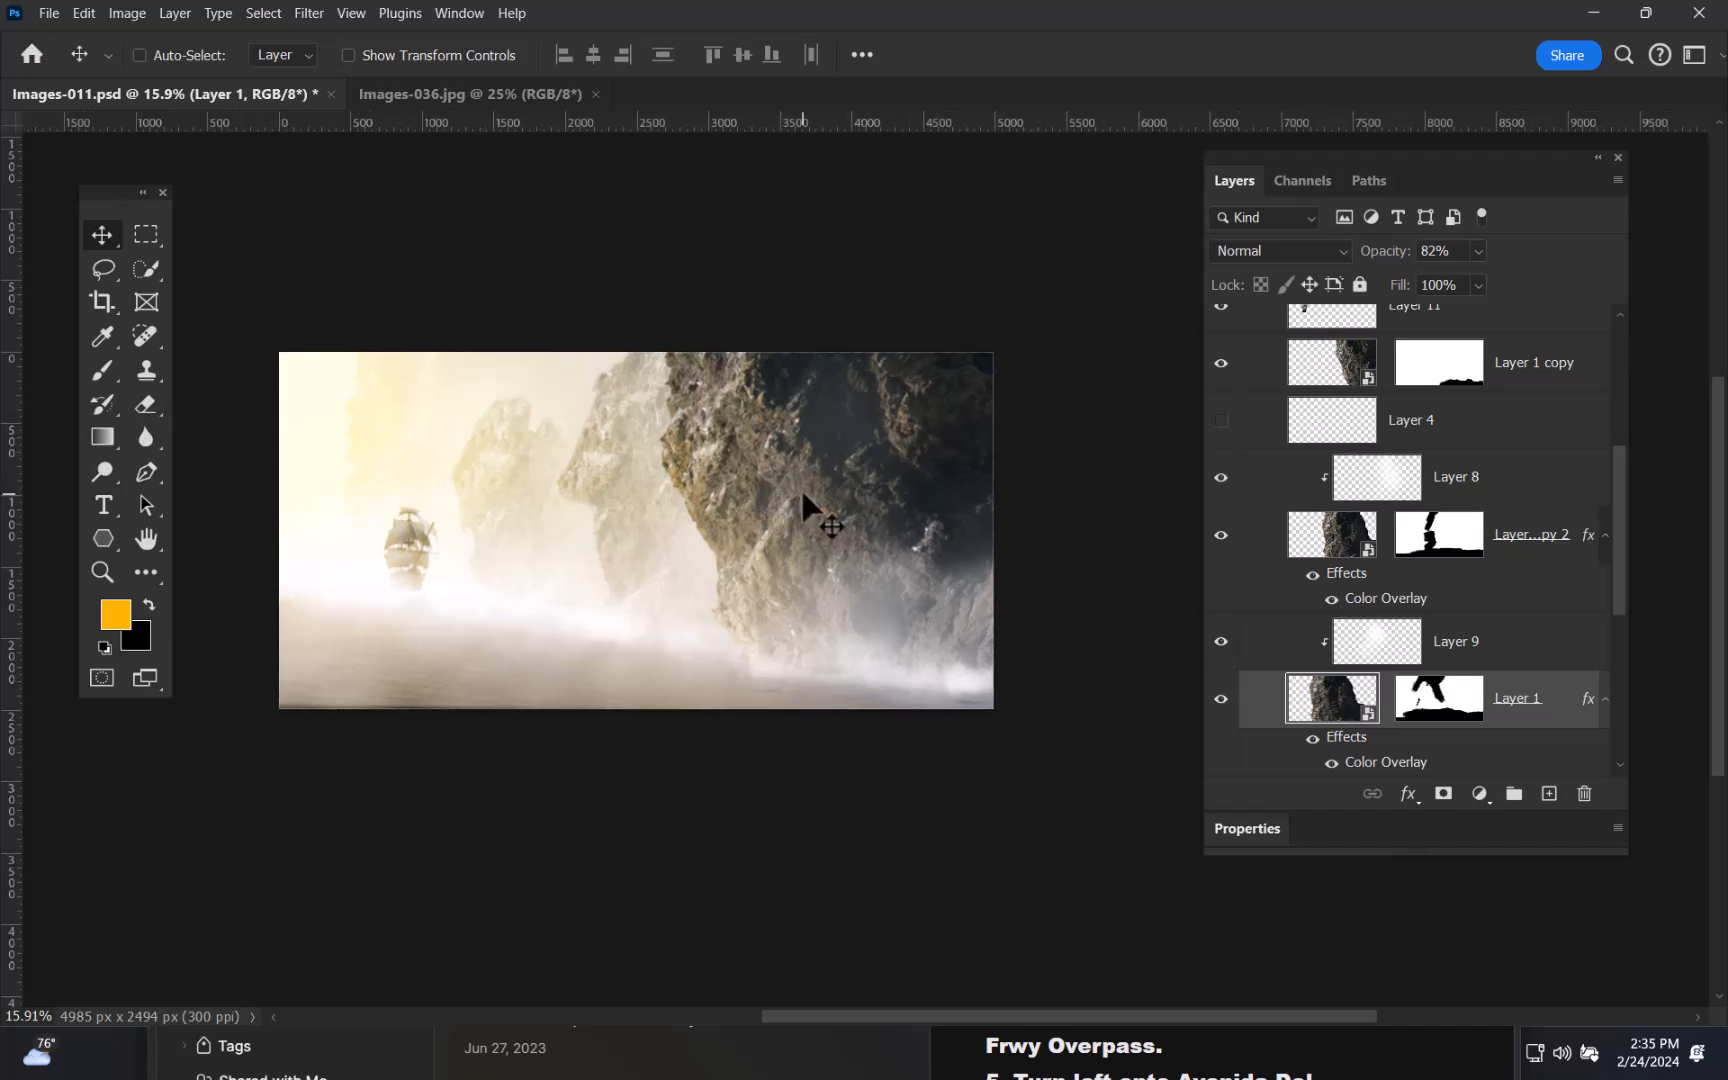
left_click(806, 491, "ctrl")
key("alt+shift+n")
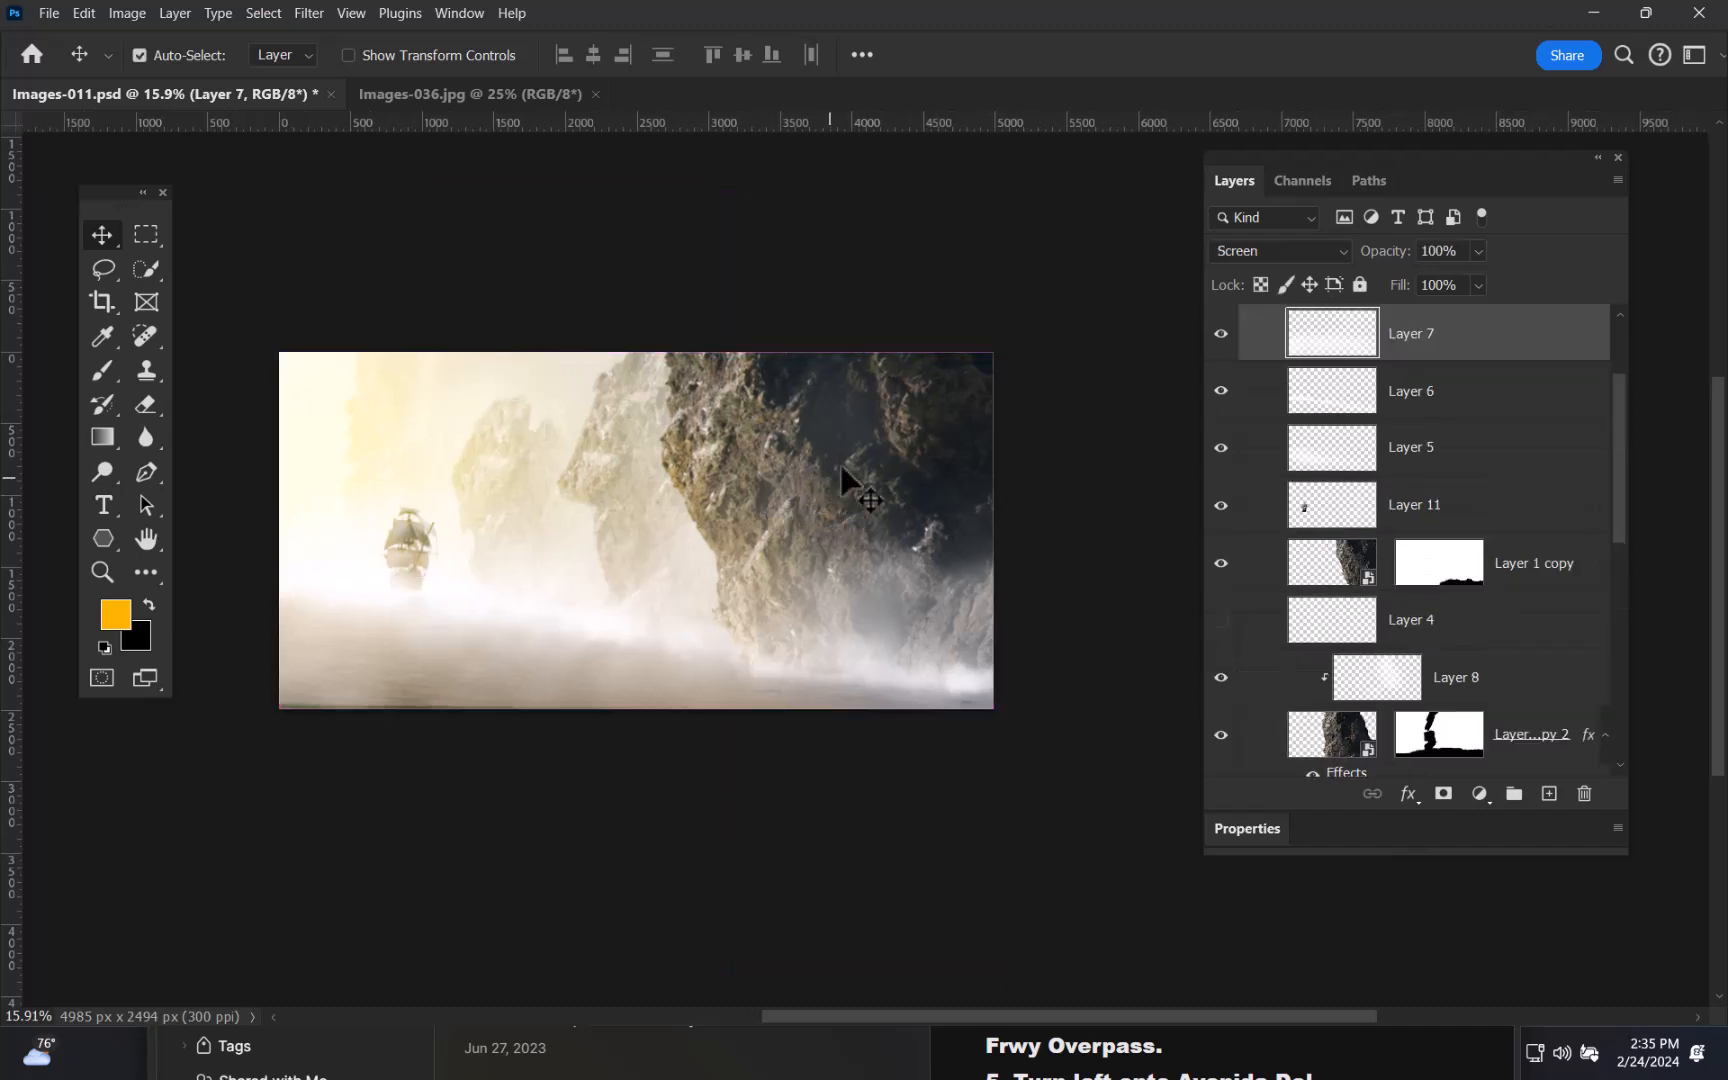
left_click(904, 435, "ctrl")
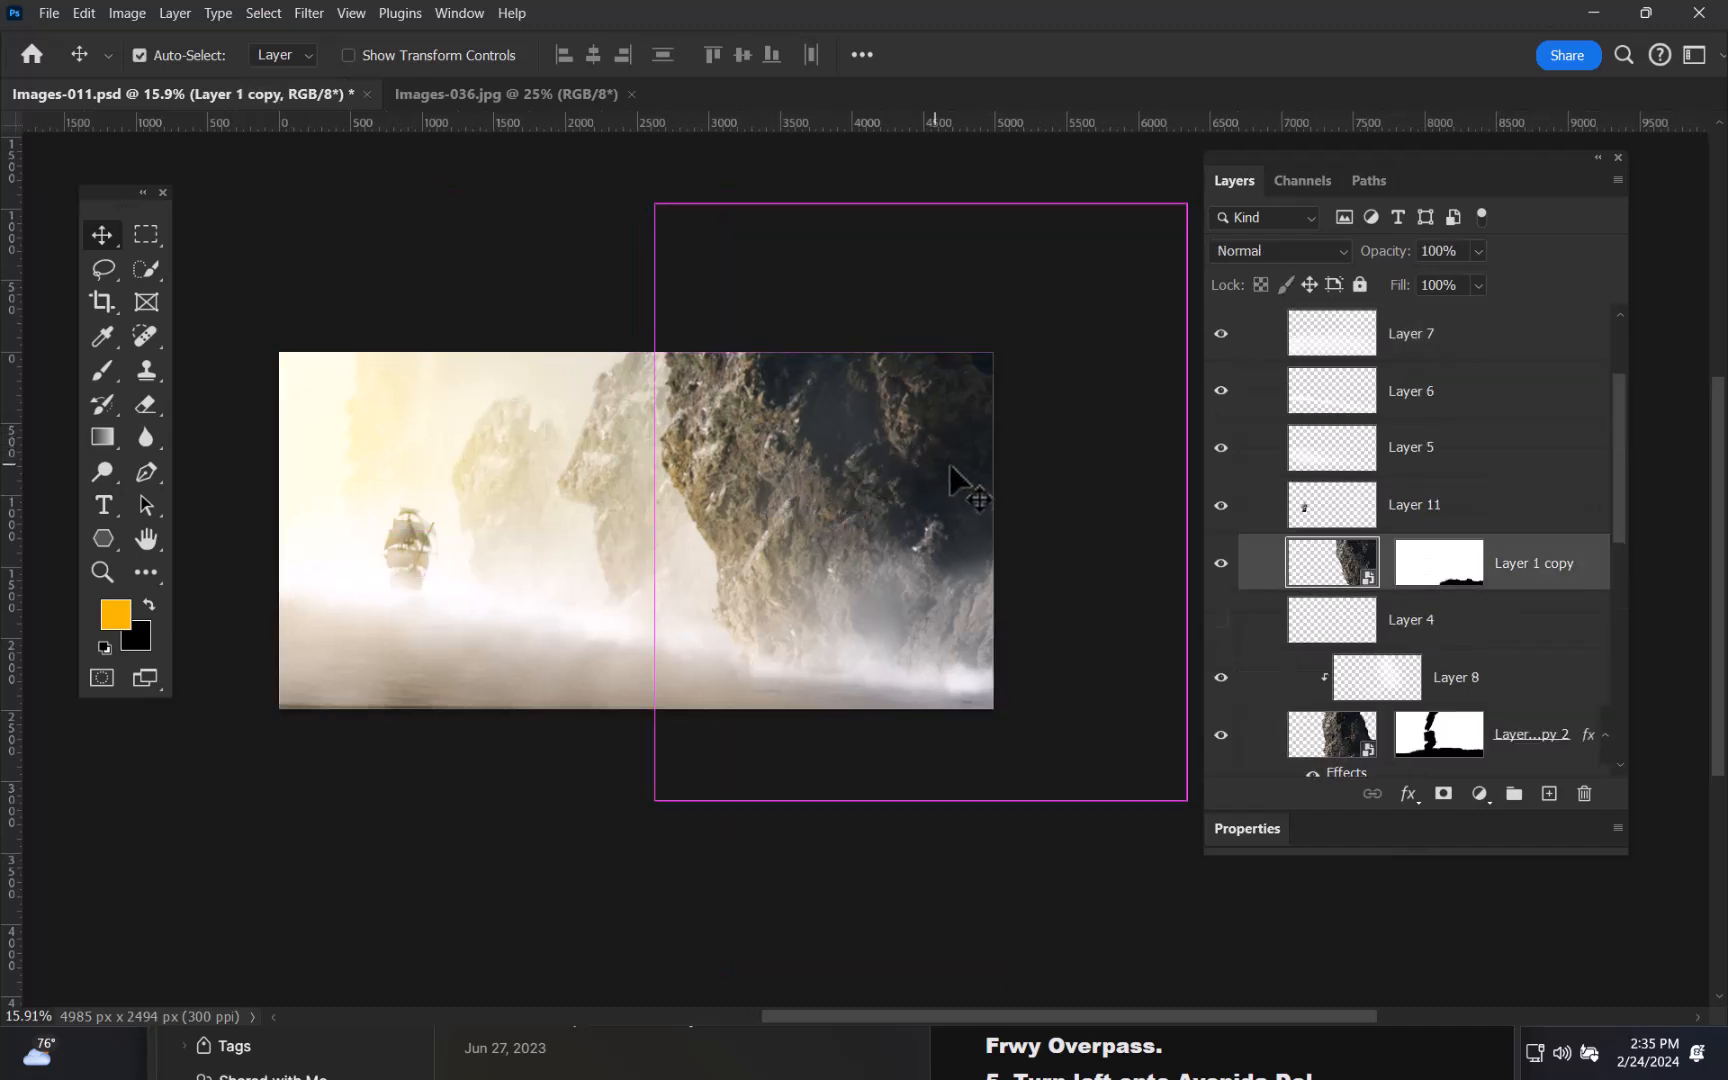
left_click(1221, 563)
left_click(1221, 563)
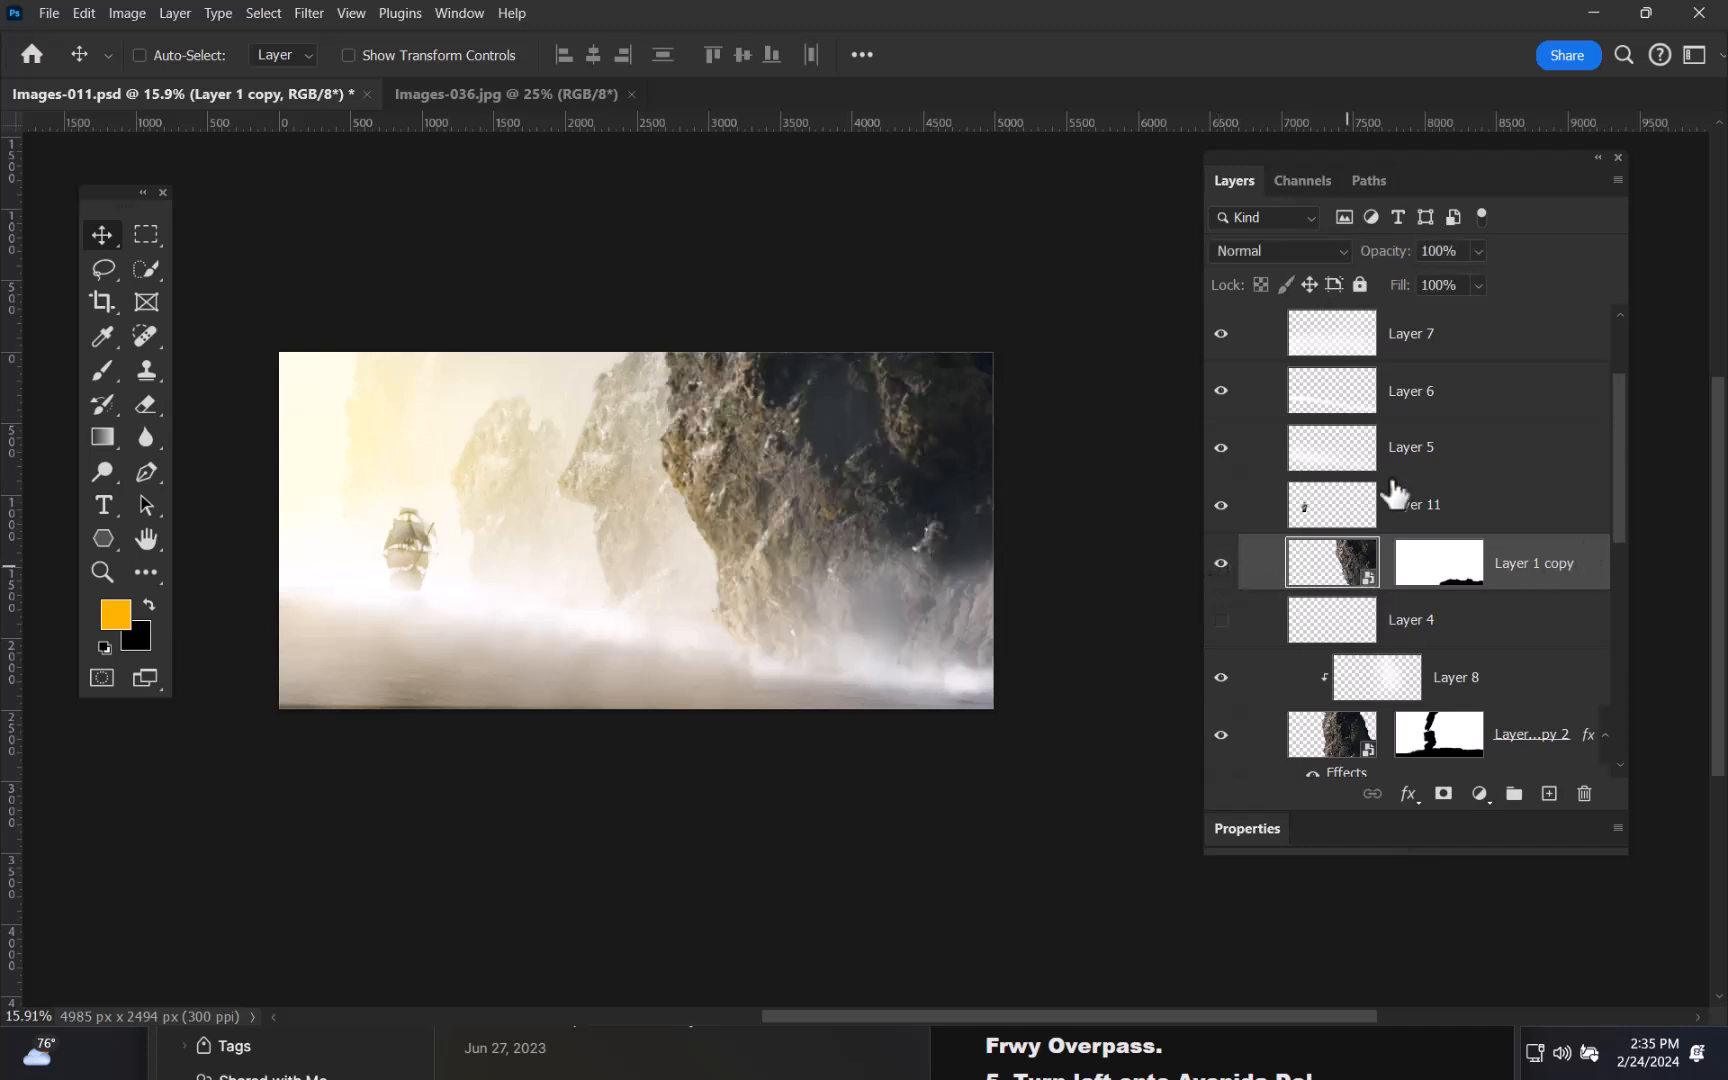
left_click_drag(1404, 268, 1396, 270)
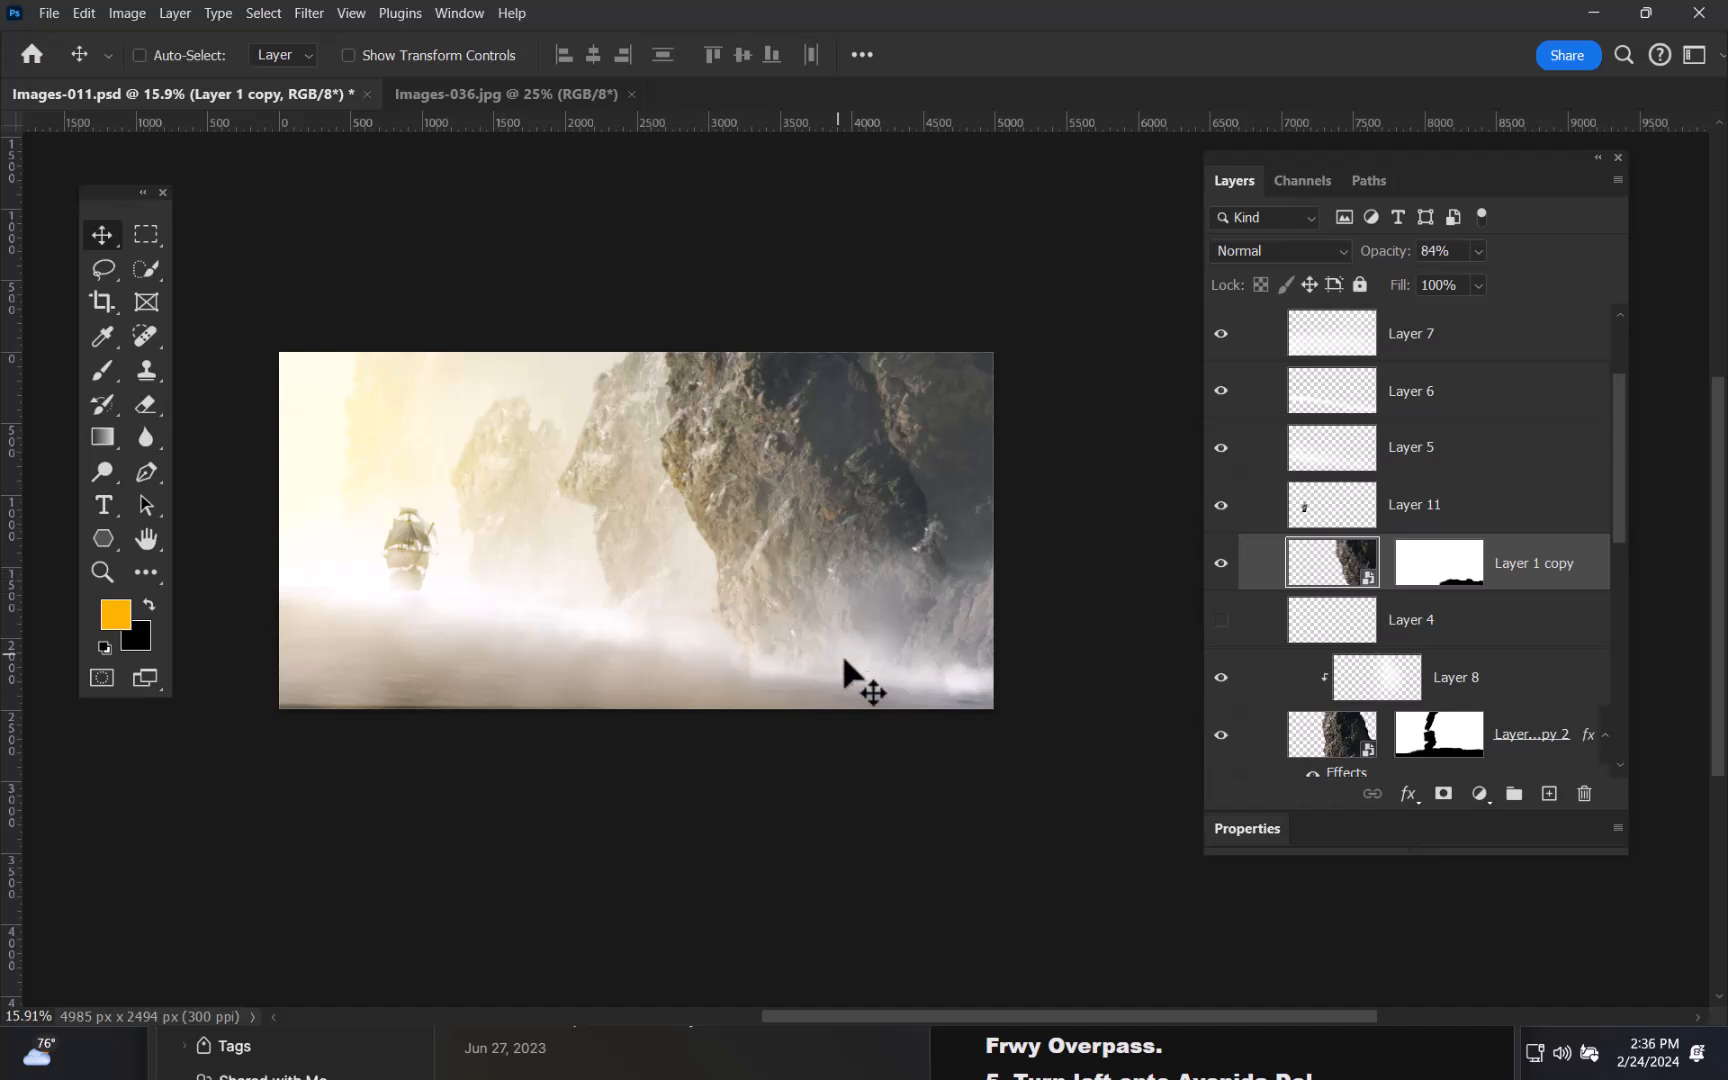
- Set up the Brush tool with the Soft Round 37 1 preset, a white foreground colour and a size of about 912 px
left_click(1338, 350)
left_click(1335, 398)
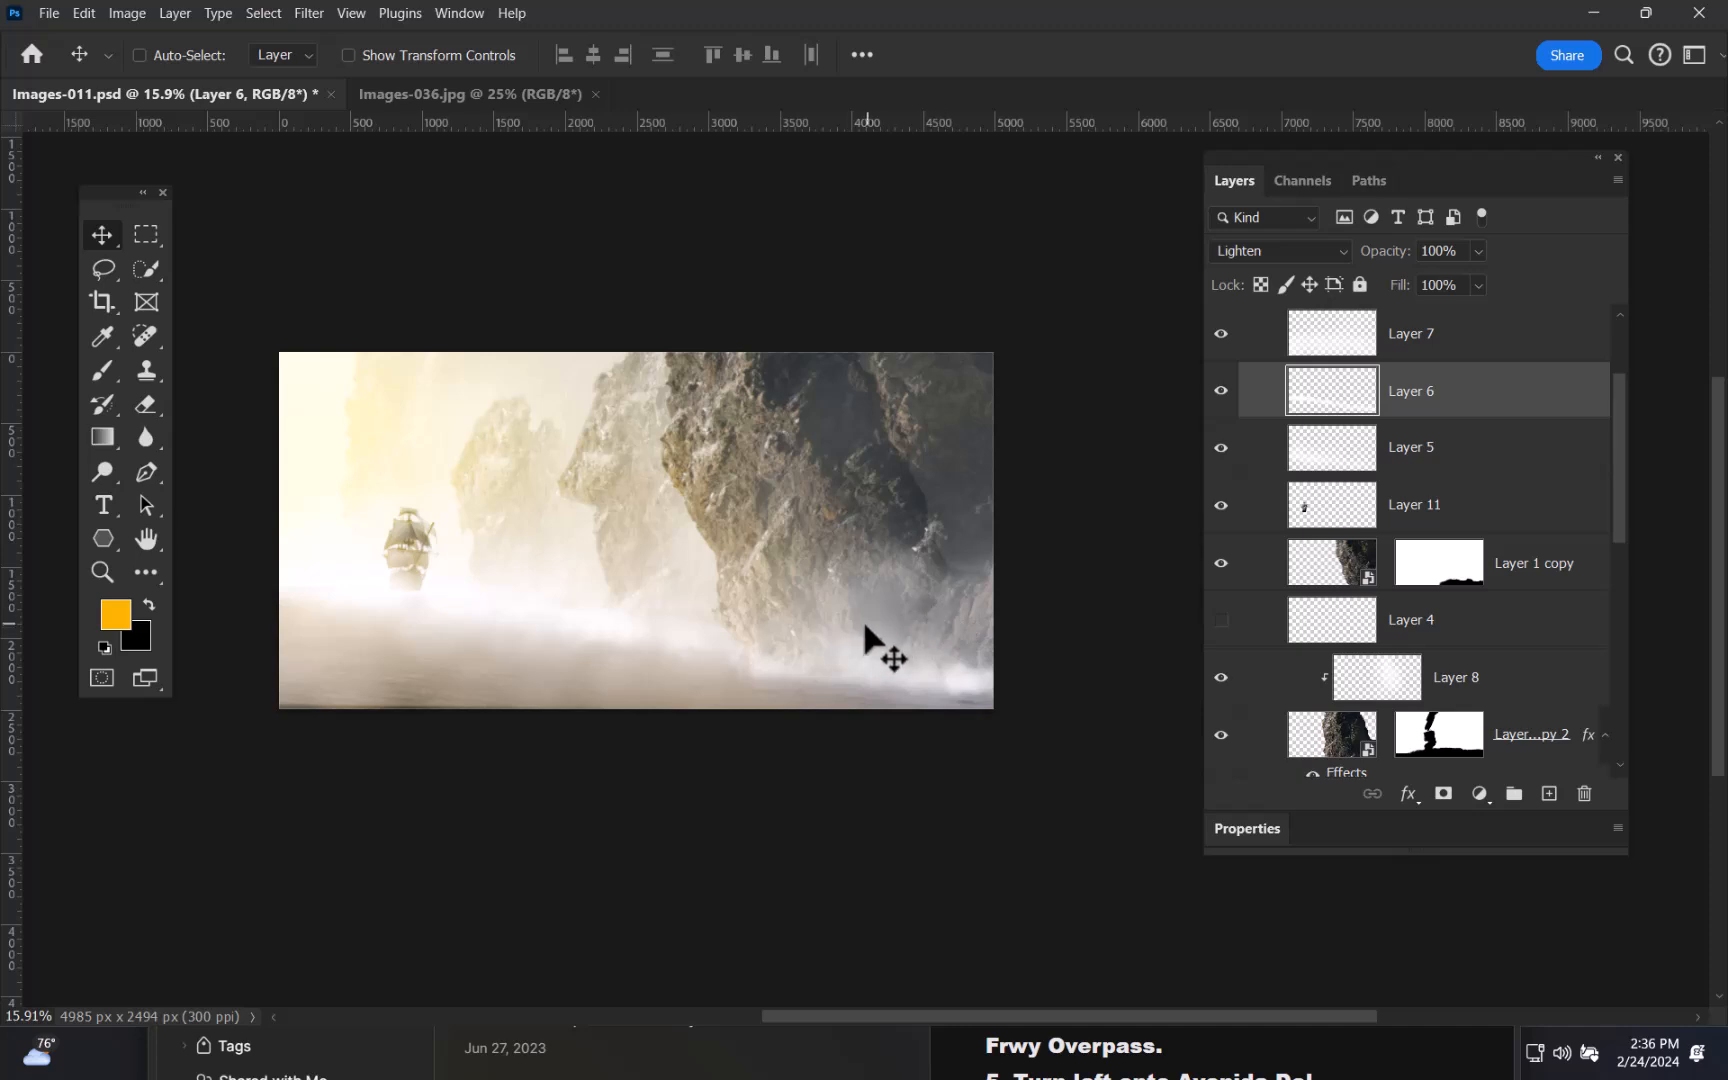
key("b")
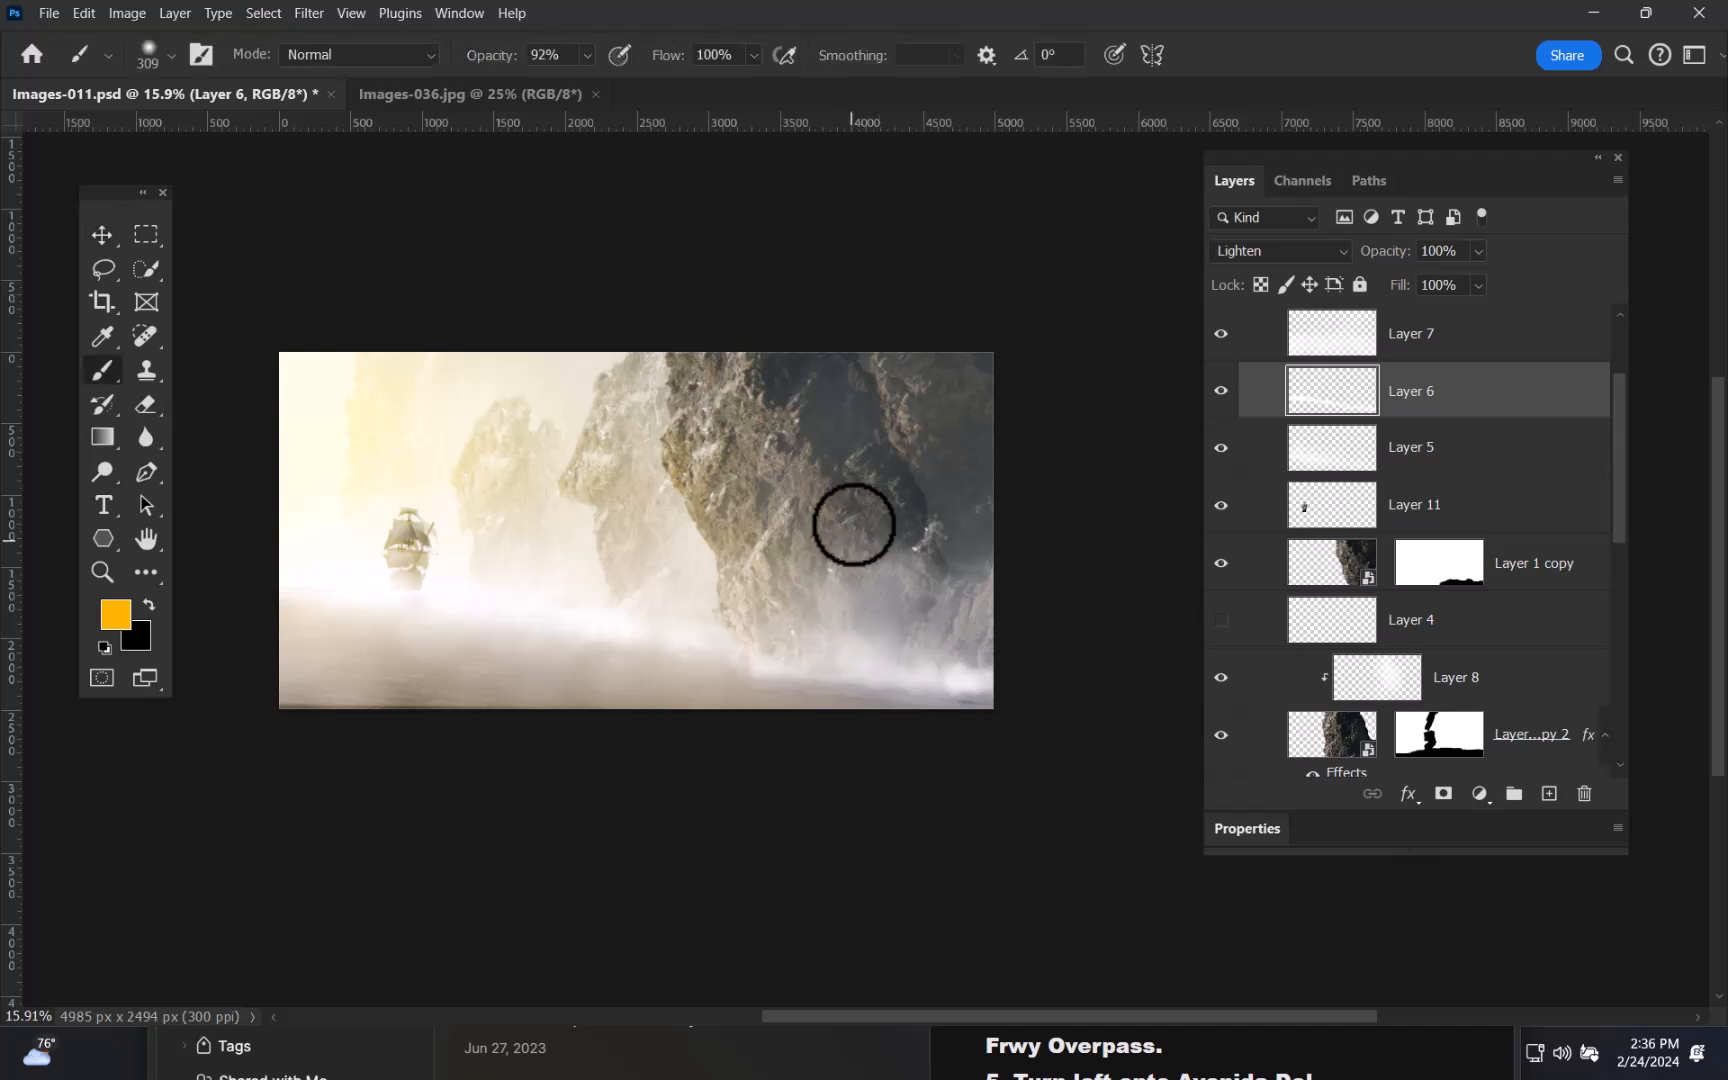
right_click(829, 425)
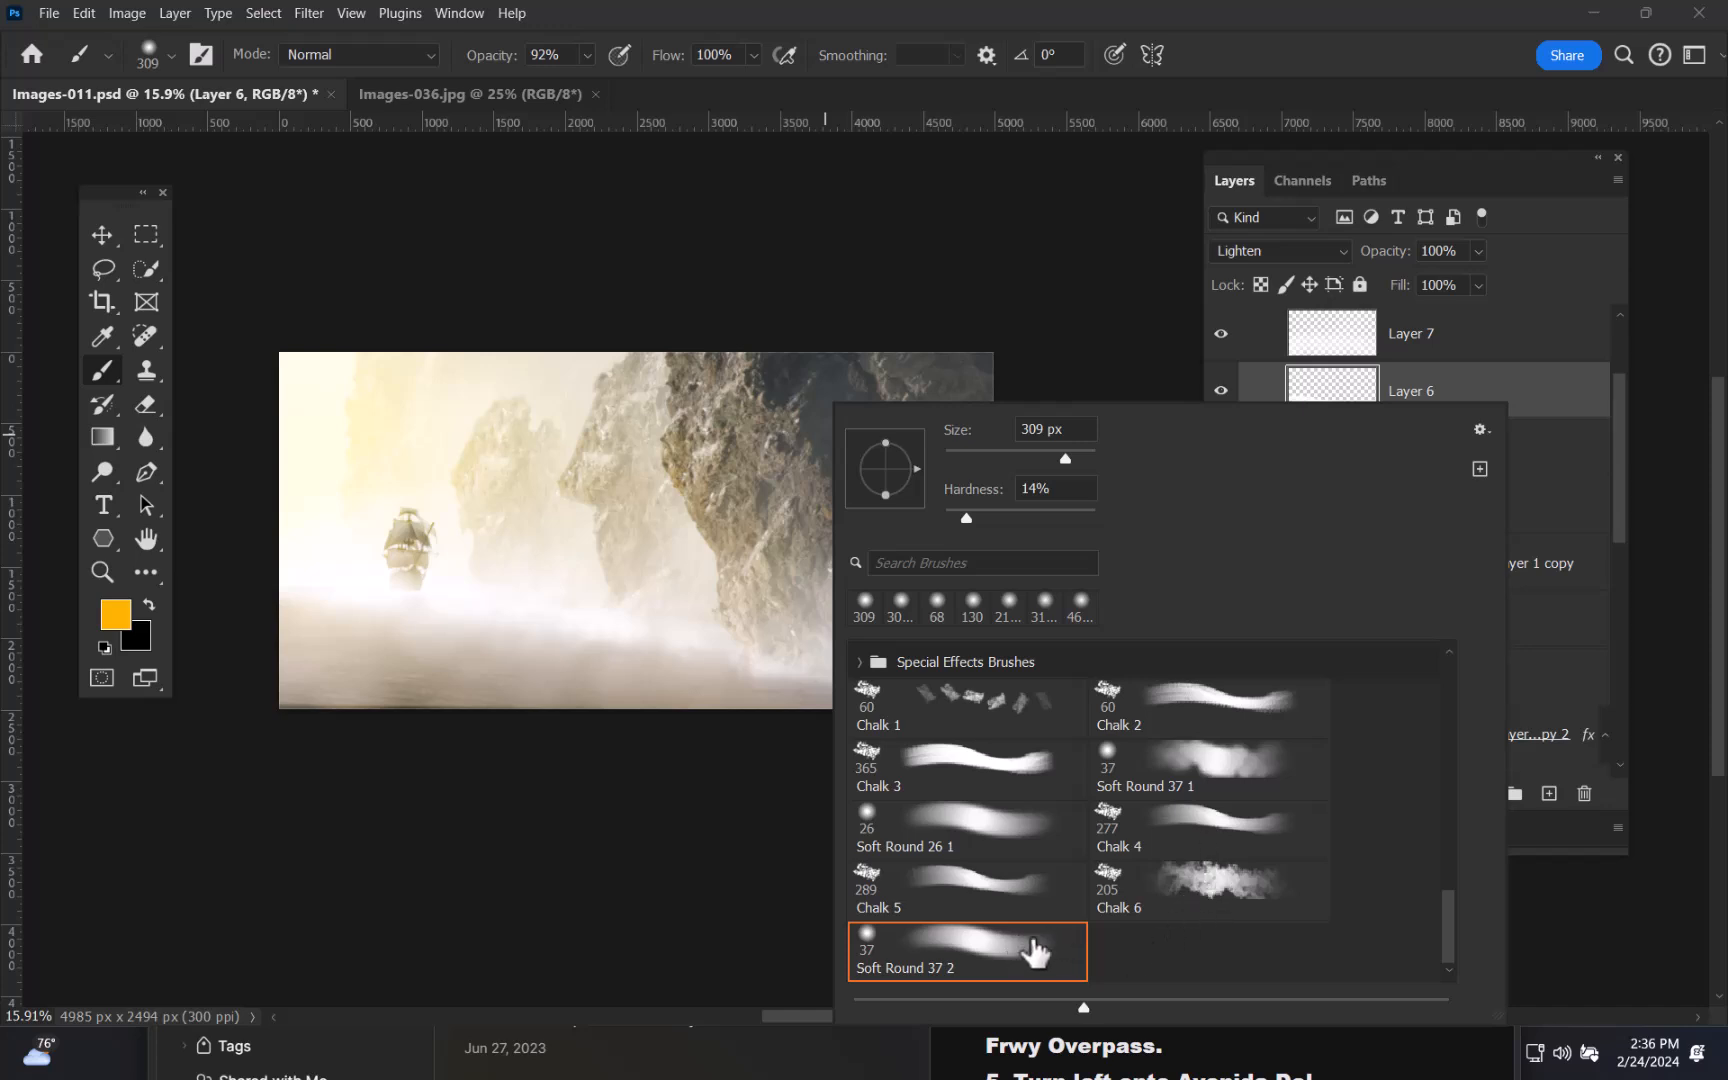
left_click(1220, 780)
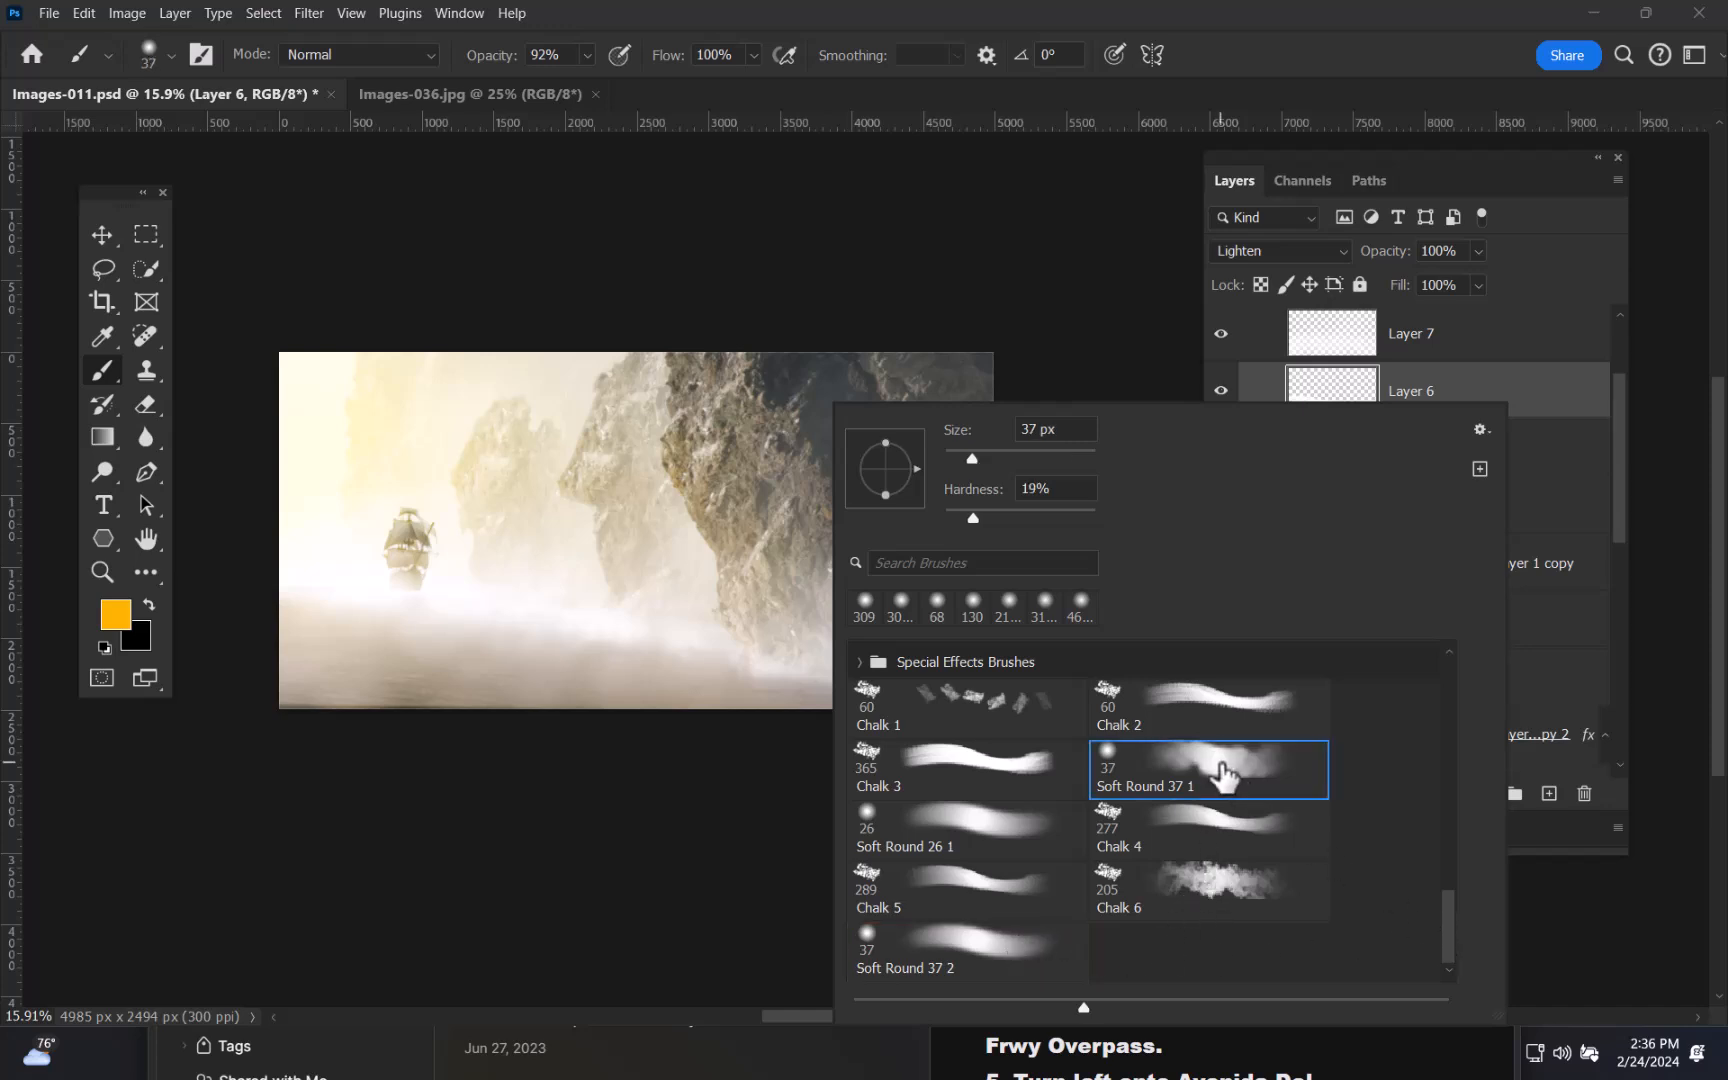
left_click(1147, 284)
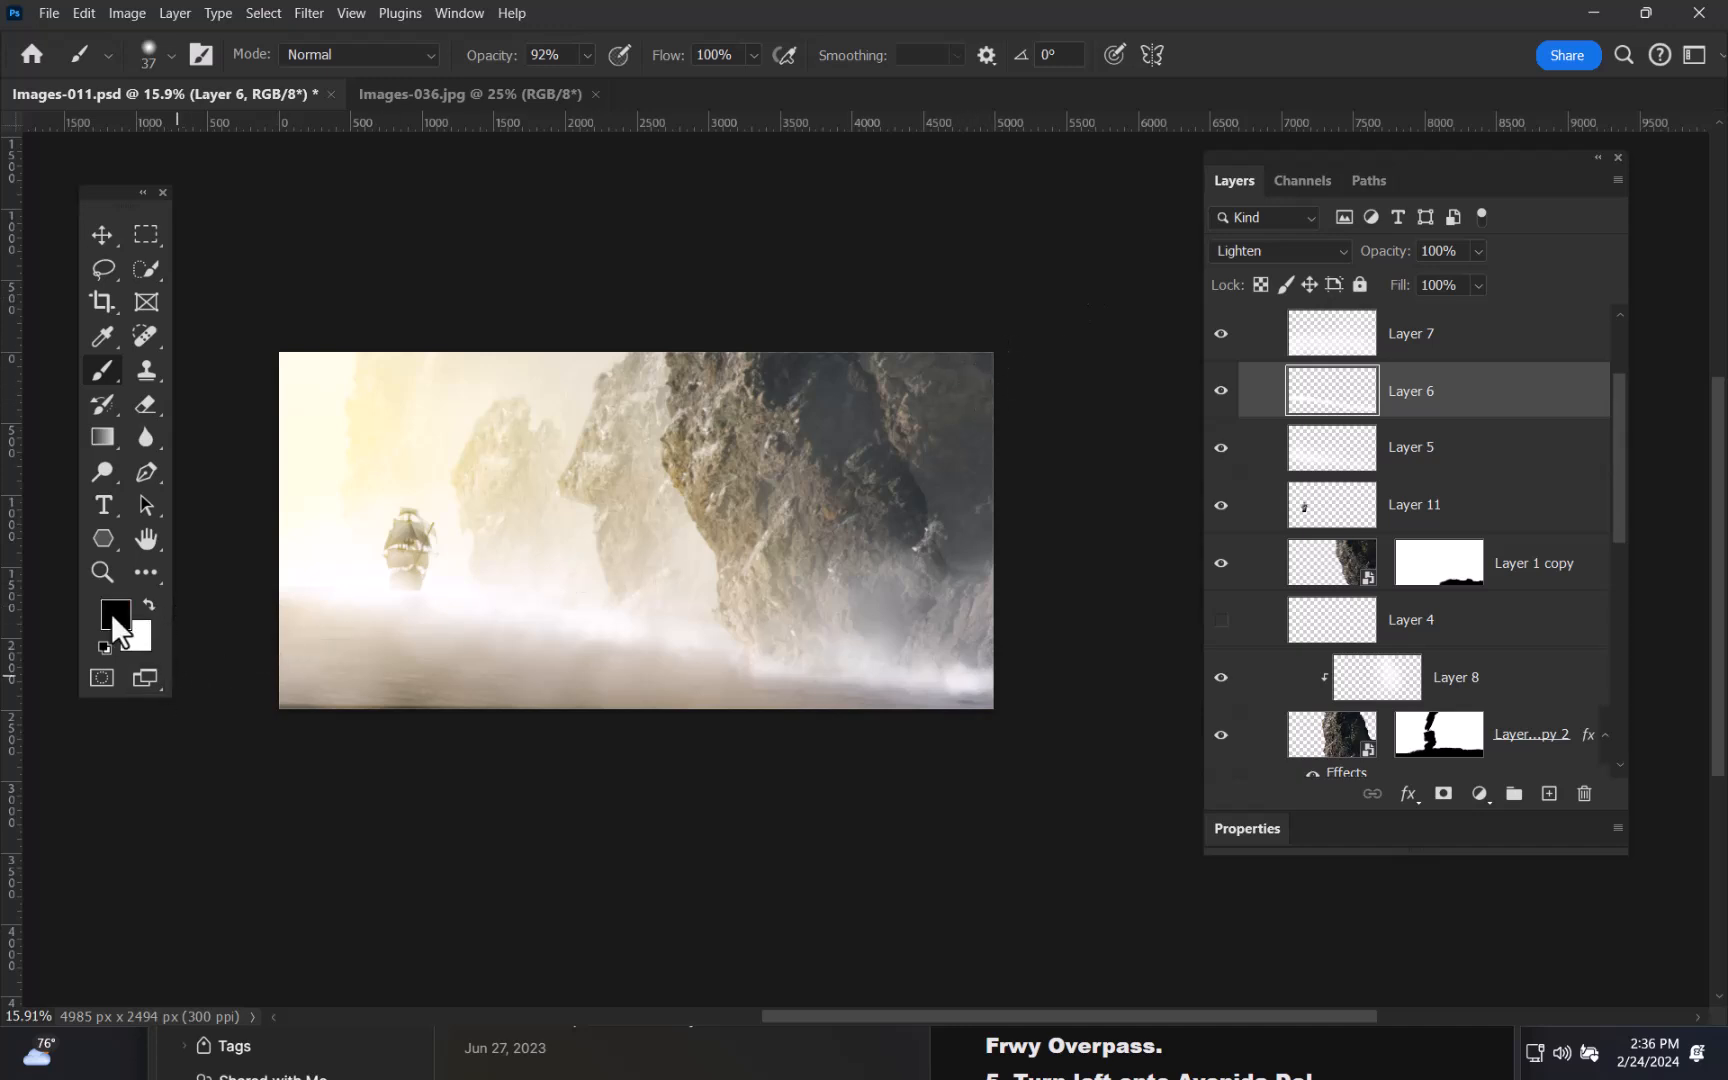
key("x")
left_click_drag(857, 587, 943, 628)
- Create a new layer above Layer 7 and set its blend mode to Lighten
left_click(1350, 343)
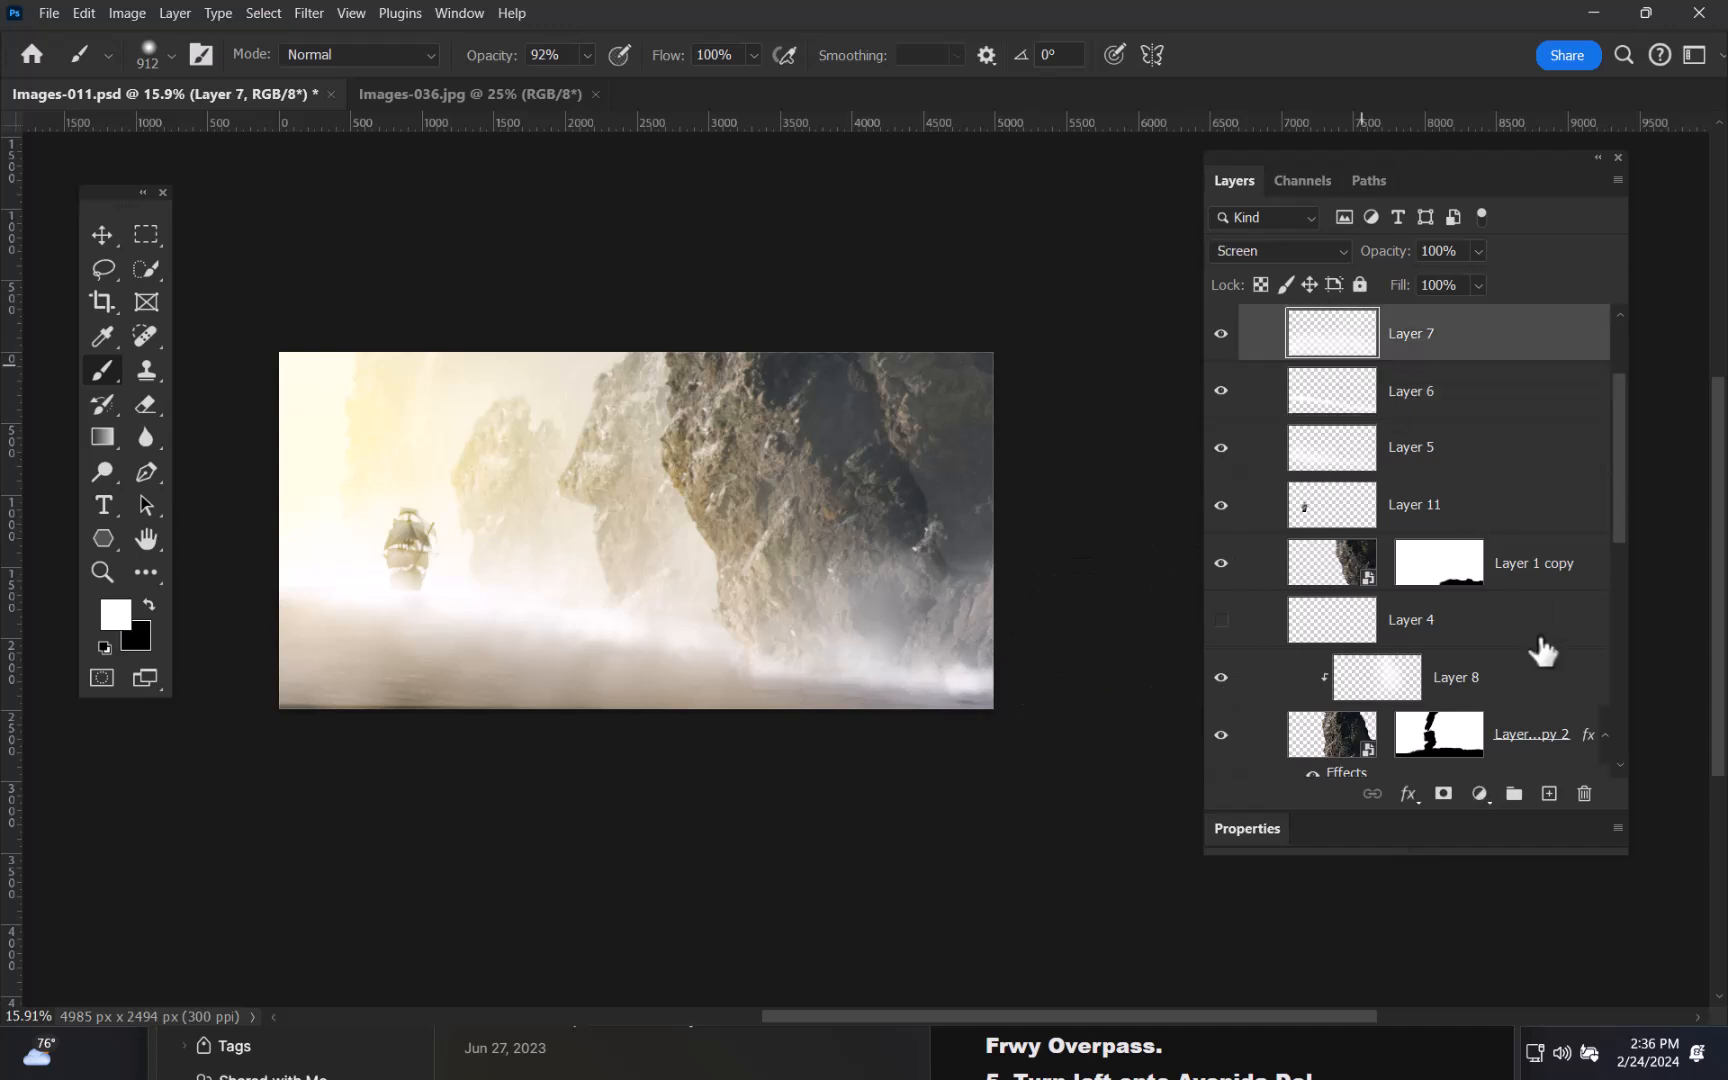
left_click(1548, 795)
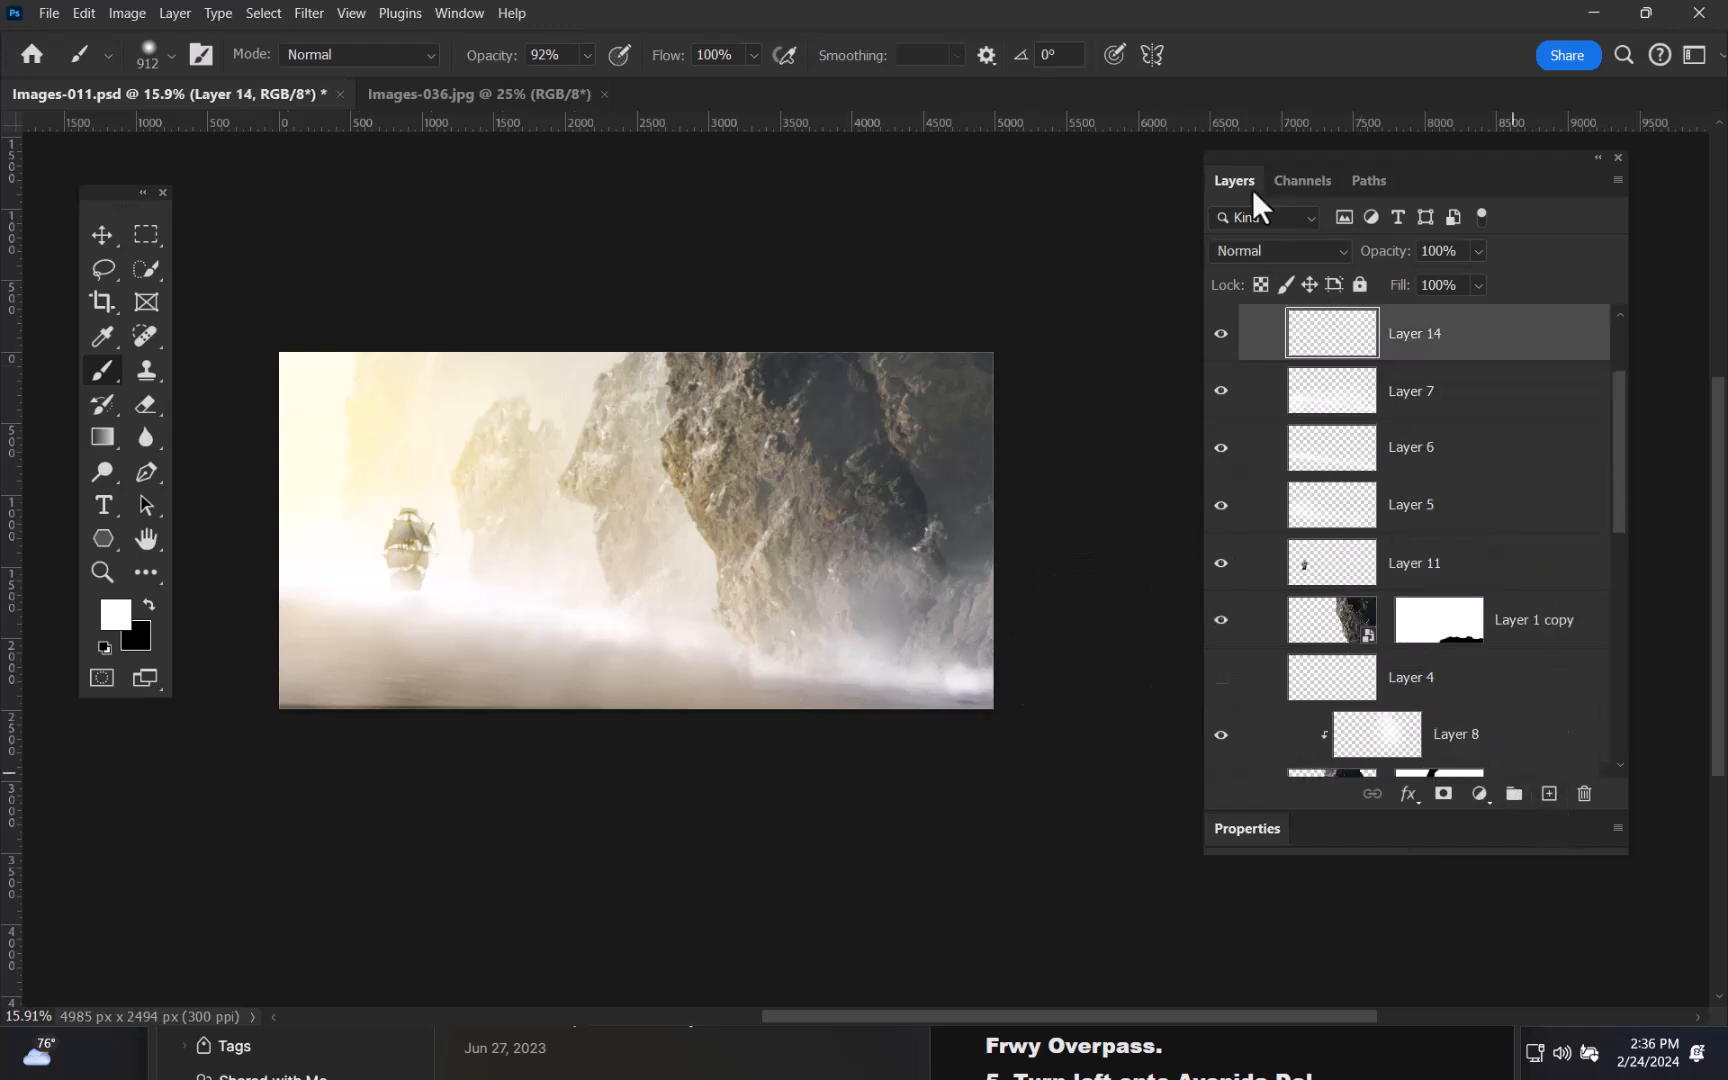
left_click(1290, 255)
left_click(1258, 450)
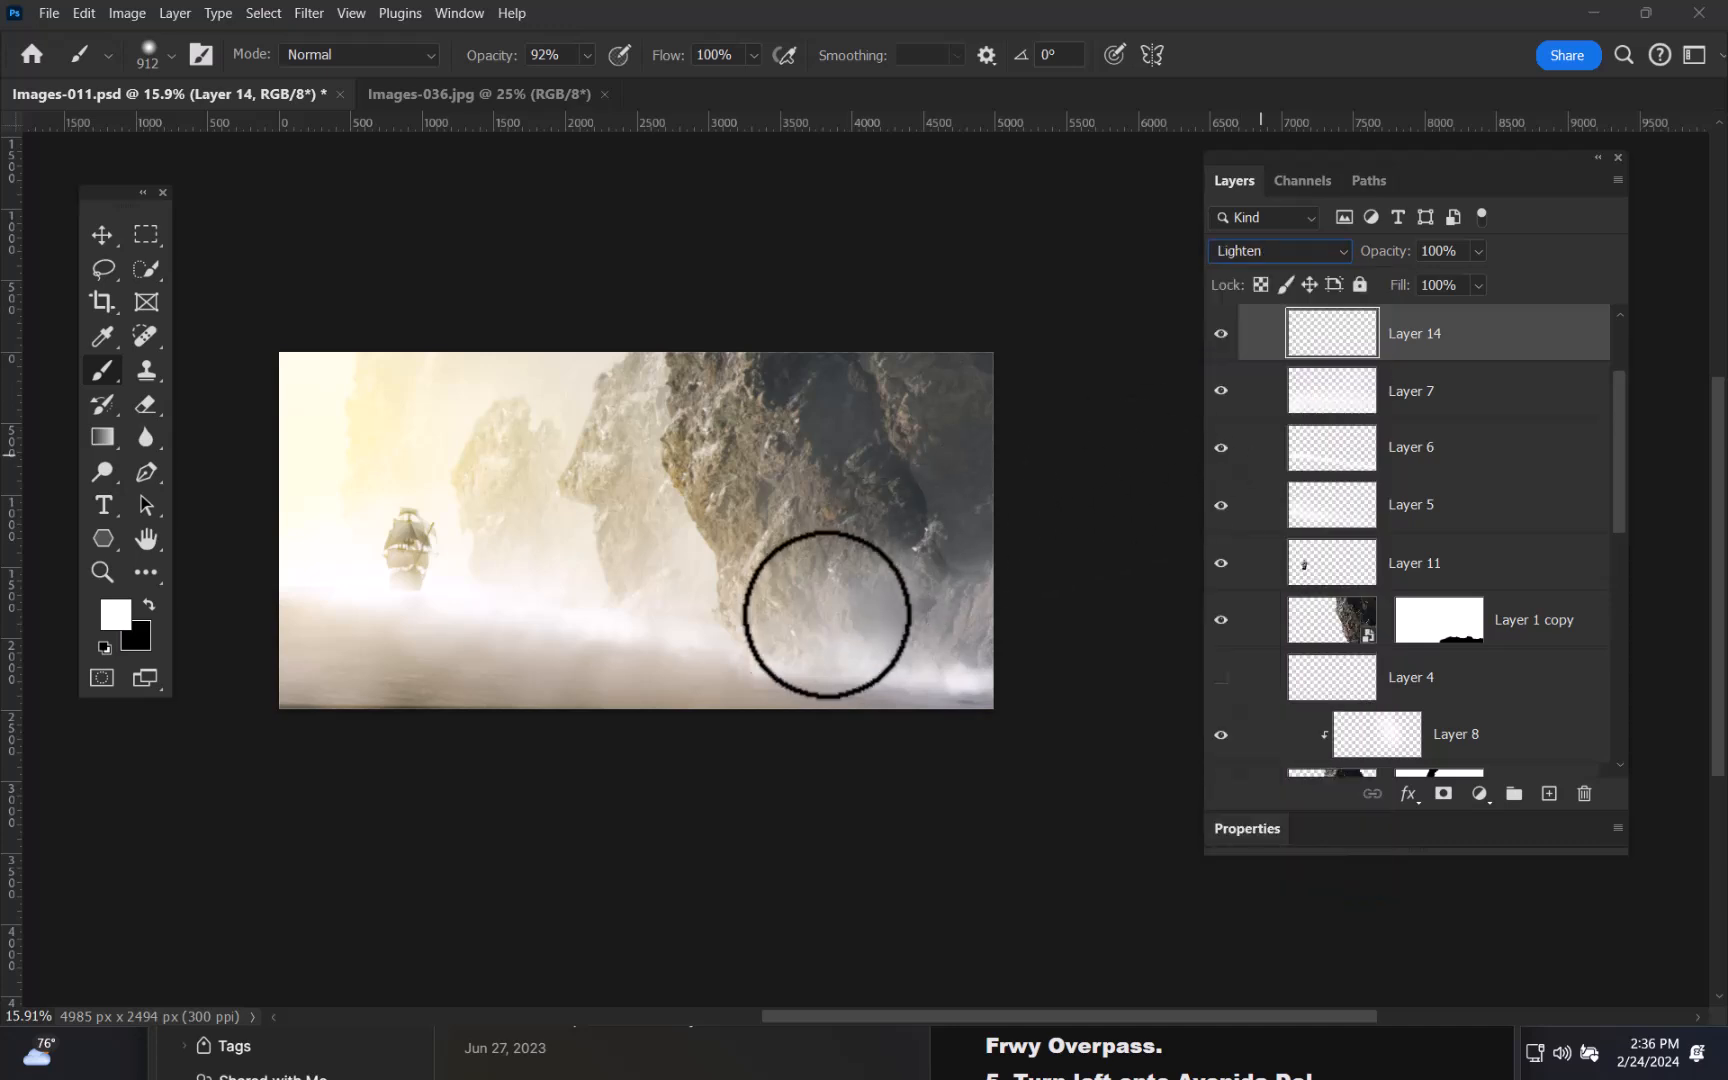
- Paint soft white mist over the base of the nearest cliff and the water below it on Layer 14
mouse_move(865, 648)
left_mouse_down()
mouse_move(888, 650)
mouse_move(752, 622)
mouse_move(832, 632)
left_mouse_up()
mouse_move(762, 623)
left_mouse_down()
mouse_move(835, 685)
mouse_move(815, 619)
mouse_move(826, 679)
mouse_move(940, 616)
mouse_move(880, 646)
mouse_move(942, 681)
mouse_move(887, 669)
mouse_move(1021, 710)
mouse_move(897, 673)
mouse_move(1015, 672)
mouse_move(940, 704)
mouse_move(875, 638)
mouse_move(820, 643)
mouse_move(808, 679)
mouse_move(923, 730)
mouse_move(793, 715)
mouse_move(970, 762)
left_mouse_up()
mouse_move(780, 690)
left_mouse_down()
mouse_move(602, 632)
mouse_move(711, 677)
mouse_move(721, 638)
mouse_move(618, 597)
mouse_move(550, 595)
mouse_move(795, 647)
mouse_move(871, 591)
mouse_move(752, 537)
mouse_move(887, 656)
mouse_move(898, 576)
mouse_move(942, 617)
left_mouse_up()
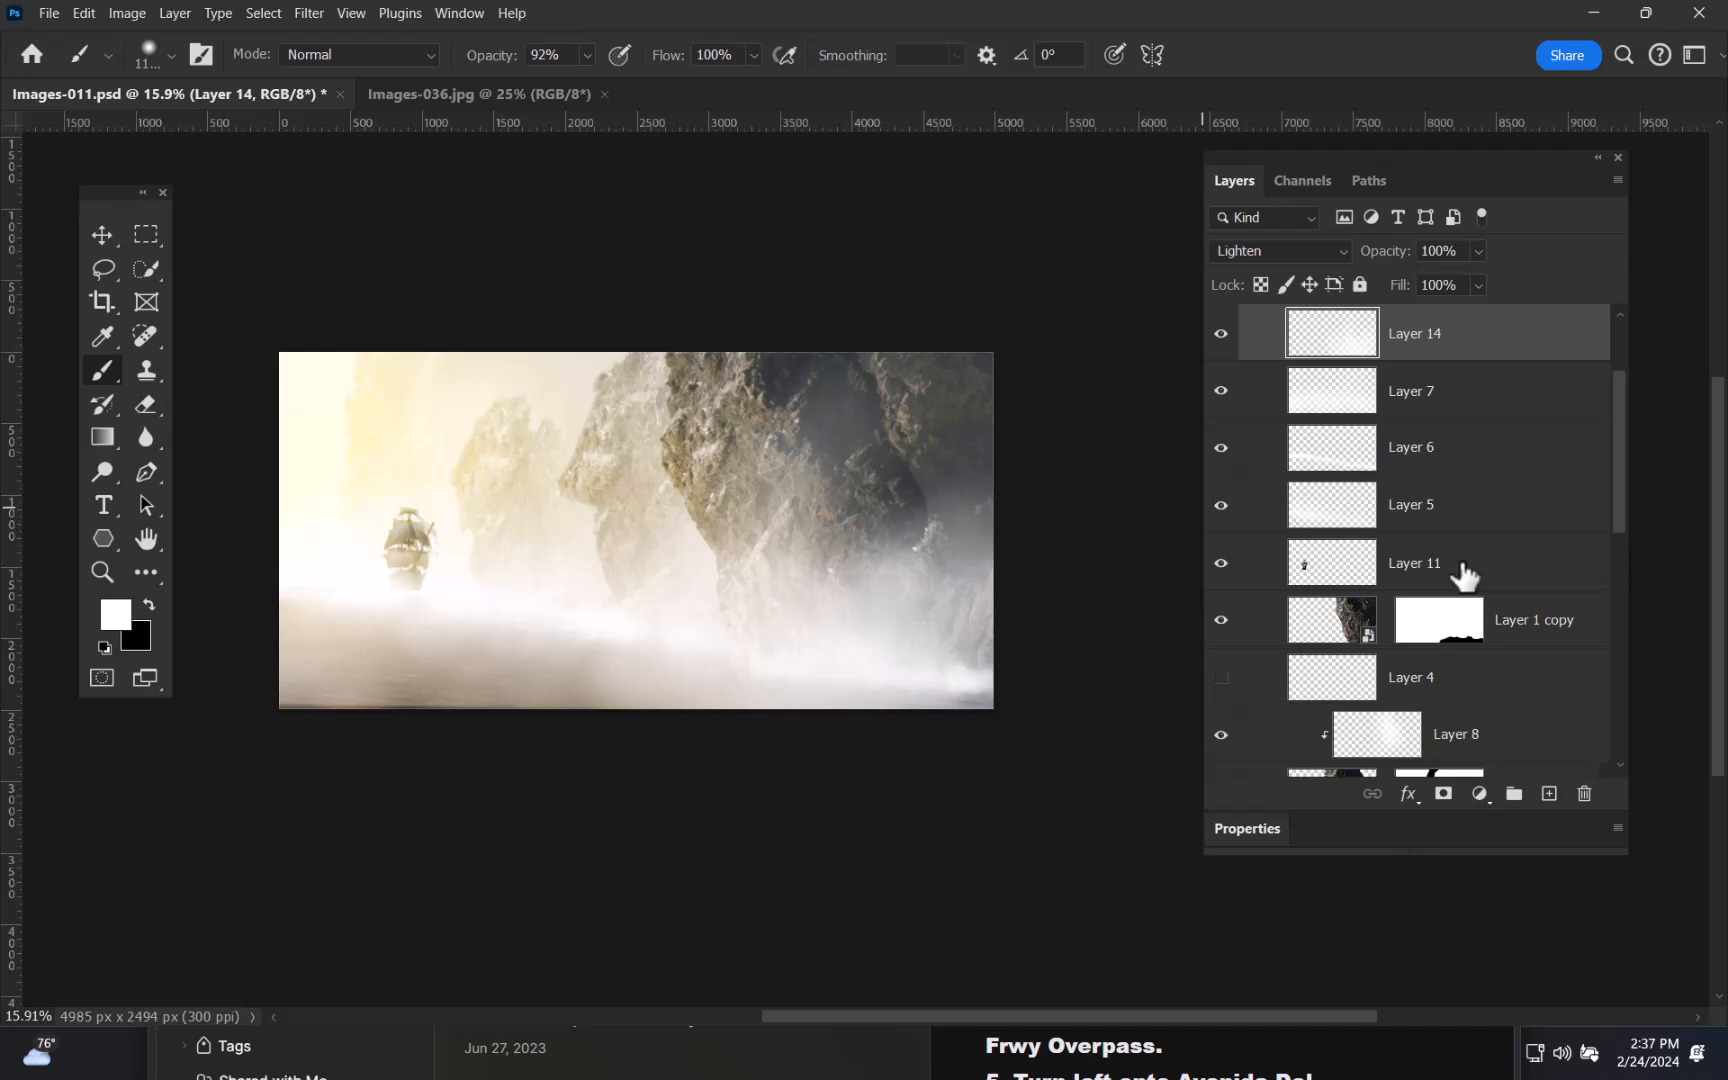
- Move the ship's Layer 11 above Layer 14, scale the ship to about 134% and shift it slightly left over the water
left_click_drag(1465, 577, 1474, 318)
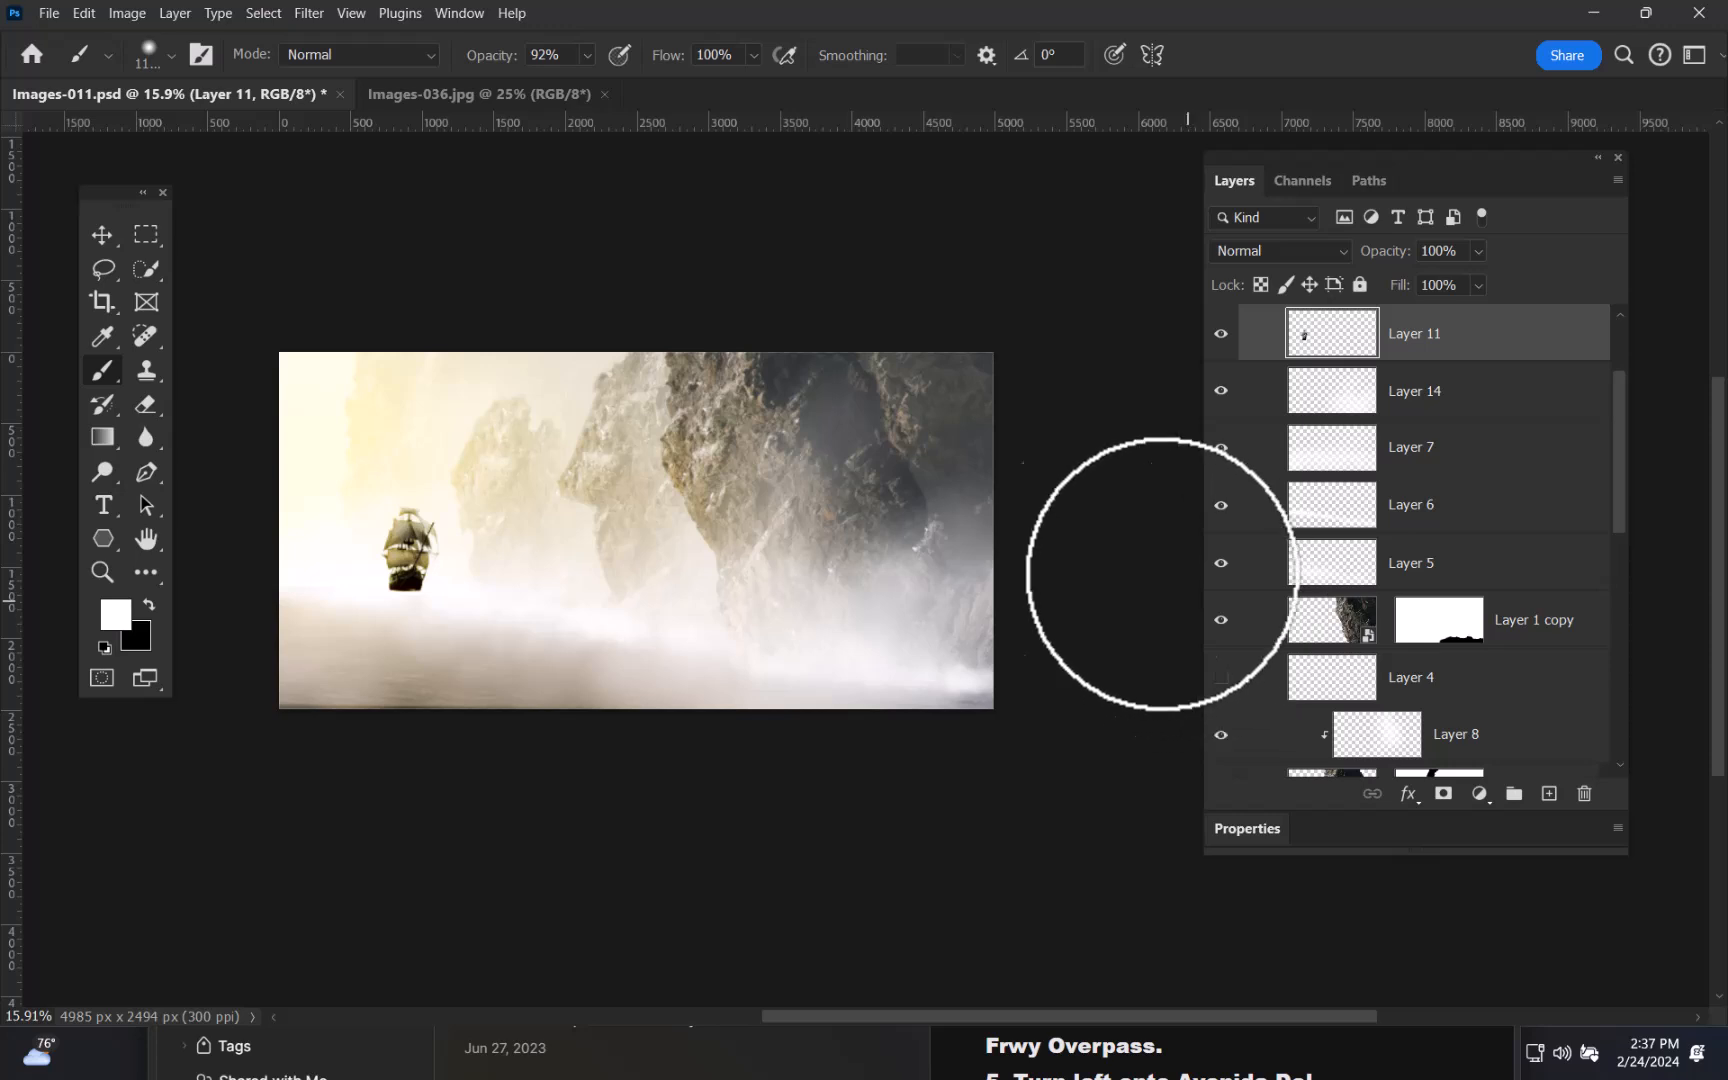
key("v")
key("ctrl+t")
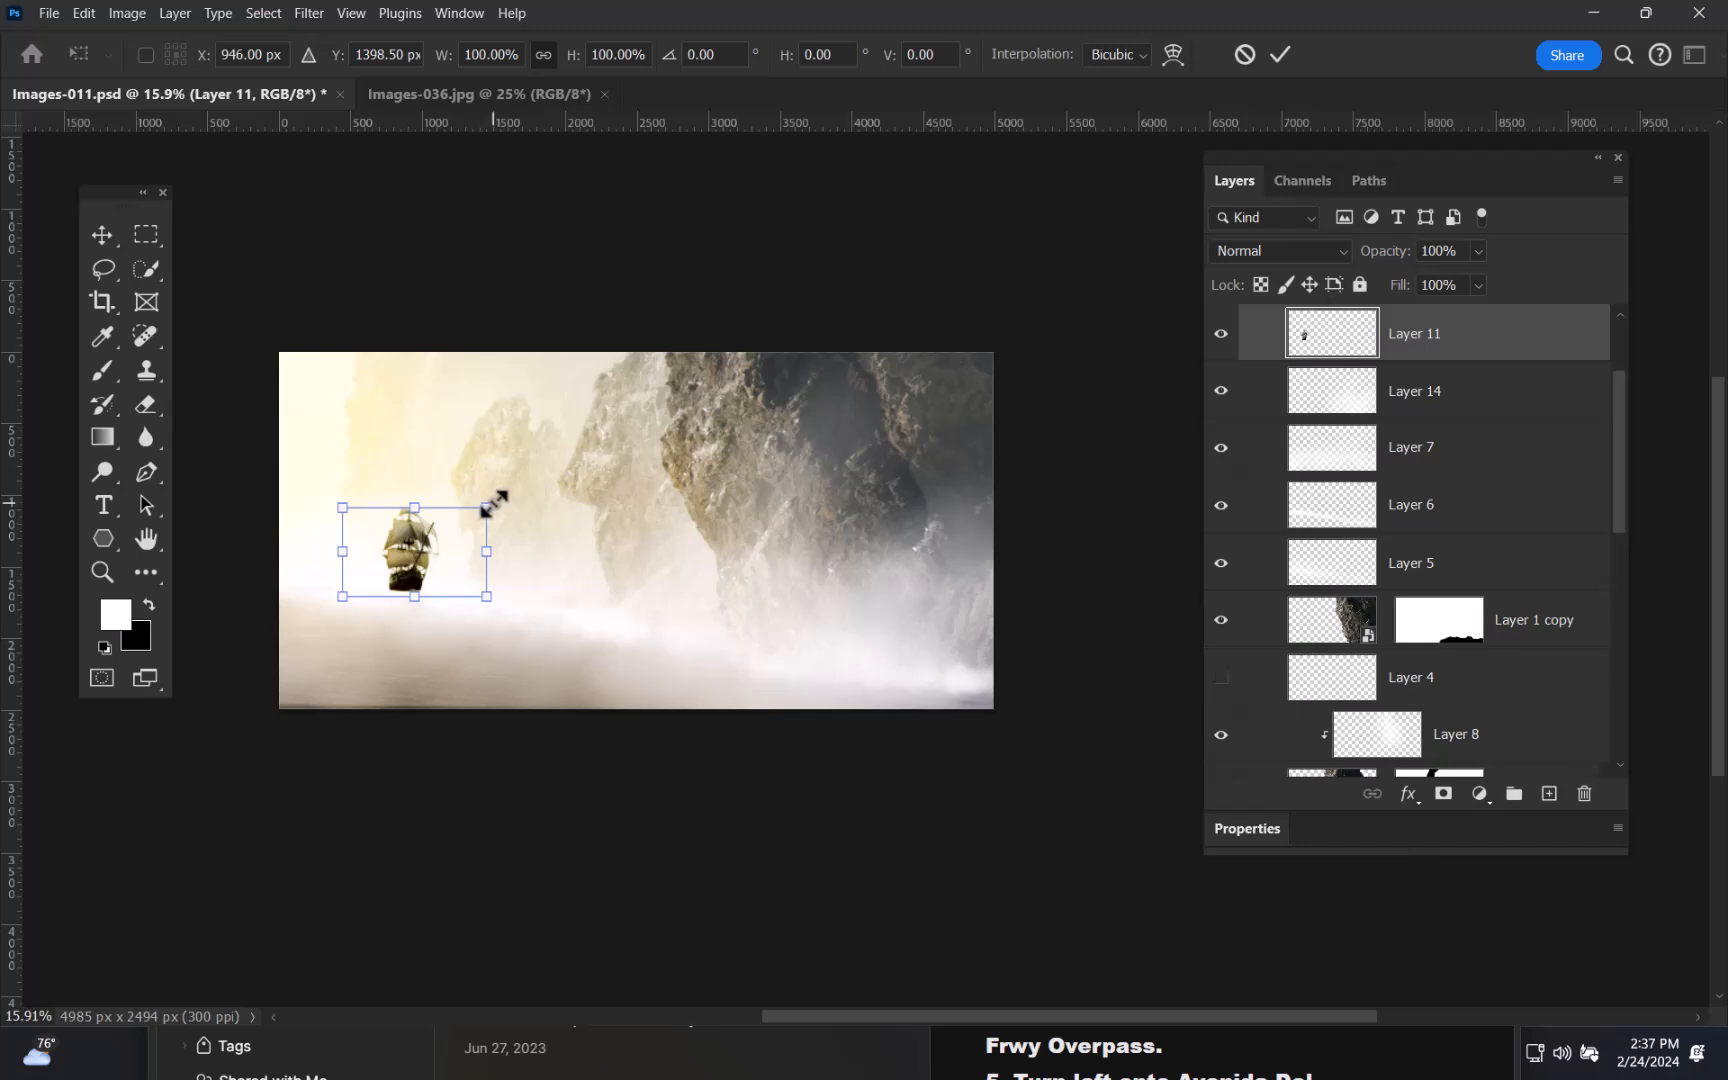
left_click_drag(490, 504, 549, 479)
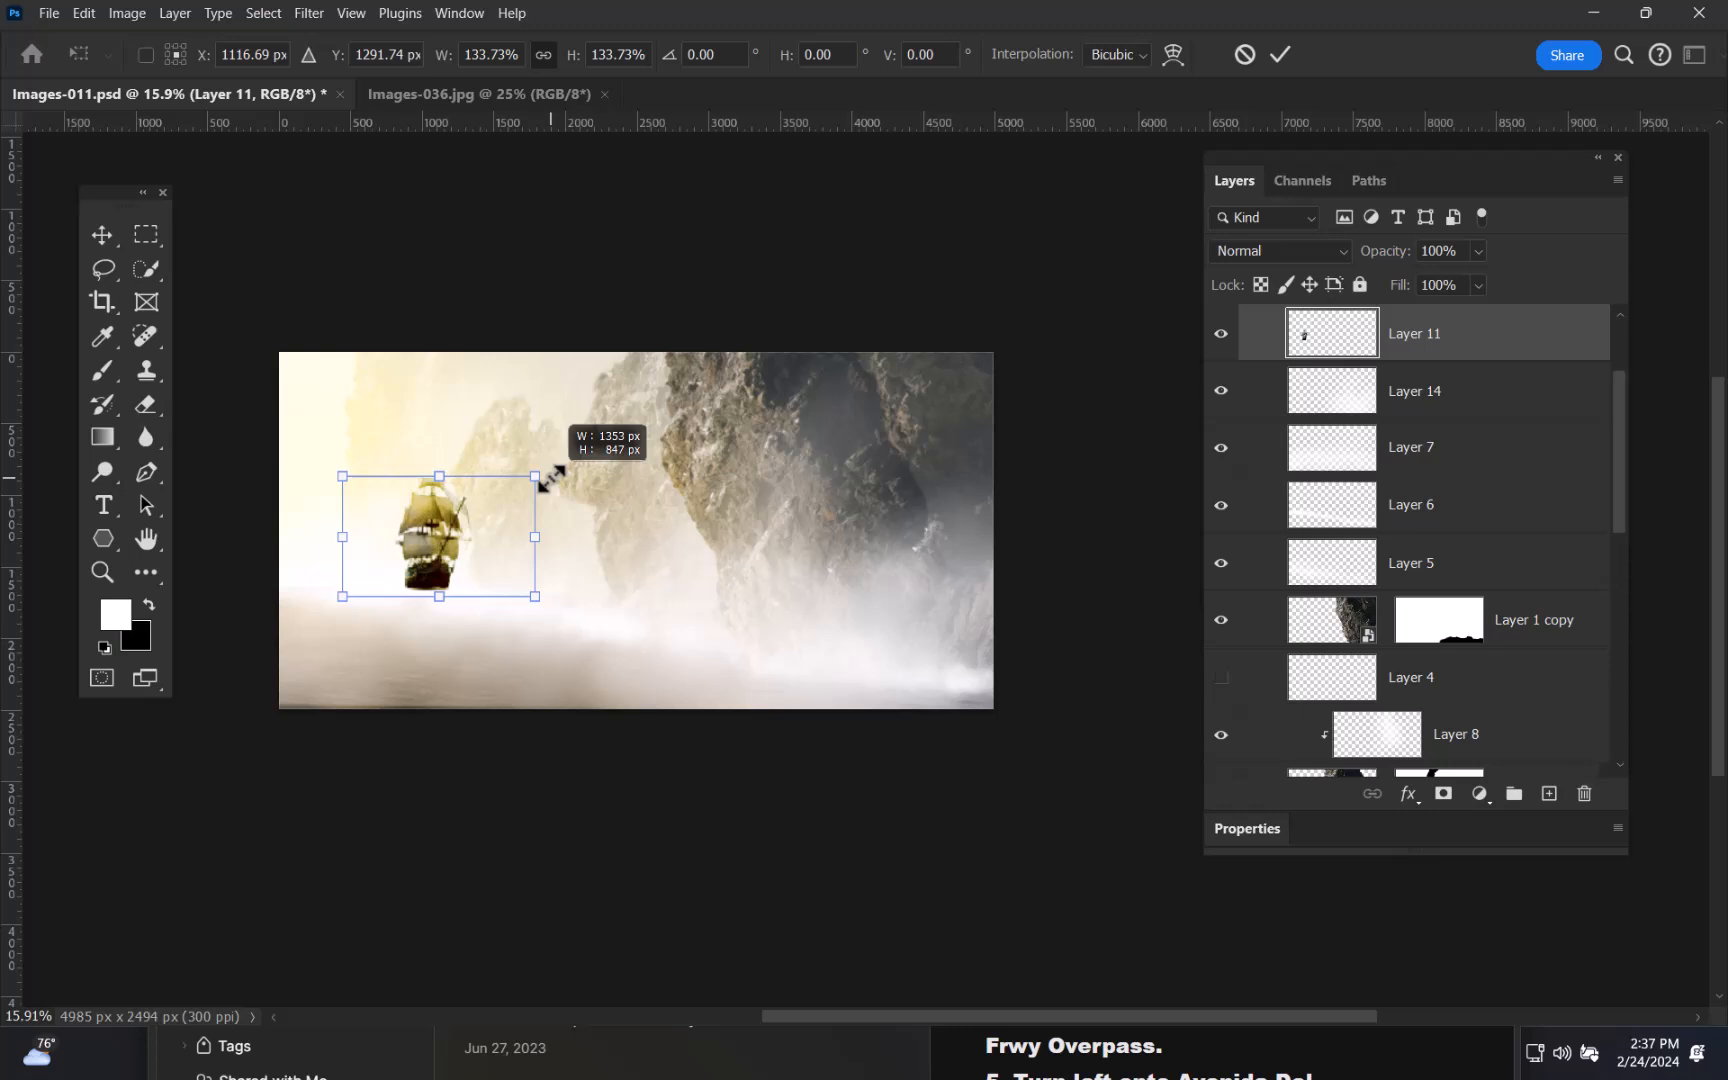
left_click_drag(549, 479, 549, 477)
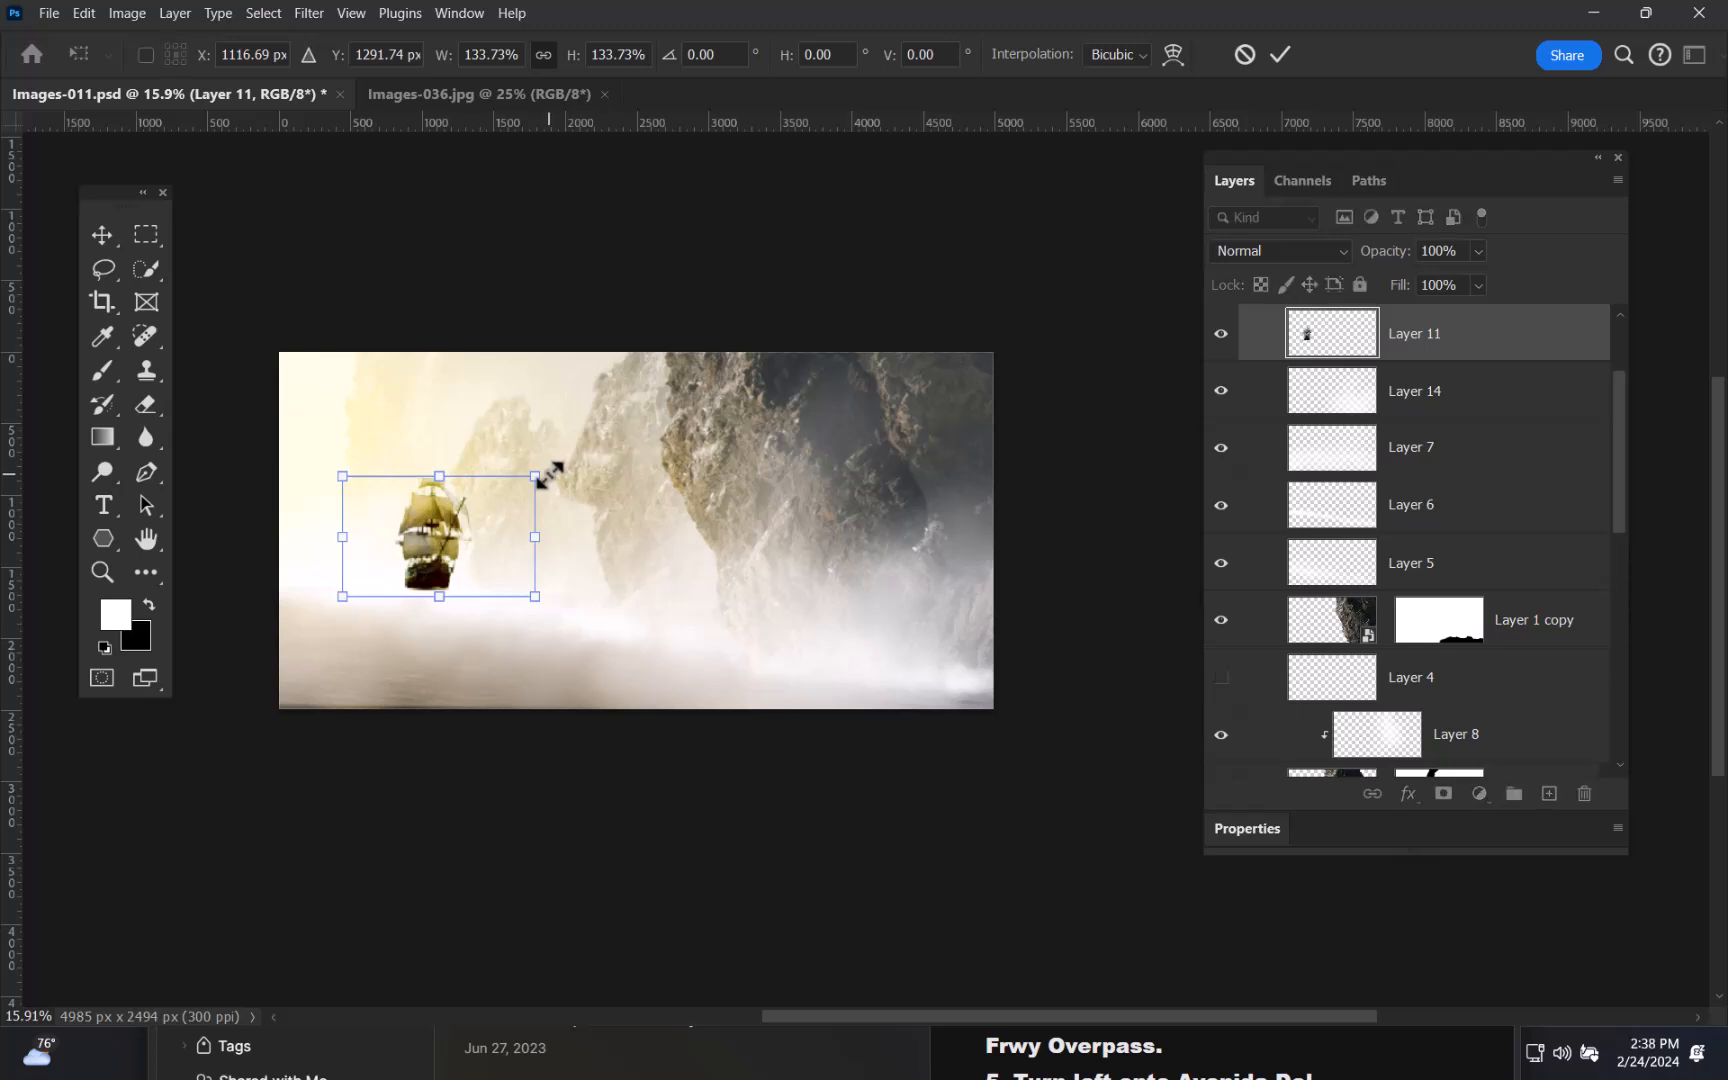
key("Return")
left_click_drag(455, 587, 420, 595)
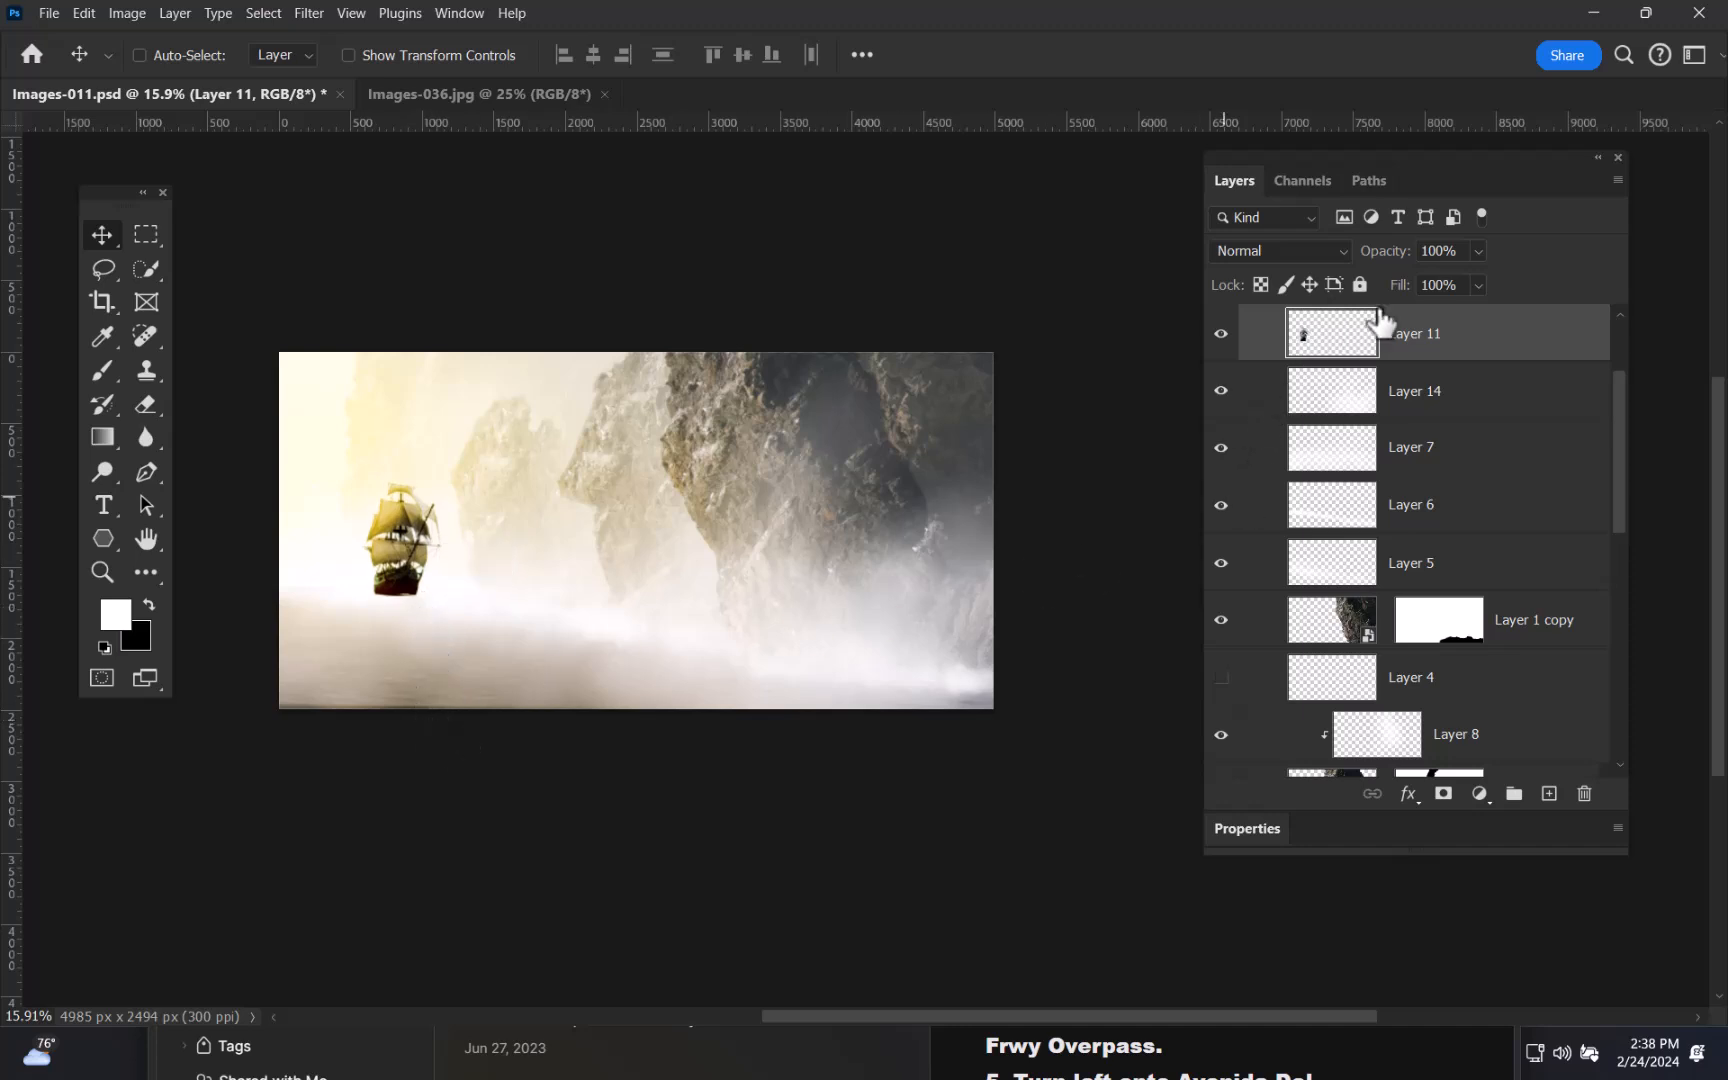
- Move the ship's Layer 11 above Layer 13 and lower its opacity to 60%
left_click_drag(1617, 414, 1614, 327)
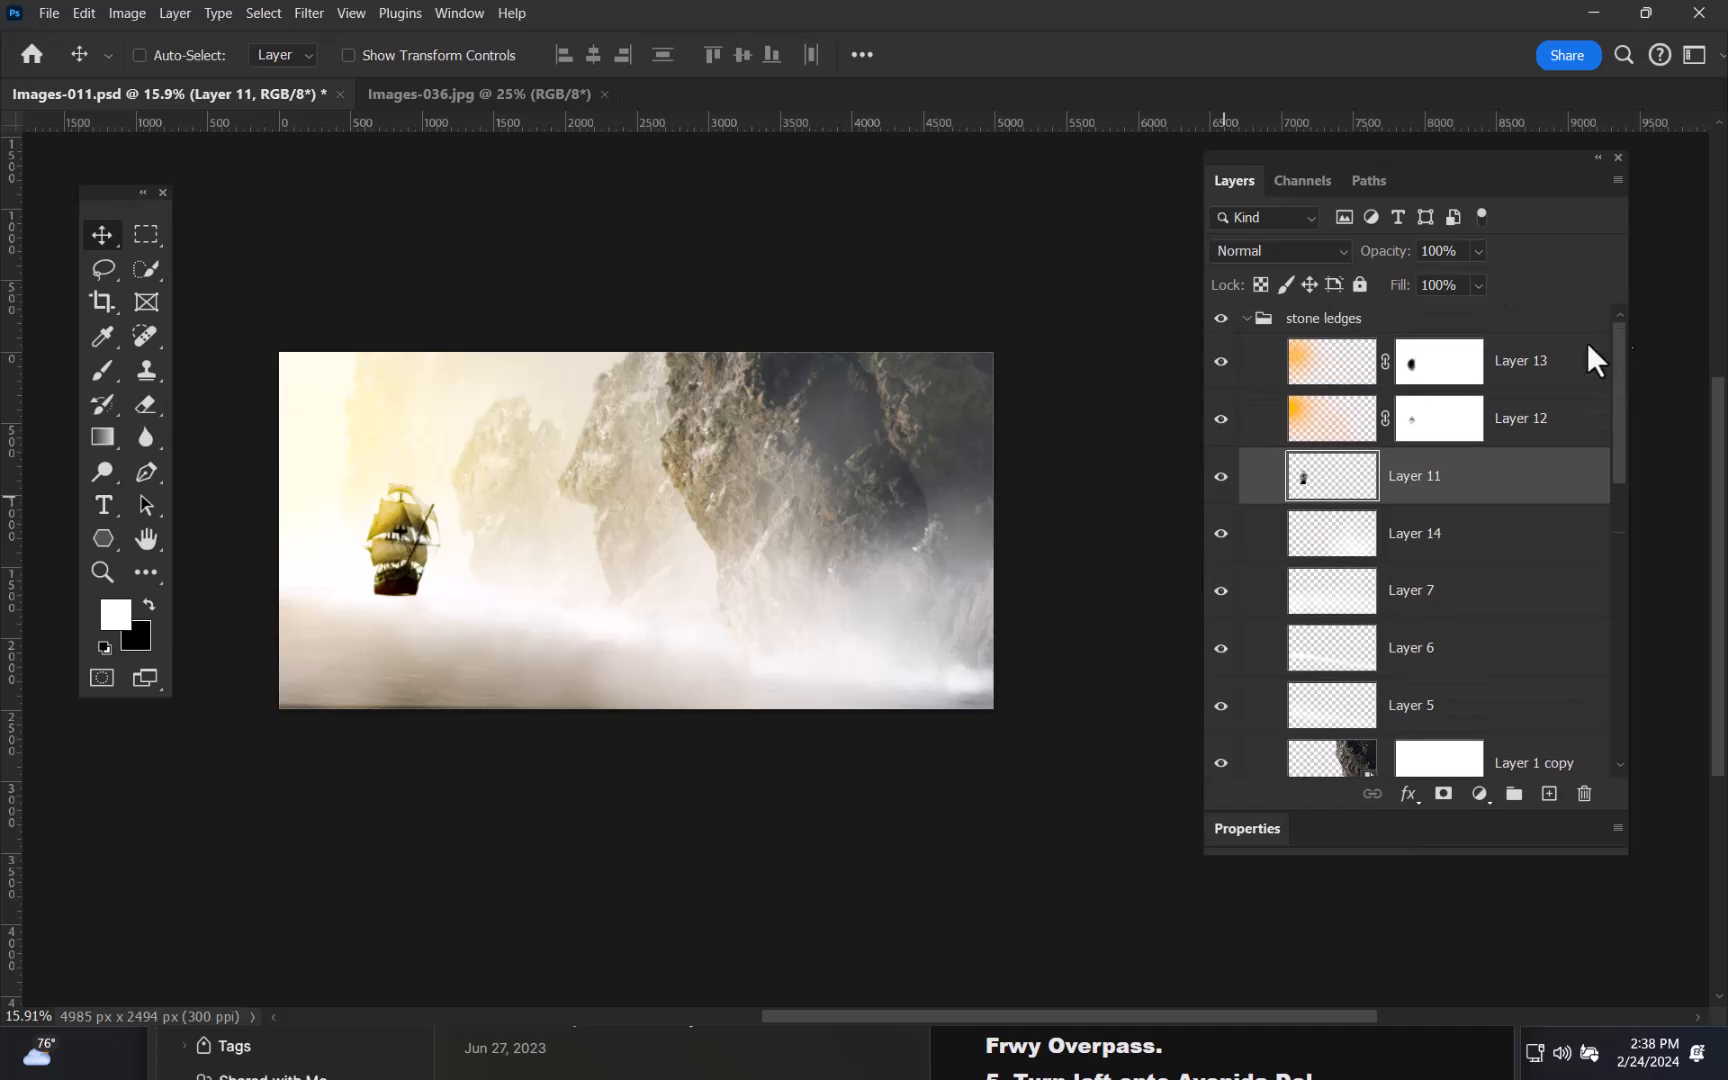
left_click_drag(1457, 469, 1468, 375)
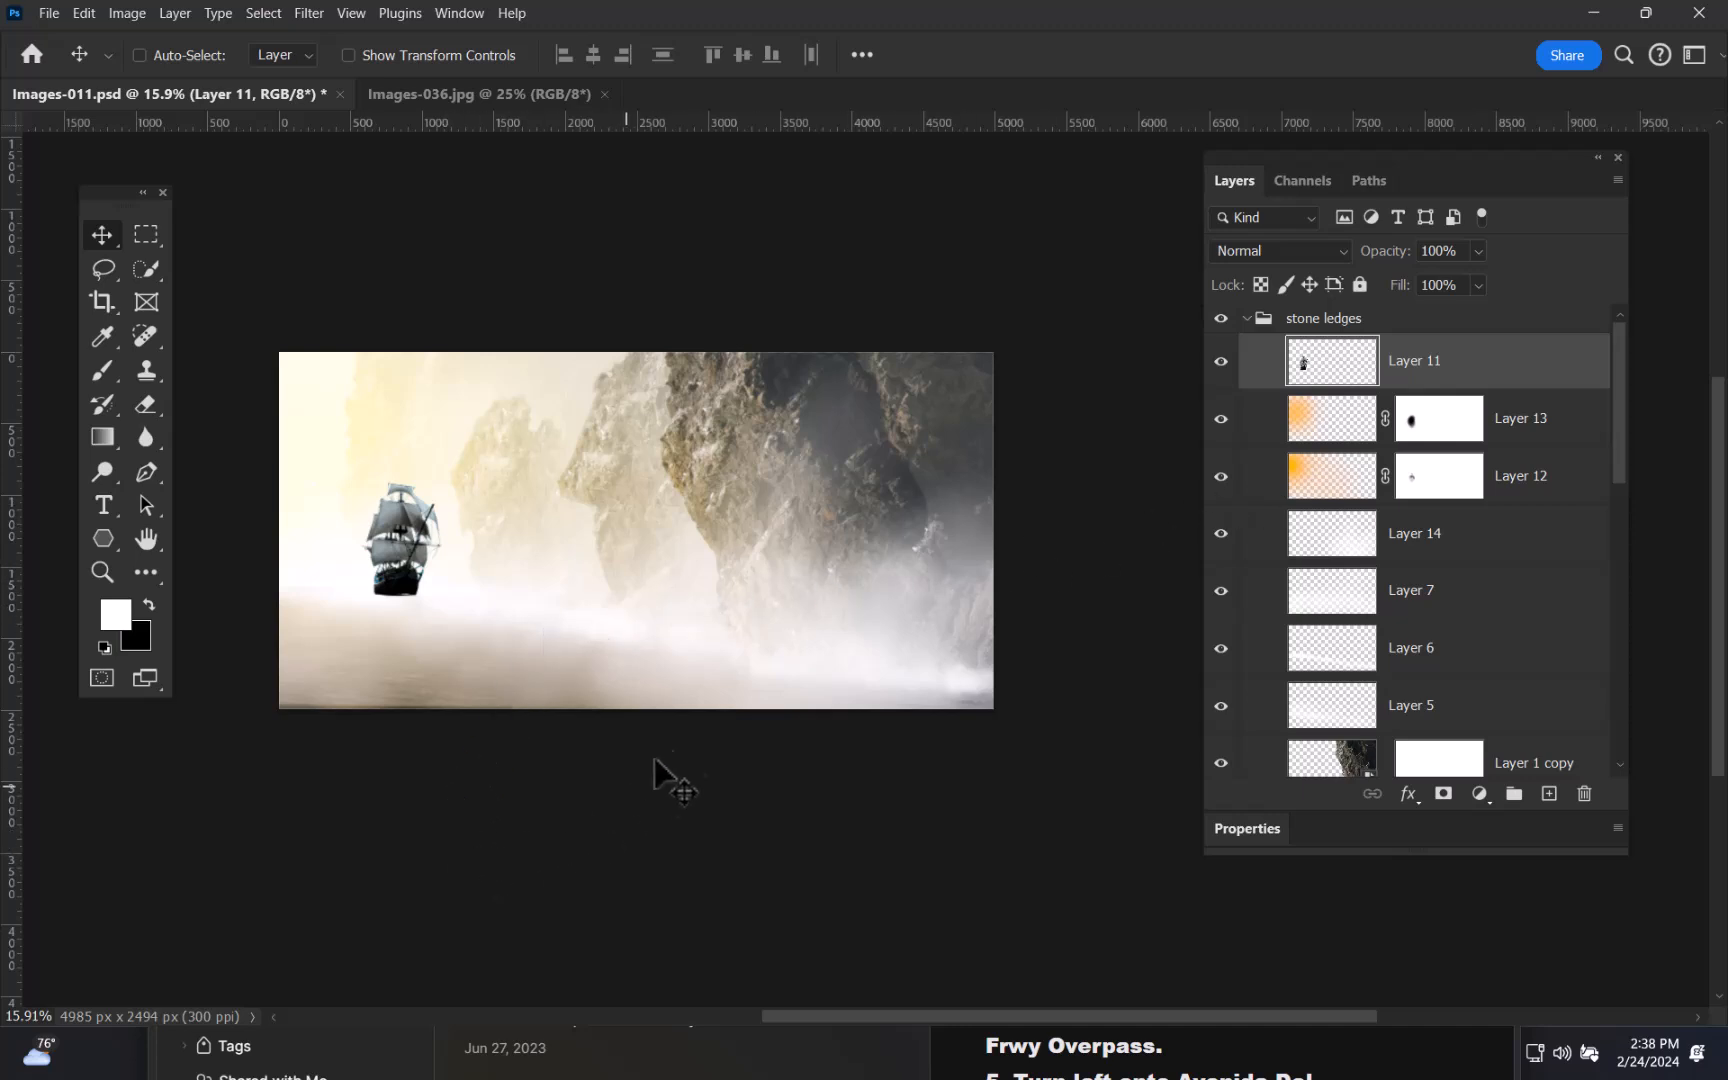
left_click_drag(503, 655, 560, 607)
left_click_drag(810, 651, 829, 679)
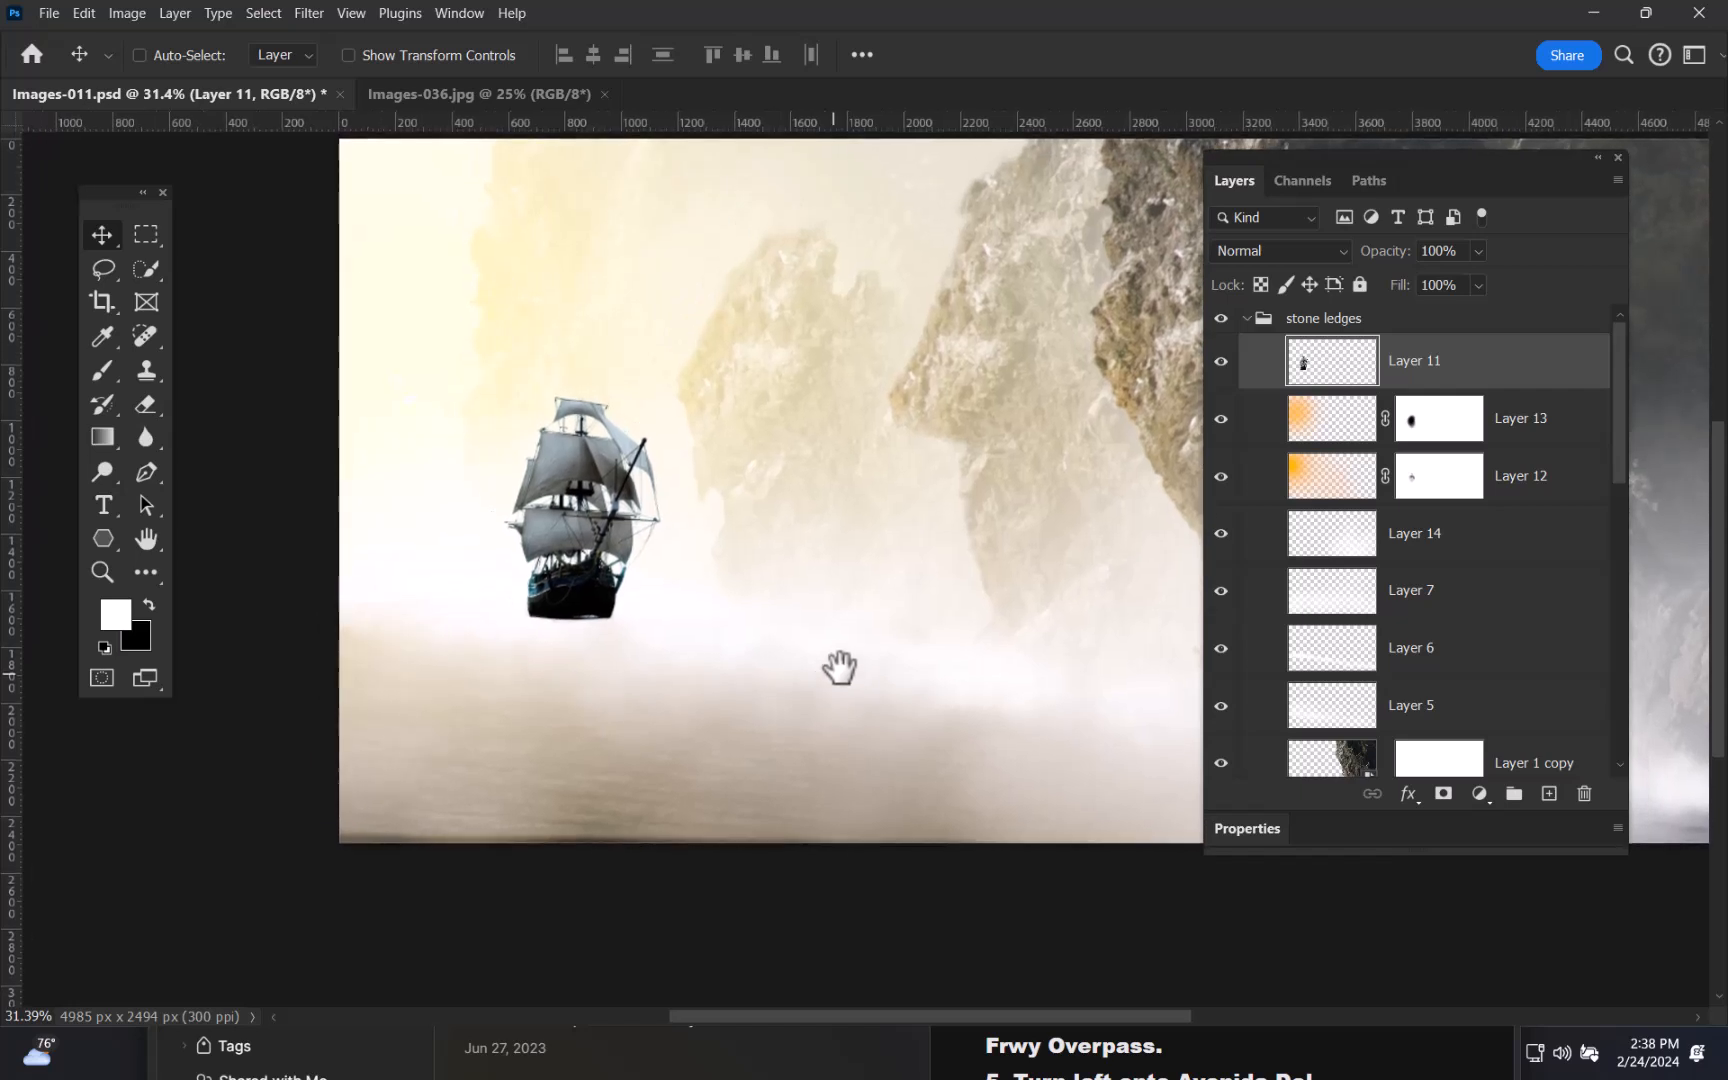
left_click(1390, 258)
left_click_drag(1388, 256, 1368, 270)
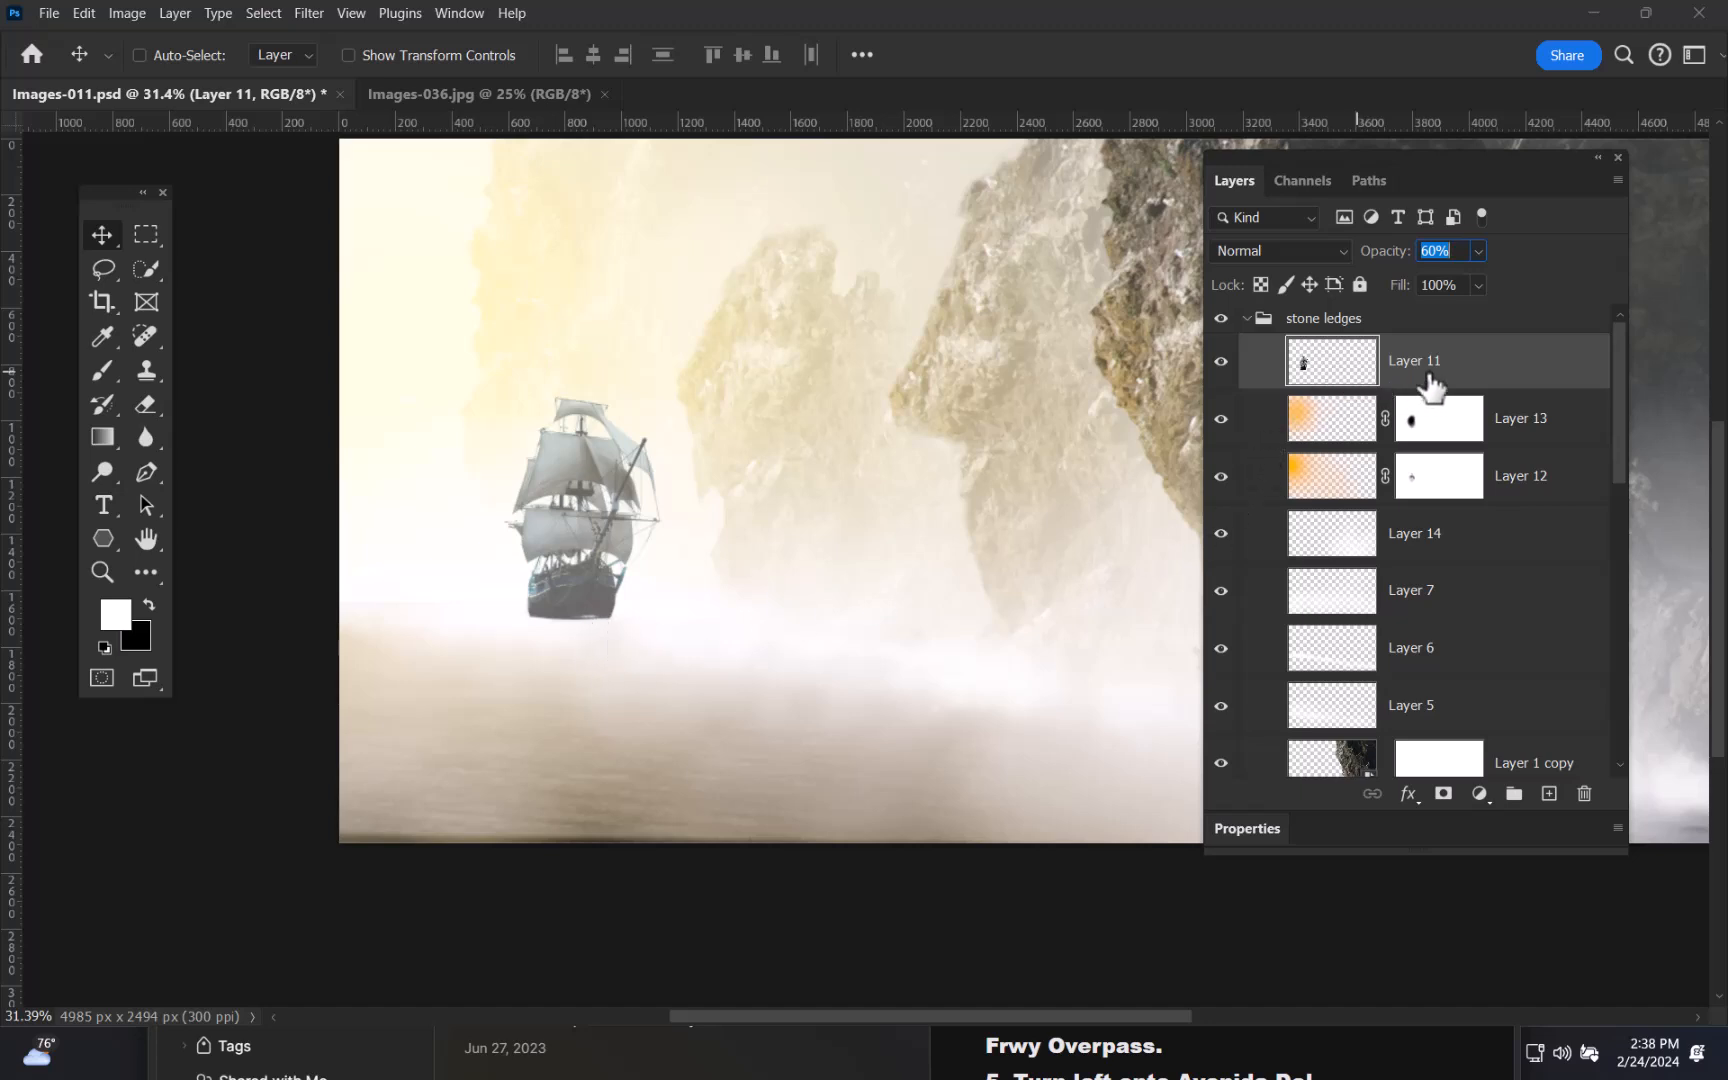
- Add a layer mask to Layer 11 and paint it black with a 101 px soft brush to fade the bottom of the ship's hull into mist
left_click(1444, 795)
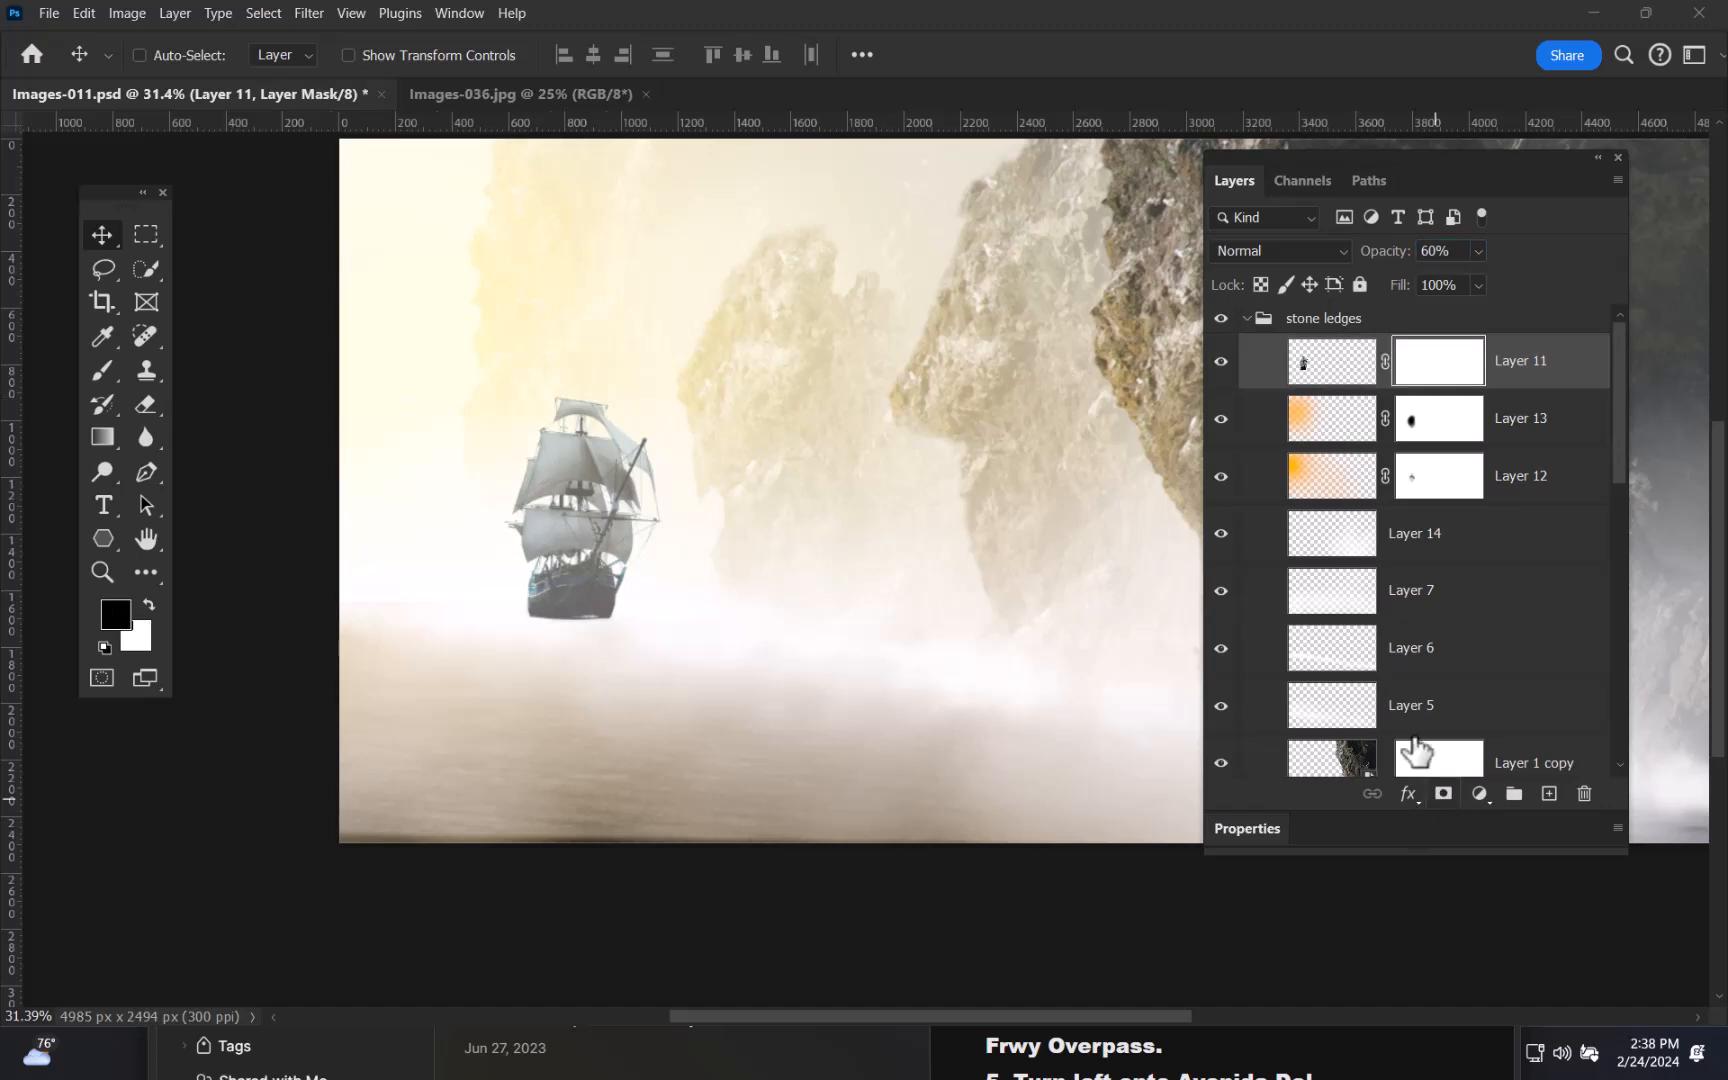
key("b")
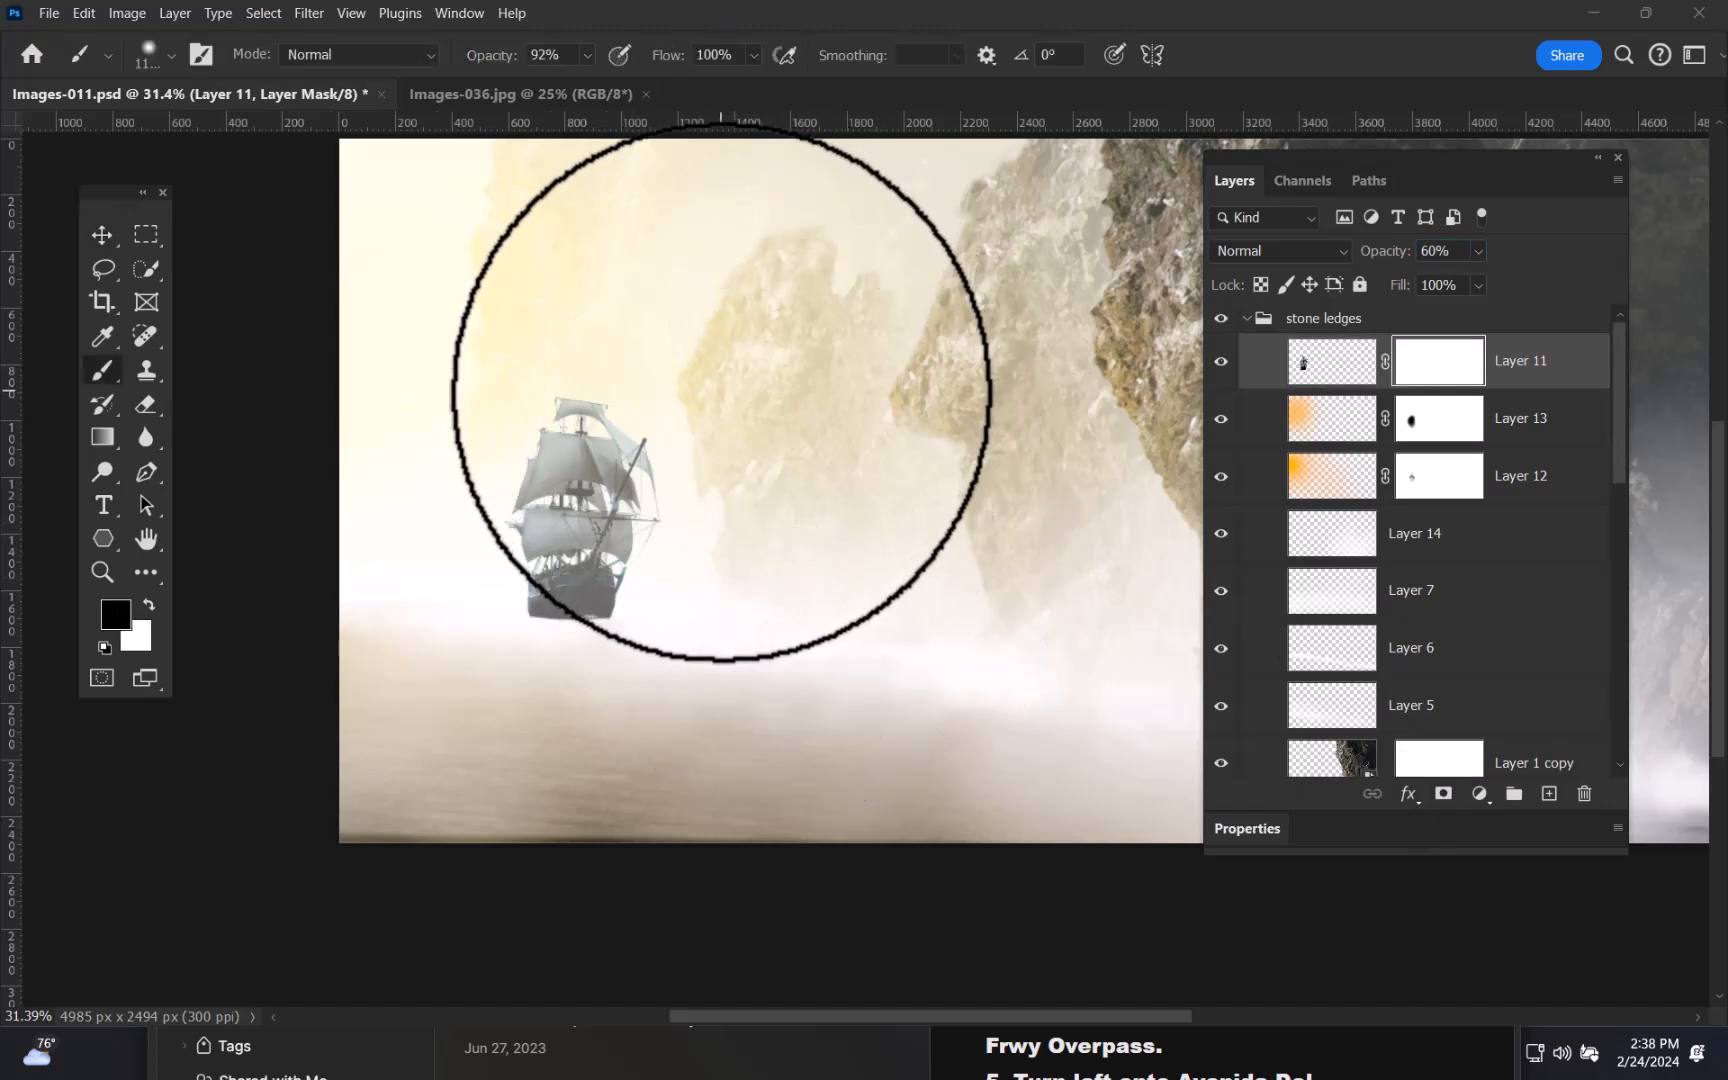
right_click(727, 386)
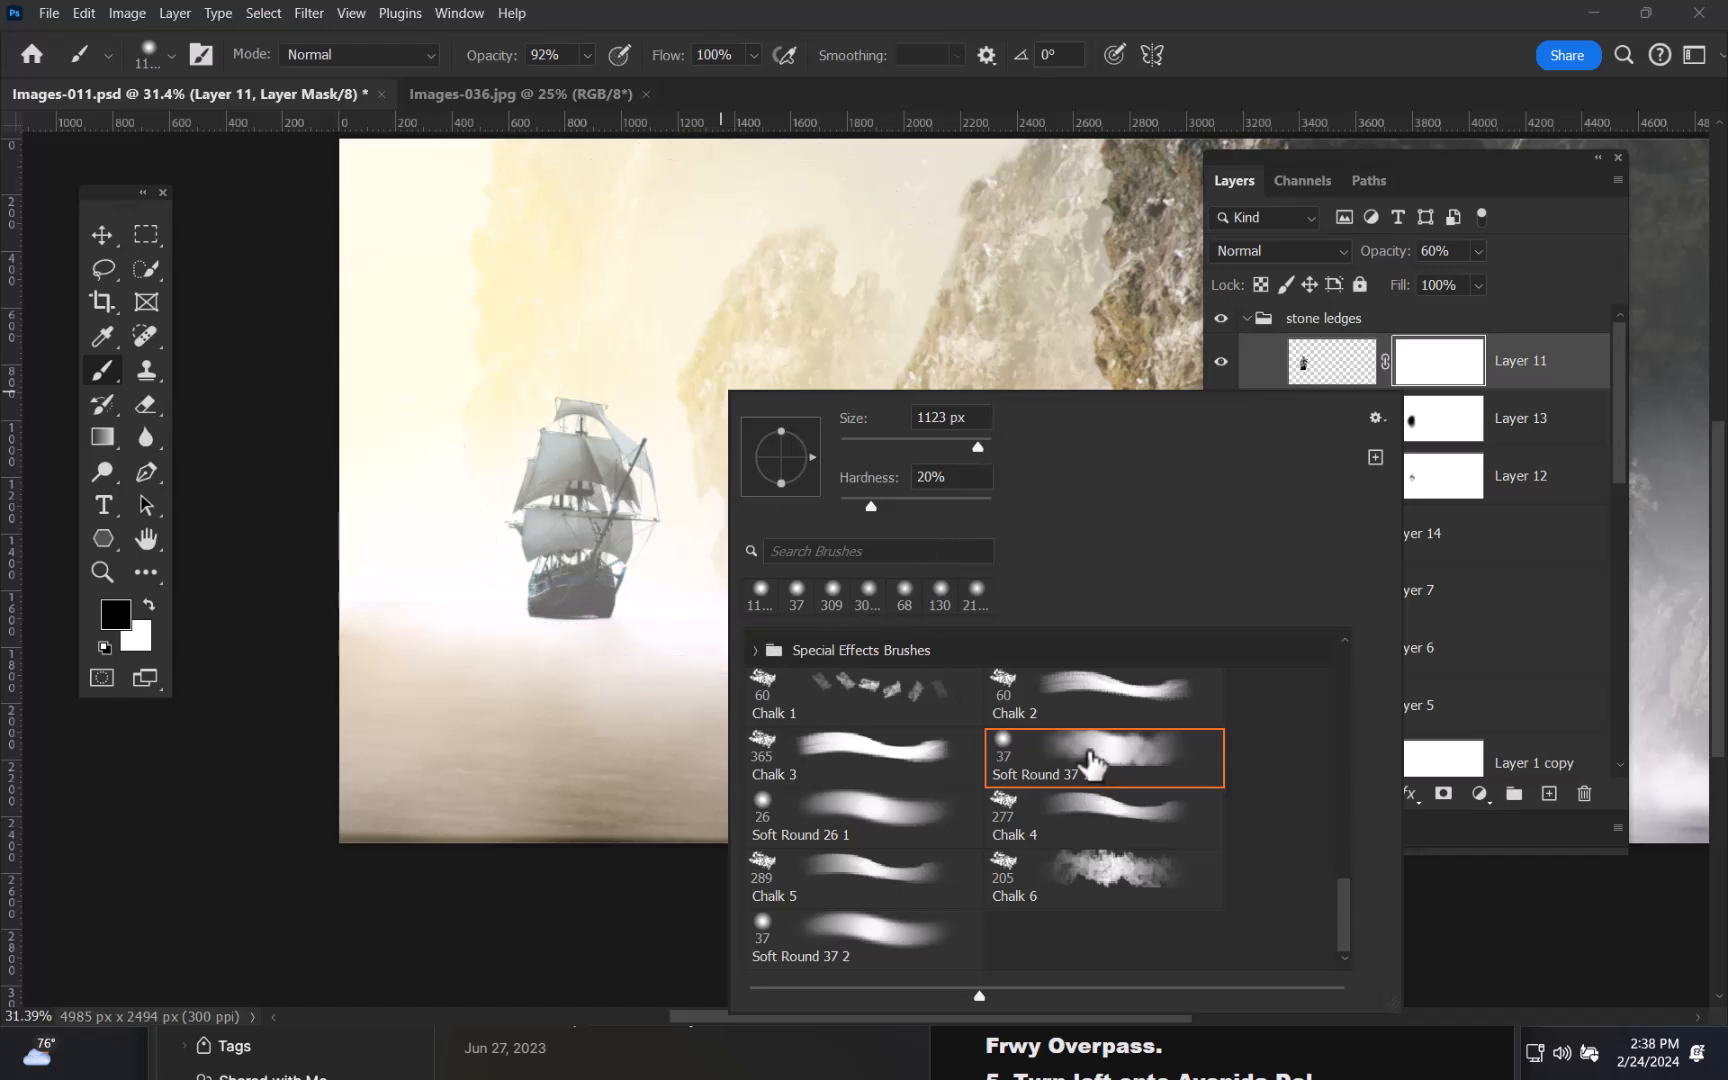
left_click(1311, 48)
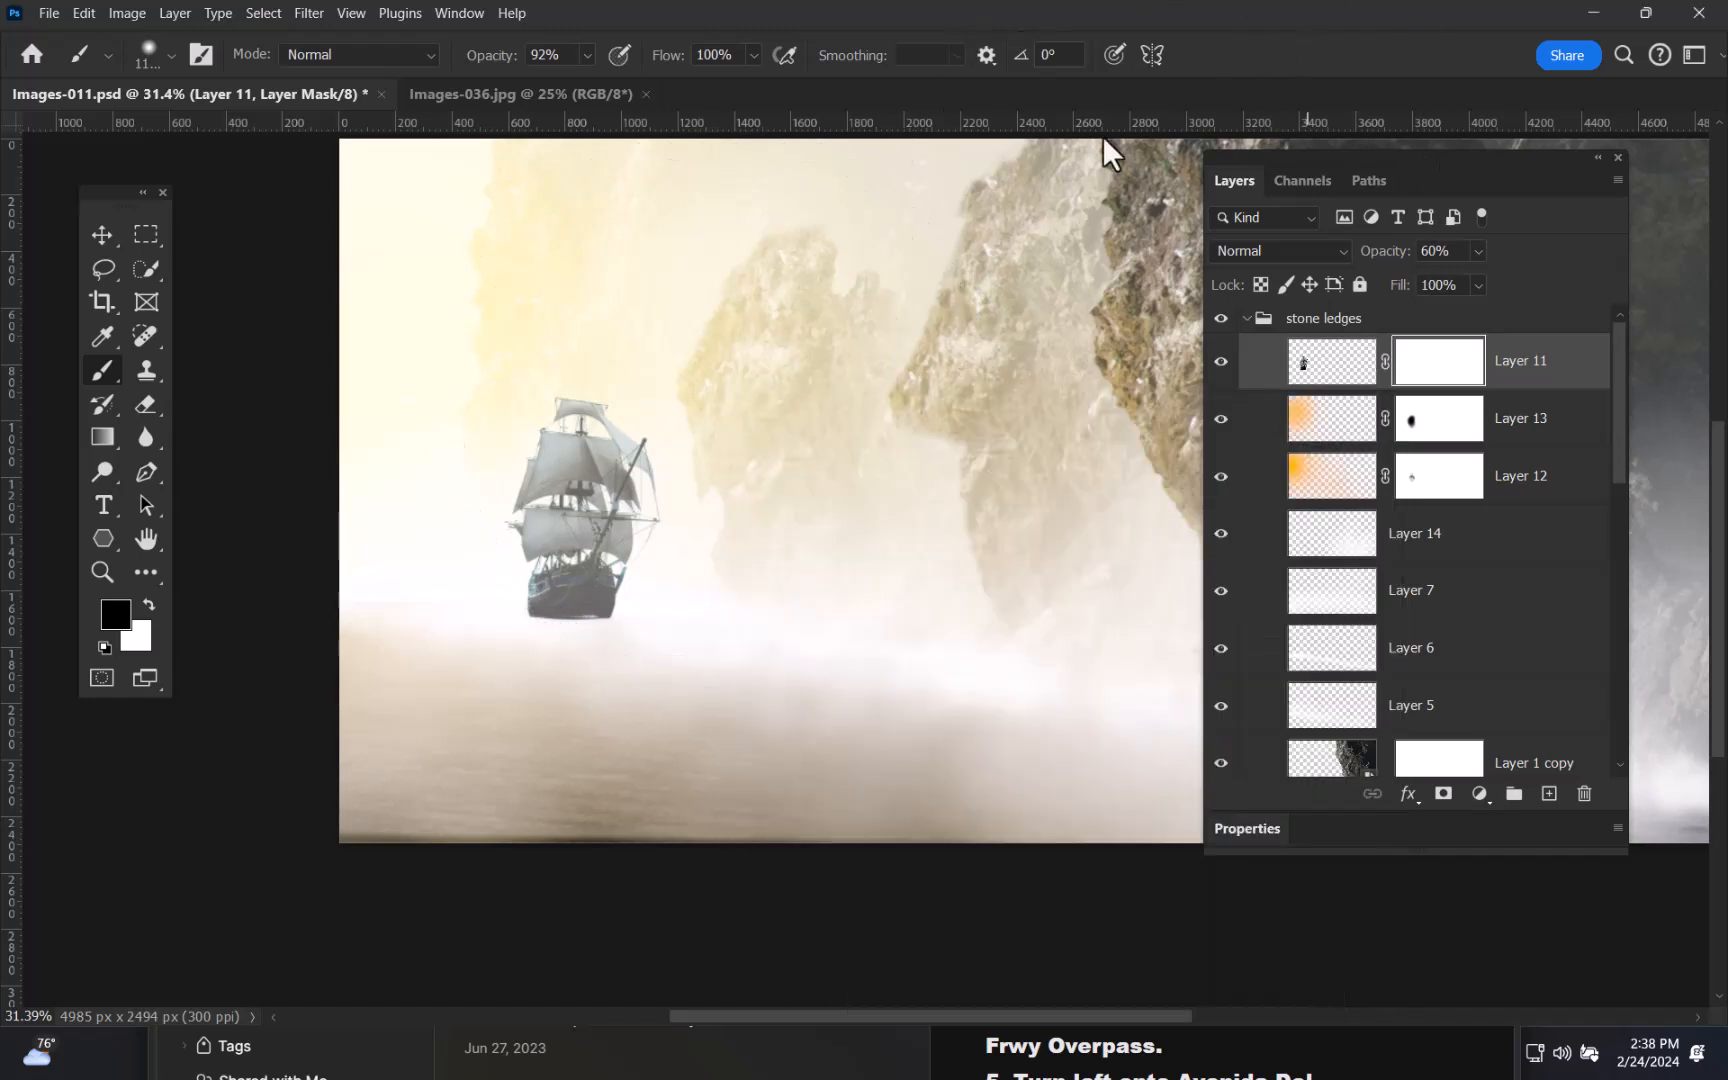
mouse_move(639, 641)
left_mouse_down()
mouse_move(741, 576)
mouse_move(1018, 729)
mouse_move(1021, 758)
left_mouse_up()
mouse_move(841, 664)
left_mouse_down()
mouse_move(429, 622)
mouse_move(173, 640)
mouse_move(172, 665)
left_mouse_up()
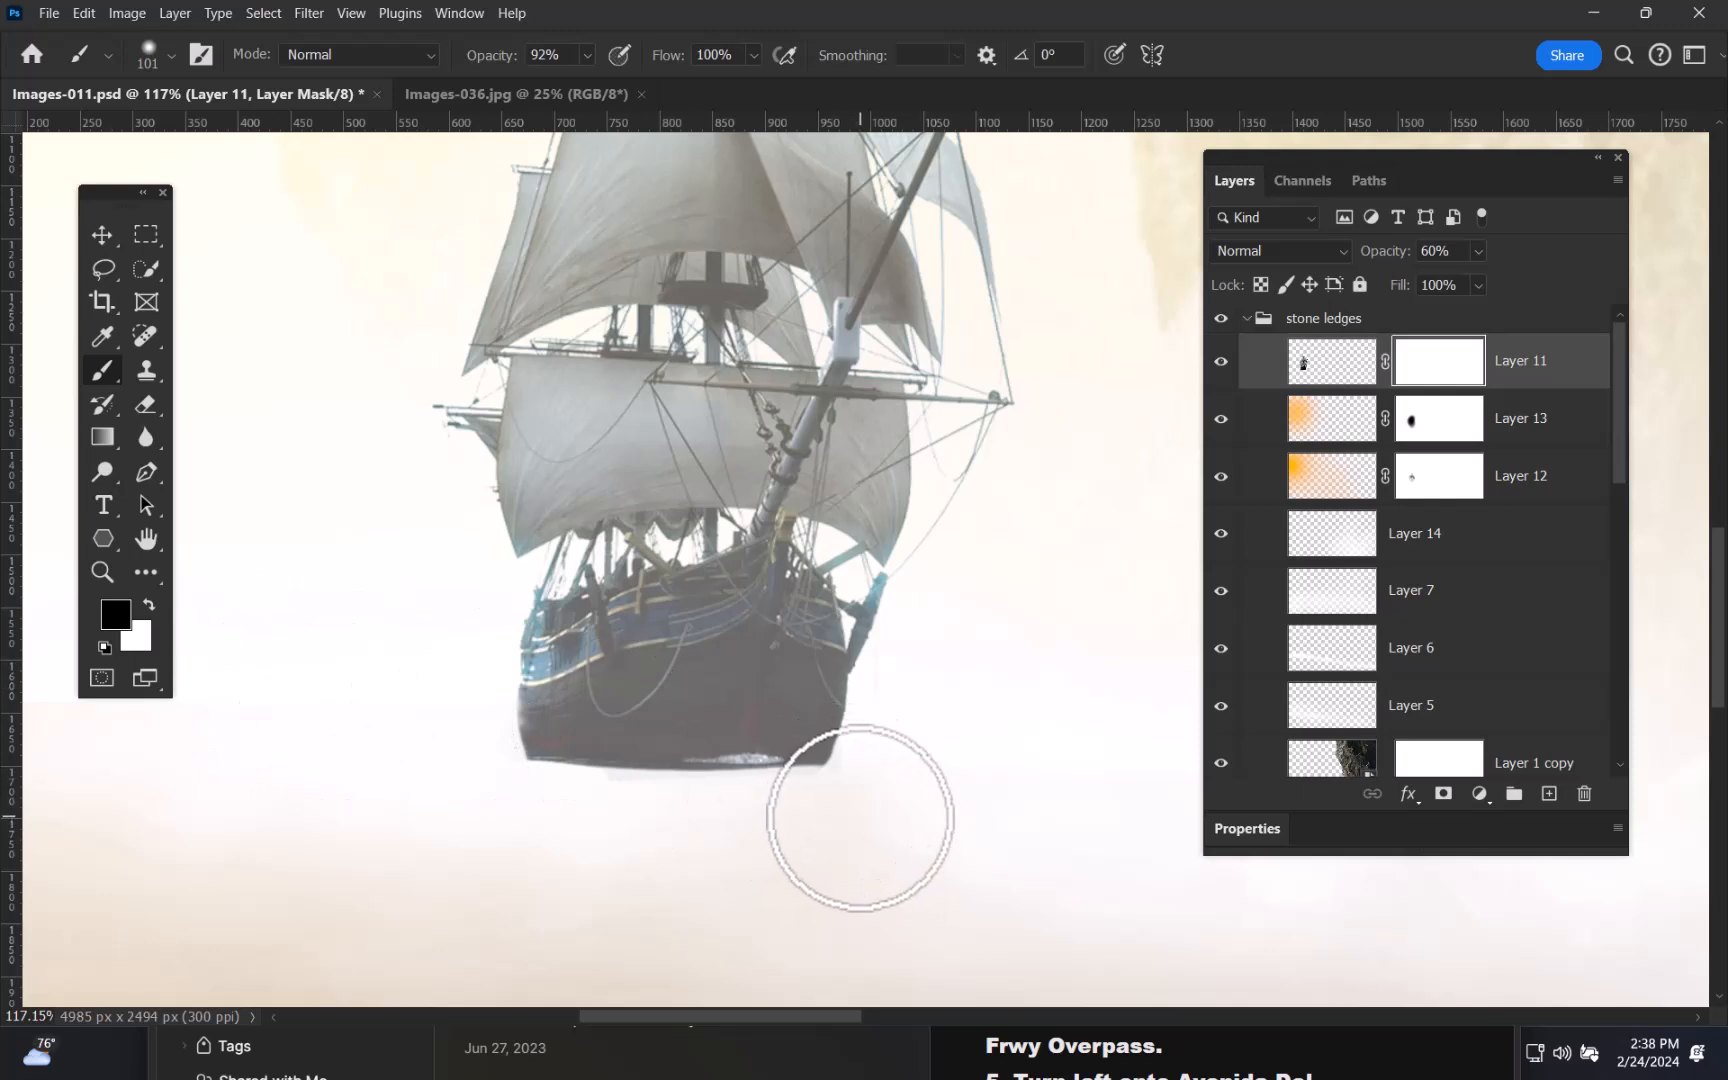
mouse_move(786, 840)
left_mouse_down()
mouse_move(870, 806)
mouse_move(852, 827)
mouse_move(775, 842)
mouse_move(772, 823)
mouse_move(826, 804)
mouse_move(802, 831)
mouse_move(685, 850)
mouse_move(778, 793)
mouse_move(783, 835)
mouse_move(681, 870)
mouse_move(648, 830)
mouse_move(733, 815)
mouse_move(597, 889)
mouse_move(574, 869)
mouse_move(676, 816)
mouse_move(653, 820)
mouse_move(491, 883)
mouse_move(529, 850)
mouse_move(439, 907)
left_mouse_up()
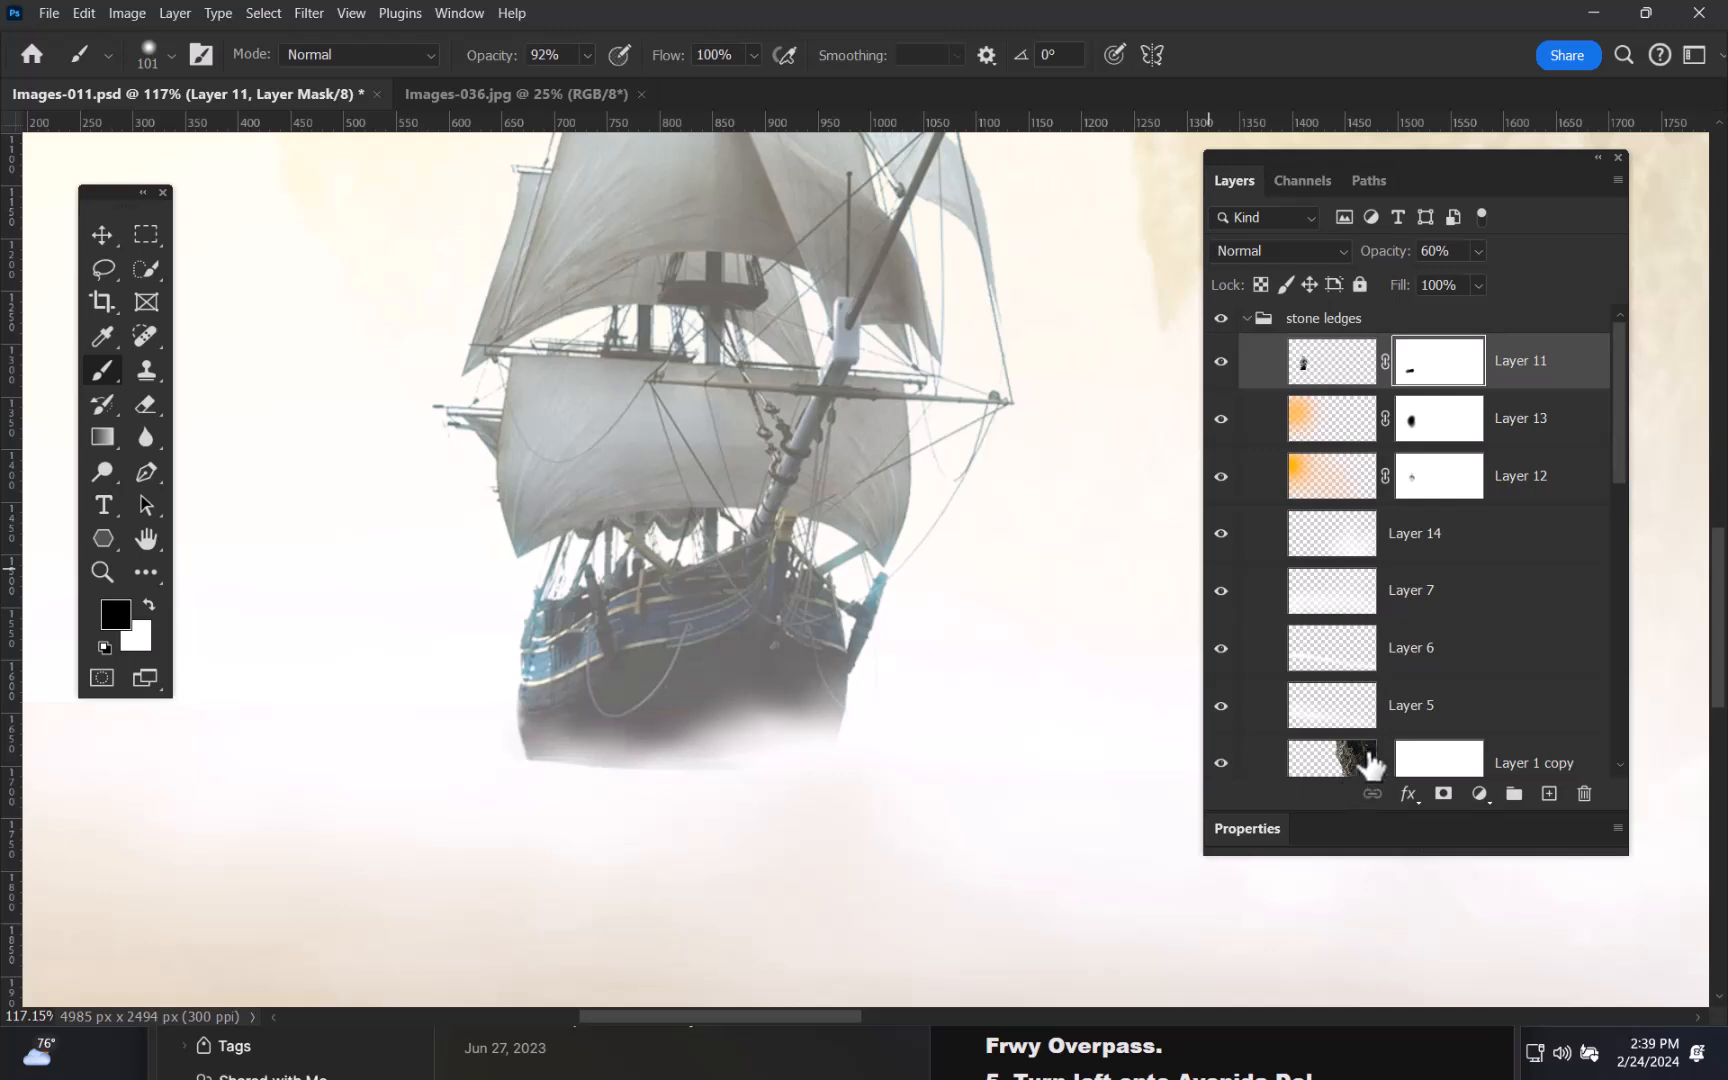
- Check the Color Overlay settings on the Layer 1 copy 2 cliff and close them without changes
scroll(1616, 494, "down", 3)
scroll(1616, 518, "up", 1)
left_click(1330, 645)
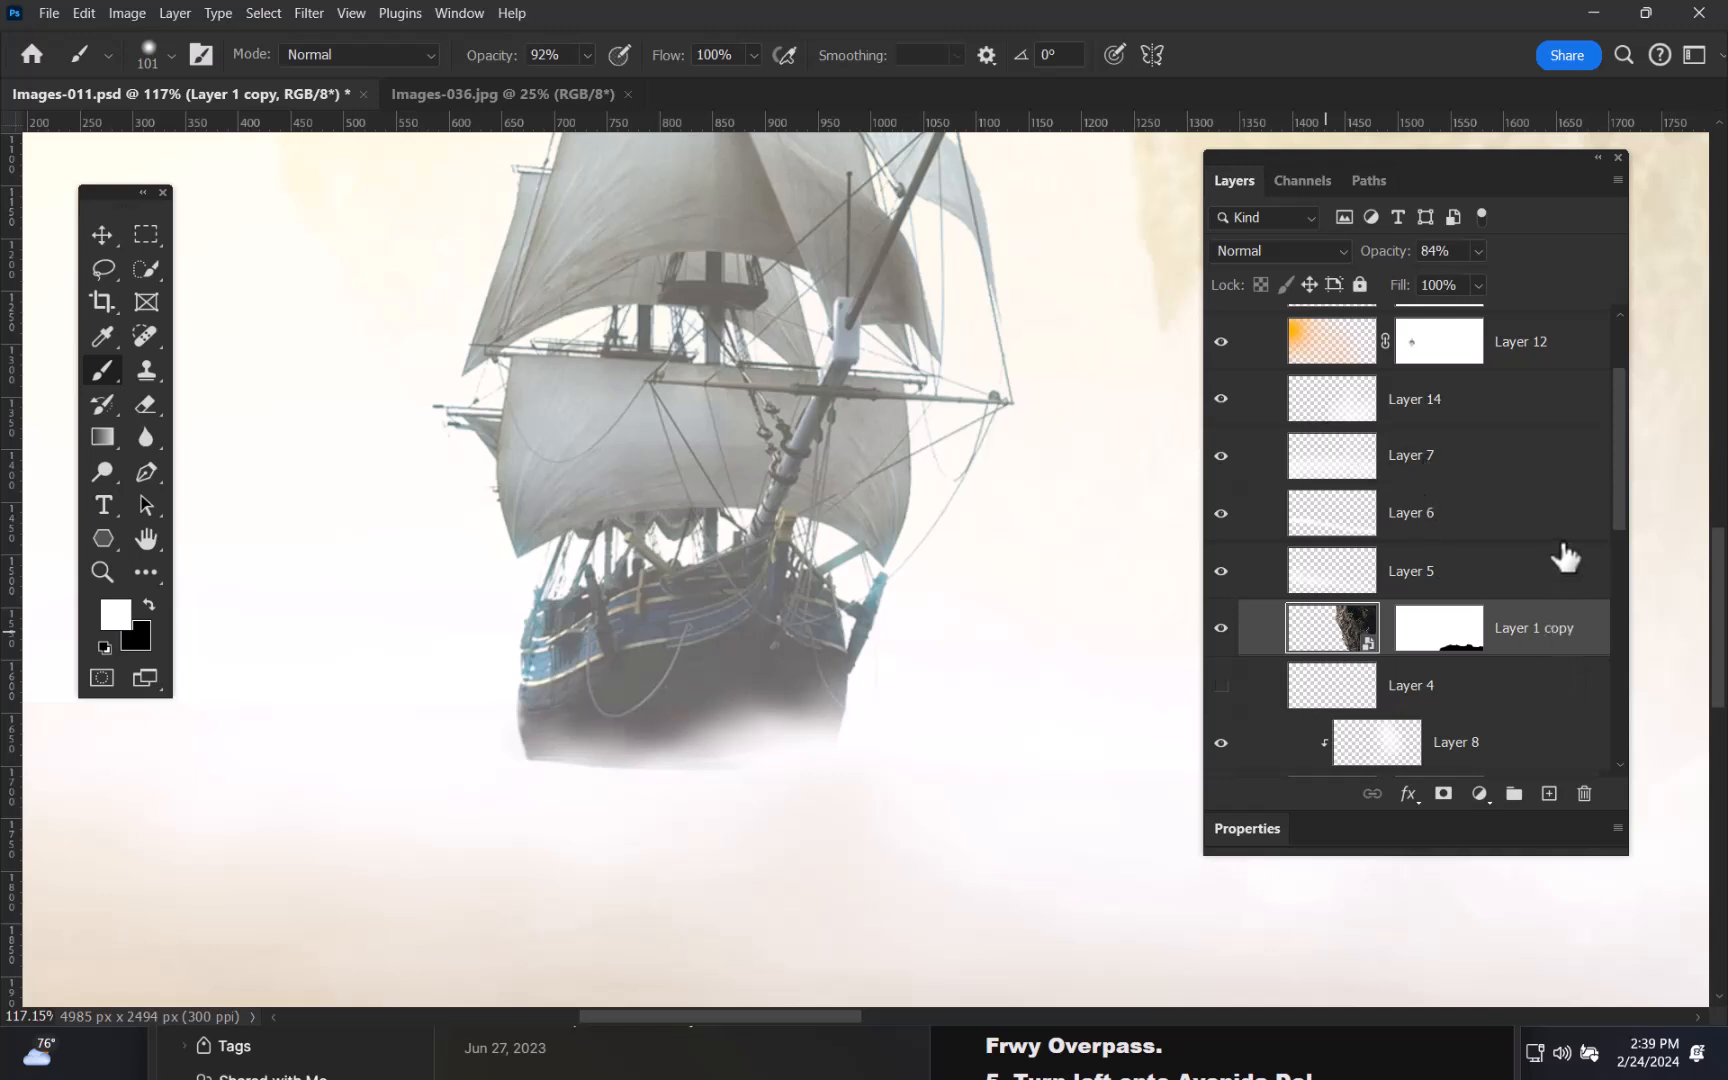
left_click_drag(1619, 402, 1614, 530)
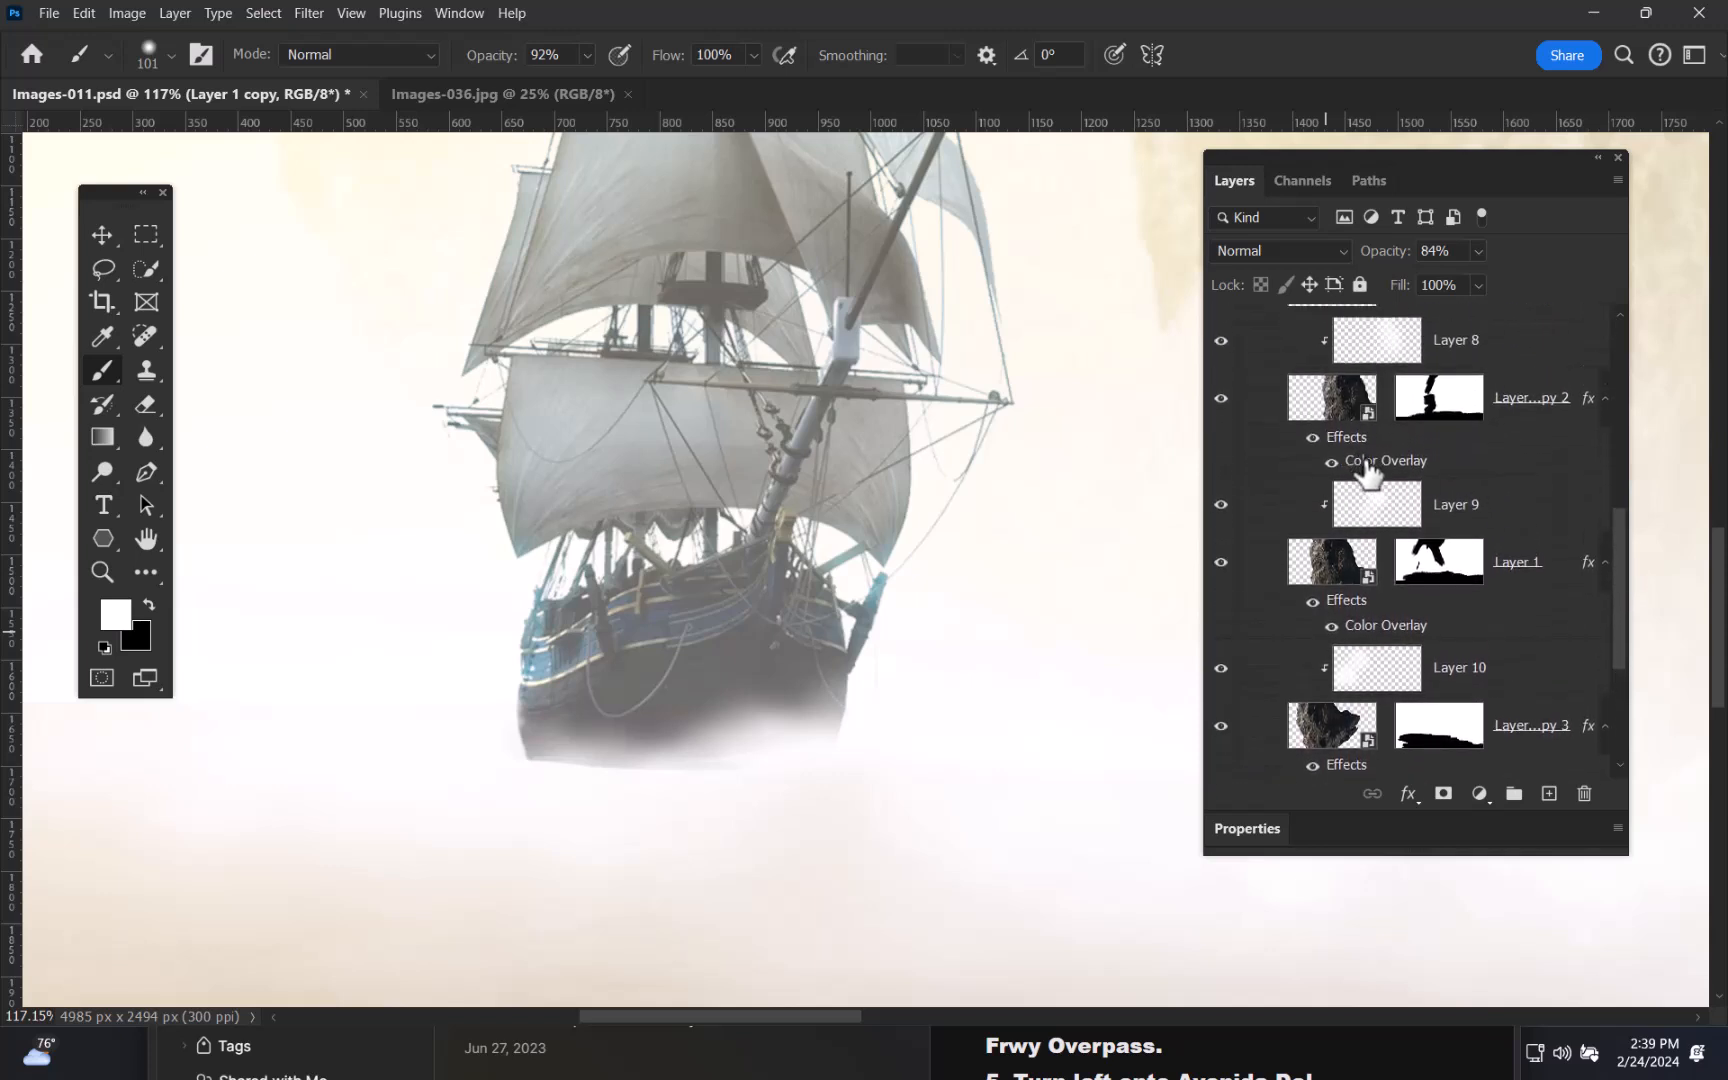
left_click(1367, 470)
double_click(1366, 472)
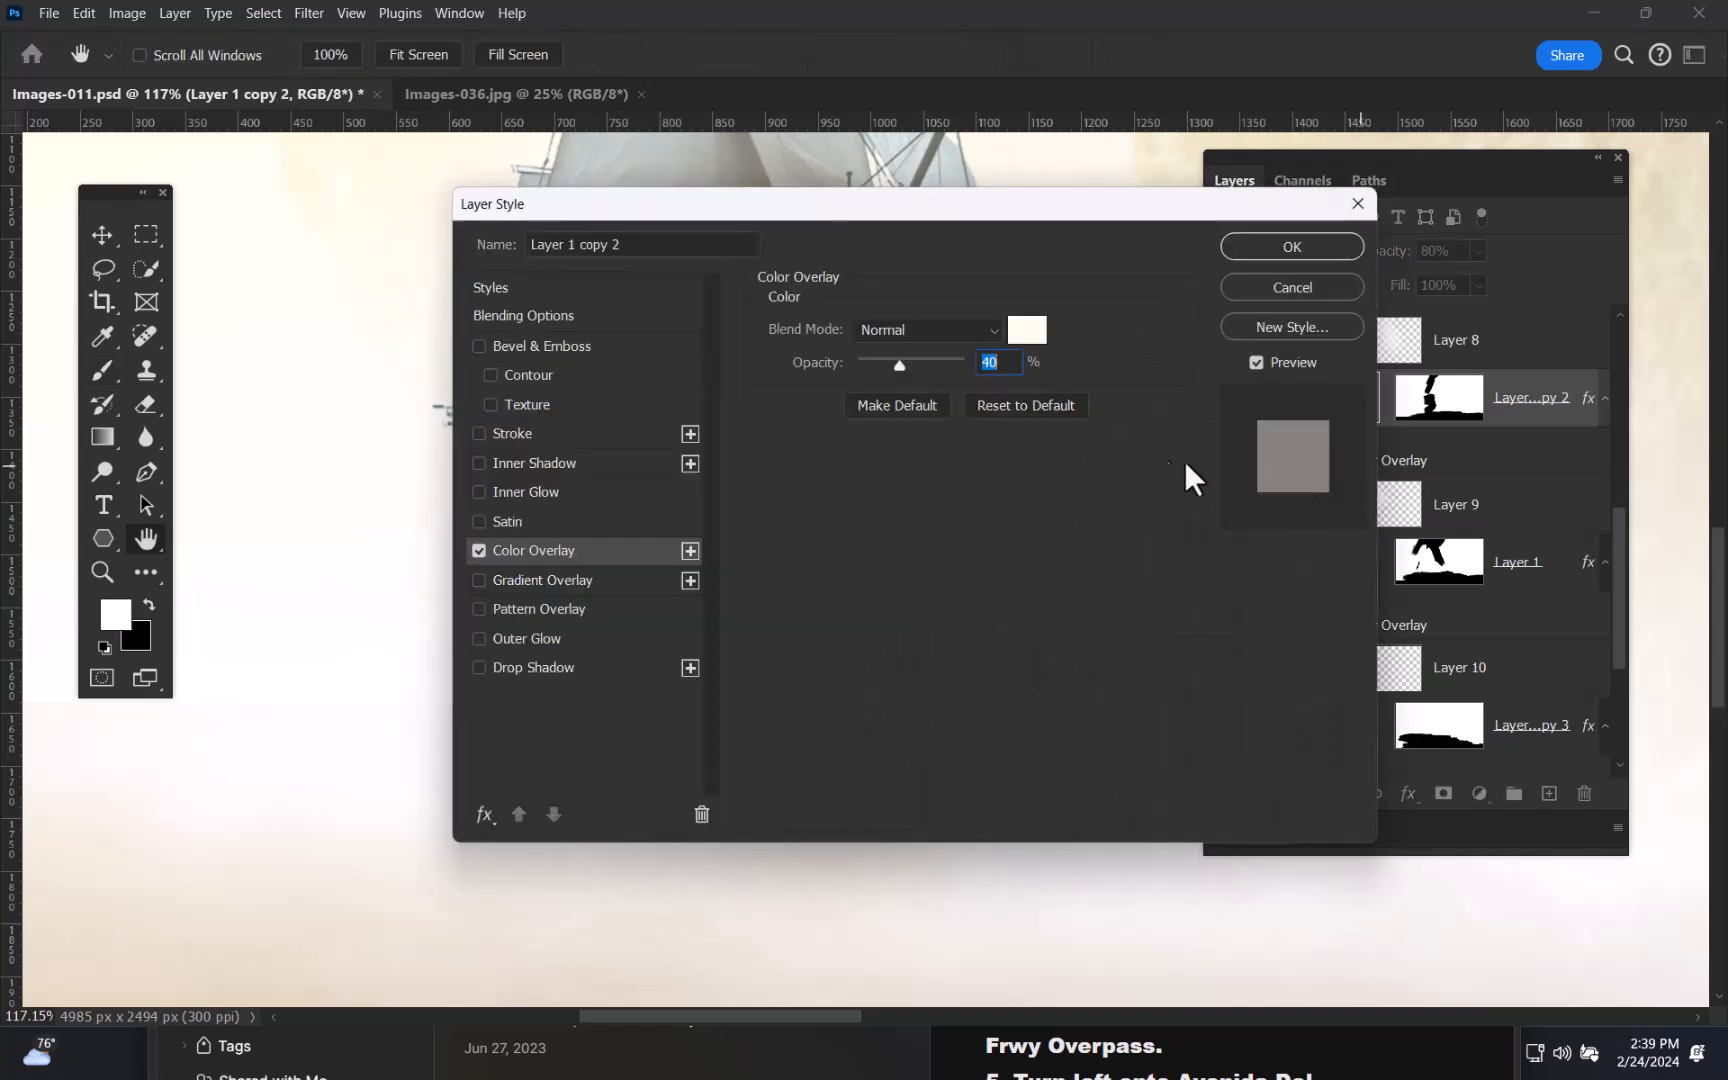
left_click_drag(910, 207, 1081, 228)
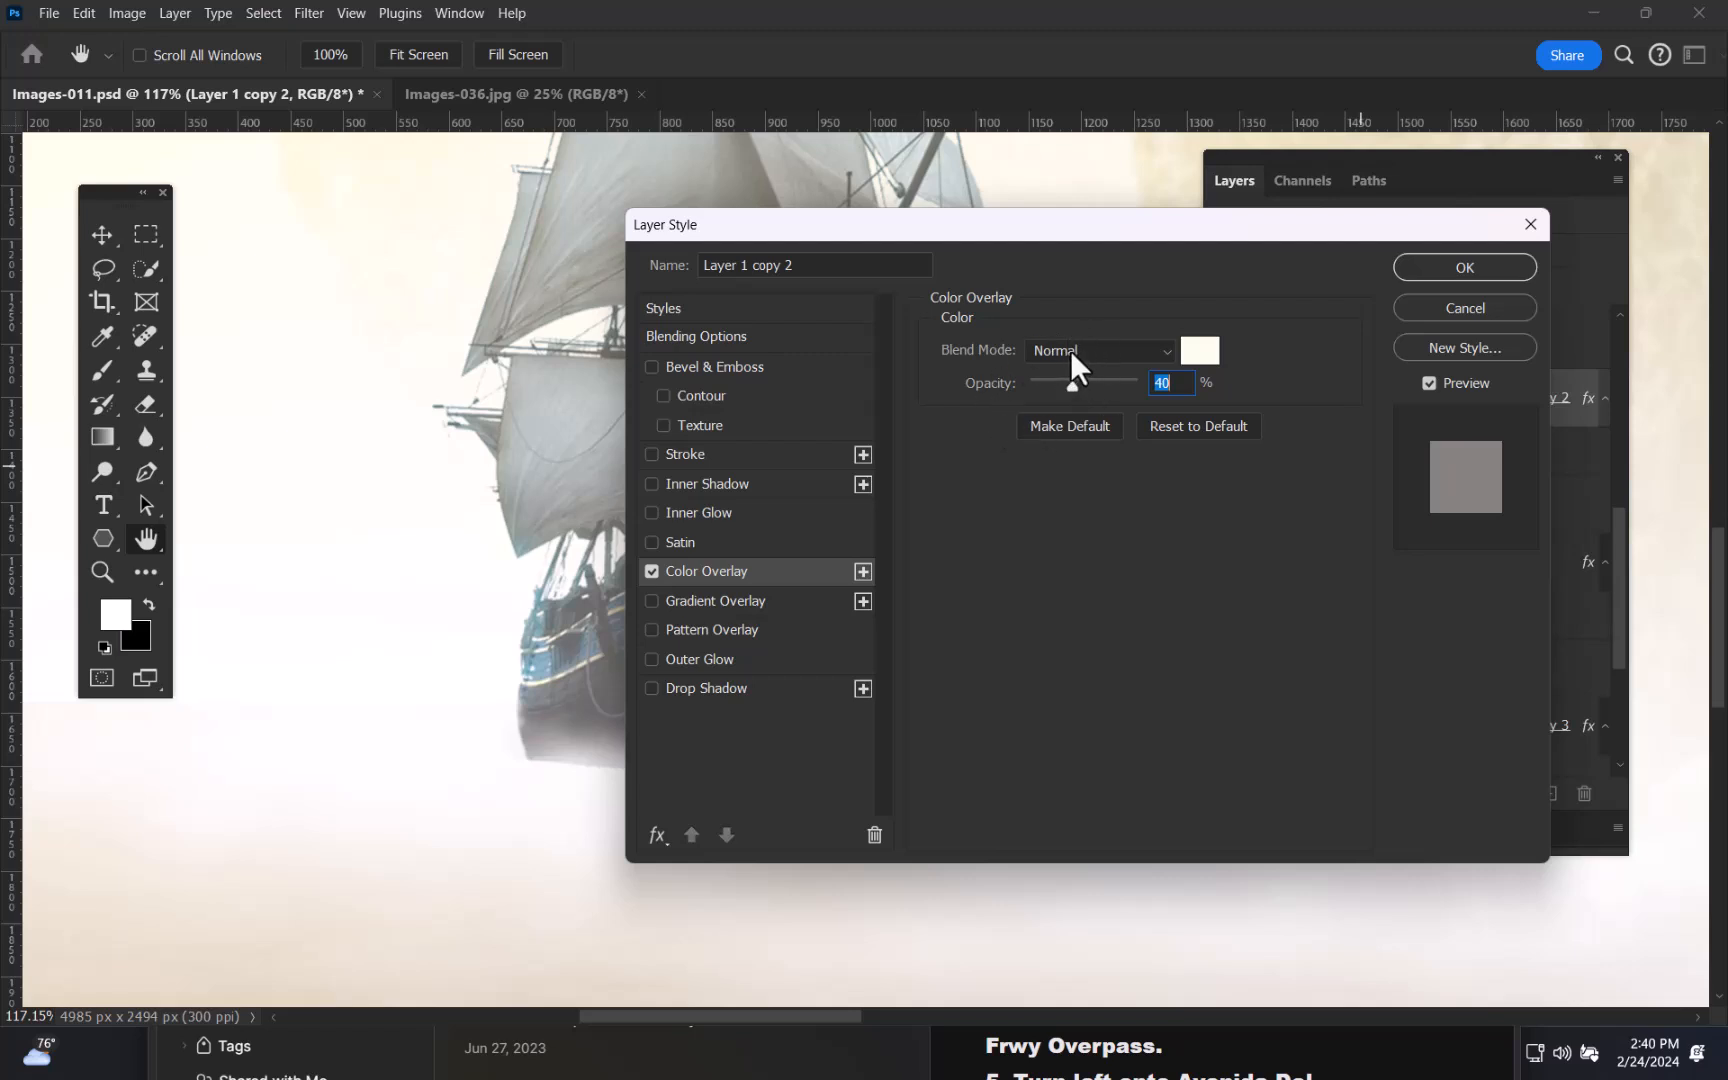
left_click_drag(1084, 230, 977, 259)
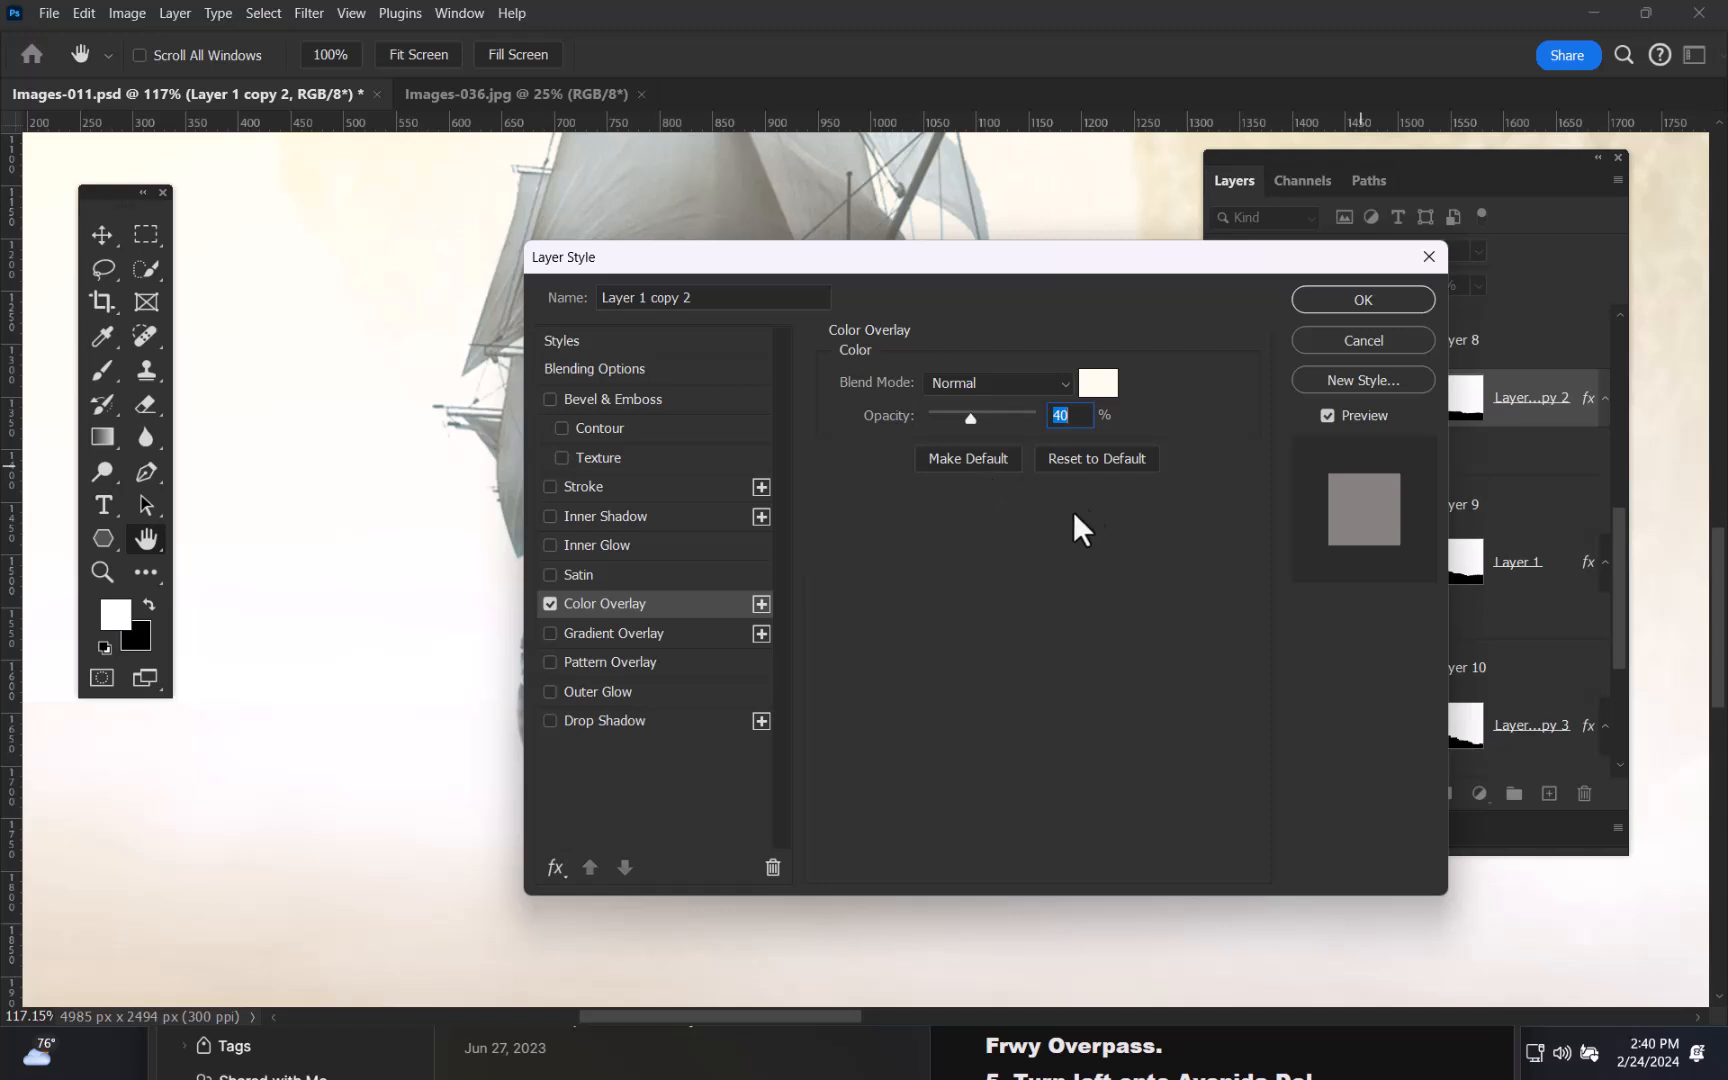
left_click(1365, 343)
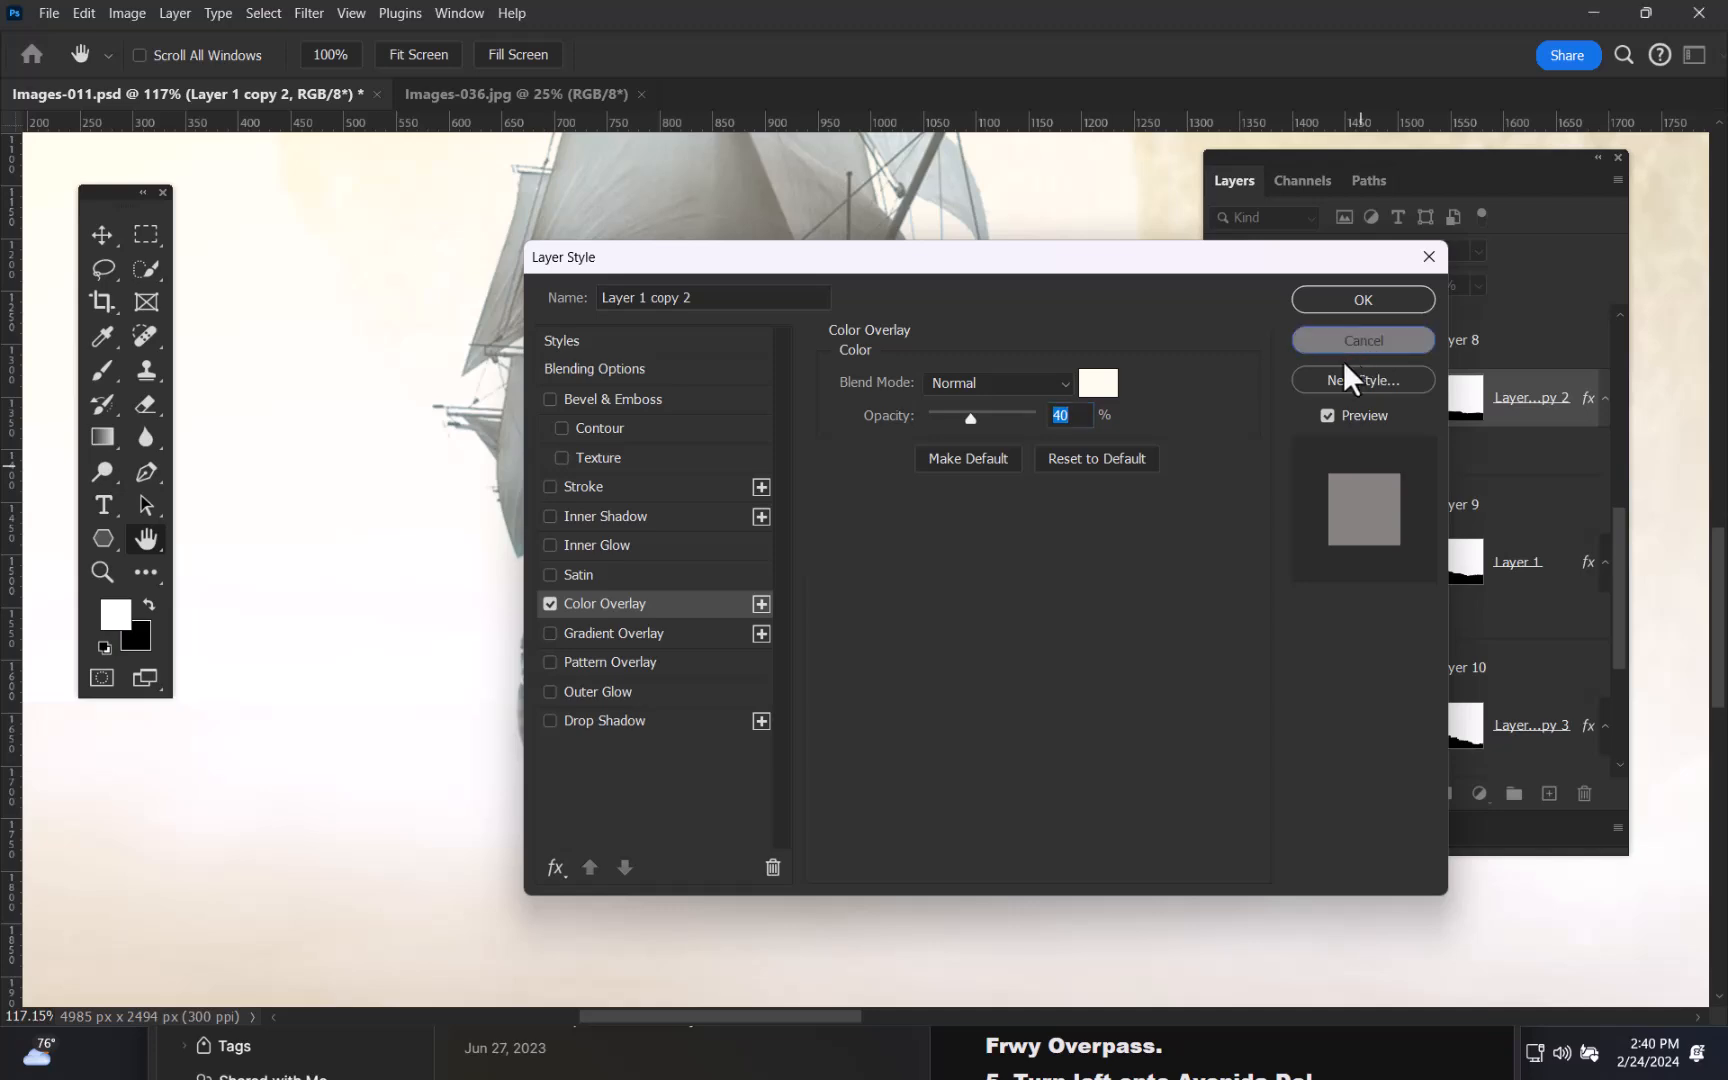
- Add a Curves adjustment layer above the ship's Layer 11 and clip it to that layer
left_click_drag(988, 660, 930, 775)
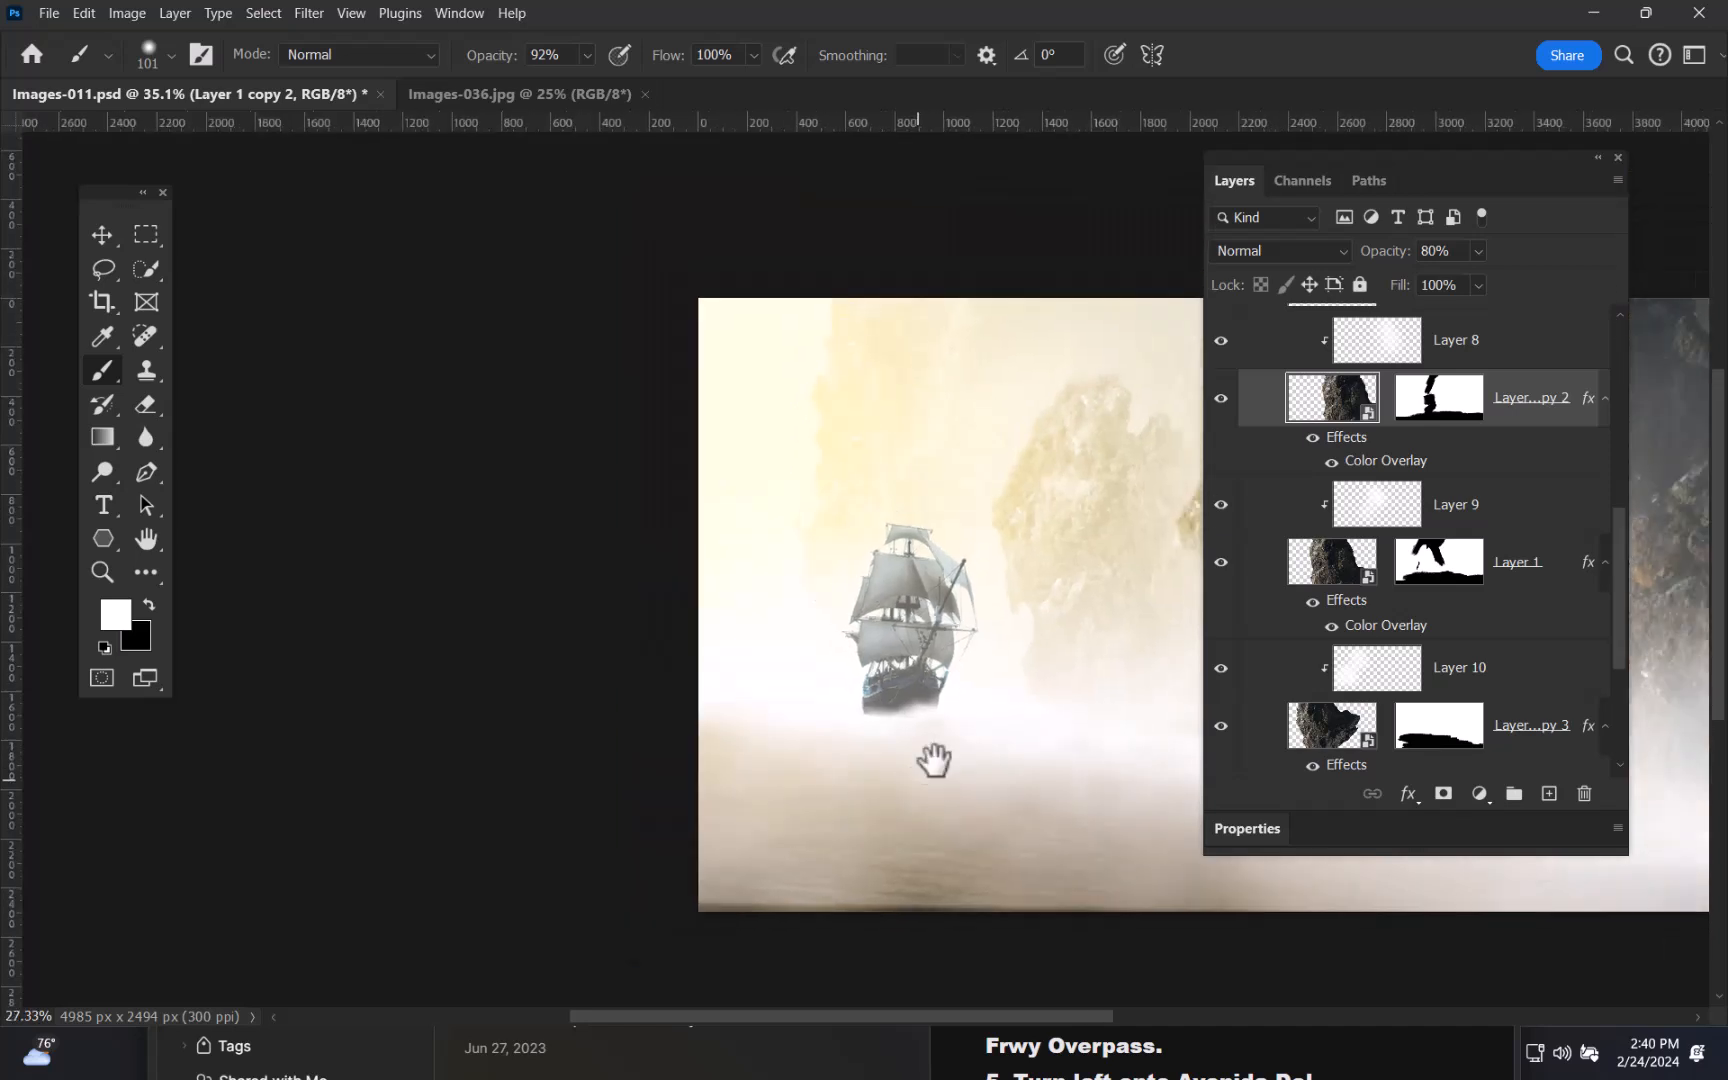
left_click_drag(968, 702, 806, 670)
left_click_drag(930, 667, 772, 634)
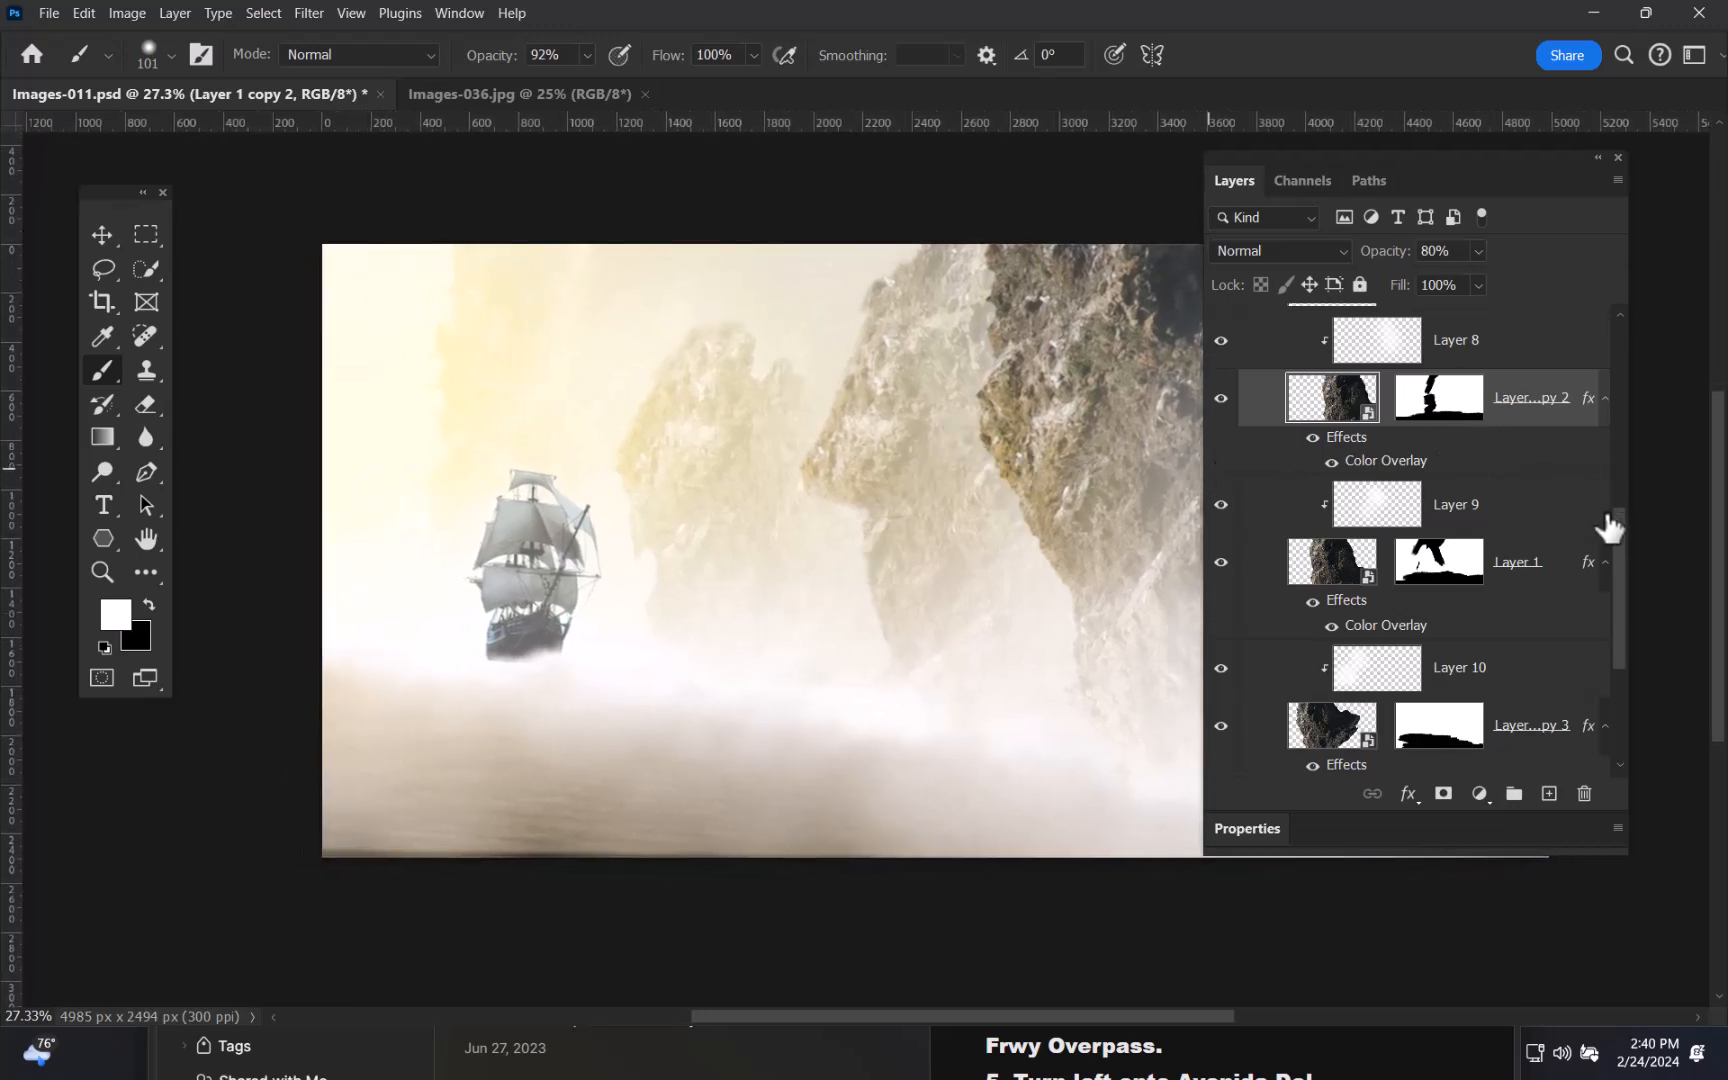
left_click_drag(1621, 535, 1631, 359)
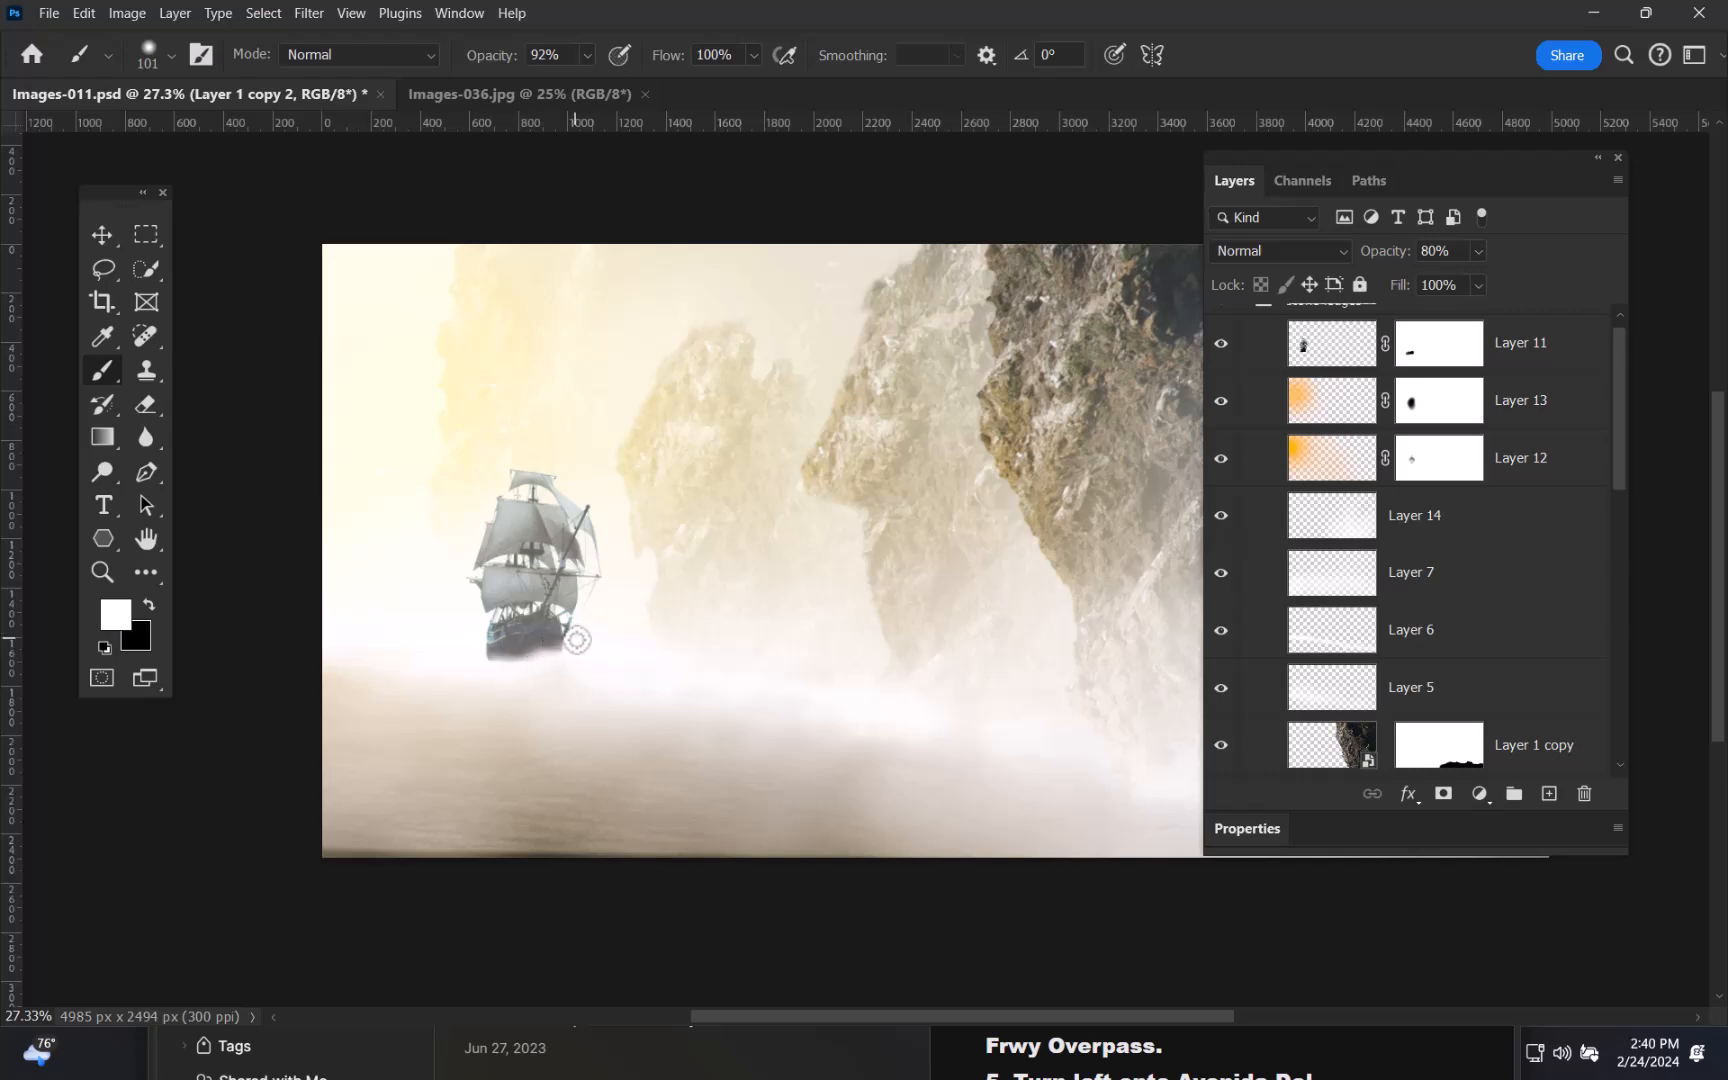
left_click_drag(578, 625, 741, 638)
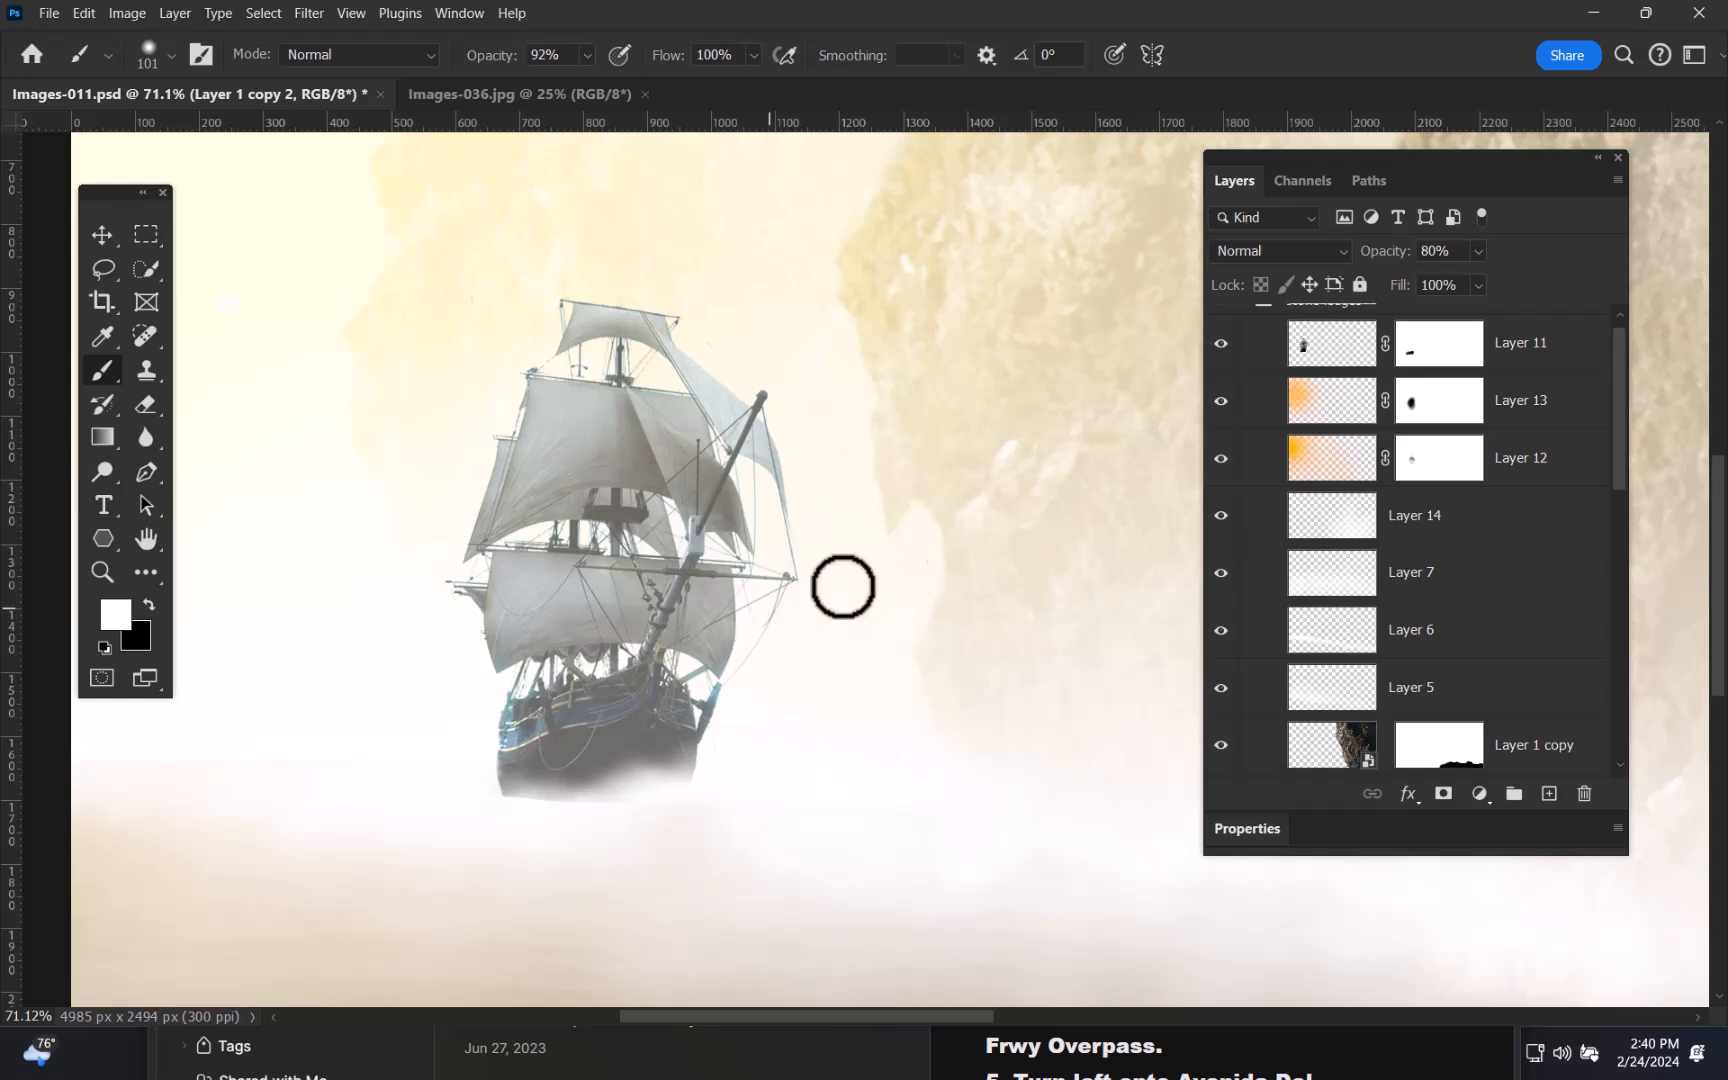
scroll(1615, 418, "up", 1)
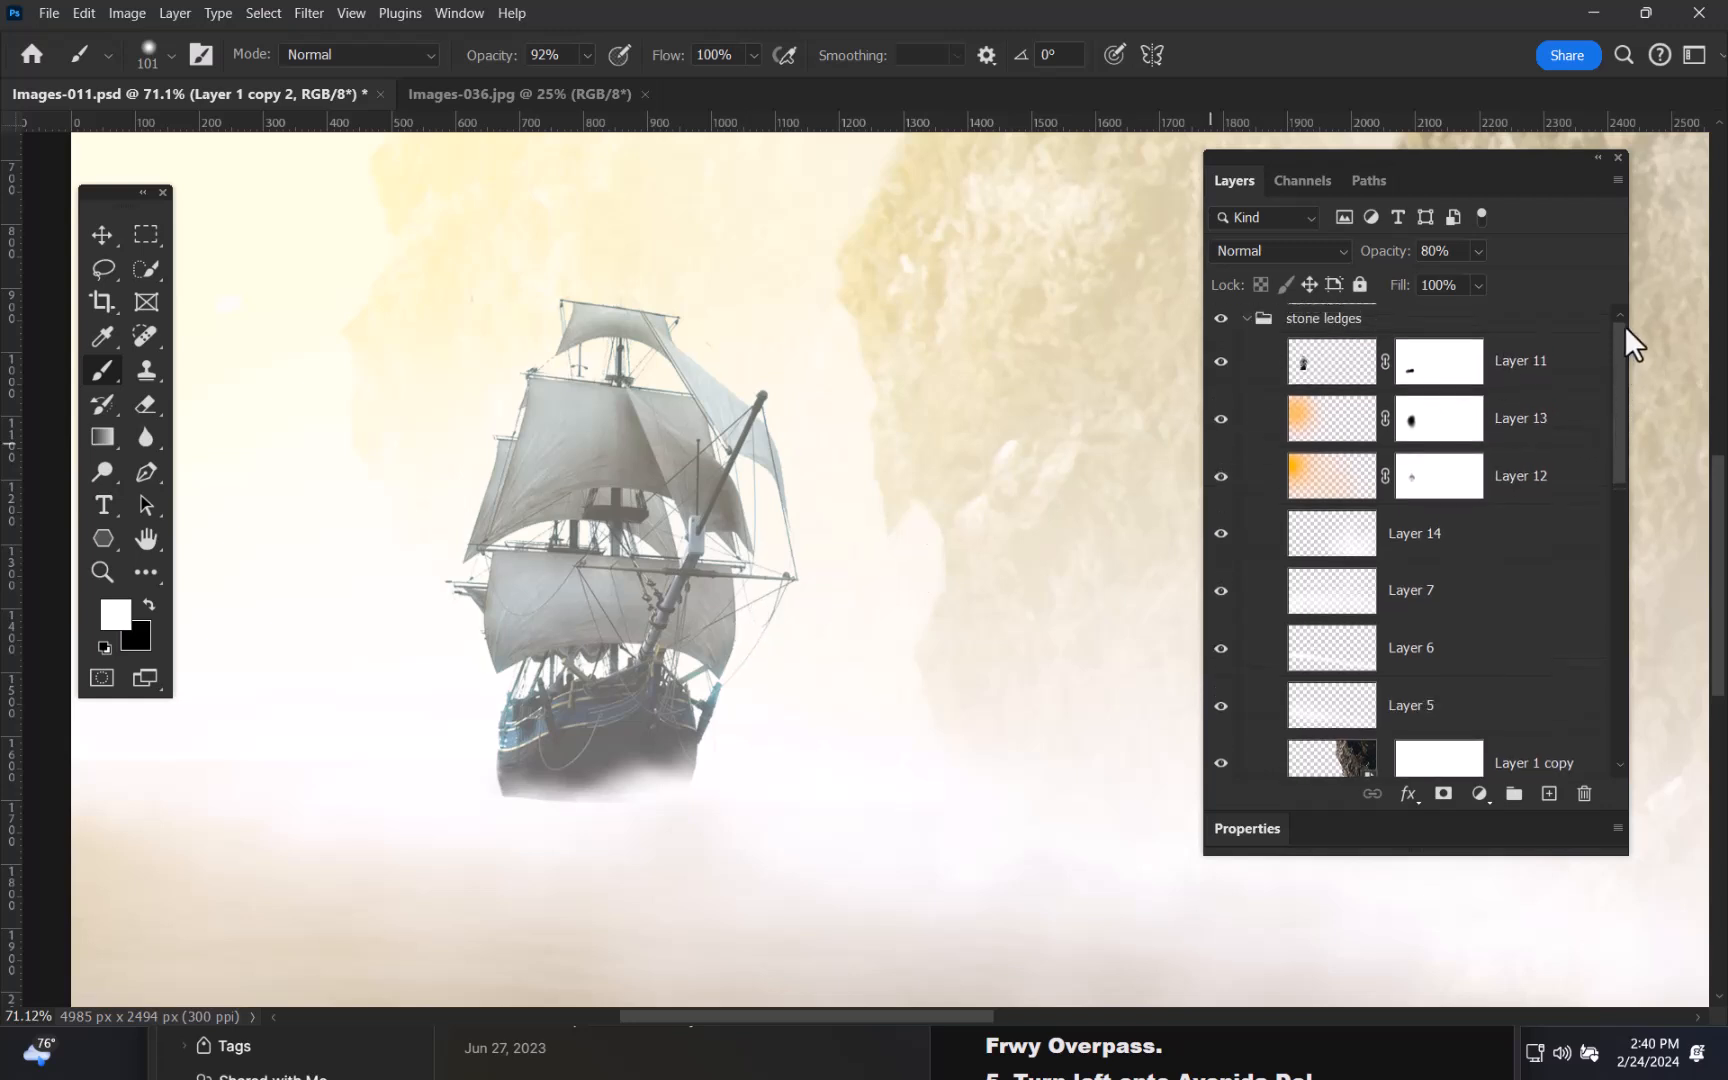
left_click(1310, 362)
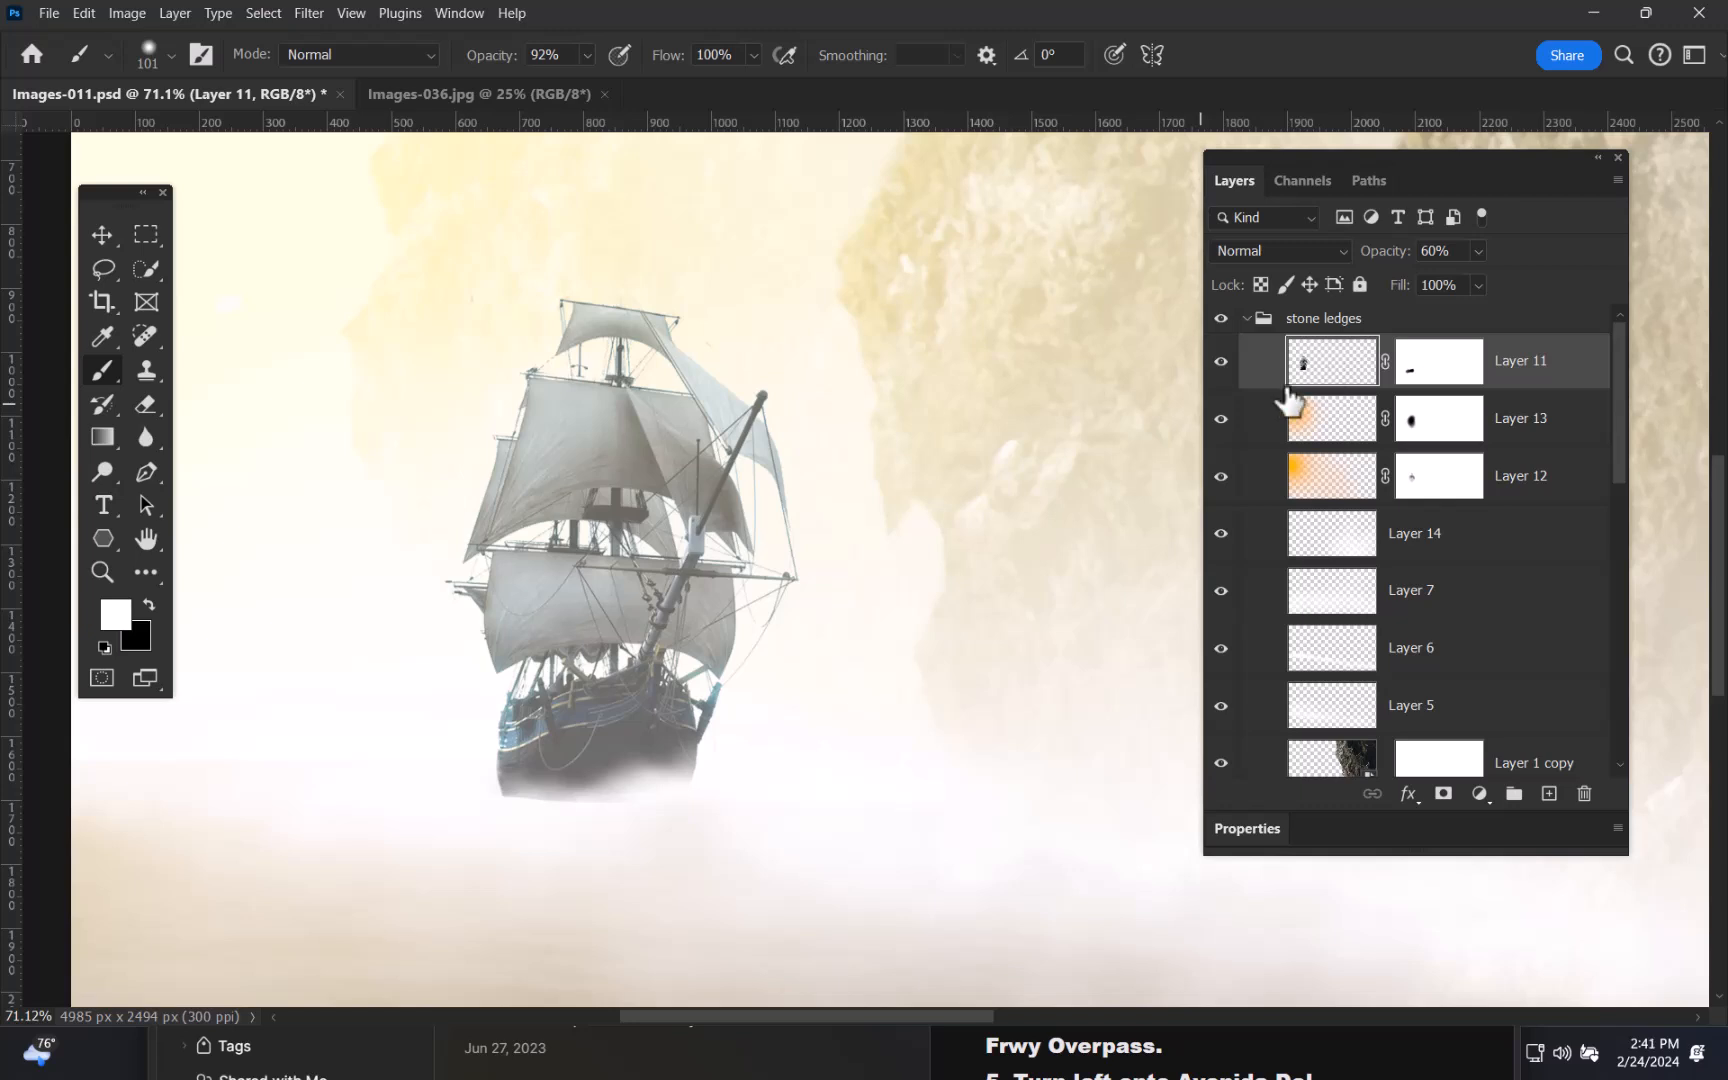
left_click(1479, 794)
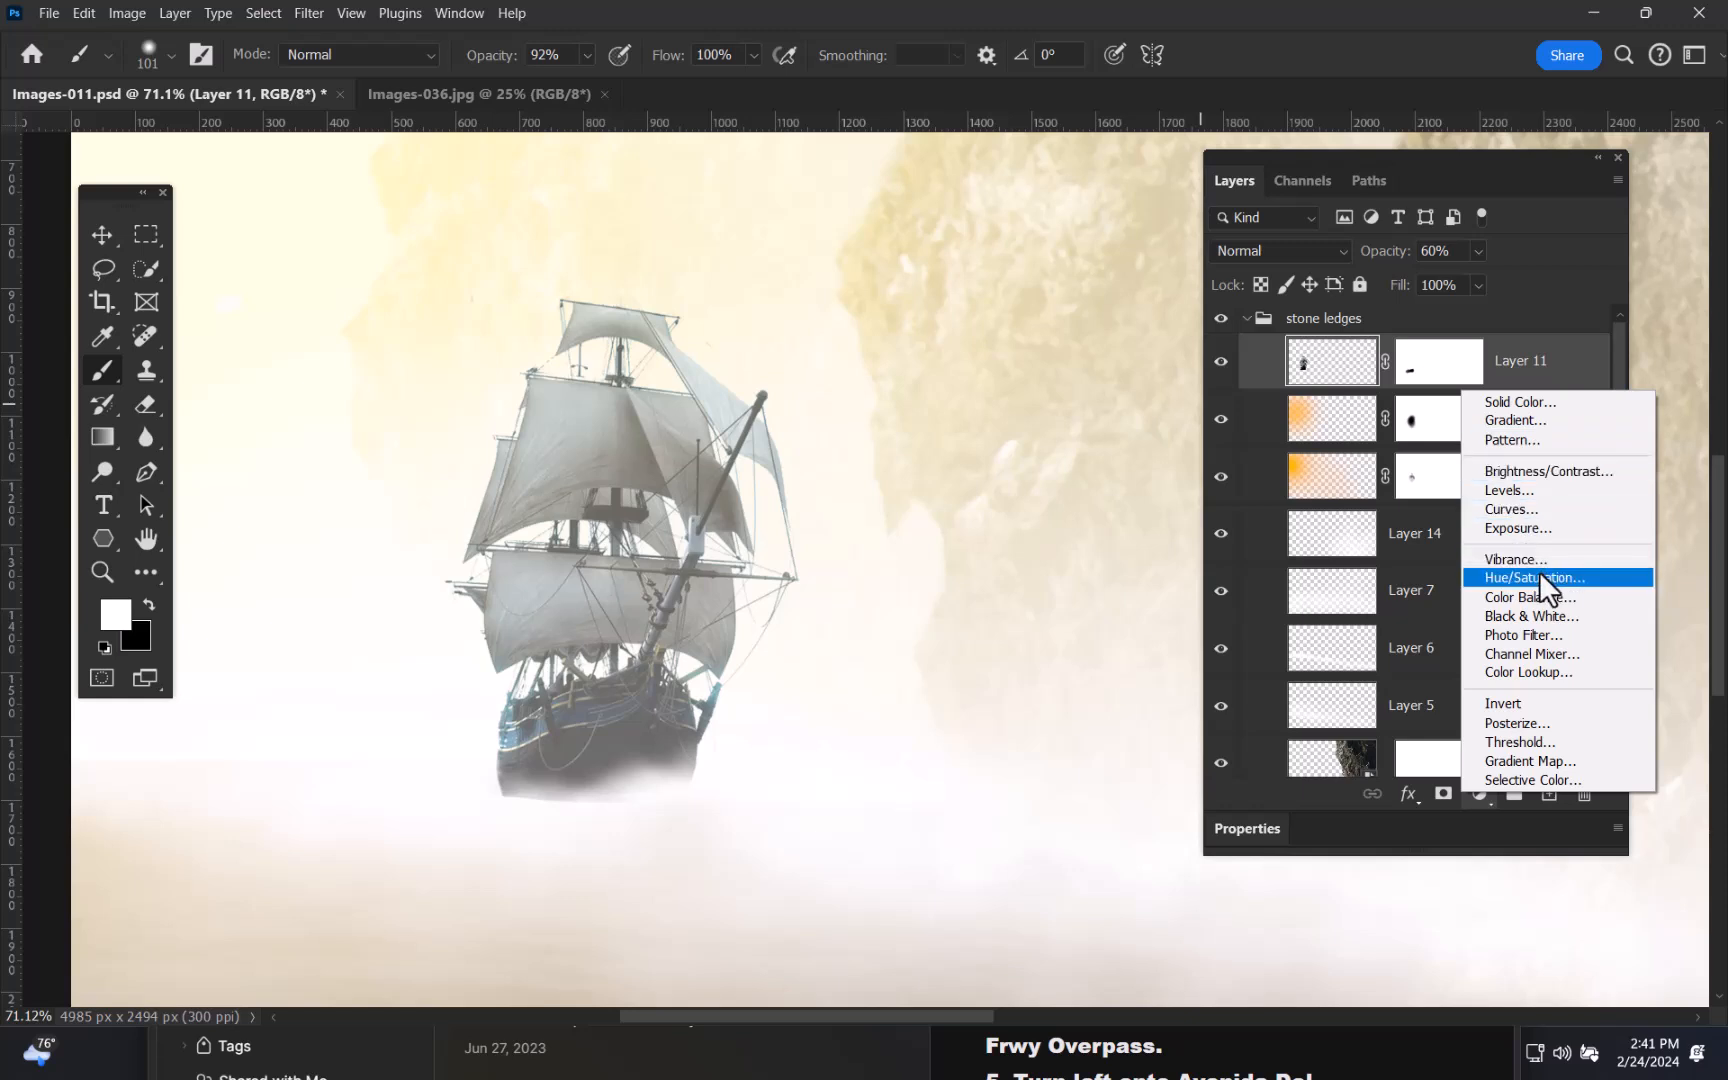
left_click(1519, 511)
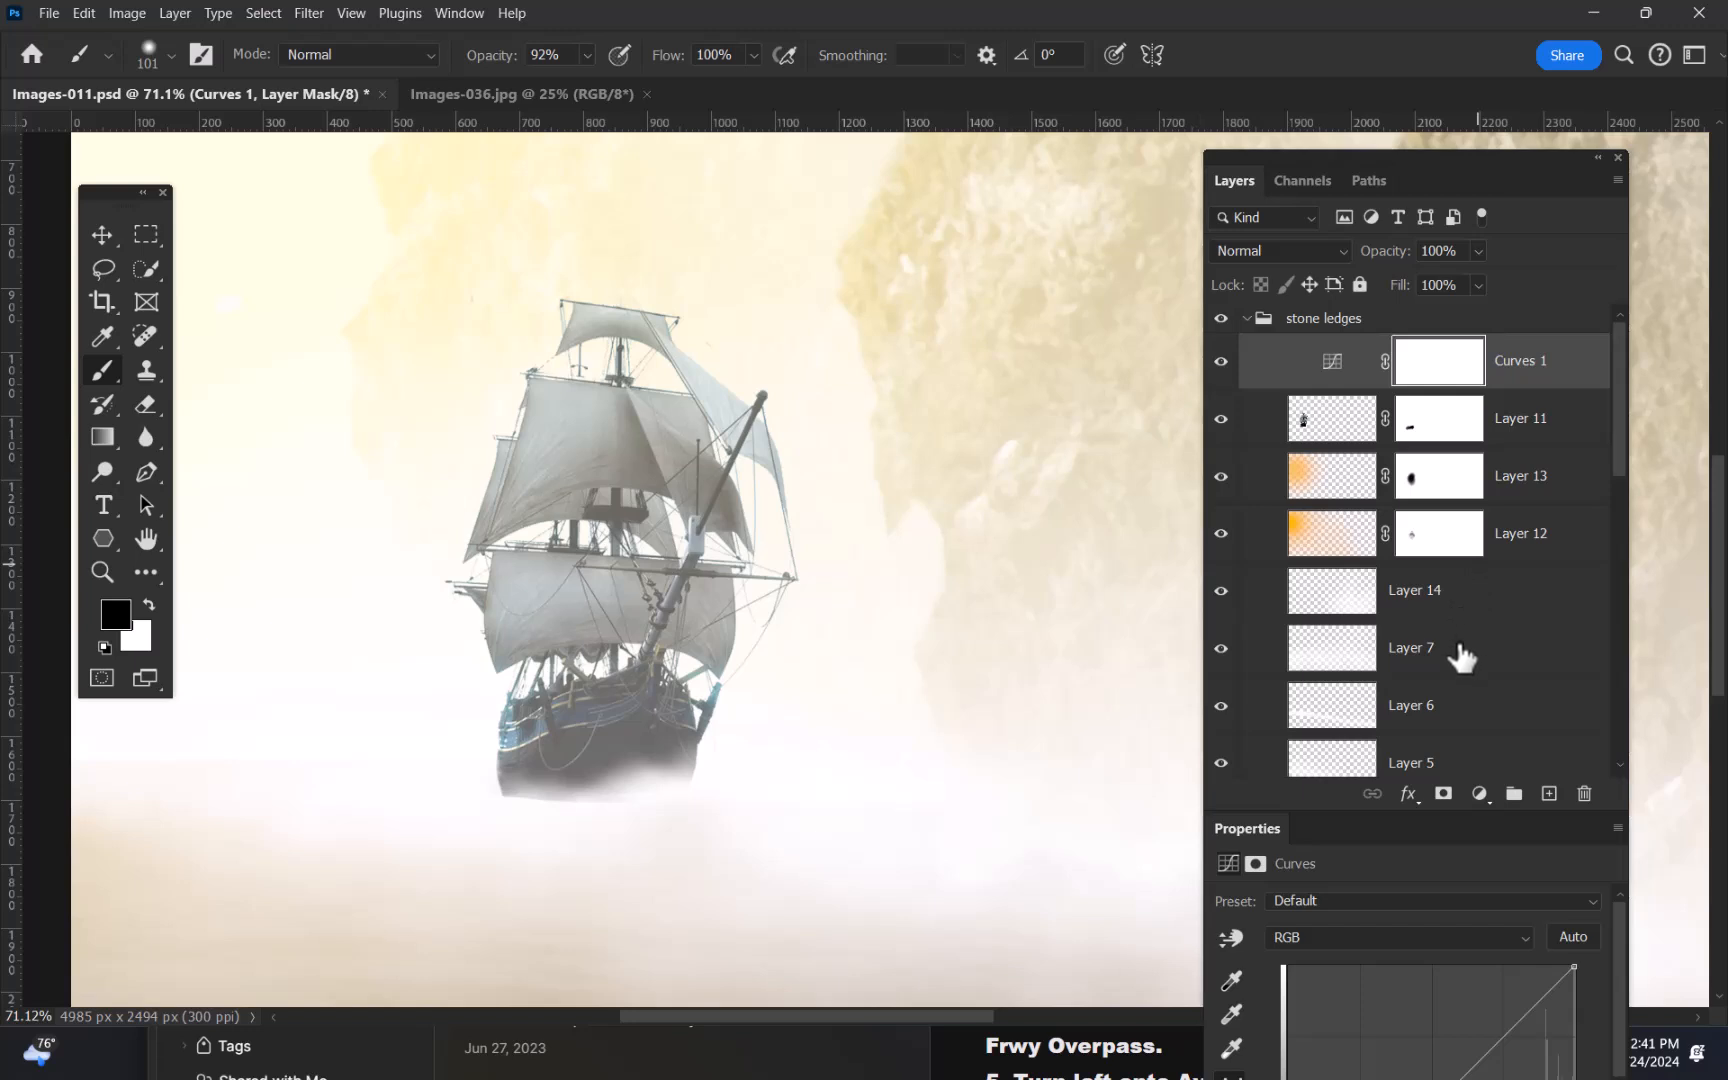
left_click_drag(1620, 810, 1634, 484)
left_click_drag(1640, 897, 1640, 988)
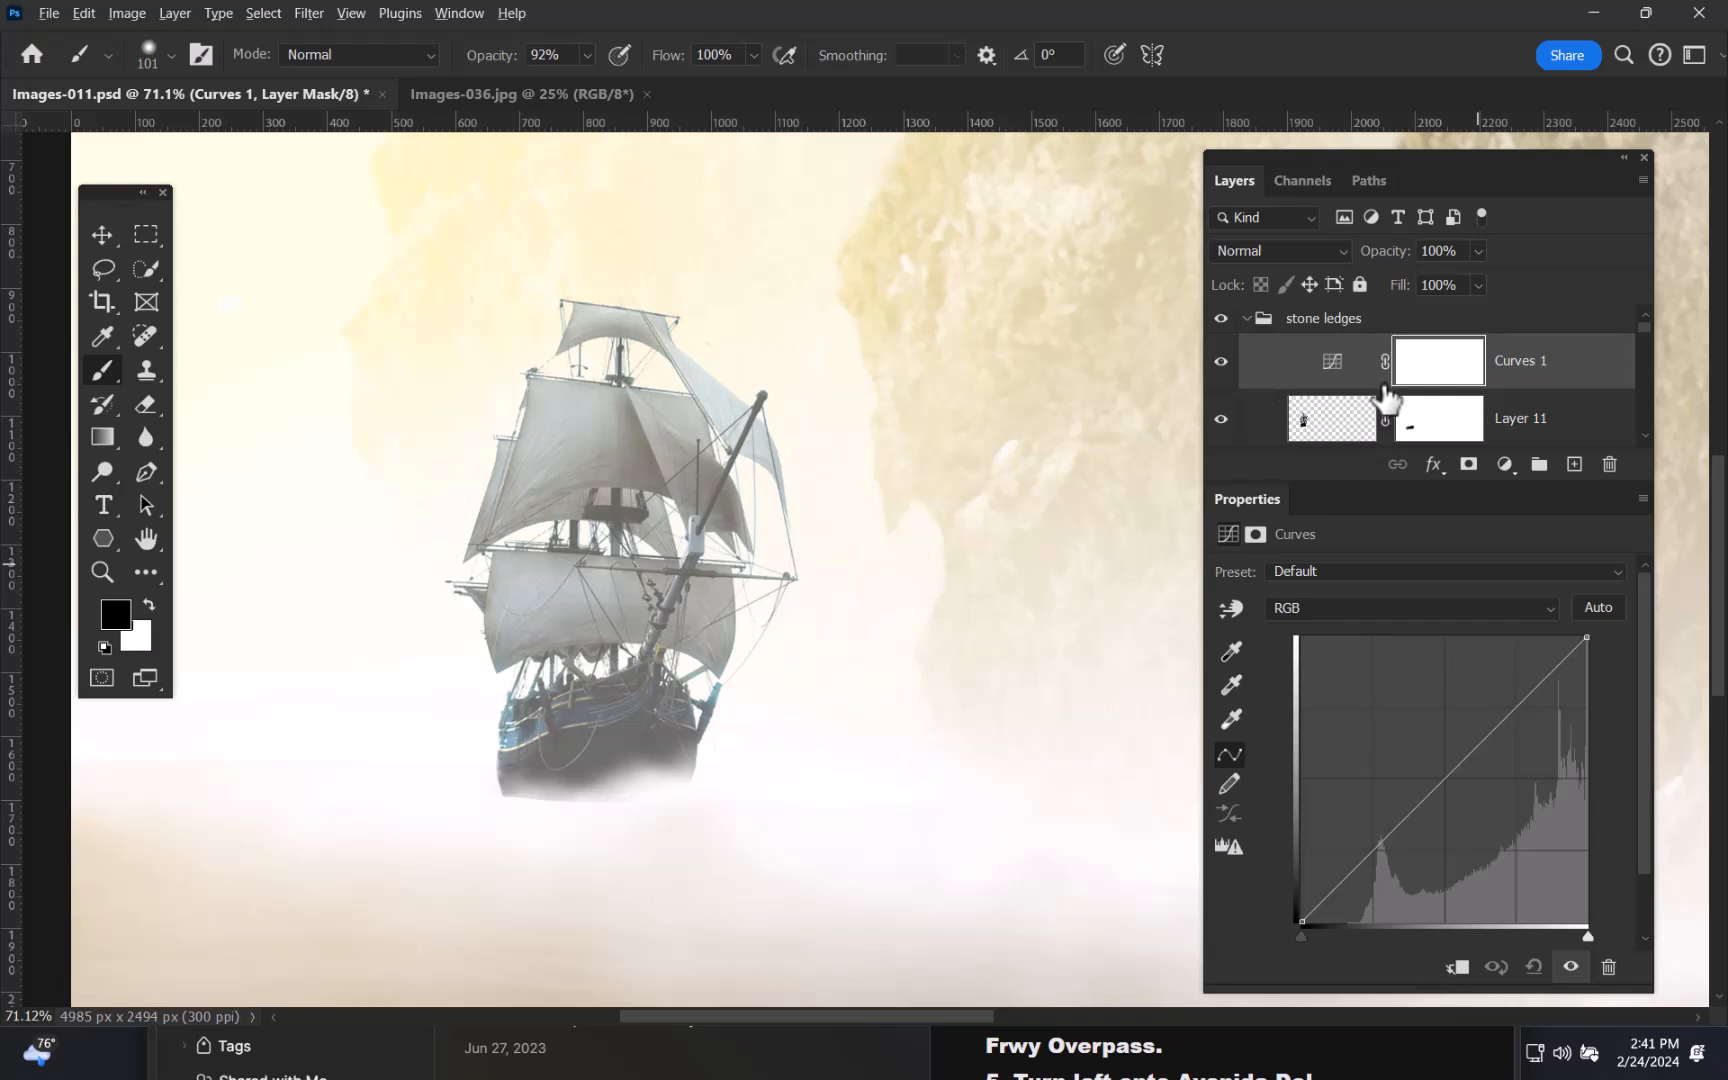
mouse_move(1400, 405)
left_mouse_down()
mouse_move(1408, 372)
mouse_move(1397, 383)
left_mouse_up()
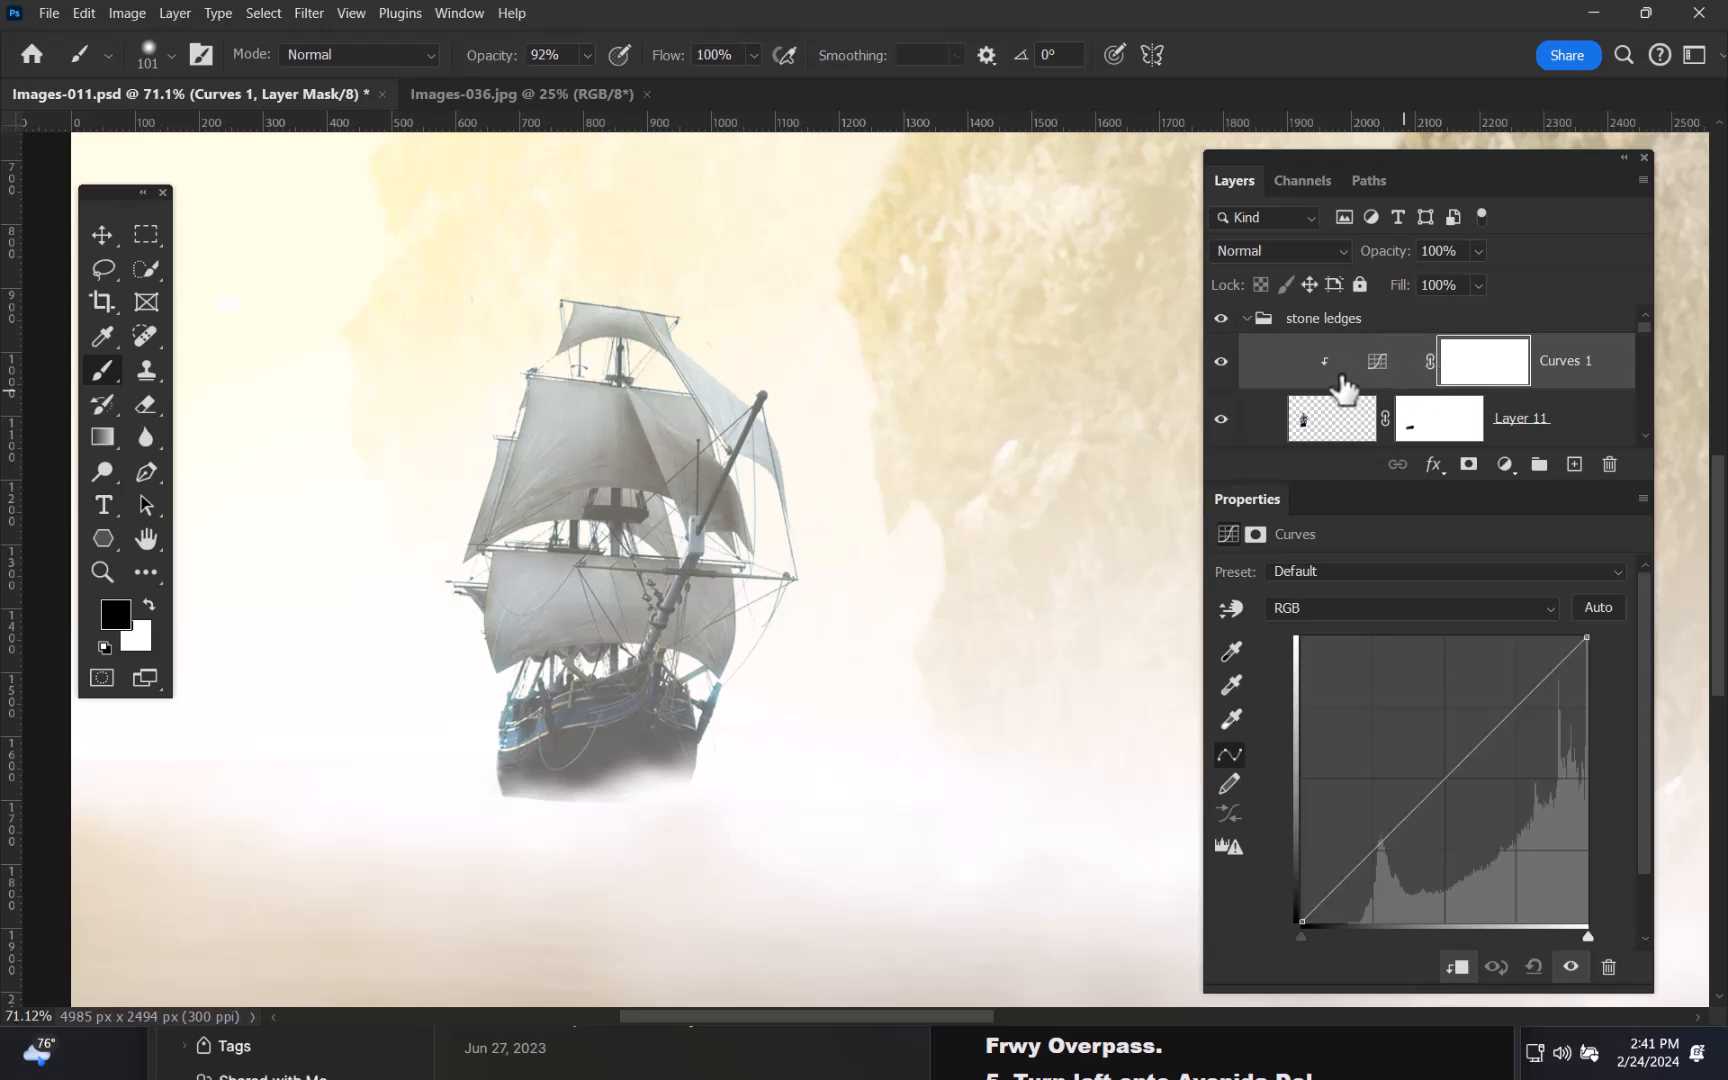
- Lower the midpoint of the Blue channel curve slightly in the ship's Curves adjustment to add yellow
mouse_move(1437, 797)
left_mouse_down()
mouse_move(1398, 762)
mouse_move(1466, 896)
mouse_move(1370, 763)
mouse_move(1448, 890)
mouse_move(1389, 796)
mouse_move(1445, 880)
mouse_move(1389, 821)
mouse_move(1076, 899)
mouse_move(1171, 790)
left_mouse_up()
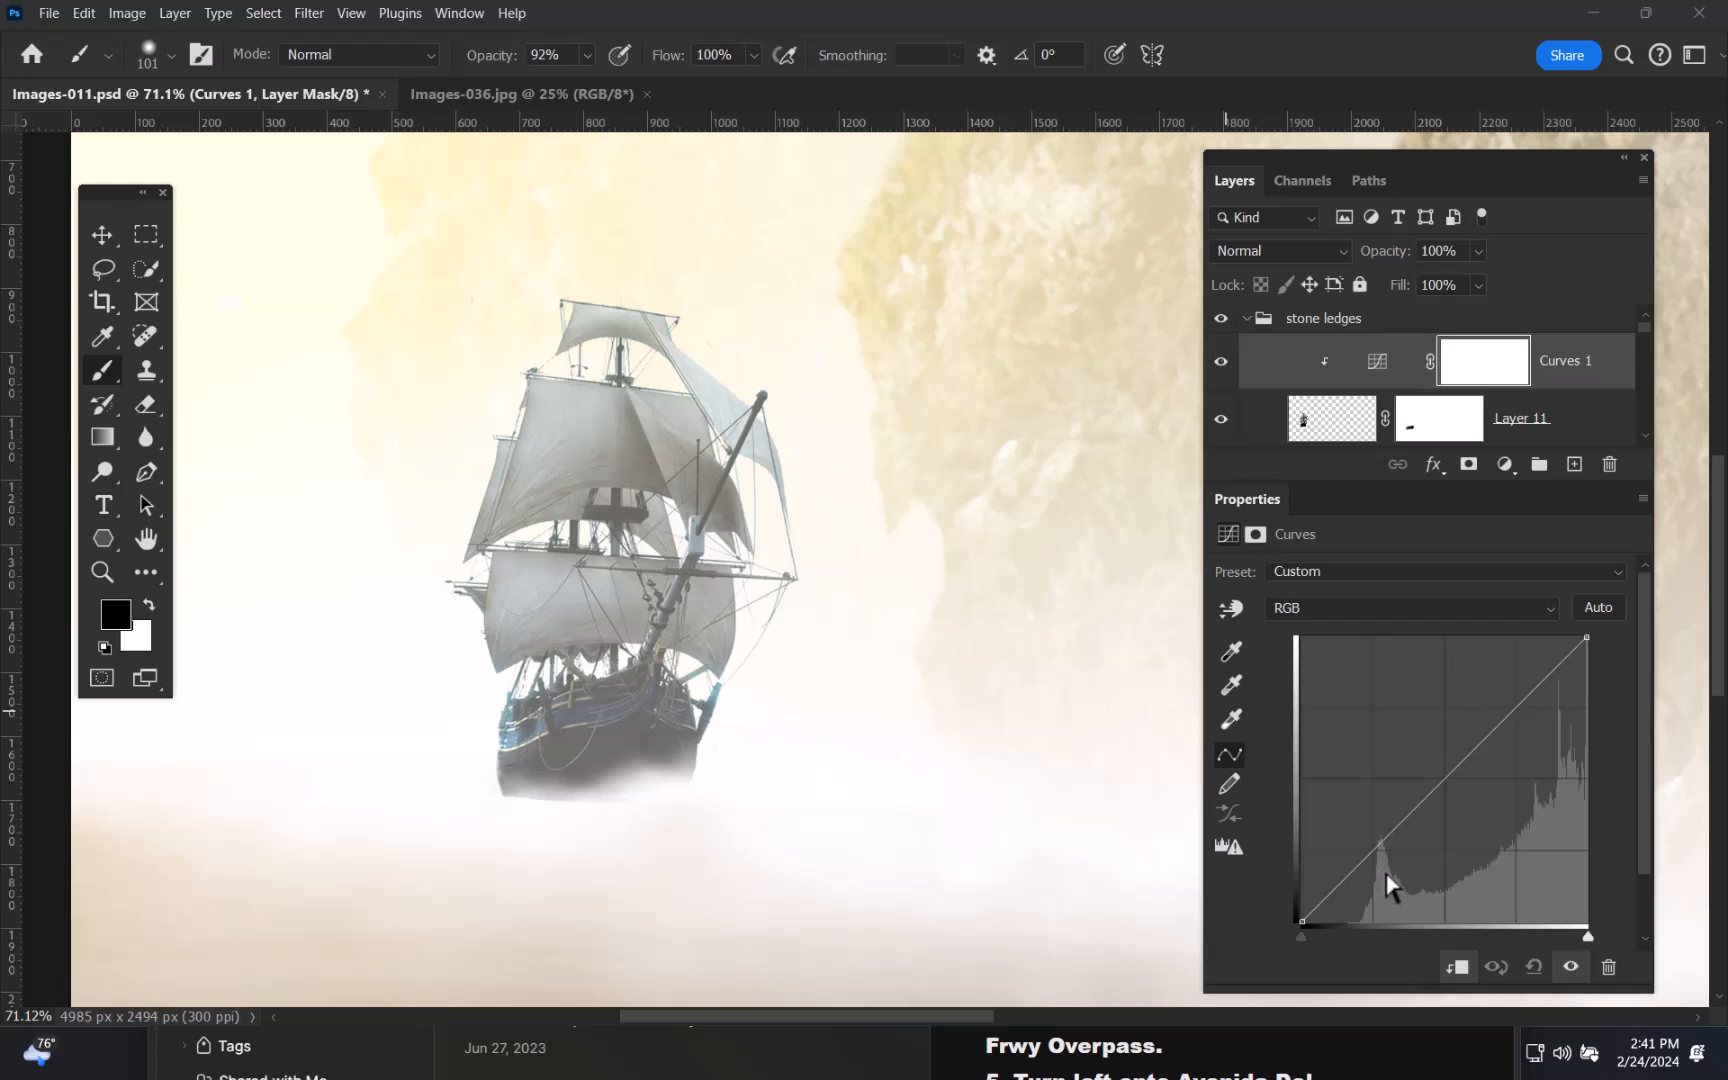
left_click(1390, 612)
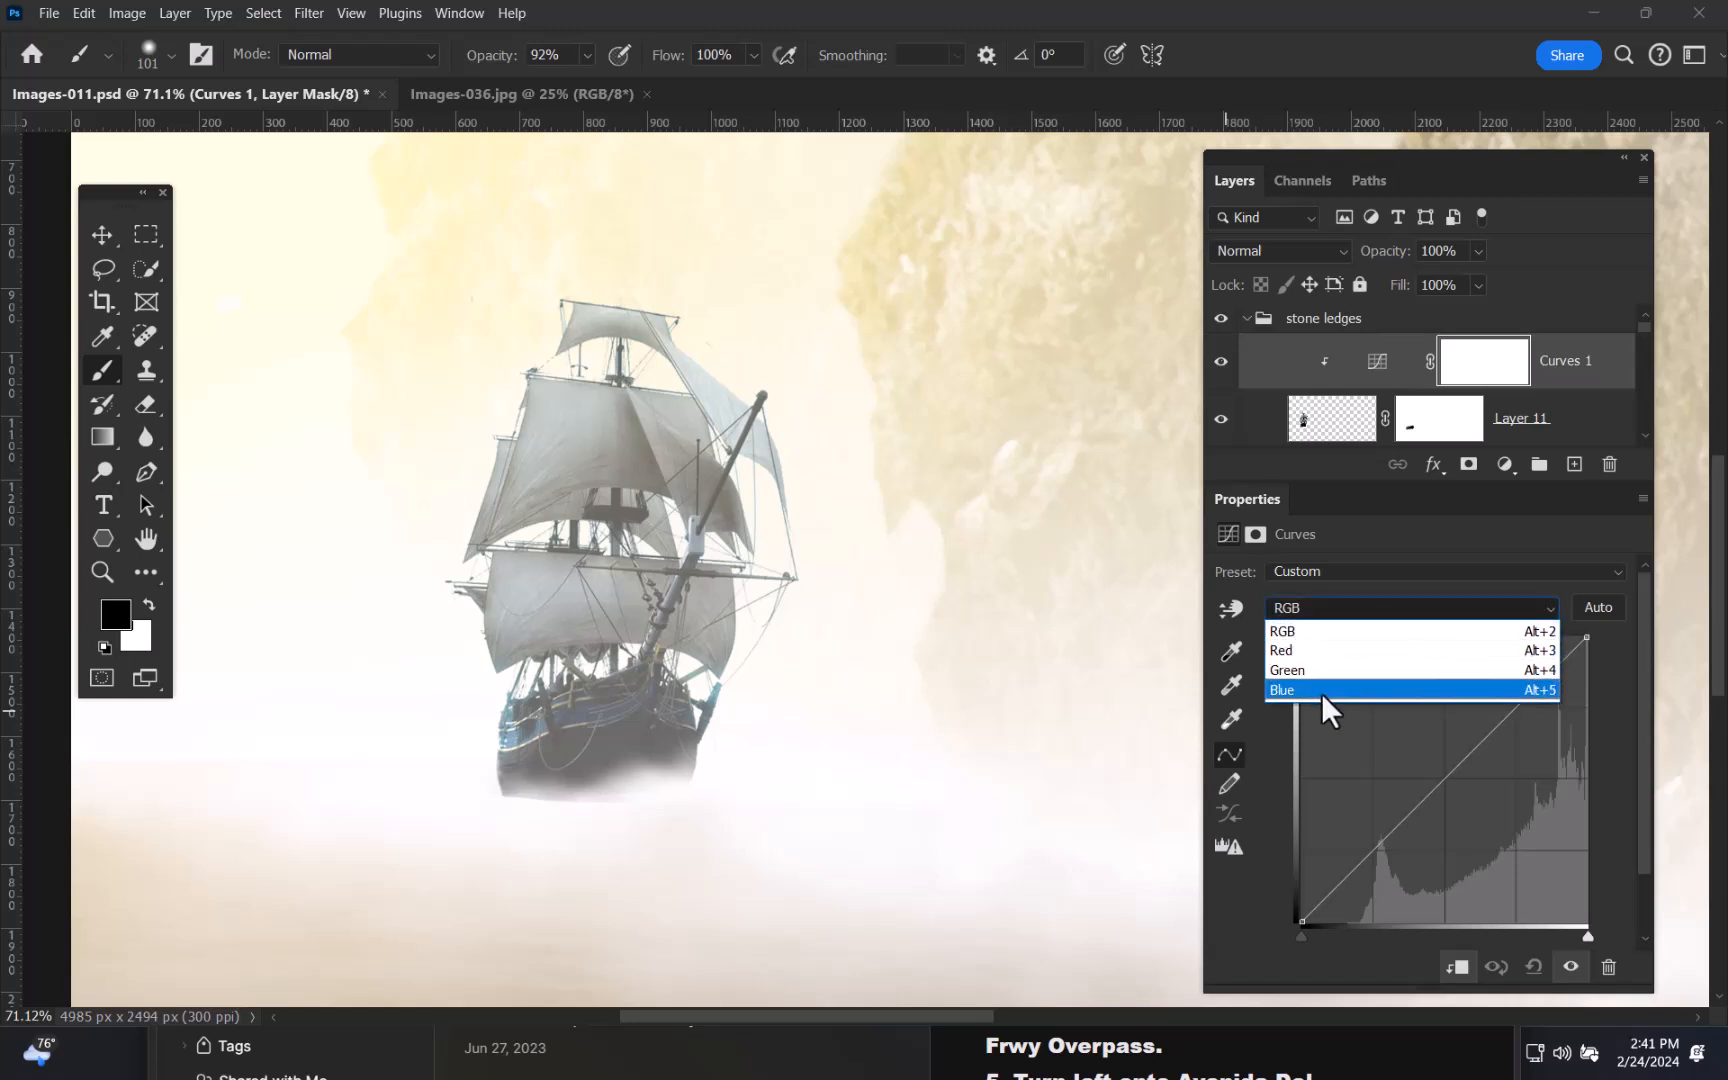
left_click(1327, 711)
left_click_drag(1446, 784, 1453, 806)
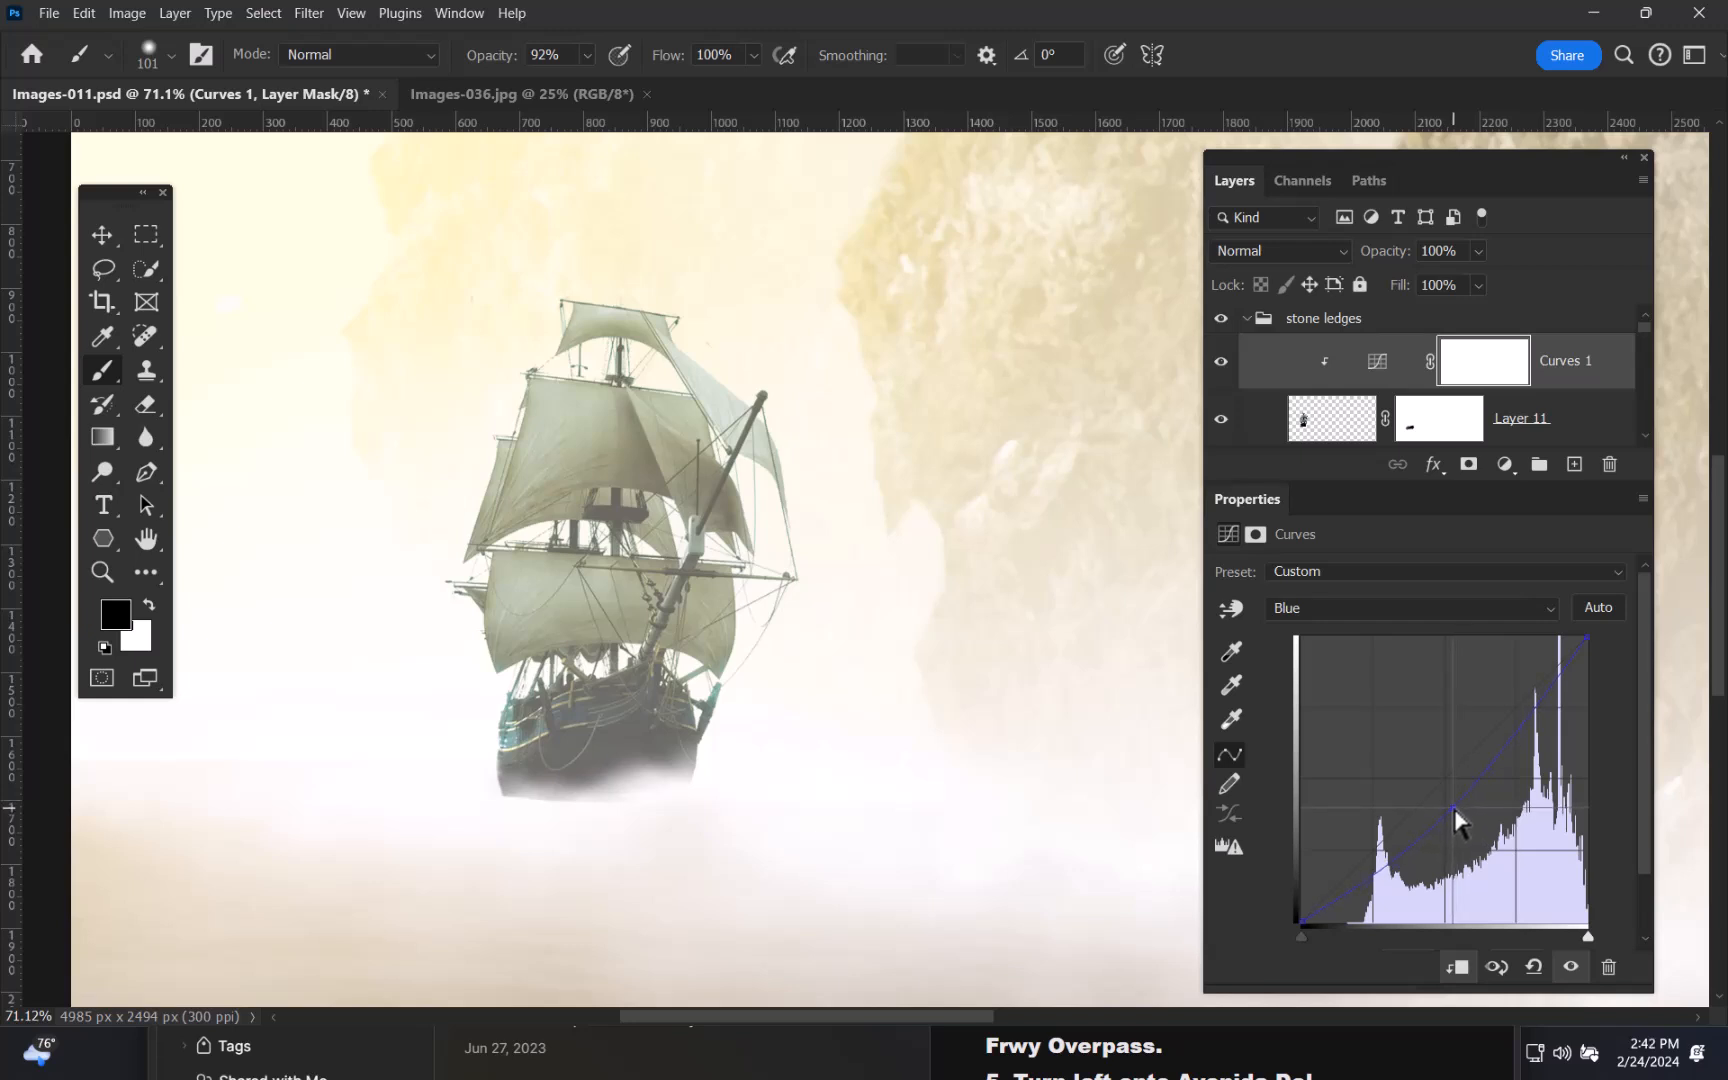
- Raise the midpoint of the Red channel curve slightly in the ship's Curves adjustment to warm the sails
left_click(1378, 610)
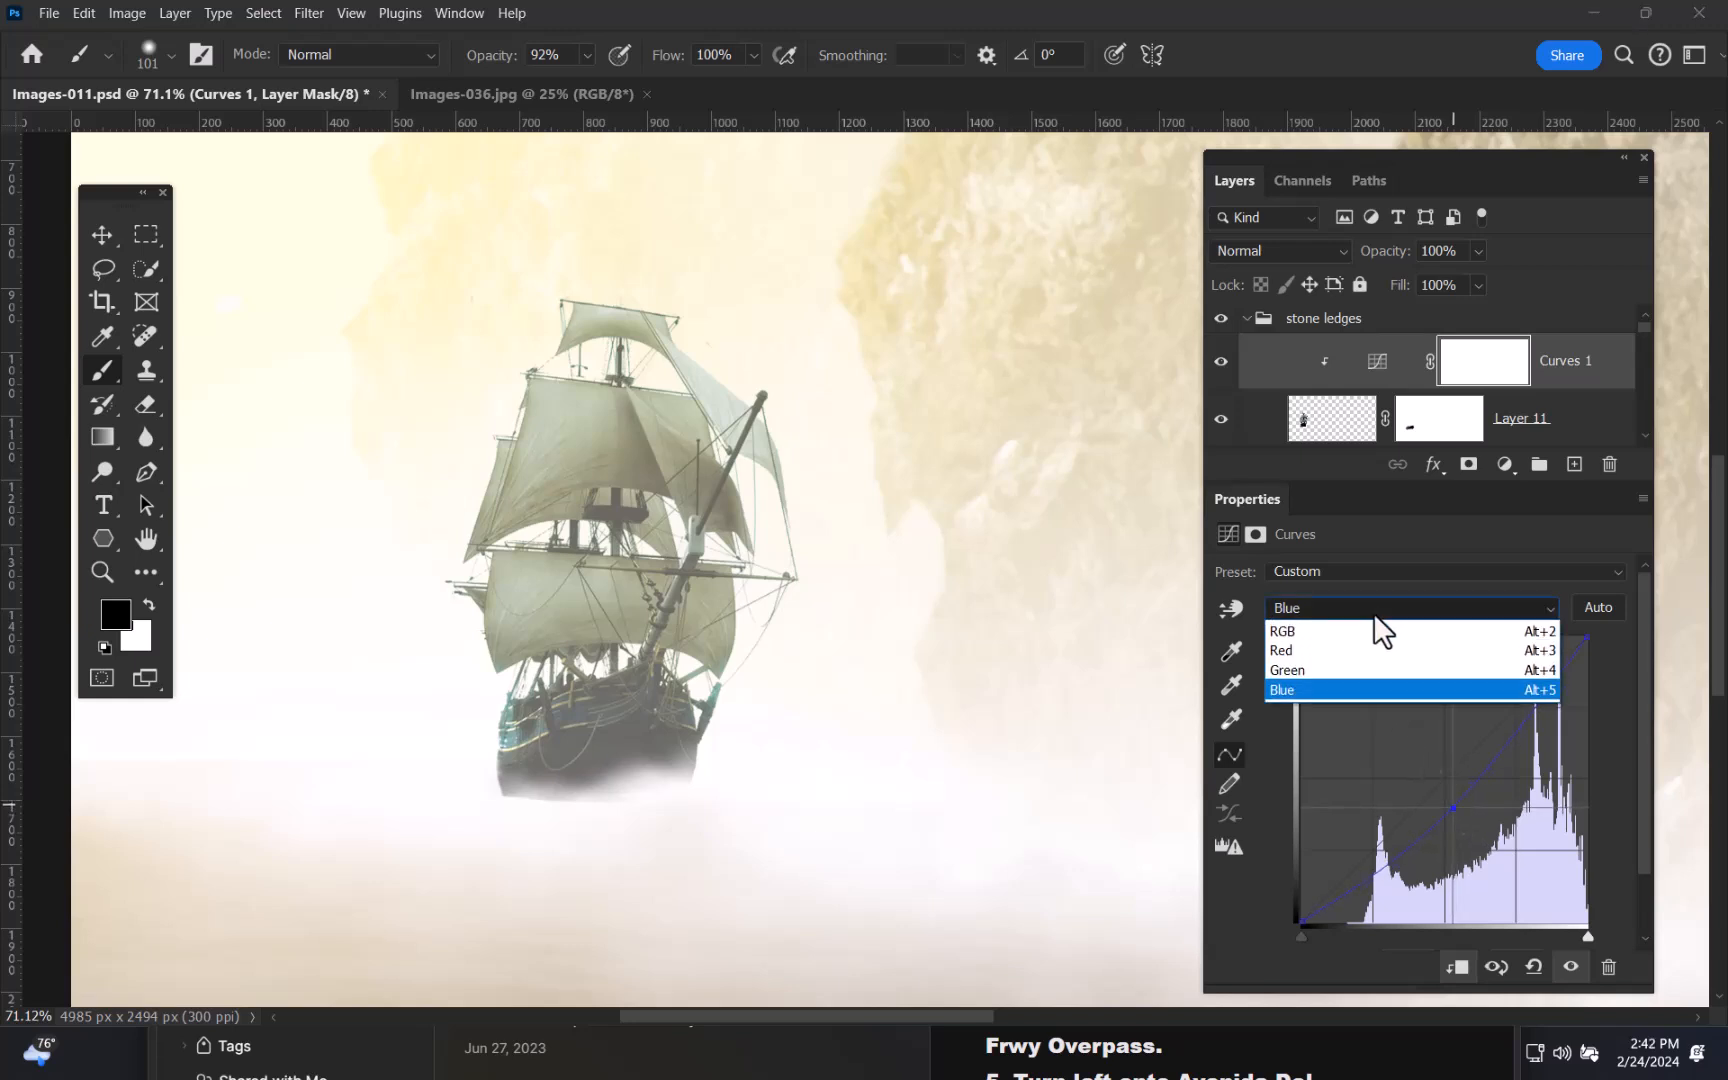
left_click(1343, 667)
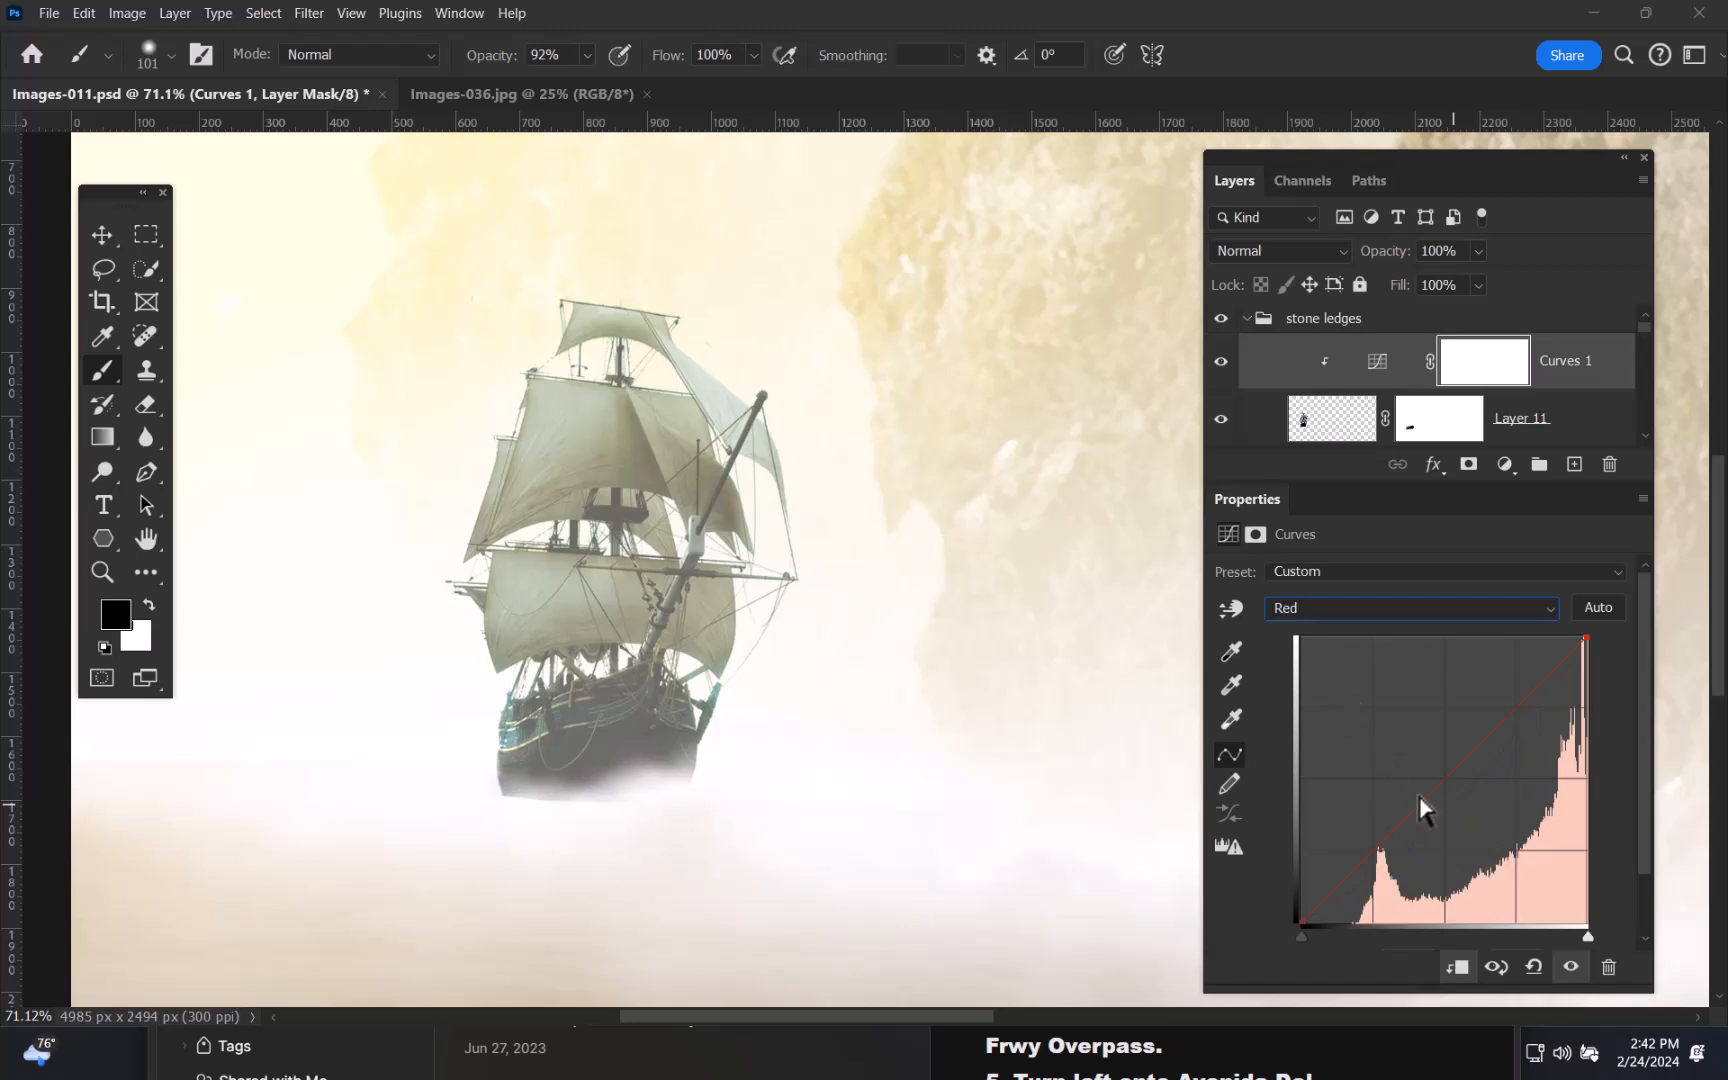
left_click(1441, 784)
left_click_drag(1441, 786, 1436, 777)
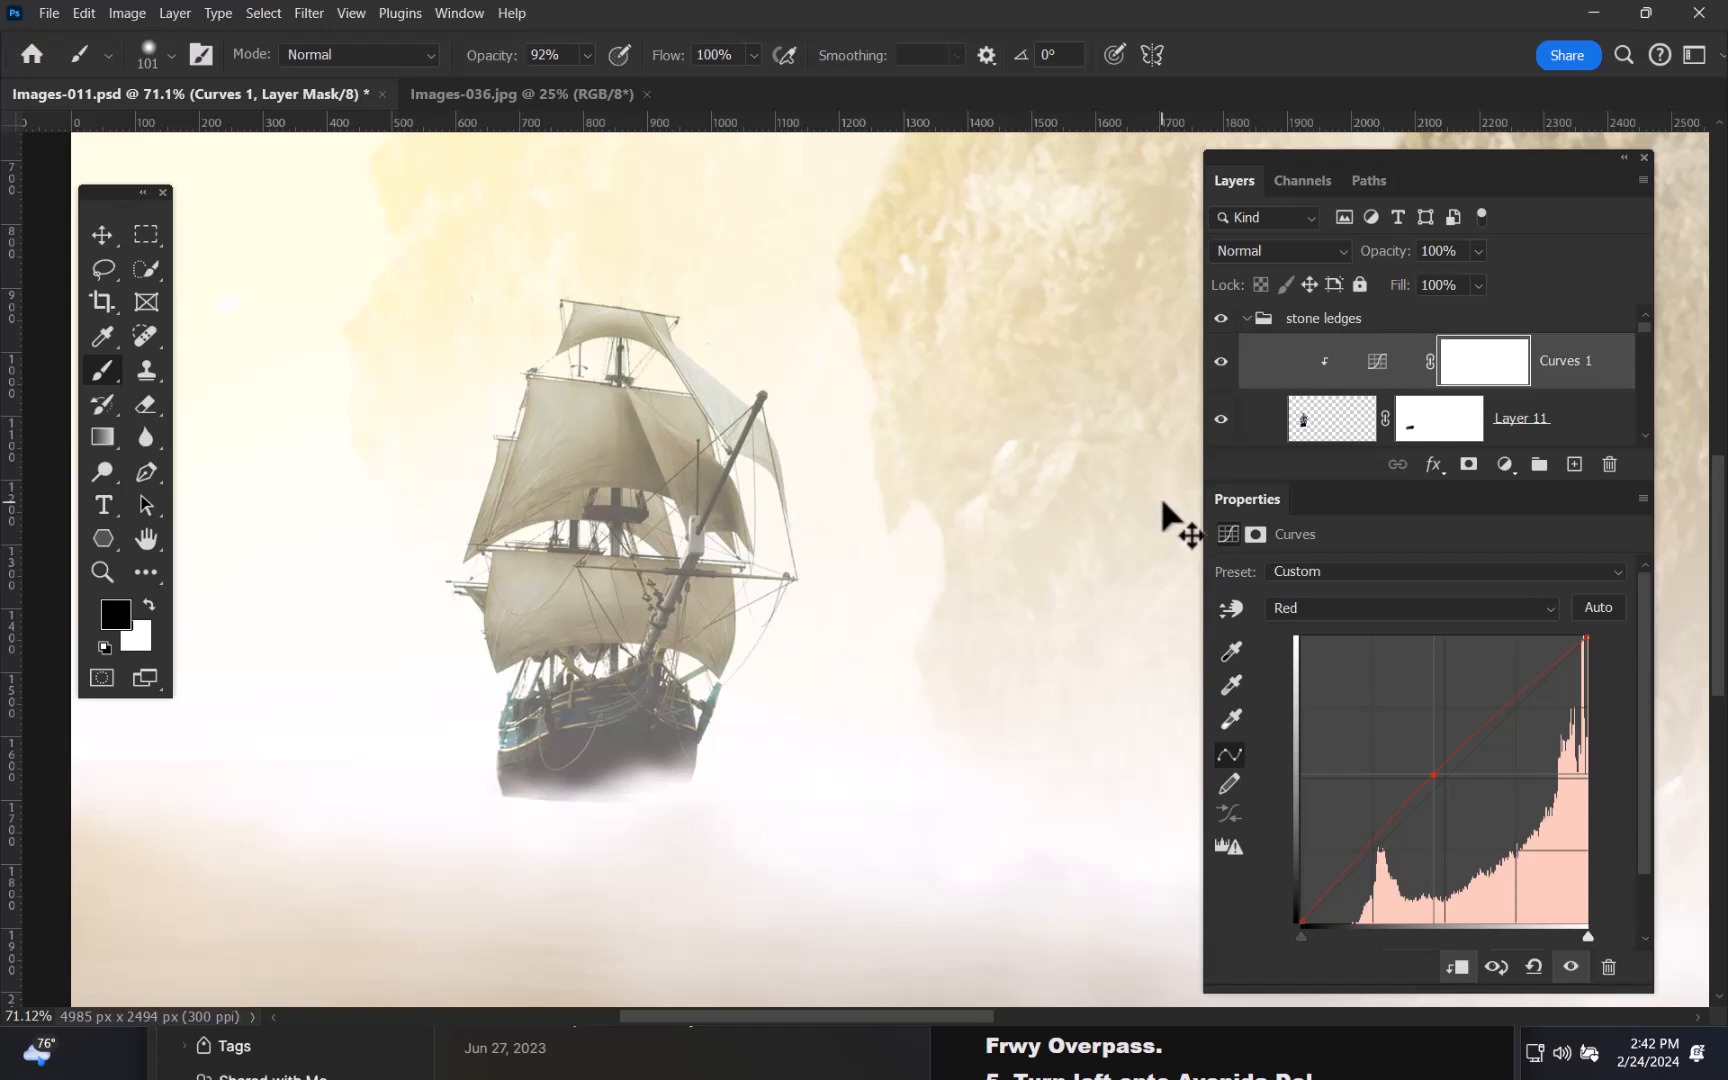
- Review the whole composite fitted to the screen in full-screen mode, and return to the standard view
key("ctrl+0")
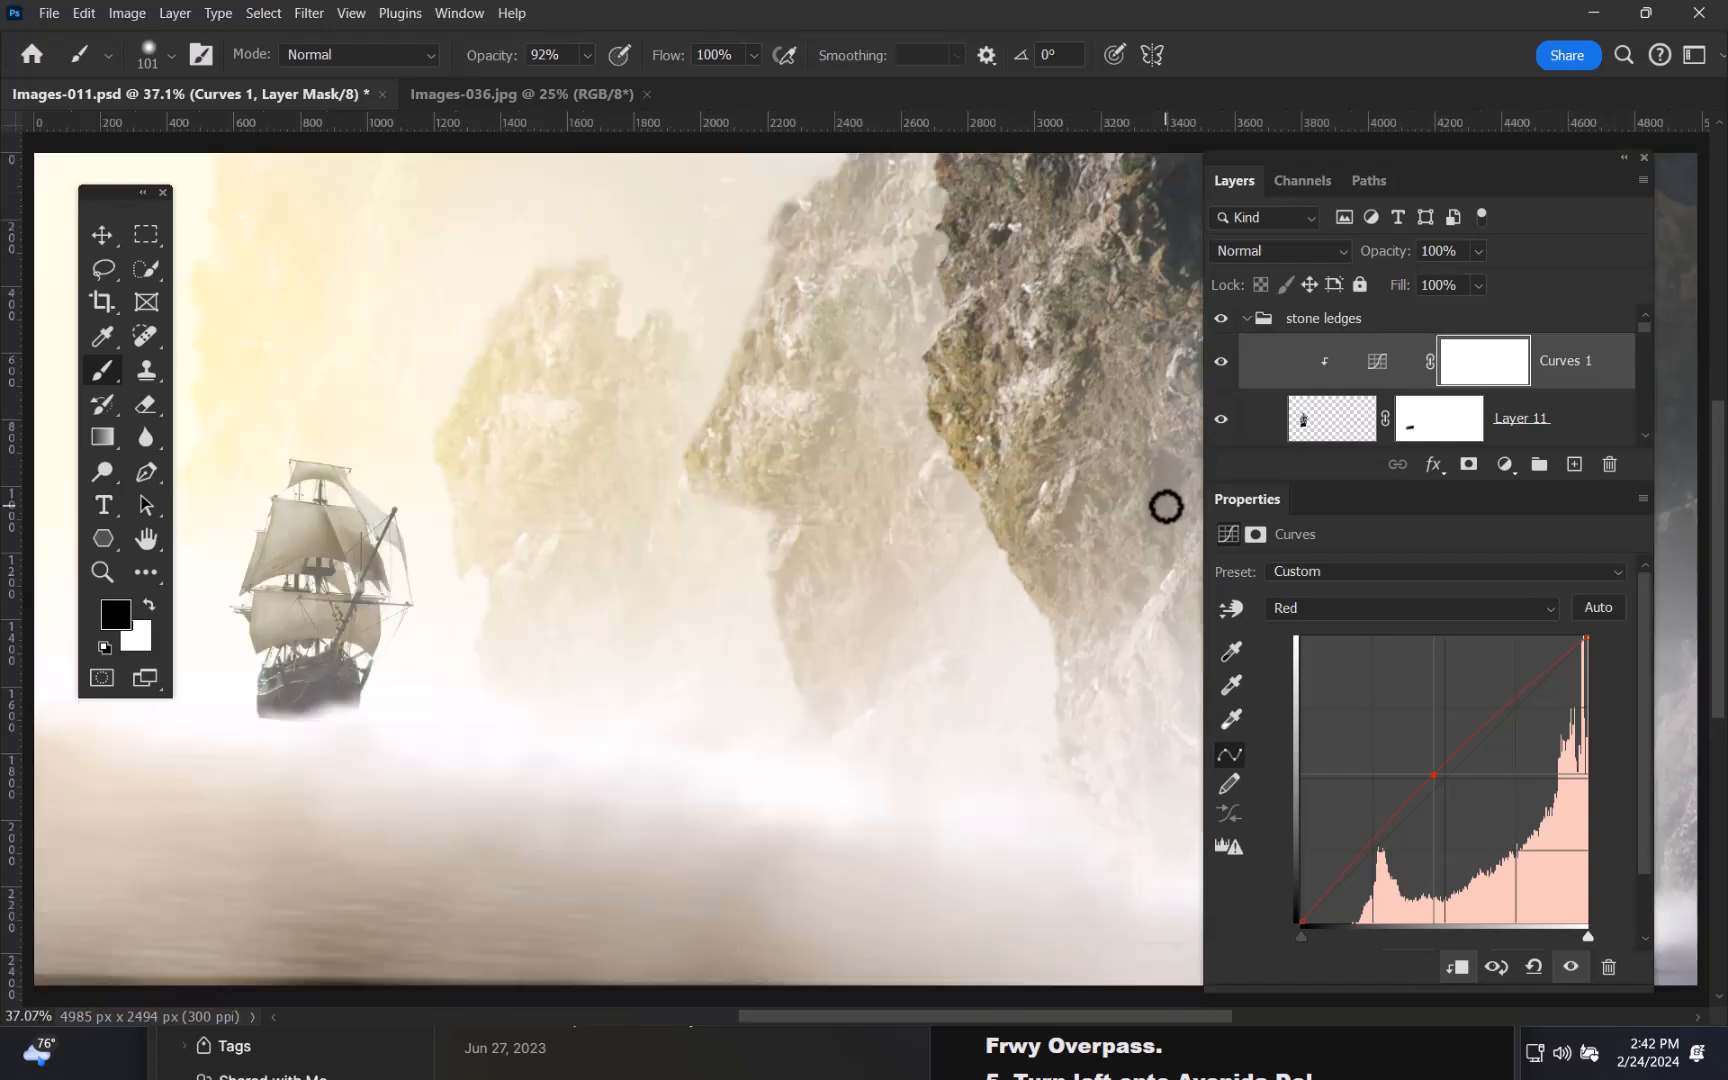
key("f")
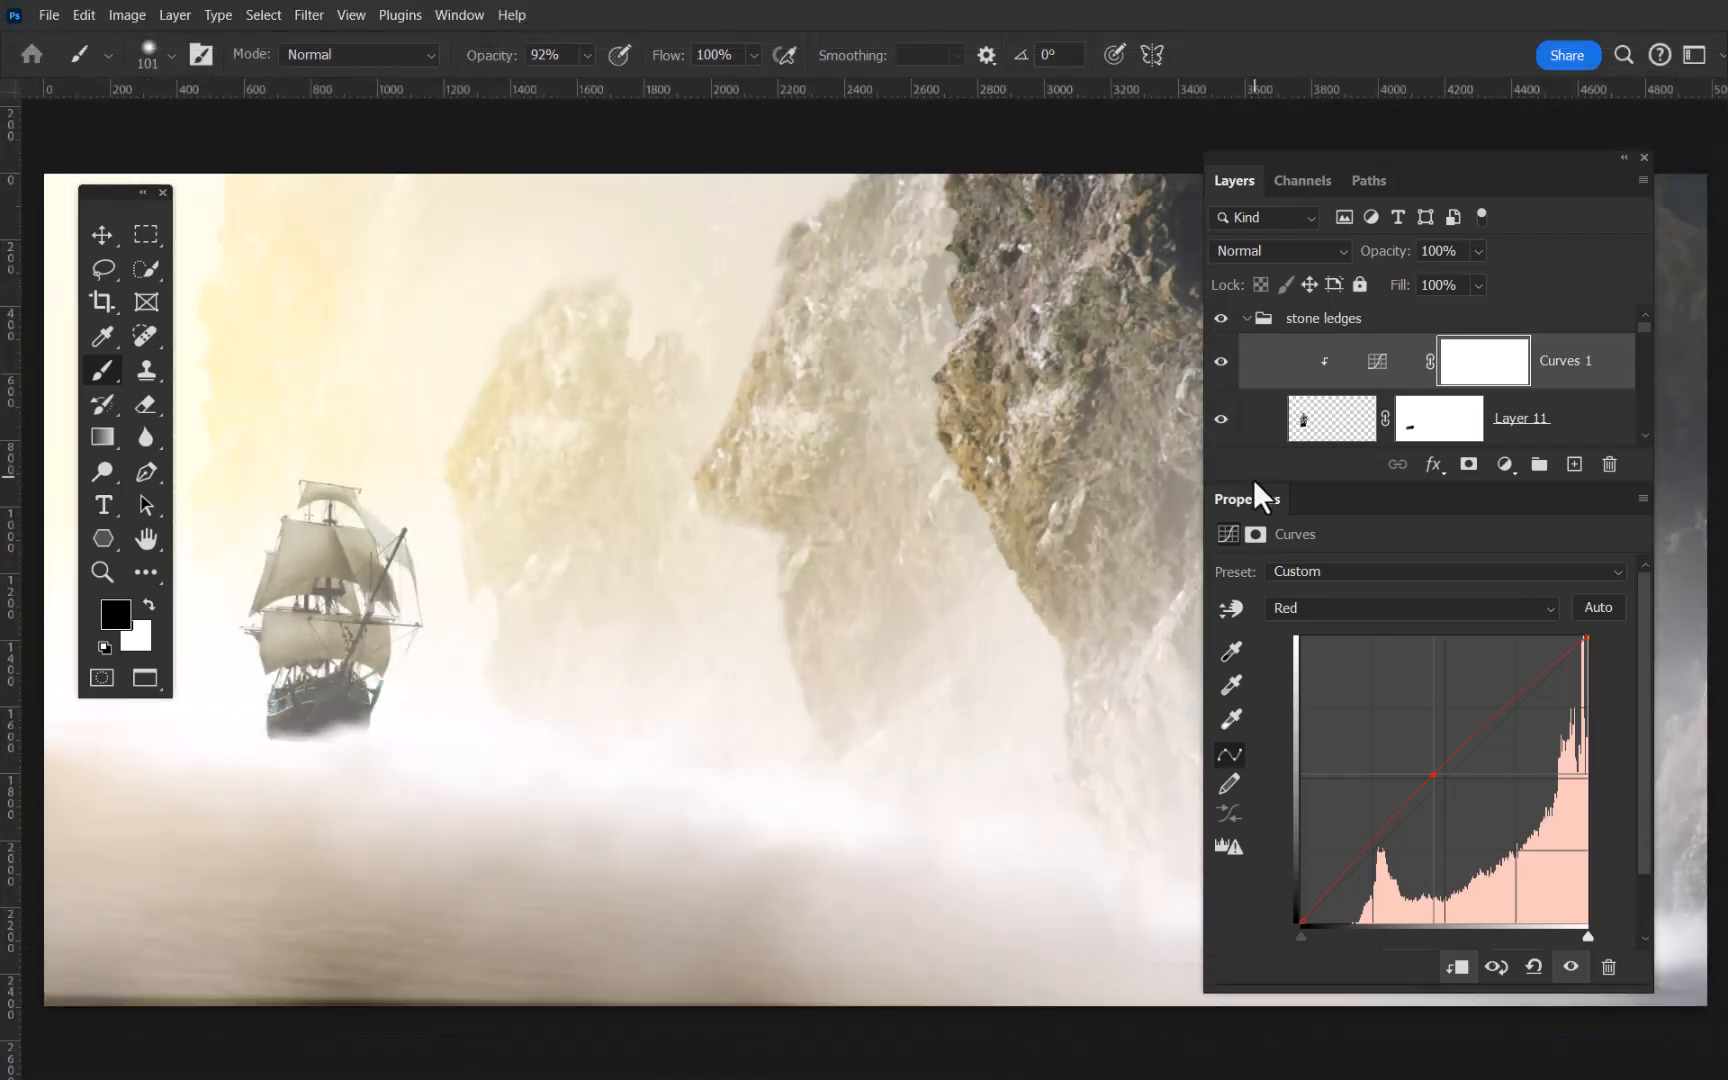
key("f")
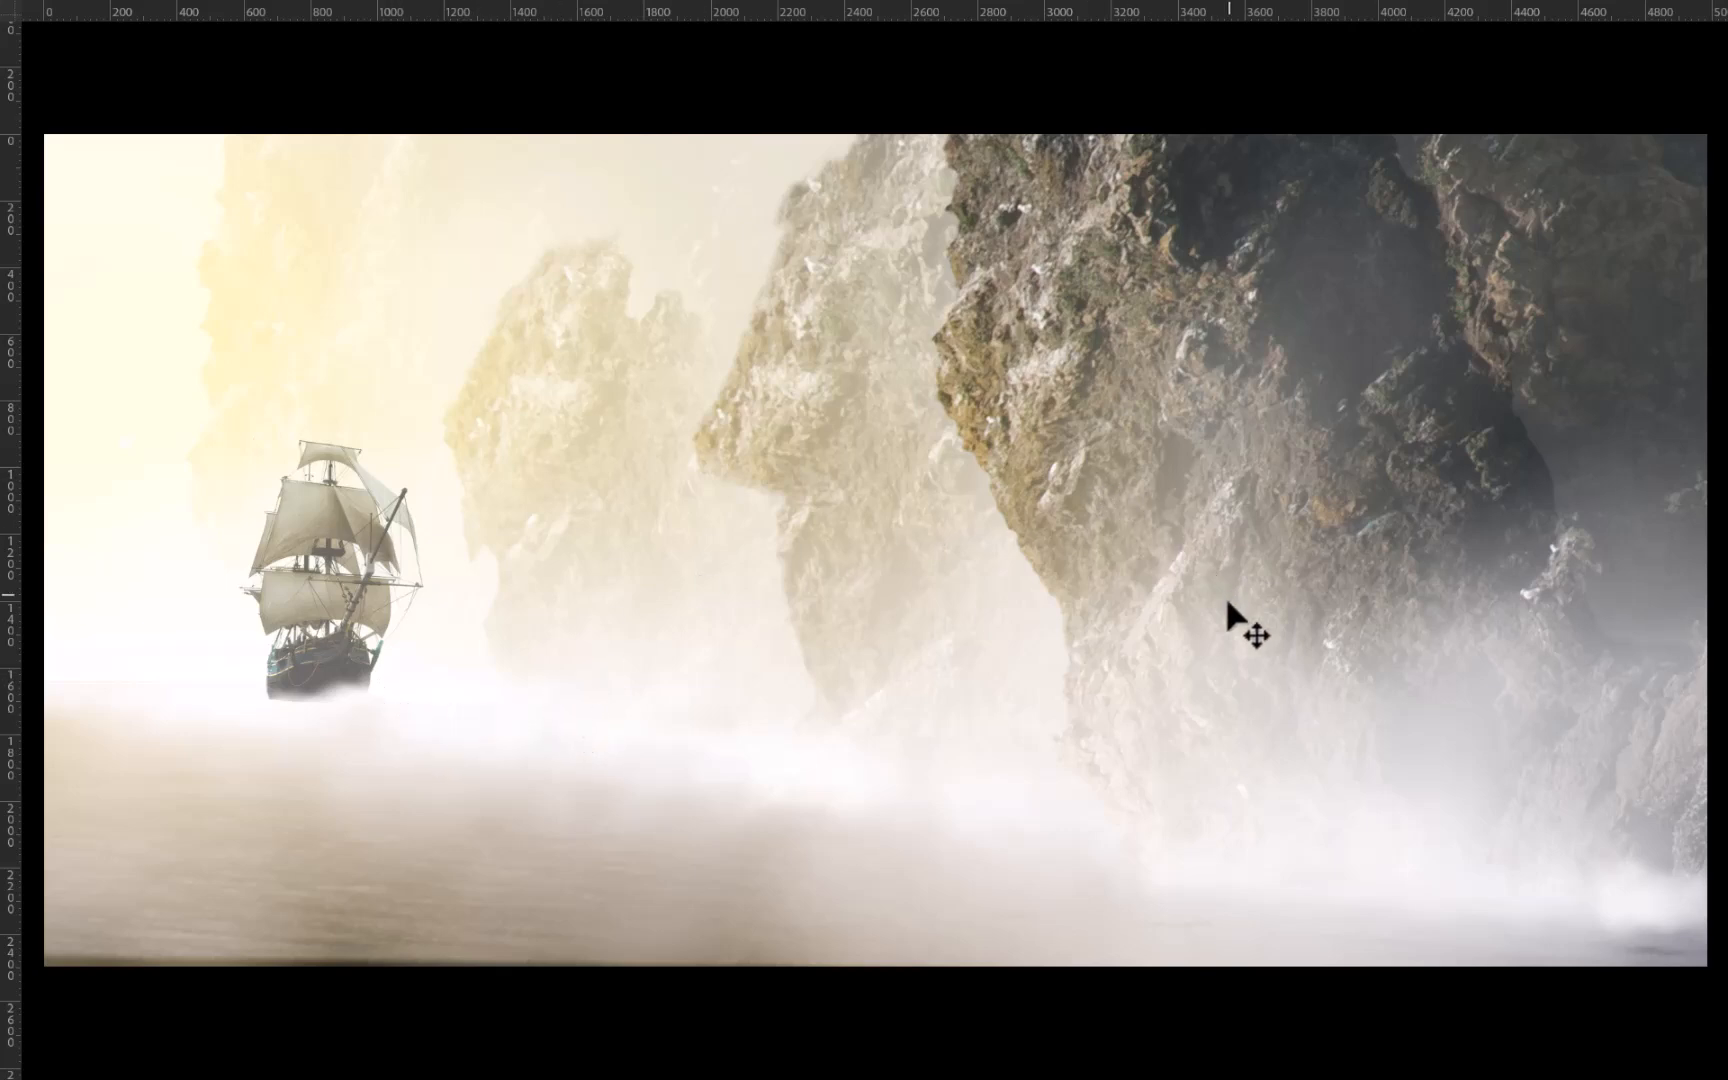
key("f")
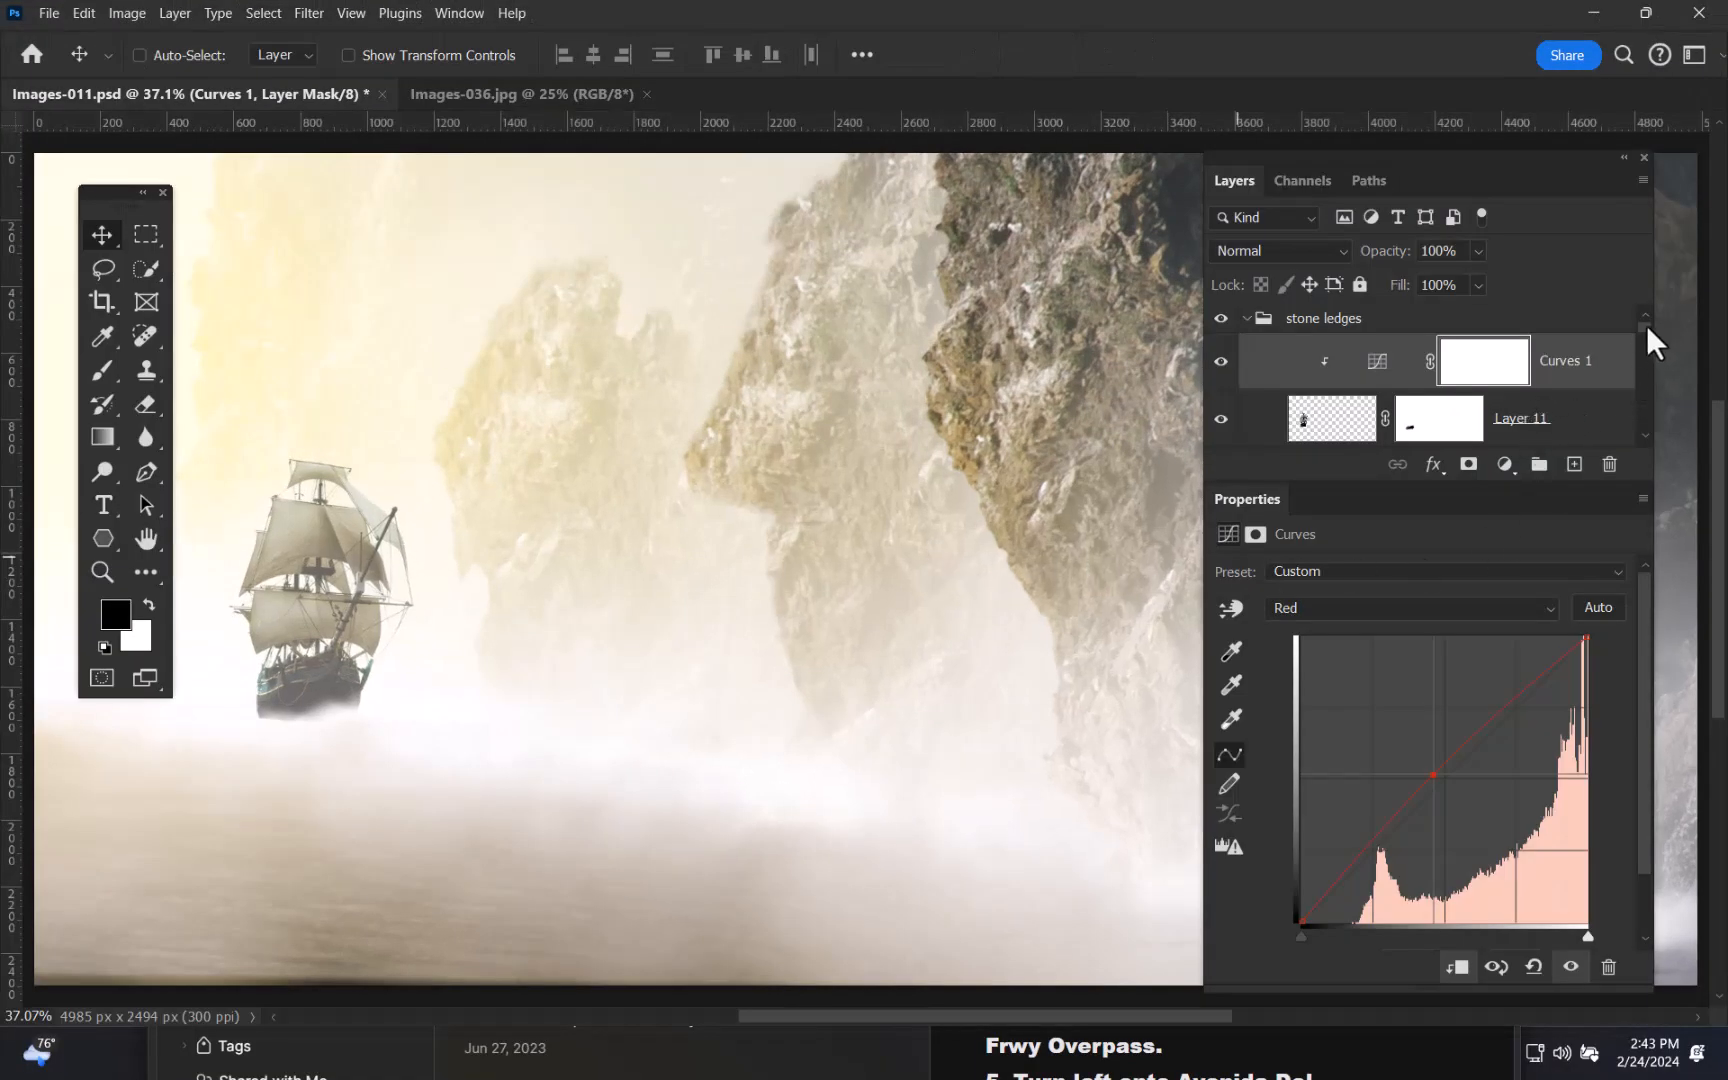
- Convert the ship's Layer 11 to a smart object
scroll(1655, 330, "down", 1)
left_click(1335, 410)
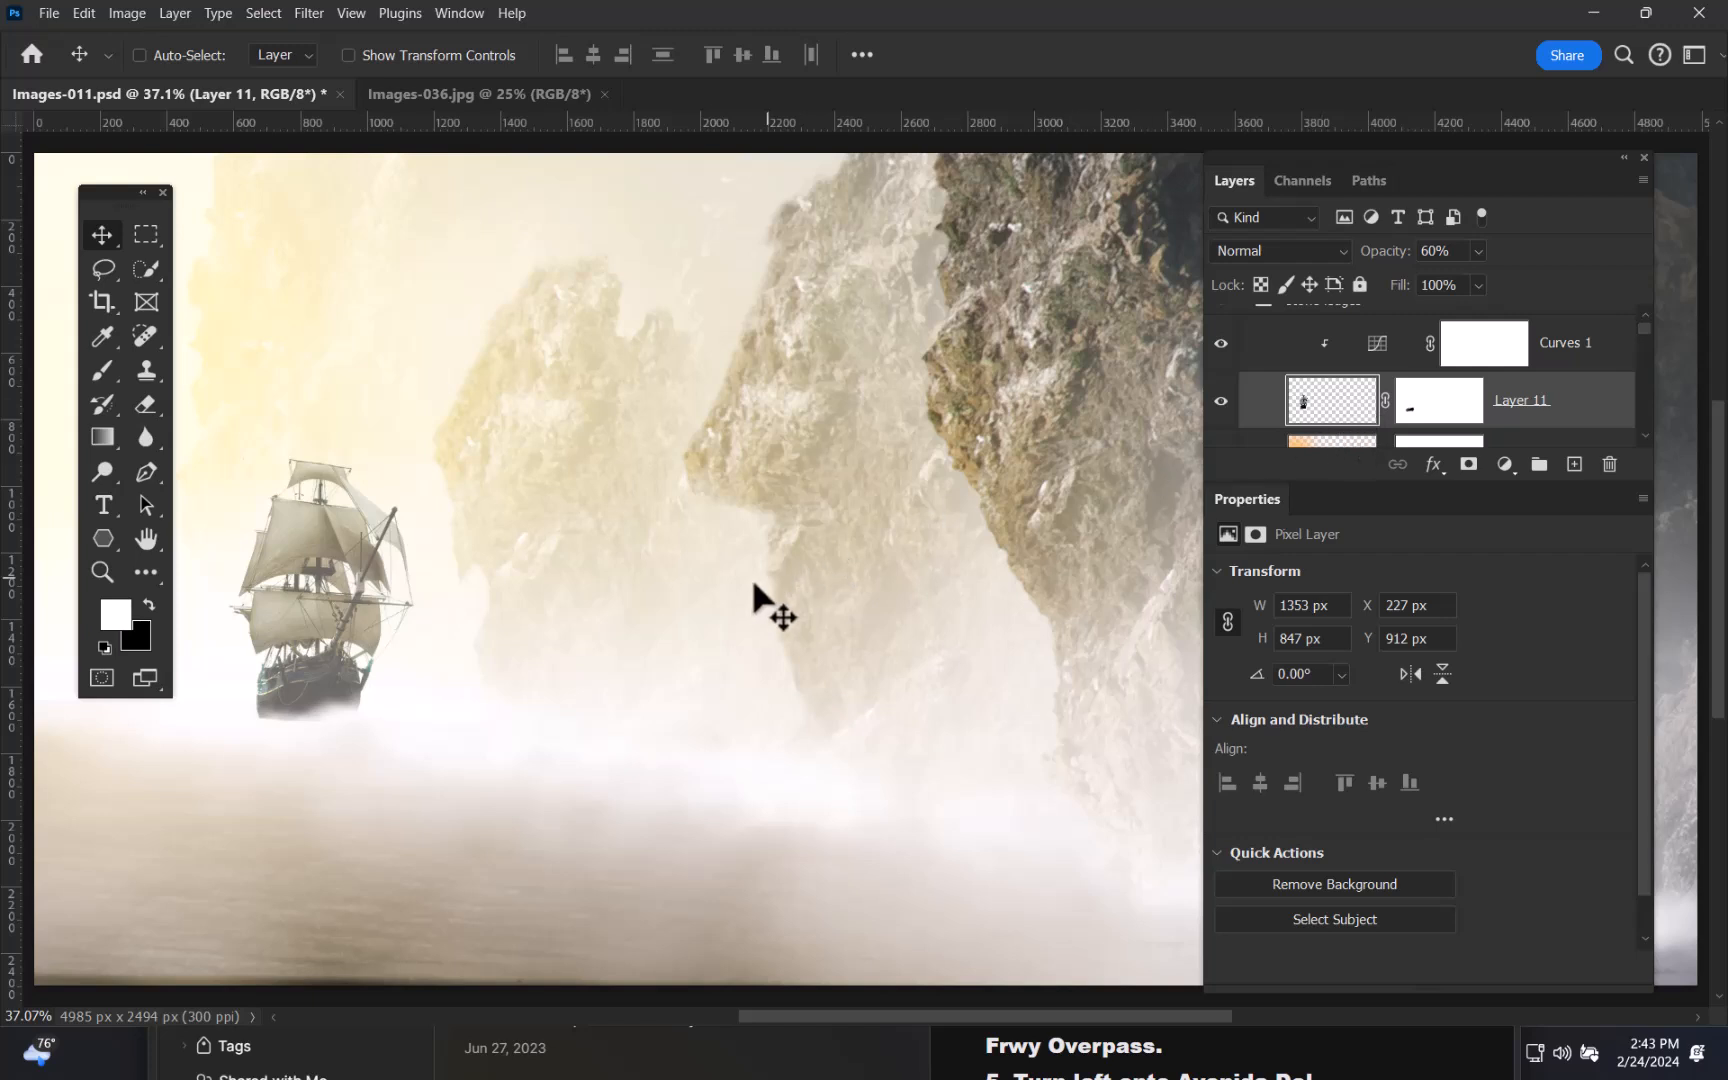
right_click(1575, 400)
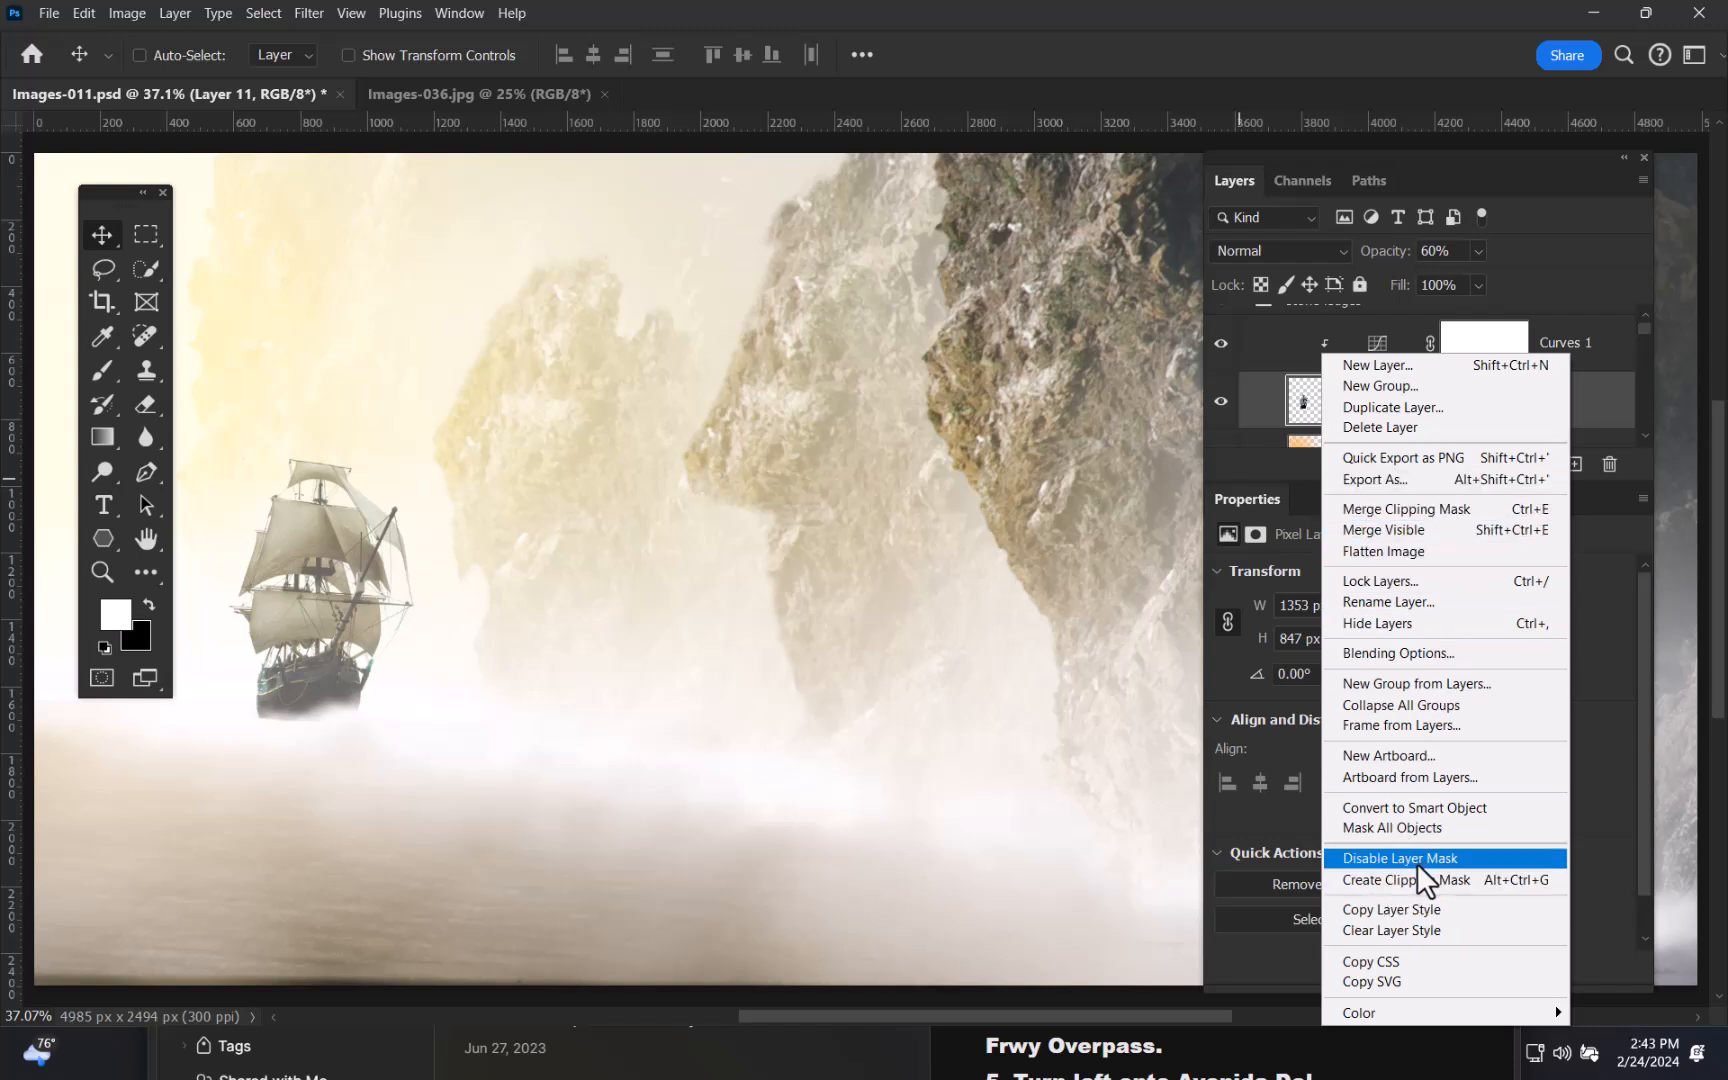
left_click(1443, 810)
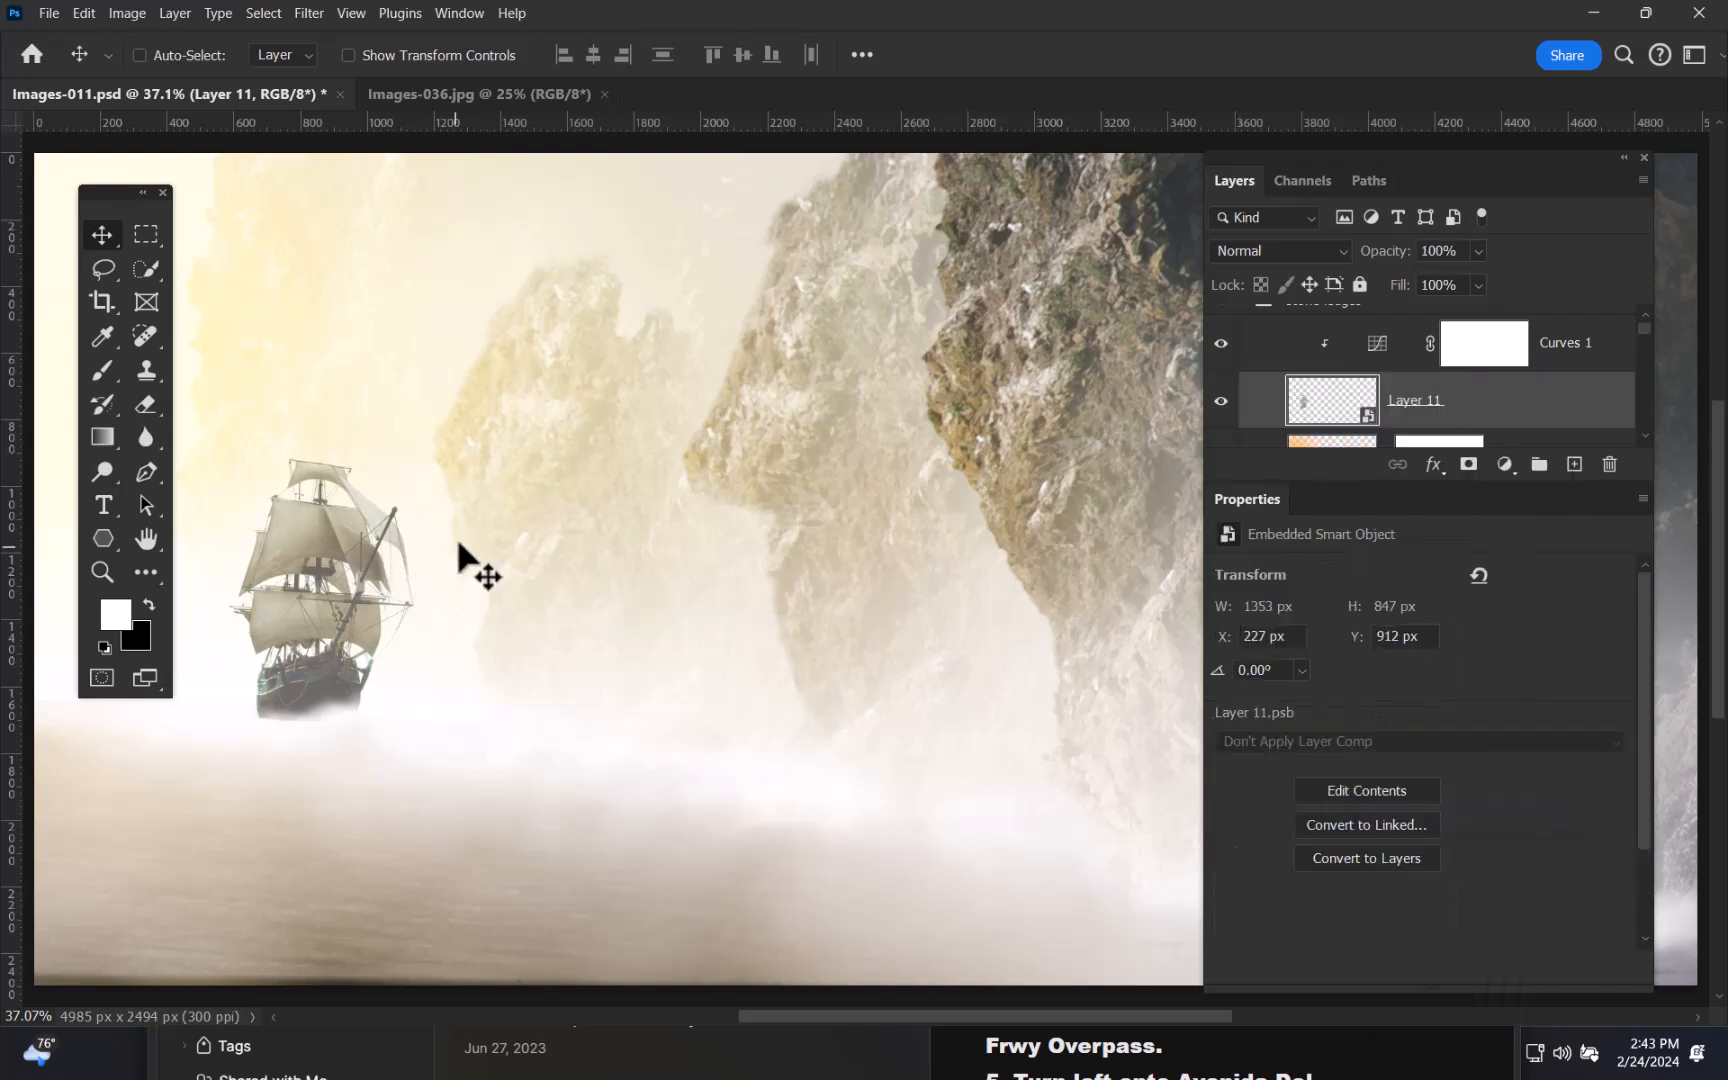
- Enlarge the ship's smart object proportionally to about 220% with Free Transform, clearing the tools away from the ship
left_click_drag(125, 205, 1107, 518)
left_click_drag(670, 539, 656, 575)
left_click_drag(541, 600, 545, 615)
key("ctrl+t")
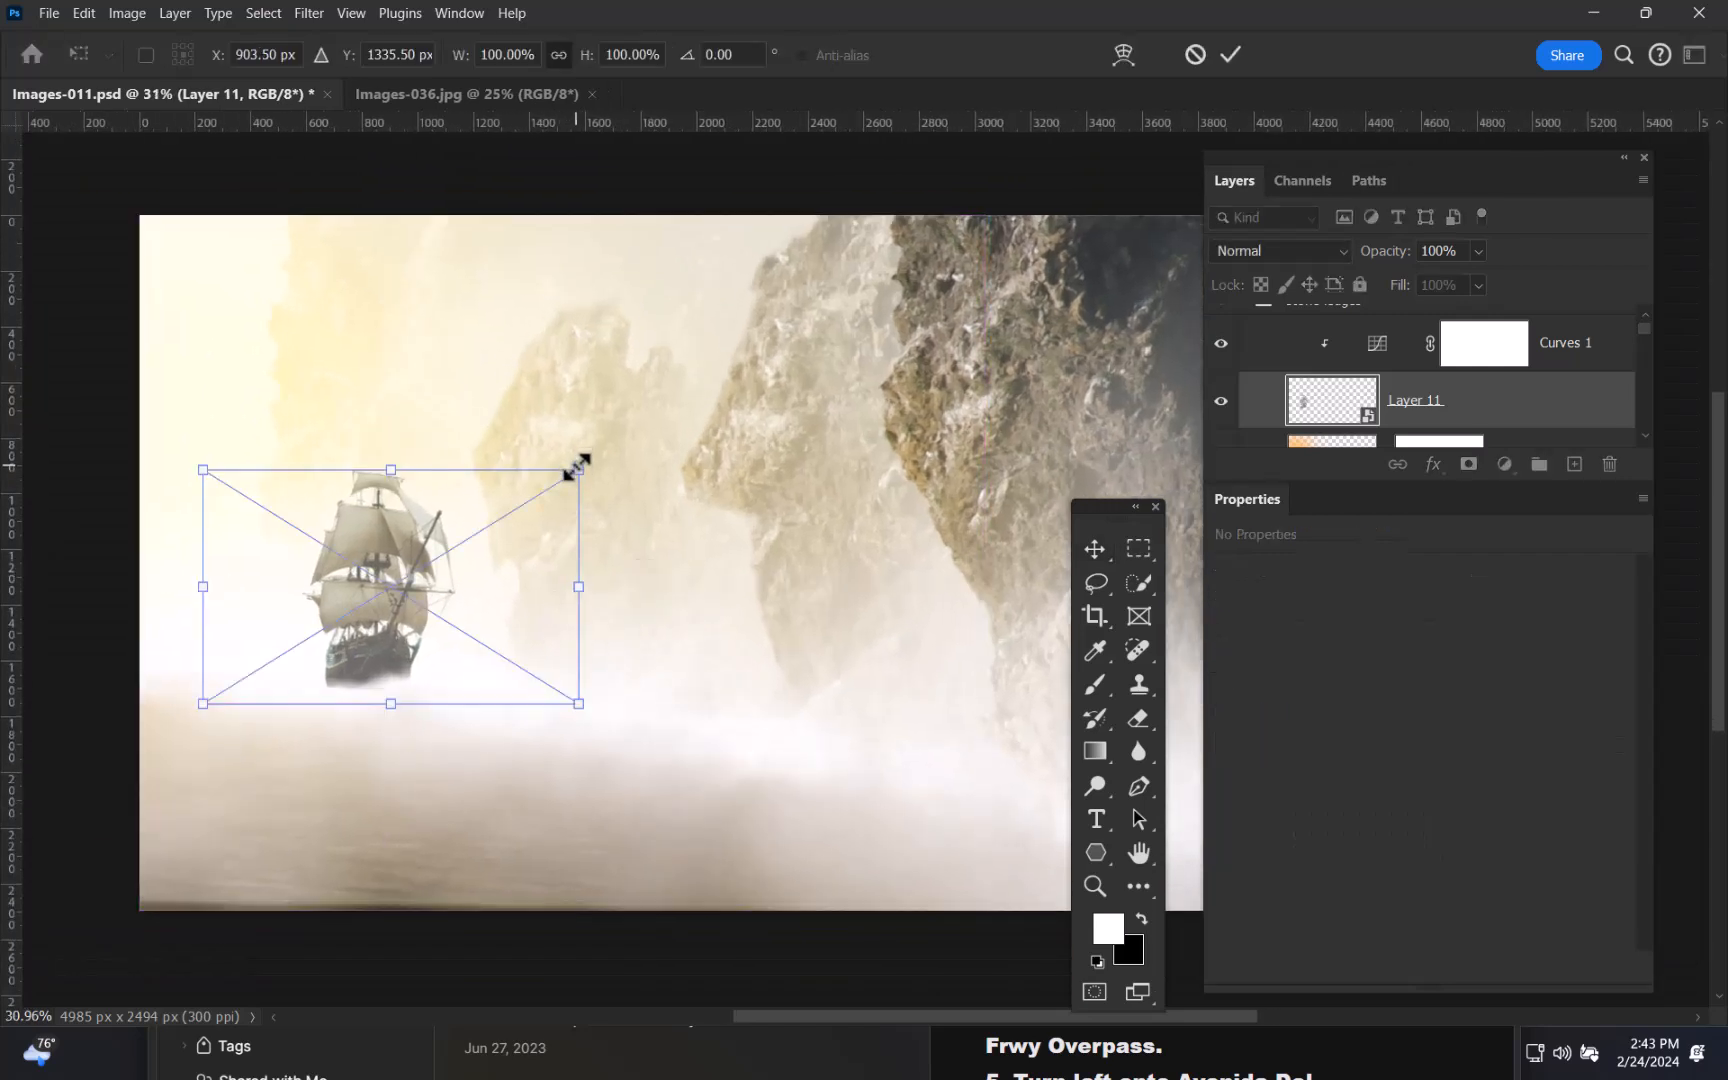
left_click_drag(578, 468, 870, 480)
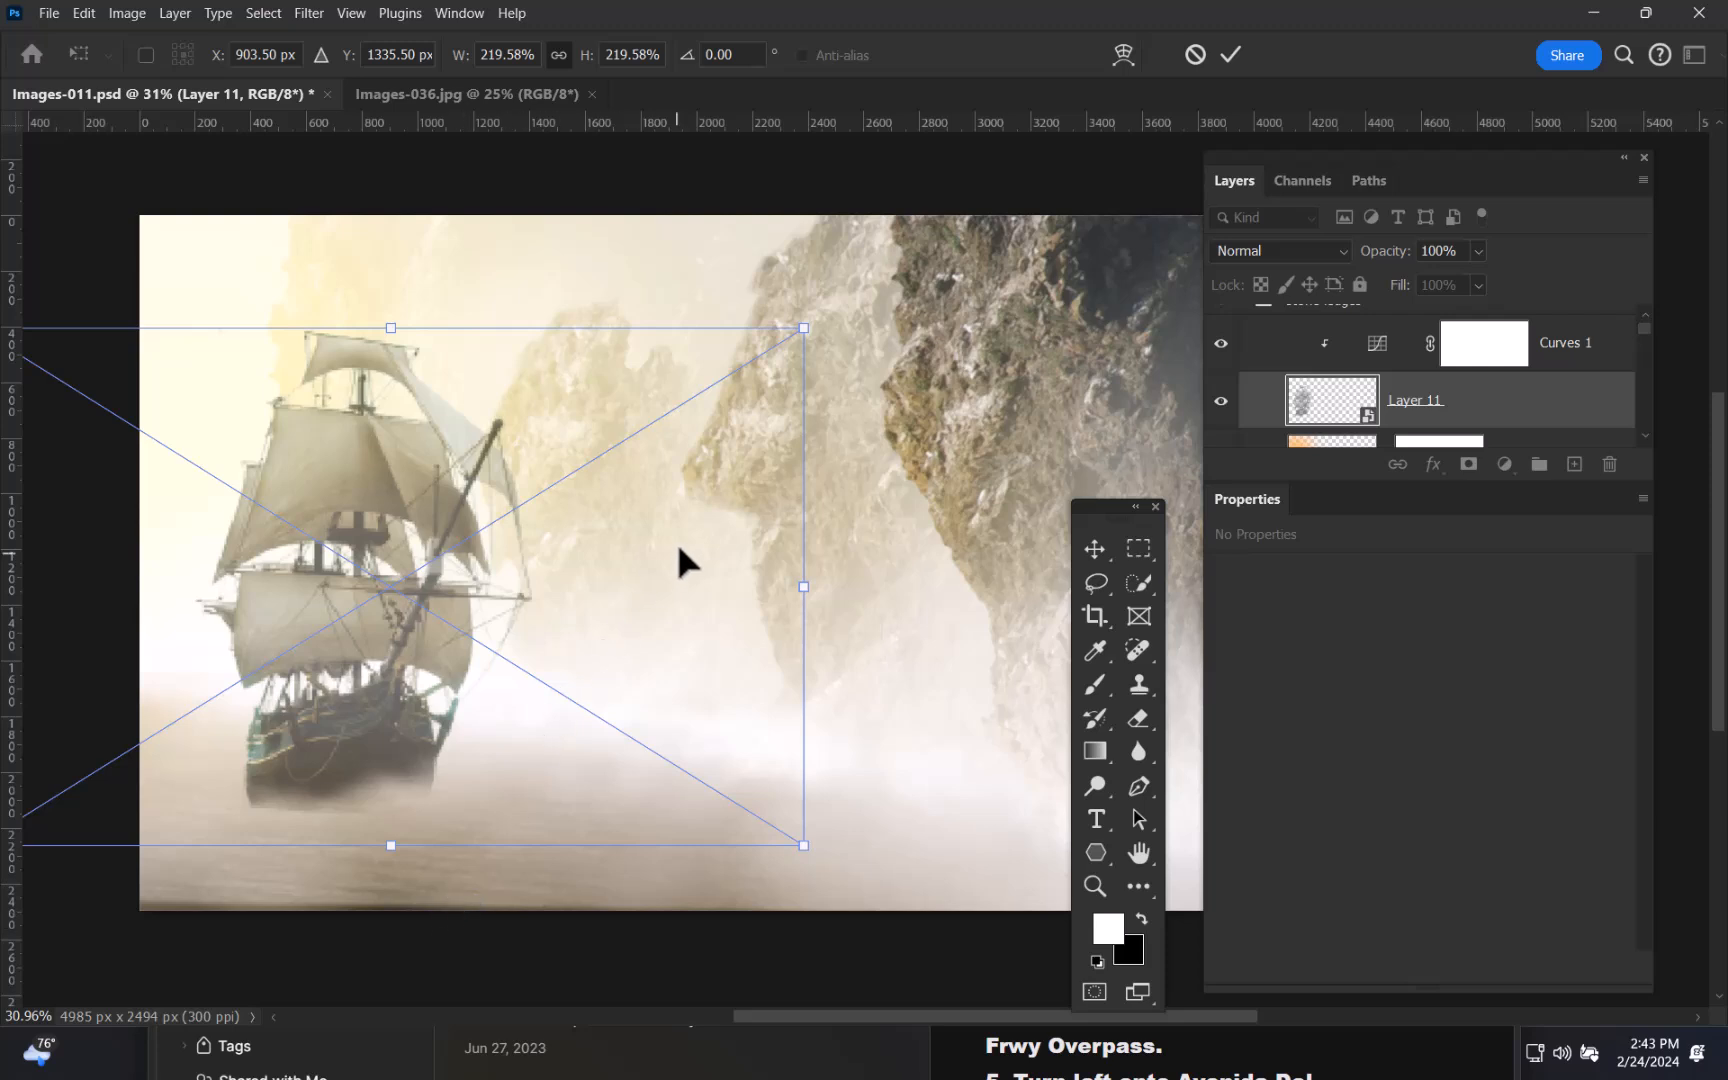
left_click_drag(802, 571, 687, 567)
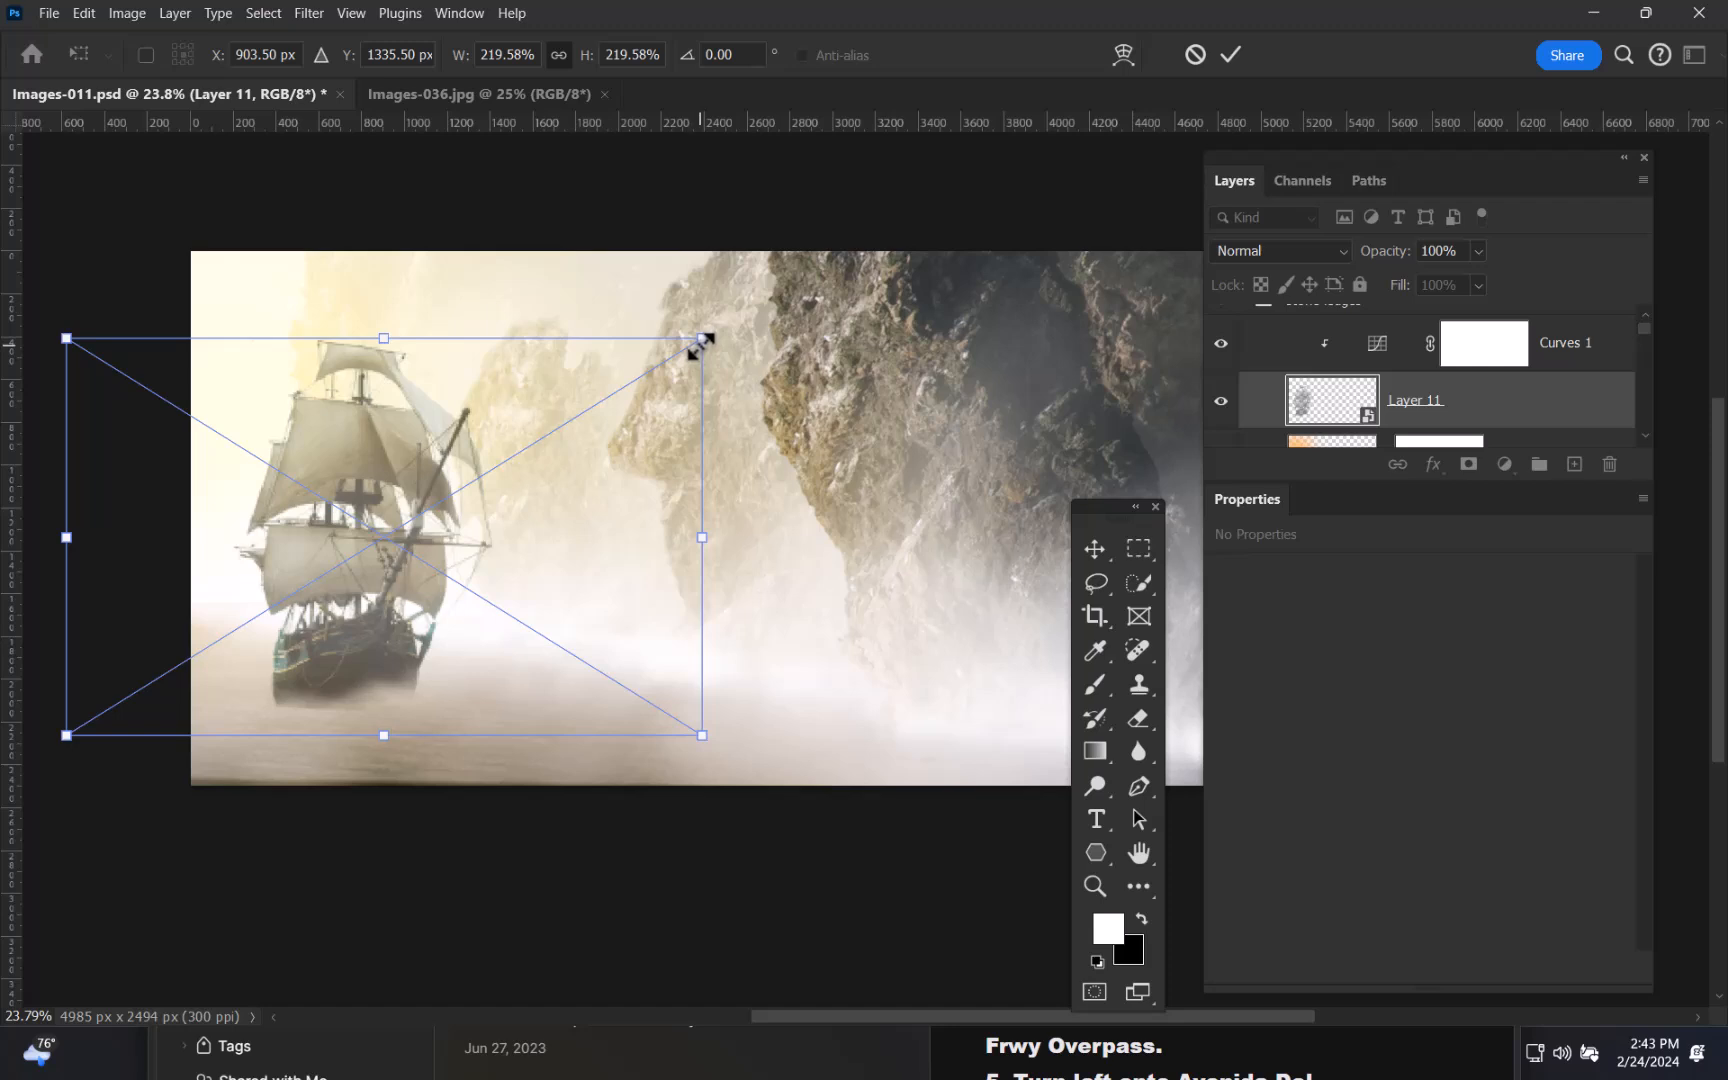
- Shrink the ship's smart object to about 1190 × 707 px, rotate it 0.9° and place it farther left at the mist line
left_click_drag(704, 343, 369, 607)
left_click_drag(303, 686, 365, 573)
left_click_drag(290, 505, 303, 460)
left_click_drag(438, 455, 392, 485)
mouse_move(300, 578)
left_mouse_down()
mouse_move(450, 561)
mouse_move(326, 557)
left_mouse_up()
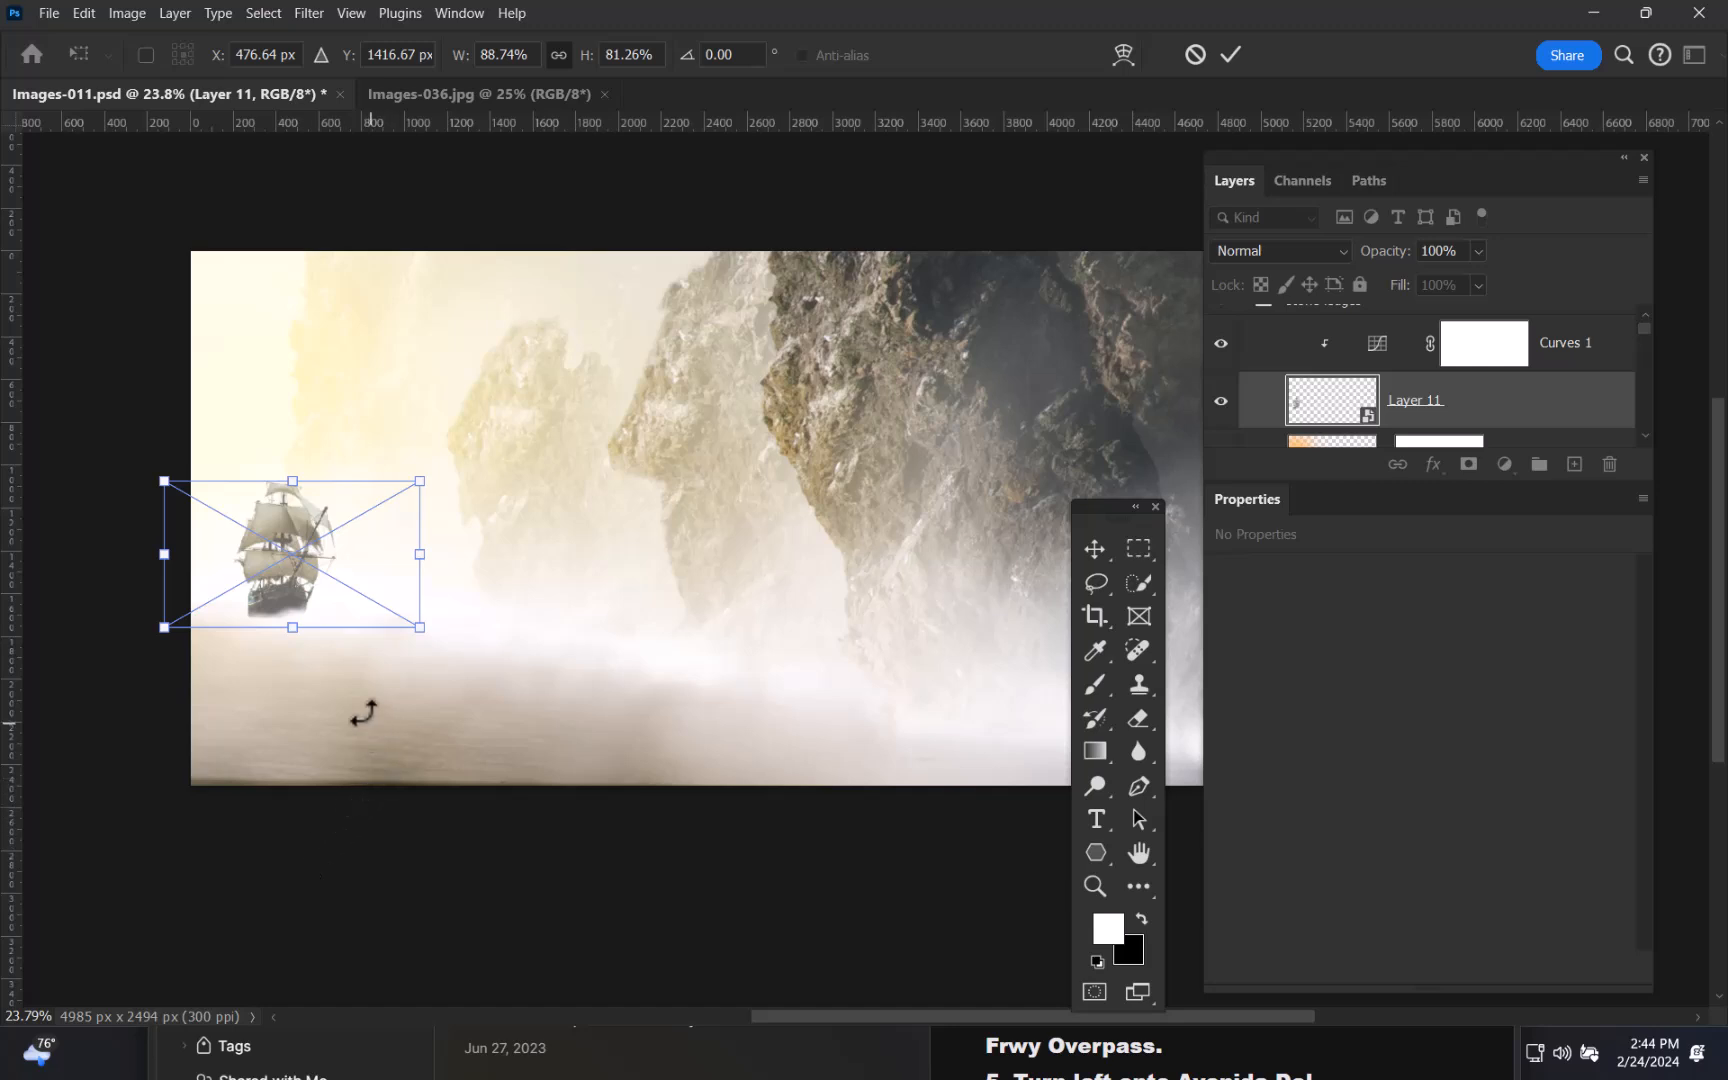
left_click_drag(330, 648, 303, 593)
key("Return")
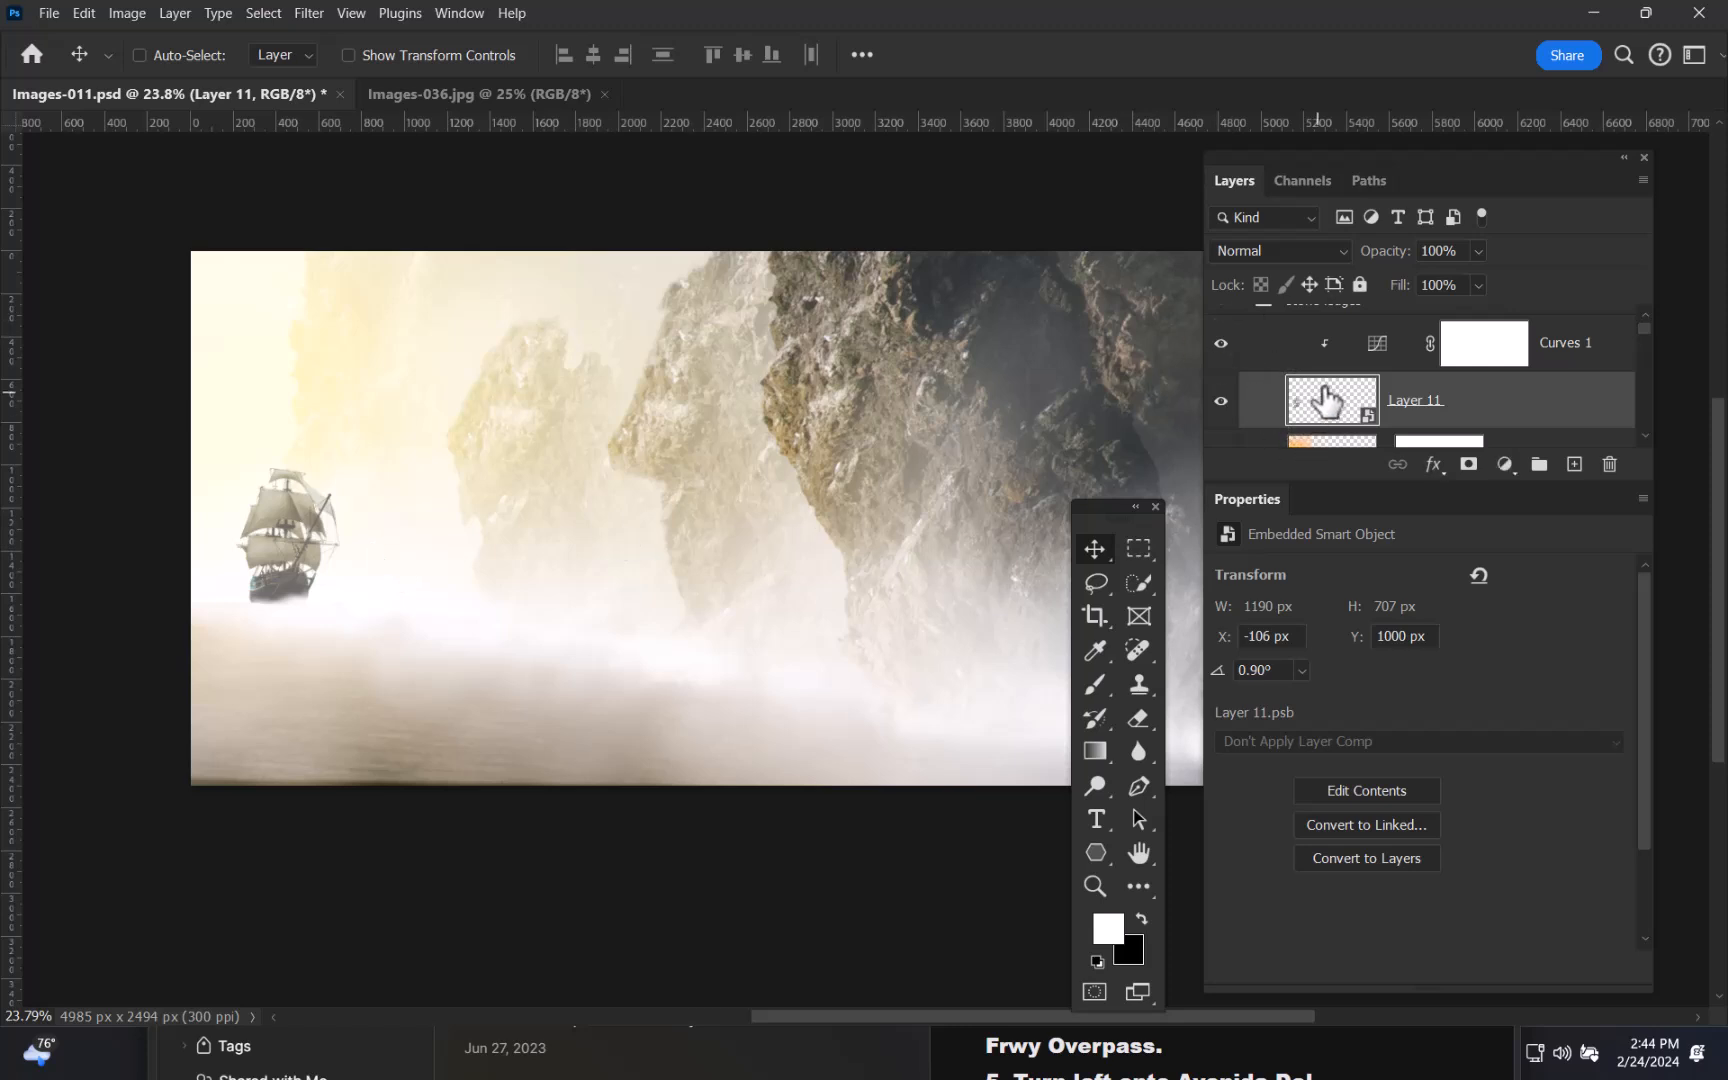
- Lower the opacity of the ship's Layer 11 smart object to 56%
left_click_drag(1381, 258, 1367, 265)
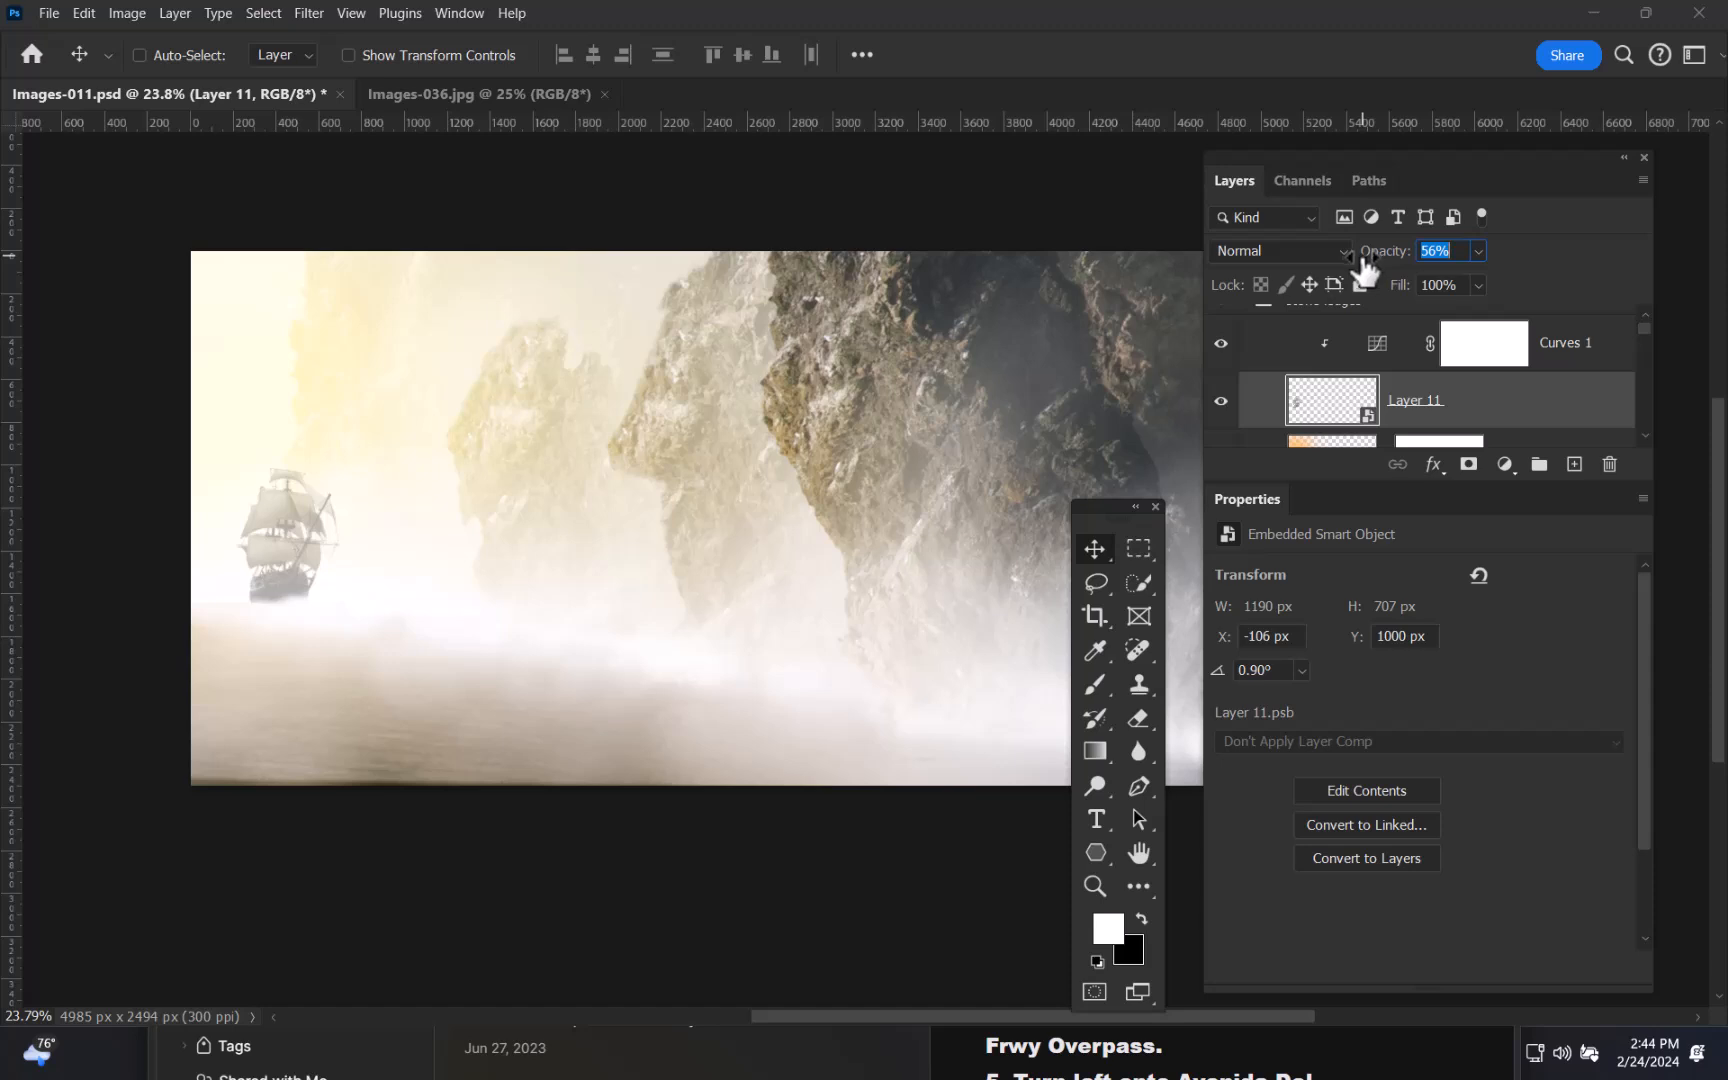
- Lower the ship's smart object to 44% opacity and move it slightly right to X -30 px, Y 1004 px
left_click_drag(1366, 268, 1350, 267)
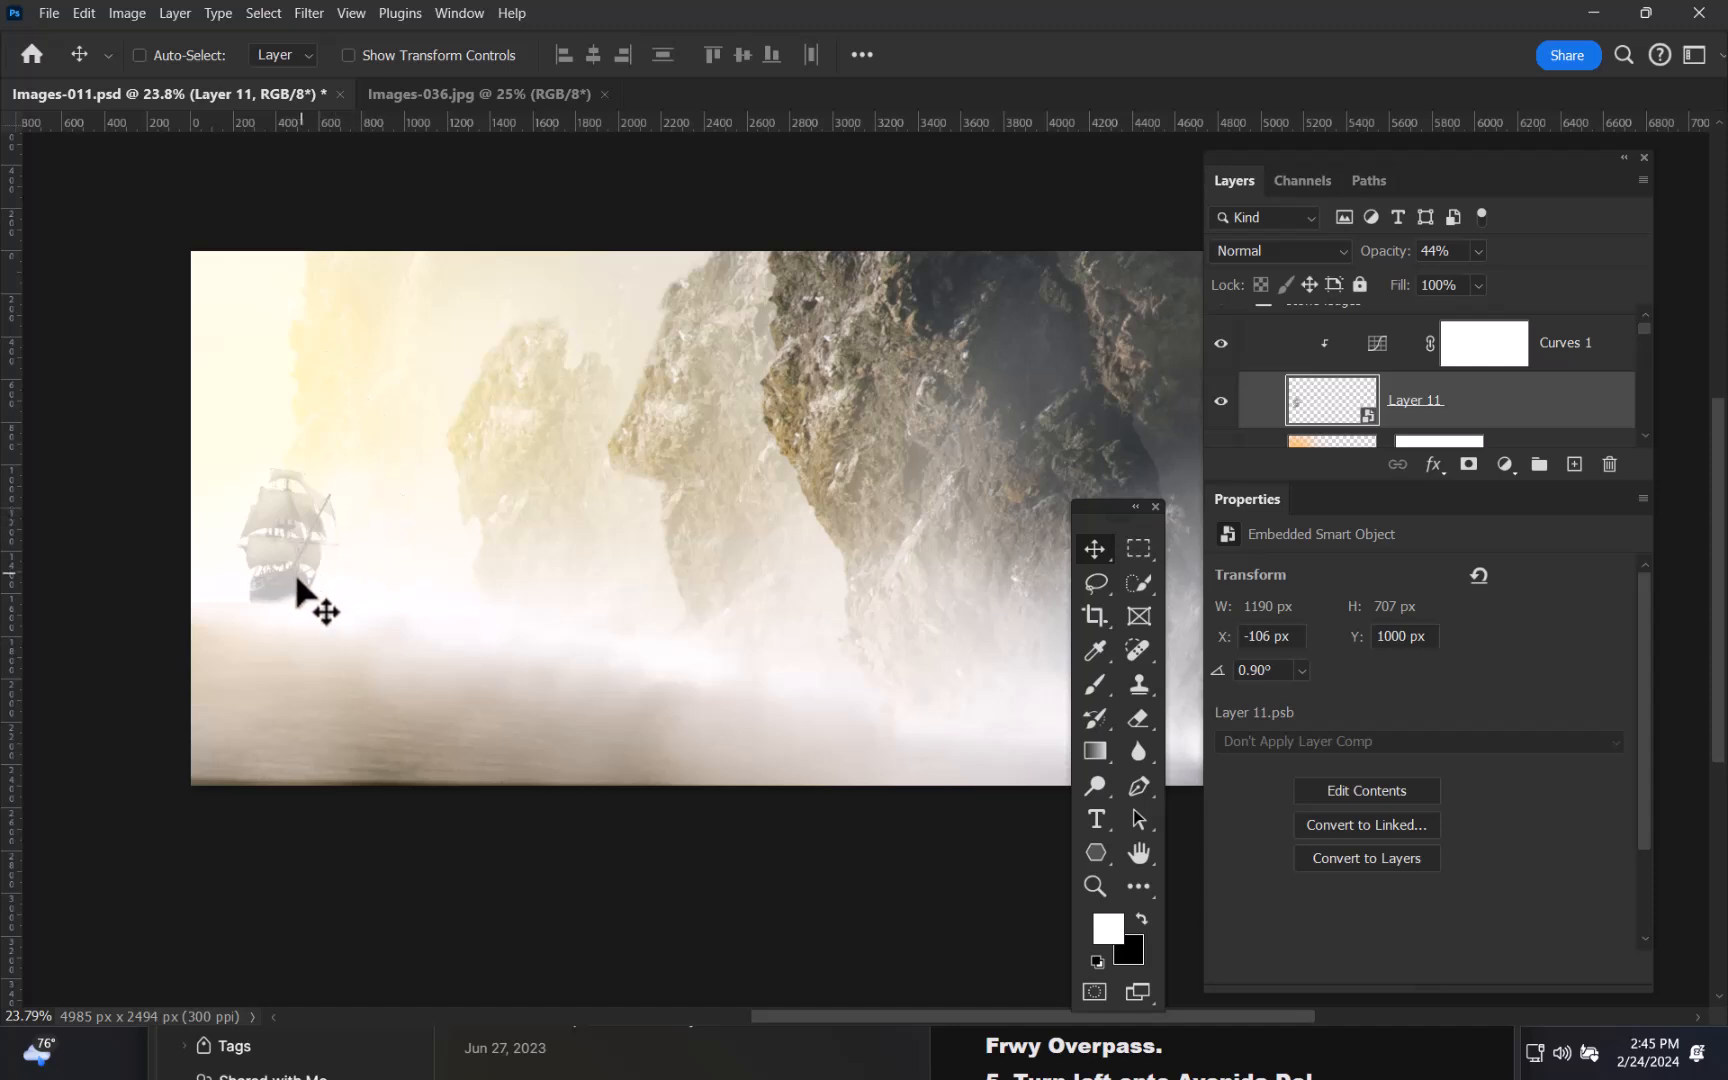
left_click_drag(301, 589, 316, 592)
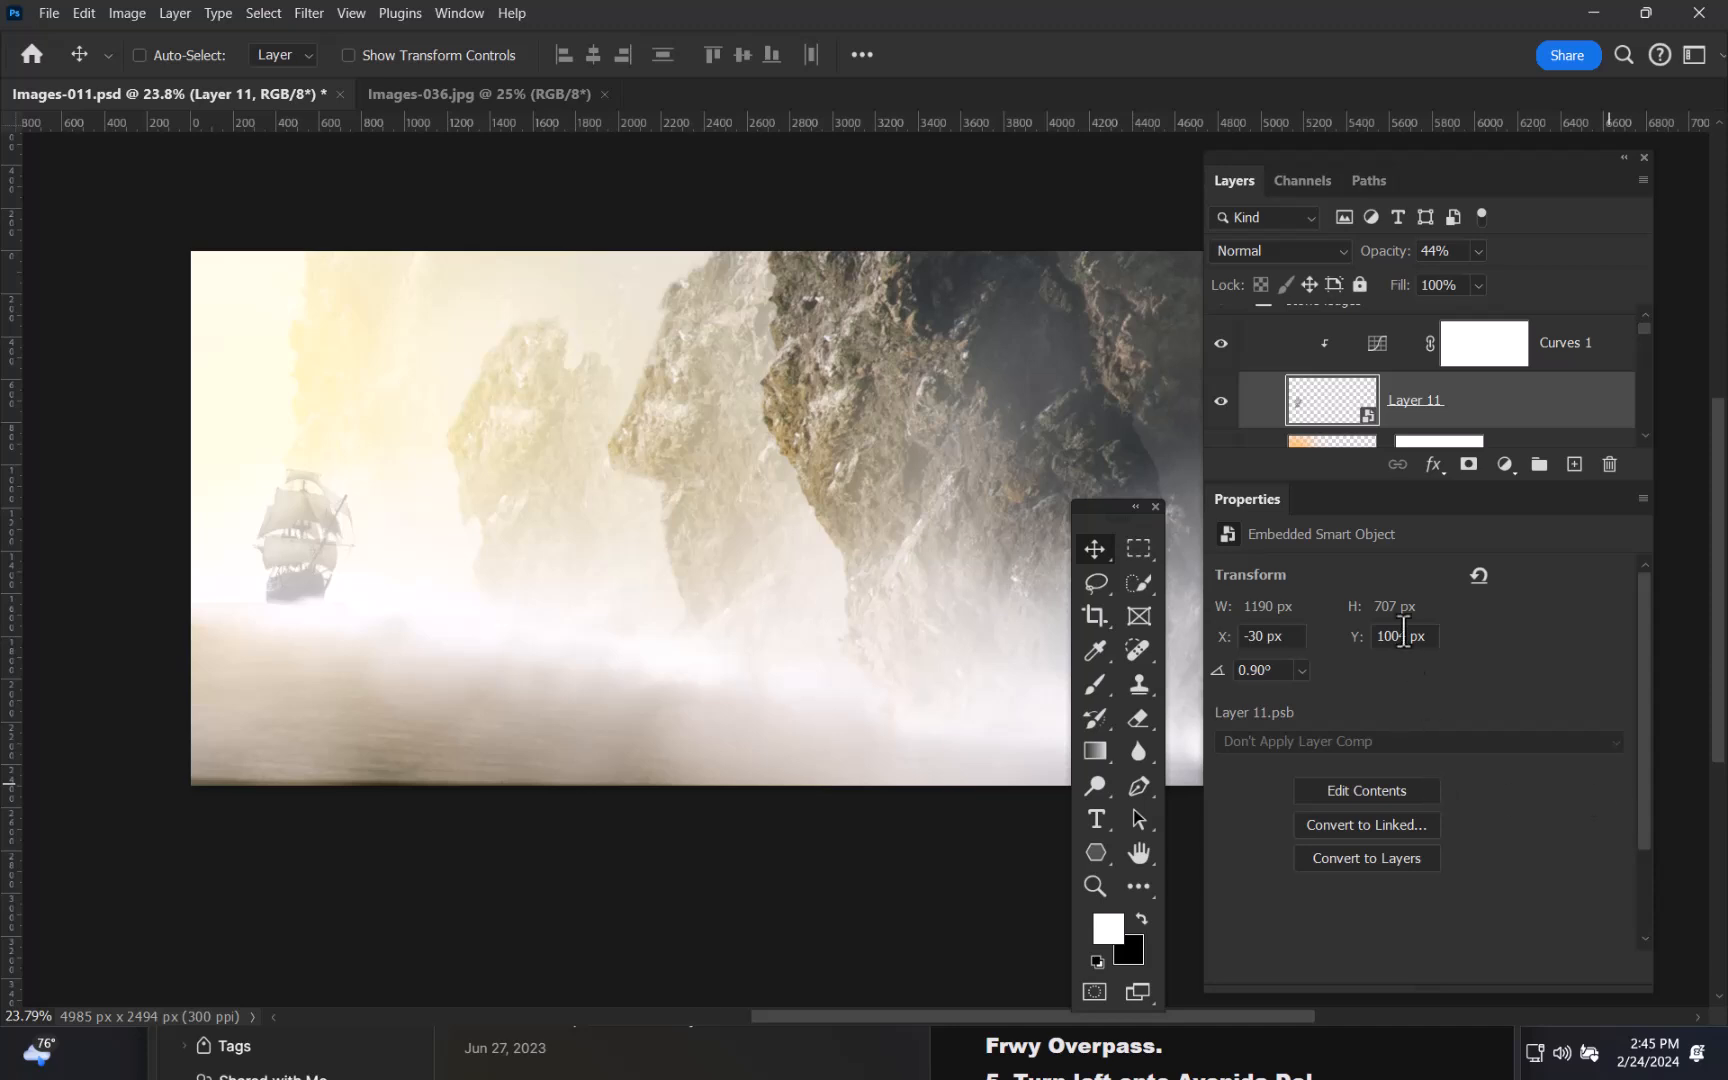
left_click_drag(1085, 510, 932, 869)
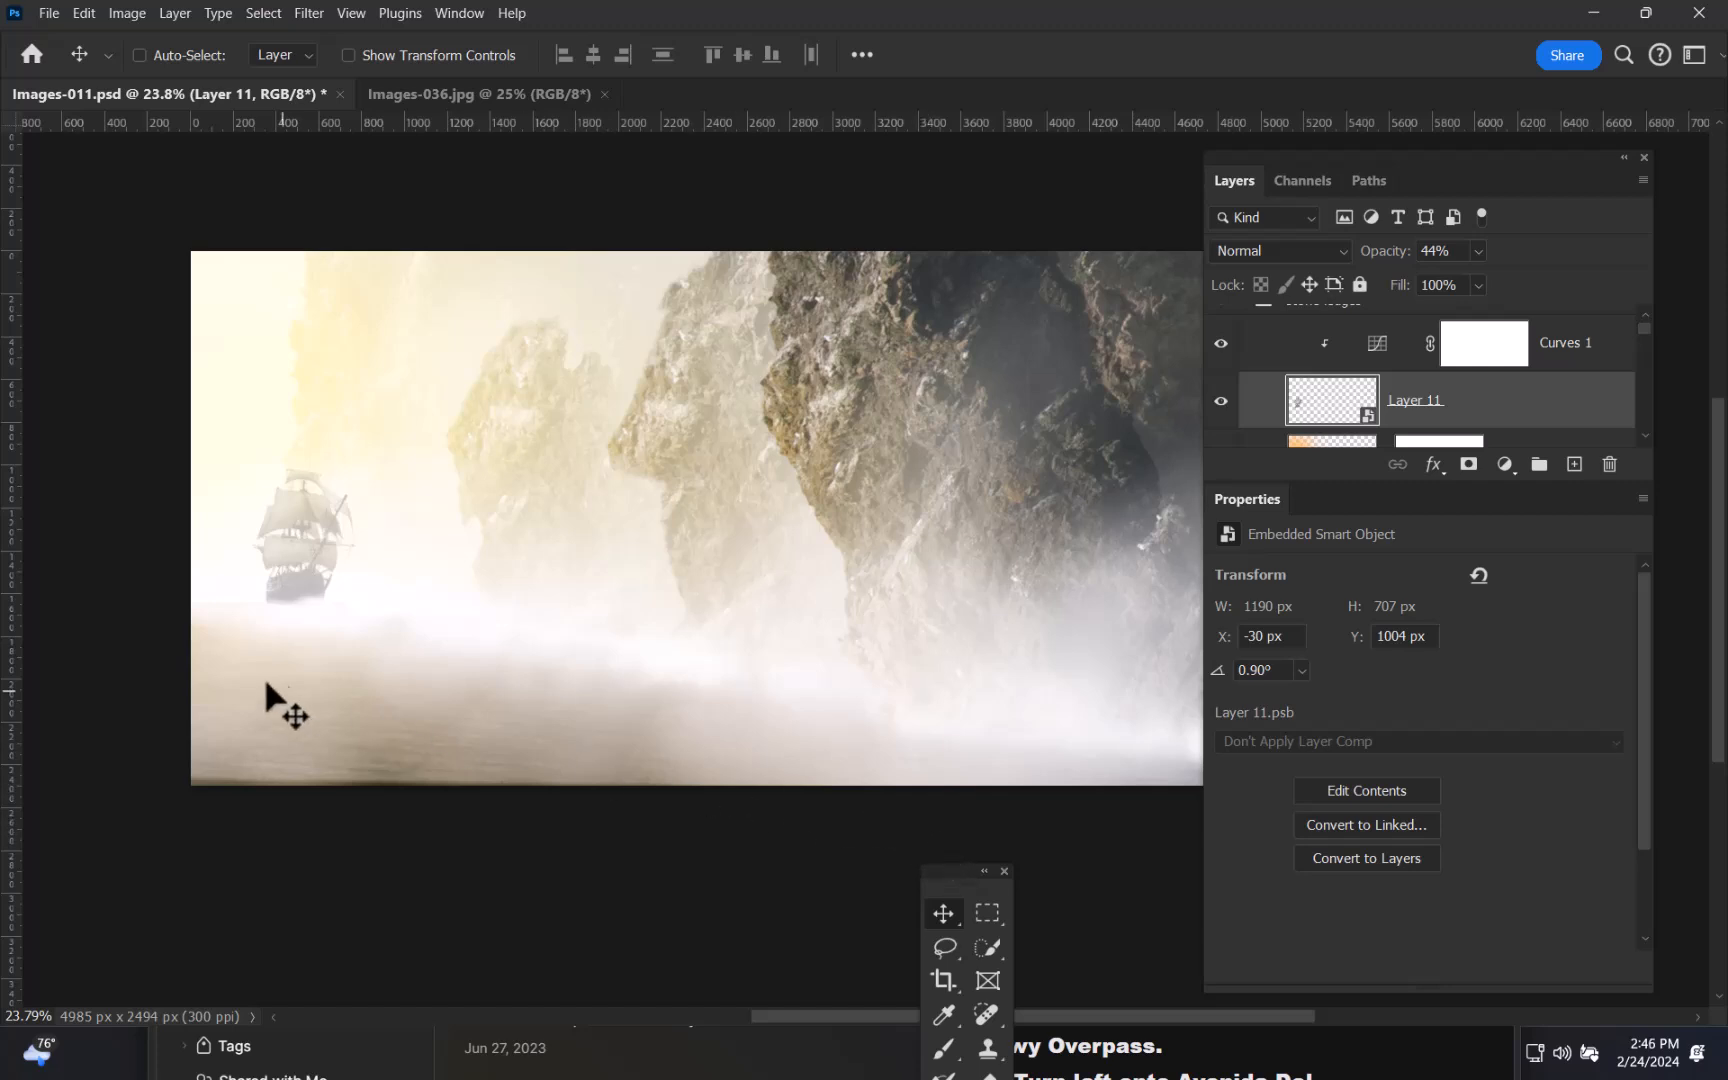
- Paint white mist across the water below the ship and cliffs on Layer 14 with a soft brush of about 576 px
mouse_move(791, 577)
left_mouse_down()
mouse_move(732, 604)
mouse_move(799, 579)
left_mouse_up()
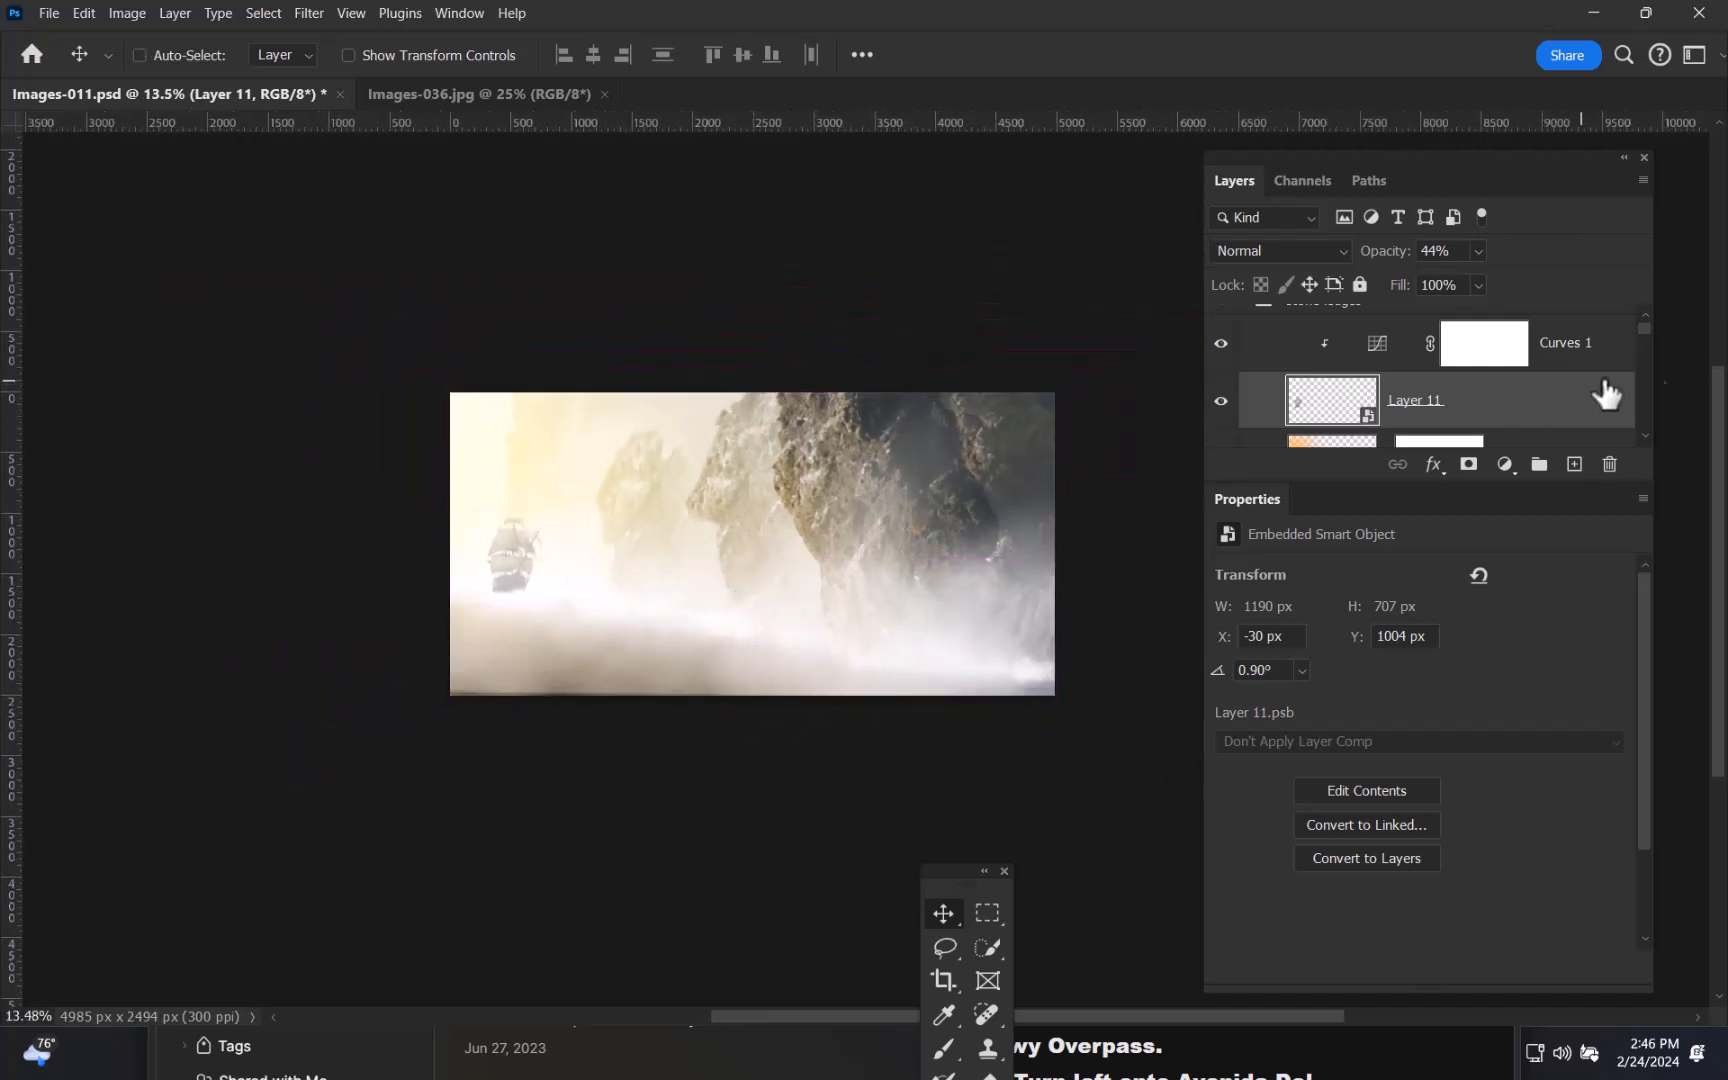
mouse_move(1646, 325)
left_mouse_down()
mouse_move(1651, 306)
mouse_move(1629, 360)
mouse_move(1635, 334)
left_mouse_up()
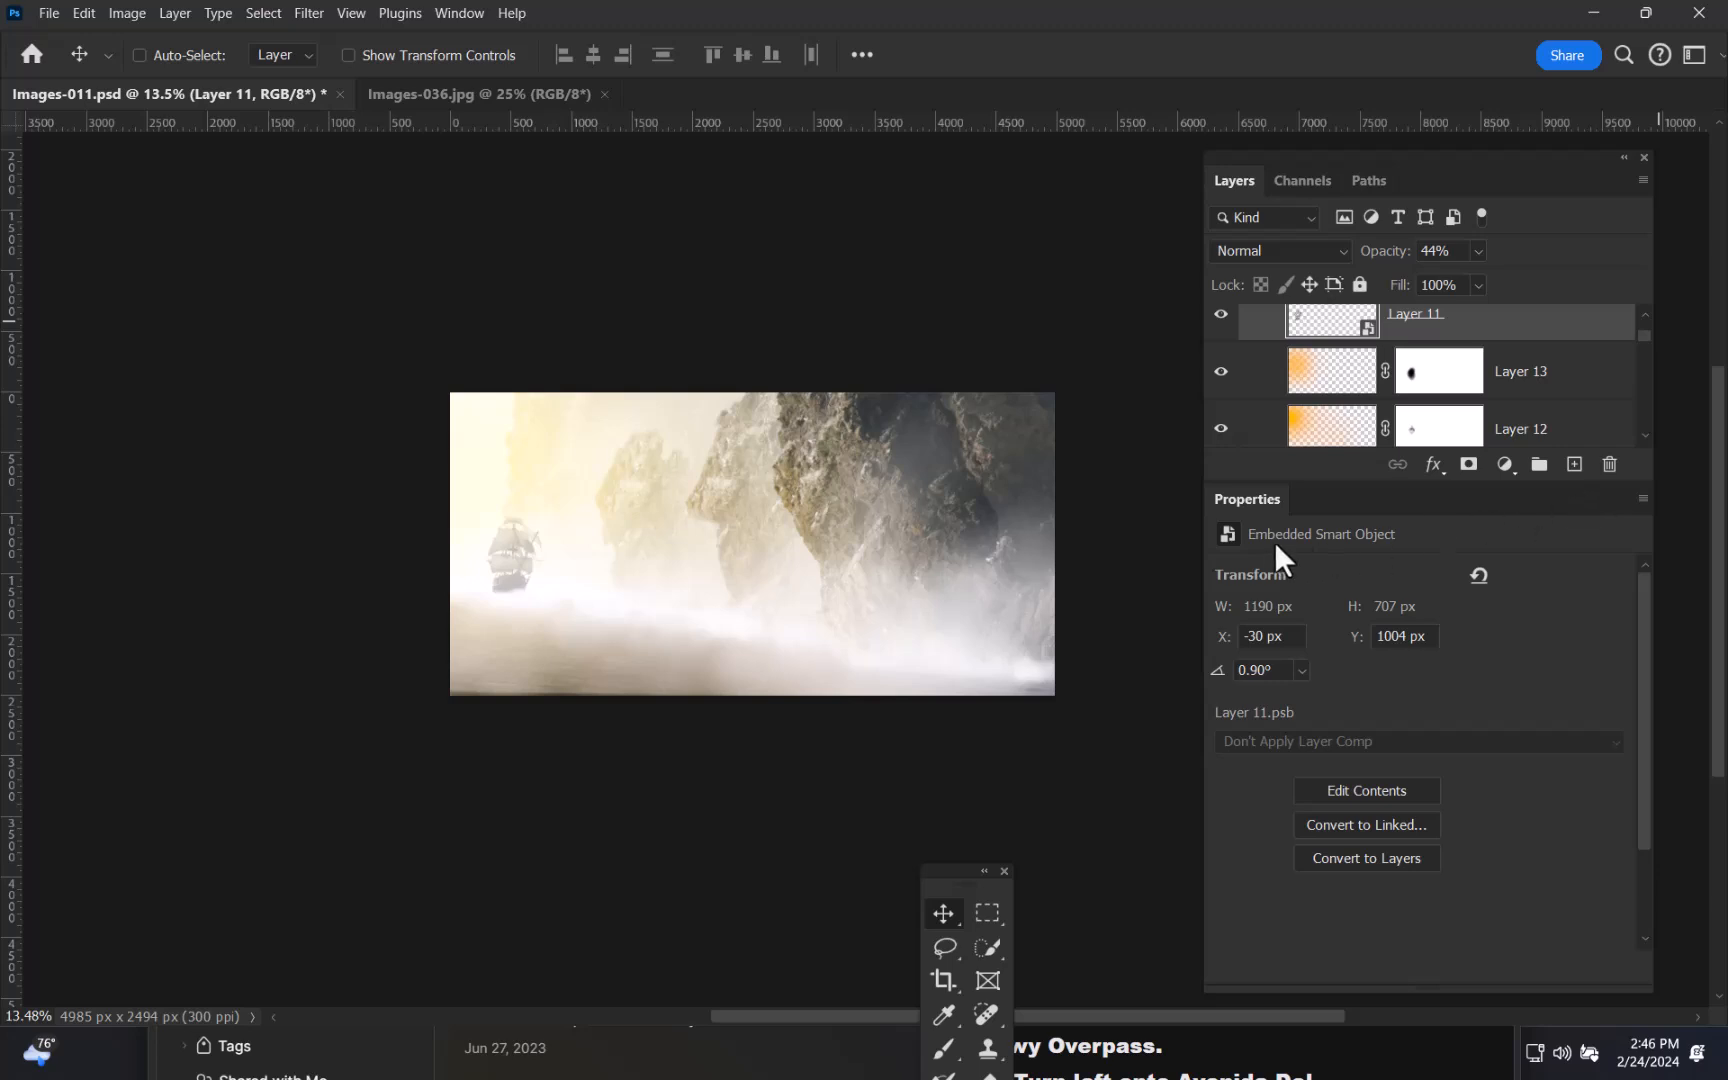
left_click_drag(1647, 334, 1642, 347)
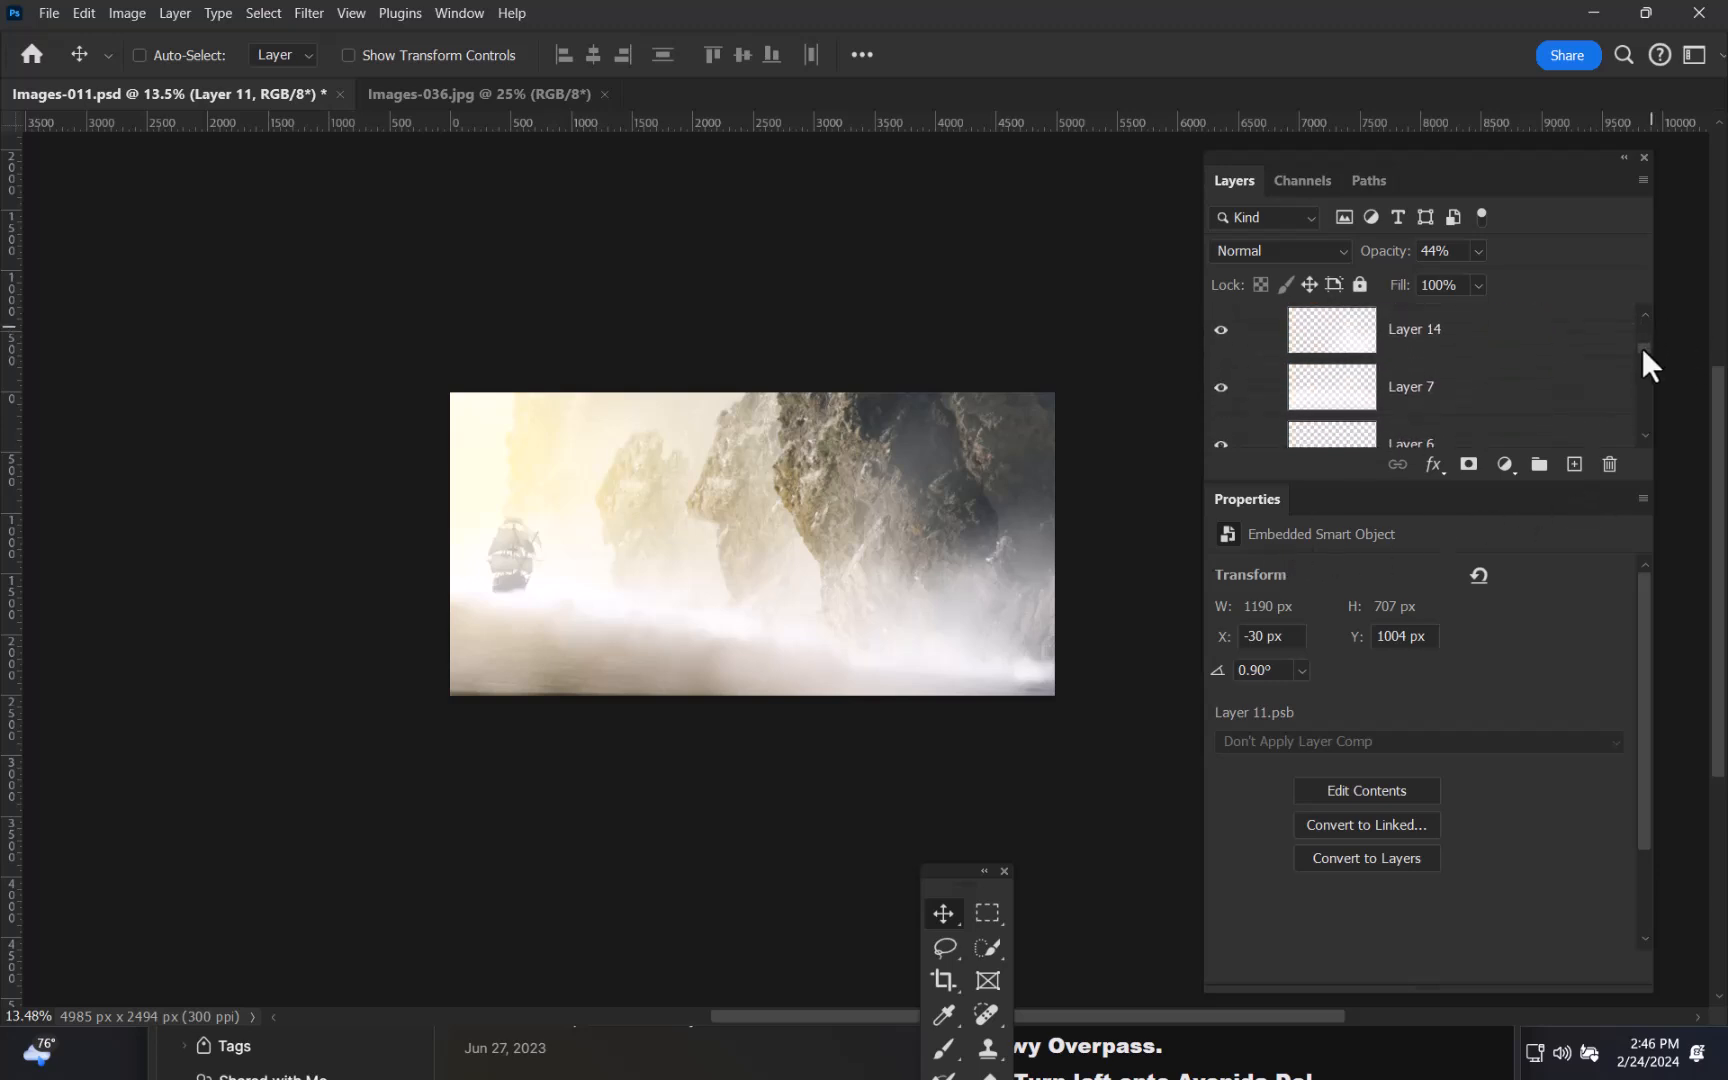
left_click(1490, 345)
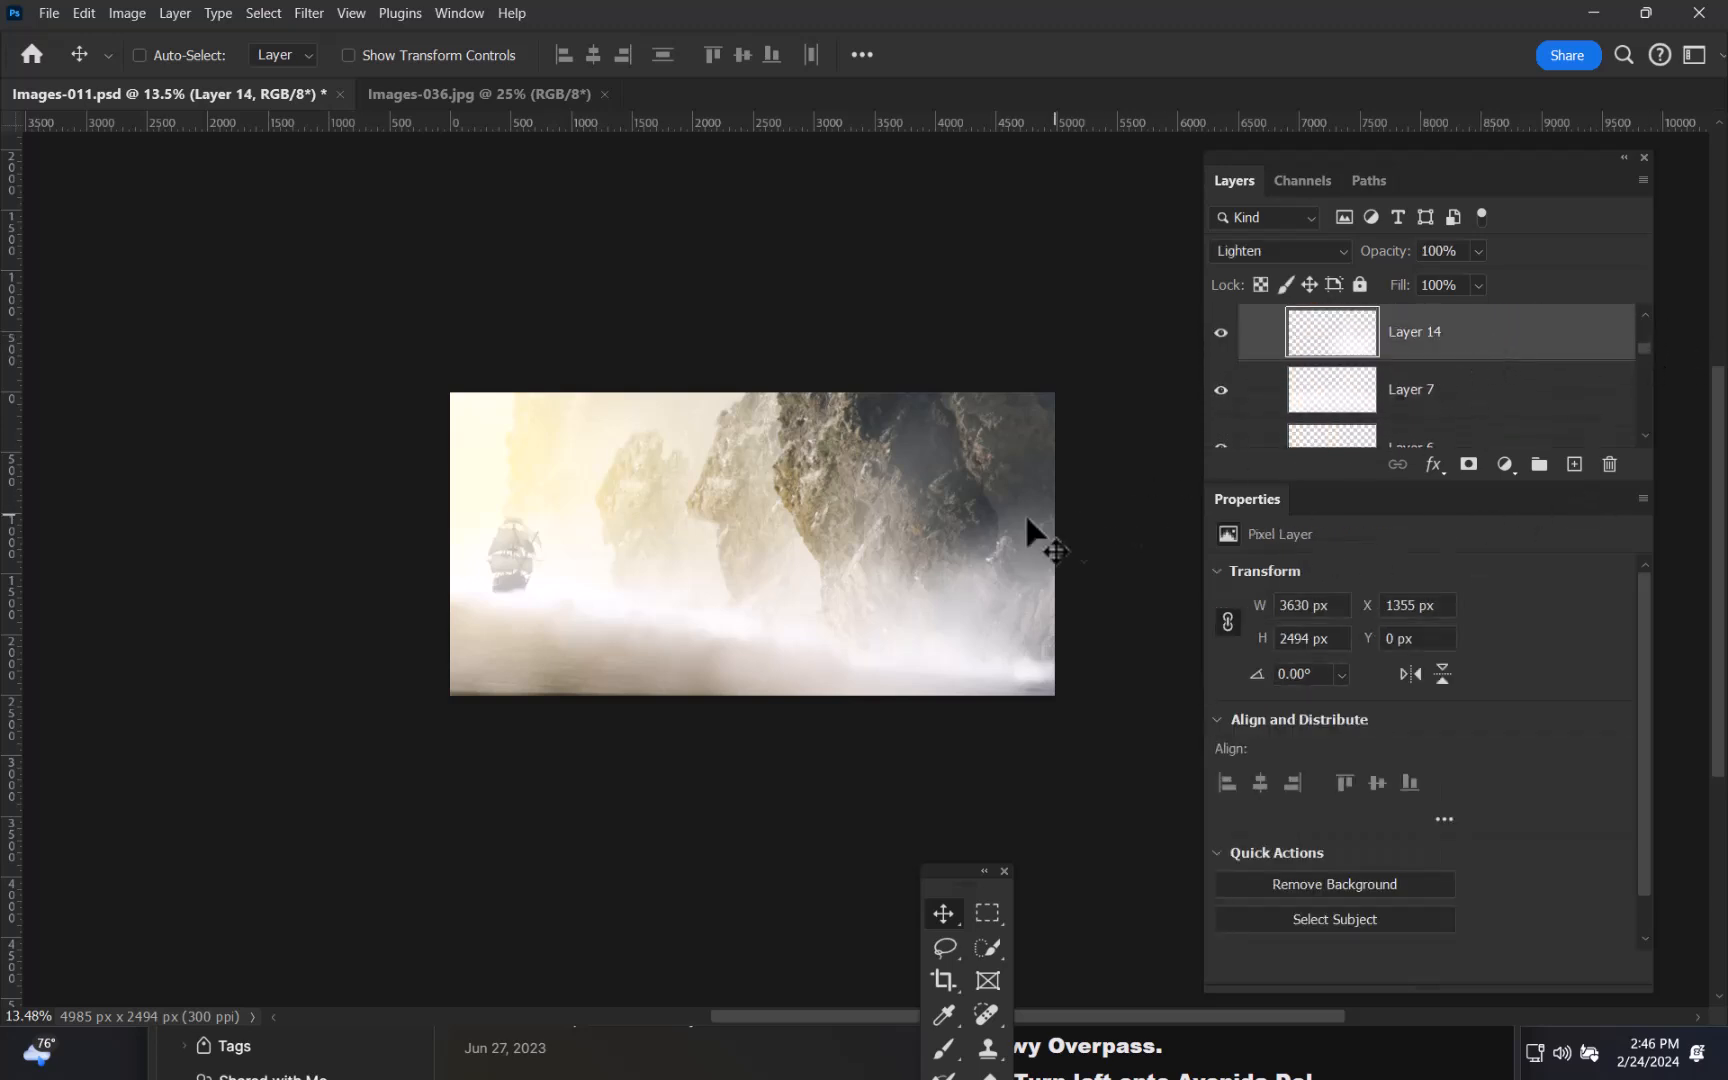
key("b")
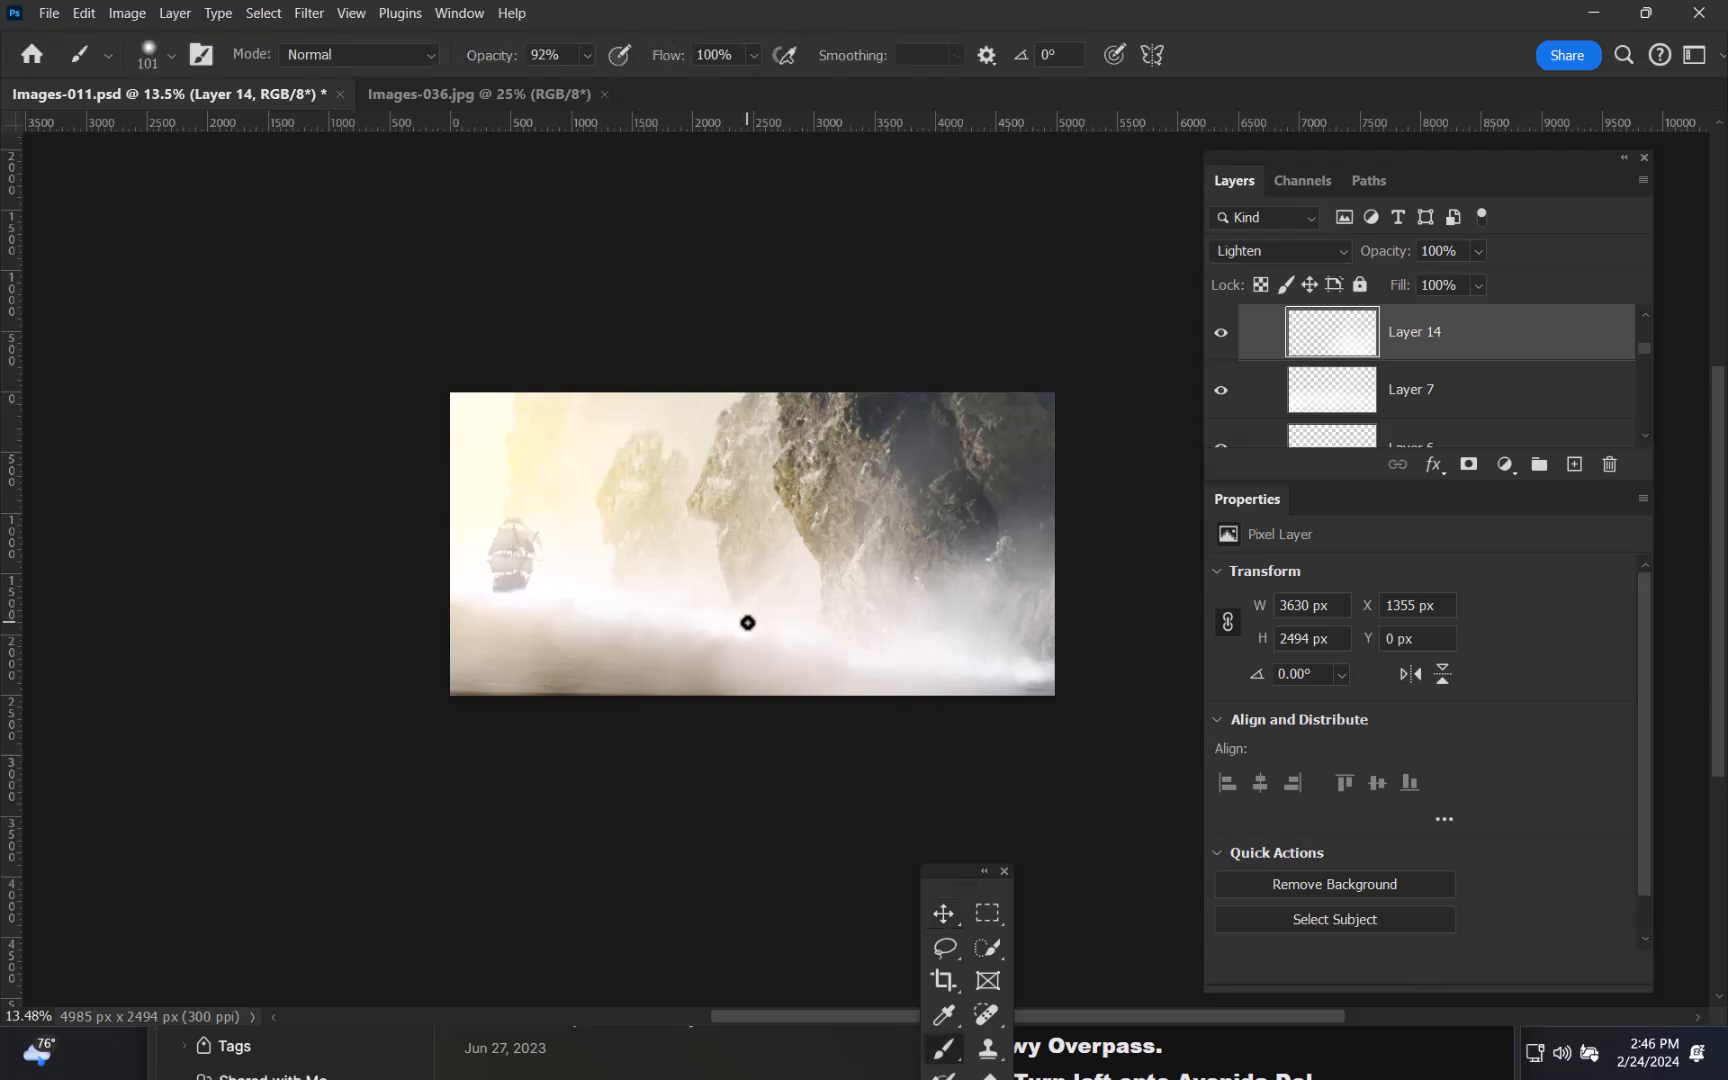
mouse_move(959, 876)
left_mouse_down()
mouse_move(600, 760)
mouse_move(229, 429)
left_mouse_up()
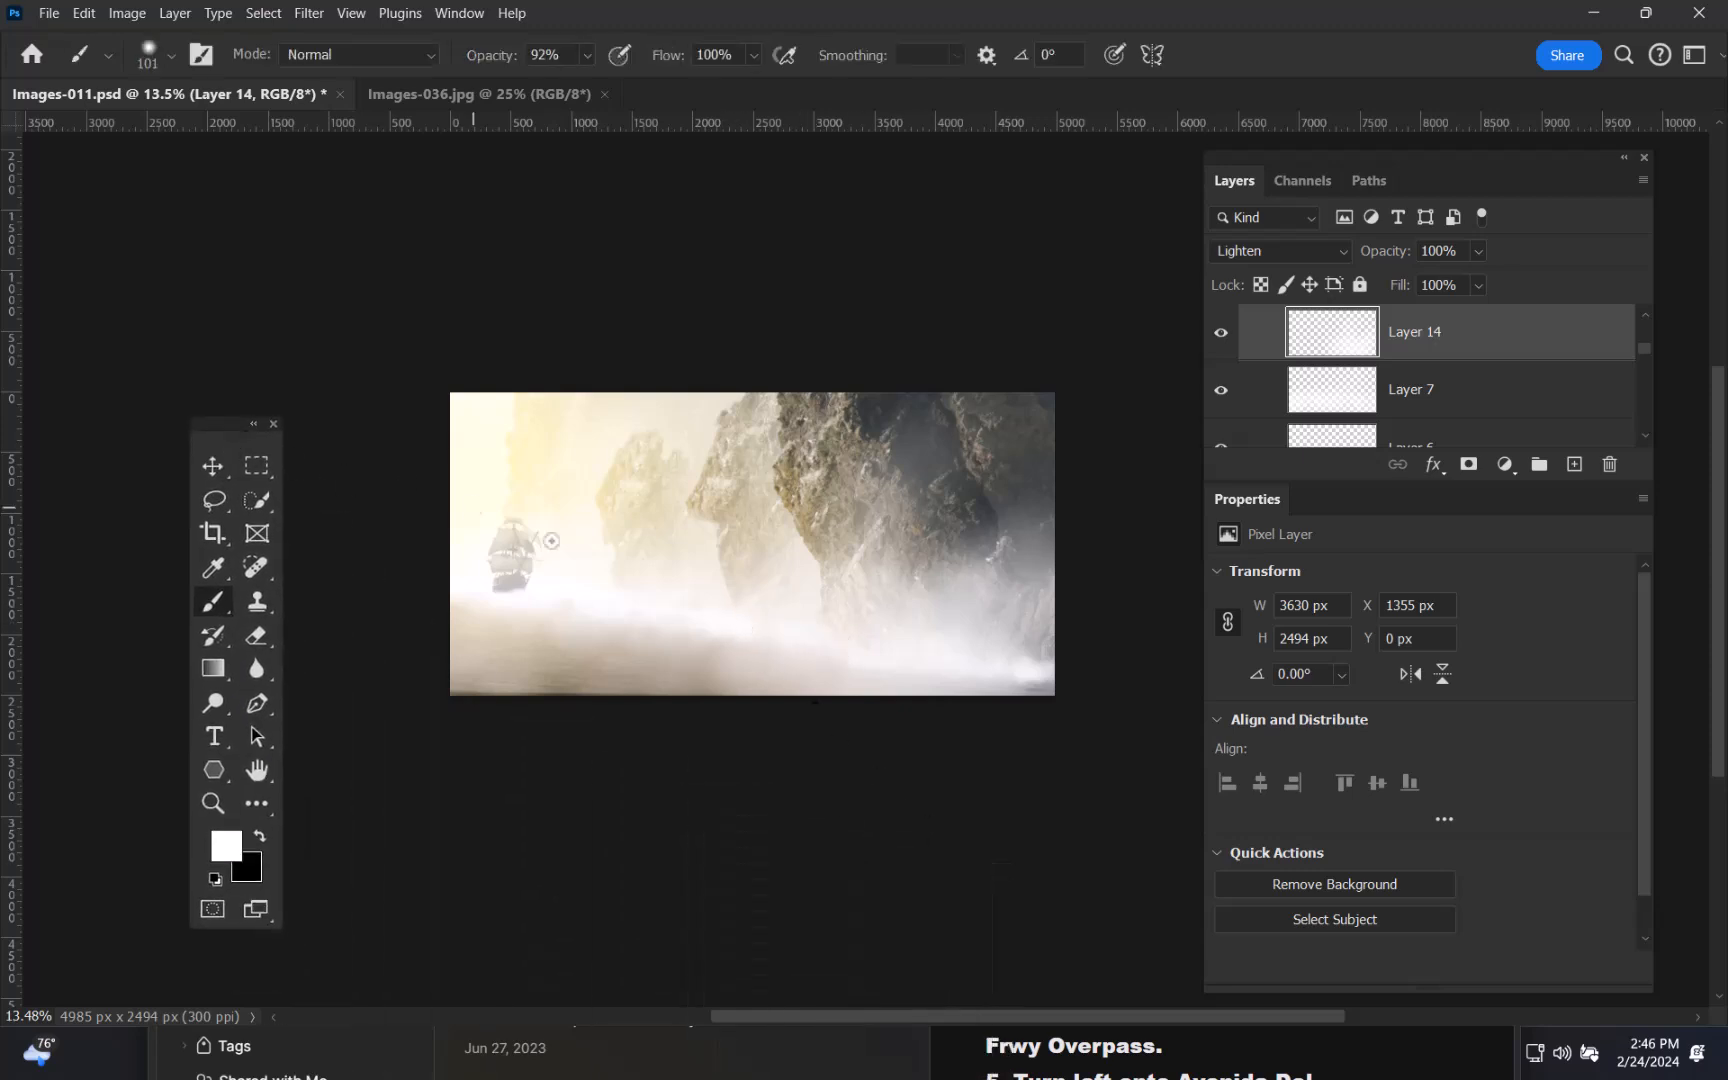
left_click_drag(651, 643, 653, 643)
mouse_move(417, 621)
left_mouse_down()
mouse_move(662, 662)
mouse_move(419, 648)
mouse_move(702, 651)
mouse_move(553, 644)
mouse_move(598, 632)
left_mouse_up()
left_click_drag(321, 643, 602, 665)
left_click_drag(452, 653, 747, 668)
left_click_drag(608, 672, 780, 662)
mouse_move(640, 642)
left_mouse_down()
mouse_move(800, 640)
mouse_move(893, 665)
mouse_move(690, 642)
mouse_move(1027, 671)
left_mouse_up()
left_click_drag(518, 638, 609, 682)
mouse_move(320, 703)
left_mouse_down()
mouse_move(867, 688)
mouse_move(954, 710)
left_mouse_up()
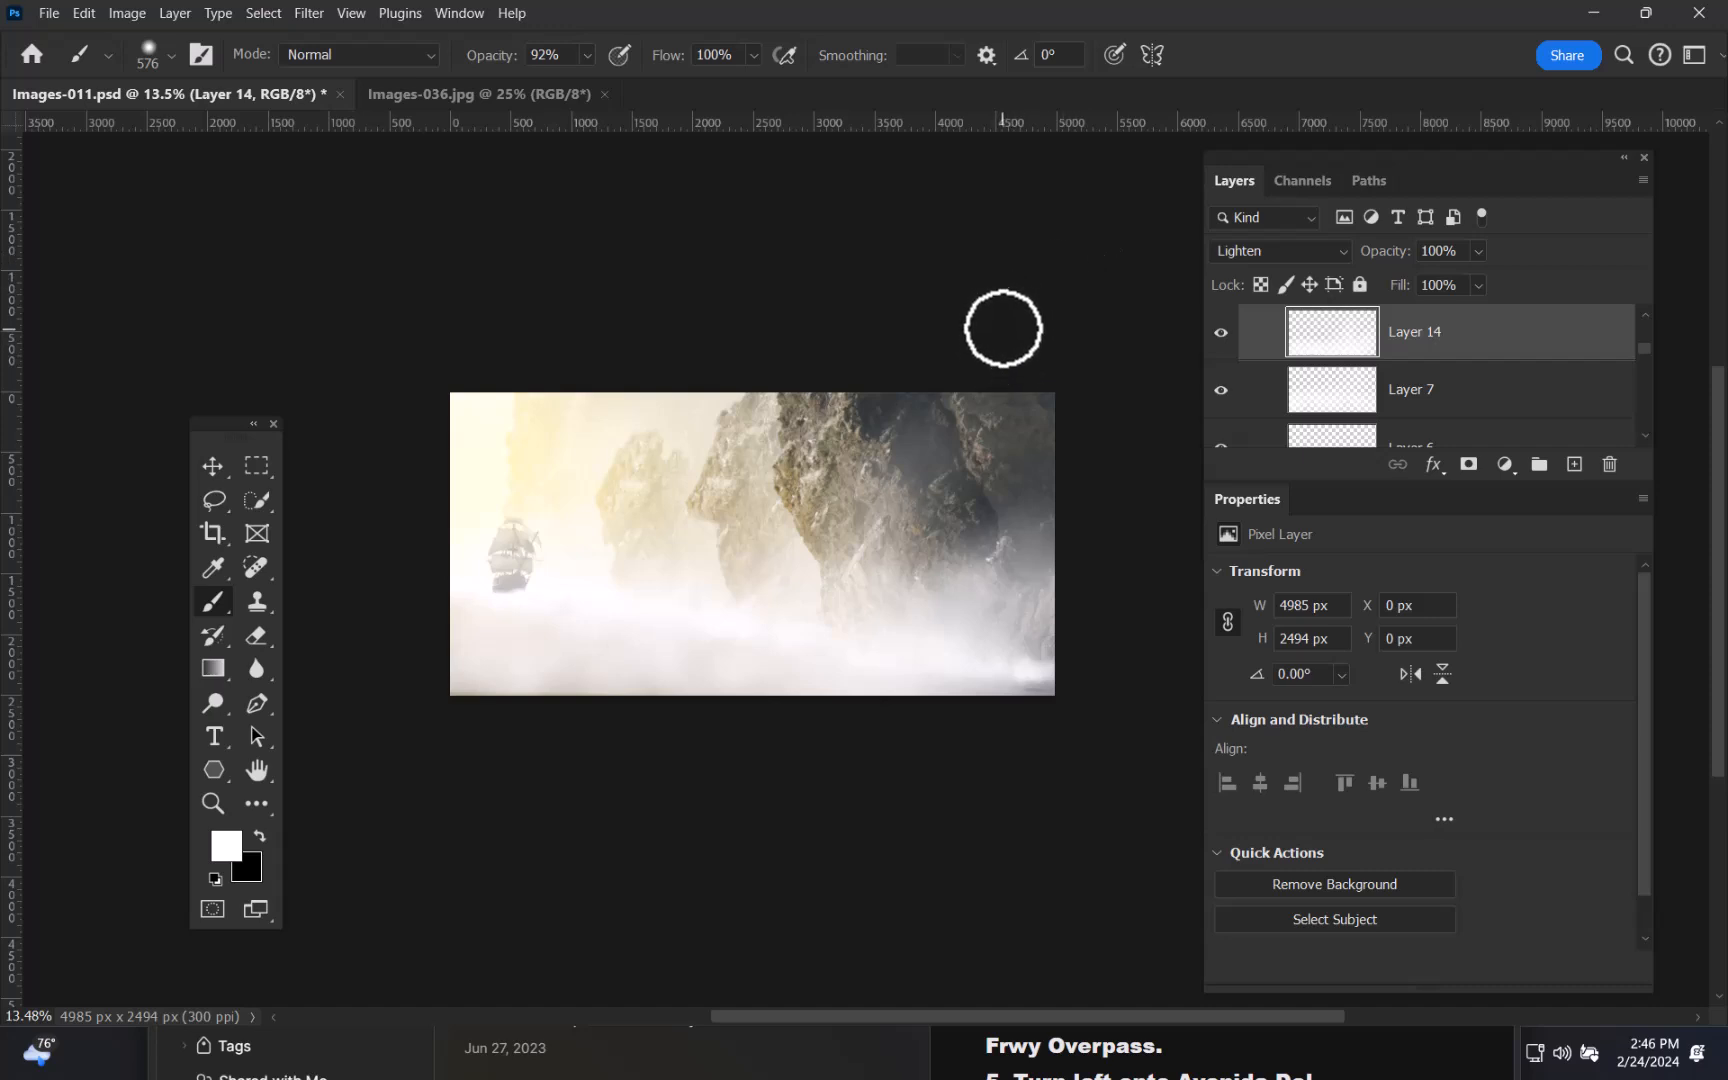
- Extend the canvas downward with the Crop tool to 4985 × 4065 px
key("c")
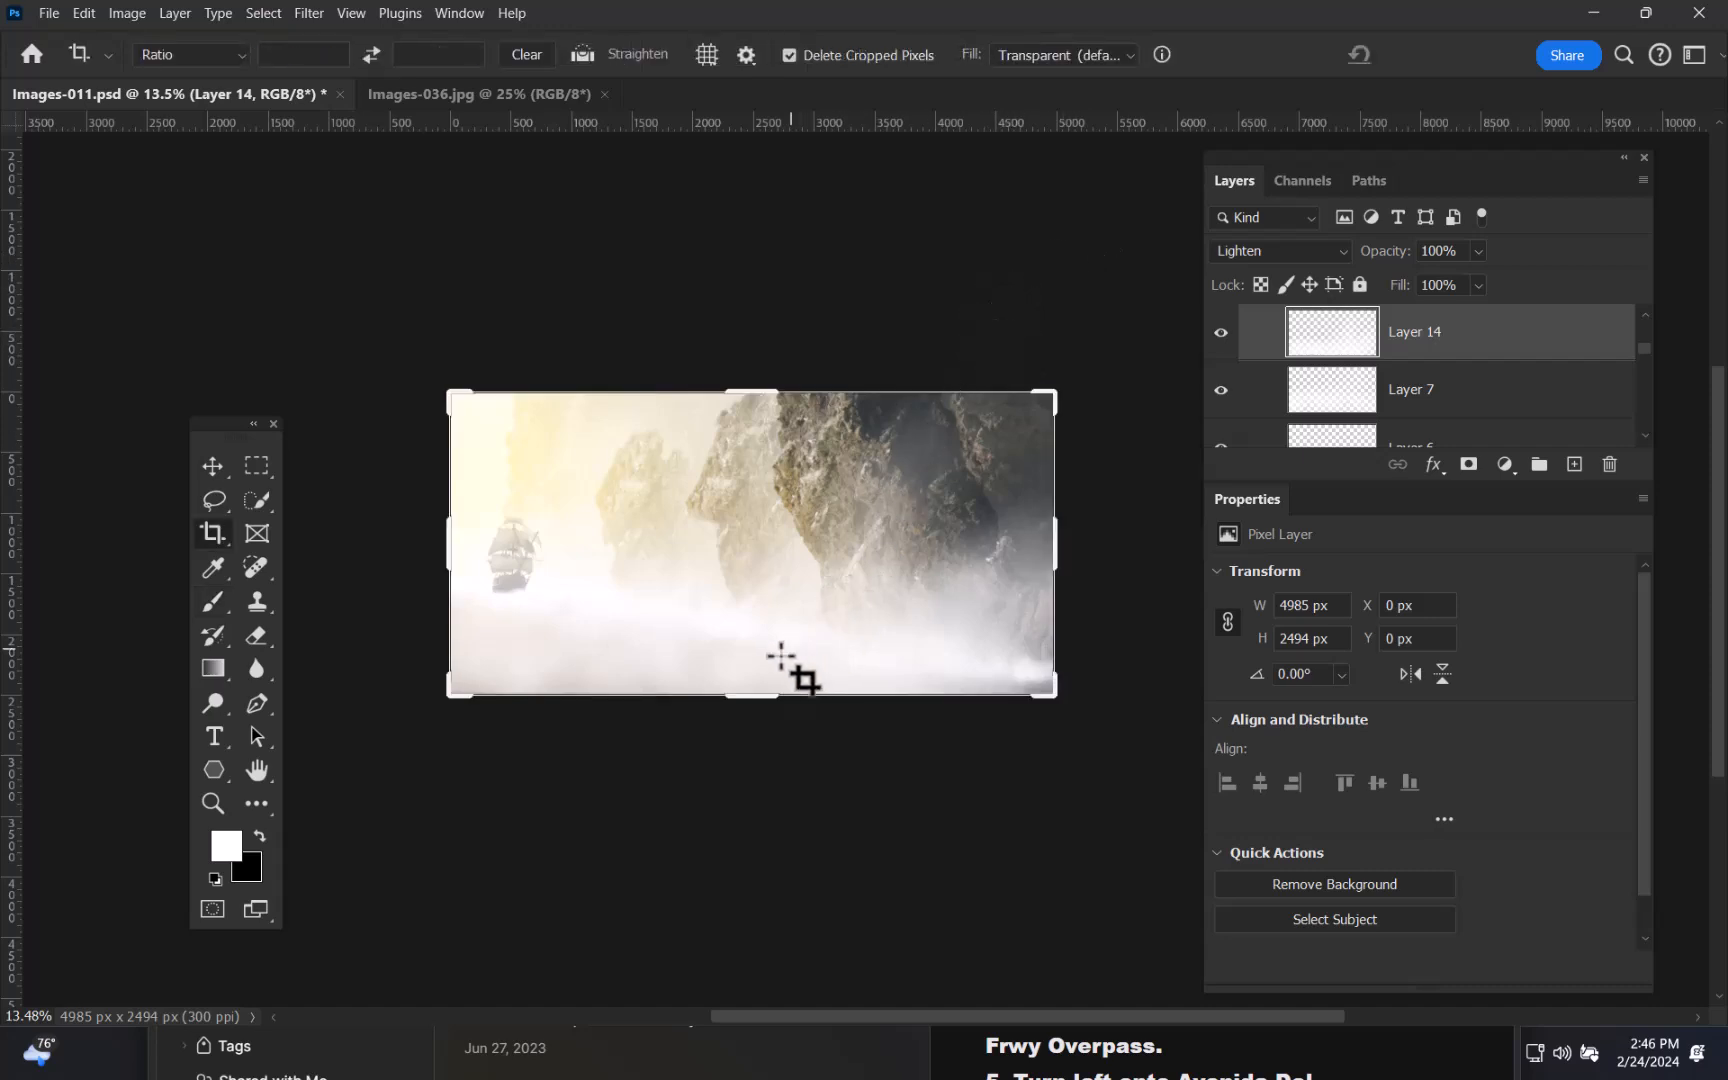
left_click_drag(755, 694, 751, 796)
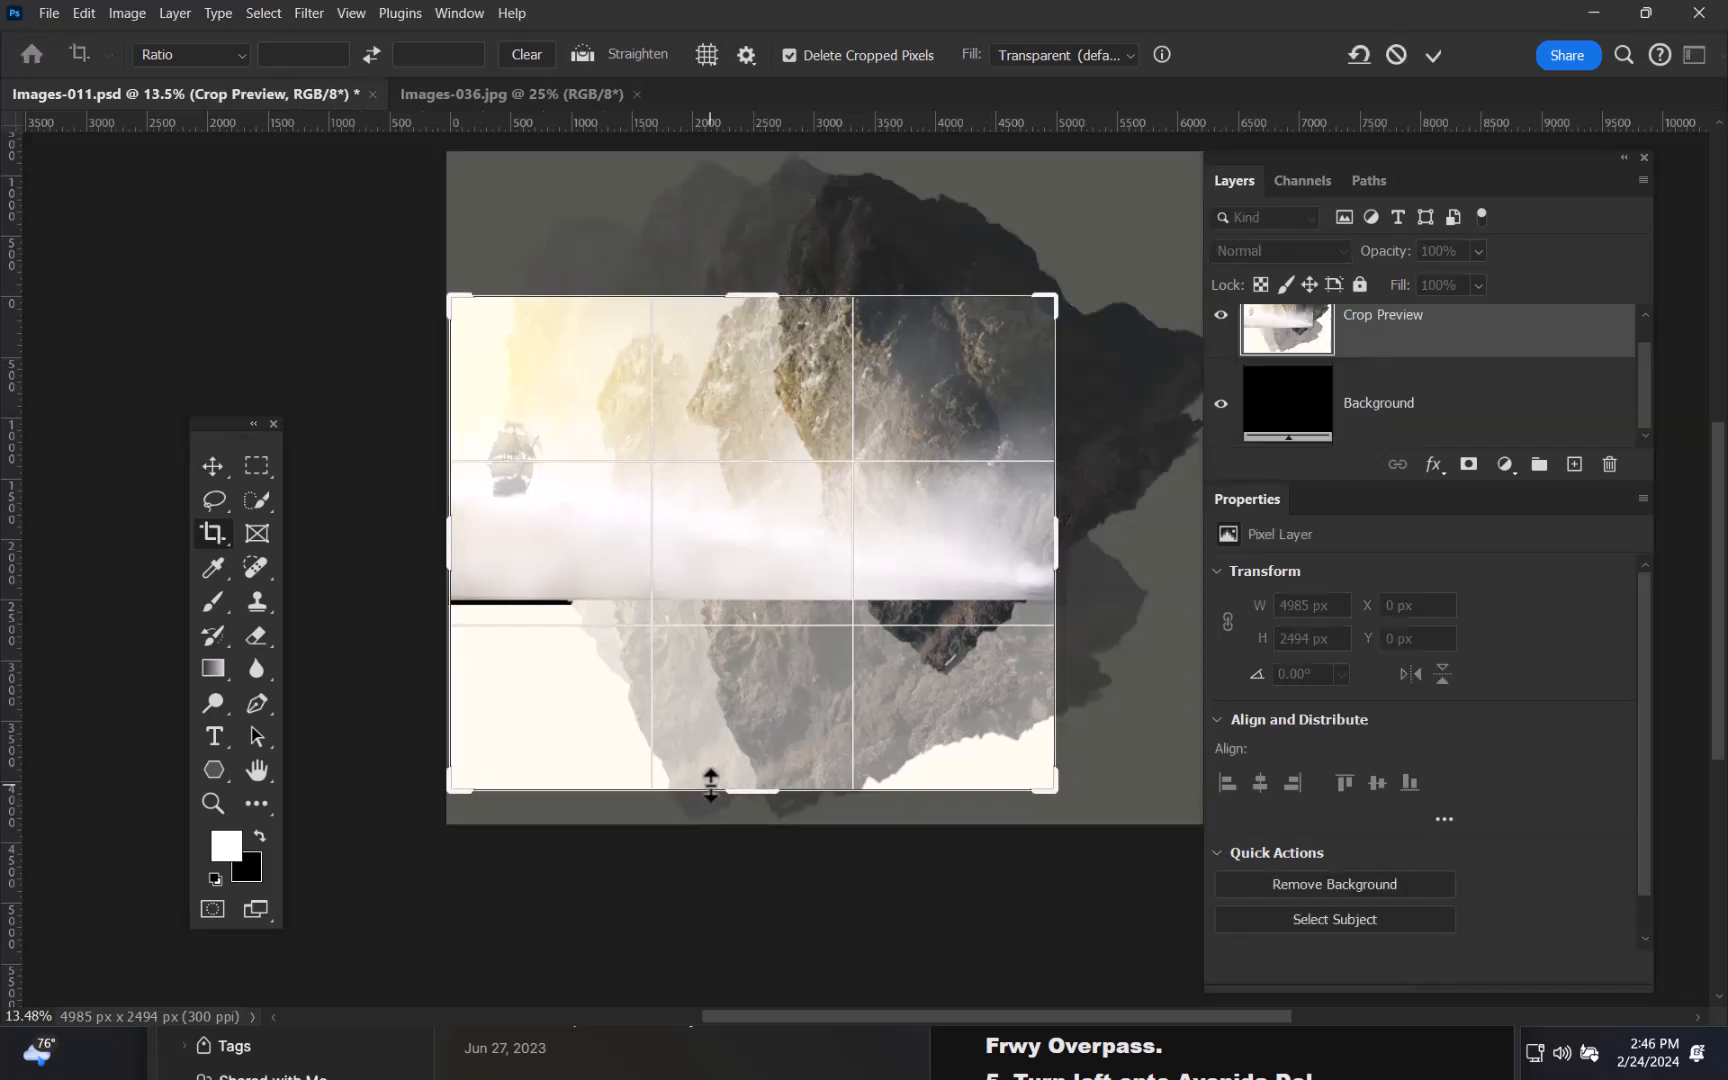
key("Return")
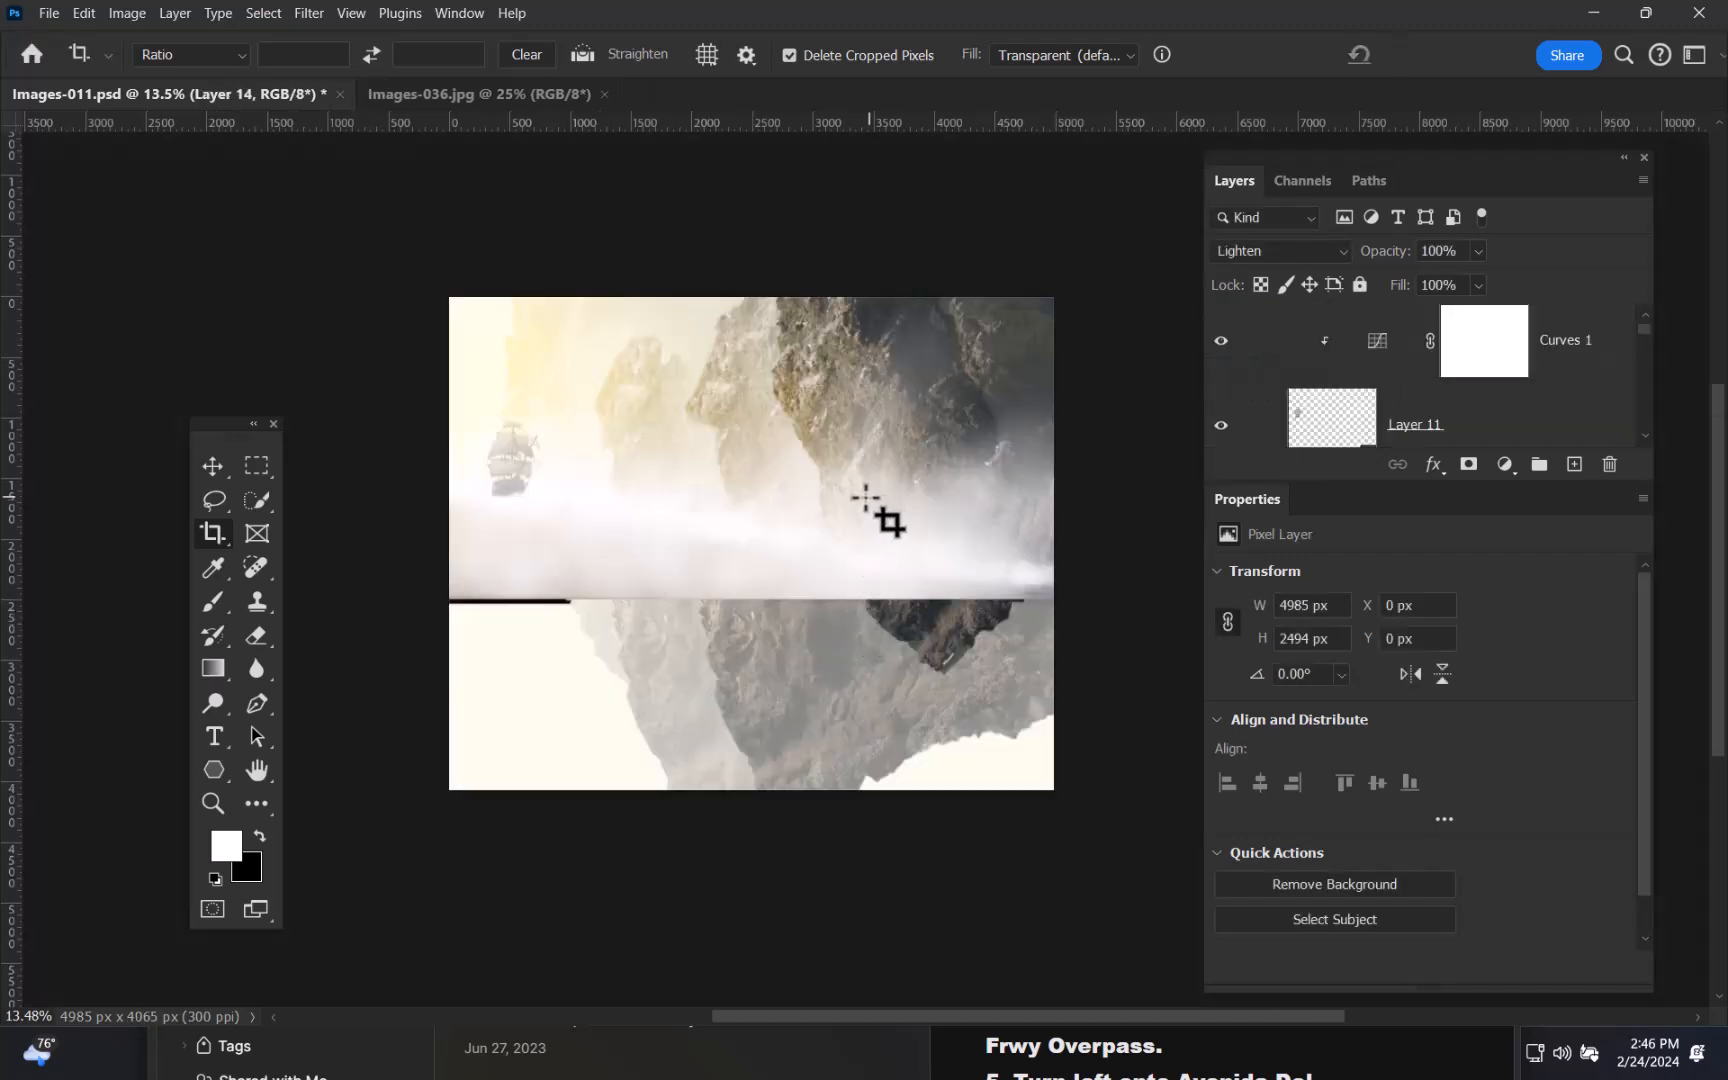
- Select the extended lower canvas area with a rectangular marquee slightly overlapping the water, and show the Contextual Task Bar
left_click(256, 470)
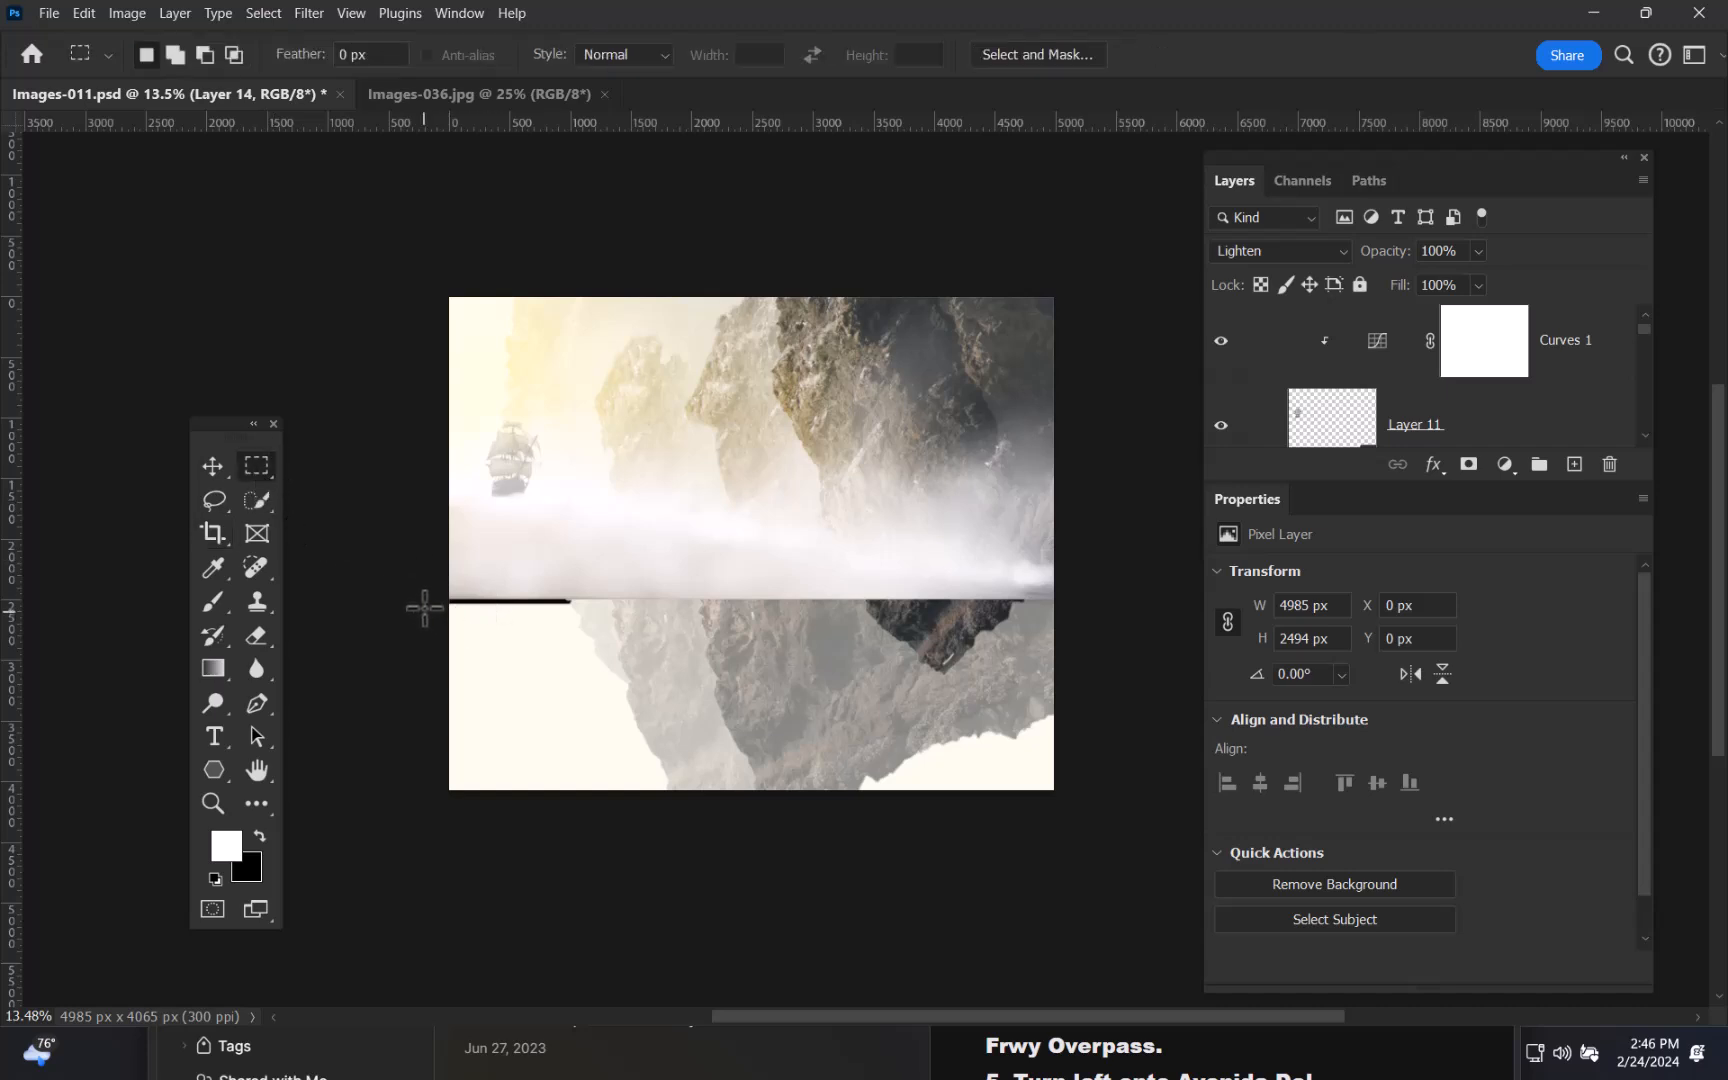
left_click_drag(430, 587, 1095, 890)
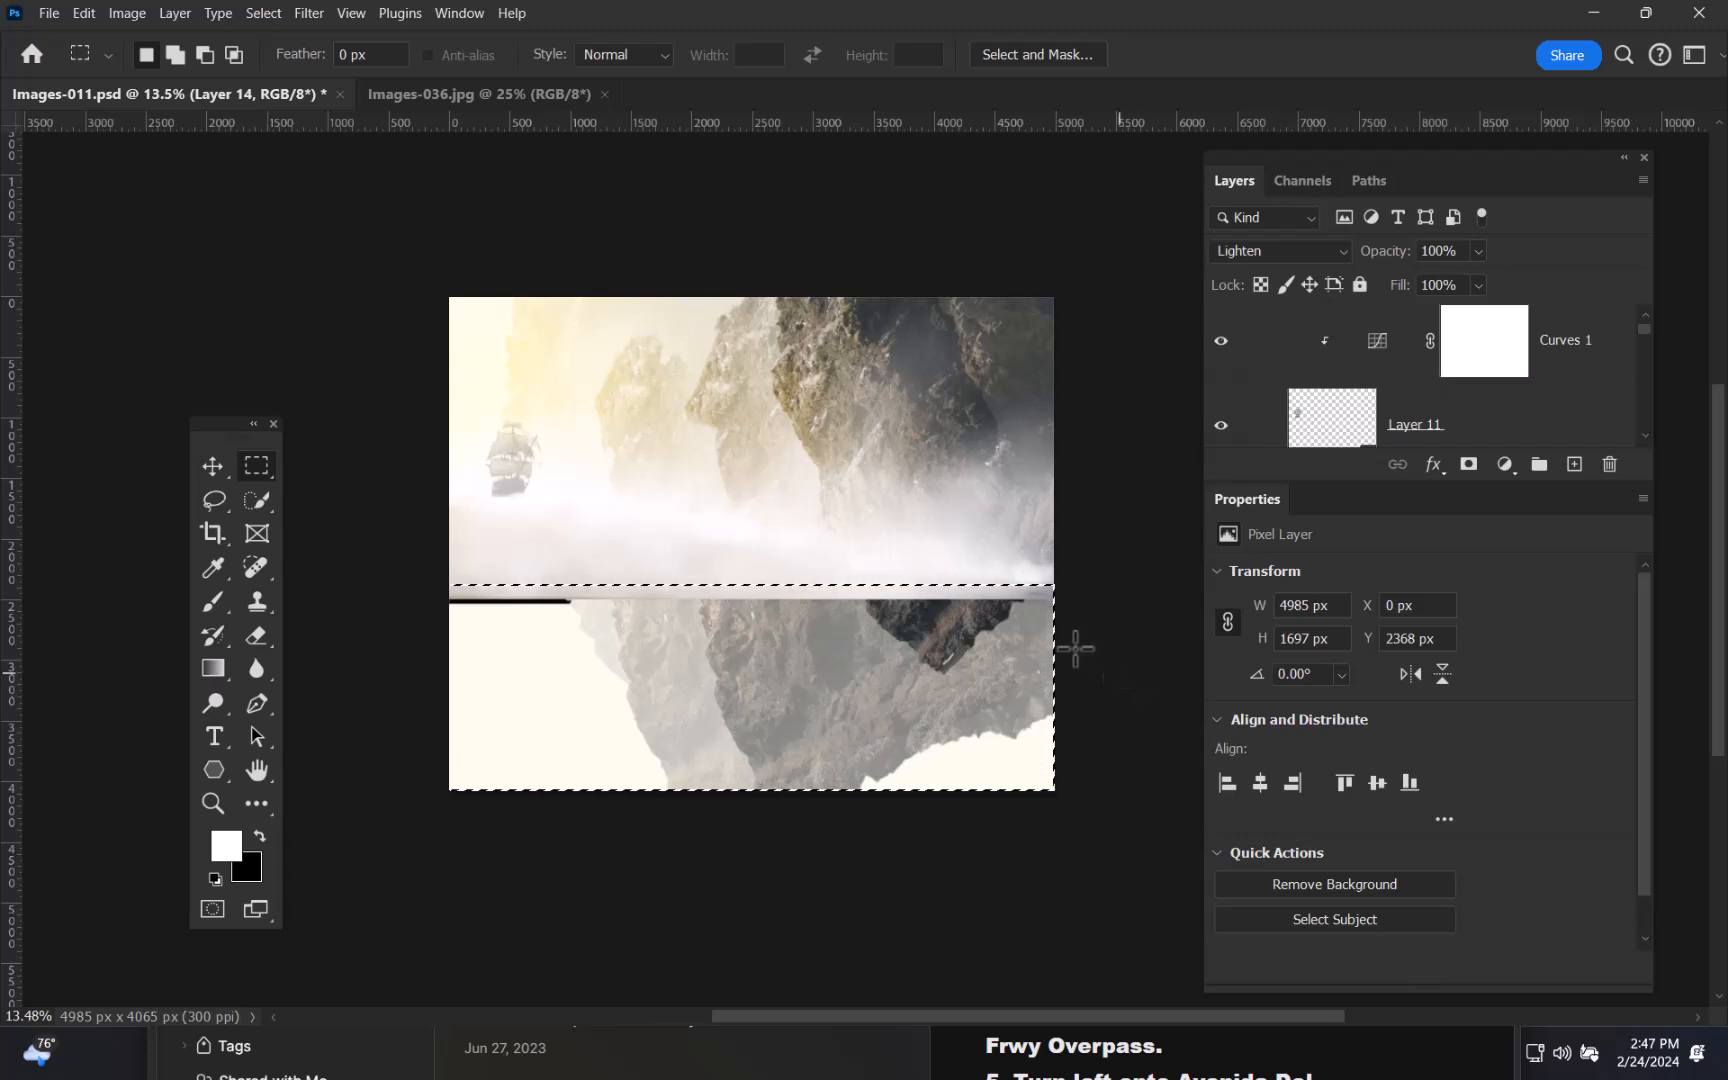
left_click(469, 14)
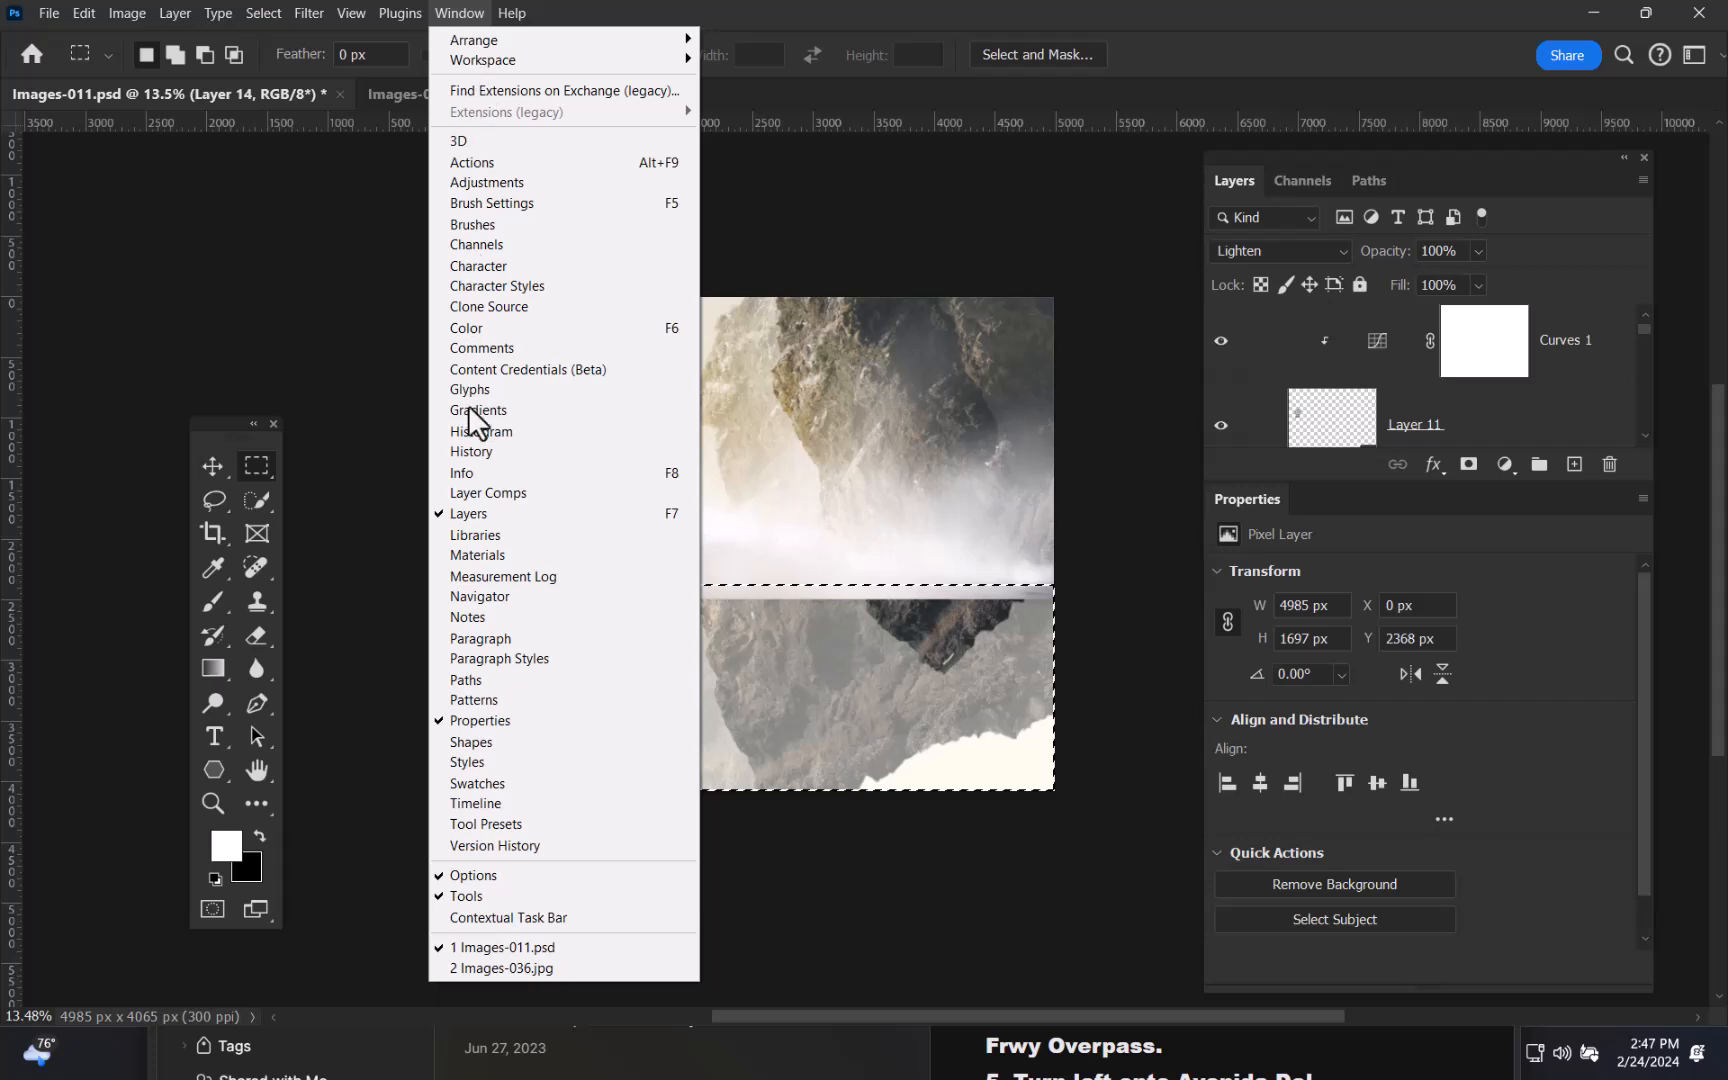
left_click(536, 920)
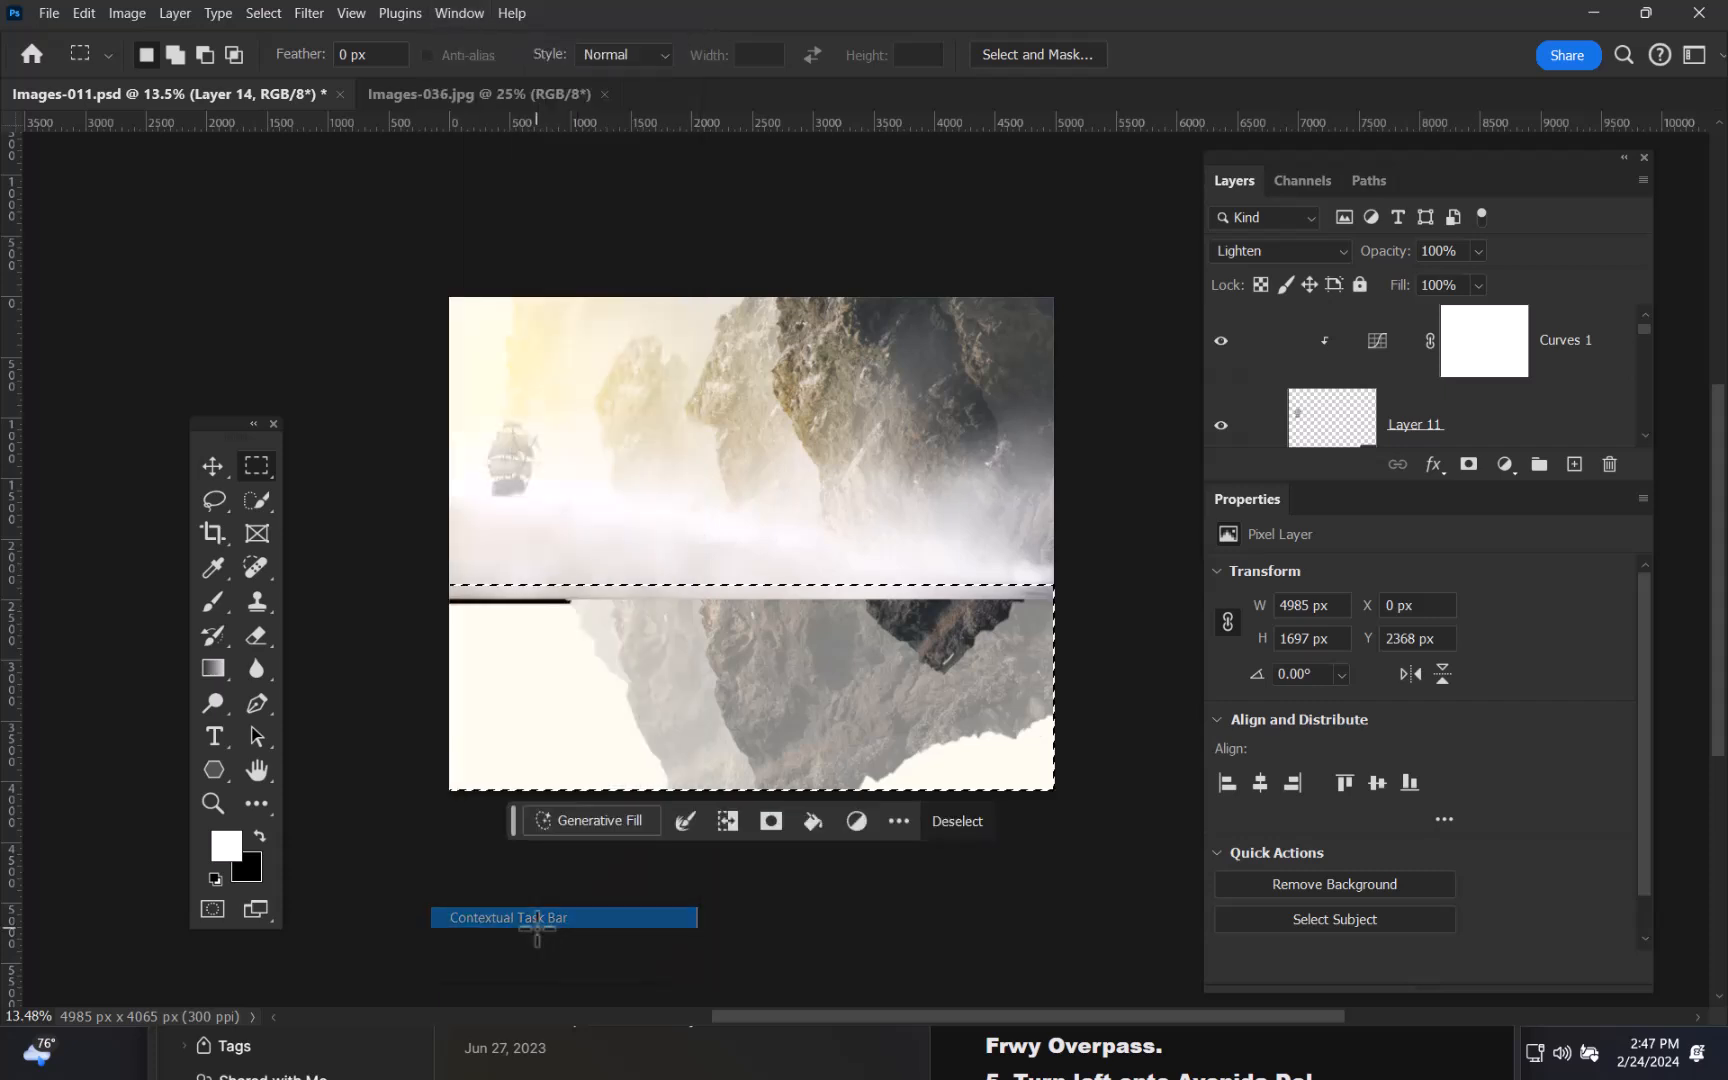
- Fill the selected lower area using Generative Fill with the prompt "reflection in lake"
left_click(599, 822)
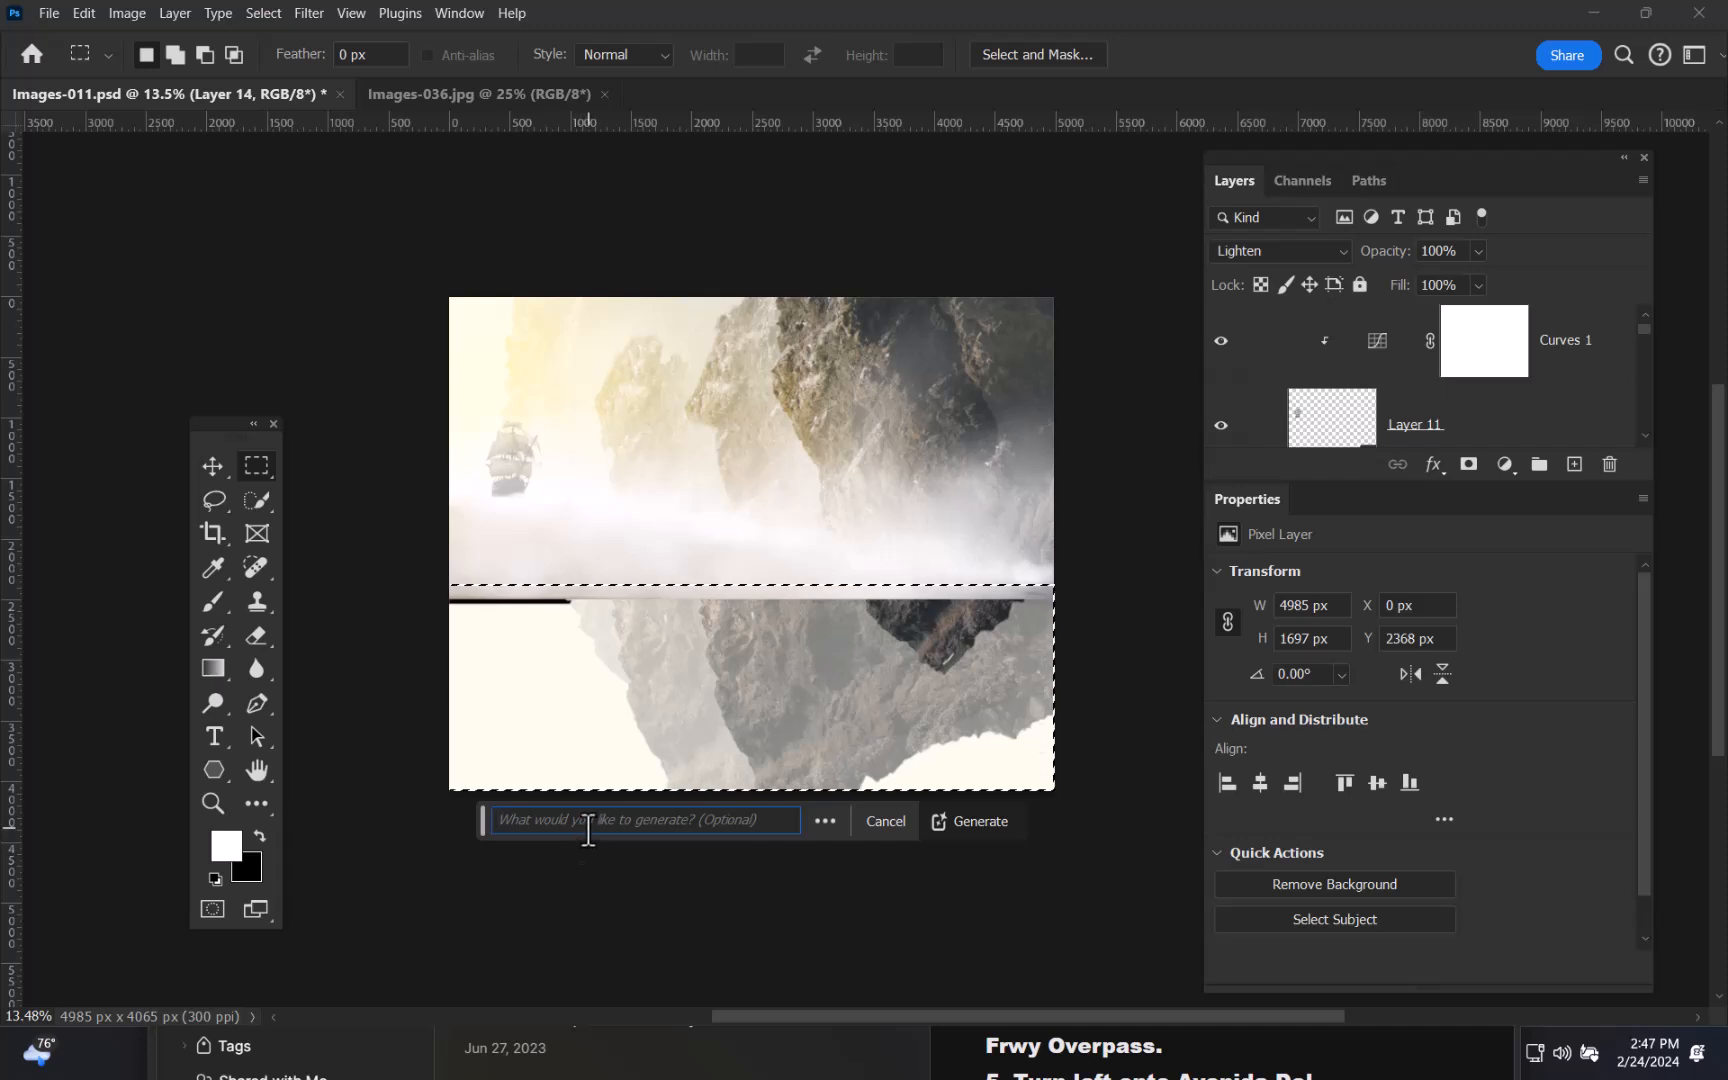
type("re")
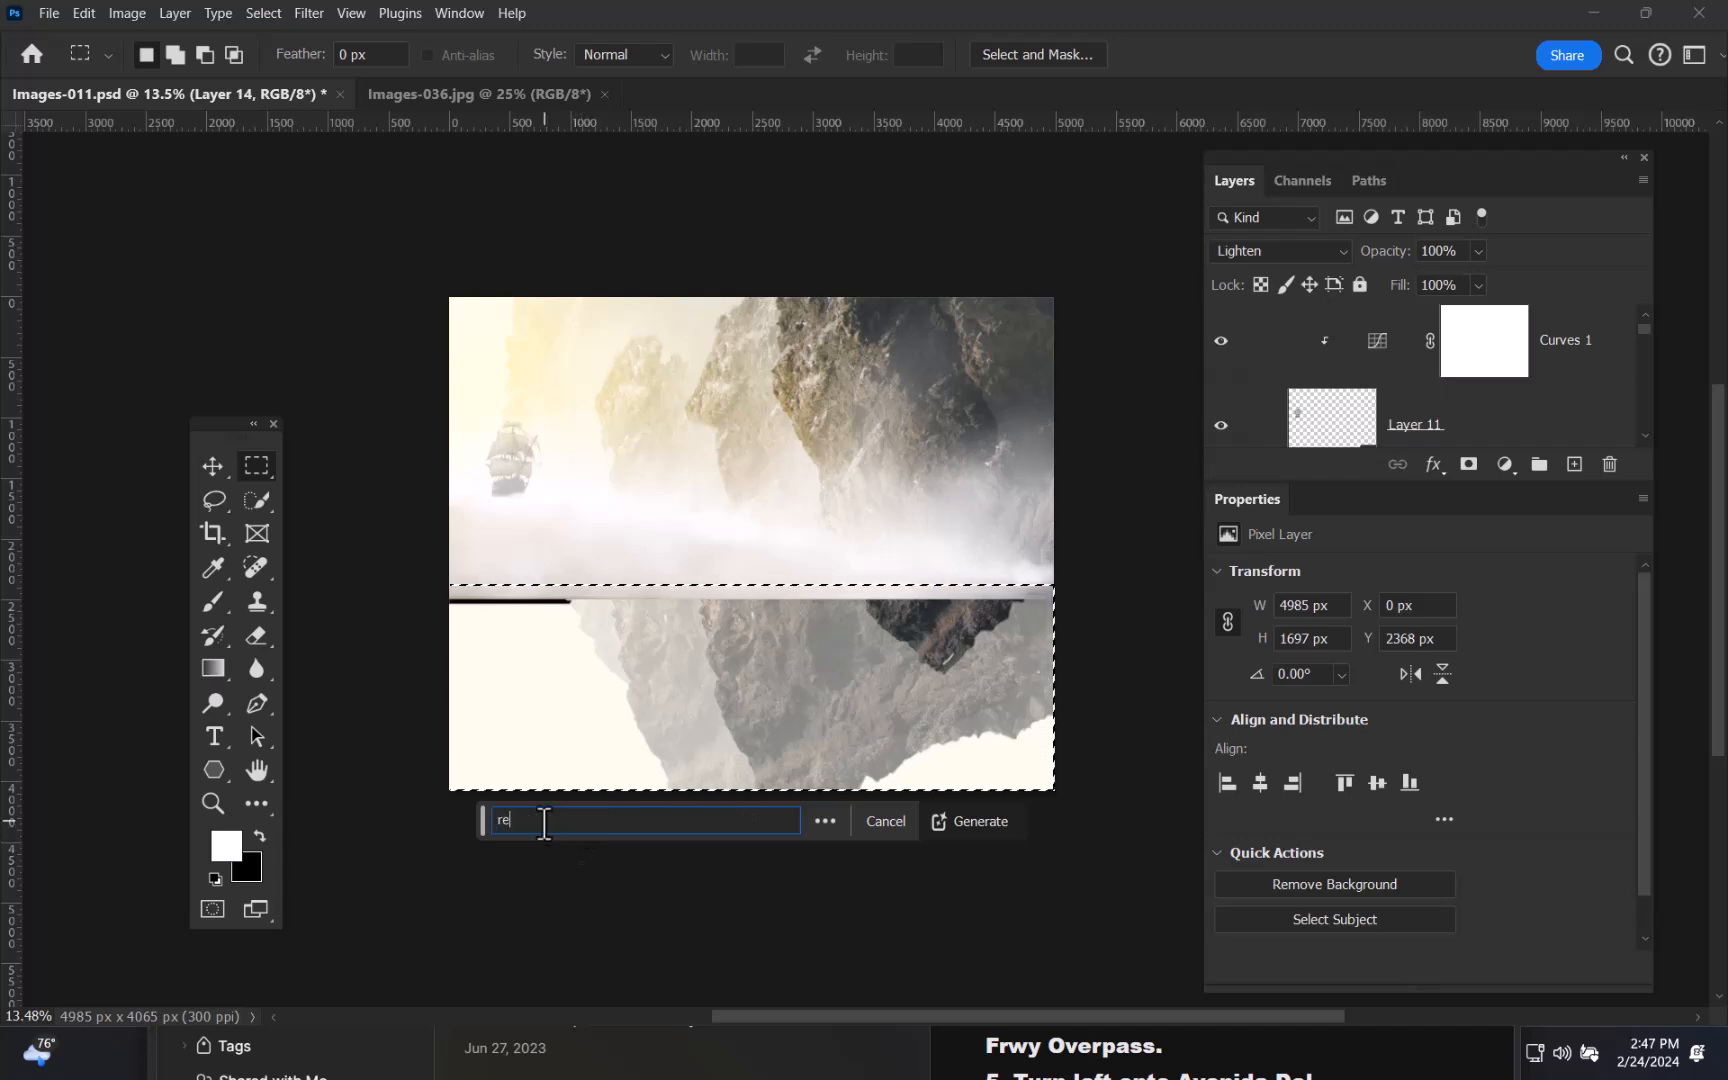
type("flect")
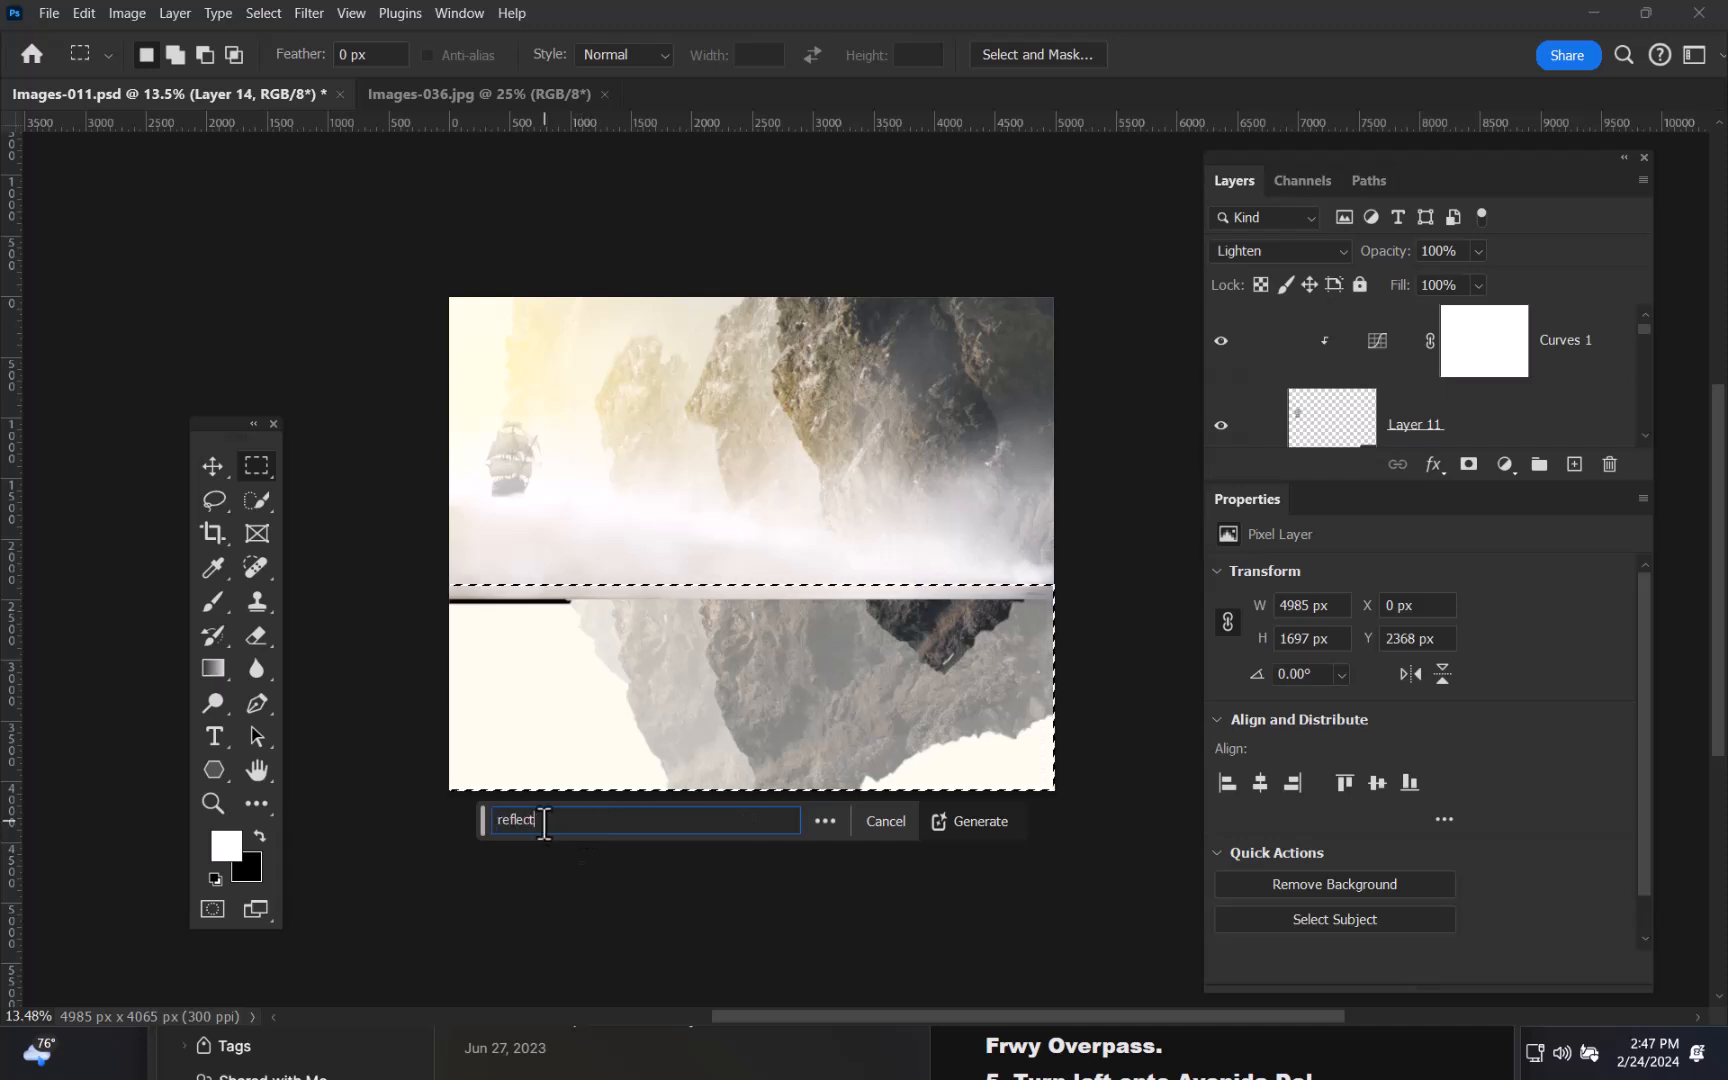
type("ion in lake")
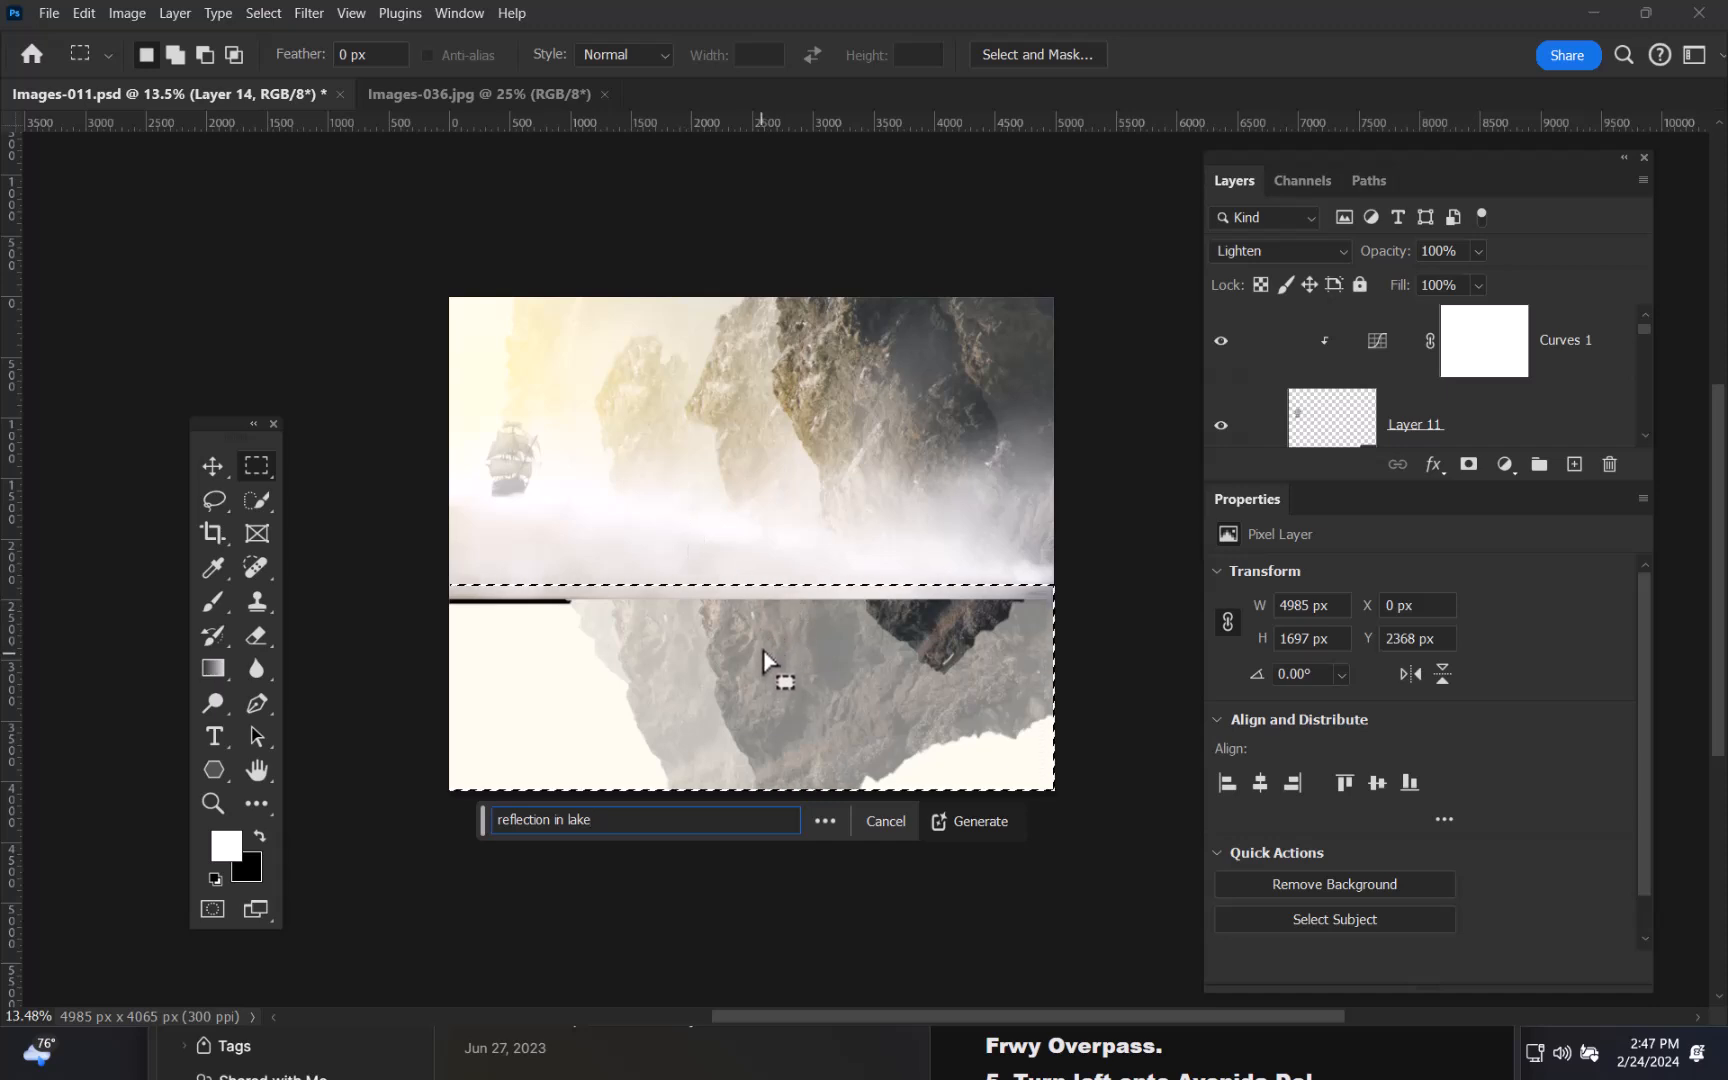
key("Return")
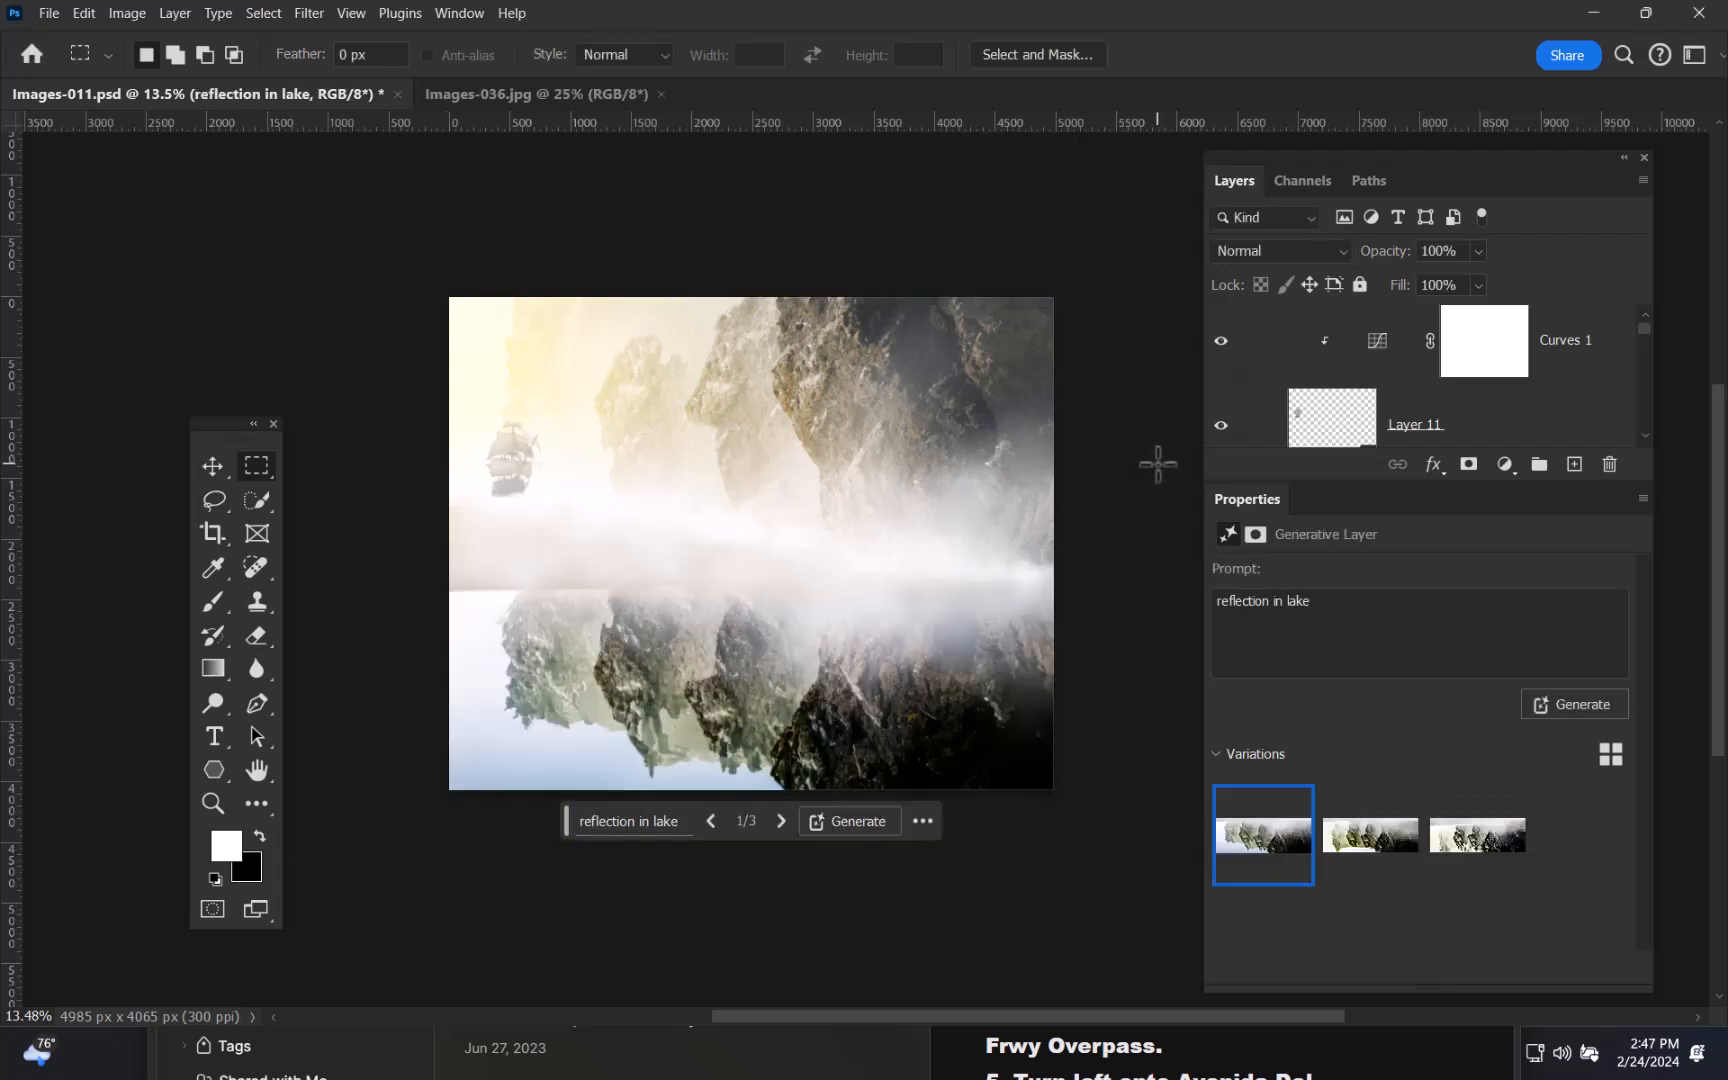
- Try the second and third variations of the generated lake reflection
key("ctrl+space")
left_click_drag(1044, 633, 1080, 641)
left_click(1360, 855)
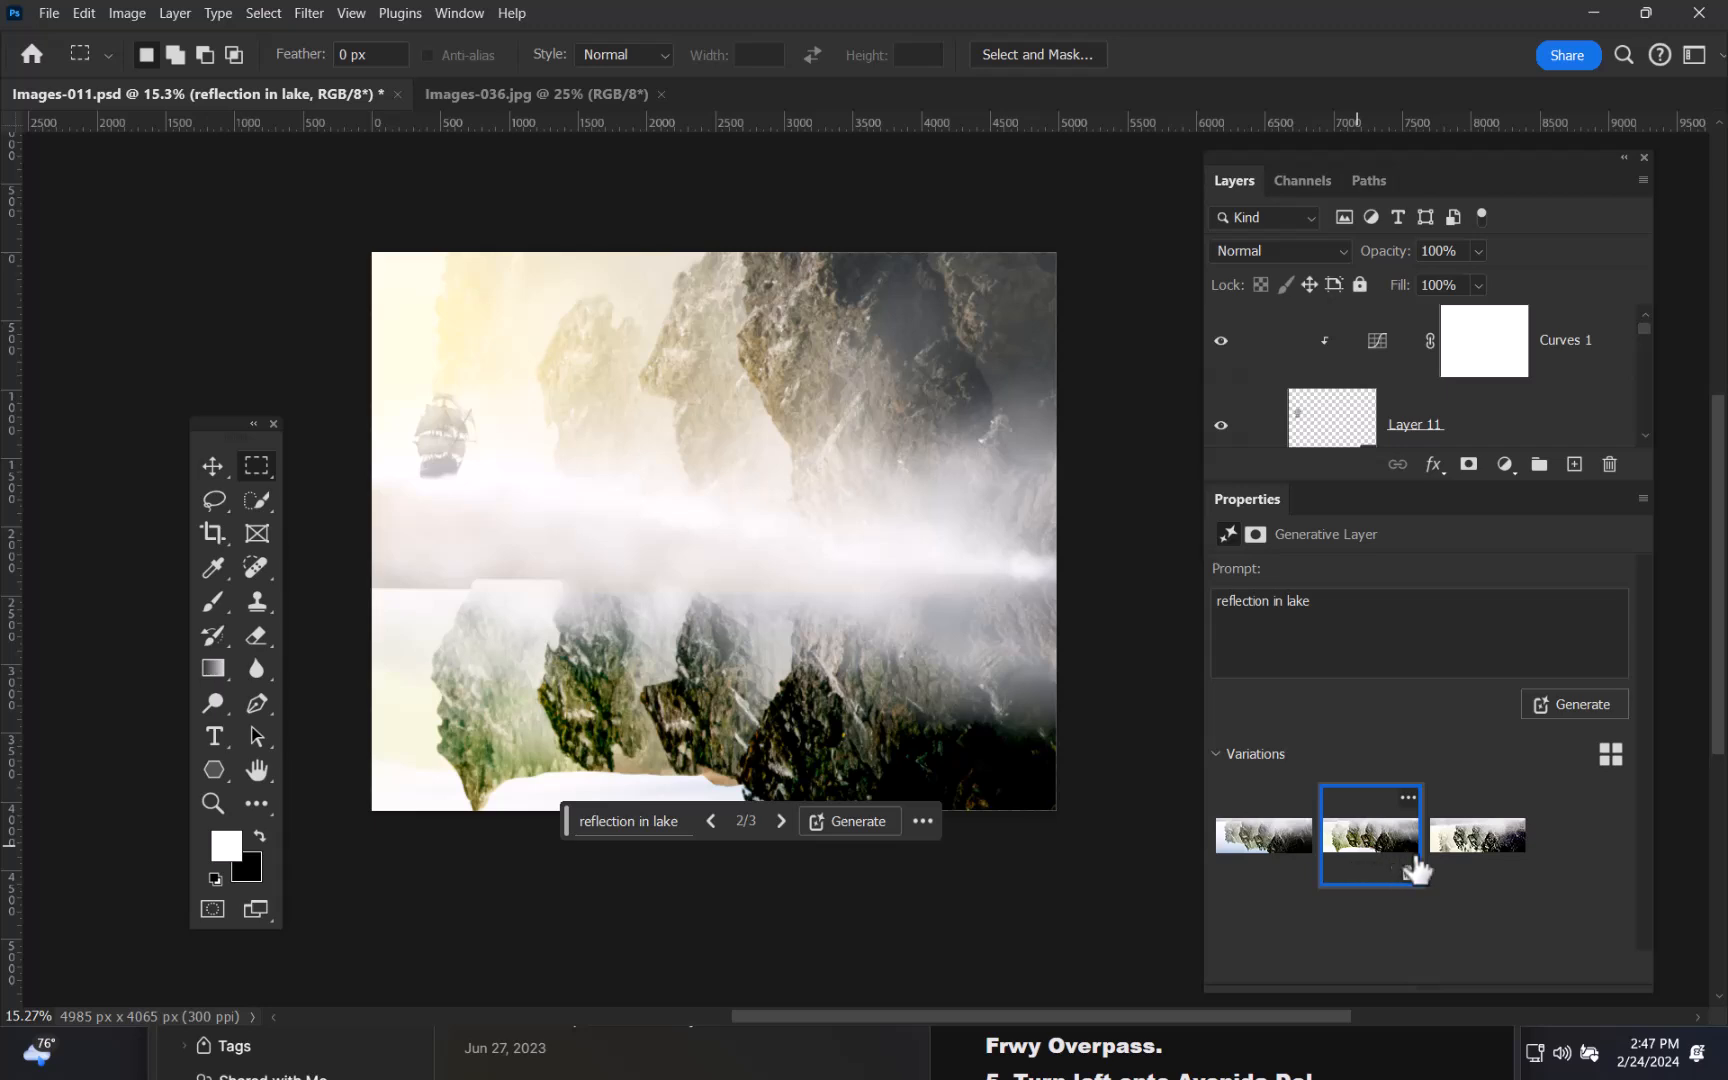
left_click(1440, 866)
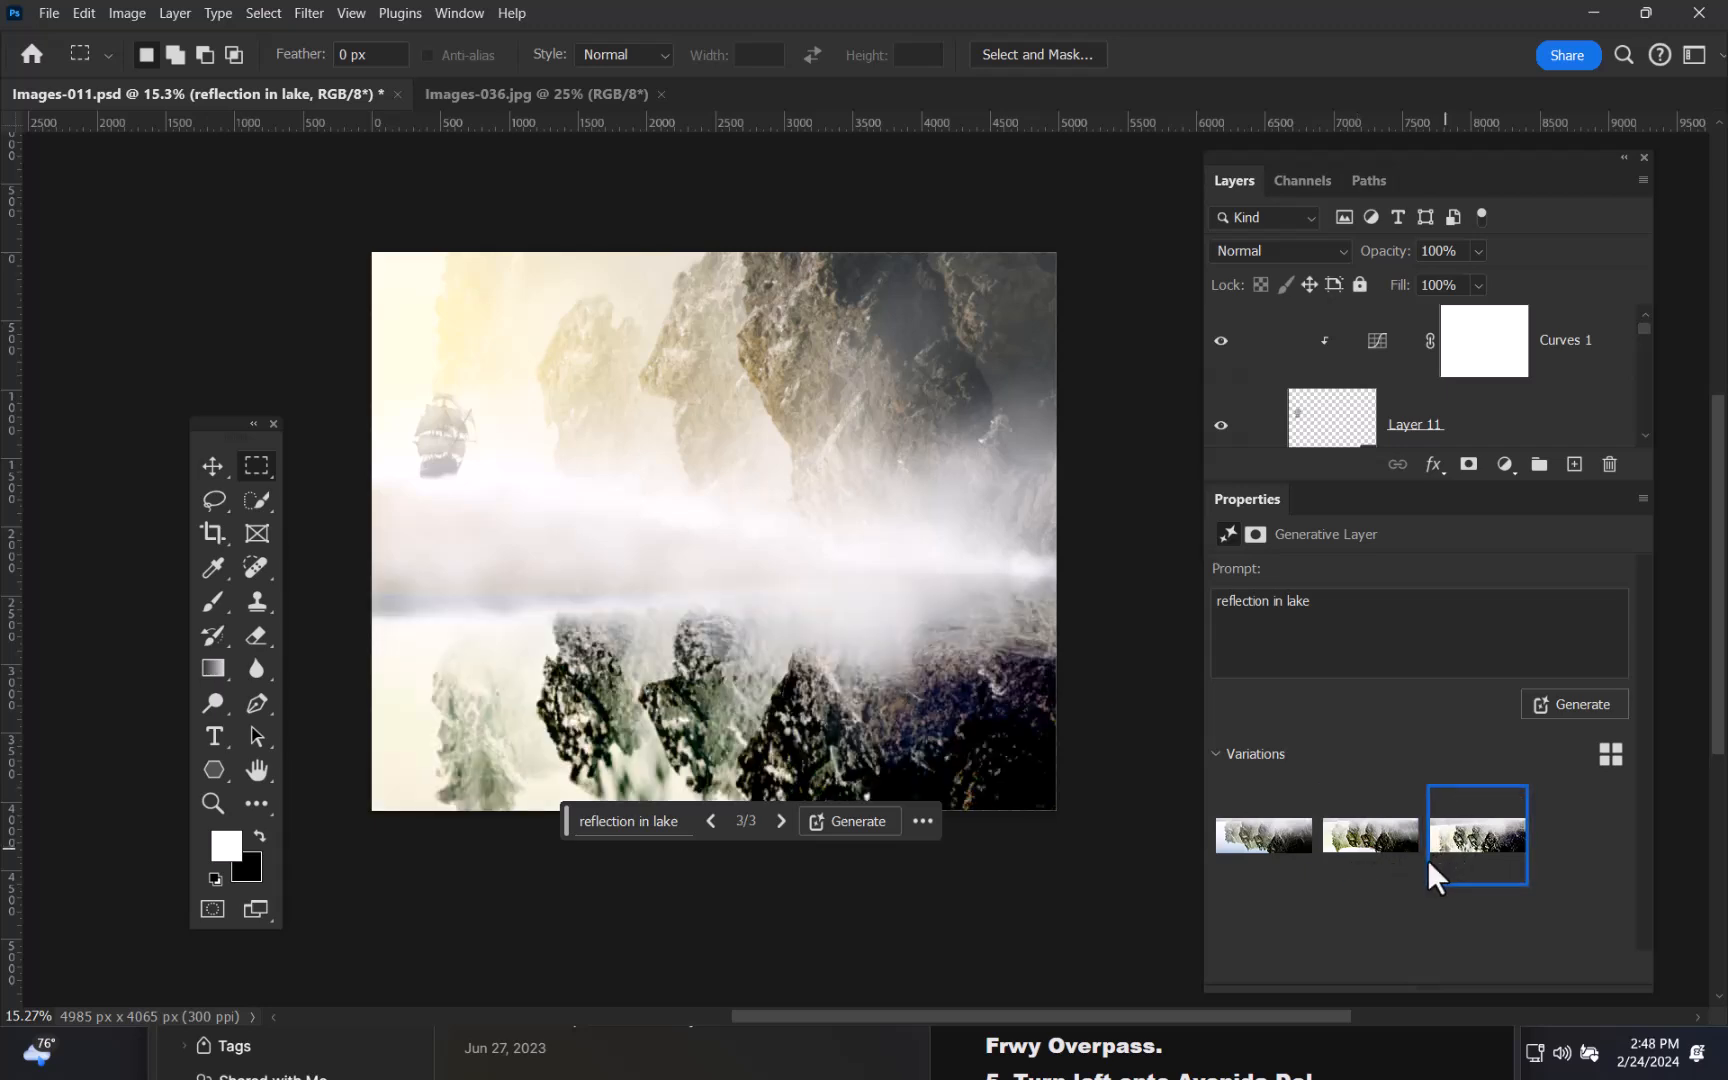
mouse_move(1436, 866)
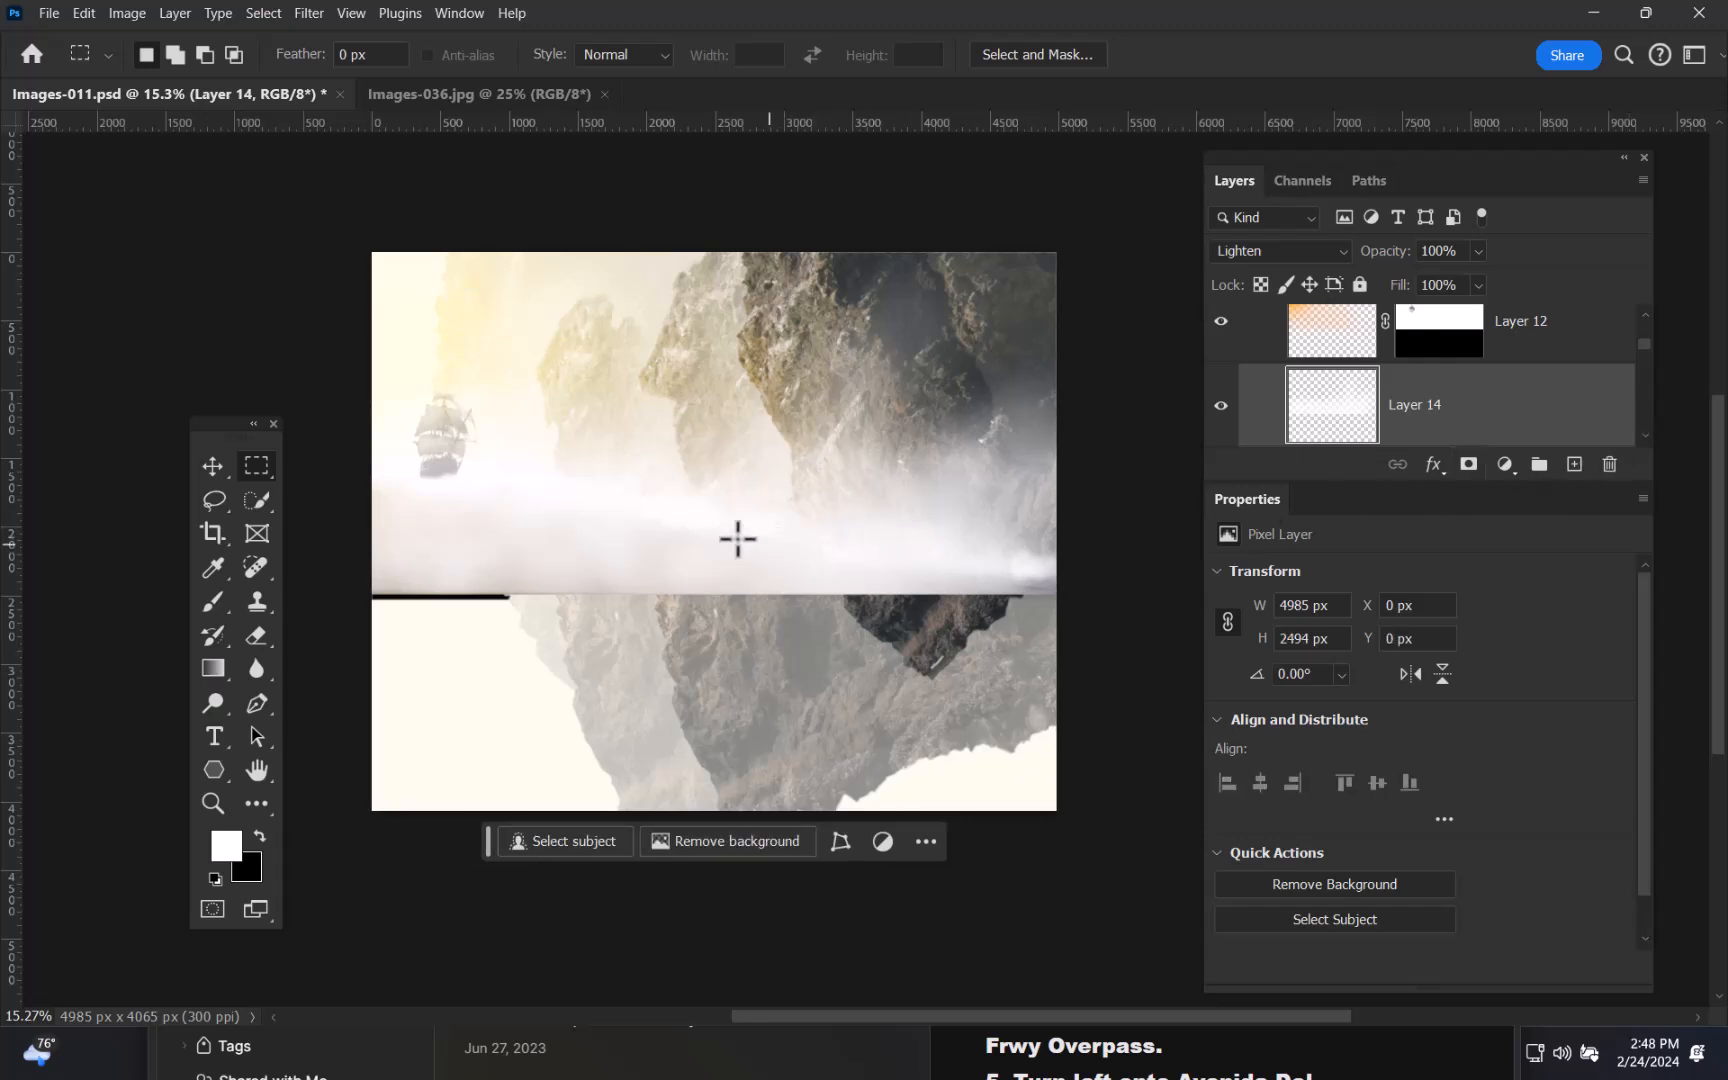
- Select the original scene above the extended area and paste a merged copy of it as a new layer above Layer 14
left_click_drag(355, 250, 1240, 595)
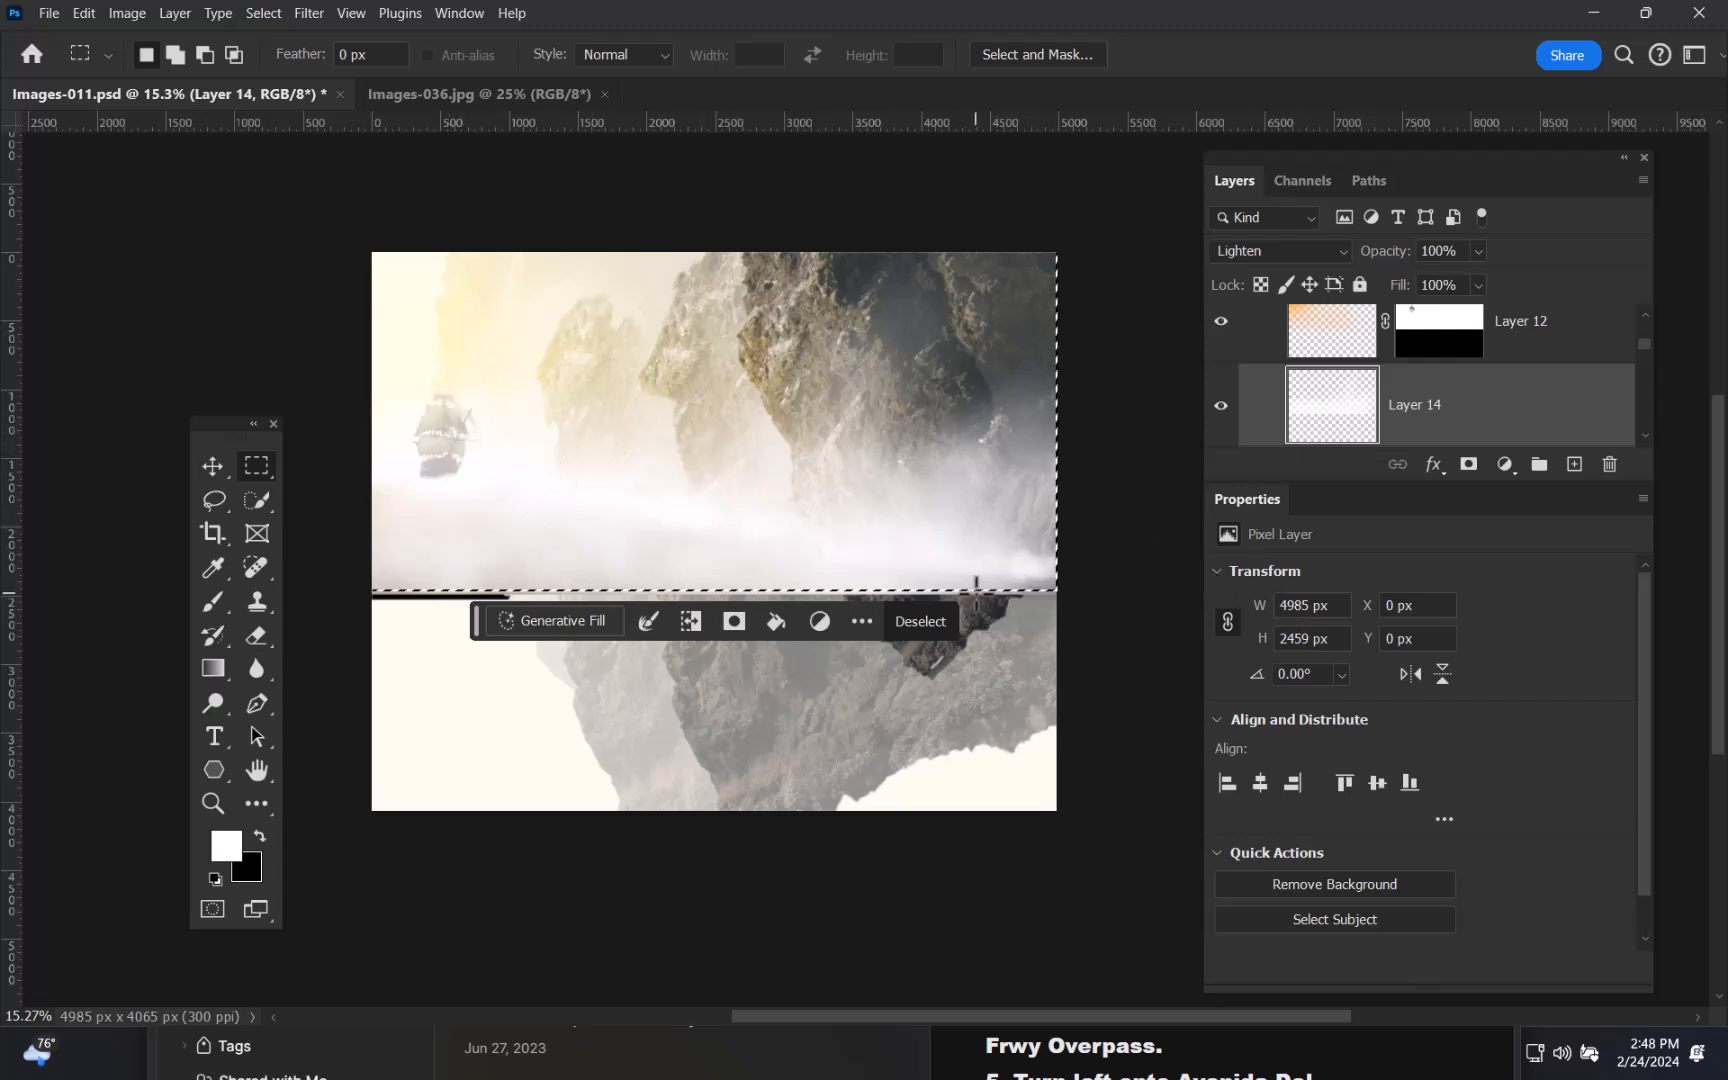
key("ctrl+shift+c")
key("ctrl+v")
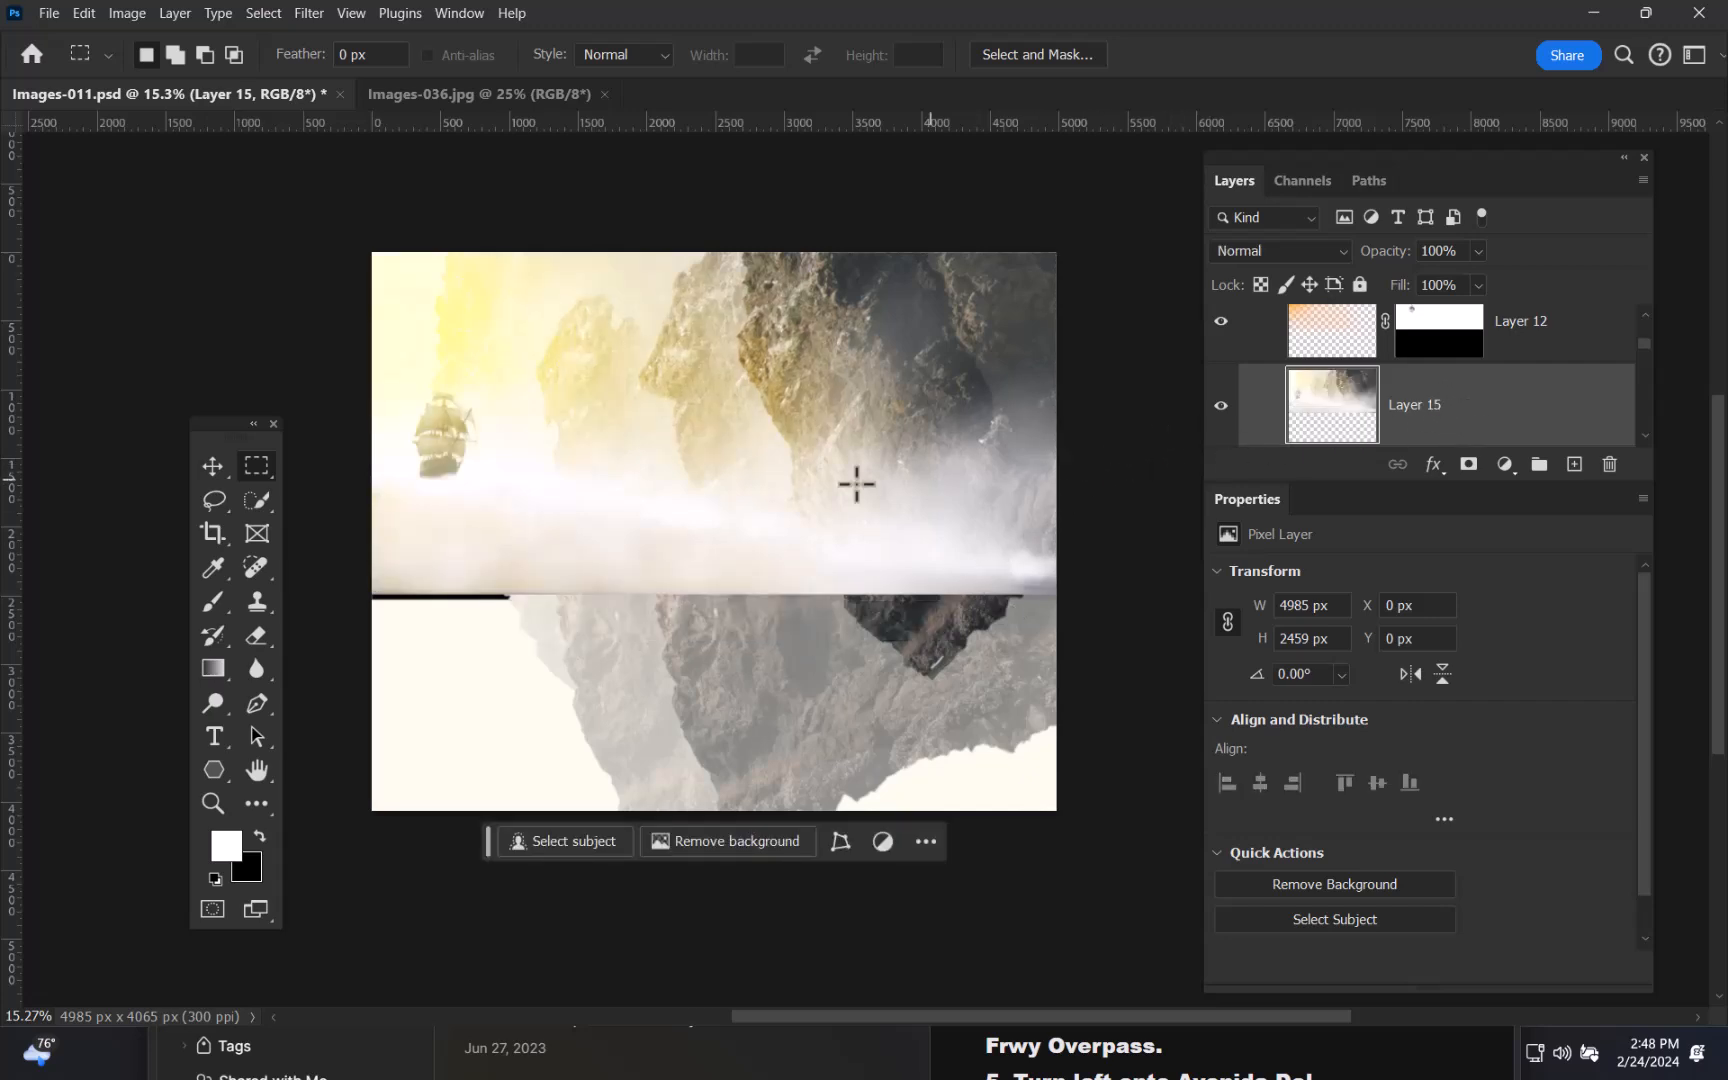
- Convert the pasted merged scene, Layer 15, to a smart object
key("v")
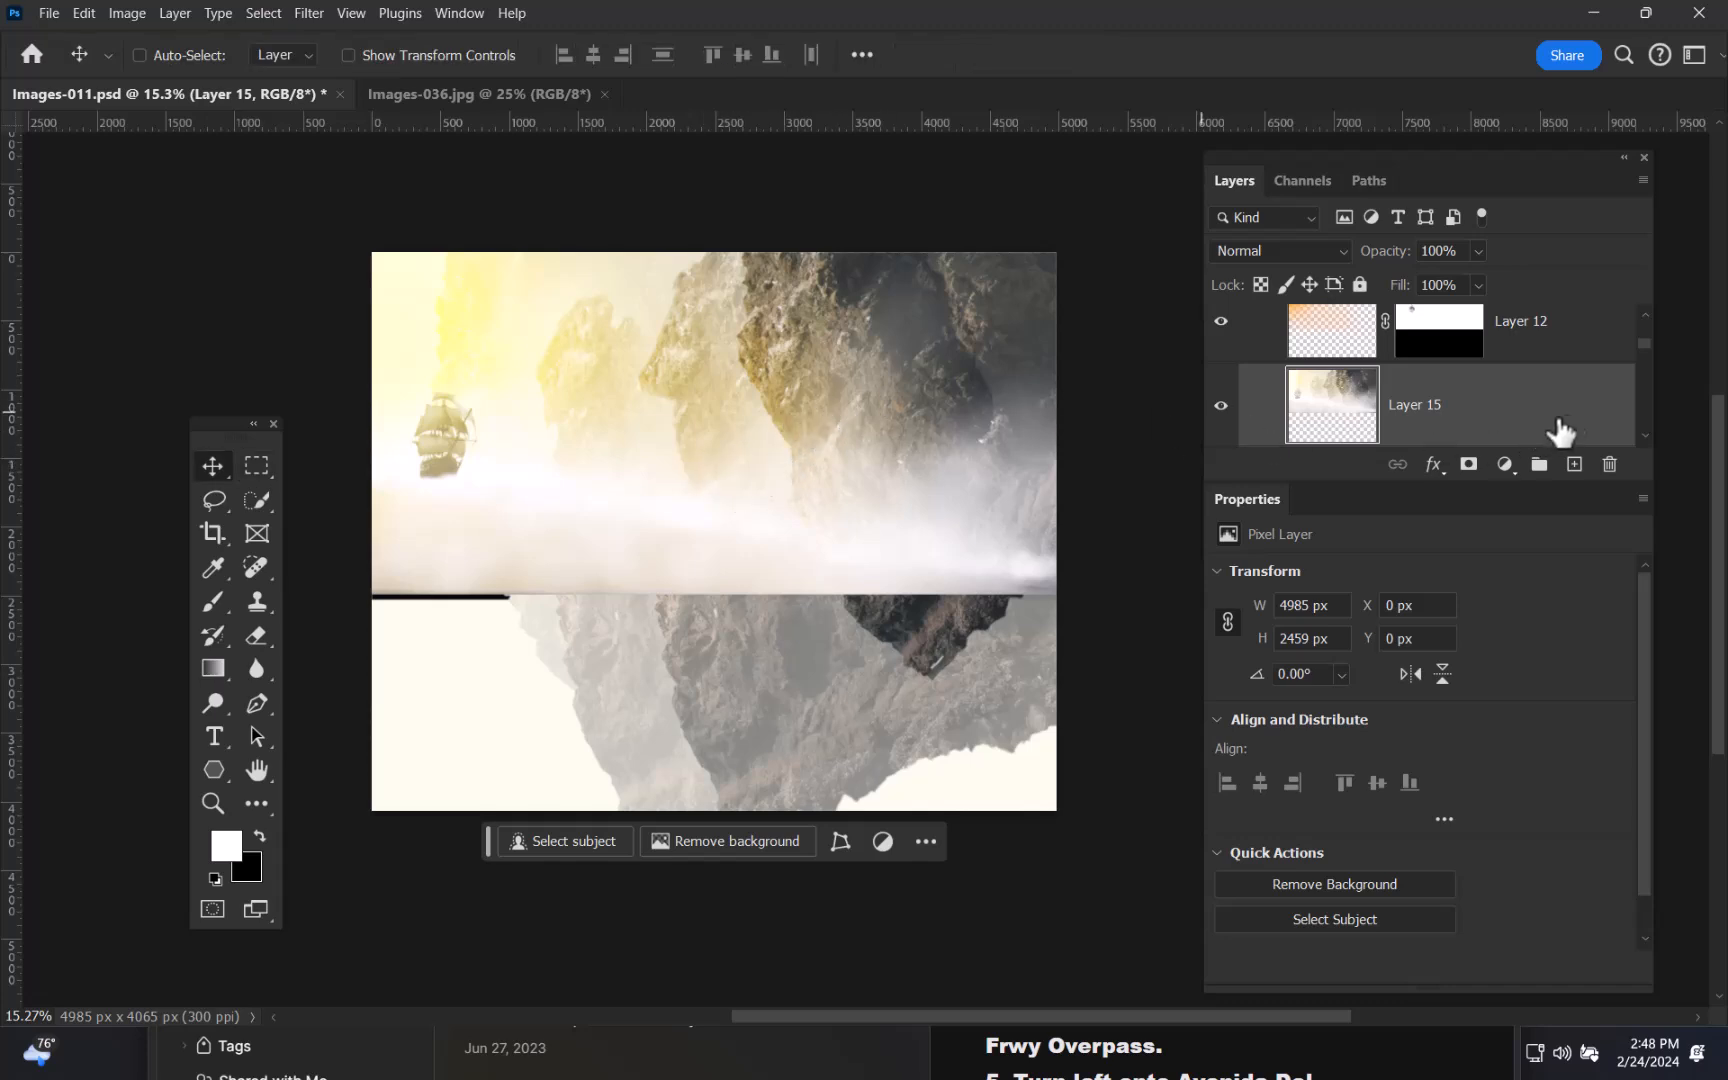
right_click(1576, 428)
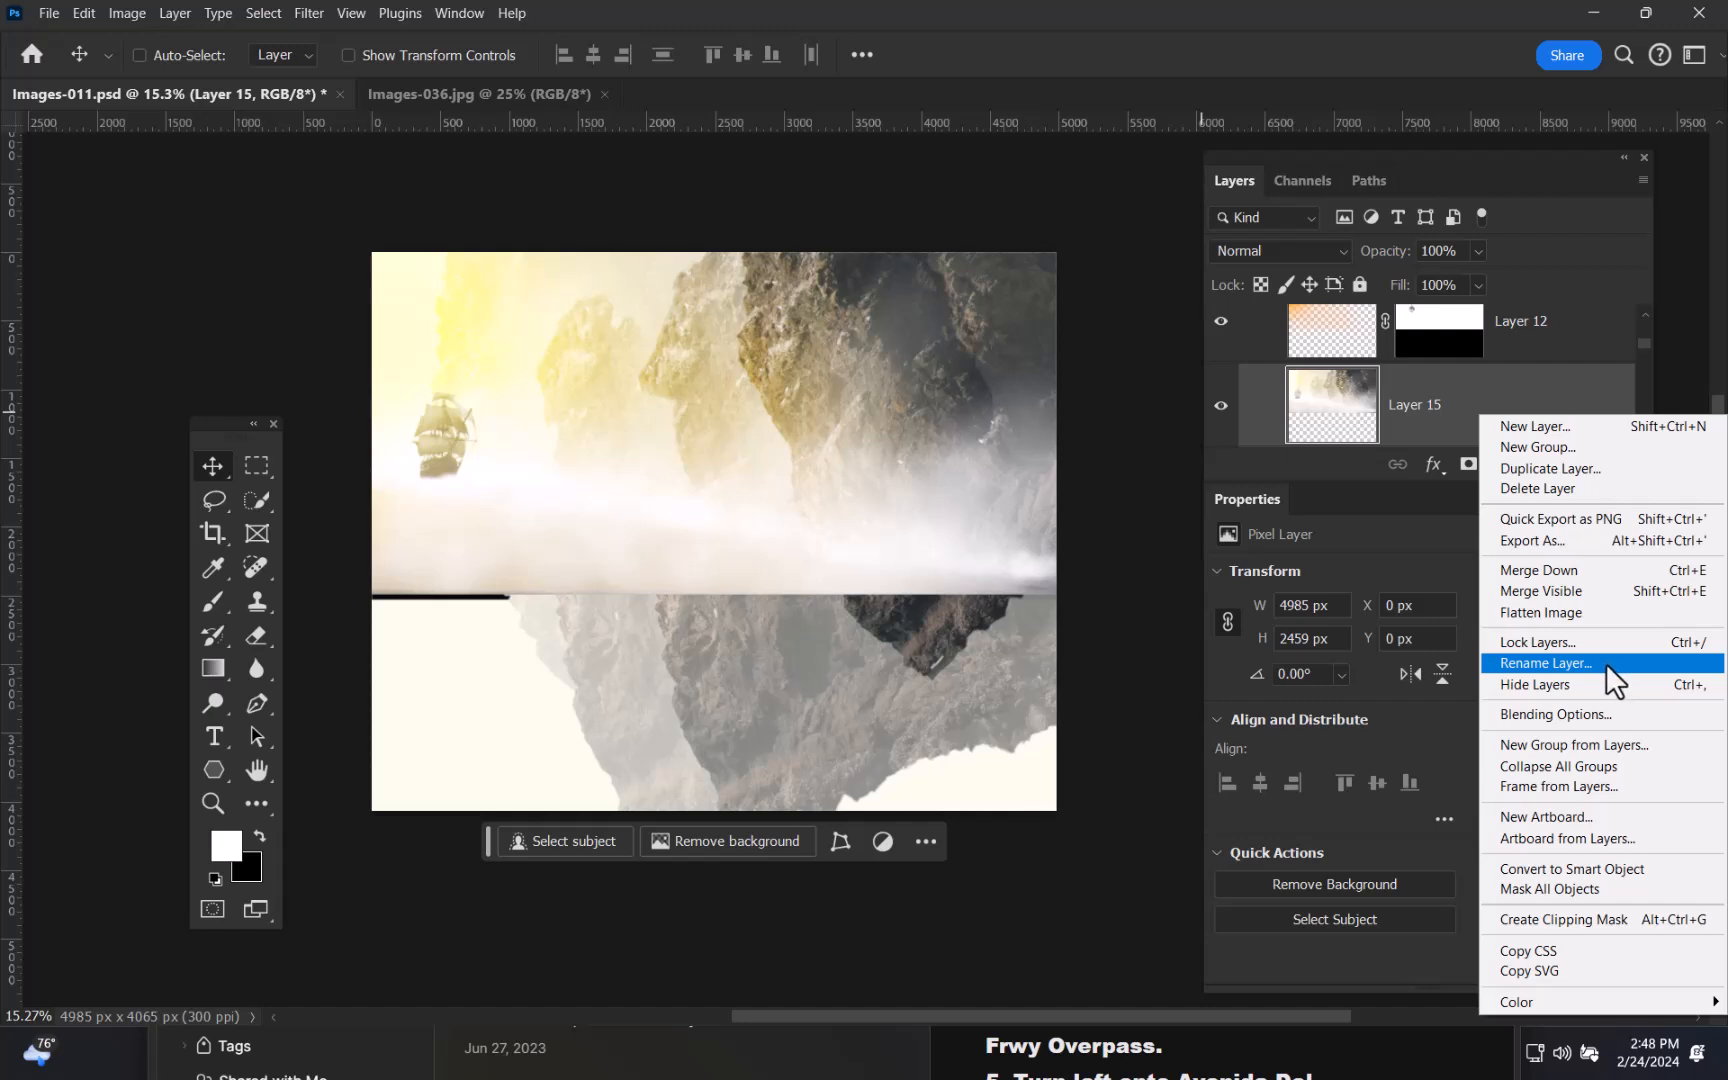
left_click(1597, 868)
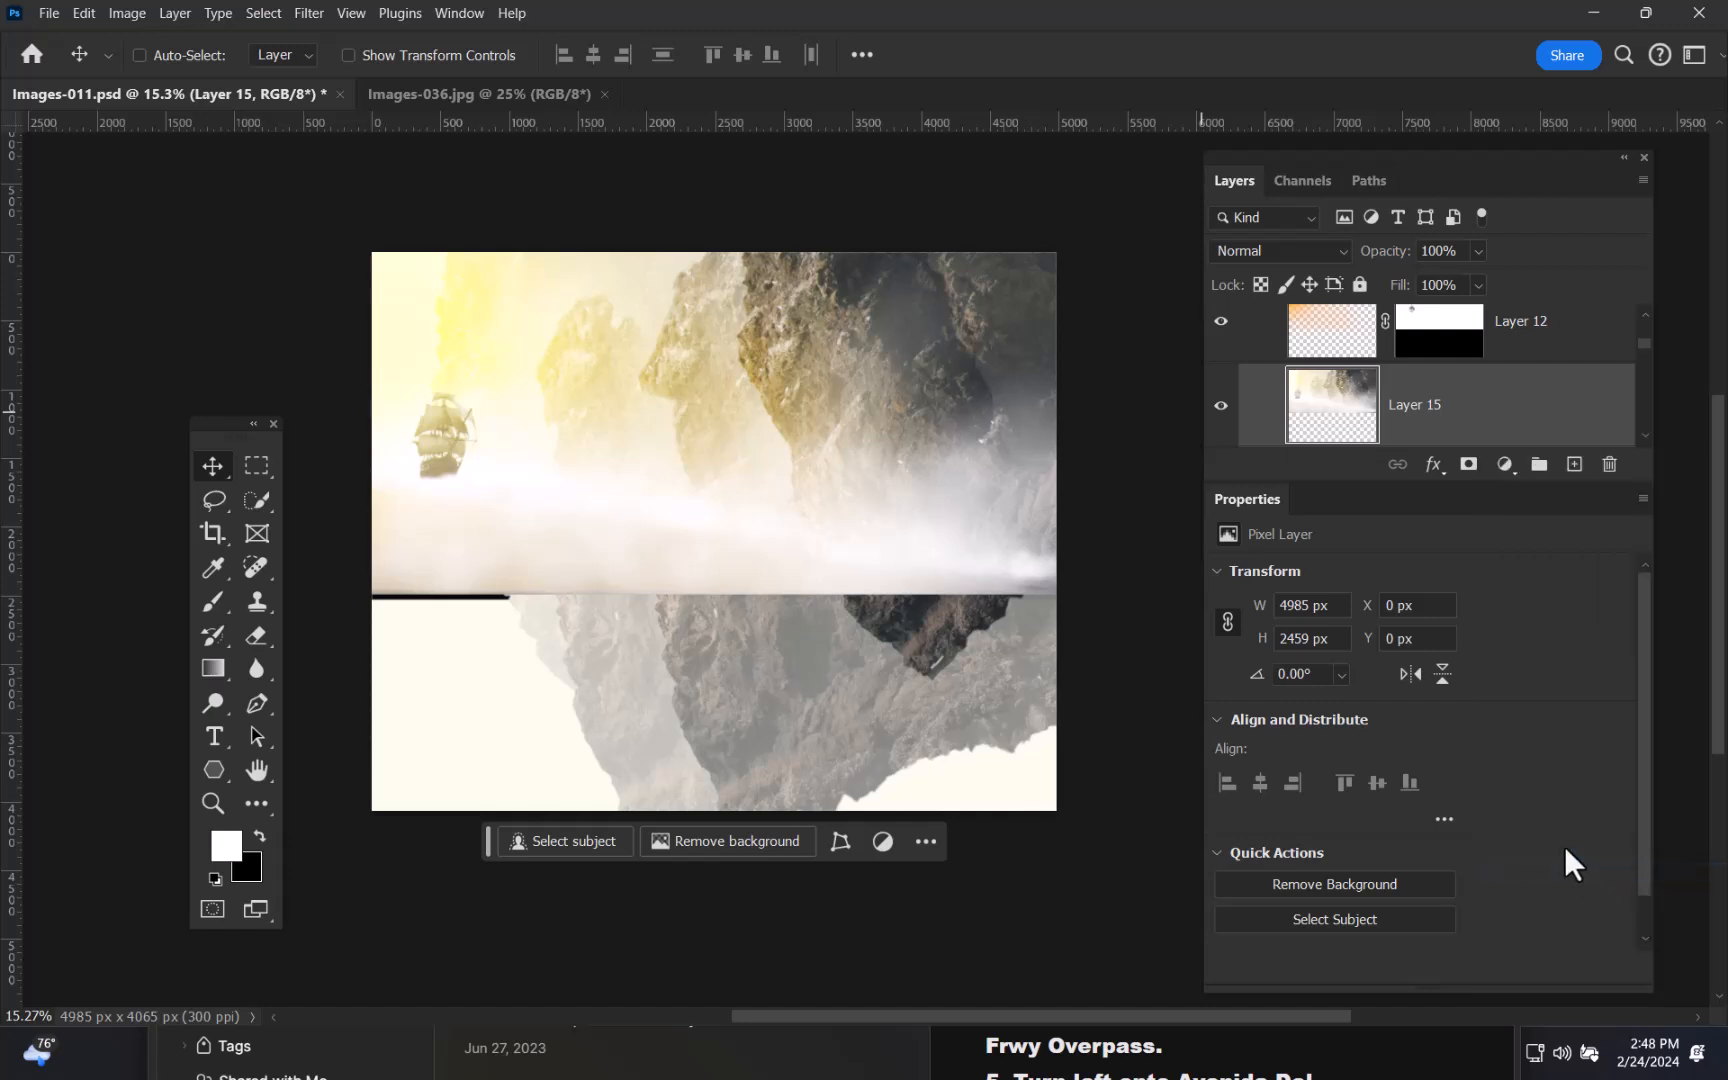
- Flip Layer 15 vertically into a reflection, scale it to about 5146 × 1625 px and align it below the waterline
mouse_move(680, 449)
left_mouse_down()
mouse_move(686, 530)
mouse_move(660, 535)
mouse_move(737, 712)
mouse_move(700, 735)
mouse_move(706, 660)
mouse_move(677, 560)
mouse_move(724, 530)
mouse_move(668, 450)
left_mouse_up()
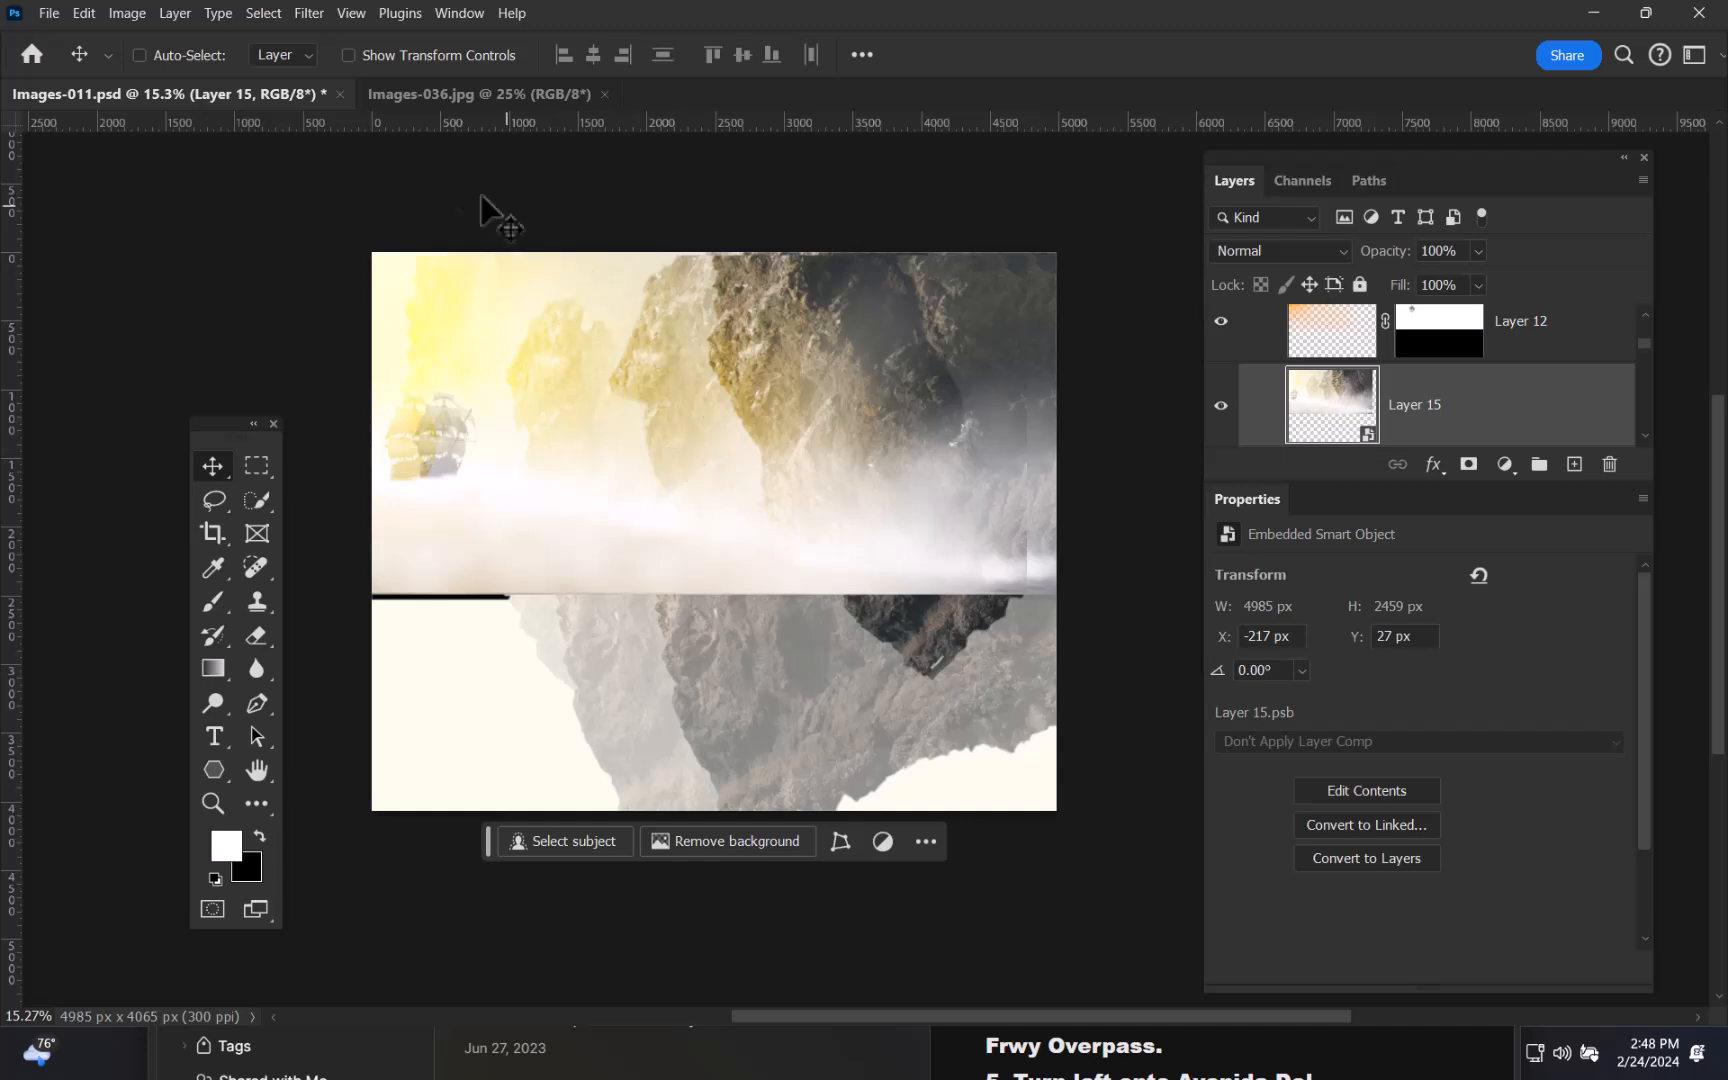
key("ctrl+t")
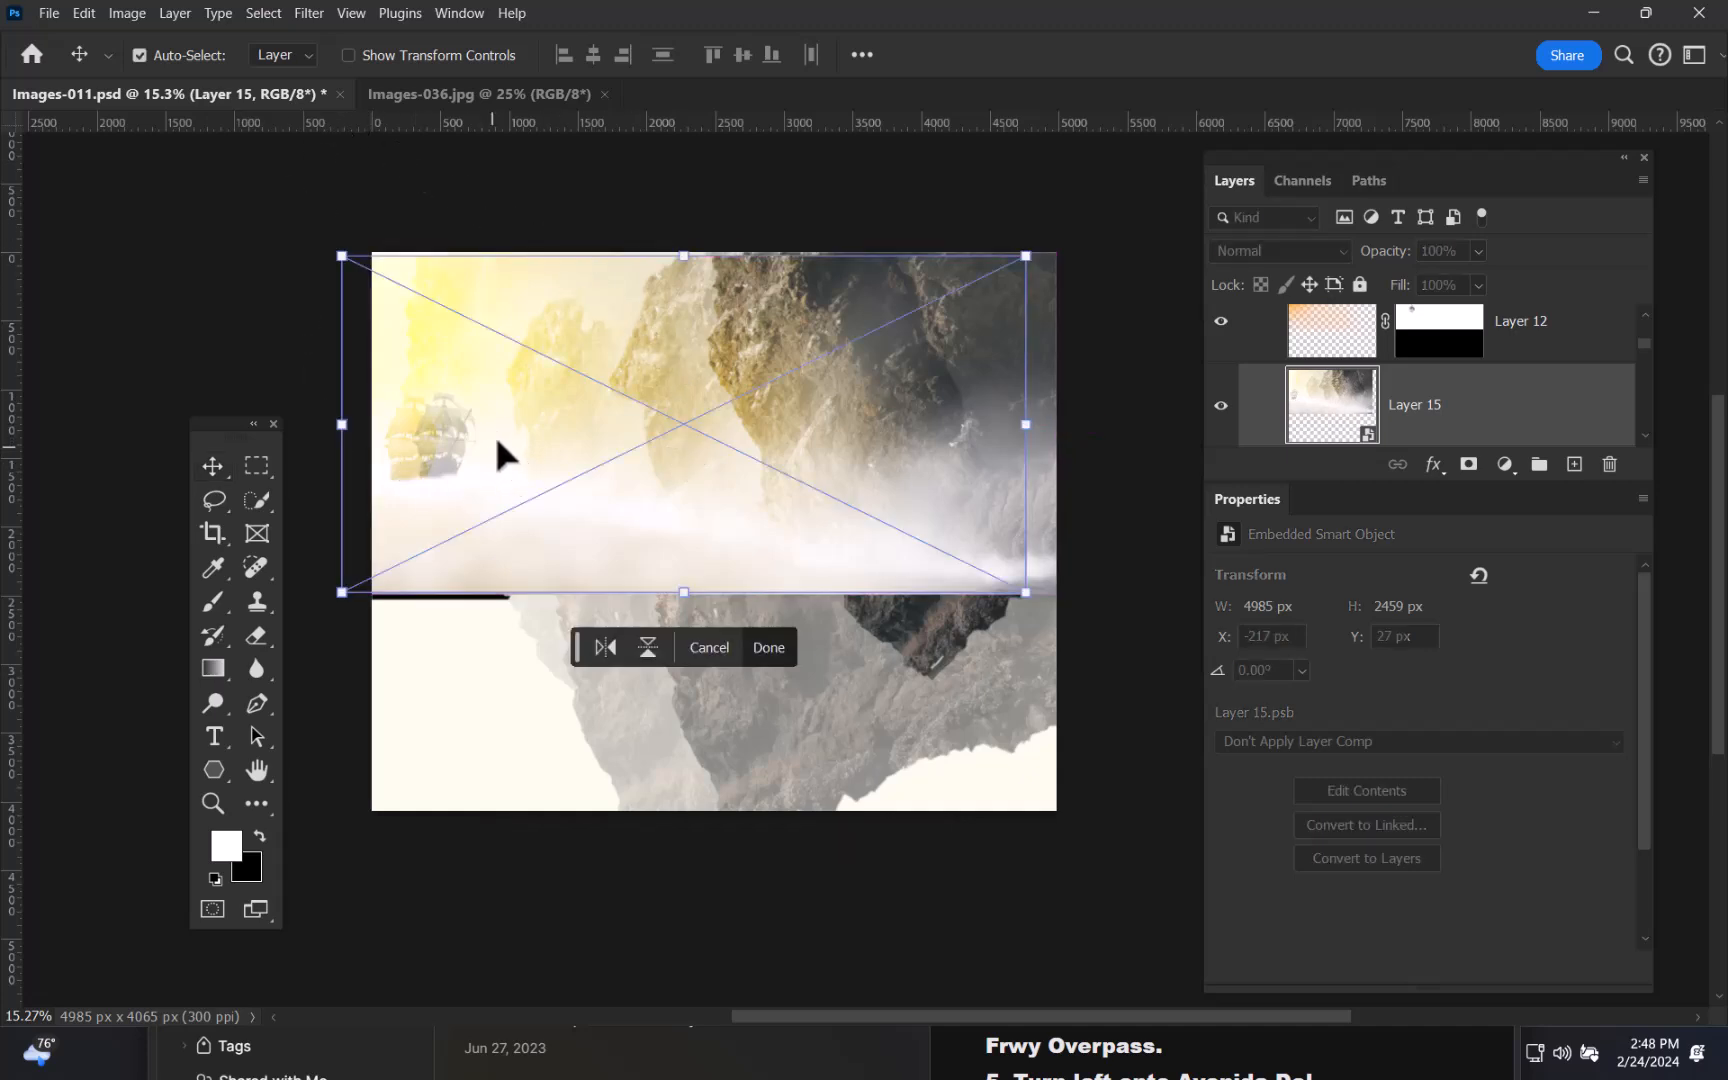
left_click_drag(686, 253, 616, 800)
left_click_drag(944, 731, 971, 725)
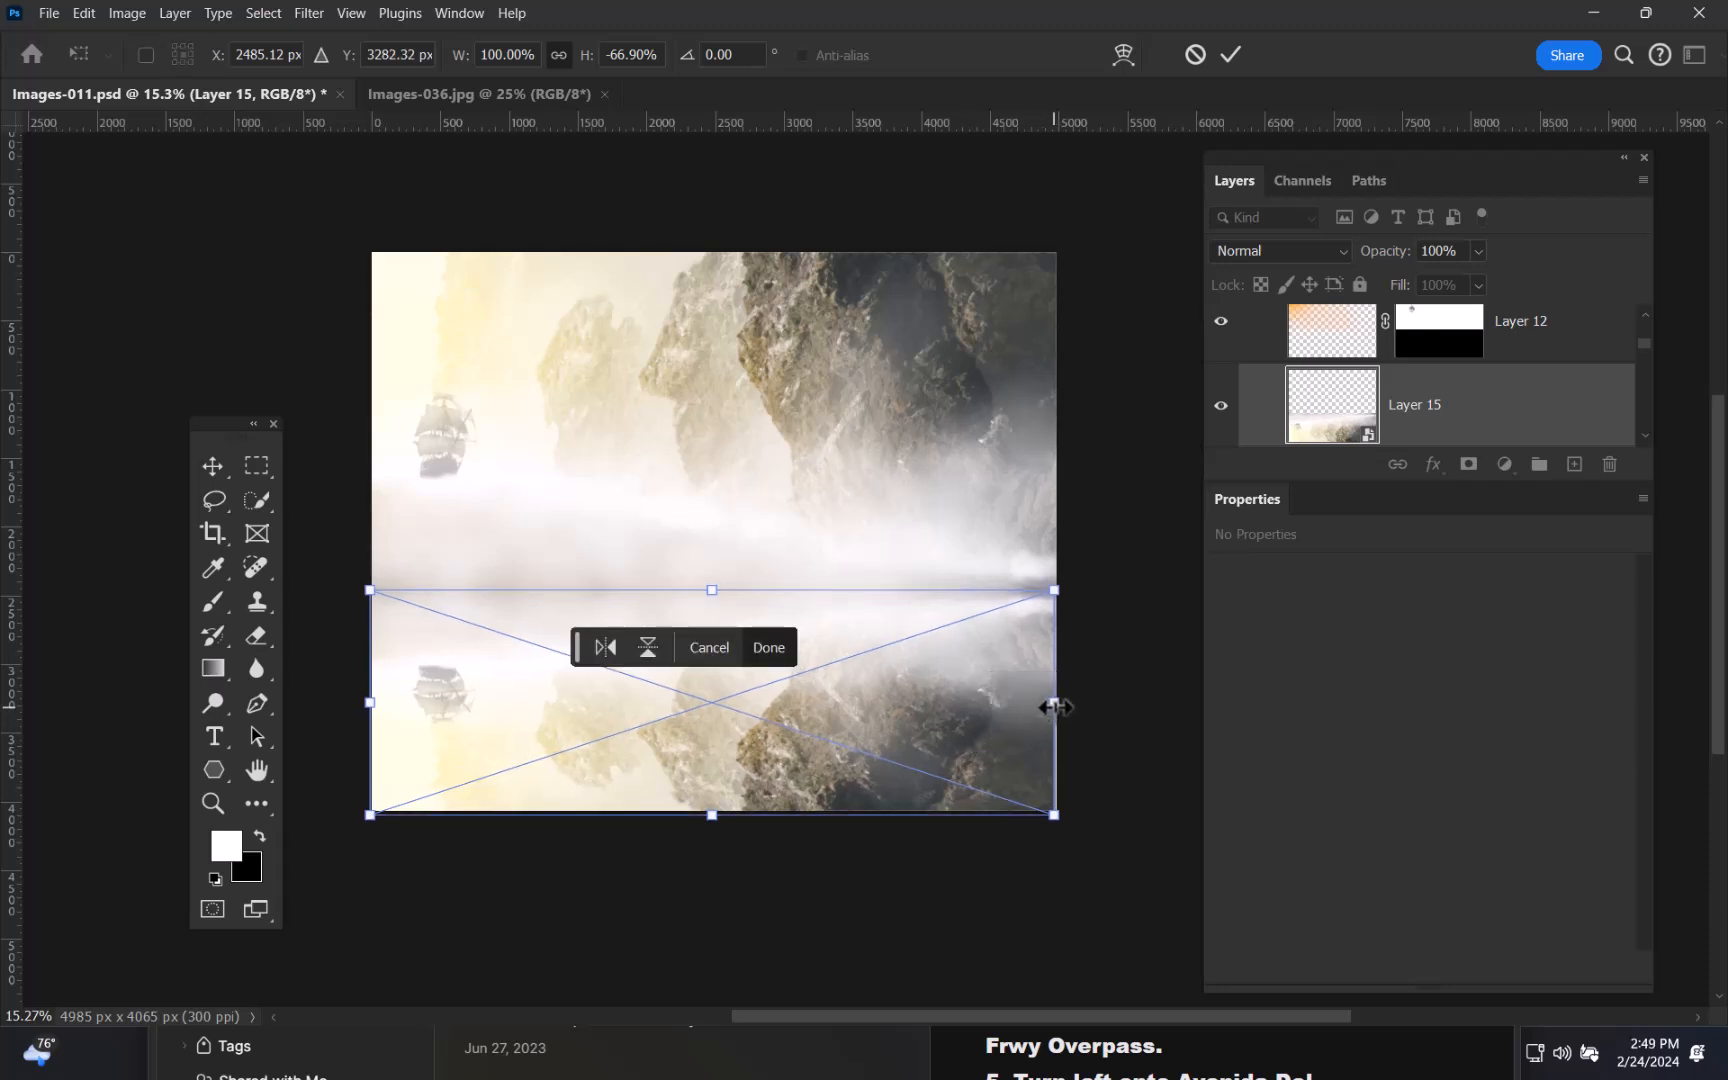
left_click_drag(1055, 708, 1067, 716)
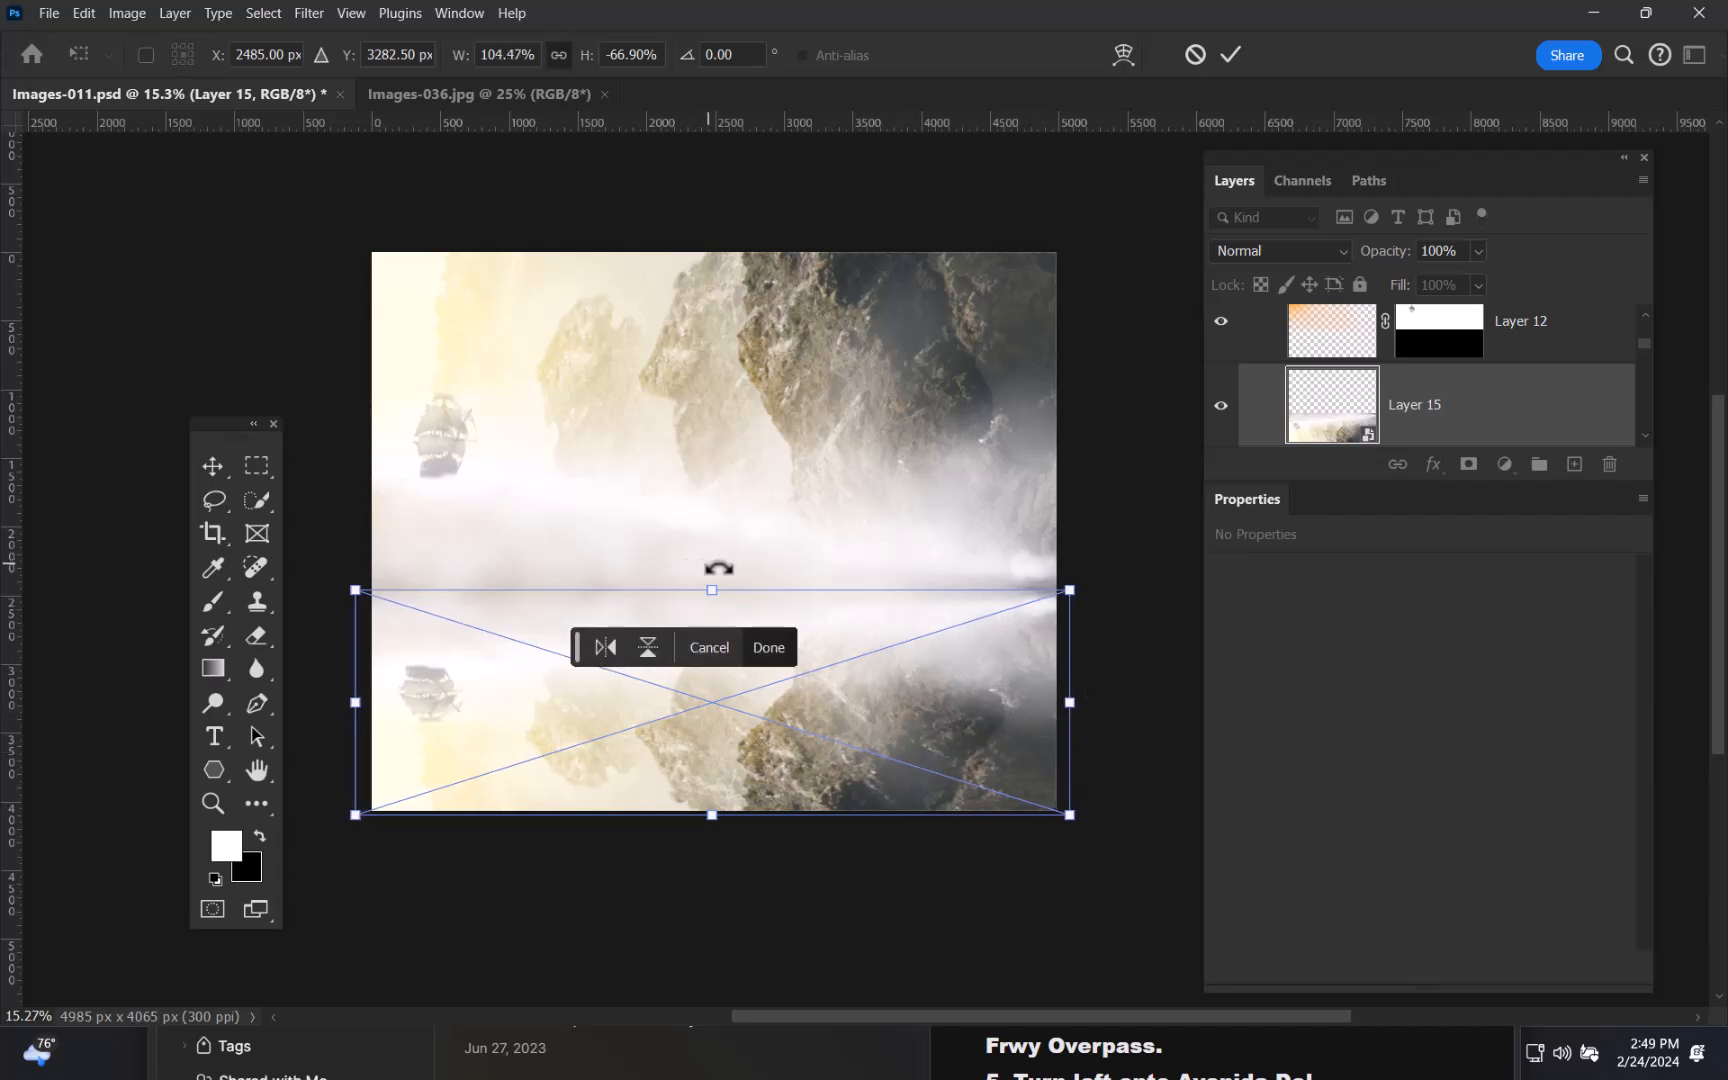
mouse_move(712, 588)
left_mouse_down()
mouse_move(716, 570)
mouse_move(713, 590)
left_mouse_up()
key("Return")
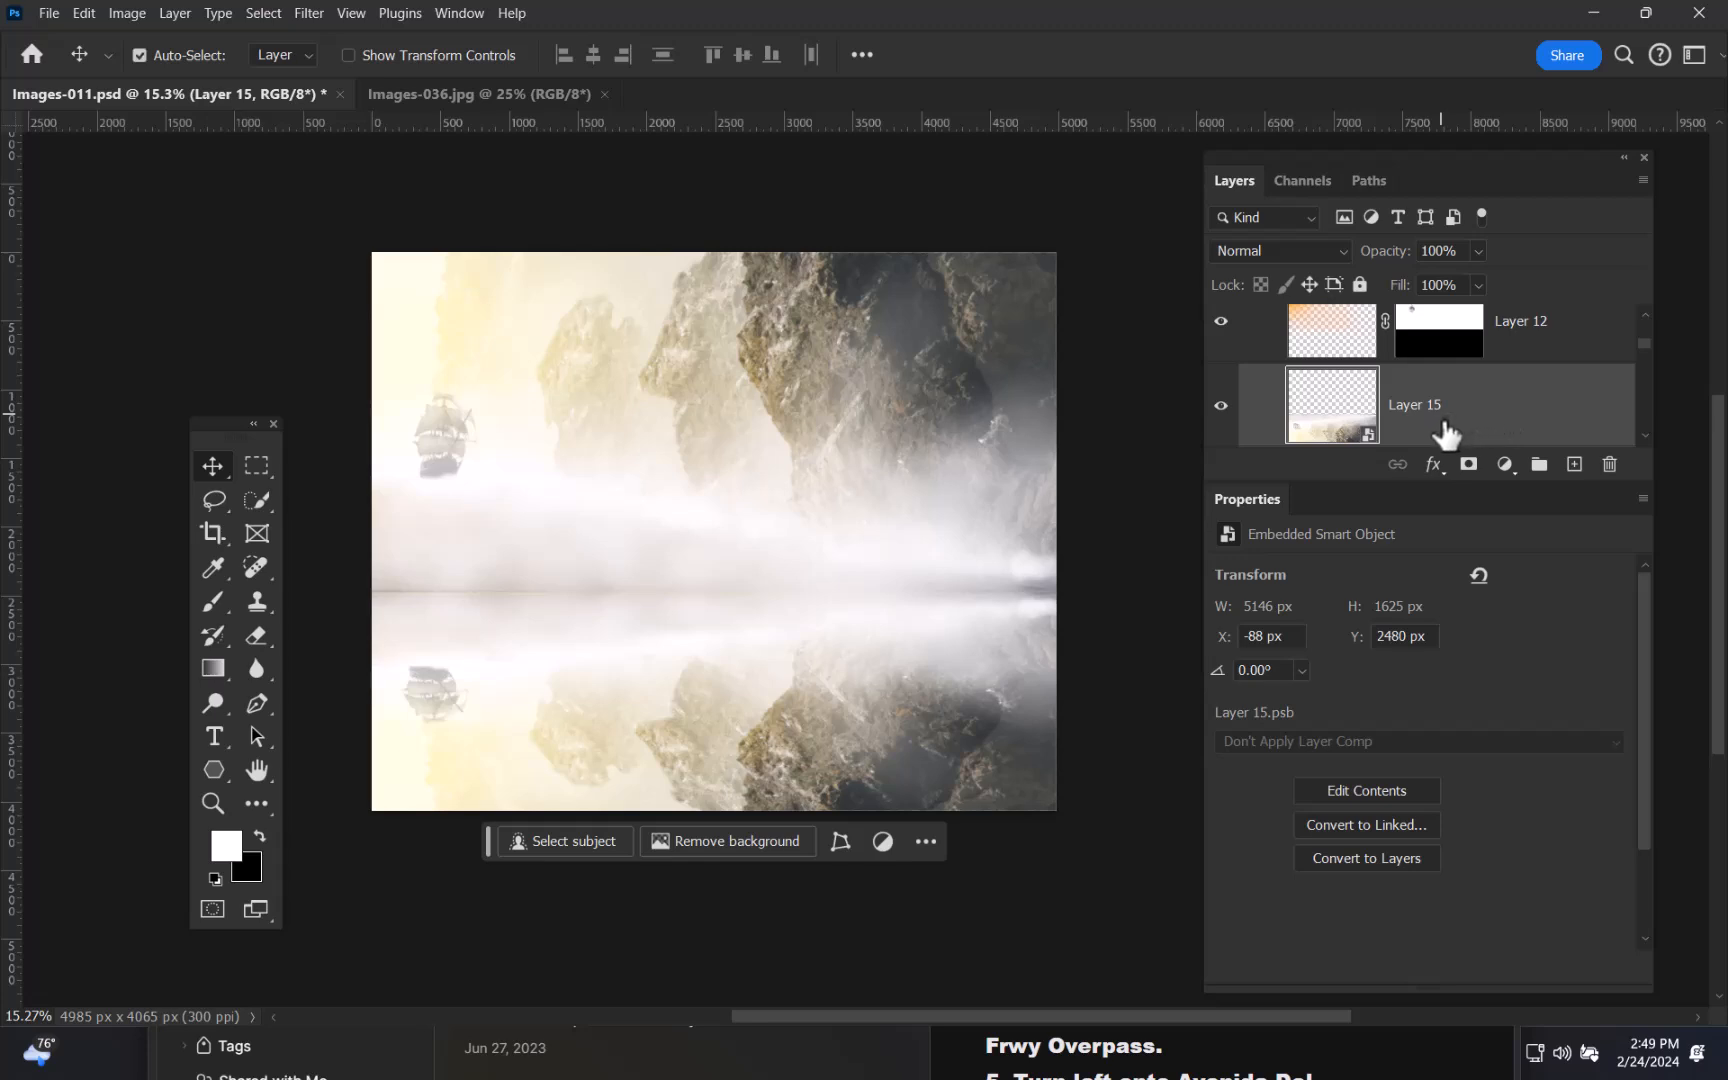
left_click(119, 10)
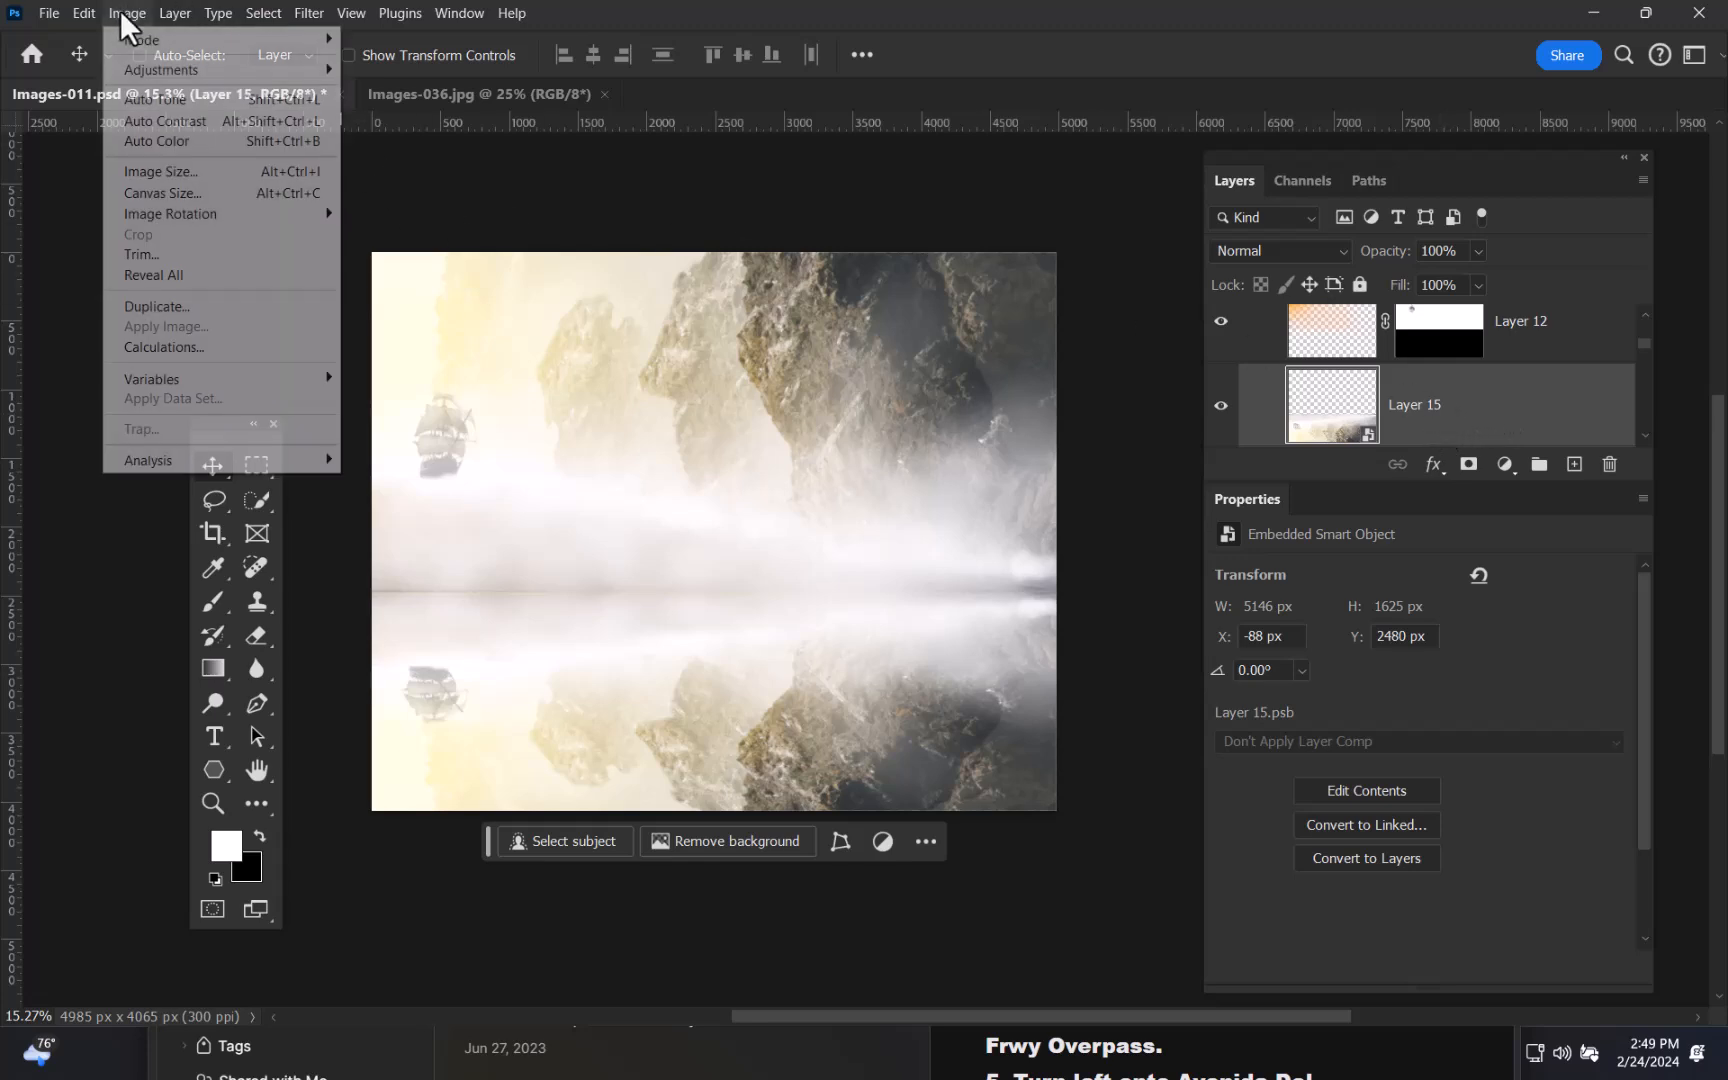
mouse_move(231, 70)
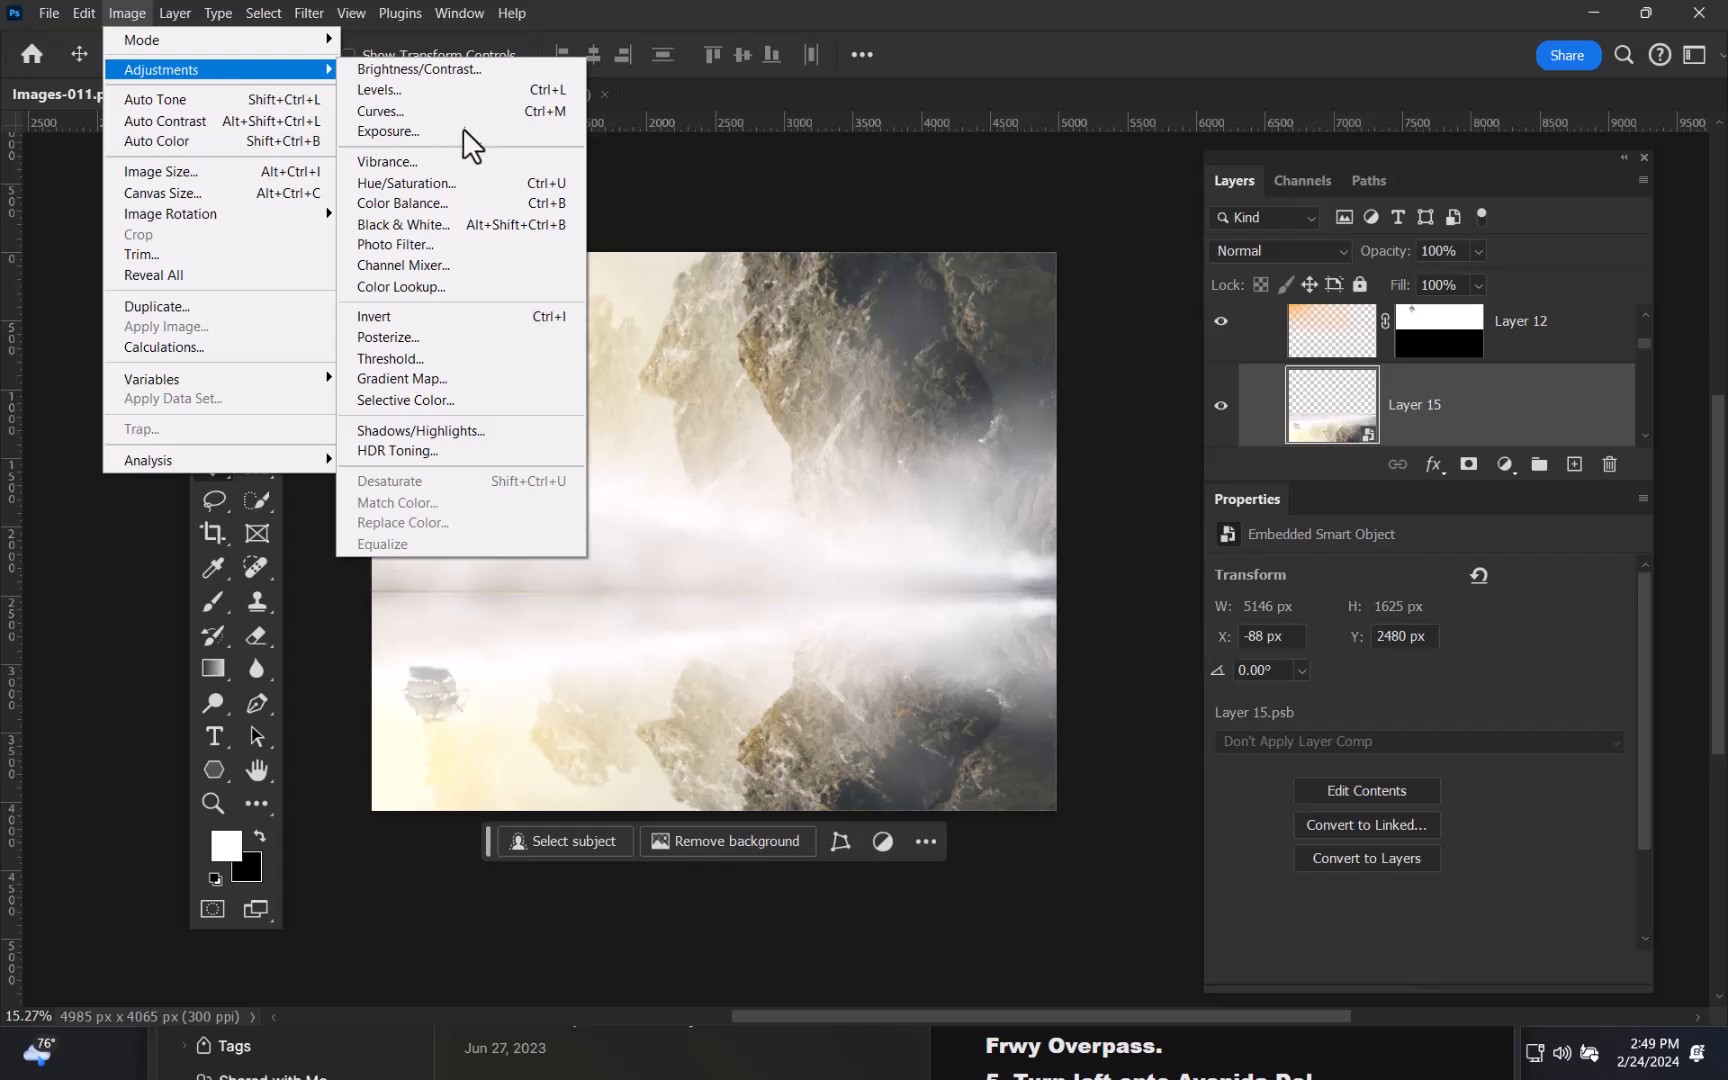
key("Return")
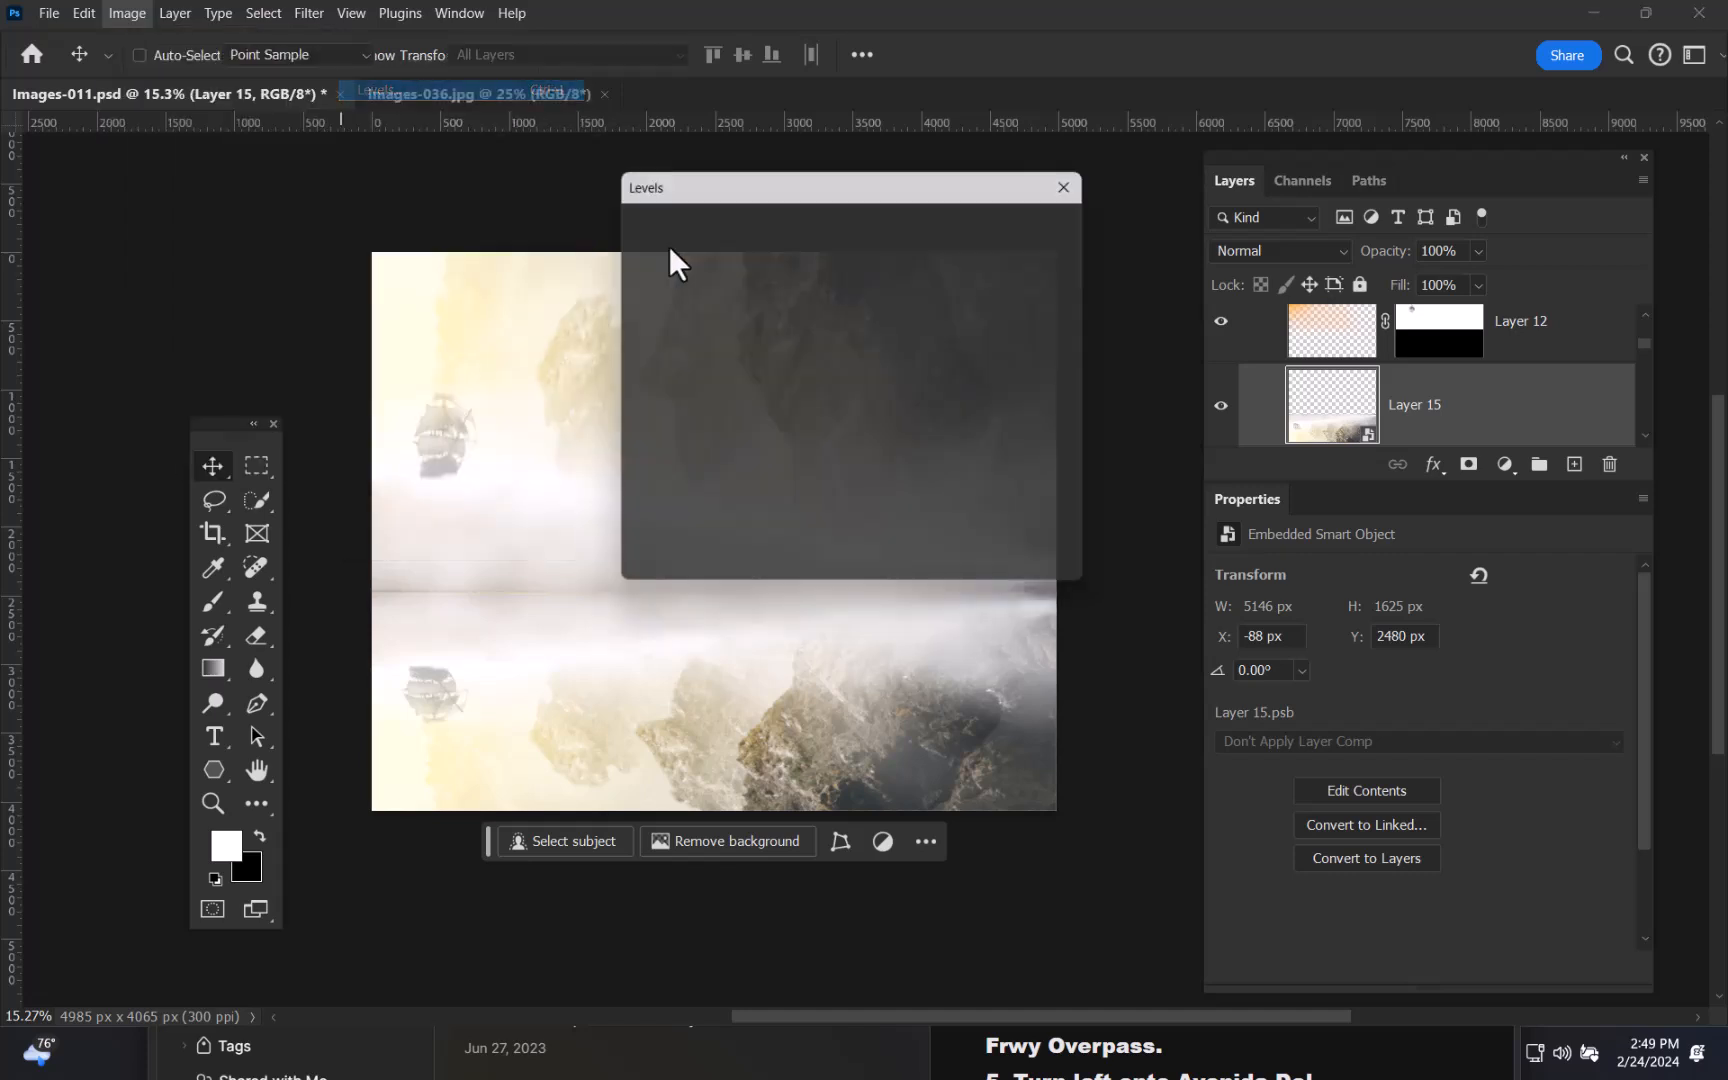
mouse_move(908, 180)
left_mouse_down()
mouse_move(987, 180)
mouse_move(940, 184)
left_mouse_up()
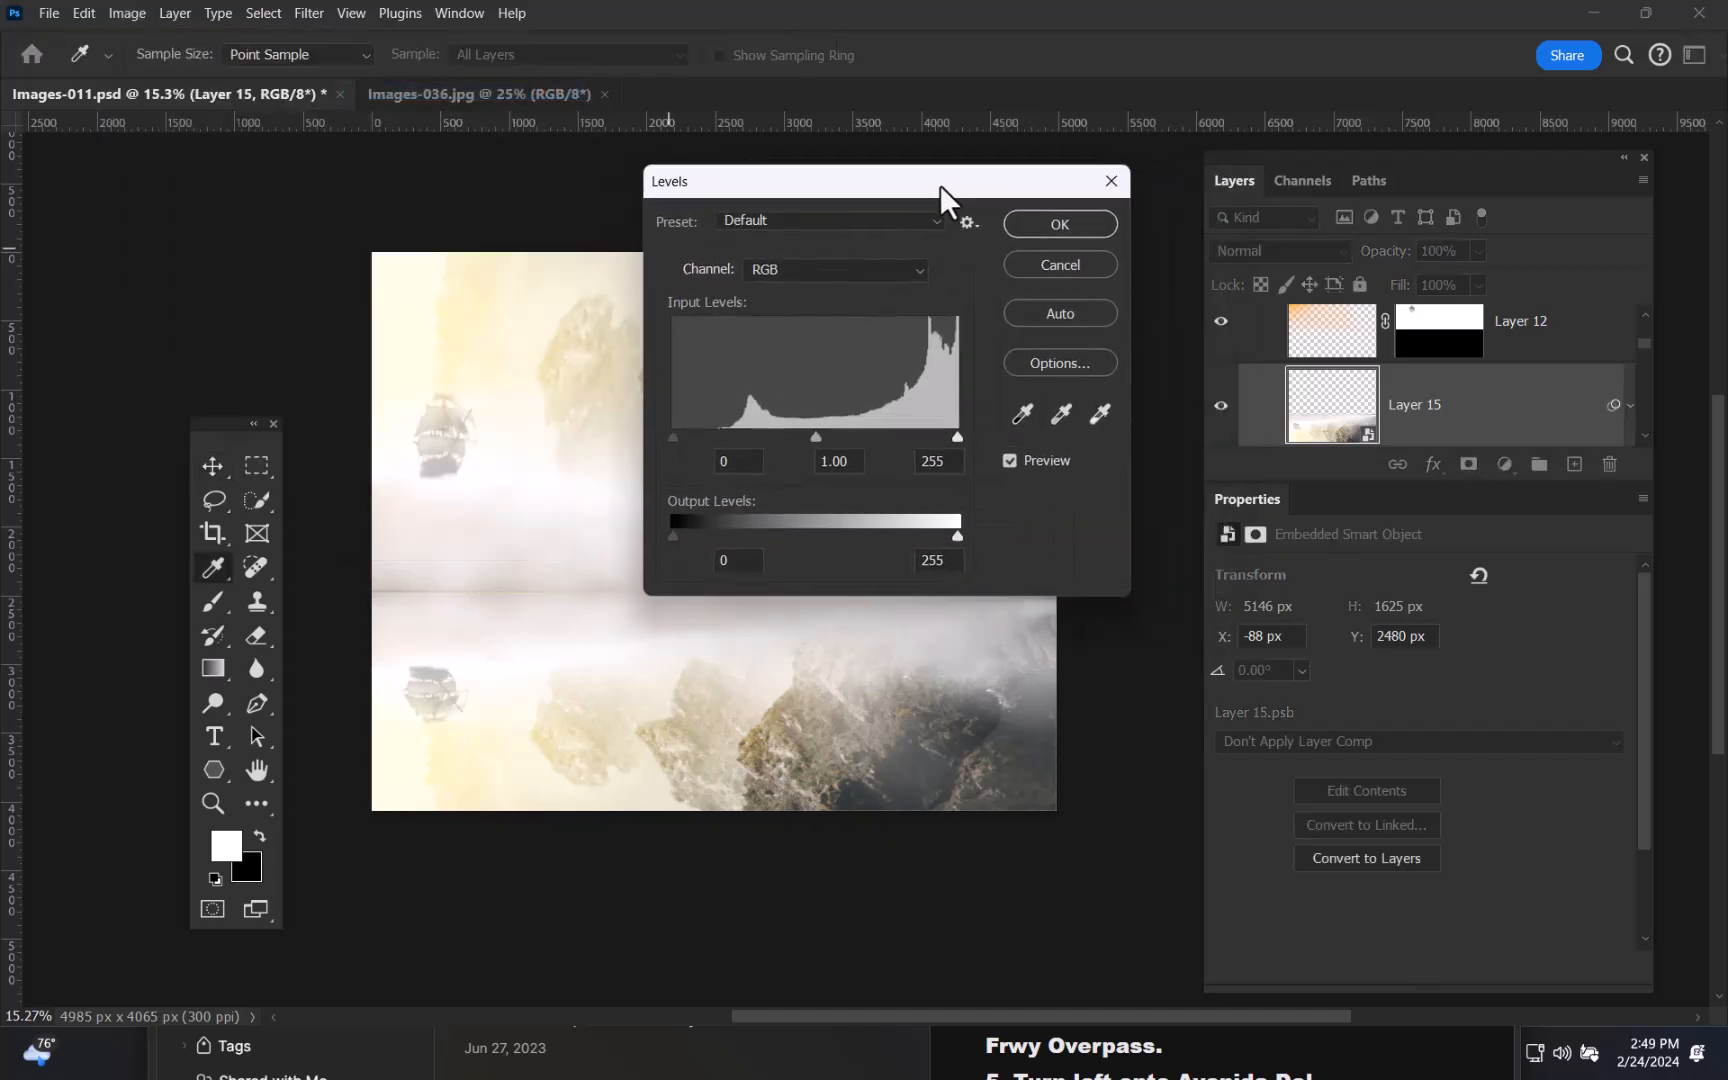
key("Escape")
- Darken the Layer 15 reflection with a Curves adjustment, lowering the white end of the RGB curve to output 228
left_click(127, 14)
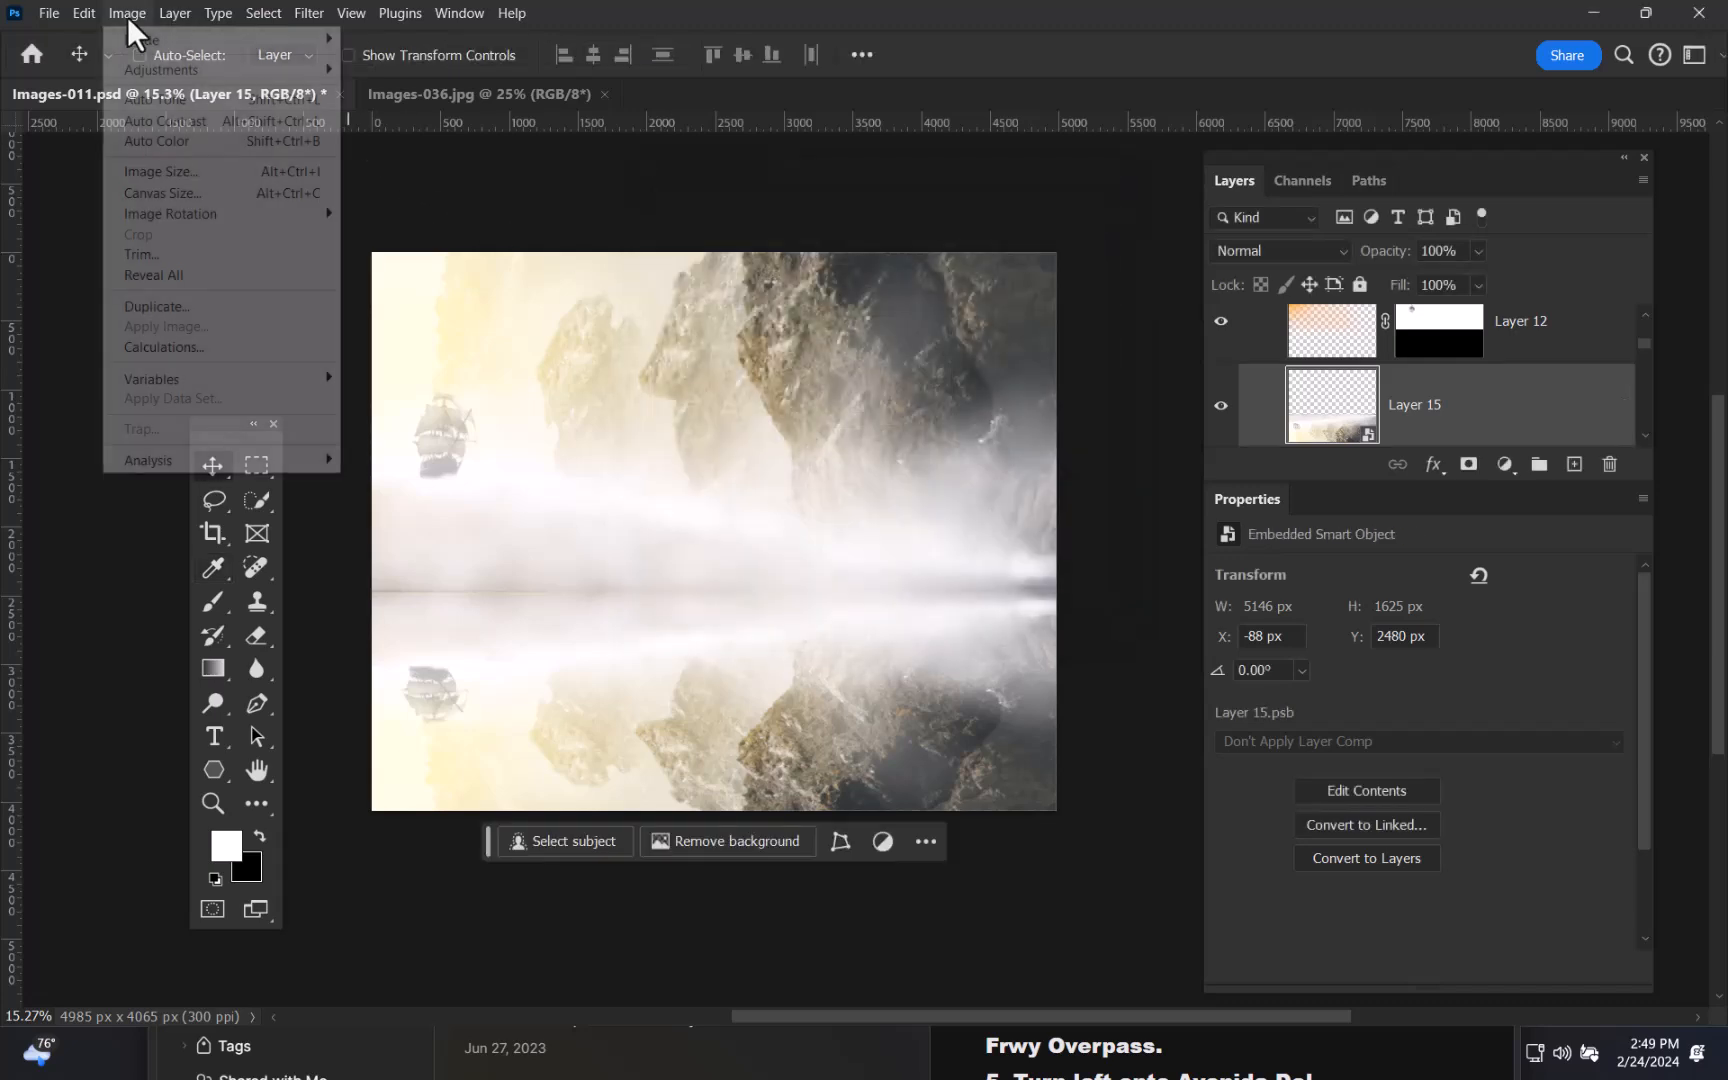
mouse_move(194, 72)
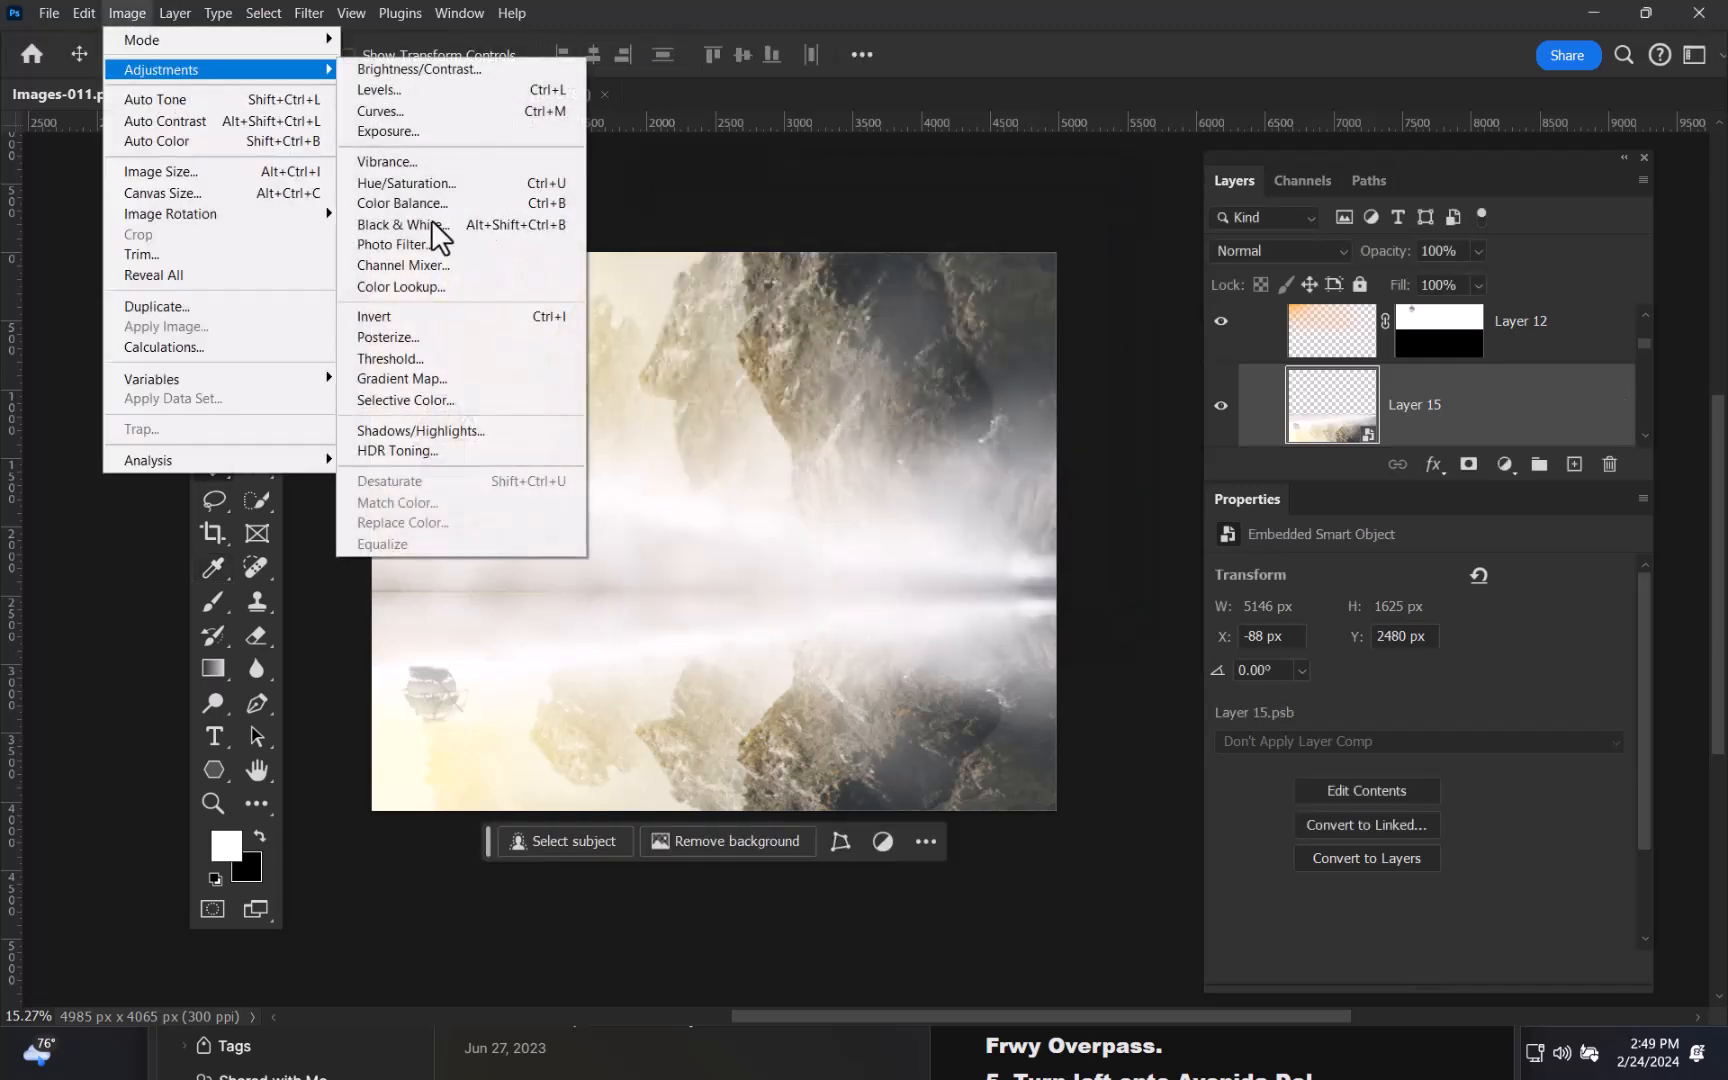
left_click(421, 118)
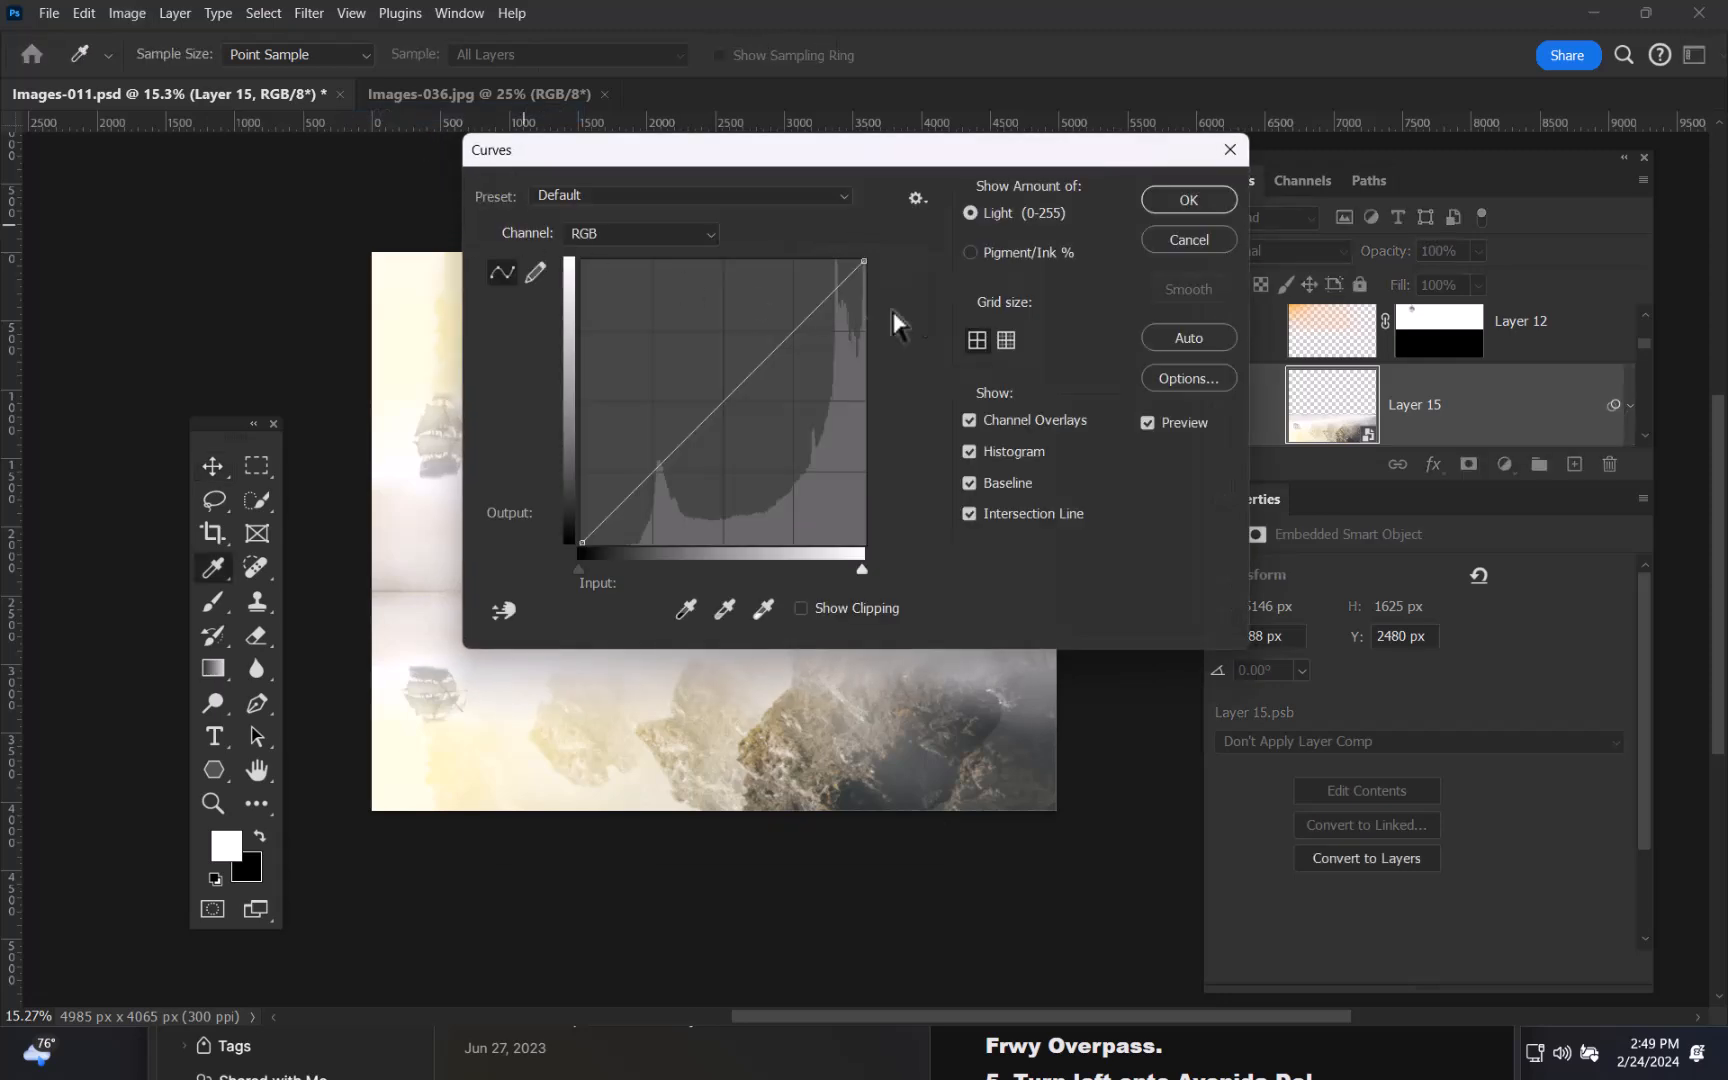
left_click_drag(898, 151, 1428, 106)
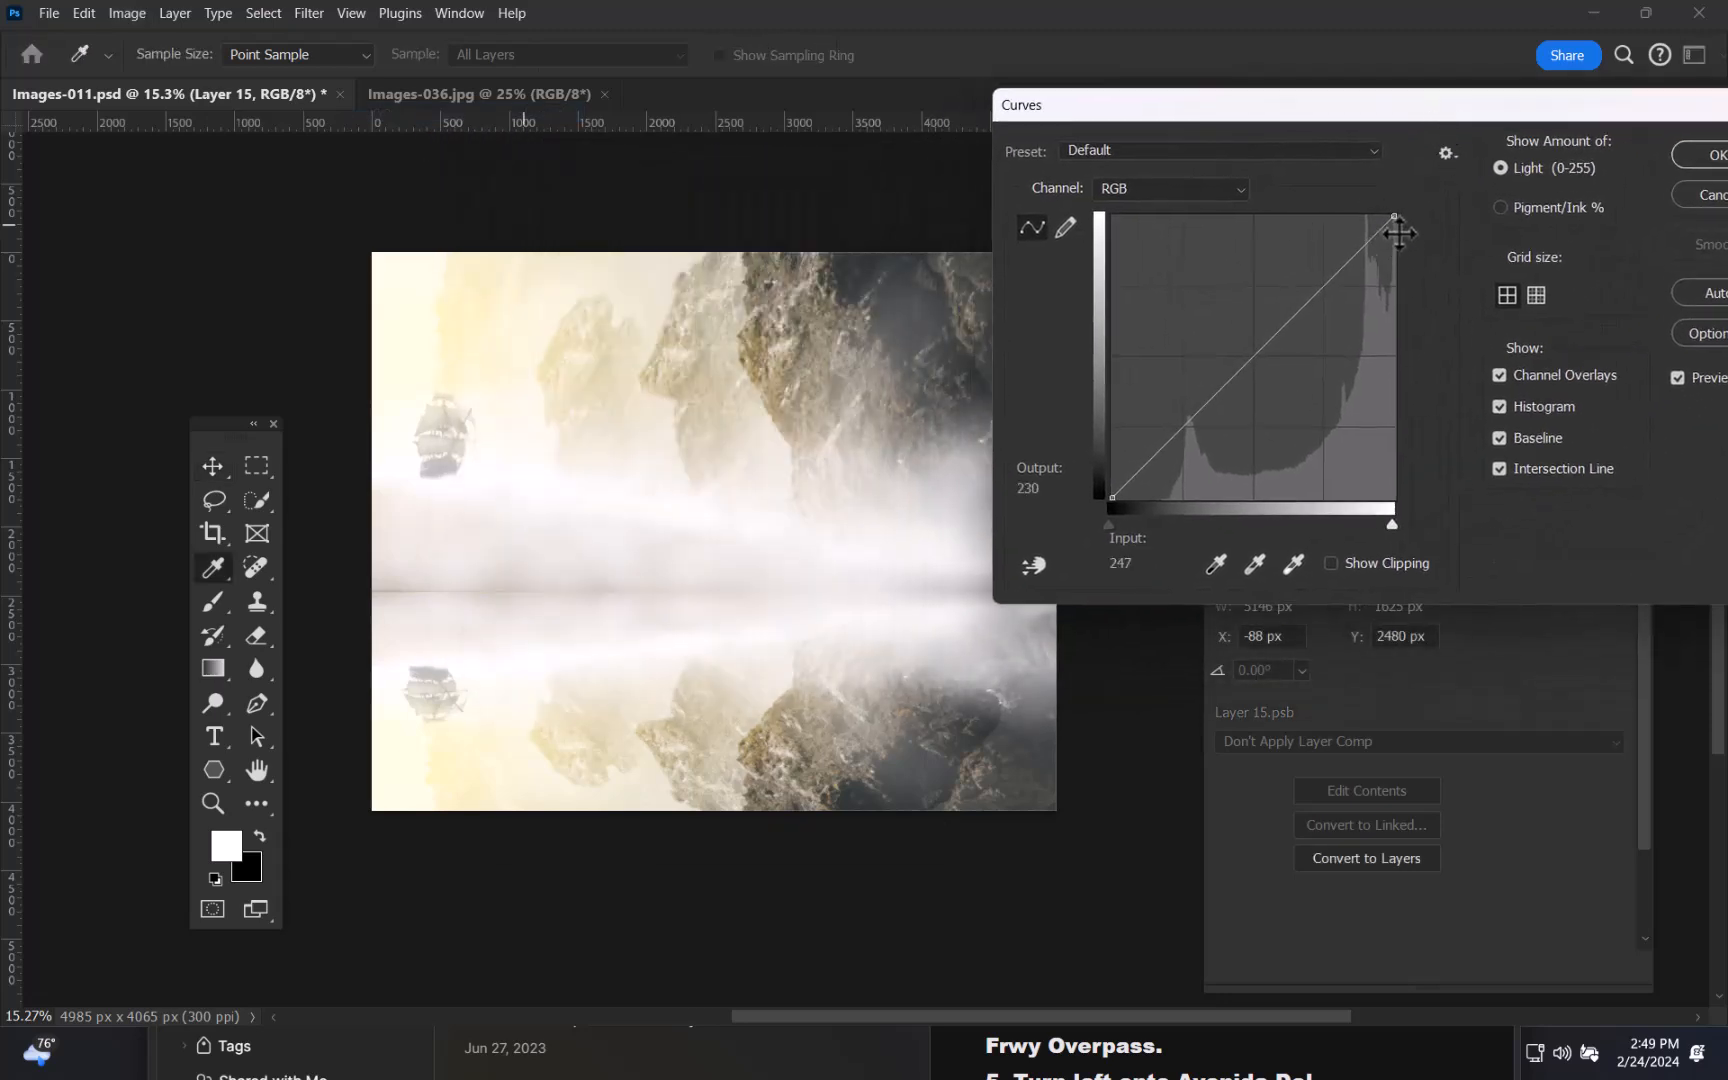
mouse_move(1395, 218)
left_mouse_down()
mouse_move(1395, 277)
mouse_move(1411, 249)
left_mouse_up()
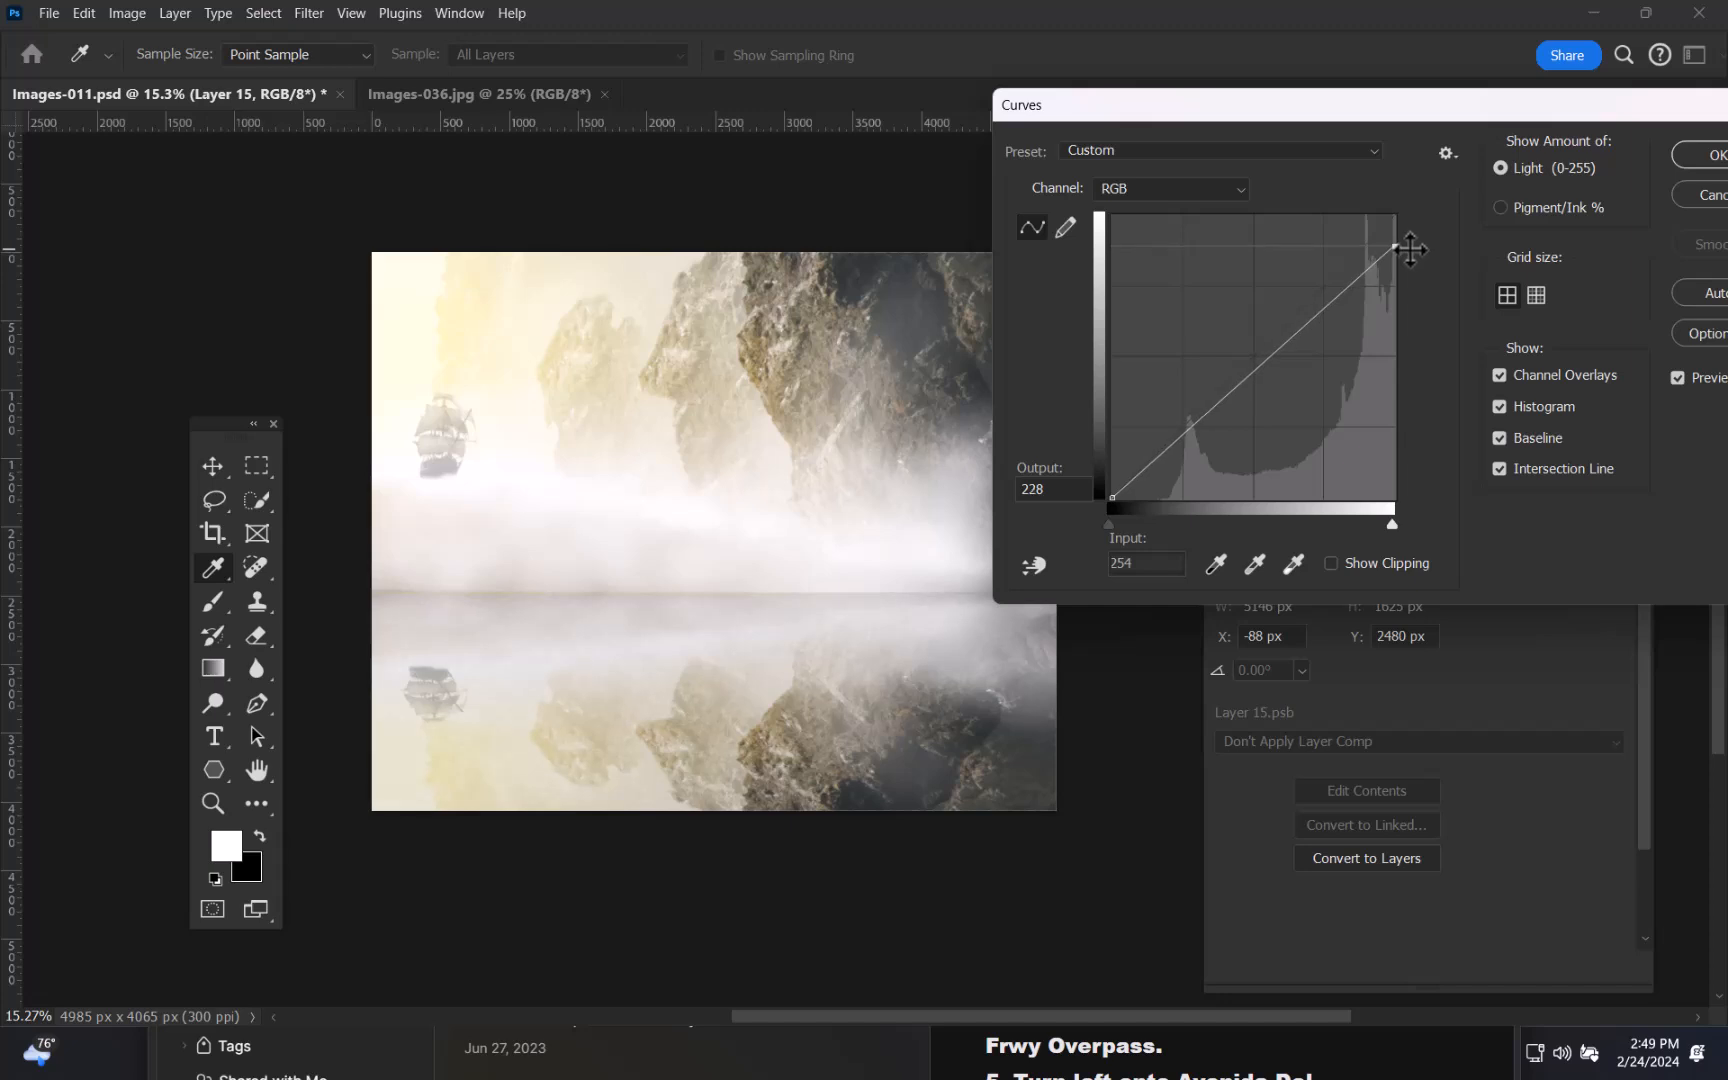
left_click(1706, 157)
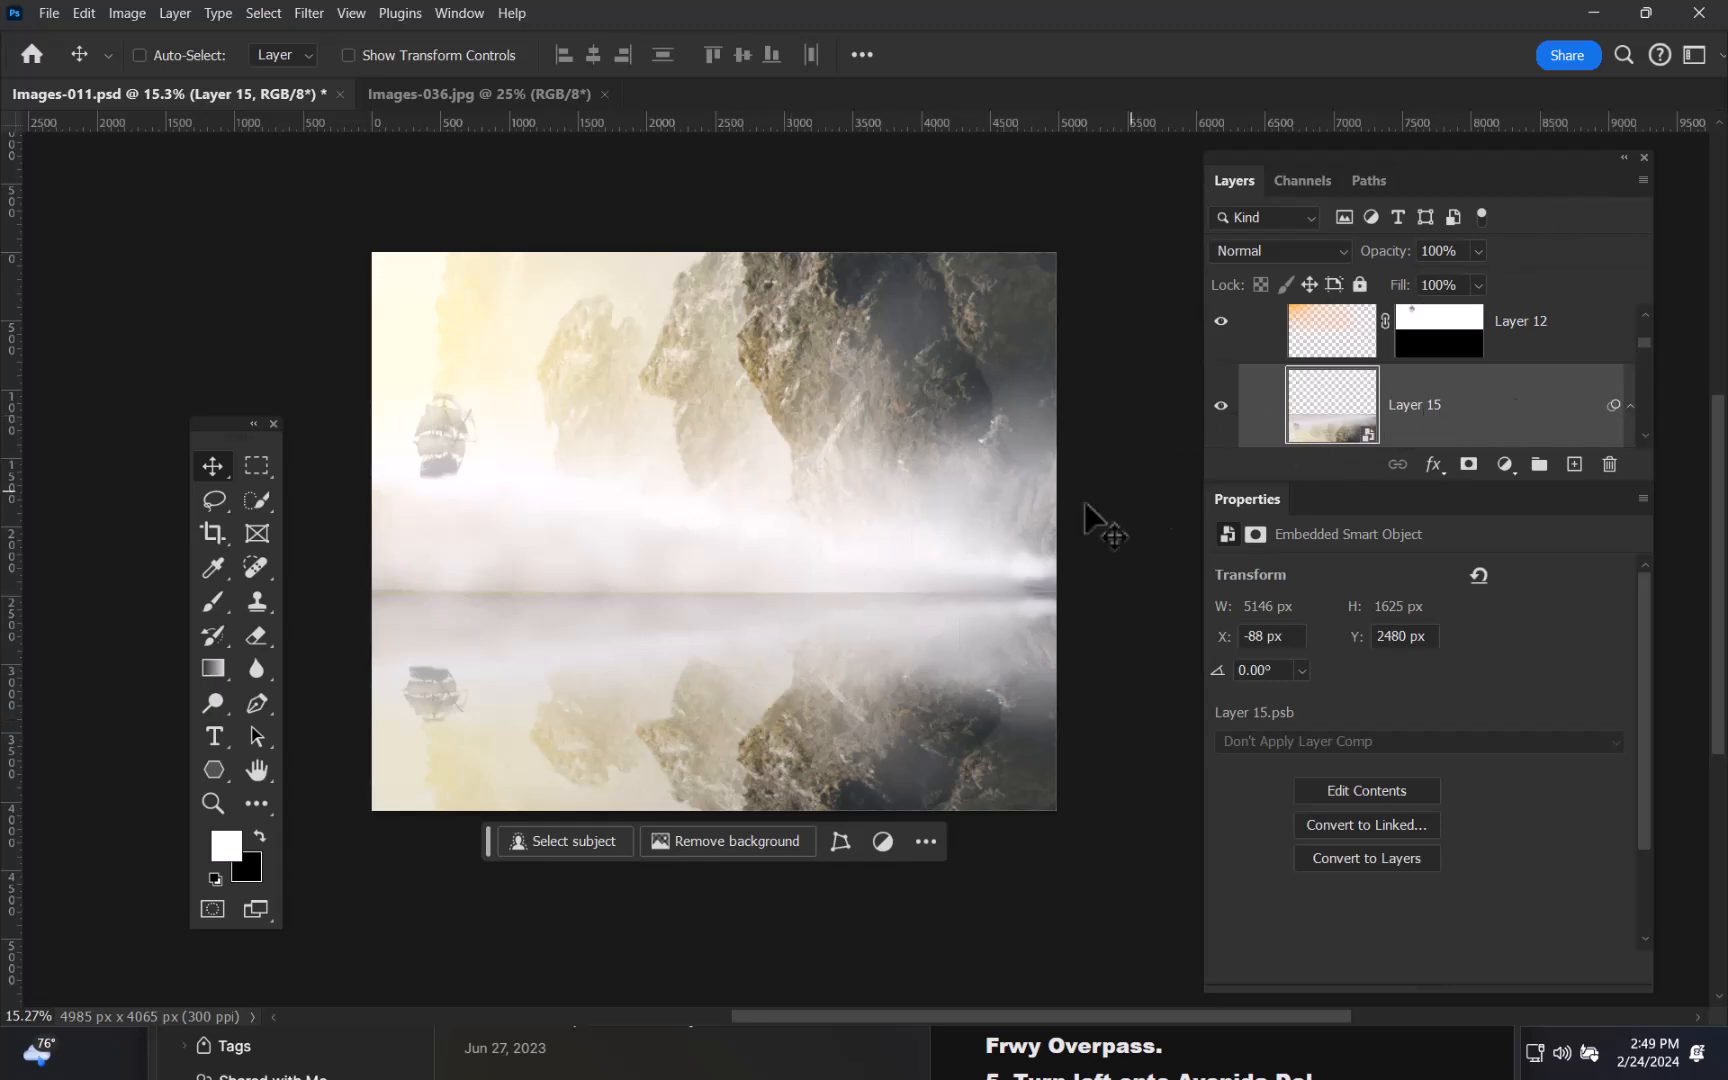
- Move the Layer 15 reflection up to Y 2414 px and add a layer mask to it
left_click_drag(788, 680, 791, 672)
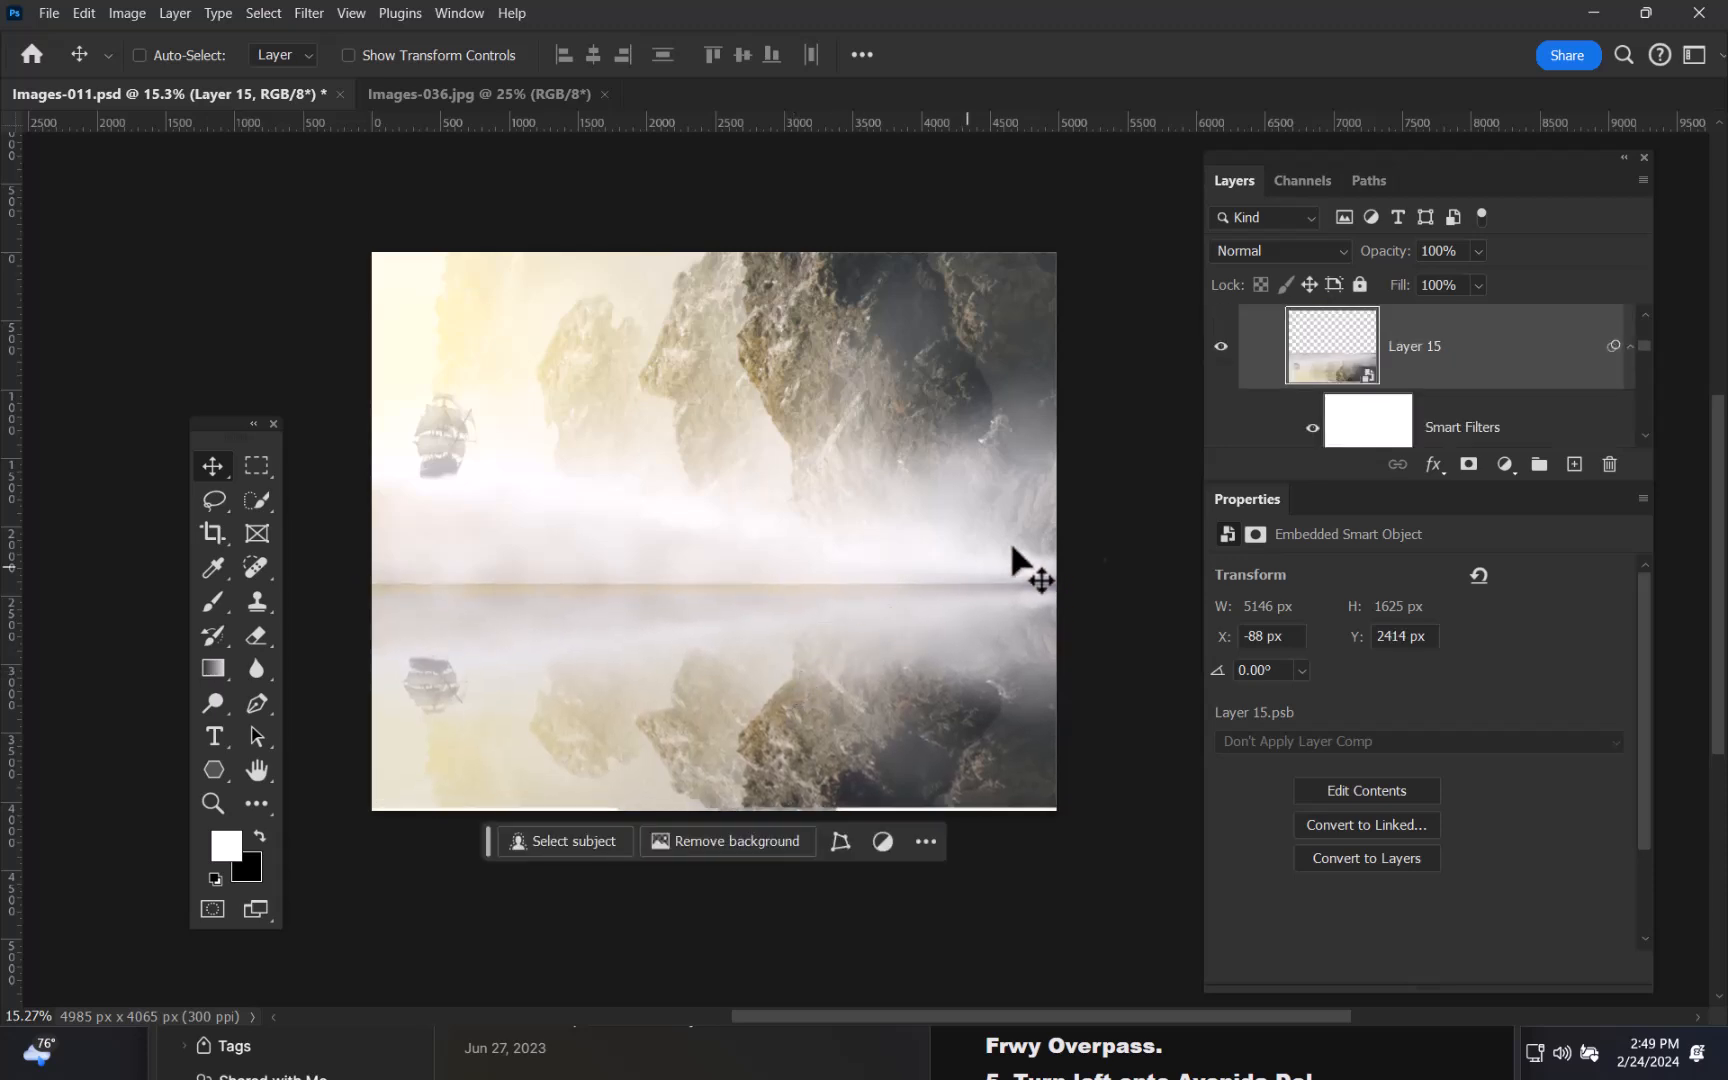
left_click(1468, 465)
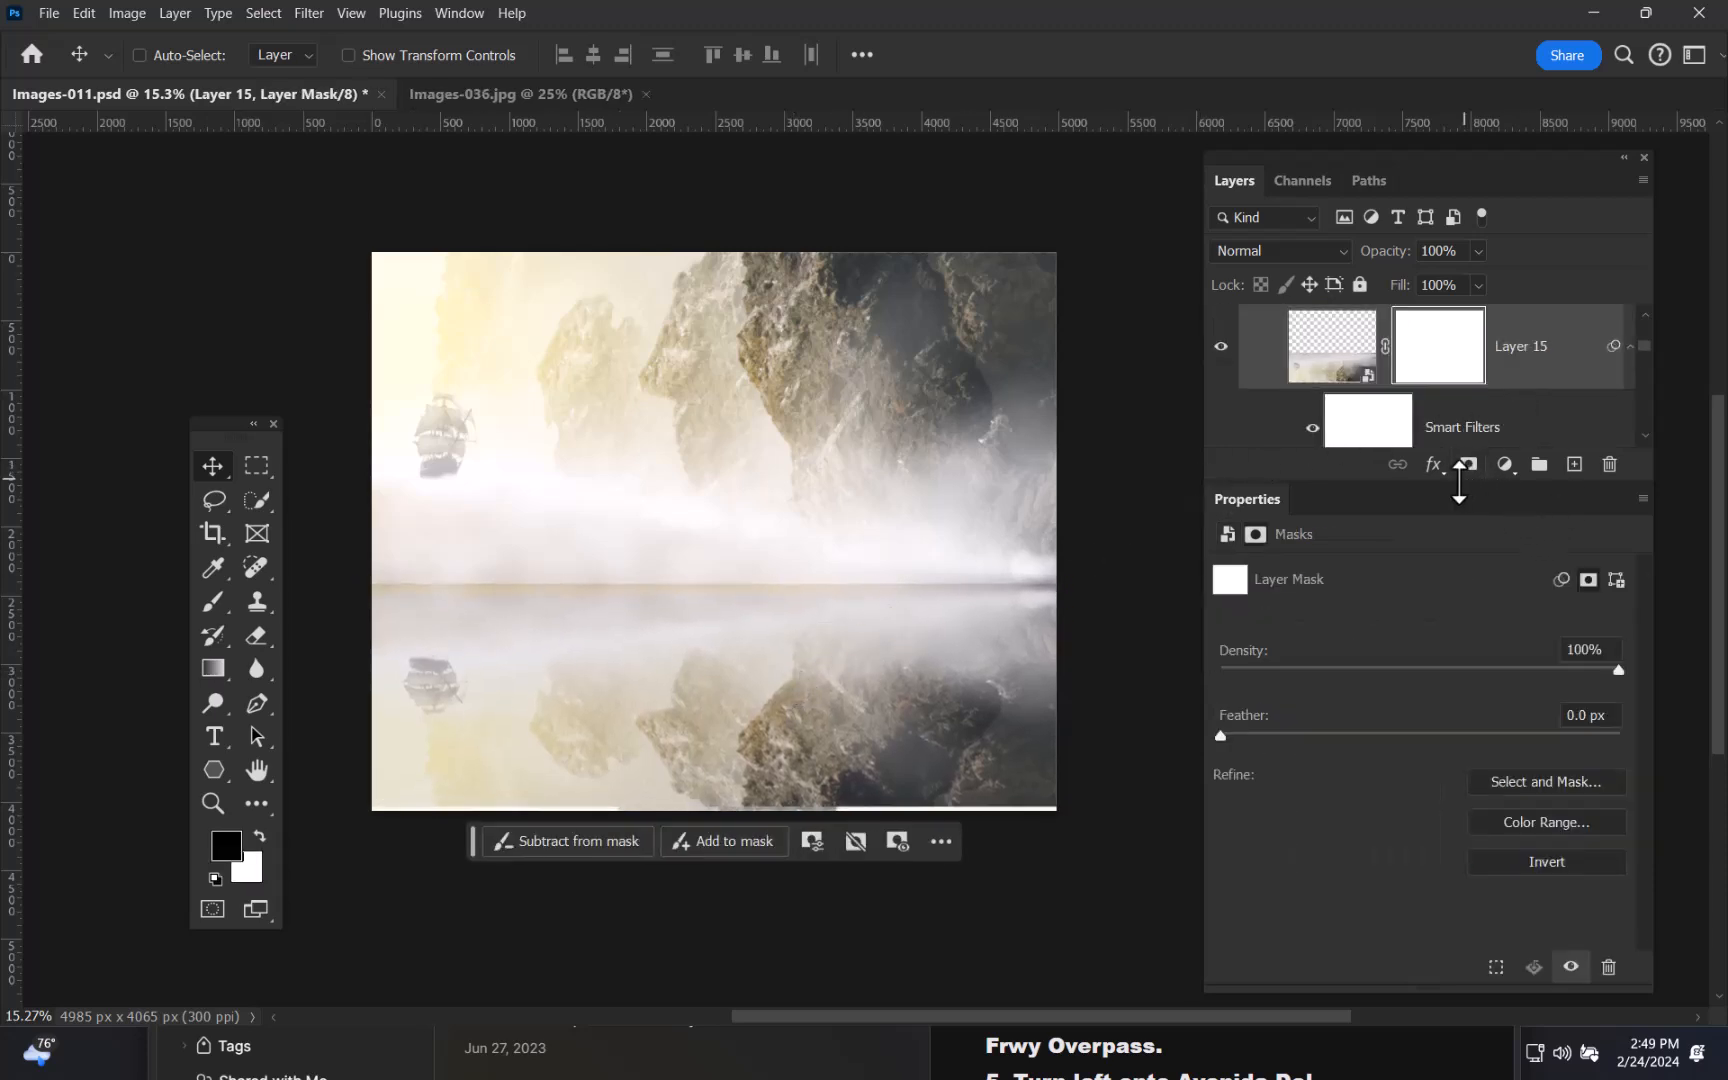
- Paint black on Layer 15's mask over the waterline below the ship with the Soft Round 37 2 brush at 624 px
key("b")
right_click(728, 492)
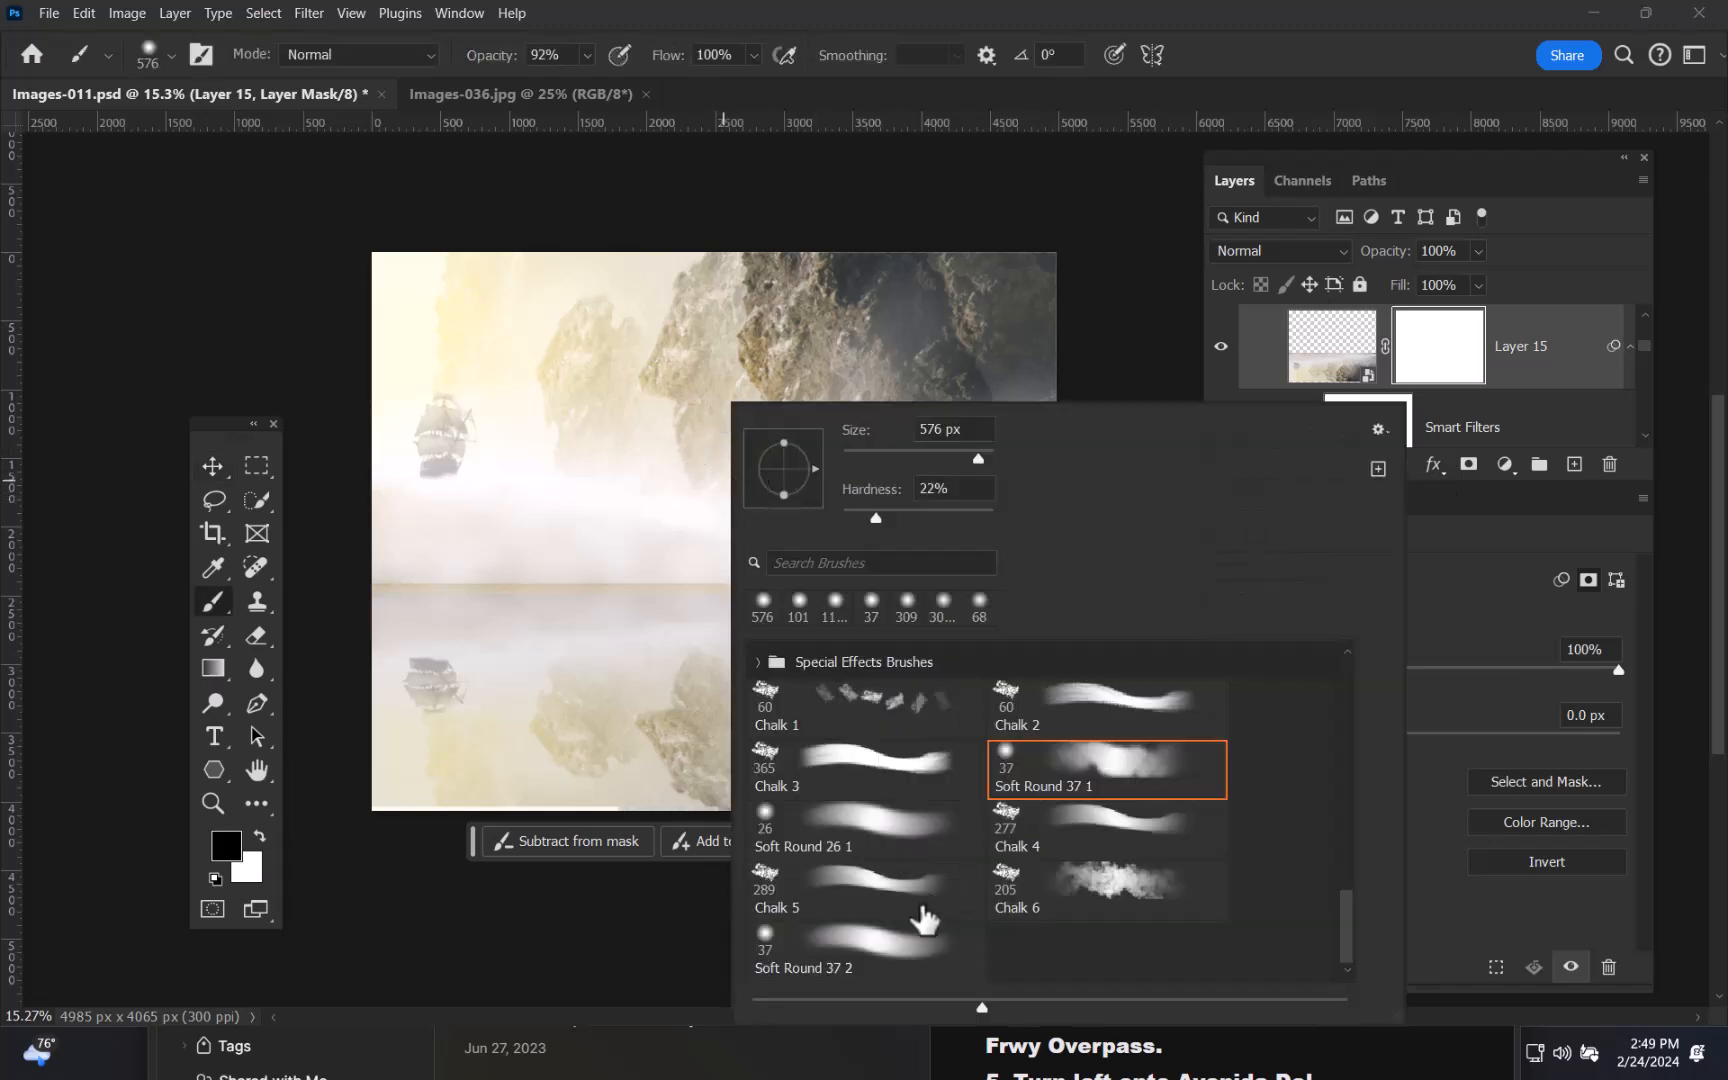
left_click(868, 941)
left_click(1154, 249)
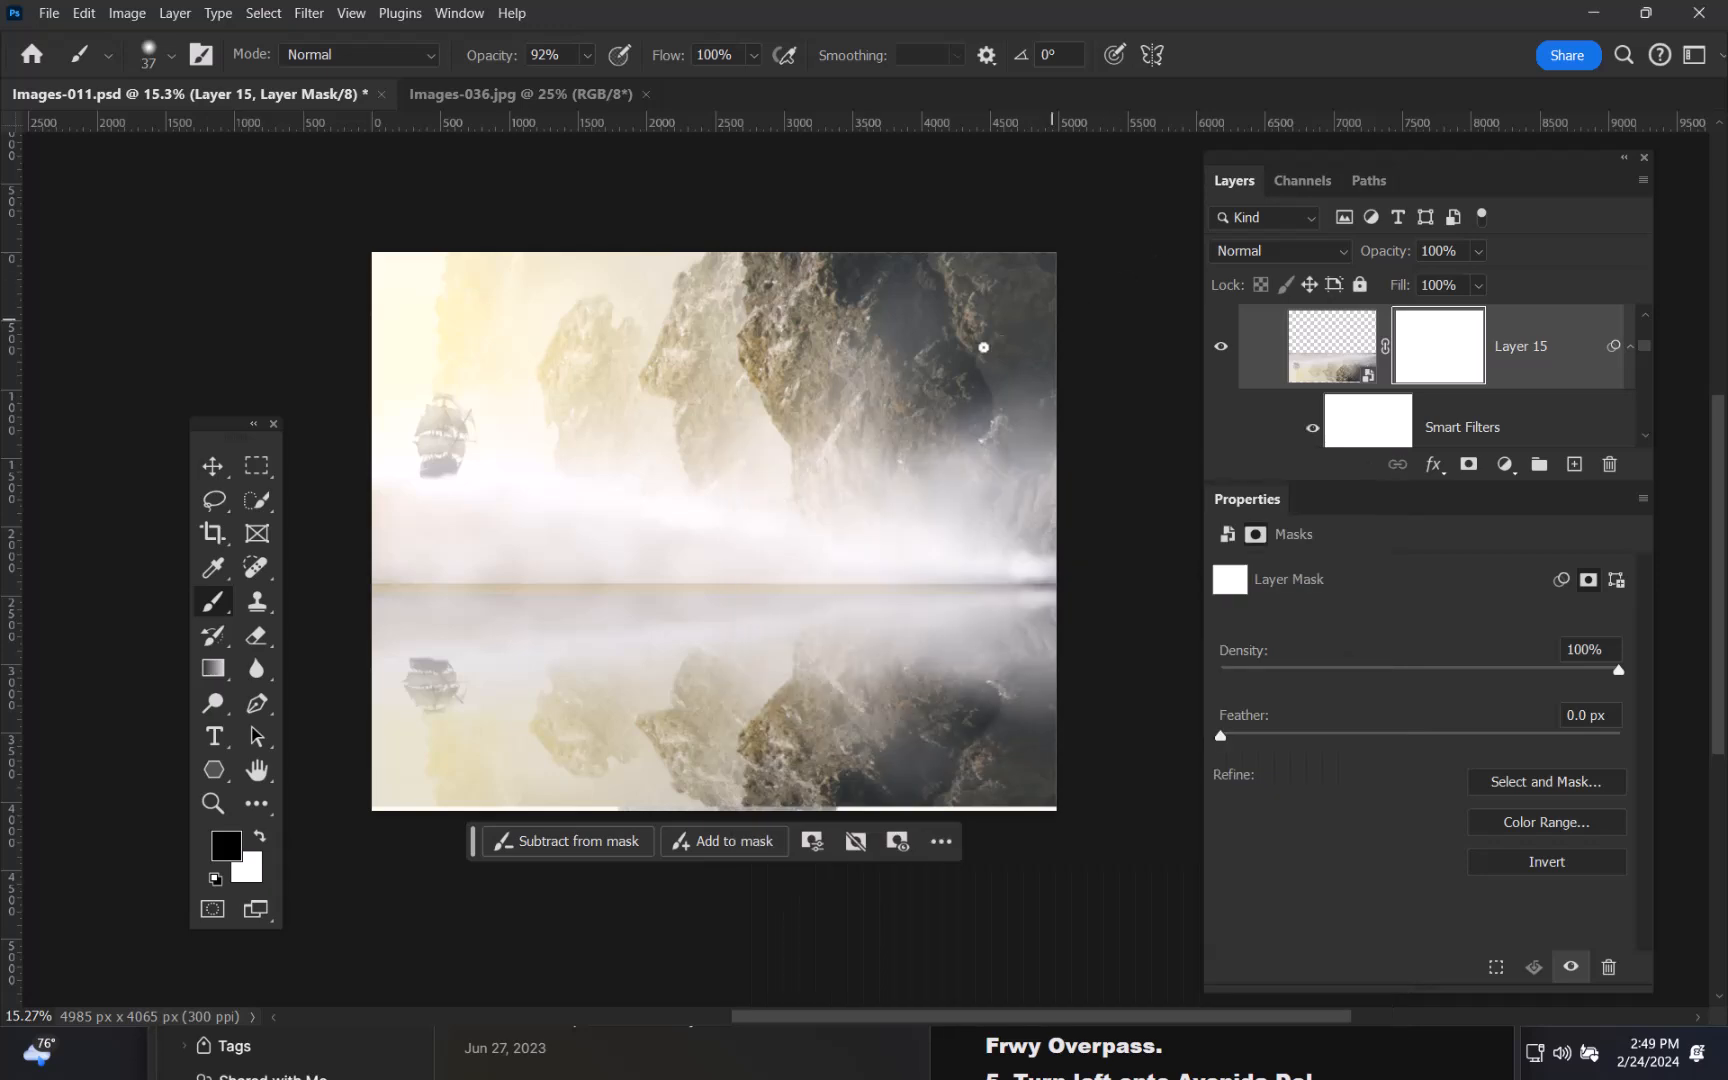
left_click_drag(713, 480, 765, 487)
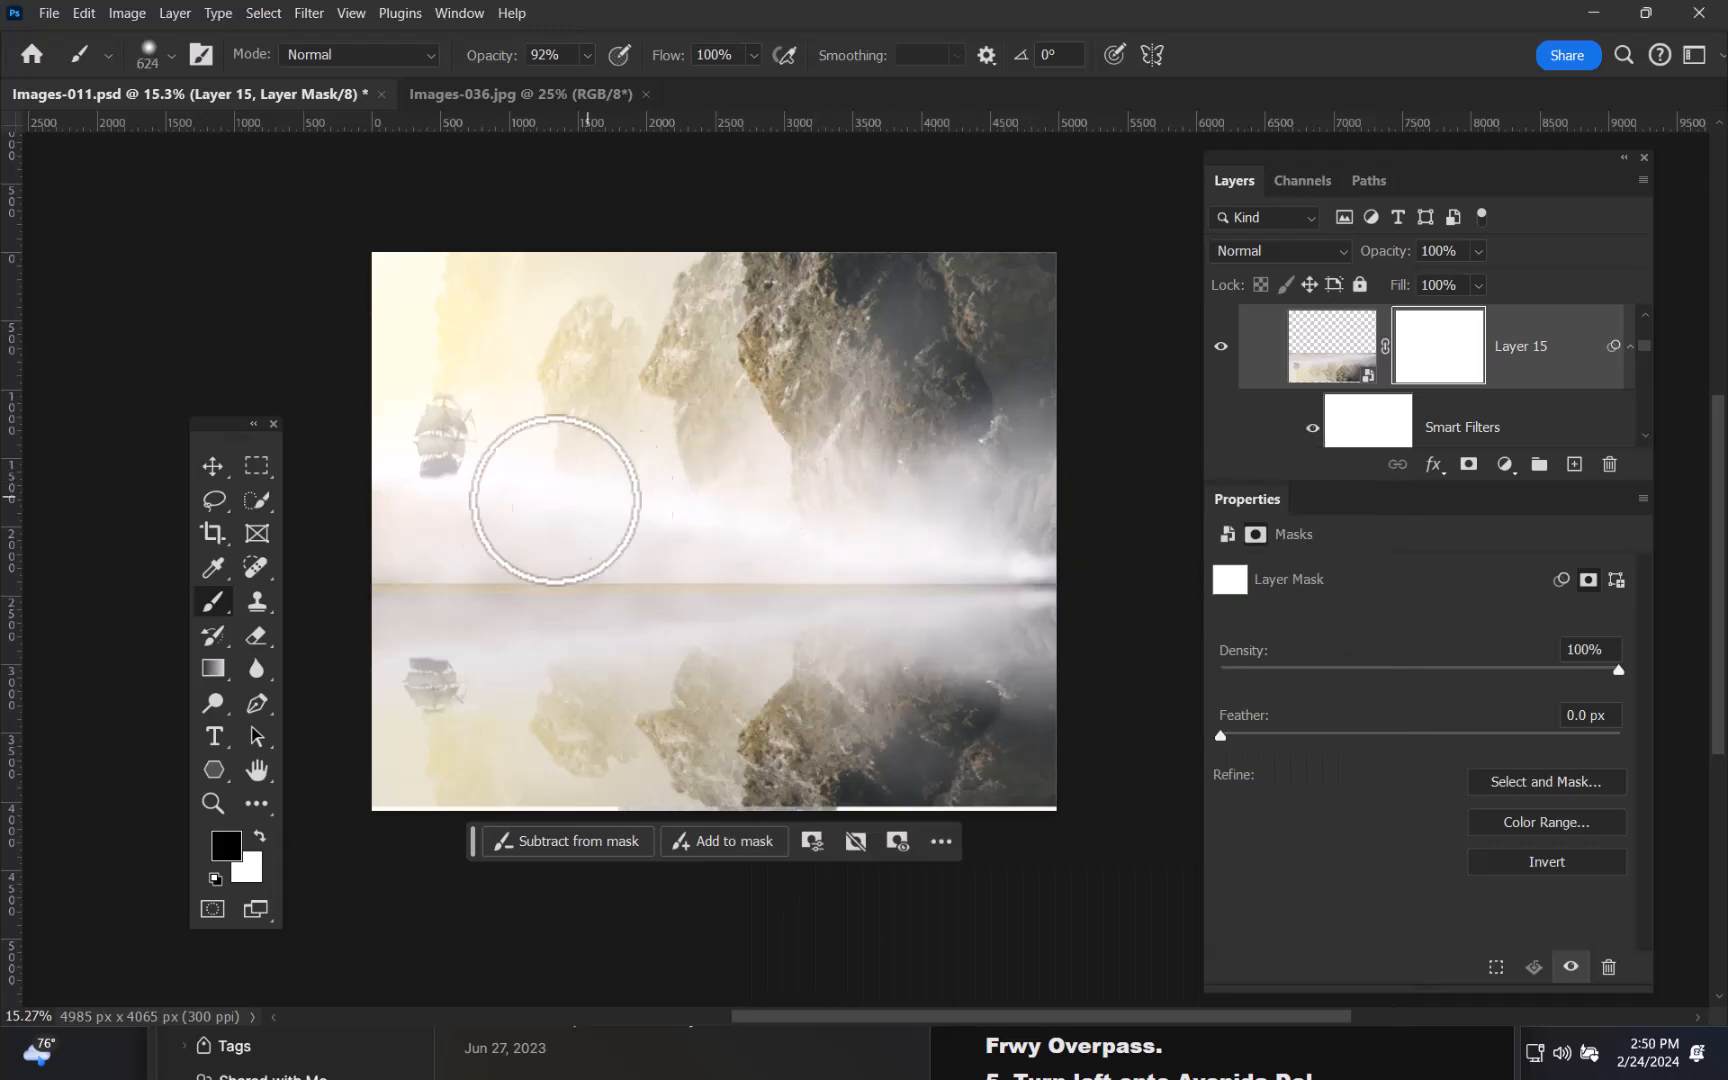
mouse_move(417, 501)
left_mouse_down()
mouse_move(377, 528)
mouse_move(451, 537)
mouse_move(386, 528)
left_mouse_up()
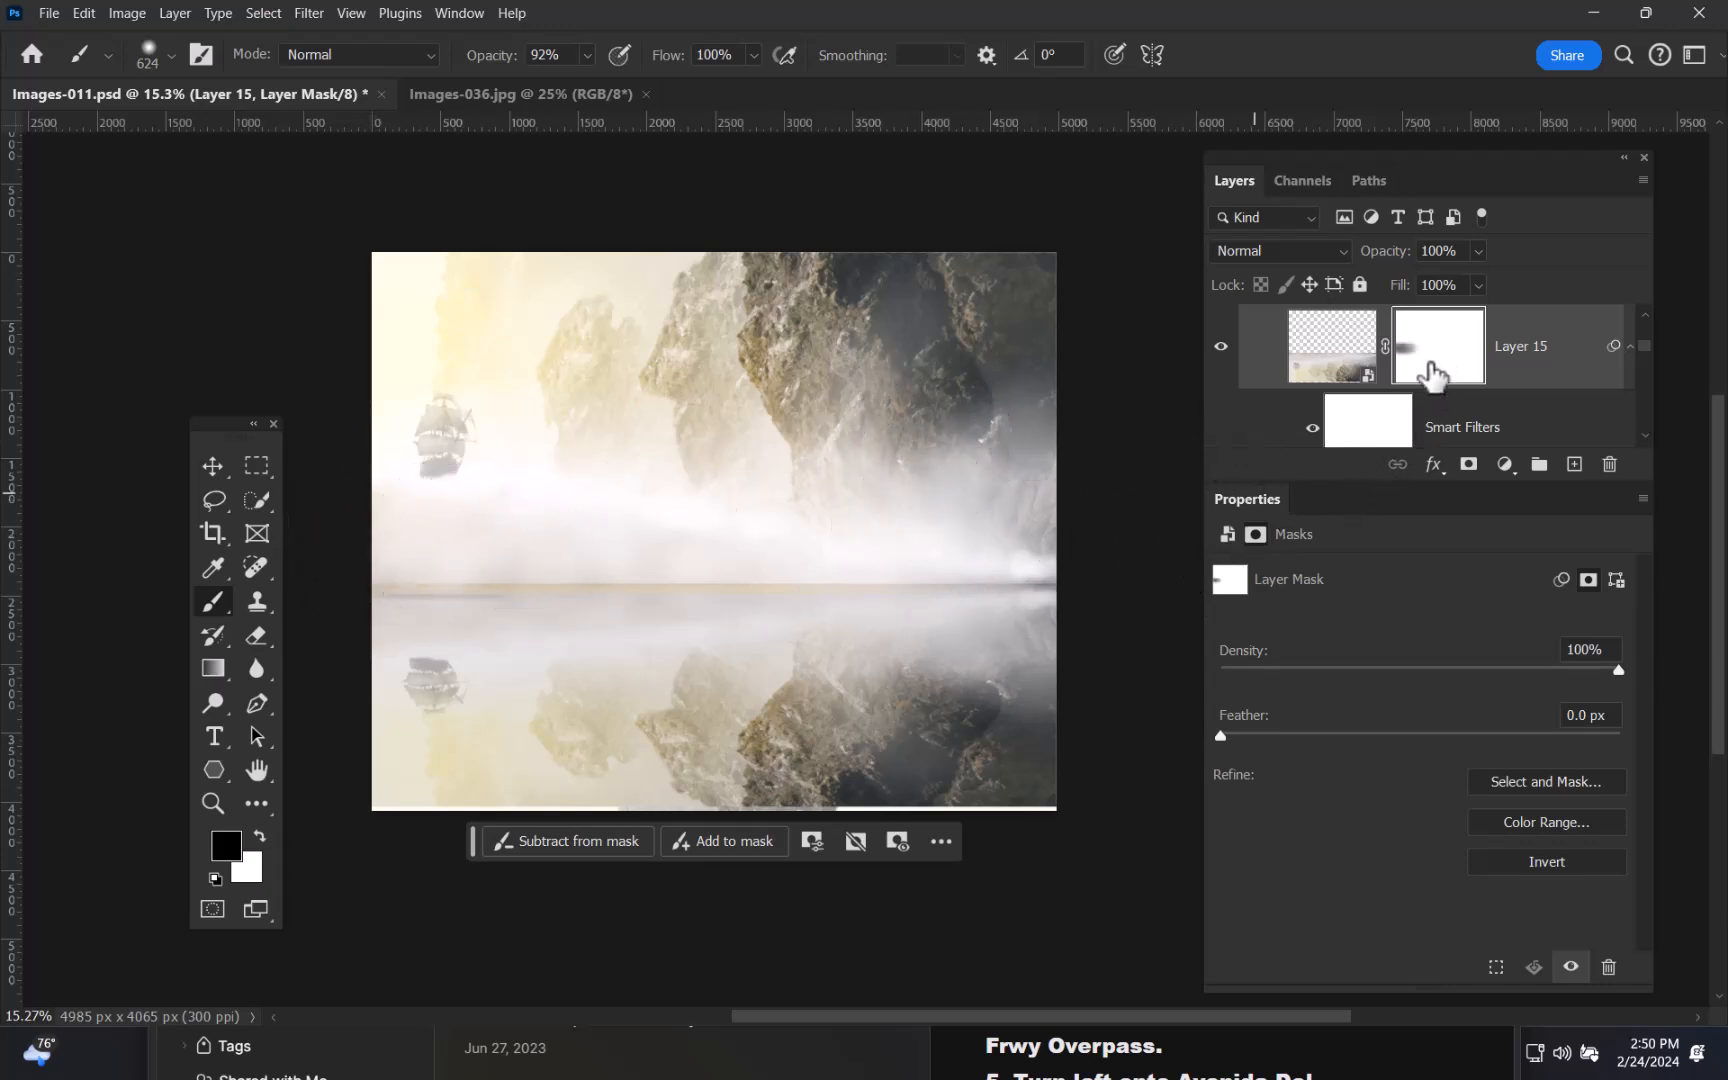
- Move the Layer 15 reflection further up to Y 2309 px
left_click(1330, 375)
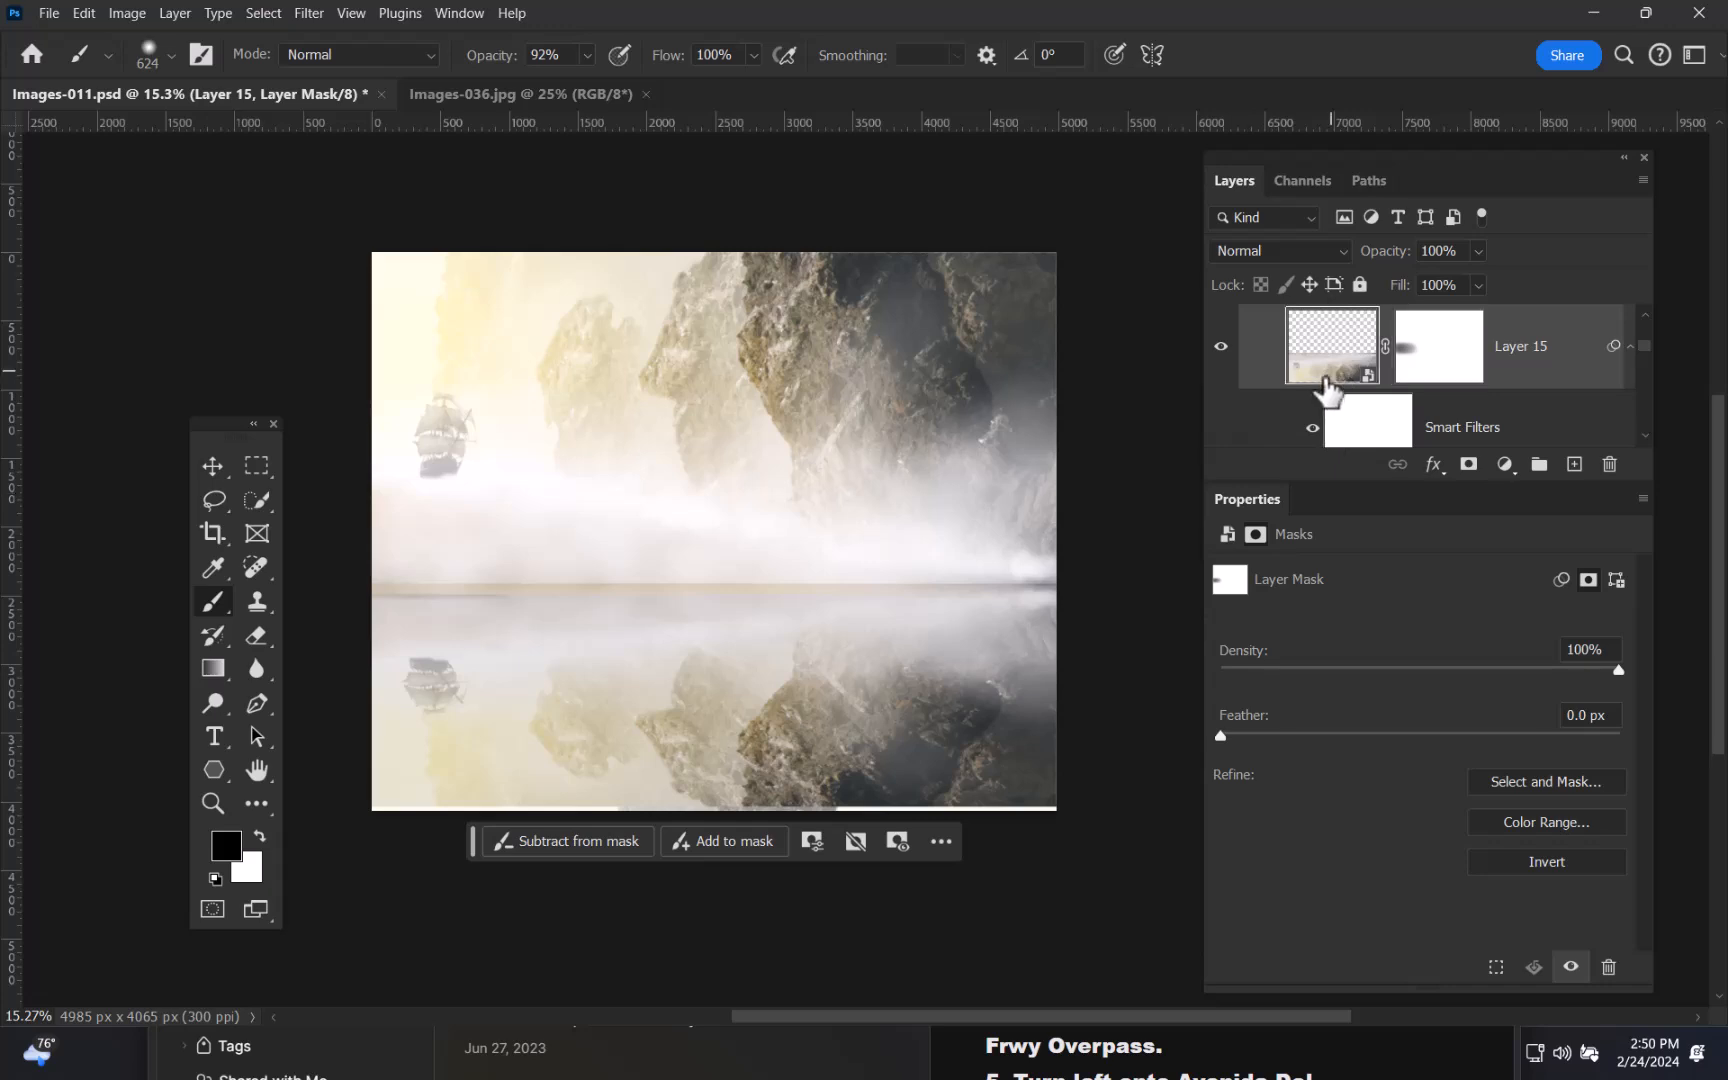
key("v")
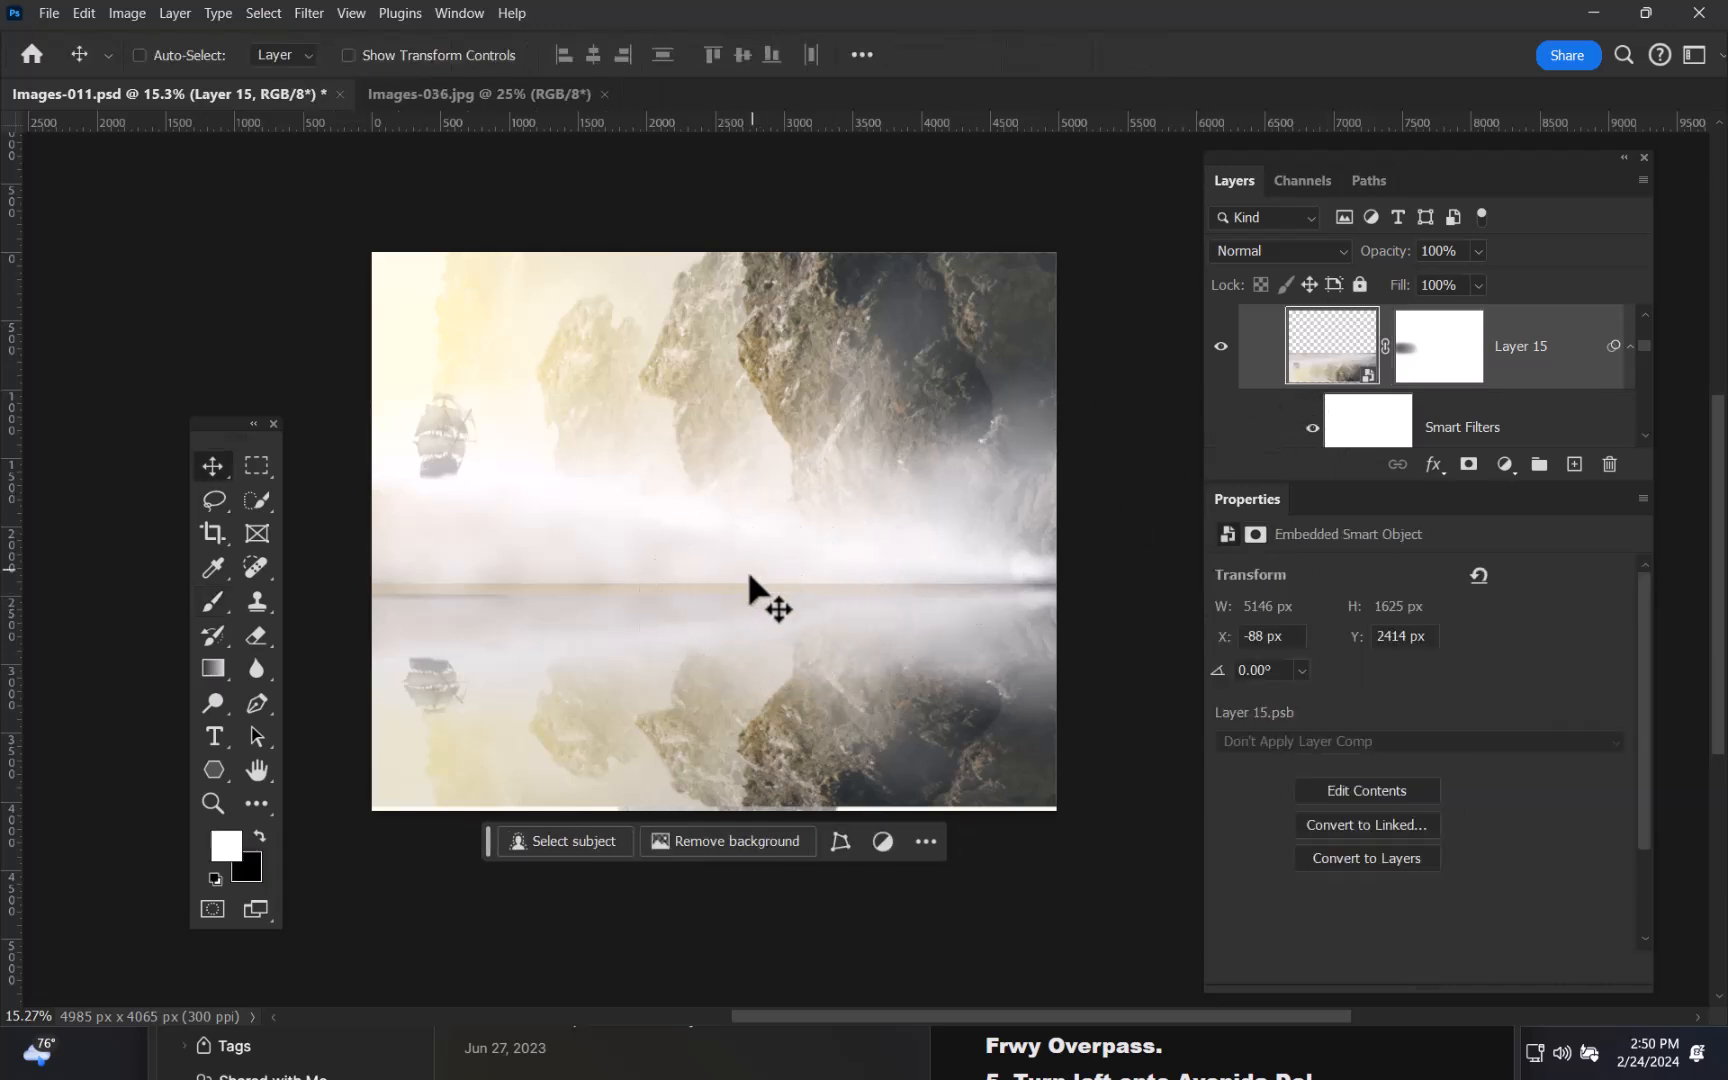
left_click_drag(749, 580, 755, 564)
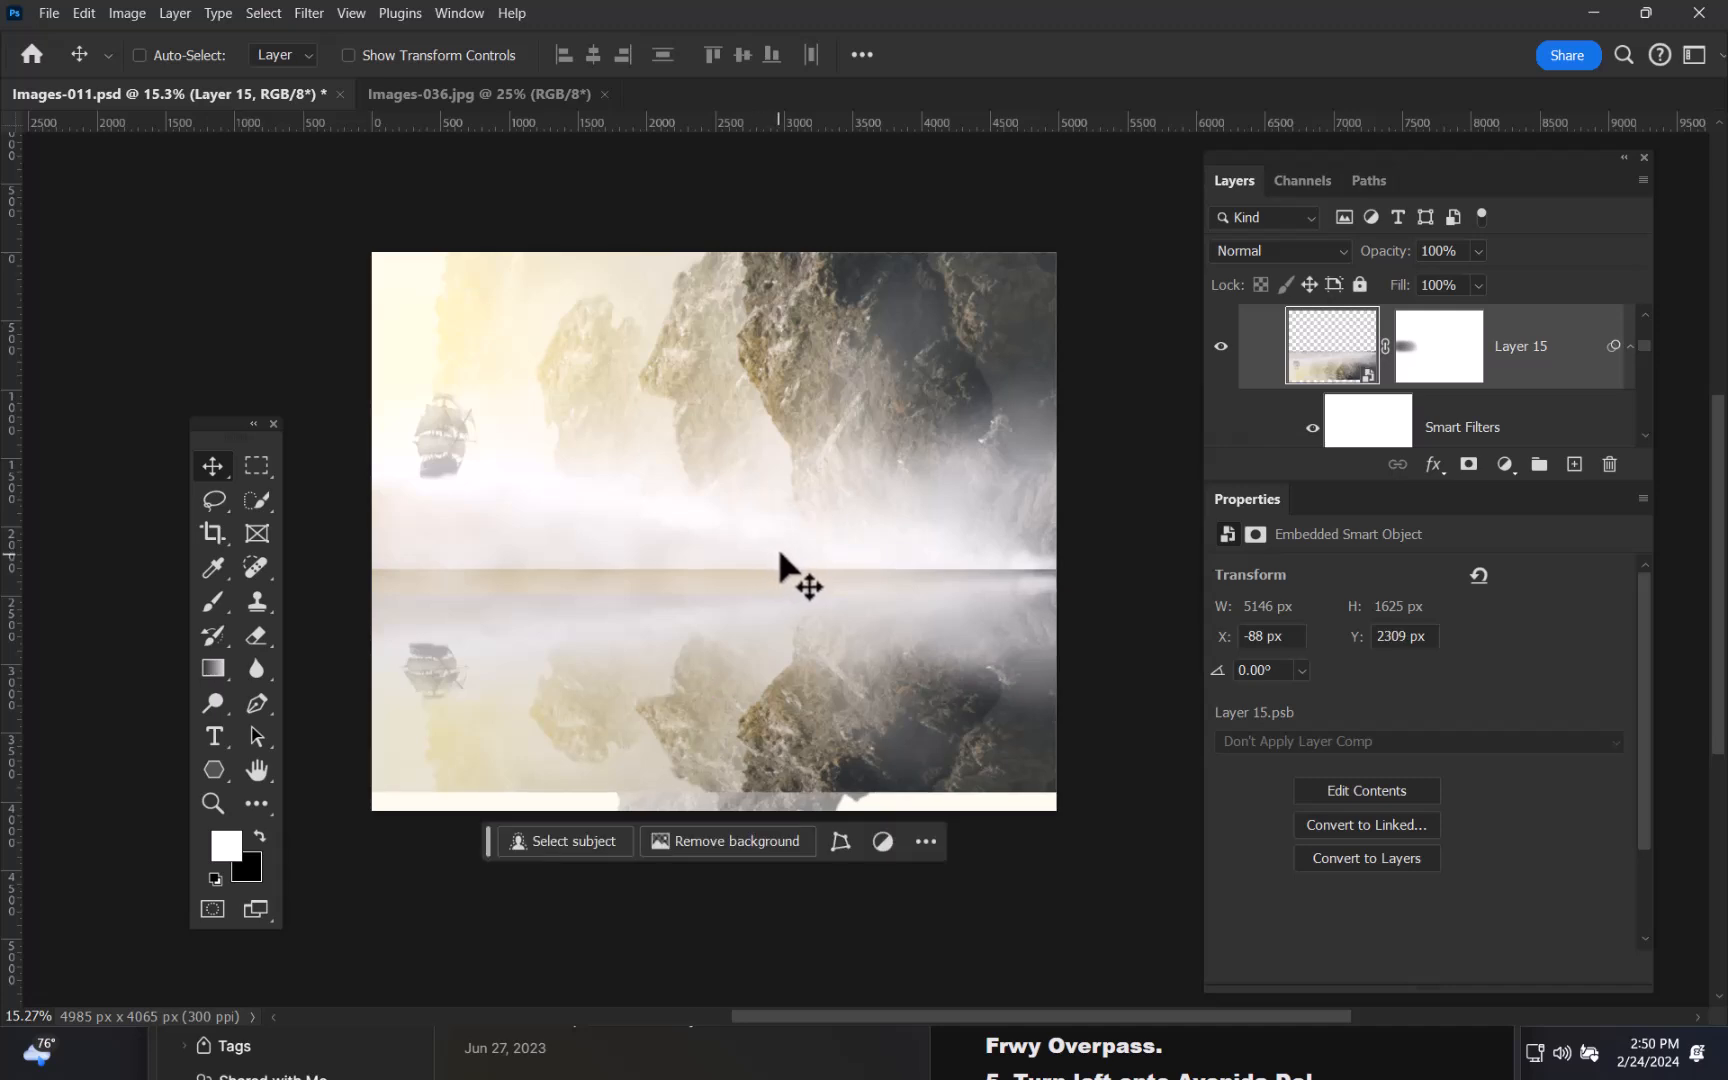
- Fade the hard waterline edge near both sides of the image by painting black on Layer 15's mask with 624 and 288 px brushes
key("b")
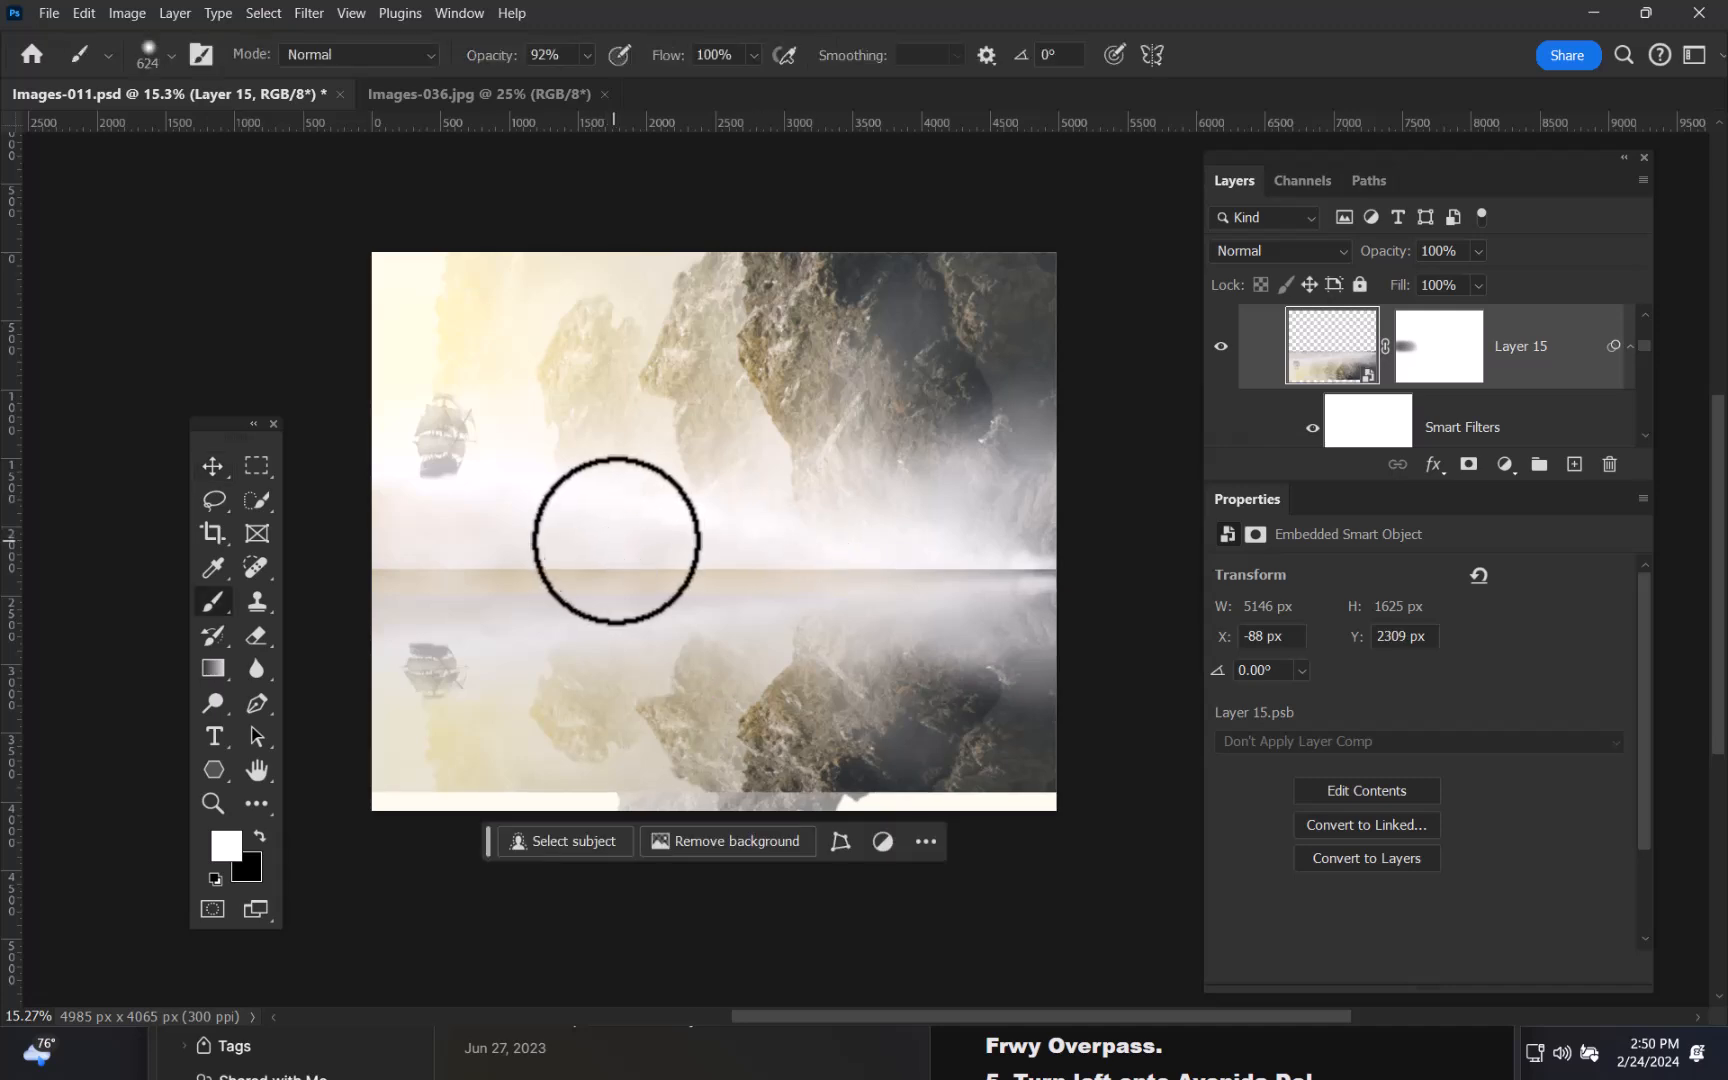
key("x")
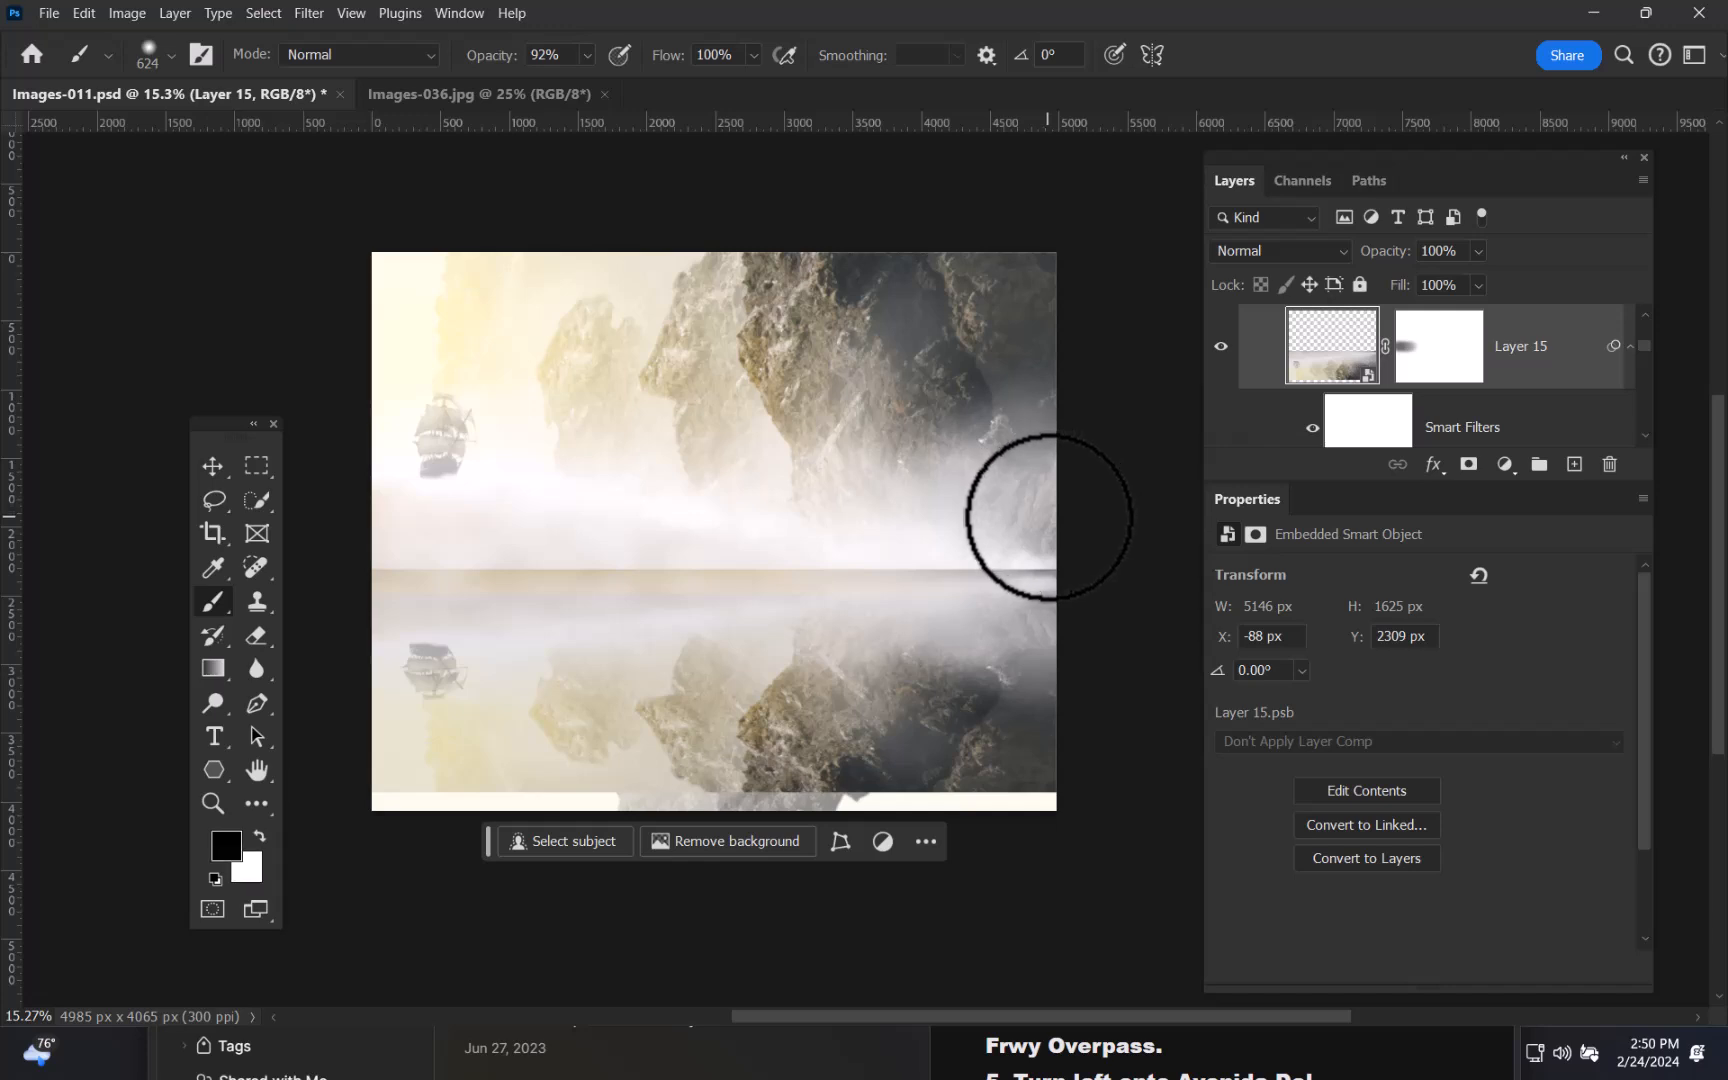
left_click(1458, 358)
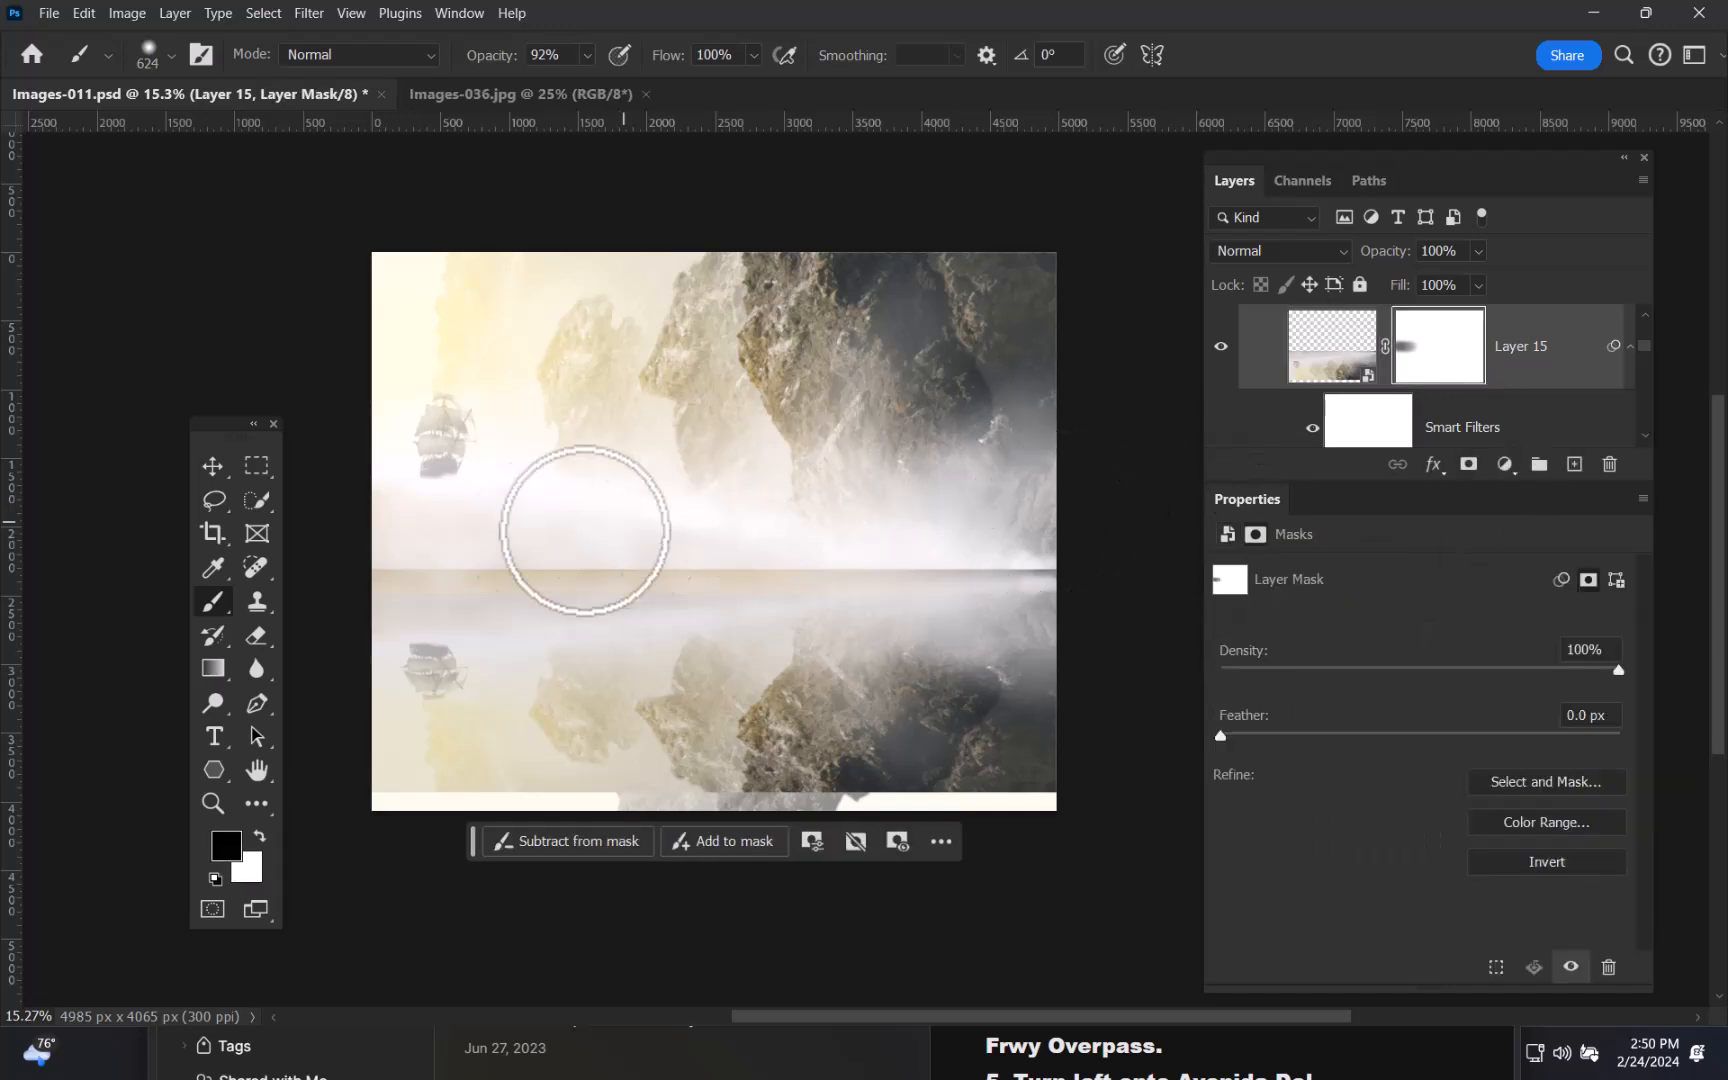
mouse_move(482, 515)
left_mouse_down()
mouse_move(409, 536)
mouse_move(494, 559)
mouse_move(617, 540)
mouse_move(494, 540)
mouse_move(624, 525)
mouse_move(556, 547)
left_mouse_up()
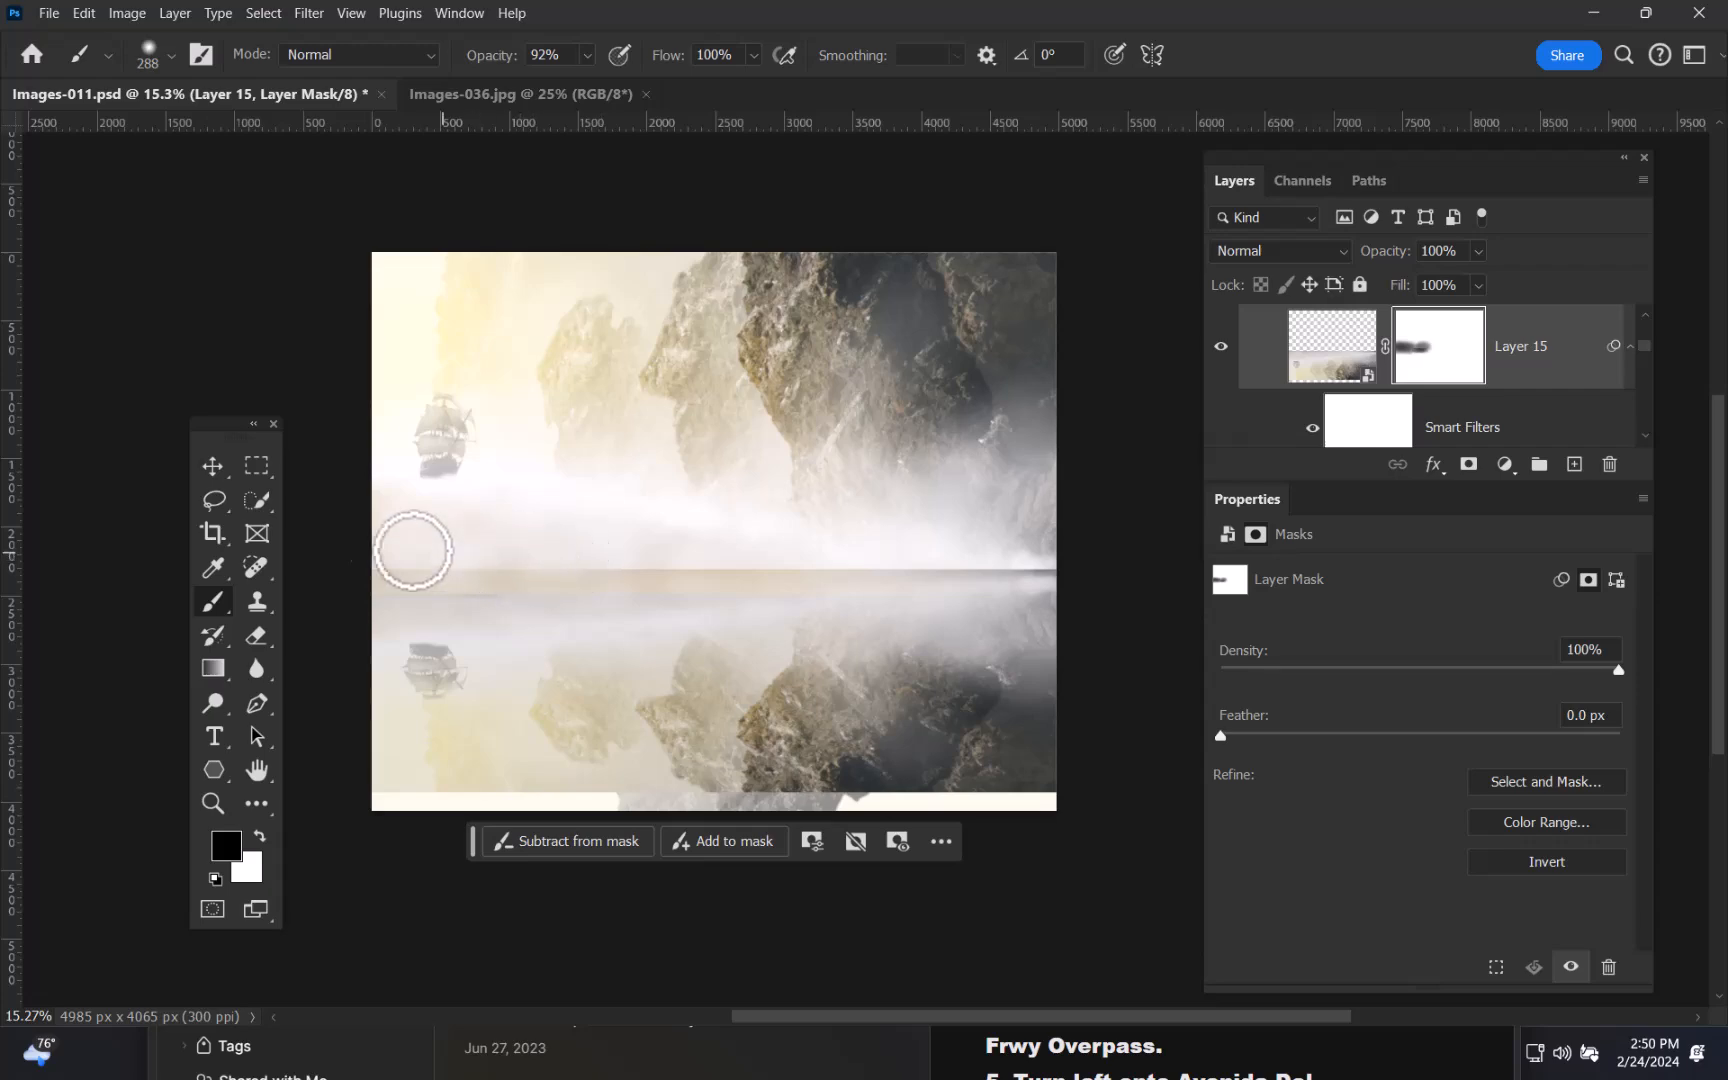
left_click_drag(711, 618, 860, 501)
left_click_drag(1032, 514, 914, 446)
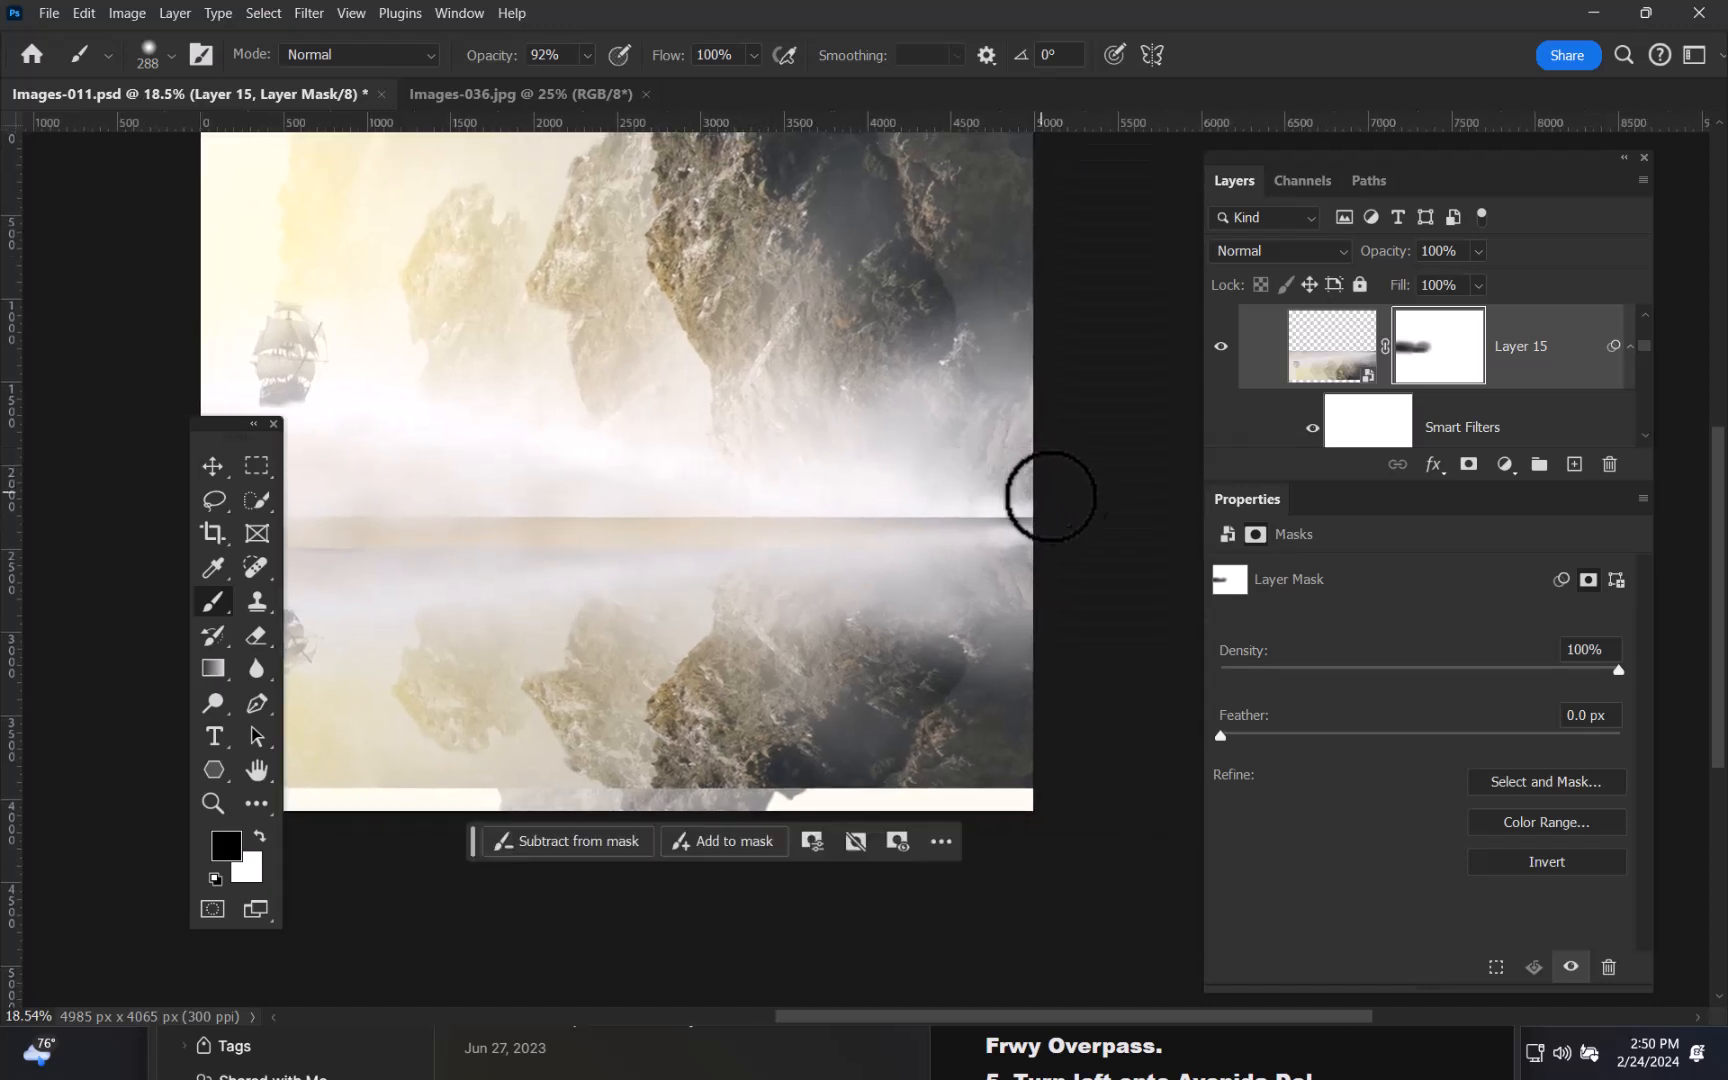
left_click_drag(1018, 508, 726, 494)
- Blend the remaining waterline across the full width by painting Layer 15's mask black with 133 px and 547 px soft brushes
right_click(953, 488, "alt")
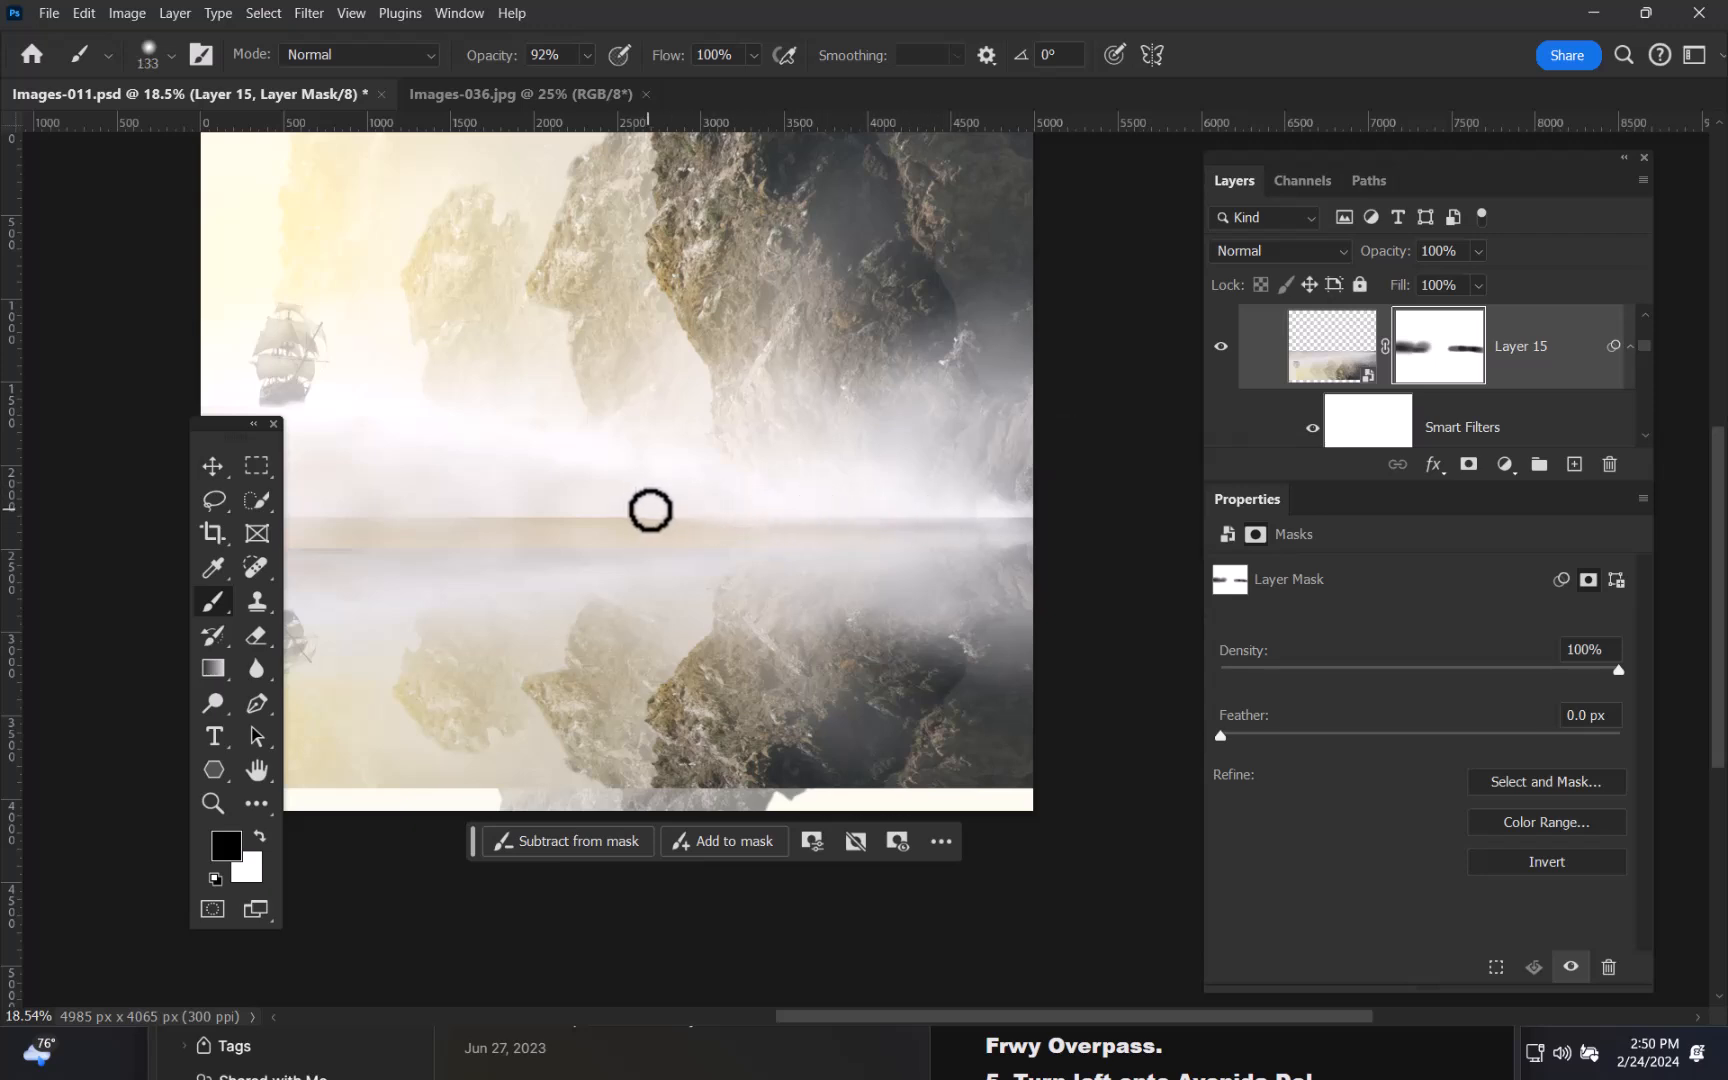
left_click_drag(401, 505, 889, 502)
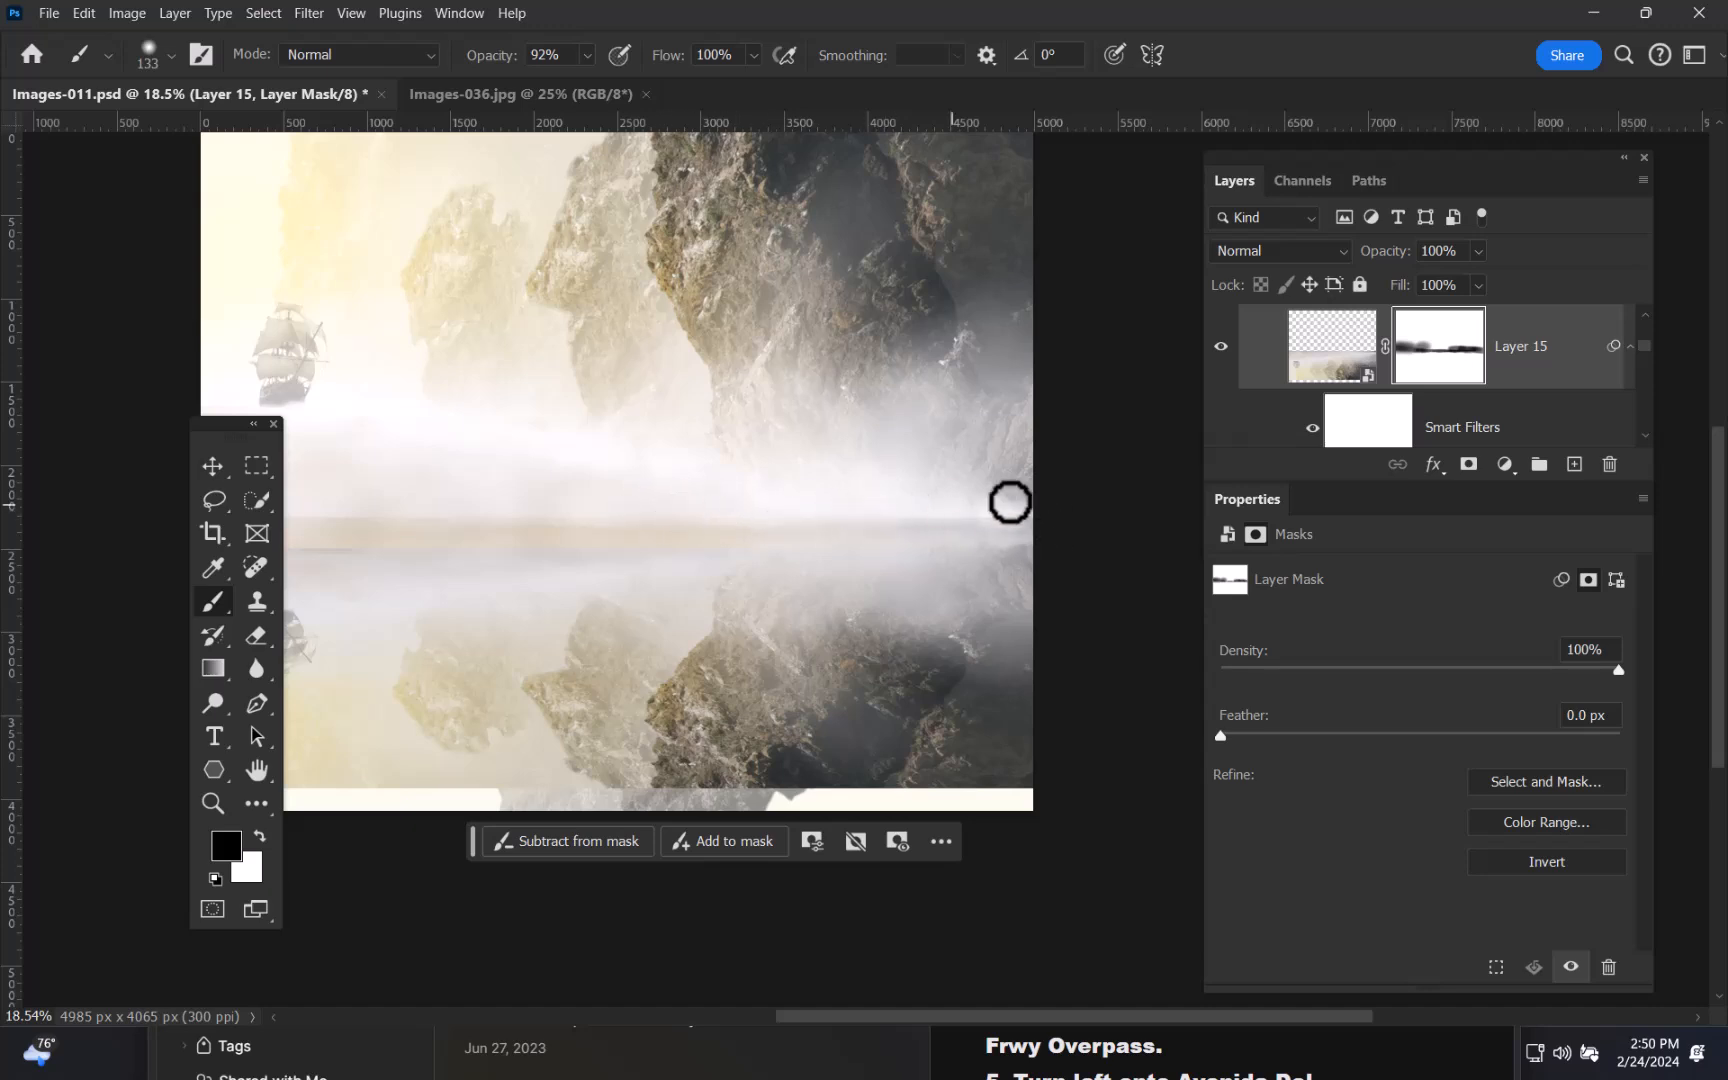
right_click(940, 522, "alt")
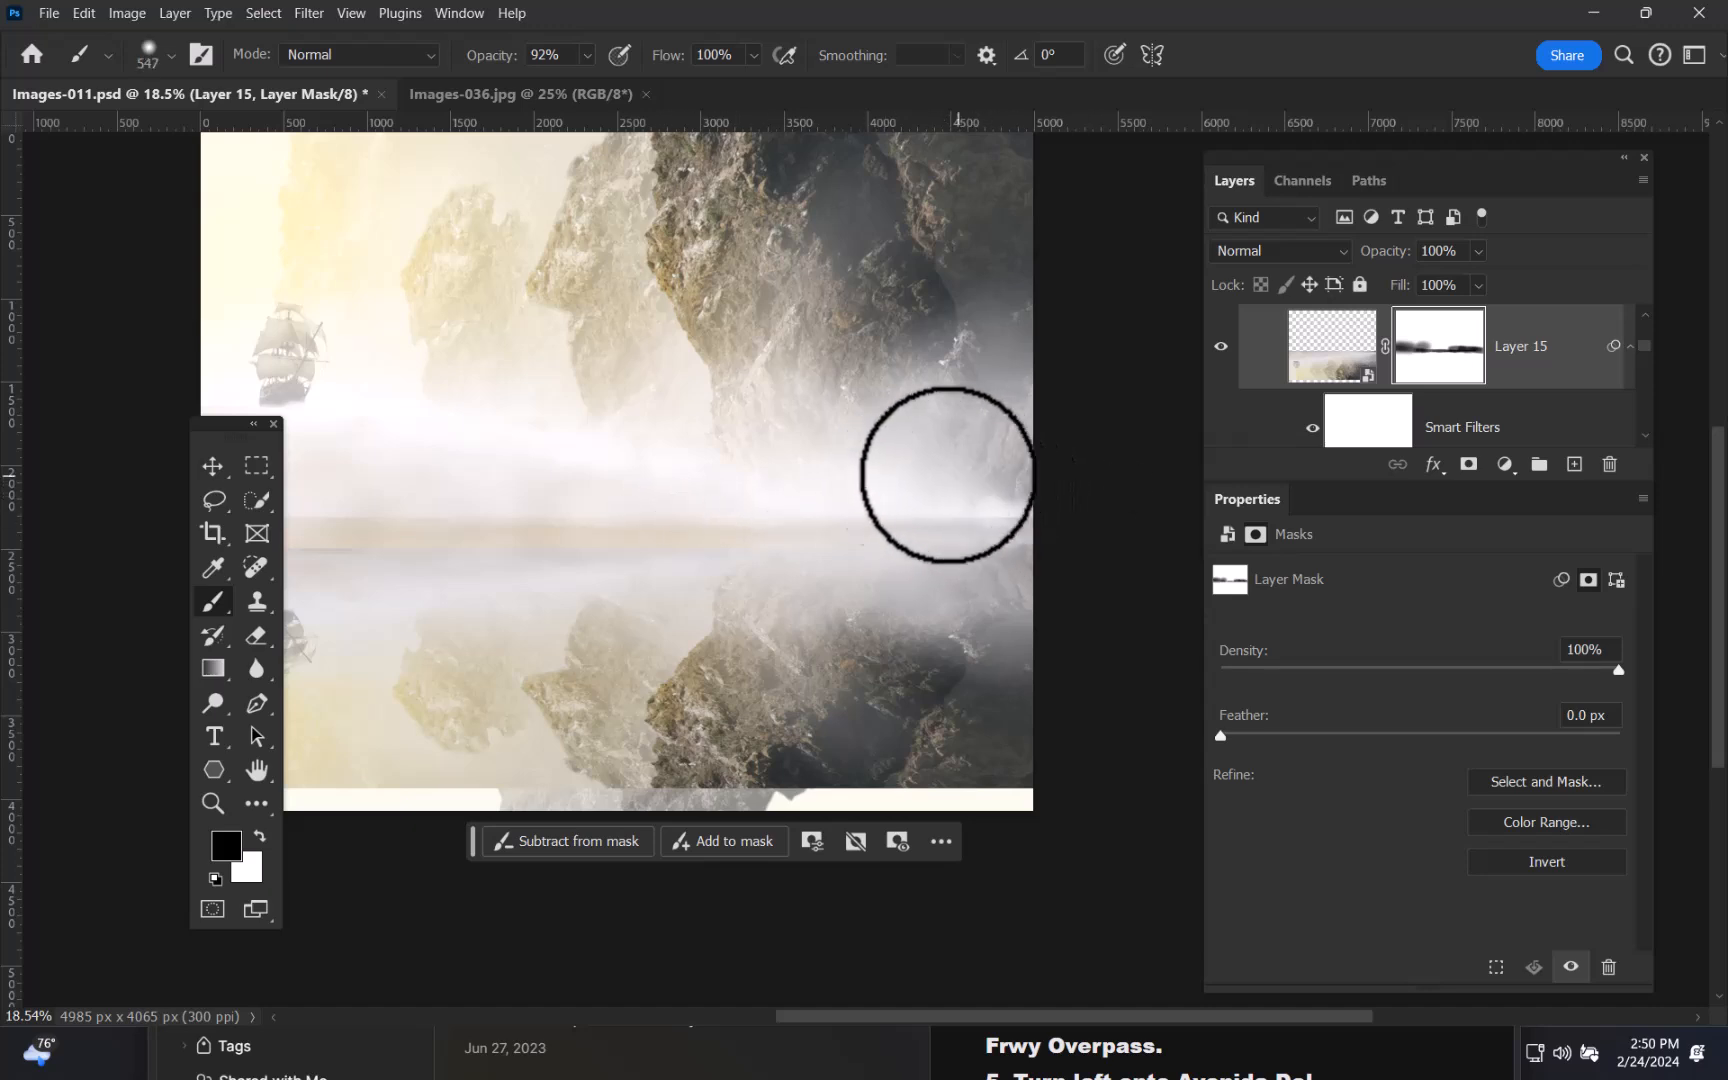
mouse_move(629, 482)
left_mouse_down()
mouse_move(420, 471)
mouse_move(665, 463)
left_mouse_up()
left_click_drag(674, 438, 914, 434)
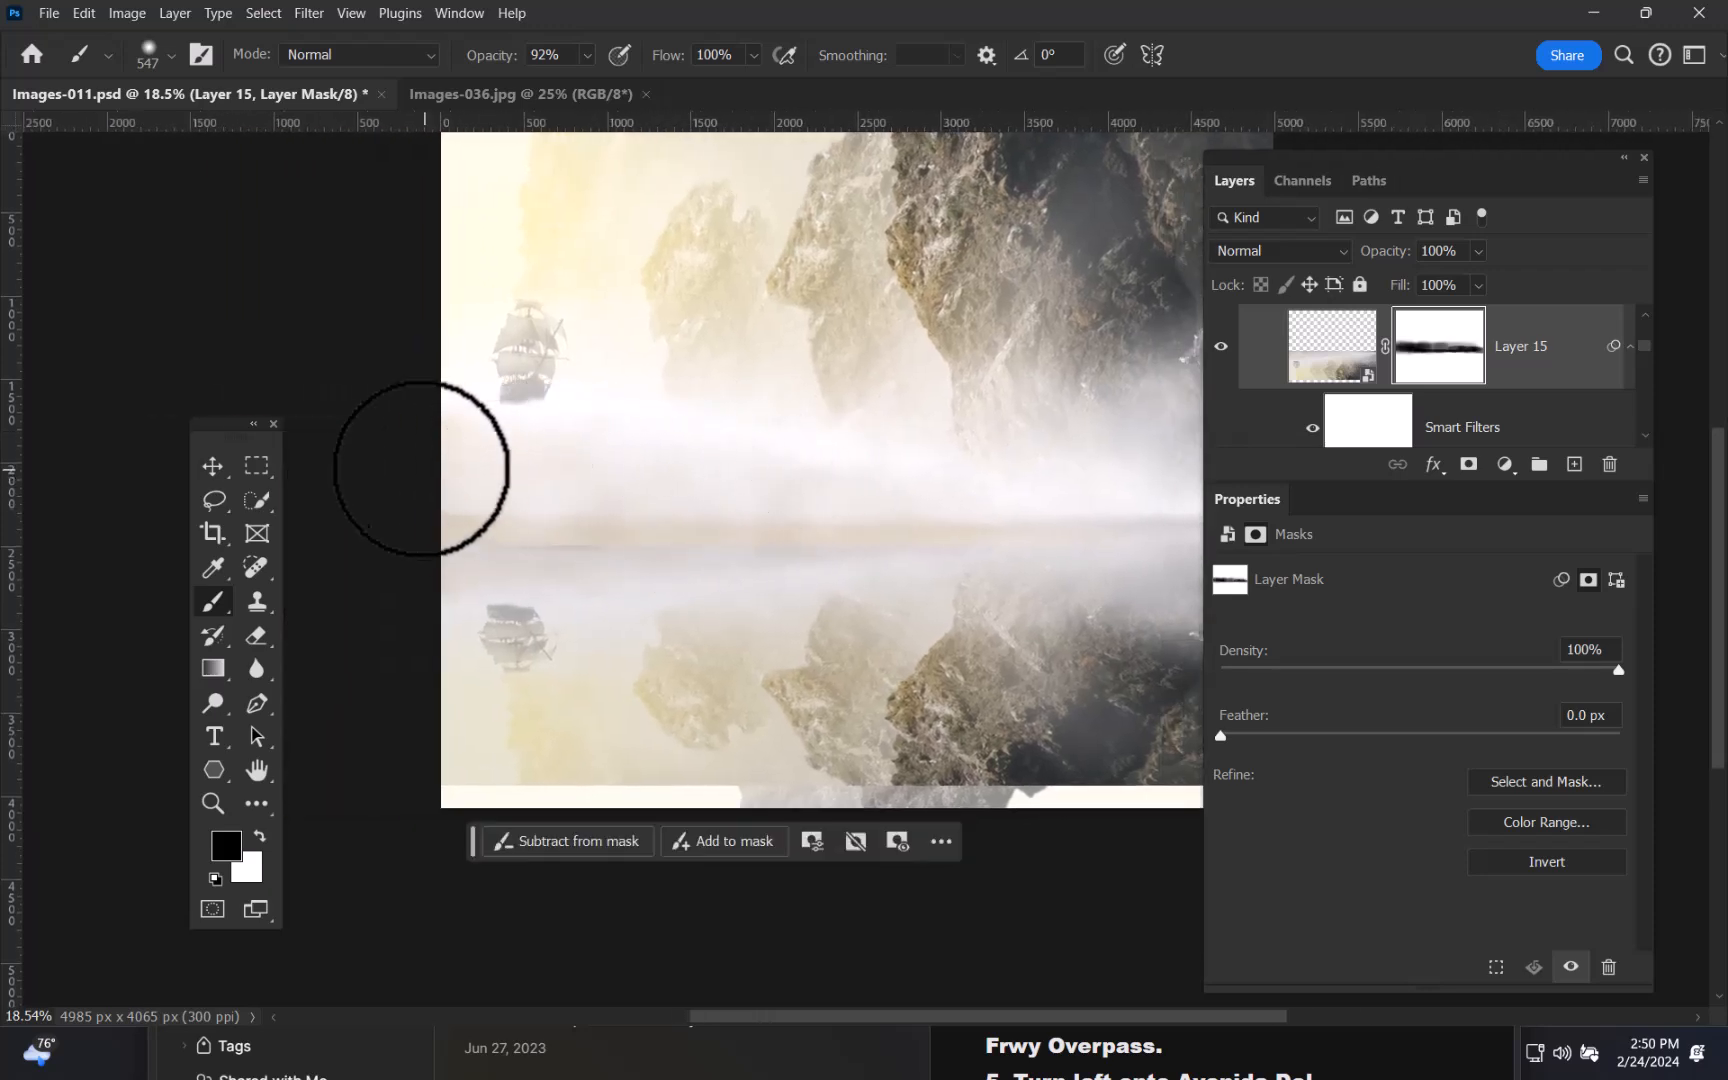
mouse_move(849, 501)
left_mouse_down()
mouse_move(650, 530)
mouse_move(641, 555)
left_mouse_up()
left_click_drag(841, 579, 894, 569)
- Crop off the uncovered strip along the bottom of the image, reducing the canvas to 4985 × 3838 px
key("c")
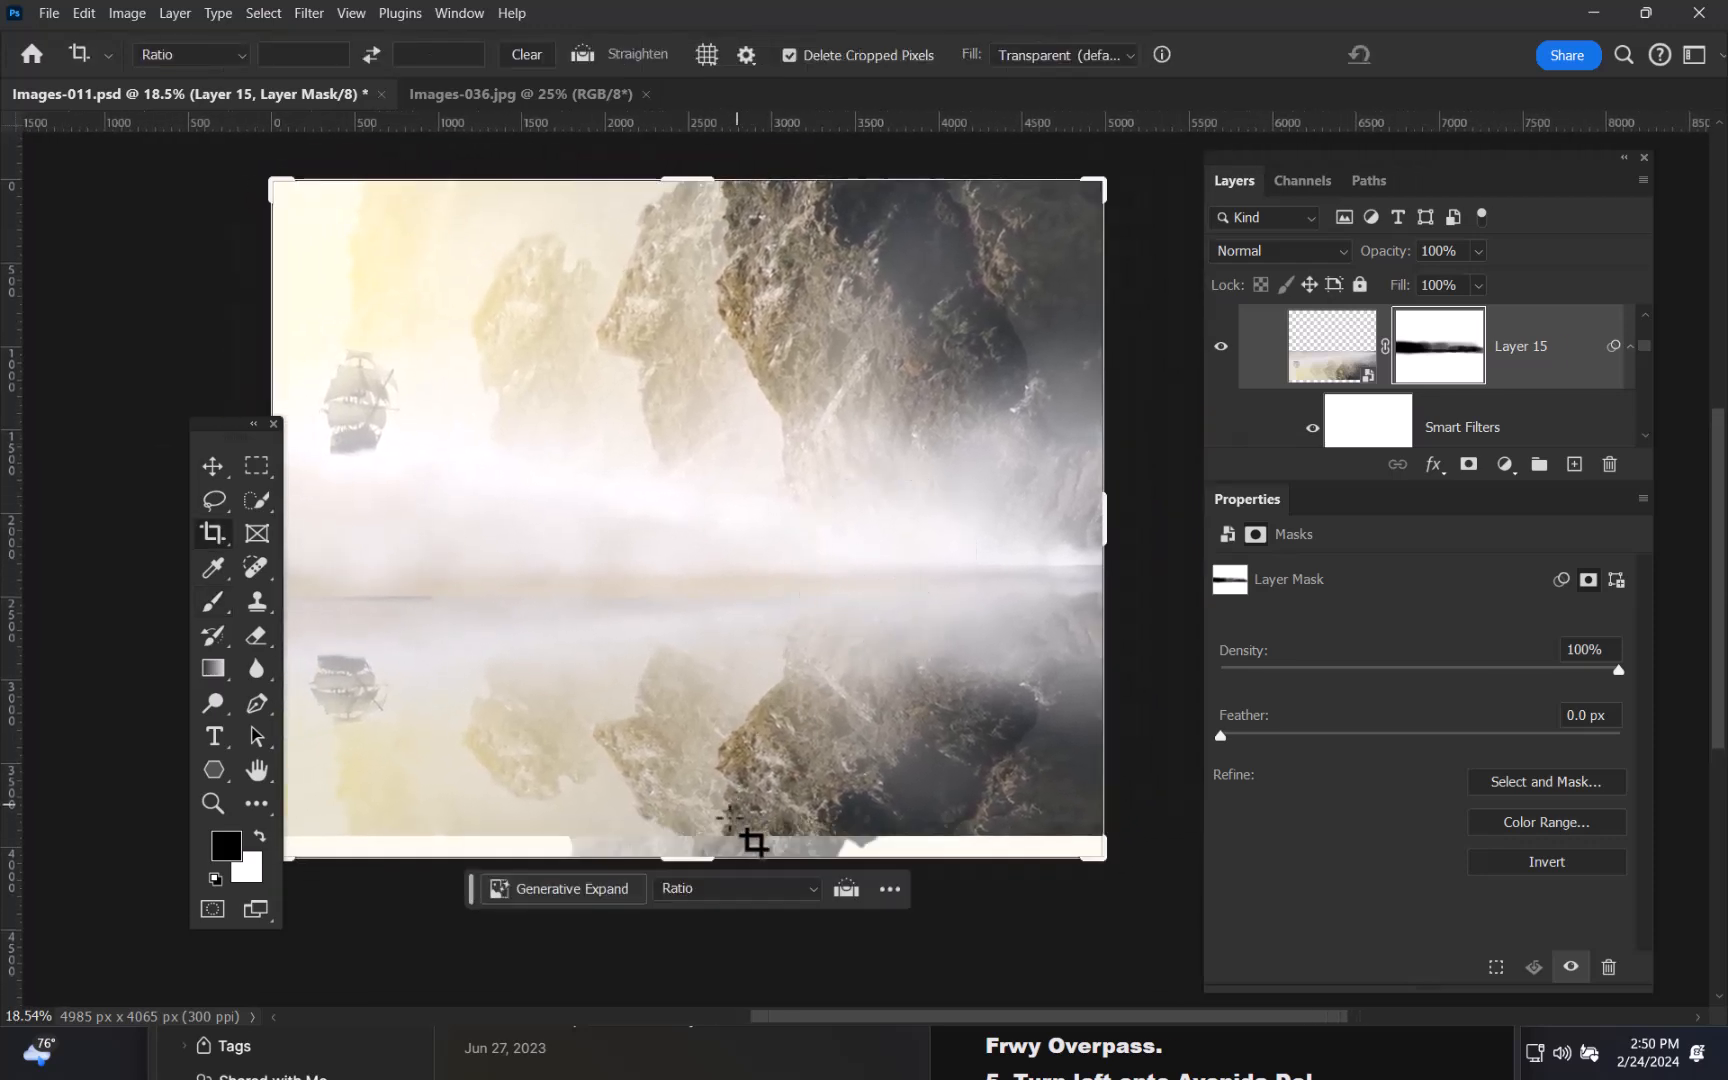
left_click_drag(687, 849, 705, 837)
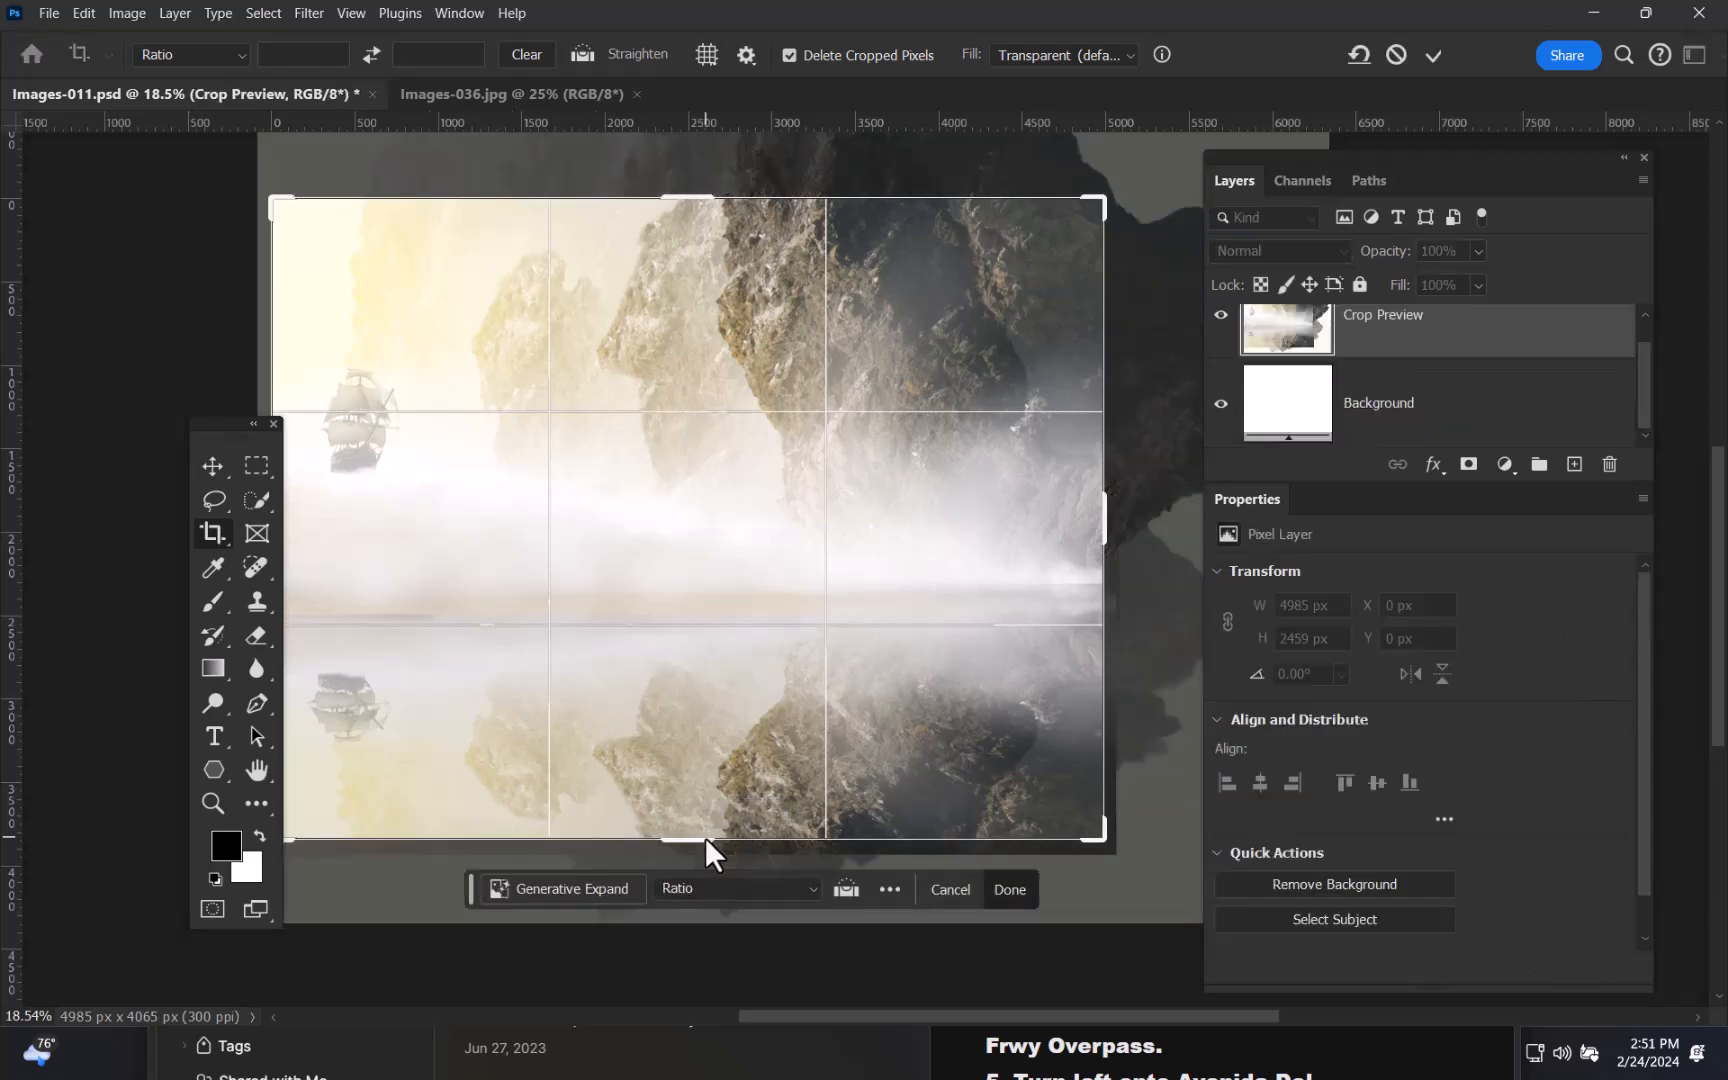
key("Return")
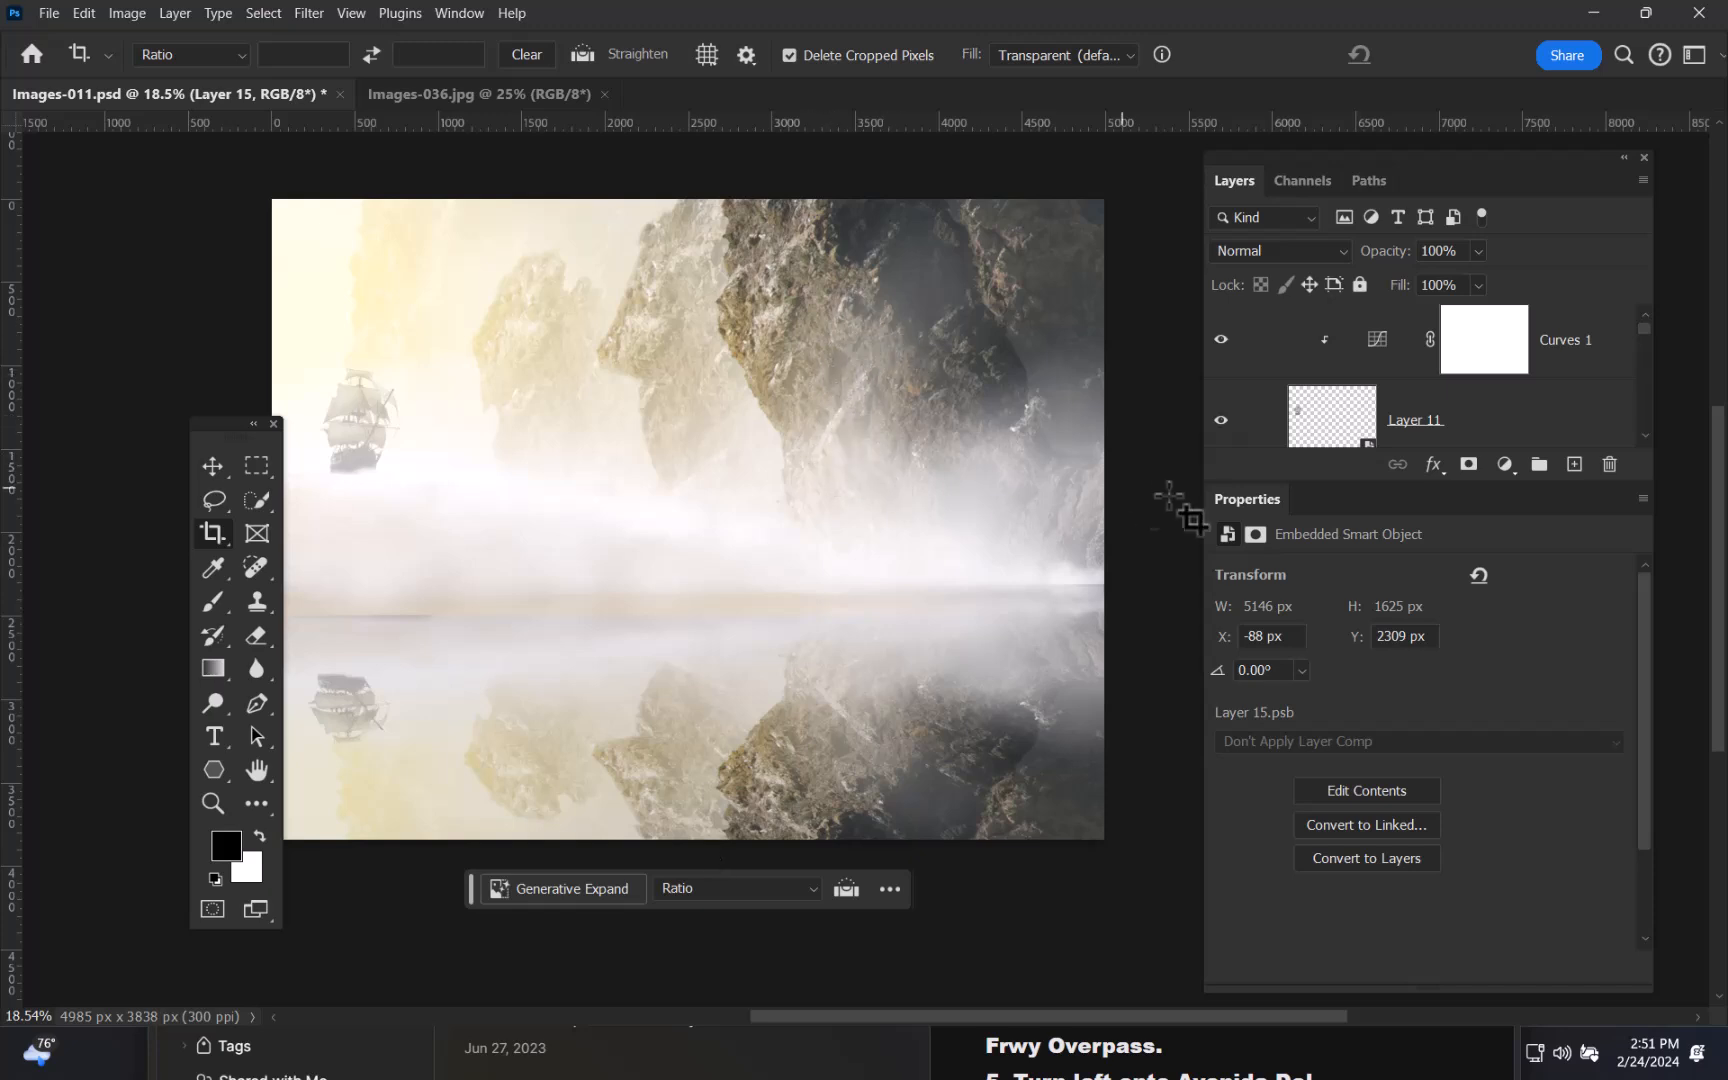
- Enlarge the Layers panel to list more layers and compare the image with the Curves 1 adjustment hidden and shown
right_click(1612, 342)
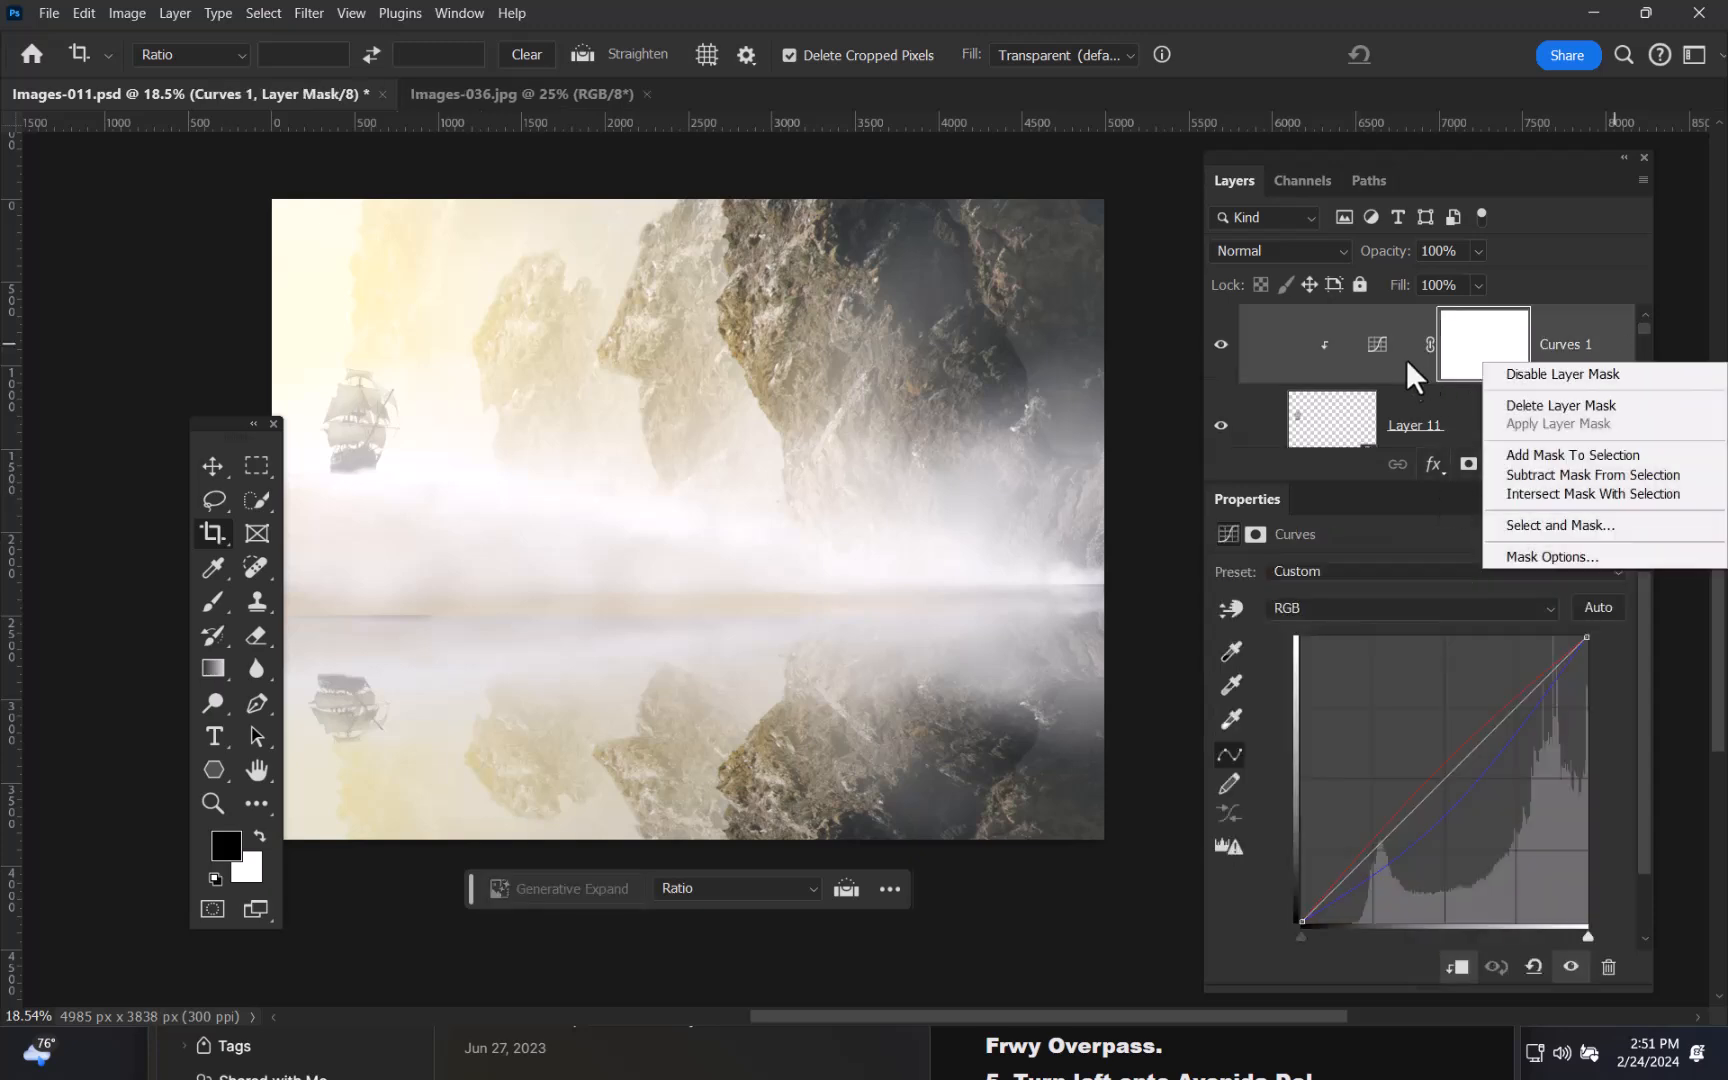
left_click(1169, 411)
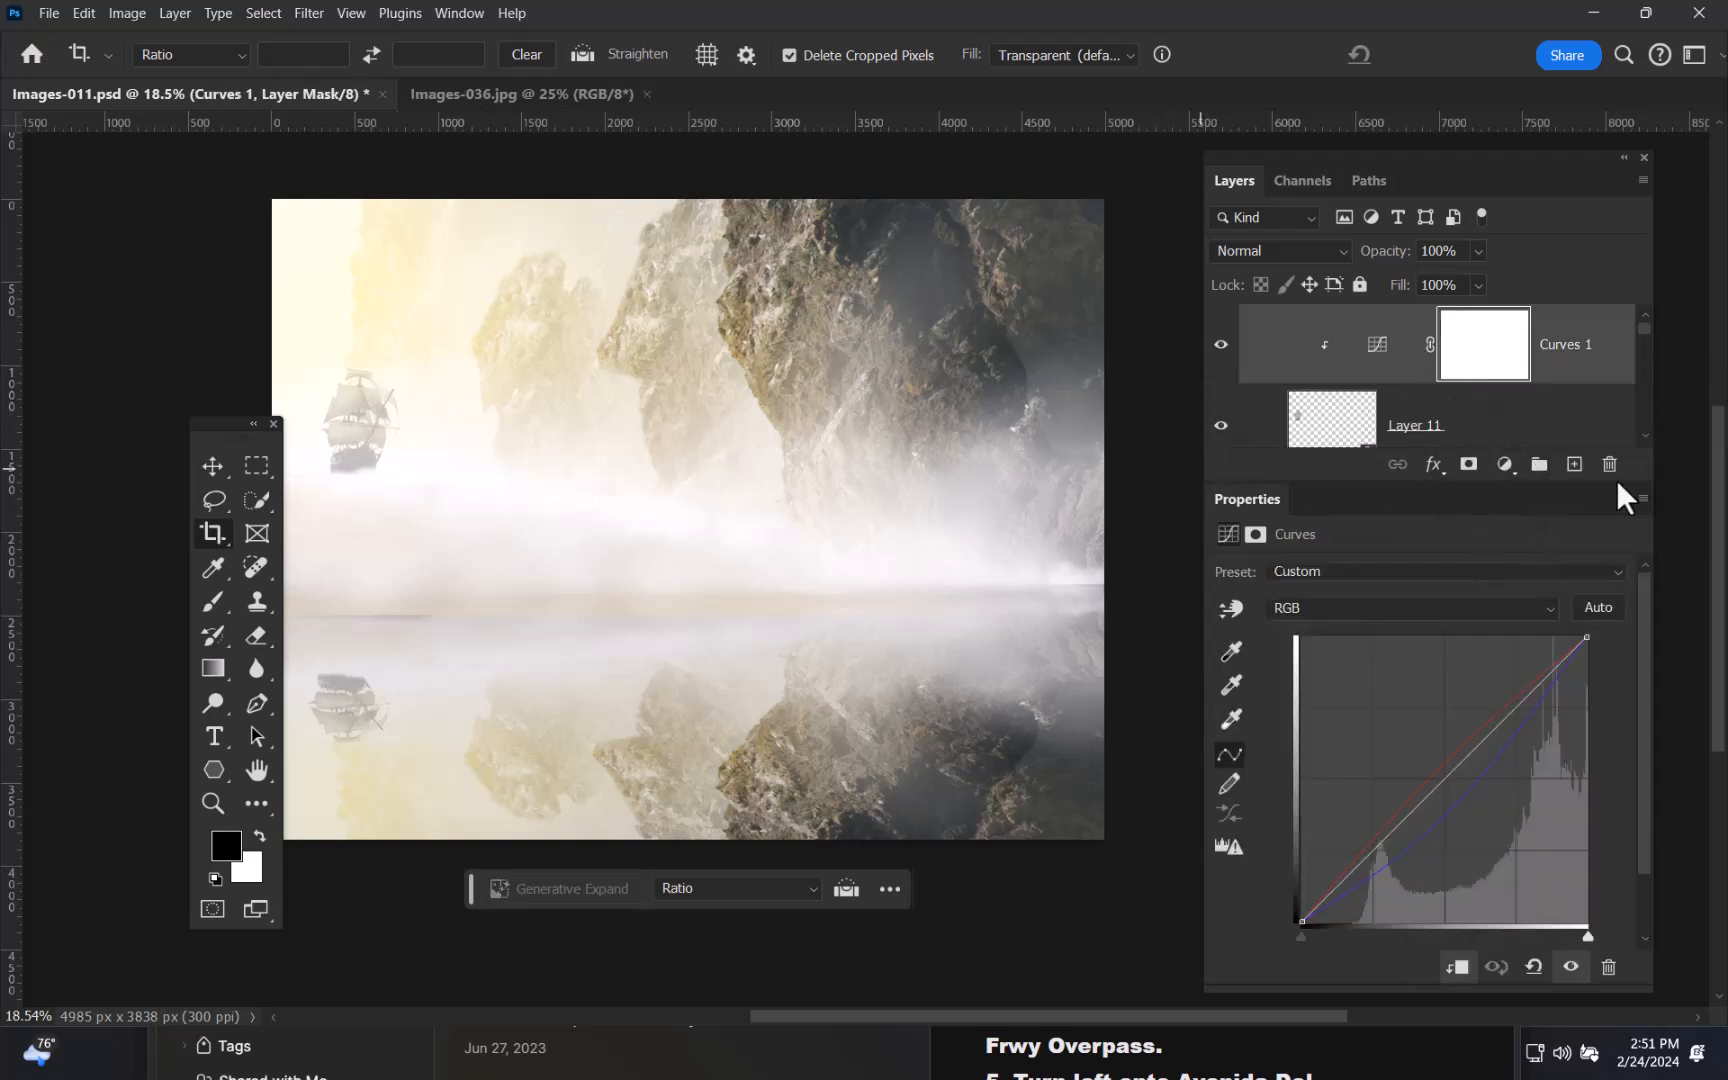
scroll(1647, 439, "down", 2)
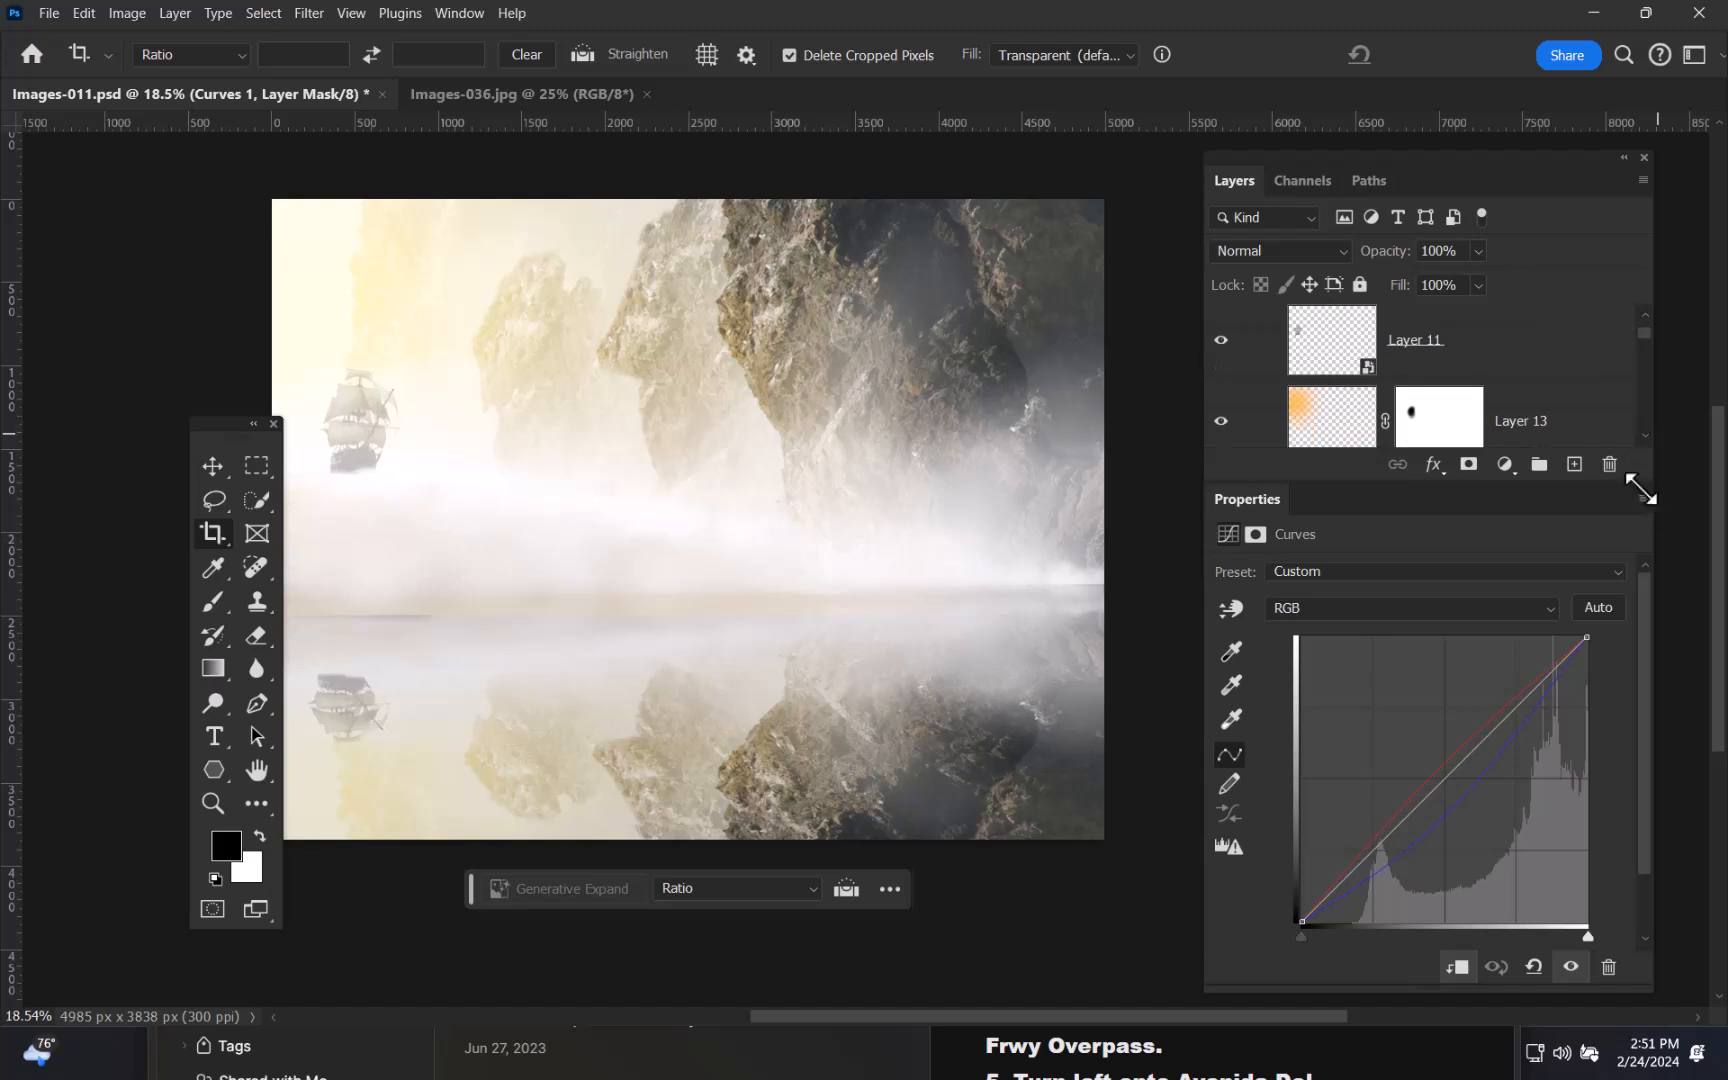
left_click_drag(1643, 484, 1643, 710)
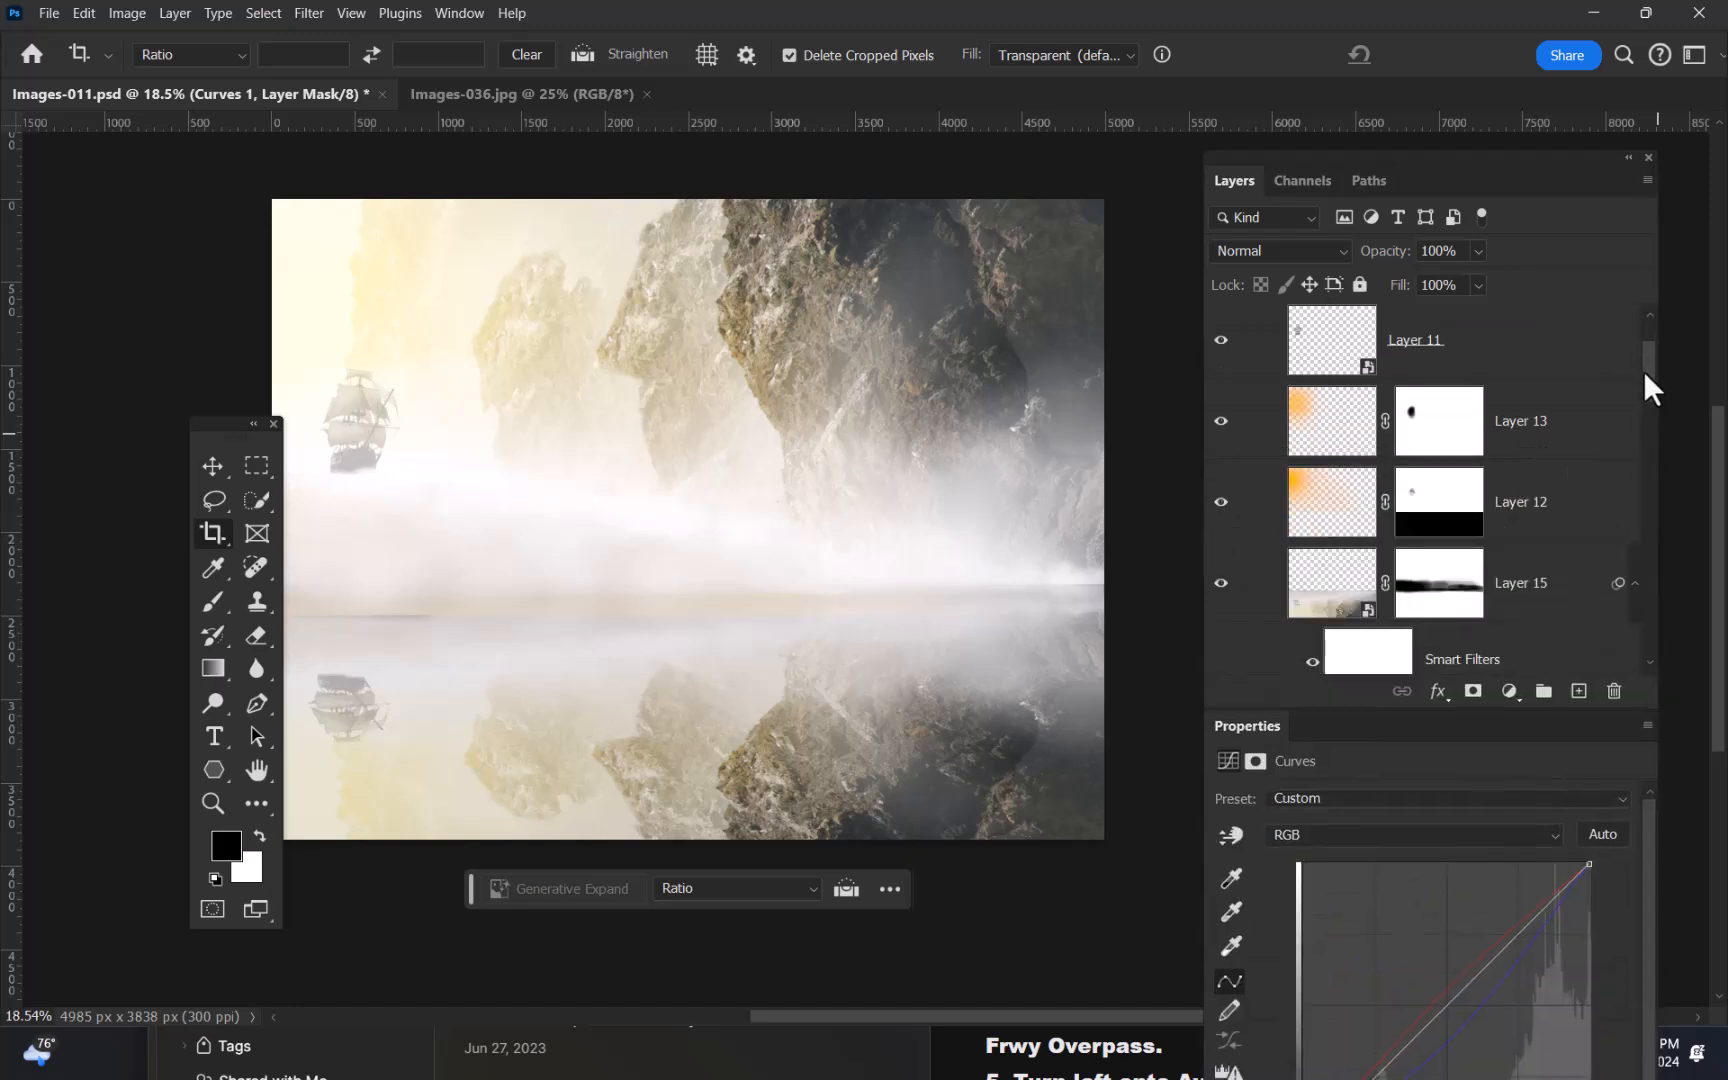
scroll(1642, 371, "up", 2)
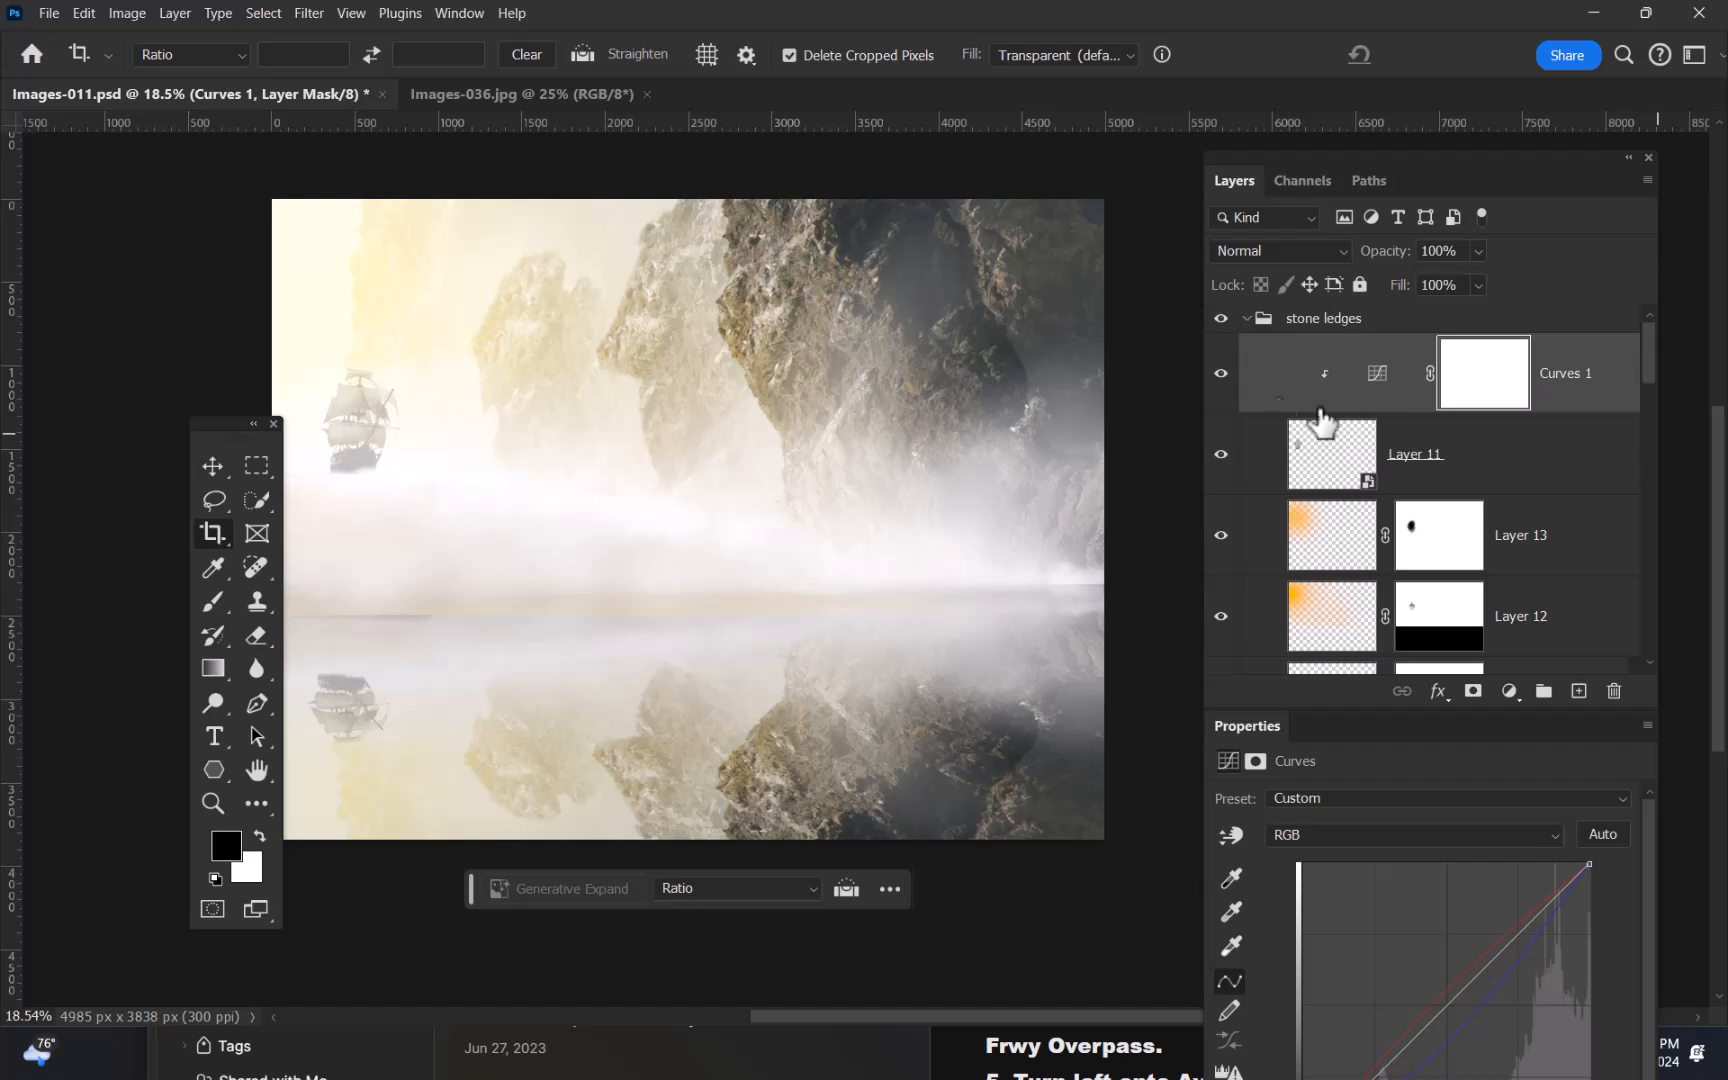
left_click(1220, 374)
left_click(1220, 374)
- Move the Layer 15 reflection up to Y 1743 px
left_click_drag(1648, 356, 1638, 402)
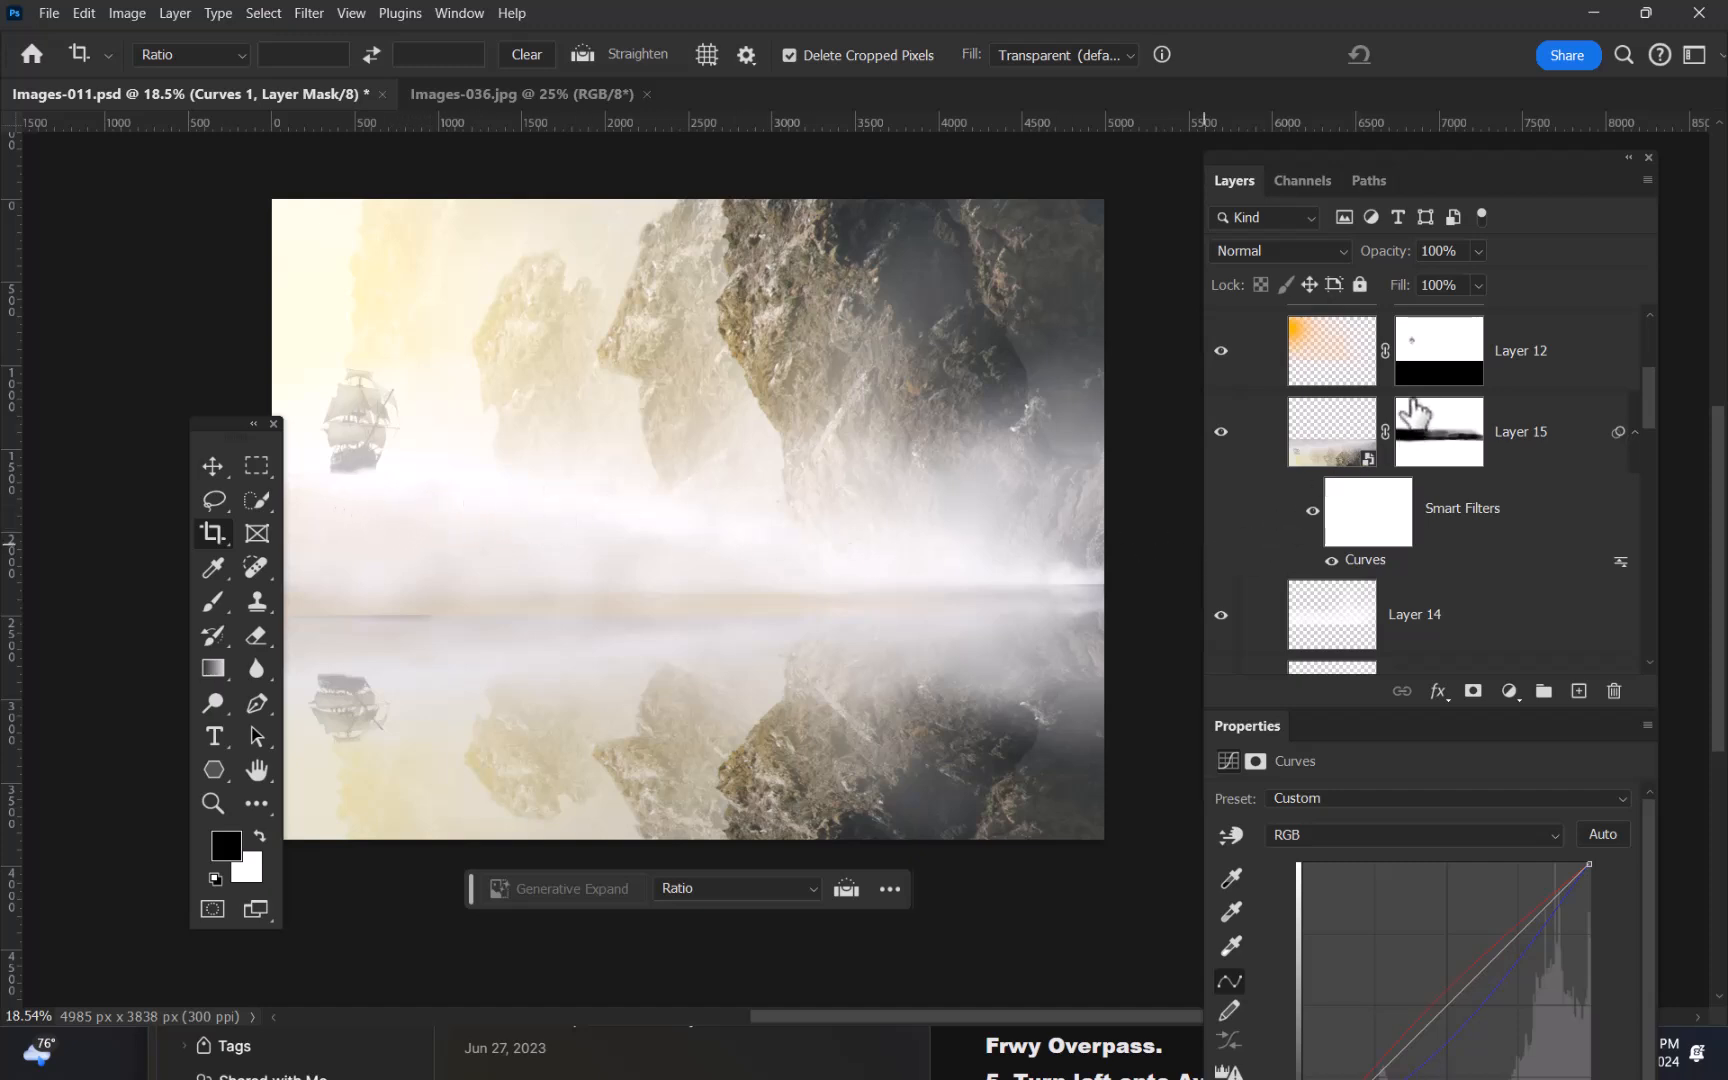
left_click(1340, 445)
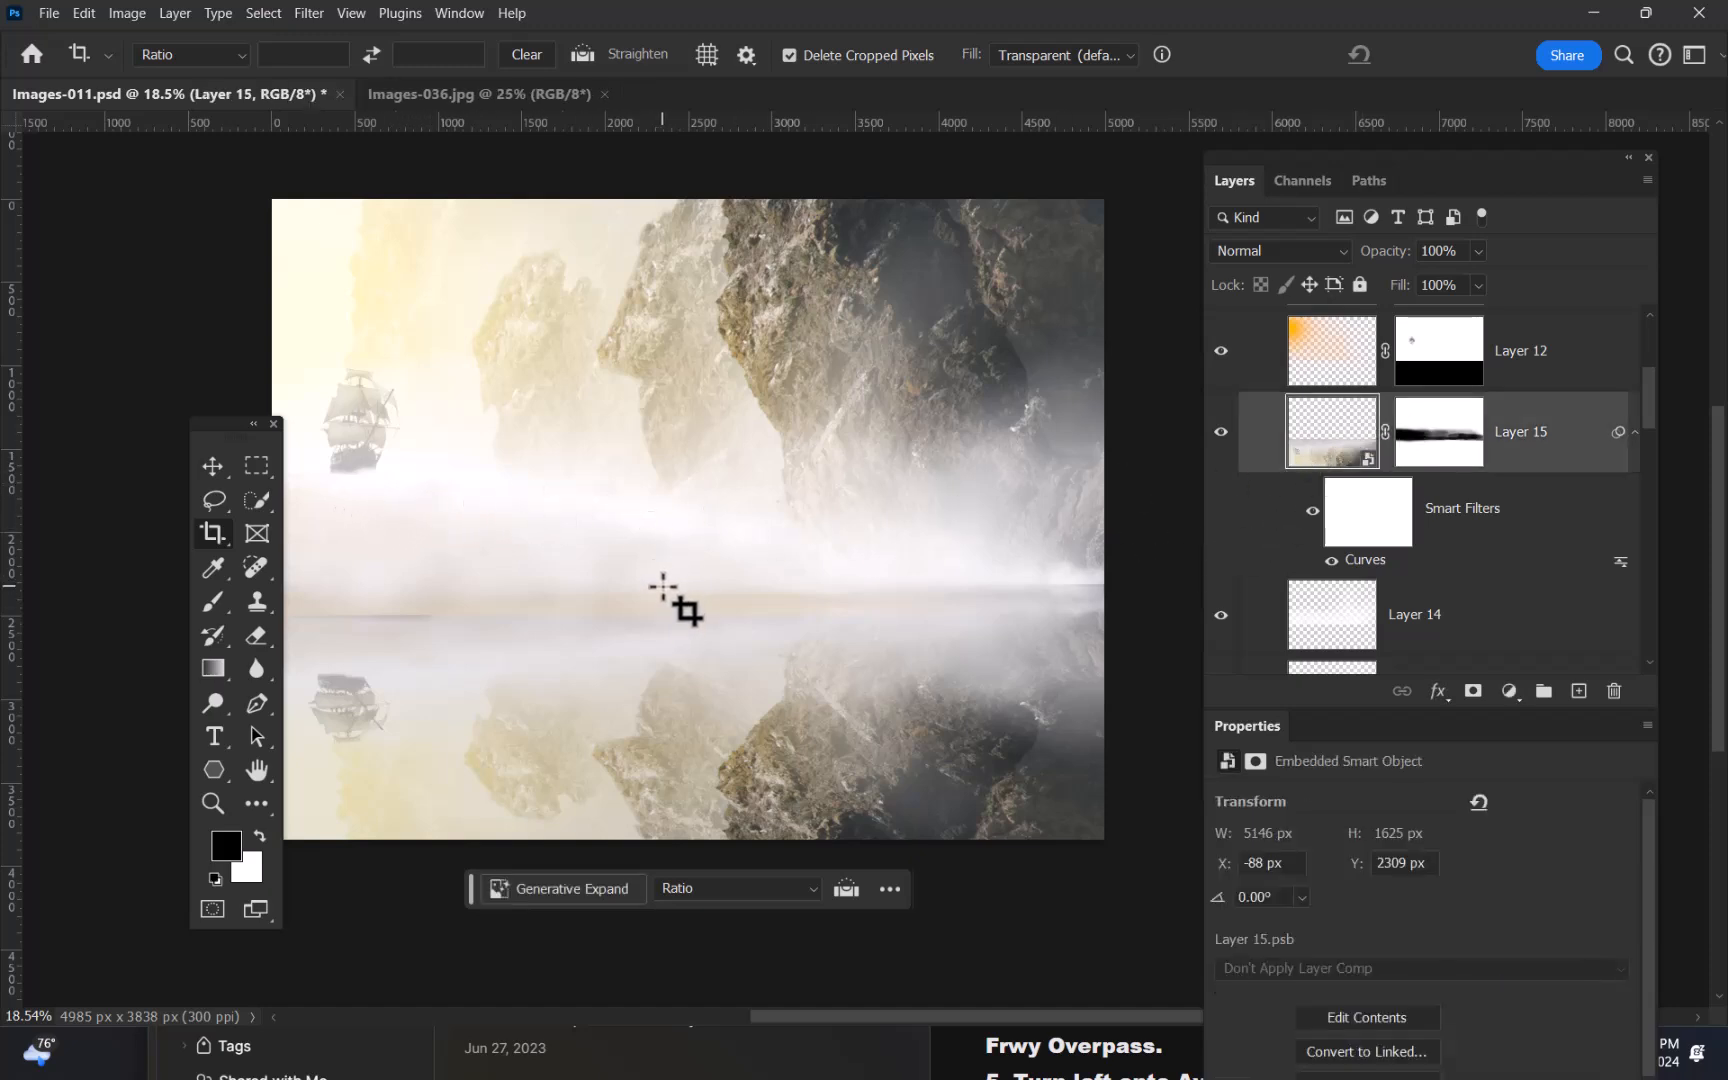
key("v")
left_click_drag(659, 596, 778, 520)
- Free Transform Layer 15, raising both left corners of the reflection so the mirrored ship meets the real ship's hull
key("ctrl+t")
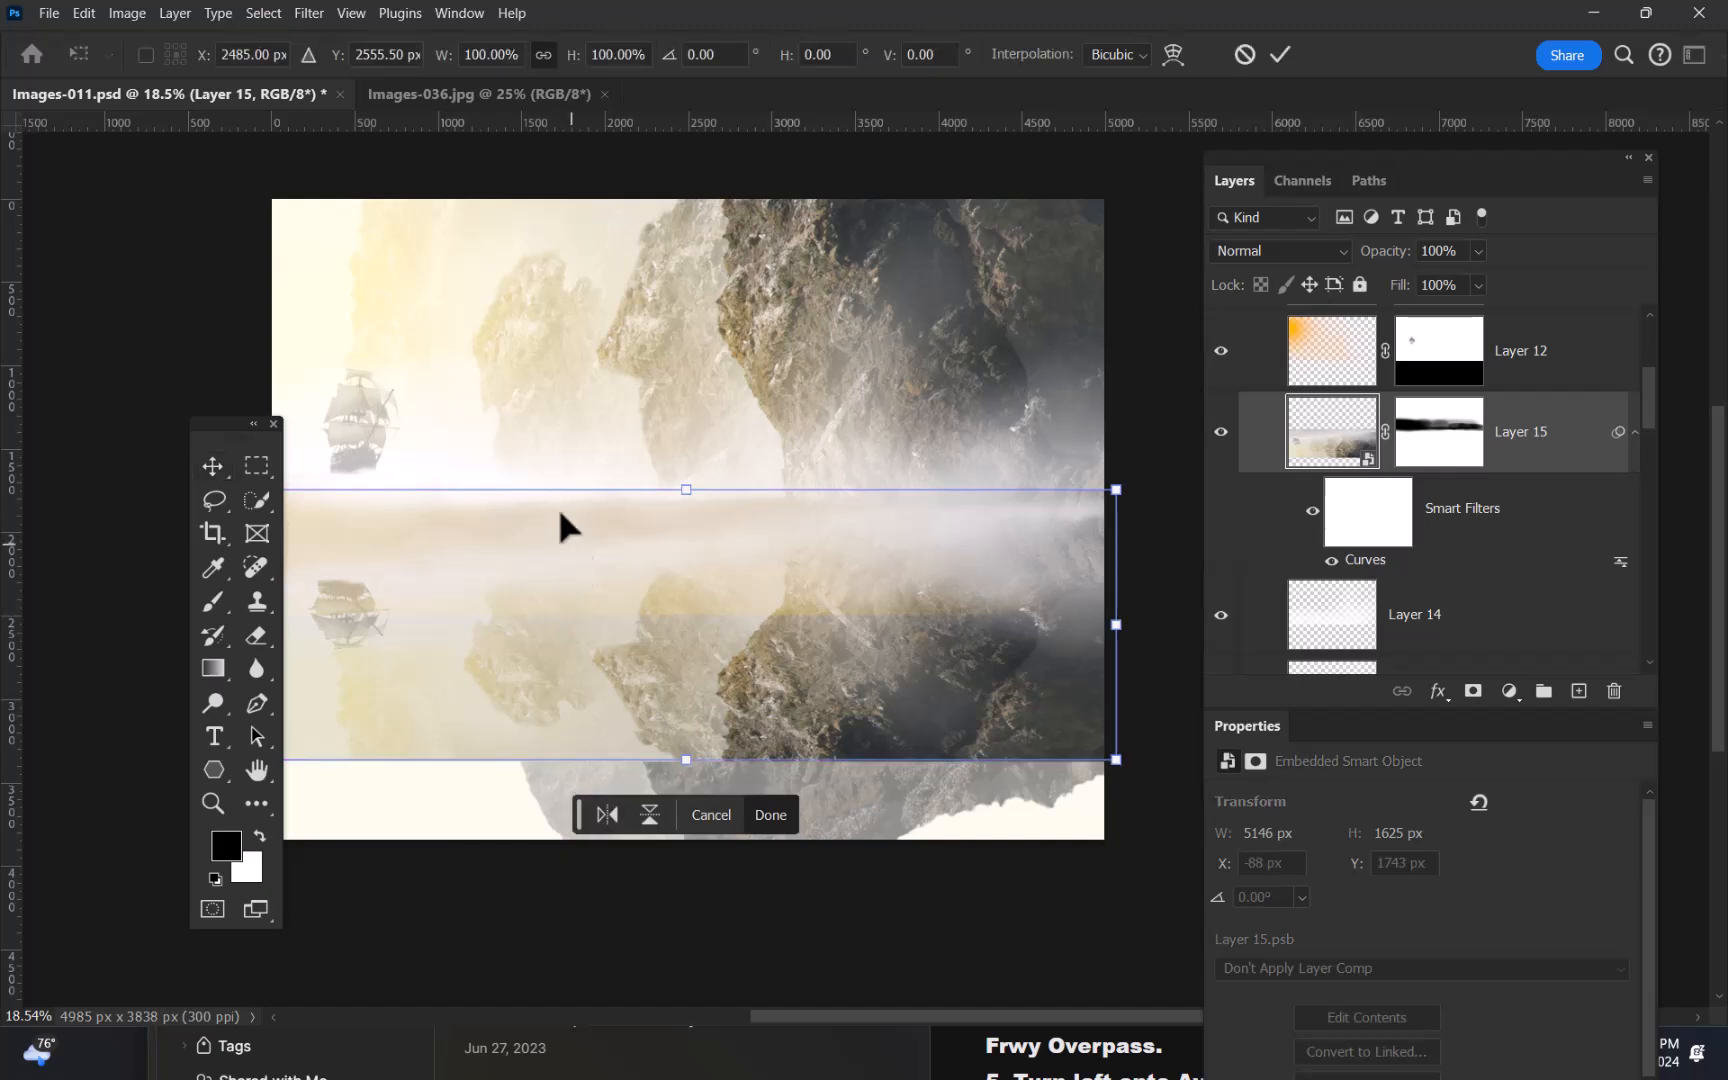
left_click_drag(203, 428, 15, 400)
left_click_drag(257, 490, 250, 410)
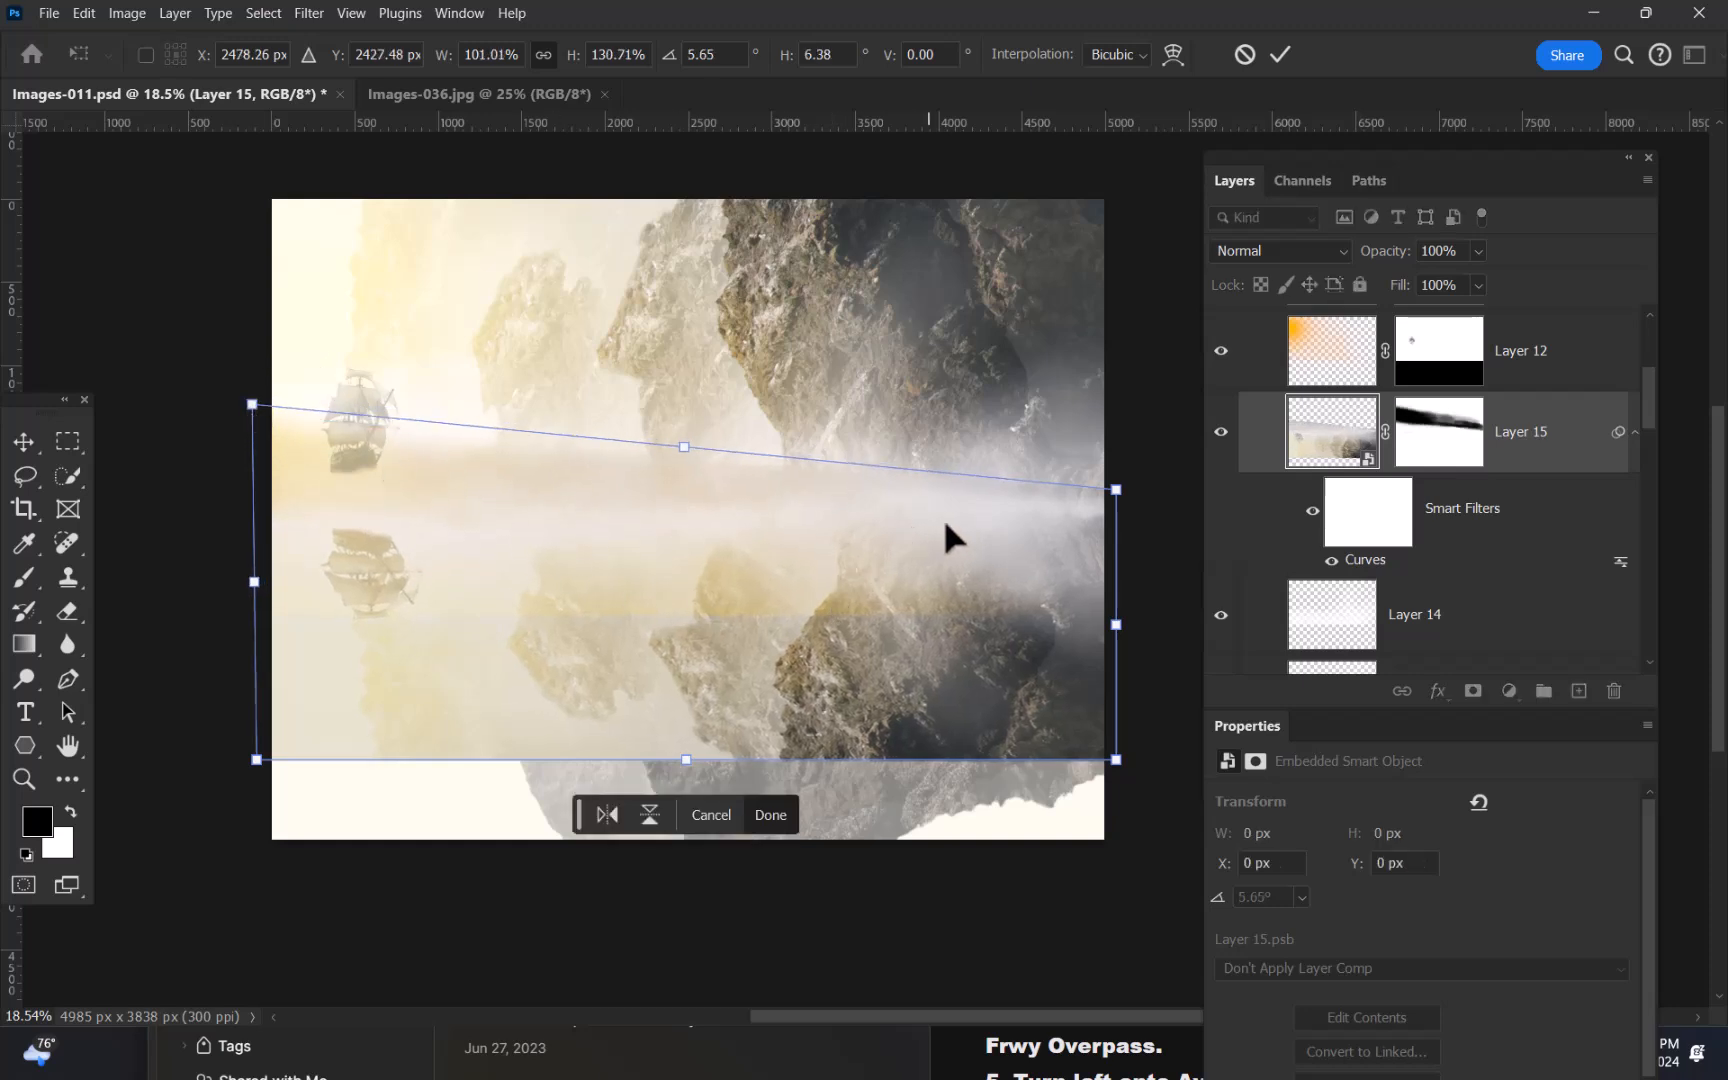
left_click_drag(281, 752, 271, 652)
left_click_drag(252, 386, 261, 345)
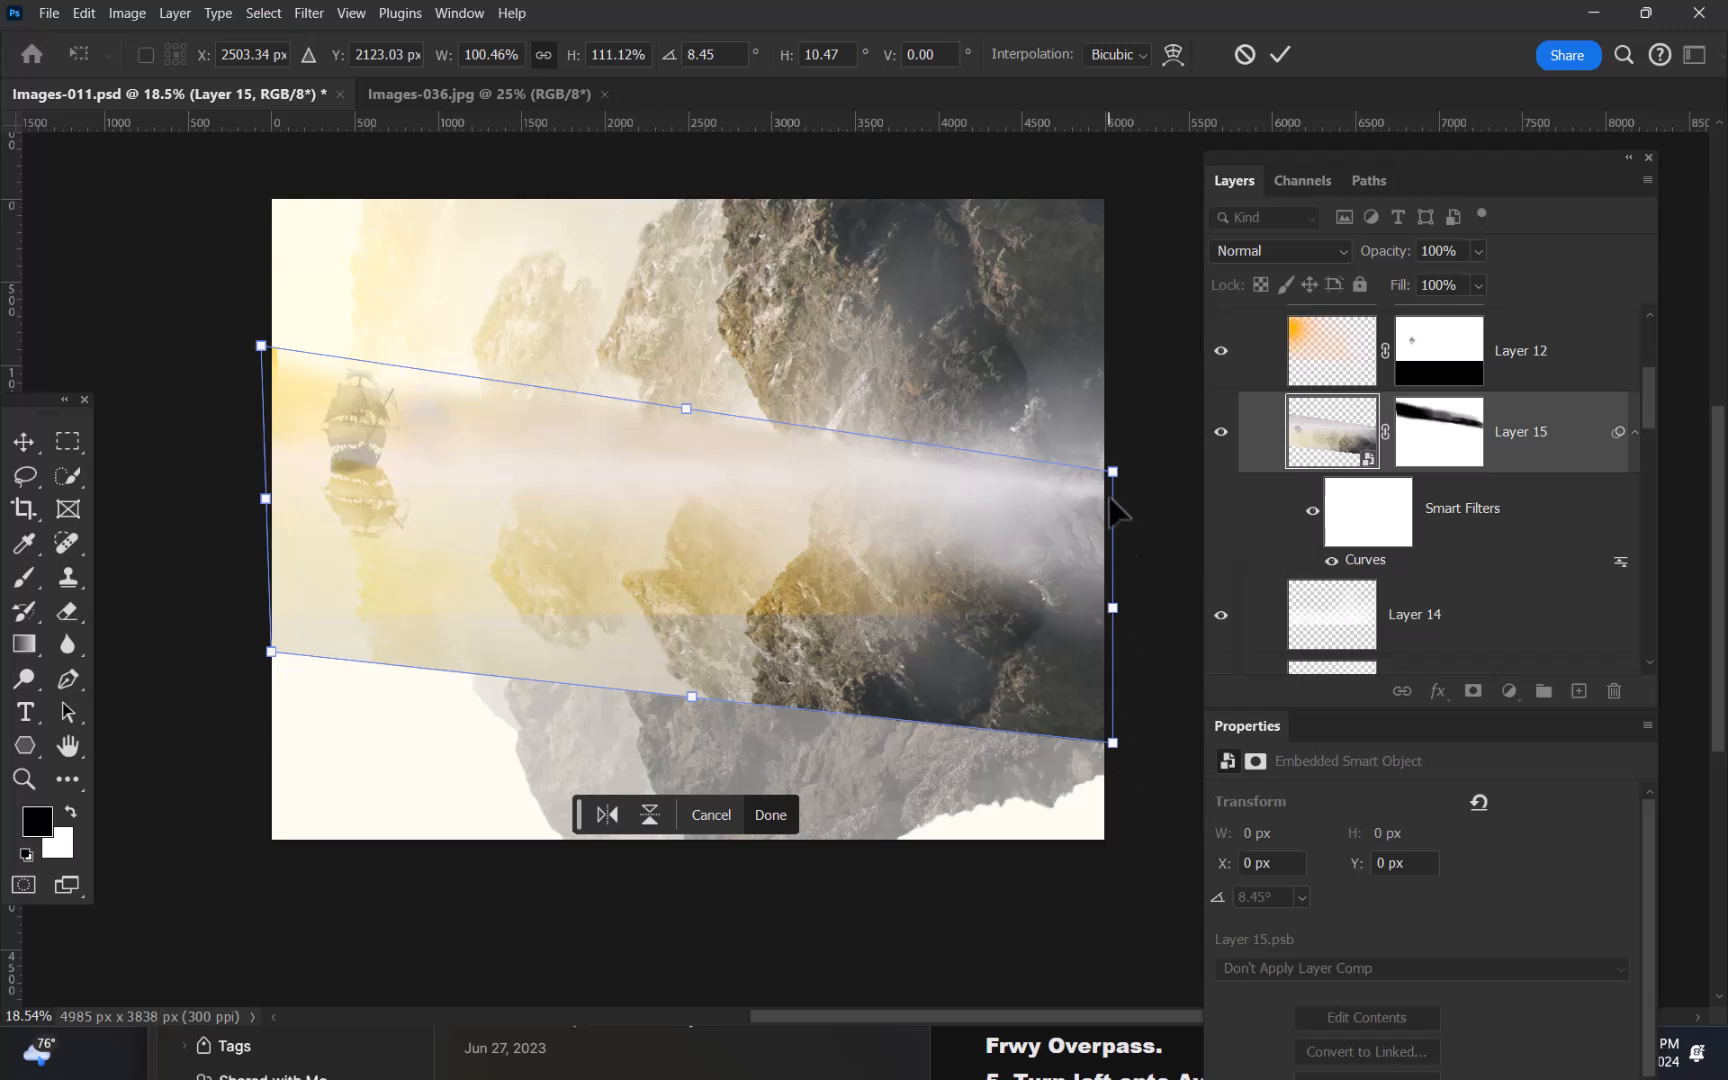
- Stretch Layer 15's right corners up and outward, shift its left edge slightly inward, and apply the distortion at about 5179 × 2536 px
left_click_drag(1118, 485, 1148, 364)
left_click_drag(1114, 746, 1145, 781)
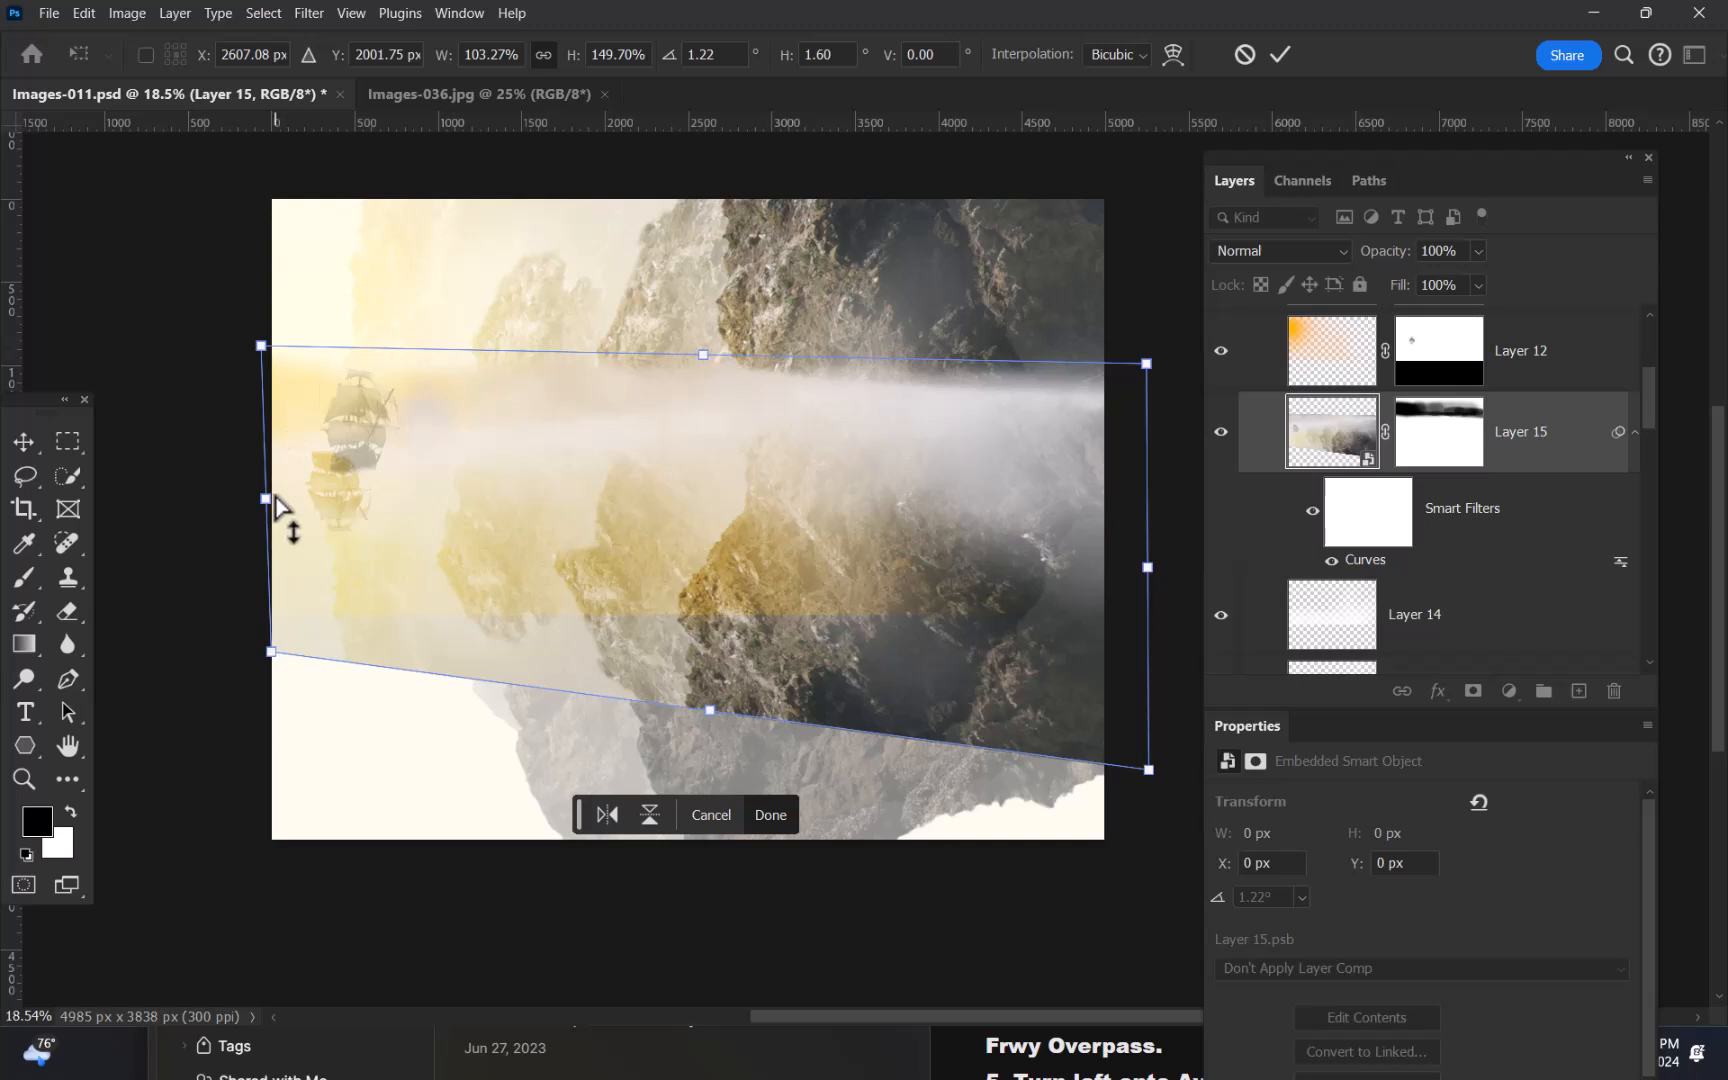
left_click_drag(266, 345, 272, 344)
left_click_drag(266, 500, 286, 502)
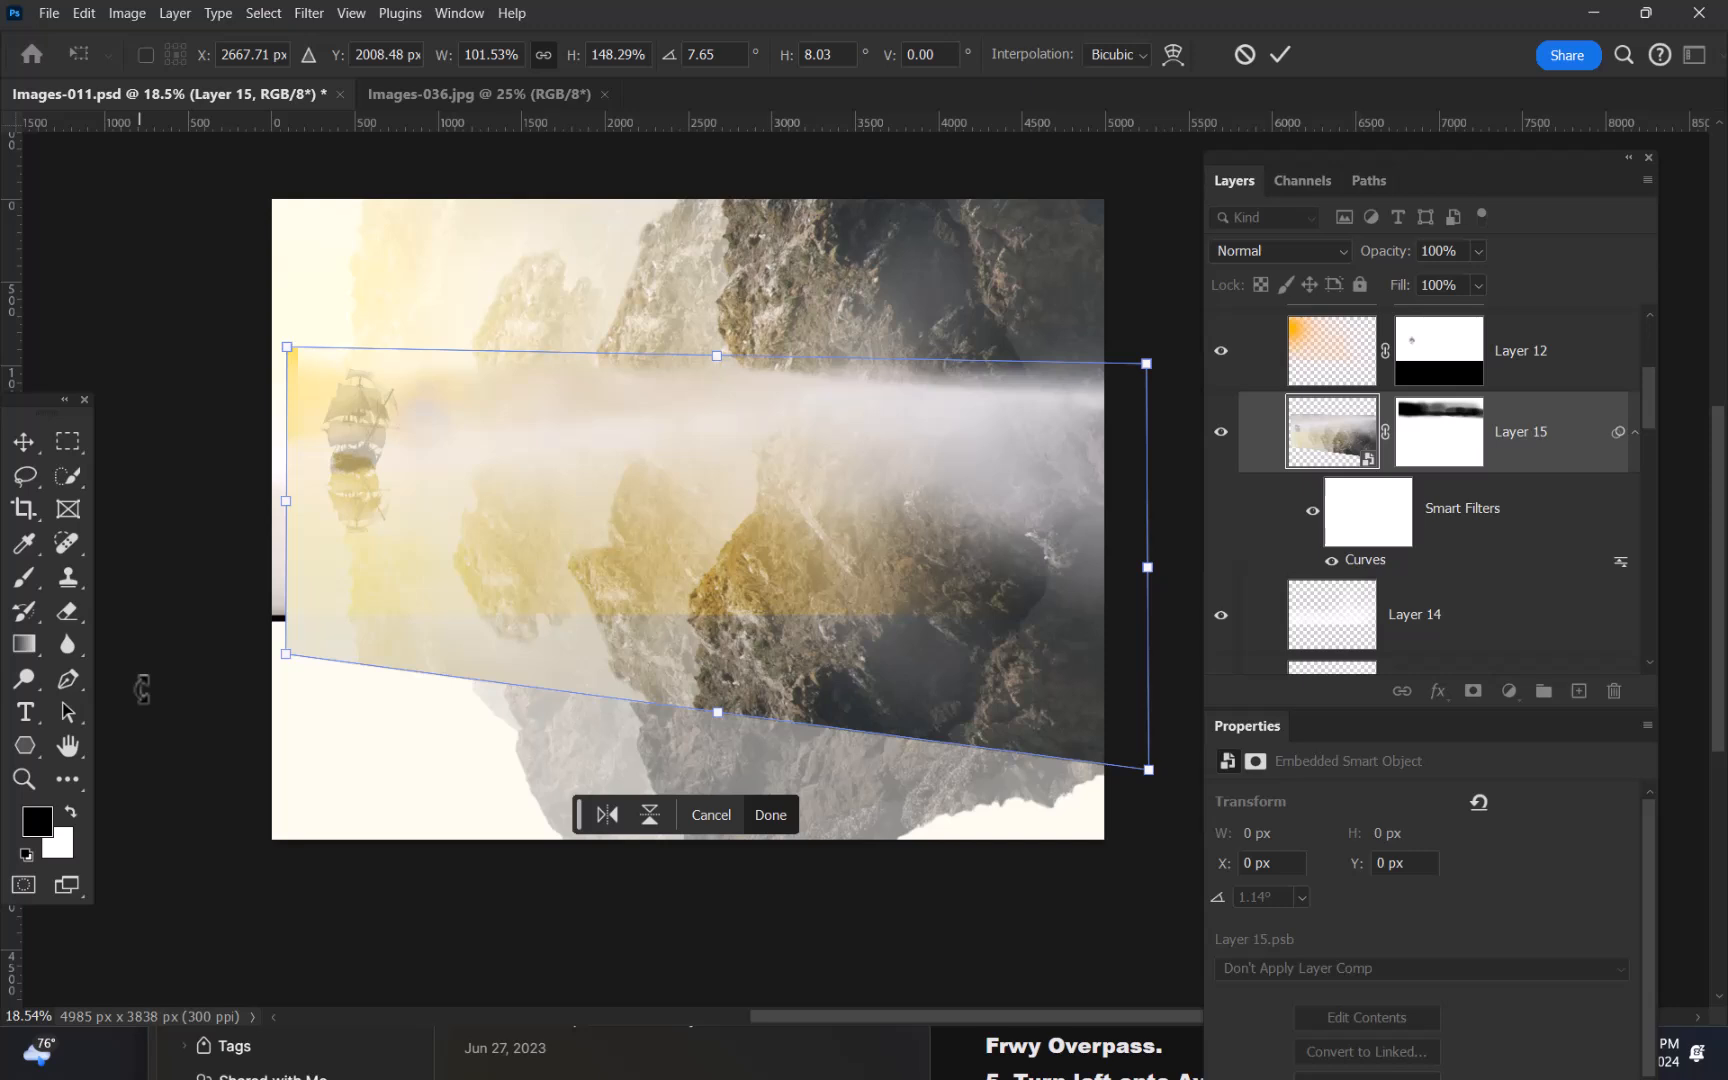
key("Return")
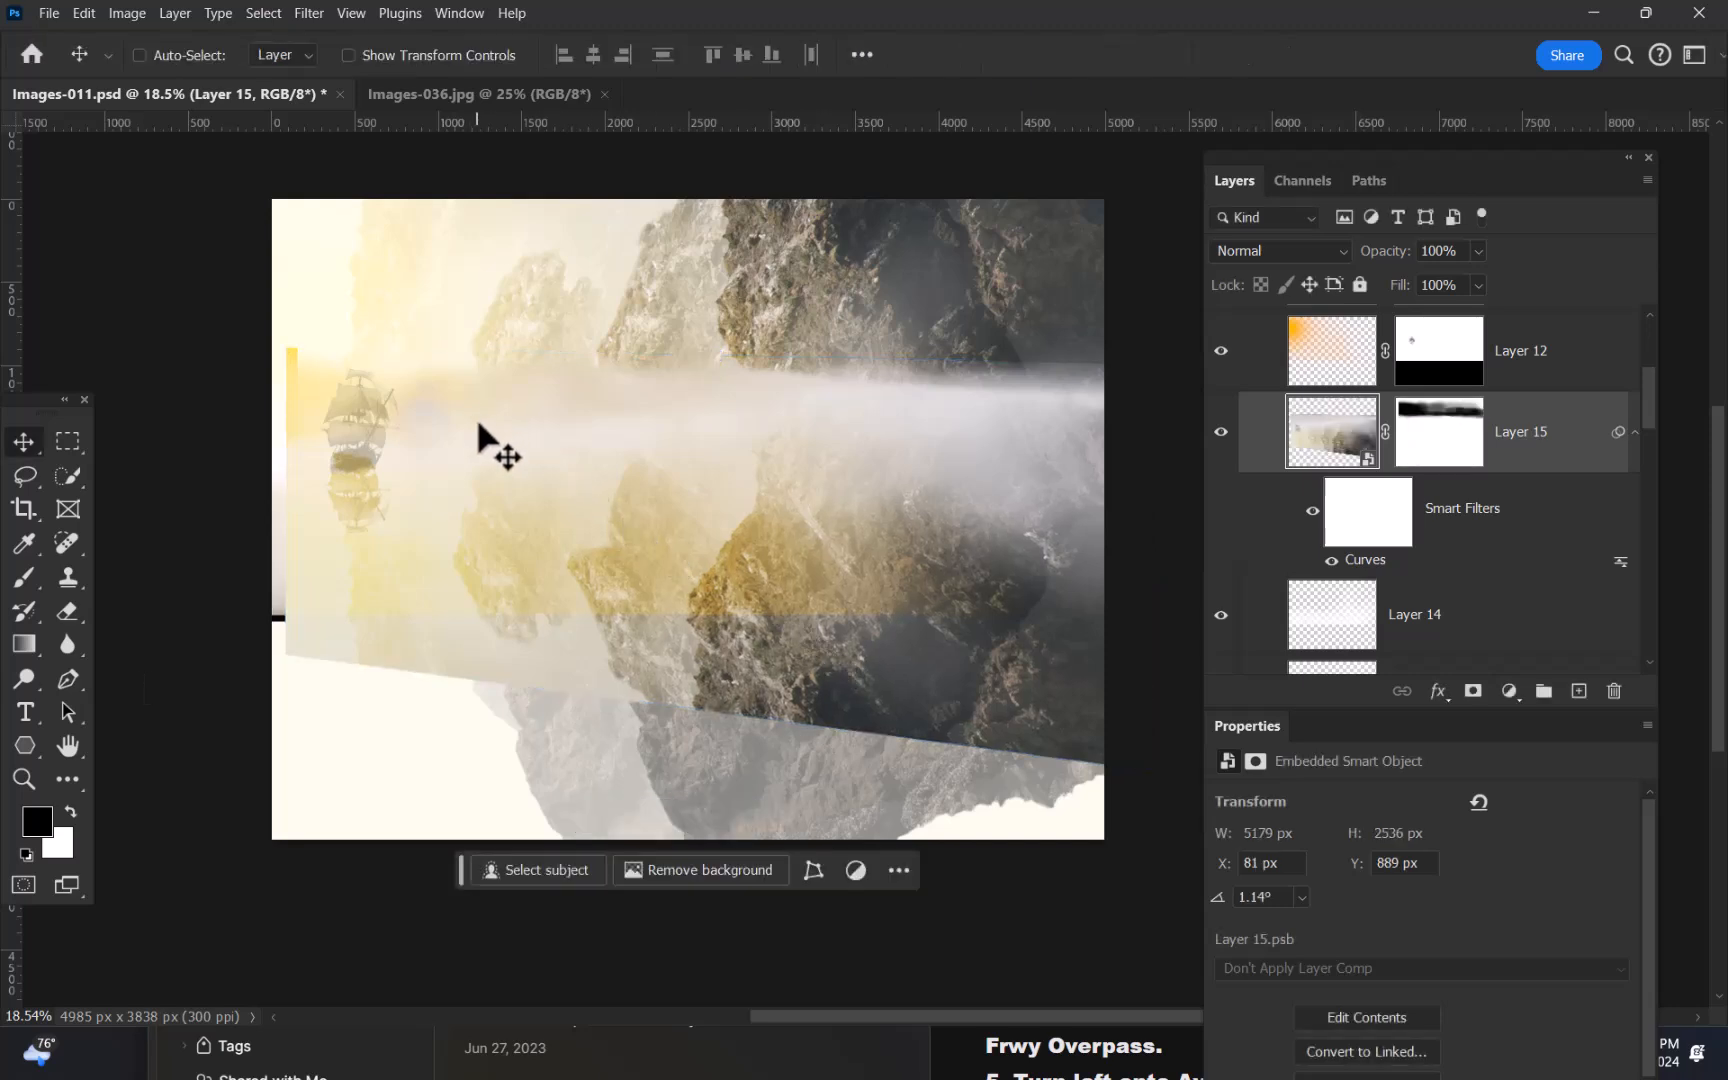
- Fade the reflection's upper edge across the ship and cliffs by painting Layer 15's mask black with a 547 px brush at 92% opacity
left_click(1438, 436)
key("b")
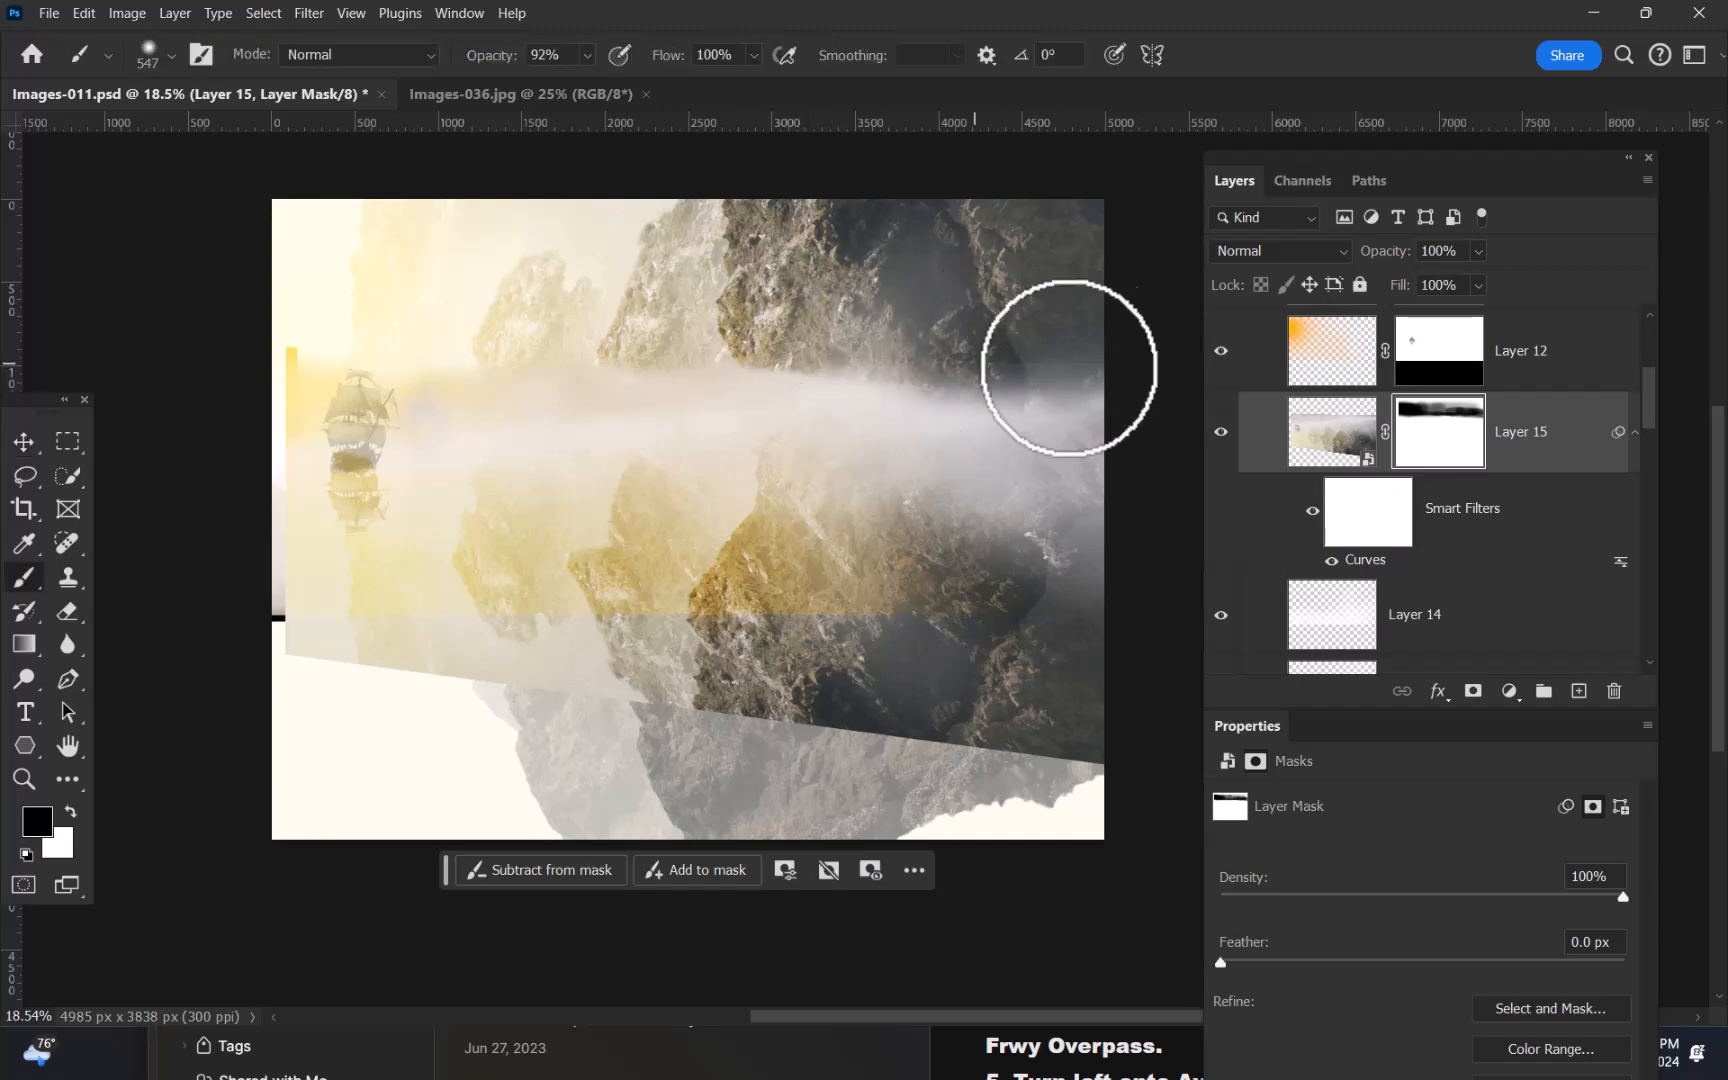
mouse_move(533, 363)
left_mouse_down()
mouse_move(826, 372)
mouse_move(600, 352)
mouse_move(1024, 387)
mouse_move(408, 355)
mouse_move(658, 389)
mouse_move(399, 363)
mouse_move(498, 388)
mouse_move(420, 398)
mouse_move(308, 369)
mouse_move(351, 384)
mouse_move(225, 381)
mouse_move(294, 402)
mouse_move(432, 398)
mouse_move(210, 426)
mouse_move(979, 413)
mouse_move(510, 420)
left_mouse_up()
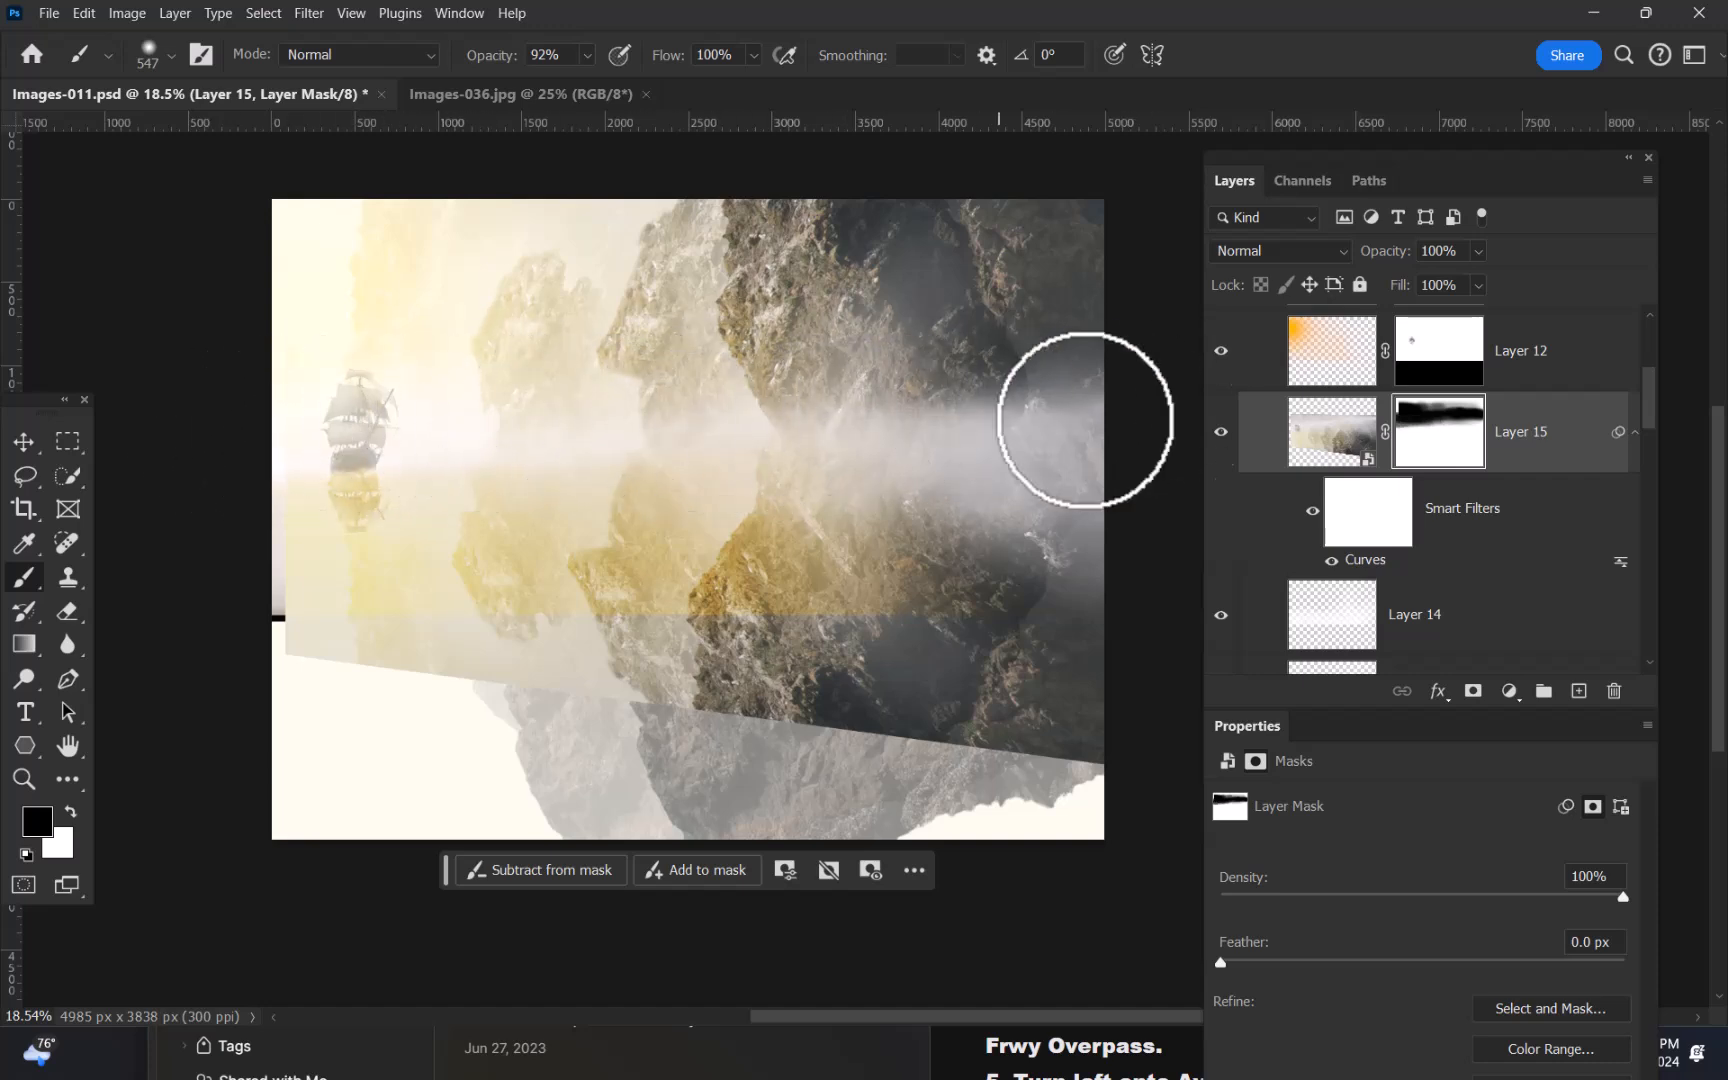
left_click_drag(951, 388, 1007, 379)
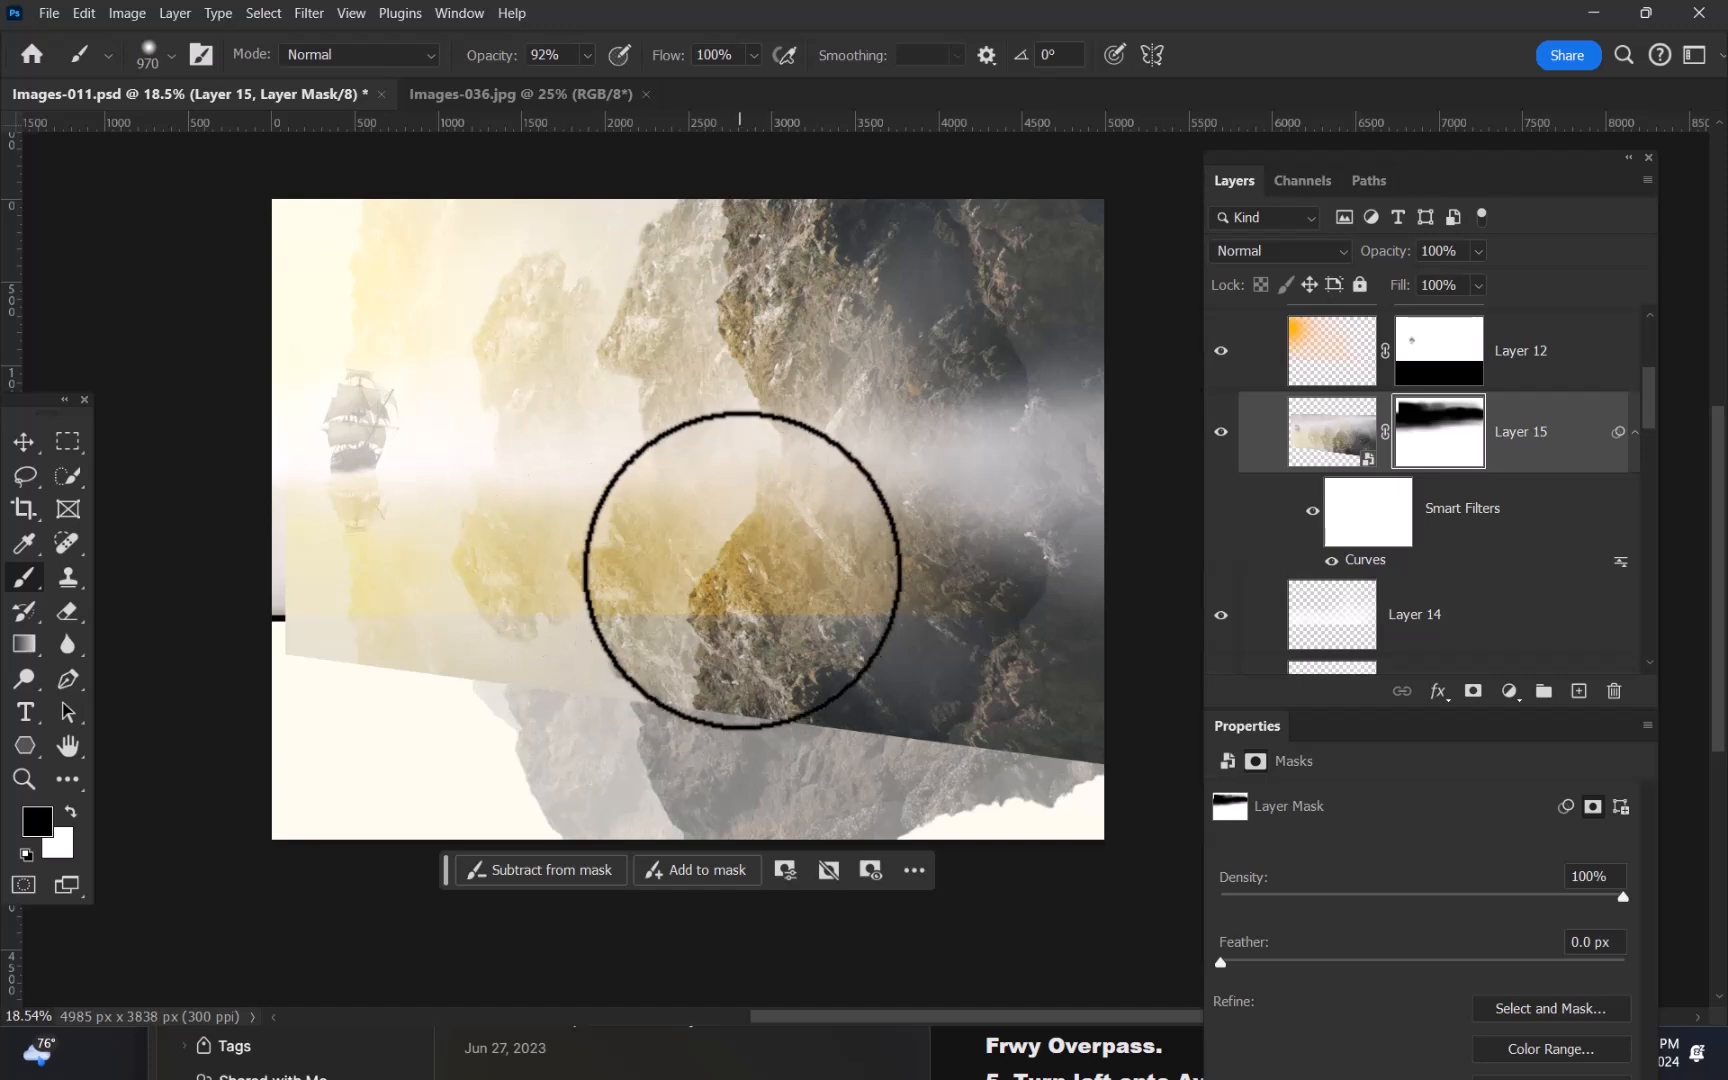
- Crop away the uncovered area below the reflection, reducing the canvas to 4985 × 2489 px
key("c")
left_click_drag(389, 346, 385, 364)
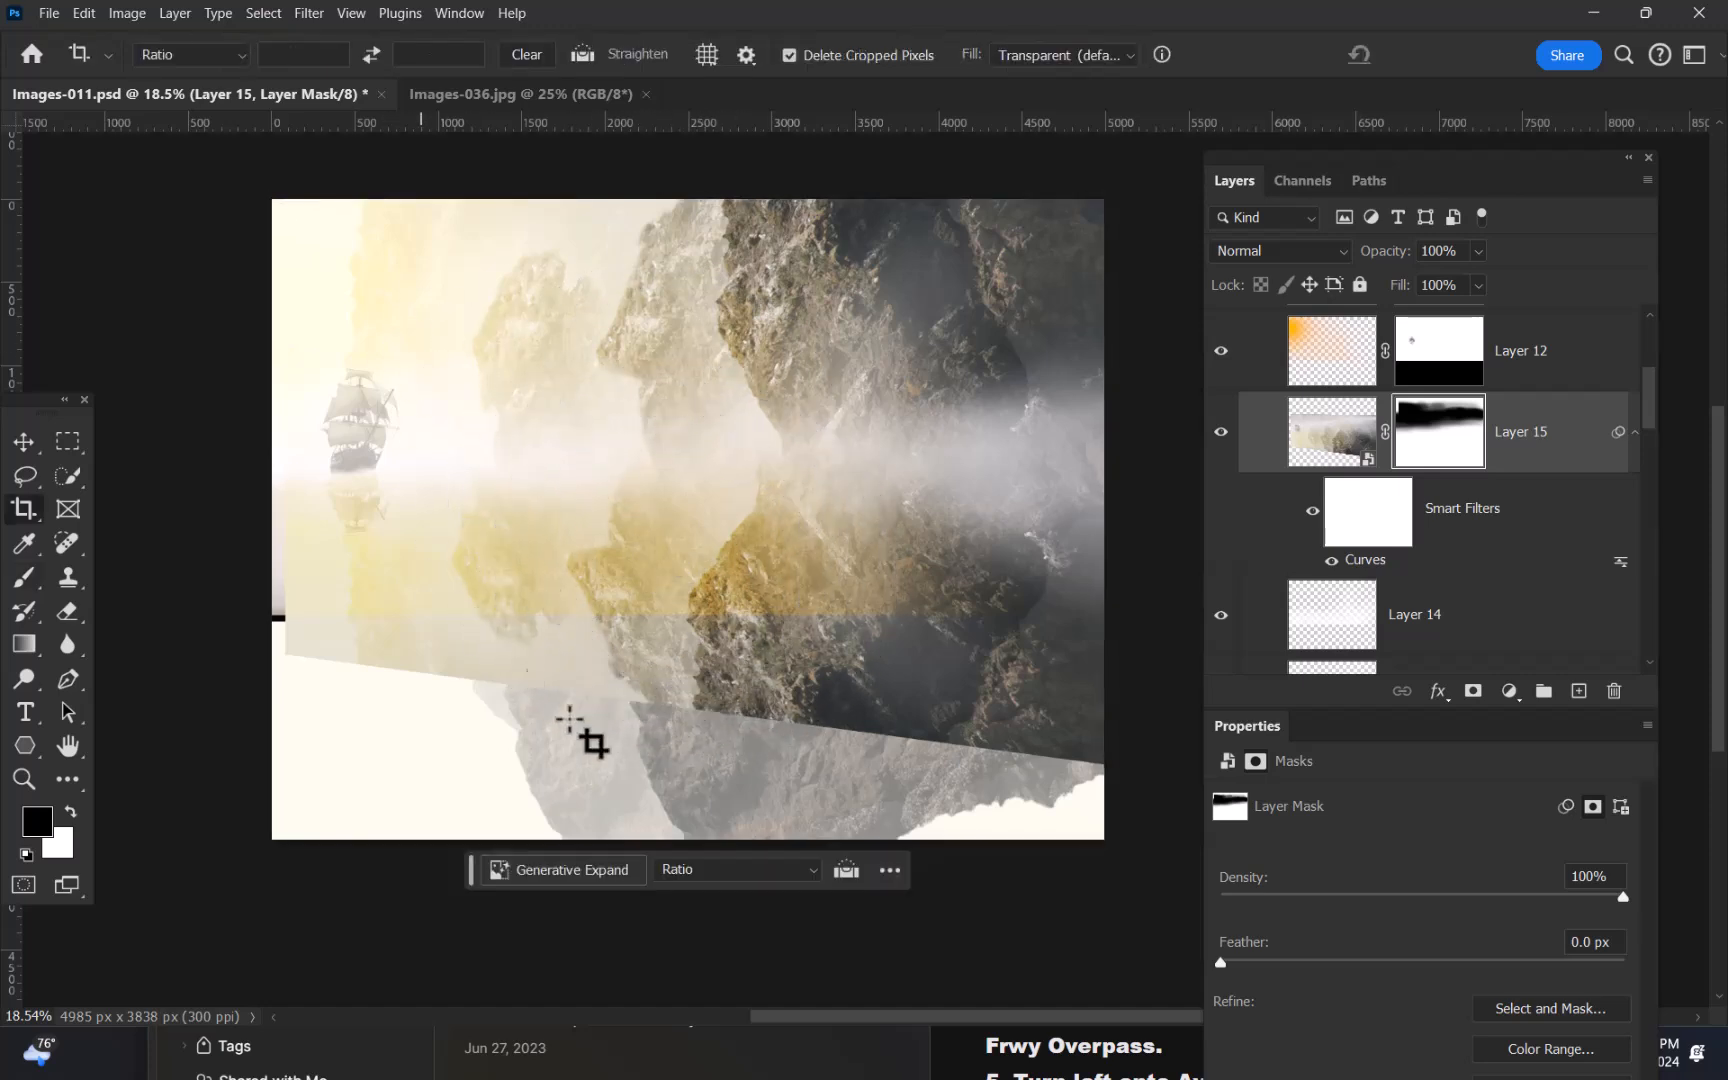
key("Escape")
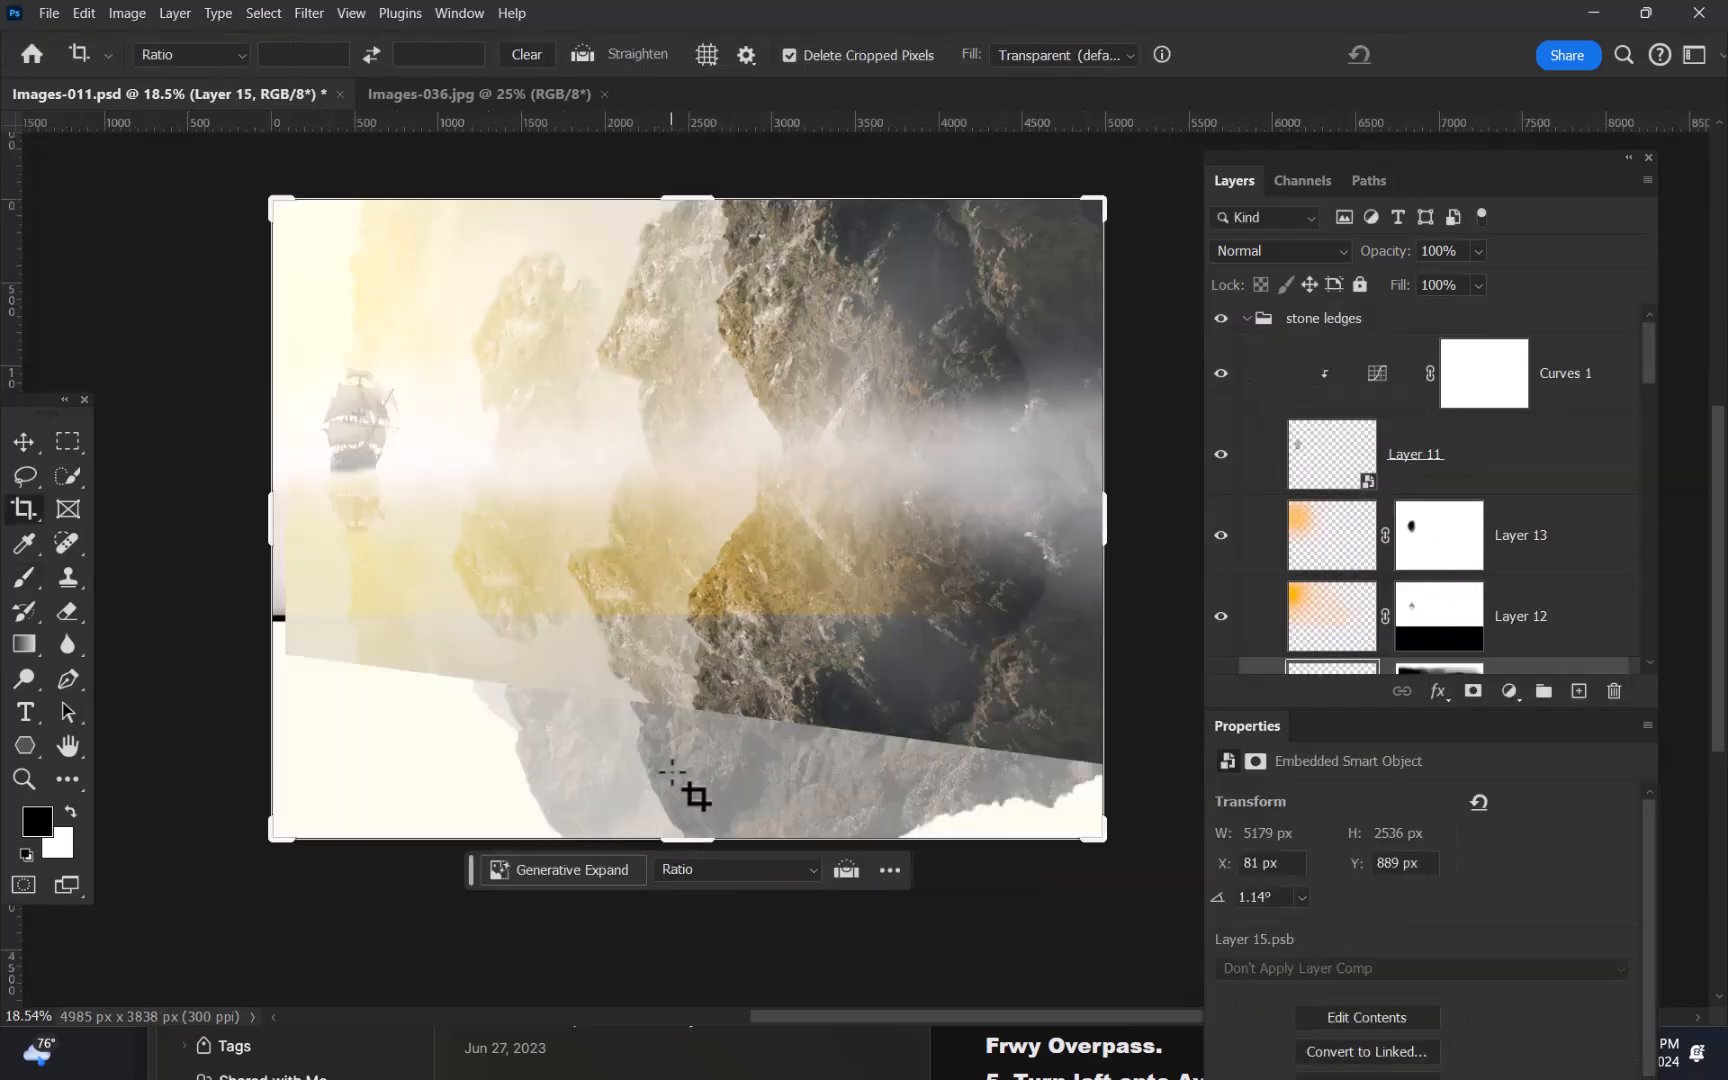
left_click_drag(690, 828, 725, 720)
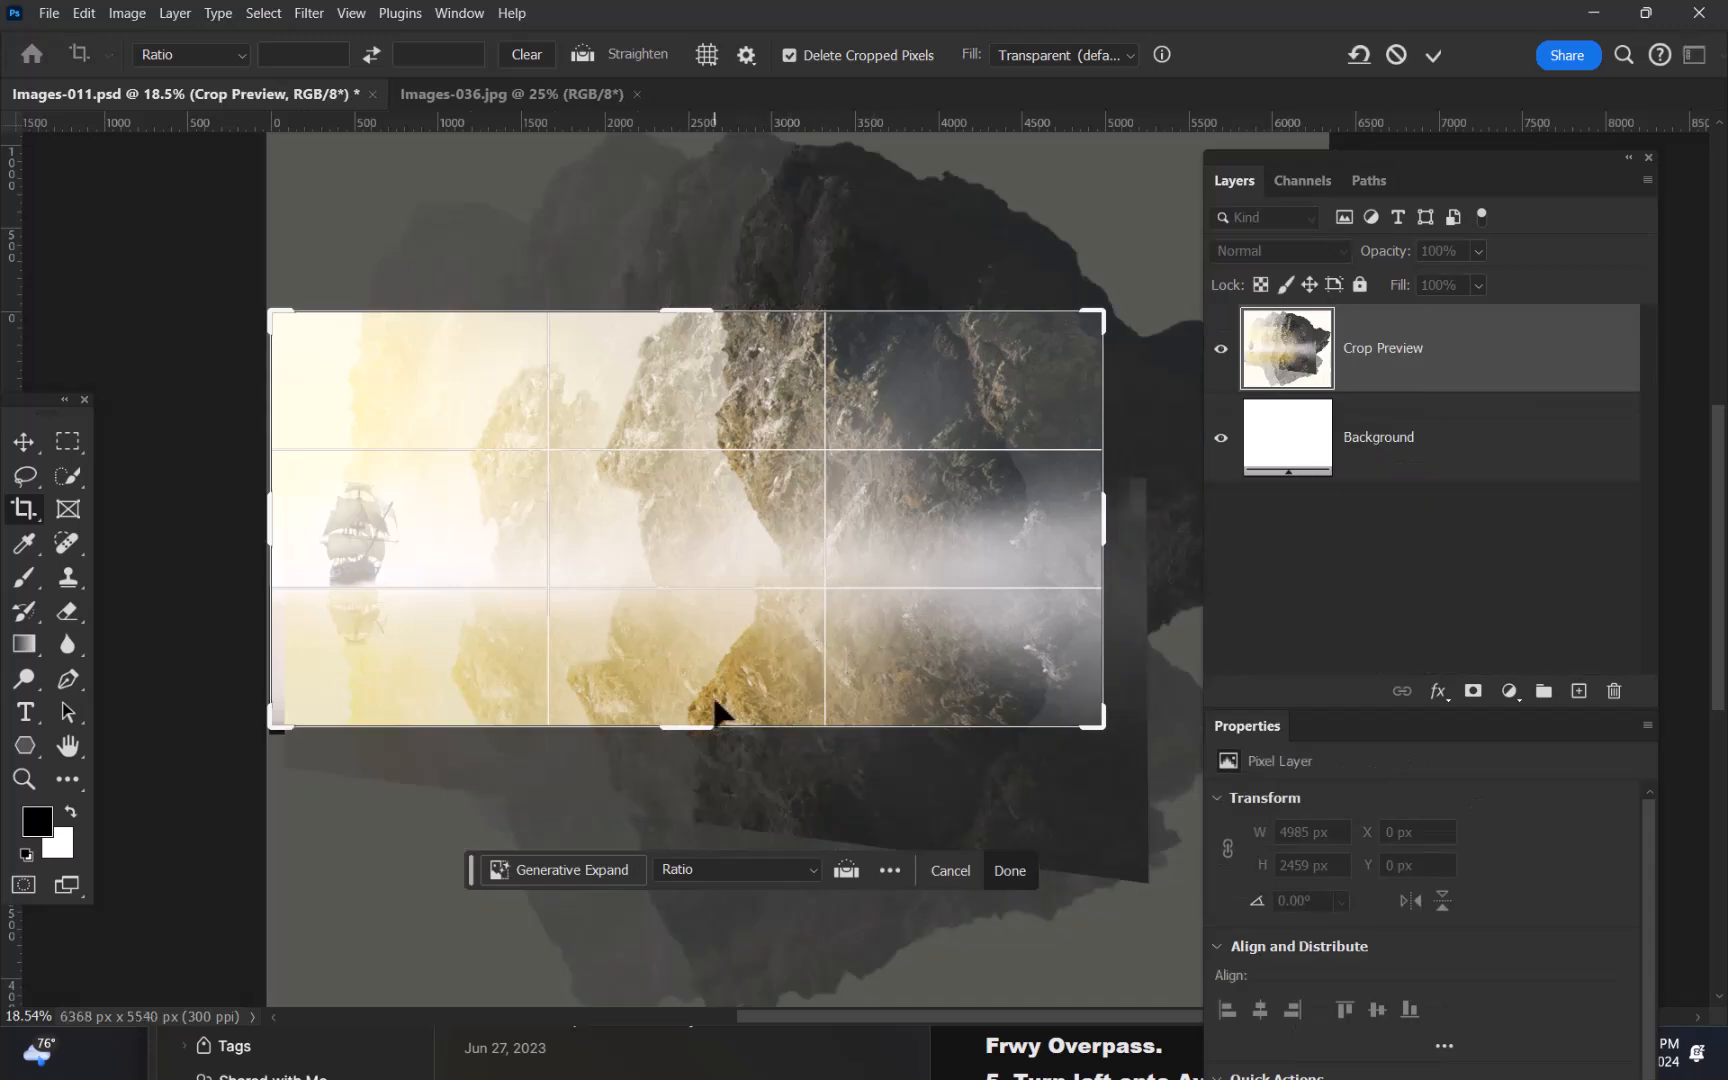
key("Return")
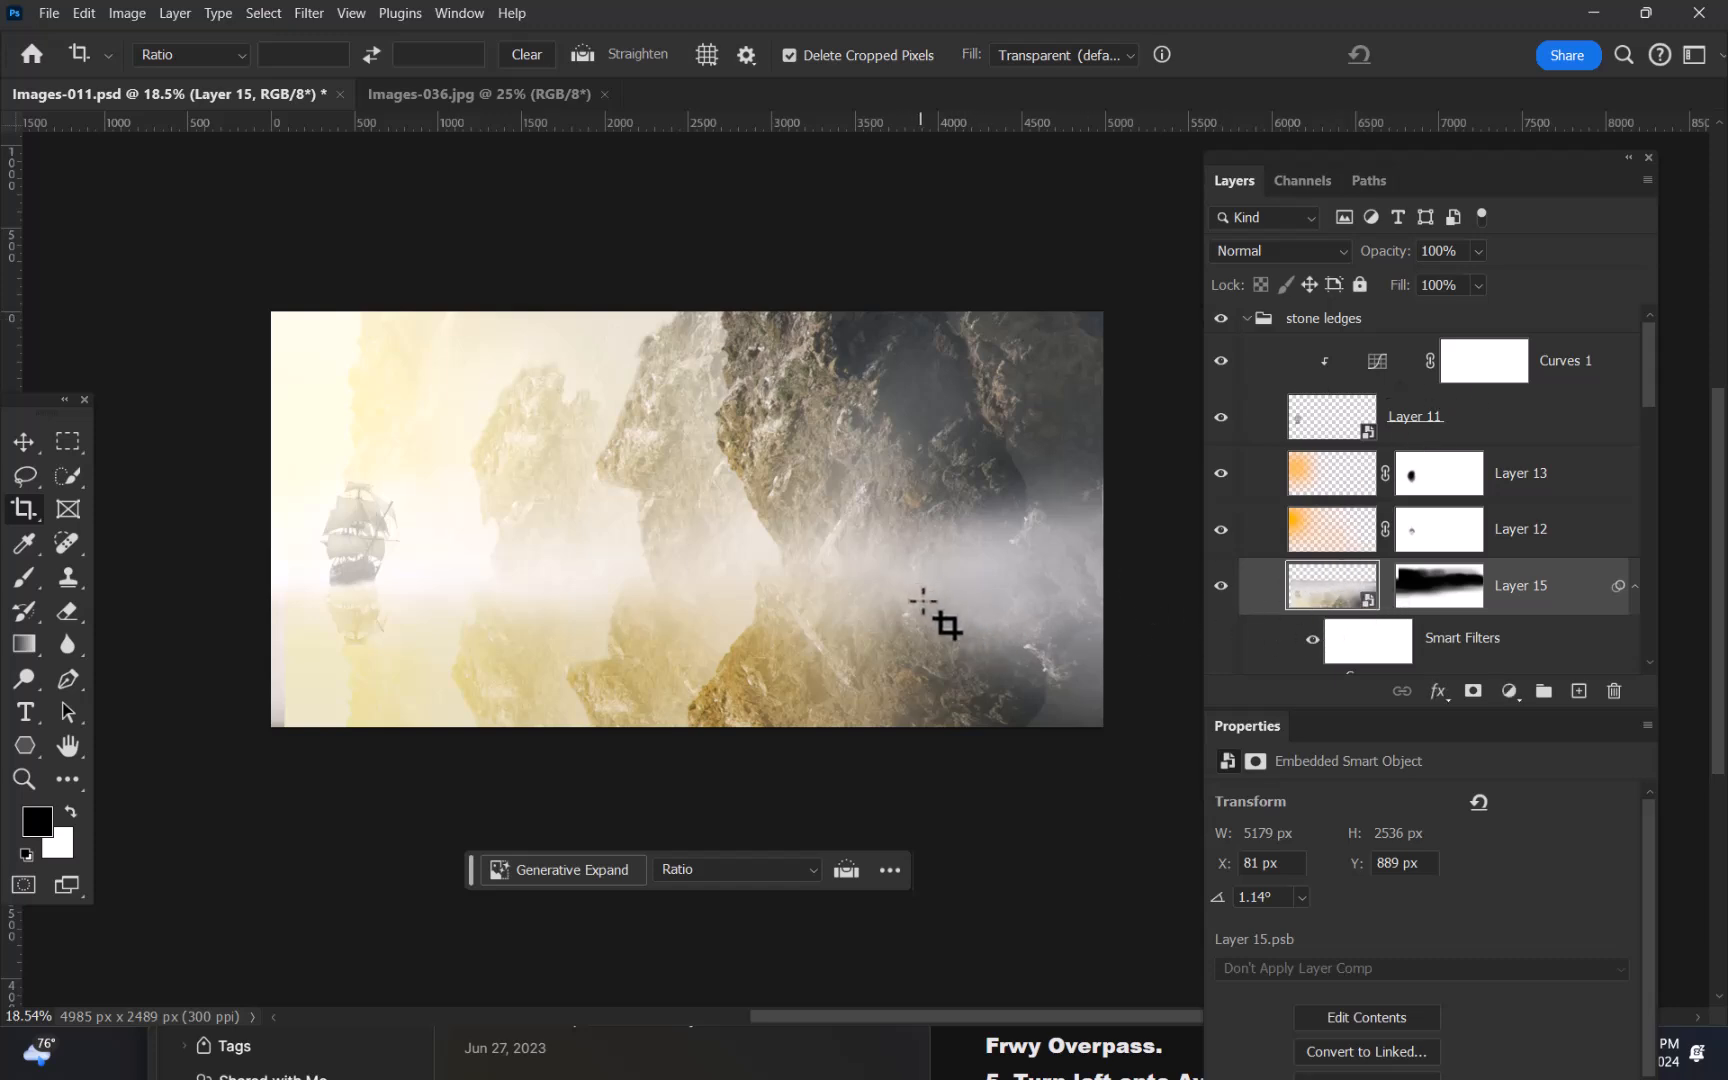
- Free Transform Layer 15, widening it to the right and lifting its upper right corner to about 114.47% width and 0.11° rotation
key("ctrl+t")
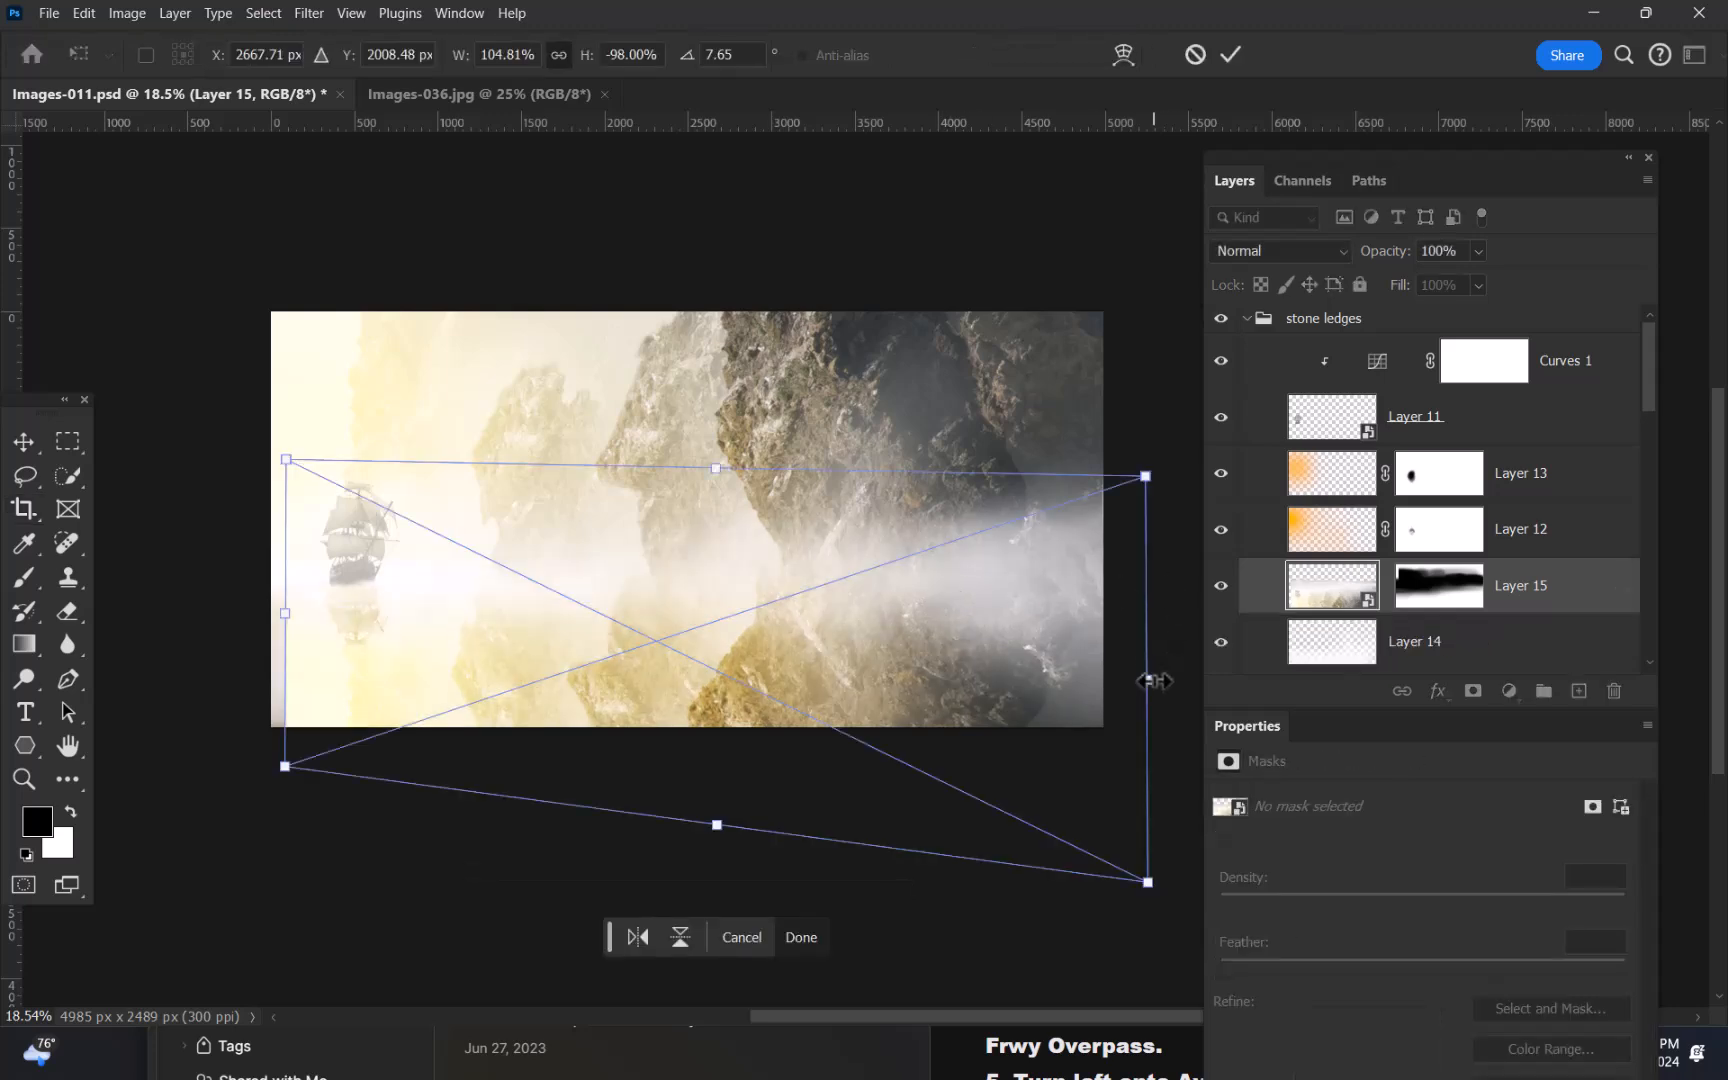
left_click_drag(1152, 682, 1220, 674)
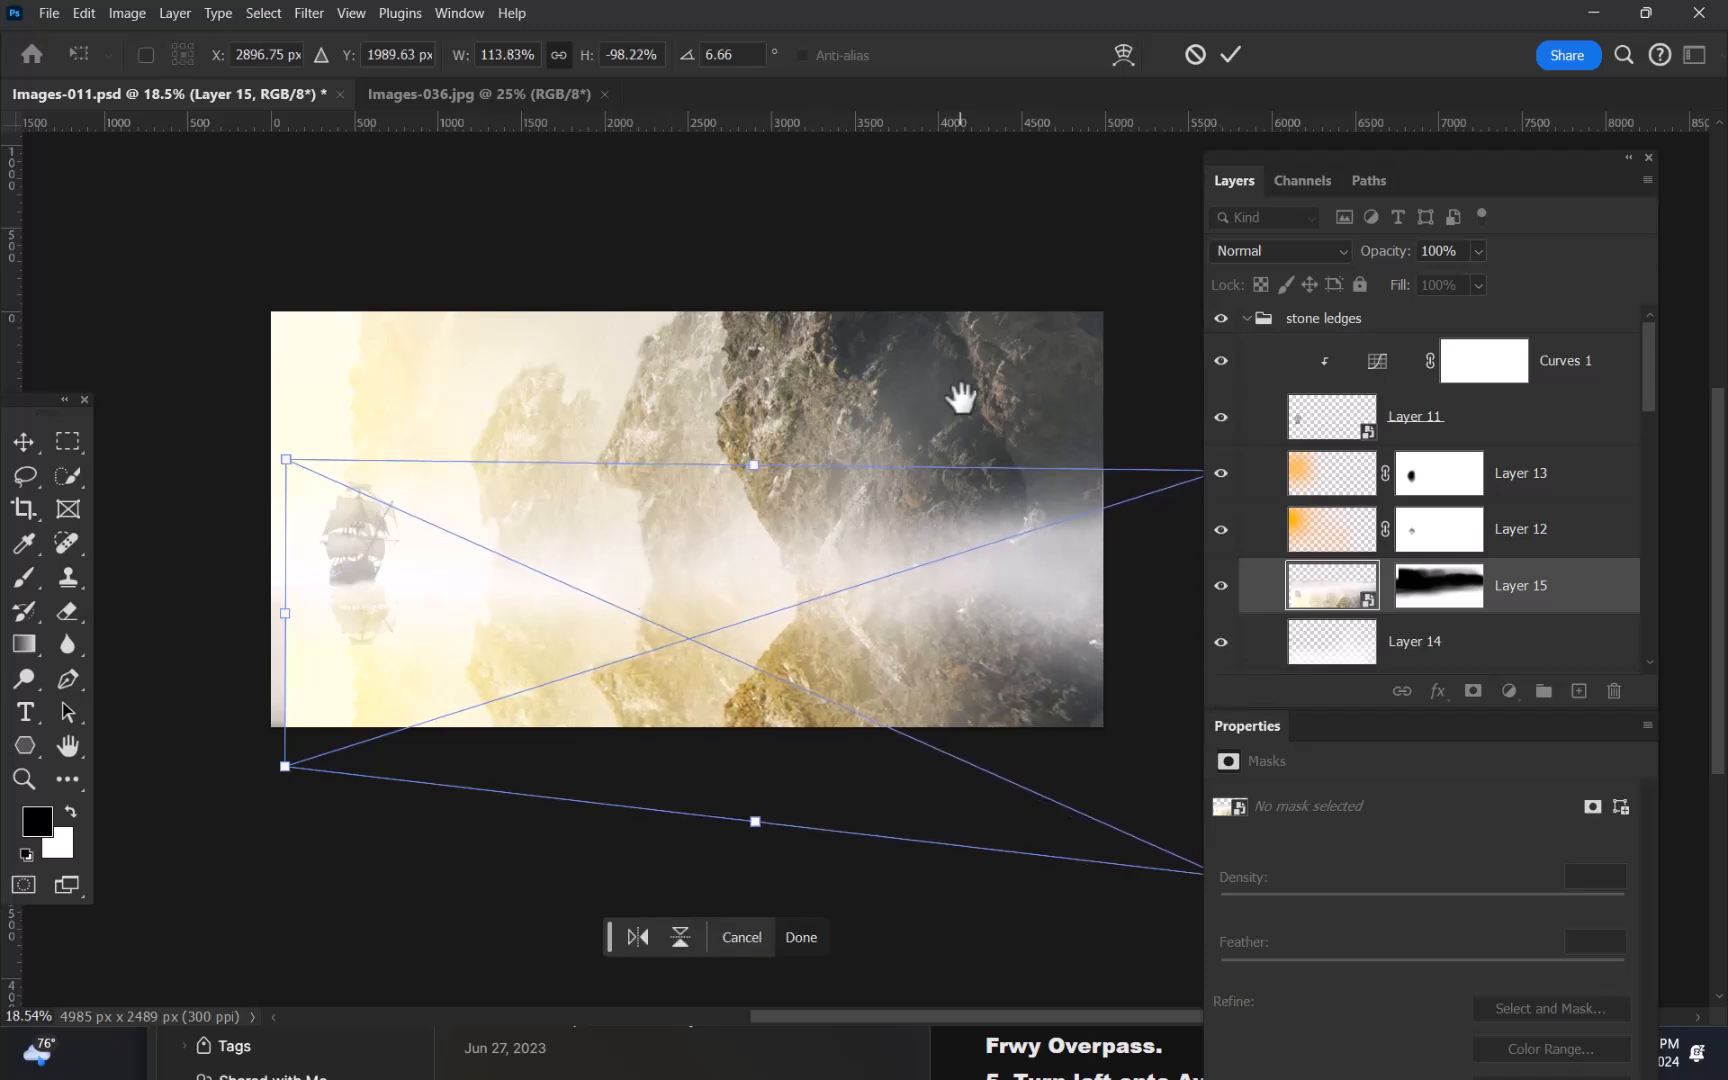
scroll(955, 402, "right", 5)
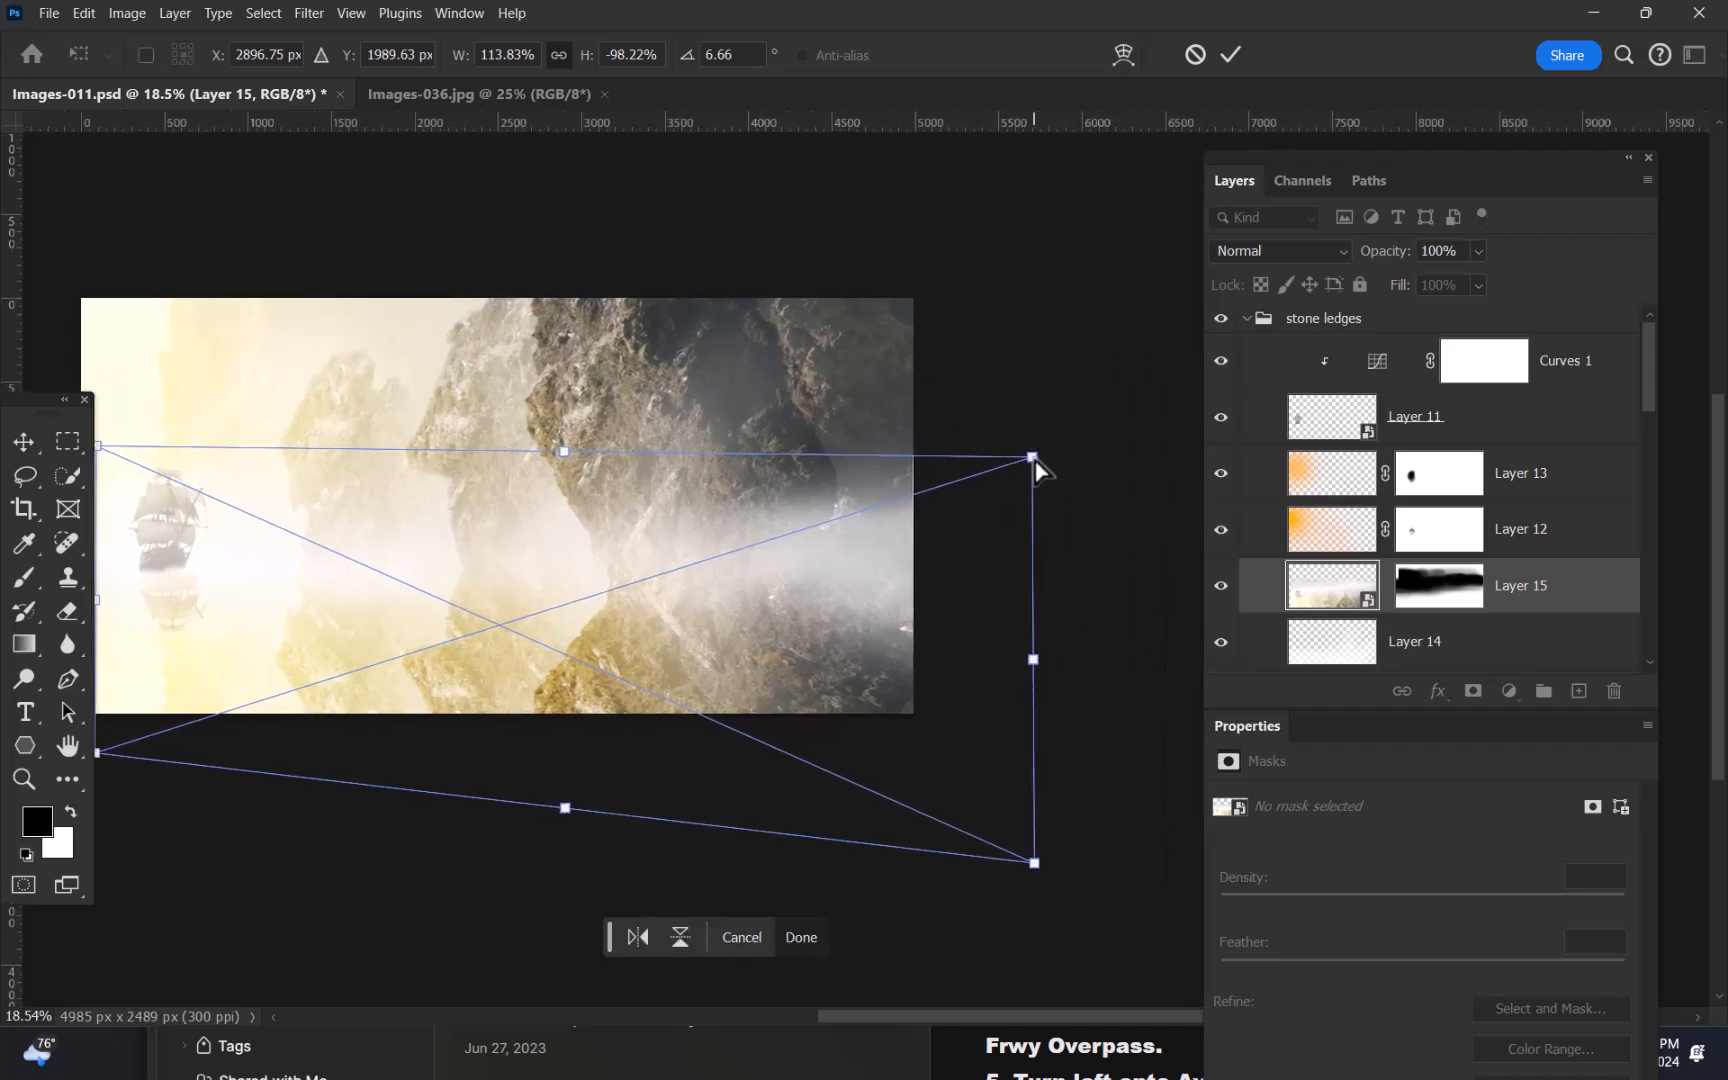
mouse_move(1033, 460)
left_mouse_down()
mouse_move(1017, 460)
mouse_move(1048, 450)
left_mouse_up()
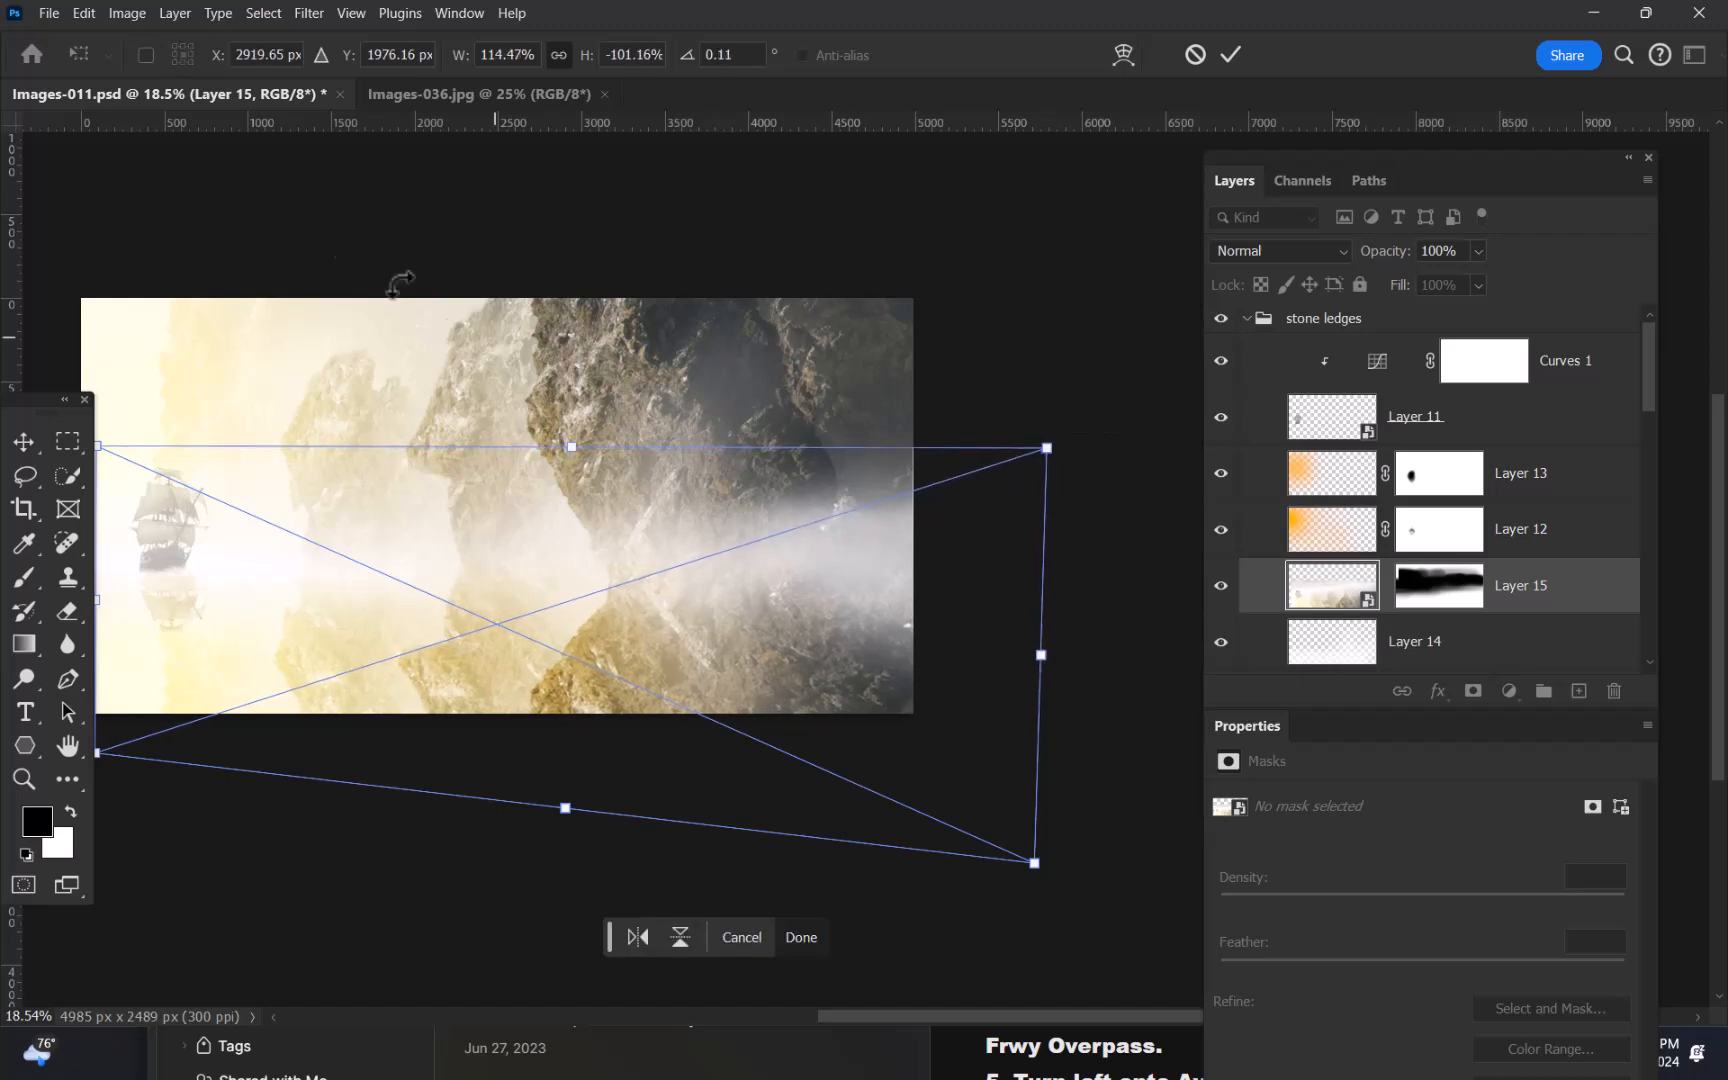
- Warp Layer 15 to shift the mirrored cliffs left beneath the real ones, and apply it at about 5591 × 2520 px
left_click(86, 13)
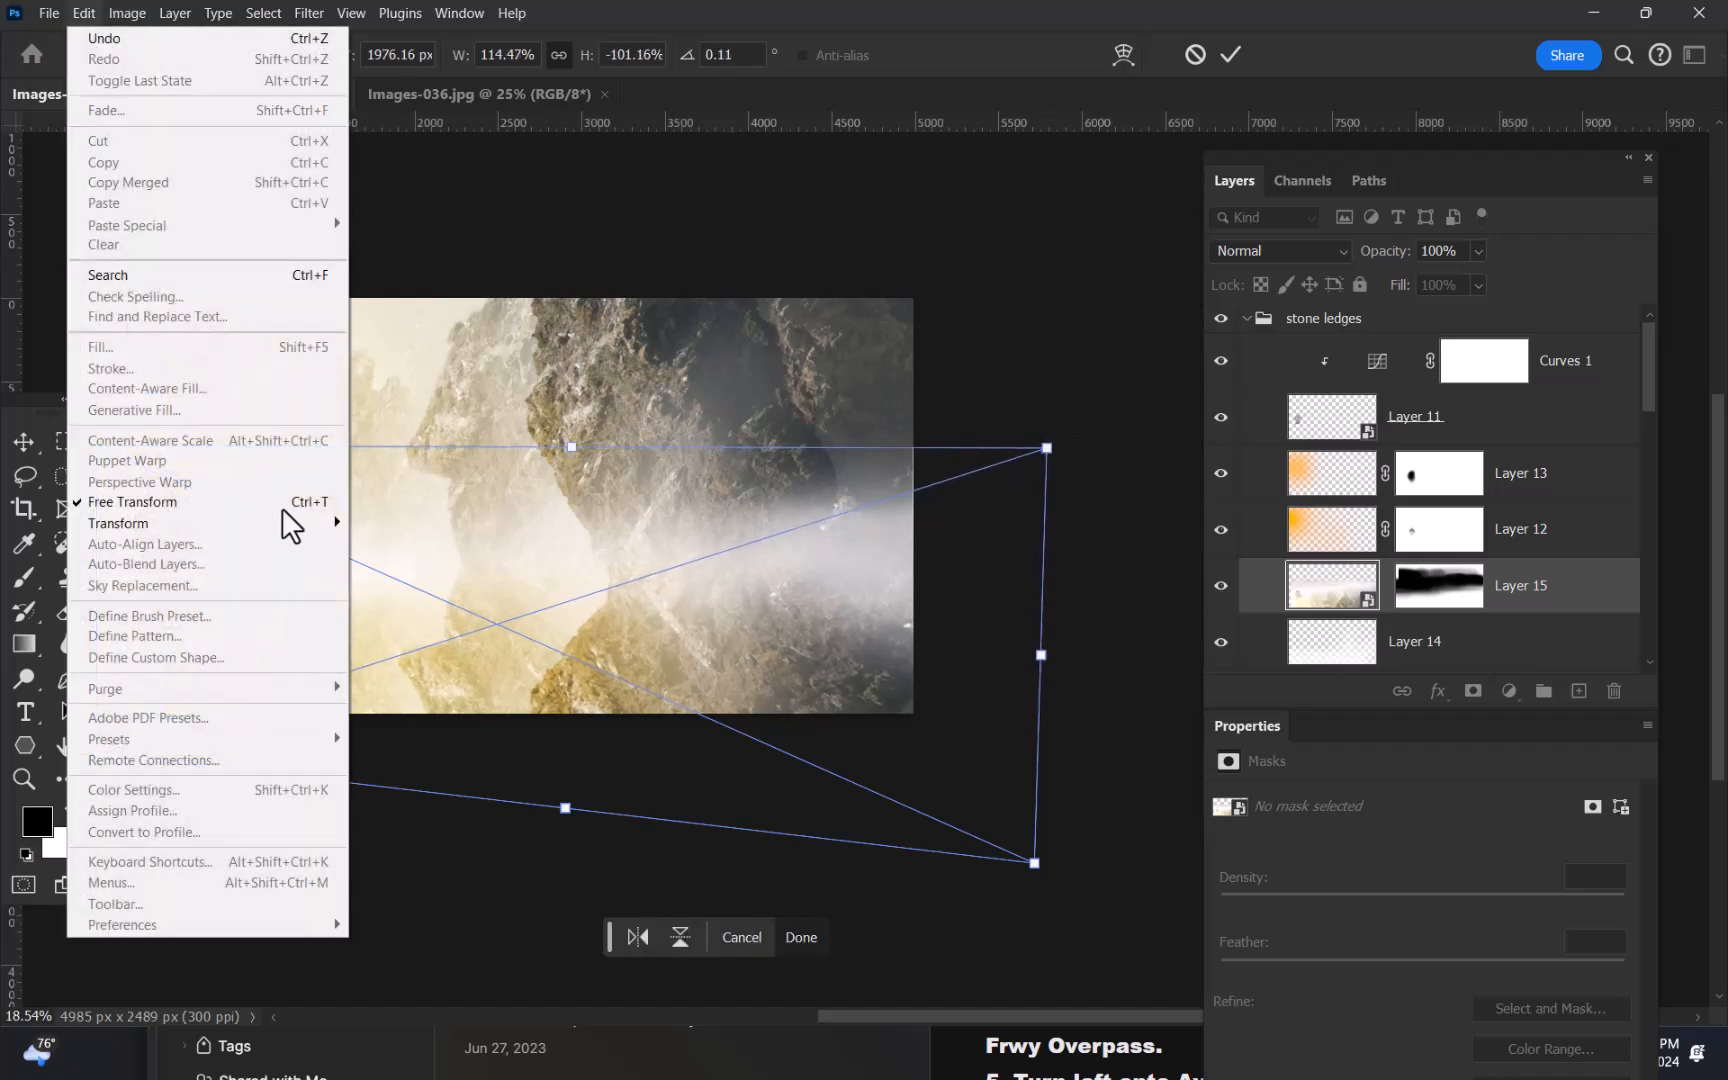
left_click(280, 504)
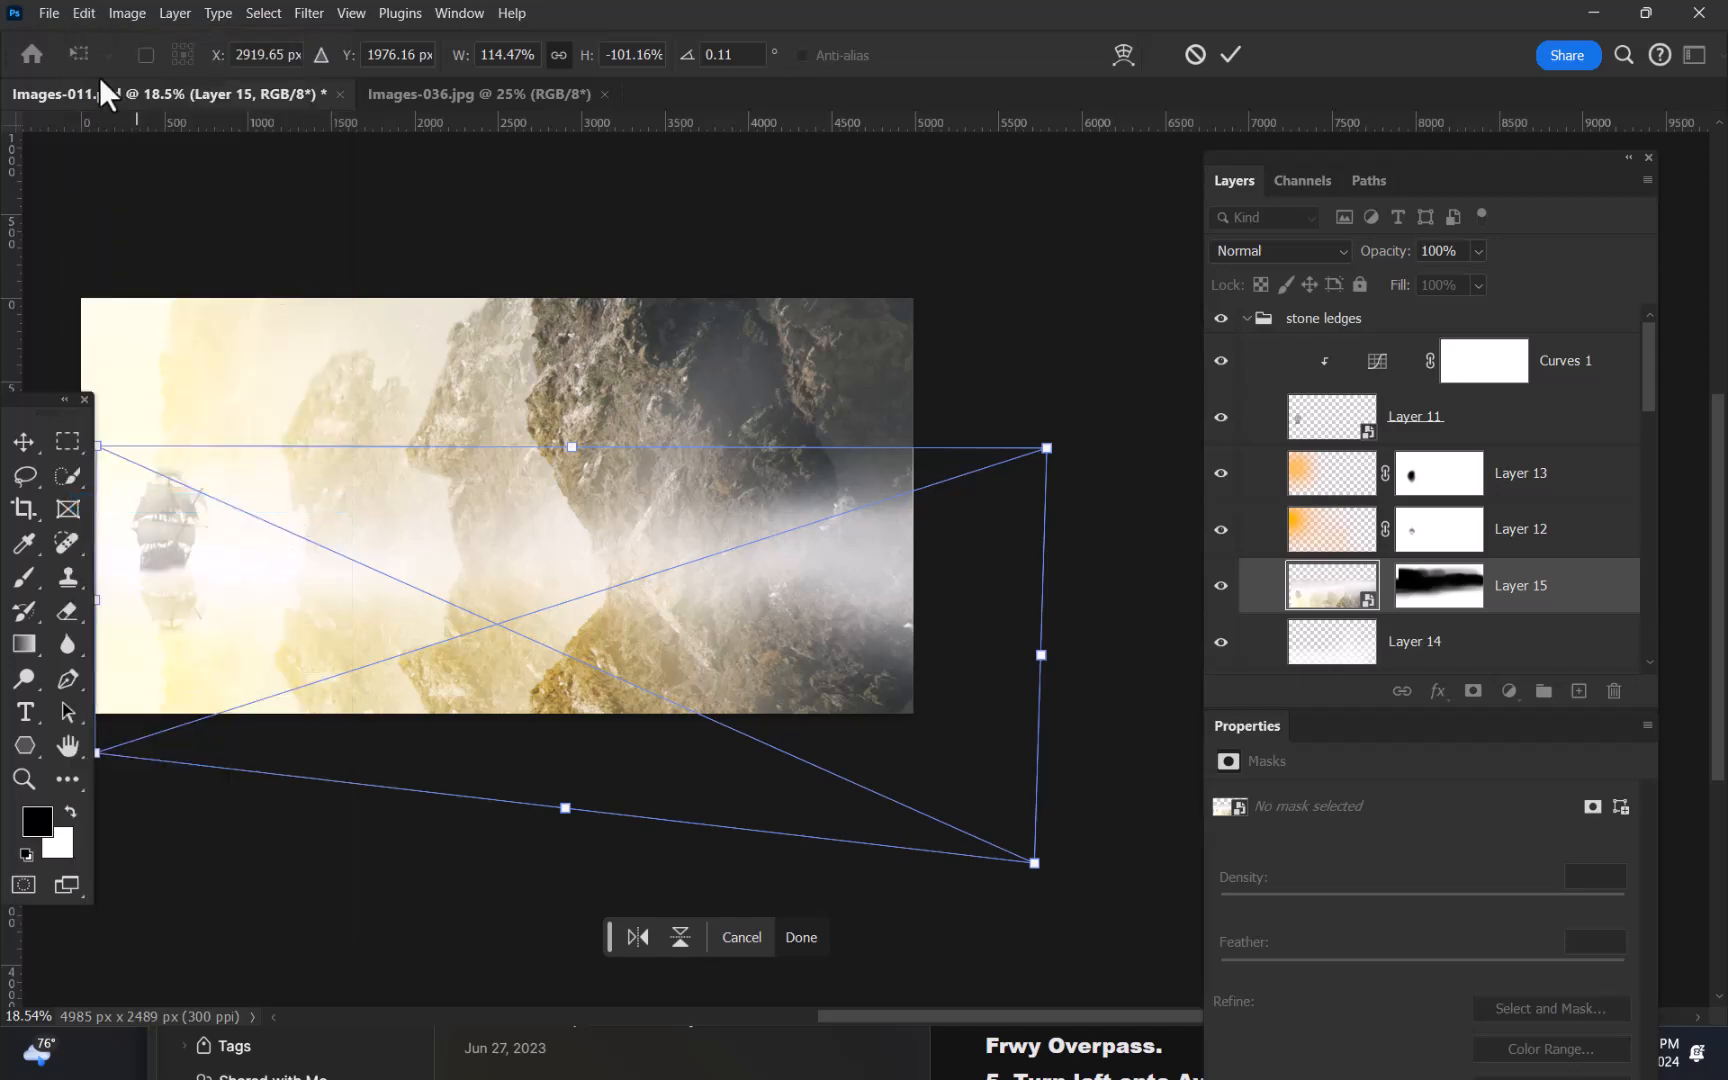
left_click(88, 14)
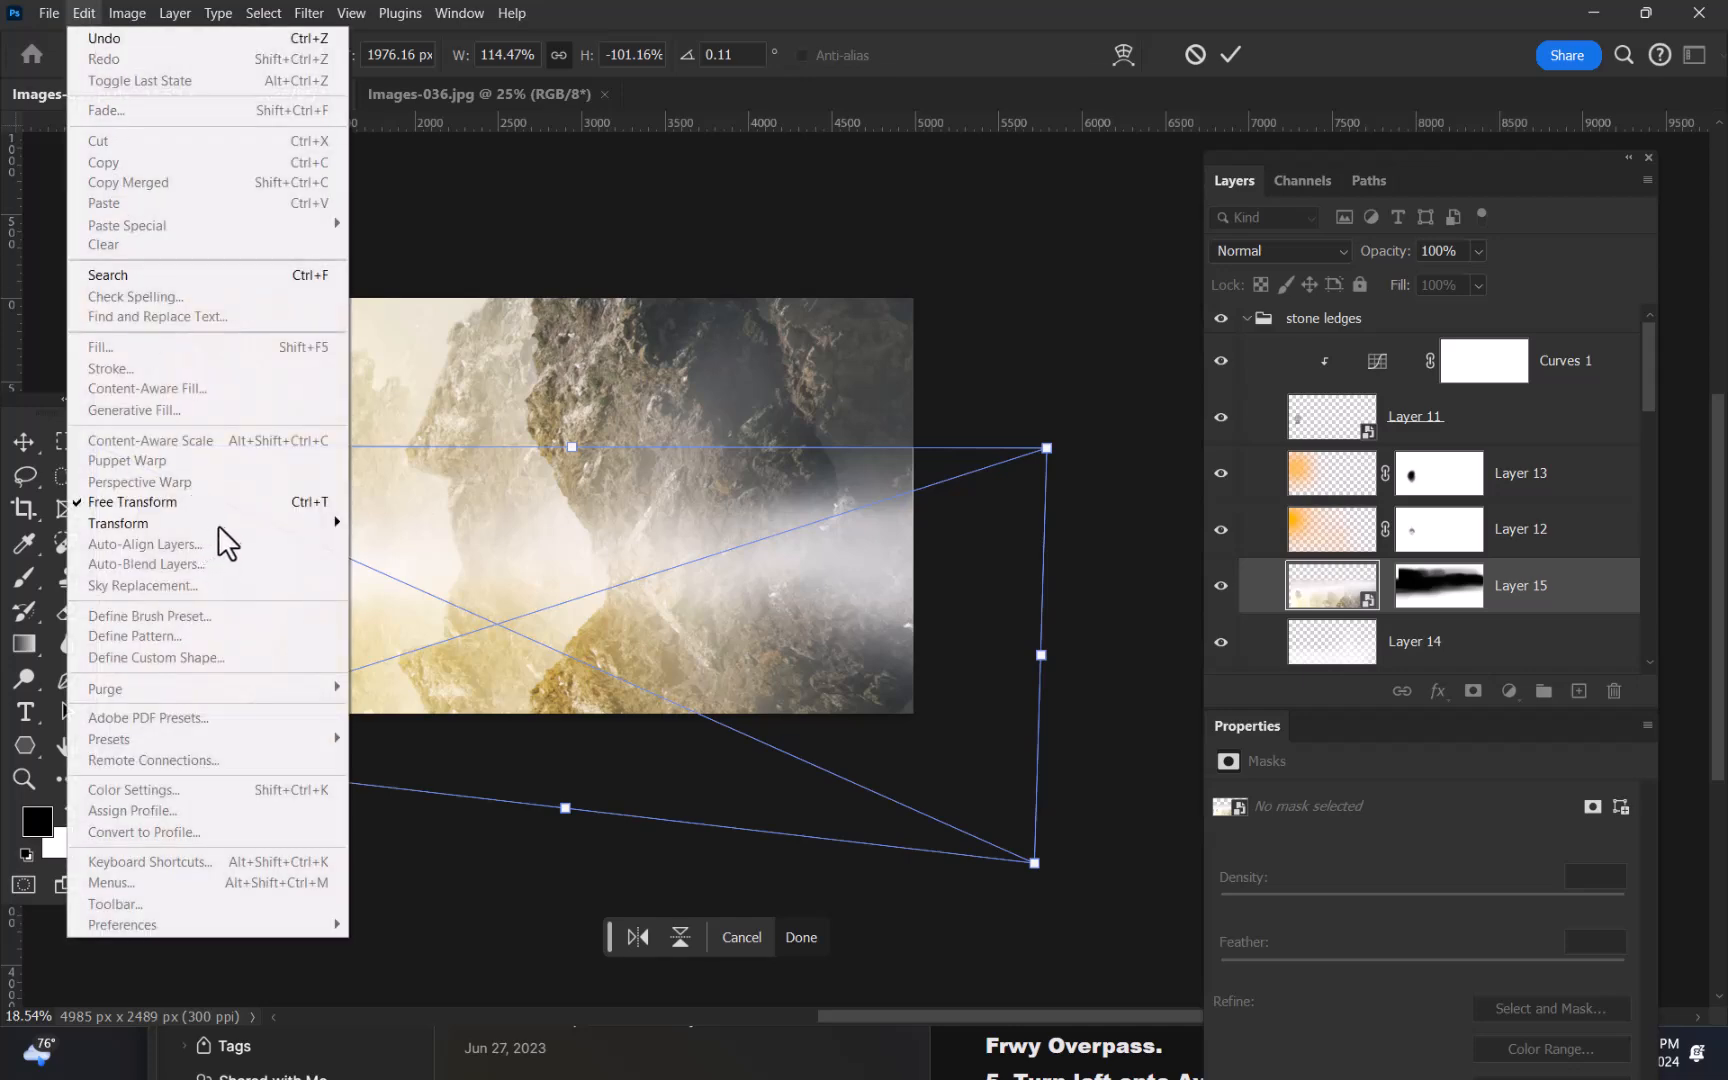
mouse_move(223, 523)
left_click(411, 668)
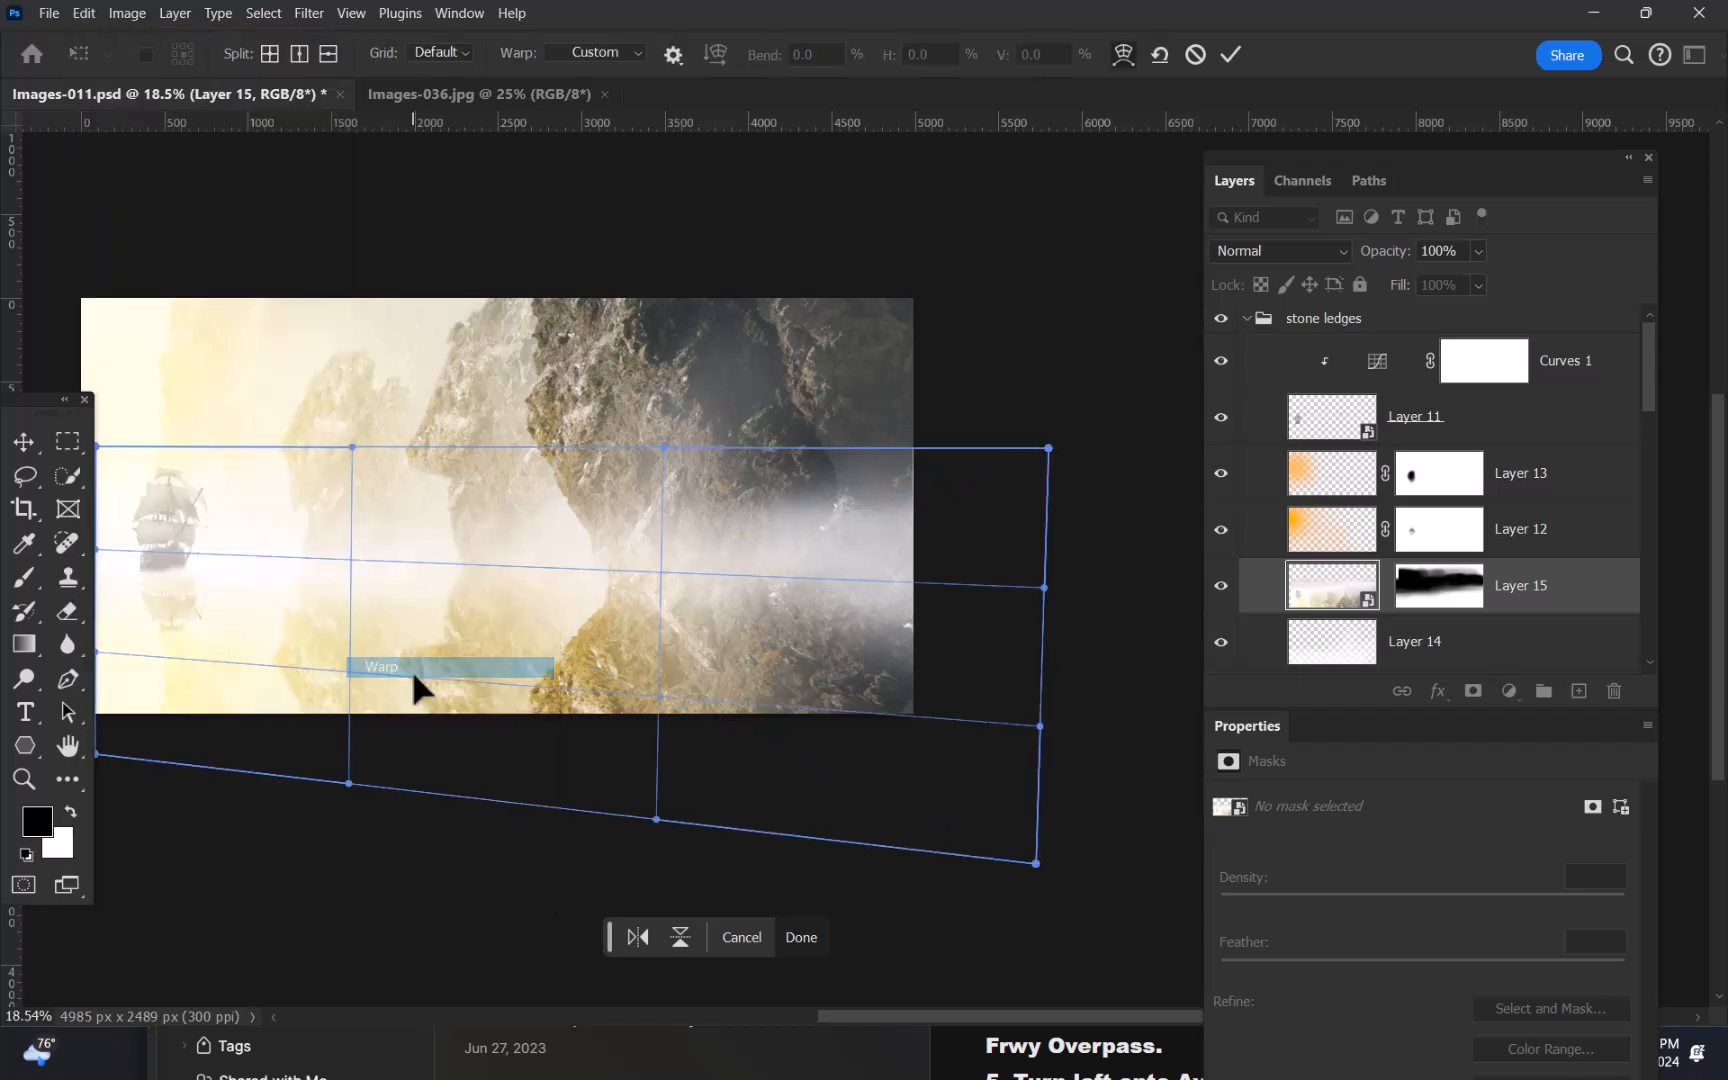
left_click_drag(1037, 454, 998, 458)
left_click_drag(680, 531, 641, 540)
left_click_drag(631, 444, 608, 441)
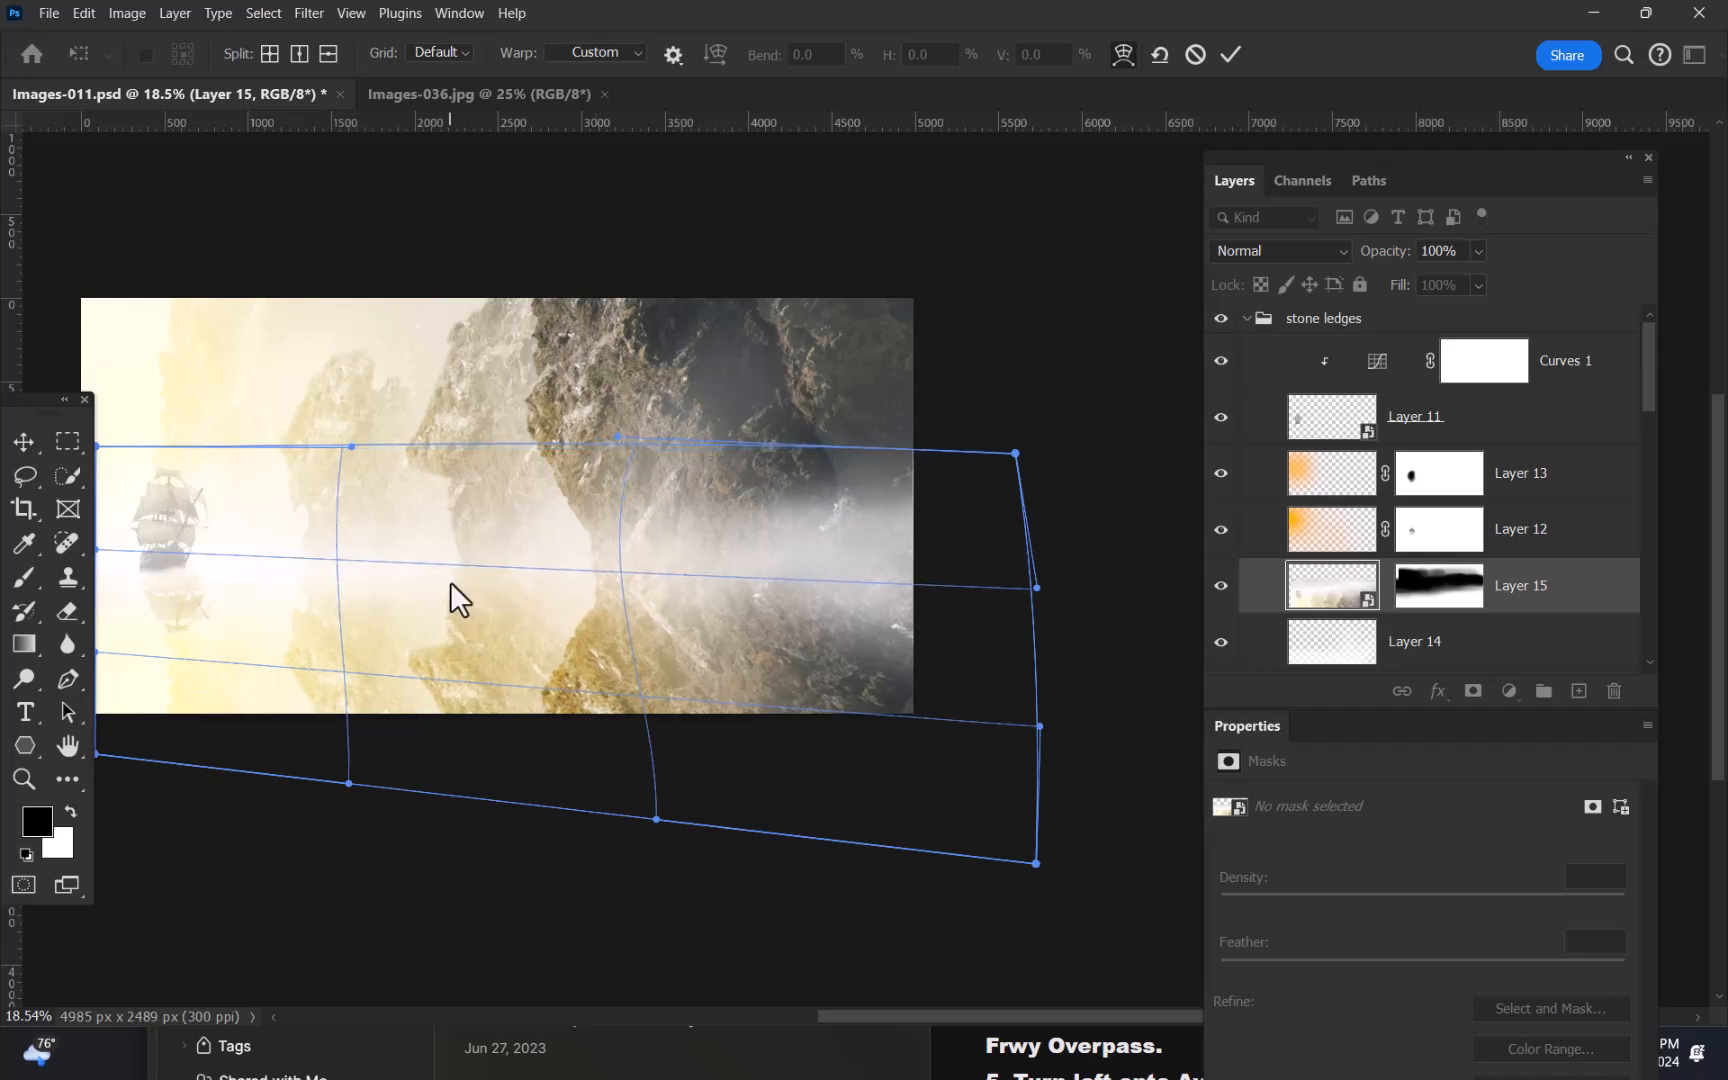
left_click_drag(454, 582, 450, 582)
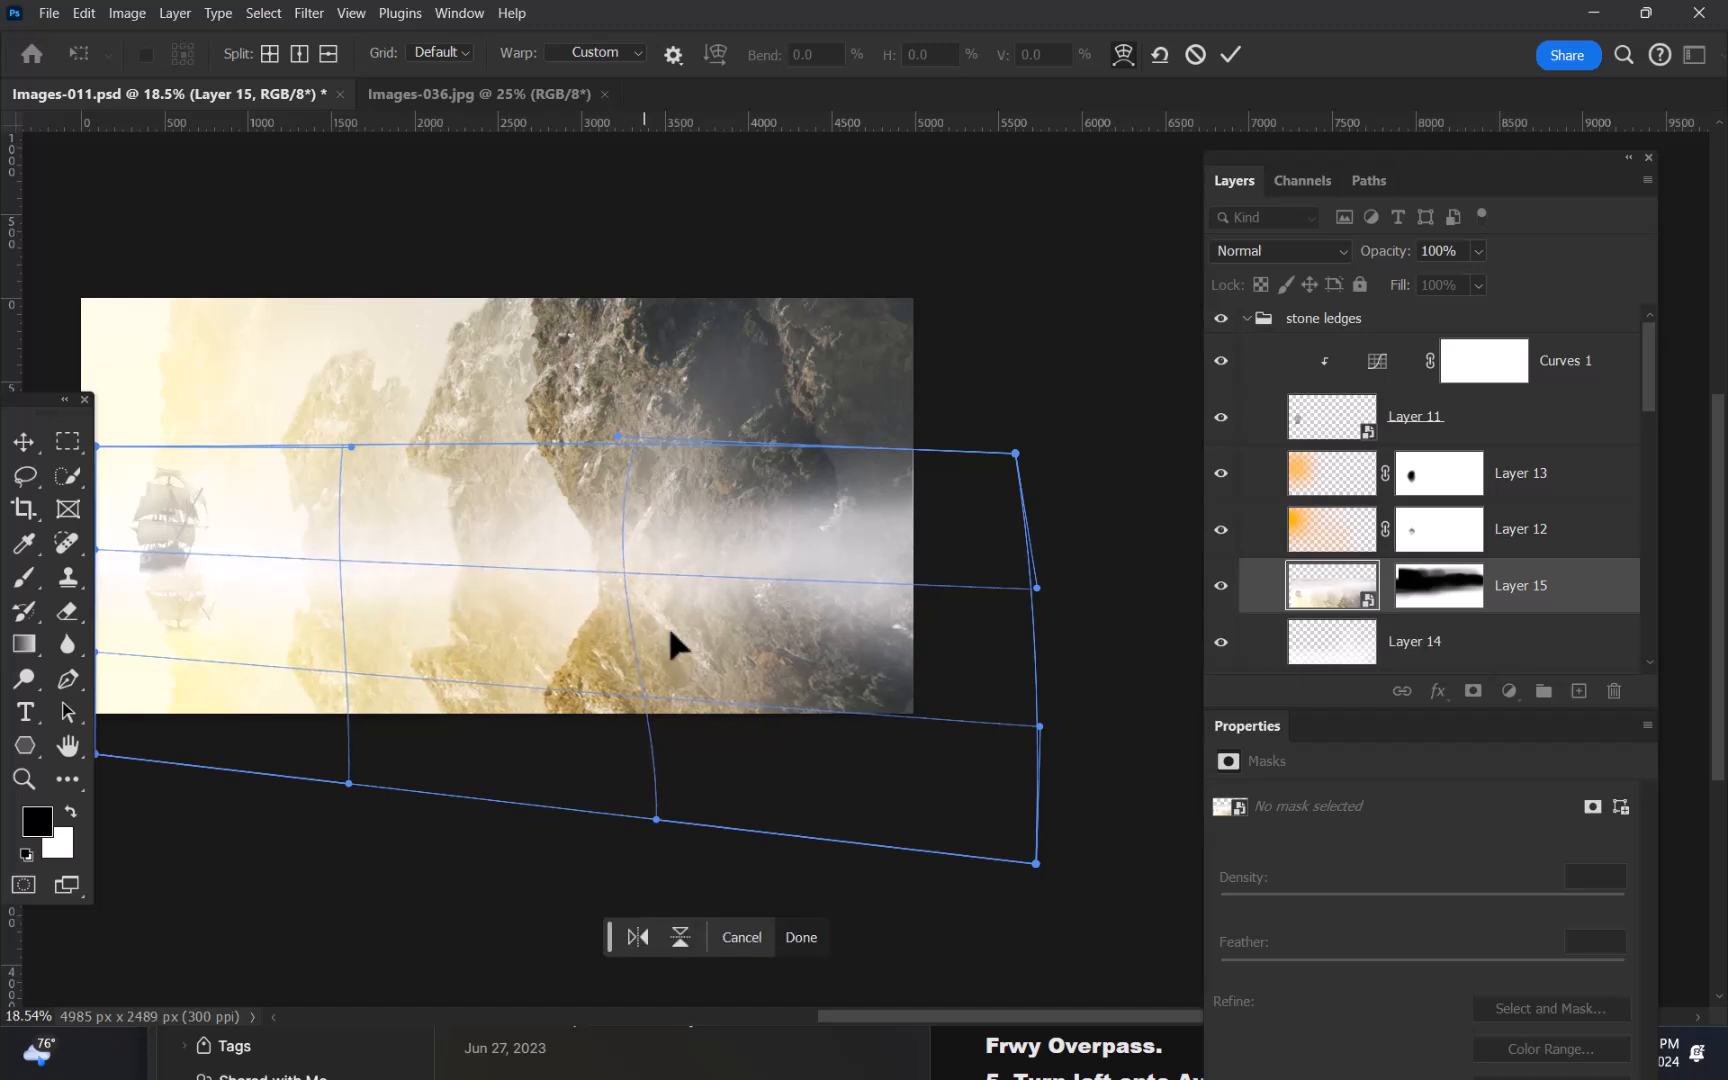
left_click_drag(981, 764, 965, 768)
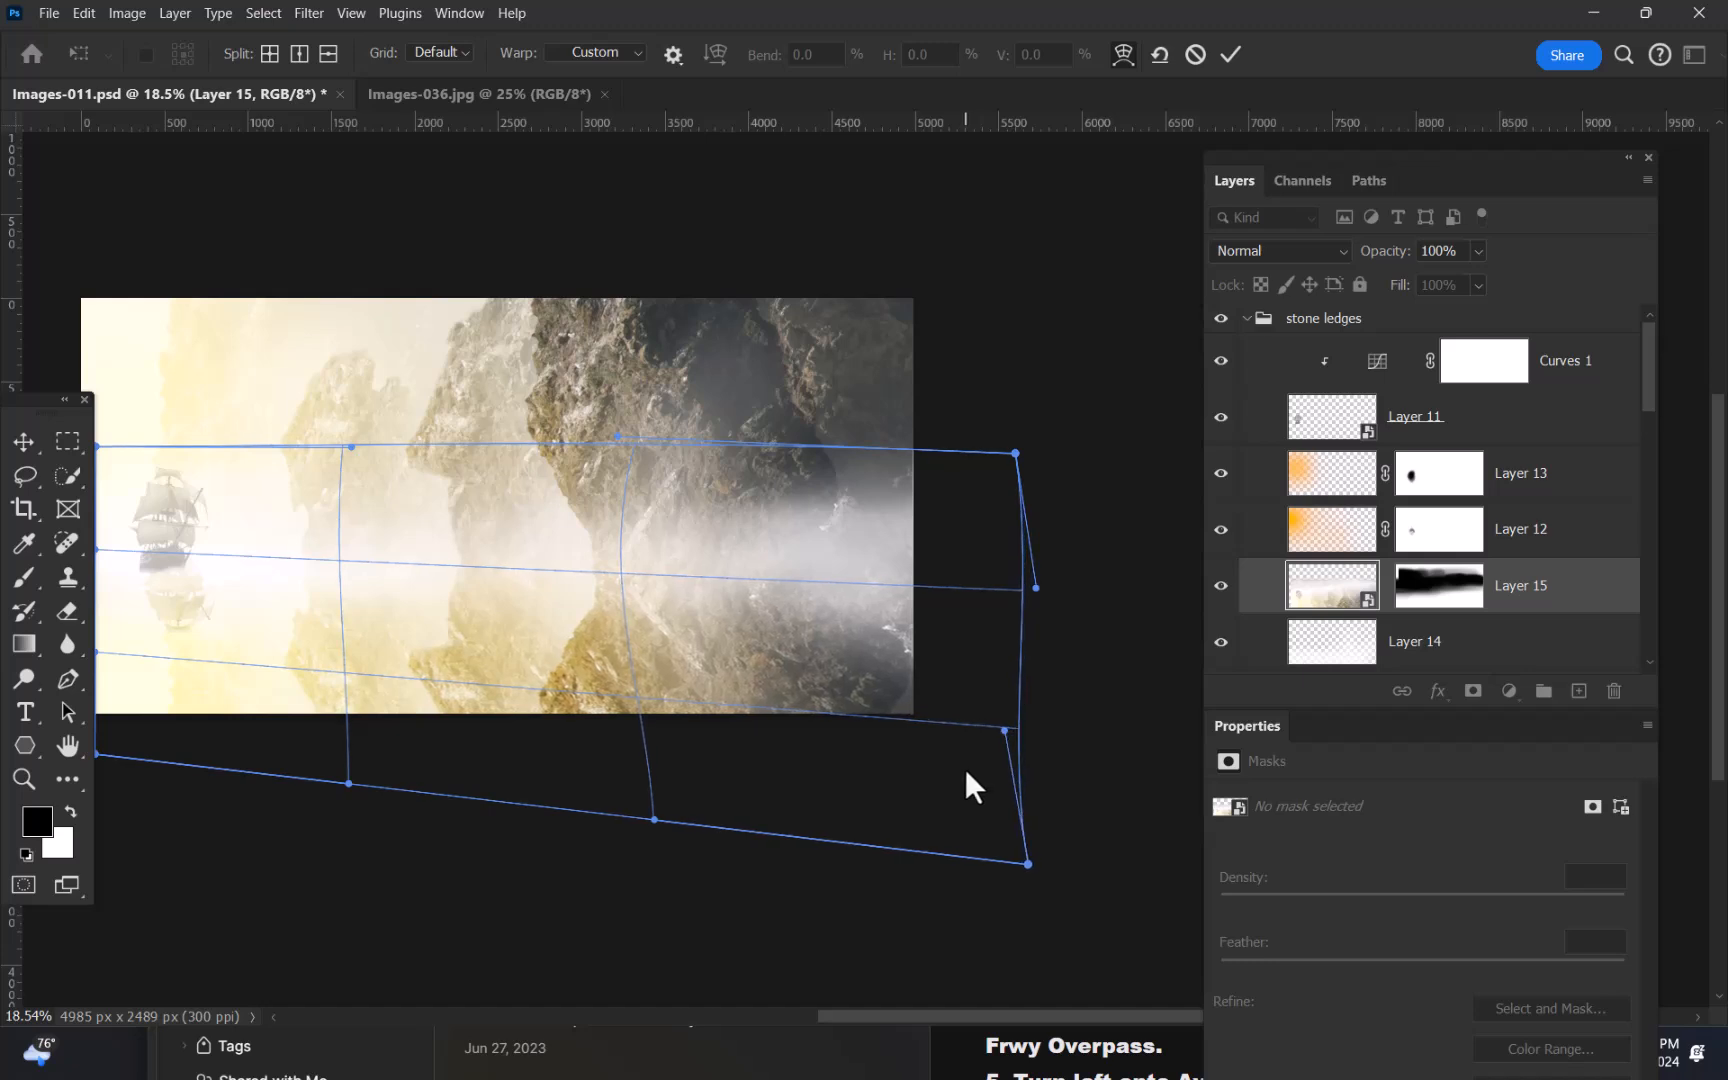
key("Return")
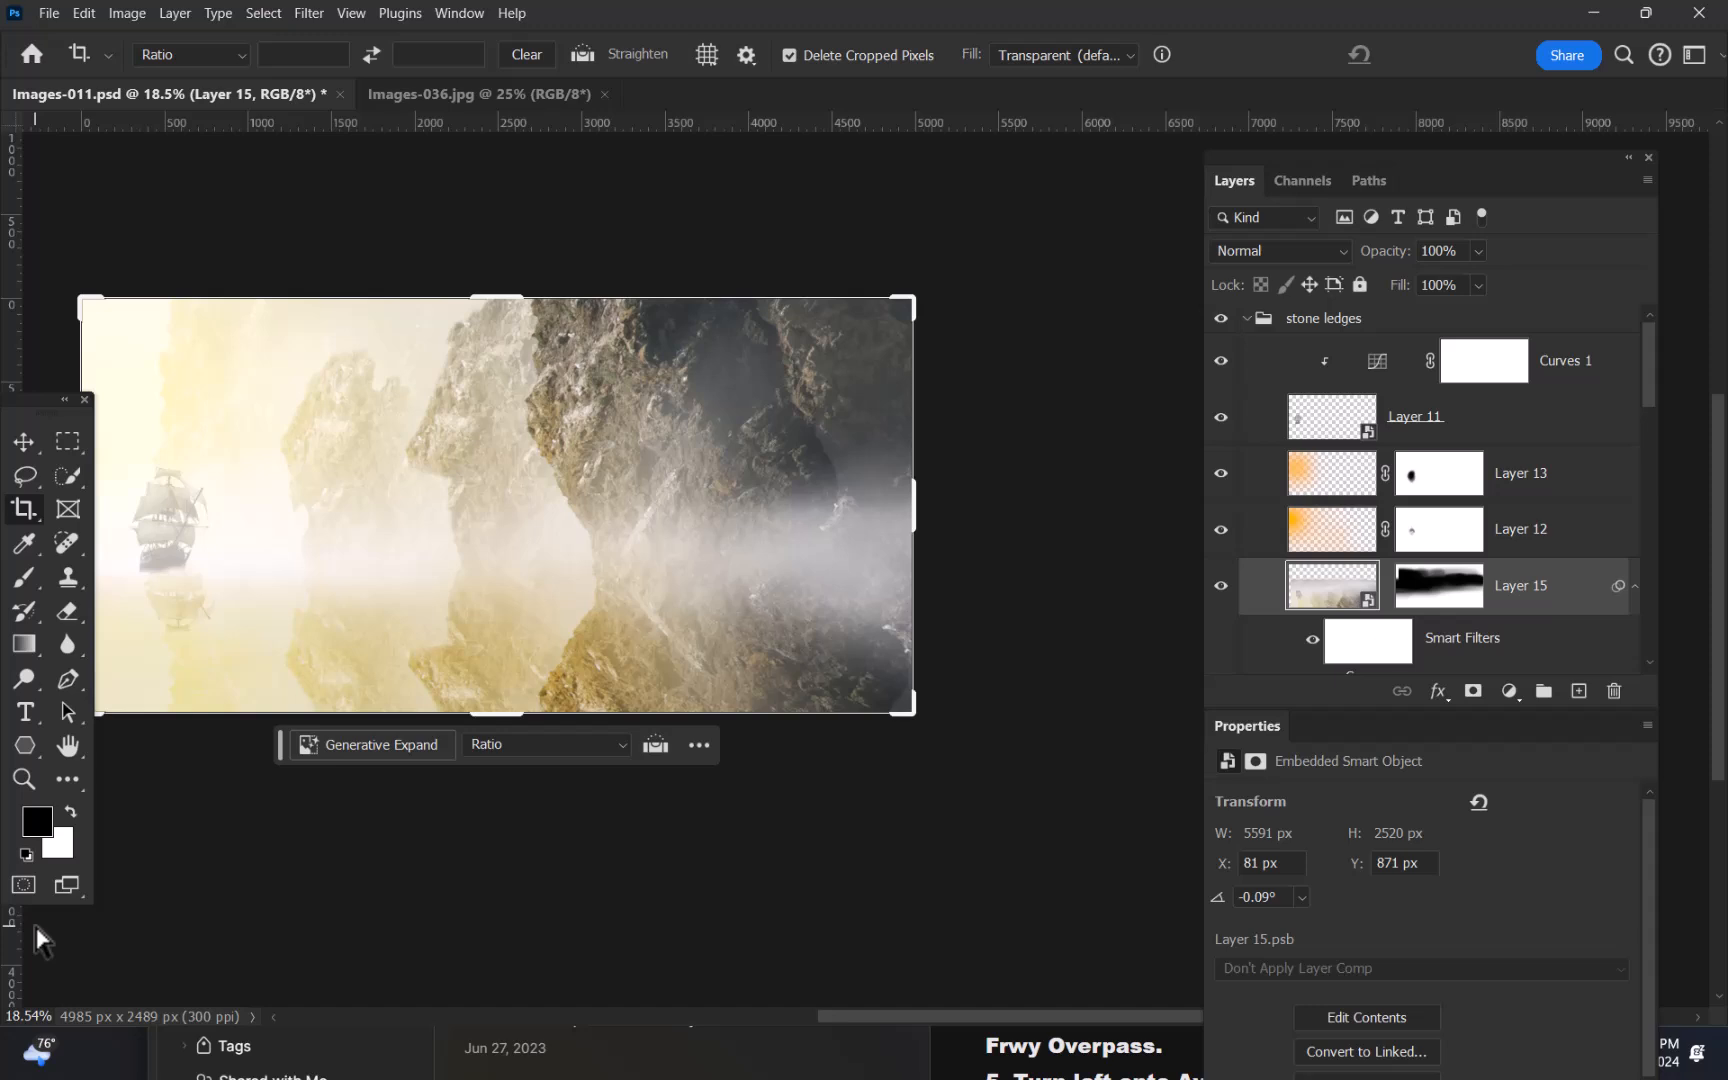
key("Return")
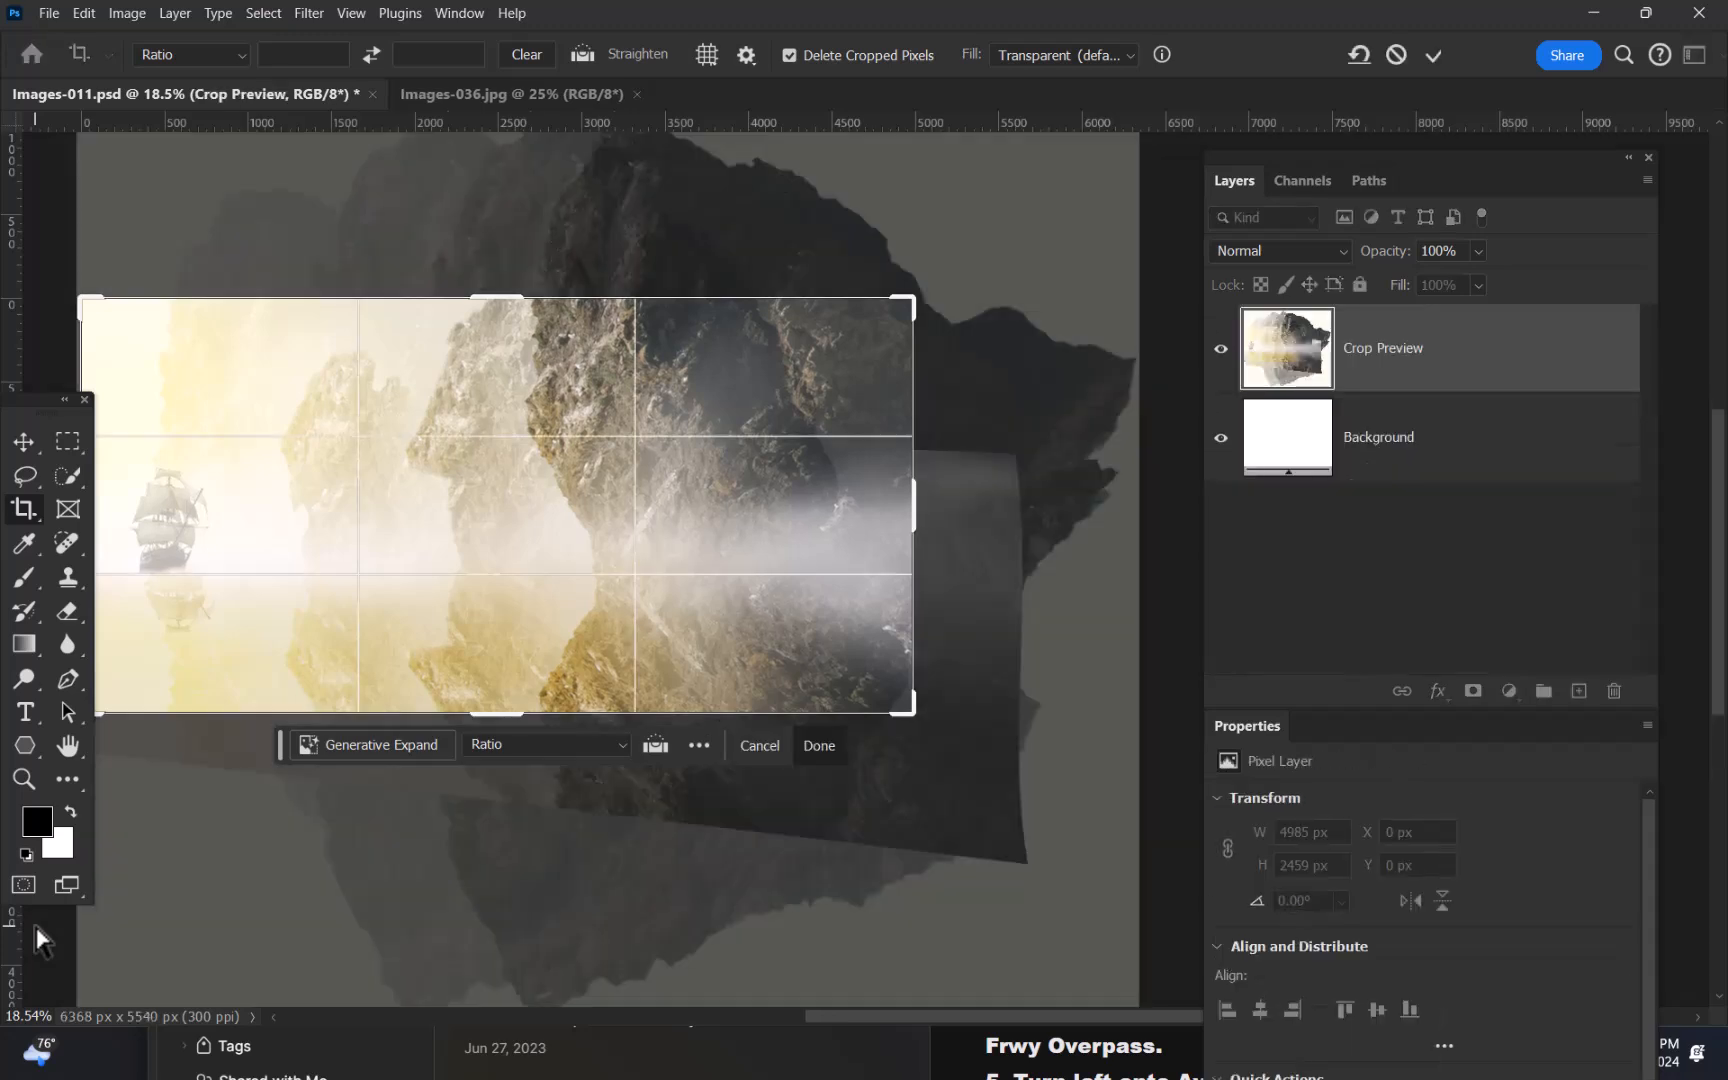
key("Return")
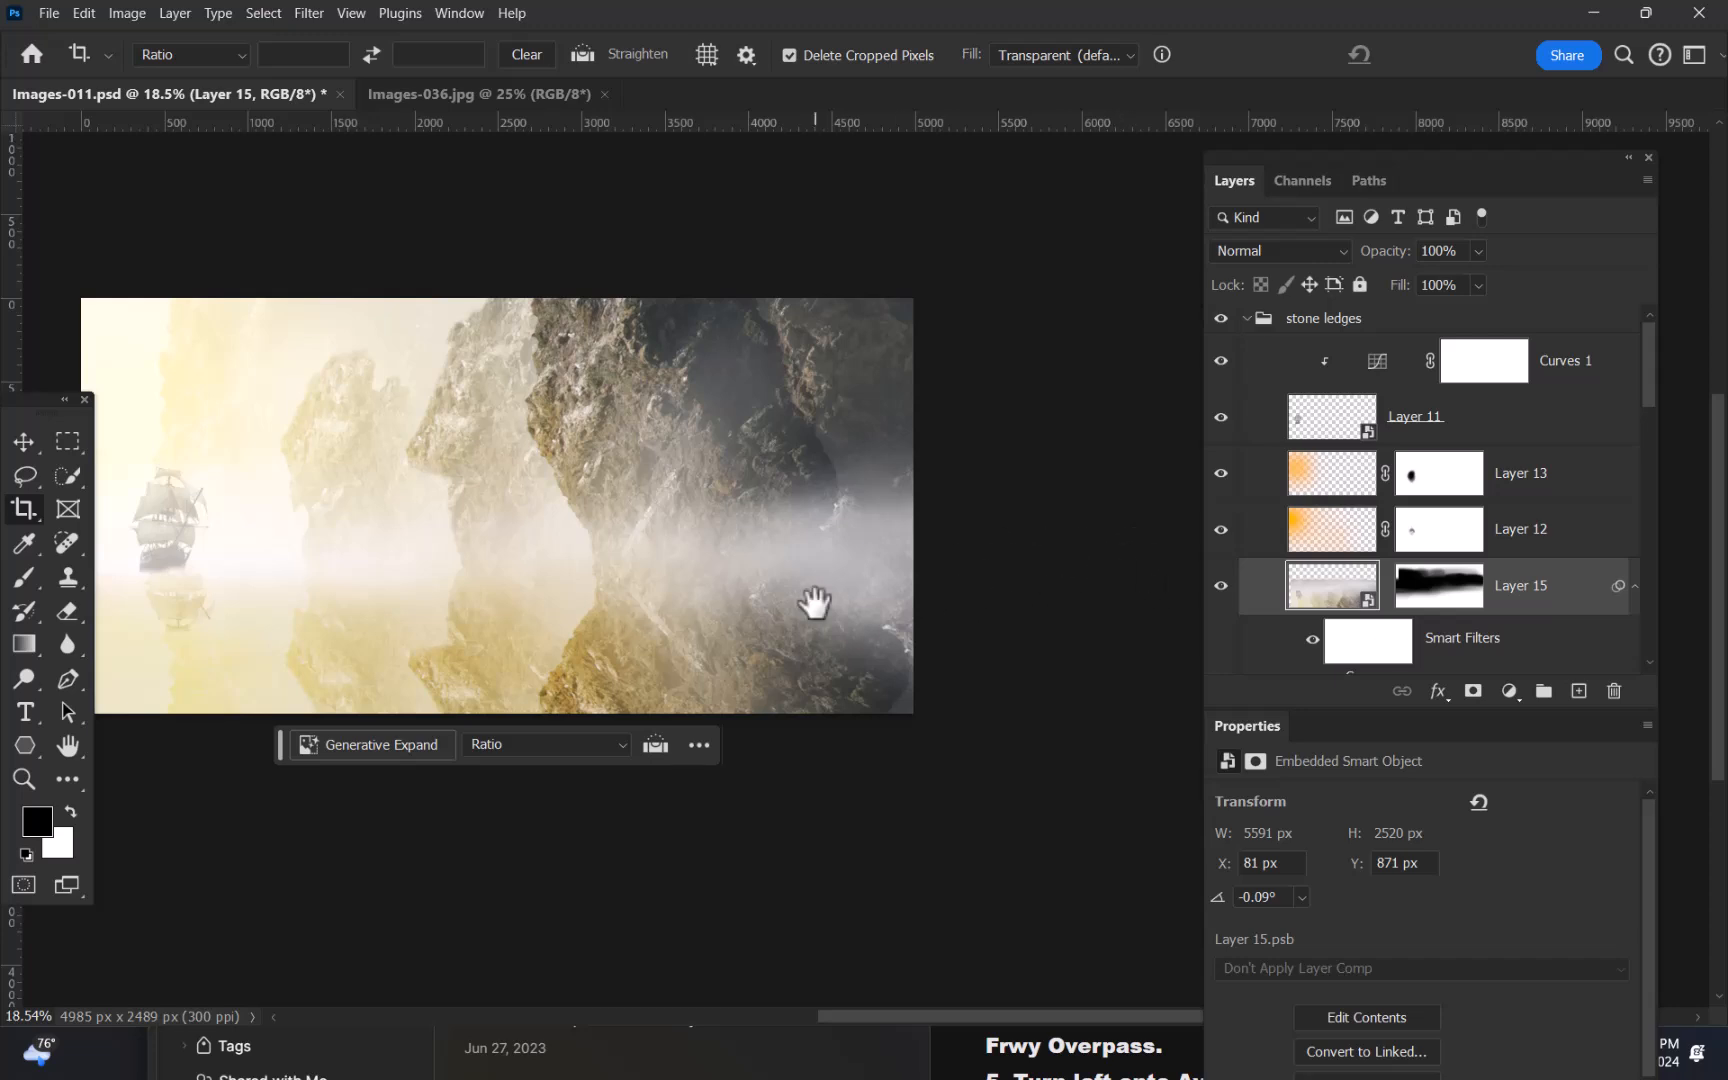
left_click_drag(837, 594, 990, 627)
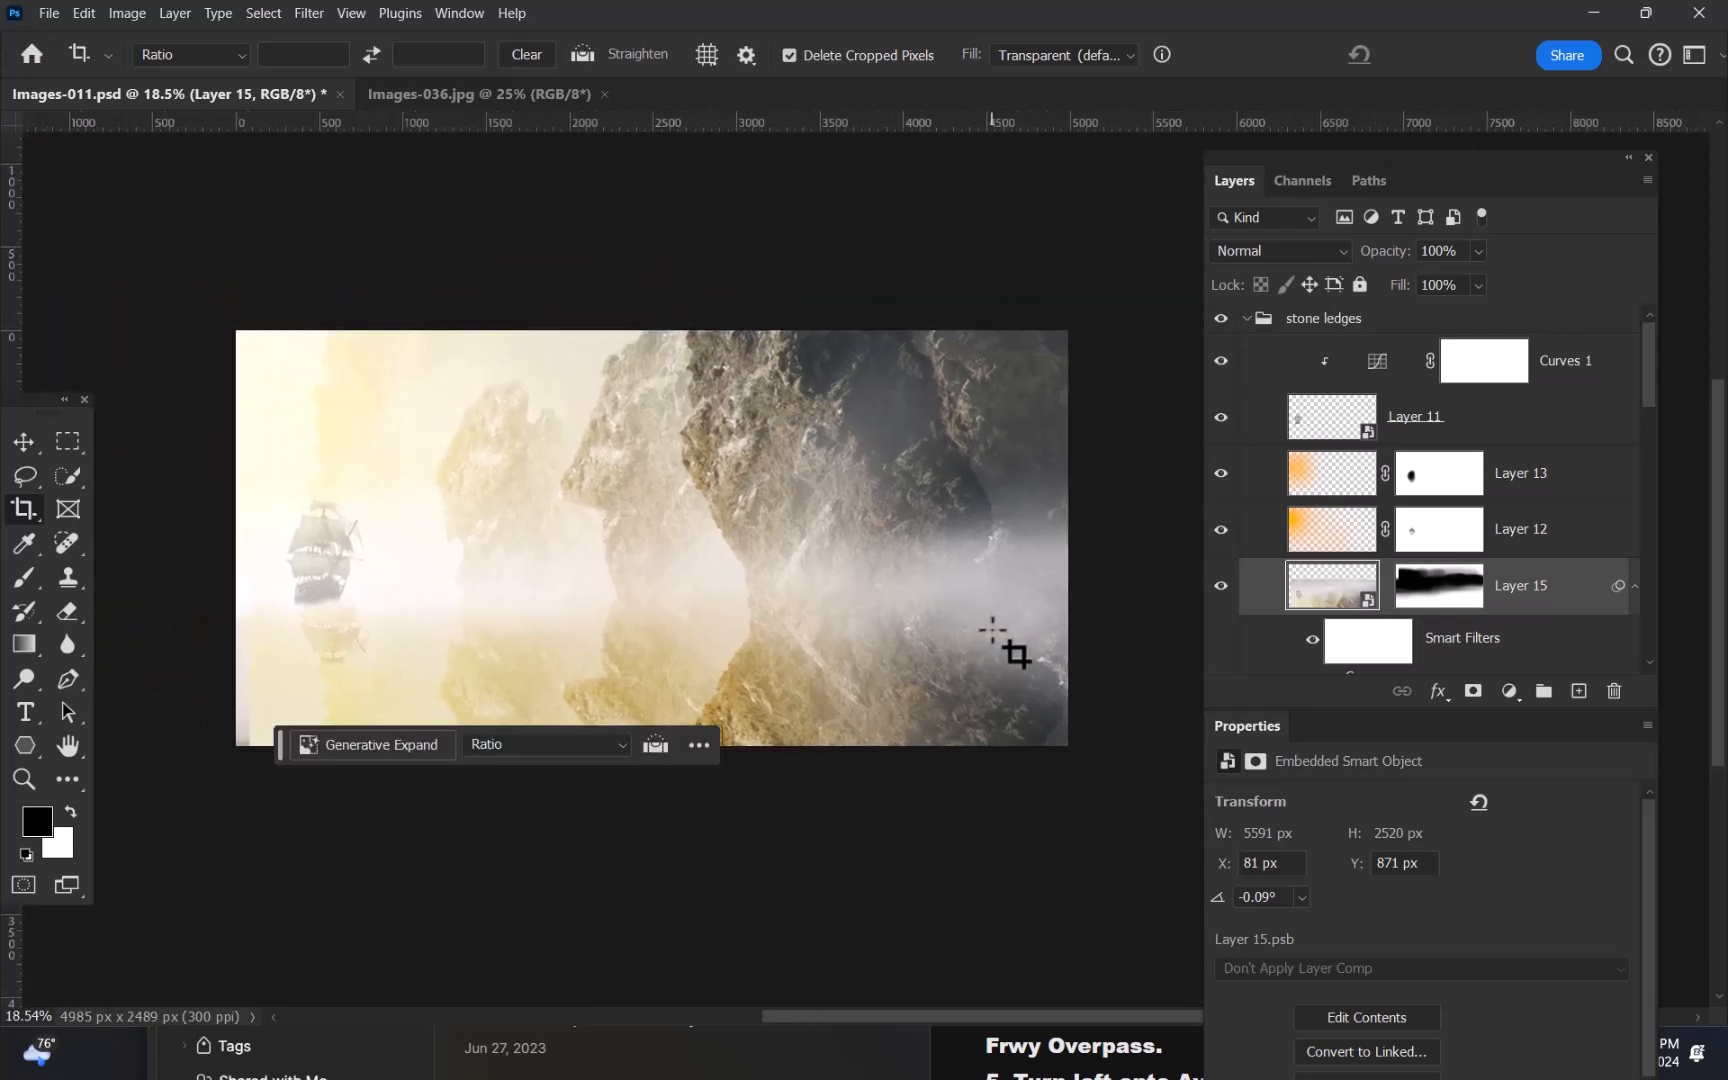
- Show the composite full screen without panels, fitted to the screen
key("f")
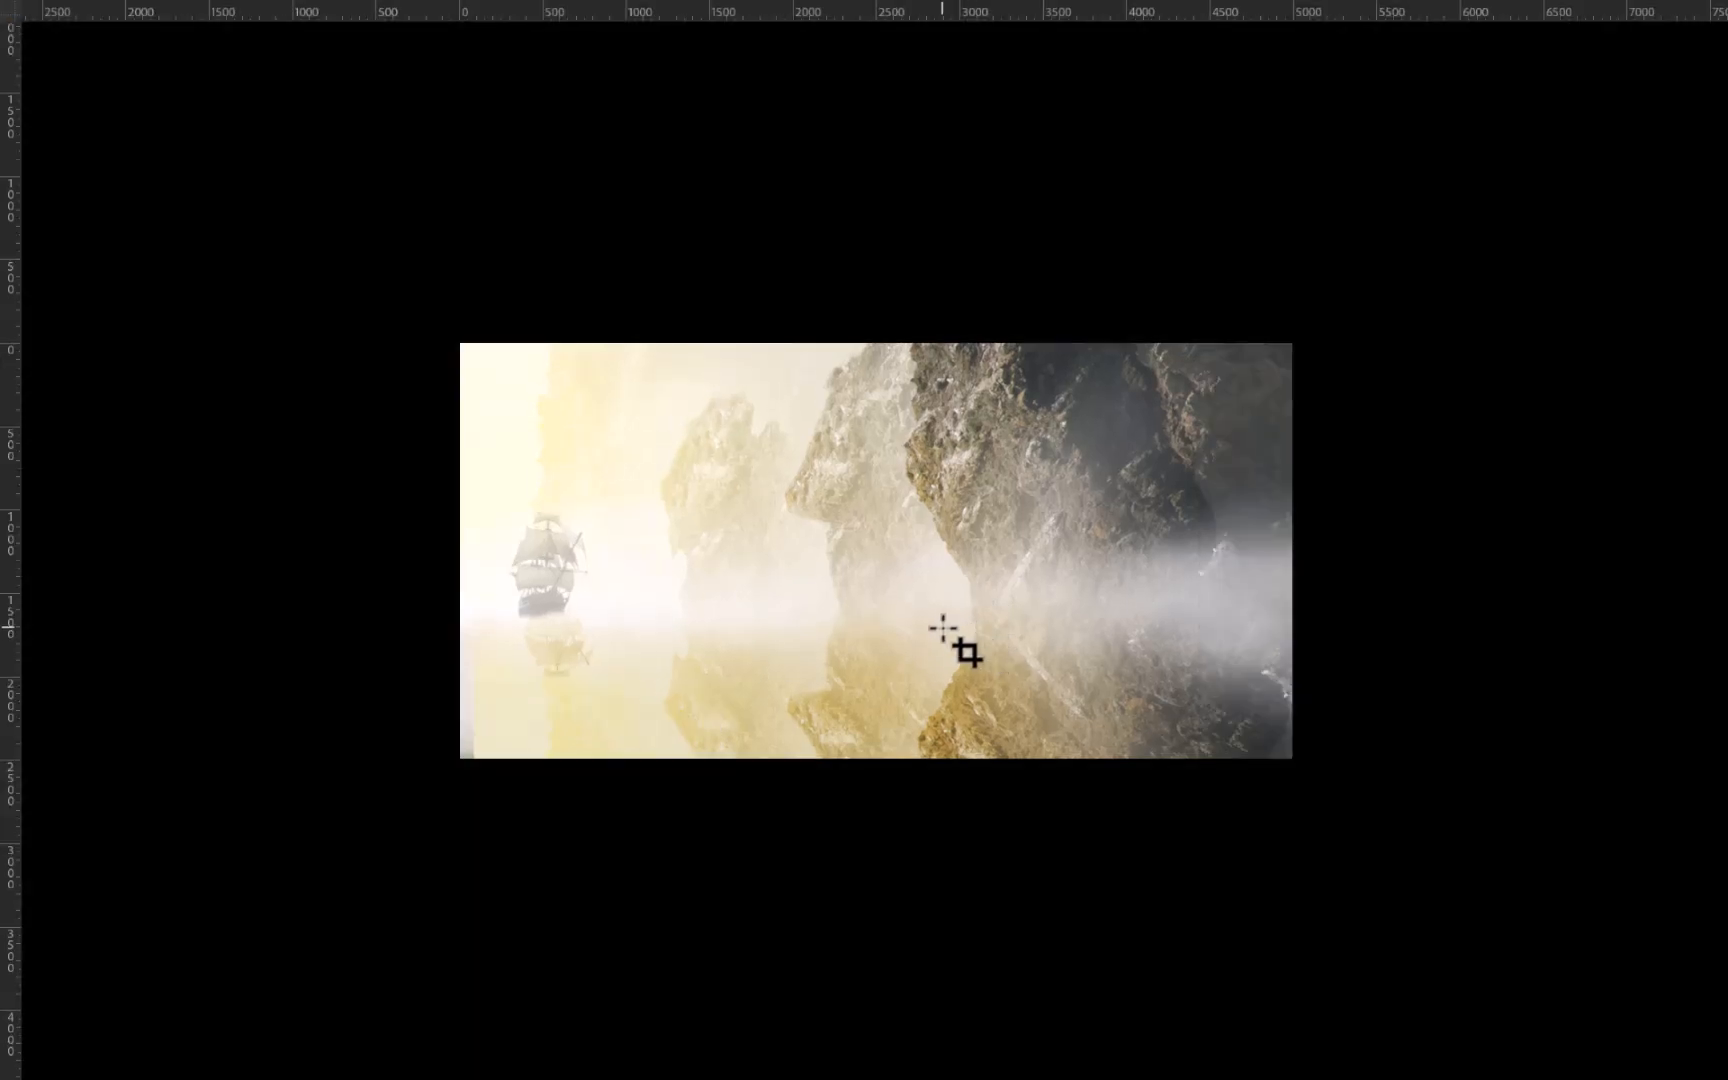
key("ctrl+0")
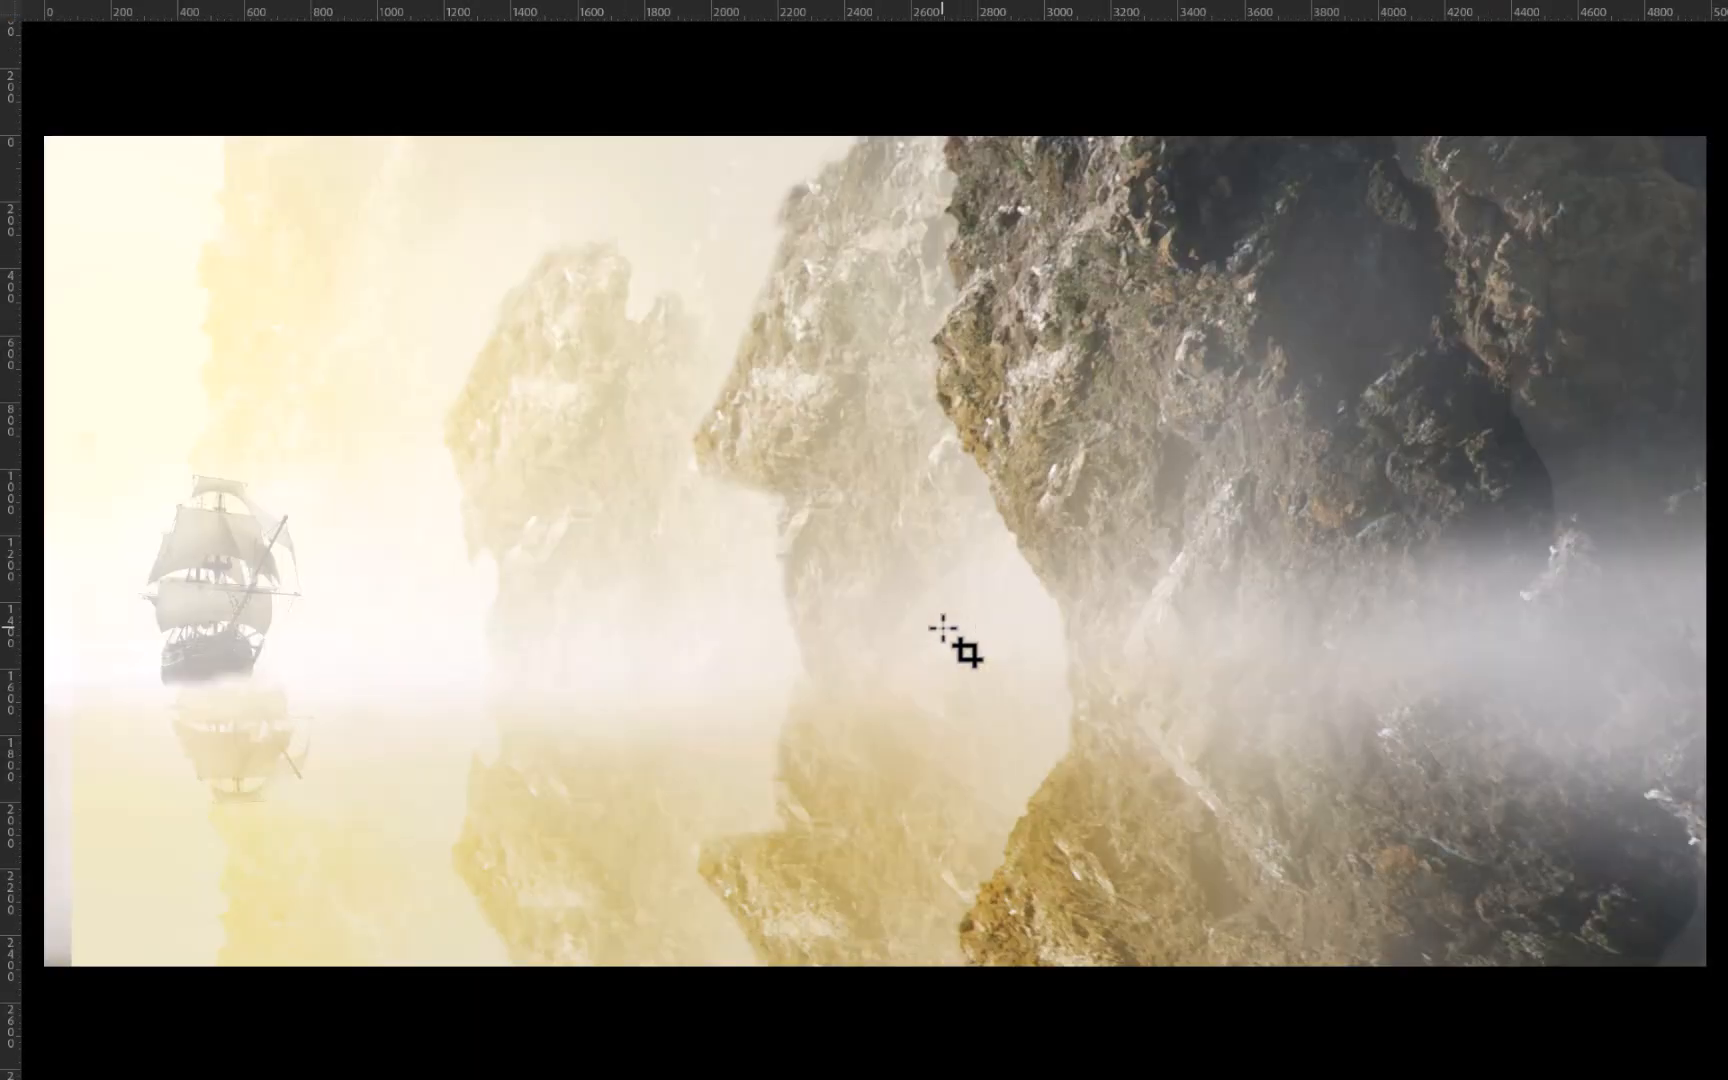
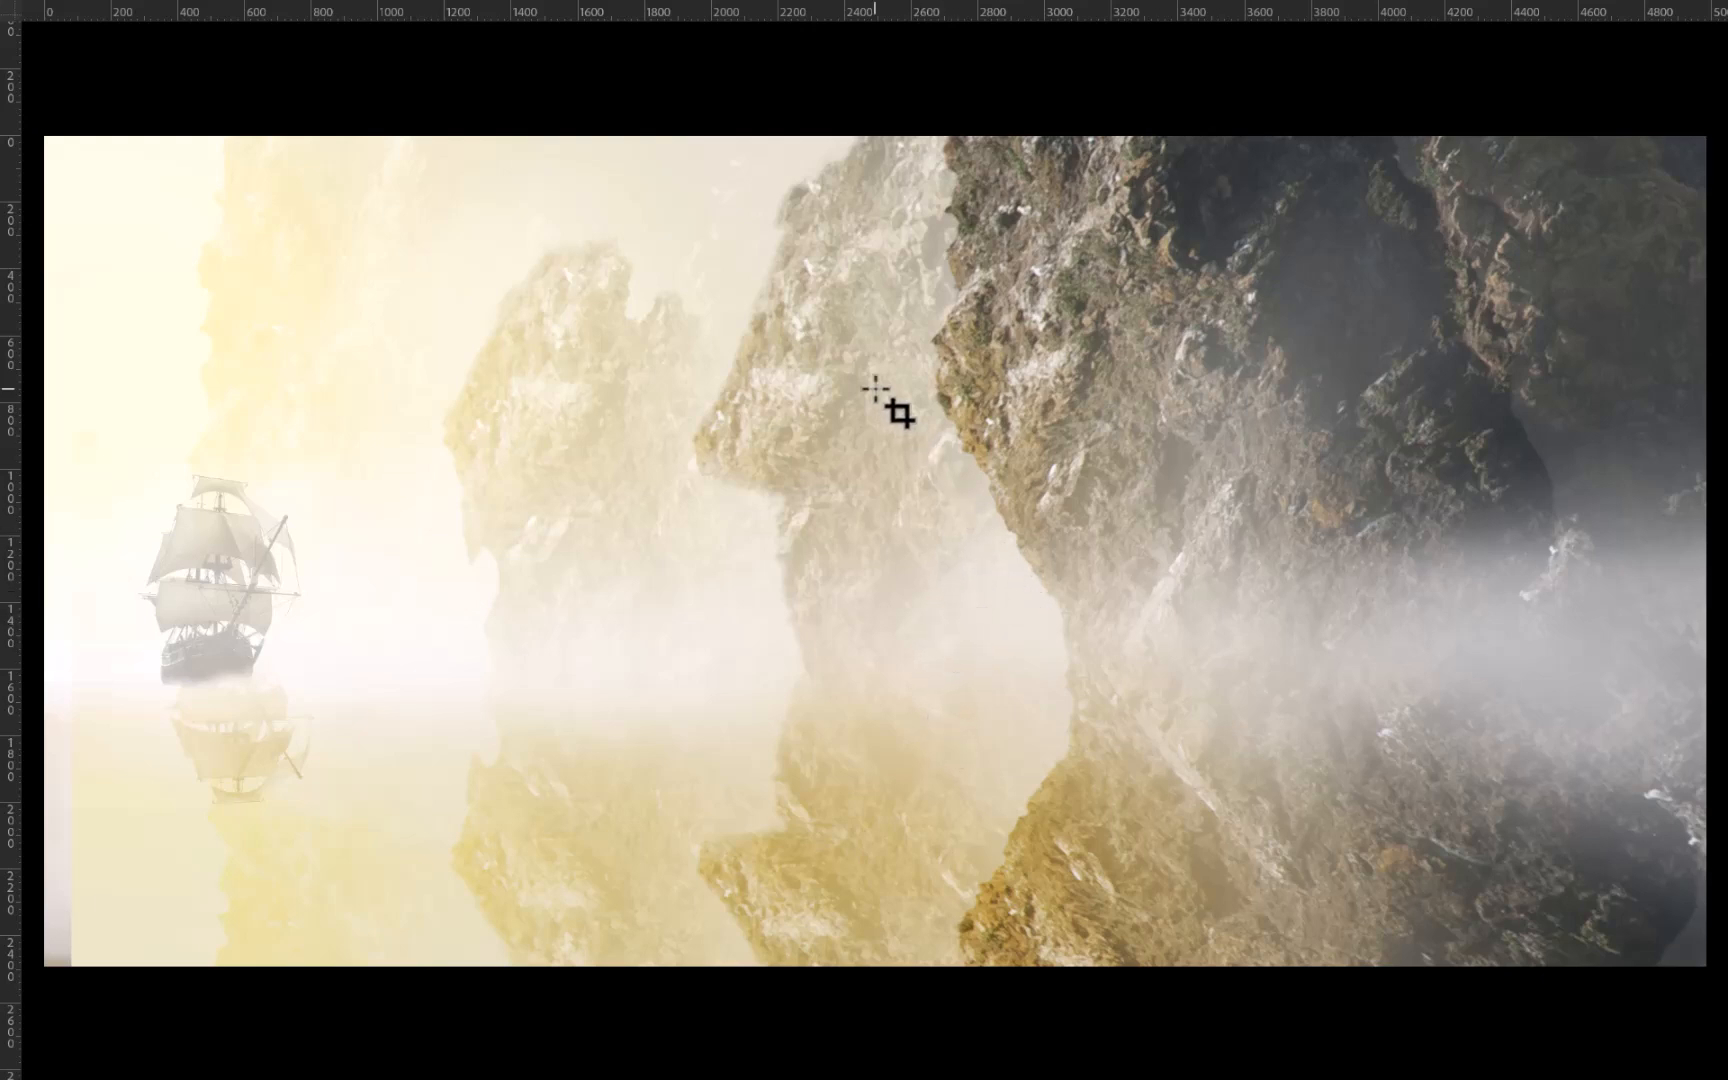
key("alt+Tab")
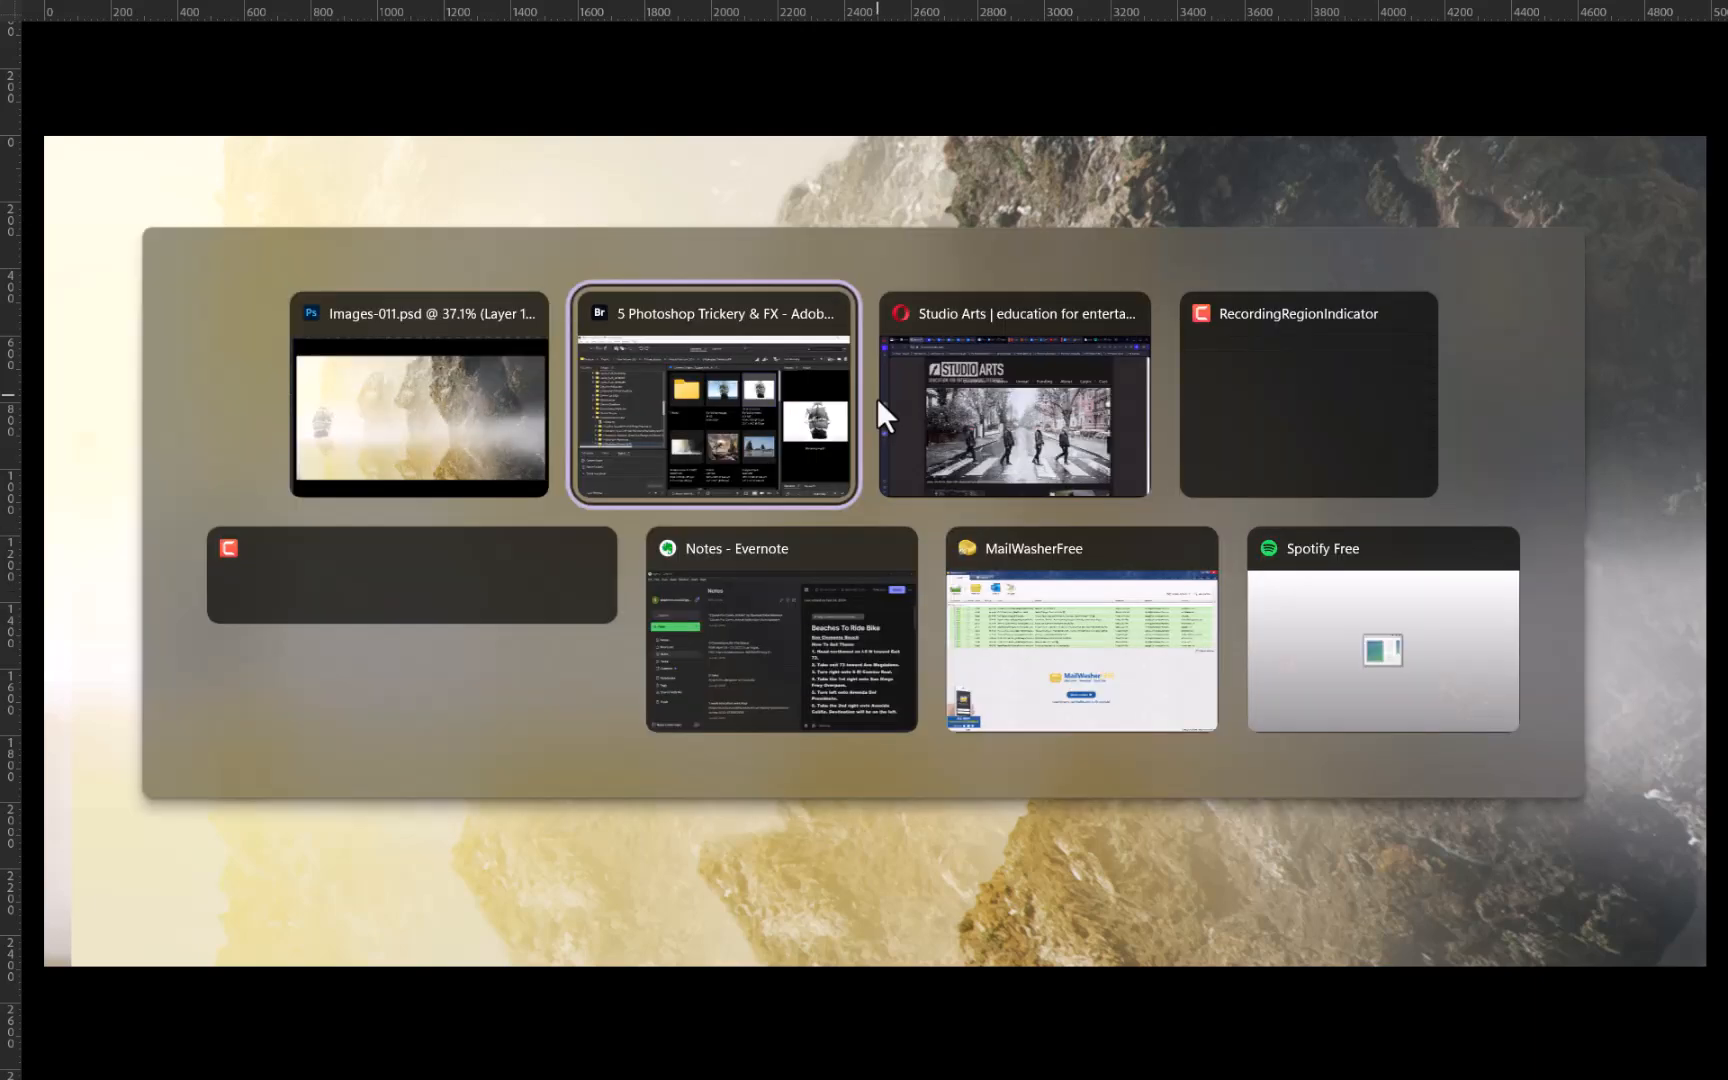
left_click(1280, 391)
key("alt+Tab")
key("Tab")
key("Tab")
key("Tab")
key("Tab")
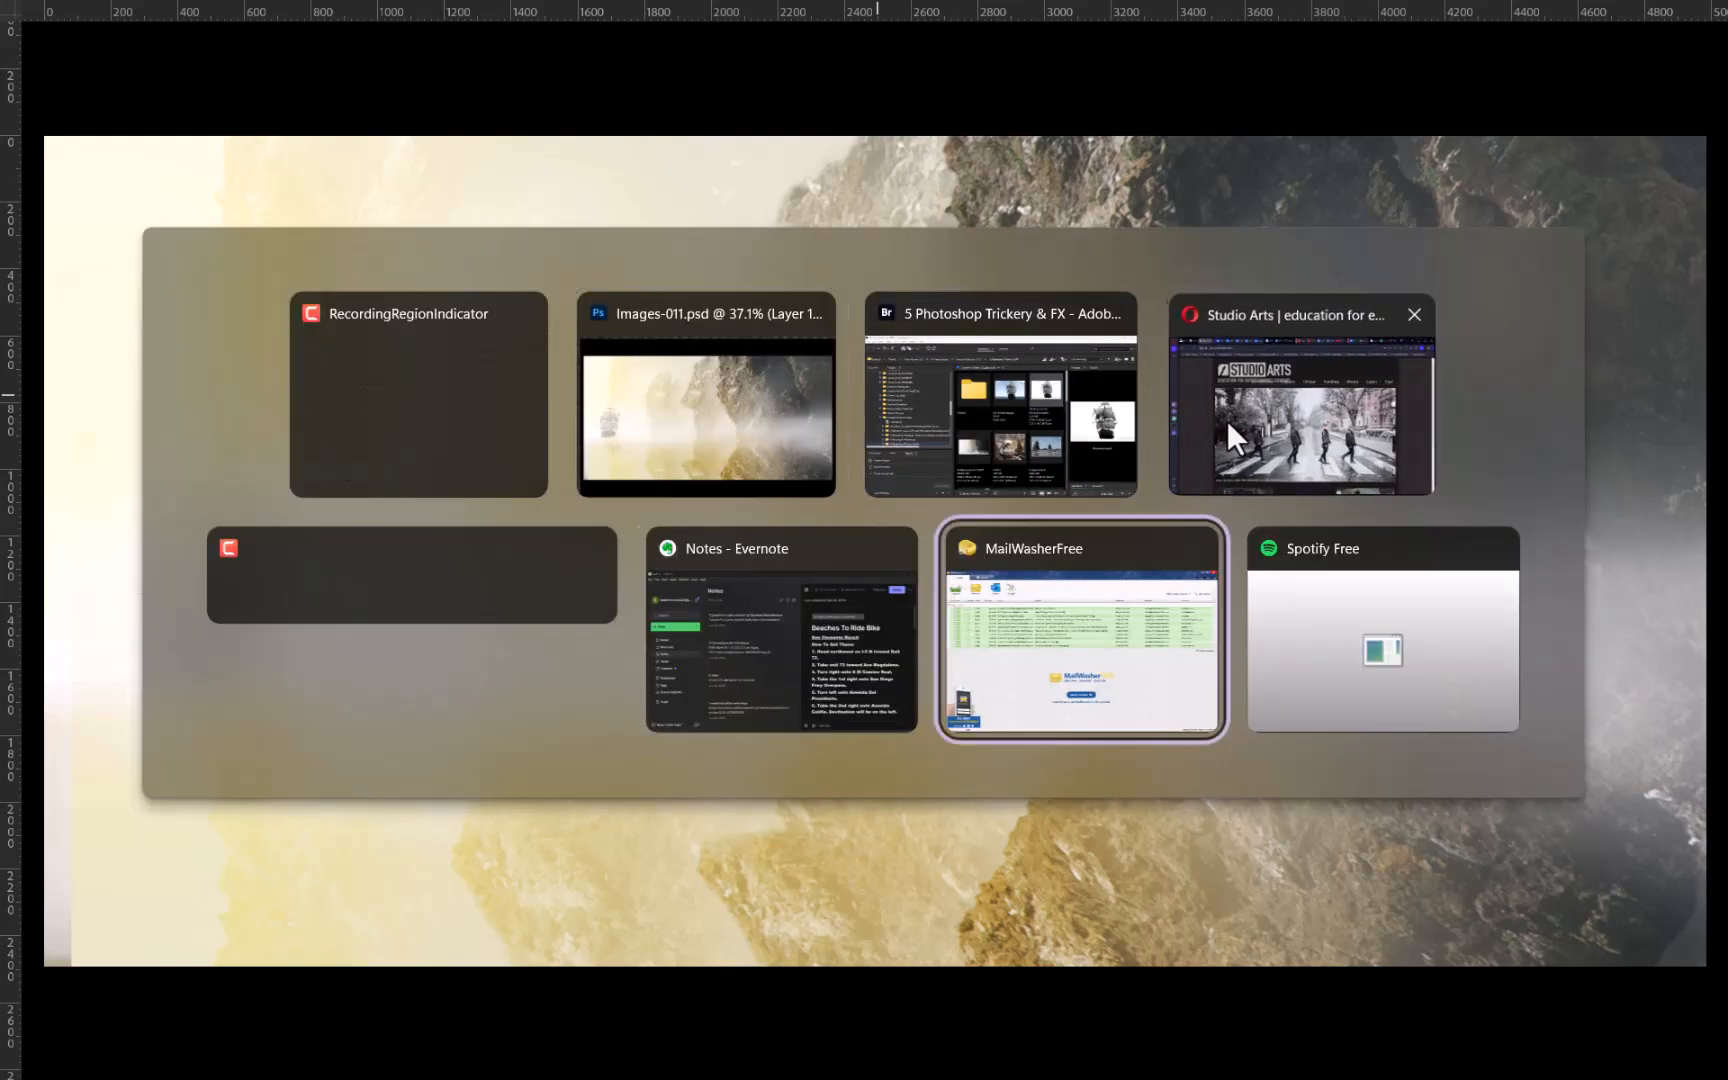
left_click(1227, 424)
key("alt+Tab")
left_click(1195, 441)
key("alt+Tab")
key("alt+Tab")
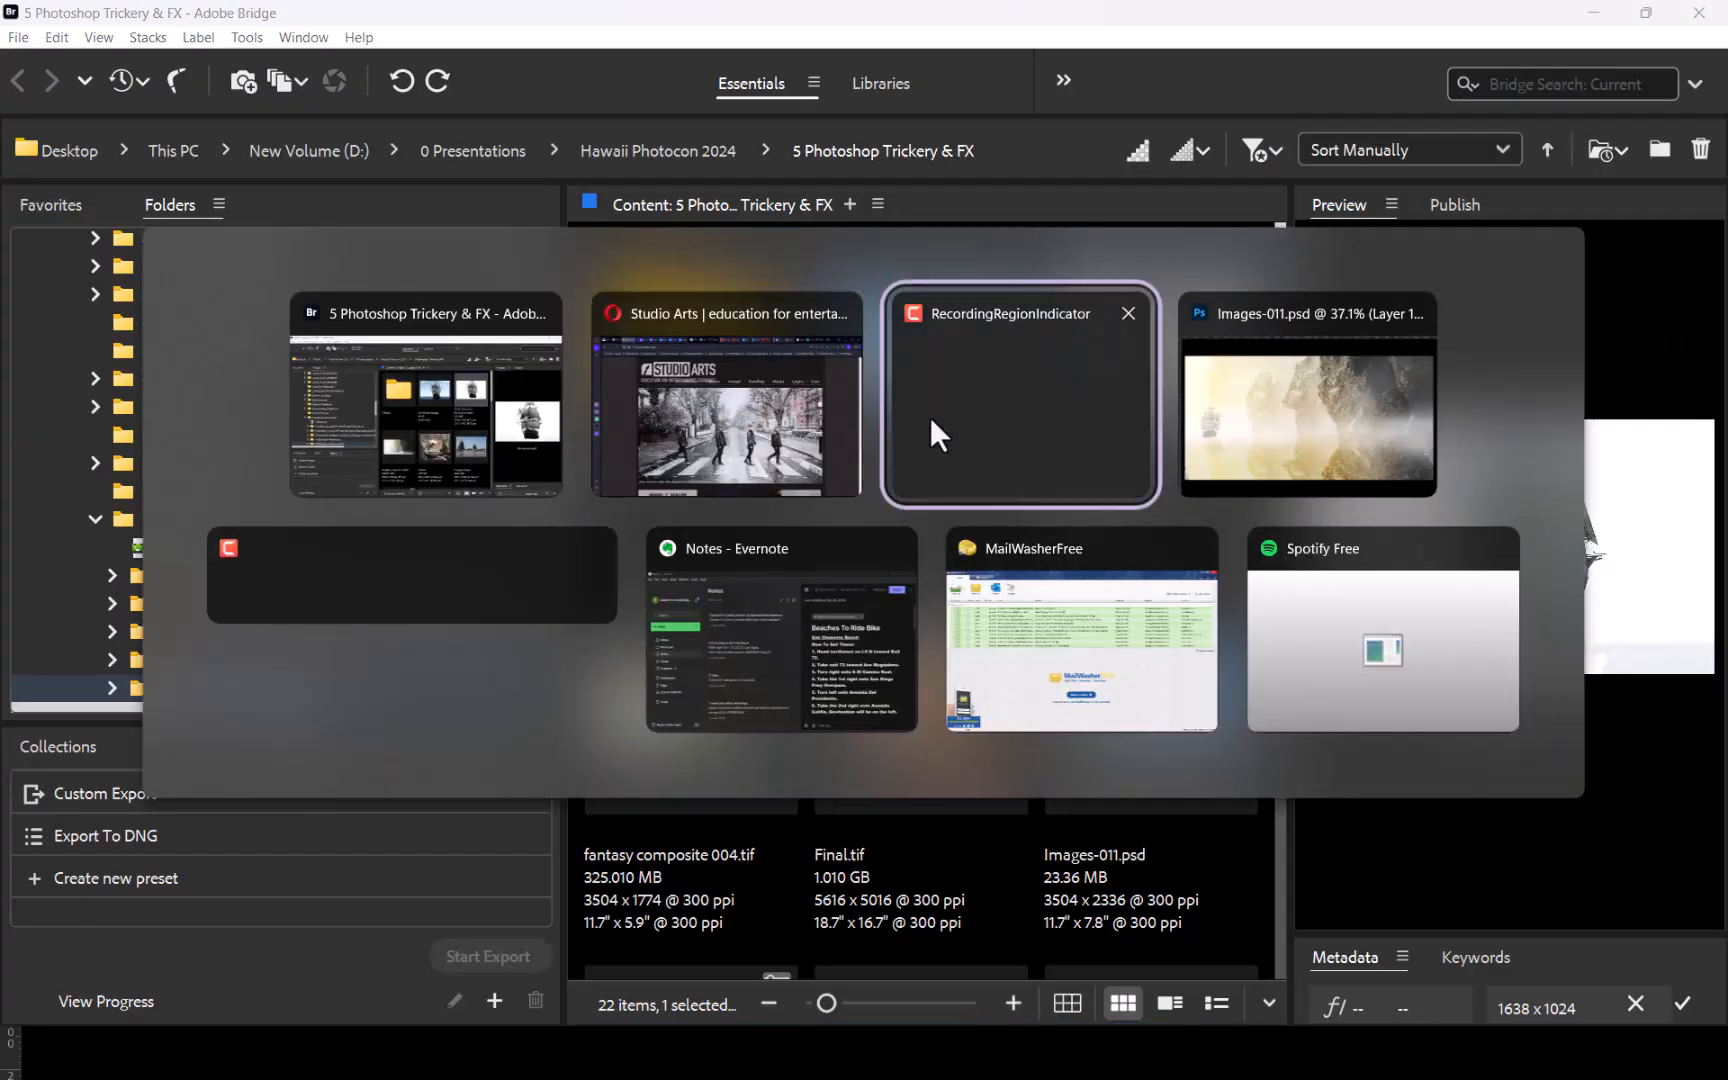
left_click(896, 418)
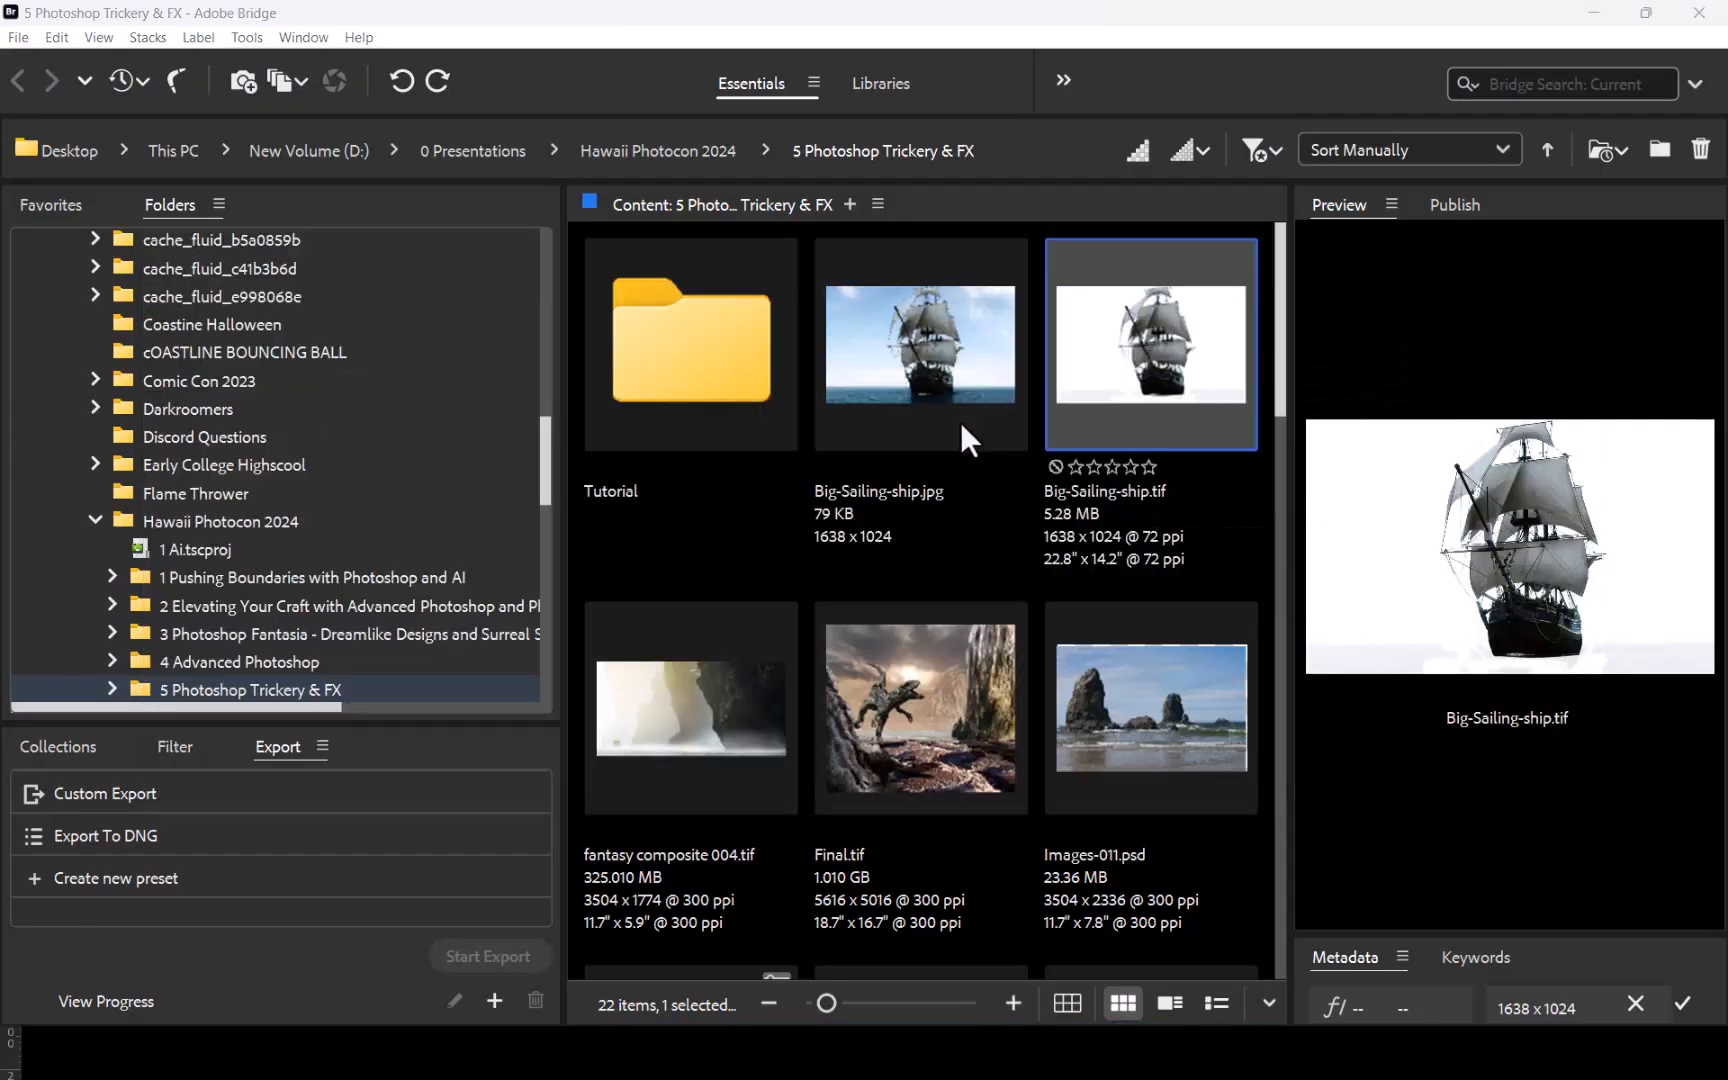
- Minimize the Bridge and Opera windows to return to the full-screen composite
left_click(1592, 22)
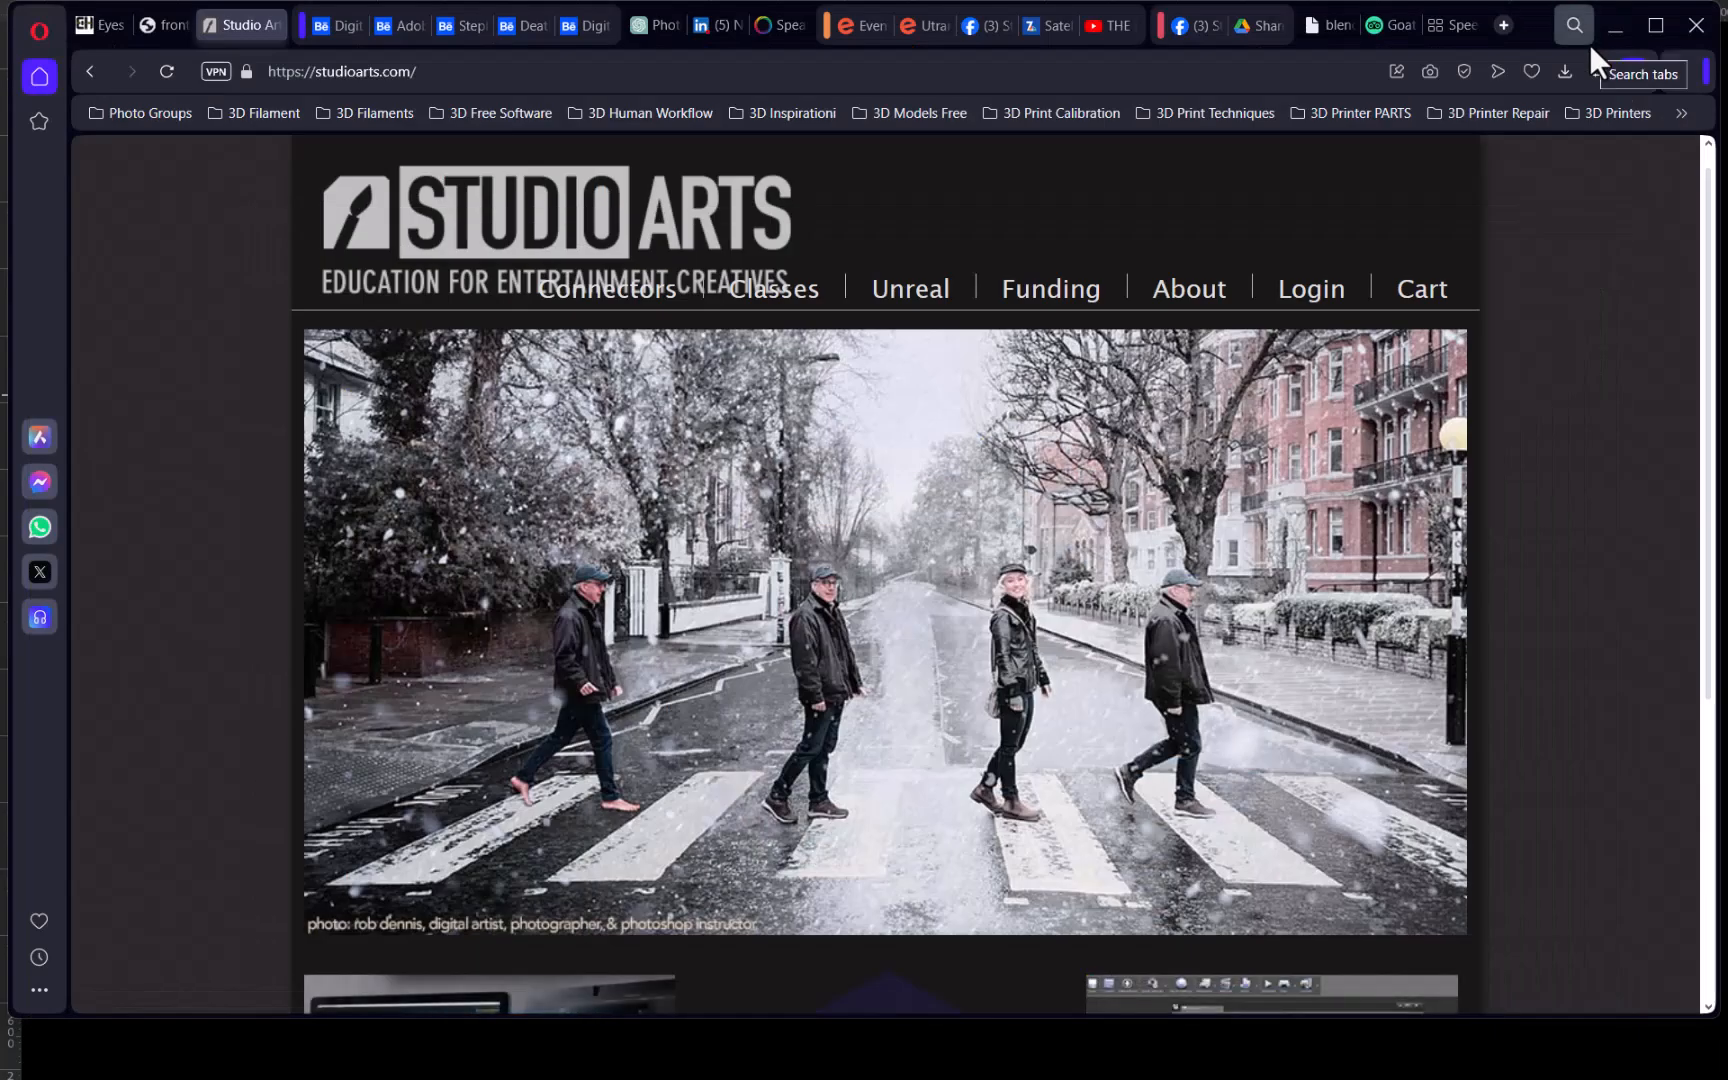
left_click(1611, 37)
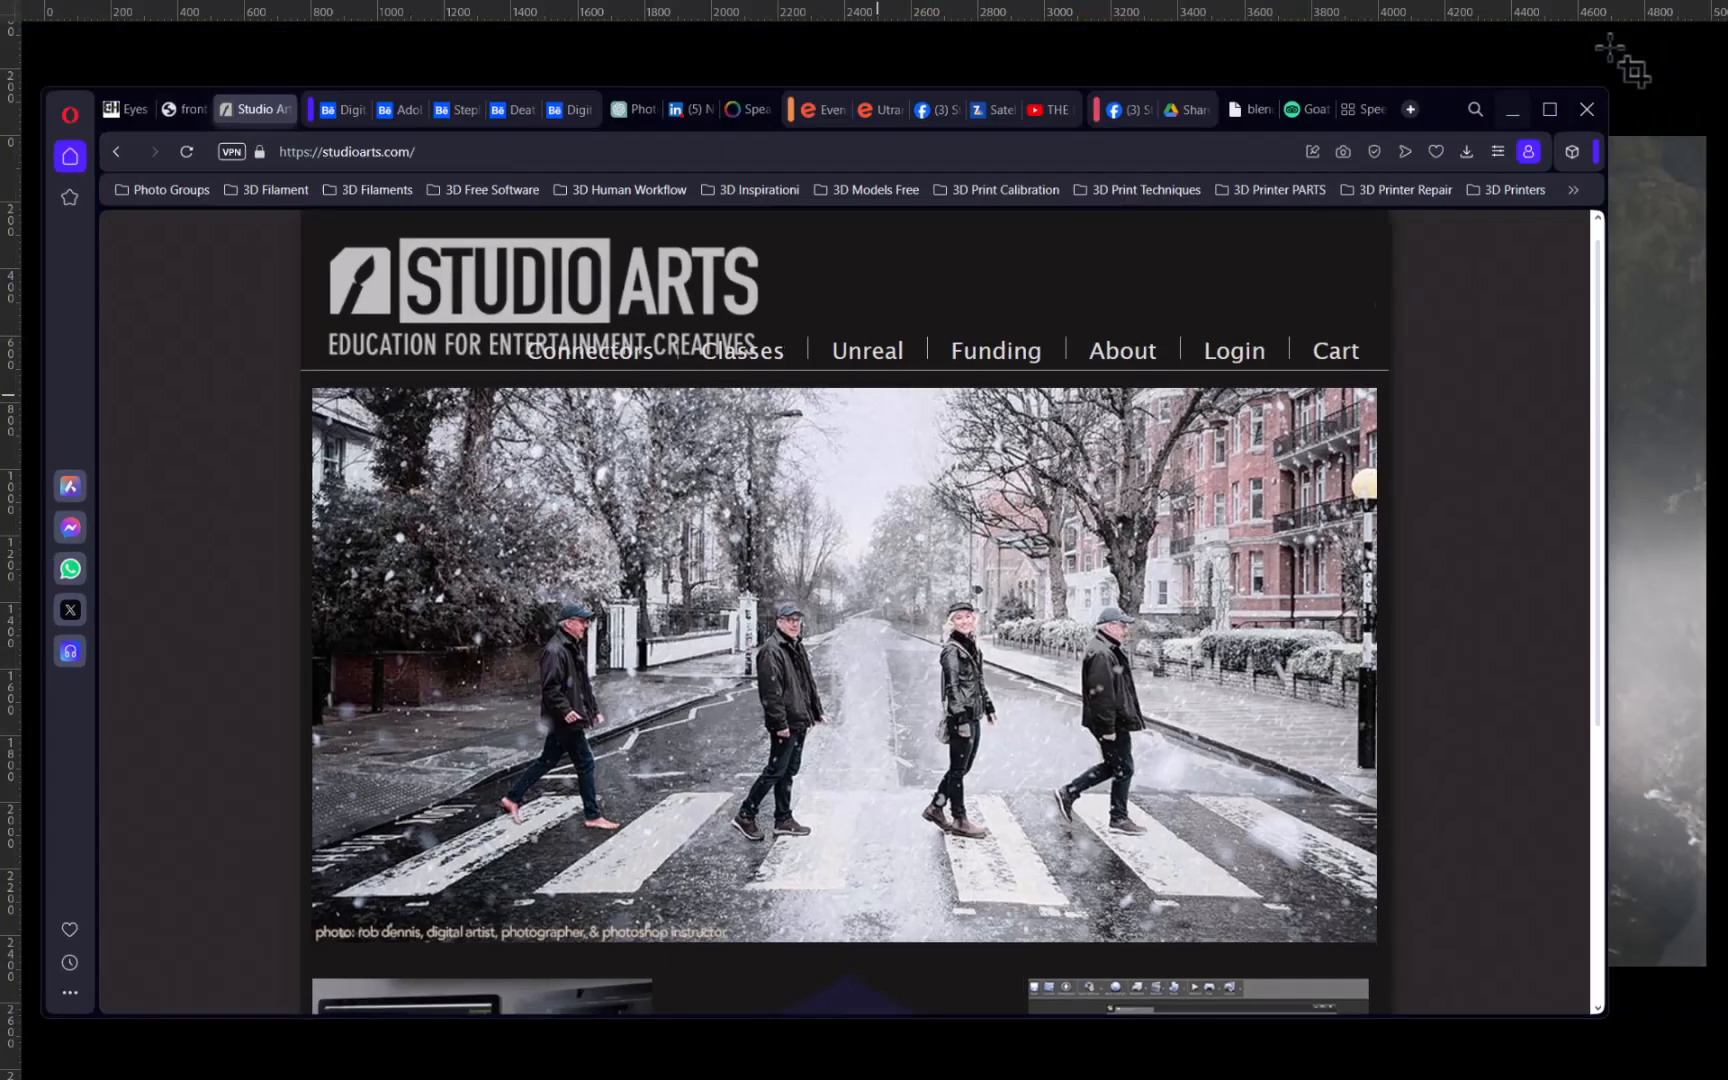
key("alt+Tab")
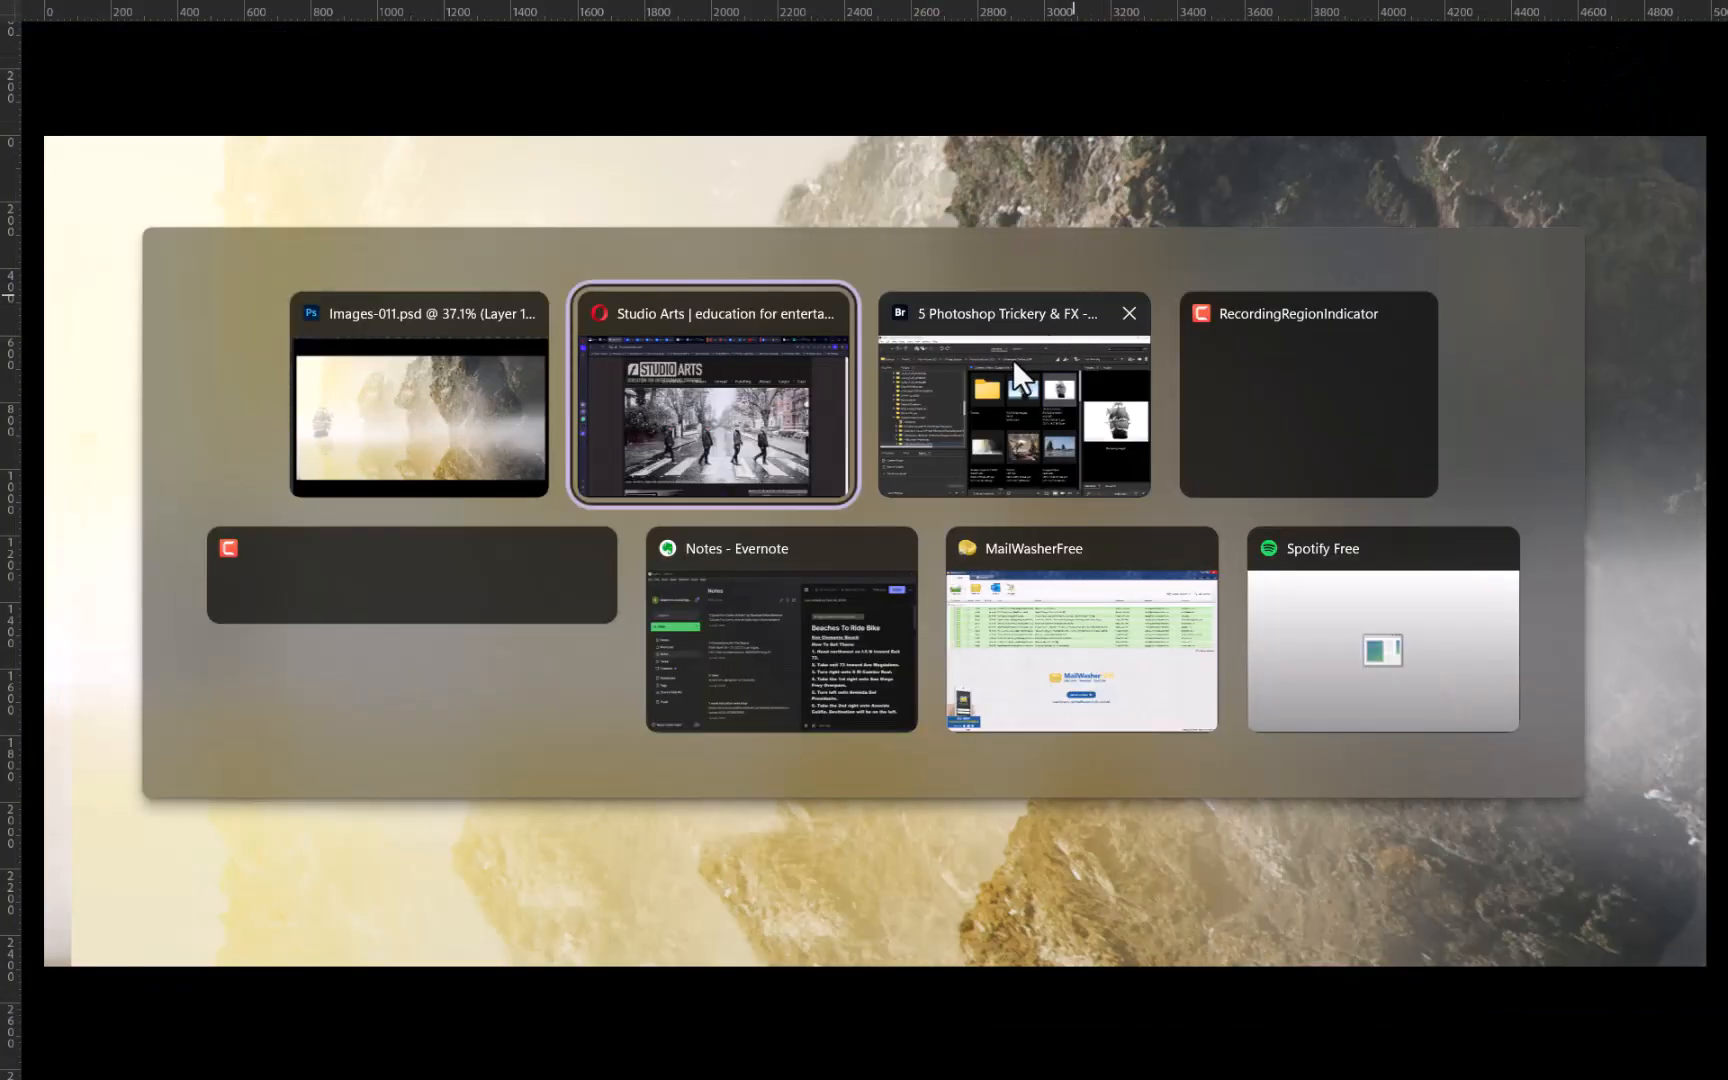
left_click(1230, 391)
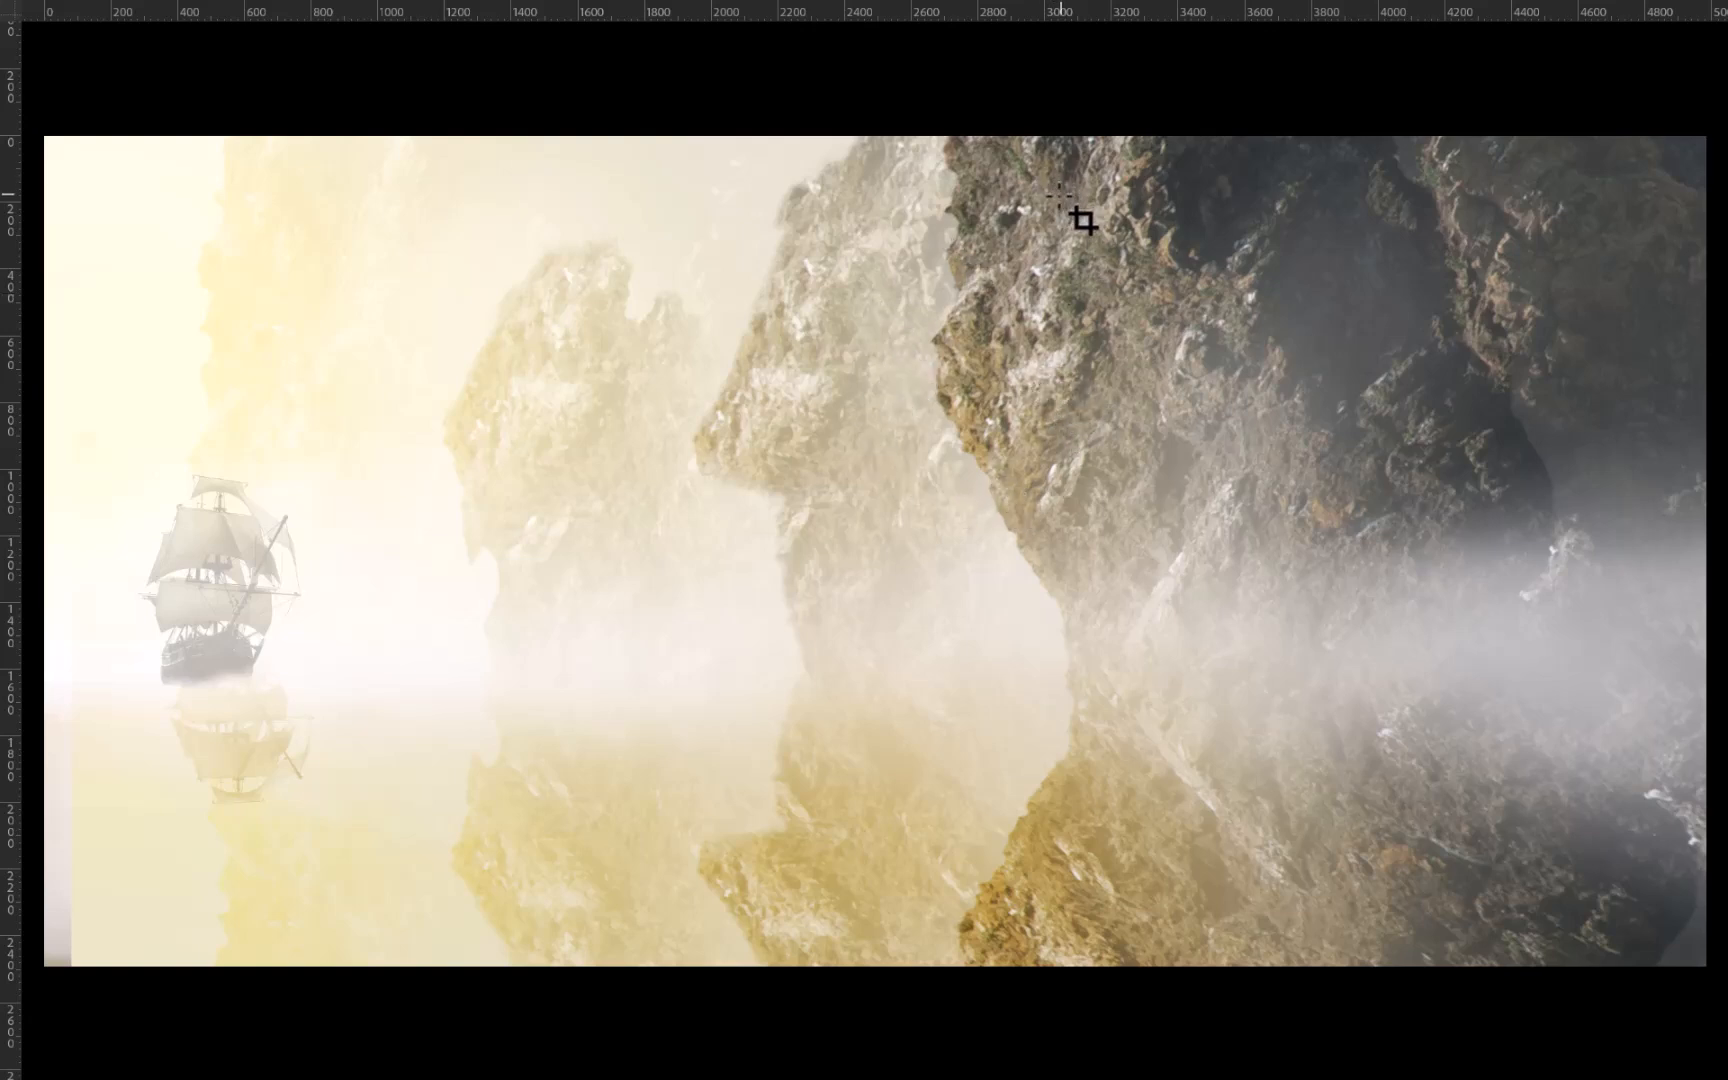
- Leave the full-screen view and minimize the Photoshop and Evernote windows to clear the desktop
key("f")
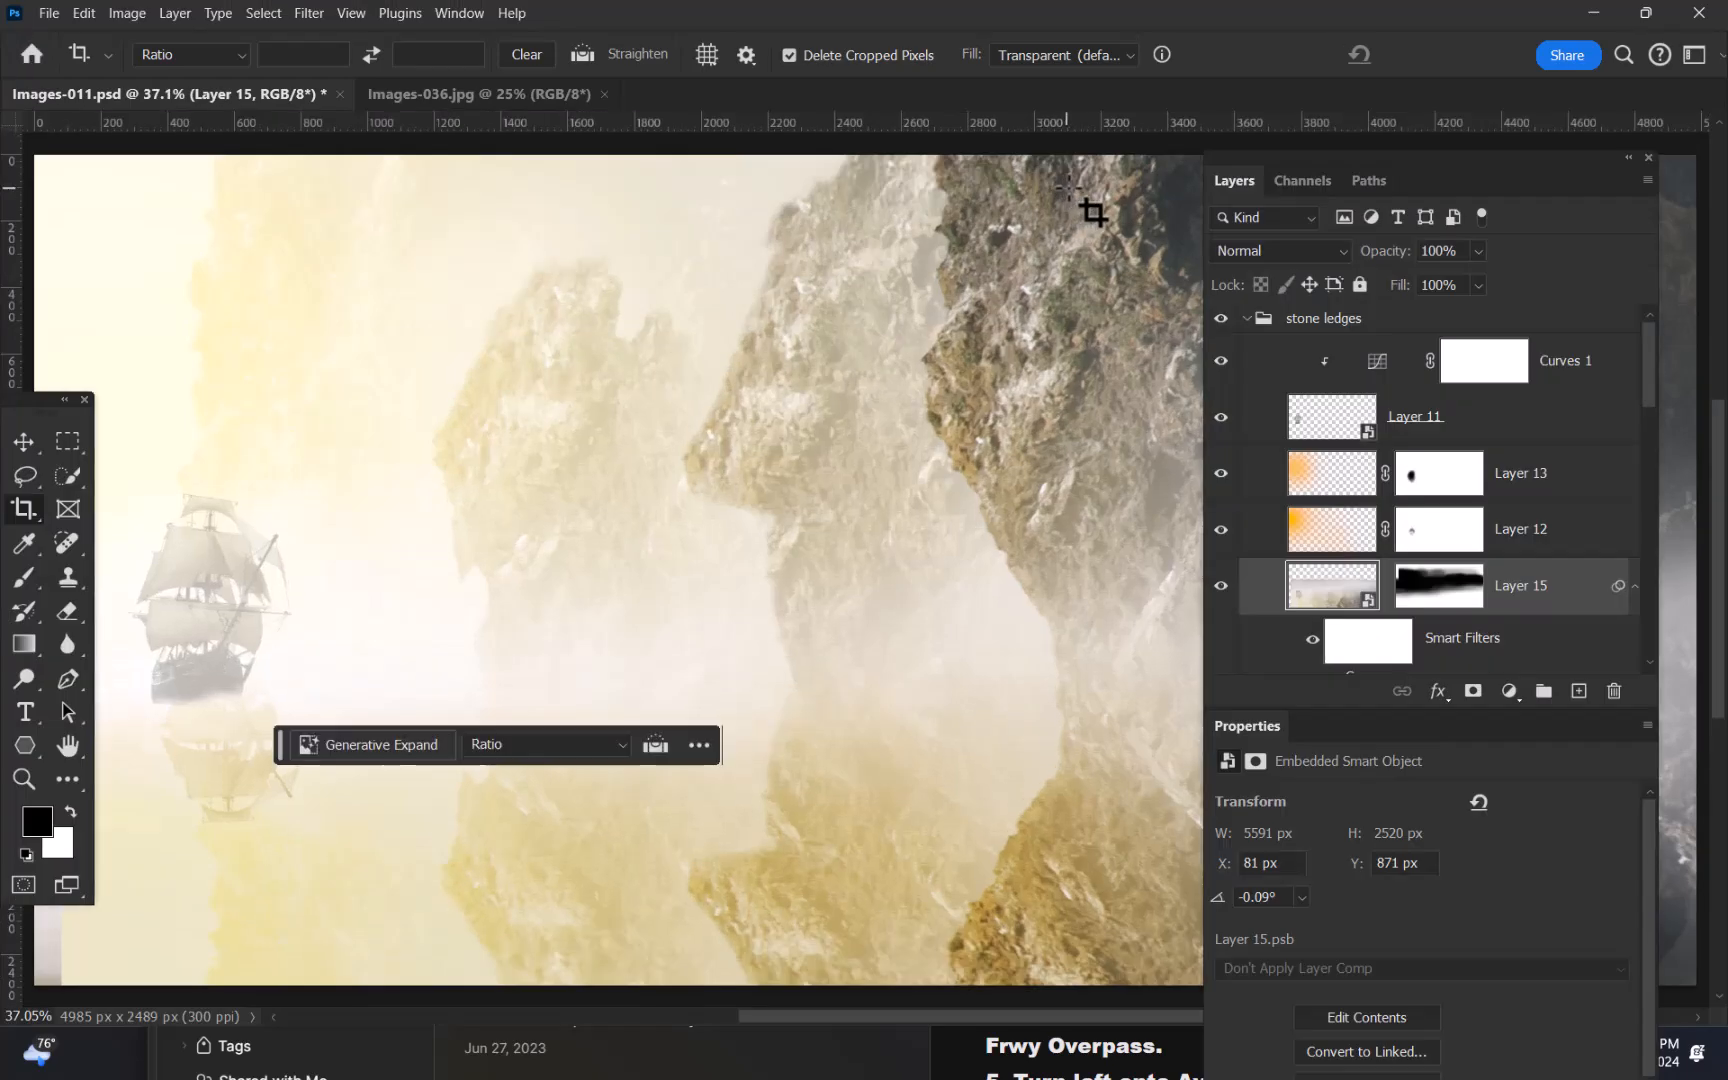
left_click(1595, 14)
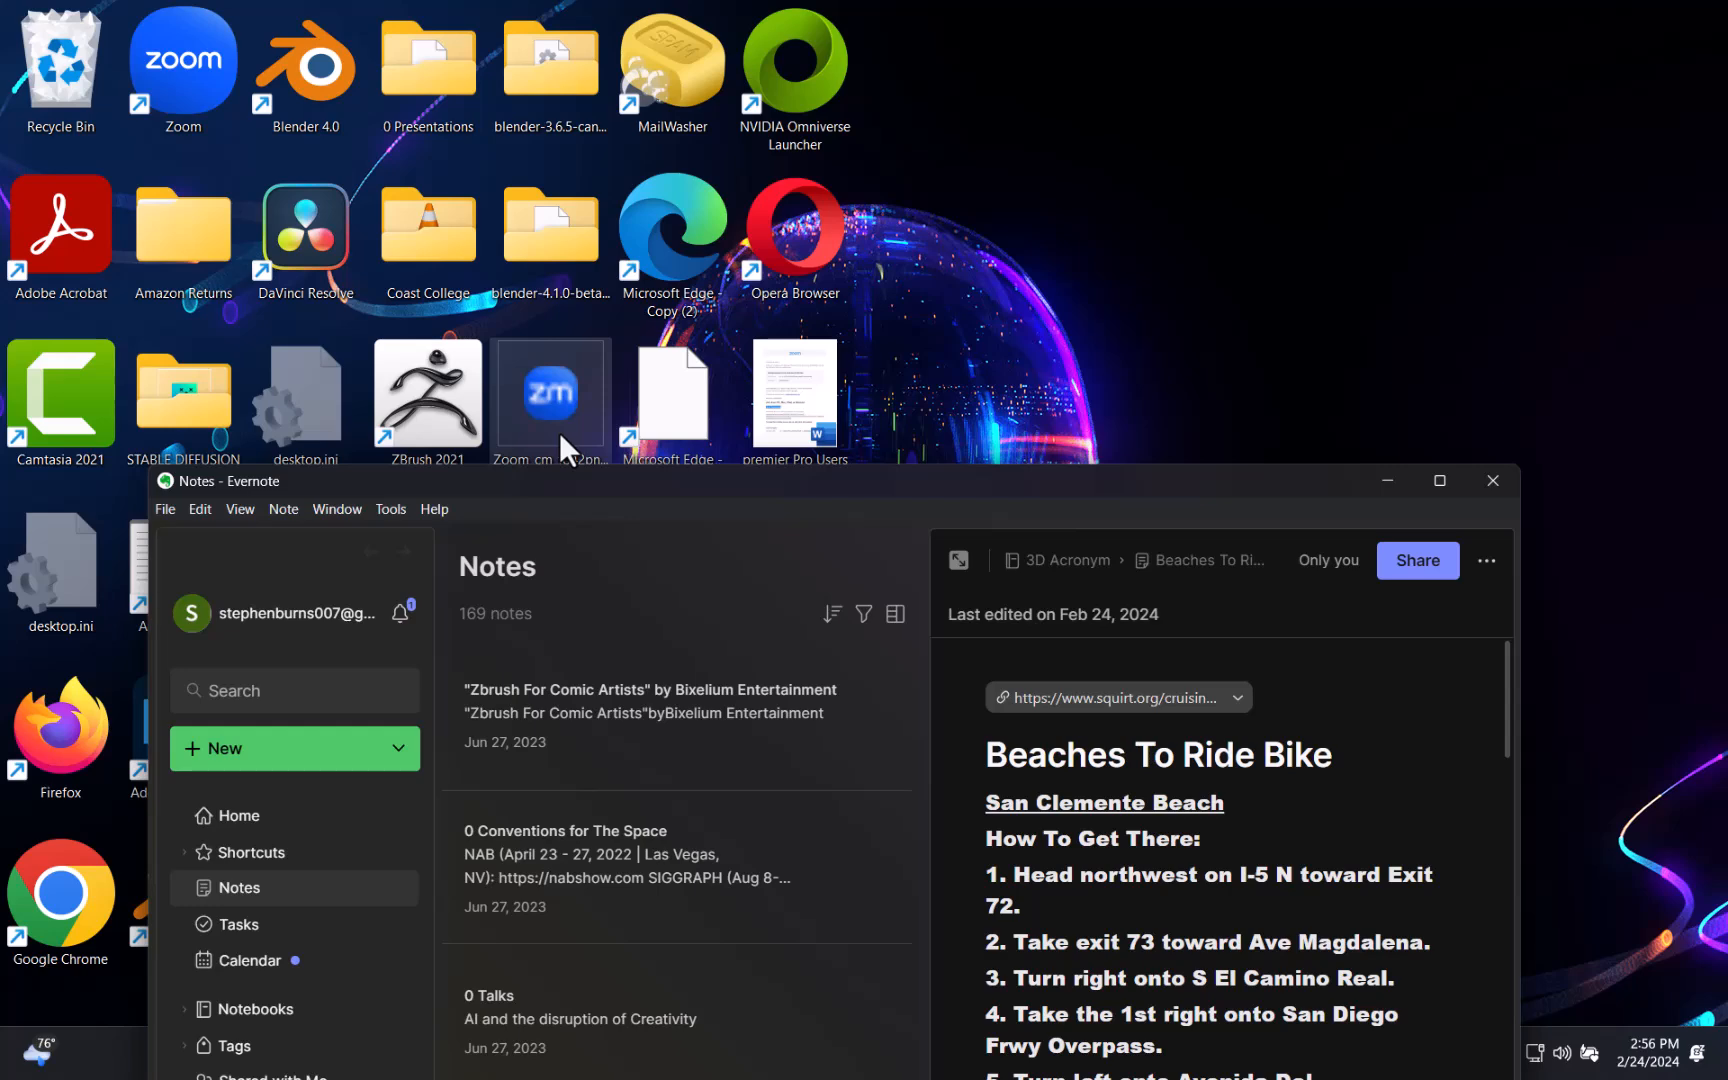
key("alt+Tab")
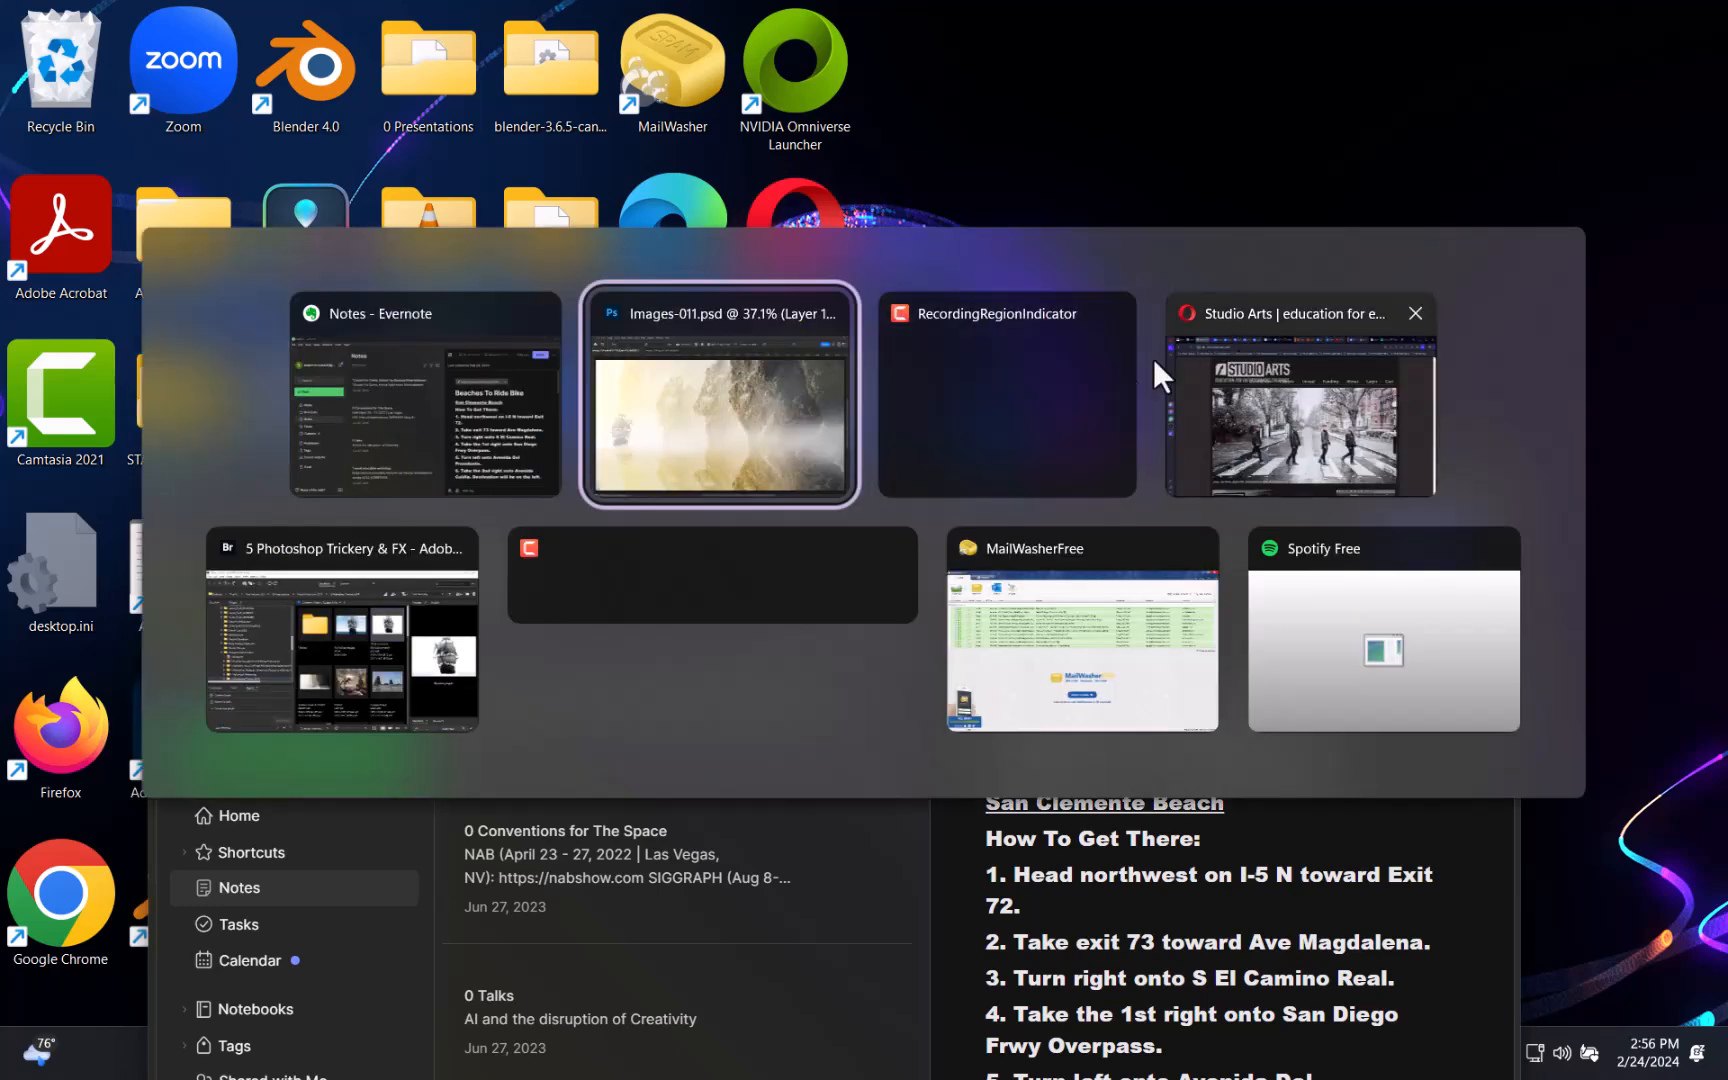
left_click(1004, 403)
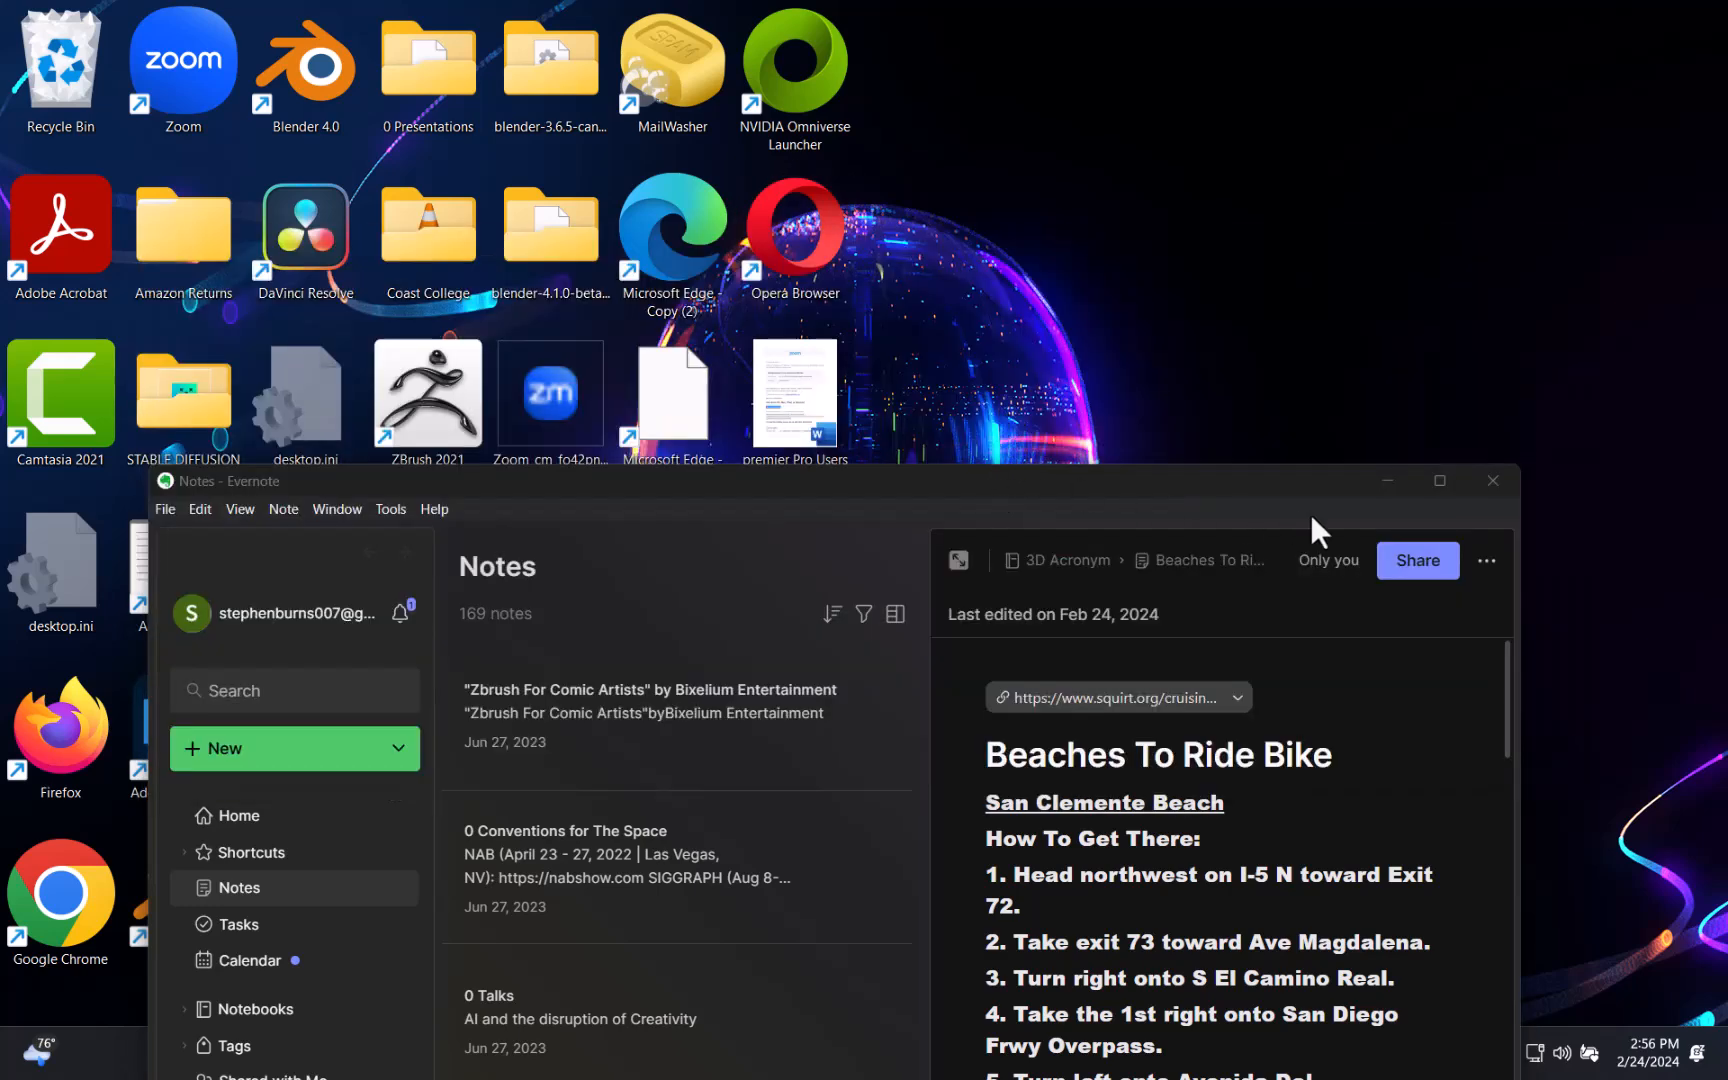
left_click(1389, 485)
key("alt+Tab")
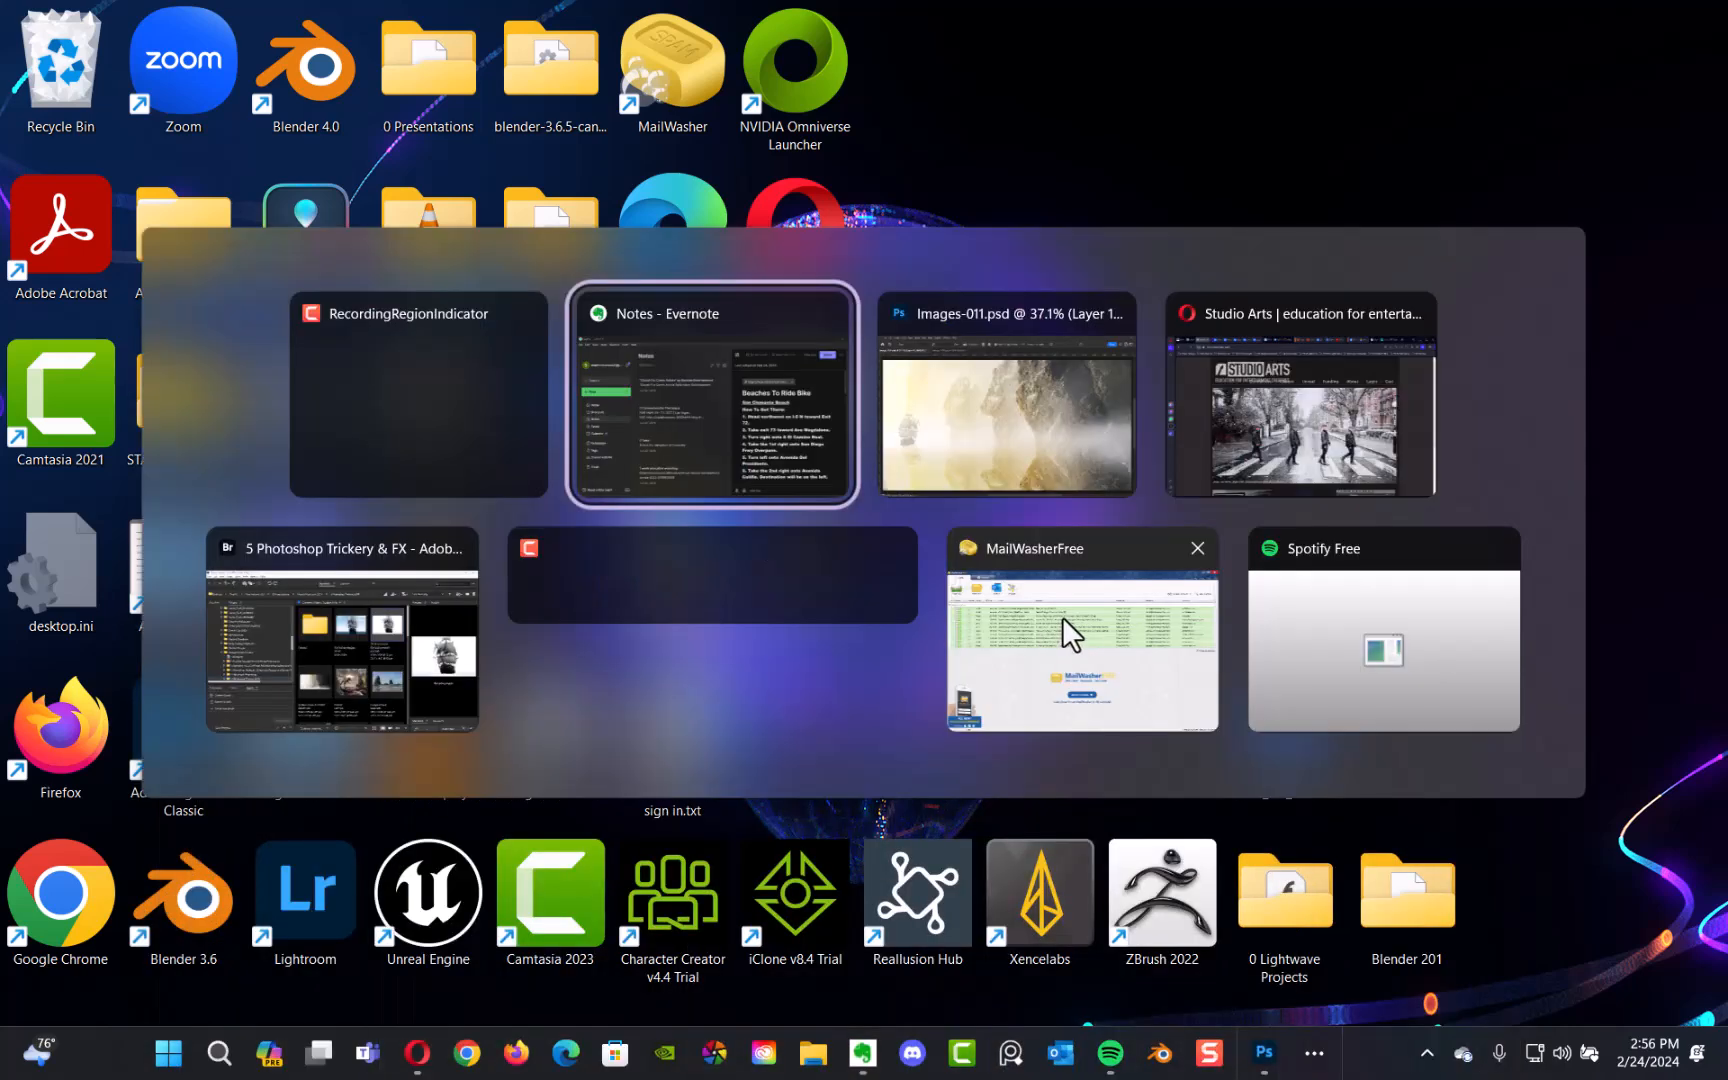